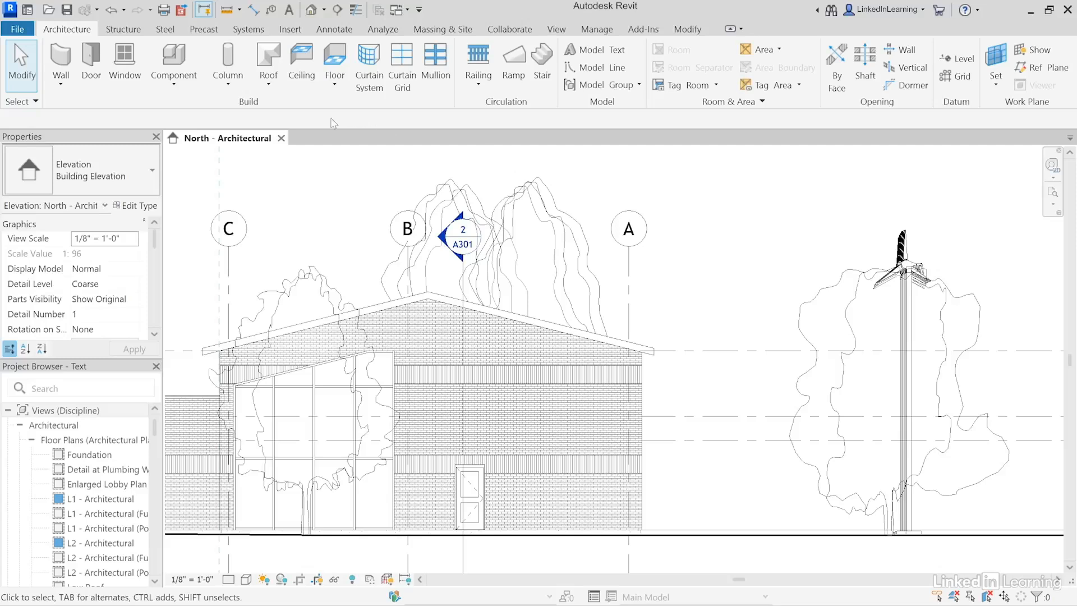
# Step: Place a text note without a leader reading "Fascia" beside the grid A bubble, keeping the typed changes
pyautogui.click(289, 16)
pyautogui.click(345, 35)
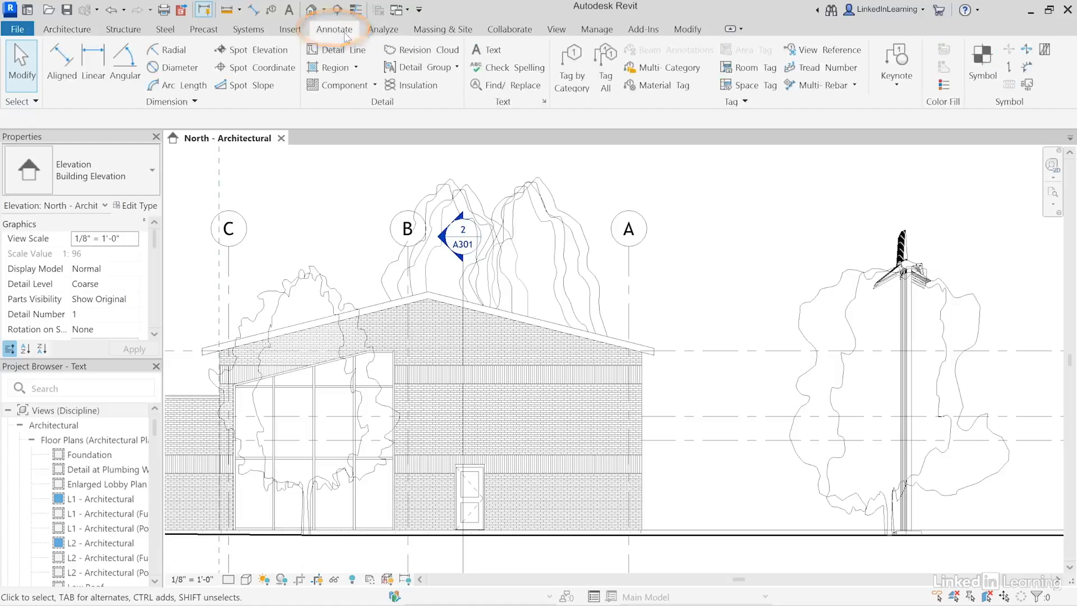
pyautogui.click(493, 52)
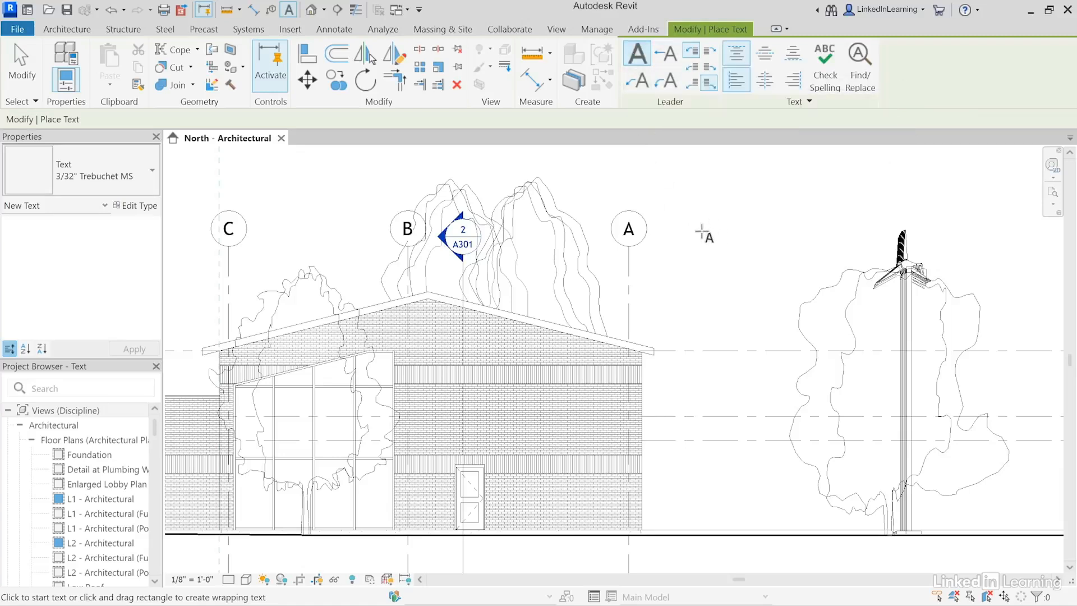
pyautogui.click(717, 238)
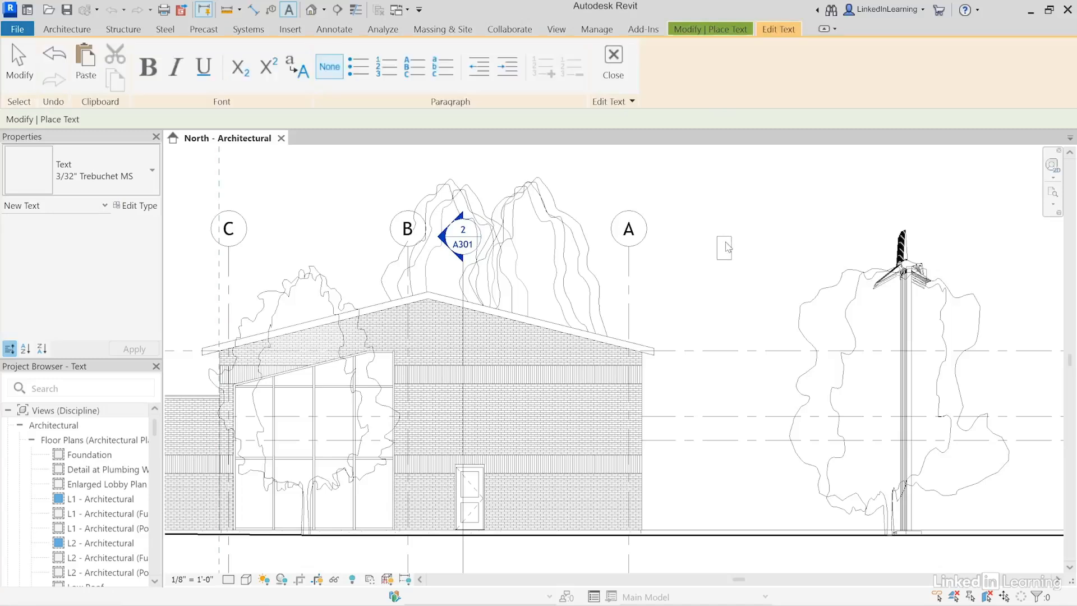
pyautogui.write('Fascia')
pyautogui.press('Return')
pyautogui.press('BackSpace')
pyautogui.press('Escape')
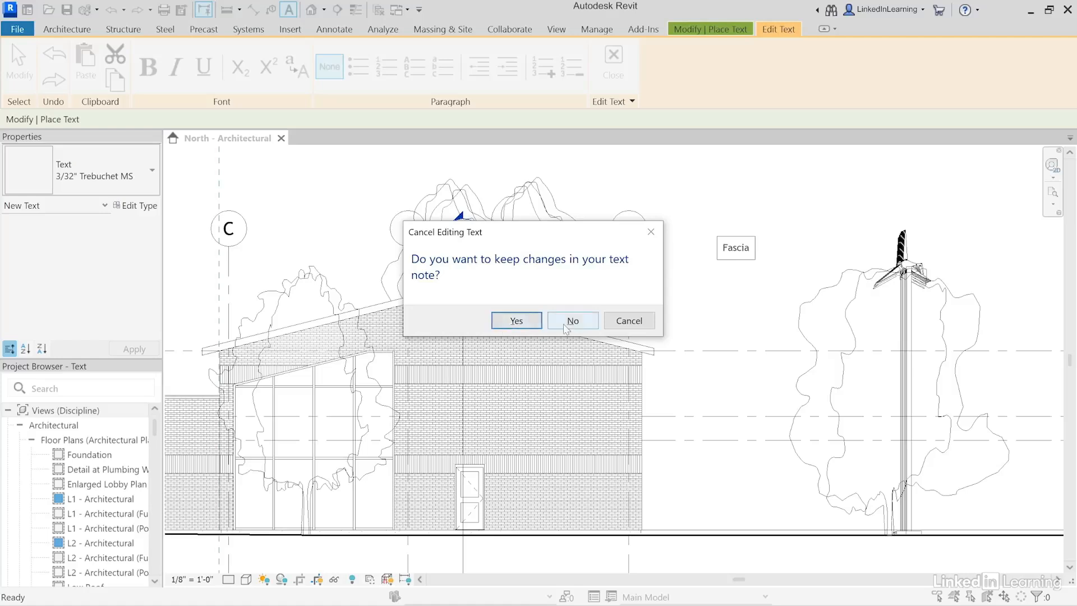
pyautogui.click(516, 320)
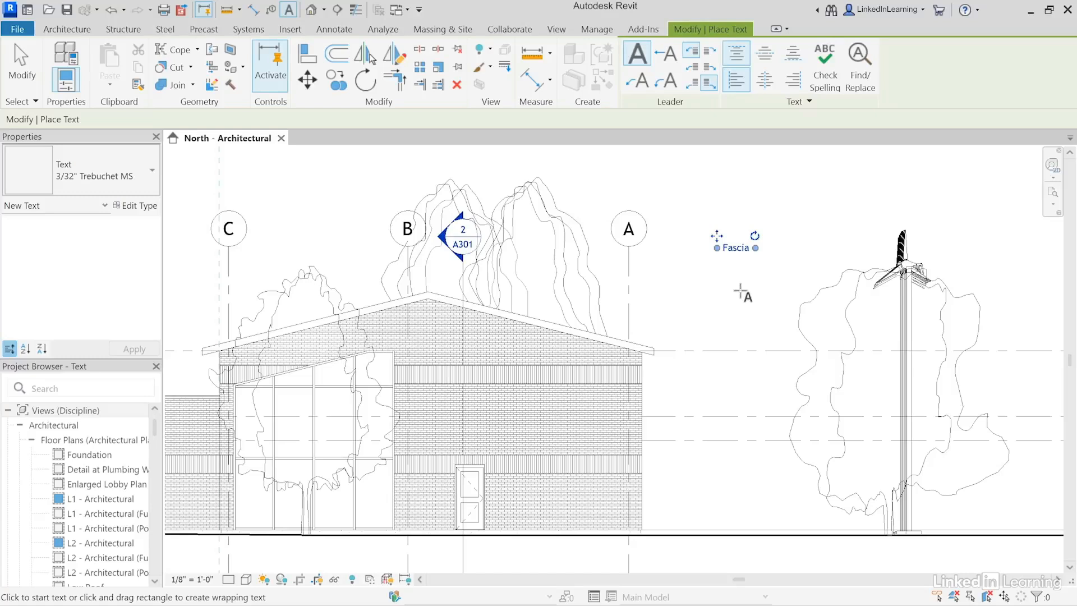
# Step: Place a second text note reading "Note" just below the "Fascia" note and end text placement
pyautogui.click(740, 287)
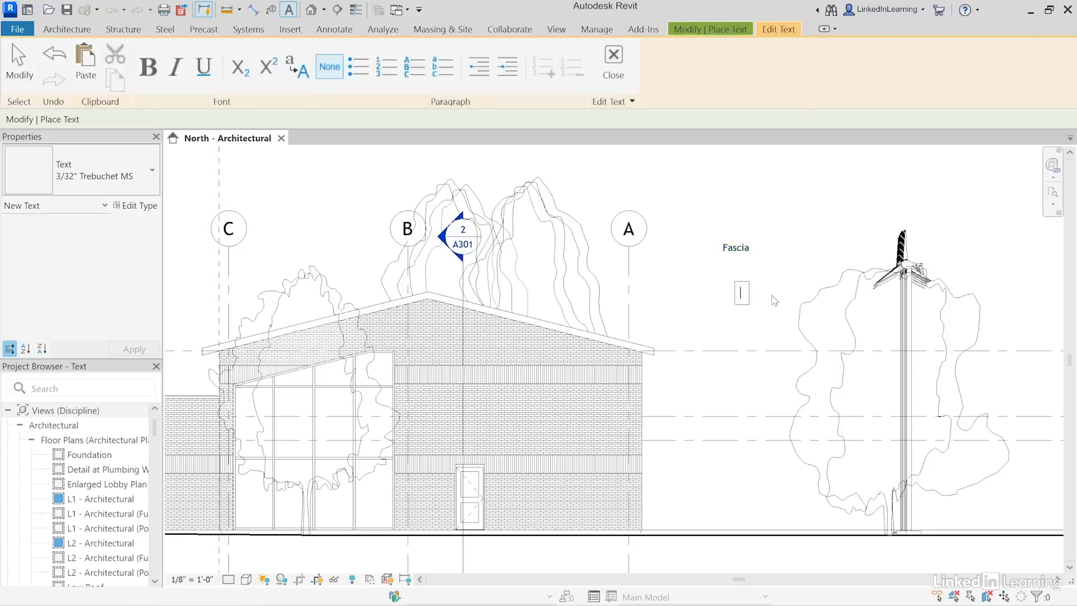
pyautogui.write('Note')
pyautogui.click(773, 330)
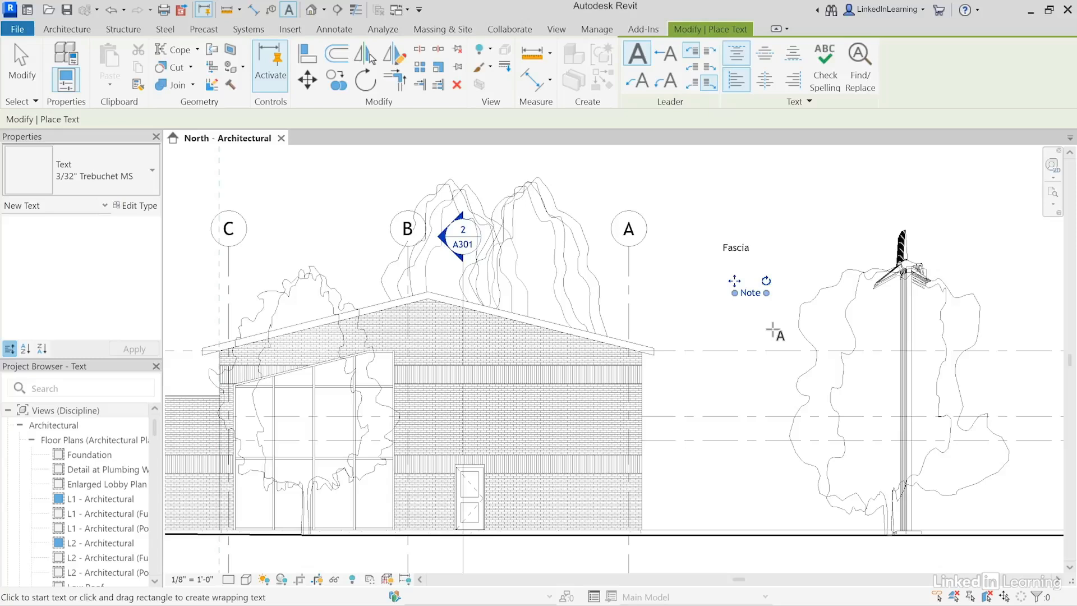
pyautogui.press('Escape')
pyautogui.press('Escape')
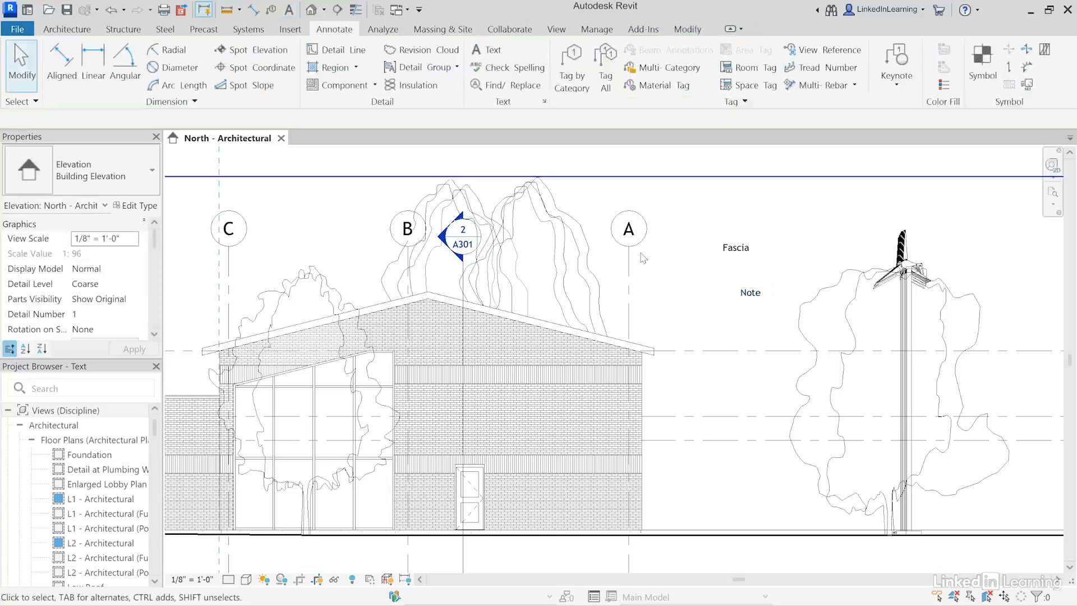
# Step: Move the "Note" text so that its left edge aligns beneath the "Fascia" text
pyautogui.scroll(5, 761, 301)
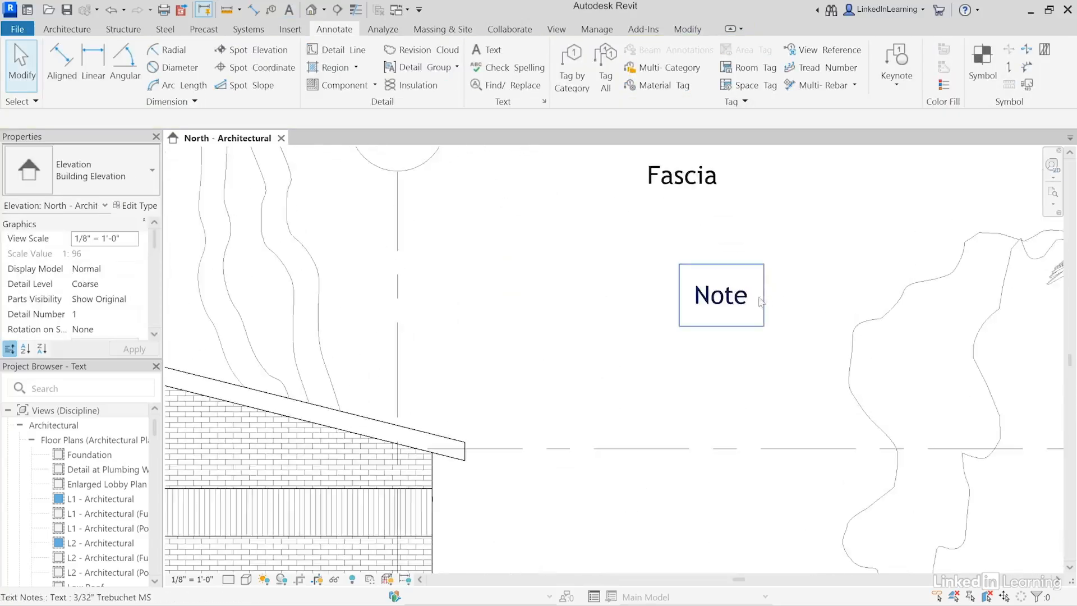
pyautogui.click(732, 300)
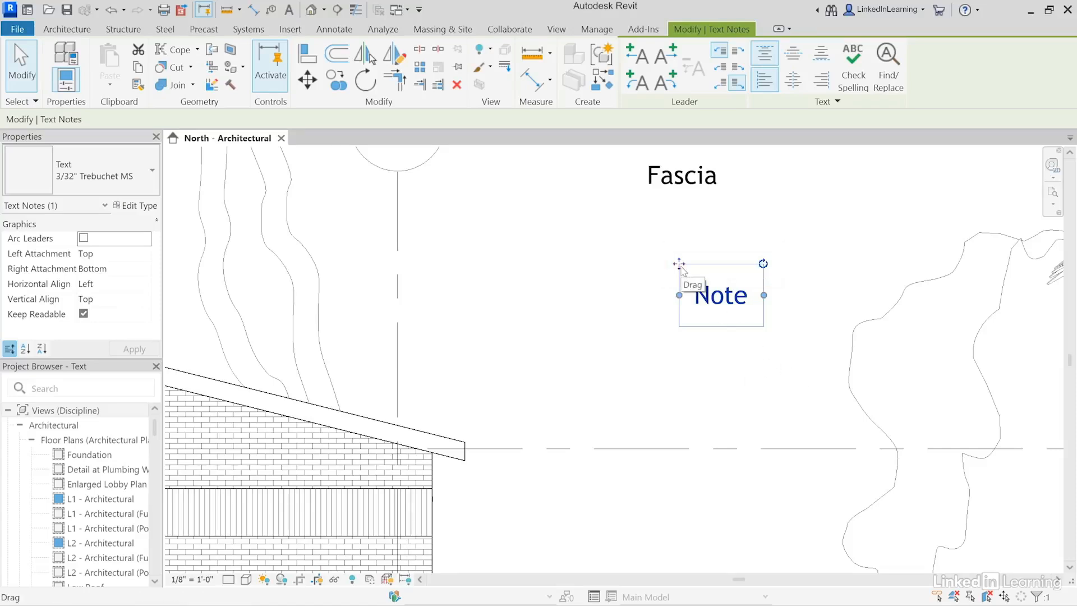
pyautogui.moveTo(678, 264); pyautogui.dragTo(711, 293)
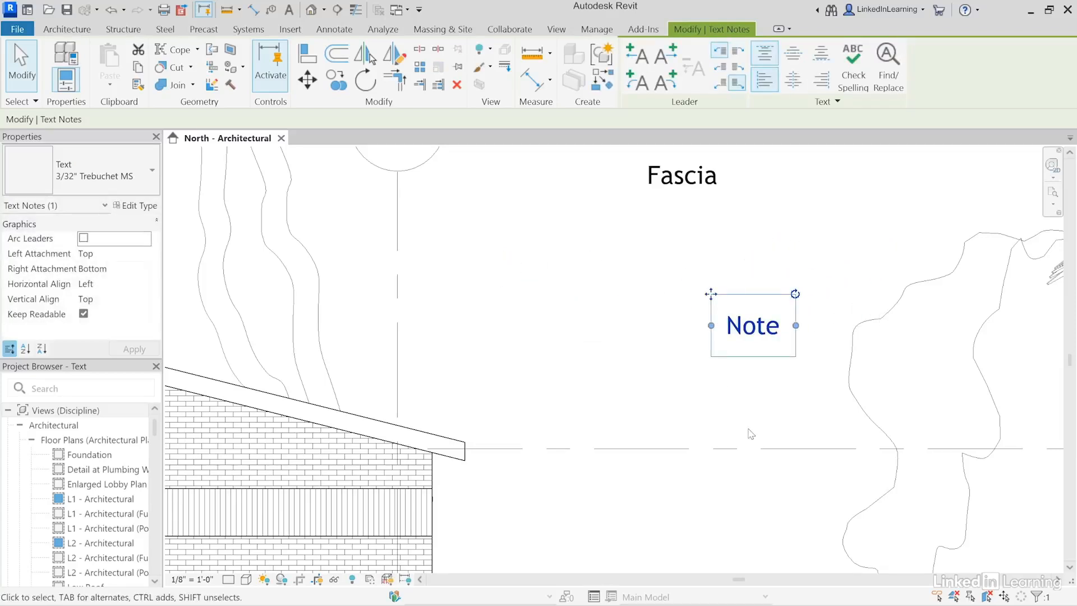
pyautogui.moveTo(710, 293); pyautogui.dragTo(632, 274)
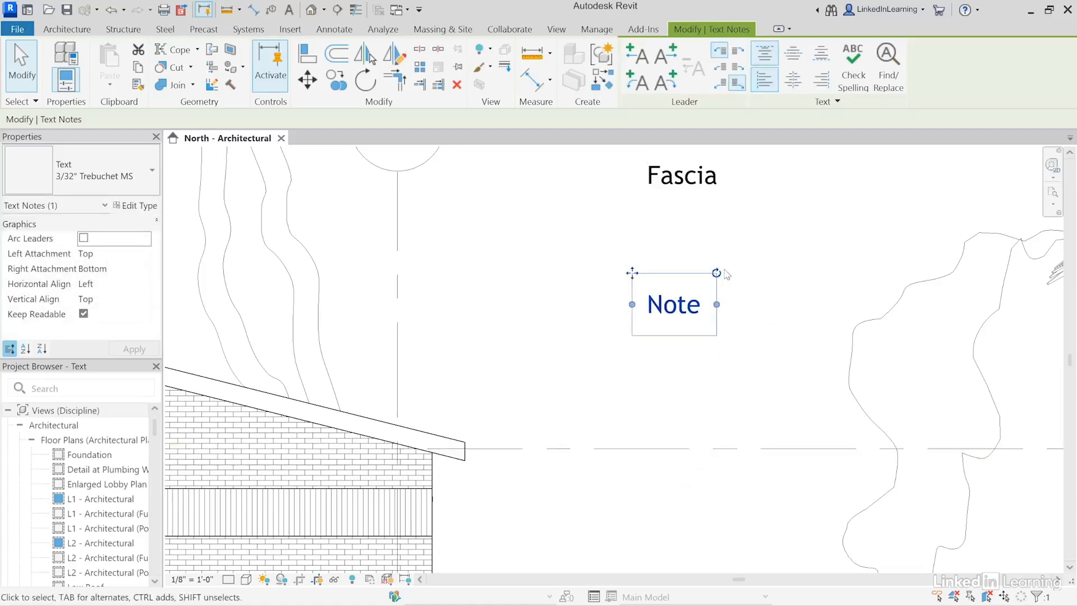
# Step: Rotate the "Note" text clockwise past vertical, and switch its Keep Readable option off and back on
pyautogui.moveTo(717, 275); pyautogui.dragTo(807, 424)
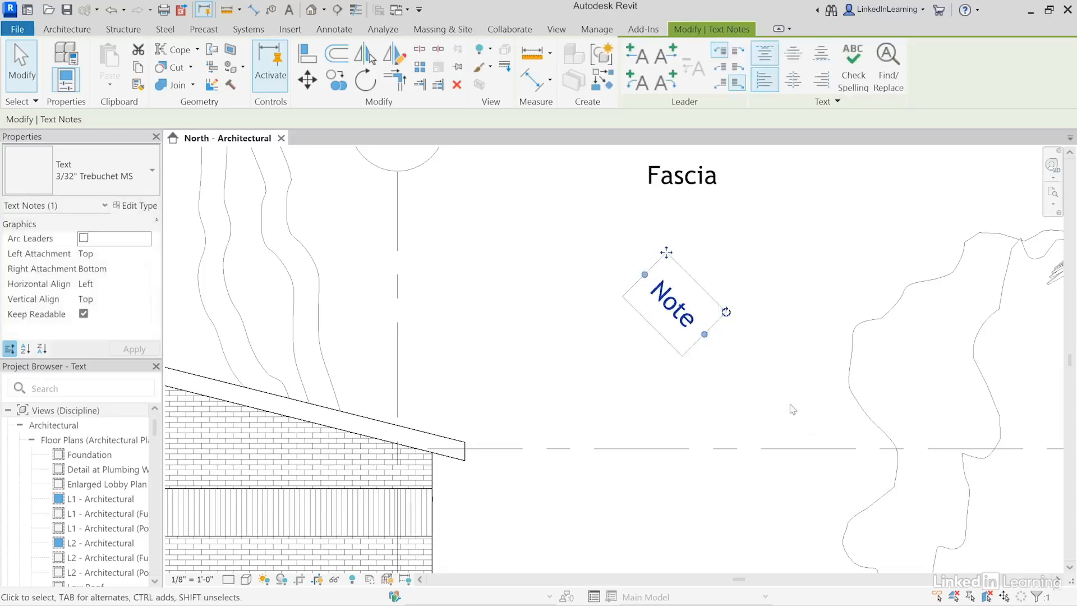
pyautogui.moveTo(728, 315); pyautogui.dragTo(678, 372)
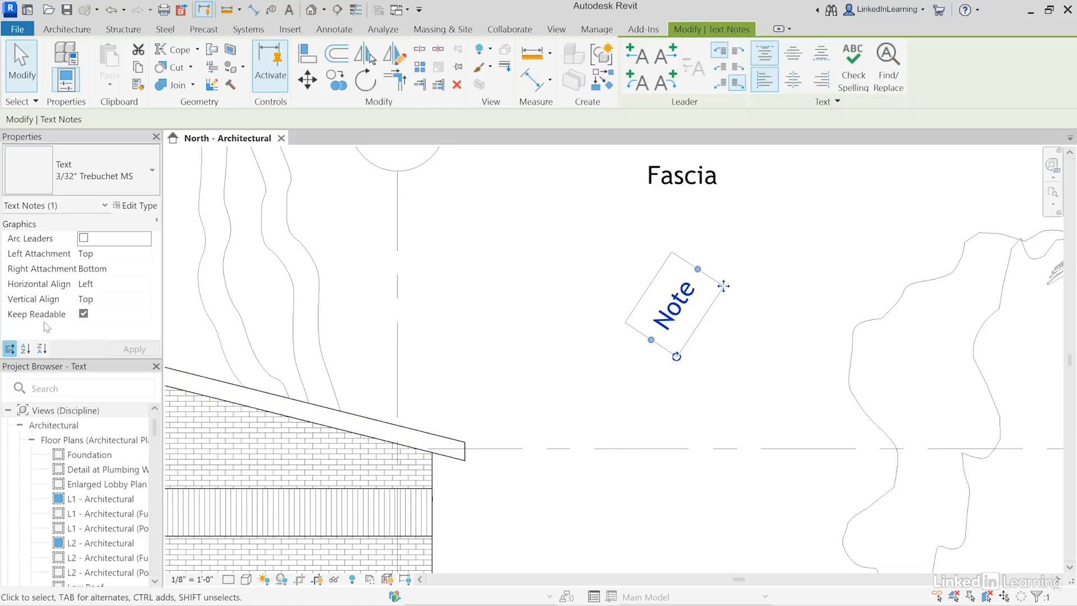
pyautogui.click(83, 315)
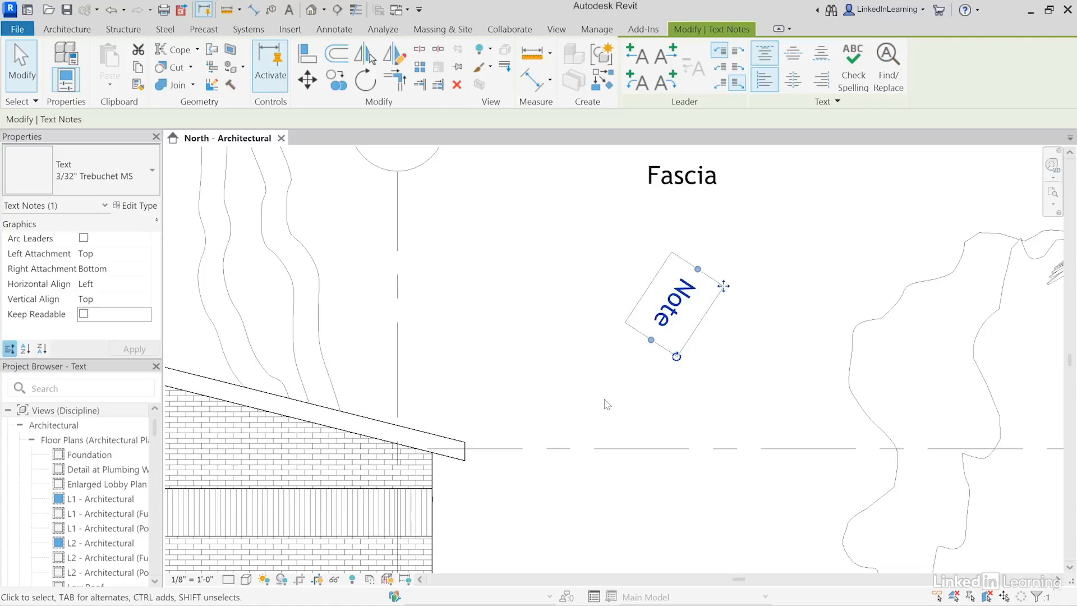
pyautogui.click(84, 314)
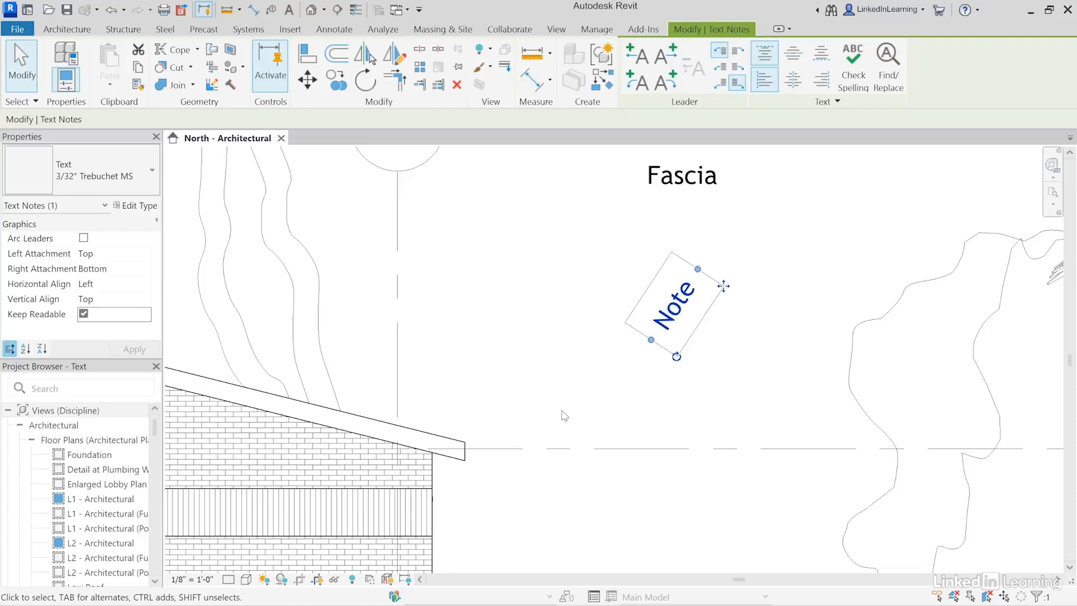
# Step: Delete the rotated "Note" text and move the "Fascia" note down and slightly left, closer to the roof edge
pyautogui.press('Delete')
pyautogui.click(664, 200)
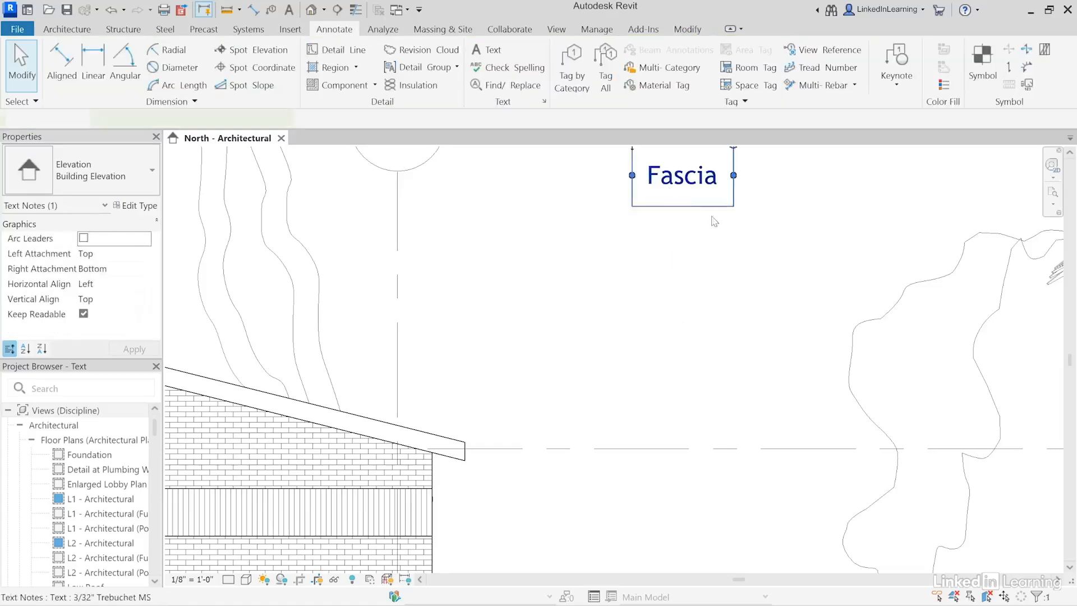
pyautogui.moveTo(705, 232); pyautogui.dragTo(700, 253, button='middle')
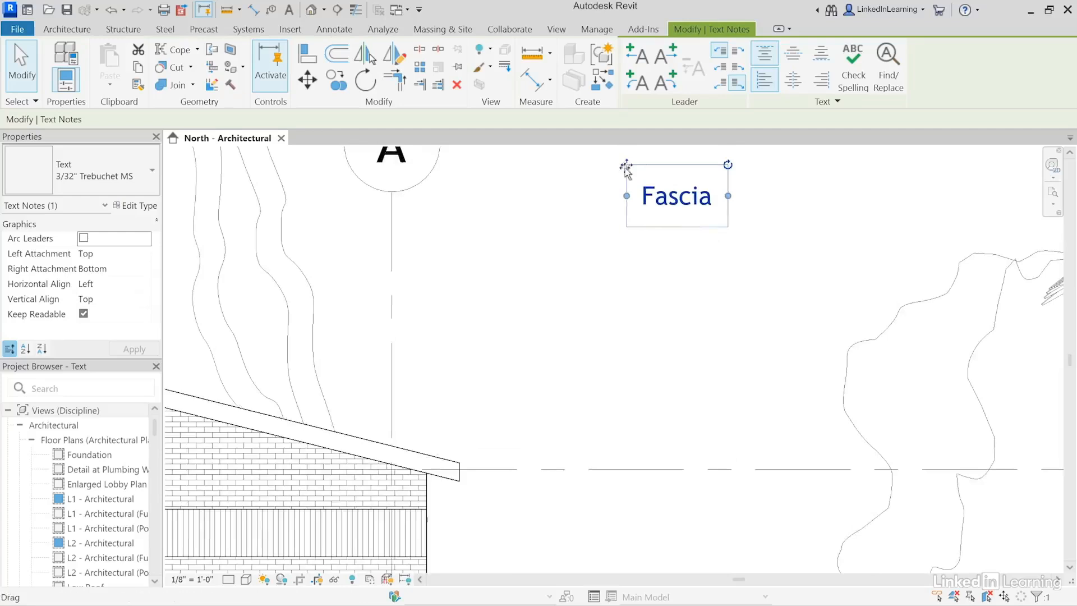
pyautogui.keyDown('ctrl'); pyautogui.moveTo(626, 165); pyautogui.dragTo(599, 265); pyautogui.keyUp('ctrl')
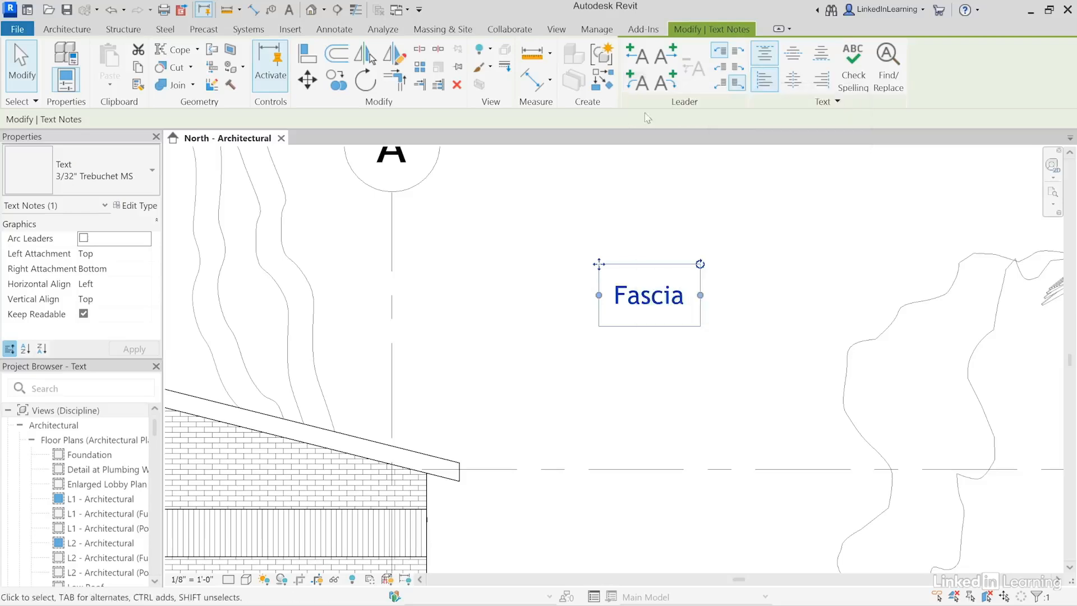
# Step: Add a left straight leader to the "Fascia" note, pointing at the roof fascia with its elbow level with the text
pyautogui.click(642, 64)
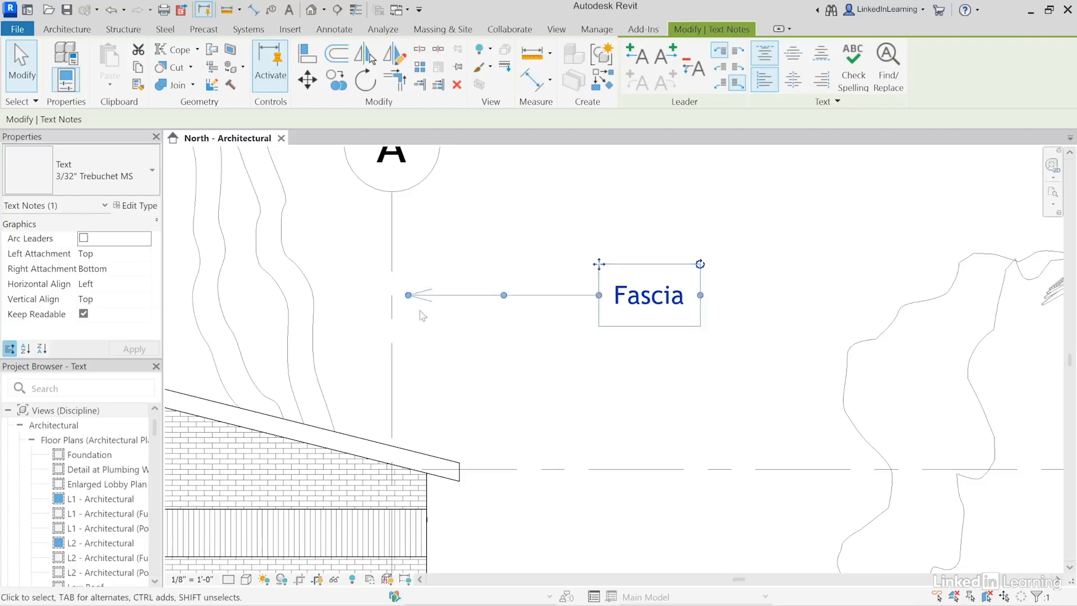
pyautogui.moveTo(409, 296); pyautogui.dragTo(393, 459)
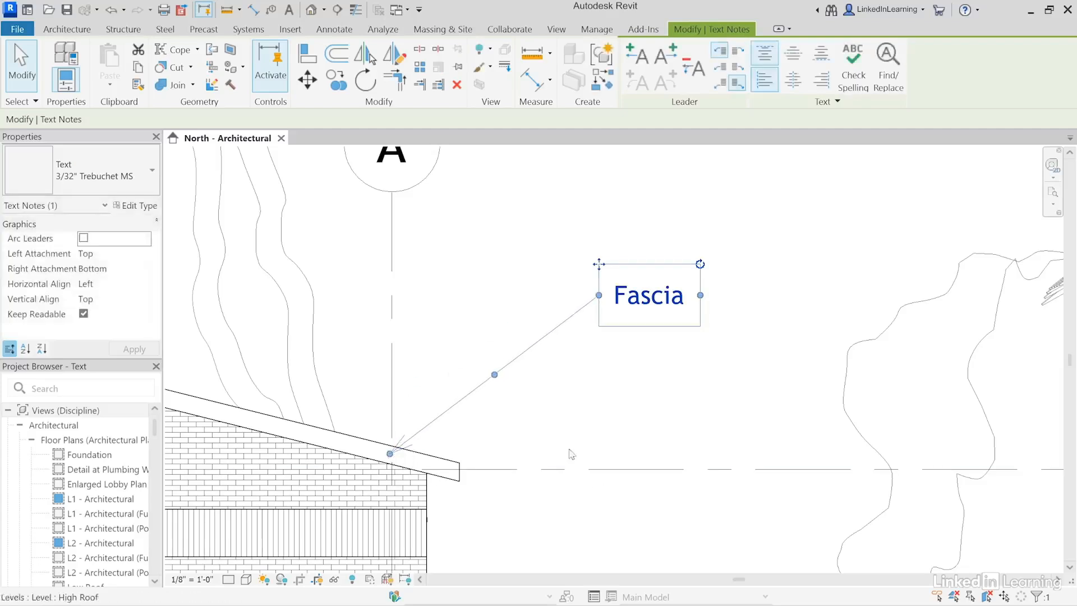
pyautogui.moveTo(496, 374); pyautogui.dragTo(543, 296)
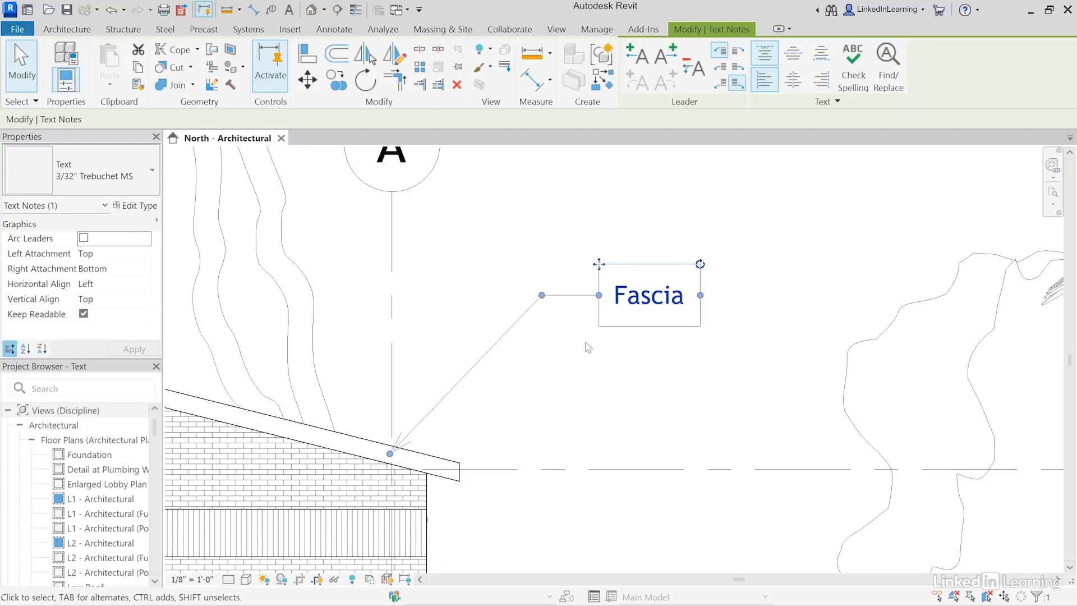
pyautogui.moveTo(624, 409)
pyautogui.mouseDown(button='middle')
pyautogui.moveTo(634, 355)
pyautogui.moveTo(620, 303)
pyautogui.moveTo(583, 262)
pyautogui.moveTo(546, 261)
pyautogui.mouseUp(button='middle')
pyautogui.scroll(-1, 612, 299)
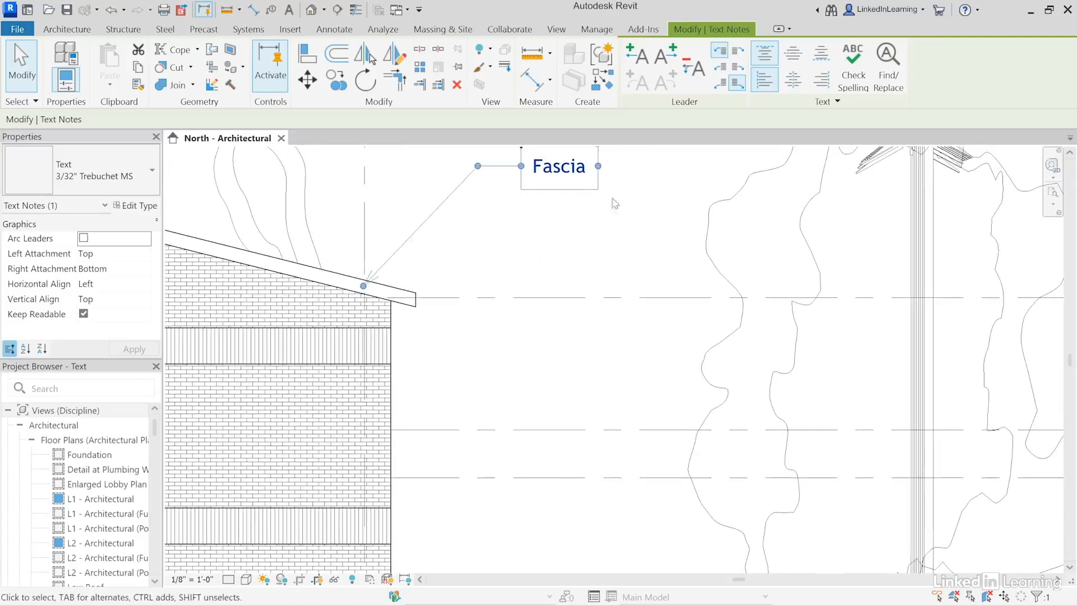
pyautogui.press('Escape')
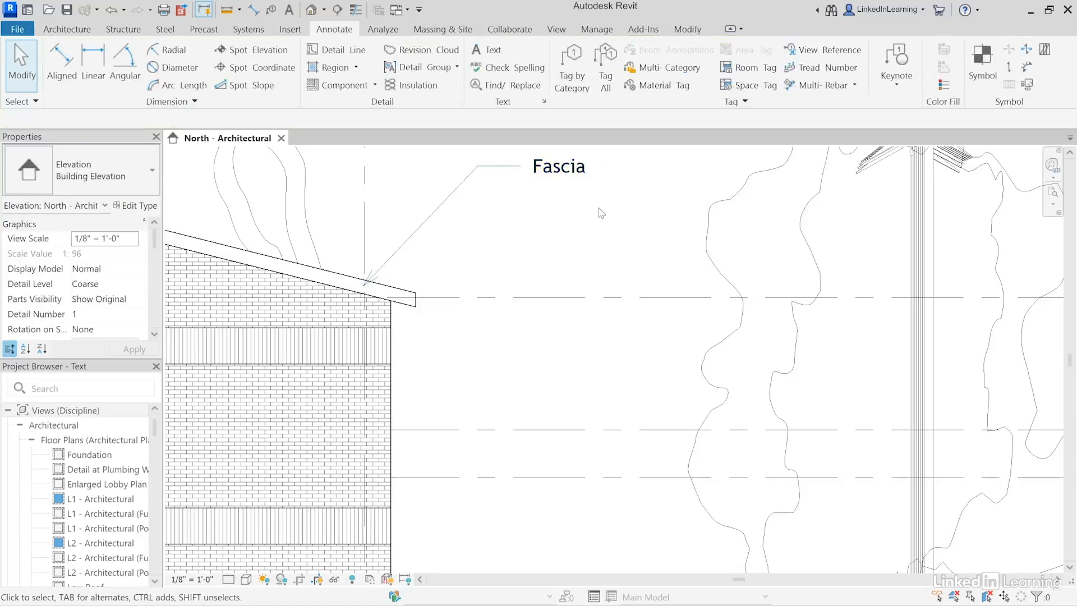
# Step: Place a text note reading "Brick Soldier Course" with a two-segment leader from the upper soldier course, aligned below the "Fascia" note
pyautogui.click(489, 51)
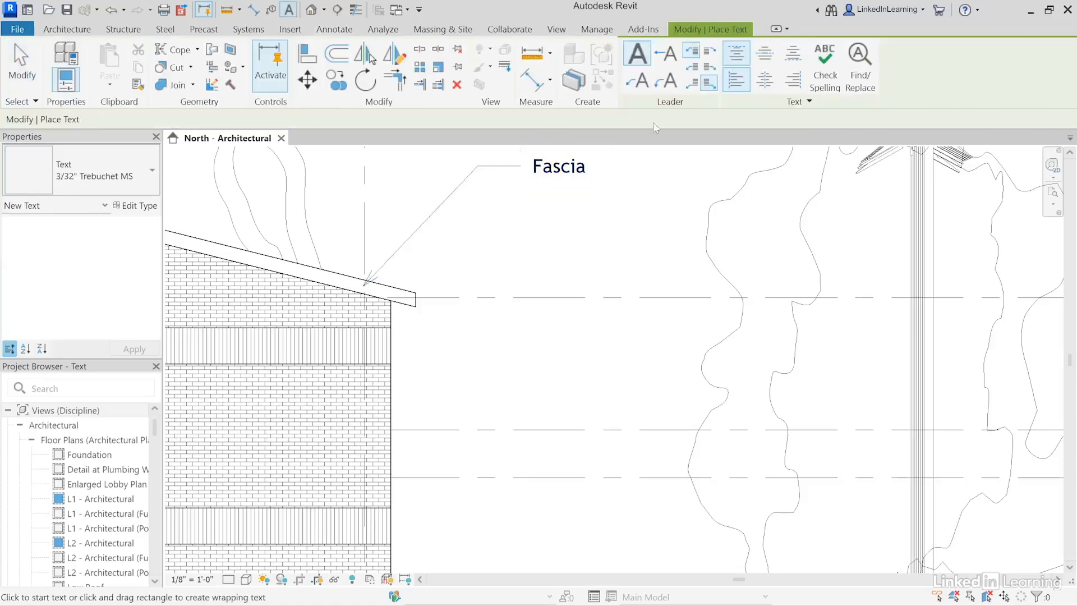
pyautogui.click(634, 89)
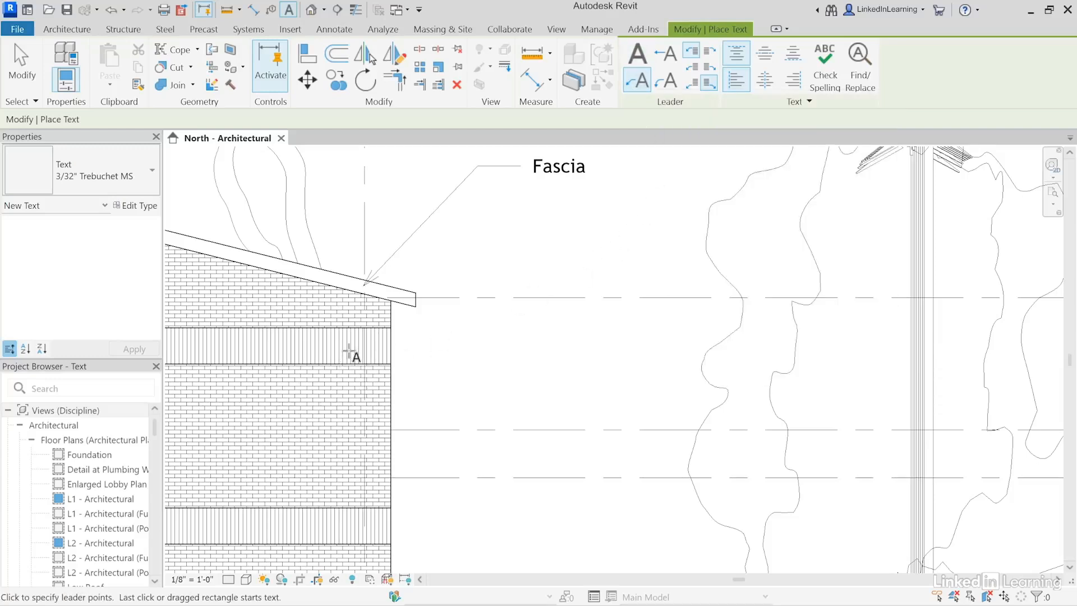
pyautogui.click(347, 351)
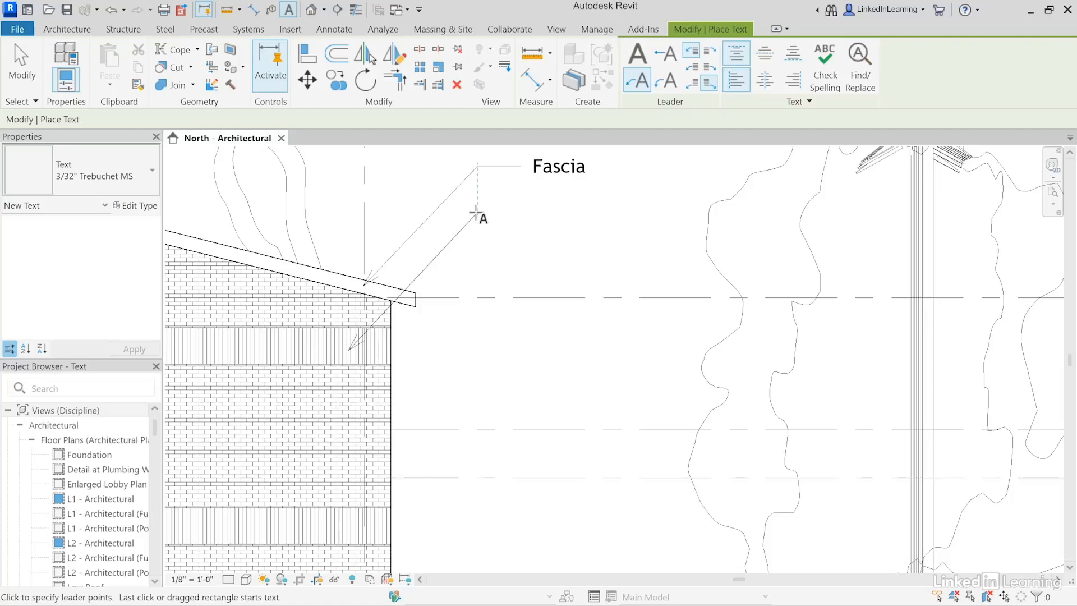
pyautogui.click(476, 212)
pyautogui.click(522, 213)
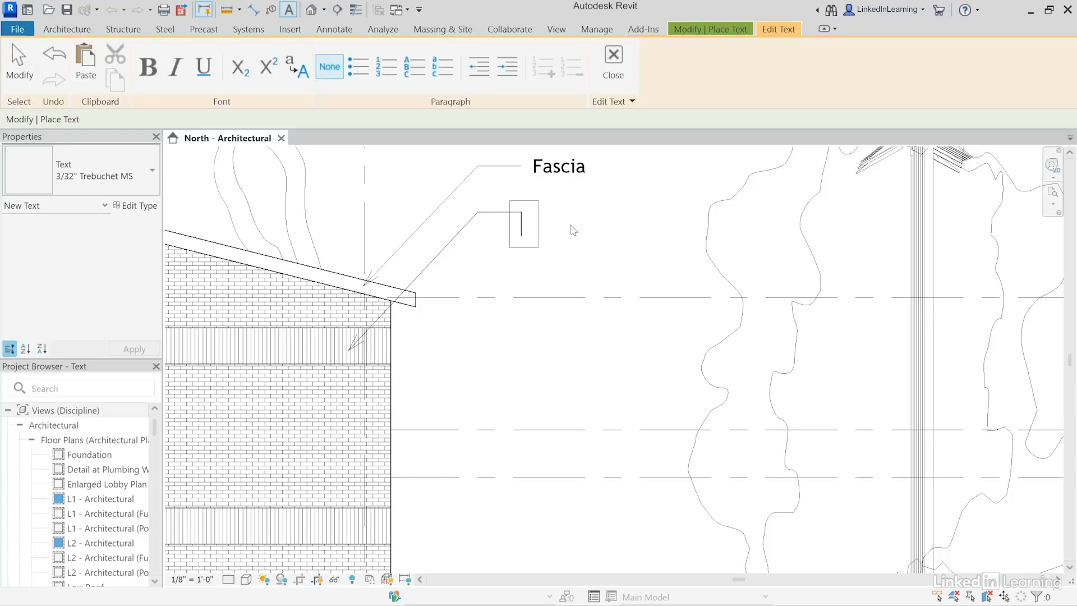
pyautogui.write('Brick Soldier Course')
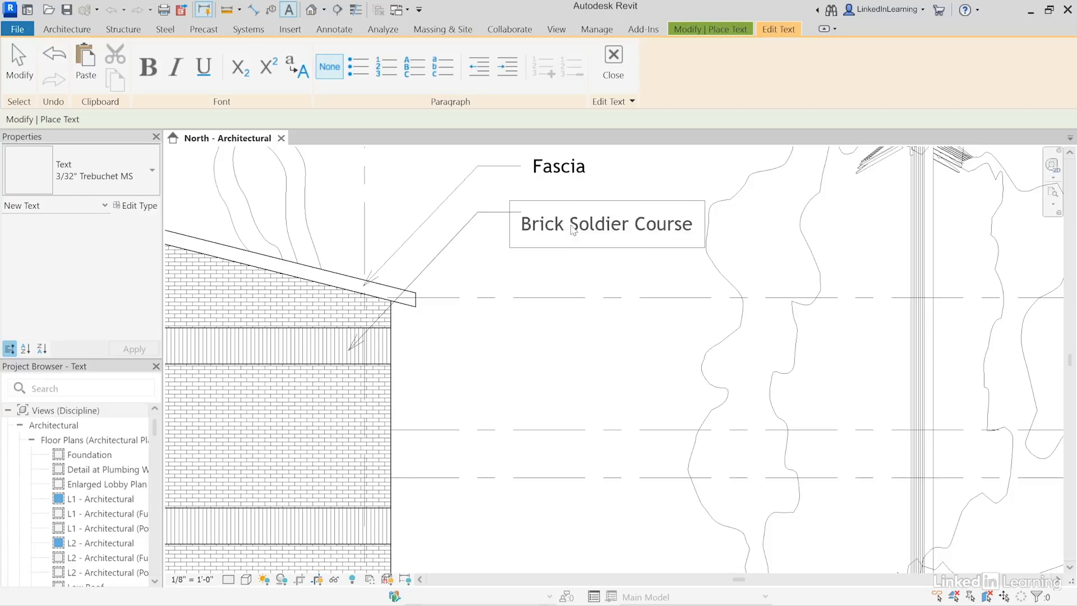
pyautogui.click(586, 274)
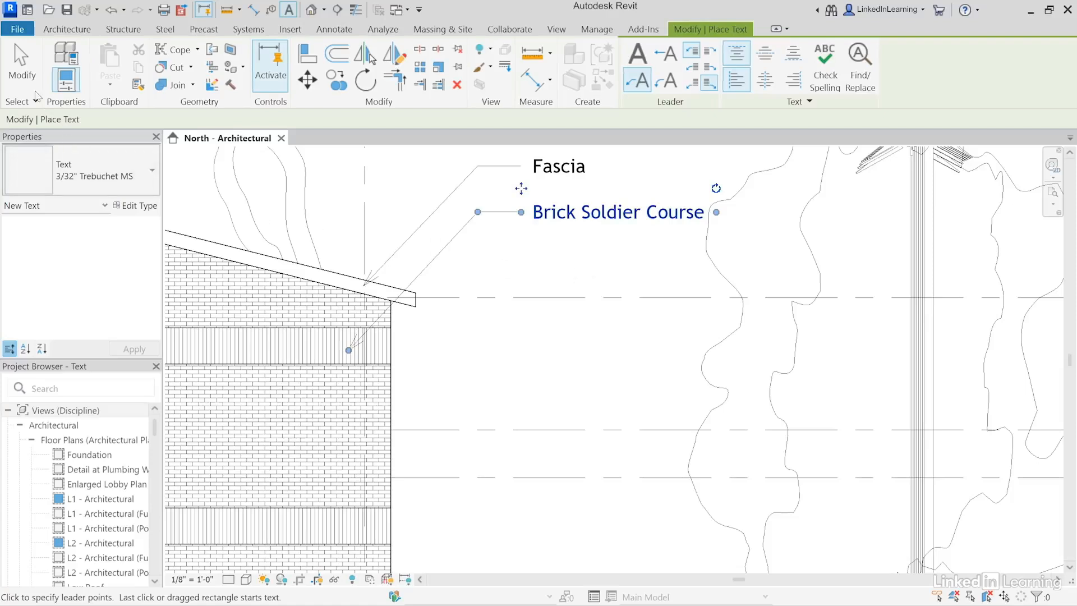
pyautogui.click(28, 86)
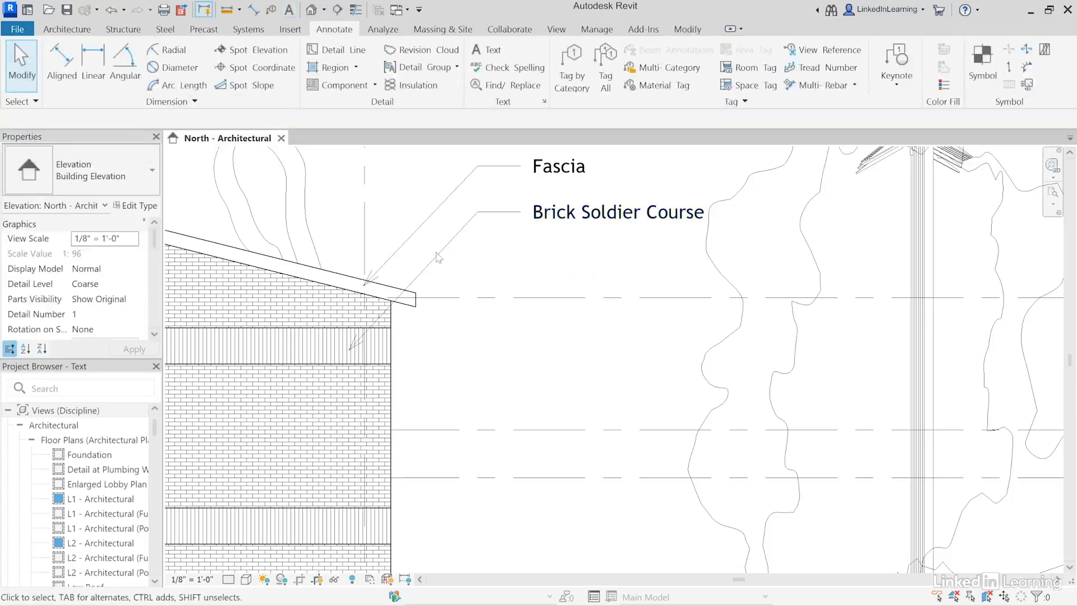
# Step: Add a right straight leader and an extra left straight leader to the "Brick Soldier Course" note, and remove both
pyautogui.click(562, 223)
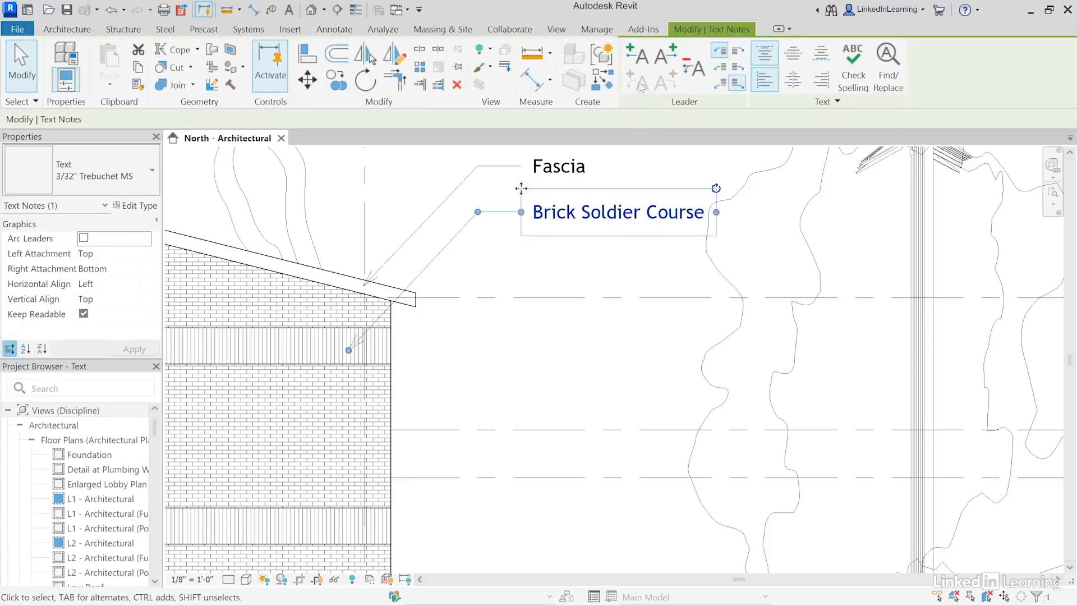
pyautogui.click(666, 64)
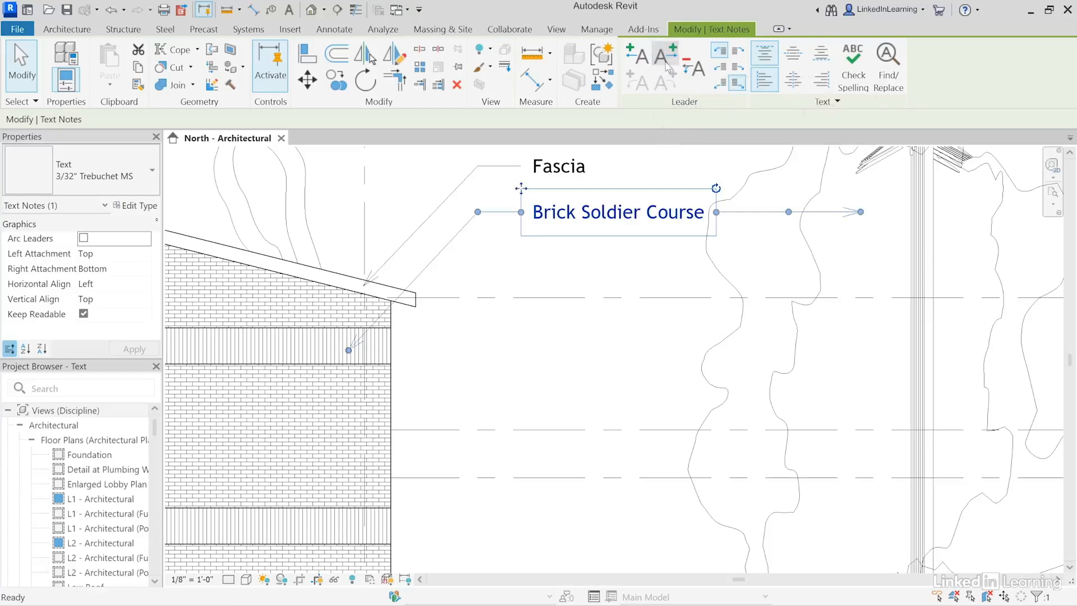
pyautogui.click(636, 55)
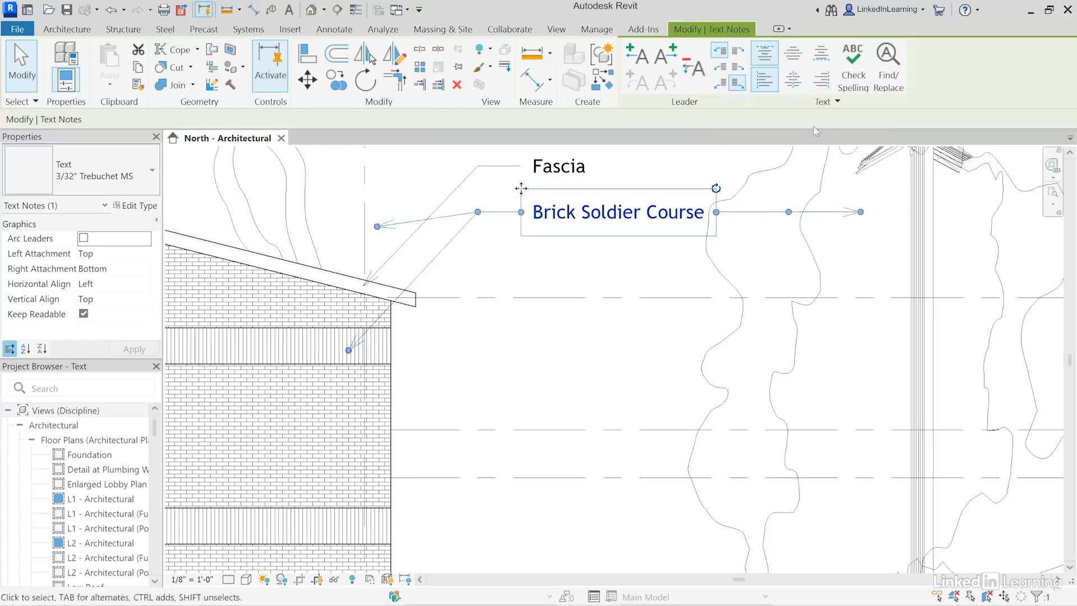
pyautogui.click(694, 80)
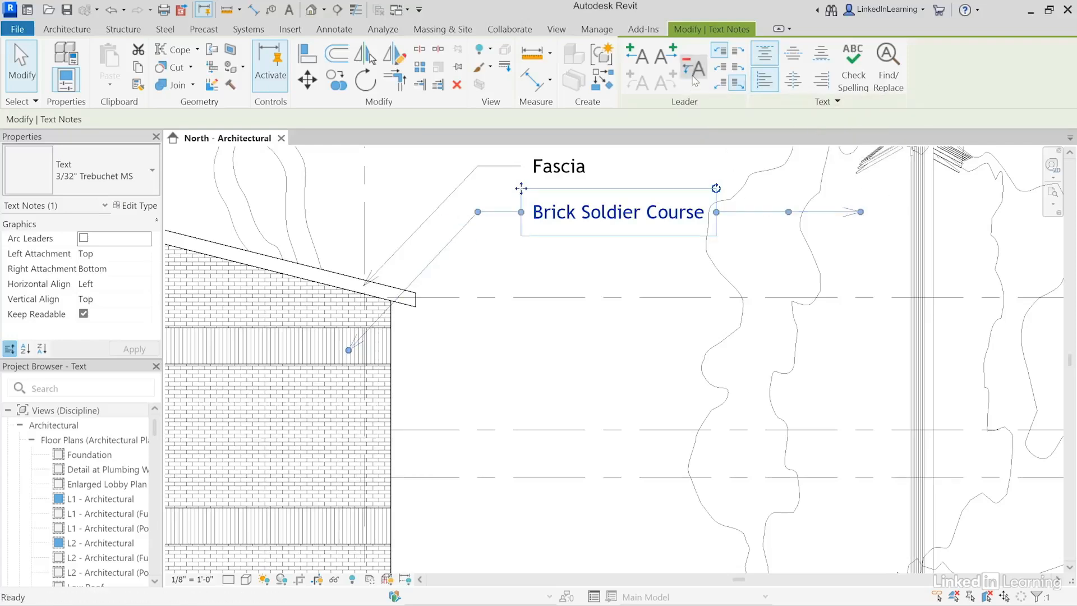
pyautogui.click(695, 80)
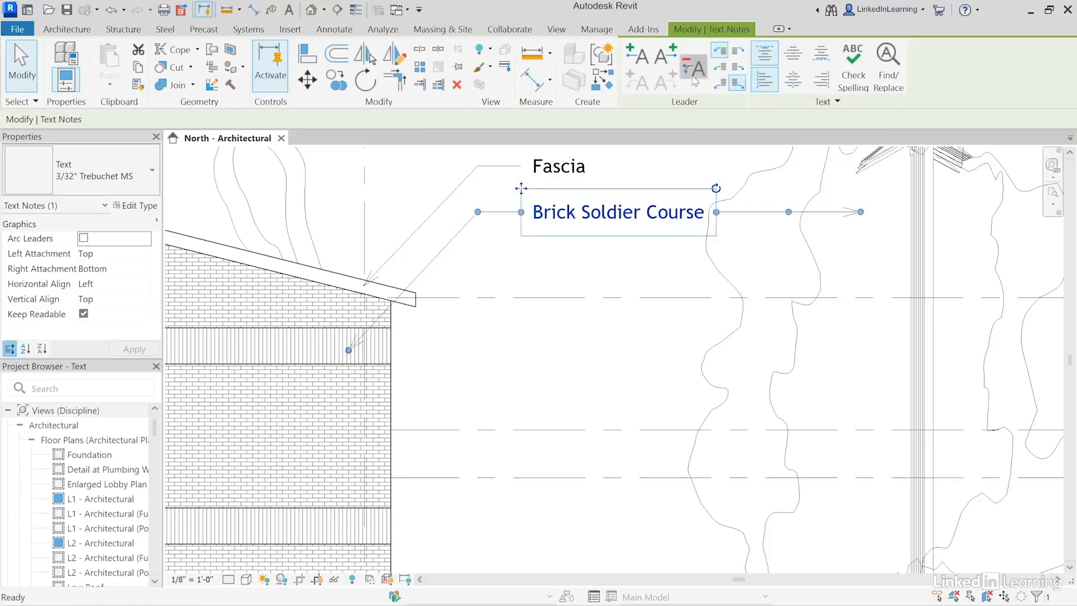
# Step: Add a second left straight leader to the "Brick Soldier Course" note, with its arrowhead on the lower soldier course
pyautogui.click(649, 66)
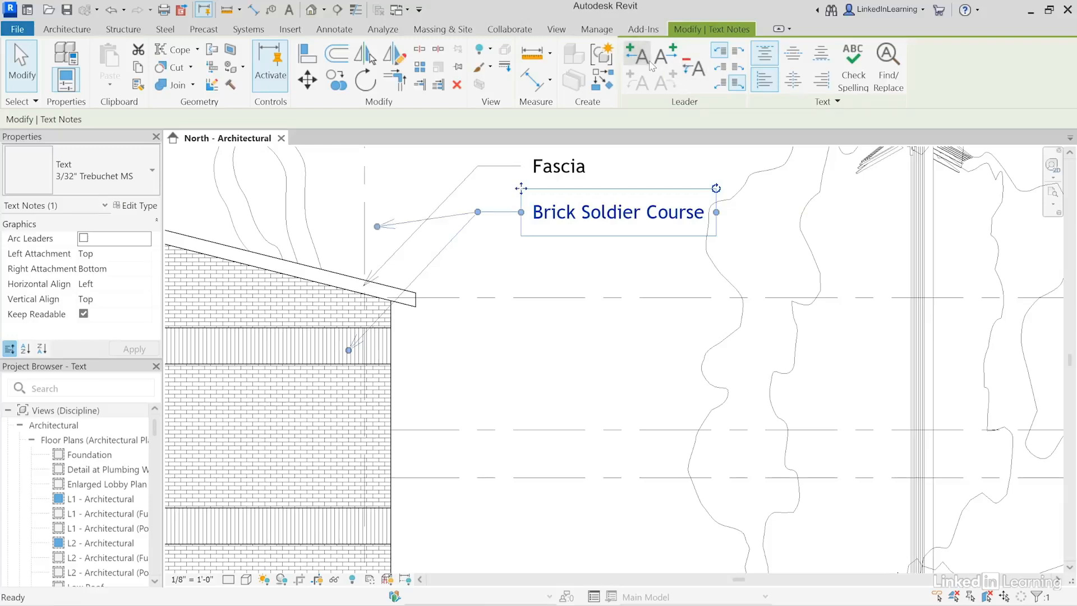
pyautogui.click(651, 66)
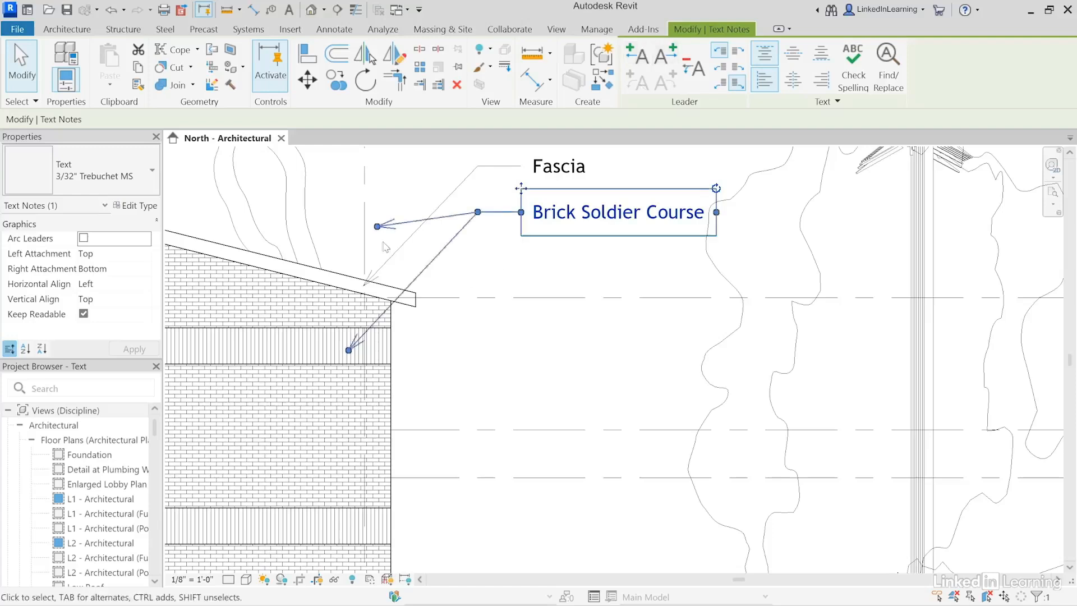
pyautogui.moveTo(377, 227); pyautogui.dragTo(350, 531)
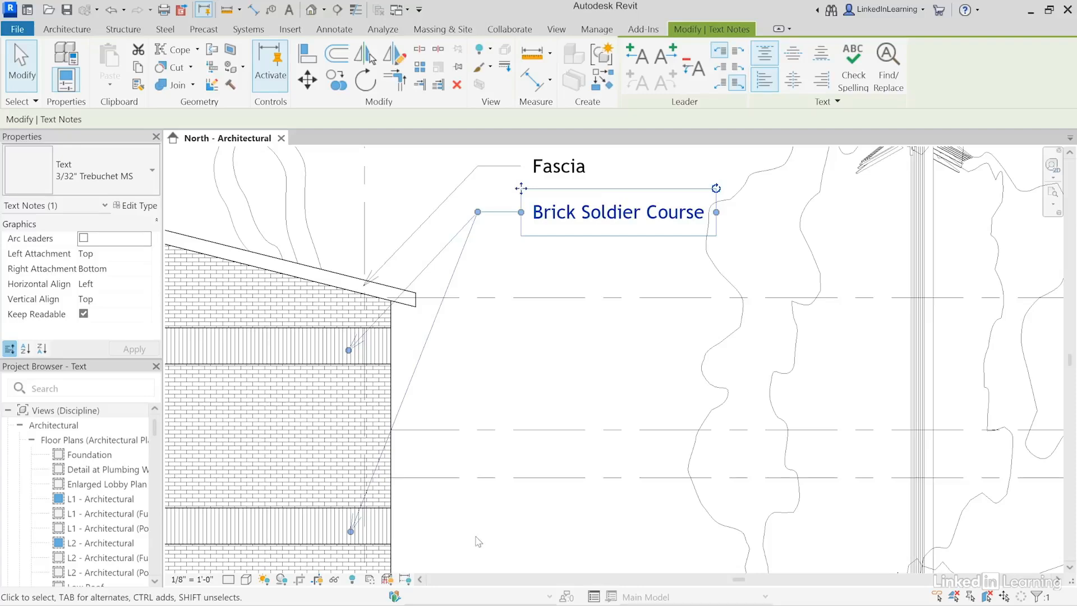
pyautogui.moveTo(476, 536); pyautogui.dragTo(781, 519, button='middle')
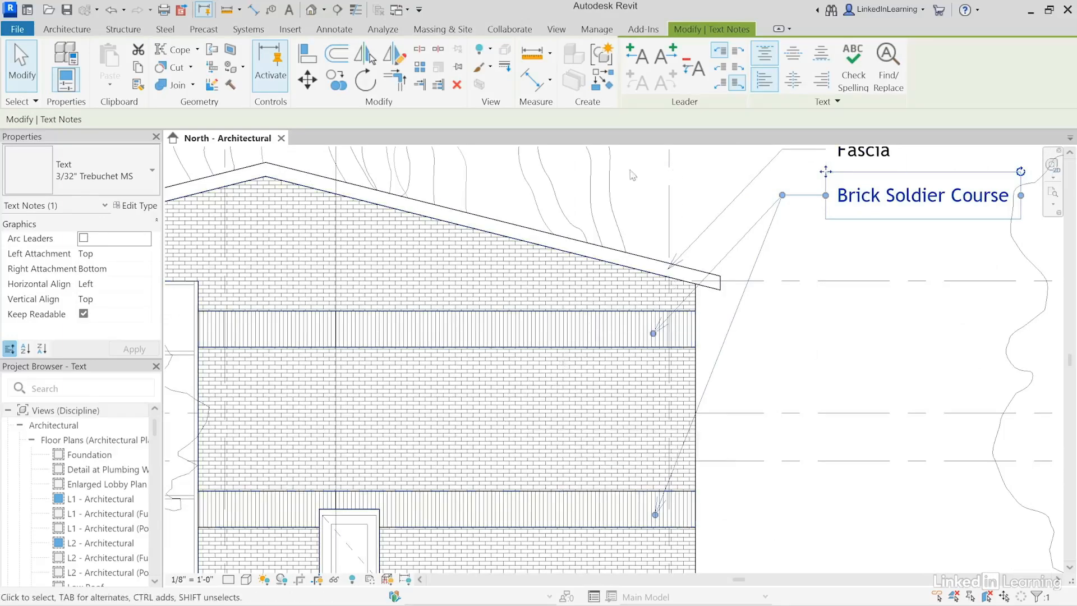
pyautogui.click(639, 196)
# Step: Place a text note reading "Face Brick" with a two-segment leader on the brick wall between the two soldier courses
pyautogui.click(486, 51)
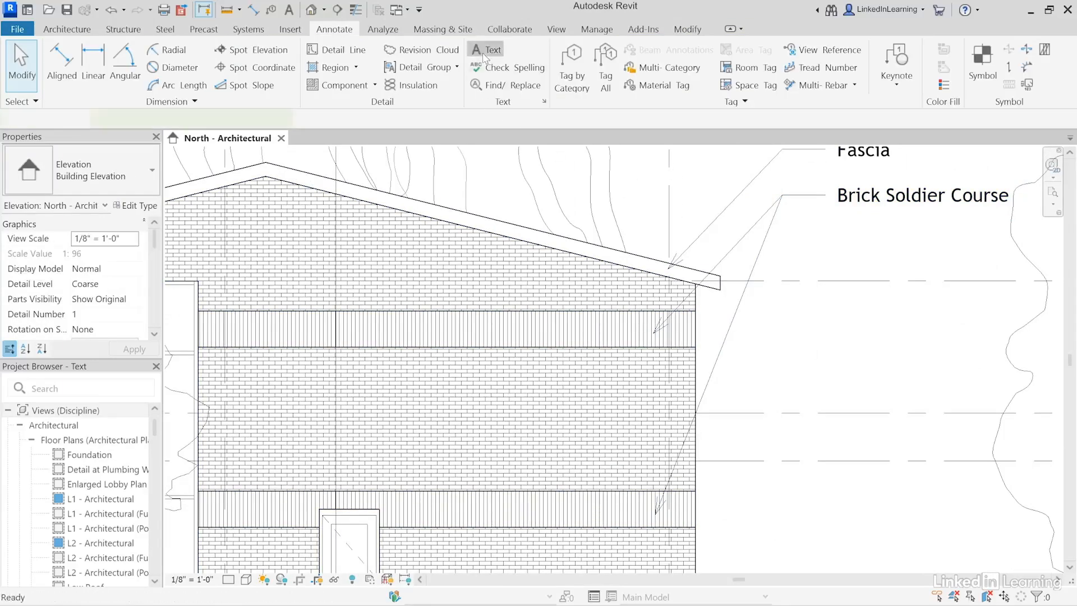
pyautogui.click(635, 56)
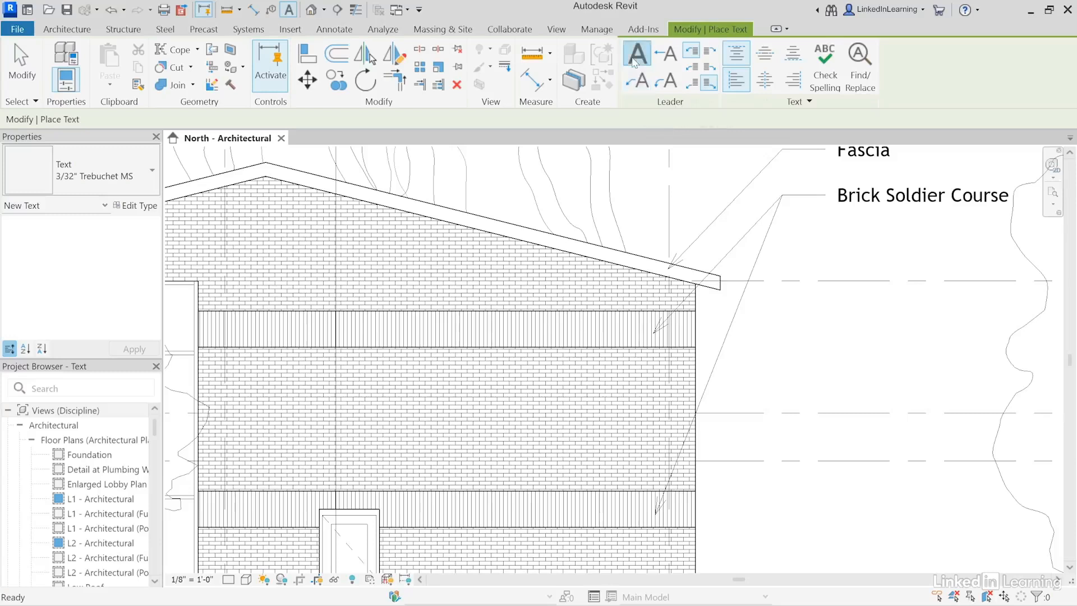
pyautogui.click(638, 80)
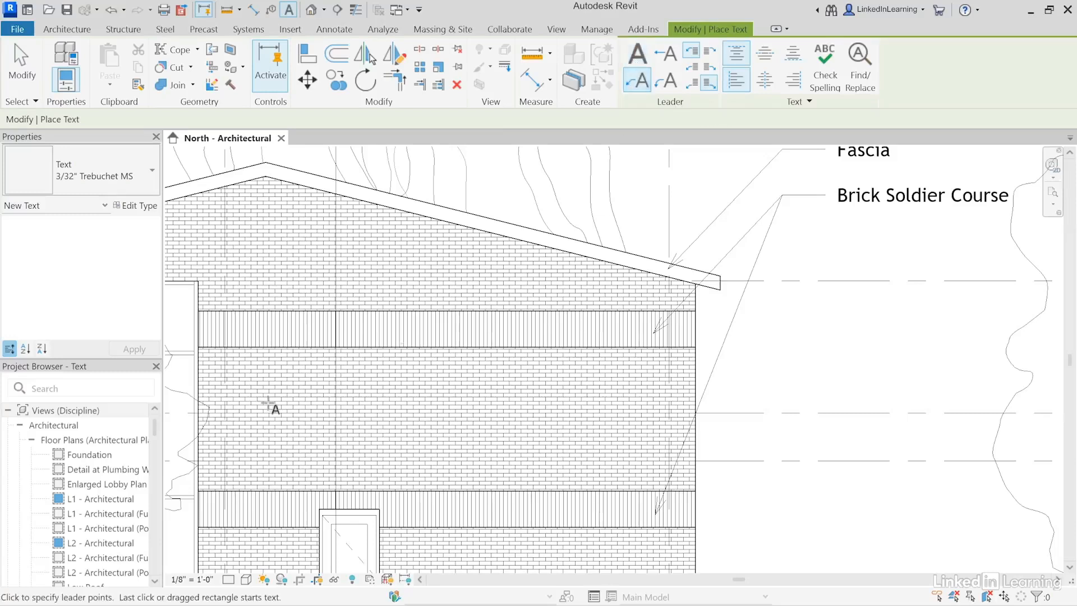
pyautogui.click(305, 375)
pyautogui.click(264, 432)
pyautogui.click(370, 435)
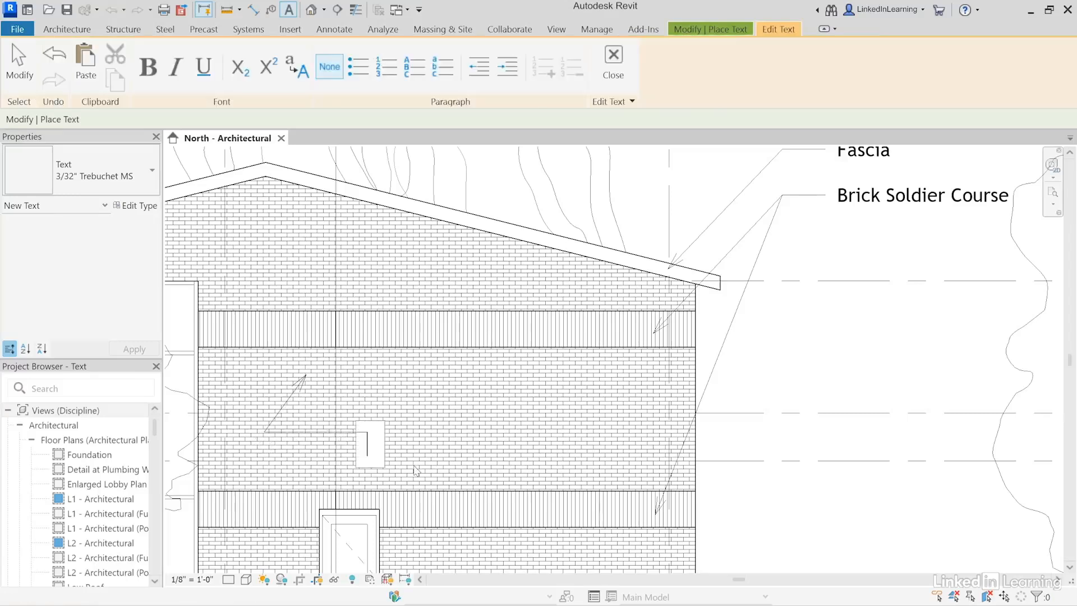
pyautogui.write('Face Bt')
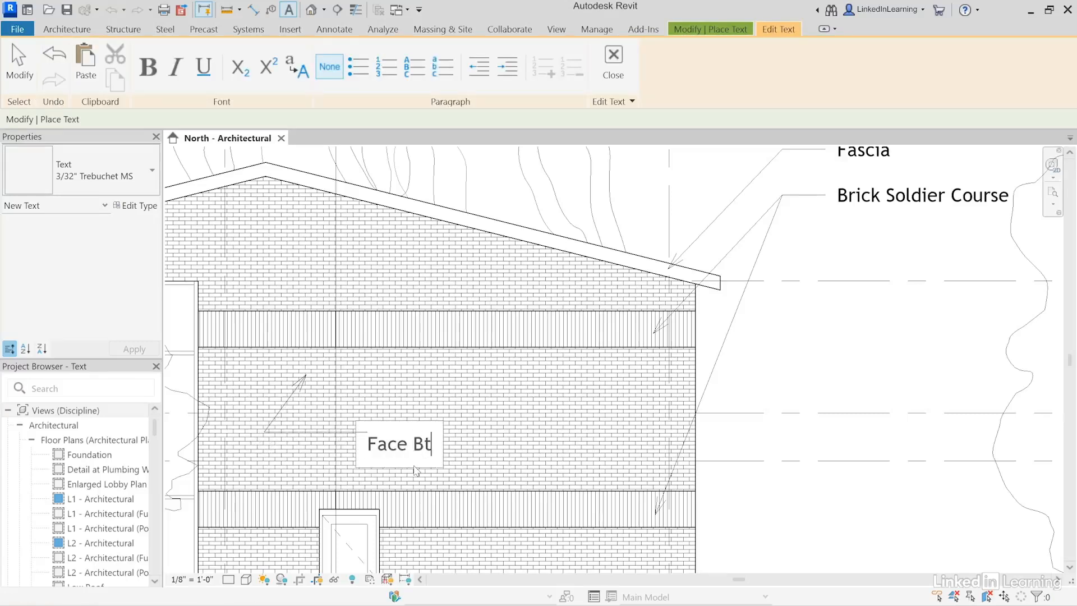
pyautogui.press('BackSpace')
pyautogui.write('rick')
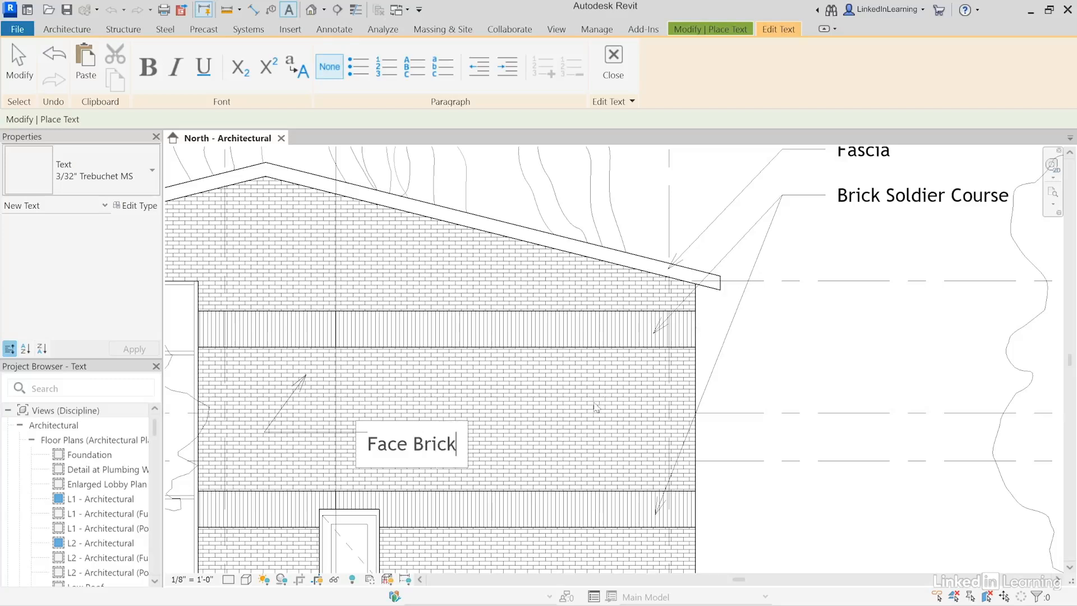
pyautogui.click(596, 405)
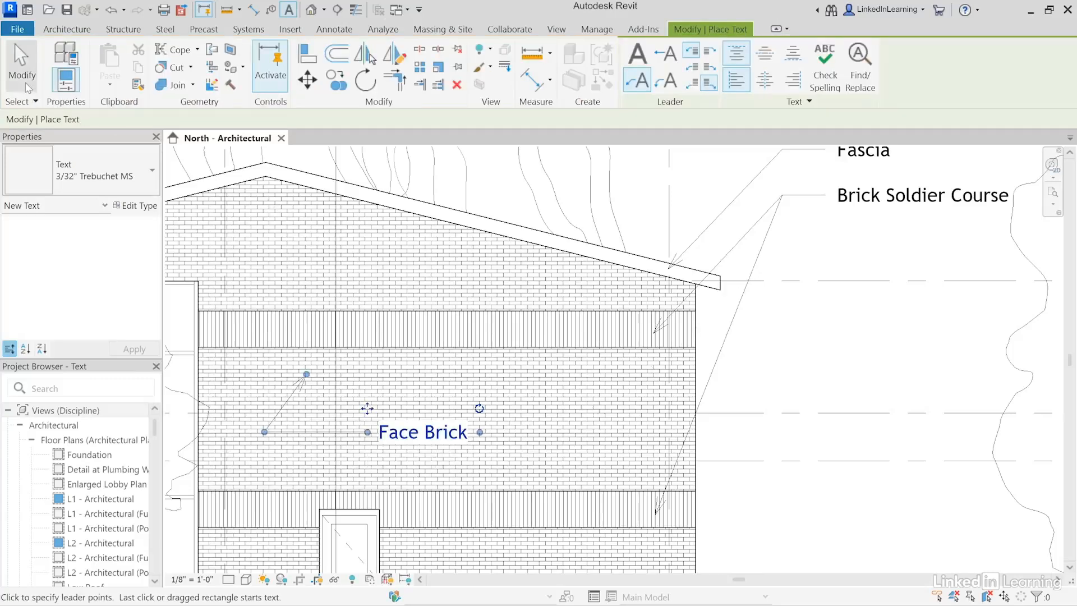
pyautogui.press('Escape')
pyautogui.press('Escape')
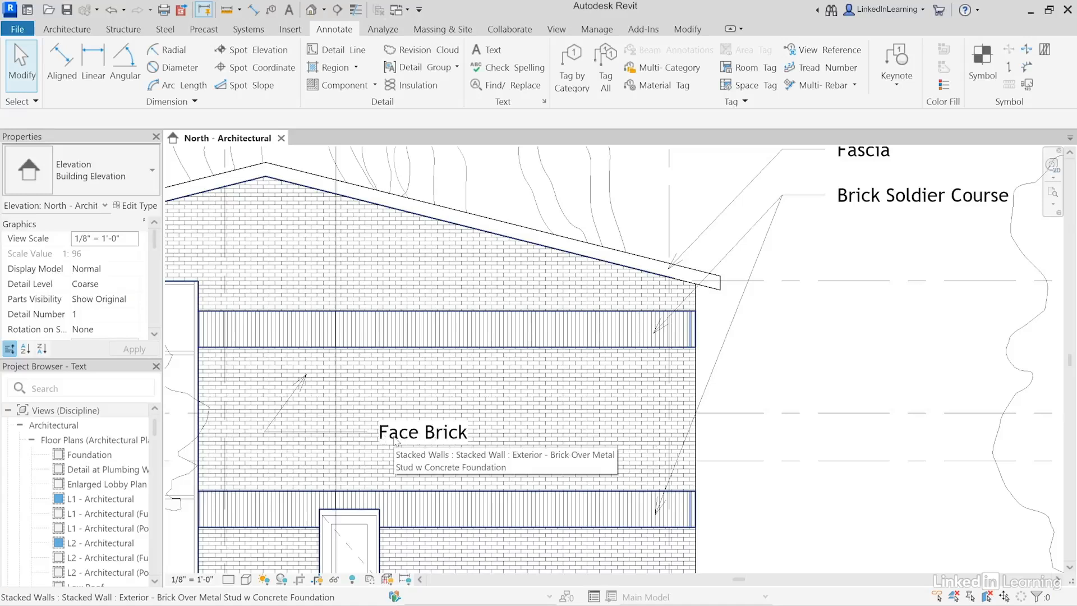
# Step: Add a right straight leader to the "Face Brick" note, pointing at the brick below the lower soldier course with its elbow level with the text
pyautogui.press('Tab')
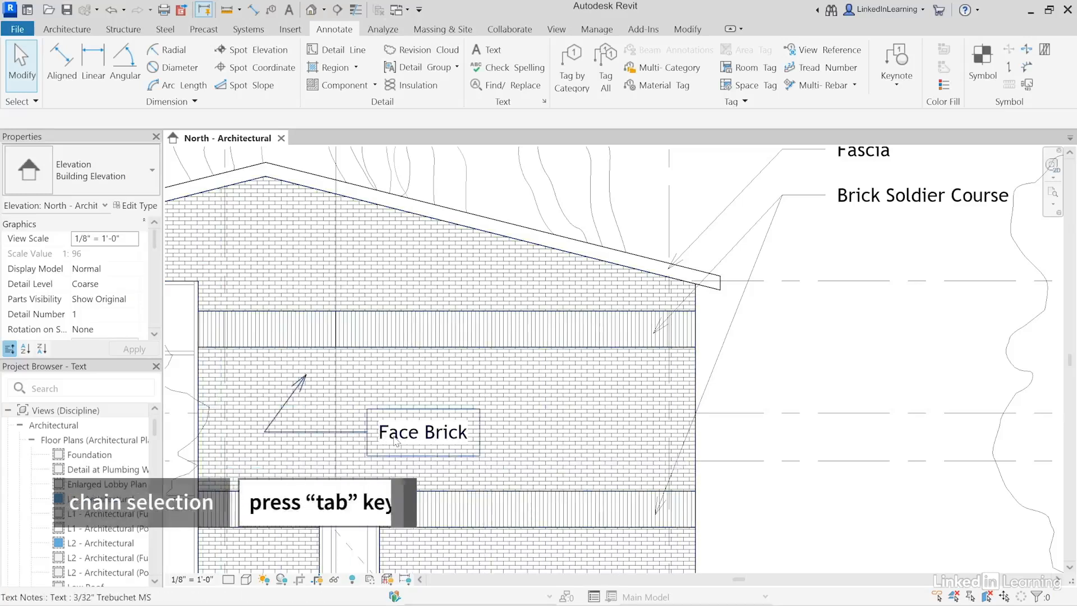
pyautogui.click(396, 441)
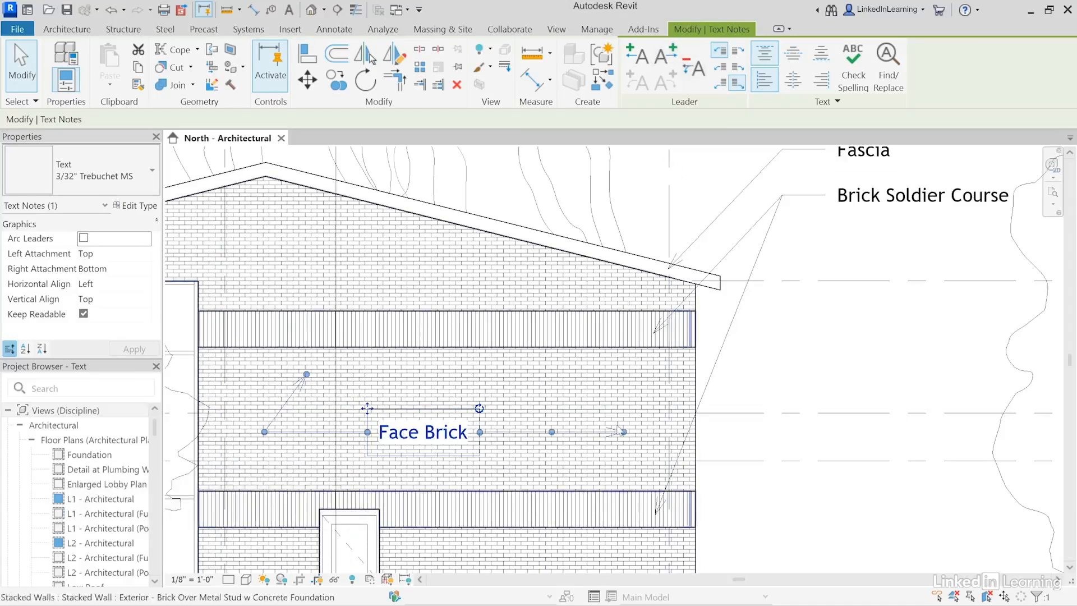
pyautogui.moveTo(623, 431); pyautogui.dragTo(604, 547)
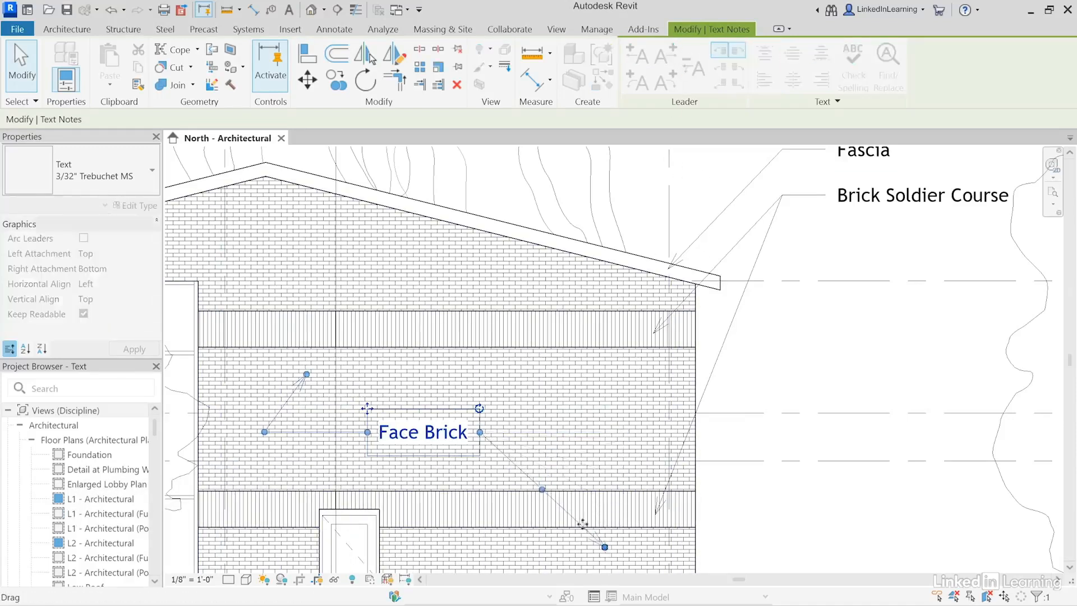
pyautogui.moveTo(542, 489); pyautogui.dragTo(635, 432)
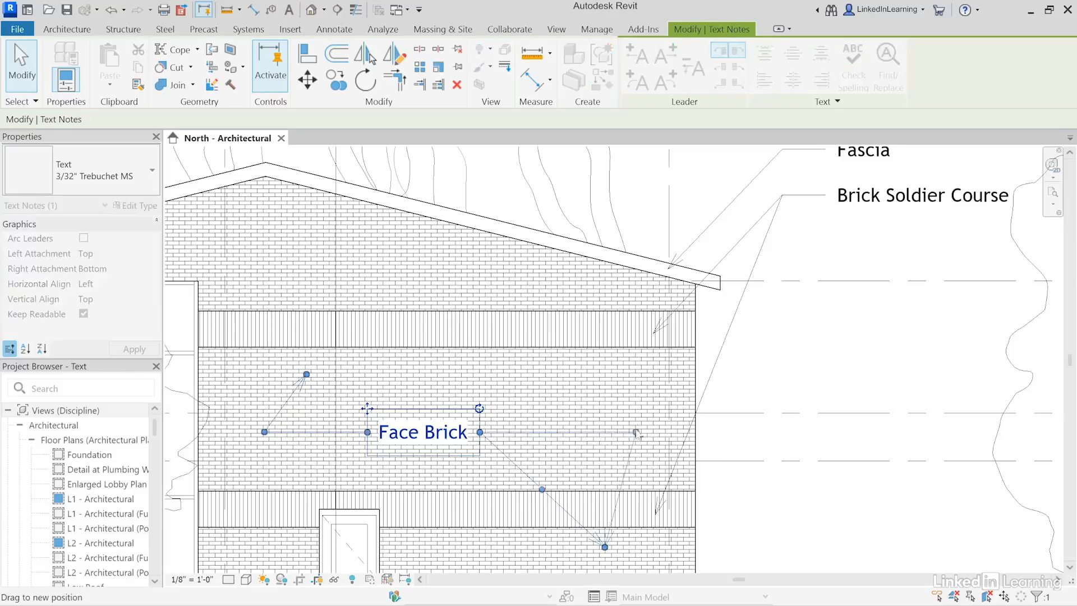
pyautogui.click(782, 502)
# Step: Set the Background of the "Face Brick" note's text type, 3/32" Trebuchet MS, to Transparent and apply it
pyautogui.scroll(4, 416, 448)
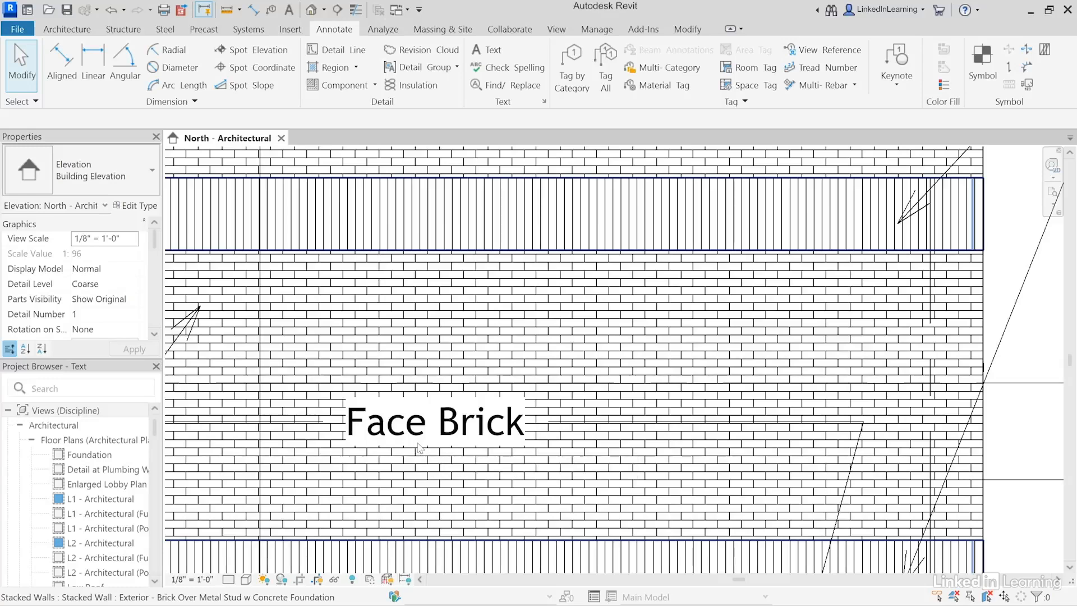
pyautogui.click(463, 432)
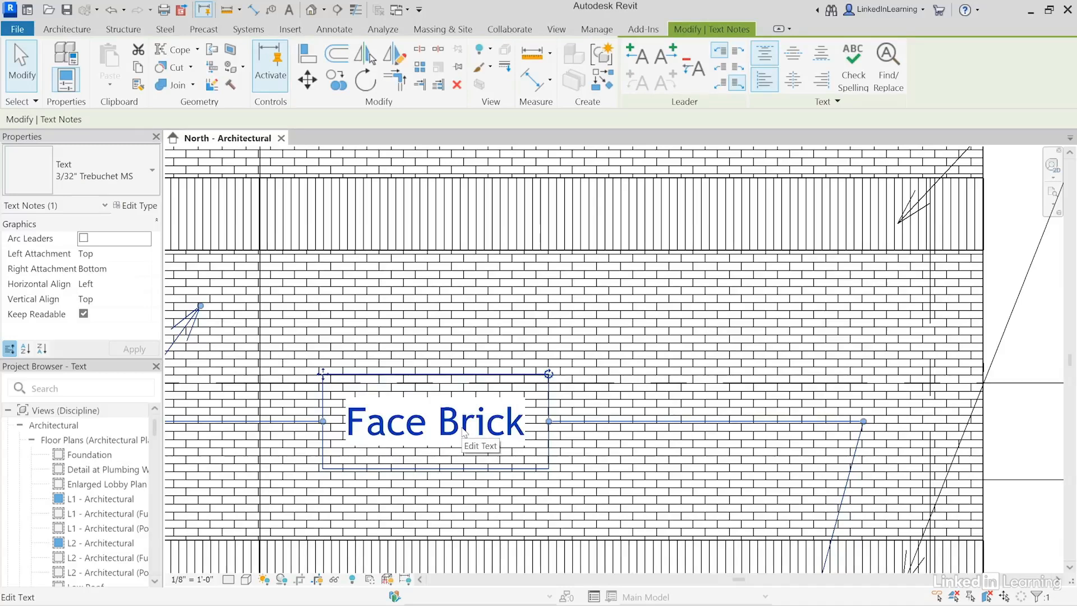
pyautogui.click(136, 205)
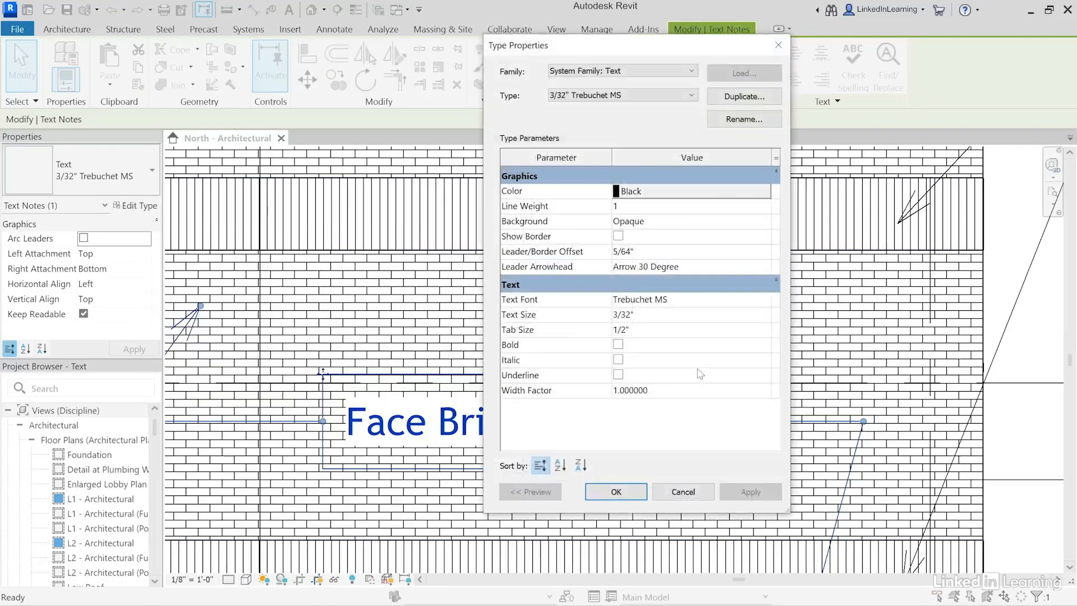
pyautogui.click(671, 222)
pyautogui.click(765, 222)
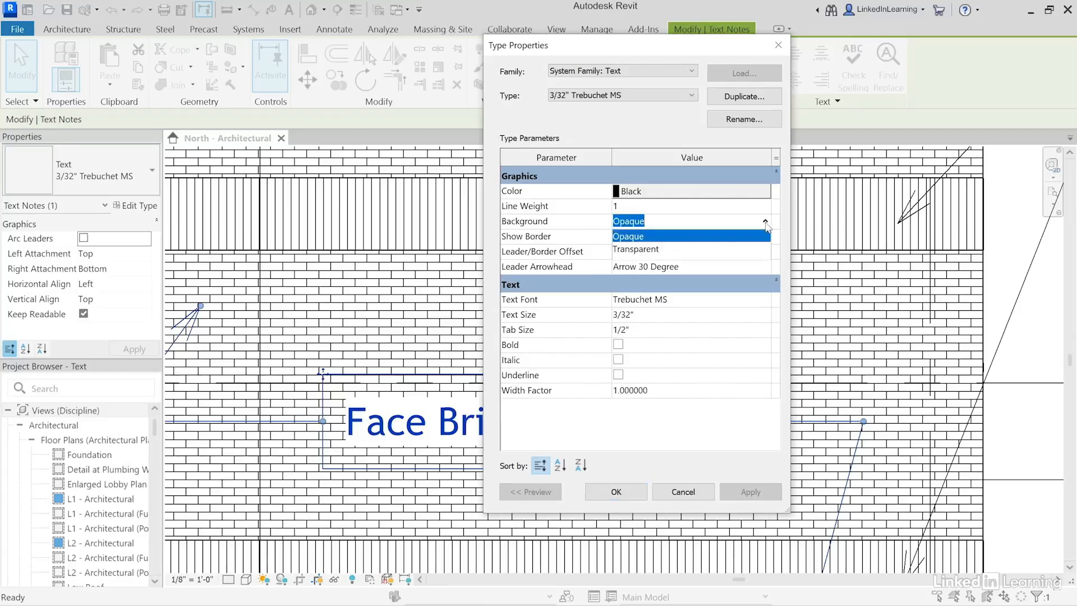
pyautogui.click(673, 250)
pyautogui.click(755, 492)
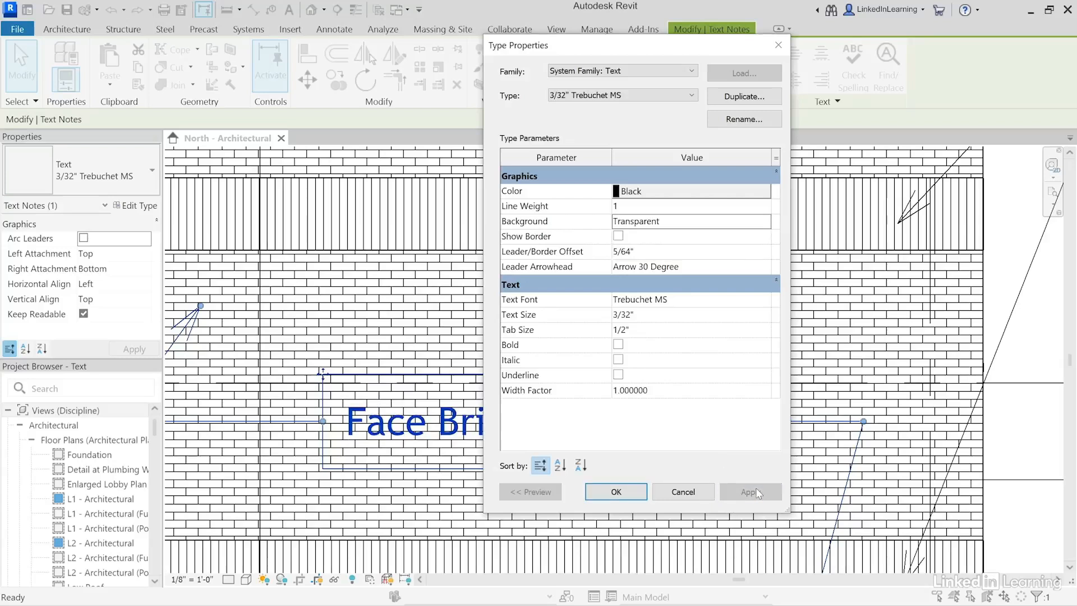
# Step: Set the Background of the 3/32" Trebuchet MS text type back to Opaque and apply it
pyautogui.click(765, 222)
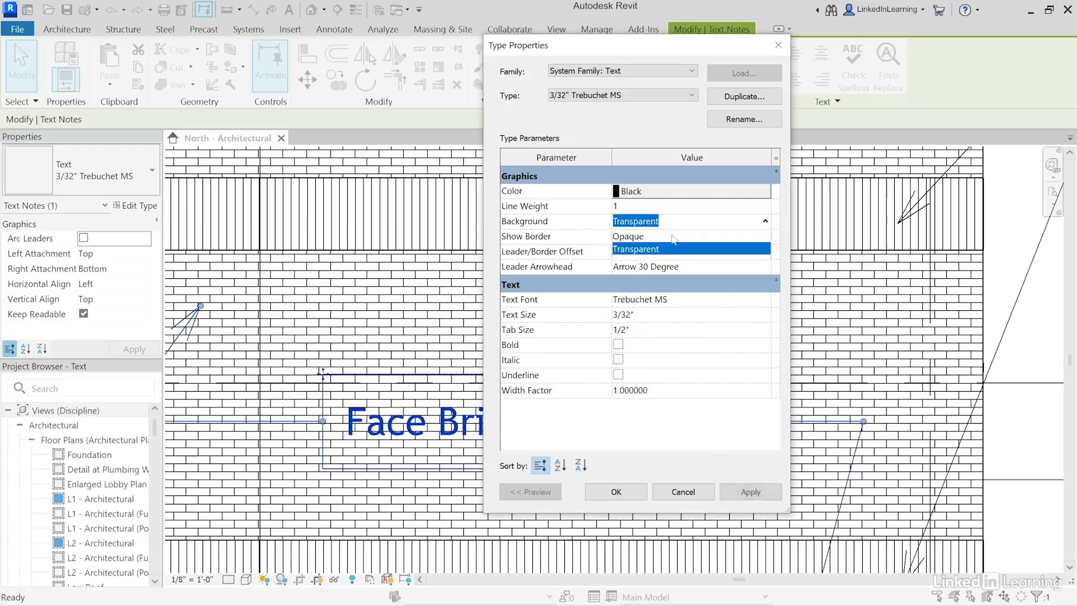
pyautogui.click(673, 236)
pyautogui.click(751, 493)
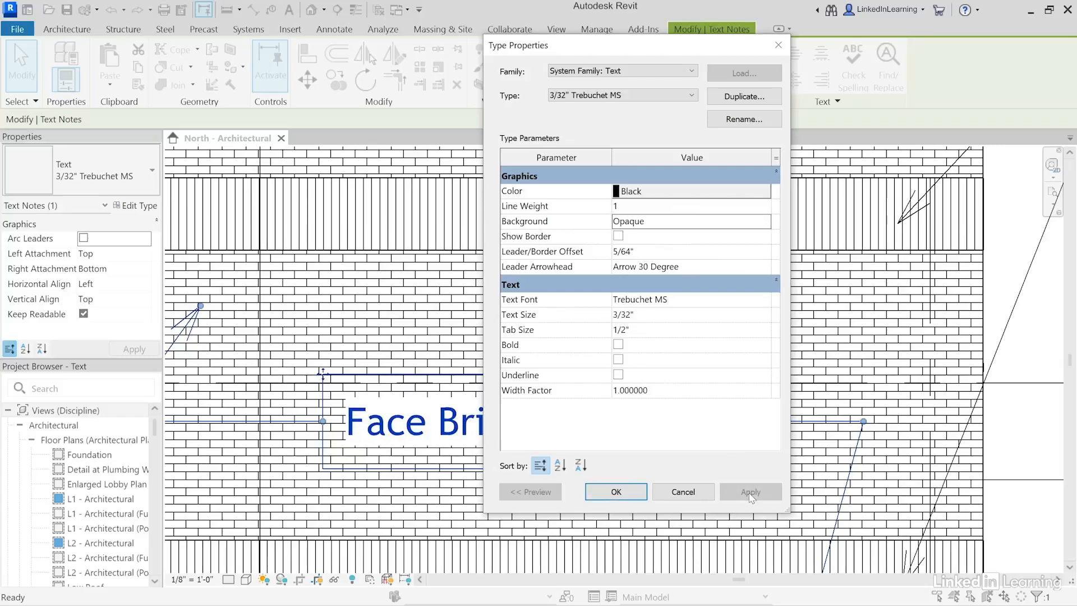
# Step: Make the 3/32" Trebuchet MS text type bold and italic, and accept the type changes
pyautogui.click(618, 344)
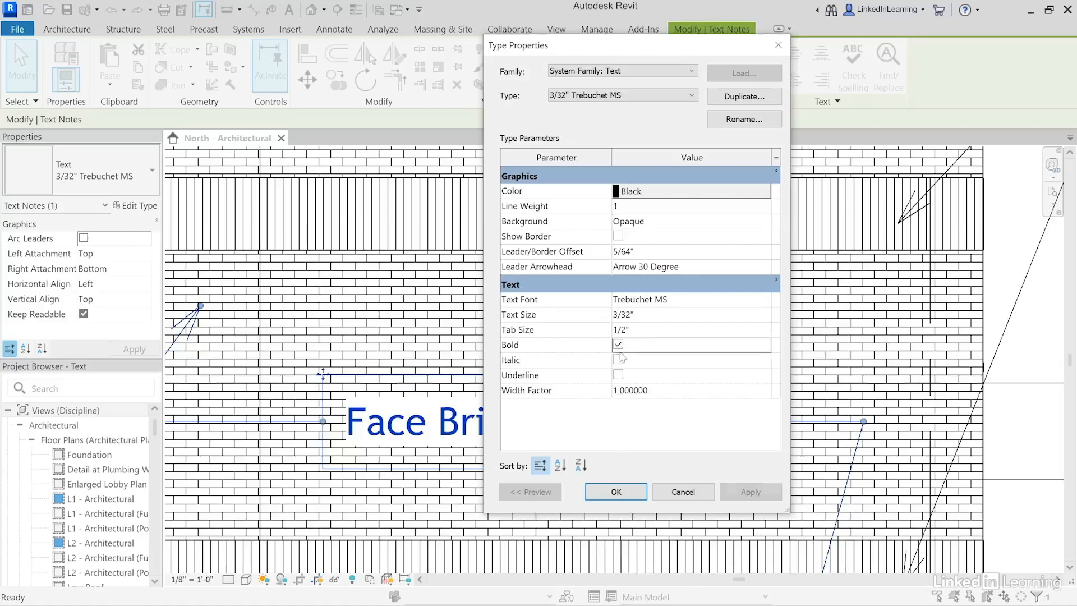
pyautogui.click(618, 359)
pyautogui.click(750, 493)
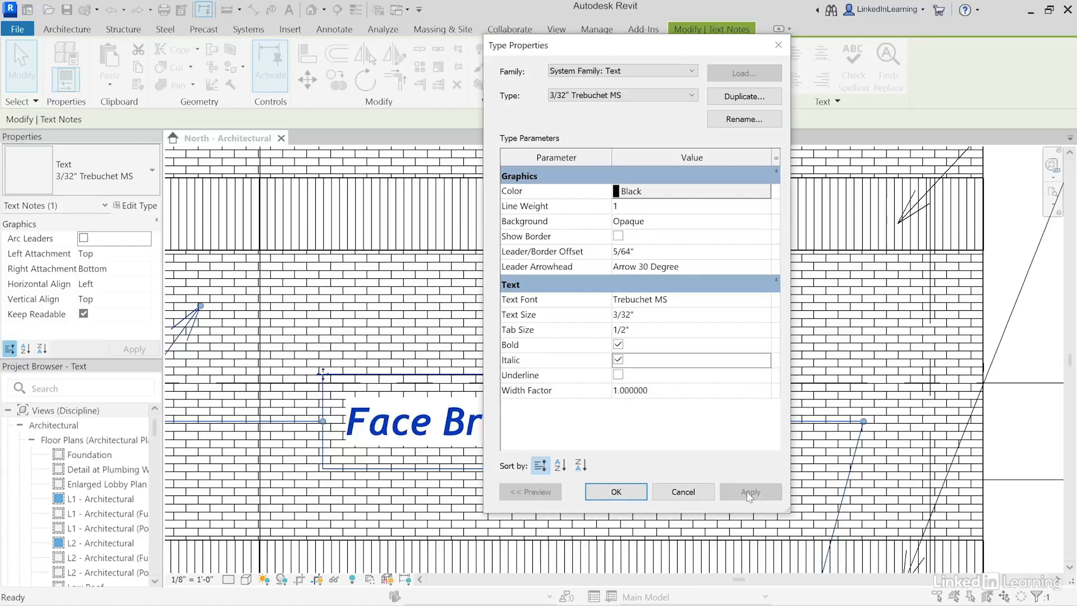
pyautogui.click(605, 496)
# Step: Turn off Bold and Italic for the 3/32" Trebuchet MS text type and accept the type changes
pyautogui.scroll(-3, 802, 376)
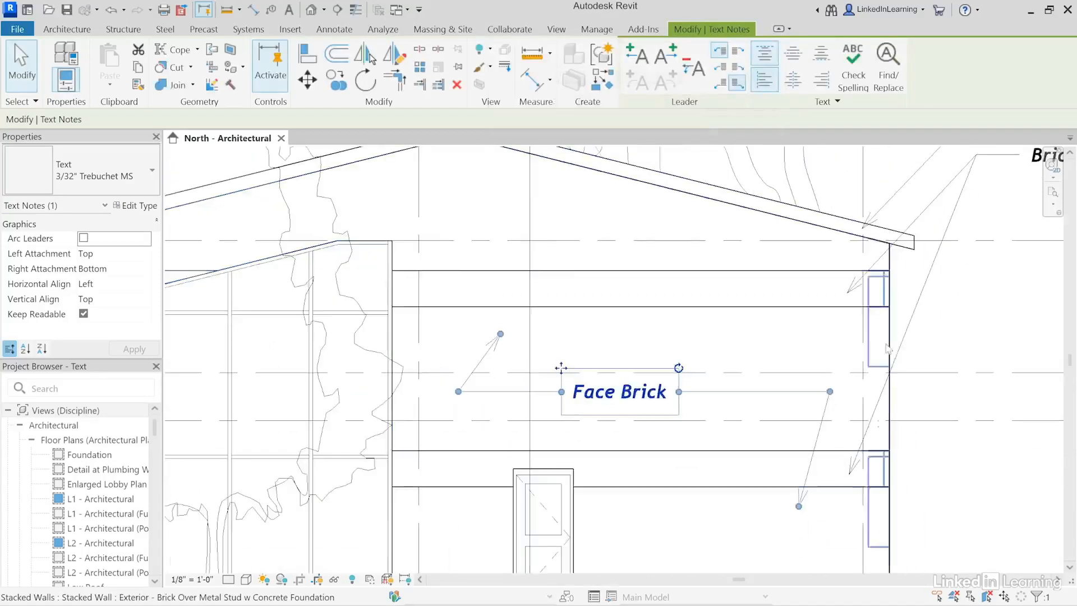
pyautogui.moveTo(823, 373); pyautogui.dragTo(616, 448, button='middle')
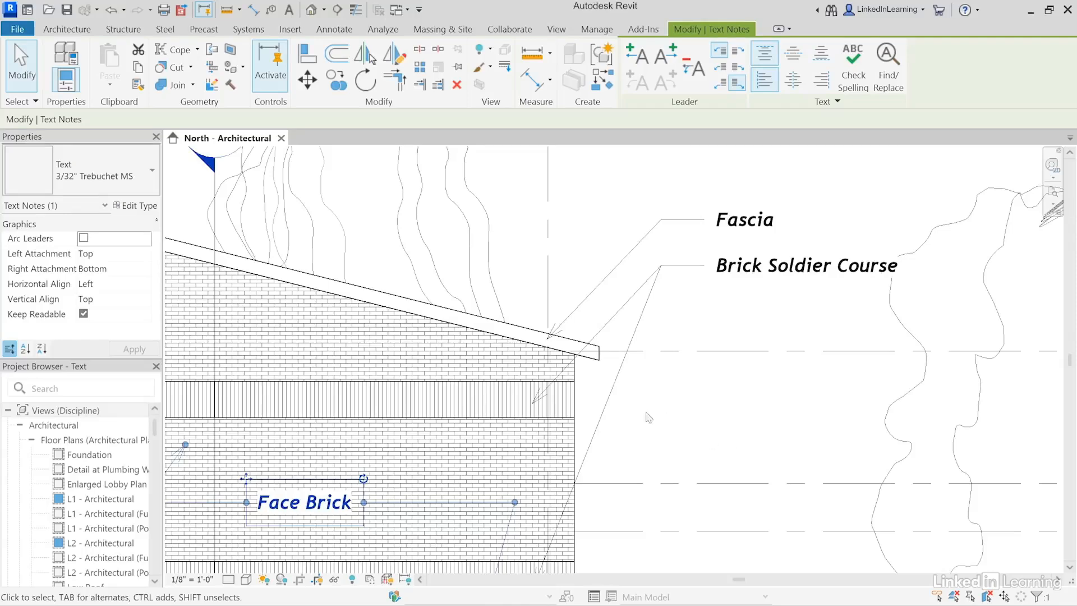
pyautogui.click(134, 205)
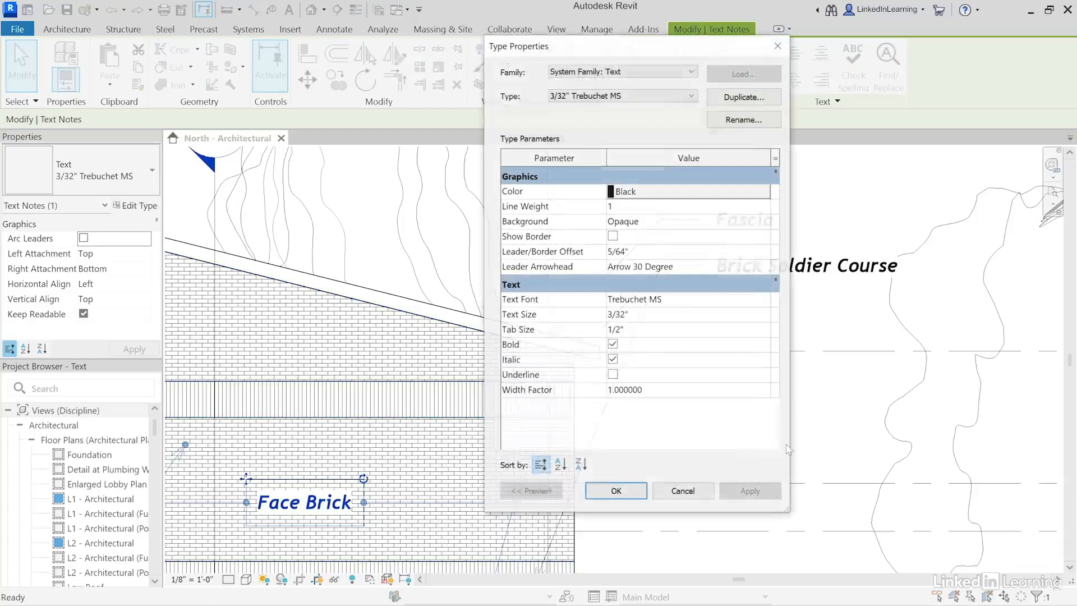
pyautogui.click(612, 343)
pyautogui.click(612, 359)
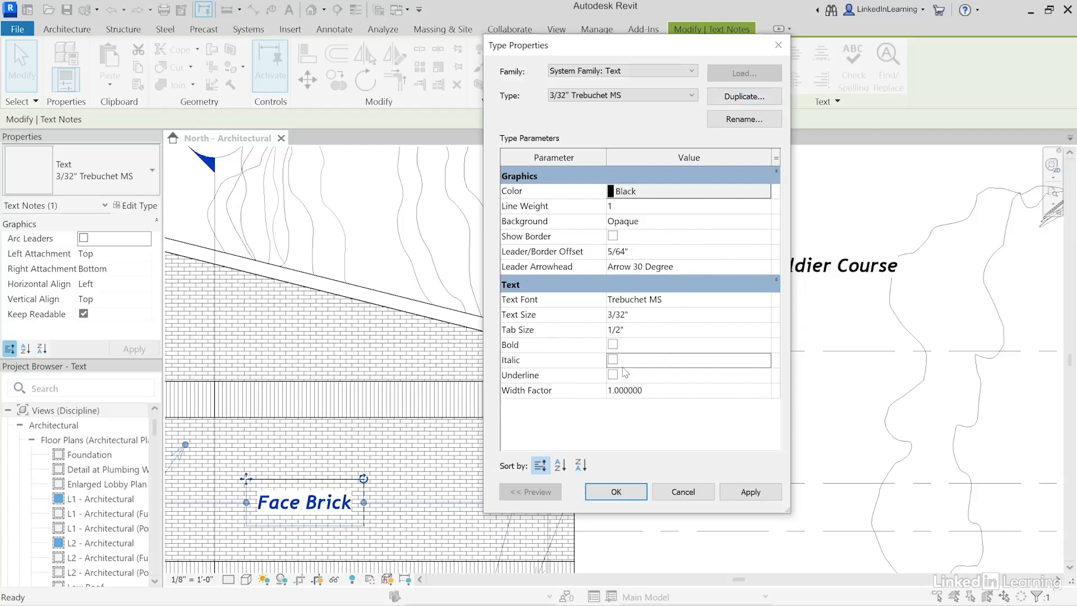
pyautogui.click(614, 490)
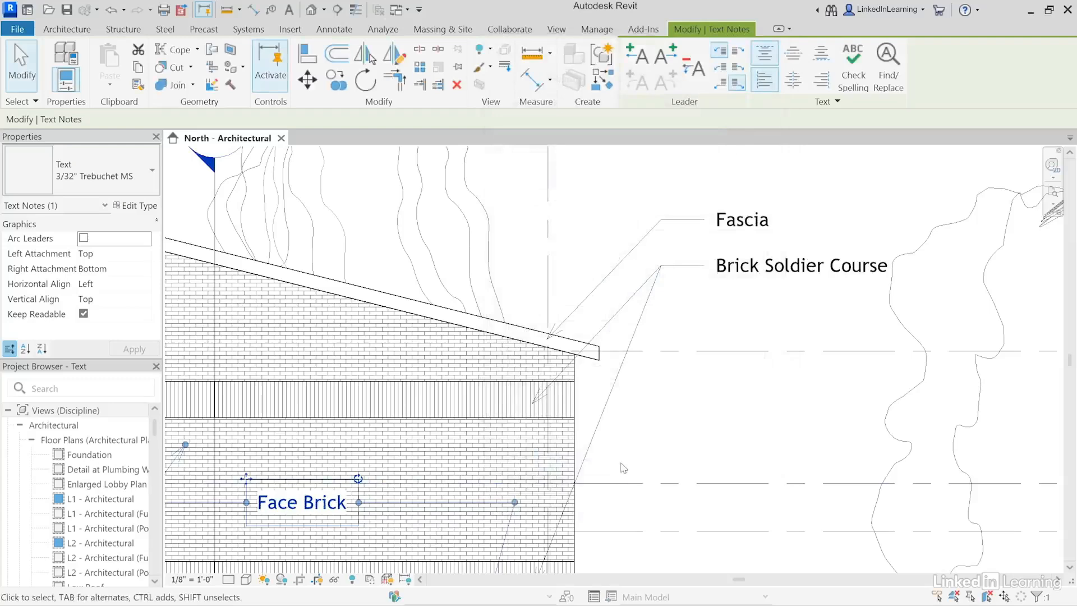
# Step: Set the Leader Arrowhead of the "Face Brick" note's text type, 3/32" Trebuchet MS, to Arrow Filled 20 Degree and accept the change
pyautogui.moveTo(623, 469); pyautogui.dragTo(708, 388, button='middle')
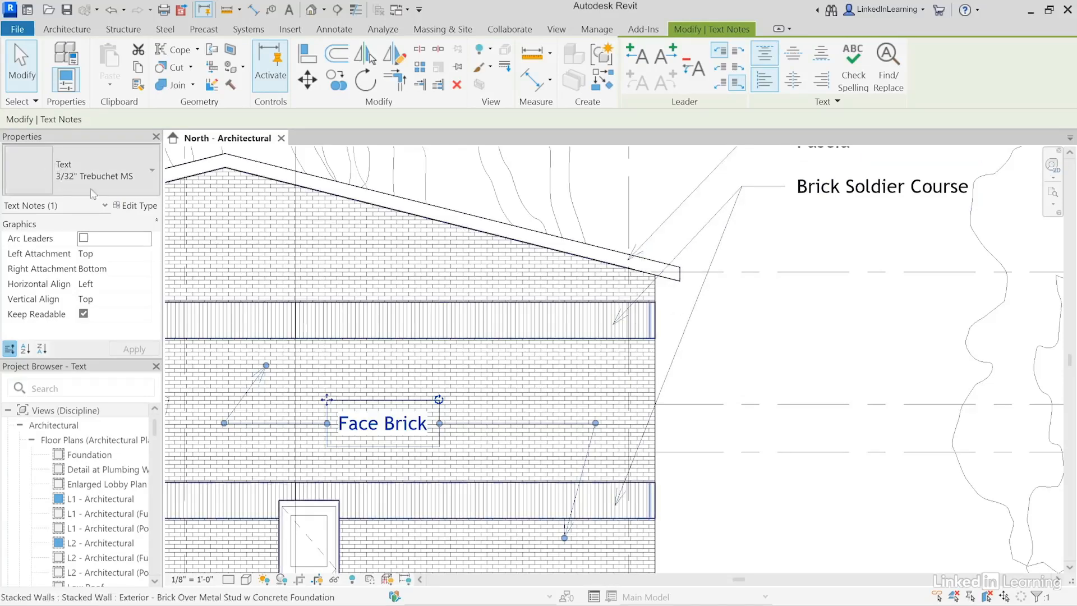
pyautogui.click(135, 205)
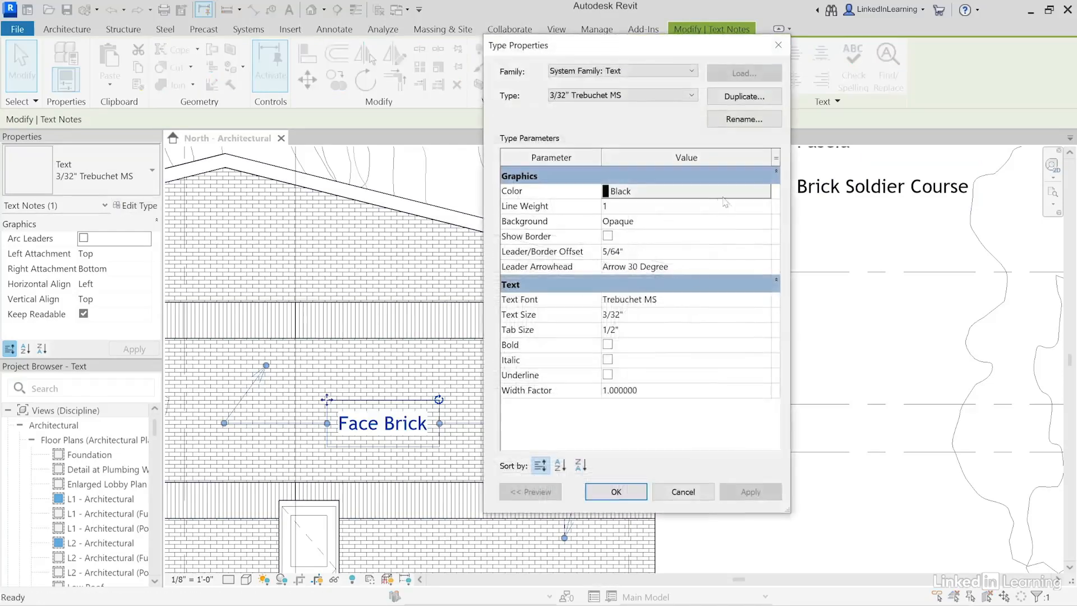
pyautogui.click(749, 268)
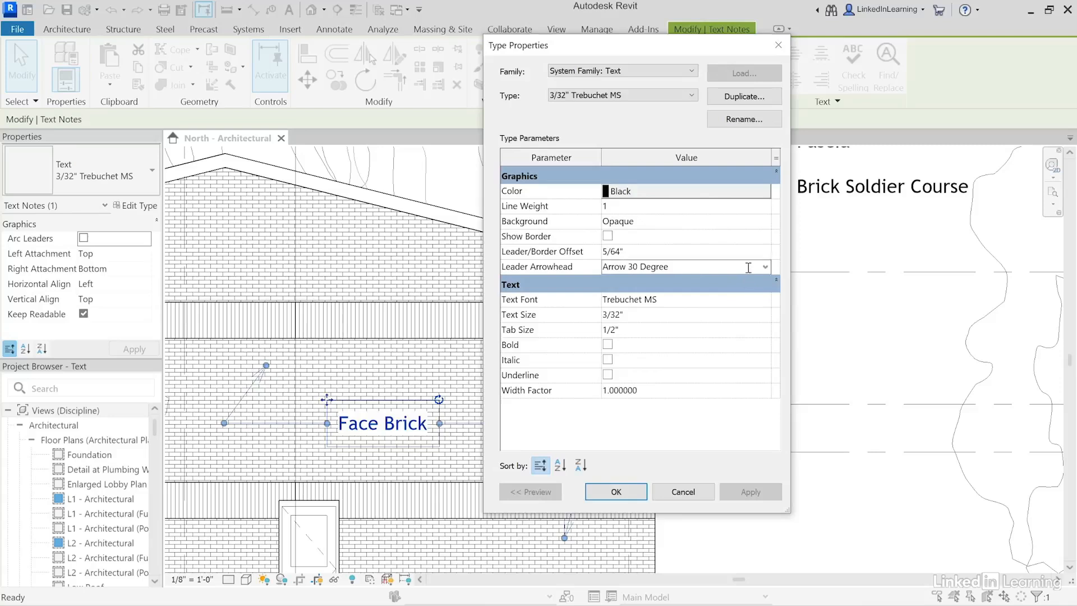
pyautogui.click(765, 268)
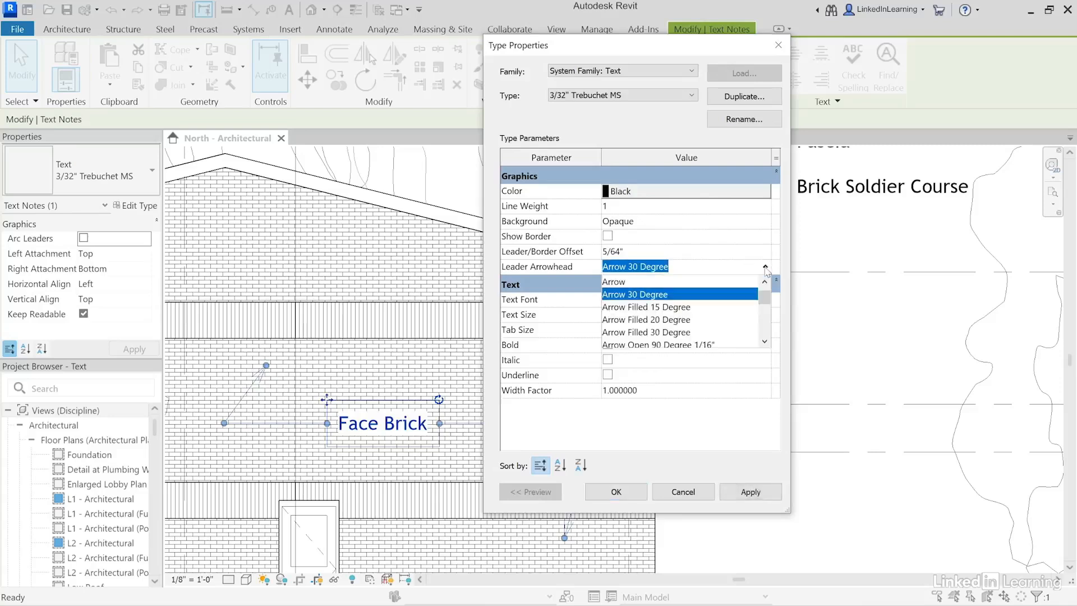
pyautogui.click(625, 319)
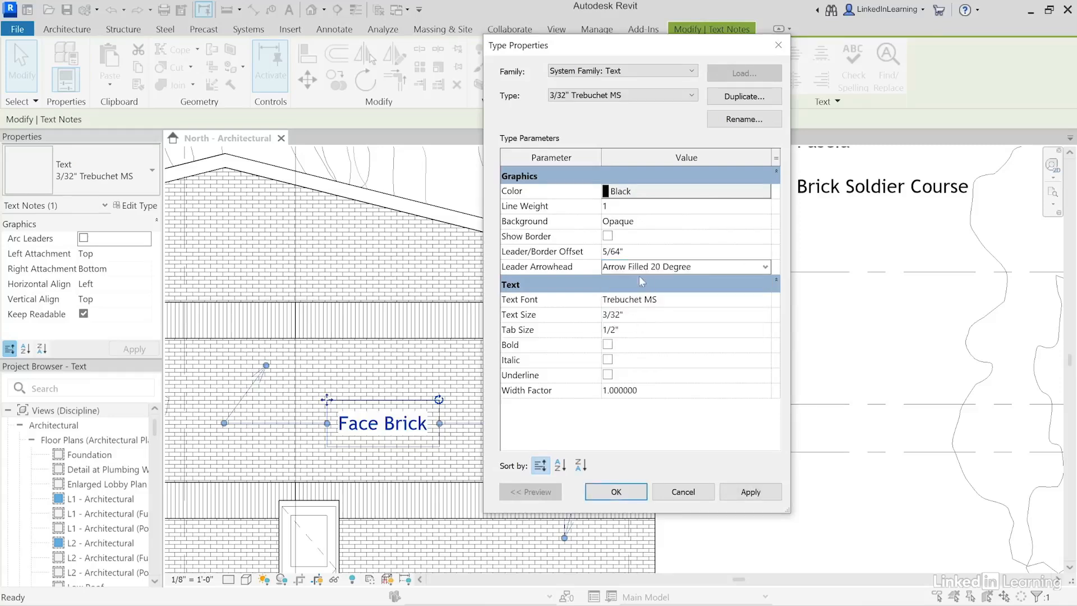
pyautogui.click(616, 491)
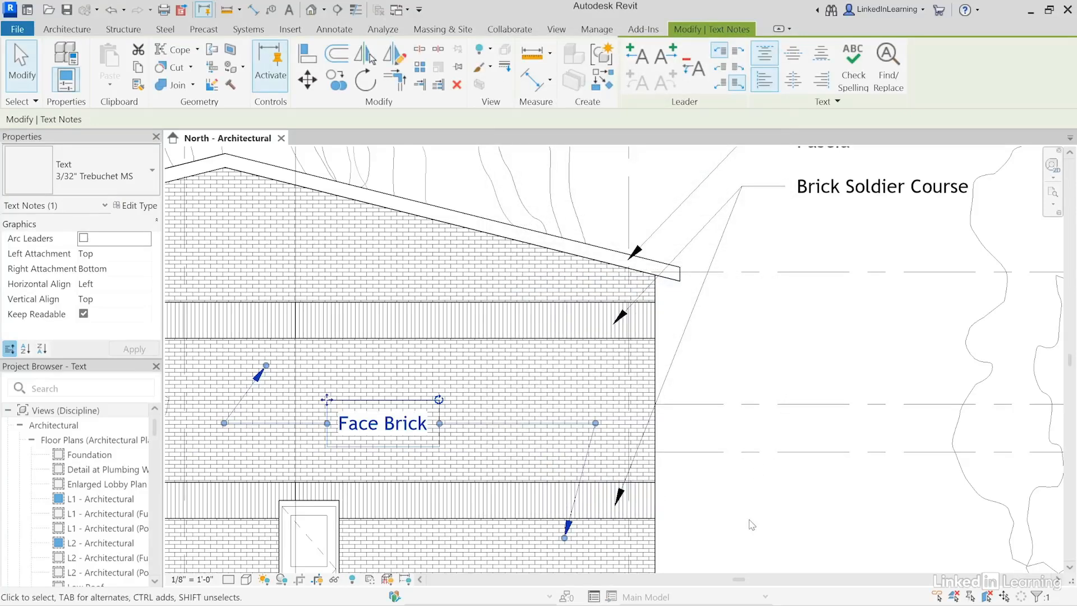
pyautogui.click(770, 451)
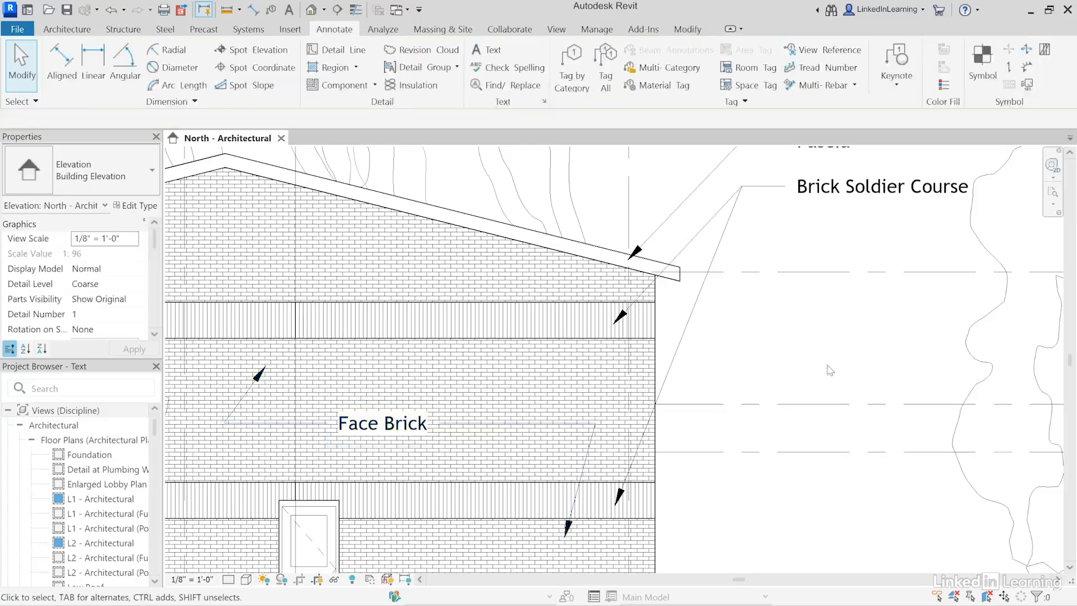
# Step: Add a "Roof Shingles" text note above the Fascia note, with a two-segment leader pointing to the sloping roof edge
pyautogui.scroll(-1, 832, 320)
pyautogui.scroll(-3, 800, 350)
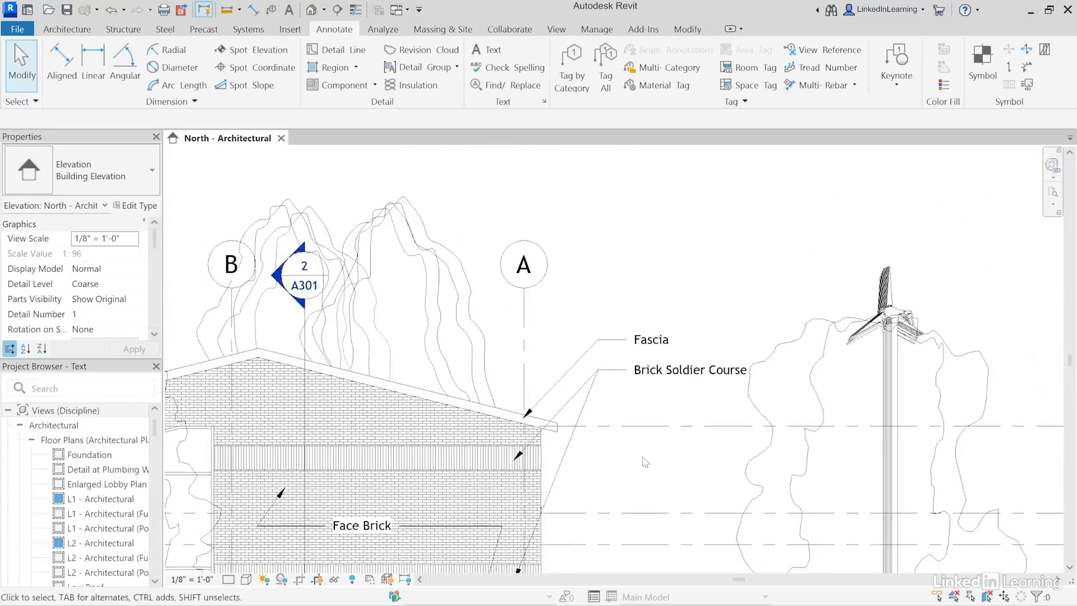
pyautogui.click(486, 50)
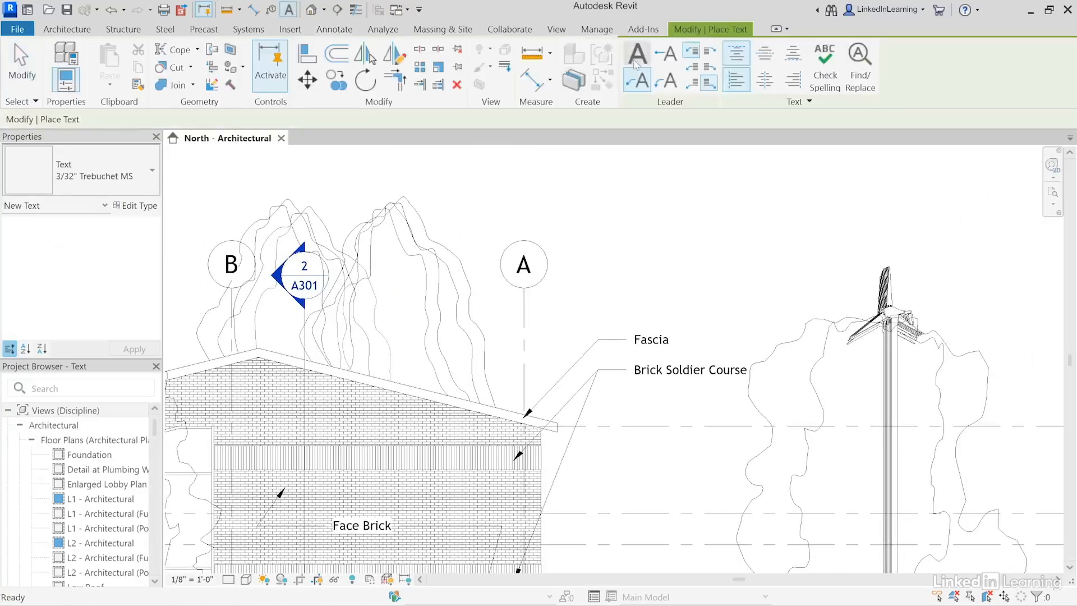
pyautogui.click(443, 392)
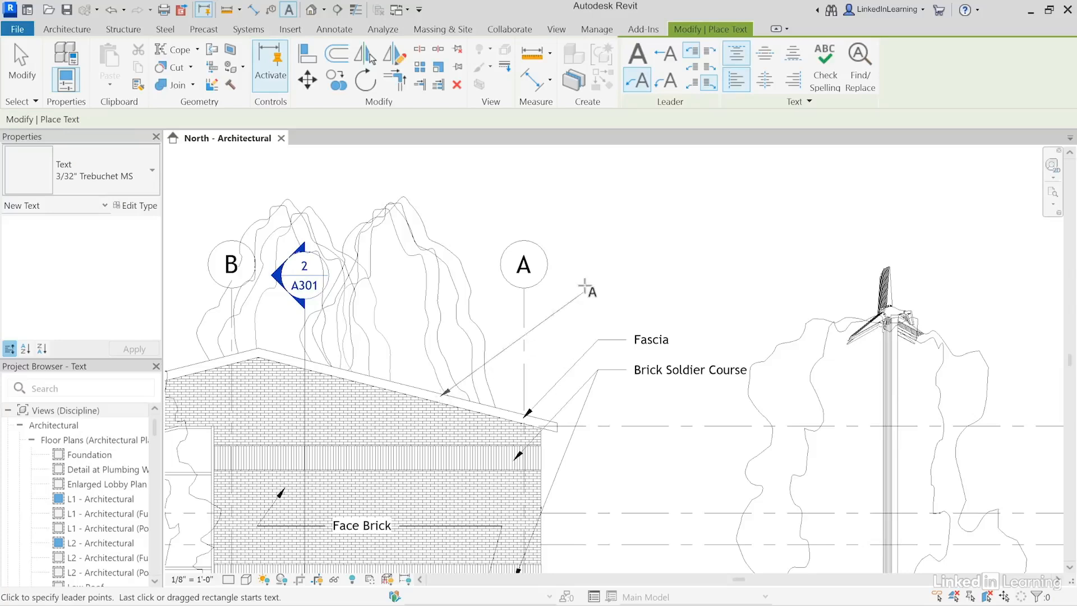
pyautogui.click(557, 251)
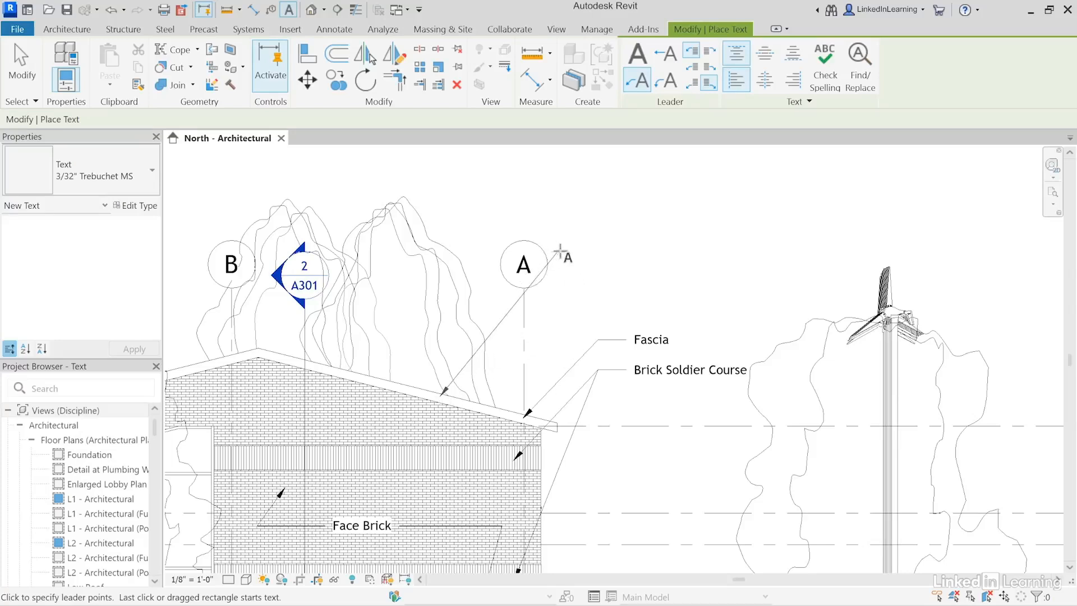
pyautogui.click(592, 251)
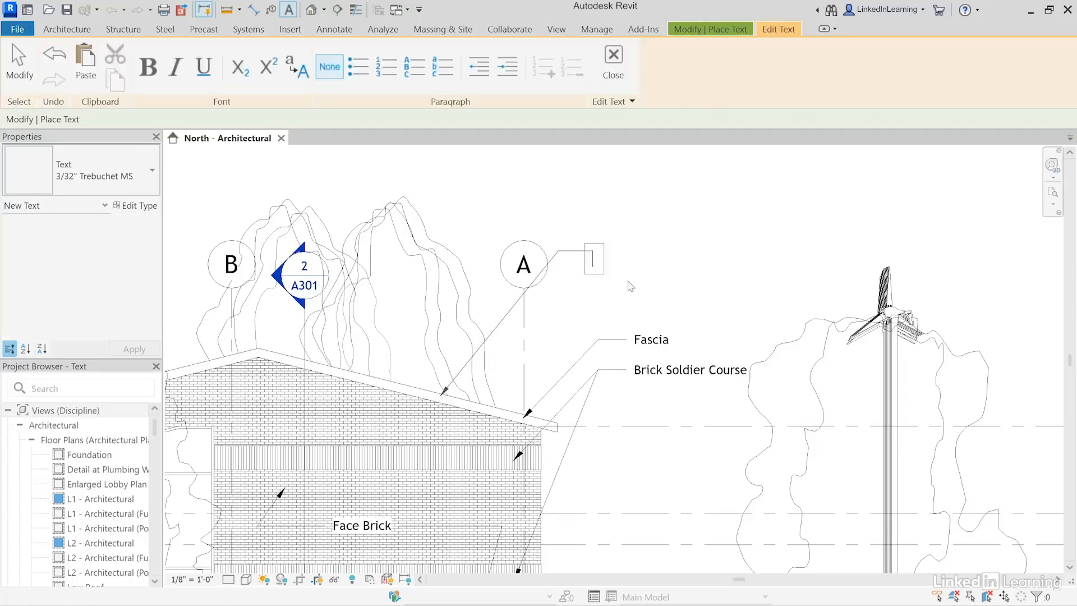
pyautogui.write('Roof Shingles')
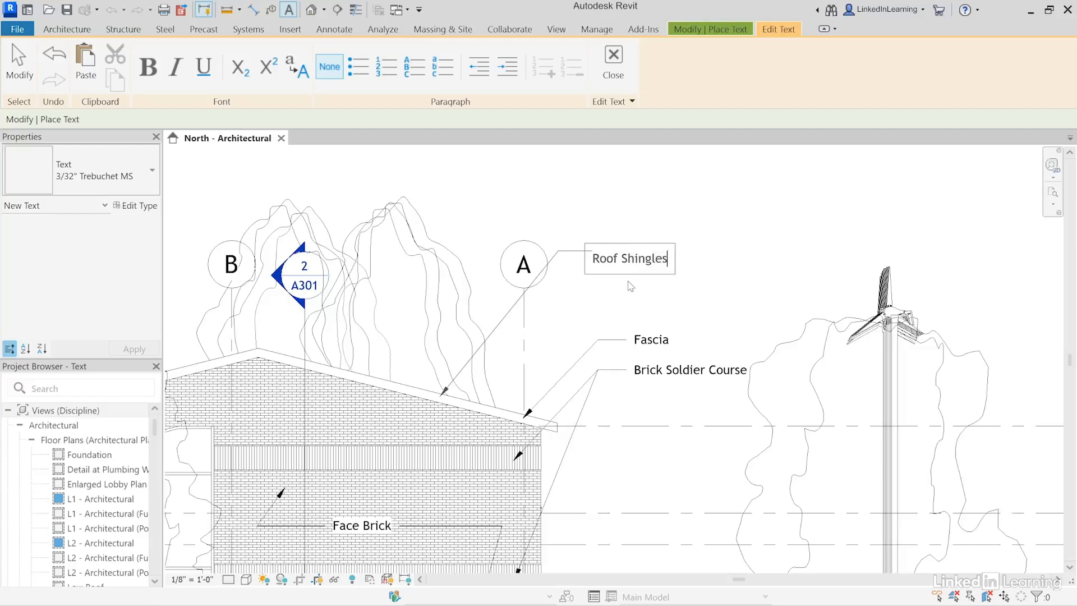
pyautogui.press('Escape')
pyautogui.press('Escape')
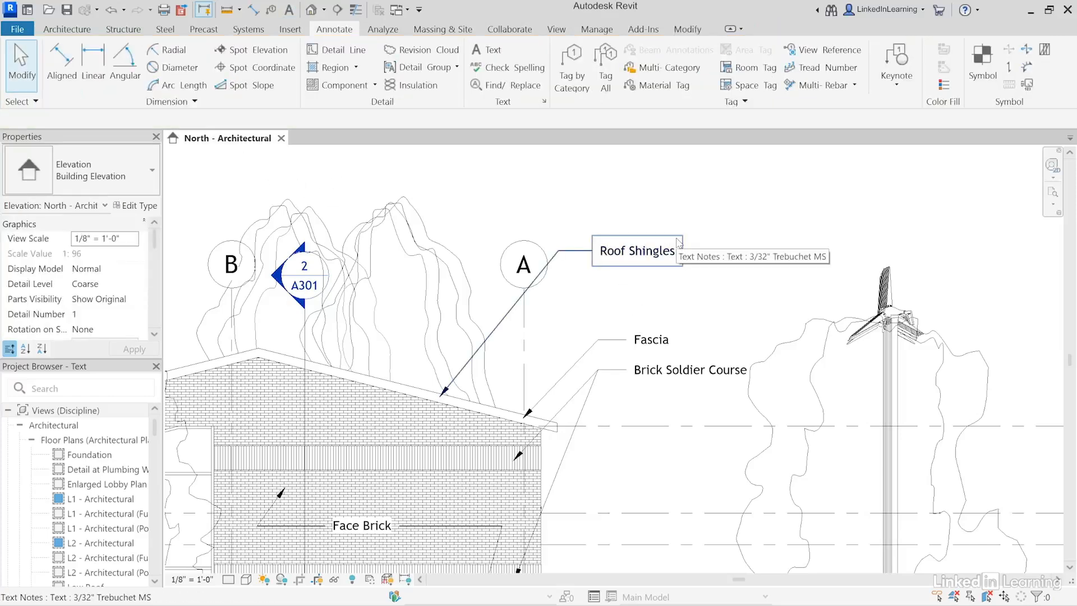
# Step: Align the Roof Shingles, Fascia and Brick Soldier Course notes by their centers, by their right edges, and finally by their left edges
pyautogui.moveTo(713, 215); pyautogui.dragTo(660, 400)
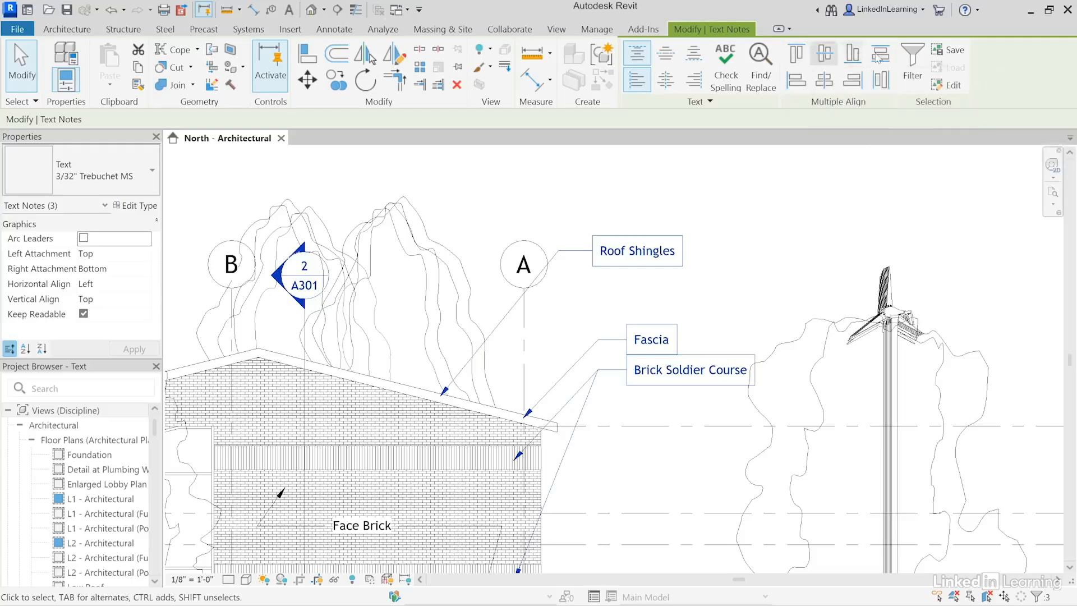
pyautogui.click(825, 81)
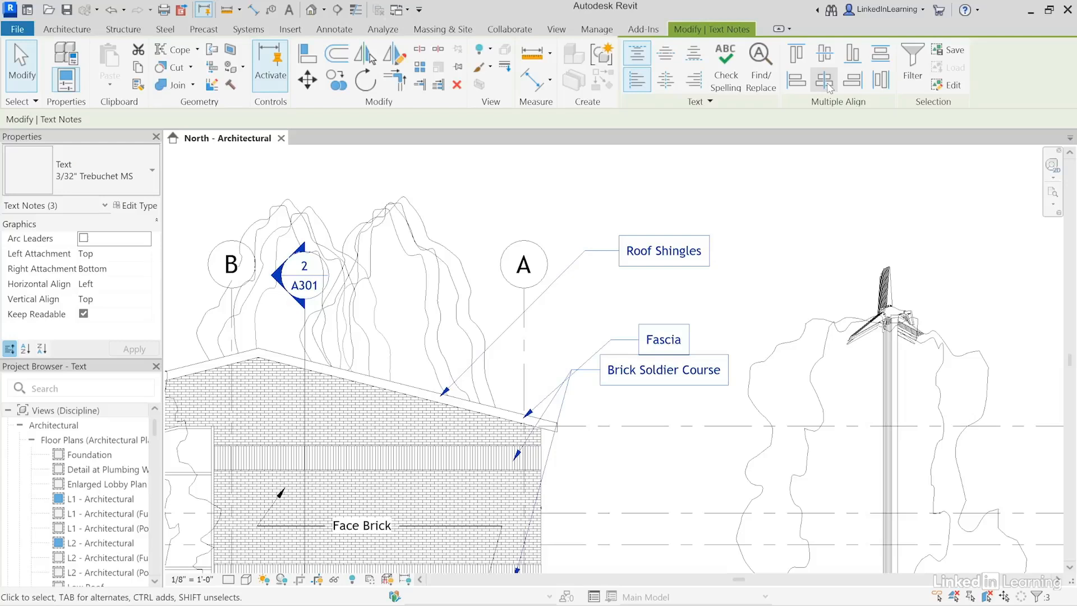
pyautogui.click(852, 81)
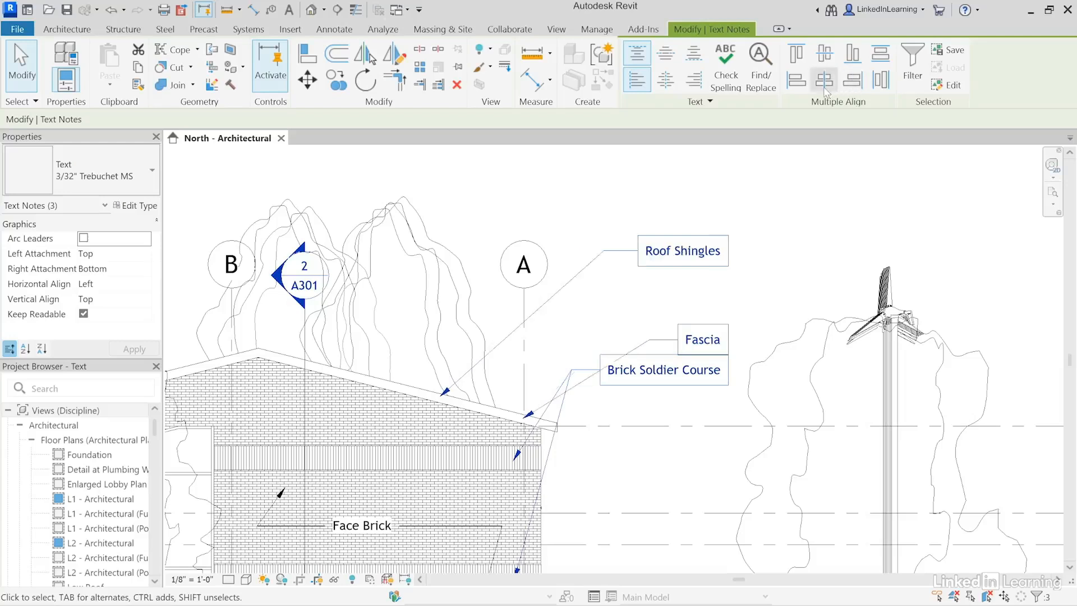
pyautogui.click(797, 82)
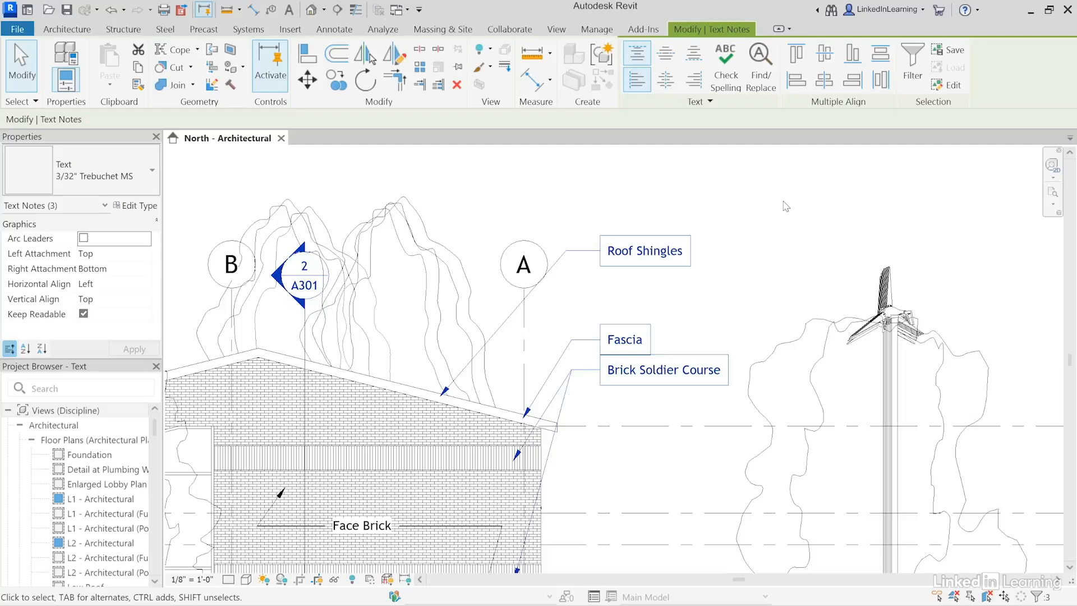
pyautogui.click(773, 233)
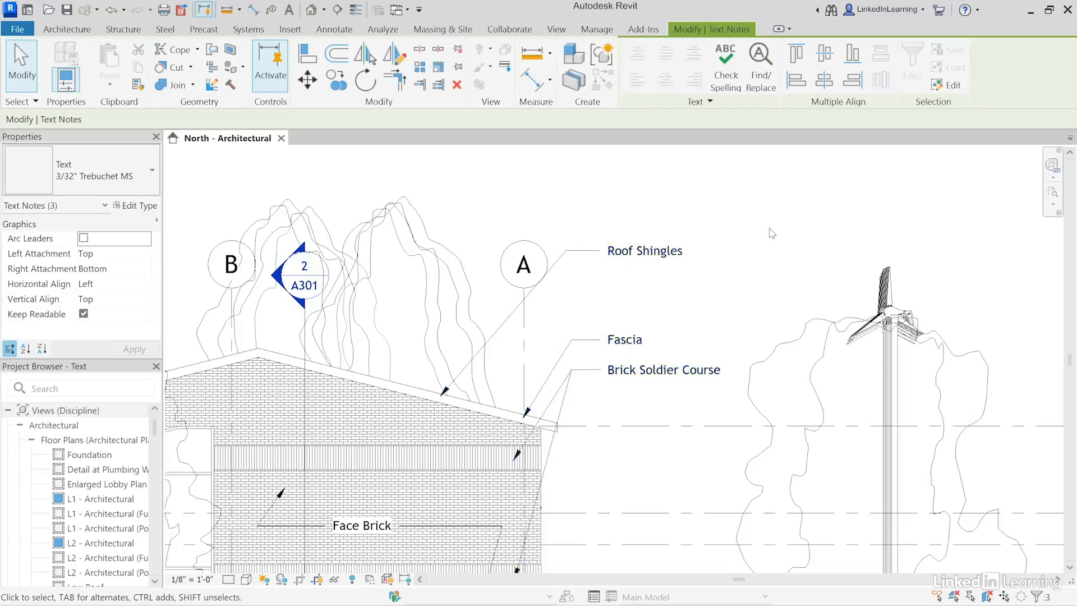
# Step: Move the "Roof Shingles" note straight down to just above the Fascia note, keeping its left alignment
pyautogui.click(650, 264)
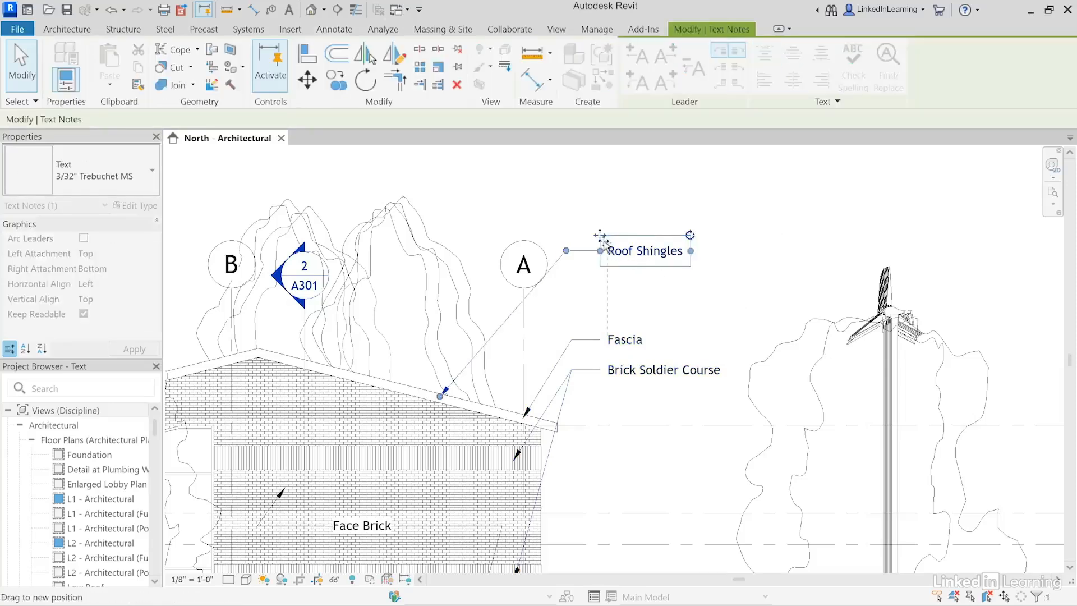
pyautogui.keyDown('ctrl'); pyautogui.moveTo(599, 235); pyautogui.dragTo(605, 288); pyautogui.keyUp('ctrl')
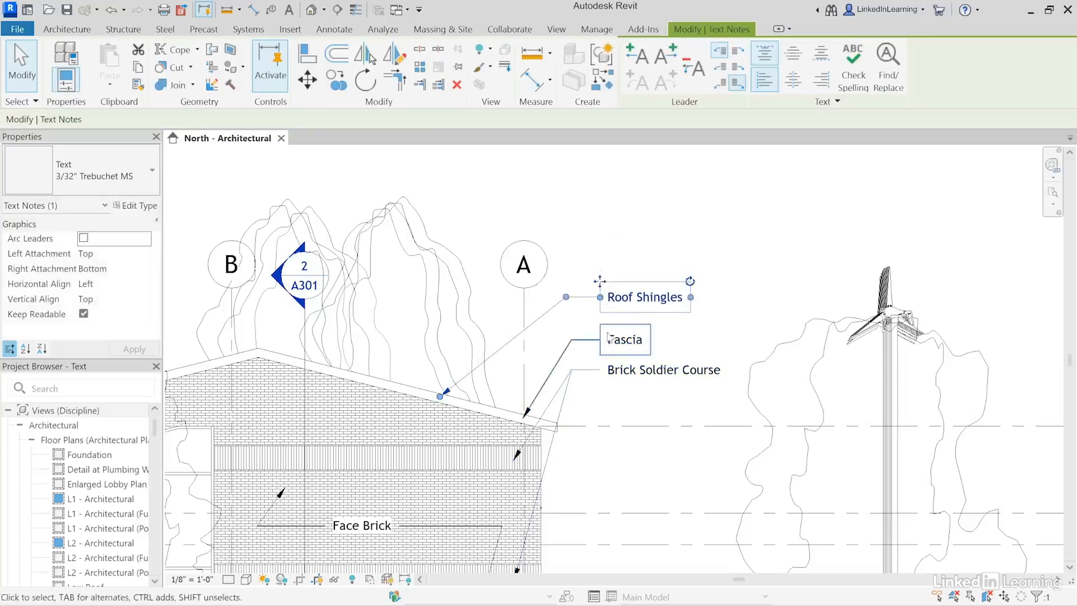
pyautogui.click(706, 229)
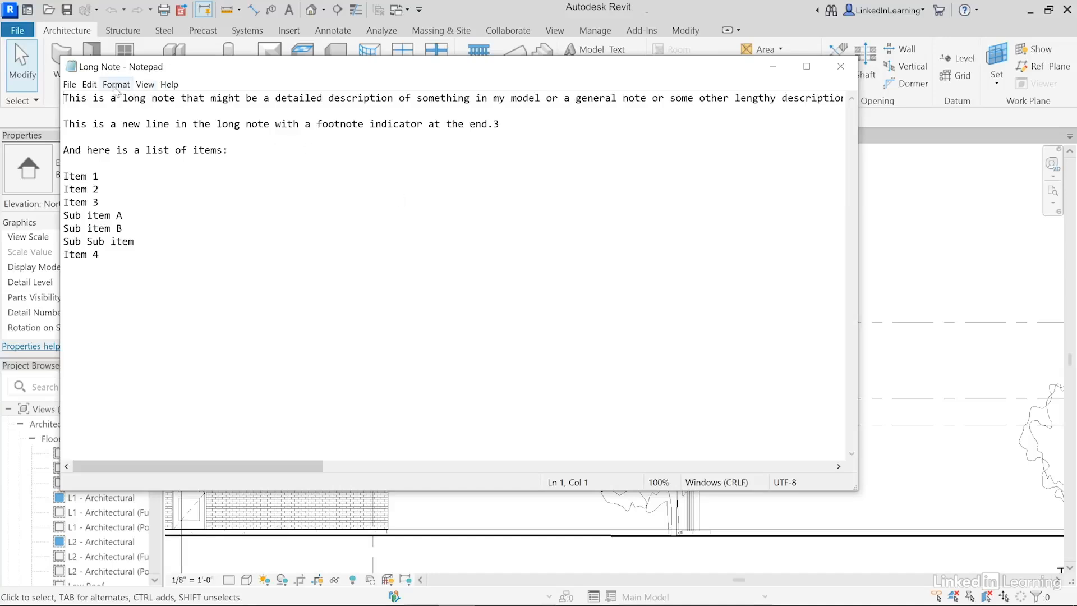
# Step: Turn on Word Wrap in the Long Note file in Notepad, copy its entire text and switch back to Revit's North elevation
pyautogui.click(115, 86)
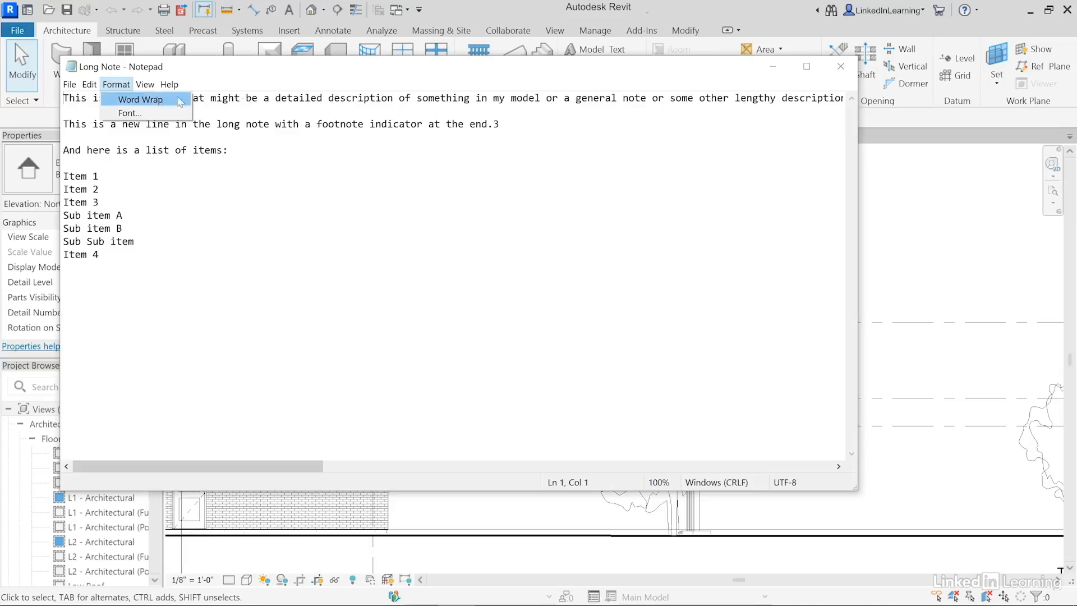
pyautogui.click(148, 100)
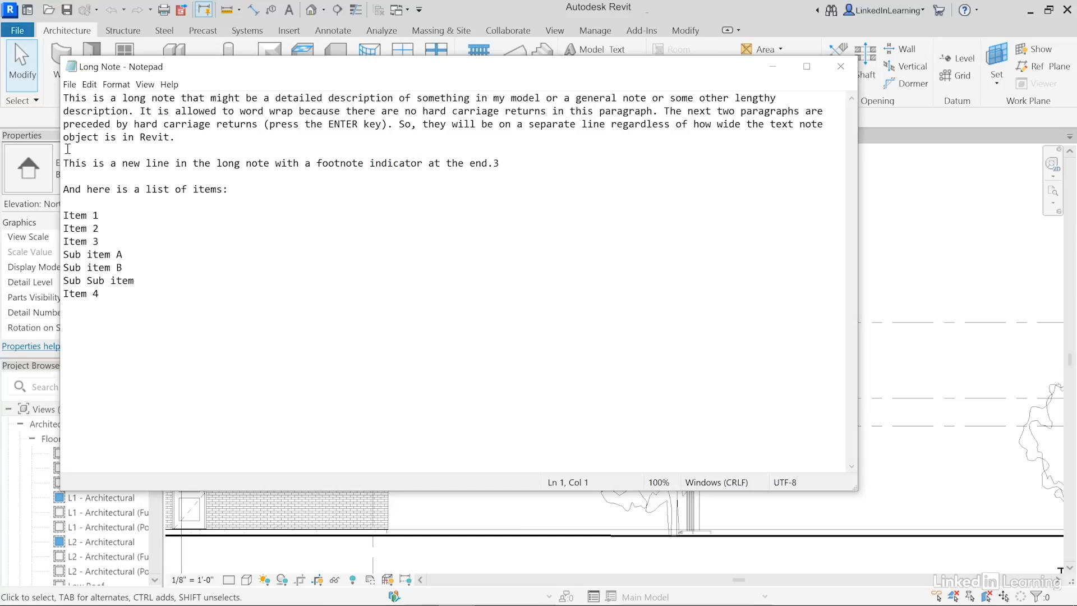
pyautogui.click(67, 175)
pyautogui.moveTo(128, 295); pyautogui.dragTo(17, 95)
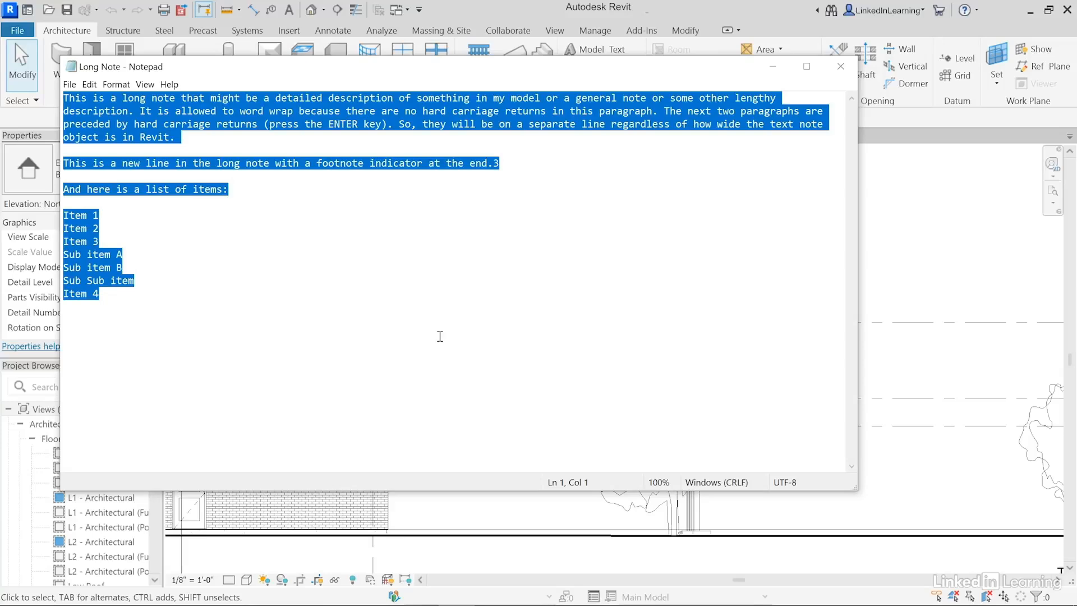
pyautogui.click(892, 207)
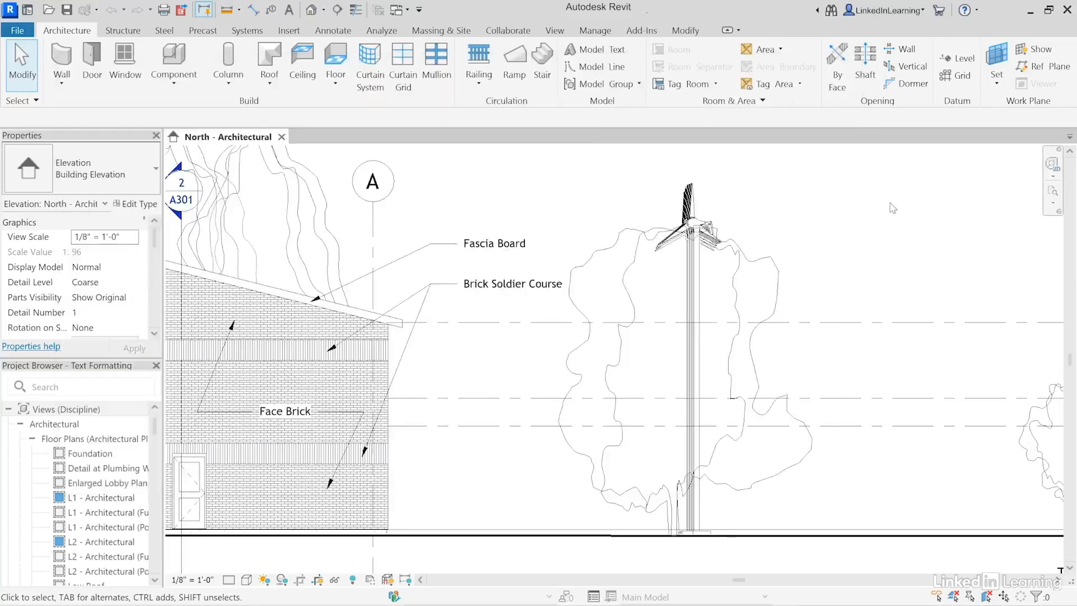
pyautogui.moveTo(579, 233); pyautogui.dragTo(601, 394, button='middle')
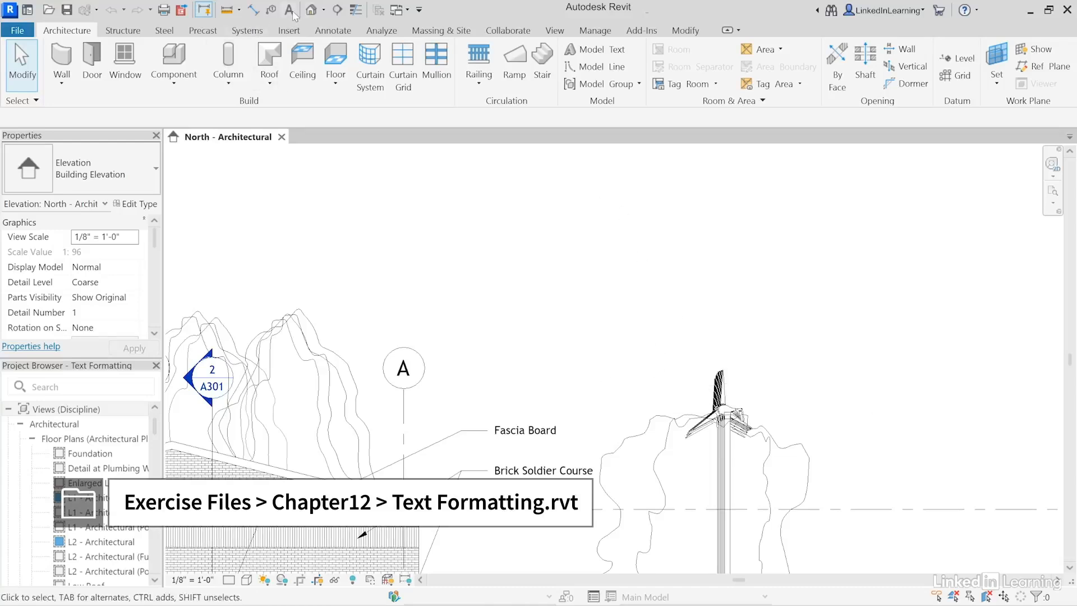
pyautogui.press('t')
pyautogui.press('x')
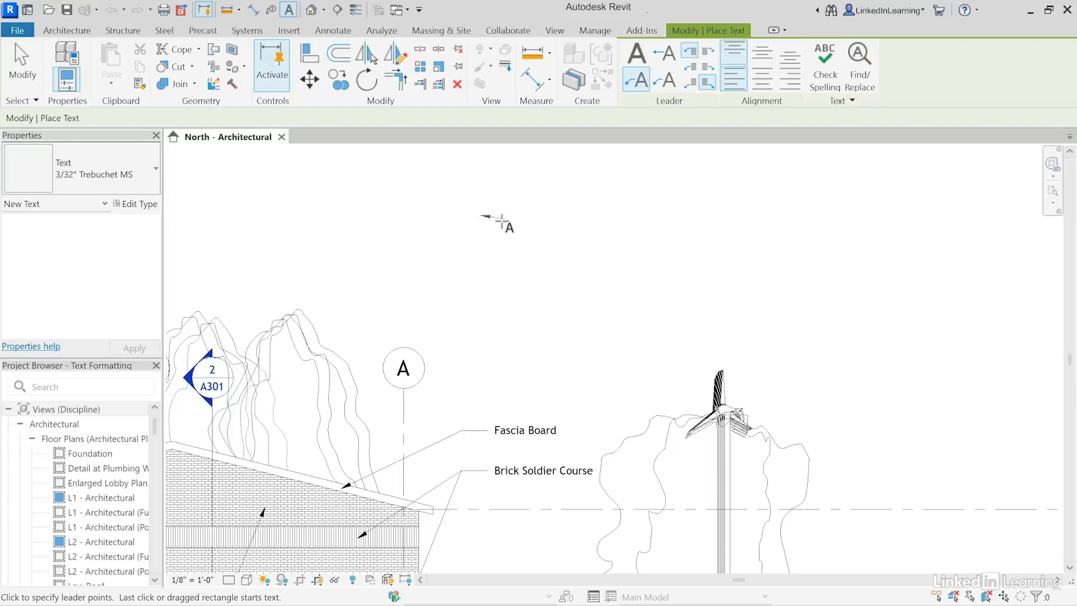
pyautogui.press('Escape')
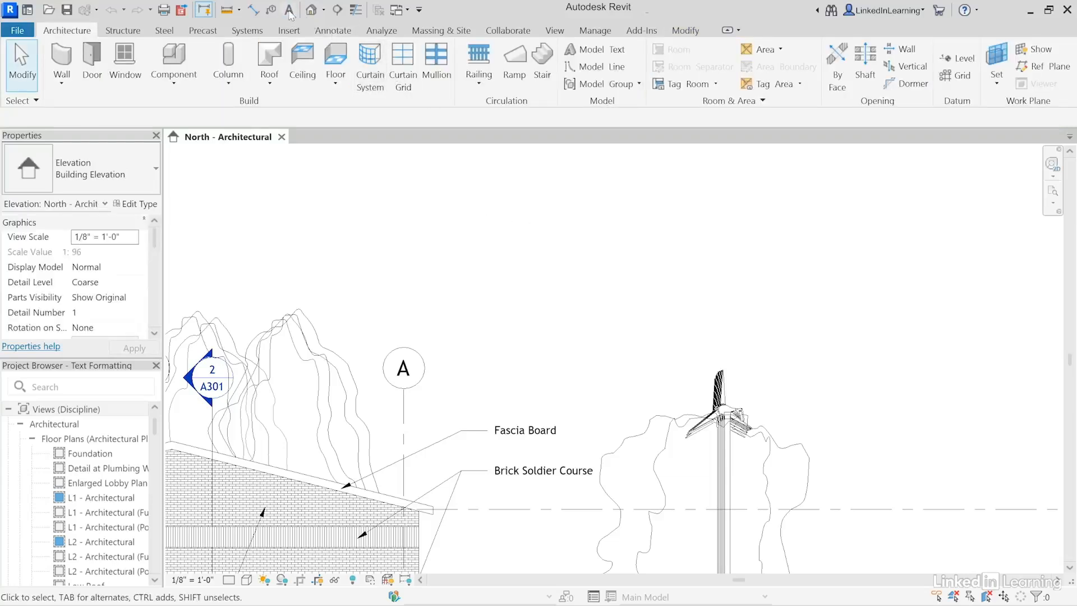
# Step: Place a text note without a leader in the empty area above the Fascia Board note, and fill it with the copied Long Note text
pyautogui.press('t')
pyautogui.press('x')
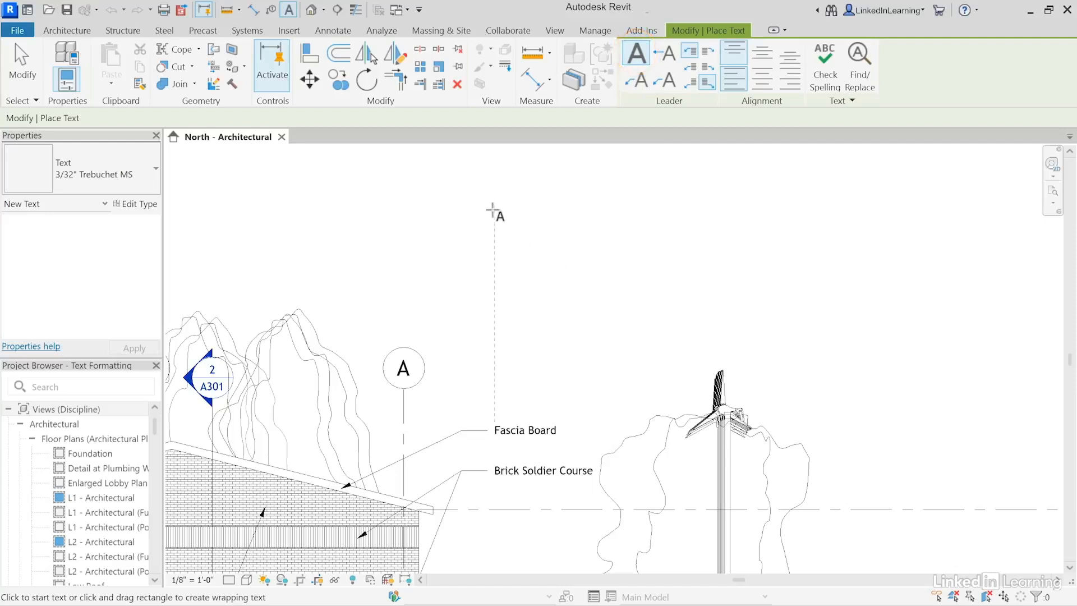
pyautogui.click(490, 208)
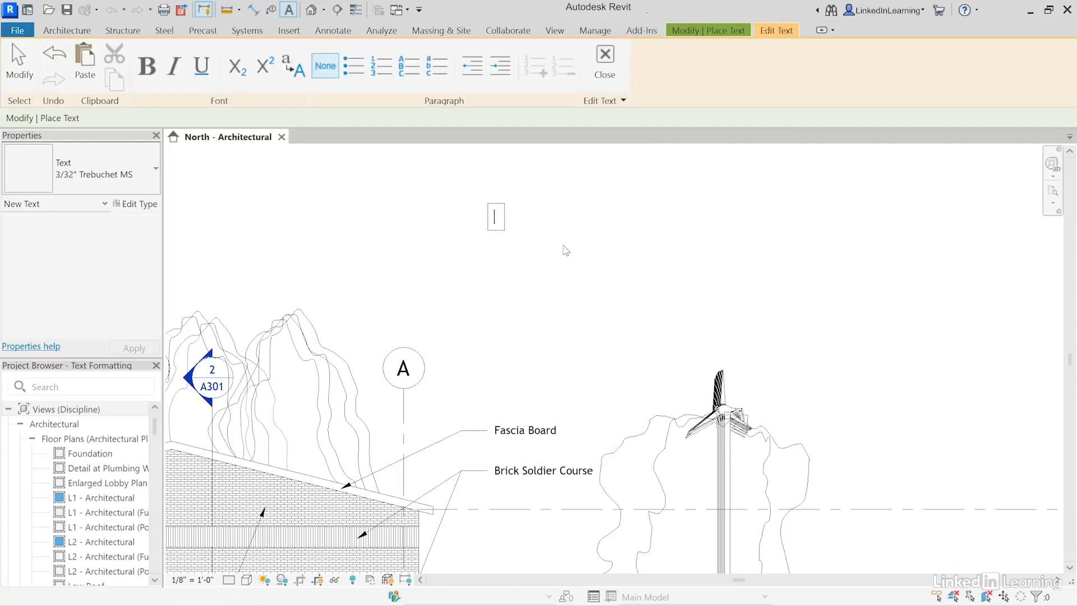
pyautogui.hotkey('ctrl', 'v')
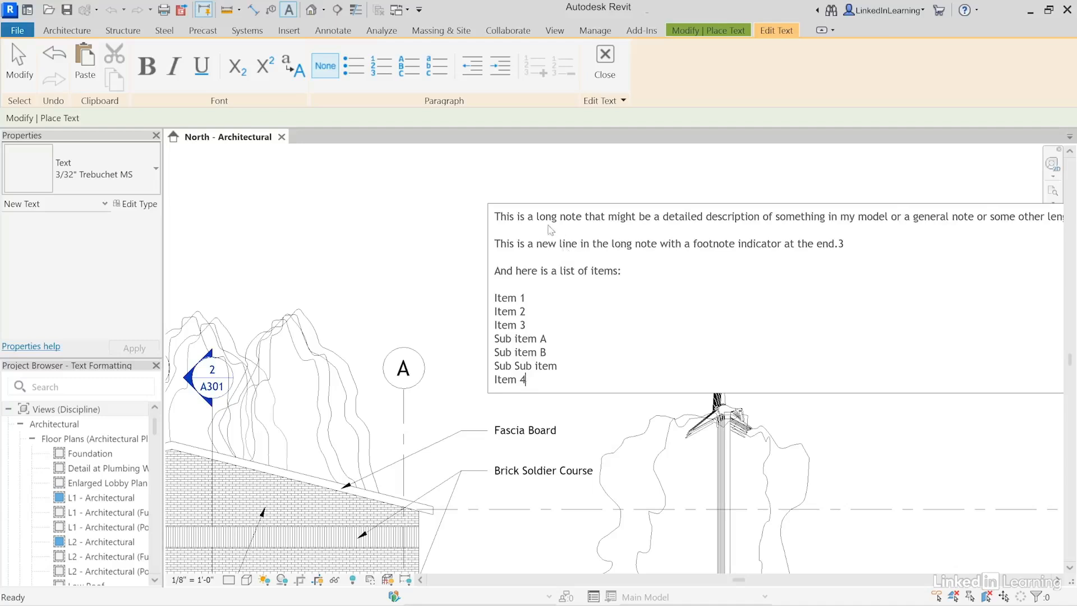
pyautogui.click(610, 65)
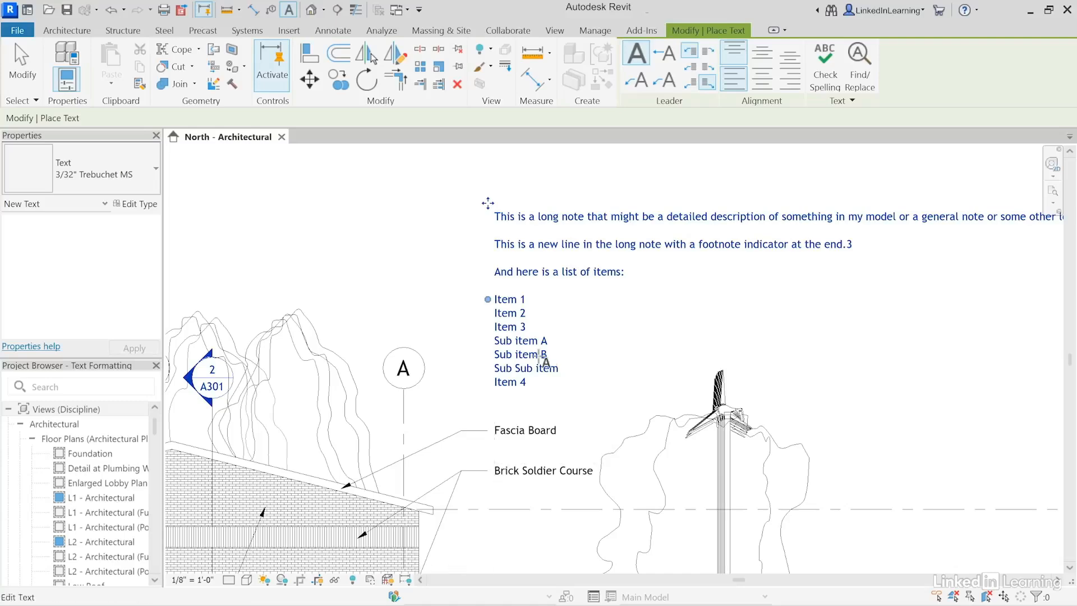
# Step: Examine the first paragraph of the pasted note along its full width, out to its far end
pyautogui.moveTo(911, 302); pyautogui.dragTo(276, 325, button='middle')
pyautogui.moveTo(697, 331); pyautogui.dragTo(582, 331, button='middle')
pyautogui.moveTo(764, 333); pyautogui.dragTo(243, 337, button='middle')
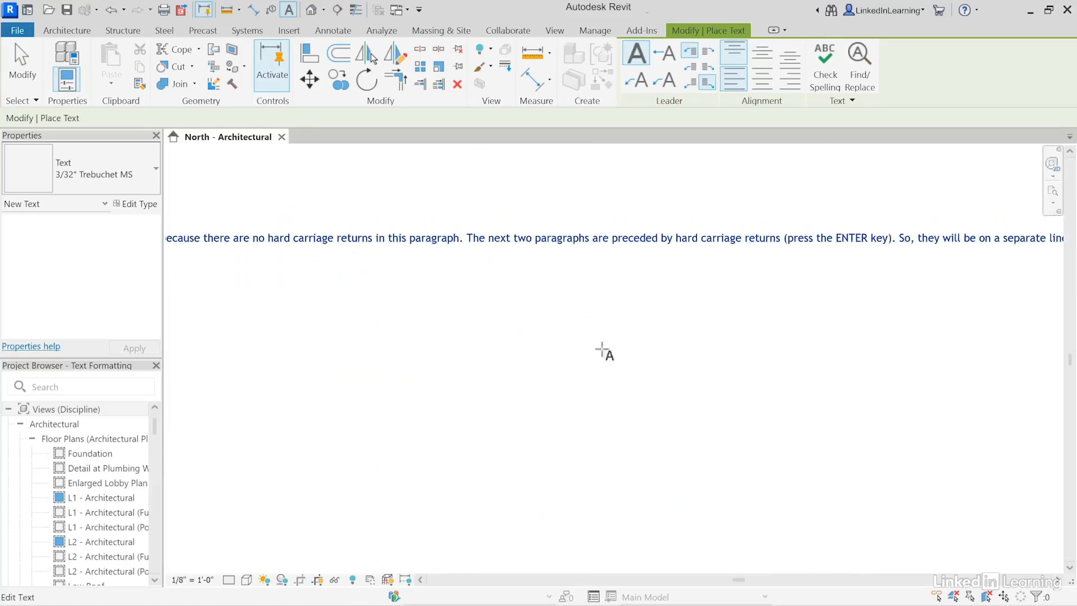
pyautogui.moveTo(620, 358); pyautogui.dragTo(423, 360, button='middle')
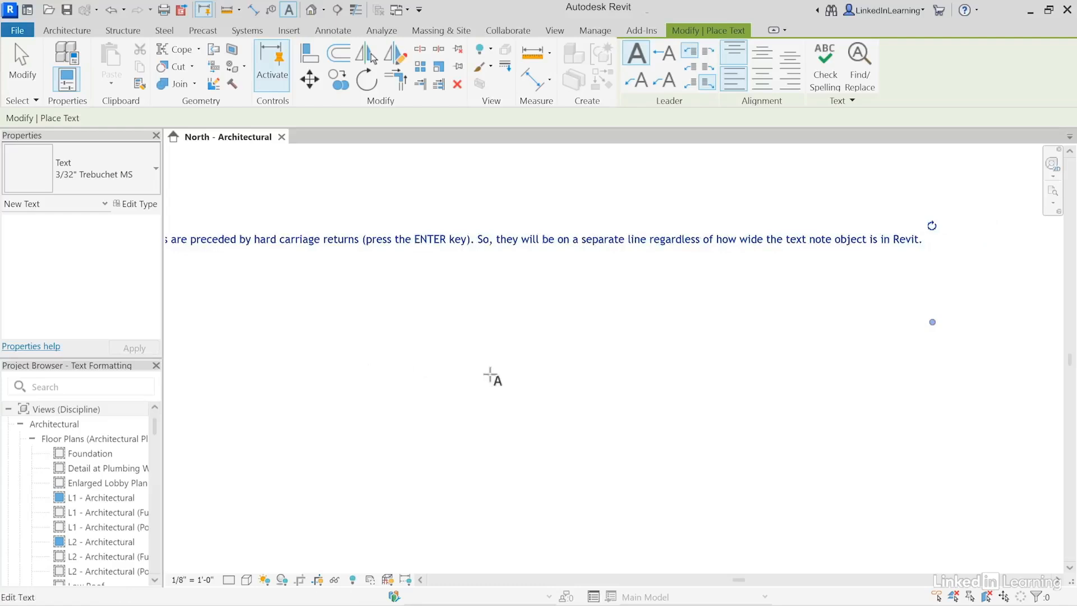
# Step: Narrow the long note until its first paragraph wraps onto five lines, and move it up clear of the Fascia Board note
pyautogui.moveTo(932, 322); pyautogui.dragTo(353, 327)
pyautogui.moveTo(670, 362); pyautogui.dragTo(971, 365, button='middle')
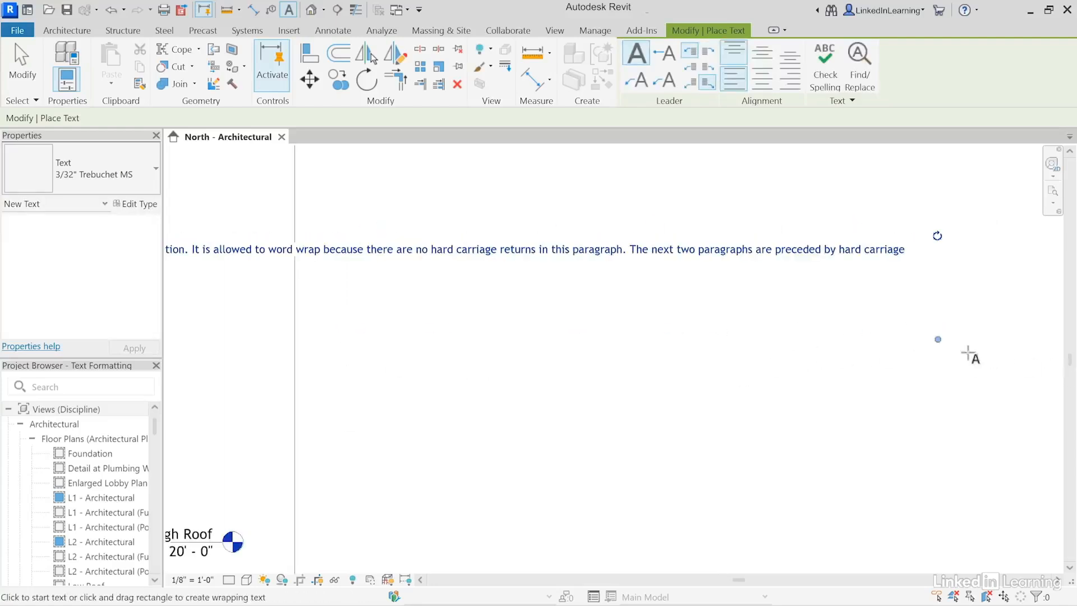
pyautogui.moveTo(939, 341); pyautogui.dragTo(219, 343)
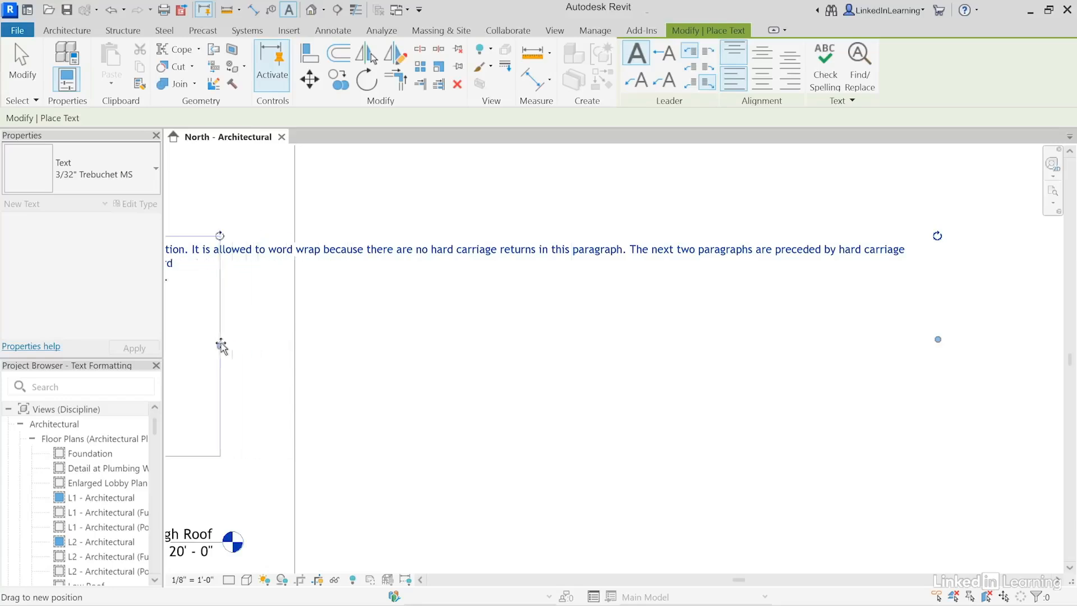
pyautogui.moveTo(372, 365); pyautogui.dragTo(938, 367, button='middle')
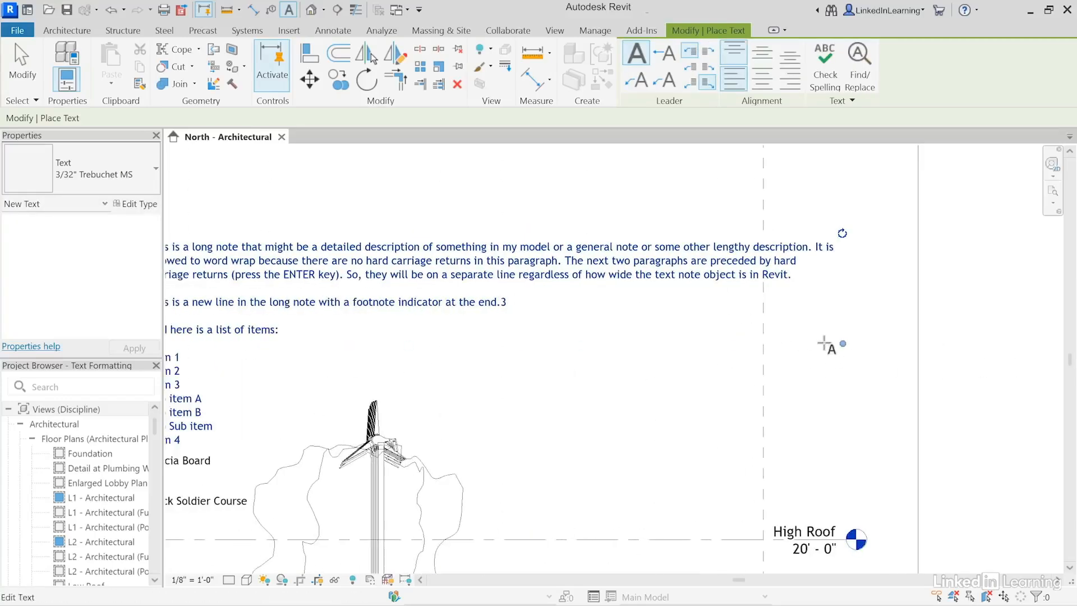
pyautogui.moveTo(842, 343); pyautogui.dragTo(629, 343)
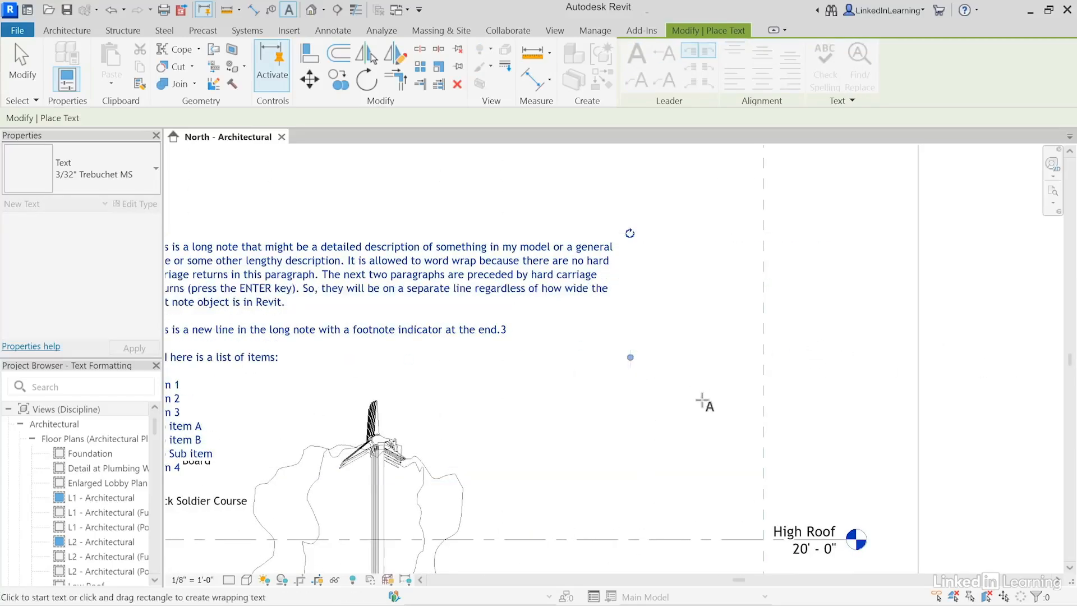
pyautogui.moveTo(815, 402); pyautogui.dragTo(894, 401, button='middle')
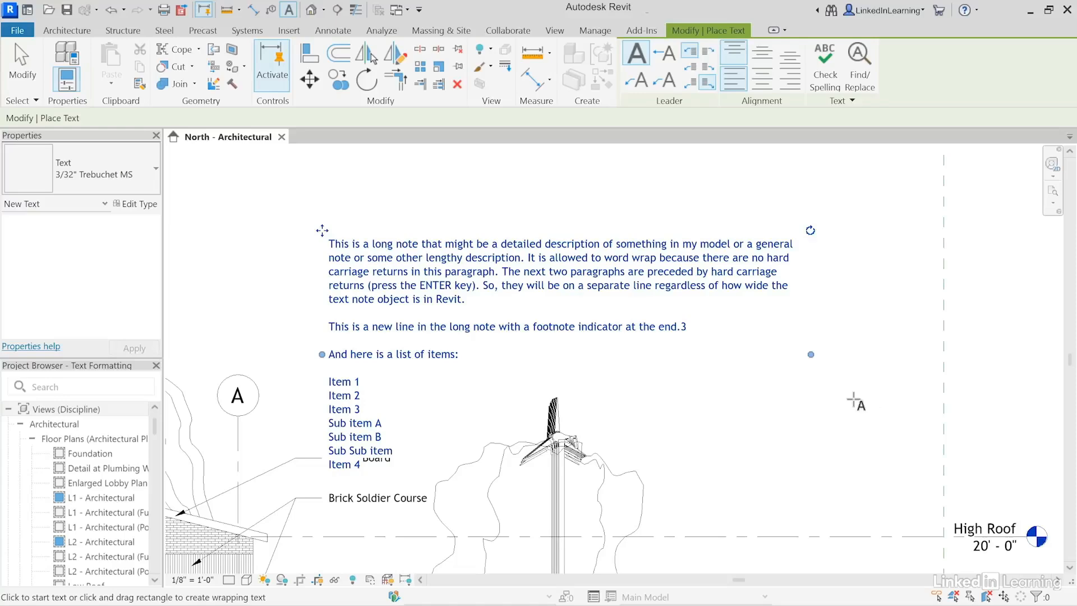
pyautogui.moveTo(322, 230); pyautogui.dragTo(318, 174)
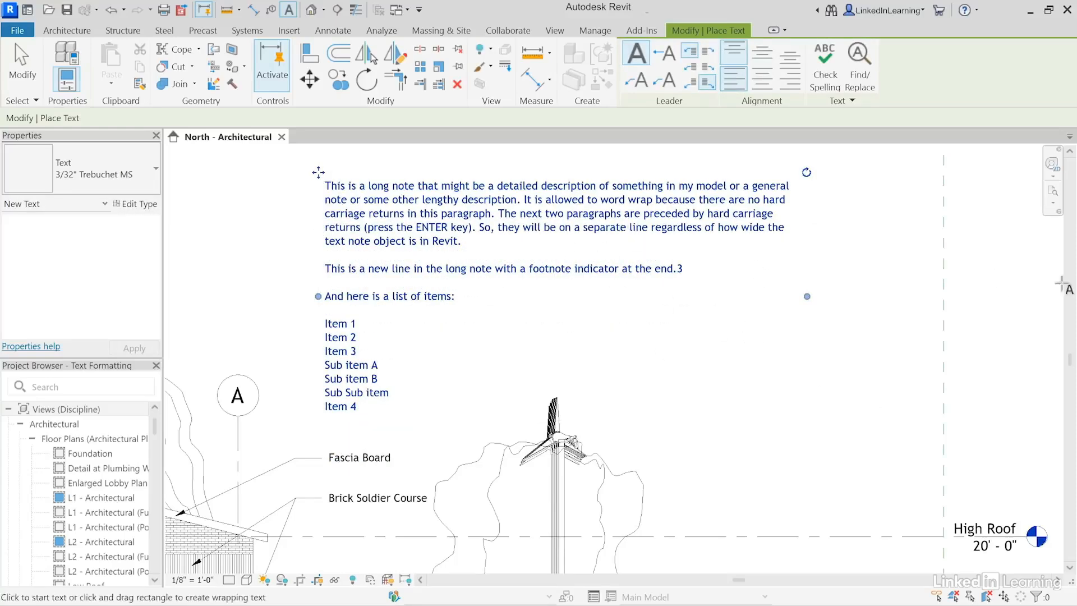
# Step: Place a second, narrower wrapping text note above the building with the same Long Note text, and raise it clear of the grid bubbles
pyautogui.scroll(-2, 751, 368)
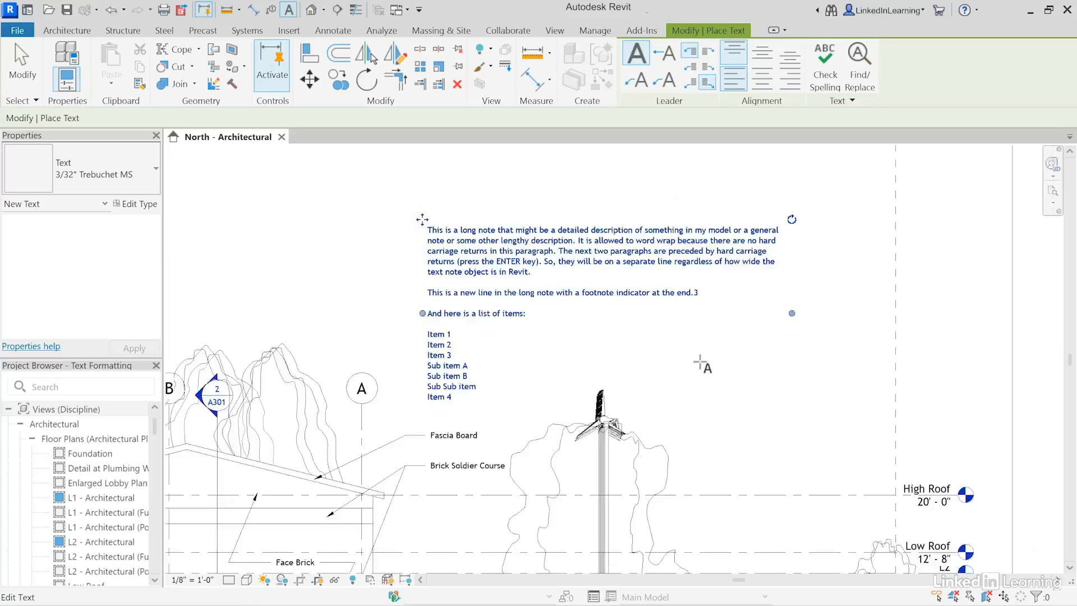
pyautogui.moveTo(701, 365); pyautogui.dragTo(1039, 415, button='middle')
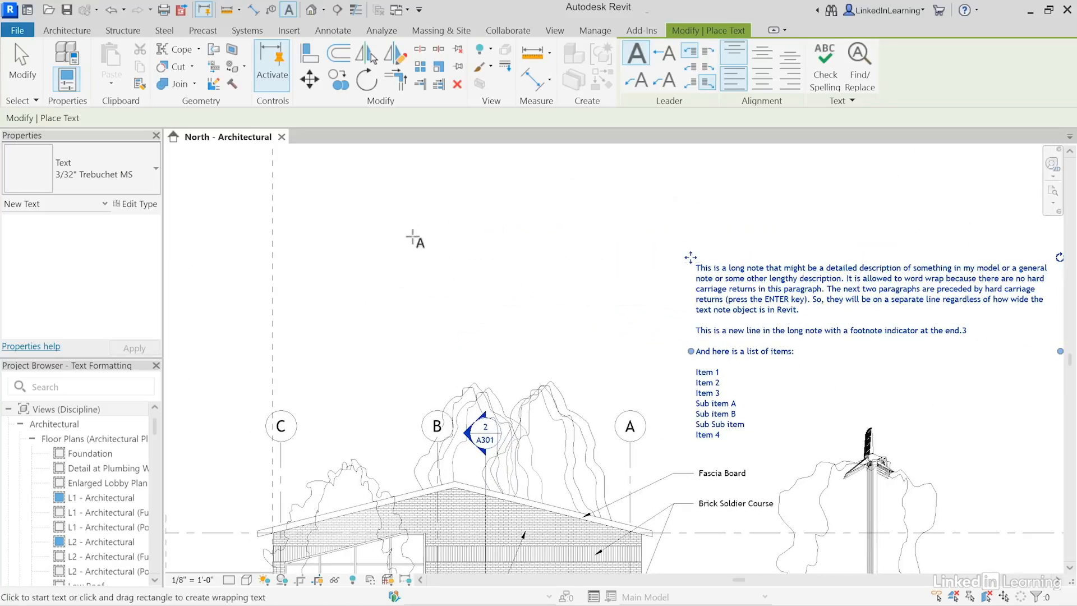
pyautogui.moveTo(373, 213); pyautogui.dragTo(573, 342)
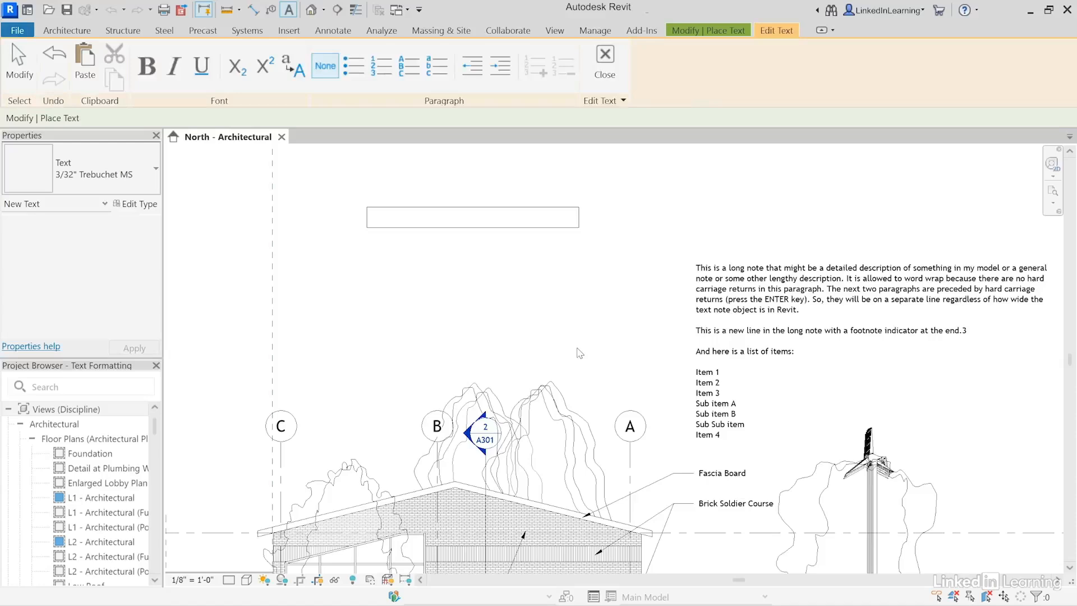
pyautogui.write('This is a long note that might be a detailed description of something in my model or a general note or some other lengthy description. It is allowed to word wrap because there are no hard carriage returns in this paragraph. The next two paragraphs are preceded by hard carriage returns (press the ENTER key). So, they will be on a separate line regardless of how wide the text note object is in Revit.  This is a new line in the long note with a footnote indicator at the end.3  And here is a list of items:  Item 1 Item 2 Item 3 Sub item A Sub item B Sub Sub item Item 4')
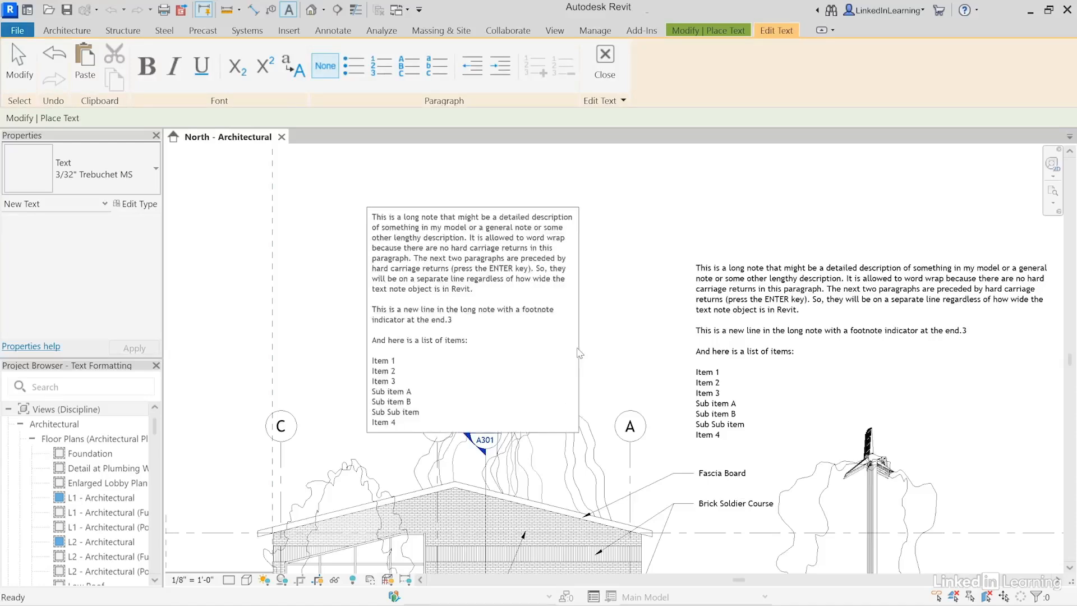
pyautogui.click(589, 240)
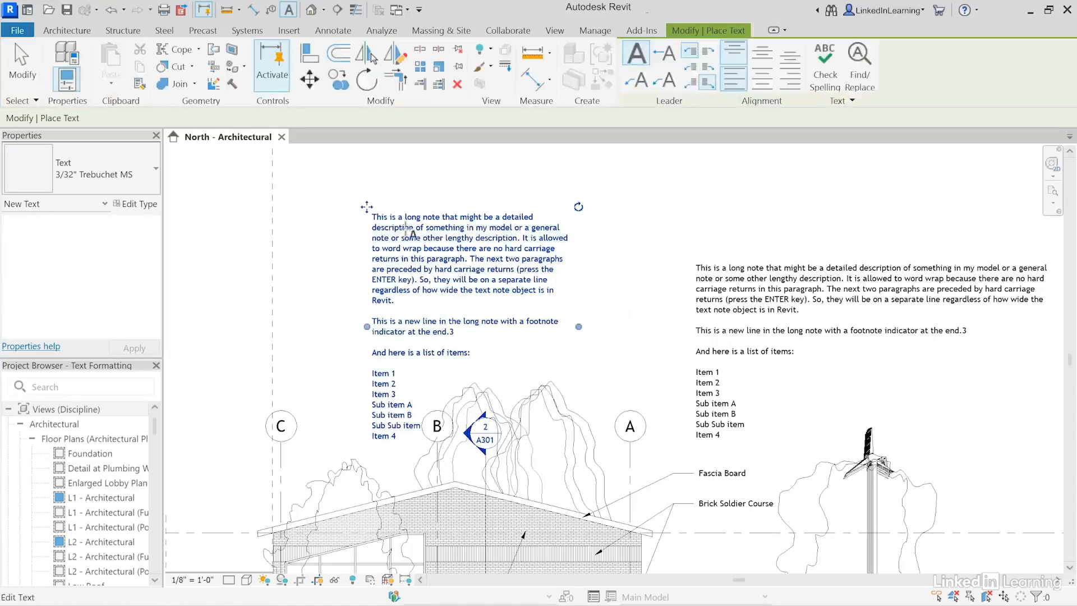
pyautogui.moveTo(367, 206); pyautogui.dragTo(356, 158)
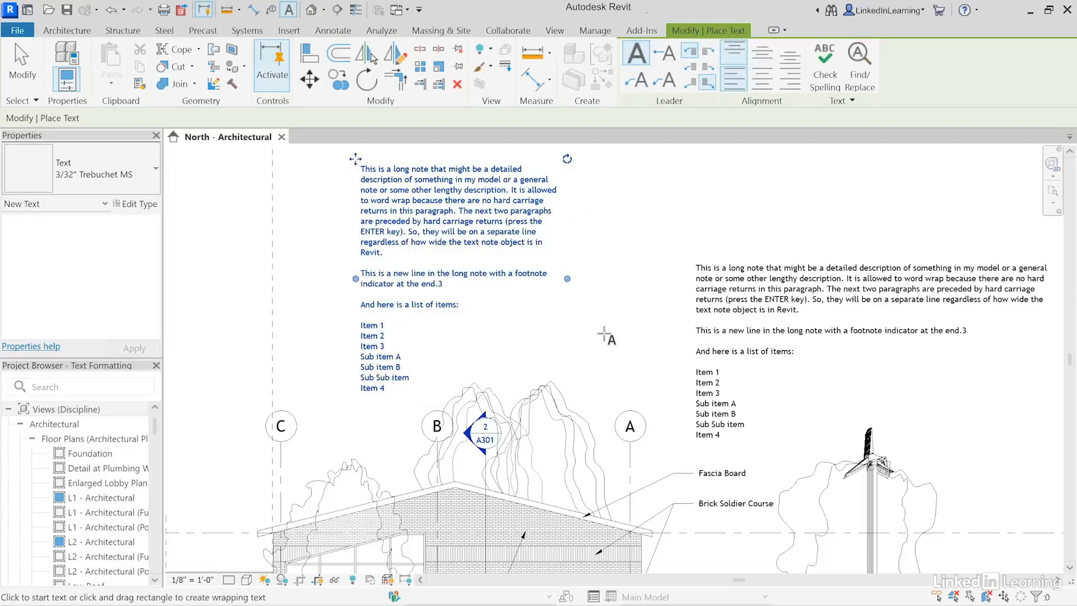
pyautogui.press('Escape')
pyautogui.click(24, 73)
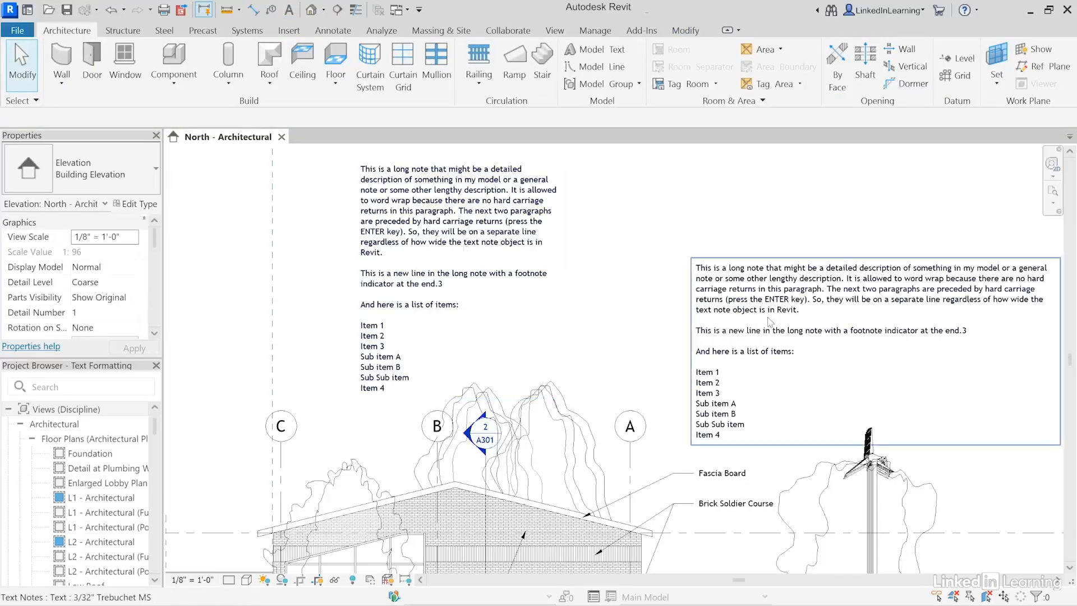
# Step: Open the text of the long note above Fascia Board for editing and make "detailed description" bold
pyautogui.moveTo(951, 317); pyautogui.dragTo(590, 328, button='middle')
pyautogui.scroll(3, 683, 324)
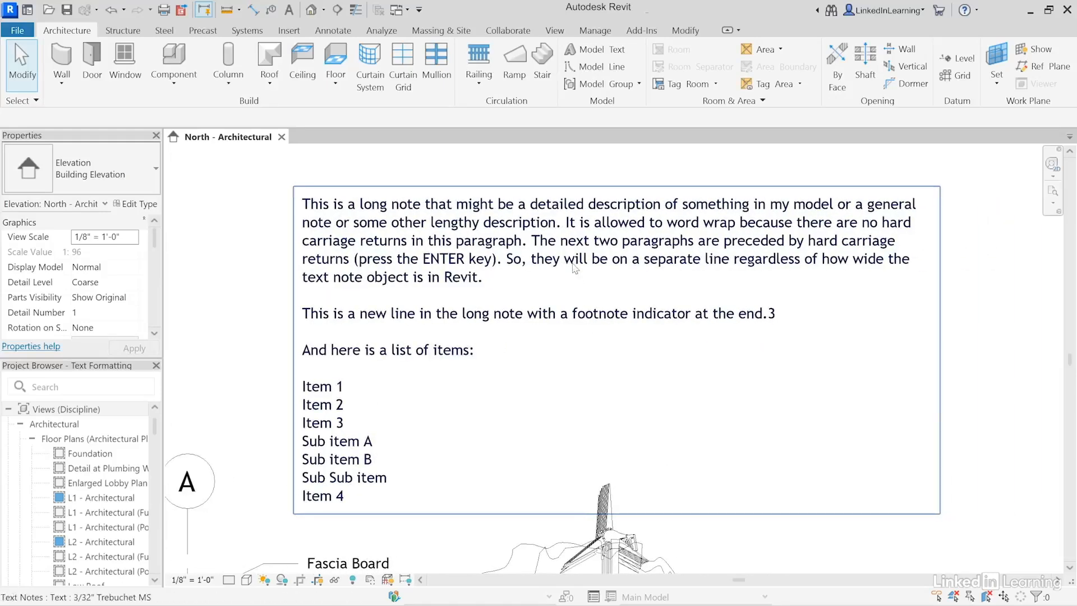
pyautogui.click(576, 269)
pyautogui.click(576, 269)
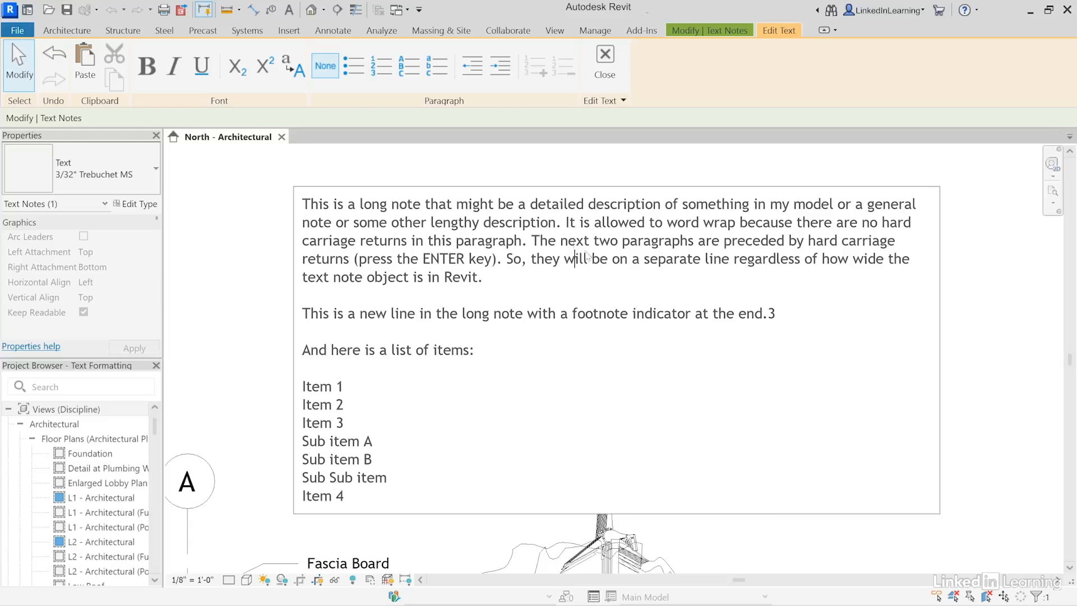
pyautogui.moveTo(531, 212); pyautogui.dragTo(663, 215)
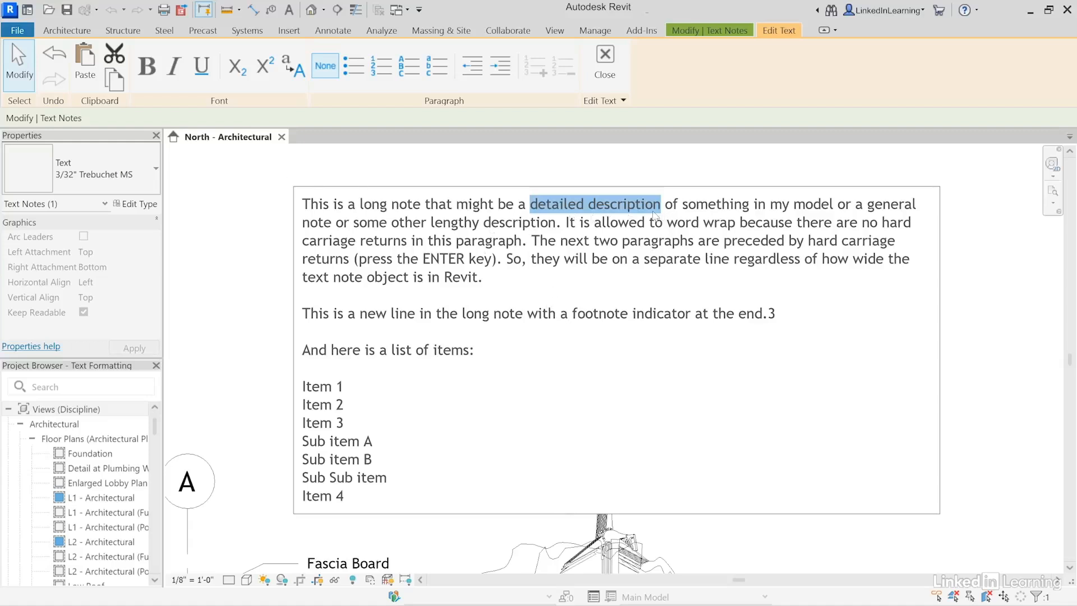
pyautogui.click(154, 79)
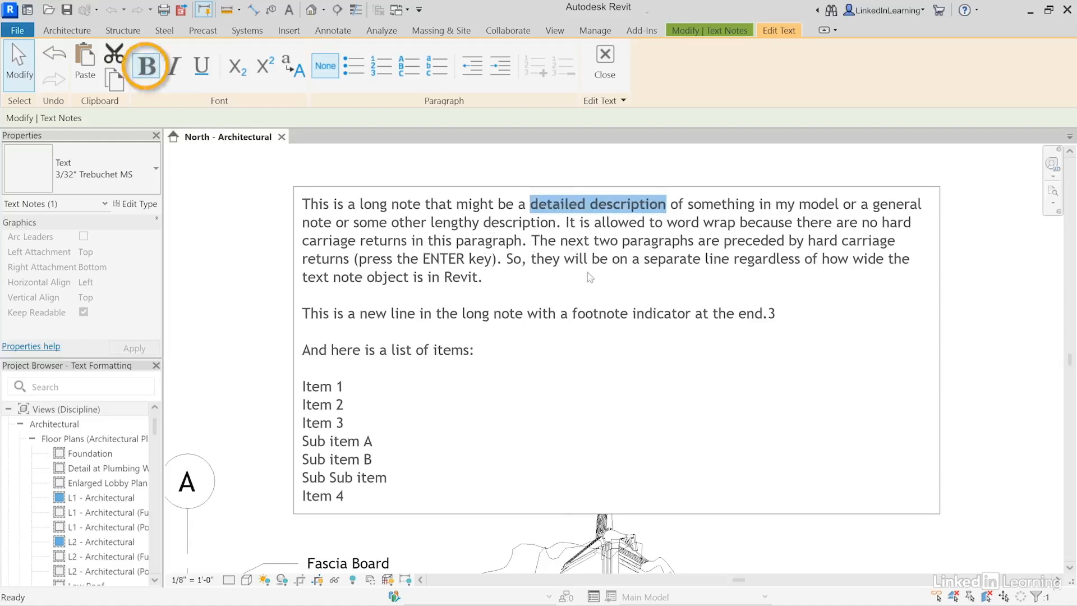
# Step: Italicize the word "separate" and underline "object is in Revit" in the note's first paragraph
pyautogui.click(649, 261)
pyautogui.moveTo(649, 261); pyautogui.dragTo(698, 270)
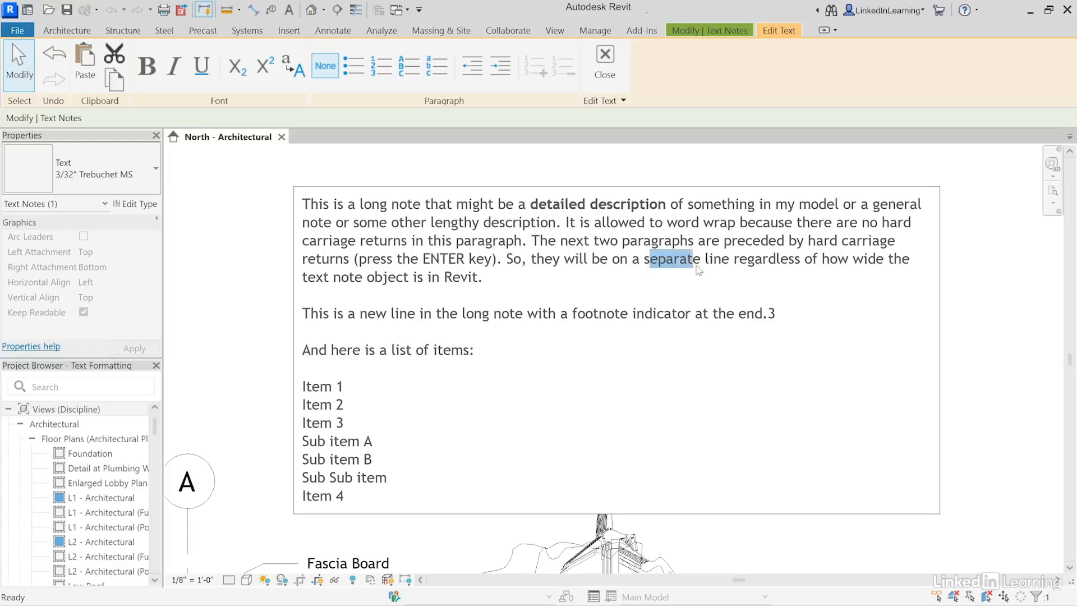
pyautogui.doubleClick(650, 262)
pyautogui.click(174, 65)
pyautogui.moveTo(367, 277); pyautogui.dragTo(478, 277)
pyautogui.click(201, 66)
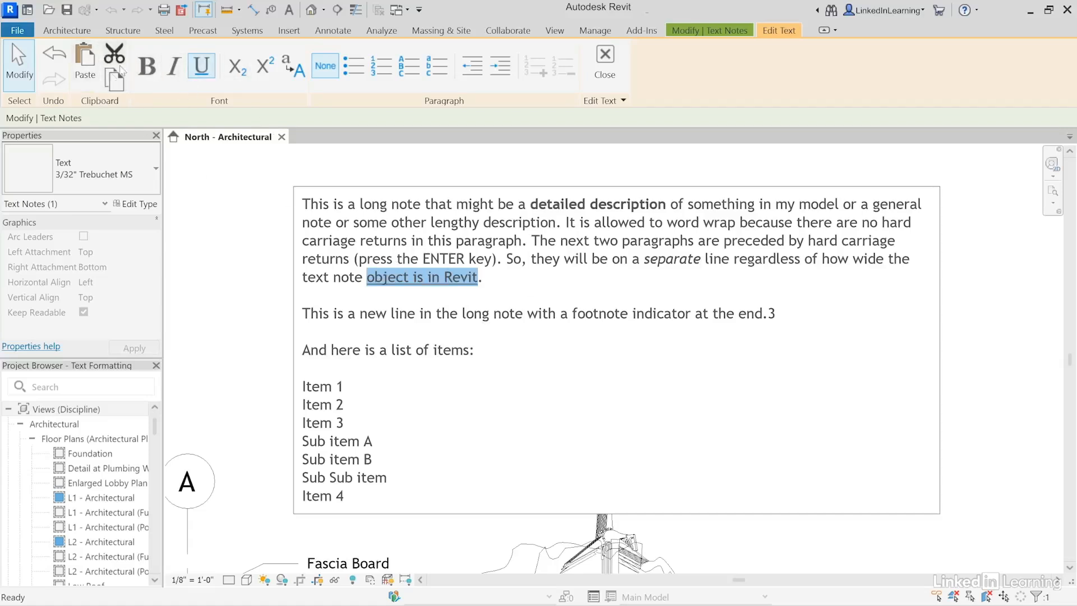
# Step: Make the footnote number 3 at the end of the second paragraph superscript
pyautogui.click(768, 314)
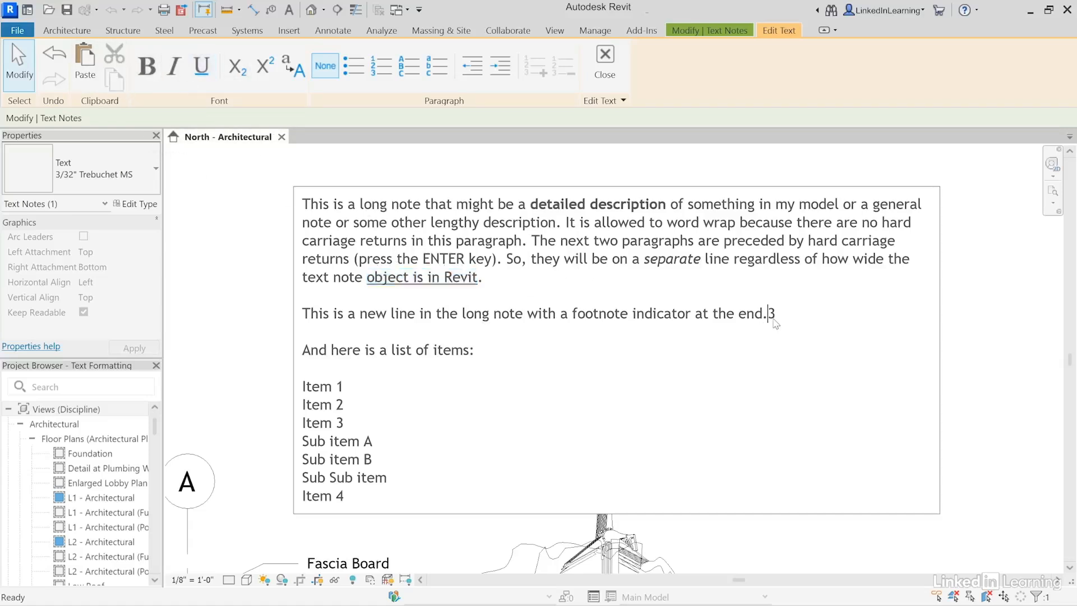
pyautogui.moveTo(771, 317); pyautogui.dragTo(776, 318)
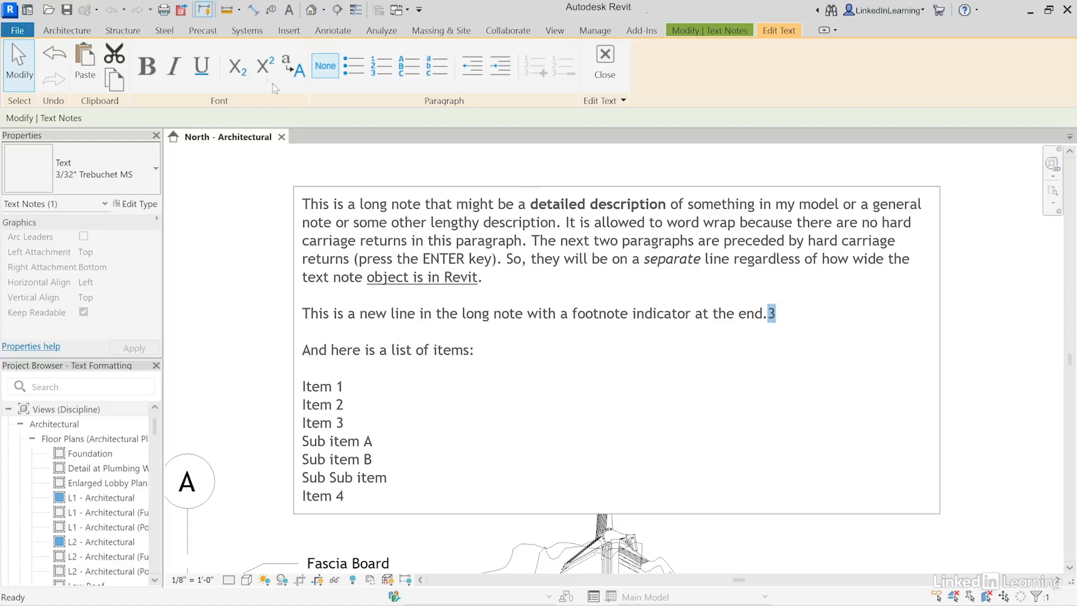
pyautogui.click(264, 66)
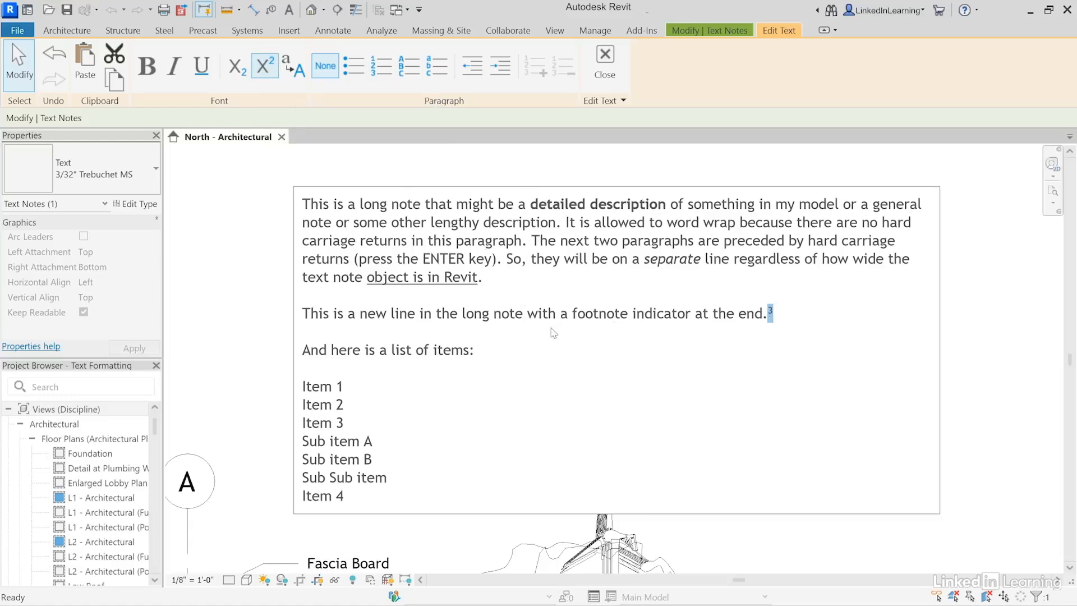
# Step: Convert the line "And here is a list of items:" to all capitals
pyautogui.click(474, 350)
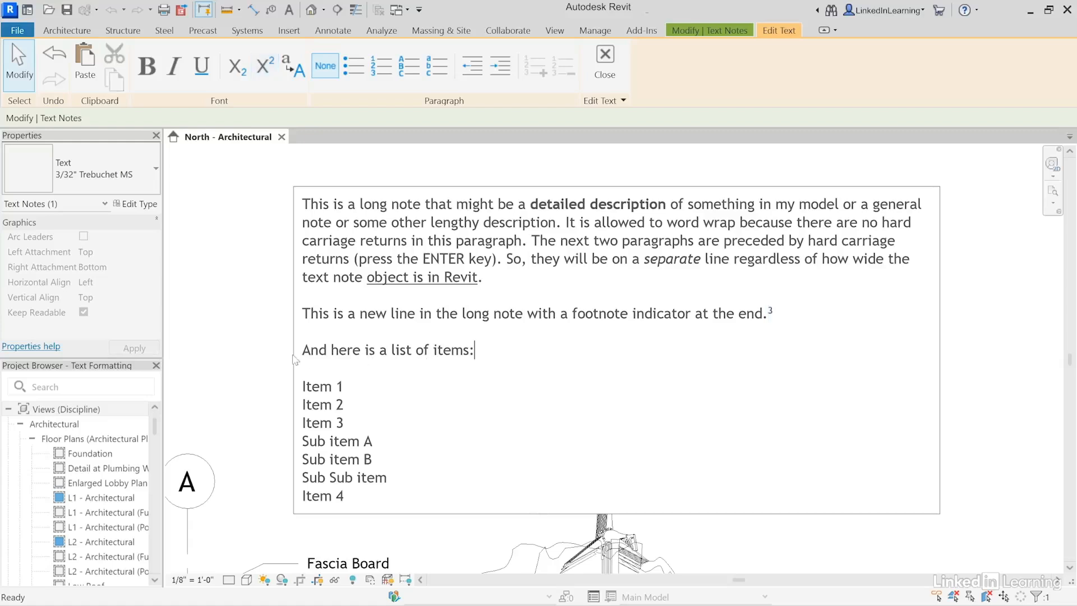
pyautogui.moveTo(302, 349); pyautogui.dragTo(353, 350)
pyautogui.moveTo(519, 376); pyautogui.dragTo(580, 385)
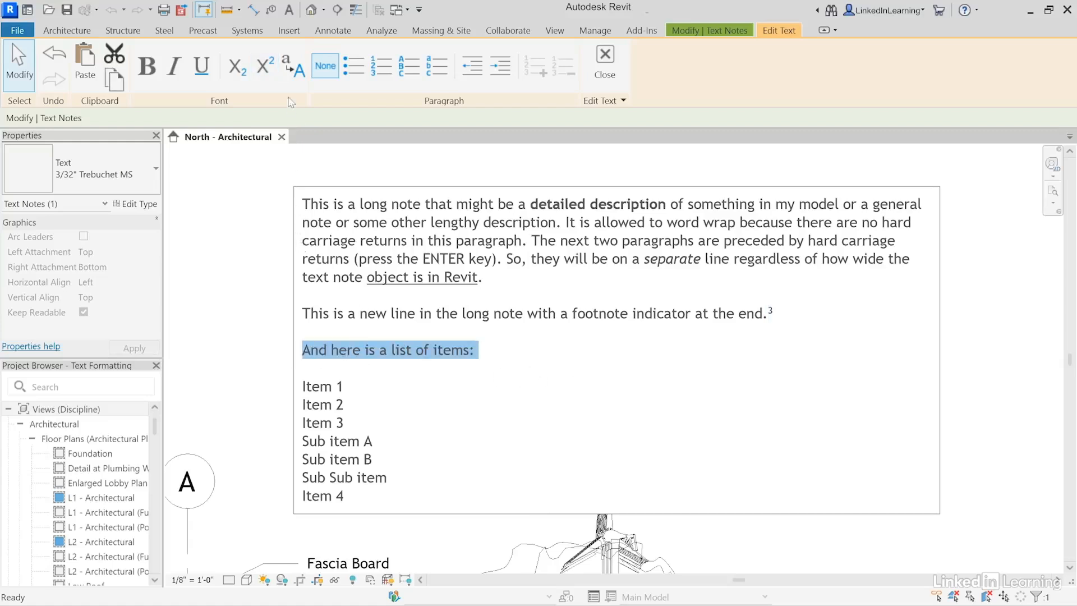
pyautogui.click(292, 70)
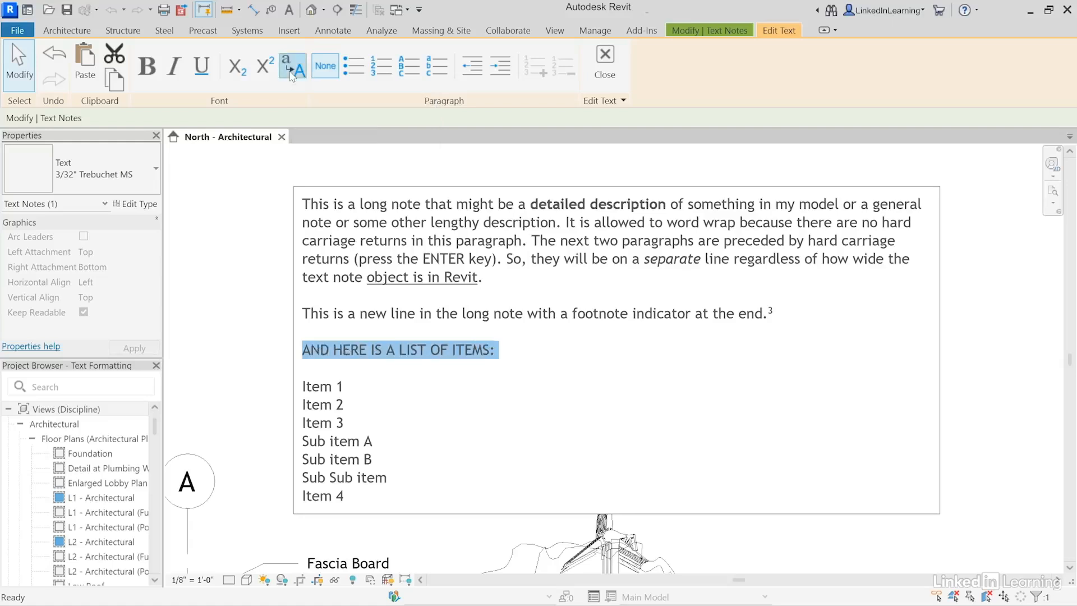
pyautogui.click(509, 360)
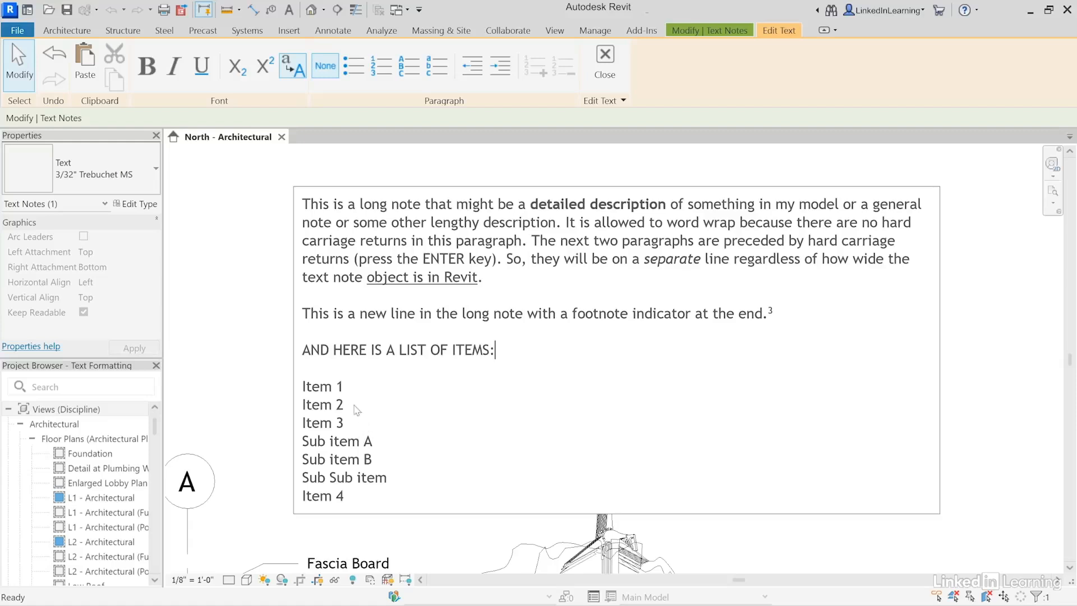
# Step: Format the lines from Item 1 to Item 4 with bullets, switch them to a numbered list, and deselect the note
pyautogui.moveTo(303, 388); pyautogui.dragTo(357, 508)
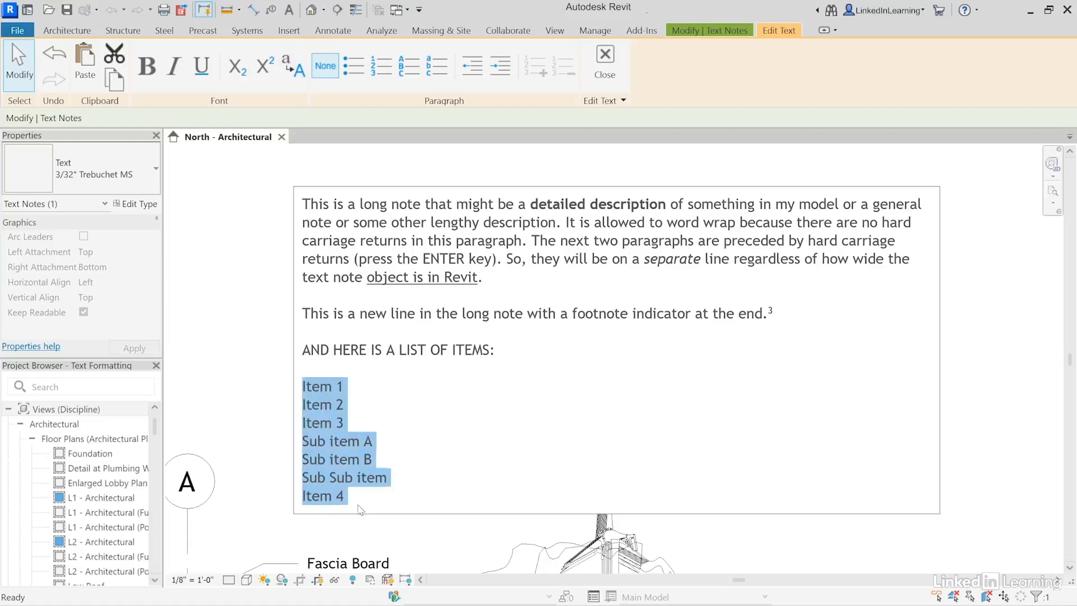
pyautogui.click(355, 74)
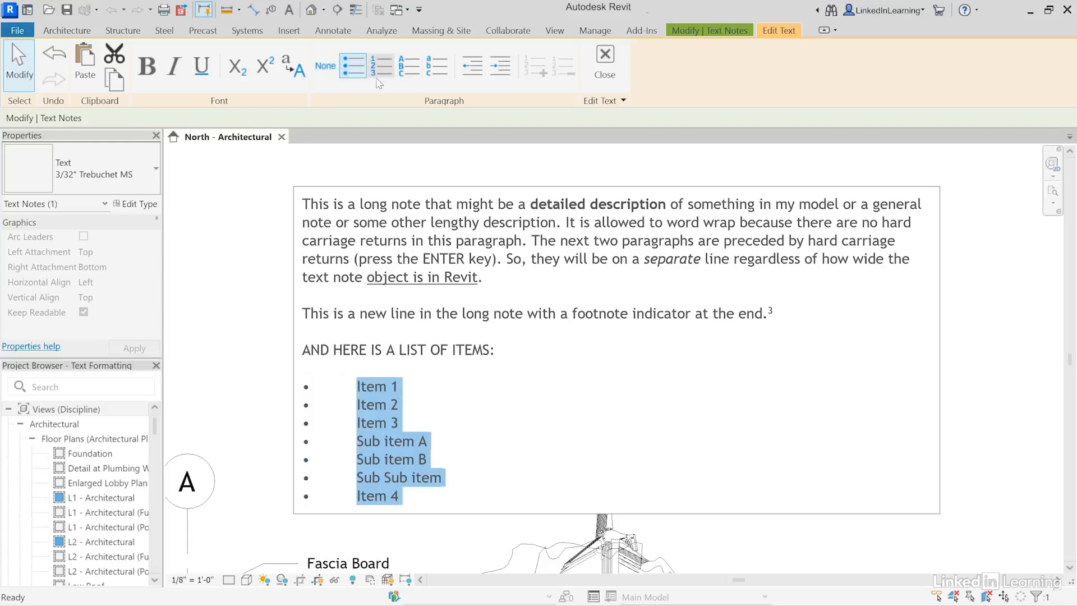
pyautogui.click(381, 77)
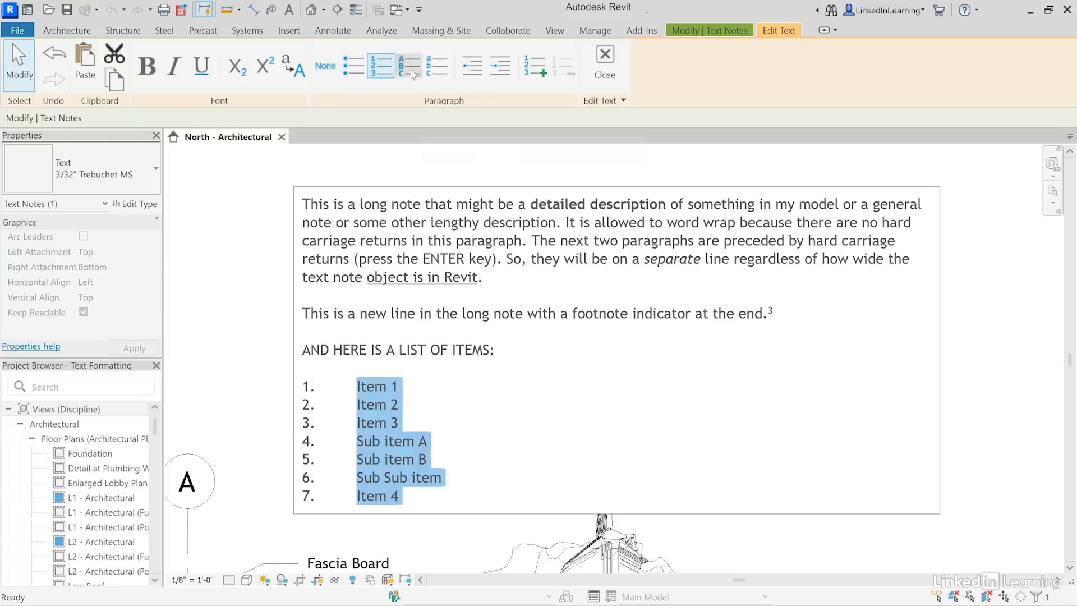
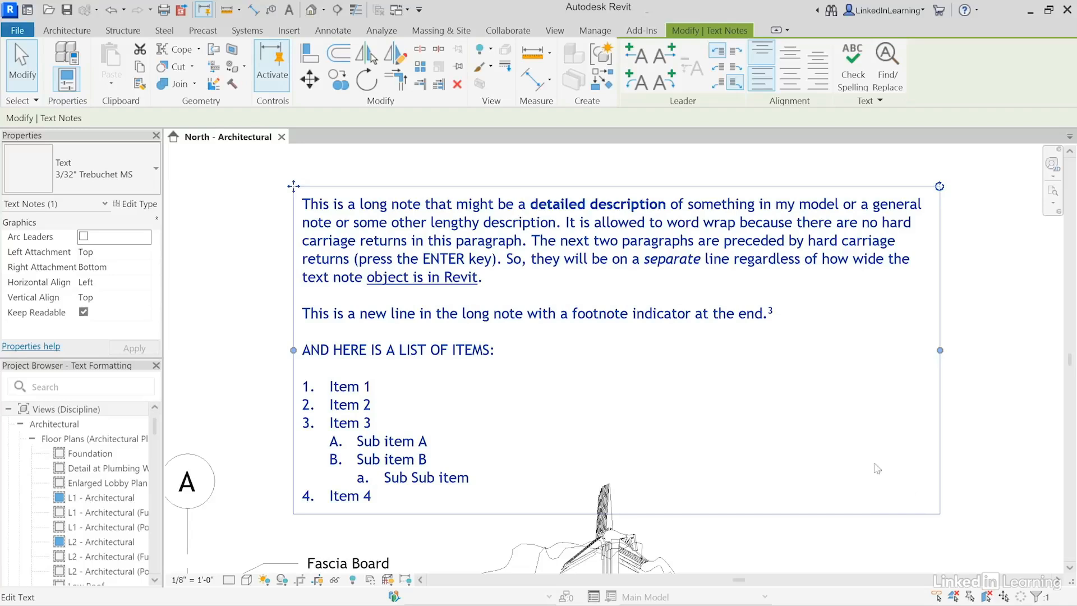
pyautogui.click(1012, 442)
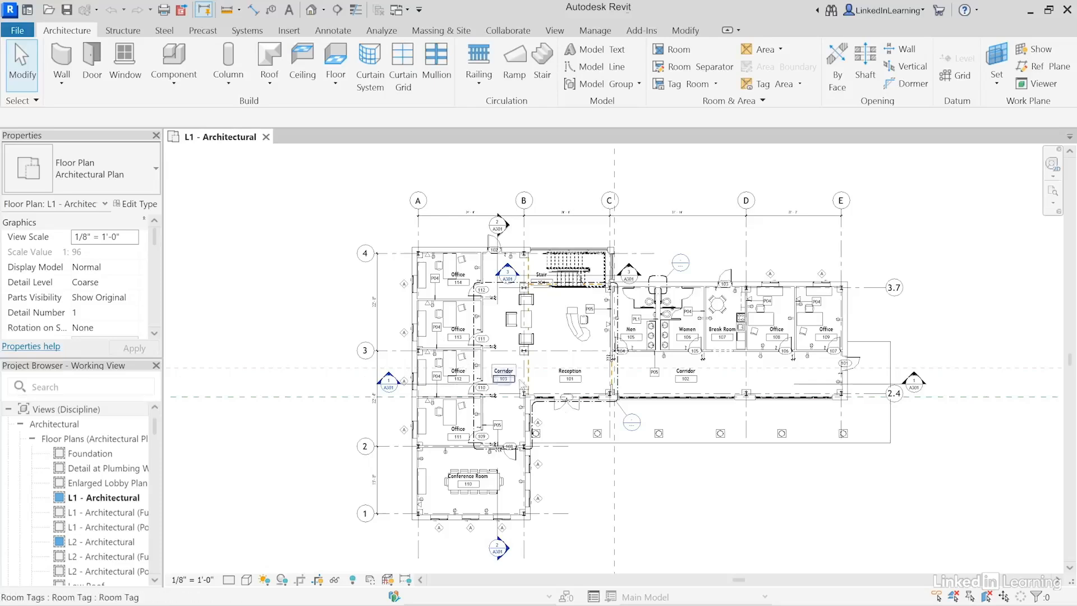
# Step: Expand the architectural Sections (Working Section) group in the project browser, look up its Section 1 view, and deselect it
pyautogui.scroll(2, 590, 437)
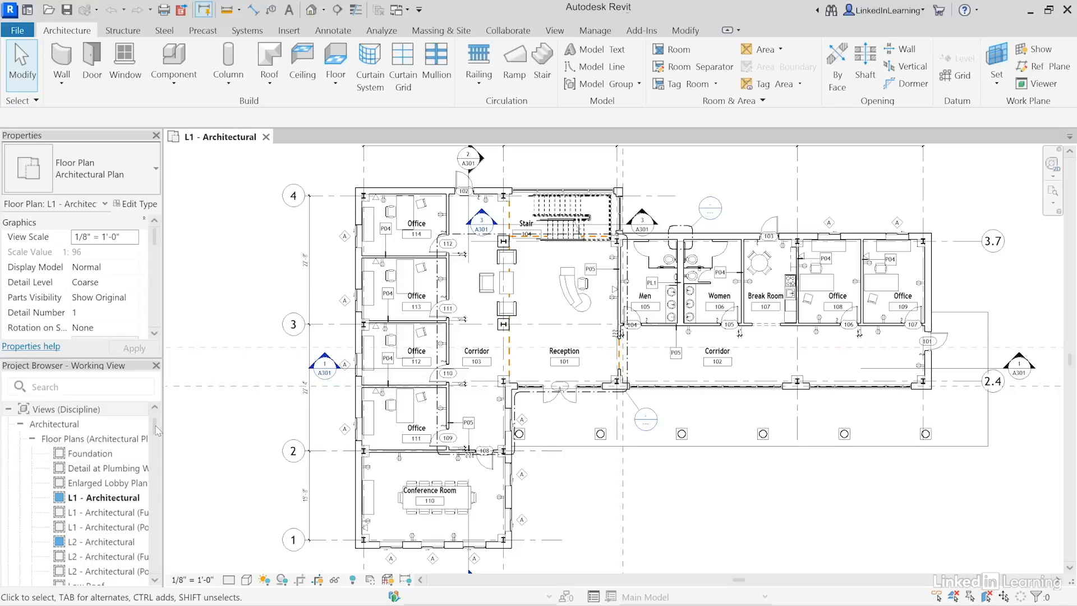
pyautogui.moveTo(158, 430); pyautogui.dragTo(157, 439)
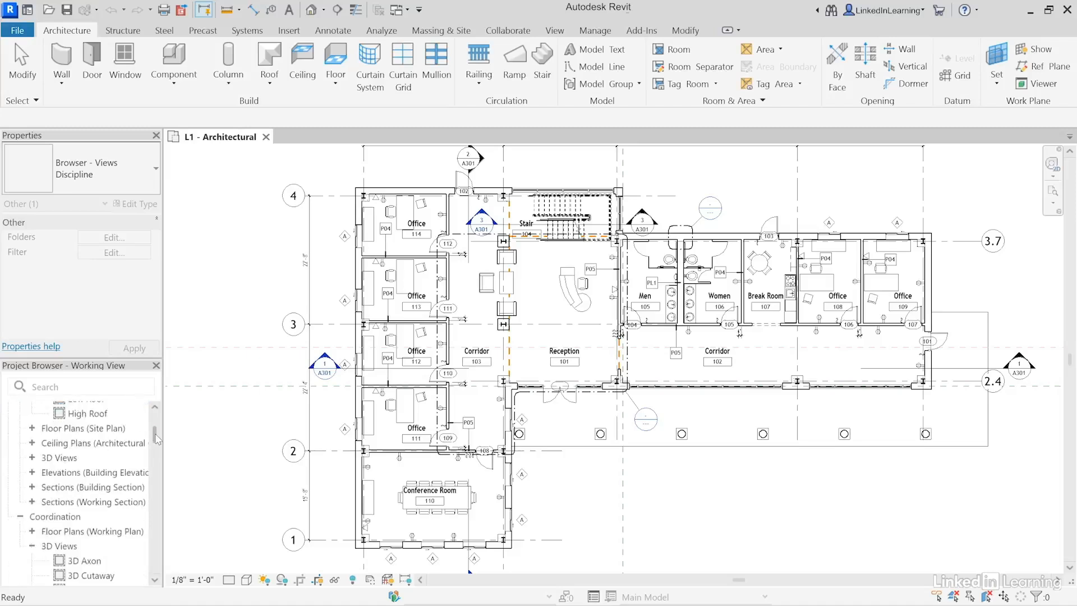
pyautogui.click(84, 504)
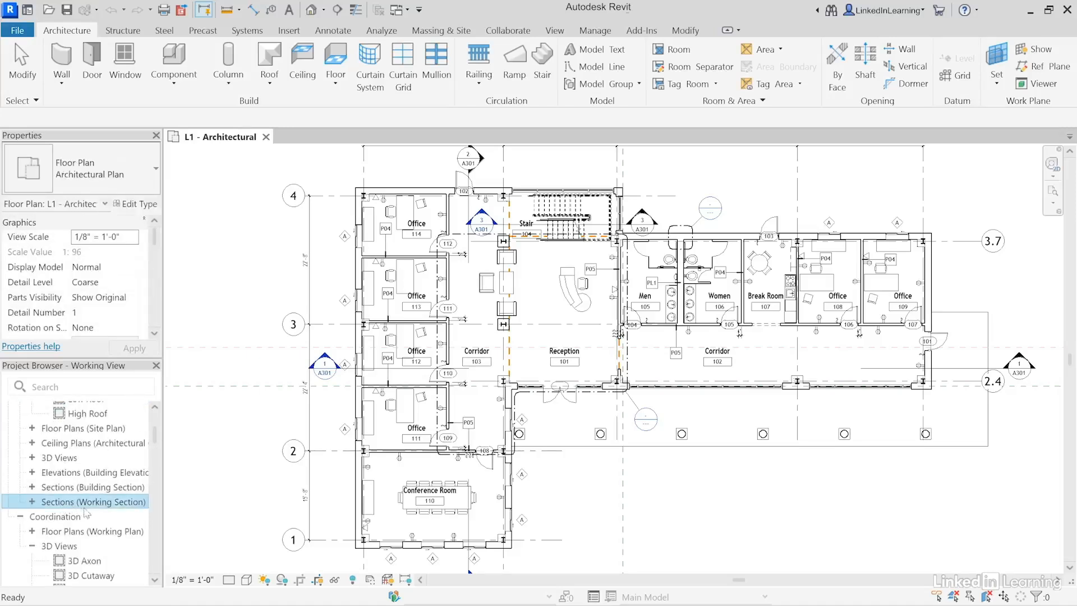
pyautogui.click(31, 502)
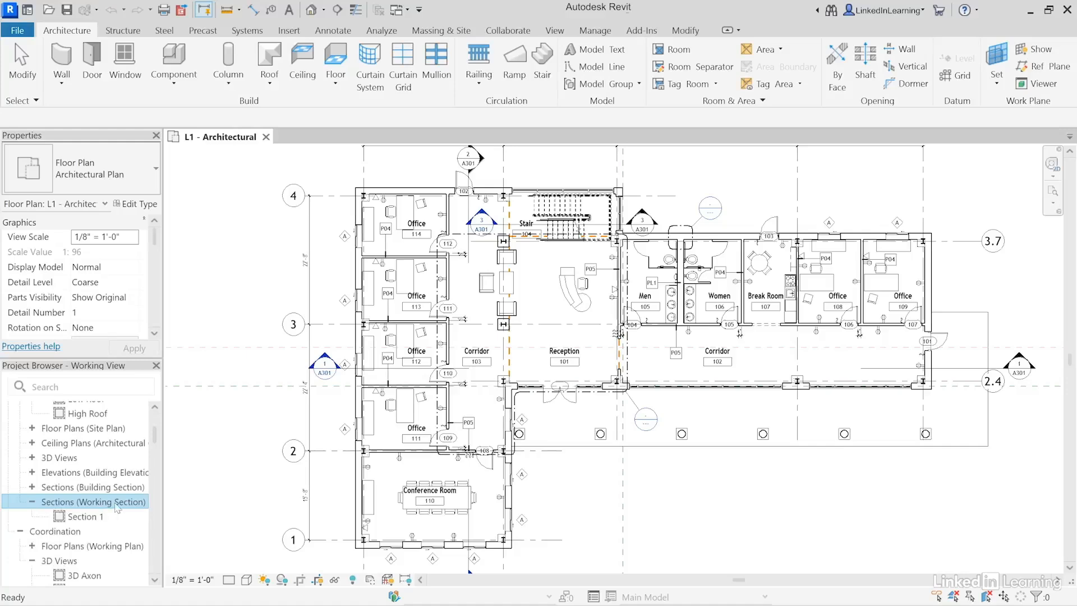
pyautogui.click(95, 516)
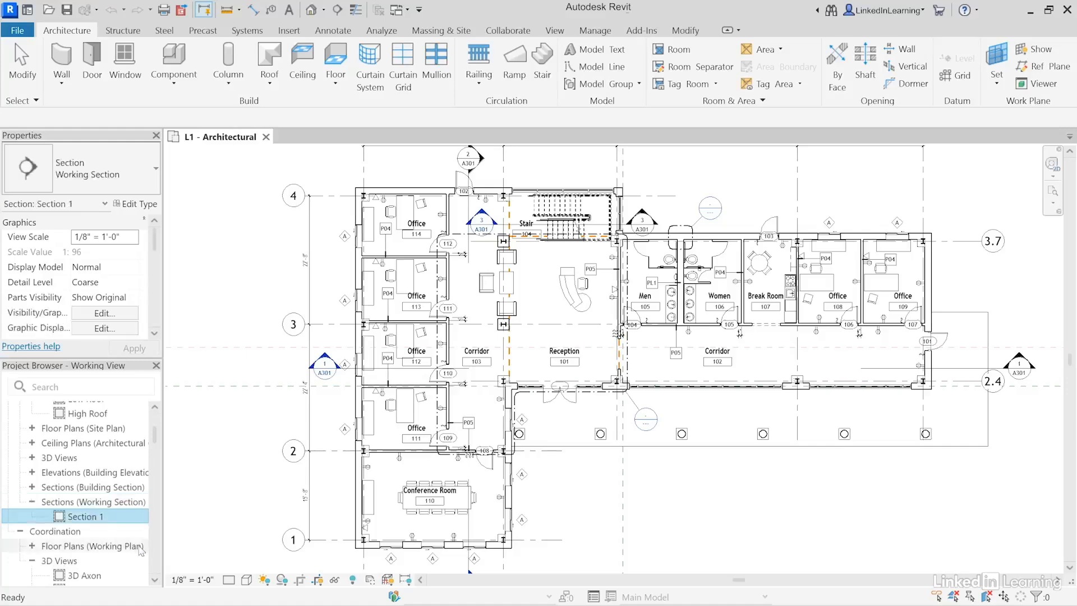
pyautogui.click(924, 377)
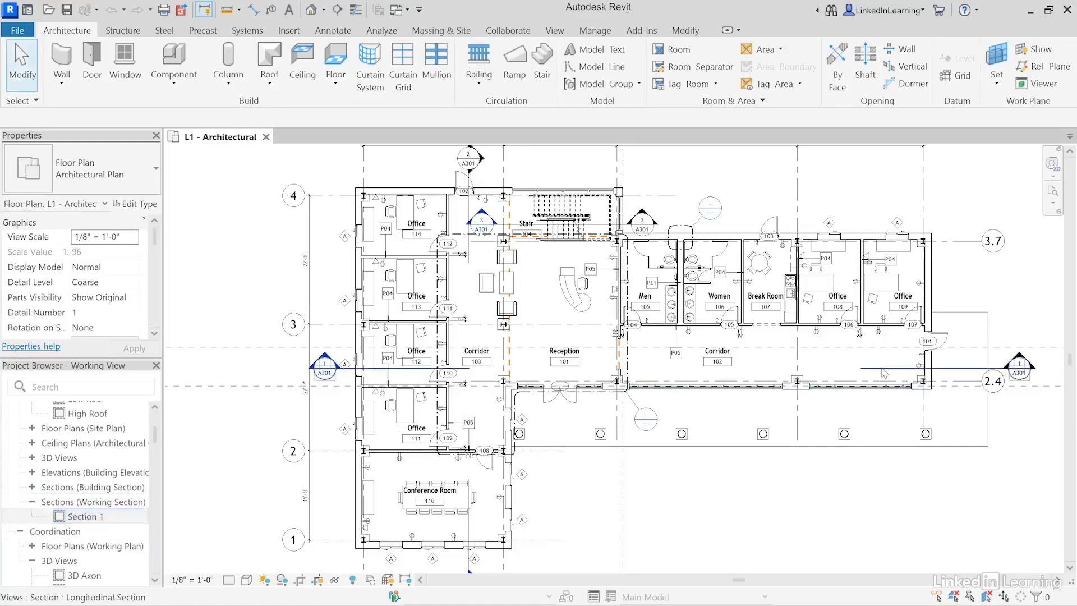
# Step: Turn off the visibility of the Views - Working filter in the L1 - Architectural floor plan's graphic overrides
pyautogui.moveTo(841, 374); pyautogui.dragTo(476, 370, button='middle')
pyautogui.scroll(2, 781, 360)
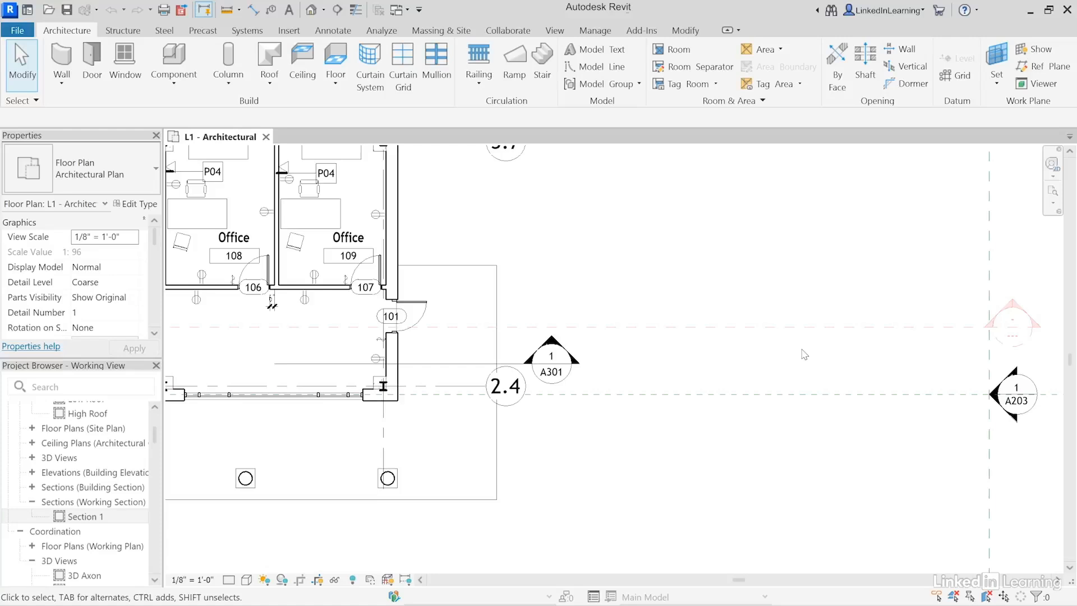
pyautogui.click(560, 30)
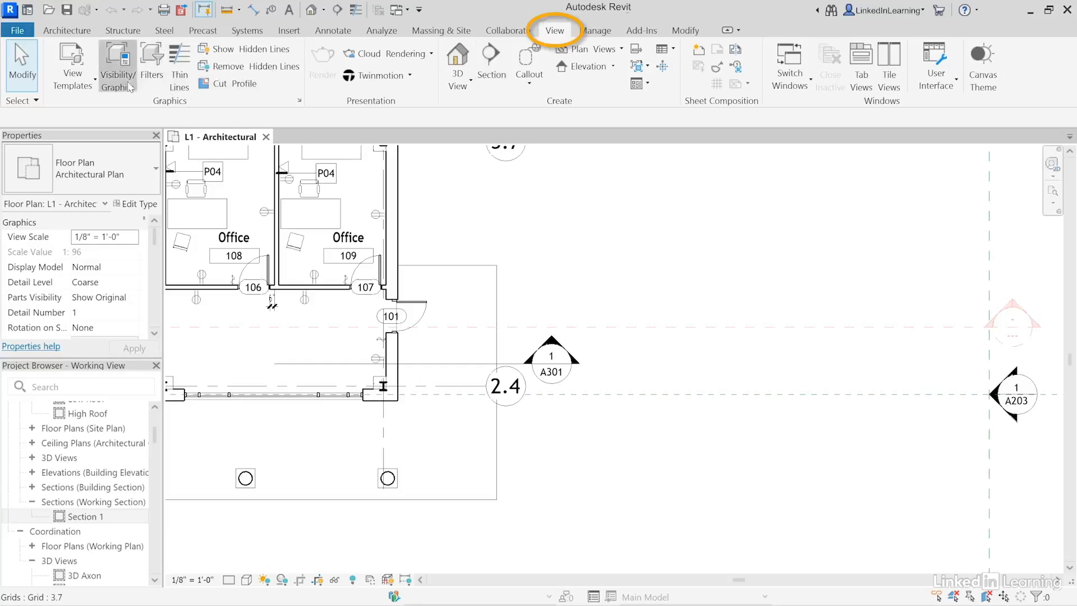
pyautogui.click(117, 66)
pyautogui.click(838, 108)
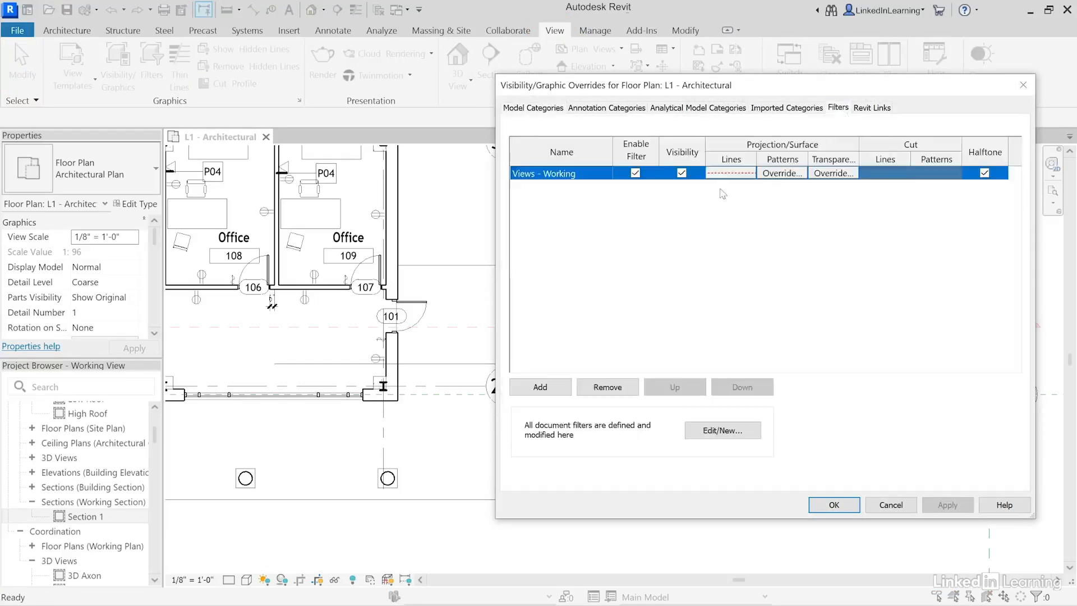
pyautogui.click(681, 172)
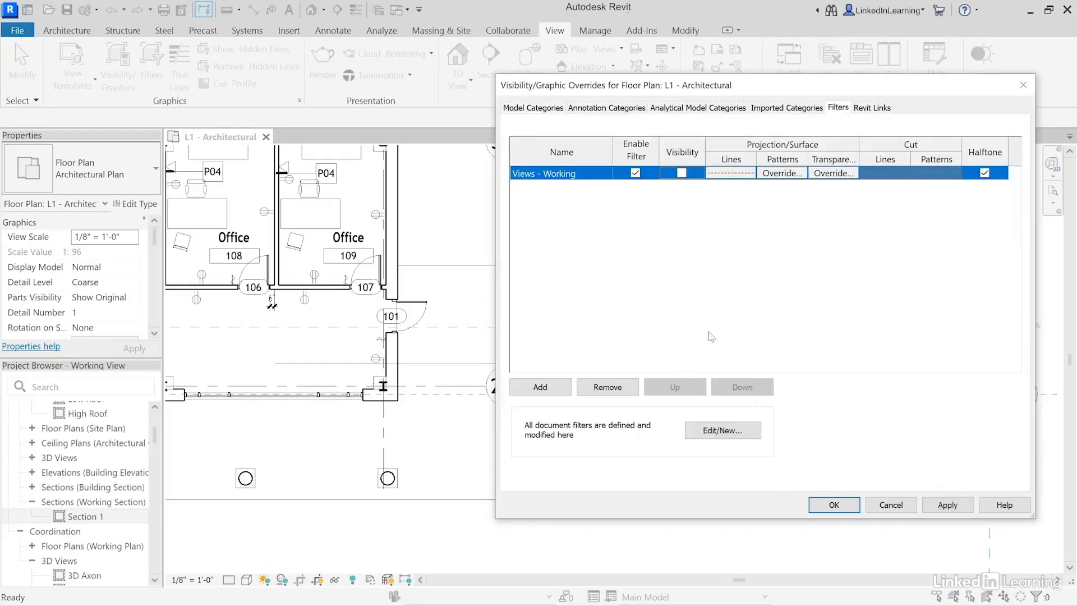
pyautogui.click(834, 504)
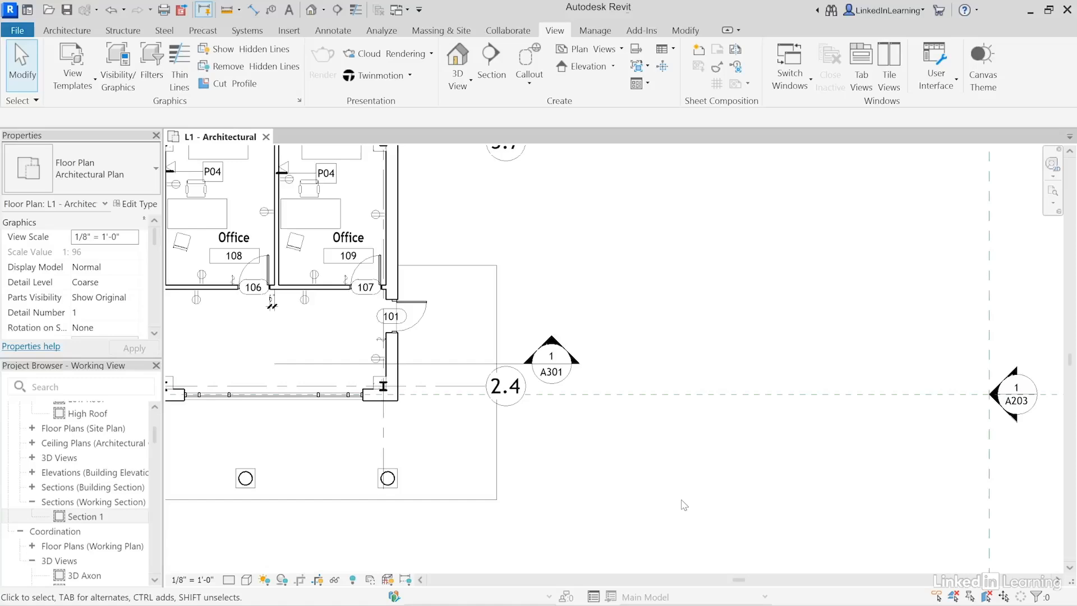
# Step: Open the L1 - Working floor plan from the Coordination working plans and tile it beside L1 - Architectural
pyautogui.scroll(-3, 544, 443)
pyautogui.moveTo(549, 449); pyautogui.dragTo(875, 417, button='middle')
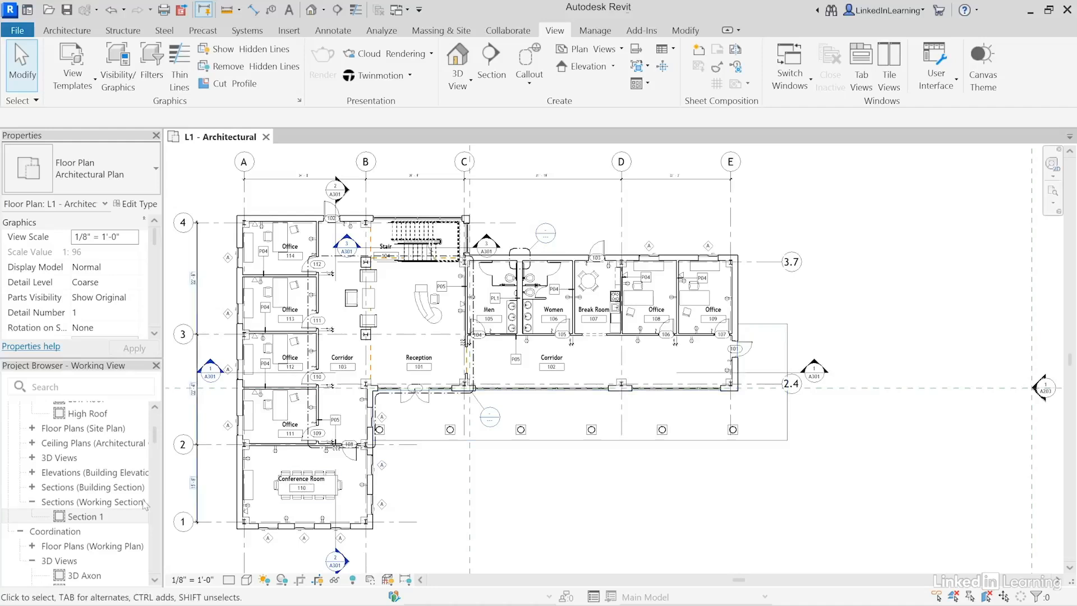
pyautogui.scroll(-2, 69, 496)
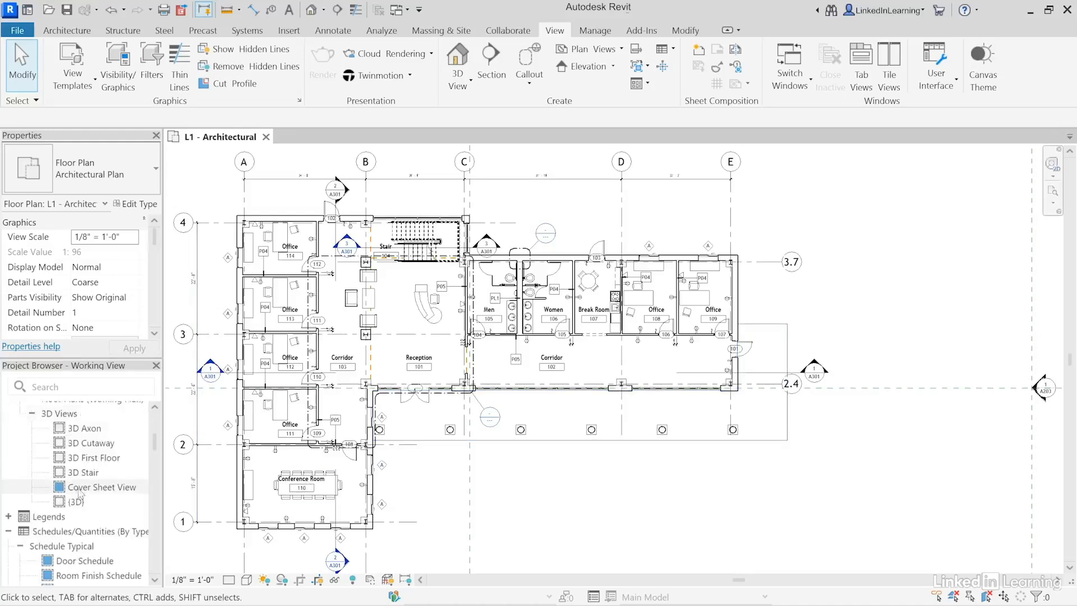
pyautogui.click(59, 473)
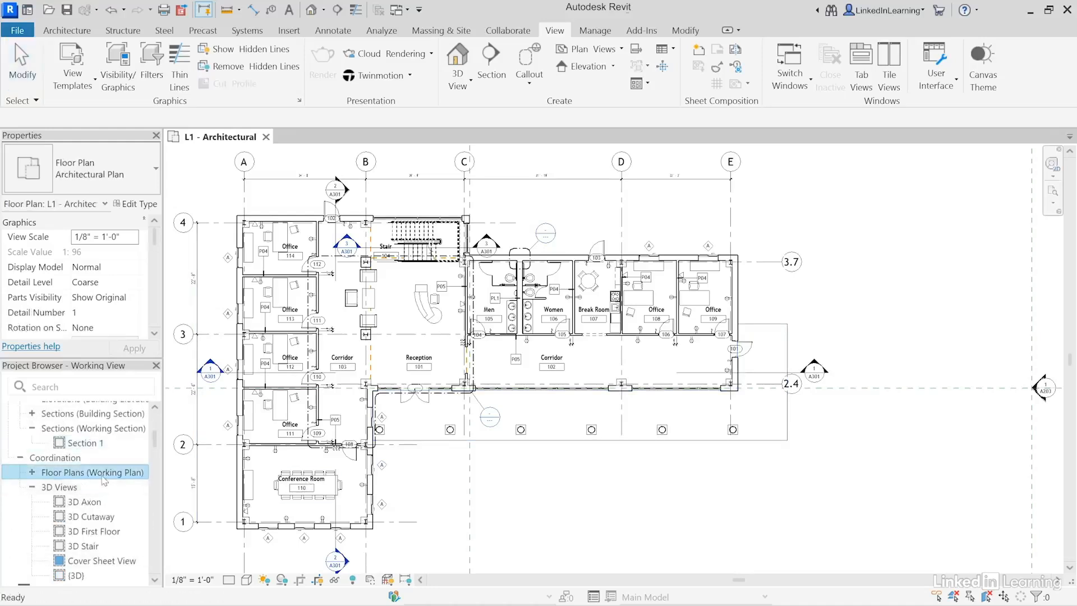
pyautogui.click(33, 472)
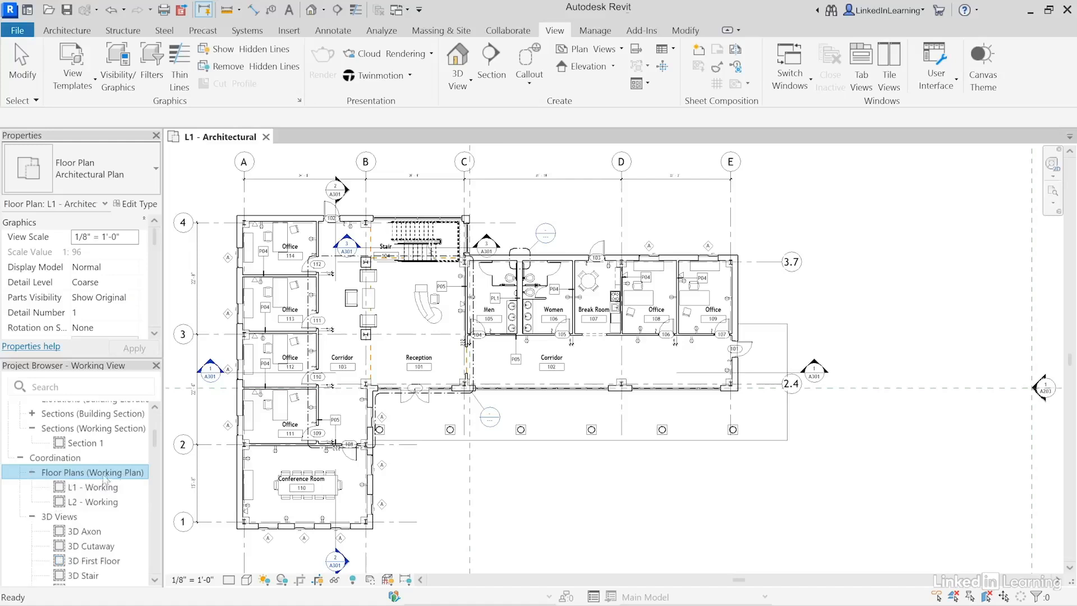
pyautogui.click(94, 487)
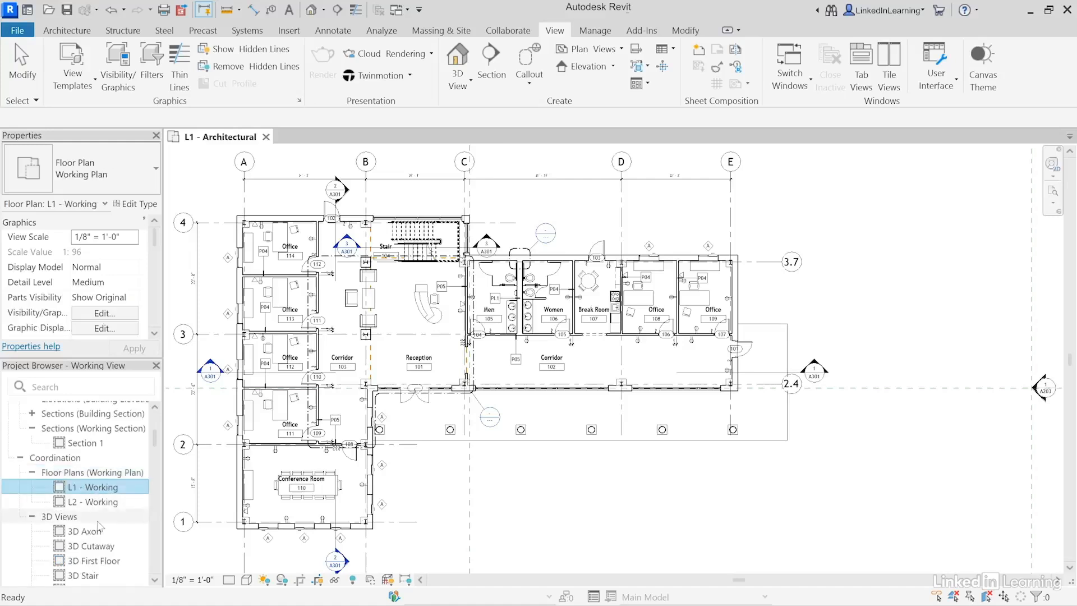
pyautogui.doubleClick(61, 488)
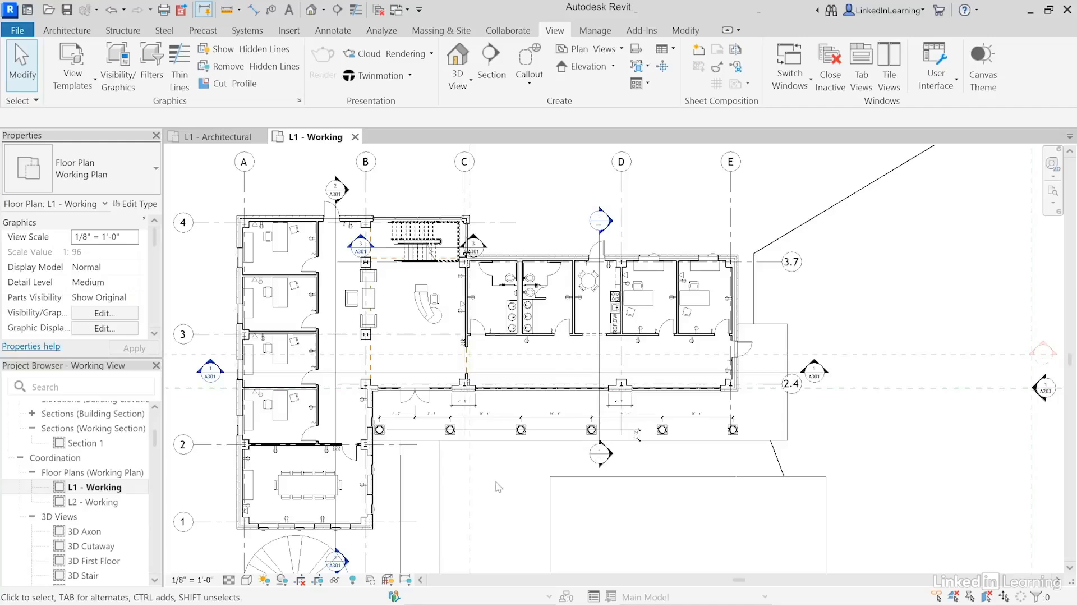
pyautogui.press('w')
pyautogui.press('t')
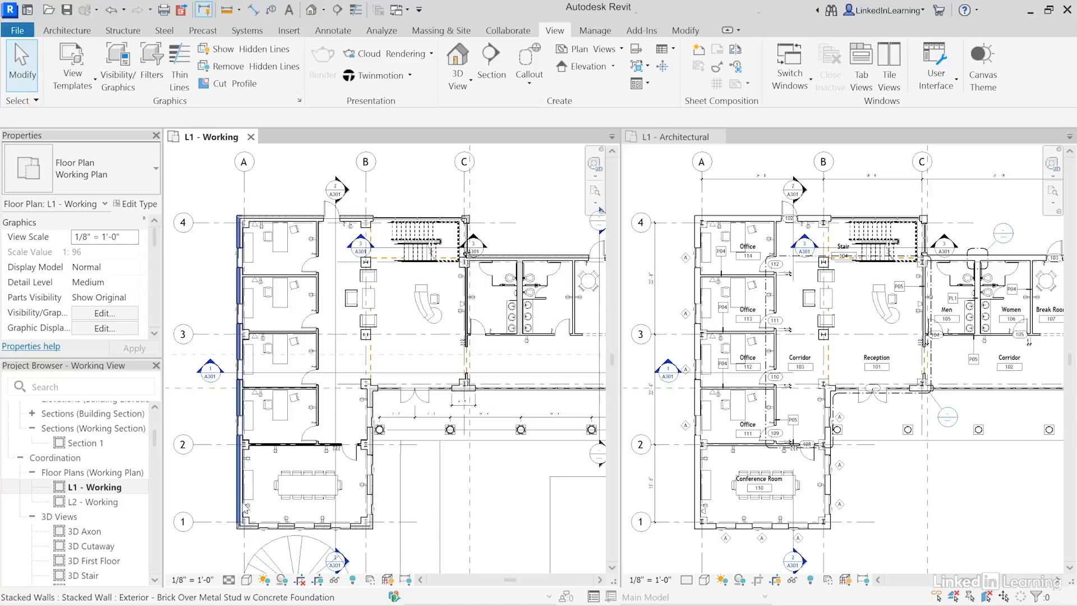
# Step: Check the detail level options of both tiled plans and examine the exterior walls around the conference room in L1 - Working
pyautogui.click(229, 579)
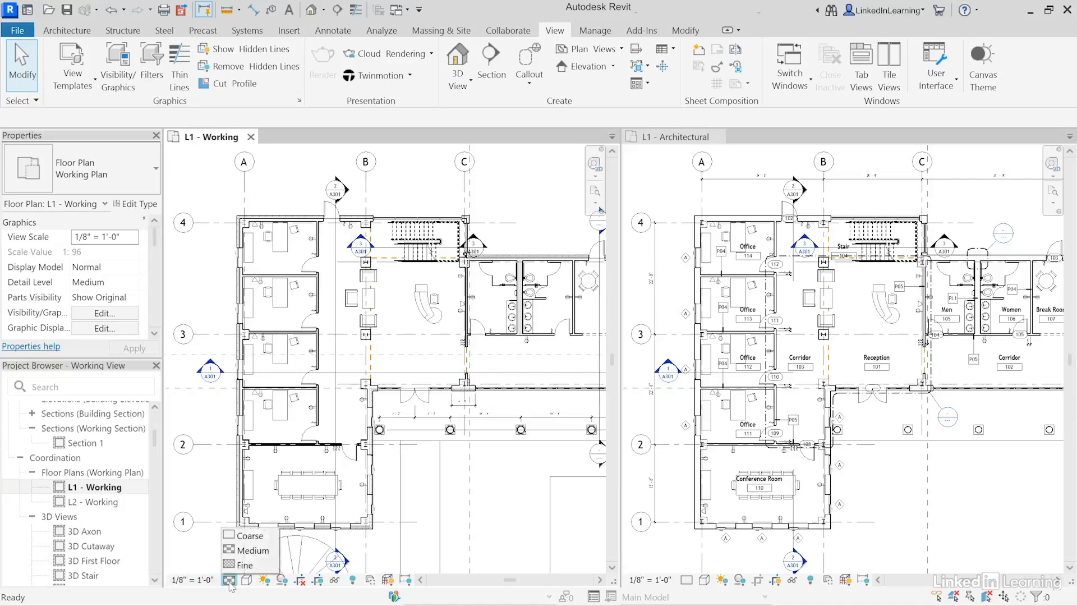
pyautogui.click(484, 515)
pyautogui.click(863, 547)
pyautogui.click(687, 581)
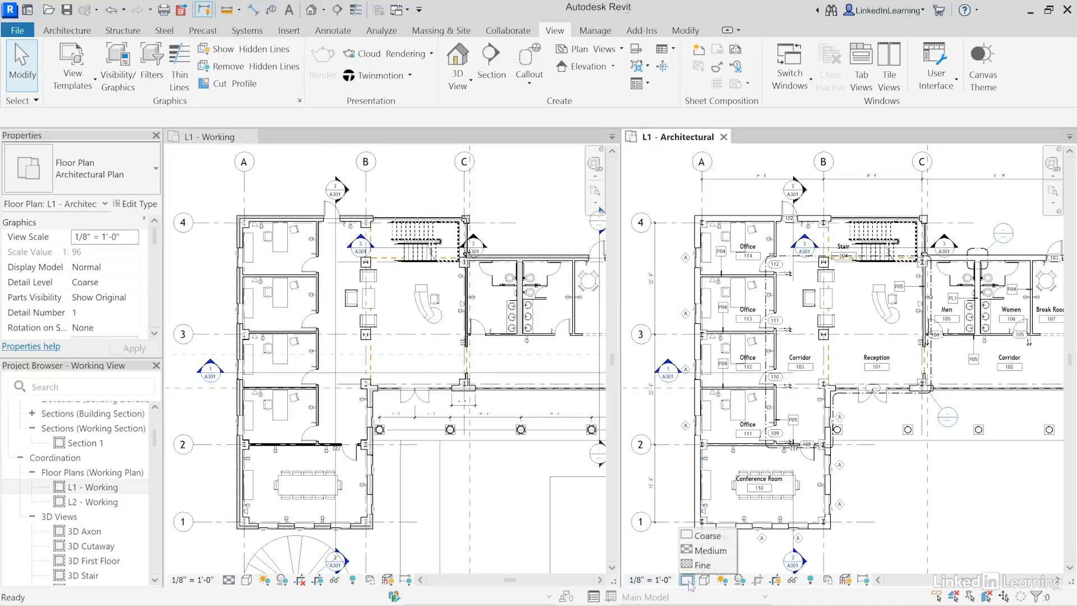
pyautogui.click(894, 539)
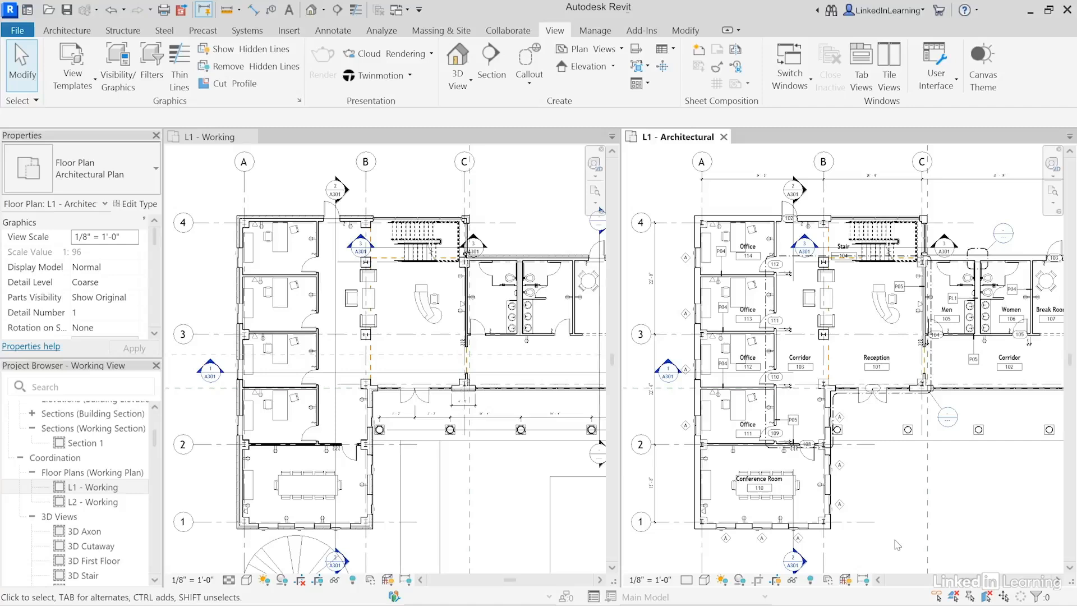
pyautogui.click(215, 492)
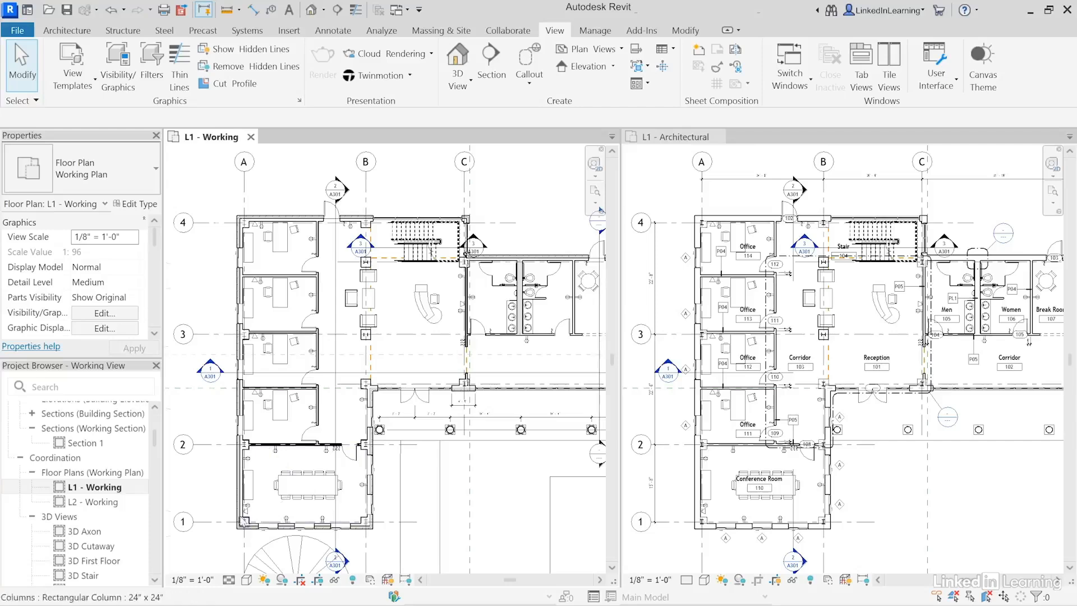
pyautogui.scroll(4, 242, 516)
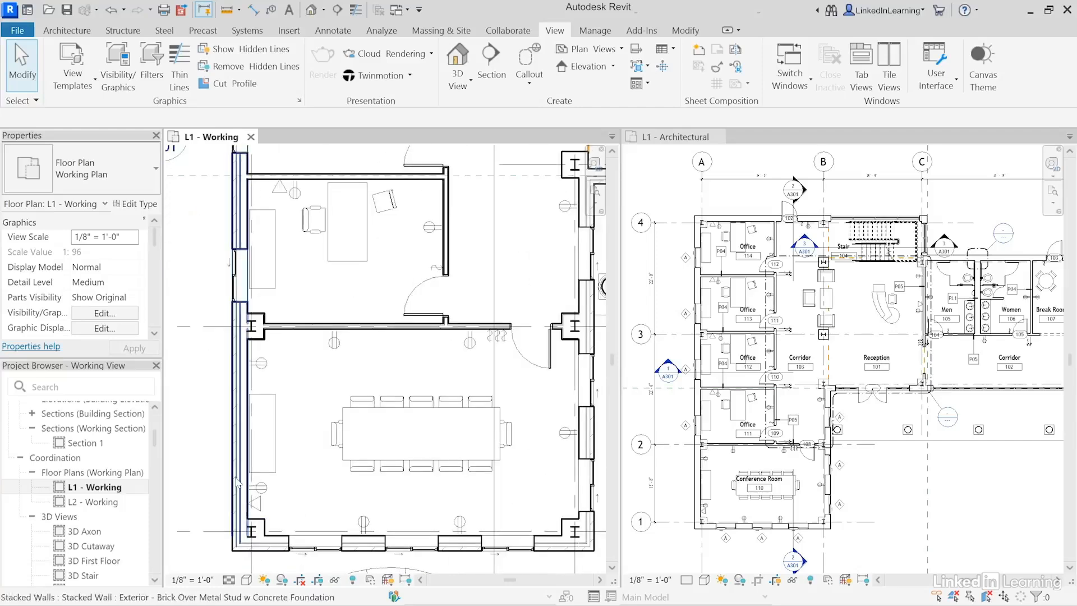
pyautogui.scroll(-4, 242, 482)
pyautogui.scroll(-2, 242, 483)
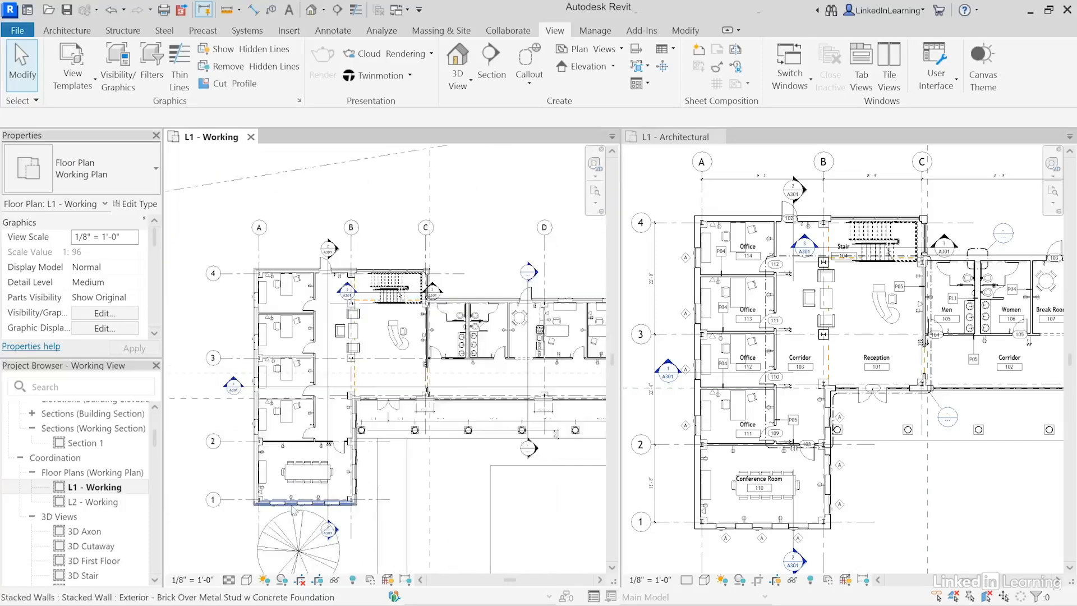
# Step: Select the linked Building Site model in L1 - Working, compare the same area in both plans, and deselect the link
pyautogui.click(315, 547)
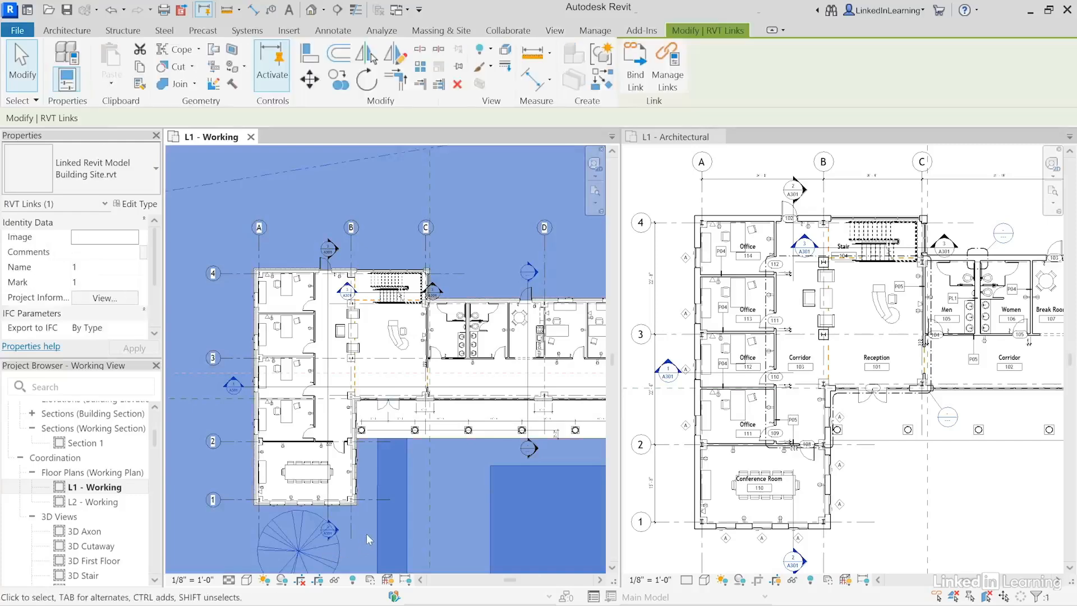
pyautogui.moveTo(316, 547); pyautogui.dragTo(497, 533, button='middle')
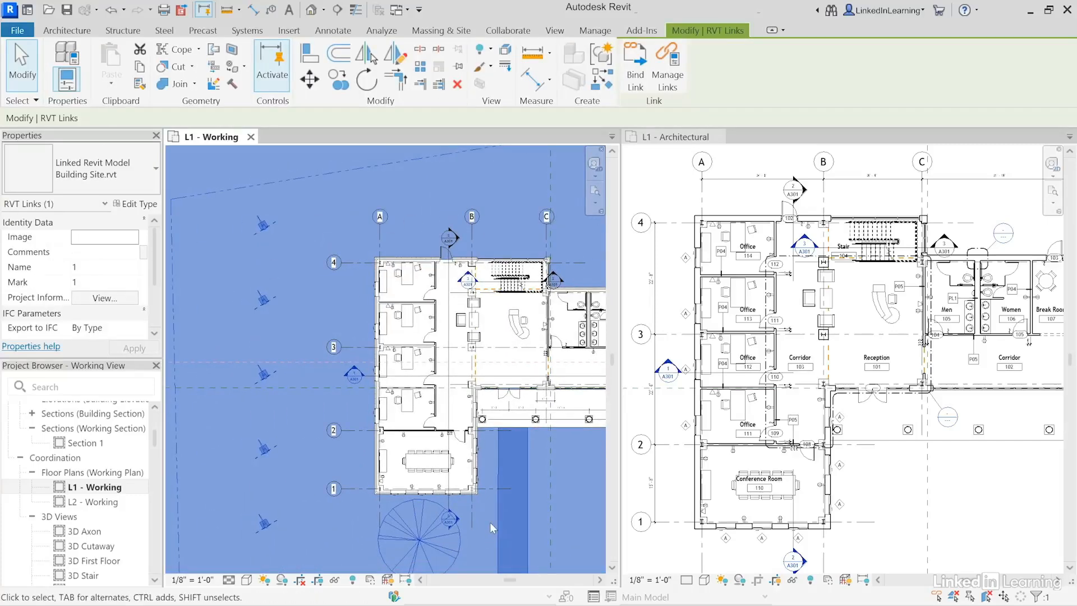
pyautogui.click(674, 482)
pyautogui.scroll(-1, 924, 470)
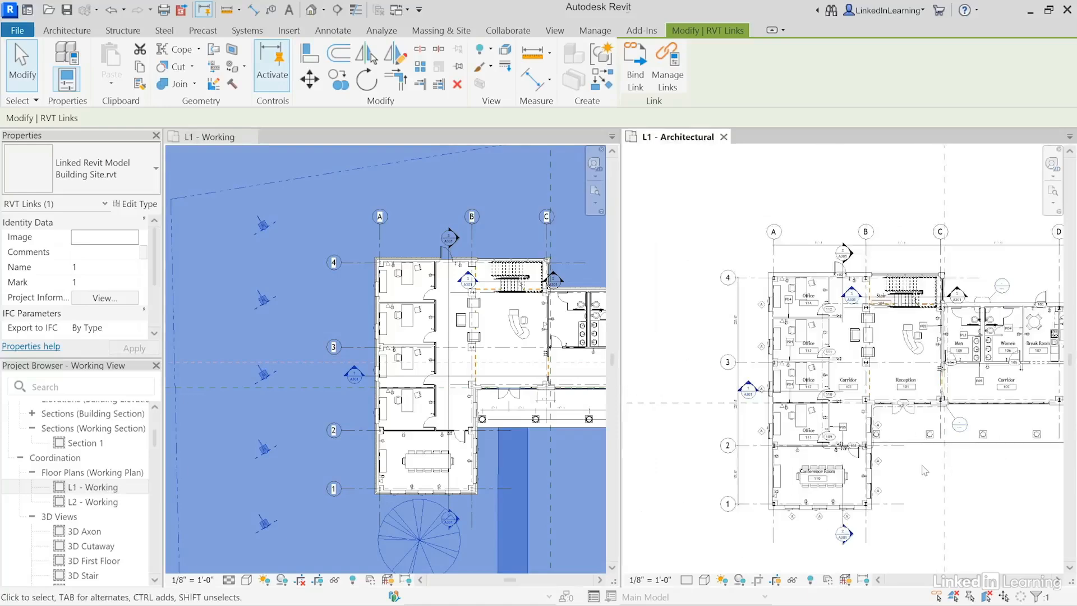
pyautogui.moveTo(924, 470); pyautogui.dragTo(886, 472, button='middle')
pyautogui.scroll(2, 815, 461)
pyautogui.click(582, 473)
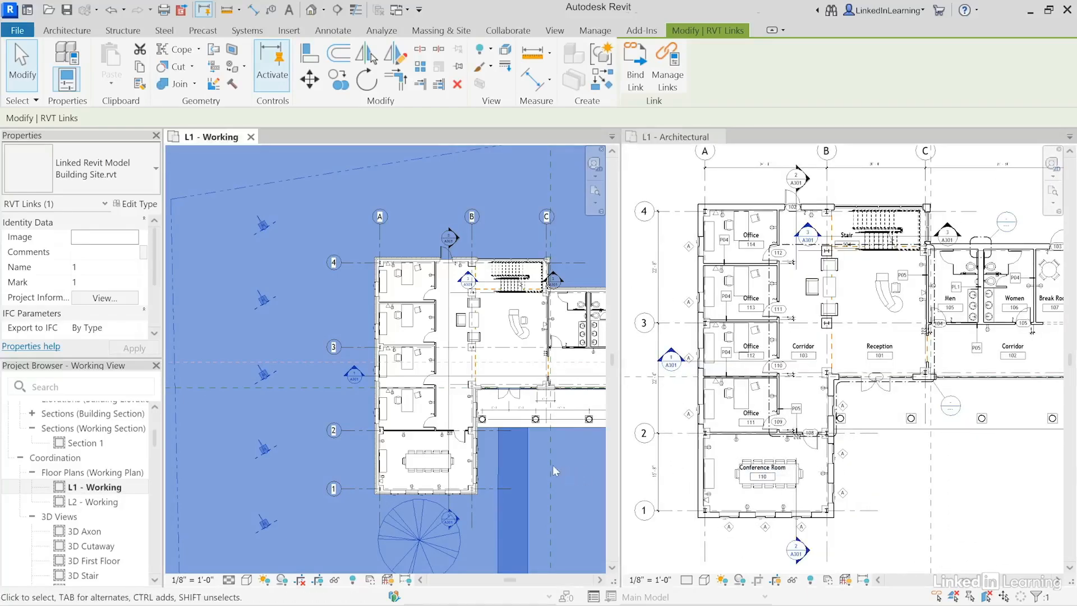
pyautogui.scroll(3, 519, 446)
pyautogui.moveTo(520, 444); pyautogui.dragTo(438, 477, button='middle')
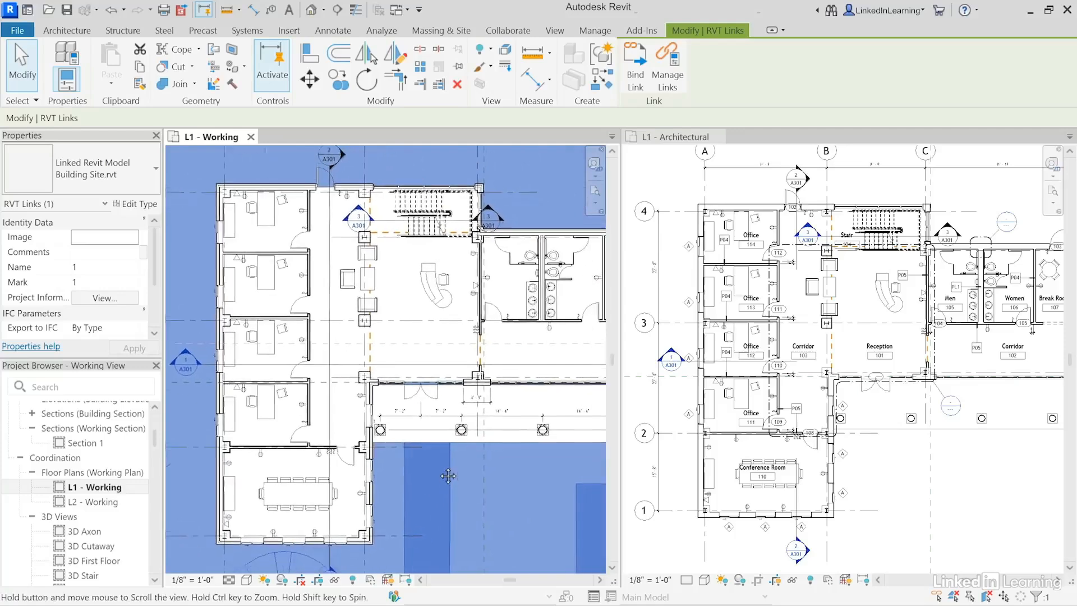
pyautogui.click(512, 482)
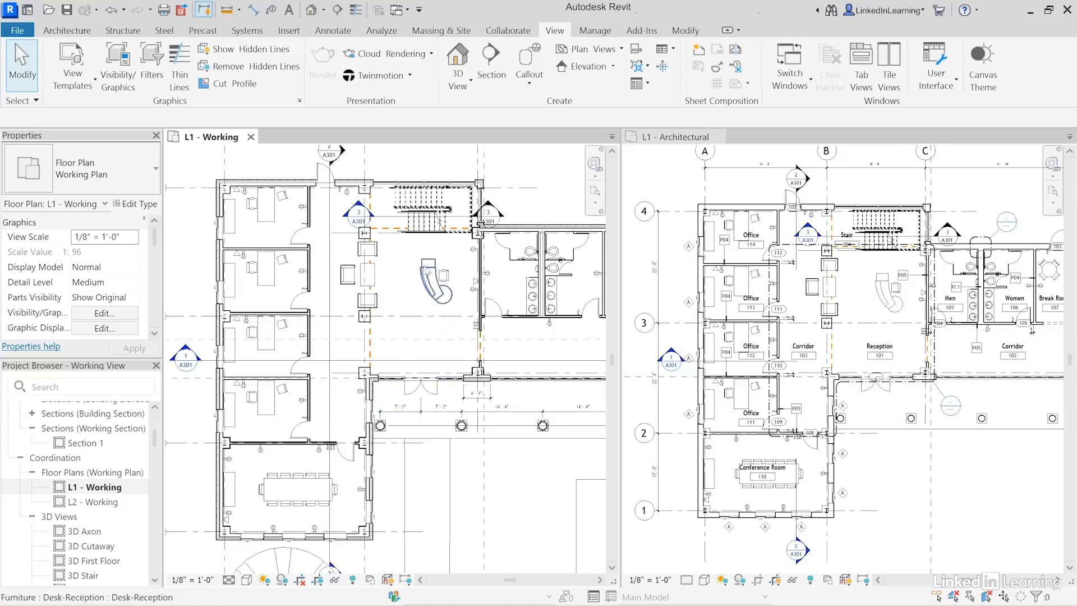
# Step: Select the room separation line between Corridor and Reception in L1 - Architectural, then select the Reception room to compare both plans
pyautogui.scroll(3, 404, 253)
pyautogui.moveTo(408, 255); pyautogui.dragTo(354, 297, button='middle')
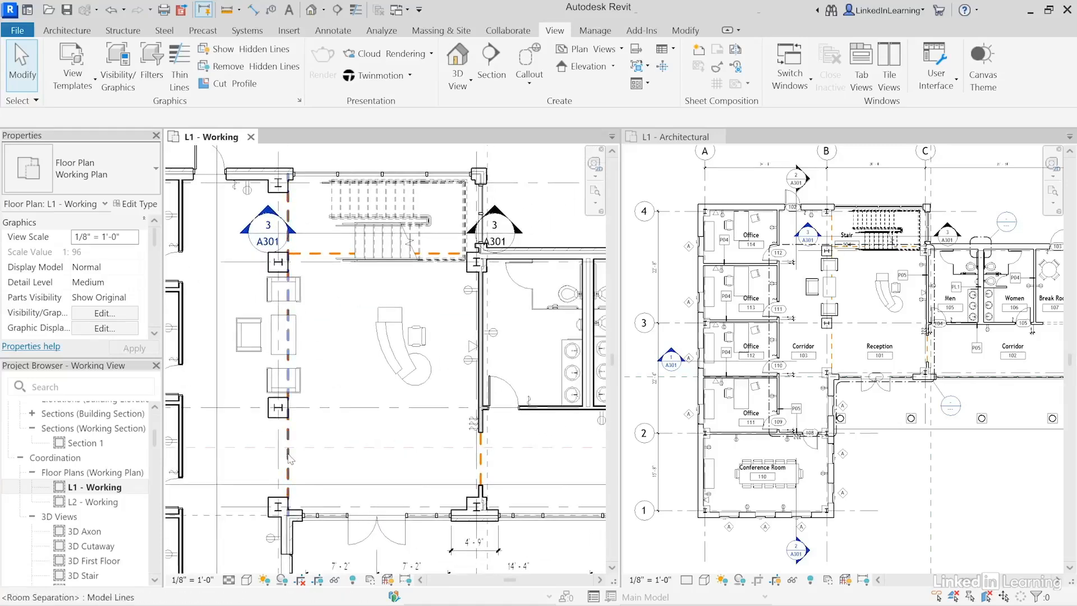
pyautogui.scroll(5, 854, 330)
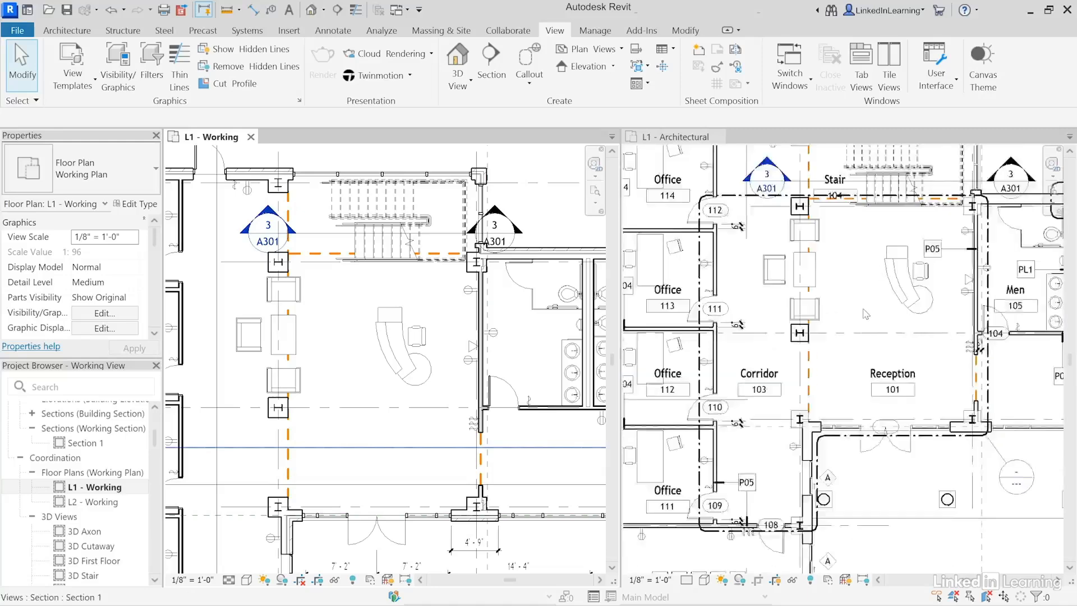
pyautogui.moveTo(855, 330); pyautogui.dragTo(860, 387, button='middle')
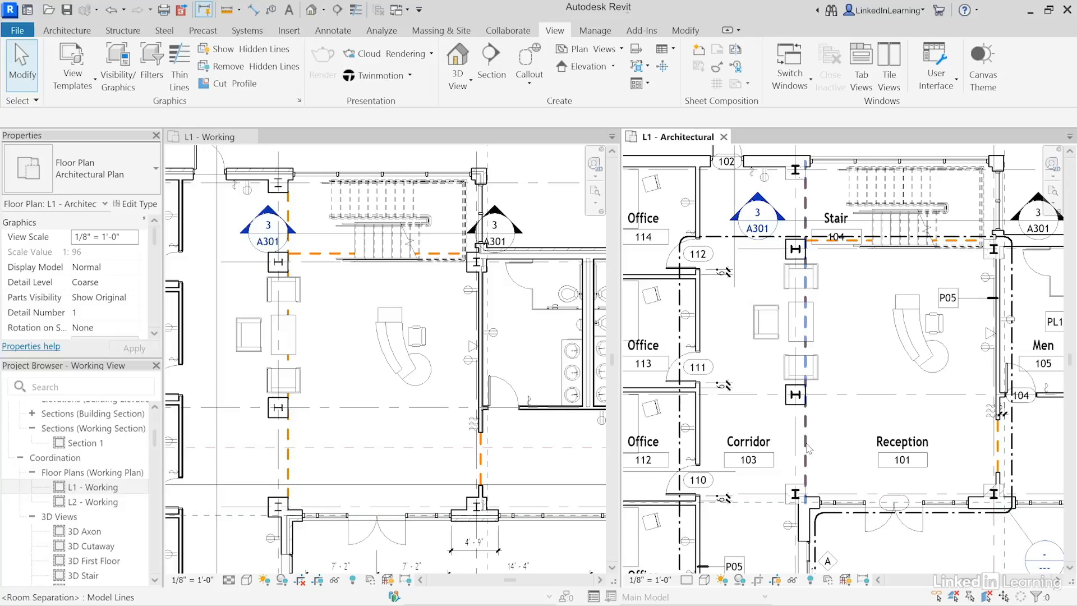
pyautogui.click(807, 449)
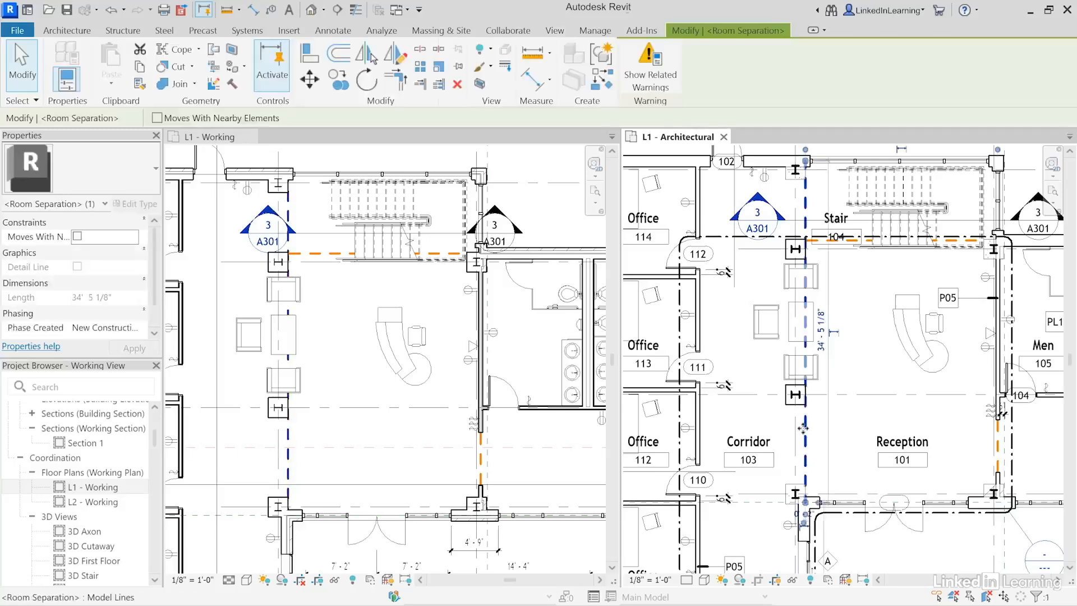
pyautogui.click(868, 416)
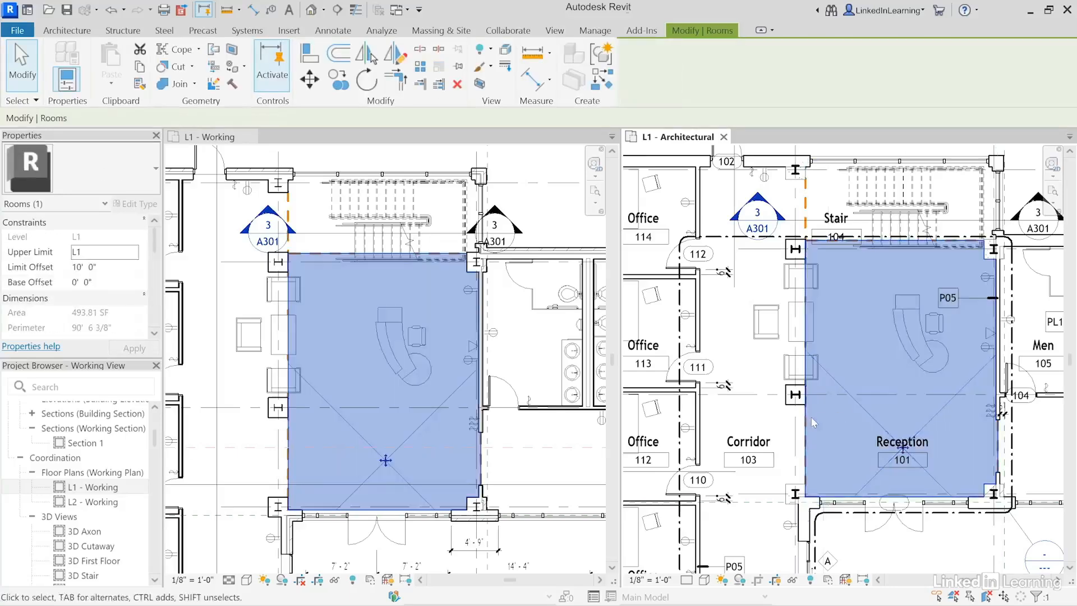
# Step: Deselect the Reception room and hide the category of the room separation line between Corridor and Reception in L1 - Architectural
pyautogui.click(779, 430)
pyautogui.press('Escape')
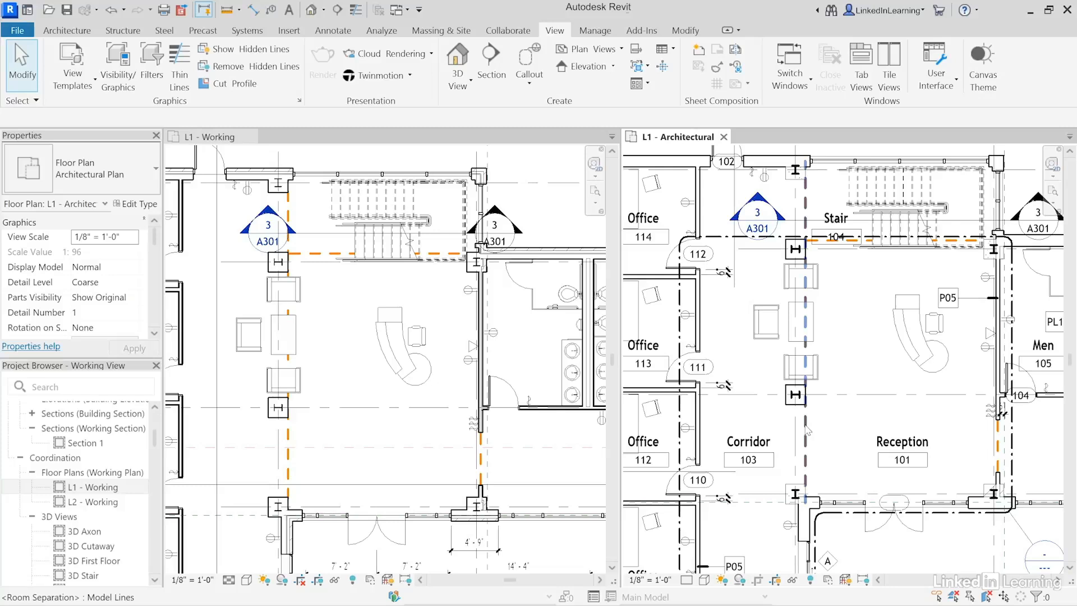
pyautogui.click(806, 431)
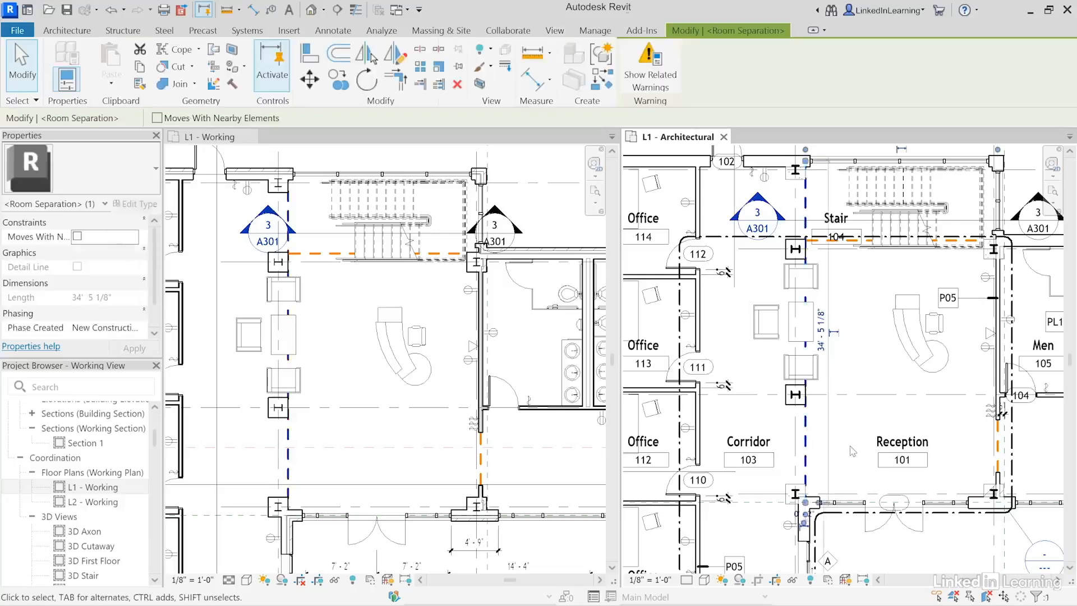
pyautogui.click(486, 55)
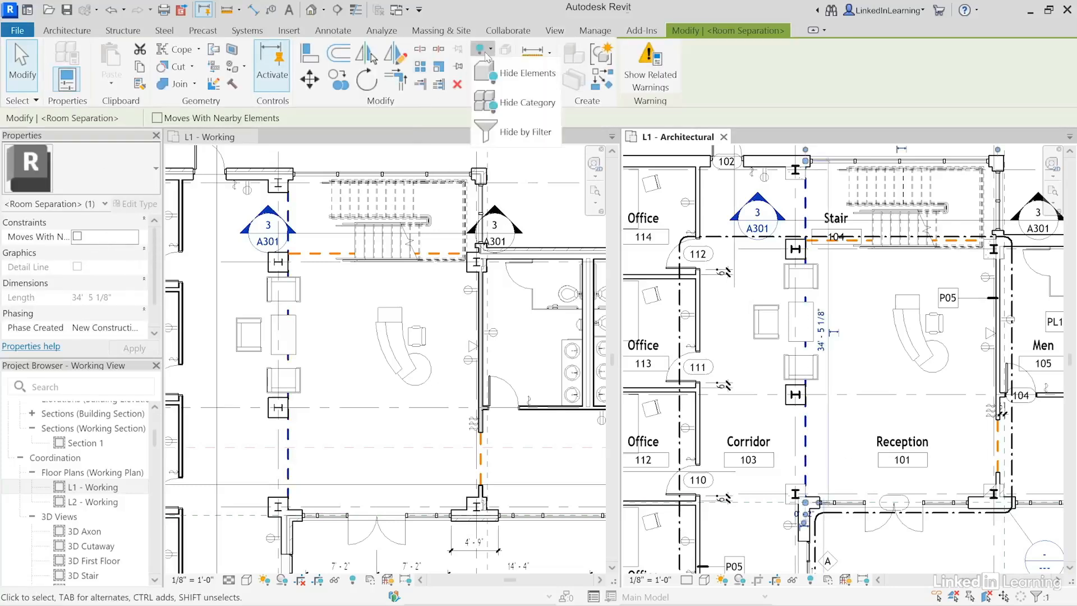
pyautogui.click(509, 103)
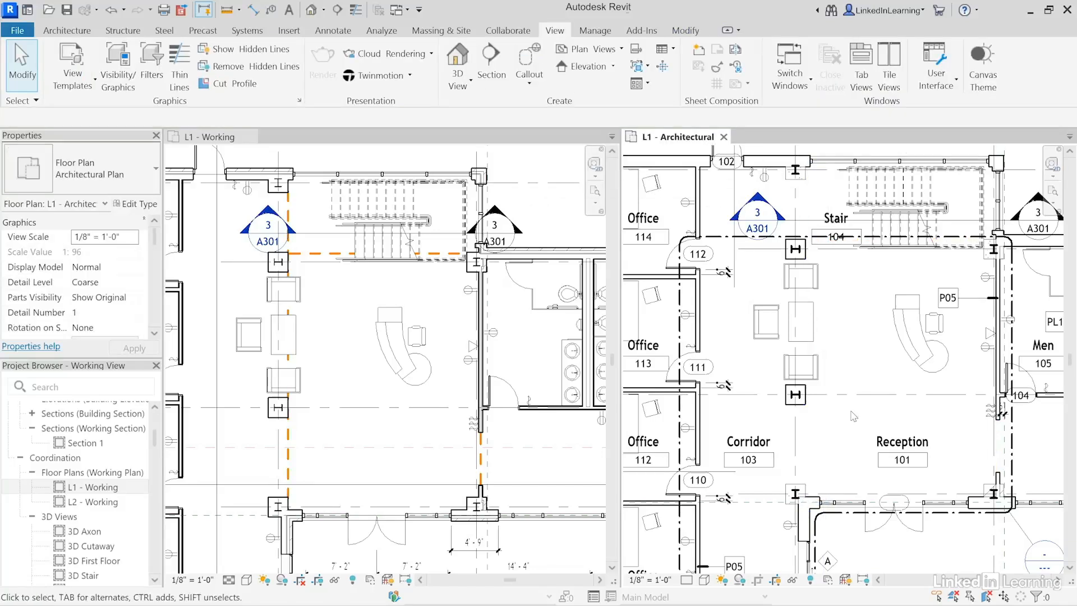
# Step: Compare the room separation lines in both plans and check the Room Separation line subcategory in L1 - Architectural's Visibility/Graphic Overrides
pyautogui.click(328, 438)
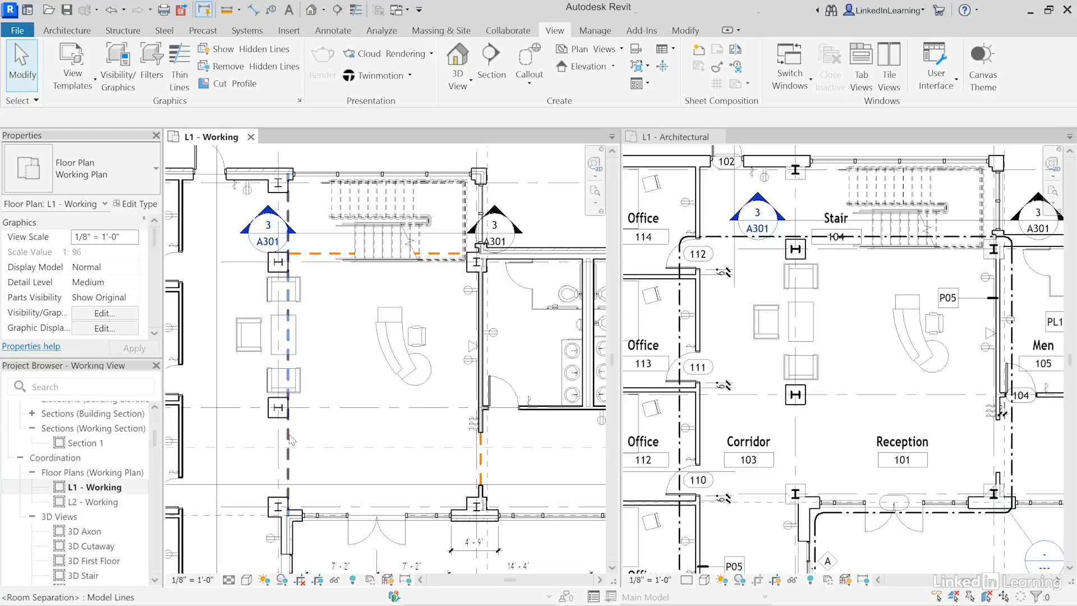
pyautogui.click(836, 427)
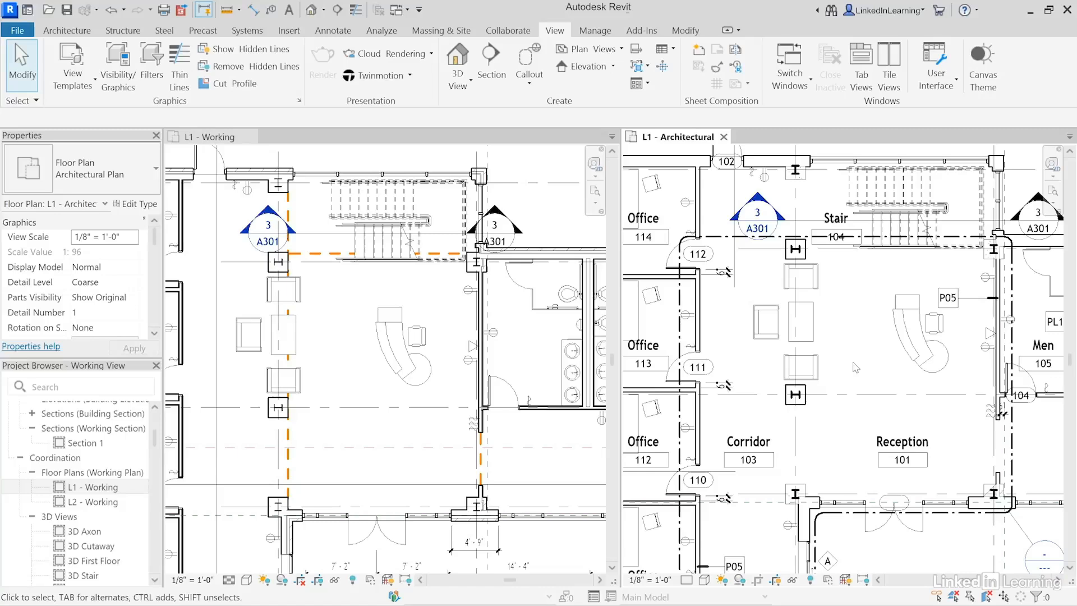
pyautogui.press('v')
pyautogui.press('g')
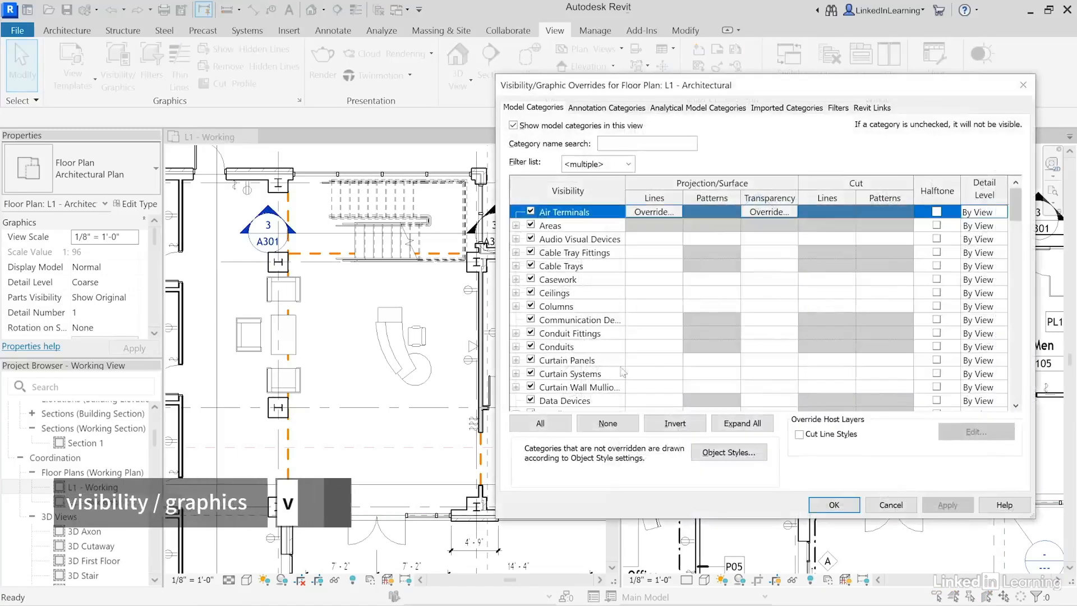
pyautogui.moveTo(1014, 206); pyautogui.dragTo(1012, 289)
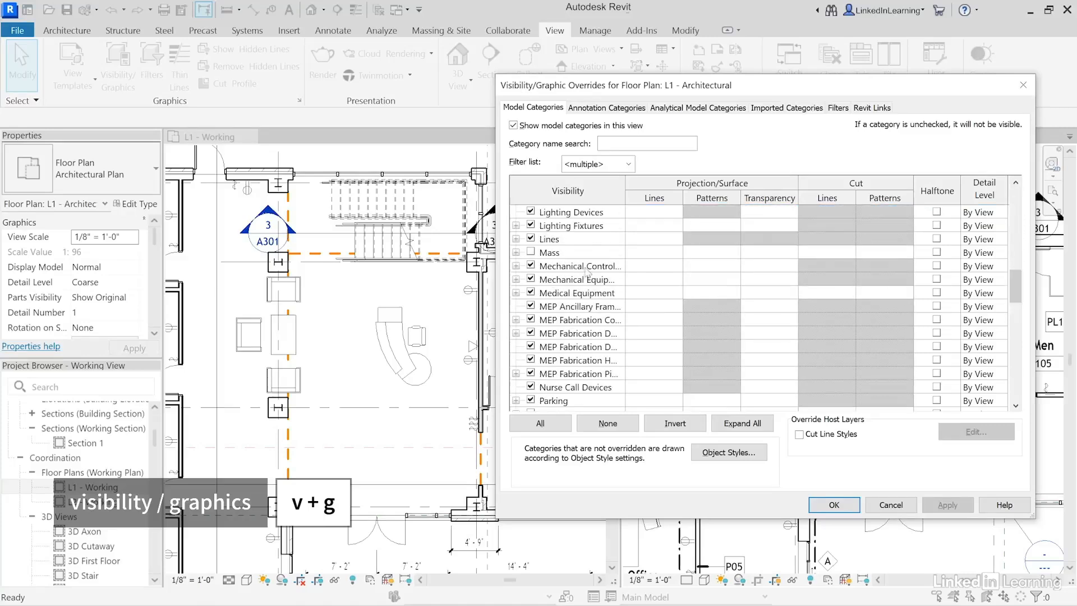
pyautogui.click(561, 241)
pyautogui.click(516, 239)
pyautogui.scroll(-4, 577, 311)
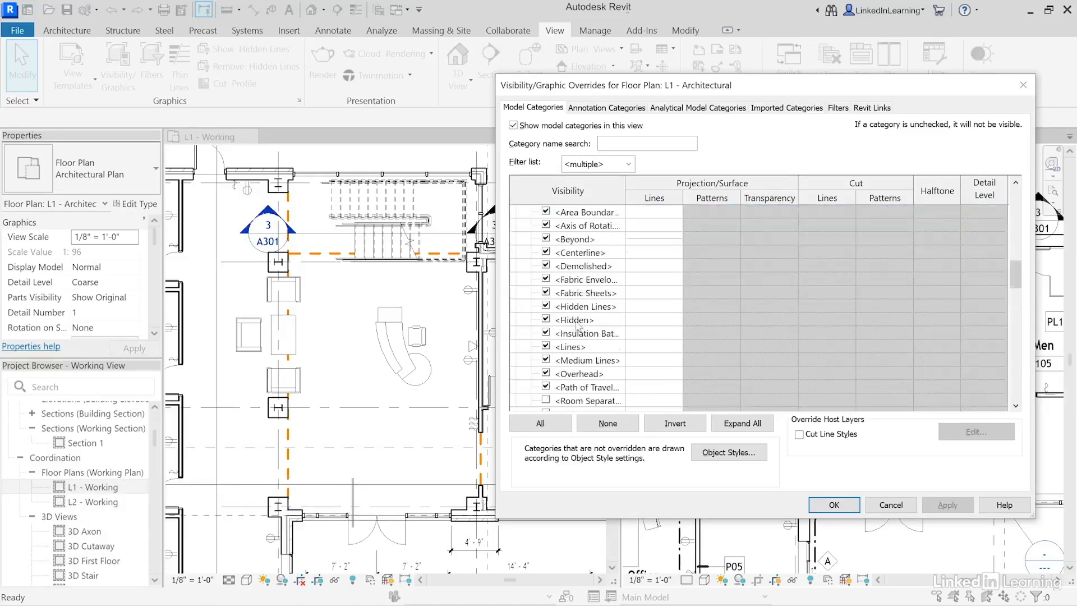
pyautogui.click(576, 374)
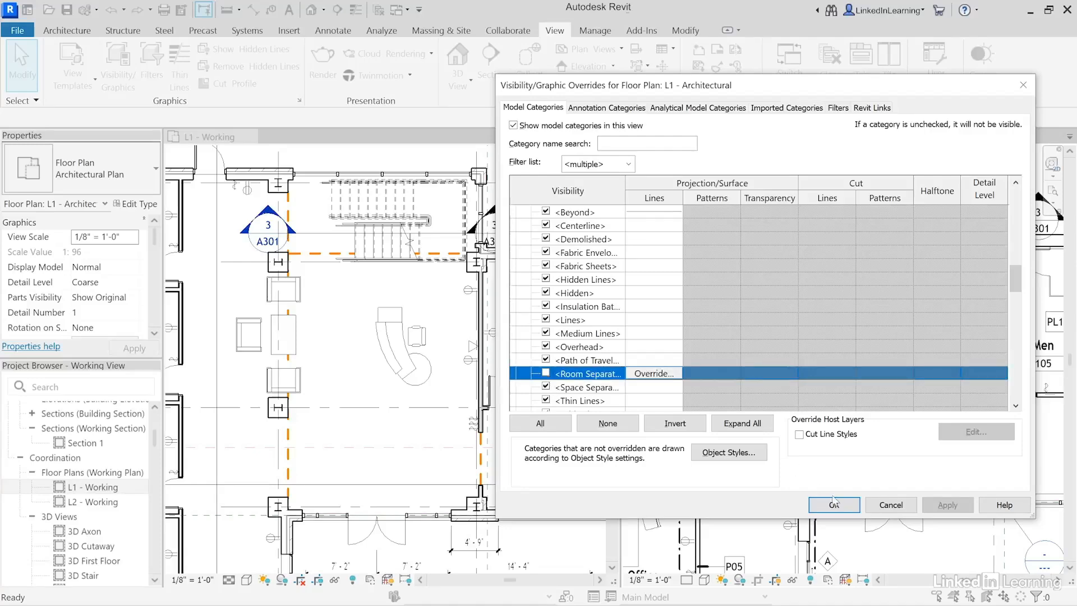
pyautogui.click(833, 503)
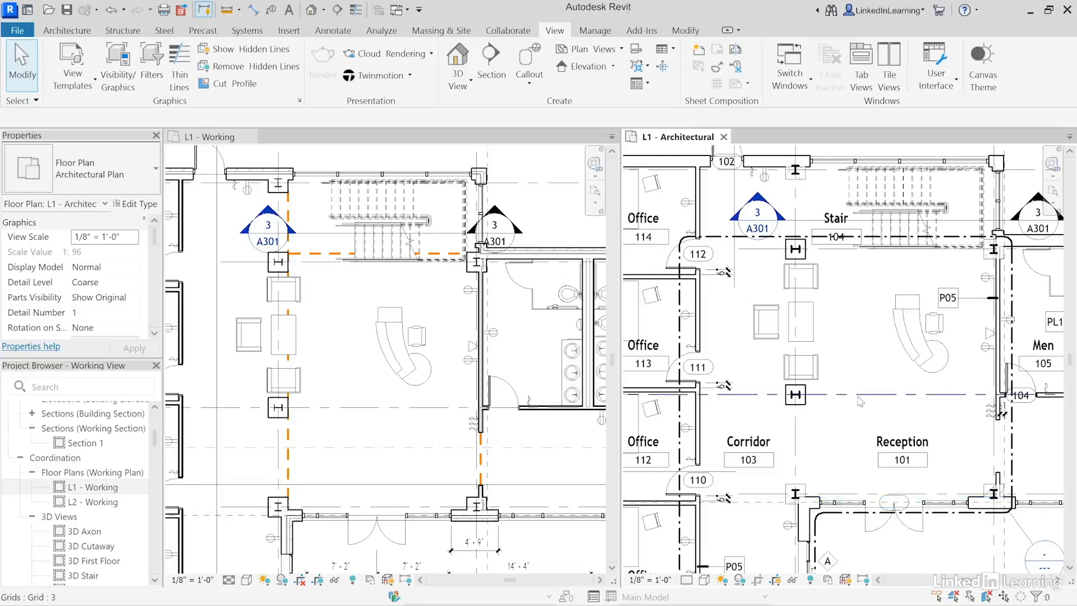
# Step: Compare the full building extents and dimensions in L1 - Architectural and L1 - Working
pyautogui.scroll(-3, 860, 400)
pyautogui.scroll(-2, 875, 415)
pyautogui.moveTo(920, 431); pyautogui.dragTo(824, 375, button='middle')
pyautogui.scroll(-1, 912, 463)
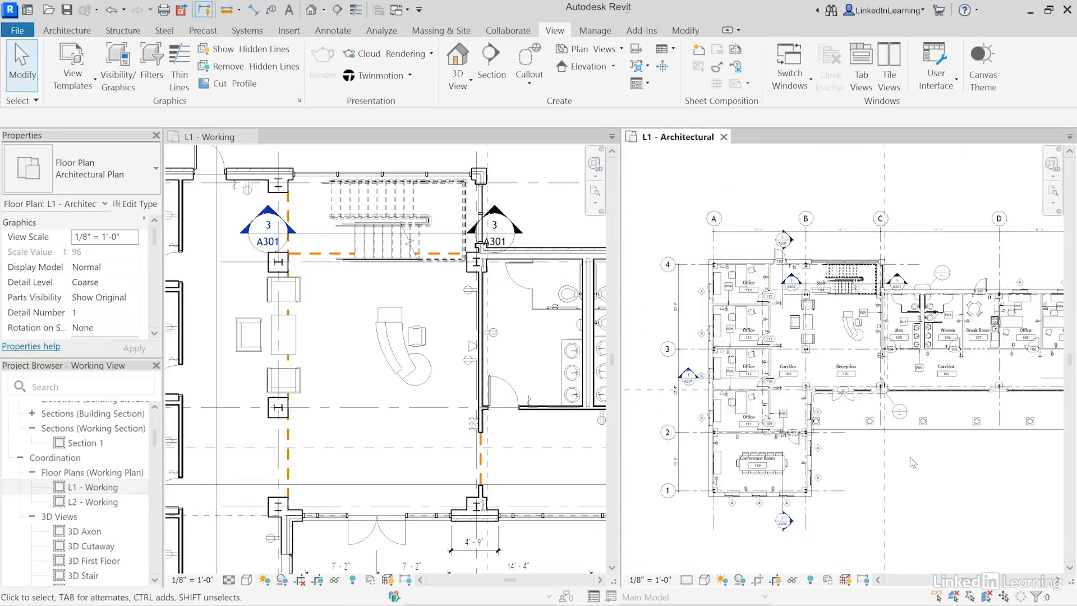
pyautogui.moveTo(912, 463); pyautogui.dragTo(876, 471, button='middle')
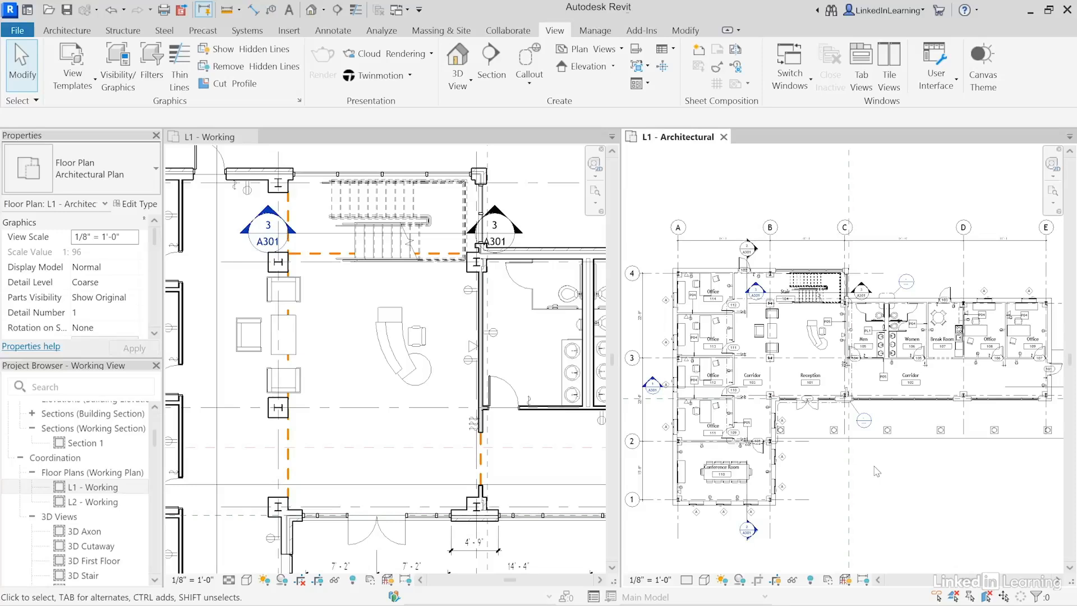
pyautogui.scroll(-3, 377, 390)
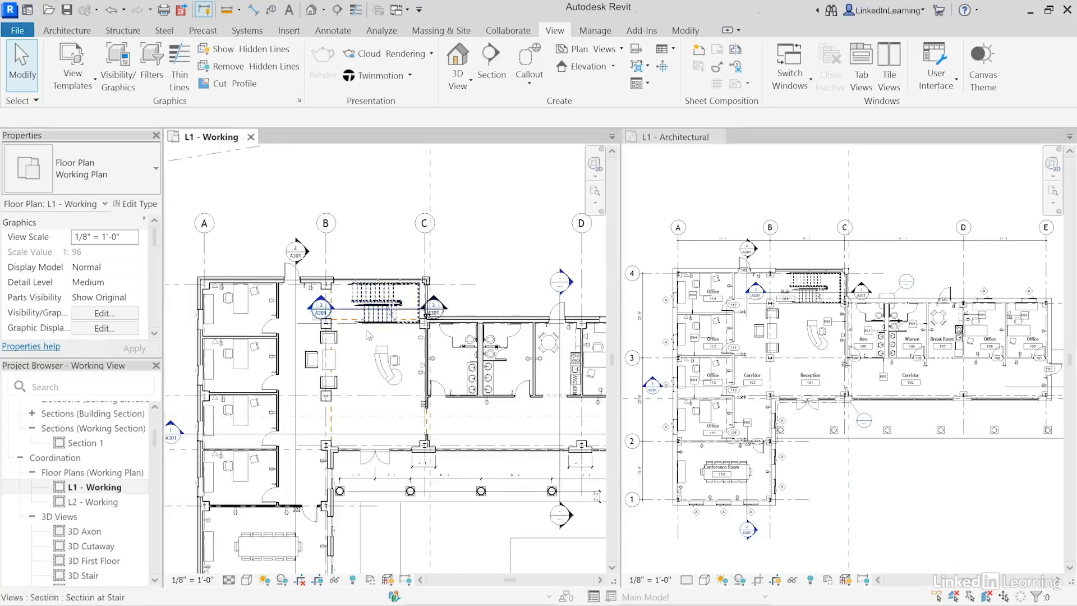
pyautogui.scroll(-1, 370, 337)
pyautogui.moveTo(390, 374); pyautogui.dragTo(347, 330, button='middle')
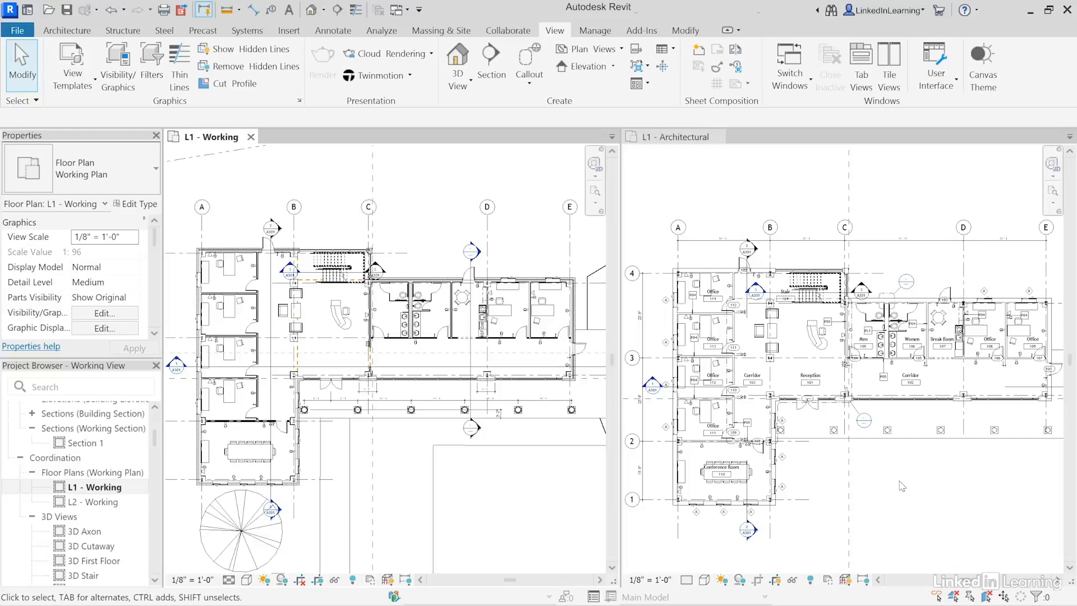
# Step: Select the Typ Door Jamb dimension beside door 111 in L1 - Architectural to inspect its label, and deselect it
pyautogui.click(752, 356)
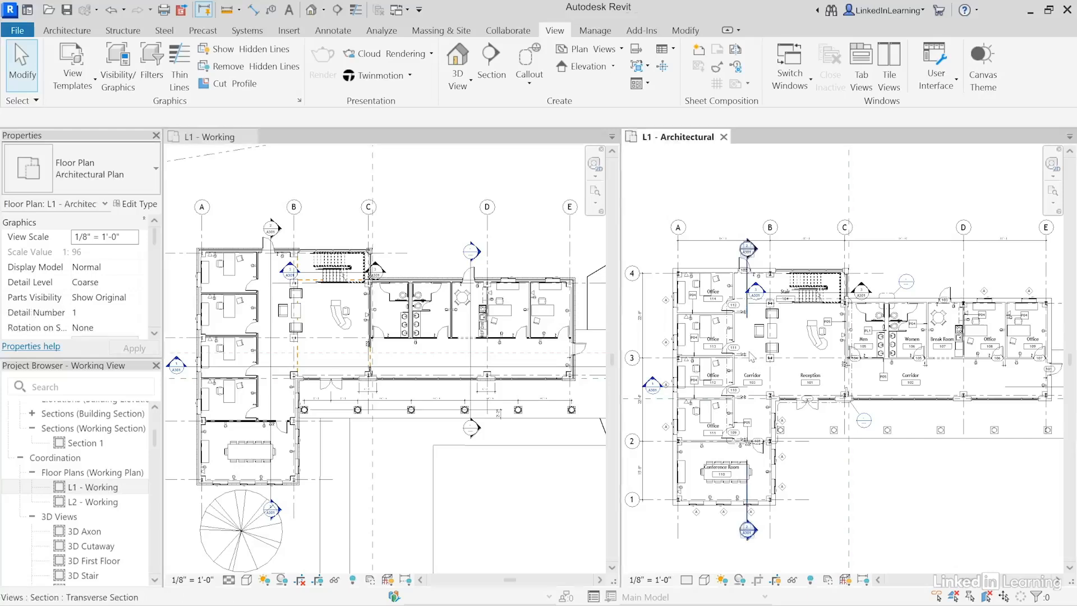
pyautogui.scroll(5, 751, 357)
pyautogui.click(738, 361)
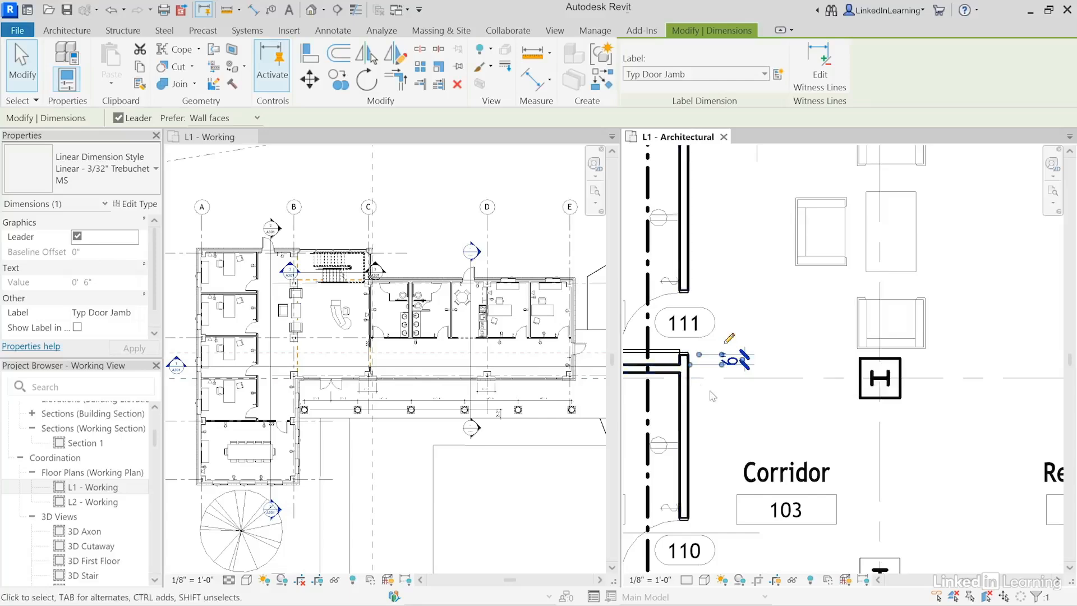
pyautogui.scroll(-5, 729, 382)
pyautogui.scroll(-1, 892, 468)
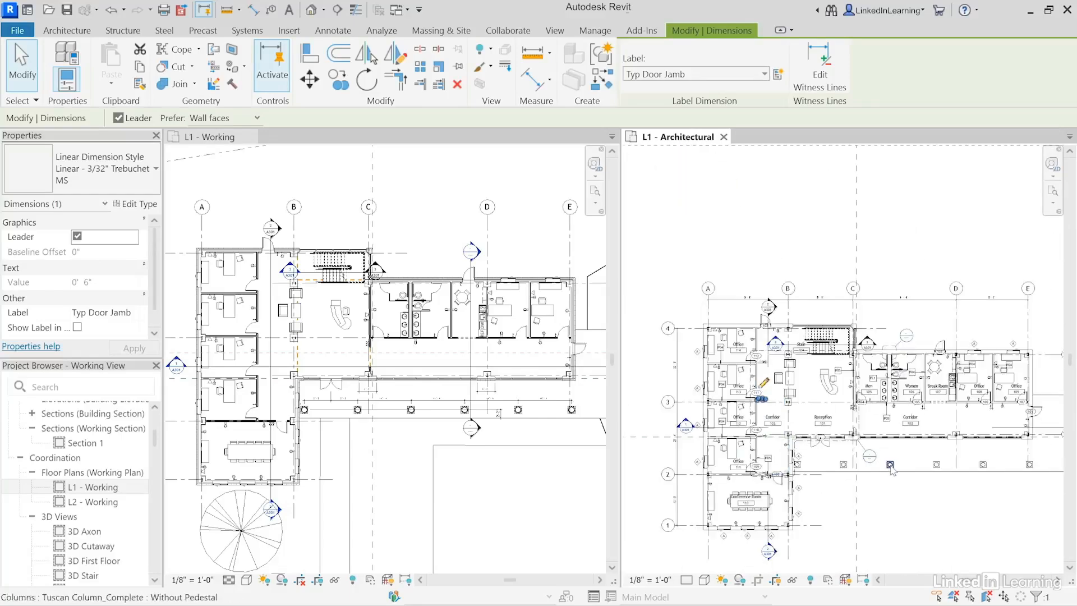
pyautogui.moveTo(891, 468); pyautogui.dragTo(863, 464, button='middle')
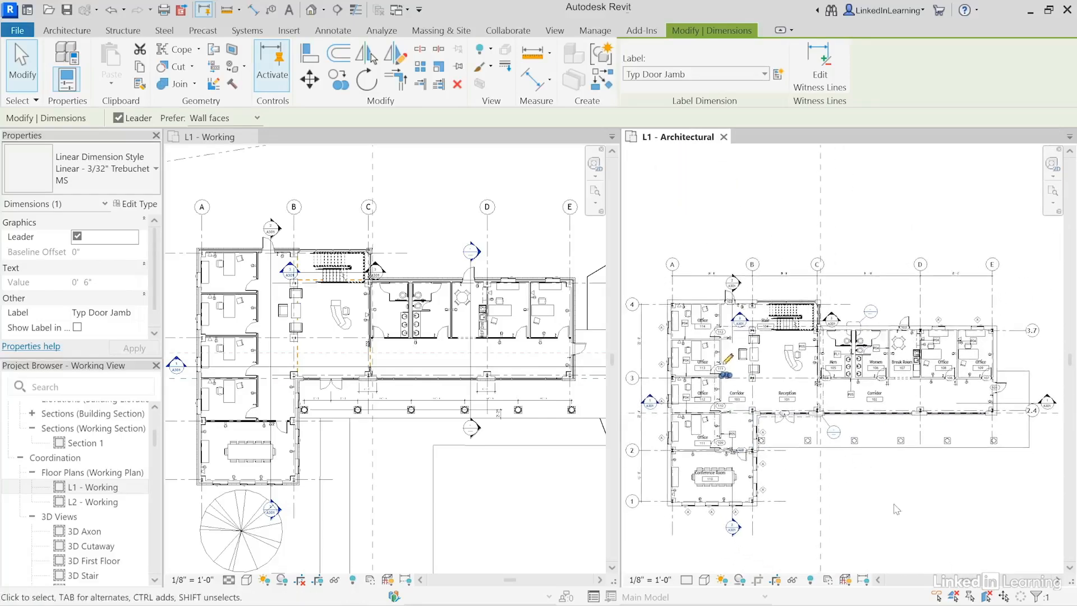
pyautogui.click(864, 464)
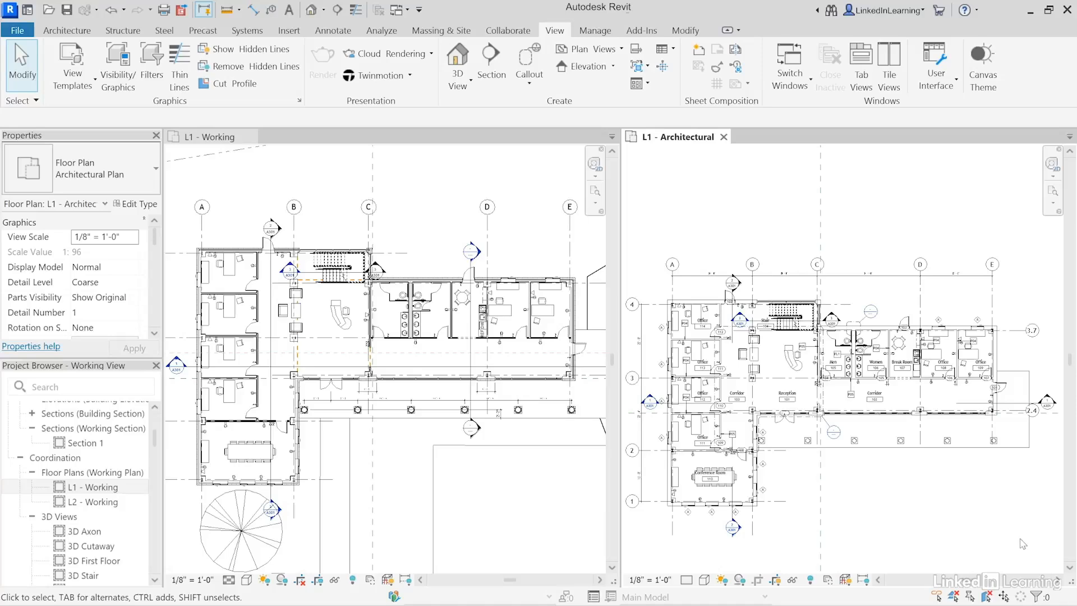
# Step: Select the whole building in L1 - Architectural and filter the selection to only the Dimensions category
pyautogui.moveTo(1040, 541); pyautogui.dragTo(634, 217)
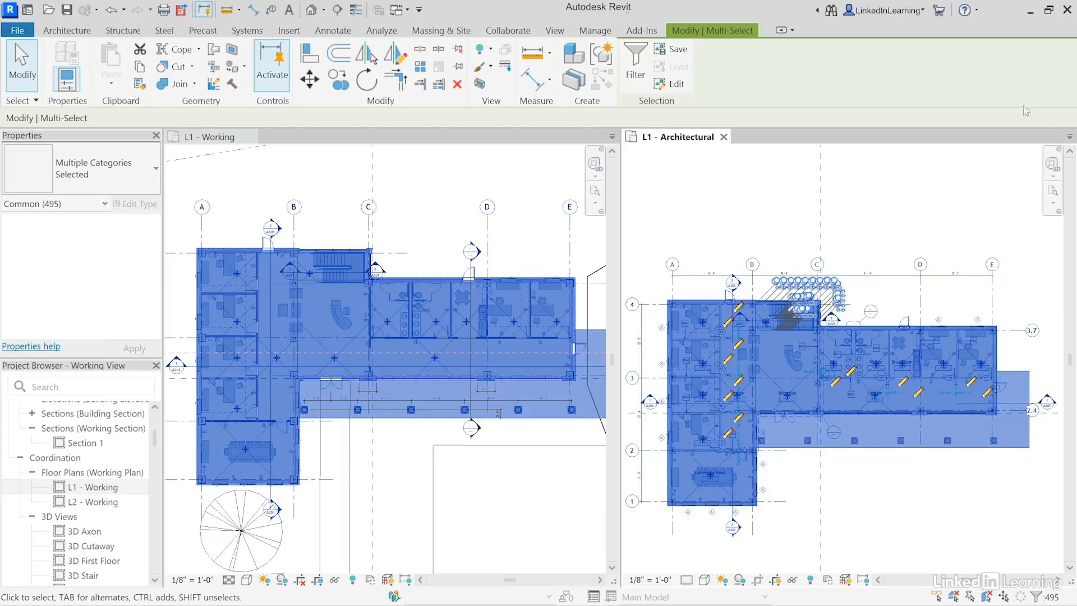
pyautogui.click(636, 67)
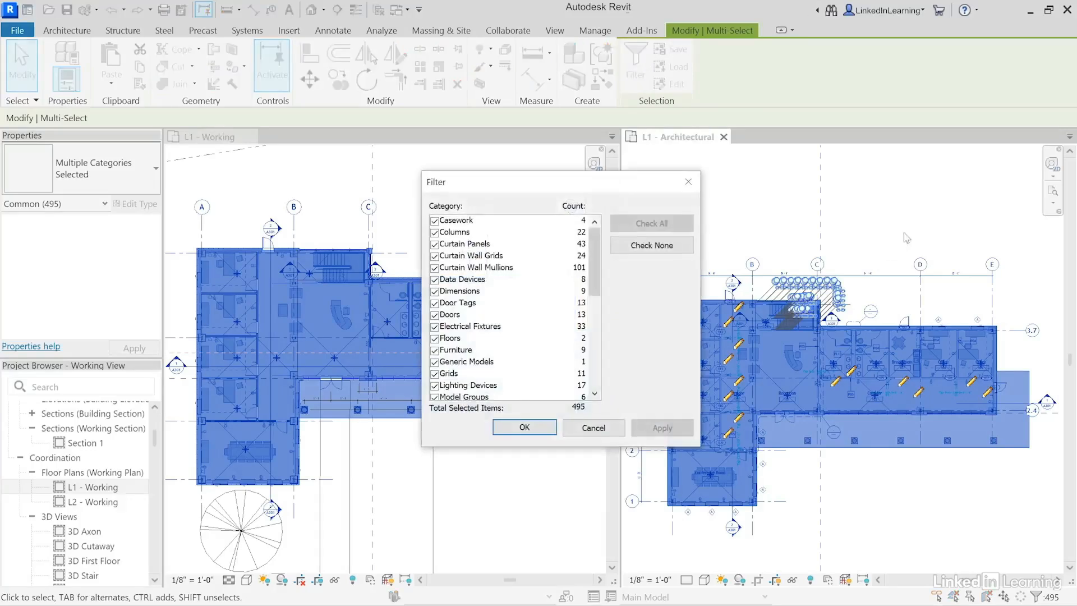
pyautogui.click(651, 245)
pyautogui.click(435, 291)
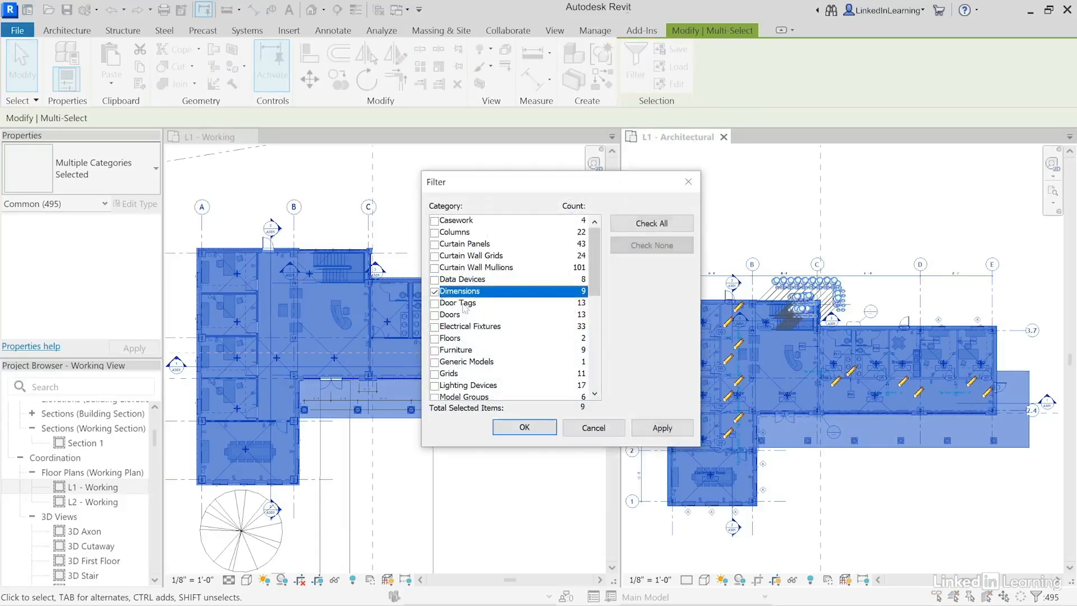
pyautogui.click(524, 427)
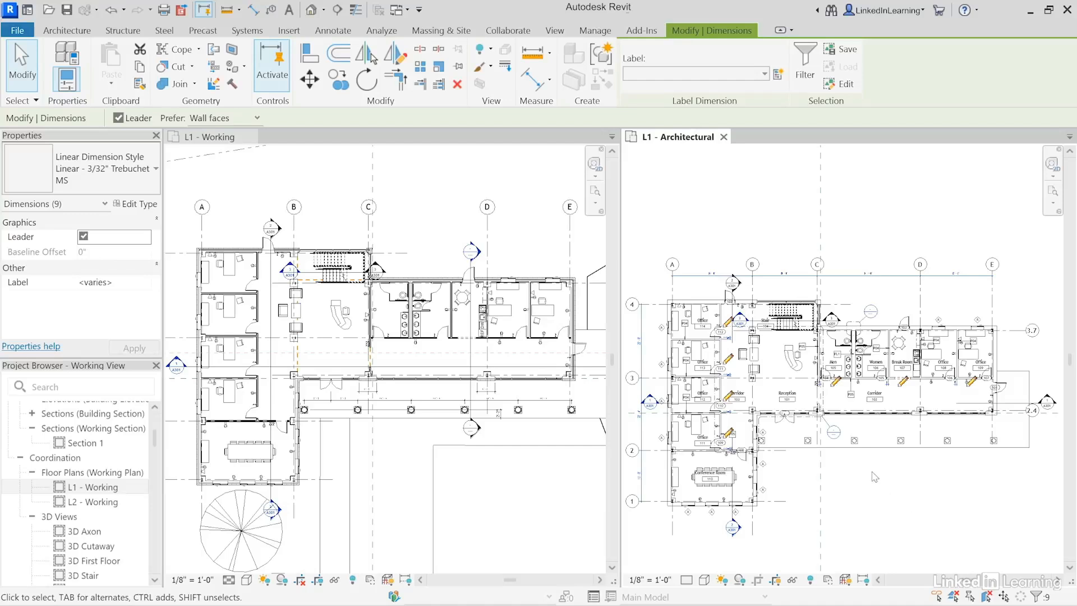
# Step: Cut the selected dimensions to the clipboard, leaving their elements constrained, and briefly reveal the constraints in L1 - Architectural
pyautogui.click(140, 50)
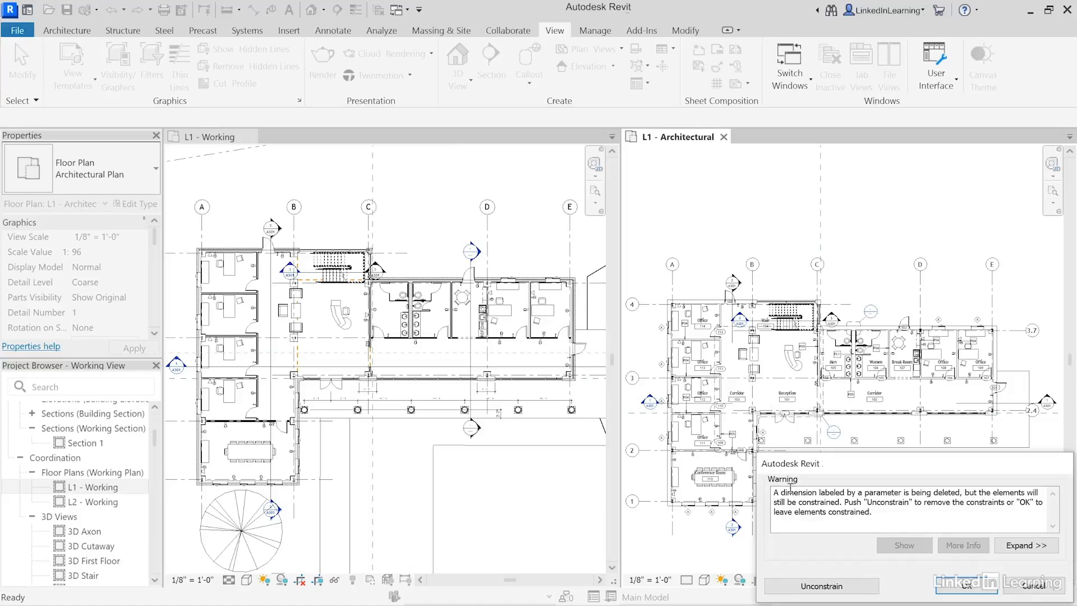
pyautogui.moveTo(781, 494); pyautogui.dragTo(979, 499)
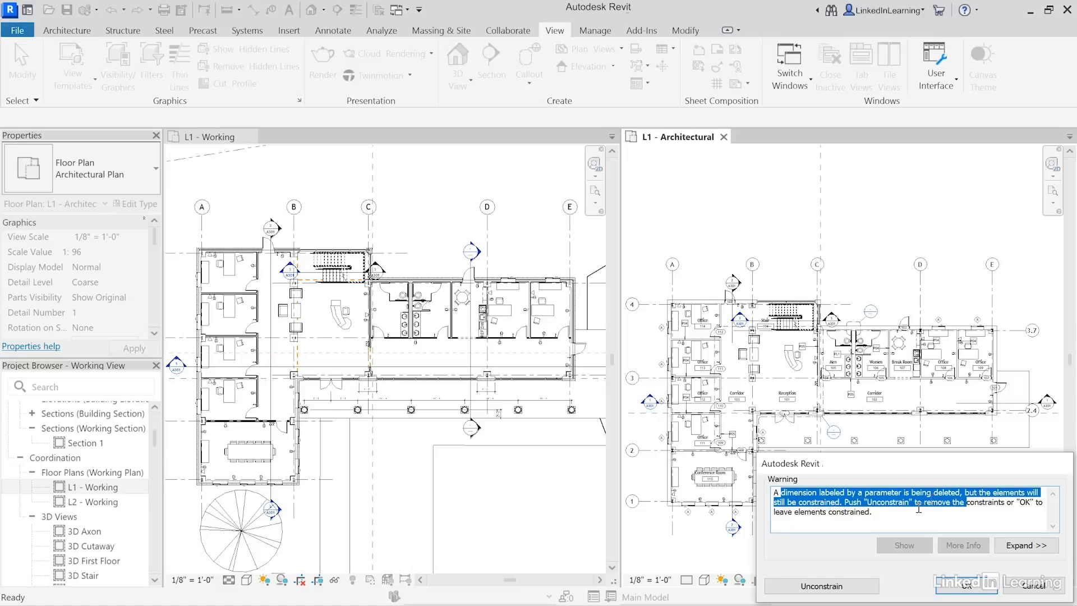
pyautogui.click(885, 514)
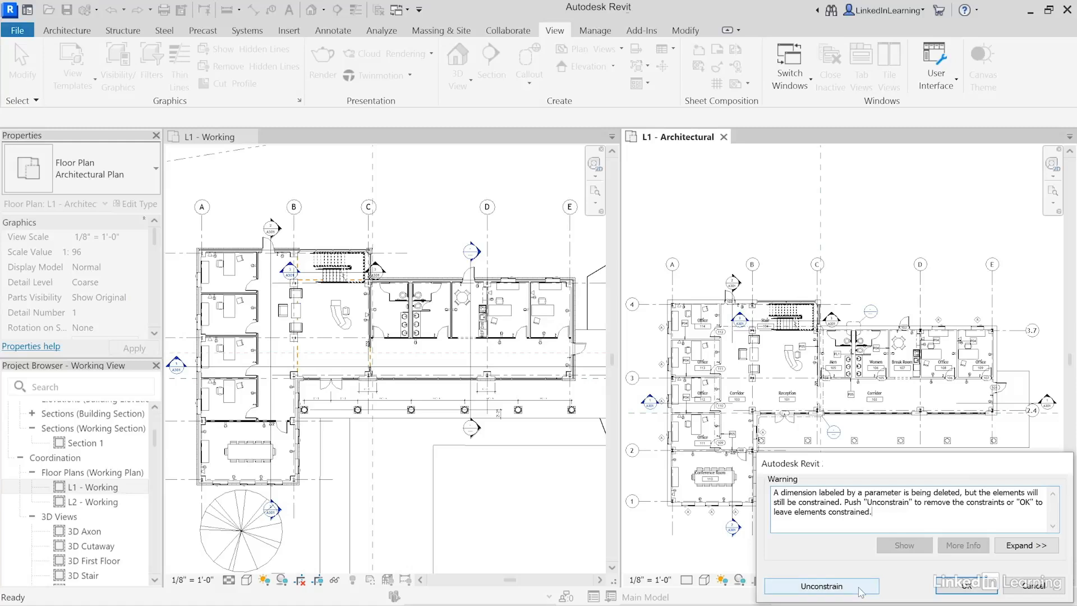
pyautogui.click(966, 585)
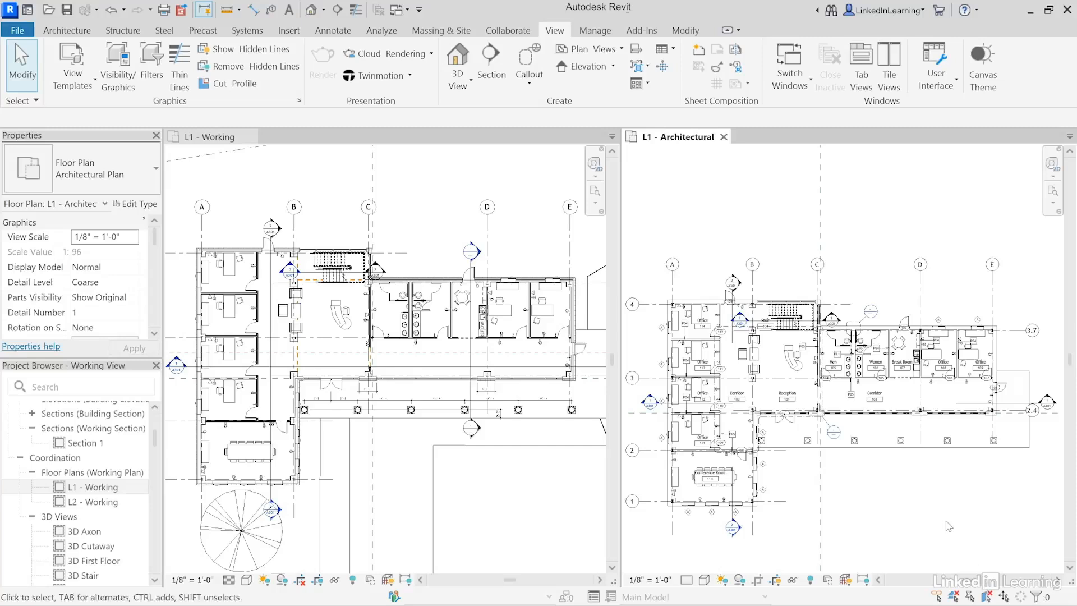
pyautogui.click(863, 579)
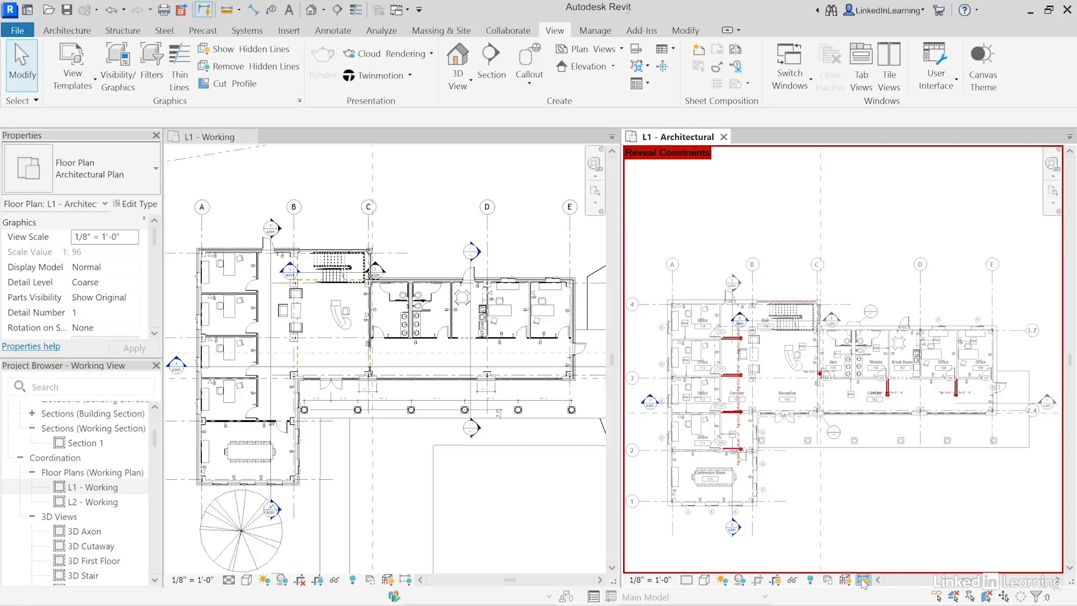
pyautogui.click(863, 580)
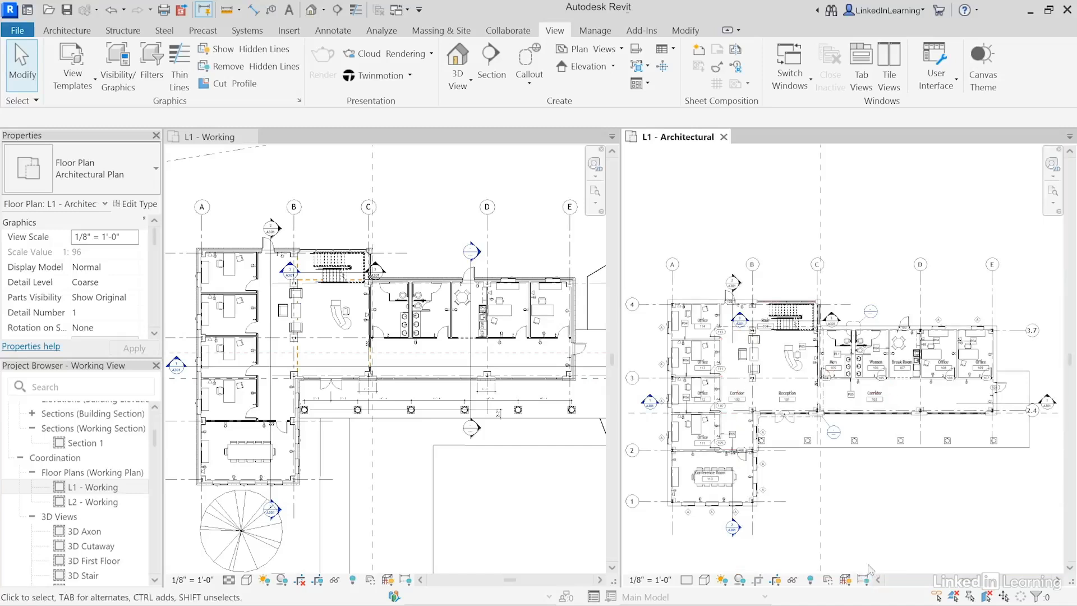
# Step: Paste the cut dimensions into L1 - Working aligned to the current view, and examine them near the restrooms and entrance columns
pyautogui.click(473, 510)
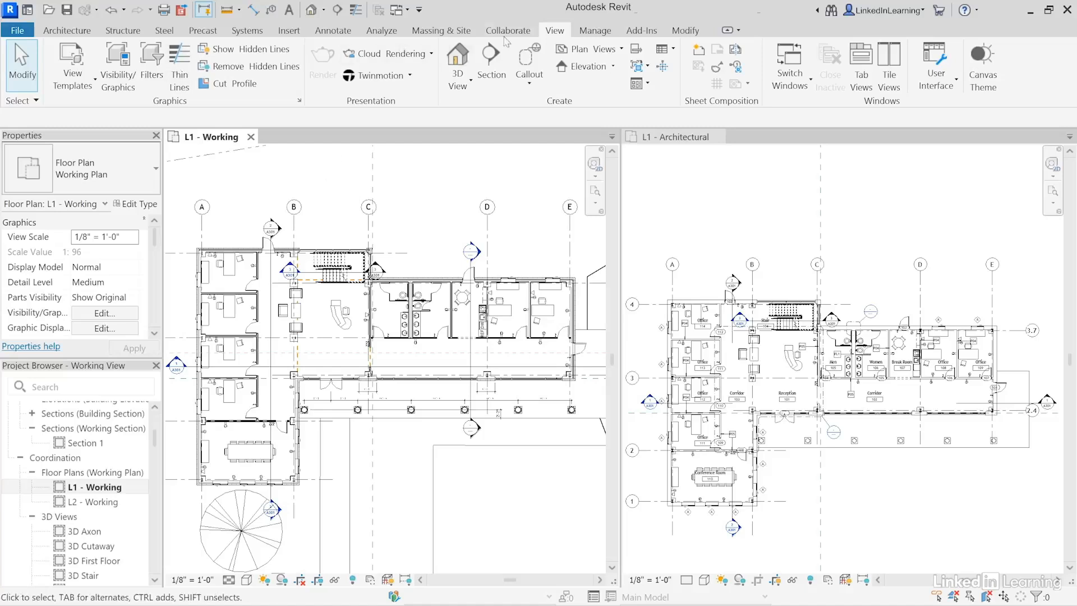
pyautogui.click(685, 30)
pyautogui.click(111, 82)
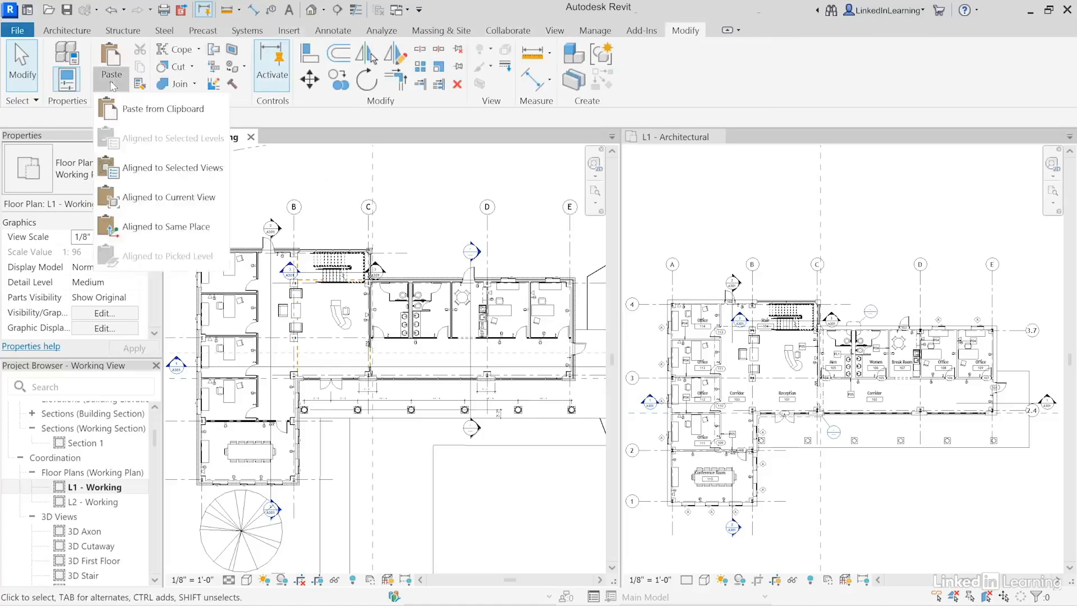
pyautogui.click(138, 197)
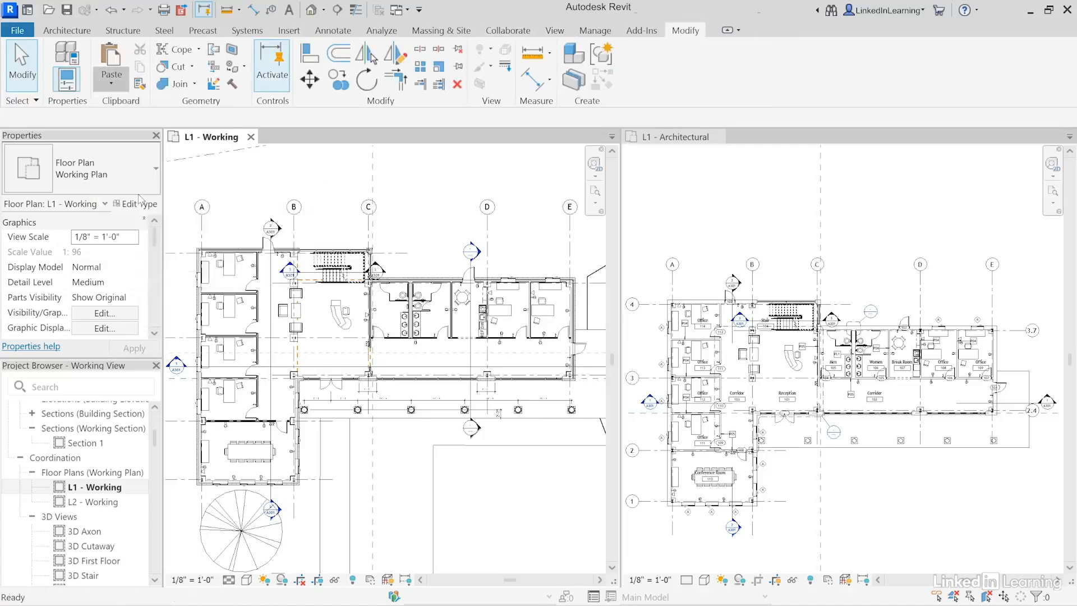
pyautogui.click(472, 519)
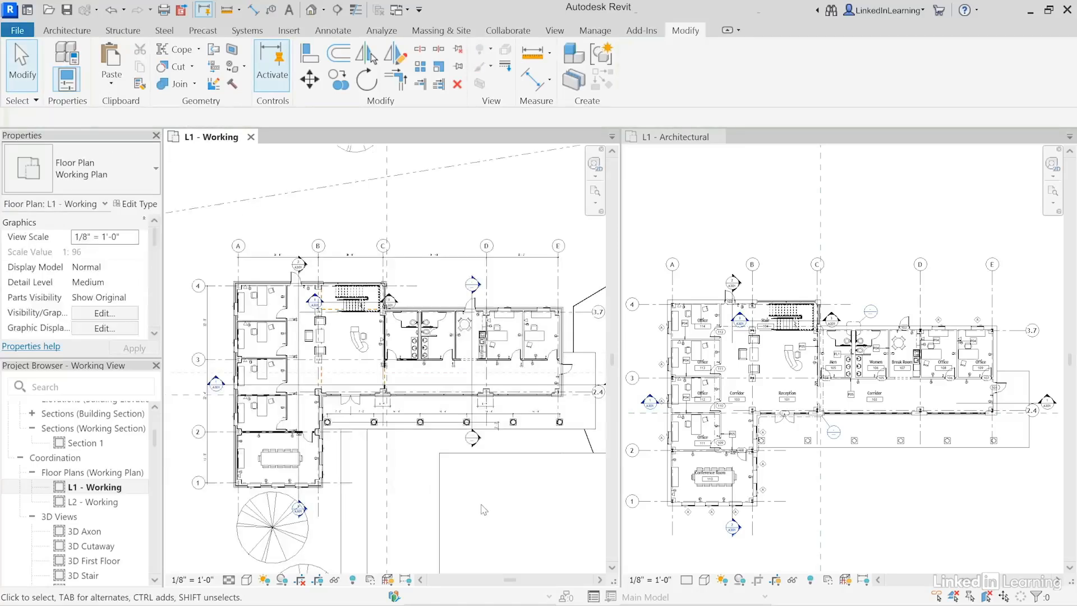
pyautogui.scroll(-1, 483, 508)
pyautogui.scroll(5, 493, 482)
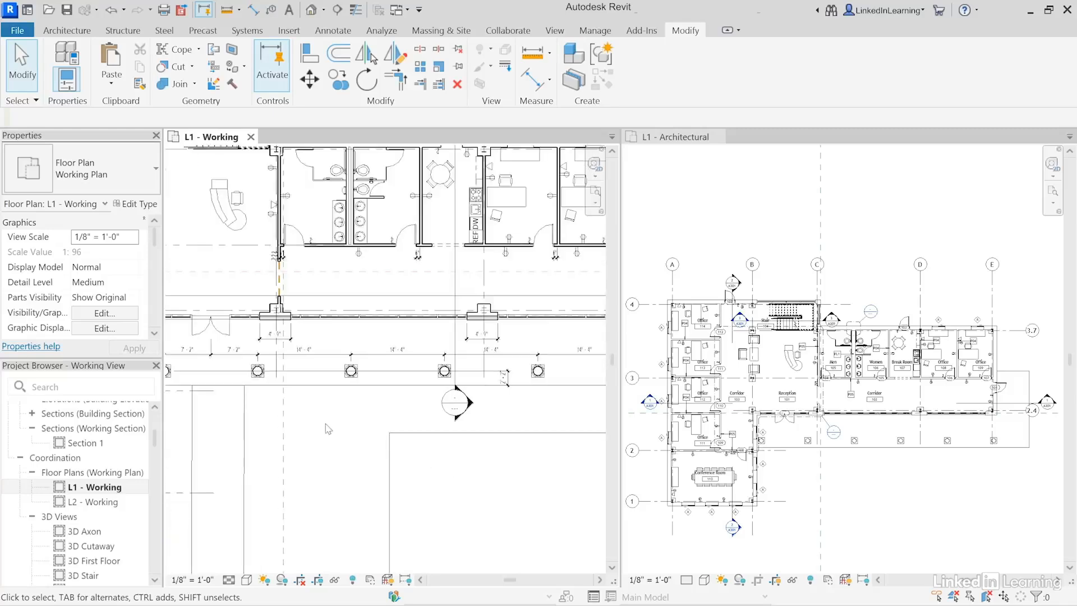
# Step: Change the dimension string along the entrance columns in L1 - Working to the Linear - 3/32" Trebuchet MS (Check) type, and inspect its values
pyautogui.moveTo(328, 428); pyautogui.dragTo(439, 458, button='middle')
pyautogui.scroll(1, 382, 432)
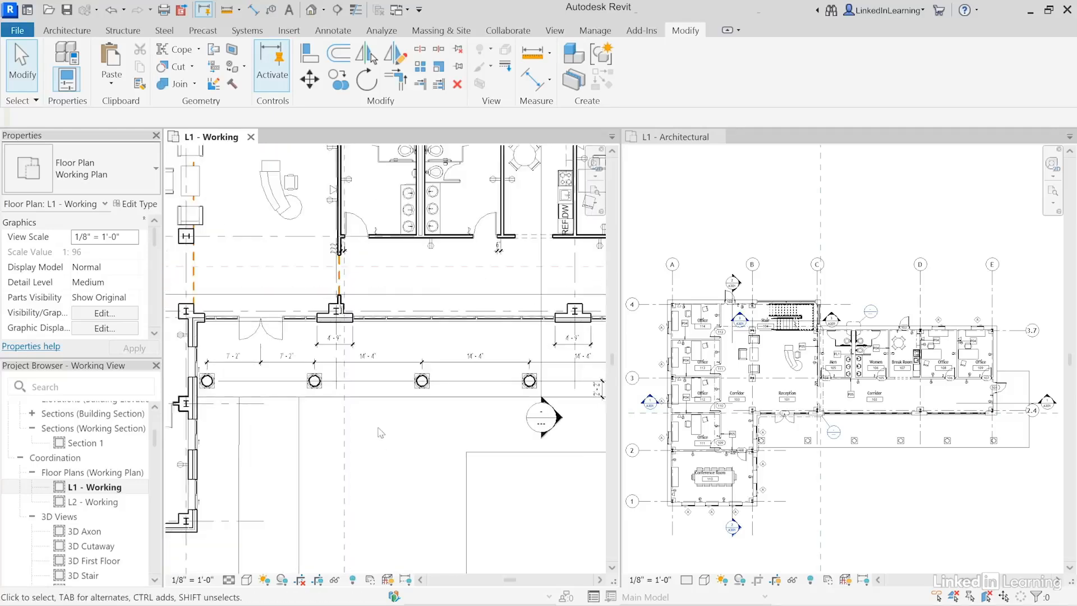
pyautogui.click(379, 369)
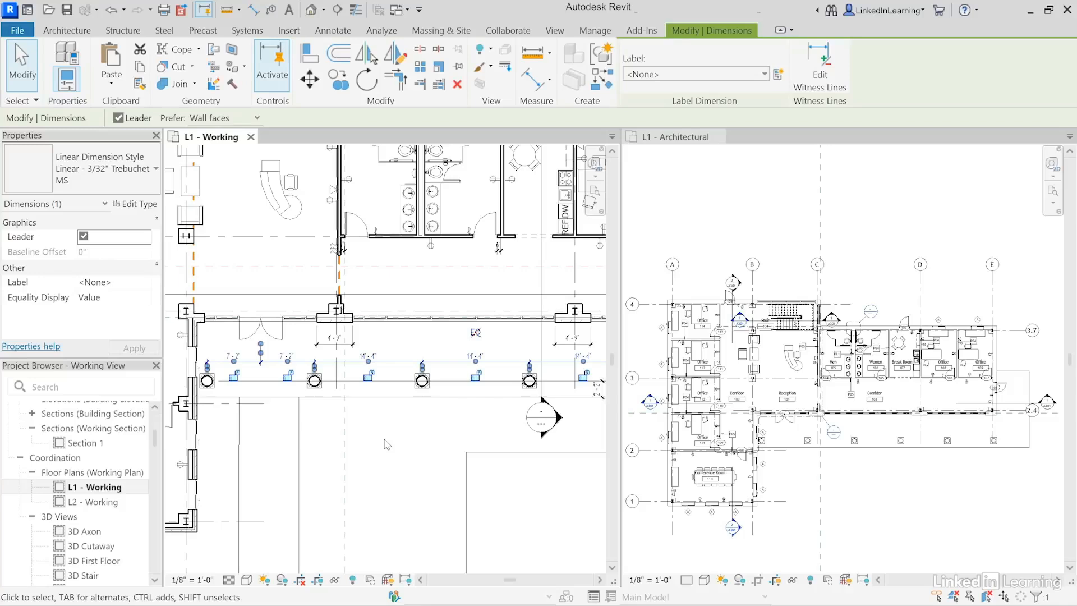
pyautogui.click(86, 170)
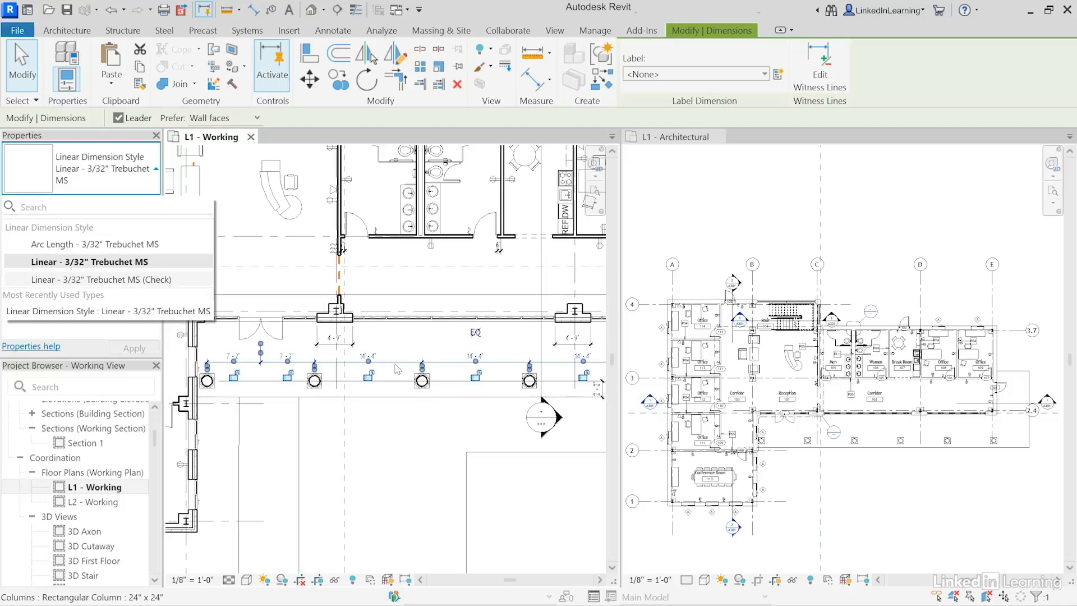
pyautogui.click(168, 282)
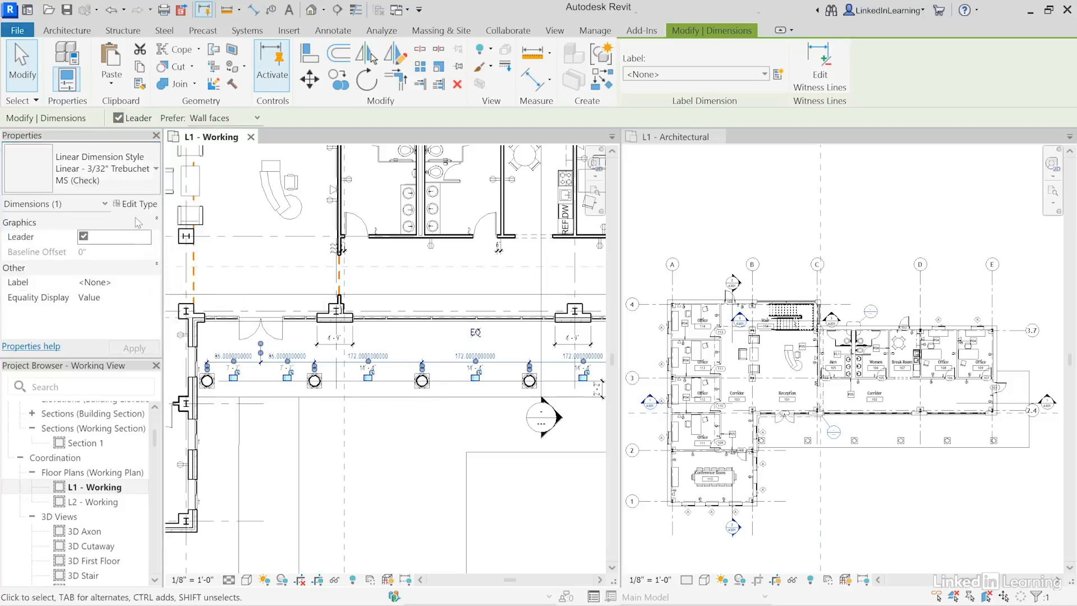
pyautogui.click(381, 431)
pyautogui.scroll(4, 202, 372)
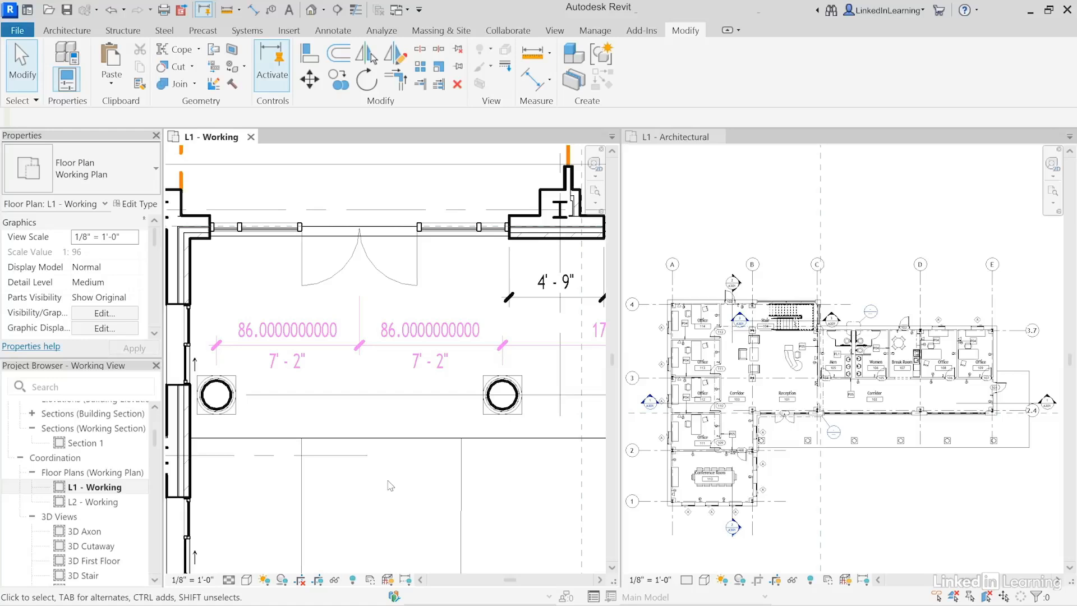
pyautogui.scroll(-1, 384, 385)
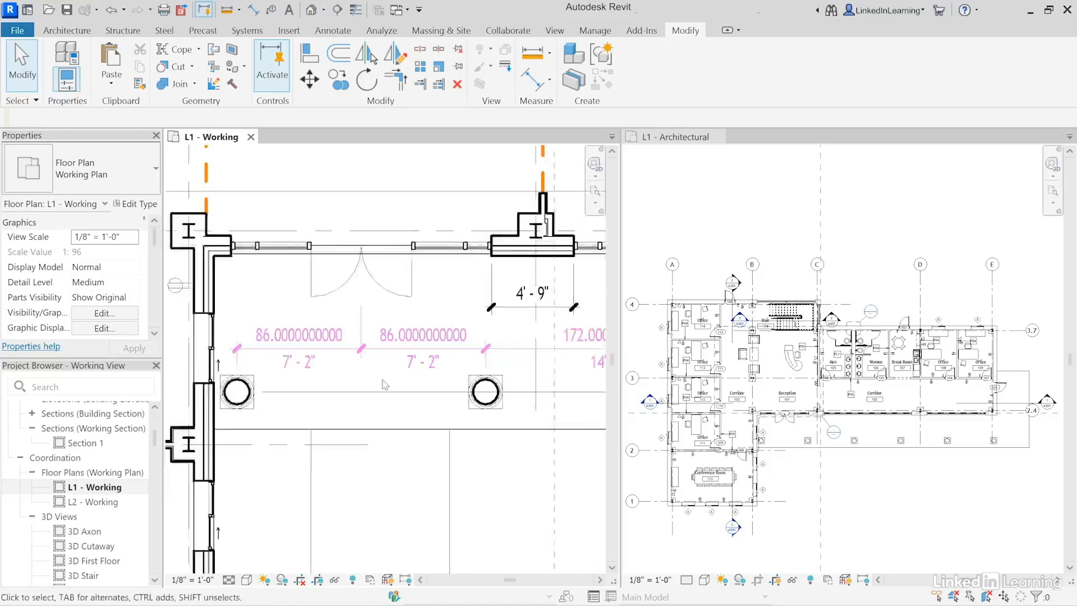
# Step: Look over the whole L1 - Working plan, and review the Duplicate View options for L1 - Architectural
pyautogui.scroll(-4, 385, 385)
pyautogui.moveTo(537, 450); pyautogui.dragTo(404, 468, button='middle')
pyautogui.scroll(-1, 353, 465)
pyautogui.scroll(-1, 393, 460)
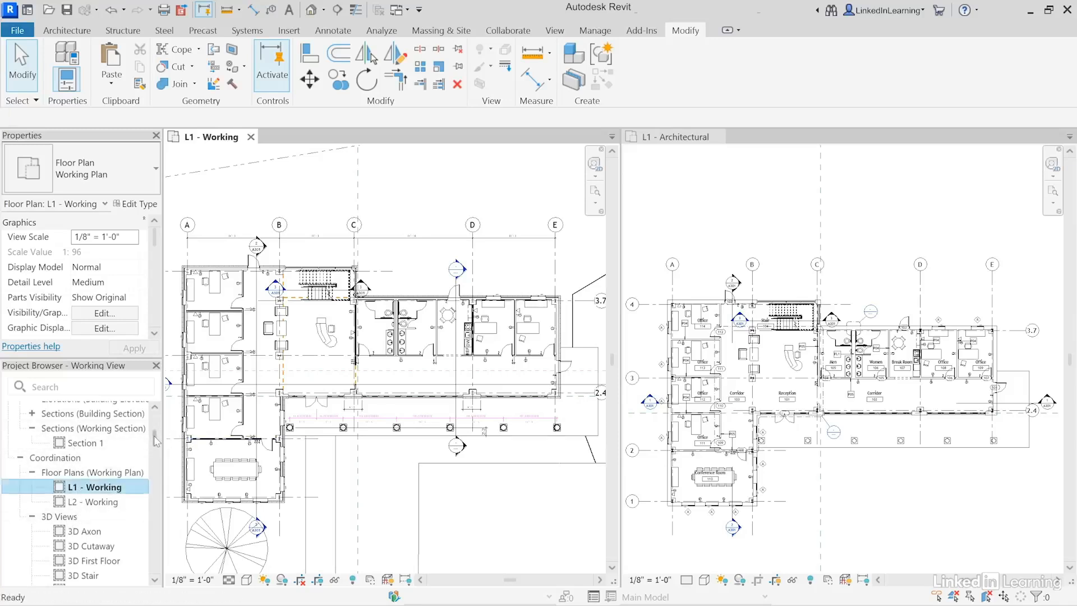
pyautogui.scroll(5, 101, 493)
pyautogui.rightClick(100, 499)
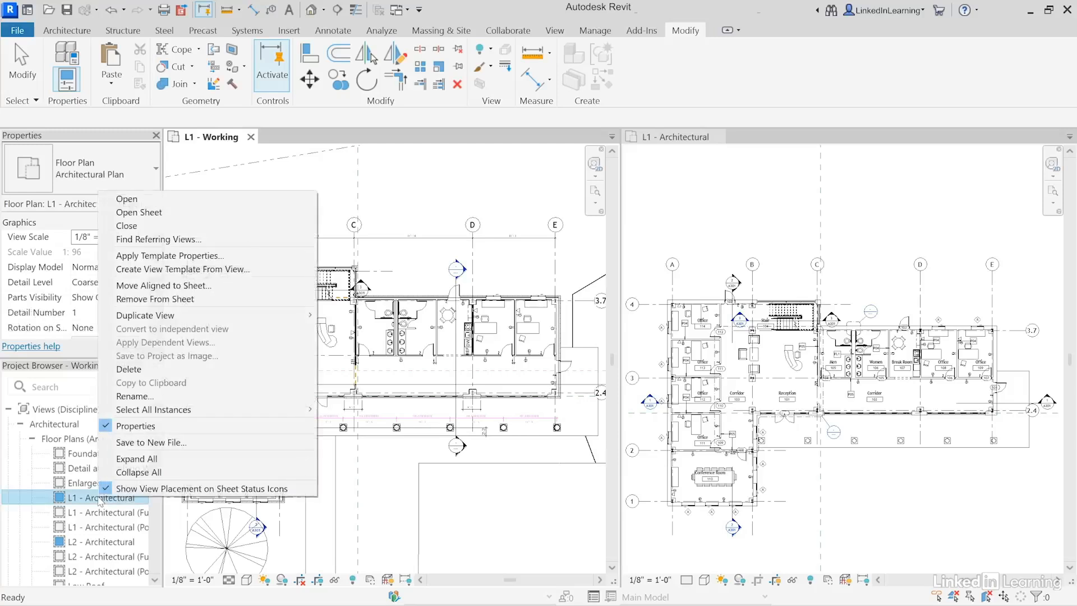
pyautogui.moveTo(281, 315)
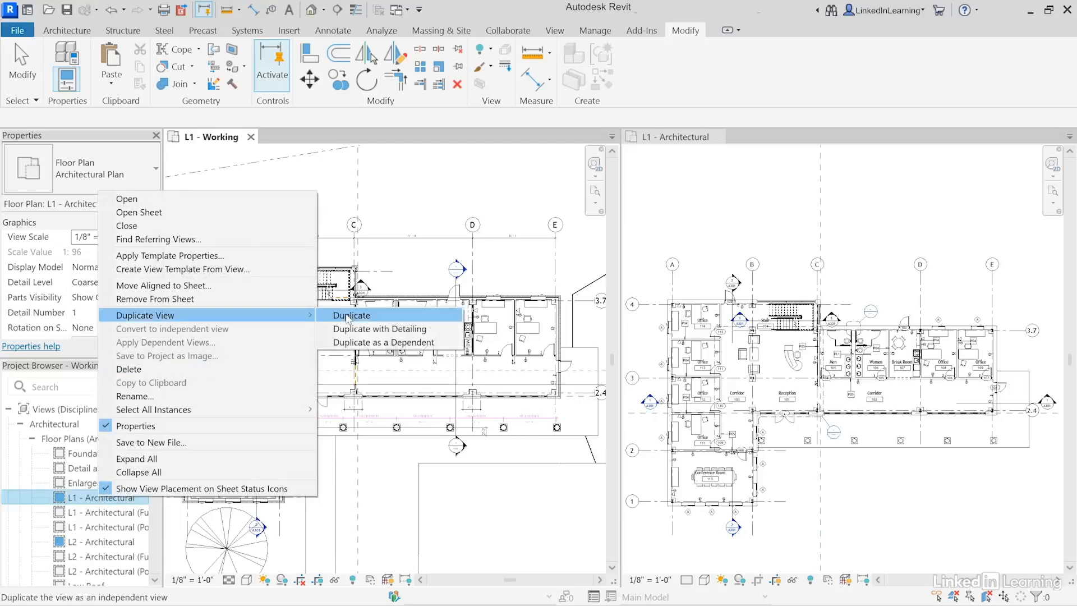
pyautogui.click(412, 207)
pyautogui.click(413, 206)
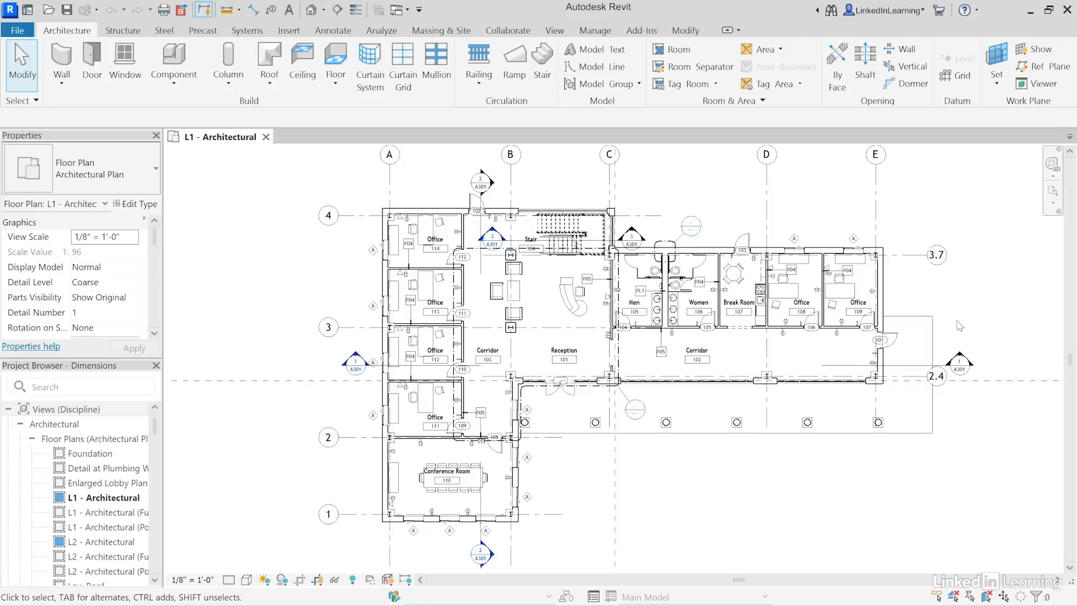
# Step: Place an overall aligned dimension outside the east wall between the north and south exterior faces, using Wall faces and Individual References
pyautogui.scroll(1, 951, 316)
pyautogui.scroll(1, 951, 315)
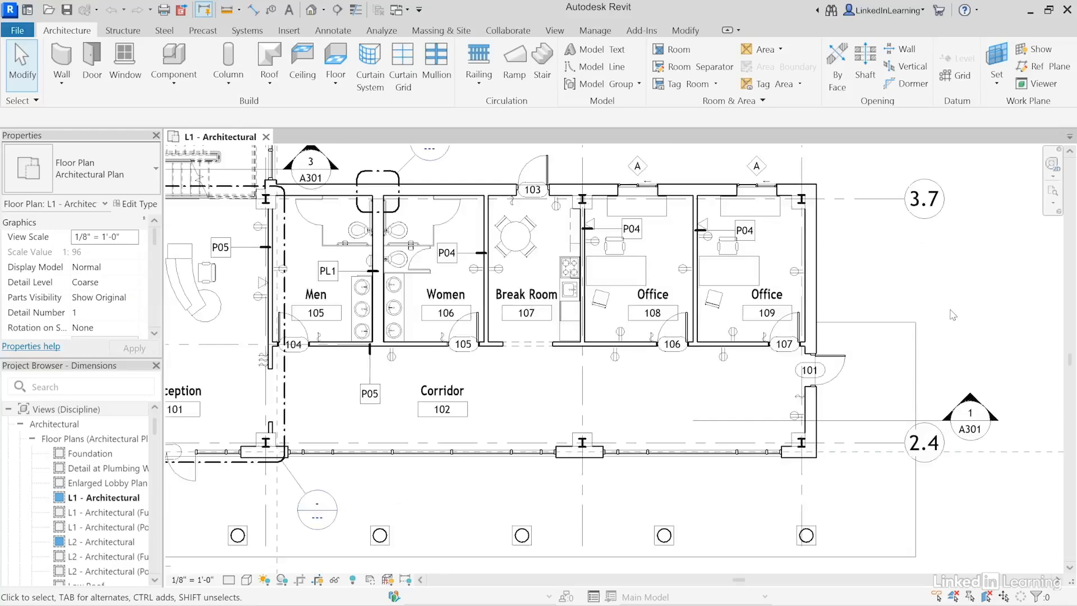
pyautogui.scroll(1, 954, 314)
pyautogui.moveTo(960, 308); pyautogui.dragTo(879, 336, button='middle')
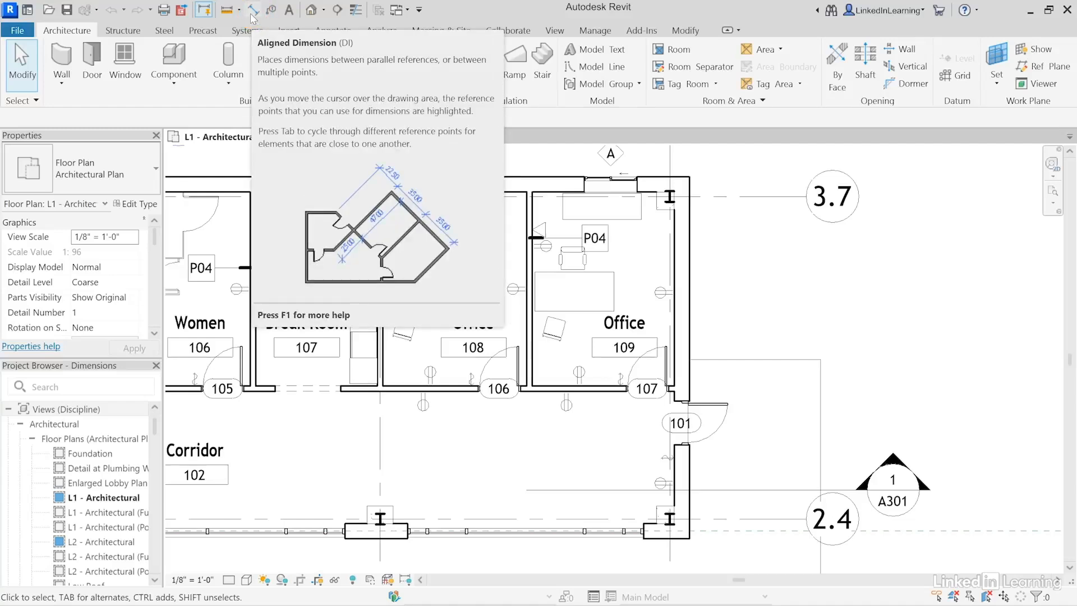
pyautogui.press('d')
pyautogui.press('i')
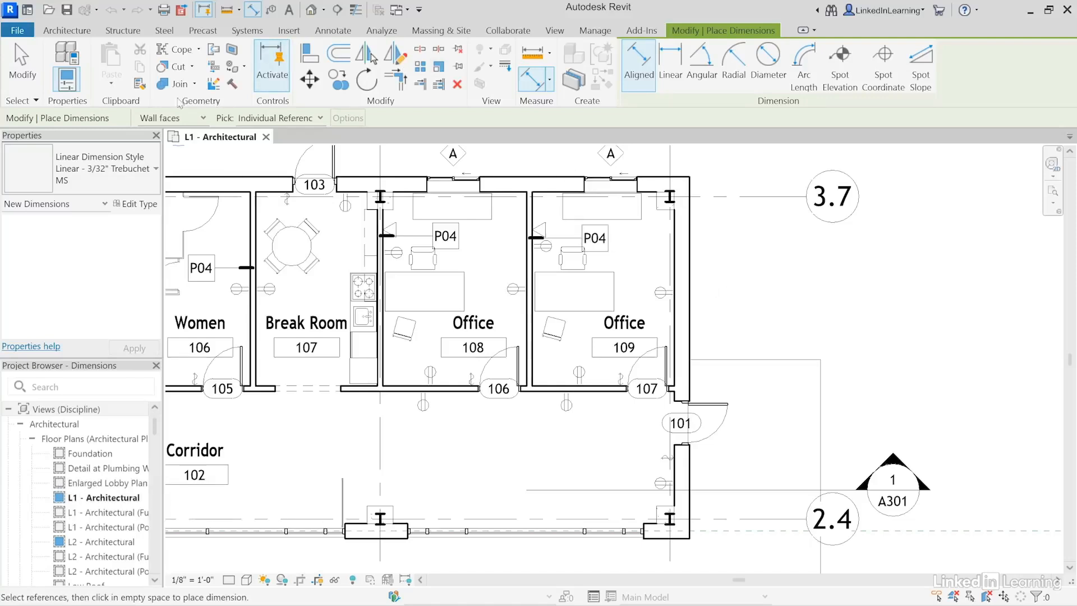
pyautogui.click(202, 119)
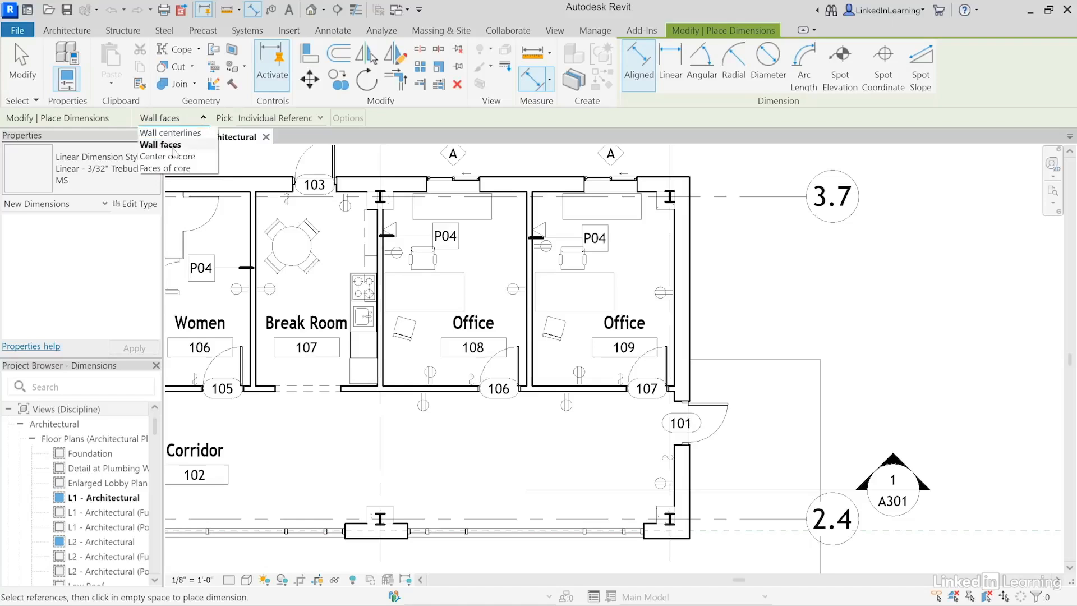
pyautogui.click(174, 146)
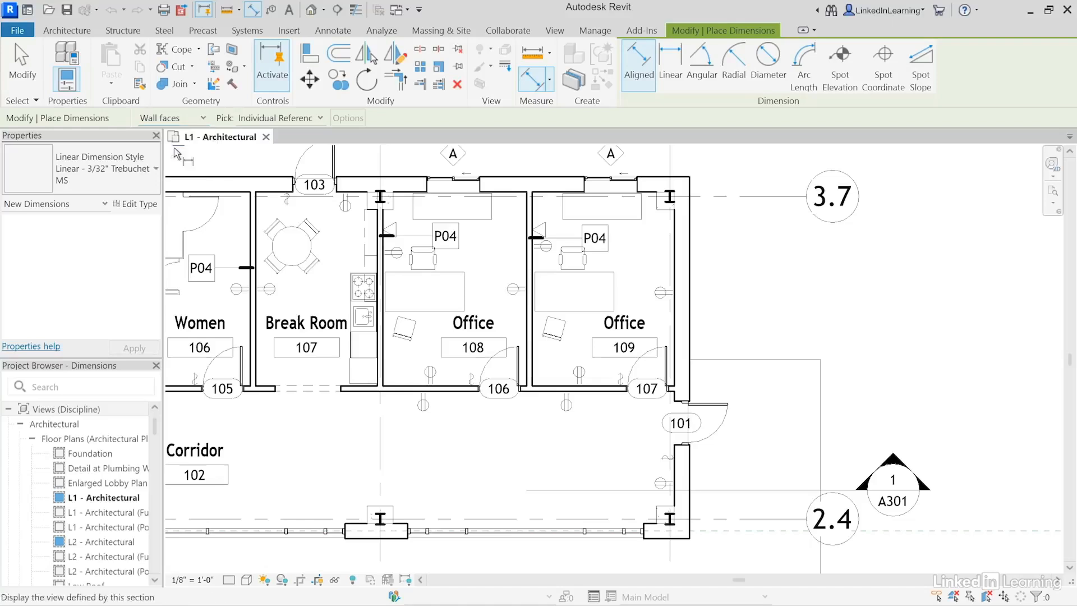
pyautogui.click(311, 119)
pyautogui.click(293, 135)
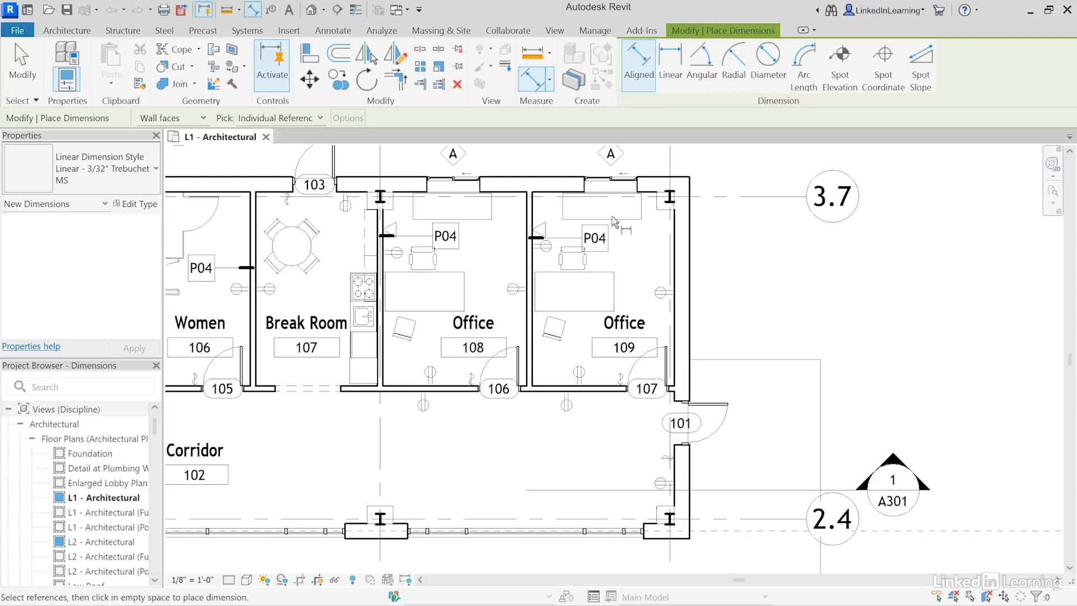
pyautogui.click(549, 178)
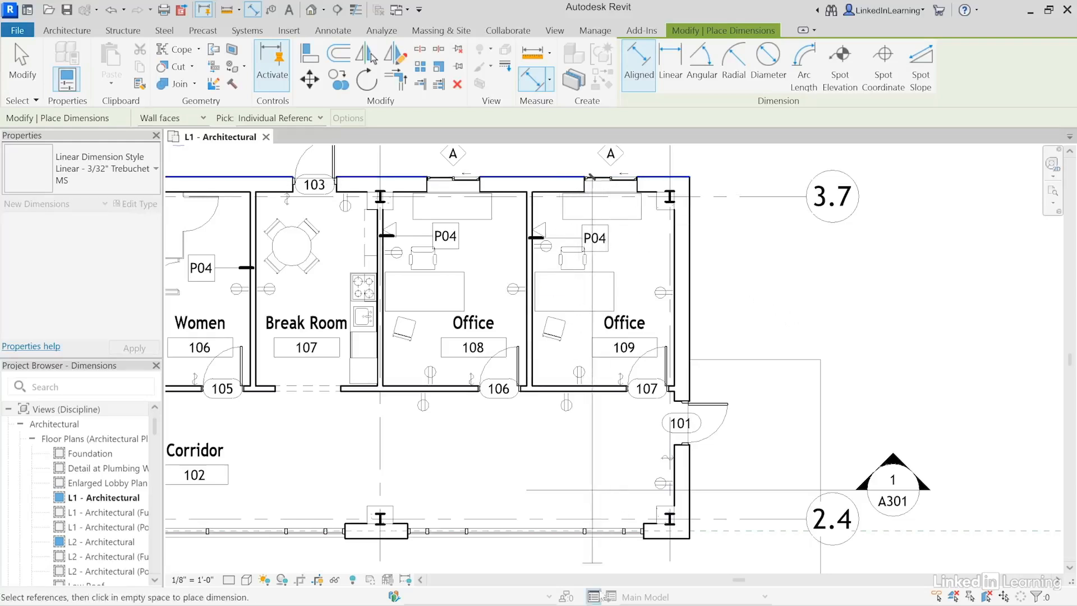
pyautogui.click(655, 541)
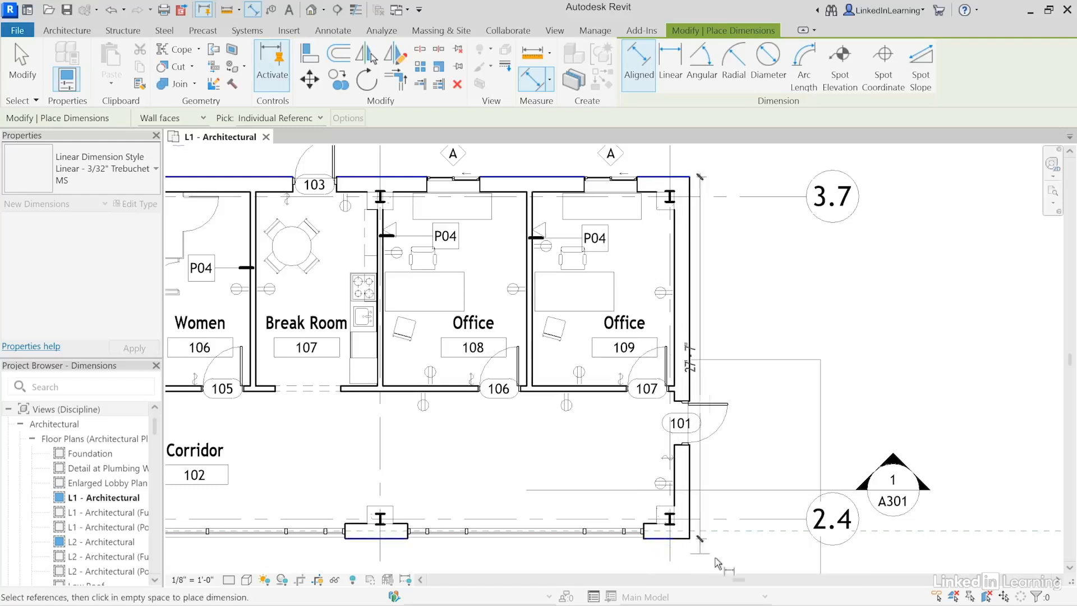
pyautogui.click(802, 555)
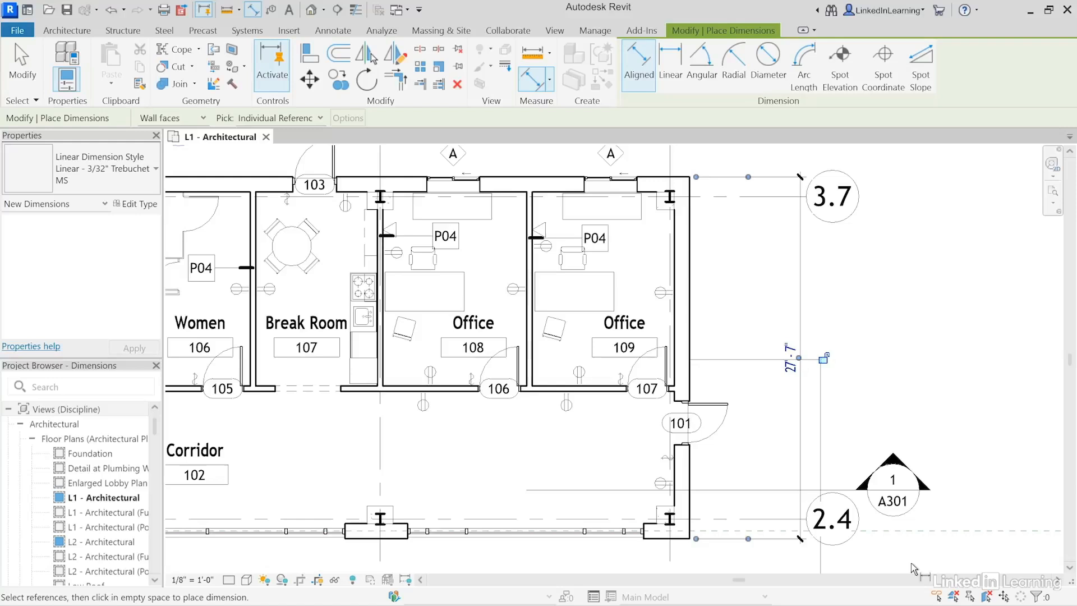
# Step: Add an inner aligned dimension string from the north exterior face through grids 3.7 and 2.4 to the south exterior face
pyautogui.click(561, 179)
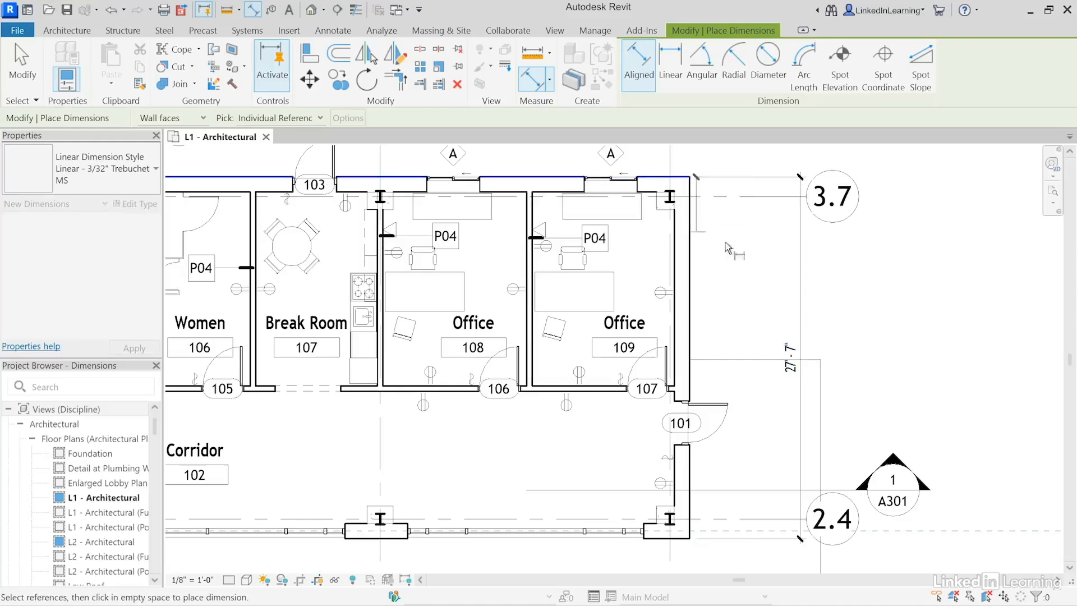
pyautogui.click(752, 203)
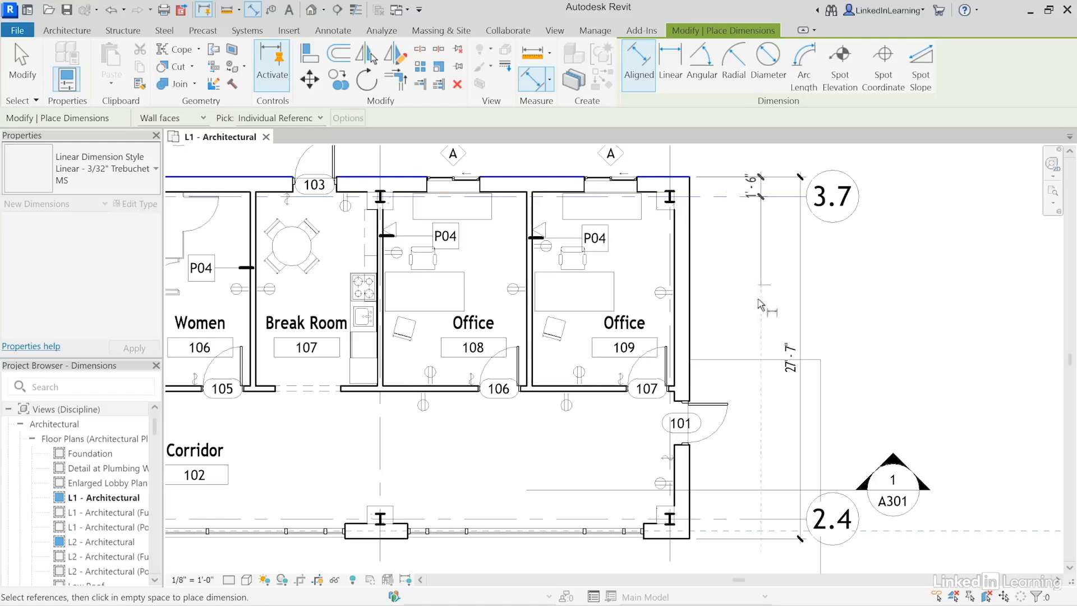
pyautogui.click(773, 520)
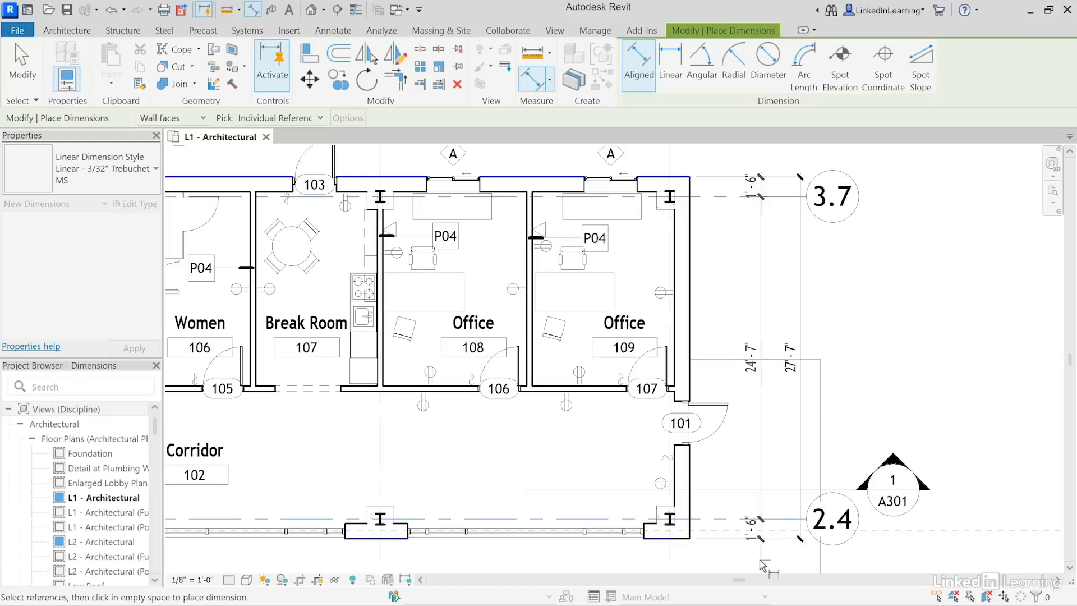
pyautogui.click(764, 564)
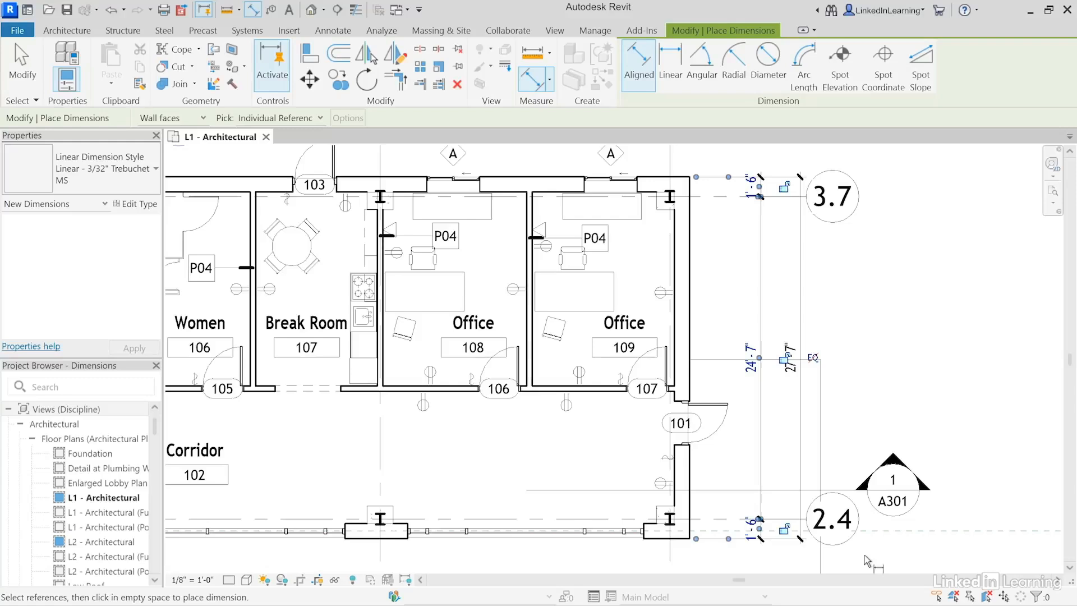
pyautogui.press('Escape')
pyautogui.press('Escape')
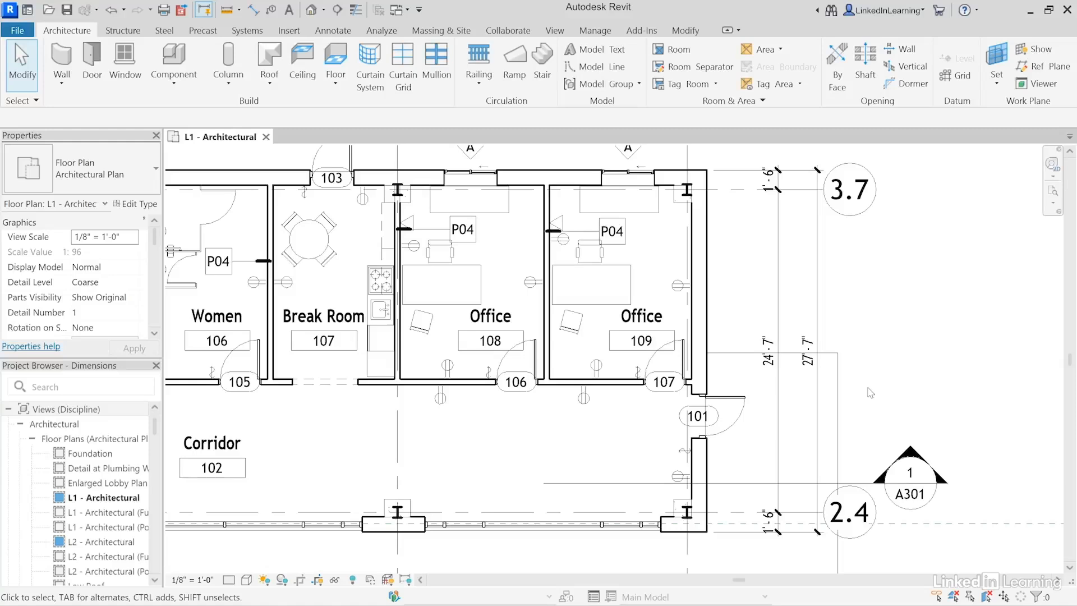
# Step: Dimension the full east exterior wall with Aligned Dimension picking Entire Walls, placing it between the wall and the existing strings
pyautogui.click(251, 10)
pyautogui.click(291, 118)
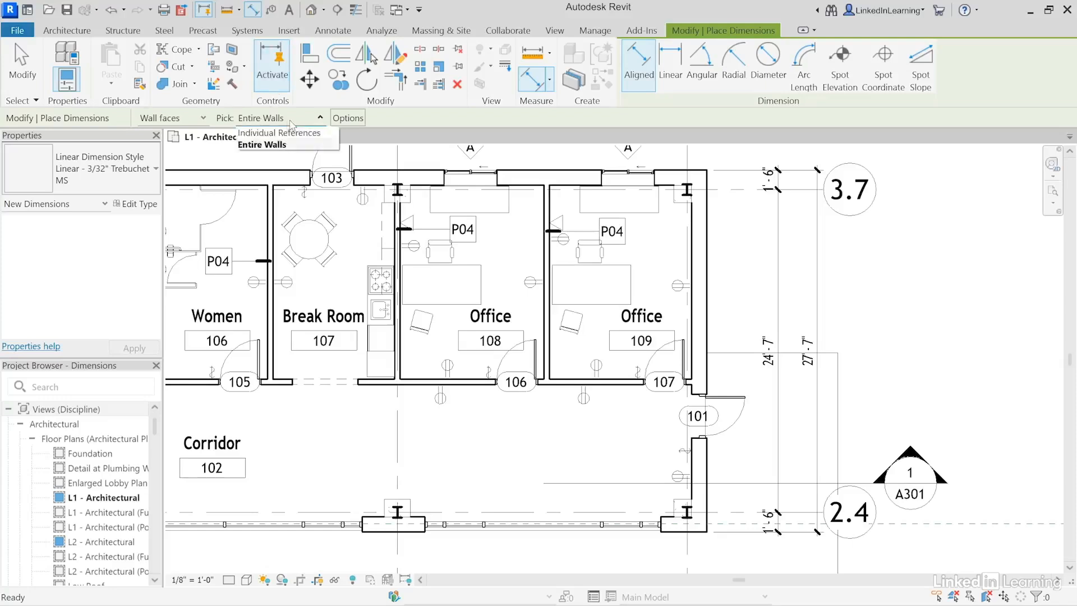
pyautogui.click(255, 145)
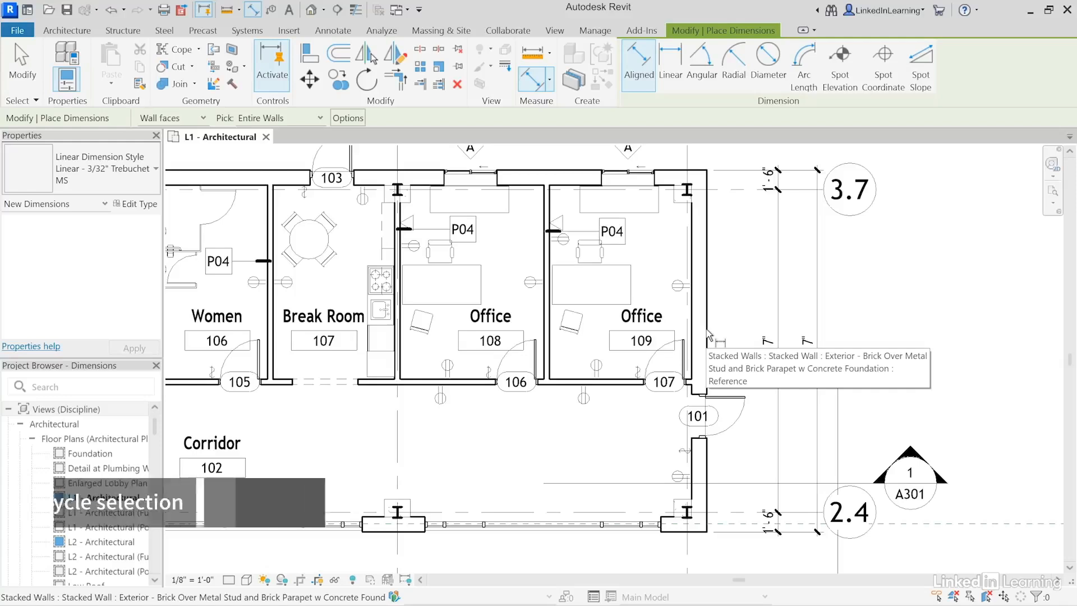
pyautogui.press('Tab')
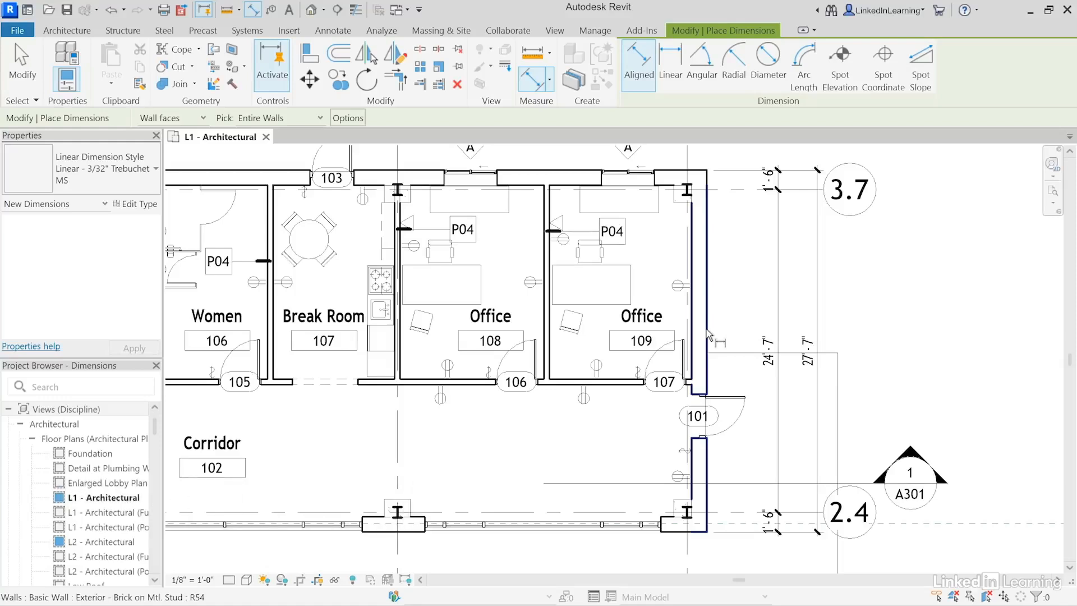
pyautogui.click(708, 335)
pyautogui.click(739, 337)
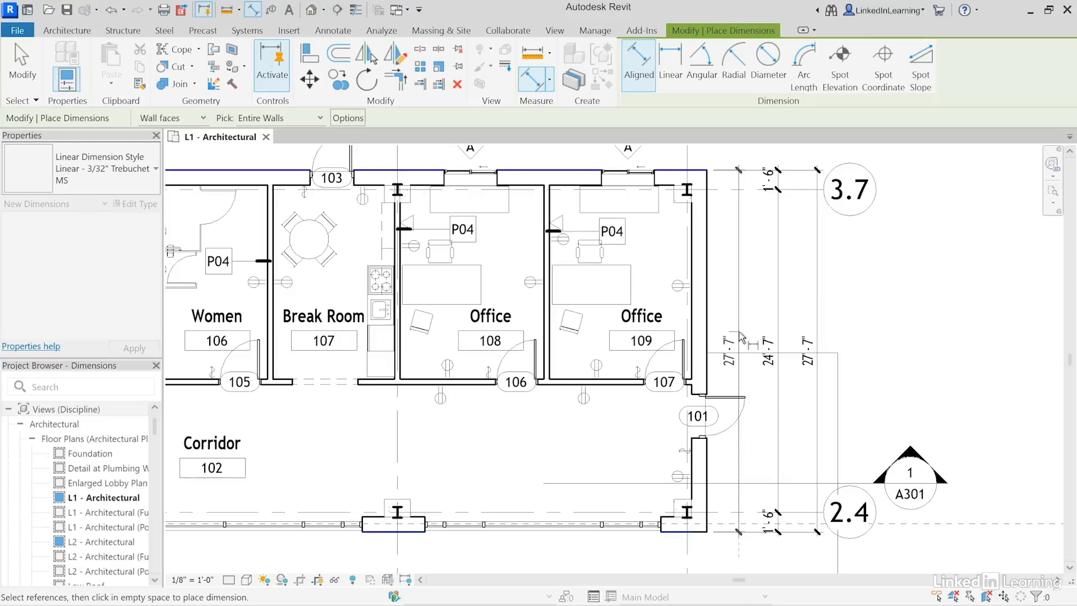
pyautogui.click(741, 336)
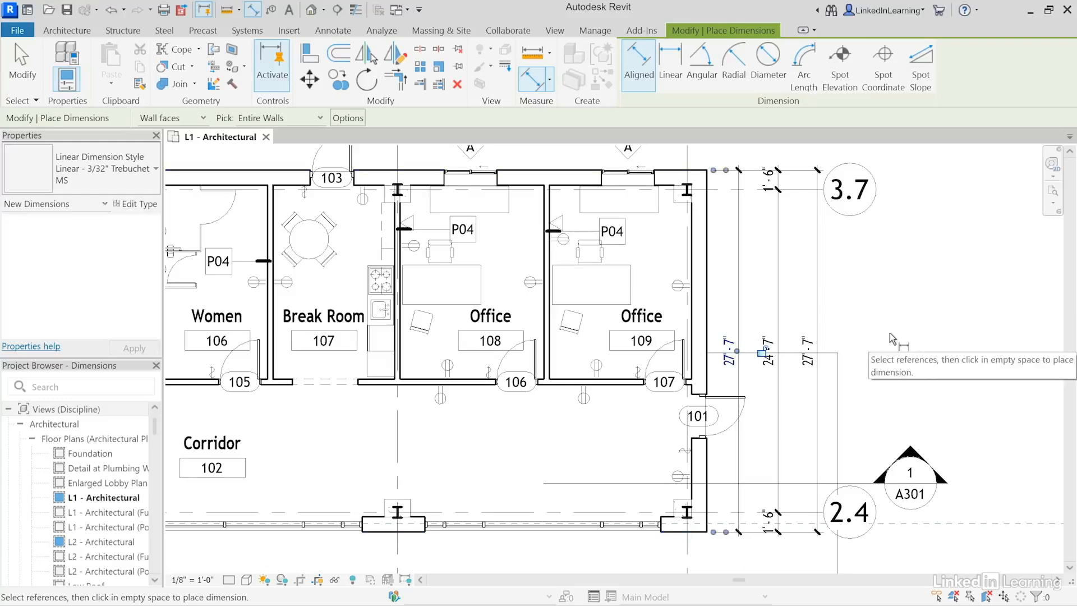
pyautogui.click(14, 77)
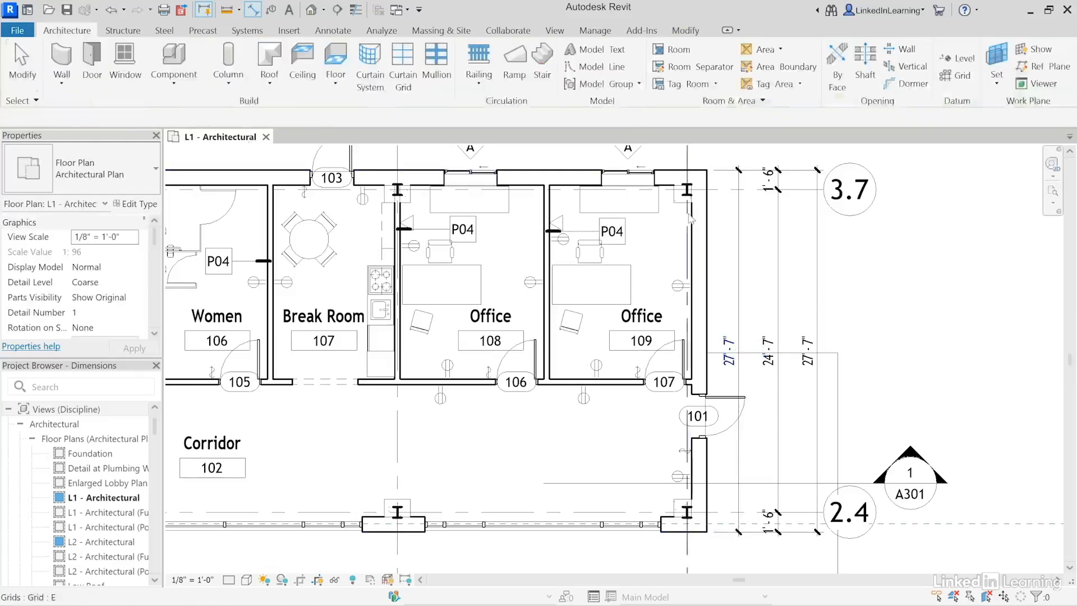
# Step: Delete the automatic wall dimension closest to the east wall
pyautogui.click(737, 253)
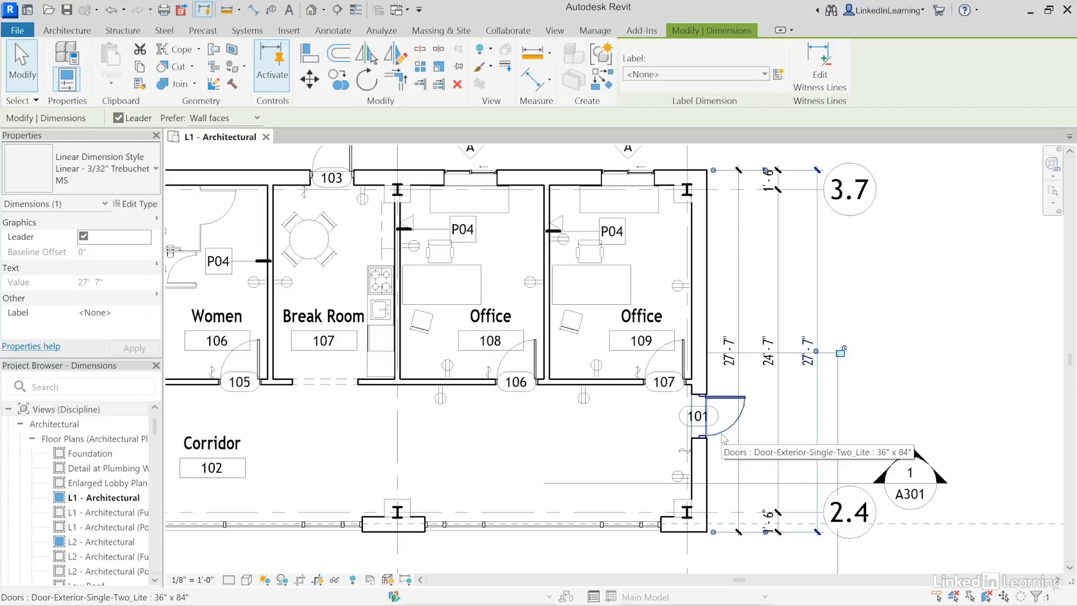
pyautogui.click(739, 447)
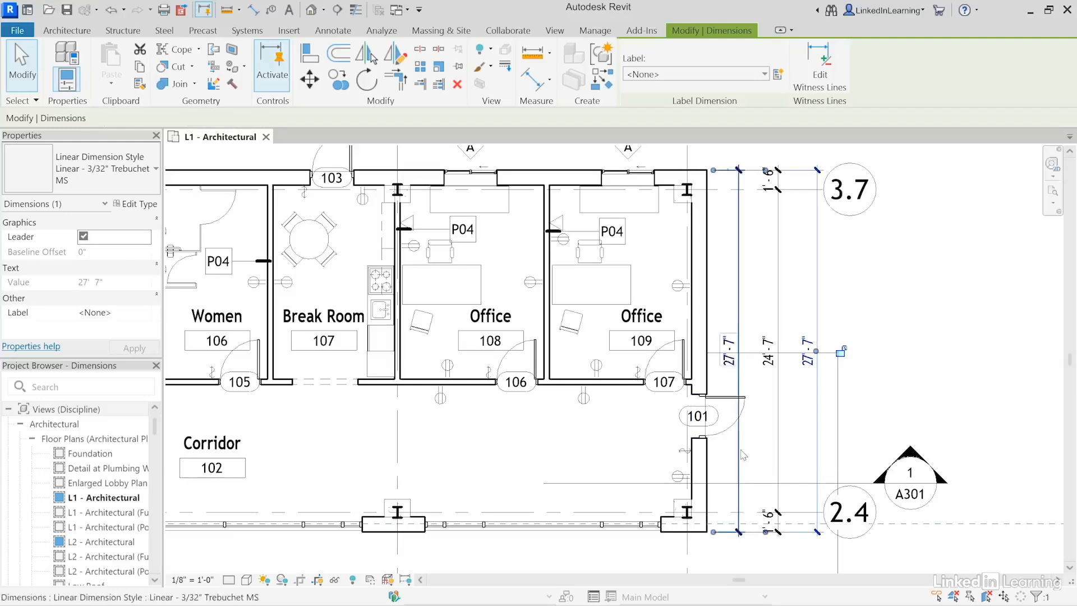
pyautogui.press('Delete')
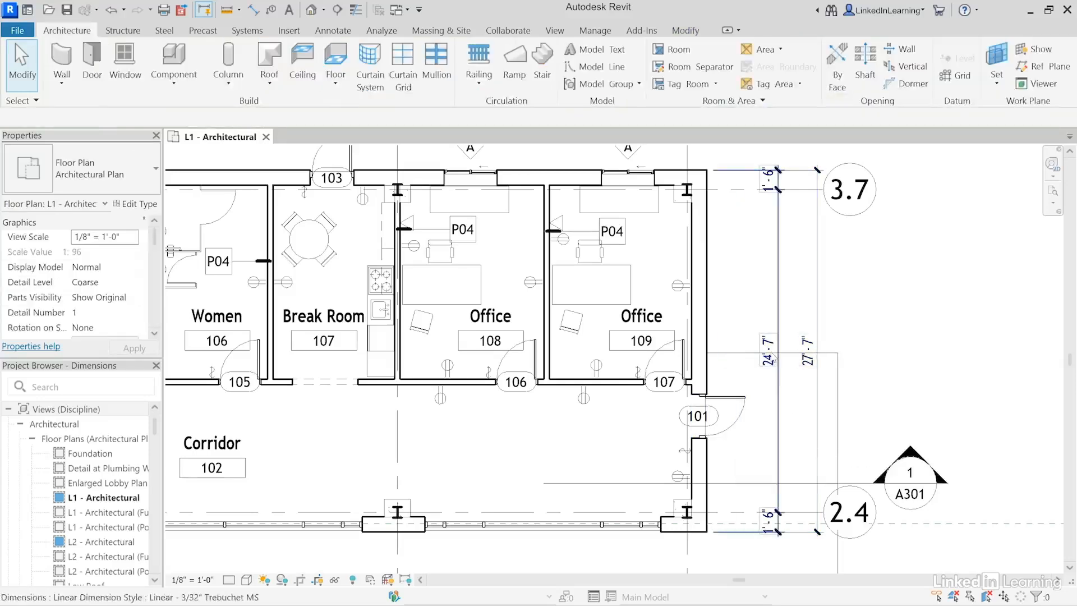
# Step: Auto-dimension the entire east exterior wall with Openings set to Centers, placing the string between the wall and the existing dimensions
pyautogui.click(254, 10)
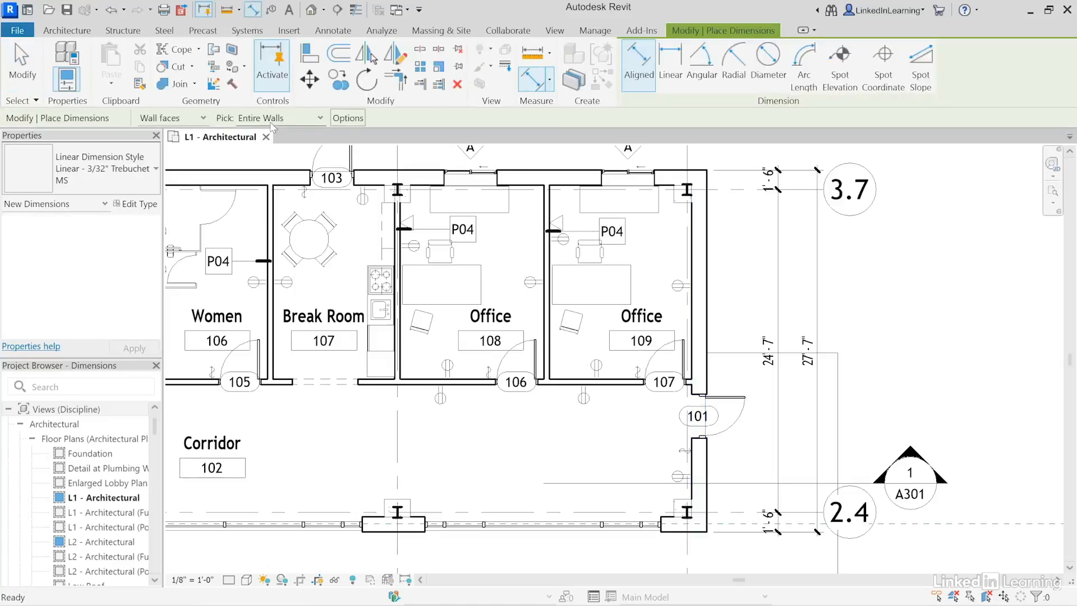
pyautogui.click(348, 118)
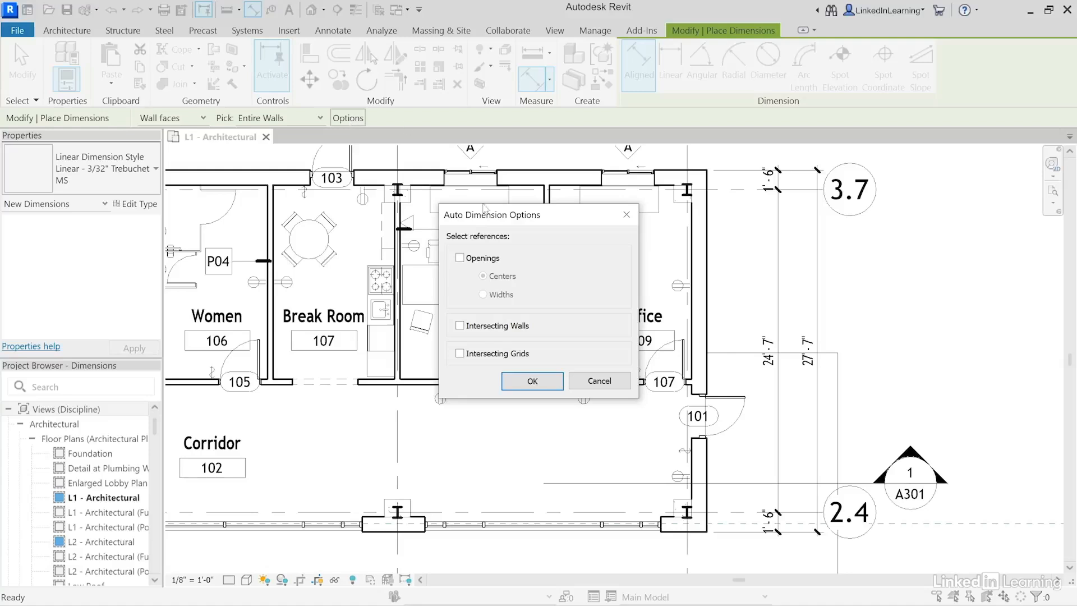
pyautogui.click(480, 259)
pyautogui.click(534, 383)
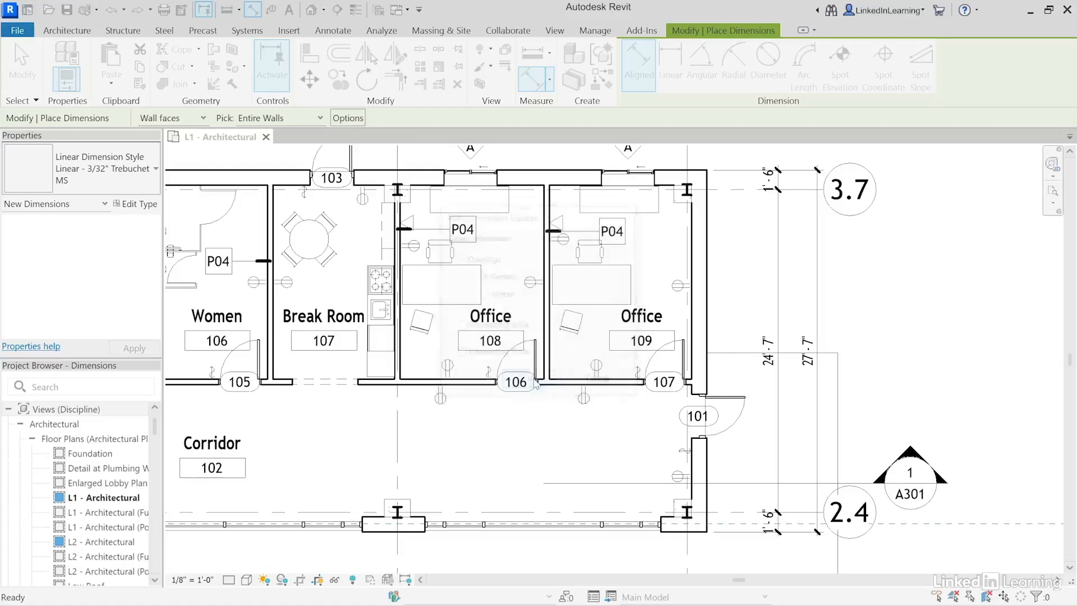
pyautogui.click(708, 335)
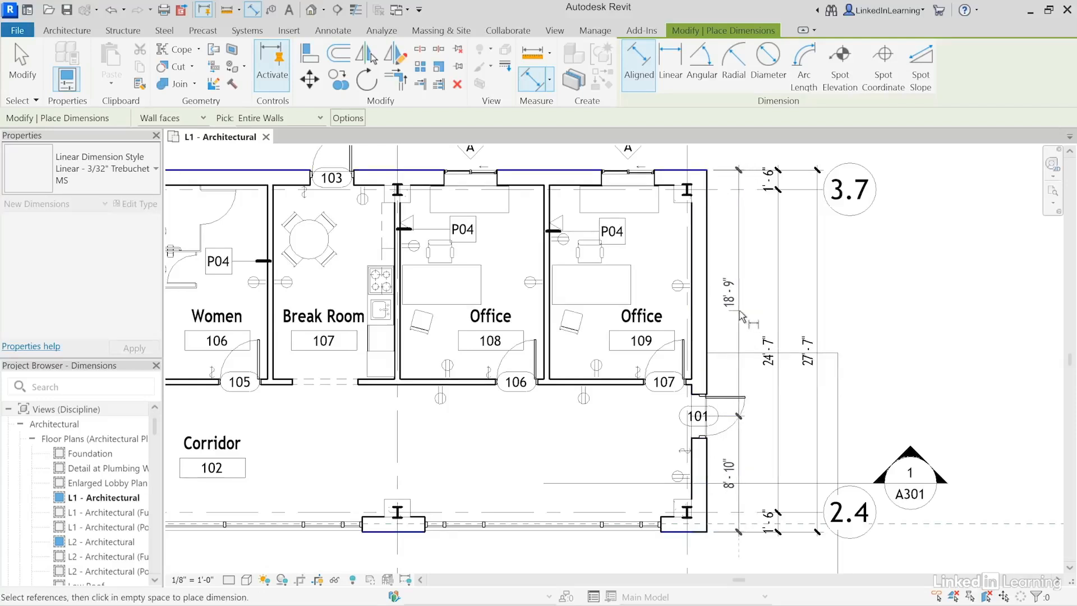
pyautogui.click(741, 315)
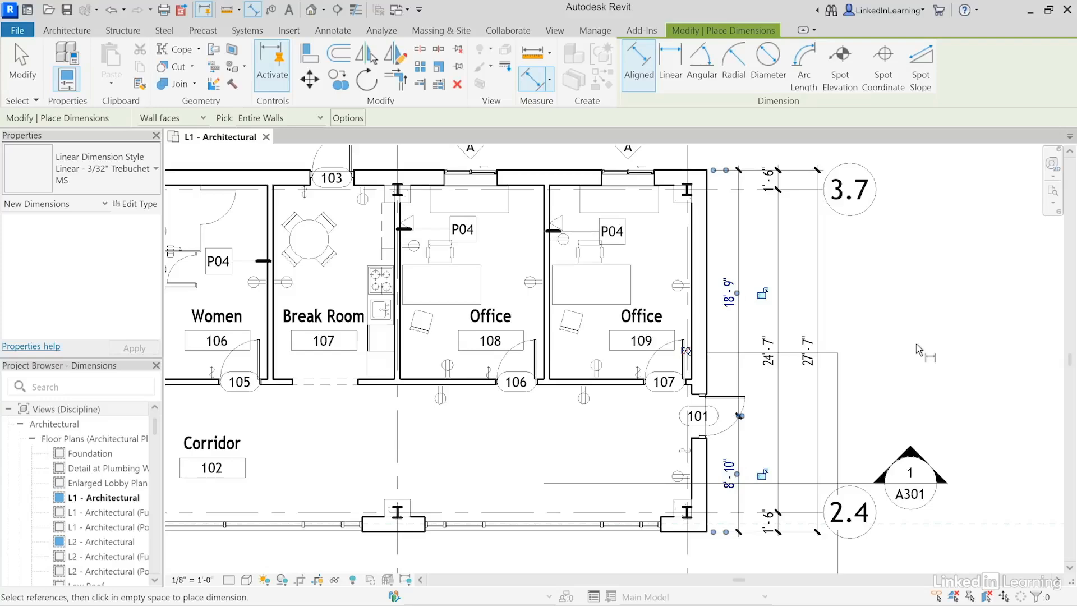
# Step: Place an overall Entire Walls dimension below the Conference Room's south exterior wall, with Openings turned off in the Auto Dimension Options
pyautogui.scroll(-3, 729, 388)
pyautogui.moveTo(698, 420); pyautogui.dragTo(1002, 253, button='middle')
pyautogui.moveTo(632, 430); pyautogui.dragTo(740, 329, button='middle')
pyautogui.scroll(3, 550, 414)
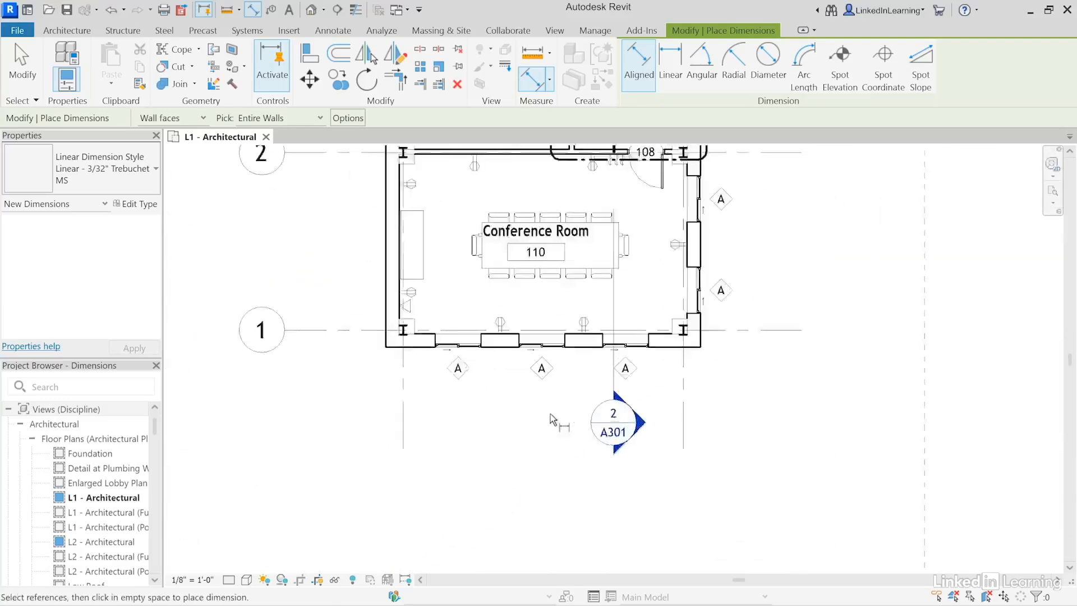
pyautogui.scroll(1, 550, 413)
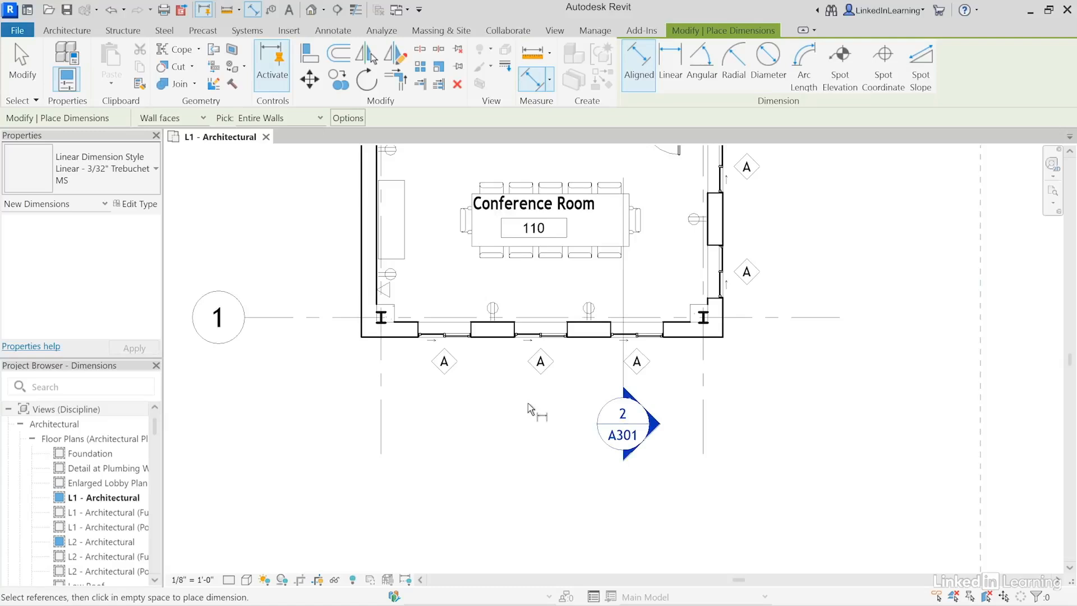
pyautogui.click(345, 119)
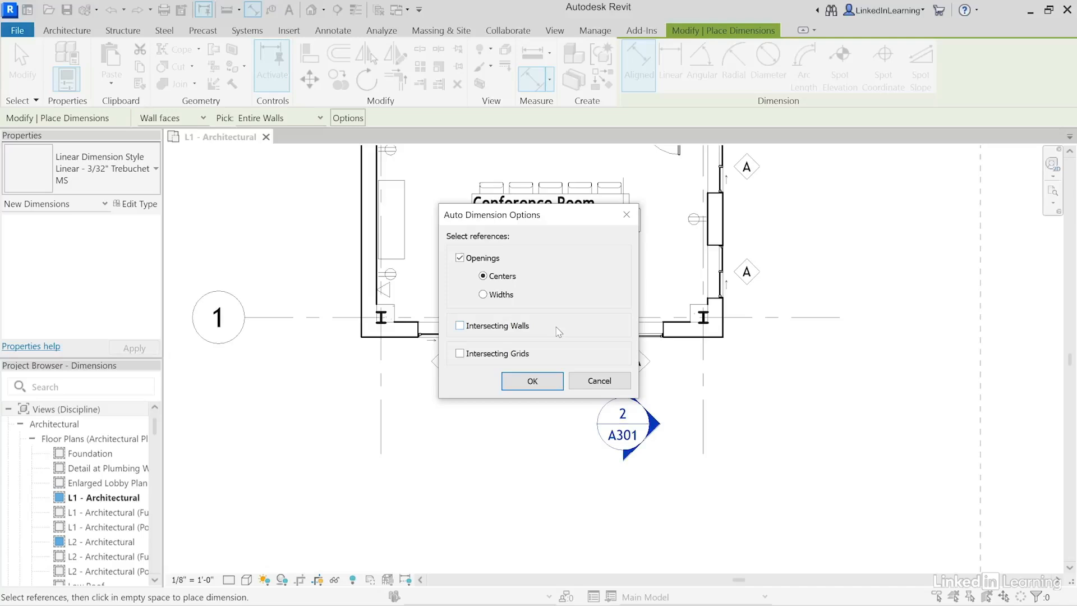
pyautogui.click(460, 258)
pyautogui.click(521, 381)
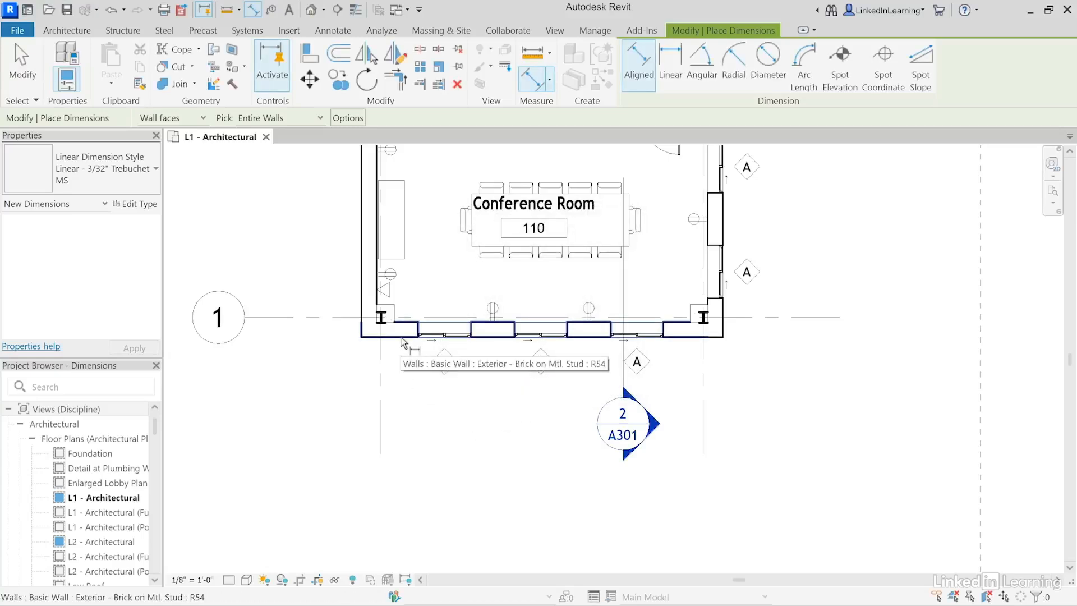
pyautogui.click(401, 343)
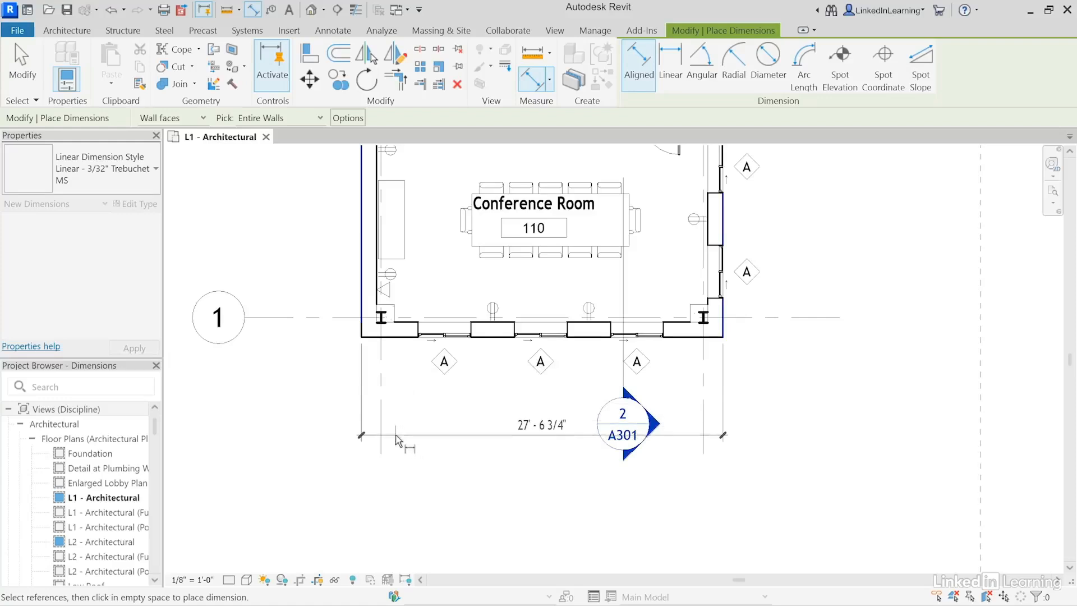
pyautogui.click(396, 439)
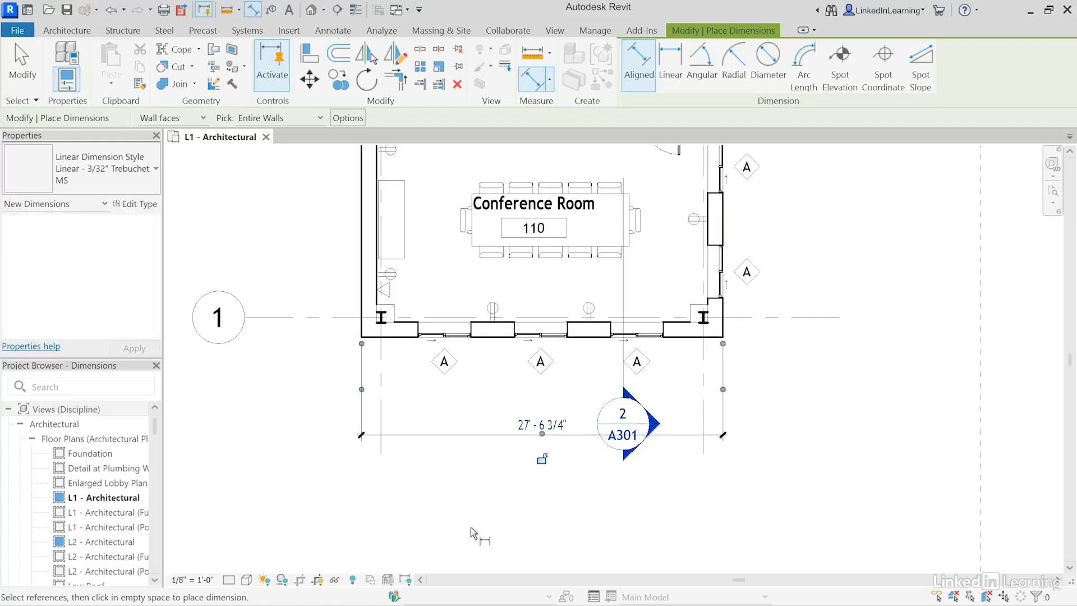
# Step: Add a second automatic dimension to the Conference Room's south wall with Intersecting Grids enabled, placing it inside the overall dimension
pyautogui.click(348, 118)
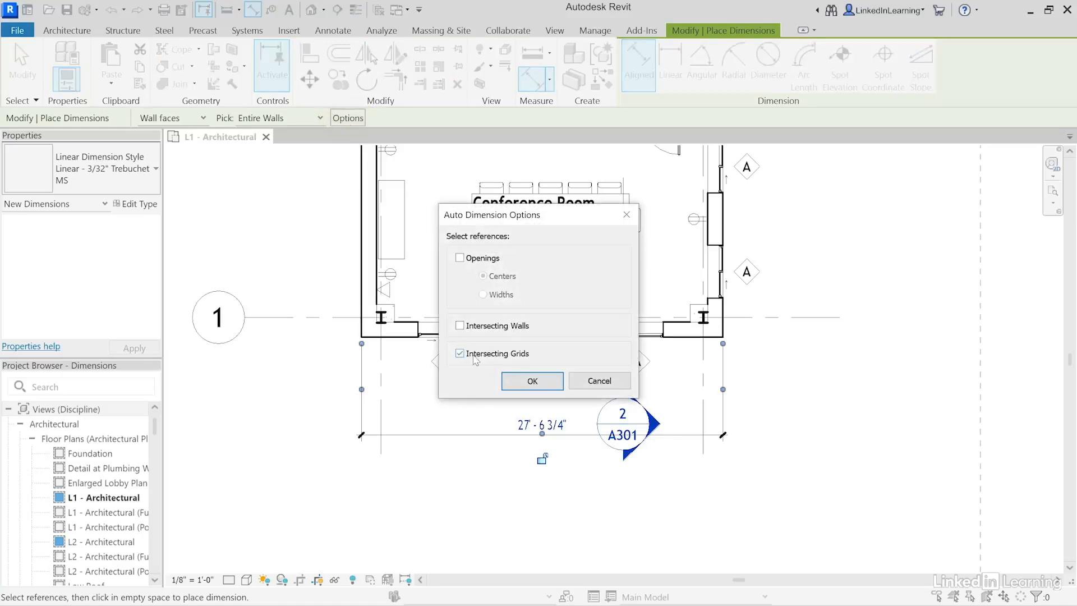
pyautogui.click(526, 381)
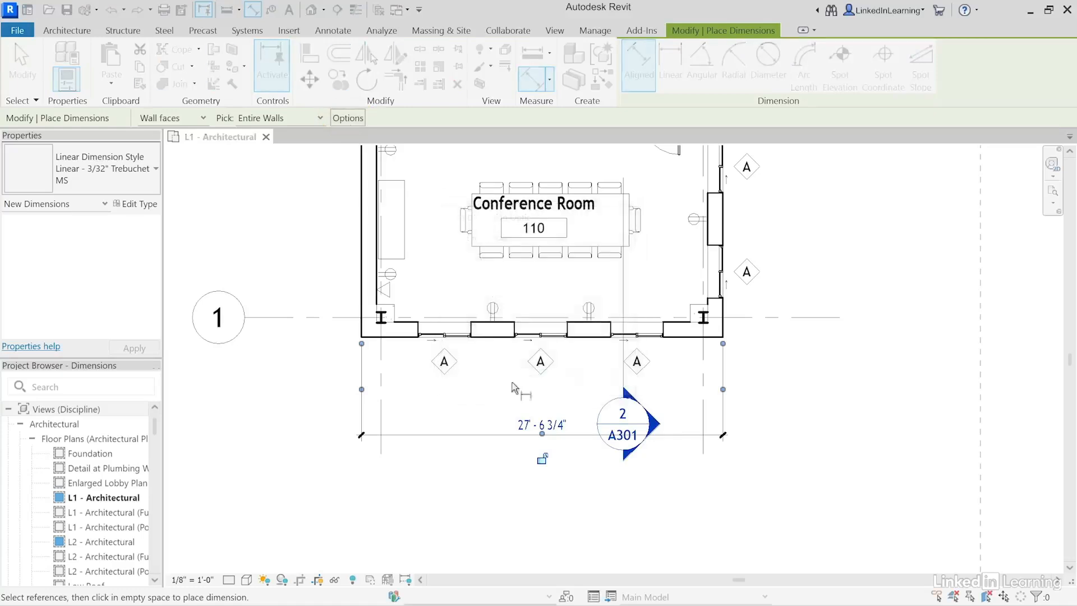
pyautogui.click(406, 343)
pyautogui.click(410, 397)
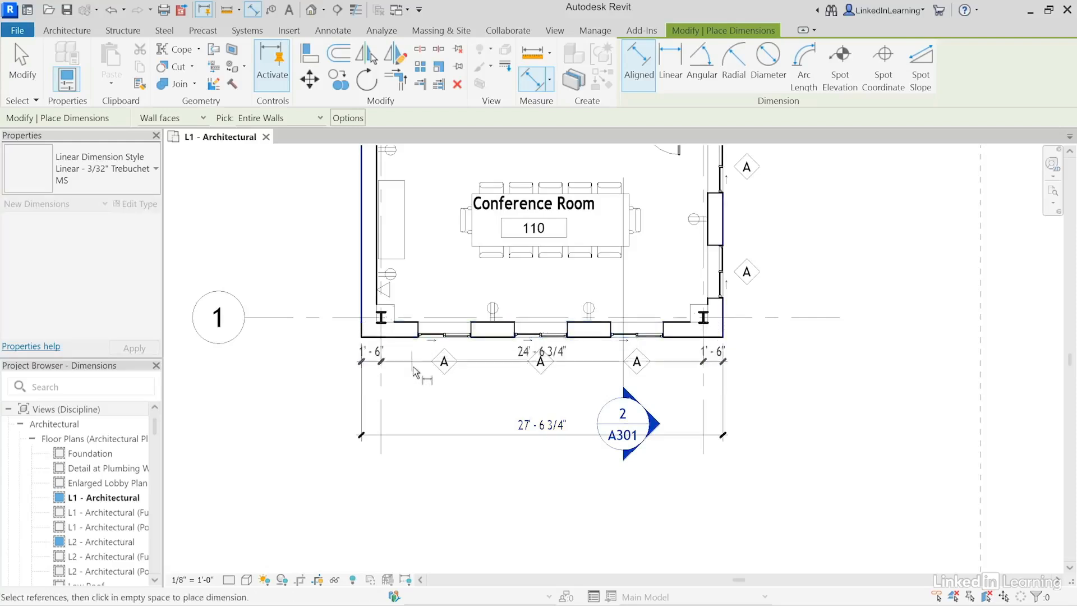
pyautogui.click(410, 397)
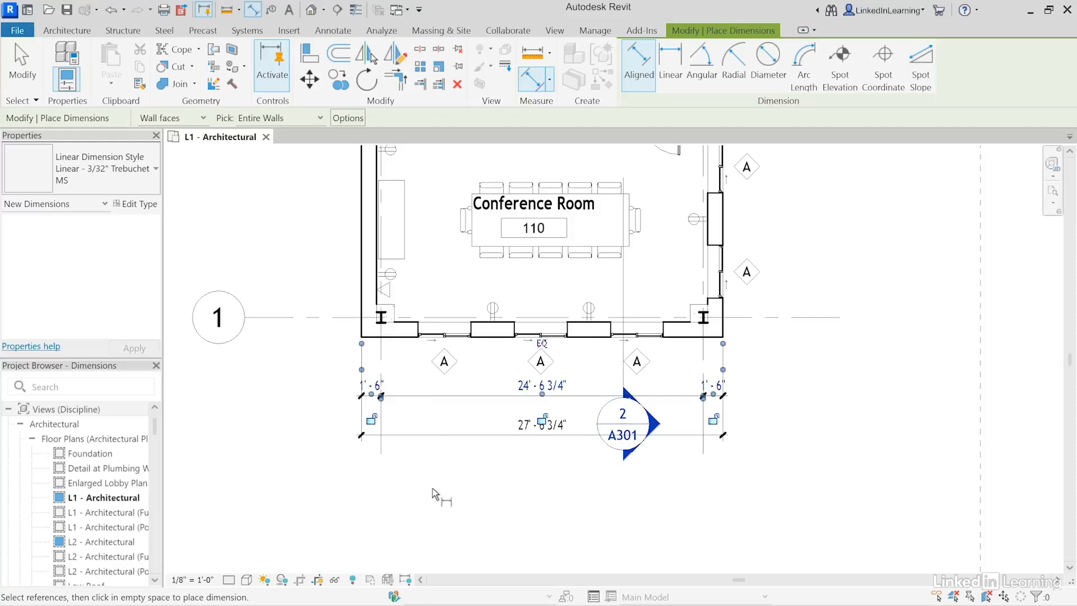
# Step: Add an innermost automatic dimension string along the south wall using Openings by Widths, with Intersecting Grids turned off
pyautogui.click(348, 118)
pyautogui.click(459, 257)
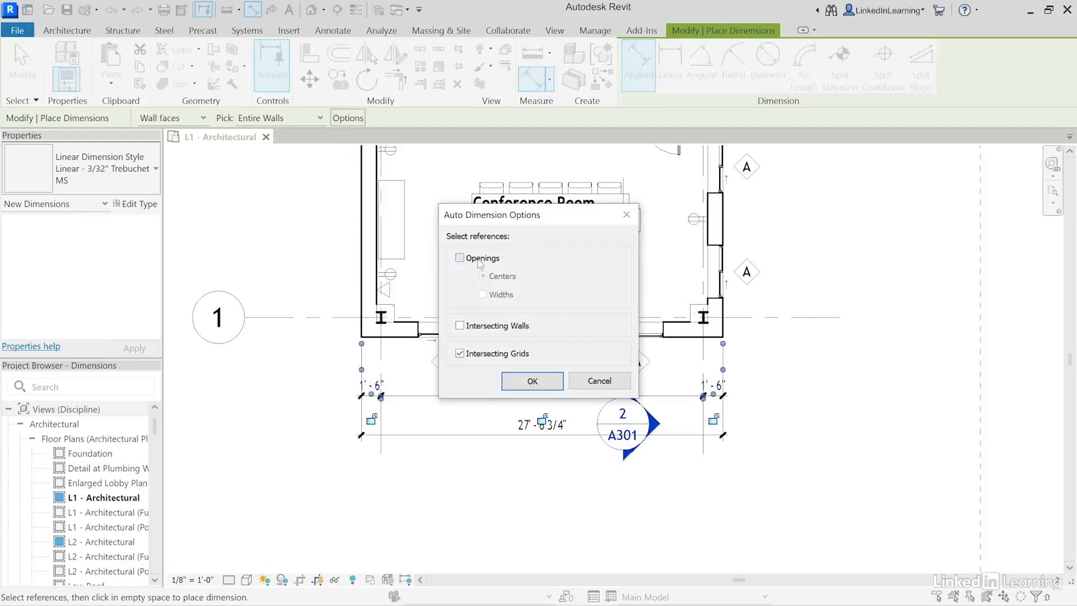
pyautogui.click(482, 295)
pyautogui.click(460, 354)
pyautogui.click(532, 381)
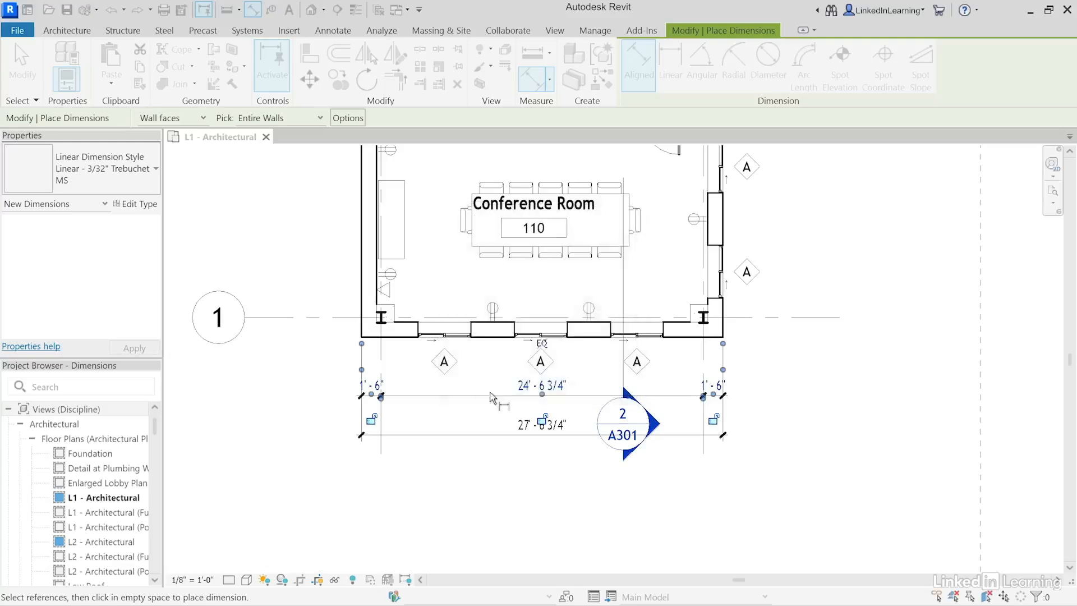
pyautogui.click(401, 352)
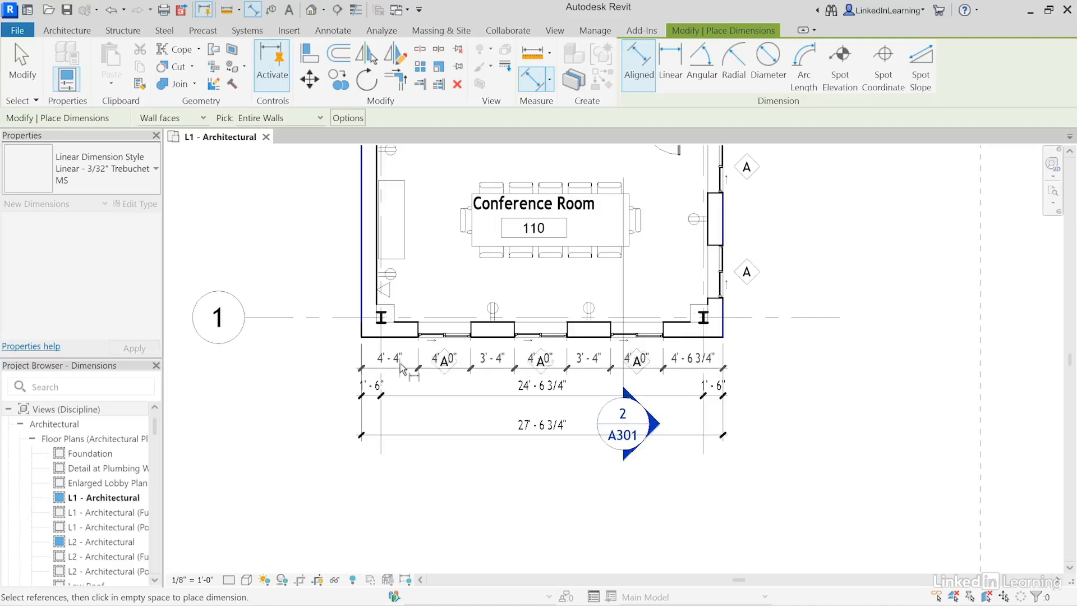
pyautogui.click(401, 364)
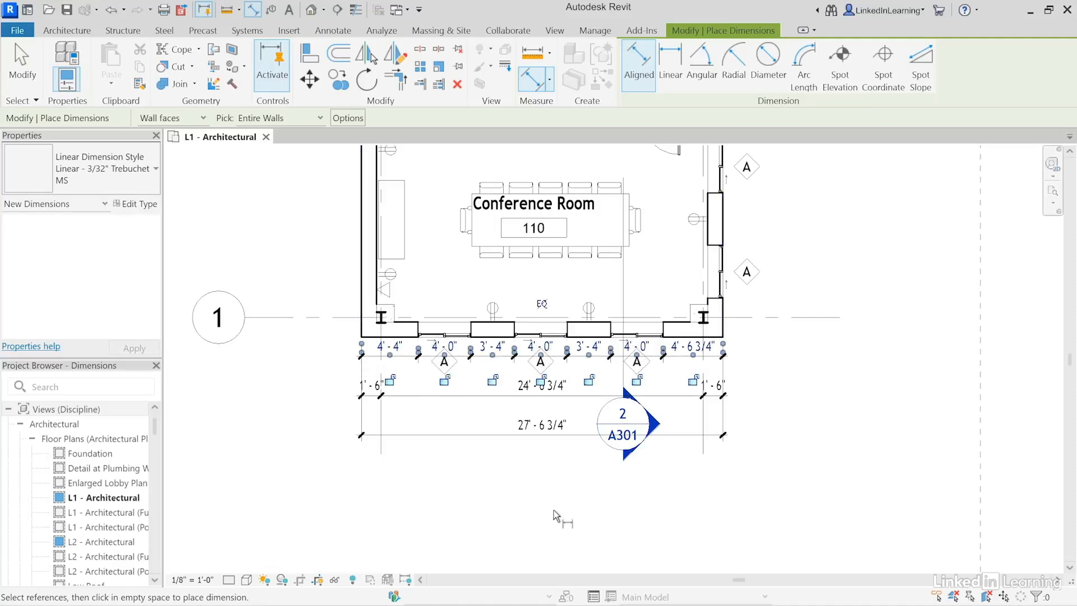
# Step: Nudge the three south wall dimension strings together farther from the wall so they clear the window tags
pyautogui.click(22, 63)
pyautogui.click(215, 240)
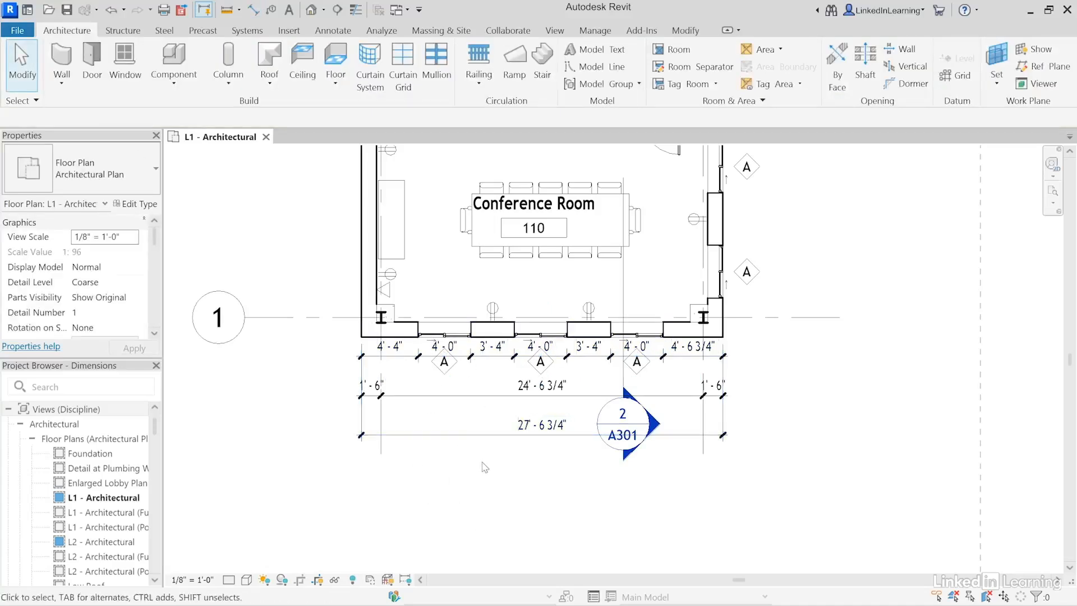
pyautogui.moveTo(485, 463); pyautogui.dragTo(472, 359)
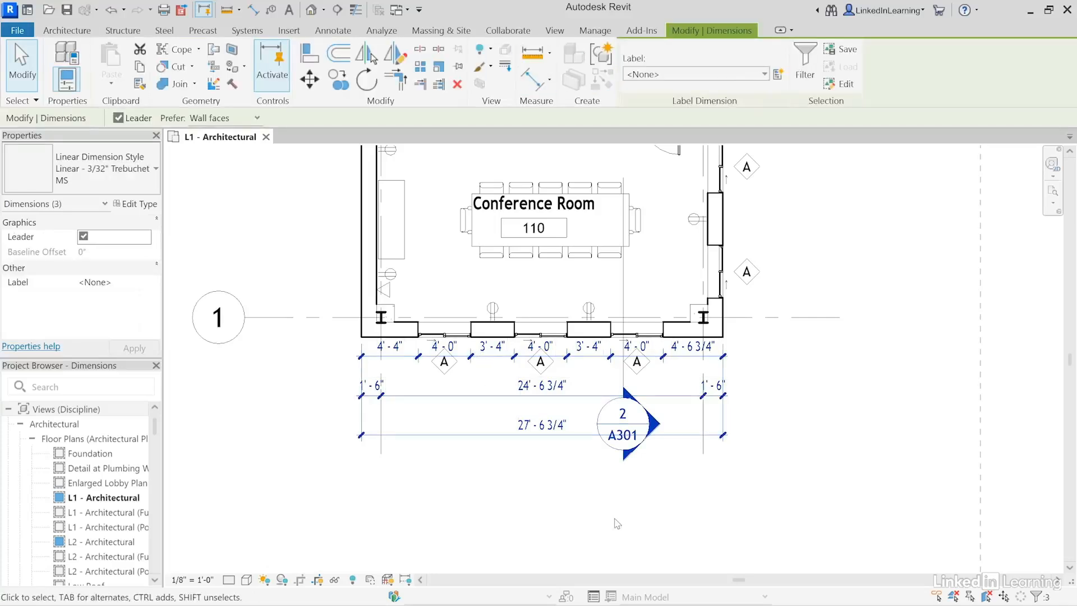
pyautogui.press('Down')
pyautogui.press('Down')
pyautogui.press('Down')
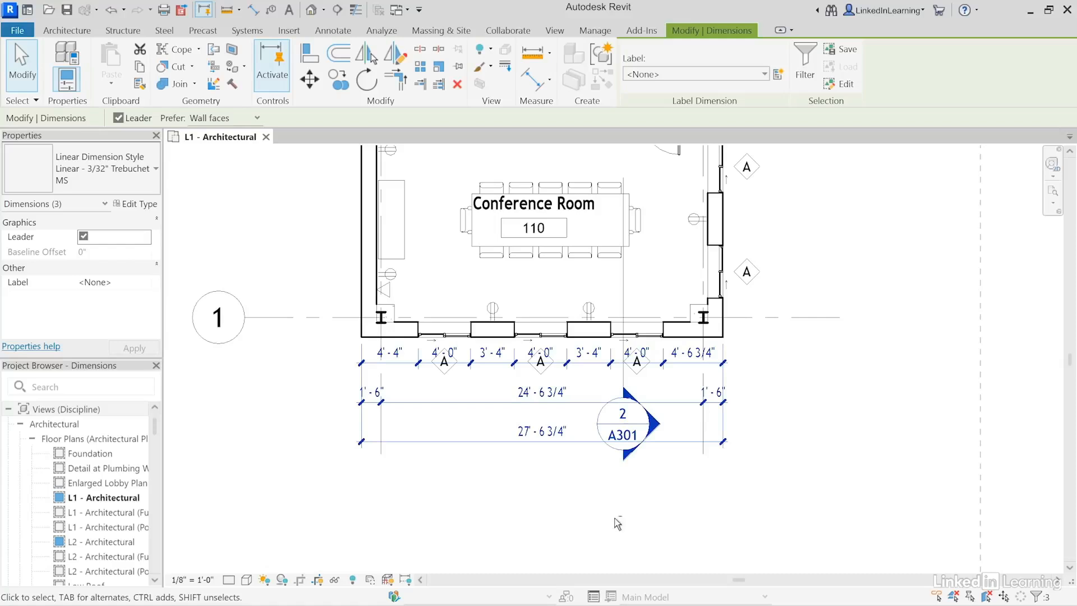
pyautogui.hotkey('shift', 'Down')
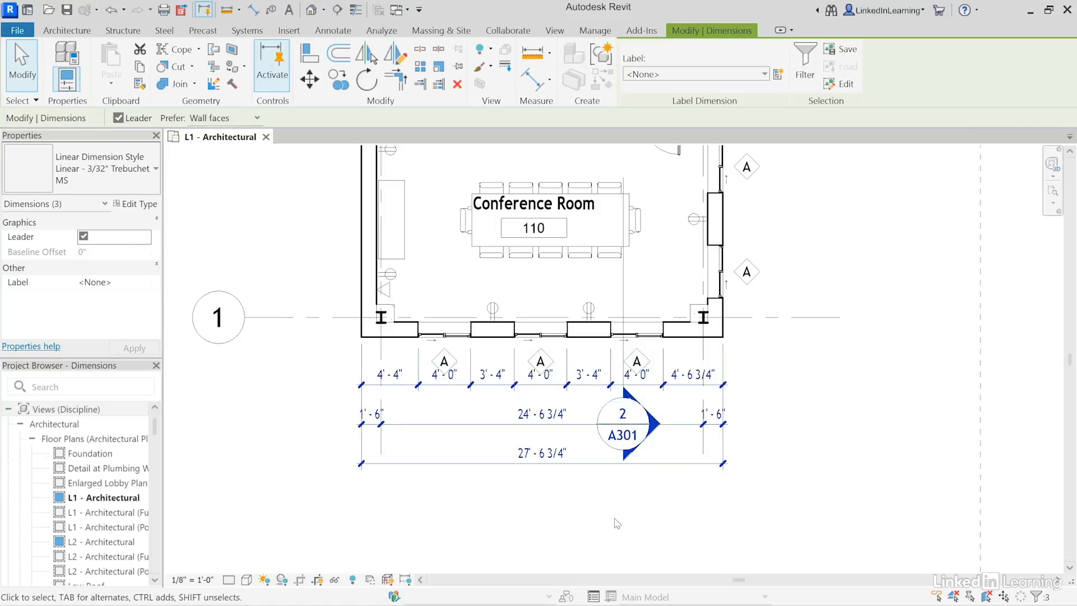
pyautogui.press('Down')
pyautogui.press('Down')
pyautogui.press('Down')
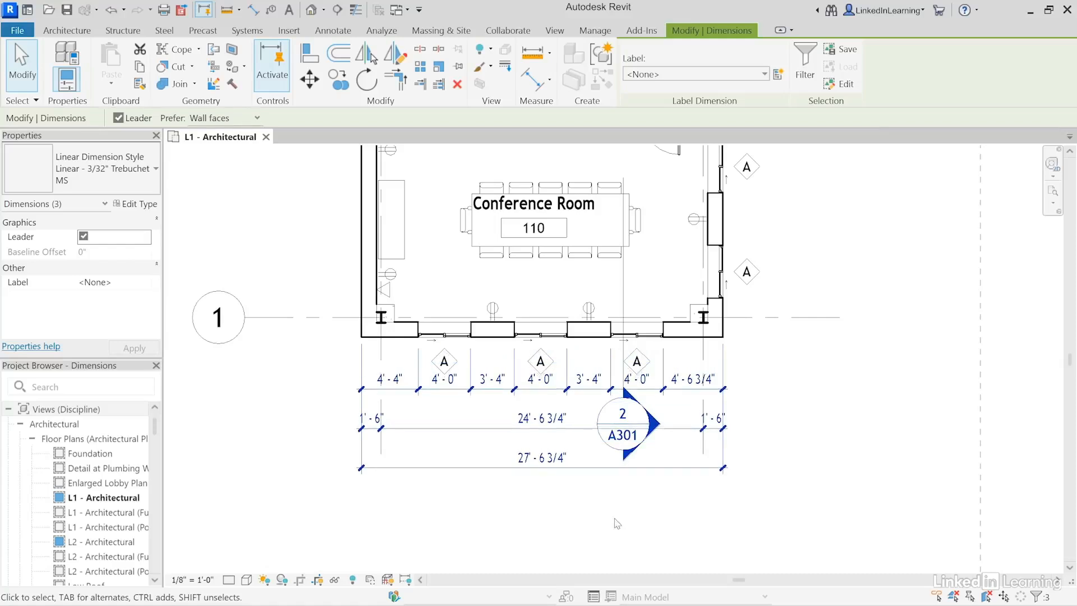
pyautogui.press('Down')
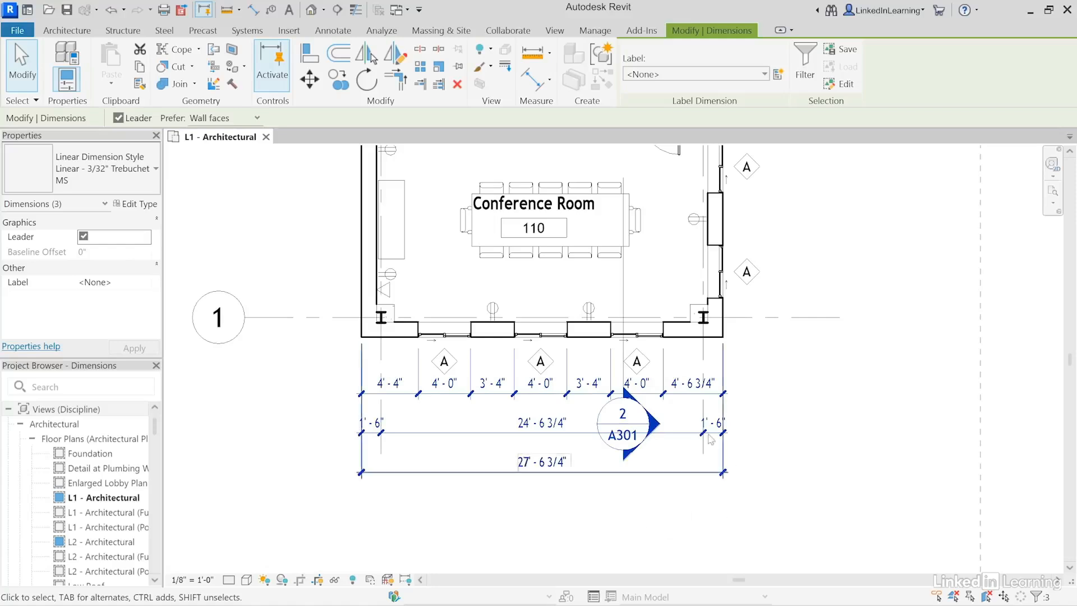
pyautogui.click(806, 427)
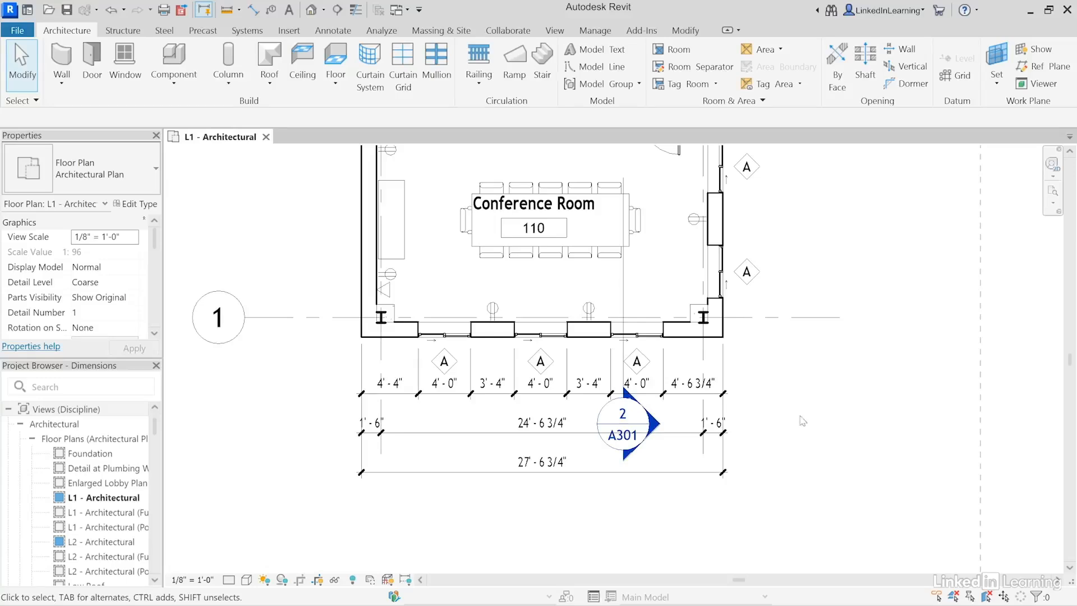
# Step: Auto-dimension the entire west exterior wall using Openings by Widths, placing the string just outside the wall
pyautogui.scroll(-3, 821, 337)
pyautogui.moveTo(779, 371); pyautogui.dragTo(522, 524, button='middle')
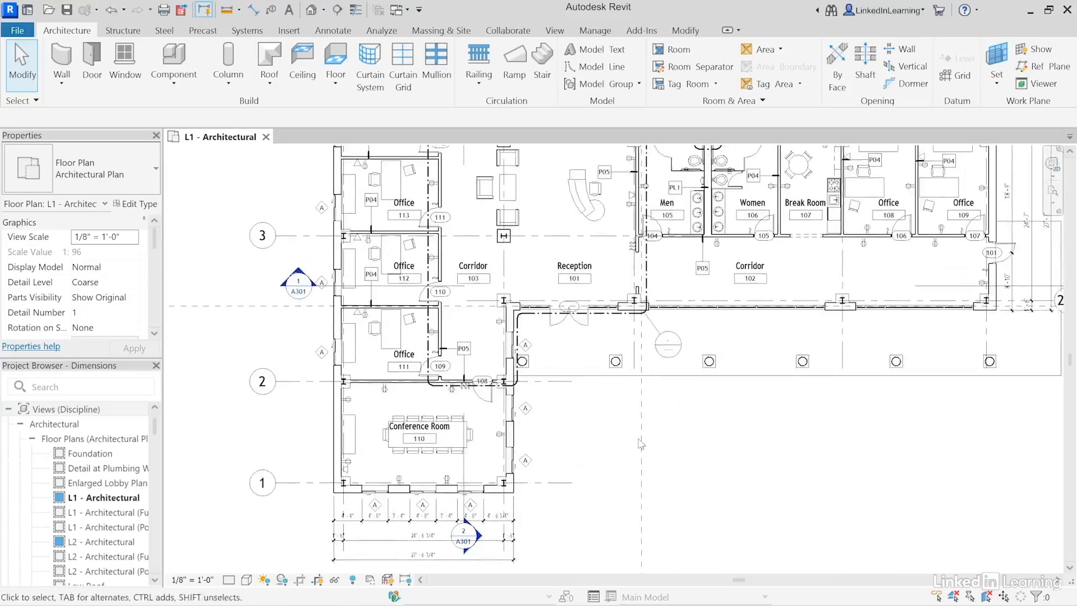
pyautogui.scroll(-2, 482, 533)
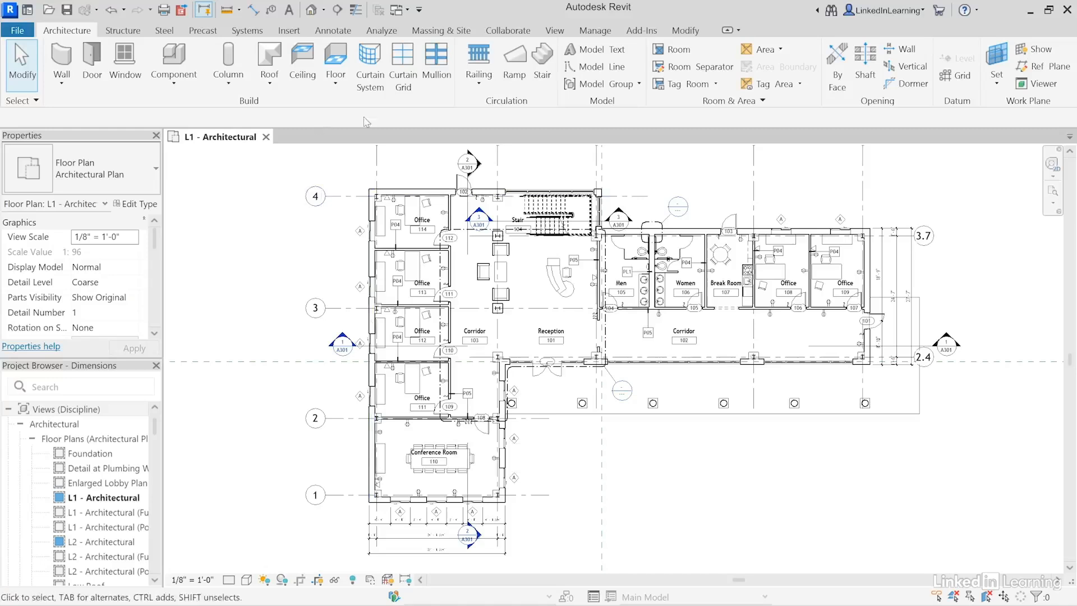
pyautogui.click(253, 10)
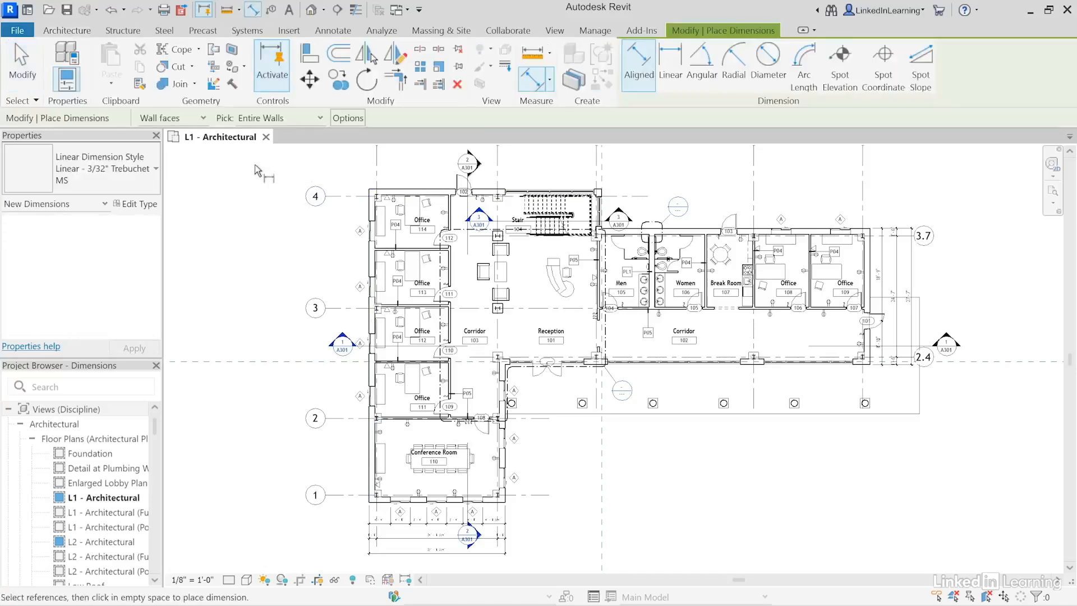
pyautogui.click(348, 117)
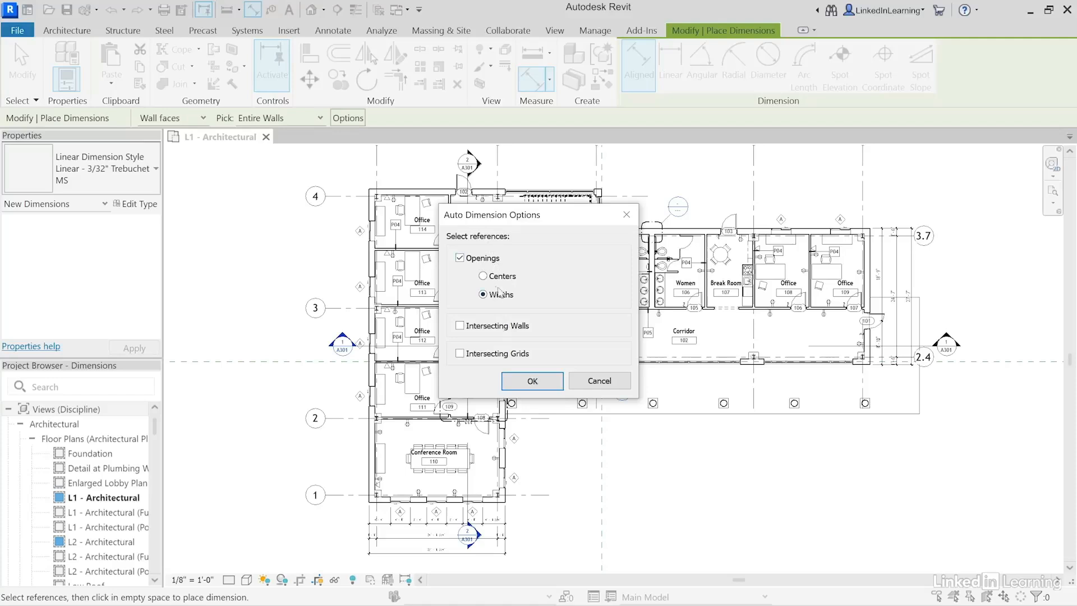
pyautogui.click(532, 380)
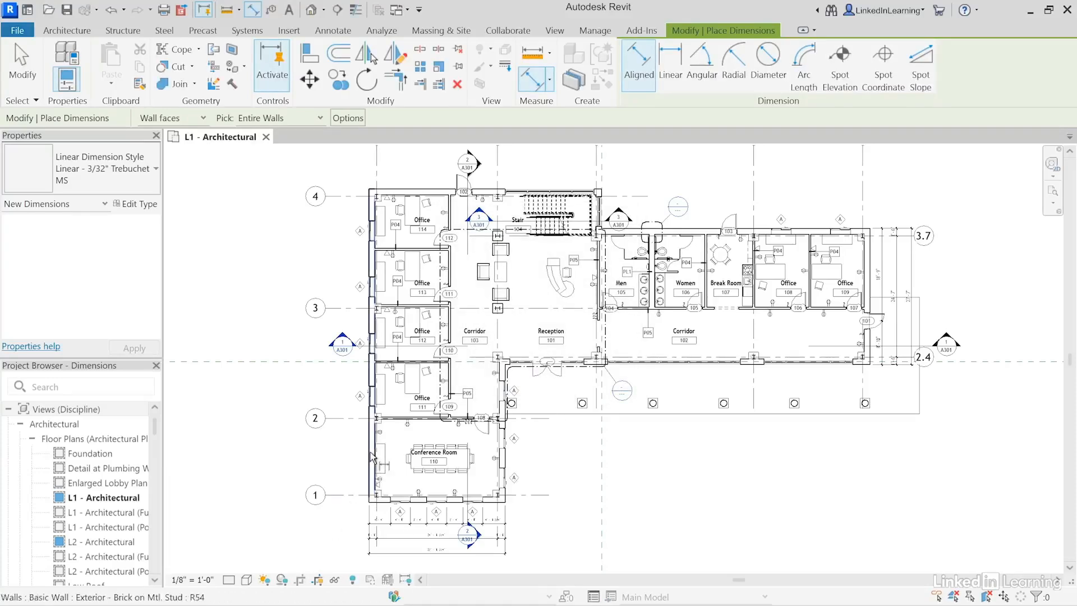
pyautogui.click(371, 457)
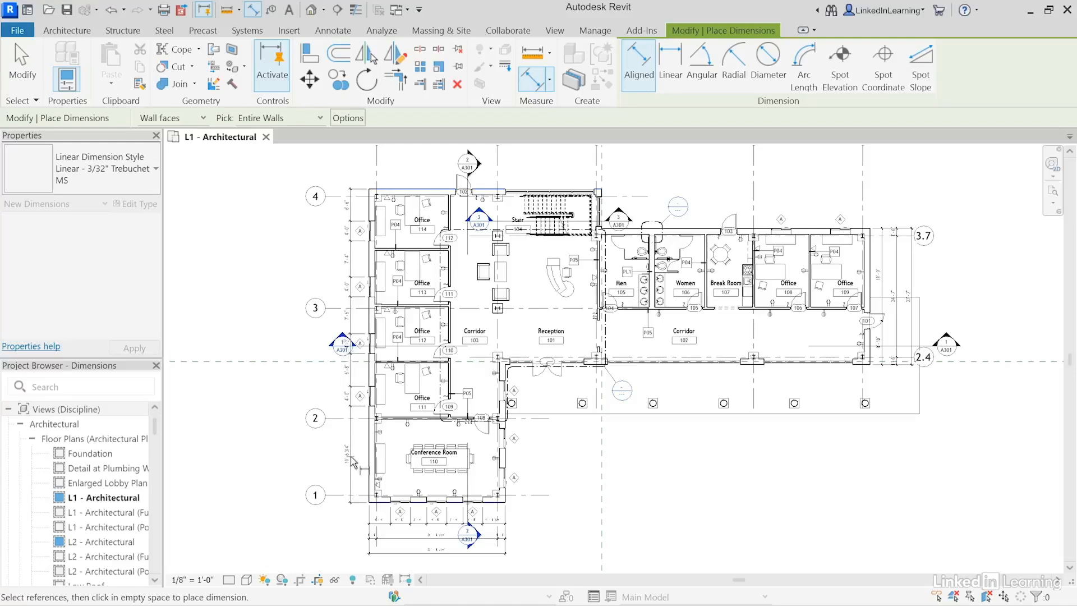
pyautogui.click(352, 465)
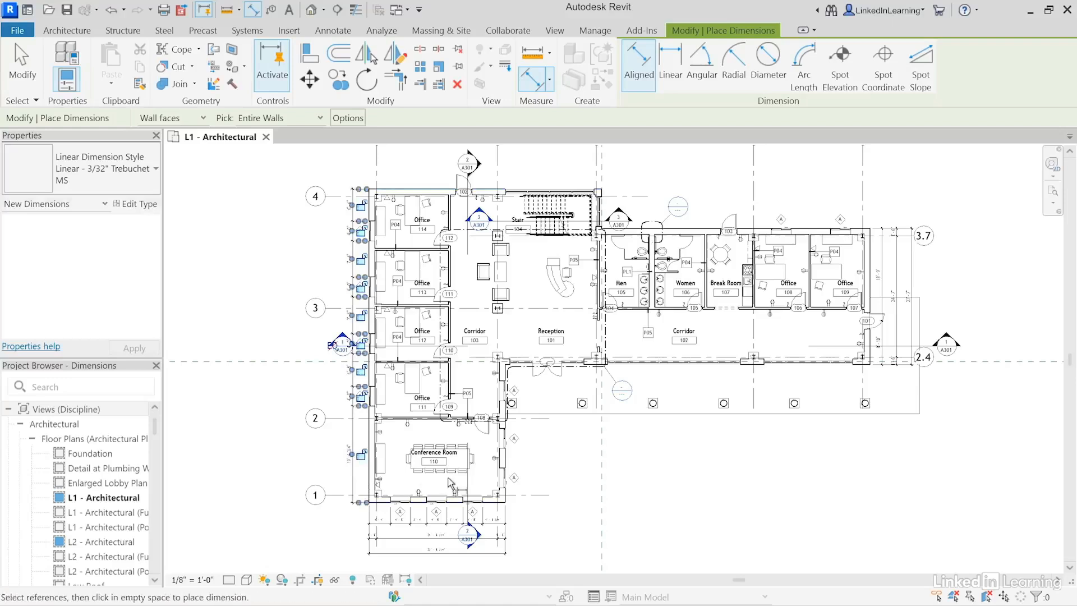
# Step: Auto-dimension the west exterior wall with only Intersecting Grids enabled, placing this string outside the openings string
pyautogui.click(348, 118)
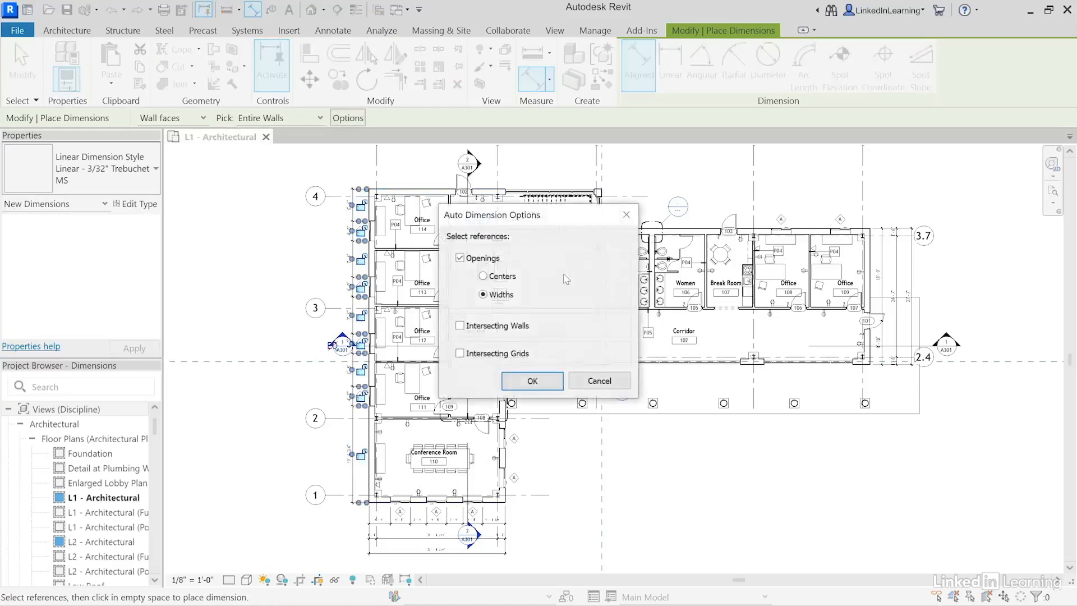
pyautogui.click(471, 264)
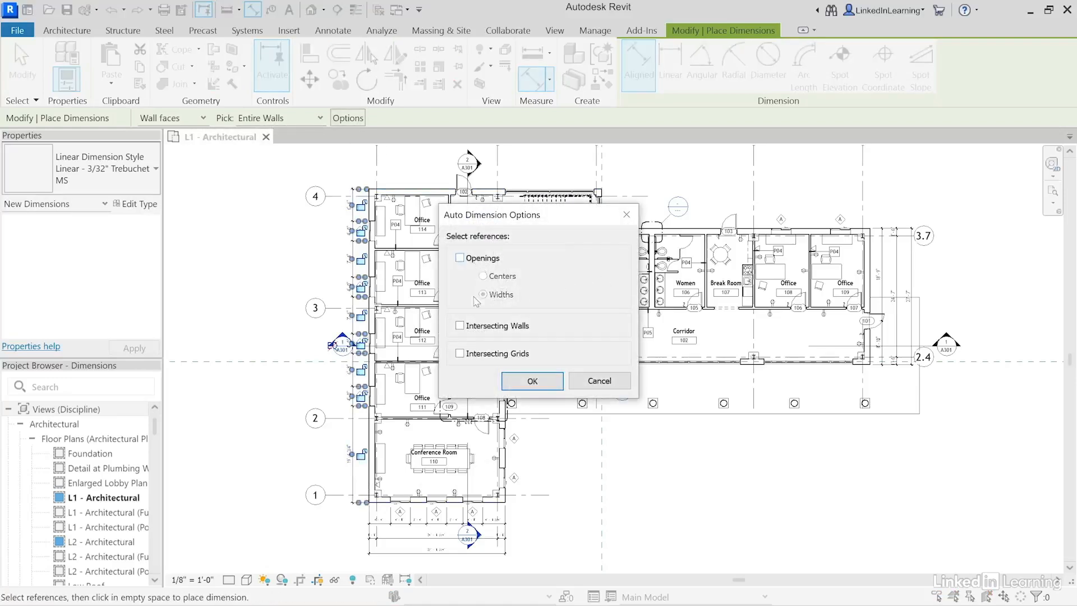
pyautogui.click(469, 355)
pyautogui.click(532, 382)
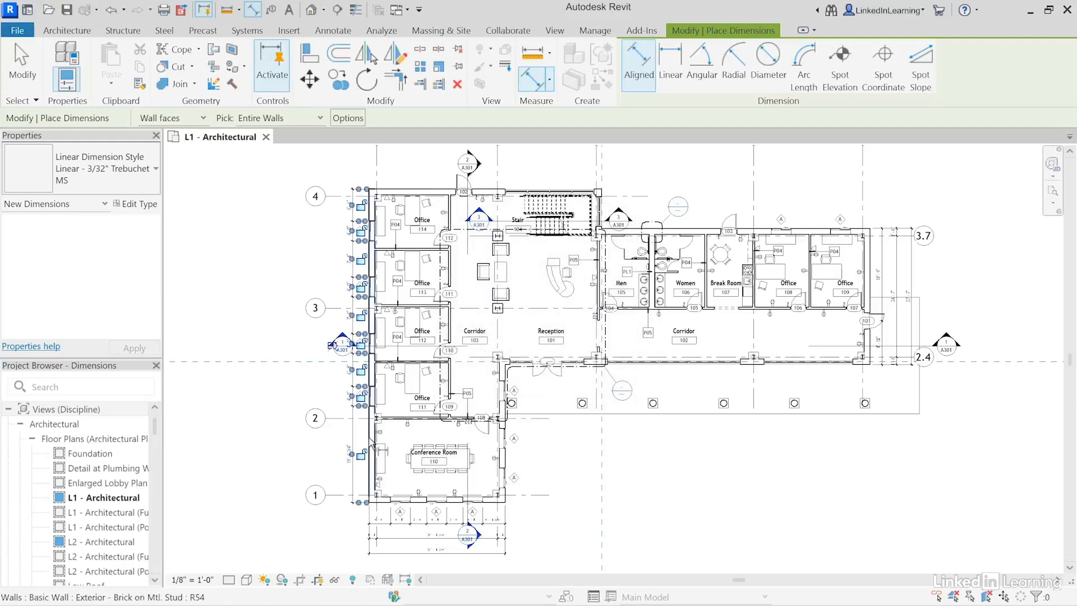
pyautogui.click(370, 443)
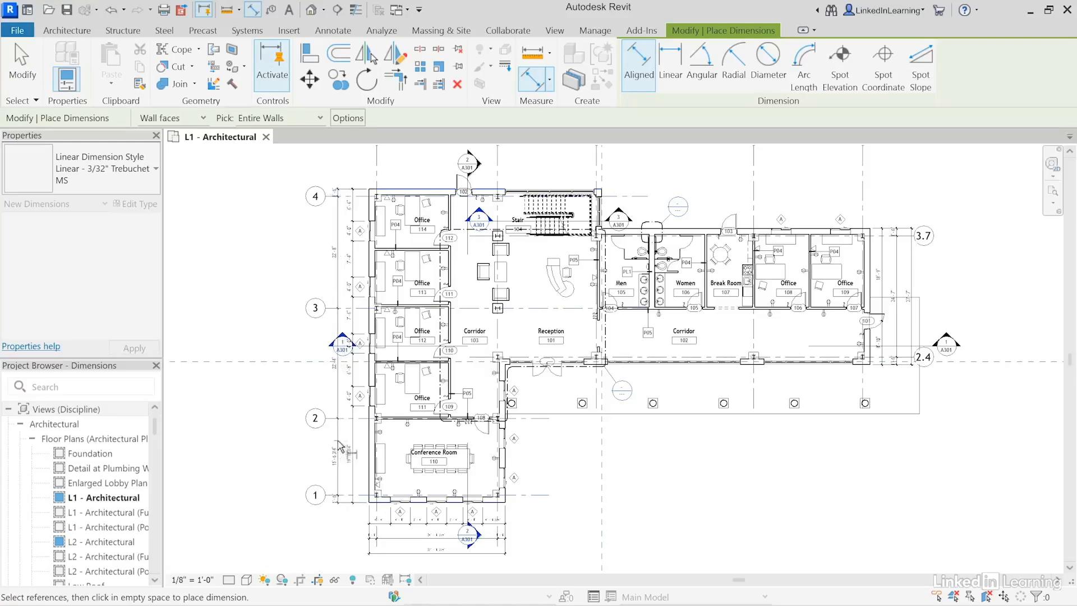
# Step: Add an outermost overall dimension to the west exterior wall with Openings, Intersecting Walls and Intersecting Grids all turned off
pyautogui.click(348, 118)
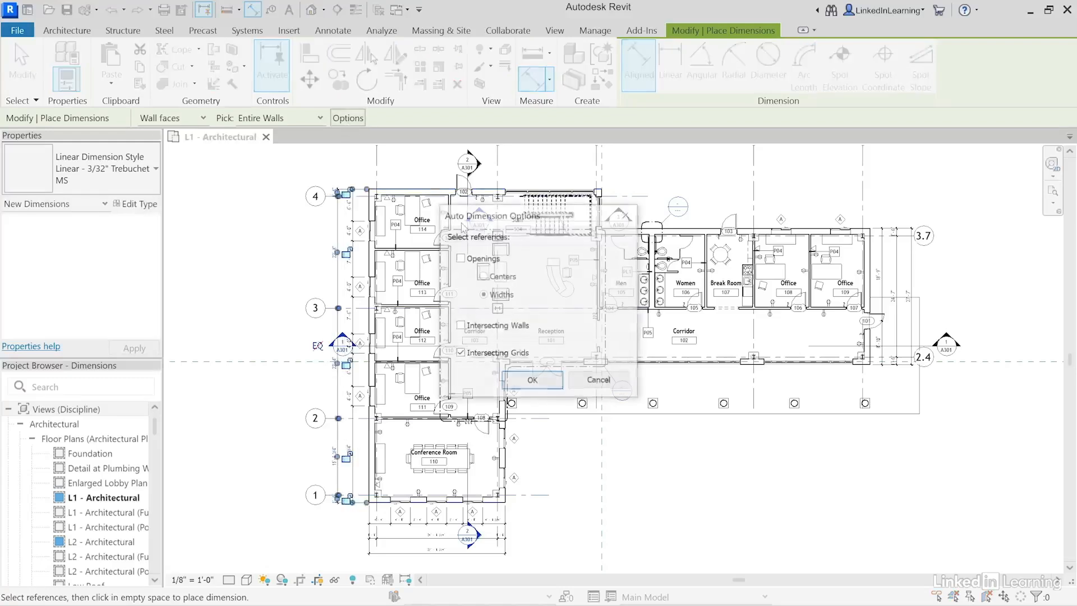
pyautogui.click(471, 356)
pyautogui.click(508, 377)
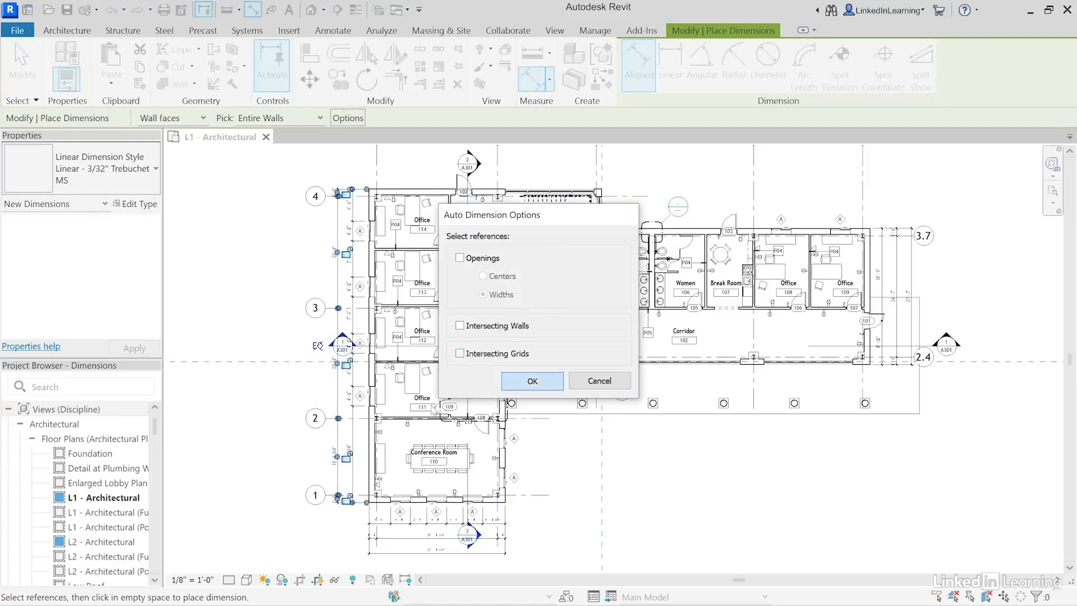
pyautogui.click(371, 441)
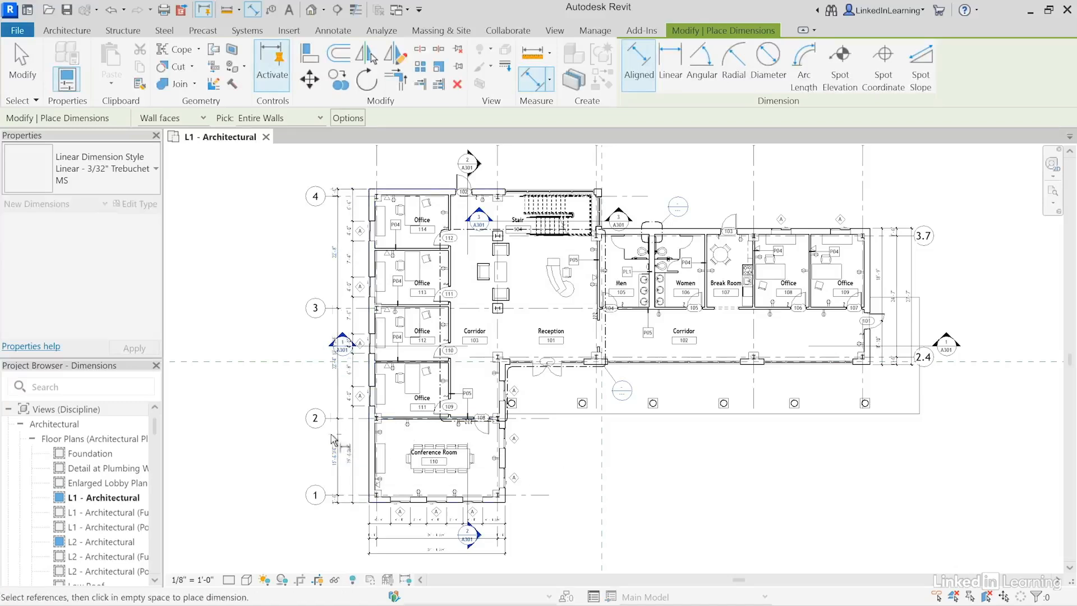
pyautogui.click(325, 442)
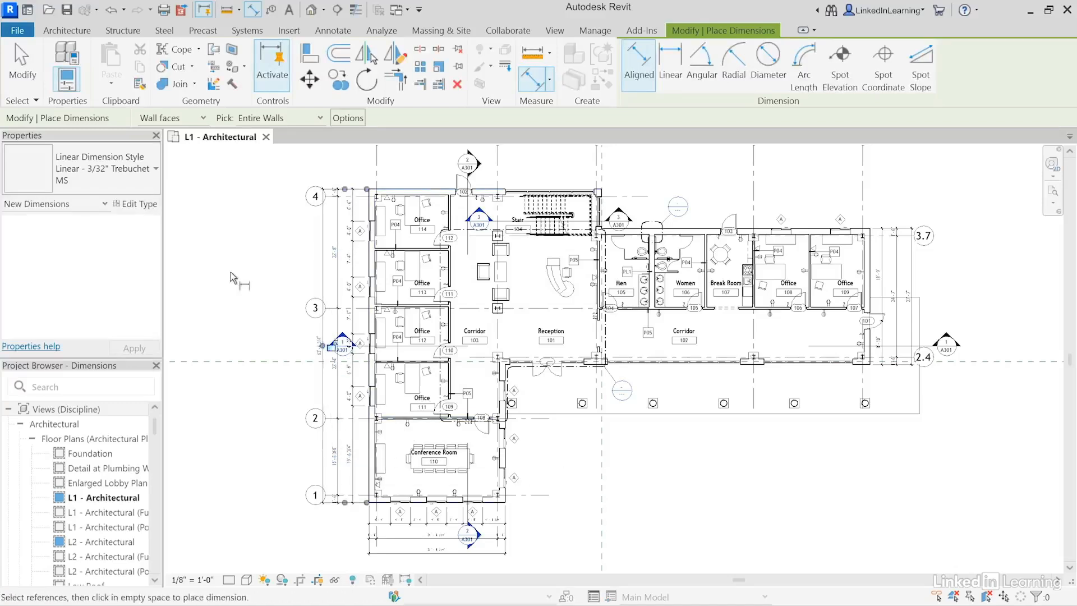
pyautogui.click(25, 73)
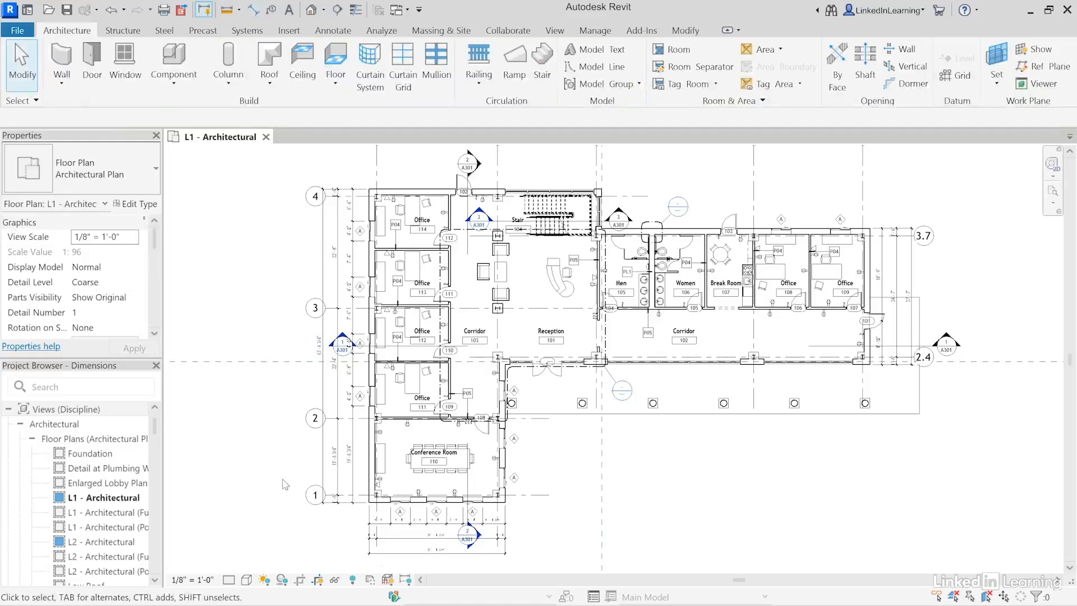
# Step: Move the heads of grids 1 to 4 farther west so their bubbles clear the west dimension strings
pyautogui.scroll(3, 283, 483)
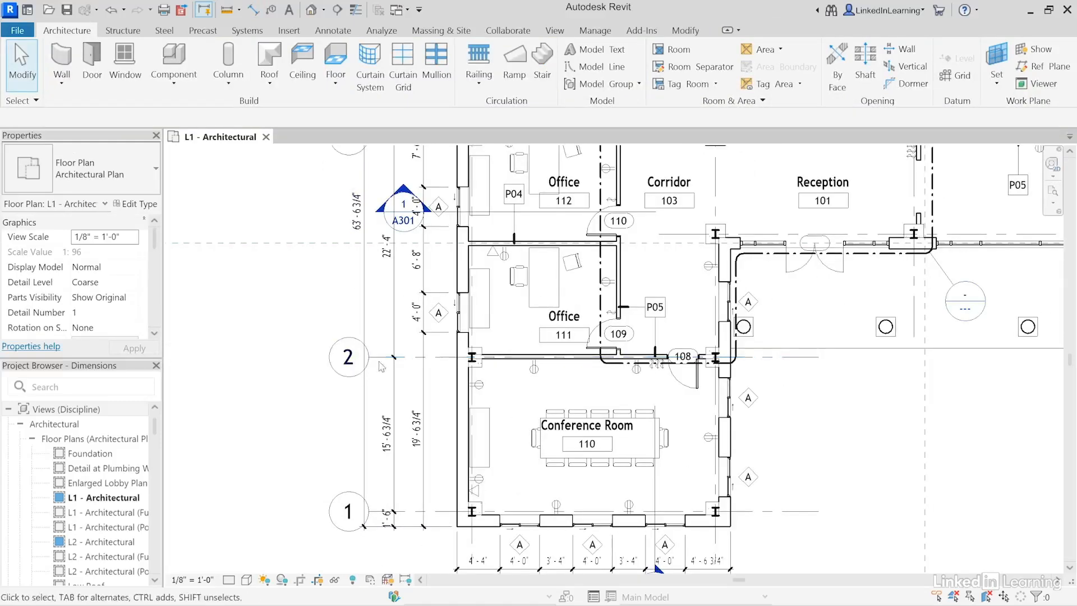
pyautogui.click(374, 367)
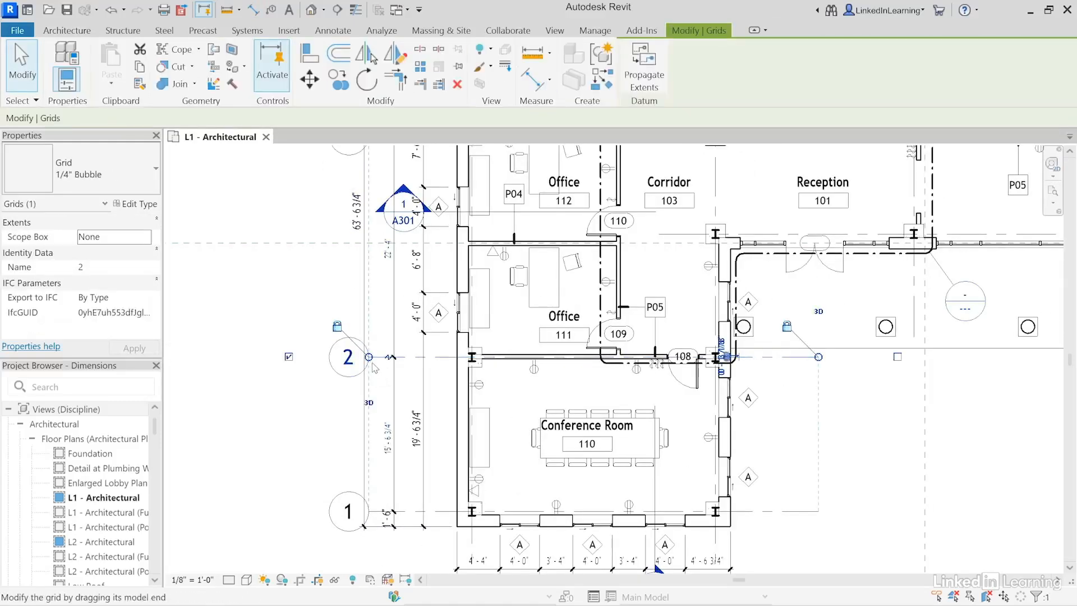
pyautogui.moveTo(373, 366); pyautogui.dragTo(347, 365)
pyautogui.click(318, 416)
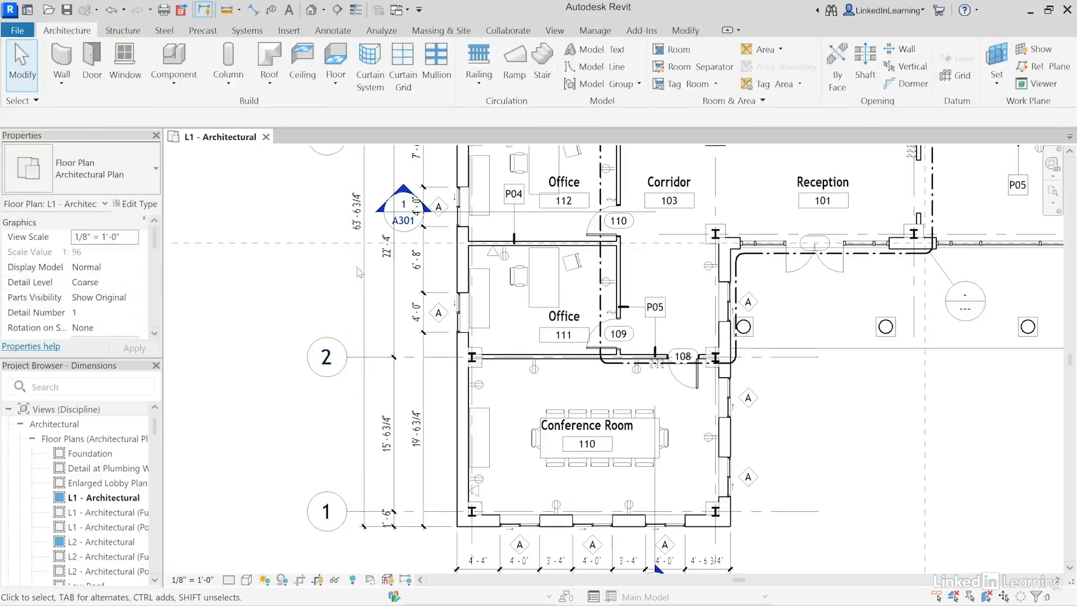
# Step: Place one overall automatic dimension string across both north exterior walls, just below the bubbles of grids A to E
pyautogui.scroll(-3, 370, 336)
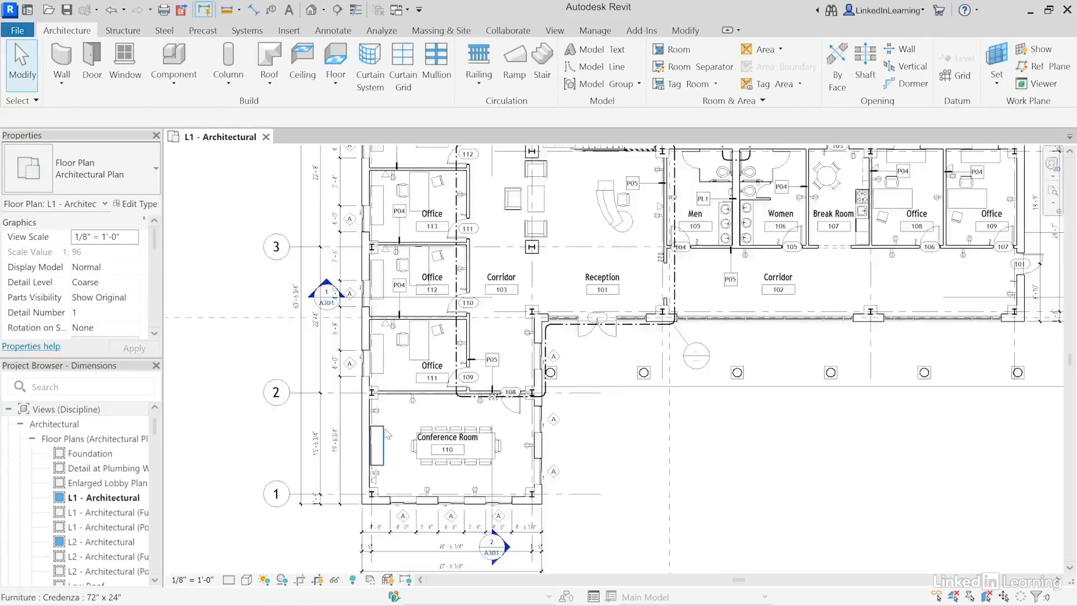
pyautogui.scroll(-2, 385, 434)
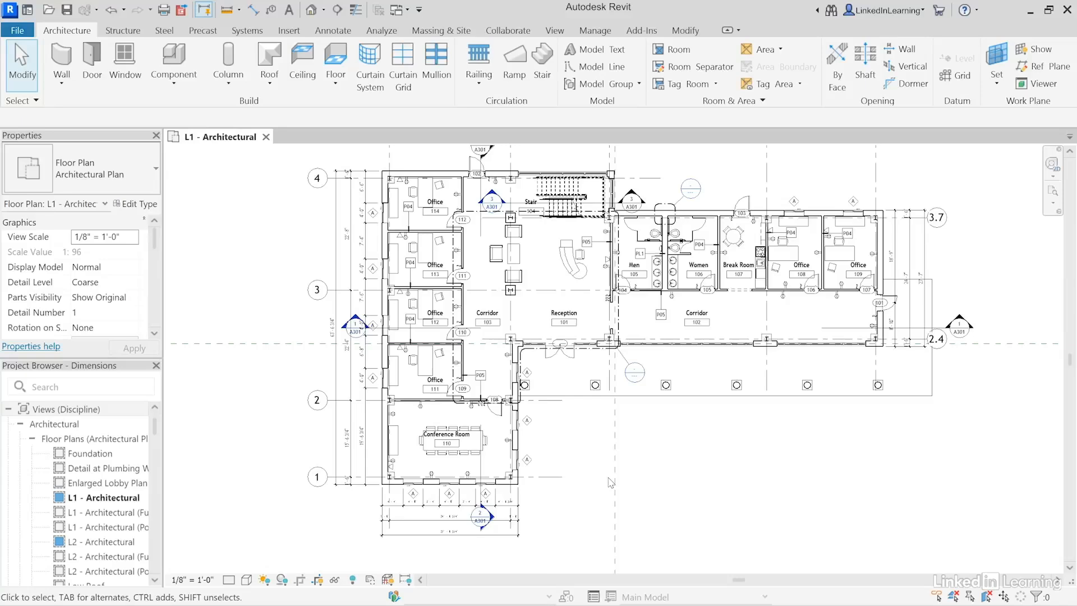
pyautogui.moveTo(713, 190); pyautogui.dragTo(713, 339, button='middle')
pyautogui.scroll(2, 664, 300)
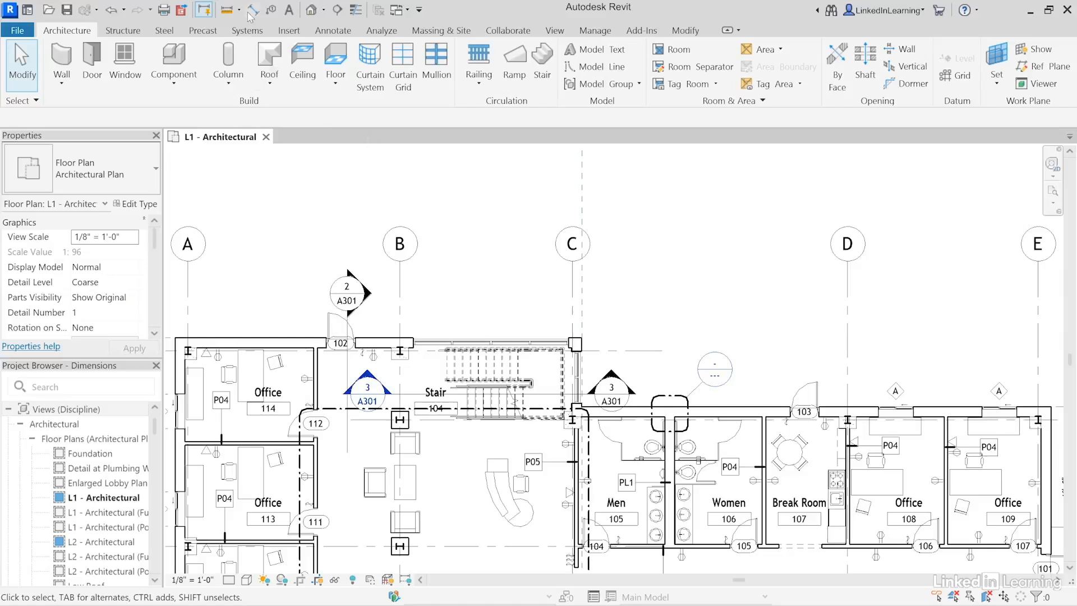
pyautogui.press('d')
pyautogui.press('i')
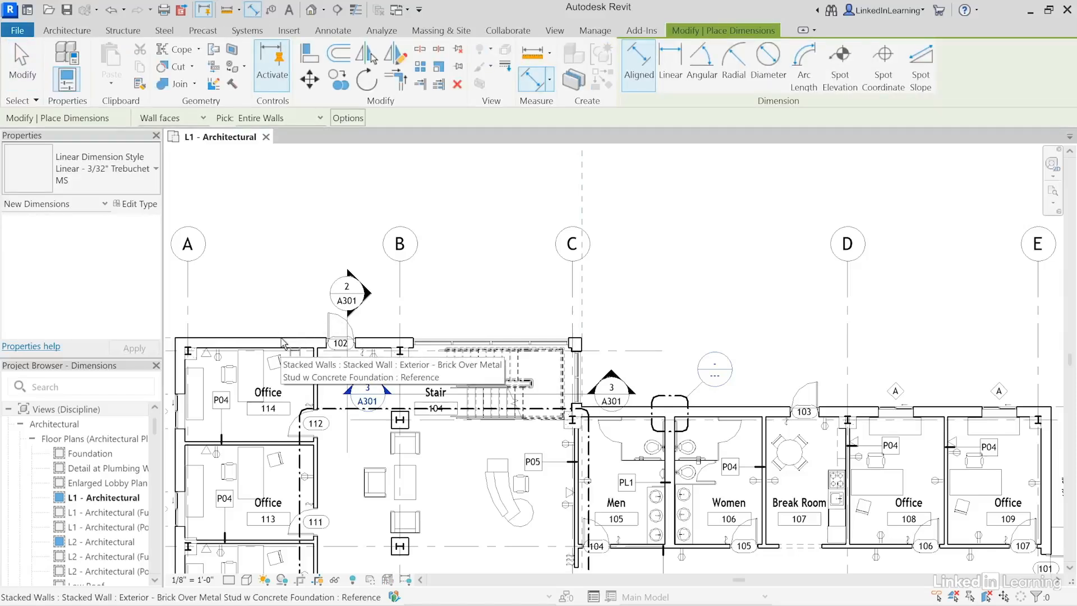
pyautogui.press('Tab')
pyautogui.click(282, 342)
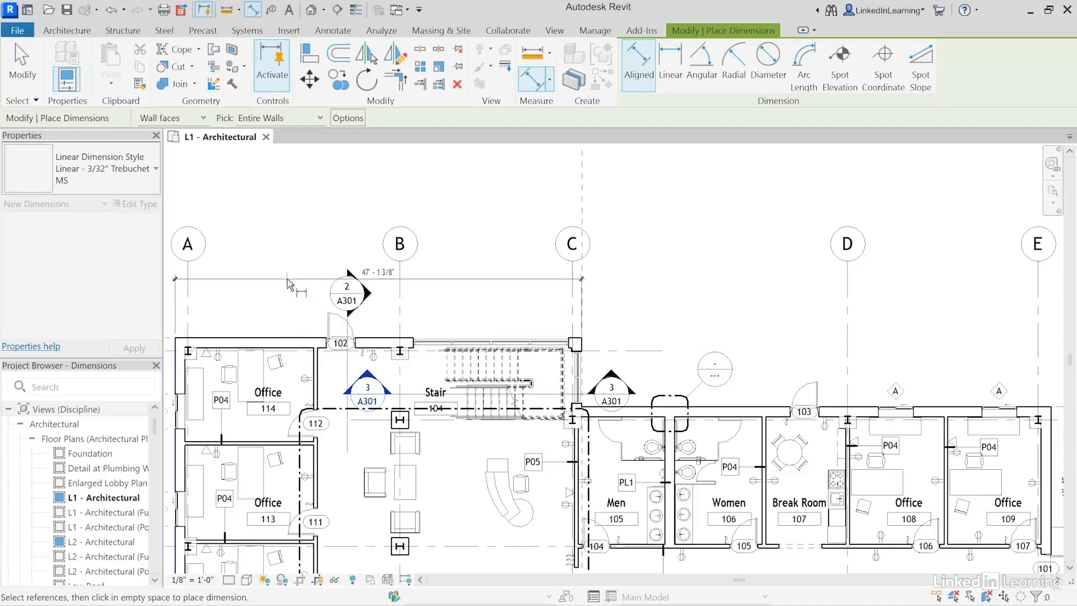
pyautogui.click(766, 412)
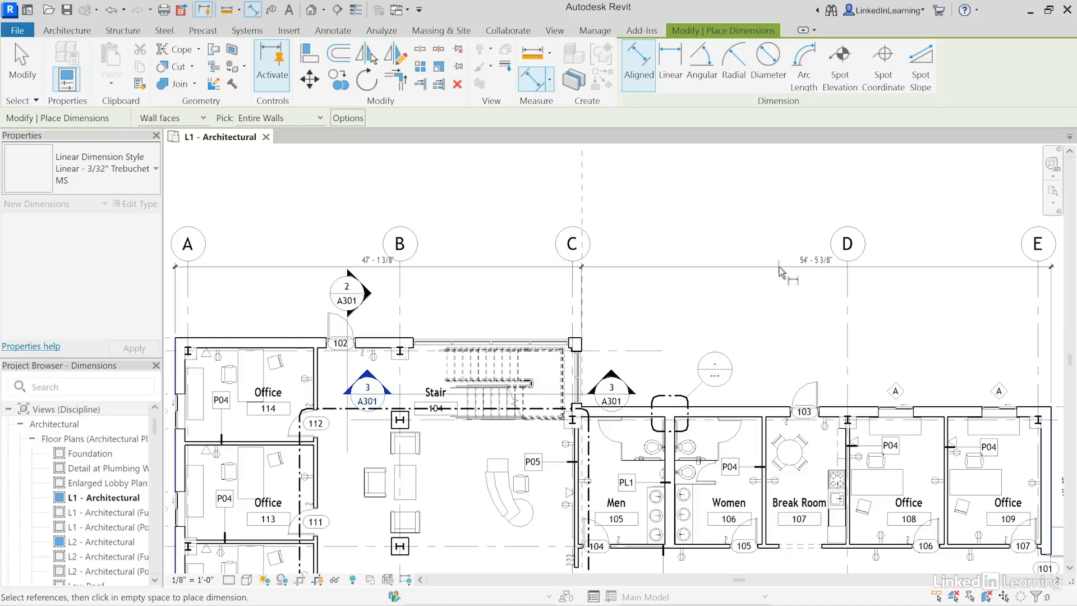
pyautogui.click(778, 269)
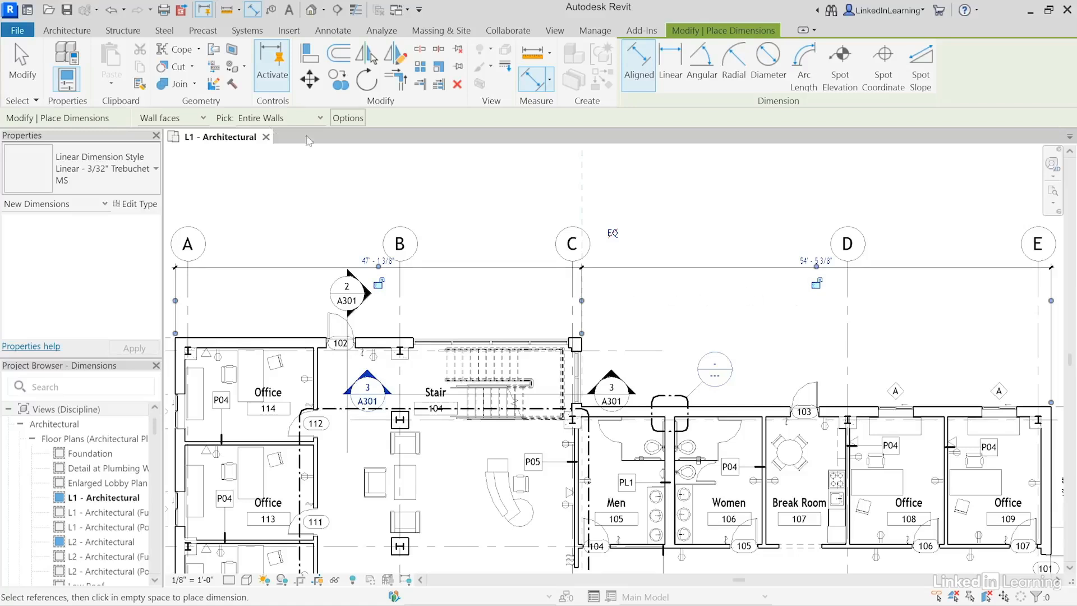
# Step: Add a second automatic string across both north walls with Intersecting Grids enabled, placing it inside the overall dimension
pyautogui.click(353, 116)
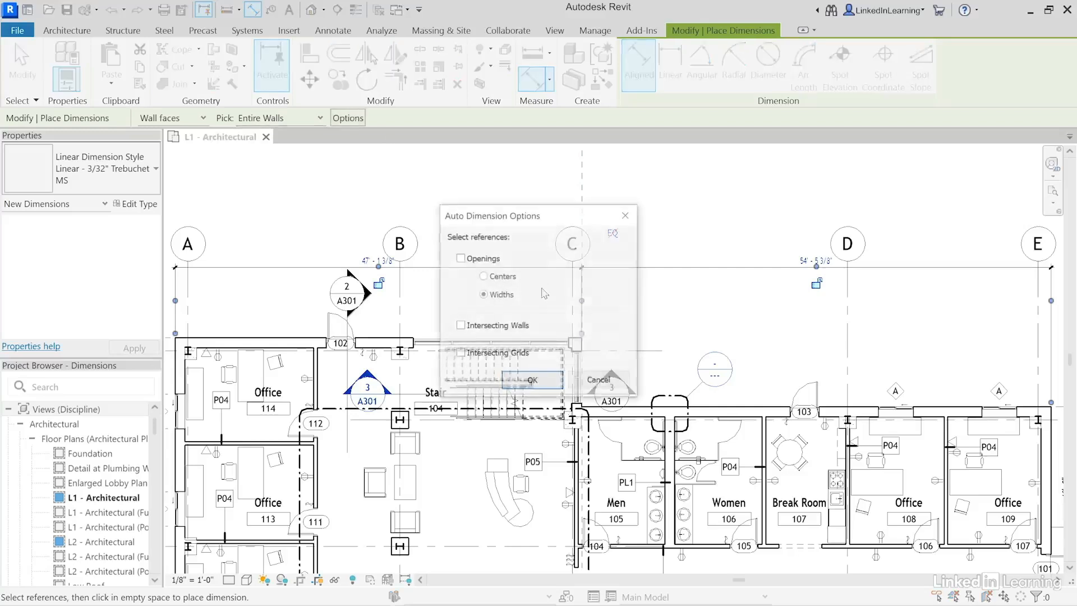
pyautogui.click(460, 354)
pyautogui.click(532, 381)
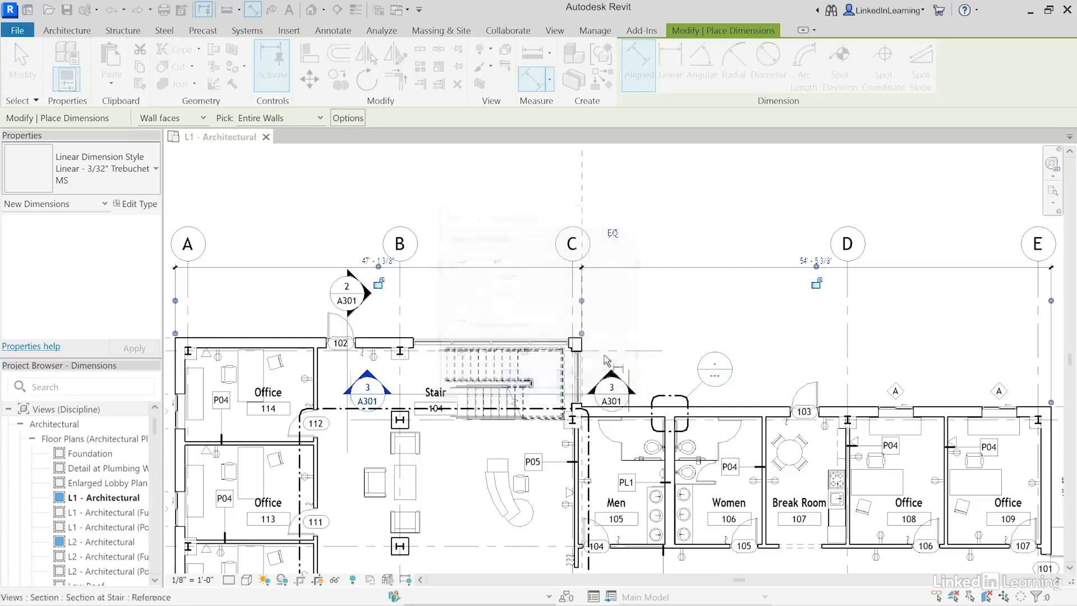
pyautogui.click(375, 342)
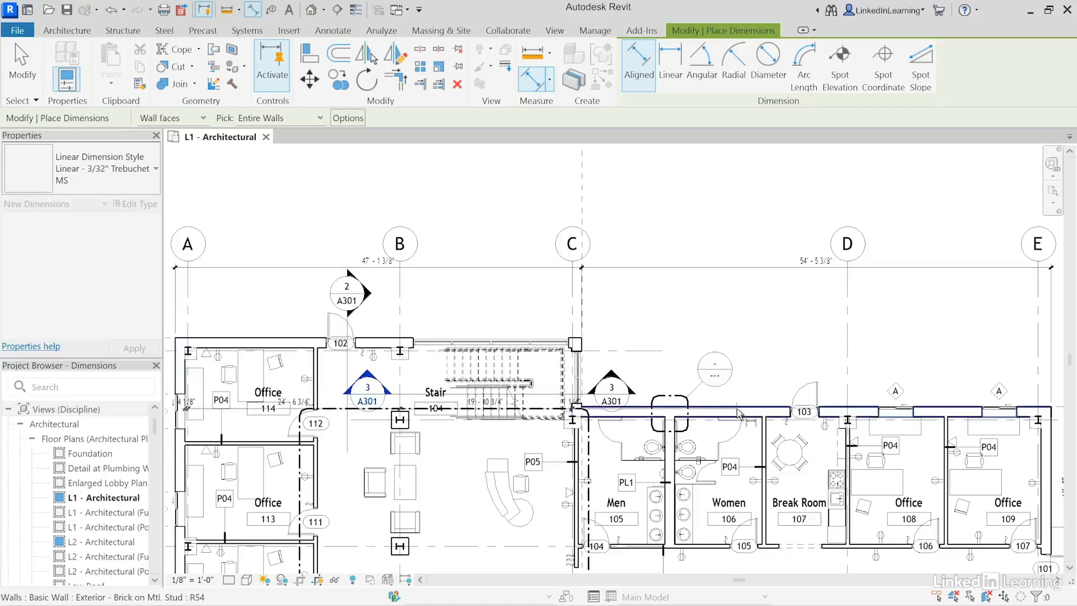
pyautogui.click(560, 293)
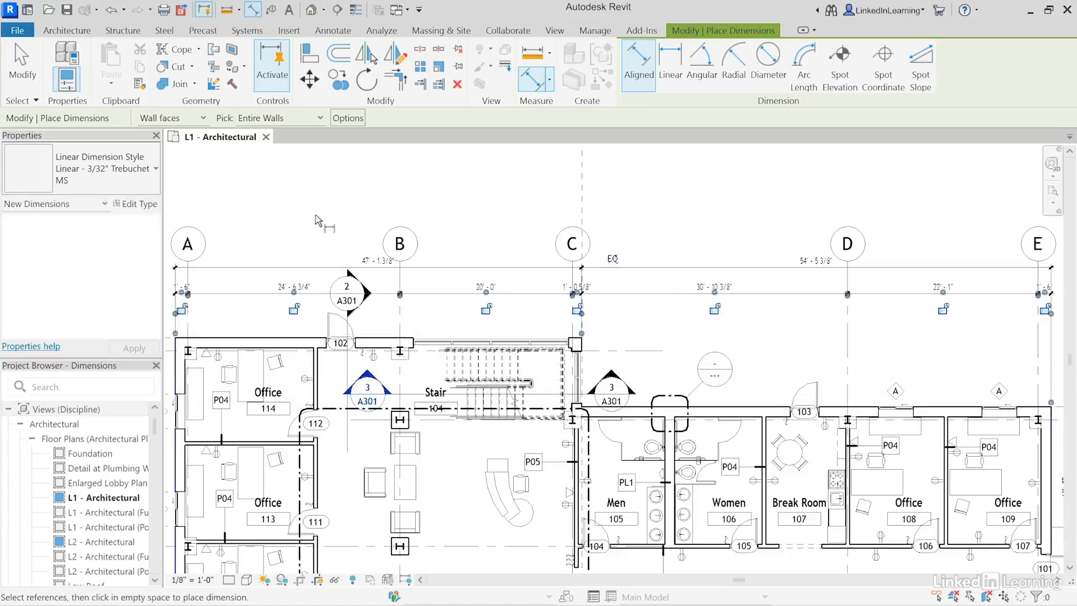
# Step: Add an innermost automatic string across both north walls using Openings by Widths, with Intersecting Grids turned off
pyautogui.click(348, 118)
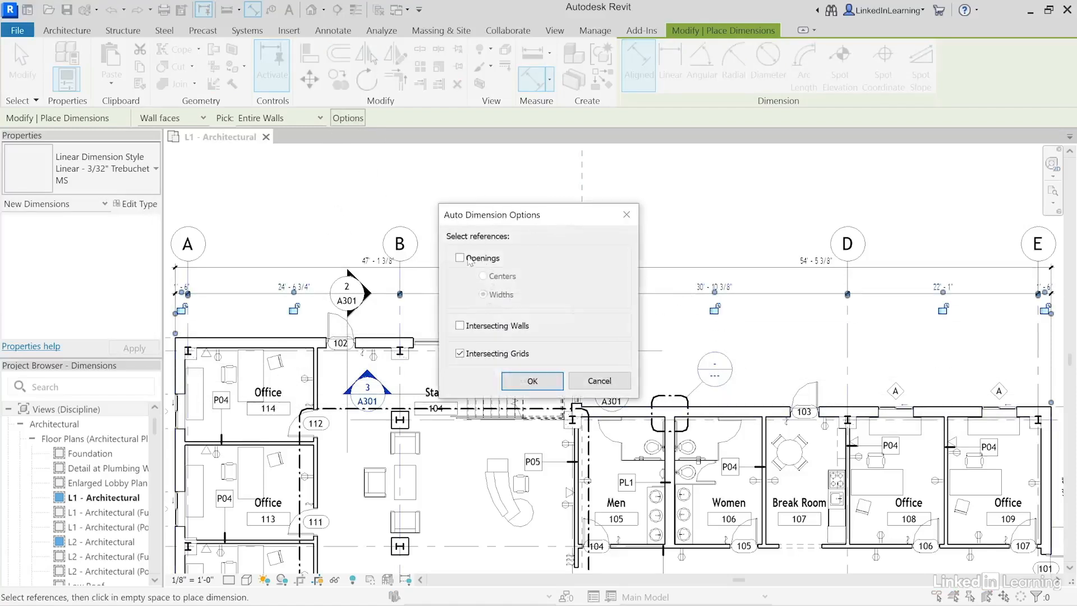
pyautogui.click(470, 259)
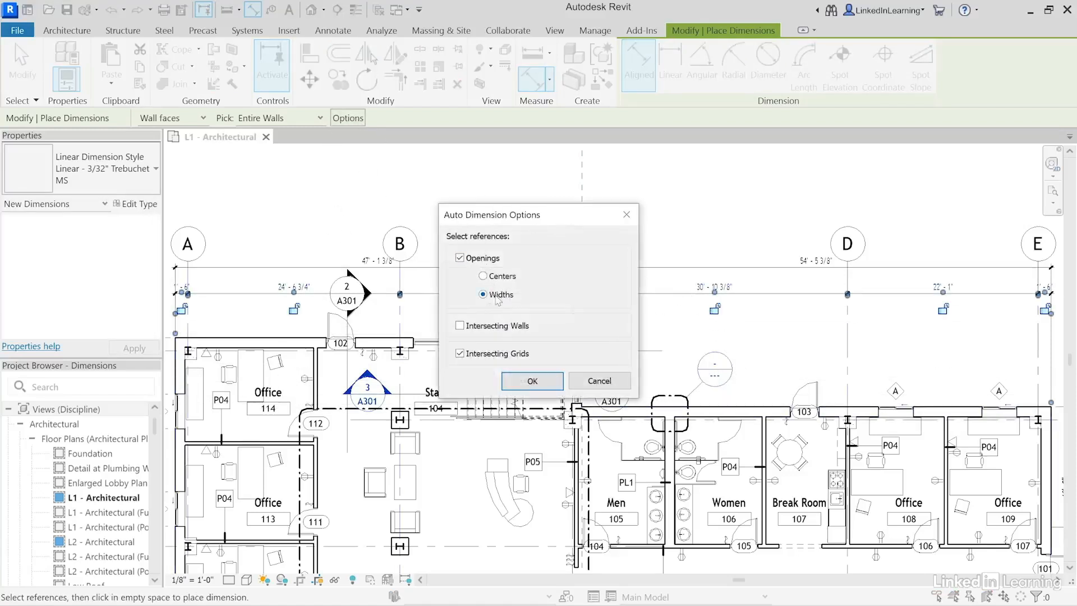
pyautogui.click(530, 380)
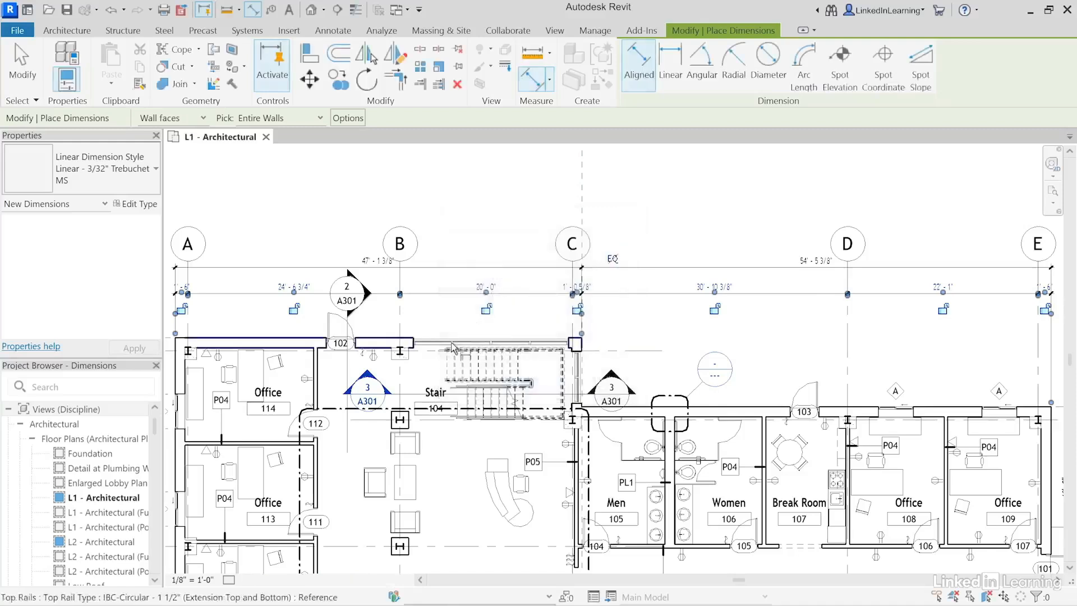
pyautogui.press('Tab')
pyautogui.click(386, 339)
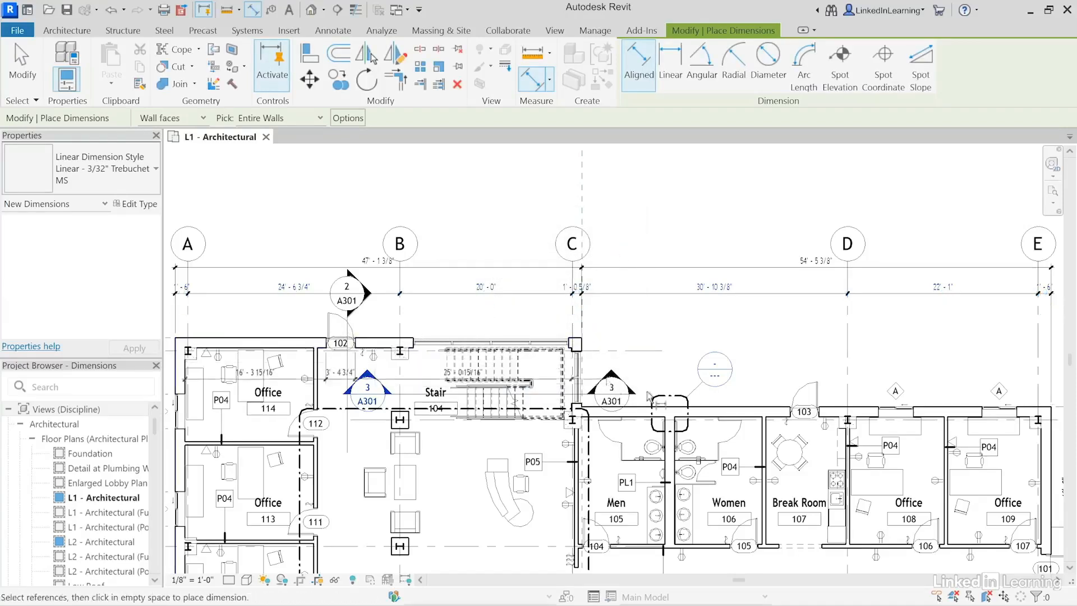
pyautogui.click(642, 324)
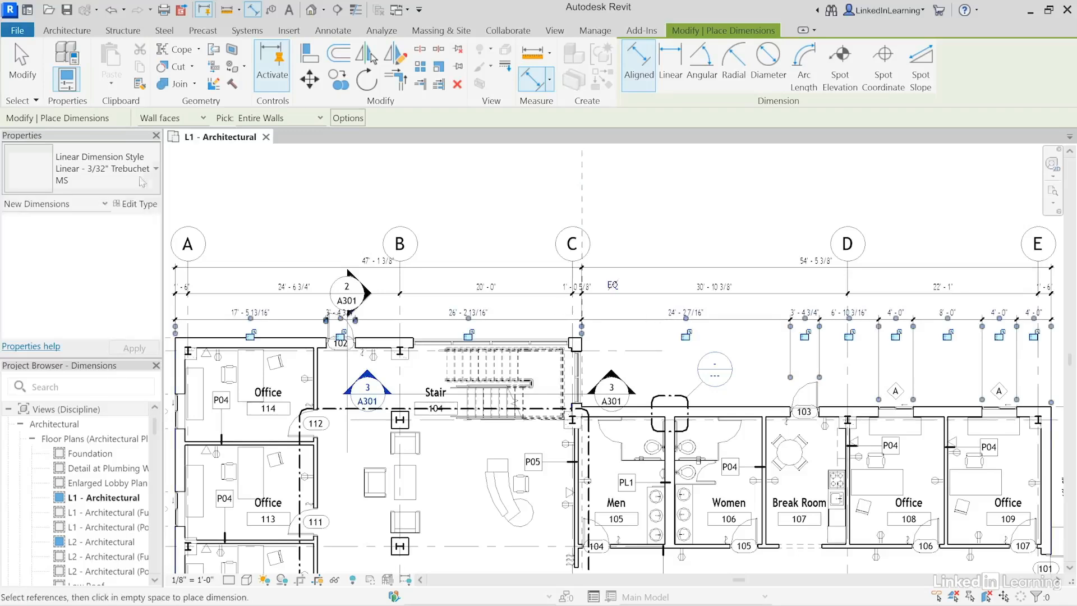
pyautogui.click(38, 78)
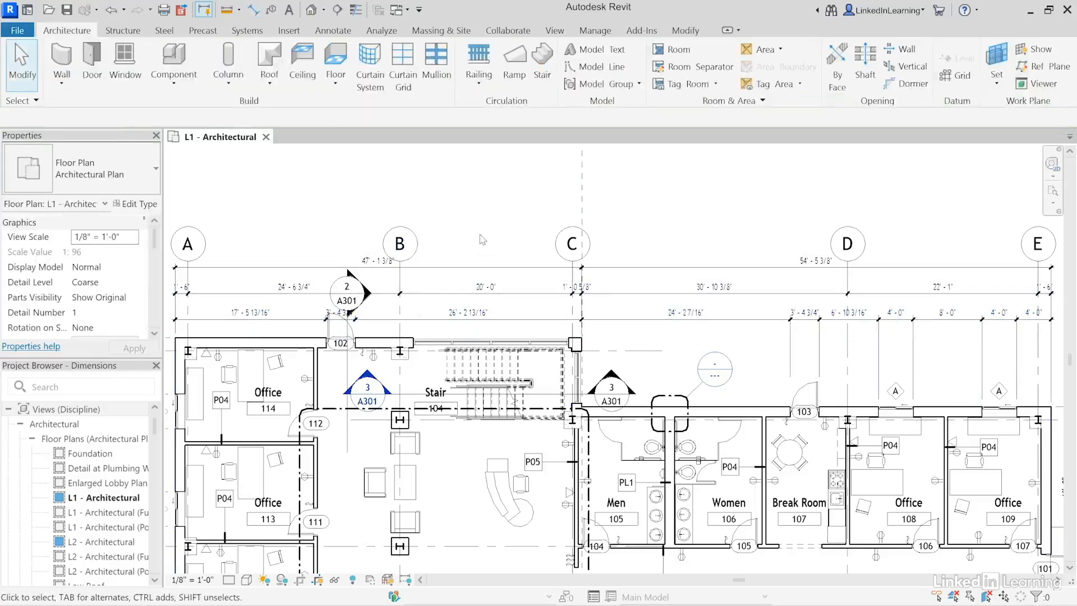
# Step: Nudge the three north dimension strings together farther away from the walls
pyautogui.moveTo(473, 303); pyautogui.dragTo(460, 320)
pyautogui.press('Up')
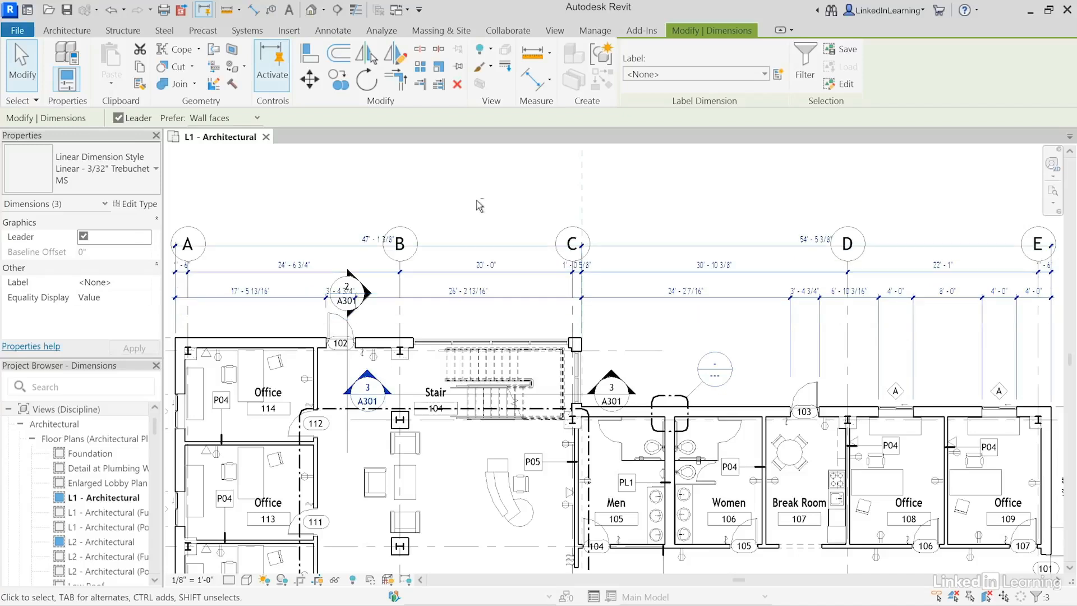
pyautogui.click(476, 214)
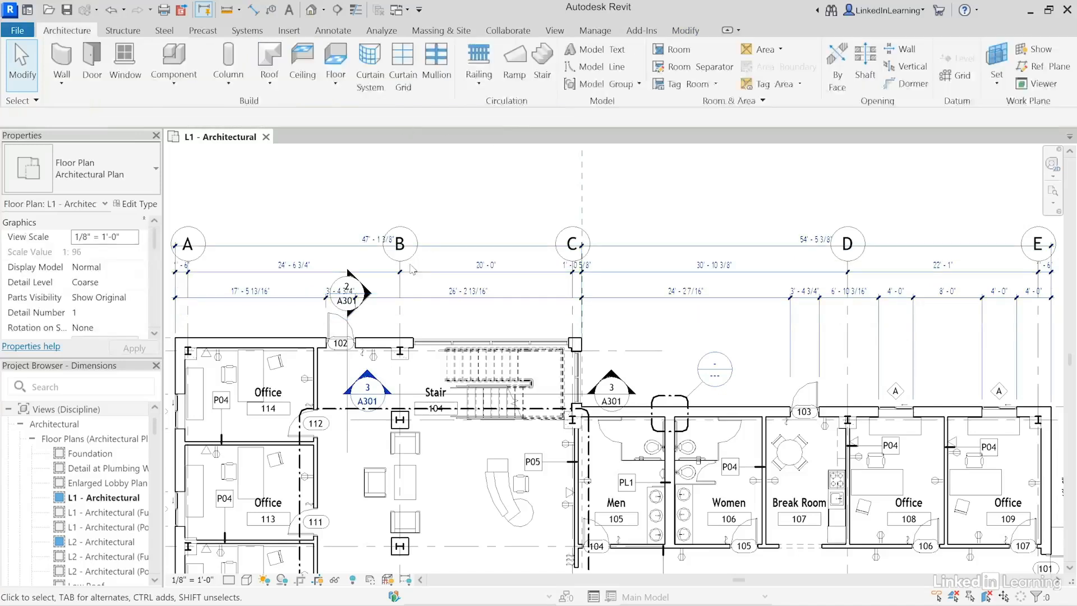
# Step: Extend grids A to E farther north so their bubbles sit beyond the overall dimension string
pyautogui.click(400, 317)
pyautogui.moveTo(400, 261); pyautogui.dragTo(400, 224)
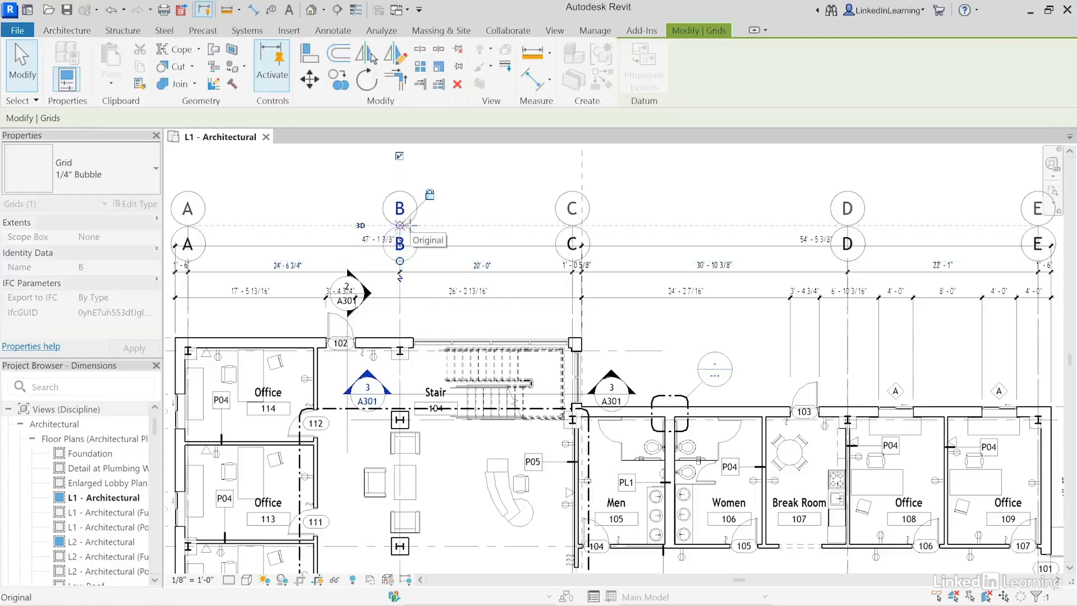
pyautogui.click(679, 205)
pyautogui.scroll(-5, 694, 216)
pyautogui.moveTo(710, 256); pyautogui.dragTo(615, 207, button='middle')
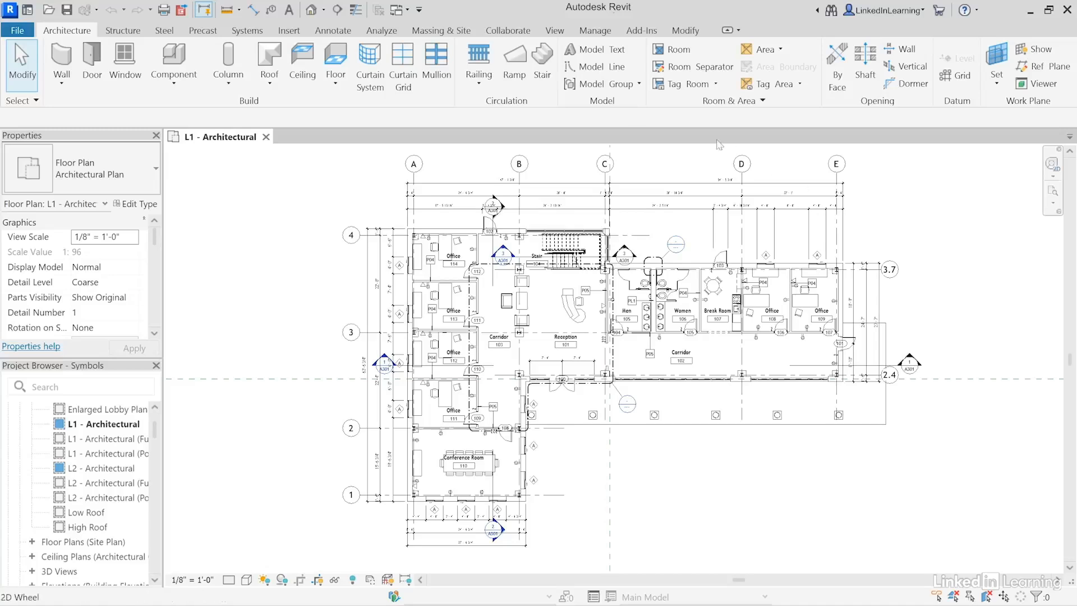
# Step: Place a Centerline symbol just above the middle tick of the 7' - 6" dimension string at the Reception entrance door
pyautogui.click(336, 31)
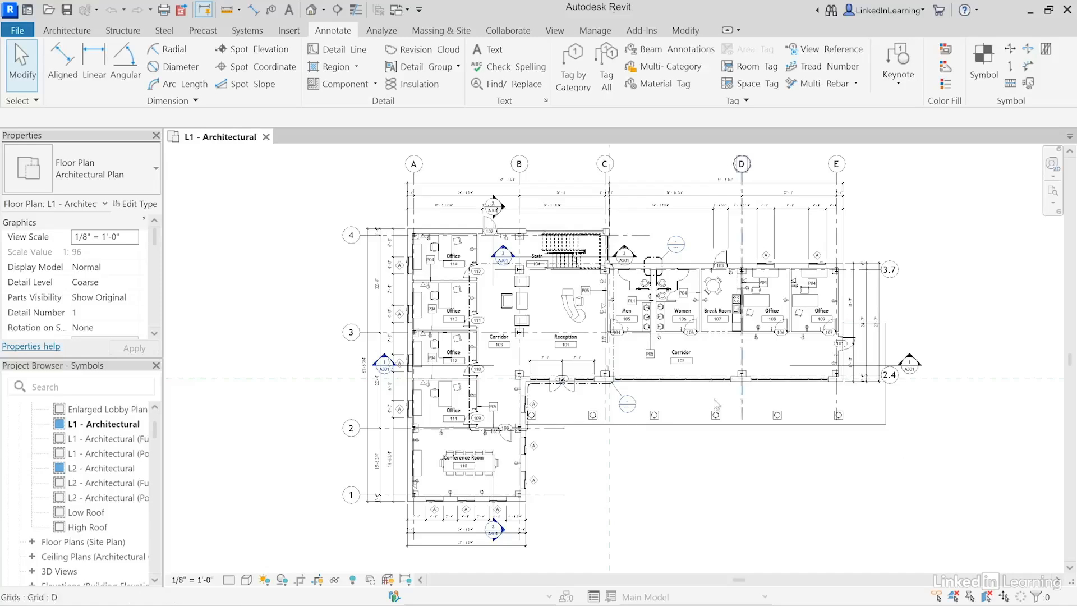
pyautogui.scroll(5, 563, 359)
pyautogui.scroll(1, 563, 370)
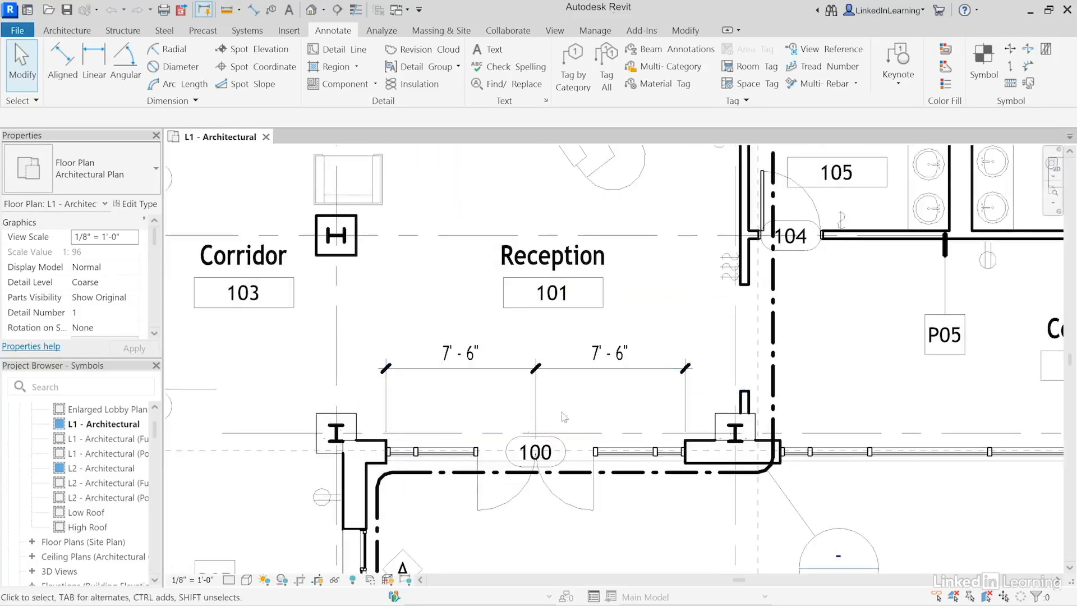
pyautogui.click(977, 74)
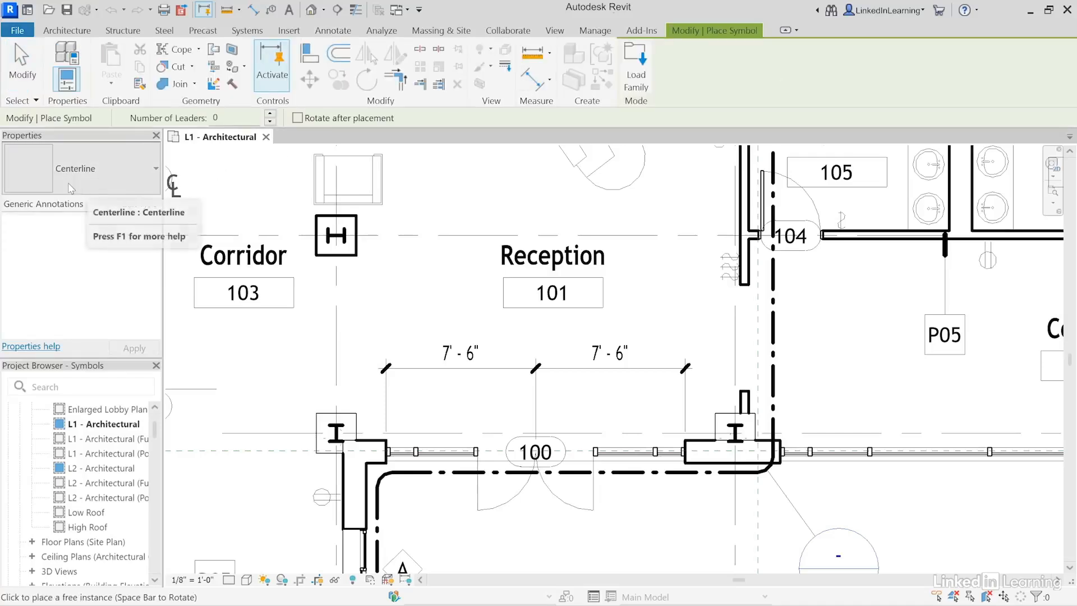
pyautogui.click(85, 185)
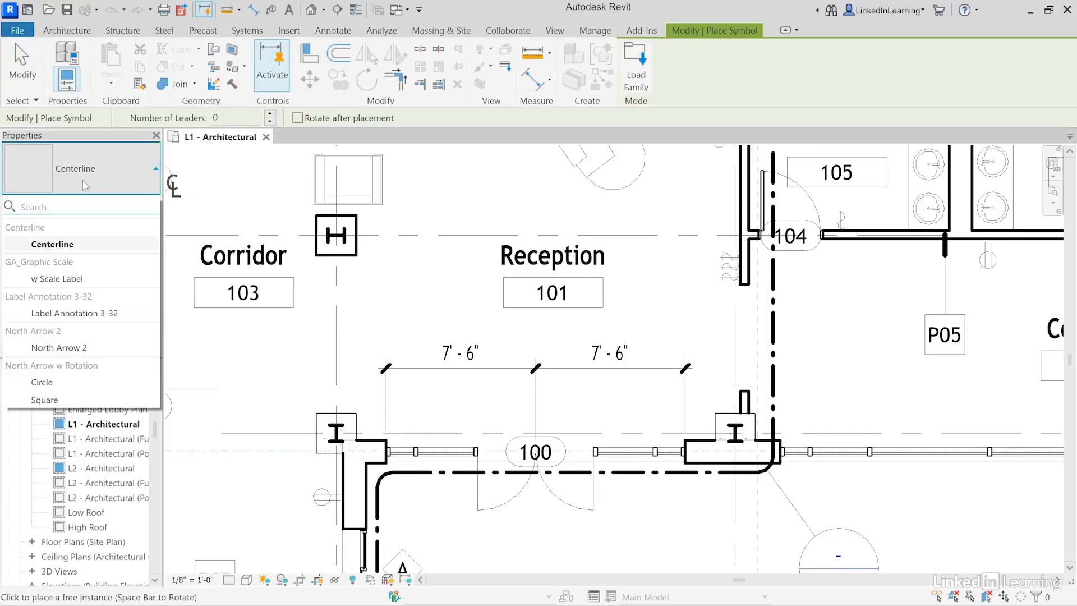
pyautogui.click(83, 181)
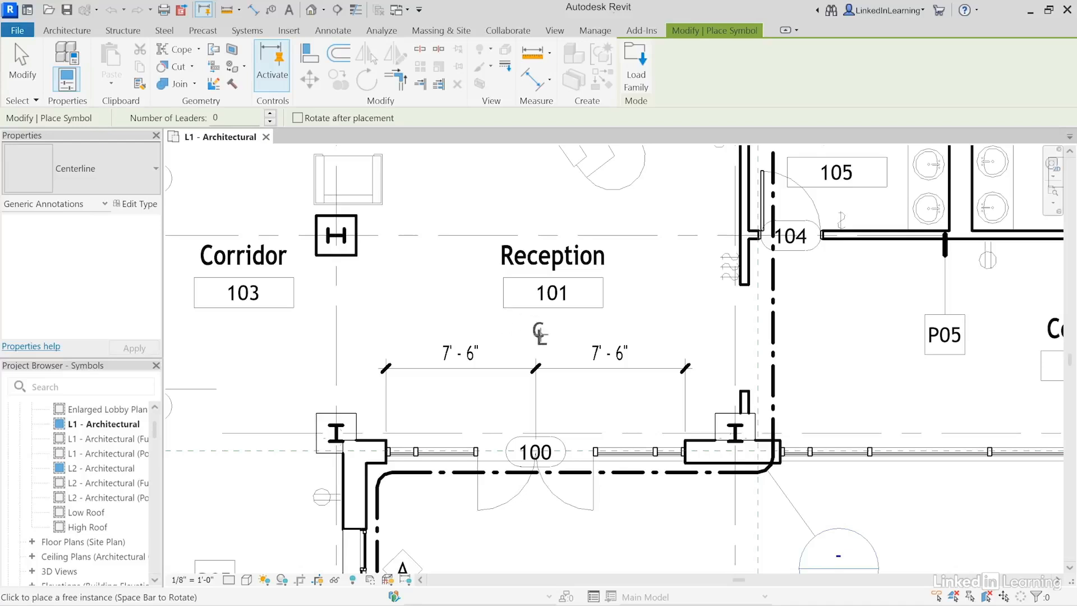
pyautogui.click(534, 342)
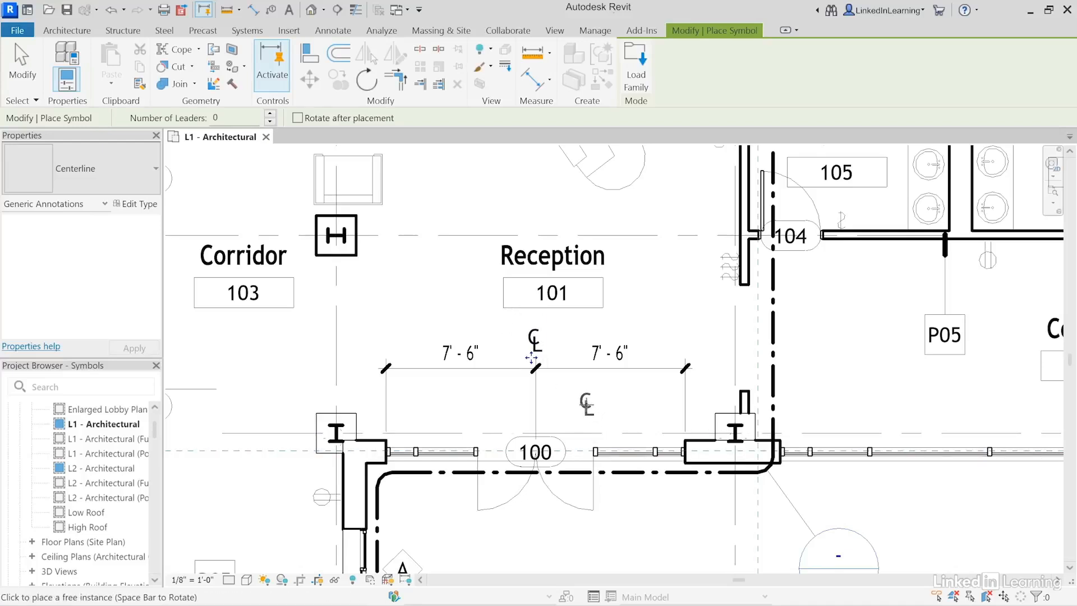
pyautogui.press('space')
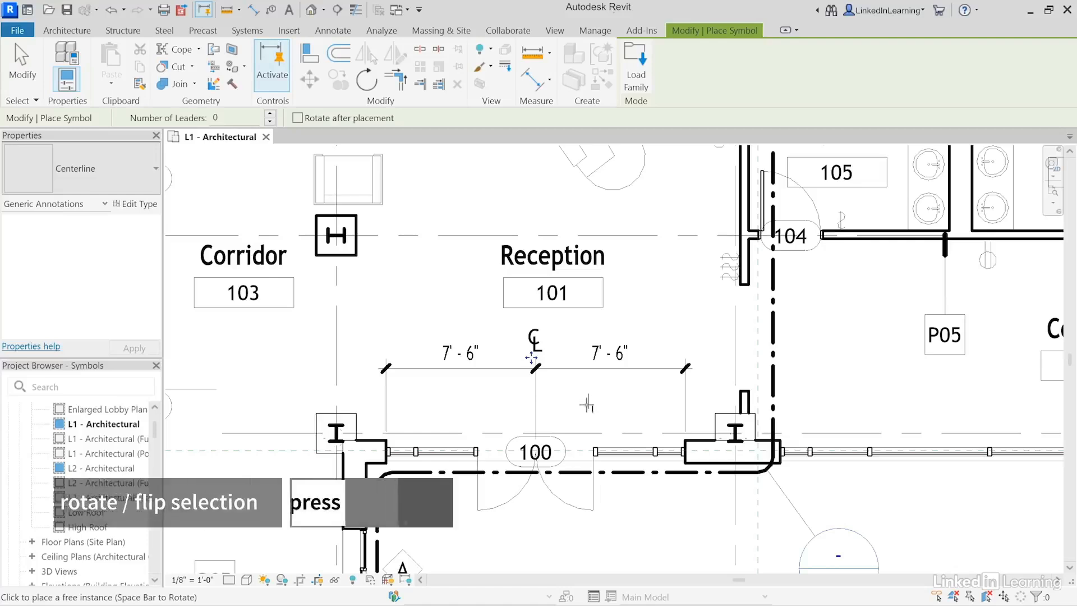
pyautogui.press('space')
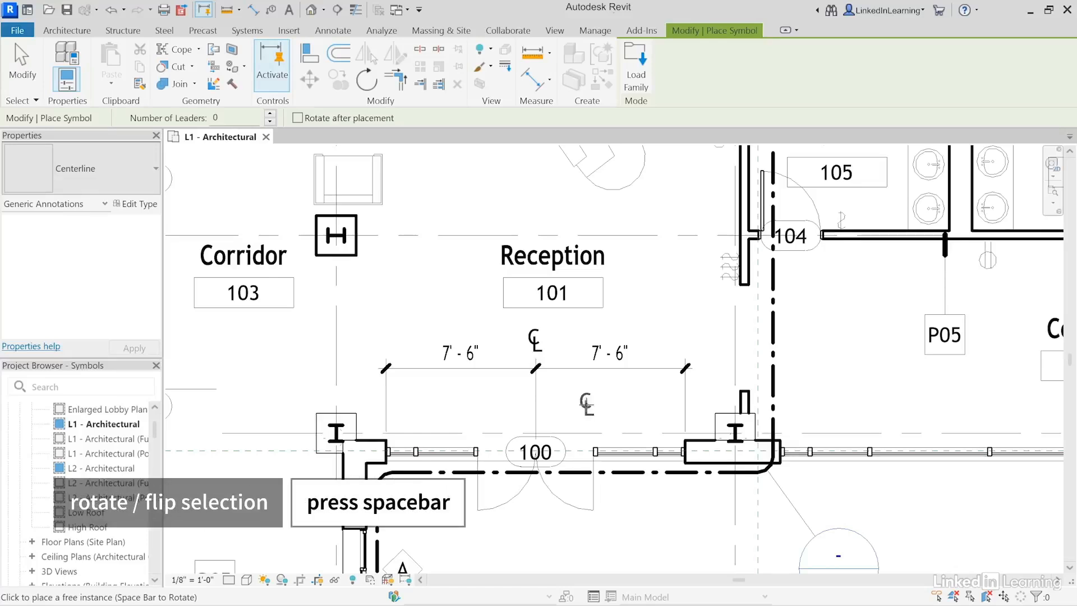
pyautogui.press('Escape')
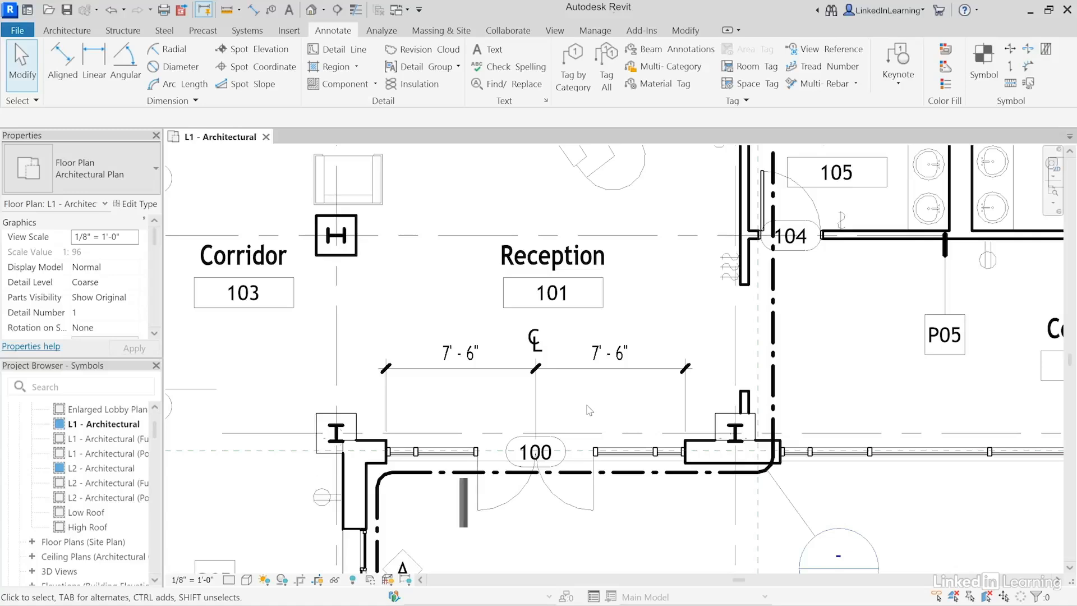
pyautogui.click(538, 348)
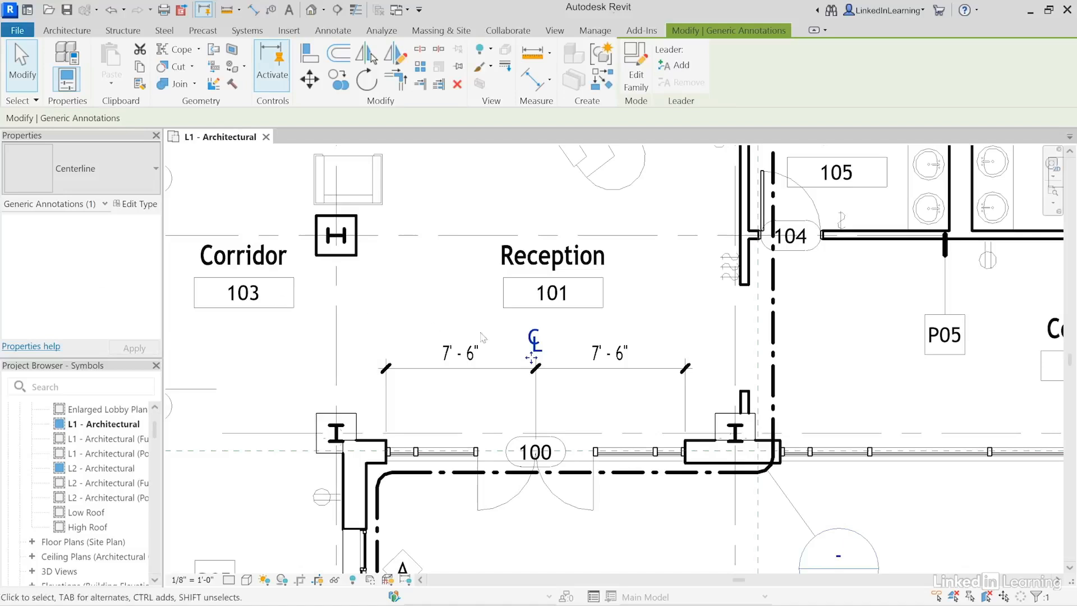
pyautogui.press('Escape')
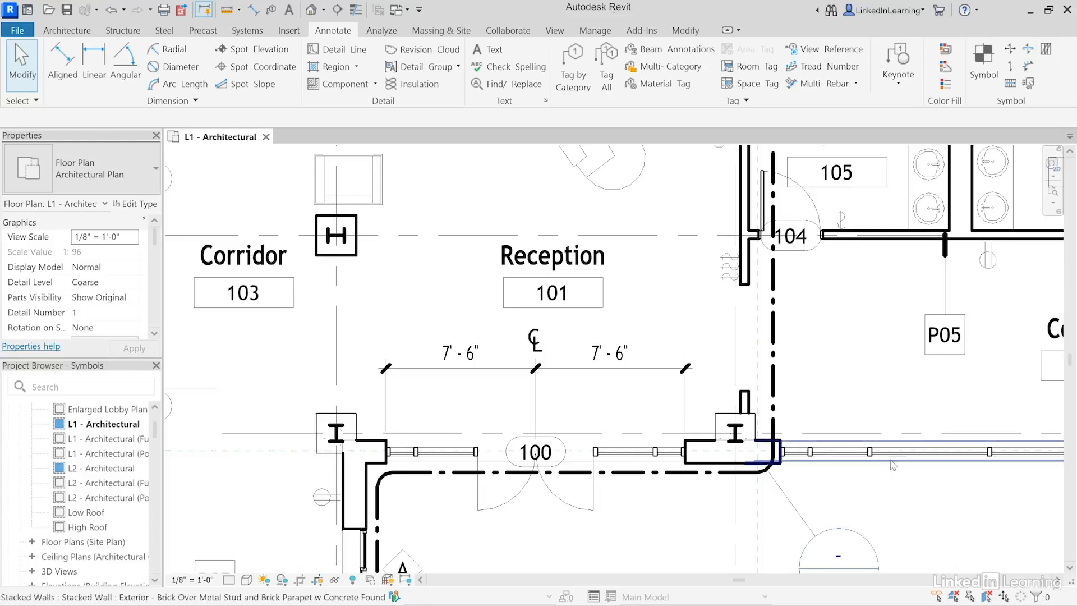
# Step: Examine the north arrow's North Angle property and the graphic scale's Scale Factor property near the plan's crop corner
pyautogui.scroll(-5, 893, 465)
pyautogui.moveTo(897, 340); pyautogui.dragTo(513, 297, button='middle')
pyautogui.moveTo(810, 418); pyautogui.dragTo(657, 209, button='middle')
pyautogui.scroll(3, 784, 506)
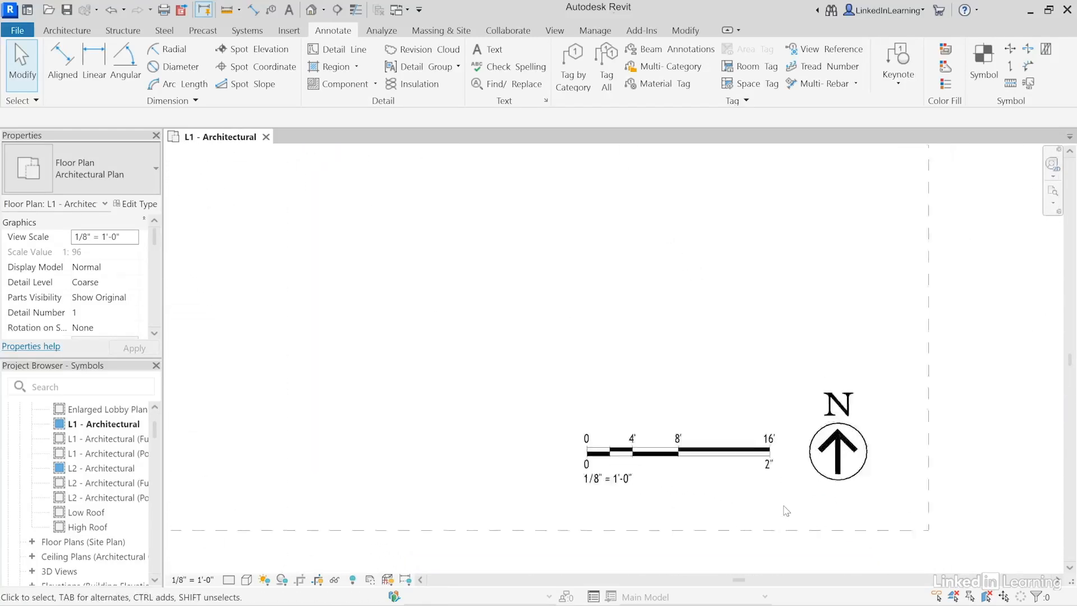
pyautogui.scroll(1, 787, 510)
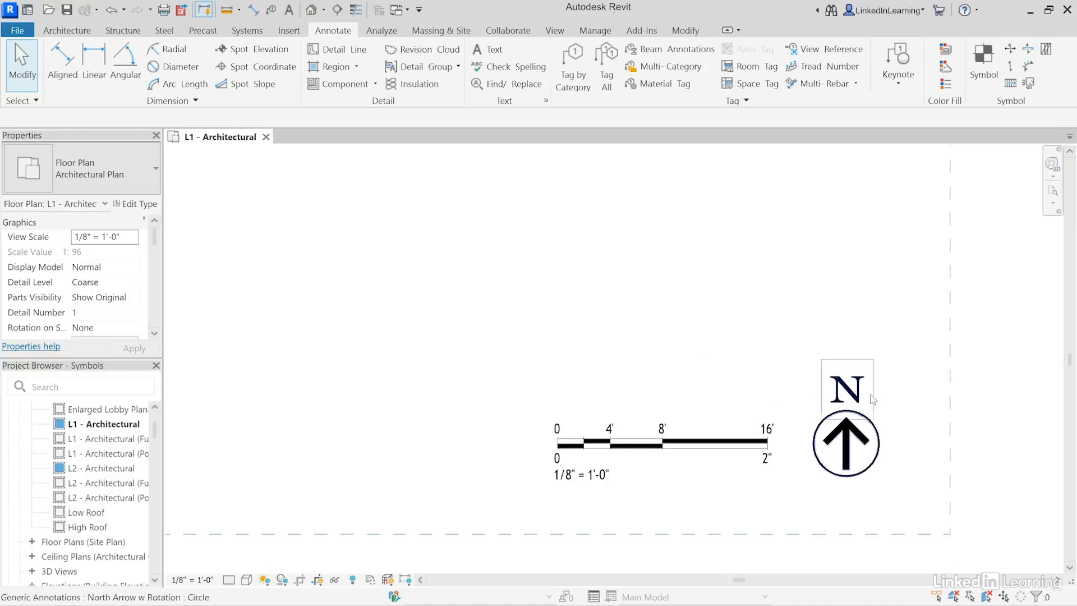
pyautogui.click(869, 418)
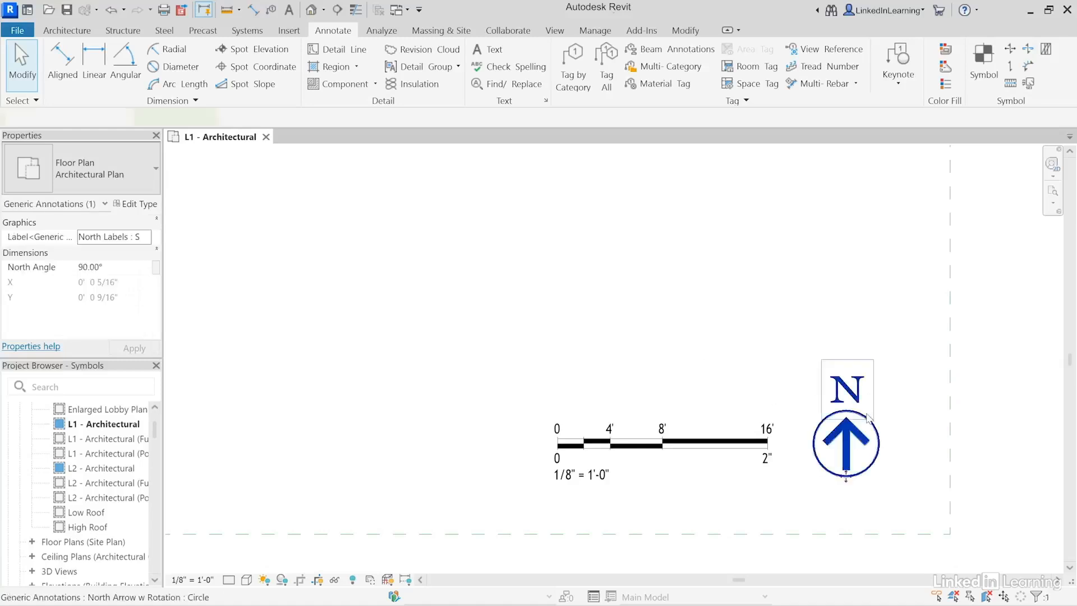
pyautogui.click(122, 269)
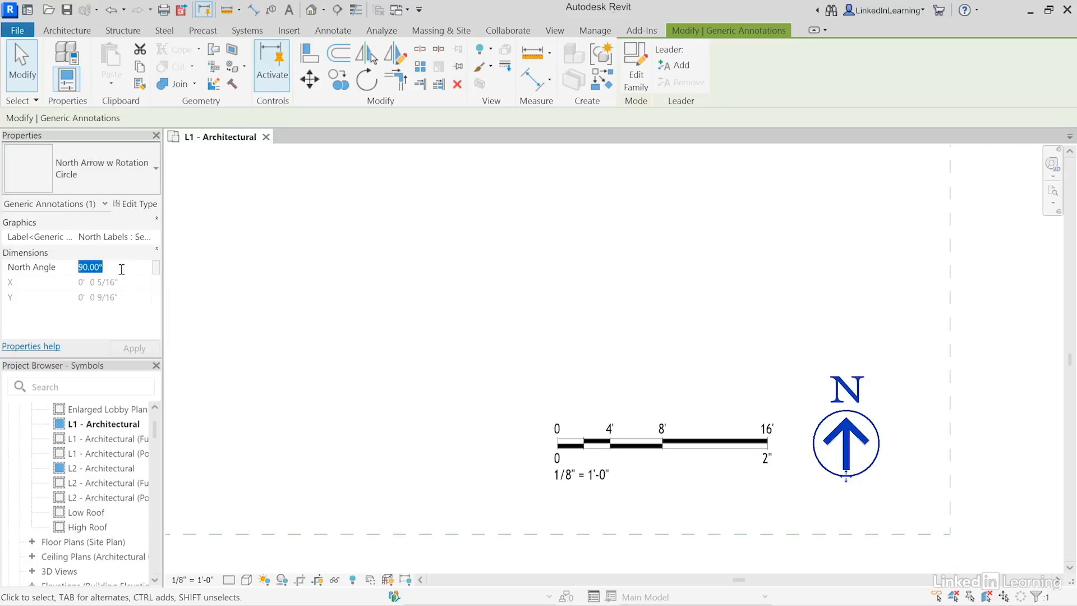
pyautogui.click(633, 449)
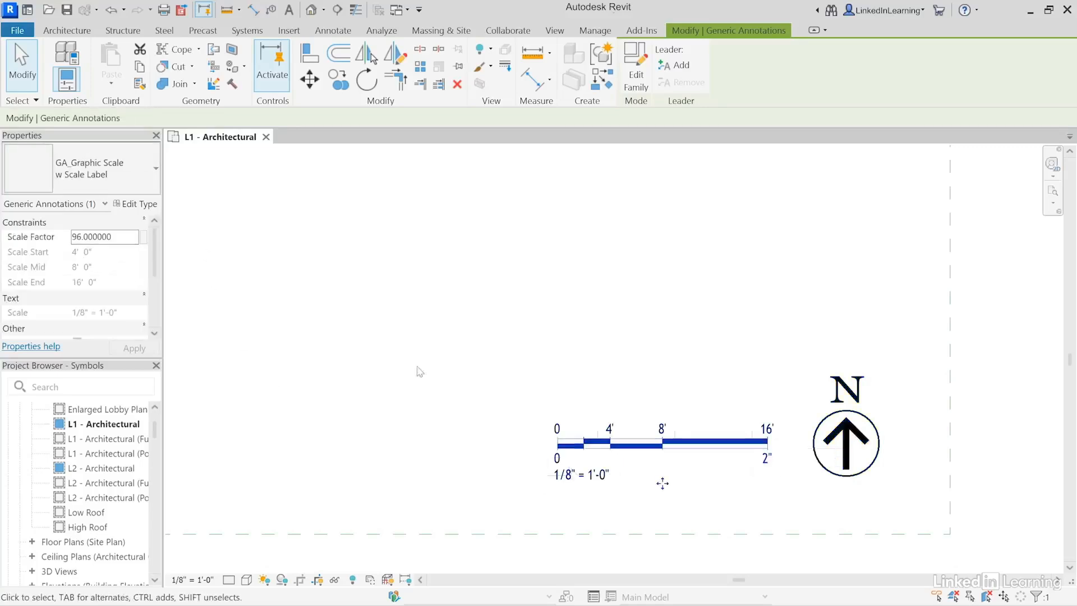
pyautogui.click(123, 237)
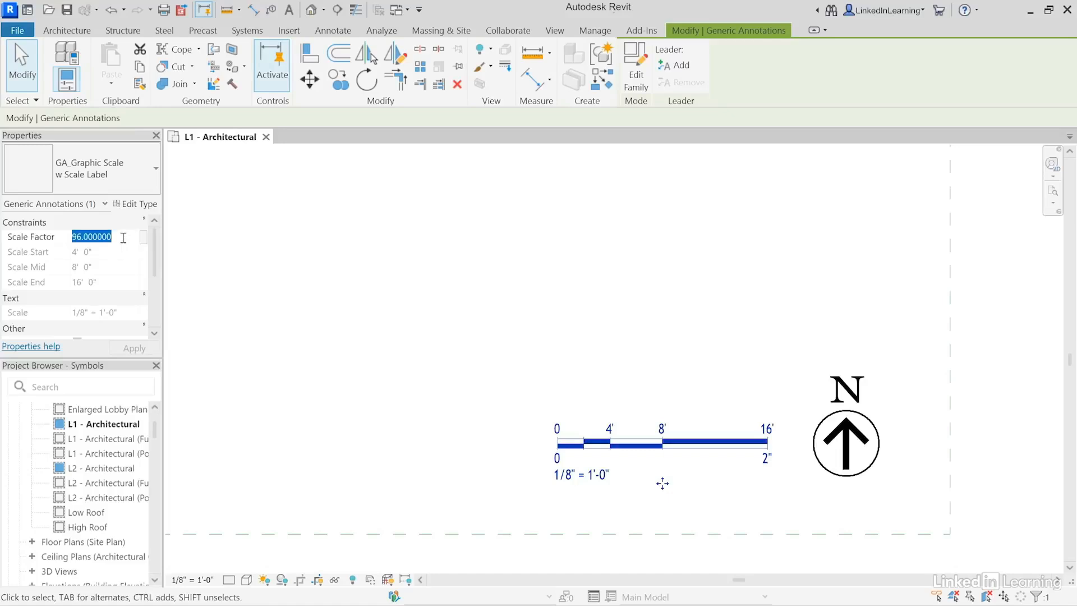
pyautogui.click(570, 283)
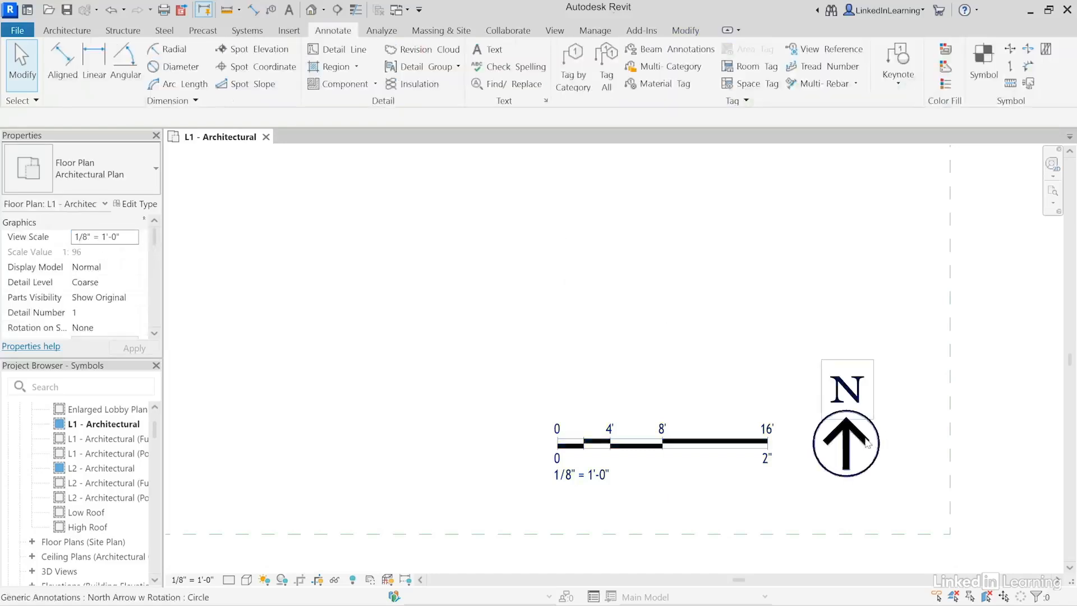
pyautogui.click(878, 449)
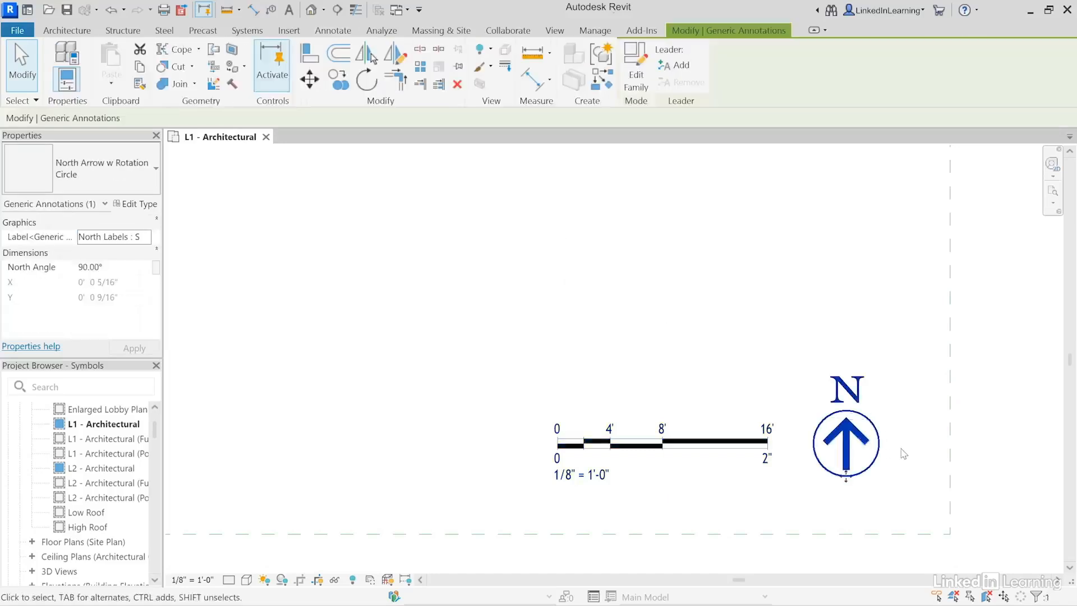
pyautogui.click(123, 269)
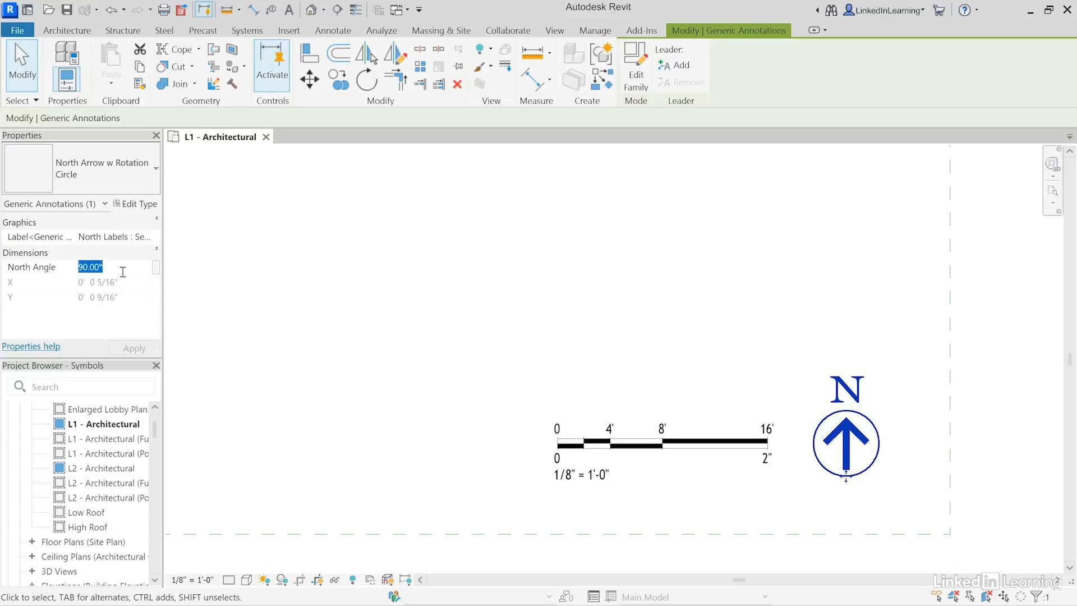
pyautogui.click(504, 308)
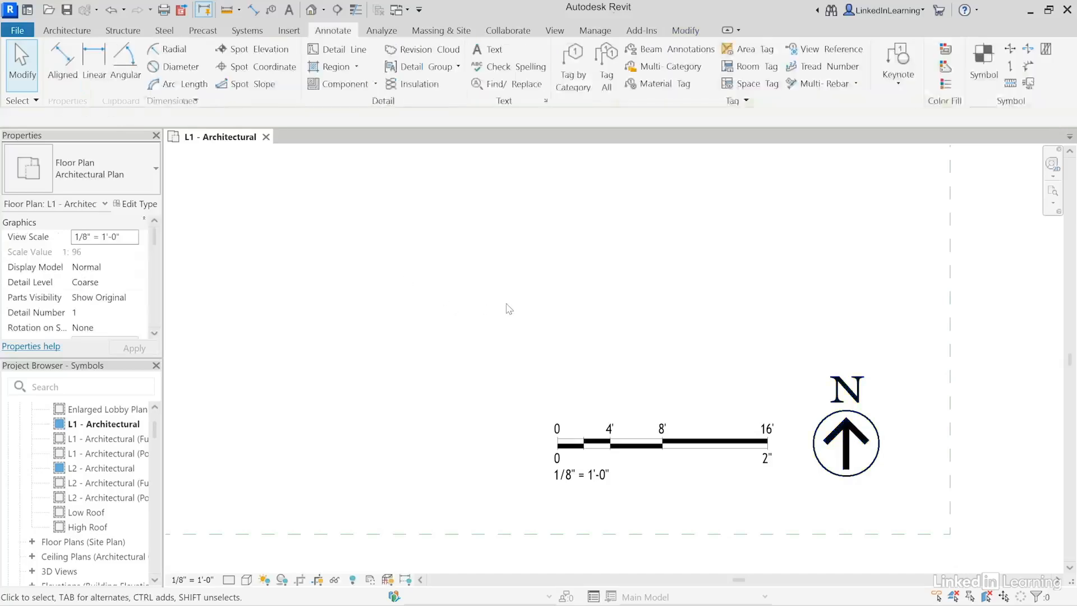
pyautogui.scroll(-3, 508, 322)
pyautogui.moveTo(521, 328); pyautogui.dragTo(703, 415, button='middle')
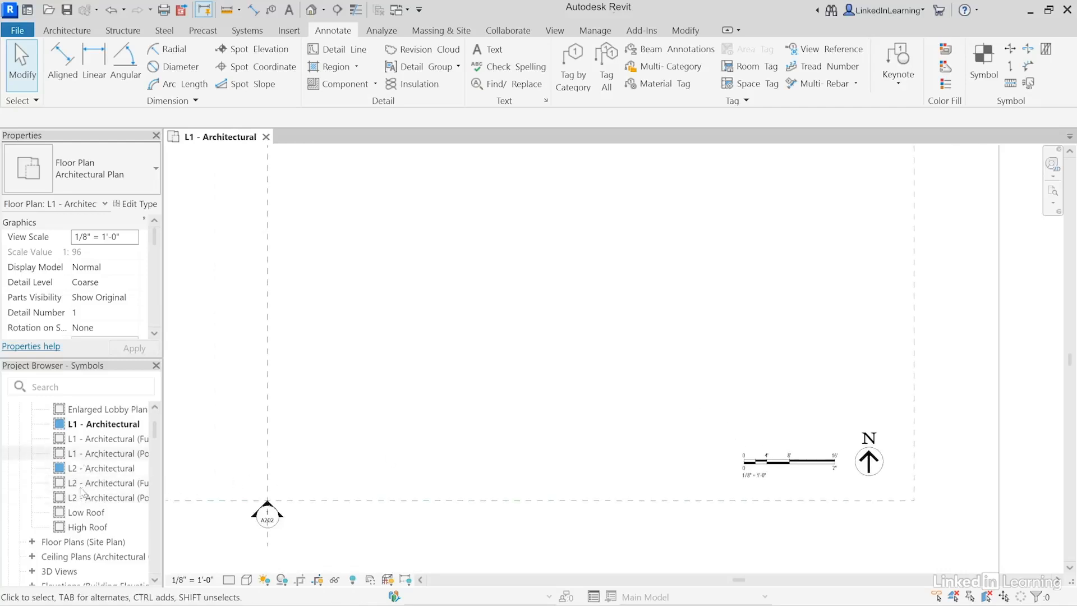
# Step: Open the Site floor plan and draw a detail line about 68' long along the building's rotated edge facing the parking lot
pyautogui.doubleClick(59, 542)
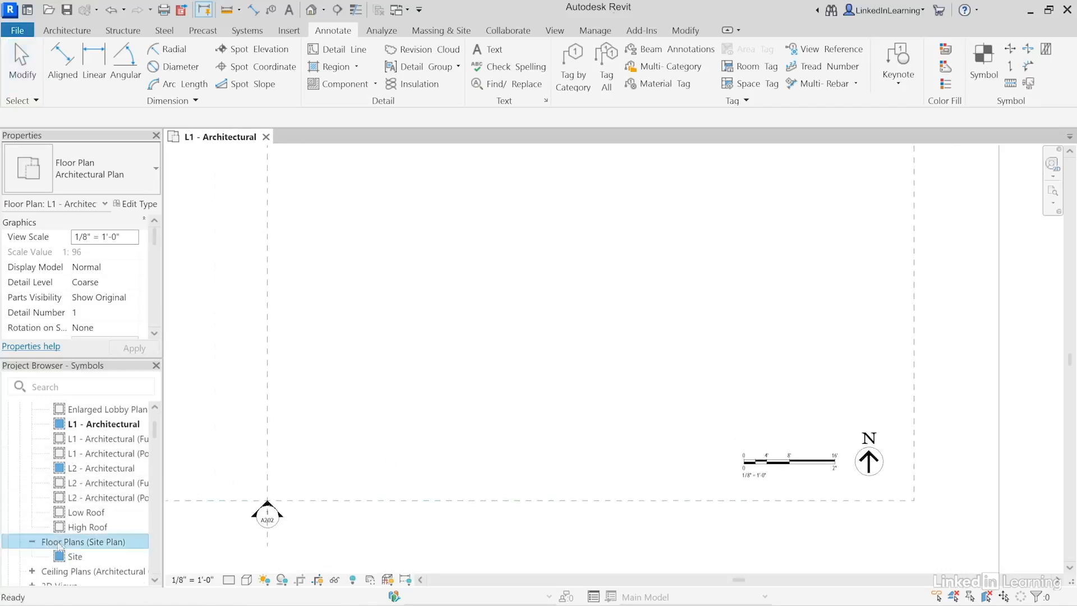
pyautogui.doubleClick(75, 556)
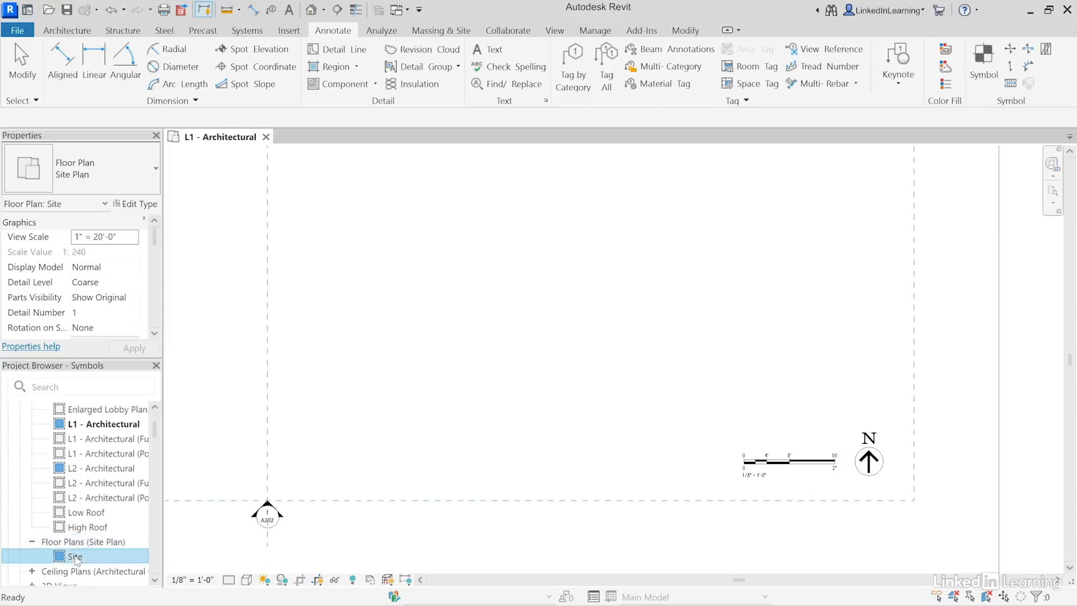
pyautogui.scroll(6, 633, 372)
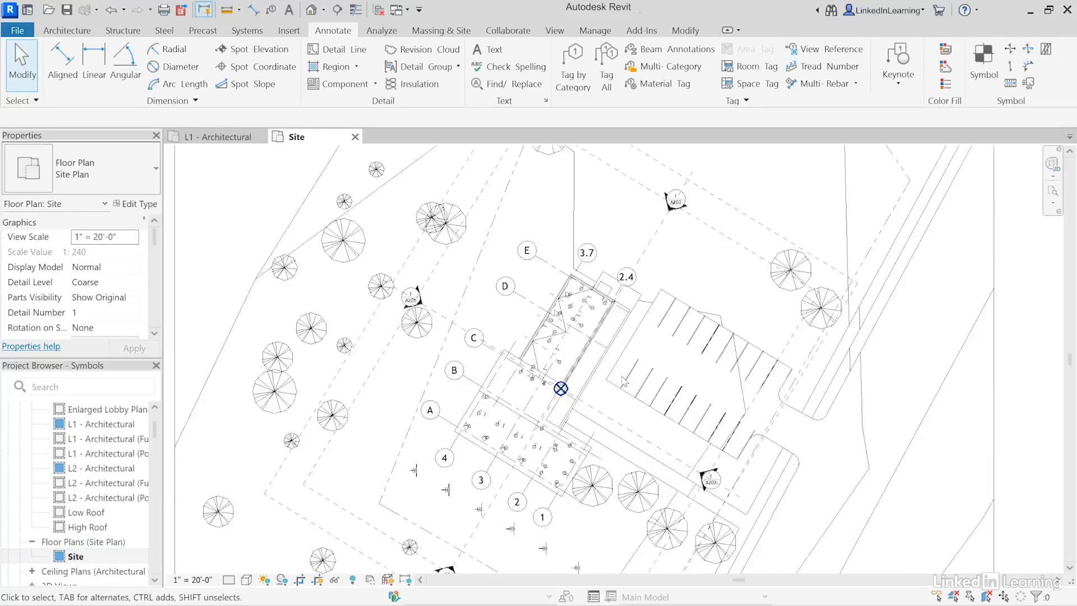
pyautogui.click(343, 55)
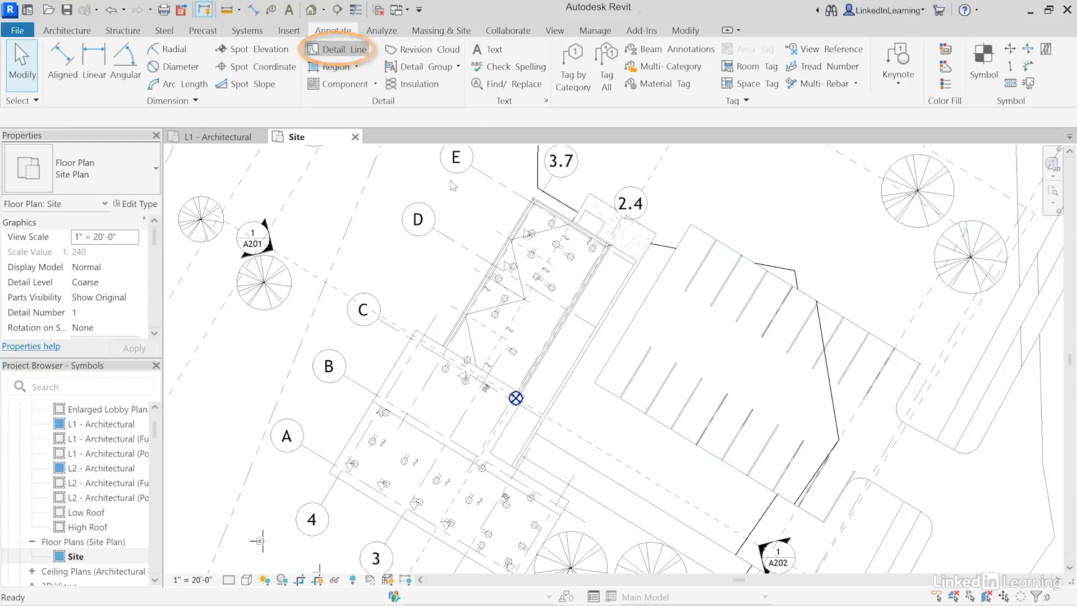
pyautogui.click(545, 415)
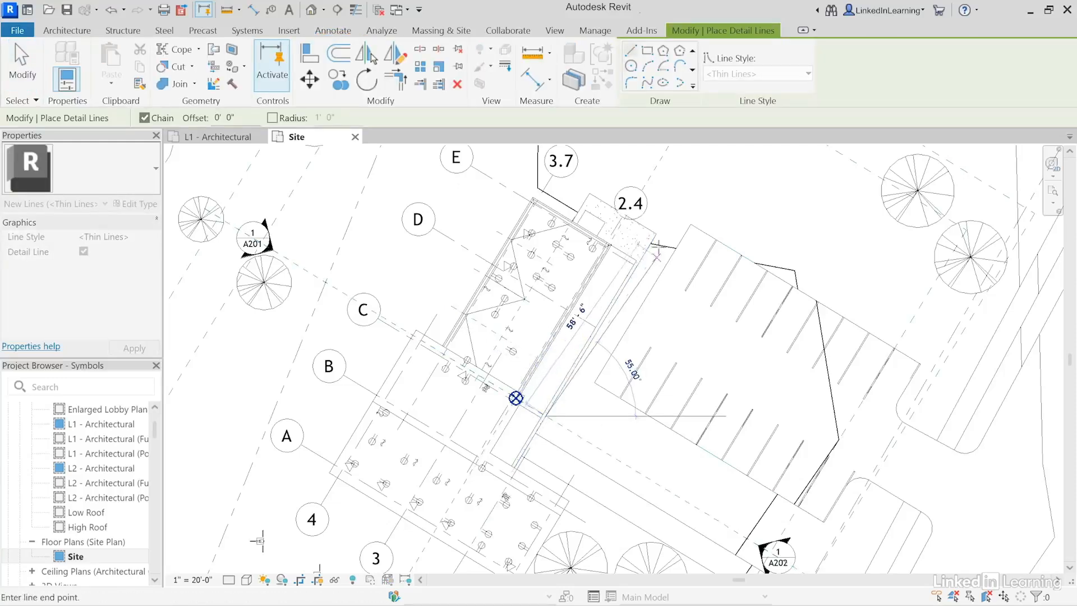
pyautogui.click(664, 225)
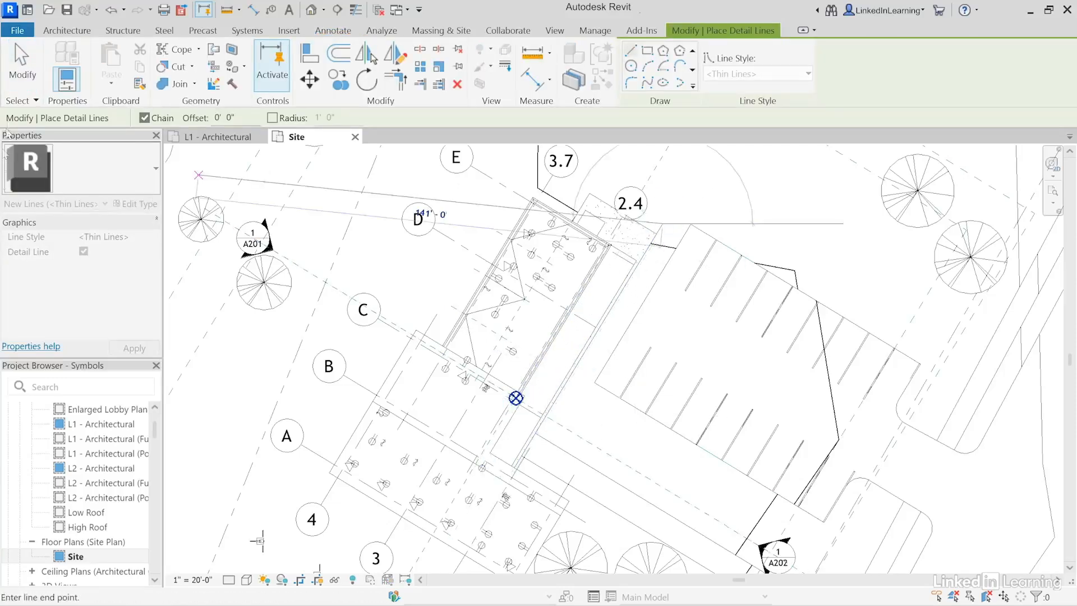
pyautogui.press('Escape')
pyautogui.press('Escape')
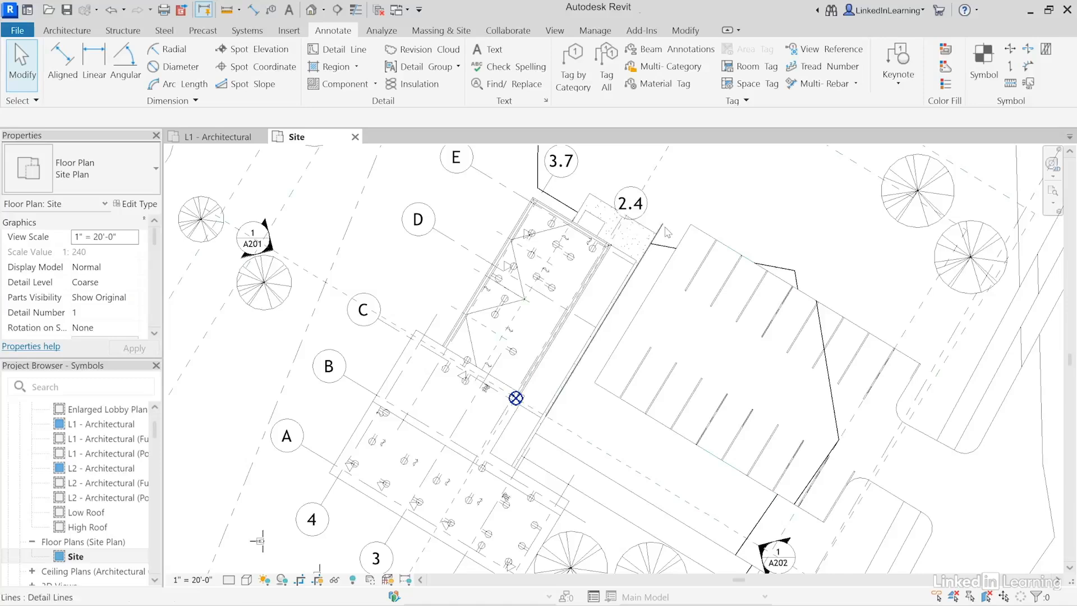
# Step: Cut the new detail line from Site and paste it into L1 - Architectural in the empty area above the scale bar
pyautogui.click(665, 230)
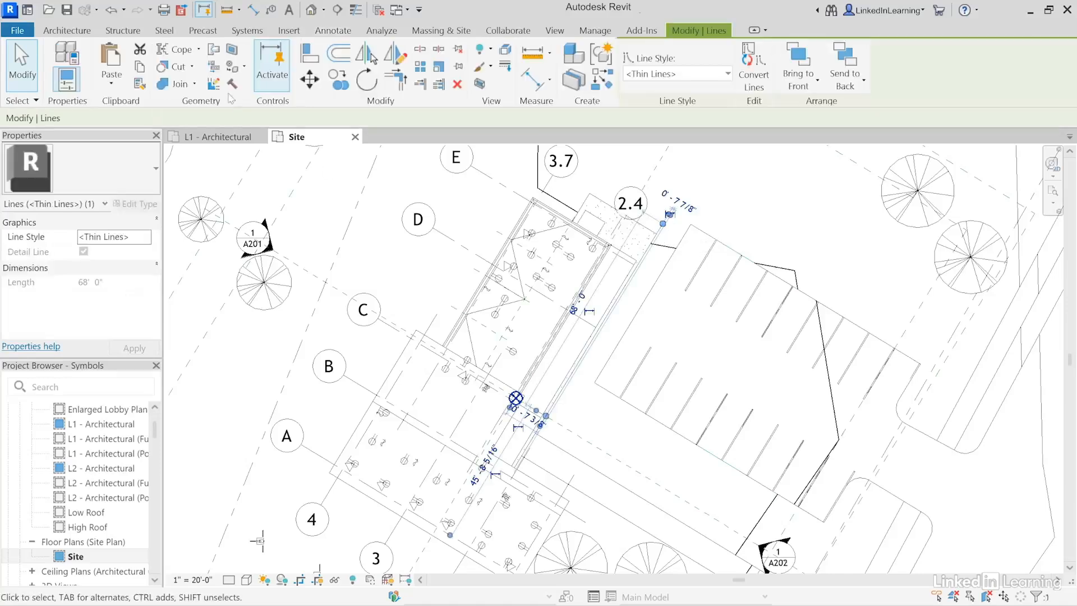
pyautogui.press('Escape')
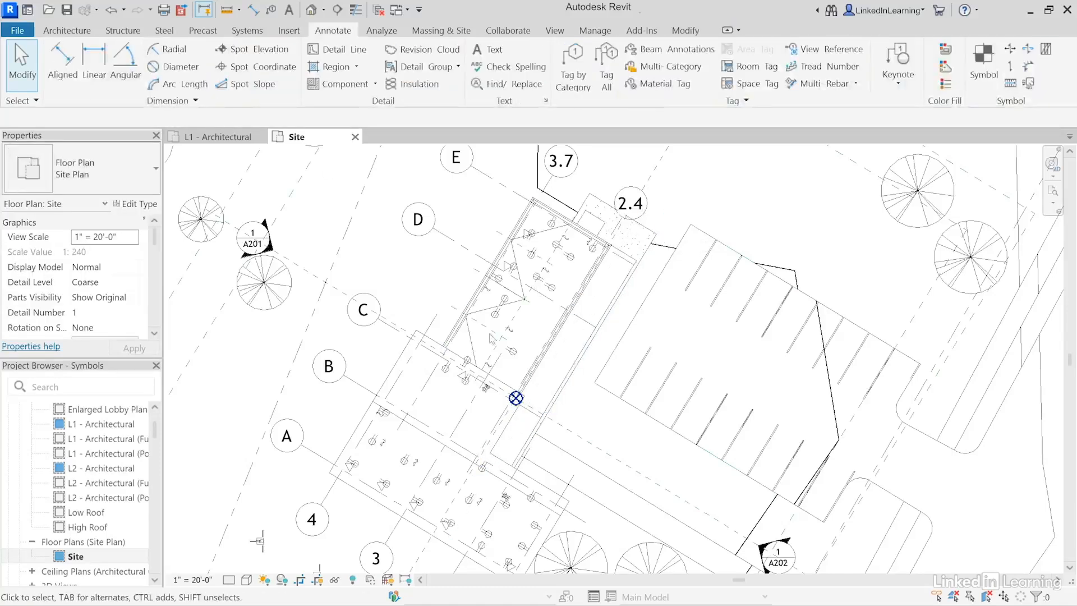
pyautogui.click(238, 139)
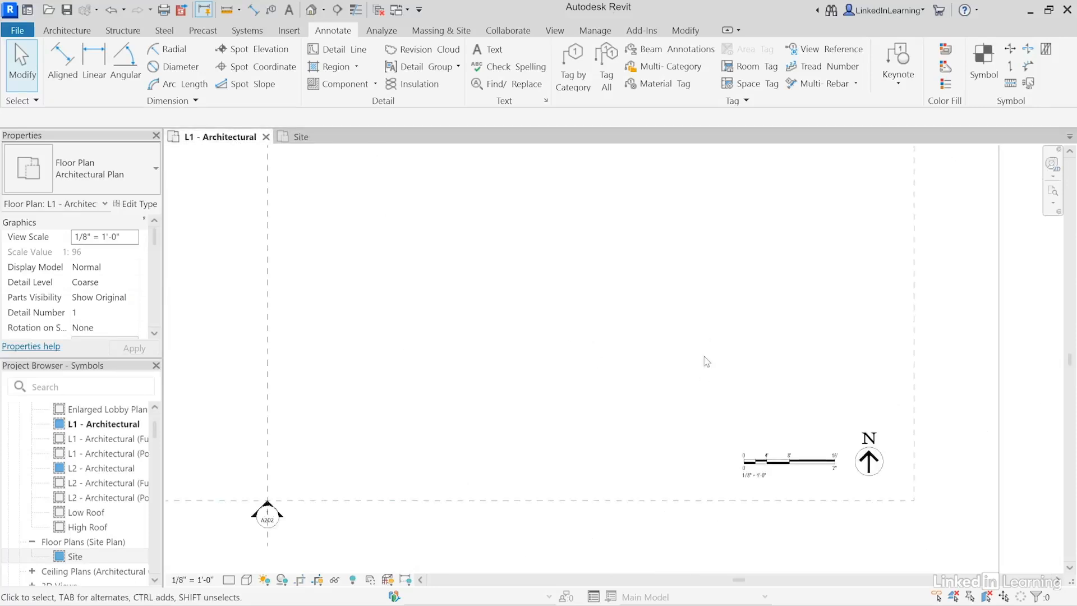
pyautogui.hotkey('ctrl', 'v')
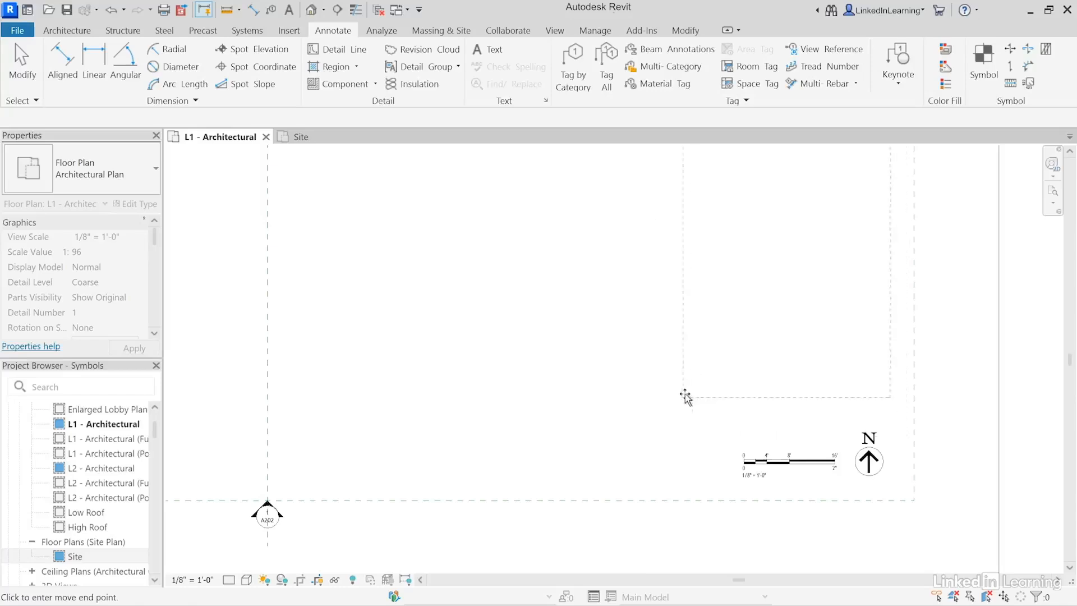
pyautogui.click(689, 397)
pyautogui.scroll(-3, 846, 340)
pyautogui.moveTo(845, 340); pyautogui.dragTo(730, 435, button='middle')
pyautogui.click(891, 345)
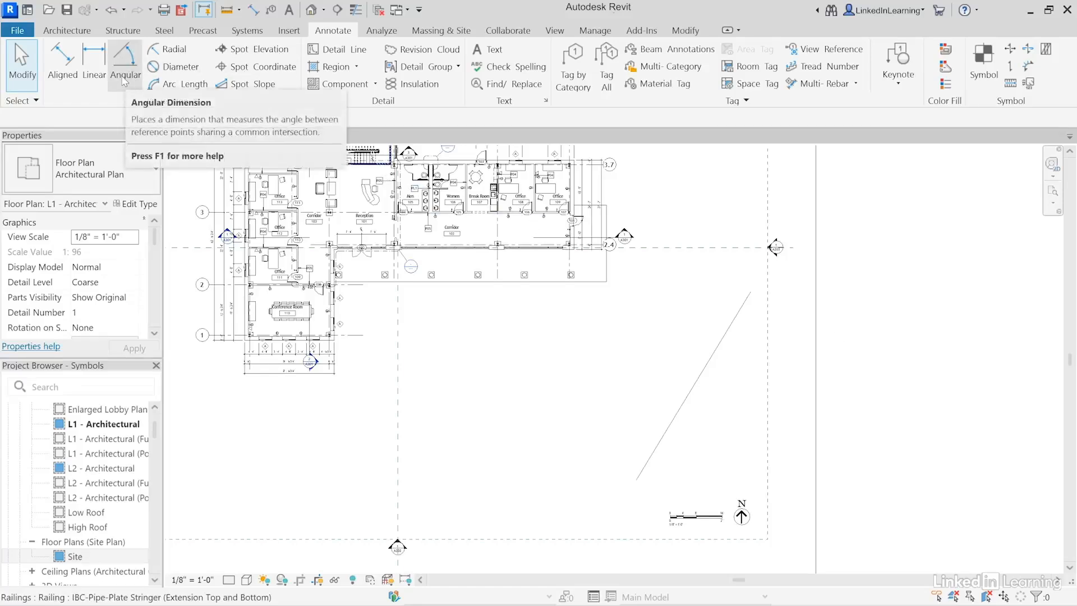
# Step: Place an angular dimension between the horizontal reference plane and the pasted detail line to measure the site's rotation
pyautogui.click(124, 82)
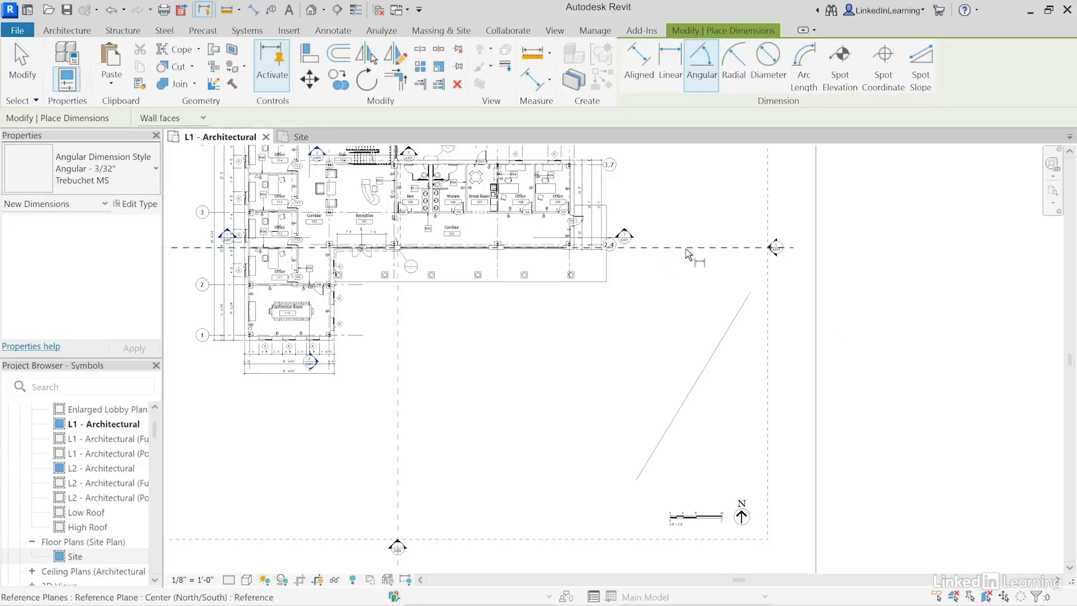
pyautogui.click(689, 247)
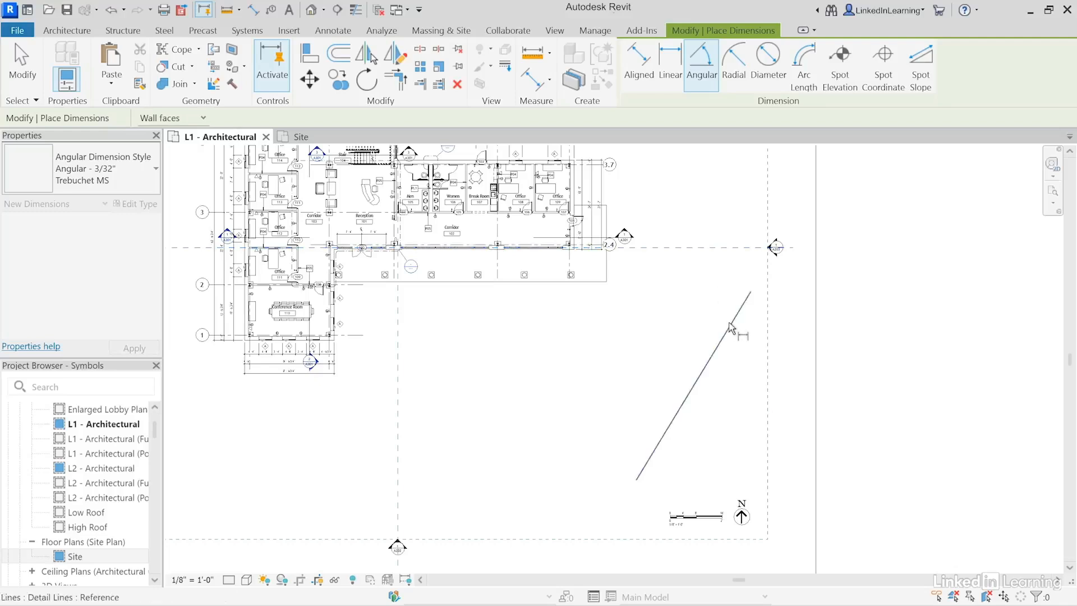
pyautogui.click(732, 321)
pyautogui.click(705, 323)
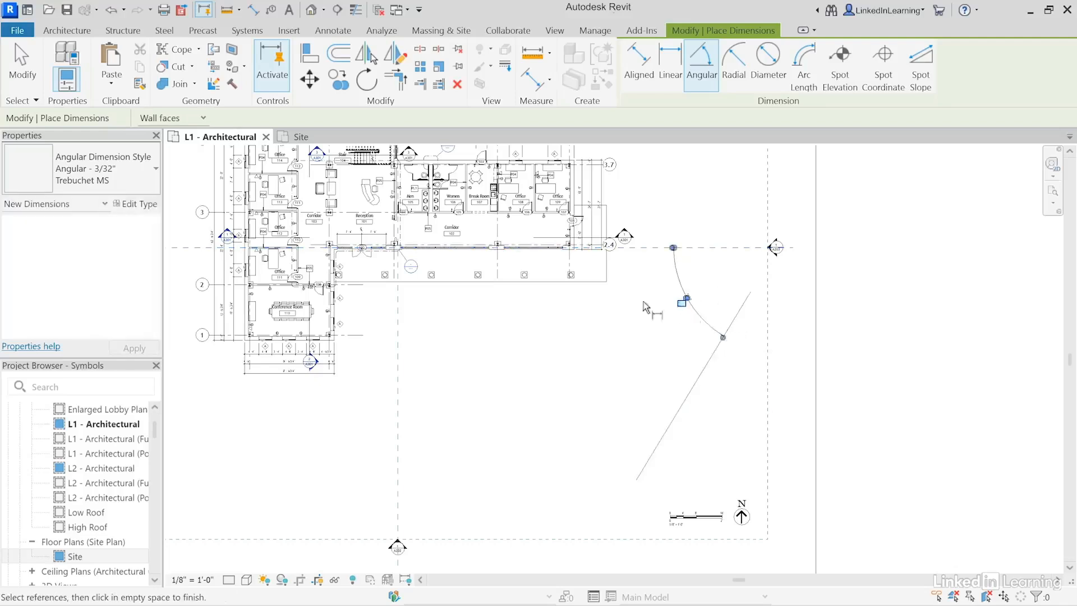
pyautogui.press('Escape')
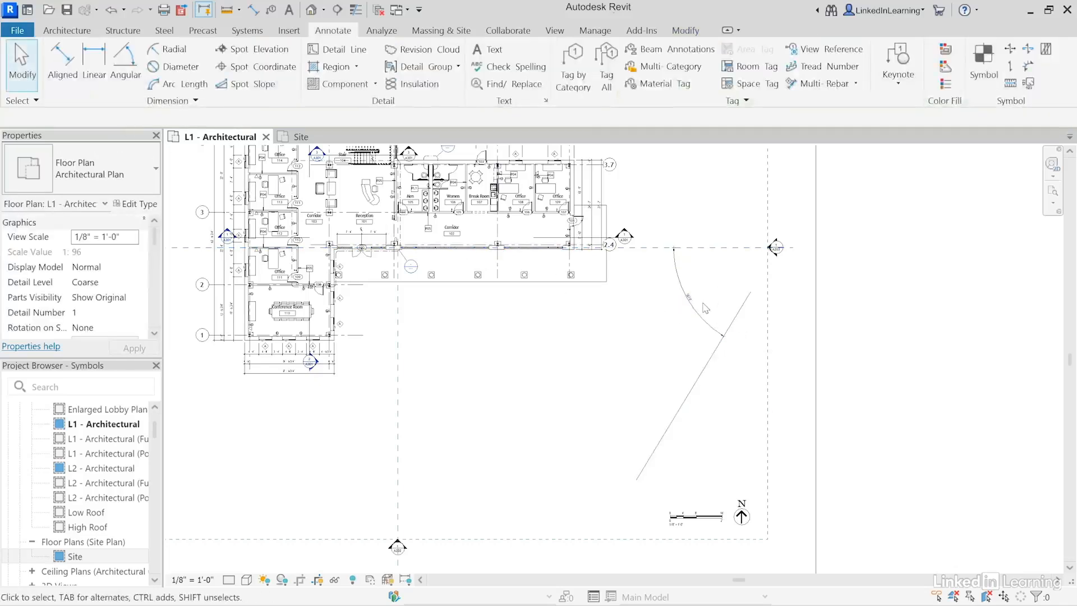
pyautogui.scroll(5, 689, 297)
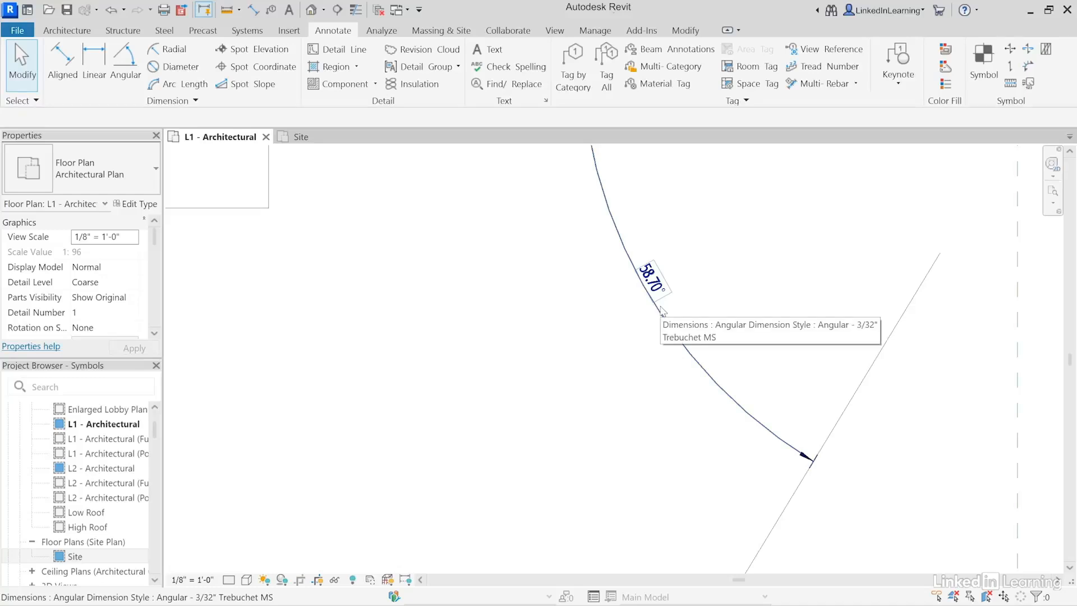
# Step: Set the North Angle of the north arrow beside the graphic scale to 59°
pyautogui.scroll(-3, 701, 416)
pyautogui.moveTo(726, 442); pyautogui.dragTo(648, 285, button='middle')
pyautogui.moveTo(685, 417); pyautogui.dragTo(703, 289, button='middle')
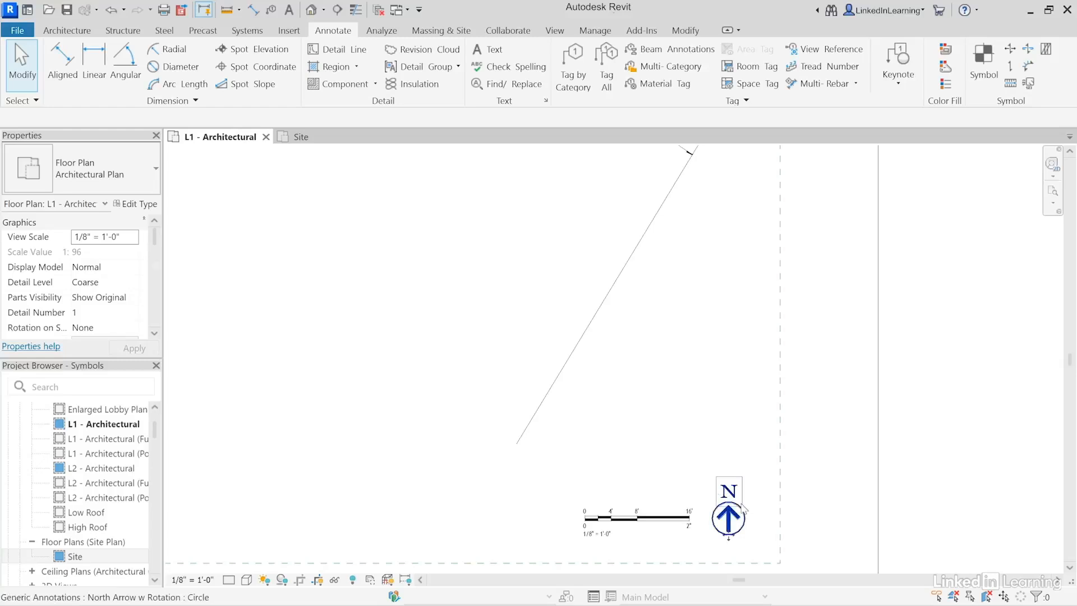
pyautogui.click(727, 517)
pyautogui.click(124, 268)
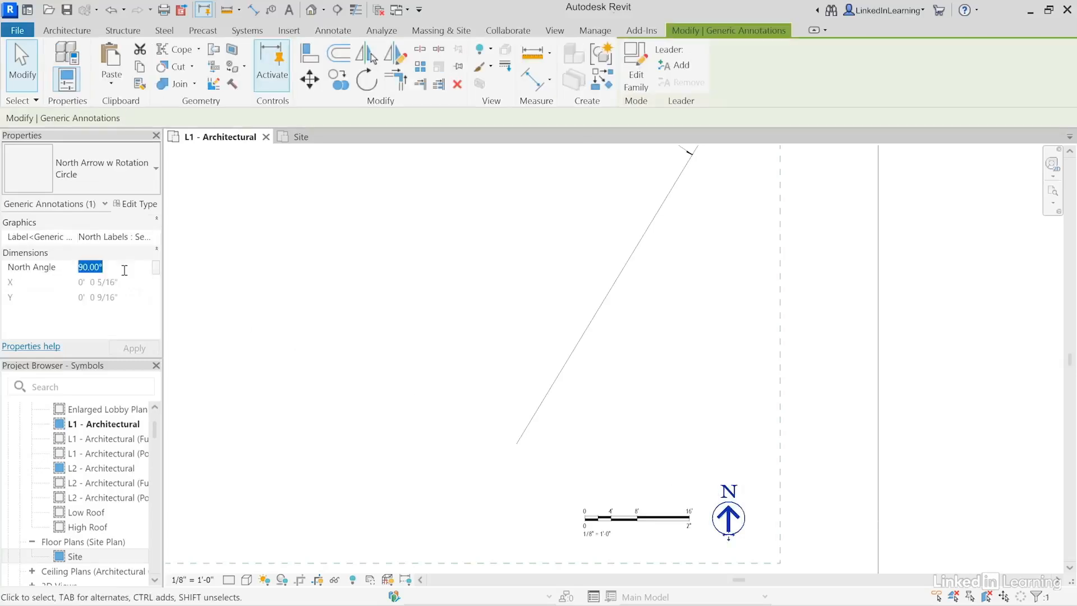
pyautogui.write('59')
pyautogui.press('Return')
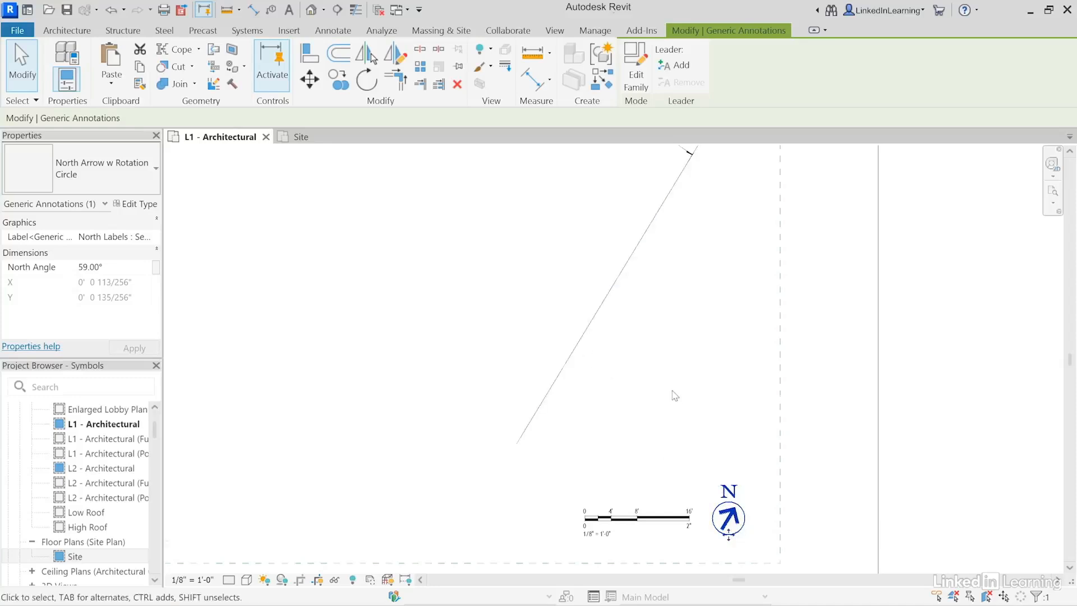
# Step: Delete the pasted detail line together with its angular dimension
pyautogui.scroll(-1, 673, 392)
pyautogui.scroll(-1, 672, 310)
pyautogui.moveTo(679, 317); pyautogui.dragTo(728, 413, button='middle')
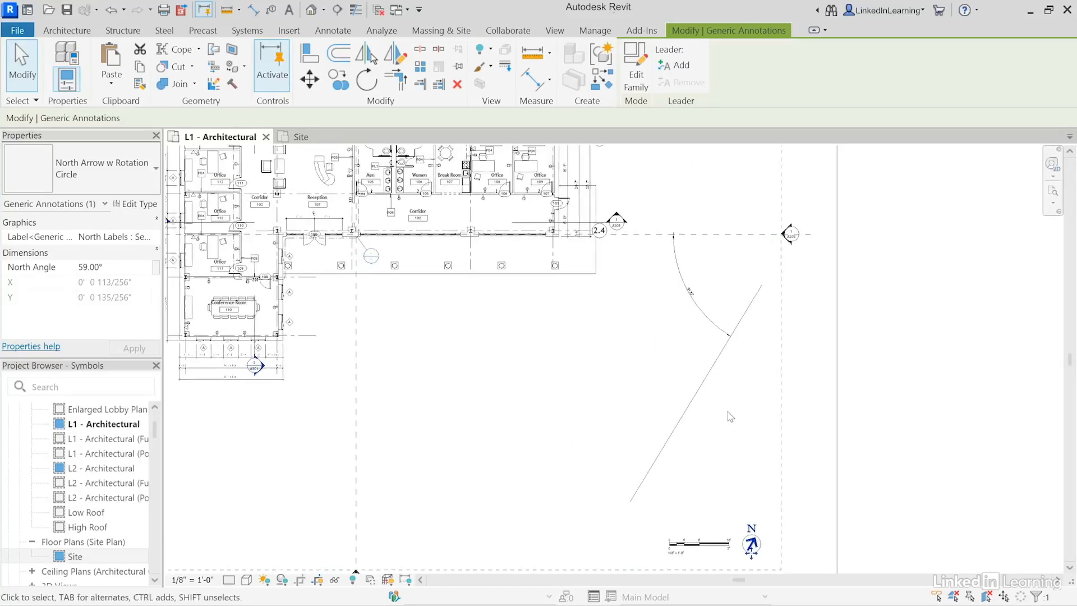
pyautogui.click(709, 388)
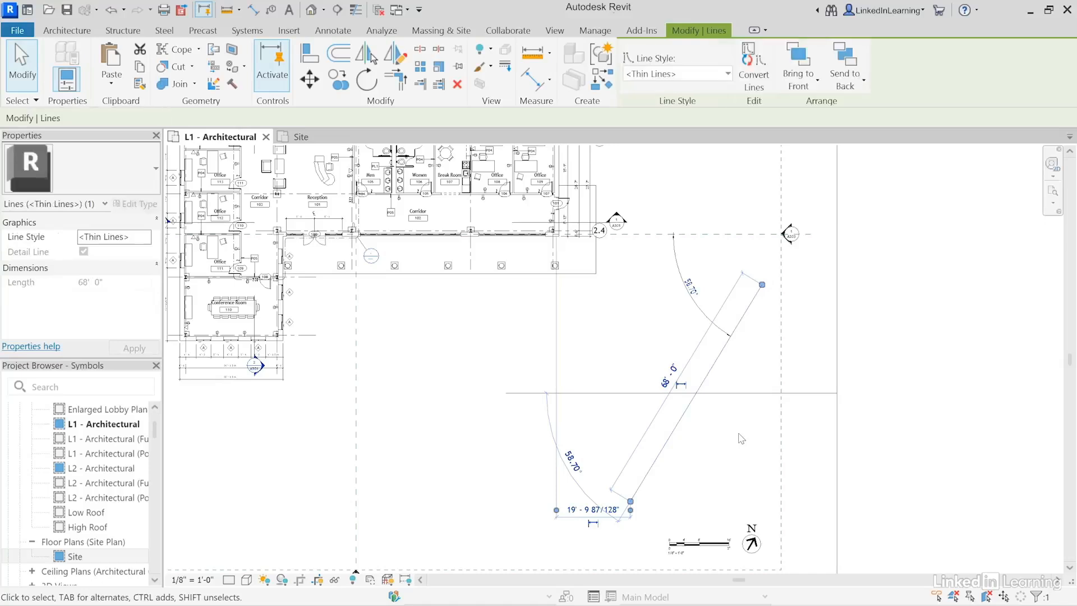
pyautogui.hotkey('ctrl', 'z')
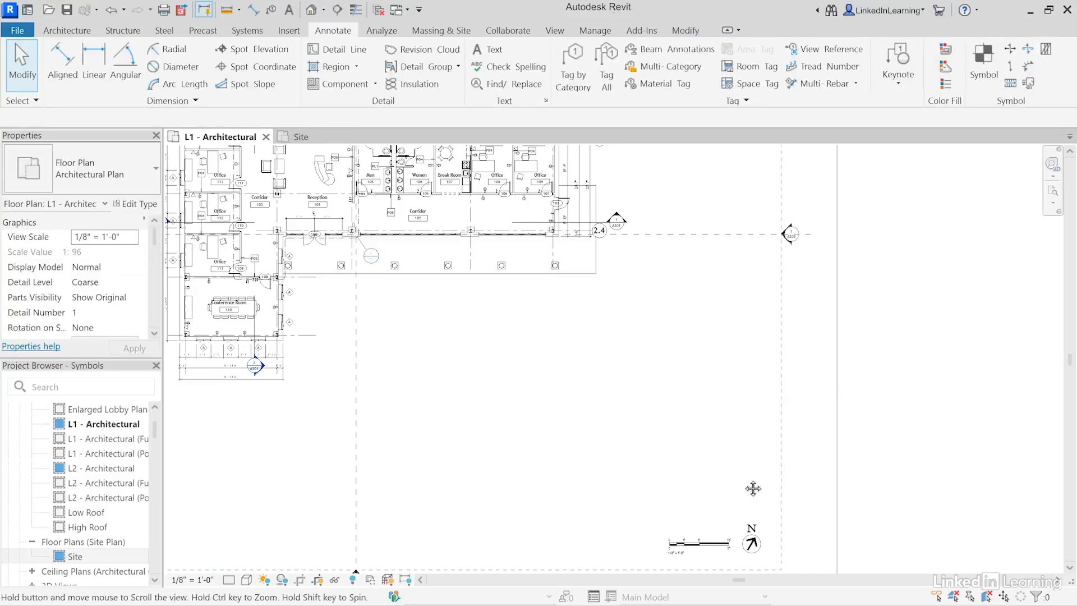
# Step: Change the view scale of L1 - Architectural to 1/4" = 1'-0"
pyautogui.moveTo(751, 488); pyautogui.dragTo(834, 384, button='middle')
pyautogui.scroll(4, 764, 458)
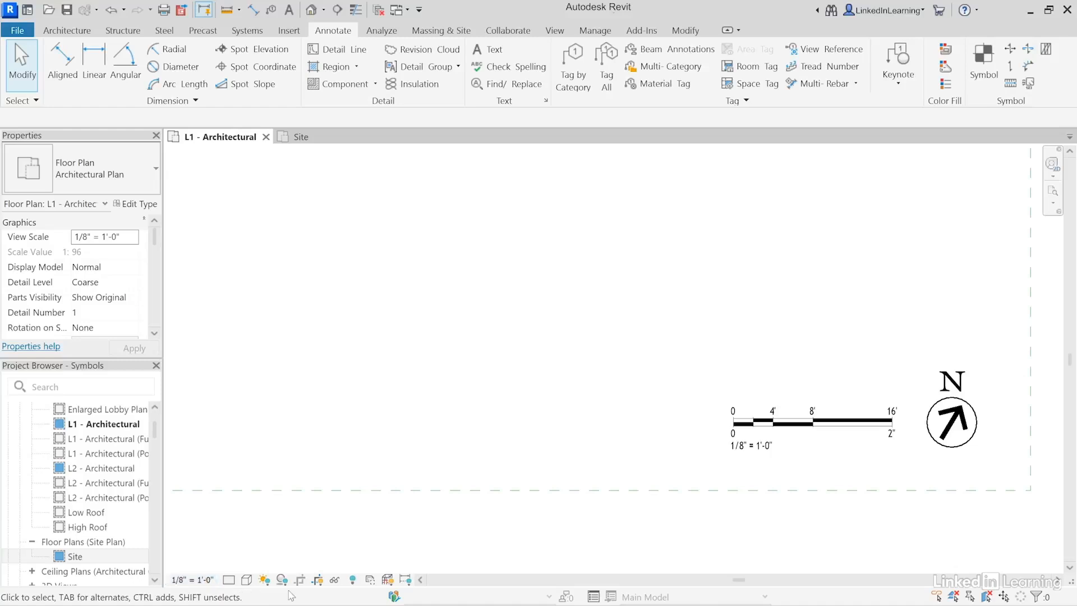
pyautogui.click(192, 579)
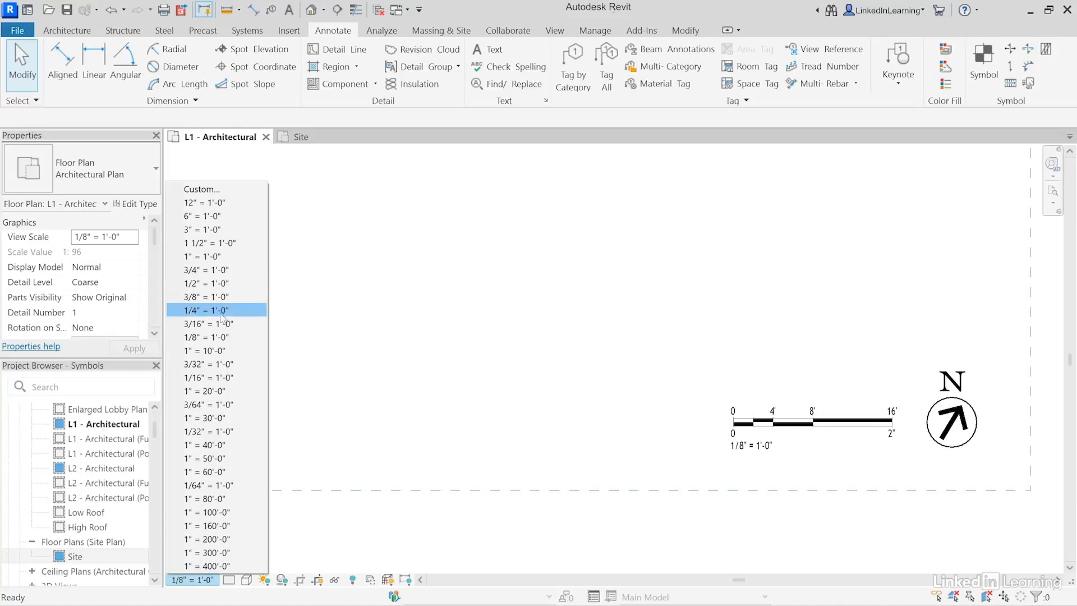
pyautogui.click(225, 313)
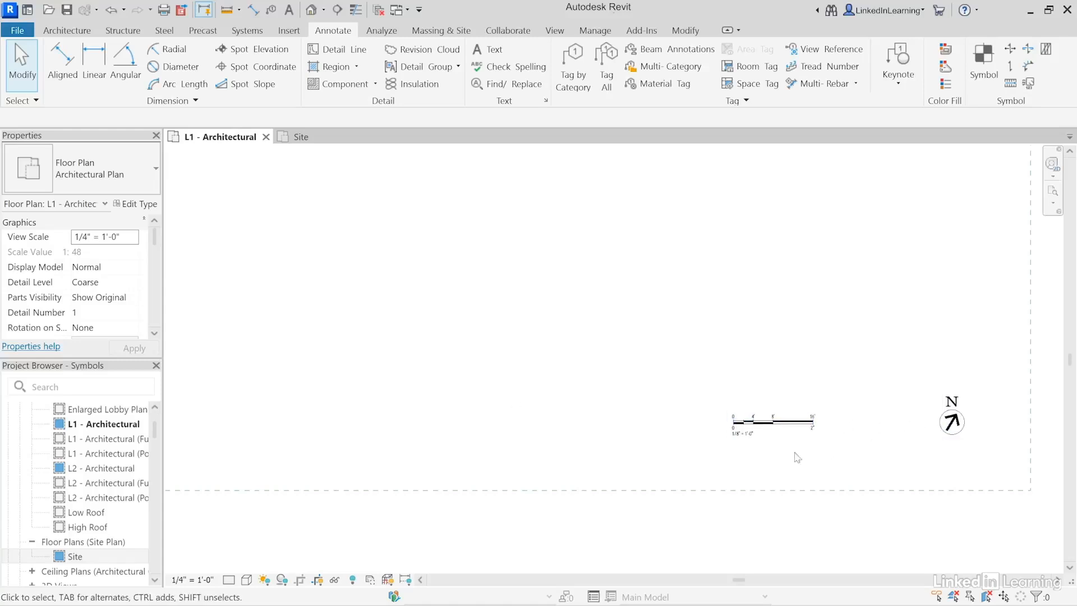
# Step: Set the graphic scale symbol's Scale Factor to 48
pyautogui.scroll(4, 752, 430)
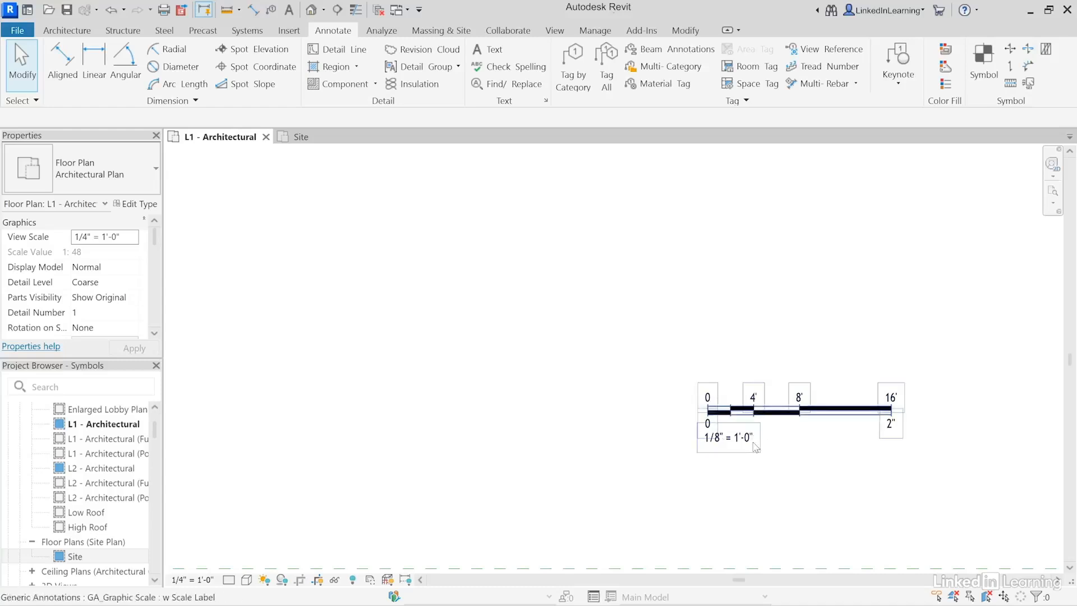
pyautogui.click(764, 415)
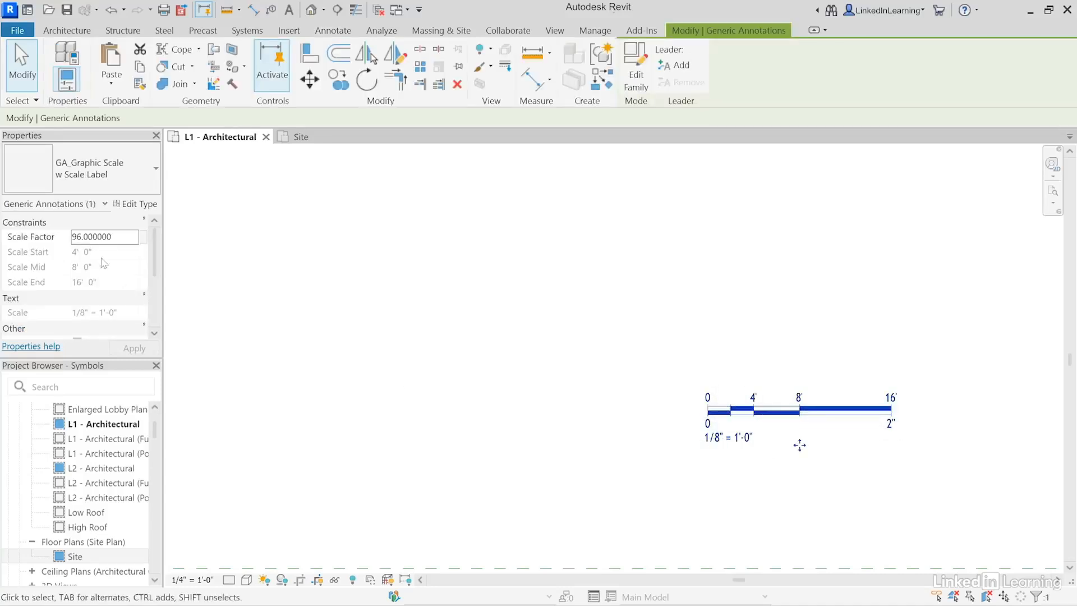
pyautogui.click(121, 238)
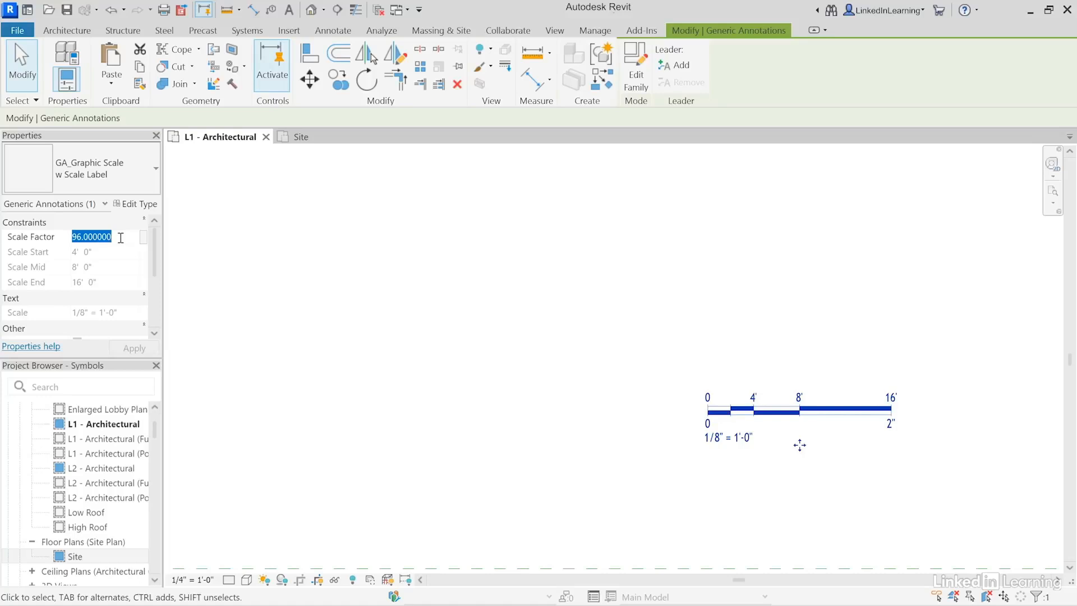
pyautogui.write('48')
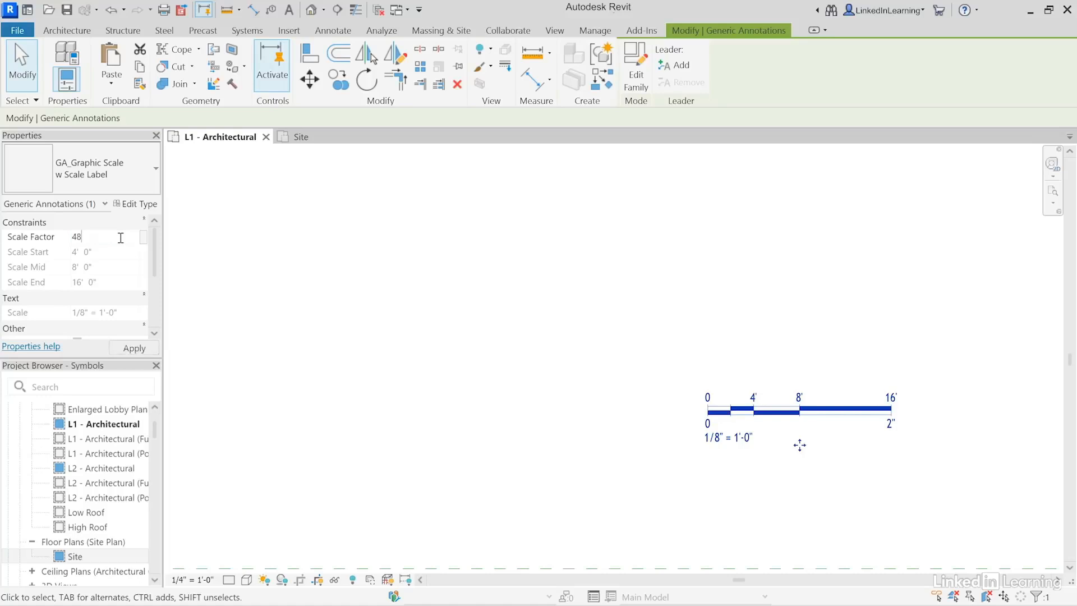
pyautogui.press('Return')
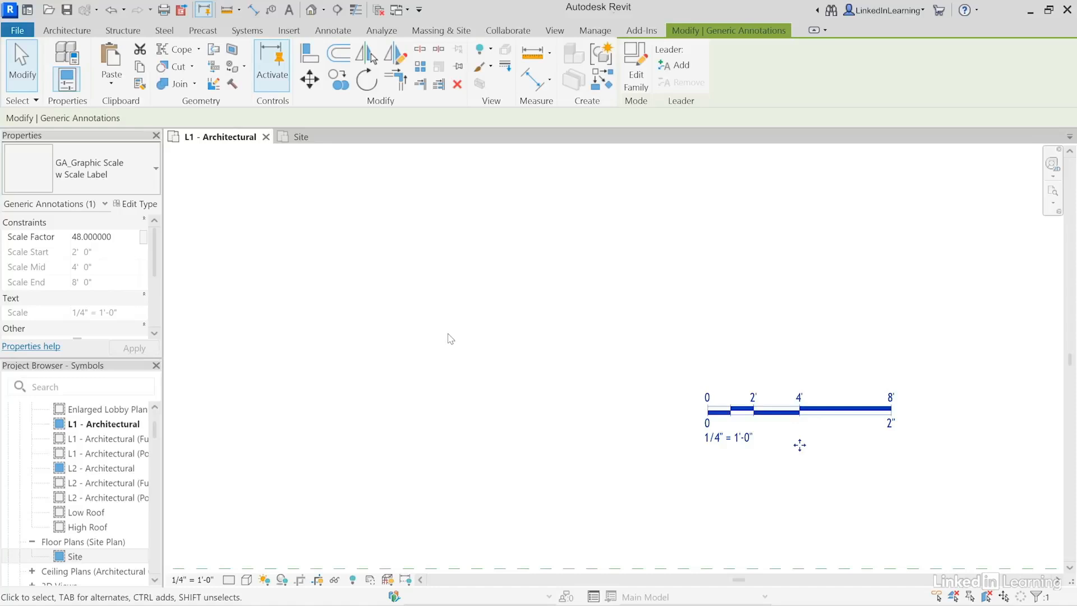
# Step: Undo the graphic scale's factor change and the view scale change together
pyautogui.scroll(-3, 632, 407)
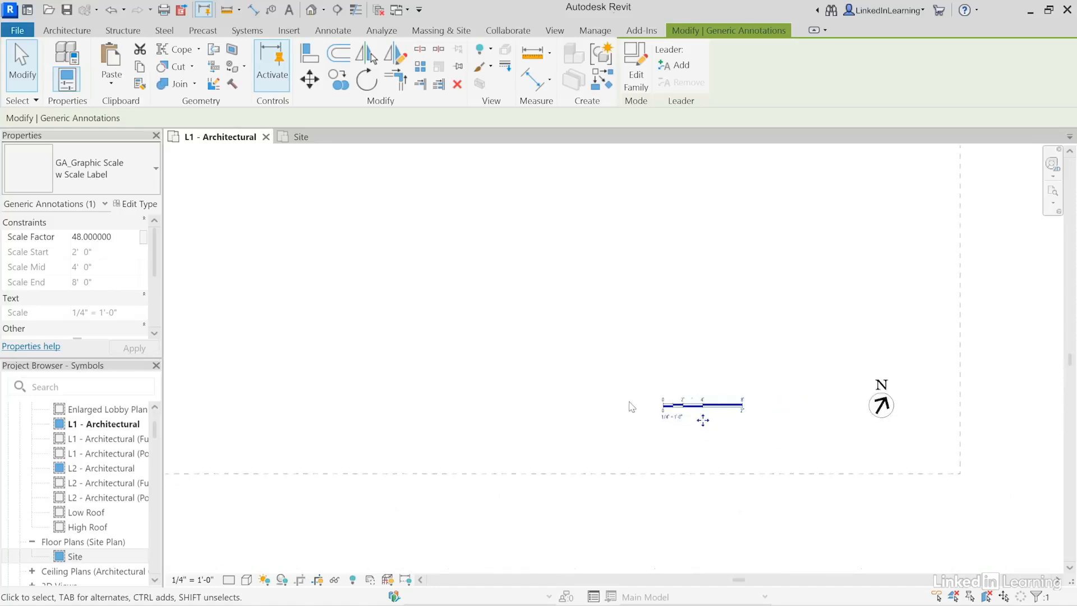
pyautogui.click(124, 11)
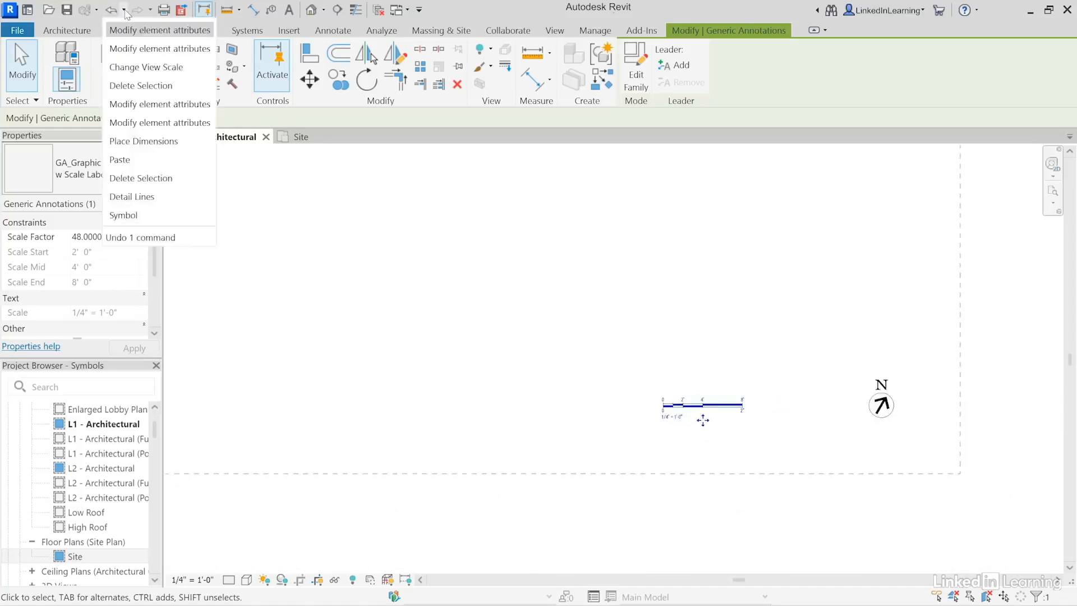
pyautogui.click(138, 69)
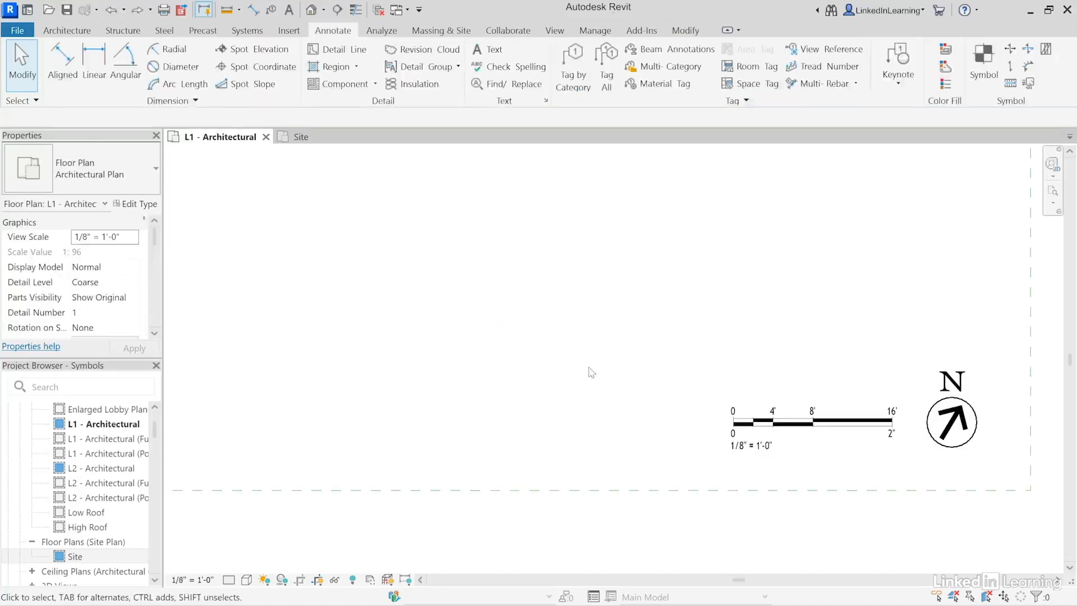
# Step: Copy the north arrow and graphic scale and paste them into L1 - Architectural (Furniture), aligned to the current view
pyautogui.scroll(-4, 506, 404)
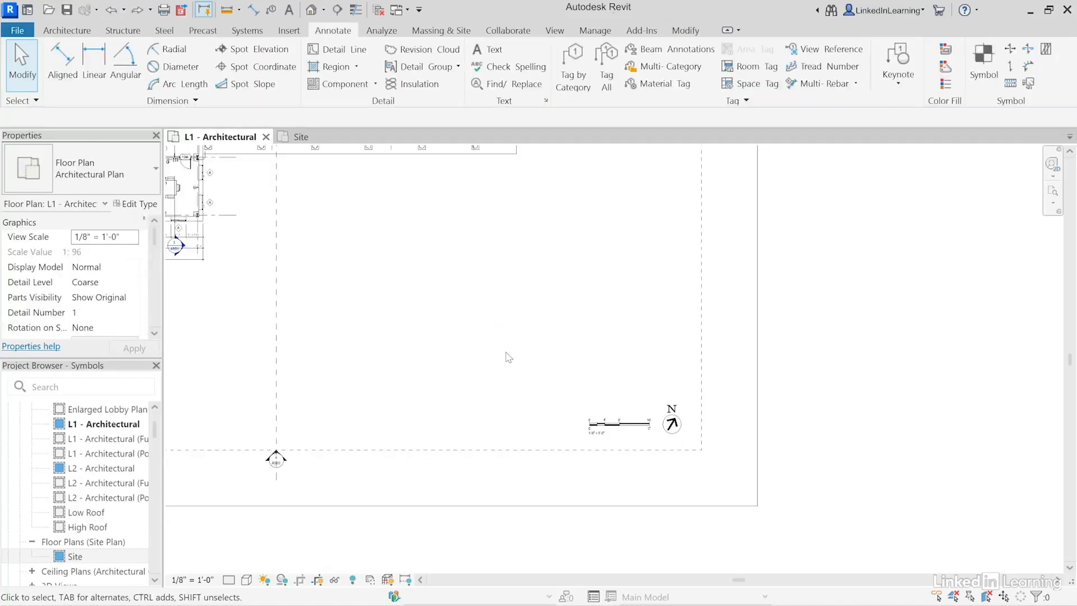
pyautogui.moveTo(505, 355); pyautogui.dragTo(694, 454, button='middle')
pyautogui.scroll(-2, 662, 415)
pyautogui.moveTo(642, 382); pyautogui.dragTo(704, 446, button='middle')
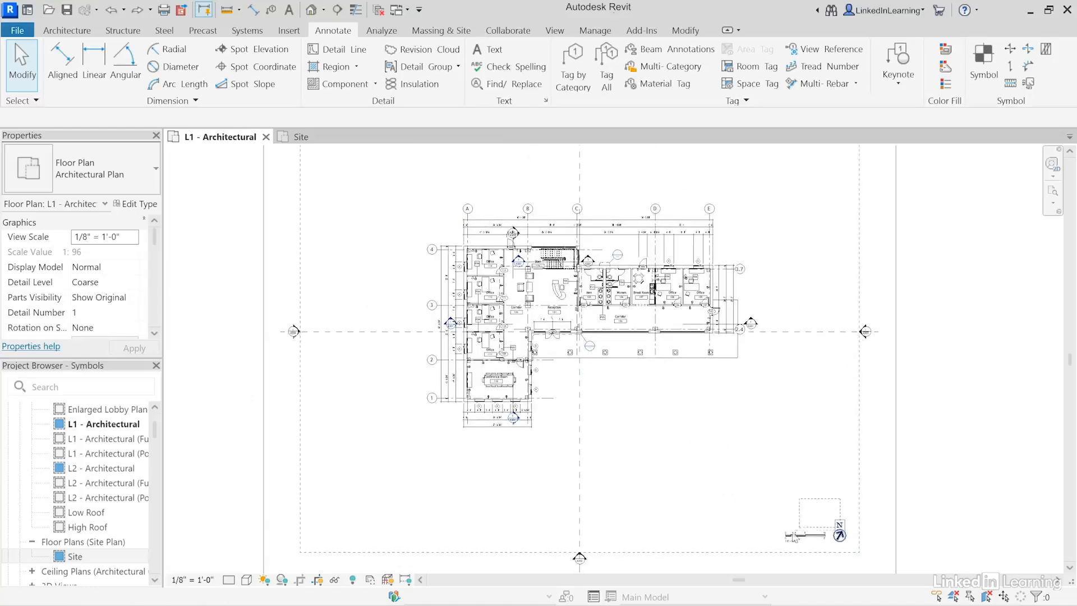
pyautogui.click(787, 536)
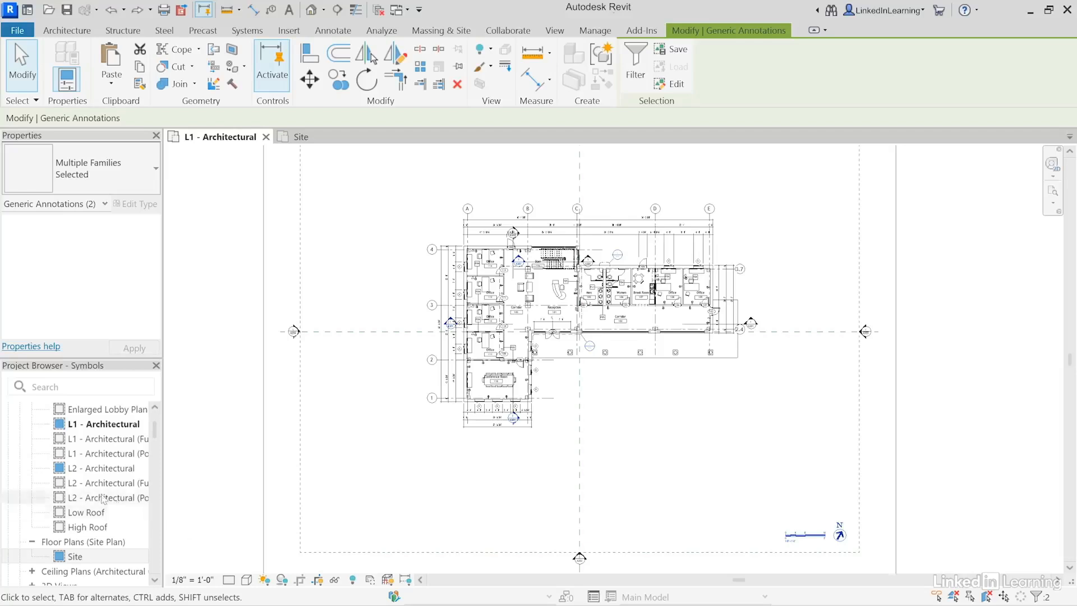
pyautogui.doubleClick(104, 442)
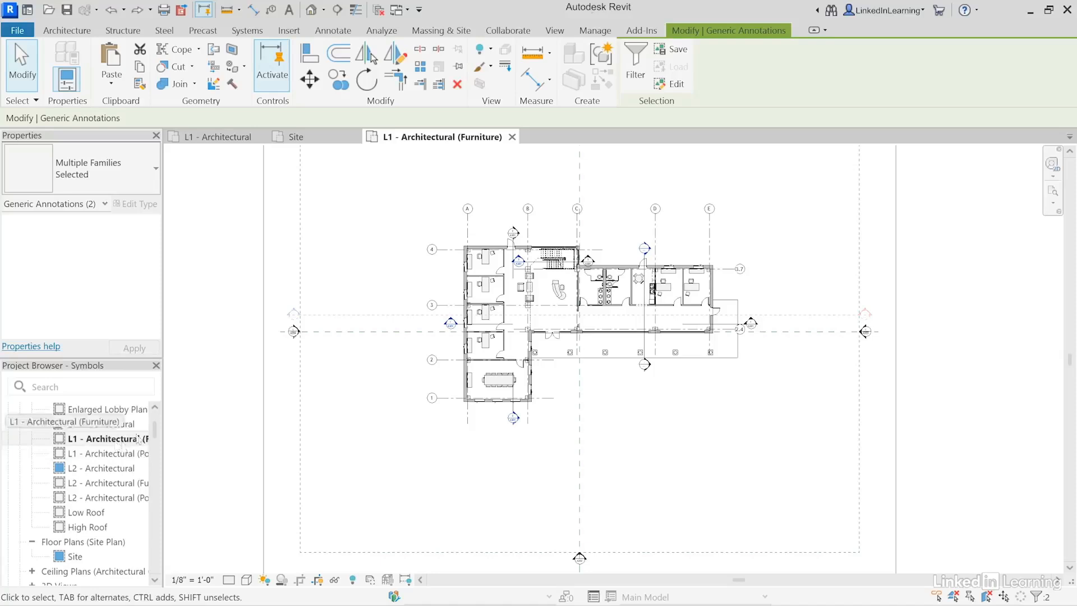
pyautogui.click(112, 78)
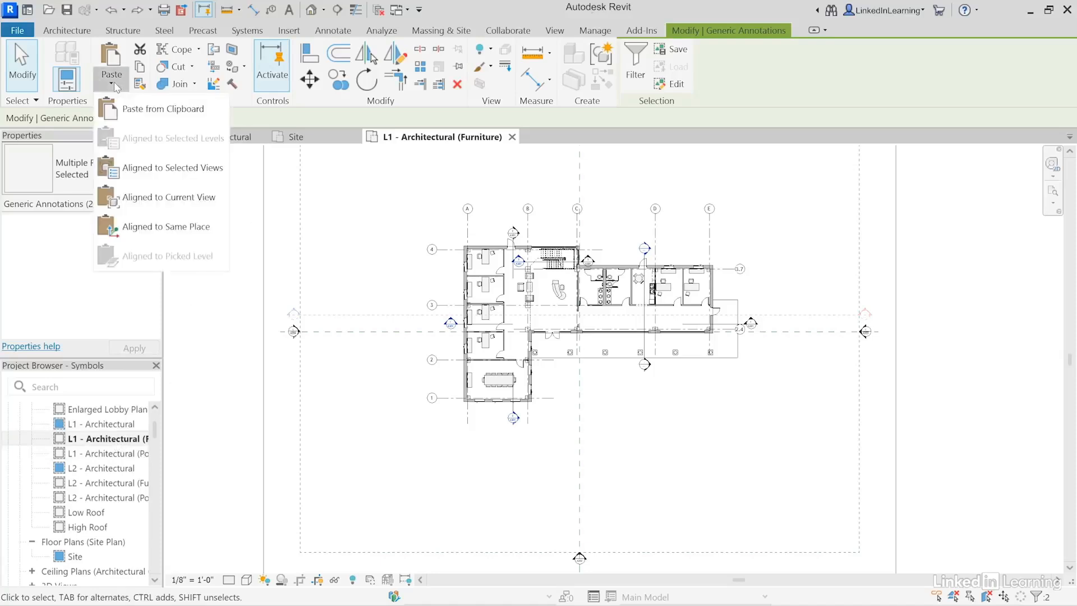
pyautogui.click(145, 199)
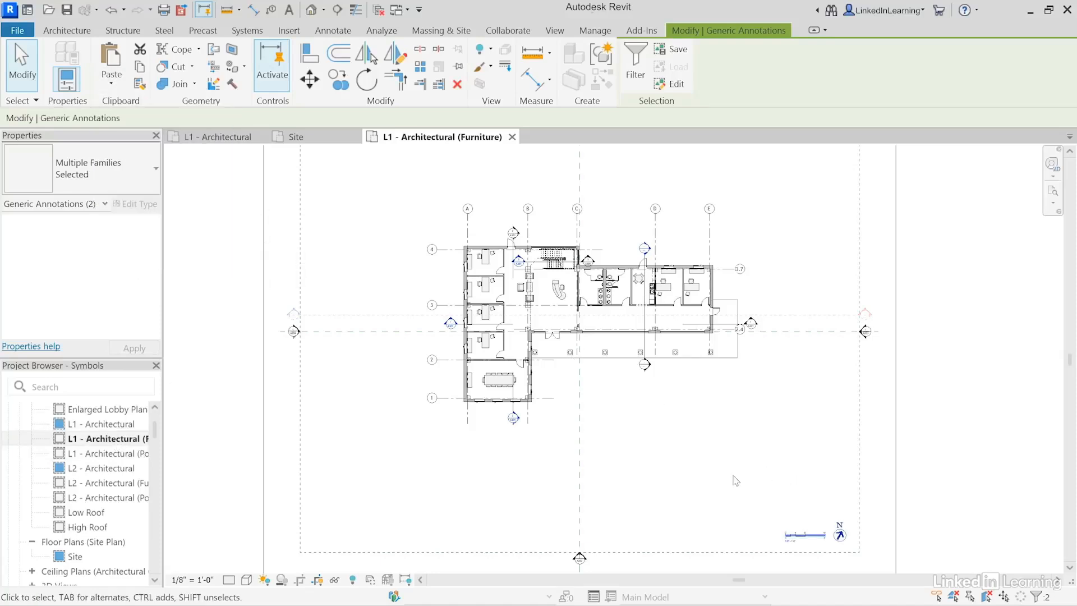
# Step: Open L1 - Architectural (Power) and set the North Angle of its existing north arrow to 59°
pyautogui.click(112, 453)
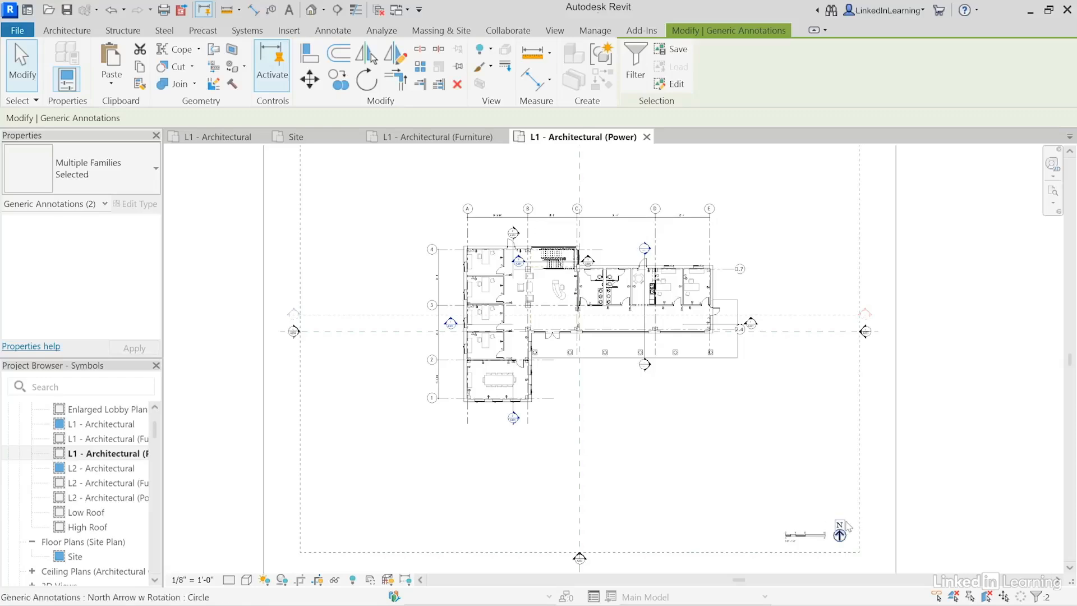
pyautogui.moveTo(846, 500); pyautogui.dragTo(791, 536)
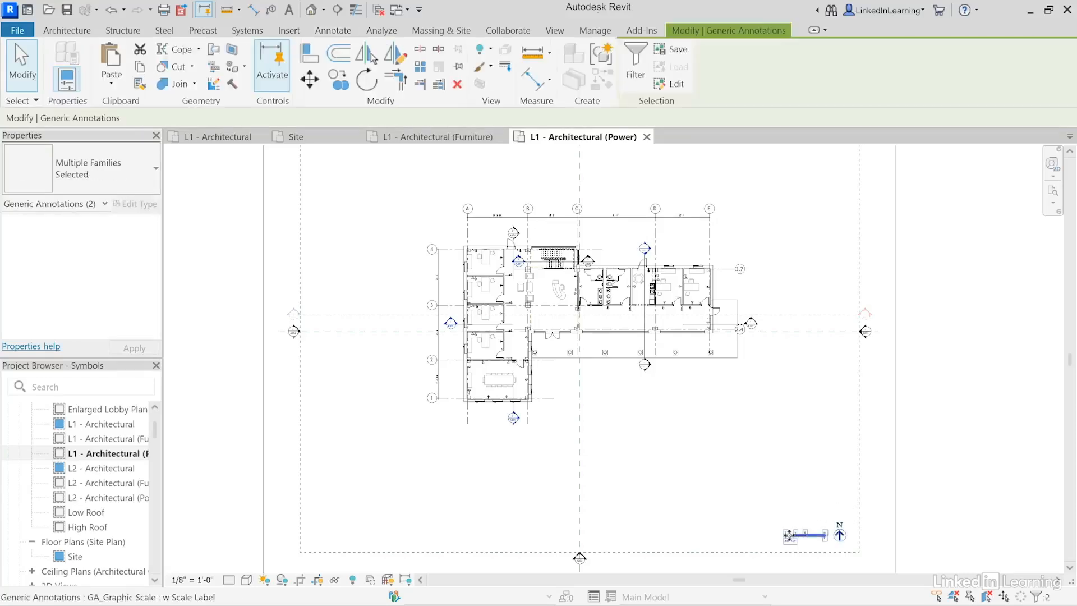
pyautogui.click(948, 543)
pyautogui.scroll(4, 844, 558)
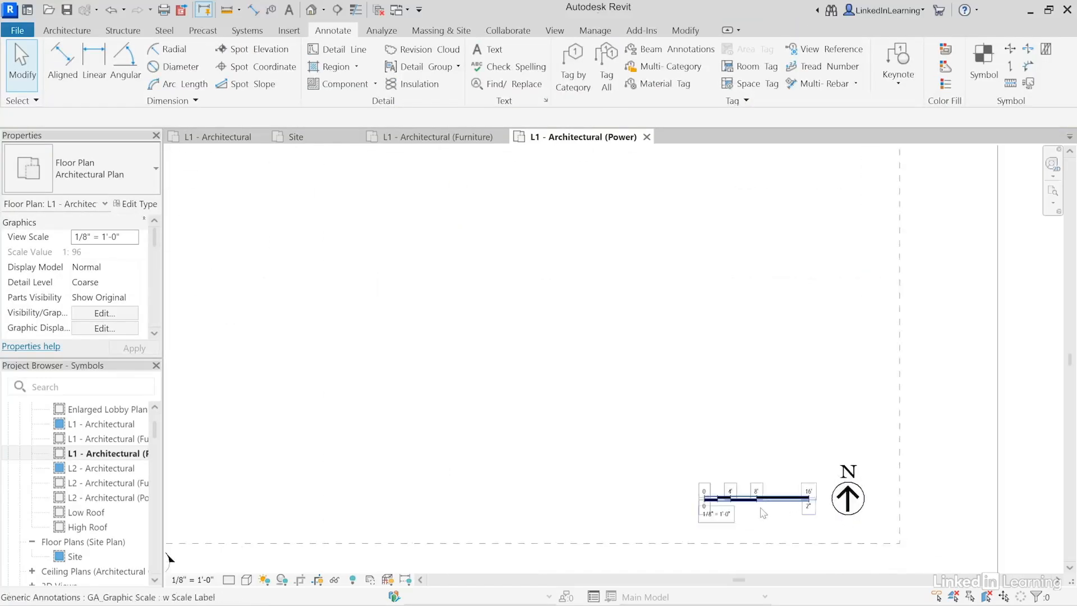
pyautogui.click(847, 499)
pyautogui.click(117, 269)
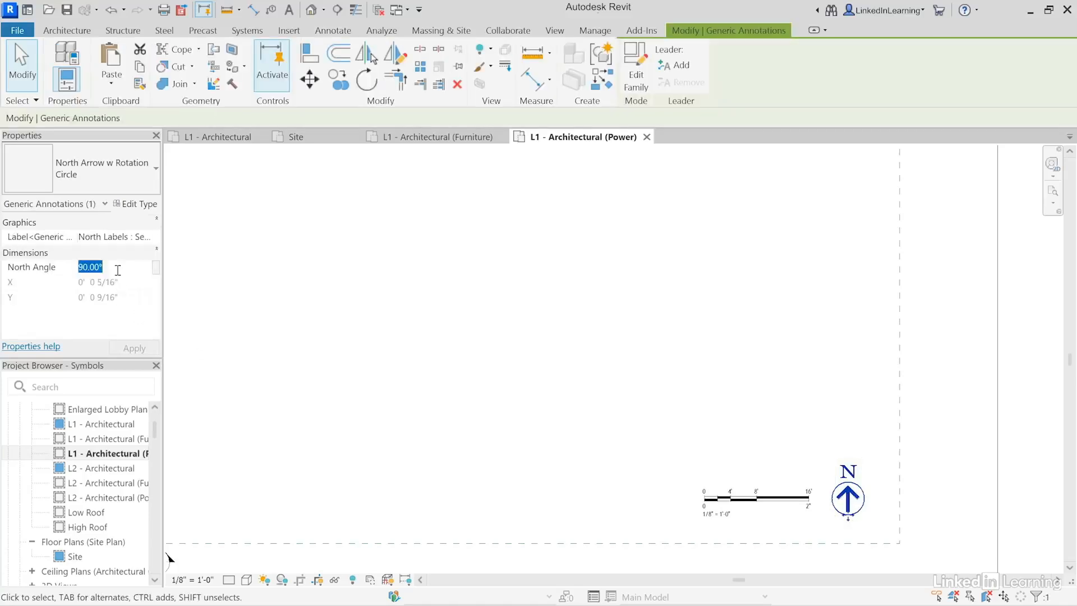
pyautogui.write('30')
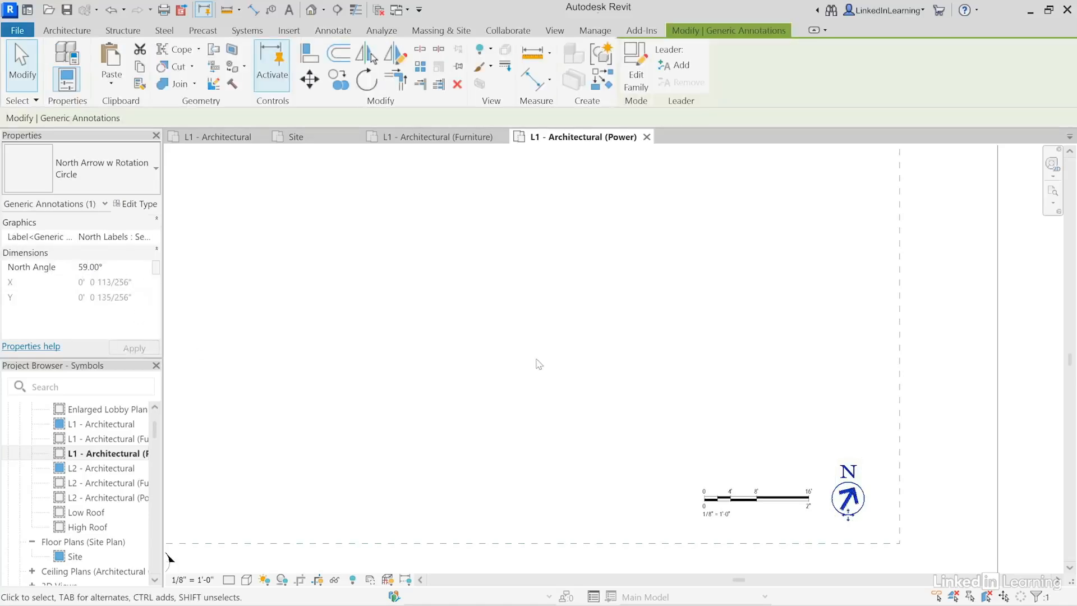
pyautogui.click(543, 370)
pyautogui.scroll(-4, 543, 370)
pyautogui.moveTo(541, 365); pyautogui.dragTo(640, 453, button='middle')
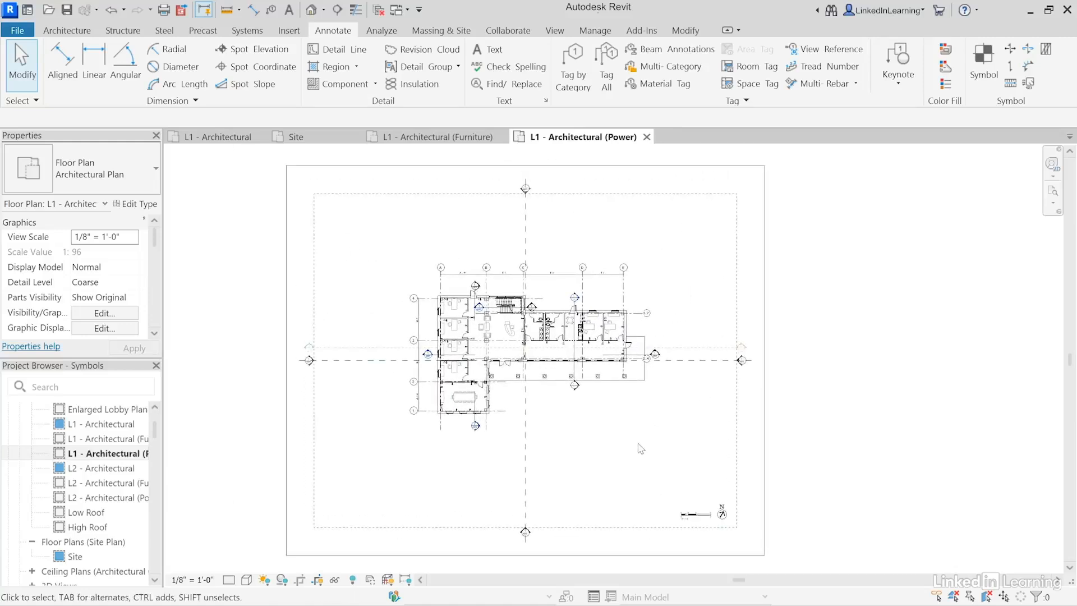
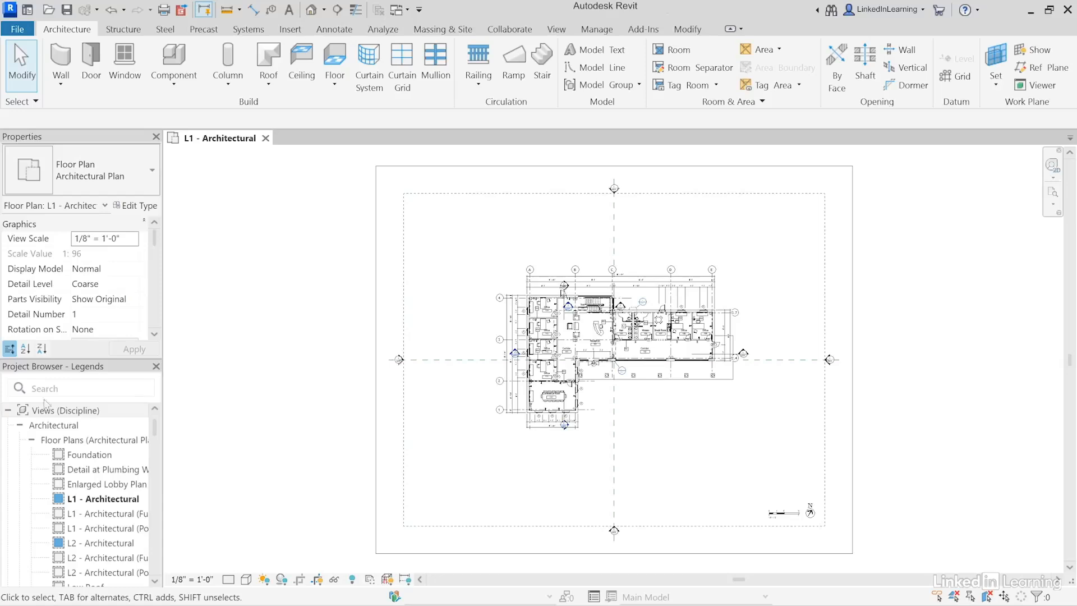
# Step: Create a new legend view named Door Types Legend at a scale of 1/4" = 1'-0"
pyautogui.click(555, 29)
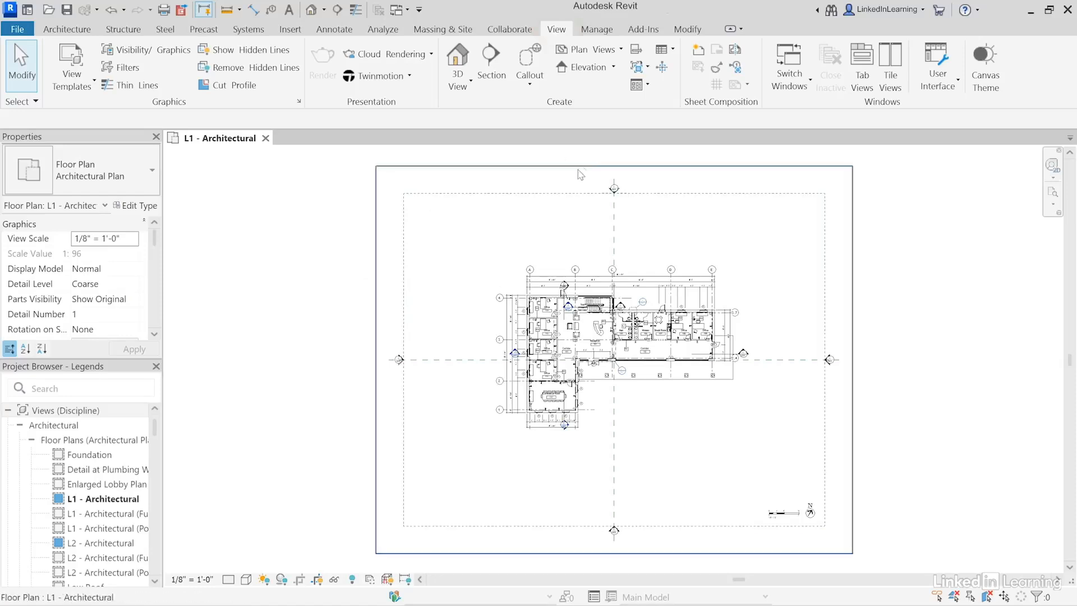
pyautogui.click(647, 88)
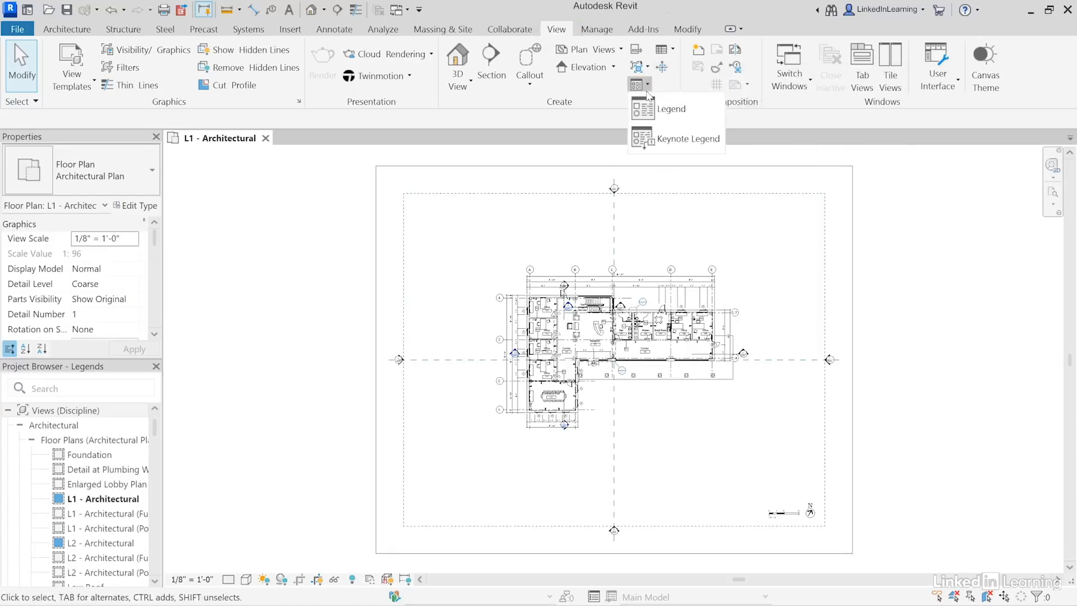
pyautogui.click(667, 119)
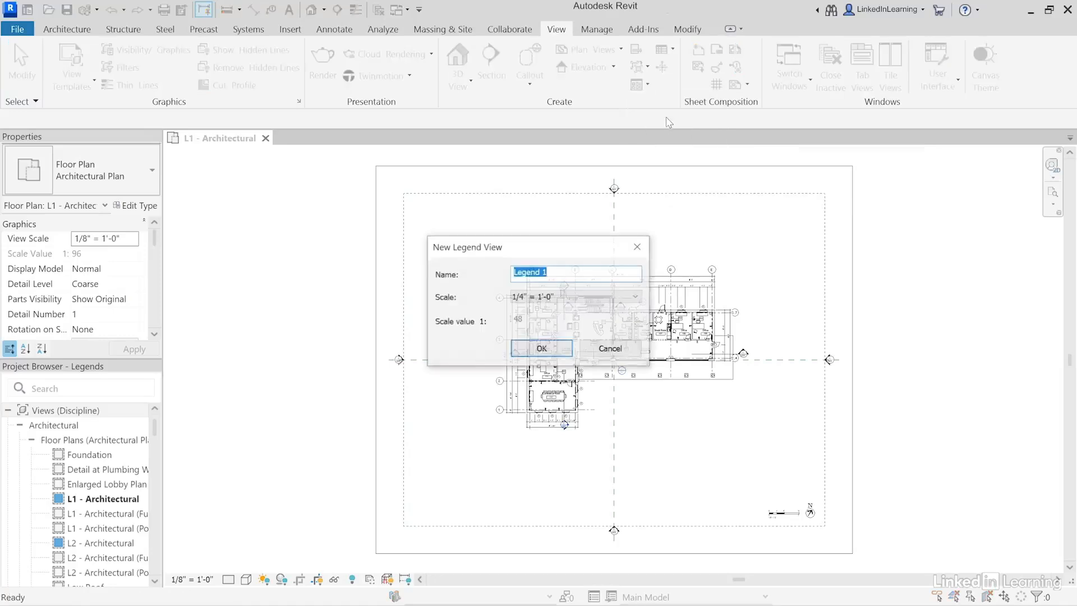
pyautogui.write('Door Types Legend')
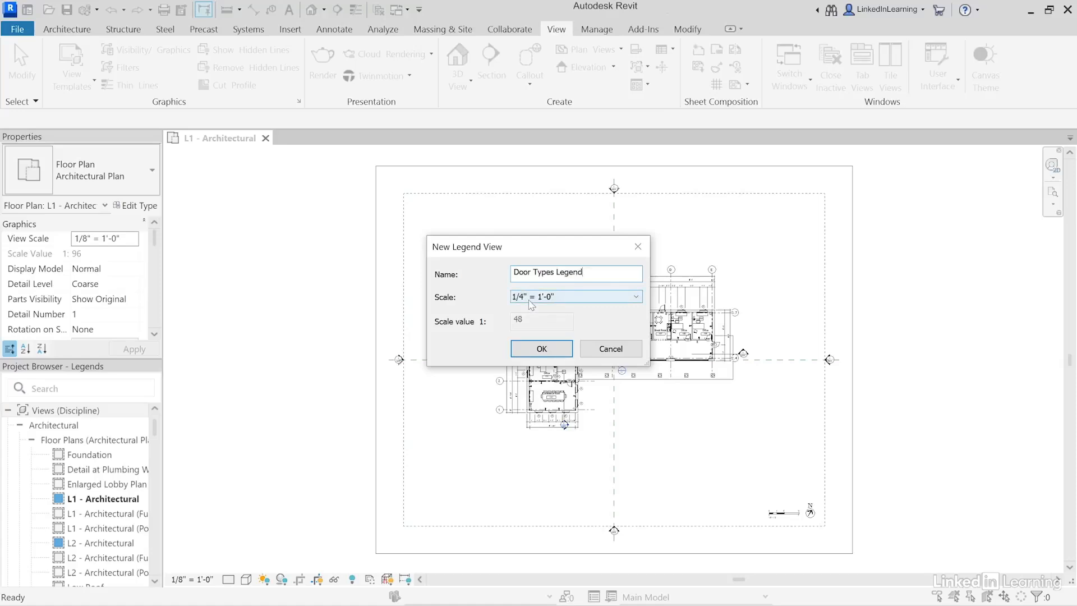
pyautogui.click(533, 349)
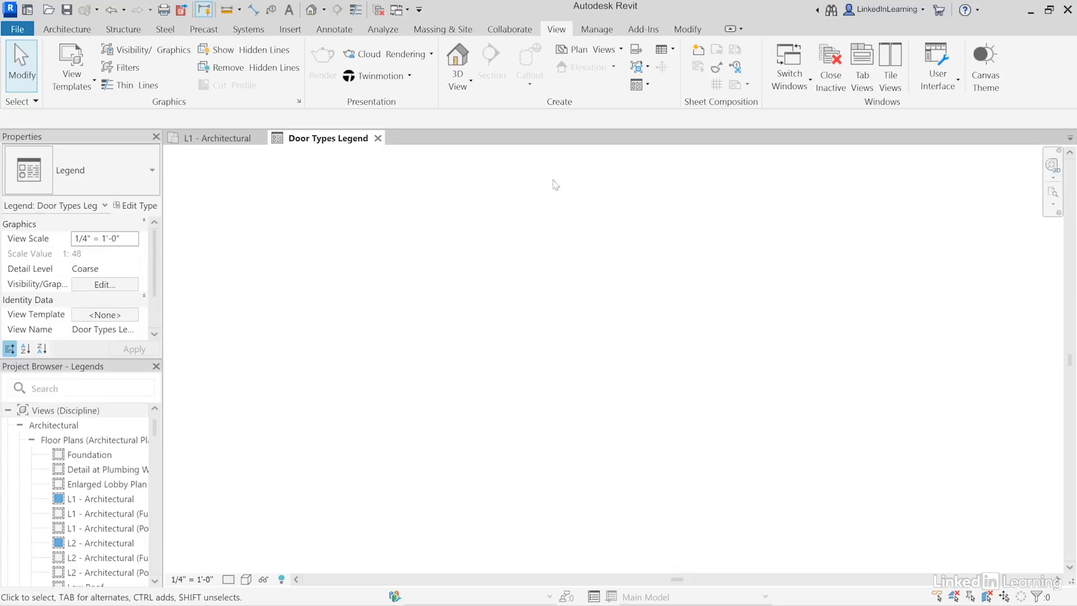
# Step: Place a Door-Passage-Single-Flush : 36" x 84" legend component, shown in front elevation, in the empty legend view
pyautogui.click(317, 32)
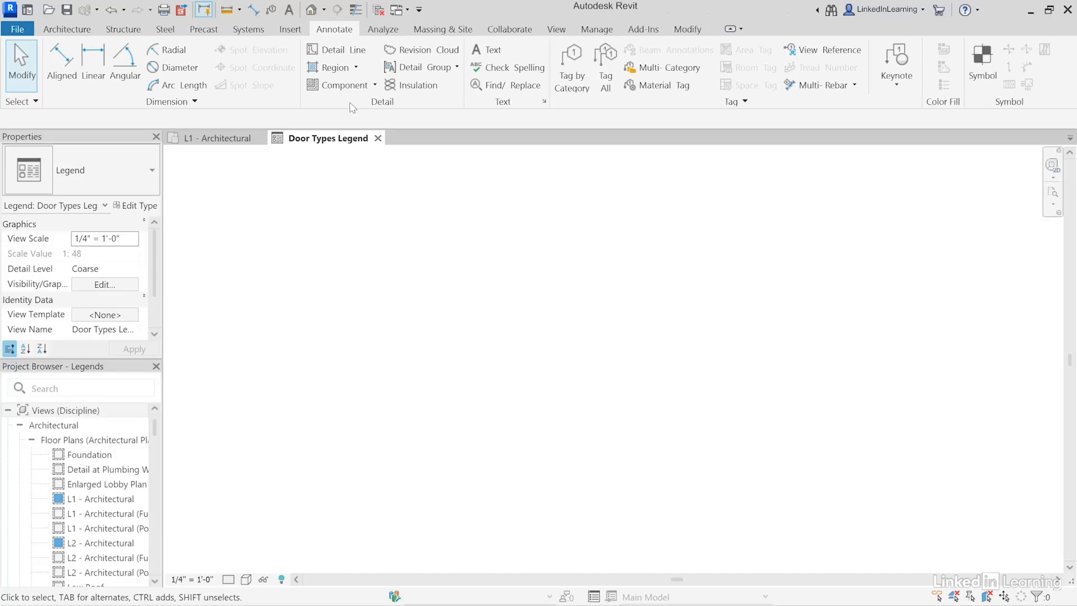
pyautogui.click(375, 86)
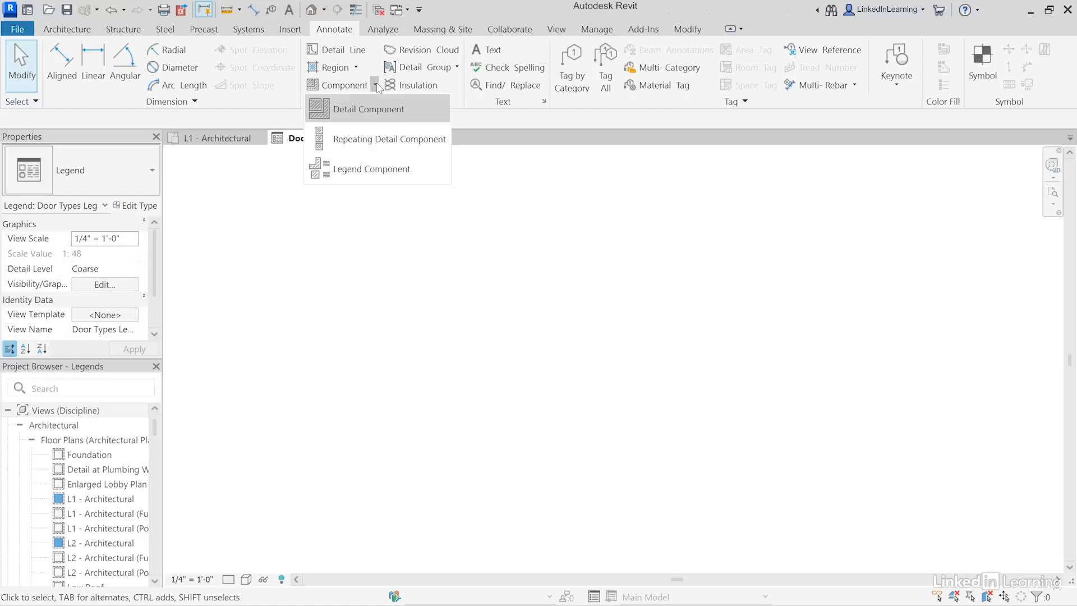
pyautogui.click(354, 179)
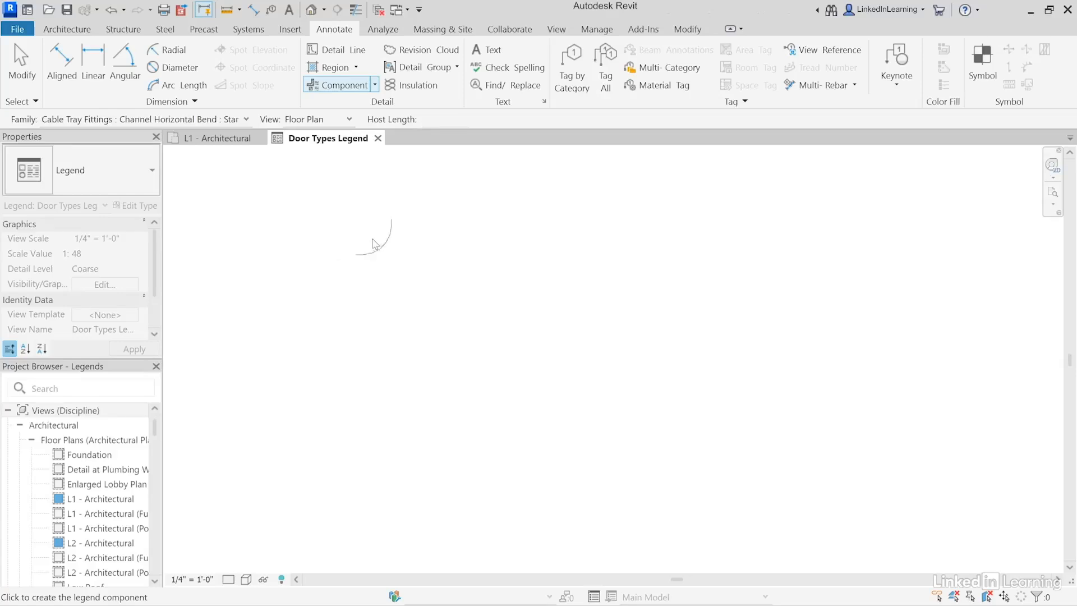
pyautogui.click(246, 120)
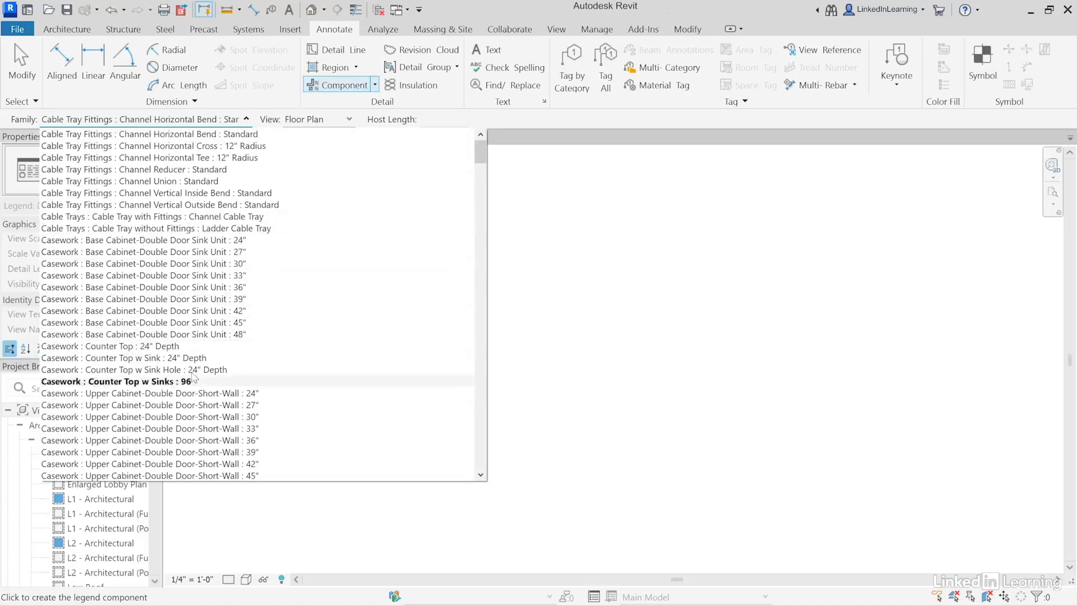
pyautogui.scroll(-12, 129, 370)
pyautogui.scroll(-6, 124, 359)
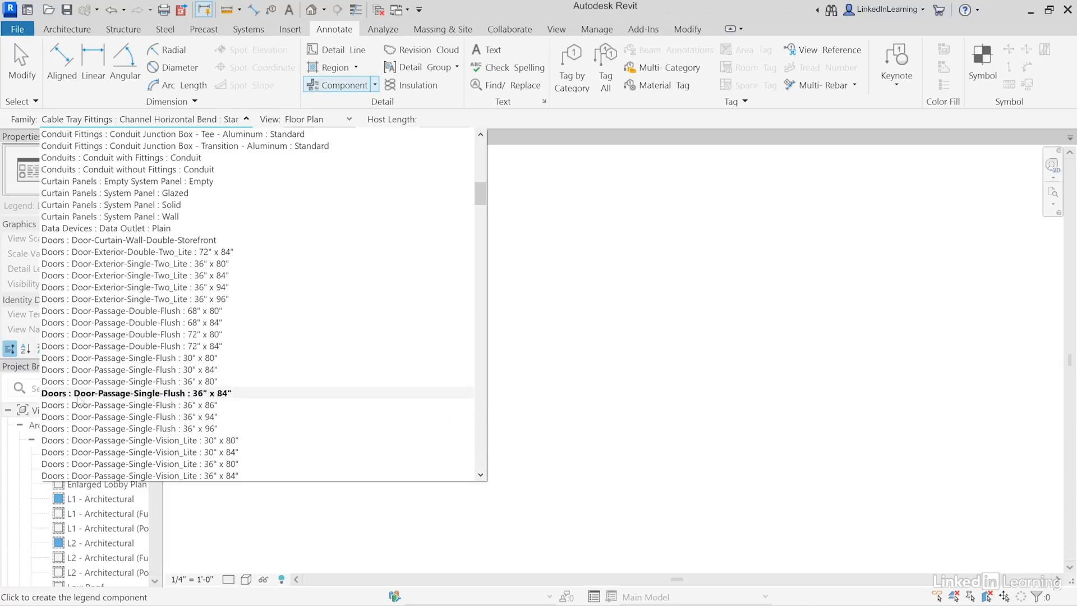
pyautogui.click(226, 395)
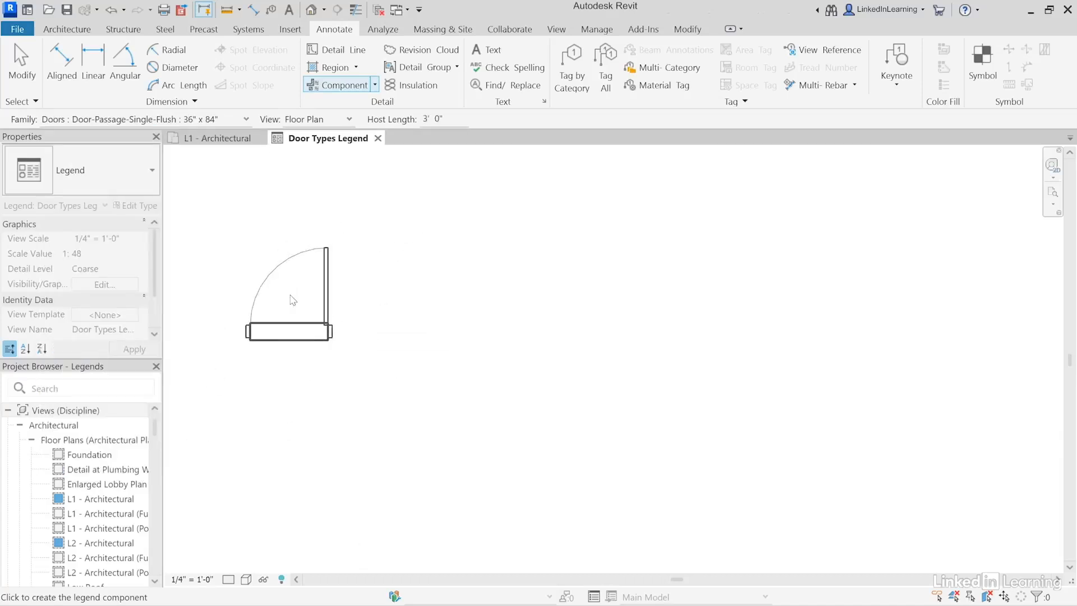
pyautogui.click(349, 119)
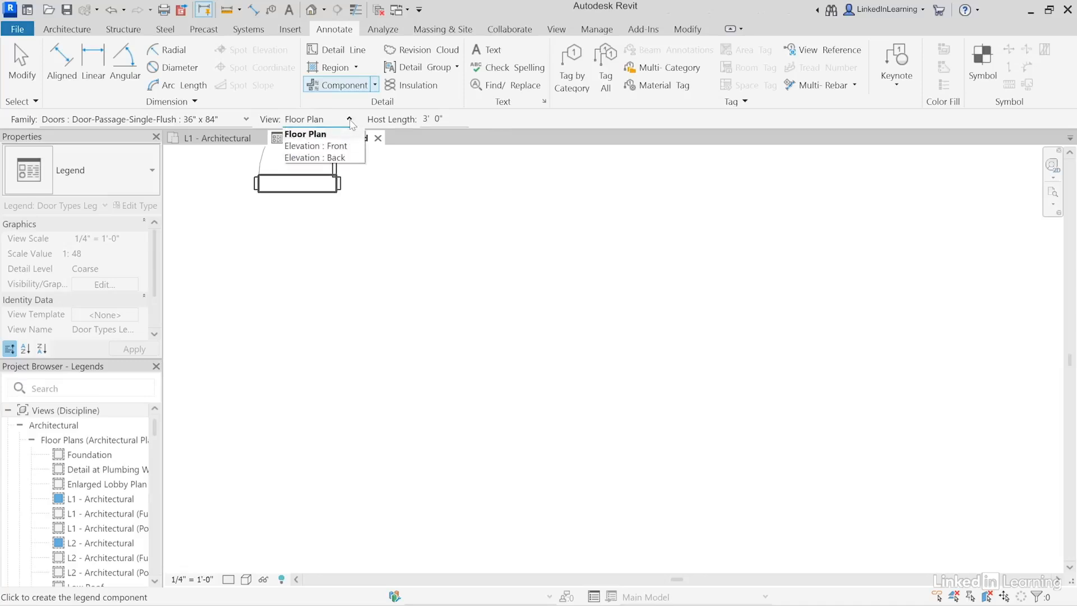
pyautogui.click(336, 146)
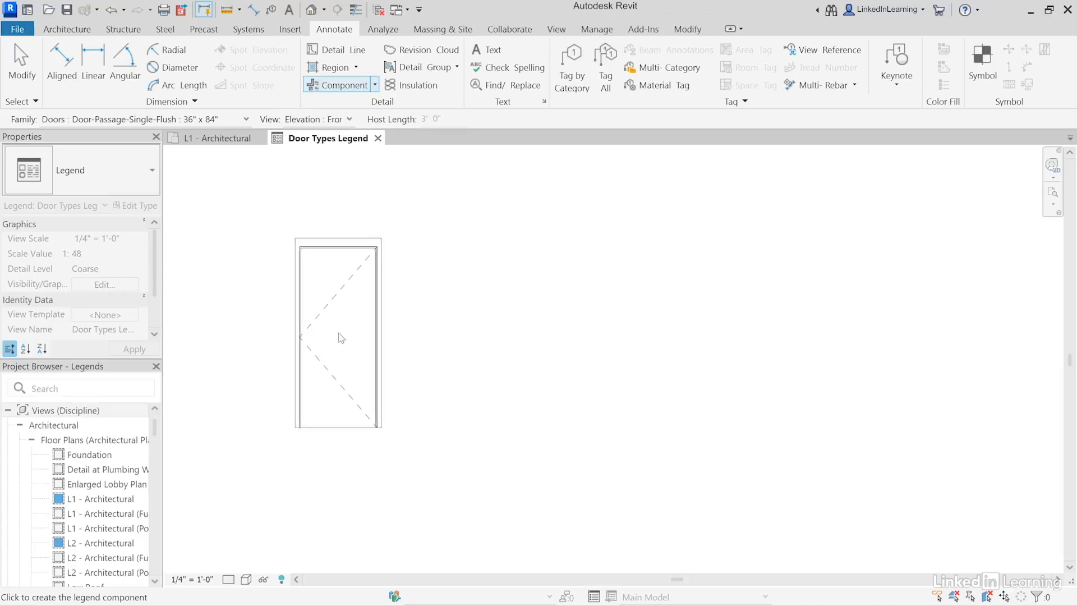
pyautogui.click(341, 324)
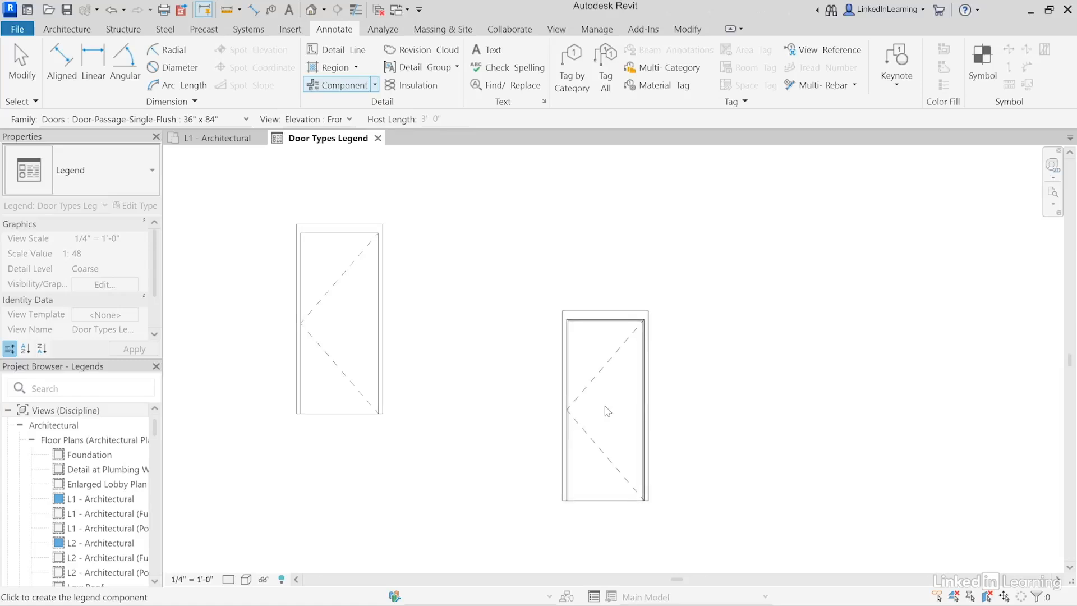
# Step: Add a Door-Passage-Single-Vision_Lite : 36" x 84" legend component in front elevation, aligned beside the flush door
pyautogui.click(246, 120)
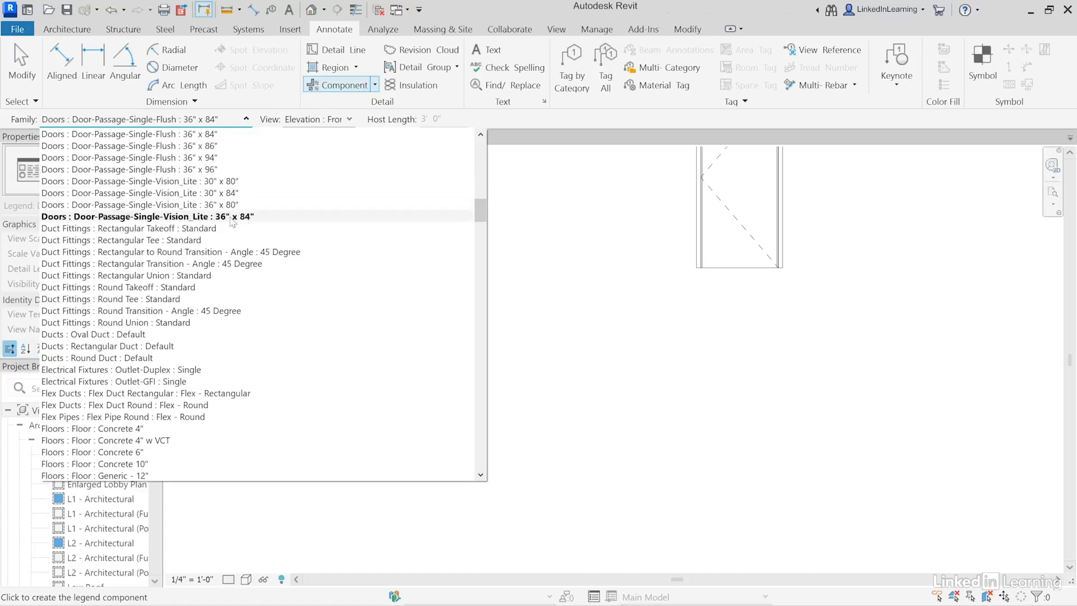
pyautogui.click(232, 219)
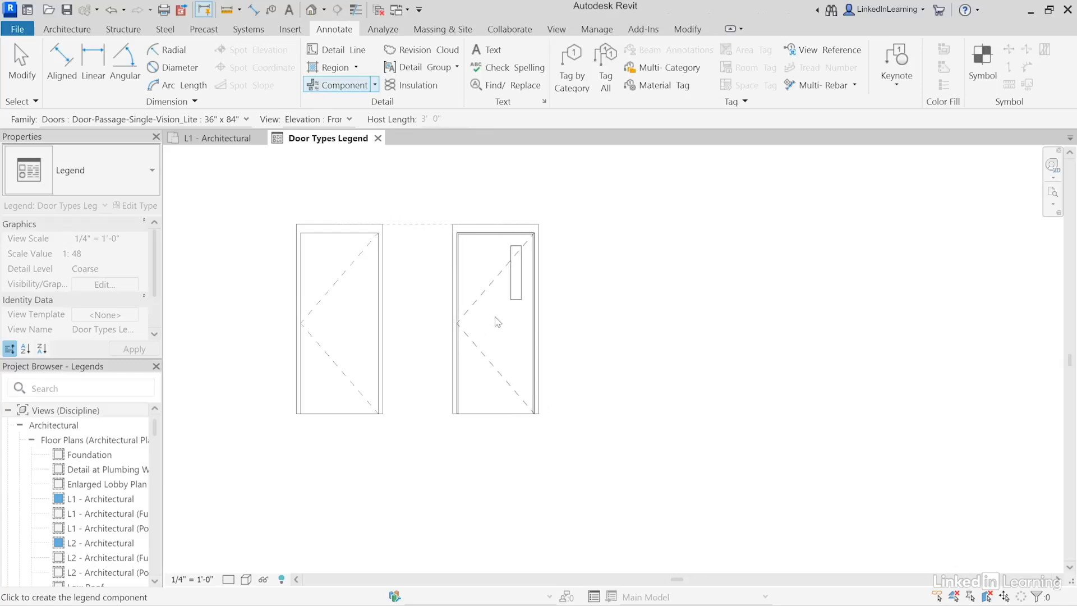
# Step: Place the single vision-lite door beside the flush door, followed by a Door-Exterior-Single-Two_Lite : 36" x 84" front elevation further along the row
pyautogui.click(497, 322)
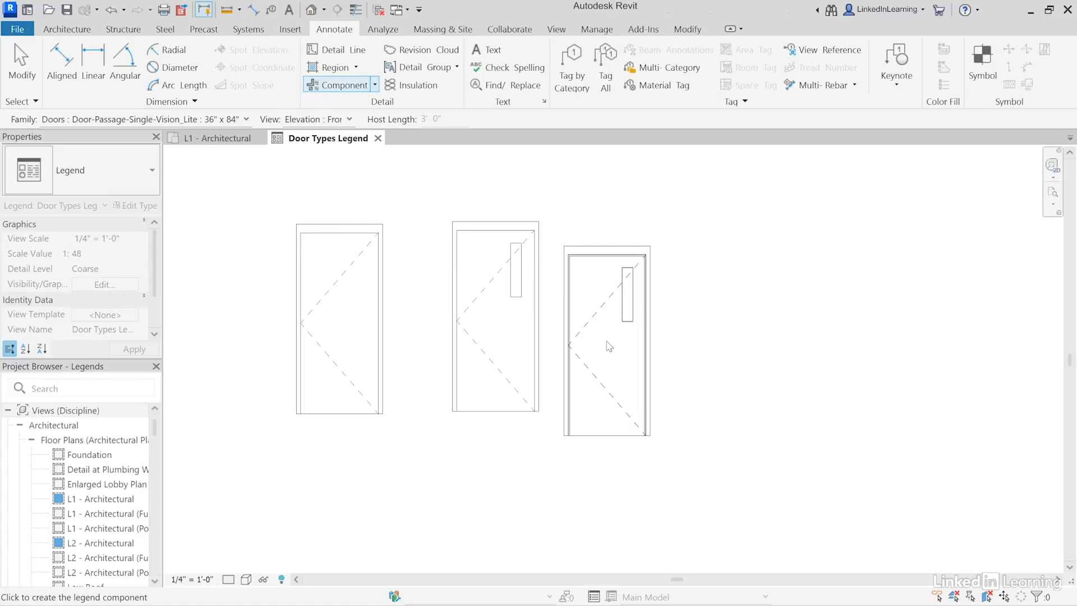
pyautogui.click(246, 120)
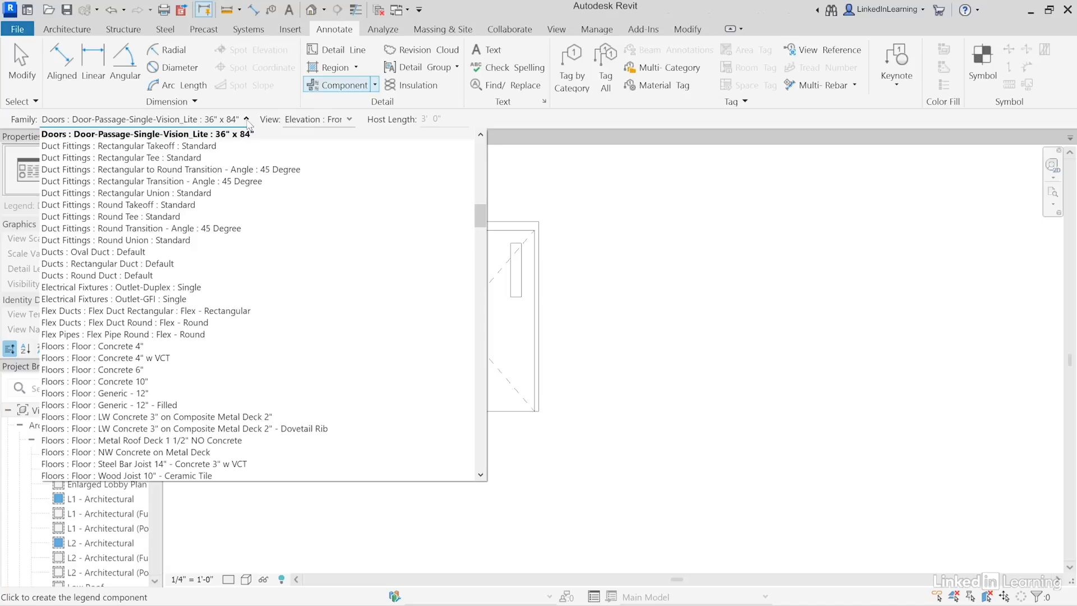
pyautogui.scroll(5, 224, 190)
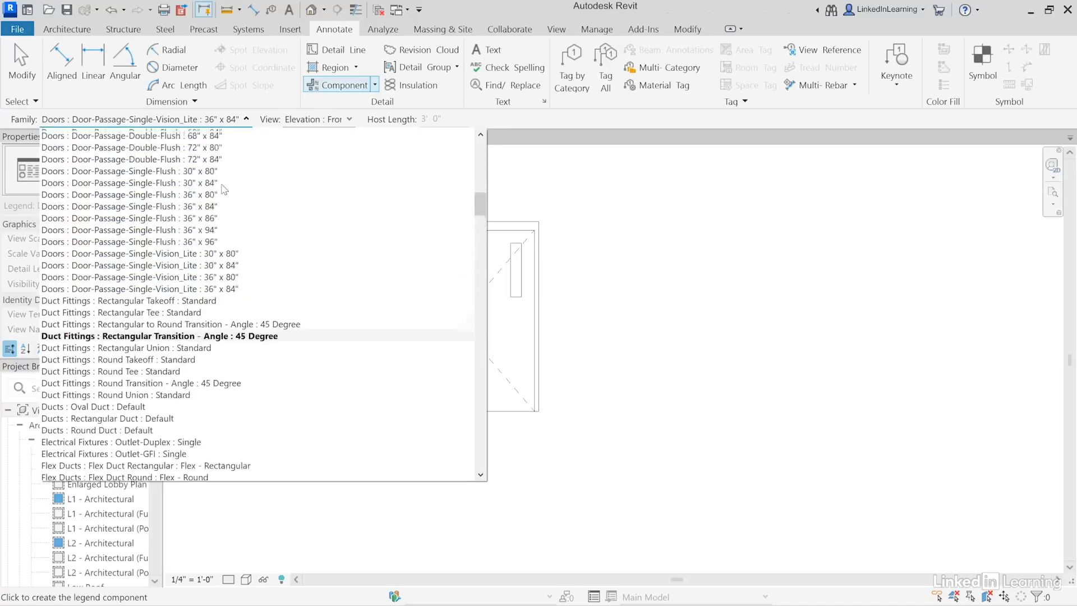
pyautogui.scroll(2, 224, 190)
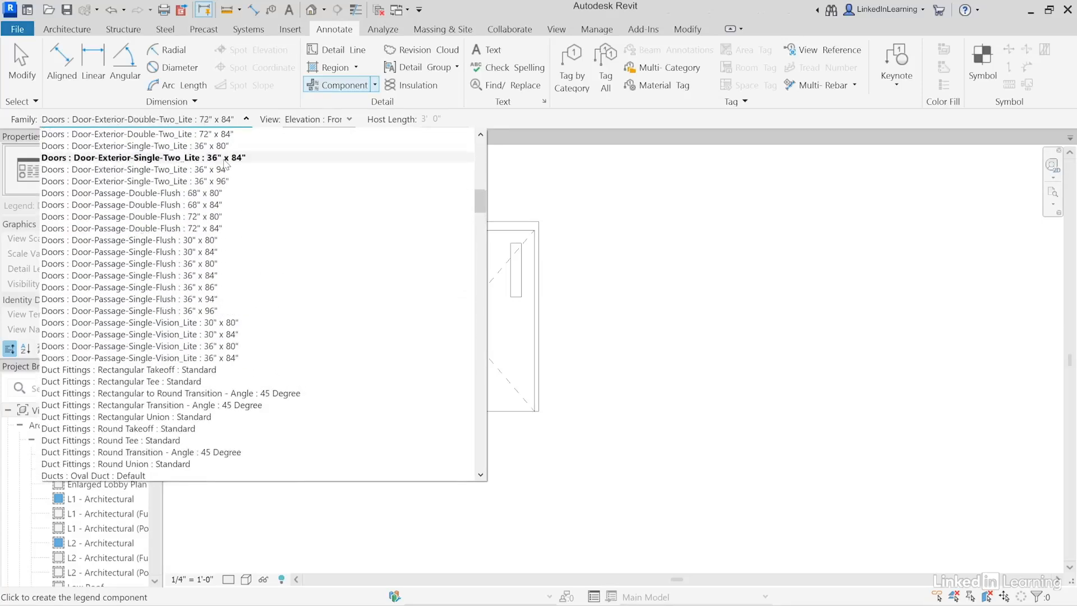
pyautogui.click(225, 160)
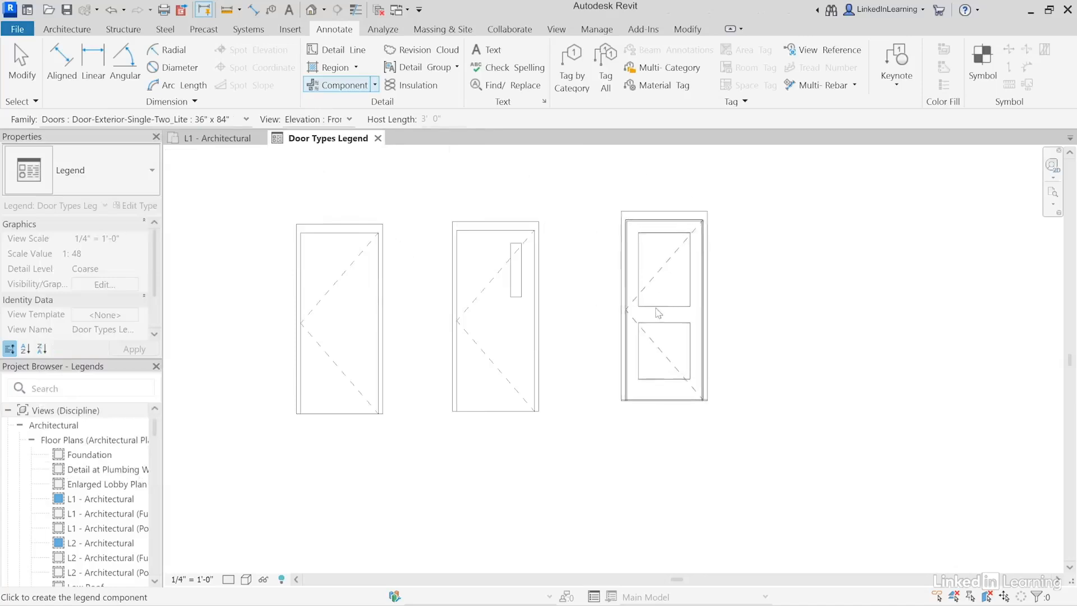
pyautogui.click(657, 407)
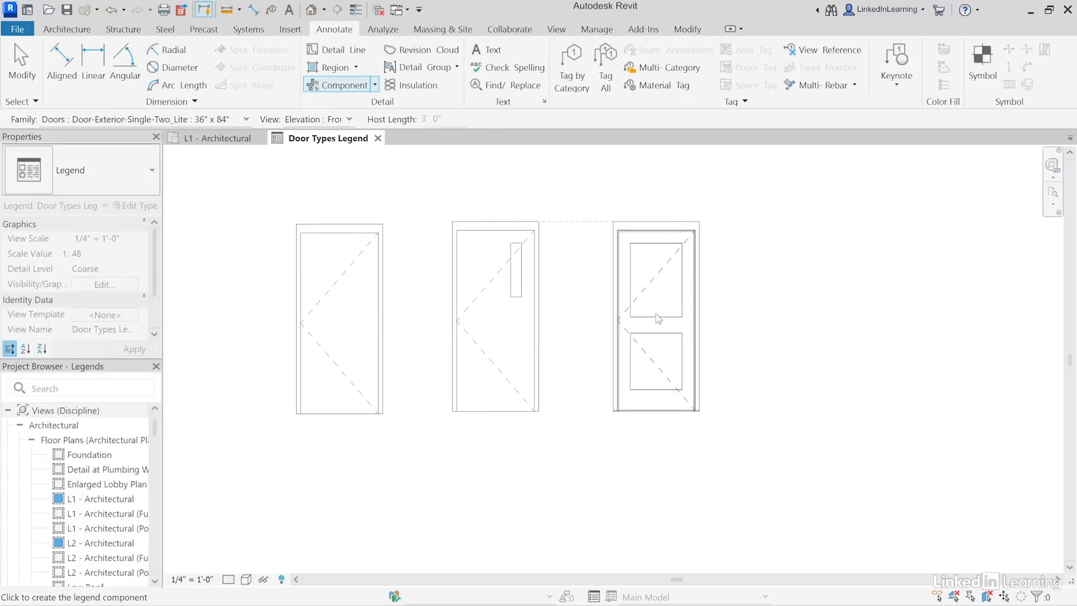
# Step: Place a Door-Curtain-Wall-Double-Storefront legend component in front elevation beyond the two-lite door and finish placing components
pyautogui.click(218, 120)
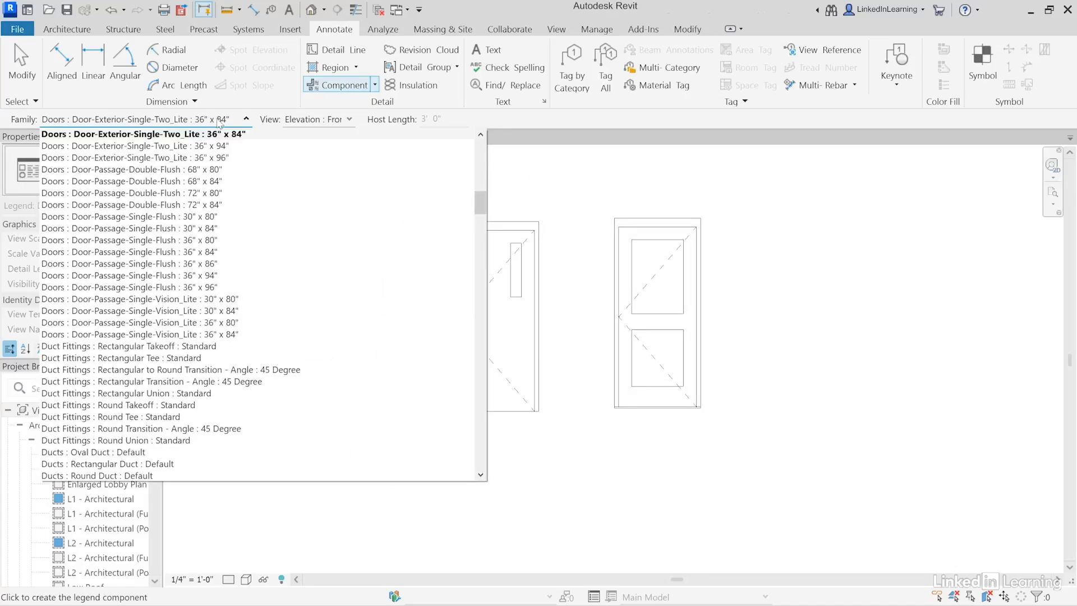
pyautogui.scroll(3, 179, 229)
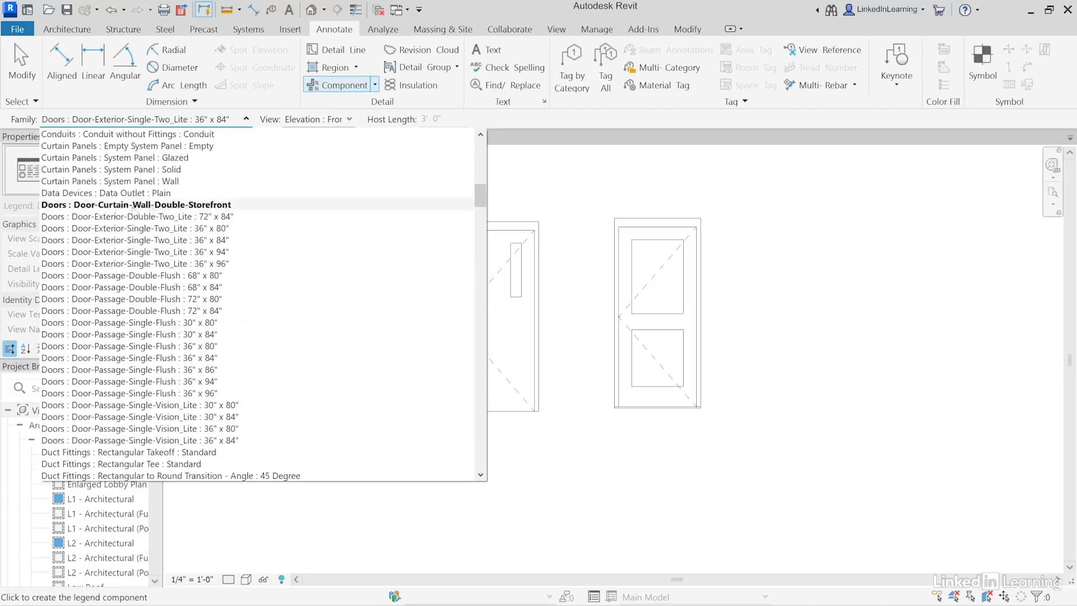
pyautogui.click(182, 207)
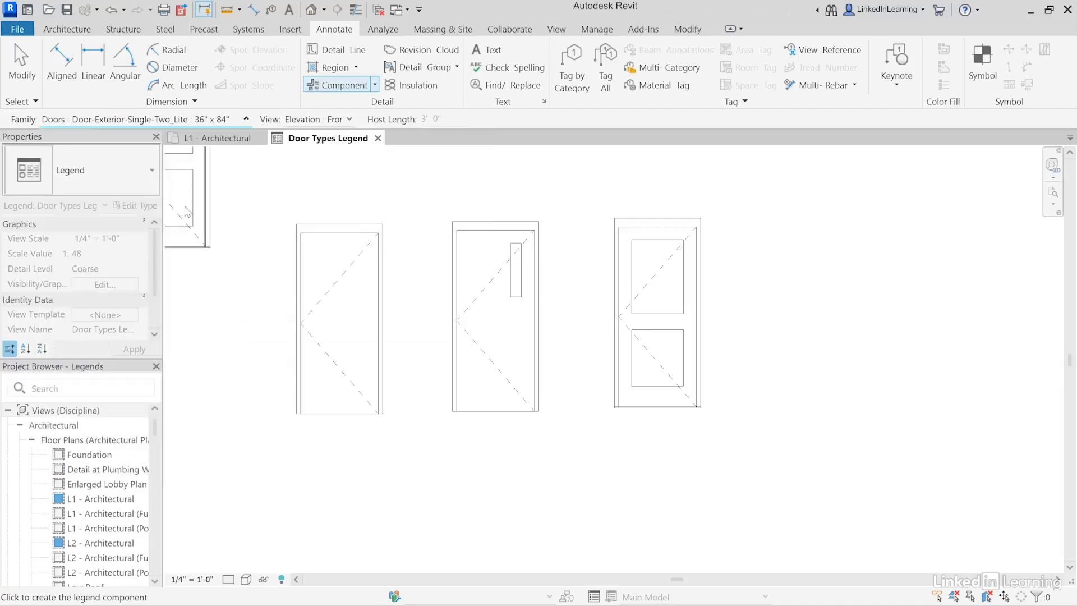
pyautogui.click(818, 364)
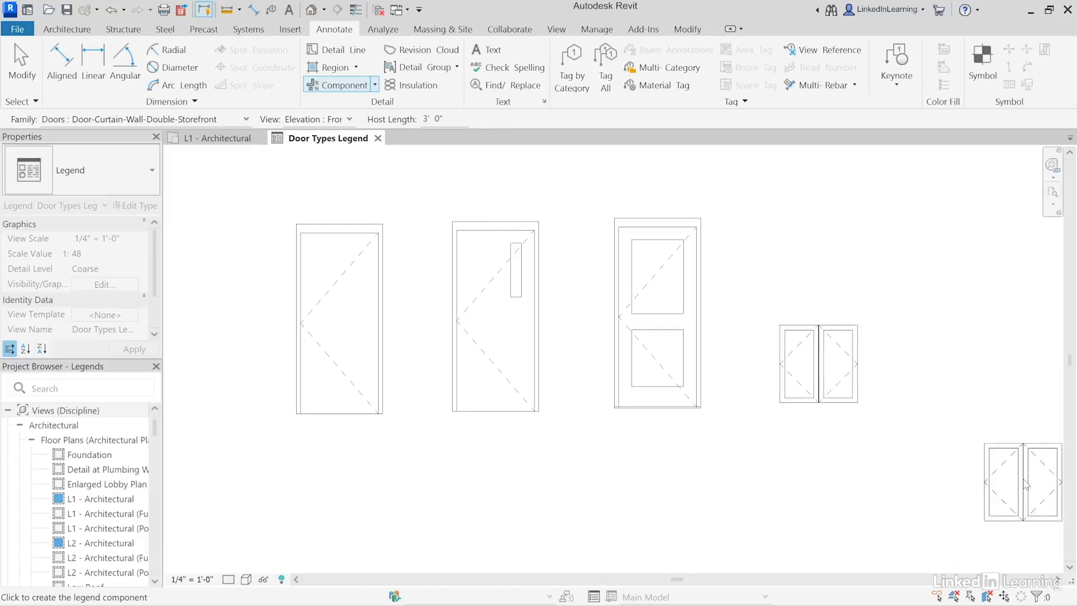
pyautogui.click(31, 65)
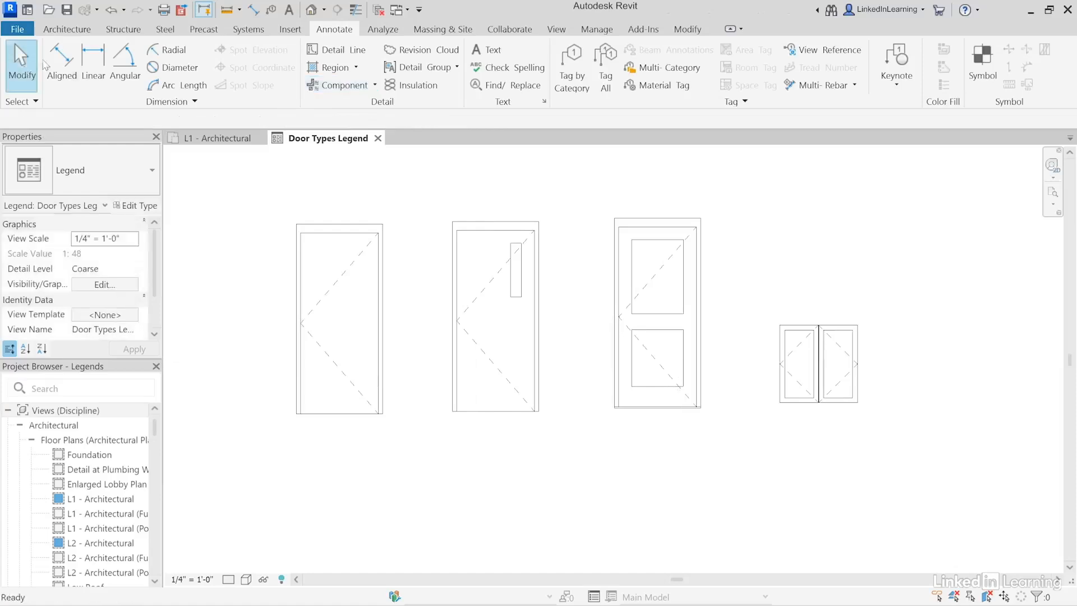
# Step: Set the double storefront door's host length to 7' 0" and move the door level with the row of other doors
pyautogui.click(822, 373)
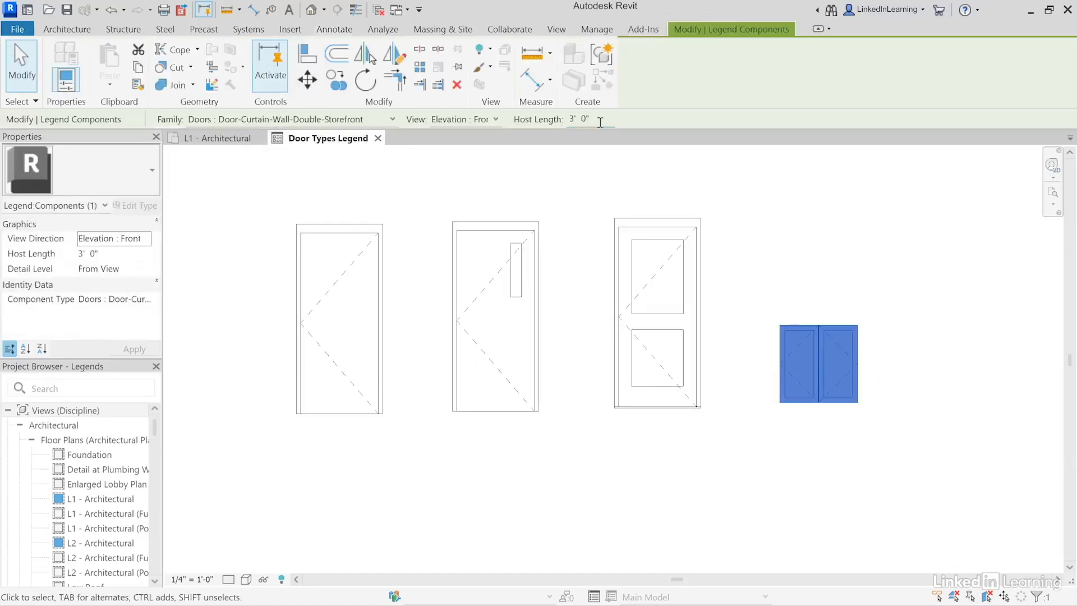
pyautogui.moveTo(599, 121); pyautogui.dragTo(530, 122)
pyautogui.write('7')
pyautogui.press('Return')
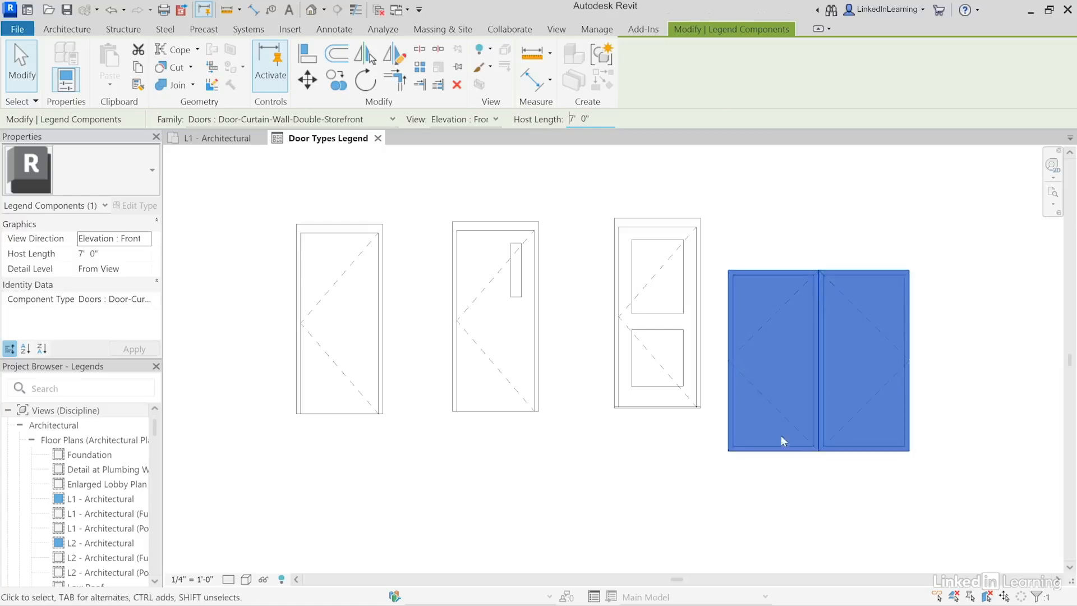
pyautogui.moveTo(782, 414)
pyautogui.mouseDown()
pyautogui.moveTo(839, 375)
pyautogui.moveTo(820, 375)
pyautogui.mouseUp()
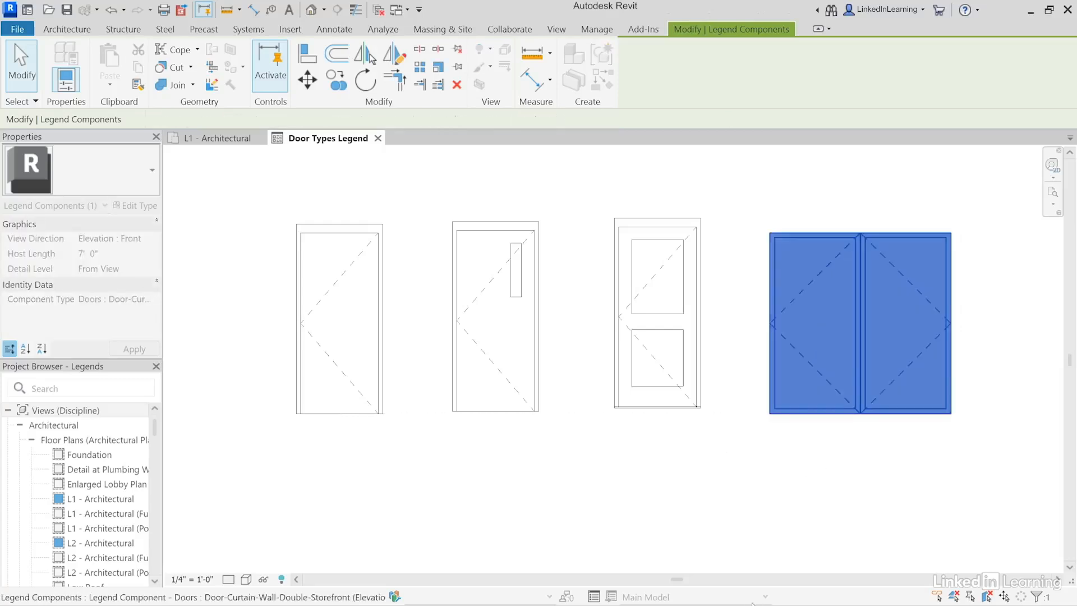
pyautogui.click(669, 513)
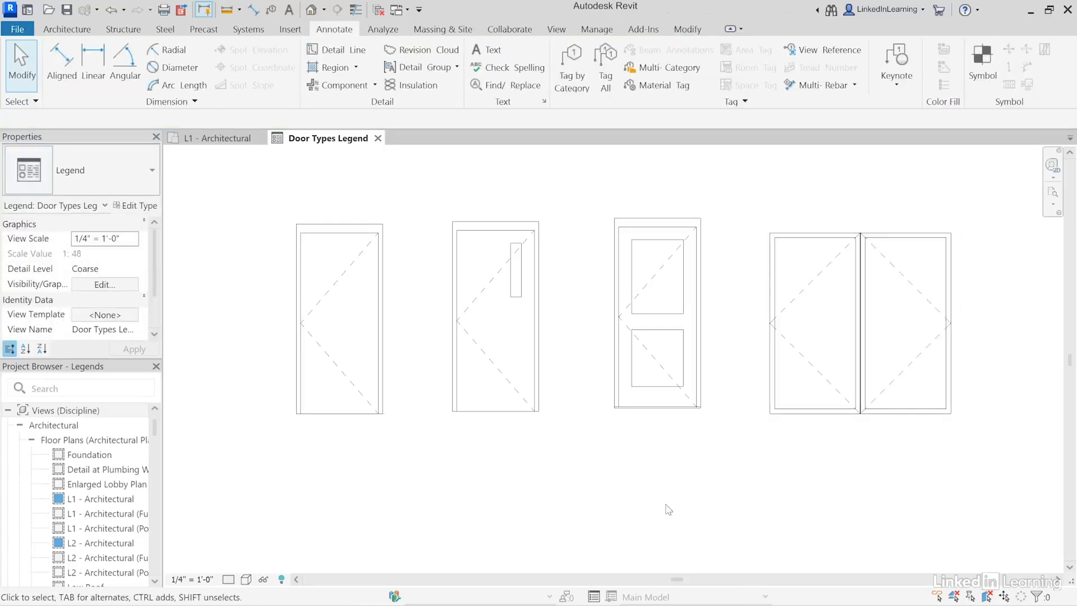
# Step: Align the bottoms of the vision-lite and two-lite doors to the bottom edge of the flush door, using multiple alignment
pyautogui.click(687, 28)
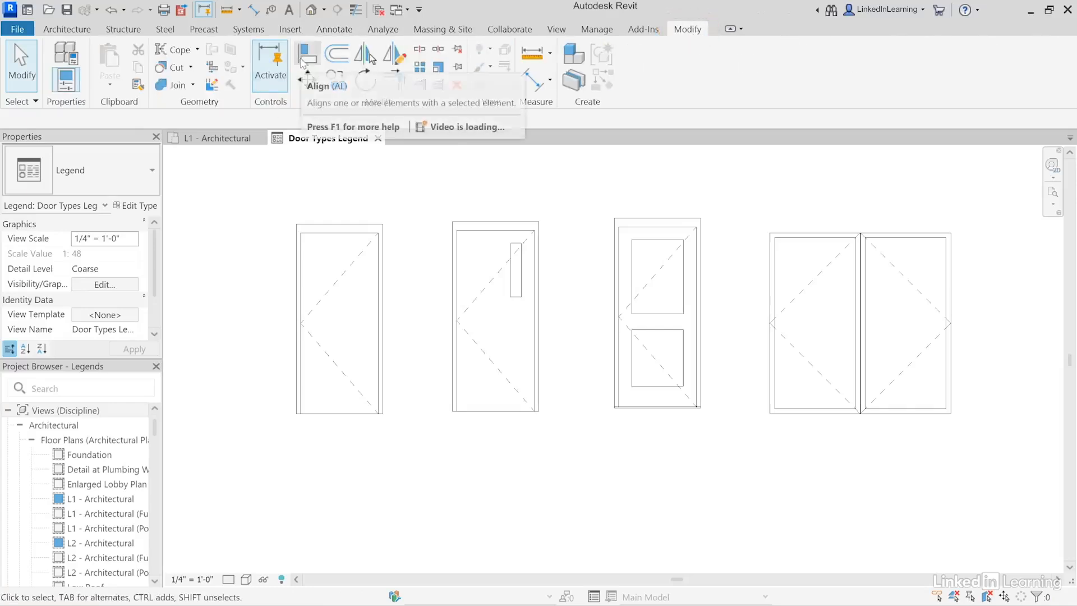
pyautogui.press('a')
pyautogui.press('l')
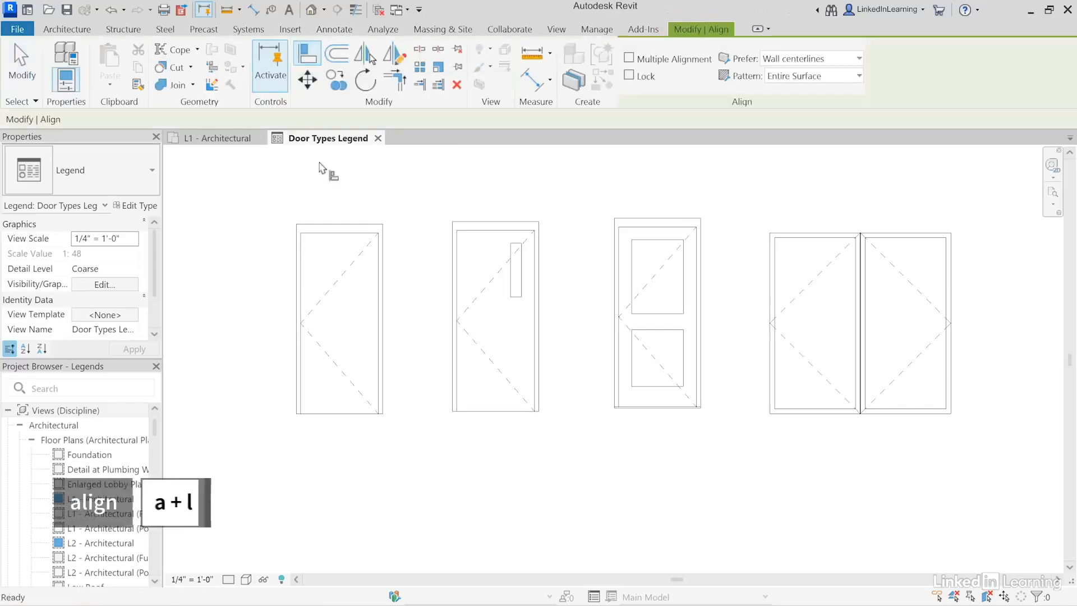
pyautogui.click(338, 414)
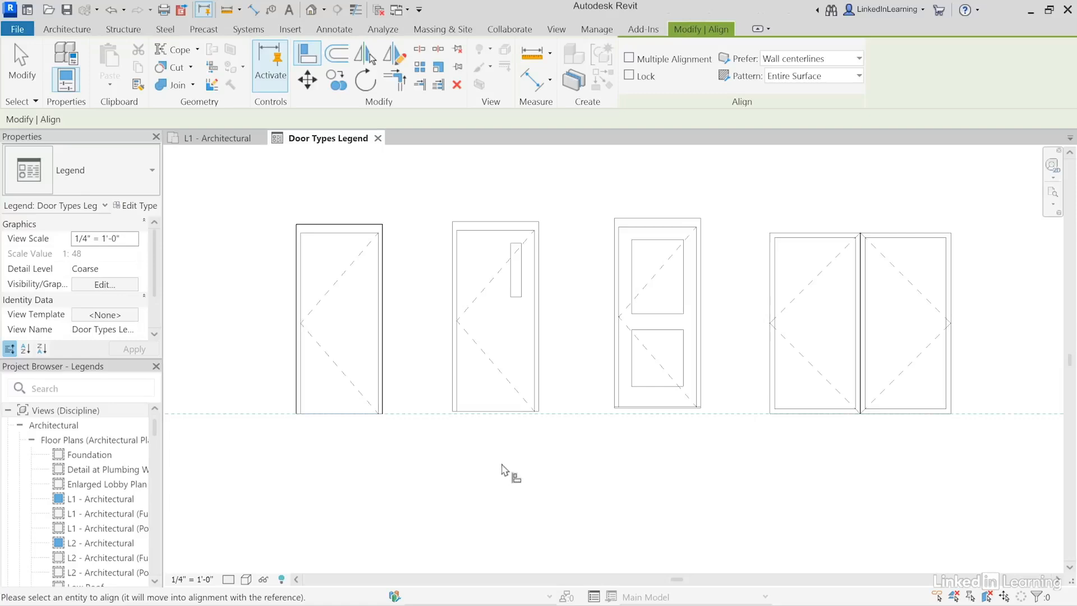
pyautogui.press('ctrl')
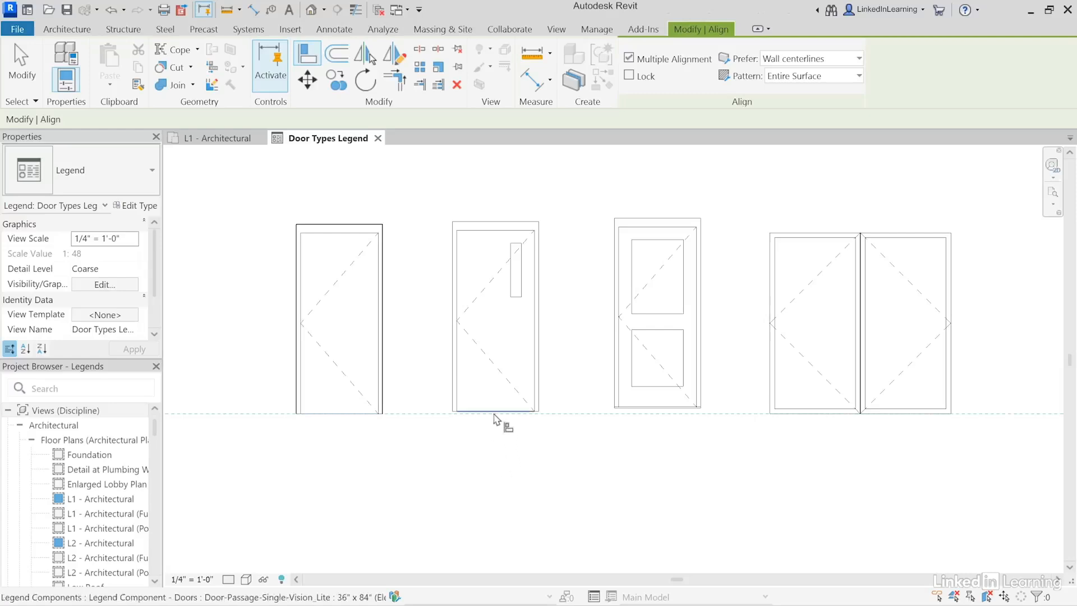
pyautogui.click(531, 420)
pyautogui.click(653, 408)
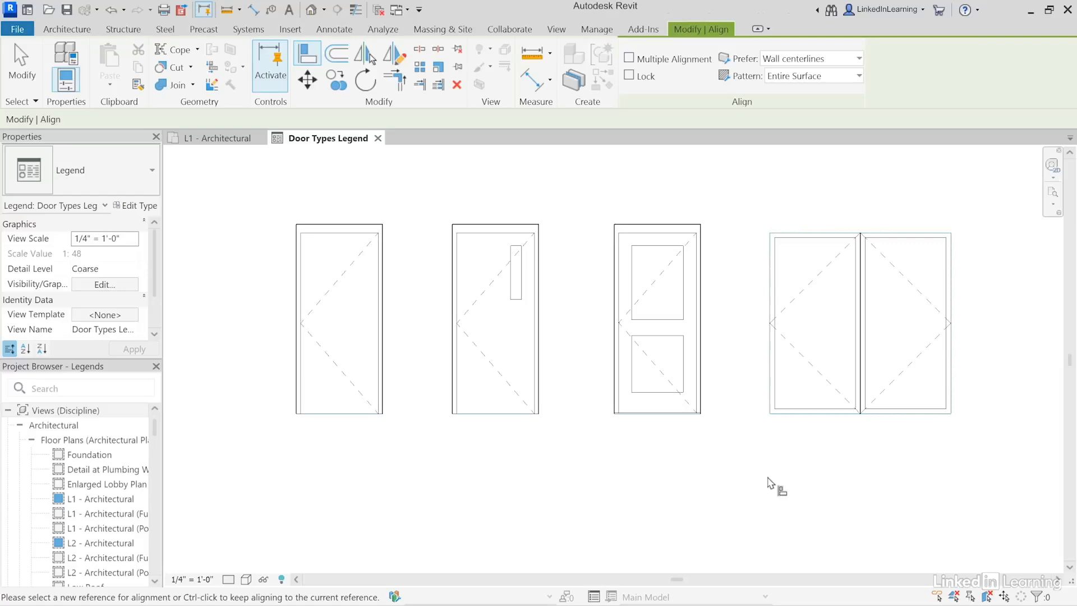
pyautogui.click(21, 66)
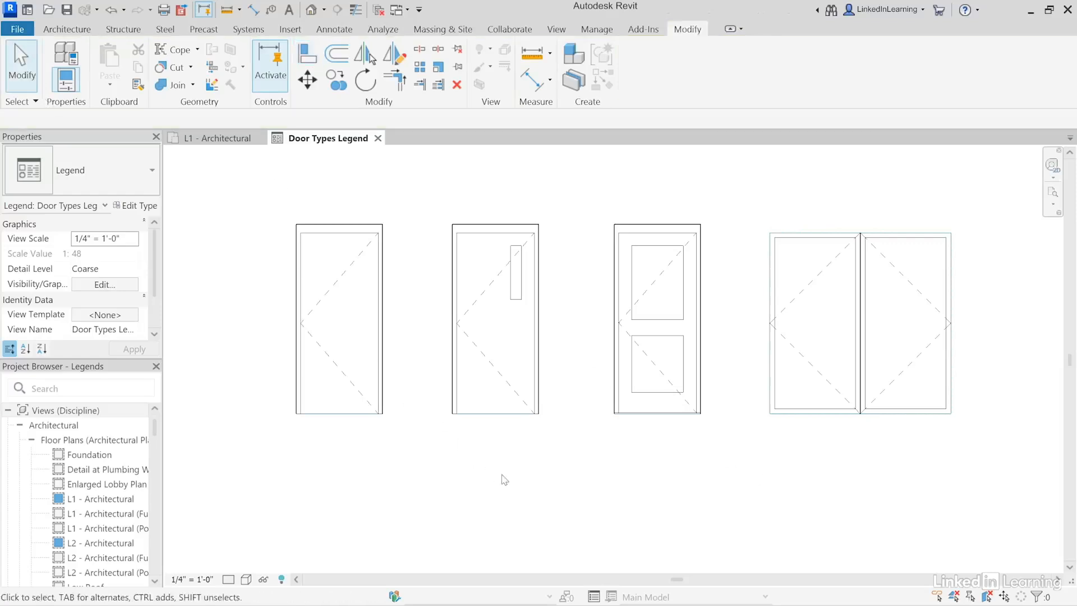
# Step: Add an aligned dimension for the flush door's opening height, placed on the outer side of the door
pyautogui.moveTo(509, 480); pyautogui.dragTo(504, 498, button='middle')
pyautogui.scroll(-1, 504, 499)
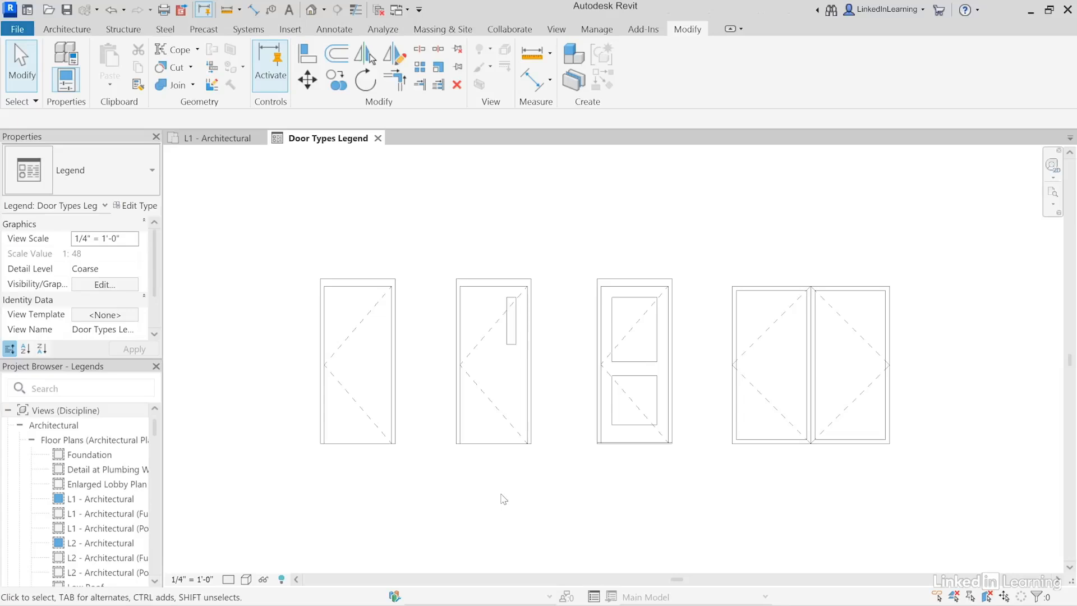
pyautogui.scroll(1, 551, 436)
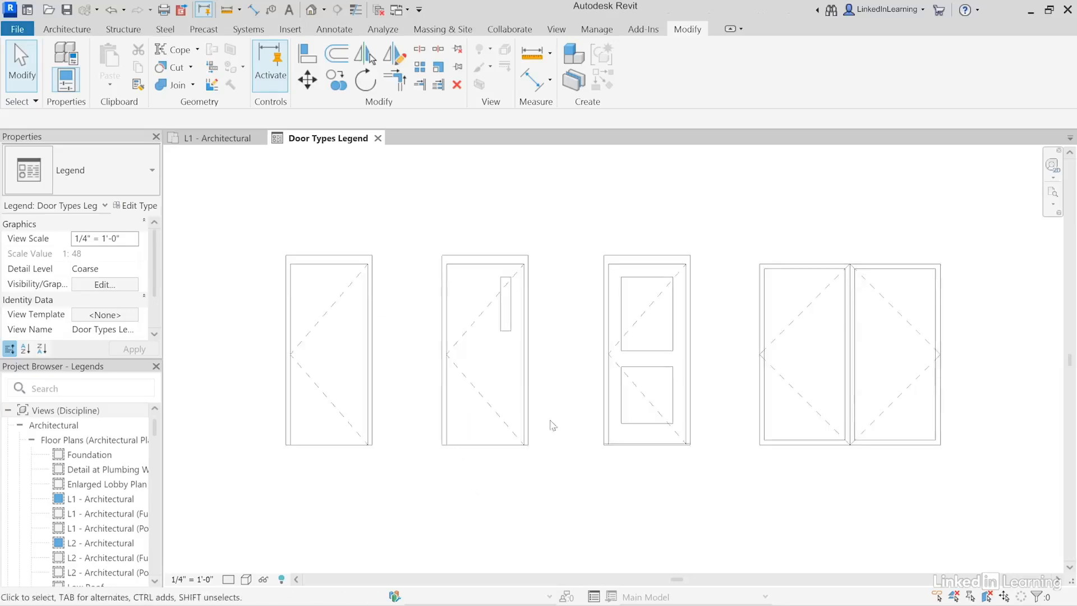
pyautogui.click(527, 85)
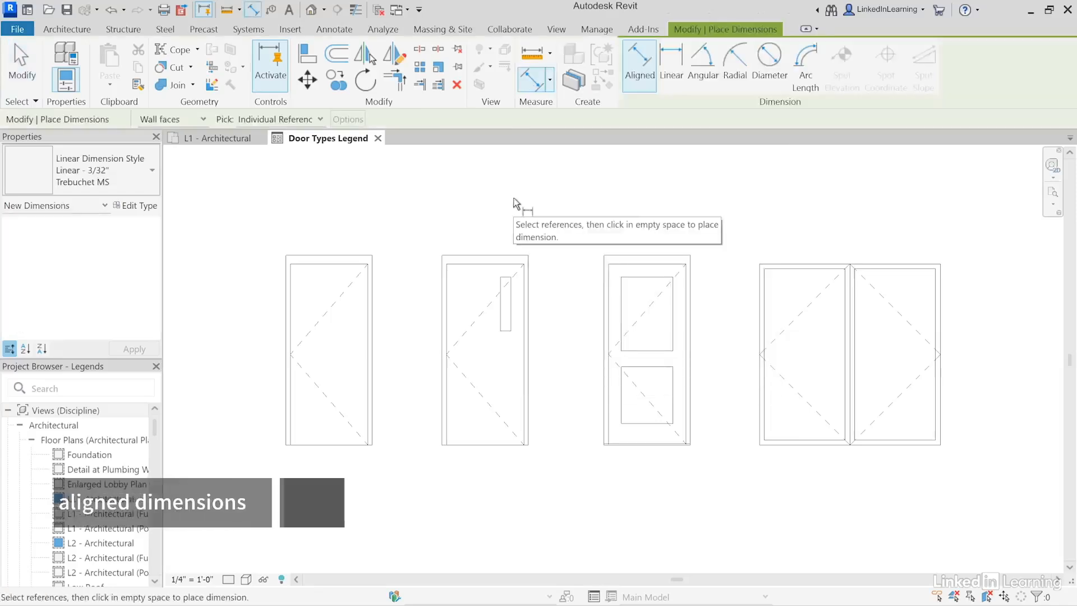
pyautogui.click(317, 264)
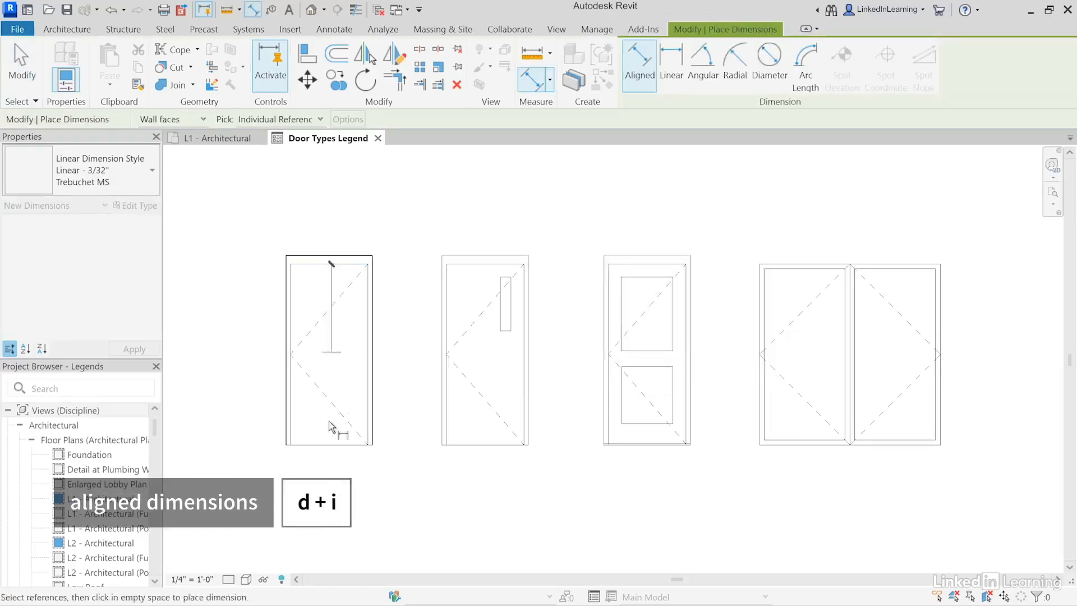
pyautogui.click(326, 446)
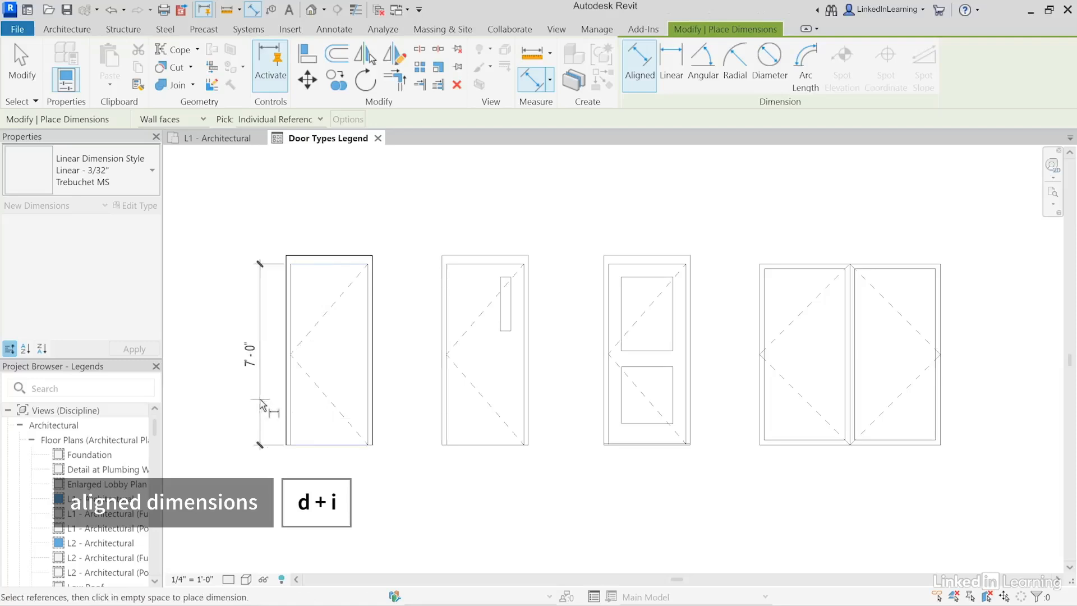
pyautogui.click(253, 406)
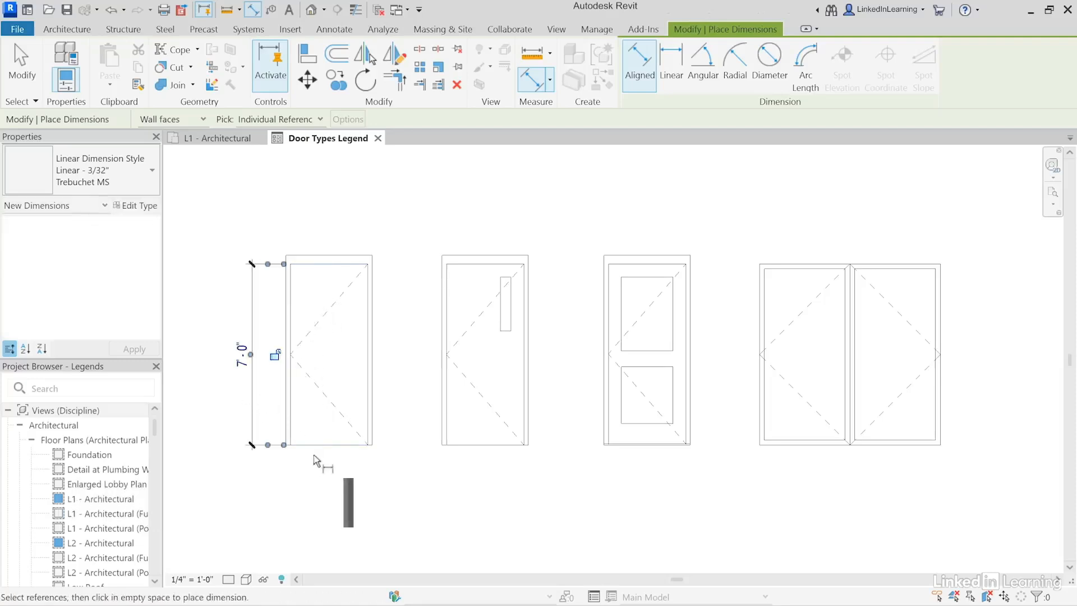
# Step: Add an aligned dimension for the flush door's opening width above the door and finish dimensioning
pyautogui.click(288, 310)
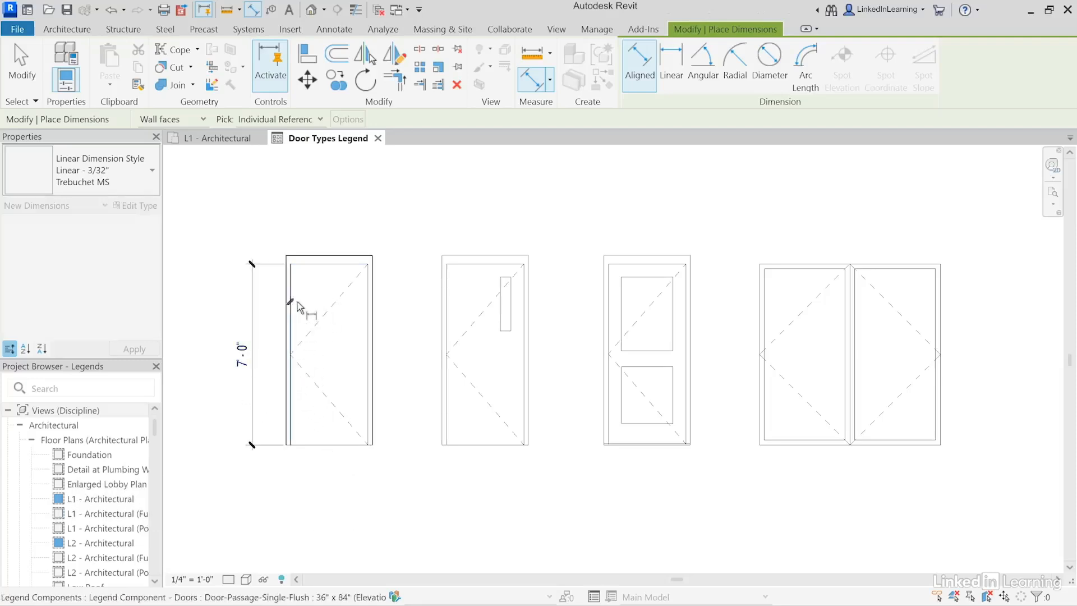
pyautogui.click(370, 314)
pyautogui.click(342, 227)
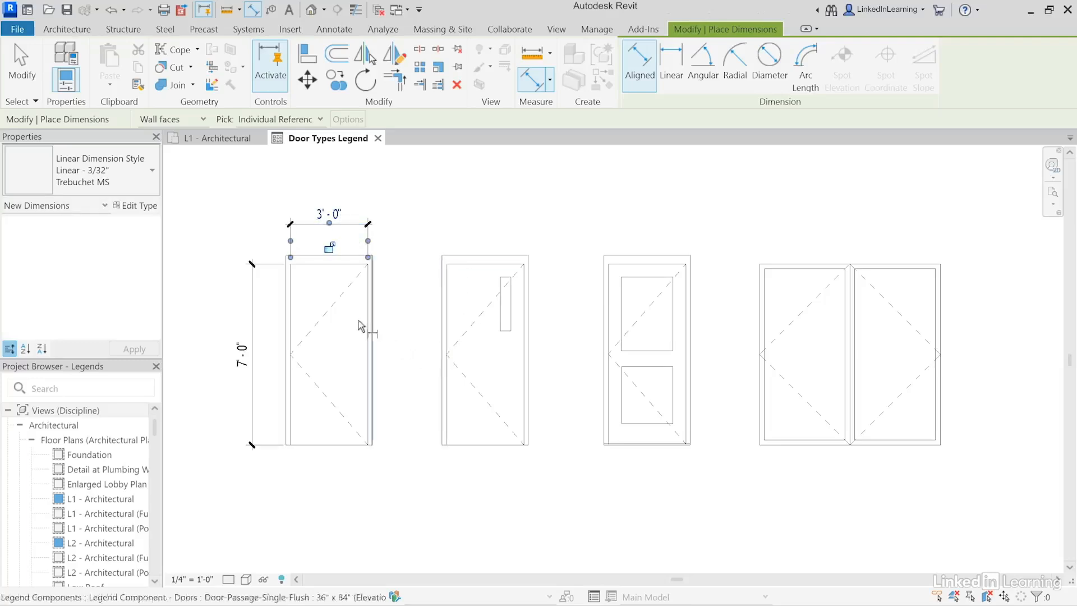
pyautogui.click(22, 66)
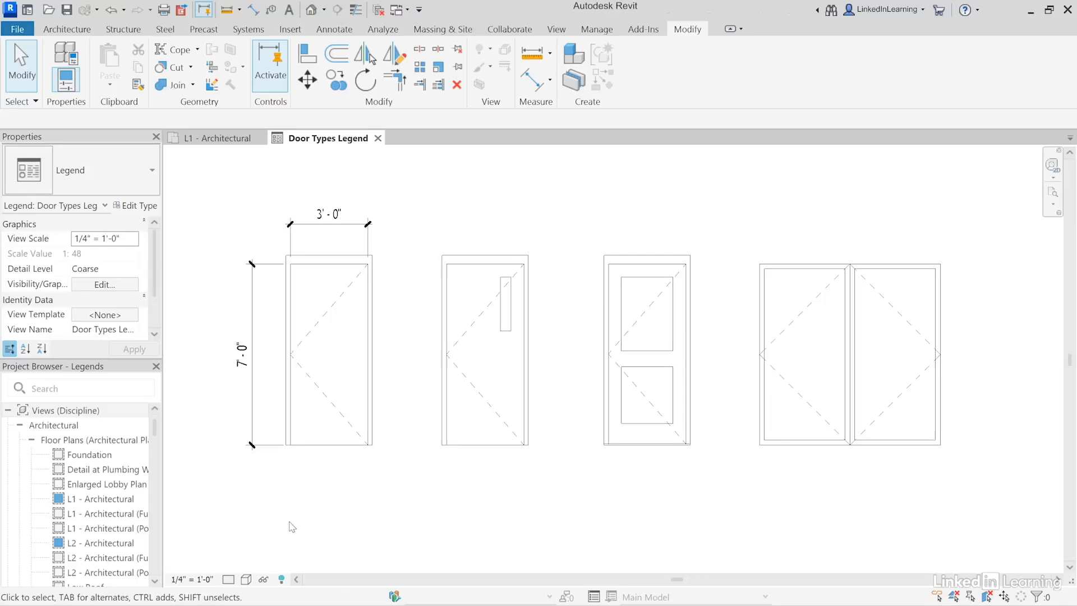
# Step: Replace the value of the flush door's height dimension with the text SEE SCHEDULE
pyautogui.click(253, 312)
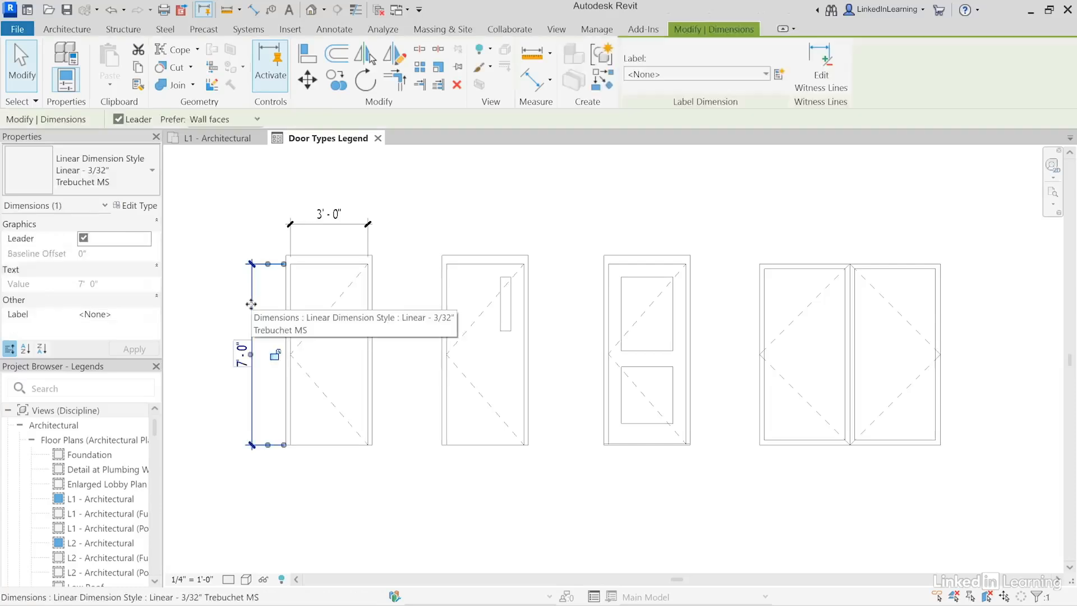
pyautogui.click(242, 366)
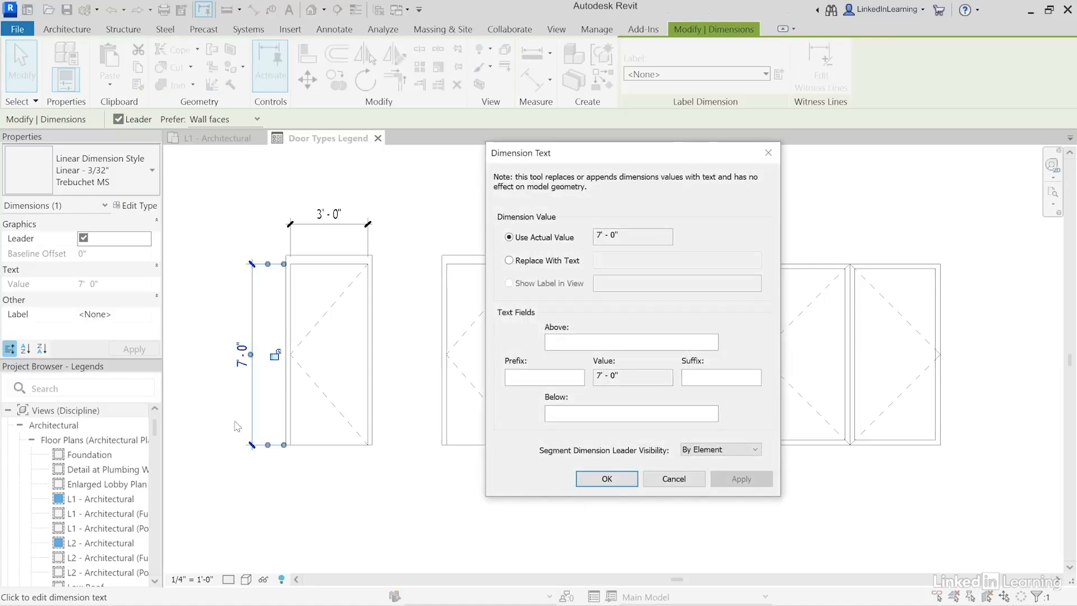
pyautogui.click(509, 260)
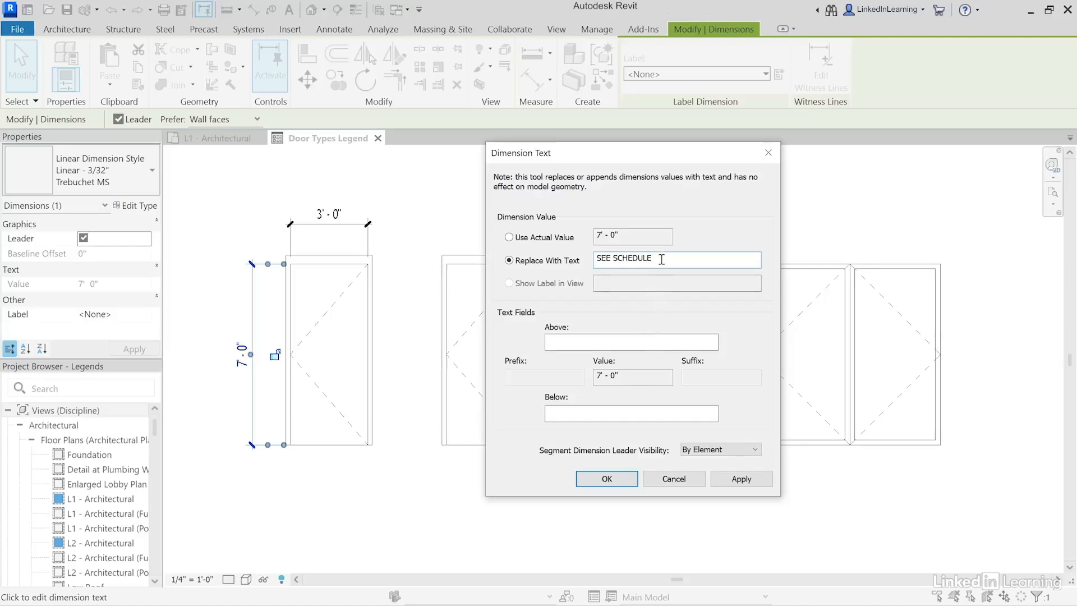
pyautogui.moveTo(661, 259); pyautogui.dragTo(568, 257)
pyautogui.click(606, 478)
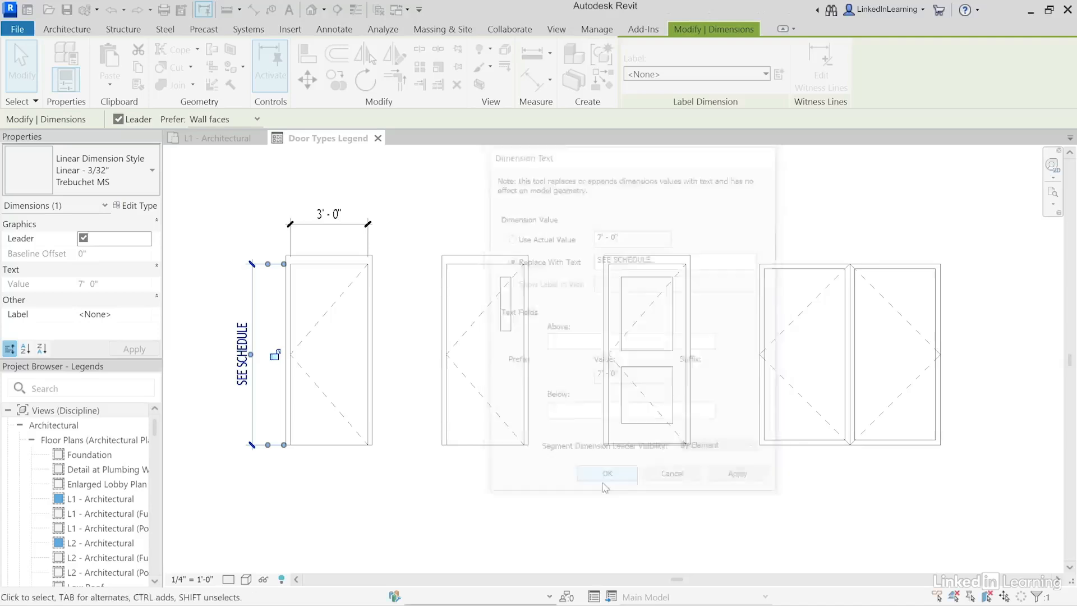
pyautogui.click(274, 497)
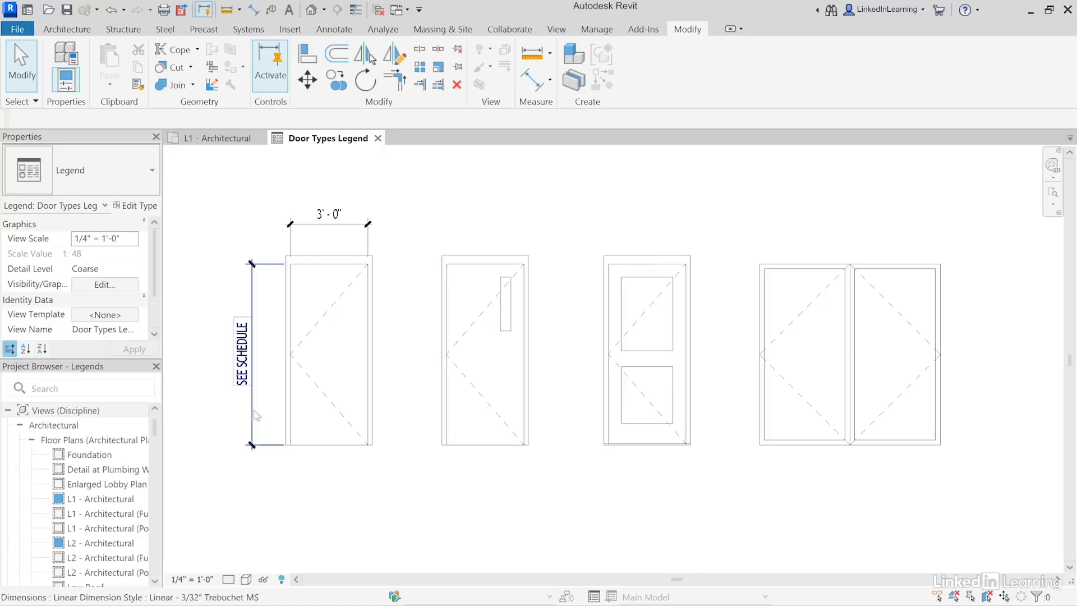
# Step: Replace the value of the flush door's width dimension with the text SEE SCHEDULE
pyautogui.click(347, 223)
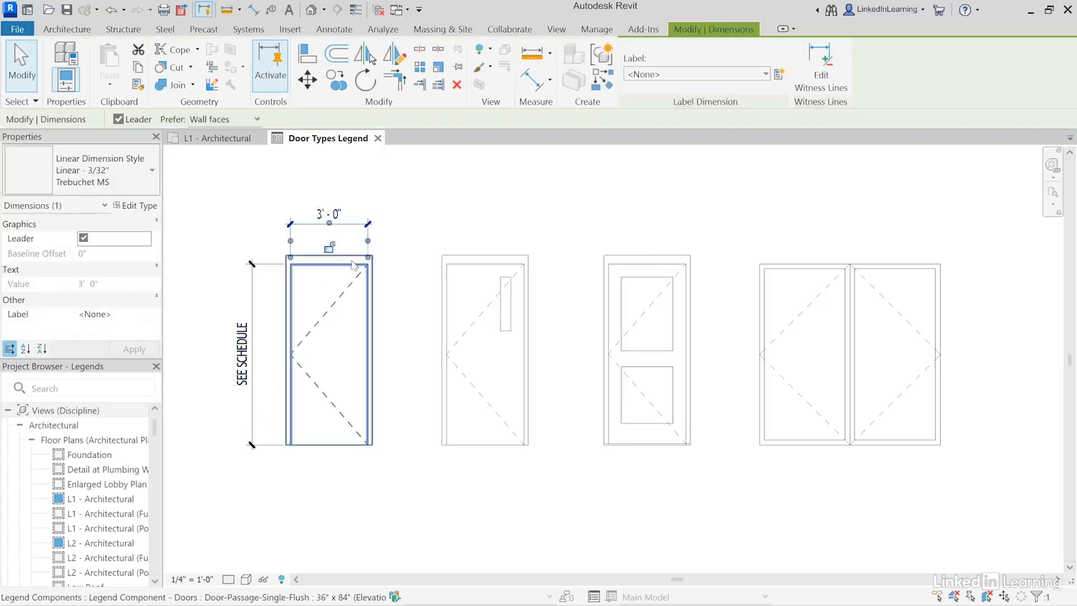
pyautogui.click(344, 221)
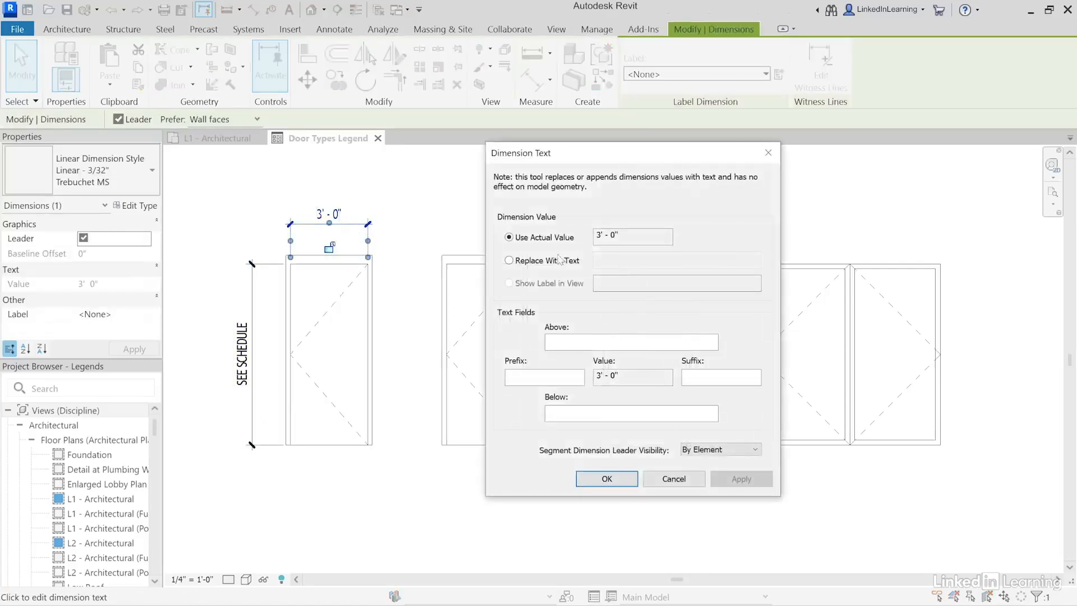
pyautogui.click(559, 260)
pyautogui.write('SEE SCHEDULE')
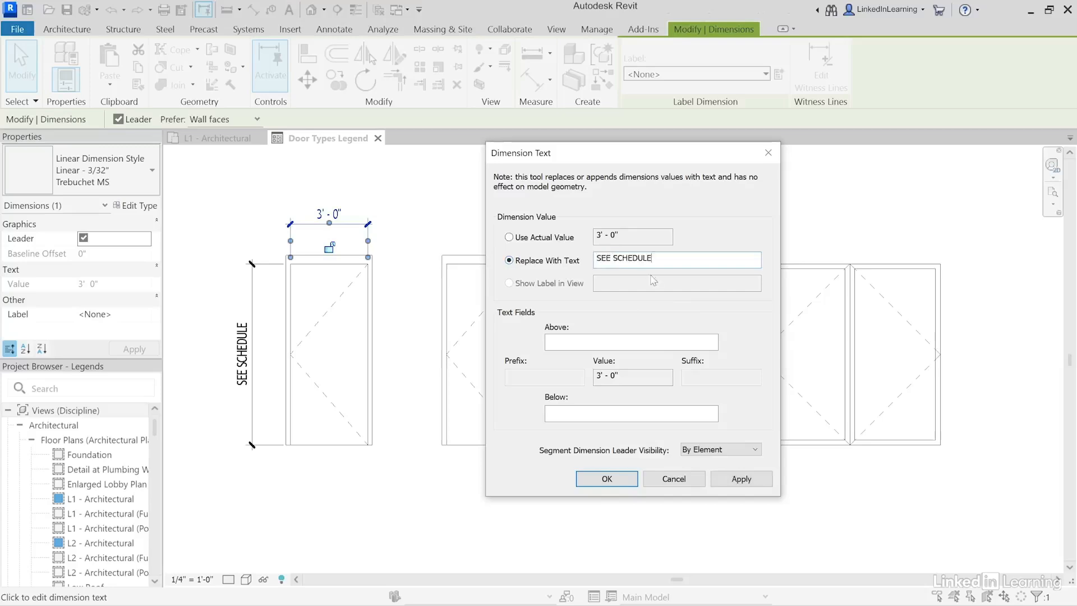
pyautogui.click(617, 477)
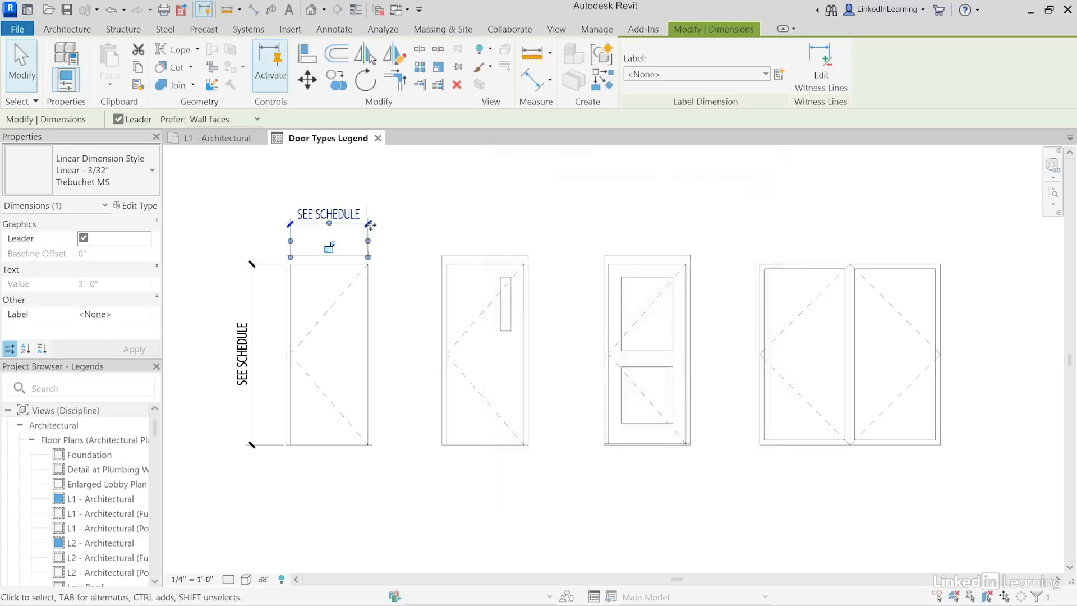
# Step: Split the flush door's width dimension text so SEE replaces the value and SCHEDULE sits below the dimension line
pyautogui.click(331, 215)
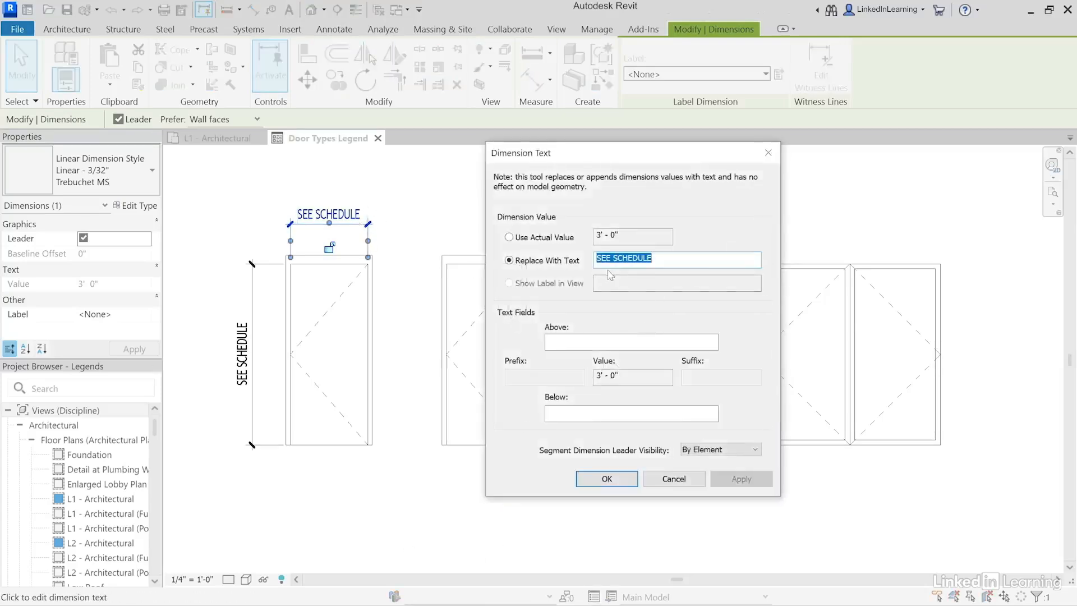
pyautogui.doubleClick(627, 258)
pyautogui.press('BackSpace')
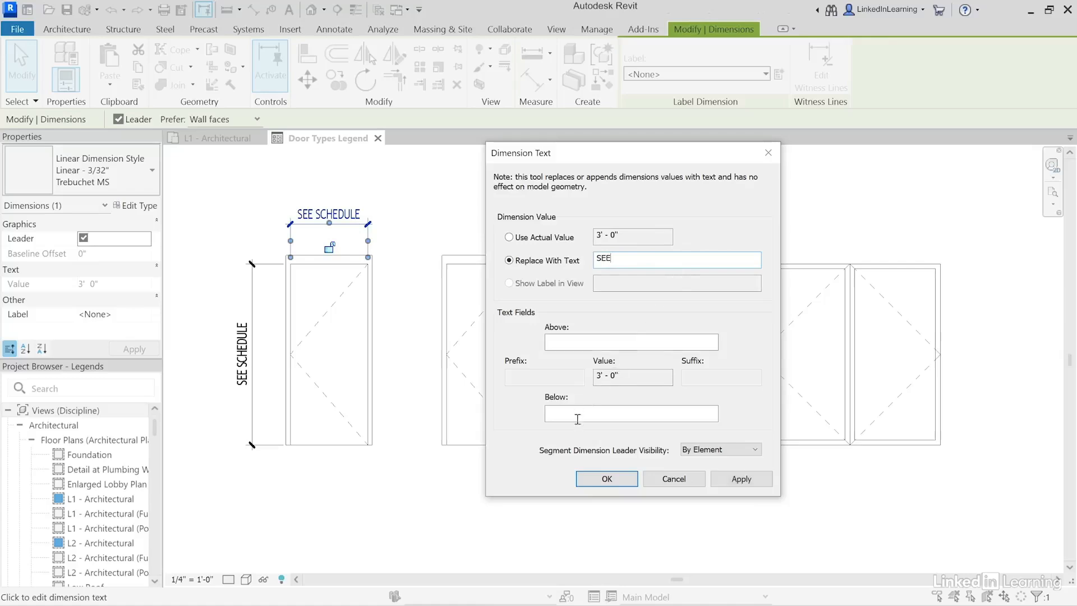
pyautogui.write('SEE SCHEDULE')
pyautogui.press('BackSpace')
pyautogui.click(606, 479)
pyautogui.click(366, 500)
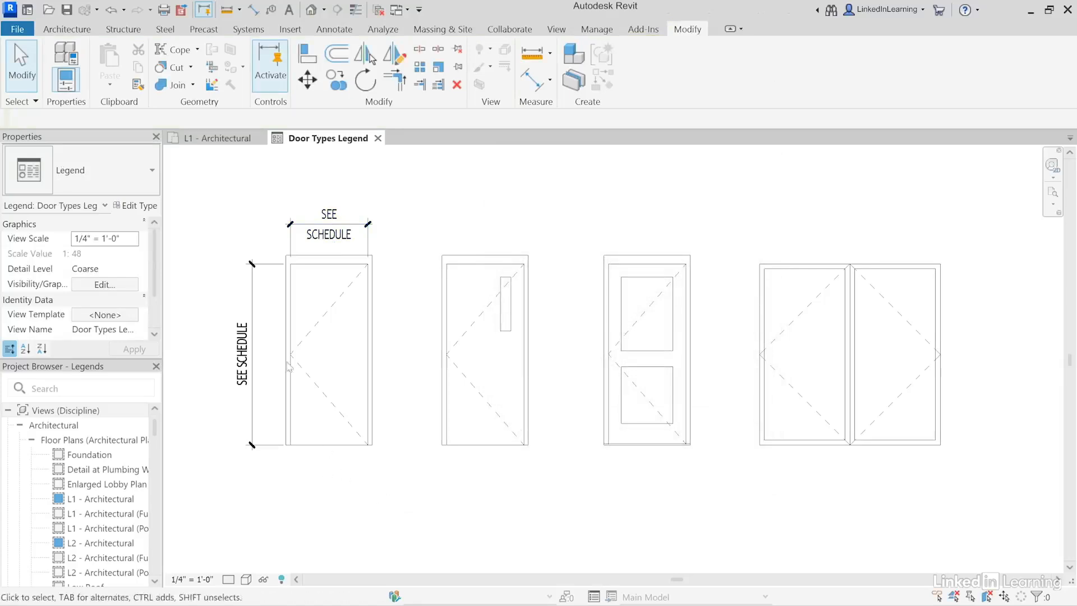
# Step: Copy the flush door's height and width dimensions to the vision-lite and two-lite doors, using the opening's upper hinge-side corner as reference
pyautogui.click(251, 286)
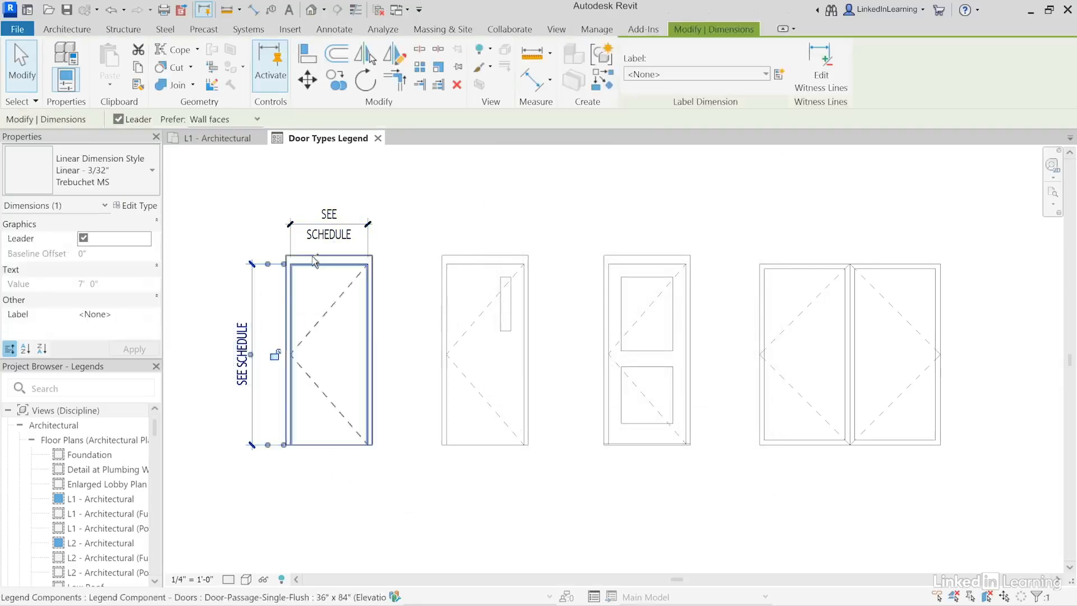
pyautogui.keyDown('ctrl'); pyautogui.click(321, 227); pyautogui.keyUp('ctrl')
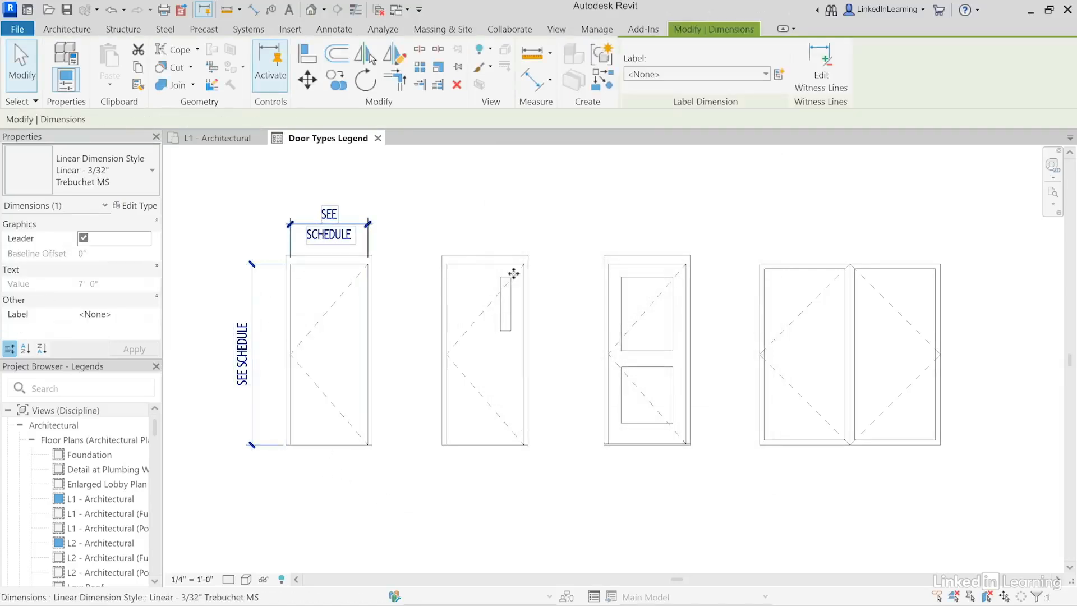
pyautogui.click(337, 84)
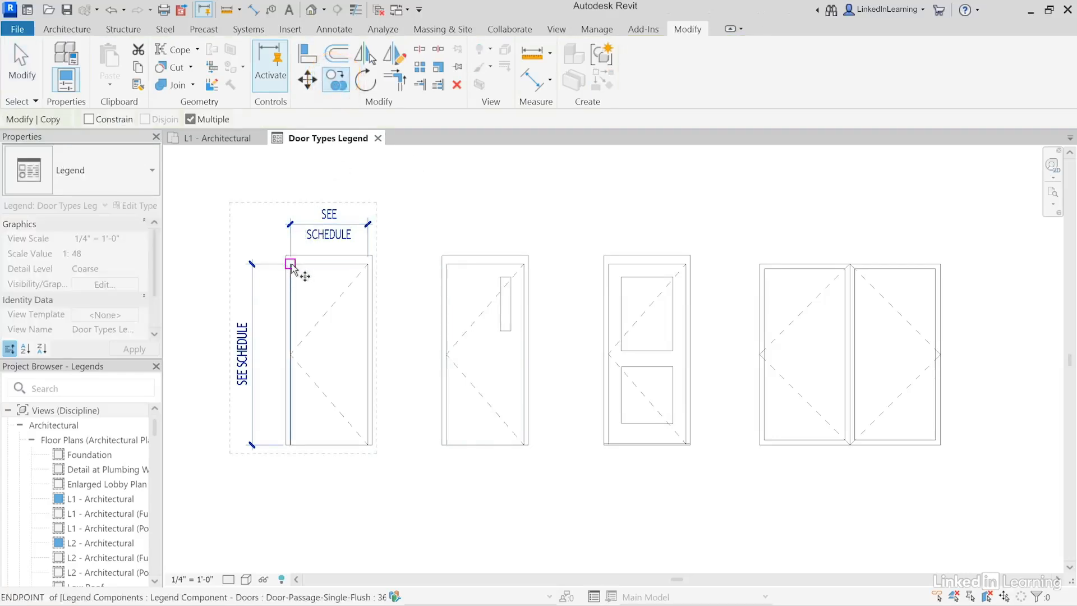
pyautogui.click(290, 264)
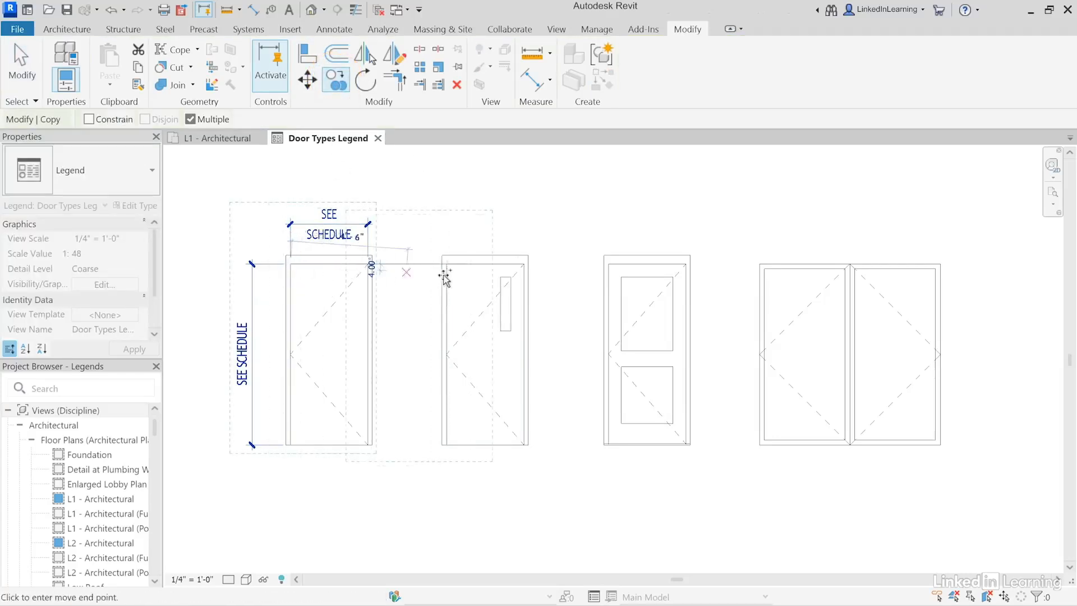
pyautogui.click(446, 264)
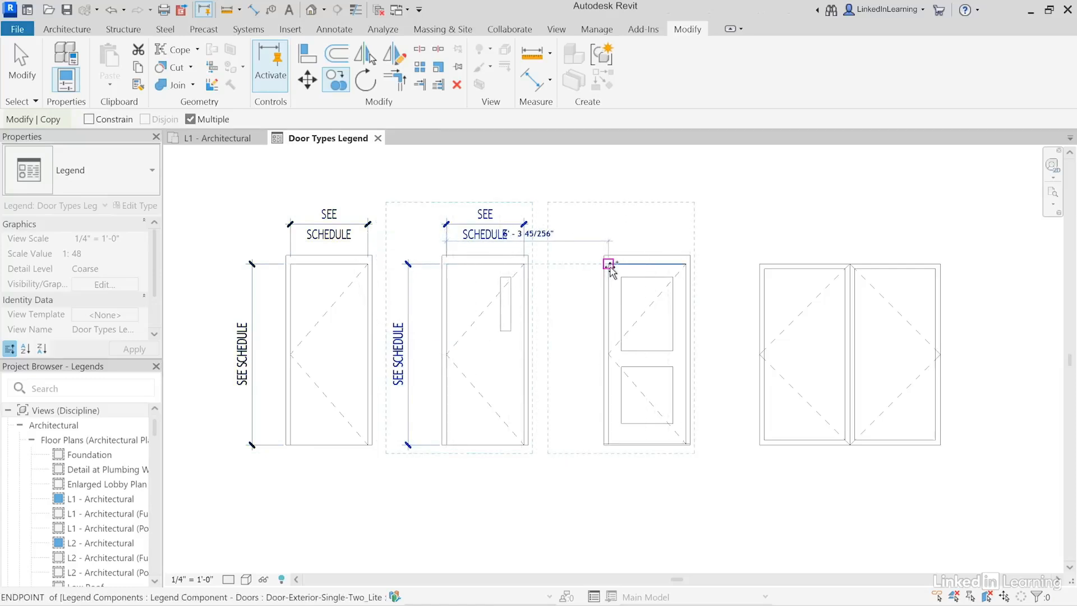
pyautogui.click(608, 264)
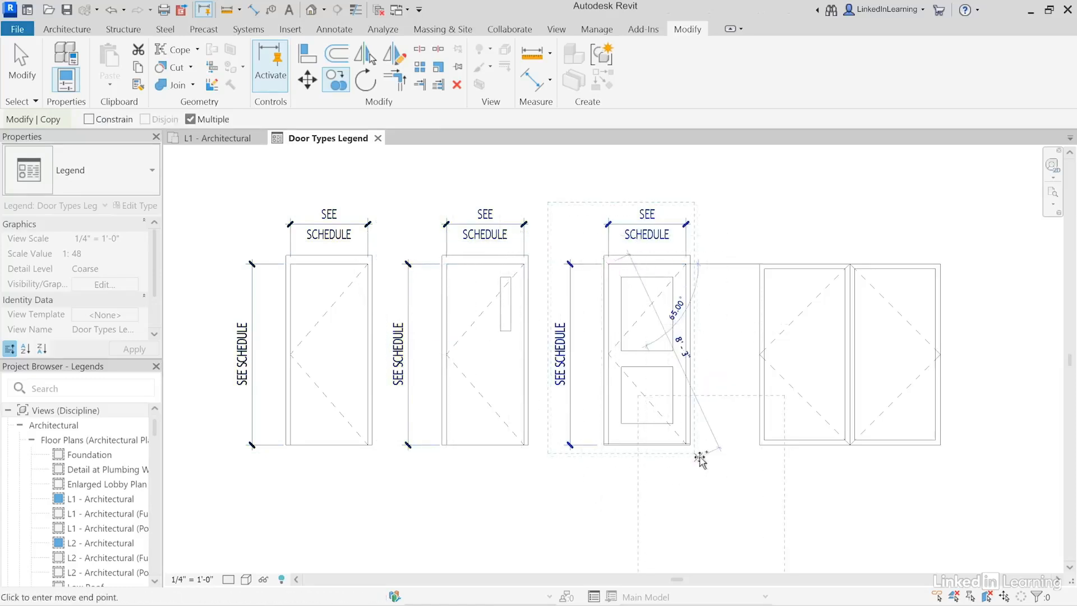
# Step: Try to copy the same dimensions to the double storefront door and end copying
pyautogui.click(760, 267)
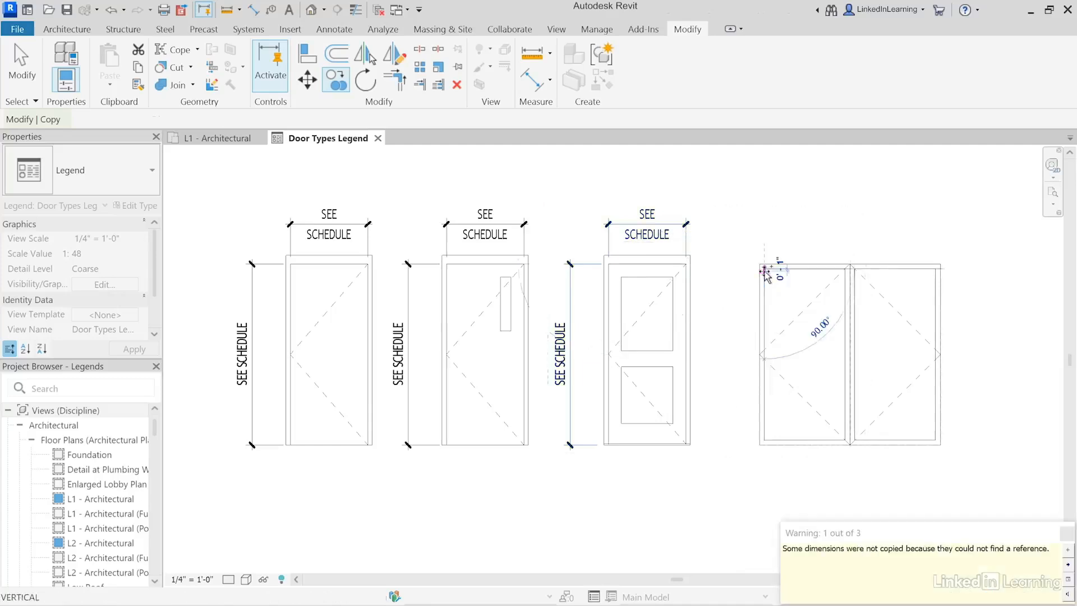
pyautogui.press('Escape')
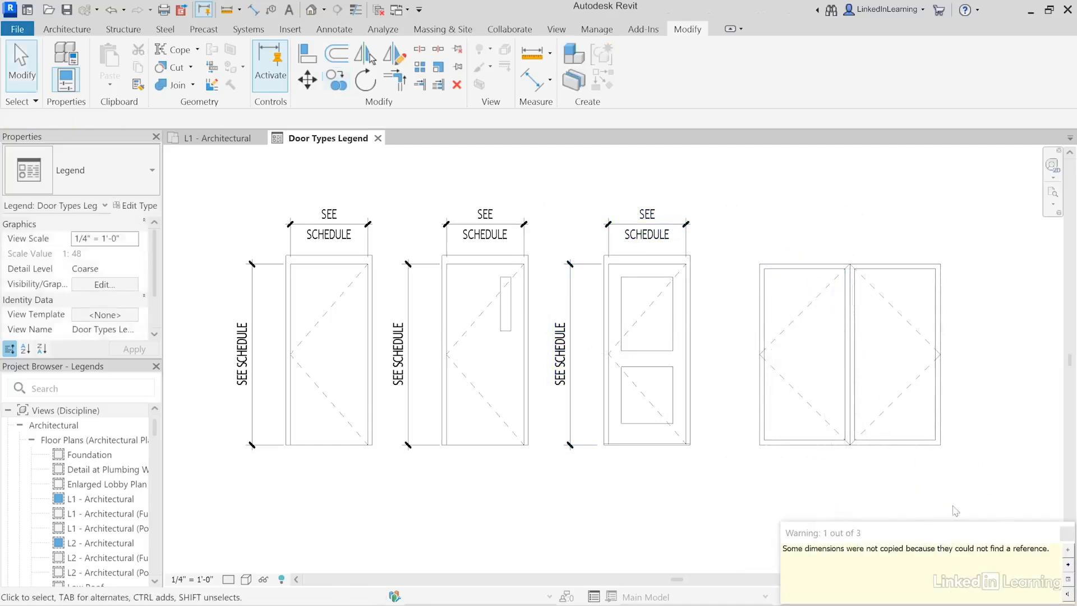
pyautogui.click(759, 481)
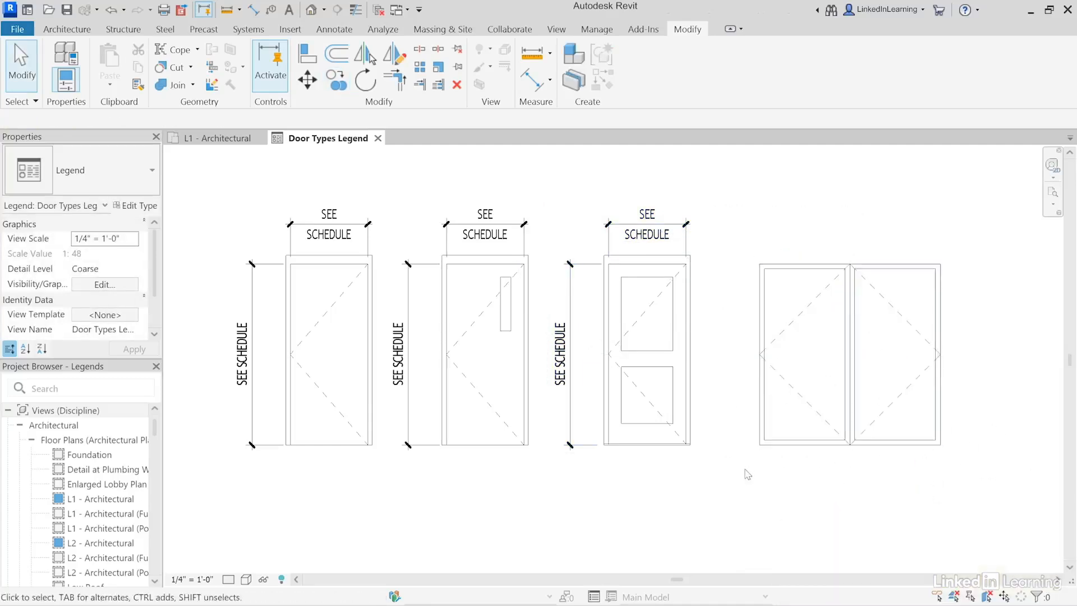
# Step: Add an aligned dimension for the double storefront door's height, placed between it and the two-lite door
pyautogui.click(531, 79)
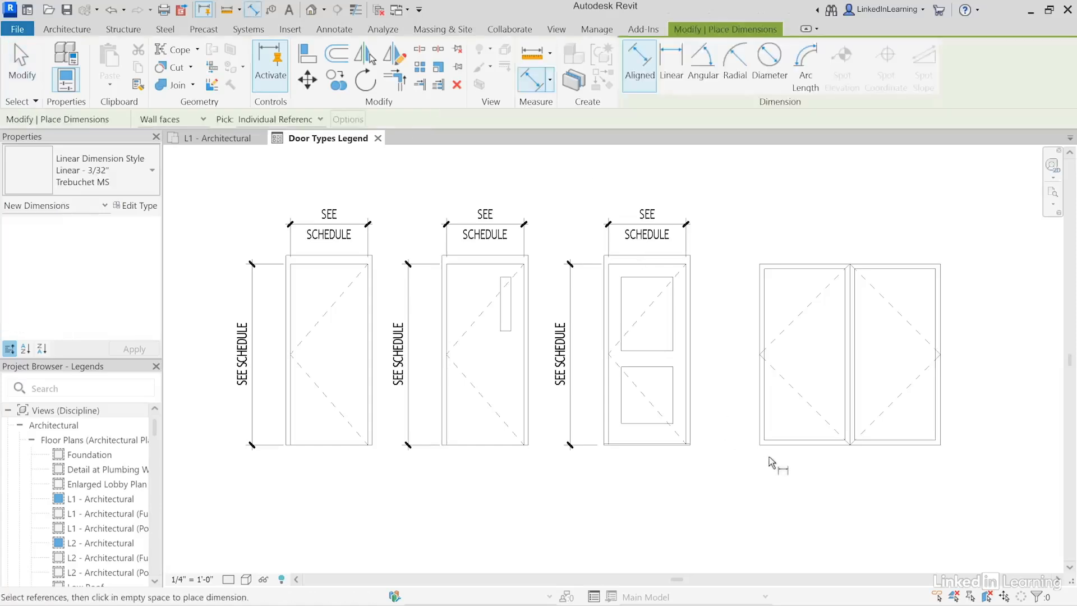
pyautogui.click(782, 446)
pyautogui.click(785, 265)
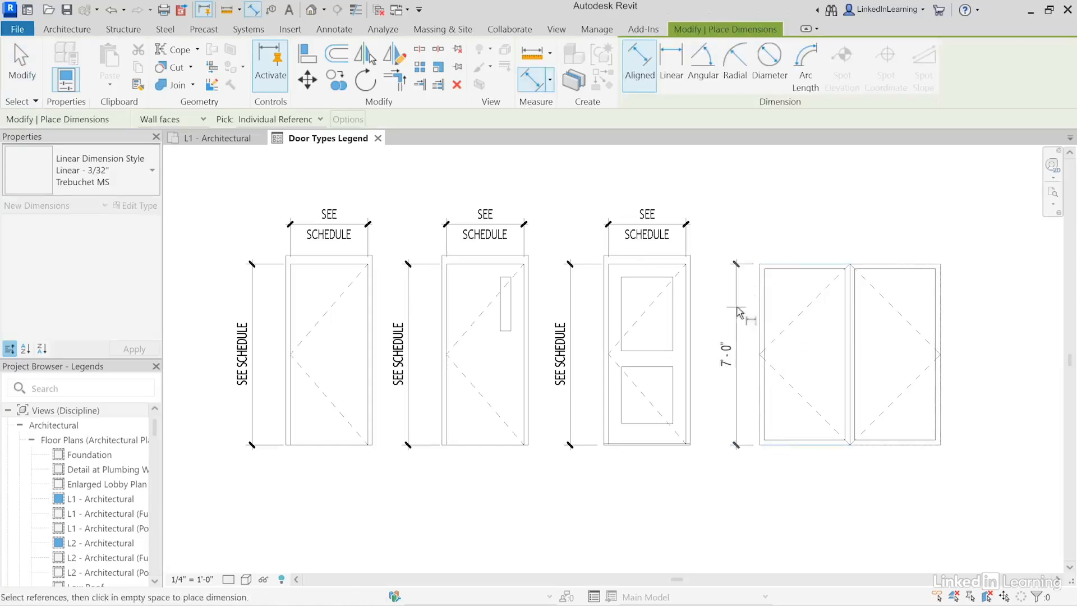
pyautogui.click(736, 306)
# Step: Add an aligned dimension for the double storefront door's overall width above the door and finish dimensioning
pyautogui.click(760, 291)
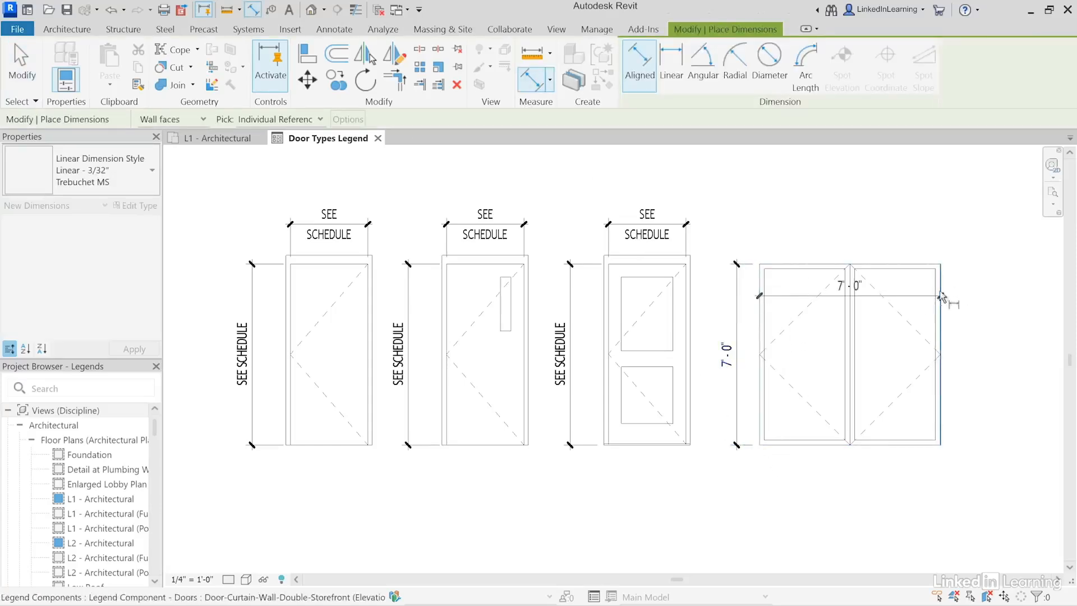
pyautogui.click(940, 298)
pyautogui.click(890, 224)
pyautogui.press('Escape')
pyautogui.press('Escape')
# Step: Replace the values of the double storefront door's height and width dimensions with the text SEE SCHEDULE
pyautogui.doubleClick(726, 360)
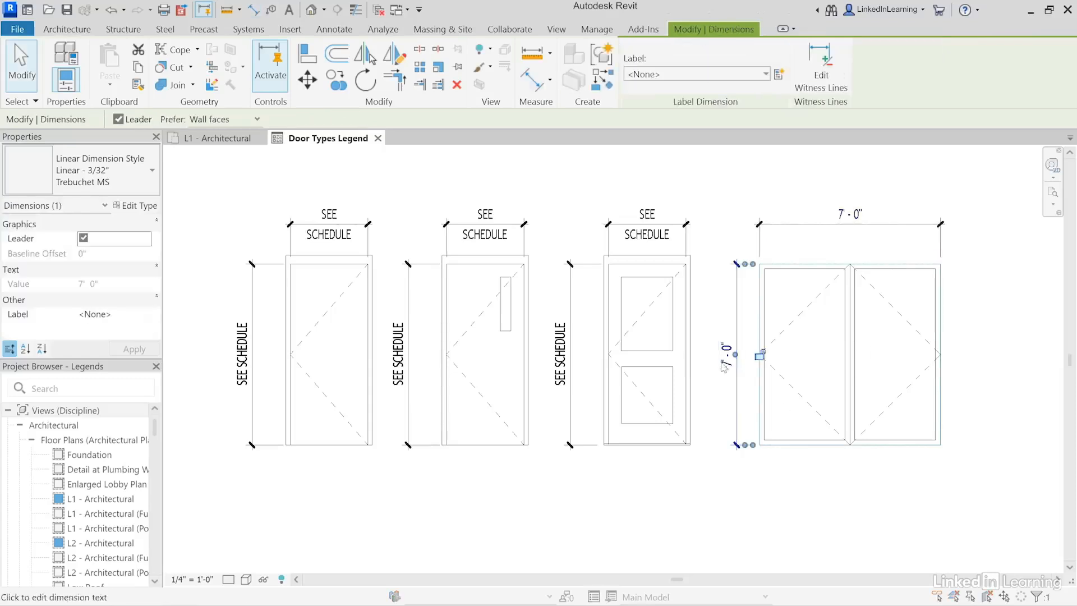
pyautogui.click(538, 261)
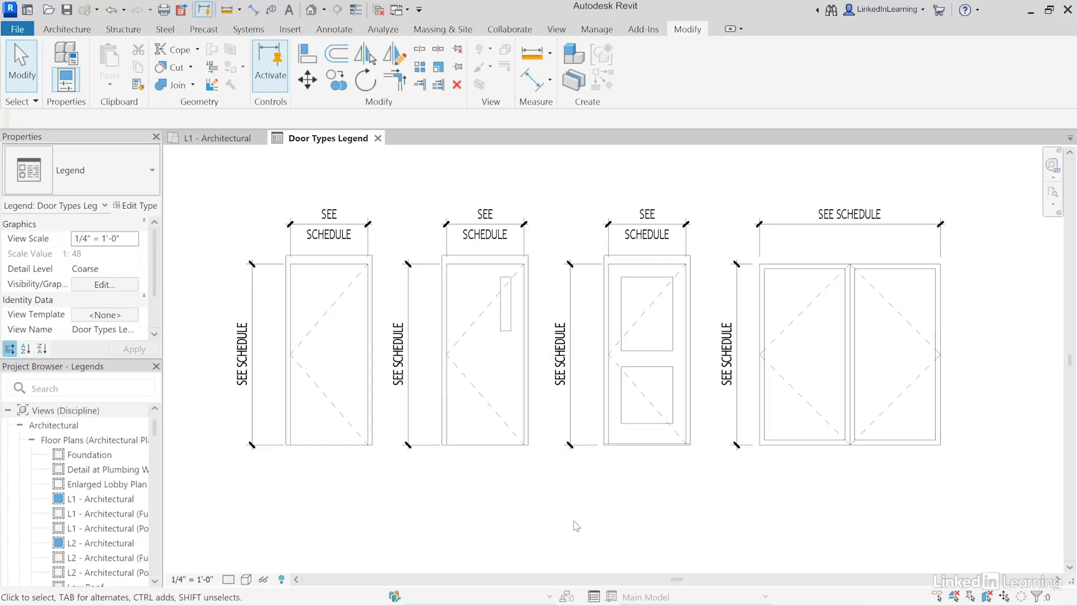
pyautogui.click(289, 10)
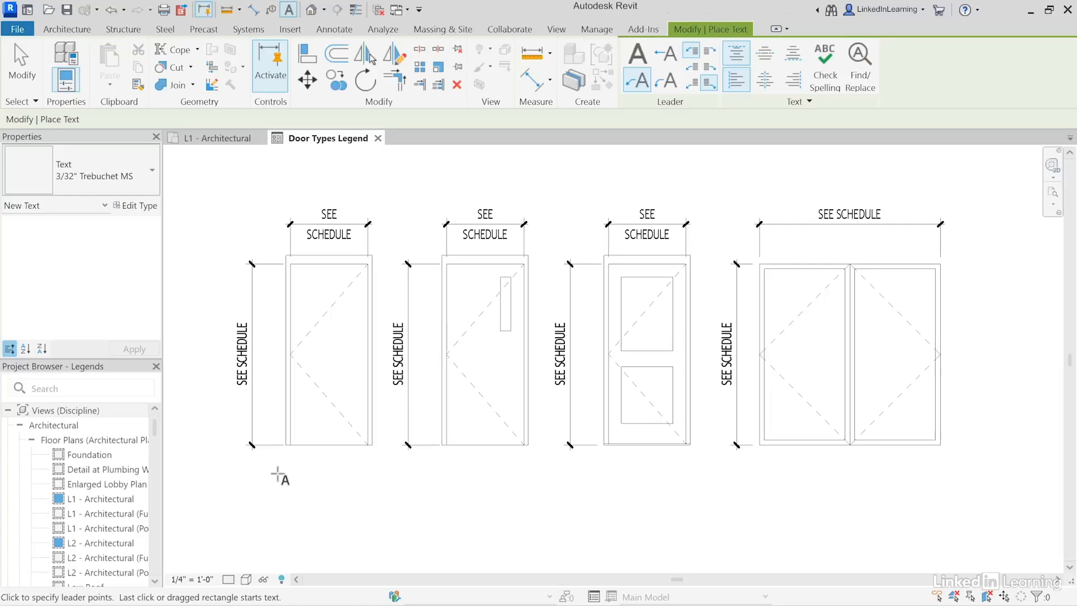
pyautogui.click(278, 474)
pyautogui.click(22, 66)
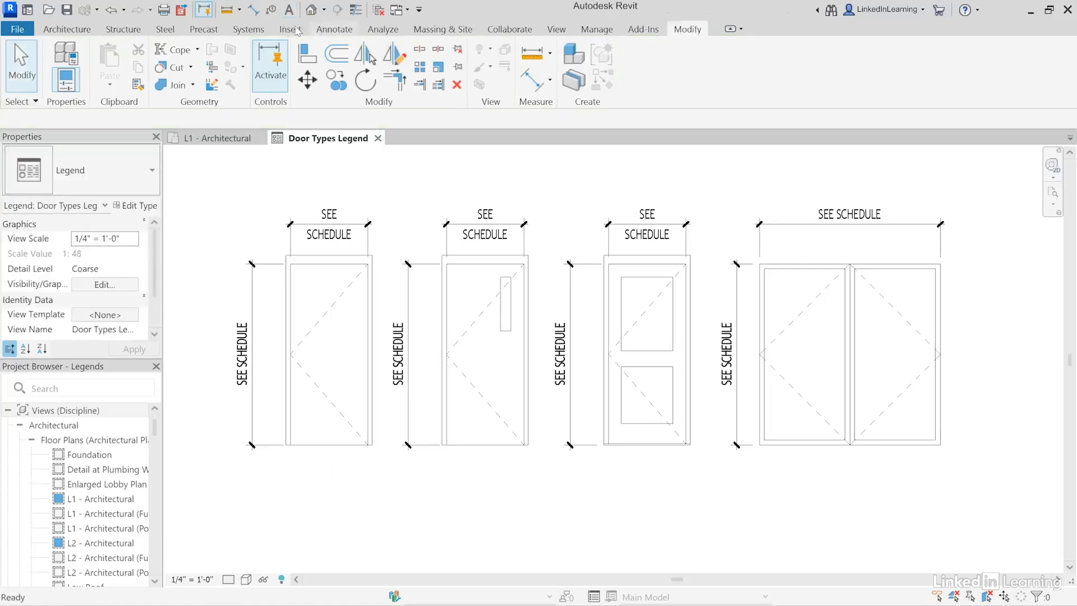
# Step: Place a text note without a leader reading Single Flush Panel beneath the flush door
pyautogui.click(289, 12)
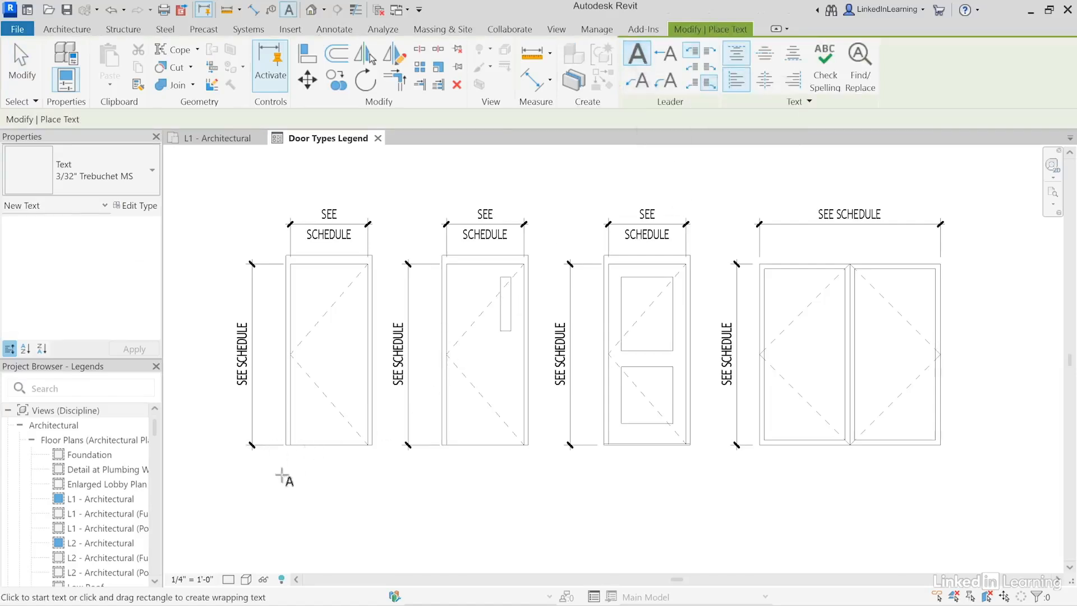
pyautogui.click(272, 463)
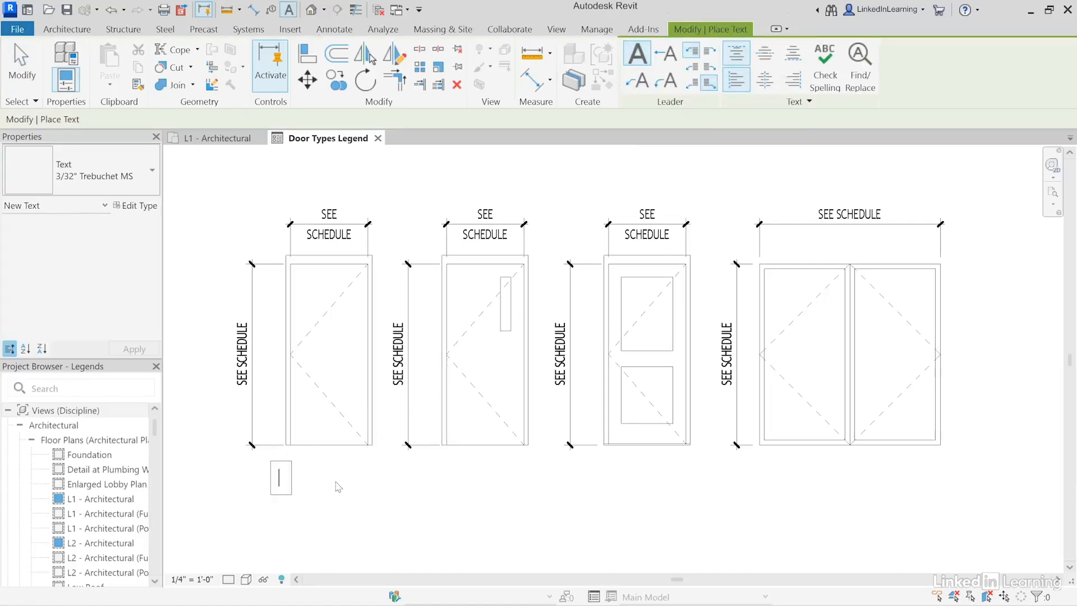
pyautogui.write('Single Flush Panel')
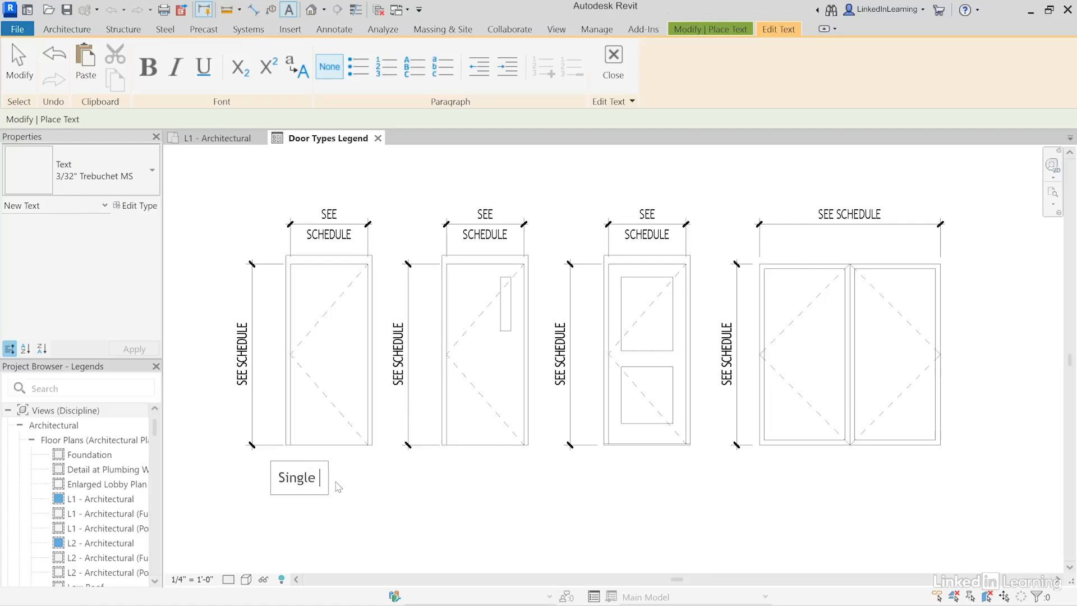
pyautogui.click(350, 527)
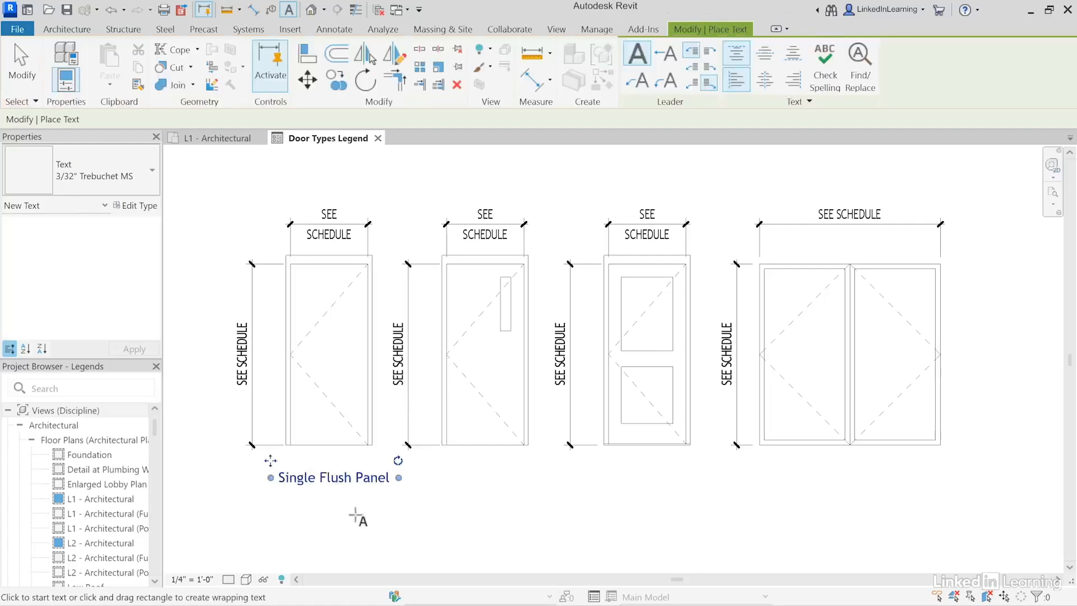
# Step: Add a text note reading A below the Single Flush Panel label and finish placing text
pyautogui.click(300, 498)
pyautogui.write('A')
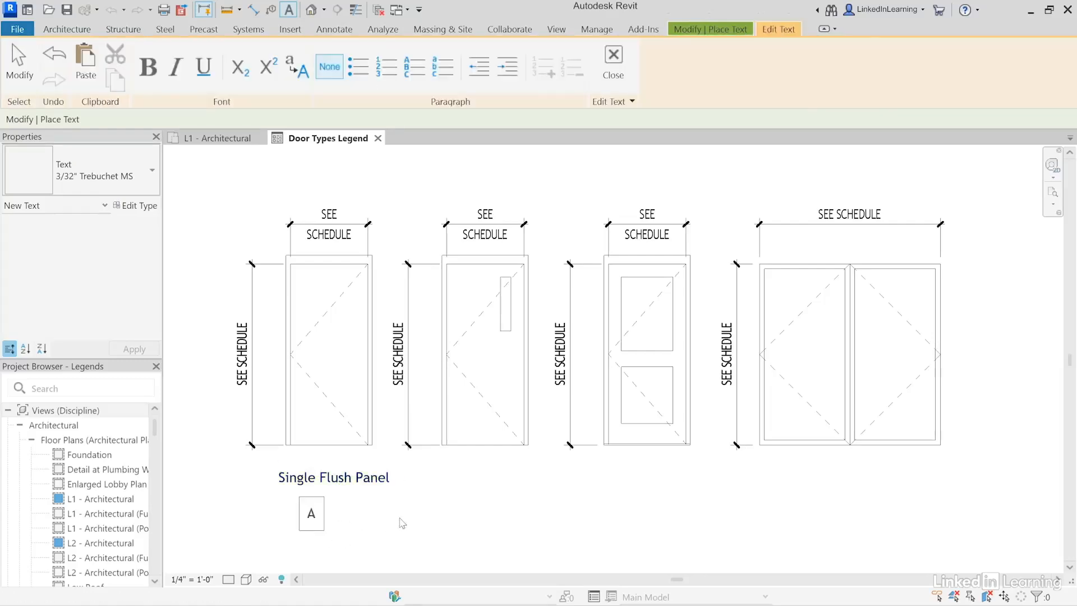
pyautogui.click(402, 523)
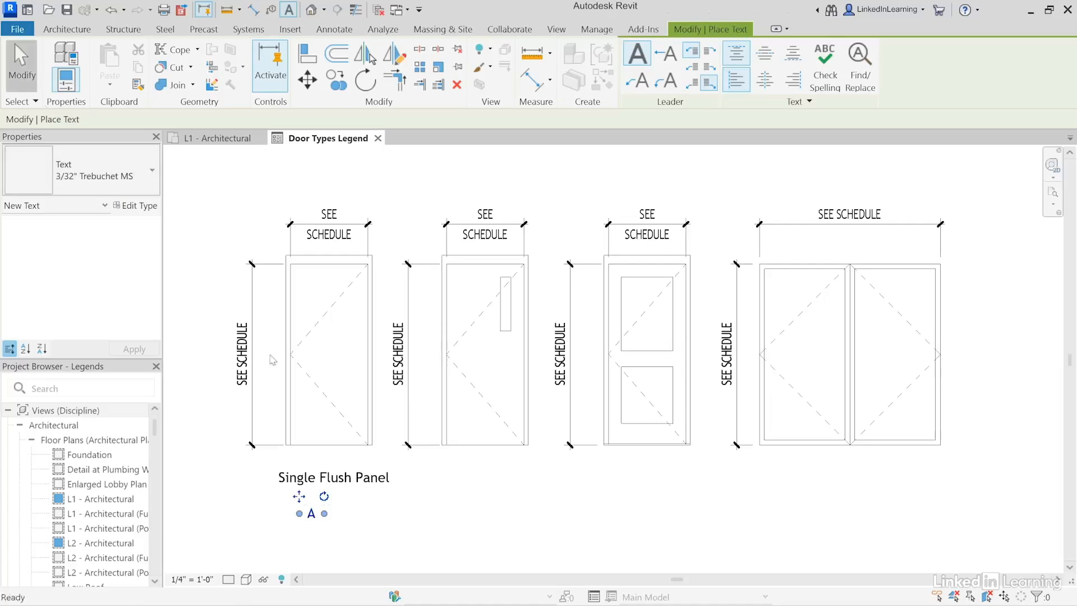
pyautogui.press('Escape')
pyautogui.press('Escape')
# Step: Align the Single Flush Panel and A notes on their centers and nudge both to sit centered closer beneath the flush door
pyautogui.moveTo(370, 544); pyautogui.dragTo(261, 481)
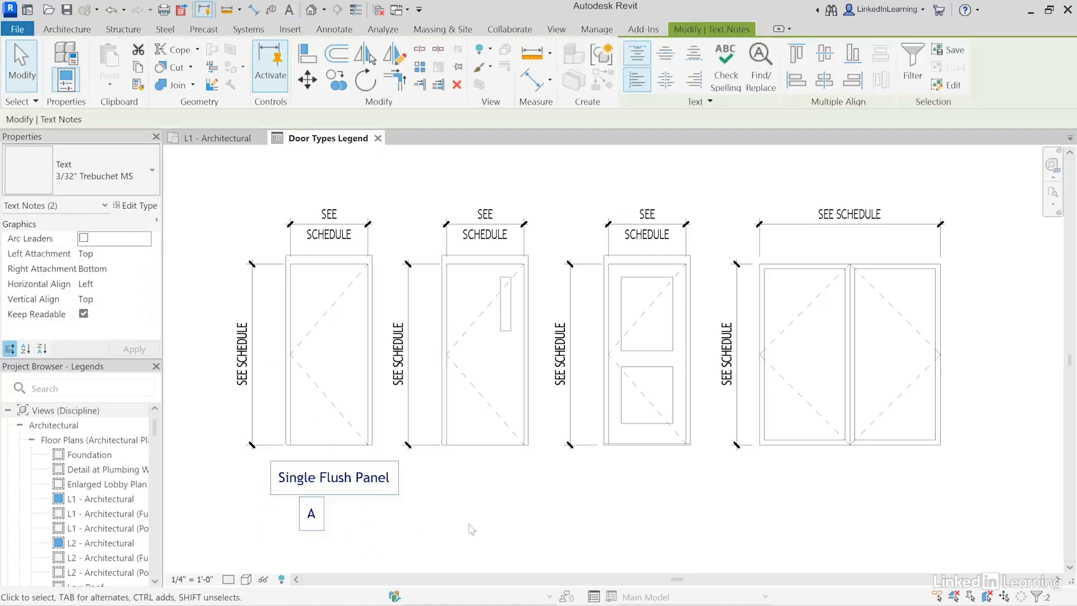
pyautogui.click(824, 81)
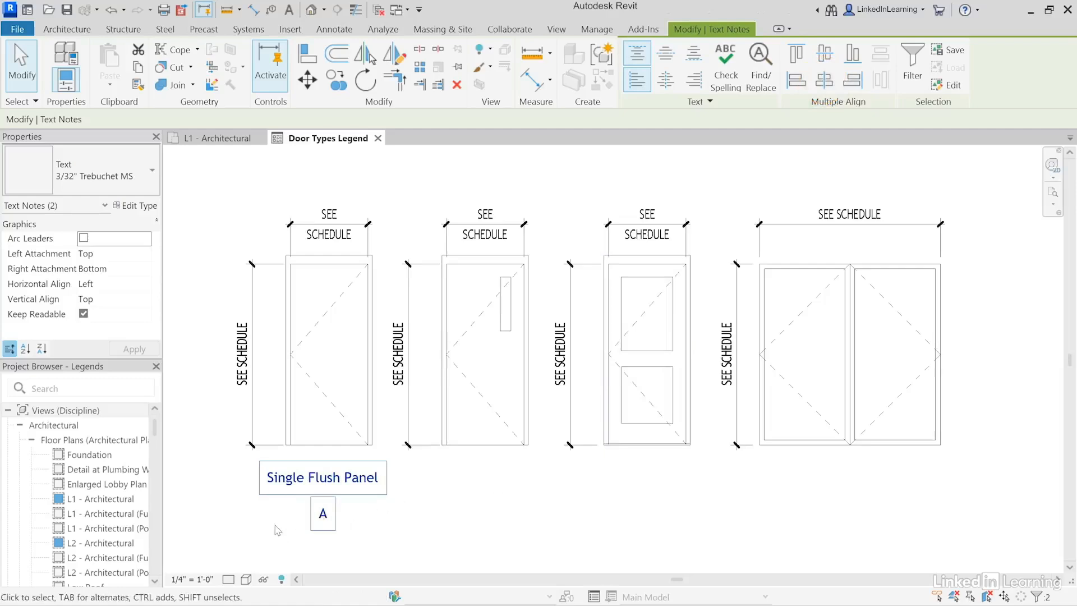
pyautogui.press('Right')
pyautogui.press('Right')
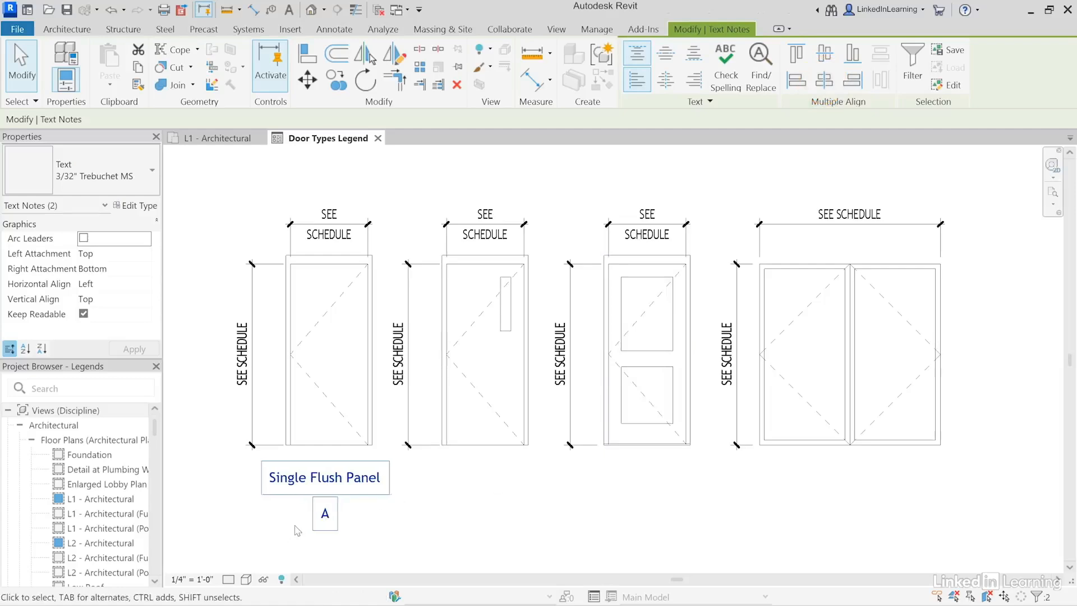
pyautogui.press('Up')
pyautogui.press('Up')
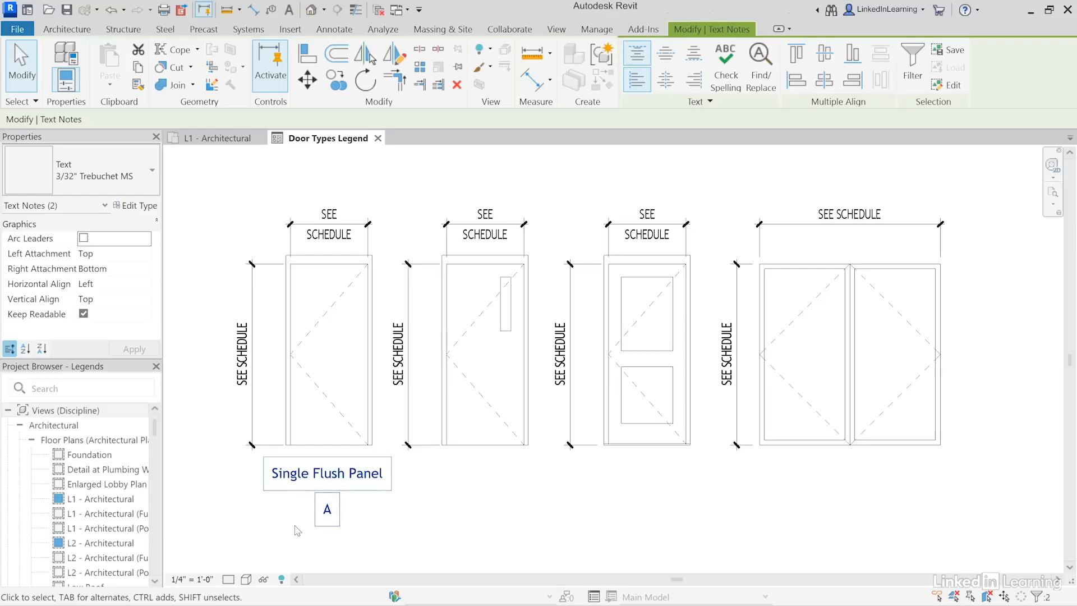
pyautogui.click(449, 529)
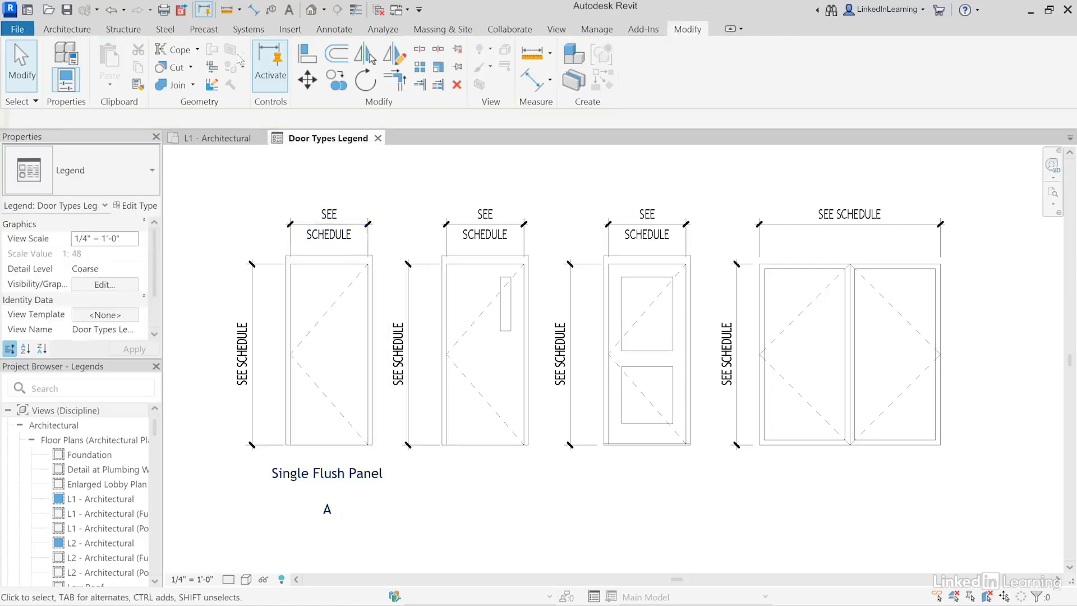
# Step: Draw a circular detail line in thin lines around the letter A beneath the flush door and finish drawing
pyautogui.click(335, 31)
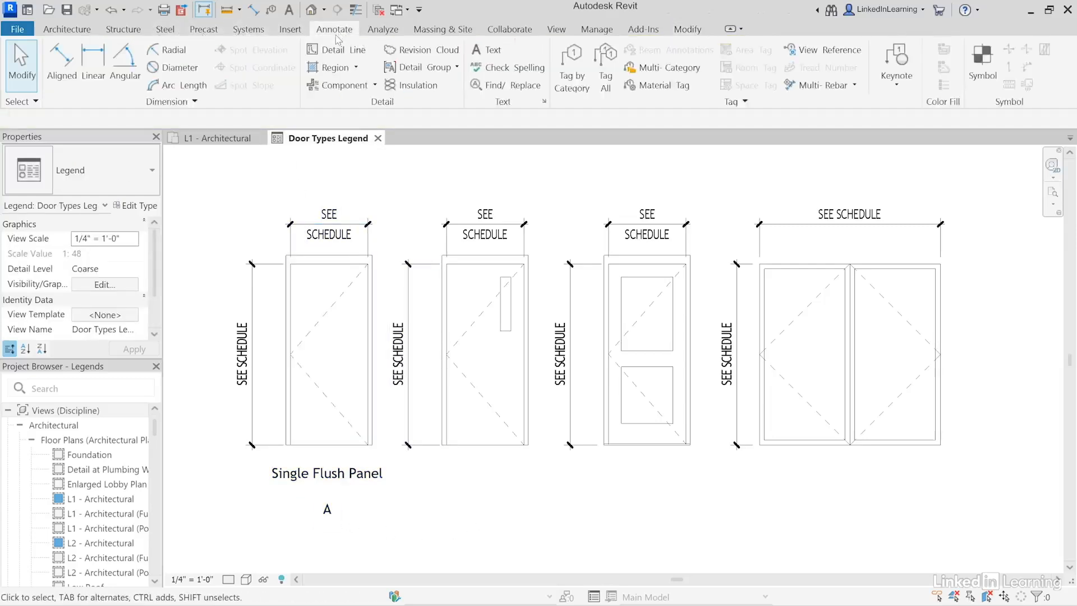
pyautogui.click(336, 50)
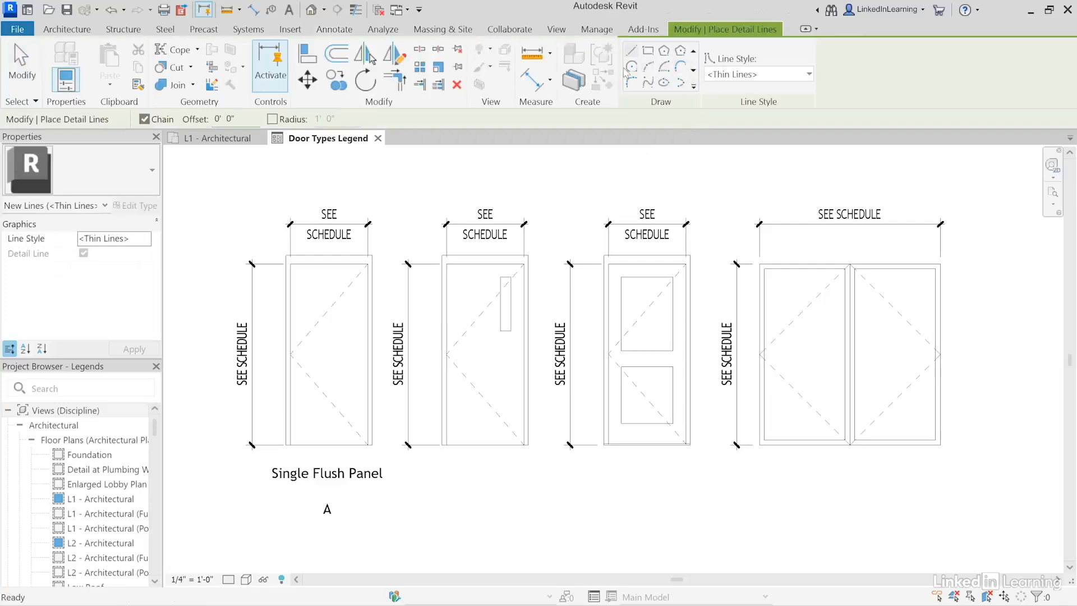
pyautogui.click(630, 68)
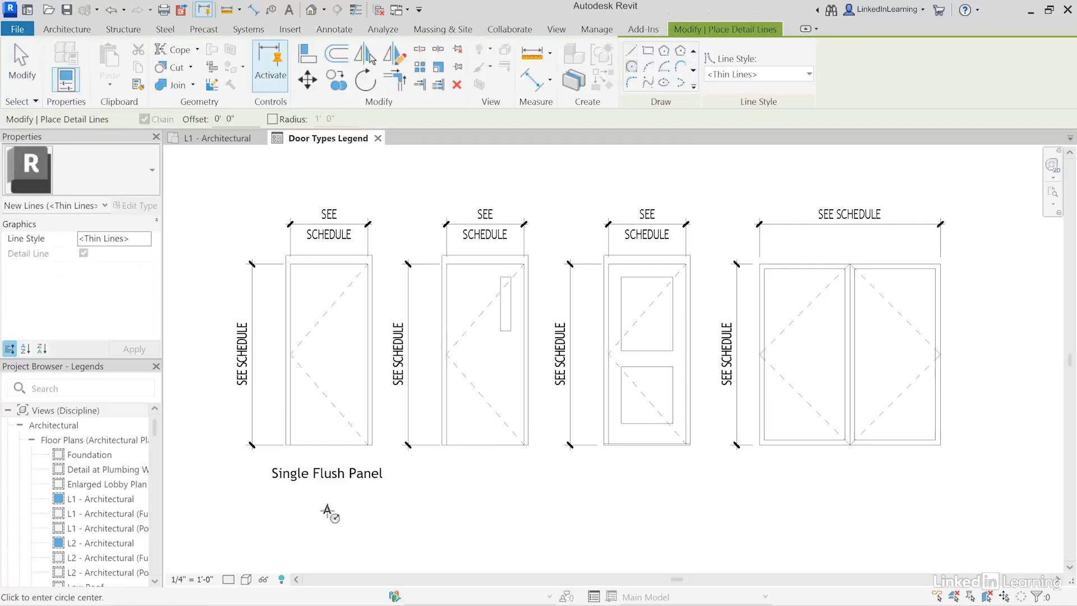
pyautogui.click(328, 510)
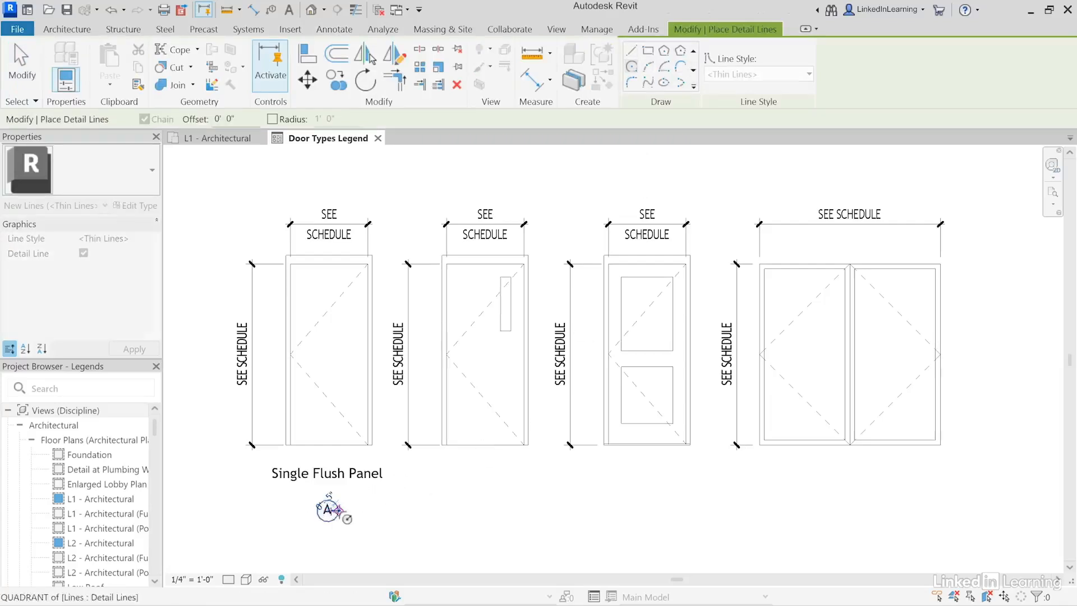
pyautogui.click(338, 510)
pyautogui.press('Escape')
pyautogui.press('Escape')
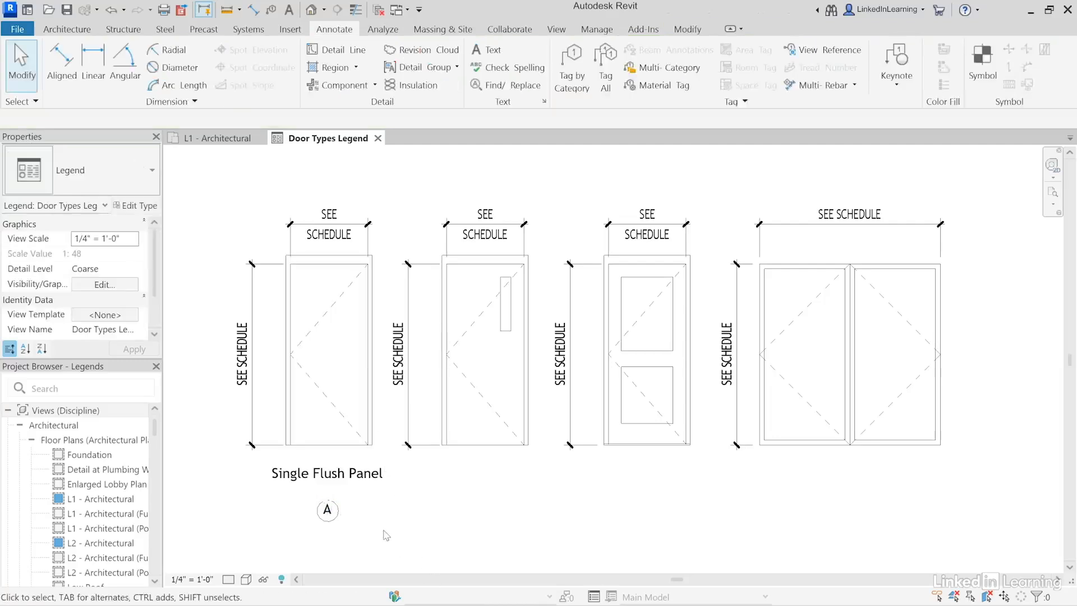
# Step: Nudge the detail circle slightly so it is centered around the letter A
pyautogui.moveTo(384, 537)
pyautogui.mouseDown()
pyautogui.moveTo(291, 490)
pyautogui.moveTo(370, 531)
pyautogui.mouseUp()
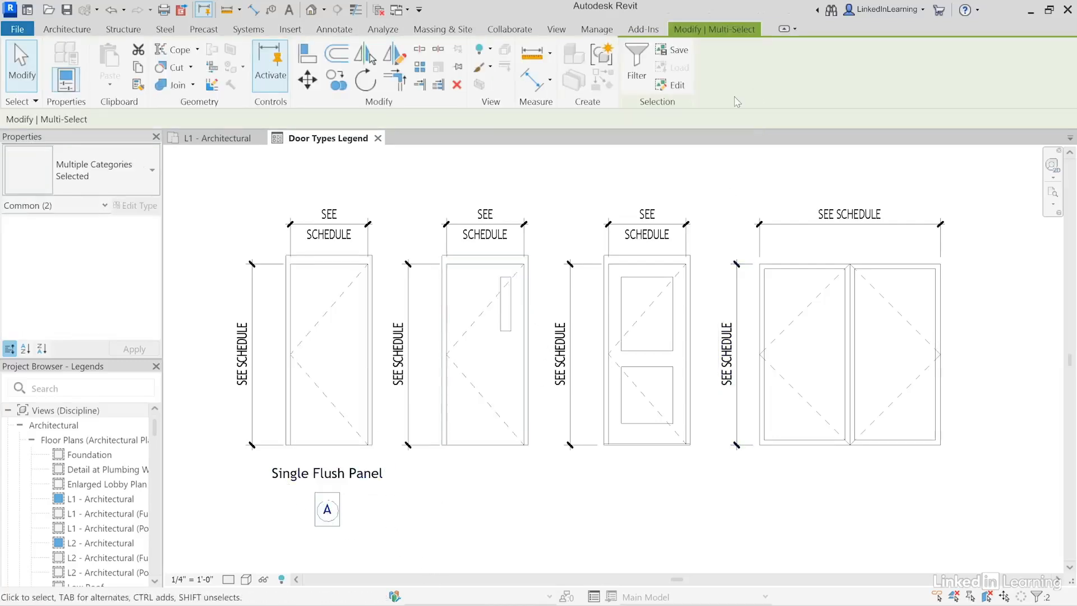
pyautogui.press('Escape')
pyautogui.scroll(4, 330, 530)
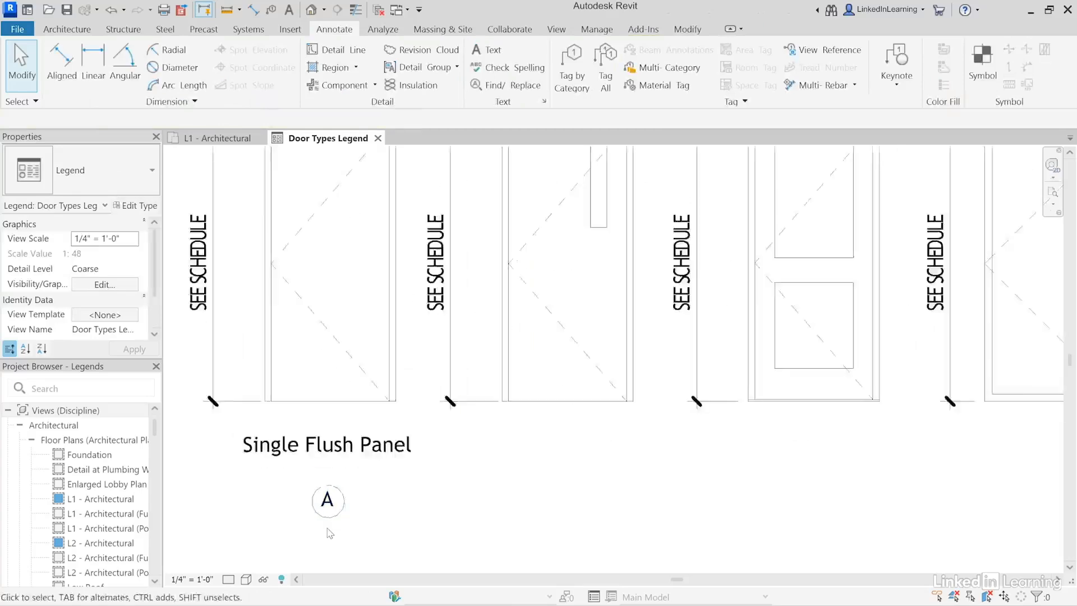
pyautogui.click(333, 509)
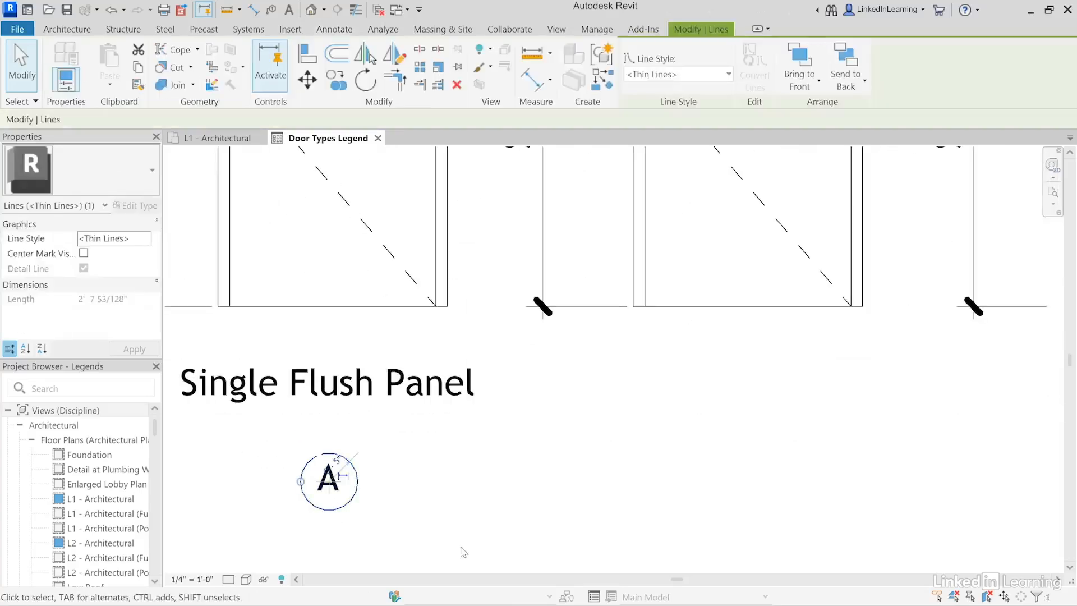
pyautogui.press('Up')
pyautogui.press('Up')
pyautogui.press('Left')
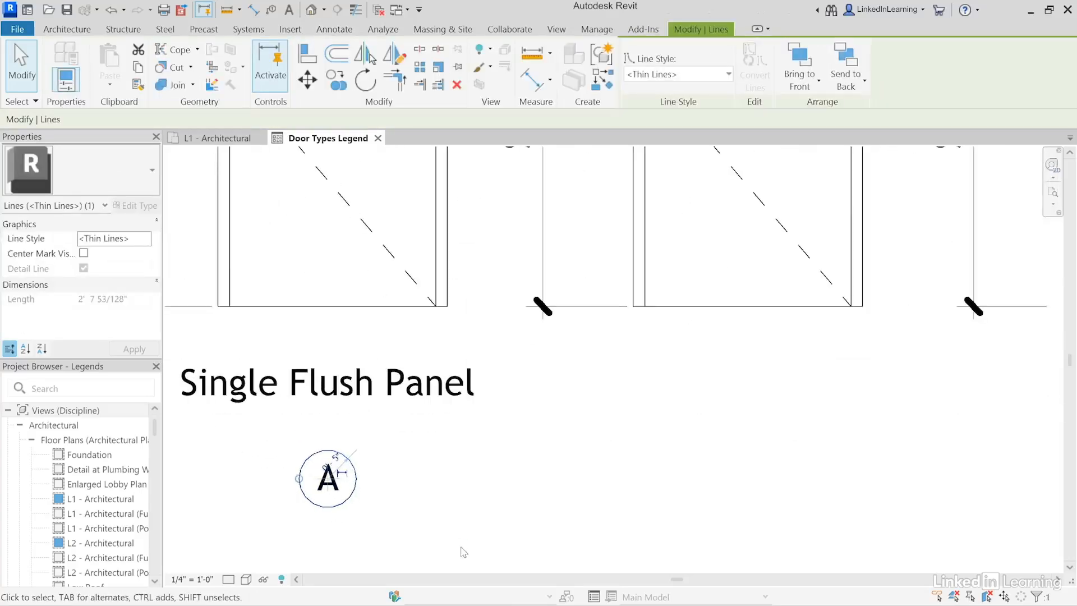
# Step: Nudge the letter A together with its circle up, closer to the Single Flush Panel label
pyautogui.click(419, 517)
pyautogui.moveTo(406, 519); pyautogui.dragTo(278, 463)
pyautogui.press('Up')
pyautogui.press('Up')
pyautogui.press('Up')
pyautogui.press('Up')
pyautogui.press('Up')
pyautogui.press('Up')
pyautogui.press('Up')
pyautogui.press('Up')
pyautogui.press('Up')
pyautogui.press('Up')
pyautogui.press('Up')
pyautogui.press('Up')
pyautogui.press('Up')
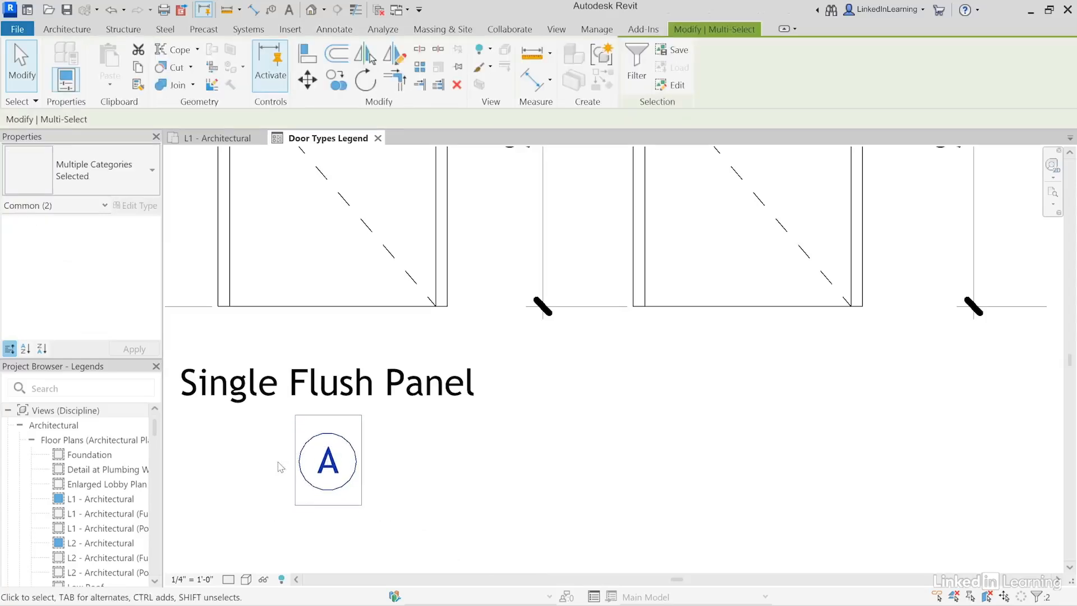
pyautogui.click(442, 465)
# Step: Copy the Single Flush Panel label and circled A from the flush door's bottom midpoint to the bottom midpoints of the other three doors
pyautogui.scroll(-5, 444, 469)
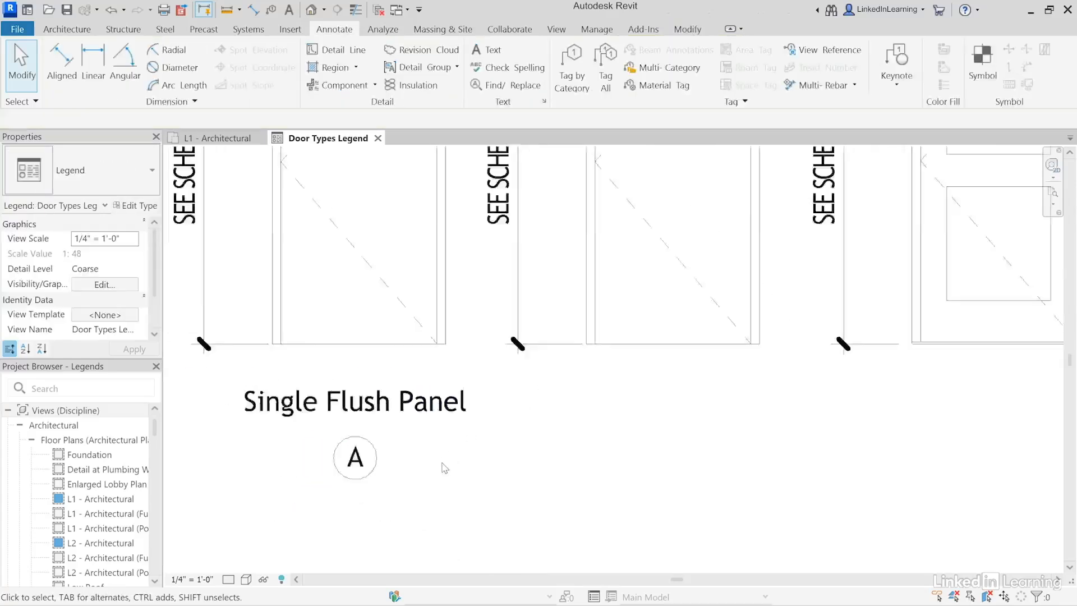
pyautogui.moveTo(378, 488); pyautogui.dragTo(357, 486, button='middle')
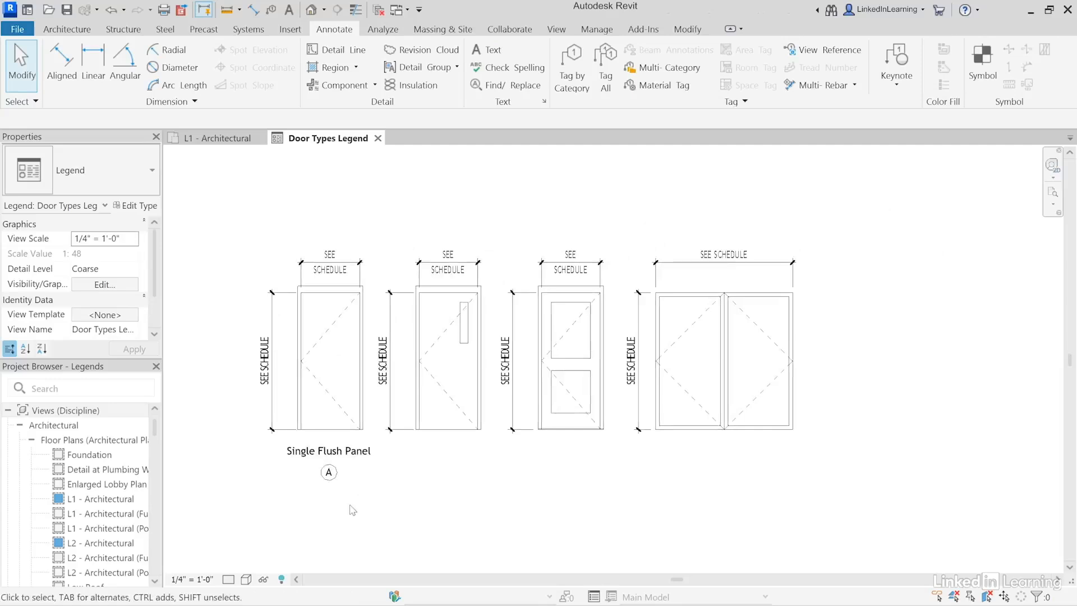
pyautogui.moveTo(352, 509); pyautogui.dragTo(288, 447)
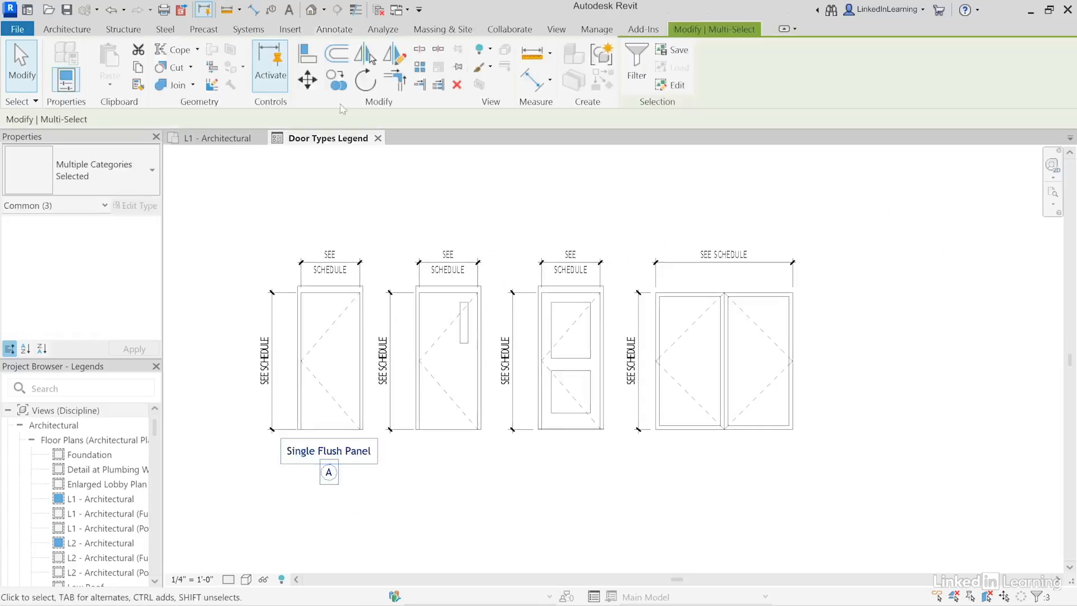
pyautogui.click(335, 79)
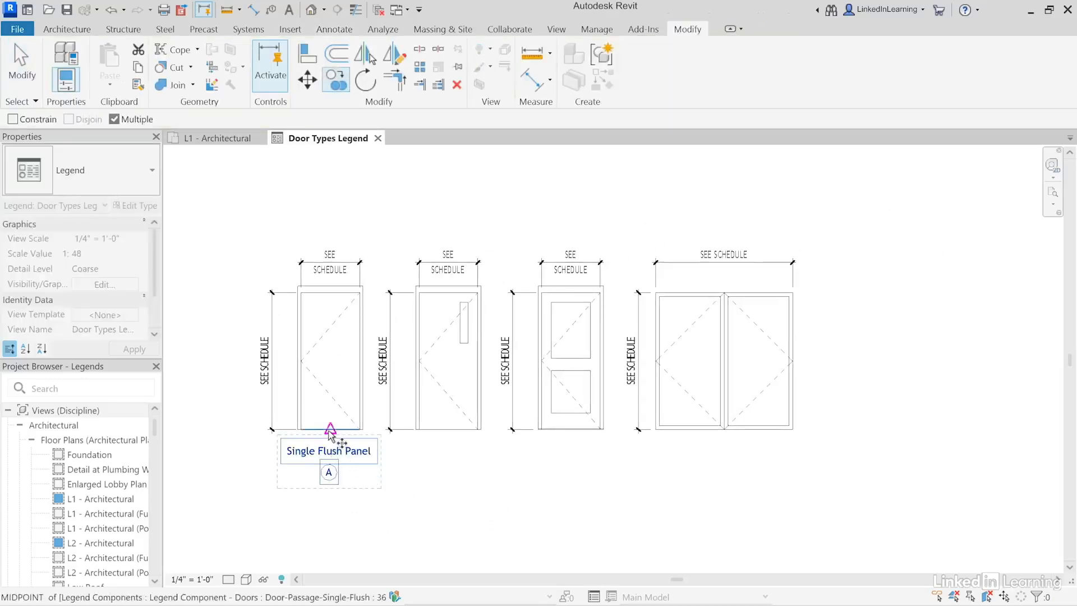
pyautogui.click(330, 429)
pyautogui.click(448, 429)
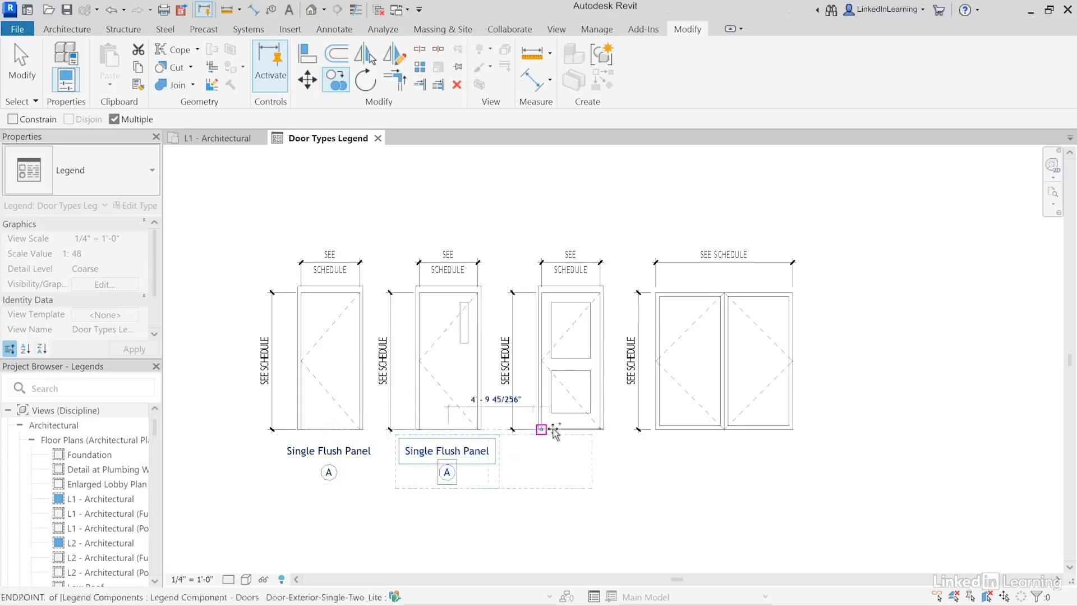
pyautogui.click(571, 429)
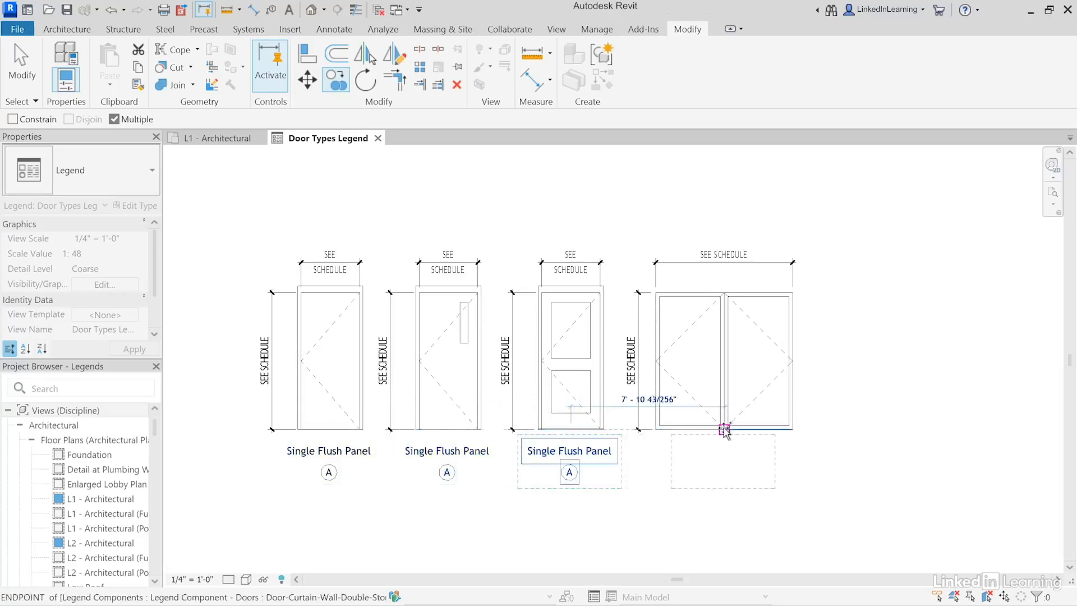
pyautogui.click(724, 431)
pyautogui.press('Escape')
pyautogui.press('Escape')
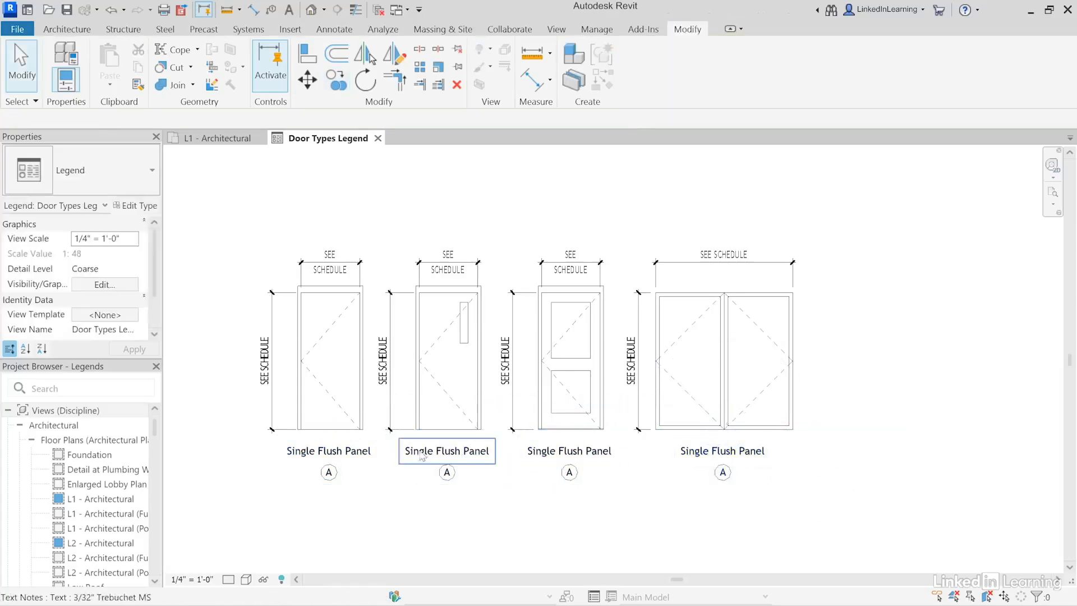
# Step: Change the copied labels and letters to Single Vision Panel B, Exterior Single w Lites C and Pair Storefront Doors D
pyautogui.click(423, 456)
pyautogui.click(458, 455)
pyautogui.doubleClick(458, 455)
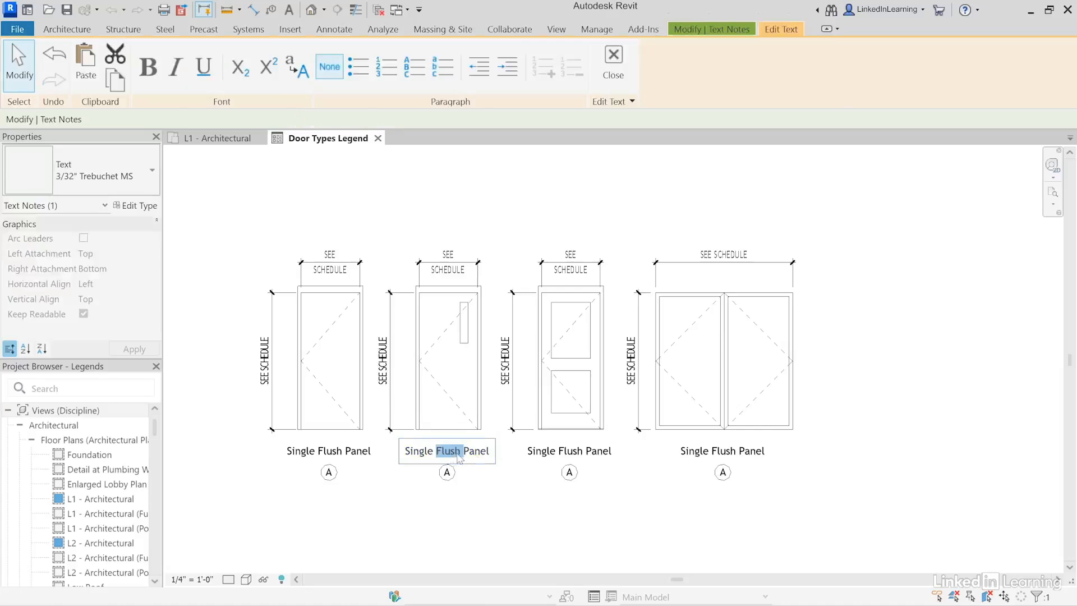
pyautogui.tripleClick(458, 456)
pyautogui.write('S')
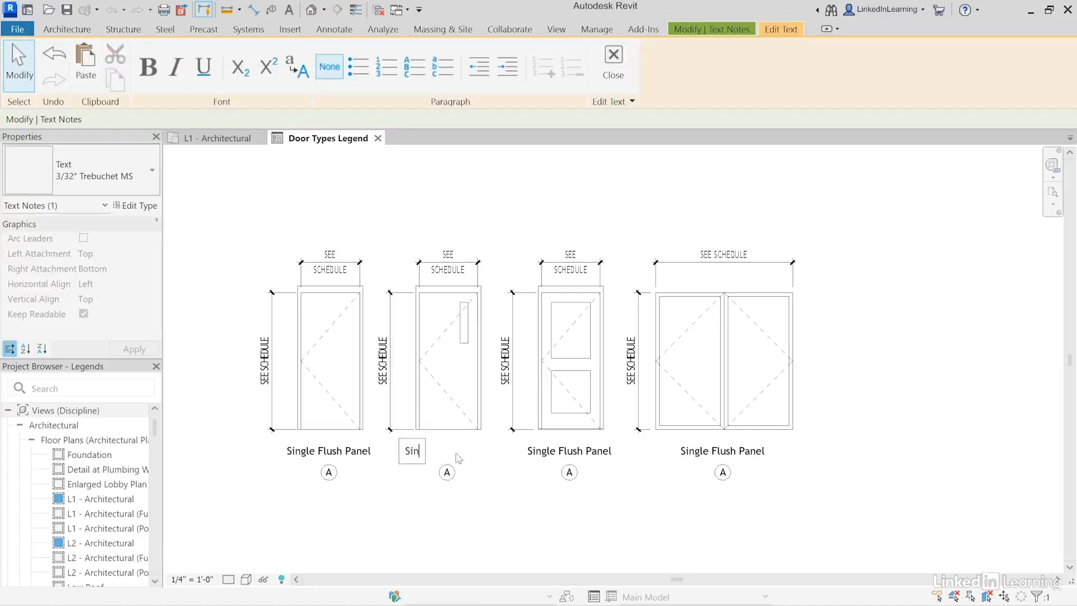
pyautogui.write('in')
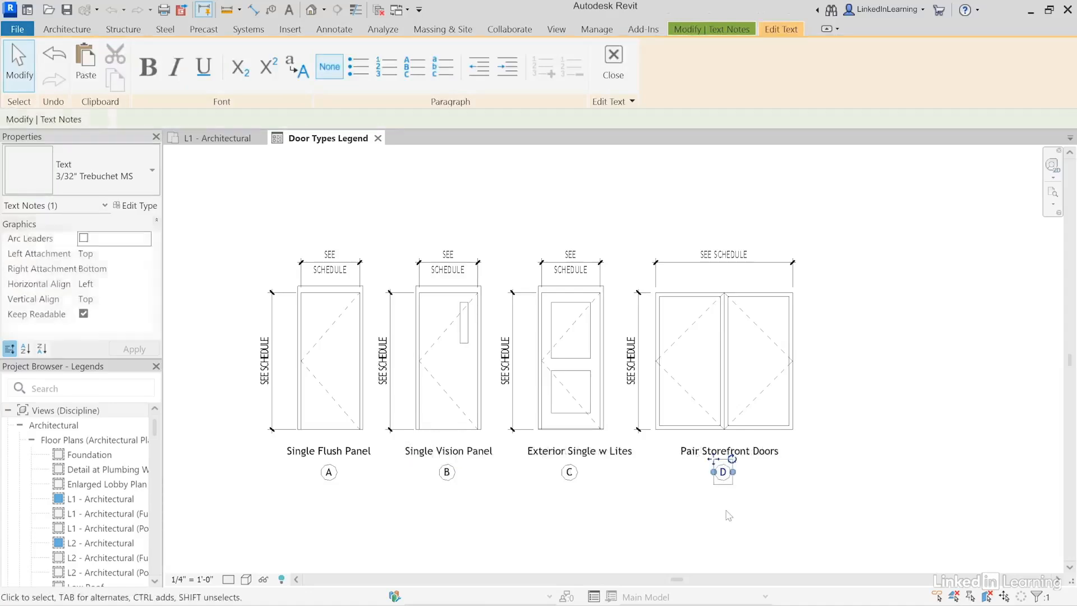
pyautogui.click(717, 515)
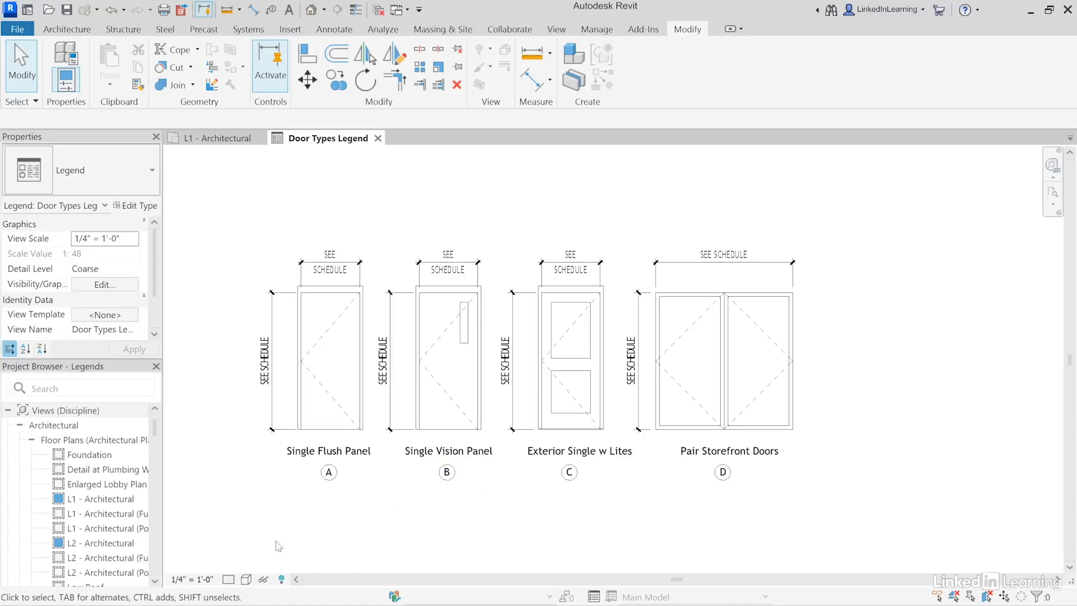
# Step: Set the legend view's detail level to Fine
pyautogui.click(229, 578)
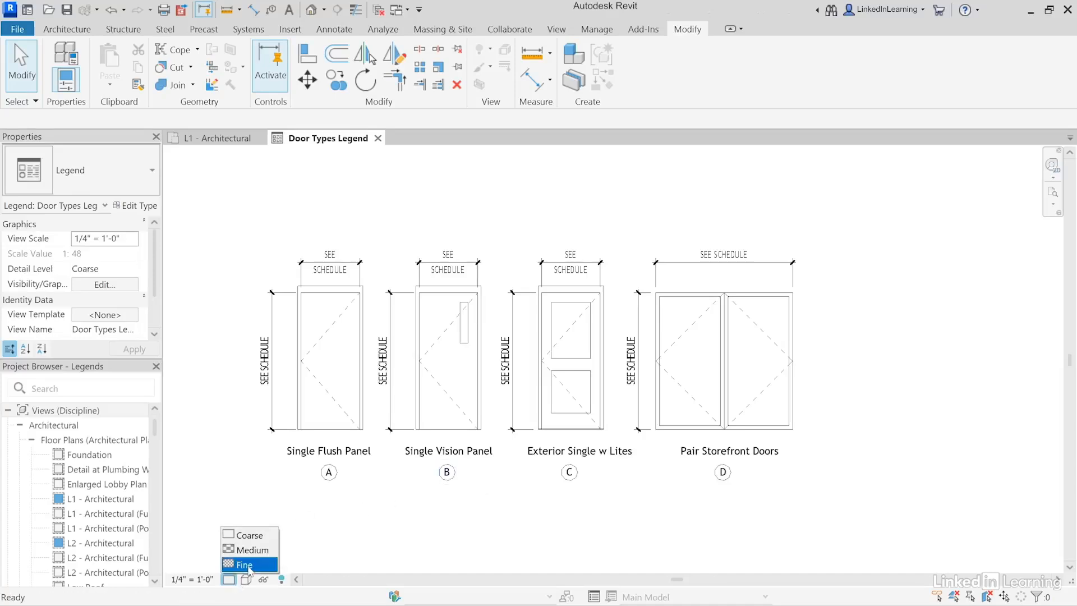
pyautogui.click(247, 564)
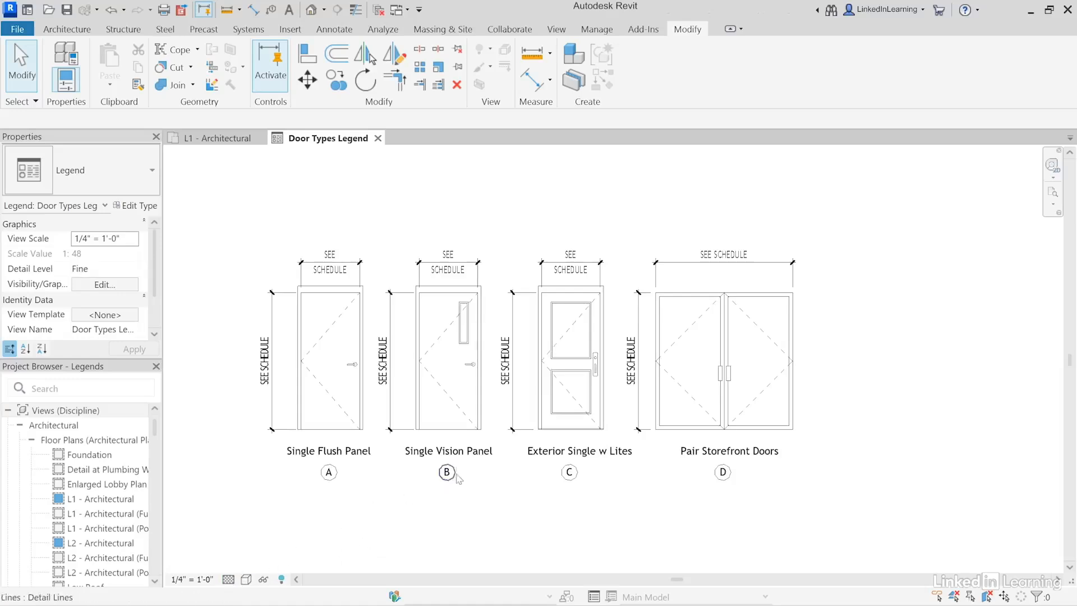
pyautogui.scroll(2, 459, 233)
pyautogui.moveTo(467, 237); pyautogui.dragTo(493, 222, button='middle')
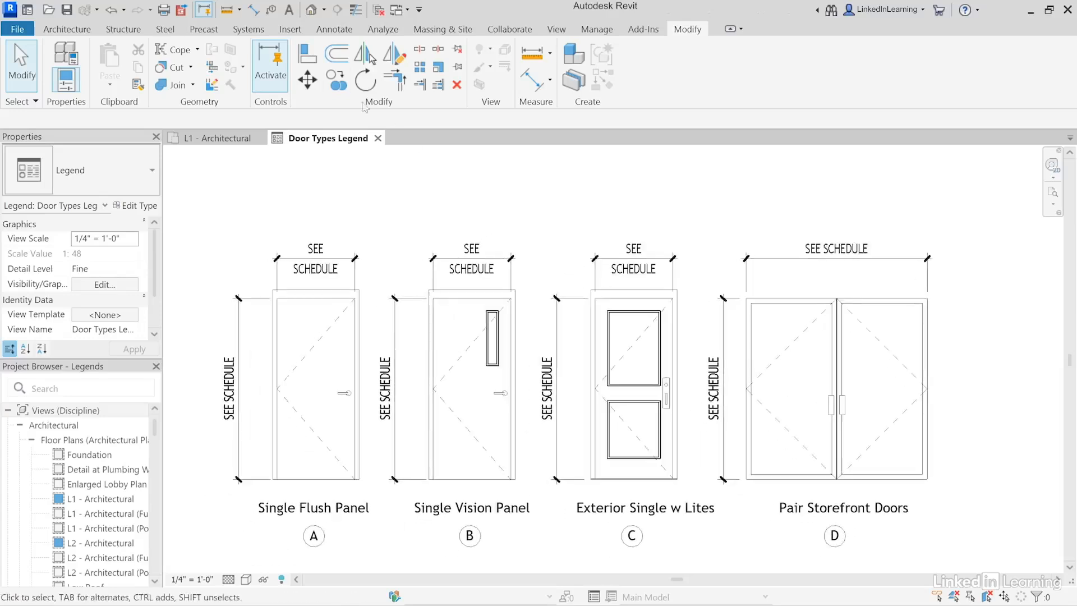
# Step: Add a text note with a two-segment leader pointing to the flush door's handle, reading HARDWARE, SEE SCHEDULE
pyautogui.click(289, 9)
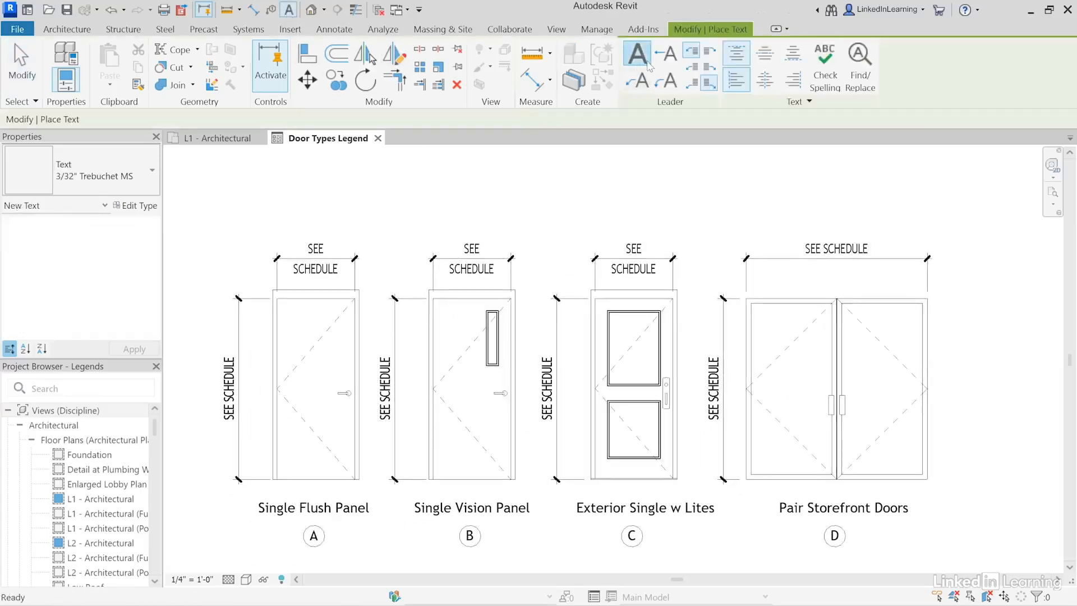
pyautogui.click(637, 80)
pyautogui.click(346, 393)
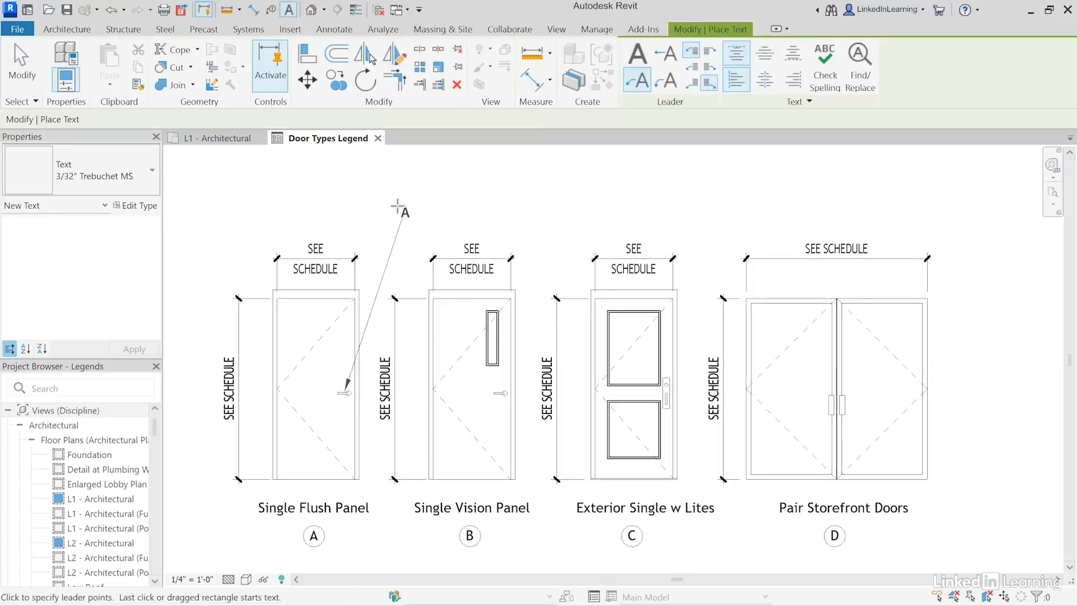
pyautogui.click(395, 206)
pyautogui.click(422, 211)
pyautogui.write('HARDWARE, SEE SCHEDULE')
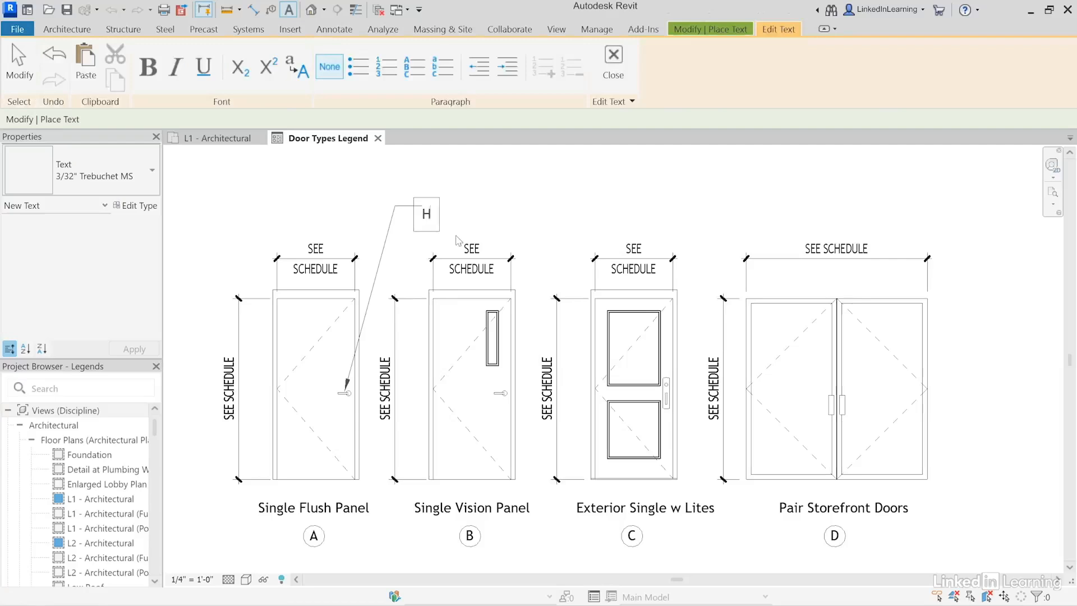
pyautogui.click(16, 66)
pyautogui.click(14, 66)
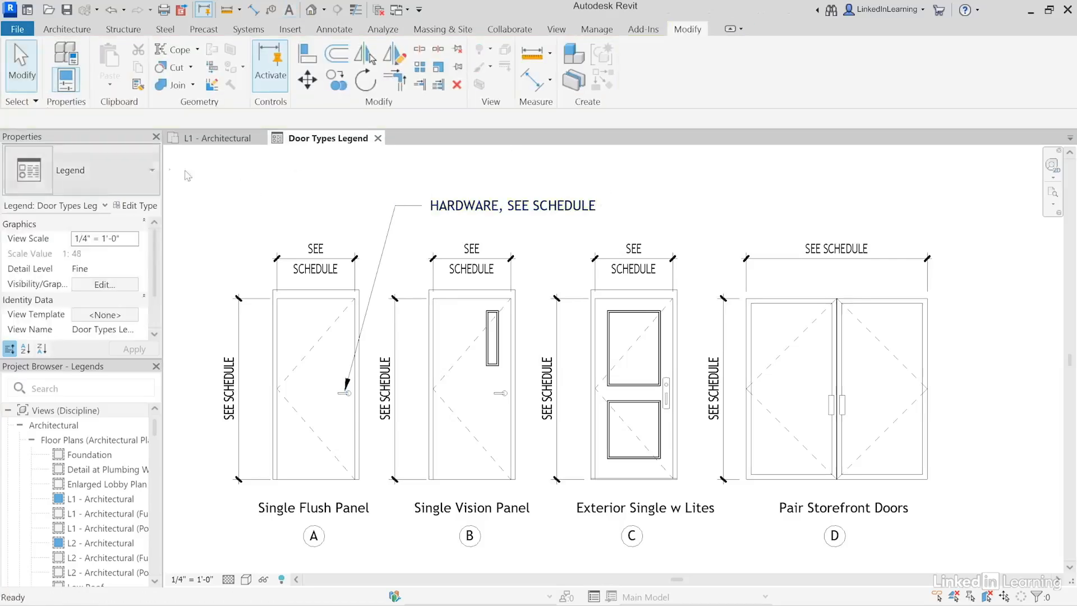
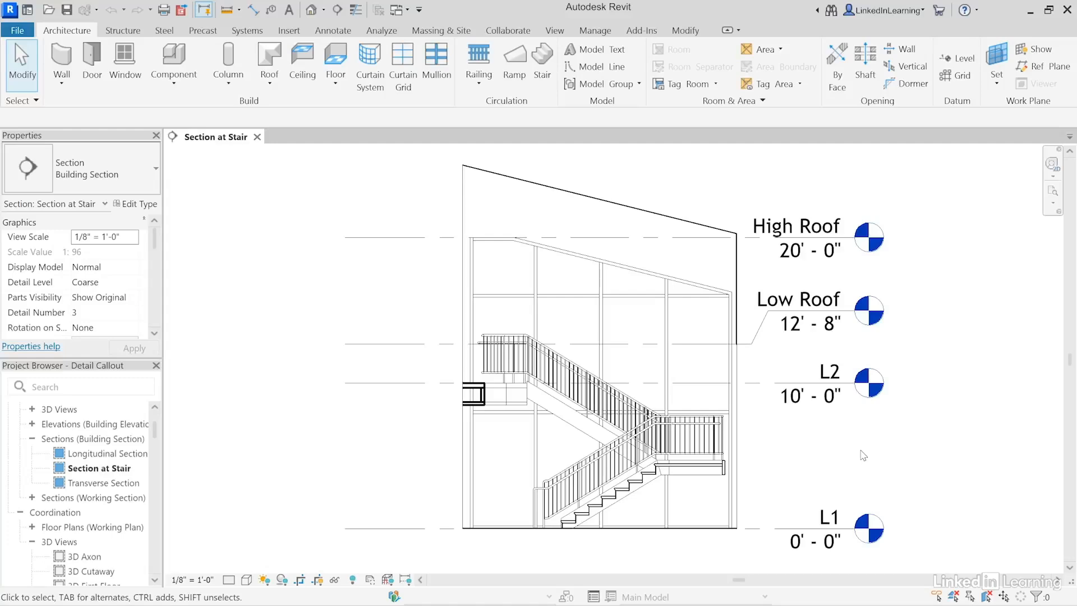
# Step: Place a rectangular callout around the stair landing, its railing and the upper treads of the lower flight in the section
pyautogui.scroll(1, 685, 493)
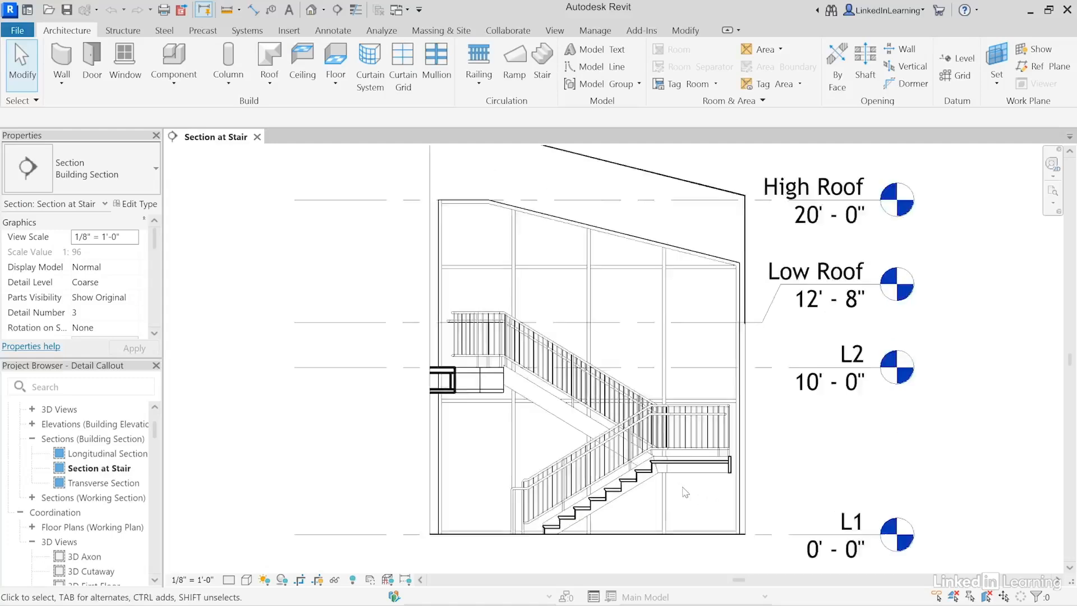
pyautogui.scroll(3, 685, 492)
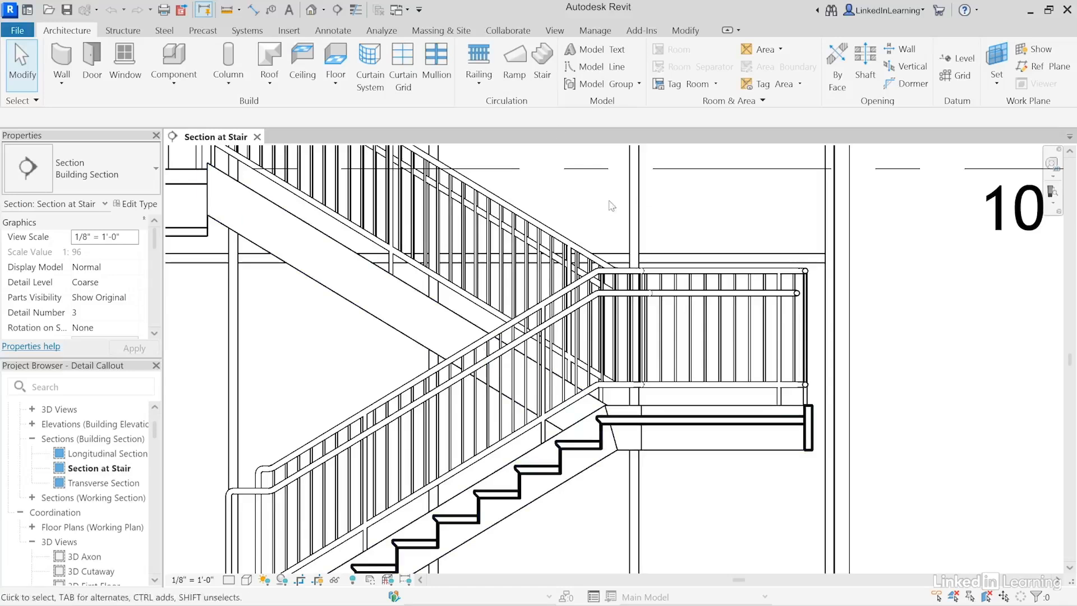
pyautogui.click(554, 32)
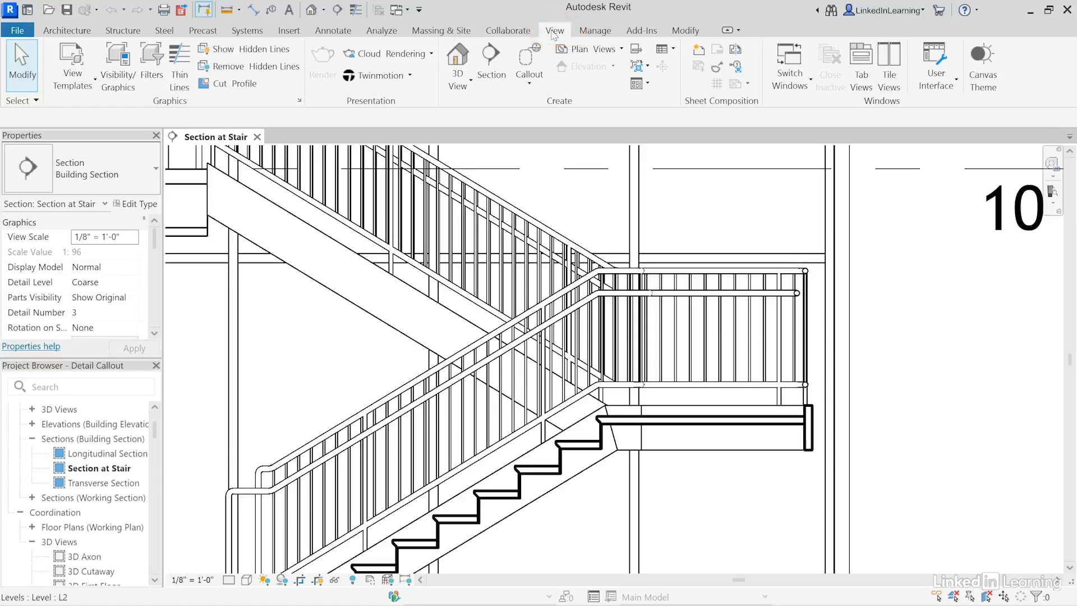
pyautogui.click(536, 85)
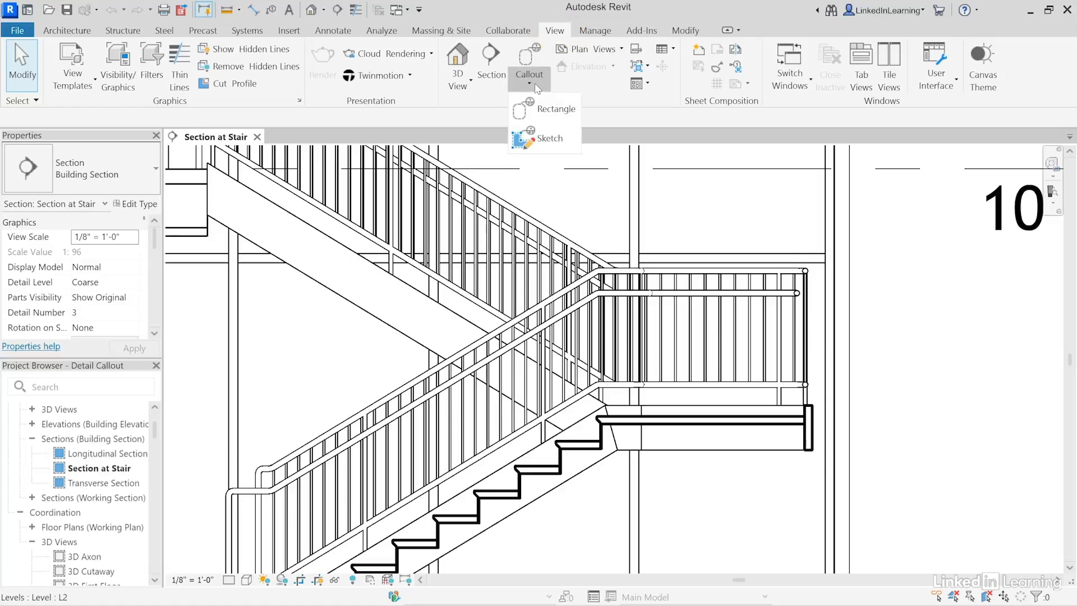
pyautogui.click(543, 112)
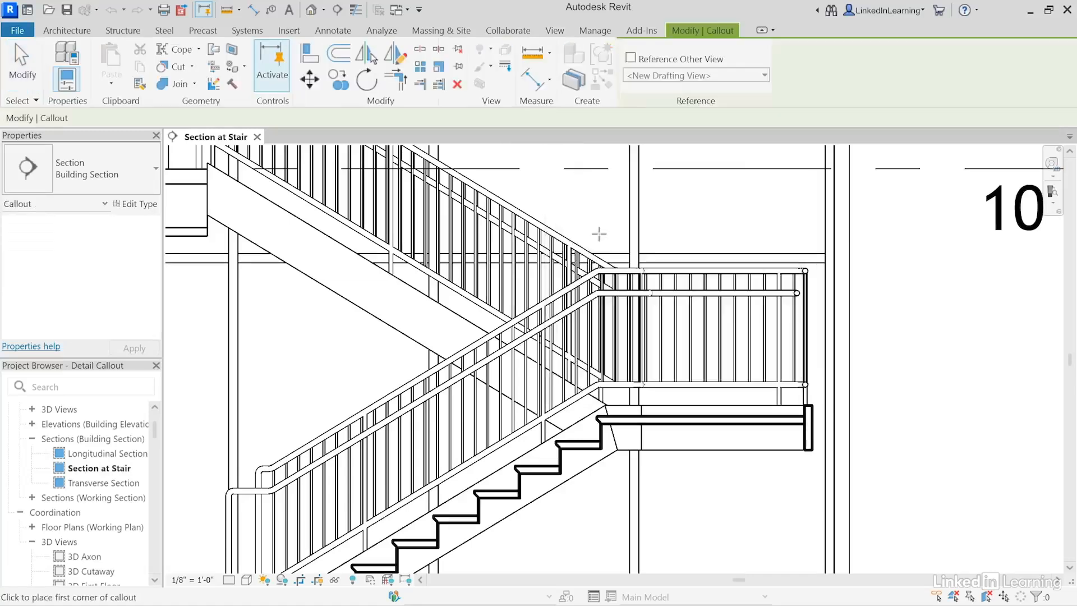
pyautogui.click(444, 205)
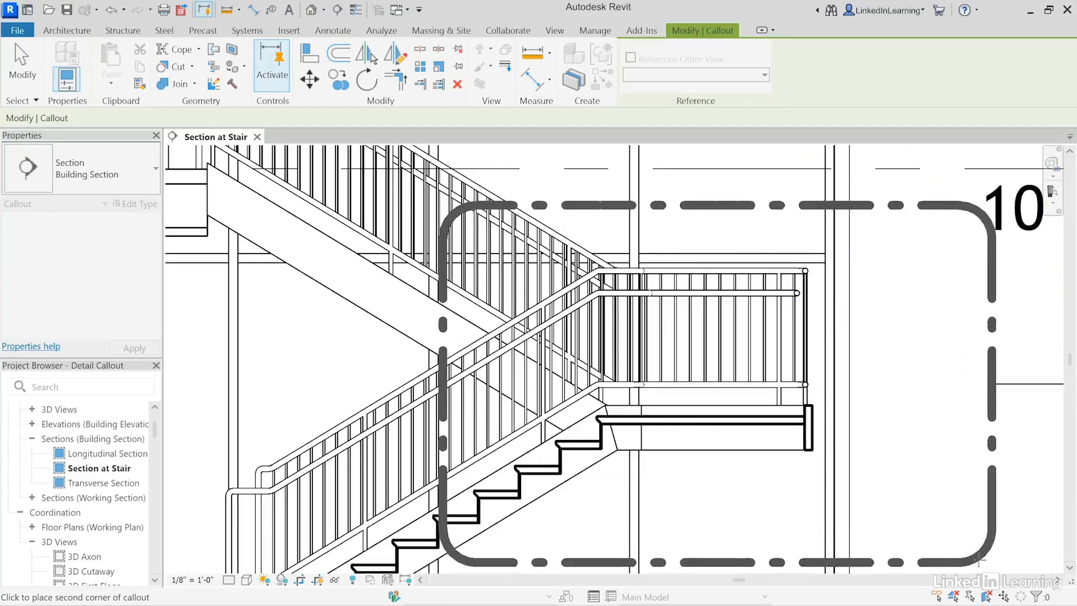
pyautogui.click(991, 561)
pyautogui.moveTo(991, 506); pyautogui.dragTo(802, 482, button='middle')
pyautogui.scroll(-2, 863, 471)
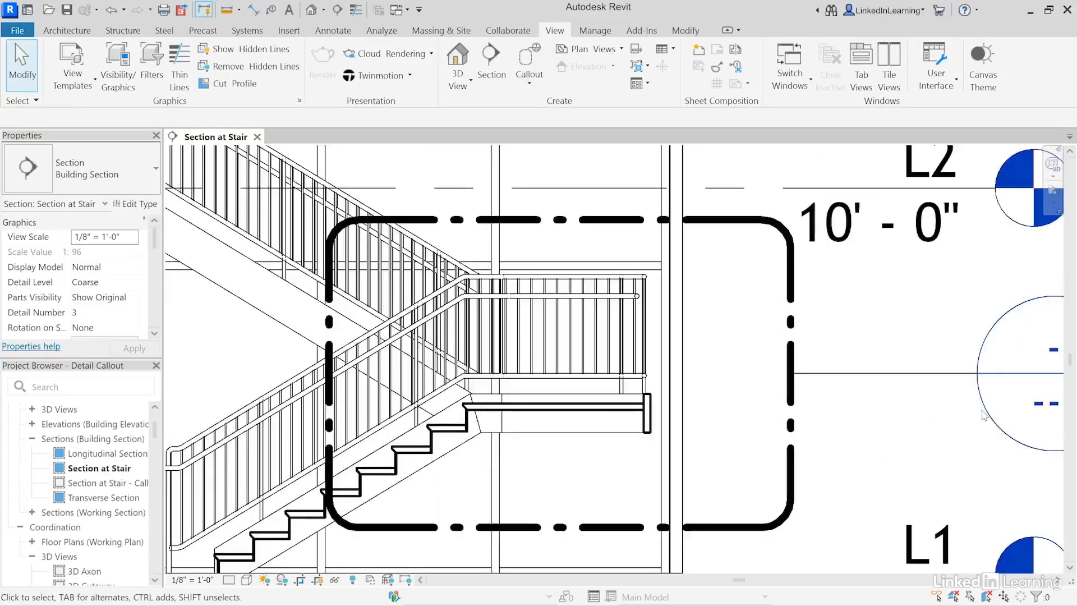
pyautogui.moveTo(920, 421); pyautogui.dragTo(880, 414, button='middle')
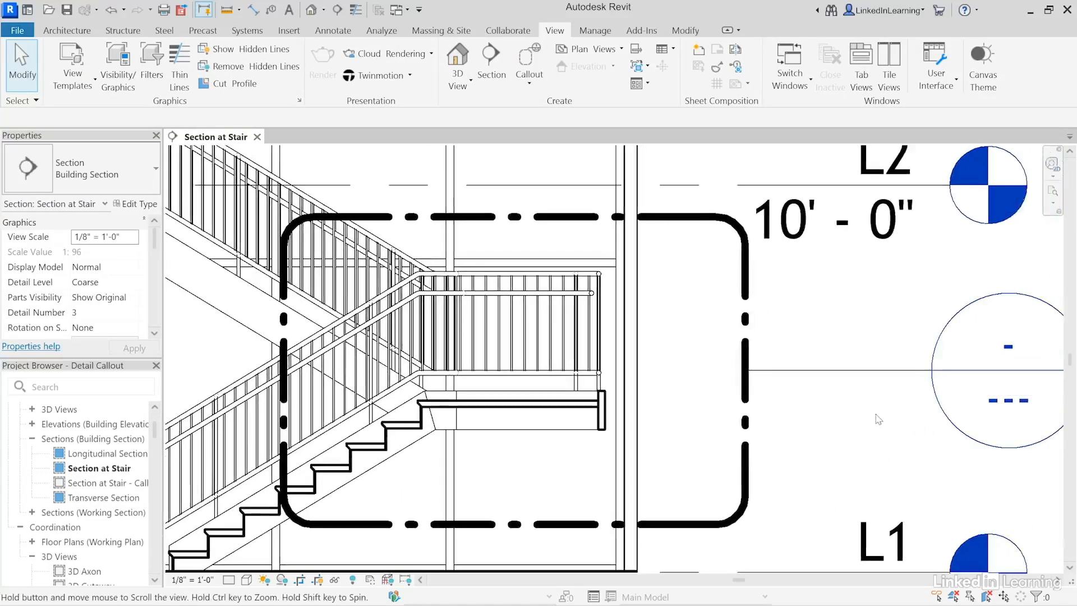
pyautogui.click(747, 390)
pyautogui.rightClick(748, 387)
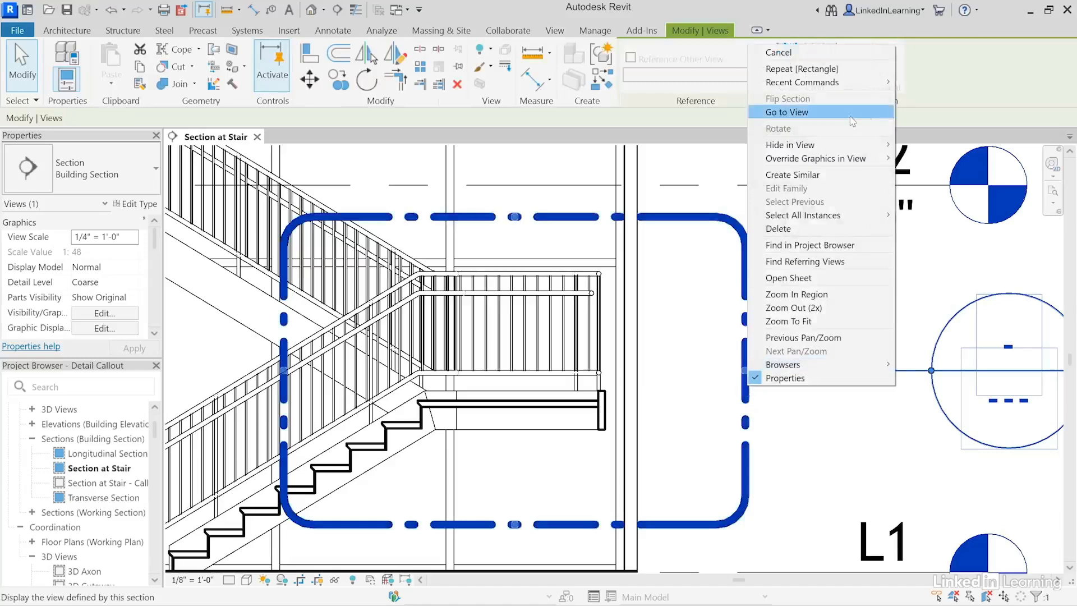
pyautogui.click(799, 445)
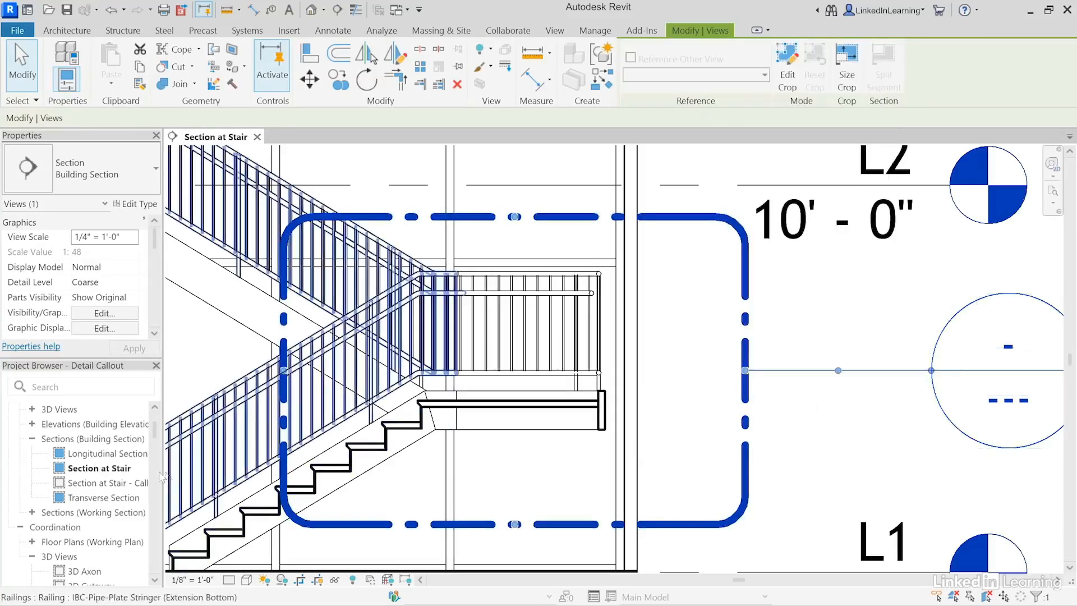
# Step: Rename the new callout view as Stair Landing Detail
pyautogui.click(83, 486)
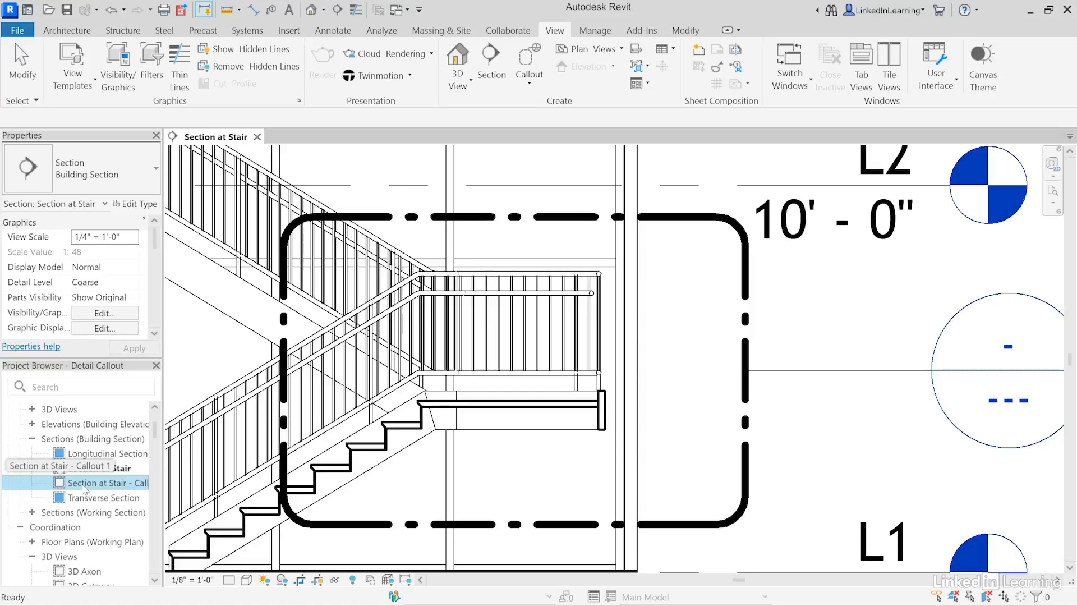
pyautogui.click(83, 483)
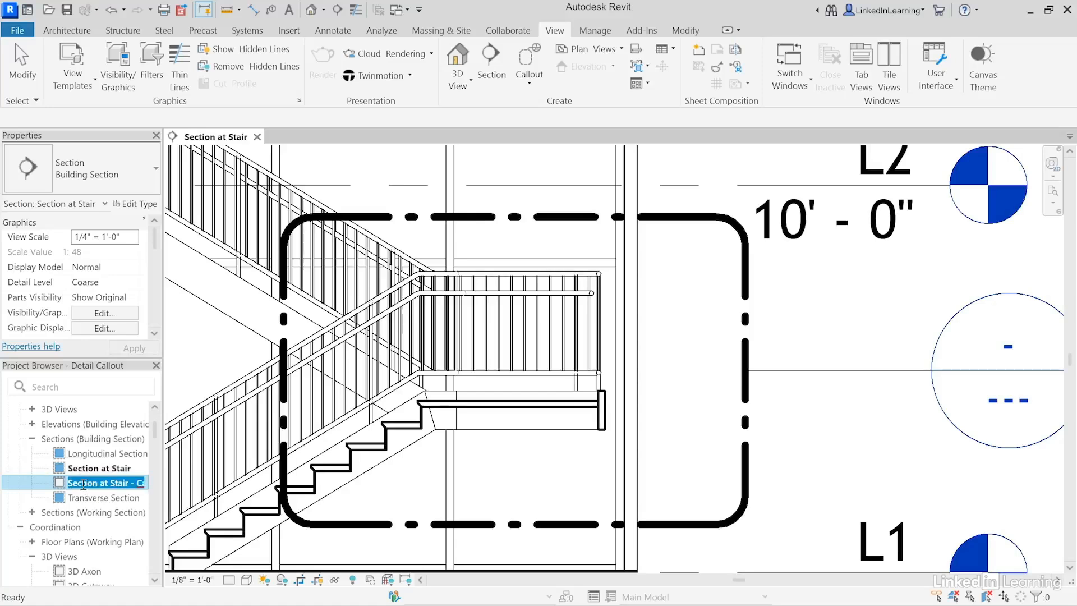
pyautogui.write('Stair Lan')
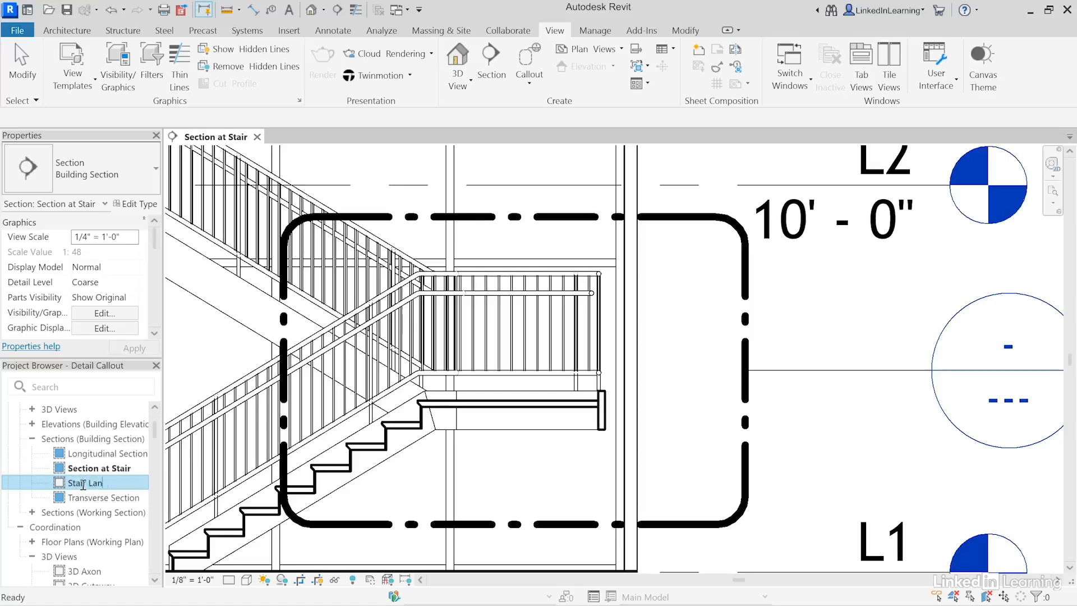
pyautogui.write('ding Detail')
pyautogui.press('Return')
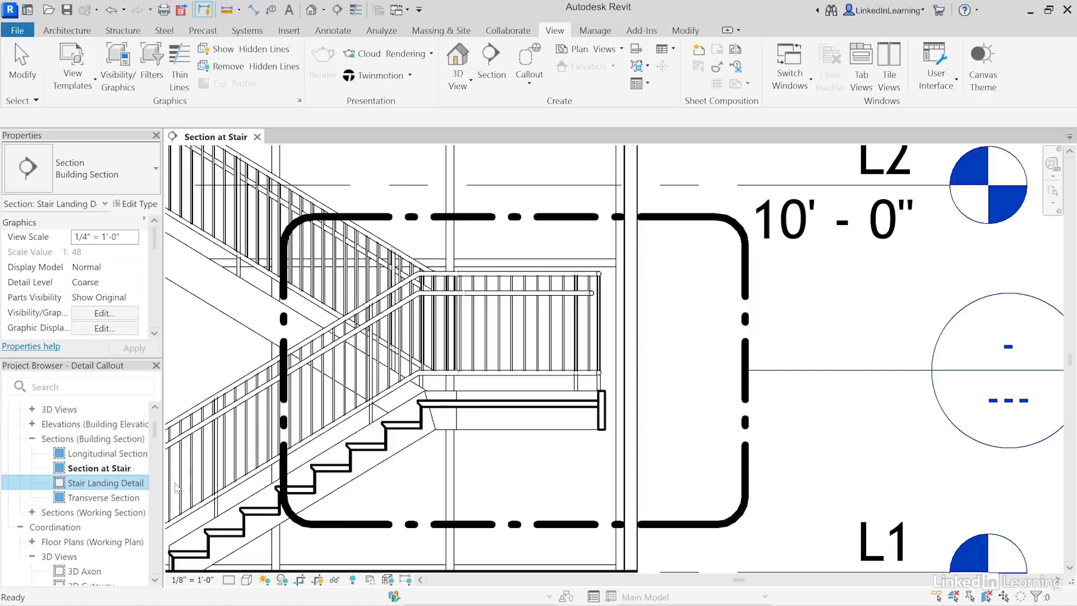
# Step: Open the Stair Landing Detail view, compare its scale with the parent section, and set it to 1 1/2" = 1'-0"
pyautogui.doubleClick(76, 486)
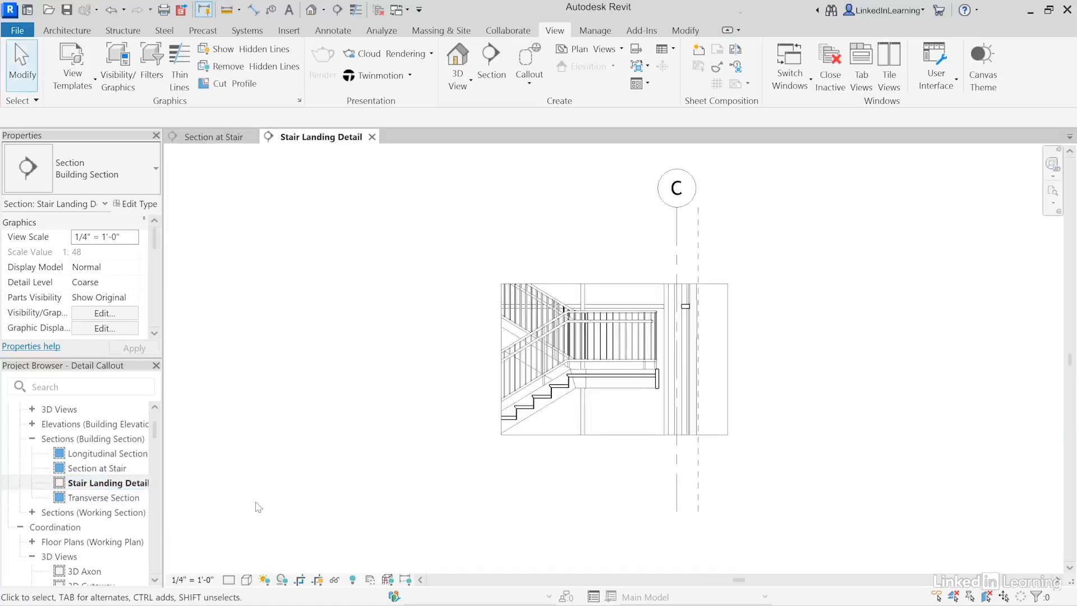
pyautogui.click(209, 138)
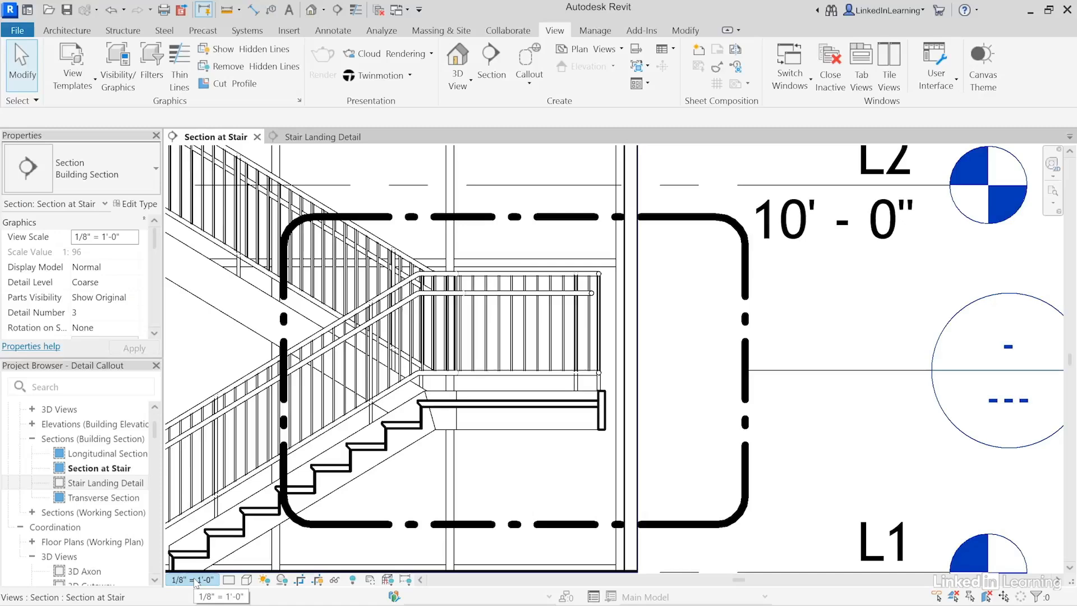
pyautogui.click(308, 138)
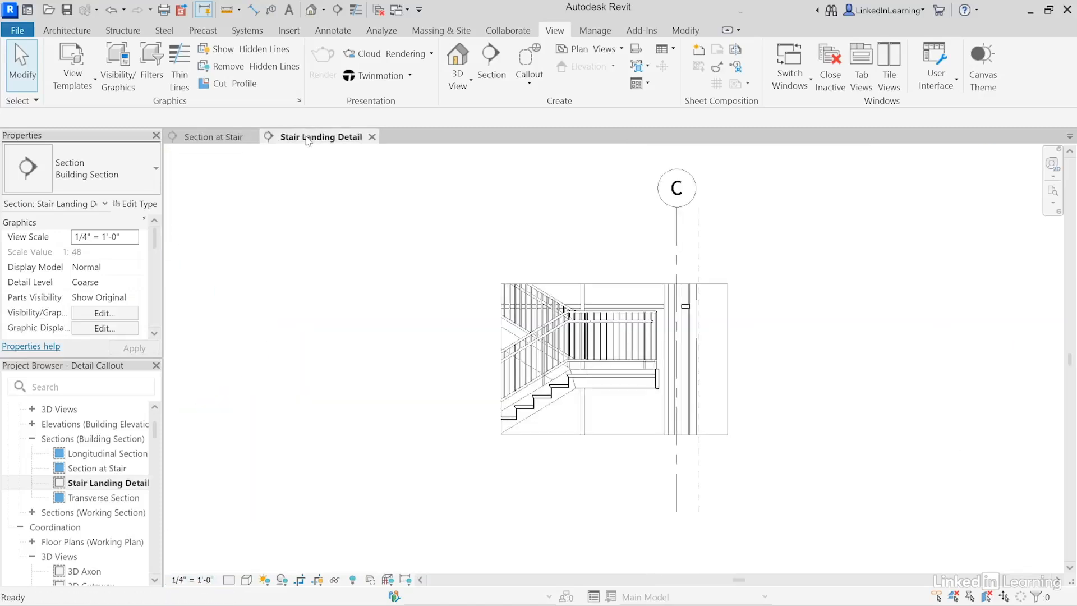
pyautogui.click(192, 579)
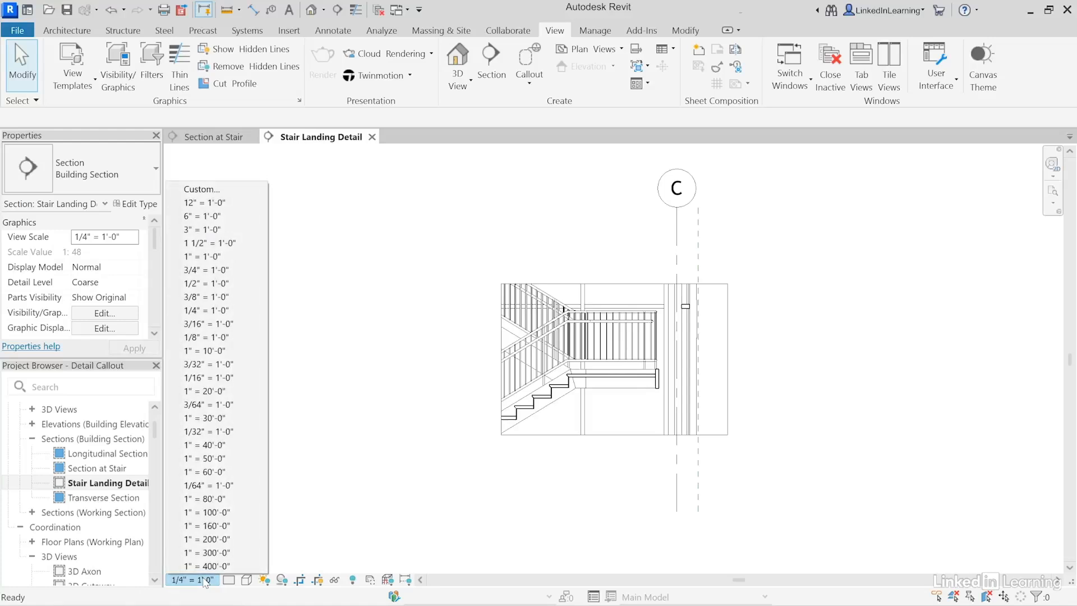
pyautogui.click(238, 248)
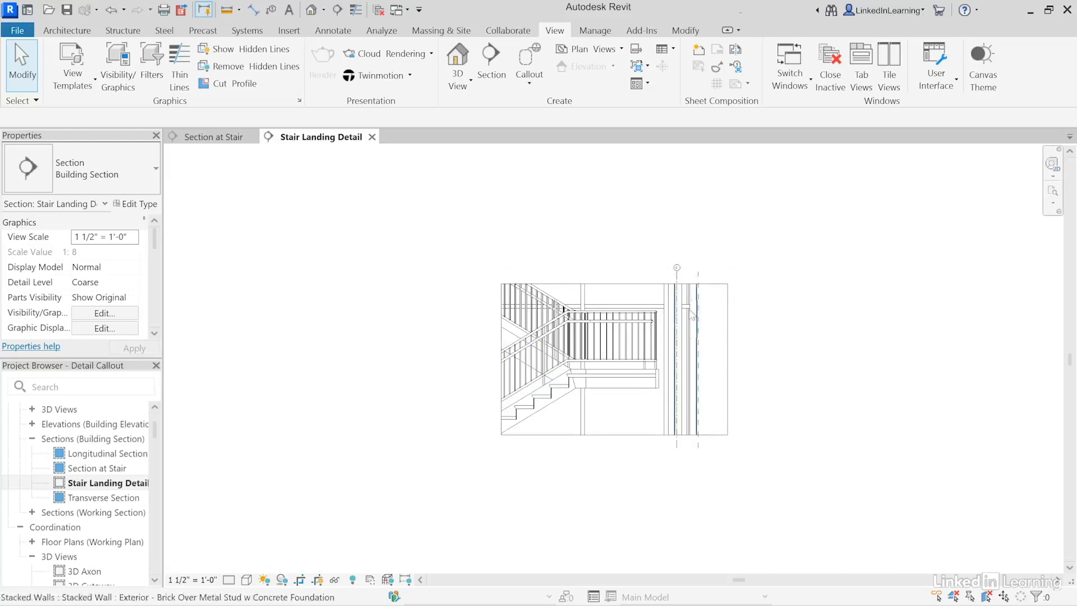
# Step: Examine the linework of the stair treads and landing up close in the detail view
pyautogui.scroll(3, 599, 397)
pyautogui.scroll(2, 599, 399)
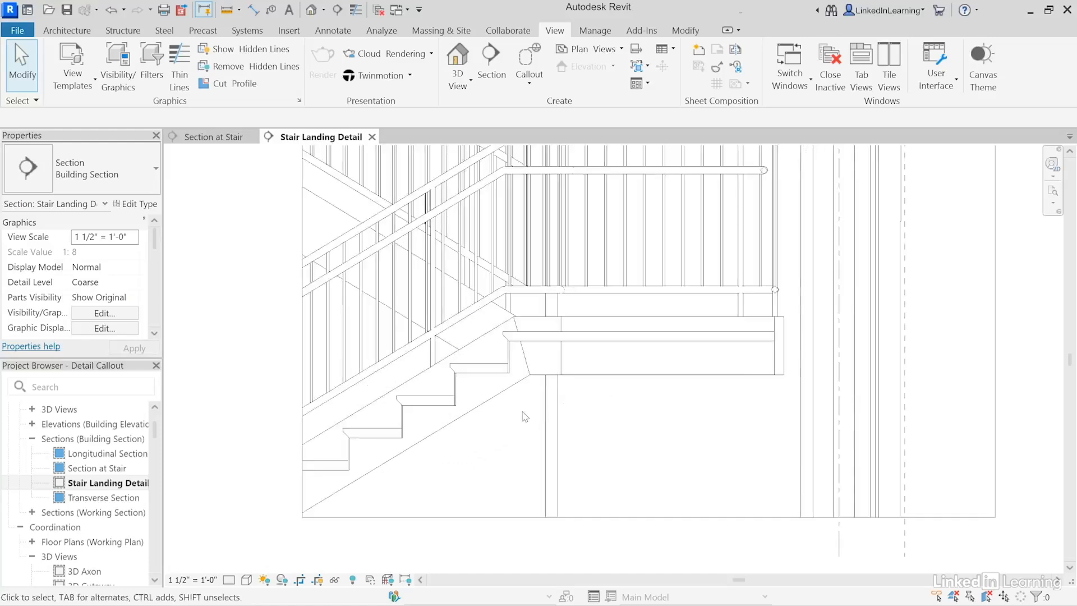
pyautogui.scroll(3, 523, 409)
pyautogui.scroll(1, 522, 404)
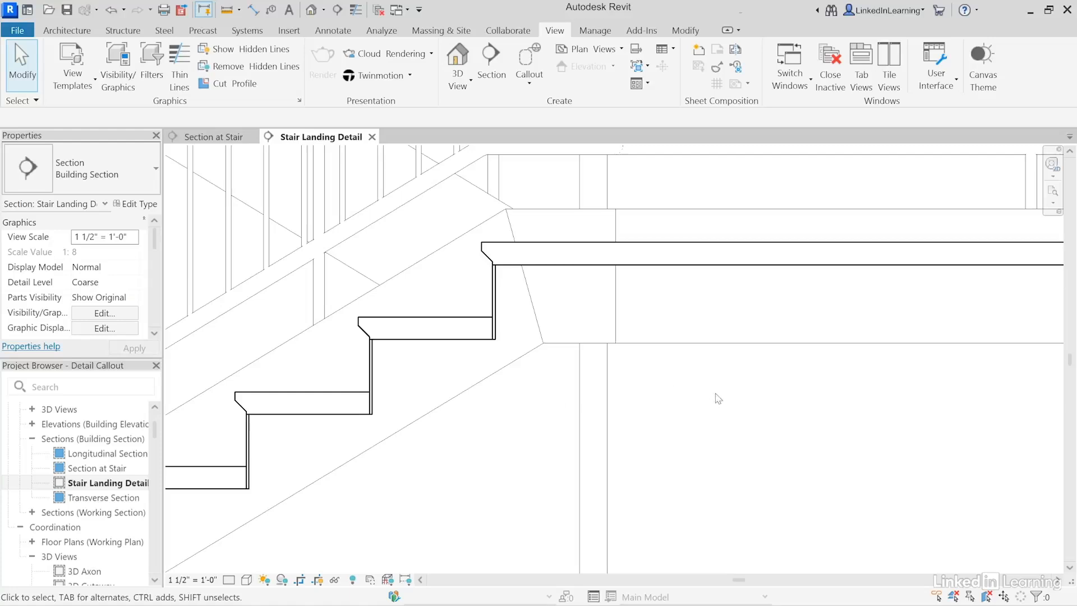
pyautogui.scroll(-3, 713, 396)
pyautogui.scroll(-4, 720, 399)
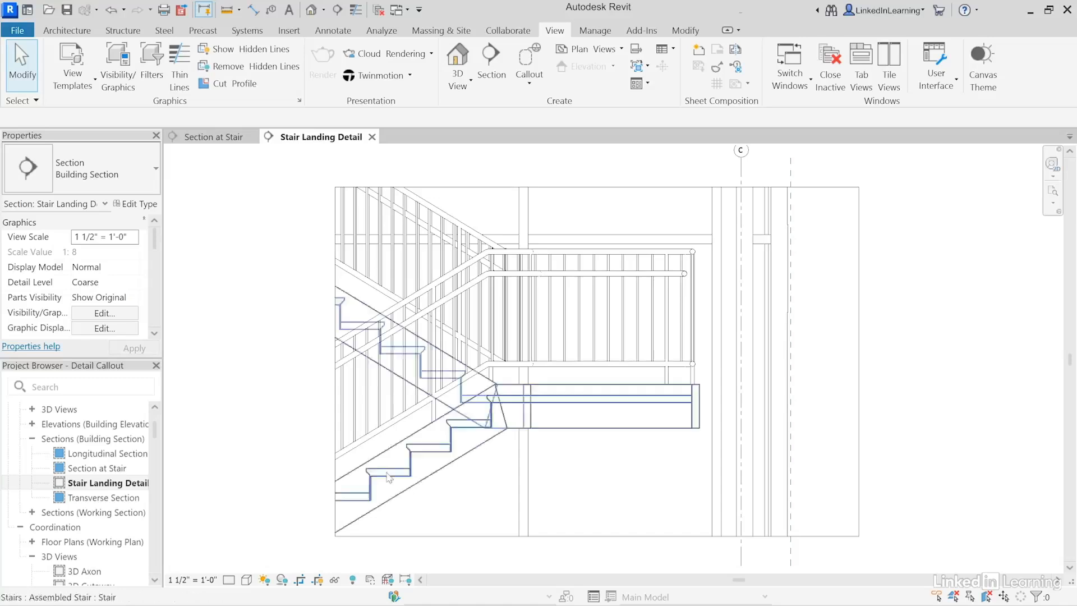
pyautogui.click(524, 463)
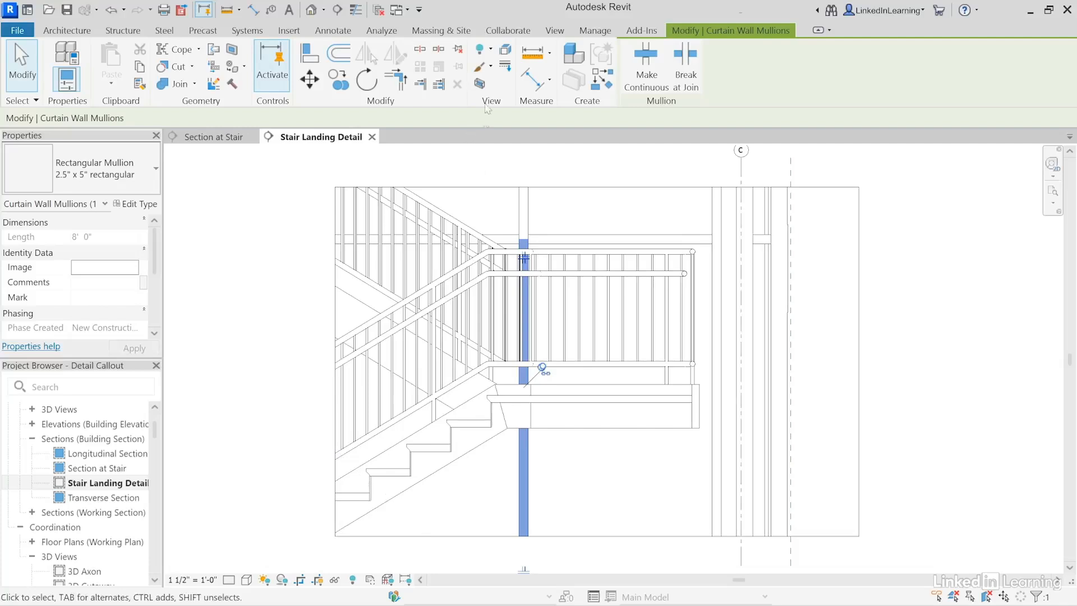
pyautogui.click(481, 52)
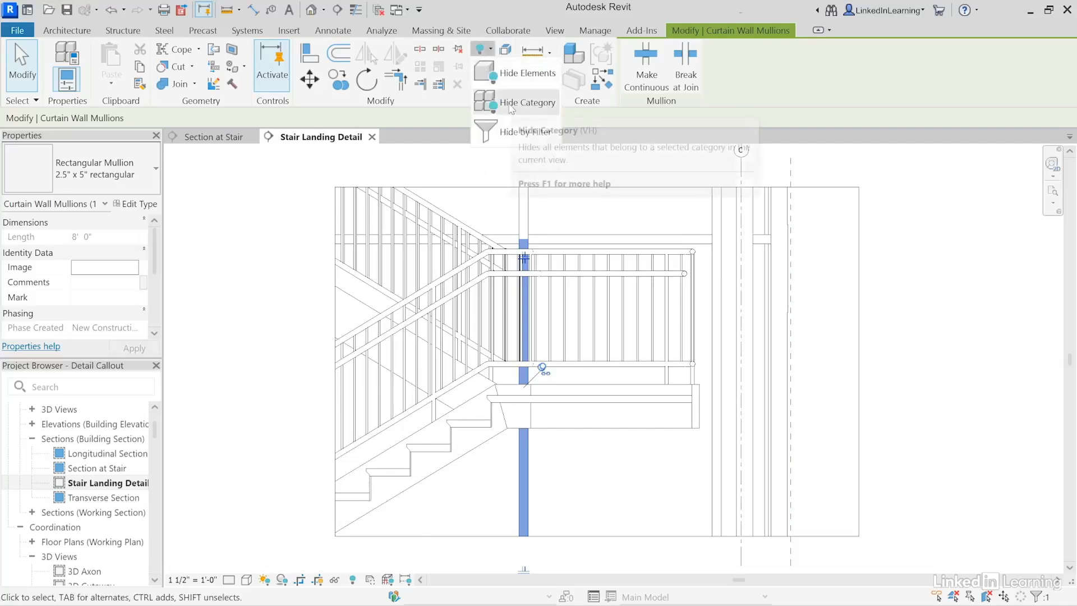
pyautogui.press('Escape')
pyautogui.press('Escape')
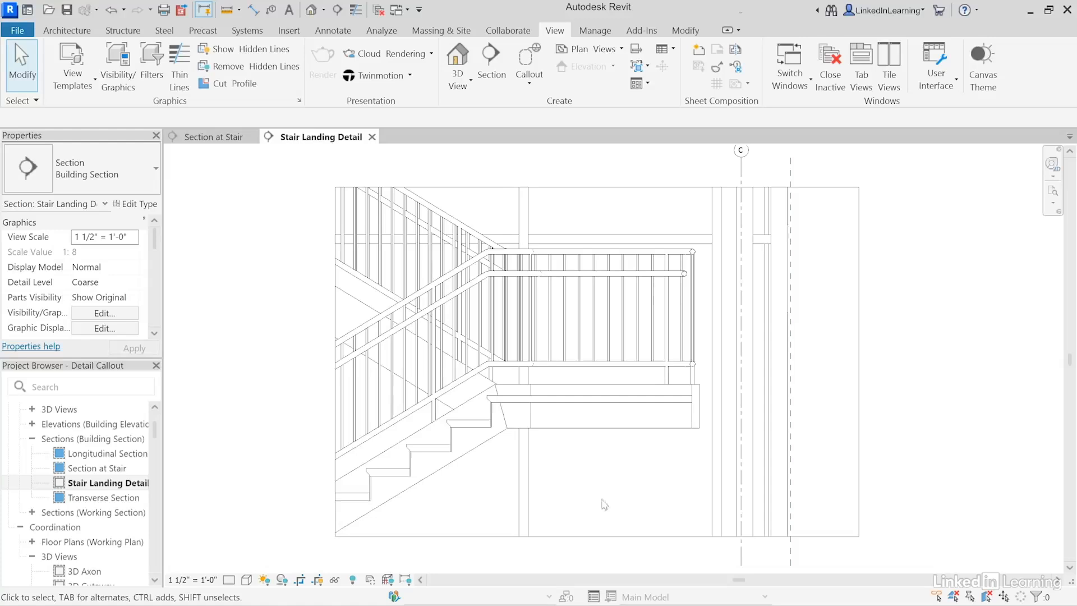
# Step: Shrink the detail view's crop region on all four sides to fit closely around the landing, railing and upper treads
pyautogui.click(625, 535)
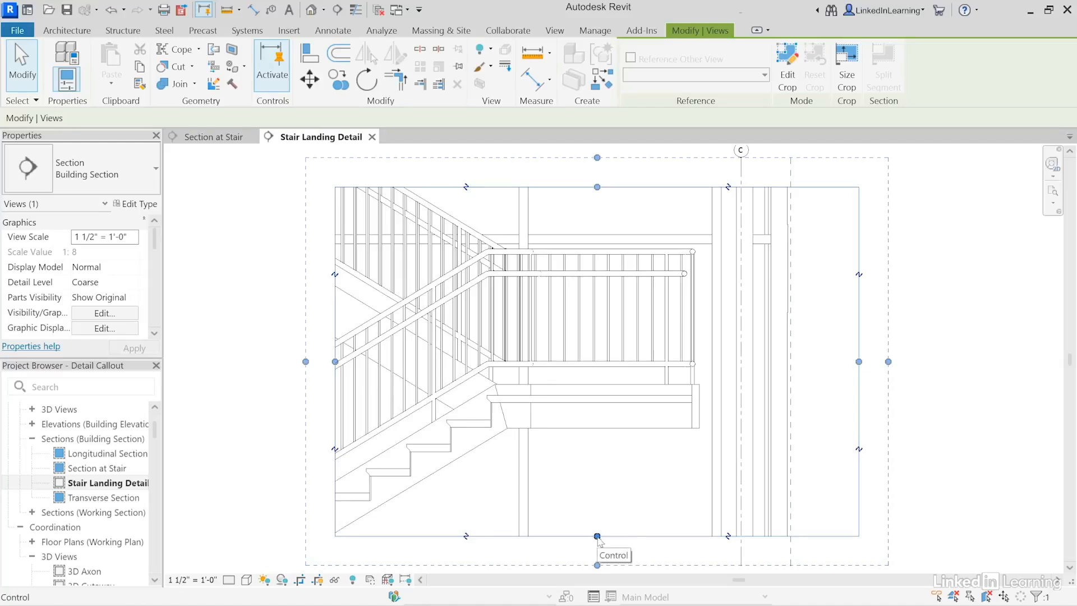
pyautogui.moveTo(598, 536); pyautogui.dragTo(594, 487)
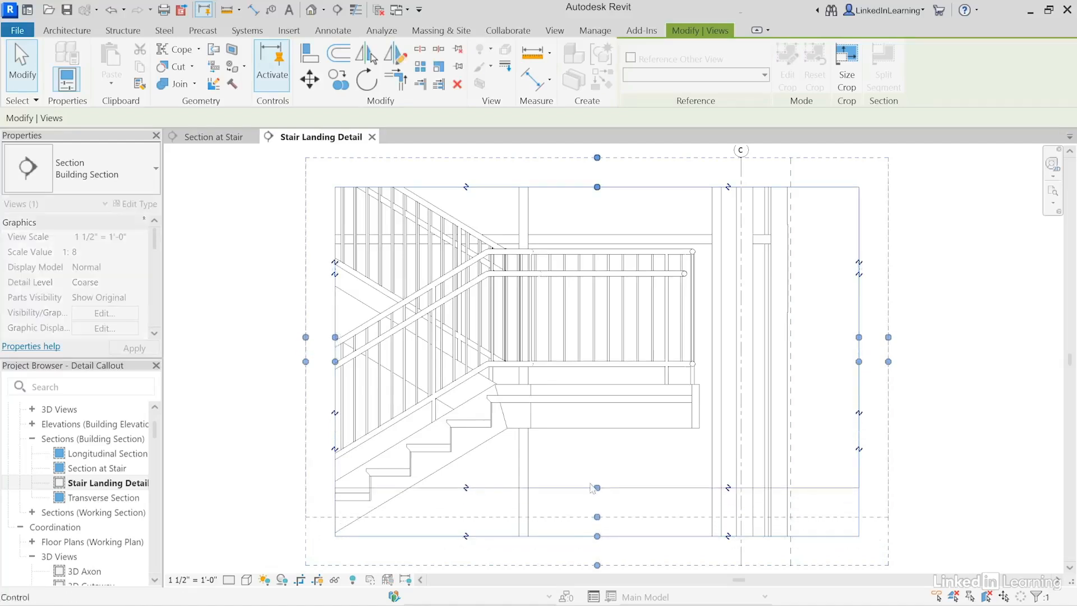
pyautogui.moveTo(335, 337); pyautogui.dragTo(357, 336)
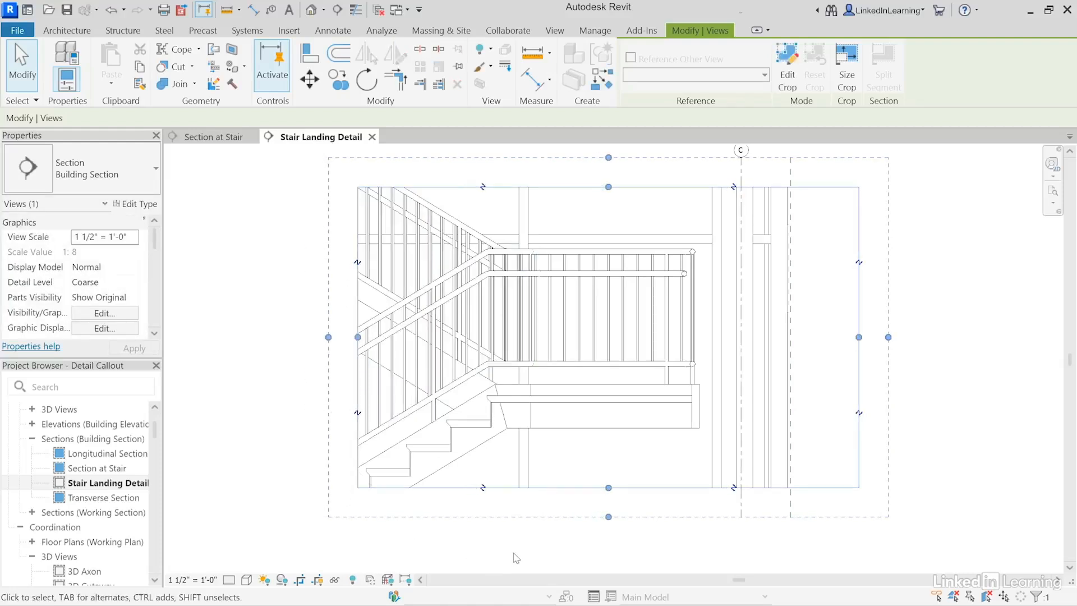
pyautogui.moveTo(859, 337); pyautogui.dragTo(706, 337)
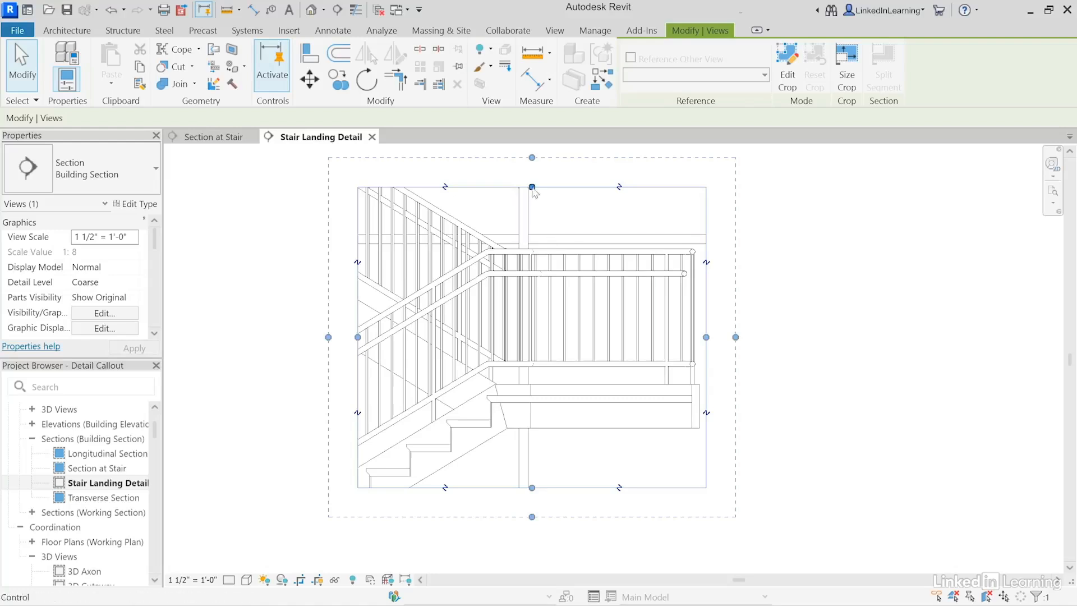
pyautogui.moveTo(532, 190); pyautogui.dragTo(532, 220)
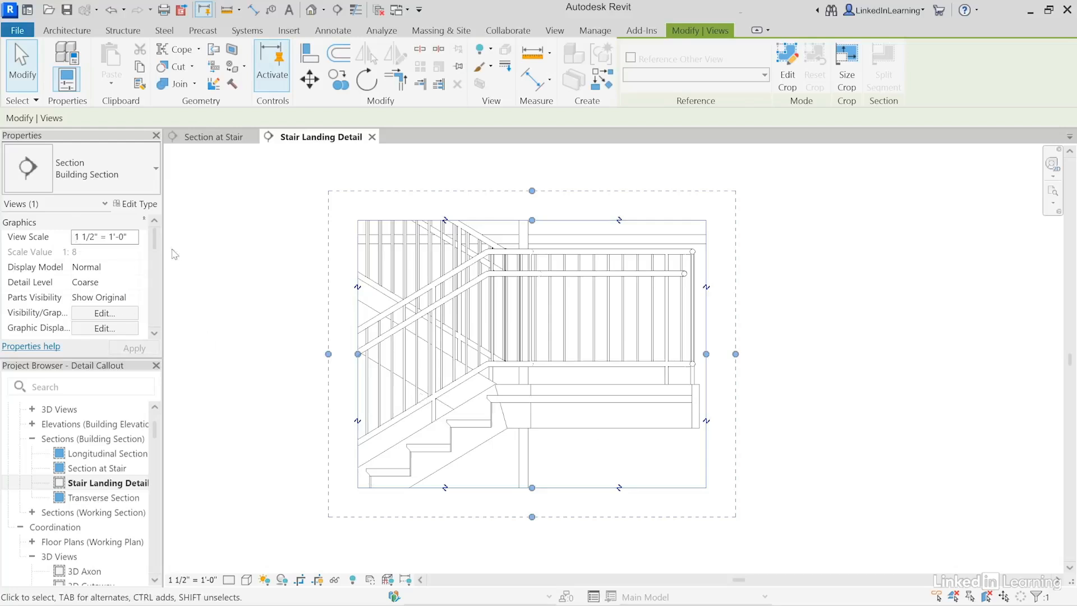
# Step: Set the Stair Landing Detail view's Far Clip Settings to Independent
pyautogui.moveTo(155, 248); pyautogui.dragTo(145, 287)
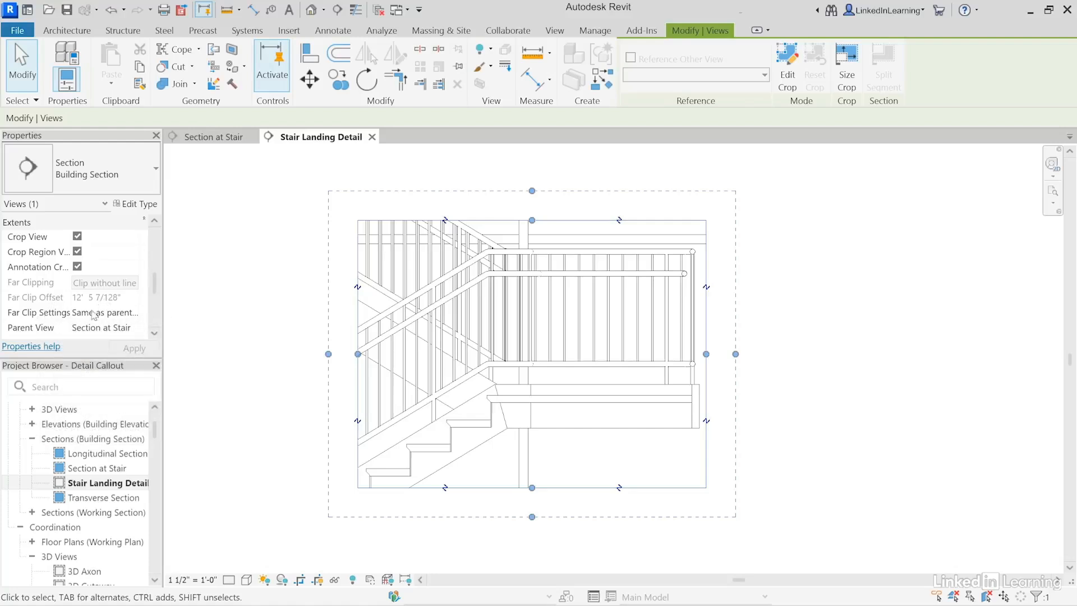
pyautogui.click(106, 314)
pyautogui.click(133, 313)
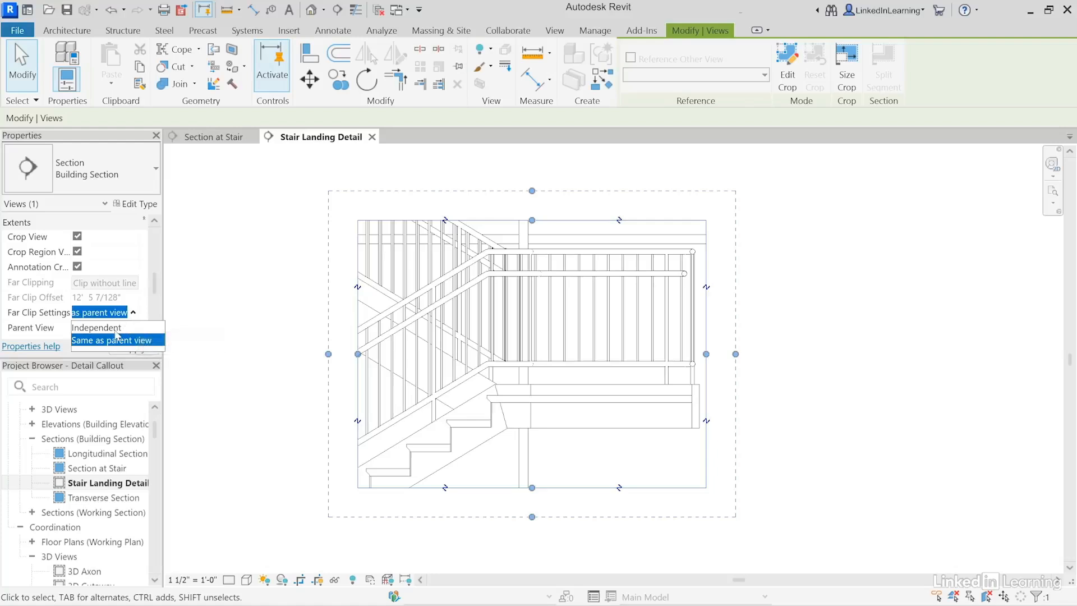
pyautogui.click(102, 329)
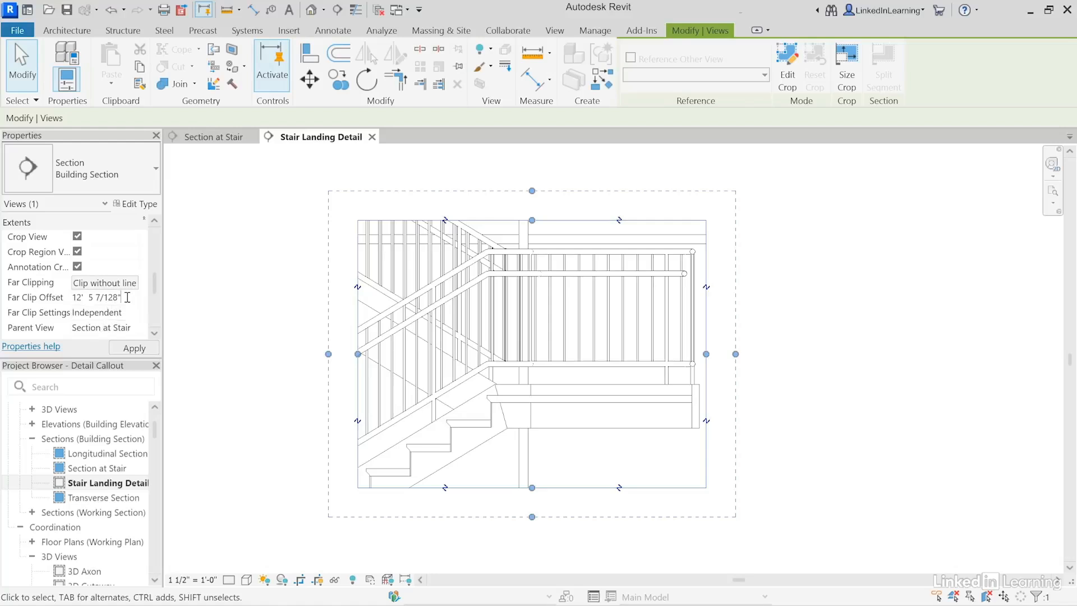
# Step: Set the detail view's Far Clip Offset to 6 inches
pyautogui.click(54, 297)
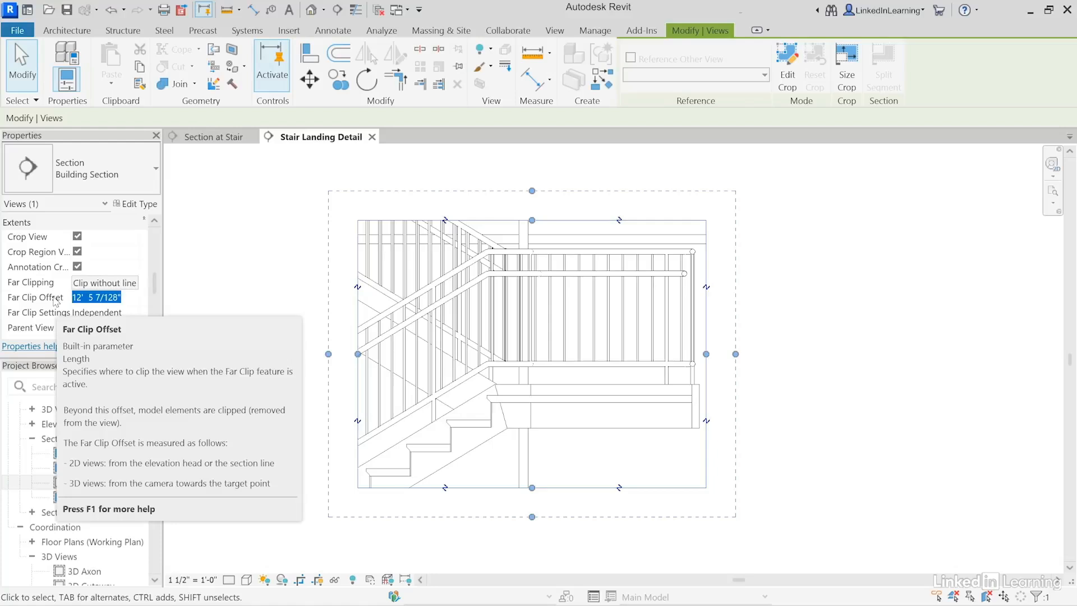
pyautogui.write('6')
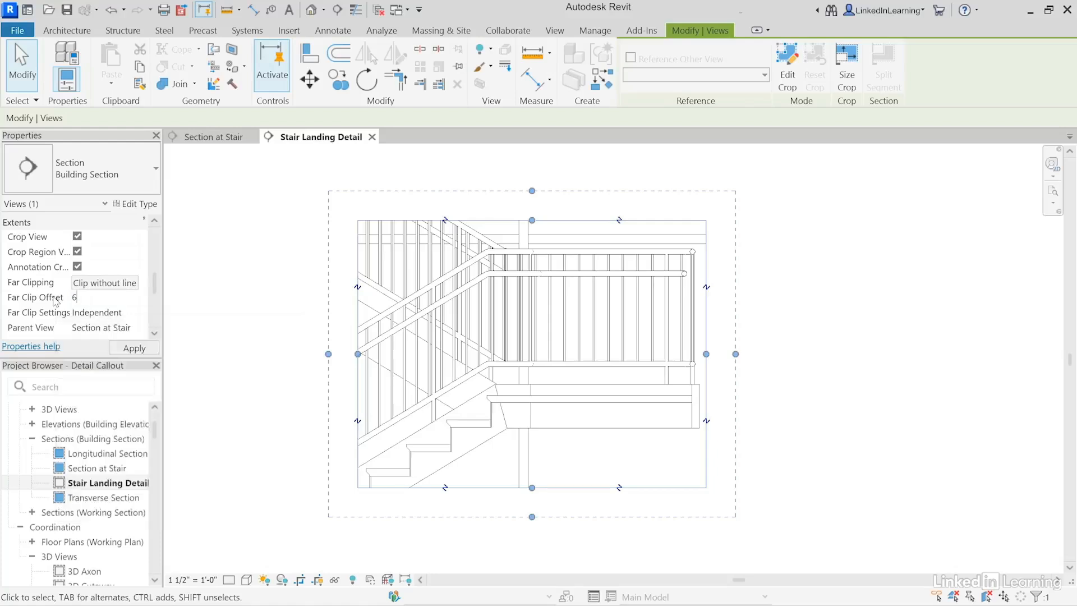
pyautogui.write('"')
pyautogui.press('Return')
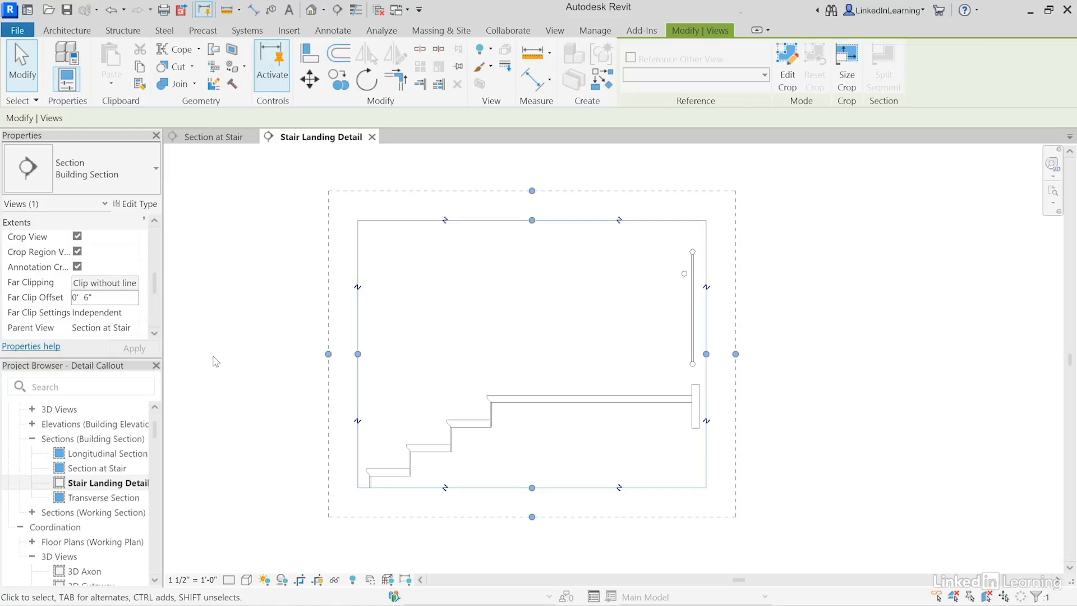
# Step: Set the detail view's Far Clip Offset to 4'-0"
pyautogui.click(104, 301)
pyautogui.write('4')
pyautogui.press('Return')
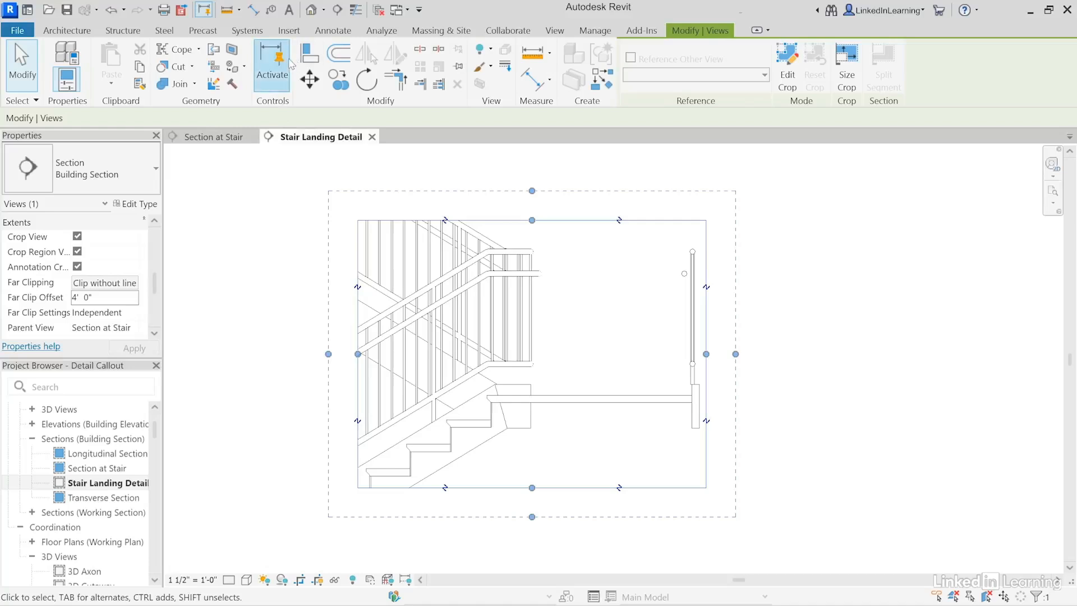
# Step: Place a text note without a leader reading "Stair Nosing" in the open area beside the upper railing
pyautogui.click(289, 12)
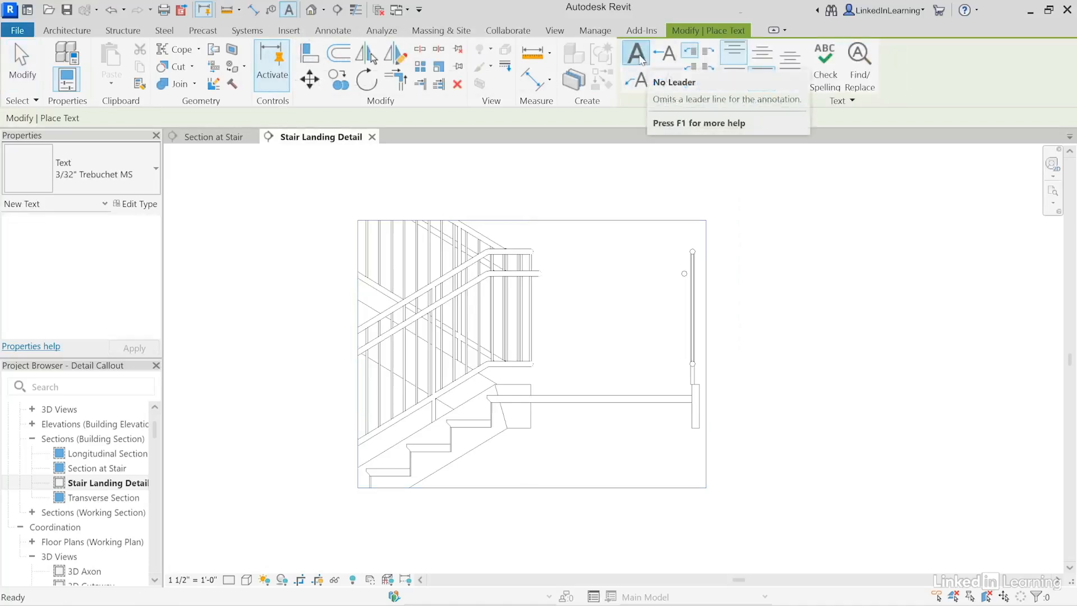
pyautogui.click(556, 312)
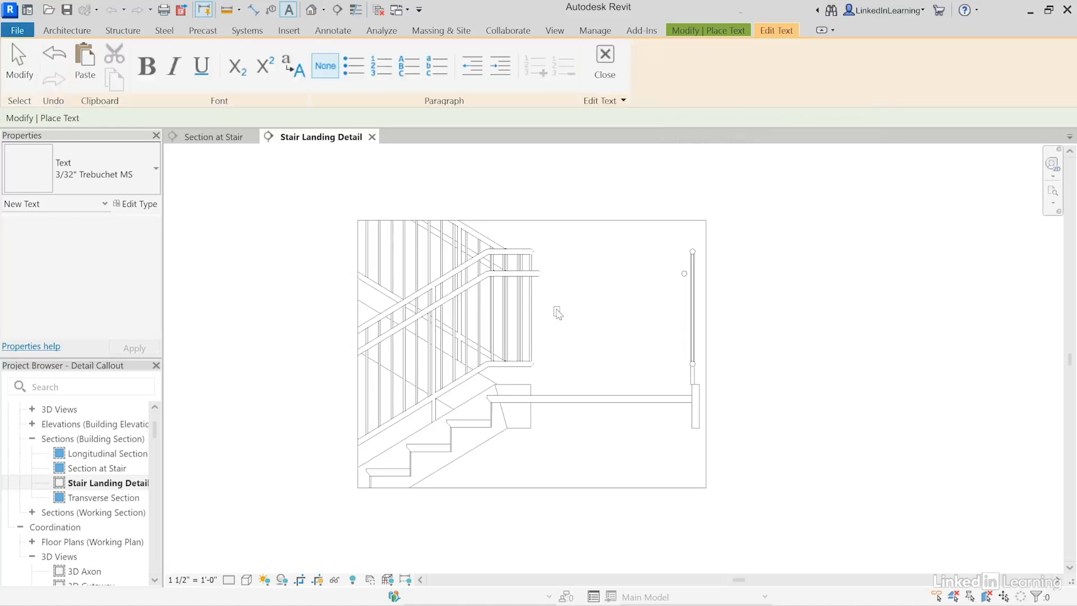
pyautogui.write('Stair nosing')
pyautogui.click(563, 345)
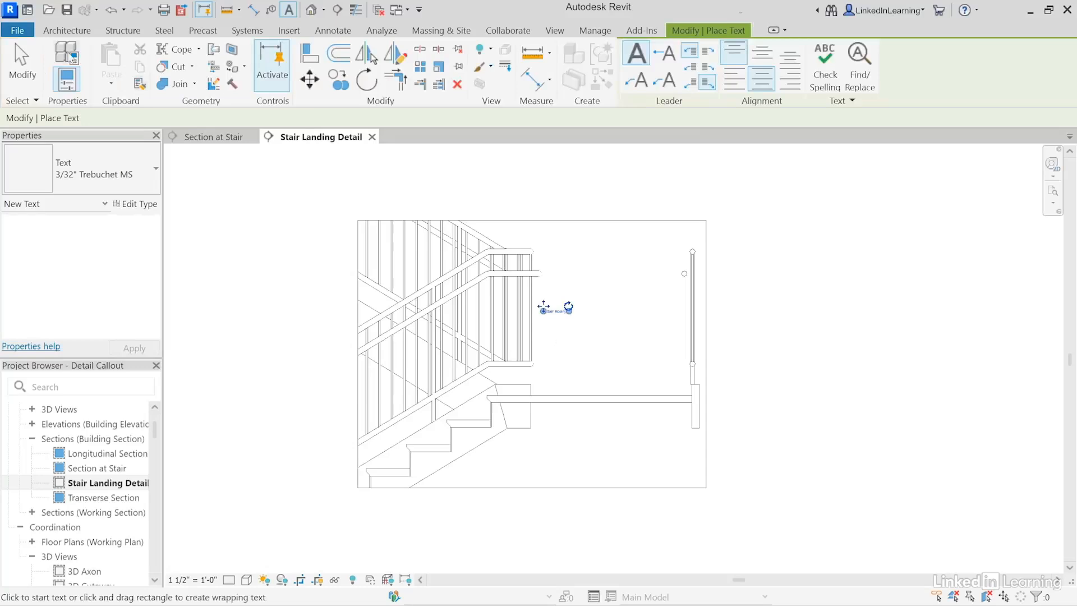
pyautogui.press('Escape')
pyautogui.press('Escape')
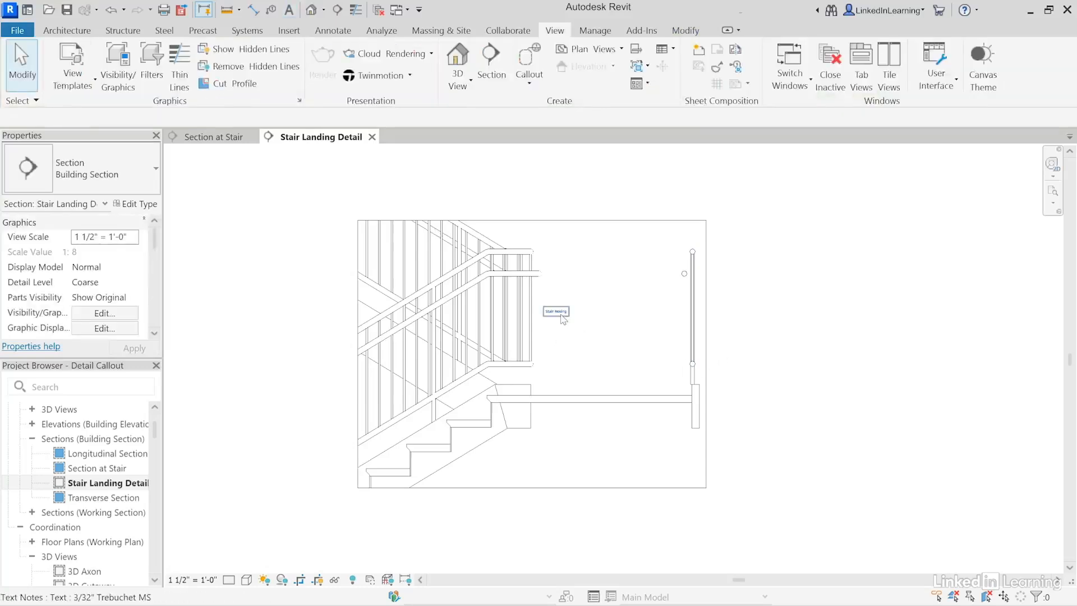
# Step: Move the Stair Nosing note outside the crop region, beyond its left edge
pyautogui.click(556, 311)
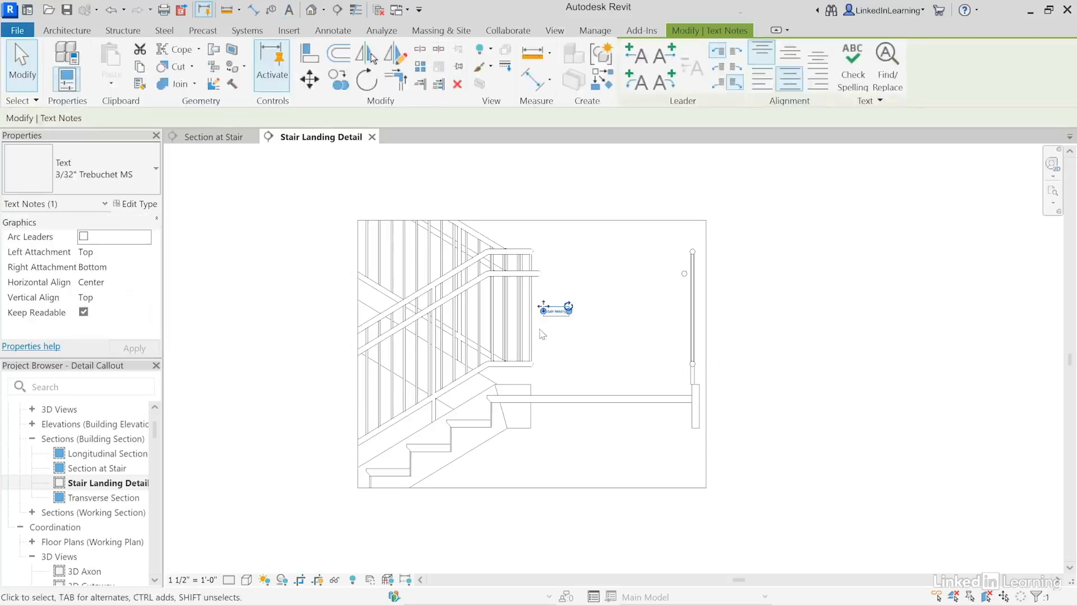
pyautogui.scroll(2, 536, 334)
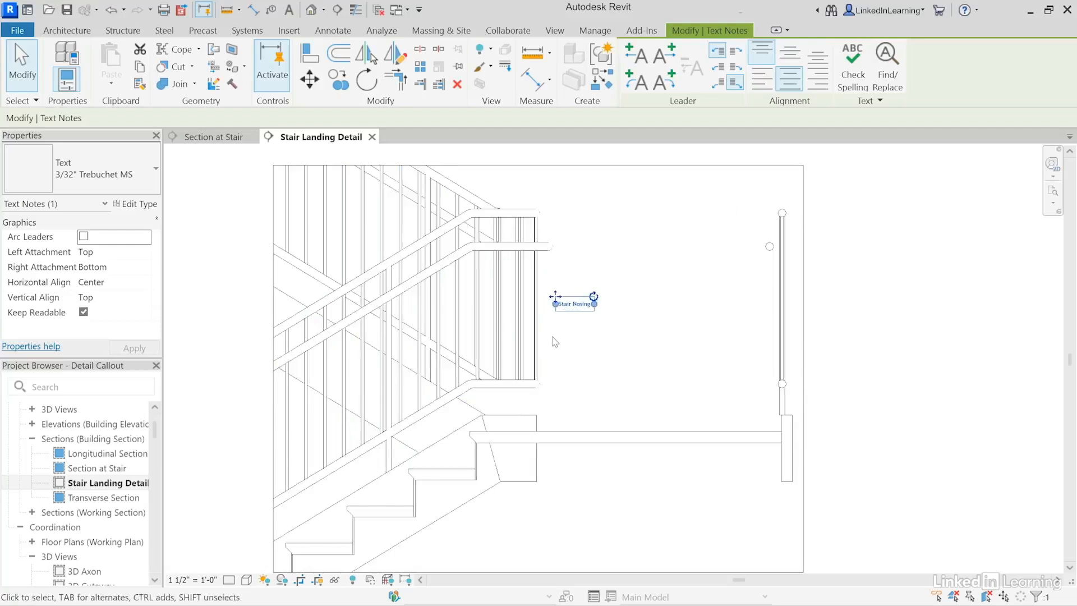
pyautogui.moveTo(555, 338)
pyautogui.mouseDown(button='middle')
pyautogui.moveTo(608, 346)
pyautogui.moveTo(601, 339)
pyautogui.mouseUp(button='middle')
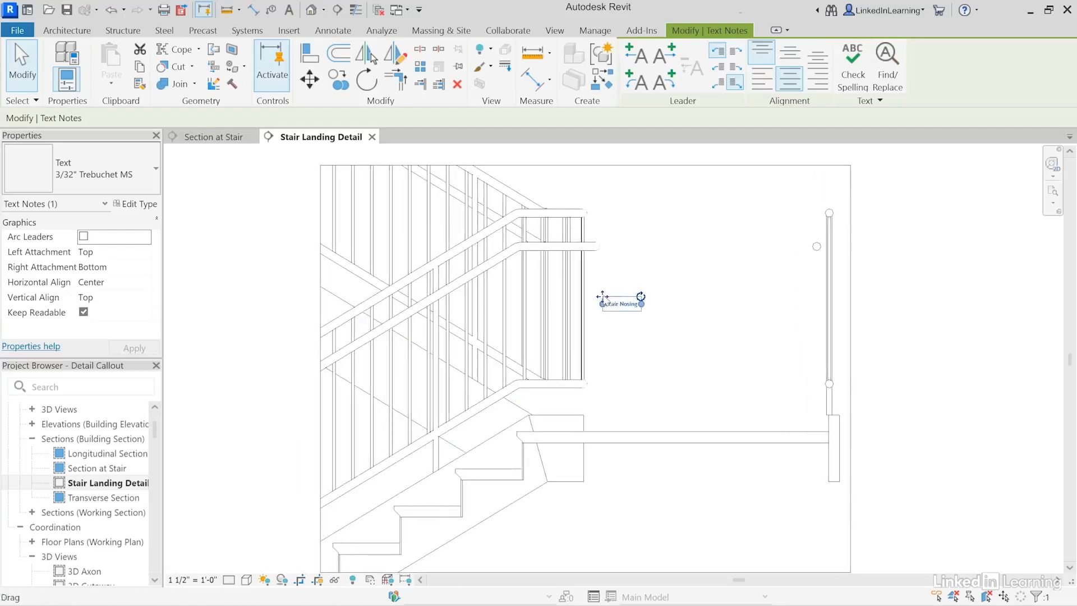
pyautogui.moveTo(602, 295); pyautogui.dragTo(267, 251)
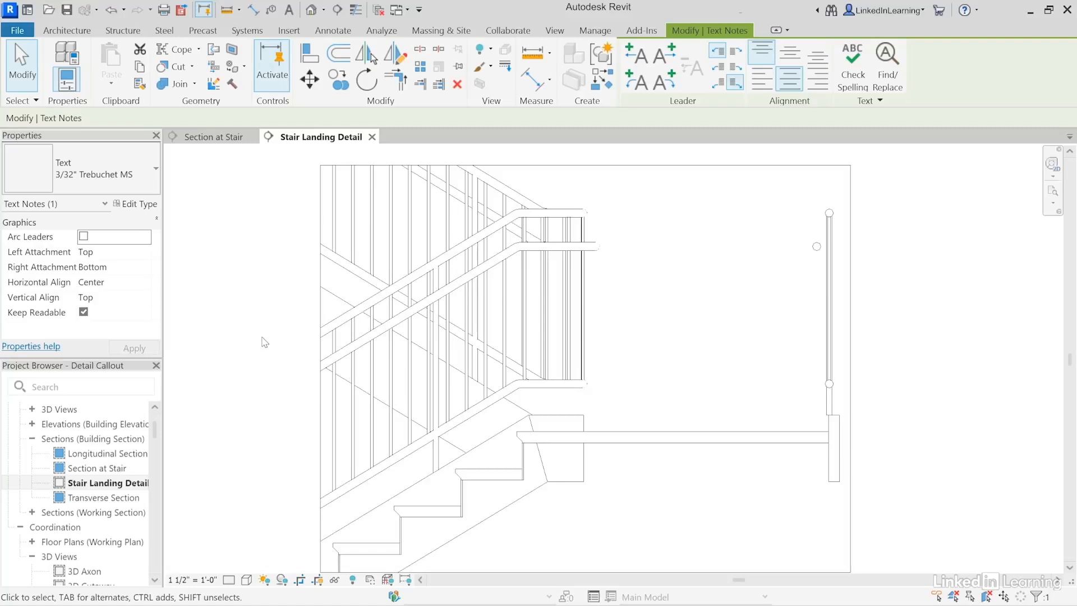
# Step: Extend the left side of the annotation crop outward past the Stair Nosing note, and turn off Annotation Crop for the view
pyautogui.click(320, 309)
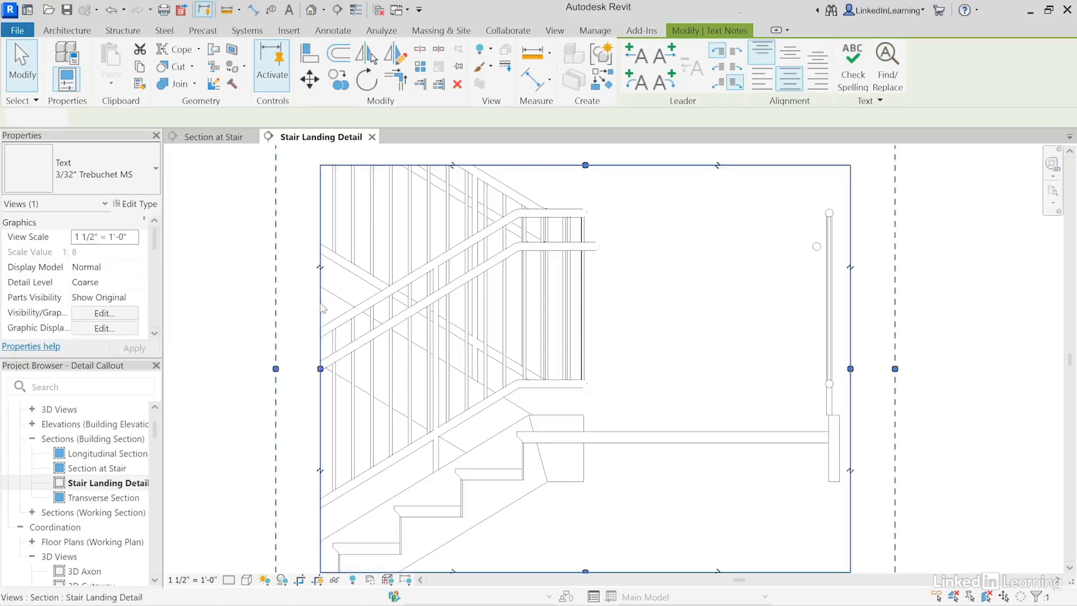
pyautogui.moveTo(276, 369); pyautogui.dragTo(246, 368)
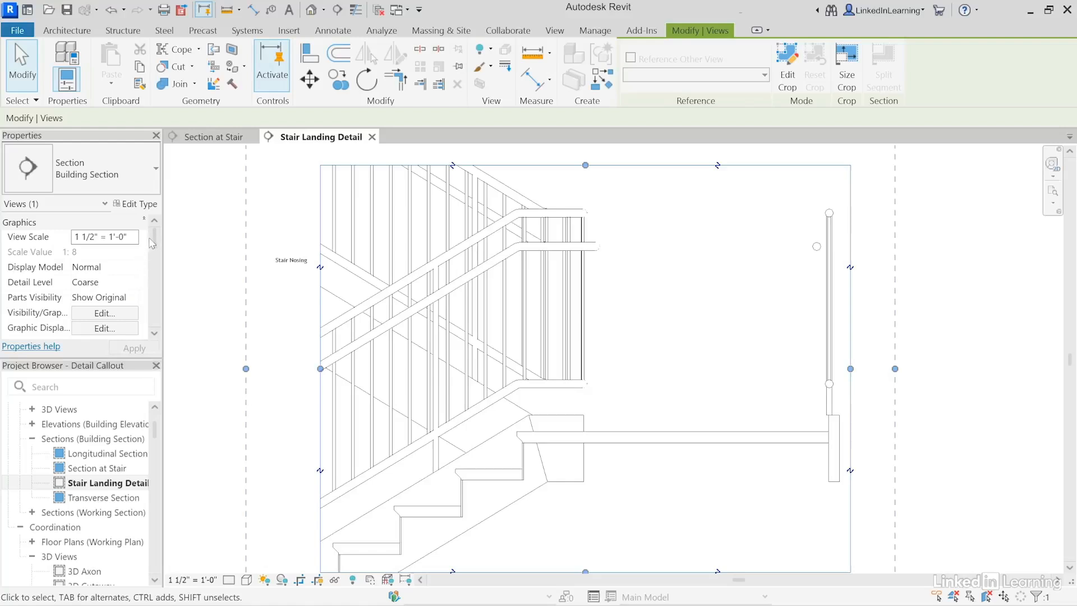
pyautogui.moveTo(156, 241); pyautogui.dragTo(155, 282)
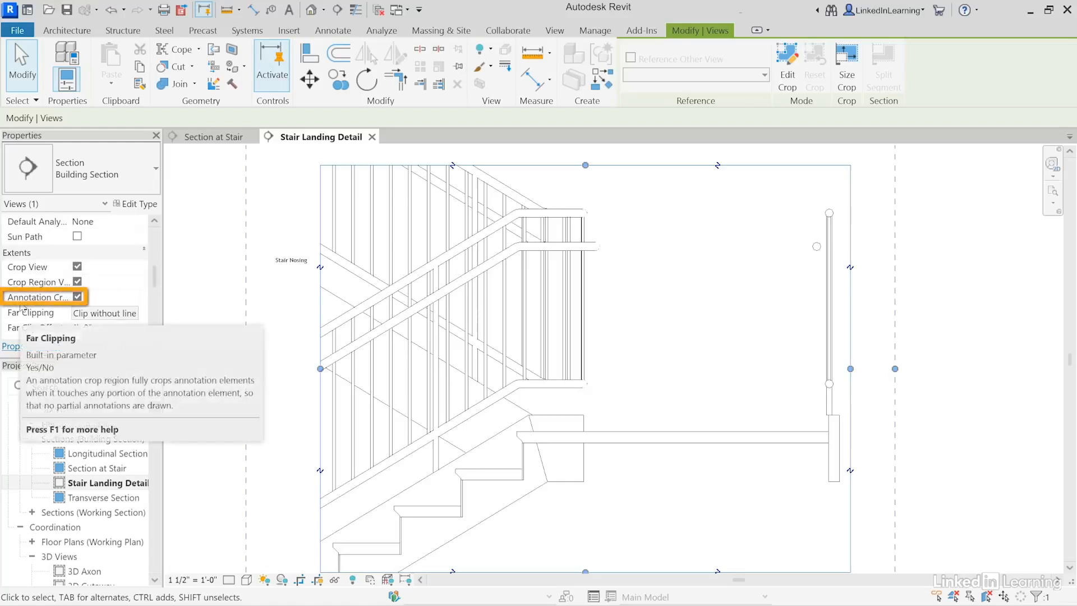
pyautogui.click(78, 296)
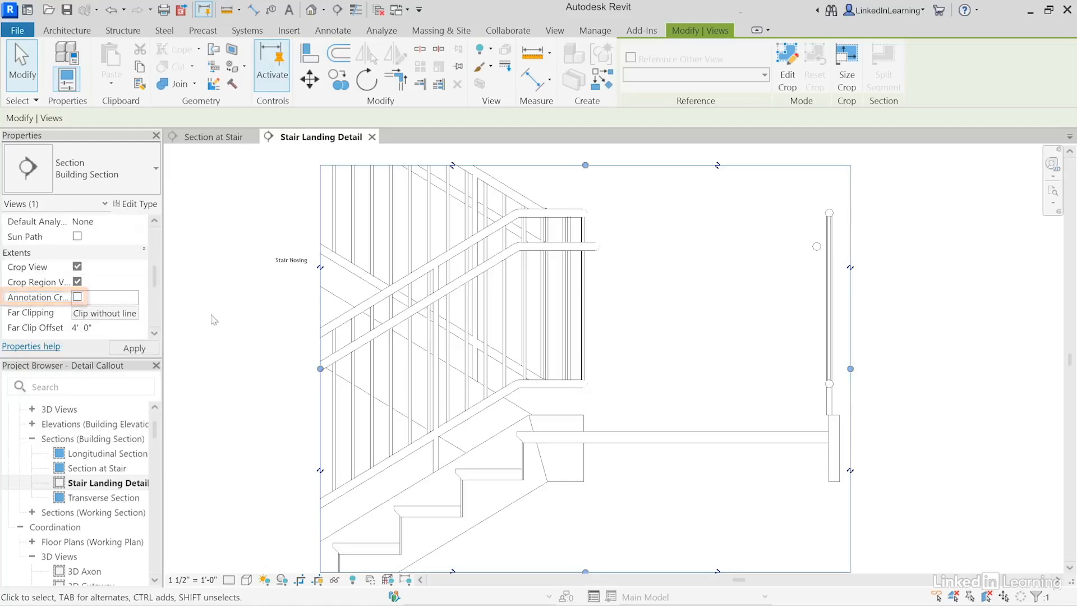
# Step: Move the Stair Nosing note farther up and away from the left edge of the crop region
pyautogui.scroll(-3, 274, 316)
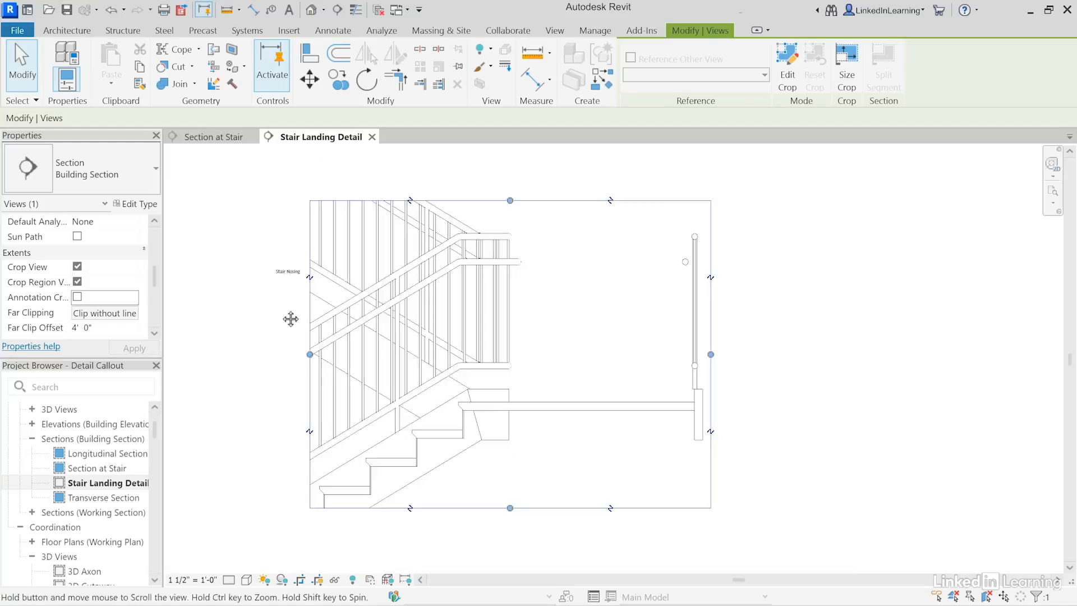
pyautogui.click(334, 280)
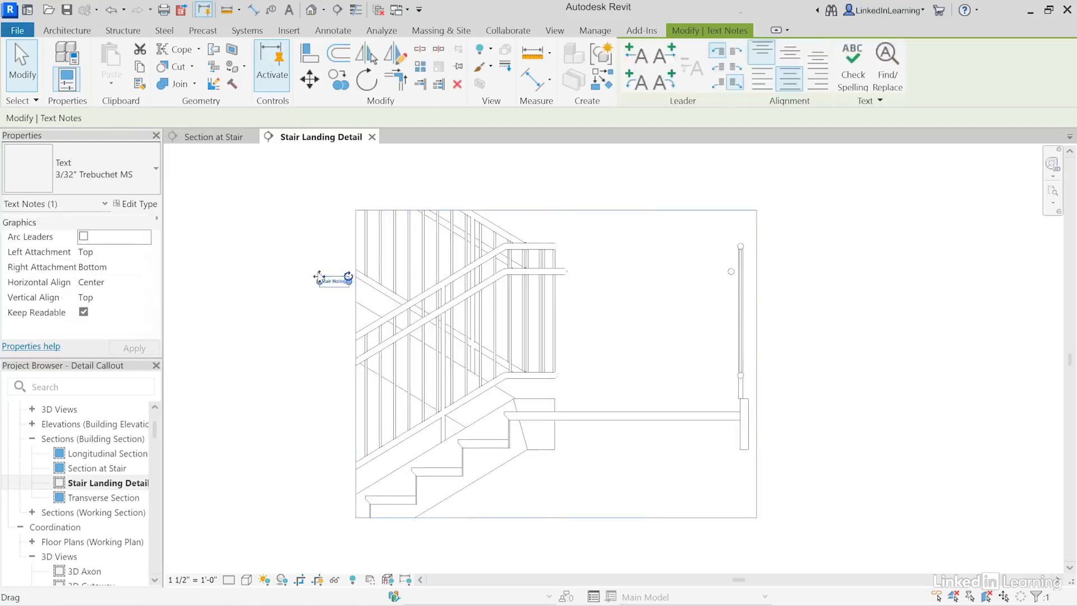
pyautogui.moveTo(335, 281); pyautogui.dragTo(253, 239)
pyautogui.click(271, 382)
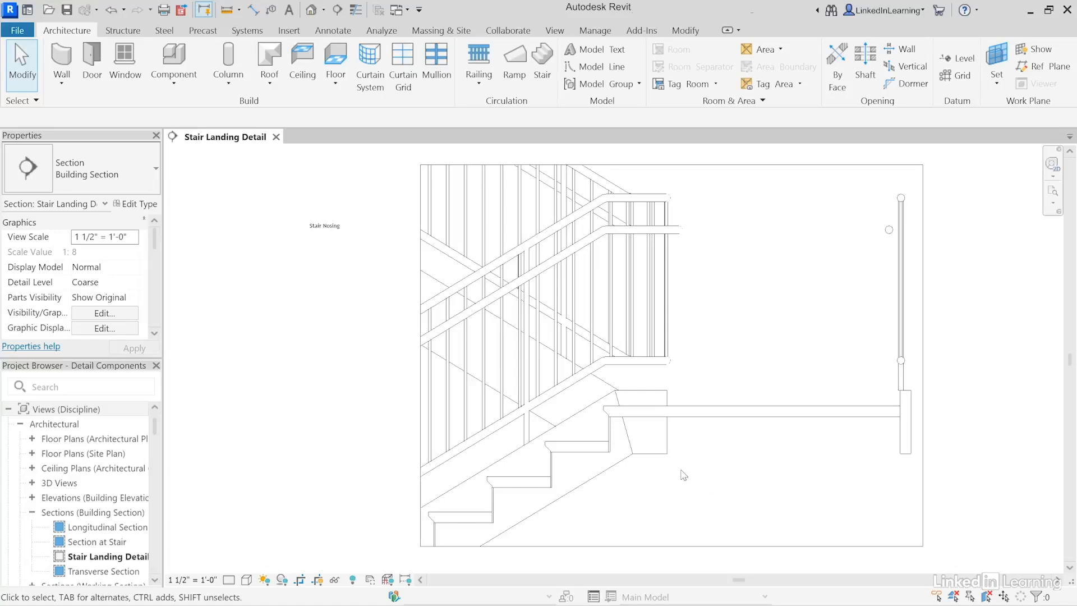
# Step: Place a C Shapes-Section C6X10.5 detail component below the landing, at the lower end of the stringer's vertical edge
pyautogui.click(333, 30)
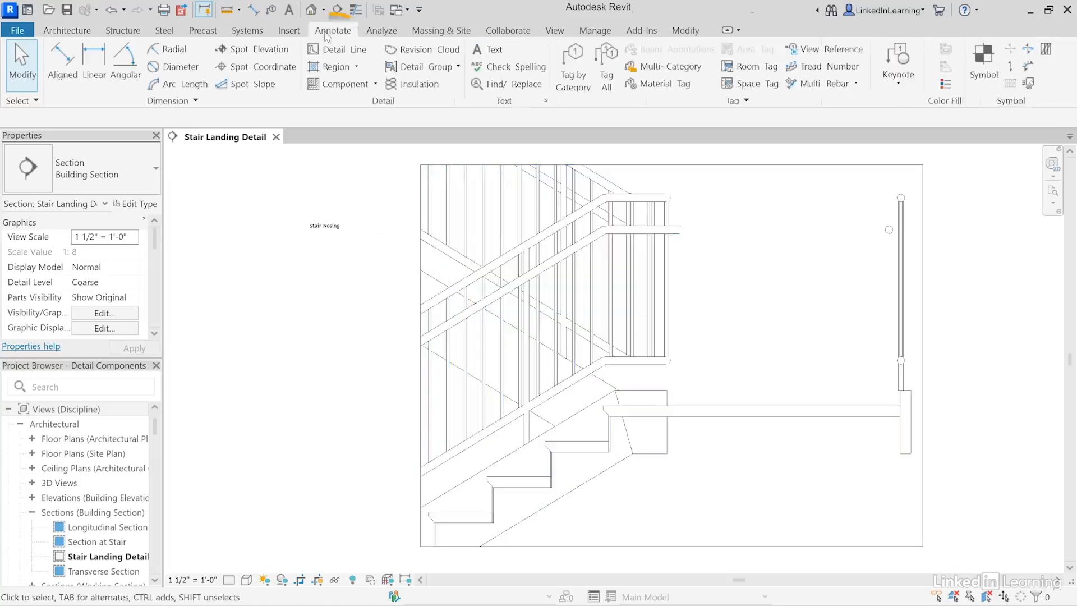
pyautogui.click(375, 84)
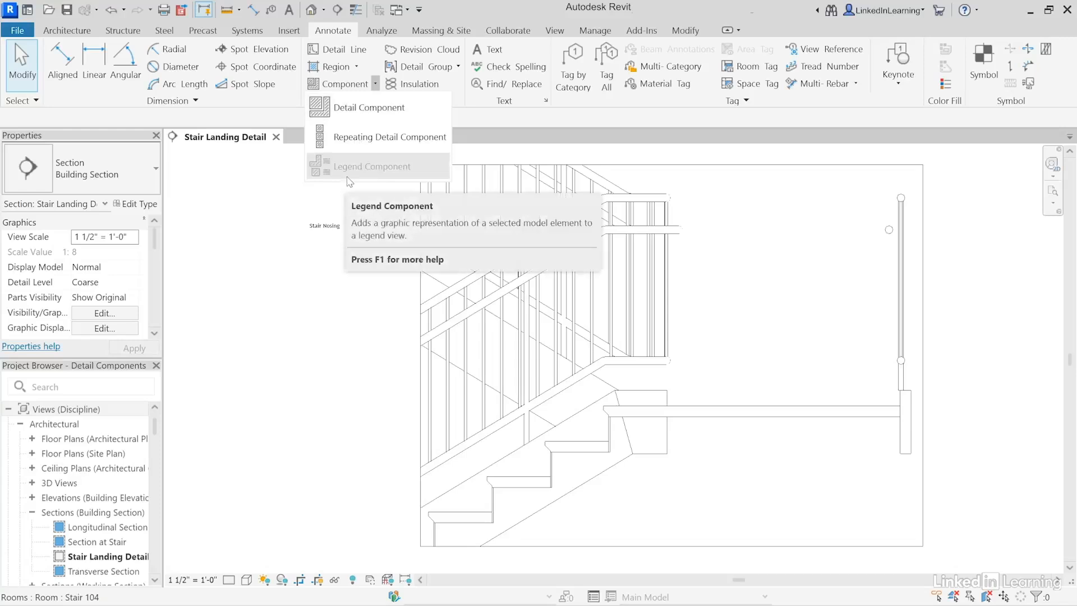
pyautogui.click(359, 108)
pyautogui.click(140, 190)
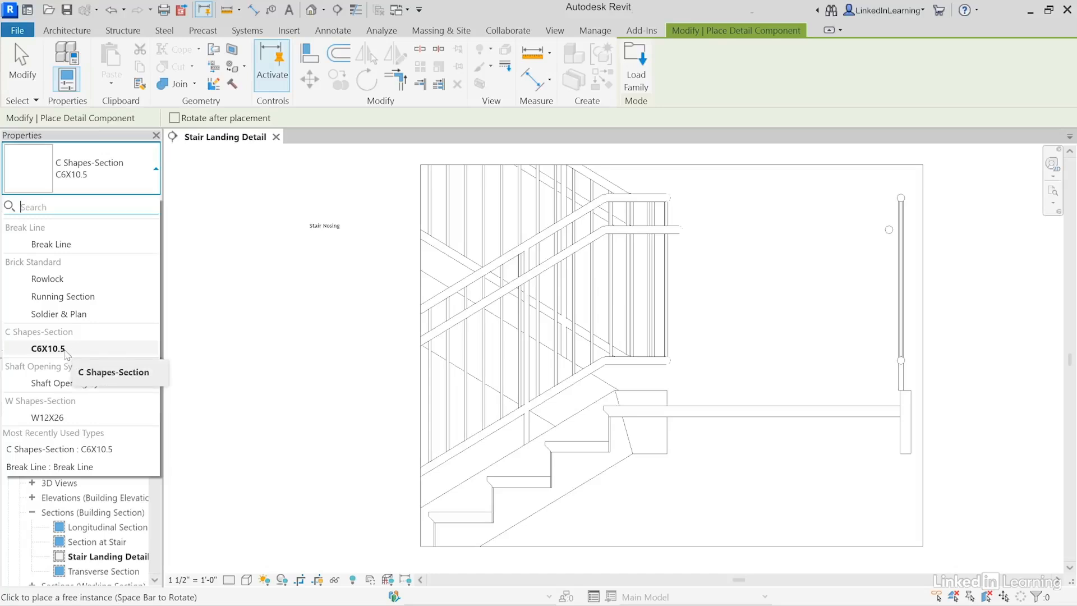
pyautogui.click(68, 351)
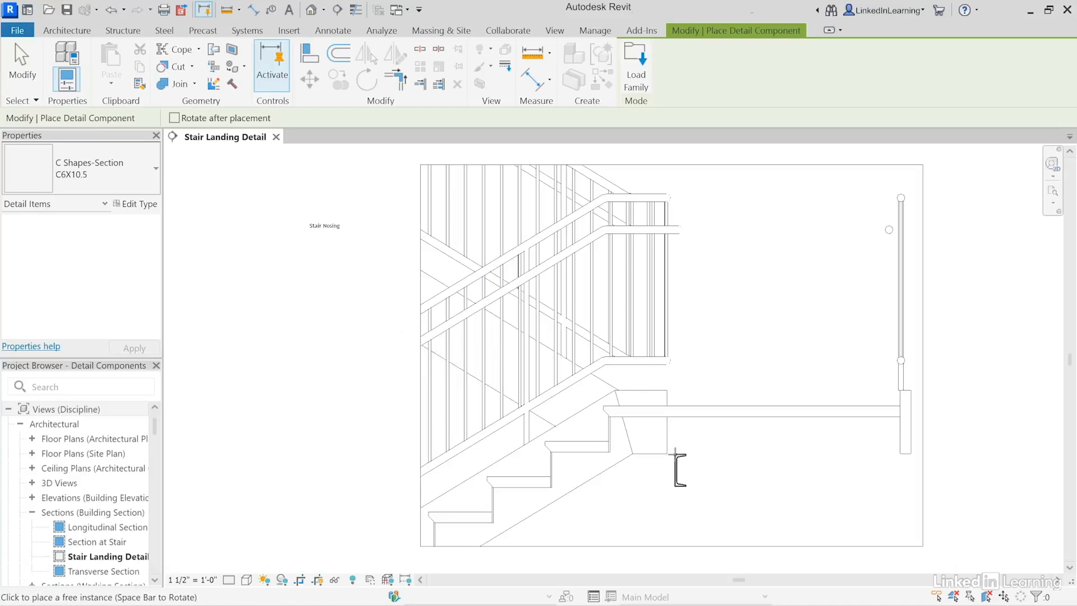
pyautogui.click(650, 446)
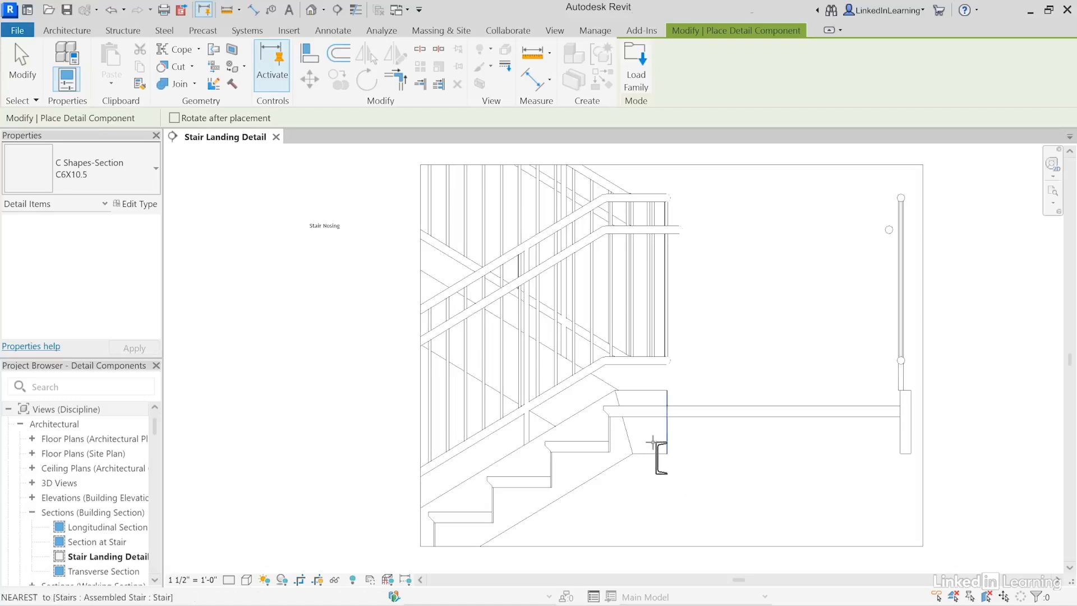
pyautogui.press('space')
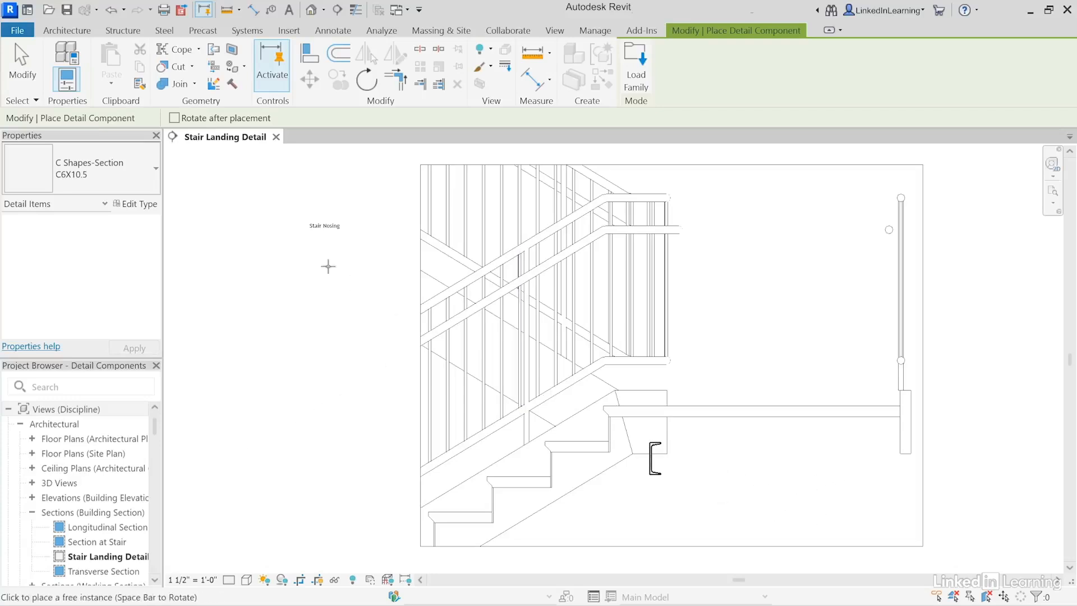
# Step: Place a Break Line detail component, rotated to vertical, just inside the left edge of the crop region across the railing
pyautogui.click(145, 187)
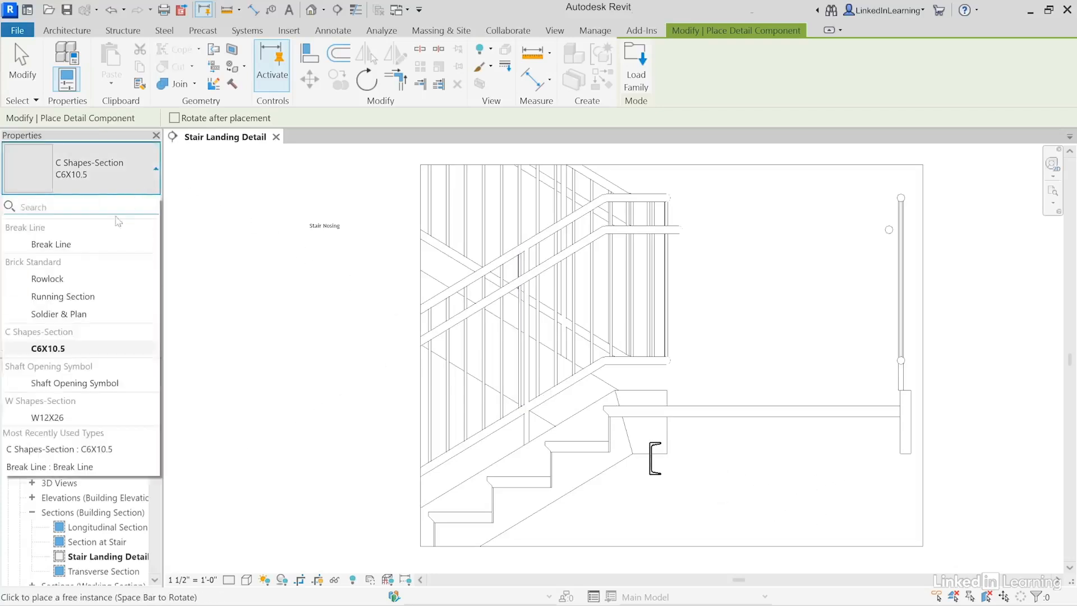
pyautogui.click(52, 245)
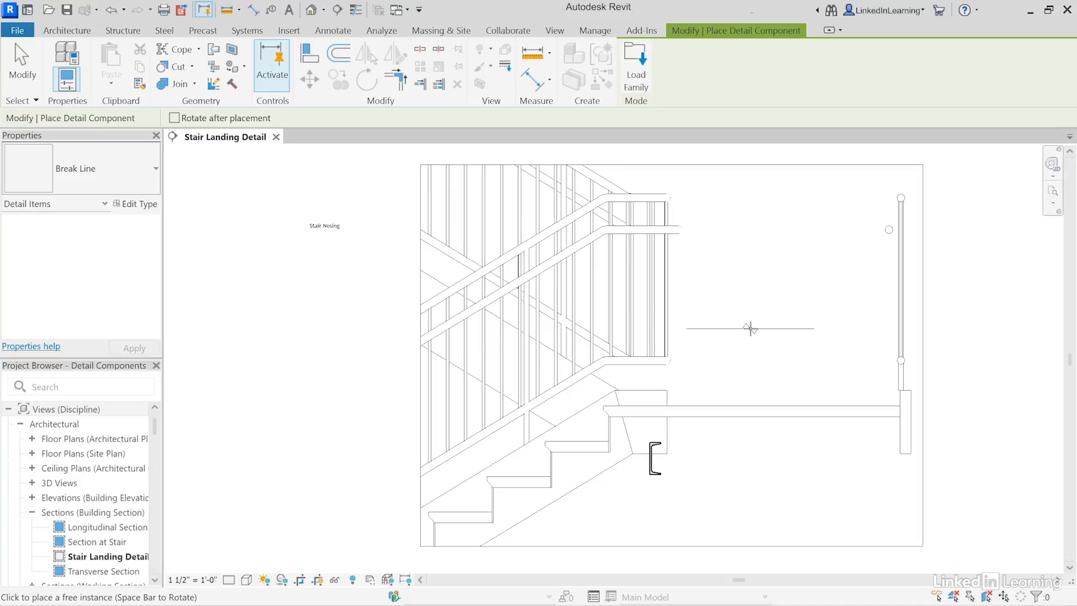
pyautogui.press('space')
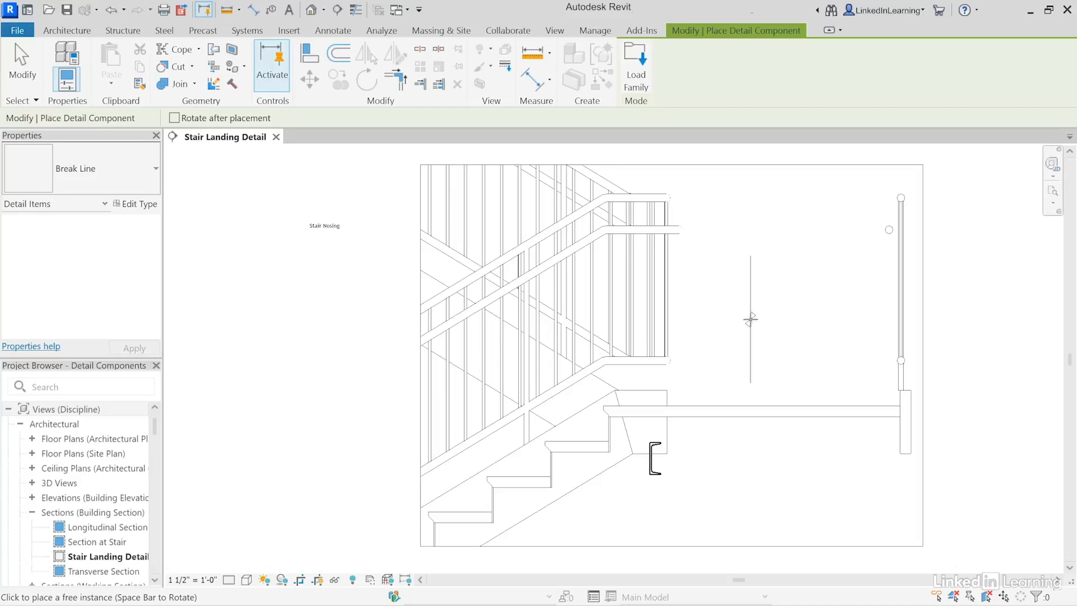
pyautogui.press('space')
pyautogui.press('space')
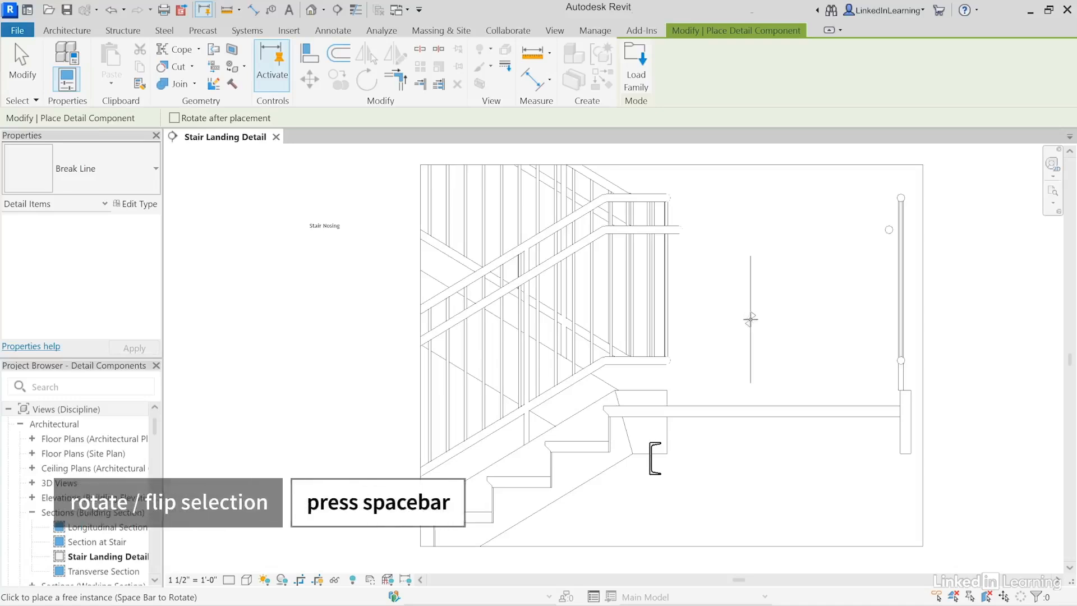
pyautogui.press('space')
pyautogui.press('space')
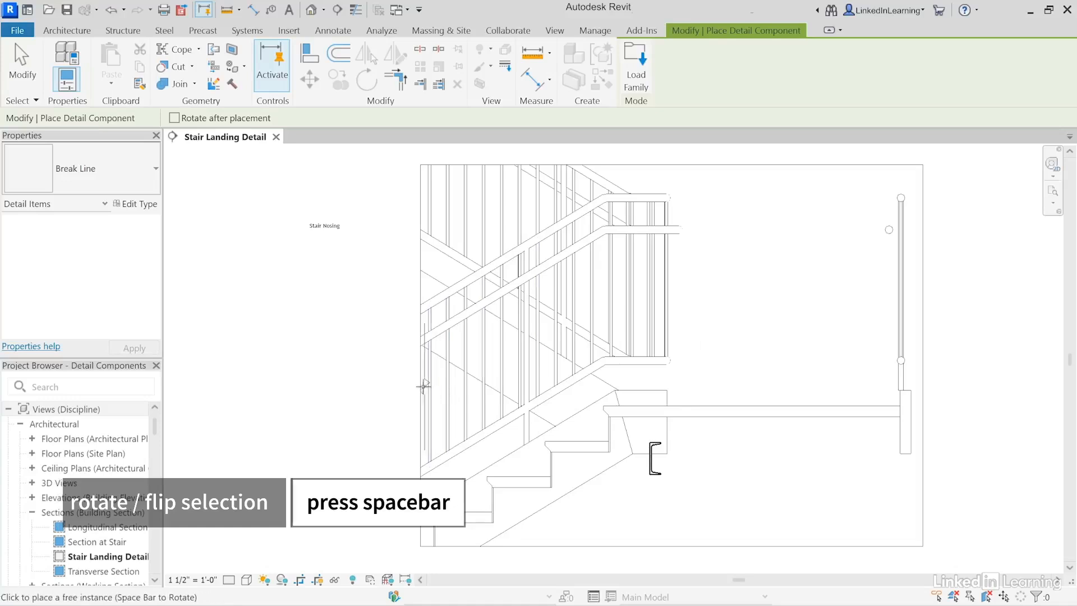
pyautogui.scroll(5, 422, 385)
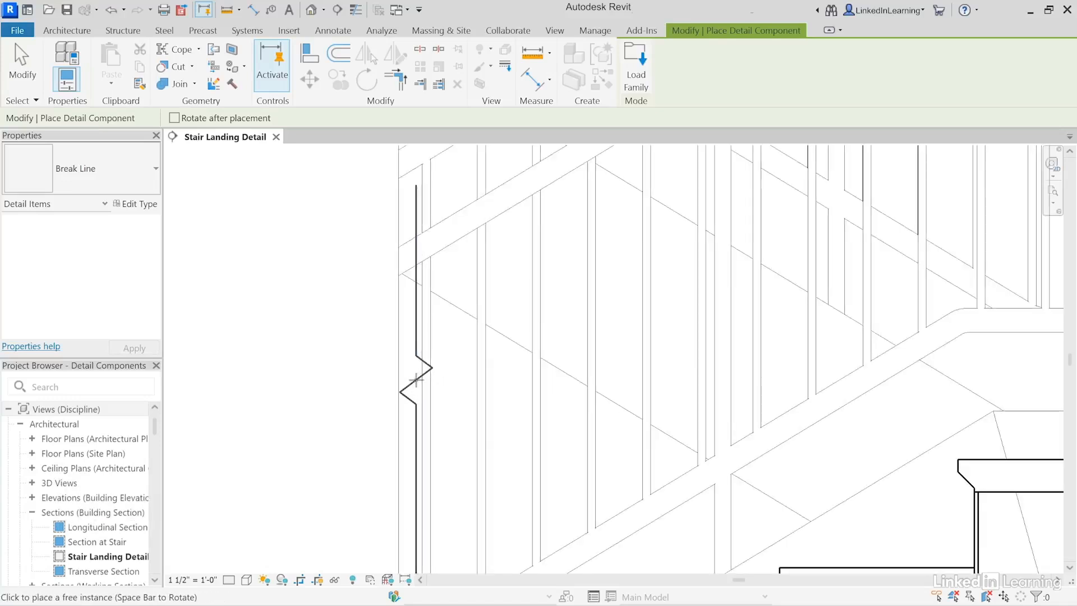
pyautogui.click(416, 379)
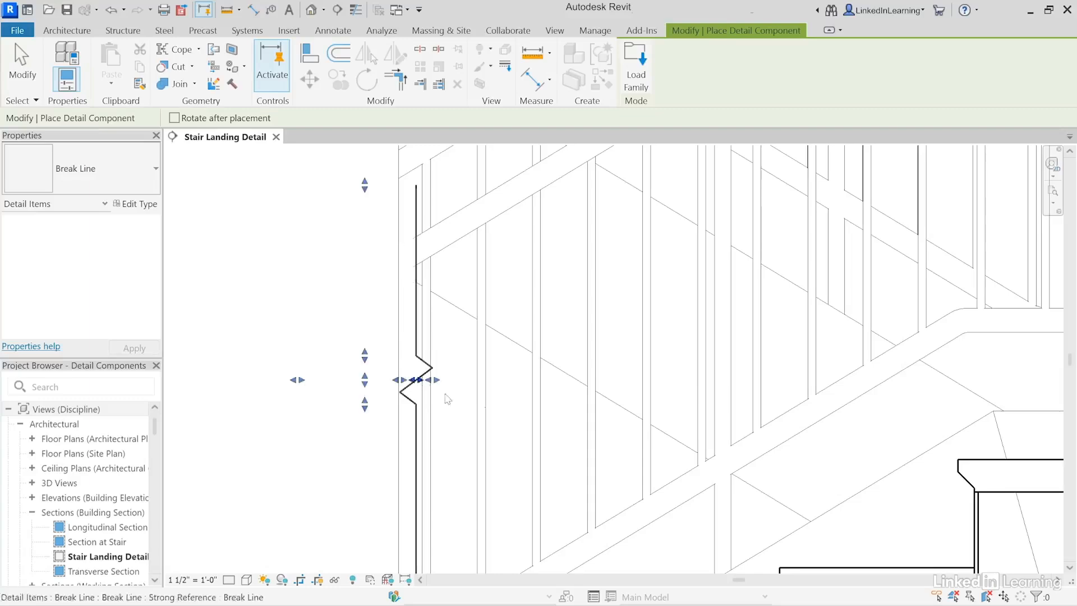
# Step: Stretch the vertical break line's lower and upper ends to reach the bottom and top edges of the crop region
pyautogui.scroll(-2, 473, 410)
pyautogui.scroll(-2, 473, 409)
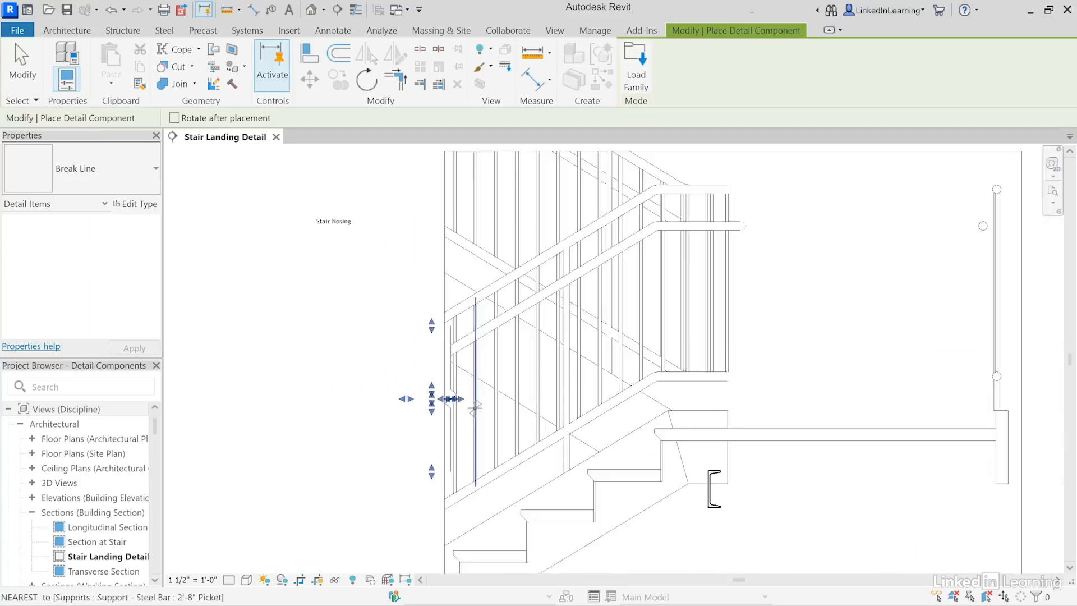
pyautogui.click(20, 76)
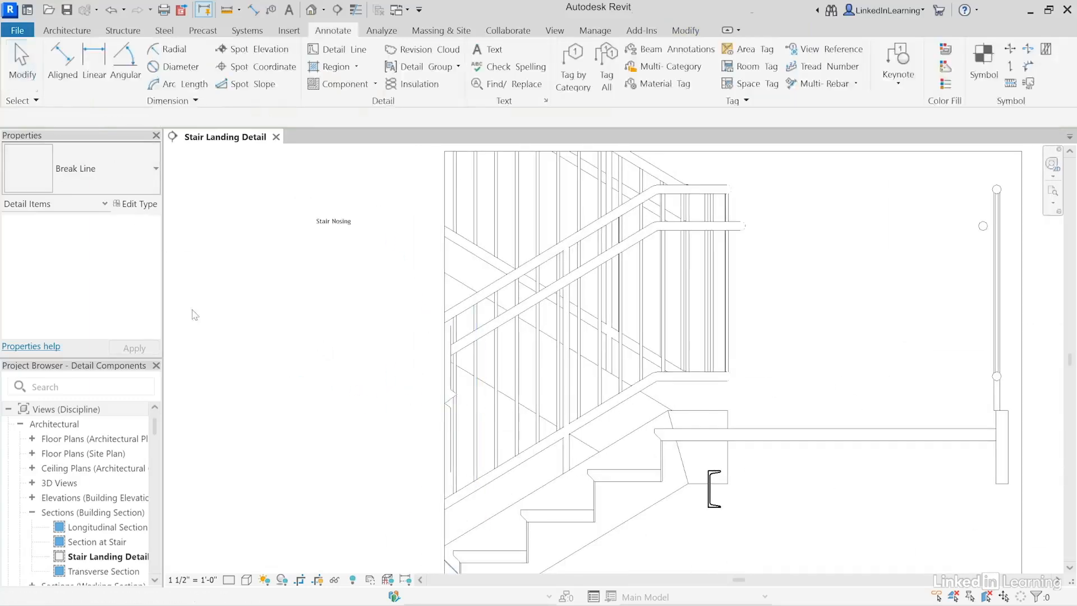
pyautogui.moveTo(435, 364); pyautogui.dragTo(452, 343, button='middle')
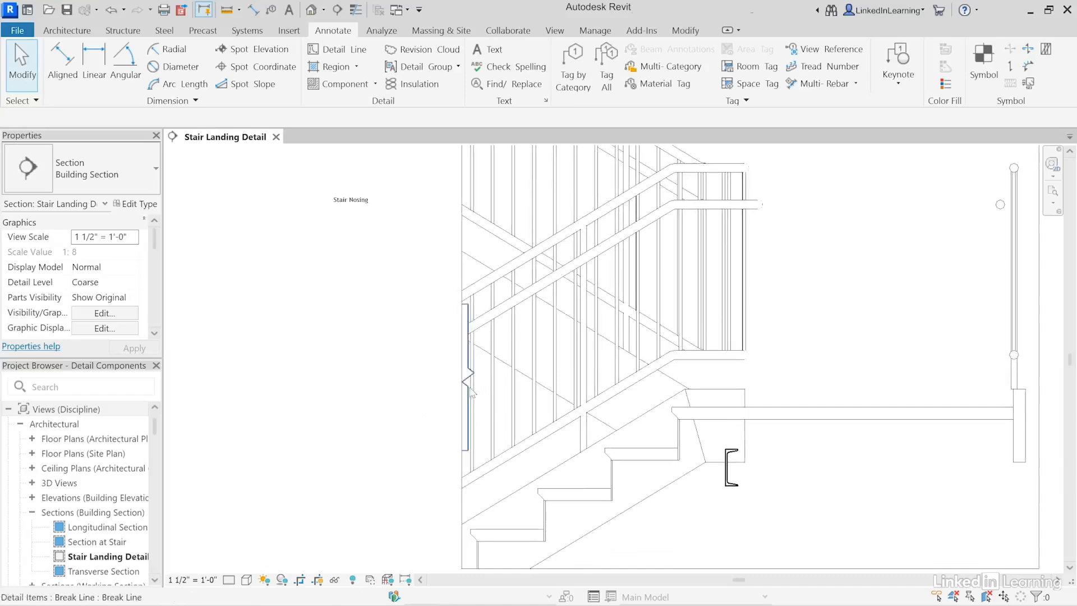
pyautogui.click(470, 370)
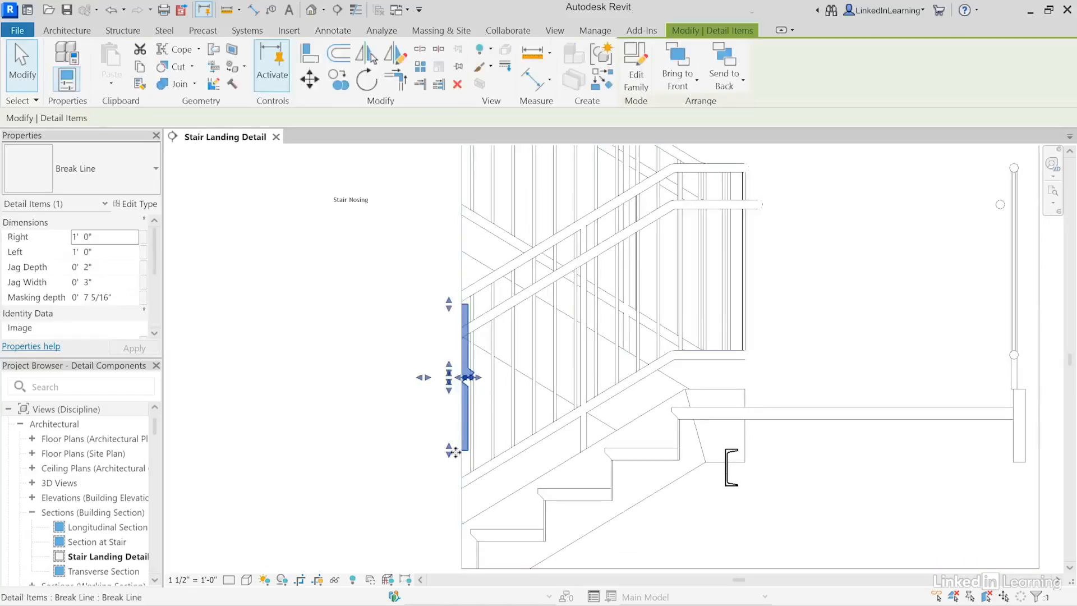
pyautogui.moveTo(529, 438); pyautogui.dragTo(524, 394, button='middle')
pyautogui.moveTo(436, 408); pyautogui.dragTo(443, 541)
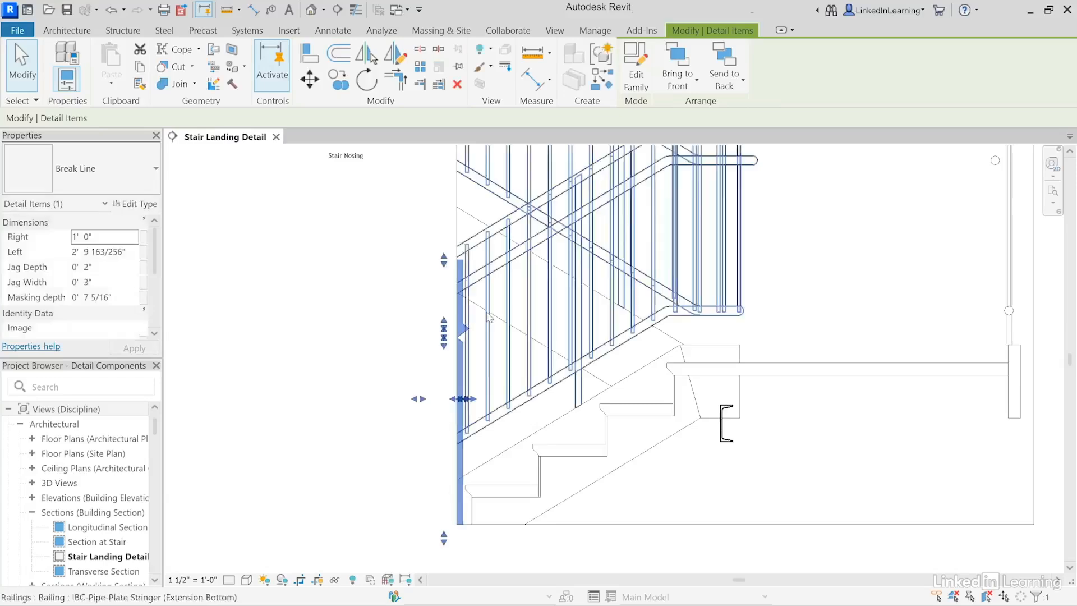
pyautogui.moveTo(491, 328); pyautogui.dragTo(463, 462, button='middle')
pyautogui.moveTo(413, 394); pyautogui.dragTo(388, 211)
pyautogui.moveTo(396, 404); pyautogui.dragTo(371, 287, button='middle')
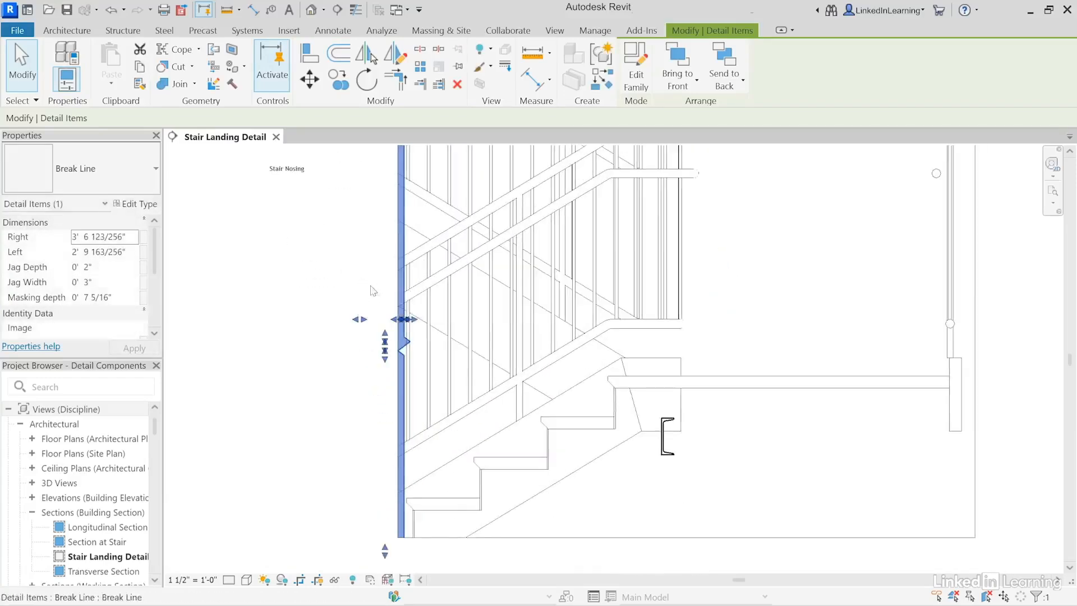
# Step: Set the break line's Jag Width to 2"
pyautogui.scroll(3, 399, 365)
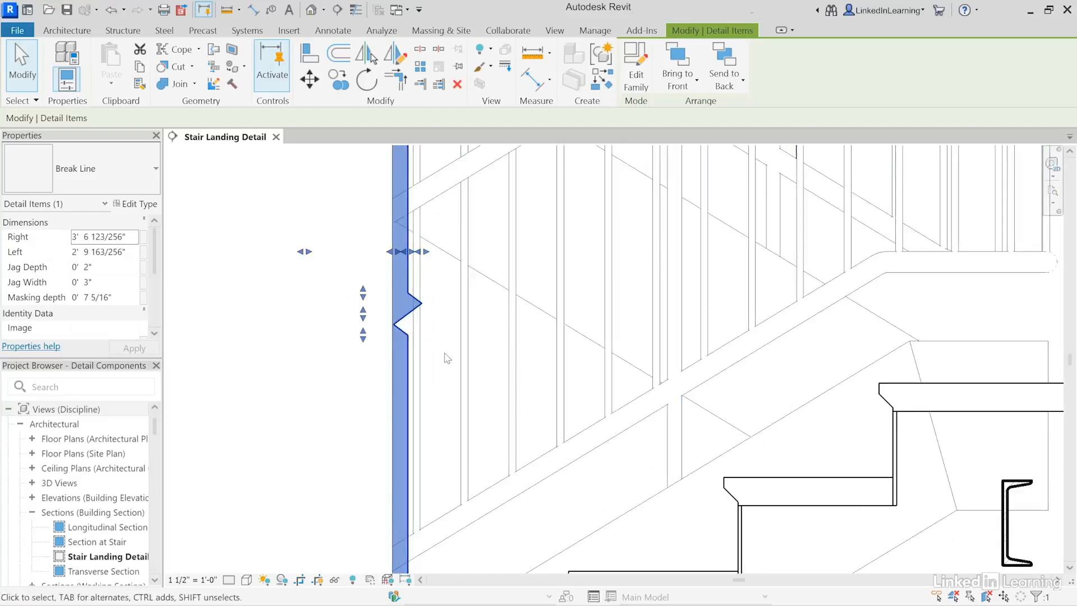
pyautogui.click(129, 238)
pyautogui.moveTo(129, 237); pyautogui.dragTo(73, 241)
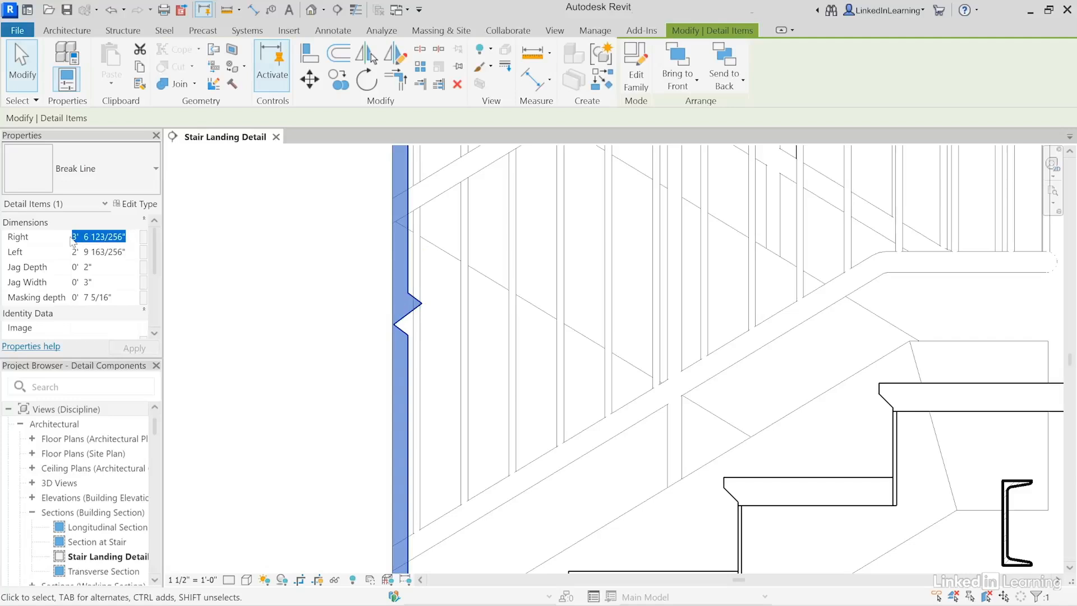
pyautogui.click(132, 251)
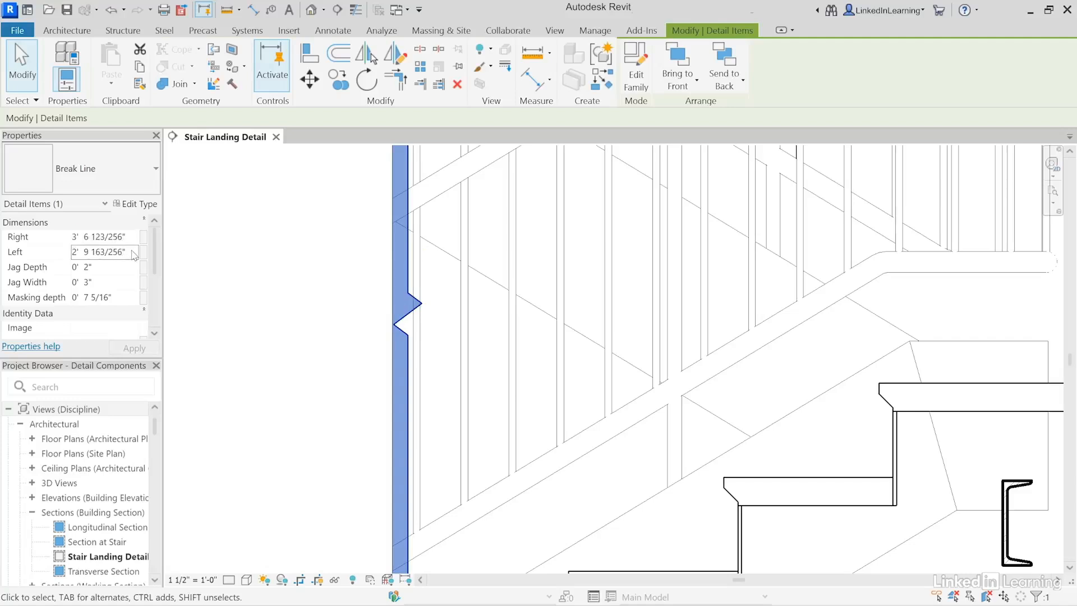
pyautogui.moveTo(132, 250); pyautogui.dragTo(58, 248)
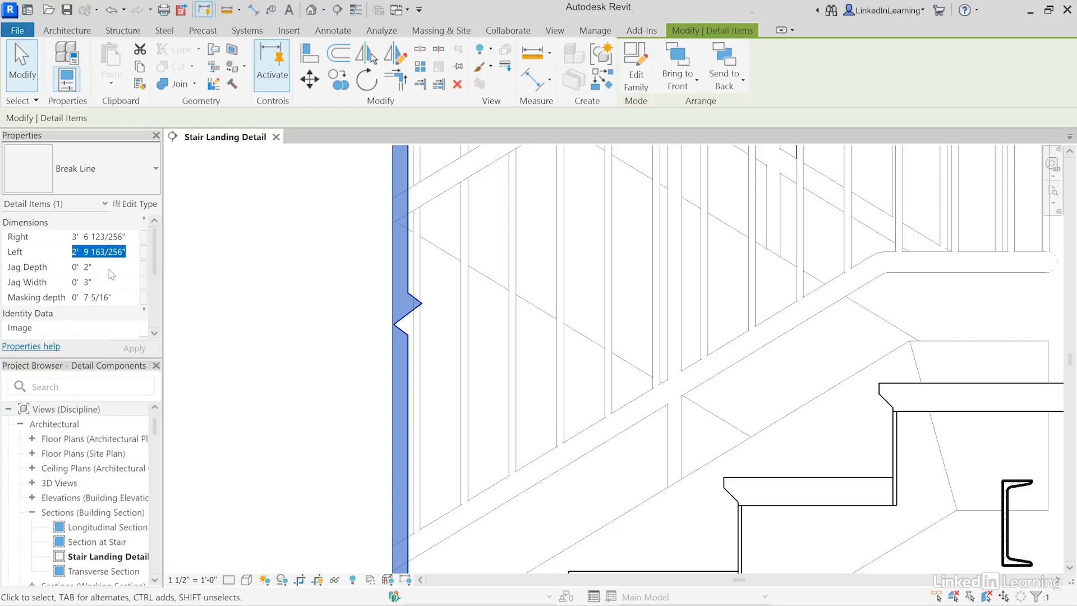
pyautogui.press('Tab')
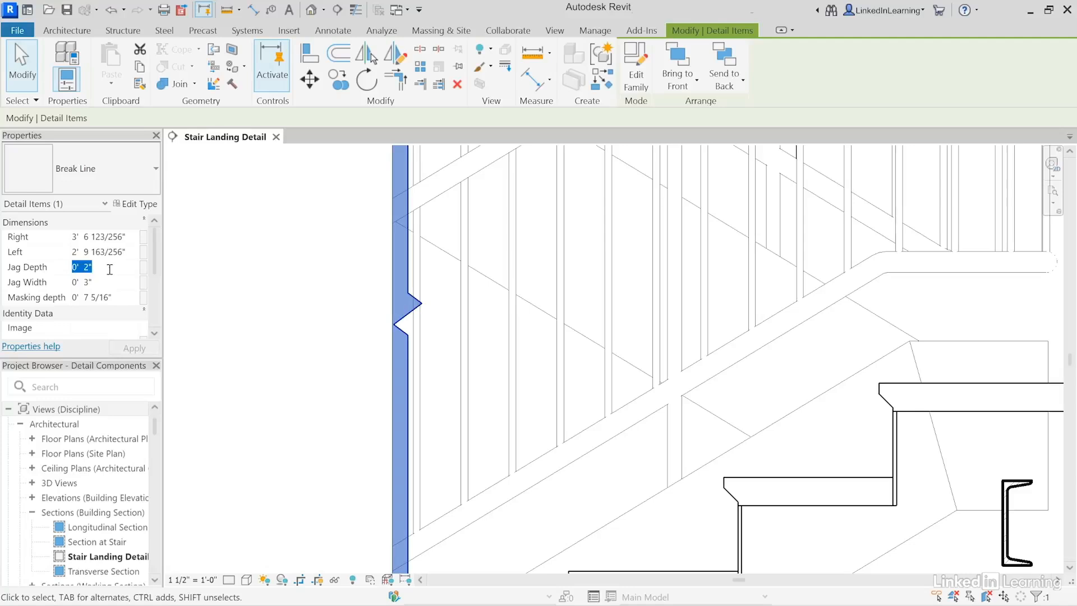
pyautogui.click(112, 286)
pyautogui.write('2')
pyautogui.press('Return')
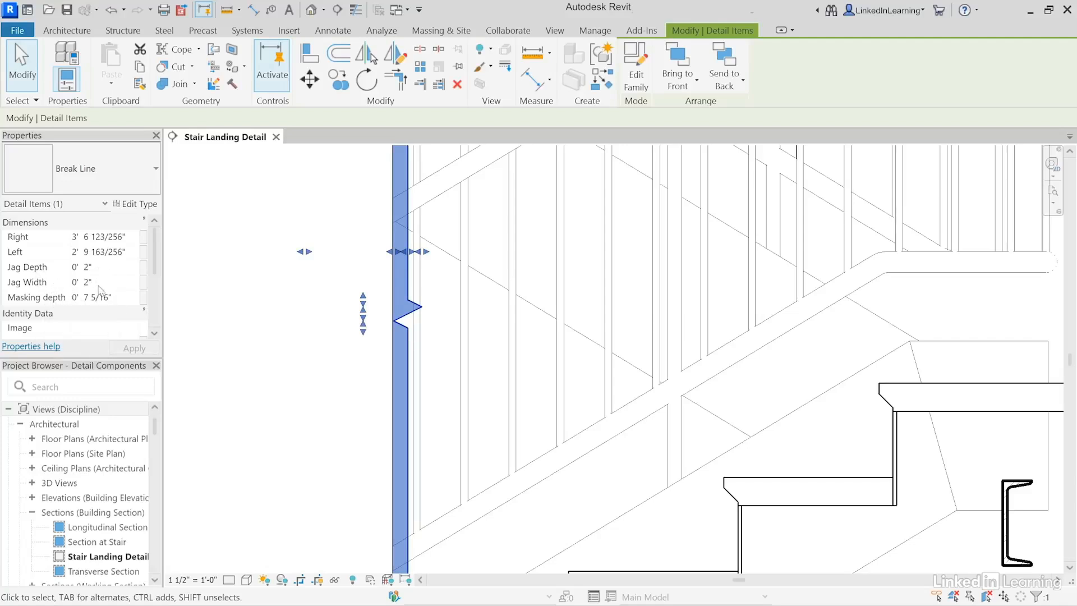
# Step: Deselect the break line and hide the crop region in the Stair Landing Detail view
pyautogui.scroll(-3, 288, 395)
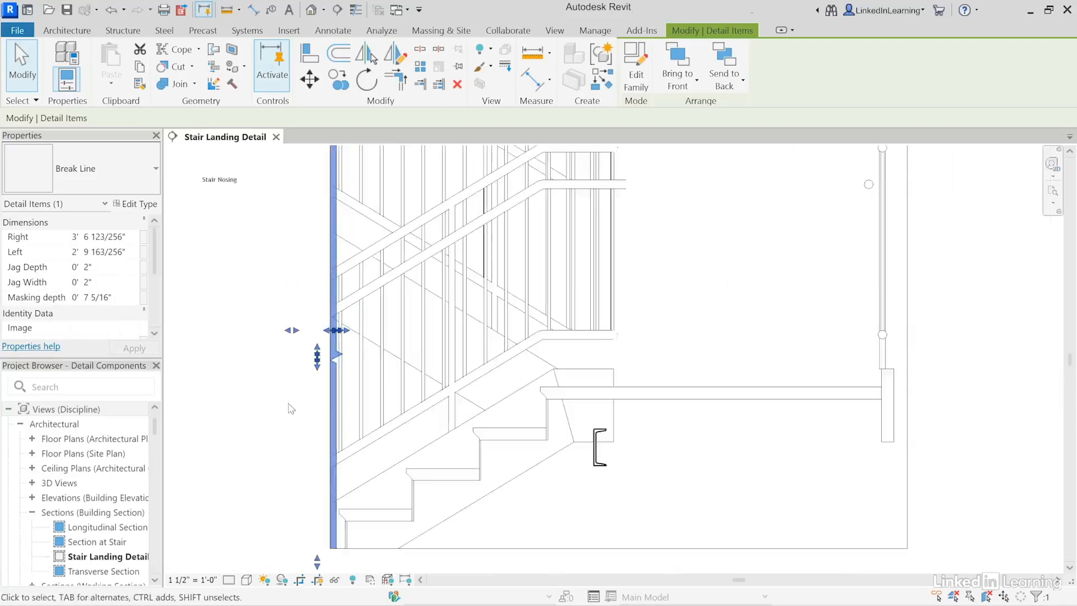
pyautogui.scroll(-3, 291, 415)
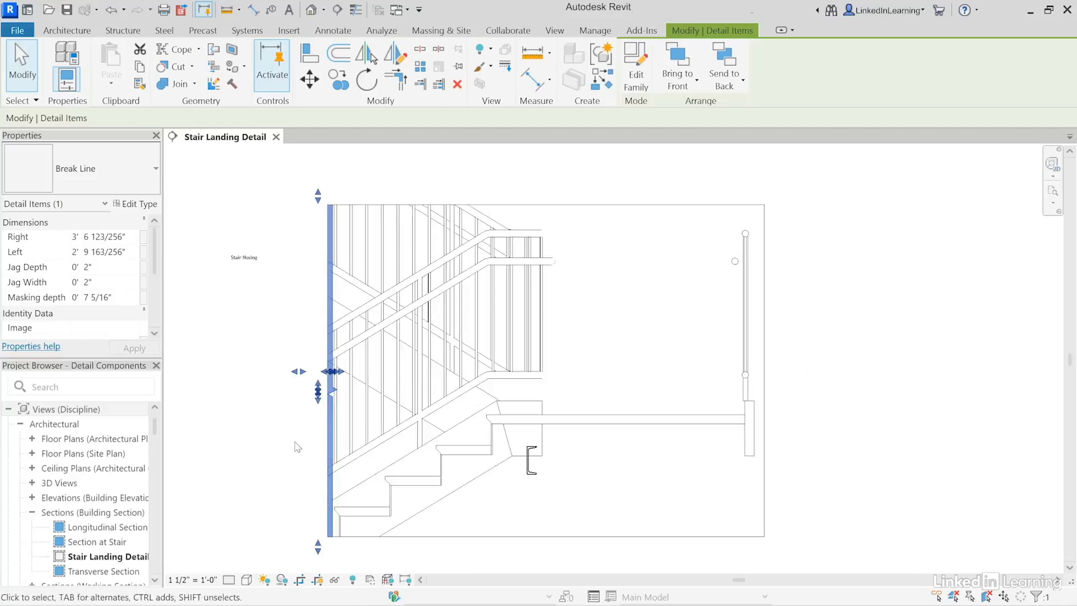
pyautogui.click(298, 447)
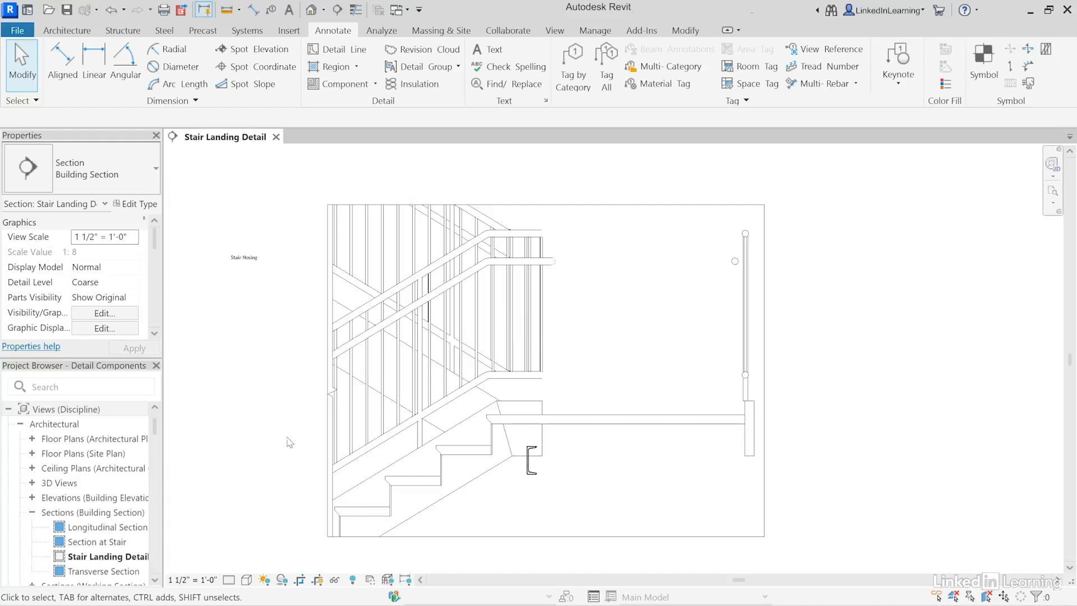
pyautogui.click(315, 580)
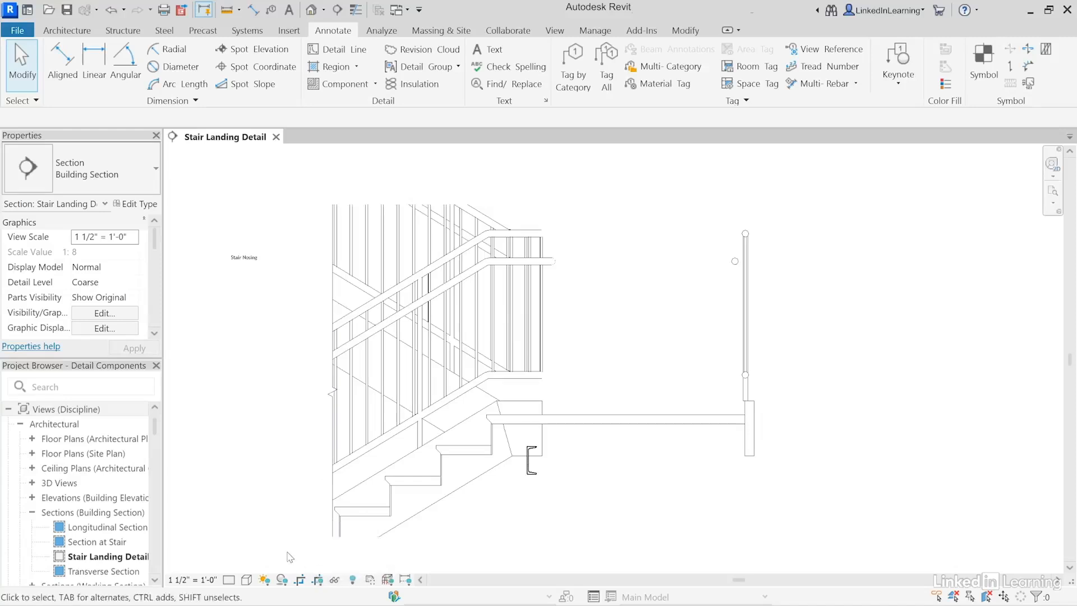
pyautogui.scroll(2, 283, 554)
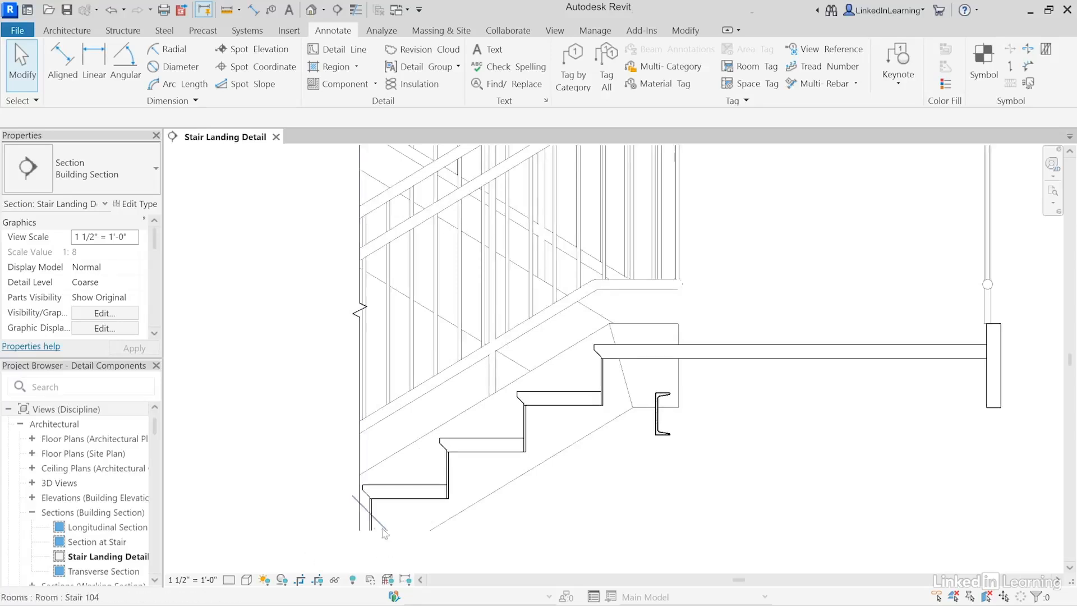
pyautogui.scroll(-2, 564, 523)
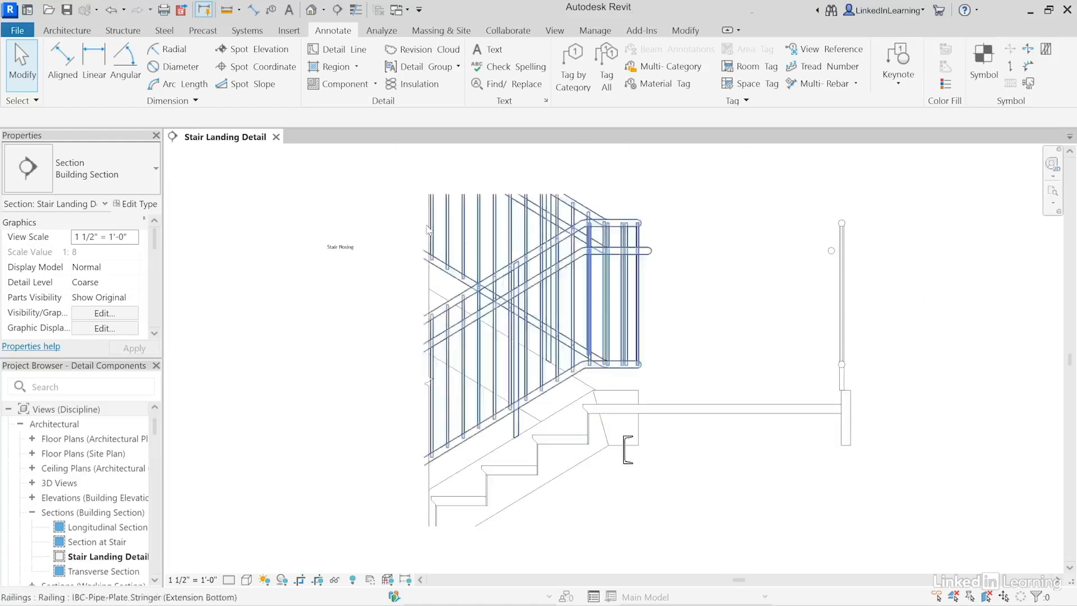
pyautogui.scroll(5, 583, 474)
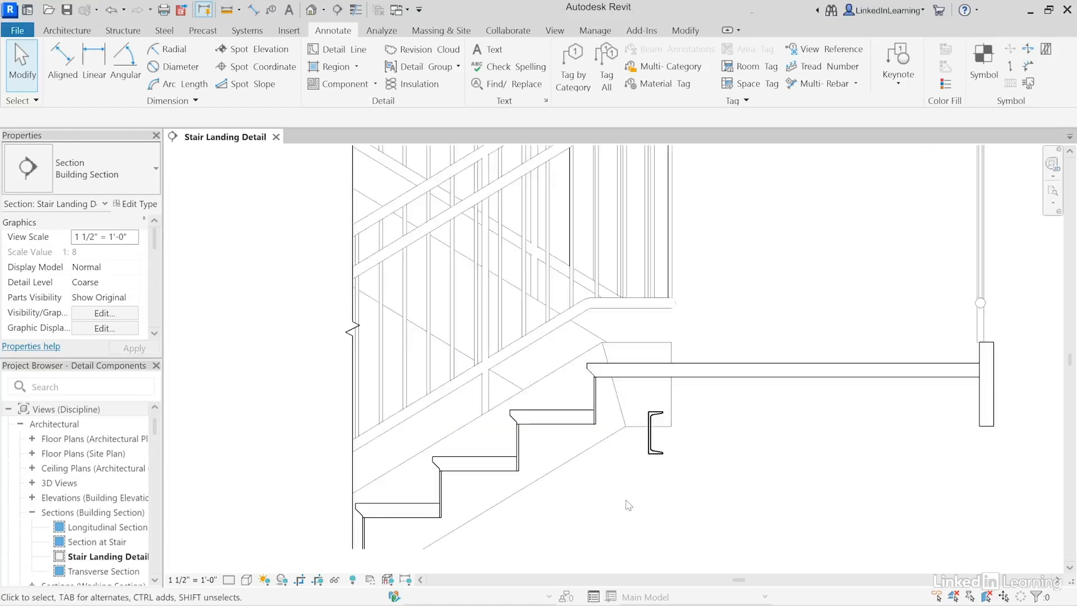
pyautogui.scroll(1, 542, 474)
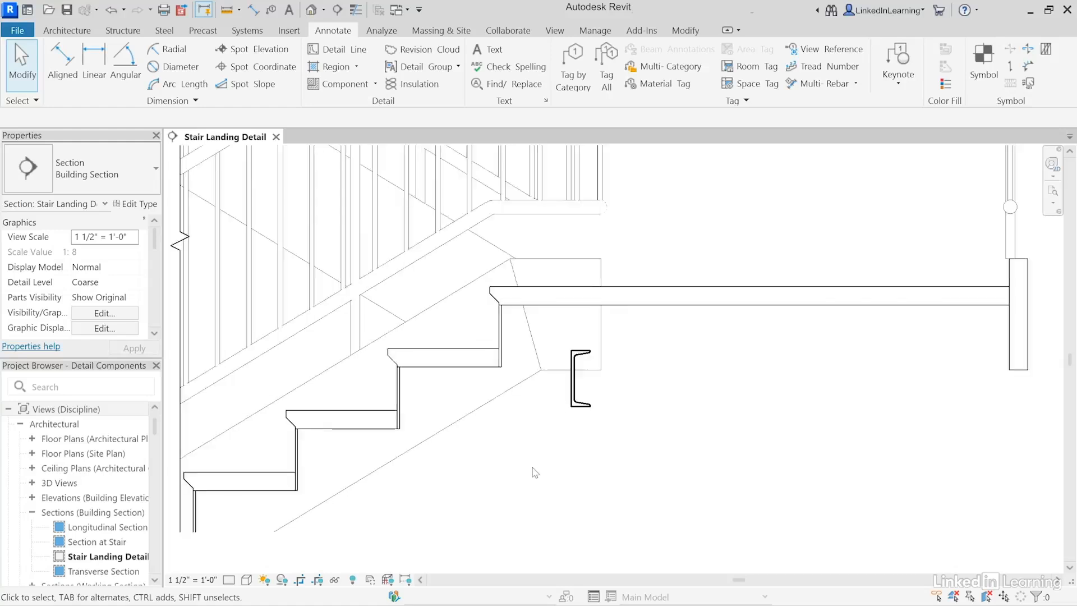
pyautogui.scroll(1, 536, 473)
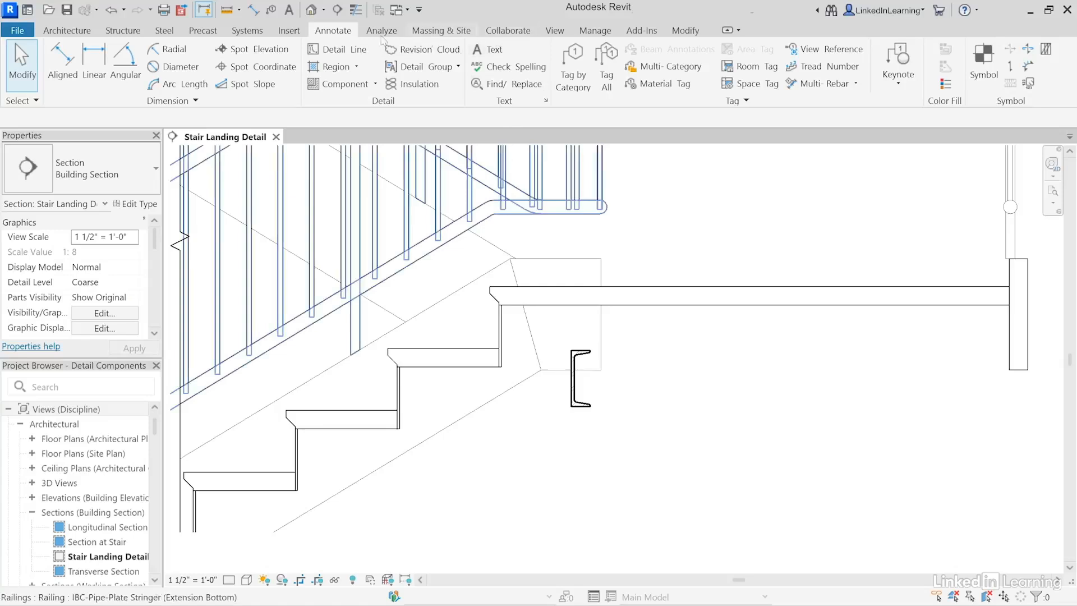
# Step: Open the Load Autodesk Family library and check its content region options, keeping United States - Imperial
pyautogui.click(287, 31)
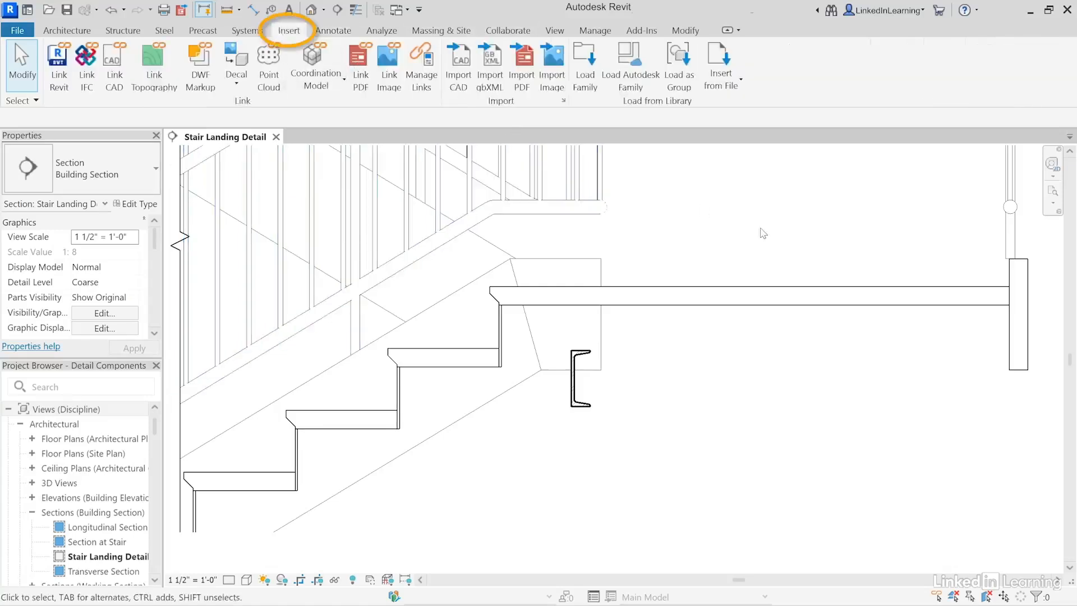
pyautogui.click(643, 88)
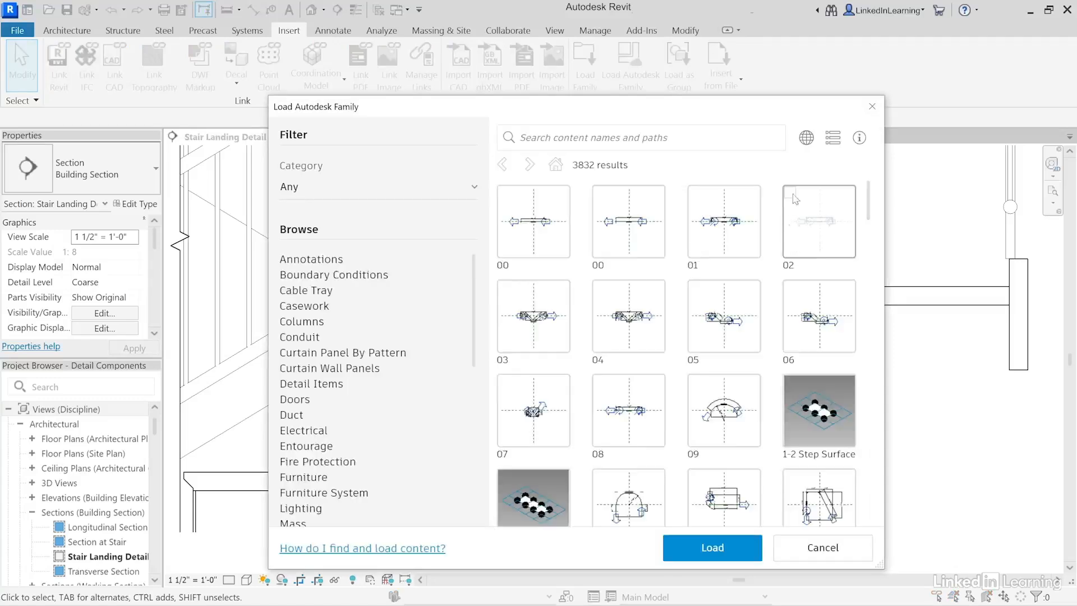
pyautogui.click(806, 145)
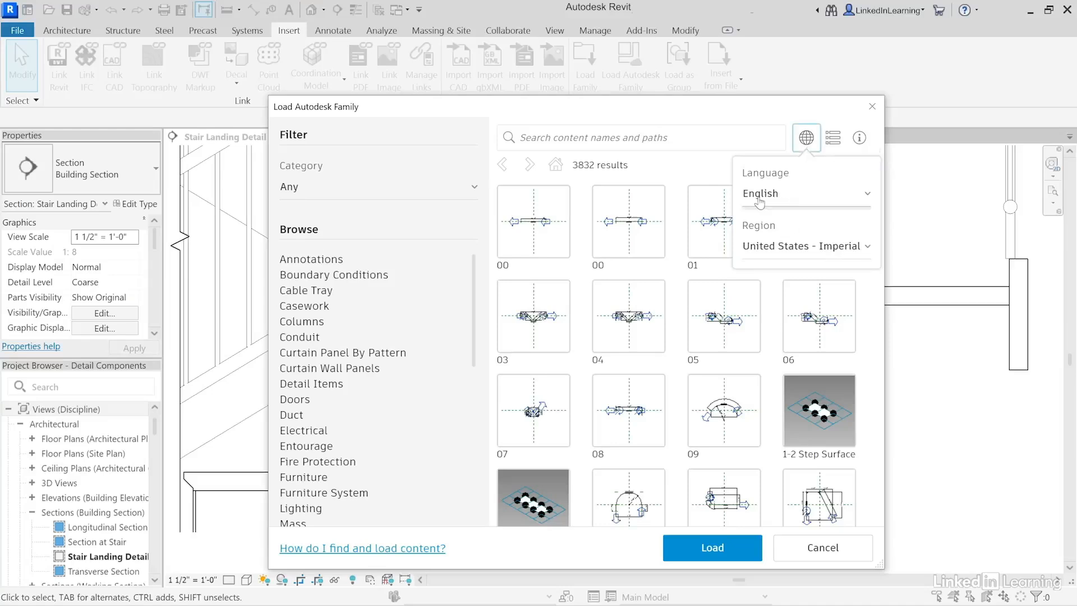
pyautogui.click(778, 250)
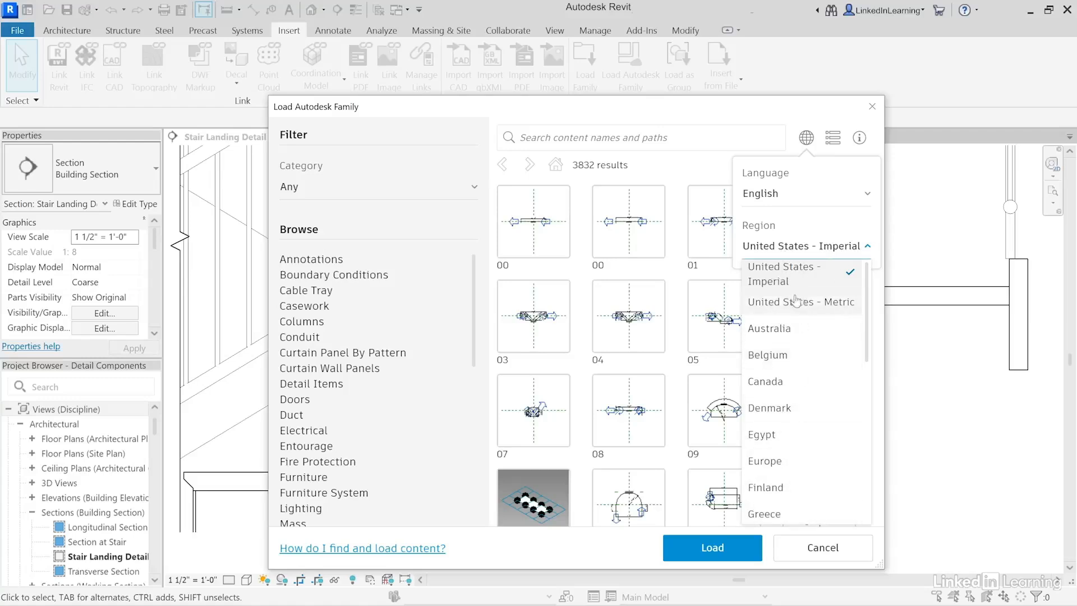
pyautogui.click(765, 259)
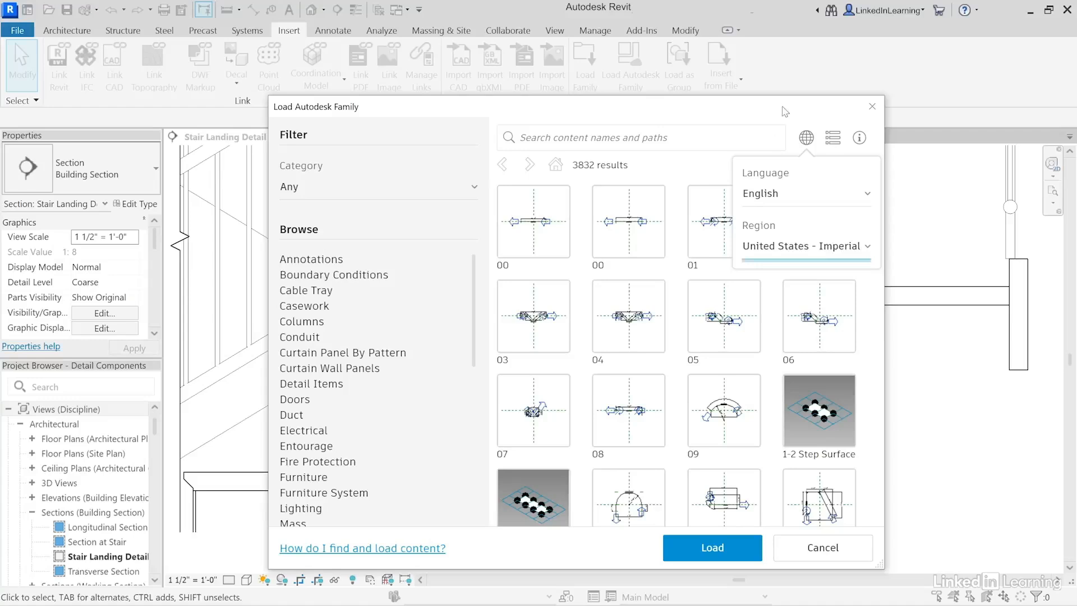
pyautogui.click(773, 248)
pyautogui.click(807, 137)
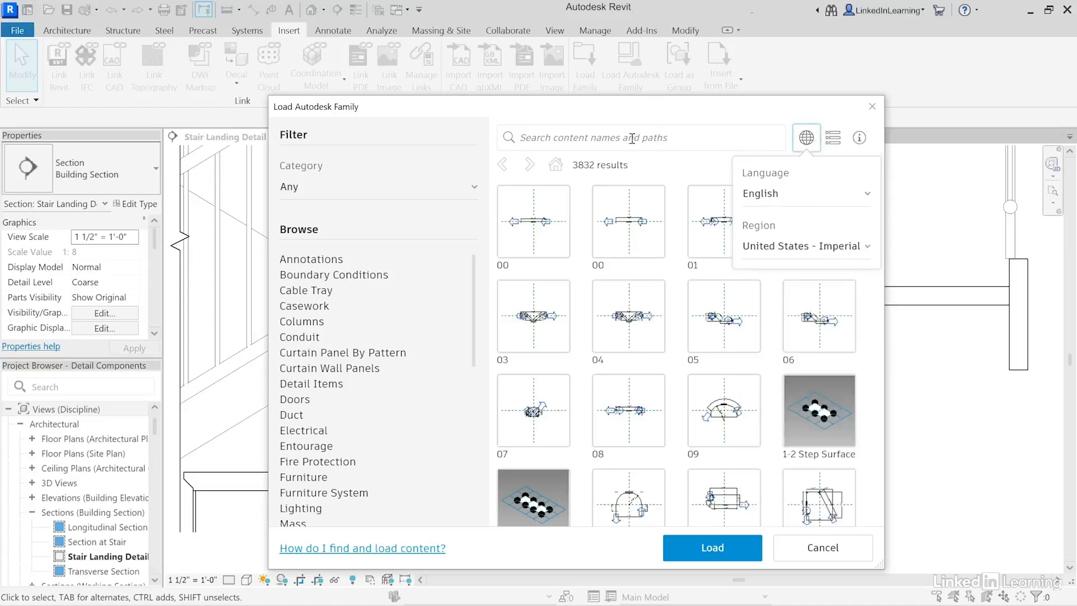
# Step: Browse the family library to Detail Items, Div 05-Metals, 051200-Structural Steel Framing, AISC 15.0
pyautogui.click(315, 387)
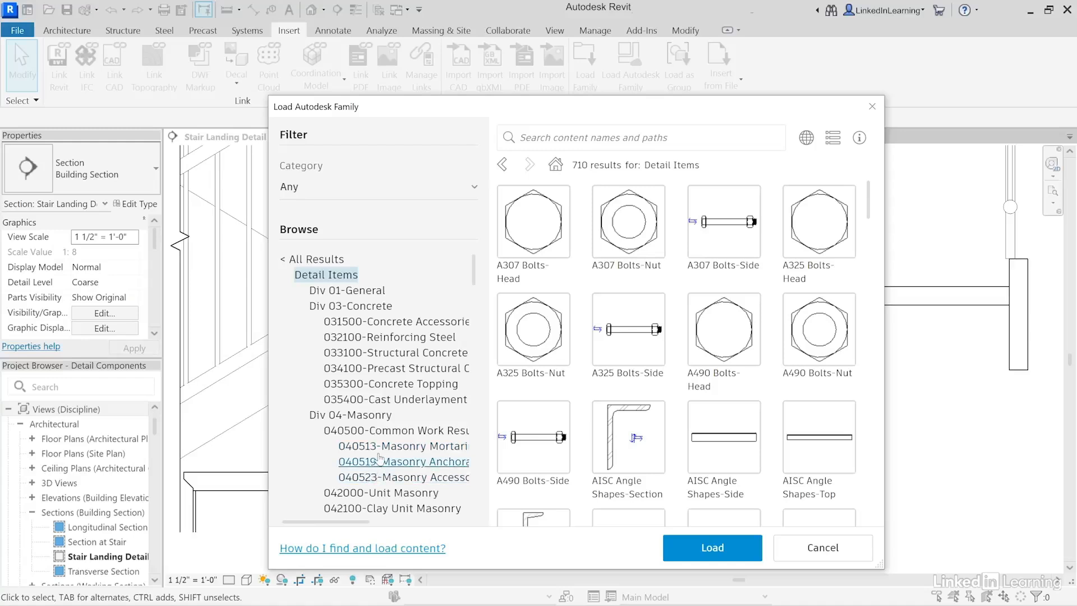
pyautogui.scroll(-5, 387, 445)
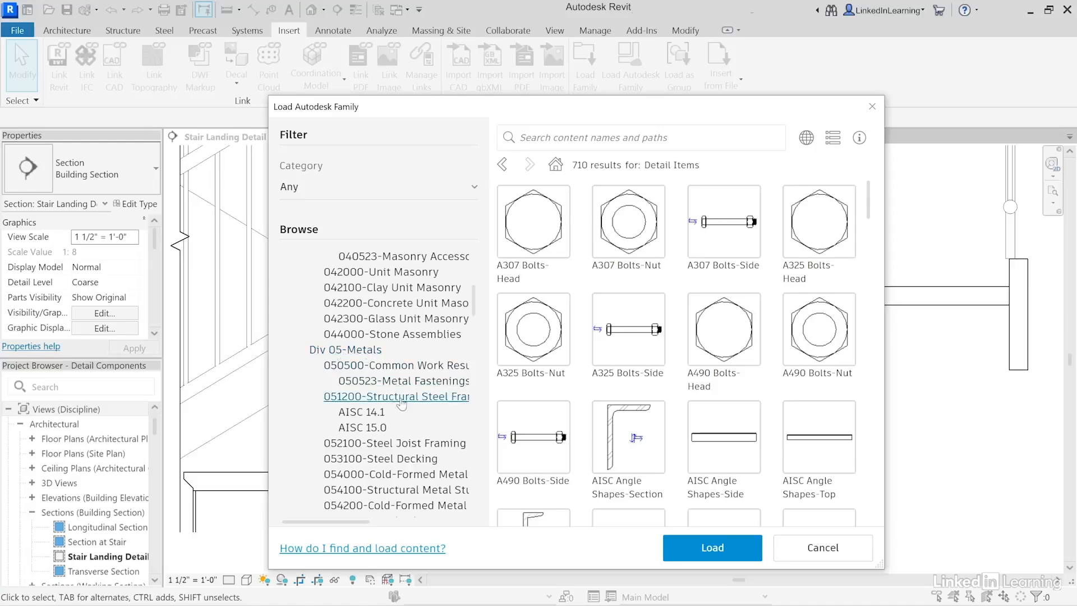
pyautogui.scroll(-2, 402, 402)
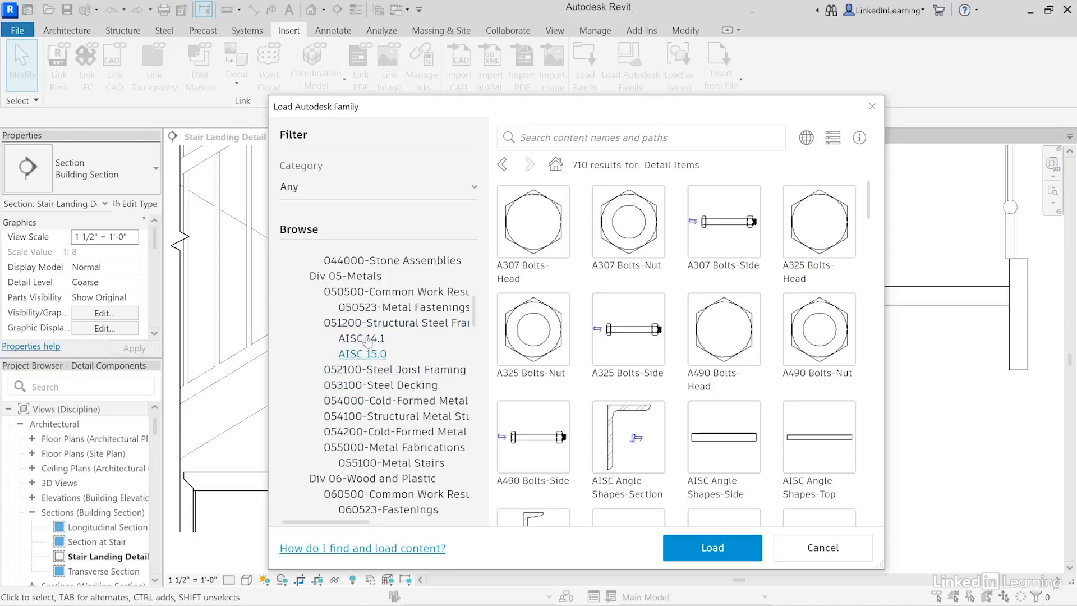
pyautogui.click(363, 355)
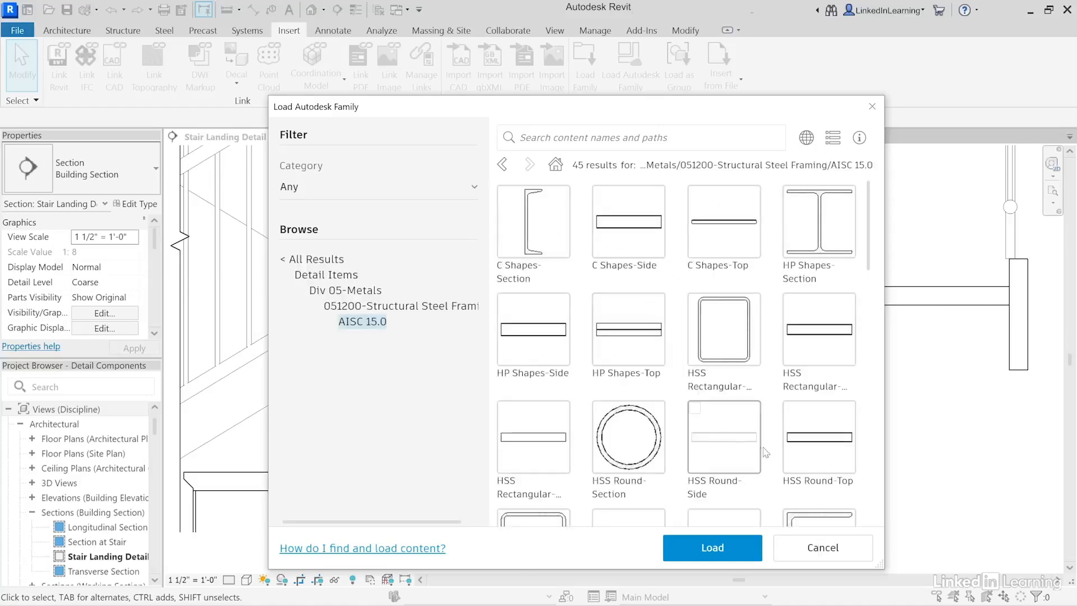
pyautogui.scroll(-6, 784, 417)
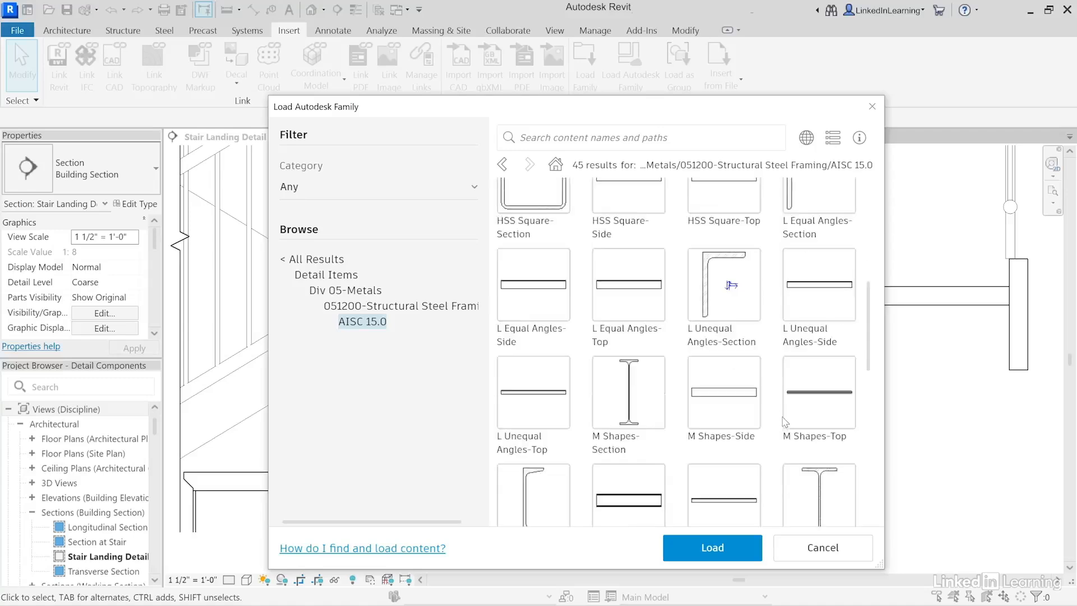
# Step: Search the AISC 15.0 content for "angle" and load the L Equal Angles-Side family
pyautogui.click(555, 137)
pyautogui.write('an')
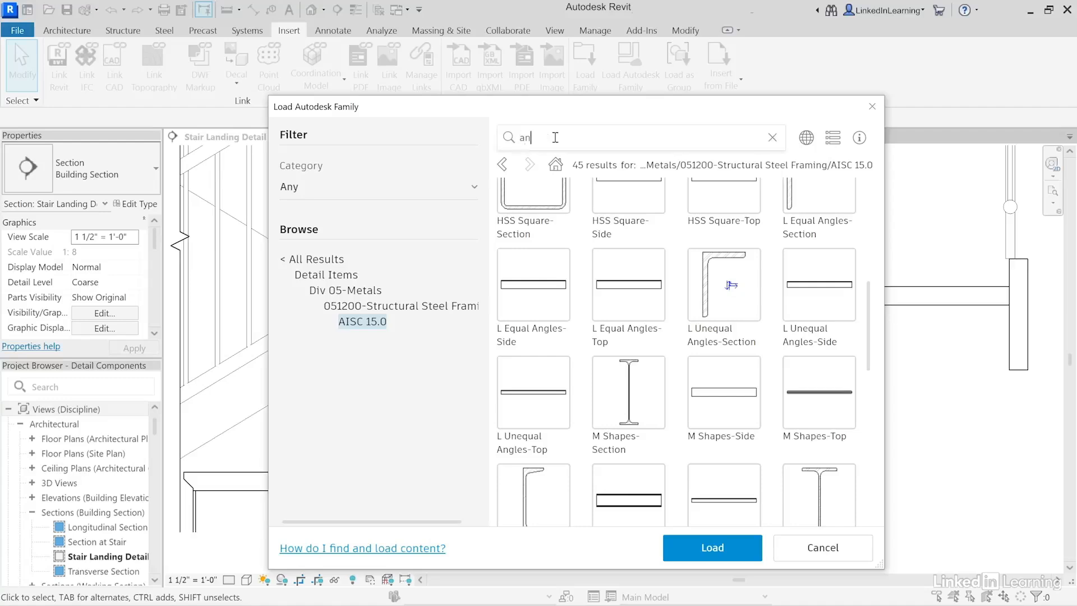
pyautogui.write('gle')
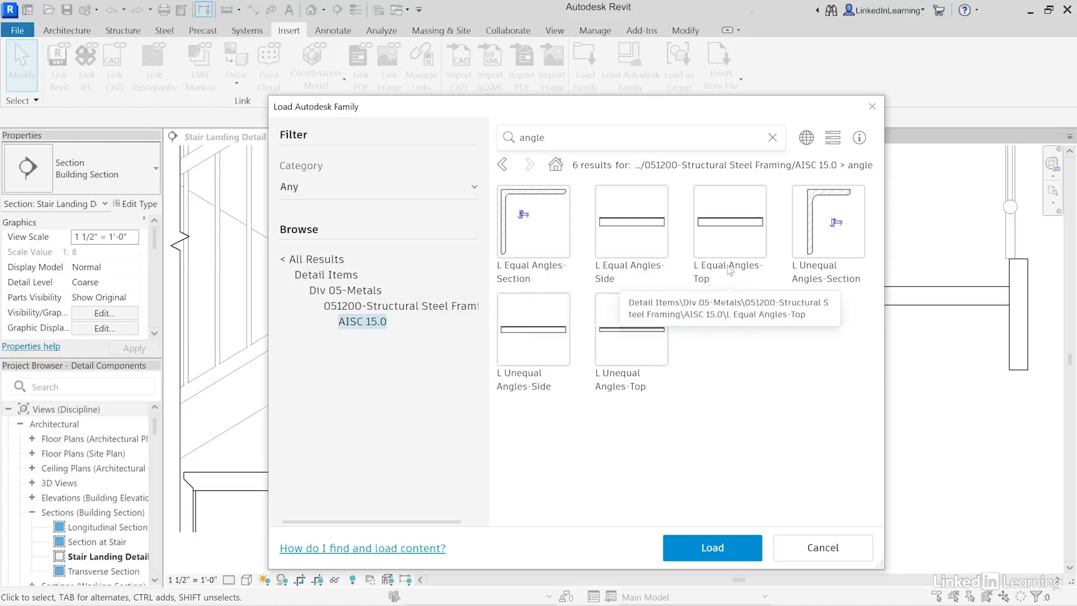
pyautogui.click(632, 239)
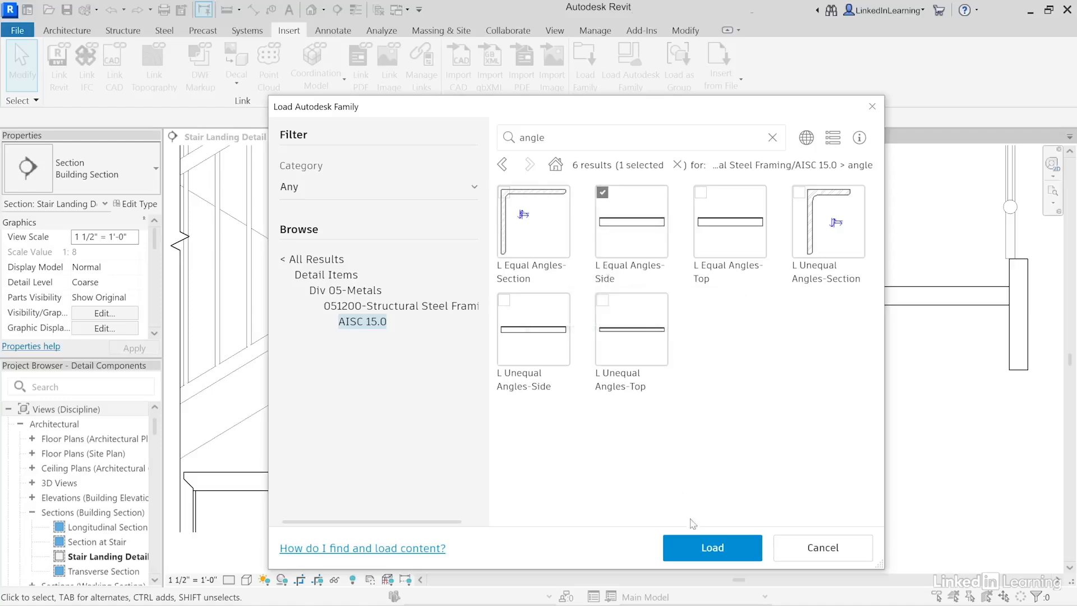
pyautogui.click(714, 547)
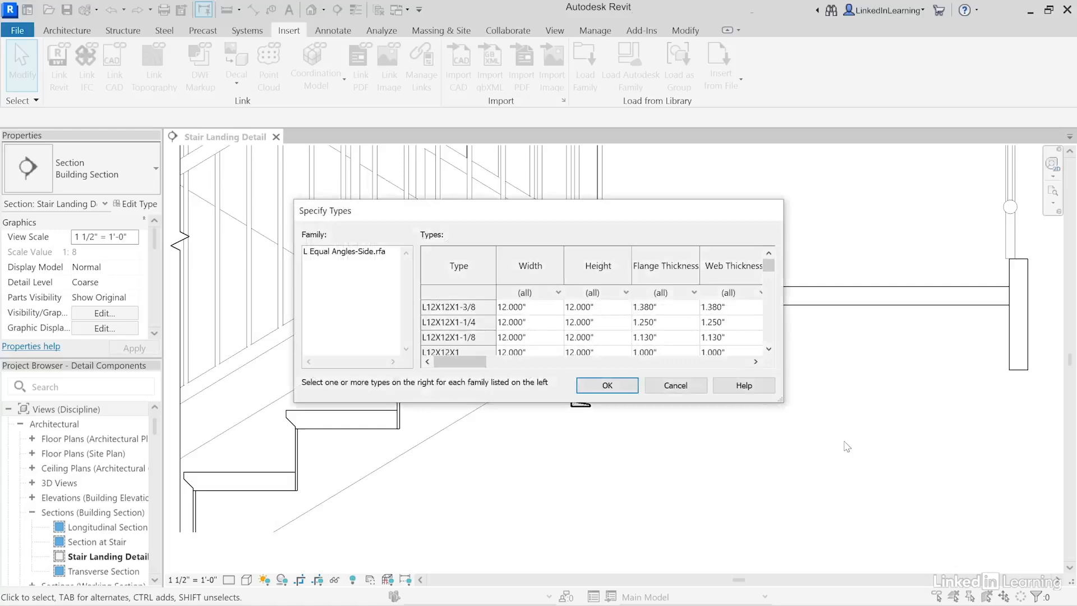
# Step: Enlarge the Specify Types dialog and load only the L2X2X1/8 type of the L Equal Angles-Side family
pyautogui.moveTo(544, 216); pyautogui.dragTo(483, 120)
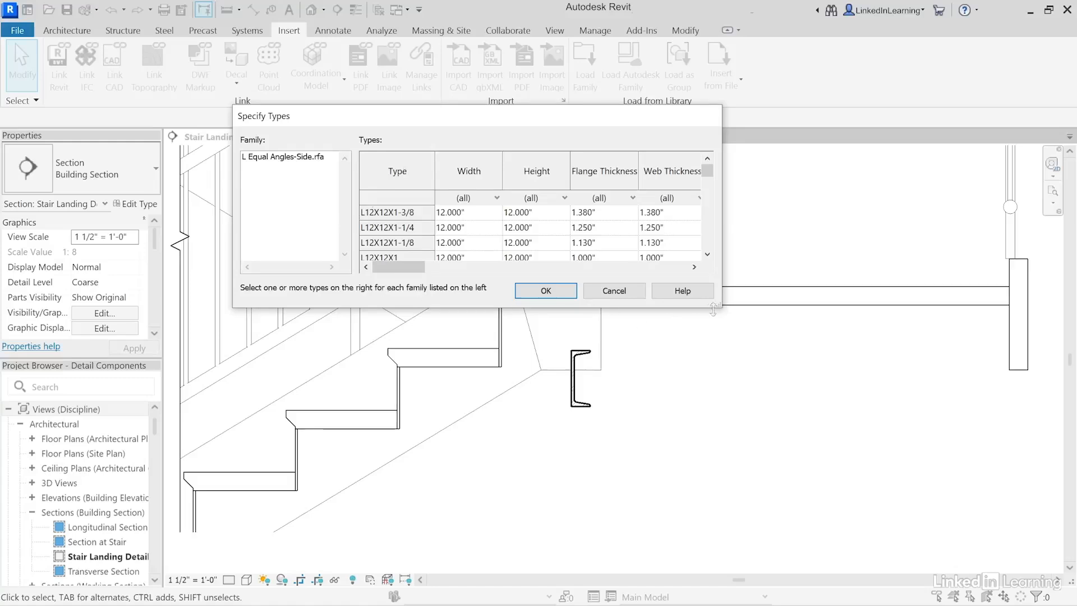
pyautogui.moveTo(720, 306); pyautogui.dragTo(980, 519)
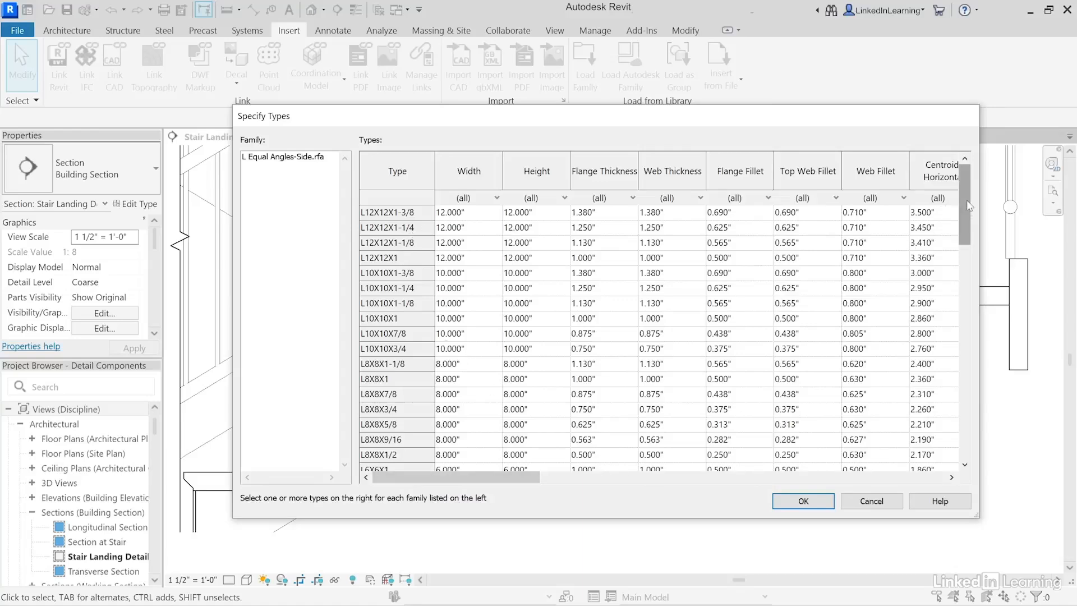
pyautogui.moveTo(962, 202); pyautogui.dragTo(968, 428)
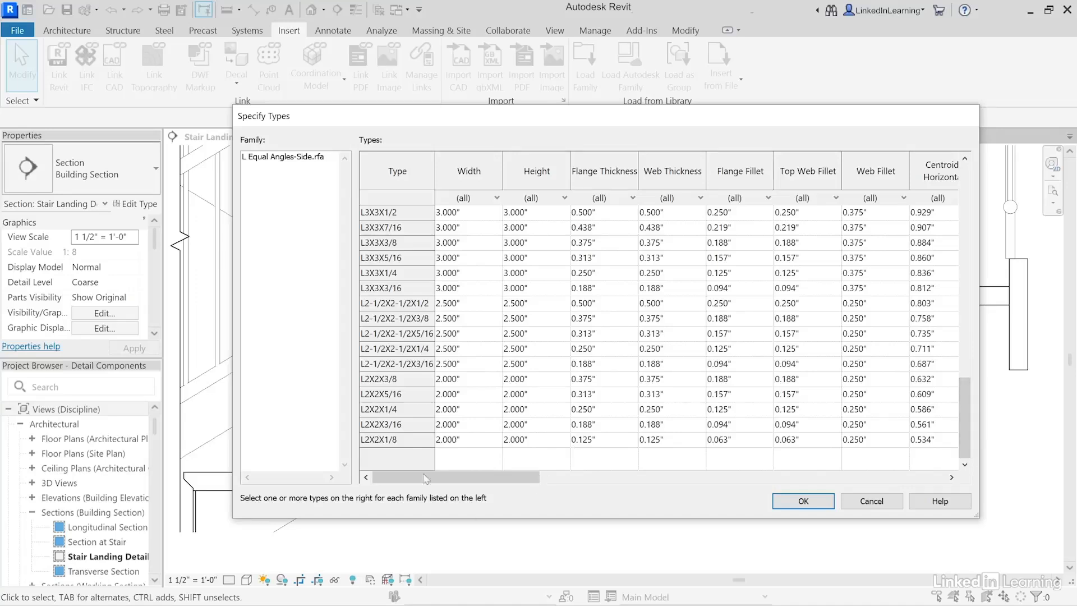
pyautogui.click(405, 439)
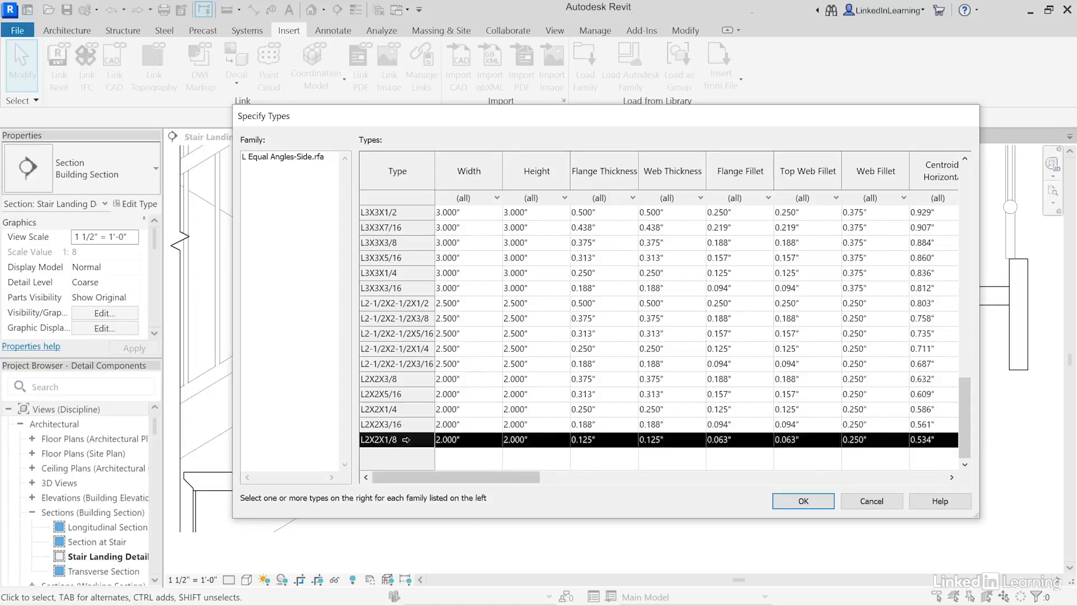
pyautogui.keyDown('ctrl'); pyautogui.click(407, 394); pyautogui.keyUp('ctrl')
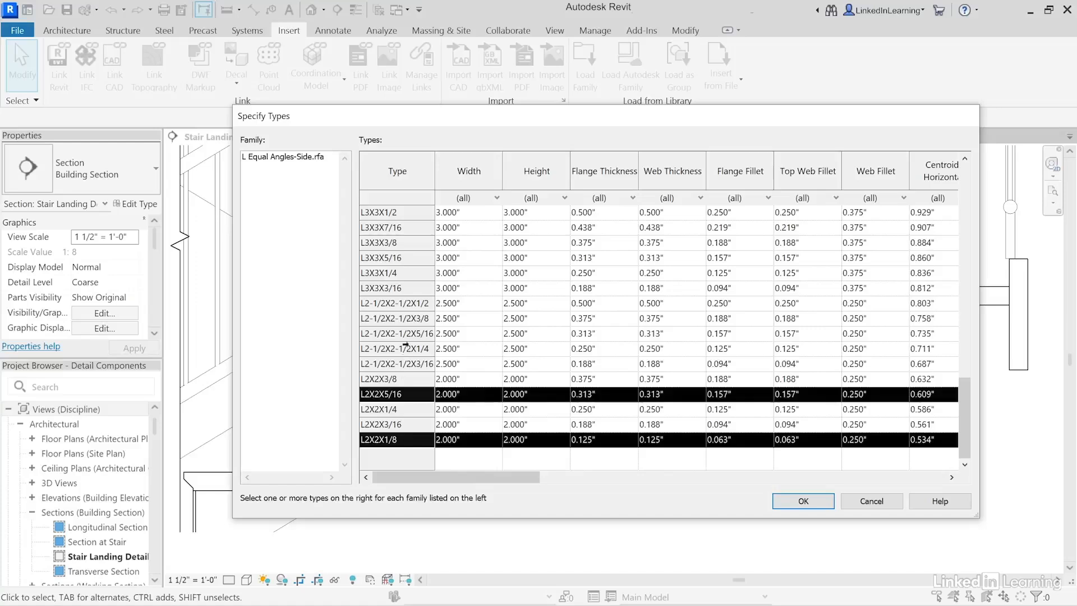
pyautogui.keyDown('ctrl'); pyautogui.click(407, 349); pyautogui.keyUp('ctrl')
pyautogui.keyDown('ctrl'); pyautogui.click(406, 318); pyautogui.keyUp('ctrl')
pyautogui.click(397, 441)
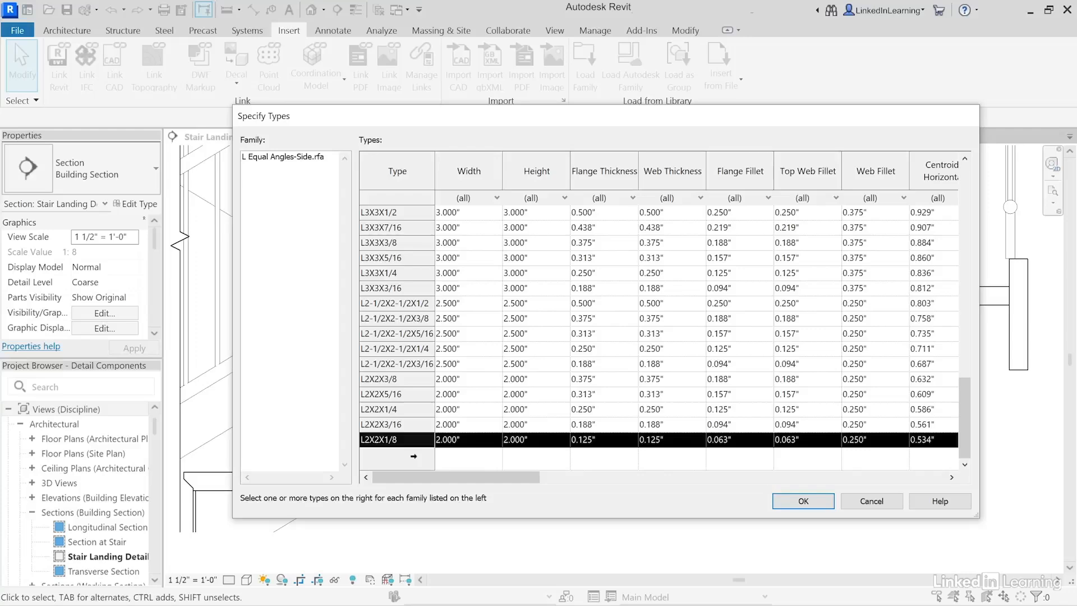
pyautogui.click(789, 498)
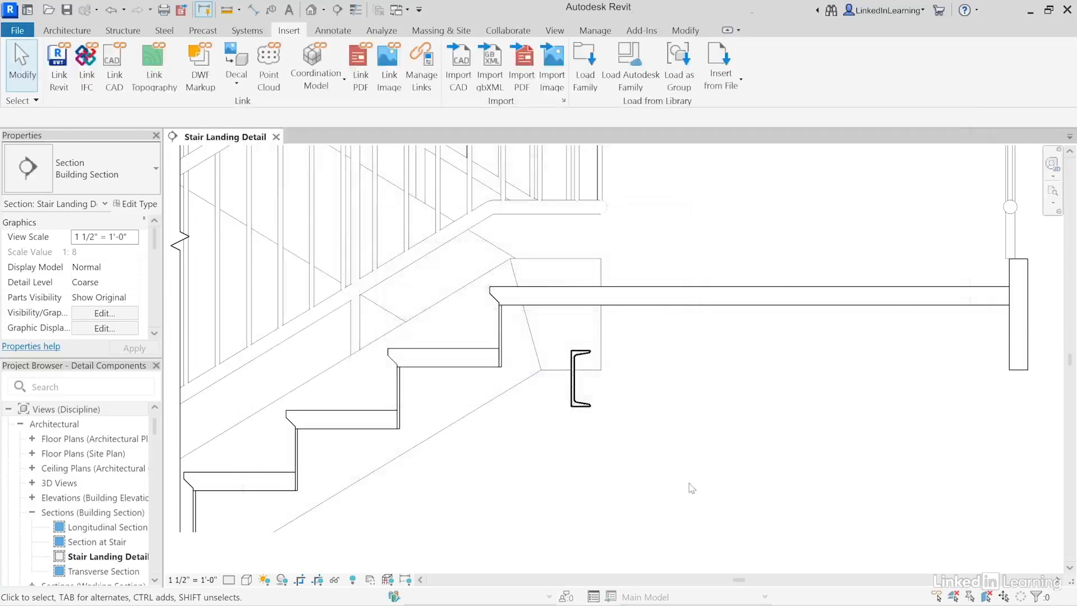
# Step: Place a horizontal L2X2X1/8 angle detail component about 1' 1 3/4" long below the steel channel
pyautogui.click(331, 32)
pyautogui.click(338, 84)
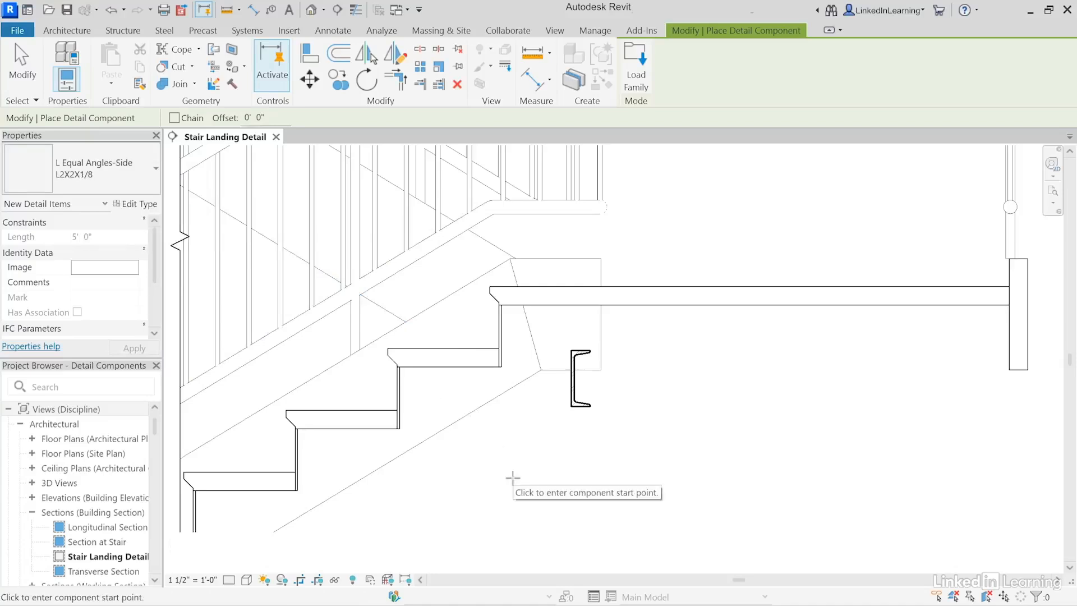
pyautogui.click(508, 460)
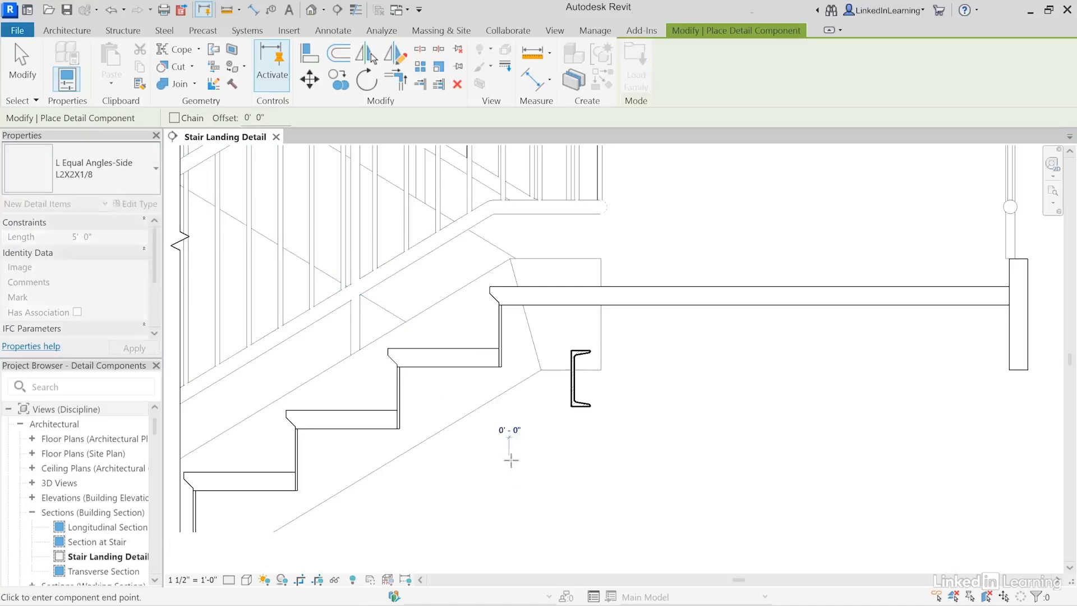
pyautogui.click(636, 461)
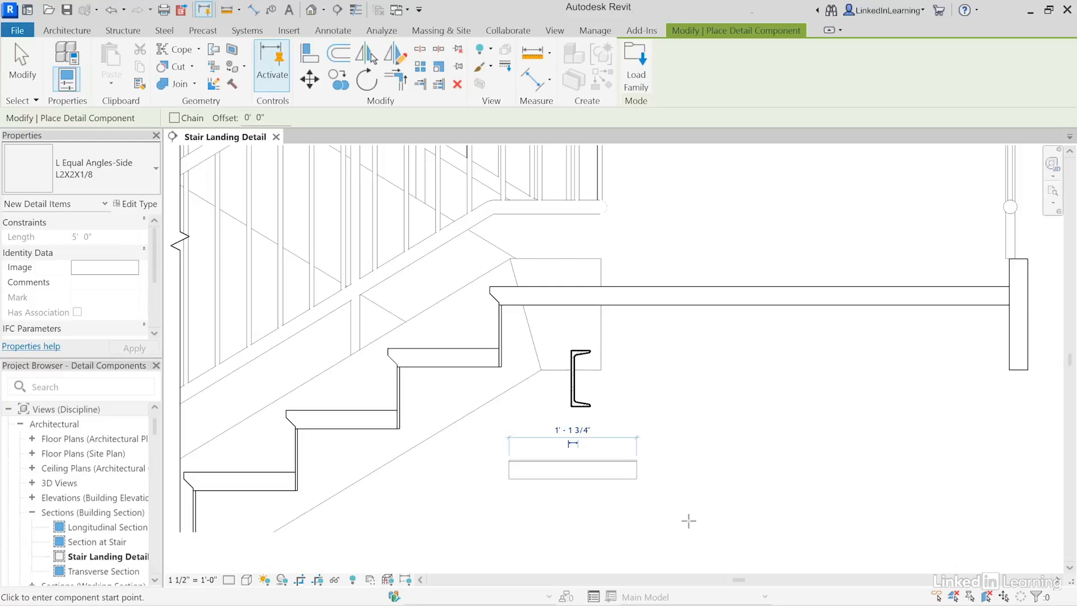
pyautogui.click(25, 71)
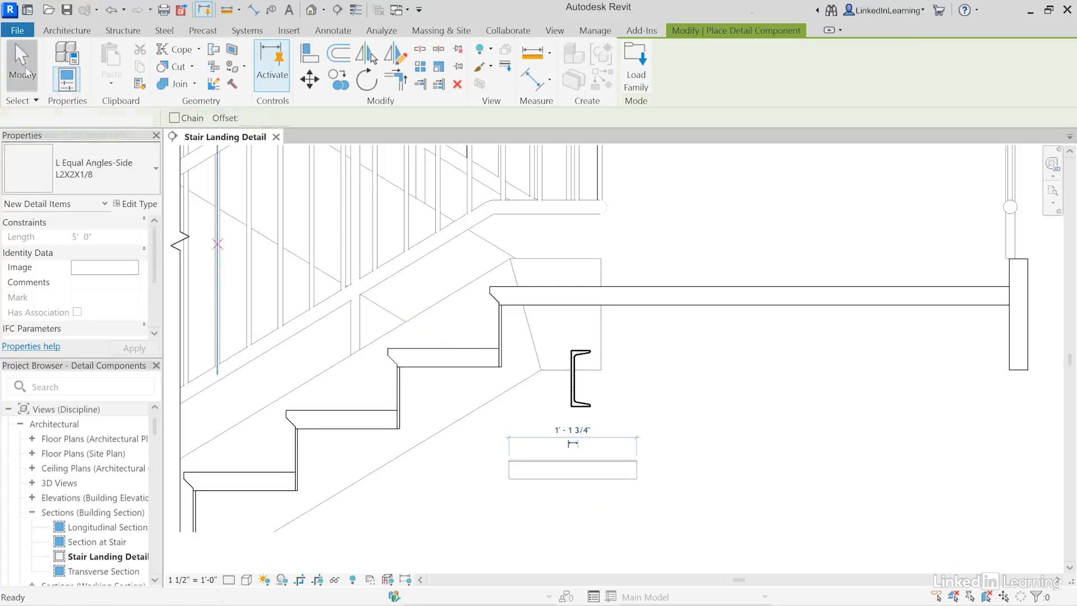
# Step: Set the placed angle component's length to 6"
pyautogui.click(602, 471)
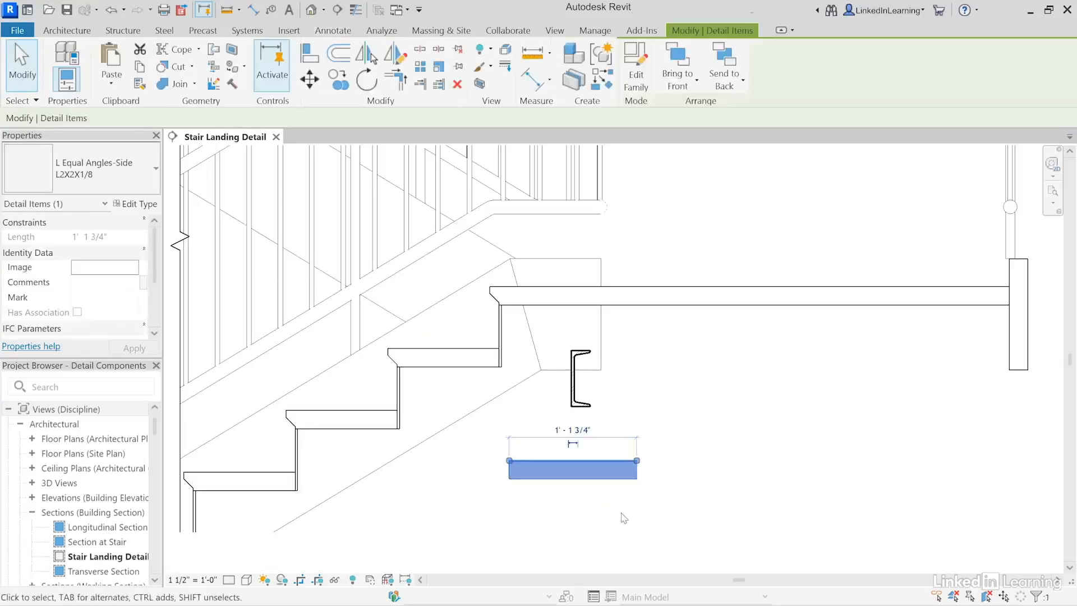
pyautogui.click(581, 436)
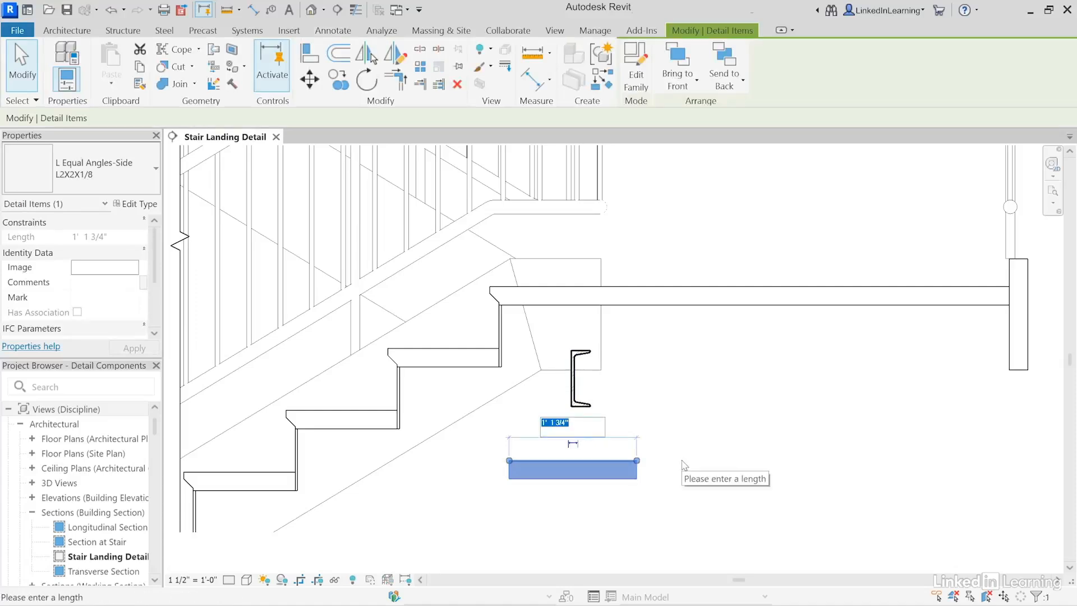
pyautogui.write('6')
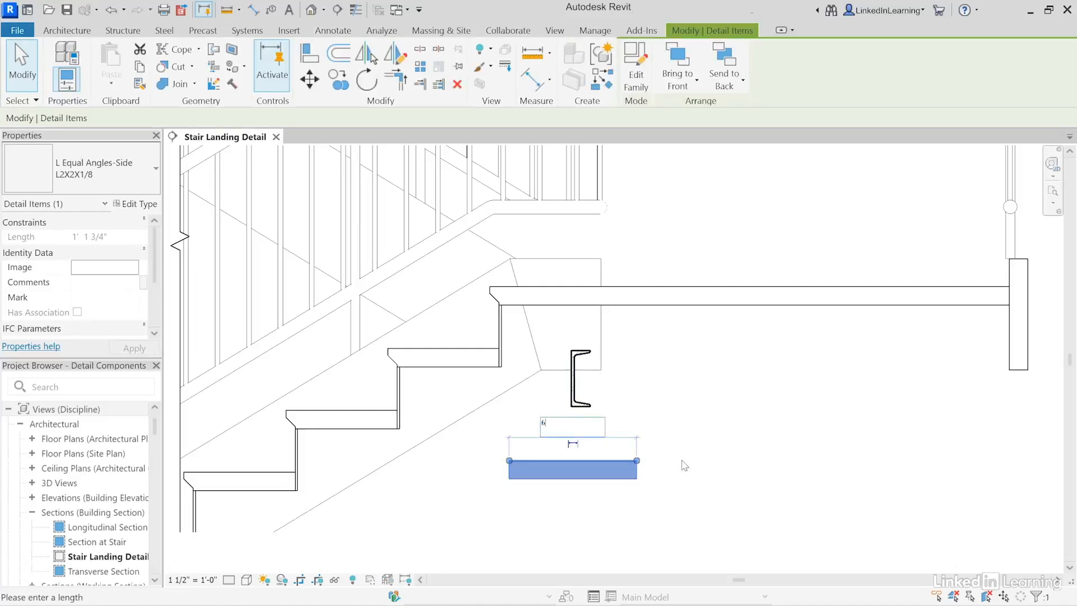
pyautogui.press('Return')
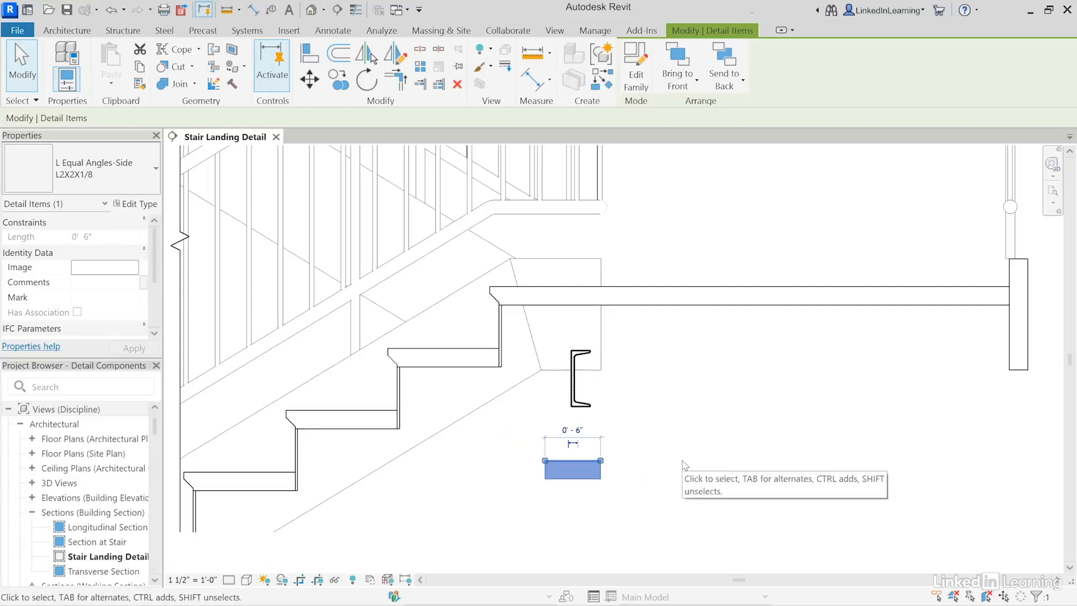
pyautogui.click(571, 509)
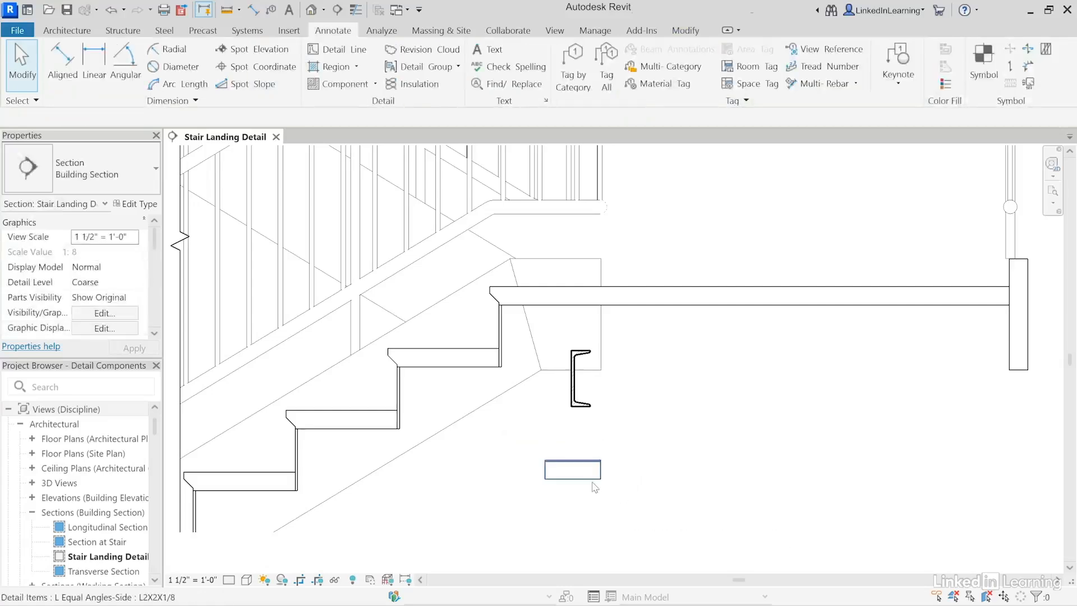
# Step: Move the angle component up and left onto the stringer's lower edge, beneath the stair treads
pyautogui.click(572, 470)
pyautogui.moveTo(578, 474); pyautogui.dragTo(464, 448)
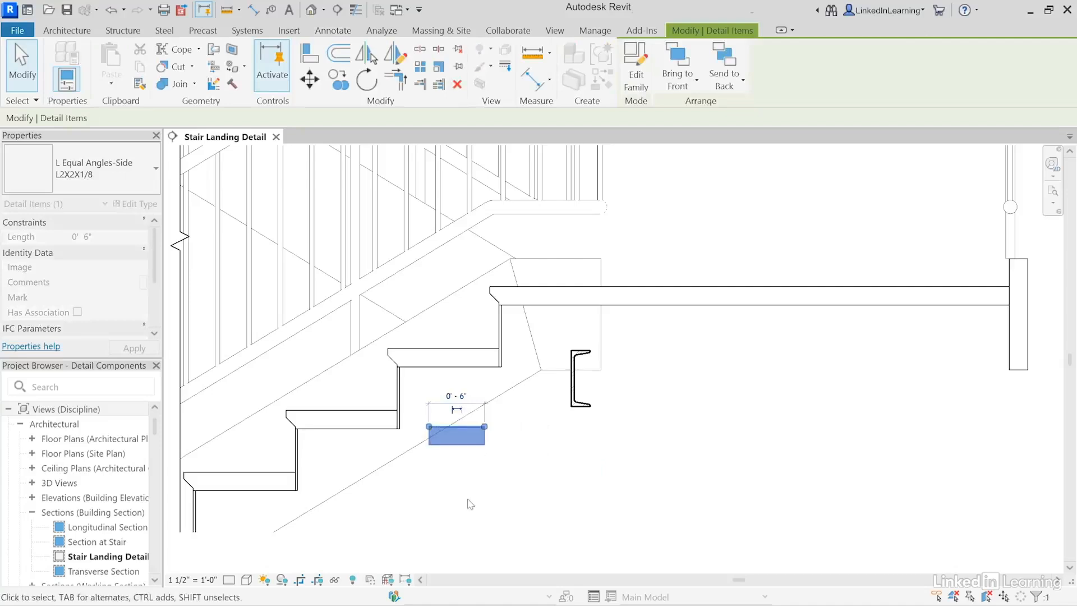
pyautogui.click(469, 500)
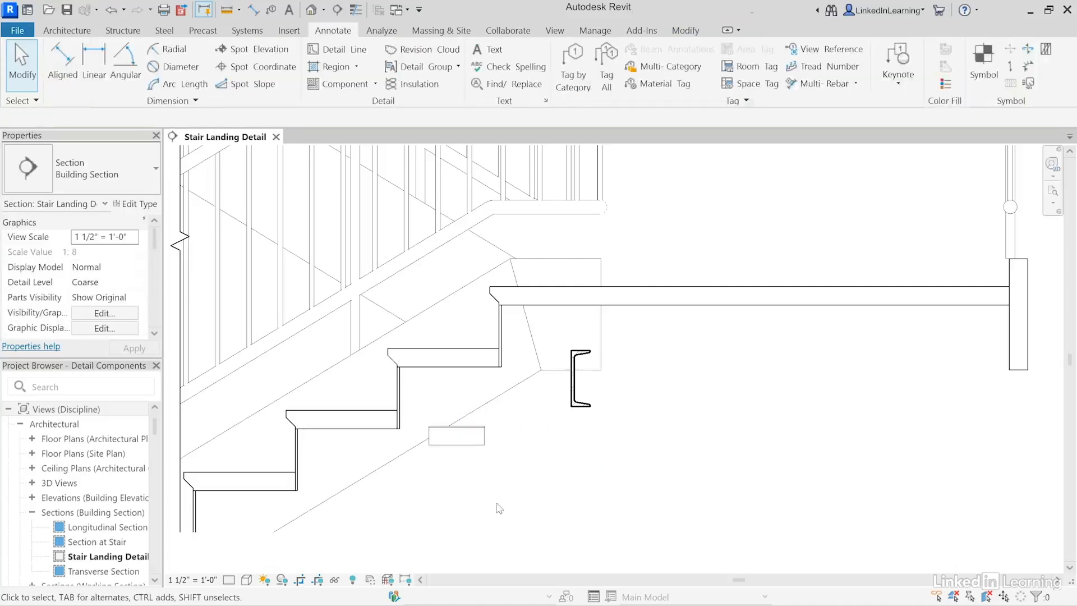
# Step: Reopen the Load Autodesk Family library, clear the angle search and browse all Detail Items
pyautogui.moveTo(533, 514); pyautogui.dragTo(640, 519, button='middle')
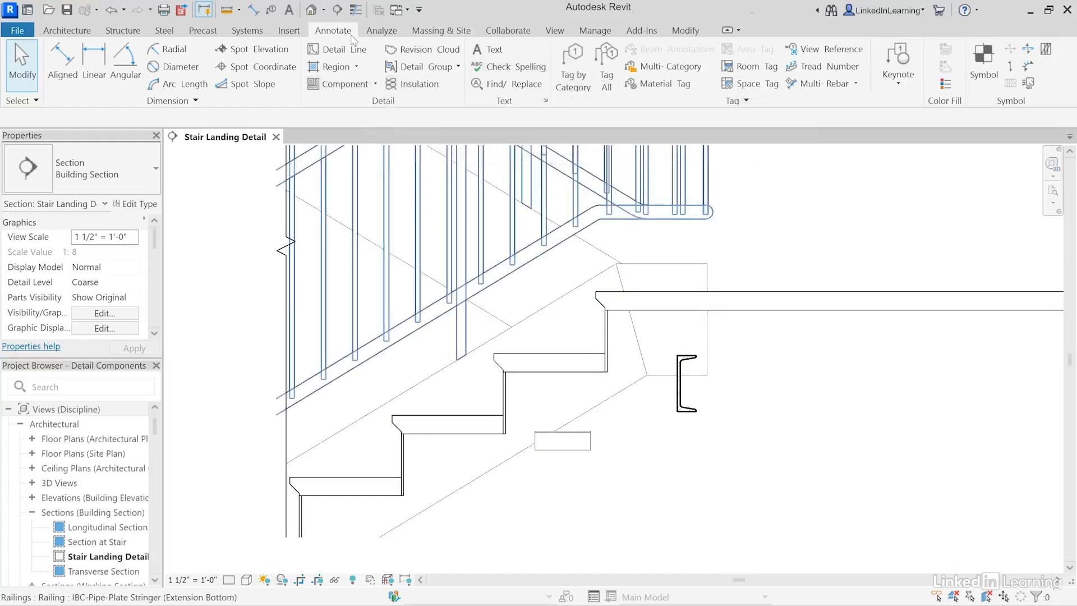
pyautogui.click(288, 30)
pyautogui.click(629, 67)
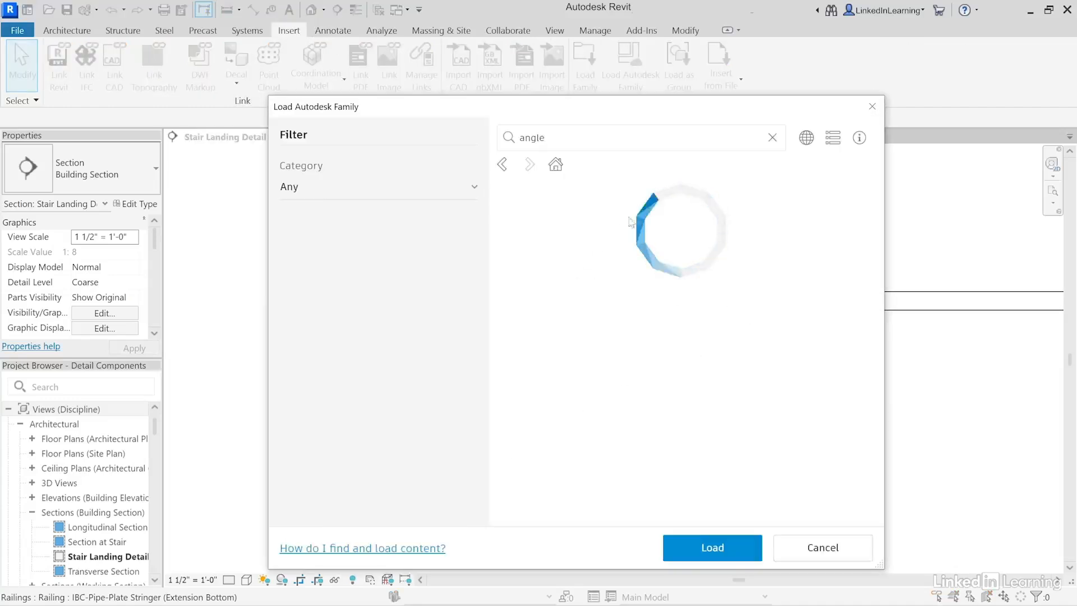
pyautogui.click(774, 139)
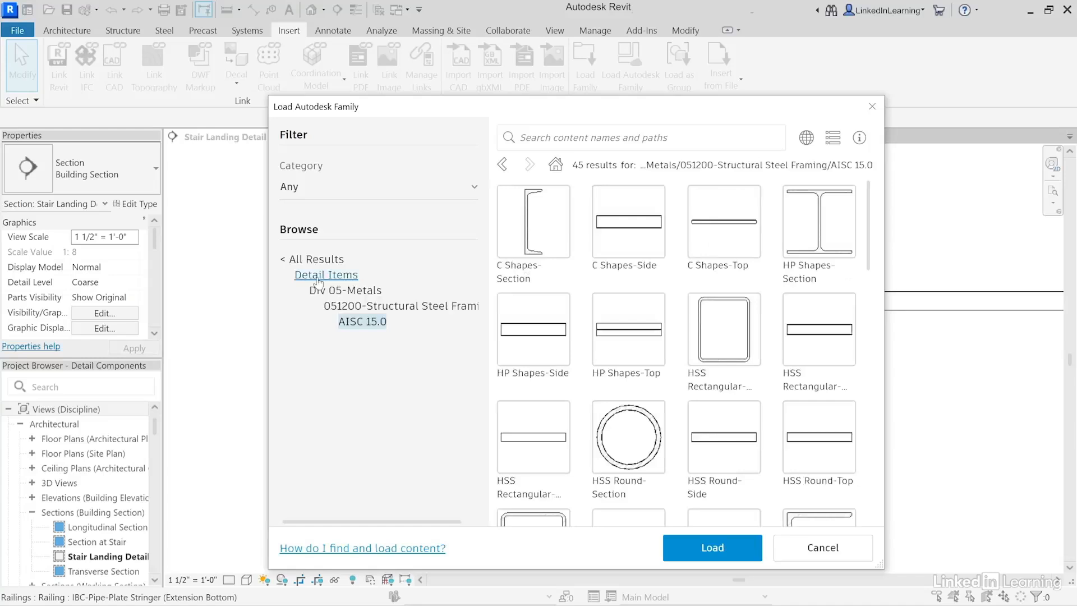
pyautogui.click(318, 276)
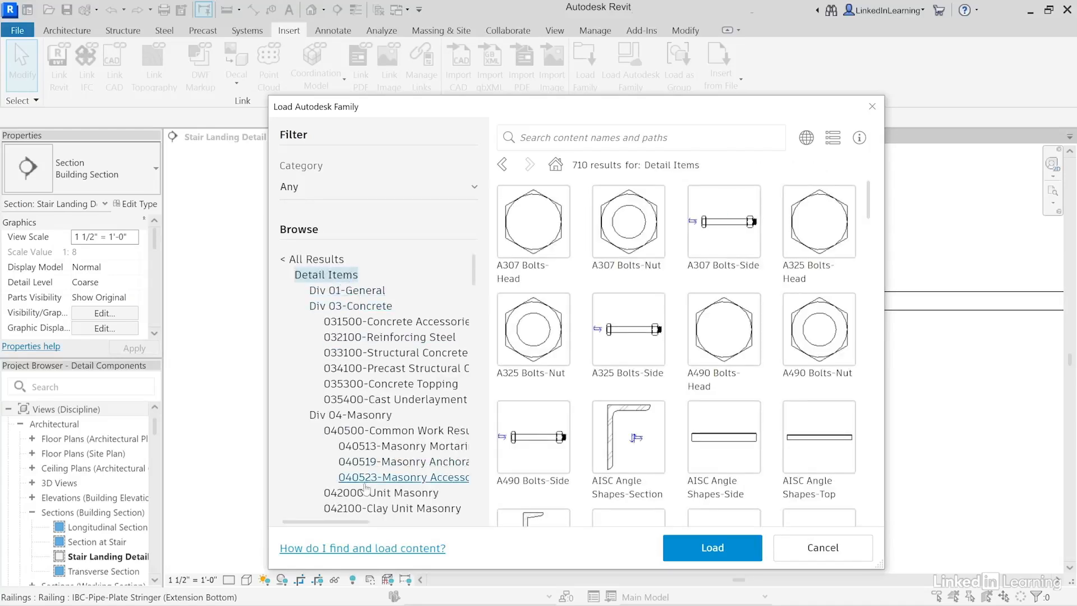
# Step: Search the Detail Items for "stair" and load the Stair Steel Pan-Section family
pyautogui.click(571, 138)
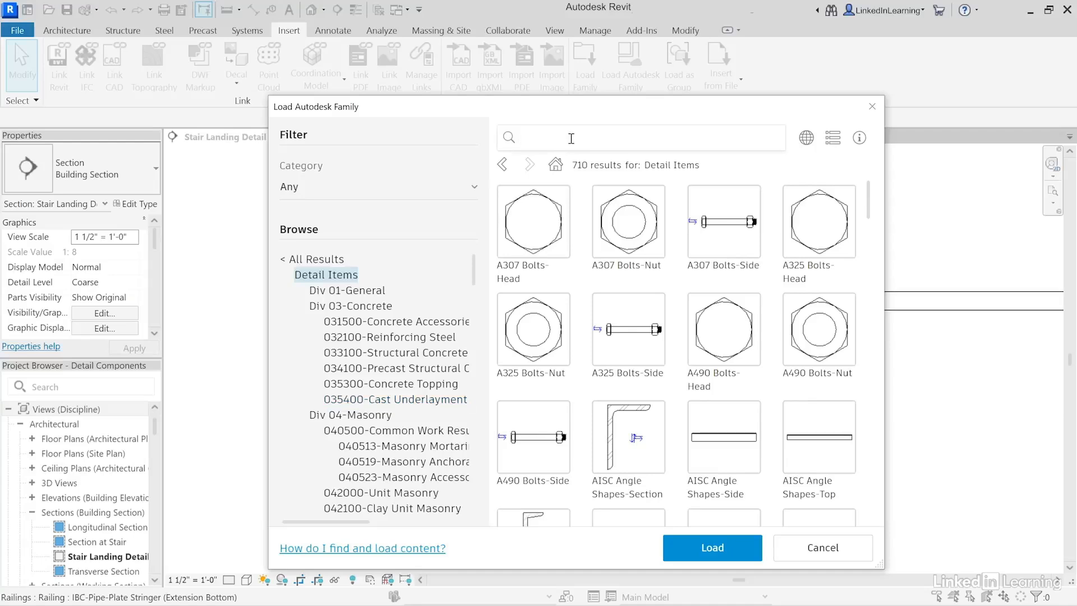
pyautogui.write('stair')
pyautogui.press('Return')
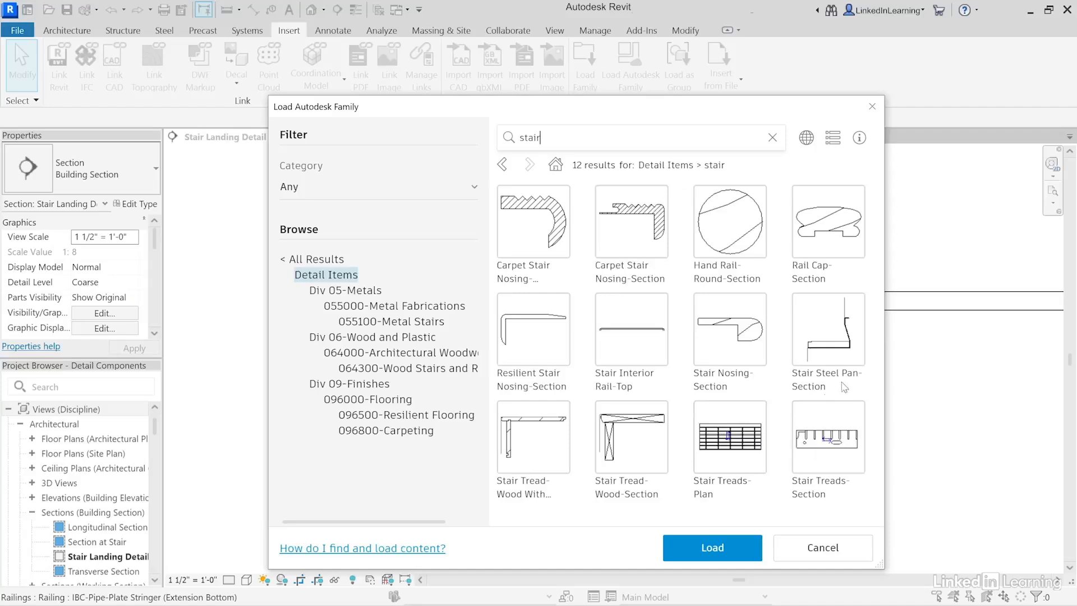
pyautogui.click(842, 343)
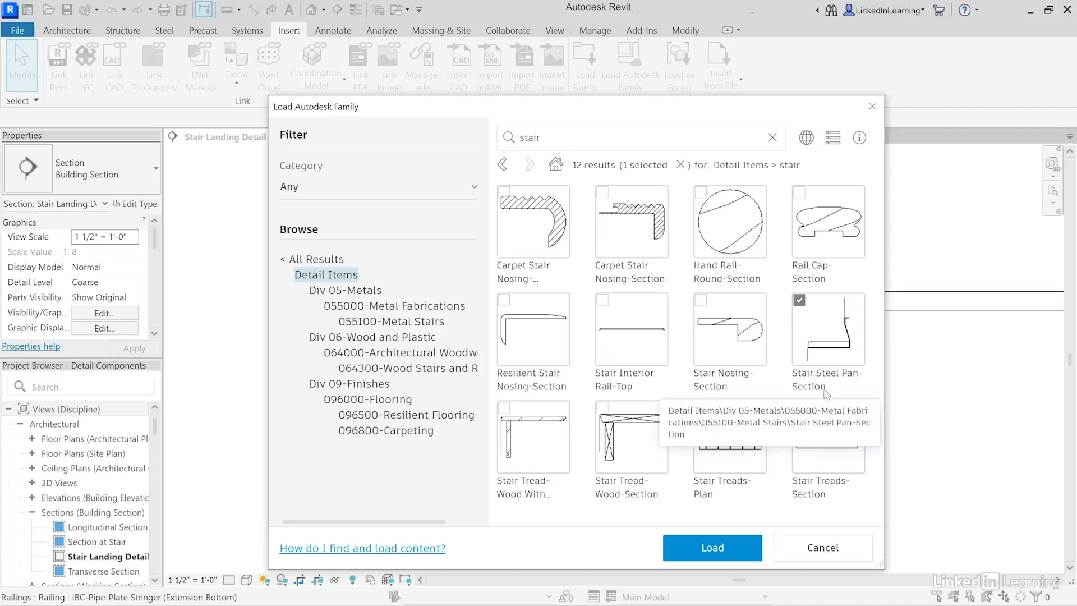
pyautogui.click(716, 549)
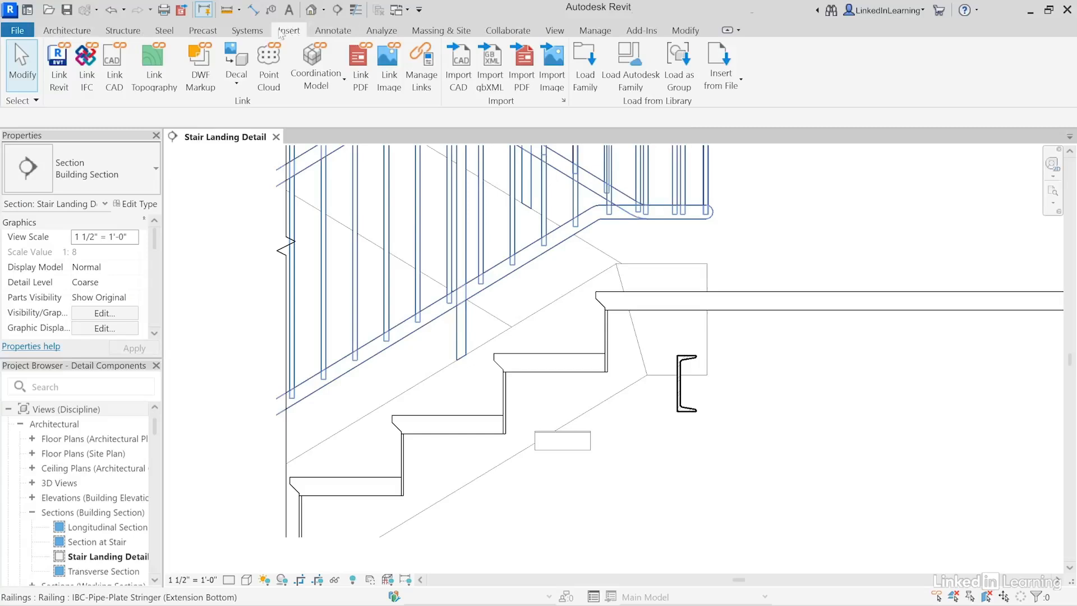
# Step: Place one Stair Steel Pan-Section detail component on the top edge of the tread just below the landing
pyautogui.click(328, 32)
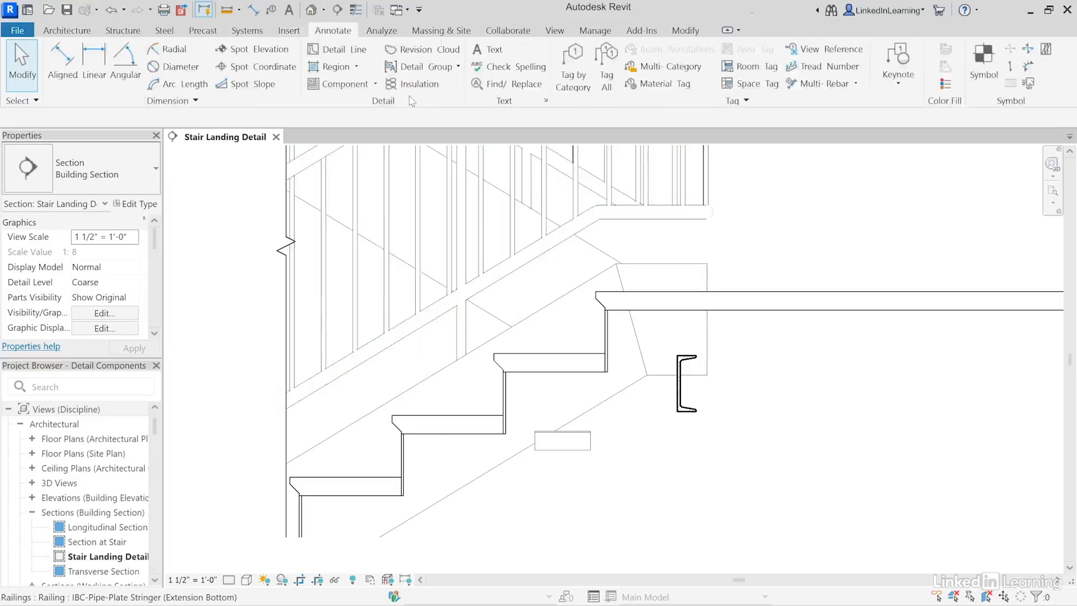
pyautogui.click(344, 84)
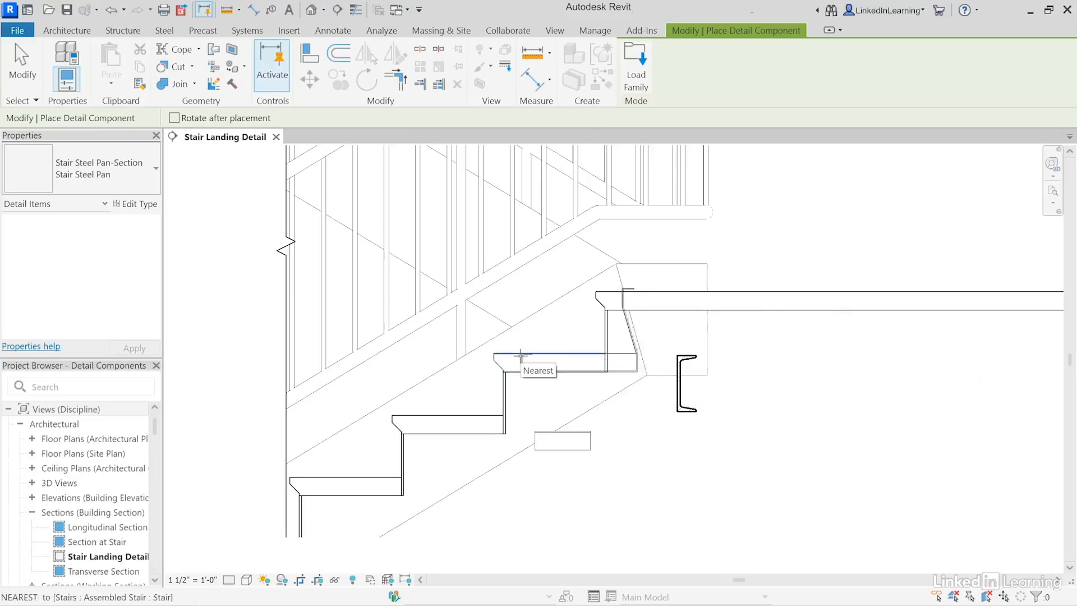
pyautogui.click(518, 355)
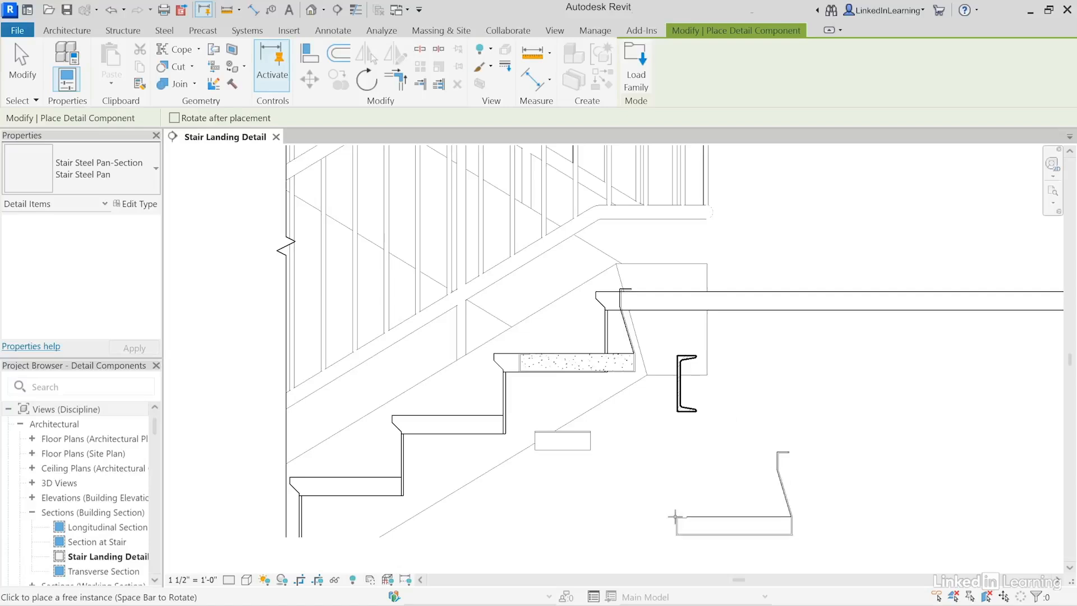
pyautogui.click(22, 68)
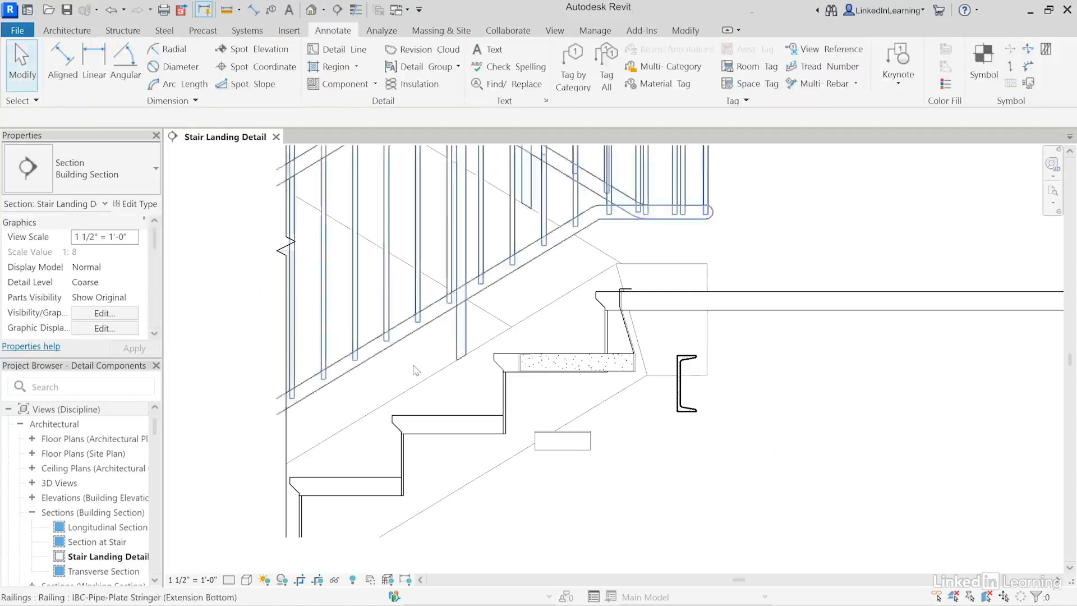
pyautogui.scroll(2, 552, 358)
pyautogui.scroll(3, 551, 356)
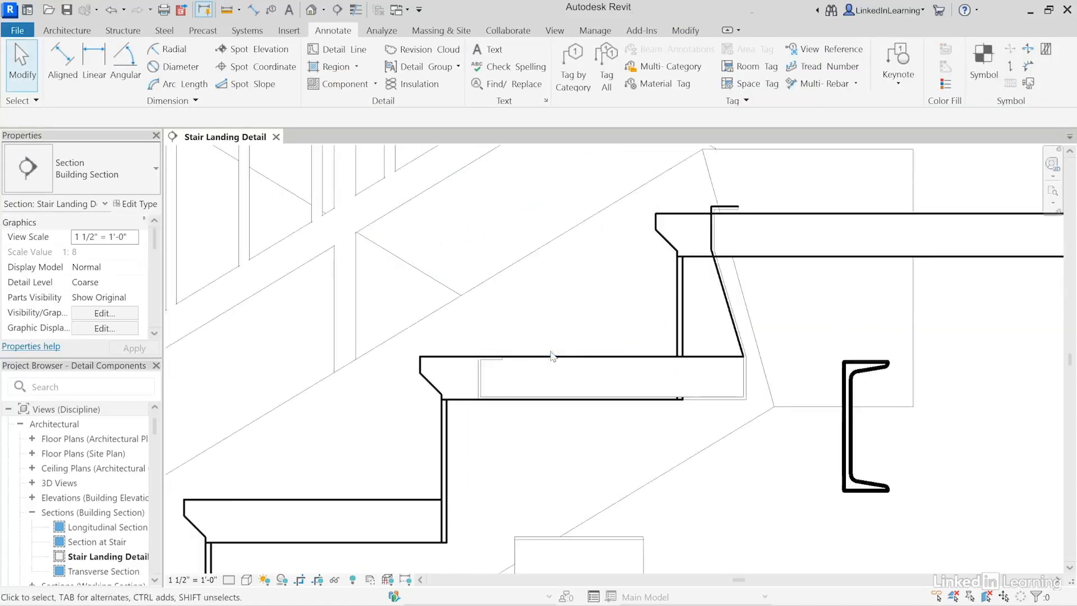
# Step: Move the steel pan component from its riser's lower endpoint to the inner corner where the tread meets the landing riser
pyautogui.click(727, 358)
pyautogui.click(320, 89)
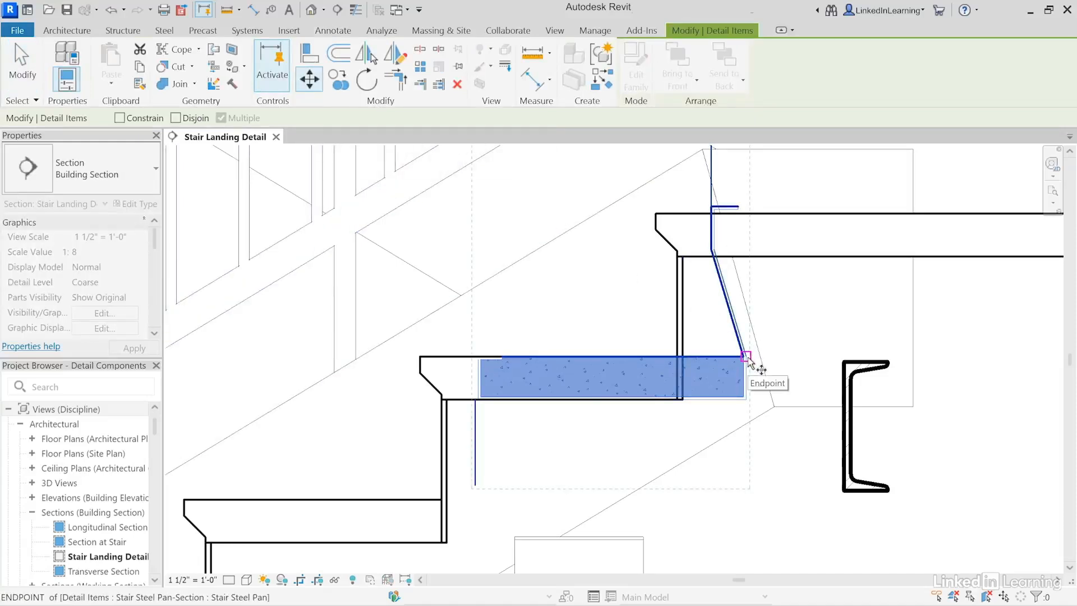
pyautogui.click(746, 356)
pyautogui.click(681, 354)
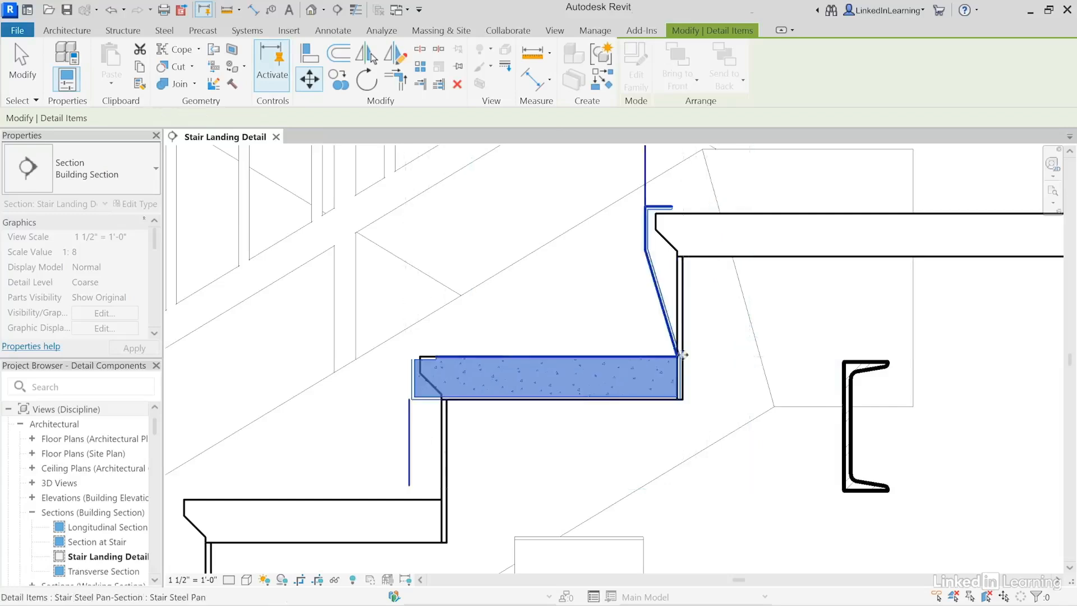
pyautogui.click(715, 390)
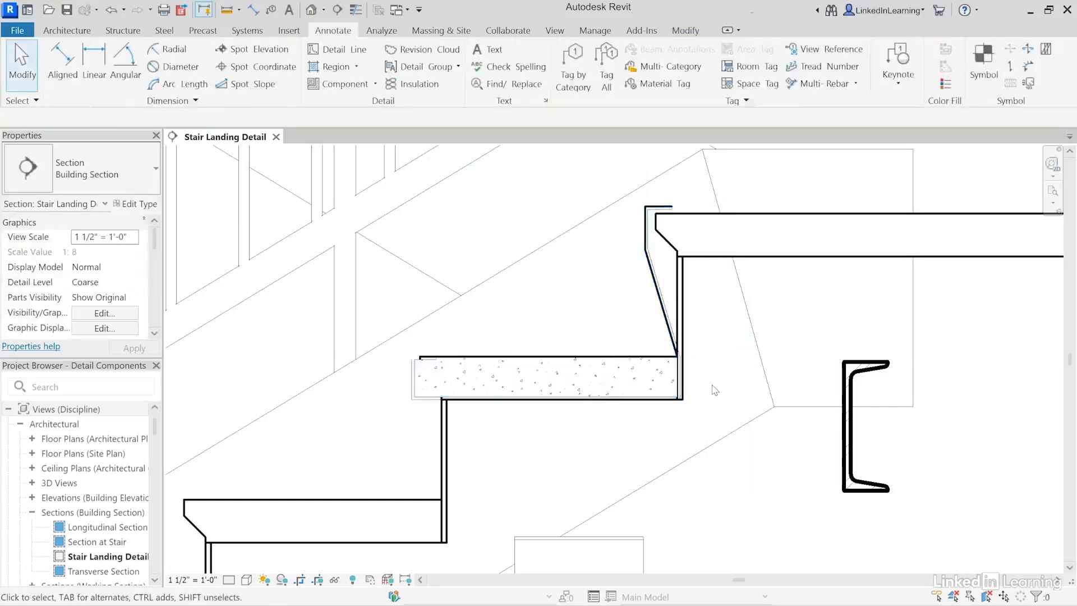
# Step: Compare the pan component with the model stair, and check the stair's actual riser height and tread depth in its properties
pyautogui.scroll(-4, 716, 388)
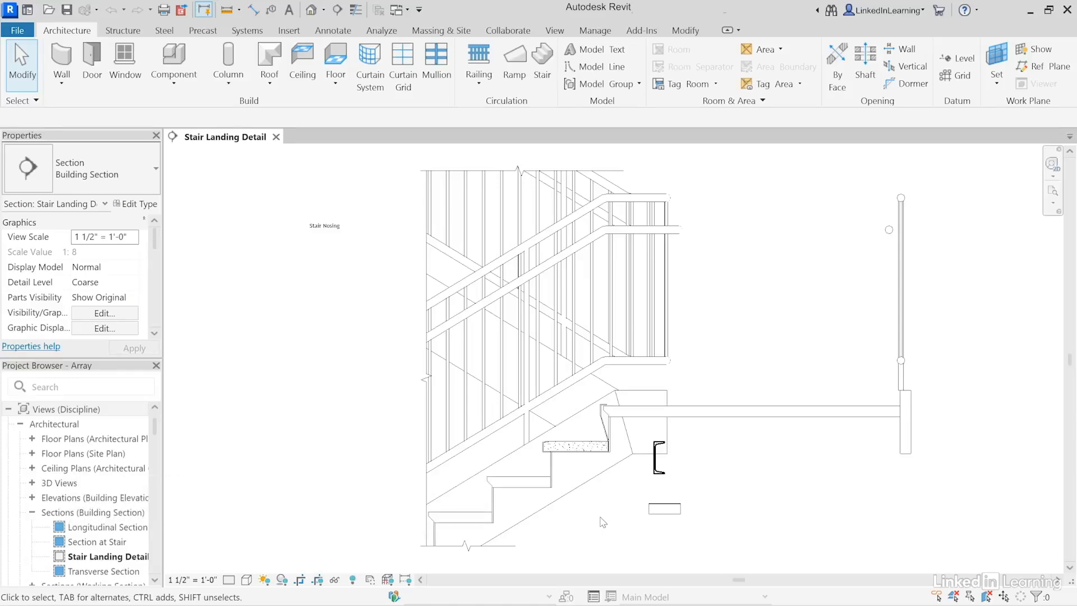
pyautogui.scroll(2, 600, 496)
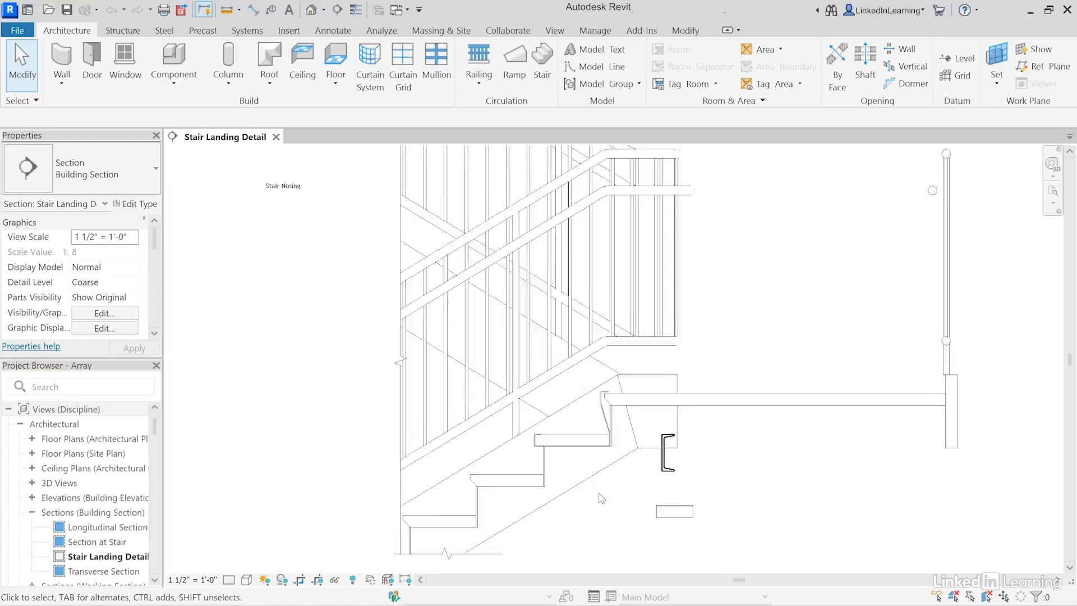
pyautogui.moveTo(623, 515); pyautogui.dragTo(629, 469, button='middle')
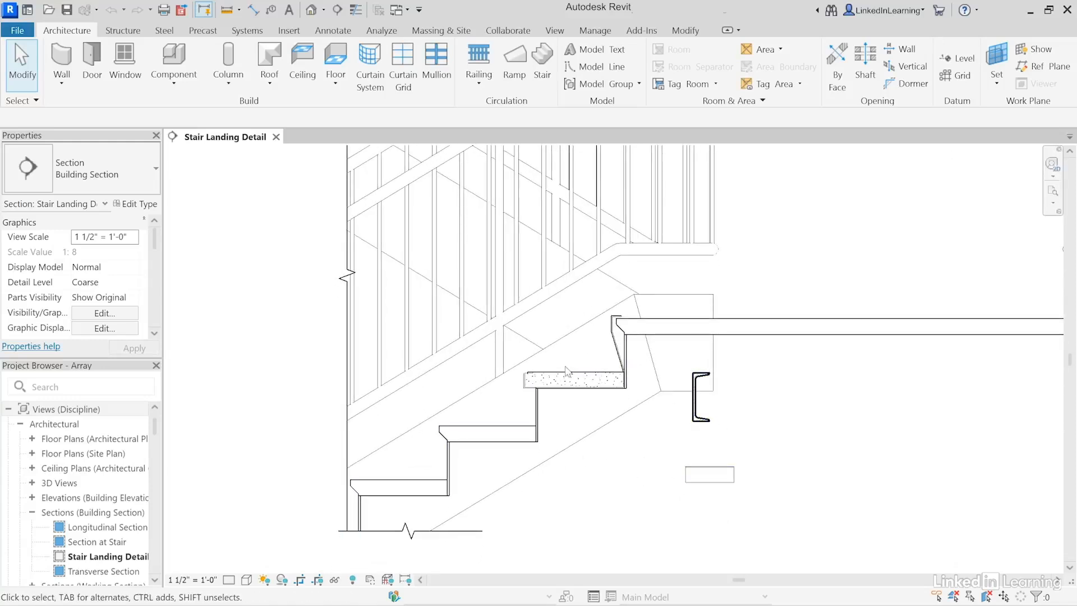
pyautogui.scroll(3, 579, 428)
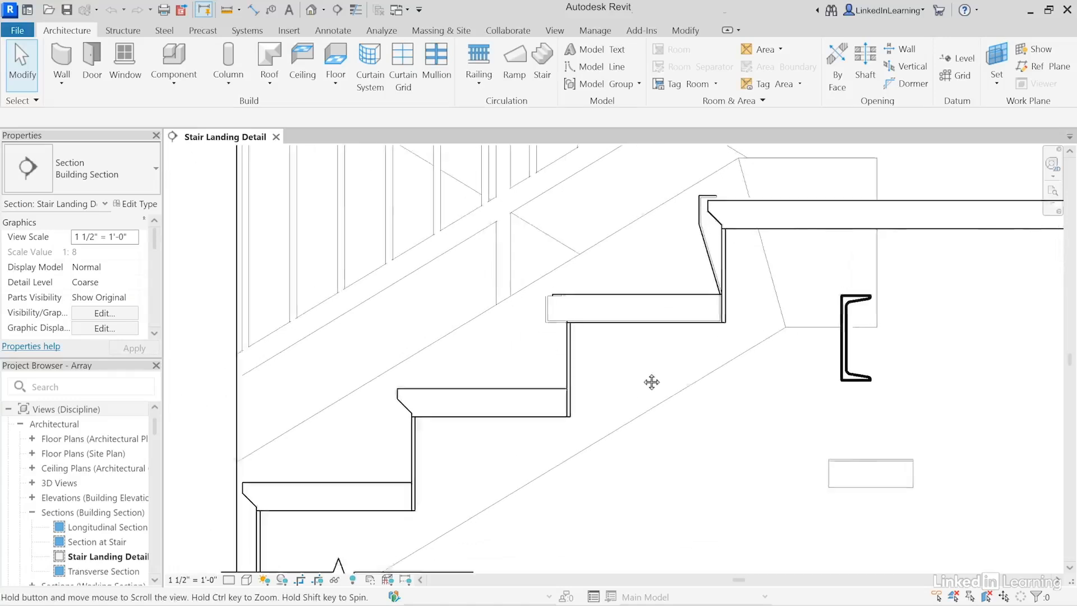
pyautogui.click(555, 320)
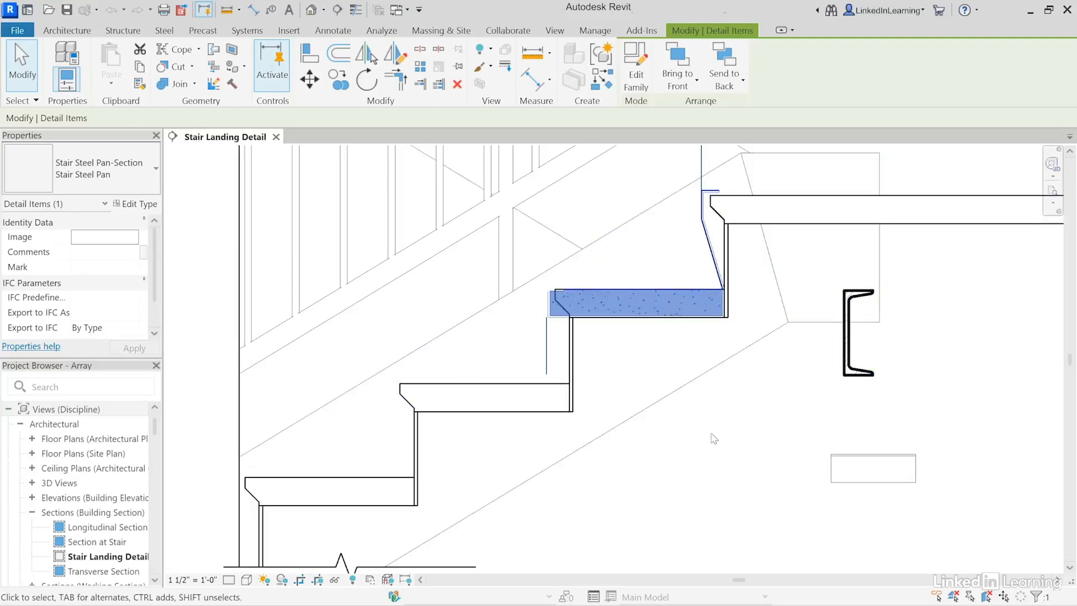
pyautogui.click(491, 388)
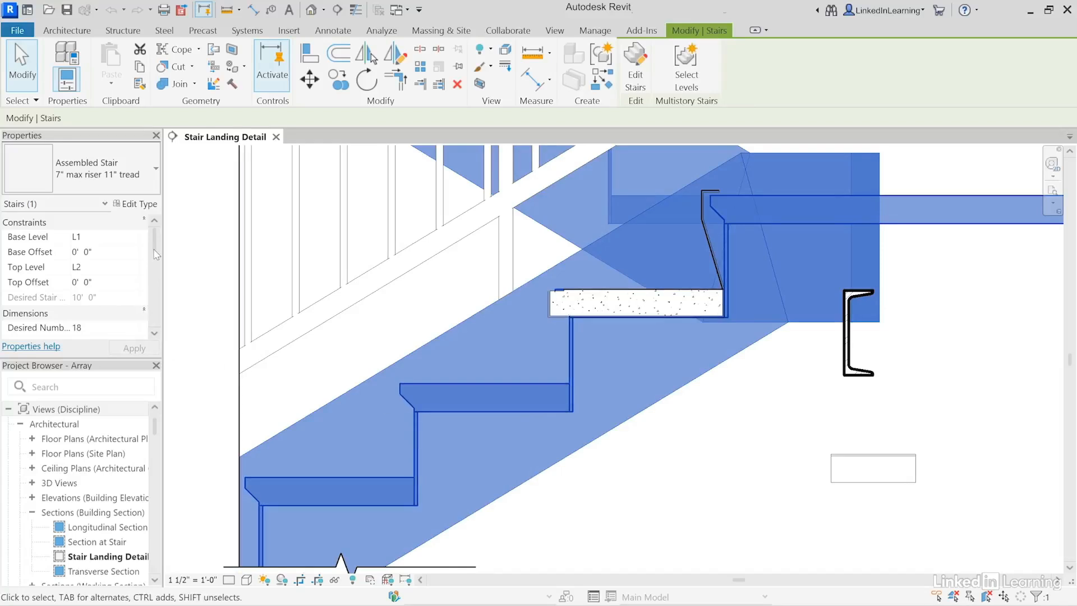
pyautogui.moveTo(156, 257); pyautogui.dragTo(157, 275)
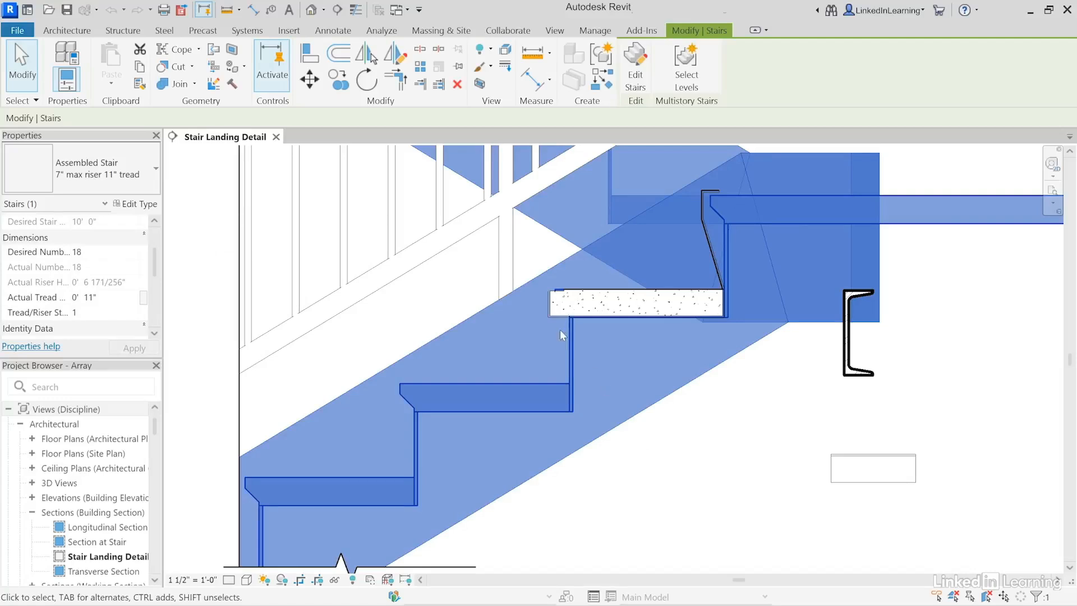
# Step: Set the Stair Steel Pan type's Height (Rise) to 6 171/256", keeping the Tread (Run) at 11"
pyautogui.click(554, 312)
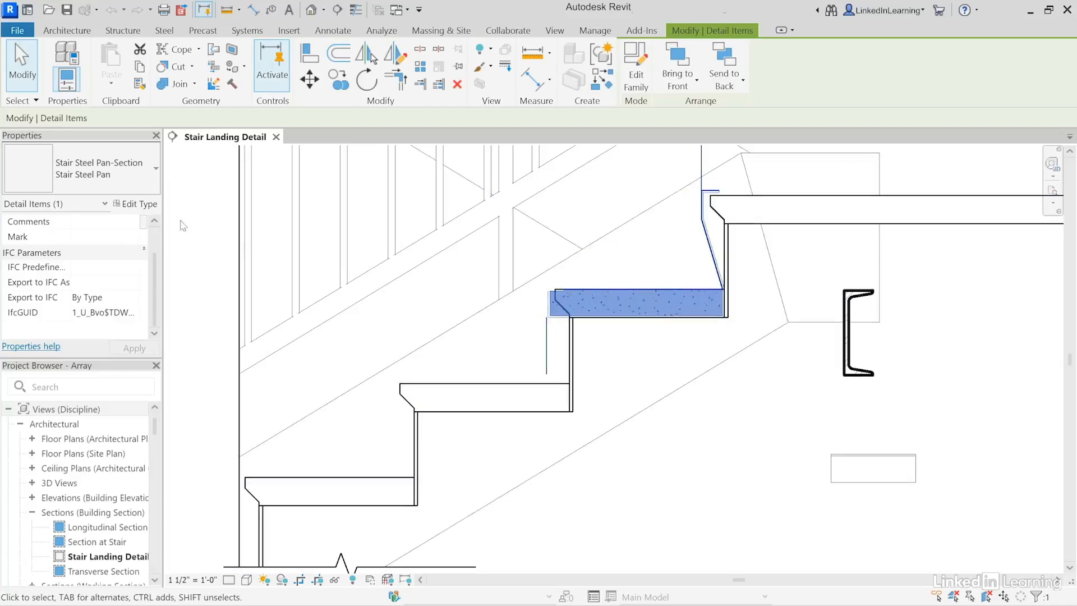
pyautogui.click(135, 203)
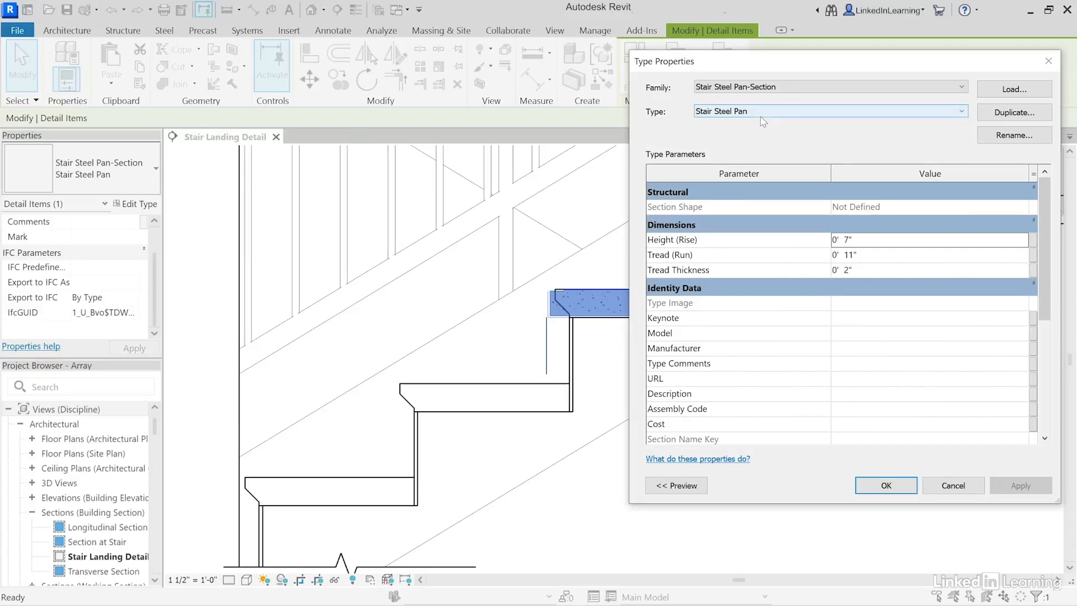
pyautogui.click(868, 238)
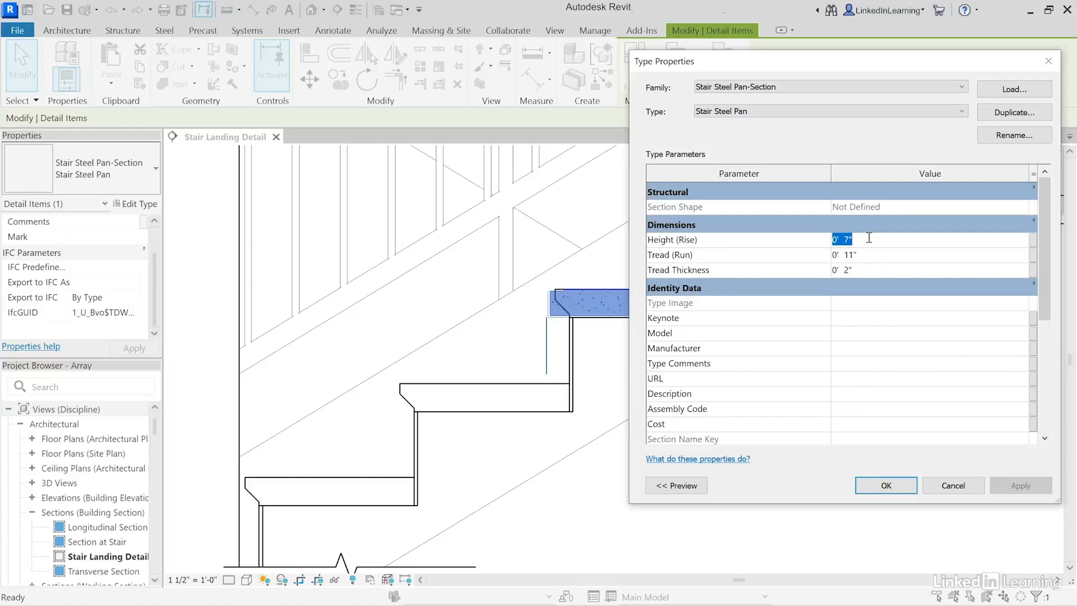
pyautogui.write('6')
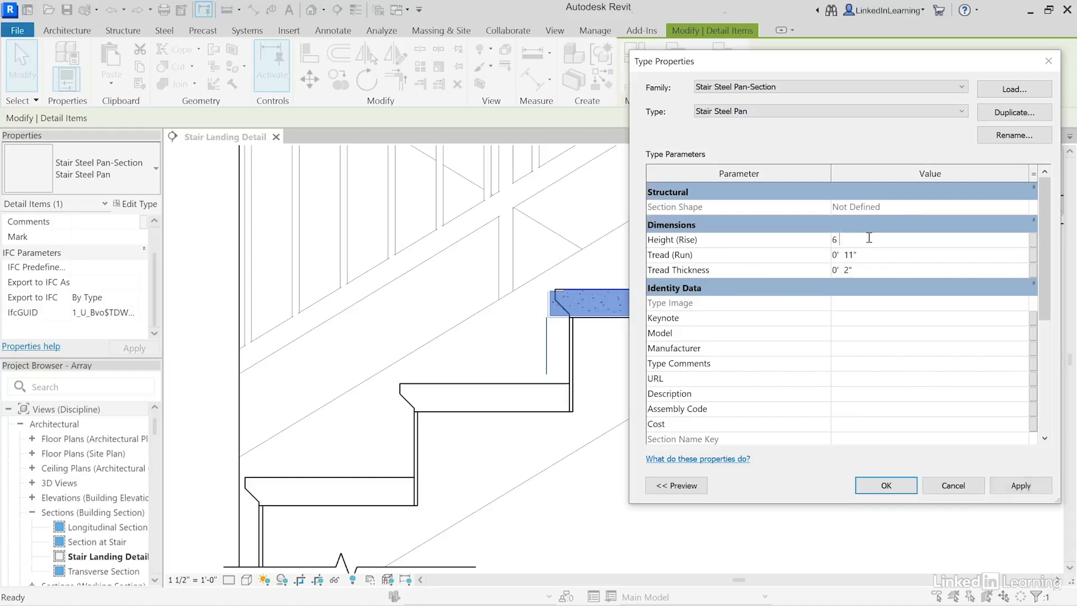
pyautogui.write(' 17/')
pyautogui.write('/')
pyautogui.write('256')
pyautogui.press('Tab')
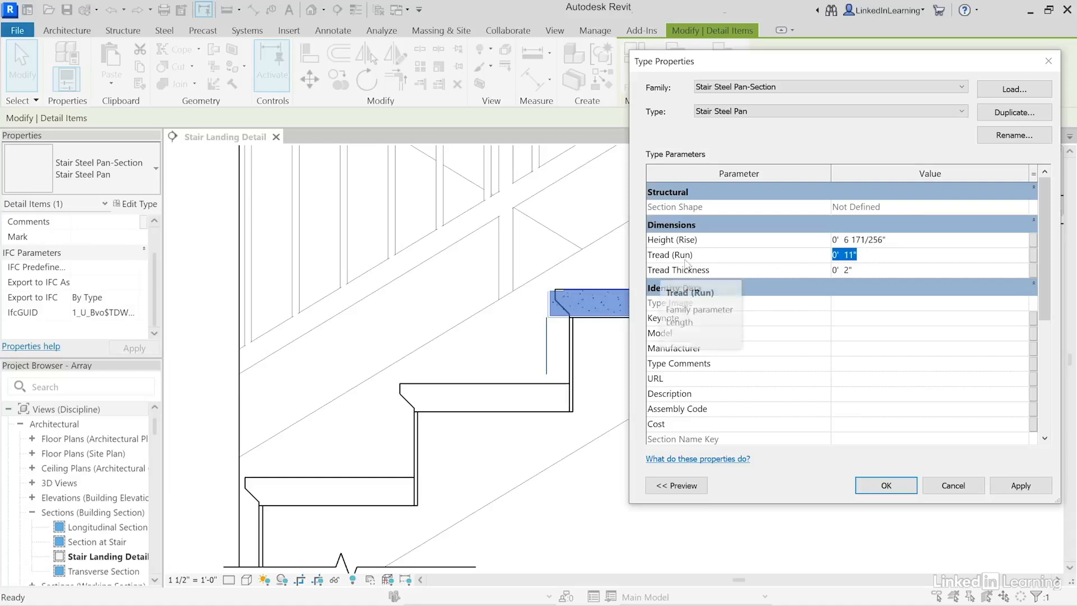
pyautogui.click(869, 258)
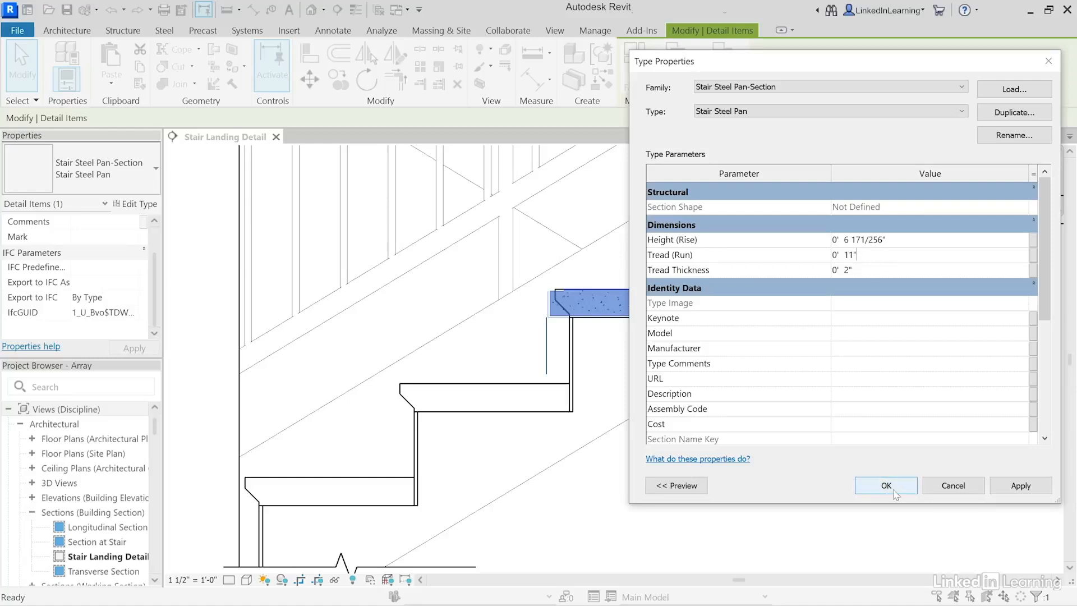
pyautogui.click(886, 488)
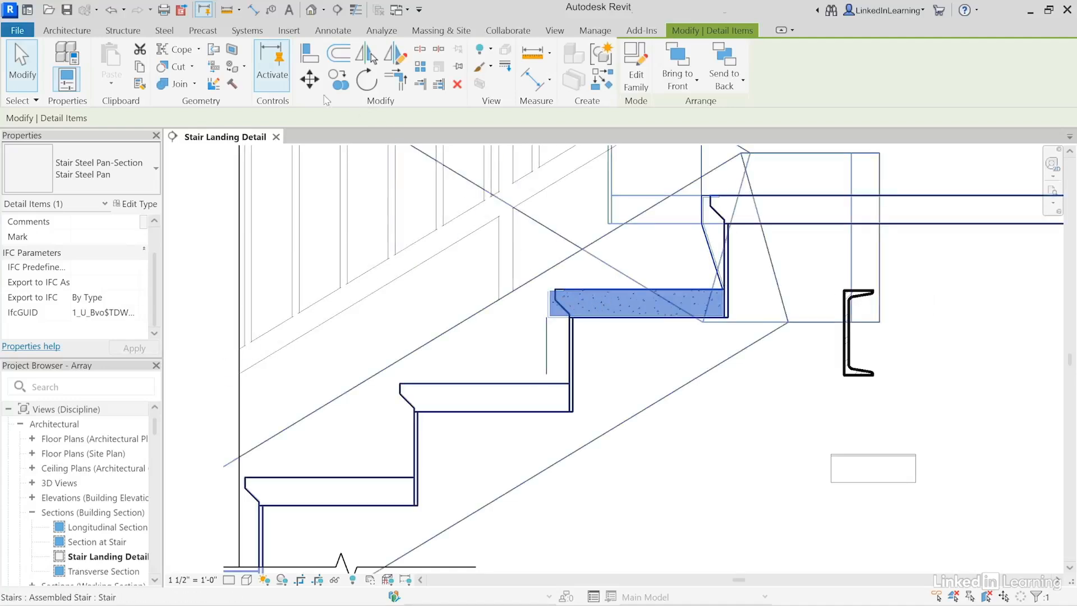
# Step: Move the steel pan component horizontally 1/2" so its front edge aligns with the model stair's nosing
pyautogui.click(309, 79)
pyautogui.scroll(3, 553, 298)
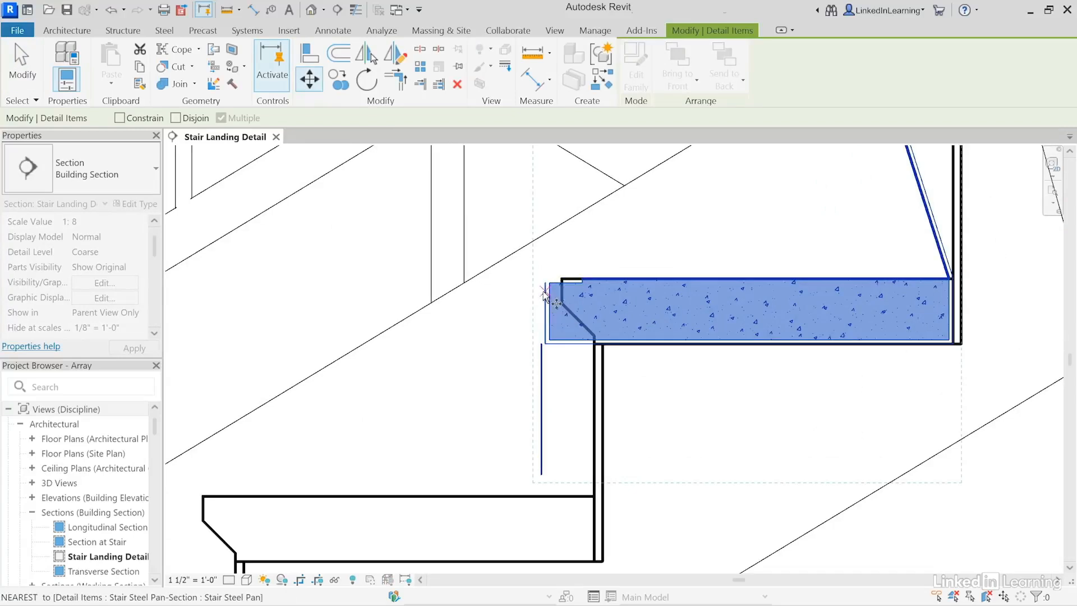
pyautogui.click(545, 292)
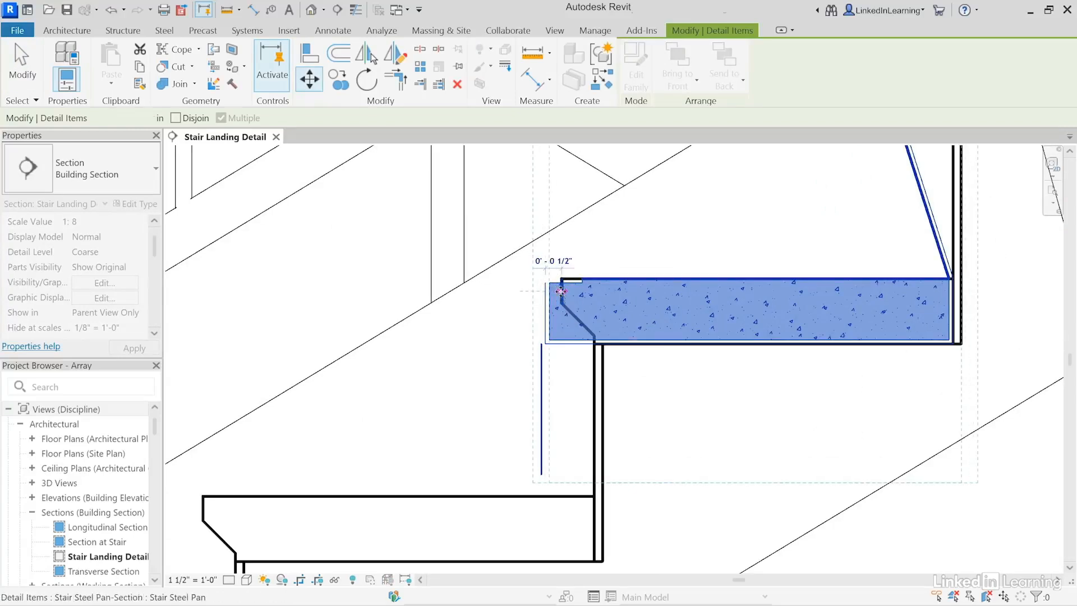
pyautogui.click(560, 291)
# Step: Create a grouped linear array of 4 steel pans, spaced to the 2nd from one riser's bottom corner to the next one down
pyautogui.scroll(-3, 669, 380)
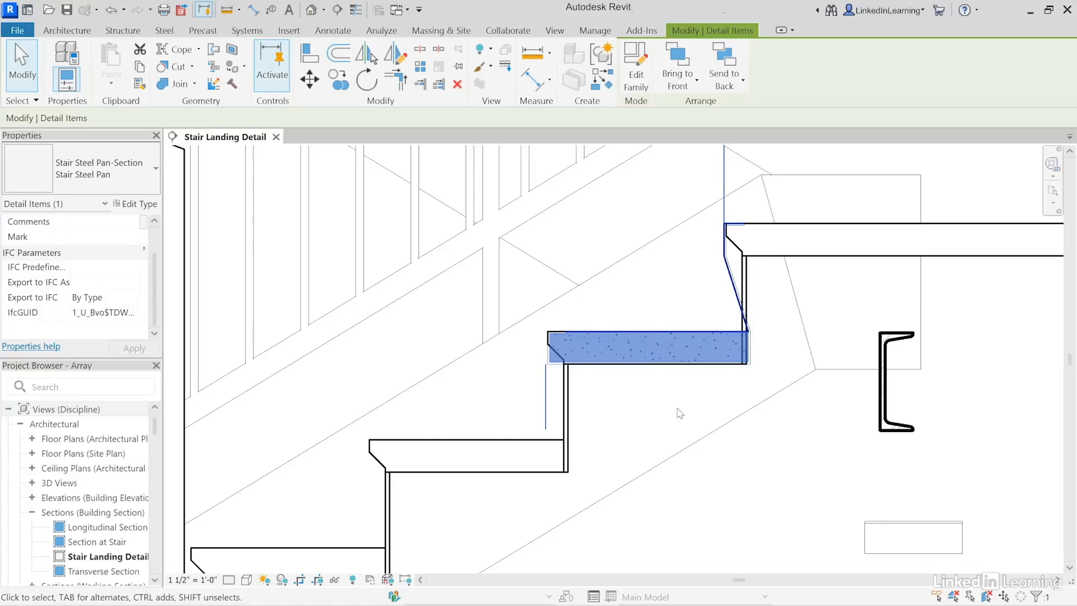
pyautogui.moveTo(721, 438)
pyautogui.mouseDown(button='middle')
pyautogui.moveTo(785, 353)
pyautogui.moveTo(766, 361)
pyautogui.mouseUp(button='middle')
pyautogui.scroll(-1, 765, 362)
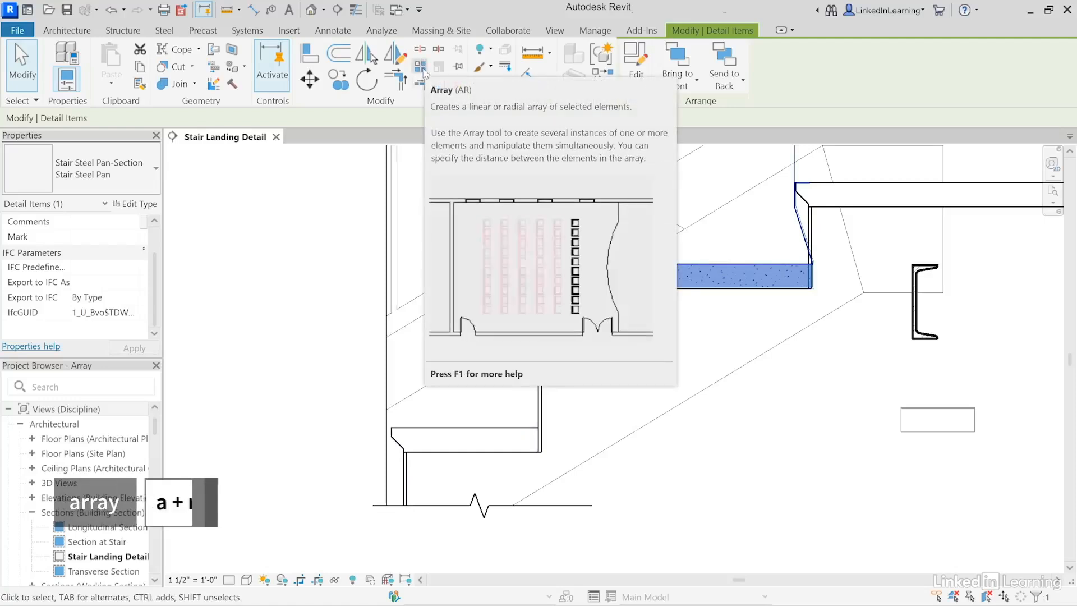
pyautogui.press('a')
pyautogui.press('r')
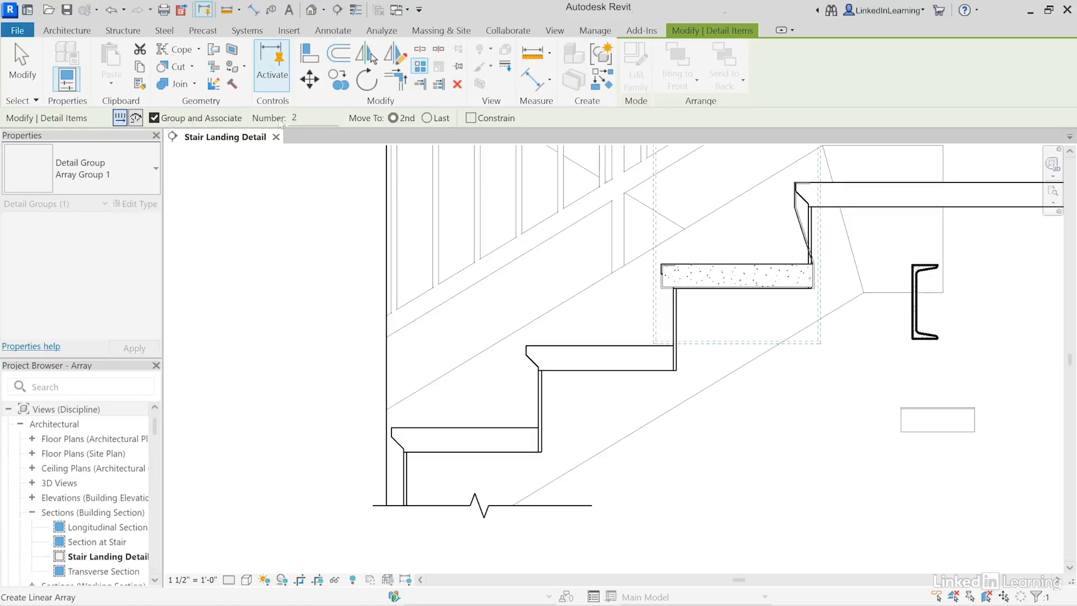
pyautogui.doubleClick(313, 118)
pyautogui.write('4')
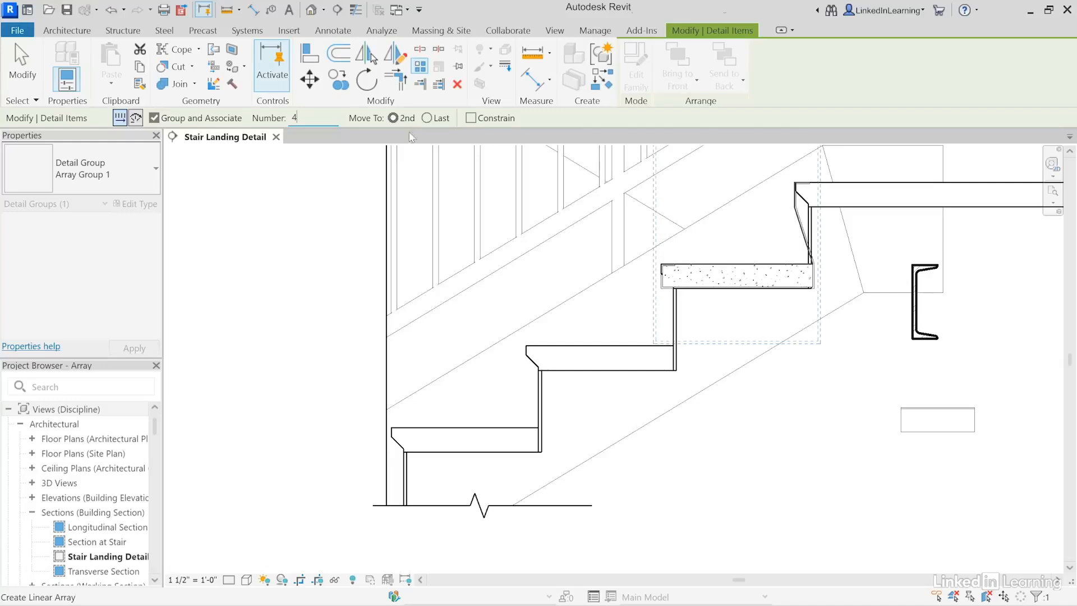
pyautogui.click(677, 370)
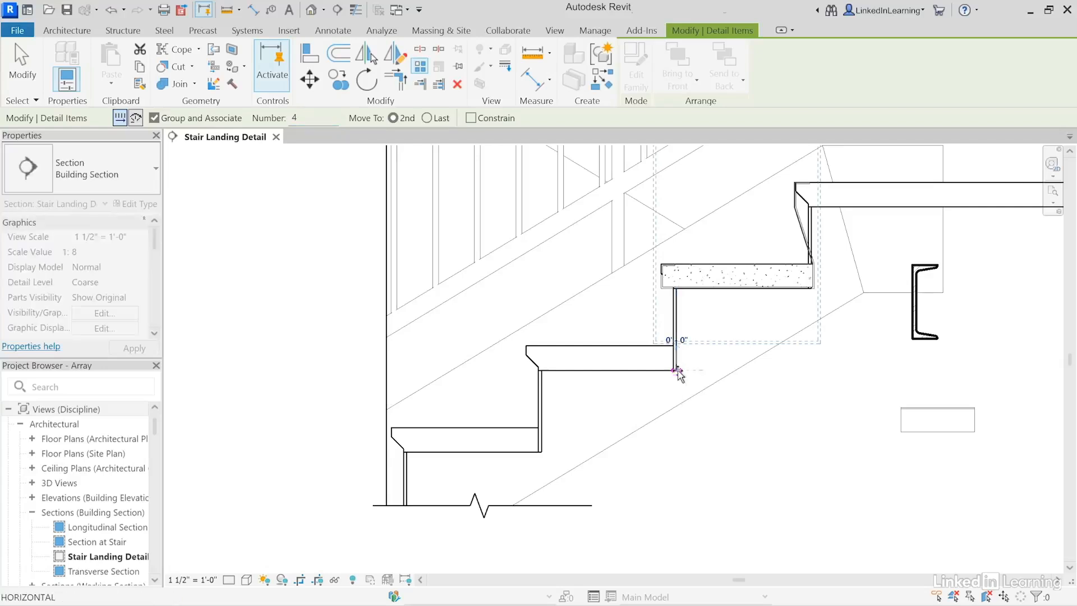
pyautogui.click(542, 452)
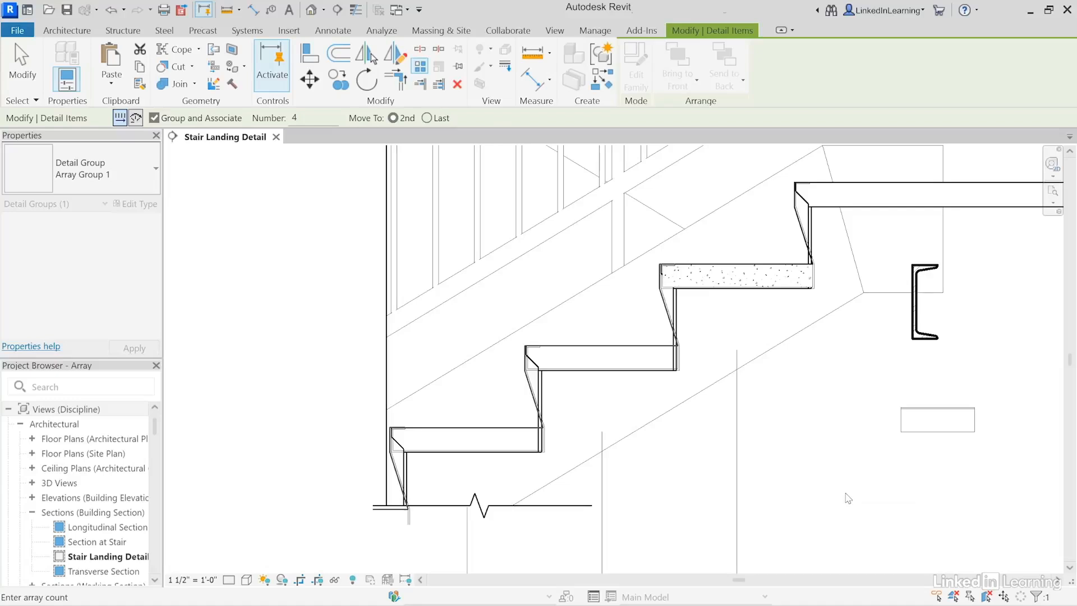
# Step: Change the steel pan array's count to 2, reset it to 5, and deselect the array
pyautogui.scroll(-1, 794, 423)
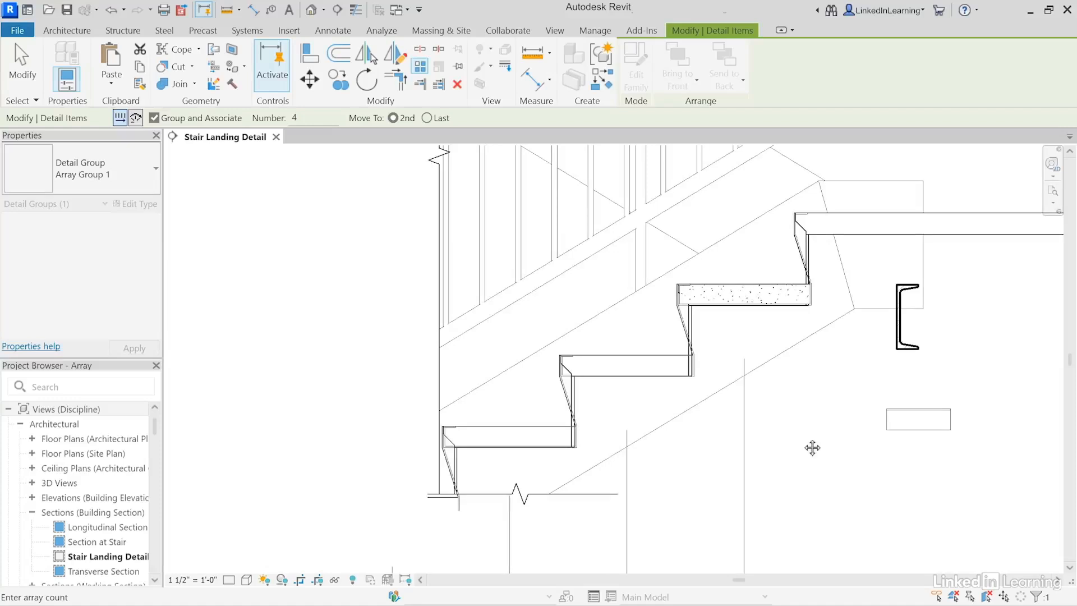
pyautogui.moveTo(812, 448); pyautogui.dragTo(774, 353, button='middle')
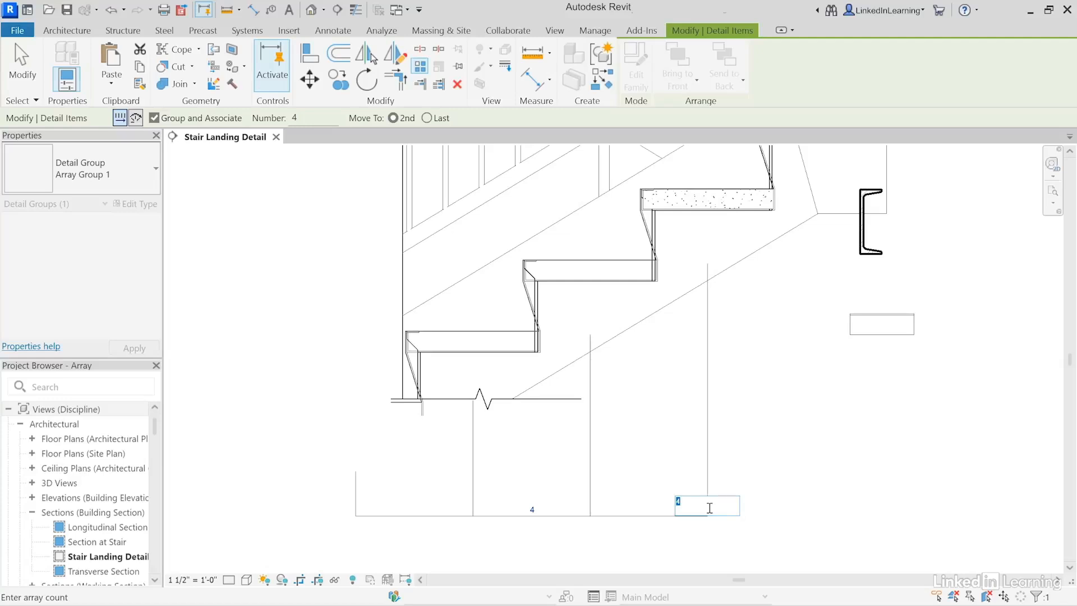
pyautogui.write('2')
pyautogui.press('Return')
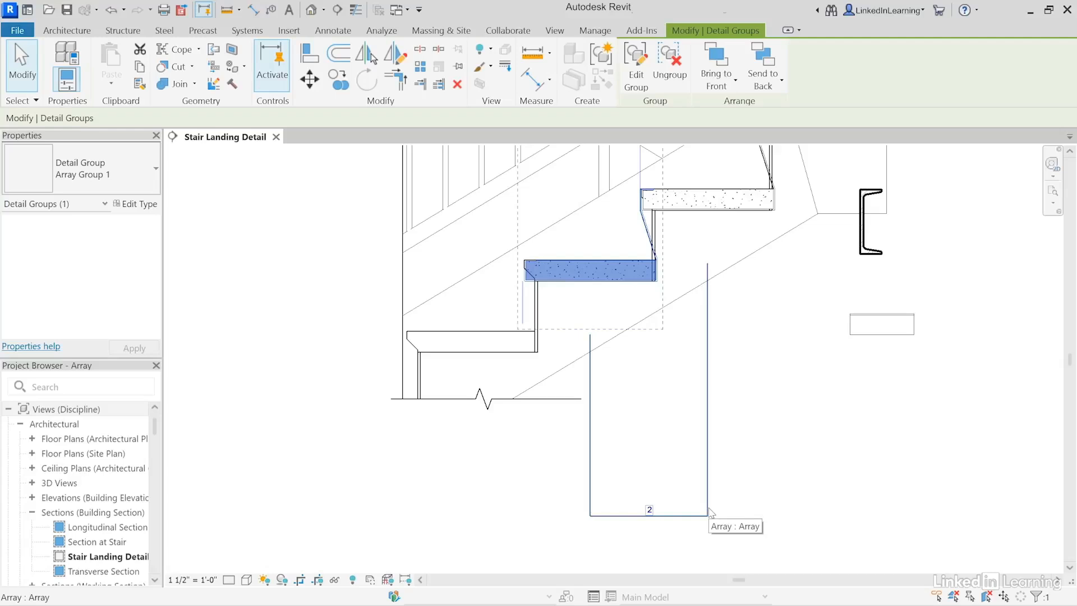
pyautogui.click(648, 509)
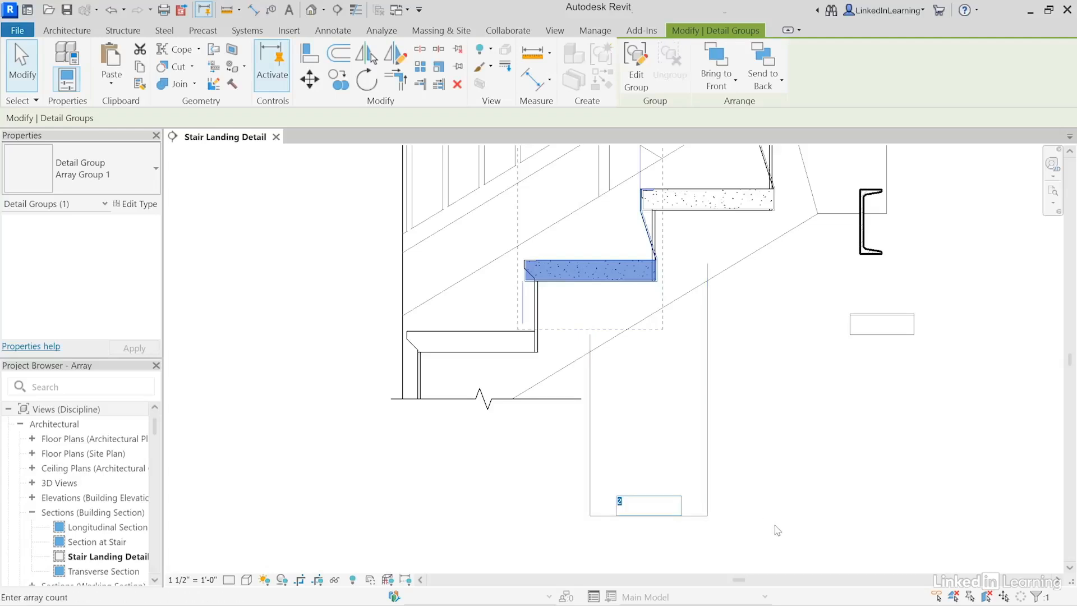
pyautogui.write('5')
pyautogui.press('Return')
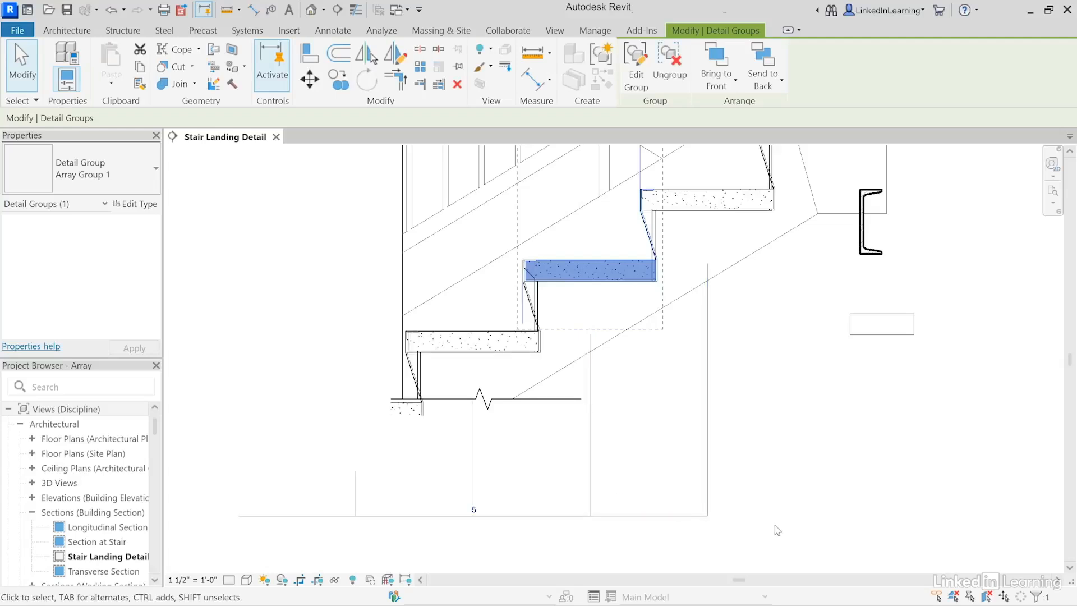
pyautogui.scroll(-1, 637, 484)
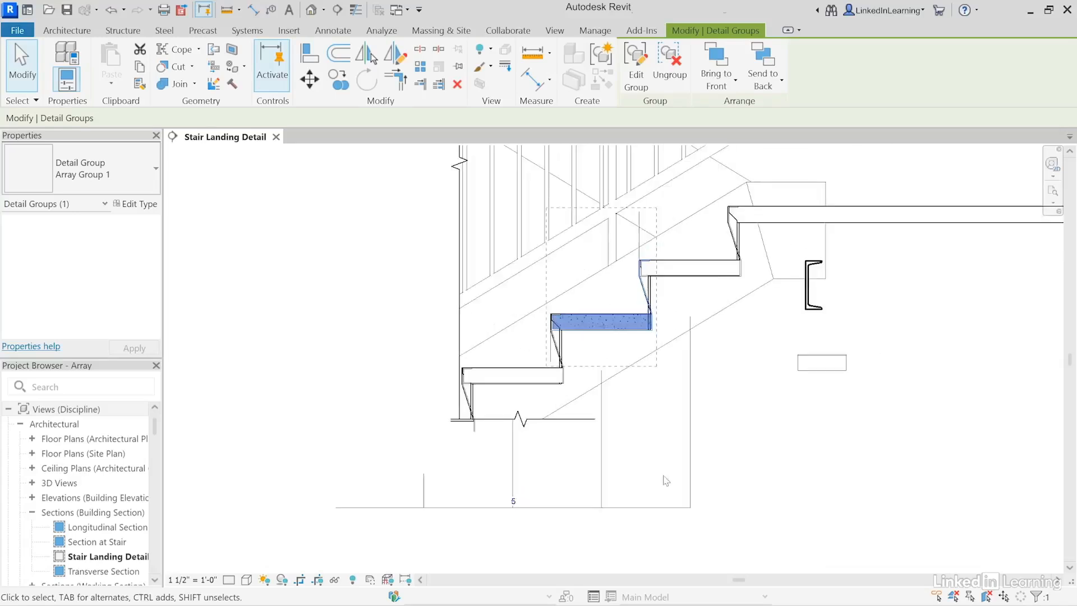
pyautogui.click(745, 455)
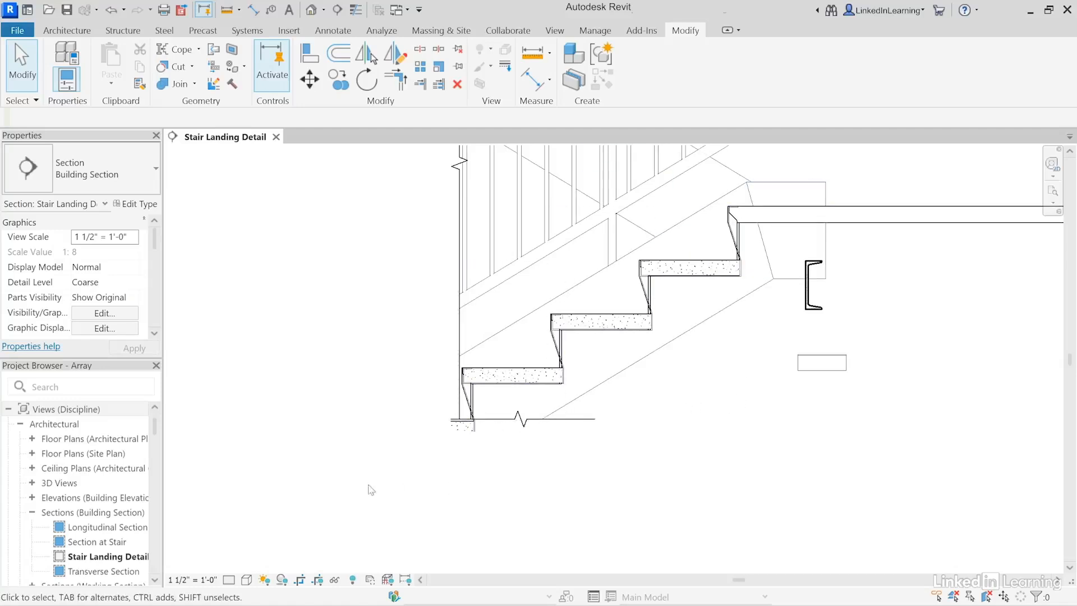
# Step: Open the Section at Stair view to inspect the stair around the landing callout, and close it again
pyautogui.doubleClick(84, 543)
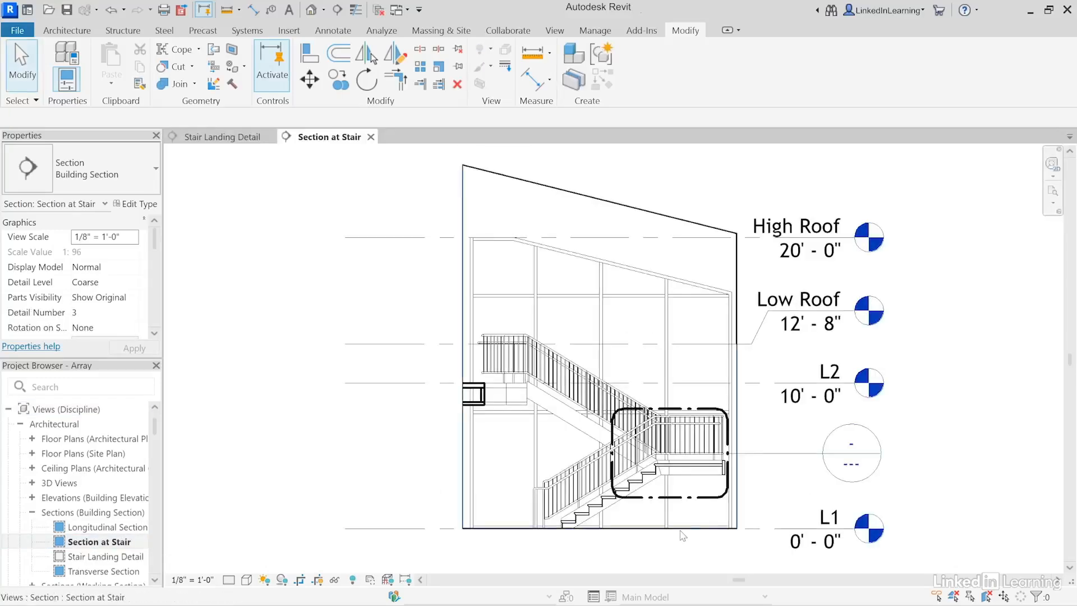
pyautogui.scroll(5, 684, 516)
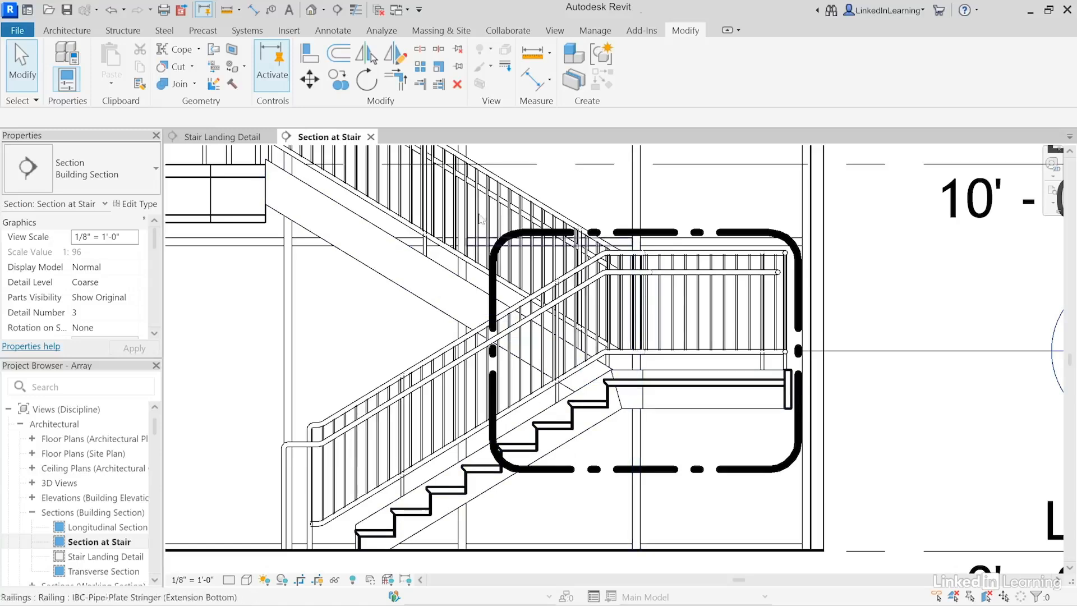
pyautogui.click(371, 137)
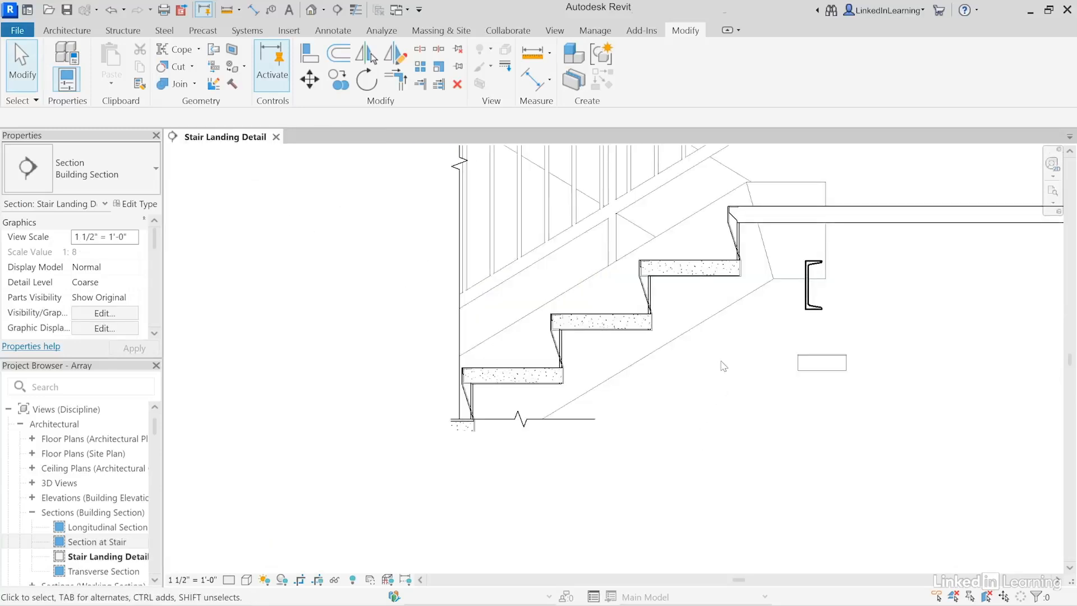
# Step: Edit the uppermost steel pan's array group and add the L2X2X1/8 steel angle to it
pyautogui.moveTo(724, 367); pyautogui.dragTo(583, 451, button='middle')
pyautogui.scroll(1, 582, 451)
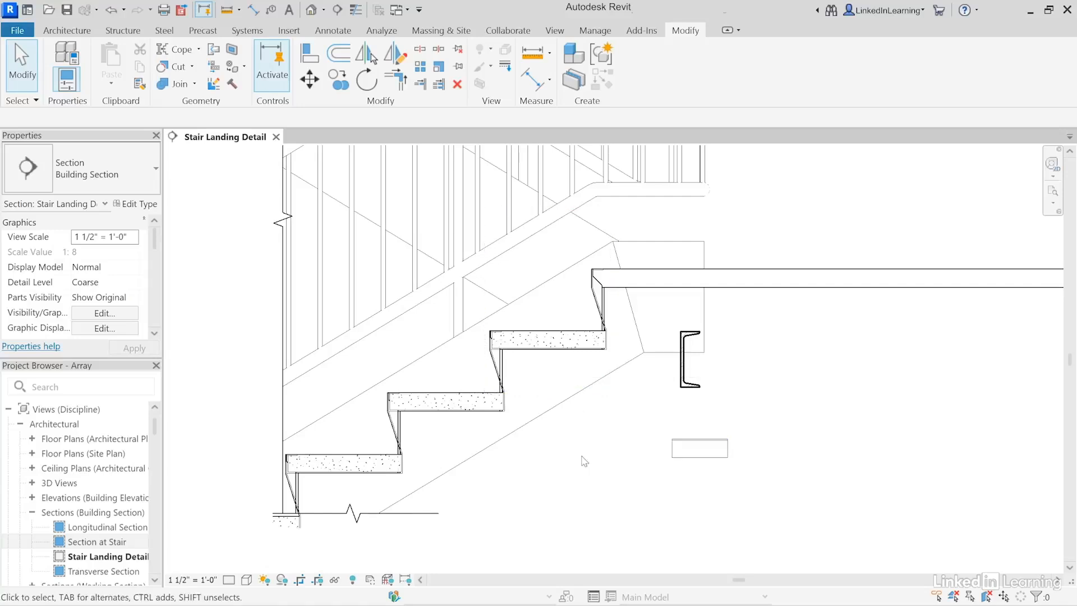
pyautogui.click(557, 358)
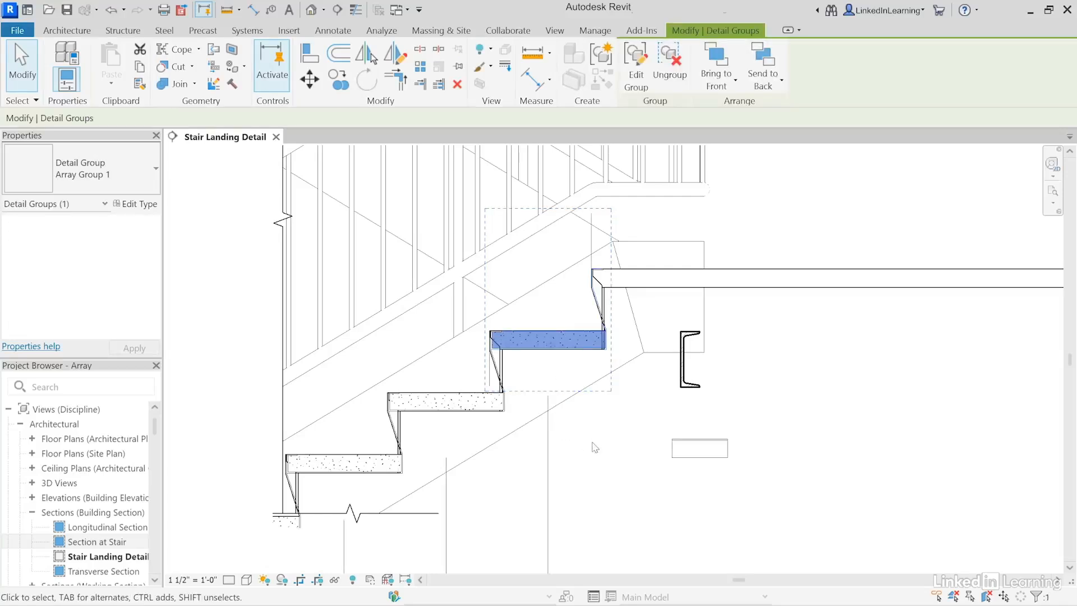
pyautogui.click(637, 78)
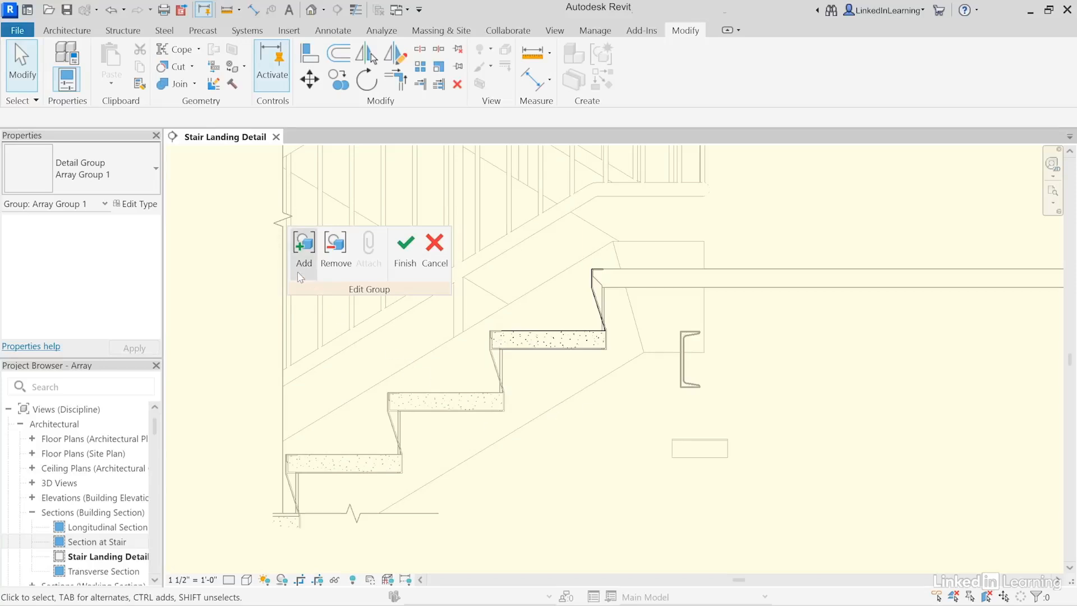
pyautogui.click(303, 253)
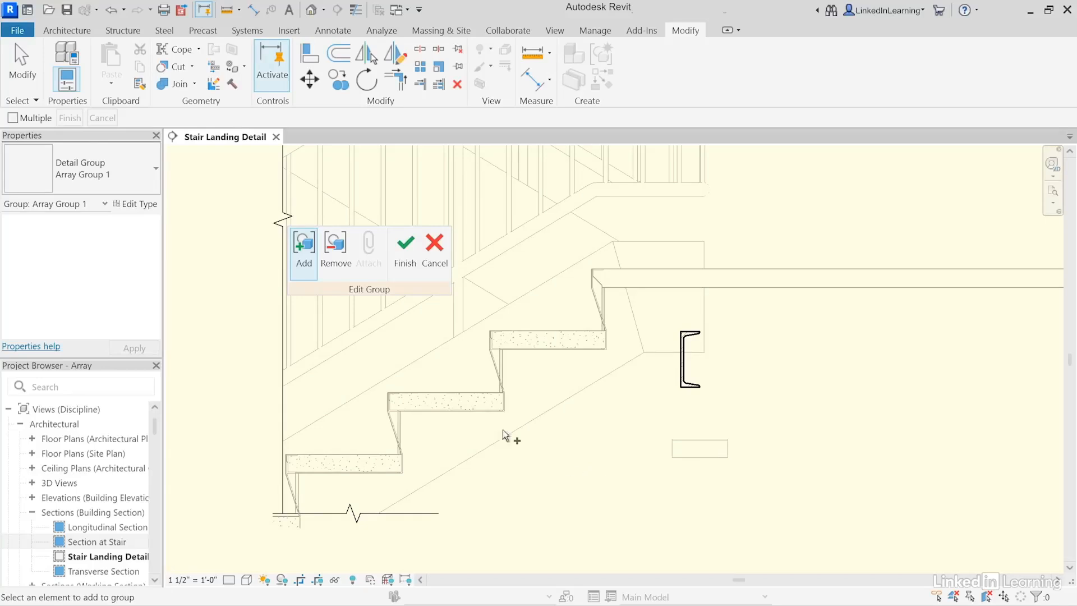
pyautogui.click(22, 79)
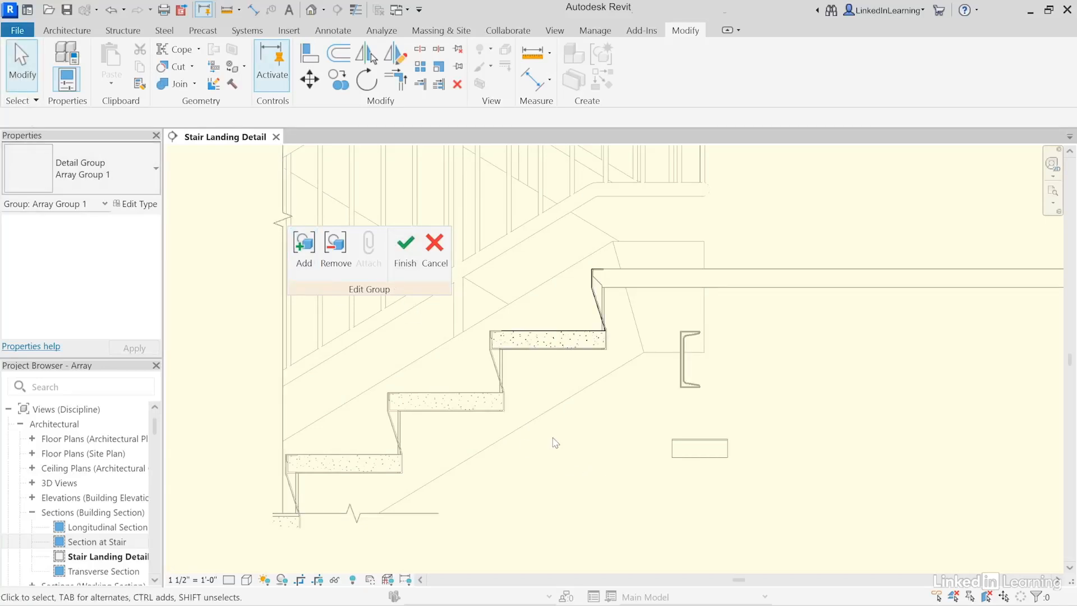
# Step: Move the steel angle from the midpoint of its upper edge to the midpoint of the uppermost complete pan's underside
pyautogui.click(699, 447)
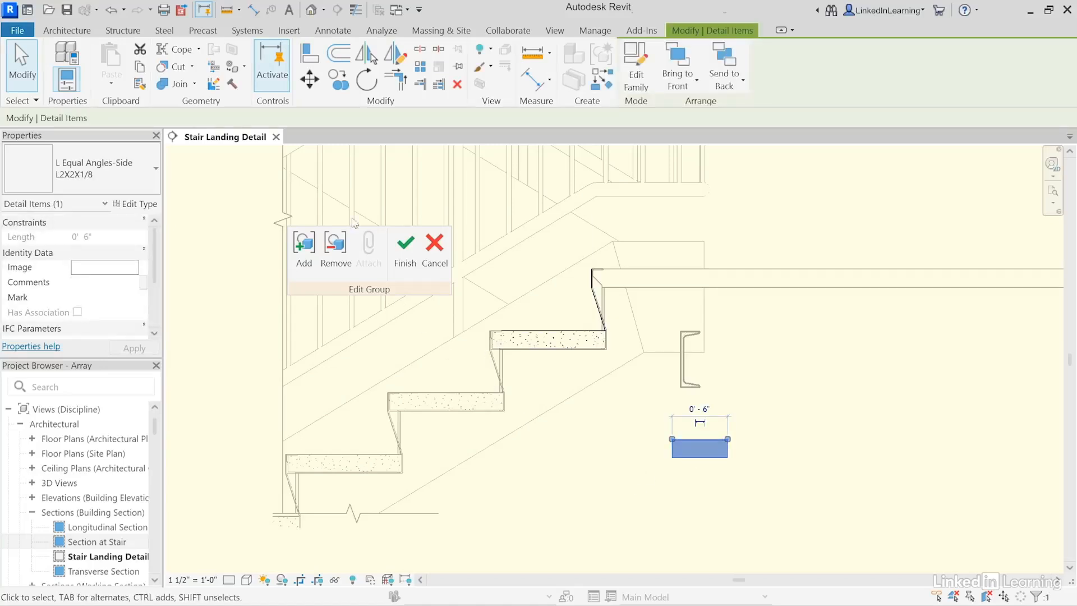
pyautogui.click(312, 82)
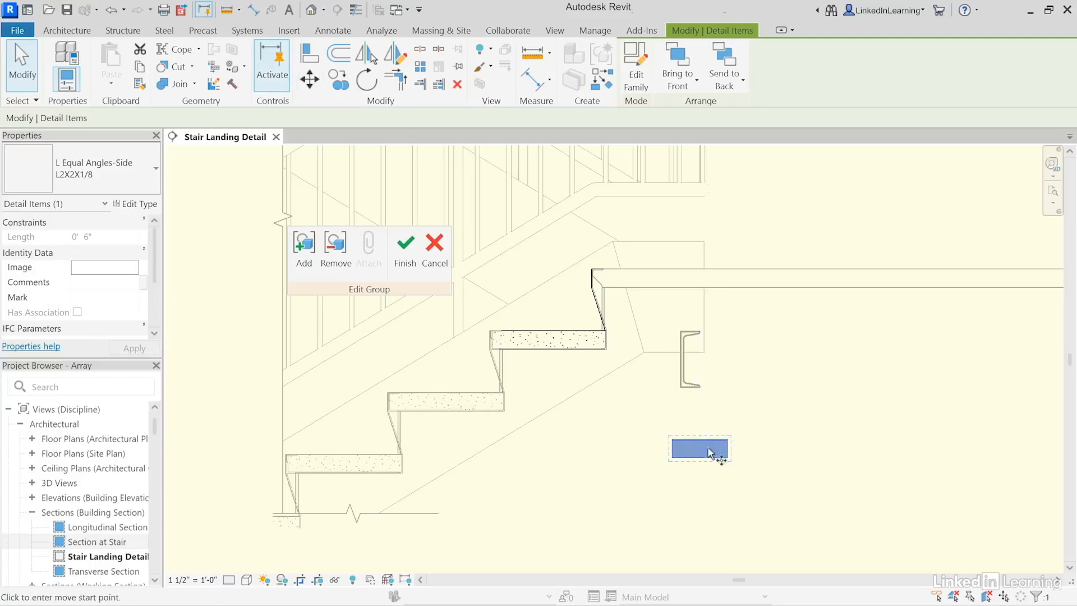
pyautogui.scroll(5, 699, 441)
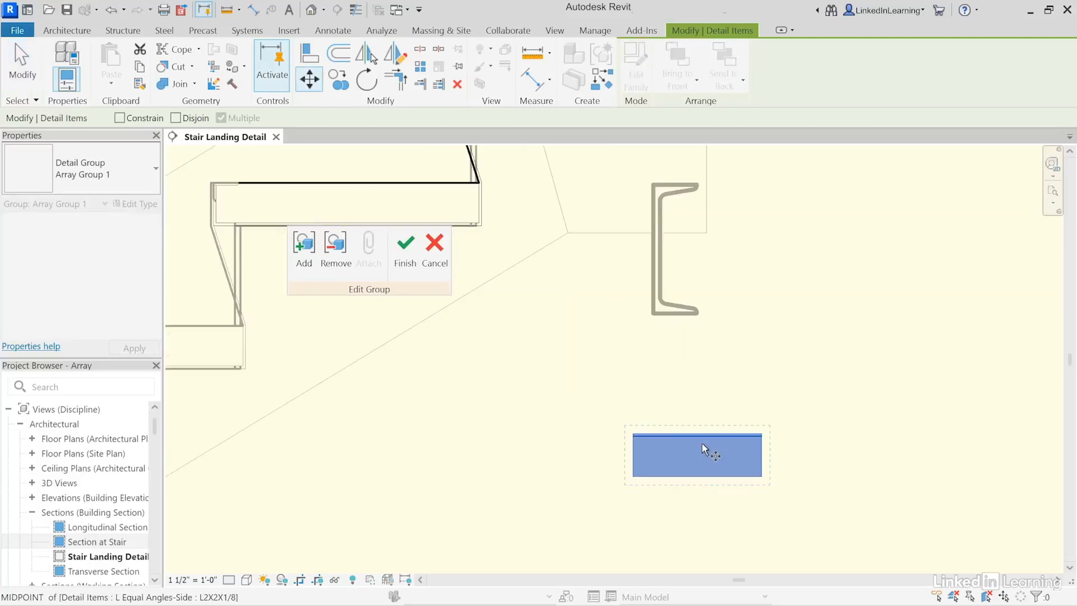
pyautogui.click(693, 424)
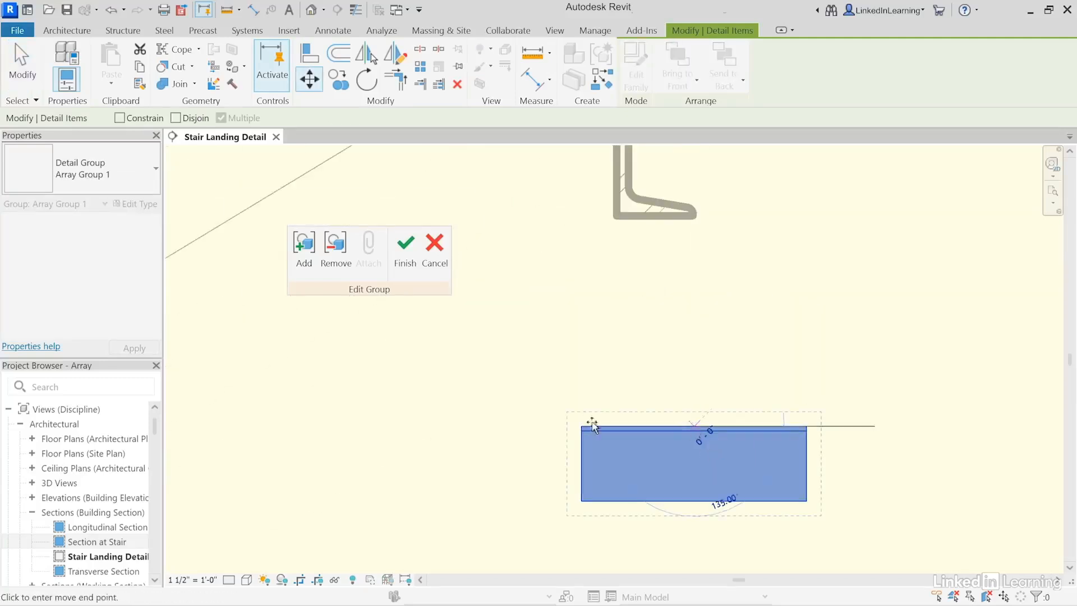
pyautogui.scroll(-2, 492, 399)
pyautogui.moveTo(493, 399); pyautogui.dragTo(730, 508, button='middle')
pyautogui.moveTo(673, 428); pyautogui.dragTo(781, 499, button='middle')
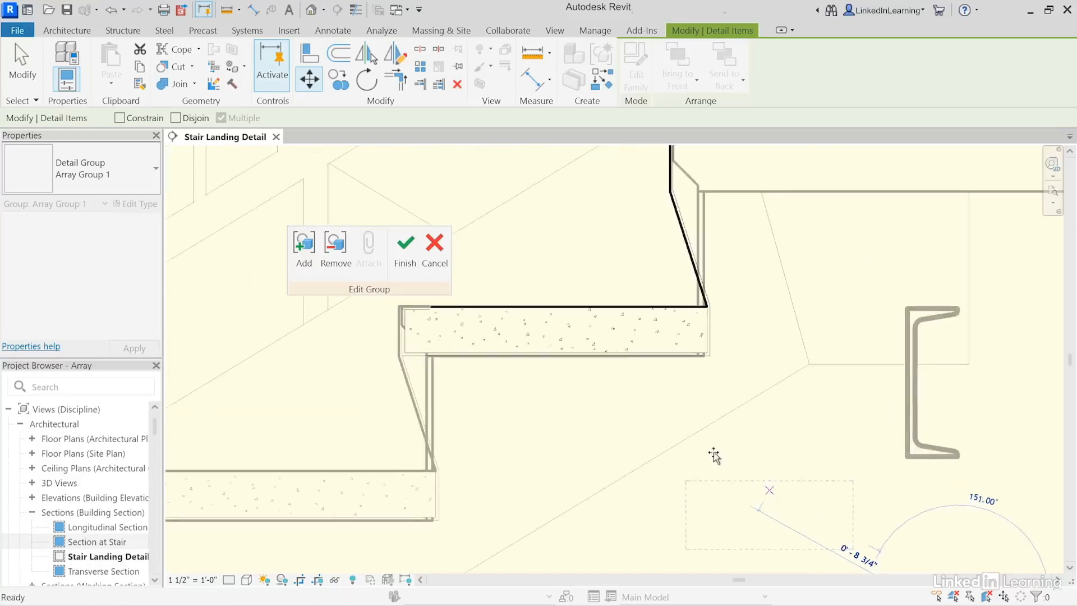
pyautogui.click(556, 357)
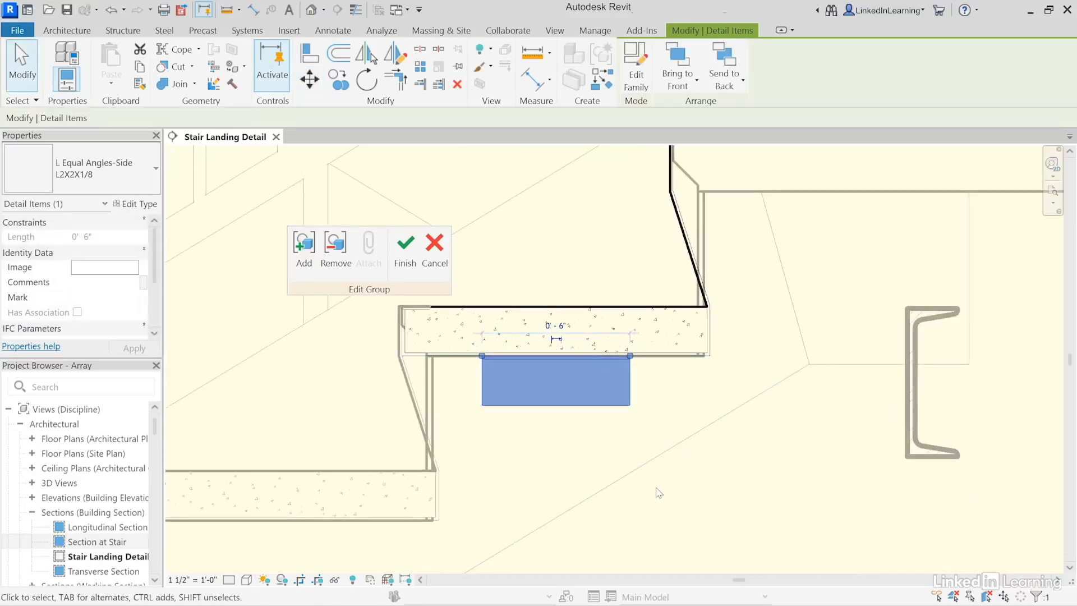
# Step: Finish editing the array group so the angle repeats under every pan, and clear the selection
pyautogui.scroll(-2, 659, 493)
pyautogui.click(406, 260)
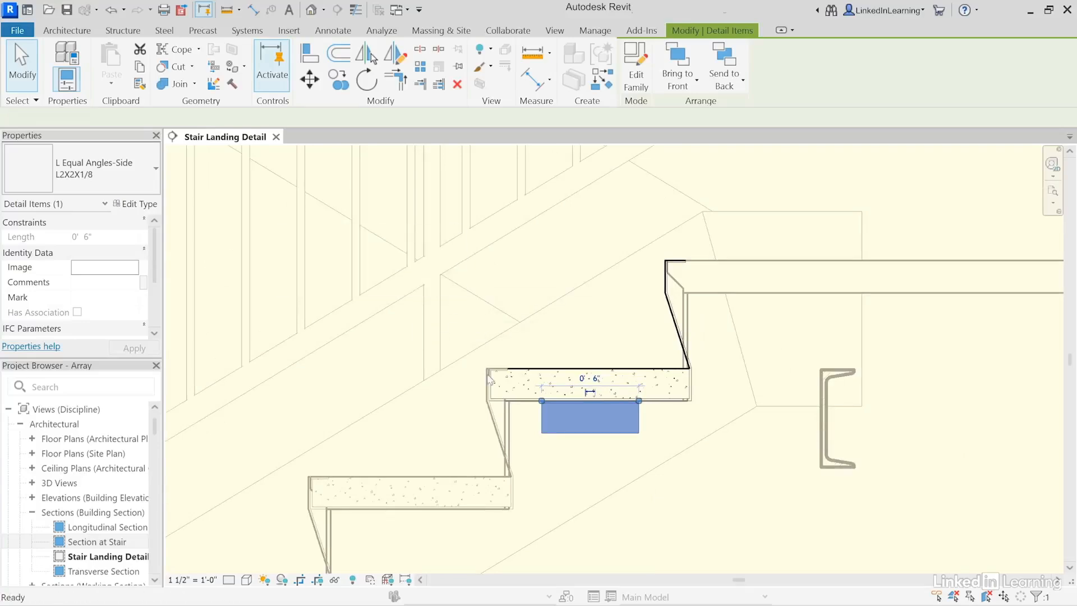
pyautogui.click(490, 379)
pyautogui.scroll(-1, 661, 505)
pyautogui.moveTo(662, 504); pyautogui.dragTo(634, 382, button='middle')
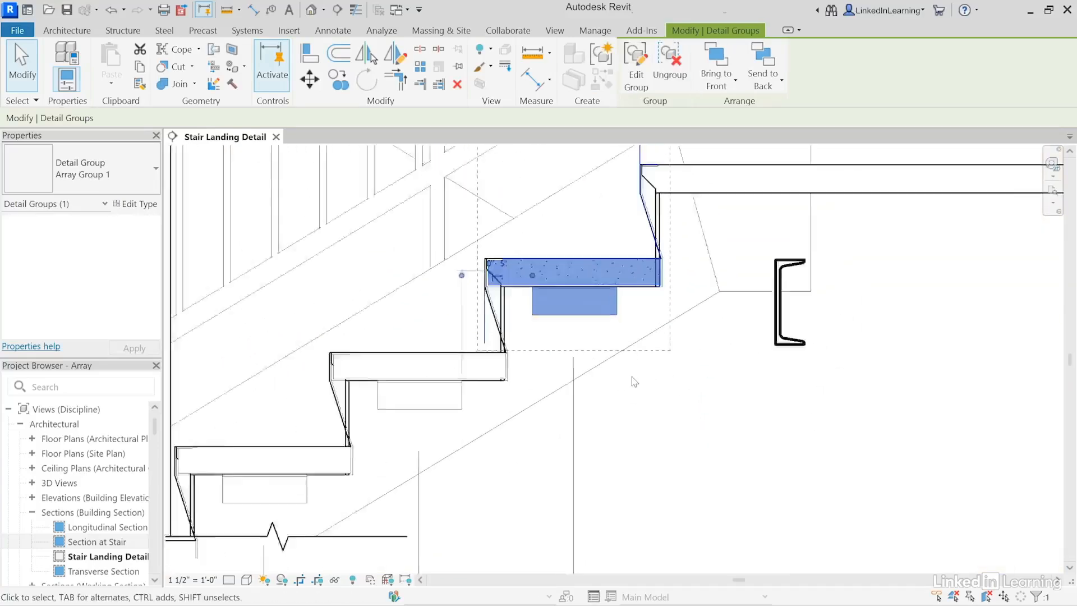
pyautogui.scroll(-1, 631, 381)
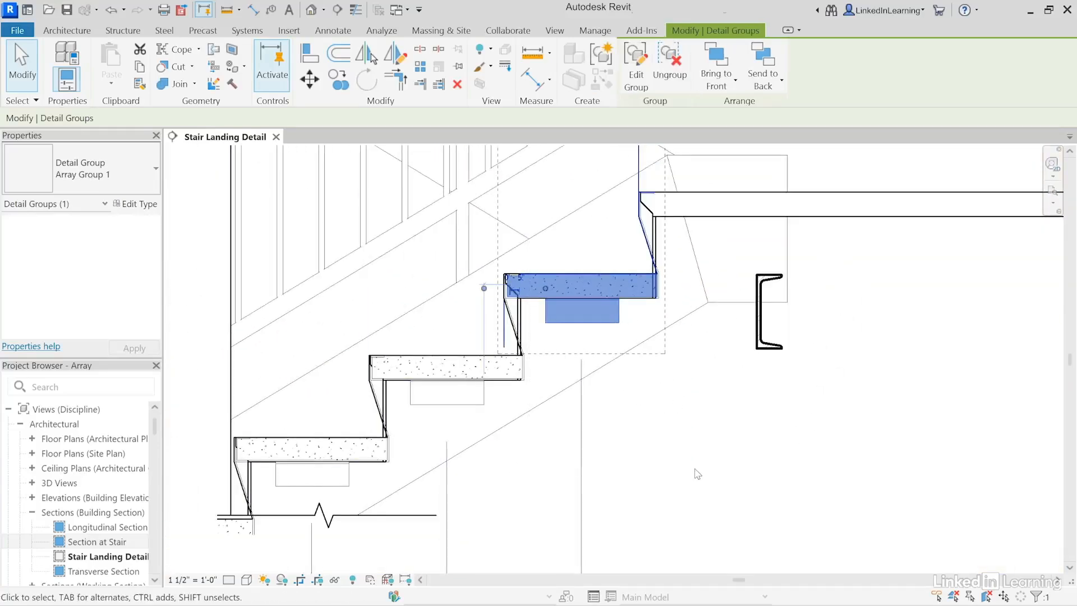
pyautogui.scroll(-1, 697, 474)
pyautogui.click(727, 455)
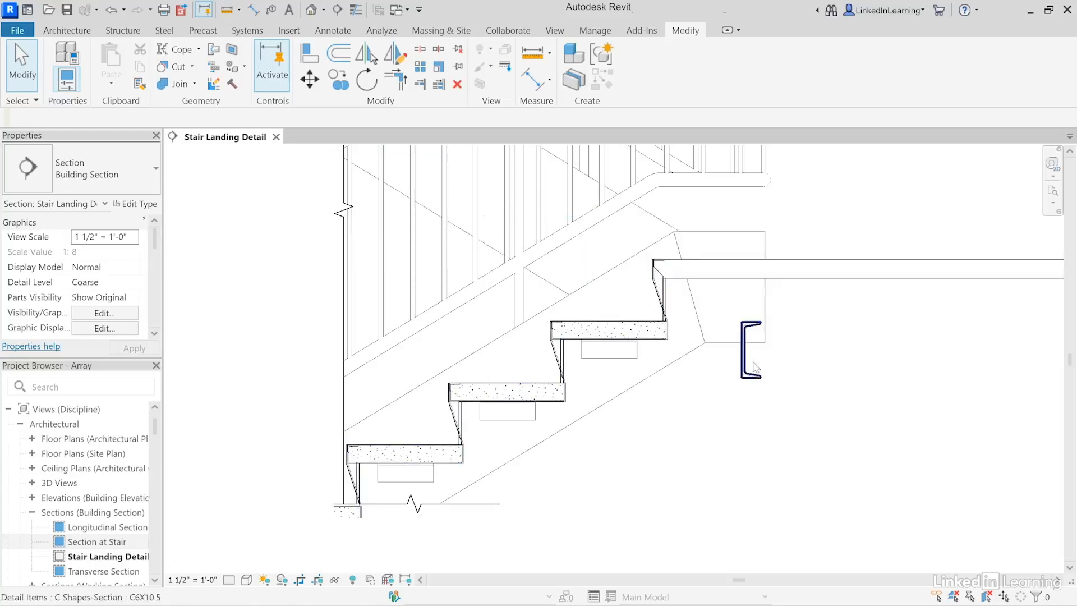
# Step: Move the C6X10.5 channel by its lower back corner to the stringer's lower corner beneath the landing
pyautogui.scroll(3, 727, 459)
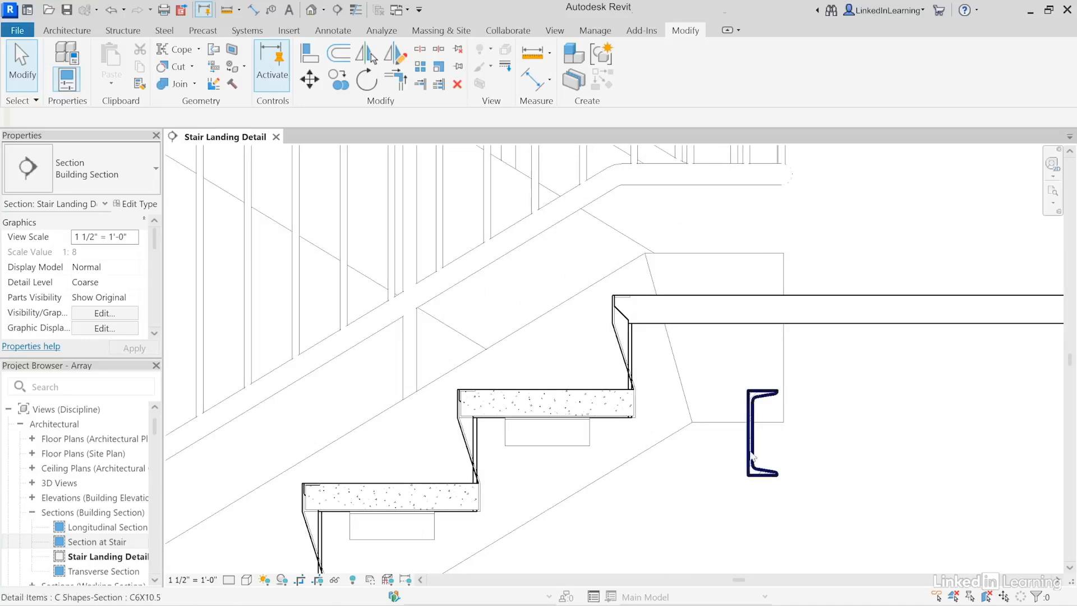
pyautogui.click(752, 455)
pyautogui.click(306, 80)
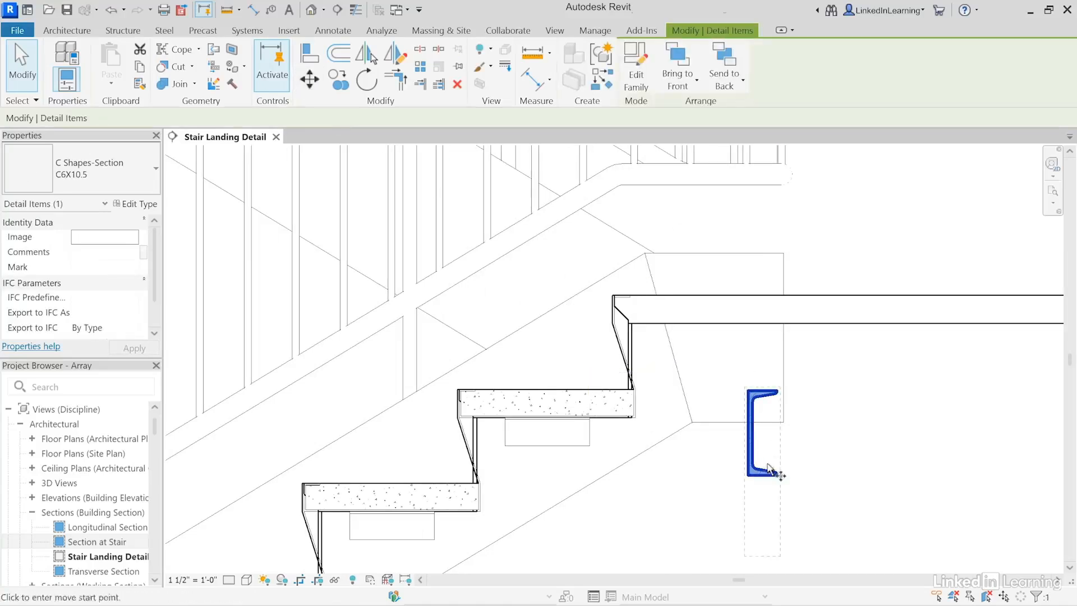
pyautogui.click(752, 475)
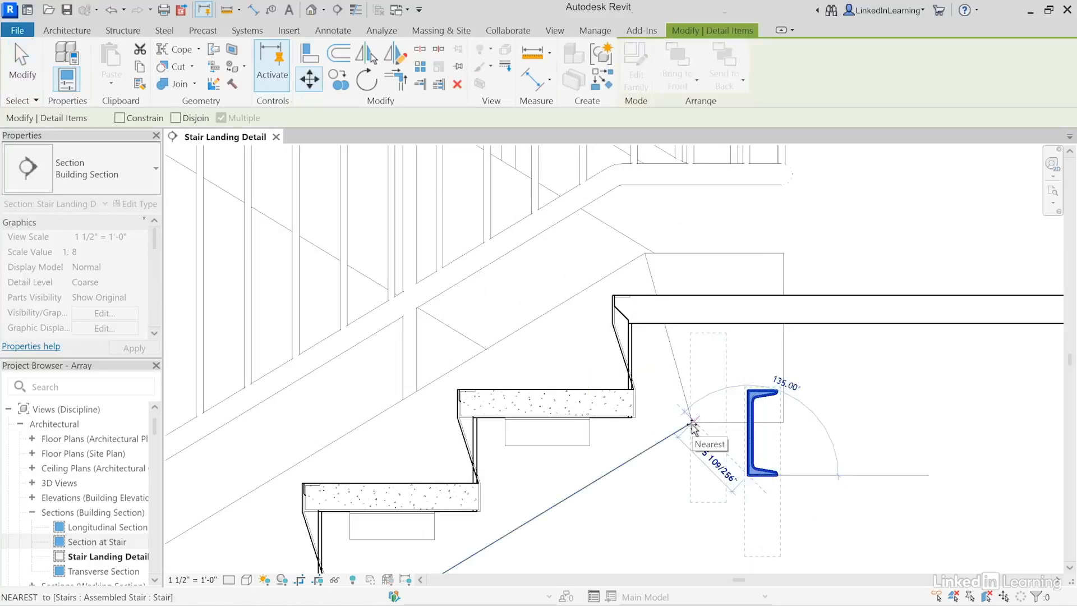
pyautogui.click(694, 423)
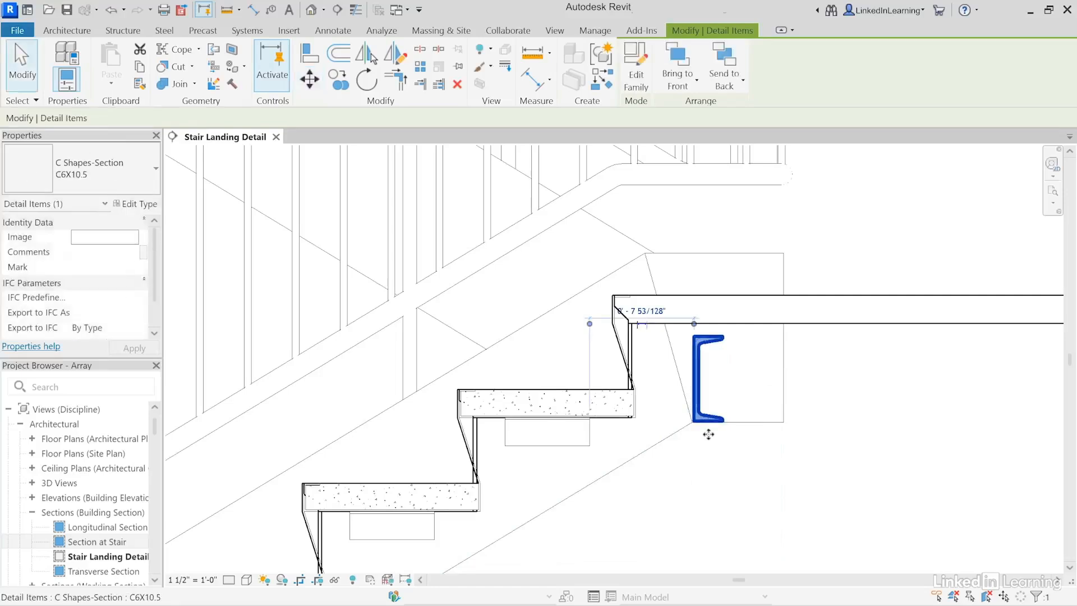
# Step: Set the channel's horizontal distance from the back edge of the uppermost complete steel pan to 2" and deselect the channel
pyautogui.scroll(2, 708, 436)
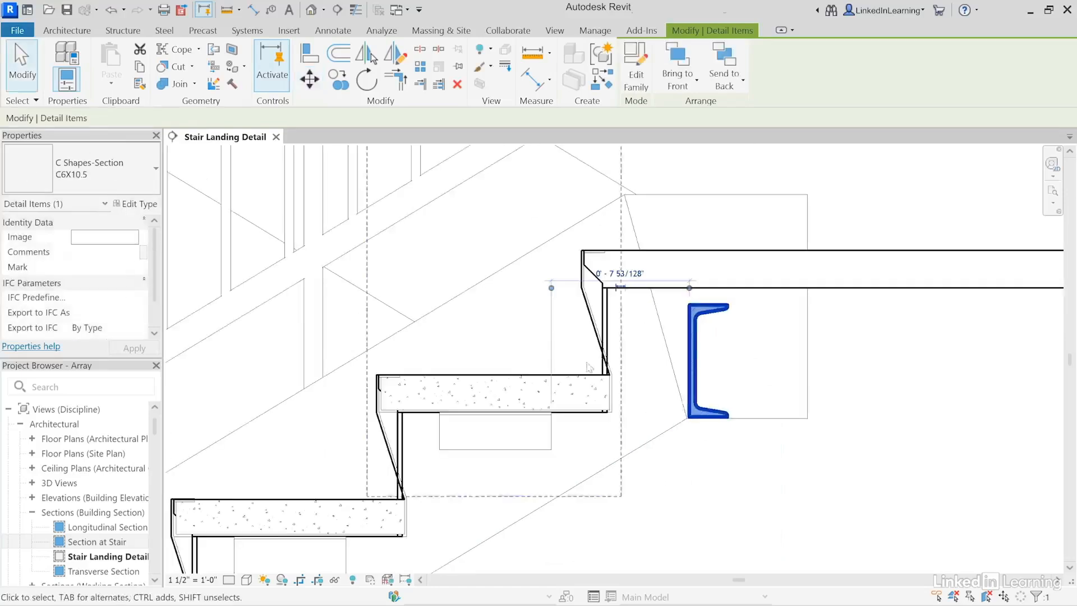
pyautogui.click(612, 415)
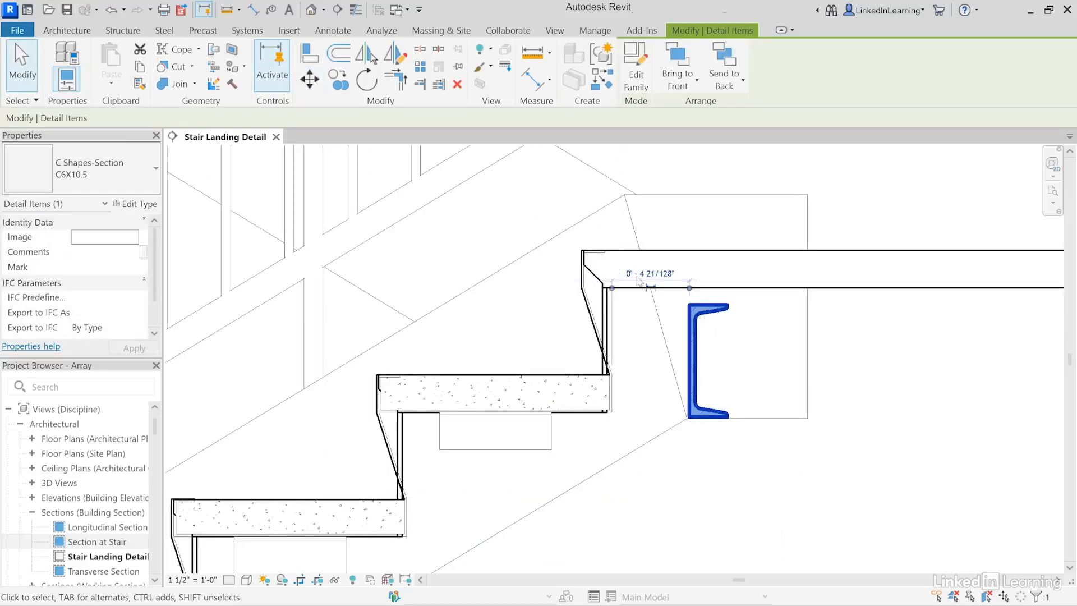
pyautogui.click(645, 275)
pyautogui.write('0 2')
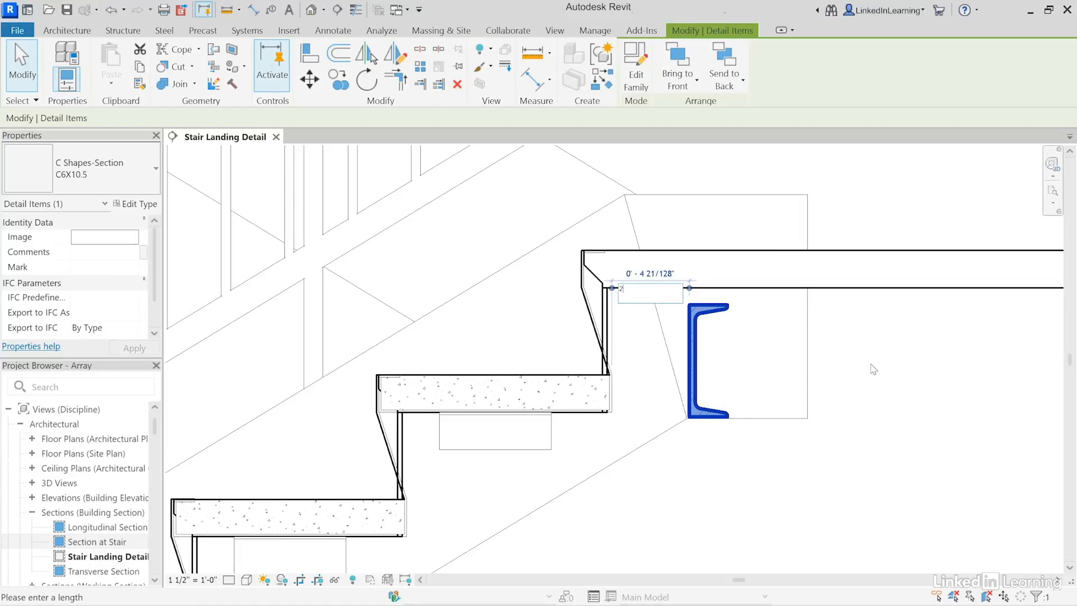
pyautogui.press('Return')
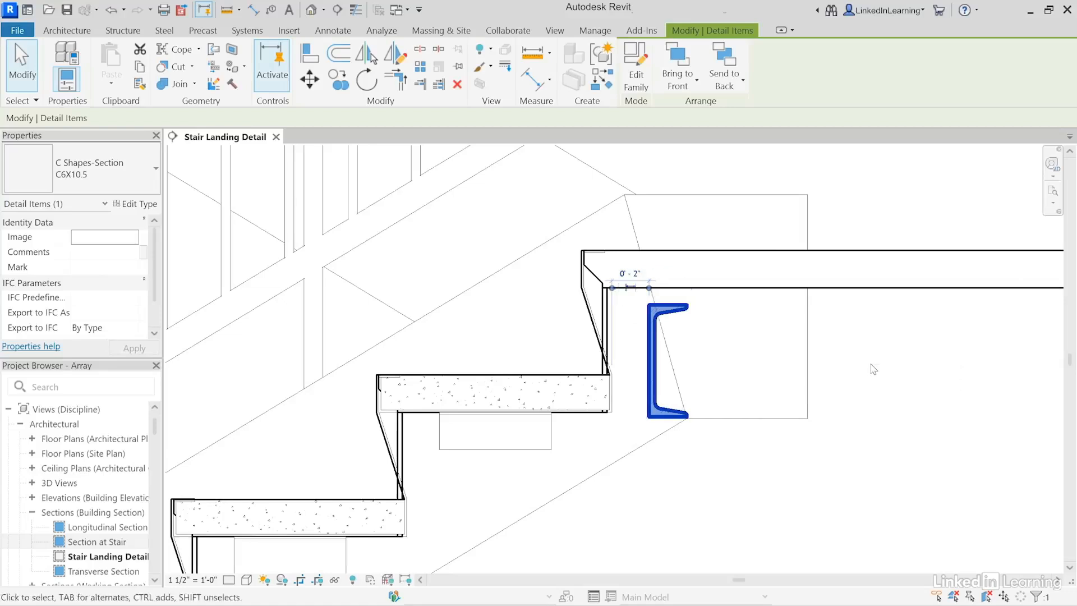
pyautogui.click(707, 478)
pyautogui.scroll(-4, 589, 413)
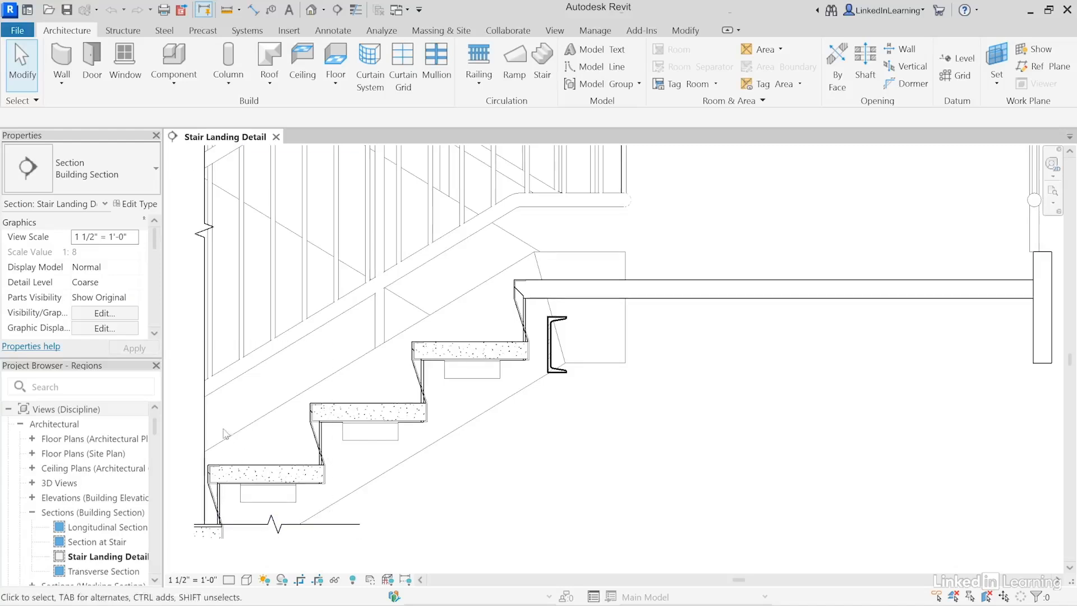
# Step: Inspect the vertical break line and the middle steel pan by selecting each one in turn, leaving both unchanged
pyautogui.click(206, 418)
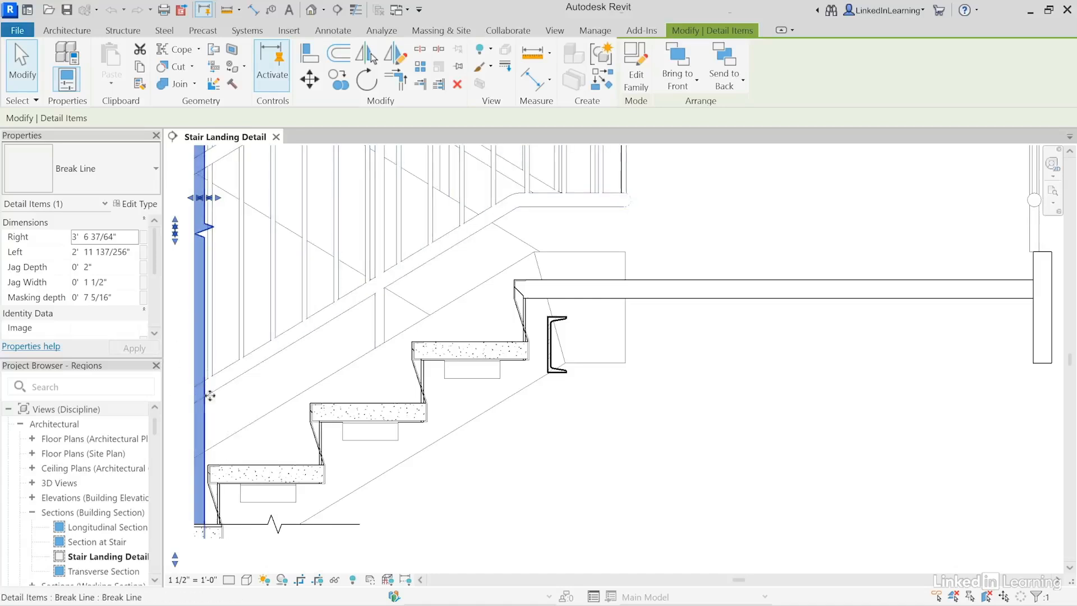
pyautogui.click(548, 492)
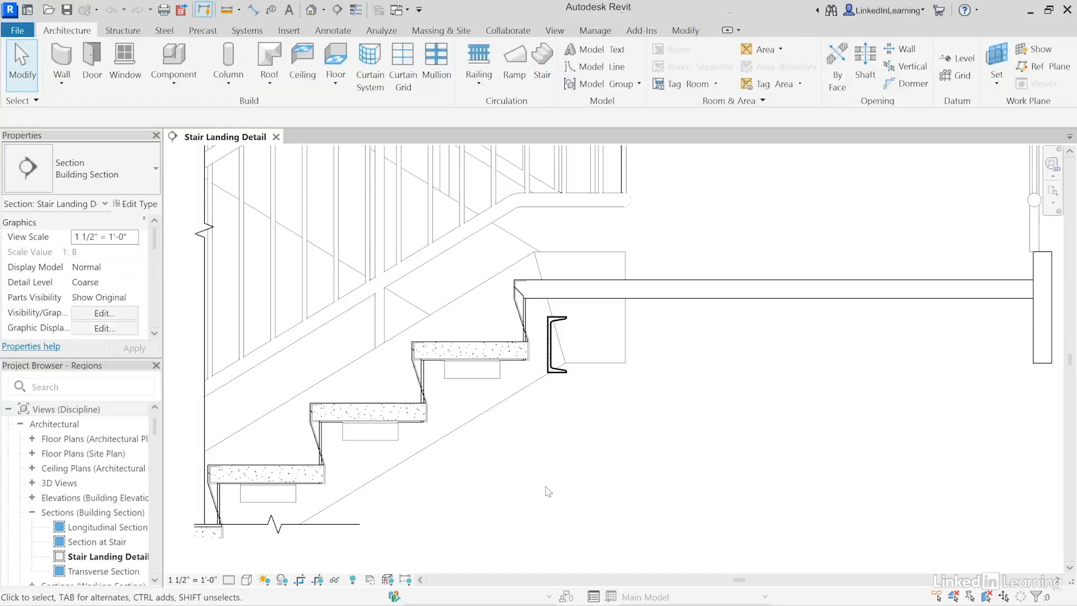
pyautogui.click(369, 408)
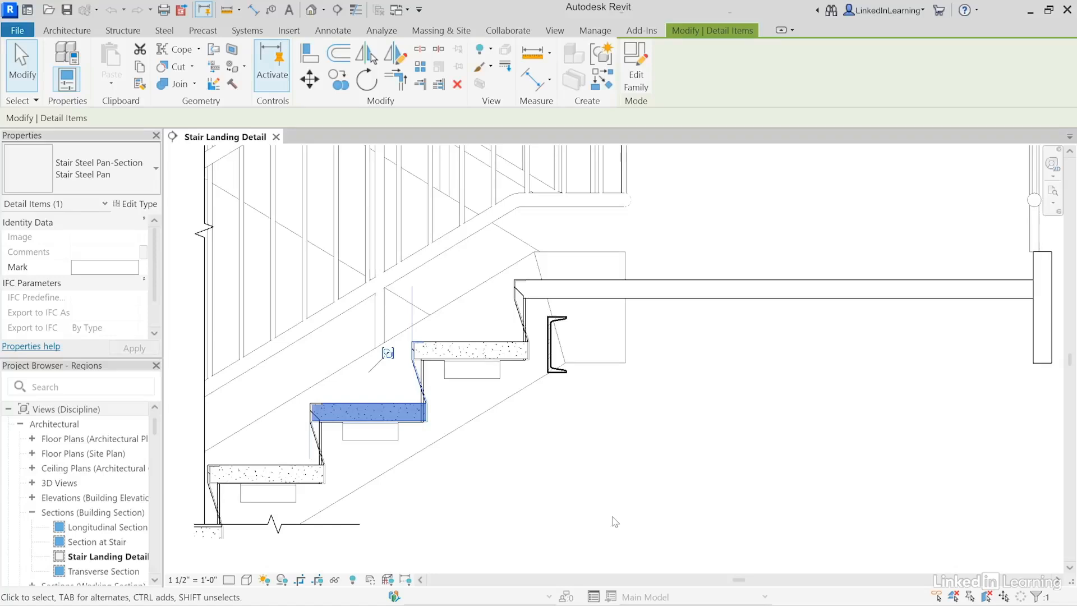
pyautogui.click(573, 499)
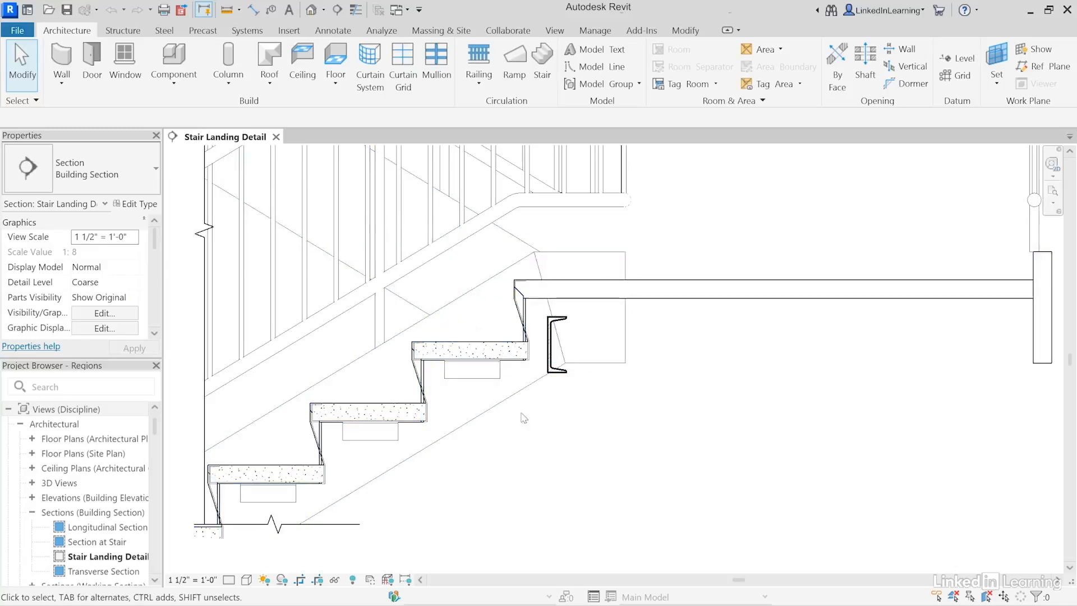
# Step: Start a masking region with <Thin Lines> boundaries and pick the stringer's sloped upper and lower edges plus the edges of its landing end
pyautogui.click(333, 31)
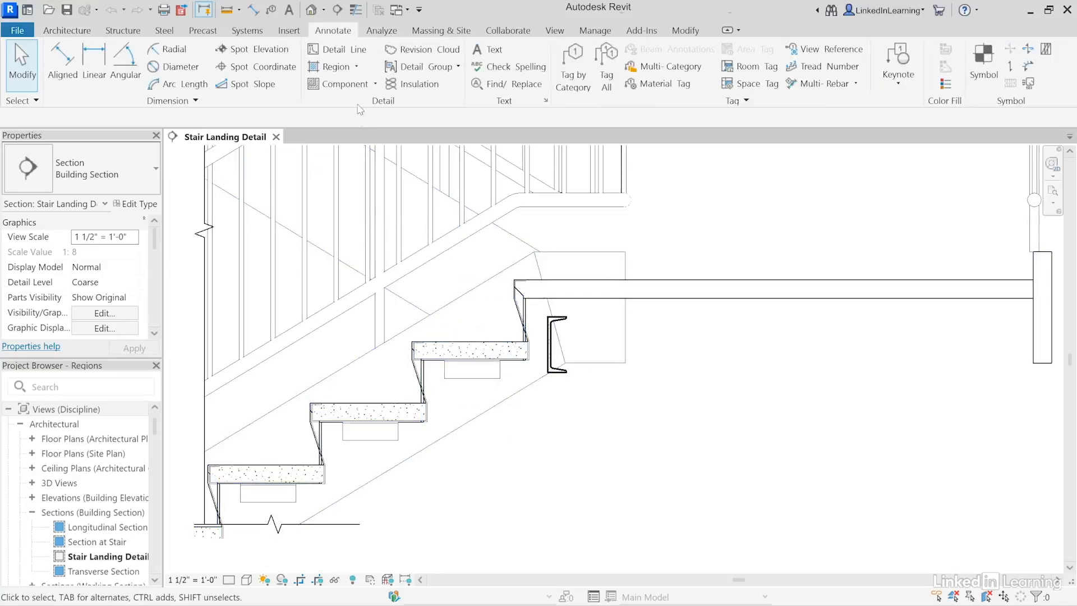
pyautogui.click(356, 67)
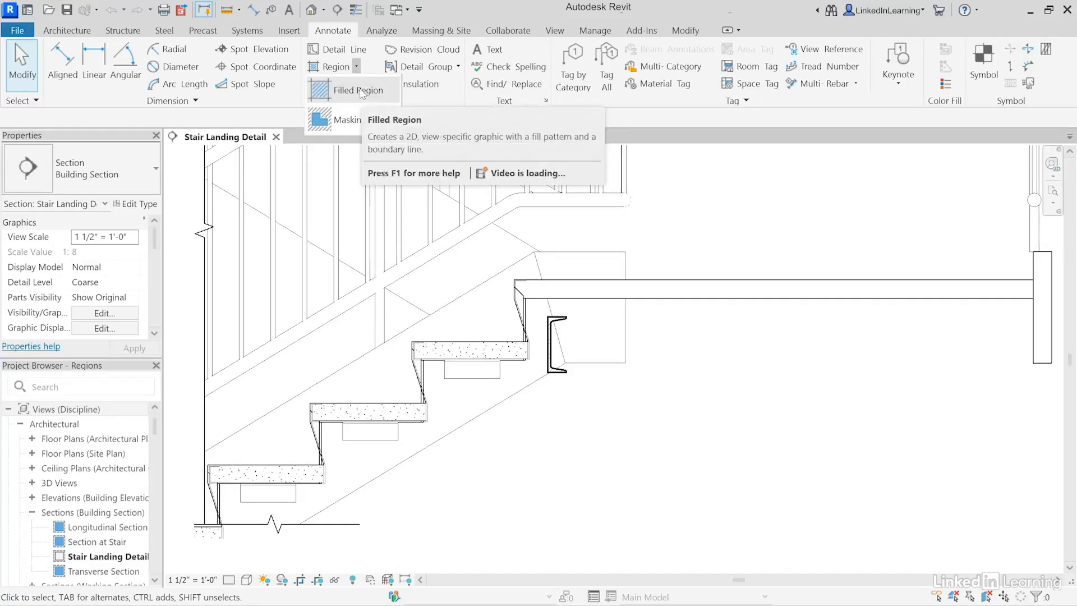
pyautogui.click(338, 125)
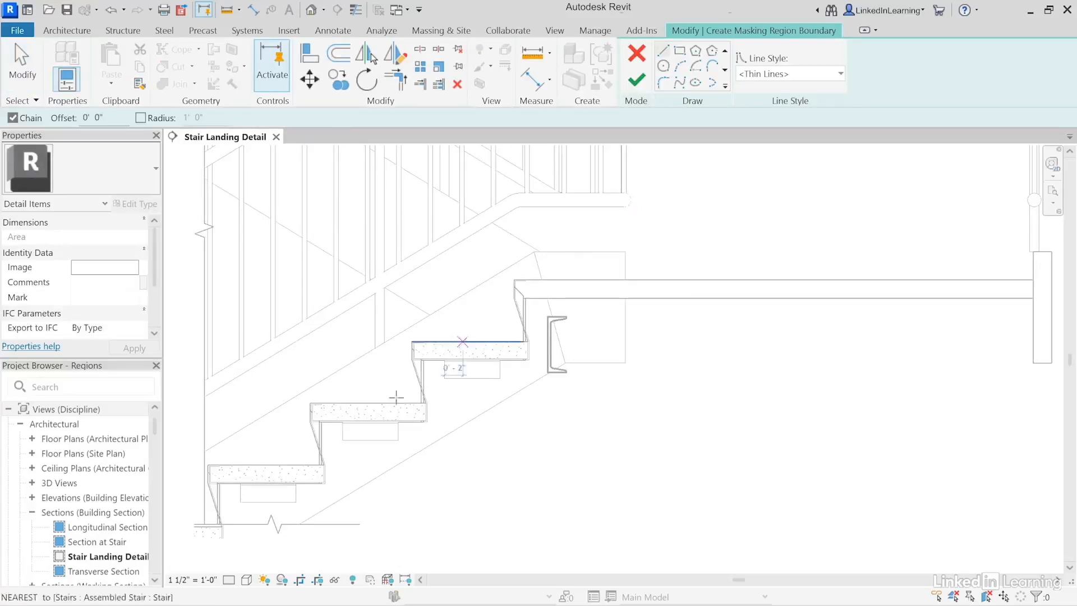
pyautogui.click(724, 86)
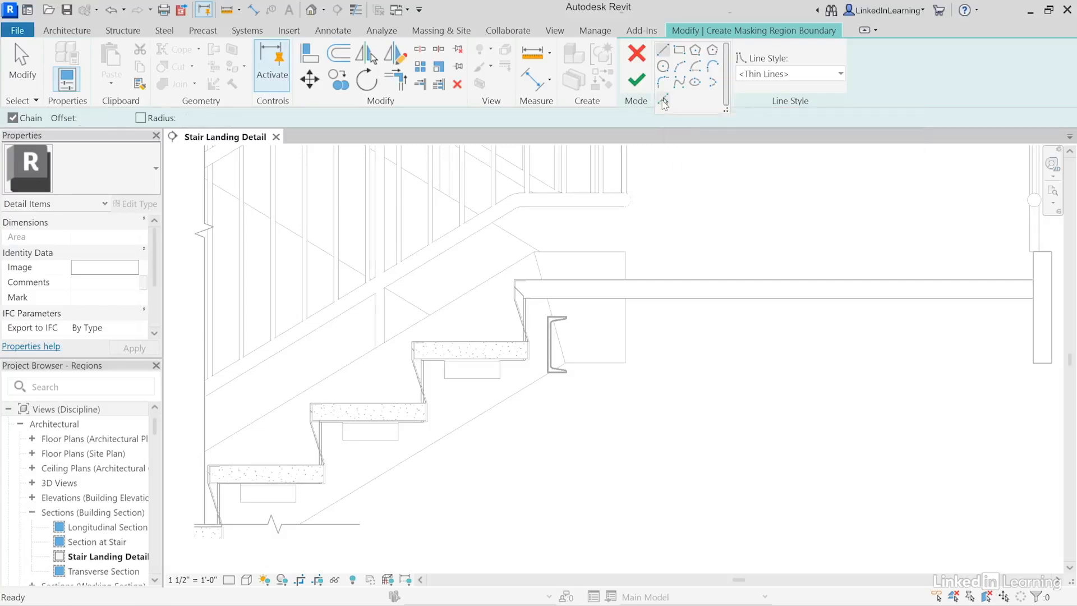
pyautogui.click(663, 103)
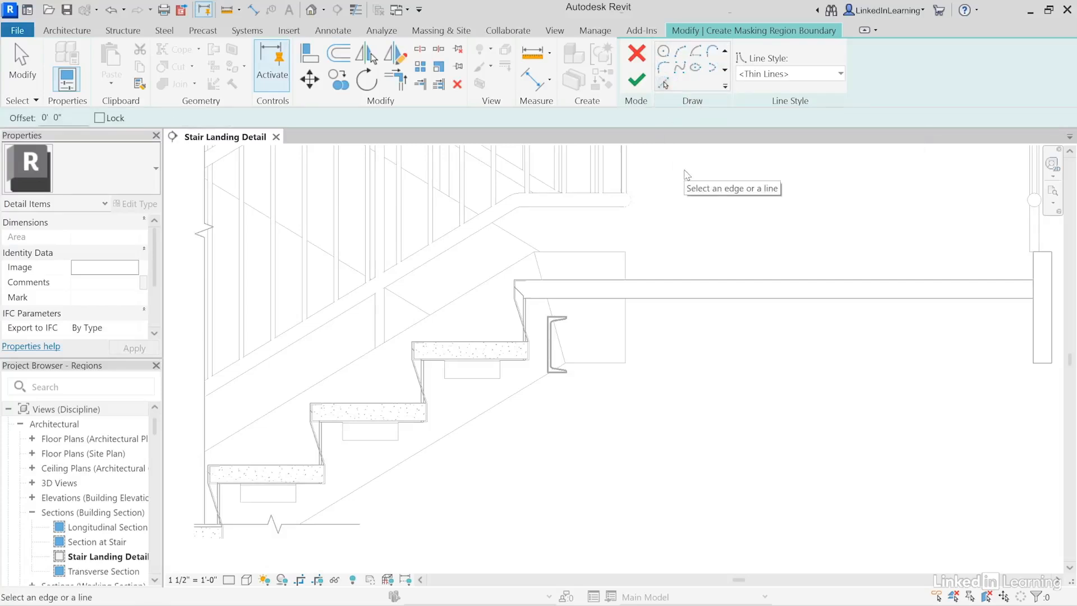
pyautogui.click(796, 77)
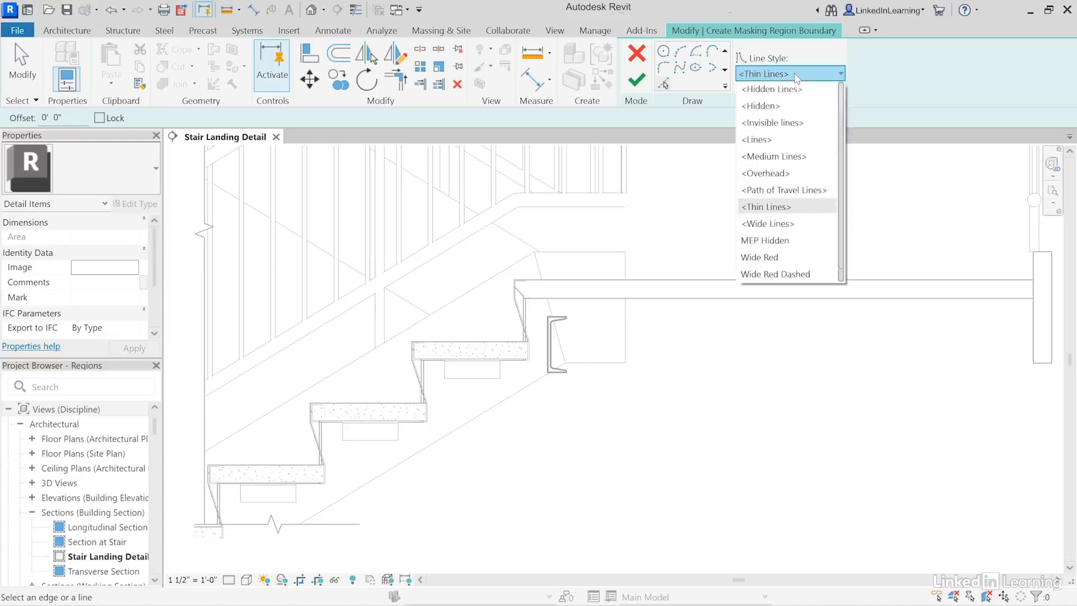
pyautogui.click(757, 209)
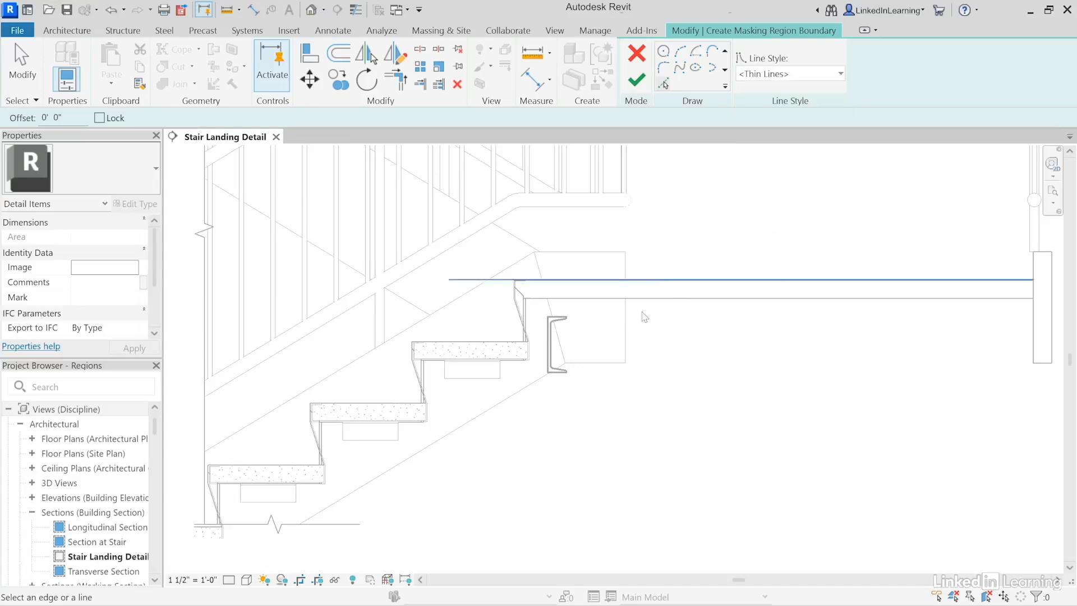
pyautogui.click(460, 304)
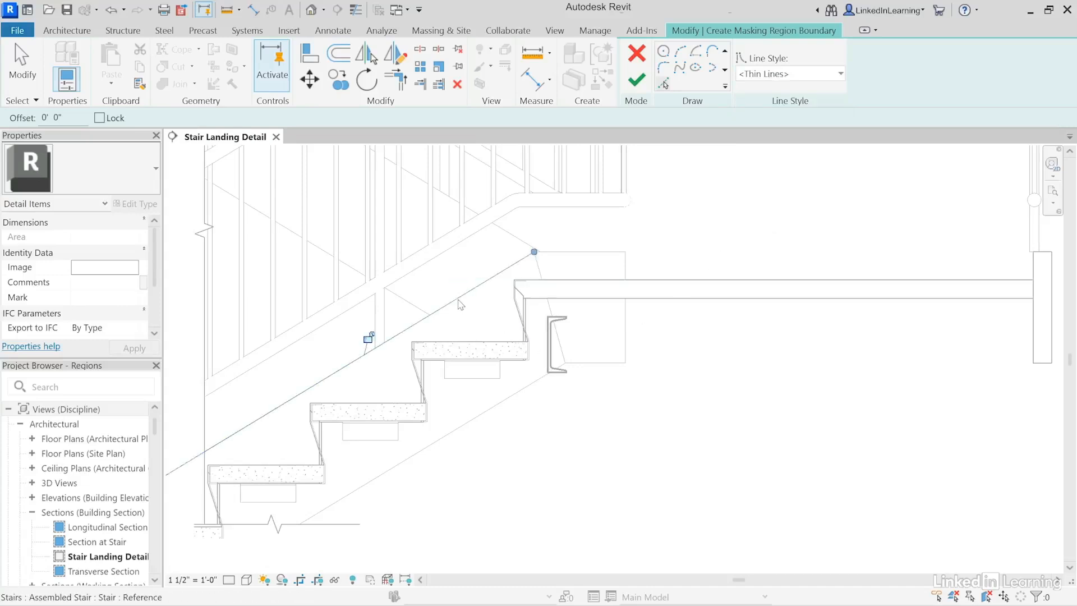
pyautogui.click(583, 252)
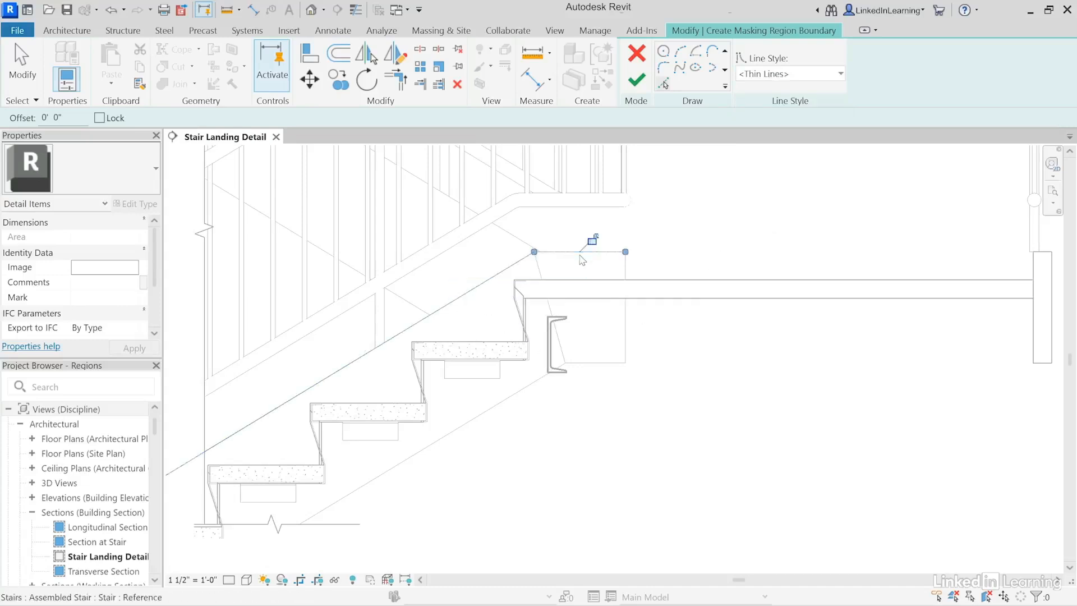
pyautogui.click(625, 331)
pyautogui.click(583, 363)
pyautogui.click(501, 402)
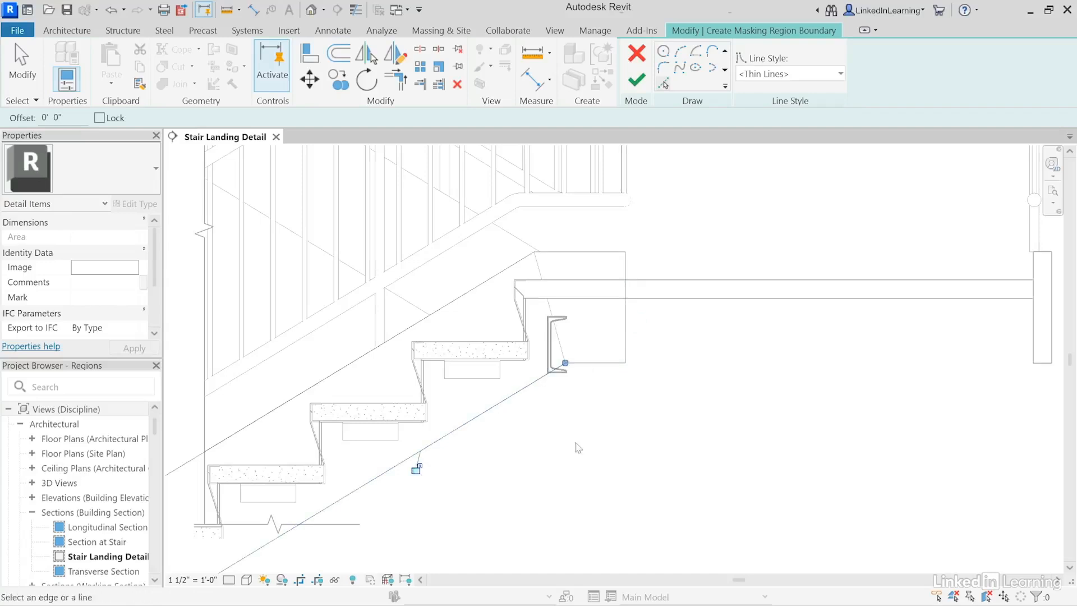
# Step: Draw a vertical boundary line between the stringer's upper and lower sloped lines, just outside the vertical break line
pyautogui.moveTo(459, 509)
pyautogui.mouseDown(button='middle')
pyautogui.moveTo(482, 512)
pyautogui.moveTo(717, 441)
pyautogui.moveTo(824, 386)
pyautogui.moveTo(701, 433)
pyautogui.mouseUp(button='middle')
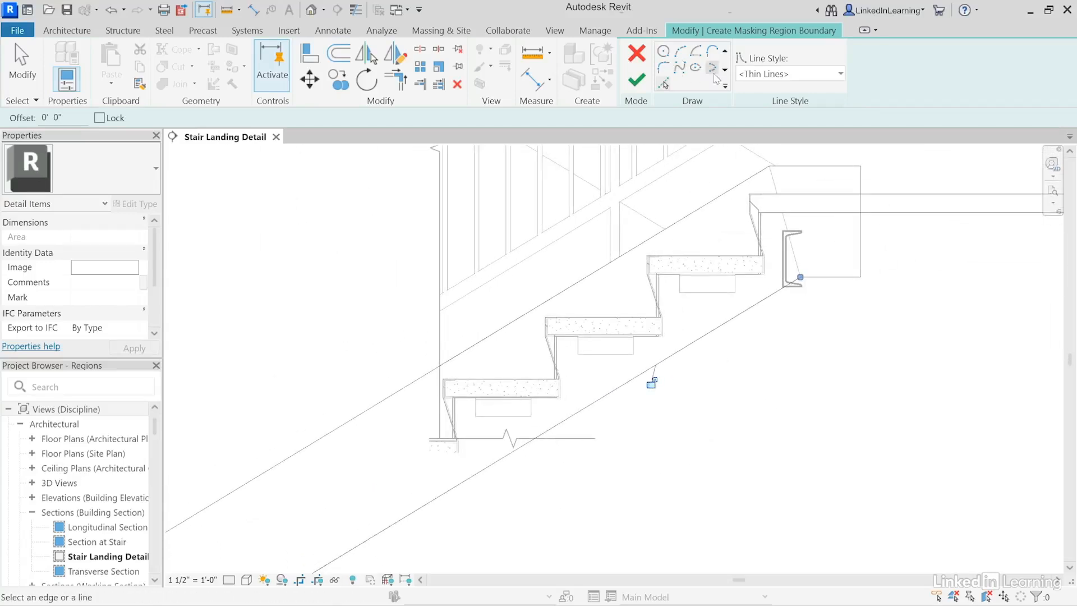
pyautogui.click(725, 51)
pyautogui.click(663, 51)
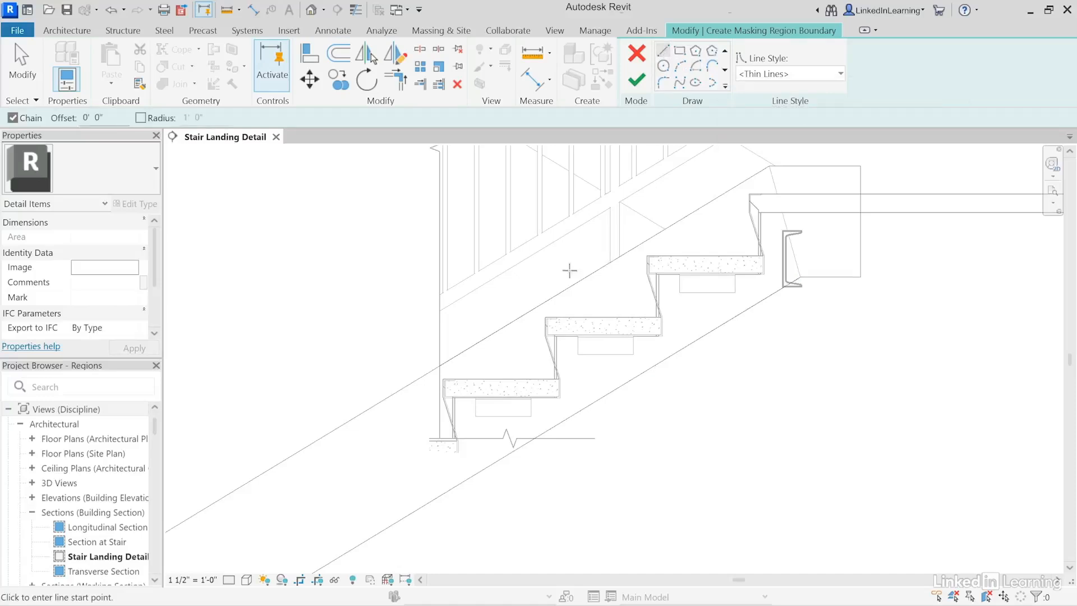
pyautogui.click(403, 386)
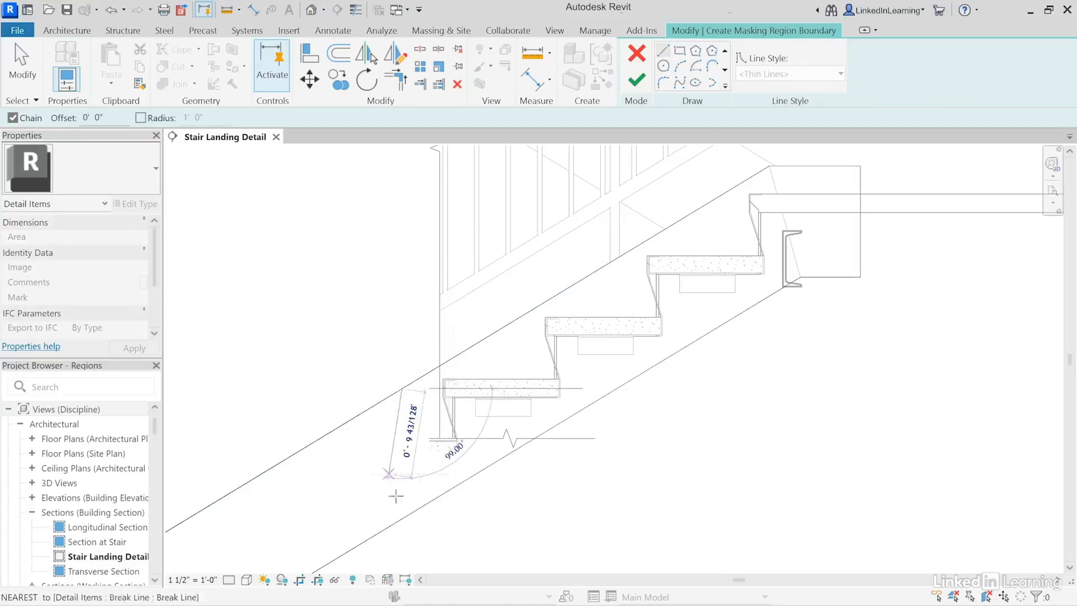
pyautogui.click(402, 515)
pyautogui.press('Escape')
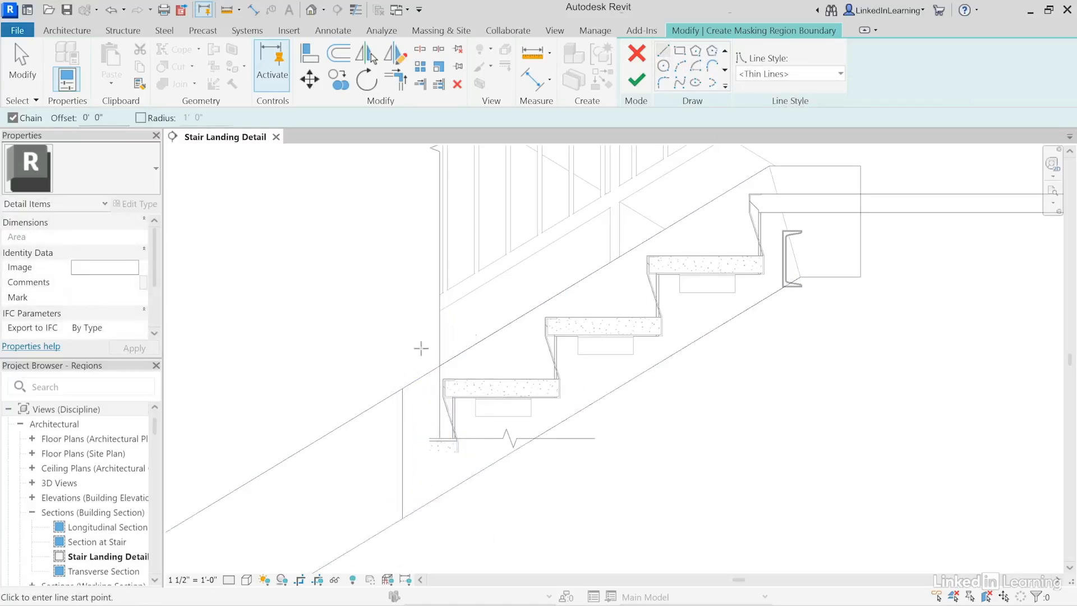
pyautogui.press('Escape')
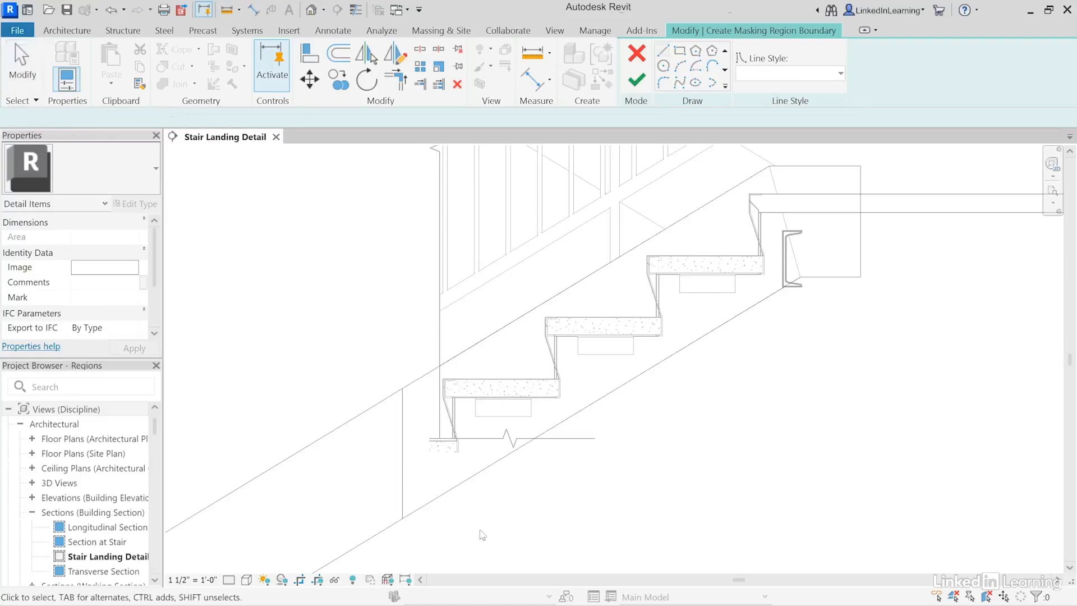
# Step: Trim the two sloped boundary lines to corners with the vertical line and finish the masking region
pyautogui.click(397, 84)
pyautogui.click(413, 381)
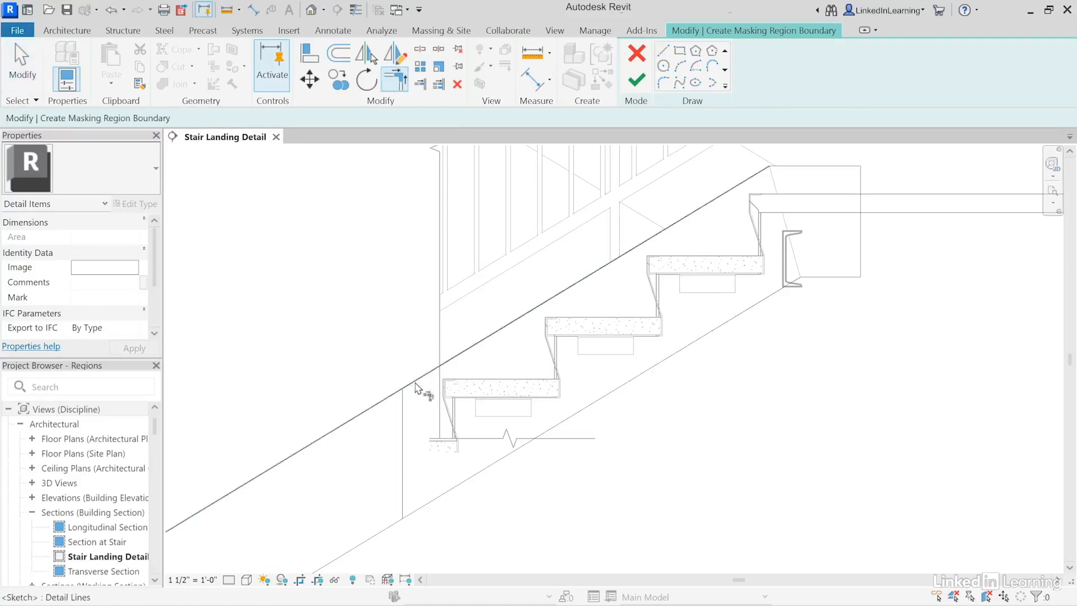
pyautogui.click(403, 418)
pyautogui.moveTo(745, 444)
pyautogui.mouseDown(button='middle')
pyautogui.moveTo(569, 502)
pyautogui.moveTo(536, 503)
pyautogui.moveTo(523, 483)
pyautogui.mouseUp(button='middle')
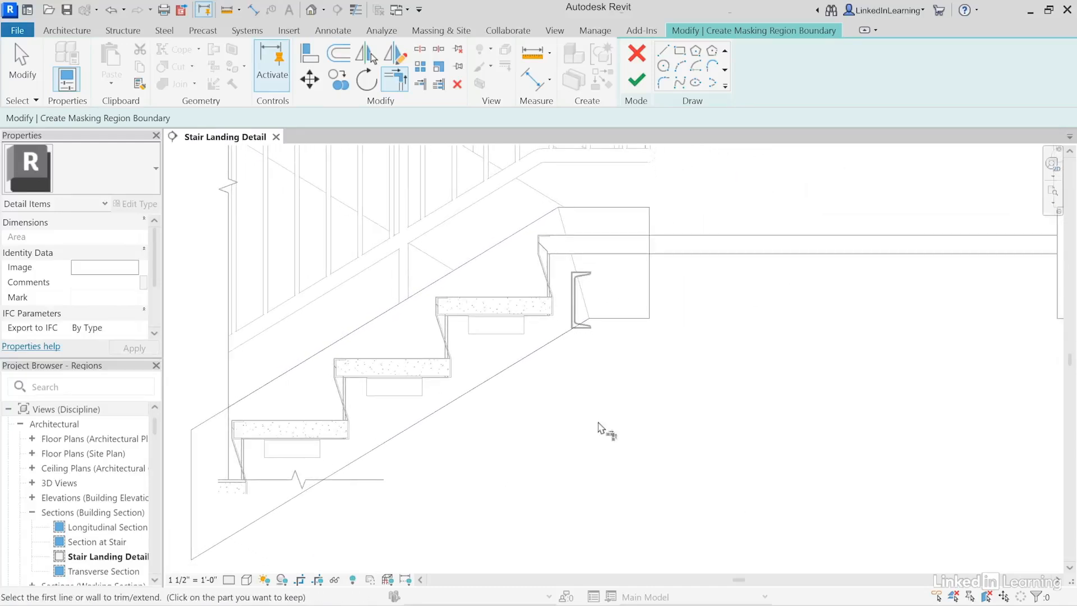
pyautogui.click(637, 81)
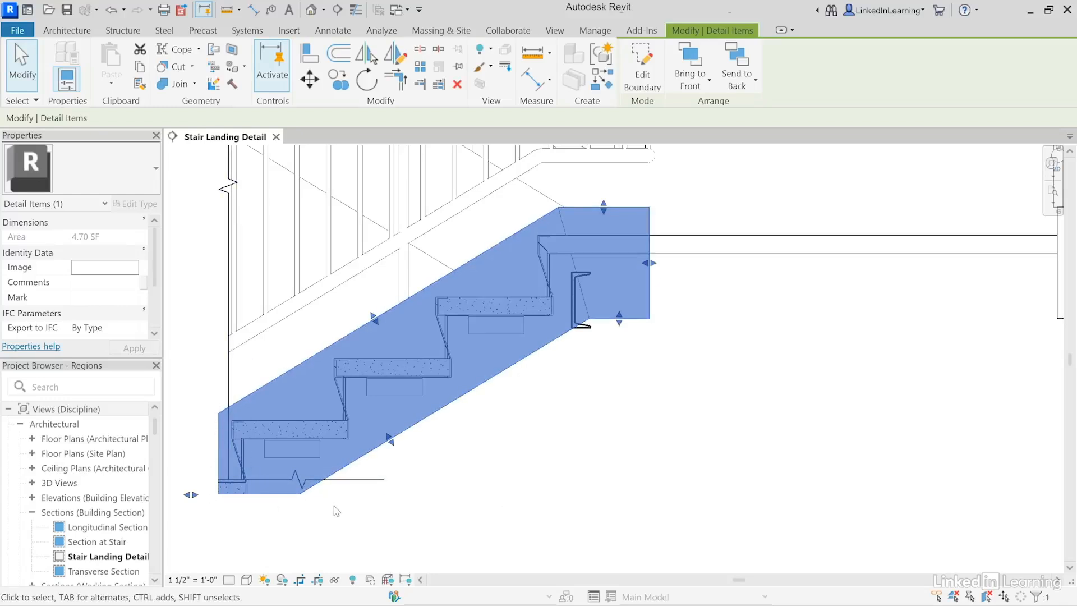
# Step: Send the masking region behind the steel pans, angles, channel and break lines, and deselect it
pyautogui.click(496, 435)
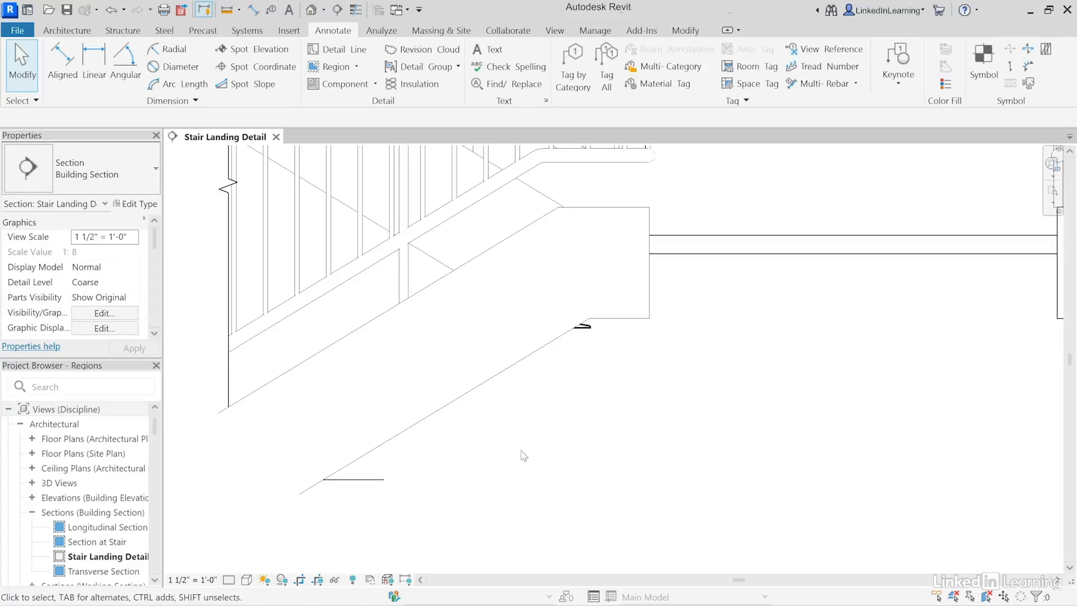
pyautogui.click(619, 325)
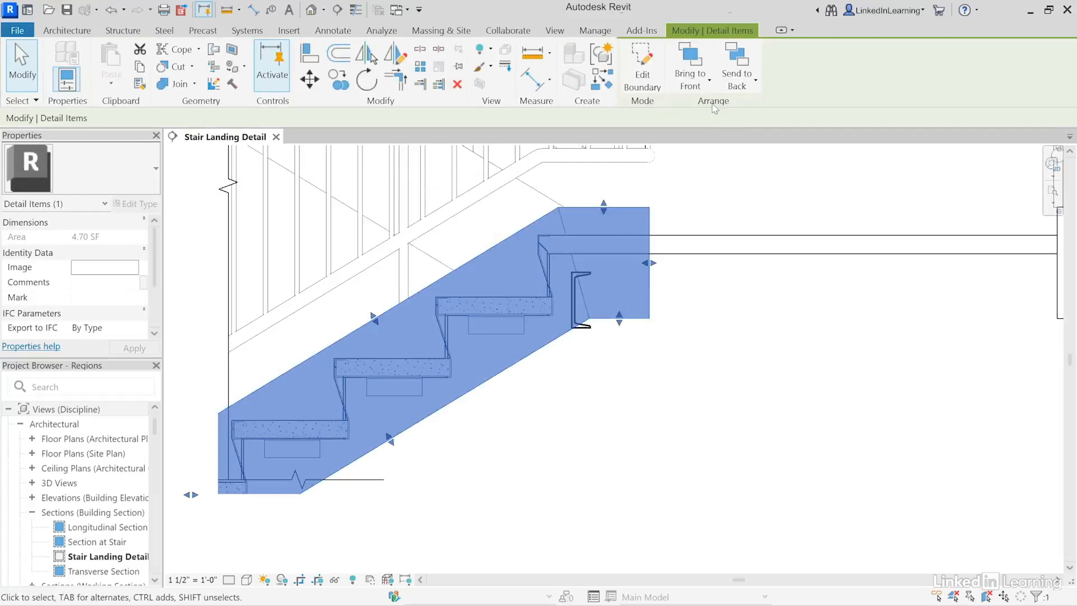
pyautogui.click(690, 85)
pyautogui.click(736, 62)
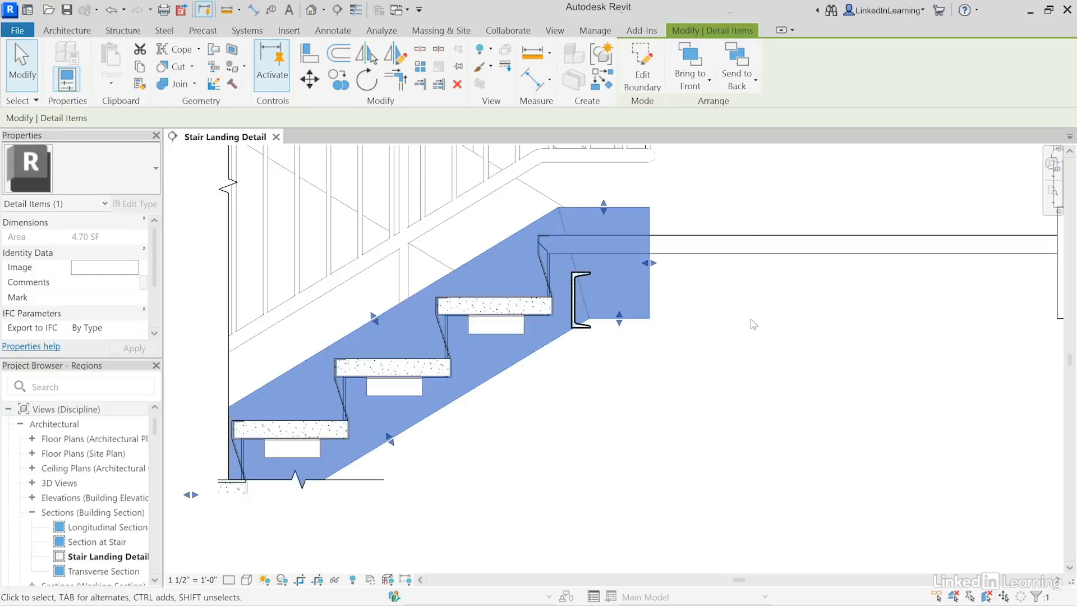
pyautogui.click(578, 401)
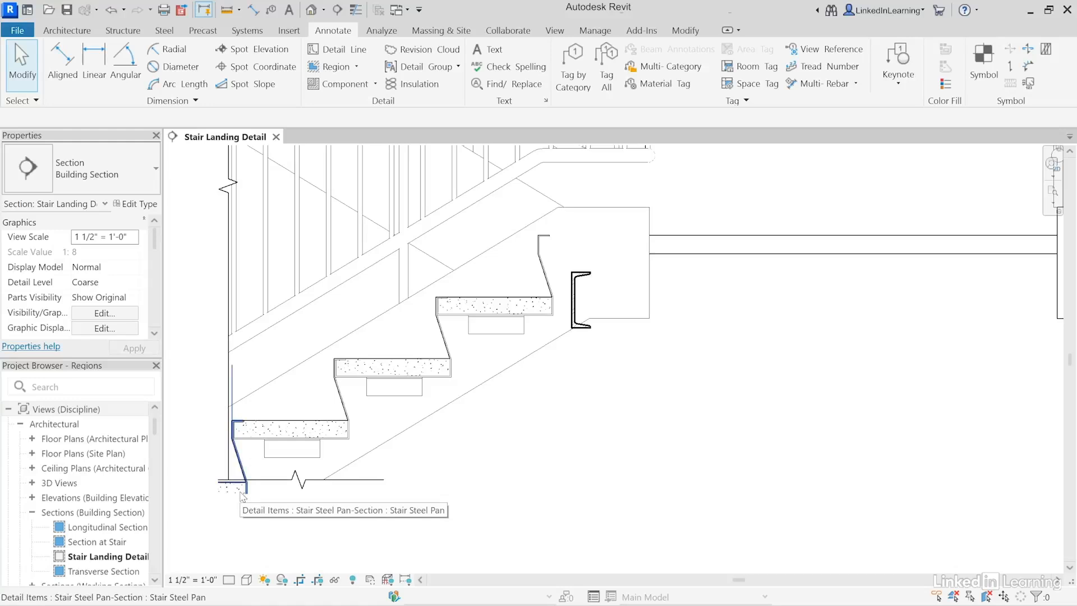
# Step: Bring the horizontal break line to the front so it covers the lowest steel pan, and deselect it
pyautogui.click(337, 486)
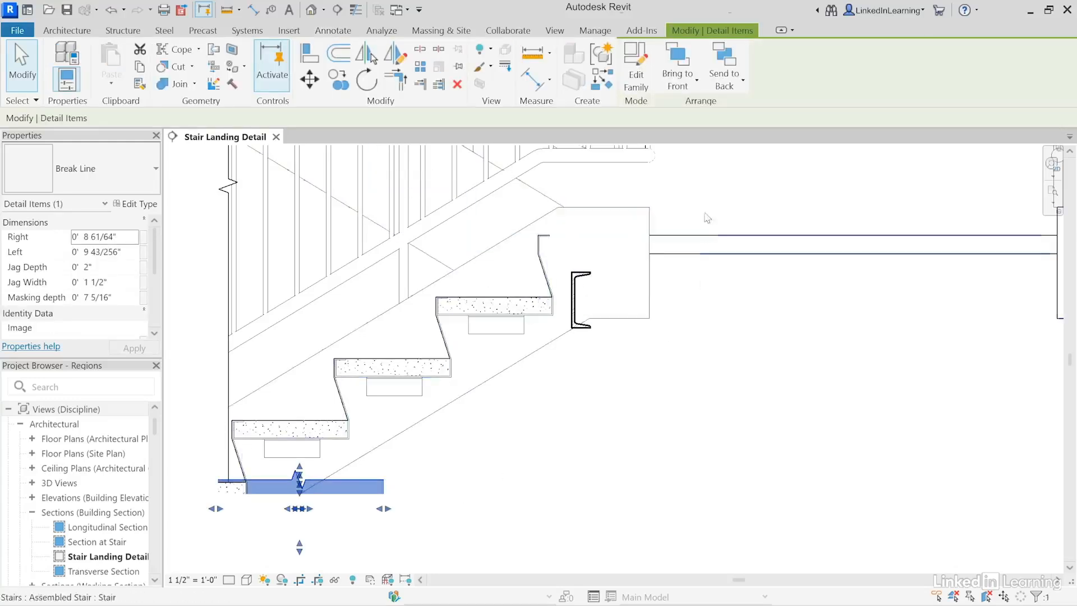
pyautogui.click(677, 59)
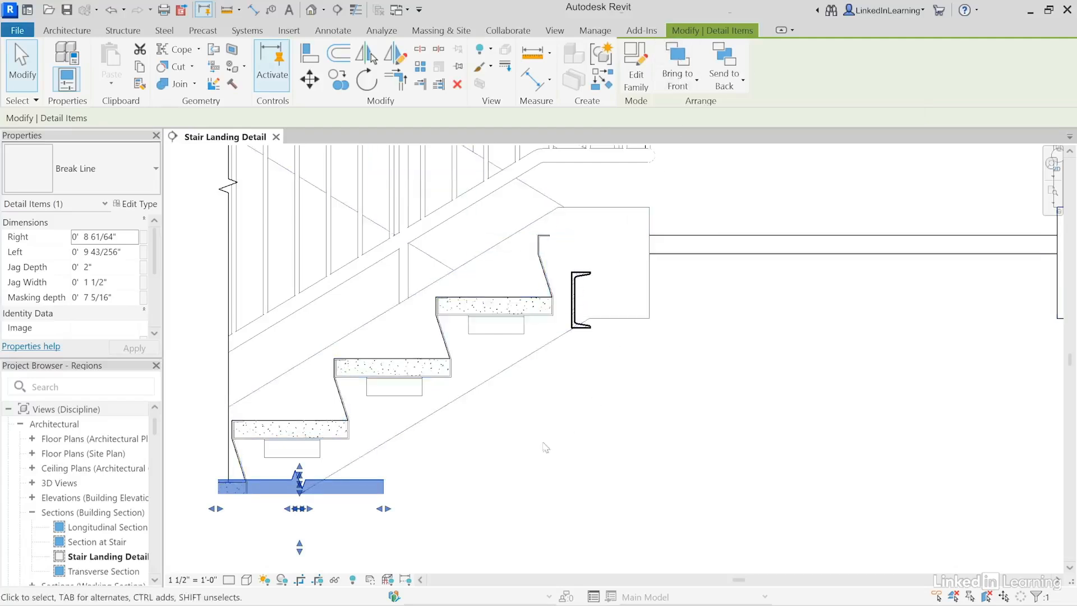
pyautogui.click(553, 500)
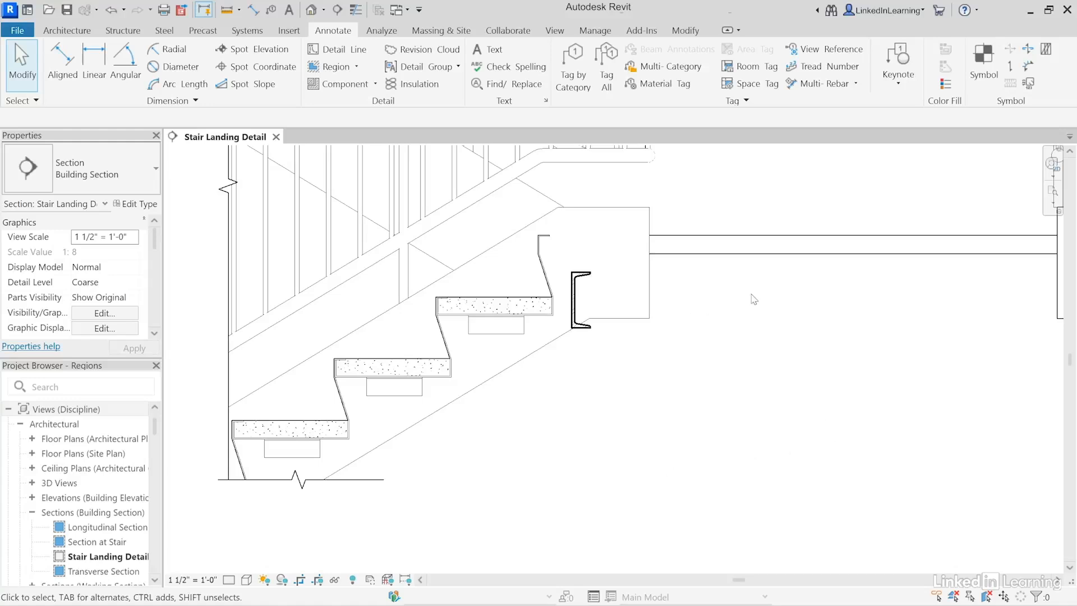
# Step: Start a filled region and trace the landing's top edge, the far end member's inner face and the channel's top edge with Medium Lines
pyautogui.moveTo(749, 290); pyautogui.dragTo(600, 332, button='middle')
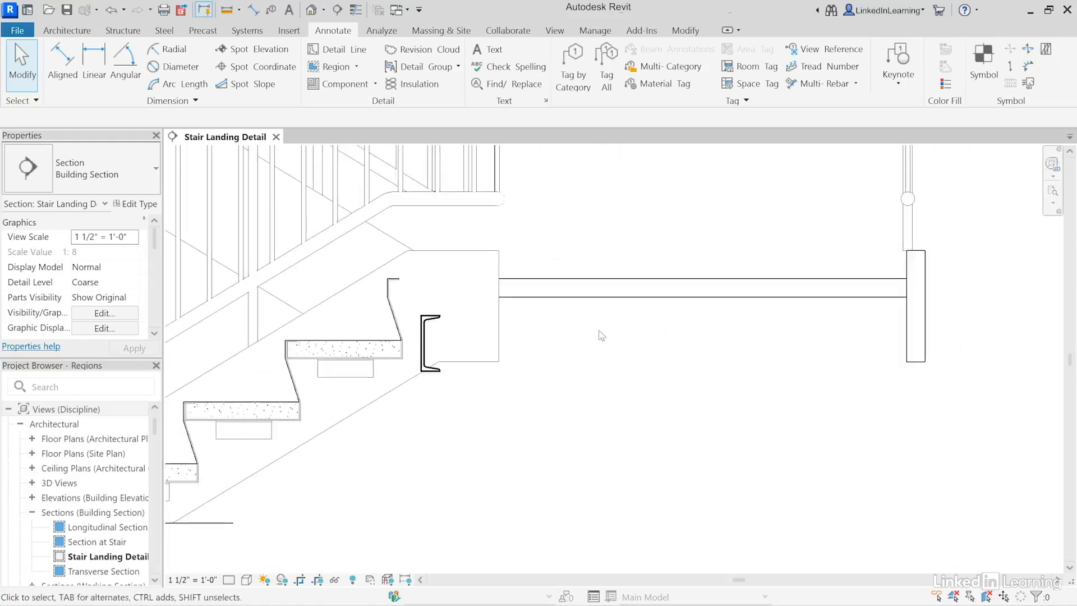
pyautogui.scroll(1, 654, 321)
pyautogui.scroll(1, 657, 325)
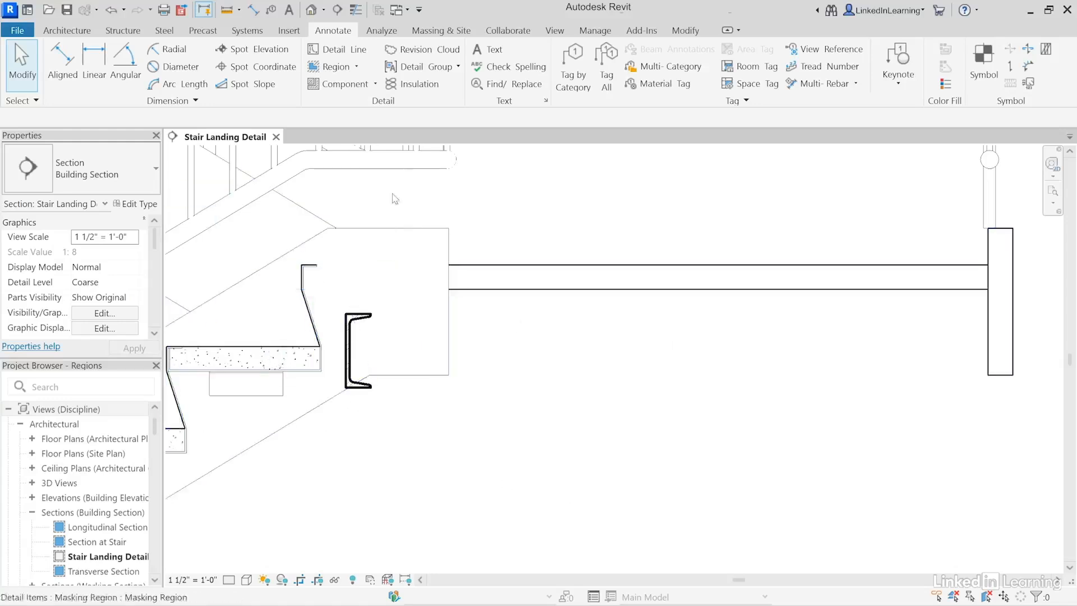
pyautogui.click(356, 66)
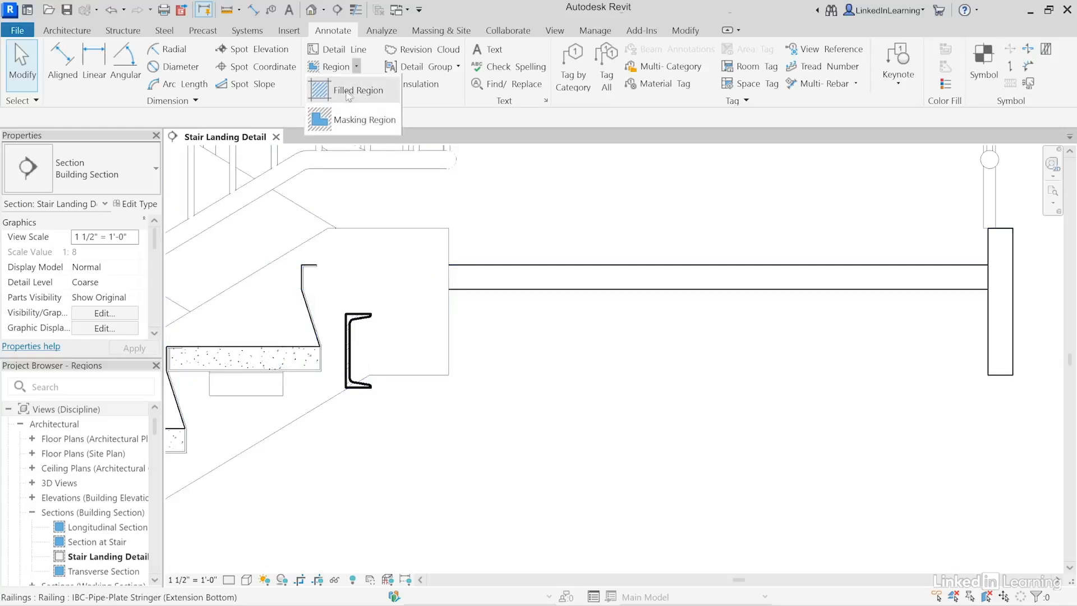
pyautogui.click(343, 90)
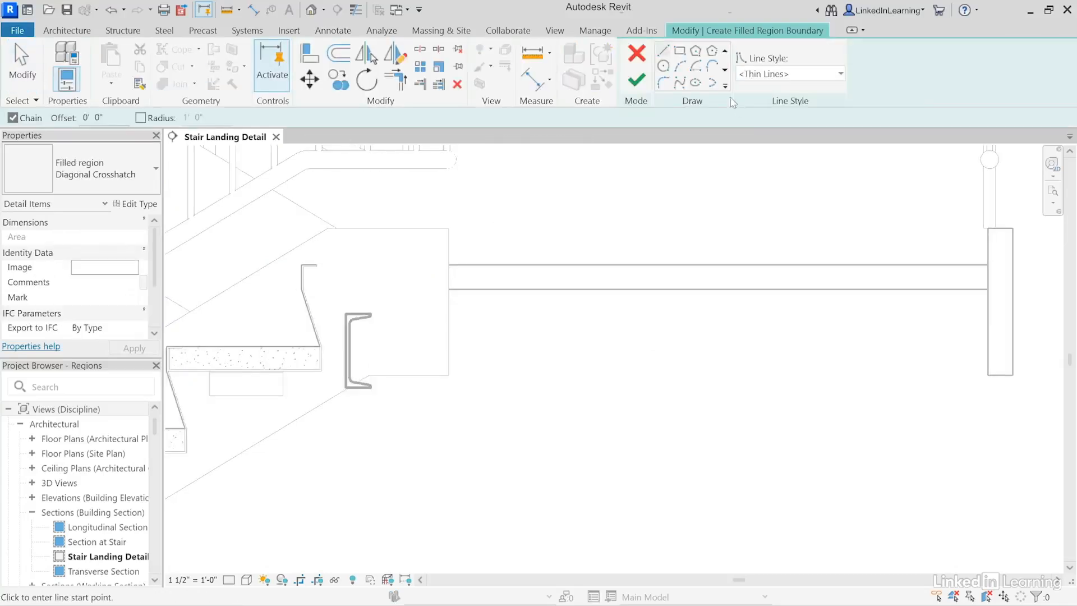
pyautogui.click(725, 87)
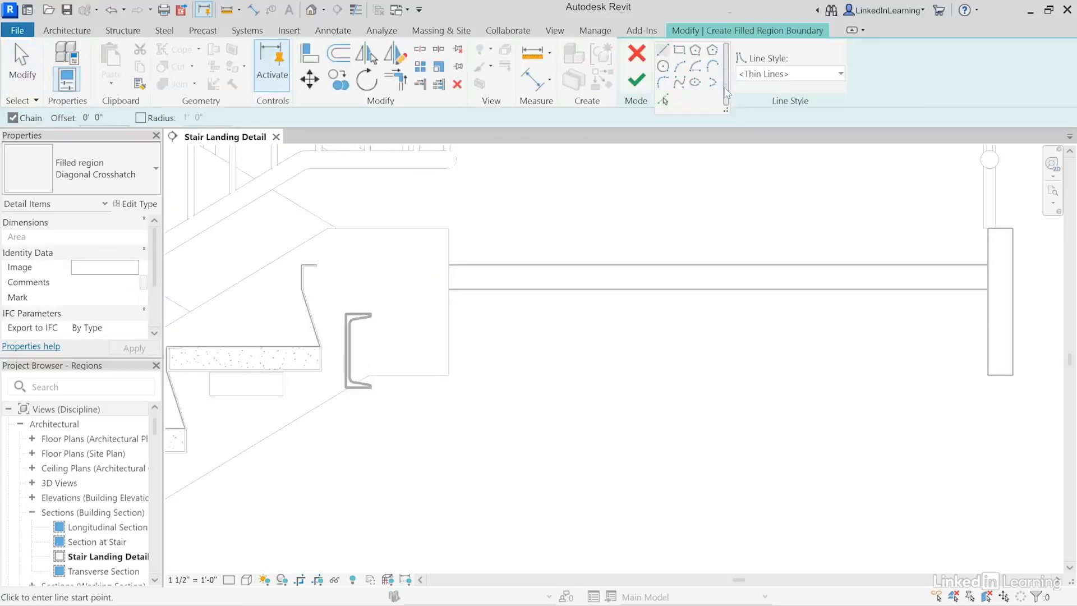
pyautogui.click(664, 105)
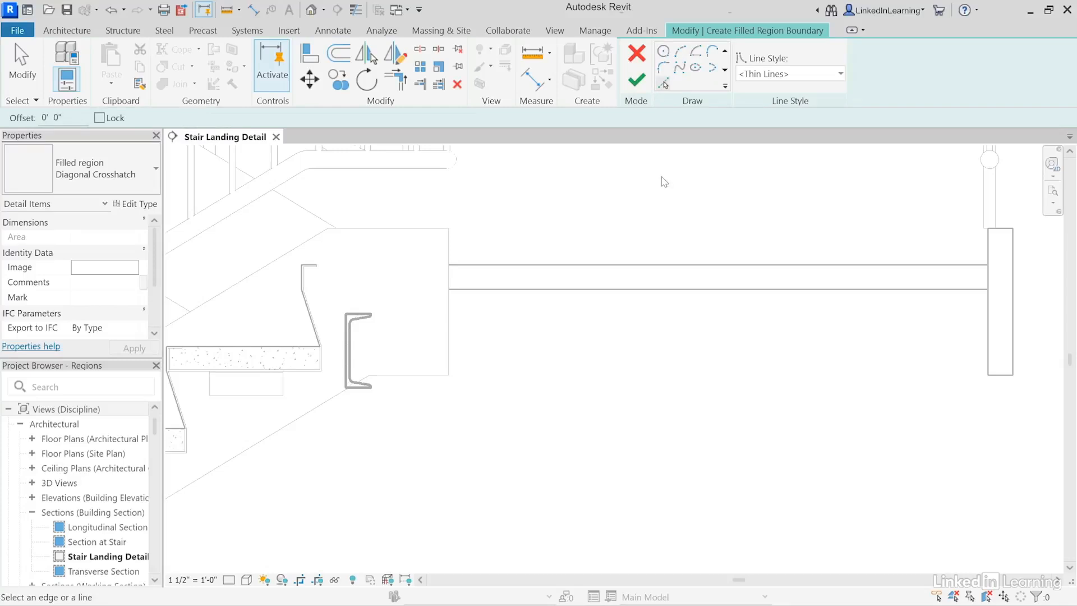
pyautogui.click(787, 77)
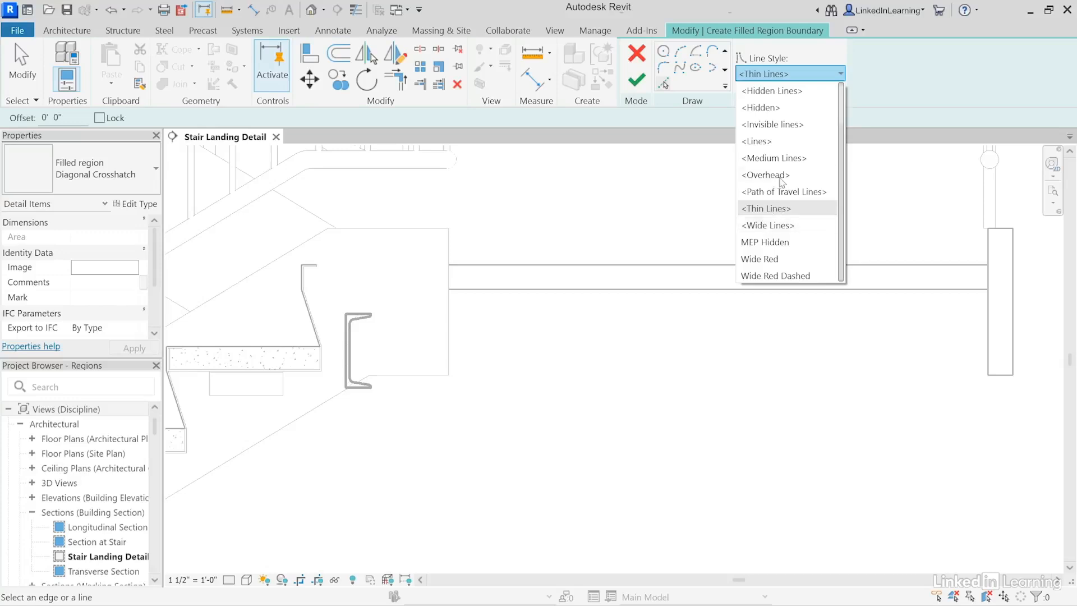
pyautogui.click(772, 159)
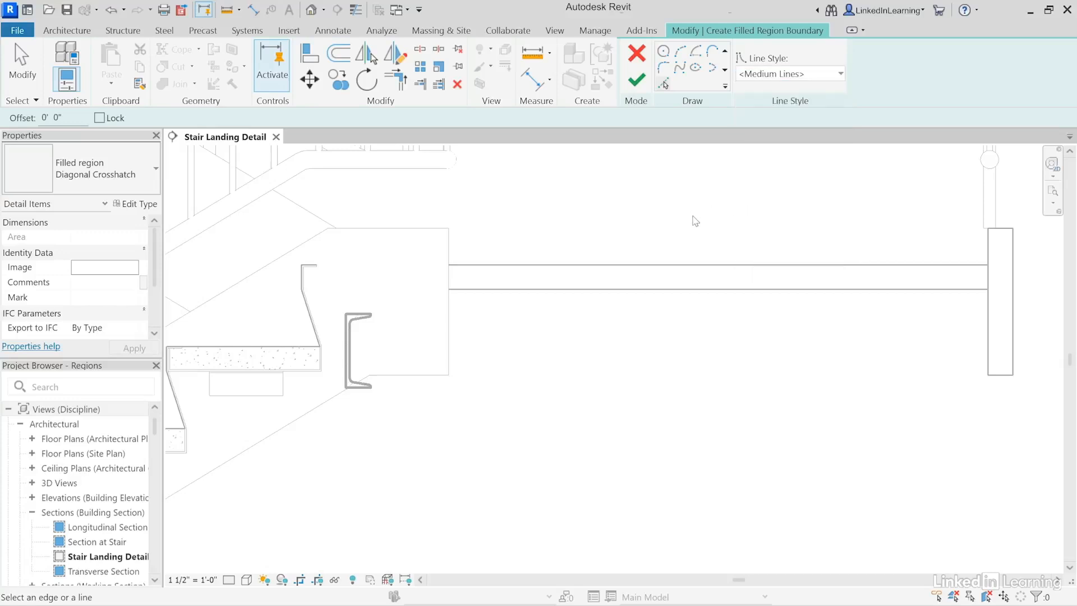
pyautogui.click(541, 266)
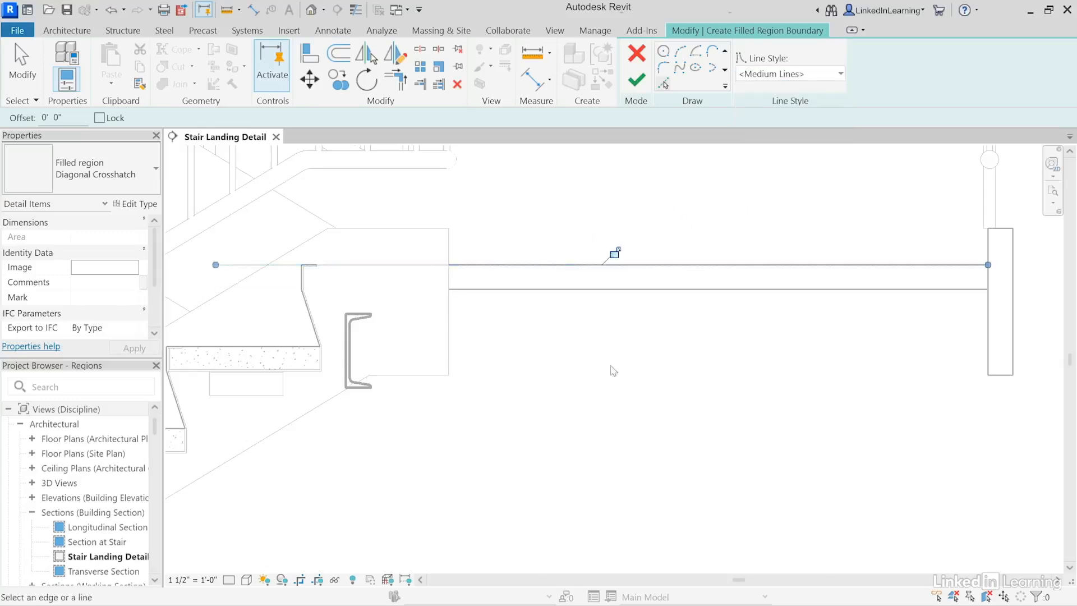
pyautogui.click(986, 327)
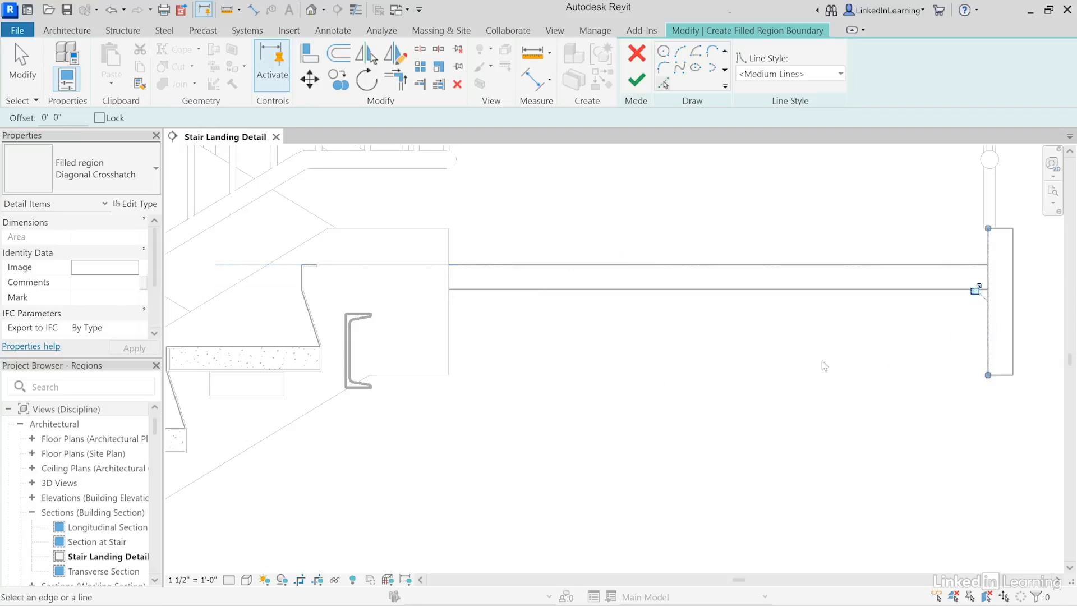
pyautogui.click(355, 317)
# Step: Trace the inner edges and lip end of the top steel pan as region boundaries using the Invisible lines style
pyautogui.scroll(5, 293, 290)
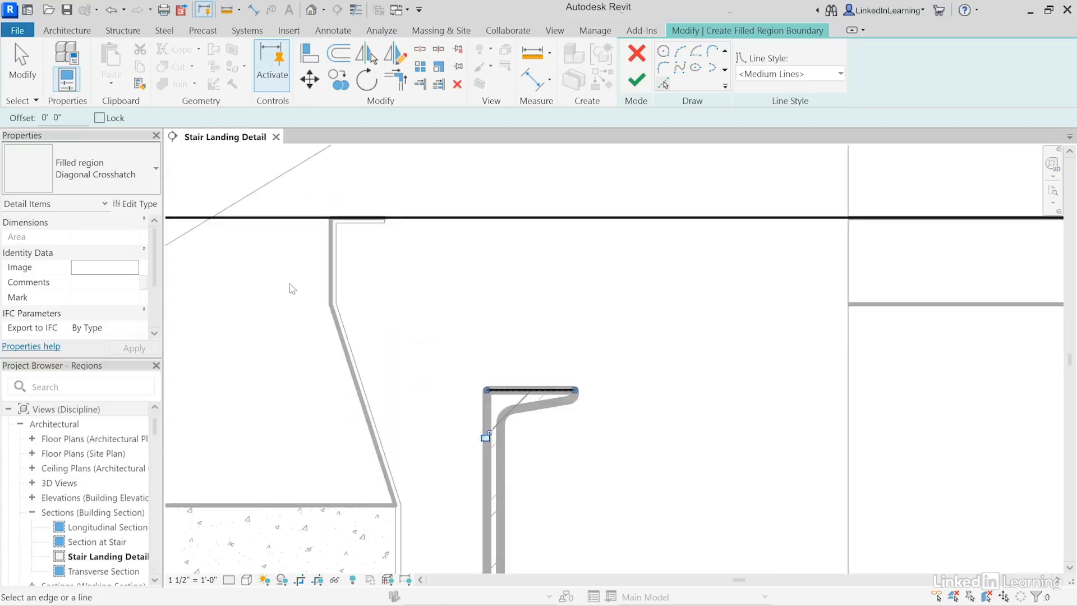
pyautogui.click(786, 73)
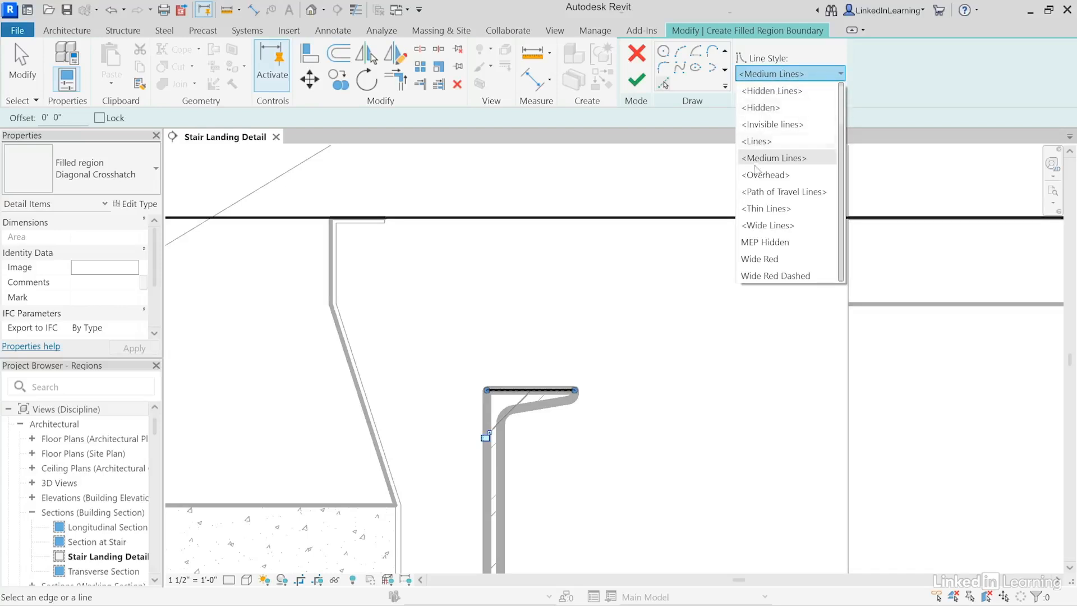
pyautogui.click(775, 124)
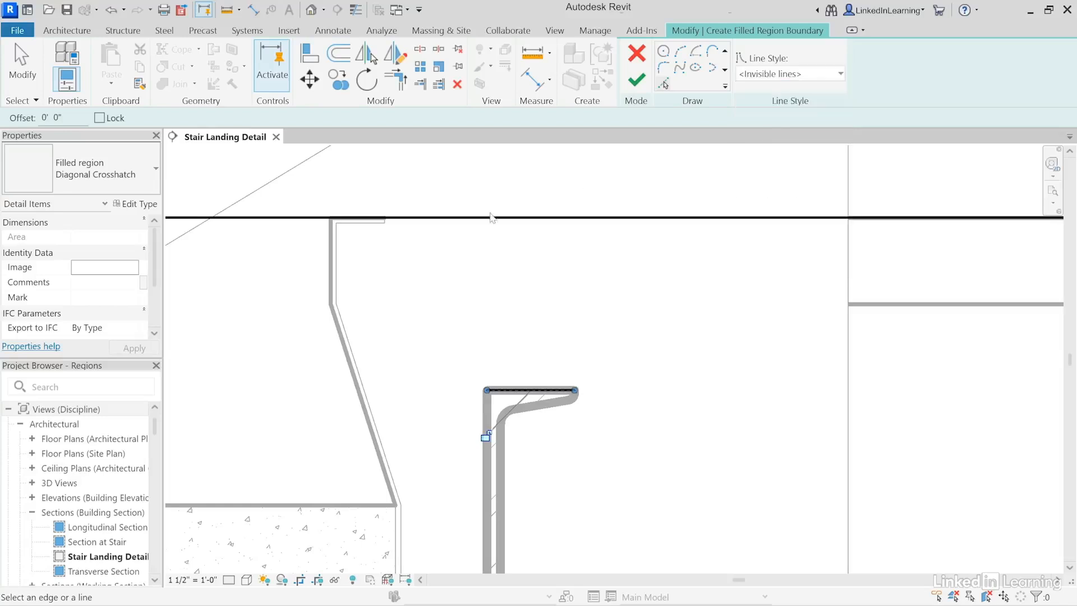
pyautogui.click(336, 247)
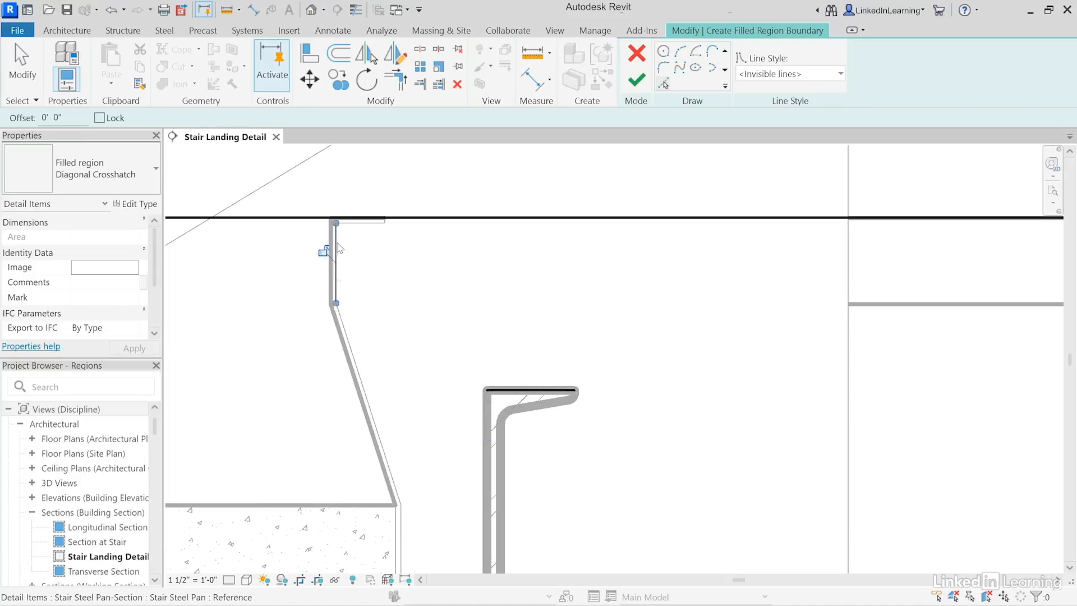
pyautogui.click(359, 224)
pyautogui.click(351, 343)
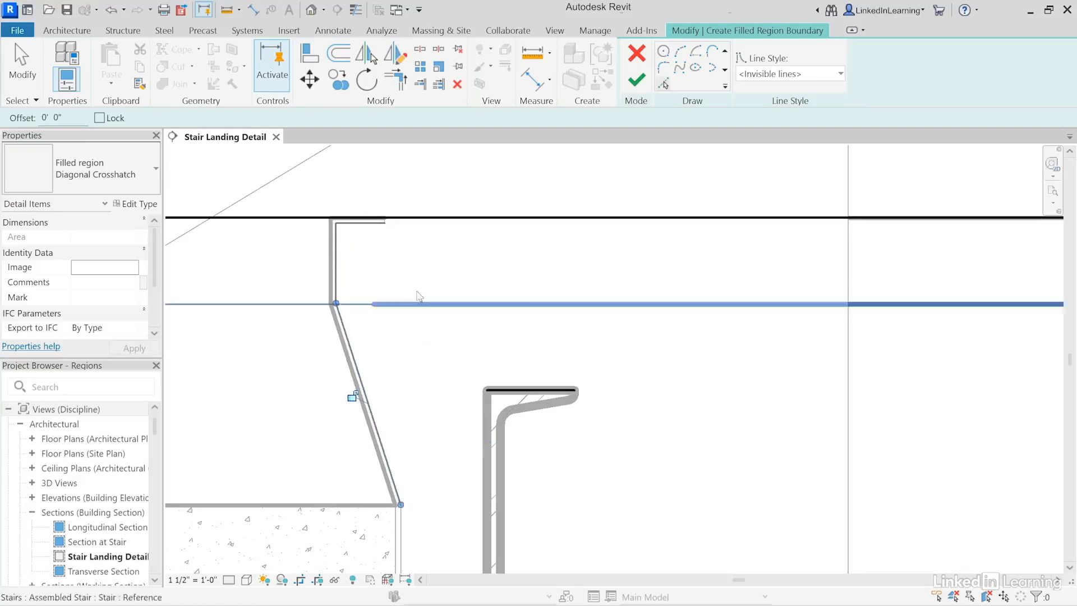
pyautogui.scroll(5, 387, 228)
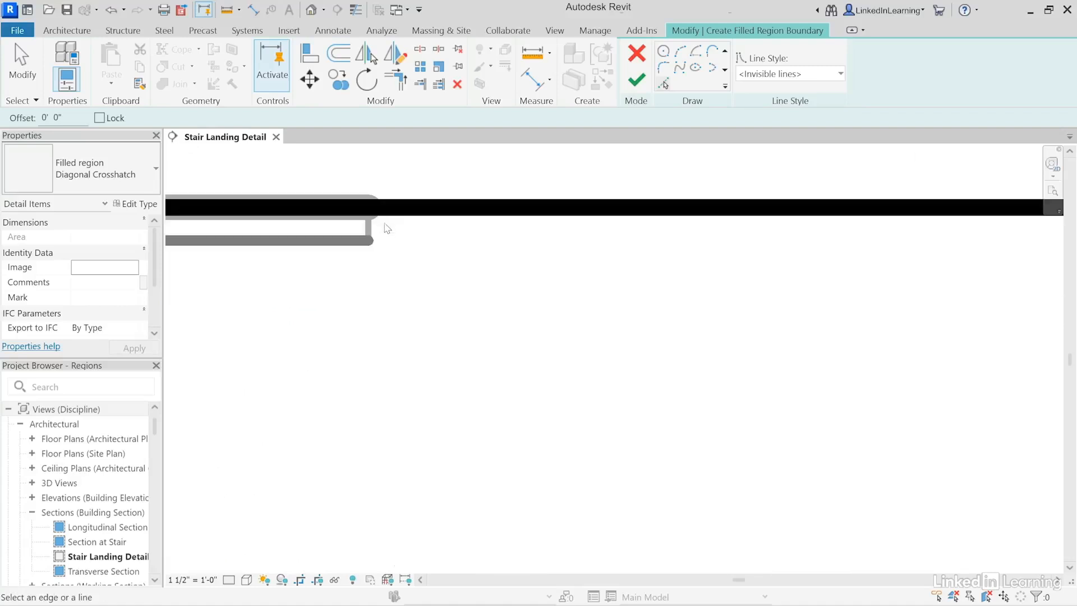
pyautogui.click(369, 230)
# Step: Trim the region's top line to the pan's lip end, and the pan's sloped boundary to the line along the channel's top
pyautogui.click(395, 80)
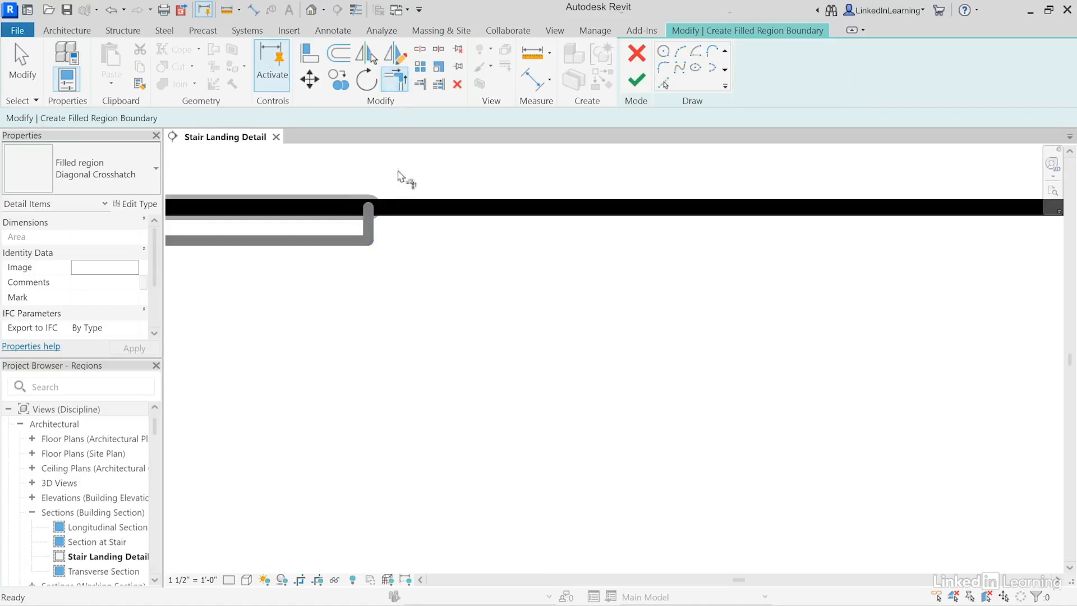
pyautogui.click(435, 210)
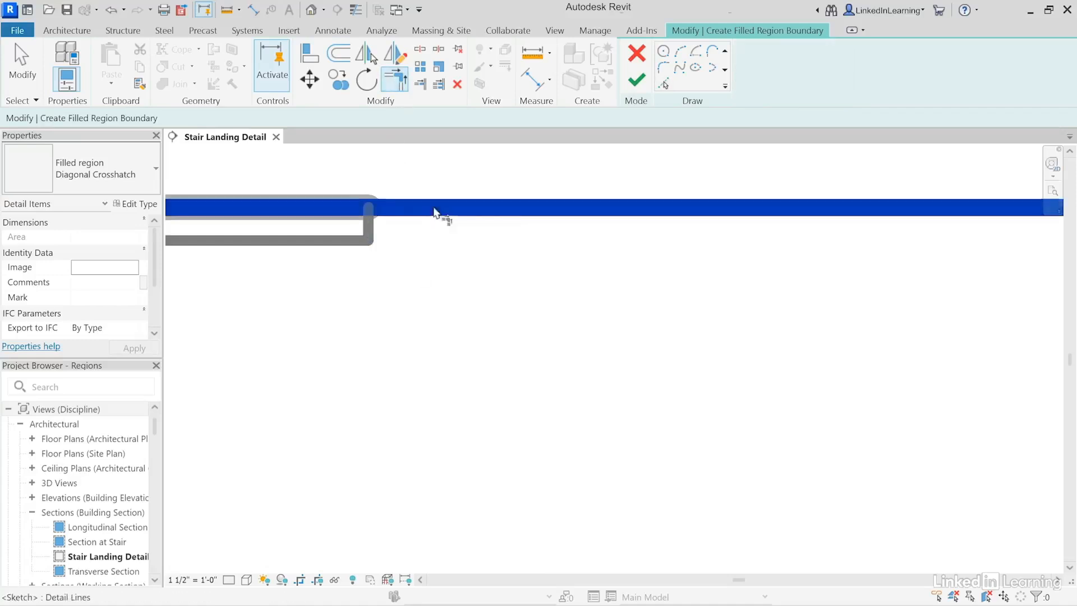
pyautogui.click(368, 221)
pyautogui.scroll(-2, 429, 280)
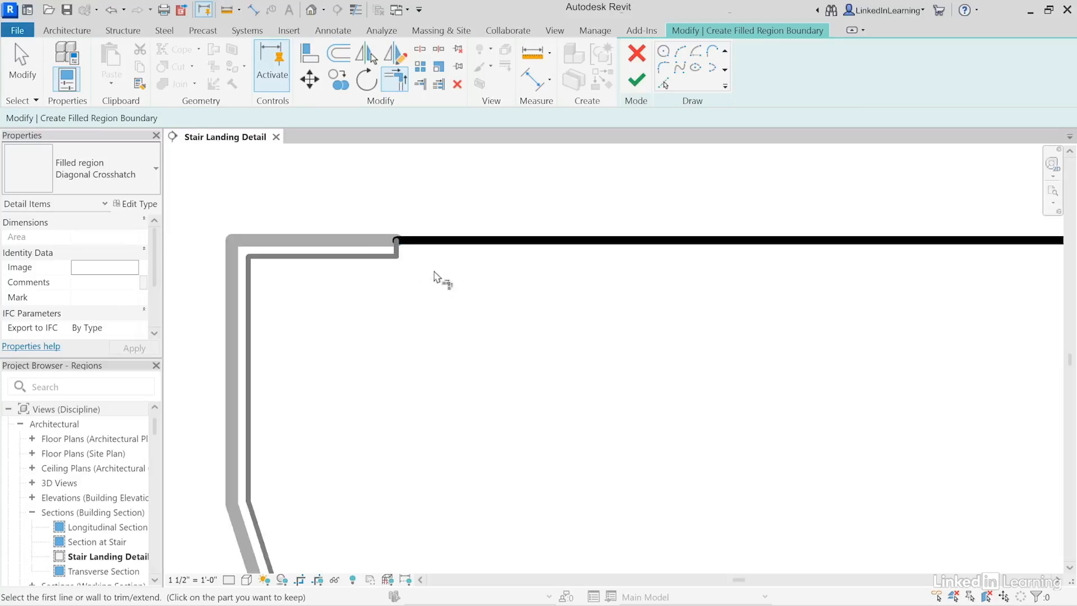
pyautogui.scroll(-2, 436, 279)
pyautogui.moveTo(435, 279); pyautogui.dragTo(420, 214, button='middle')
pyautogui.click(262, 281)
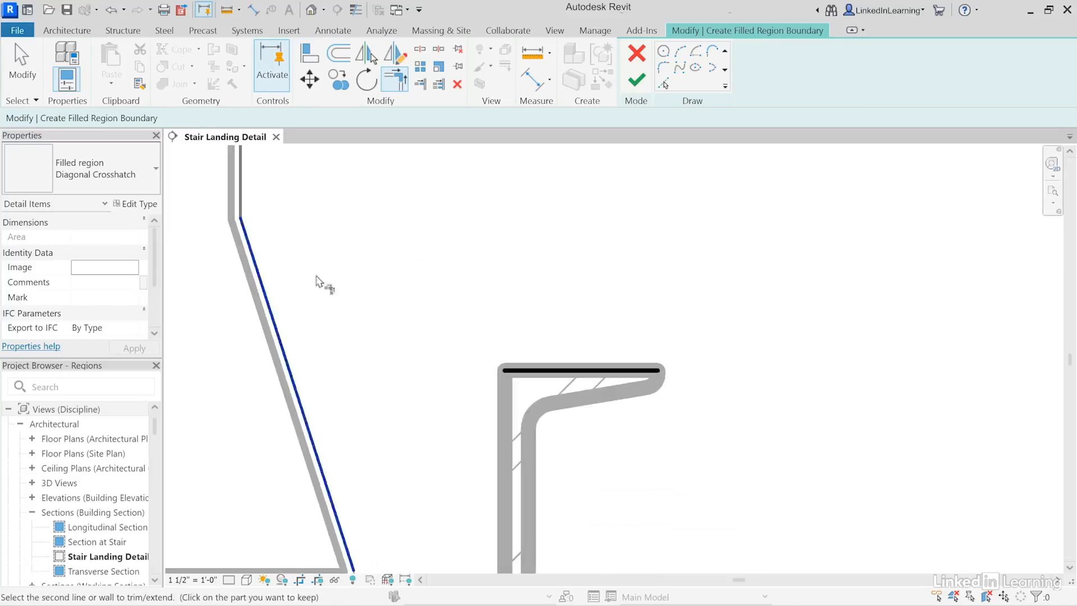
pyautogui.click(570, 375)
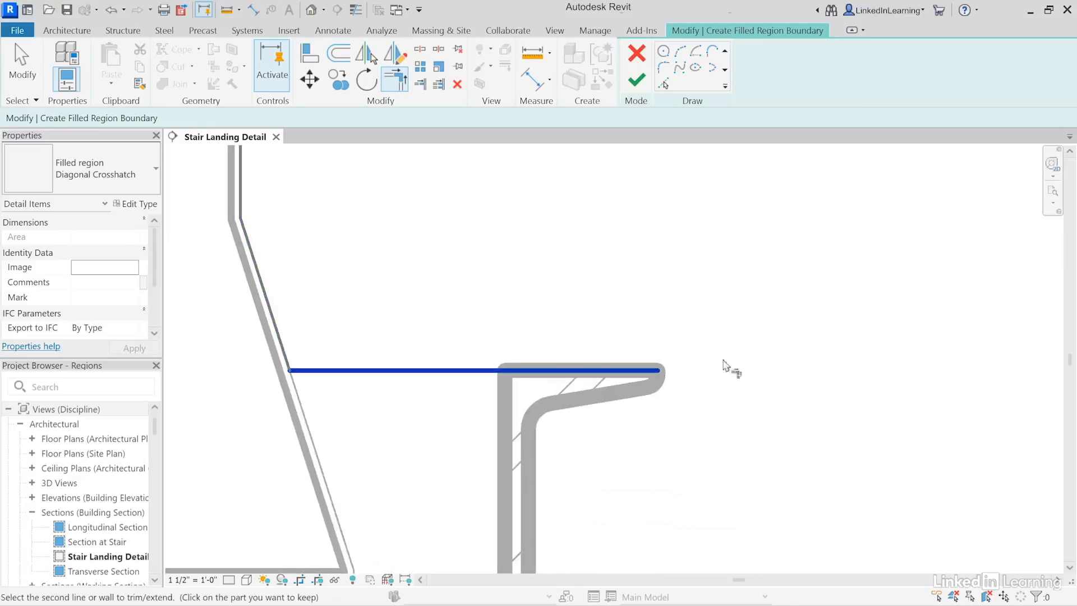
# Step: Trim the bottom and top boundary lines to corners with the vertical line at the landing's far end and finish the filled region
pyautogui.scroll(-3, 799, 346)
pyautogui.moveTo(844, 369); pyautogui.dragTo(377, 384, button='middle')
pyautogui.scroll(-1, 511, 372)
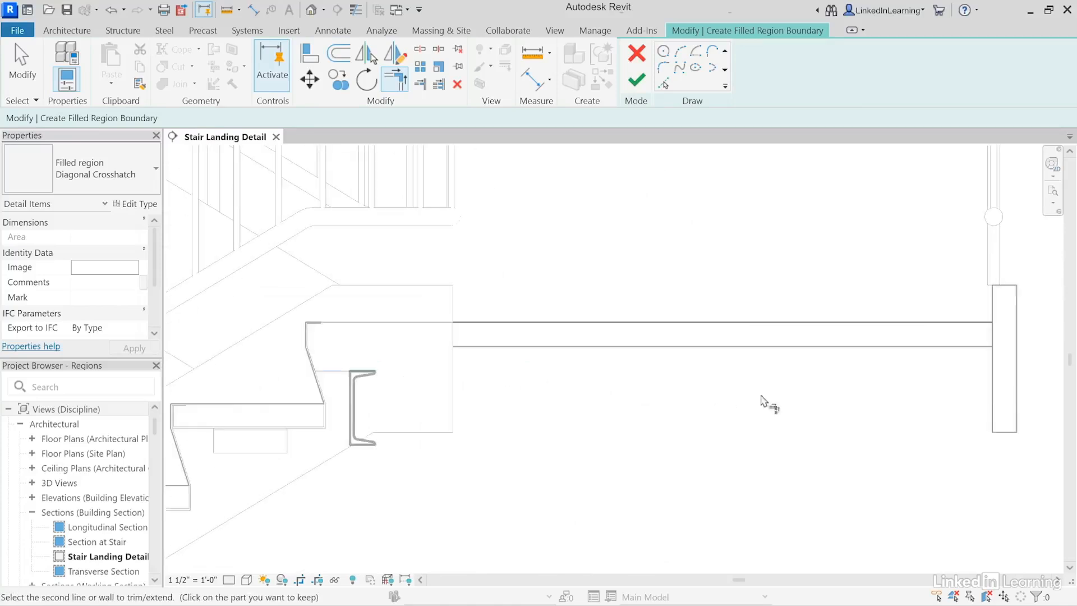
pyautogui.click(1001, 374)
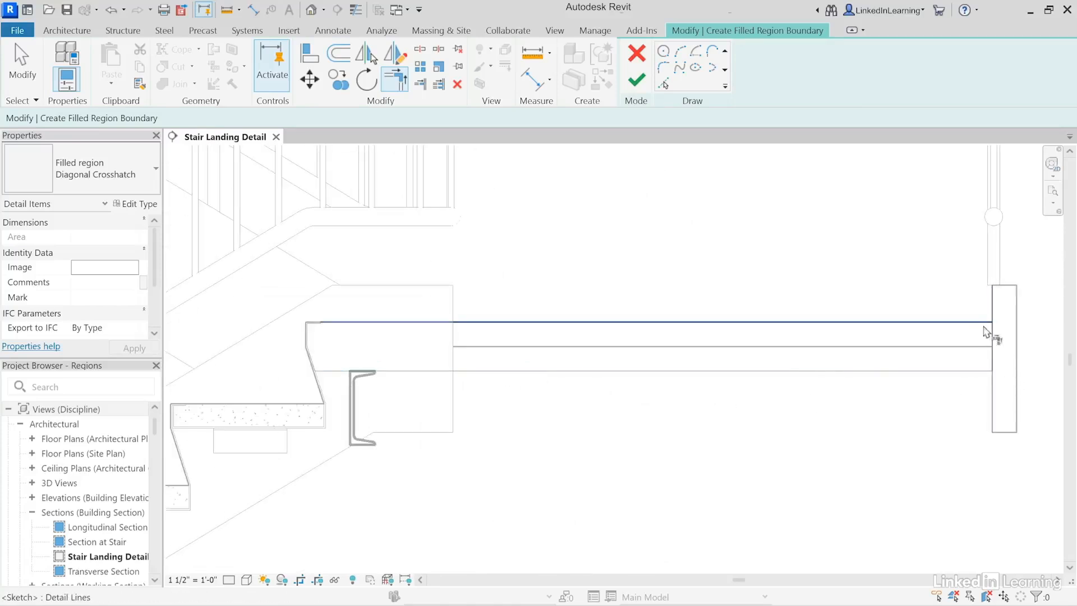
pyautogui.click(985, 332)
pyautogui.click(993, 341)
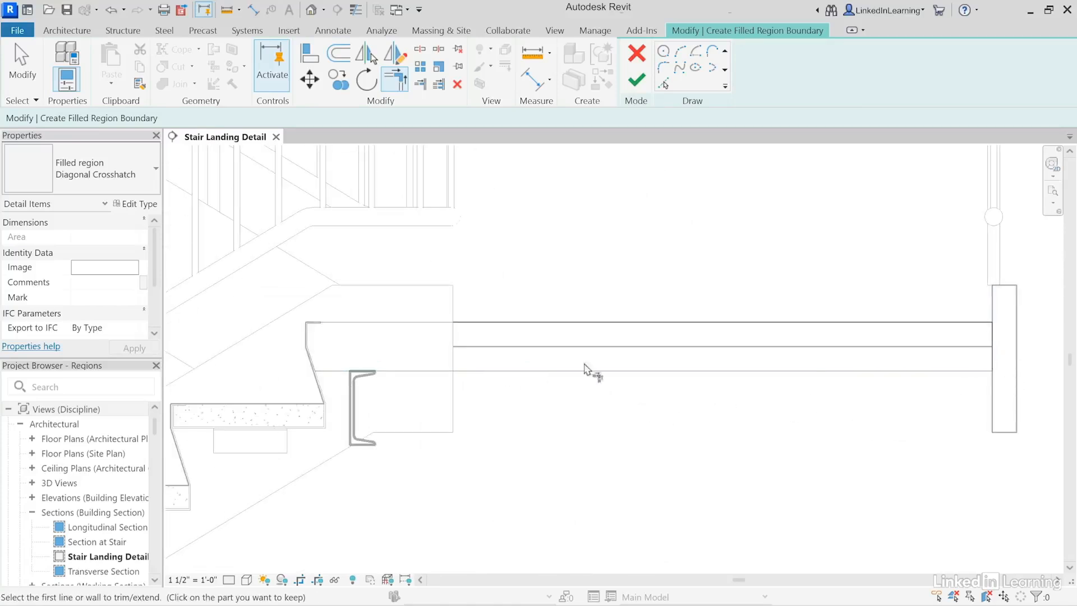
pyautogui.click(636, 80)
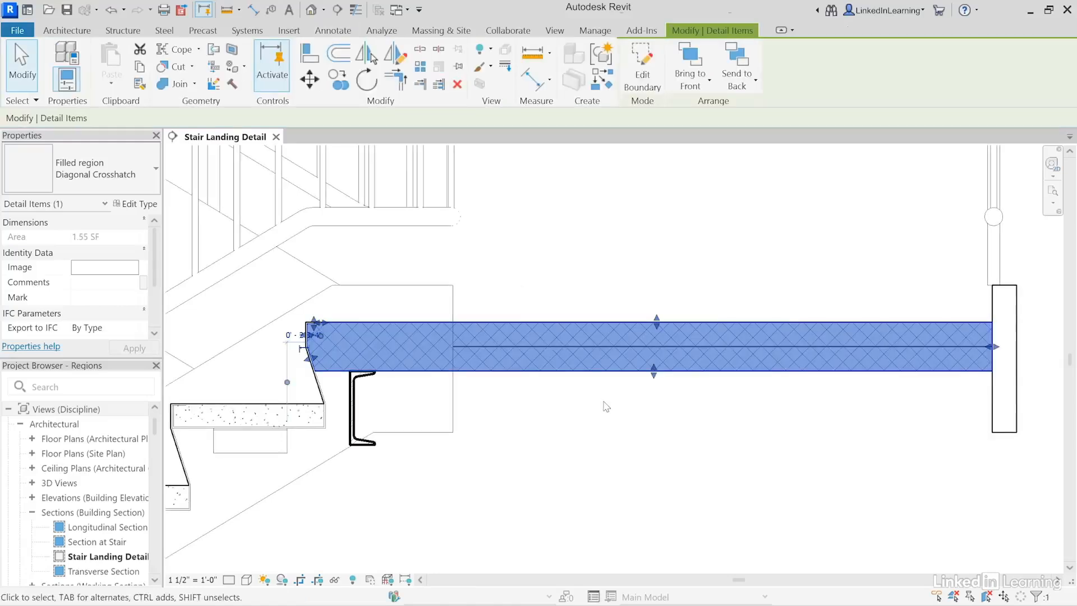
pyautogui.click(507, 468)
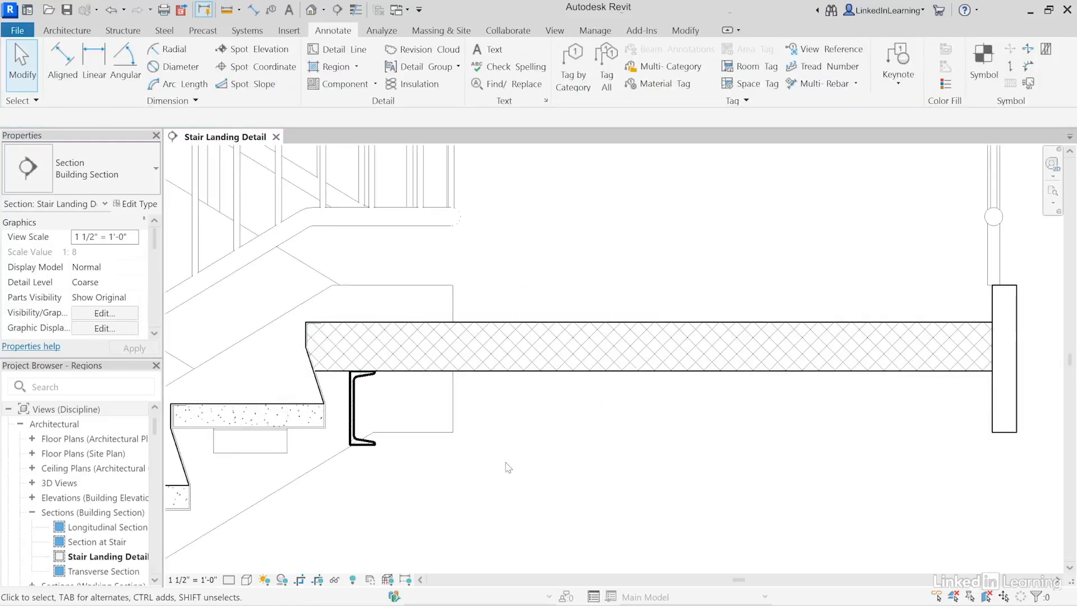
# Step: Duplicate the landing filled region's type as a new type named Concrete
pyautogui.click(543, 371)
pyautogui.click(130, 176)
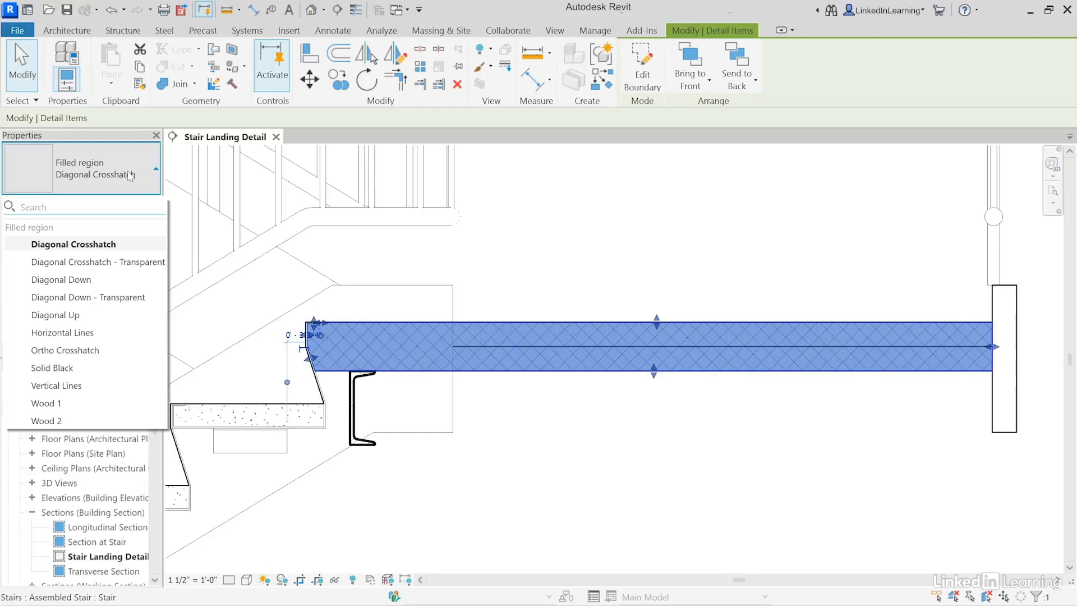
pyautogui.click(130, 176)
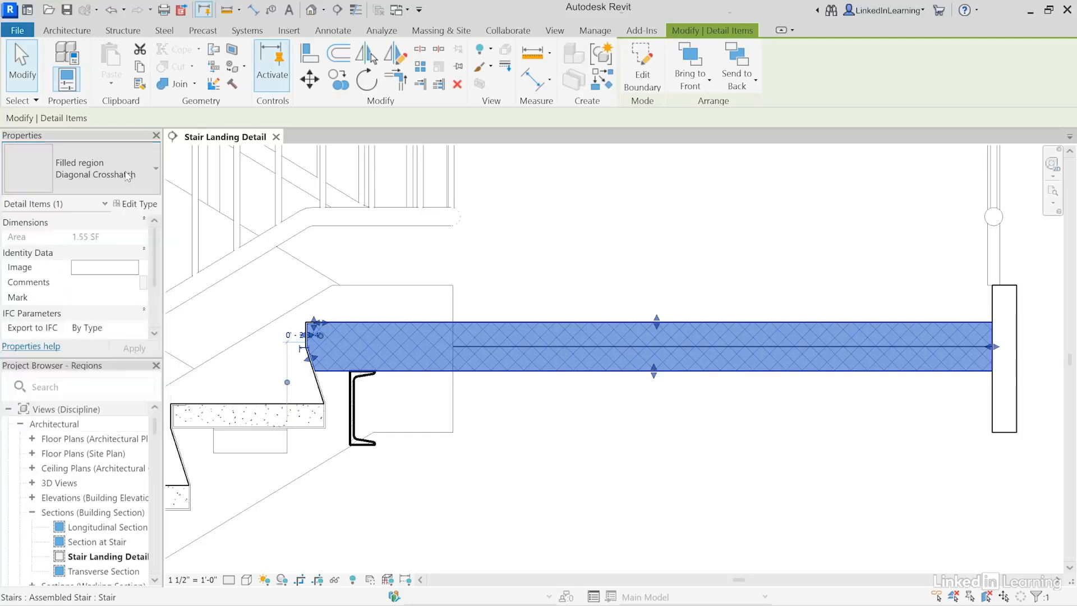
pyautogui.click(135, 204)
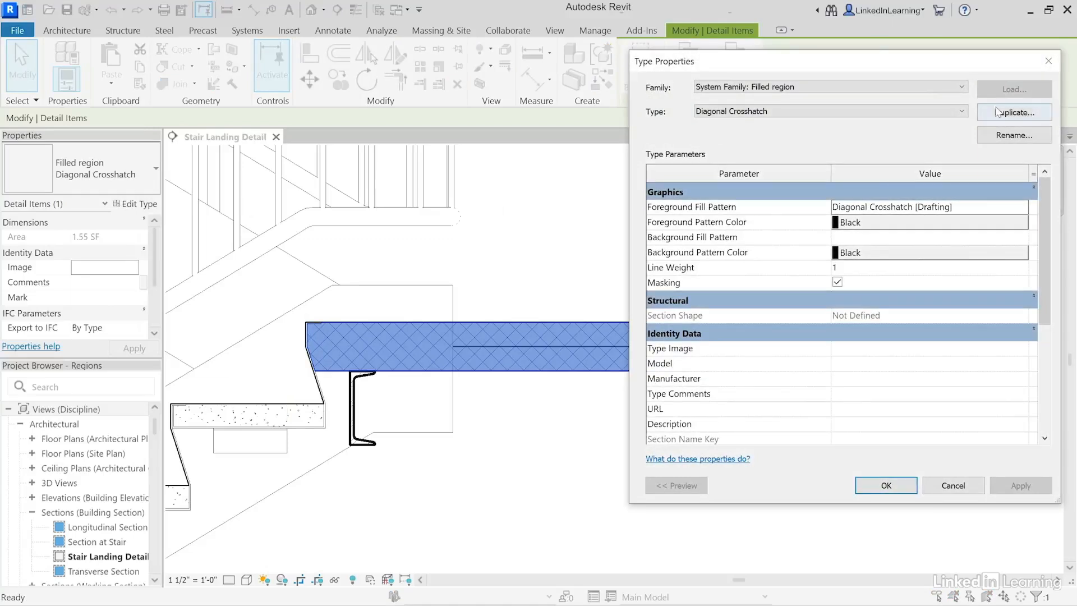
pyautogui.click(997, 112)
pyautogui.write('Concrete')
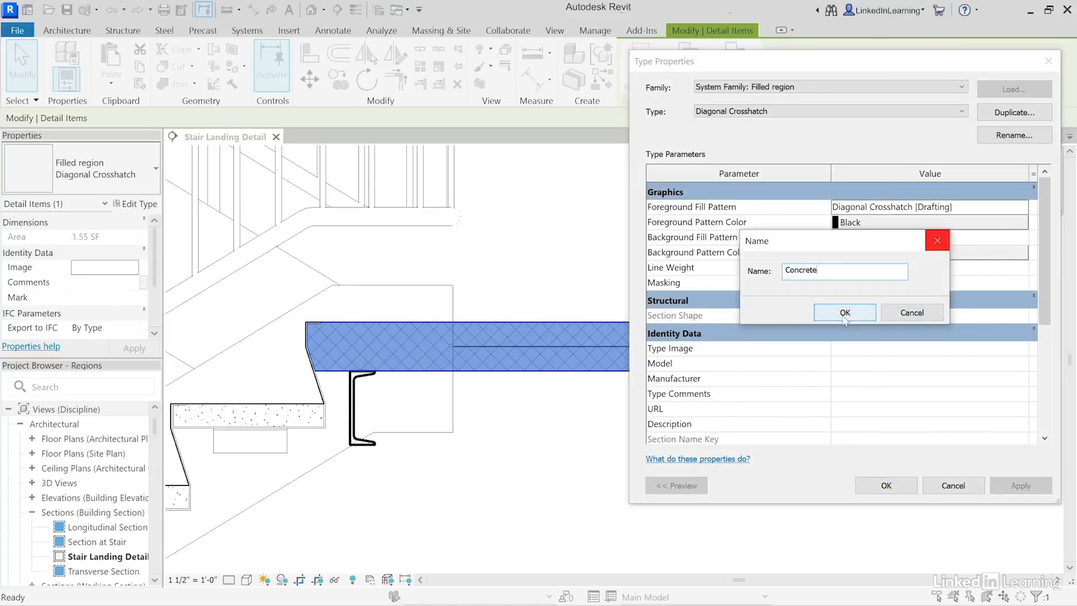
pyautogui.click(844, 312)
# Step: Set the Concrete type's foreground fill pattern to the Concrete drafting pattern, apply it to the landing region, and deselect it
pyautogui.click(987, 207)
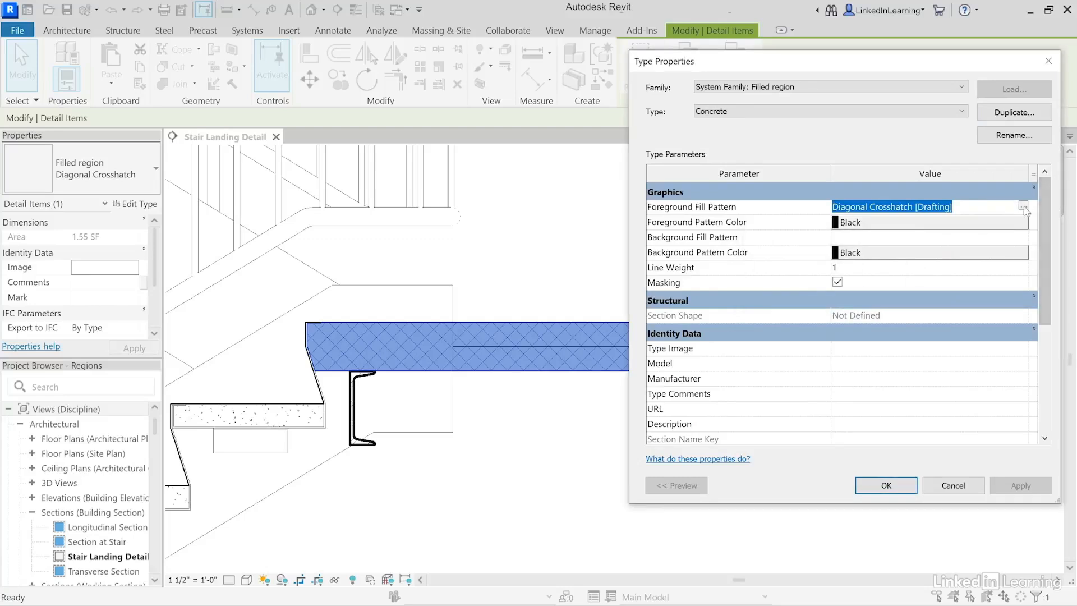
pyautogui.click(1022, 205)
pyautogui.click(806, 189)
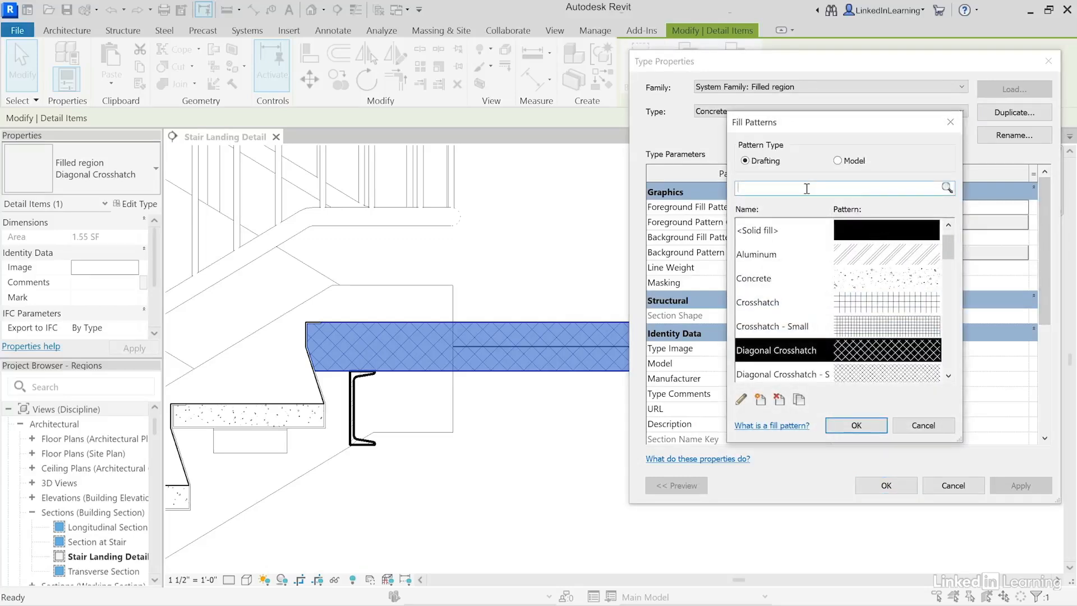
pyautogui.write('conc')
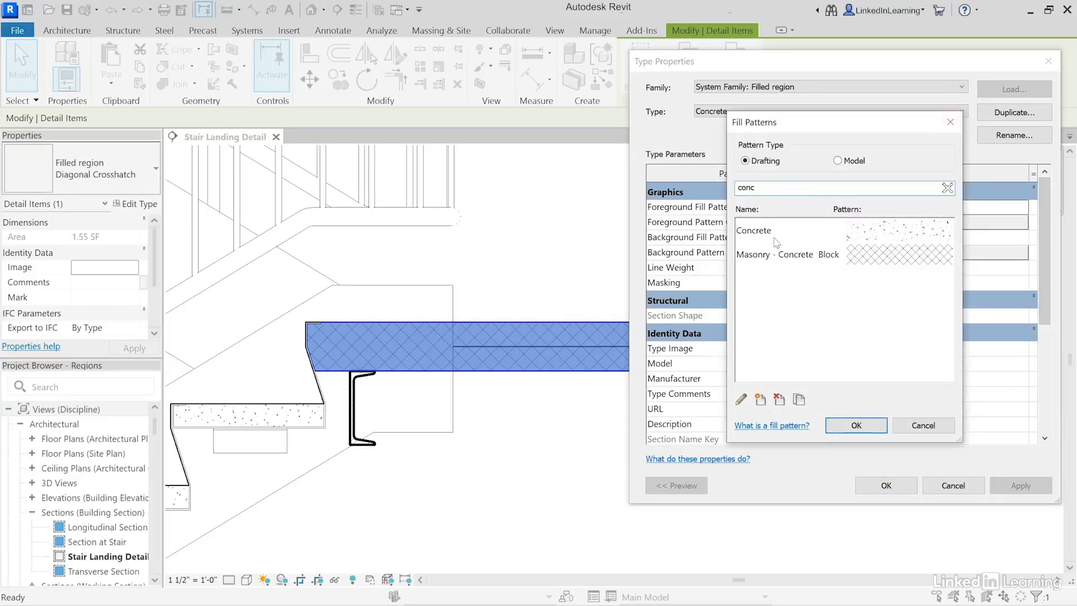
pyautogui.click(762, 239)
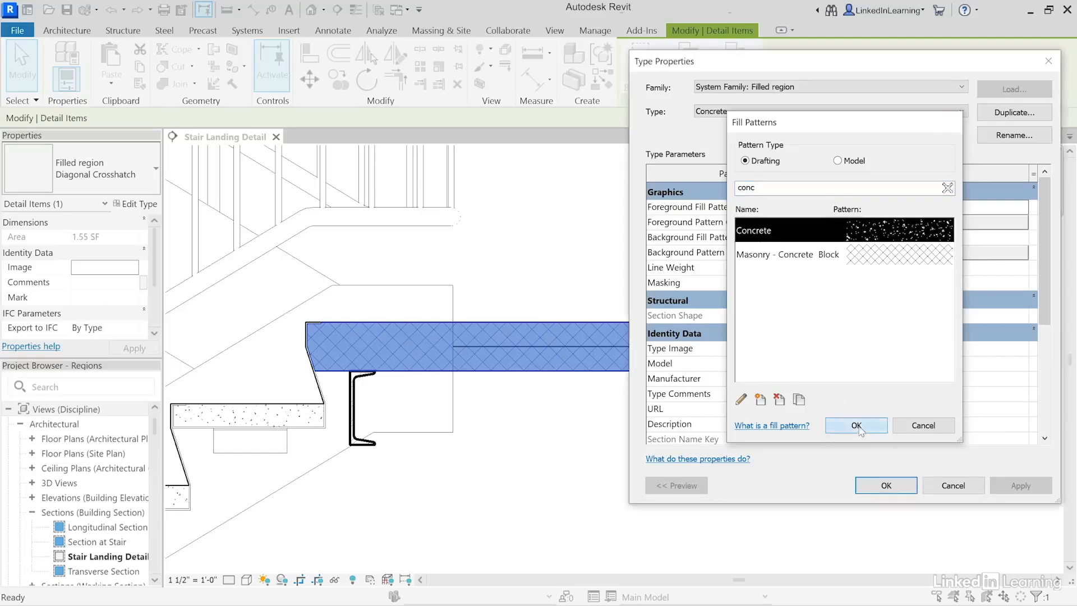
pyautogui.click(856, 425)
pyautogui.click(867, 488)
pyautogui.click(684, 478)
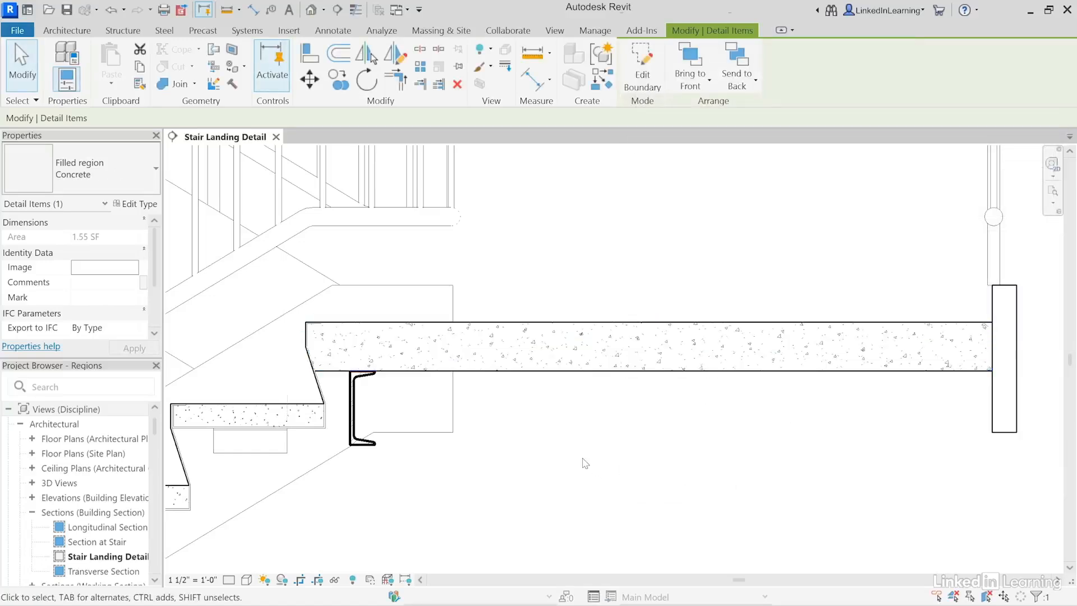
pyautogui.scroll(-4, 583, 462)
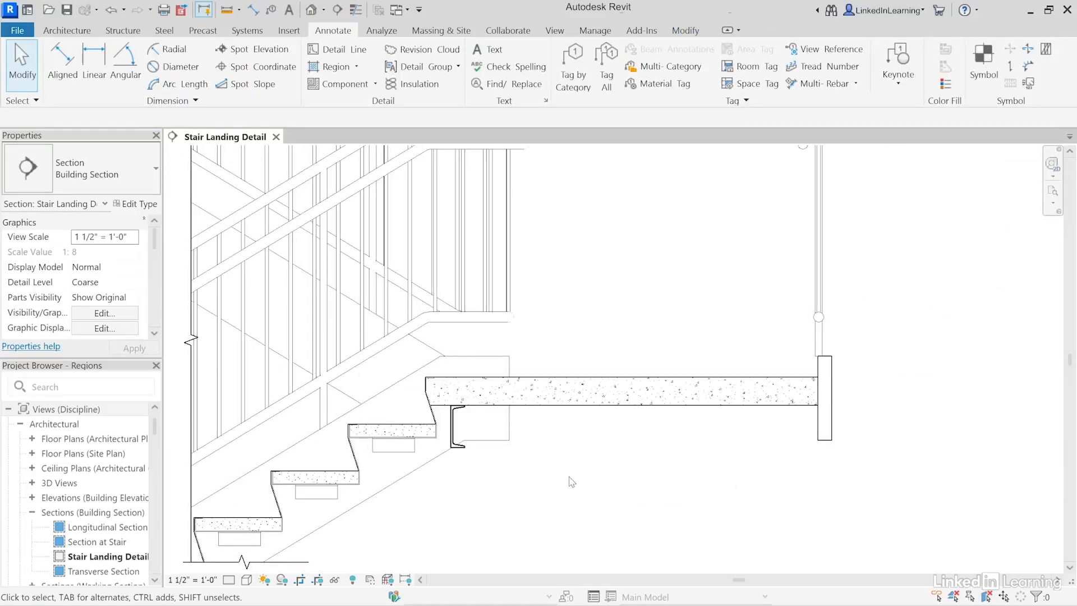
pyautogui.moveTo(570, 481); pyautogui.dragTo(663, 477, button='middle')
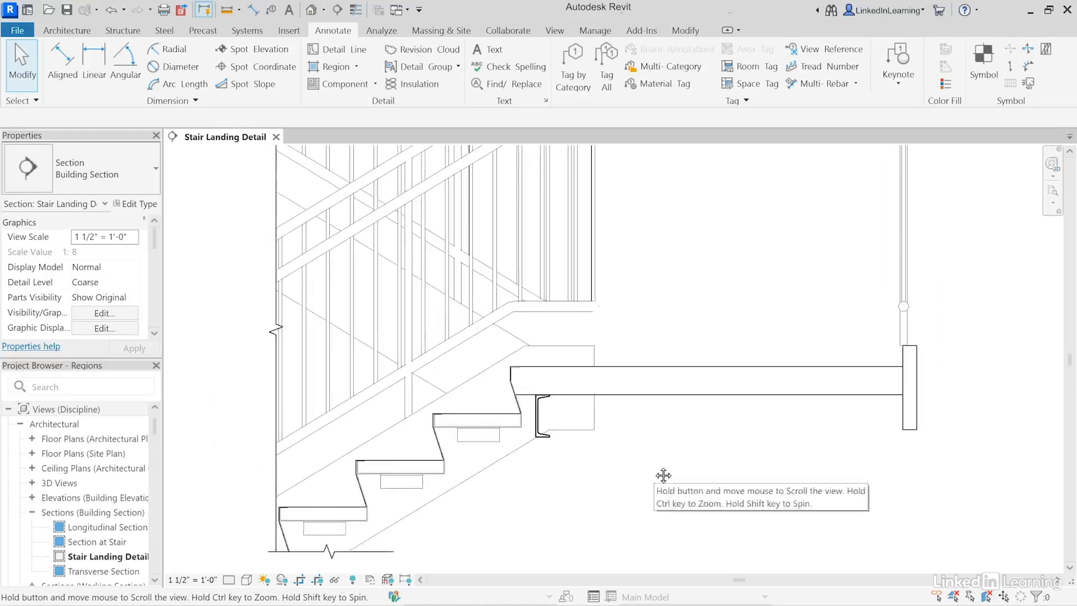
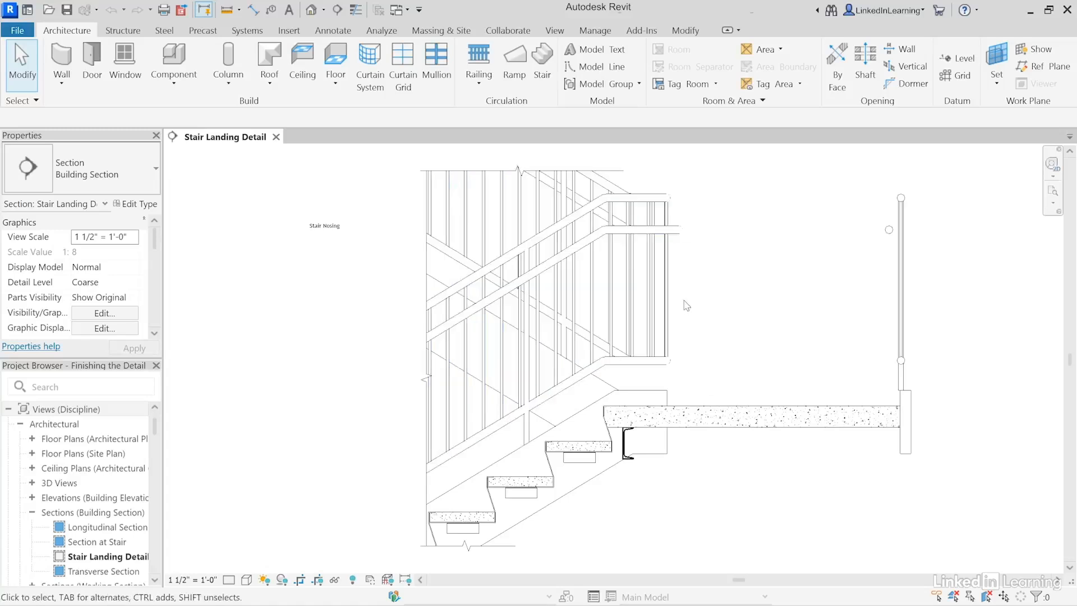
# Step: Override the dotted rounded ends of the top rail and the handrail below it with the Thin Lines linework style
pyautogui.scroll(3, 687, 307)
pyautogui.moveTo(708, 294); pyautogui.dragTo(701, 363, button='middle')
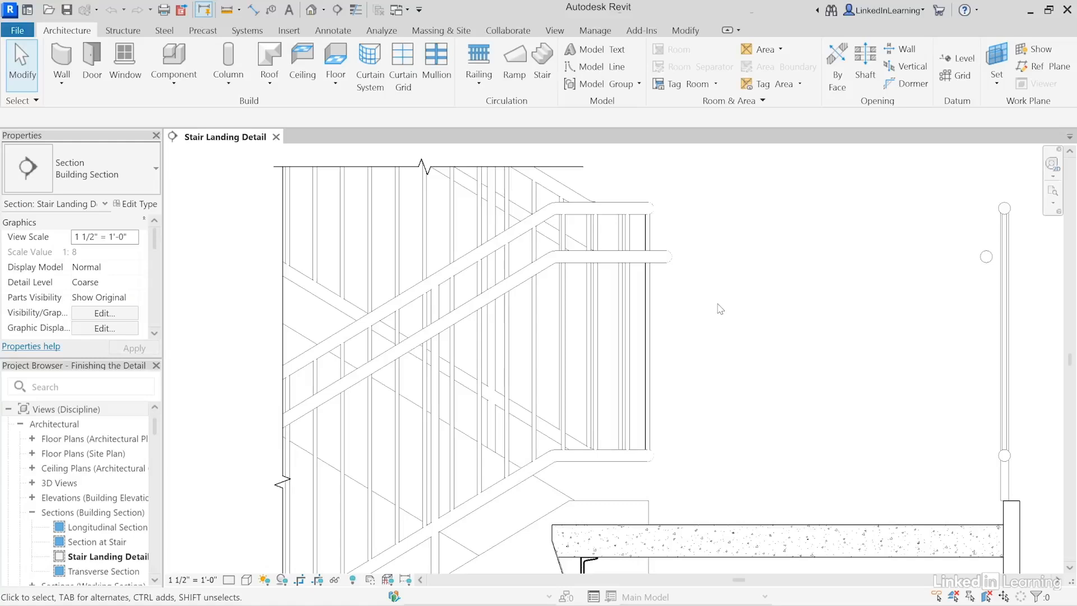
pyautogui.click(685, 30)
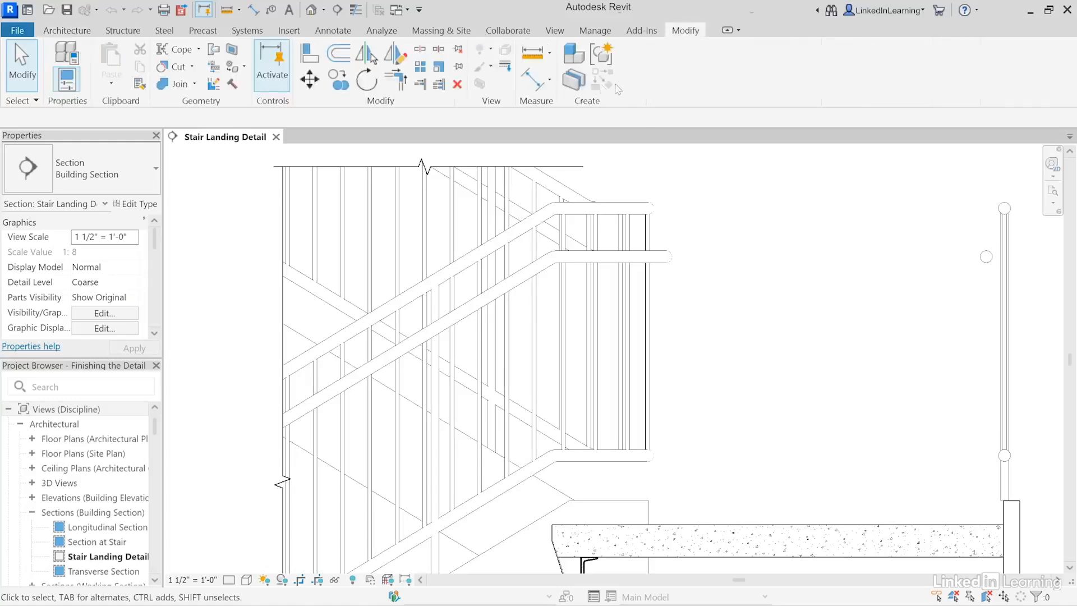
pyautogui.click(505, 67)
pyautogui.click(710, 79)
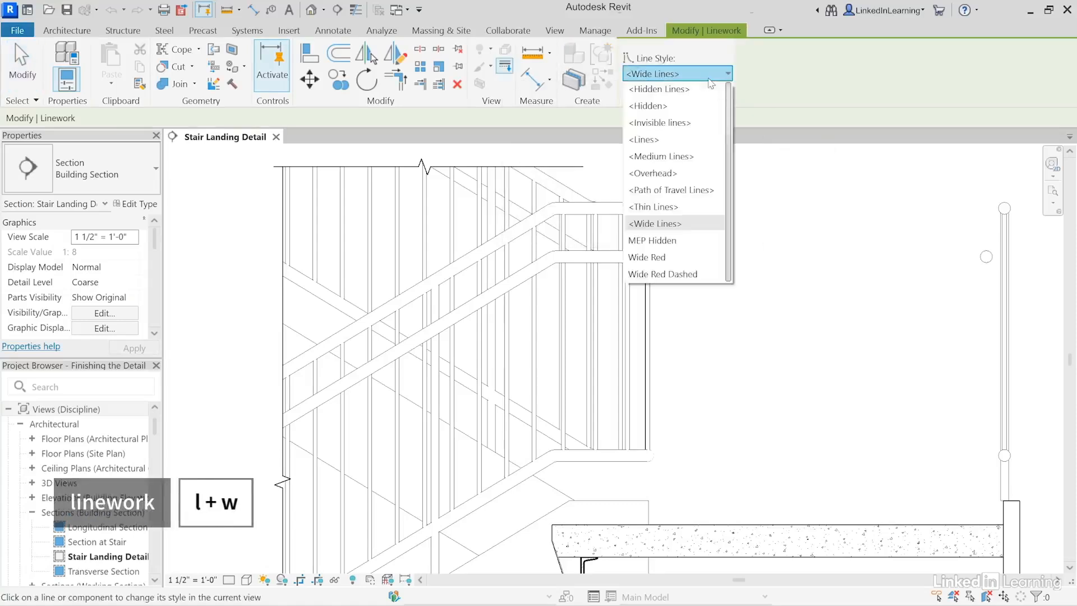
pyautogui.click(673, 207)
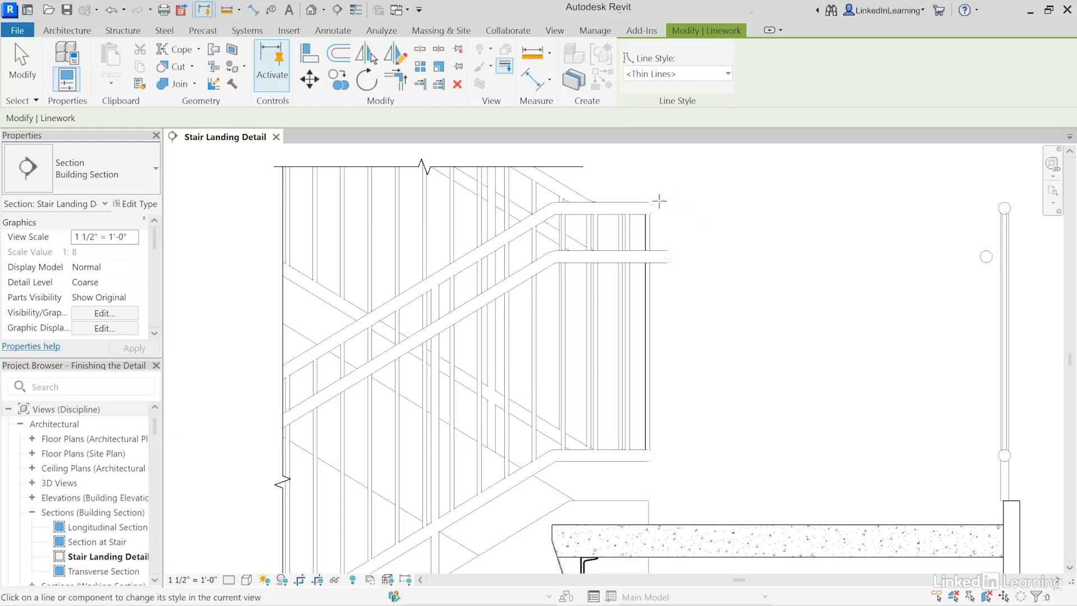
pyautogui.scroll(3, 659, 201)
pyautogui.scroll(1, 659, 201)
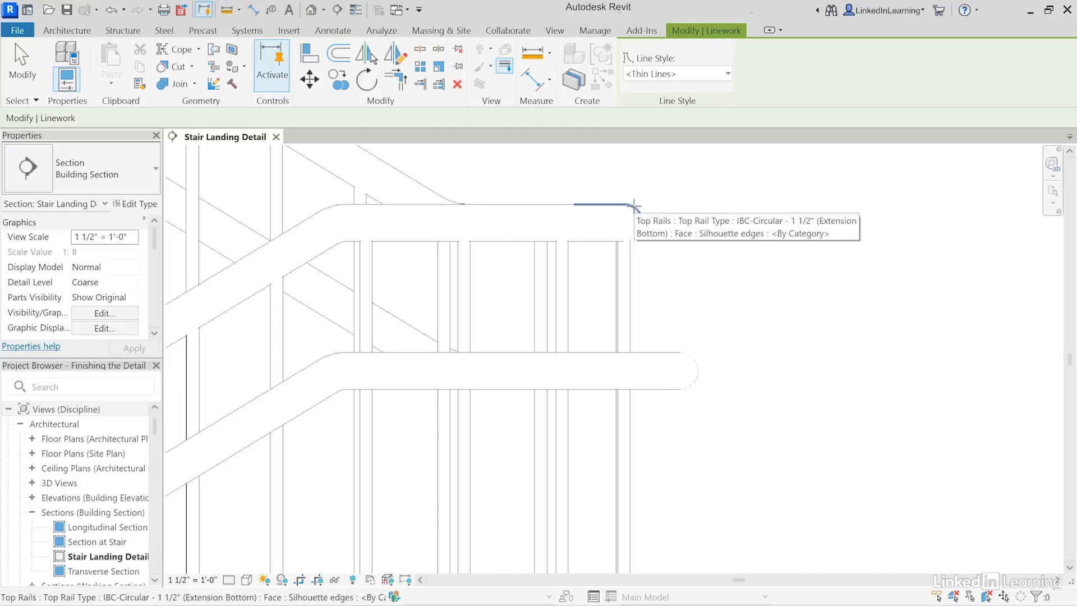
pyautogui.click(633, 205)
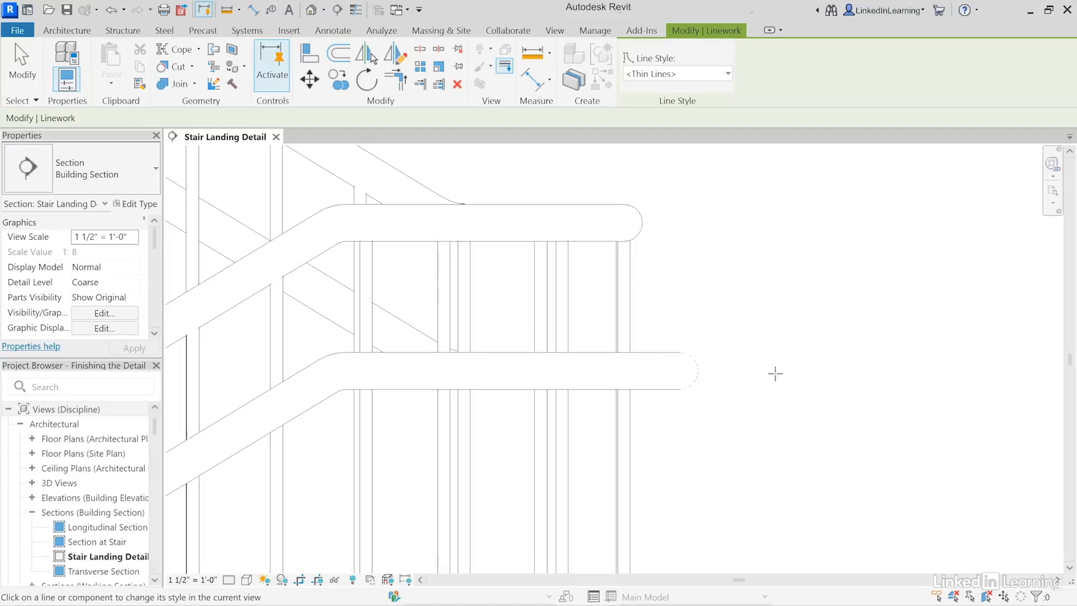
pyautogui.click(691, 353)
pyautogui.click(697, 381)
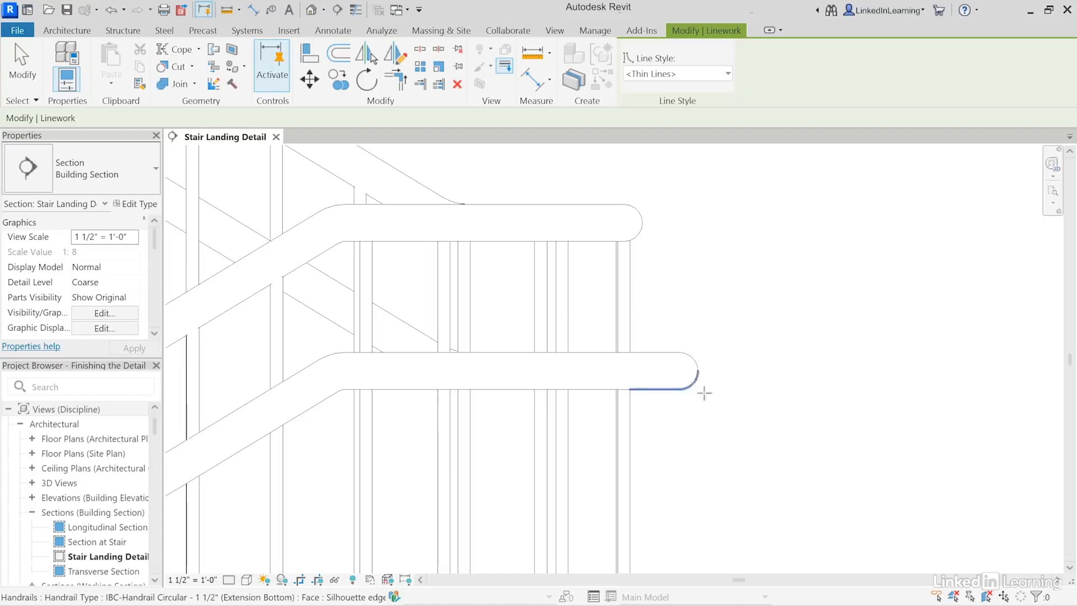
# Step: Apply the Thin Lines linework override to both halves of the bottom rail's rounded end
pyautogui.scroll(-5, 832, 379)
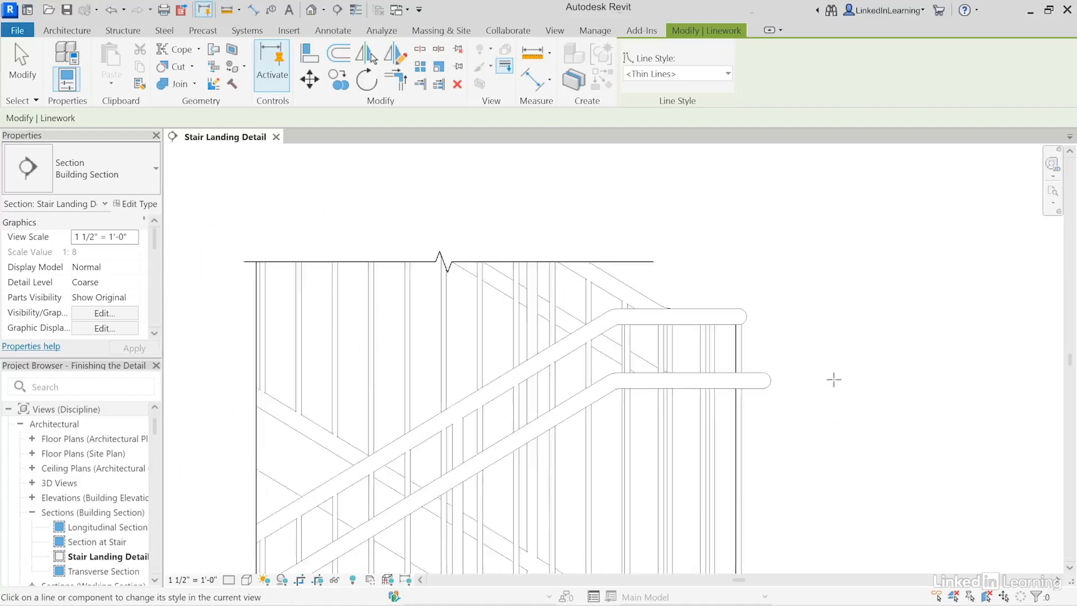
pyautogui.moveTo(833, 378); pyautogui.dragTo(752, 286, button='middle')
pyautogui.scroll(6, 654, 440)
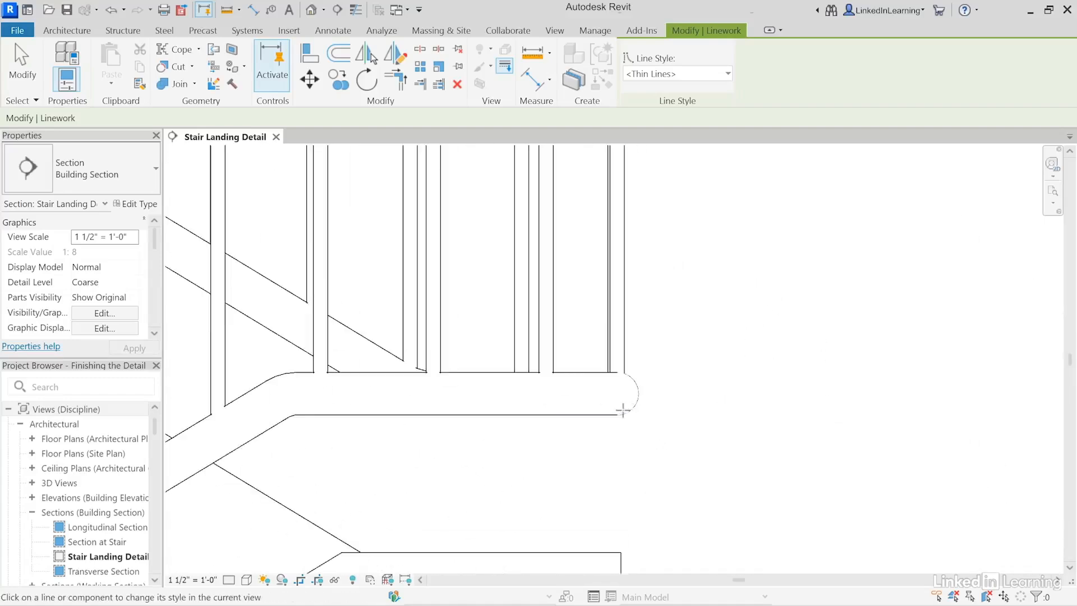
pyautogui.click(629, 413)
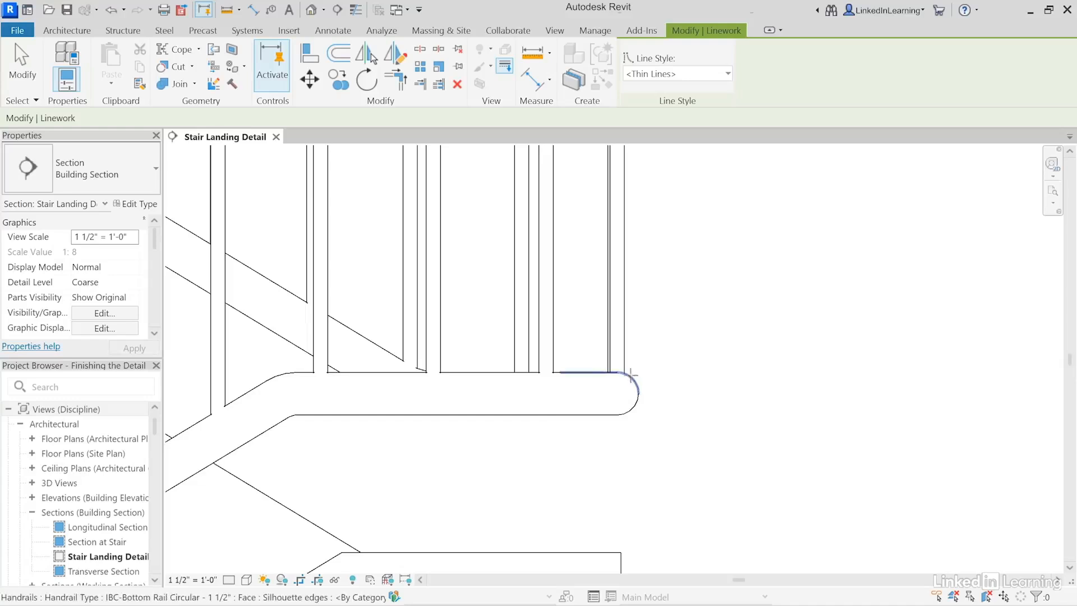
pyautogui.click(632, 372)
pyautogui.scroll(-6, 724, 370)
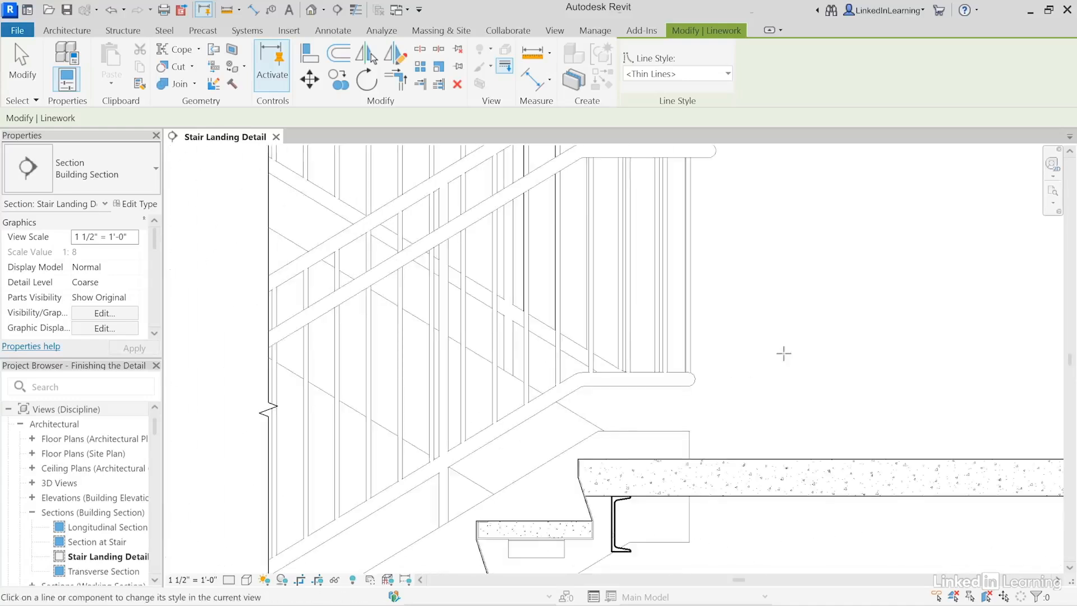
pyautogui.scroll(-4, 802, 331)
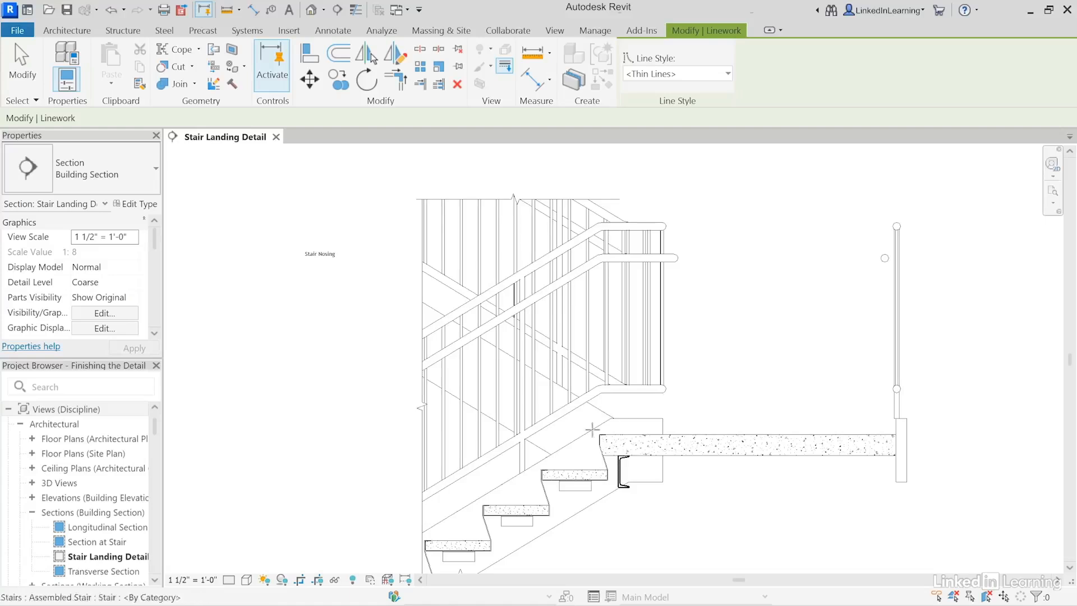
# Step: End the Linework command and set the detail view's visual style to Wireframe
pyautogui.scroll(4, 503, 415)
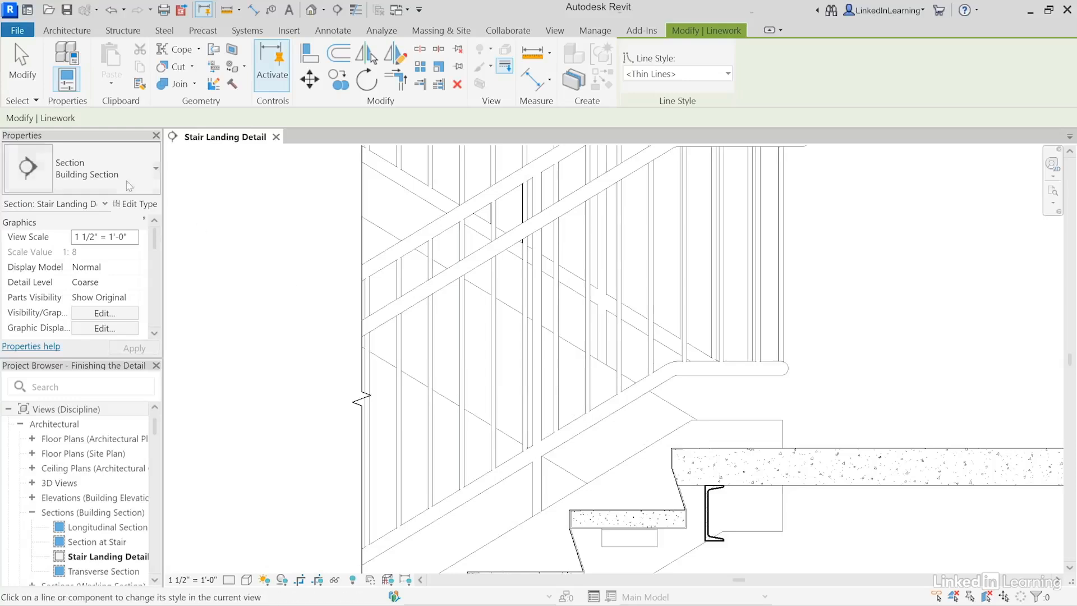
pyautogui.click(20, 75)
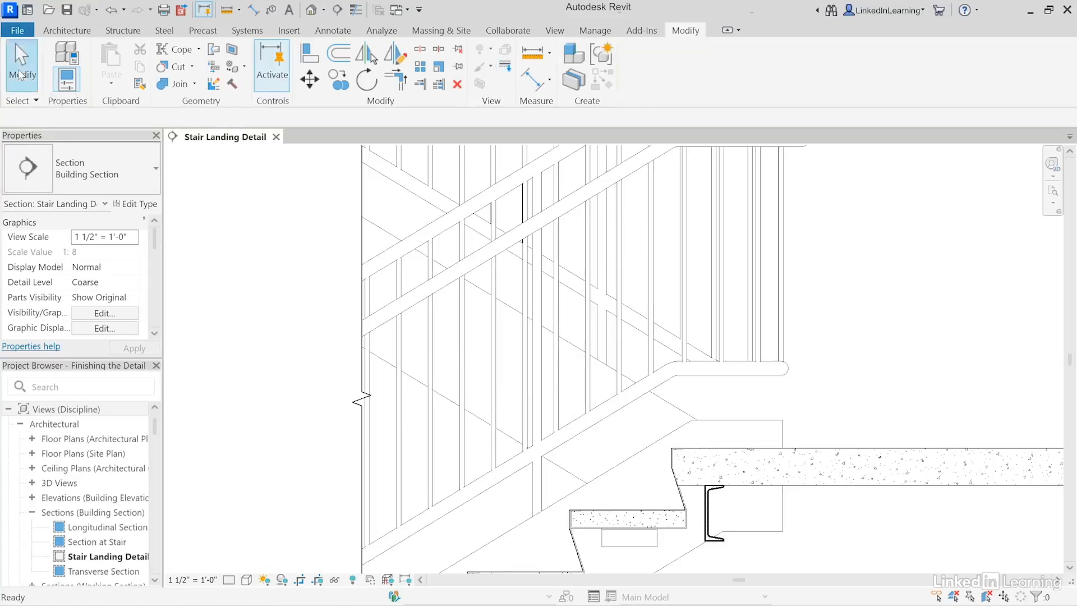
pyautogui.click(247, 580)
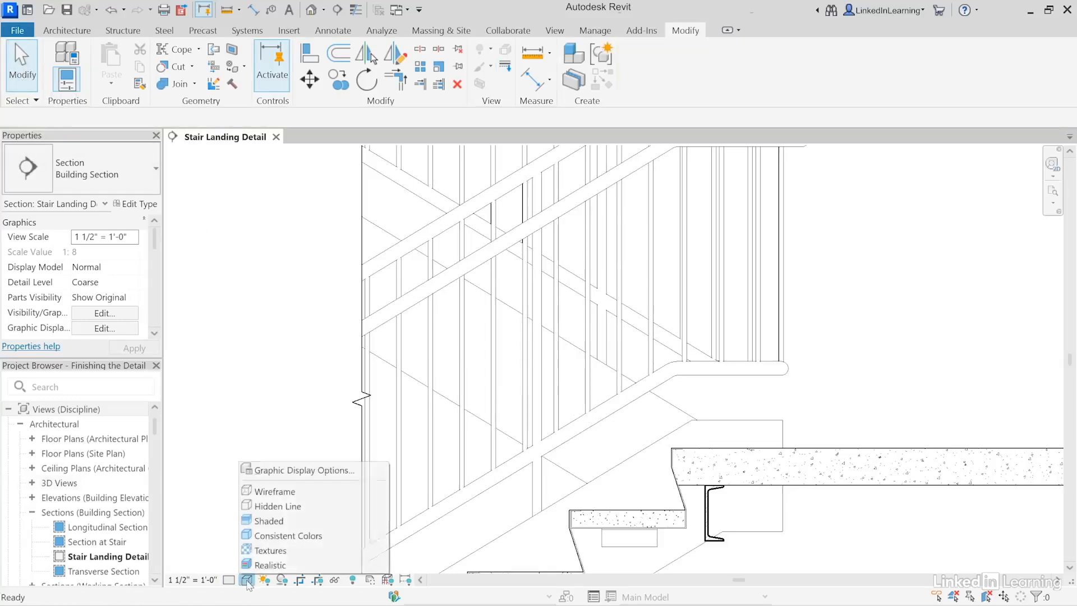
pyautogui.click(262, 495)
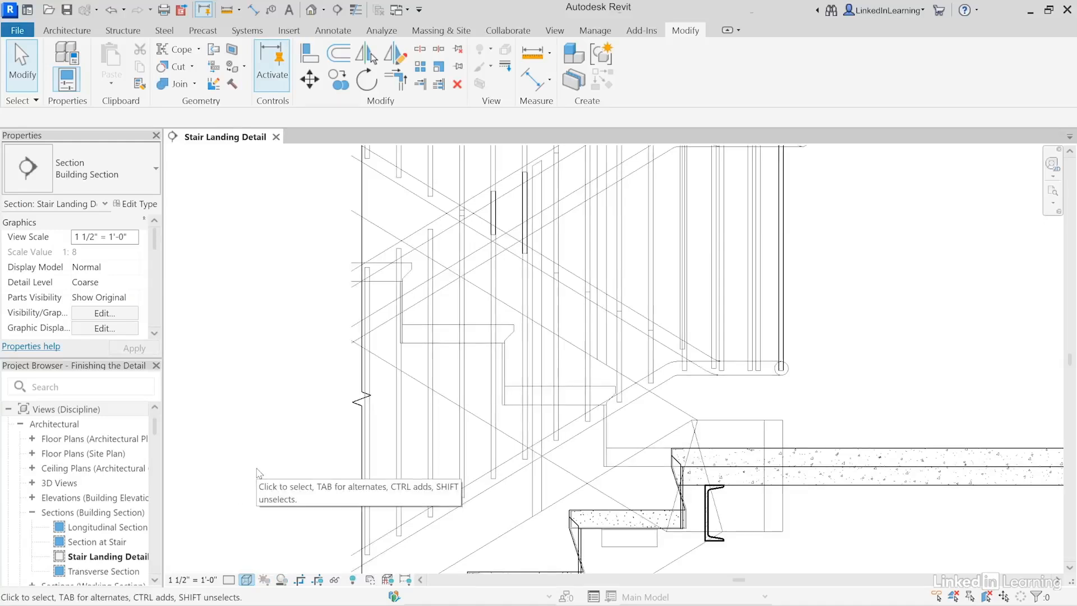
pyautogui.scroll(2, 530, 378)
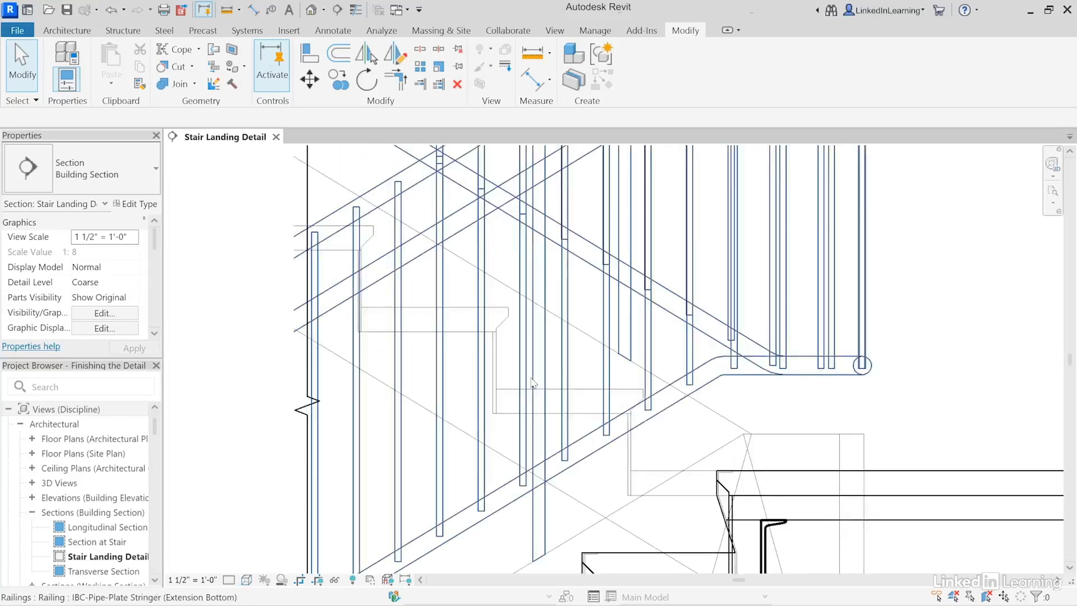
pyautogui.scroll(1, 532, 383)
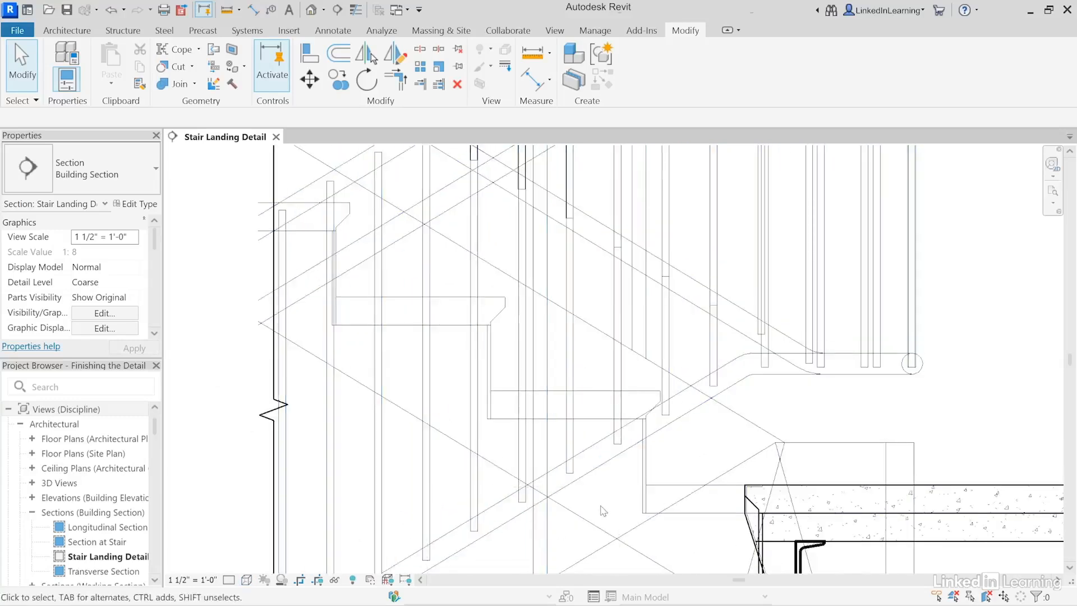
# Step: Override the uppermost concealed tread's outline and riser with Hidden linework, shortening the riser line to the top of the tread below
pyautogui.click(504, 66)
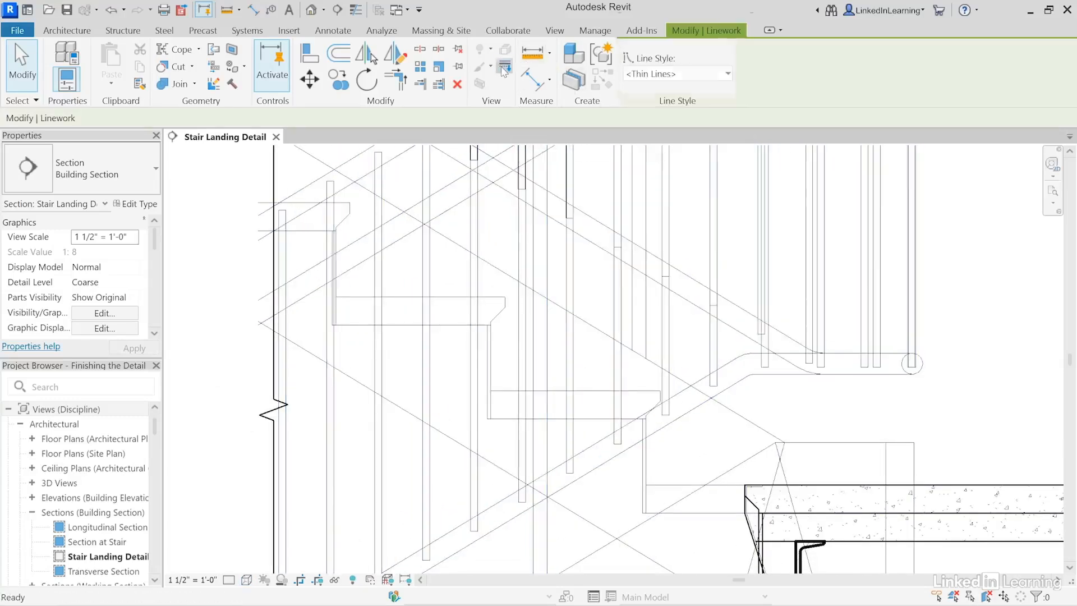
pyautogui.click(657, 75)
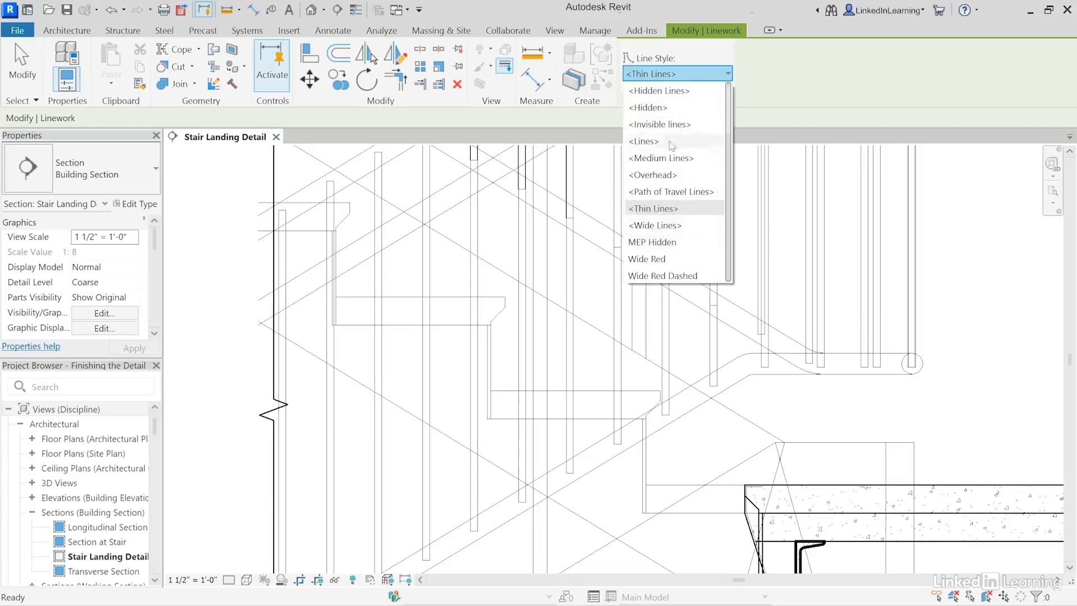
pyautogui.click(650, 108)
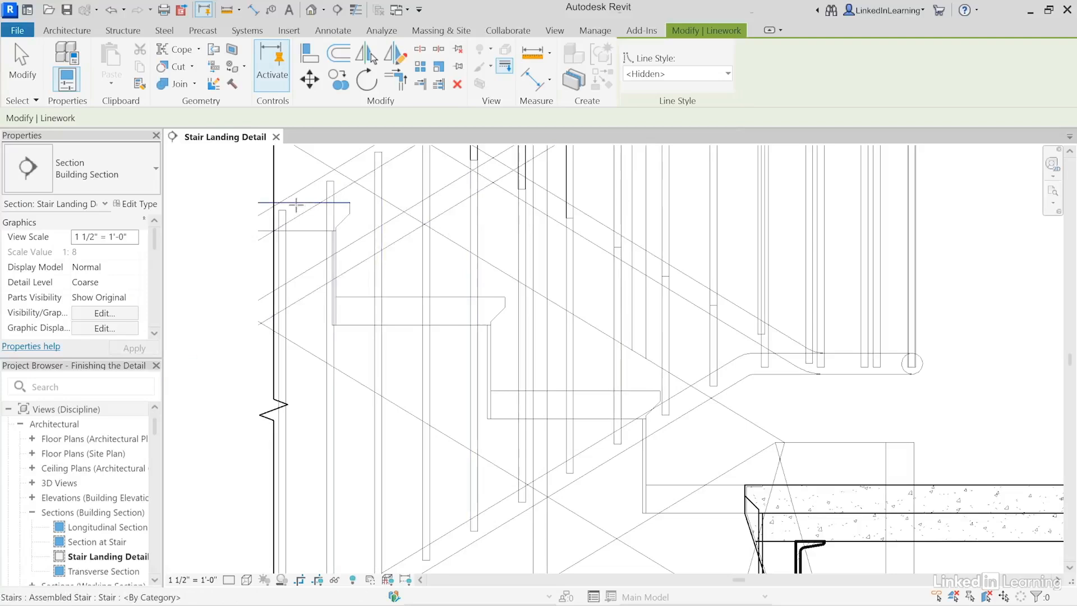
pyautogui.scroll(2, 347, 208)
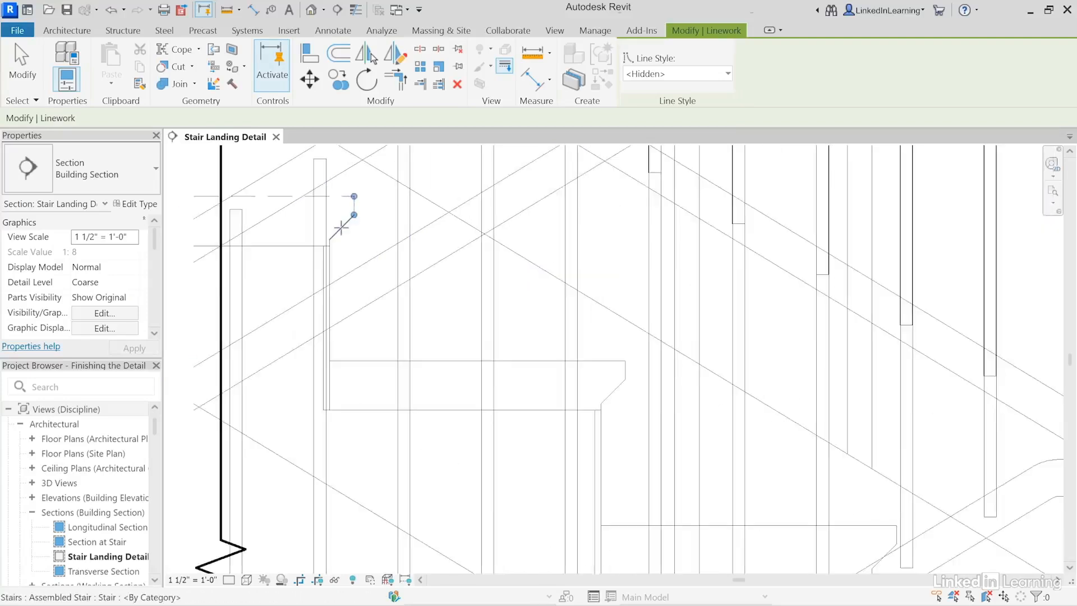
pyautogui.click(330, 259)
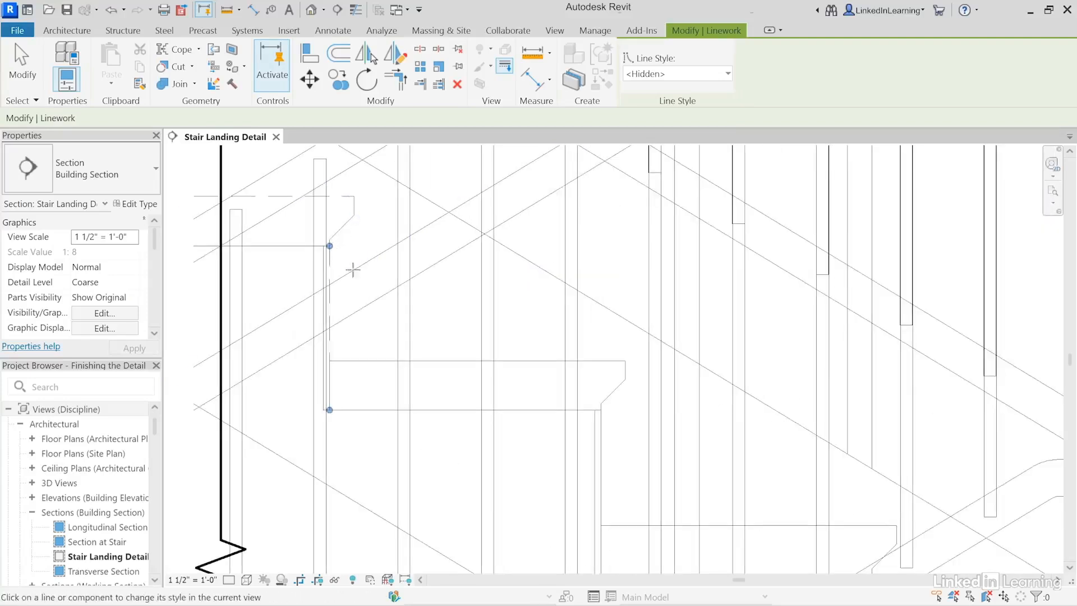
pyautogui.moveTo(330, 411); pyautogui.dragTo(329, 360)
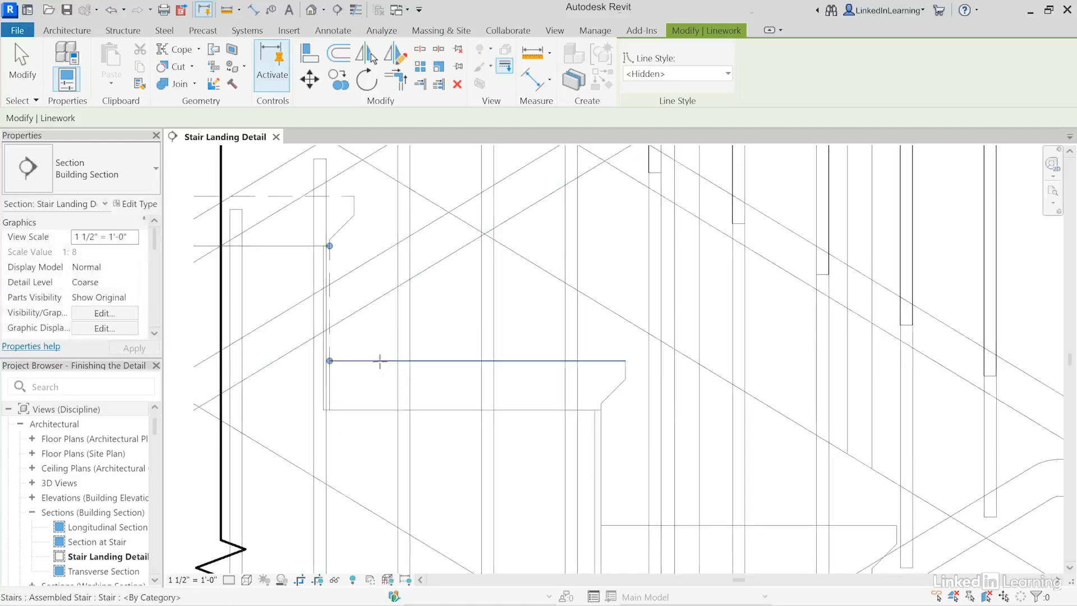
# Step: Apply Hidden linework to the middle concealed tread's top edge, nosing and the riser beneath it
pyautogui.click(380, 361)
pyautogui.click(625, 368)
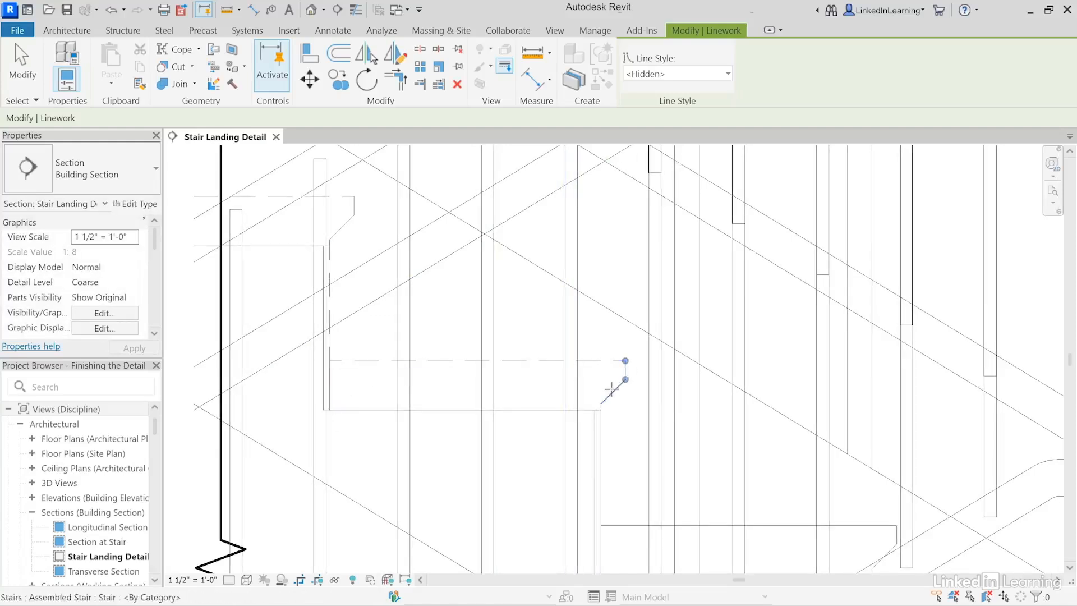
pyautogui.click(601, 452)
pyautogui.moveTo(644, 482); pyautogui.dragTo(611, 358, button='middle')
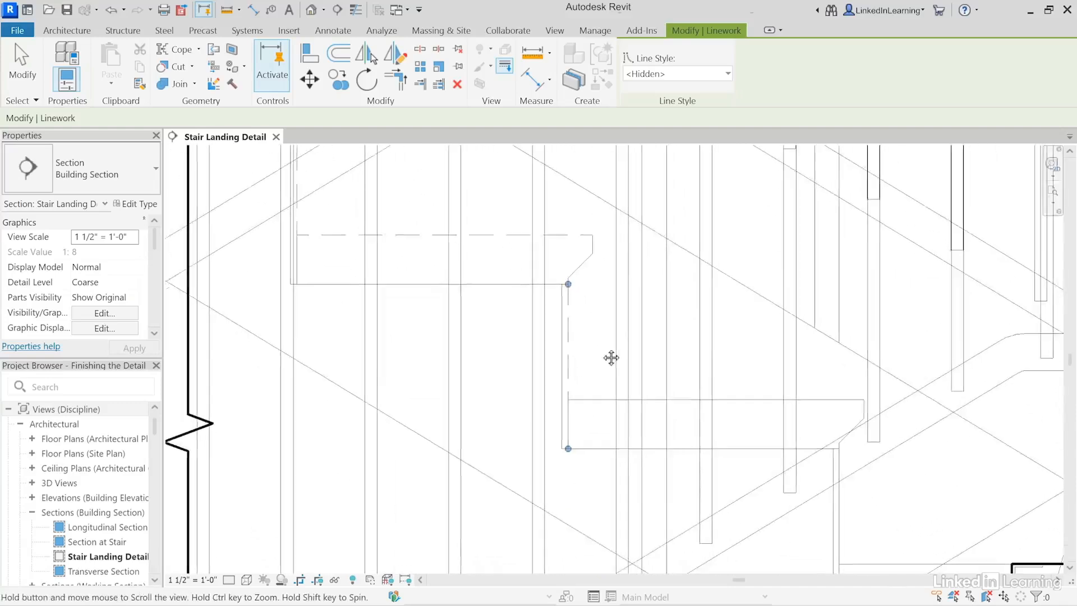
pyautogui.scroll(1, 611, 358)
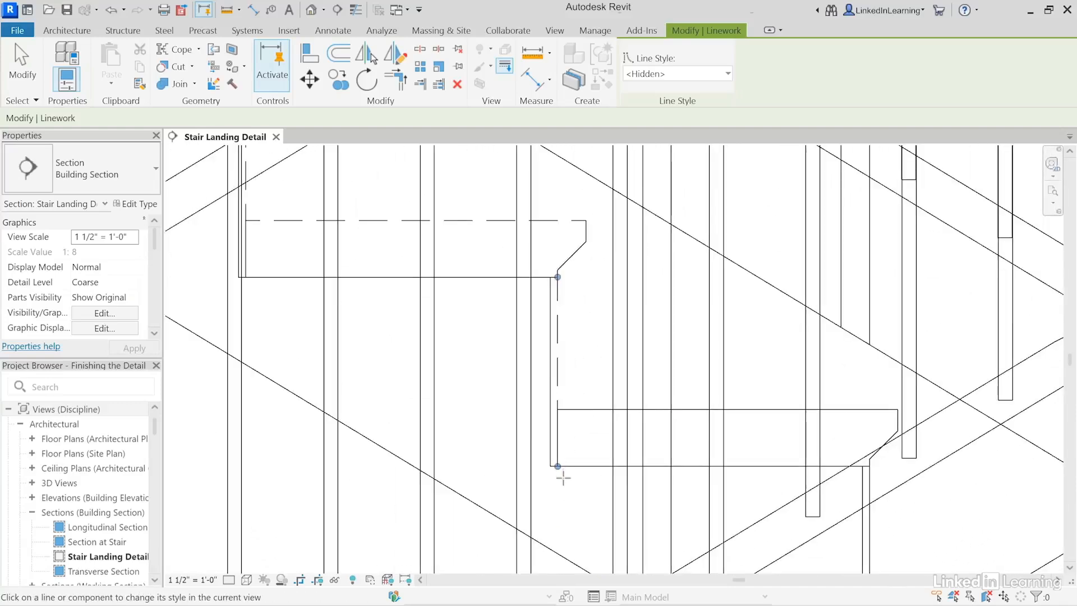
# Step: Apply Hidden linework to the lowest concealed tread, its riser and the adjoining landing top edge, and end the Linework command
pyautogui.click(581, 411)
pyautogui.moveTo(793, 421); pyautogui.dragTo(516, 316, button='middle')
pyautogui.click(593, 547)
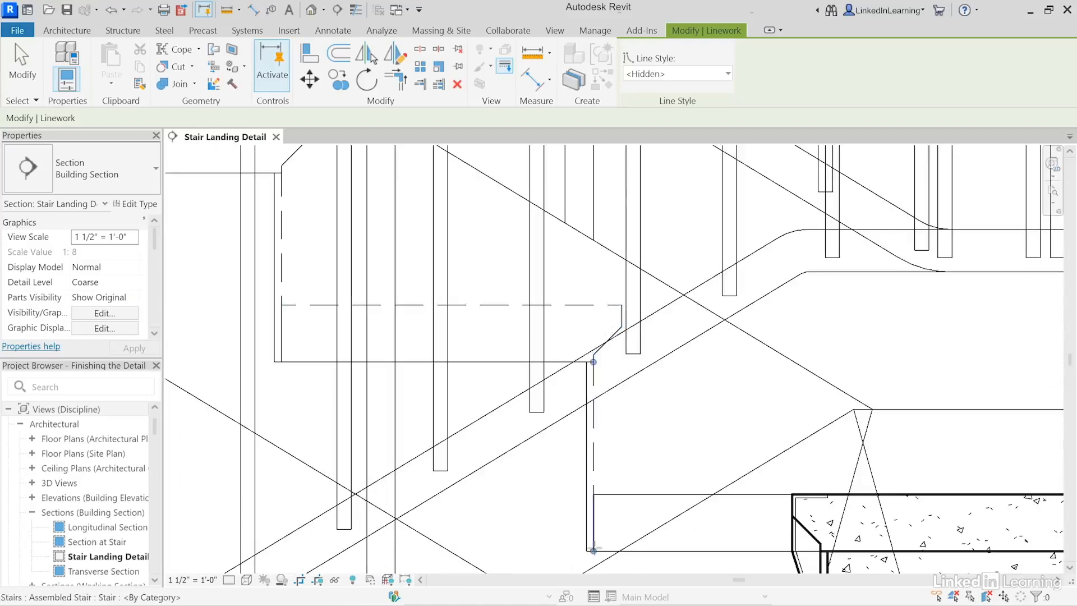
pyautogui.press('Escape')
pyautogui.press('Escape')
pyautogui.scroll(-4, 614, 310)
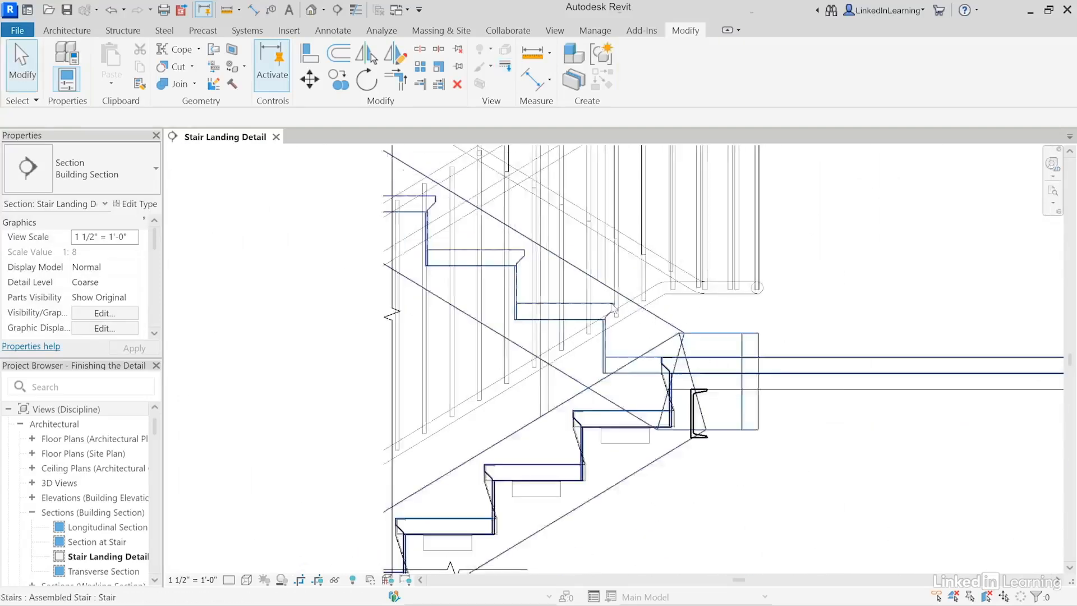
pyautogui.moveTo(637, 310); pyautogui.dragTo(574, 358, button='middle')
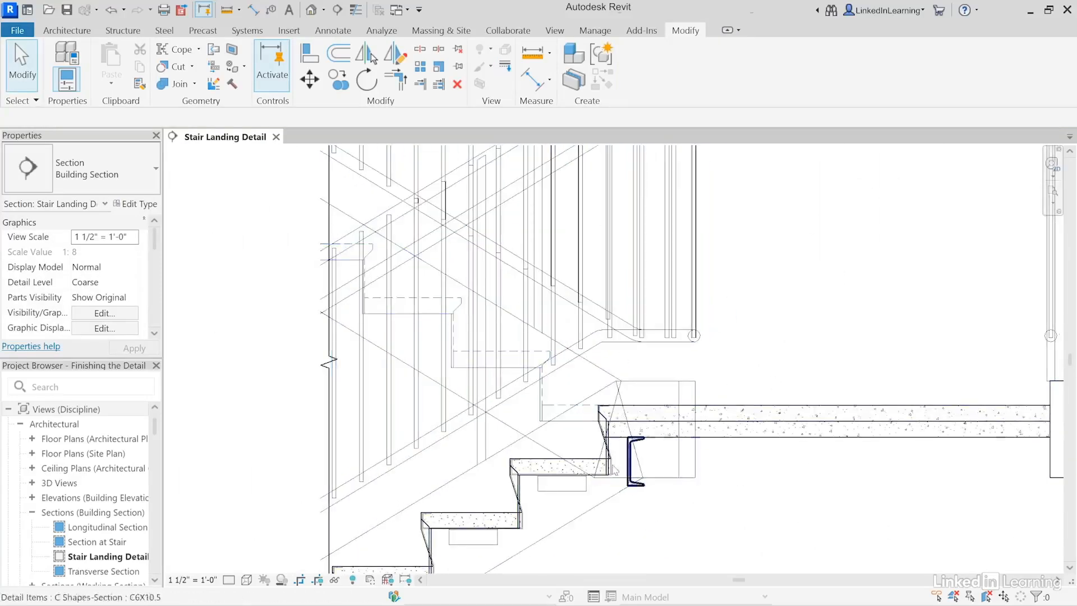
# Step: Set the Stair Landing Detail view's visual style to Hidden Line
pyautogui.click(247, 579)
pyautogui.click(281, 507)
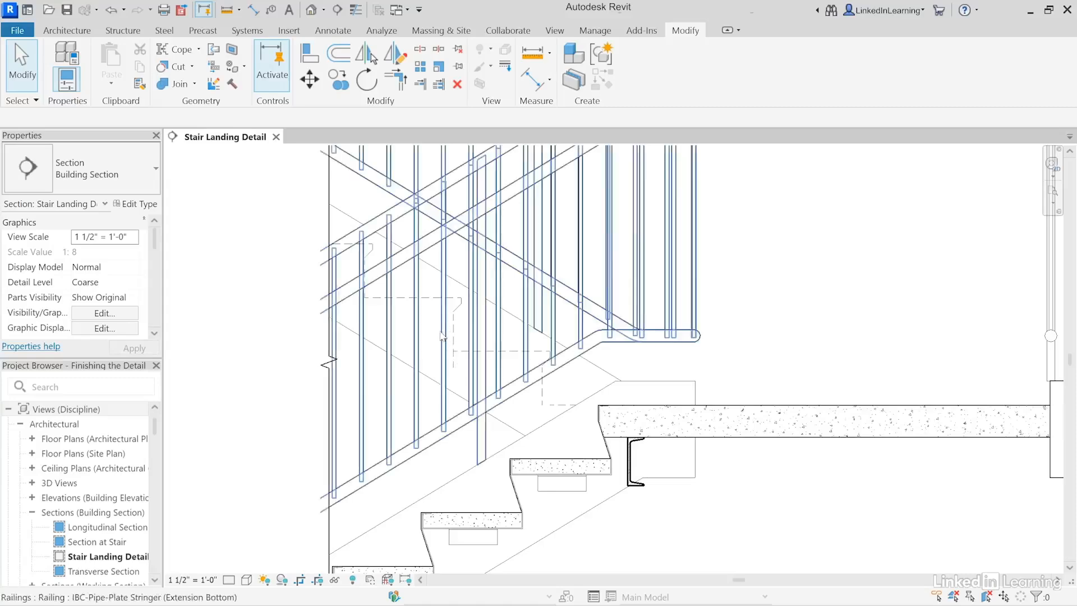
# Step: Using Linework with the <Hidden> style, shorten the overlong dashed riser line behind the railing so it ends at the tread line below
pyautogui.scroll(6, 446, 337)
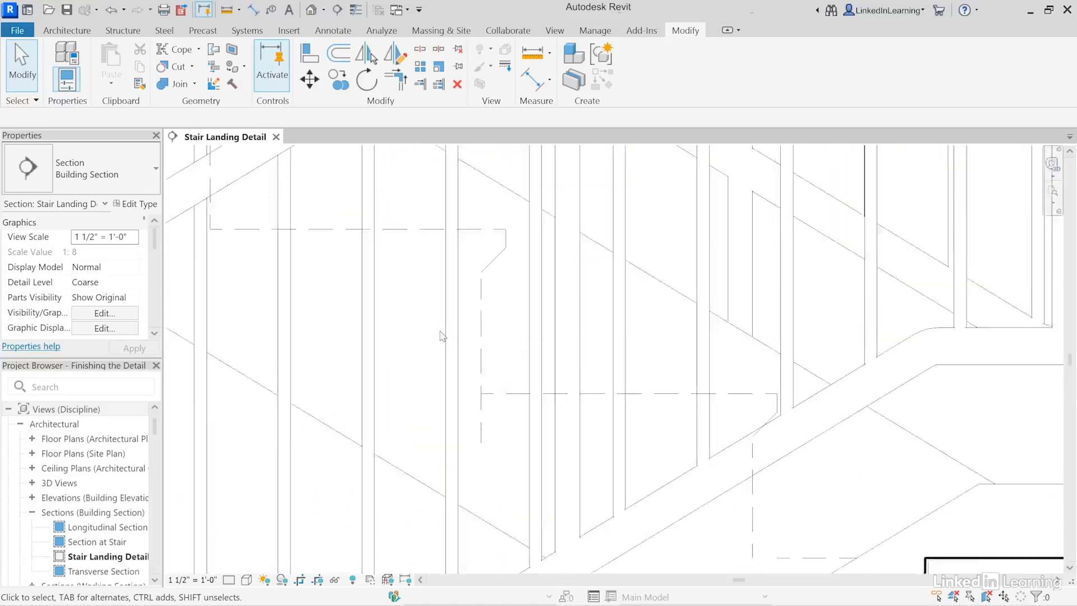
pyautogui.click(505, 66)
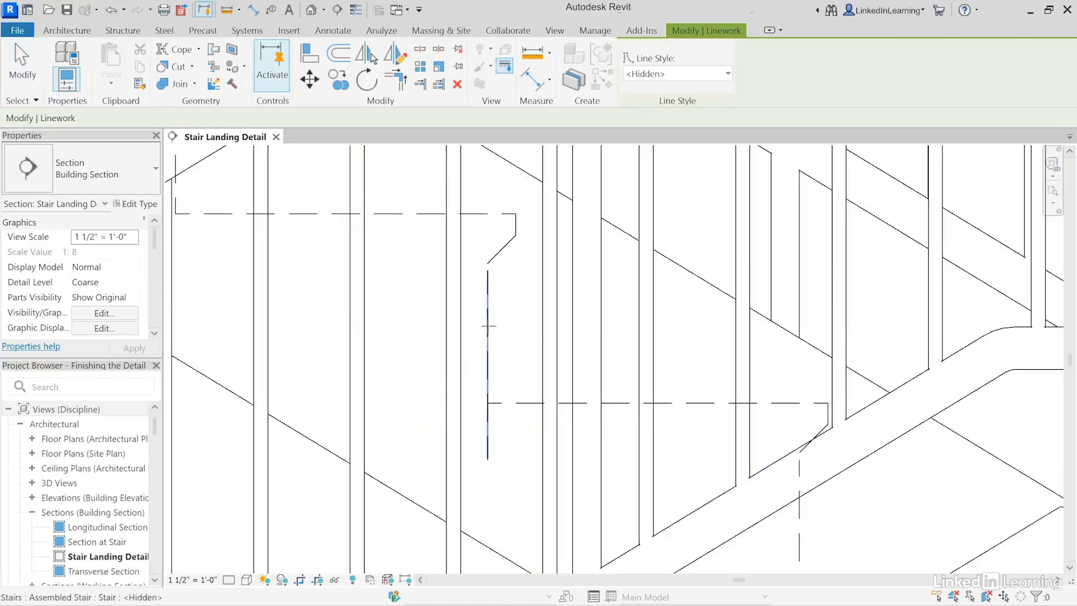
pyautogui.click(489, 452)
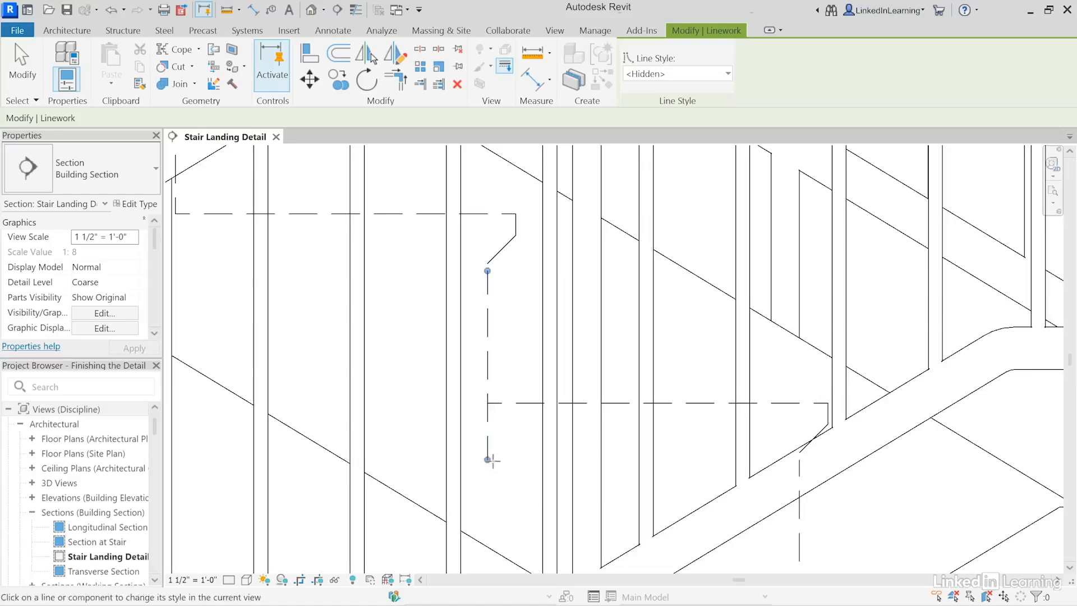
pyautogui.moveTo(488, 459); pyautogui.dragTo(487, 403)
pyautogui.press('Escape')
pyautogui.press('Escape')
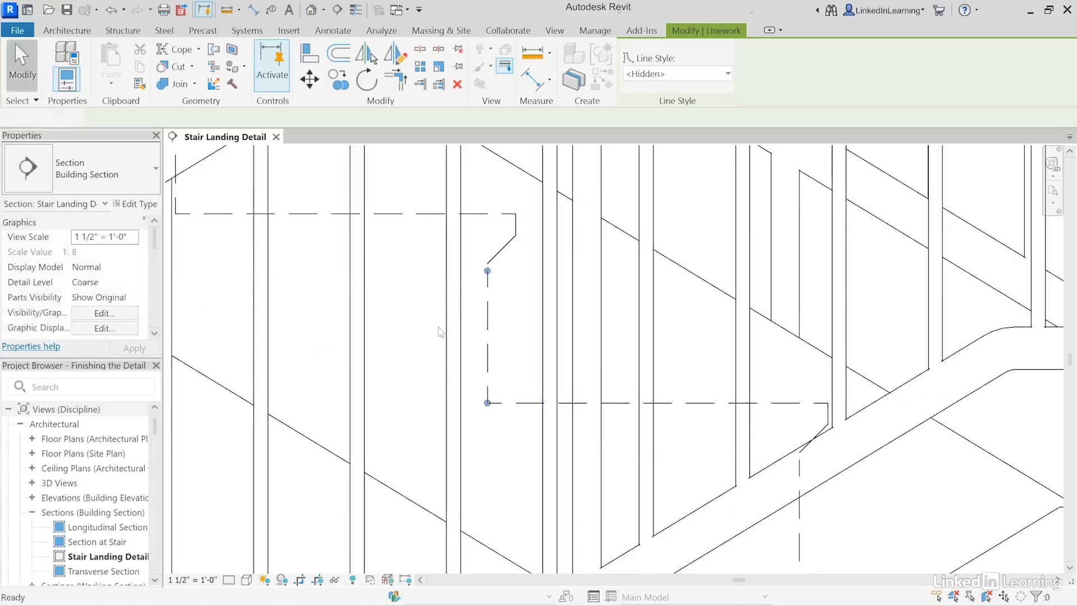
# Step: Place an aligned dimension between the stringer's horizontal top edge and the top surface of the landing slab
pyautogui.scroll(-3, 496, 347)
pyautogui.scroll(-3, 500, 352)
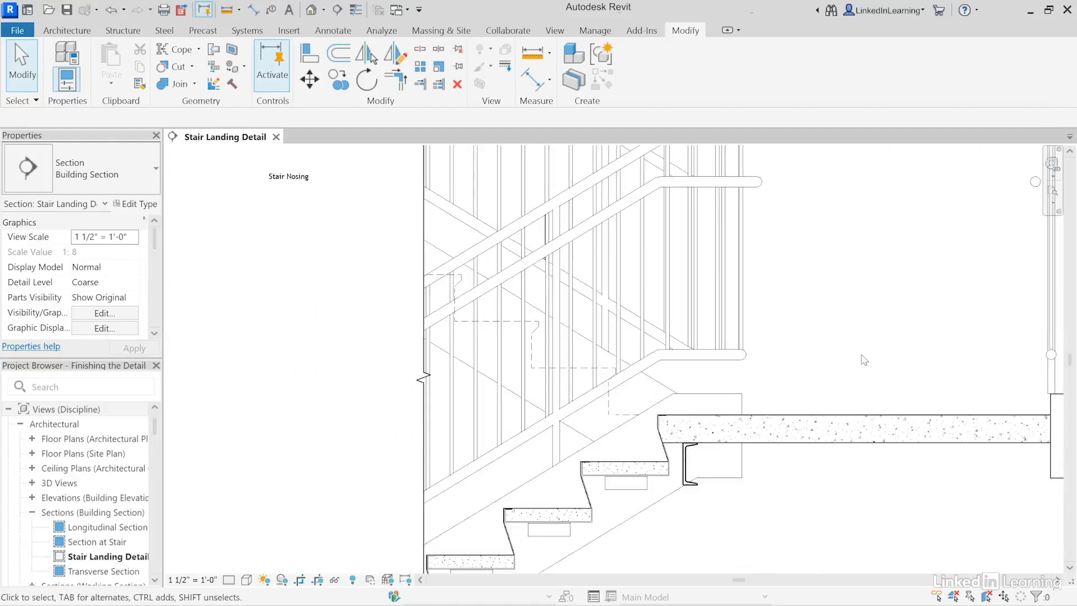
pyautogui.moveTo(860, 358); pyautogui.dragTo(712, 346, button='middle')
pyautogui.scroll(-2, 714, 343)
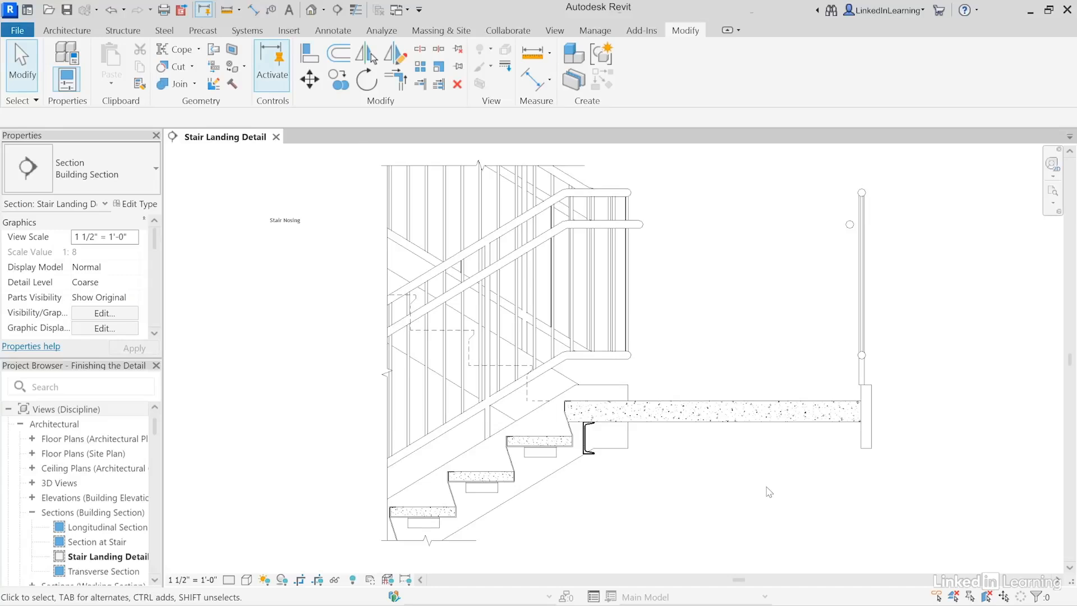
pyautogui.click(531, 79)
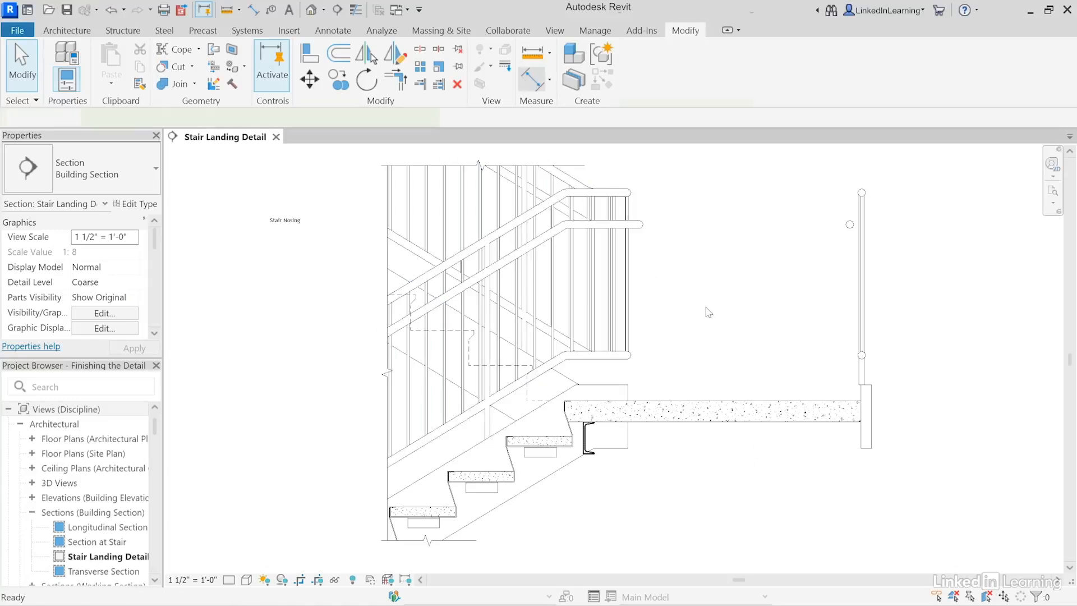
pyautogui.click(668, 401)
pyautogui.click(651, 477)
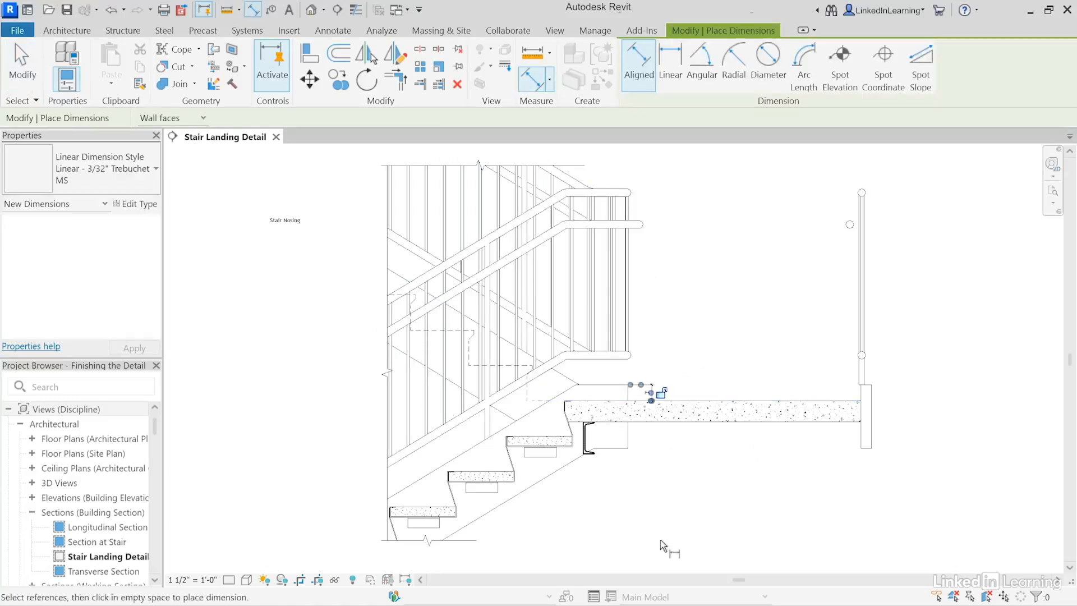
# Step: Place an aligned dimension from the stringer's sloped top edge to the nosing corner of the landing
pyautogui.click(532, 419)
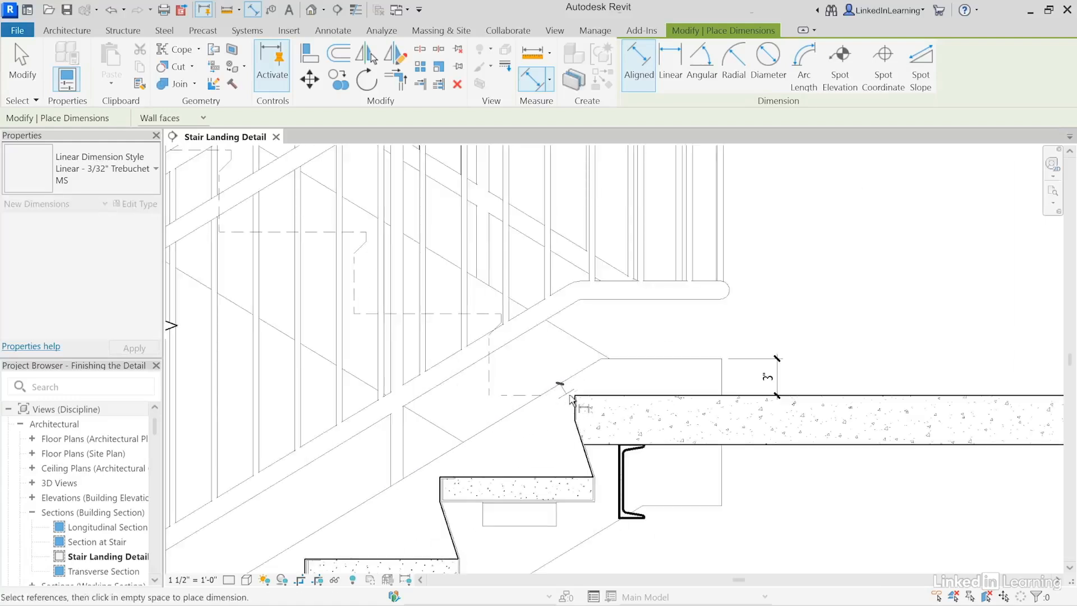
pyautogui.click(574, 396)
pyautogui.click(502, 443)
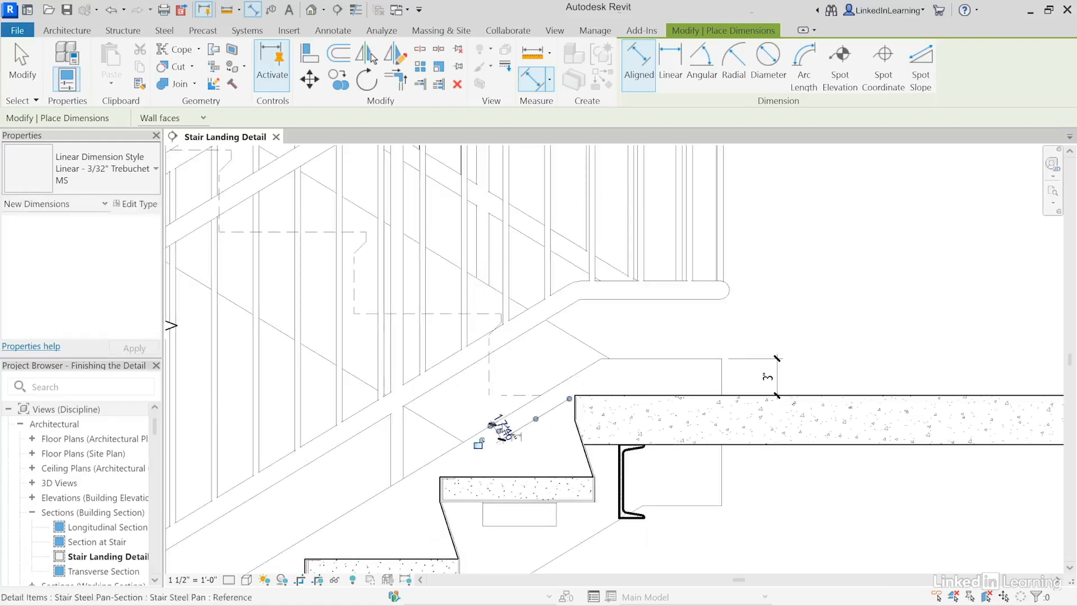
pyautogui.press('Escape')
pyautogui.press('Escape')
pyautogui.scroll(-3, 565, 419)
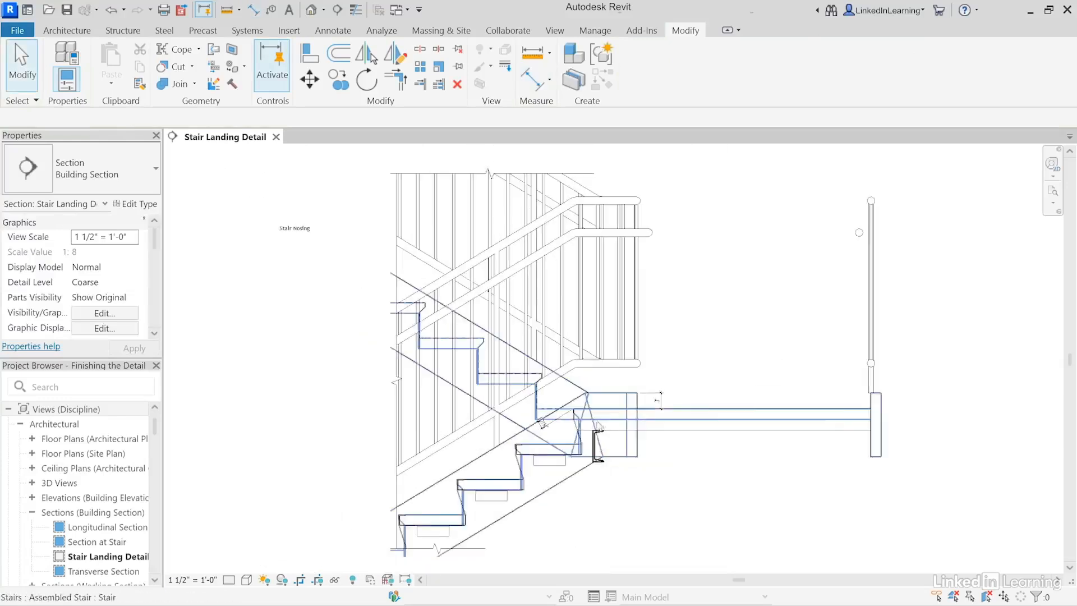
pyautogui.moveTo(636, 490)
pyautogui.mouseDown(button='middle')
pyautogui.moveTo(634, 461)
pyautogui.moveTo(631, 476)
pyautogui.mouseUp(button='middle')
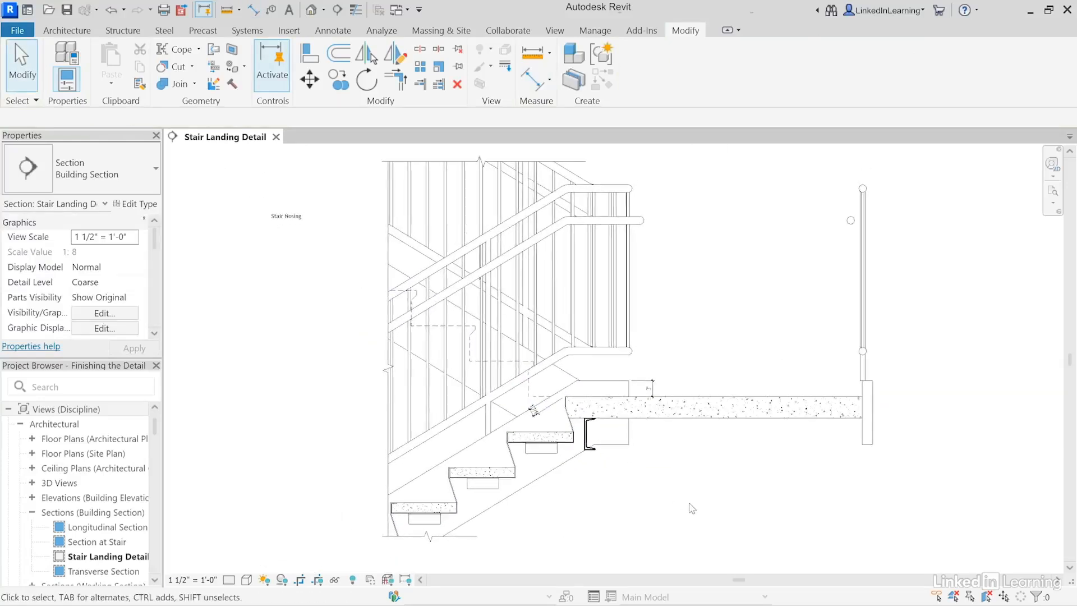
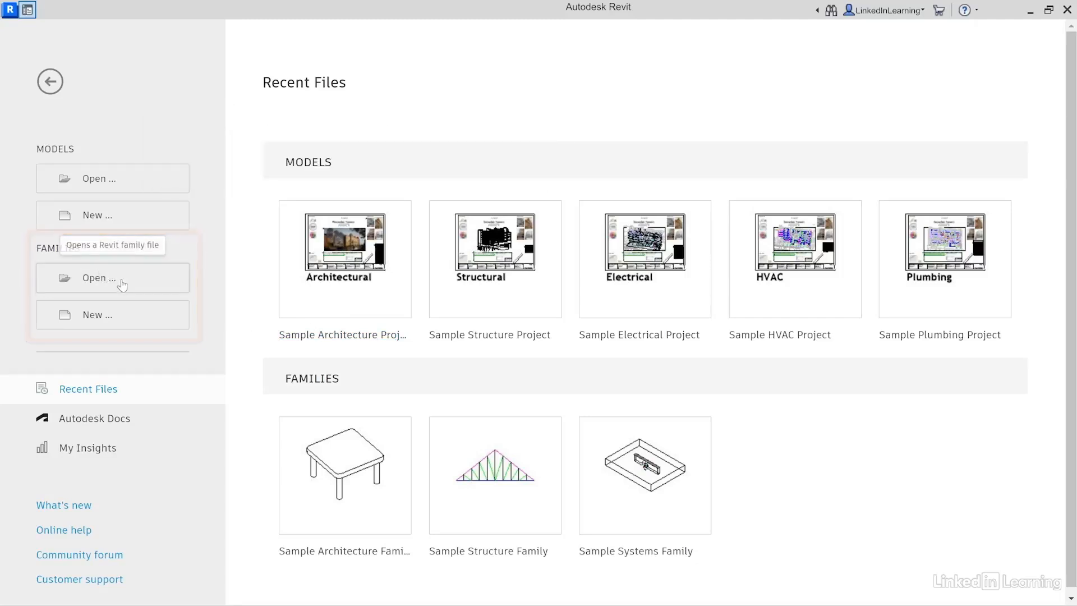
# Step: Start a new family and preview the English-Imperial templates from Baluster through Electrical Fixture wall based
pyautogui.click(132, 329)
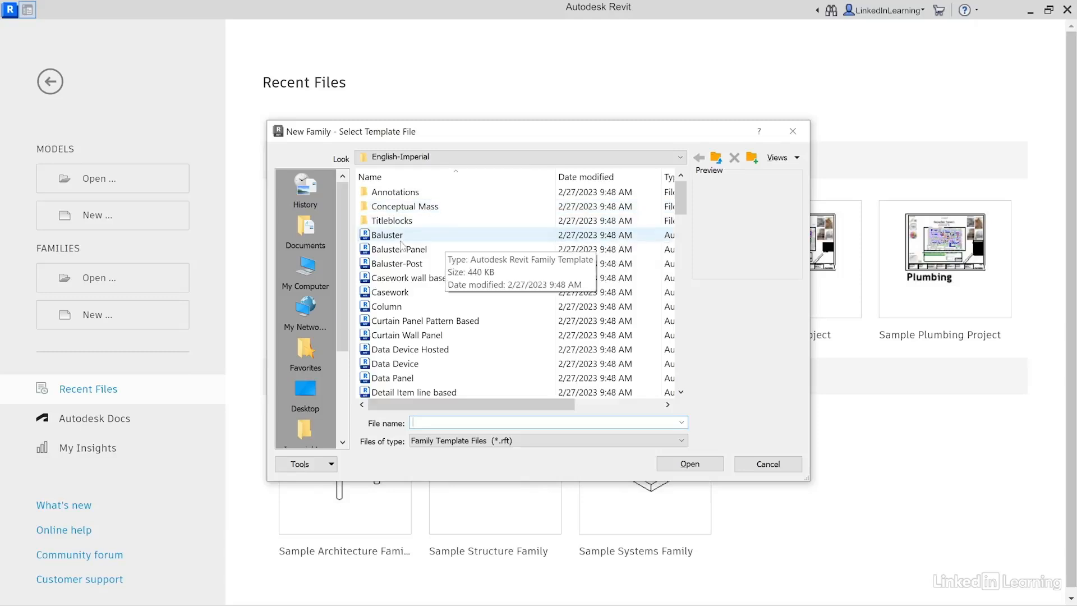
pyautogui.click(378, 235)
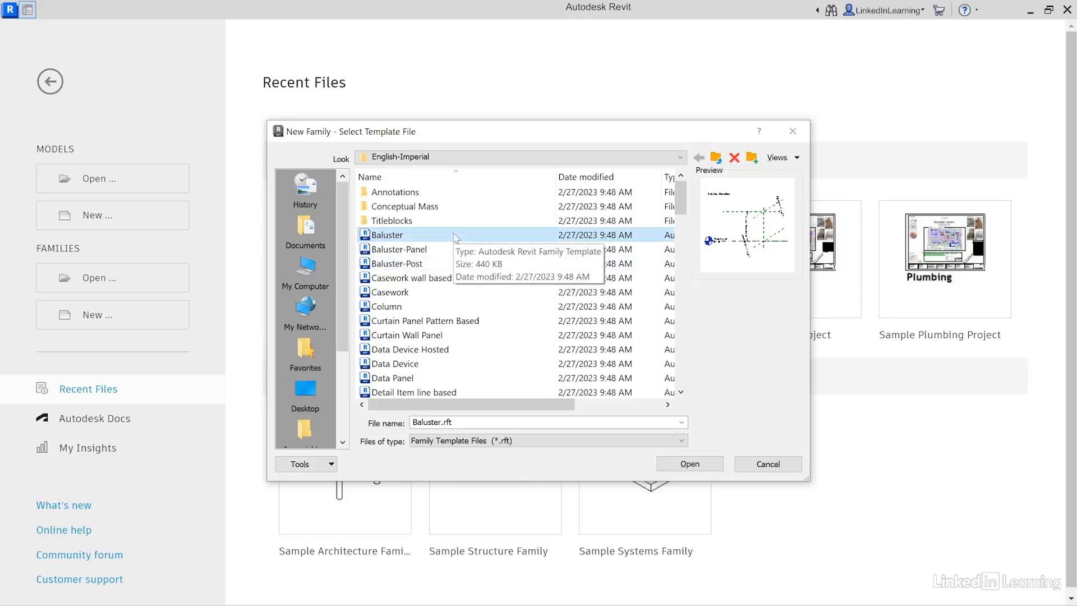
pyautogui.press('Down')
pyautogui.press('Down')
pyautogui.press('Down')
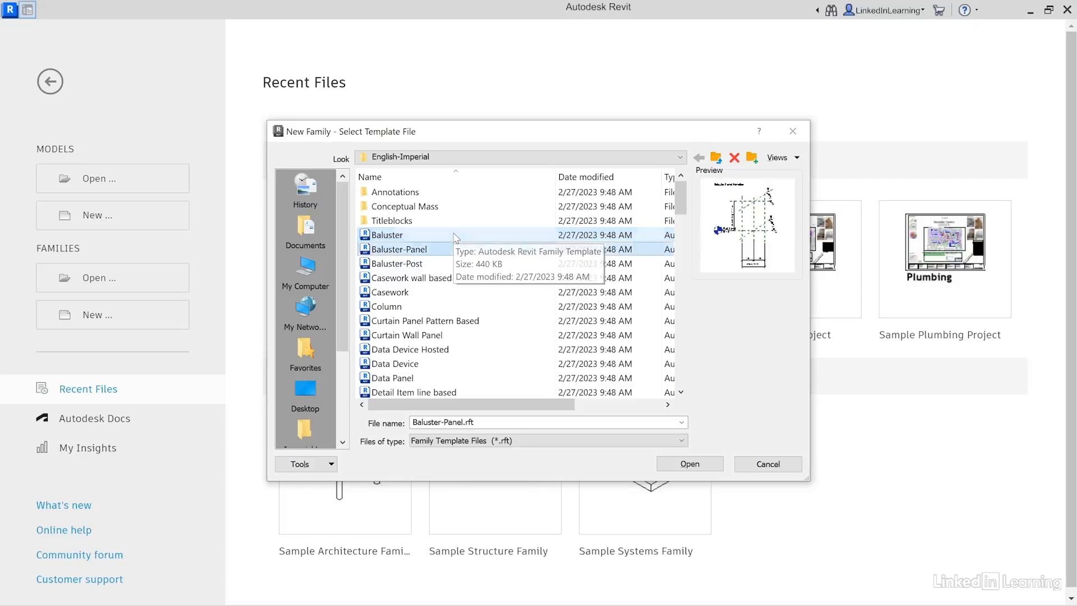
pyautogui.press('Down')
pyautogui.press('Down')
pyautogui.press('Down')
pyautogui.press('Down')
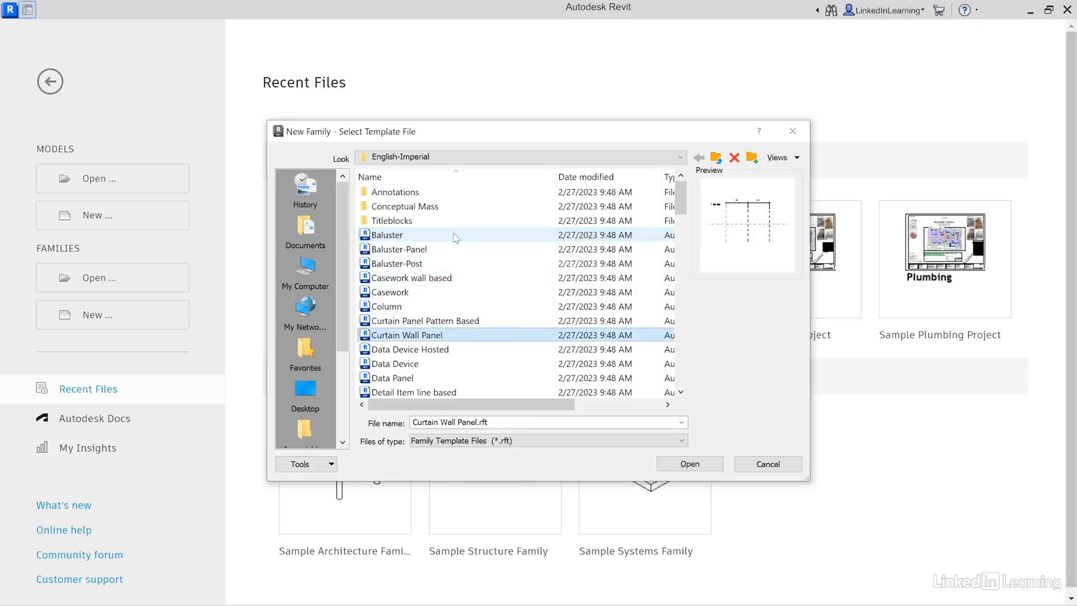
pyautogui.press('Down')
pyautogui.press('Down')
pyautogui.press('Down')
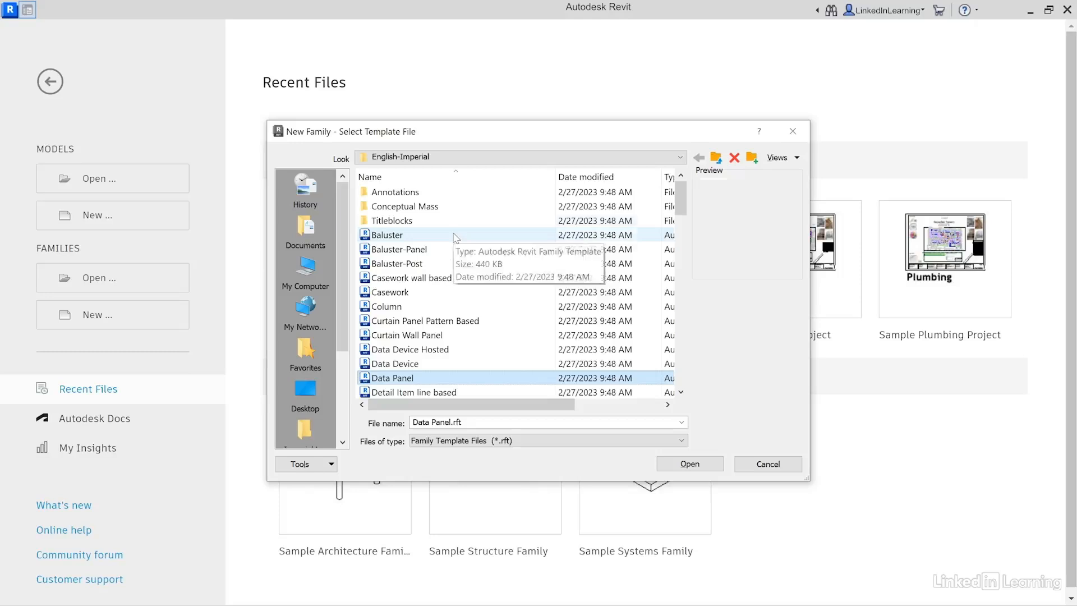
pyautogui.press('Down')
pyautogui.press('Down')
pyautogui.press('Down')
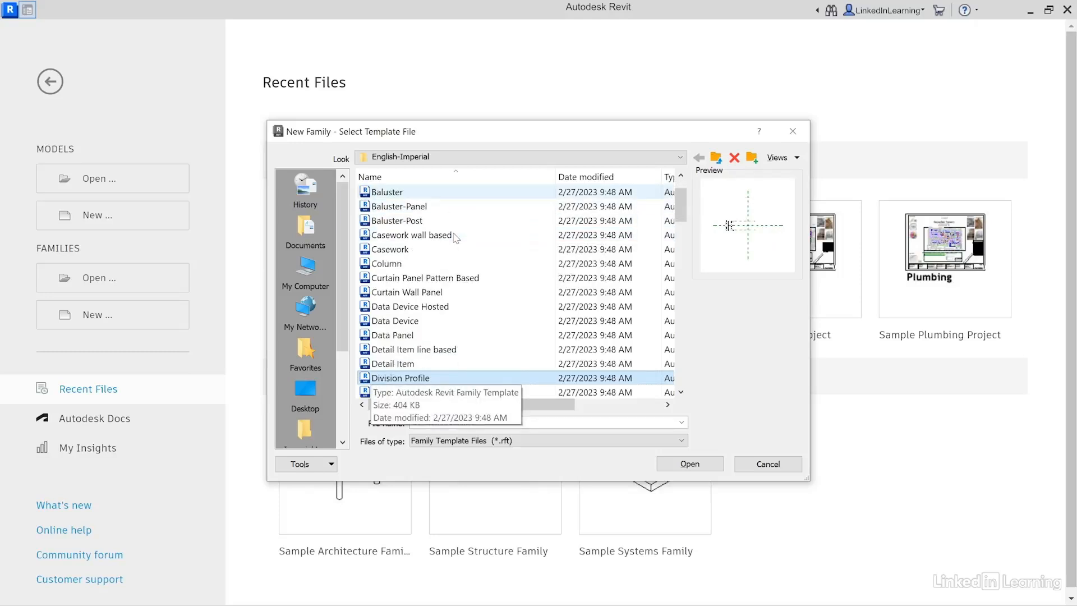
pyautogui.press('Down')
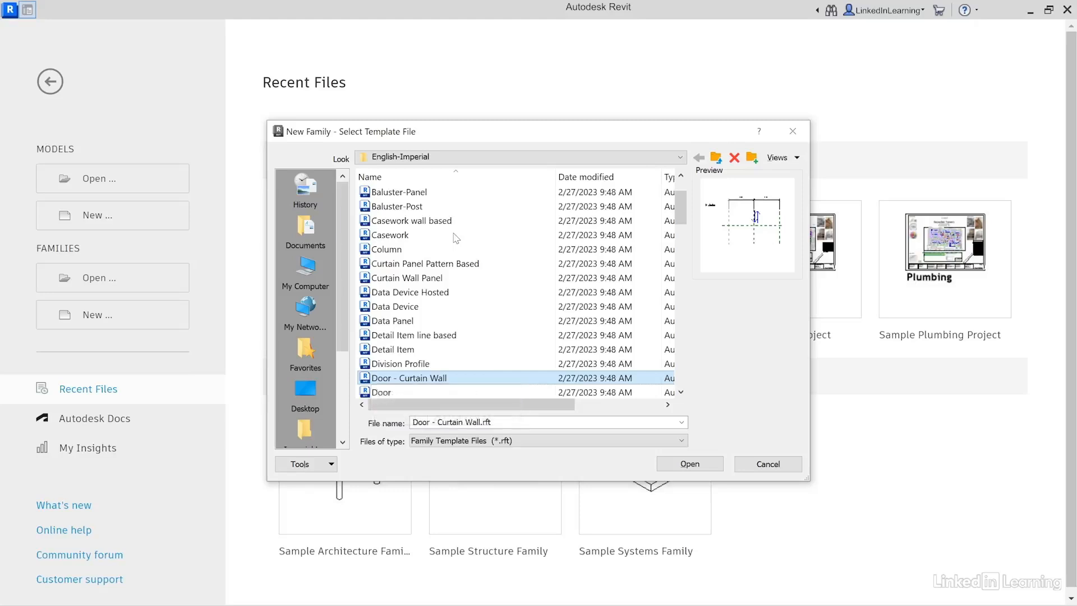
pyautogui.press('Down')
pyautogui.press('Down')
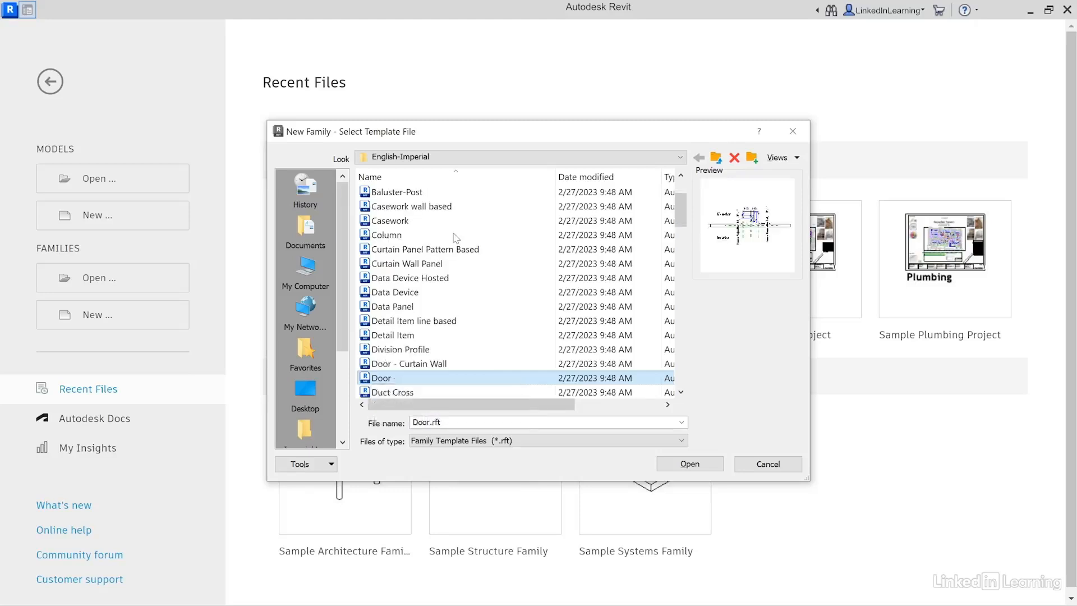
pyautogui.press('Down')
pyautogui.press('Down')
pyautogui.press('Down')
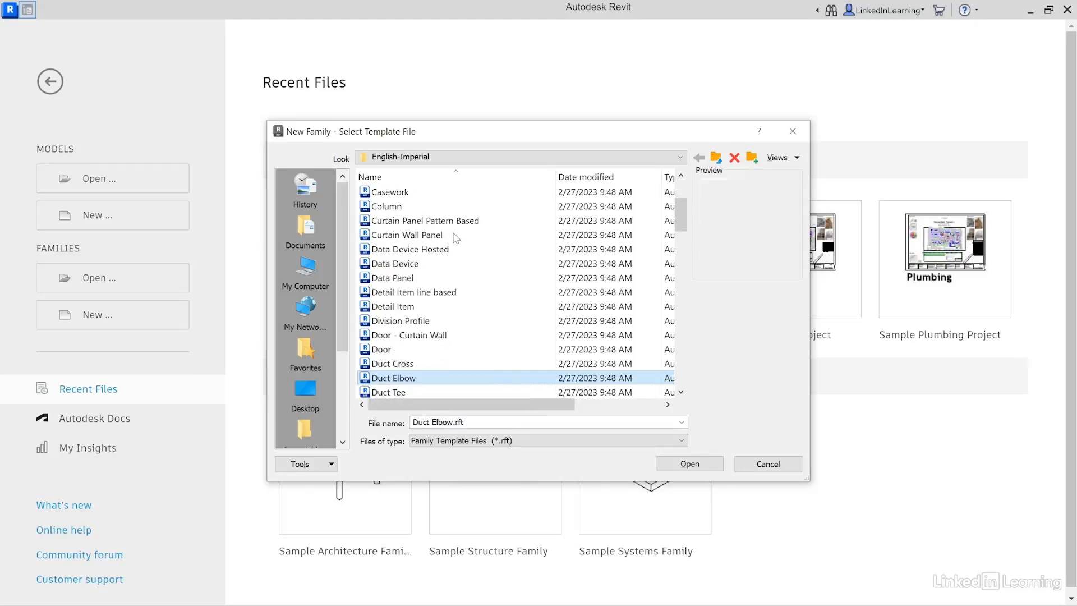
pyautogui.press('Down')
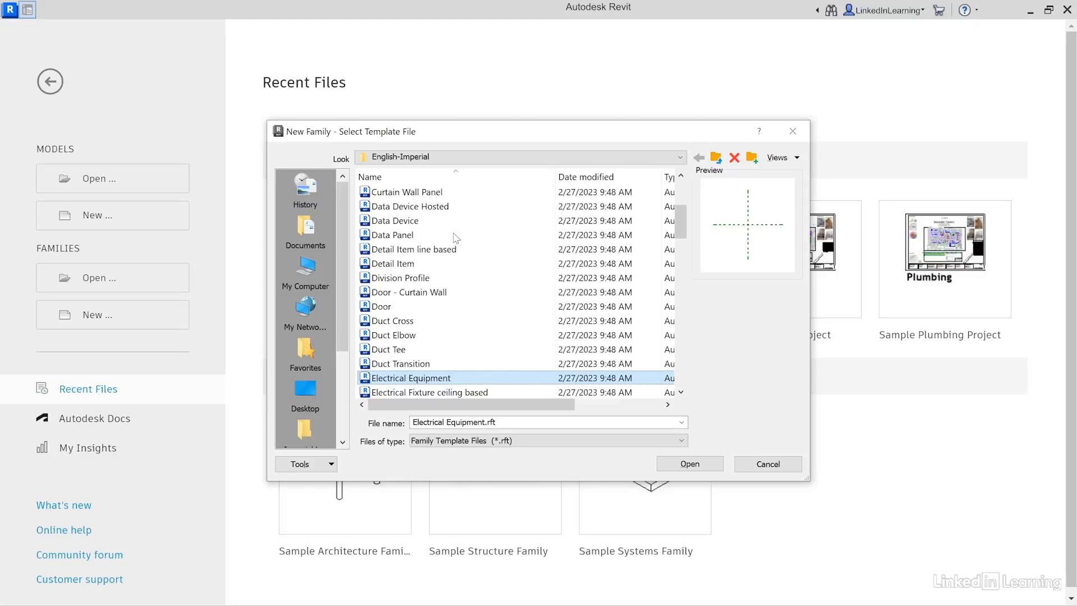
pyautogui.press('Down')
pyautogui.press('Down')
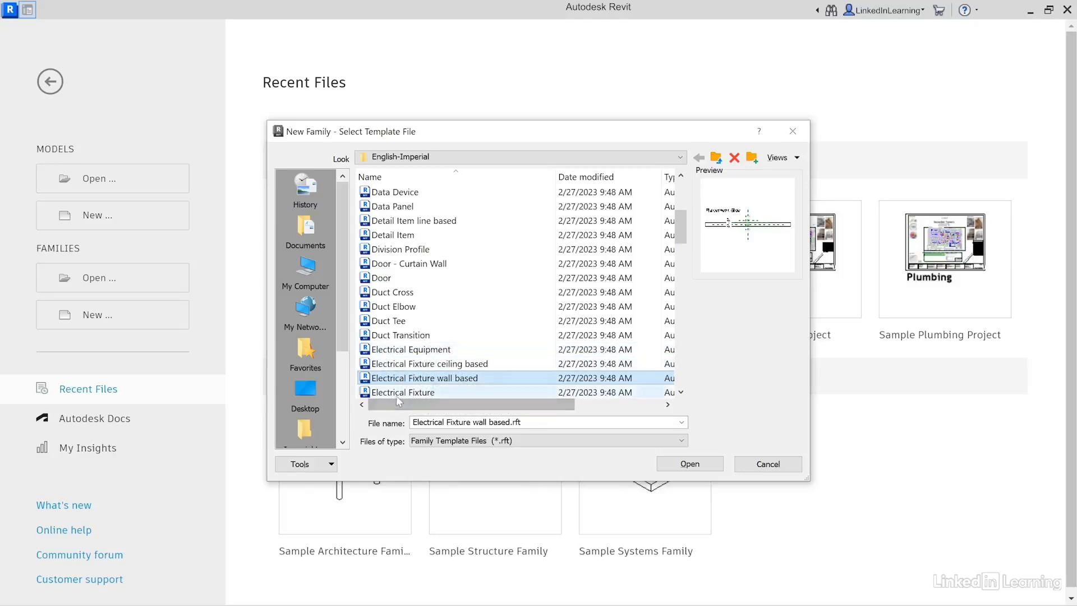
# Step: Compare the previews of the Electrical Fixture ceiling based, wall based and unhosted templates
pyautogui.click(398, 365)
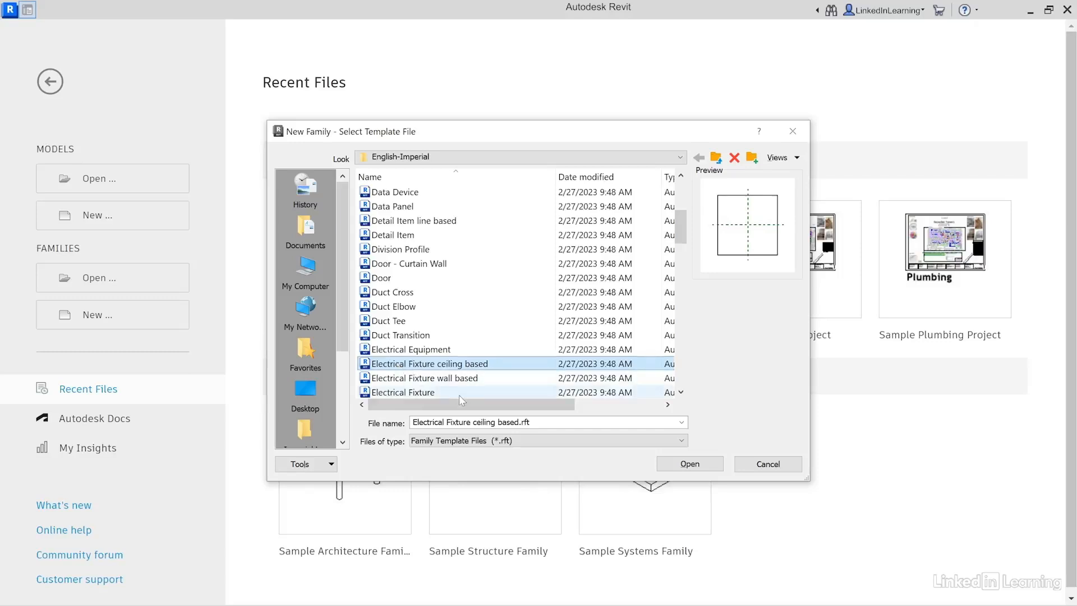
pyautogui.click(431, 380)
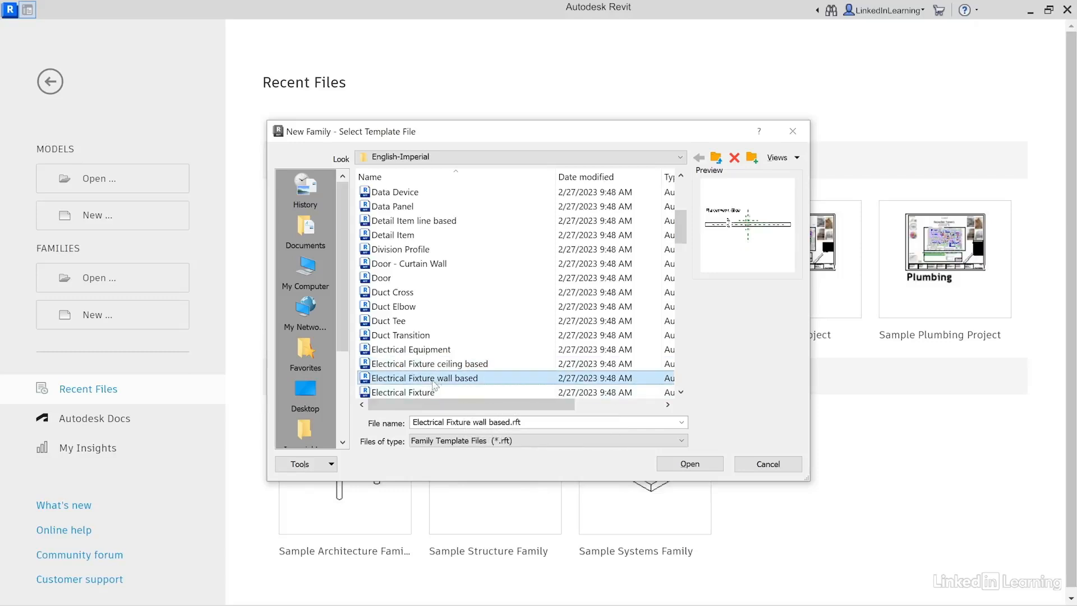
pyautogui.click(403, 393)
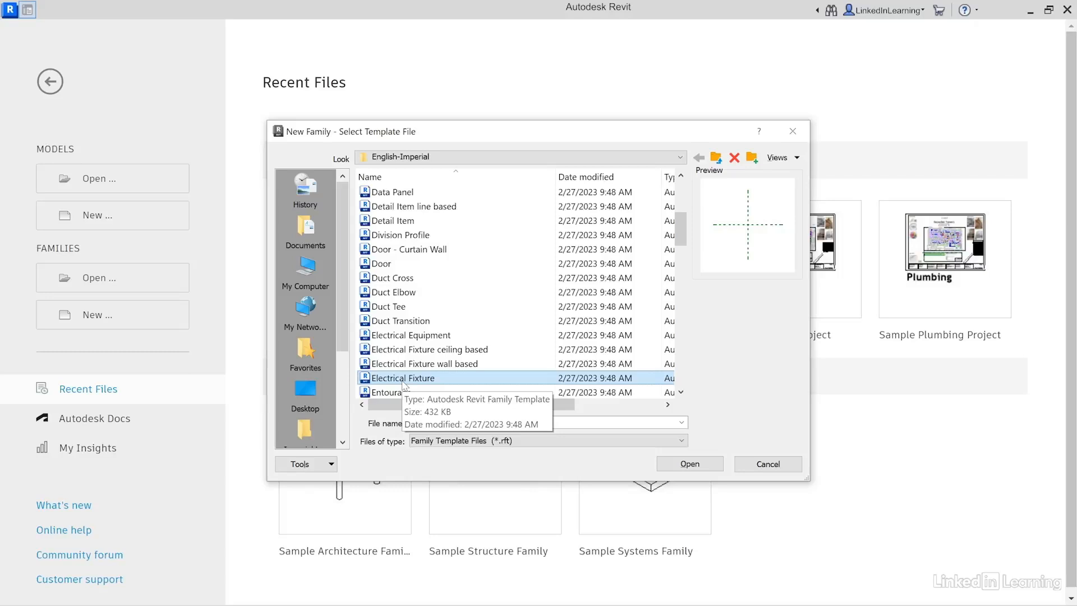
pyautogui.click(441, 364)
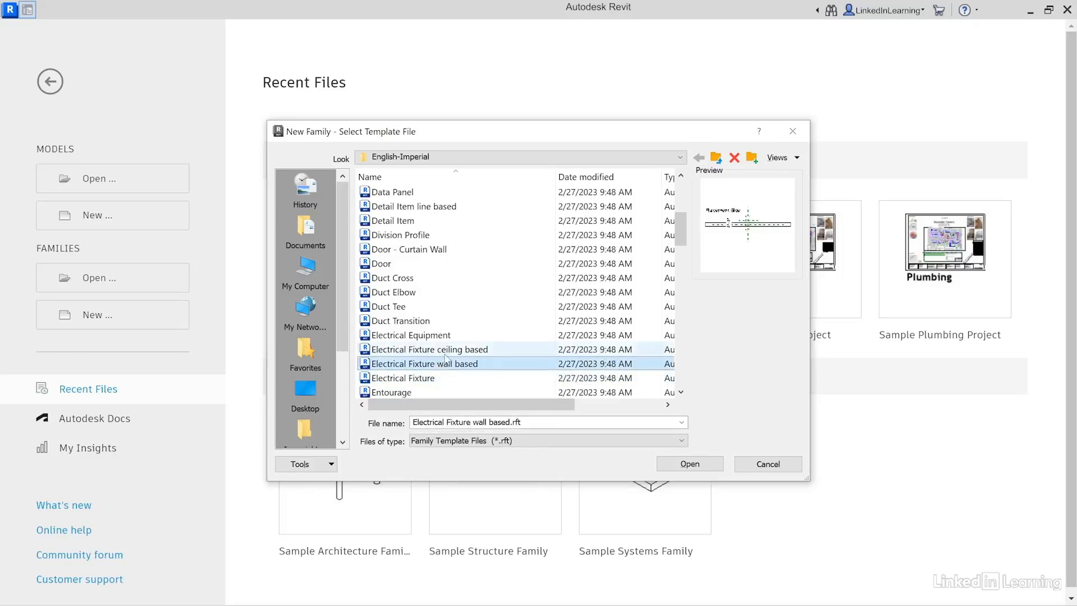
pyautogui.click(445, 352)
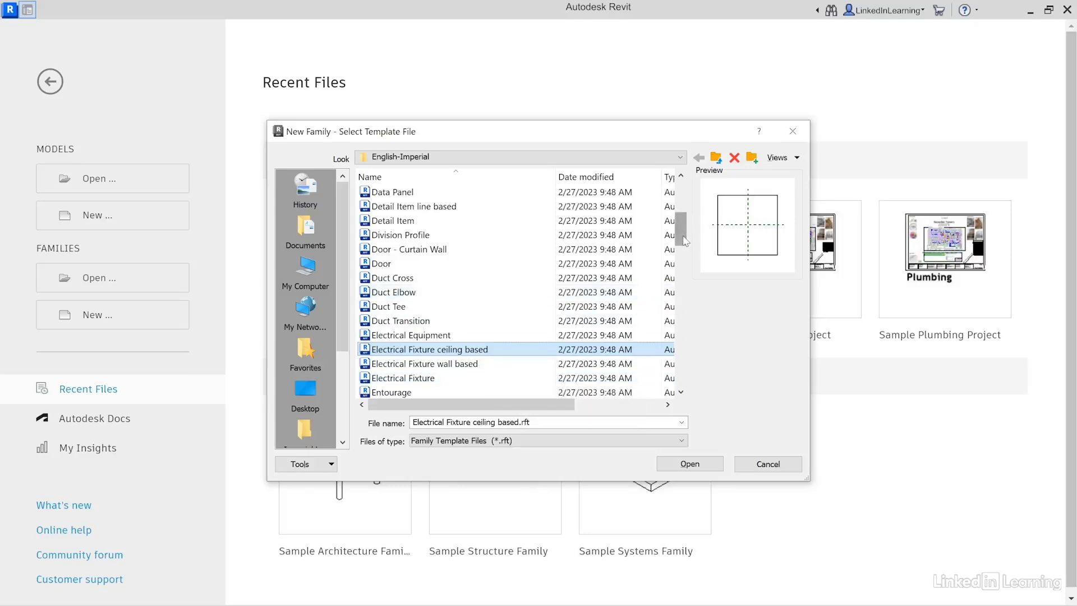
# Step: Create the new family from the Furniture template
pyautogui.click(681, 392)
pyautogui.click(681, 392)
pyautogui.click(680, 392)
pyautogui.click(680, 392)
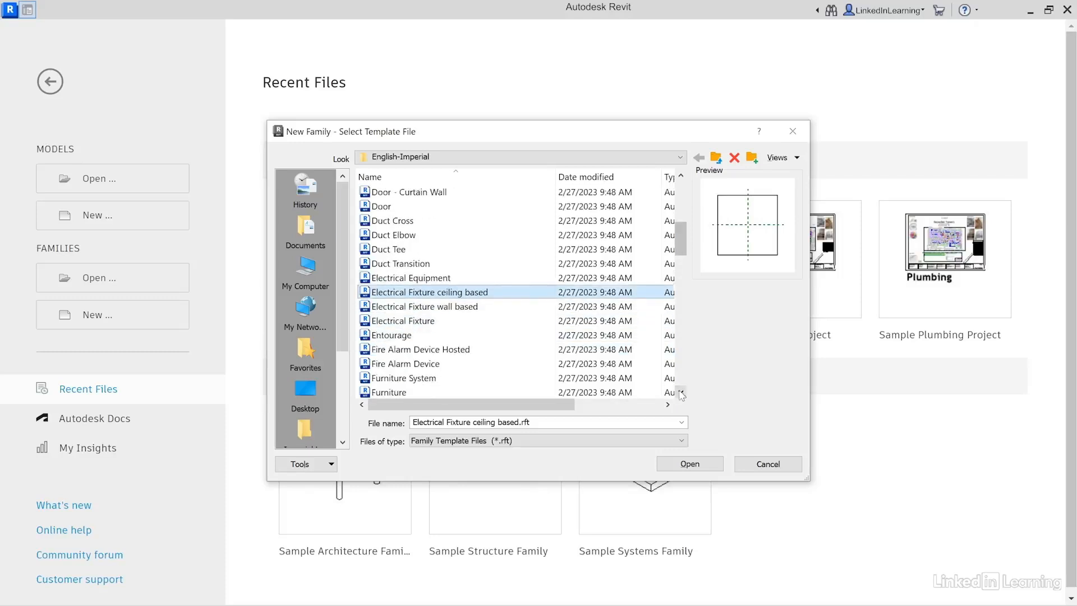
pyautogui.click(681, 394)
pyautogui.click(681, 394)
pyautogui.click(428, 365)
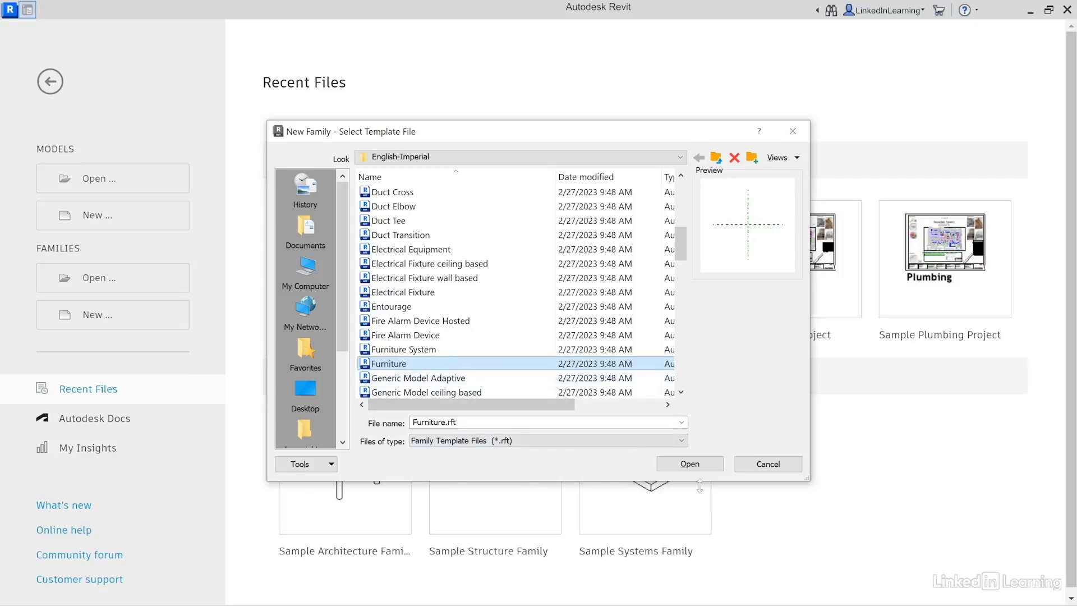
pyautogui.click(712, 465)
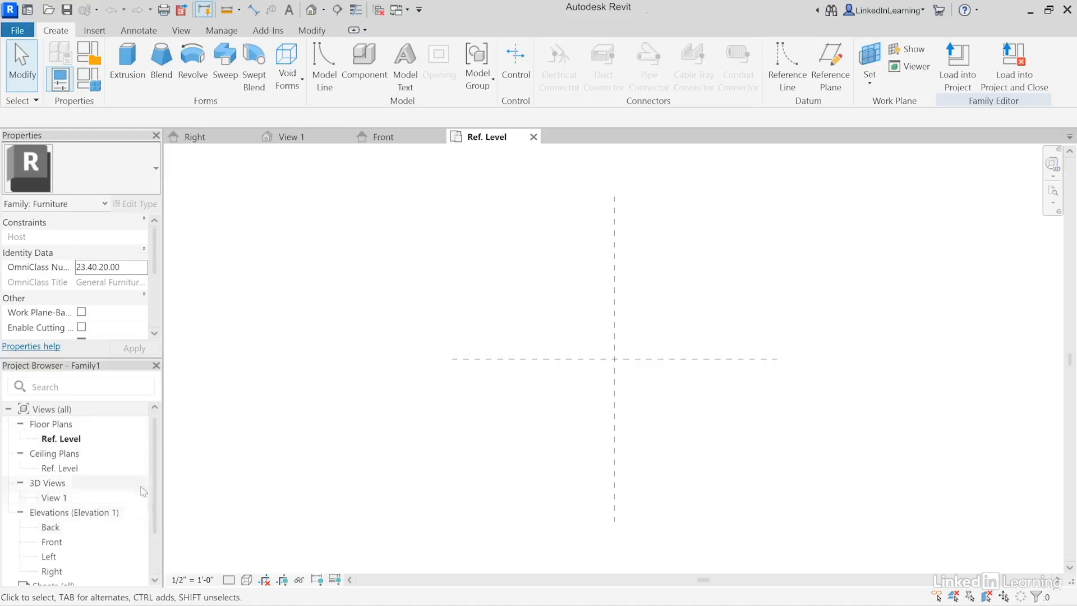
pyautogui.moveTo(155, 471); pyautogui.dragTo(158, 512)
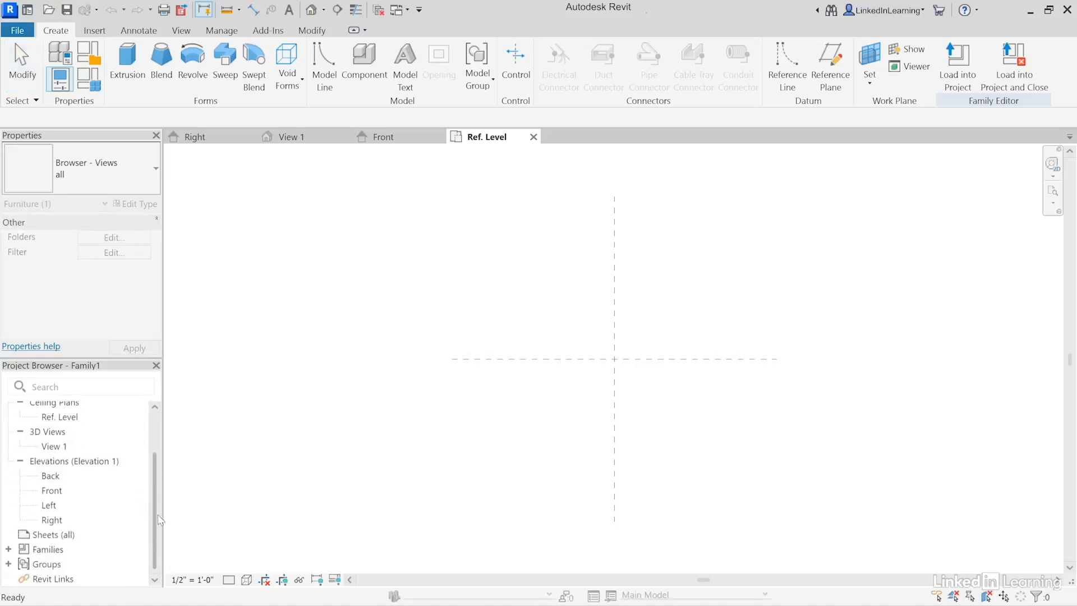
pyautogui.scroll(2, 158, 504)
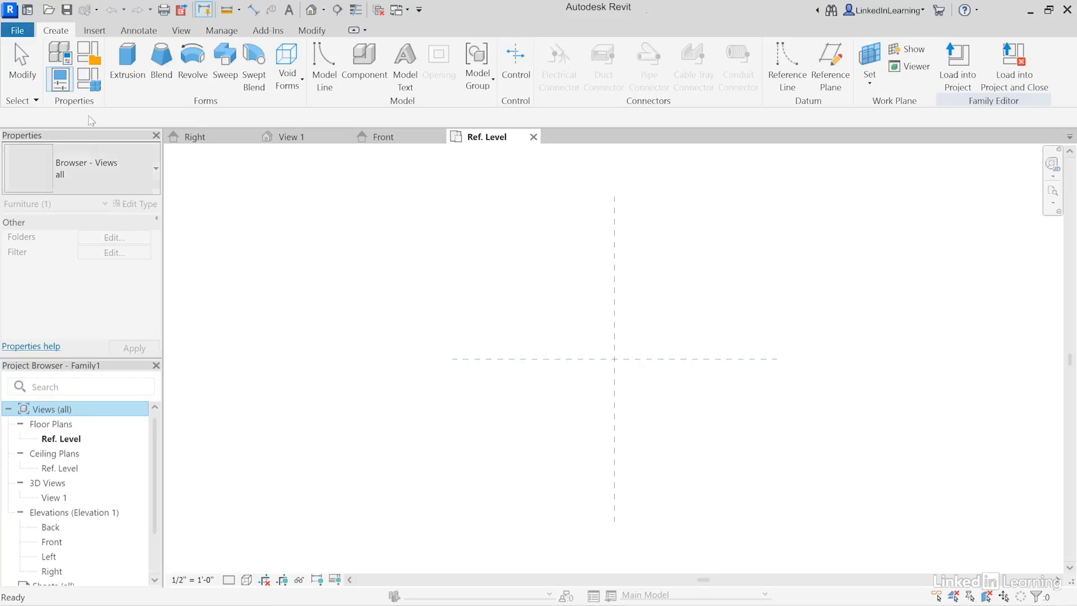
# Step: Look over the family editor's insert, annotate, view and create tools and the open Right, View 1, Front and Ref. Level views
pyautogui.click(92, 31)
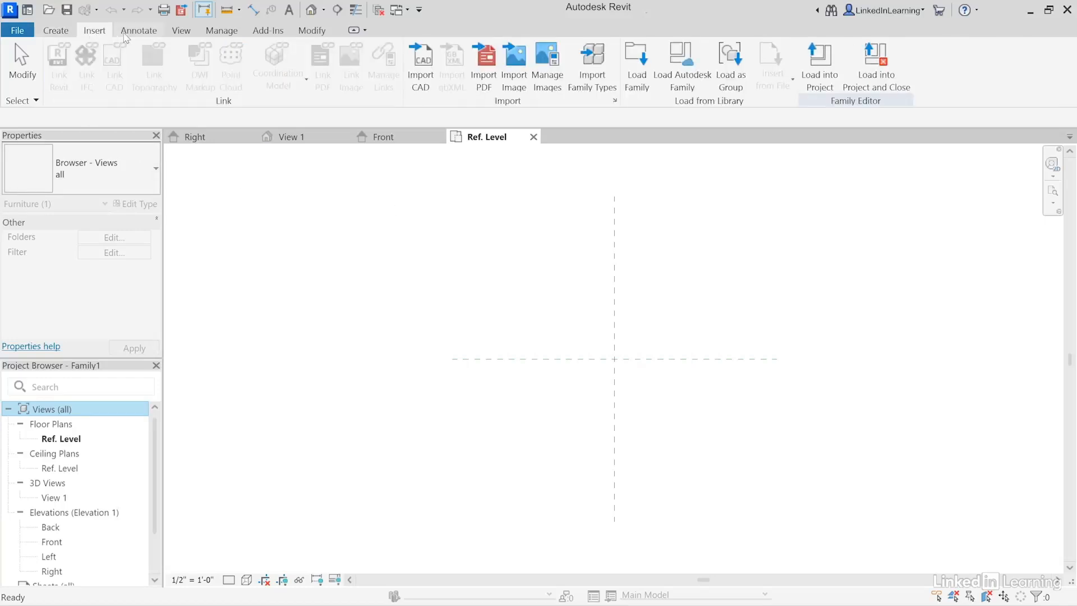
pyautogui.click(134, 32)
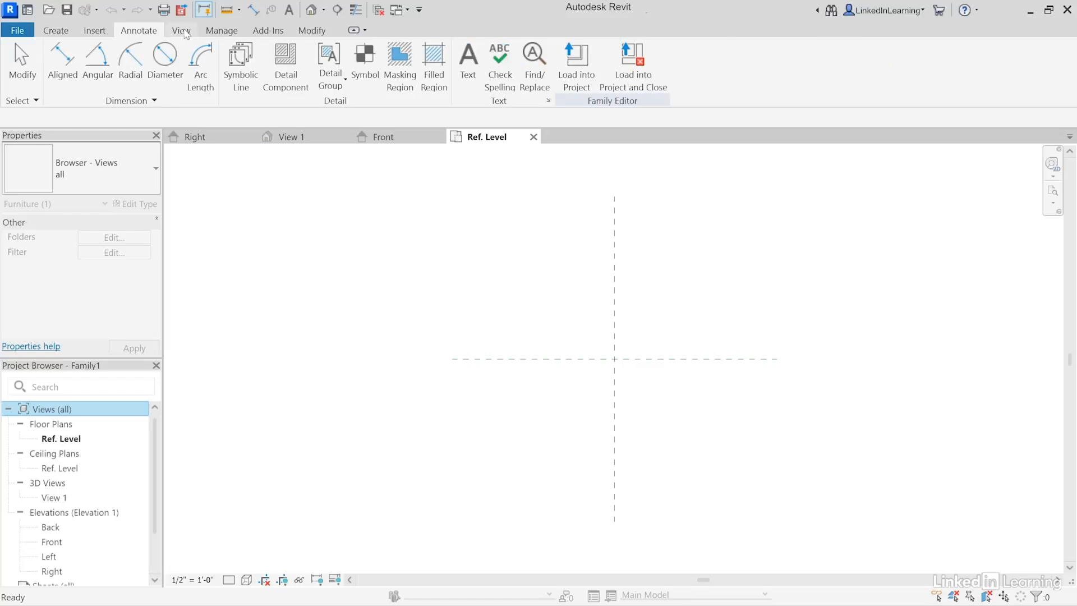
pyautogui.click(186, 32)
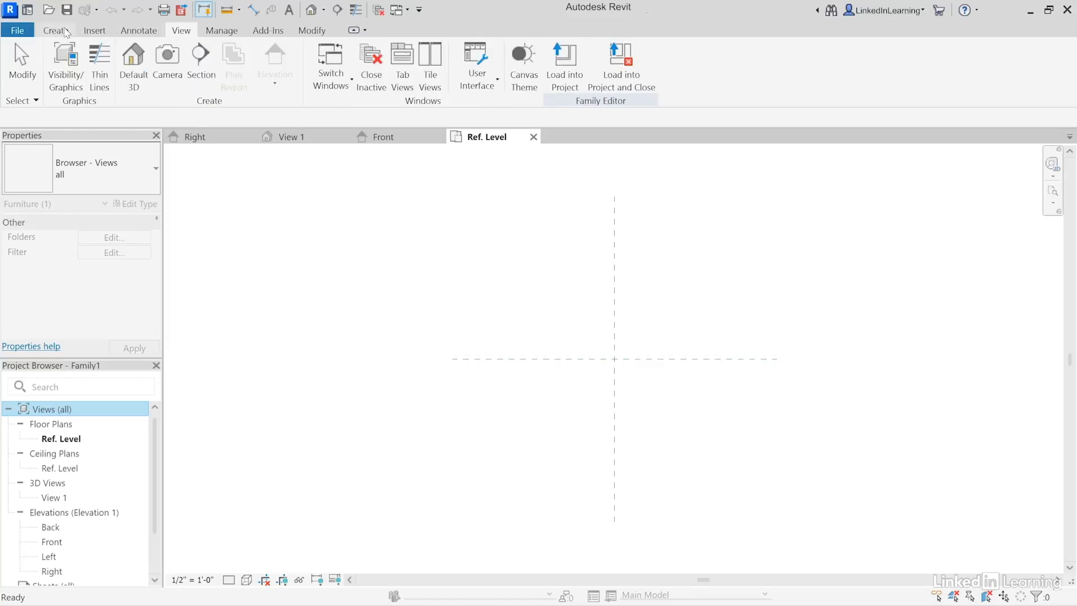
pyautogui.click(55, 30)
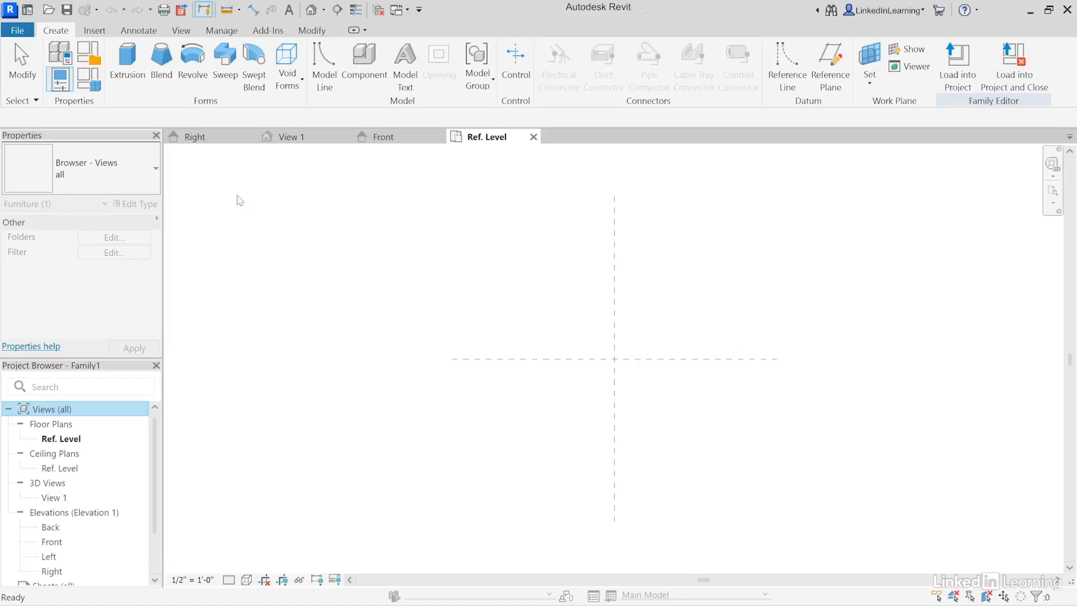
pyautogui.click(208, 137)
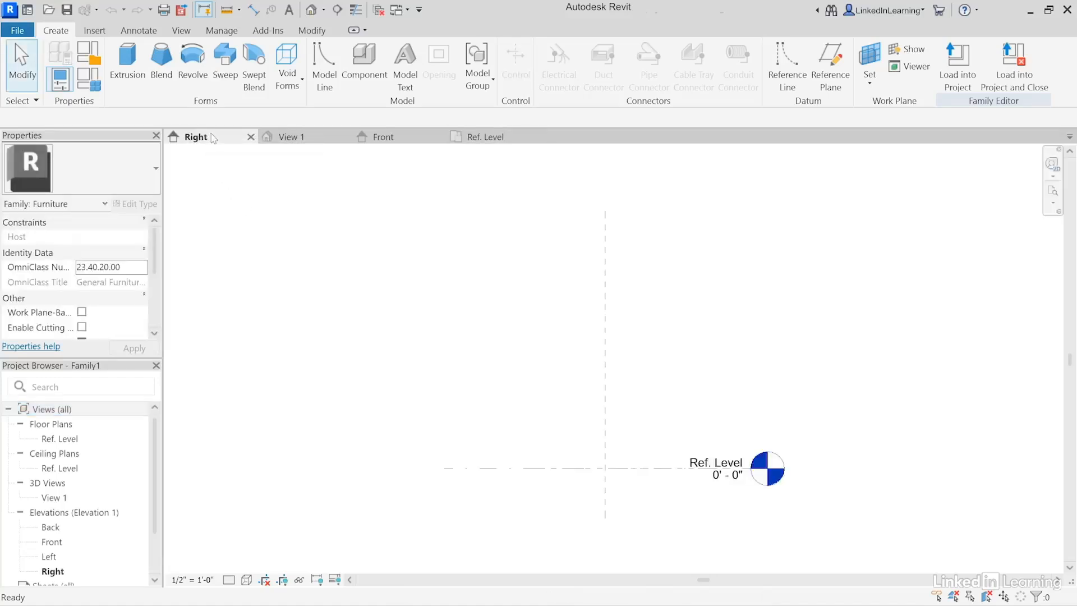
pyautogui.click(289, 138)
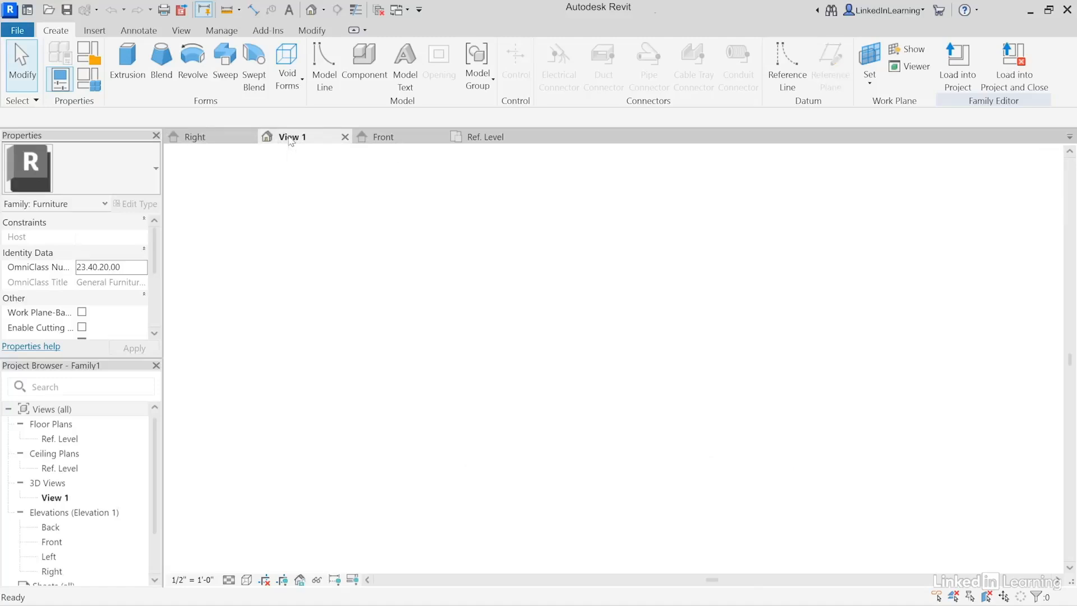
pyautogui.click(386, 140)
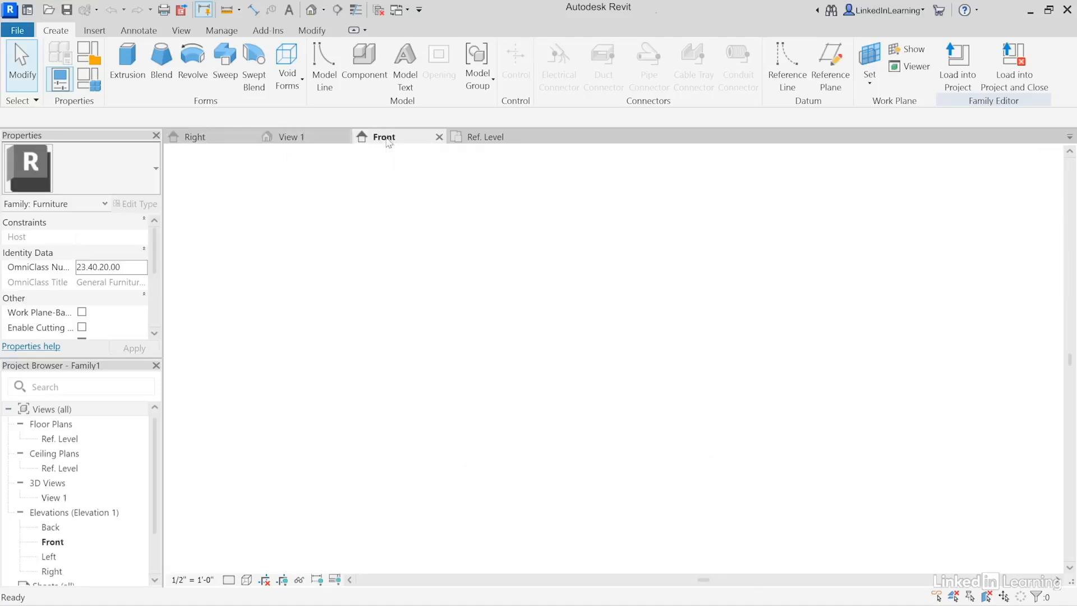
pyautogui.click(480, 140)
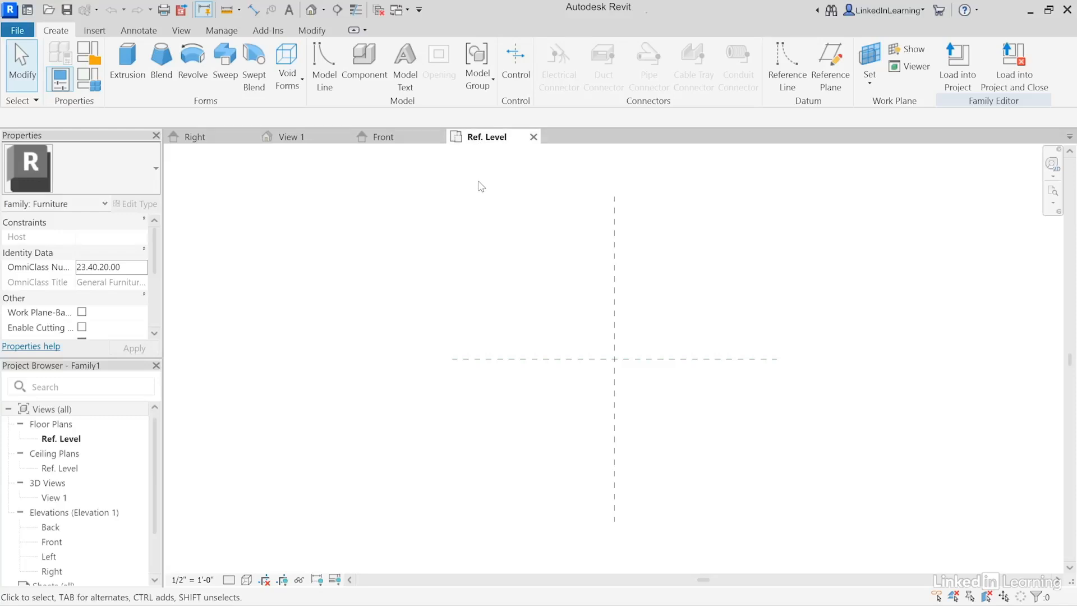
# Step: Turn on visibility of the Levels annotation category in 3D view View 1 and orient the view to its top-front-right corner
pyautogui.click(292, 138)
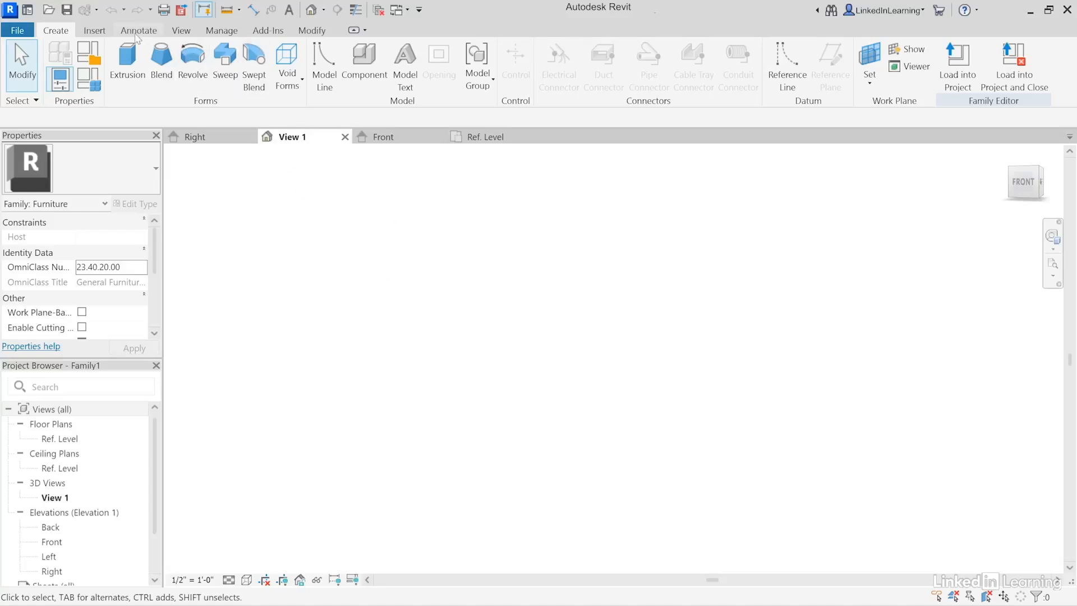
pyautogui.click(181, 30)
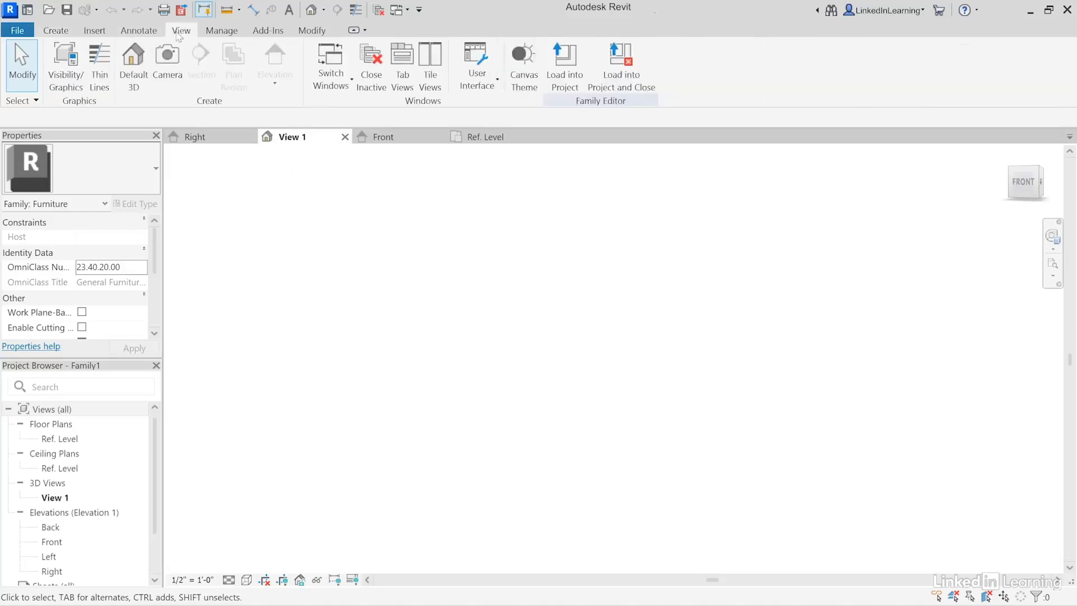
pyautogui.click(64, 84)
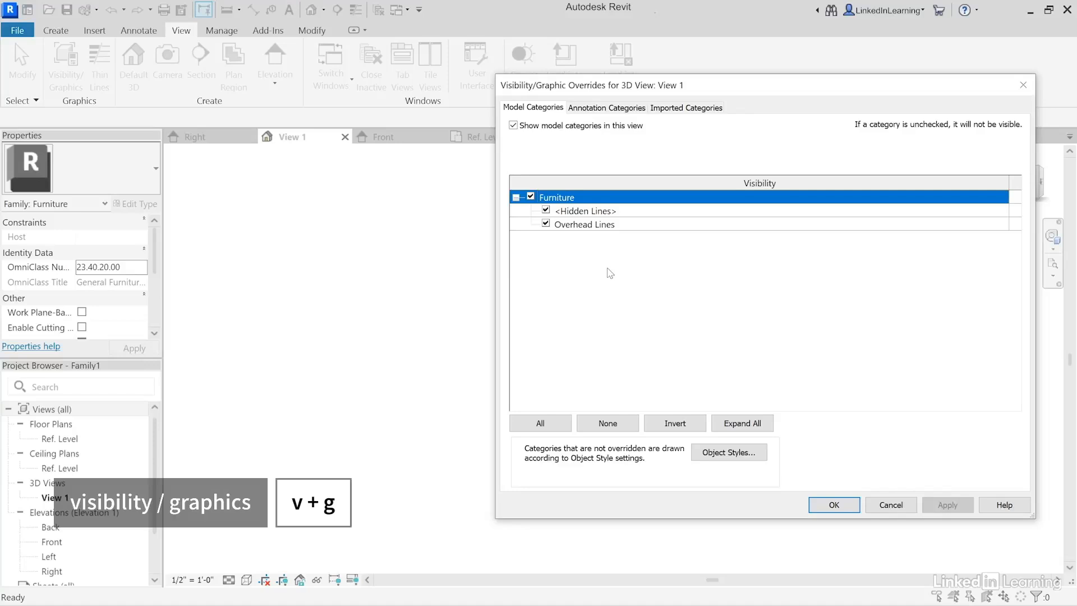
pyautogui.click(595, 108)
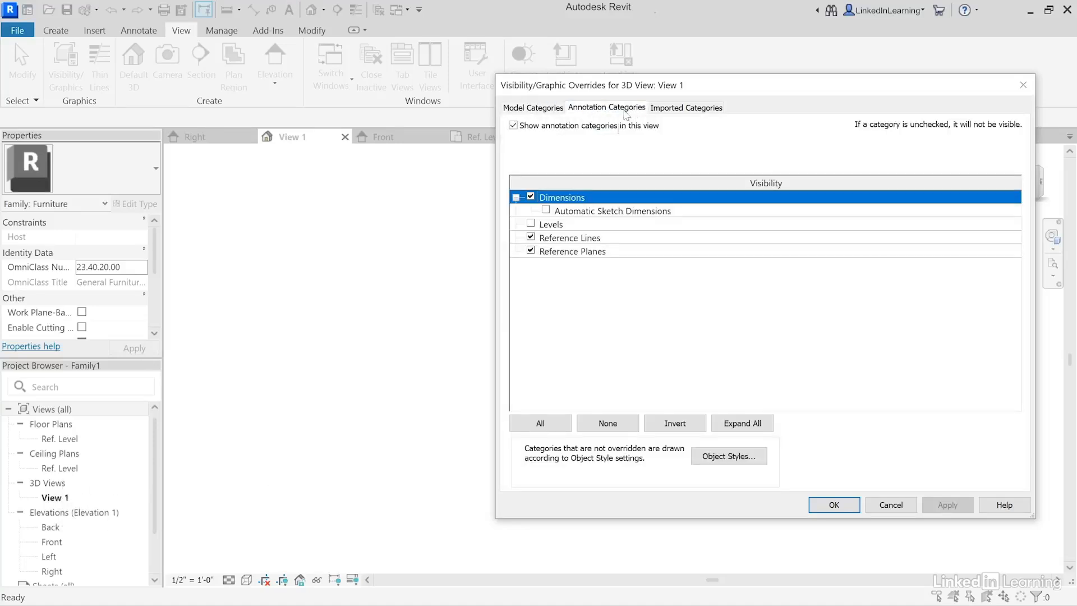
pyautogui.click(530, 224)
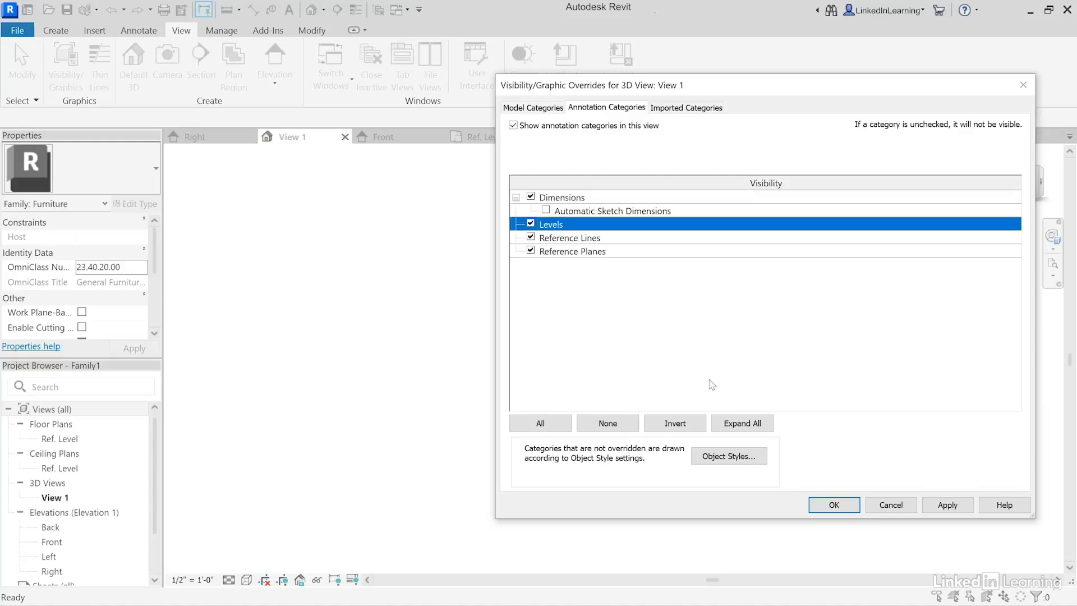
pyautogui.click(835, 504)
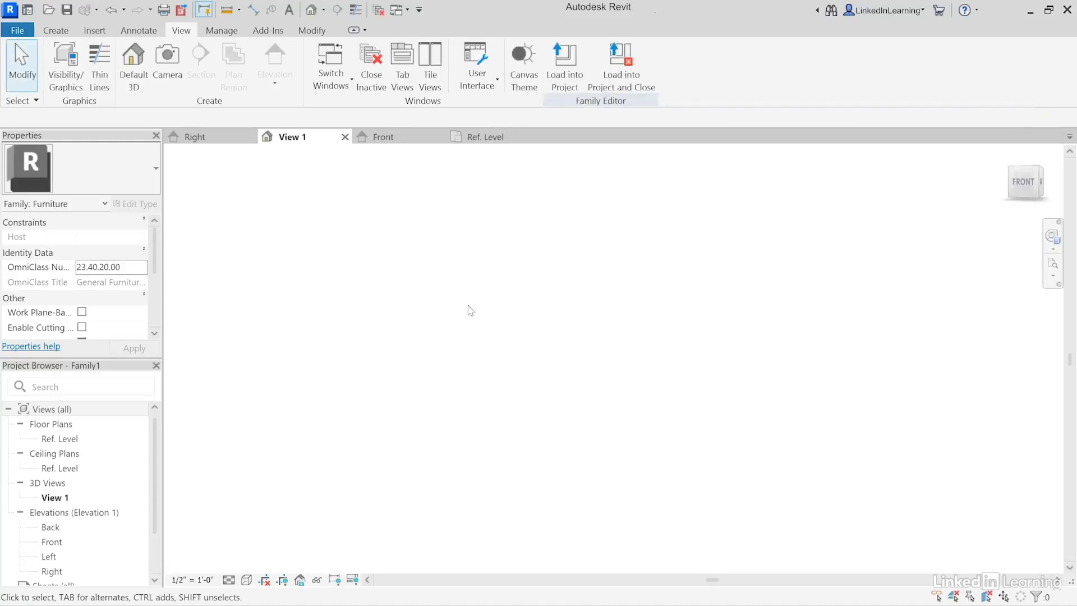
pyautogui.click(1036, 173)
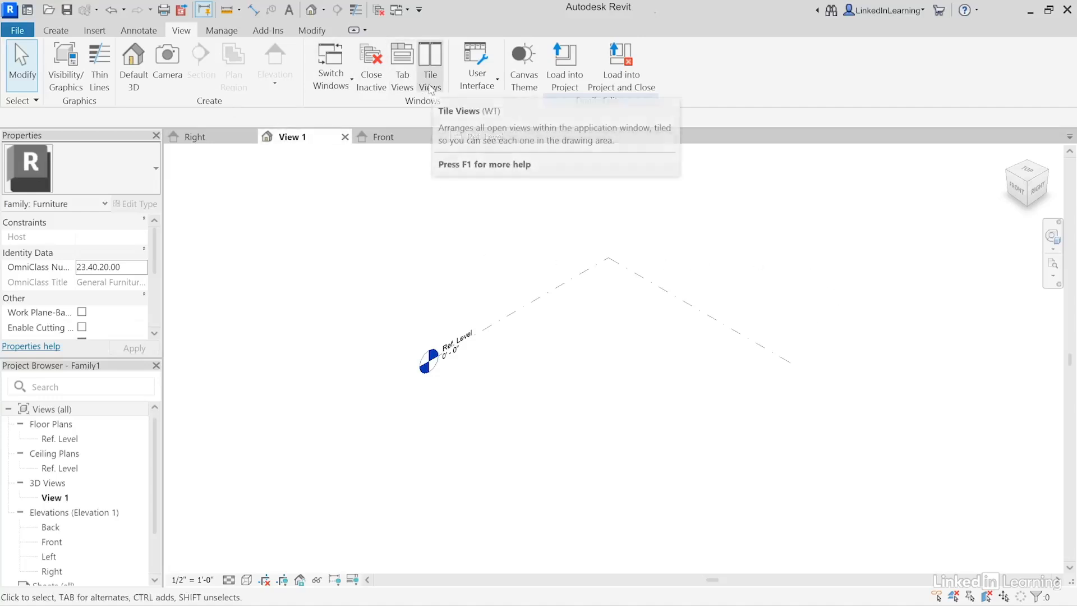
# Step: Tile the four open views and zoom all of them to fit
pyautogui.press('w')
pyautogui.press('t')
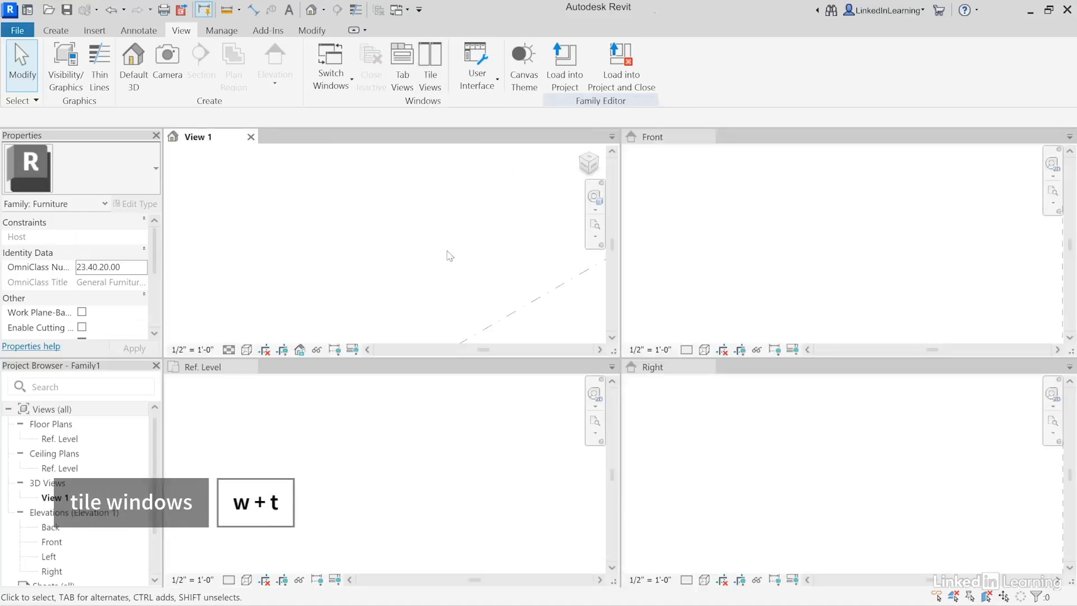
pyautogui.click(595, 236)
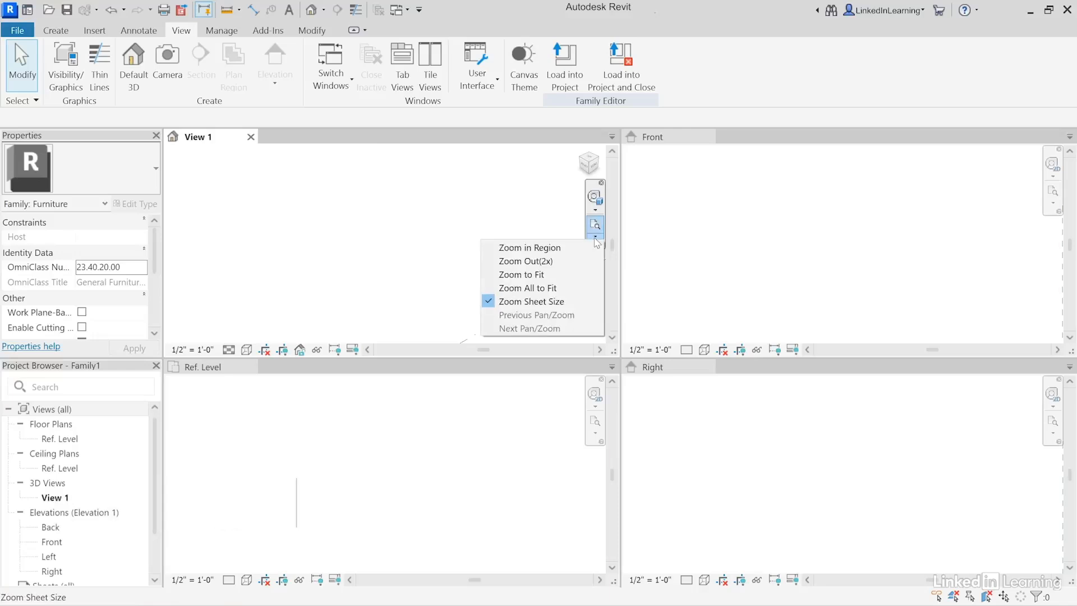
pyautogui.click(550, 289)
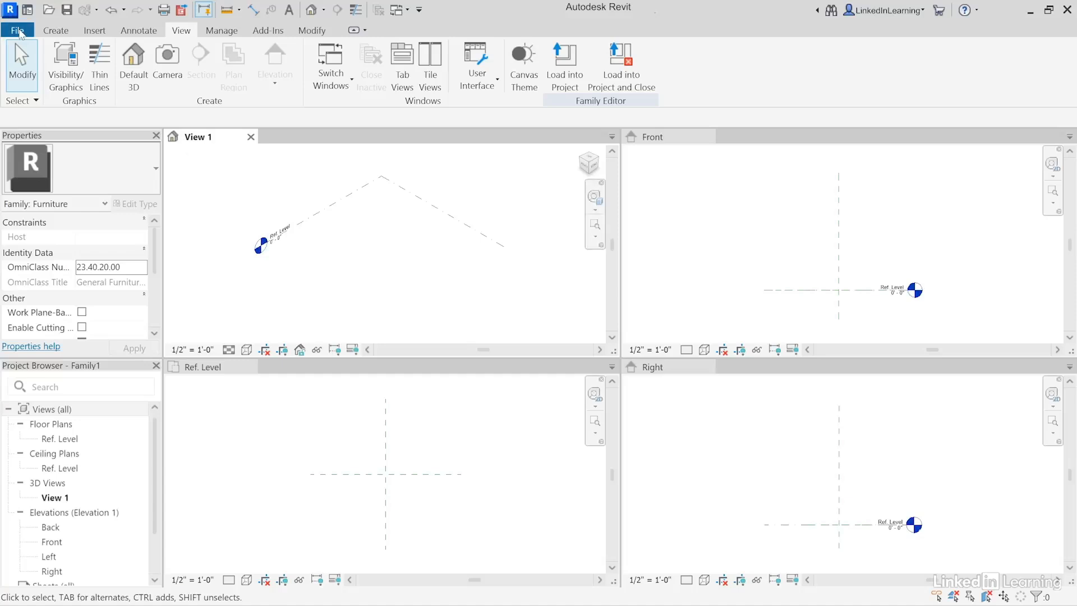
# Step: Start saving the family, choosing the Desktop as location and Pool Table_V1 as file name
pyautogui.click(19, 34)
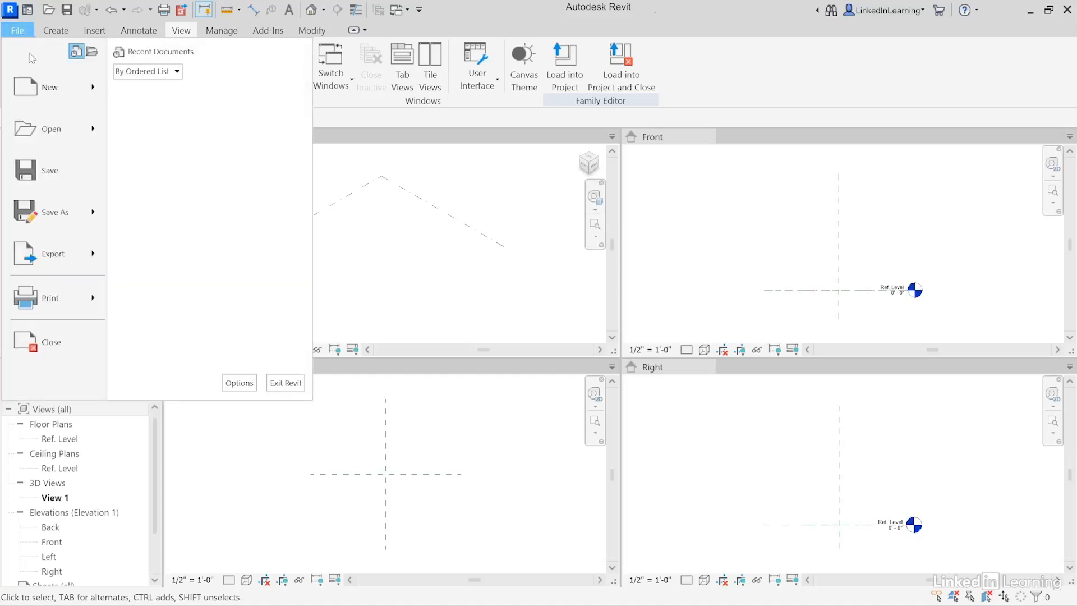
pyautogui.click(48, 175)
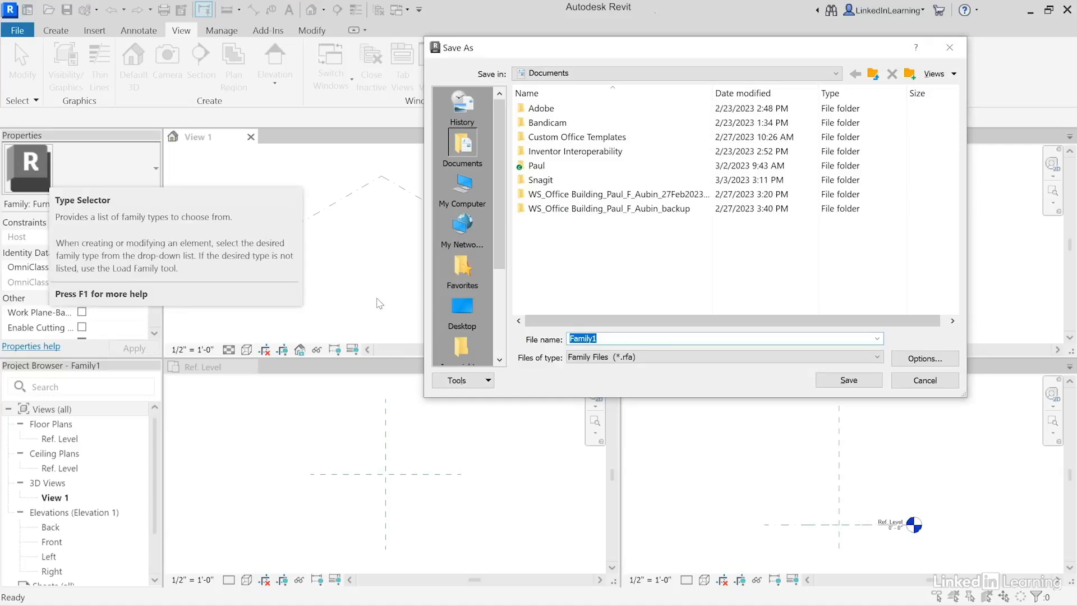
pyautogui.click(462, 307)
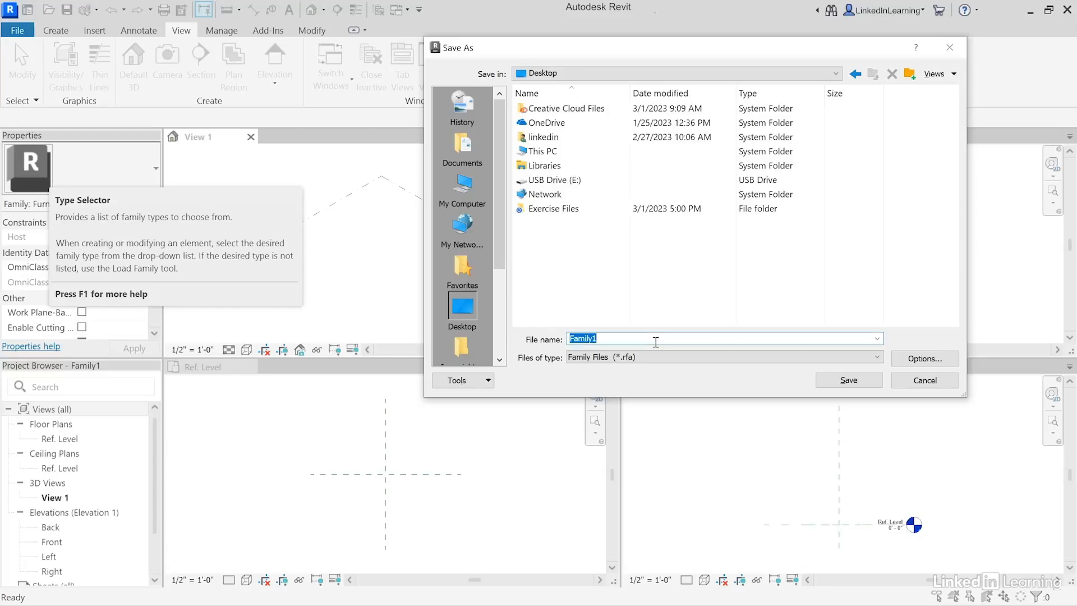
pyautogui.write('Pool Table_V1')
# Step: Set maximum backups to 1 and the thumbnail source to 3D View: View 1 with regeneration enabled, and save the family
pyautogui.click(910, 361)
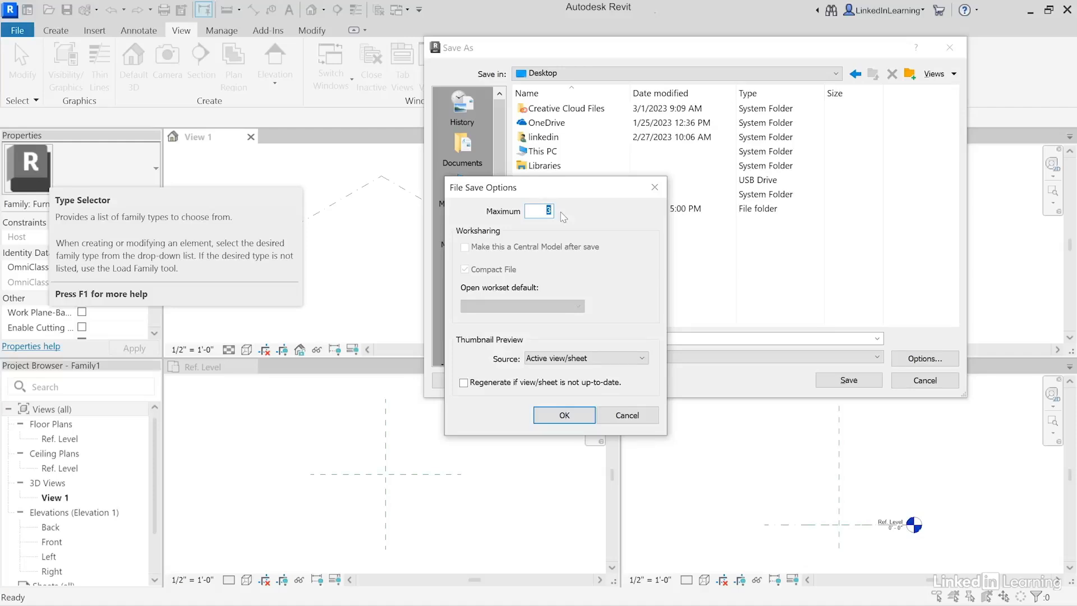
pyautogui.write('1')
pyautogui.click(601, 361)
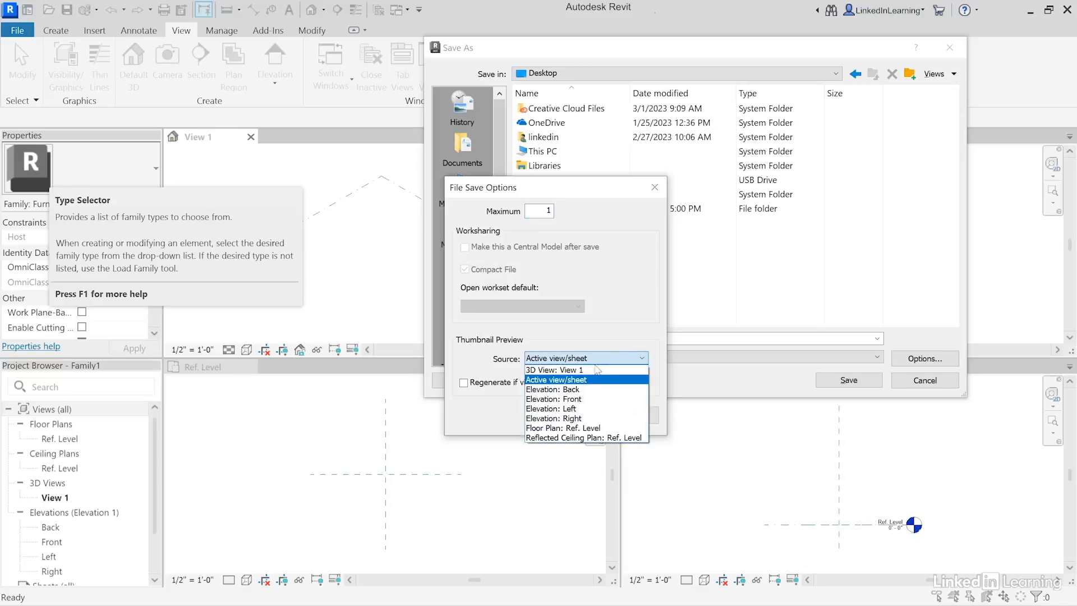
pyautogui.click(563, 369)
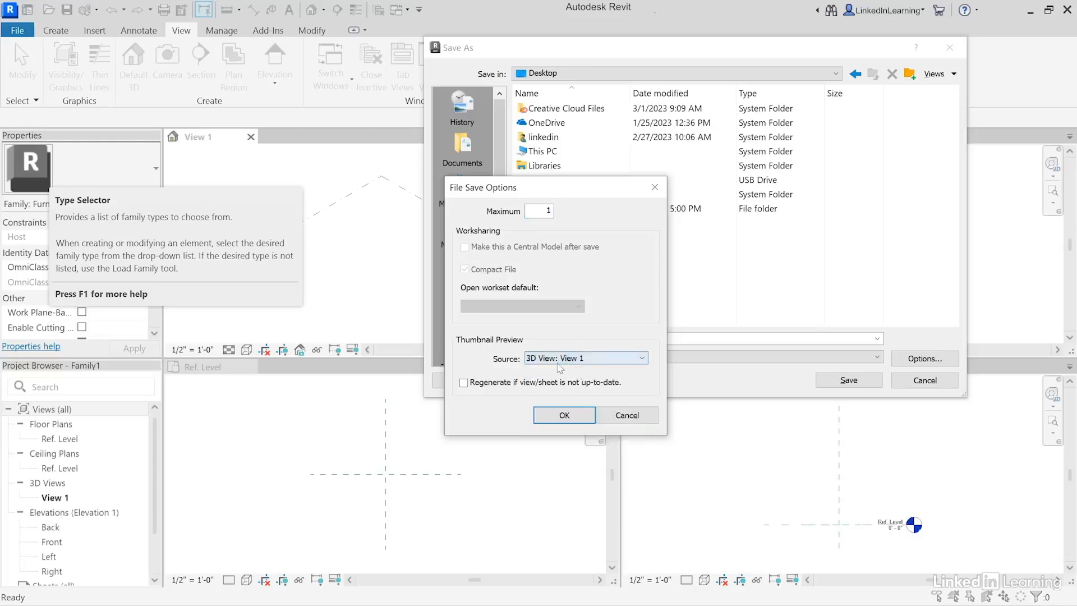
pyautogui.click(464, 383)
pyautogui.click(577, 417)
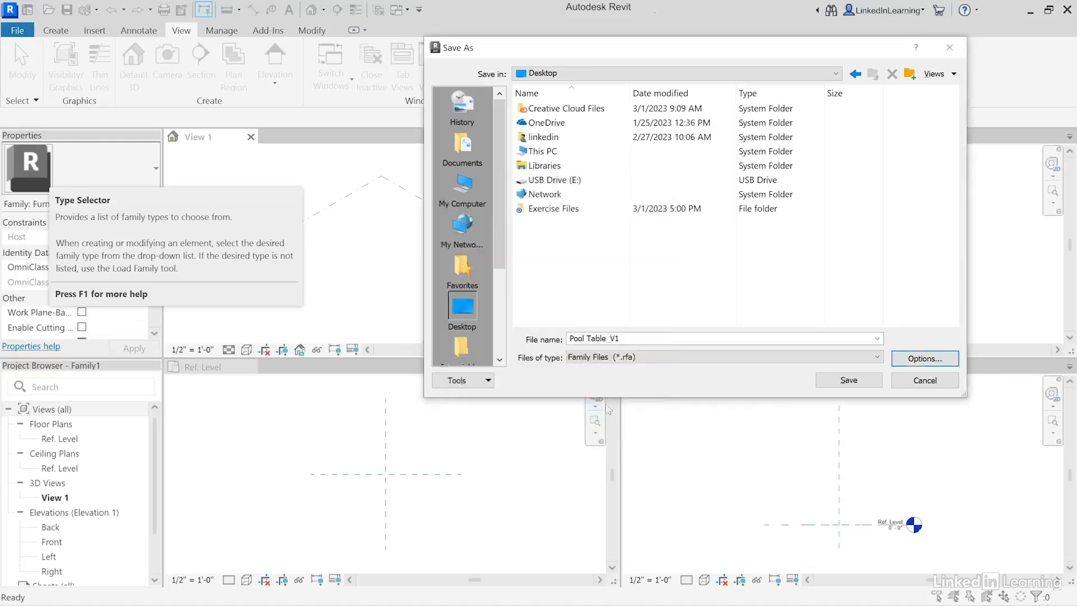
pyautogui.click(866, 380)
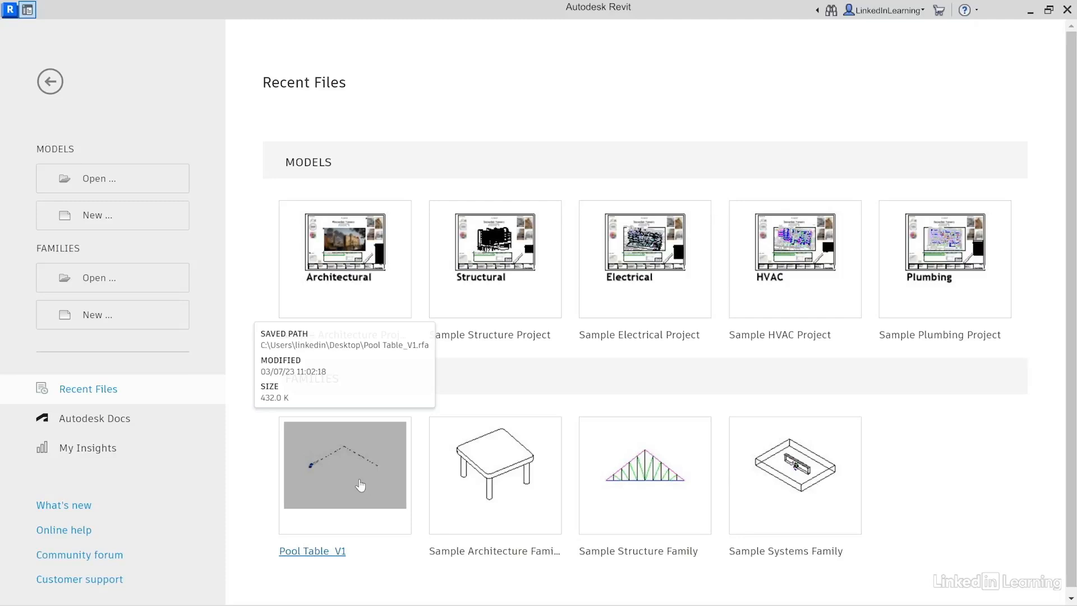
# Step: Open the Pool Table_V1 family from the recent files
pyautogui.click(93, 280)
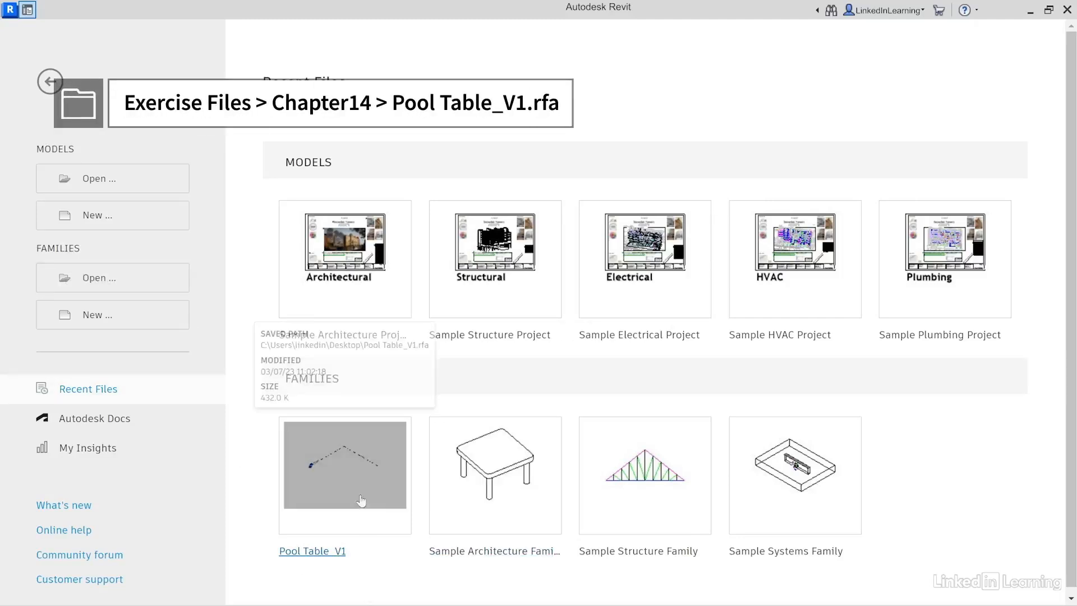
pyautogui.click(352, 480)
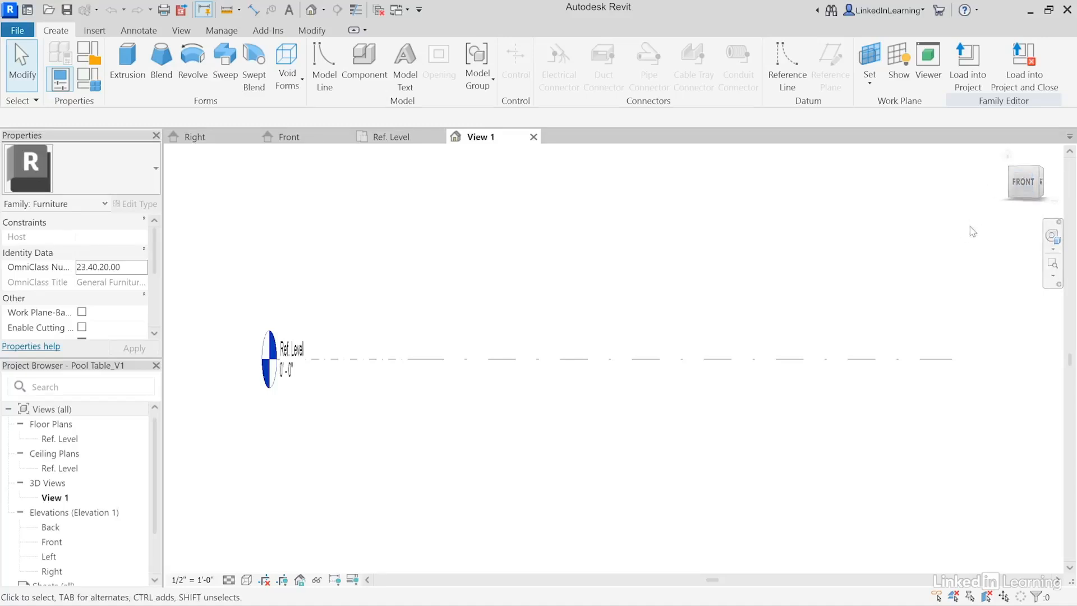
# Step: Orient View 1 to its top-front-right corner and save that view orientation
pyautogui.click(1038, 172)
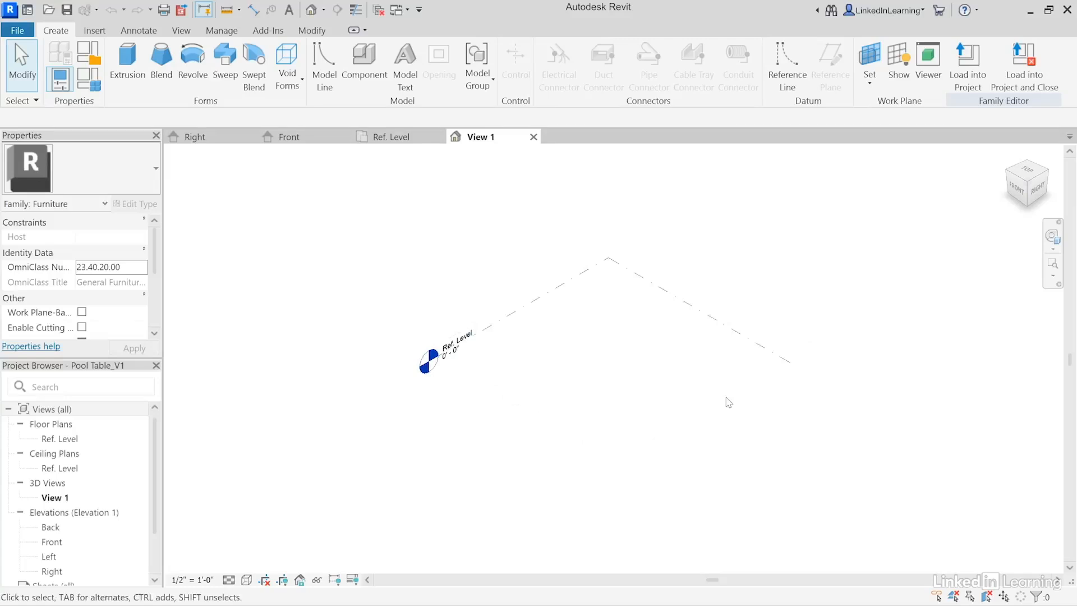
pyautogui.rightClick(1016, 179)
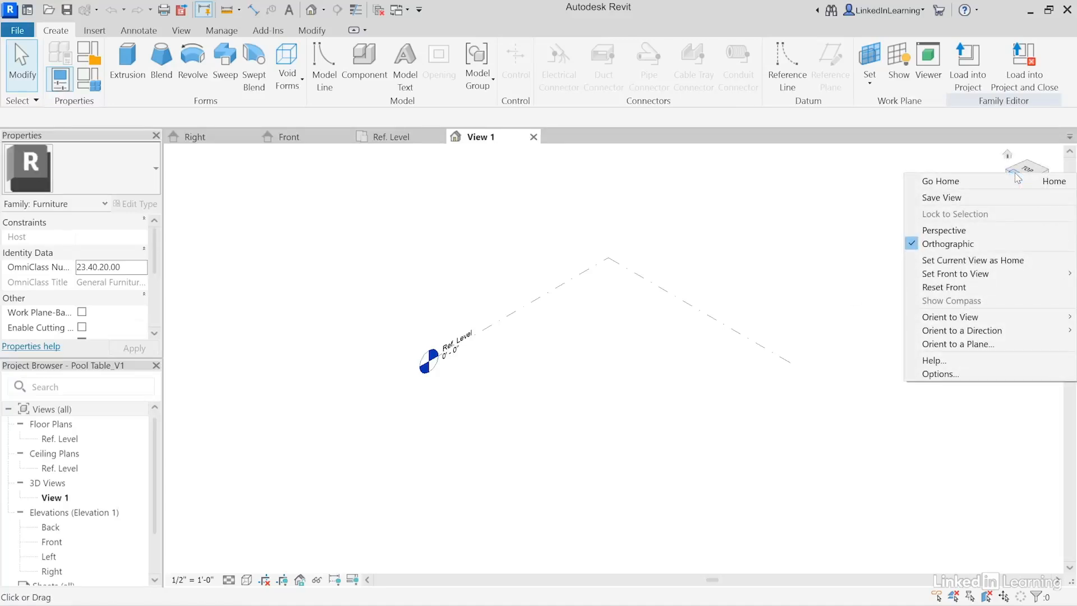
pyautogui.click(946, 198)
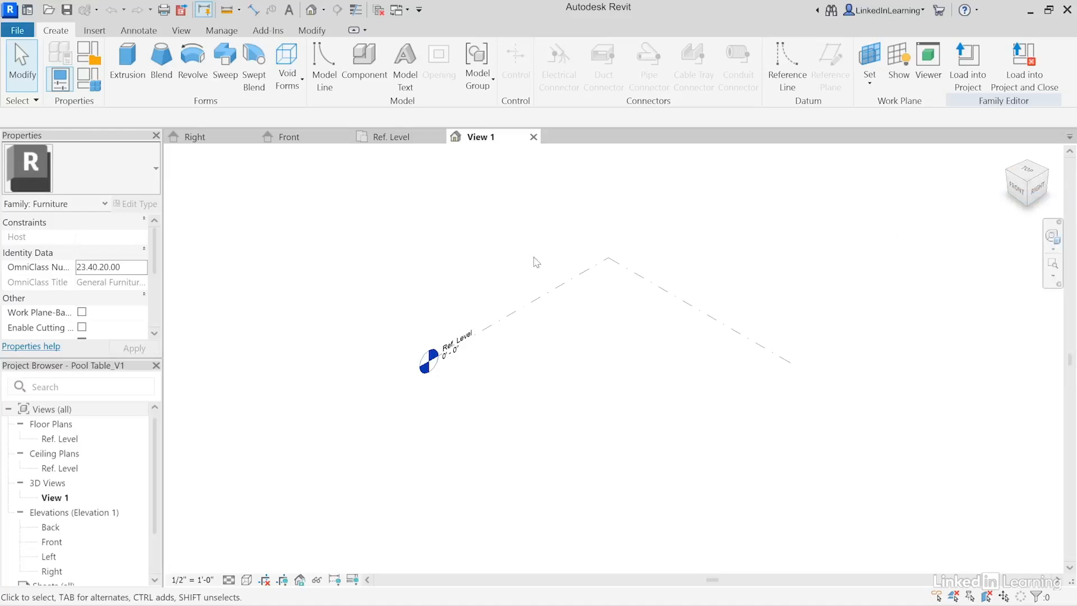
# Step: Create the default {3D} view and try to save its orientation as a new named 3D view
pyautogui.click(312, 12)
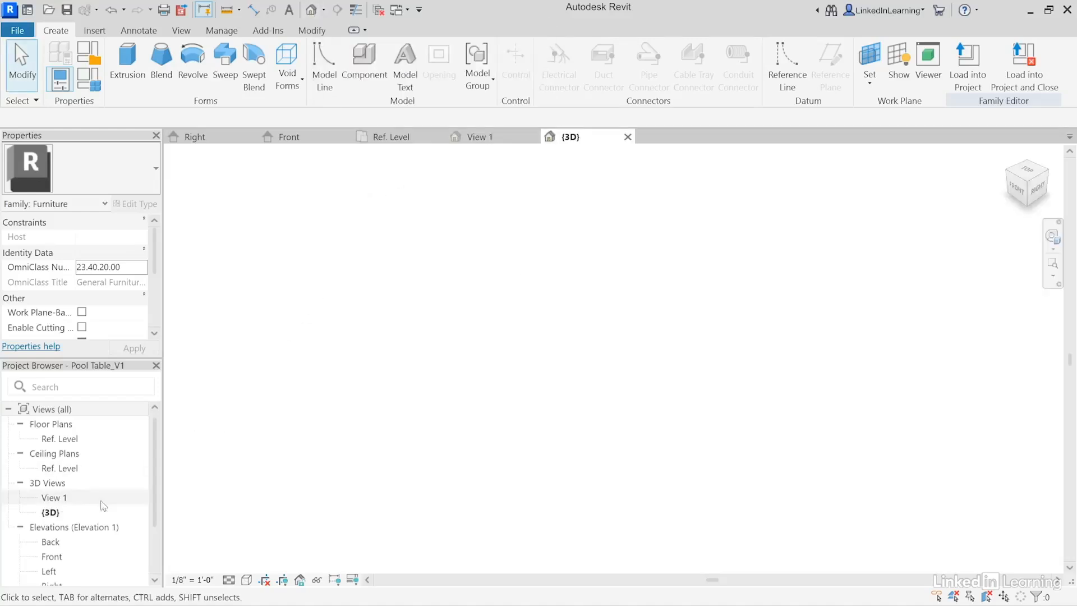
pyautogui.click(50, 512)
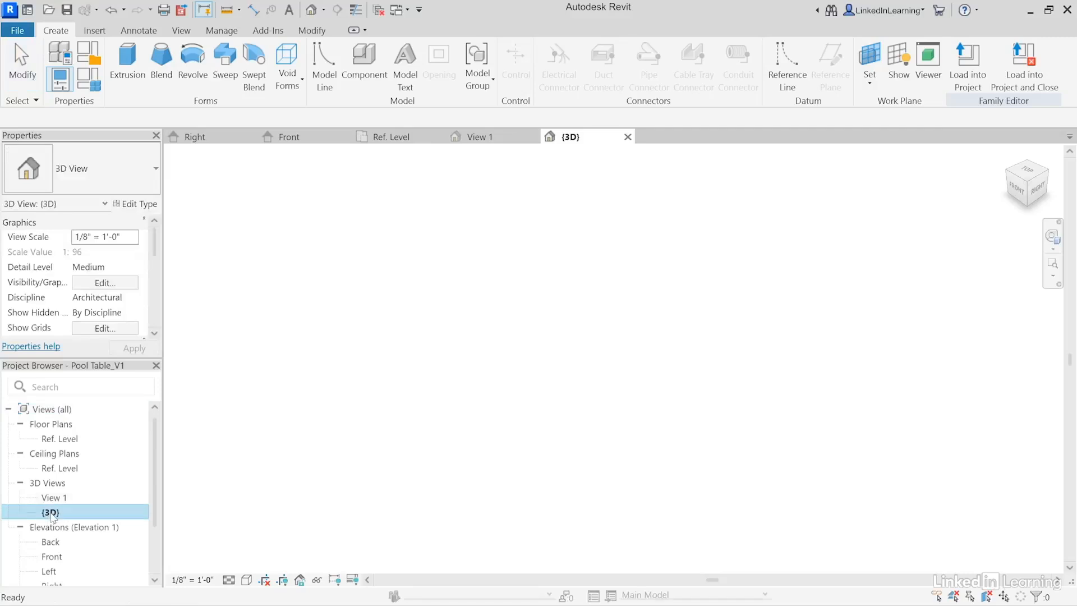
pyautogui.rightClick(1032, 194)
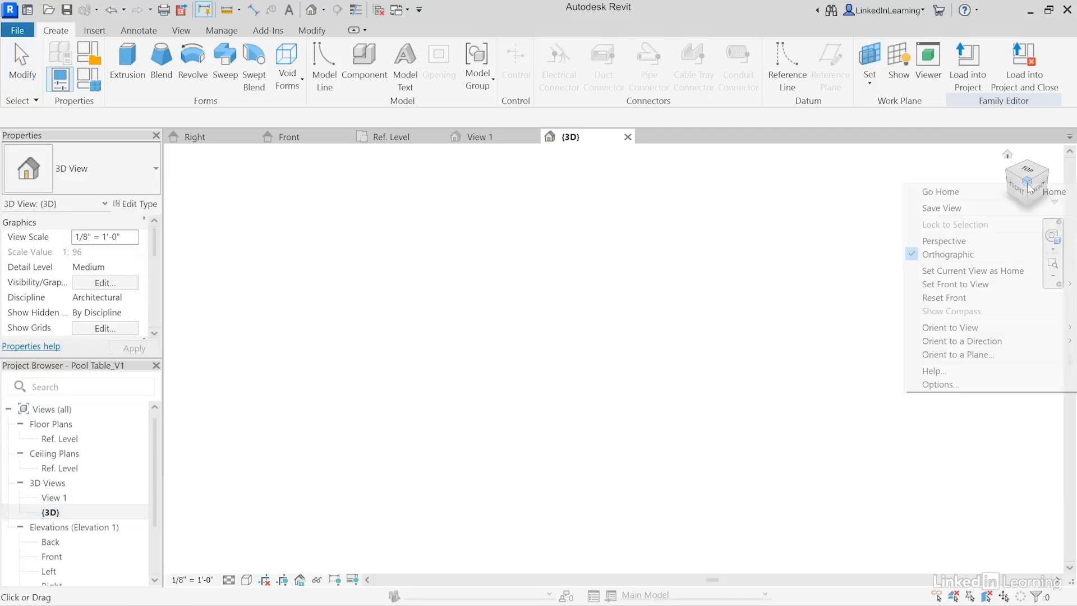
pyautogui.click(987, 212)
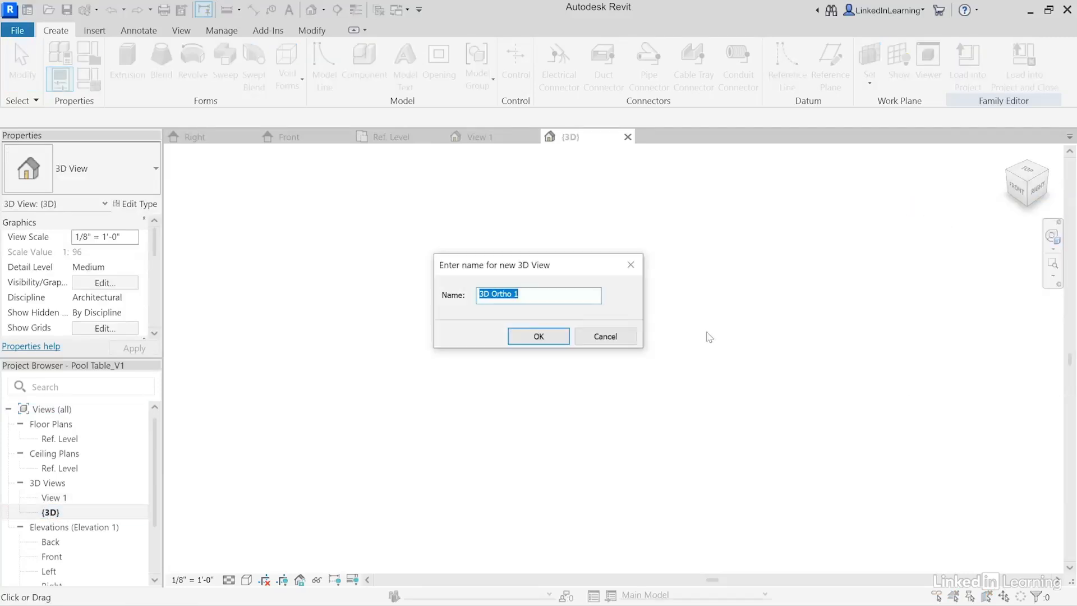
pyautogui.click(605, 337)
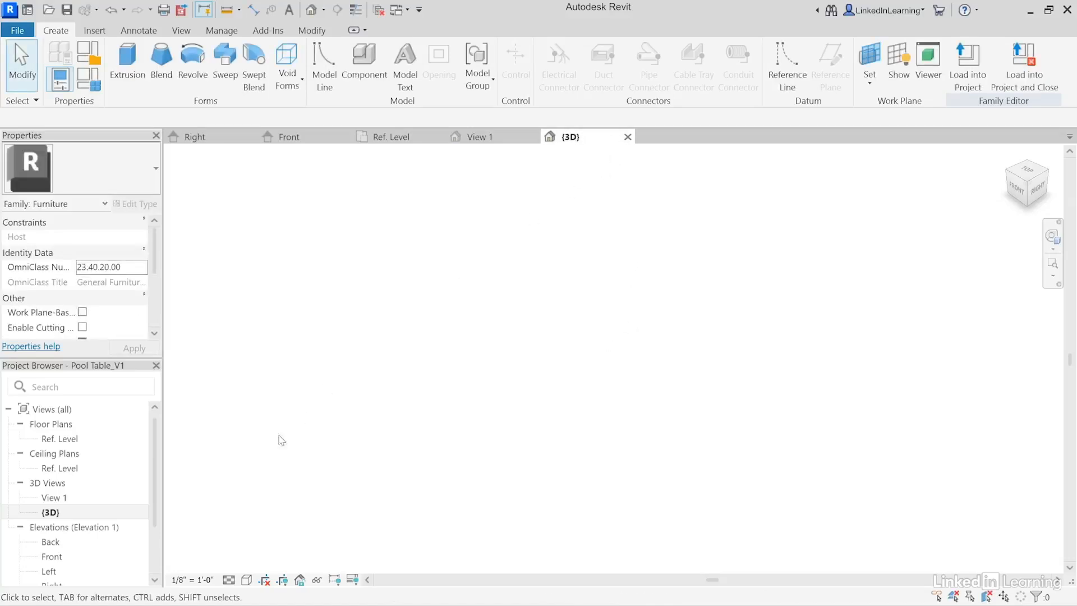
# Step: Delete the {3D} view so that View 1 is the family's only 3D view
pyautogui.click(50, 512)
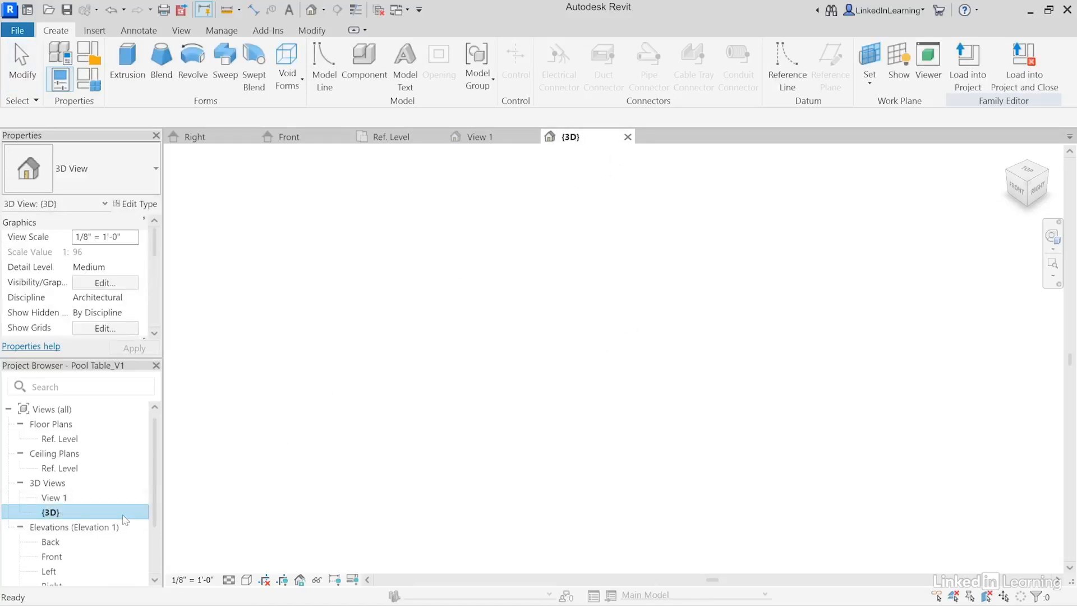
pyautogui.press('Delete')
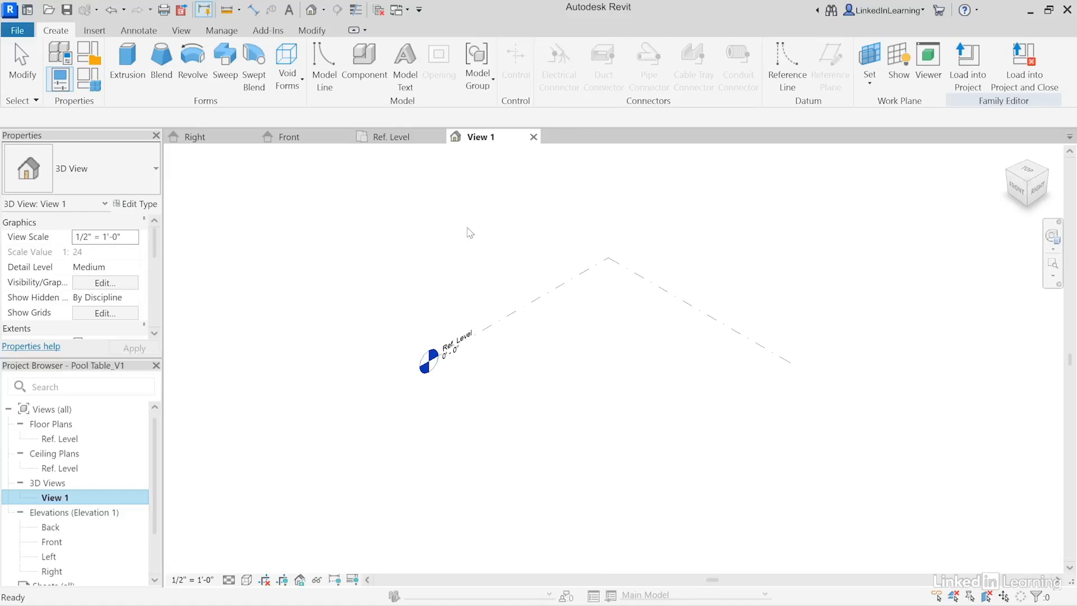
pyautogui.click(504, 229)
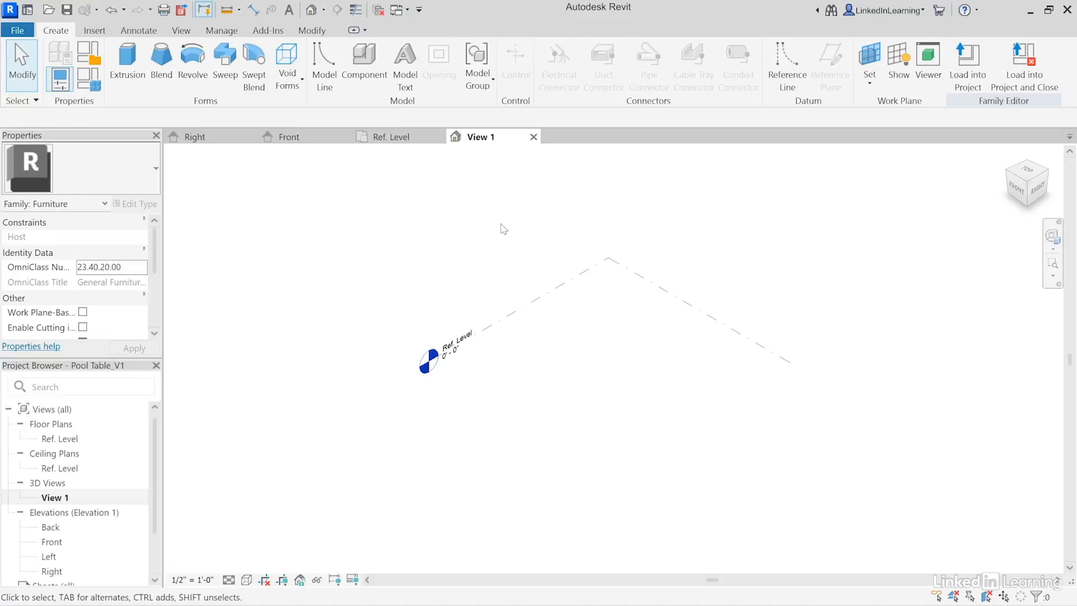
# Step: Close the Pool Table_V1 family with its changes saved, and reopen it from the recent files
pyautogui.click(17, 31)
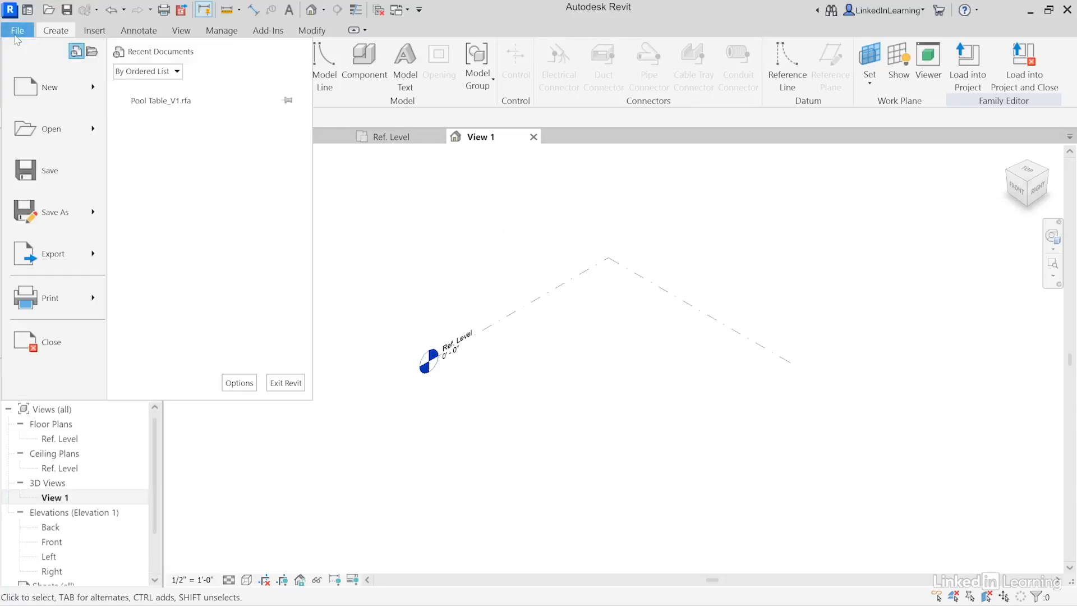
pyautogui.click(77, 346)
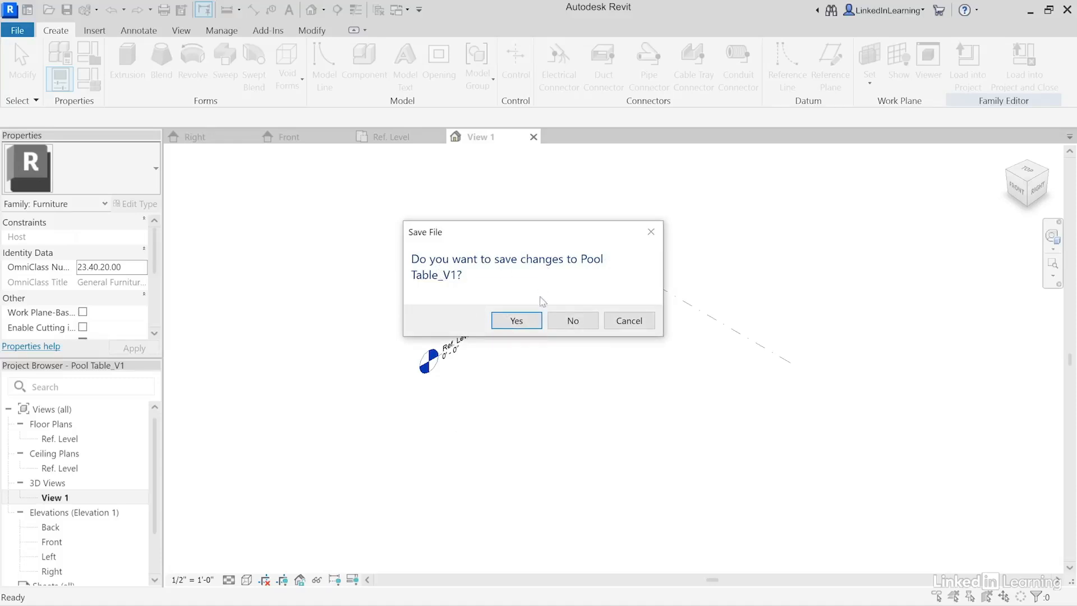
pyautogui.click(531, 329)
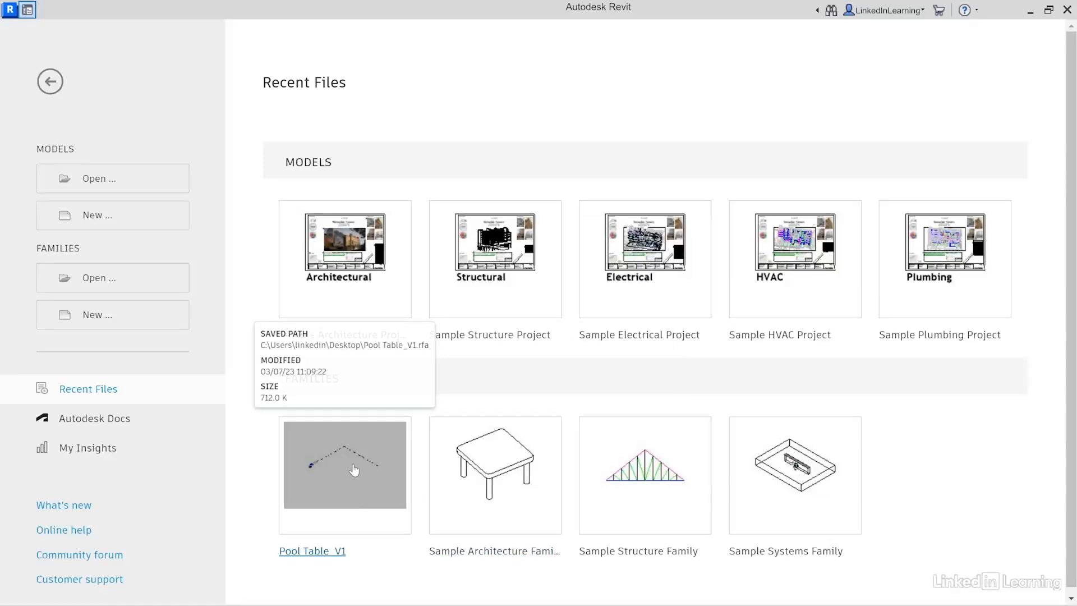
pyautogui.click(354, 470)
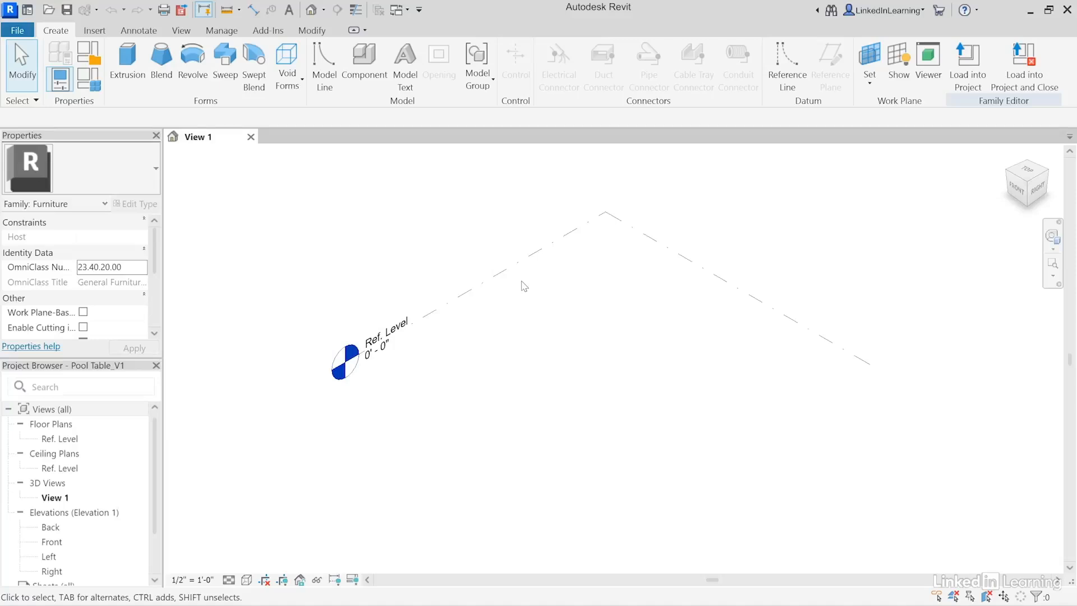
# Step: Open the Ref. Level floor plan and the Front and Right elevations, and tile them with View 1 as the active view
pyautogui.doubleClick(62, 438)
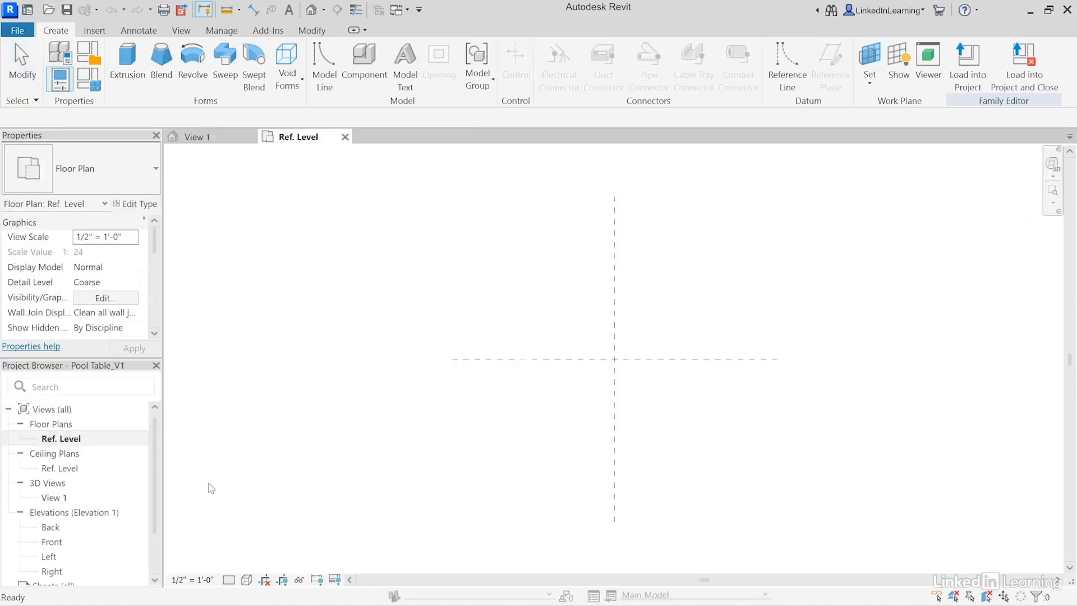
pyautogui.doubleClick(58, 543)
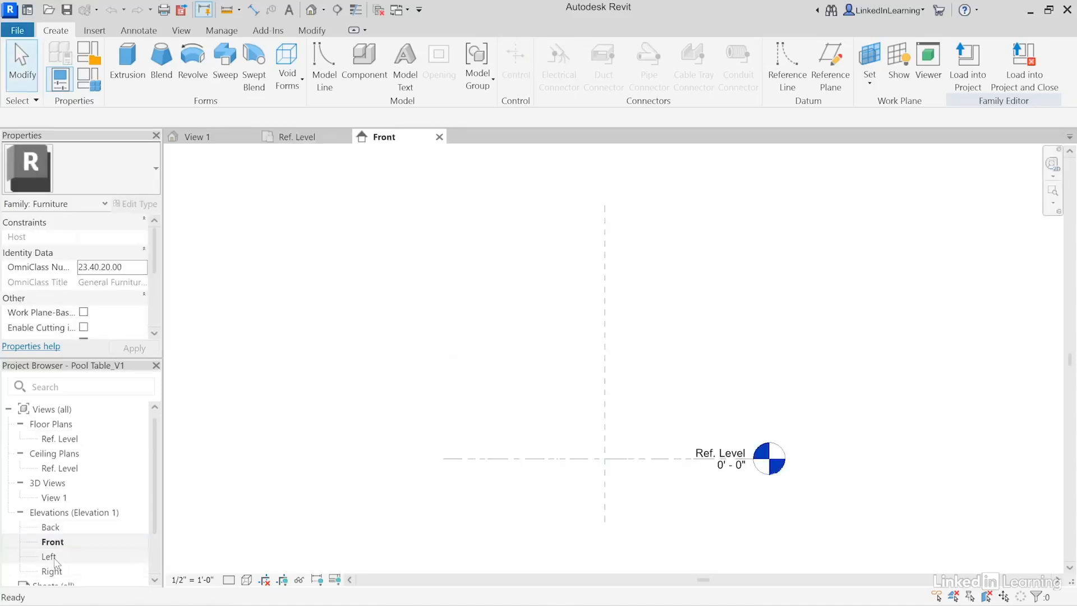
pyautogui.doubleClick(52, 571)
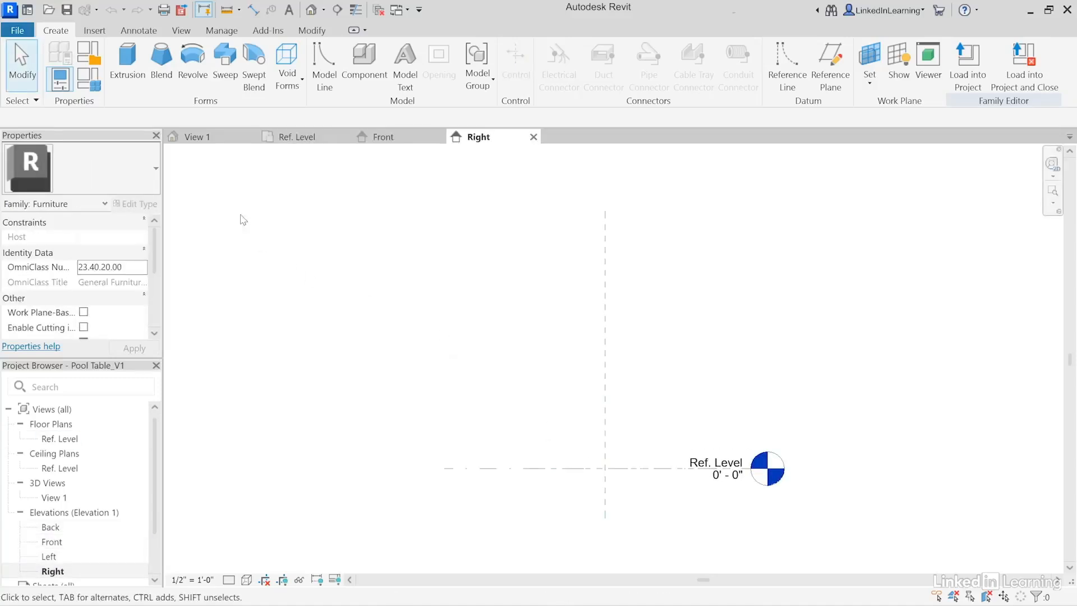
pyautogui.click(194, 137)
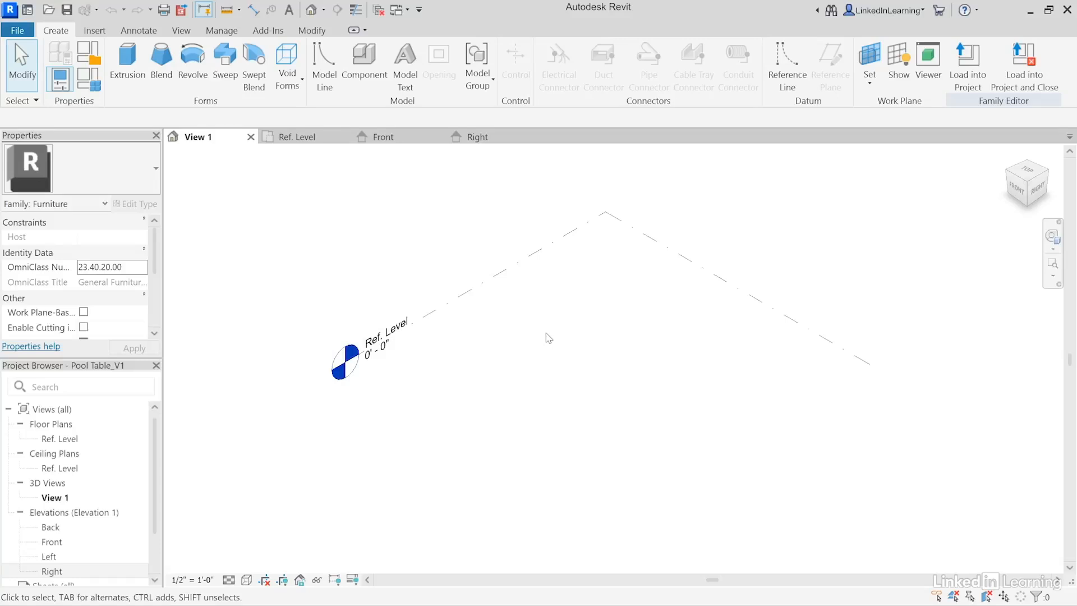
pyautogui.click(183, 35)
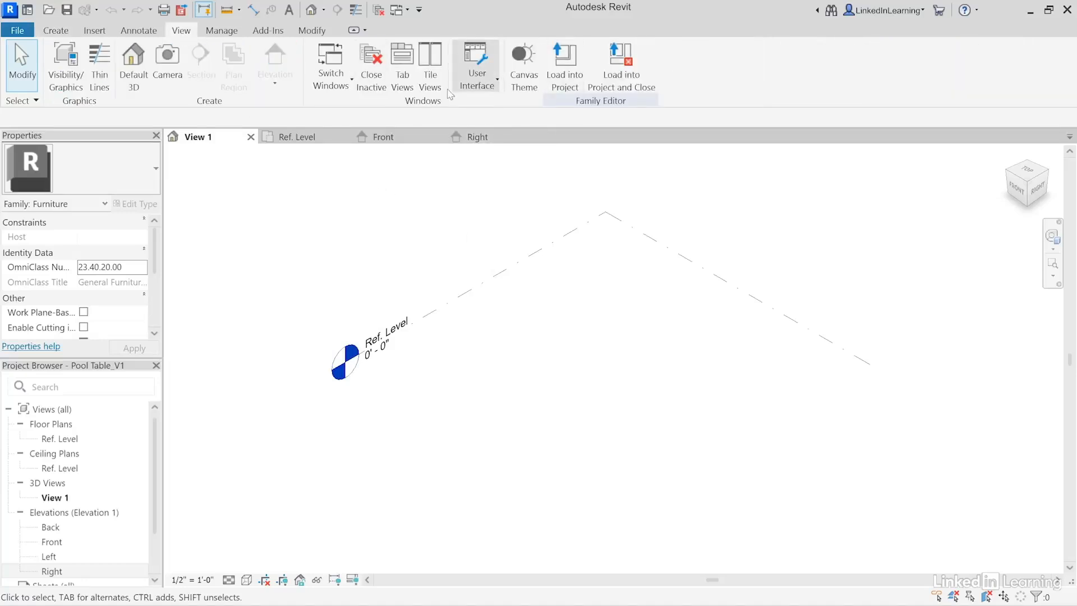
pyautogui.click(429, 84)
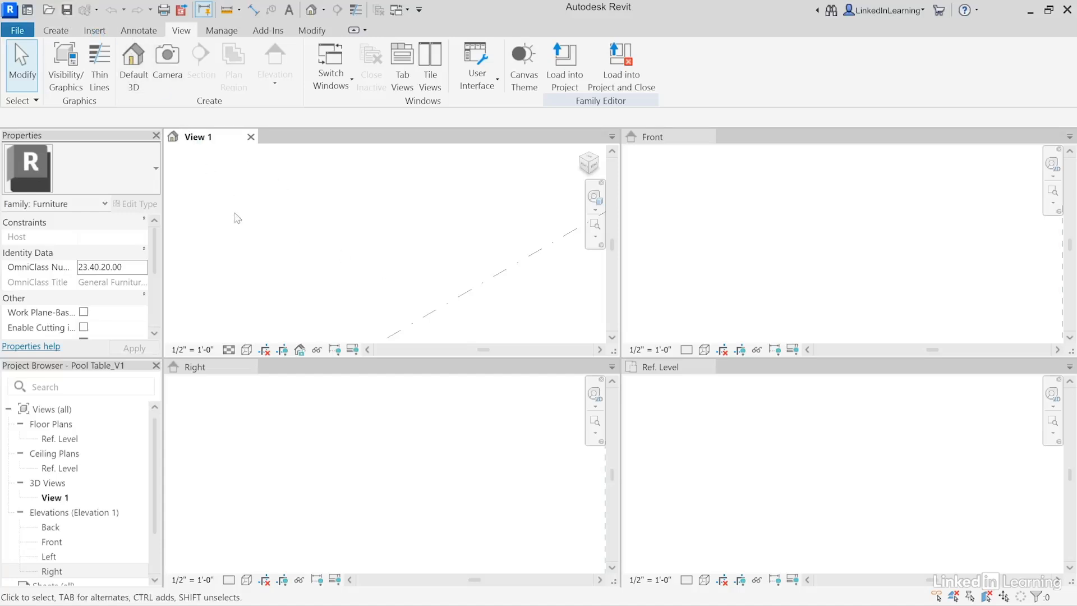
# Step: Close the family with its four views open, and open Pool Table_V1 again from the recent files
pyautogui.click(20, 31)
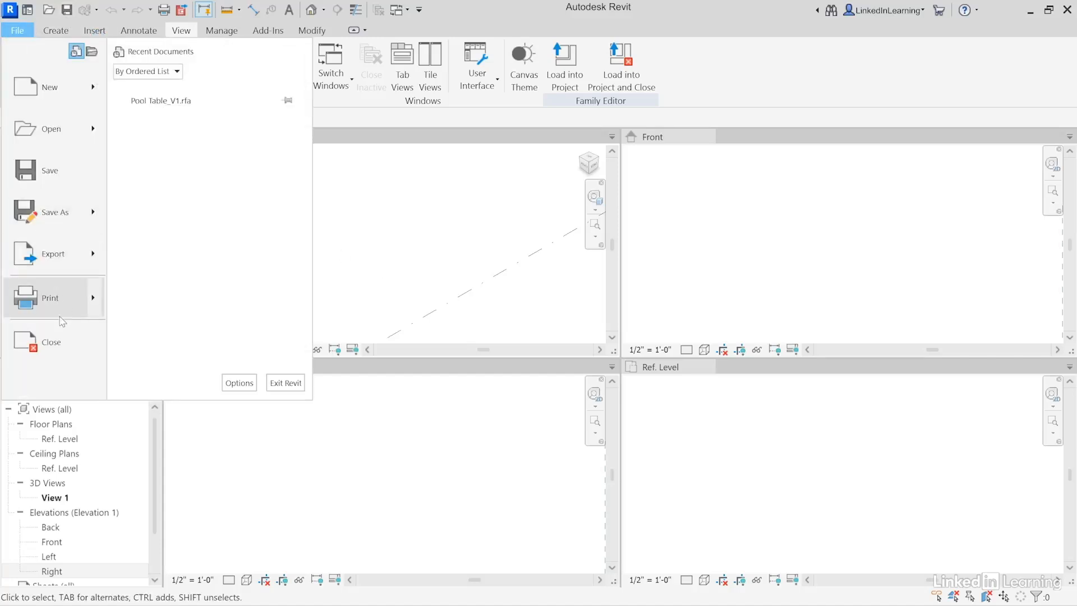
pyautogui.click(56, 343)
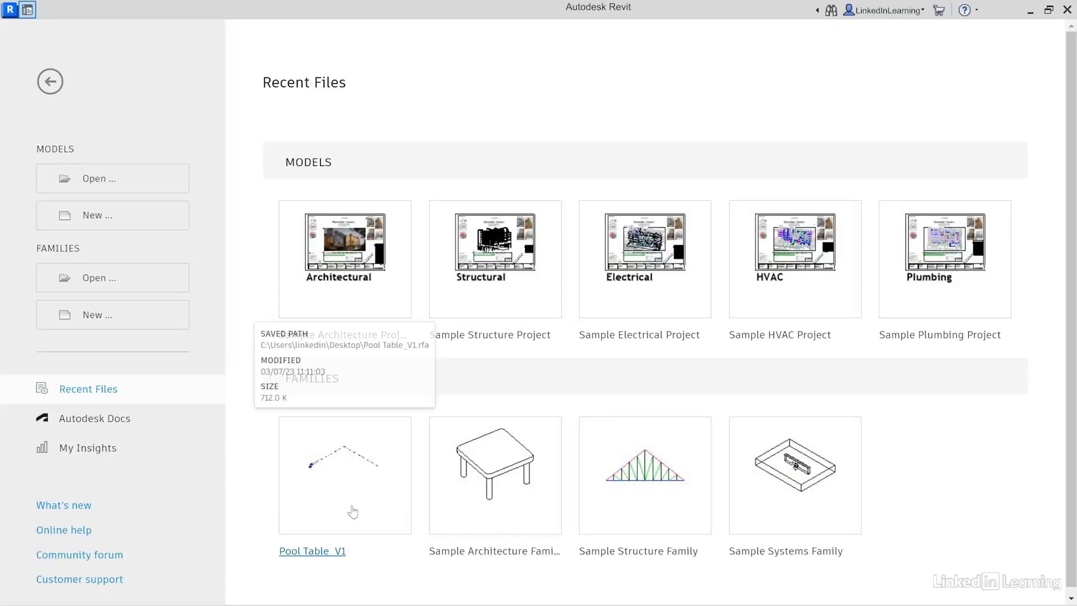
pyautogui.click(343, 469)
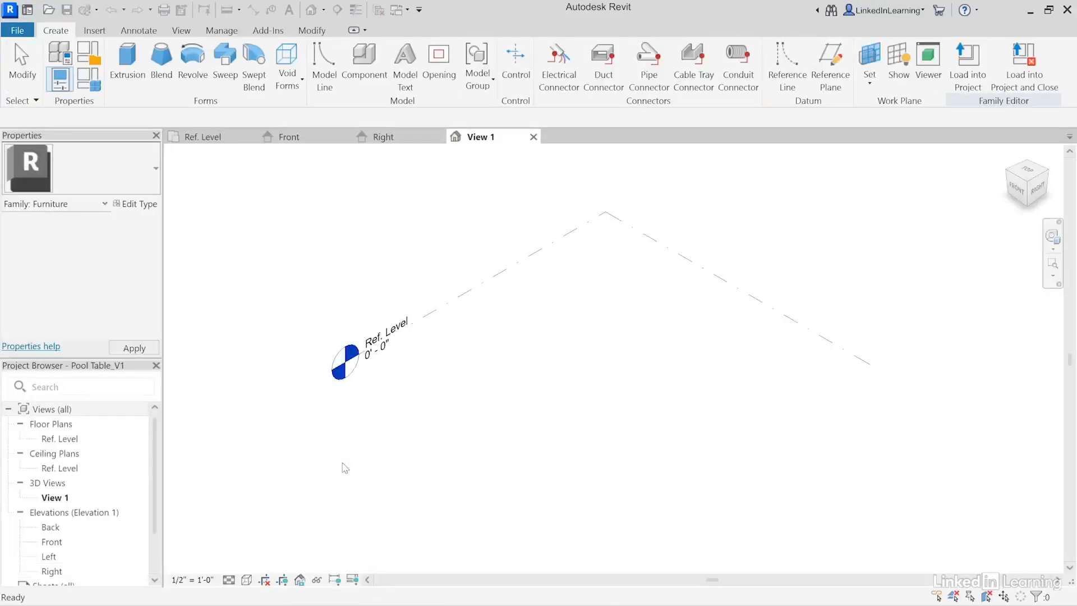
# Step: Activate the Right, Front and Ref. Level views in turn, return to View 1, and tile all four views
pyautogui.click(419, 138)
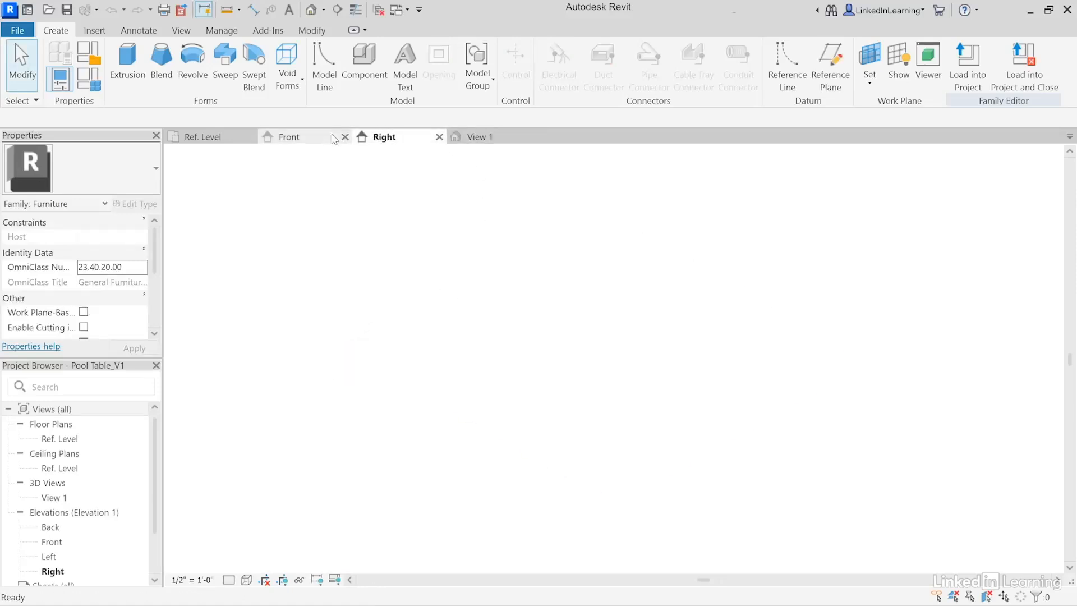
pyautogui.click(297, 136)
pyautogui.click(217, 138)
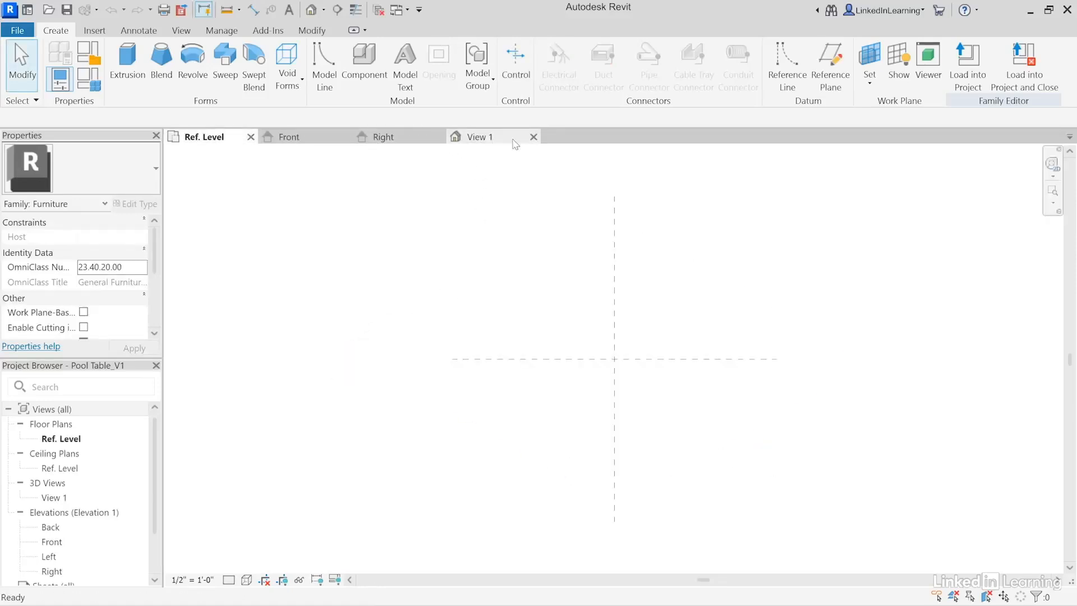
pyautogui.click(478, 137)
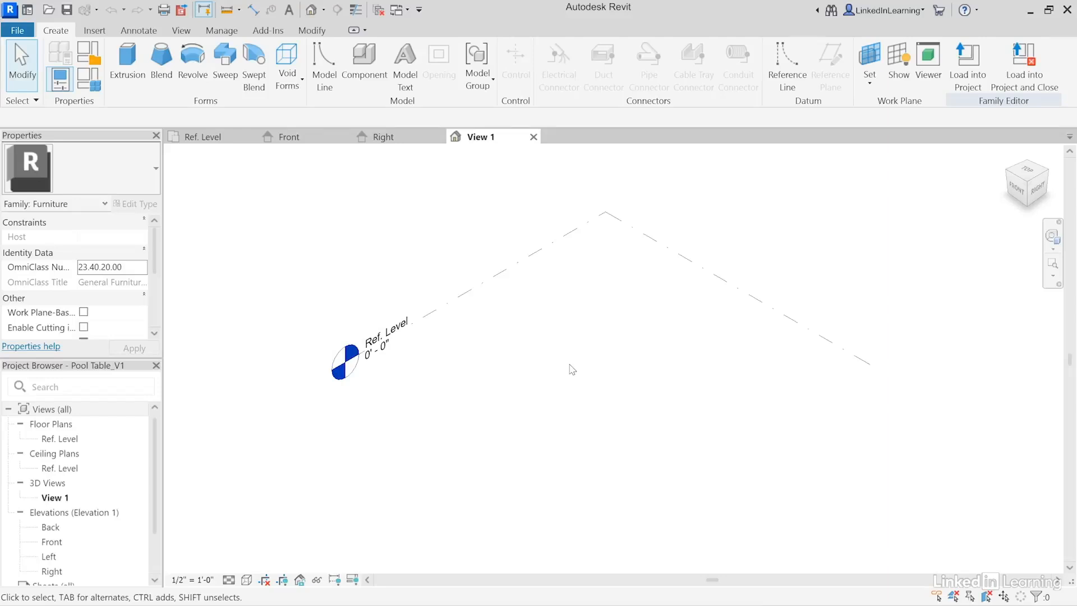
pyautogui.press('w')
pyautogui.press('t')
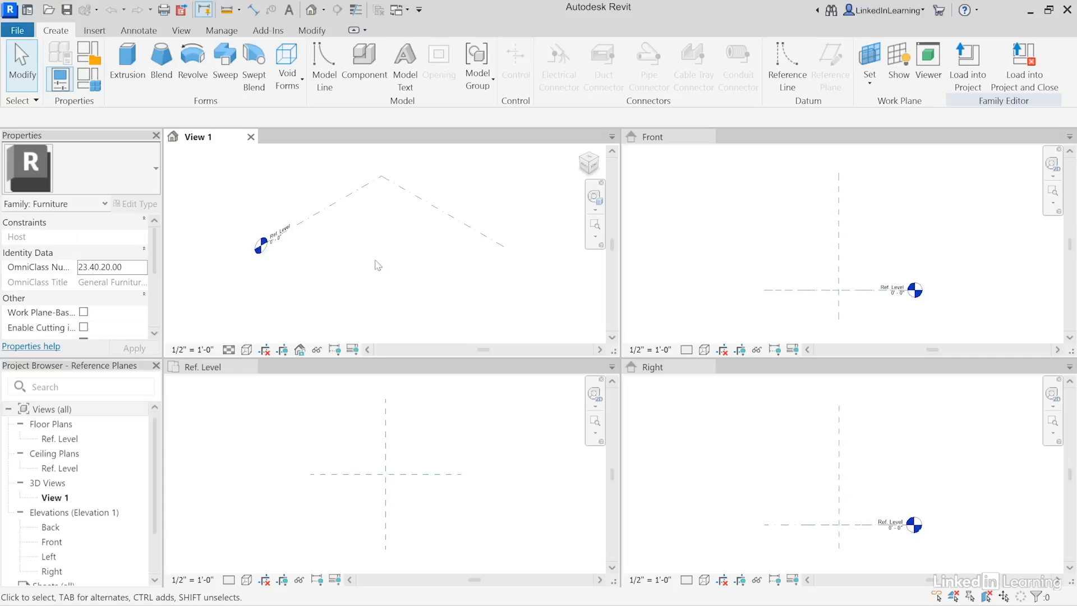
# Step: In the Ref. Level plan, examine the Center Front/Back and Center Left/Right reference planes, their pins, and the option for selecting pinned elements
pyautogui.click(449, 422)
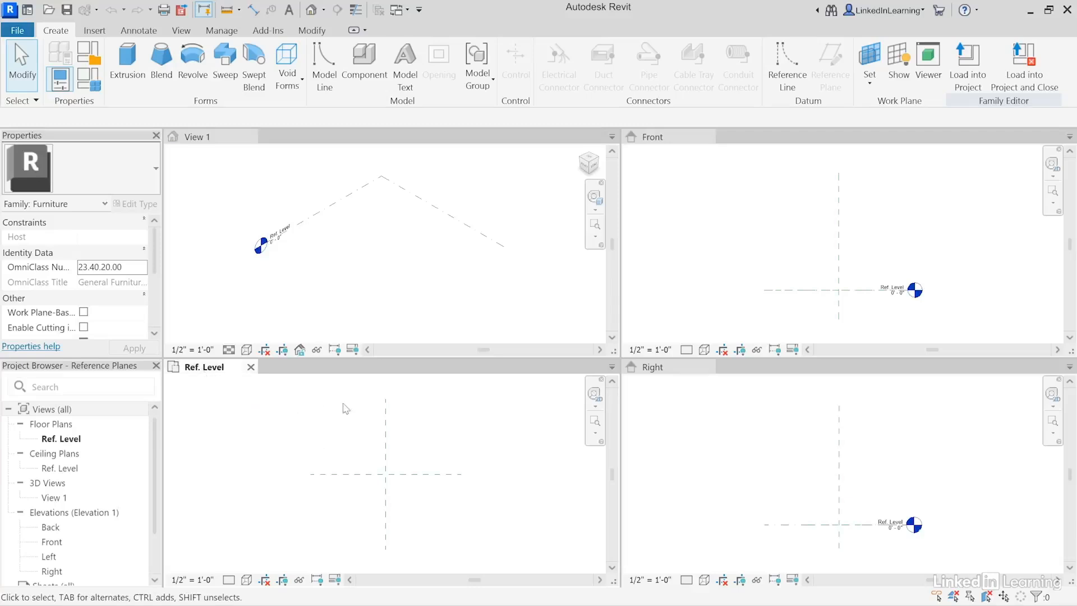
pyautogui.click(403, 476)
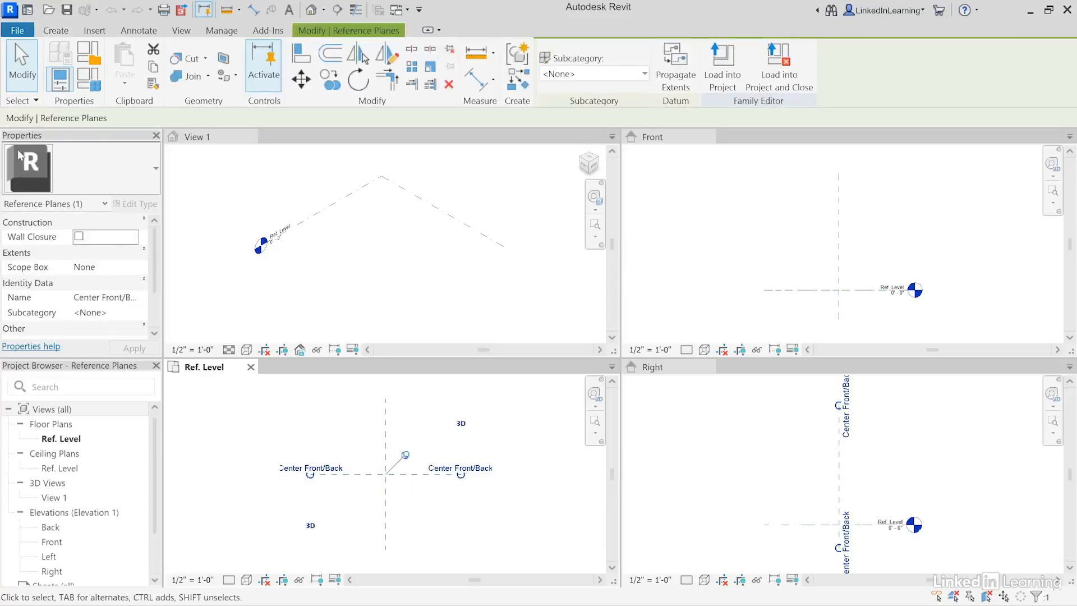
pyautogui.click(28, 102)
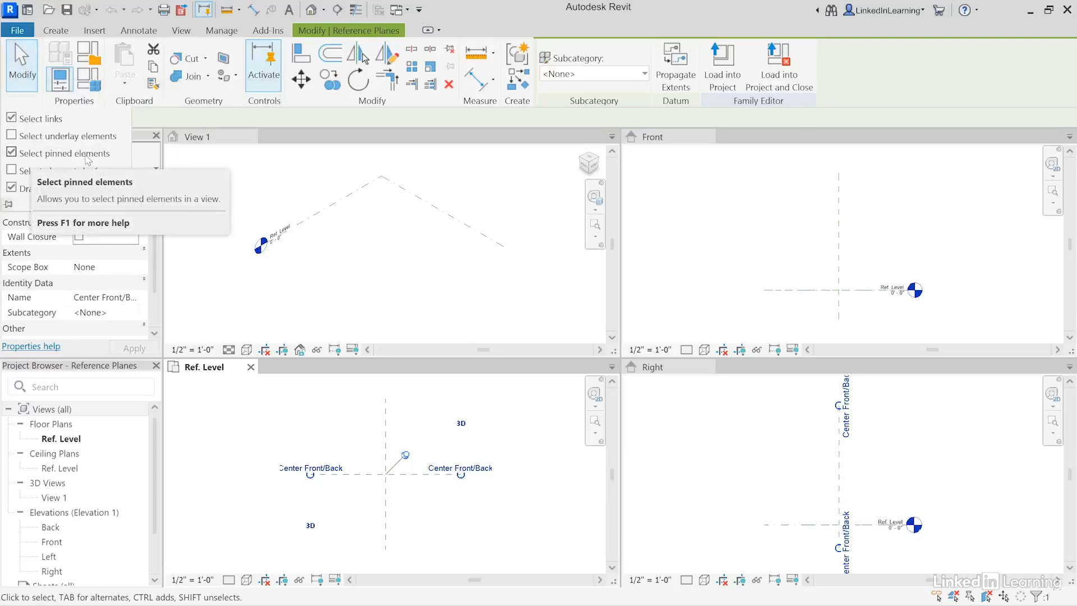
pyautogui.click(357, 411)
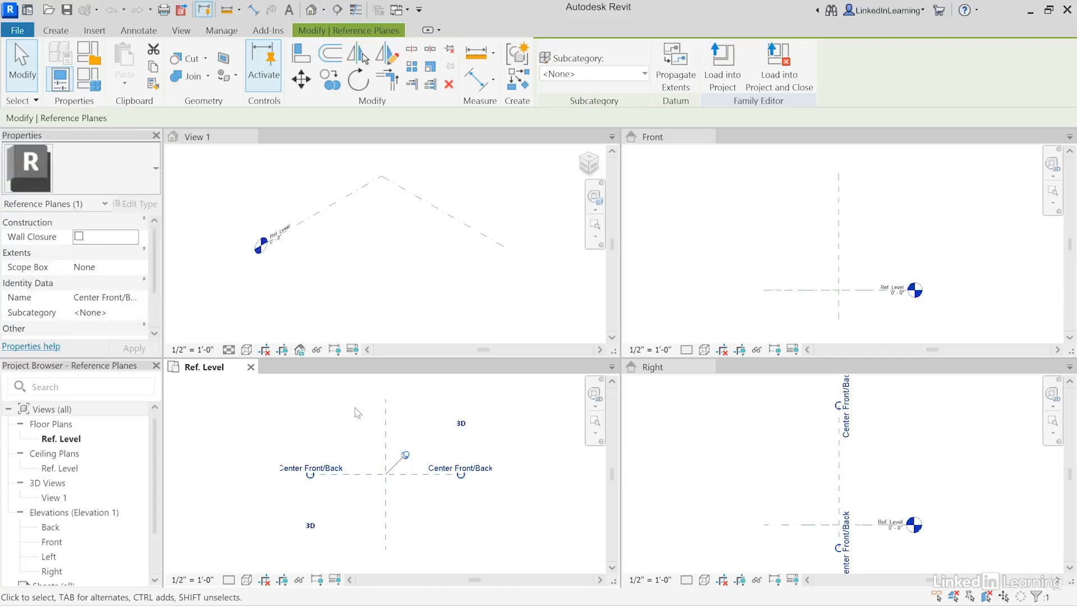
pyautogui.click(405, 480)
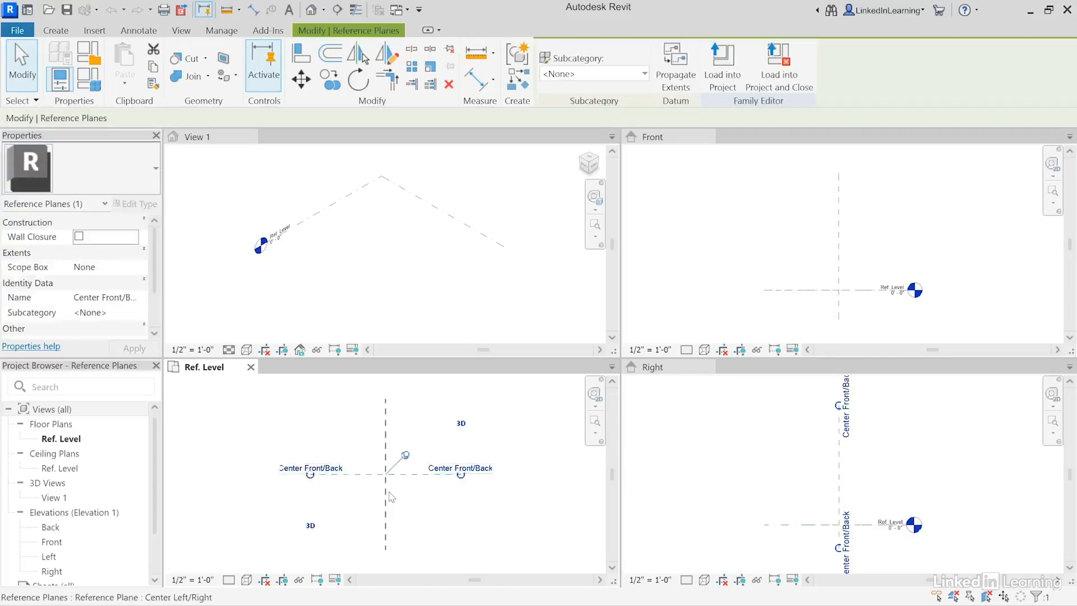
pyautogui.click(404, 453)
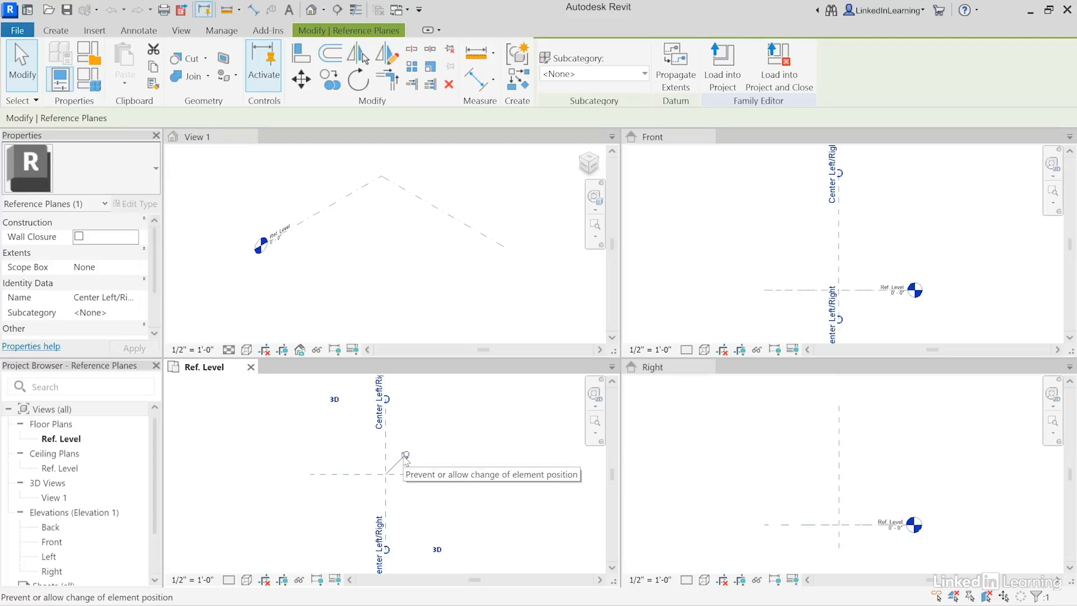
pyautogui.click(451, 446)
# Step: Select both center reference planes together and check their Is Reference and Defines Origin properties
pyautogui.moveTo(403, 491); pyautogui.dragTo(356, 472)
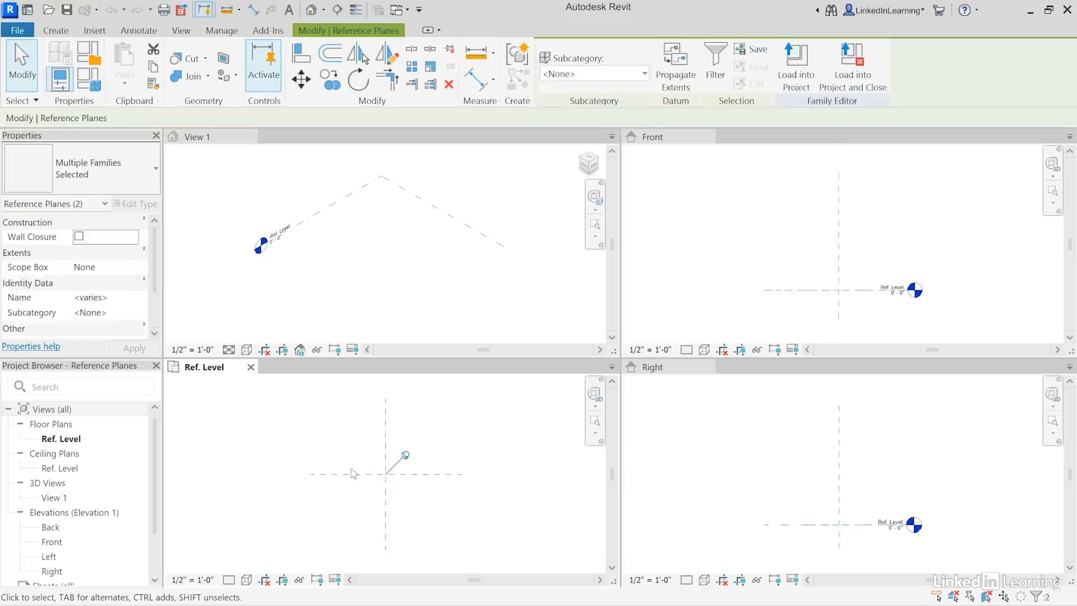
pyautogui.scroll(-3, 157, 283)
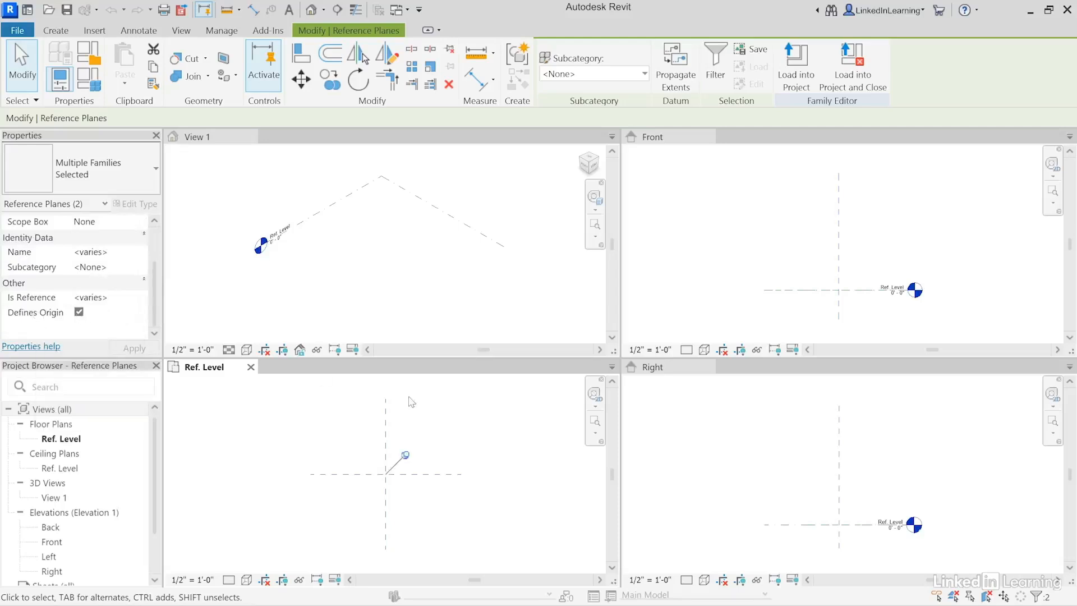
pyautogui.click(446, 429)
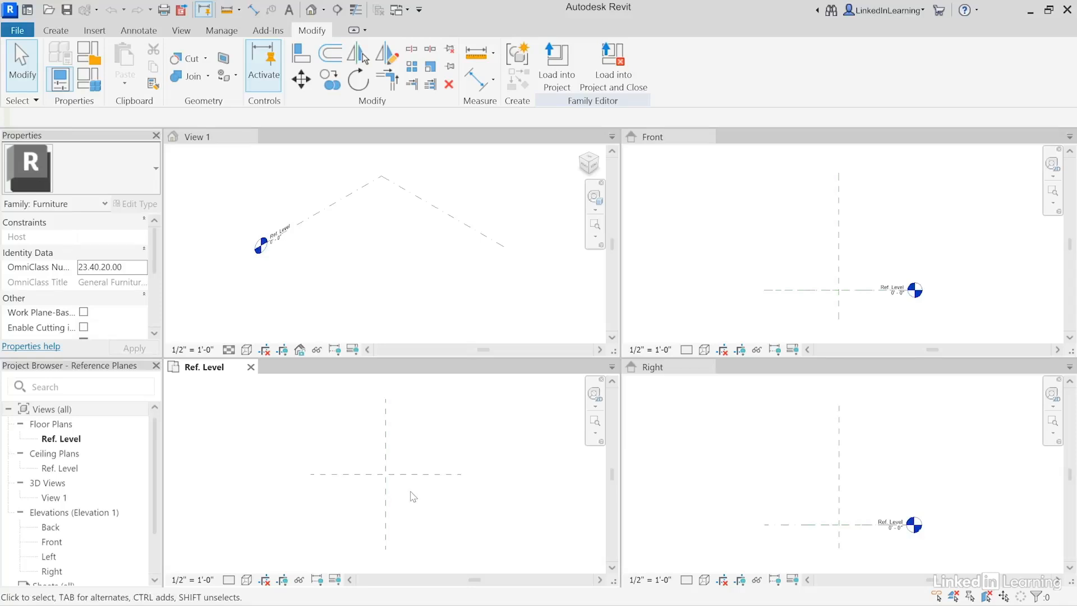
# Step: Draw a horizontal reference plane behind the Center Front/Back plane in the Ref. Level plan, and set its distance from that plane to 2'
pyautogui.click(53, 30)
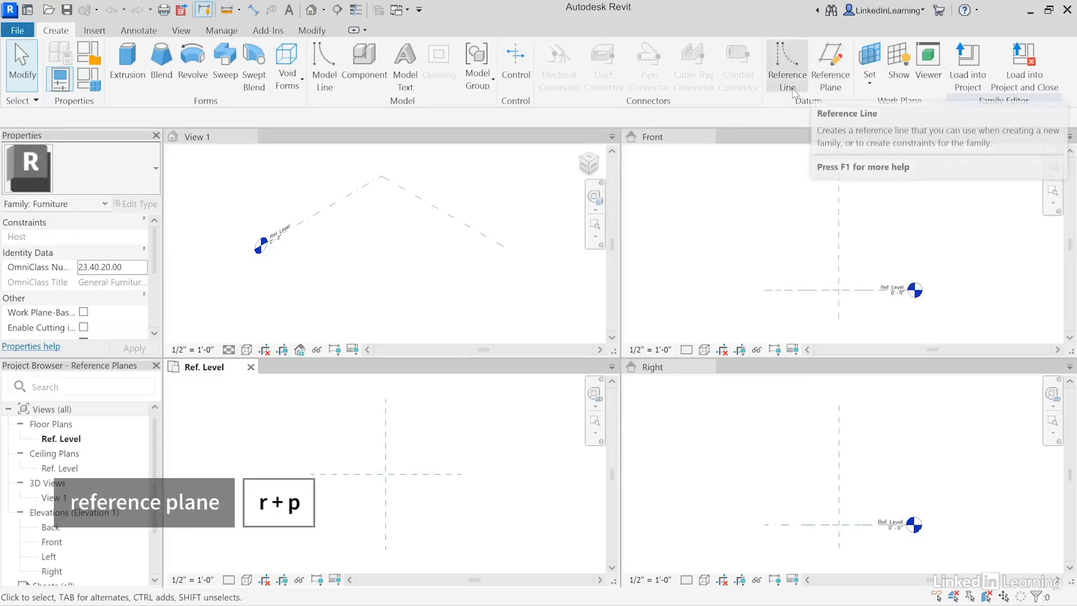
pyautogui.click(839, 87)
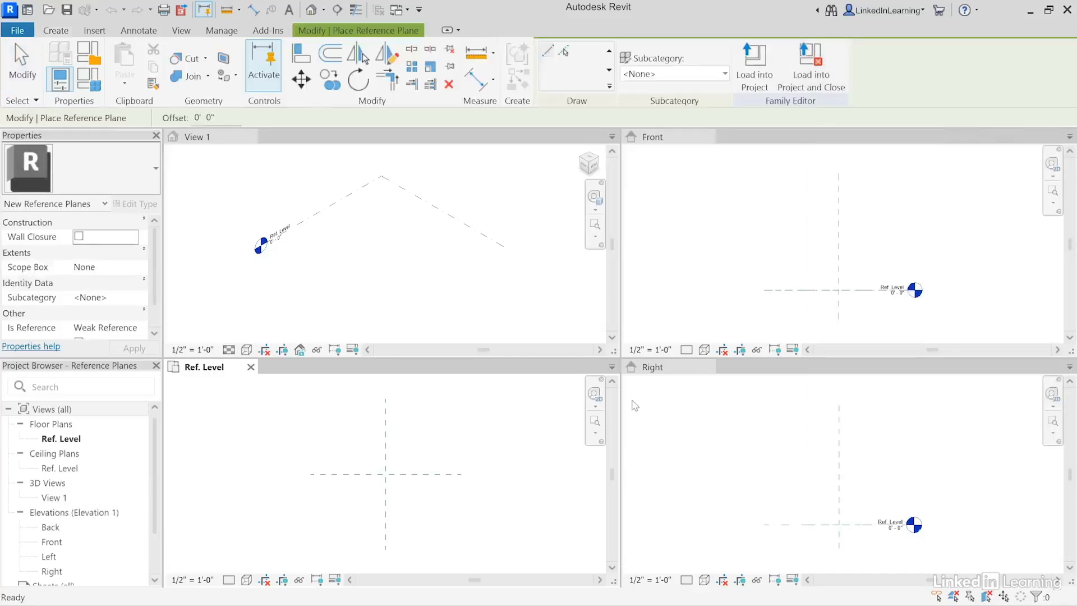
pyautogui.click(452, 443)
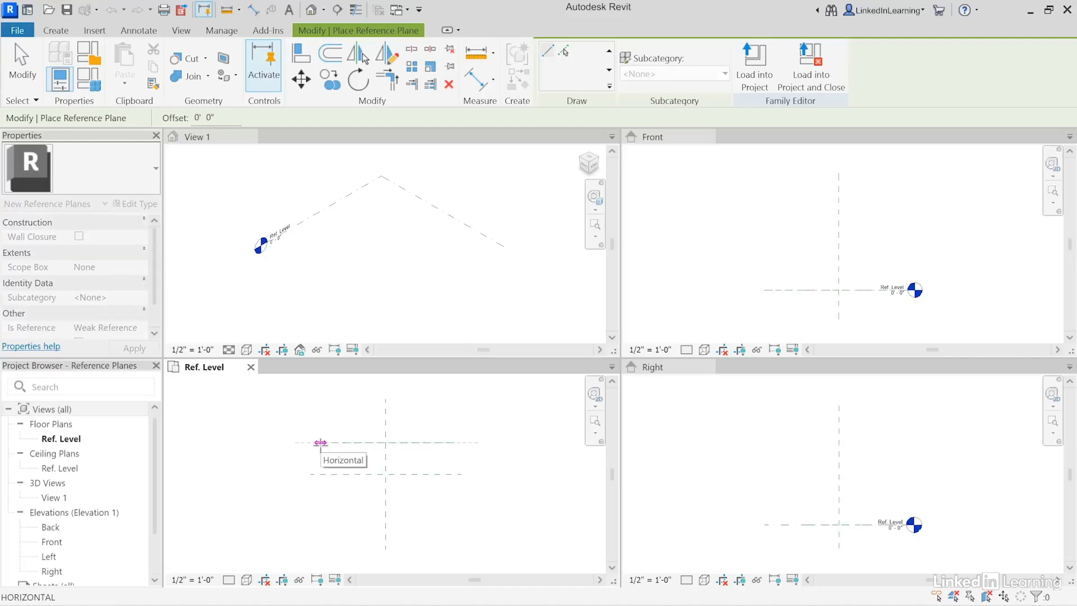
pyautogui.click(321, 443)
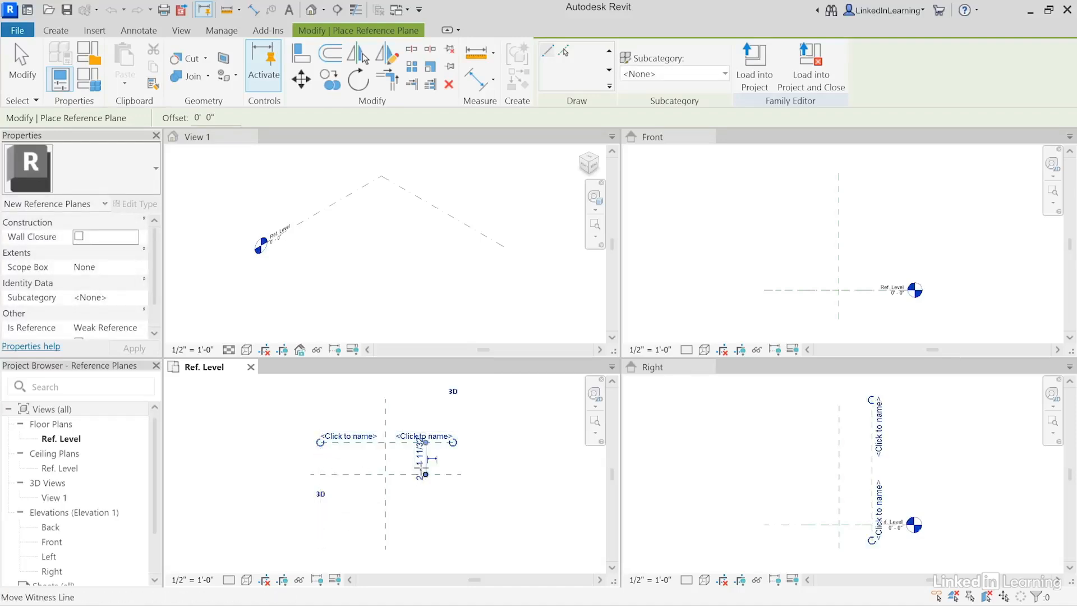
pyautogui.click(415, 466)
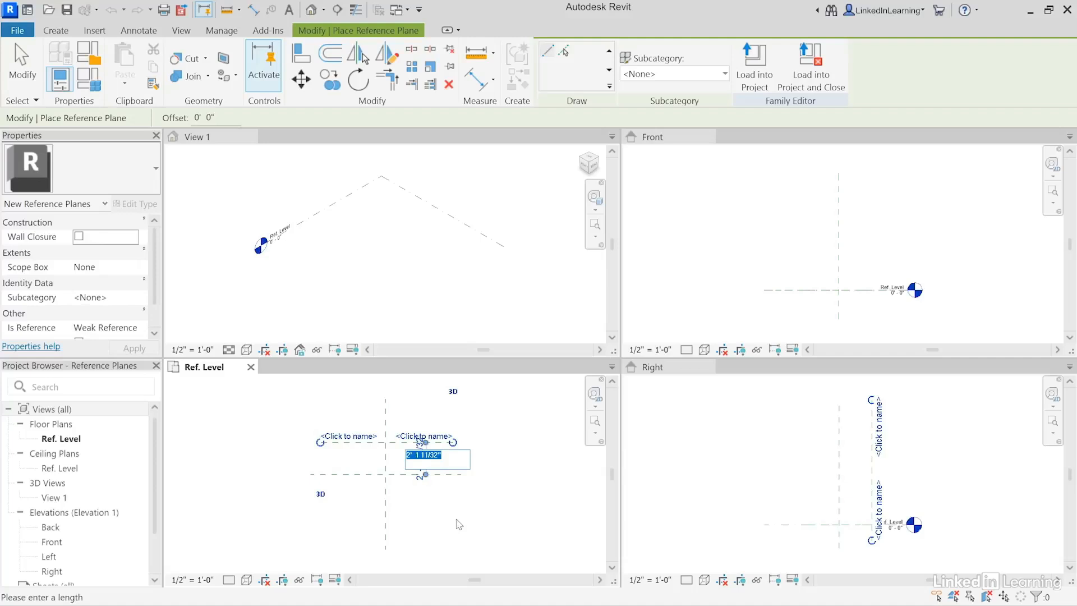
pyautogui.write('2')
pyautogui.press('Return')
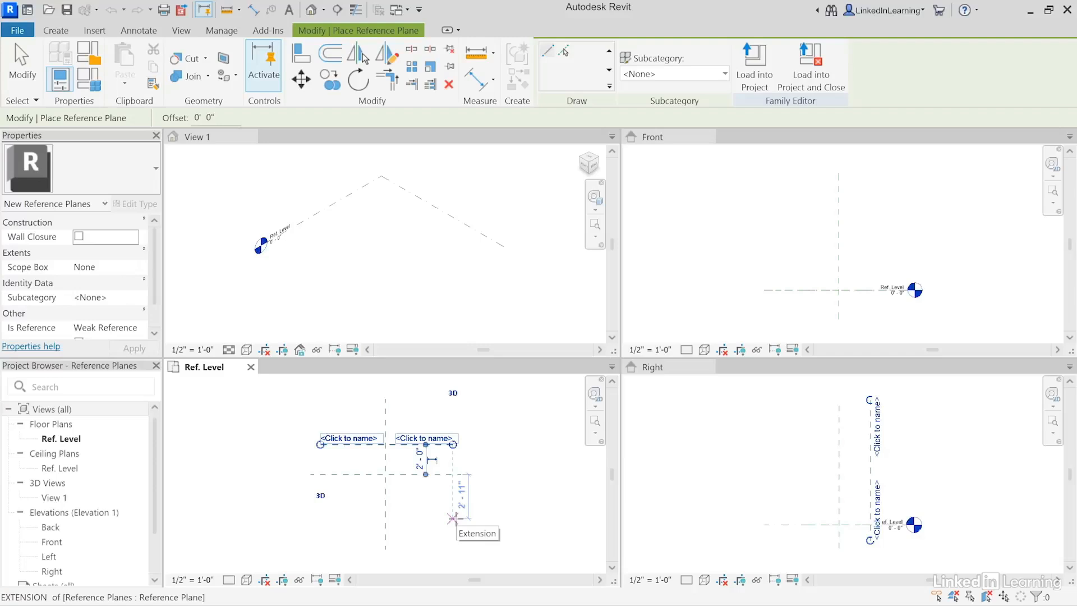
# Step: Name the new horizontal reference plane Back Edge
pyautogui.click(338, 438)
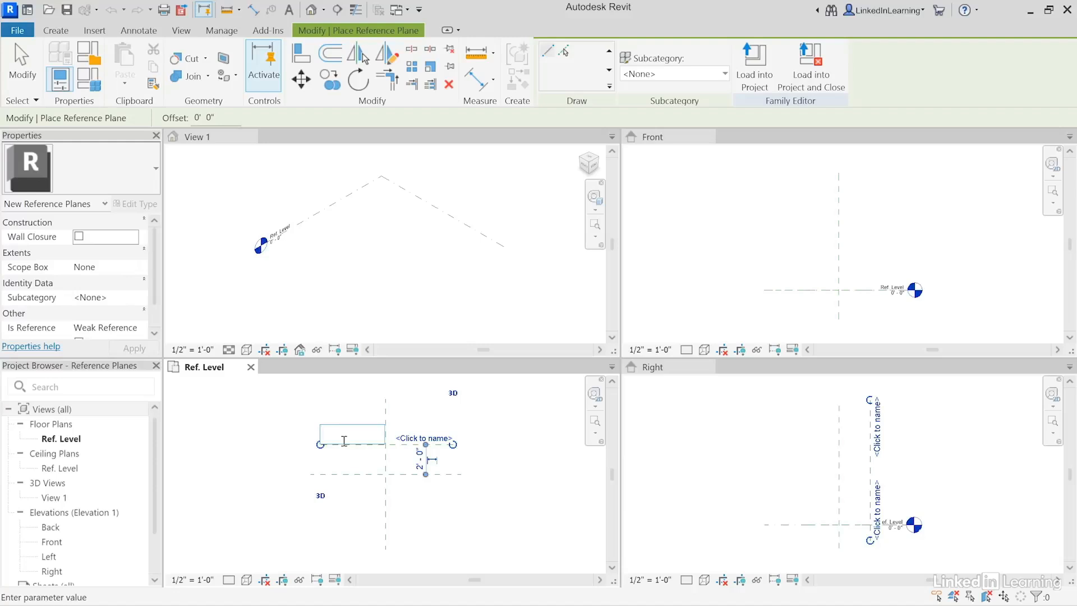
pyautogui.write('Back Edge')
pyautogui.press('Return')
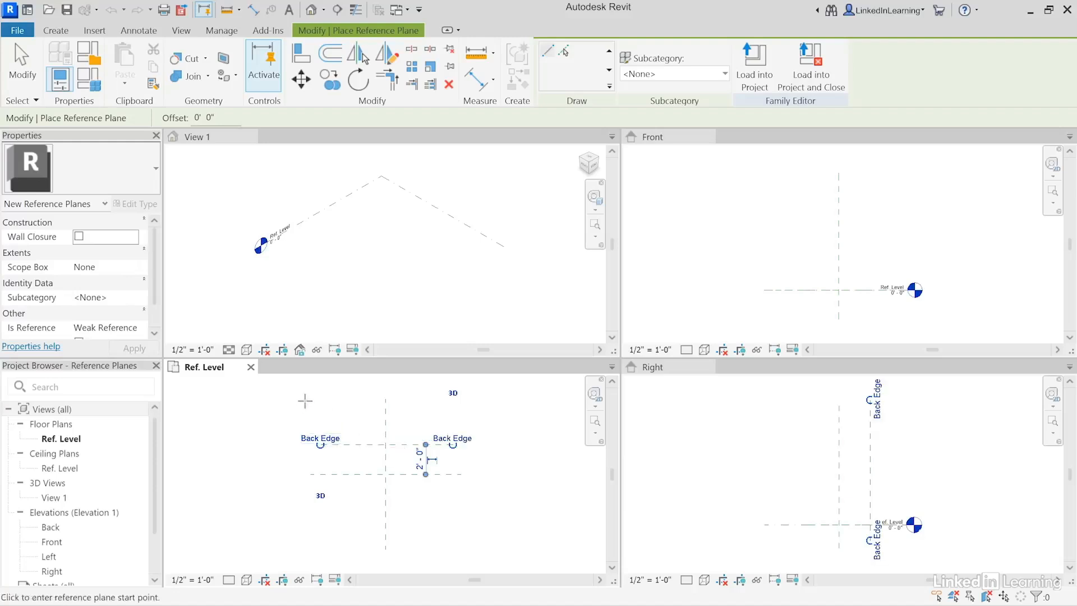
# Step: Draw a vertical reference plane left of the Center Left/Right plane, and set its distance from that plane to 4'
pyautogui.click(332, 428)
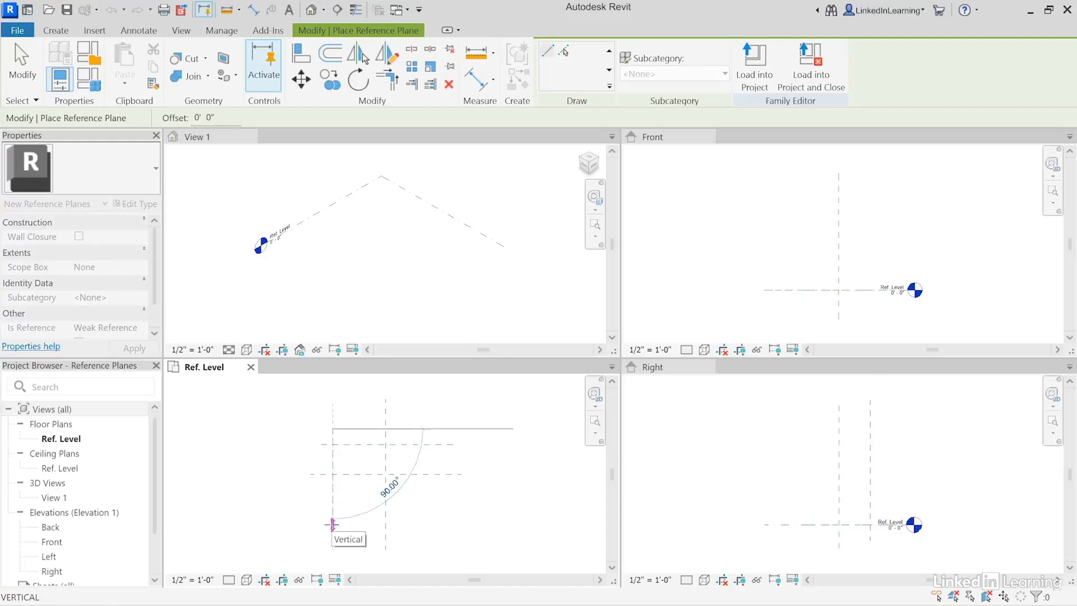
pyautogui.click(333, 524)
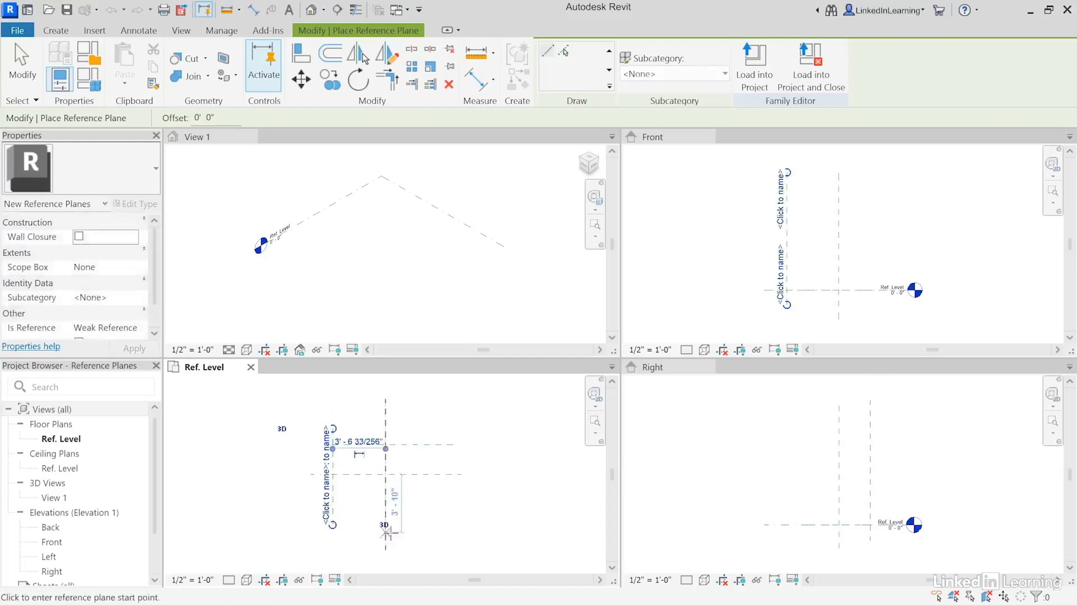
pyautogui.click(357, 441)
pyautogui.write('4')
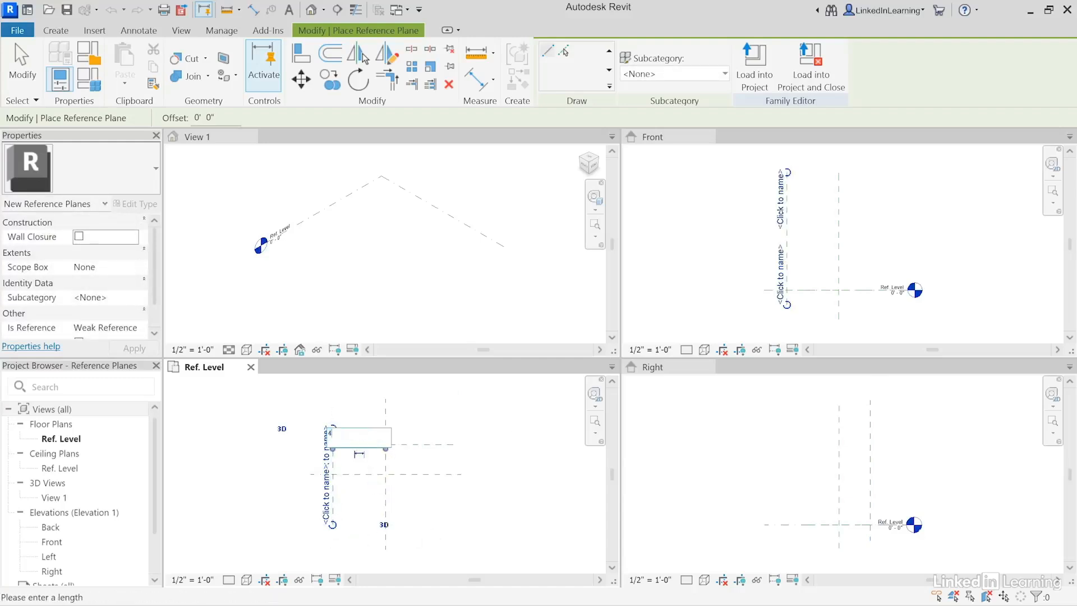
pyautogui.press('Return')
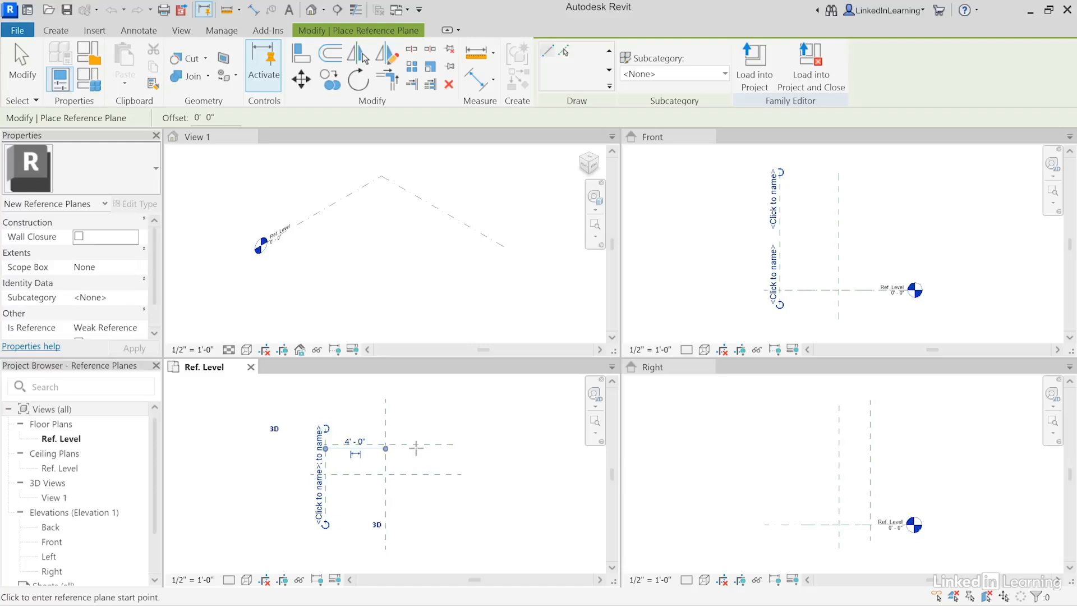
# Step: Name the new vertical reference plane Left Edge and finish placing reference planes
pyautogui.click(318, 508)
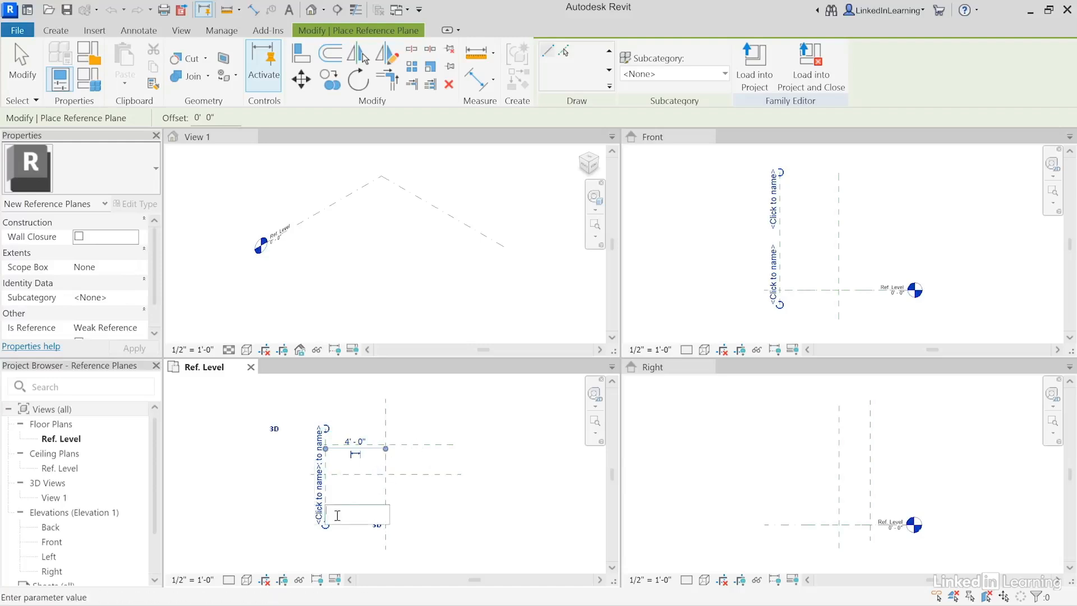
pyautogui.write('Left Edge')
pyautogui.press('Return')
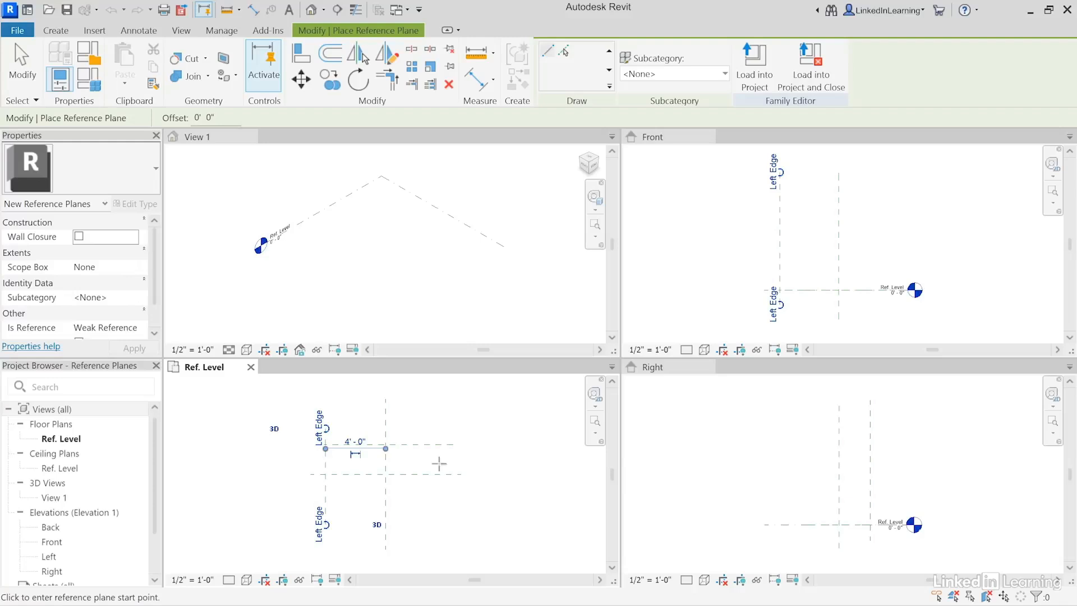
pyautogui.click(9, 56)
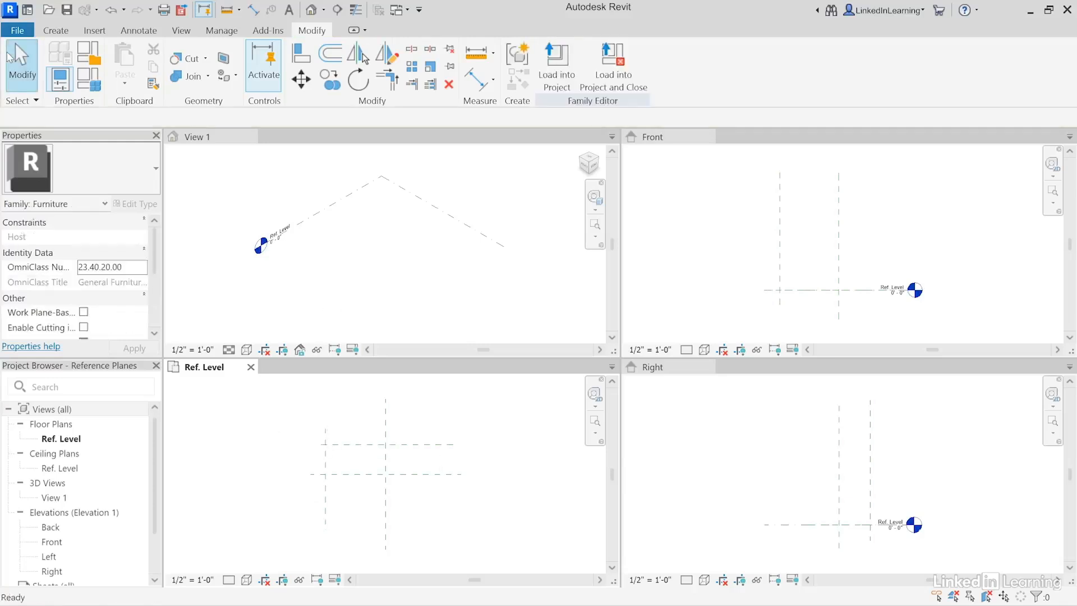
# Step: Mirror a copy of the Back Edge reference plane about the Center Front/Back plane, and name the copy Front Edge
pyautogui.click(411, 445)
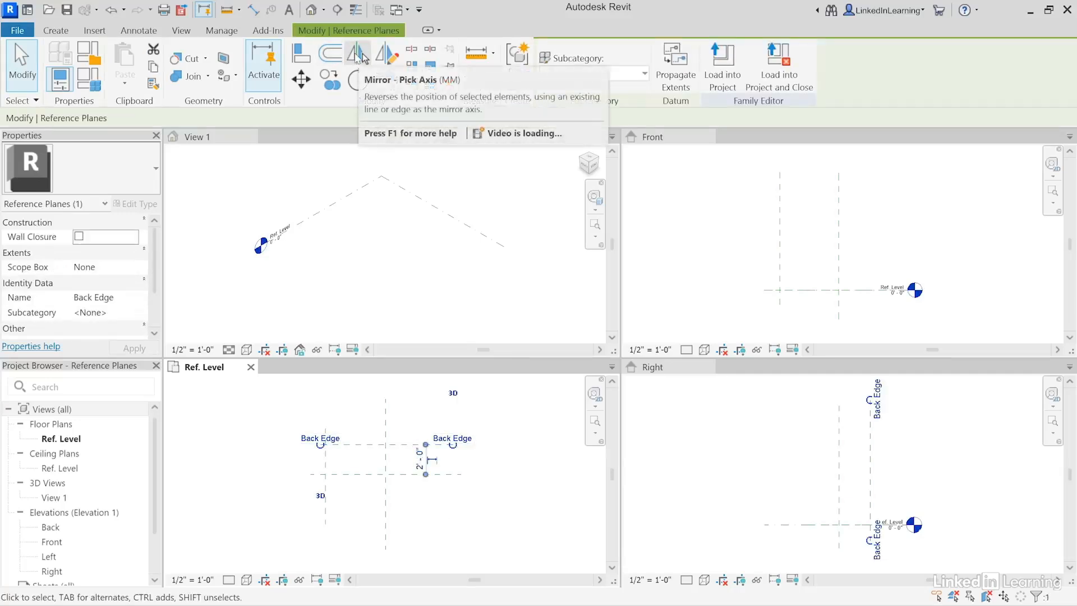
pyautogui.click(359, 55)
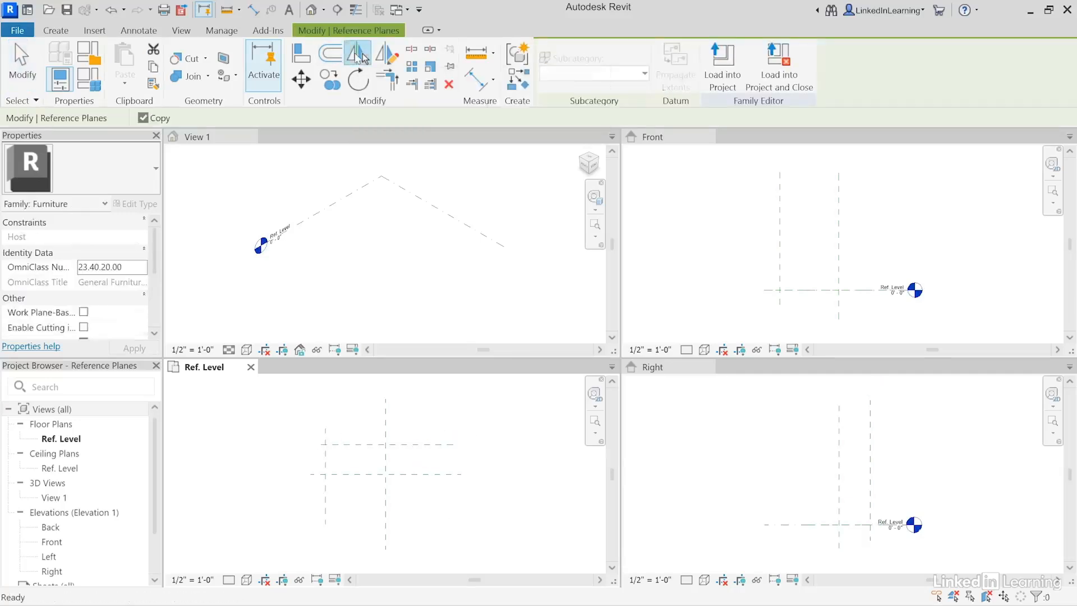
pyautogui.click(407, 473)
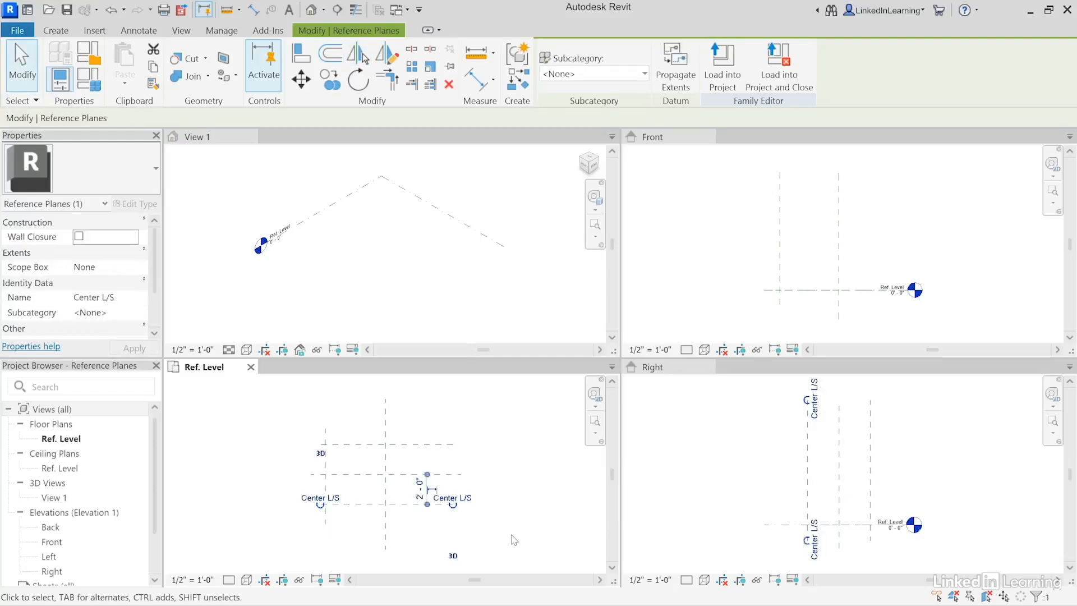
pyautogui.click(321, 498)
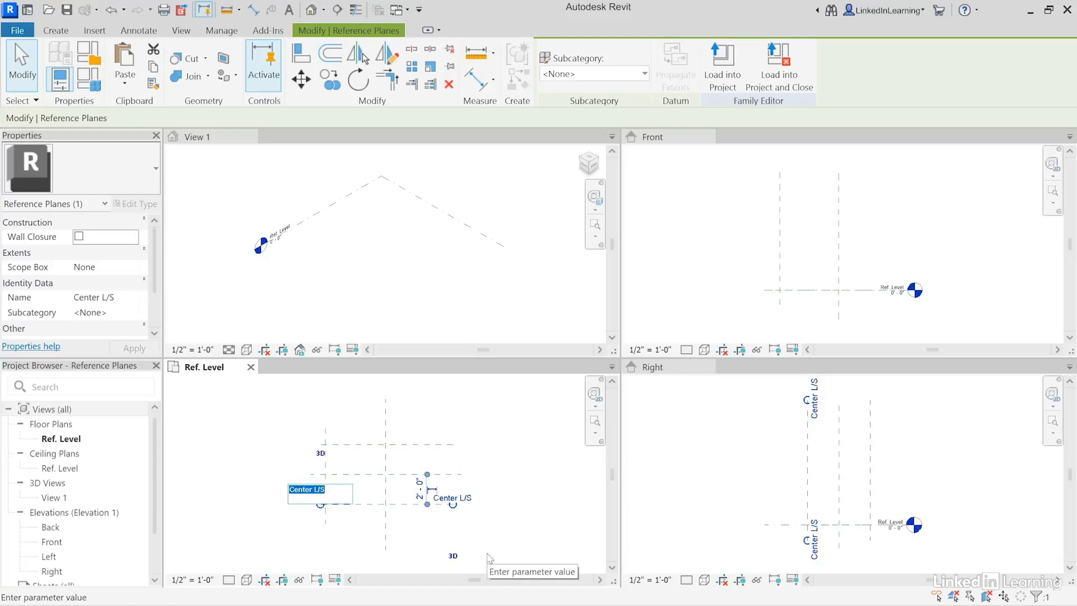
pyautogui.write('Fr')
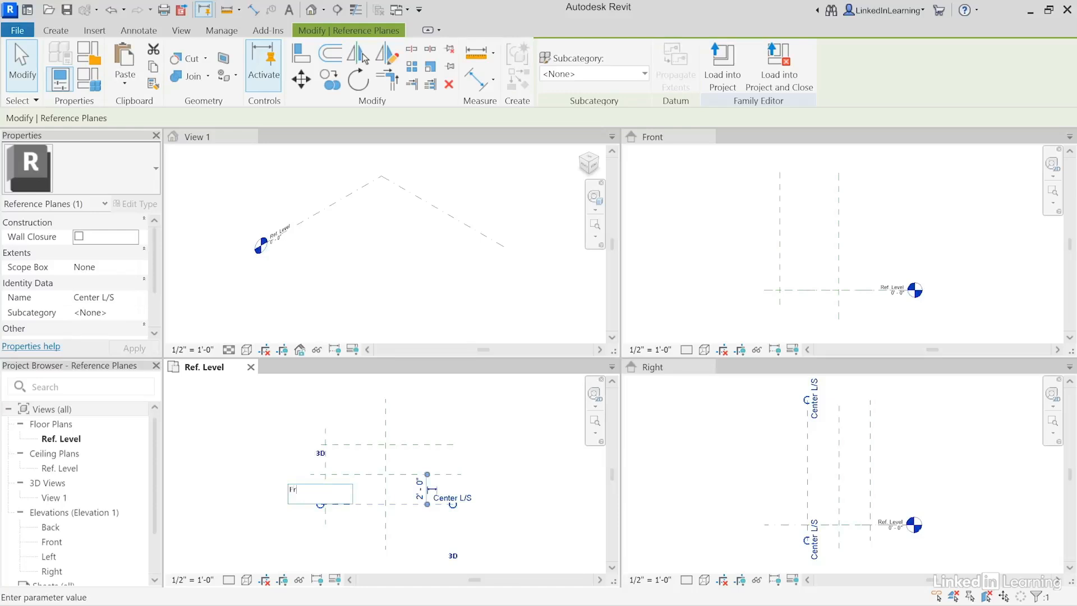
pyautogui.write('ont Edge')
pyautogui.press('Return')
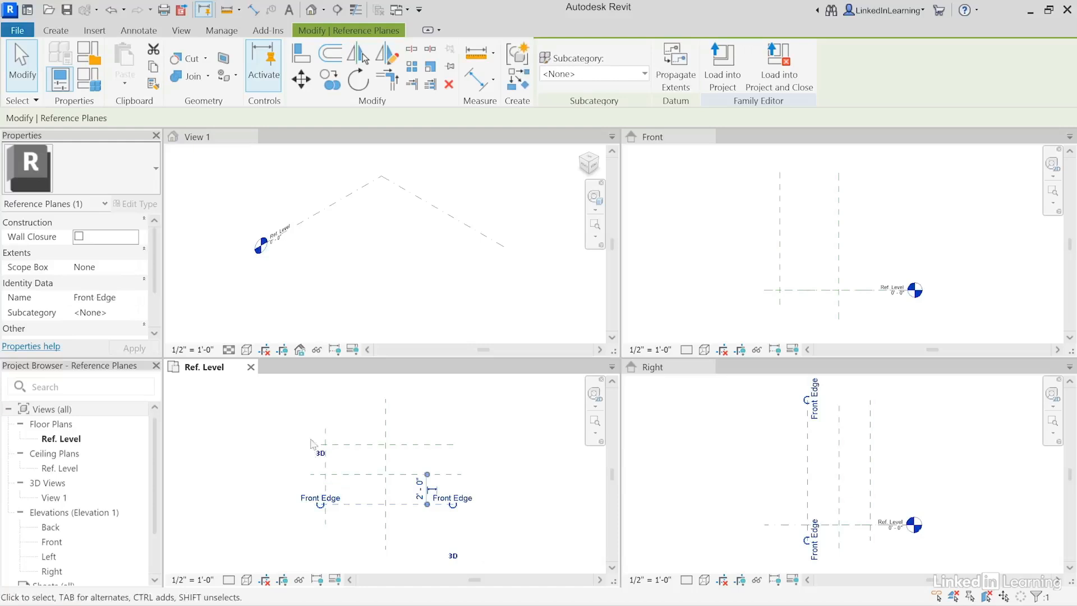
# Step: Mirror a copy of the Left Edge reference plane about the Center Left/Right plane, and name the copy Right Edge
pyautogui.click(326, 470)
pyautogui.click(360, 55)
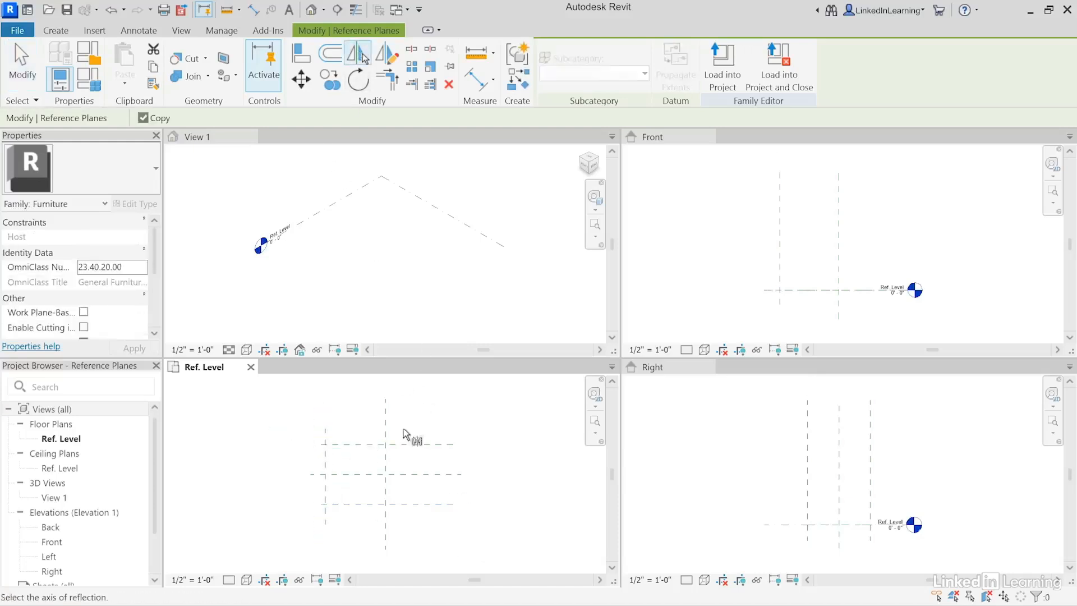
pyautogui.click(384, 457)
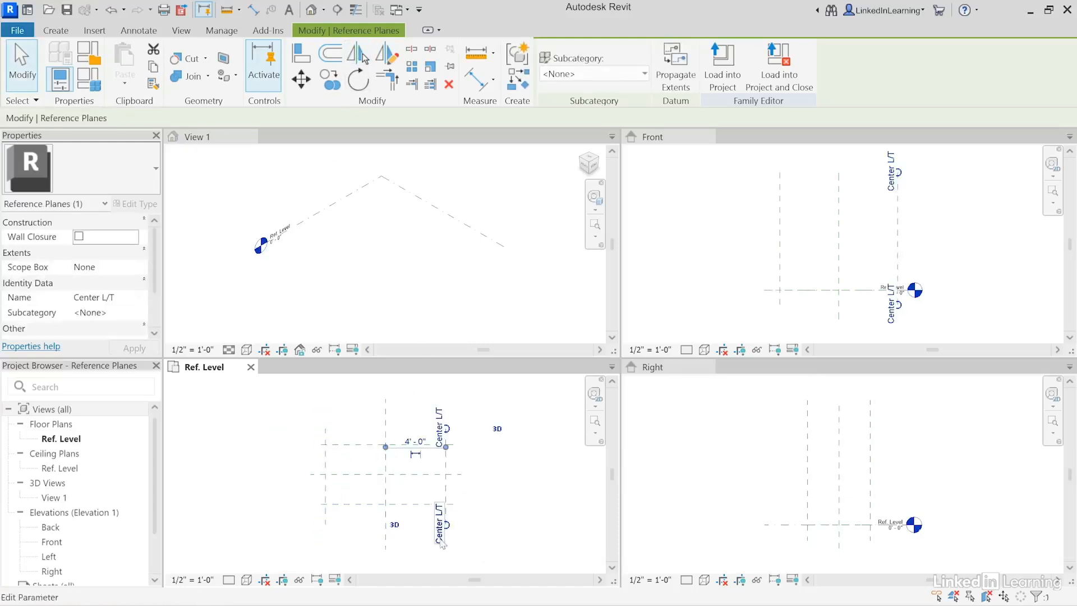
pyautogui.click(439, 530)
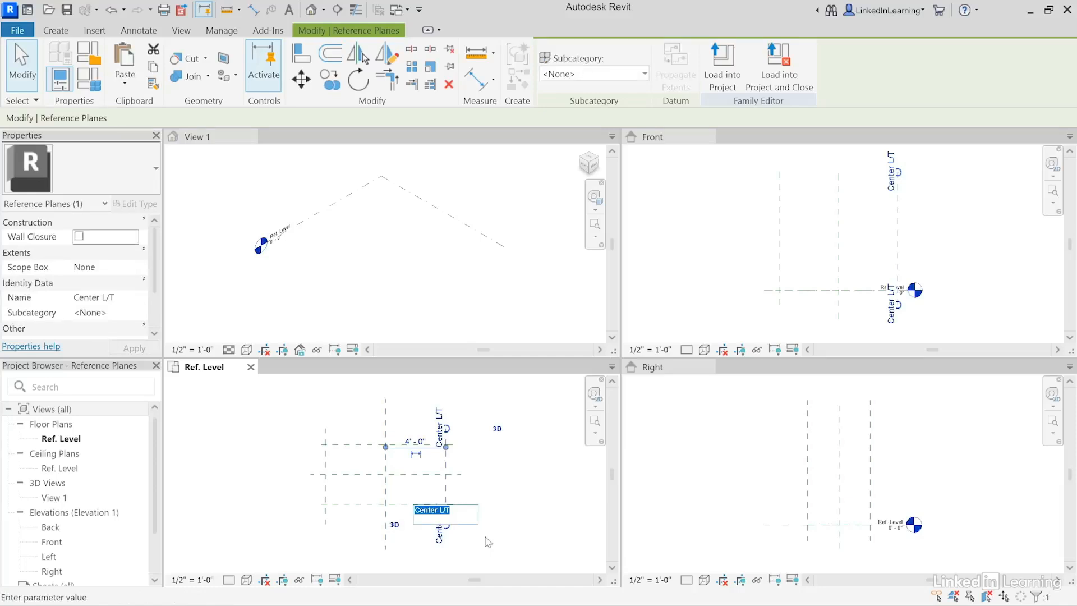
pyautogui.write('Right Edge')
pyautogui.press('Return')
pyautogui.click(492, 524)
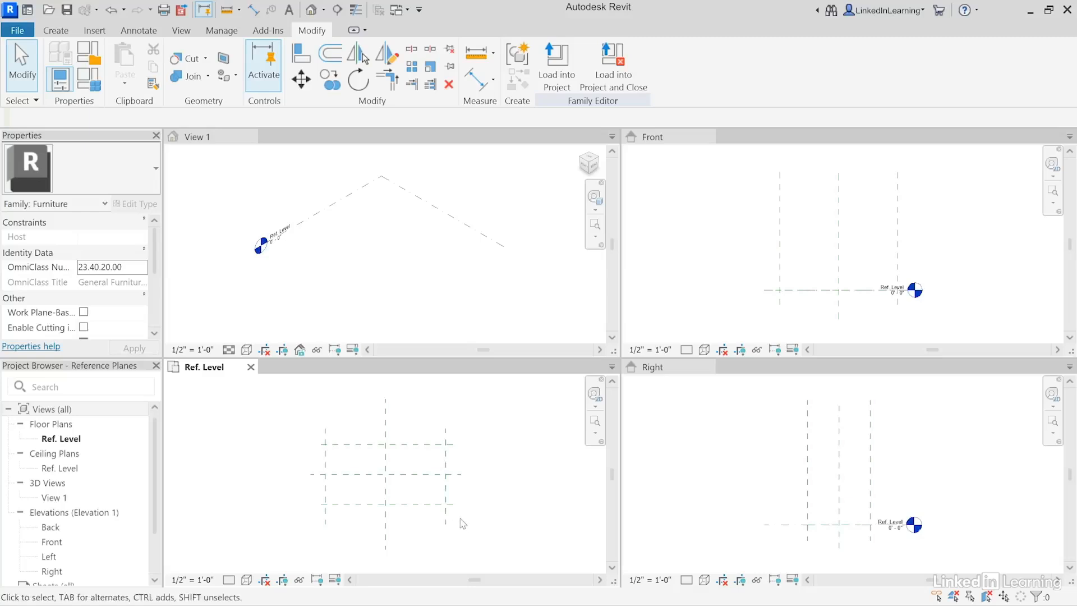
# Step: Try moving the Right Edge reference plane farther from the center, and undo the move
pyautogui.moveTo(447, 486); pyautogui.dragTo(519, 472)
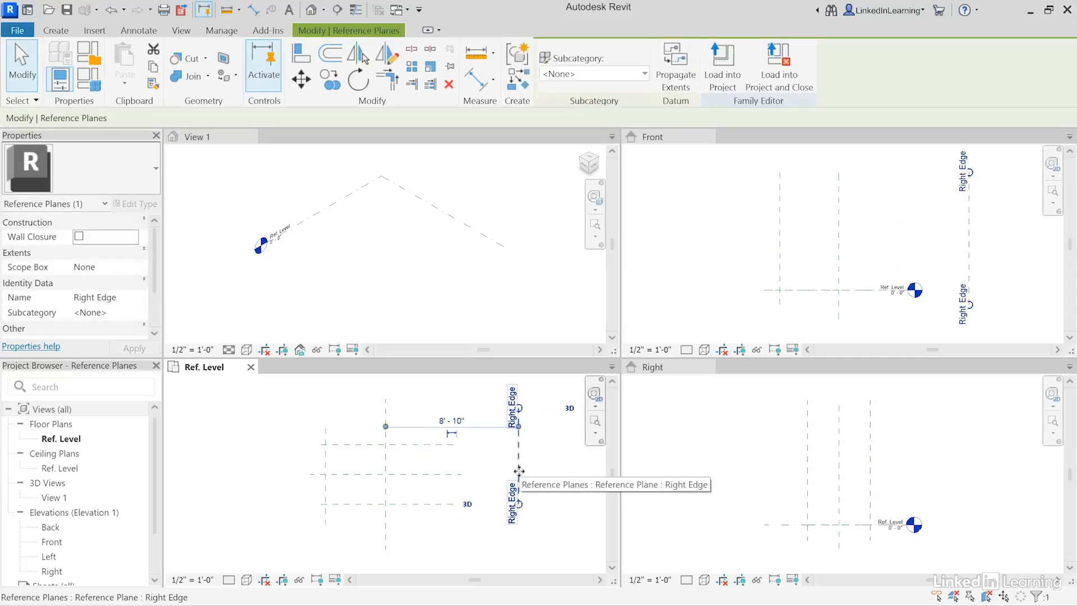
pyautogui.hotkey('ctrl', 'z')
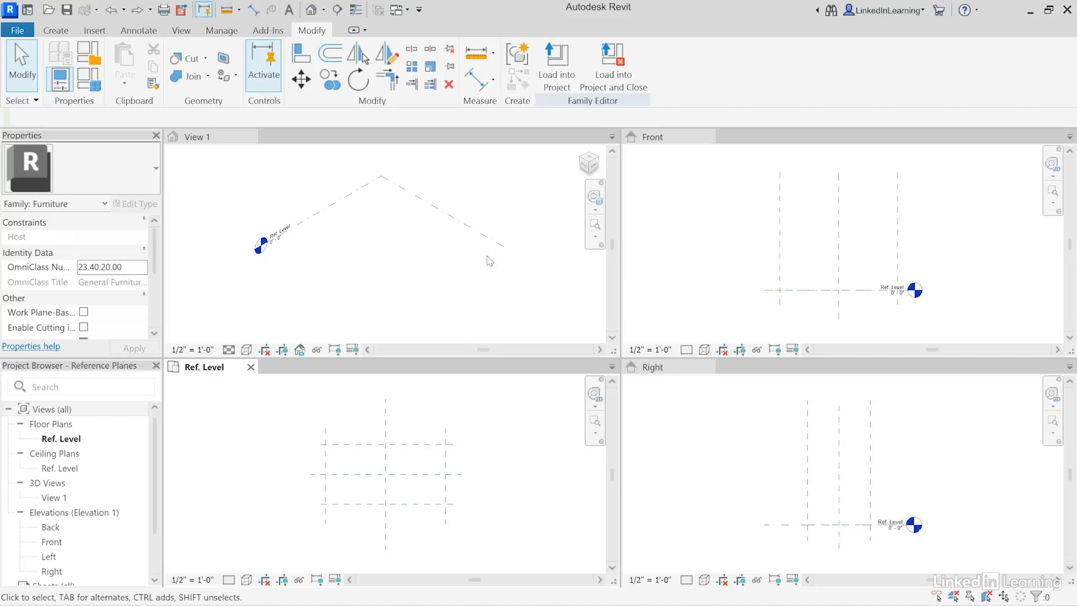
# Step: Place an aligned dimension string across the Left Edge, Center Left/Right and Right Edge planes, behind the Back Edge plane in the Ref. Level plan
pyautogui.click(476, 84)
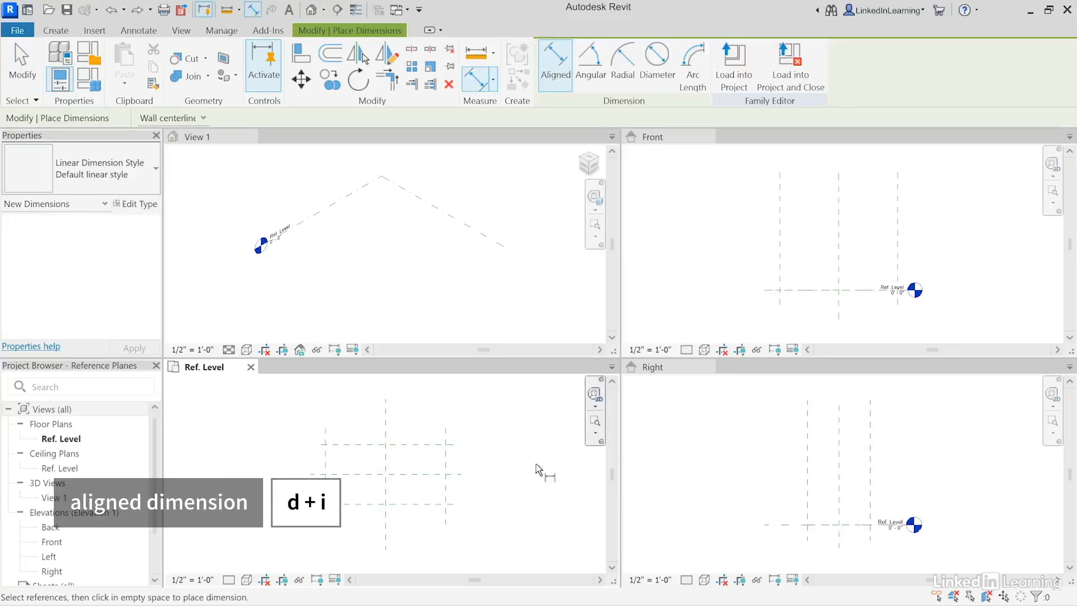
pyautogui.click(326, 435)
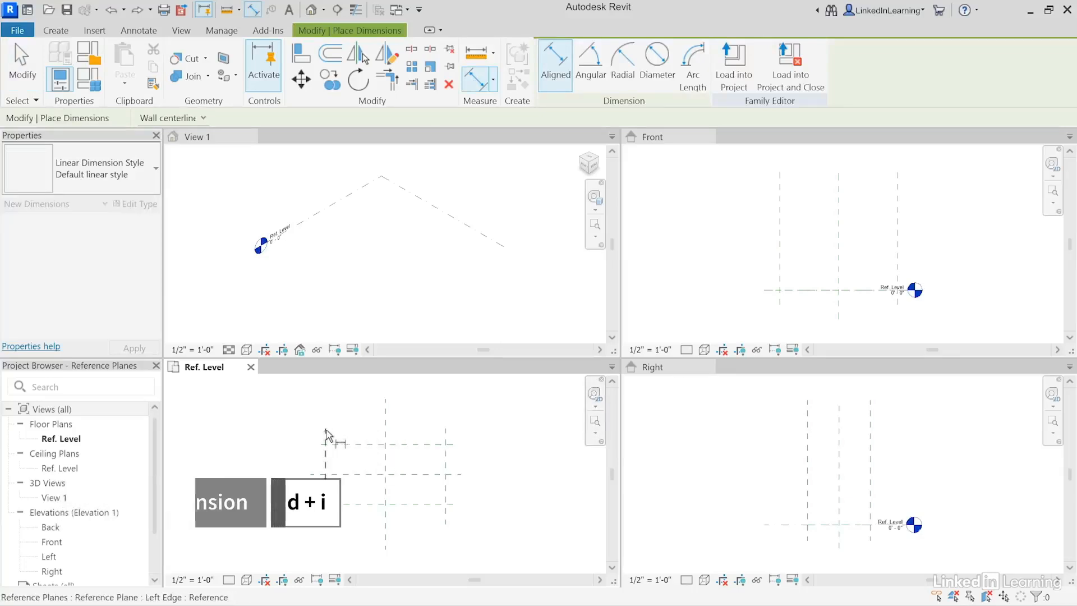
pyautogui.click(385, 432)
pyautogui.click(445, 437)
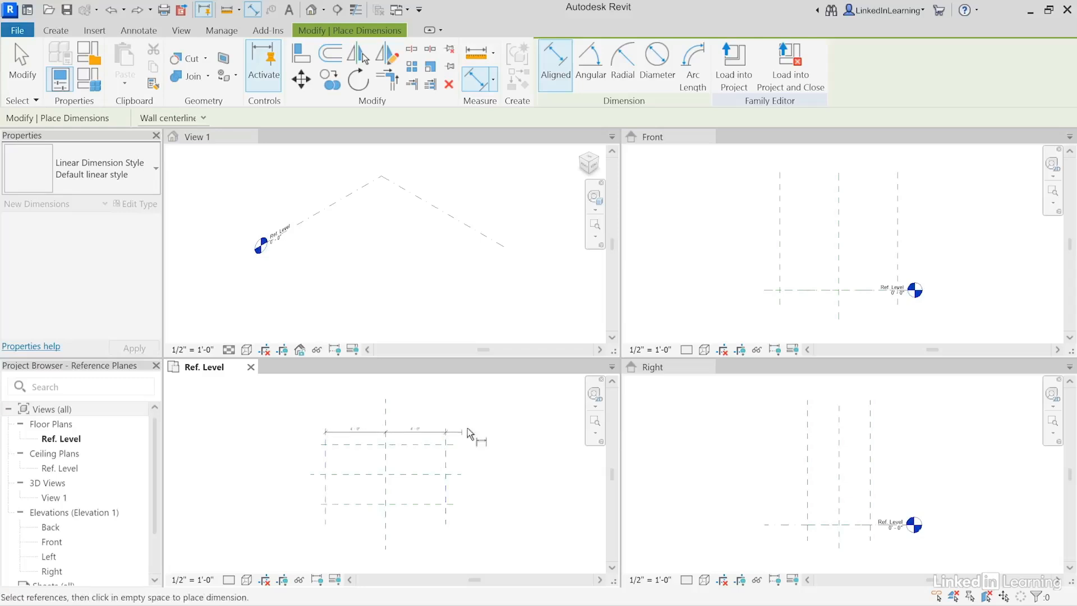
pyautogui.click(482, 426)
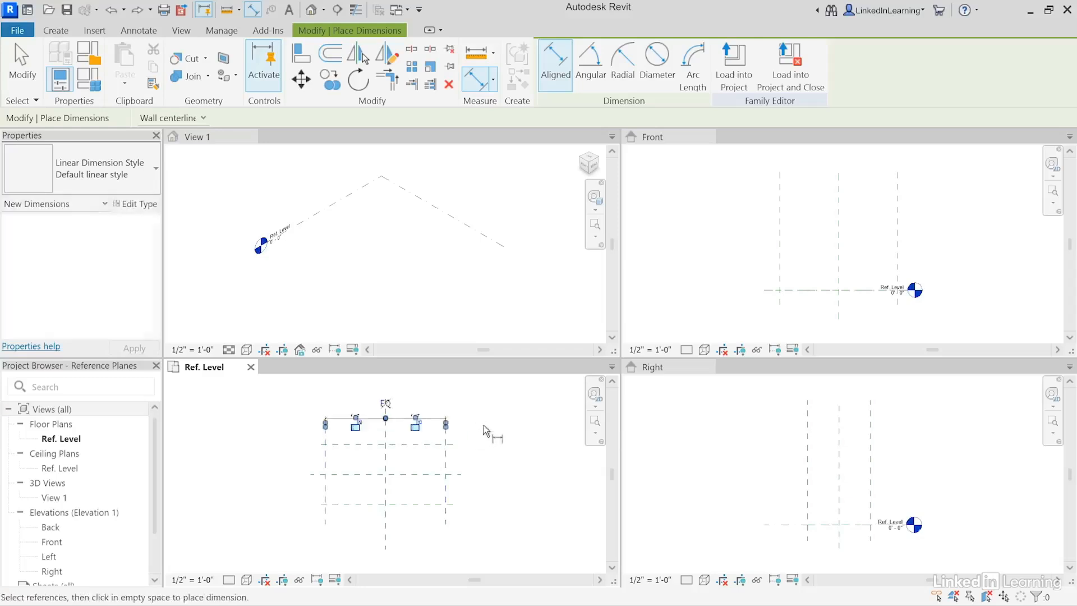
# Step: Add an overall aligned dimension from the Left Edge plane to the Right Edge plane, beyond the first dimension string
pyautogui.click(327, 459)
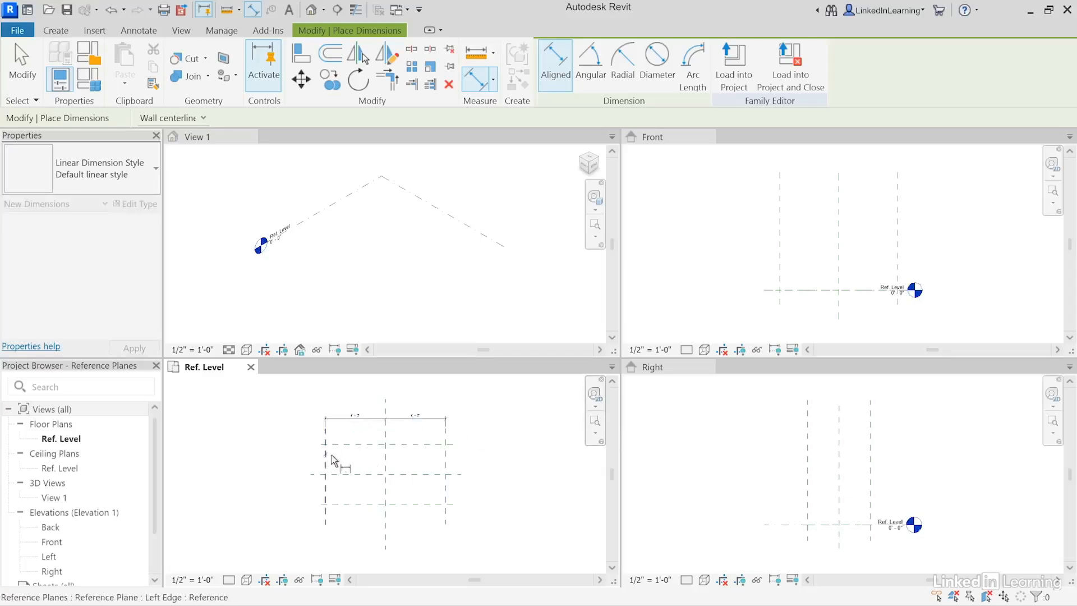
pyautogui.click(445, 463)
pyautogui.click(484, 404)
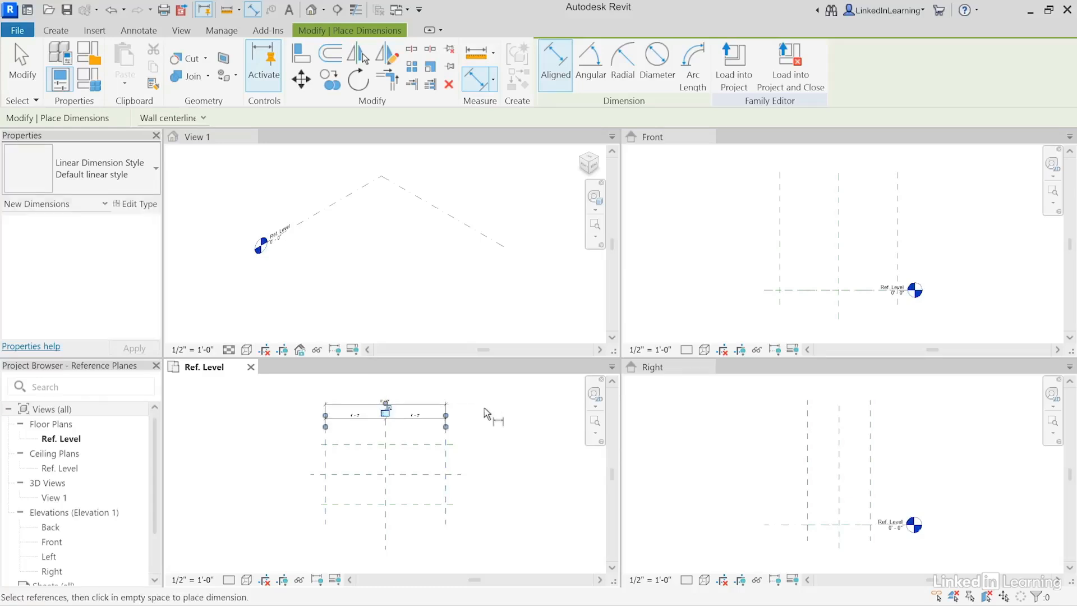
# Step: Place an aligned dimension string across the Back Edge, Center Front/Back and Front Edge planes, outside the Left Edge plane in the Ref. Level plan
pyautogui.click(340, 444)
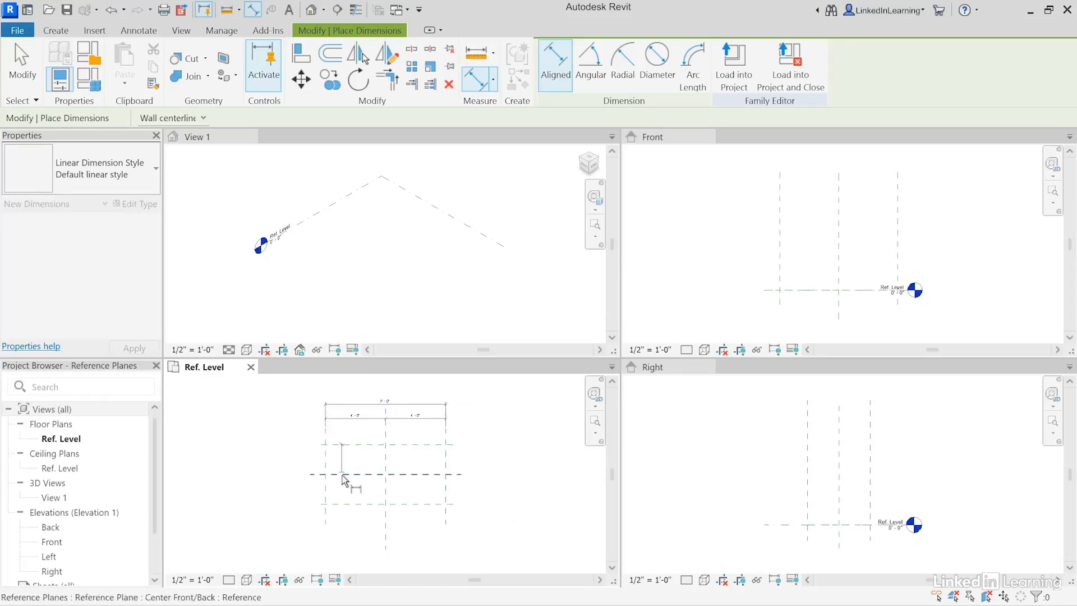
pyautogui.click(340, 474)
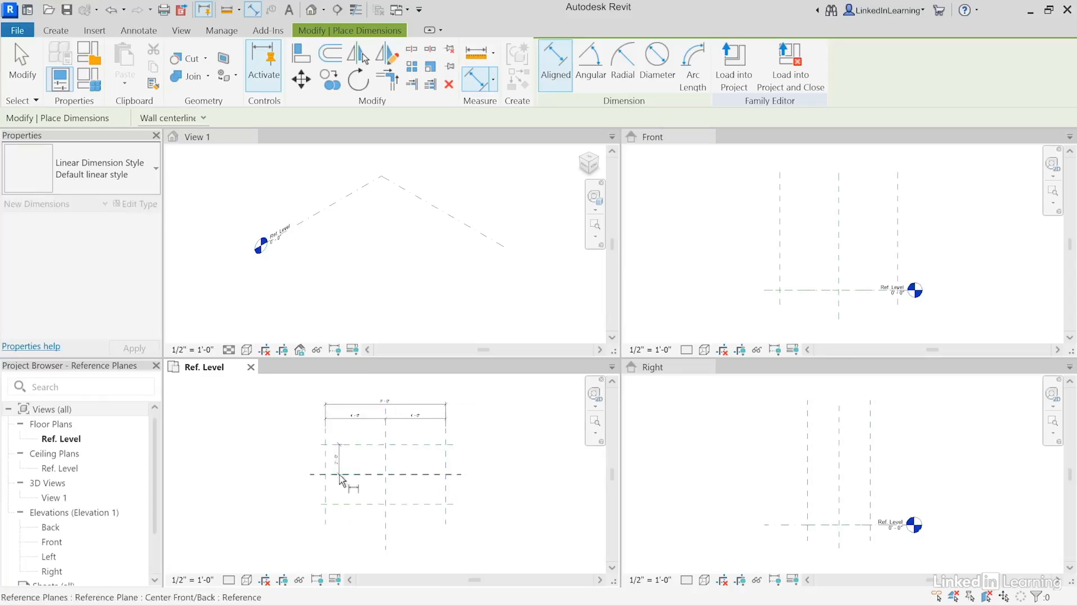
pyautogui.click(343, 504)
pyautogui.click(301, 532)
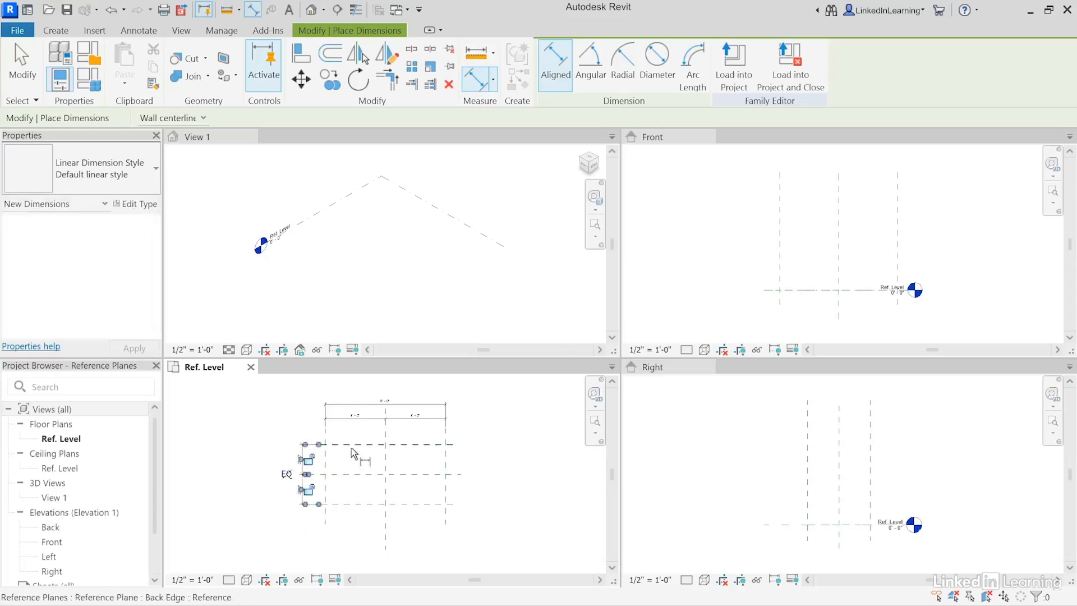
# Step: Add an overall aligned dimension from the Back Edge plane to the Front Edge plane, outside the first front-to-back string
pyautogui.click(349, 444)
pyautogui.click(344, 504)
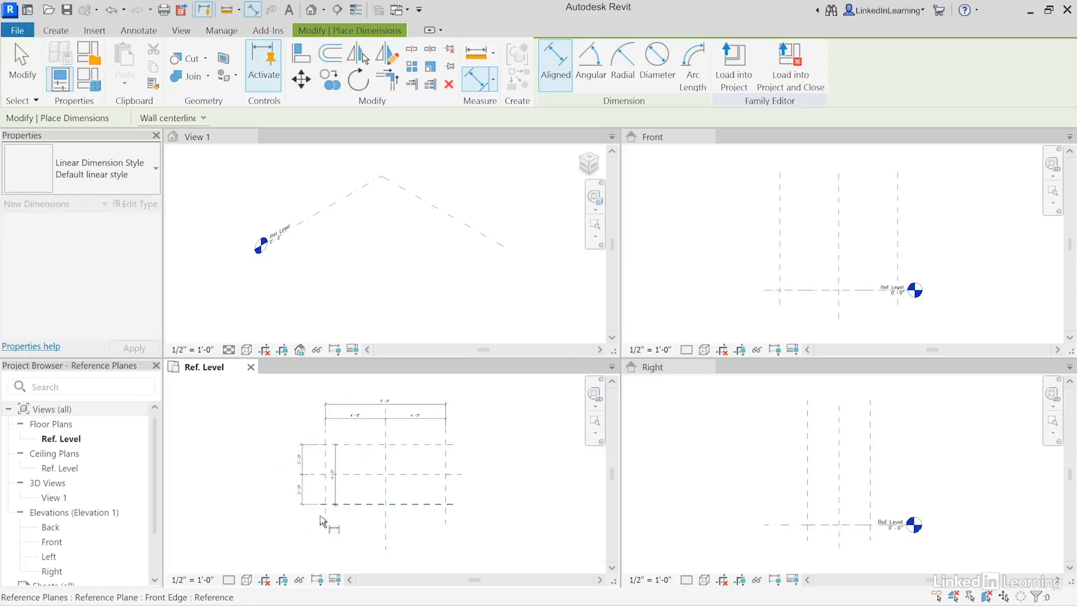
pyautogui.click(291, 532)
pyautogui.press('Escape')
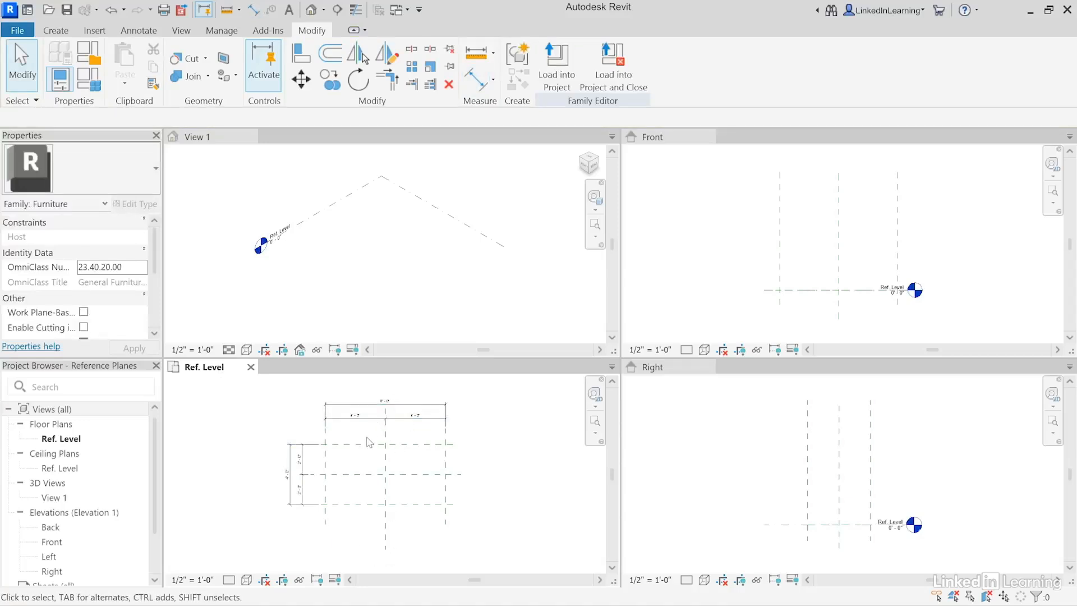
# Step: Set the Ref. Level plan's view scale to 1/4" = 1'-0"
pyautogui.click(197, 580)
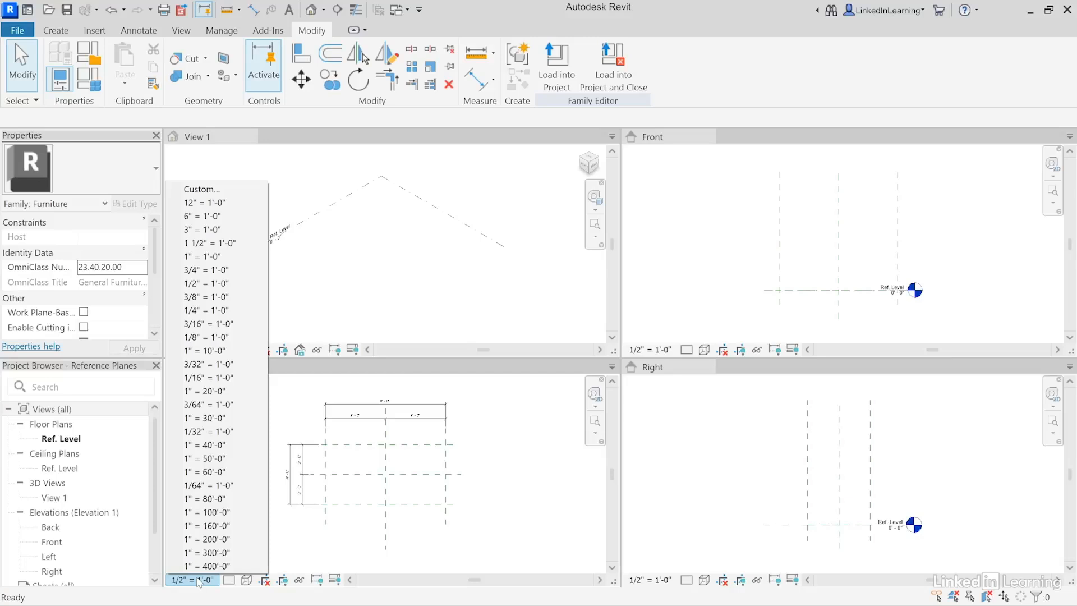
pyautogui.click(234, 310)
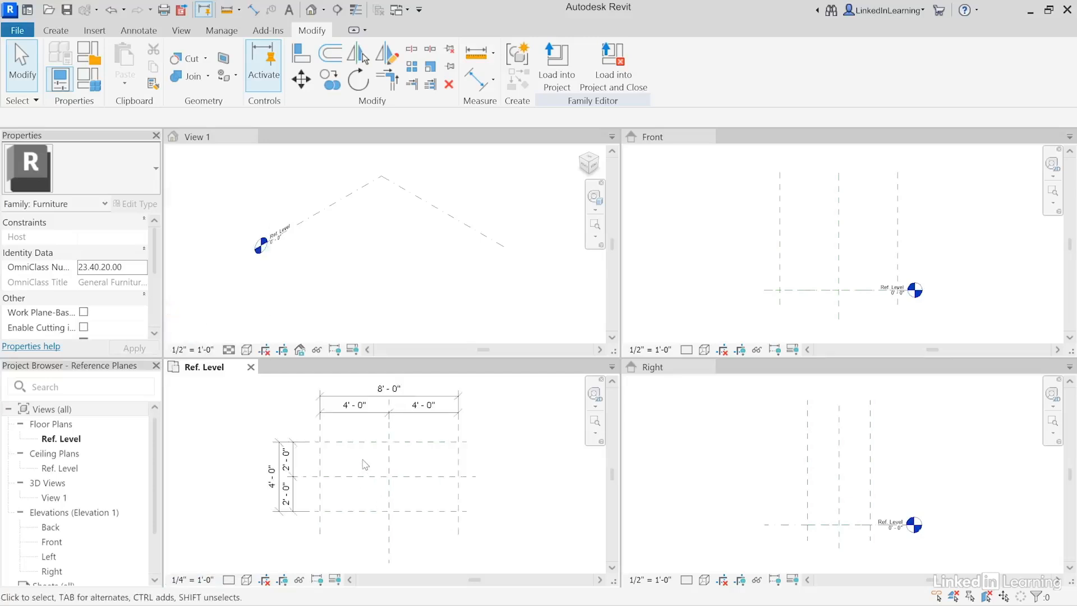
pyautogui.scroll(2, 365, 464)
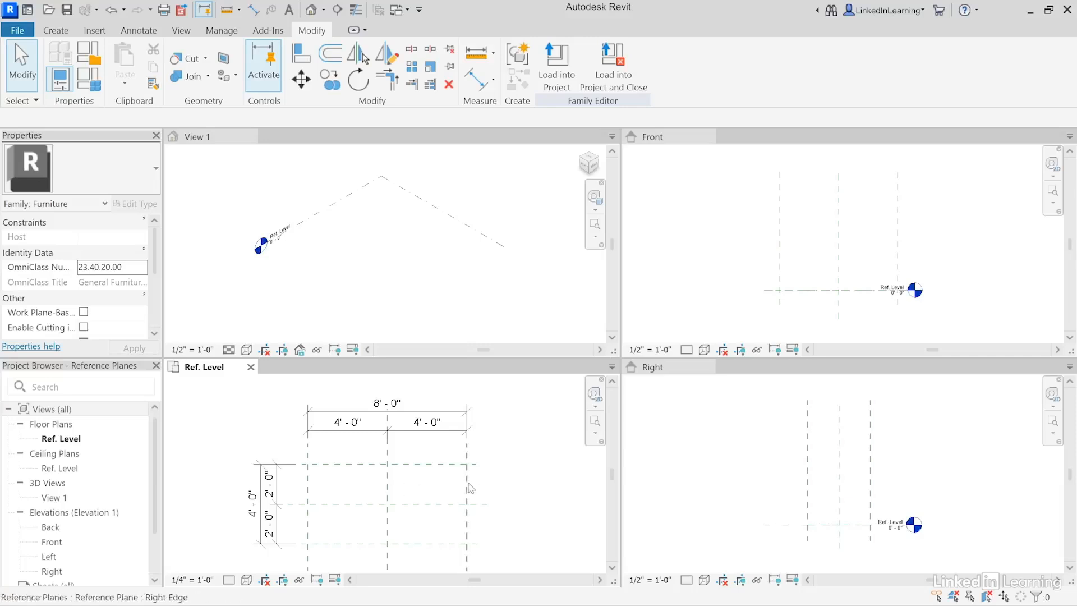
# Step: Try moving the Right Edge plane out to about 7'-10" from the center plane, and undo the move
pyautogui.moveTo(469, 487); pyautogui.dragTo(547, 477)
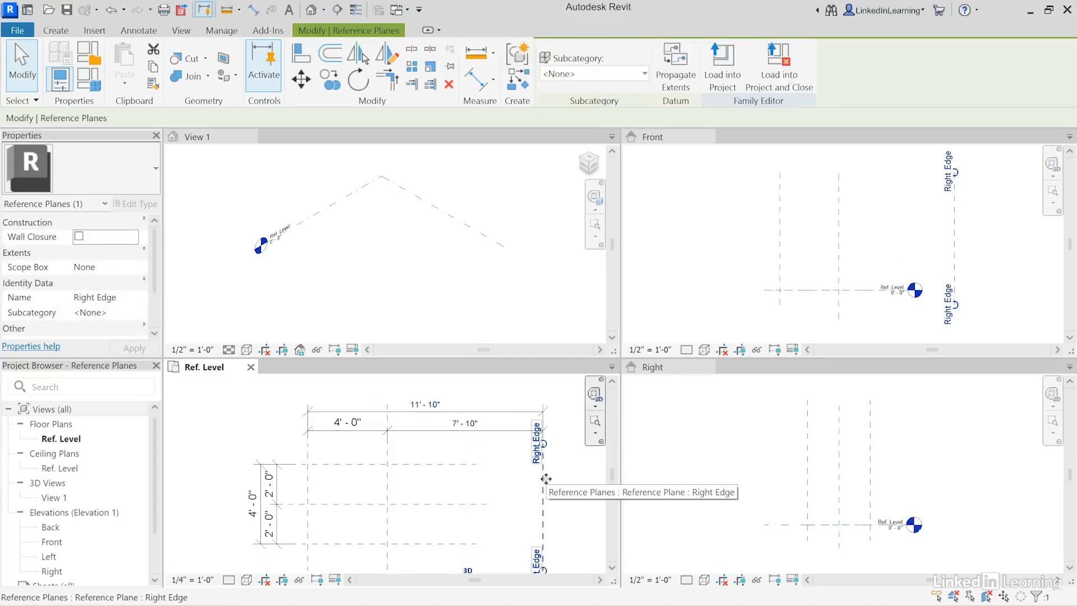
pyautogui.hotkey('ctrl', 'z')
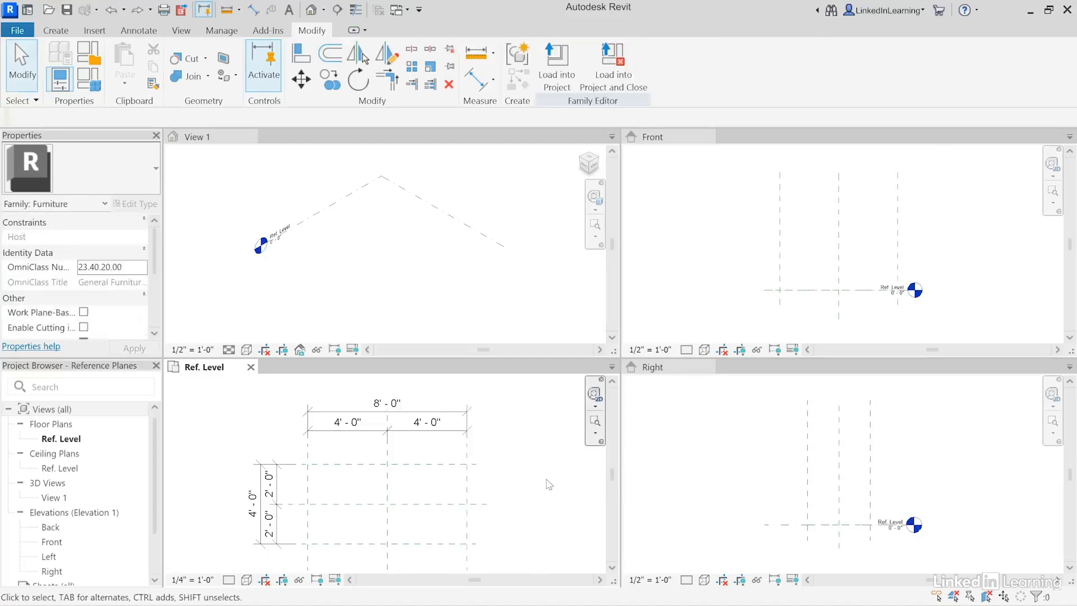
# Step: Apply an equality constraint to the dimension string across the Left Edge, Center Left/Right and Right Edge planes
pyautogui.click(404, 436)
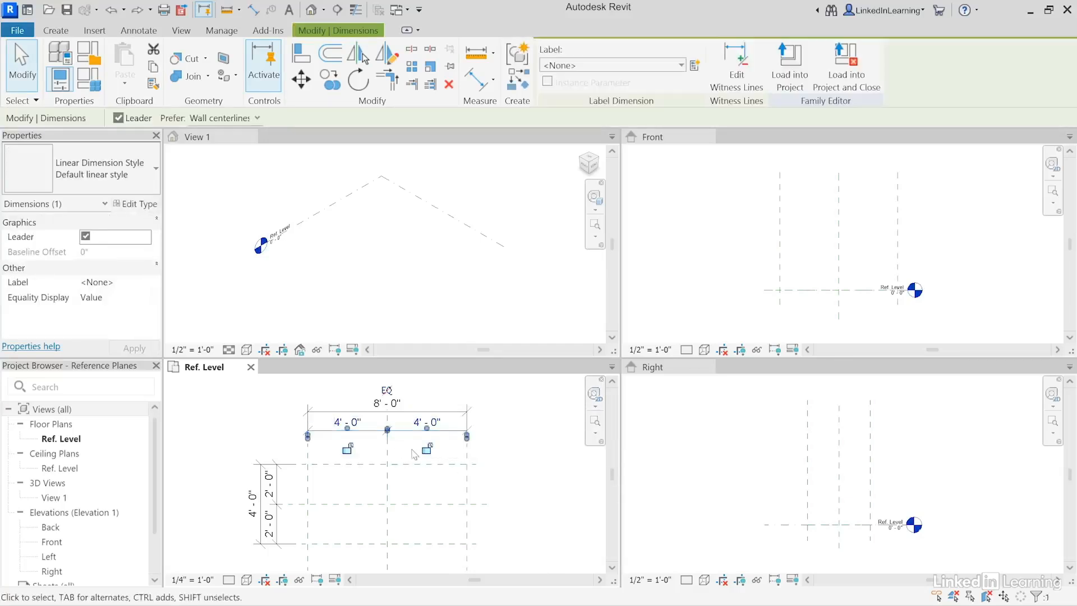
pyautogui.click(387, 390)
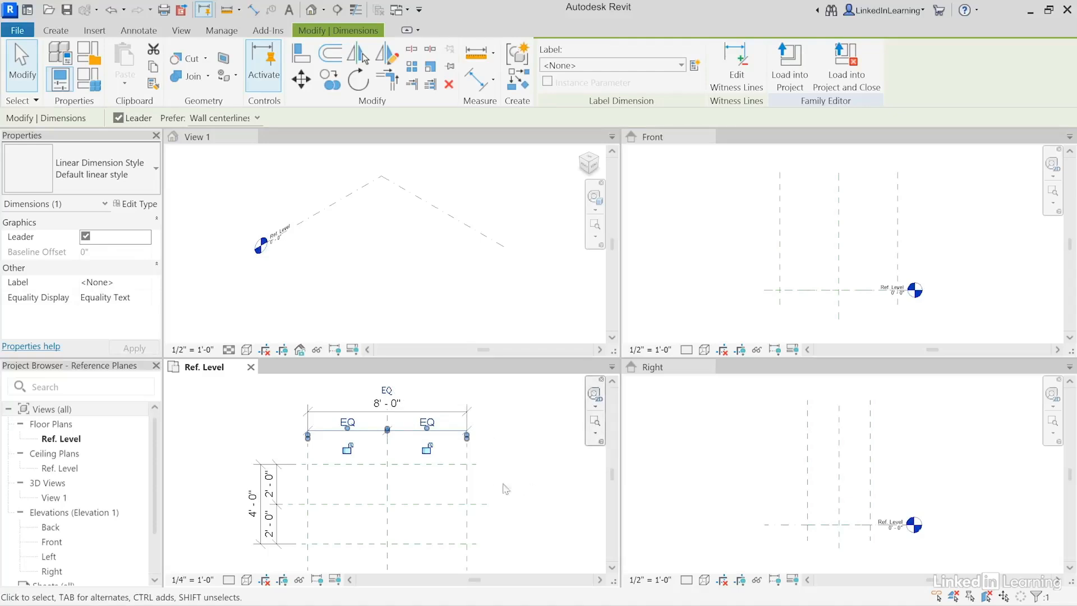
pyautogui.click(502, 488)
# Step: Test the equality constraint by moving the Right Edge plane out to about 5'-6" from the center plane, and undo the move
pyautogui.click(469, 487)
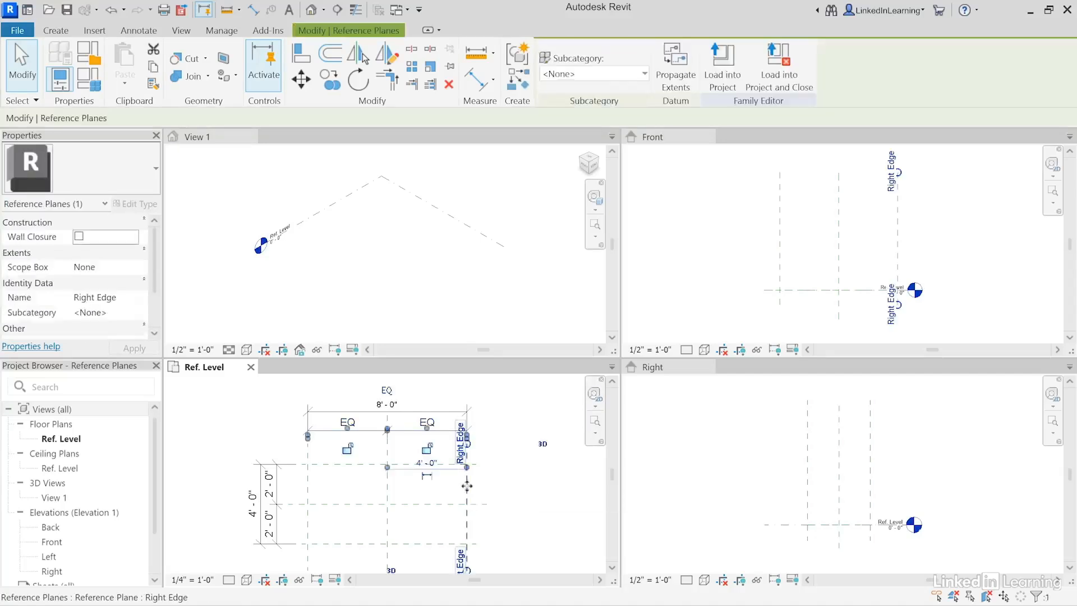
pyautogui.moveTo(470, 487); pyautogui.dragTo(497, 486)
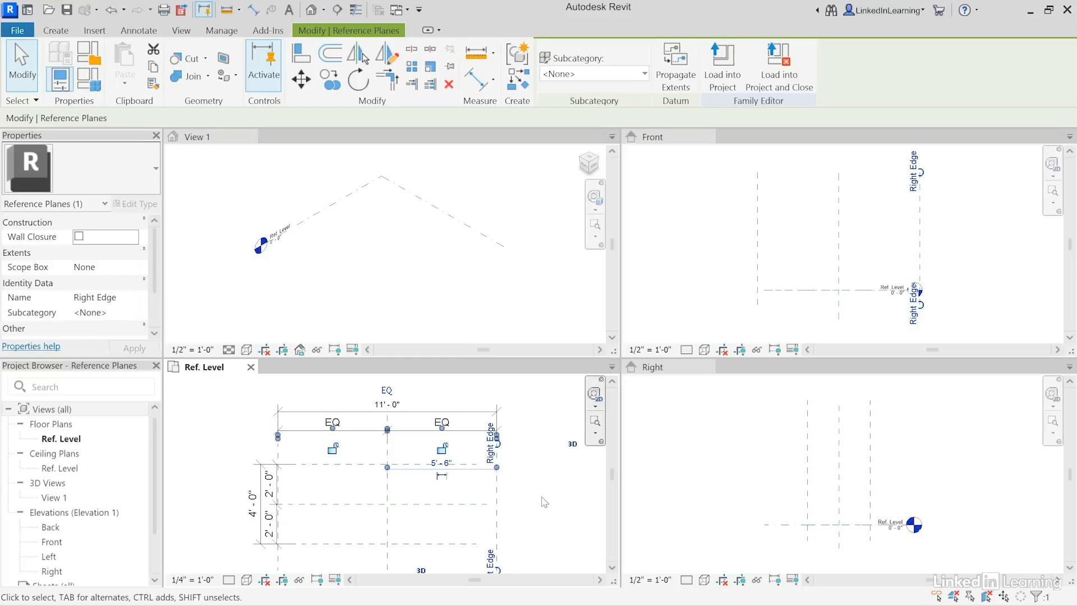
pyautogui.hotkey('ctrl', 'z')
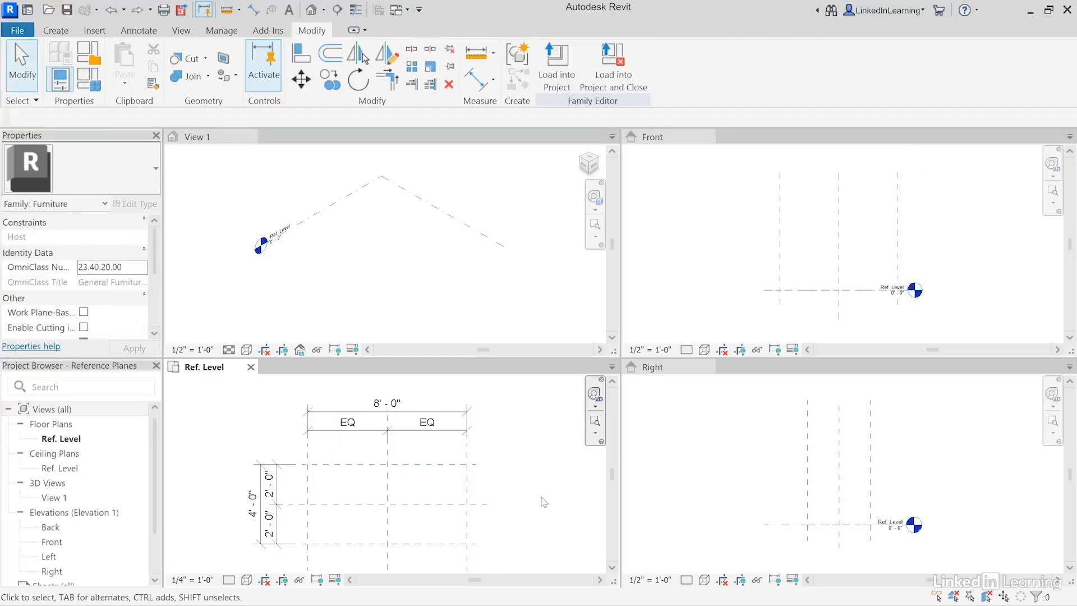
# Step: Apply an equality constraint to the dimension string across the Back Edge, Center Front/Back and Front Edge planes
pyautogui.click(265, 494)
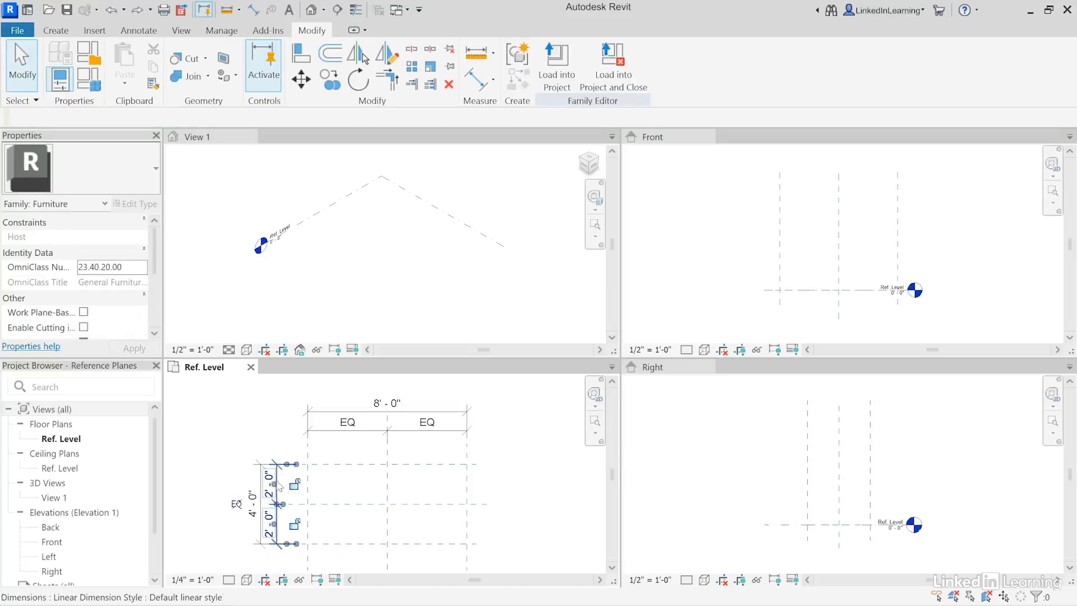
pyautogui.click(236, 505)
pyautogui.click(245, 421)
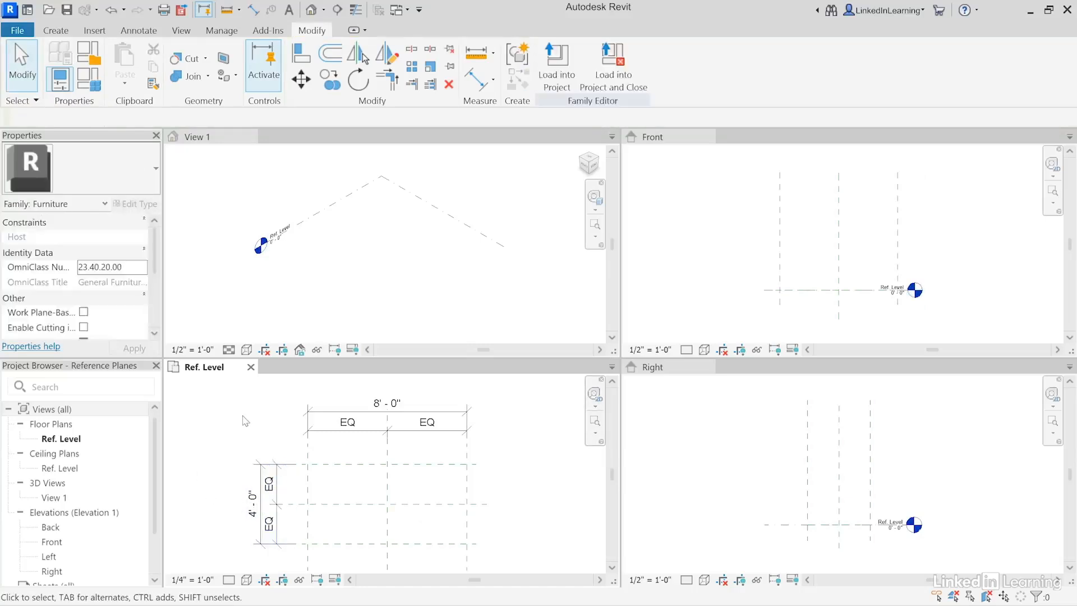
# Step: Label the overall dimension between the Left Edge and Right Edge planes with a new family type parameter named Length
pyautogui.click(328, 420)
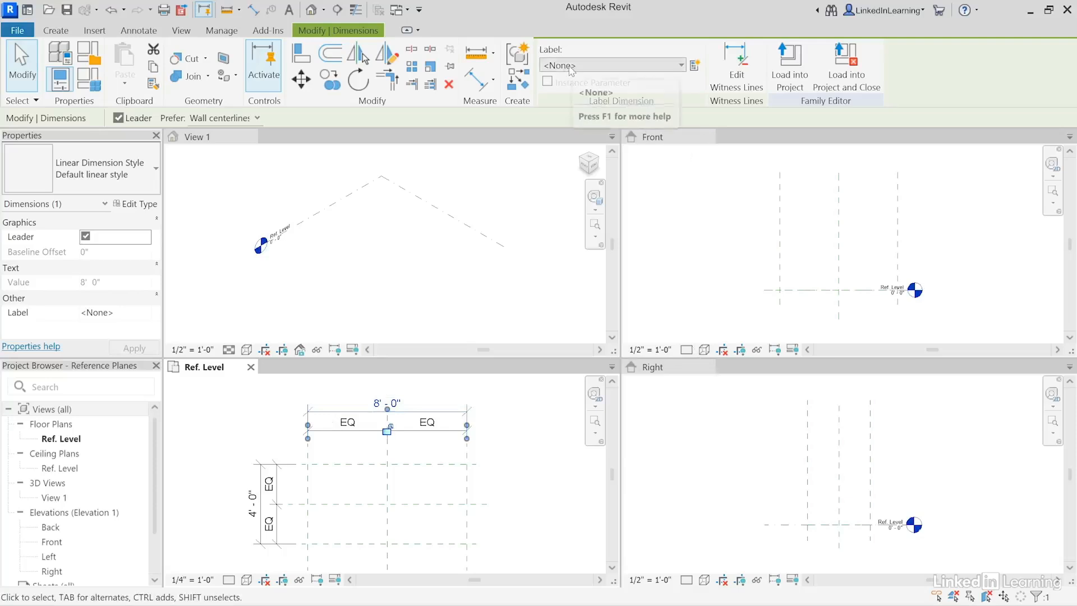
pyautogui.click(659, 69)
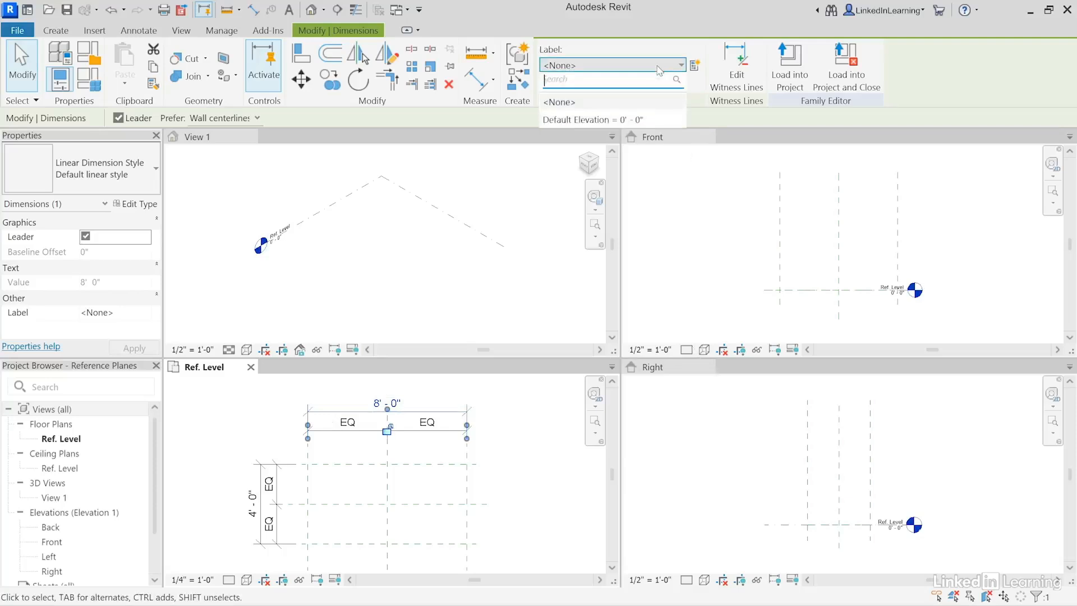
pyautogui.click(648, 47)
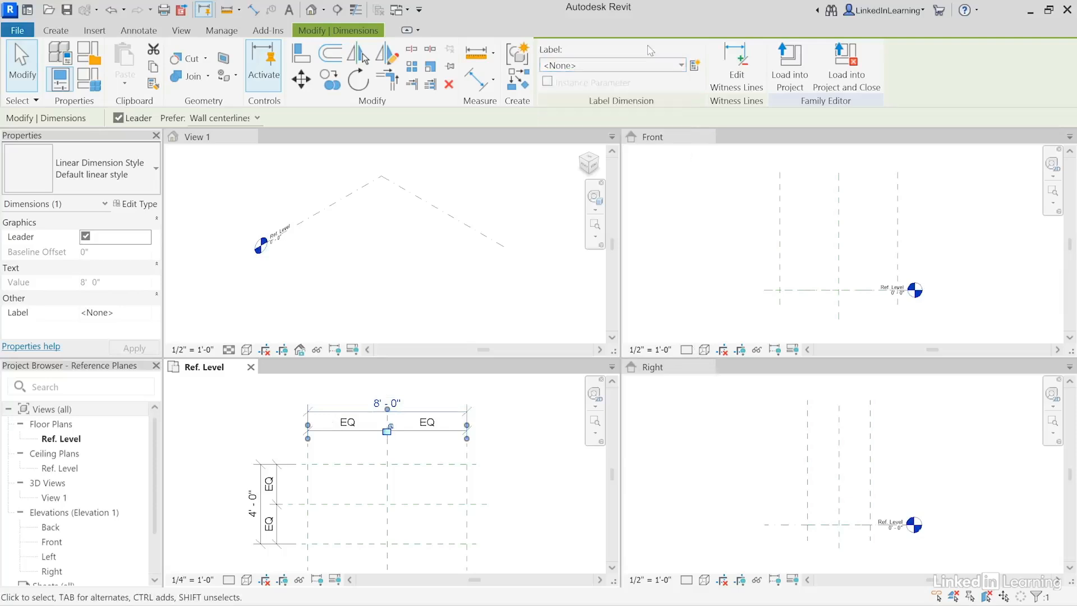
pyautogui.click(694, 66)
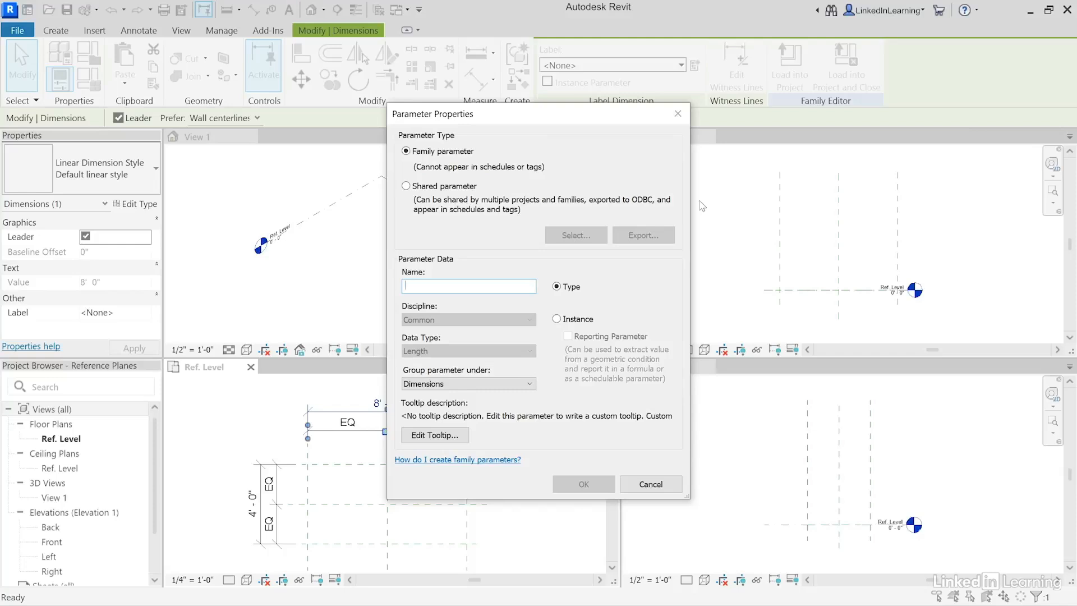
pyautogui.write('Length')
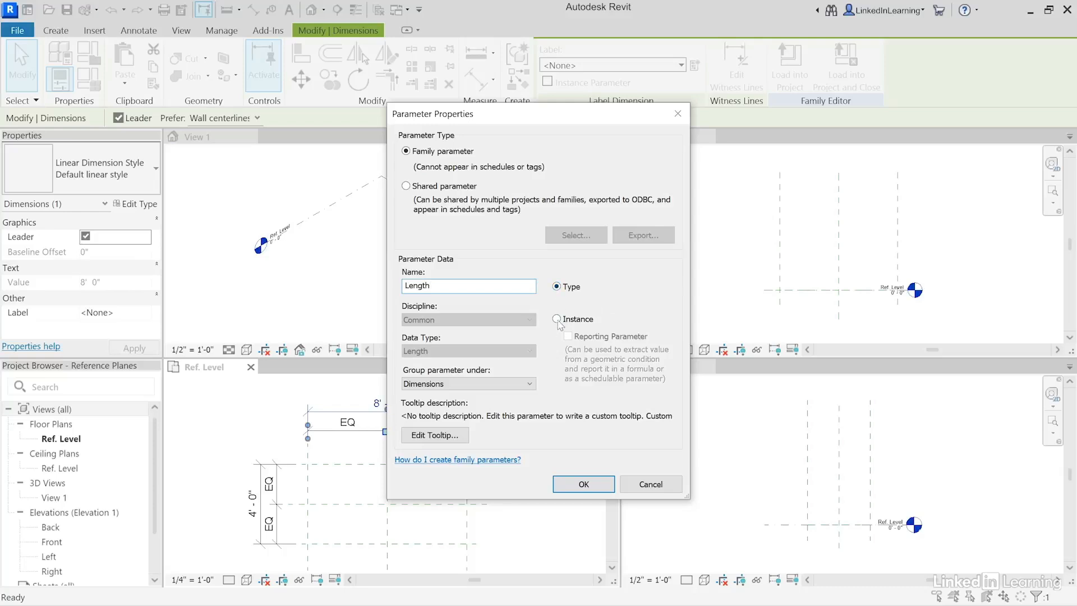
pyautogui.click(576, 487)
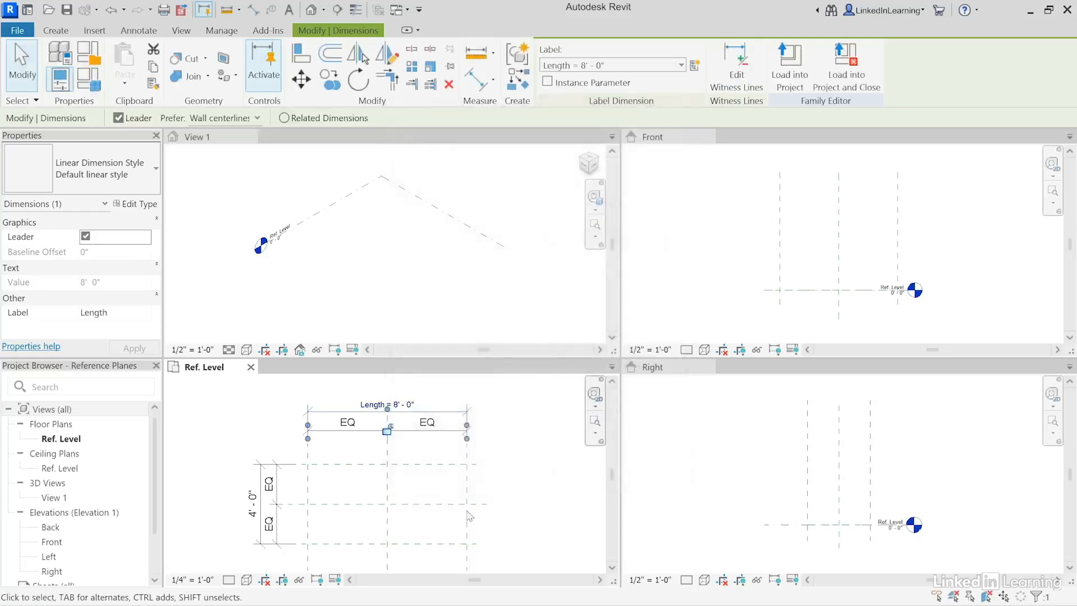
# Step: Label the overall dimension between the Back Edge and Front Edge planes with a new family type parameter named Width
pyautogui.click(266, 478)
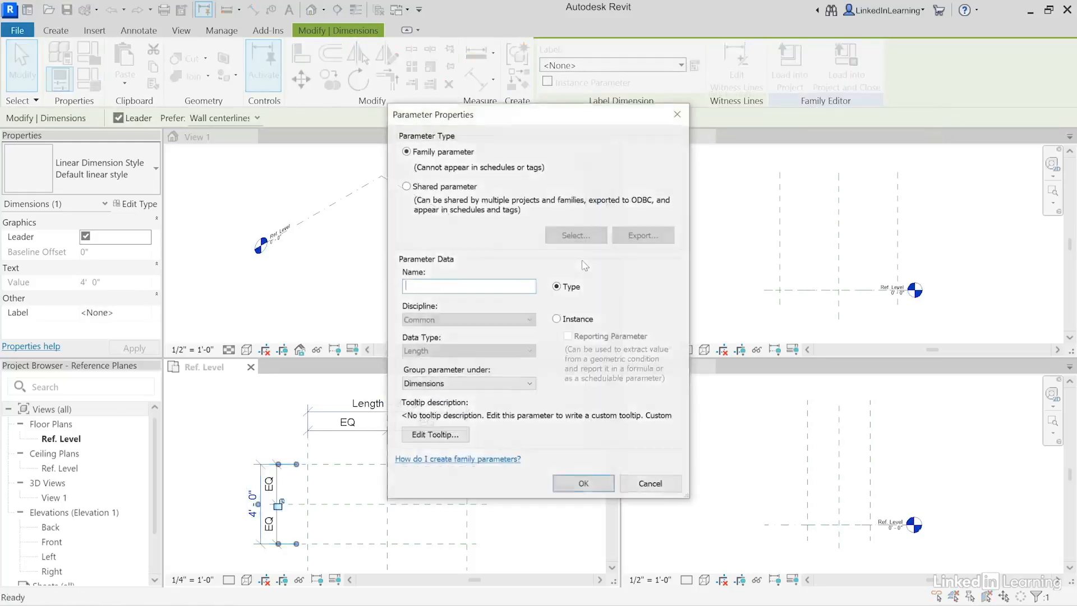
pyautogui.write('Width')
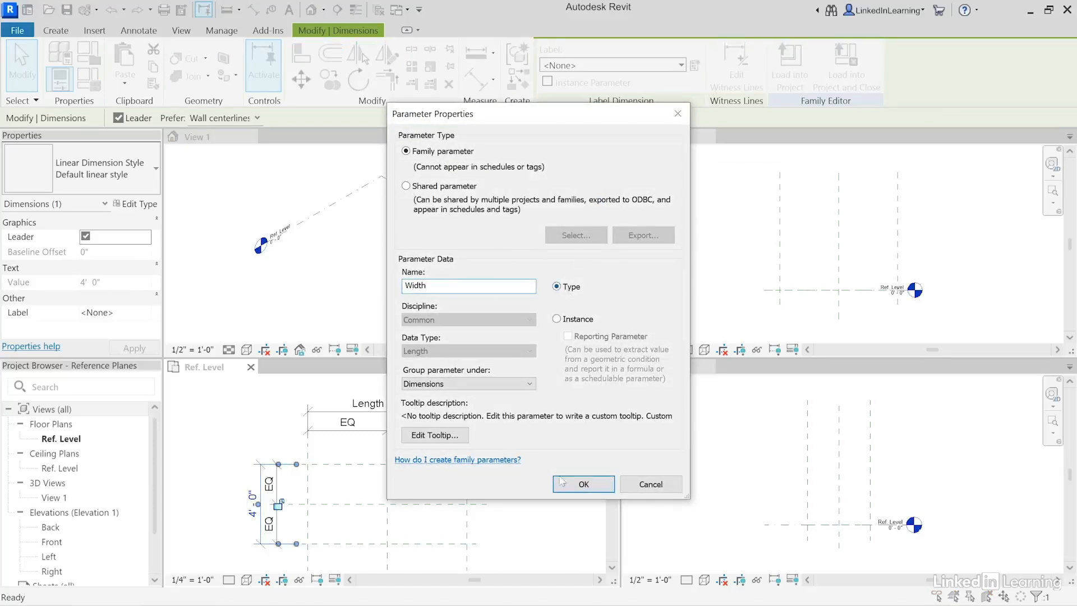
pyautogui.click(582, 487)
pyautogui.click(520, 522)
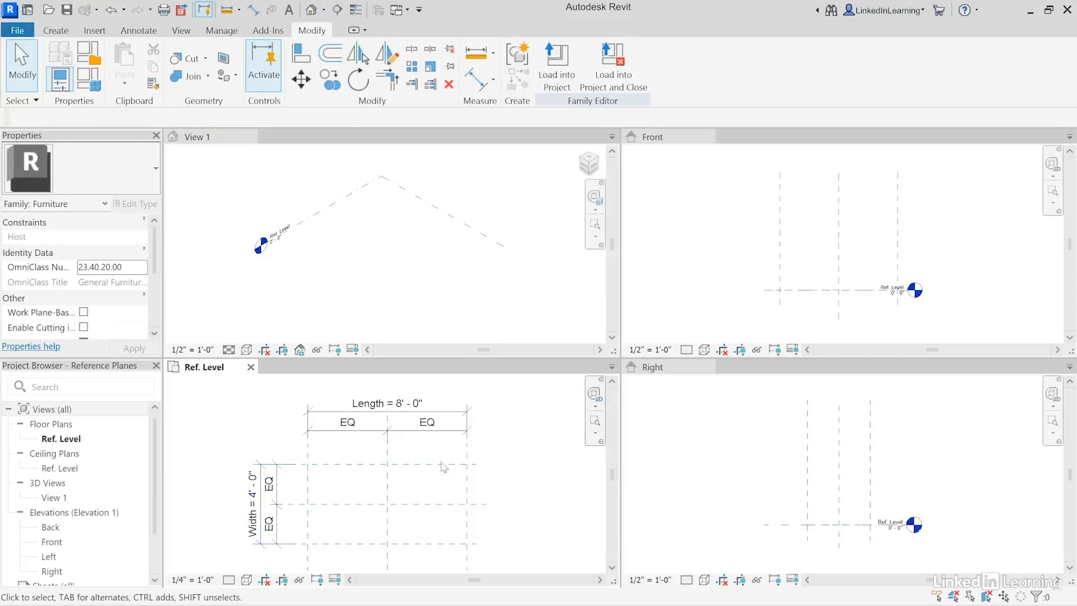
# Step: Set the Length dimension in the Ref. Level plan to 6'-0"
pyautogui.click(368, 416)
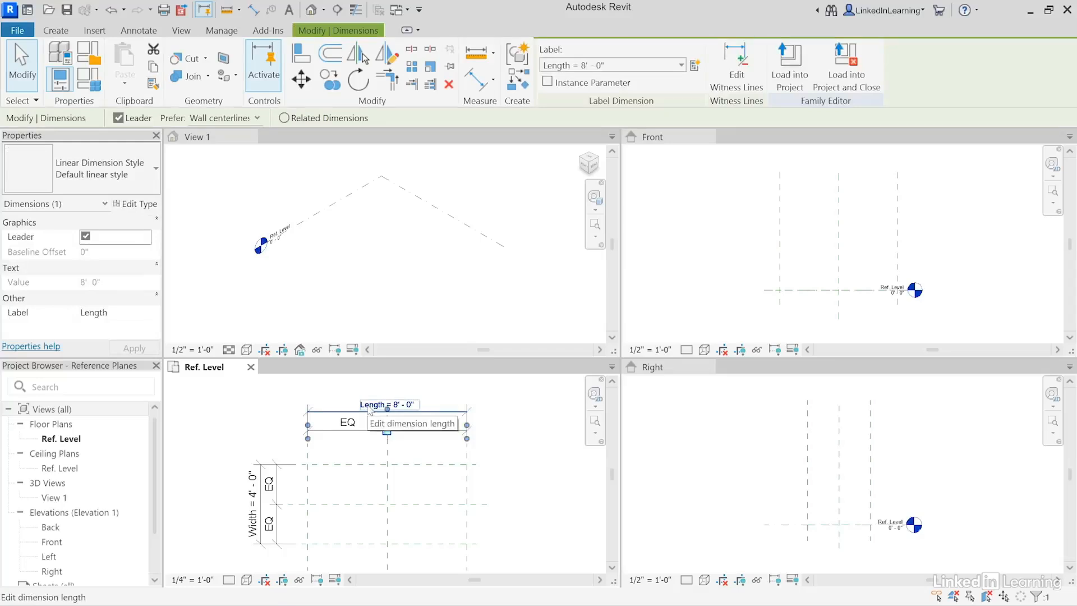
pyautogui.click(367, 406)
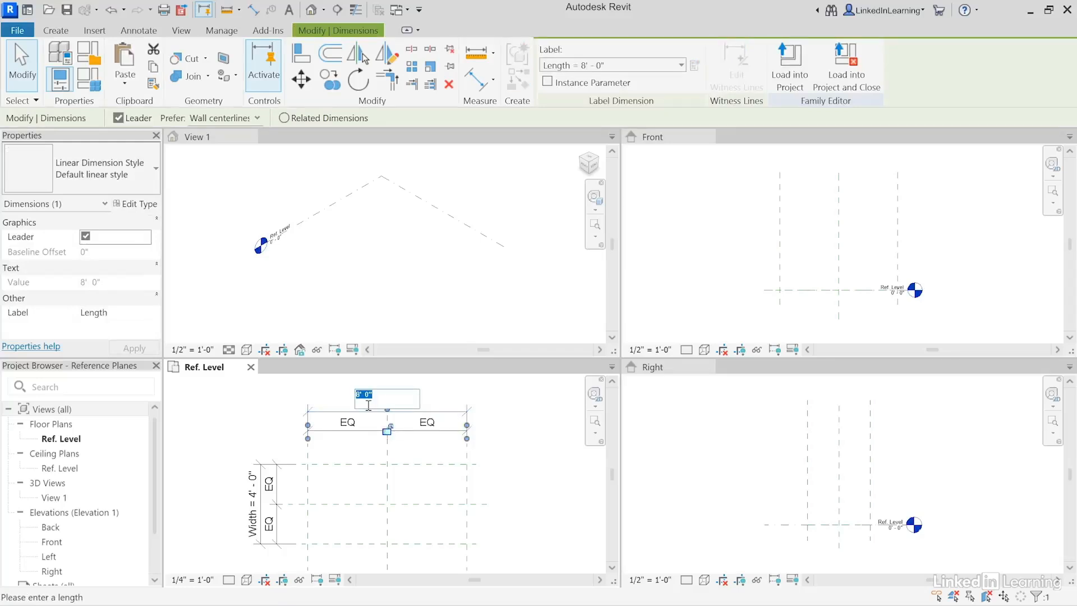
pyautogui.write('6')
pyautogui.press('Return')
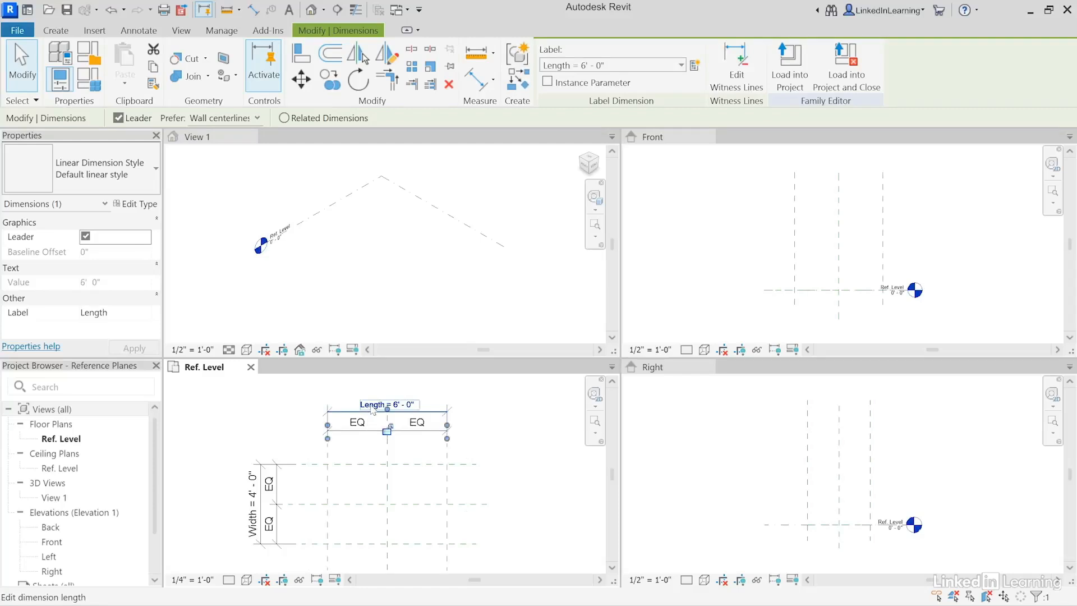
# Step: Set the Width dimension in the Ref. Level plan to 2'-0"
pyautogui.click(258, 524)
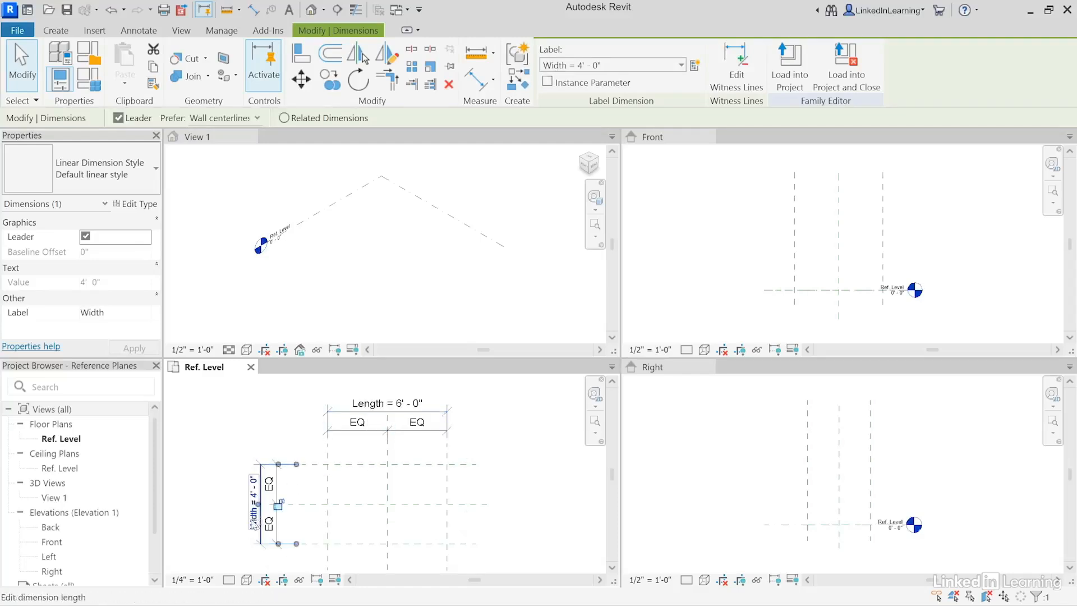
pyautogui.click(254, 525)
pyautogui.write('2')
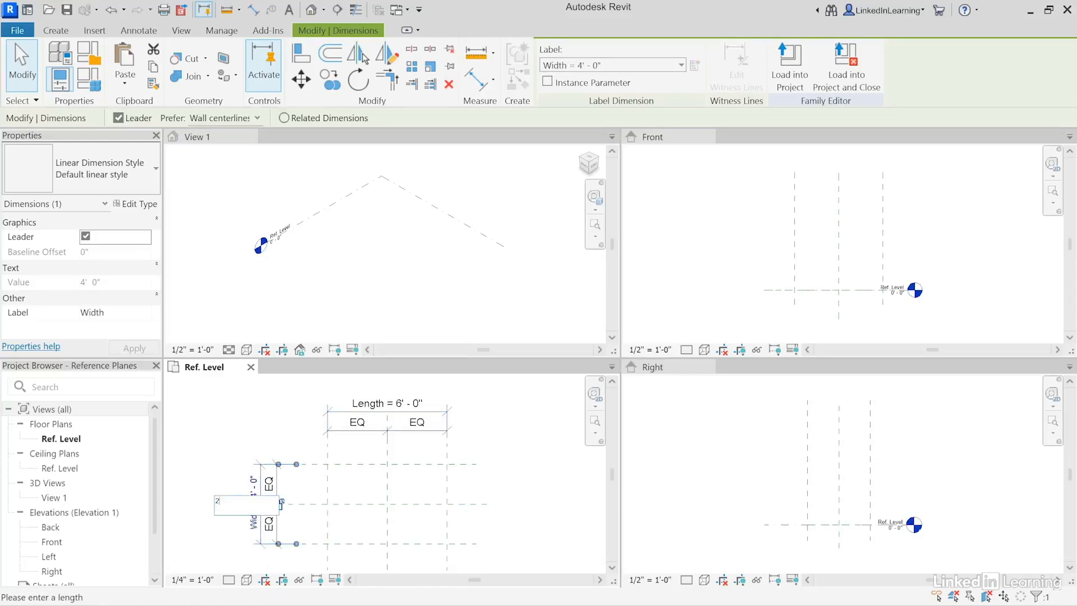
pyautogui.press('Return')
pyautogui.press('Escape')
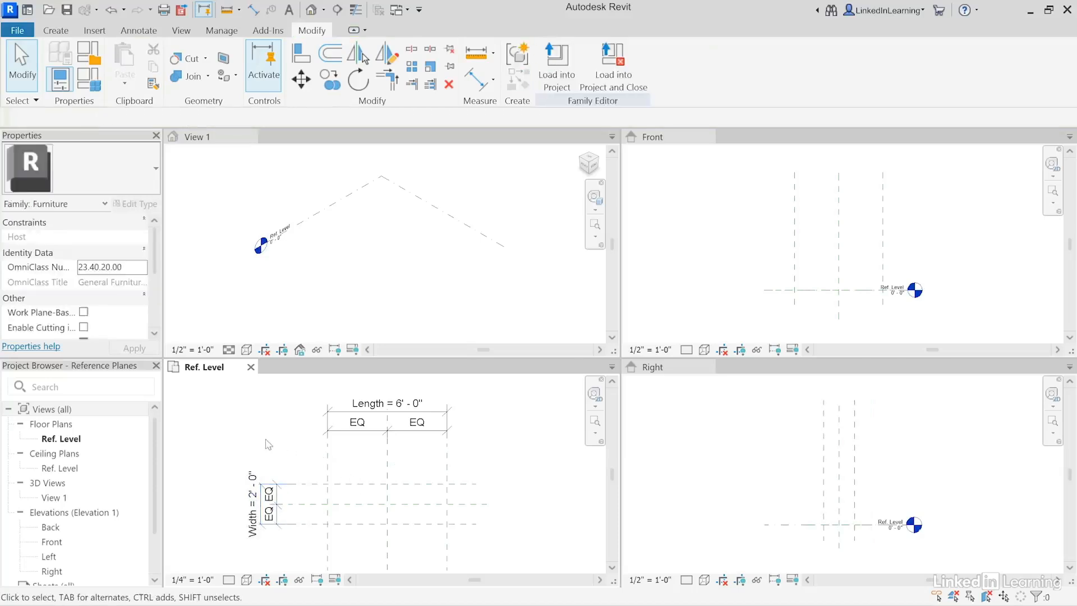
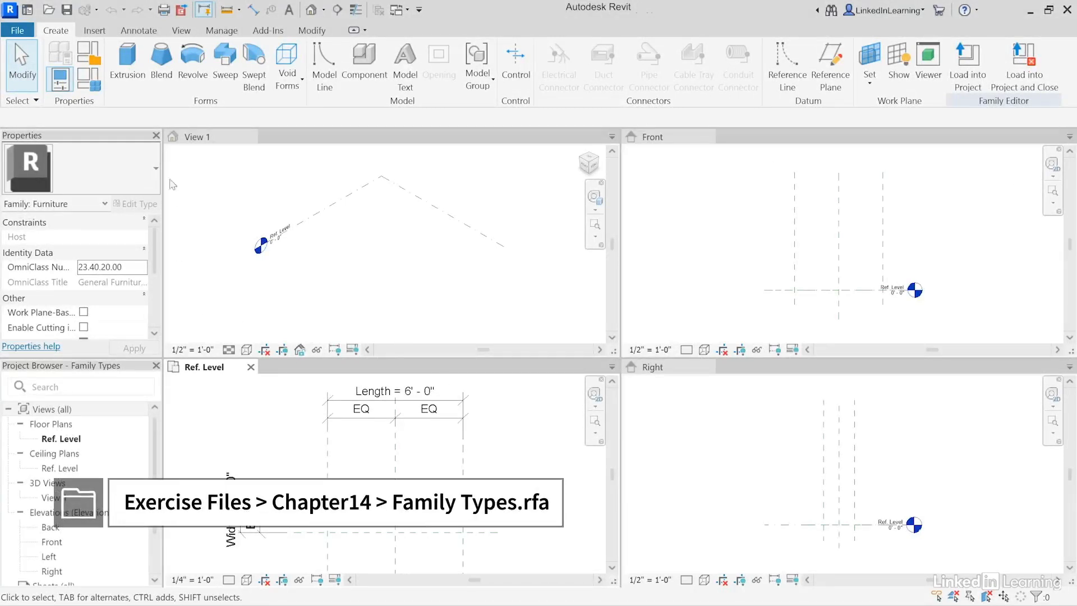
# Step: Create a new family type named Large in the Family Types settings, after checking the Length and Width parameters against the plan
pyautogui.click(93, 85)
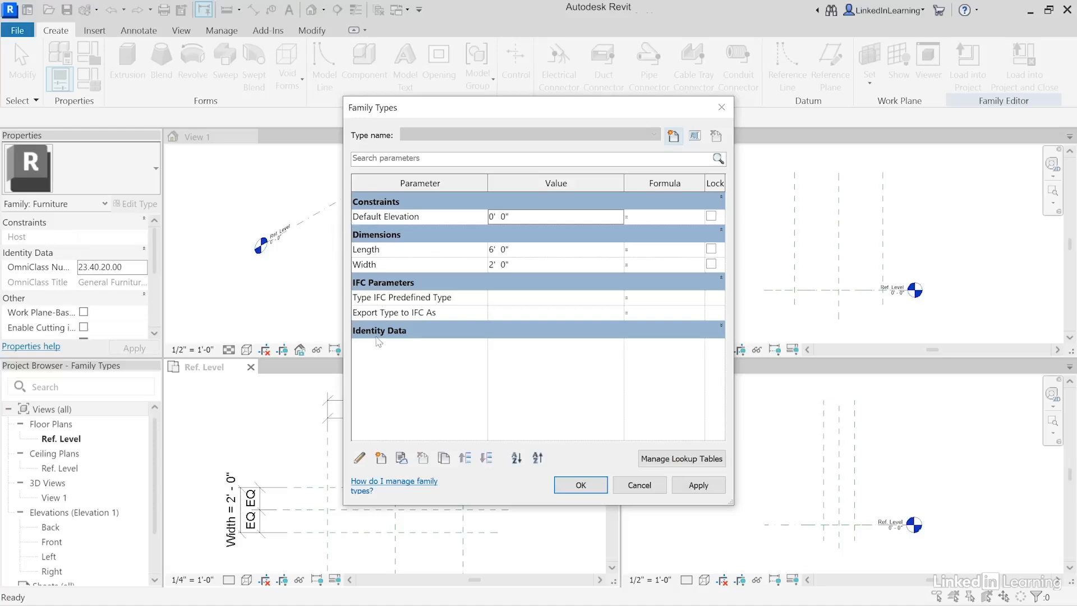
pyautogui.moveTo(506, 113); pyautogui.dragTo(695, 73)
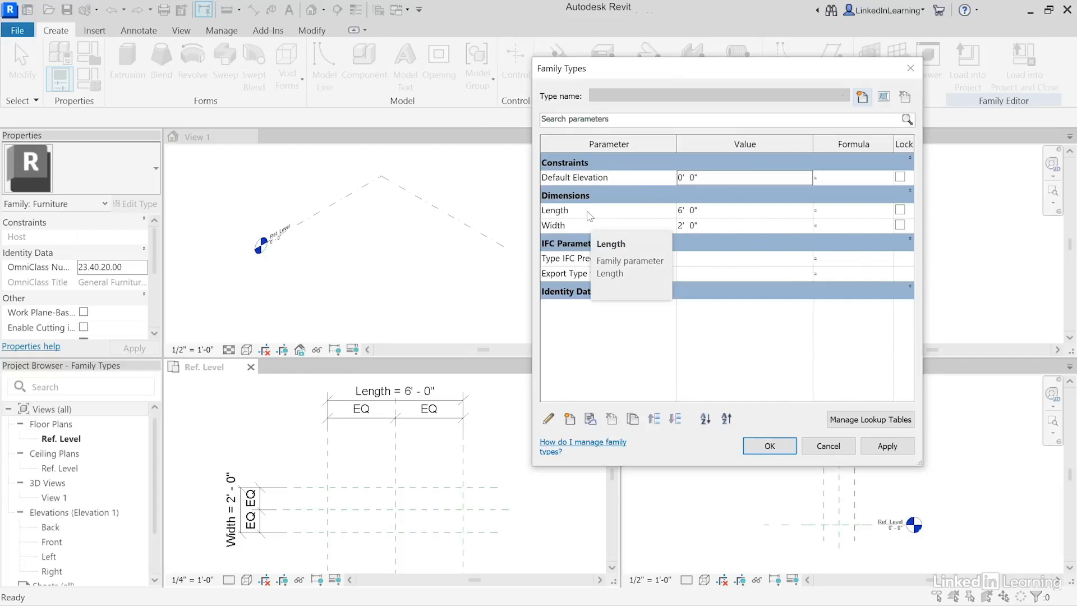
pyautogui.click(582, 210)
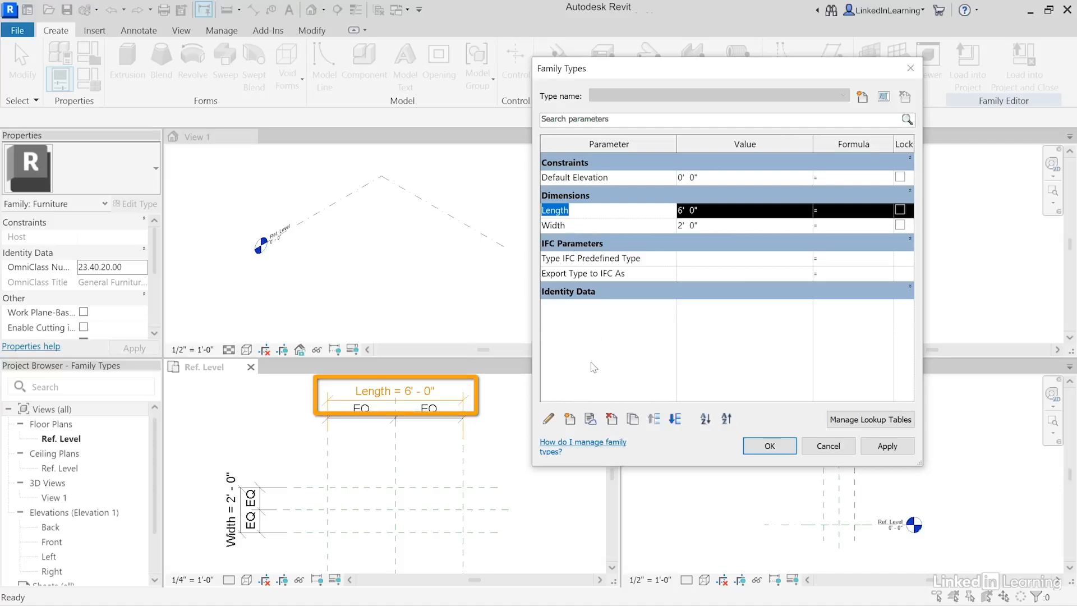
pyautogui.click(585, 226)
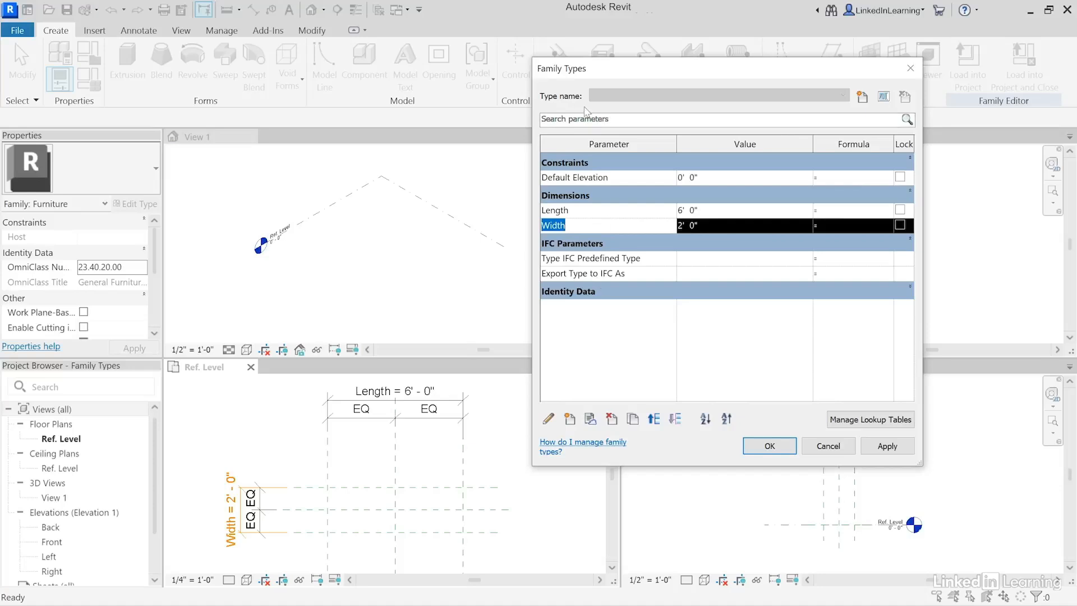
pyautogui.click(862, 99)
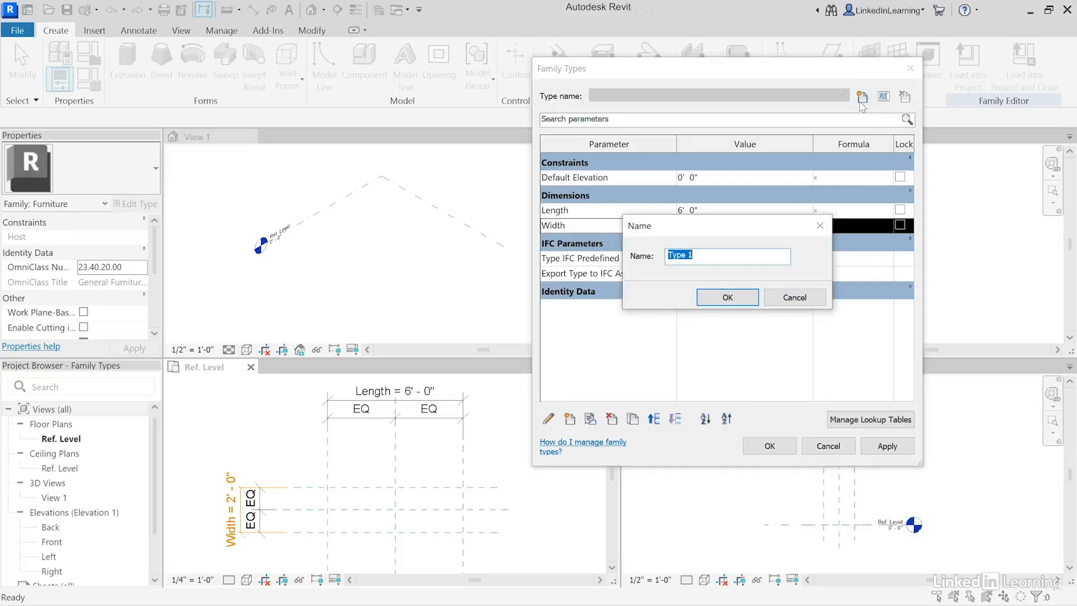
pyautogui.write('Large')
pyautogui.press('Return')
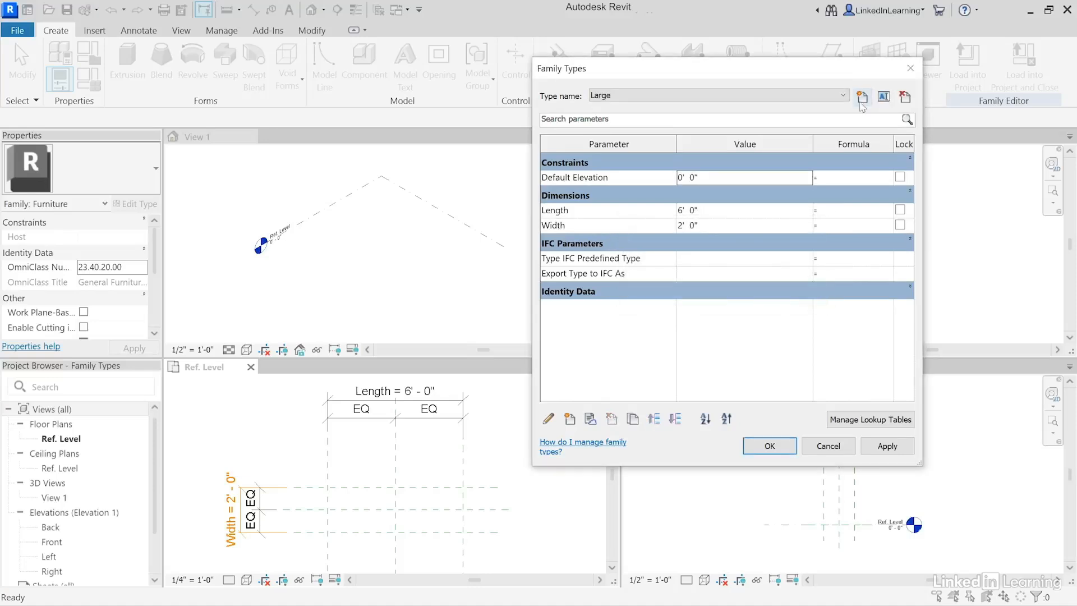
# Step: Set the Large type's Length to 88" and Width to 44", and apply the values to the model
pyautogui.click(724, 210)
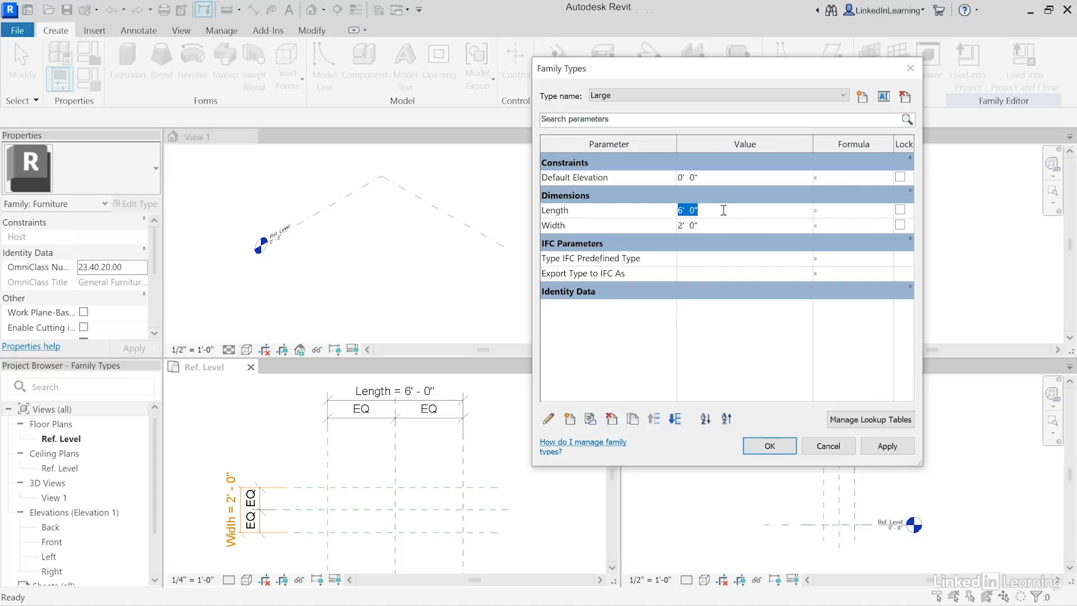
pyautogui.write('88"')
pyautogui.press('Tab')
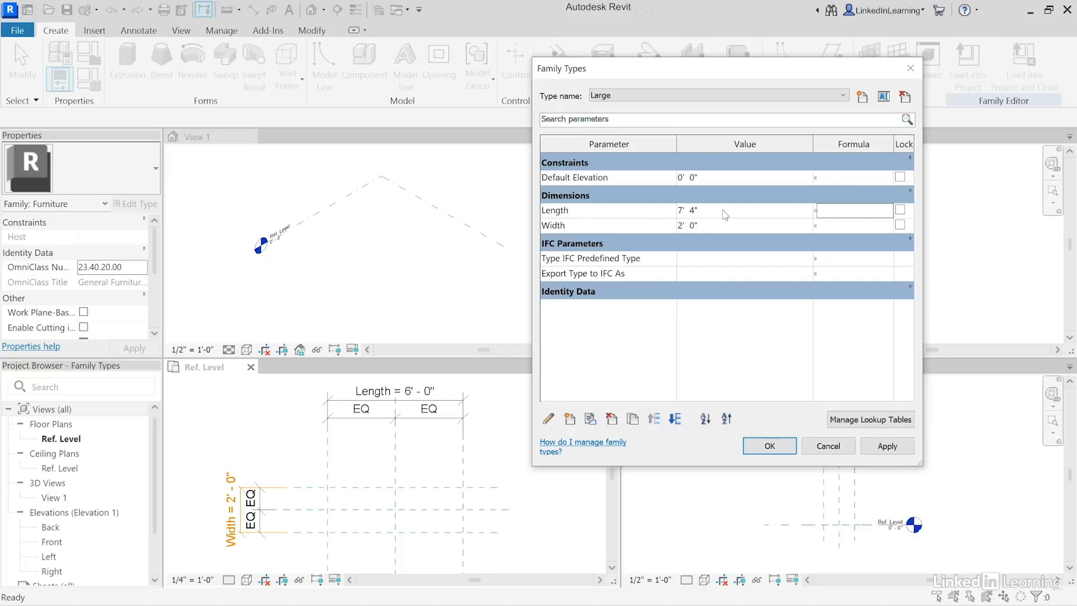
pyautogui.click(718, 225)
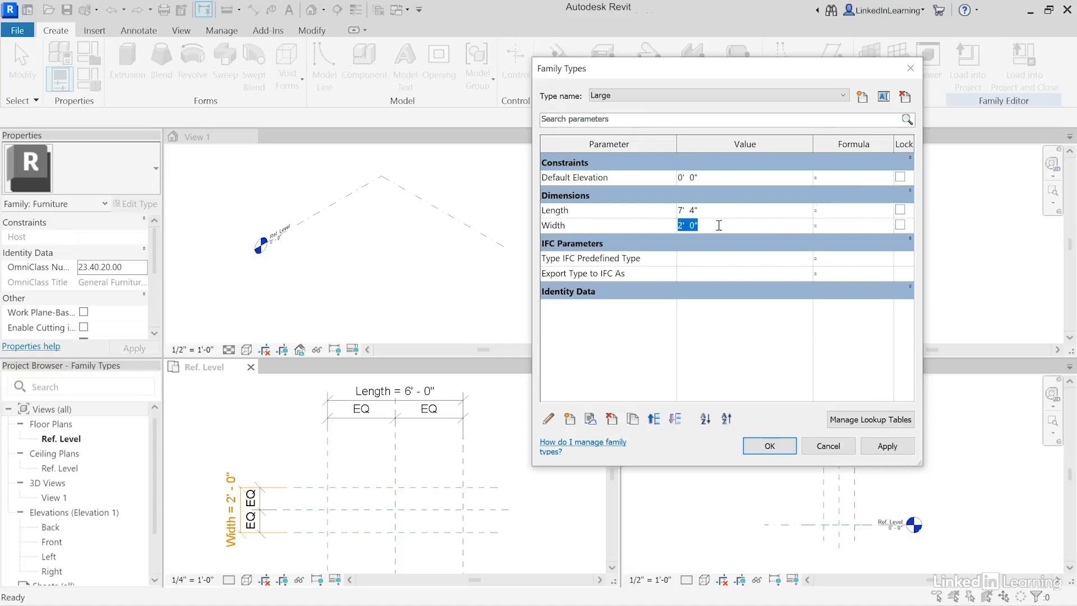
pyautogui.write('44')
pyautogui.press('Tab')
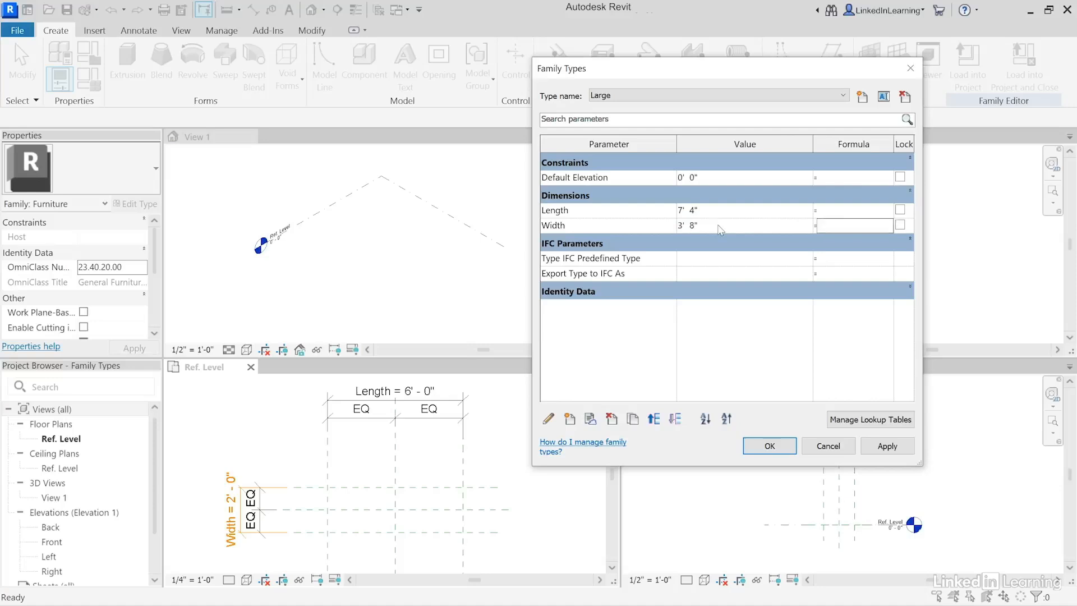
pyautogui.click(904, 449)
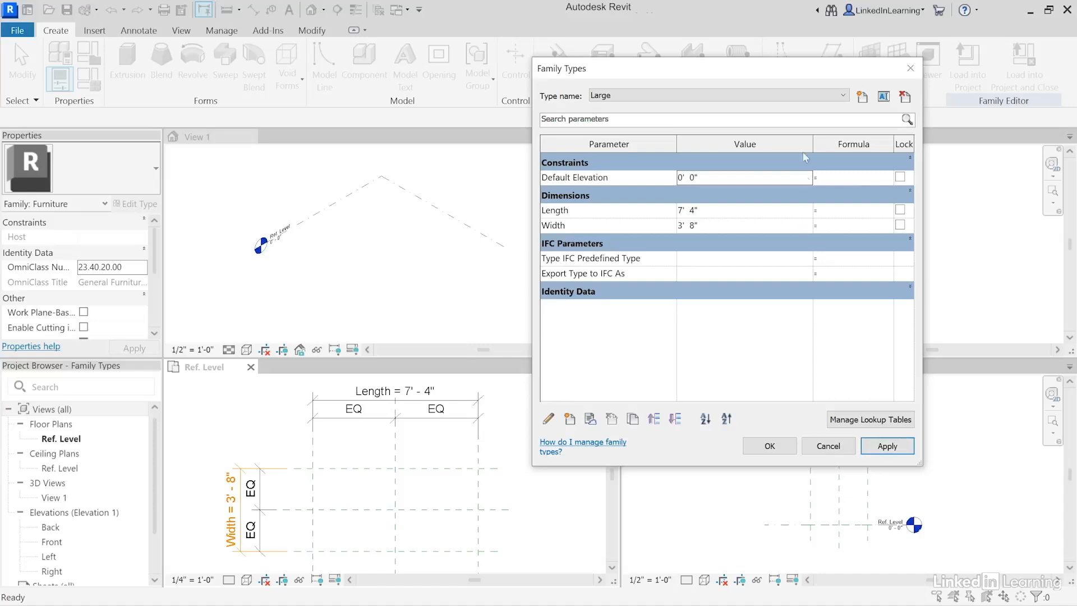
# Step: Create a second family type named Small
pyautogui.click(862, 98)
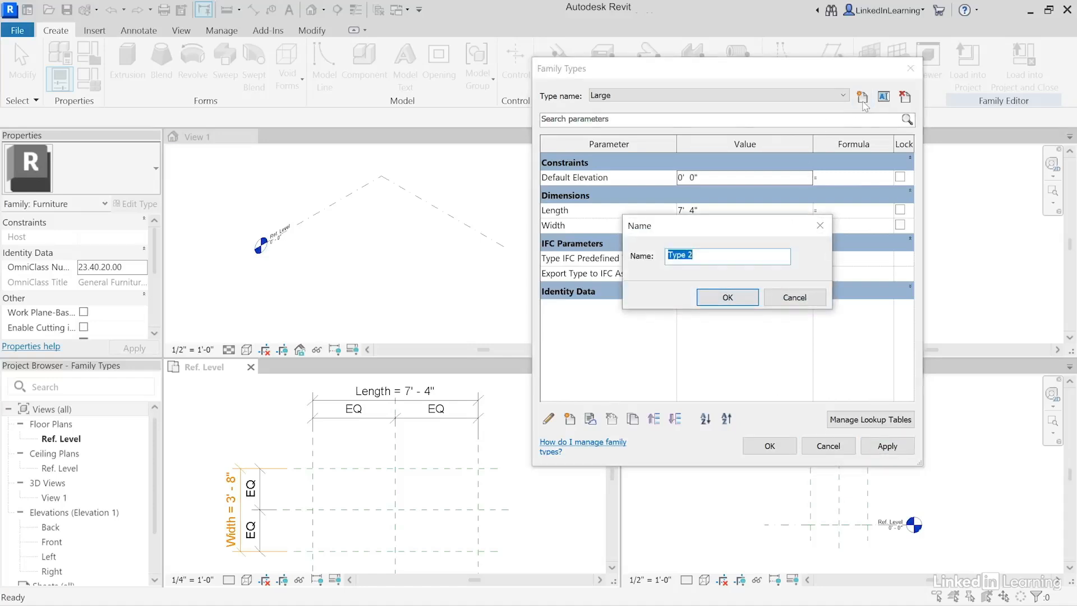
pyautogui.write('Small')
pyautogui.click(751, 300)
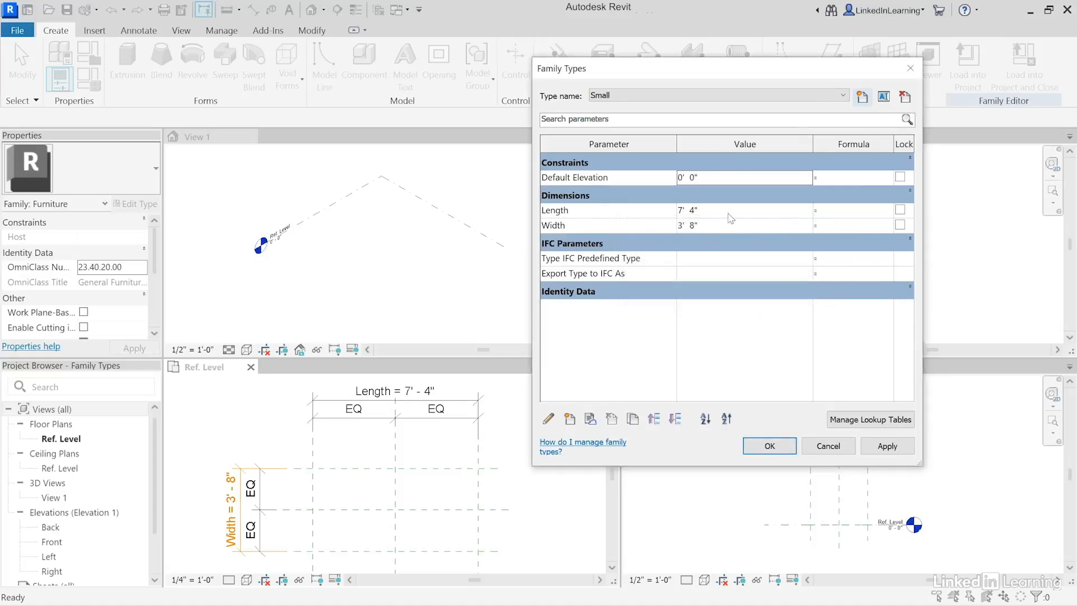
# Step: Set the Small type's Length to 78" and Width to 39", and apply the values to the model
pyautogui.click(728, 214)
pyautogui.write('78')
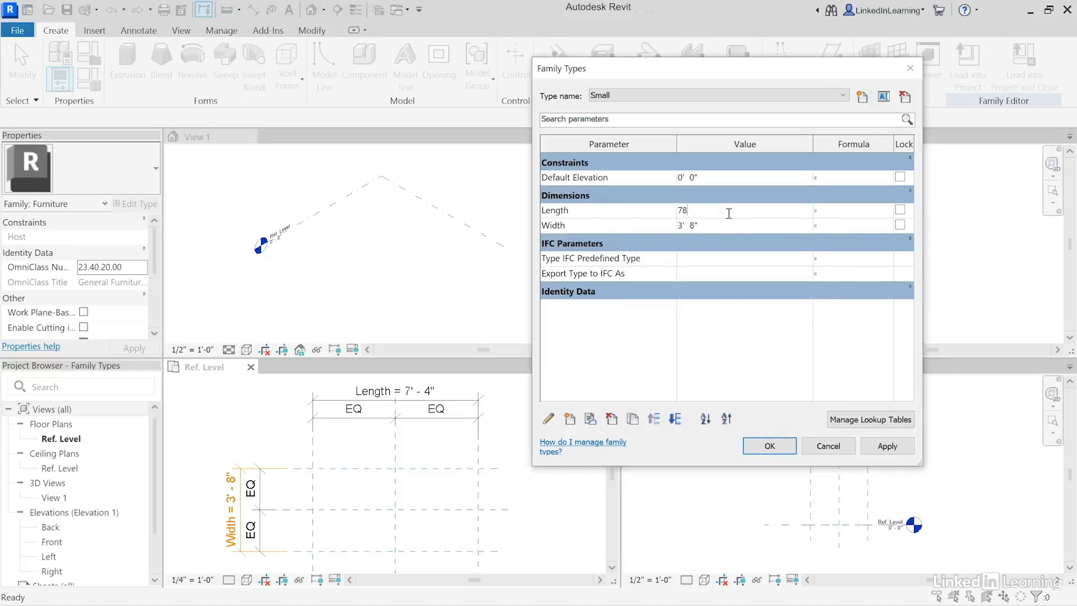
pyautogui.write('"')
pyautogui.press('Tab')
pyautogui.click(731, 223)
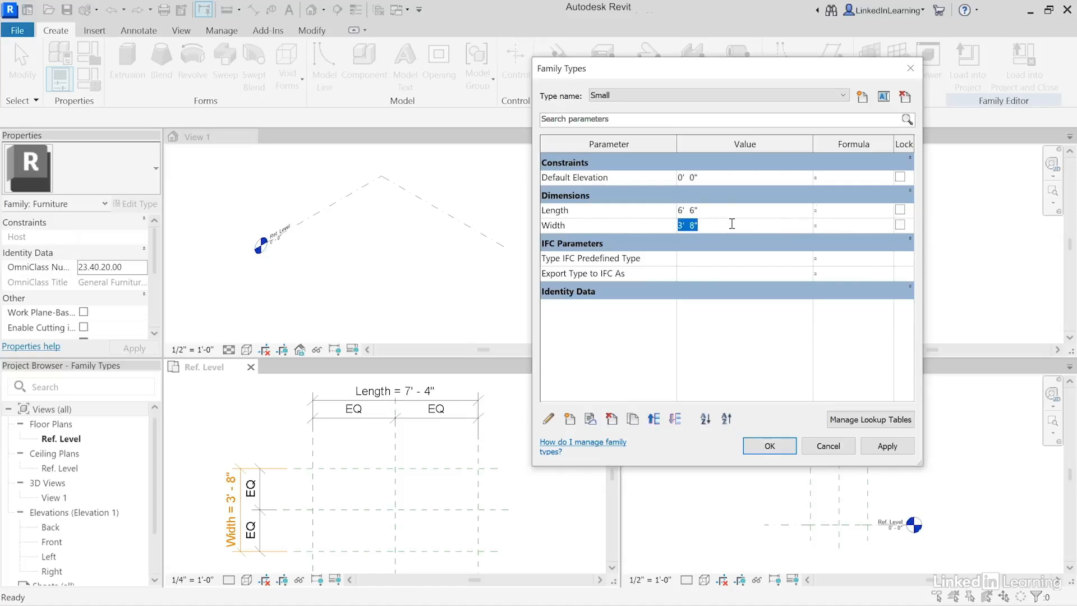
pyautogui.write('39')
pyautogui.press('Tab')
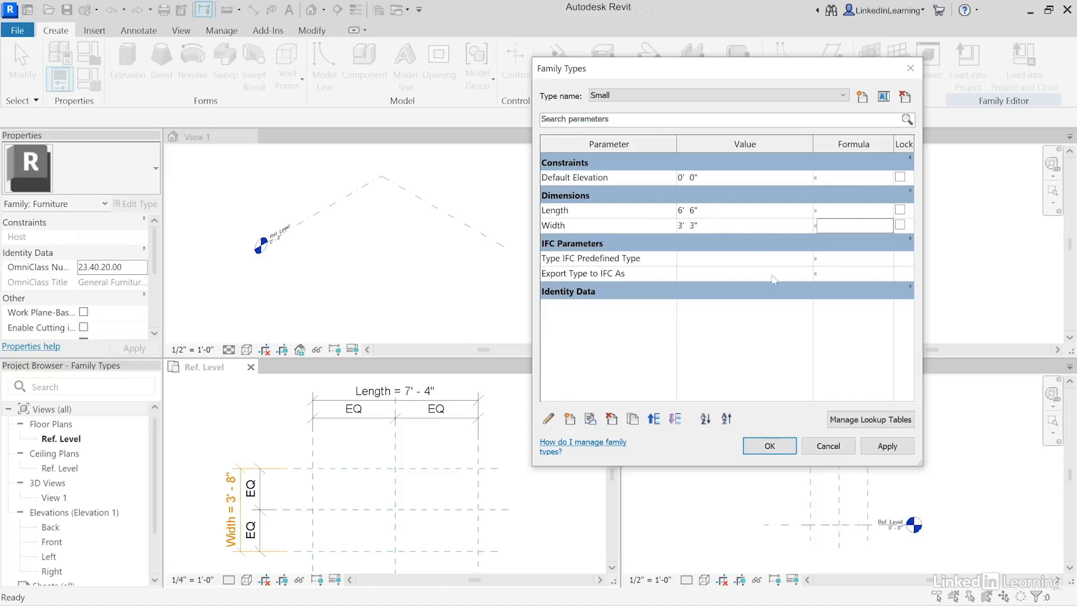
pyautogui.click(872, 447)
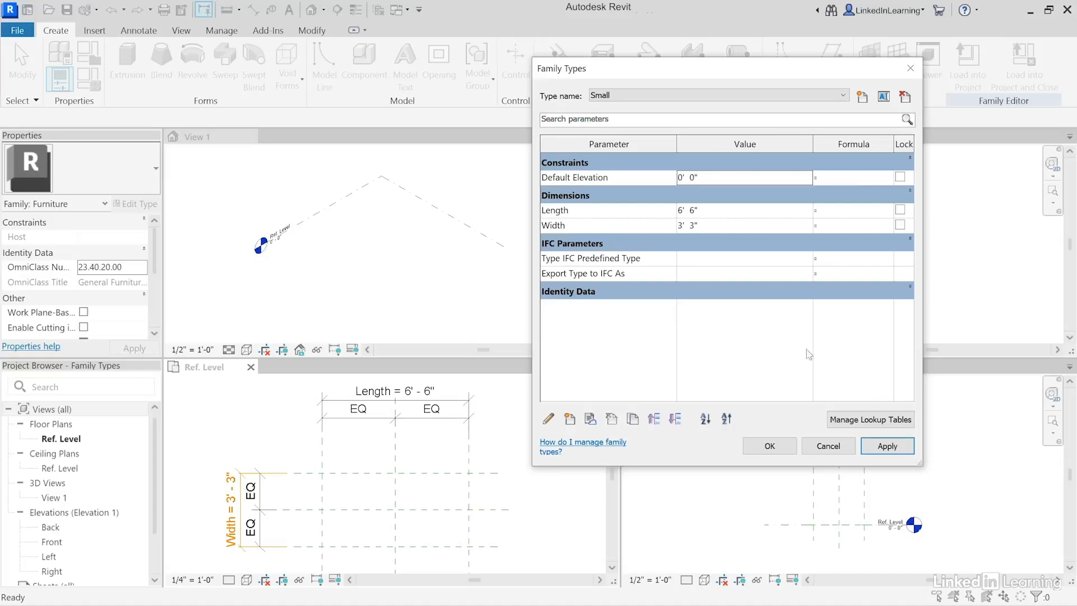
# Step: Flex the family by switching the current type back to Large and applying it
pyautogui.click(633, 99)
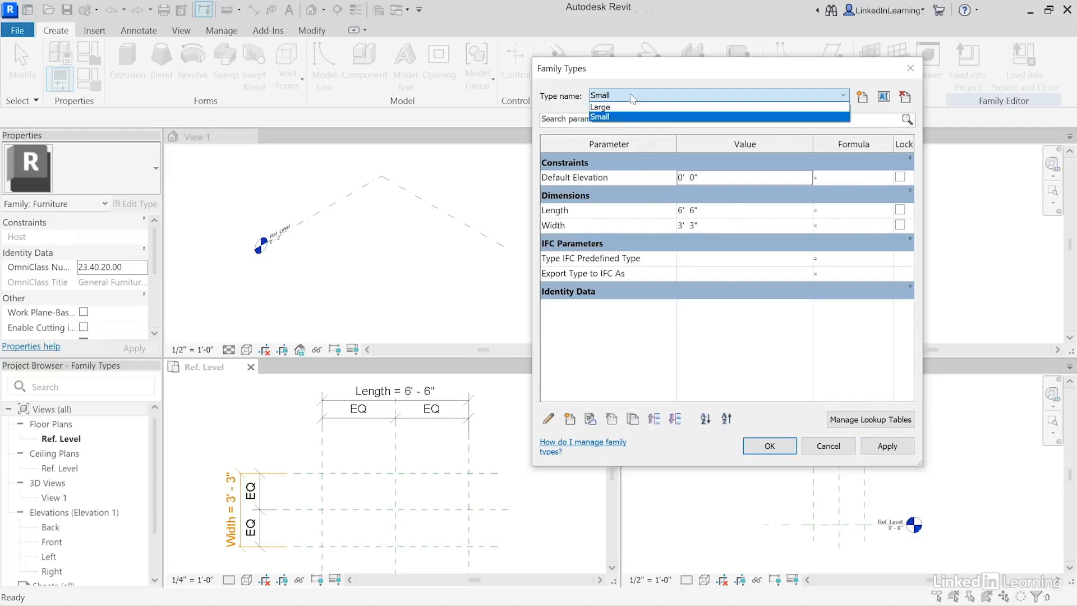
pyautogui.click(627, 107)
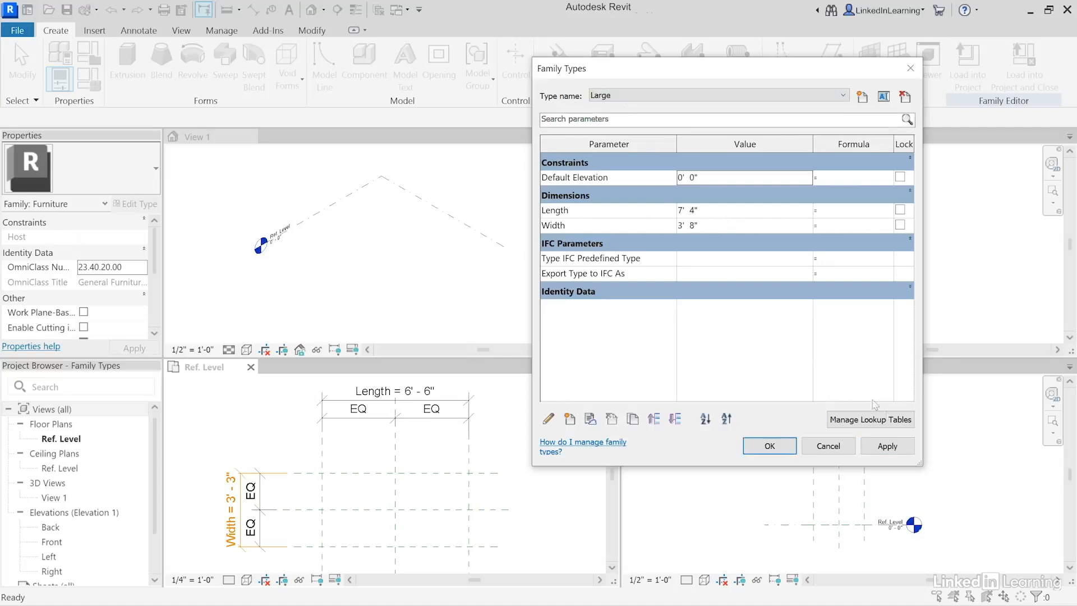
pyautogui.click(902, 452)
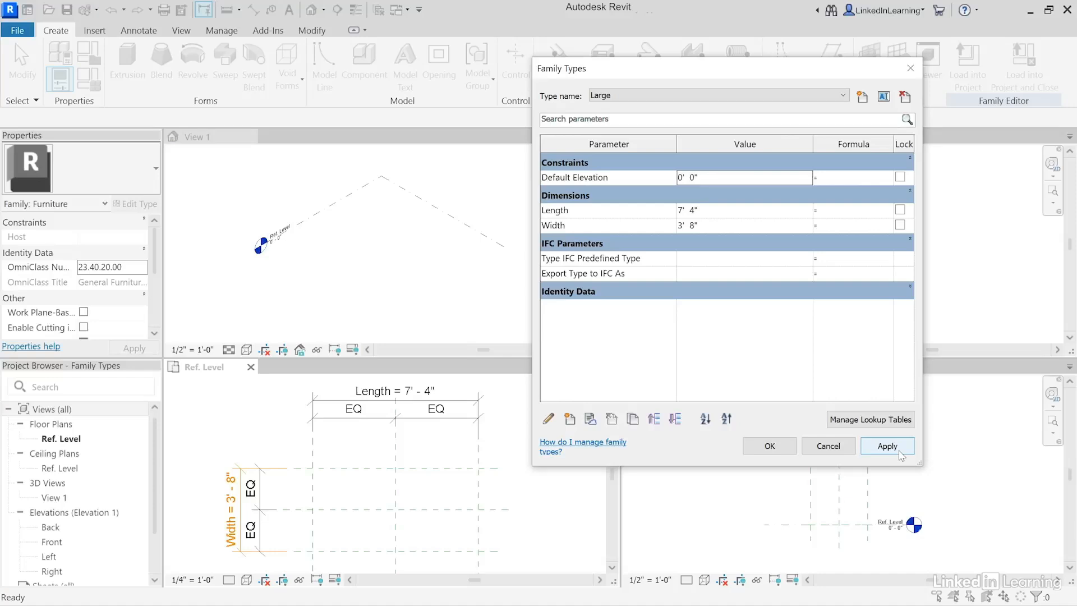
pyautogui.click(622, 95)
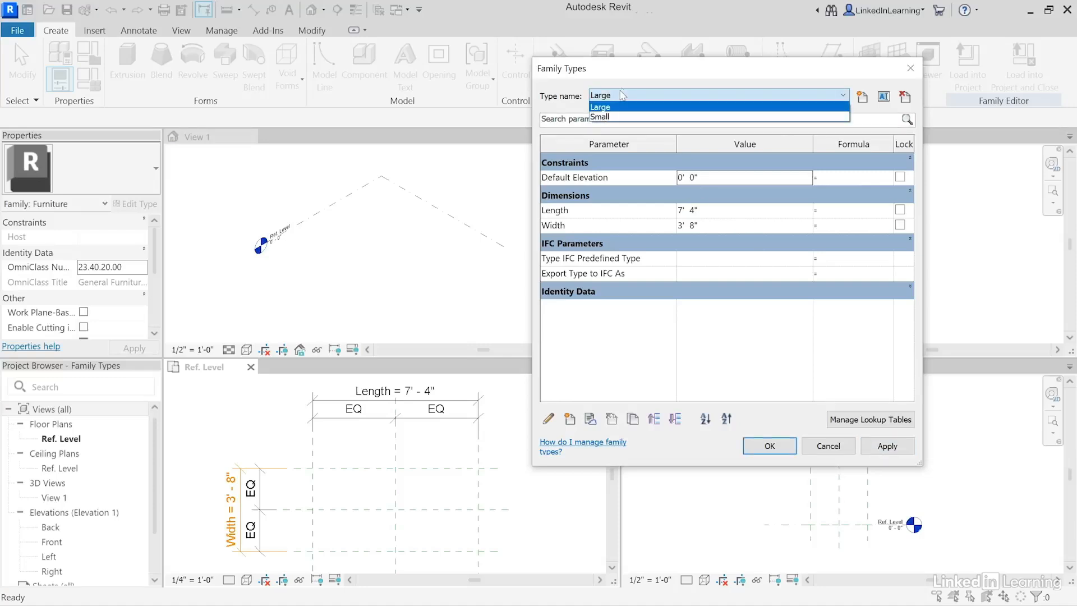
pyautogui.click(627, 82)
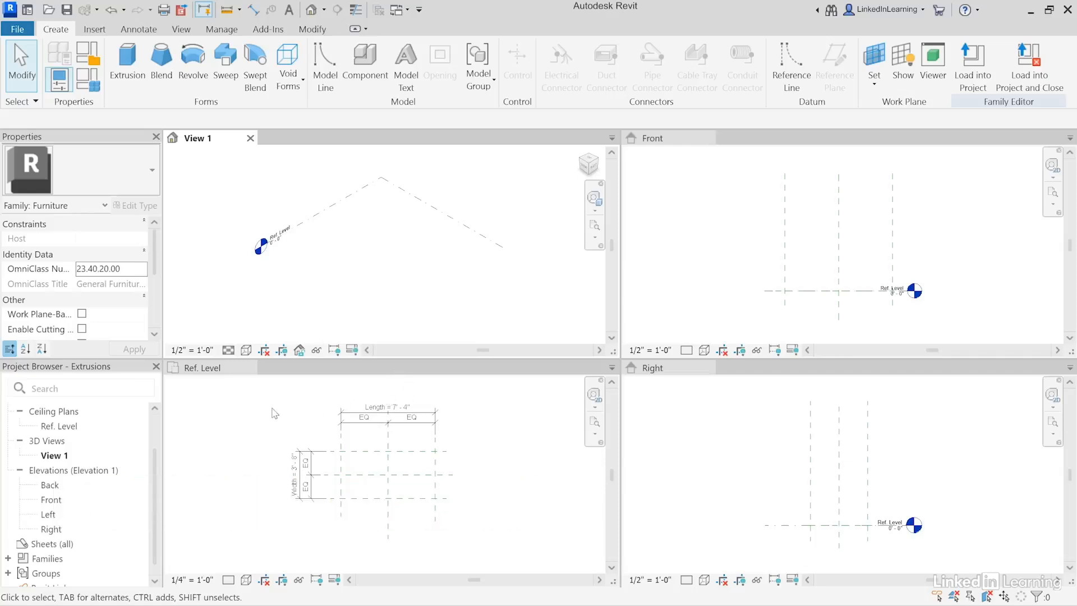
# Step: In the Ref. Level floor plan, start an Extrusion and sketch a rectangle from the Left/Front Edge intersection to the Right/Back Edge intersection
pyautogui.click(207, 390)
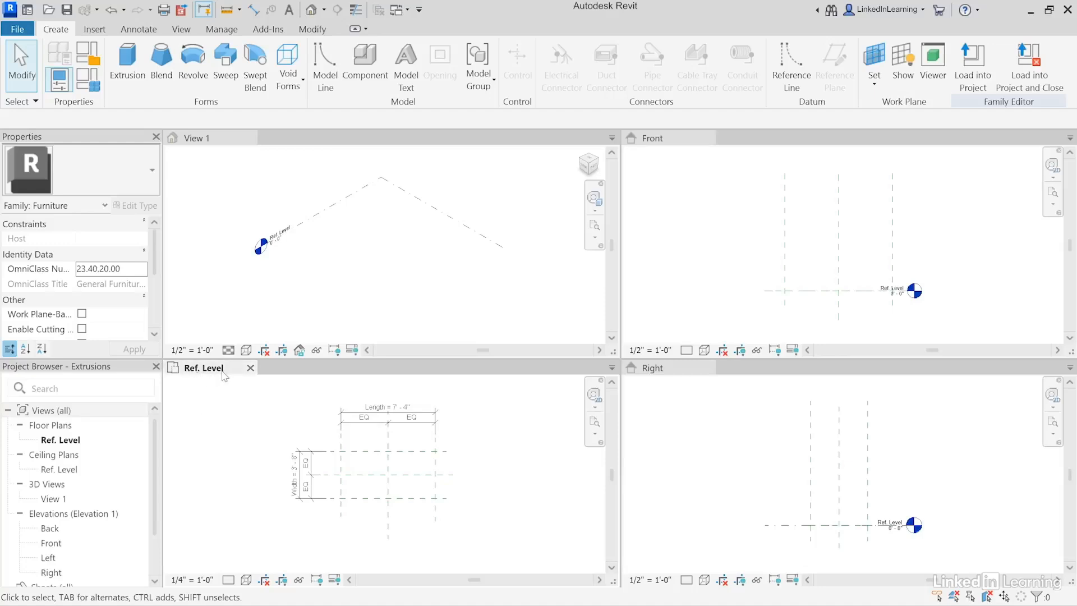
pyautogui.click(56, 441)
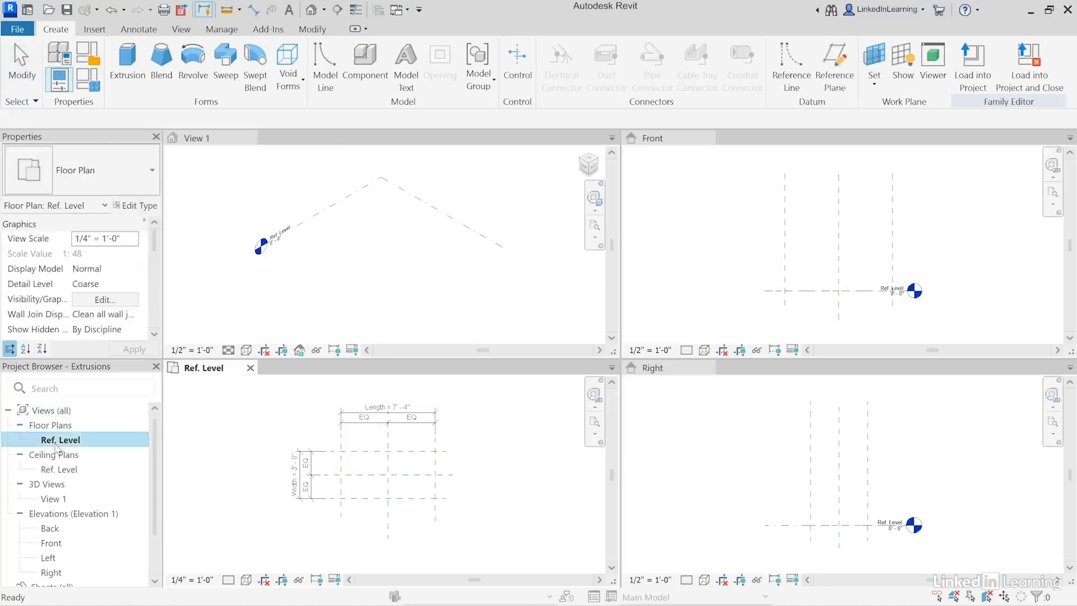
pyautogui.click(238, 440)
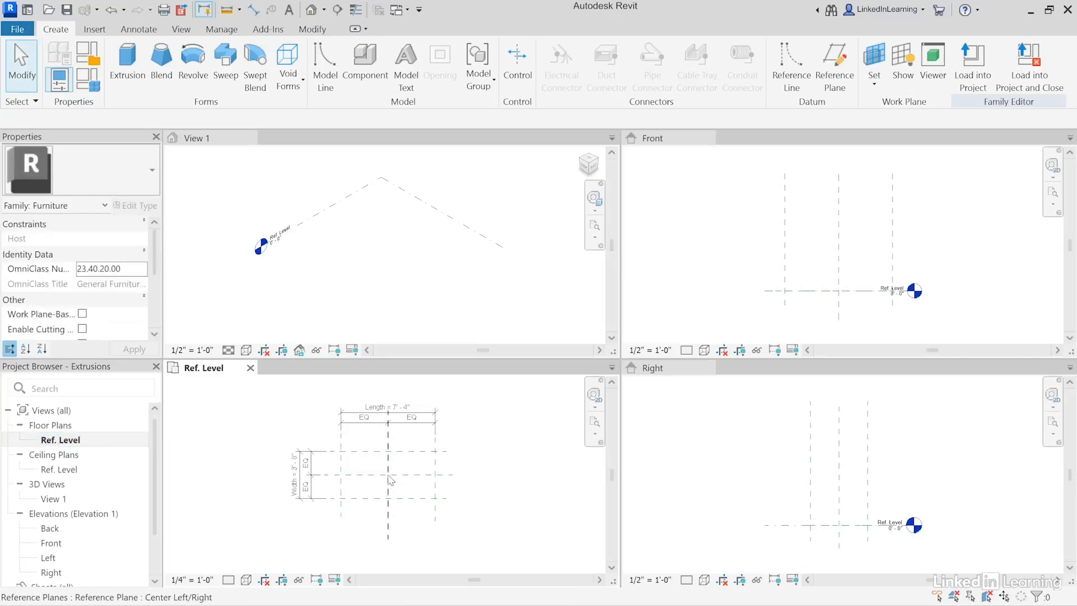
pyautogui.scroll(3, 387, 479)
pyautogui.scroll(3, 390, 479)
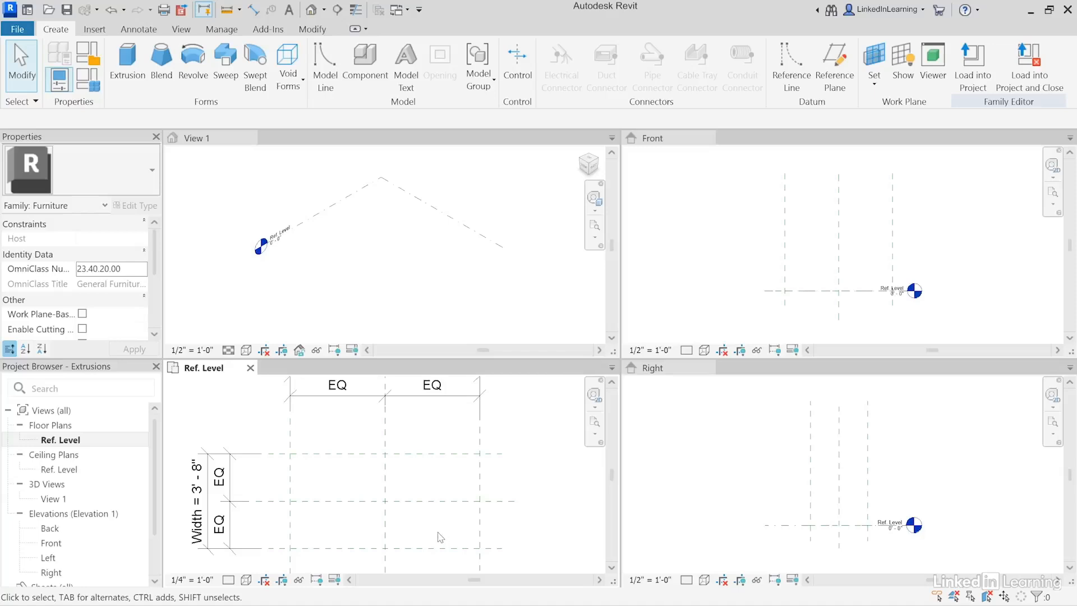
pyautogui.click(130, 91)
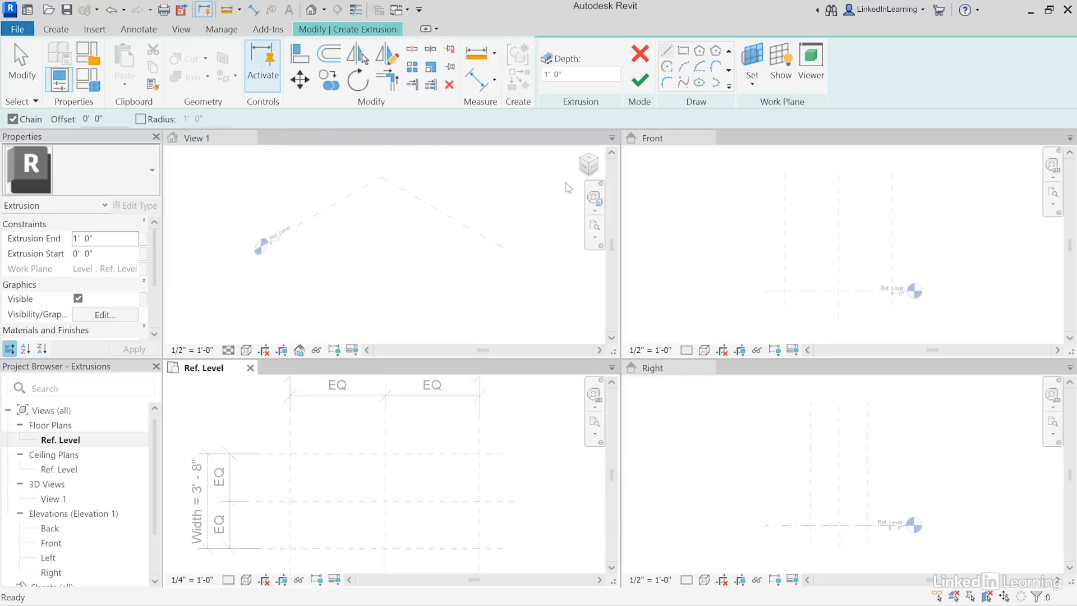
pyautogui.click(684, 53)
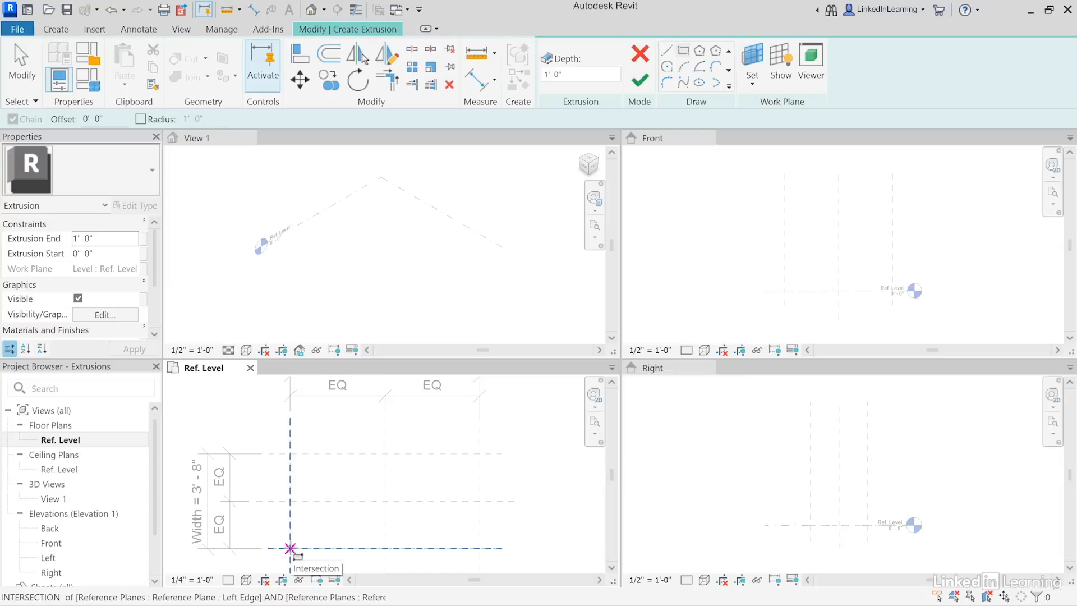
pyautogui.click(290, 548)
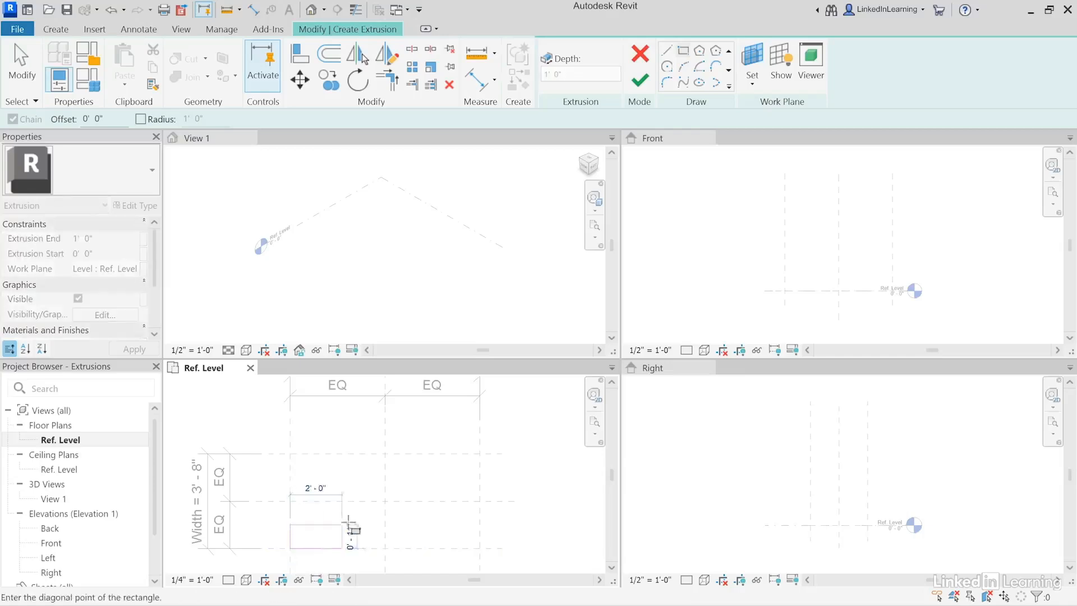
pyautogui.click(479, 453)
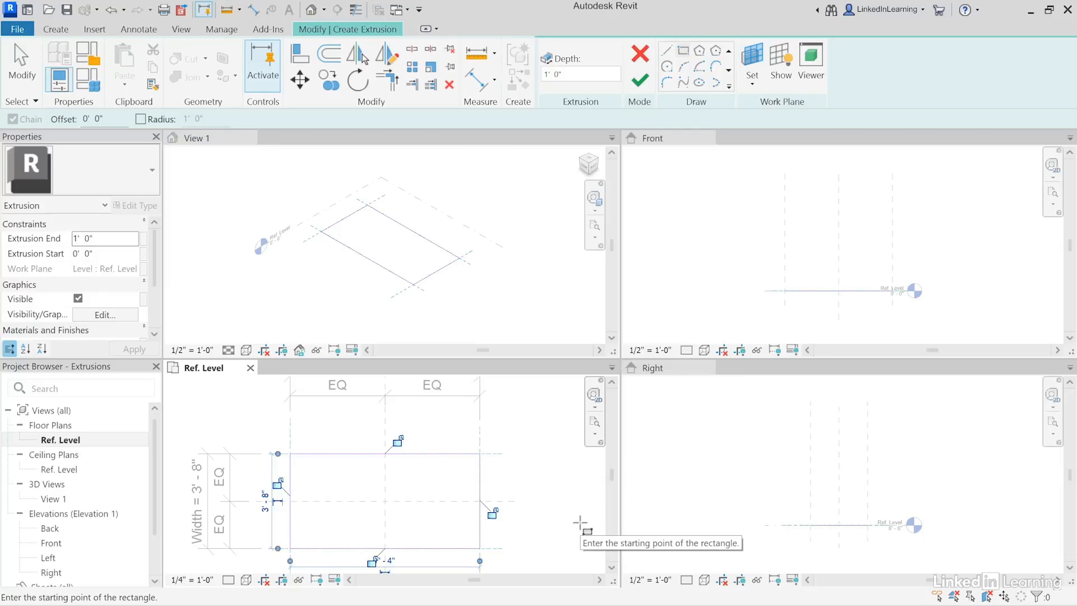
# Step: Lock all four sides of the rectangle to their edge reference planes and finish the extrusion at a 1'-0" depth
pyautogui.click(277, 483)
pyautogui.click(397, 441)
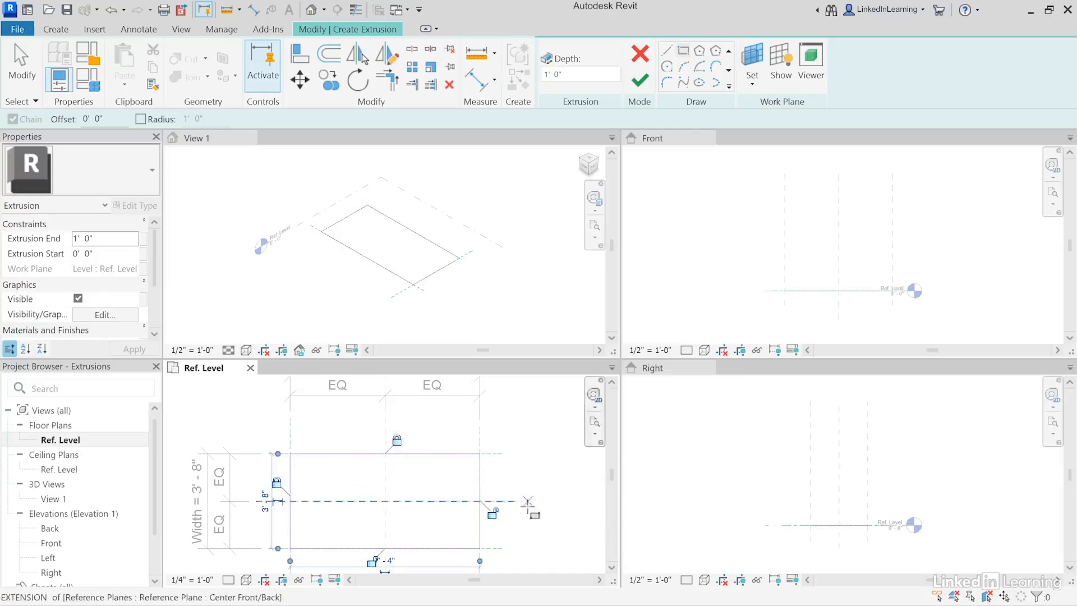
pyautogui.click(493, 513)
pyautogui.click(372, 561)
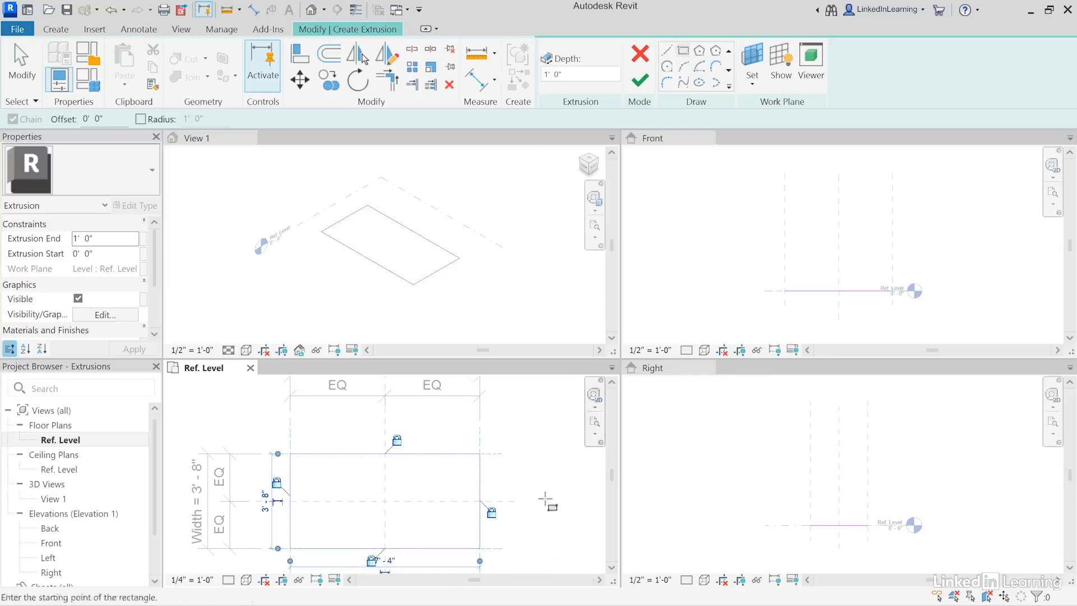
pyautogui.click(649, 89)
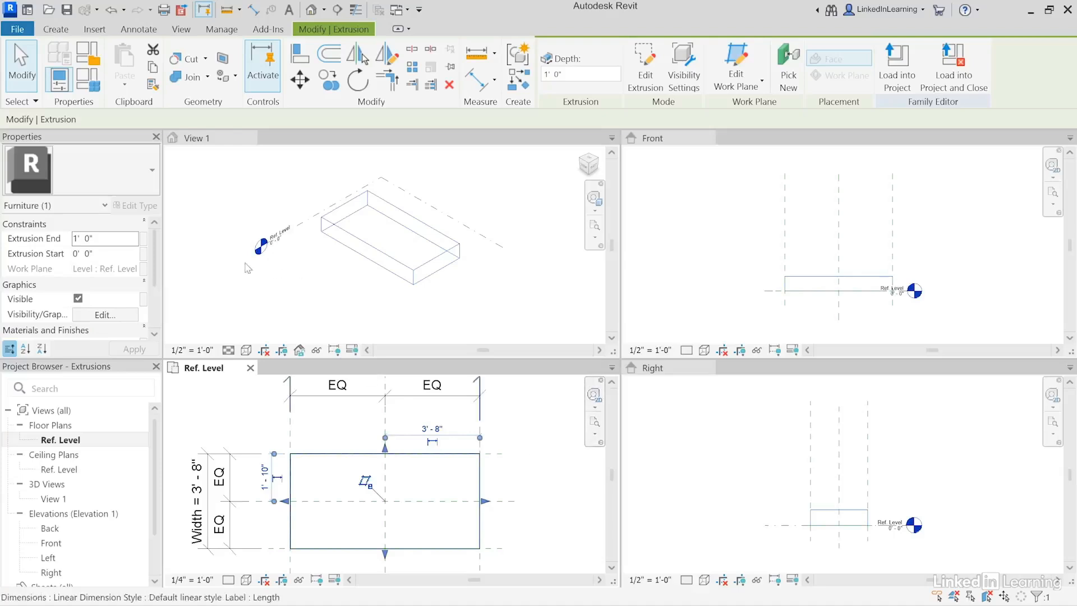
# Step: Set the visual style of the 3D view View 1 to Shaded and clear the extrusion selection
pyautogui.click(304, 269)
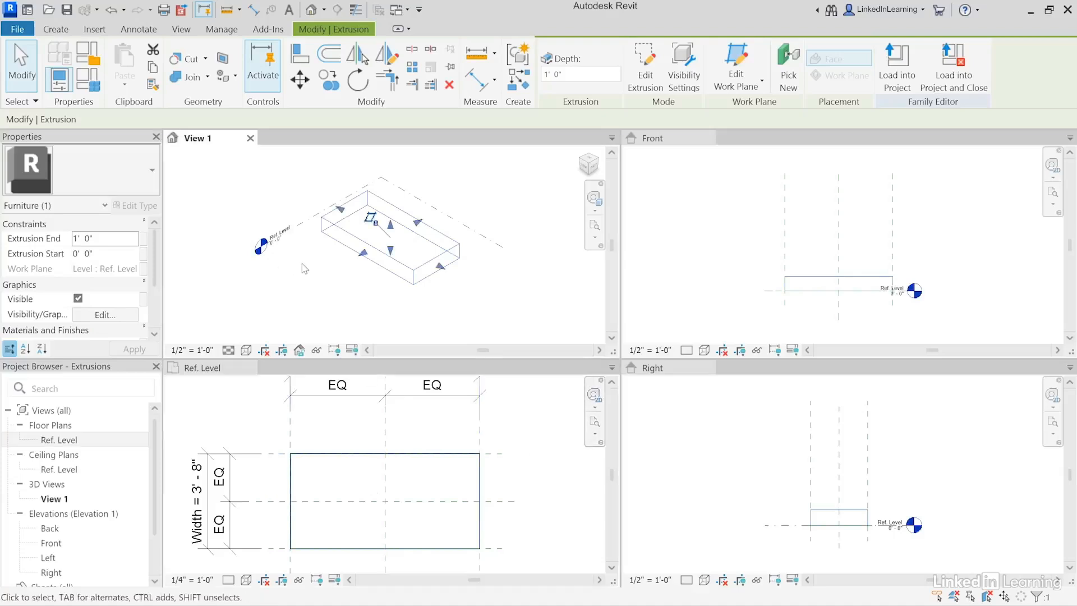
pyautogui.click(250, 352)
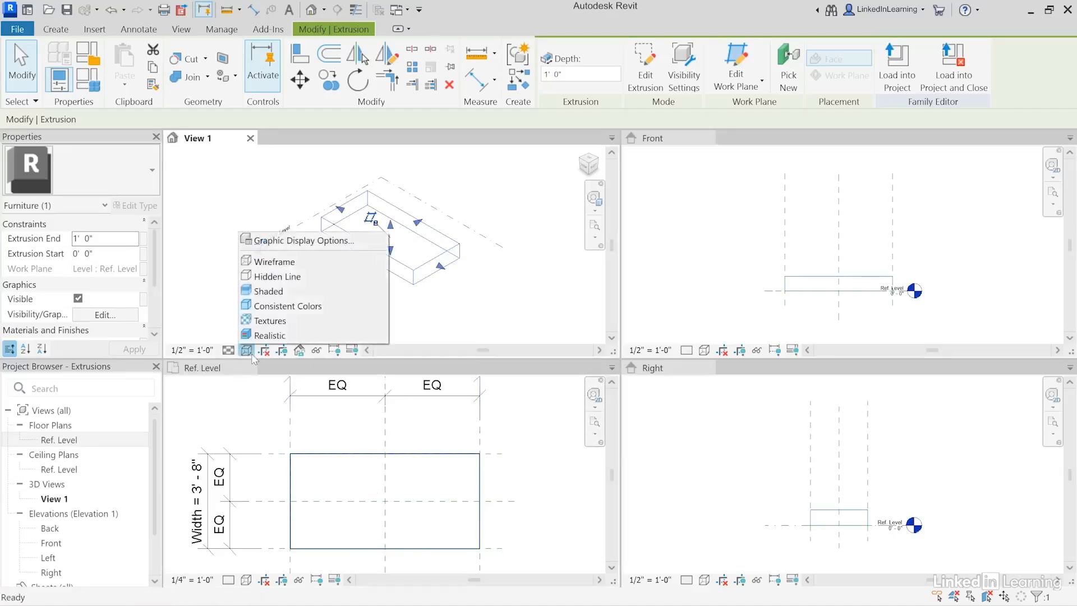
pyautogui.click(264, 291)
pyautogui.click(369, 319)
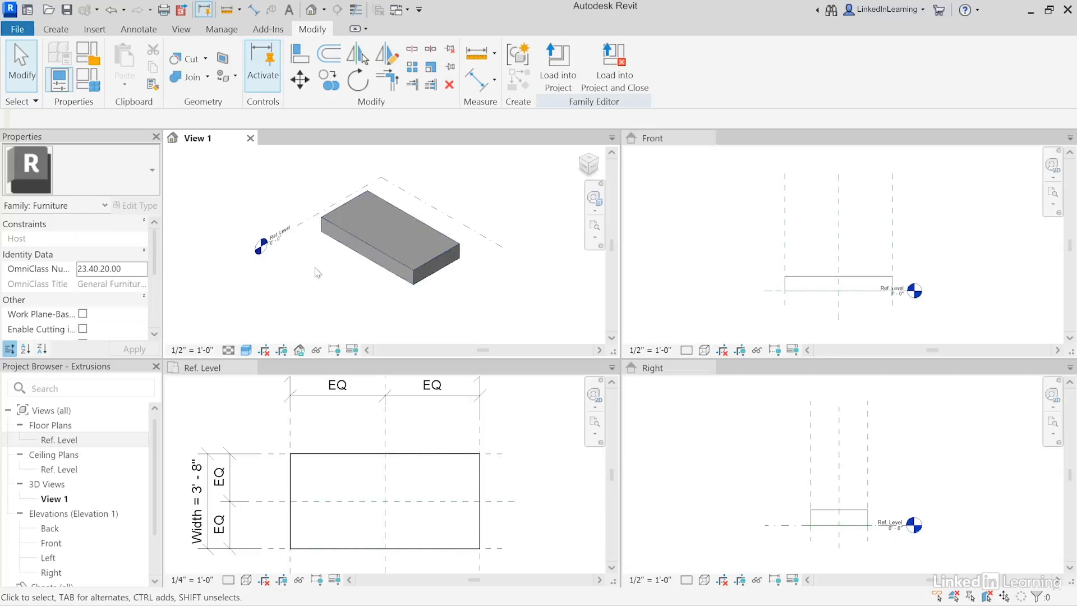
# Step: Flex the solid by applying the Small family type, and return the family to the Large type
pyautogui.click(89, 88)
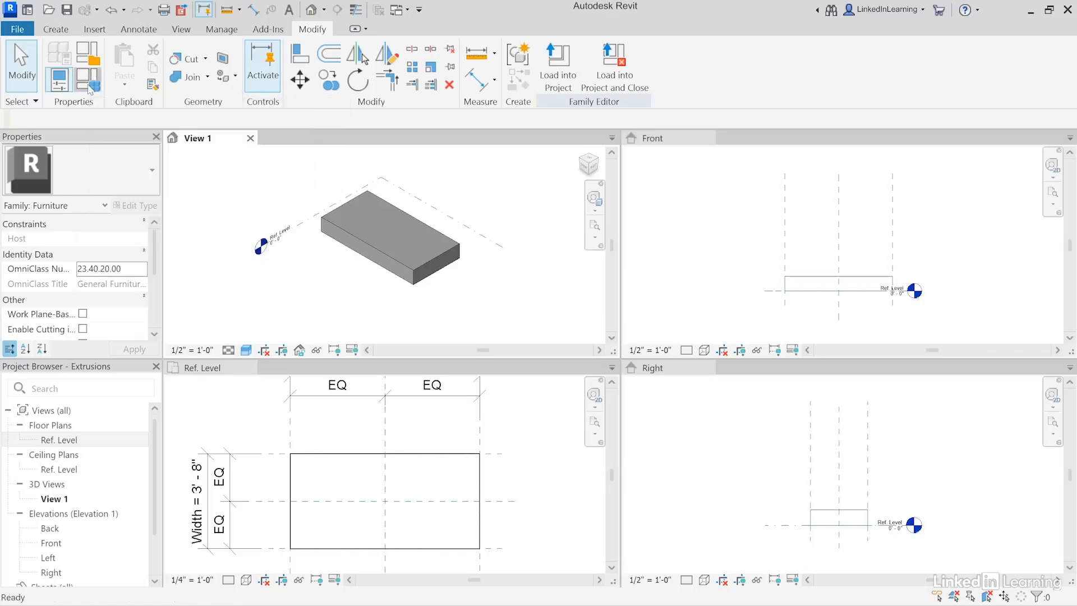
pyautogui.moveTo(481, 116); pyautogui.dragTo(676, 62)
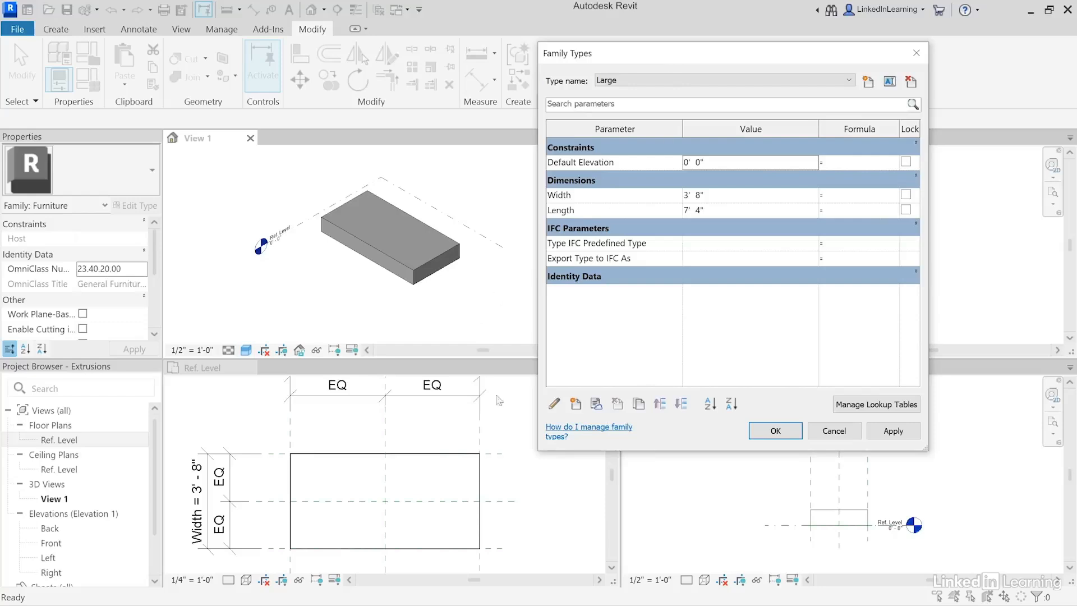
pyautogui.click(649, 80)
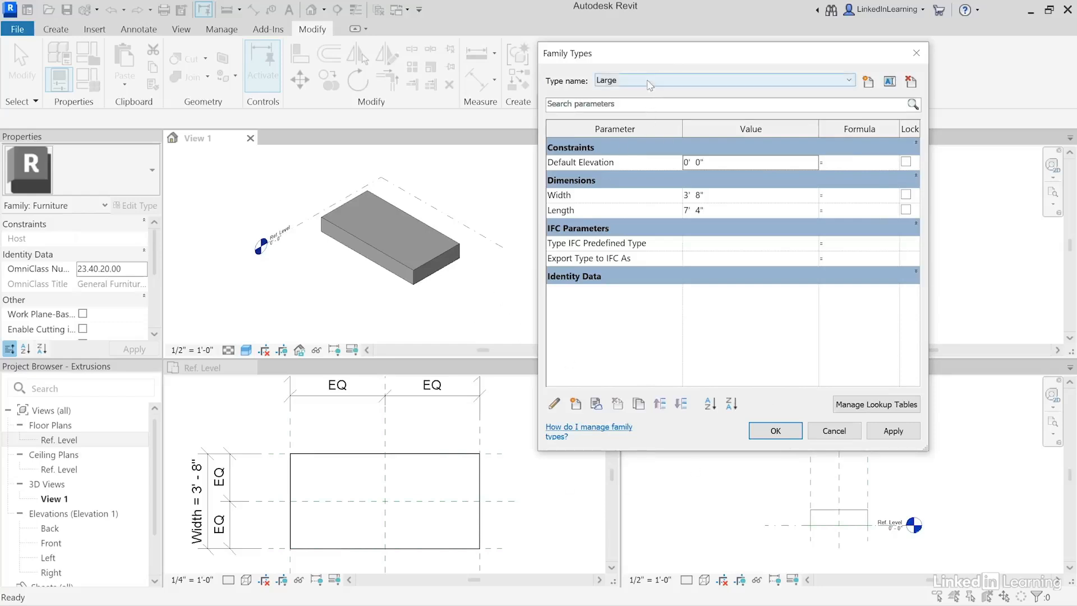
pyautogui.click(620, 102)
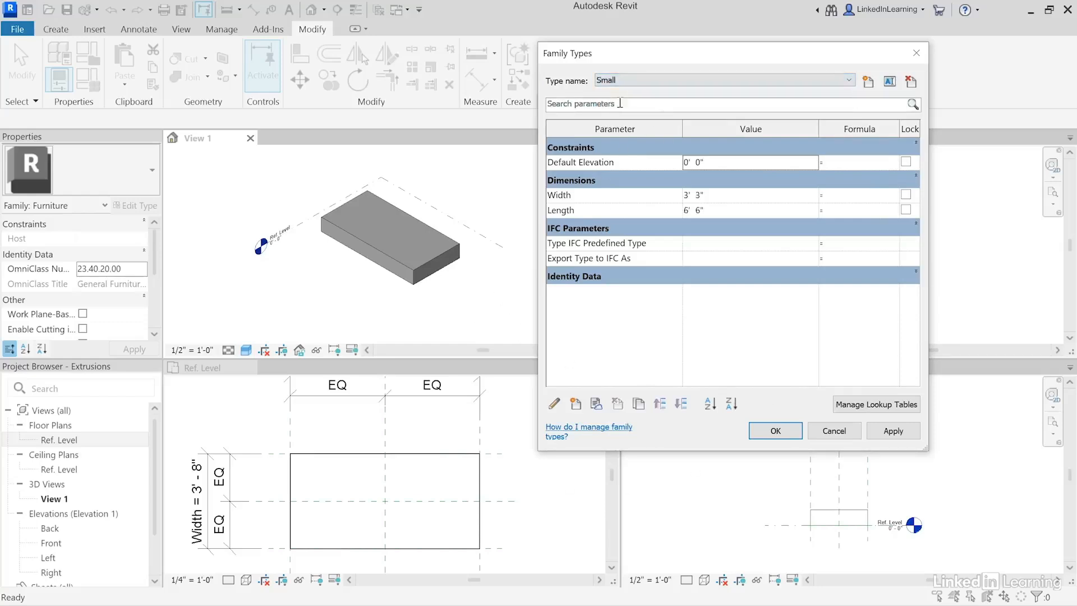
pyautogui.click(894, 433)
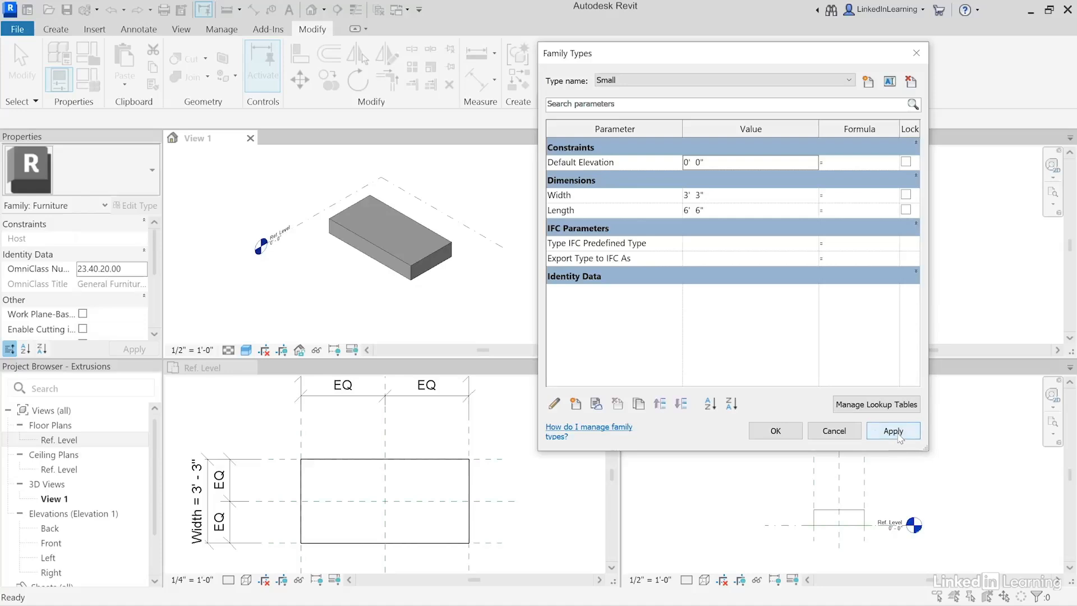
pyautogui.click(648, 80)
pyautogui.click(620, 91)
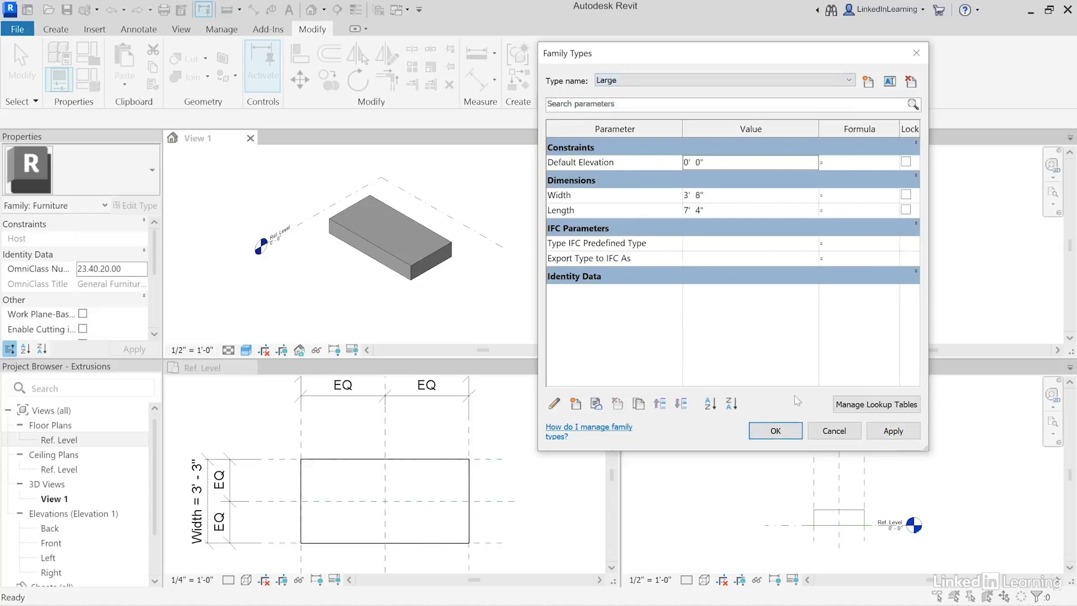
pyautogui.click(775, 430)
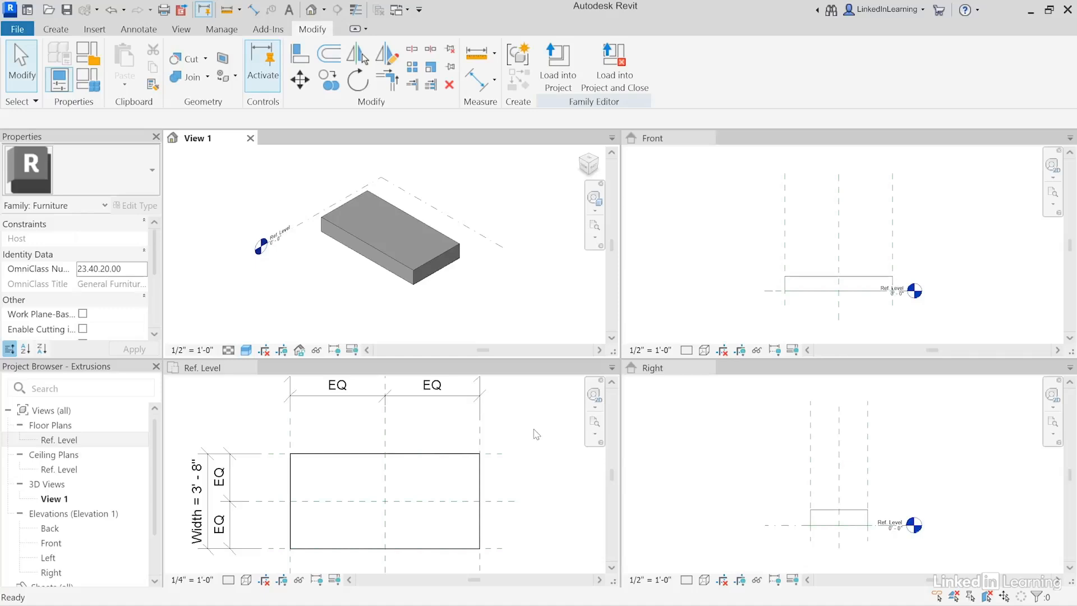
# Step: In the Front view, draw a horizontal reference plane about 2'-10" above Ref. Level, spanning both vertical edge planes, and name it Tabletop
pyautogui.click(722, 241)
pyautogui.scroll(3, 815, 268)
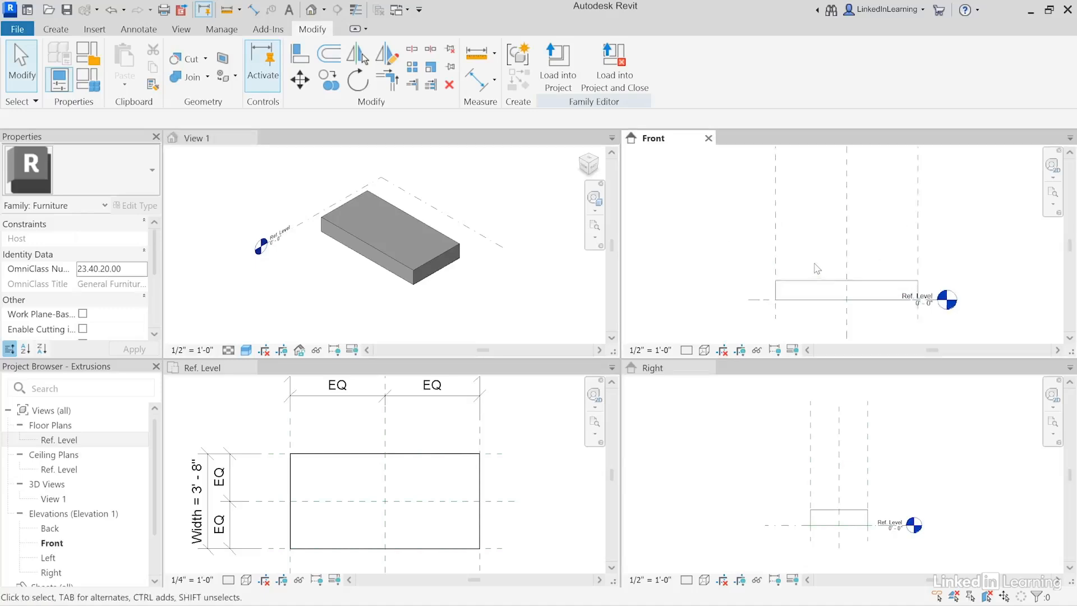
pyautogui.moveTo(810, 268); pyautogui.dragTo(804, 281, button='middle')
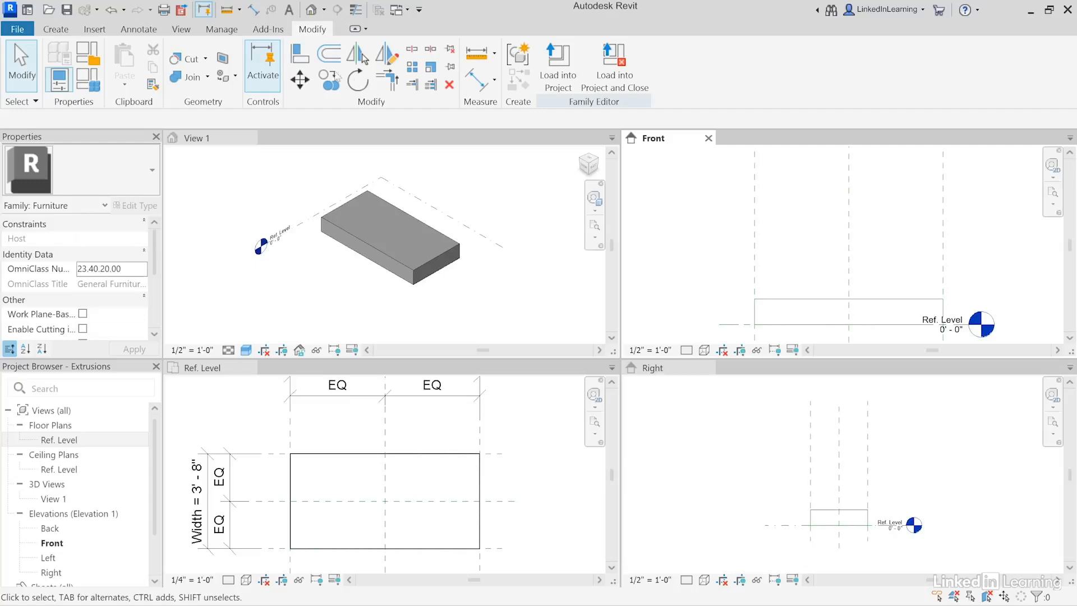
pyautogui.click(56, 30)
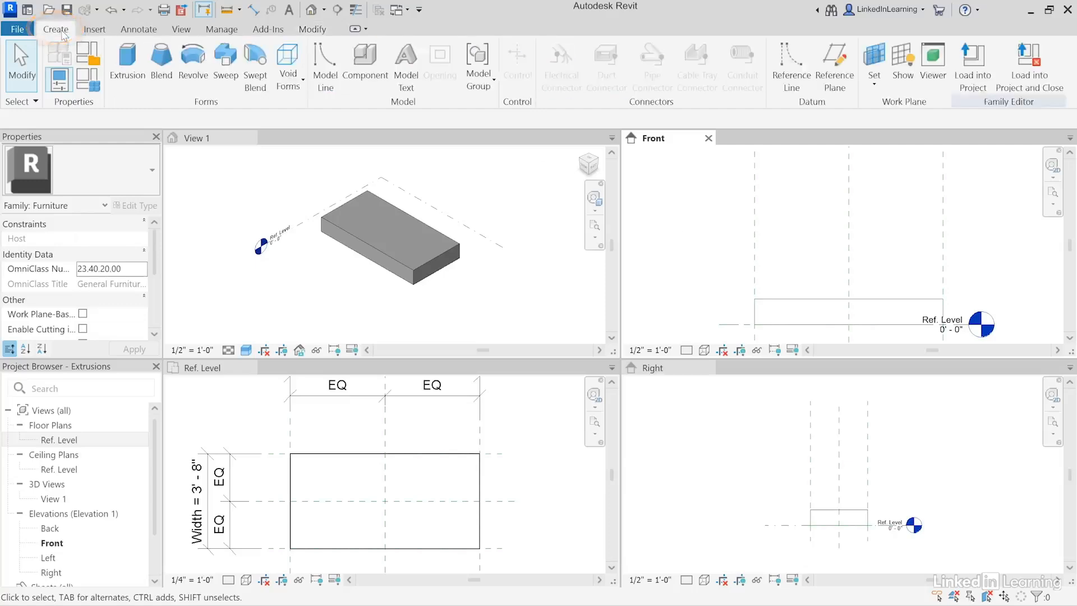
pyautogui.click(835, 90)
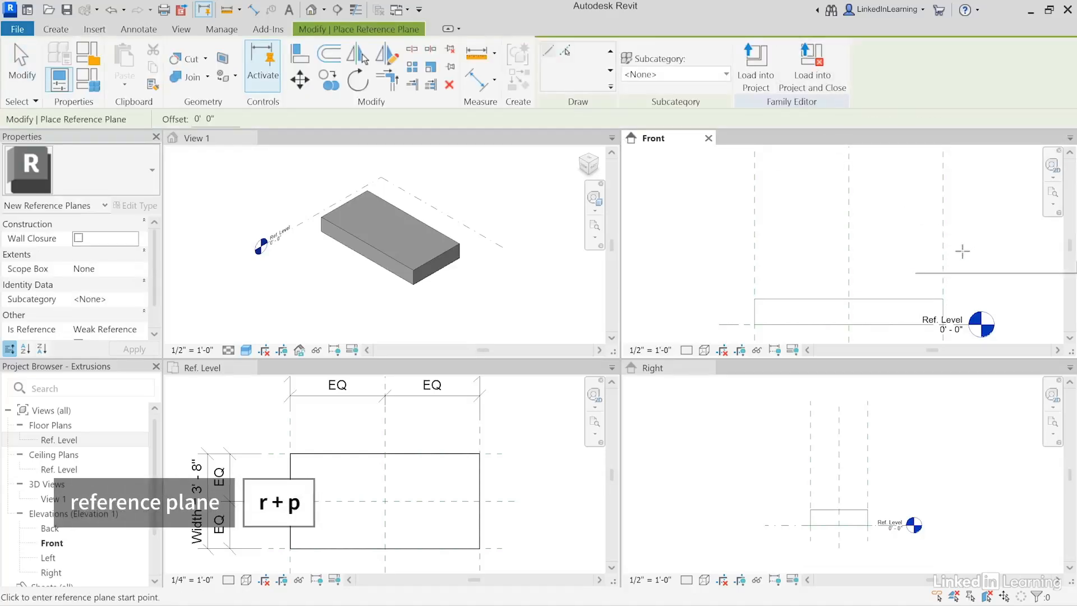
pyautogui.click(728, 252)
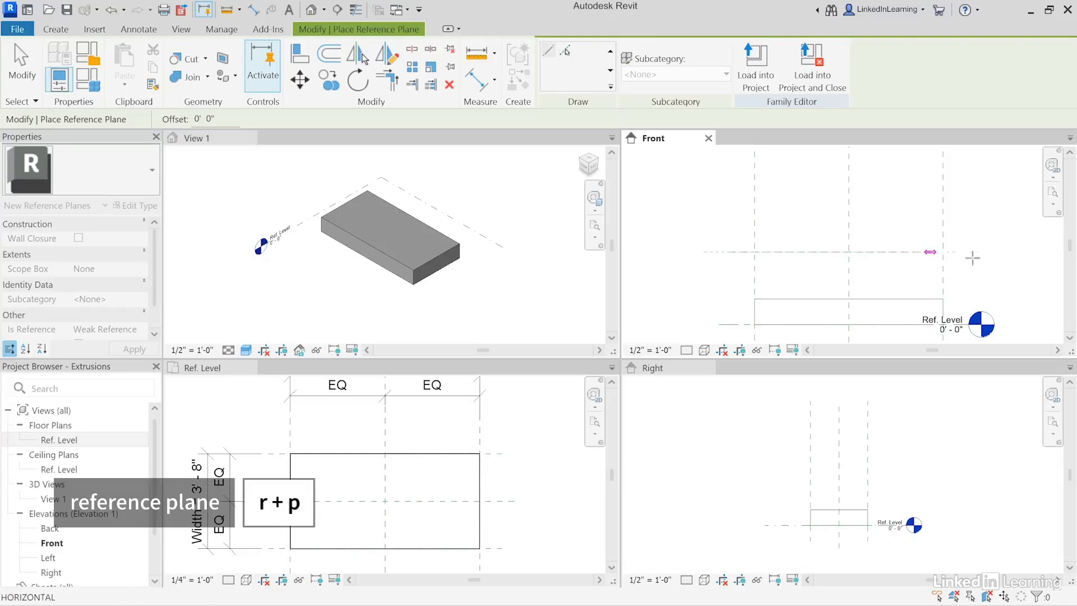
pyautogui.click(978, 252)
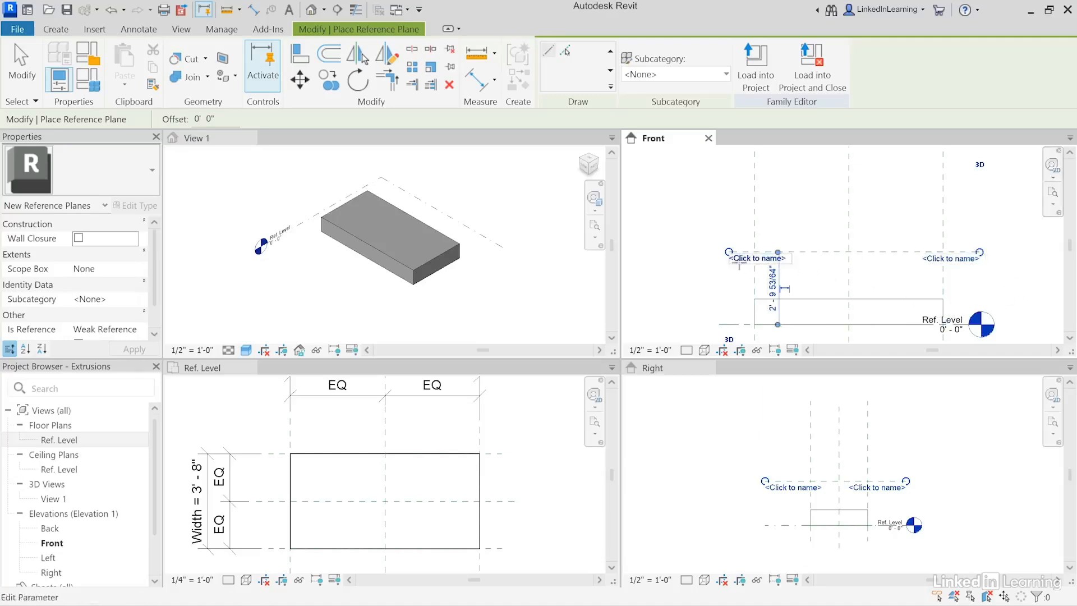
pyautogui.click(754, 258)
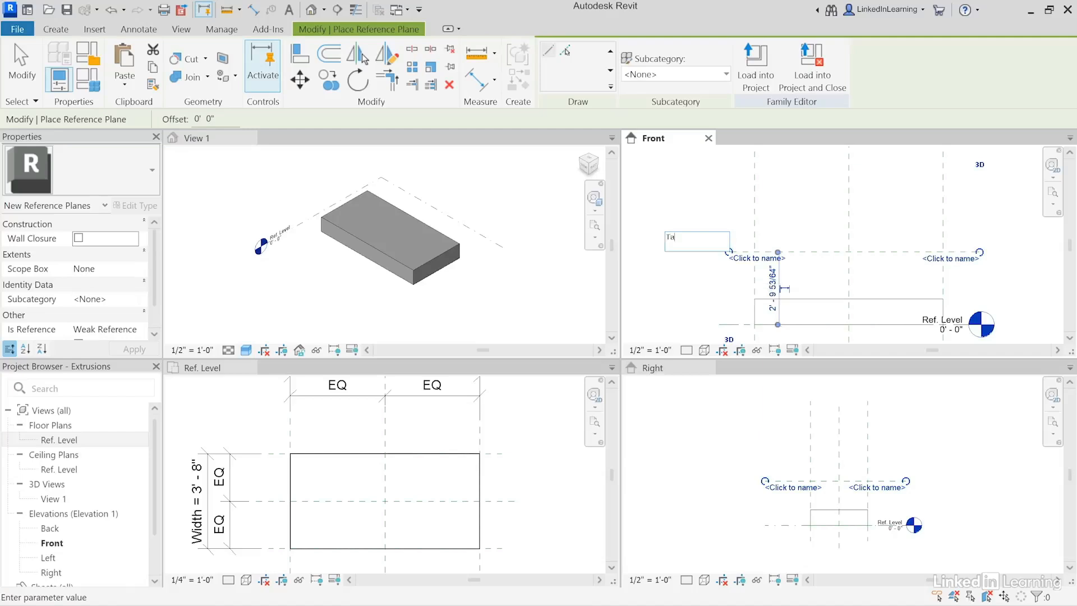
pyautogui.write('Tabletop')
pyautogui.press('Return')
# Step: Set the Tabletop plane's height above Ref. Level to 2'-7" and make its temporary dimension permanent
pyautogui.click(772, 283)
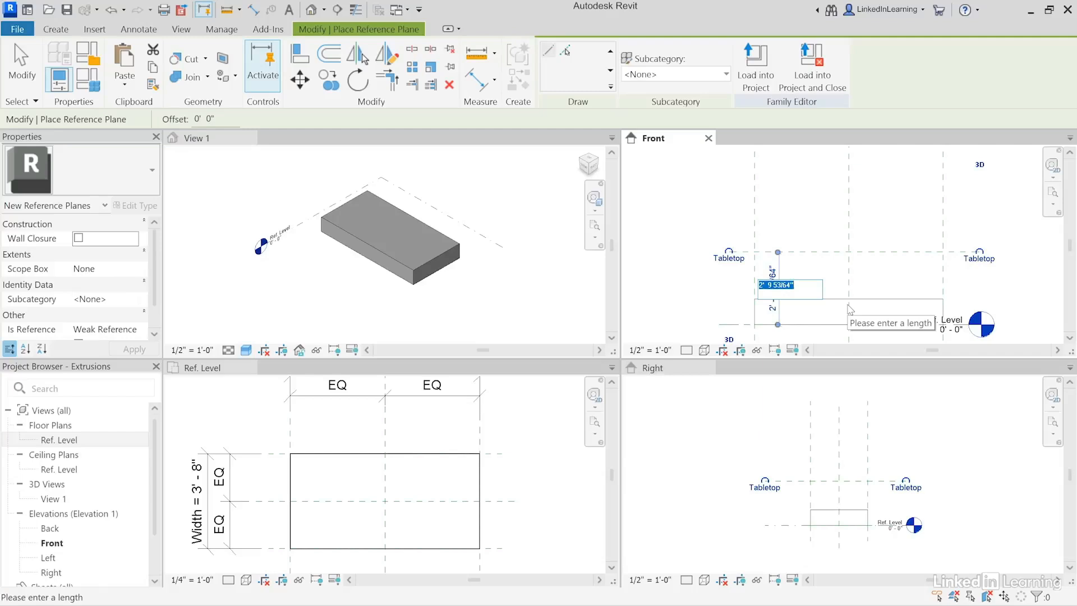
pyautogui.write('2 7')
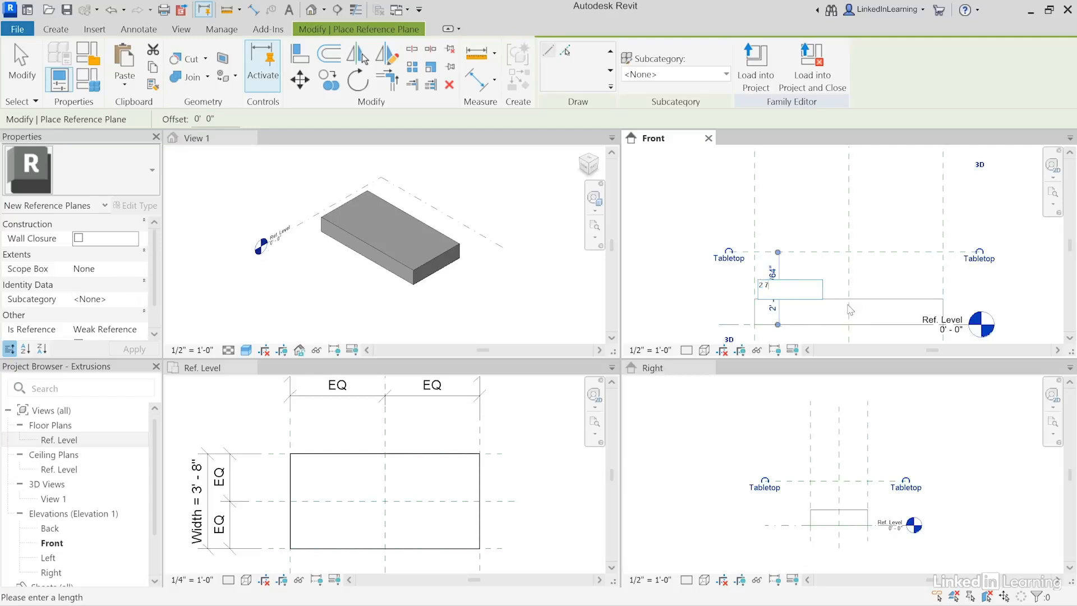
pyautogui.press('Return')
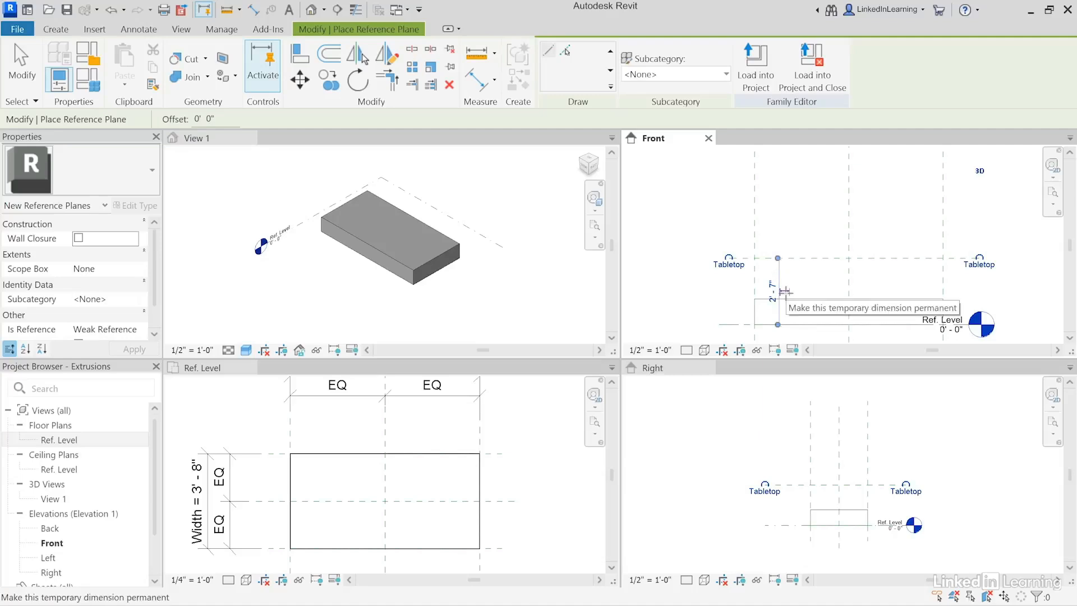
pyautogui.click(785, 291)
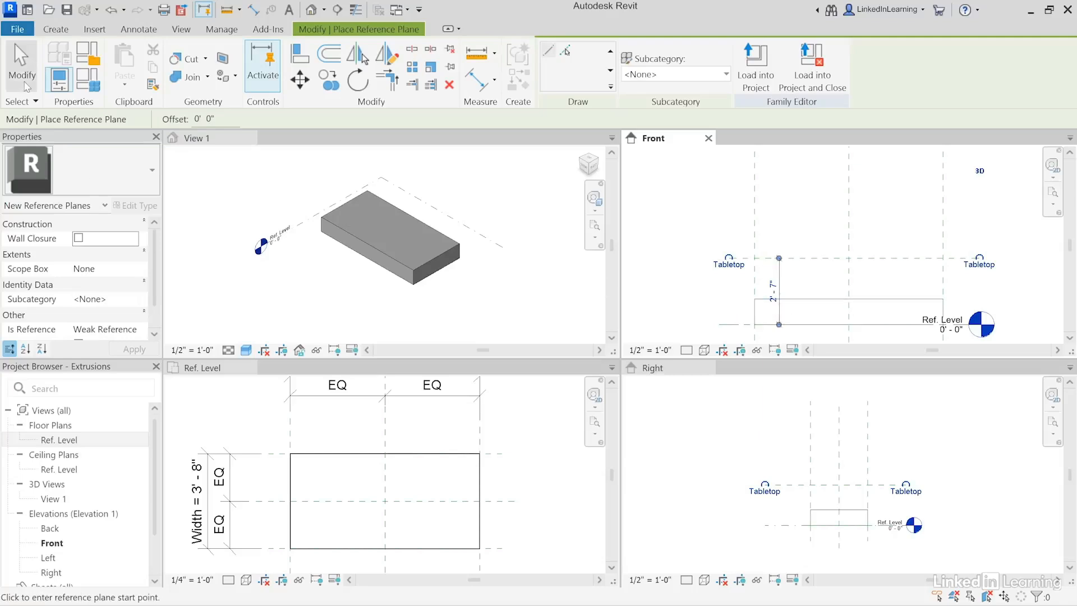
pyautogui.click(25, 84)
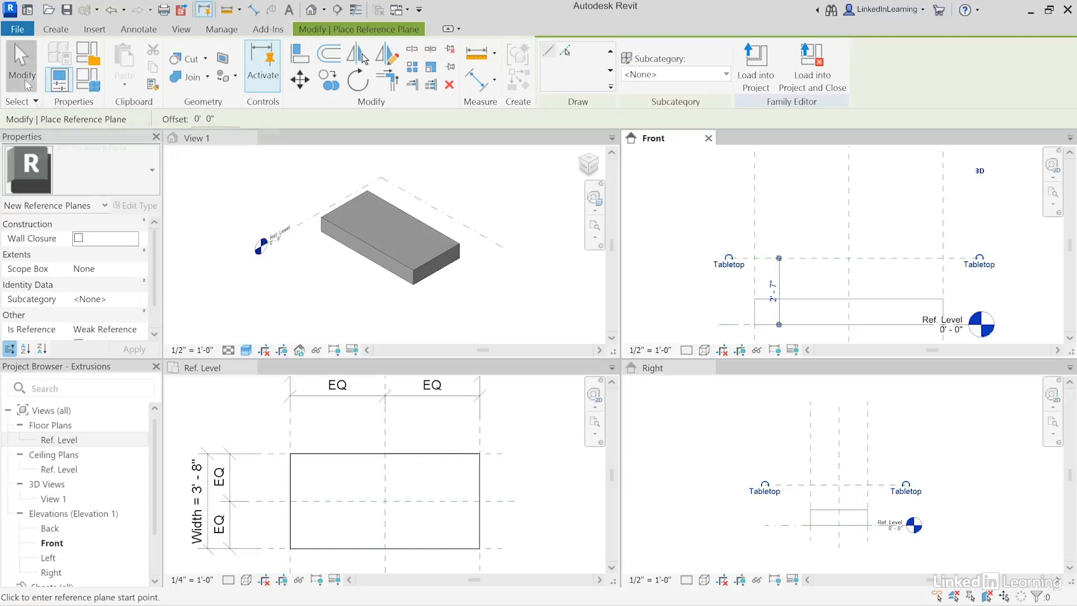
# Step: Move the Tabletop height dimension outside the left edge of the table geometry and lock it
pyautogui.click(776, 286)
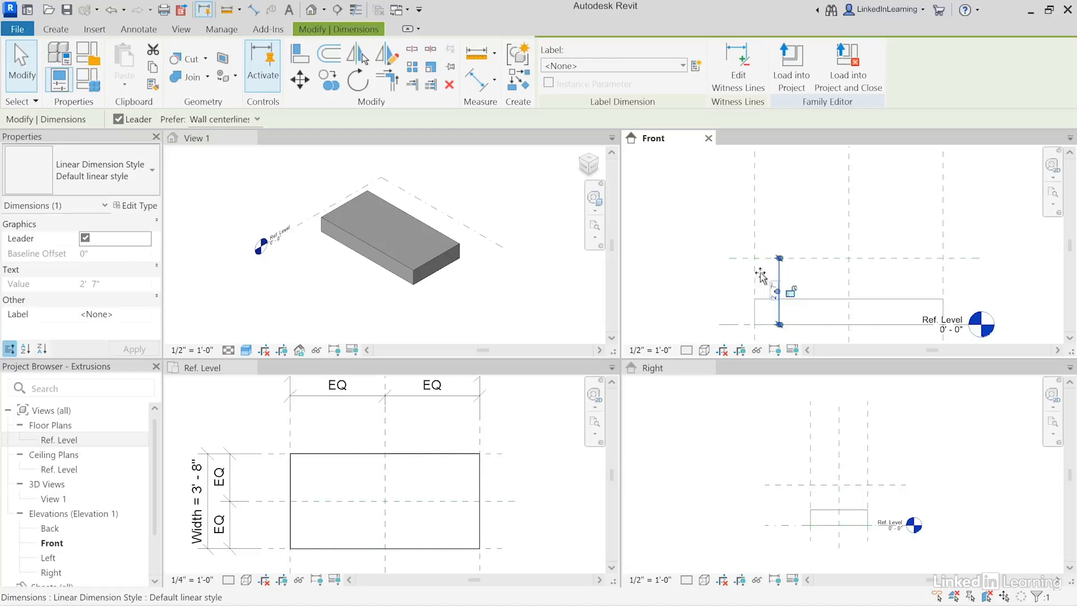
pyautogui.moveTo(760, 274); pyautogui.dragTo(701, 279)
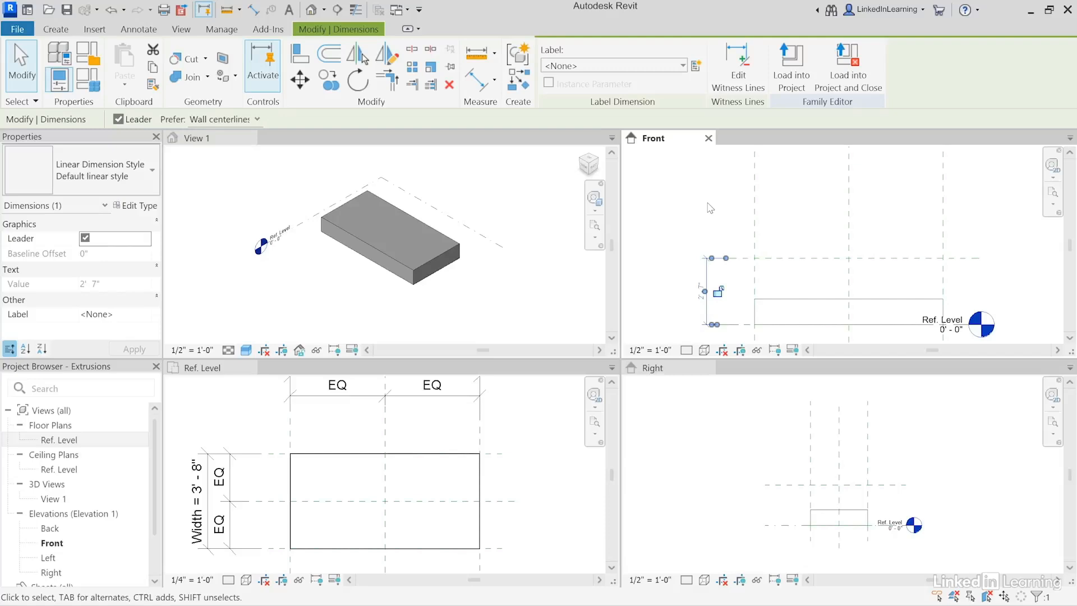
pyautogui.click(717, 293)
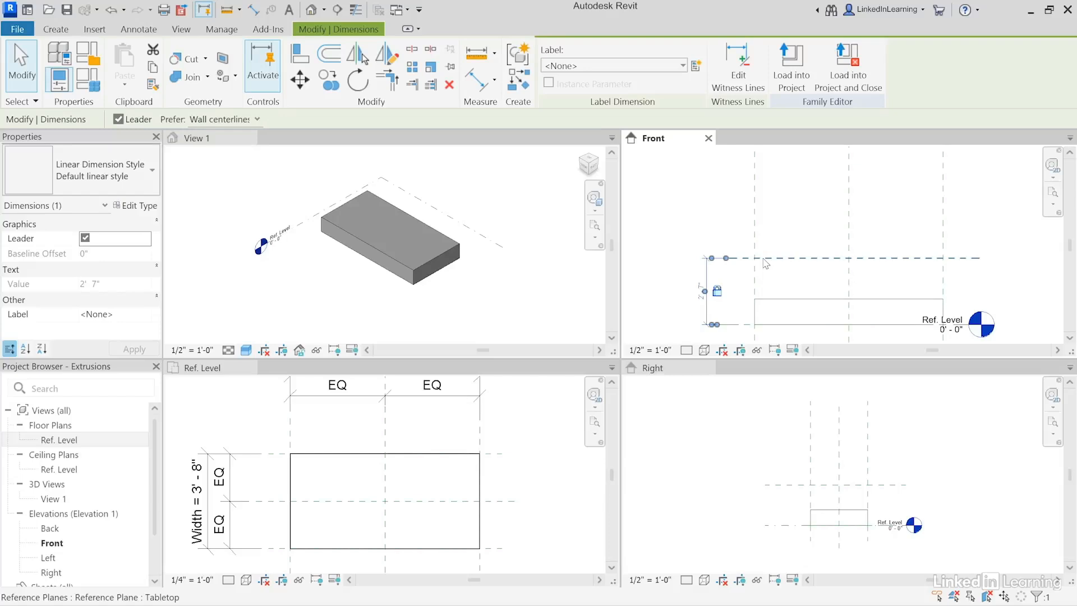
pyautogui.click(785, 245)
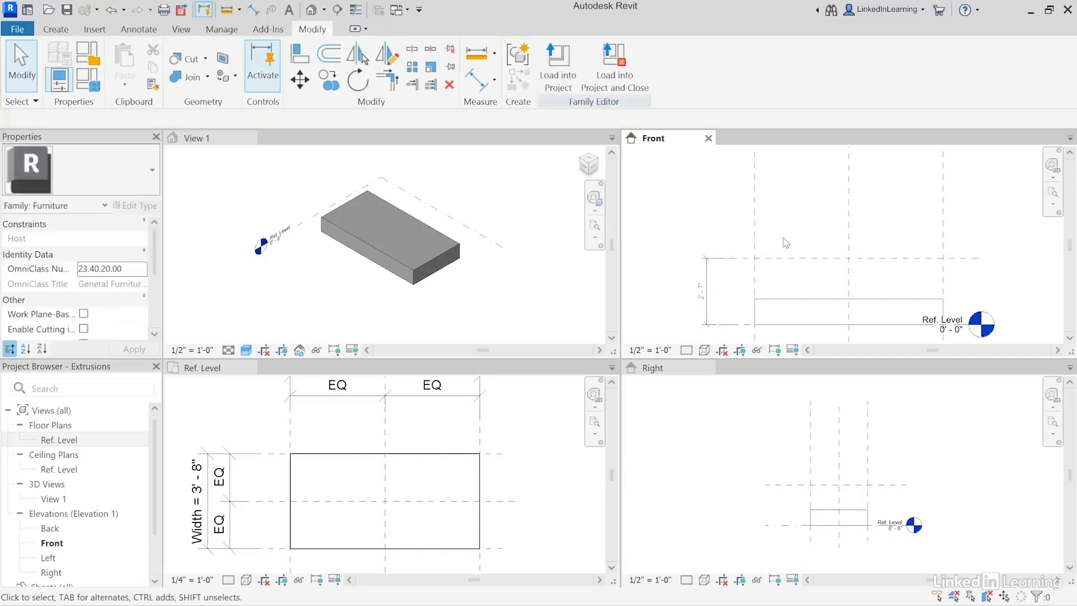
# Step: Copy the Tabletop reference plane 3" straight down in the Front view
pyautogui.click(784, 259)
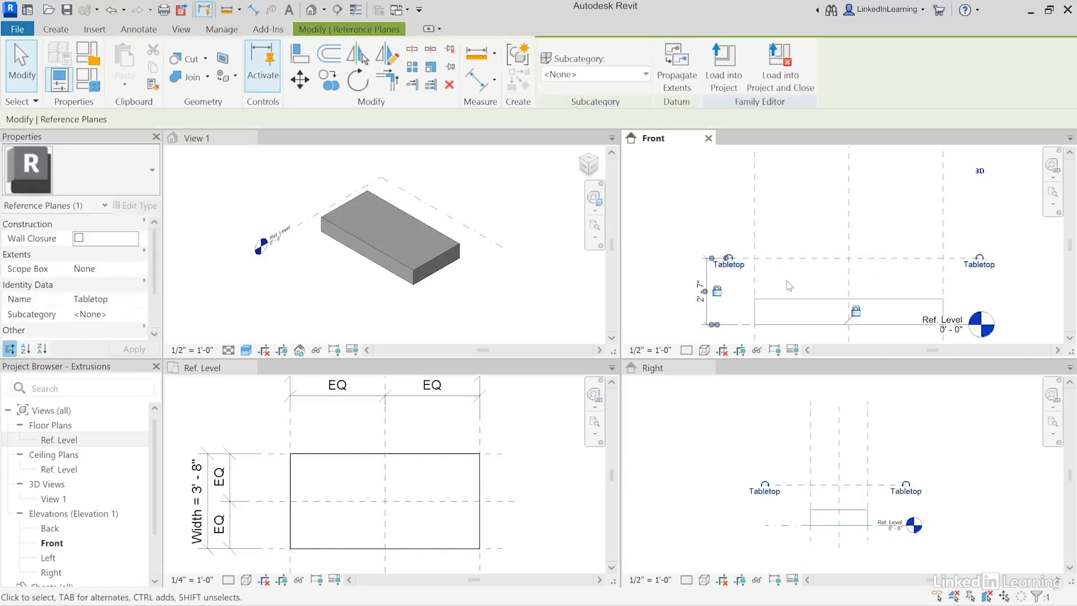
pyautogui.click(325, 85)
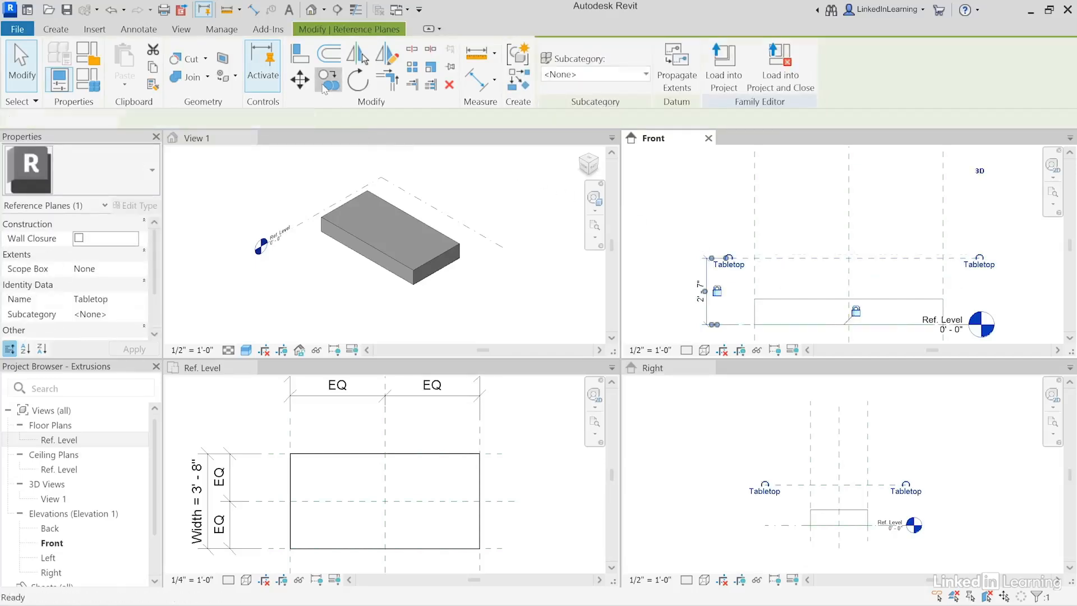
pyautogui.click(801, 176)
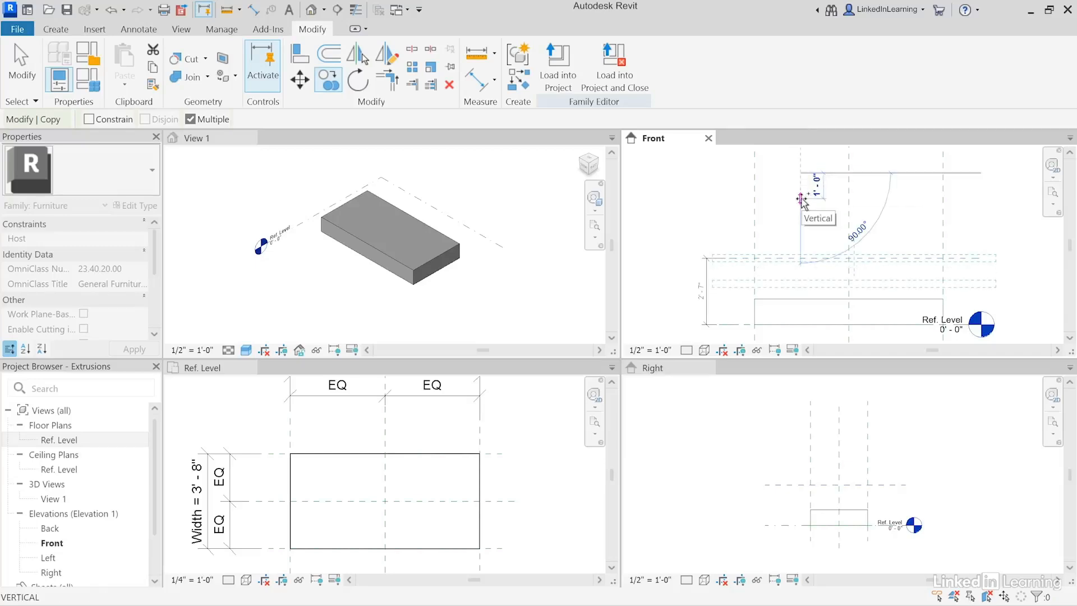
pyautogui.write('0')
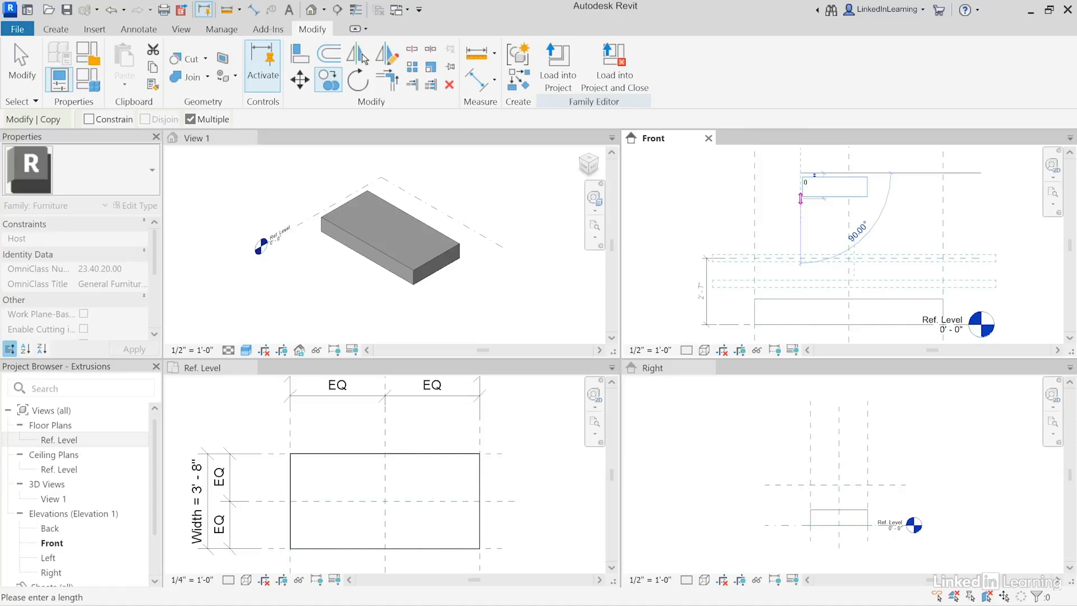
pyautogui.write(' 3')
pyautogui.press('Return')
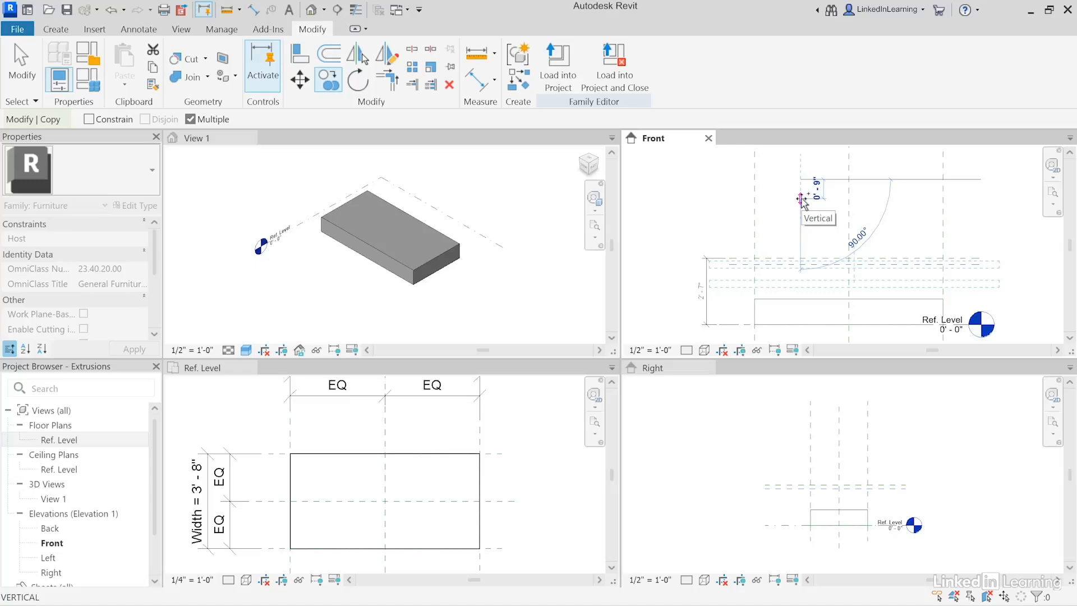
pyautogui.click(22, 66)
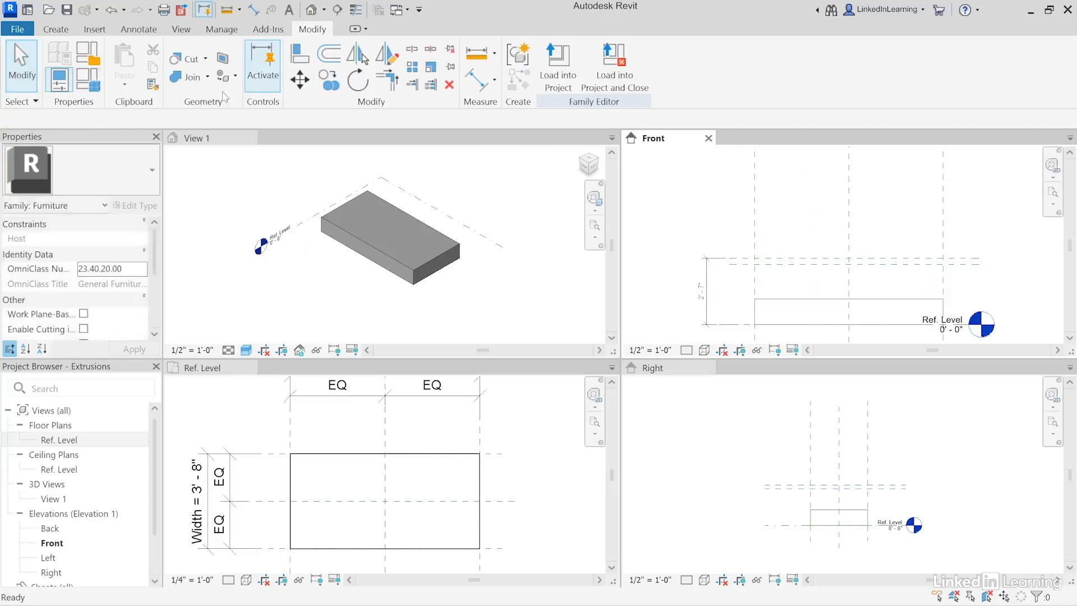
# Step: Add an aligned dimension between the Tabletop plane and its copy, placed beyond their right ends, and lock it
pyautogui.click(476, 82)
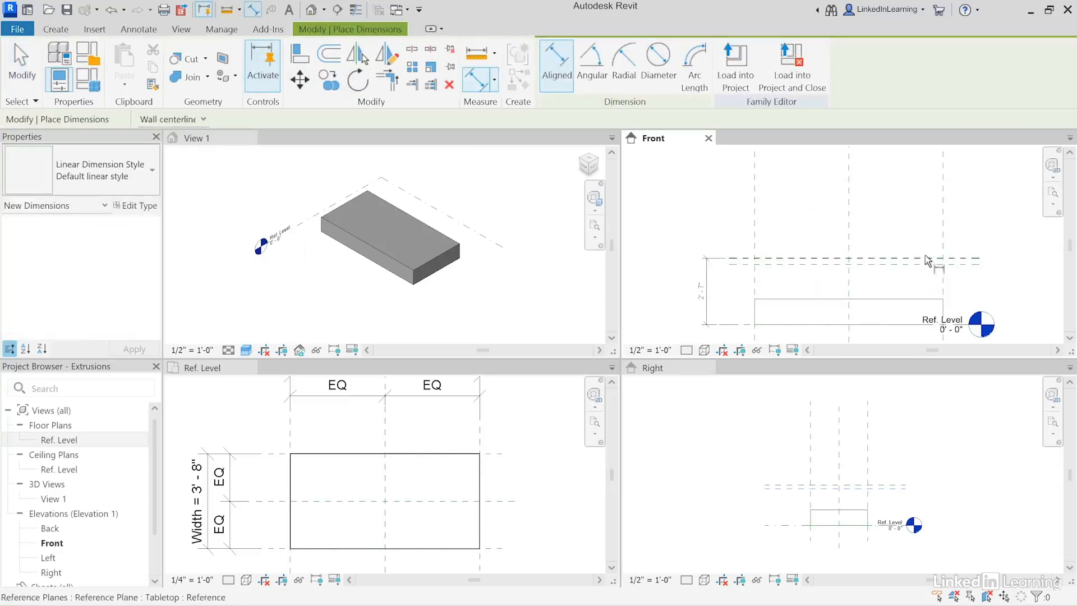
pyautogui.click(928, 261)
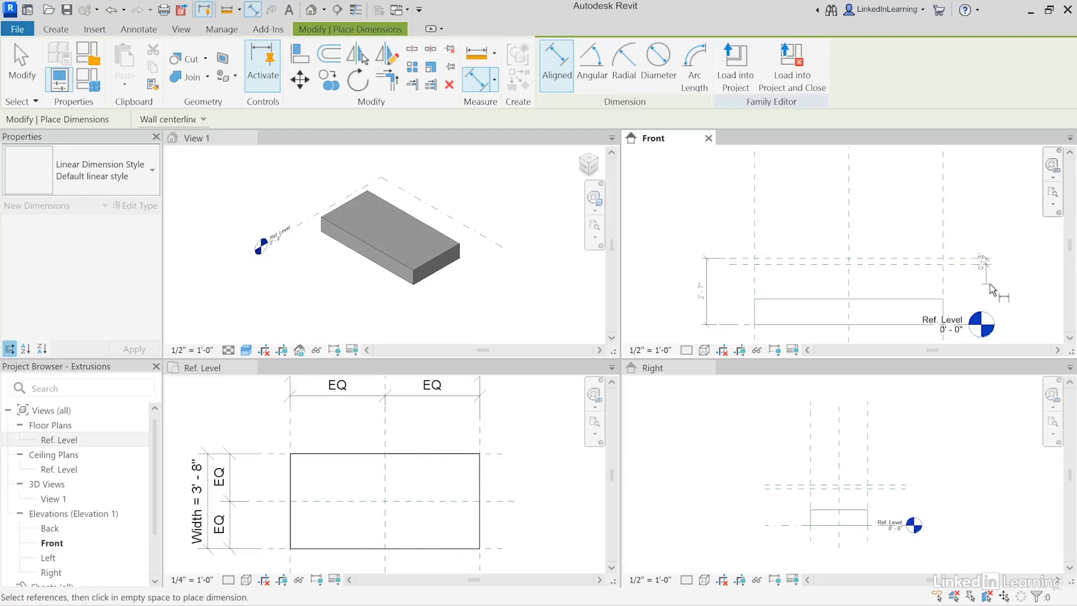
pyautogui.click(989, 289)
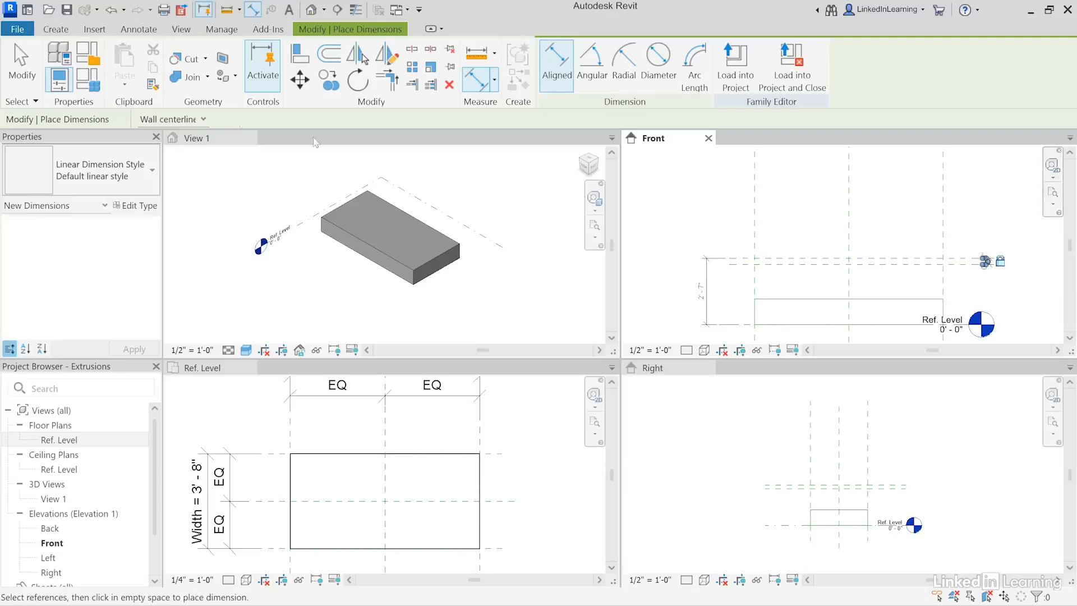
# Step: Rename the copied reference plane below Tabletop to Underside in the Front view
pyautogui.press('Escape')
pyautogui.press('Escape')
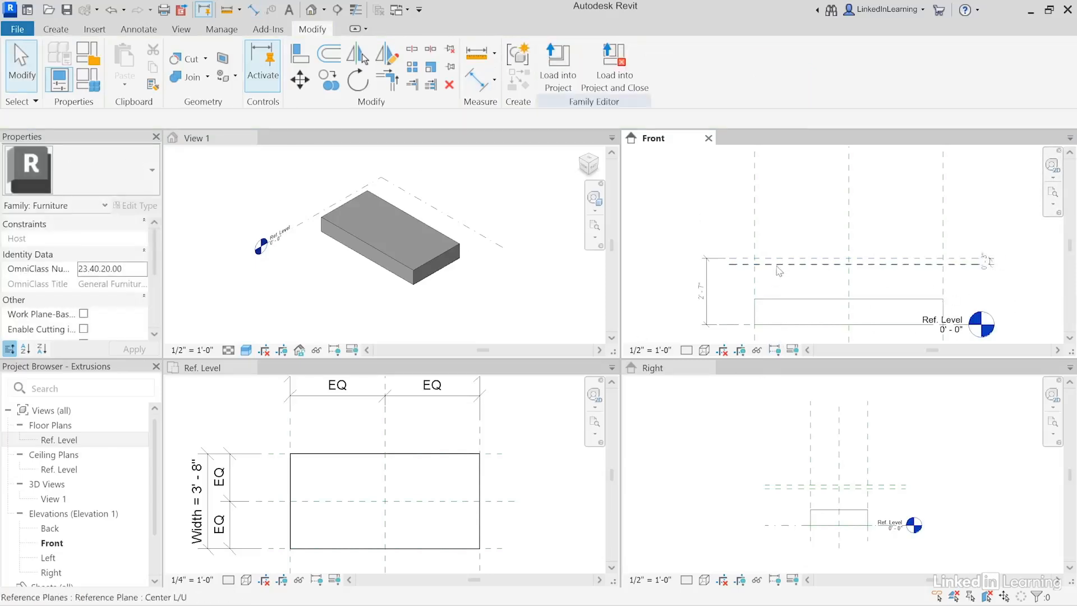
pyautogui.click(778, 269)
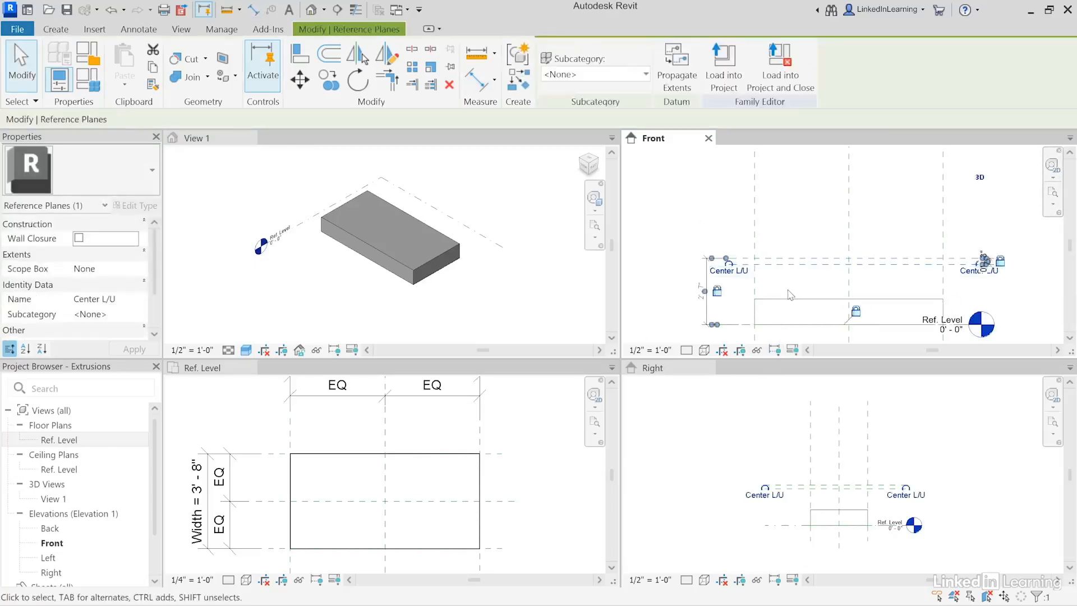
pyautogui.click(746, 273)
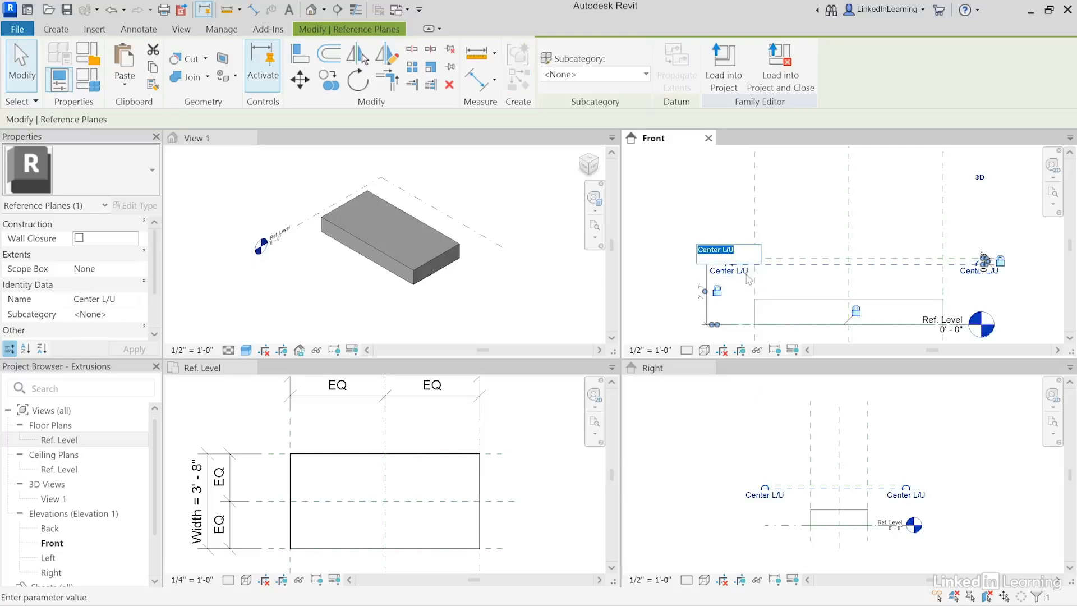
pyautogui.write('Underside')
pyautogui.press('Return')
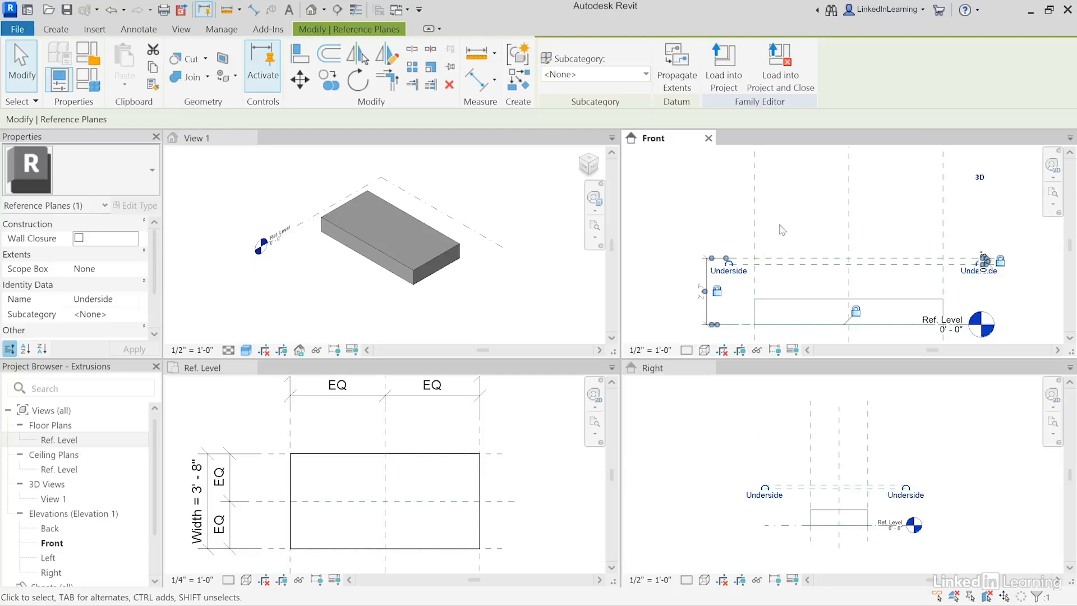
# Step: Draw a short horizontal reference plane from right to left, about 1'-1" above the Tabletop plane, and name it label
pyautogui.click(55, 30)
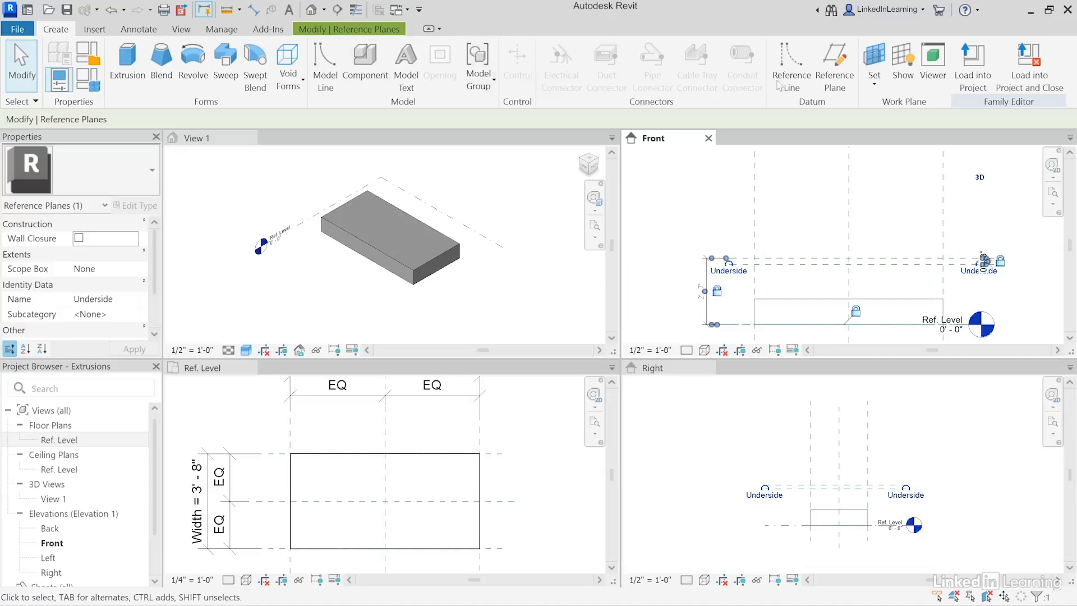
pyautogui.click(834, 66)
pyautogui.click(892, 230)
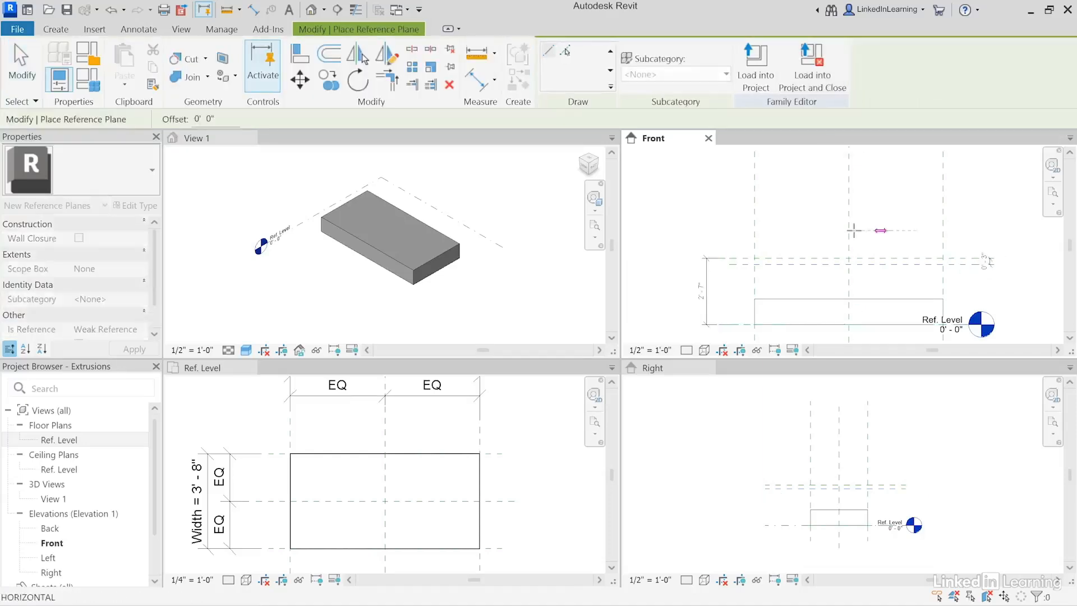
pyautogui.click(810, 230)
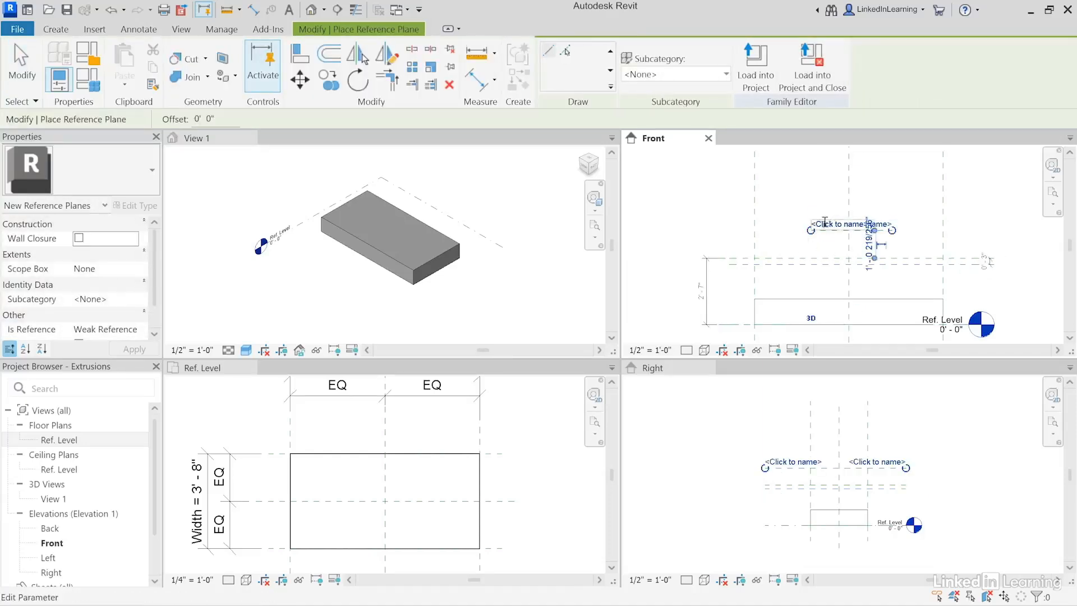
pyautogui.click(825, 223)
pyautogui.write('bel')
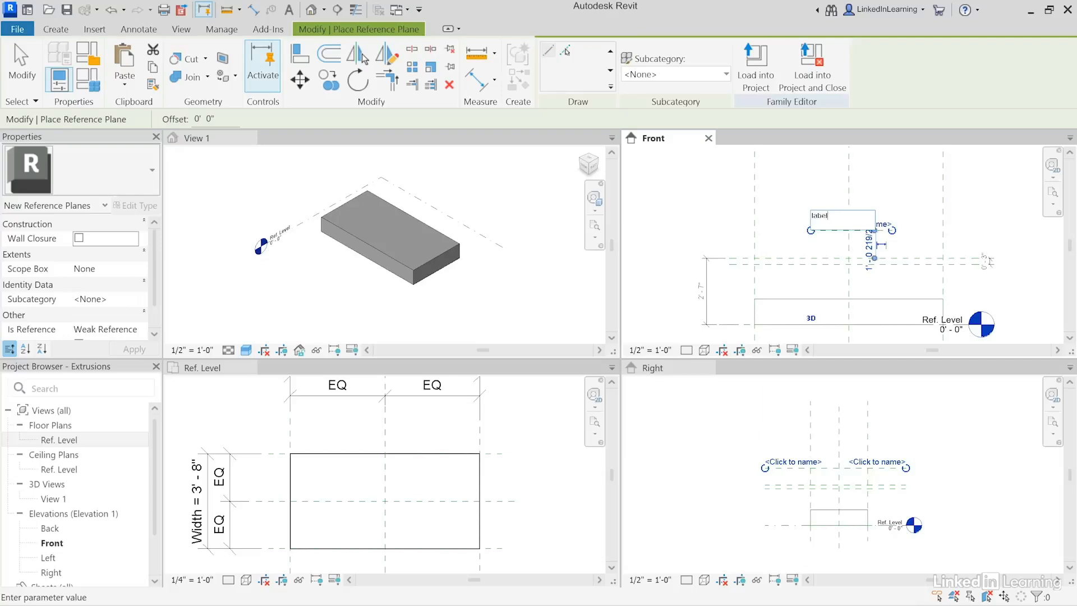
pyautogui.press('Return')
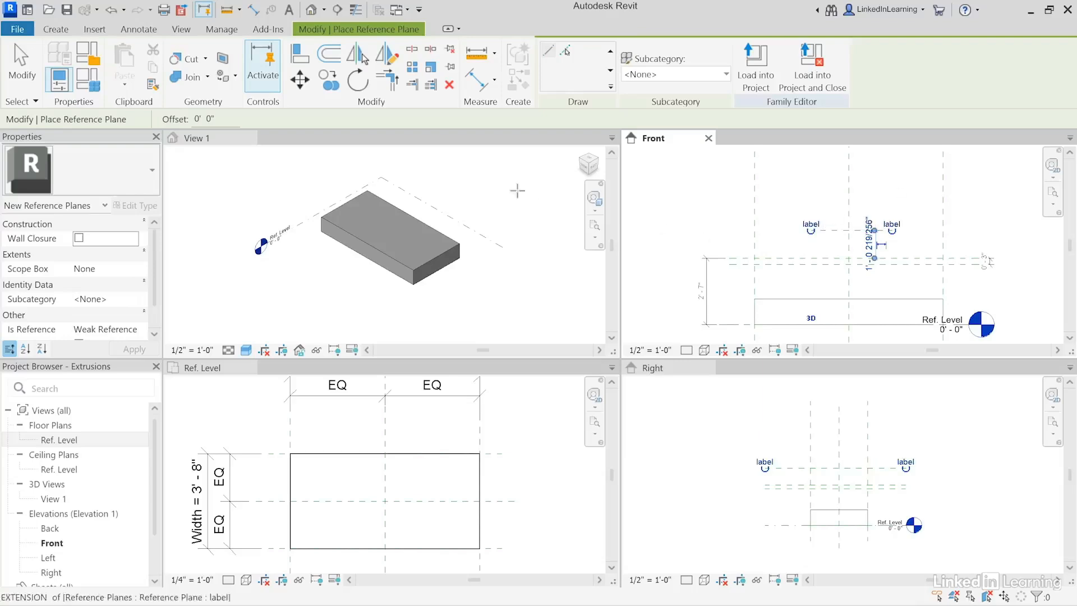
pyautogui.click(22, 66)
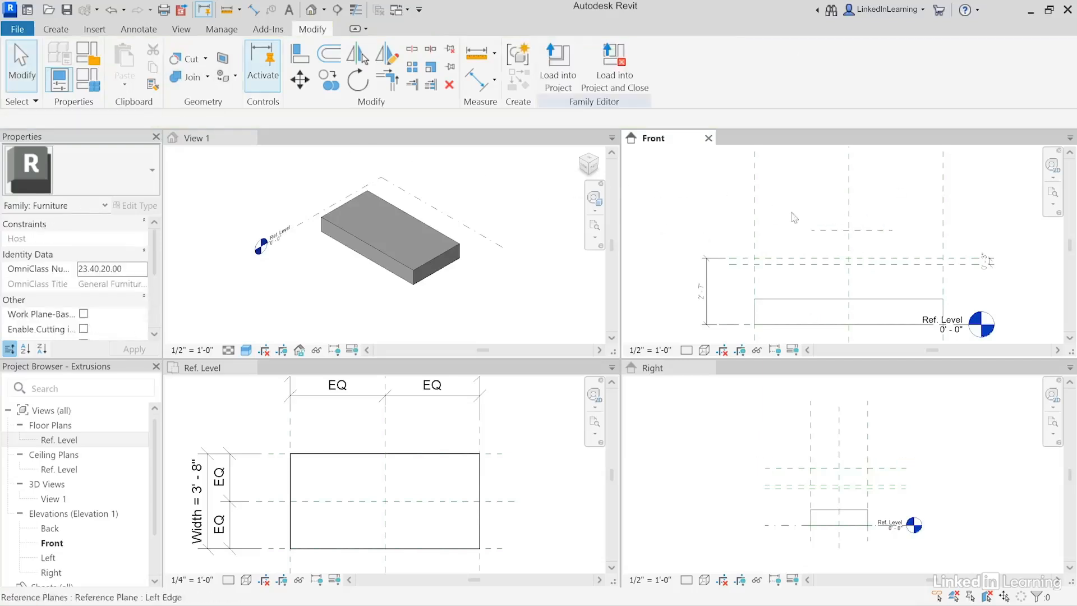
# Step: Compare the name placement on the label, Underside and Tabletop planes, and delete the label plane
pyautogui.click(838, 231)
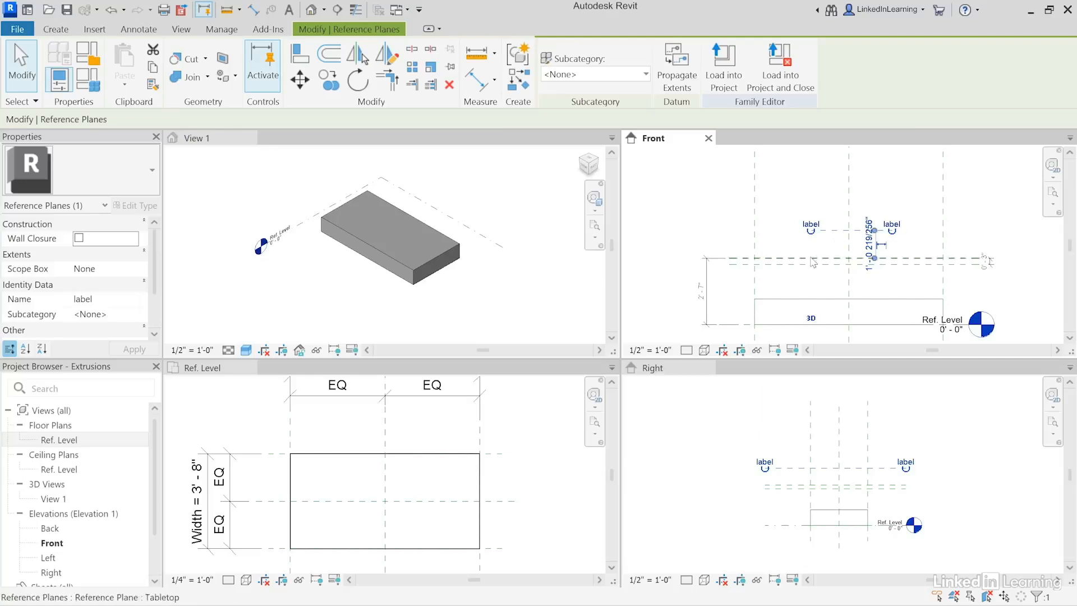
pyautogui.click(792, 272)
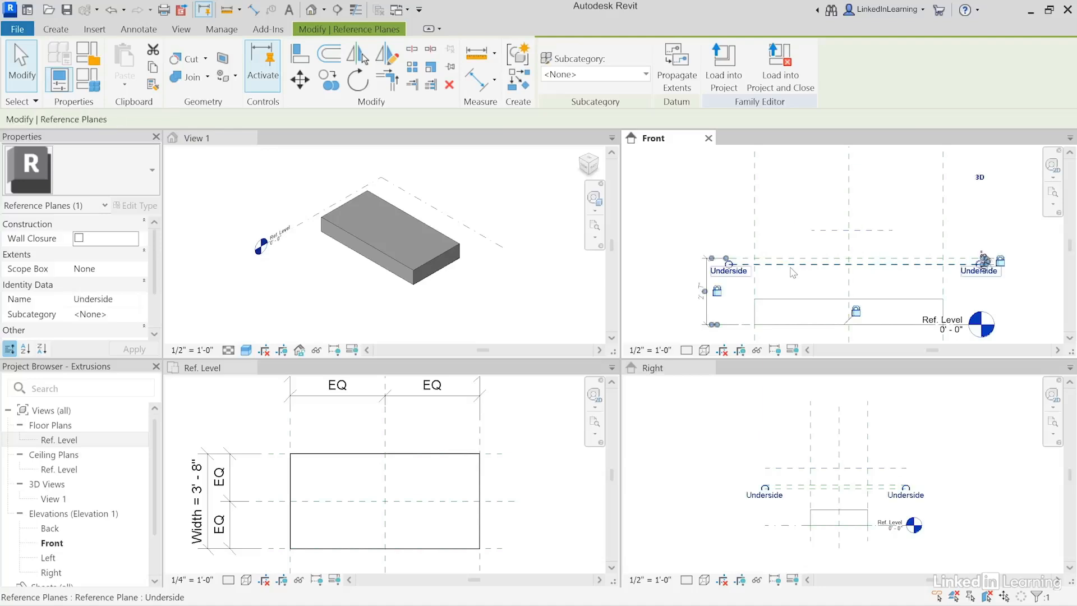
pyautogui.click(794, 270)
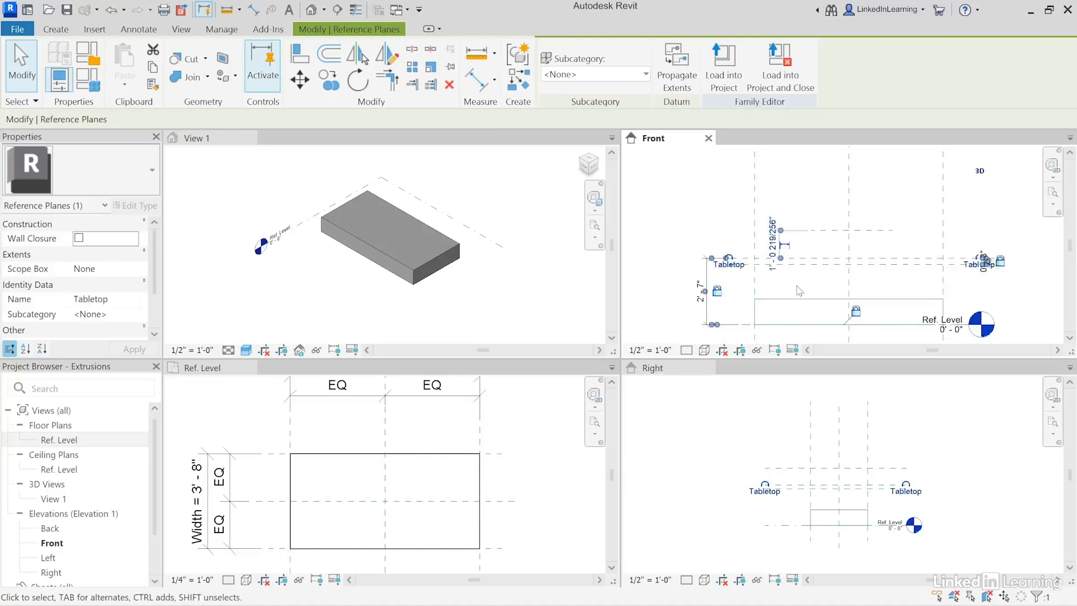
pyautogui.click(830, 231)
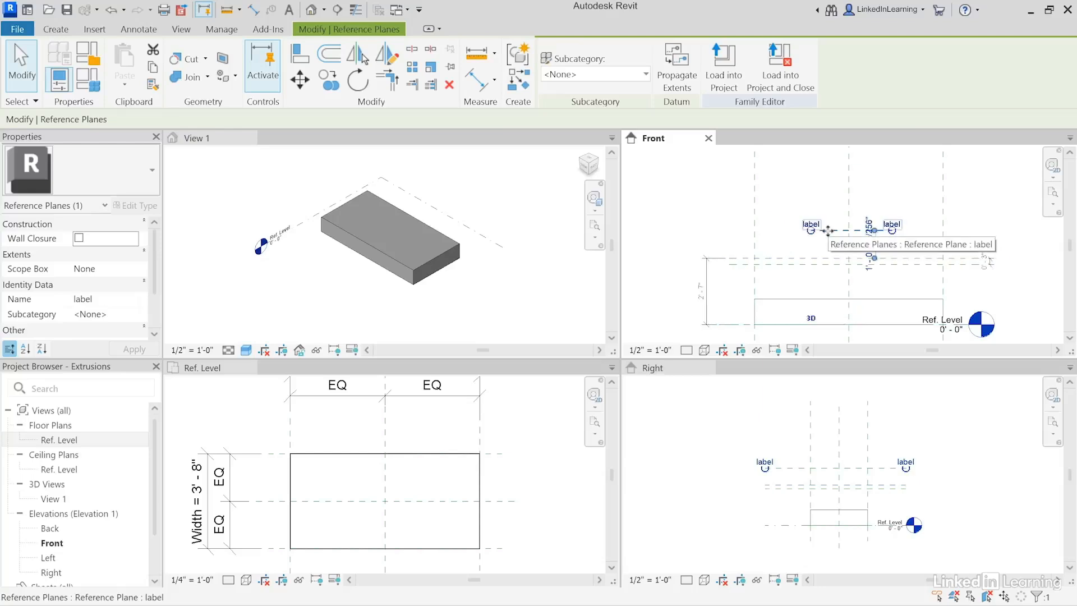
pyautogui.press('Delete')
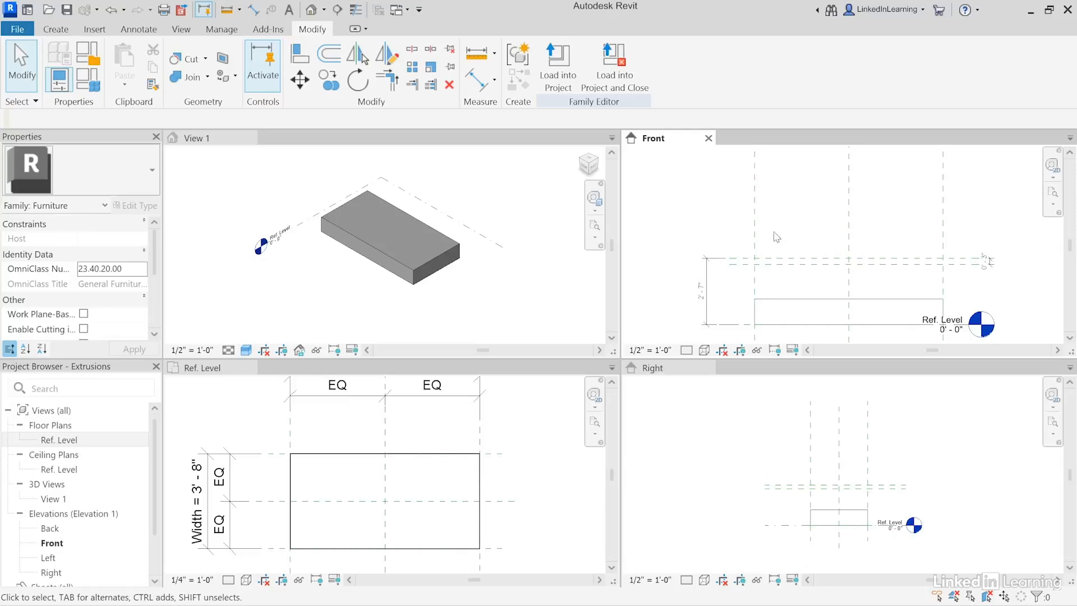
# Step: Pull the left end of the Underside plane past its right end to flip it, and return it to its original position
pyautogui.click(786, 273)
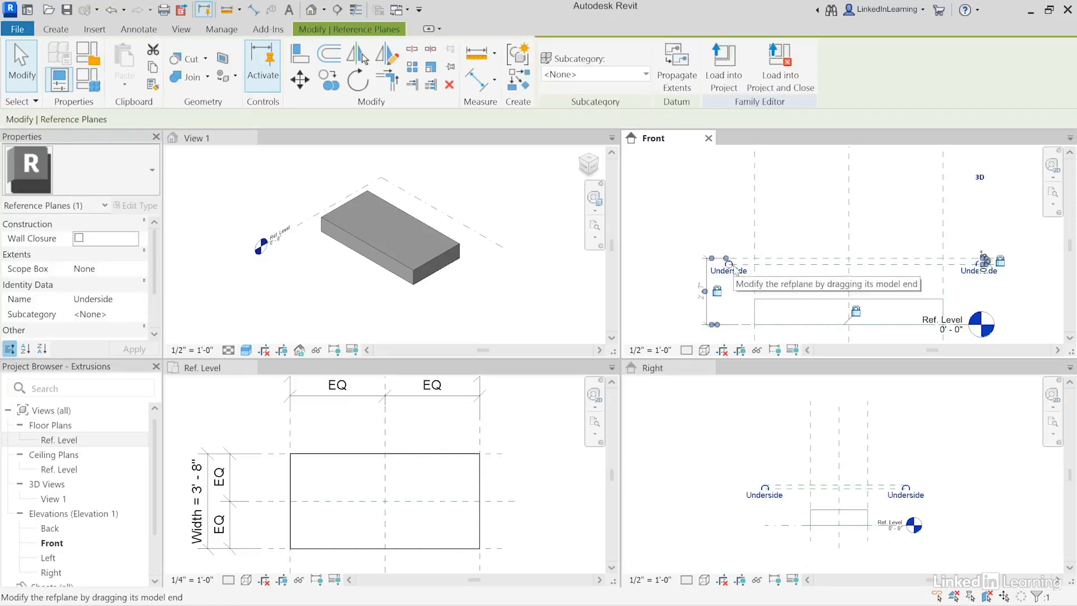
pyautogui.moveTo(729, 264); pyautogui.dragTo(1033, 314)
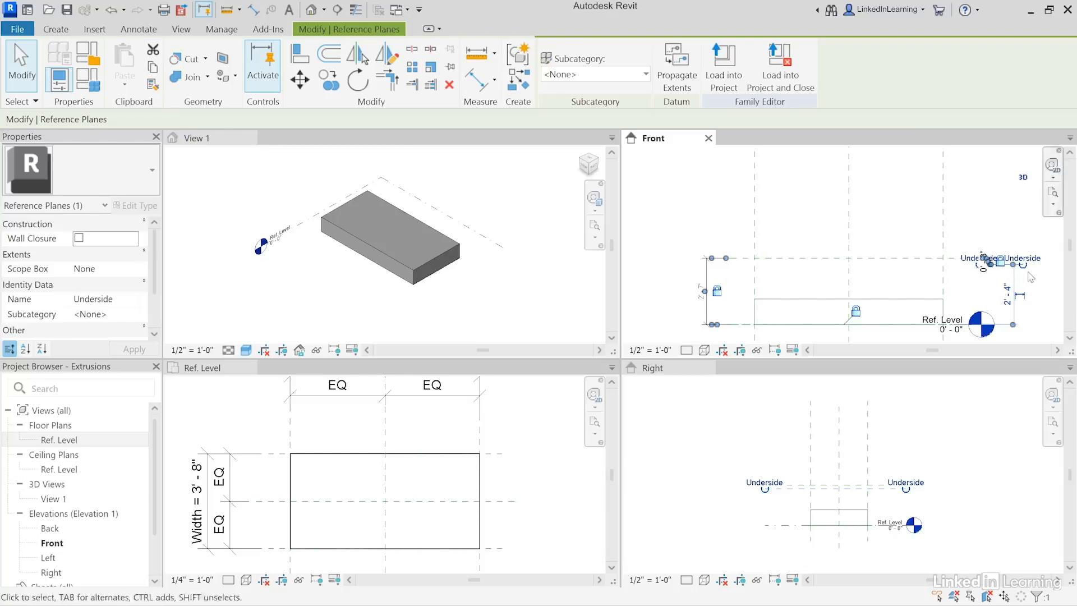
pyautogui.moveTo(1029, 273); pyautogui.dragTo(728, 280)
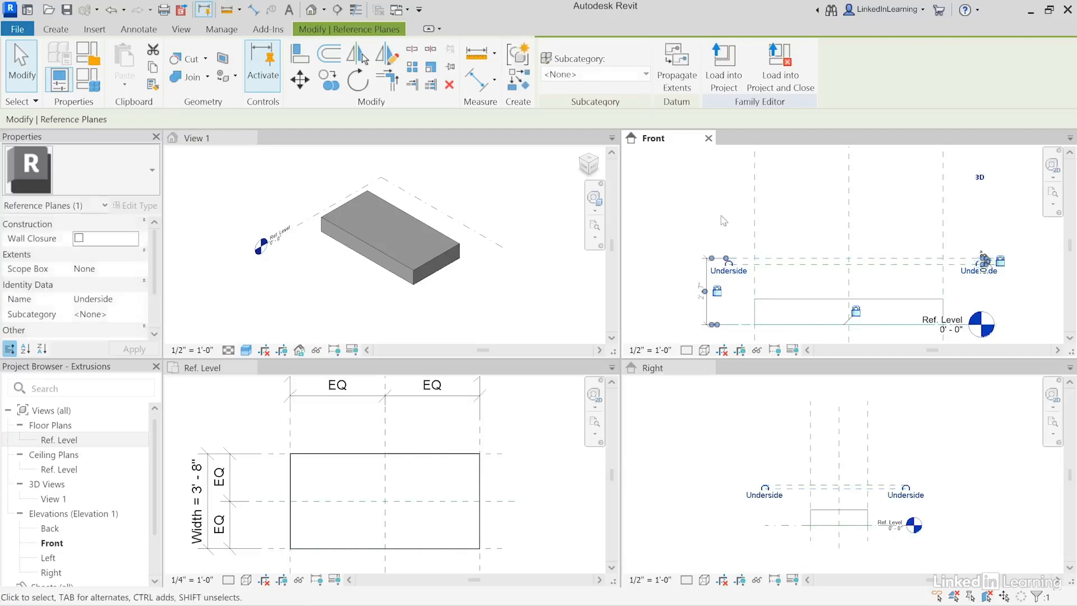
pyautogui.click(723, 221)
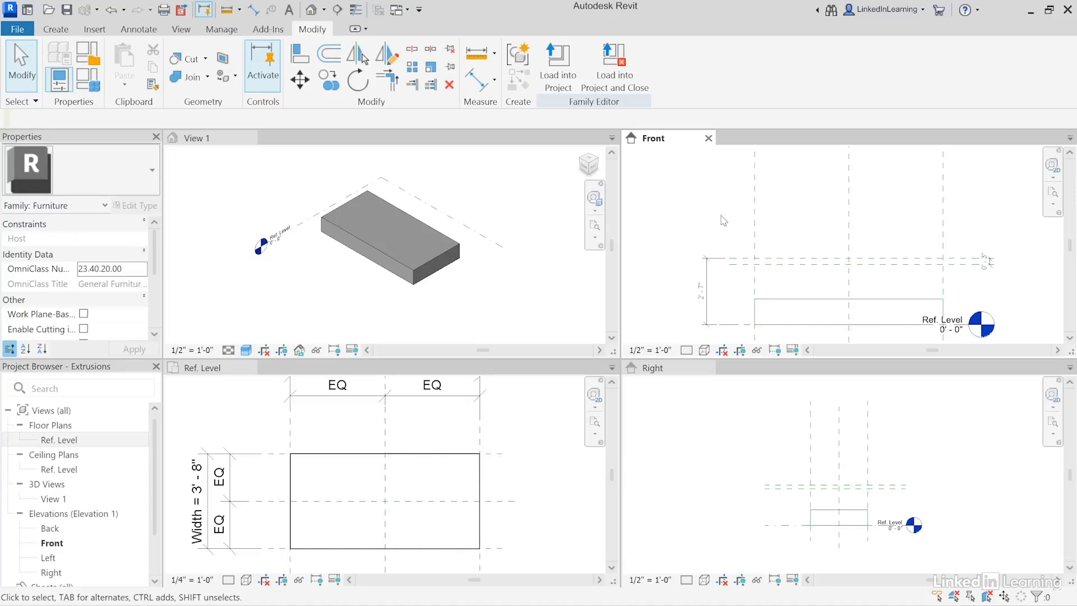
# Step: Move the table extrusion onto the Underside reference plane by picking that plane as its new work plane
pyautogui.click(788, 300)
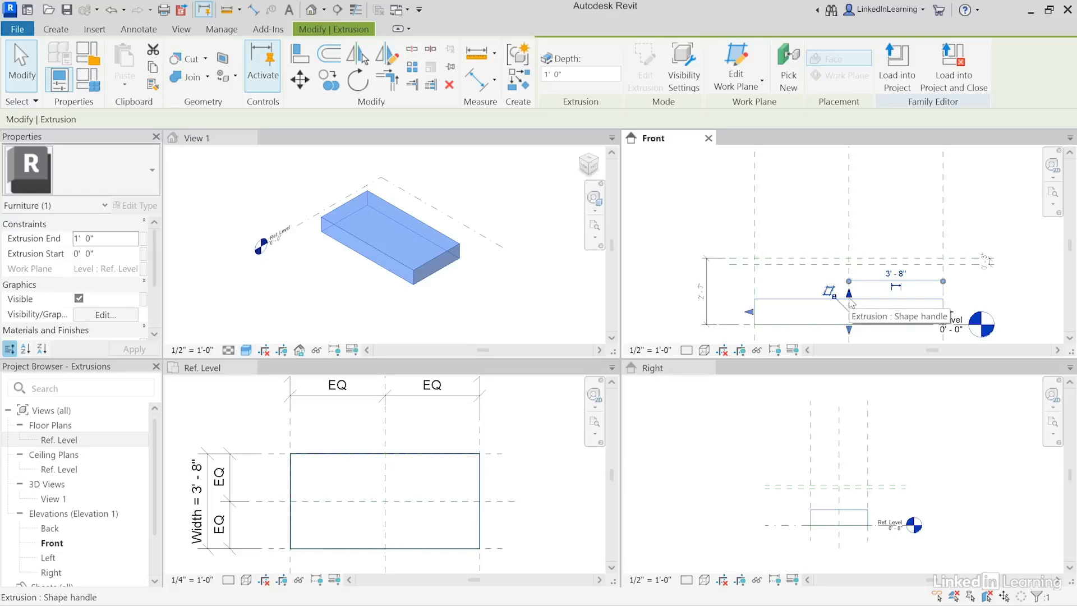
pyautogui.click(735, 84)
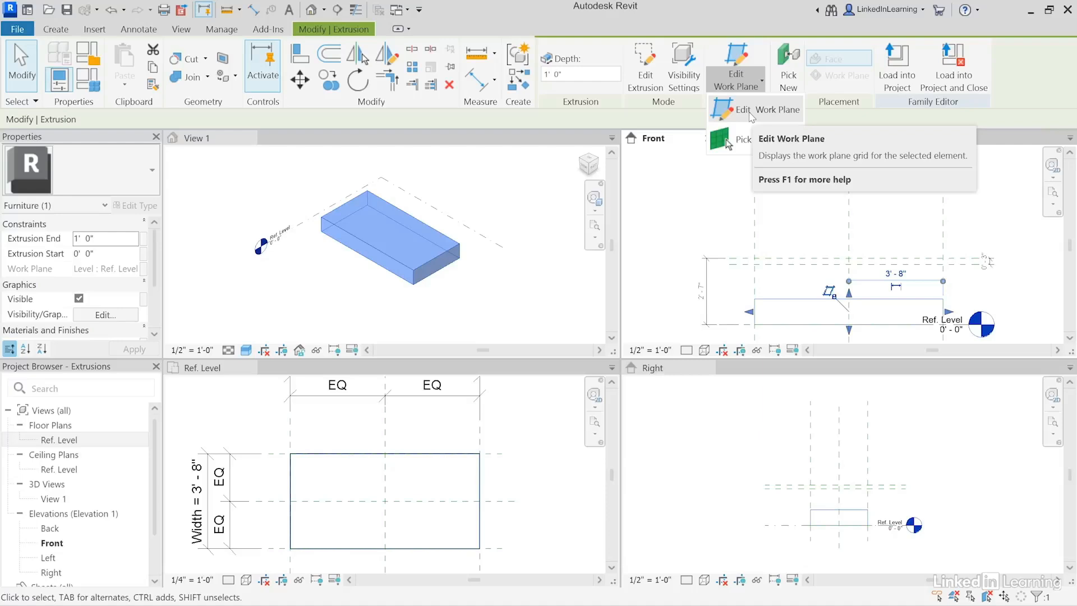
pyautogui.click(727, 141)
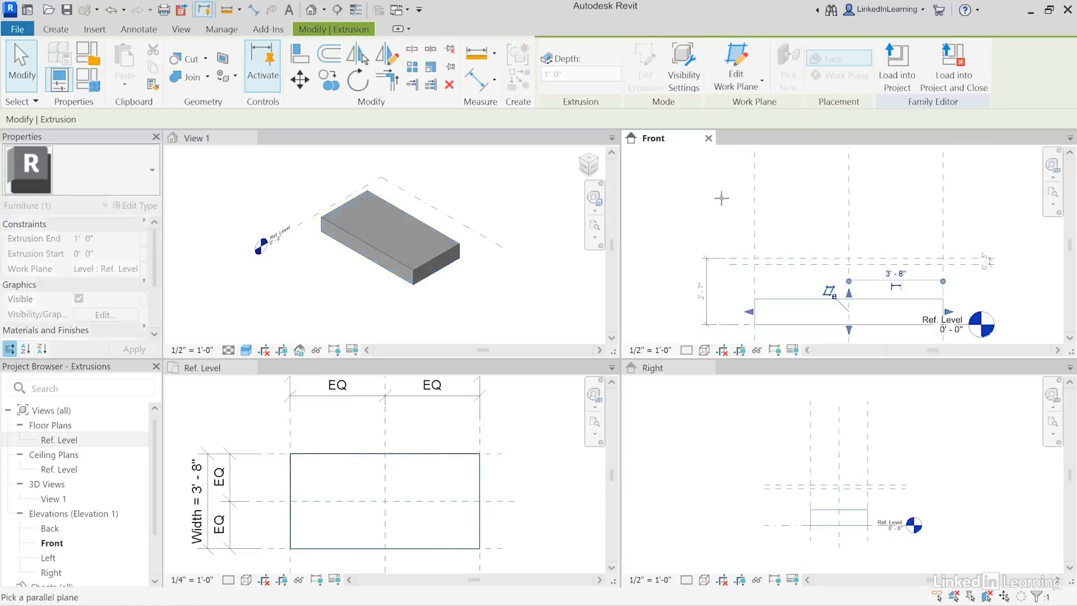
pyautogui.click(770, 262)
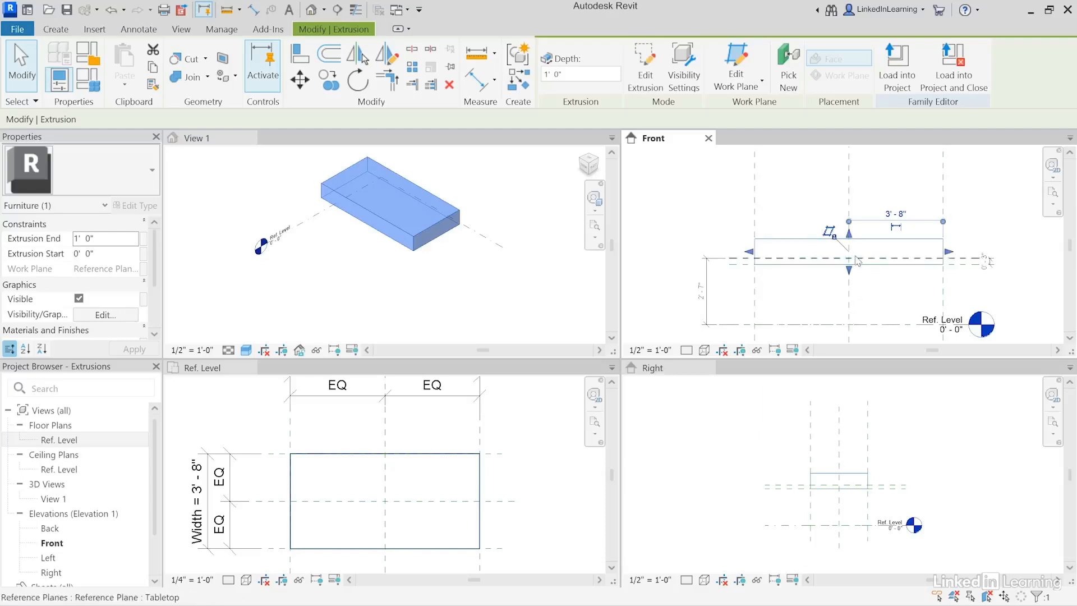
# Step: Align the top face of the extrusion to the Tabletop reference plane in the Front view
pyautogui.click(301, 64)
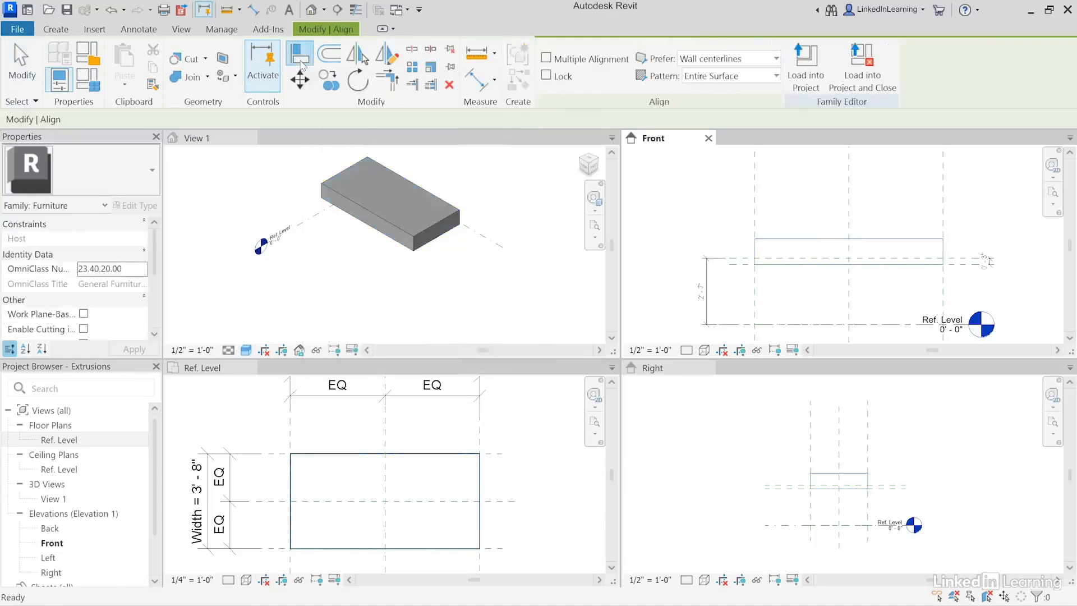
pyautogui.click(738, 260)
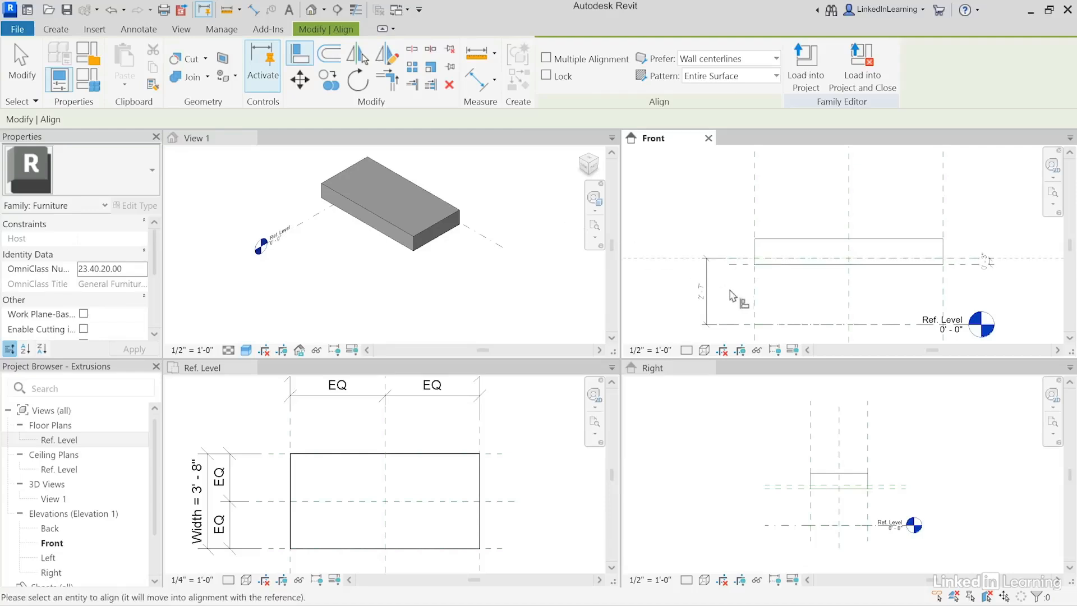
pyautogui.click(778, 240)
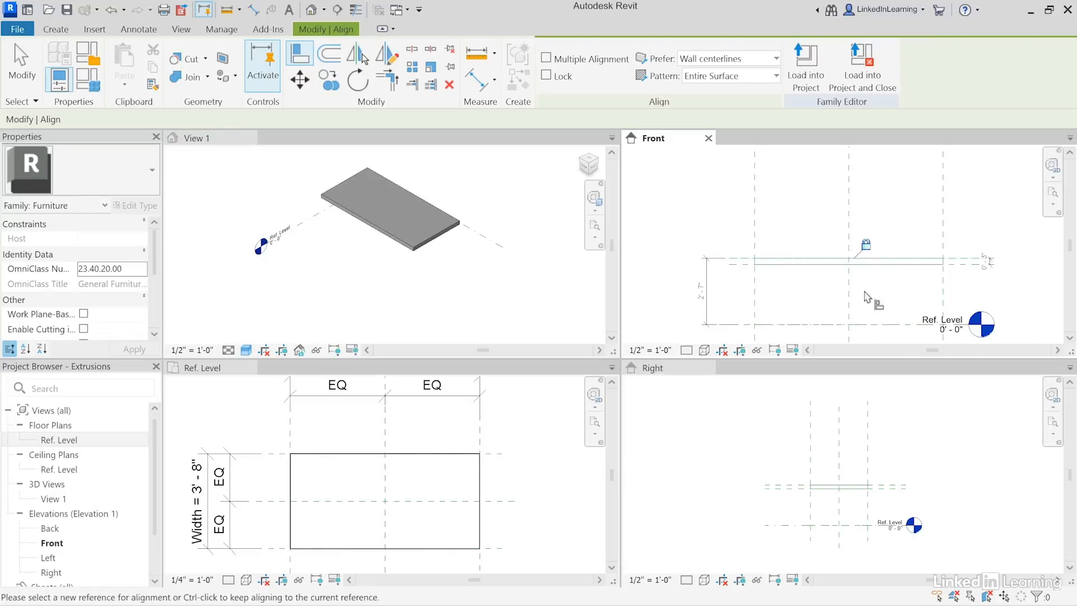
pyautogui.press('Escape')
pyautogui.press('Escape')
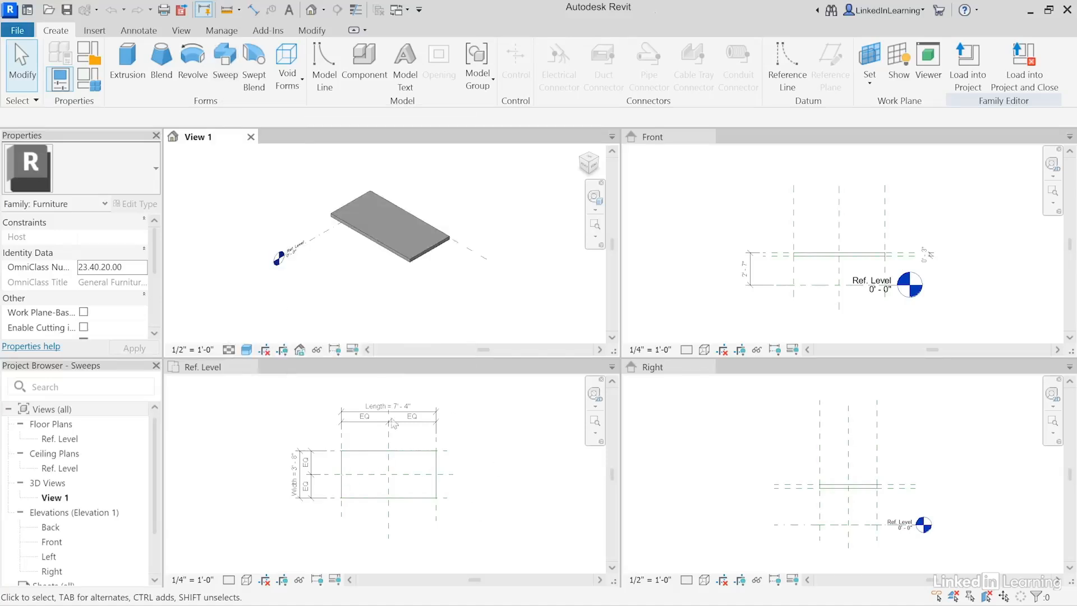
# Step: Temporarily hide the tabletop extrusion in the Ref. Level plan view
pyautogui.click(274, 429)
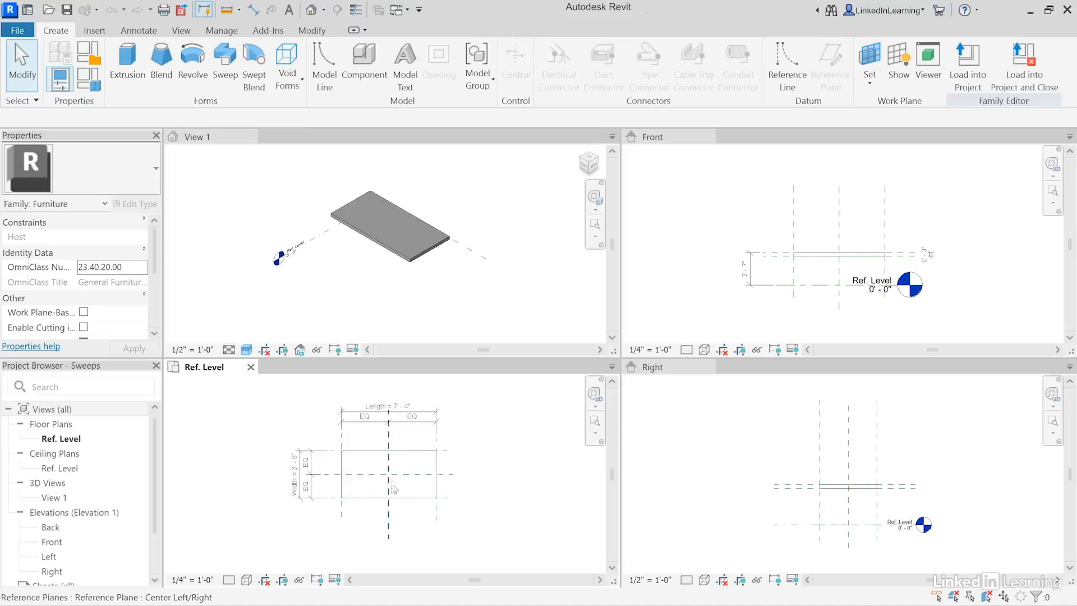
pyautogui.scroll(5, 392, 487)
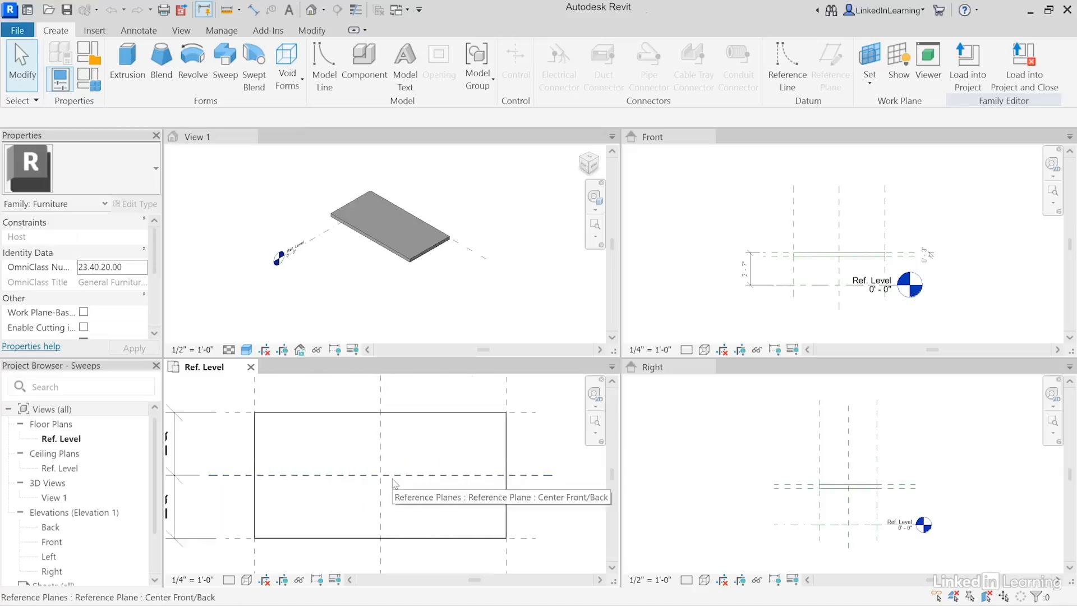
pyautogui.moveTo(392, 479); pyautogui.dragTo(405, 488, button='middle')
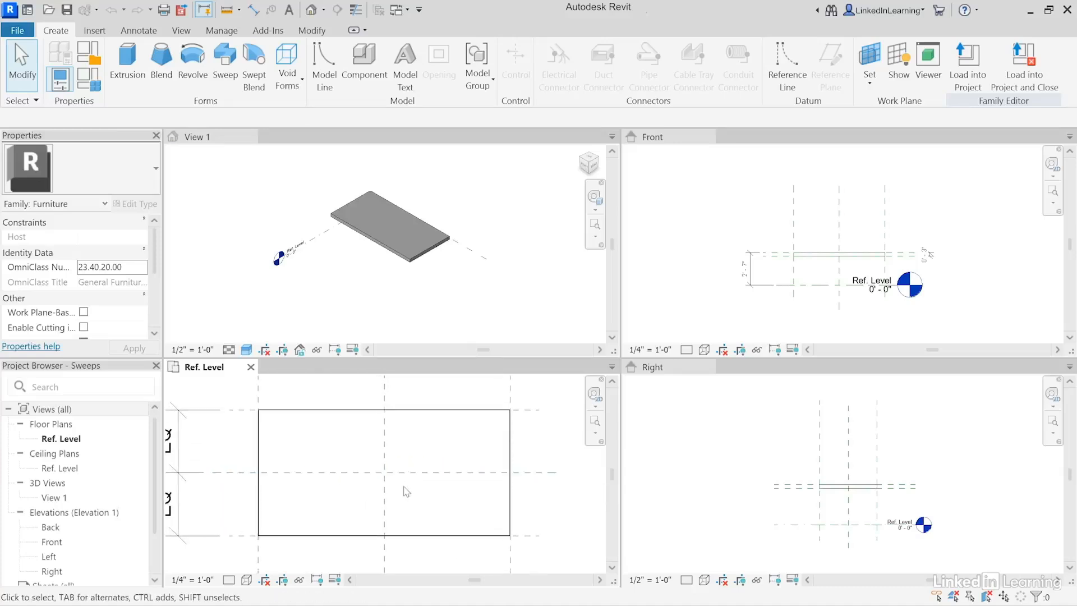
pyautogui.click(511, 431)
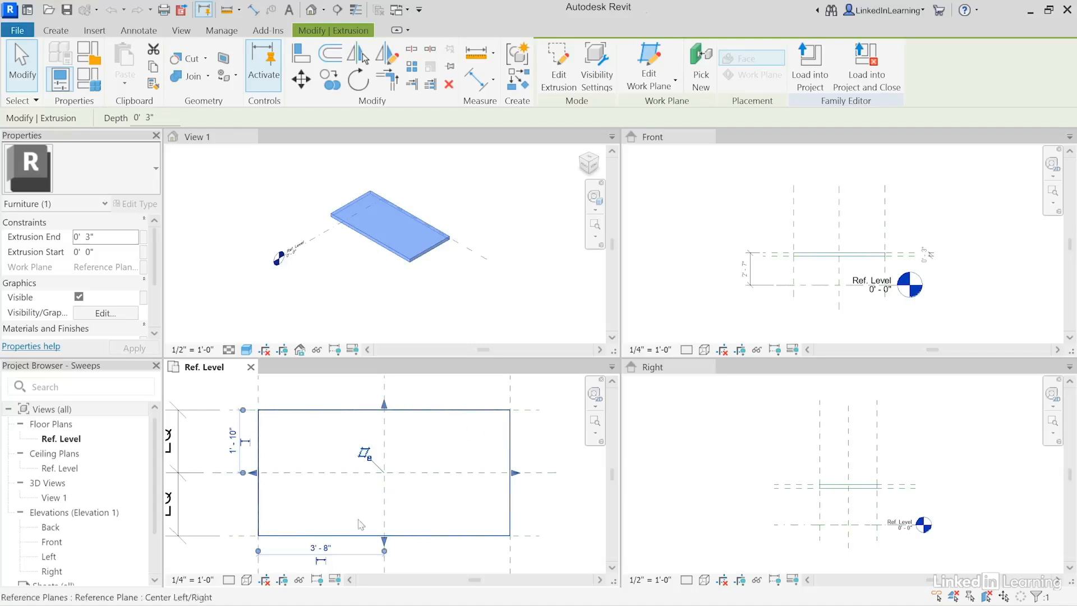
pyautogui.click(299, 579)
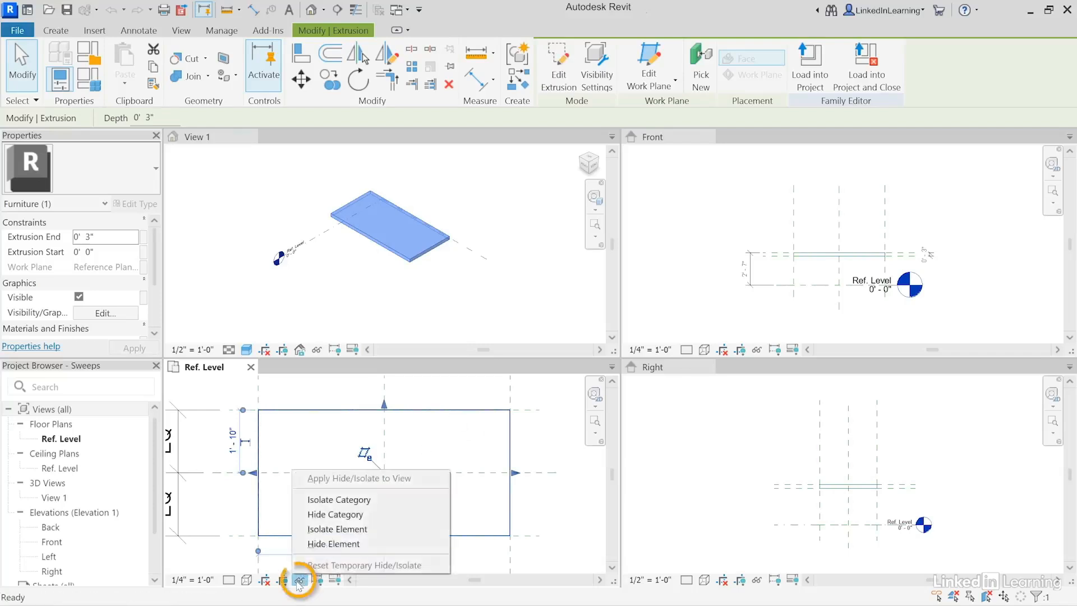
pyautogui.click(332, 544)
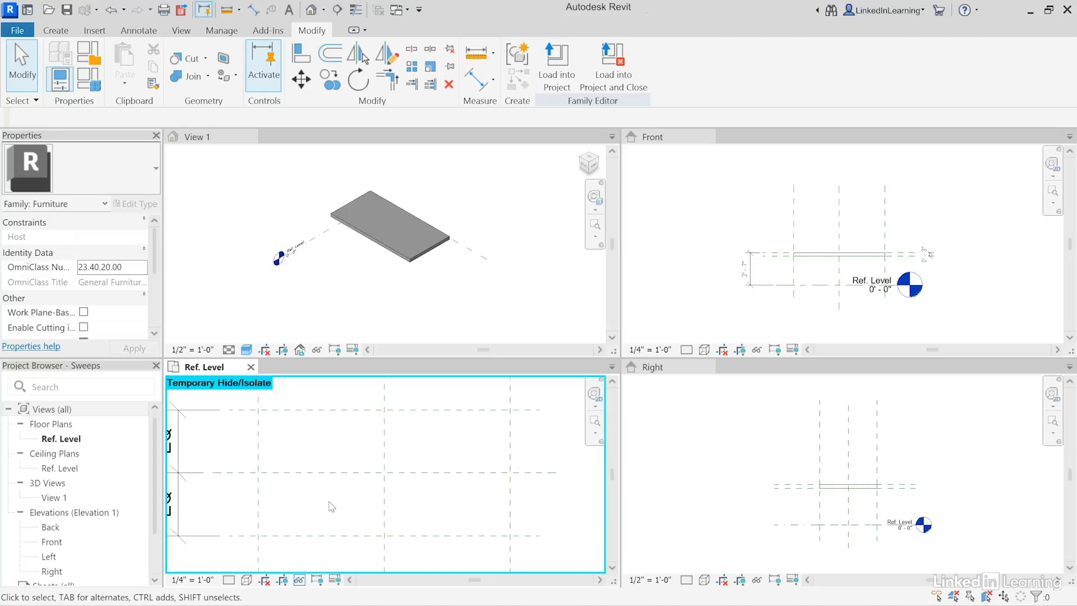
# Step: Set the work plane by name to Reference Plane : Playing Surface
pyautogui.click(56, 31)
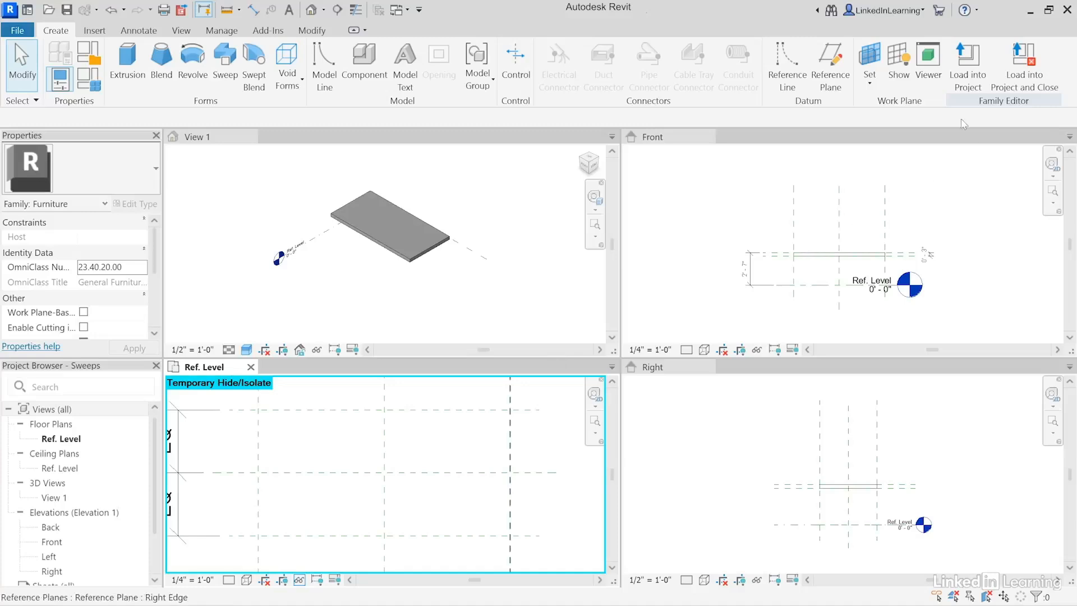
pyautogui.click(874, 87)
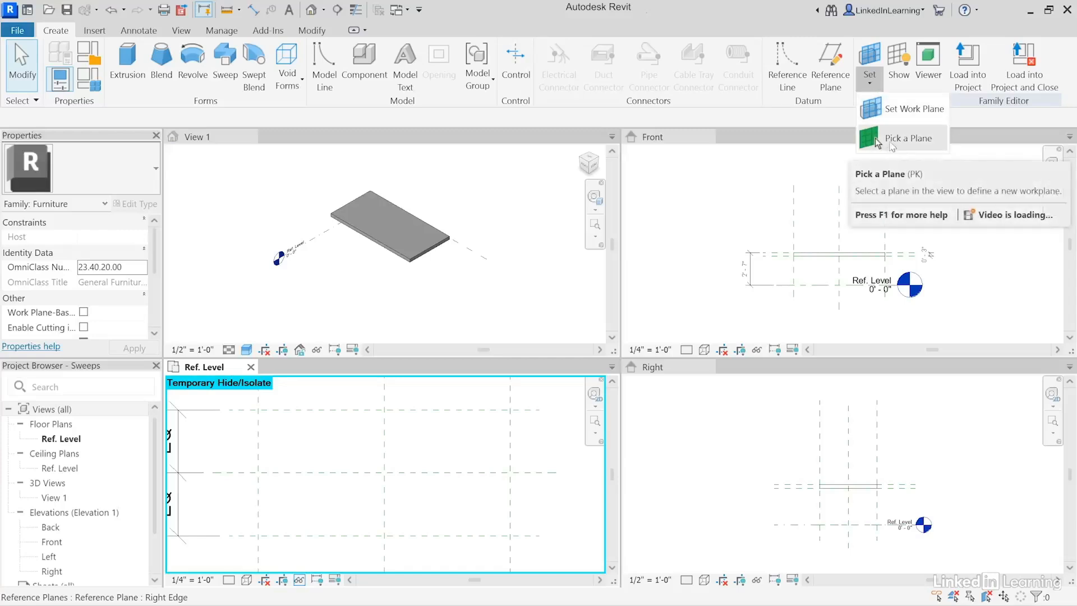
pyautogui.click(914, 109)
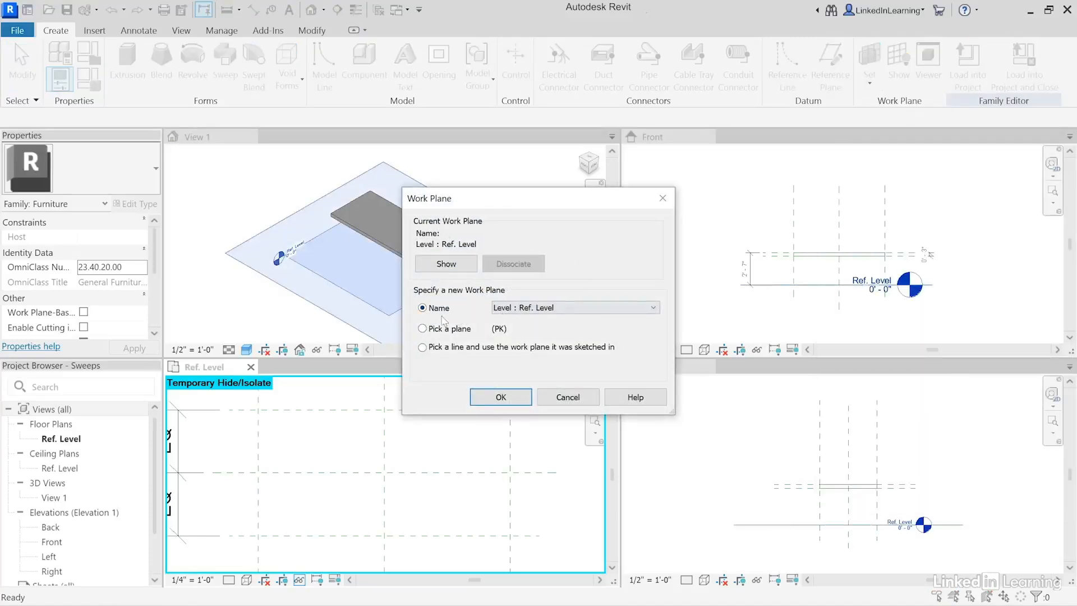
pyautogui.click(613, 311)
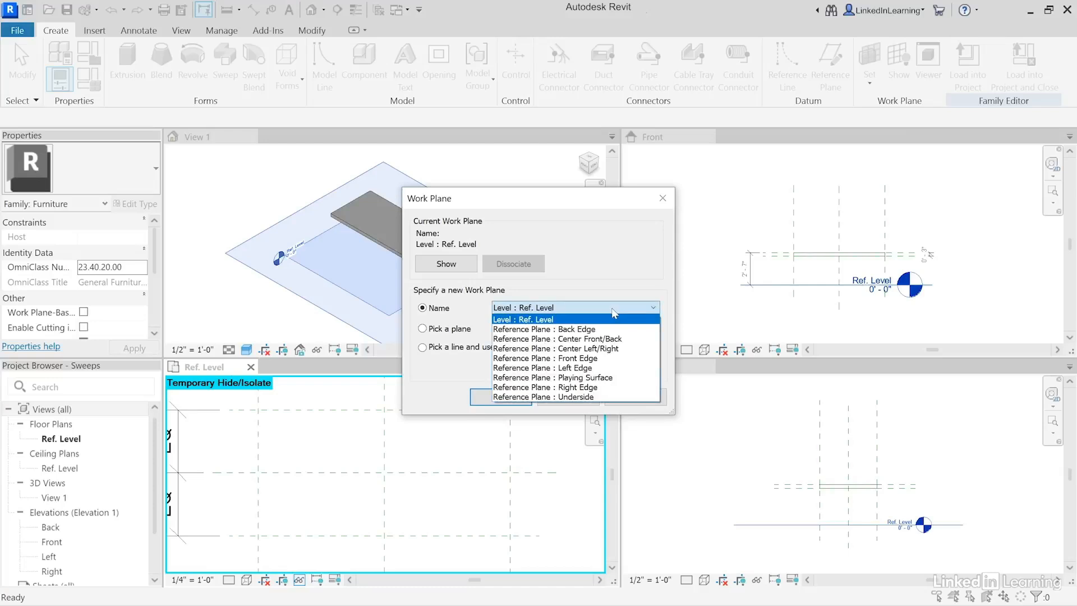
pyautogui.click(598, 378)
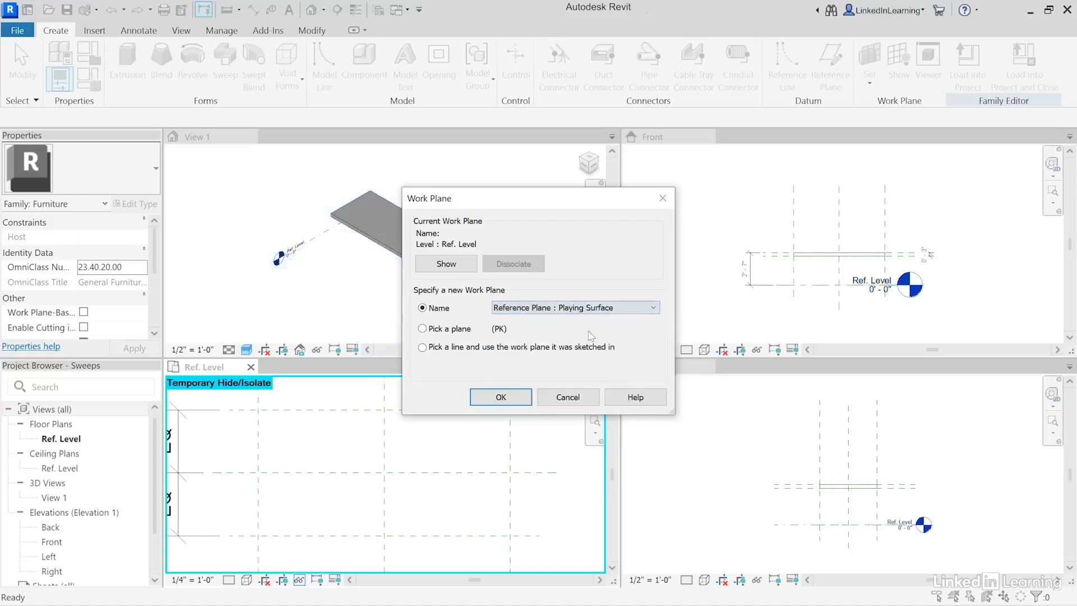
pyautogui.click(500, 397)
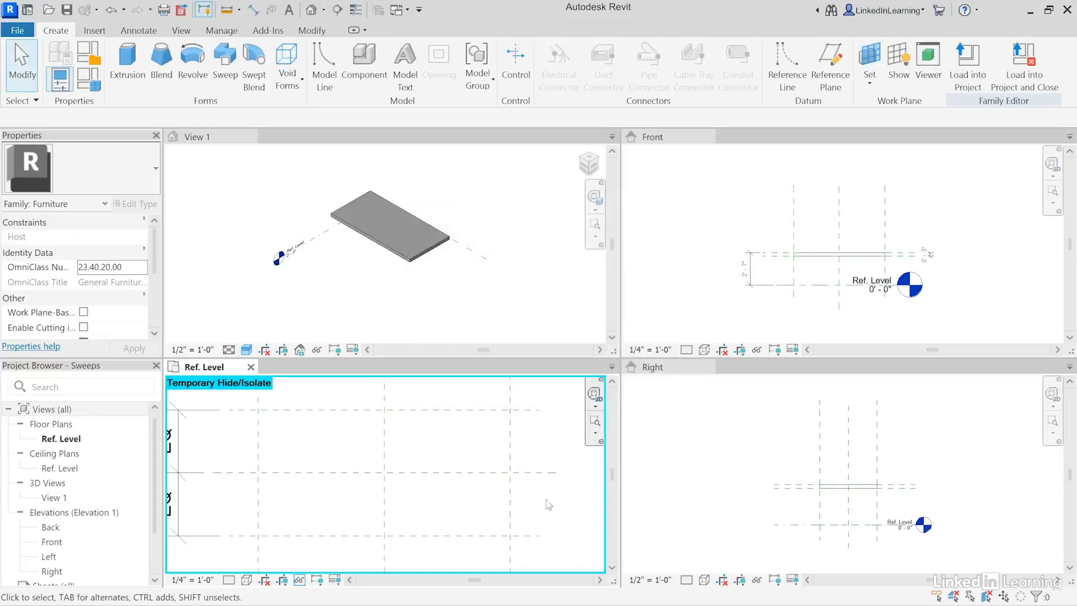
# Step: Start a sweep and sketch its path as a rectangle offset 3" outside the Left, Back, Right and Front Edge reference planes
pyautogui.click(225, 79)
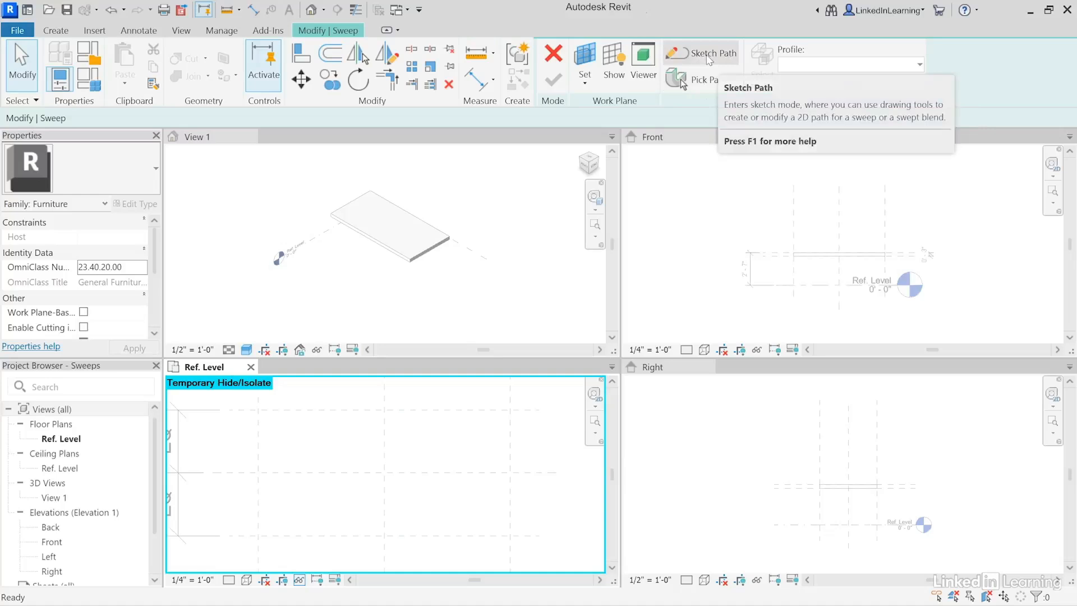
pyautogui.click(707, 56)
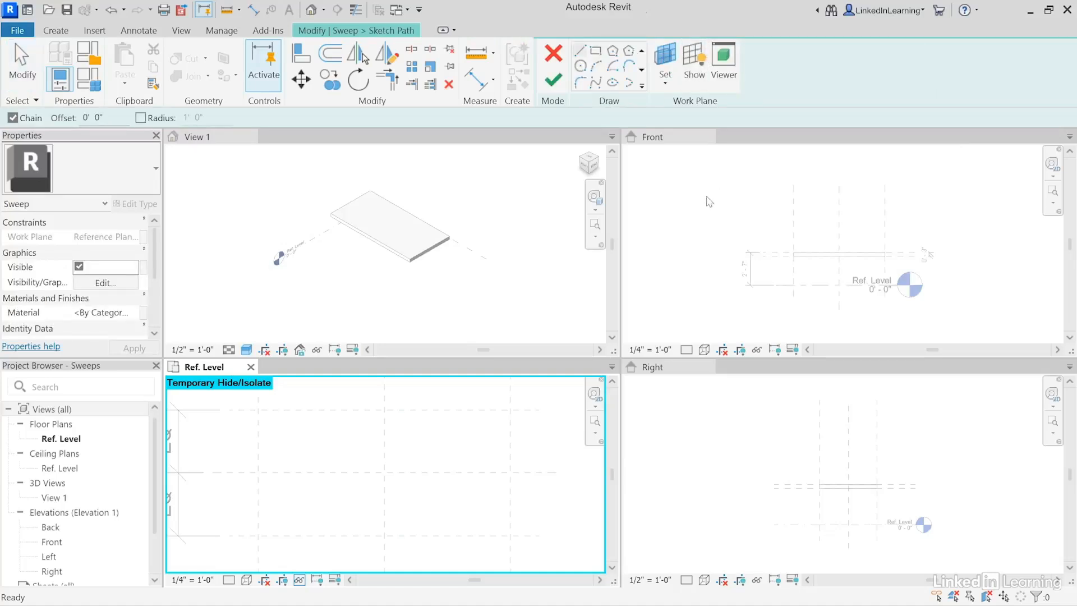
pyautogui.click(596, 52)
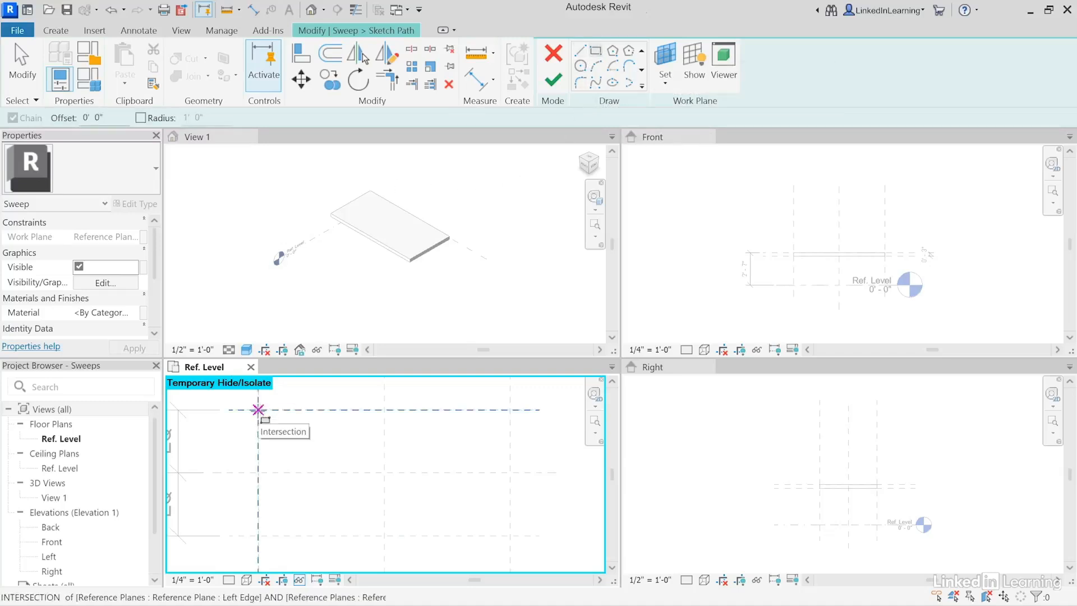
pyautogui.click(92, 117)
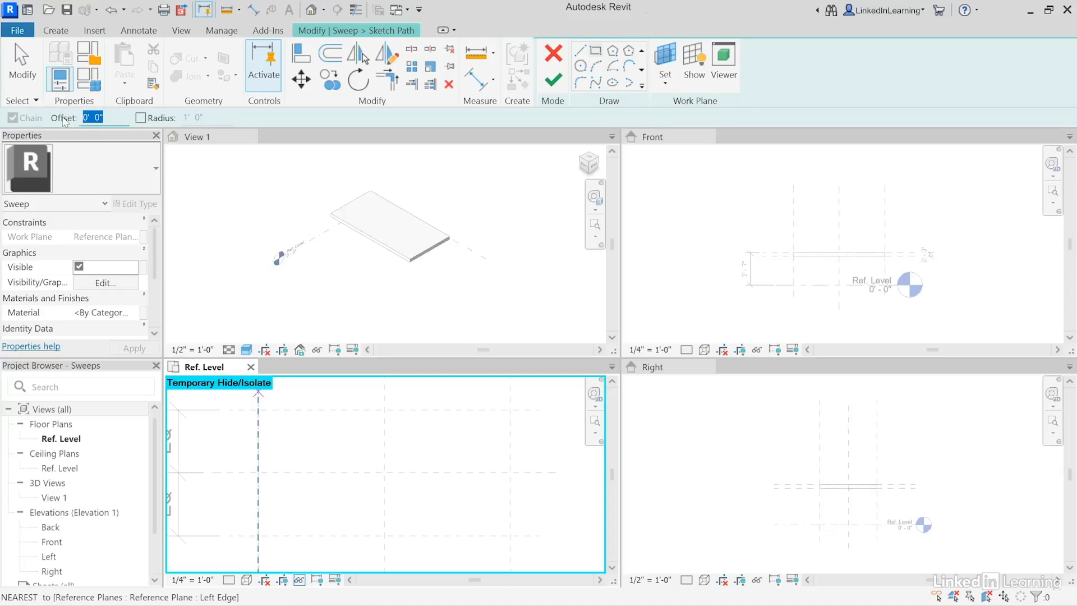
pyautogui.write('3"')
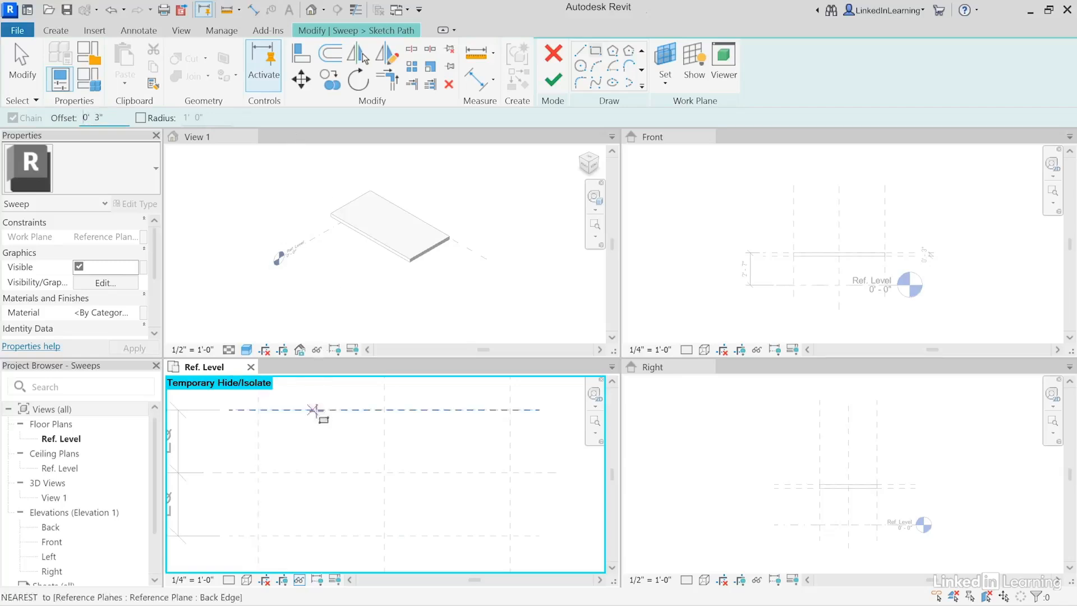
pyautogui.click(258, 410)
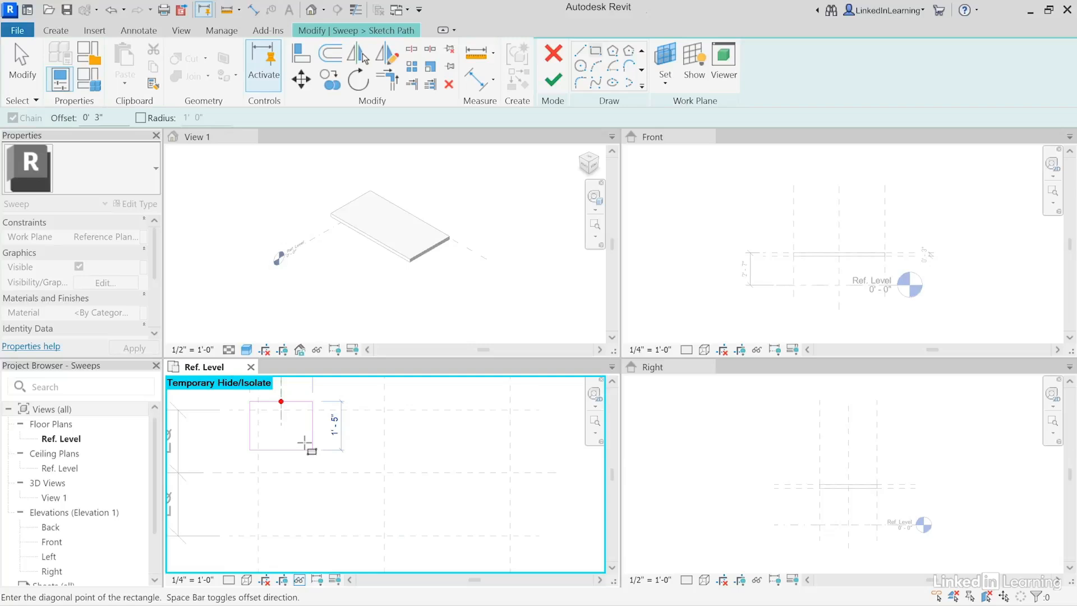
pyautogui.press('space')
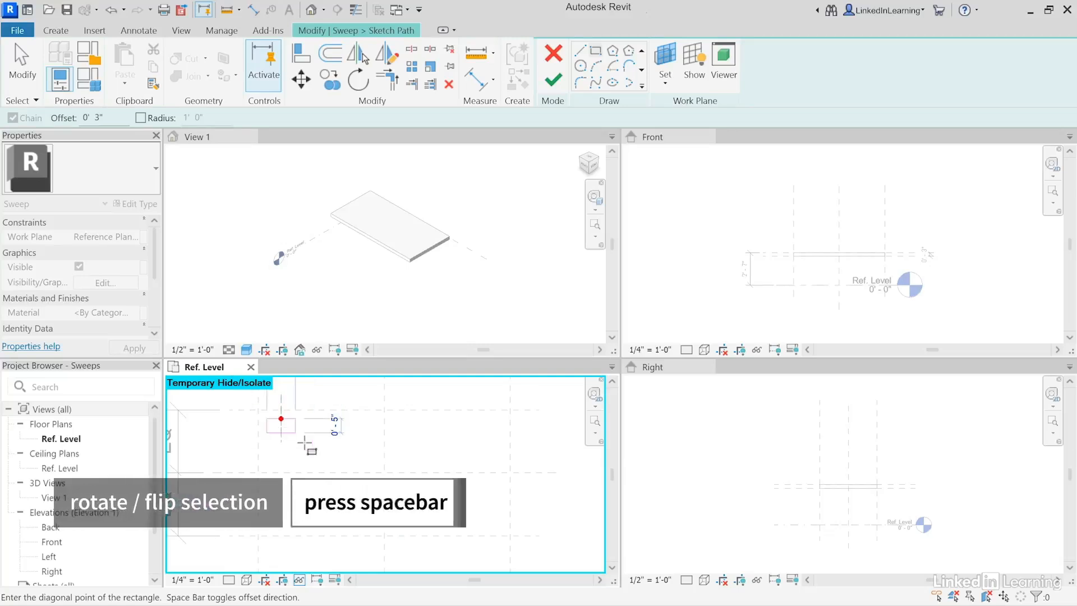
pyautogui.press('space')
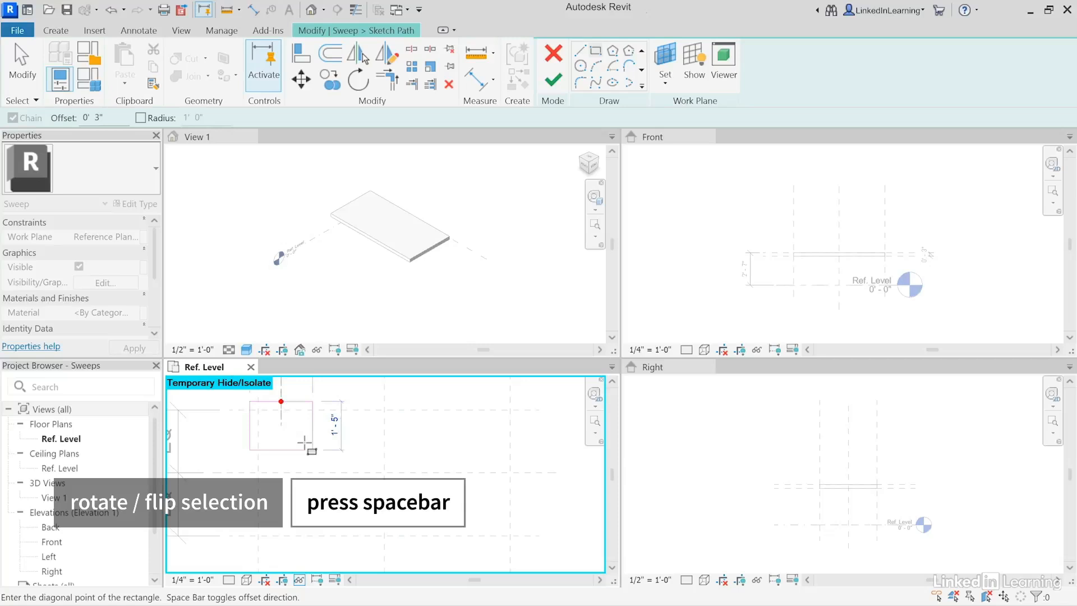
pyautogui.click(510, 535)
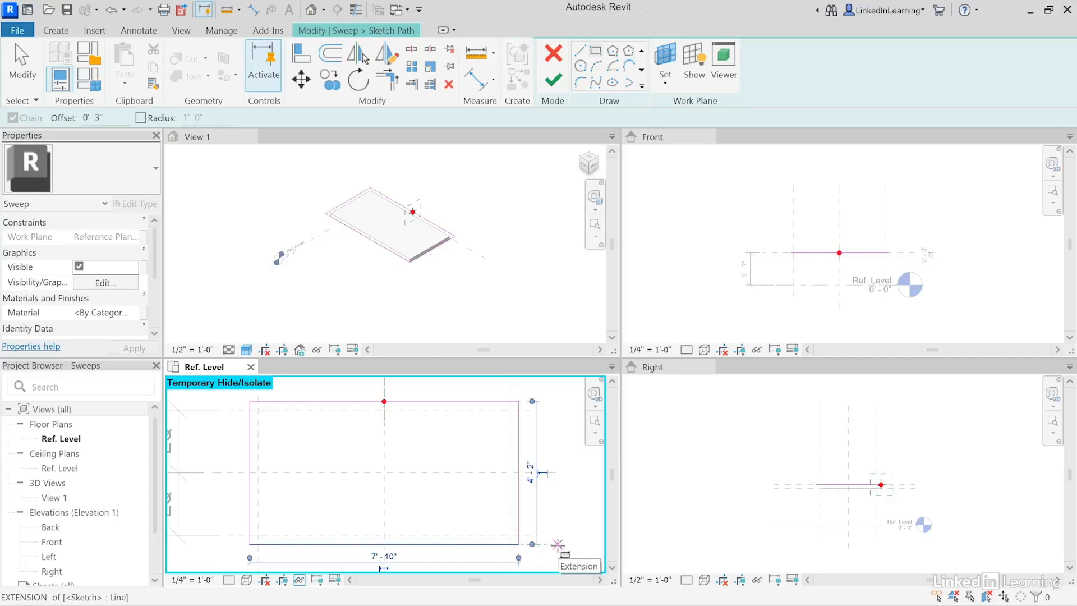
# Step: Draw a diagonal line with zero offset across the path's back-left corner, between its intersections with the Back Edge and Left Edge planes
pyautogui.click(582, 53)
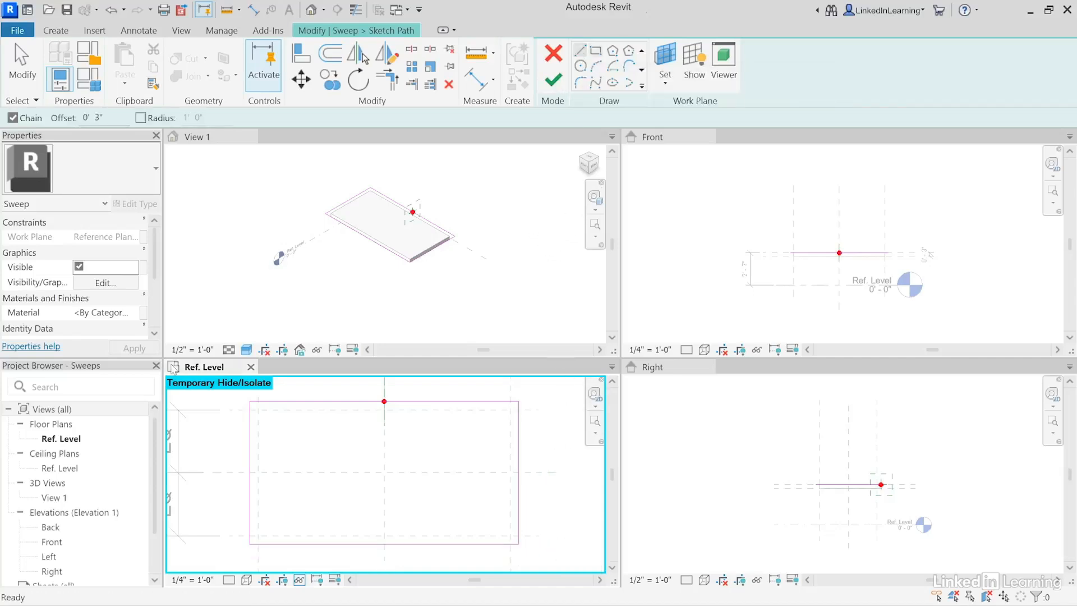
pyautogui.scroll(4, 230, 408)
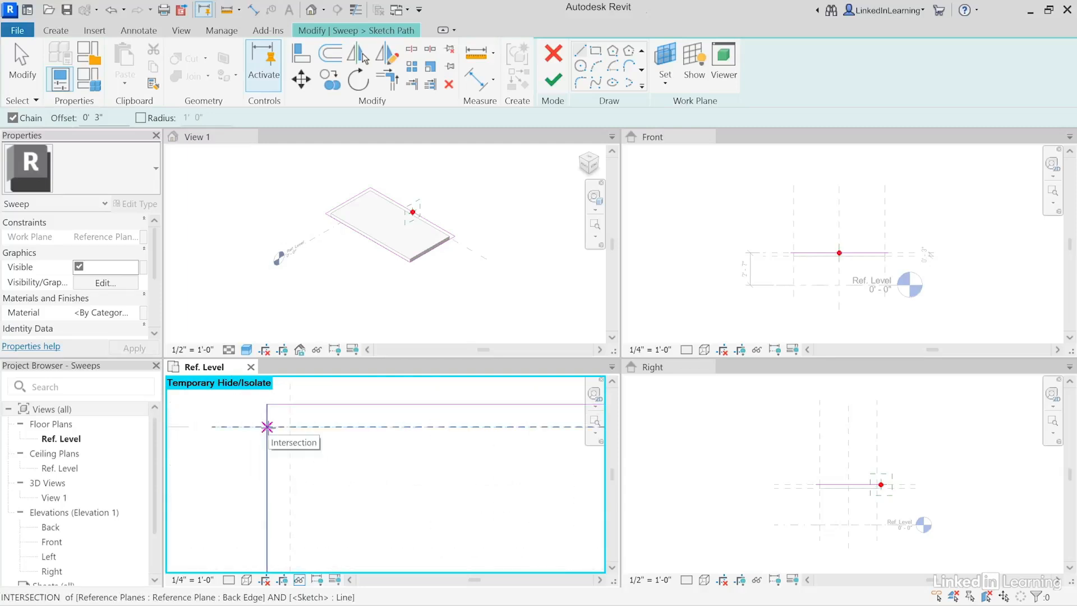
pyautogui.click(267, 426)
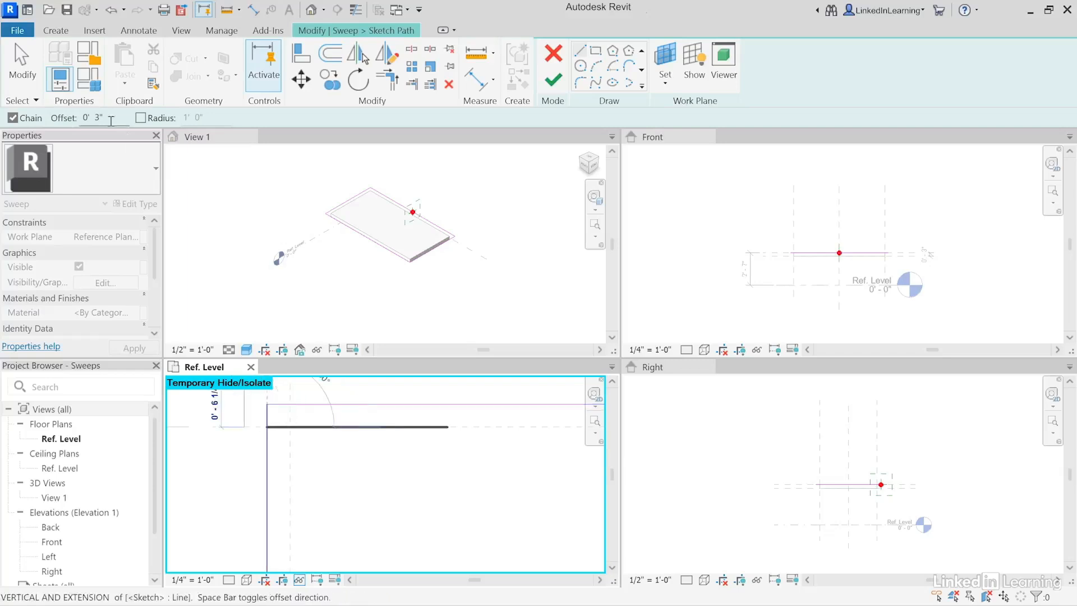
pyautogui.moveTo(111, 120); pyautogui.dragTo(72, 121)
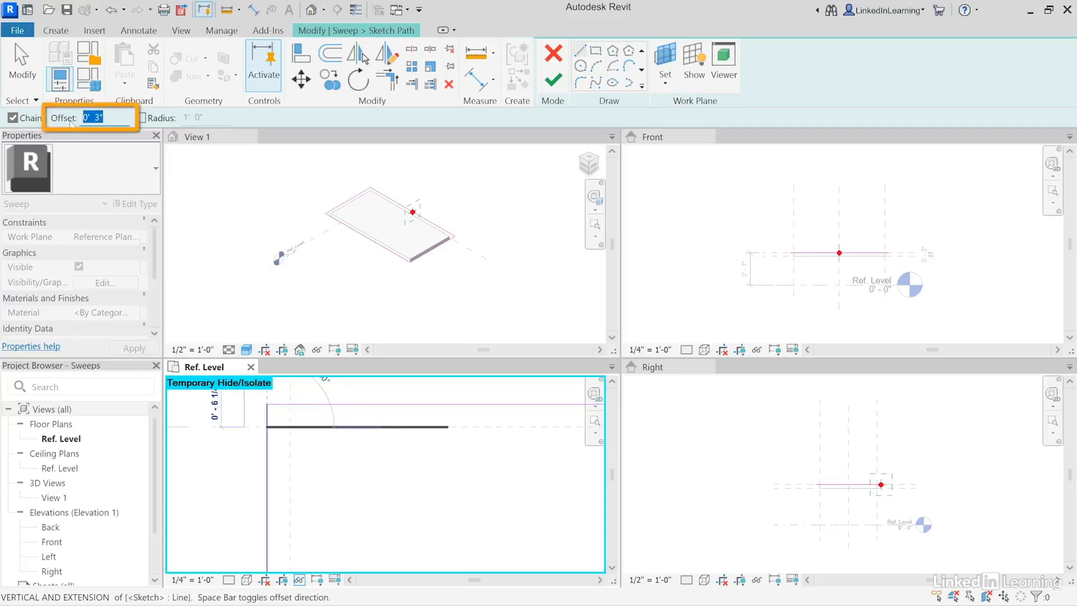
pyautogui.write('0')
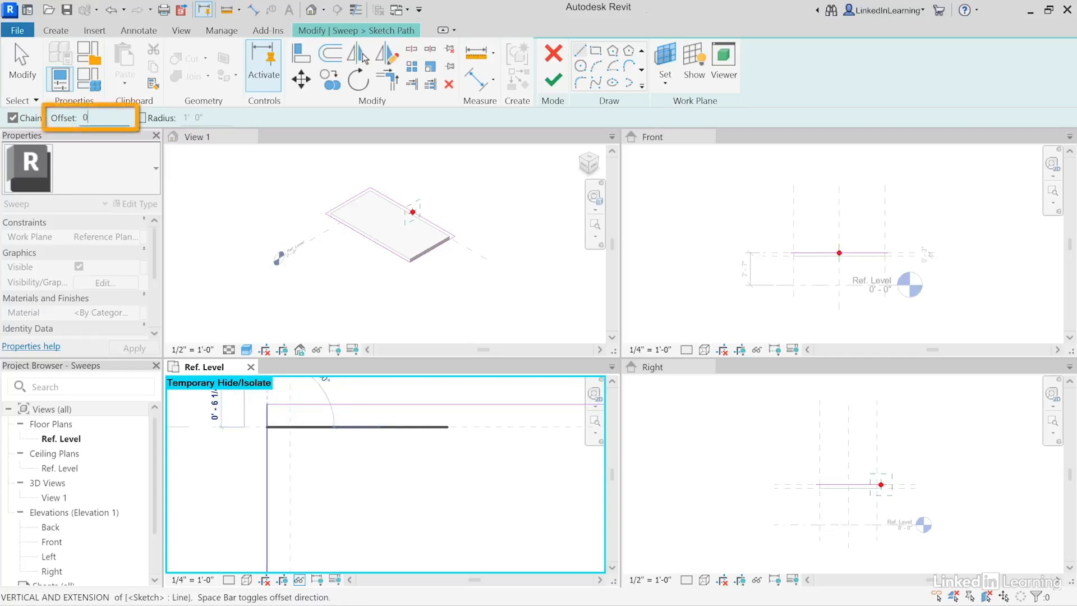
pyautogui.click(289, 403)
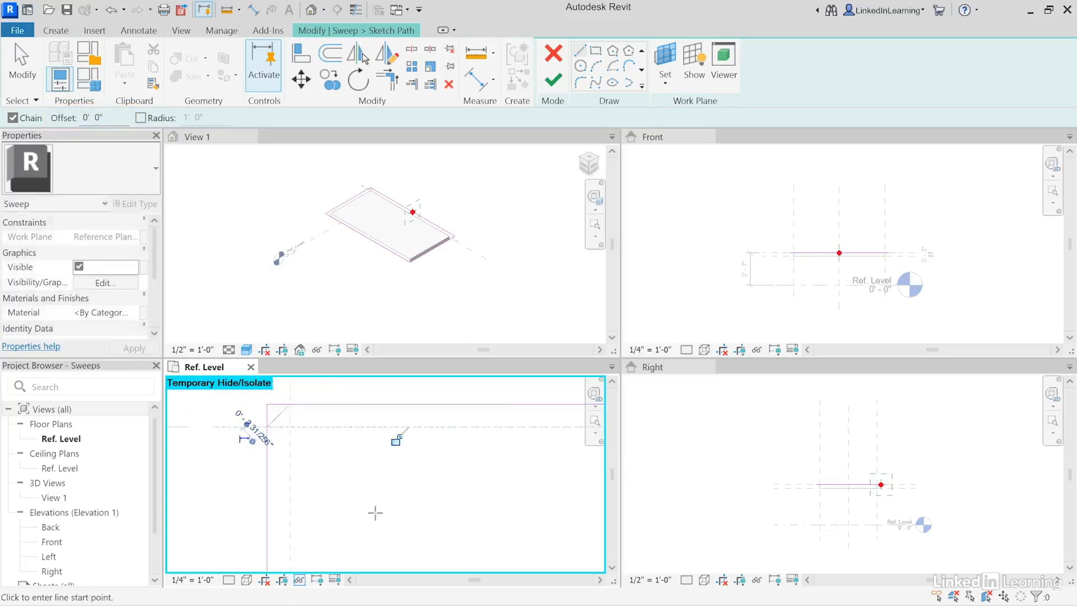
# Step: Trim the back and left path lines to the diagonal at the back-left corner
pyautogui.click(387, 79)
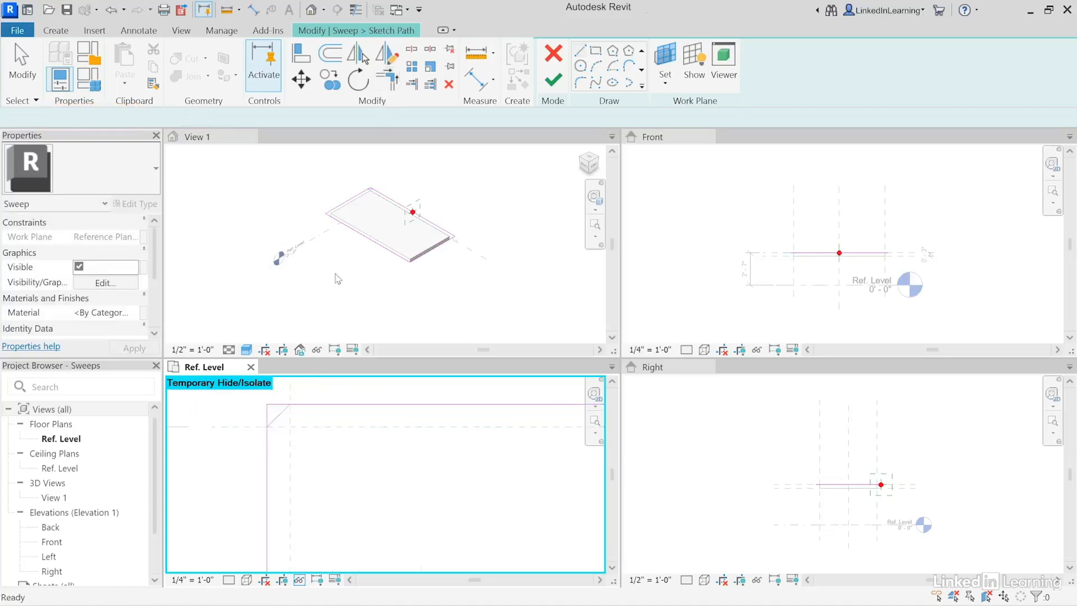
pyautogui.click(319, 404)
pyautogui.click(279, 414)
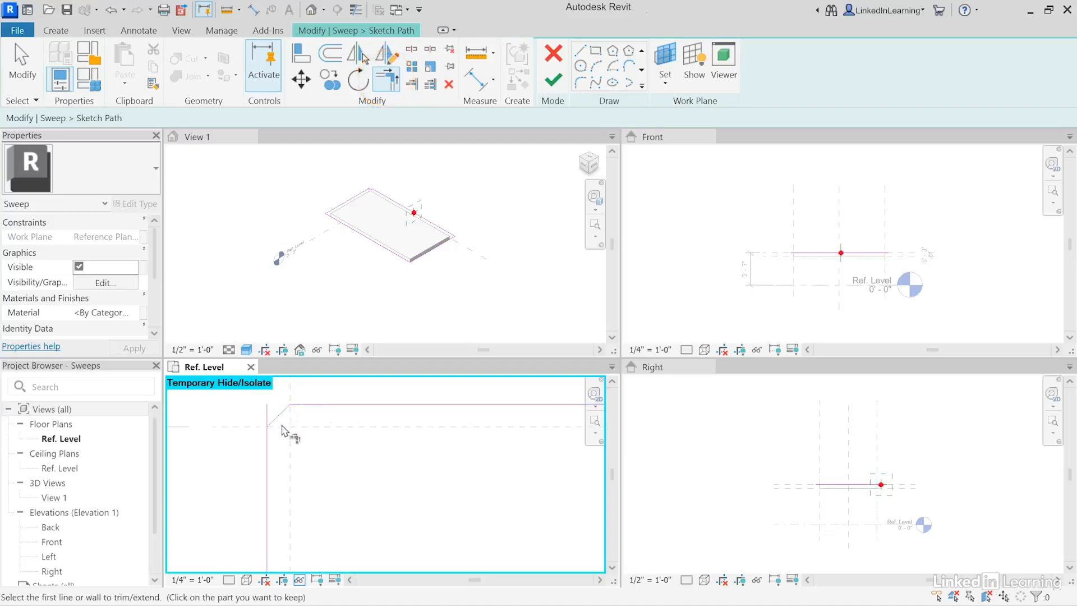
pyautogui.click(280, 418)
pyautogui.click(267, 443)
pyautogui.click(24, 61)
# Step: Trim the path lines to the diagonal at the back-right corner
pyautogui.scroll(-2, 452, 465)
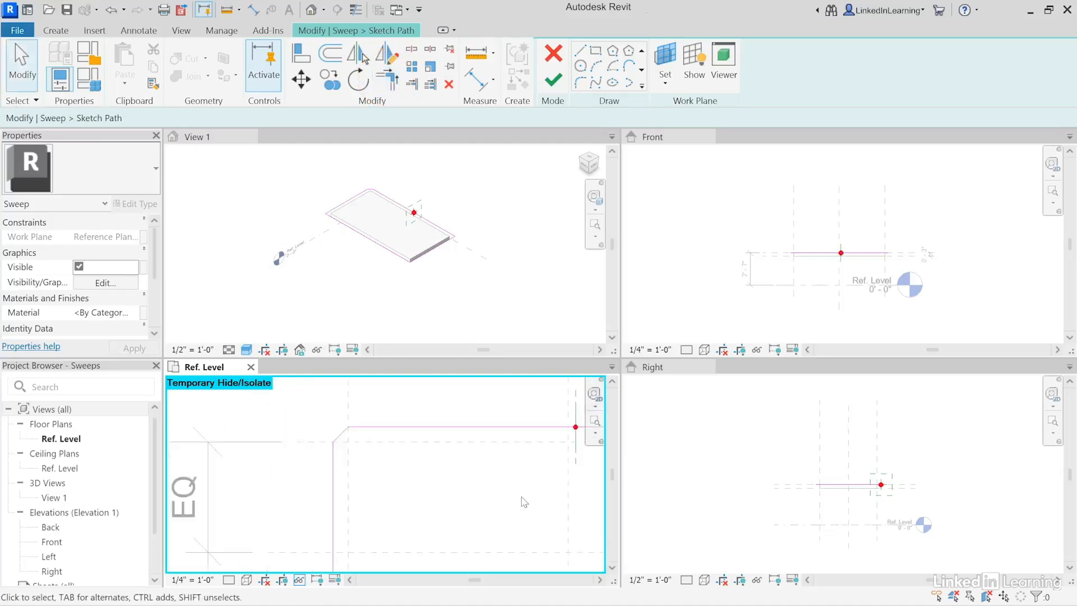
pyautogui.moveTo(520, 499); pyautogui.dragTo(109, 450, button='middle')
pyautogui.moveTo(376, 434); pyautogui.dragTo(383, 490, button='middle')
pyautogui.scroll(2, 395, 468)
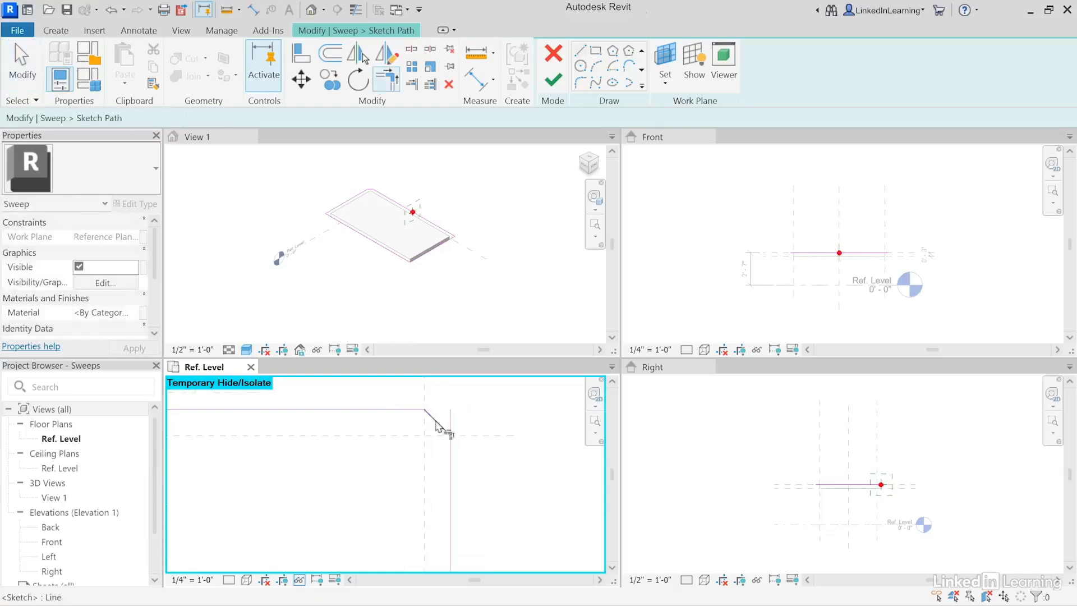
pyautogui.click(436, 421)
pyautogui.click(450, 469)
# Step: Draw diagonal lines across the two front corners of the sweep path, between its intersections with the edge reference planes
pyautogui.click(580, 50)
pyautogui.click(449, 432)
pyautogui.click(424, 457)
pyautogui.click(407, 457)
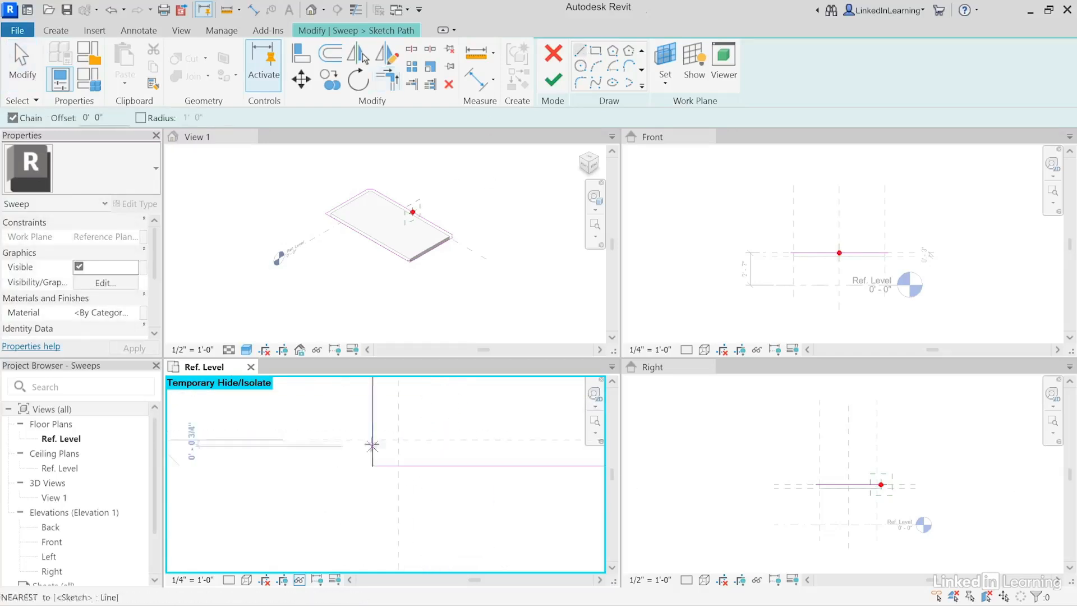
pyautogui.click(372, 440)
pyautogui.click(398, 465)
pyautogui.press('Escape')
# Step: Check the chamfered path and its profile plane in the Ref. Level and Right views, and finish the path sketch
pyautogui.scroll(-7, 504, 443)
pyautogui.moveTo(540, 440)
pyautogui.mouseDown(button='middle')
pyautogui.moveTo(359, 516)
pyautogui.moveTo(296, 528)
pyautogui.mouseUp(button='middle')
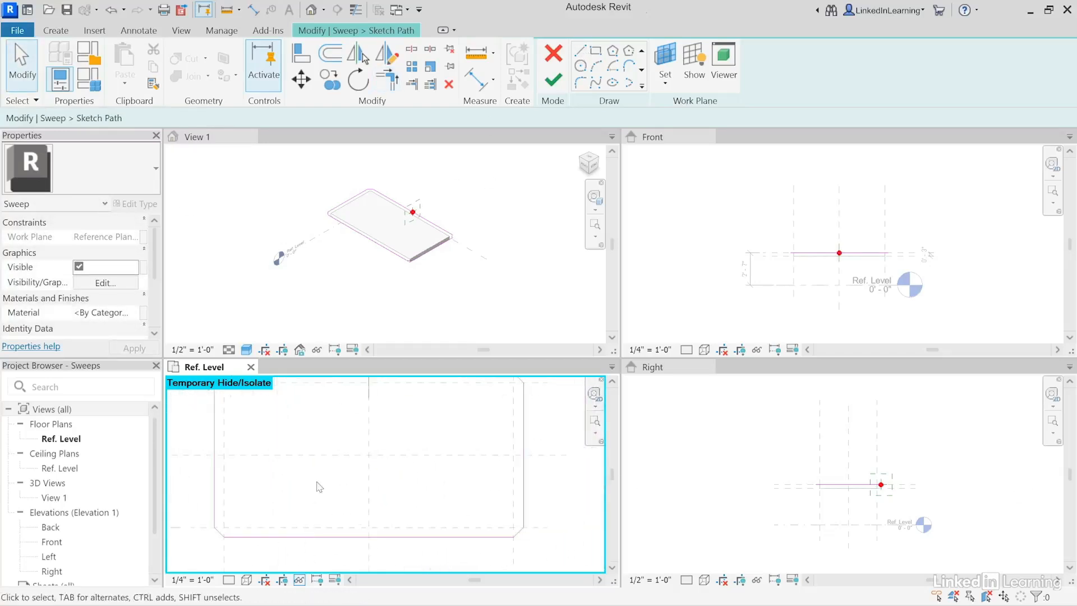
pyautogui.scroll(-1, 318, 483)
pyautogui.moveTo(317, 481); pyautogui.dragTo(337, 494, button='middle')
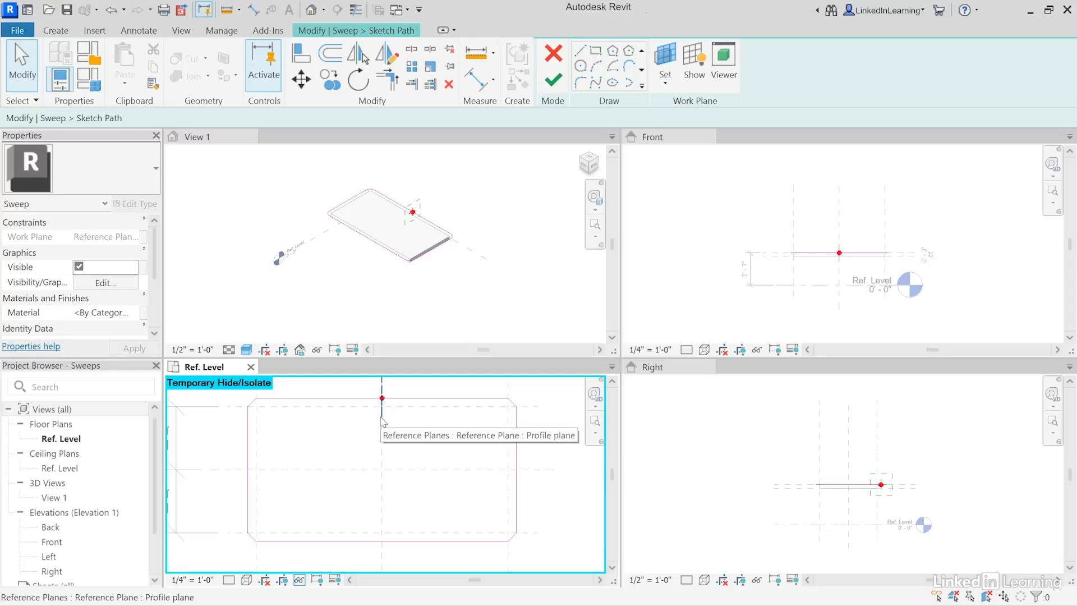
pyautogui.scroll(1, 887, 502)
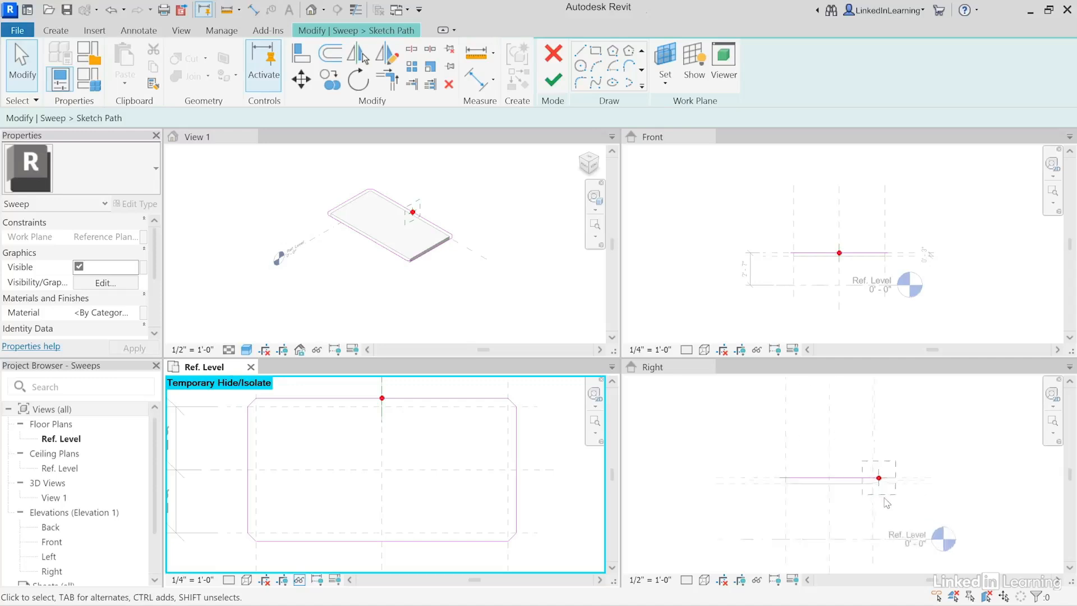
pyautogui.scroll(1, 886, 502)
pyautogui.scroll(2, 892, 501)
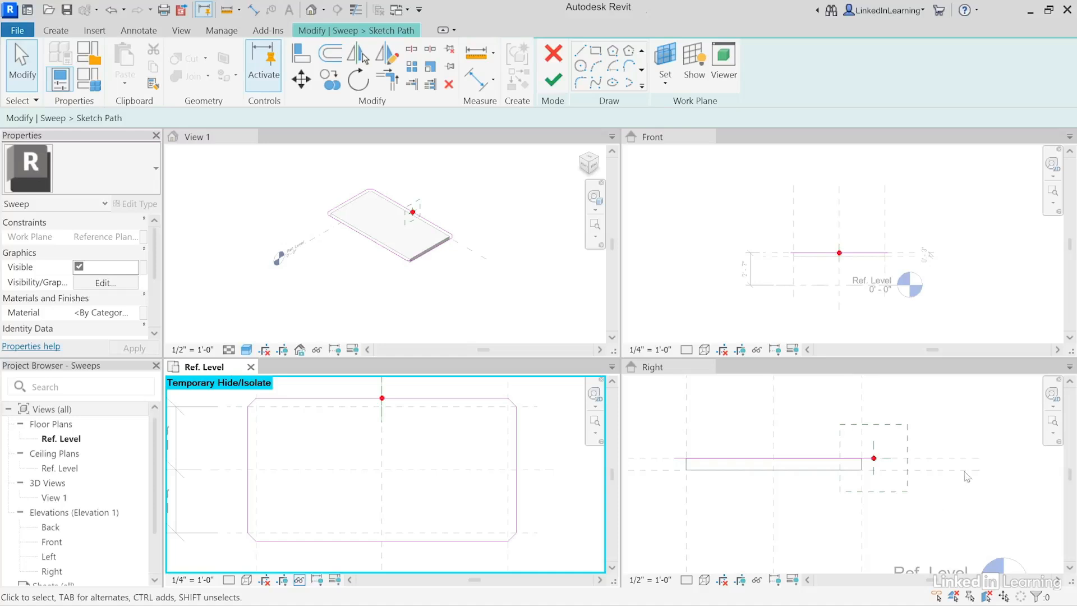
pyautogui.click(553, 82)
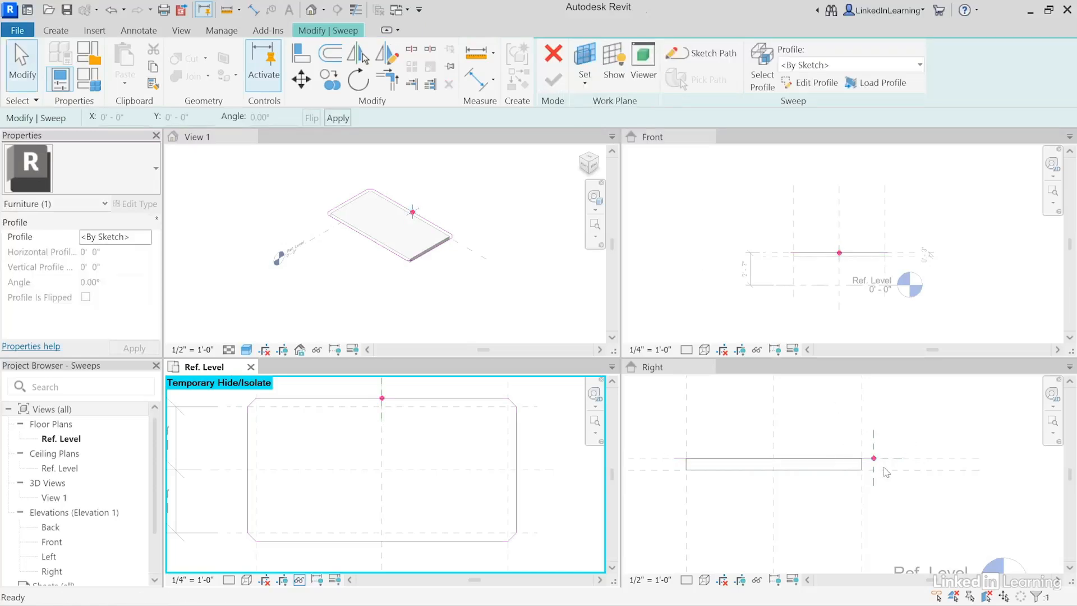
# Step: Load the Rail profile family from the Chapter14 exercise folder and assign it as the sweep's profile
pyautogui.click(639, 367)
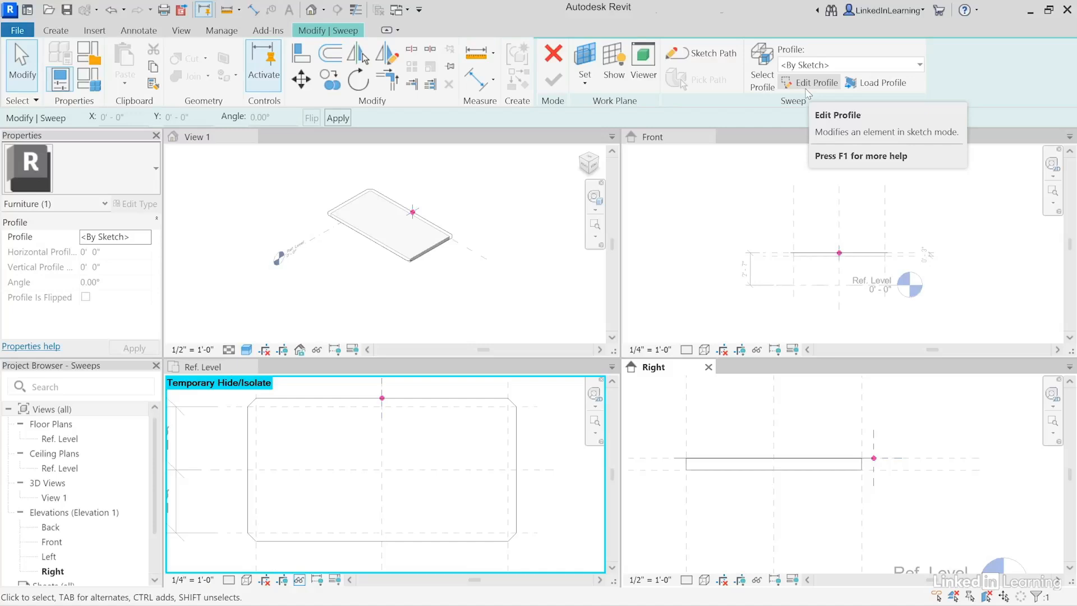
pyautogui.click(884, 84)
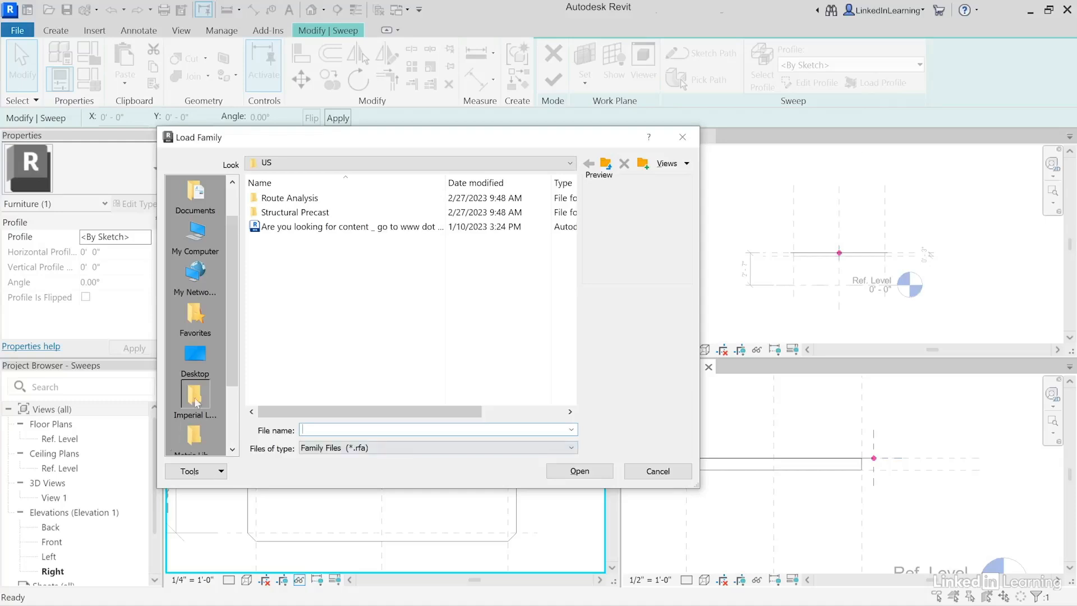
pyautogui.click(212, 358)
pyautogui.doubleClick(281, 298)
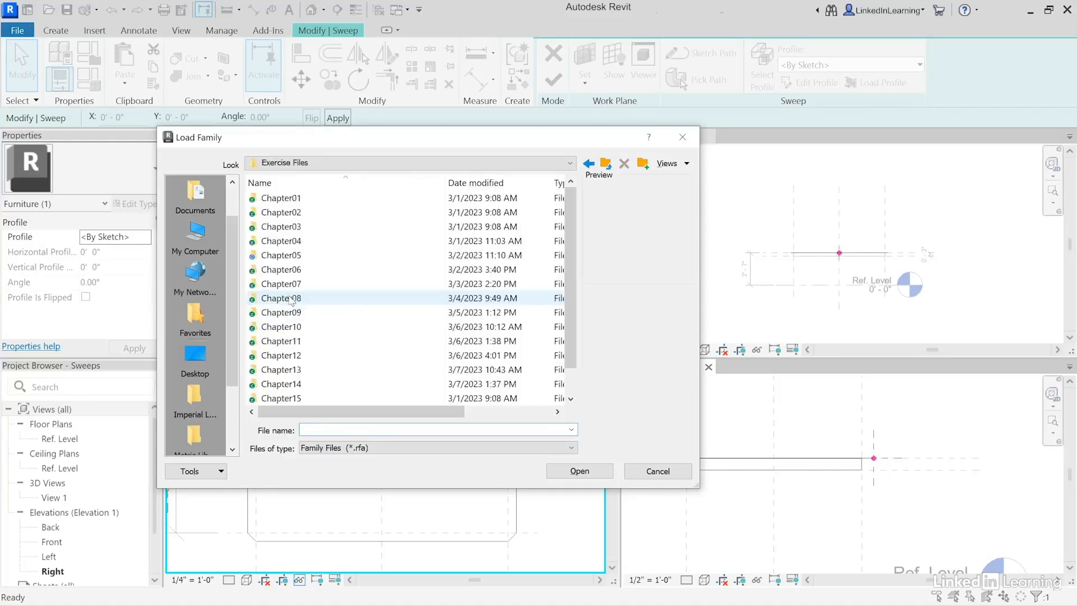
pyautogui.doubleClick(280, 385)
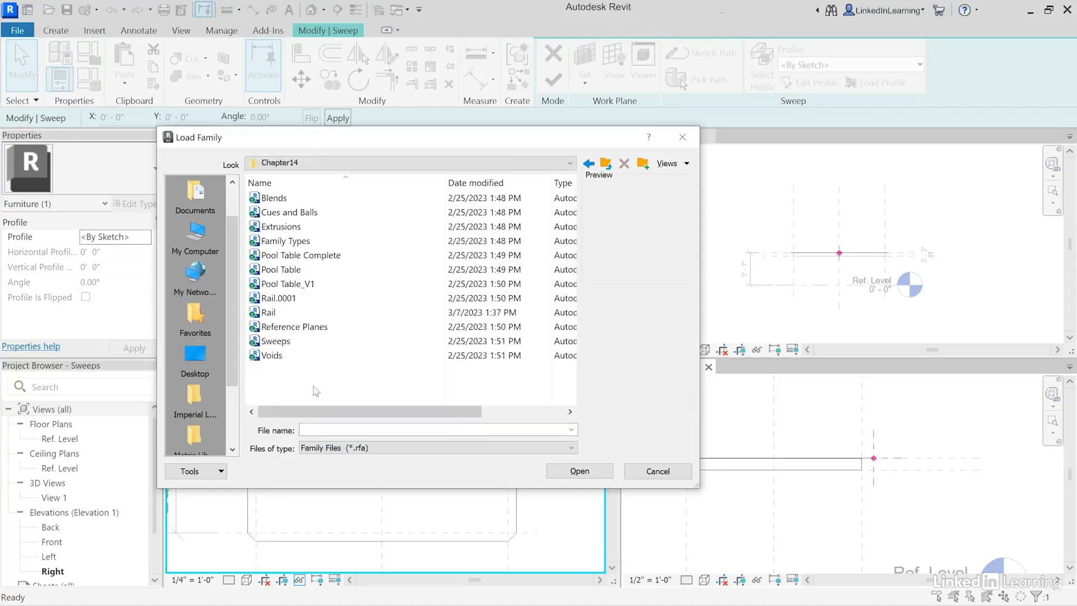
pyautogui.click(269, 312)
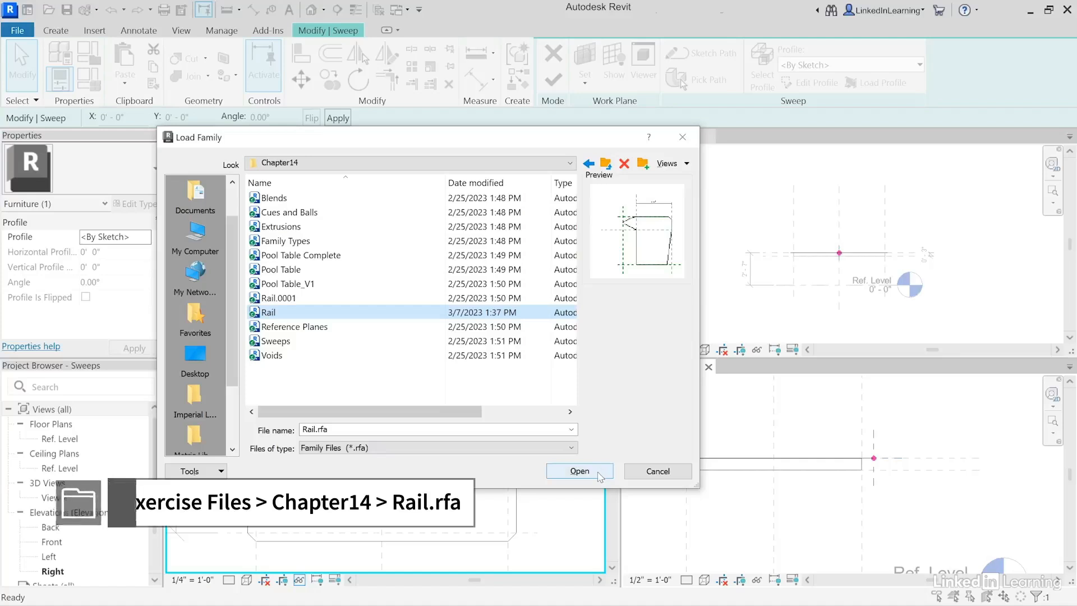
pyautogui.click(579, 471)
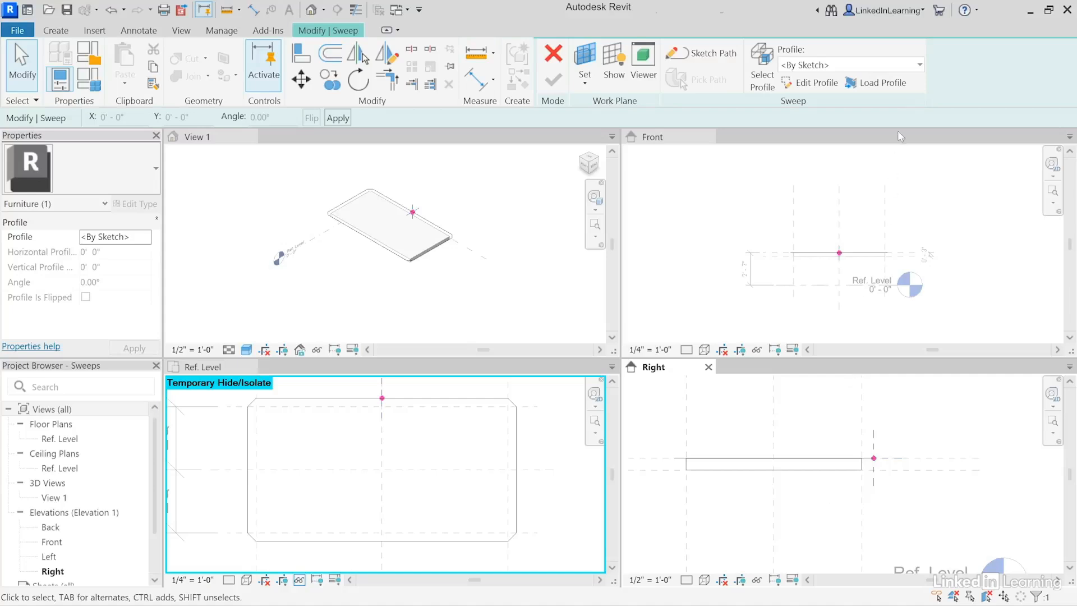
pyautogui.click(906, 69)
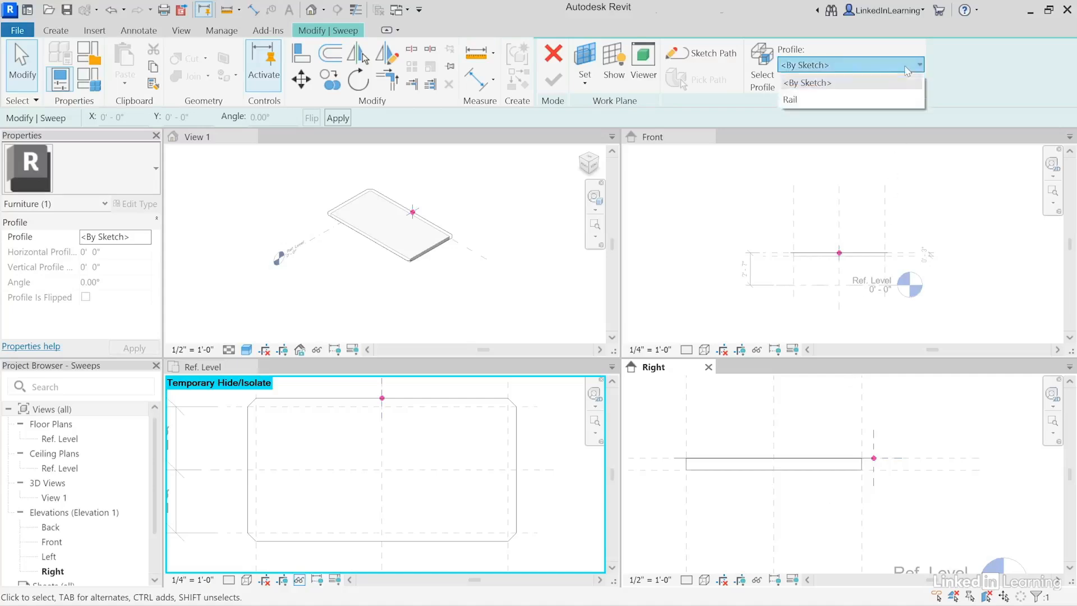
pyautogui.click(795, 104)
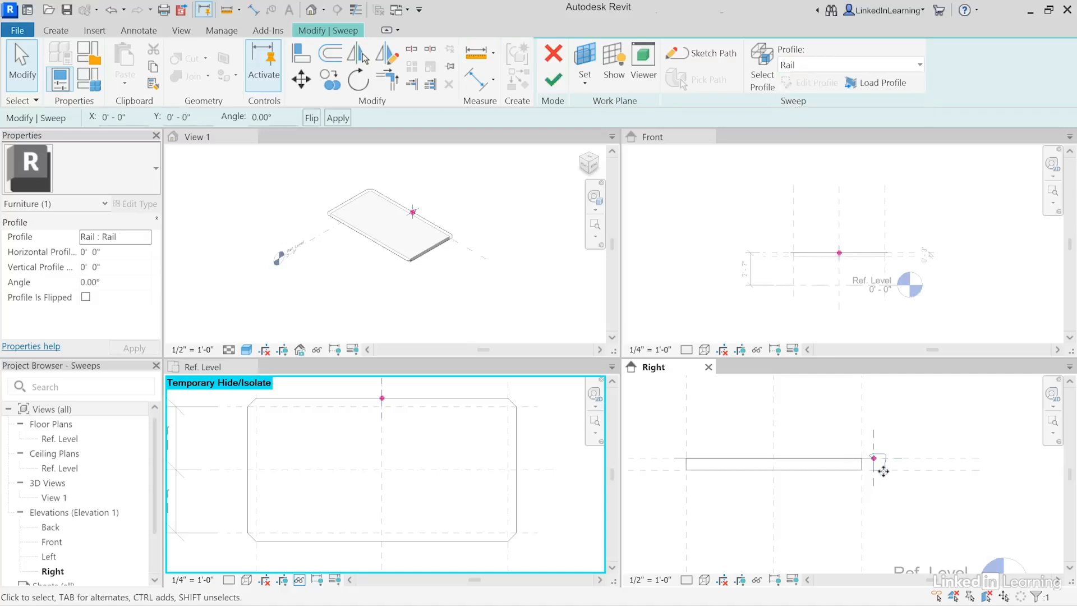
# Step: Try to move the rail profile freehand about 1 3/16" horizontally and 3/8" vertically off the path in the Right view
pyautogui.scroll(4, 881, 468)
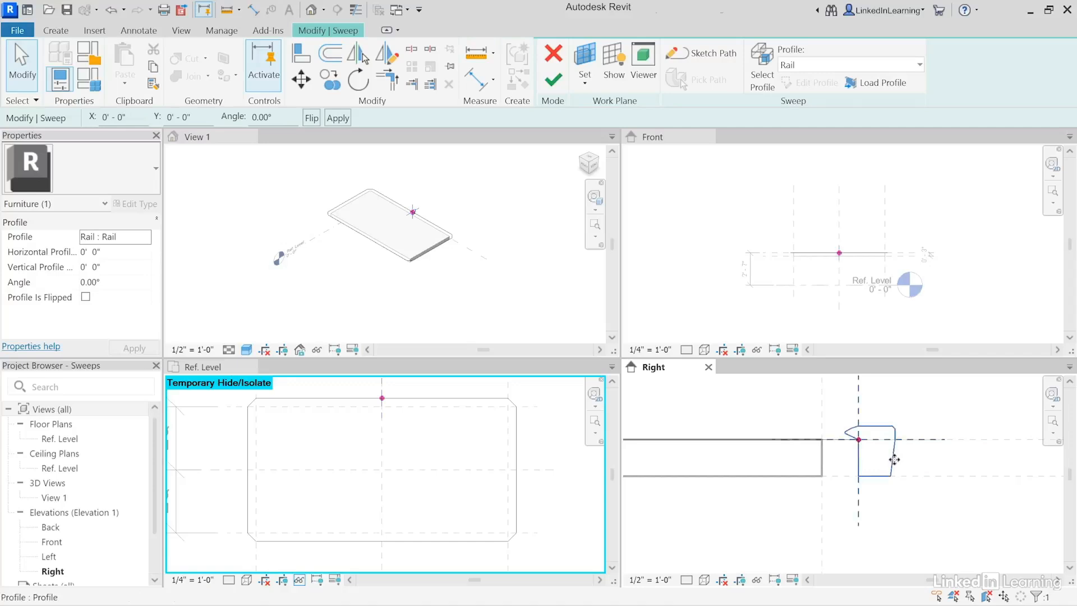
pyautogui.moveTo(892, 467)
pyautogui.mouseDown()
pyautogui.moveTo(917, 461)
pyautogui.moveTo(904, 457)
pyautogui.mouseUp()
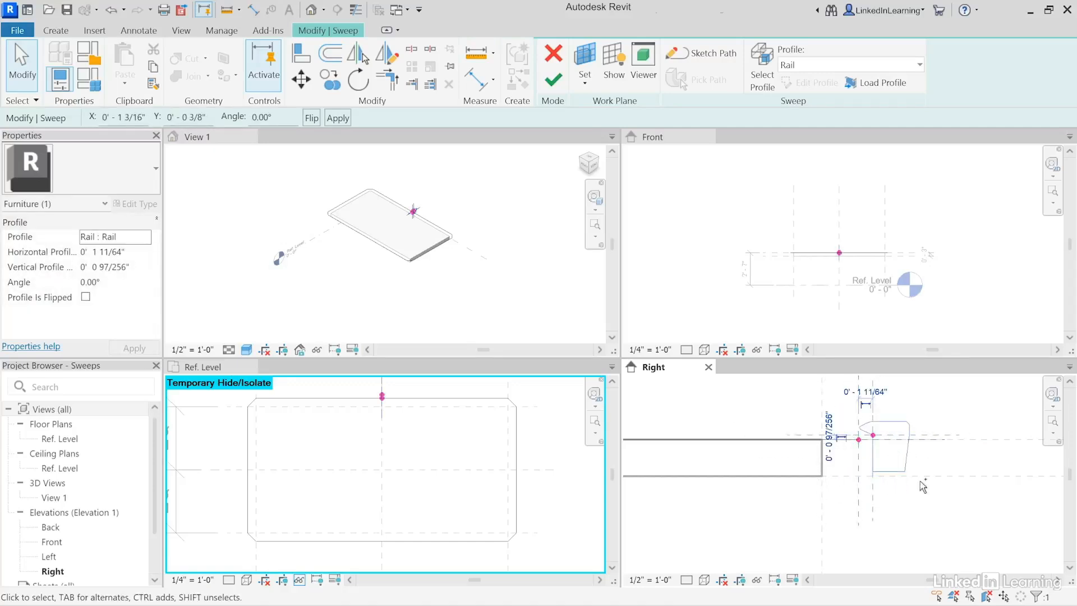
pyautogui.click(921, 485)
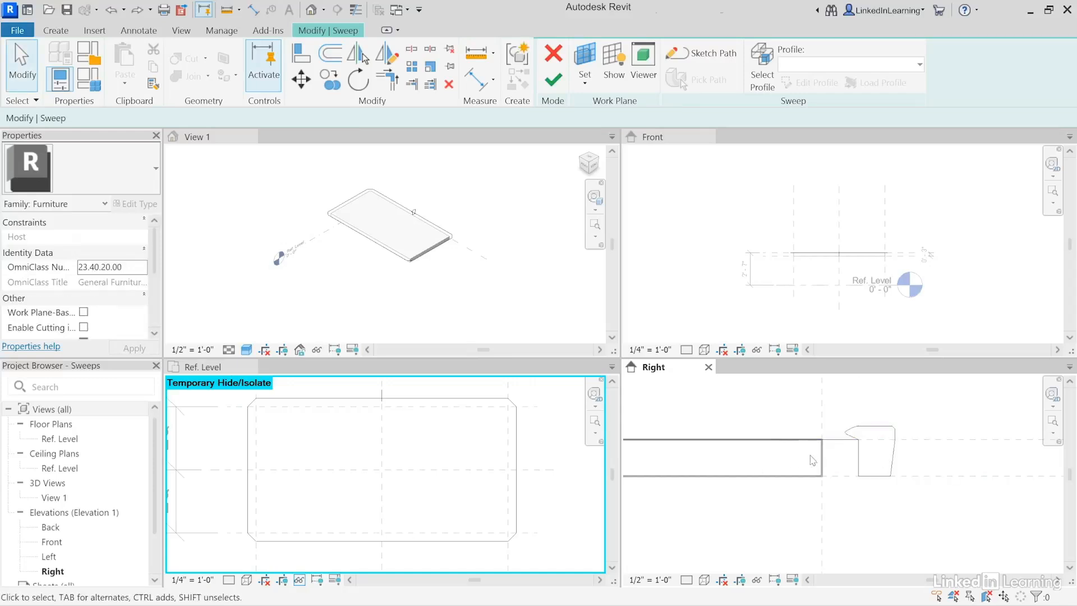
# Step: Align the rail profile's inner vertical edge with the reference plane at the table's back edge in the Right view
pyautogui.click(301, 56)
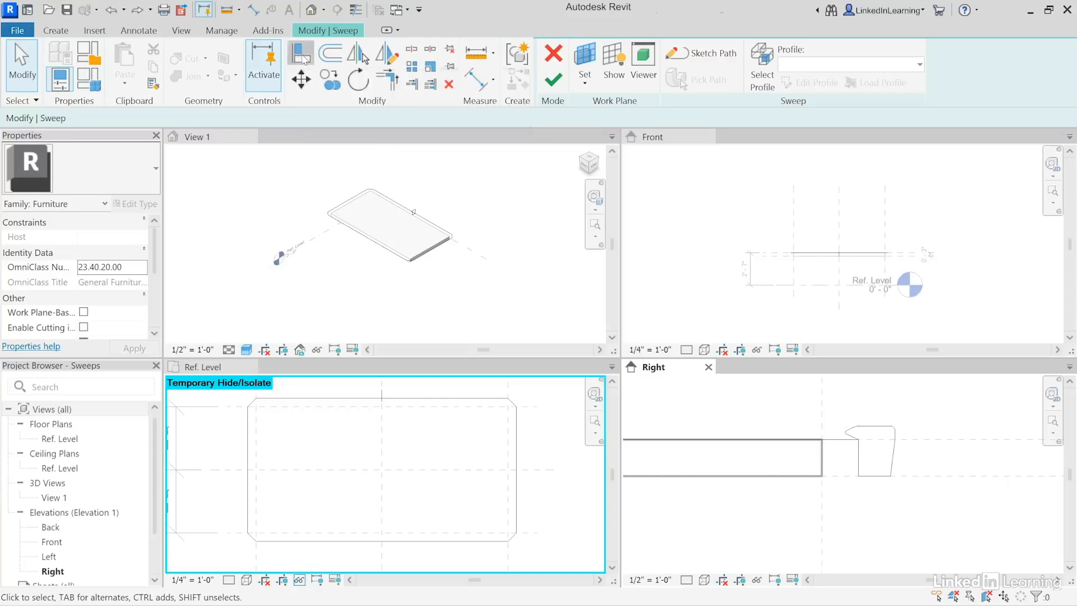
pyautogui.click(823, 403)
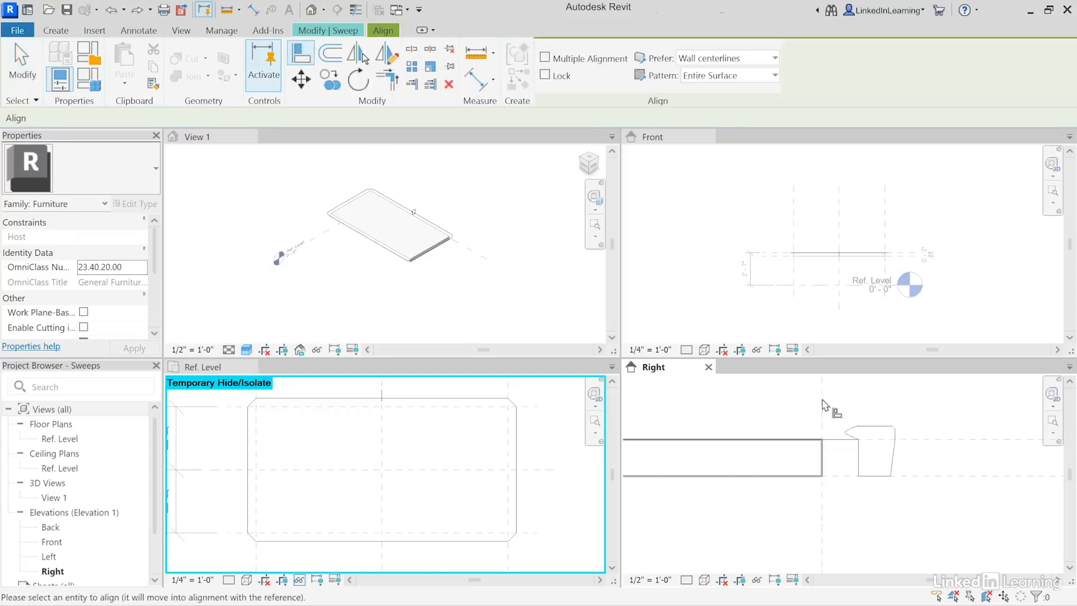
pyautogui.click(859, 467)
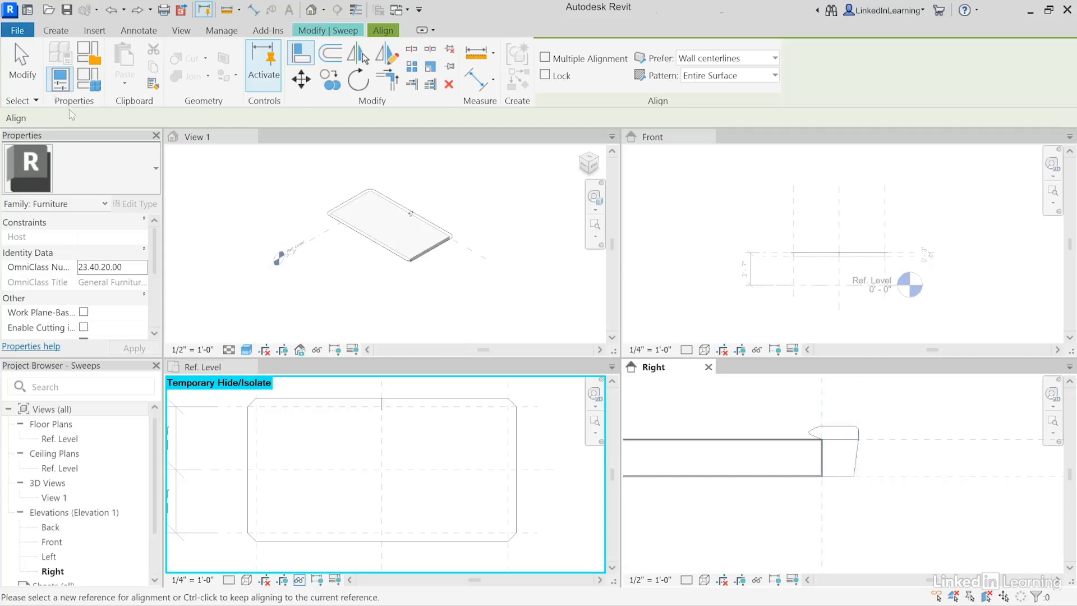
pyautogui.click(21, 62)
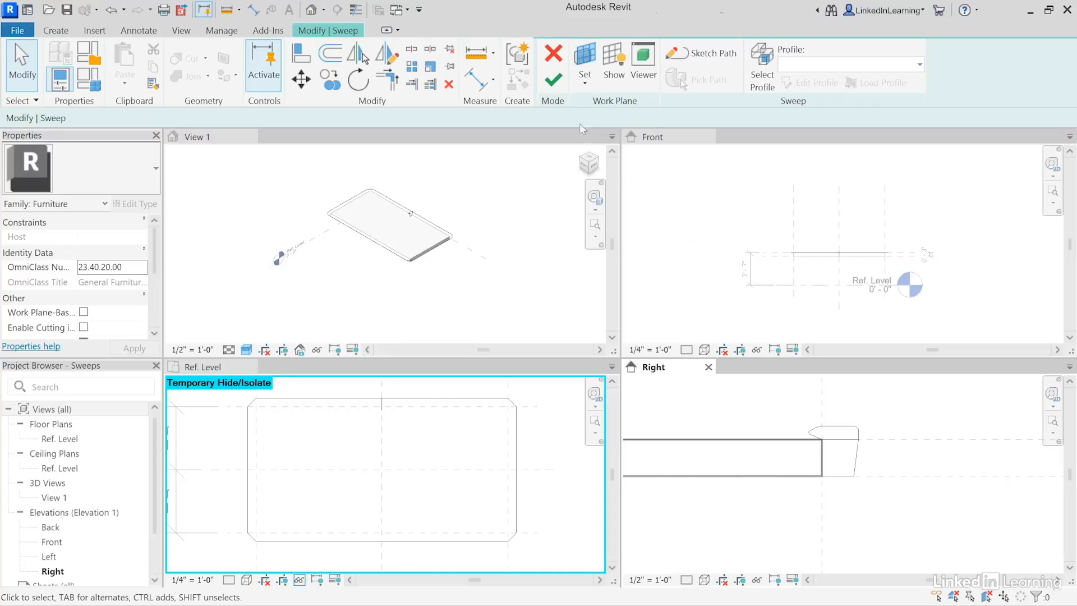
# Step: Finish the rail sweep and inspect the resulting rail in the 3D view
pyautogui.click(552, 83)
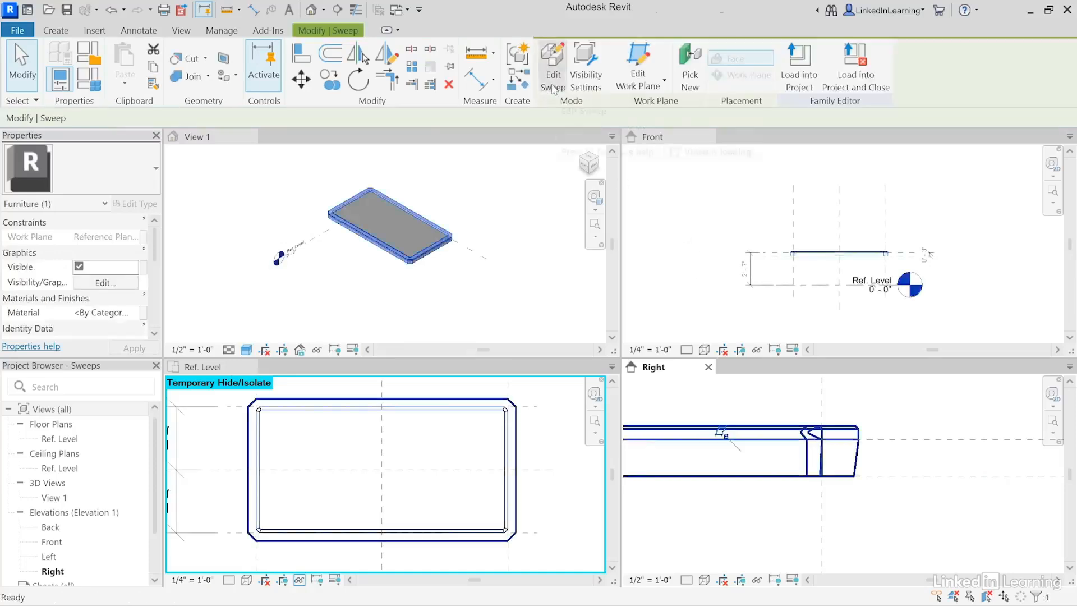
pyautogui.click(407, 225)
pyautogui.scroll(2, 399, 212)
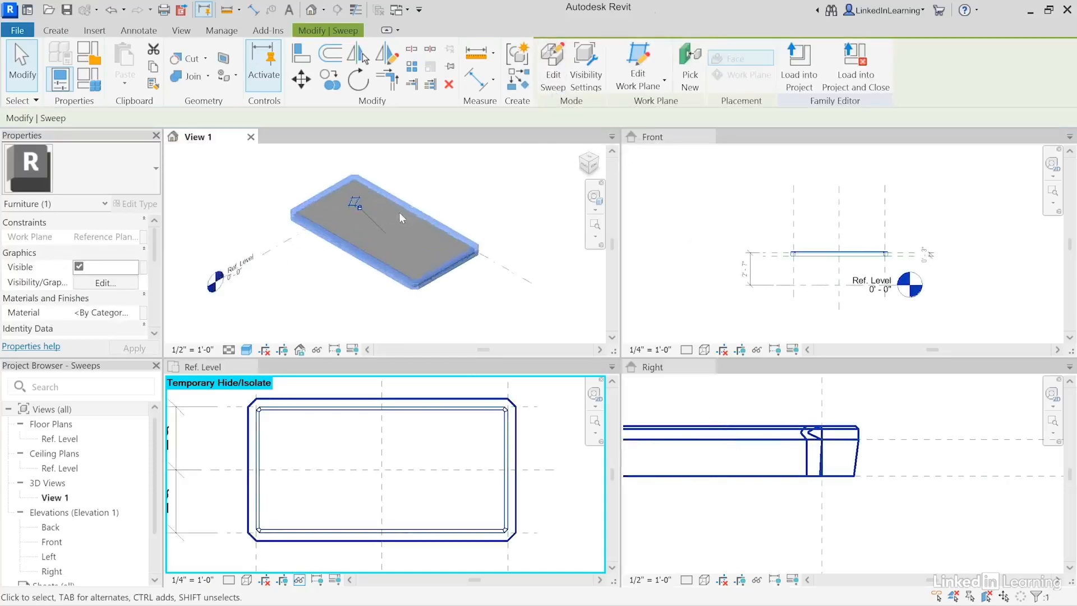
pyautogui.scroll(2, 398, 212)
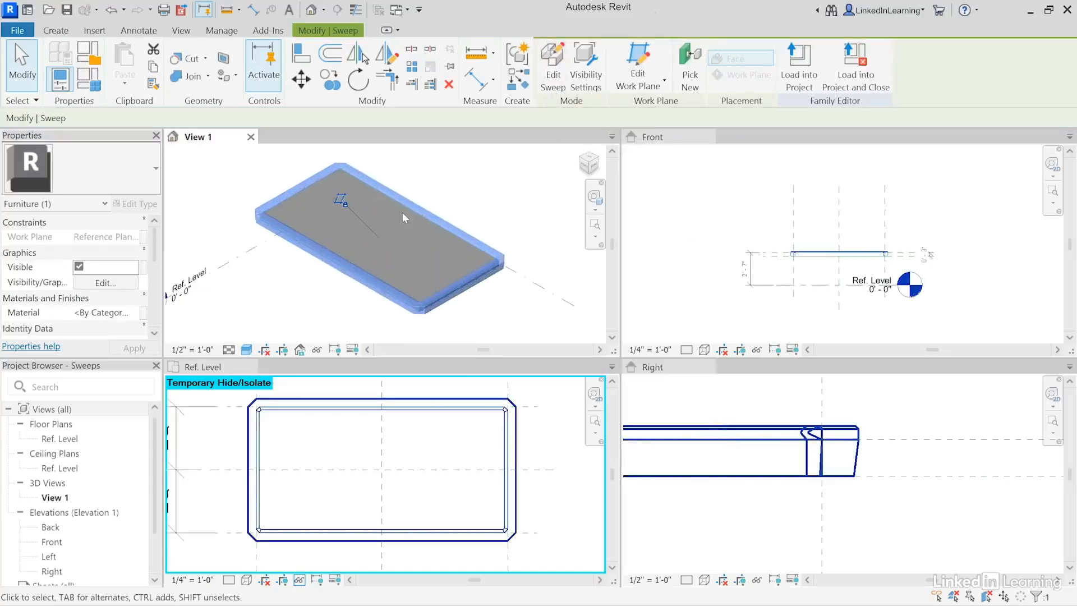
pyautogui.click(522, 317)
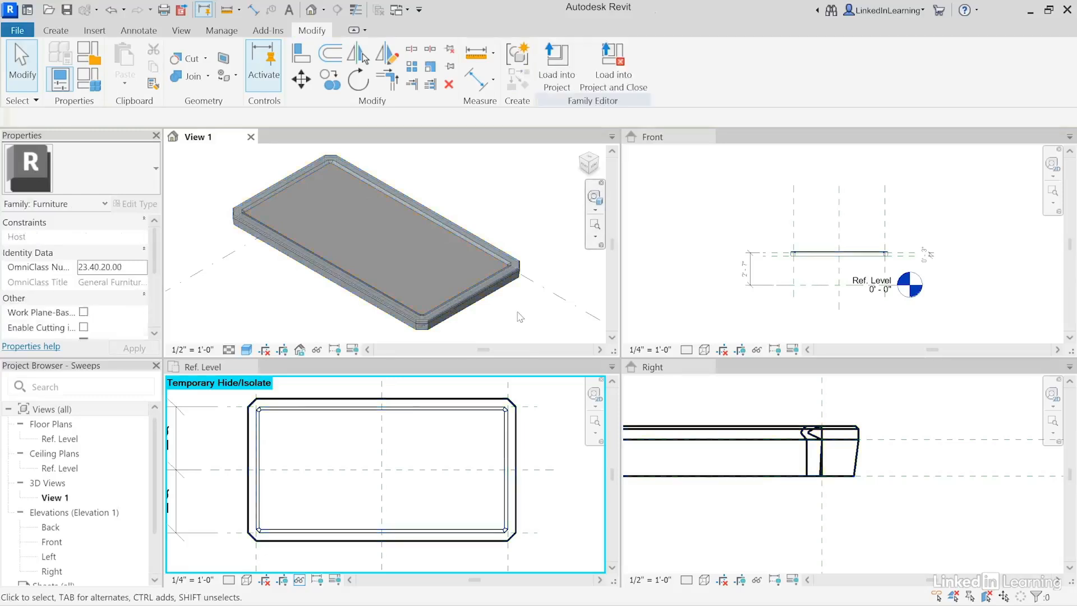
# Step: Flex the family by applying the Small type and switching back to the Large type
pyautogui.click(89, 80)
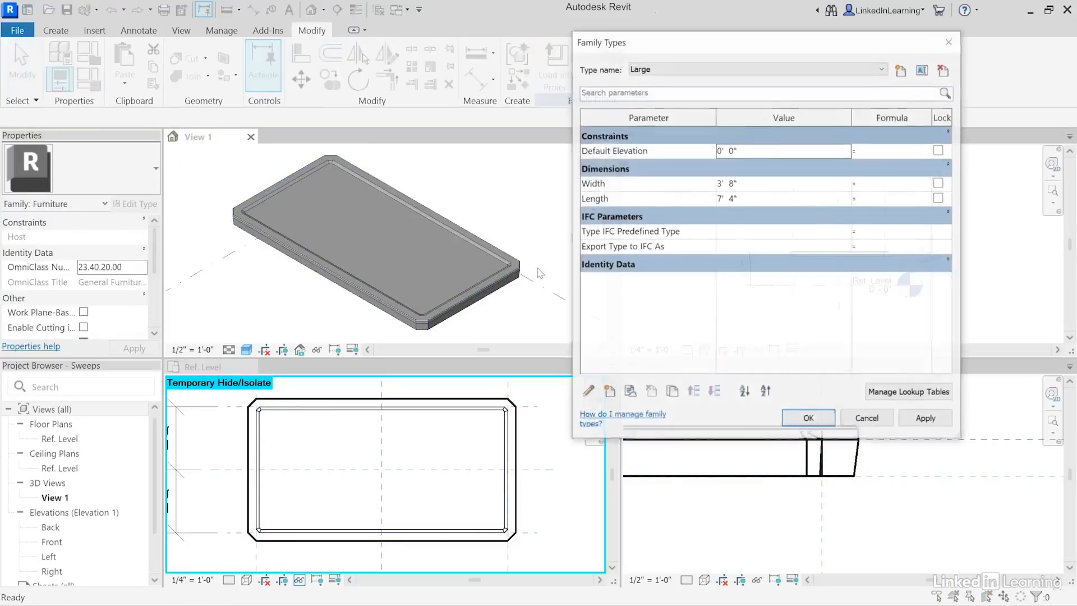
pyautogui.click(693, 69)
pyautogui.click(642, 89)
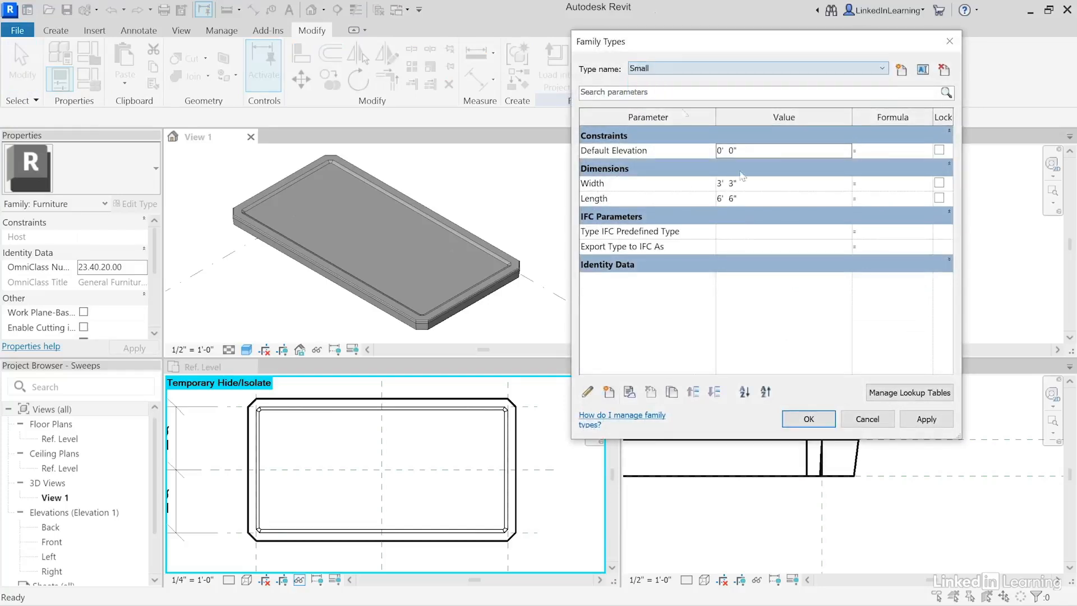
pyautogui.click(928, 420)
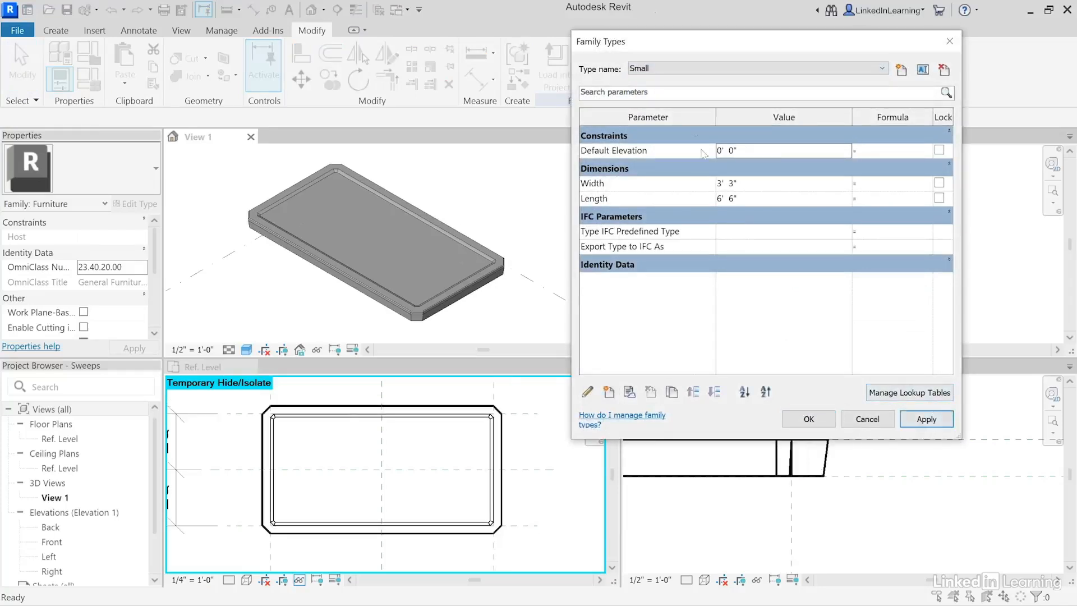
pyautogui.click(655, 68)
pyautogui.click(645, 79)
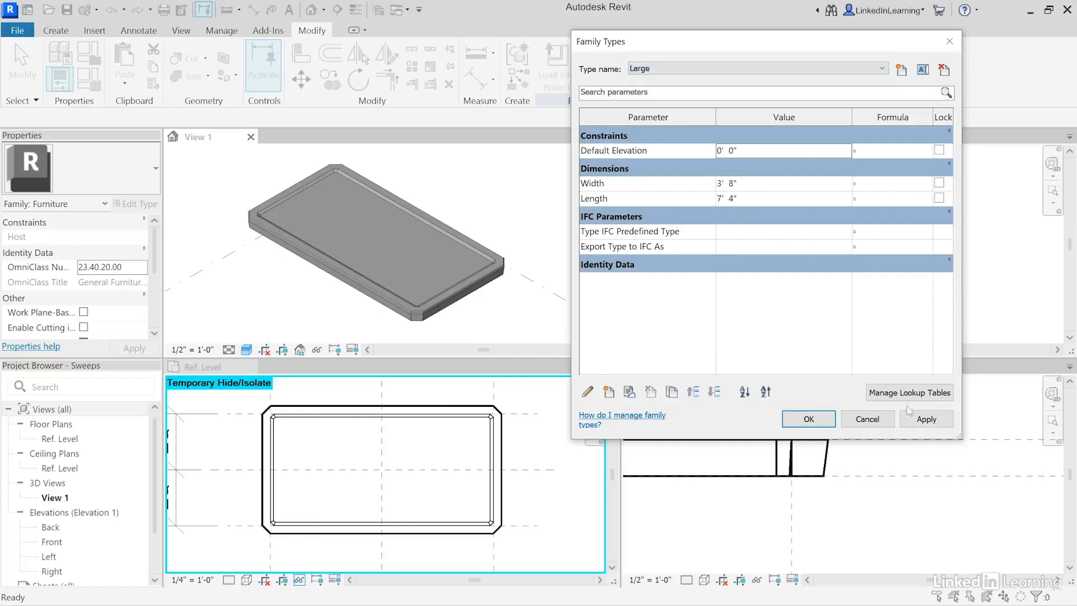
pyautogui.click(926, 419)
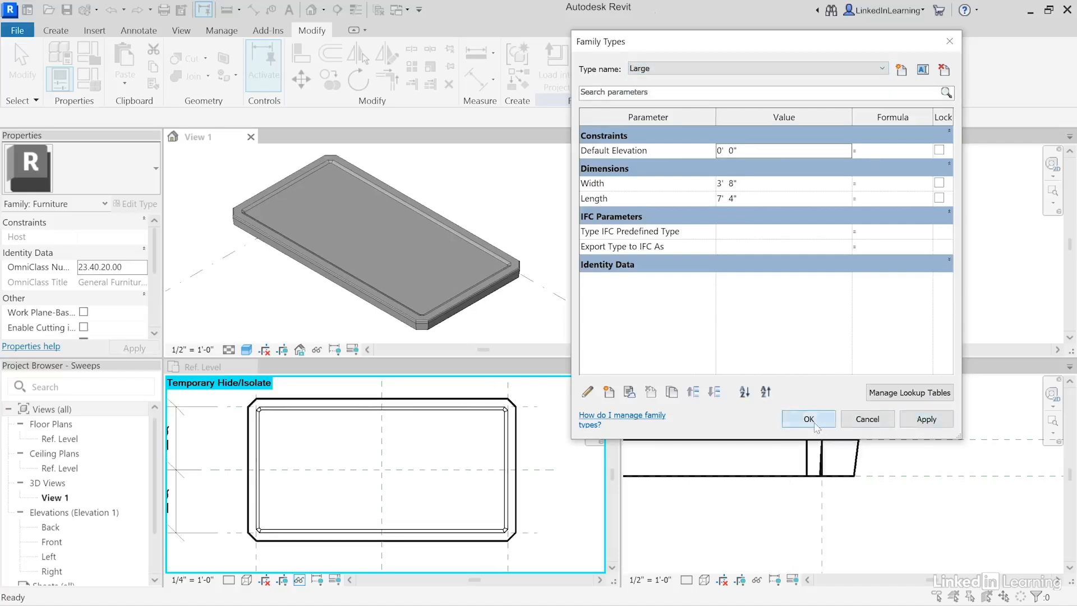
pyautogui.click(817, 424)
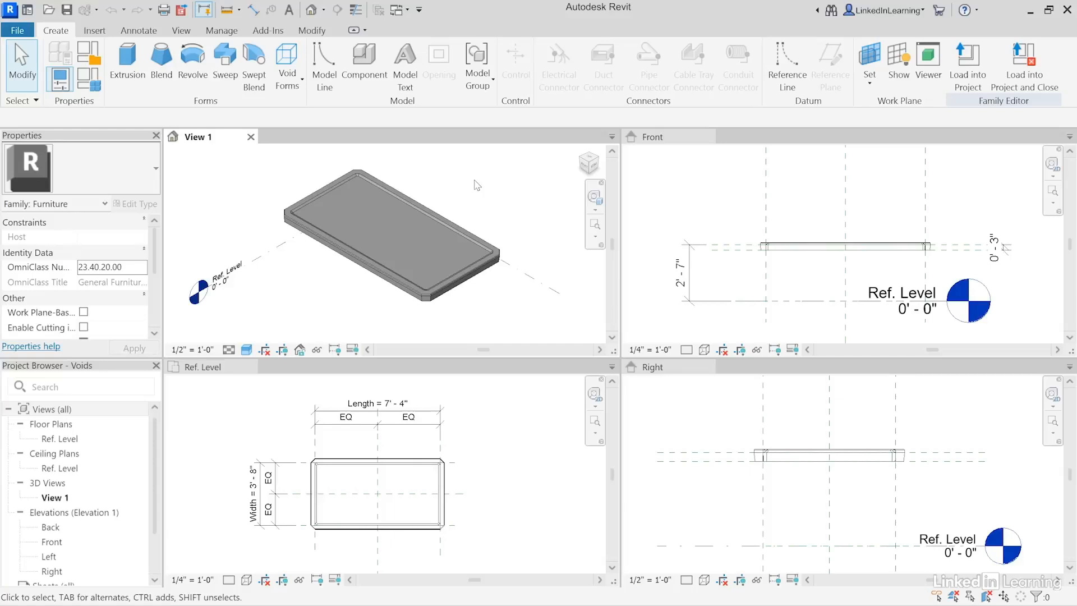
pyautogui.click(283, 84)
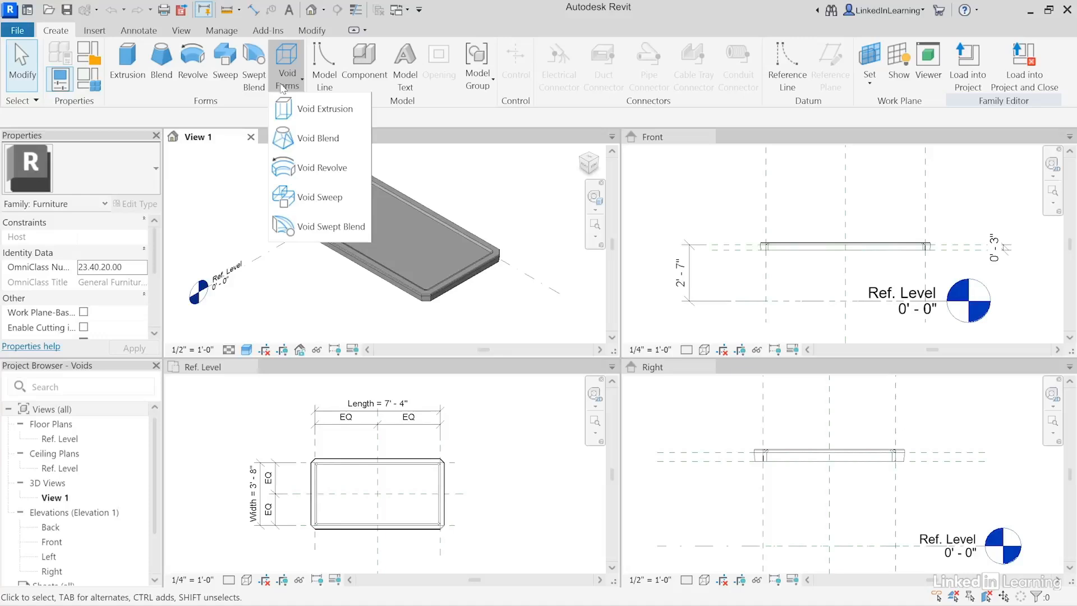
pyautogui.click(229, 113)
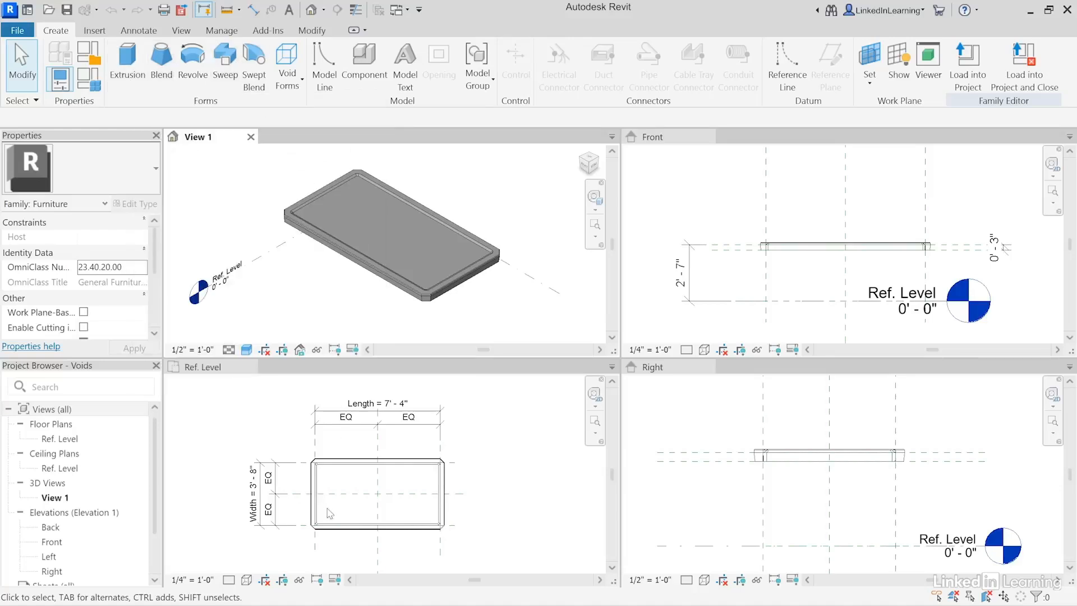
# Step: Temporarily hide the rail sweep and the playing surface extrusion in the Ref. Level view
pyautogui.scroll(2, 337, 513)
pyautogui.scroll(1, 338, 514)
pyautogui.moveTo(347, 512); pyautogui.dragTo(338, 501, button='middle')
pyautogui.scroll(1, 337, 500)
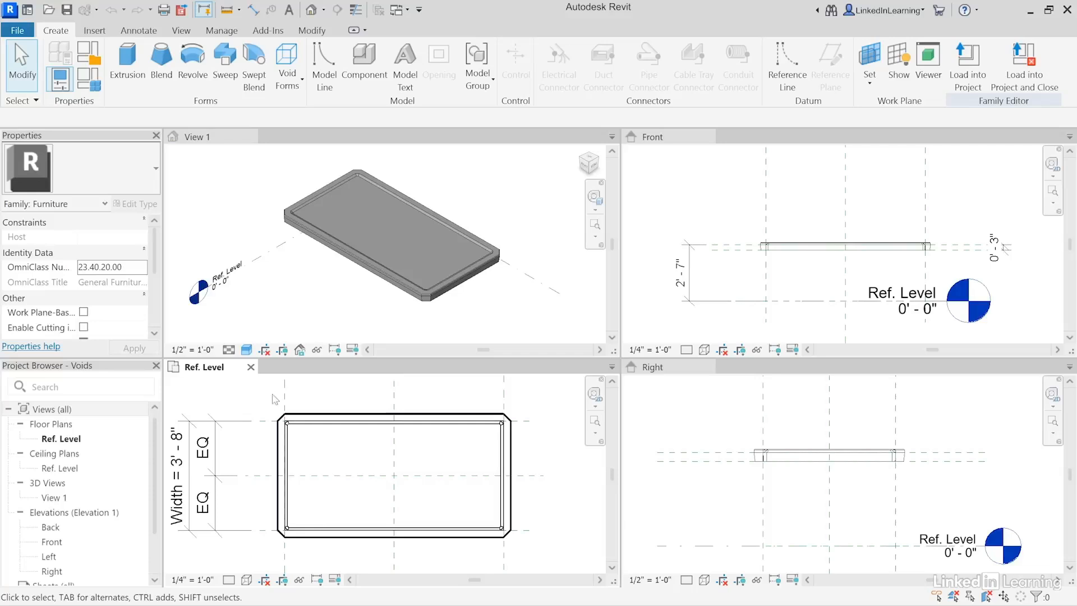
pyautogui.click(316, 431)
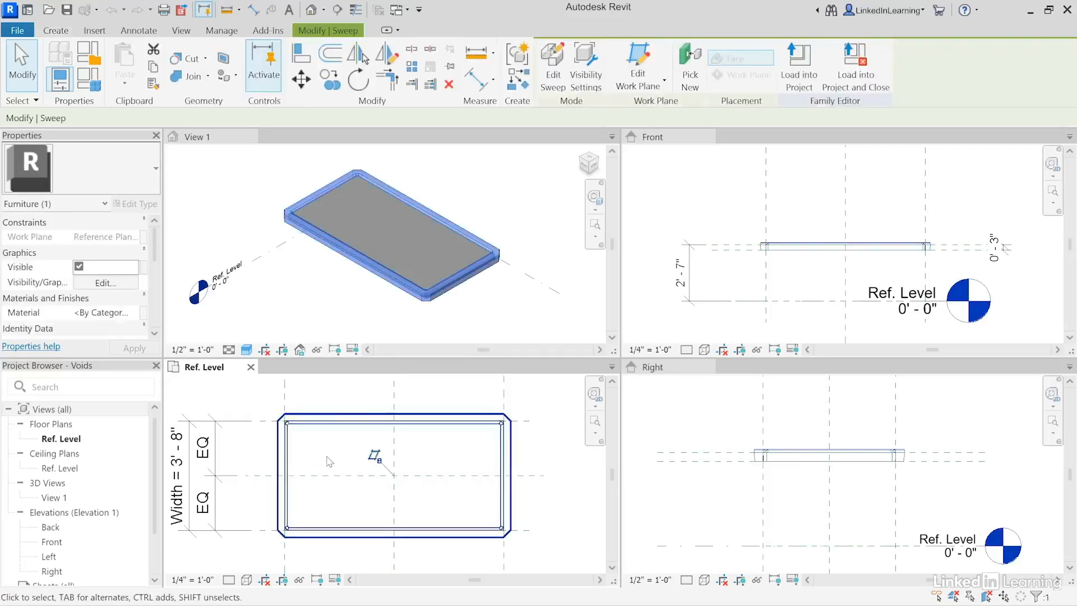
pyautogui.click(300, 580)
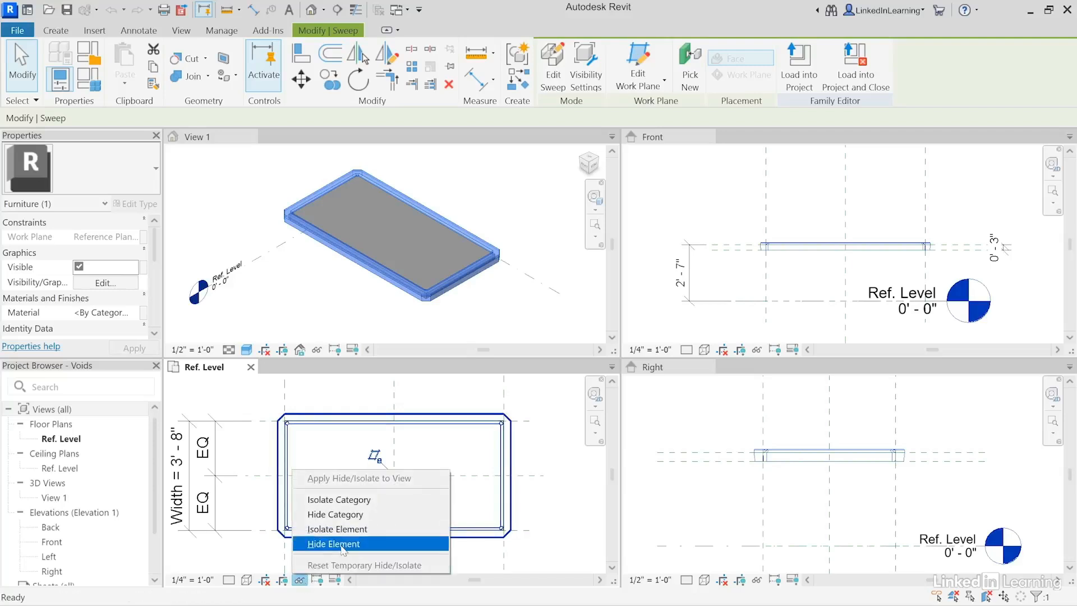
pyautogui.click(316, 543)
pyautogui.click(313, 421)
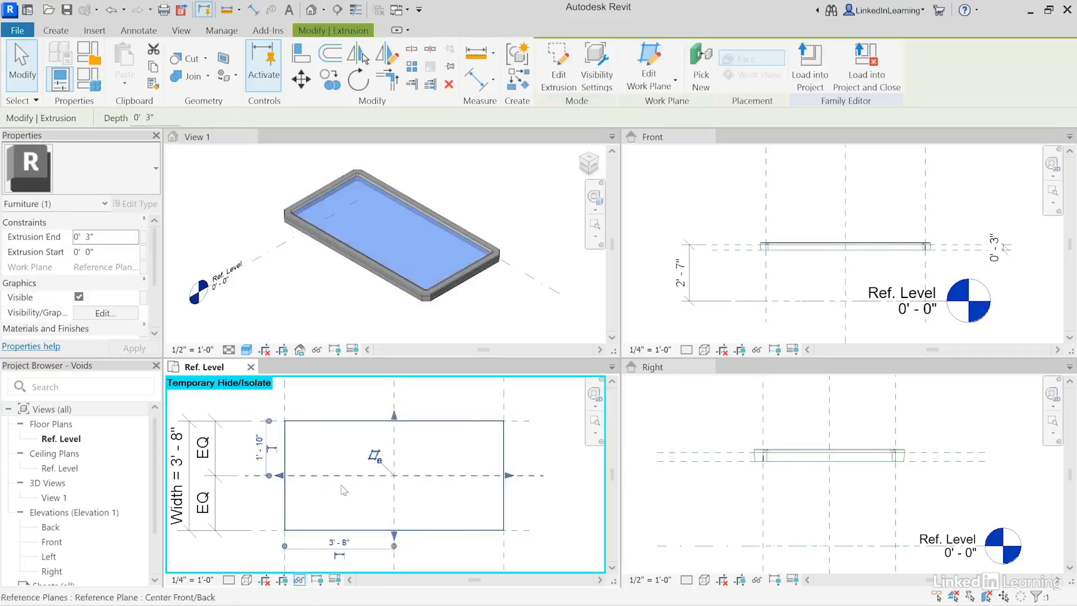
pyautogui.click(300, 580)
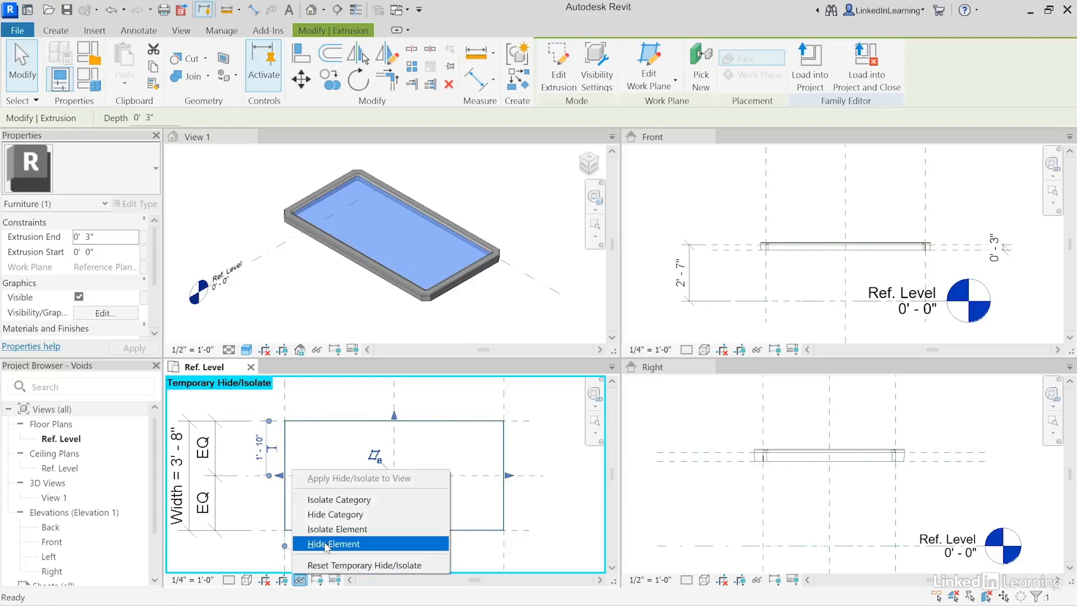
pyautogui.click(328, 545)
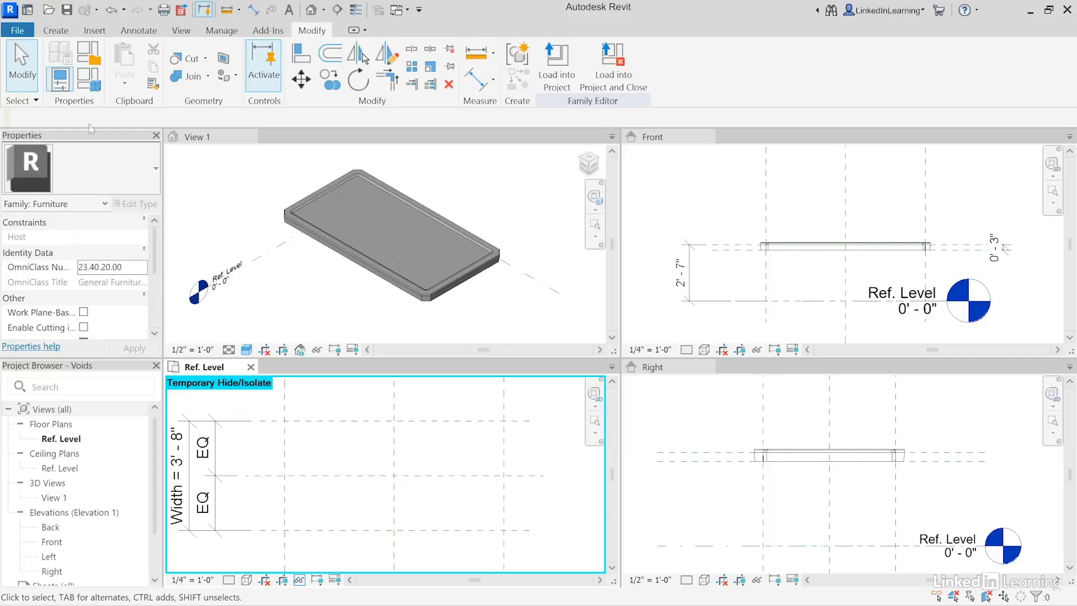
# Step: Start a solid extrusion and sketch a 2" radius circle at the back-left reference plane intersection in the Ref. Level view
pyautogui.click(56, 31)
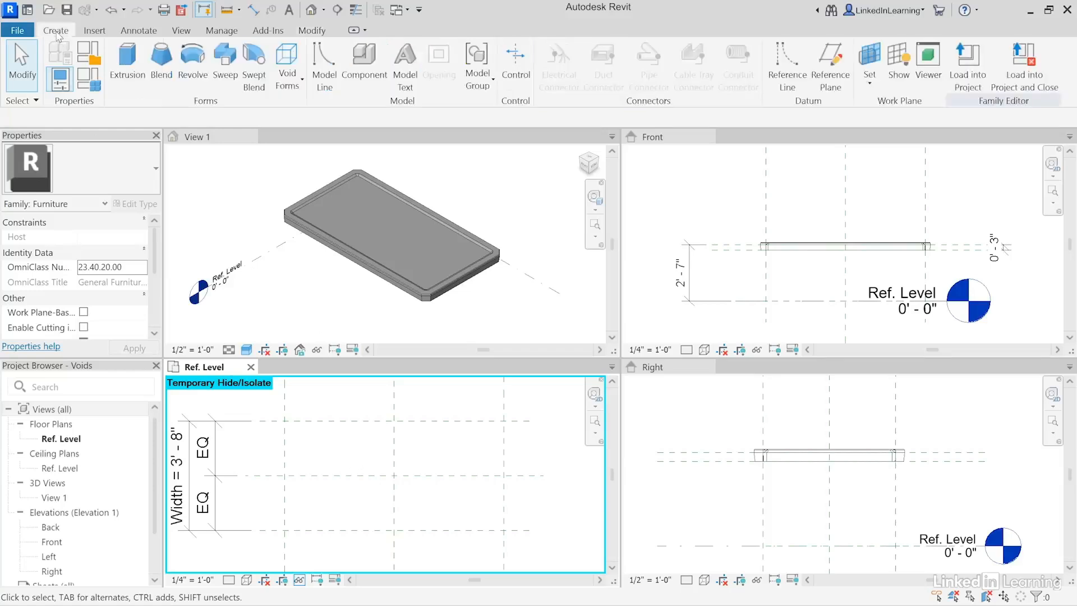
pyautogui.click(129, 78)
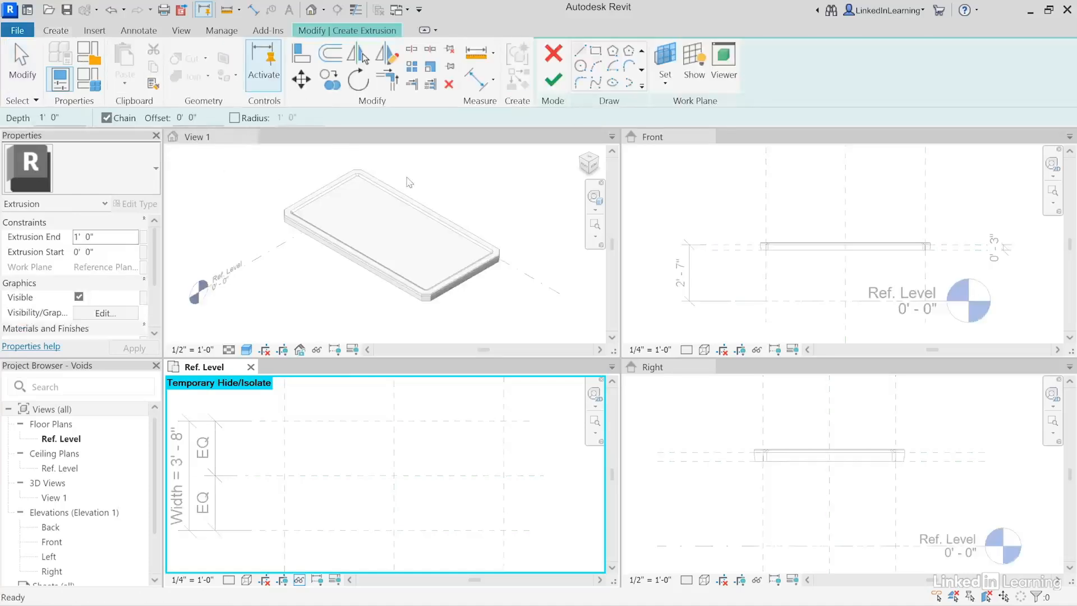
pyautogui.click(582, 66)
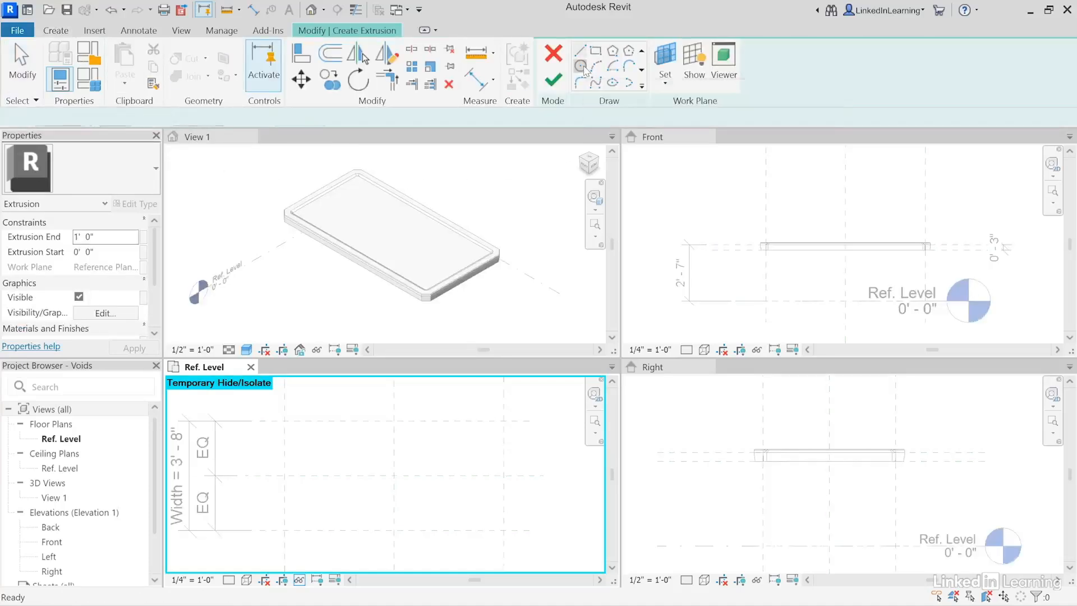
pyautogui.click(285, 420)
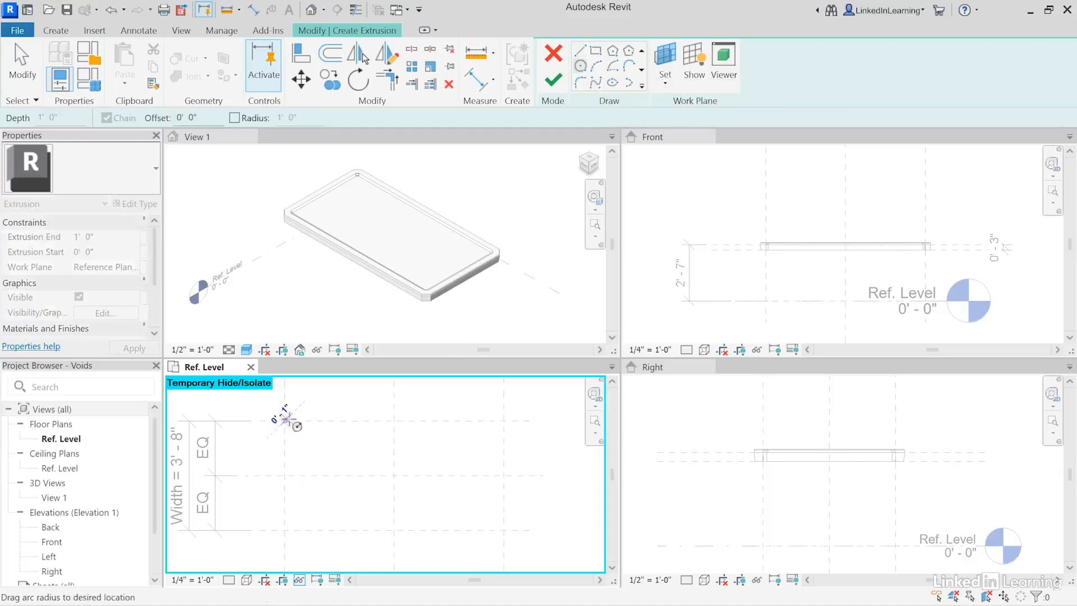
pyautogui.click(287, 421)
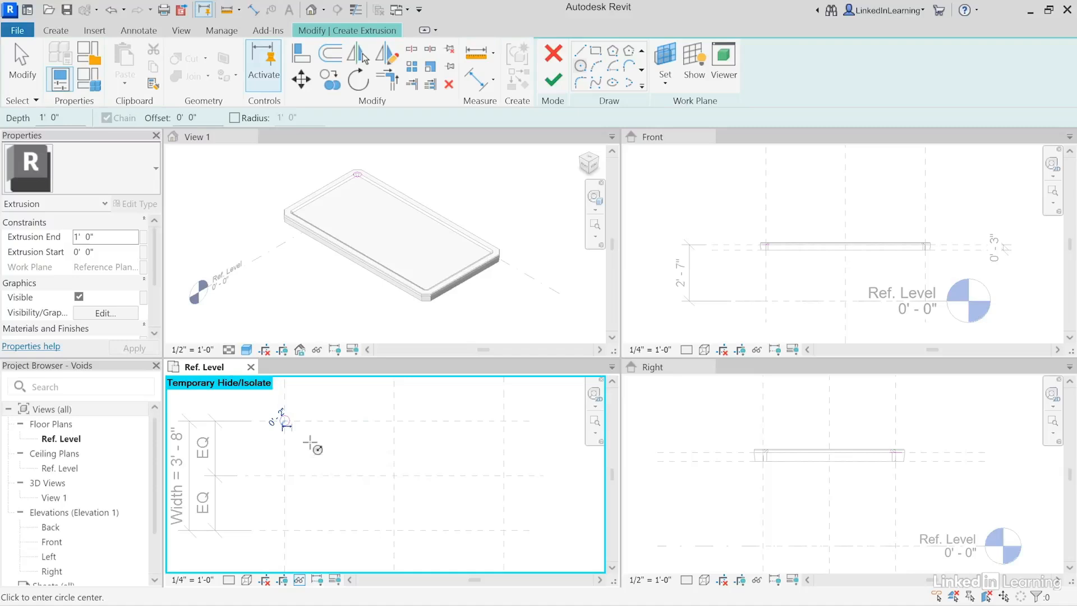
# Step: Sketch a second 2" radius circle where the back edge plane meets the vertical center plane, and end circle drawing
pyautogui.scroll(4, 370, 432)
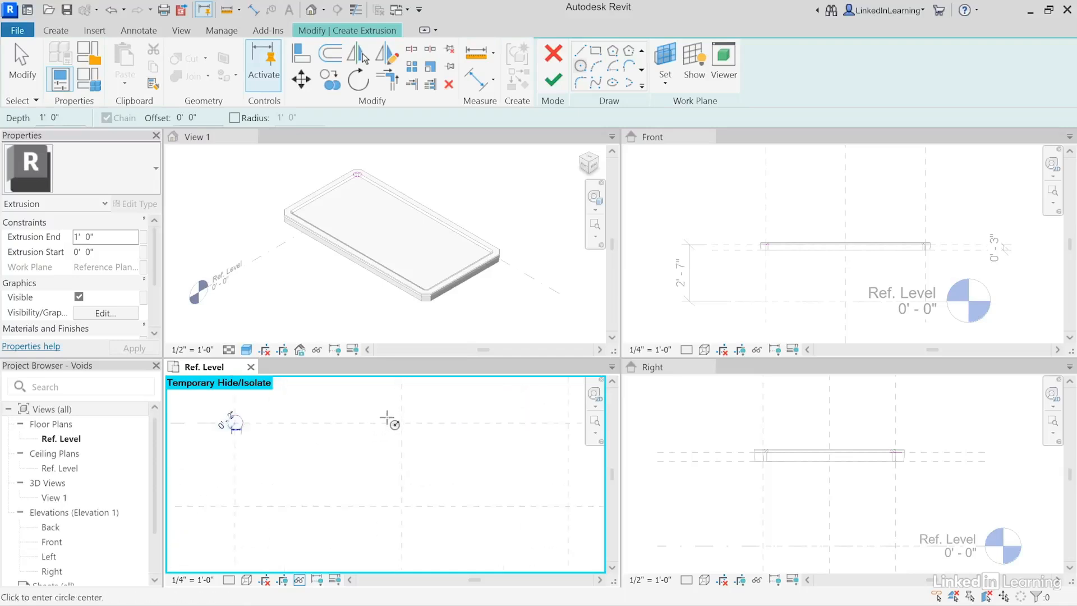
pyautogui.click(415, 428)
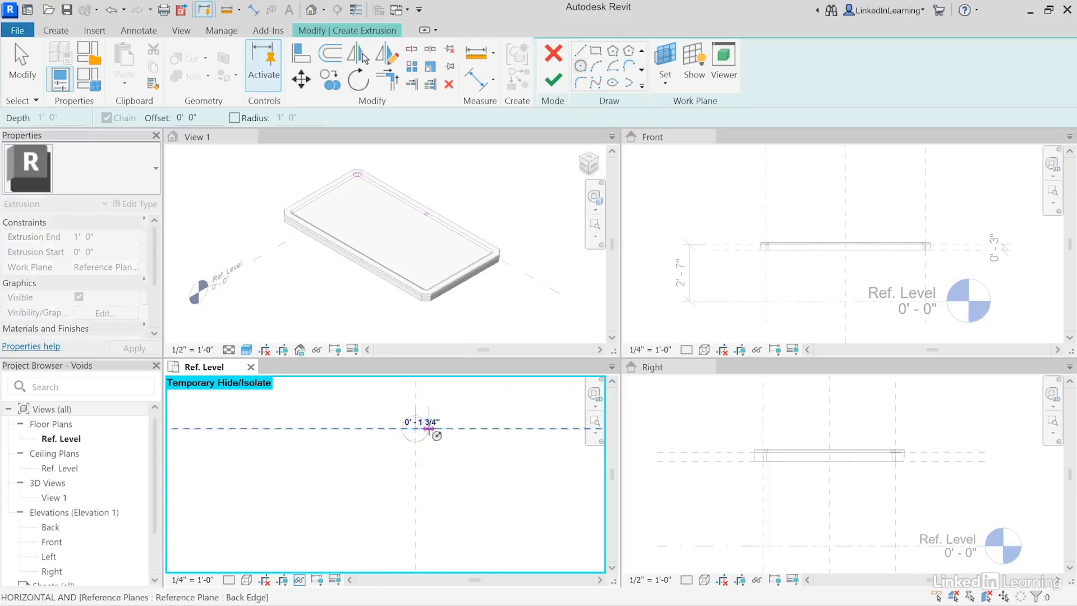
pyautogui.click(430, 428)
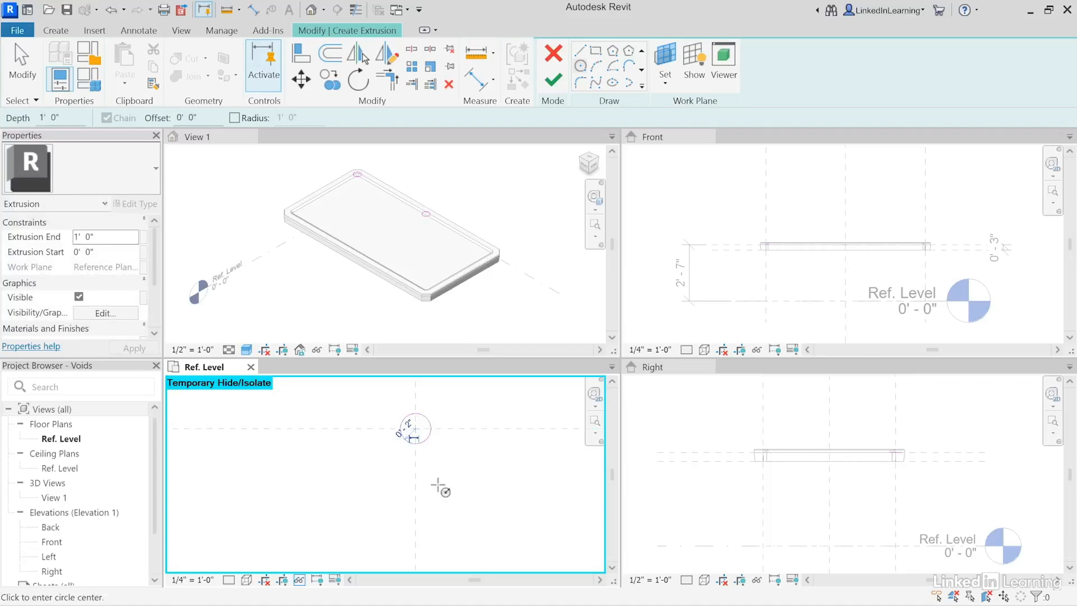
pyautogui.scroll(-4, 427, 459)
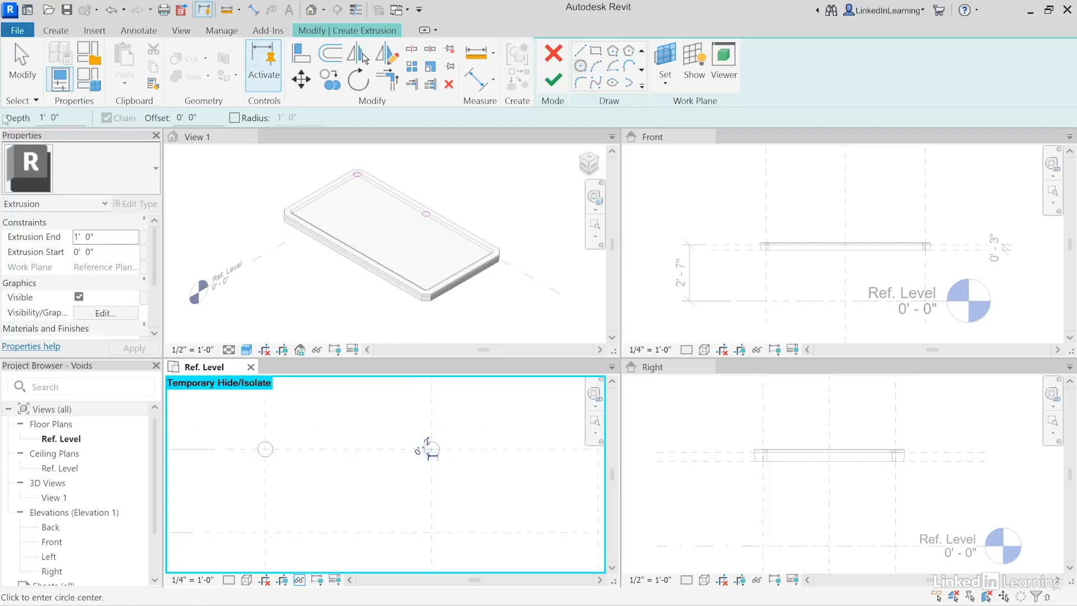
pyautogui.press('Escape')
pyautogui.press('Escape')
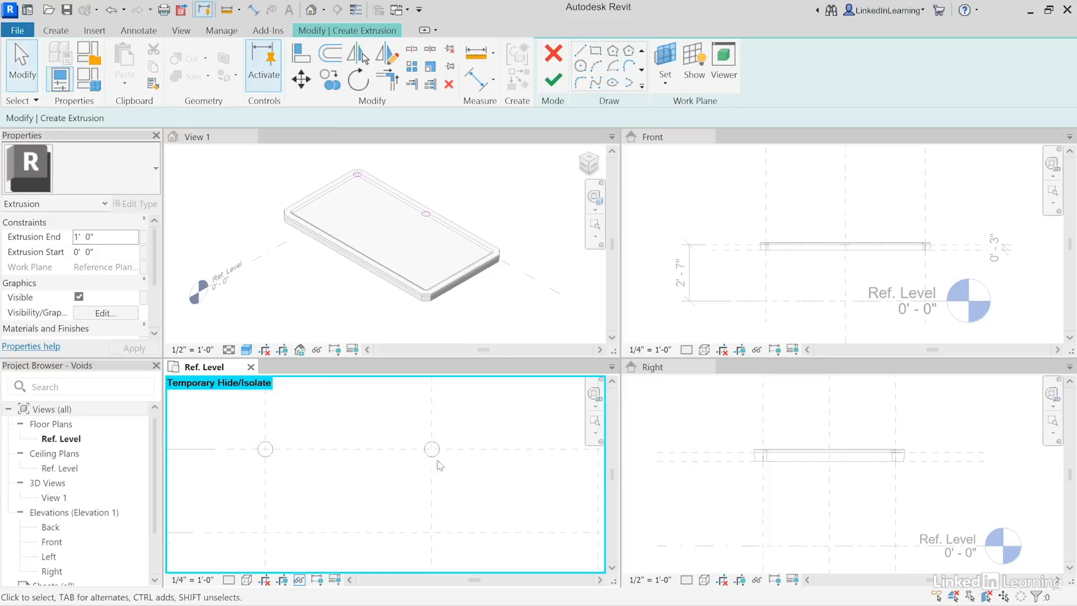
# Step: Move the back-left corner circle 1.25" horizontally to the right, toward the middle of the table
pyautogui.click(270, 457)
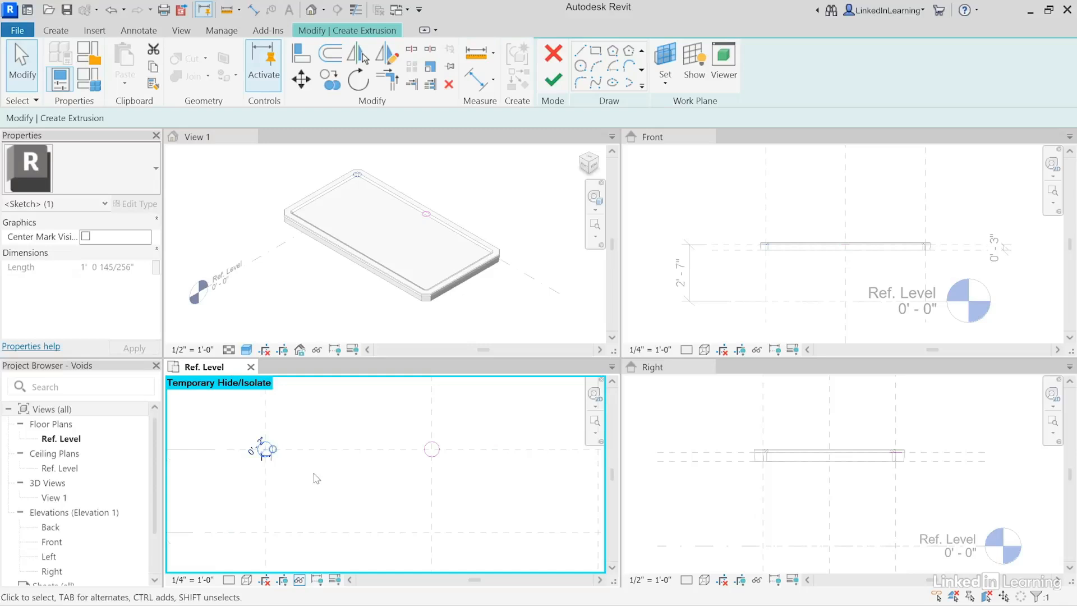
pyautogui.click(301, 79)
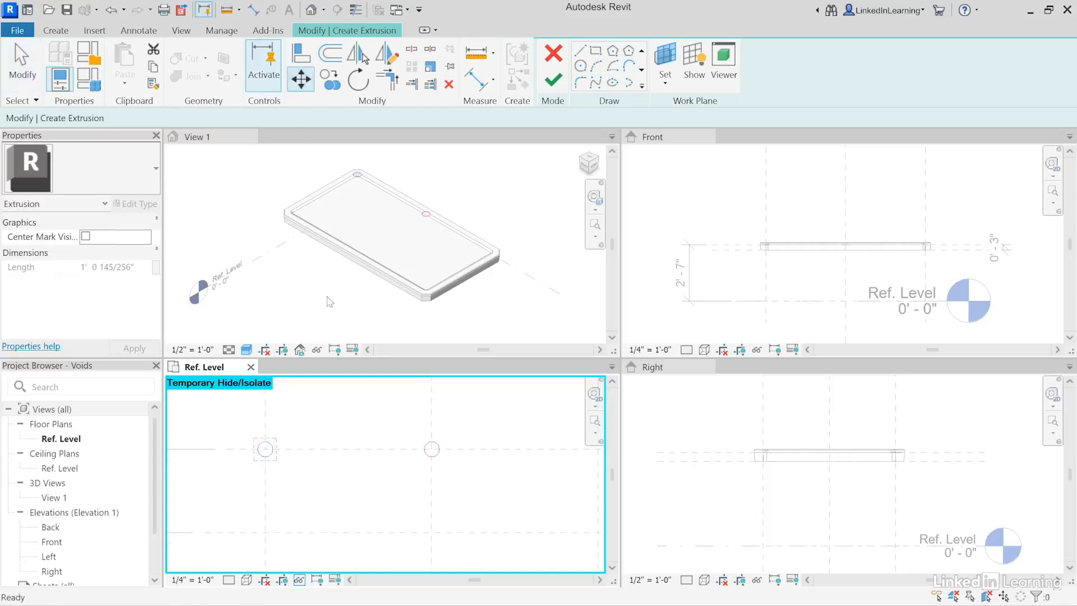
pyautogui.click(280, 476)
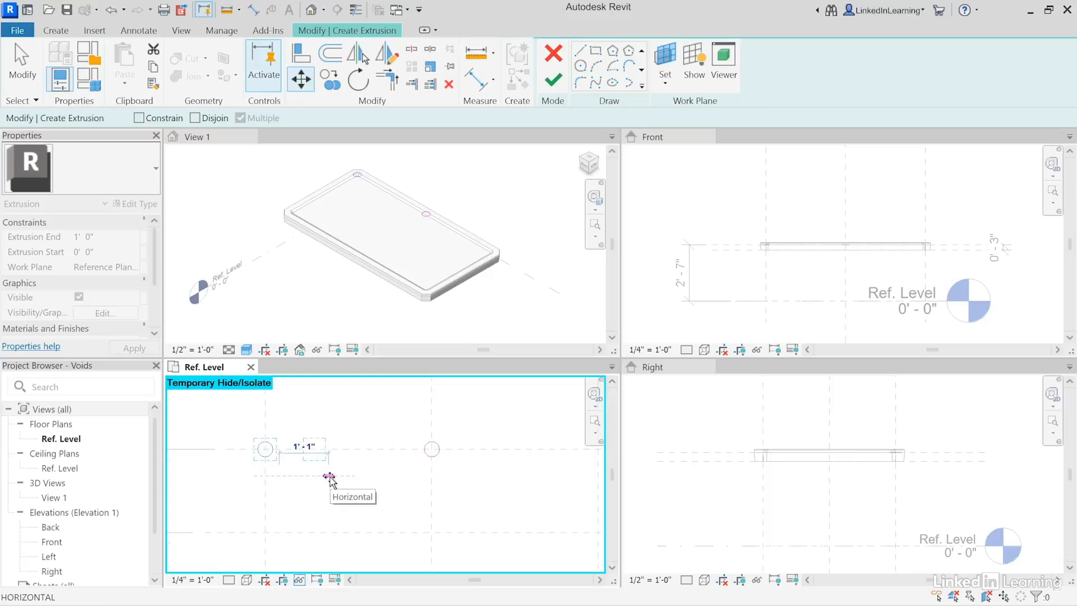
pyautogui.write('1.')
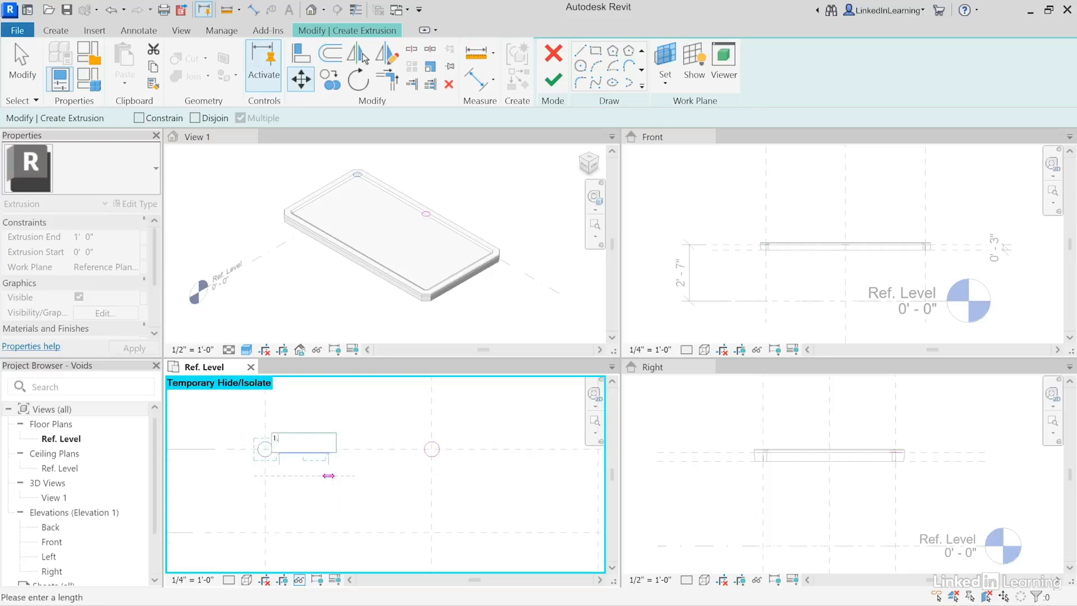
pyautogui.write('25"')
pyautogui.press('Return')
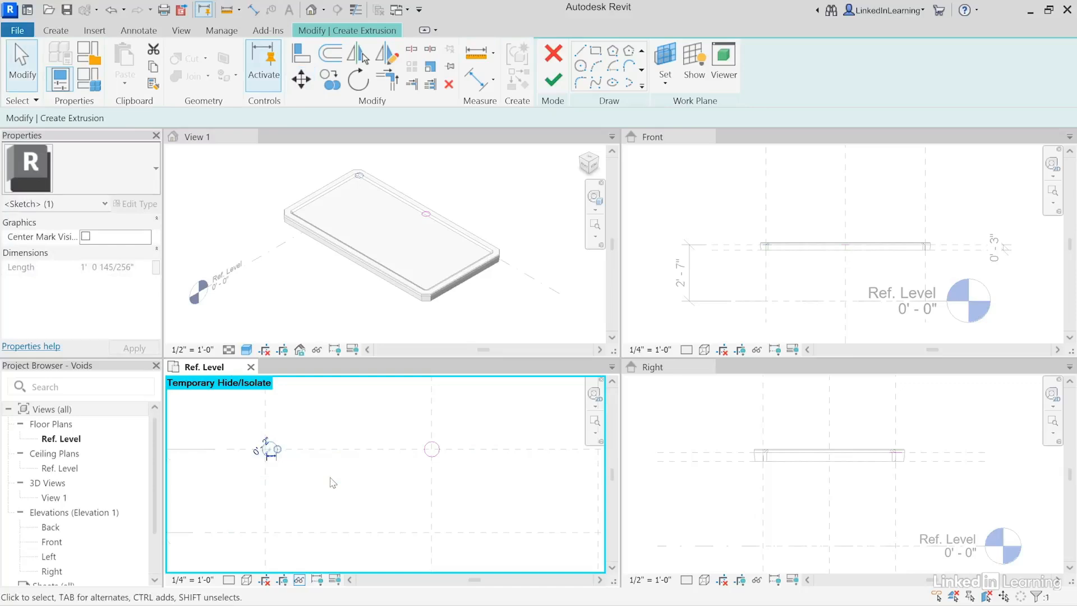
# Step: Move the corner and middle circles together 1.25" straight down from the back edge plane
pyautogui.keyDown('ctrl'); pyautogui.click(438, 459); pyautogui.keyUp('ctrl')
pyautogui.click(300, 82)
pyautogui.click(368, 466)
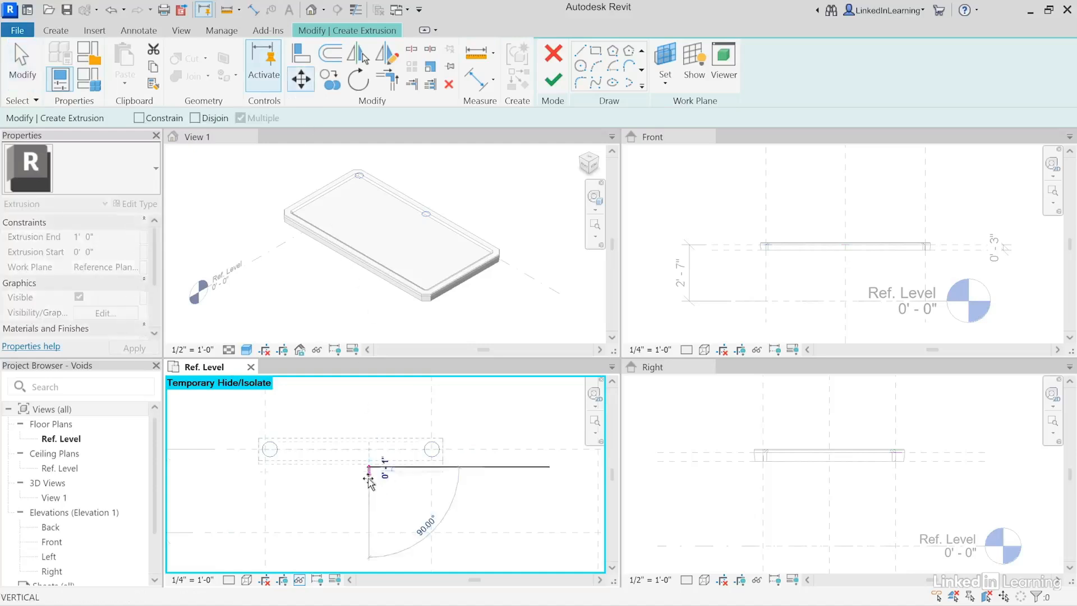
pyautogui.write('1.25"')
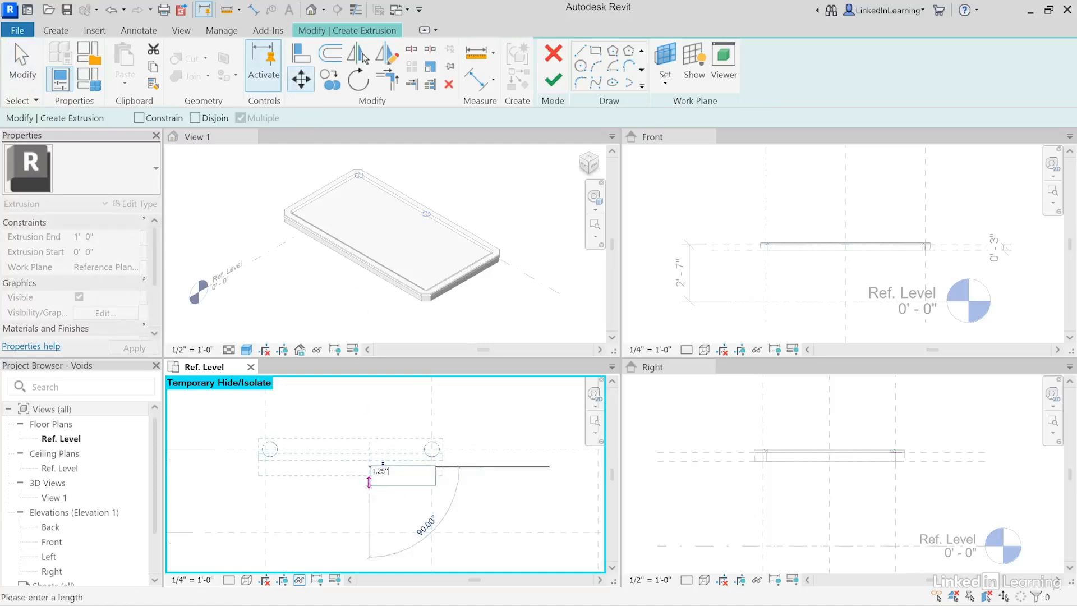
pyautogui.press('Return')
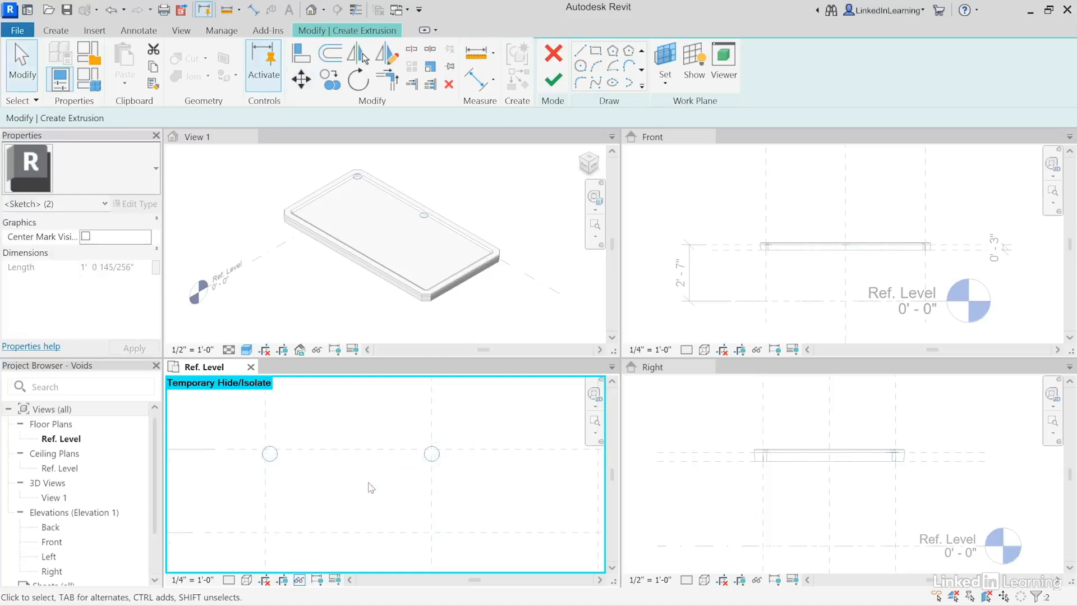
# Step: Mirror a copy of the back-left corner circle about the vertical center reference plane to the back-right corner
pyautogui.scroll(-1, 368, 484)
pyautogui.moveTo(470, 490); pyautogui.dragTo(448, 440, button='middle')
pyautogui.click(272, 409)
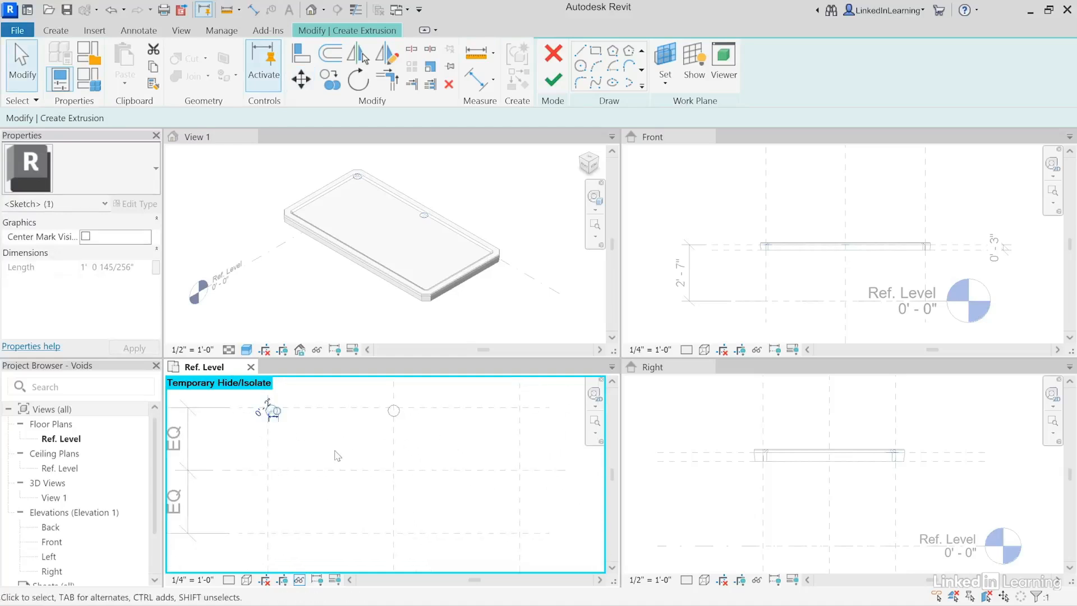
pyautogui.click(359, 54)
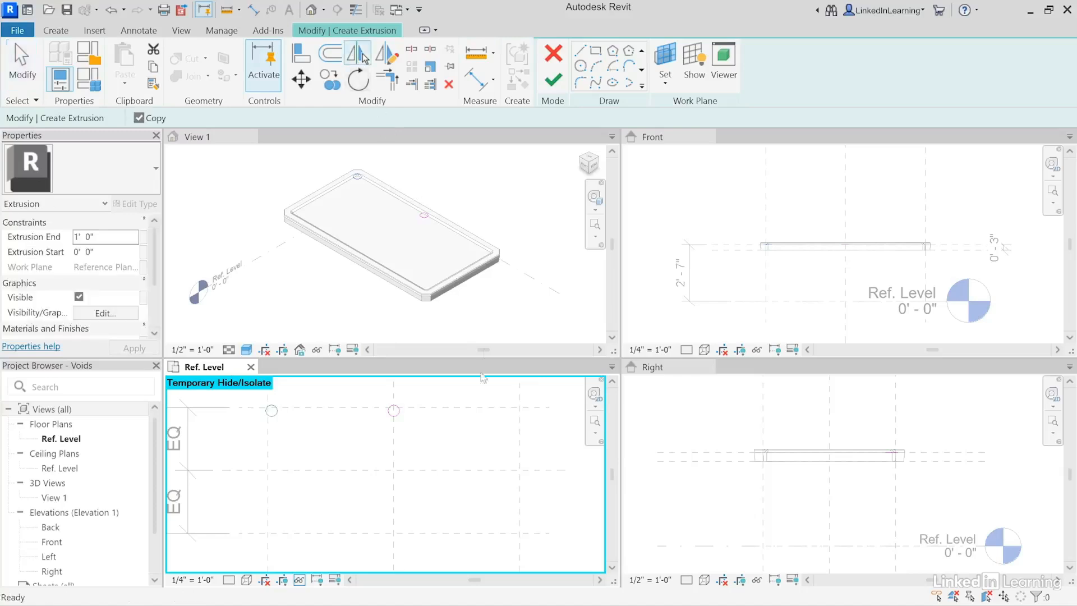
pyautogui.click(394, 440)
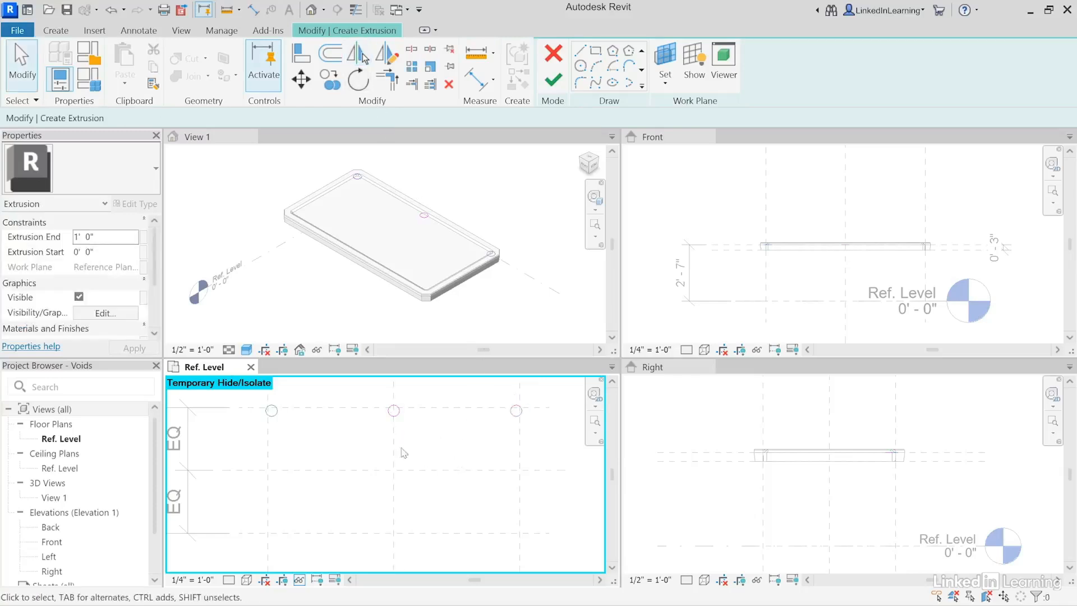
# Step: Mirror copies of the three back-edge circles about the horizontal center reference plane to the front edge
pyautogui.moveTo(239, 398)
pyautogui.mouseDown()
pyautogui.moveTo(253, 410)
pyautogui.moveTo(578, 451)
pyautogui.mouseUp()
pyautogui.click(359, 54)
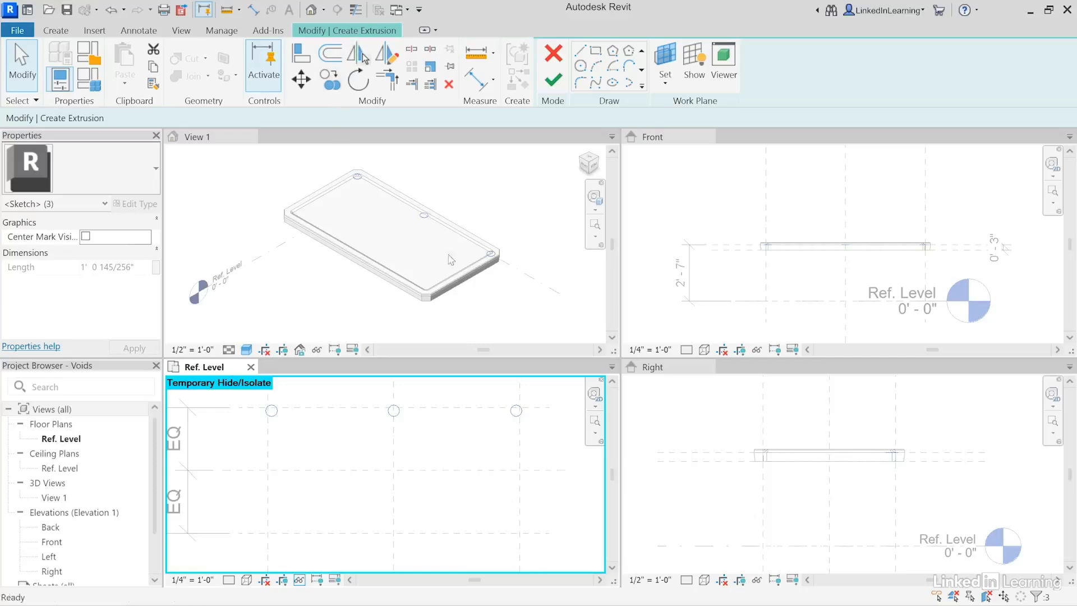
pyautogui.click(422, 469)
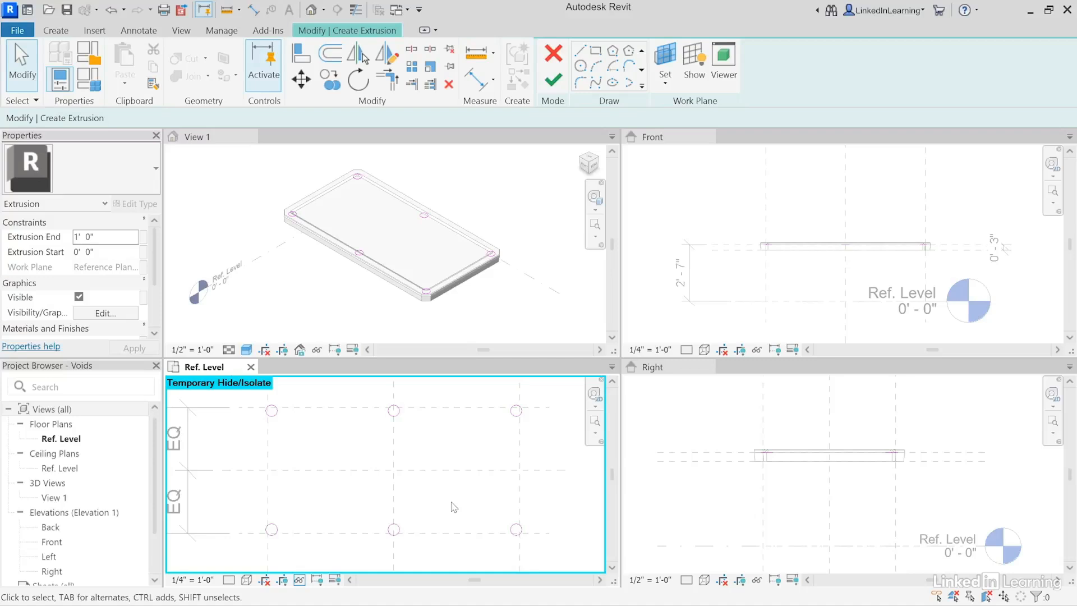
# Step: Set the extrusion sketch's work plane to Reference Plane : Underside
pyautogui.click(665, 84)
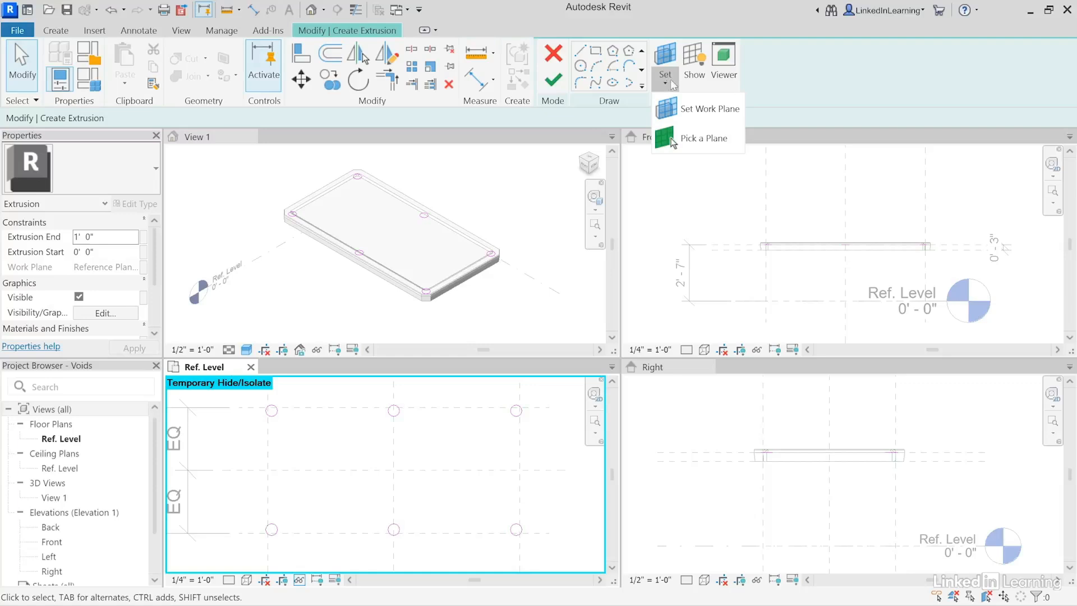
pyautogui.click(695, 109)
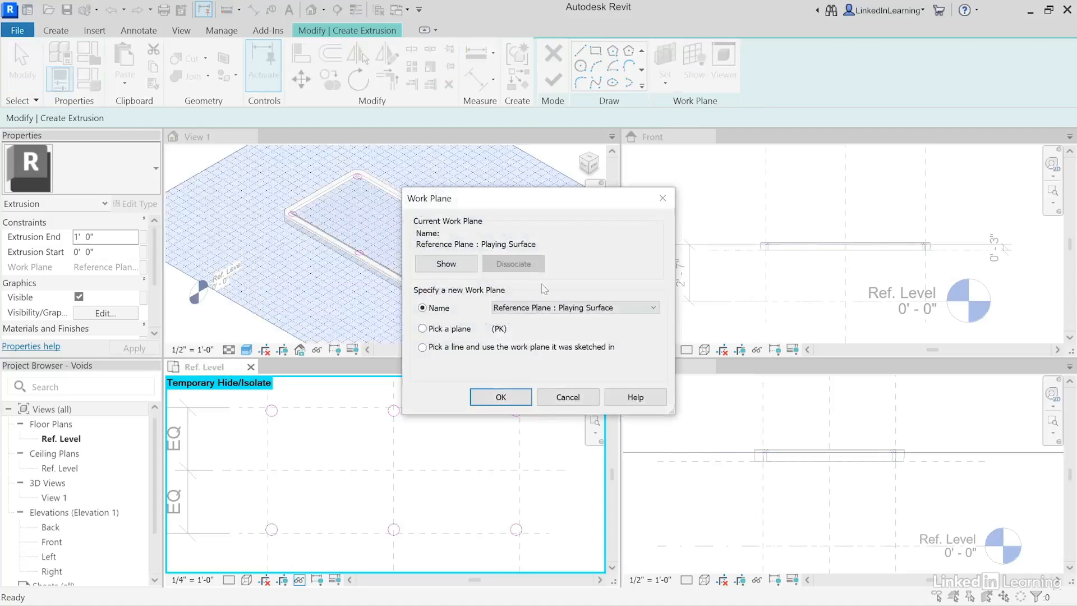
pyautogui.click(551, 308)
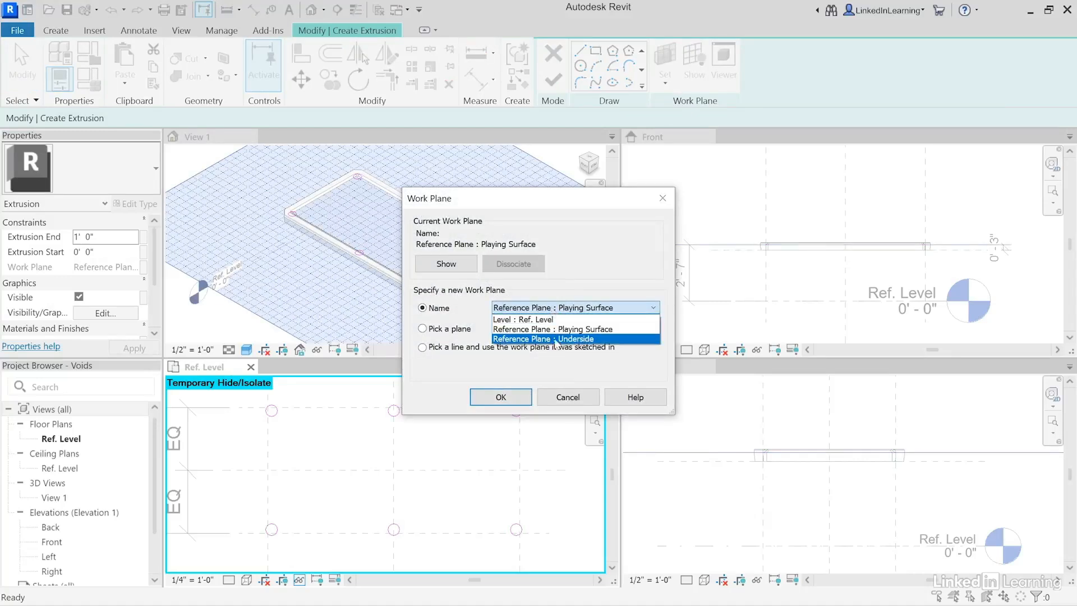
pyautogui.click(554, 338)
pyautogui.click(511, 398)
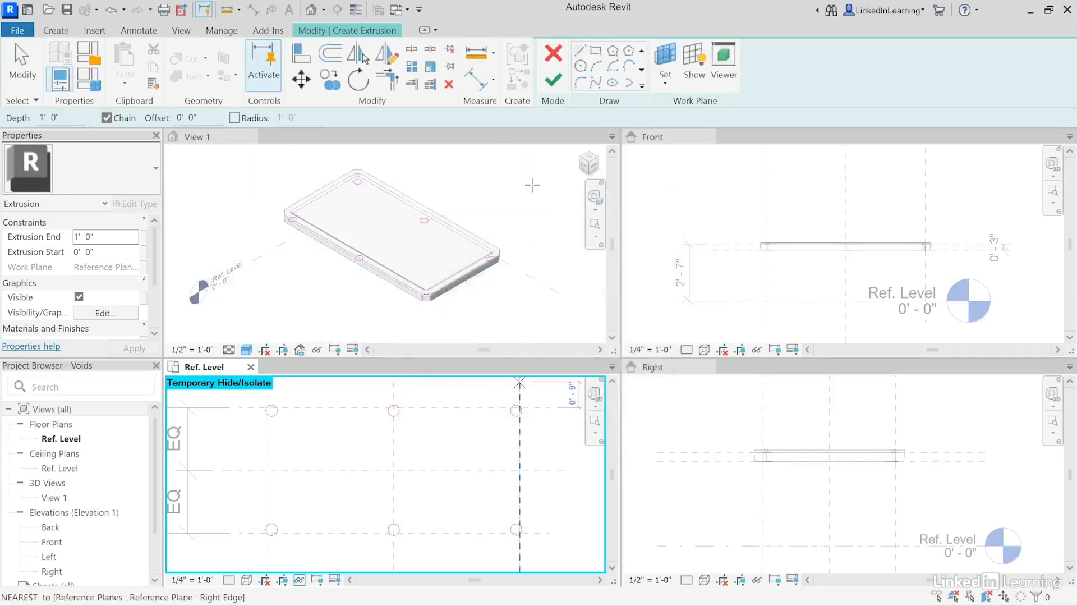
# Step: Finish the six-circle extrusion, check its cylinders against the table in the Front view, and deselect it in the 3D view
pyautogui.click(553, 80)
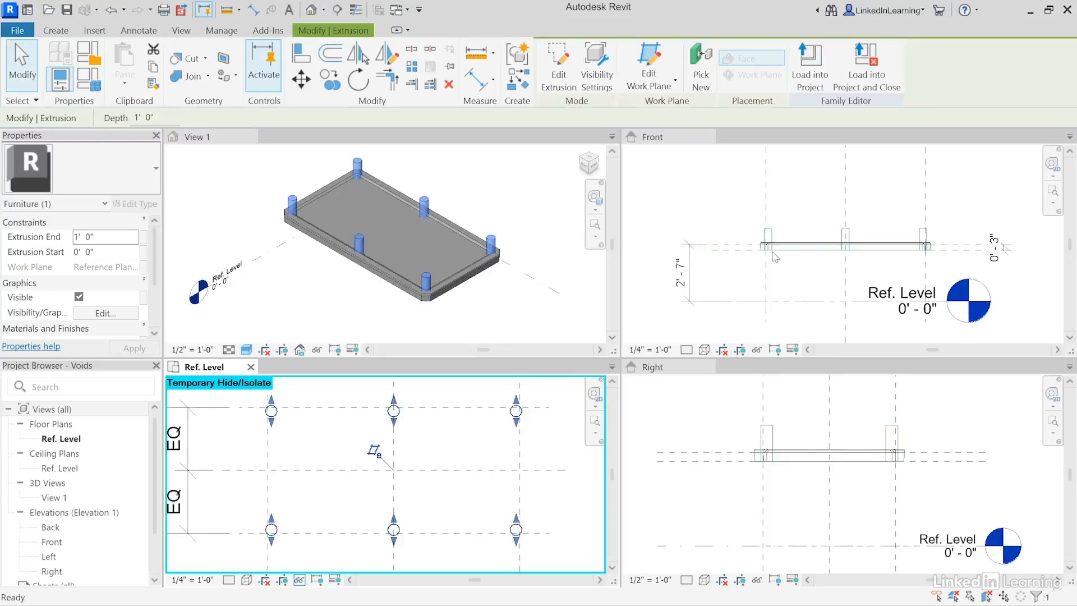
pyautogui.click(748, 255)
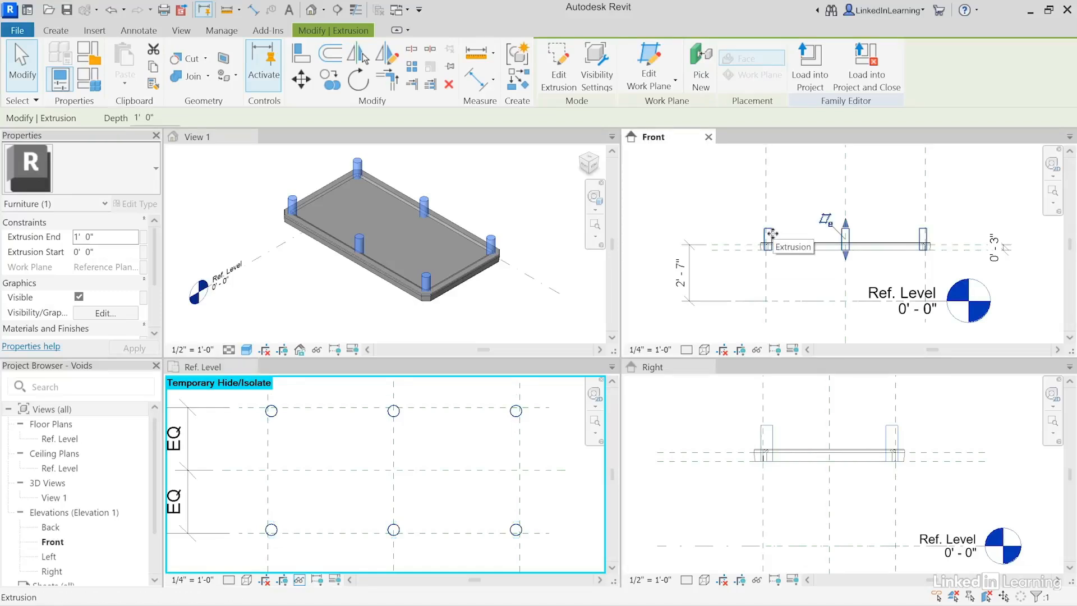
pyautogui.click(507, 304)
pyautogui.click(492, 300)
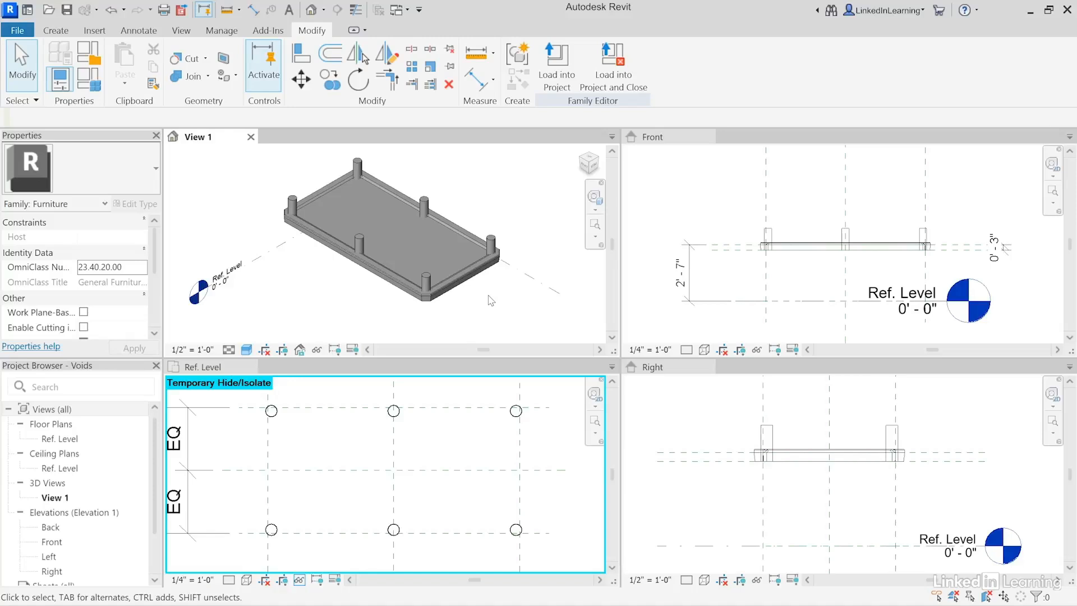
# Step: Change the six-cylinder extrusion's Solid/Void property to Void
pyautogui.click(497, 242)
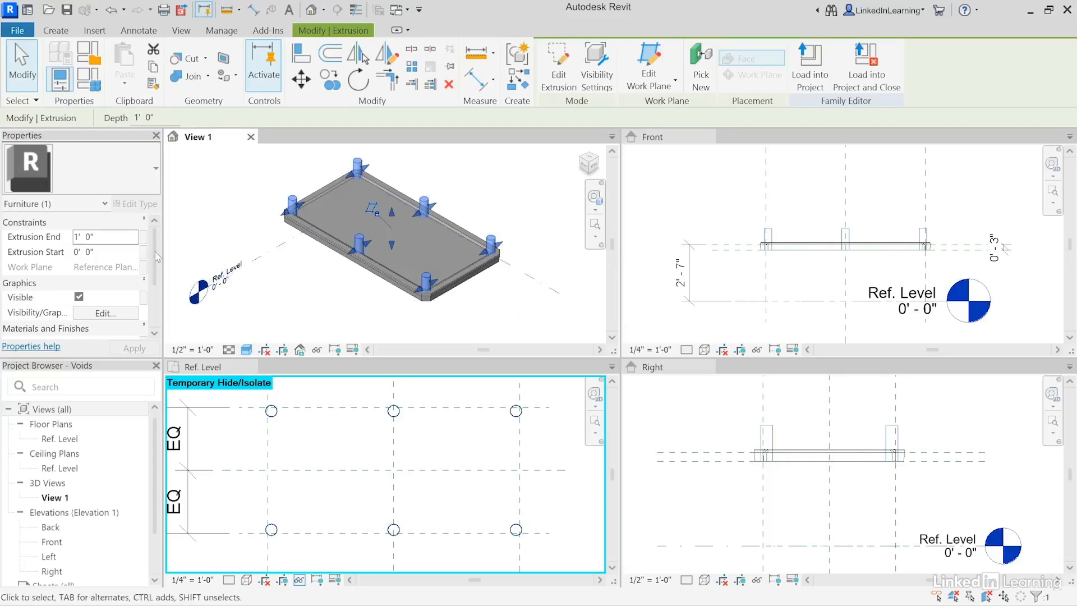
pyautogui.moveTo(155, 251); pyautogui.dragTo(162, 297)
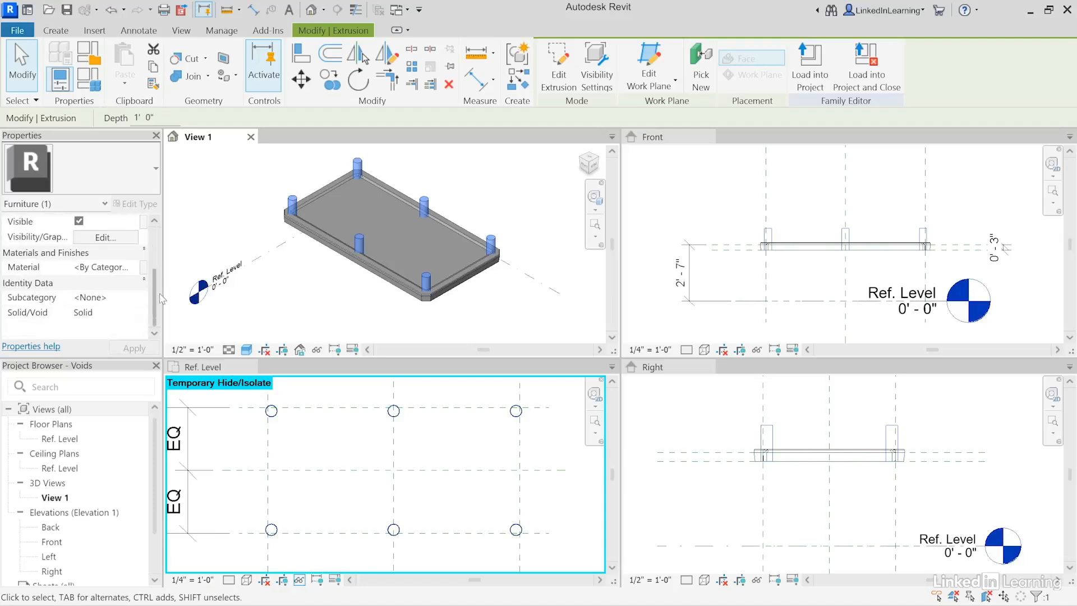
pyautogui.click(37, 319)
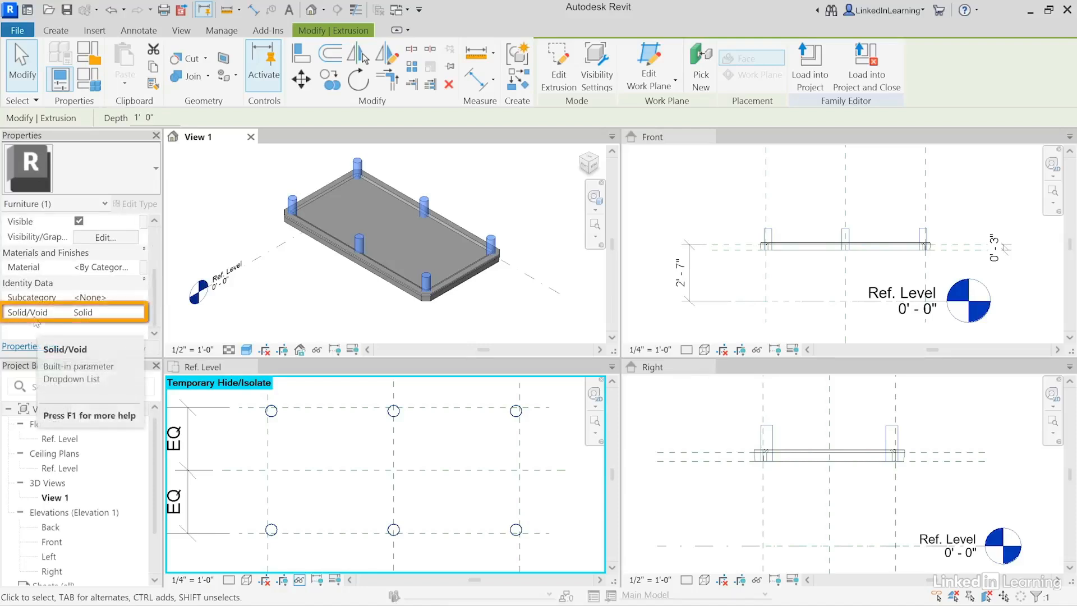
pyautogui.click(102, 313)
pyautogui.click(135, 312)
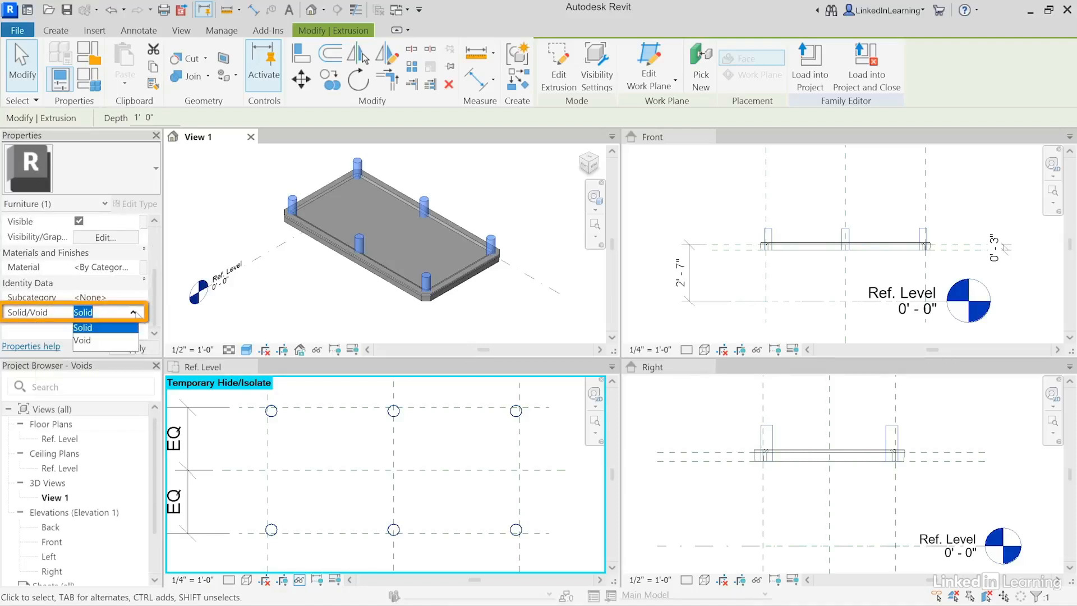
pyautogui.click(103, 339)
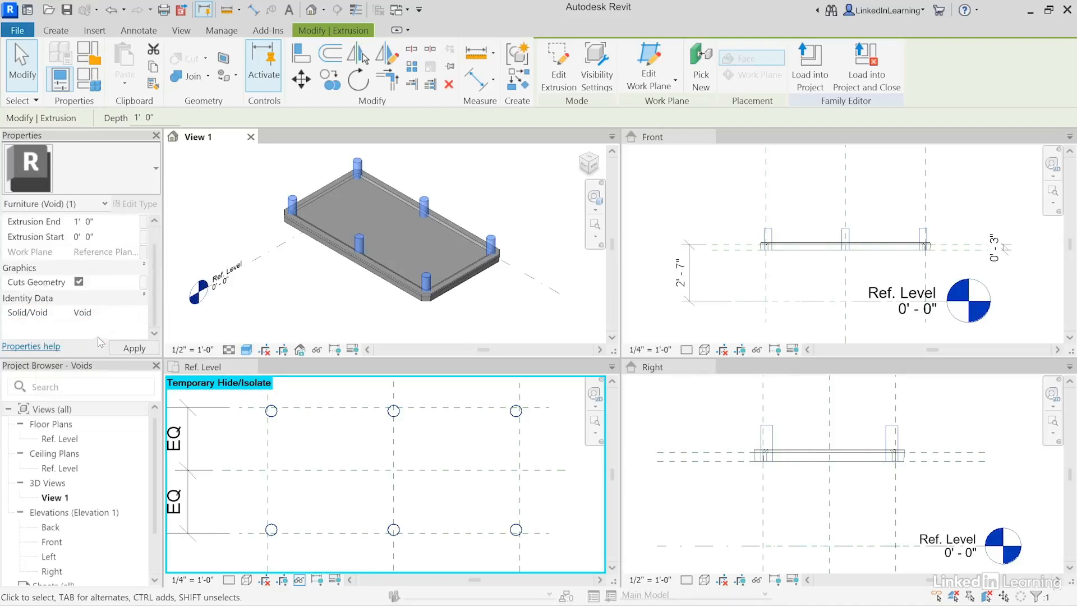
# Step: Deselect the six-cylinder void and use Cut Geometry to subtract it from the swept rail around the table
pyautogui.click(290, 301)
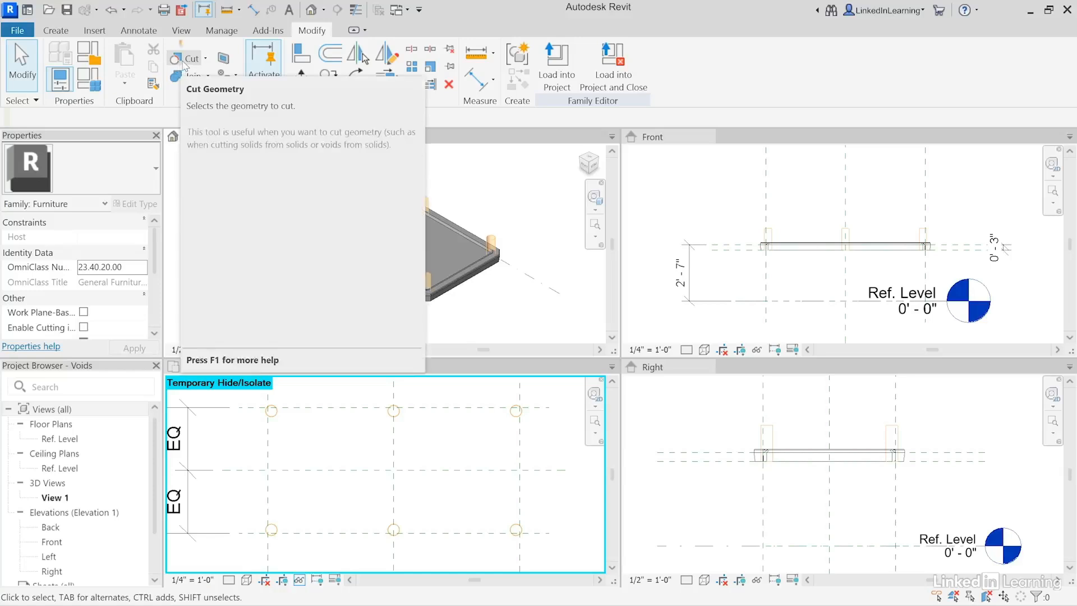
pyautogui.click(185, 63)
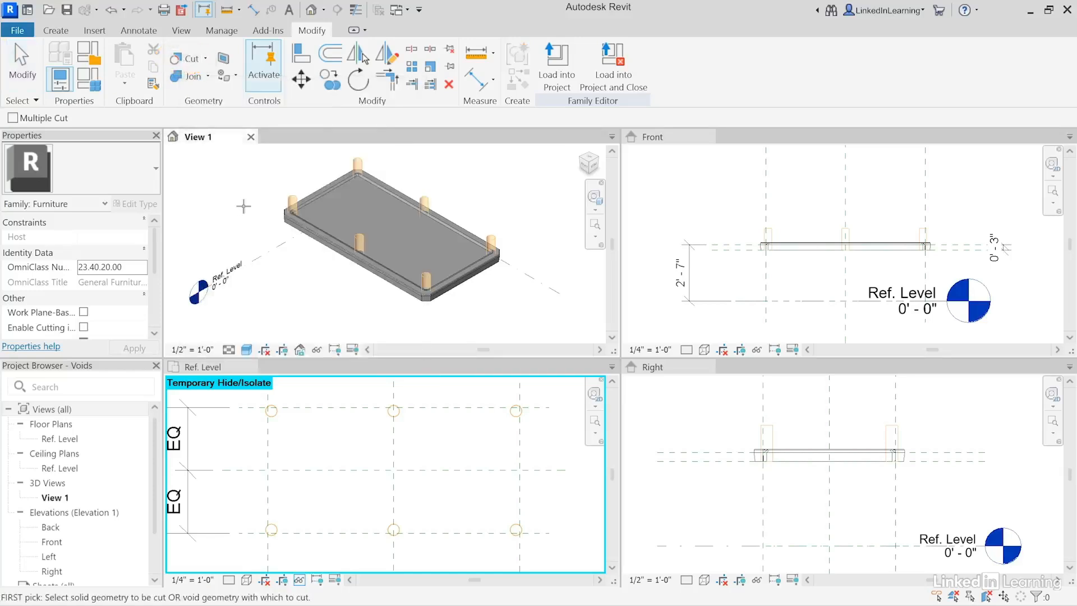
pyautogui.click(296, 228)
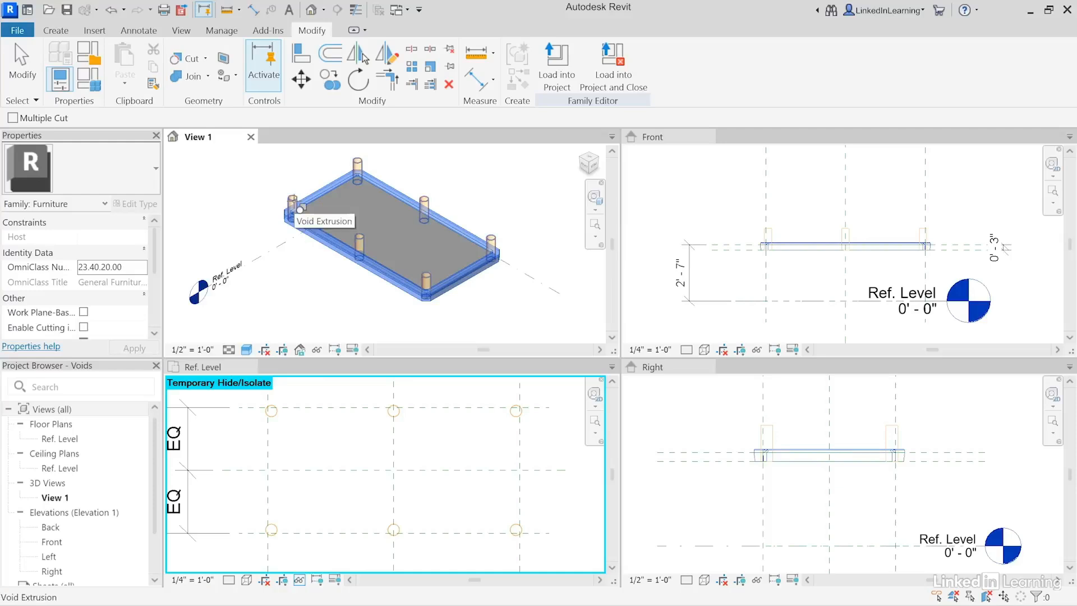
pyautogui.press('c')
pyautogui.press('g')
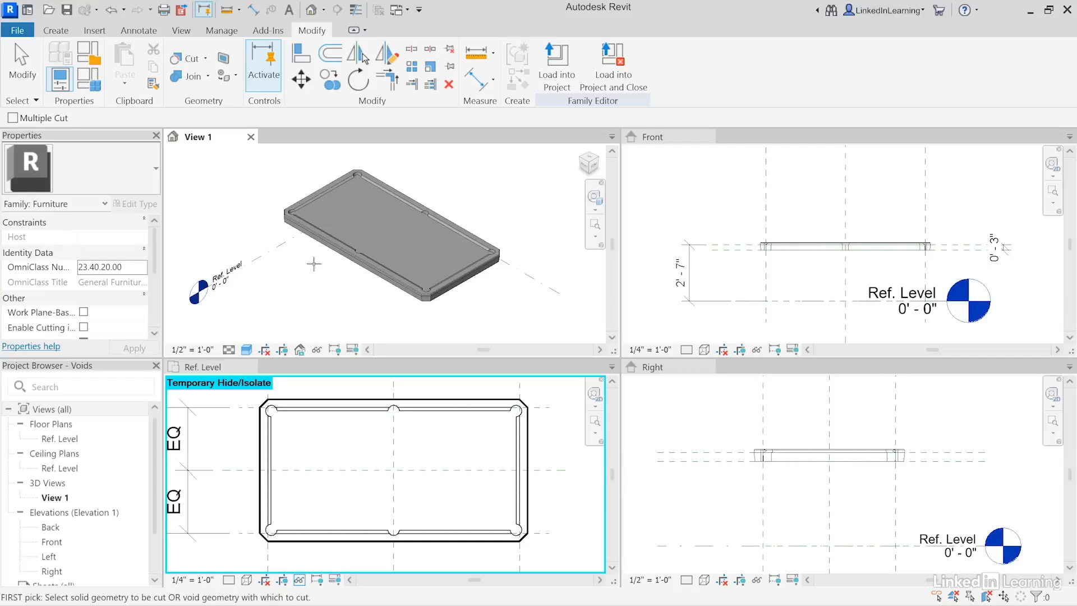
# Step: Cut the flat tabletop solid with the same six-cylinder void, end the command, and check the pockets in the 3D view
pyautogui.scroll(1, 352, 168)
pyautogui.scroll(6, 352, 168)
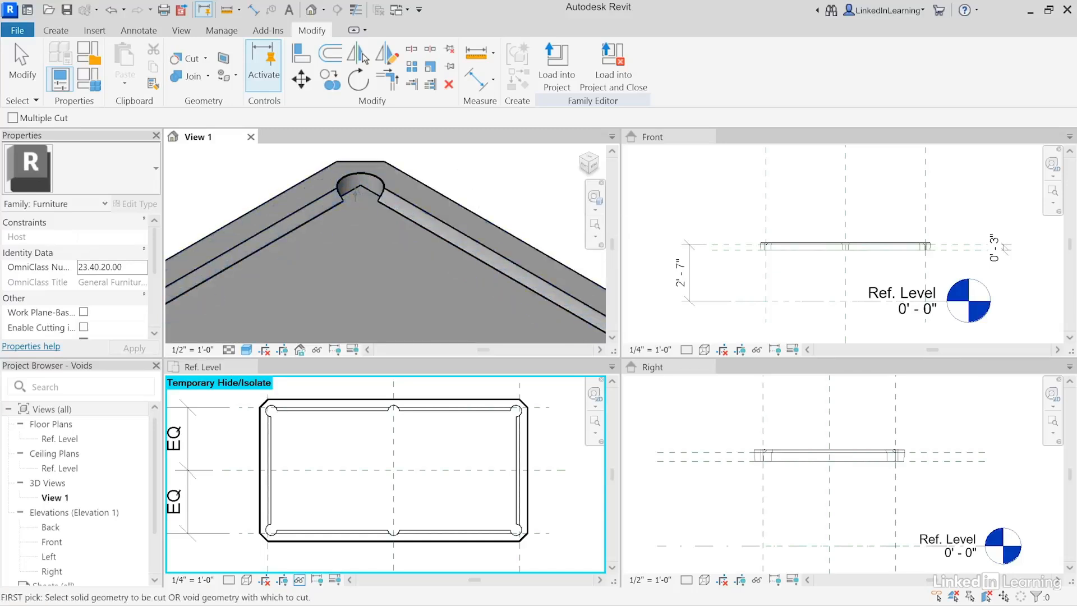
pyautogui.click(354, 193)
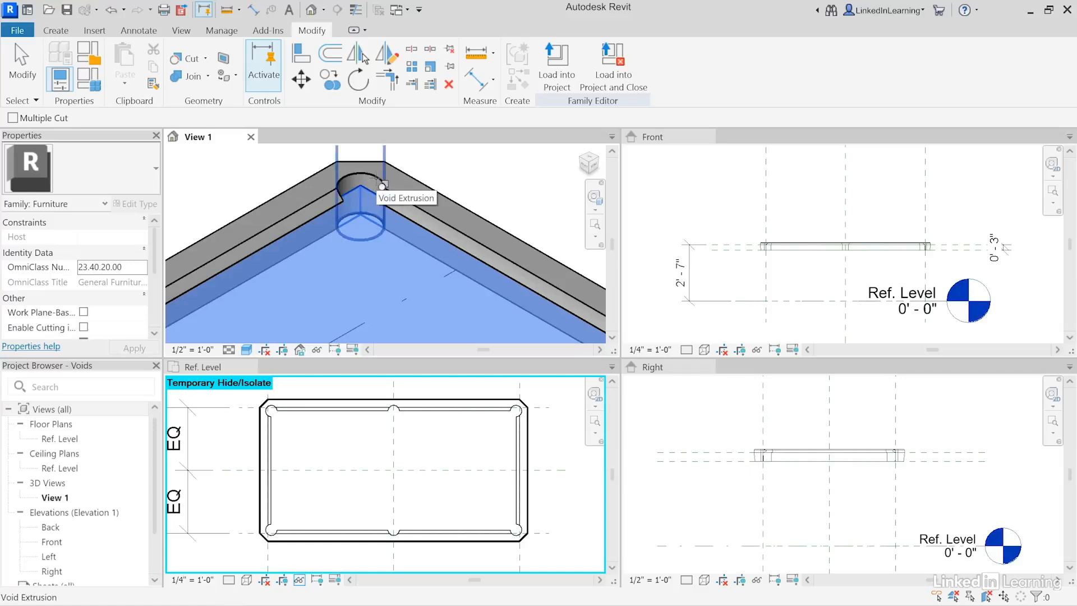
pyautogui.click(377, 180)
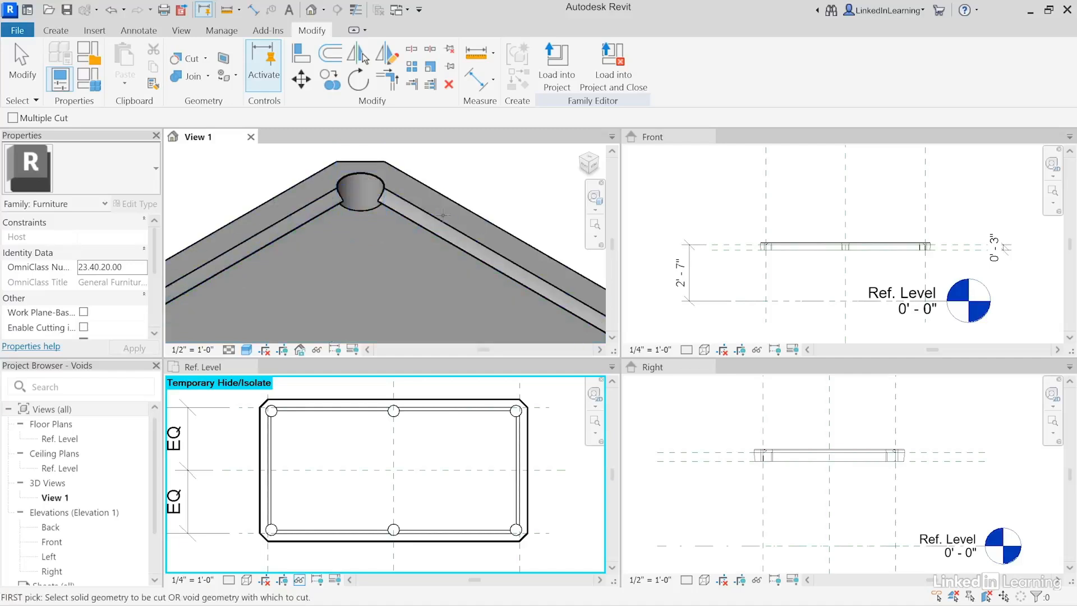
pyautogui.scroll(-3, 457, 252)
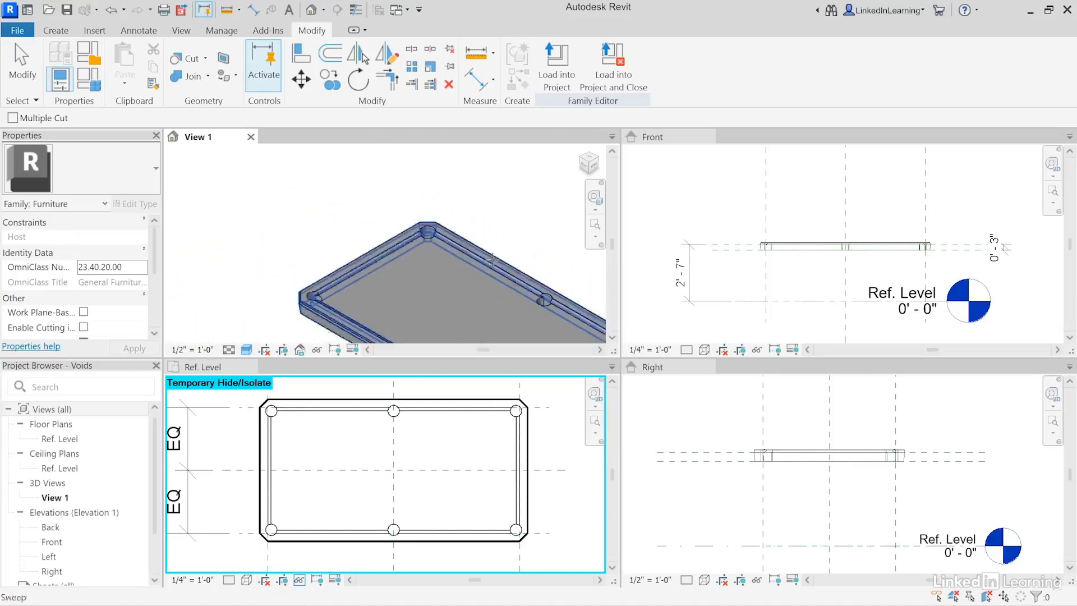
pyautogui.moveTo(494, 267); pyautogui.dragTo(403, 196, button='middle')
pyautogui.scroll(-1, 403, 194)
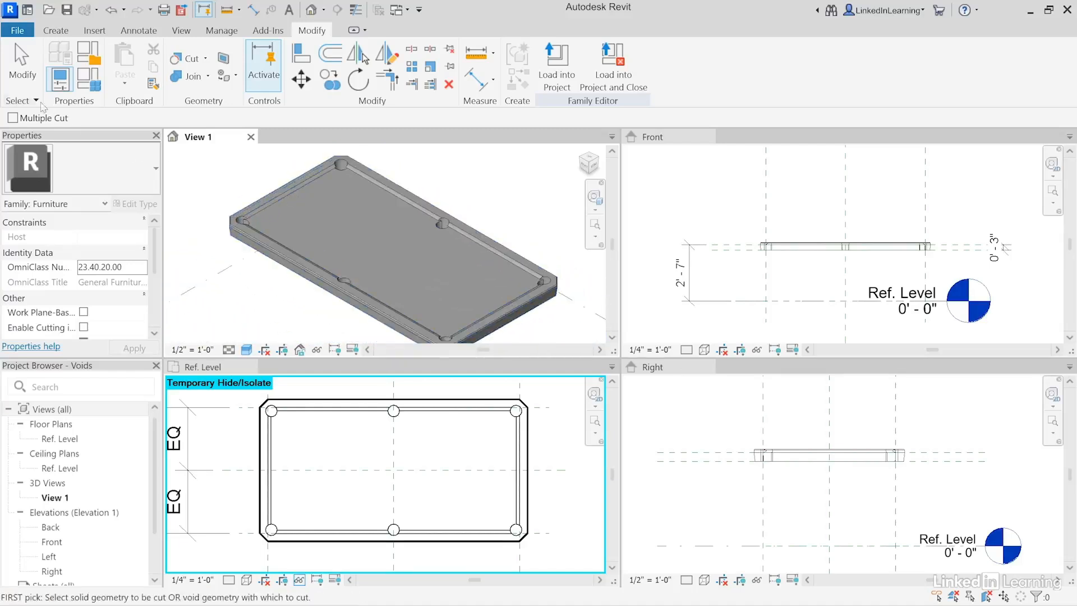
pyautogui.click(29, 79)
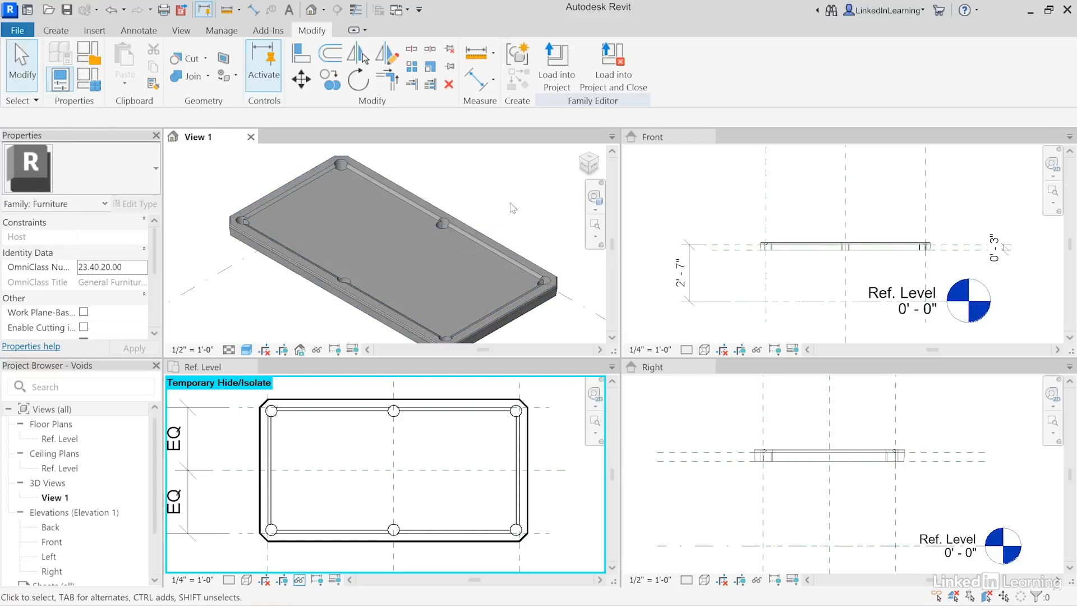
pyautogui.keyDown('shift'); pyautogui.moveTo(514, 207); pyautogui.dragTo(481, 194, button='middle'); pyautogui.keyUp('shift')
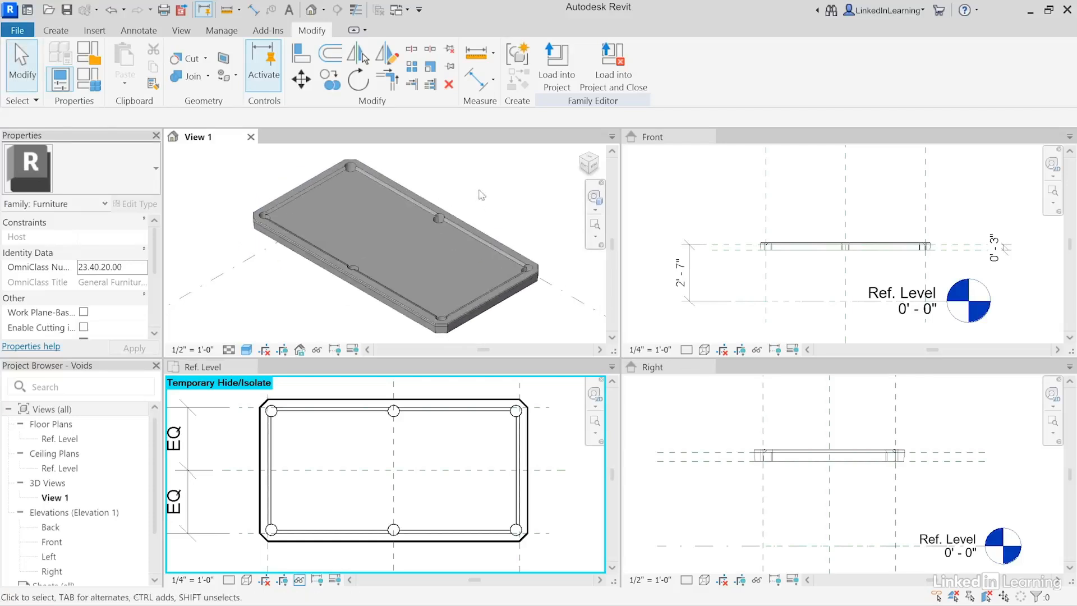
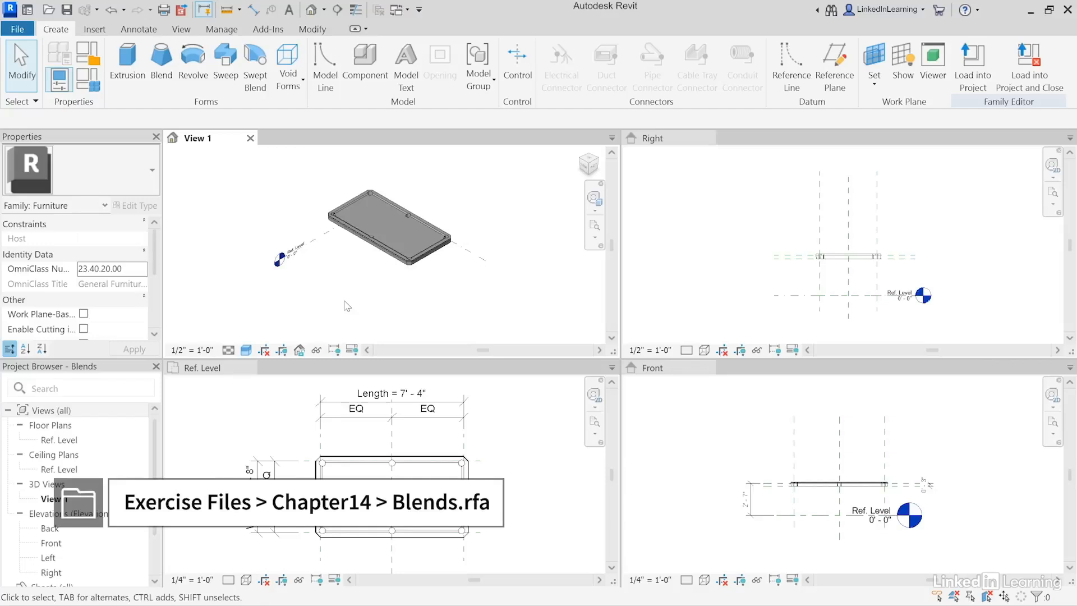
# Step: In the Ref. Level plan, draw two vertical reference planes about 1' 1" apart near the table's left end and a horizontal one just inside its front edge
pyautogui.click(262, 425)
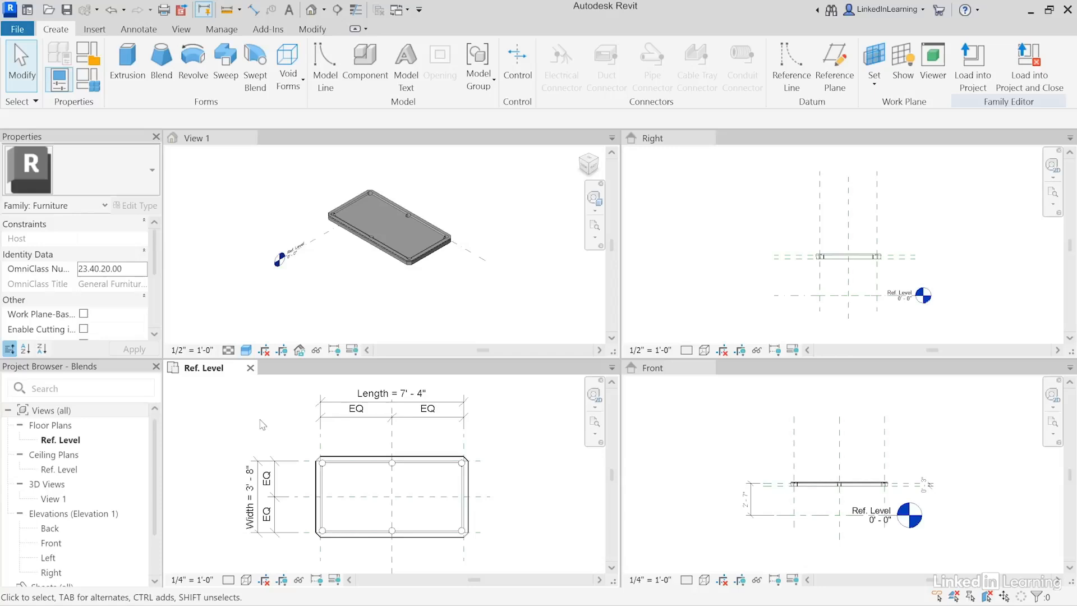
pyautogui.scroll(3, 419, 519)
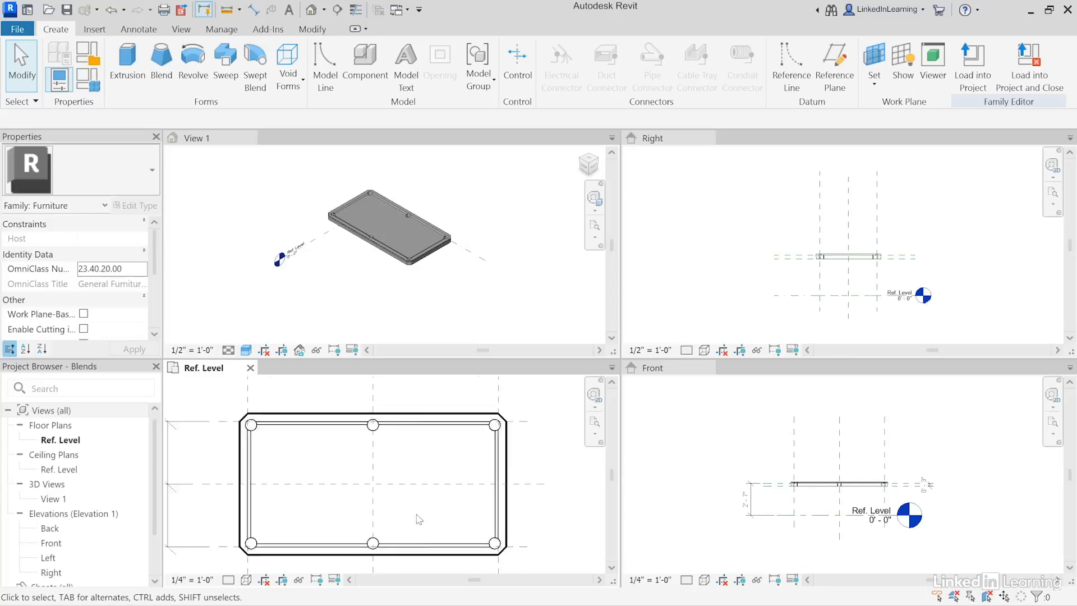
pyautogui.scroll(-1, 416, 514)
pyautogui.moveTo(416, 514); pyautogui.dragTo(427, 490, button='middle')
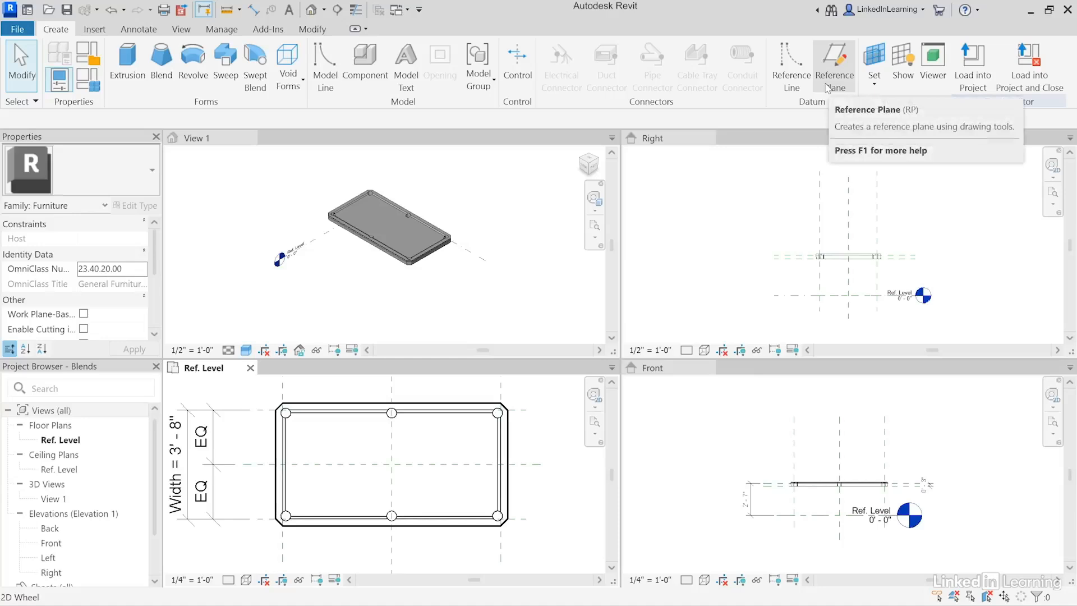
pyautogui.press('r')
pyautogui.press('p')
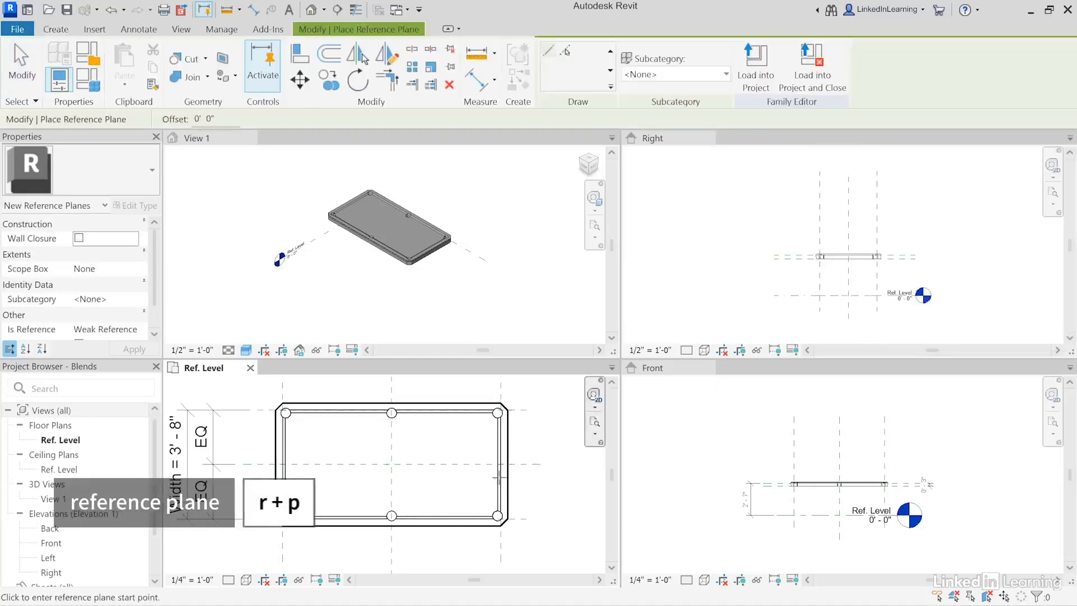
pyautogui.click(303, 544)
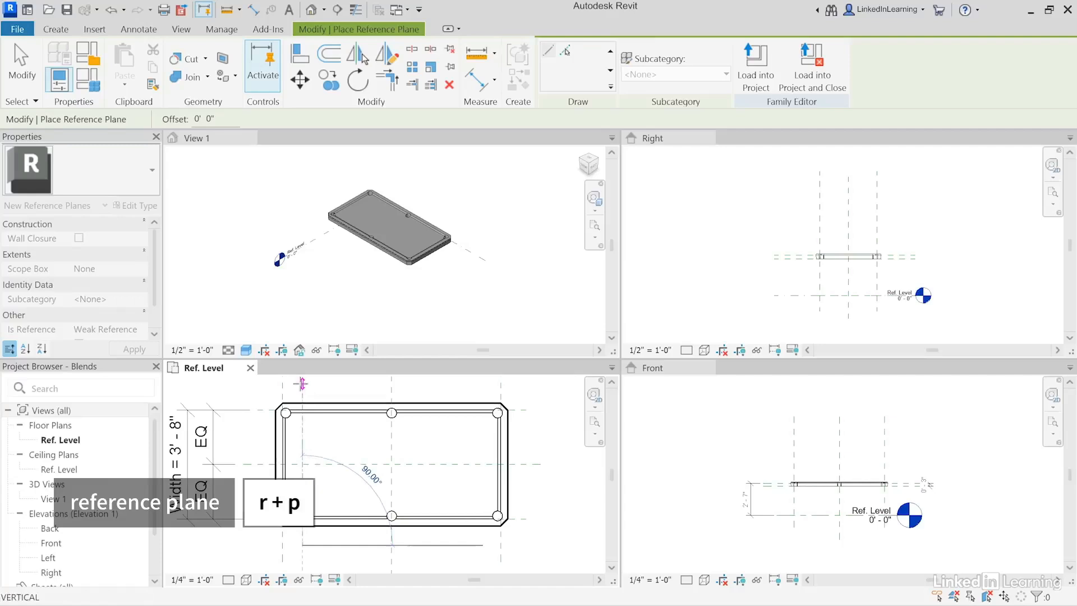
pyautogui.click(302, 383)
pyautogui.click(335, 544)
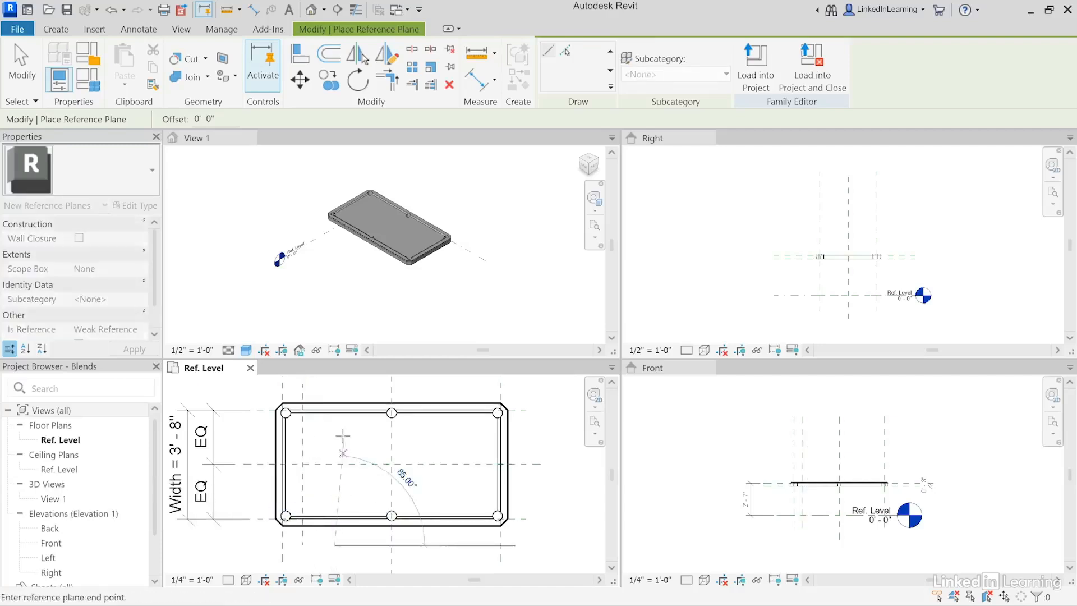
pyautogui.click(335, 384)
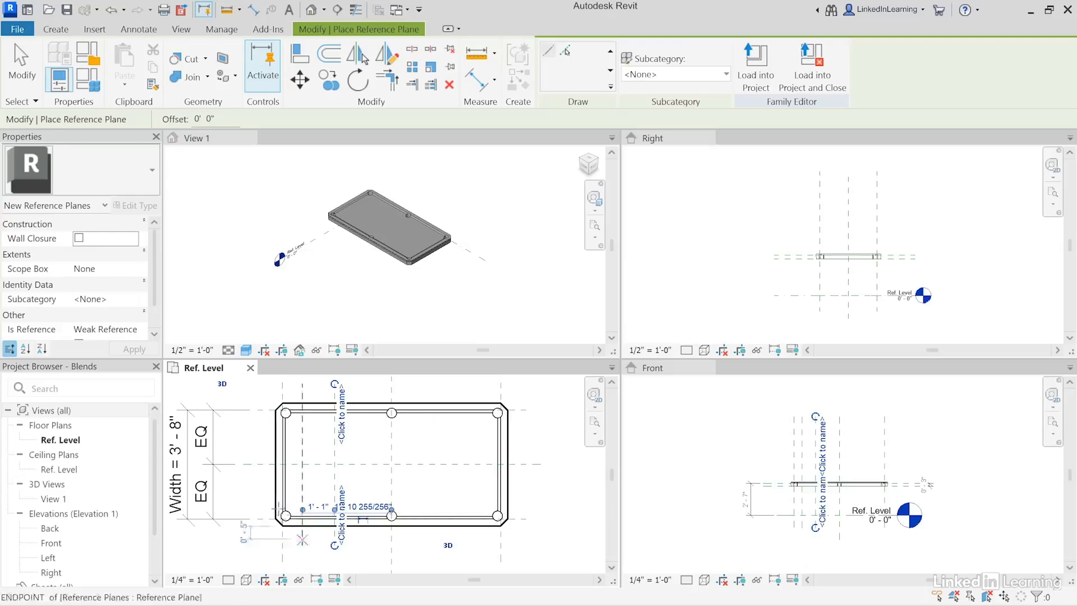
pyautogui.click(233, 505)
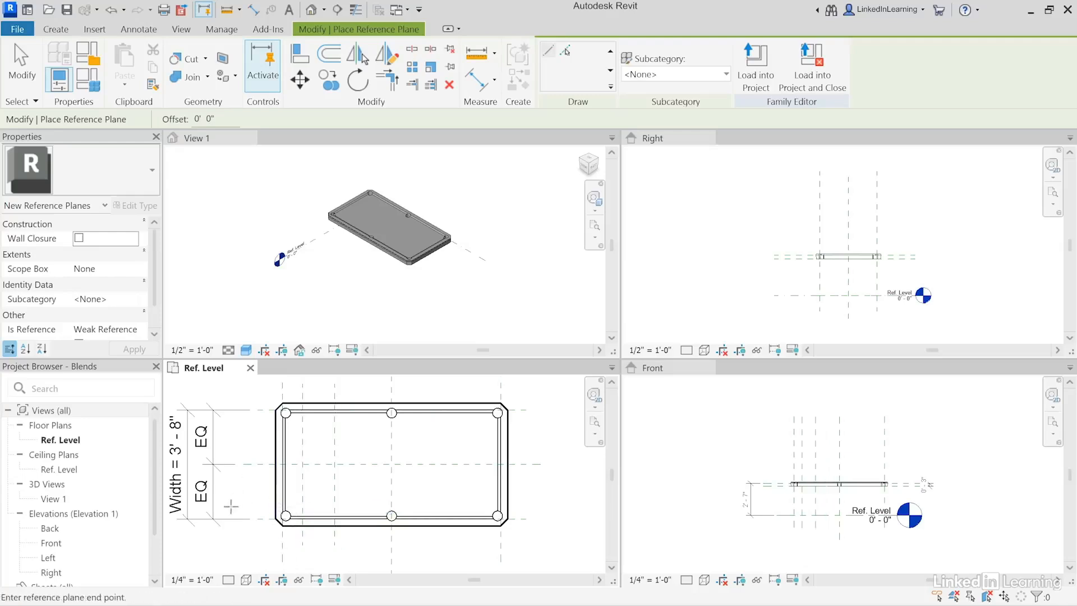
pyautogui.click(555, 507)
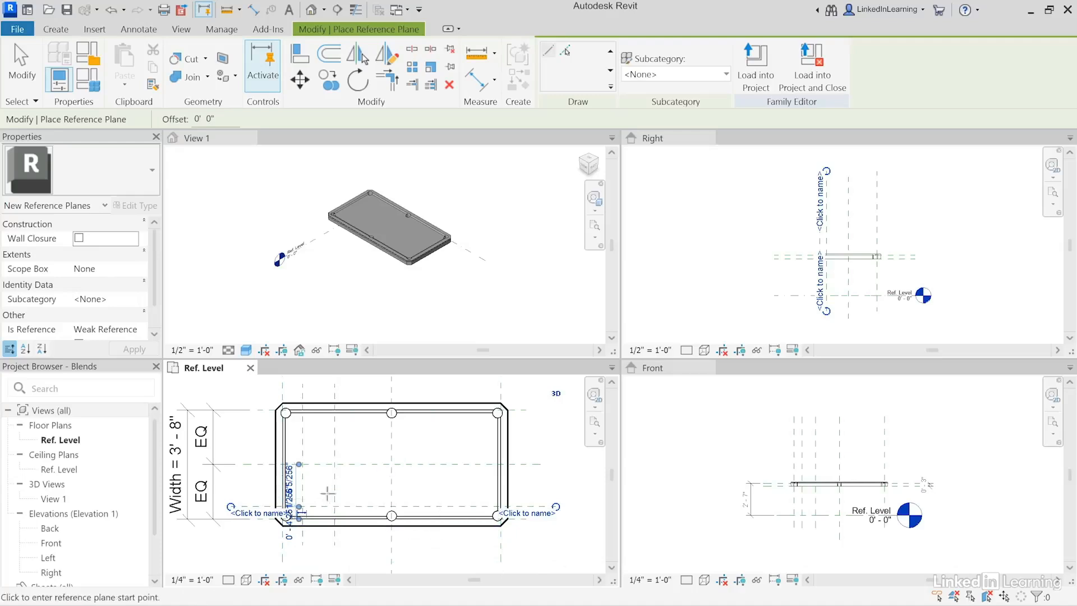
# Step: Add an aligned dimension between the table's lower edge reference plane and the new horizontal reference plane just above it
pyautogui.click(21, 83)
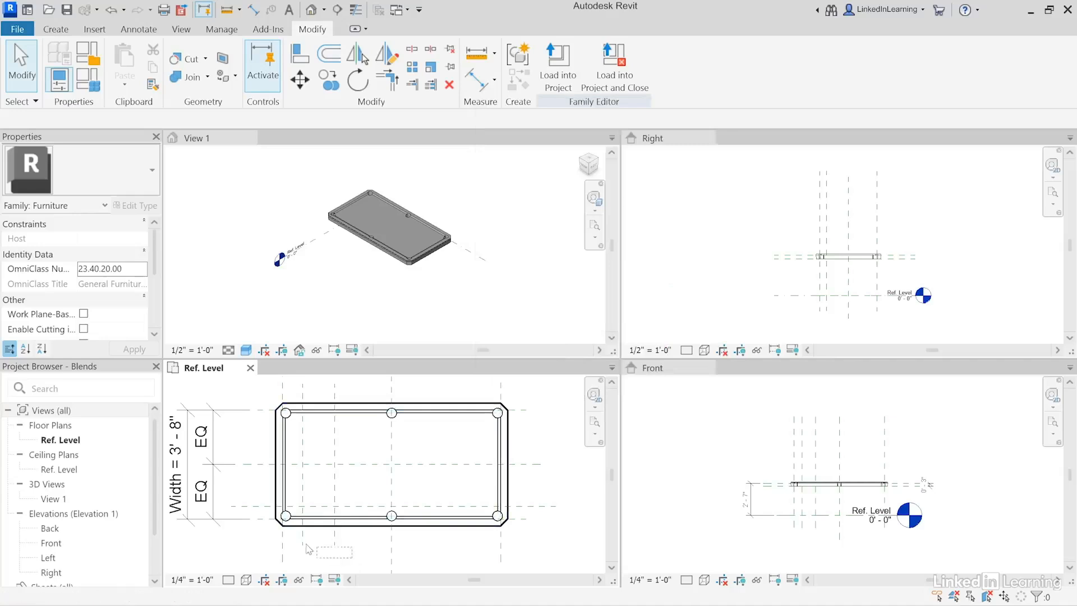
pyautogui.moveTo(308, 548); pyautogui.dragTo(299, 550)
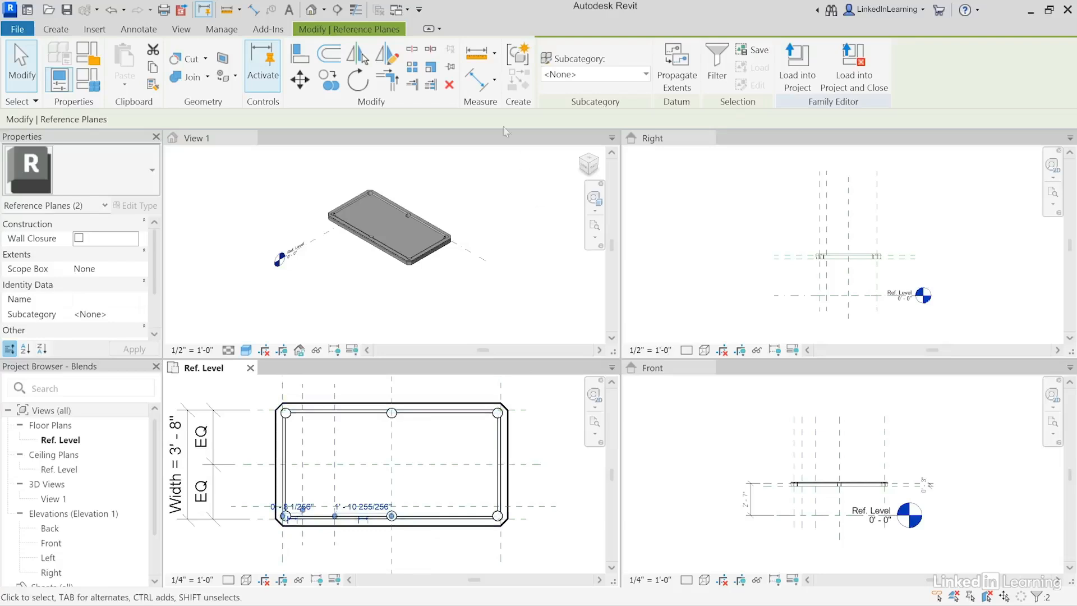
pyautogui.press('d')
pyautogui.press('i')
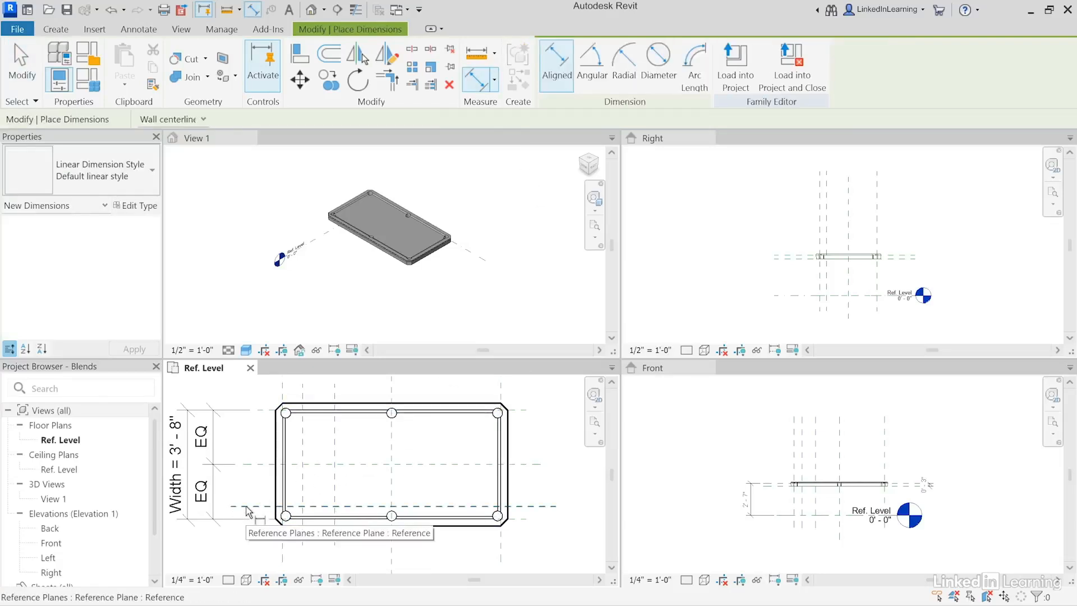
pyautogui.click(246, 506)
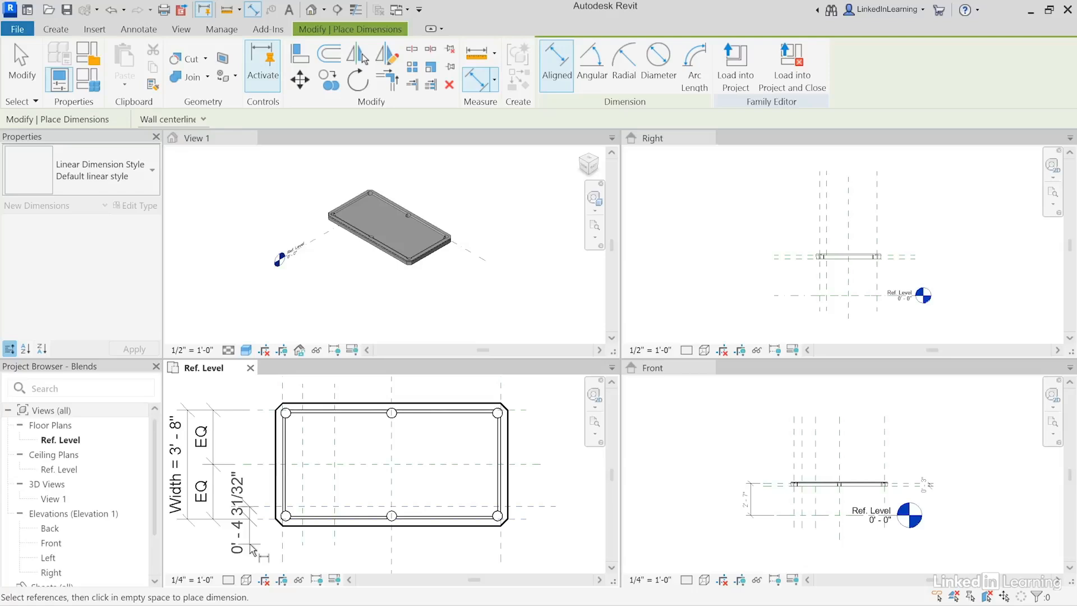
pyautogui.click(245, 543)
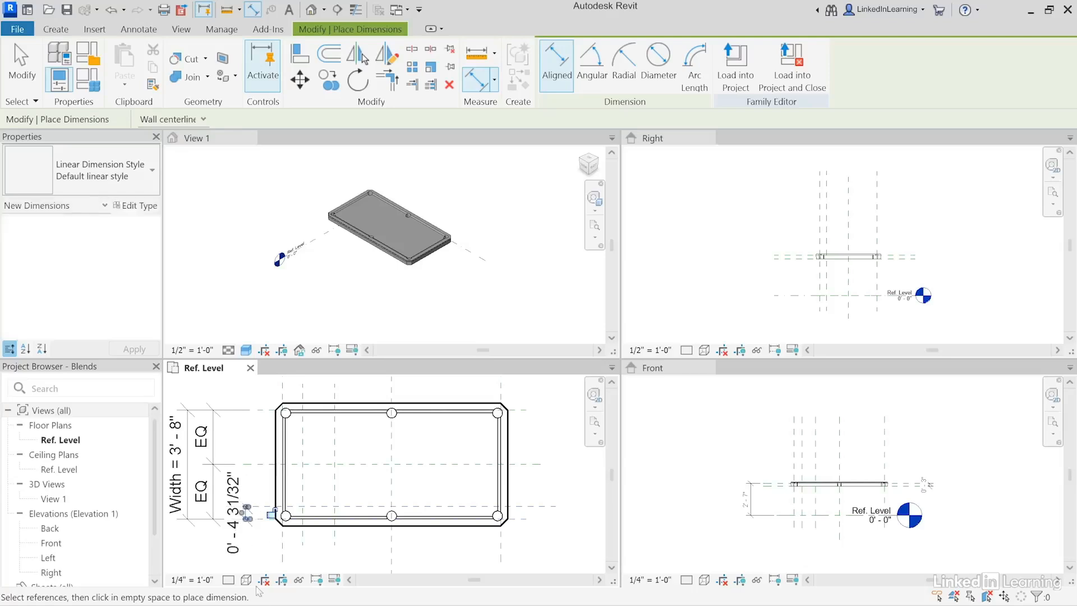
# Step: Dimension from the left edge reference plane to the first new vertical plane, and between the two new vertical planes
pyautogui.click(283, 556)
pyautogui.click(303, 541)
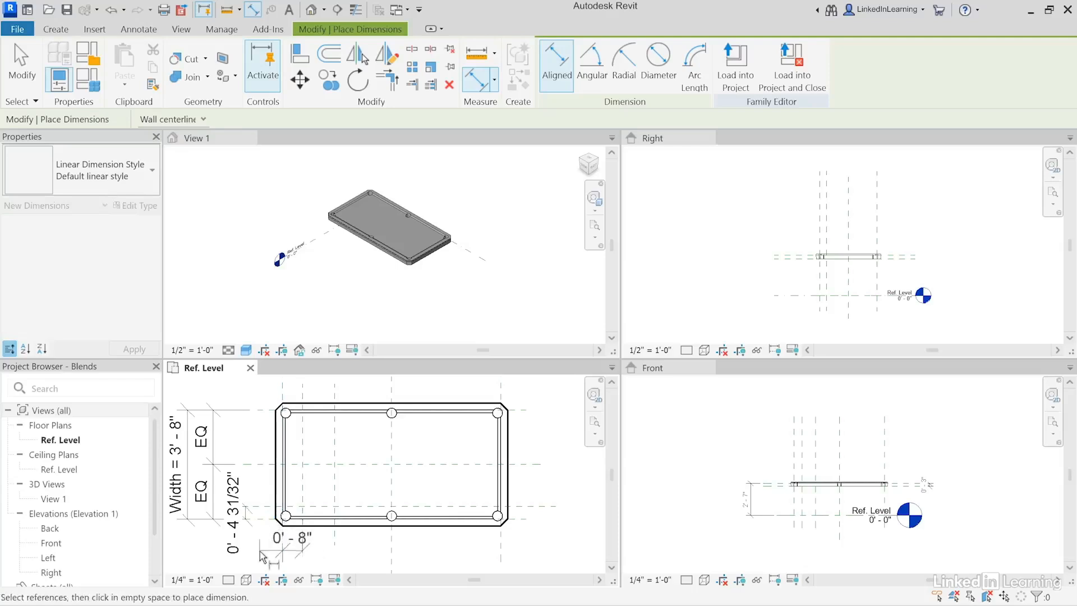
pyautogui.click(308, 553)
pyautogui.click(302, 482)
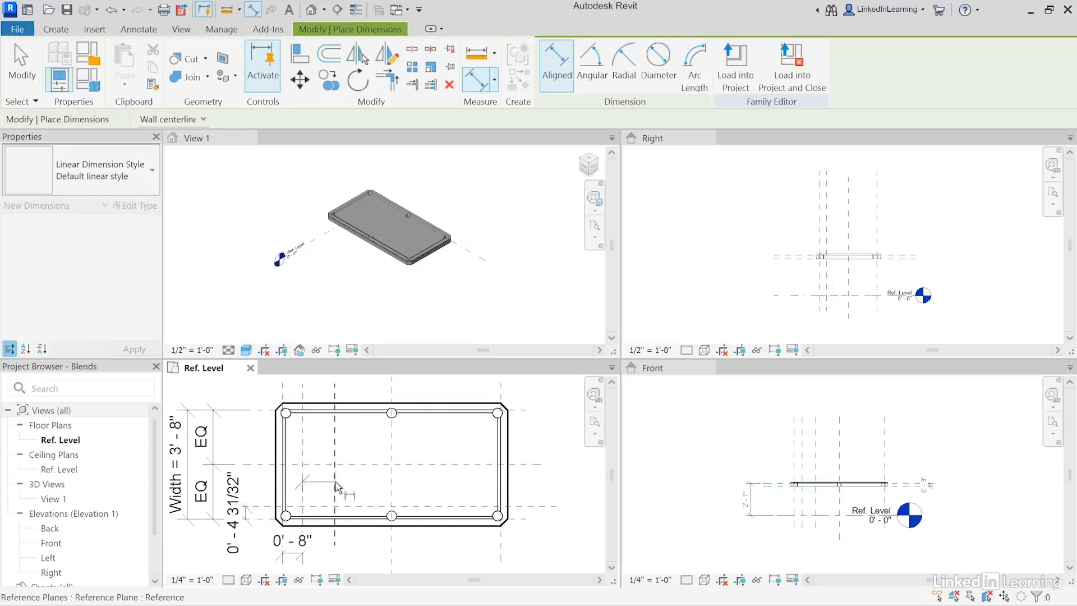
pyautogui.click(335, 480)
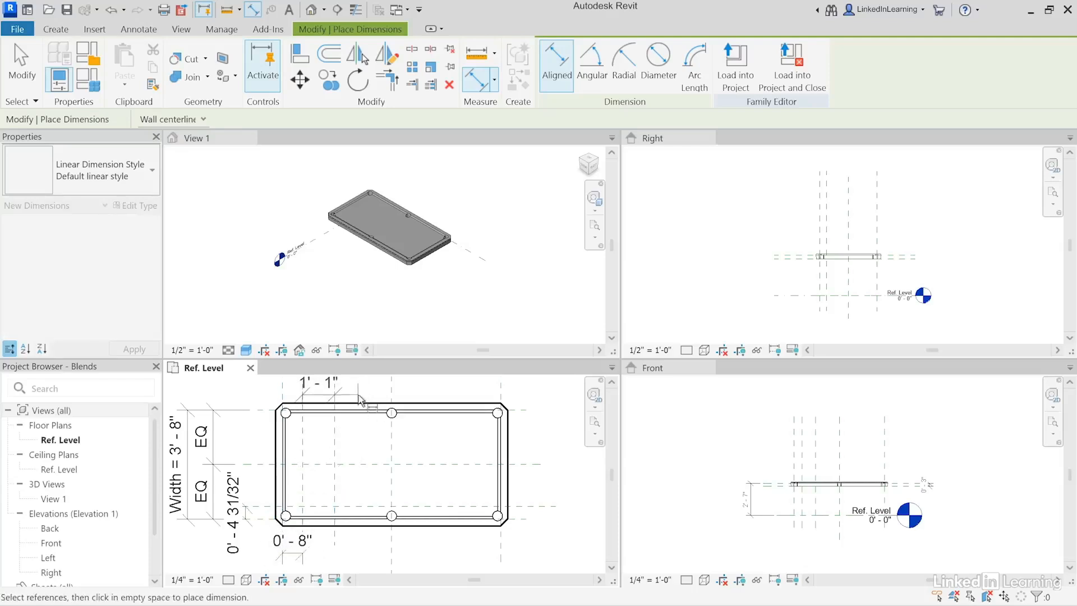
pyautogui.click(353, 391)
pyautogui.click(17, 84)
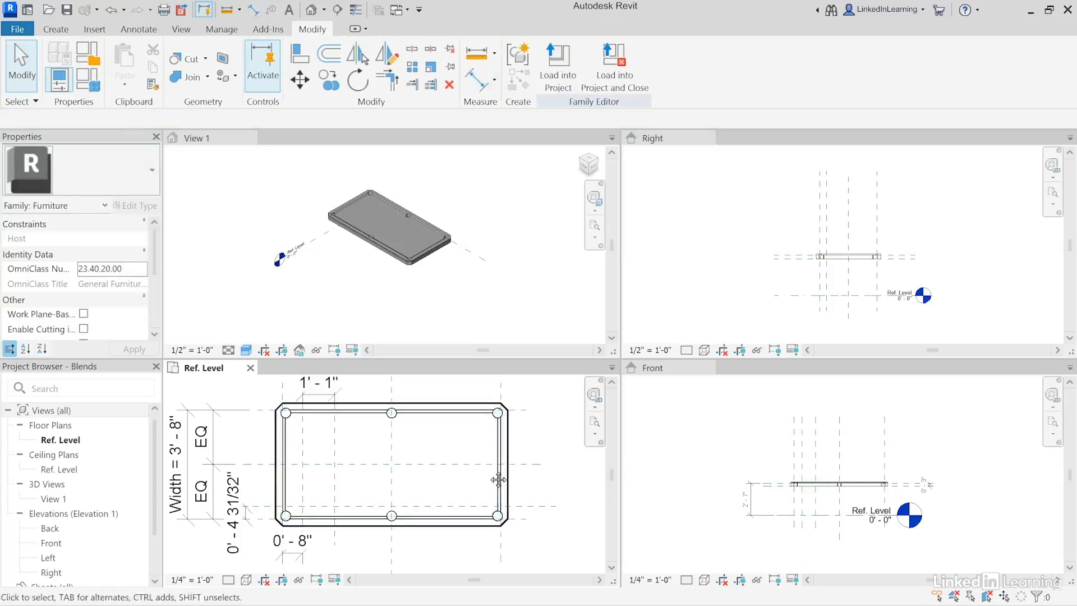
# Step: Set the new horizontal reference plane's distance from the table's lower edge plane to 0' 3"
pyautogui.moveTo(495, 478); pyautogui.dragTo(493, 482, button='middle')
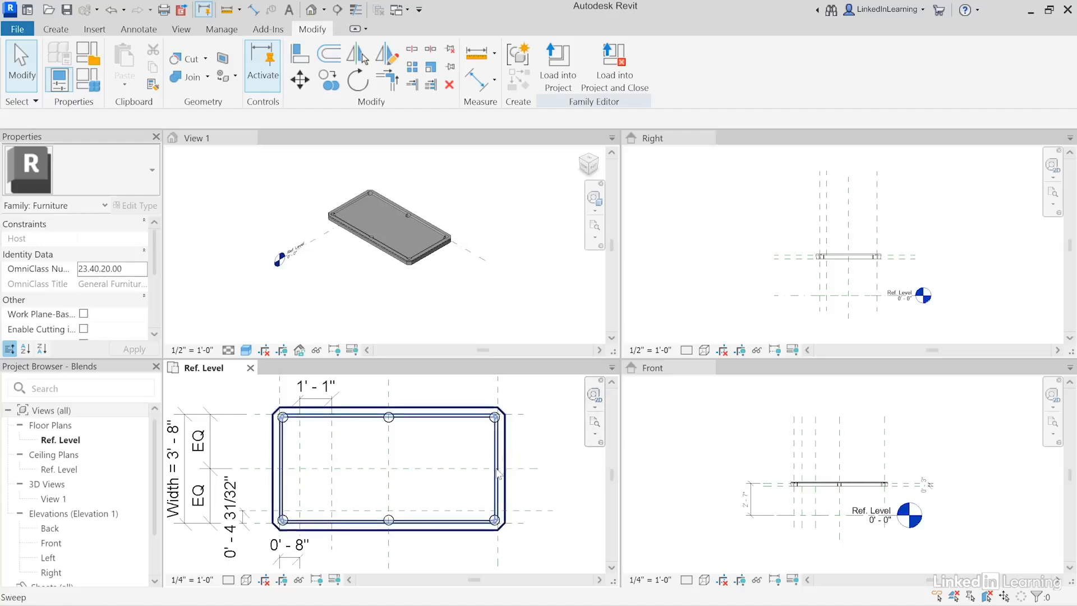
pyautogui.click(535, 512)
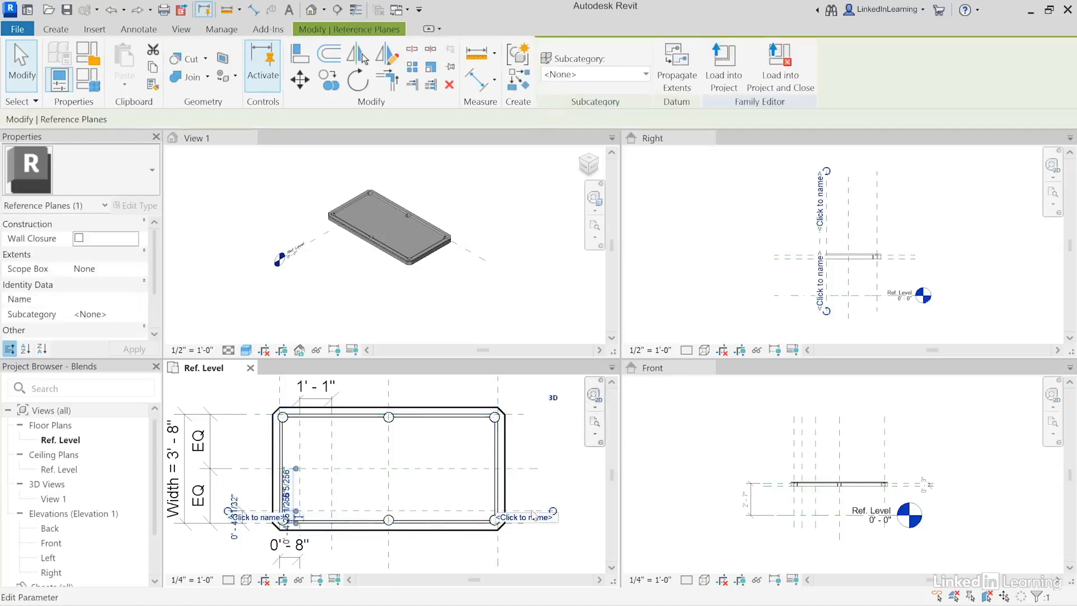
pyautogui.click(235, 531)
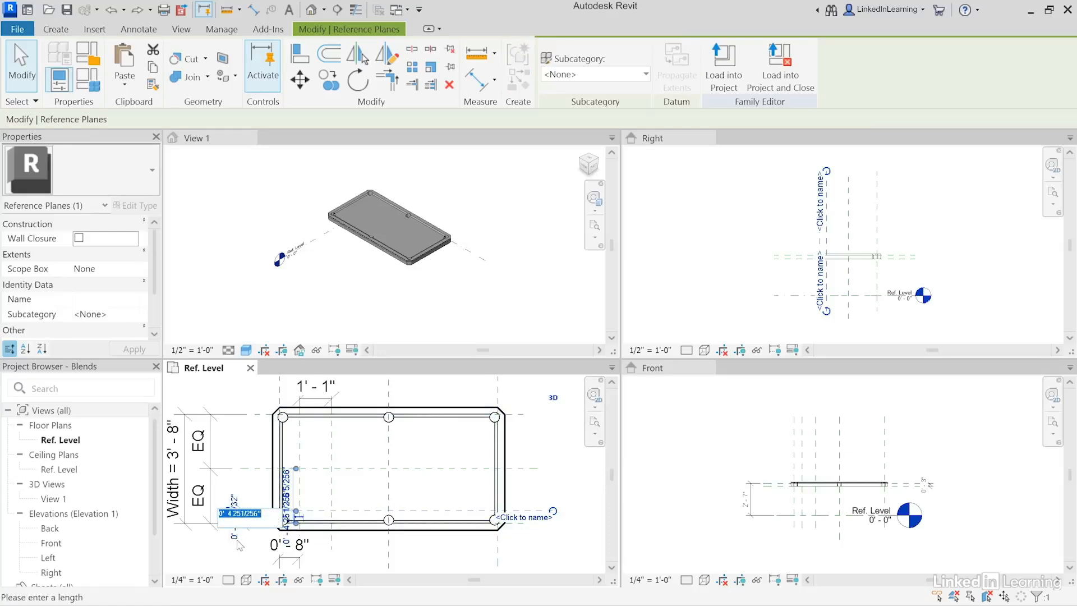
pyautogui.write("0' - 3")
pyautogui.press('Return')
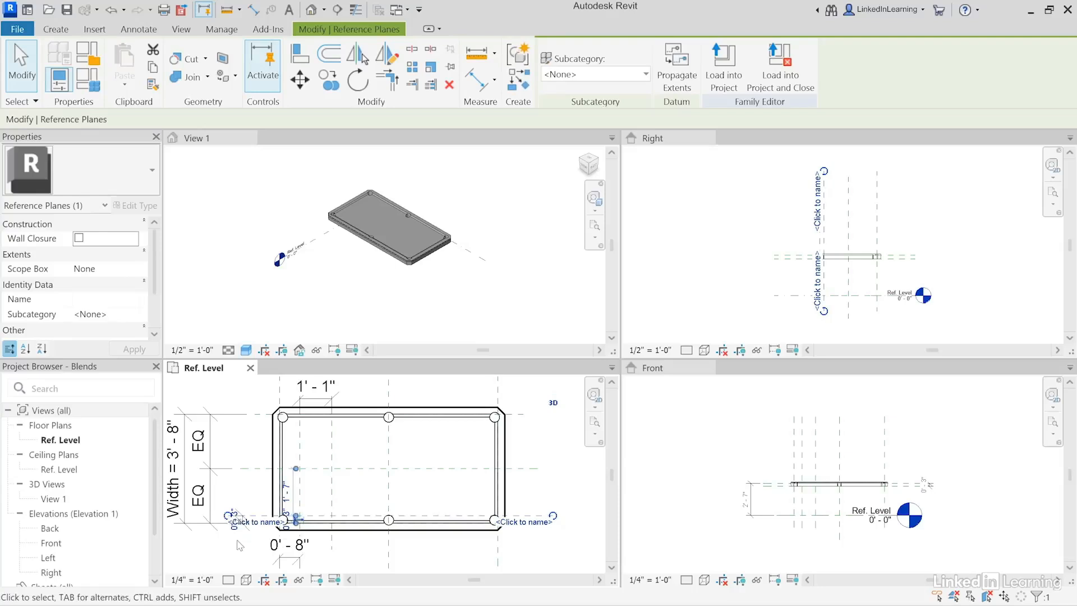
# Step: Set the spacing between the two new vertical reference planes to 1' by moving the right-hand one
pyautogui.click(300, 438)
pyautogui.moveTo(300, 438); pyautogui.dragTo(332, 440)
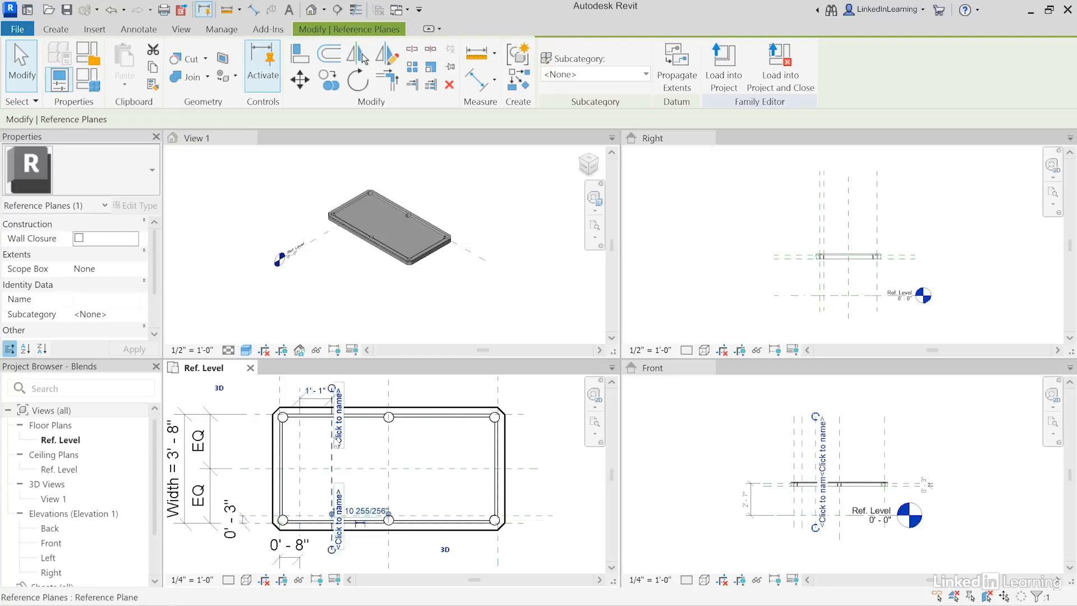
pyautogui.click(315, 393)
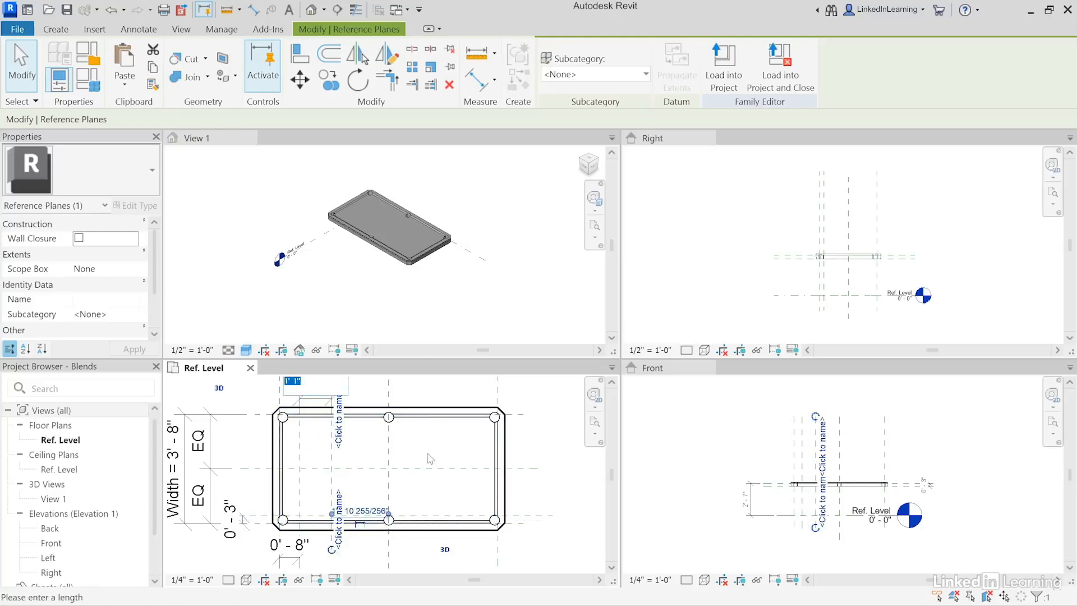
pyautogui.write("1'")
pyautogui.press('Return')
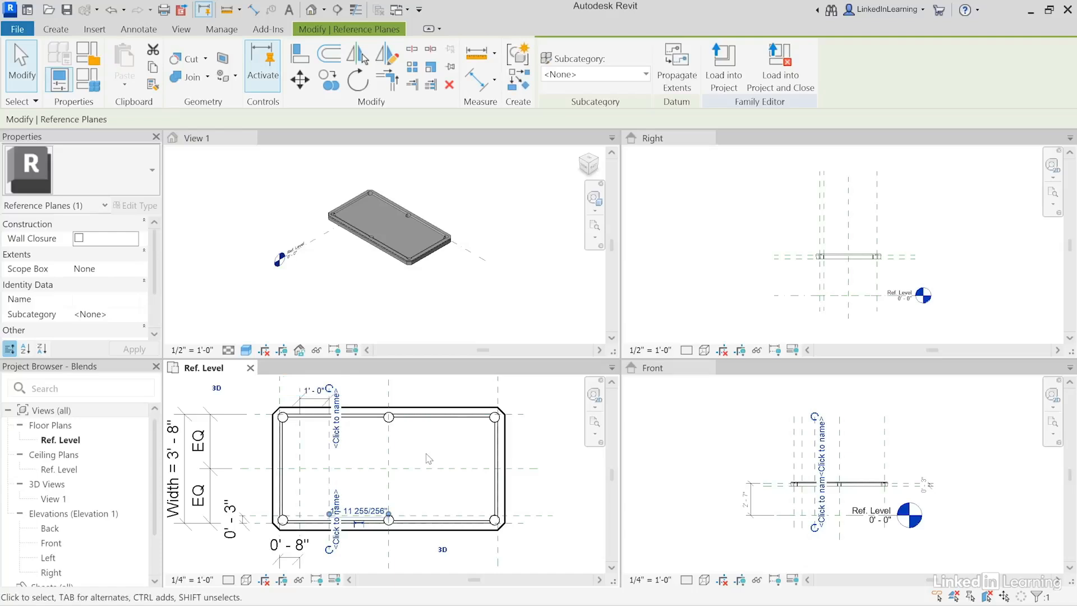
# Step: Lock the 1' dimension between the vertical planes and the 3" dimension at the lower edge
pyautogui.click(322, 428)
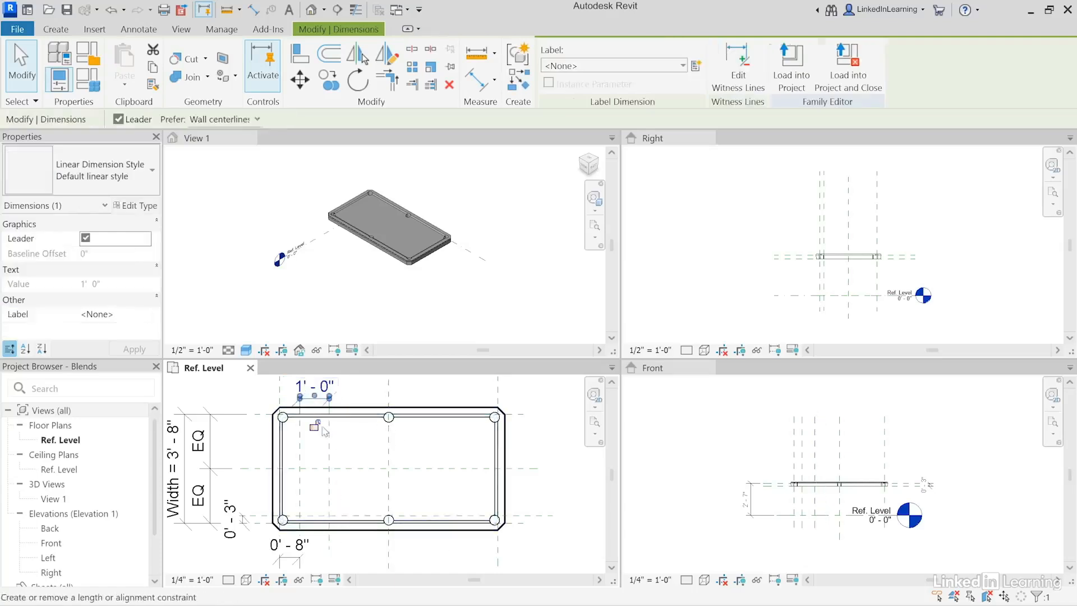
pyautogui.click(313, 426)
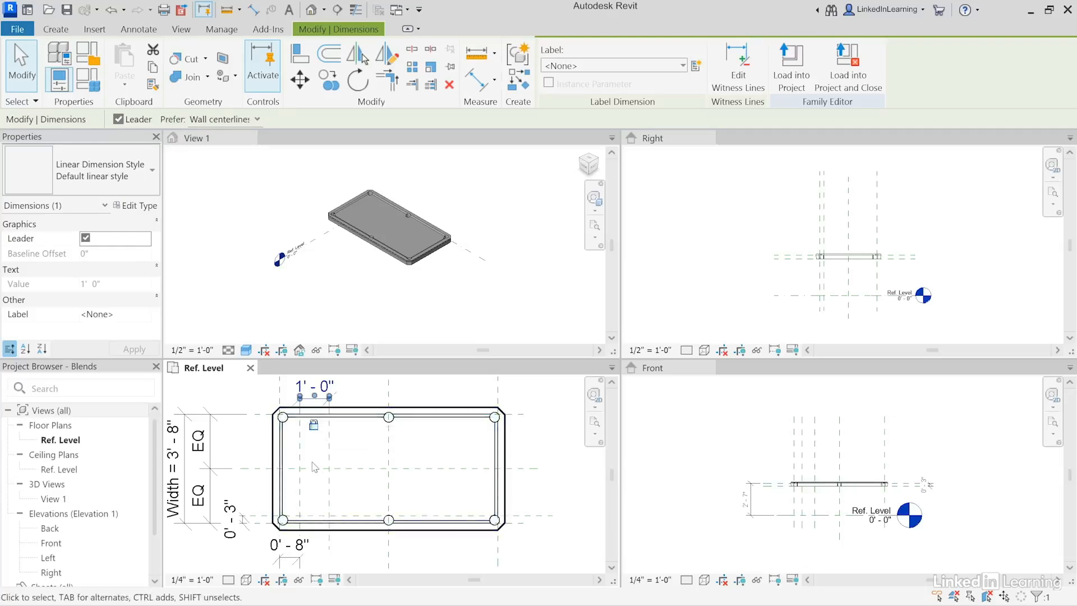
pyautogui.click(248, 530)
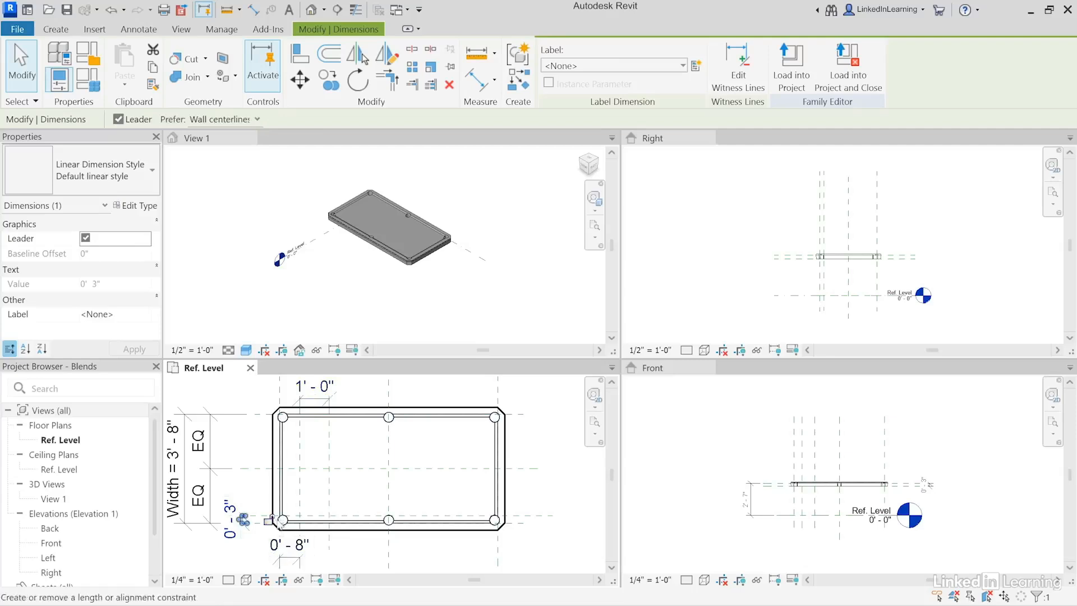
pyautogui.click(268, 520)
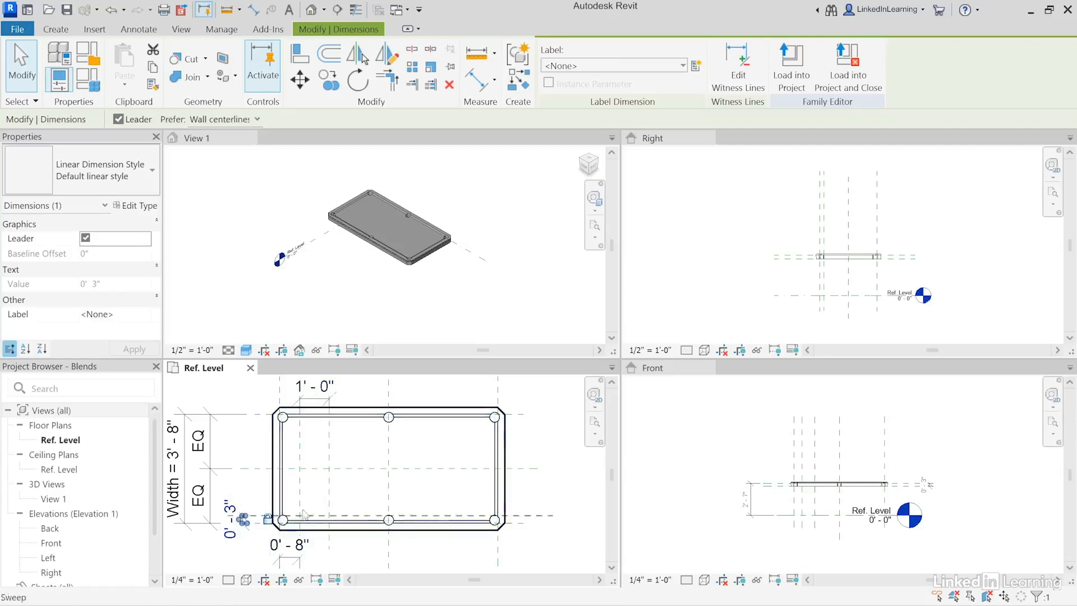
# Step: Set the first new vertical reference plane's distance from the left edge plane to 0' 6" and select that dimension
pyautogui.click(301, 491)
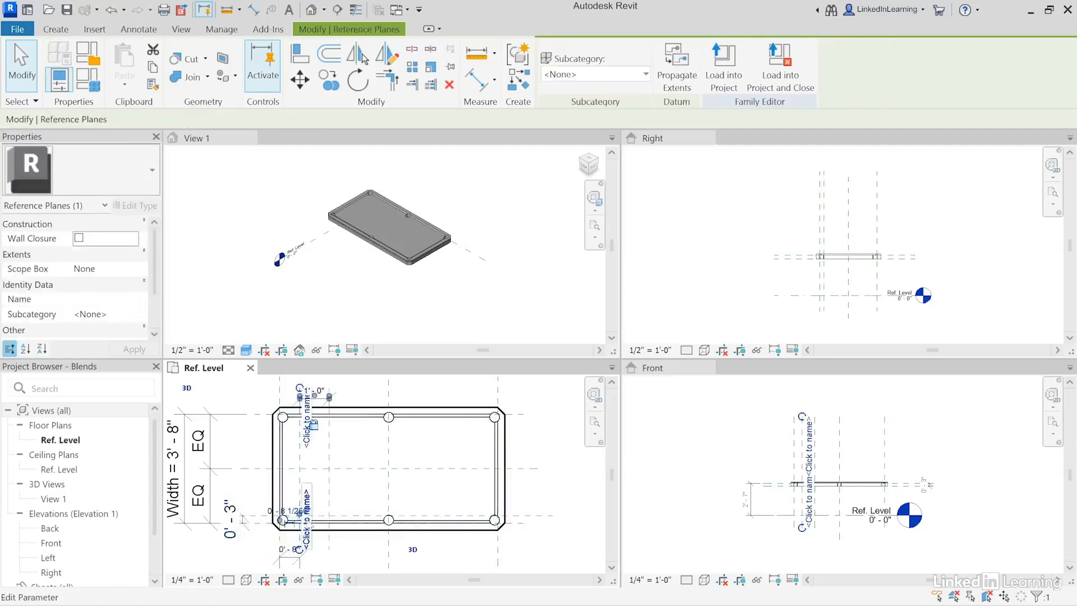
pyautogui.click(288, 549)
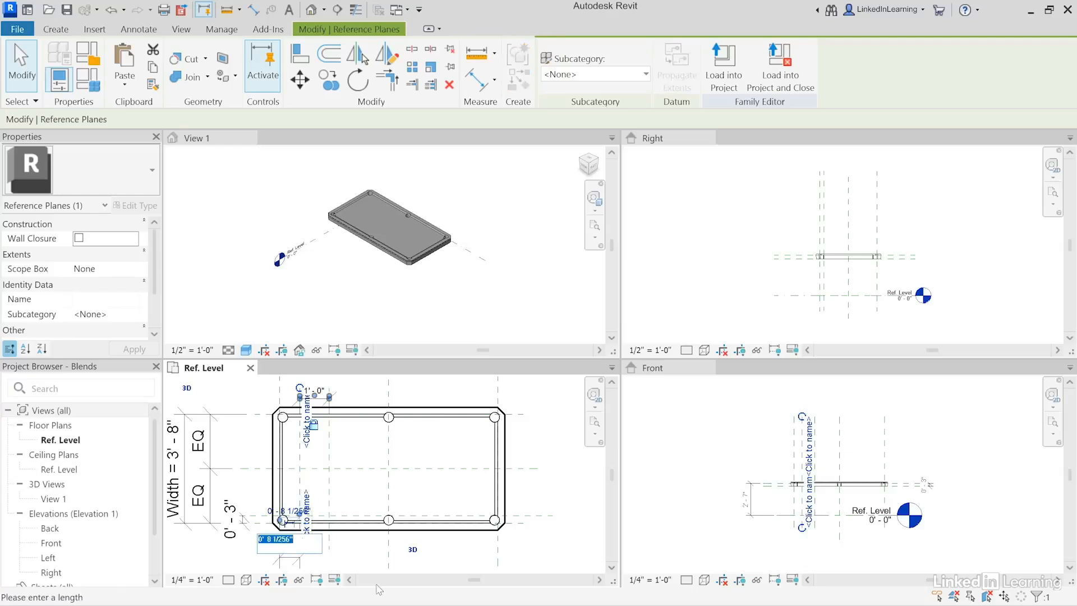
pyautogui.write('0 6')
pyautogui.press('Return')
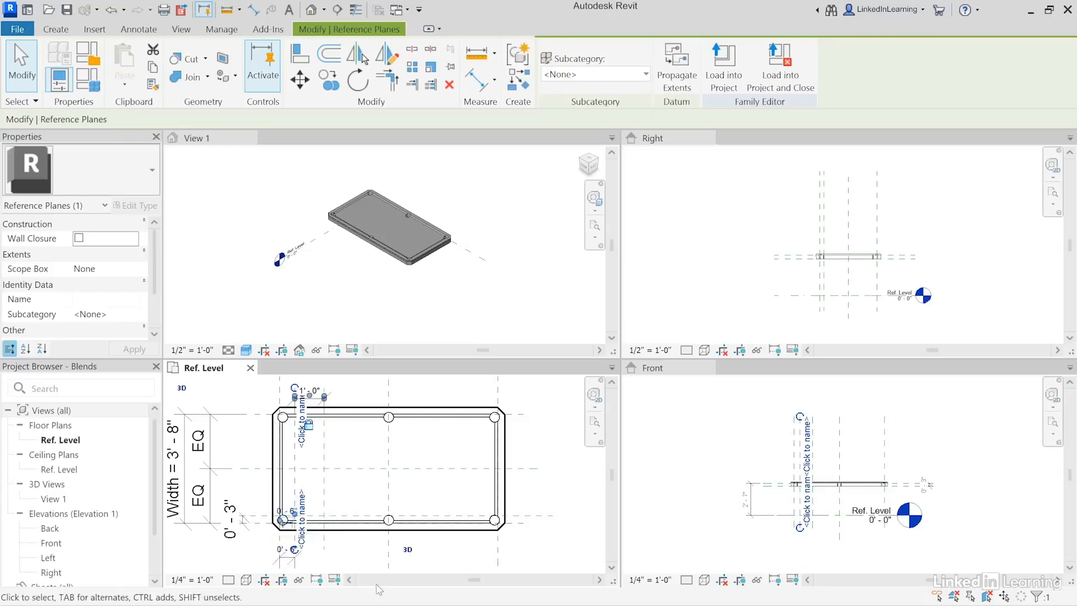
pyautogui.click(278, 567)
pyautogui.moveTo(333, 564)
pyautogui.mouseDown(button='middle')
pyautogui.moveTo(337, 537)
pyautogui.moveTo(356, 546)
pyautogui.moveTo(346, 568)
pyautogui.mouseUp(button='middle')
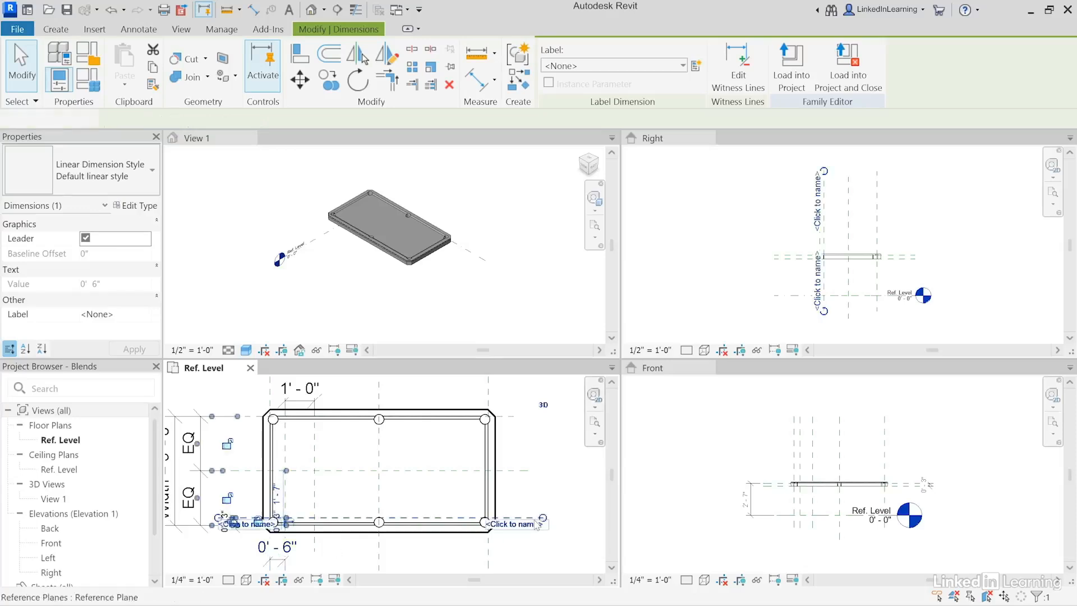
# Step: Mirror the lower horizontal reference plane and its 3" dimension about the horizontal center plane, and check the copied dimension's lock
pyautogui.click(268, 524)
pyautogui.keyDown('ctrl'); pyautogui.click(229, 520); pyautogui.keyUp('ctrl')
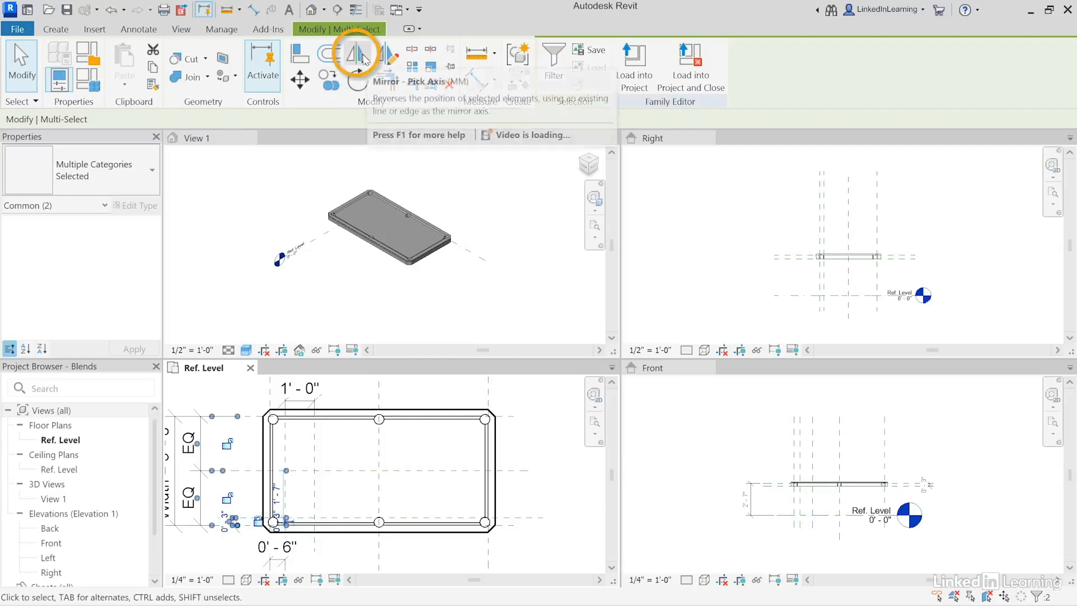
pyautogui.click(363, 58)
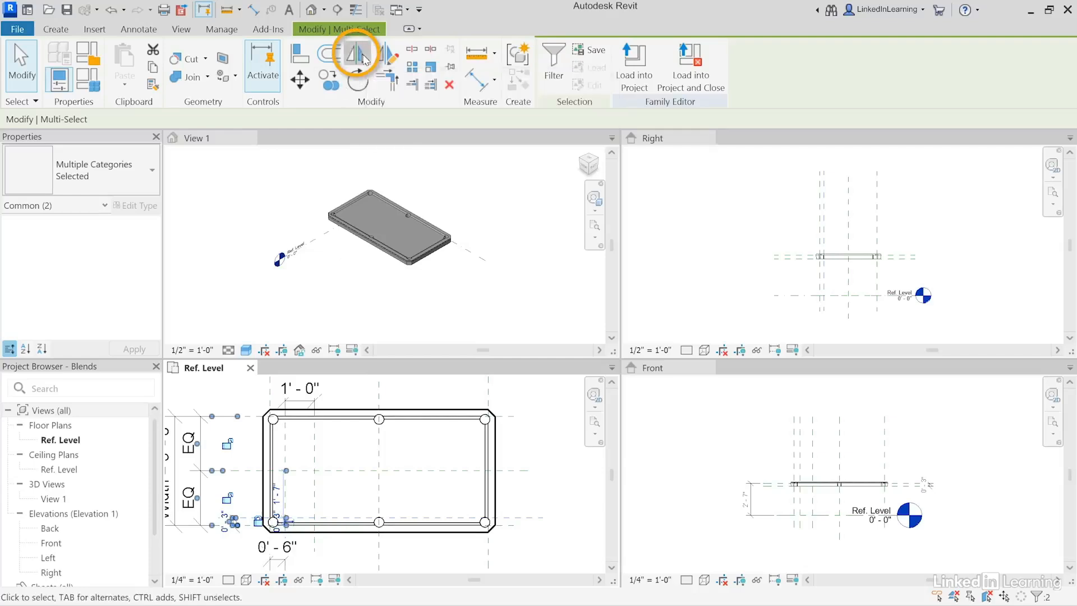
pyautogui.click(344, 474)
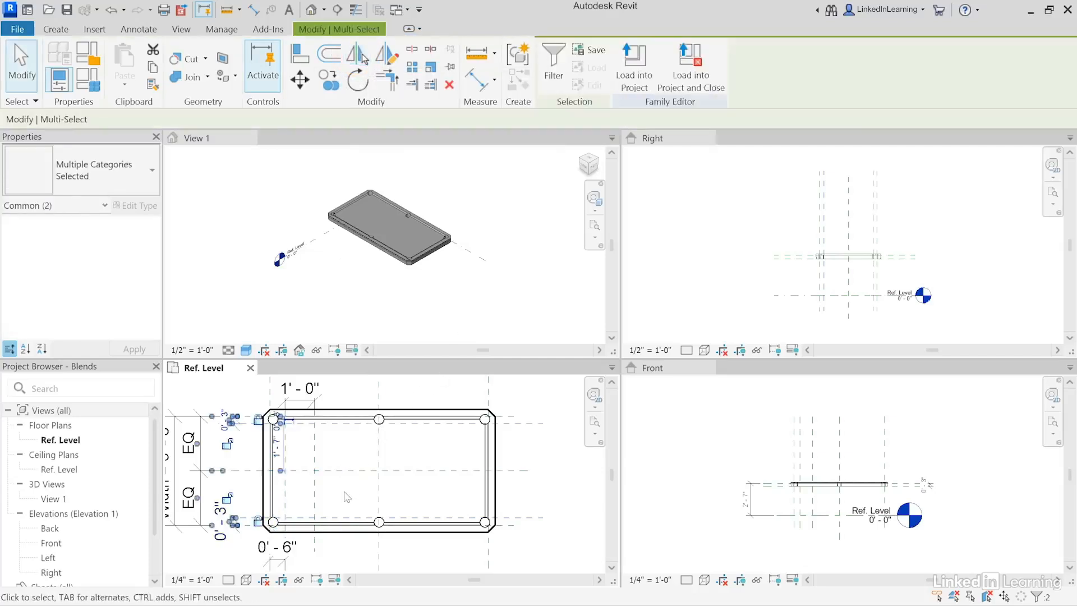
pyautogui.press('Escape')
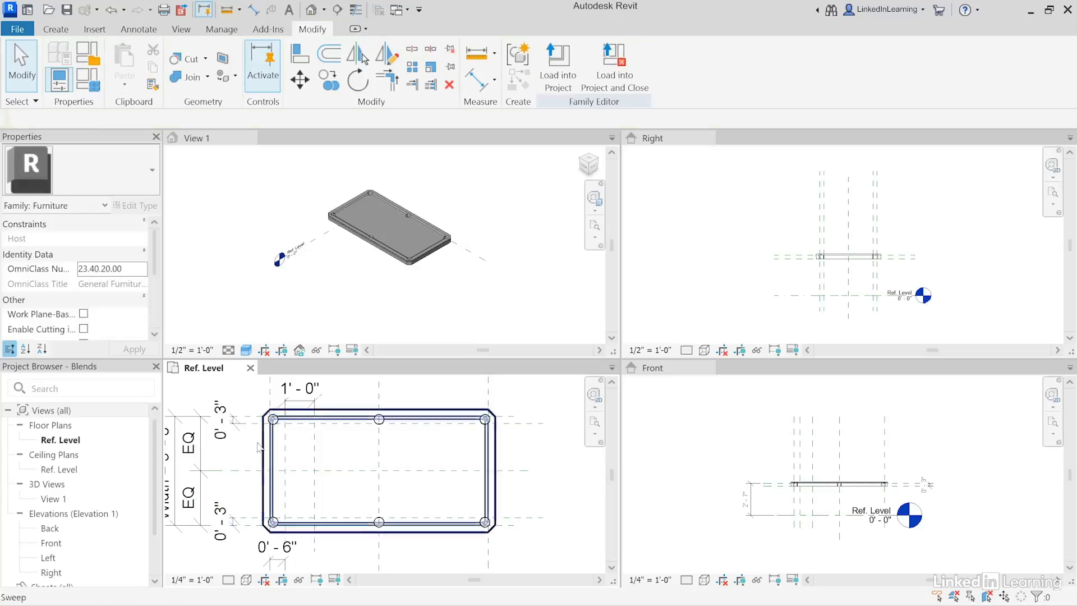
pyautogui.click(239, 436)
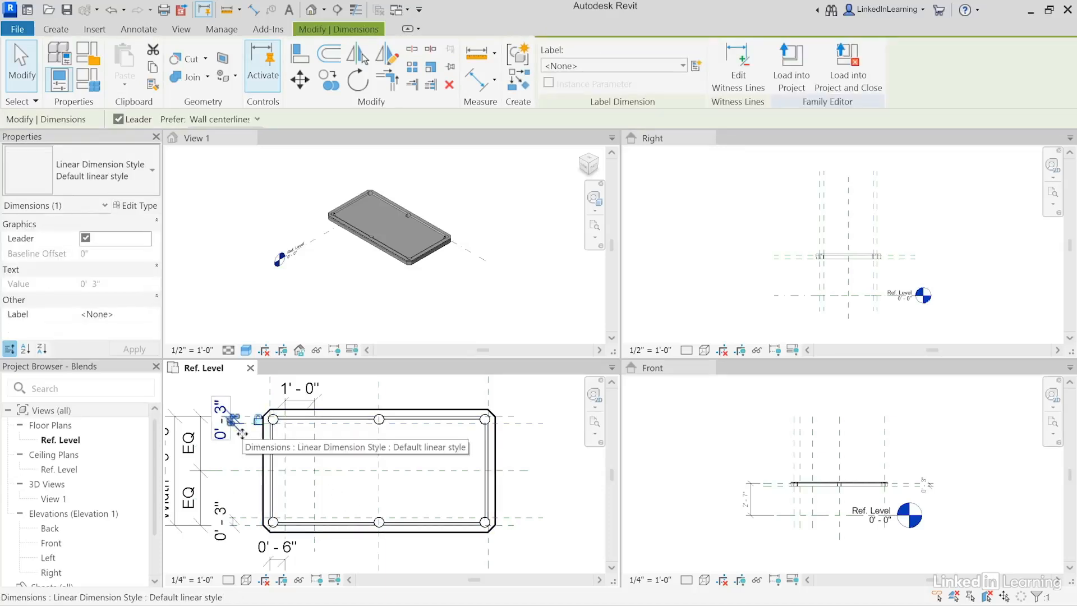
pyautogui.click(358, 455)
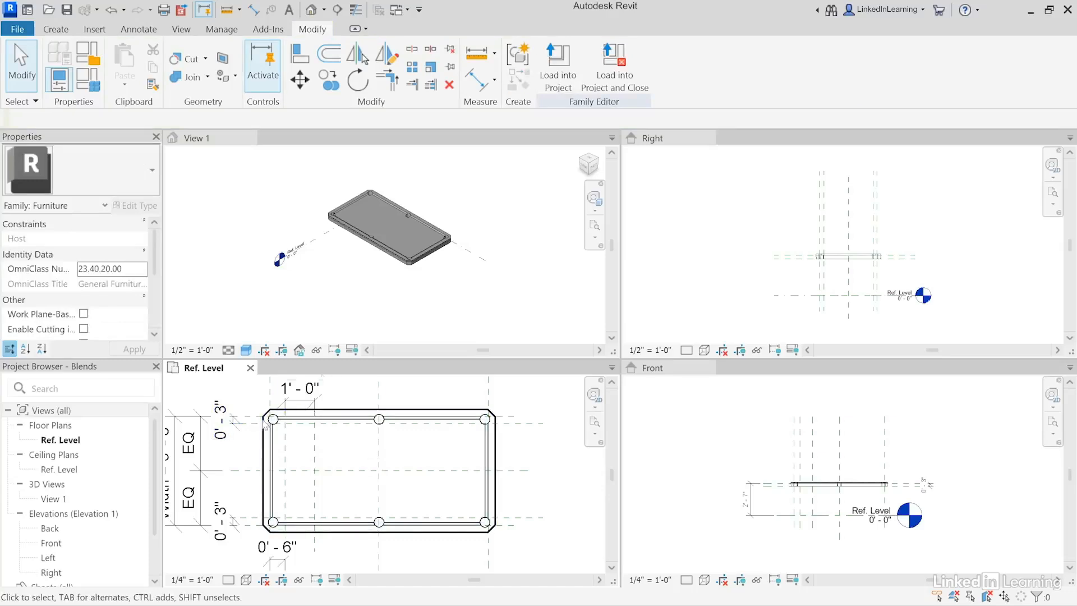
# Step: Flex the family by applying the Small type and switching back to the Large type
pyautogui.click(88, 78)
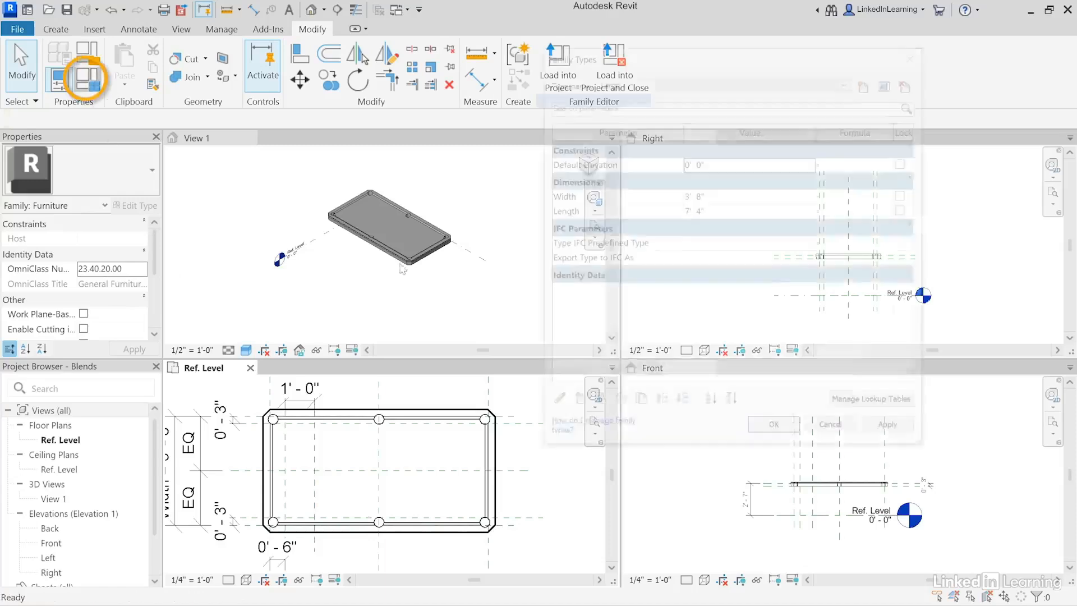
pyautogui.click(636, 83)
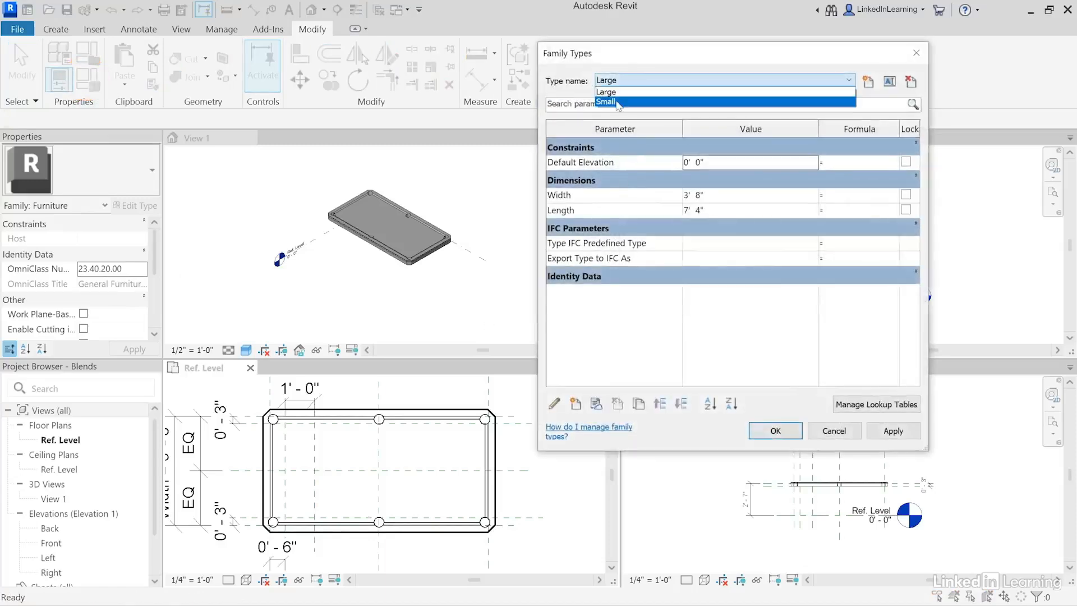
pyautogui.click(622, 98)
pyautogui.click(876, 435)
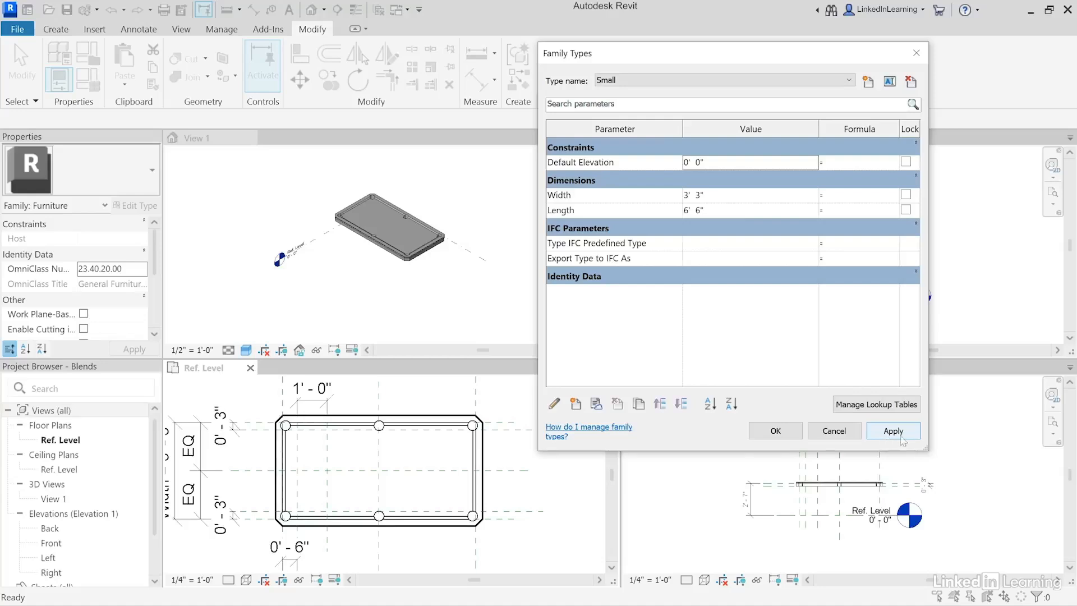
pyautogui.click(634, 81)
pyautogui.click(623, 92)
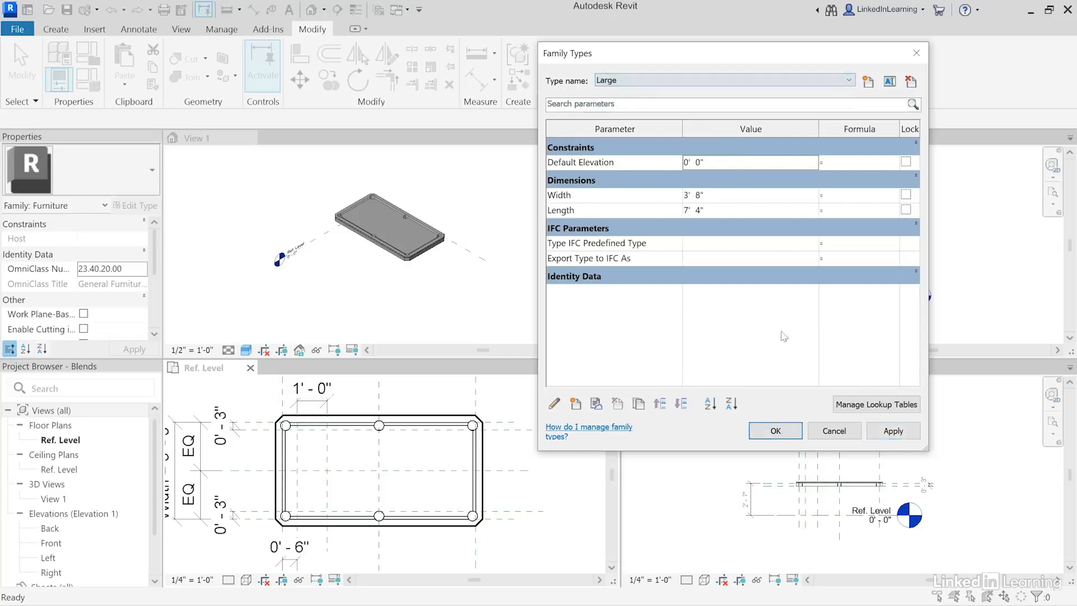
pyautogui.click(775, 430)
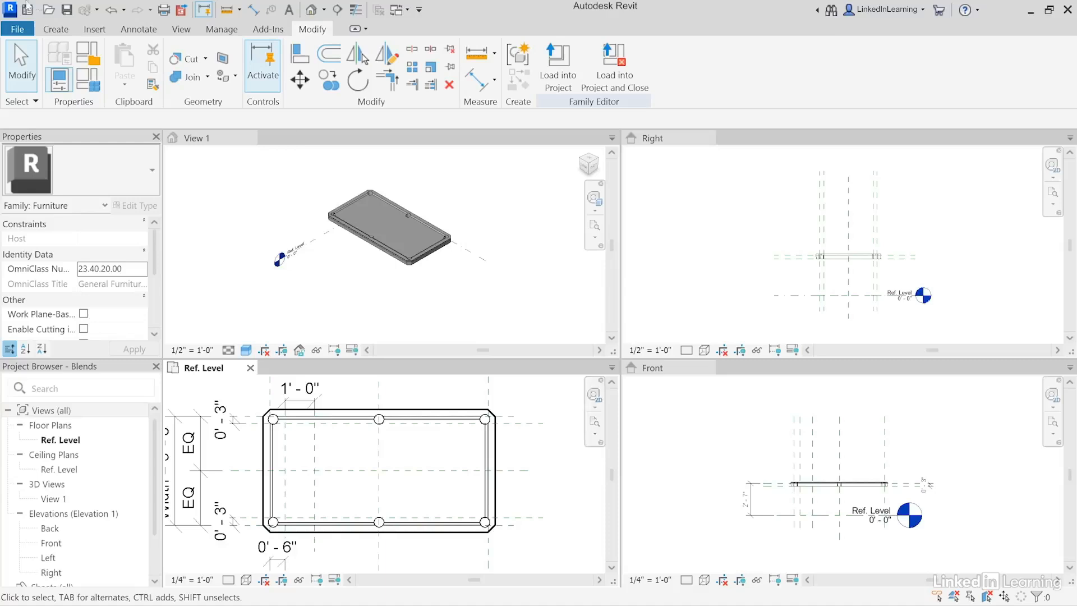
# Step: Start a solid blend in the Ref. Level plan and sketch its base rectangle offset 2" inside the intersections of the new leg reference planes
pyautogui.click(58, 31)
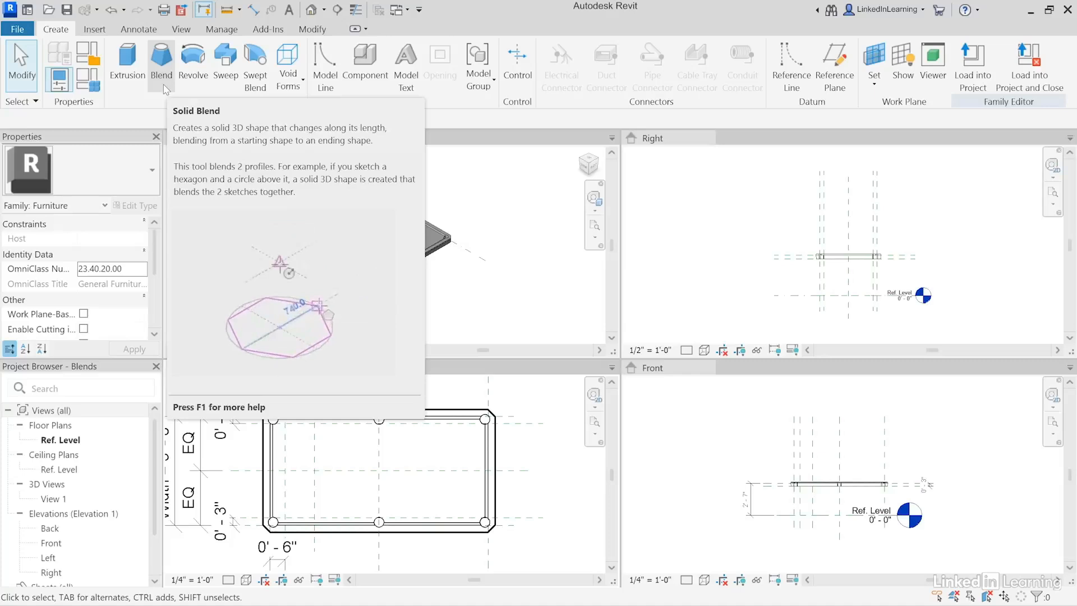
pyautogui.click(161, 79)
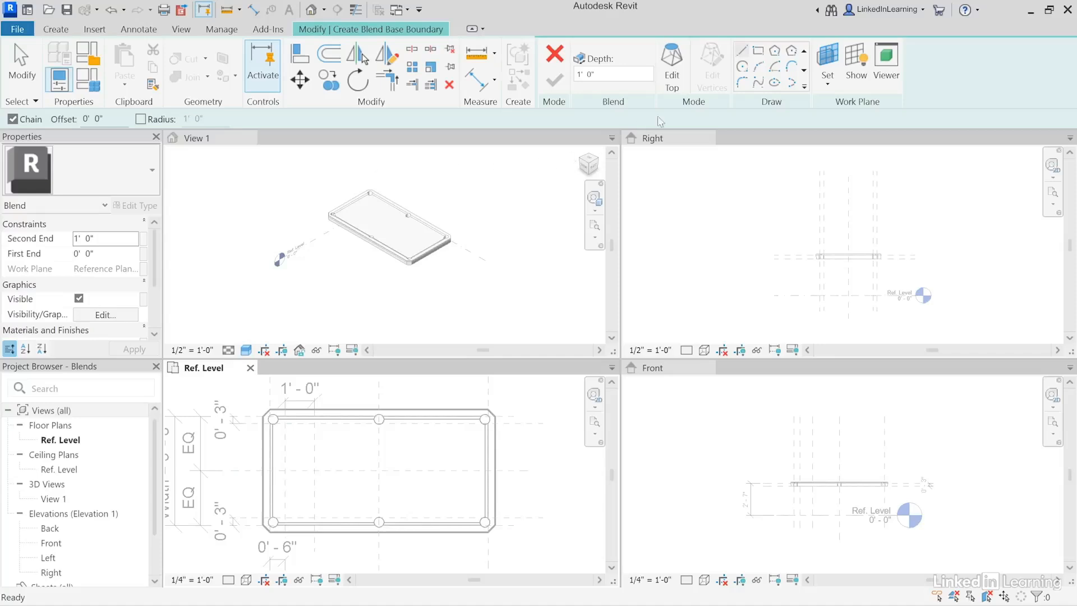
pyautogui.click(759, 52)
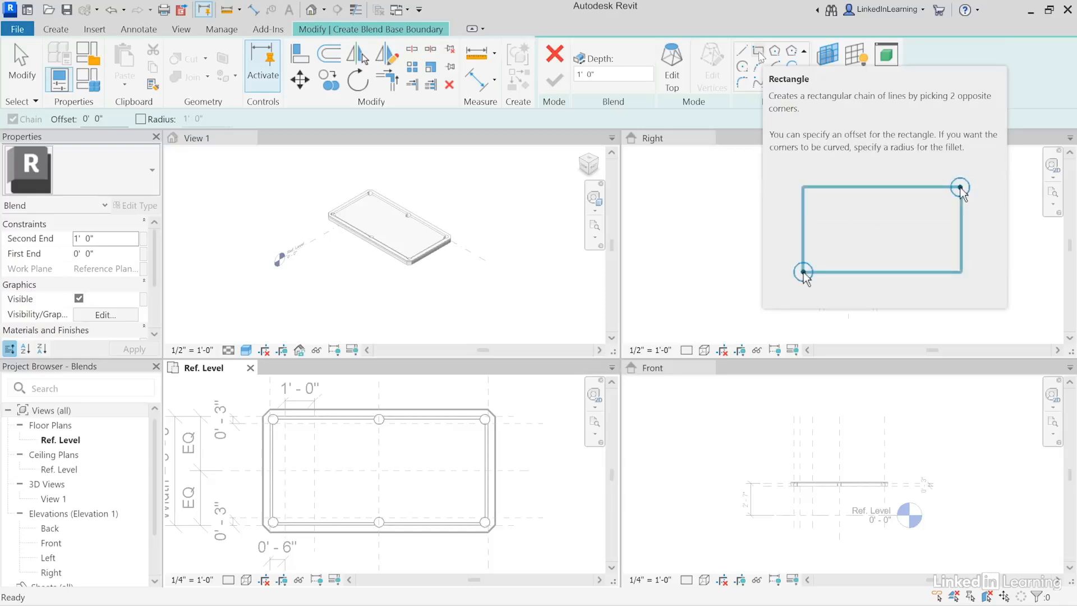
pyautogui.moveTo(111, 121); pyautogui.dragTo(68, 120)
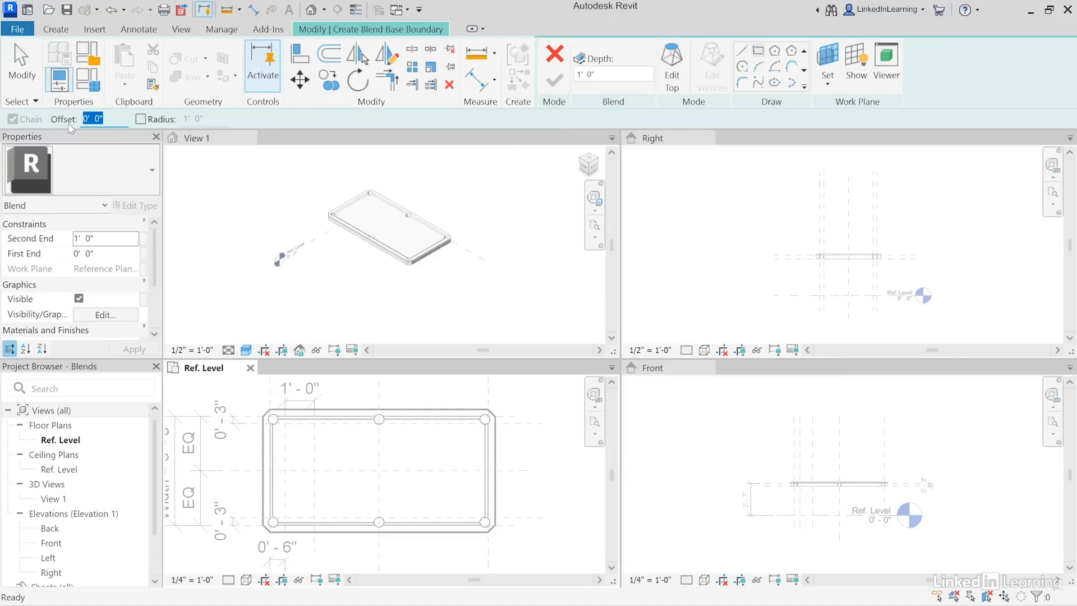
pyautogui.write('0')
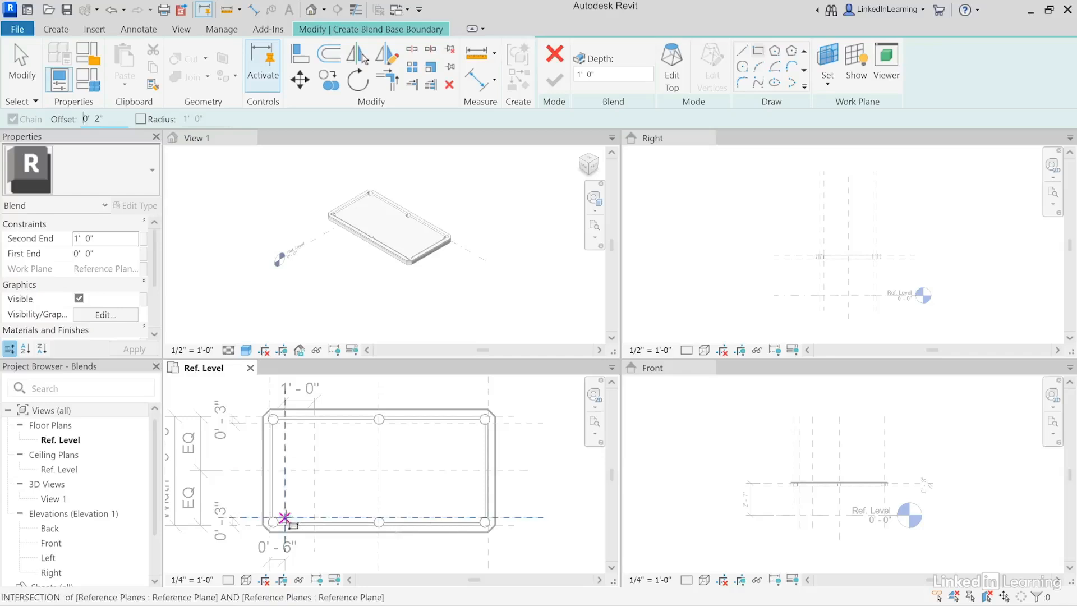
pyautogui.click(285, 517)
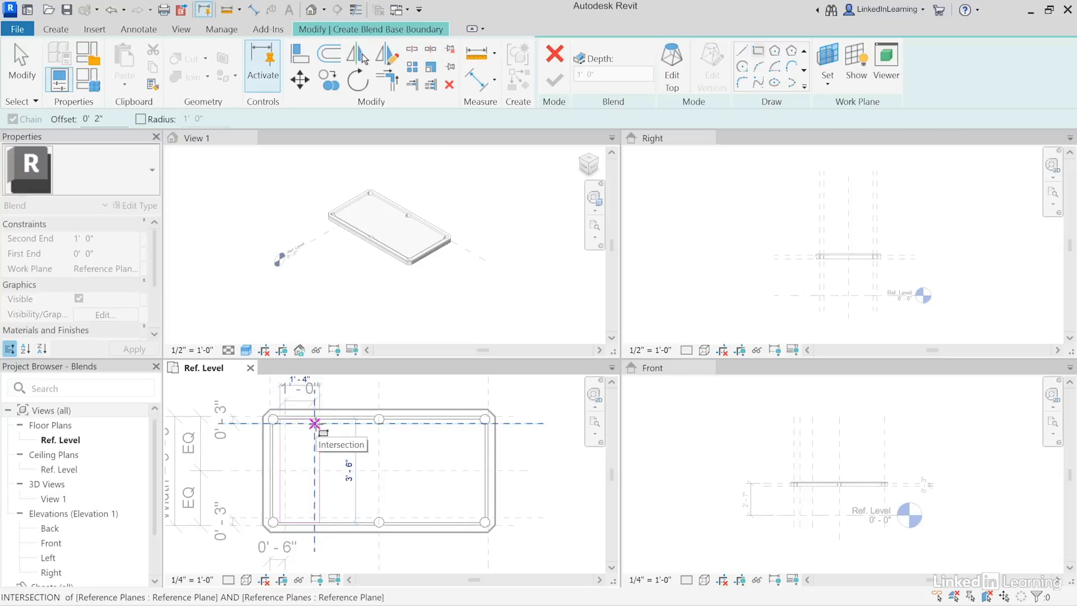
pyautogui.press('space')
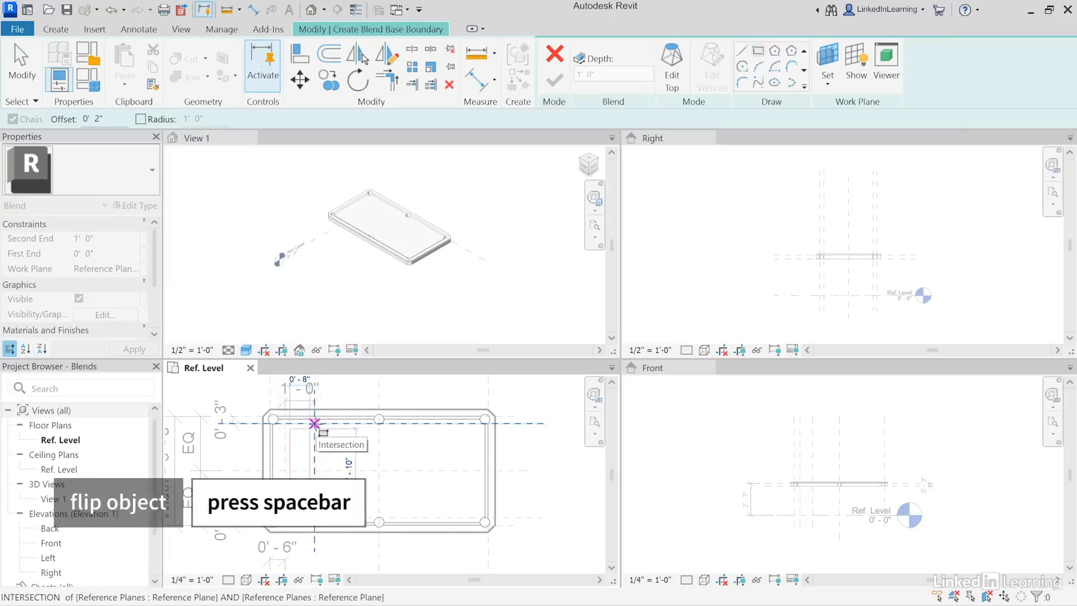
pyautogui.click(315, 422)
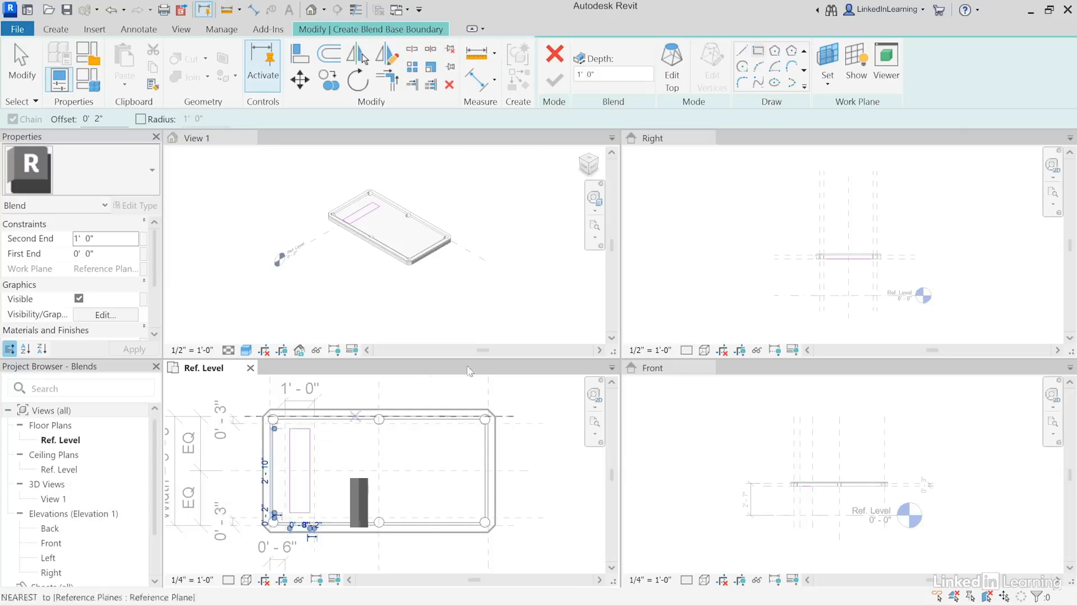
# Step: Sketch the blend's top boundary as a rectangle on the leg reference plane intersections, with 0" offset and 2" corner radius
pyautogui.click(672, 87)
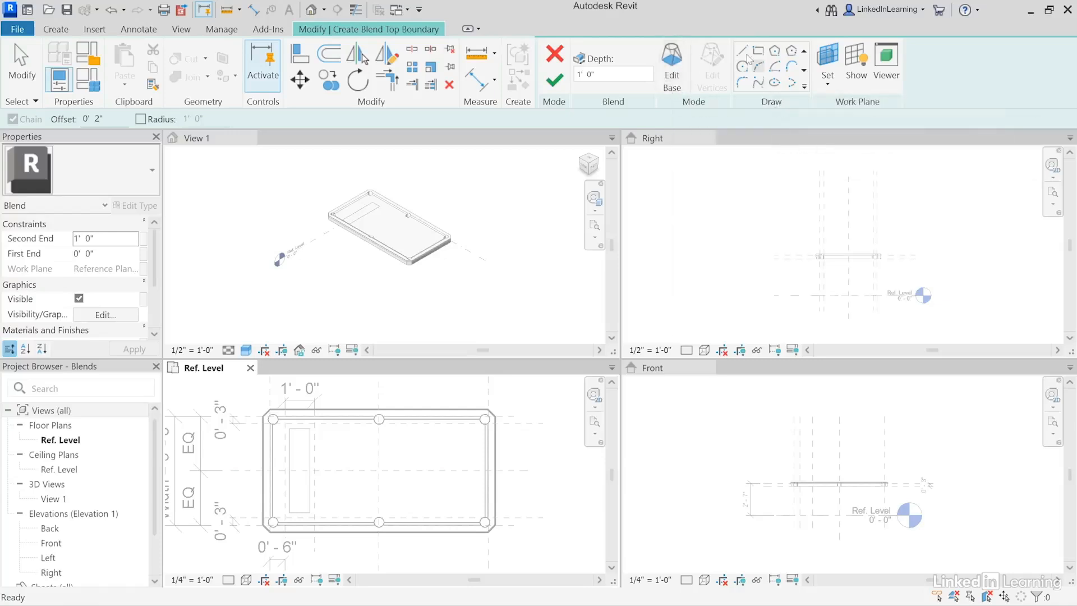
pyautogui.click(101, 120)
pyautogui.moveTo(100, 120); pyautogui.dragTo(75, 127)
pyautogui.write('0')
pyautogui.click(140, 119)
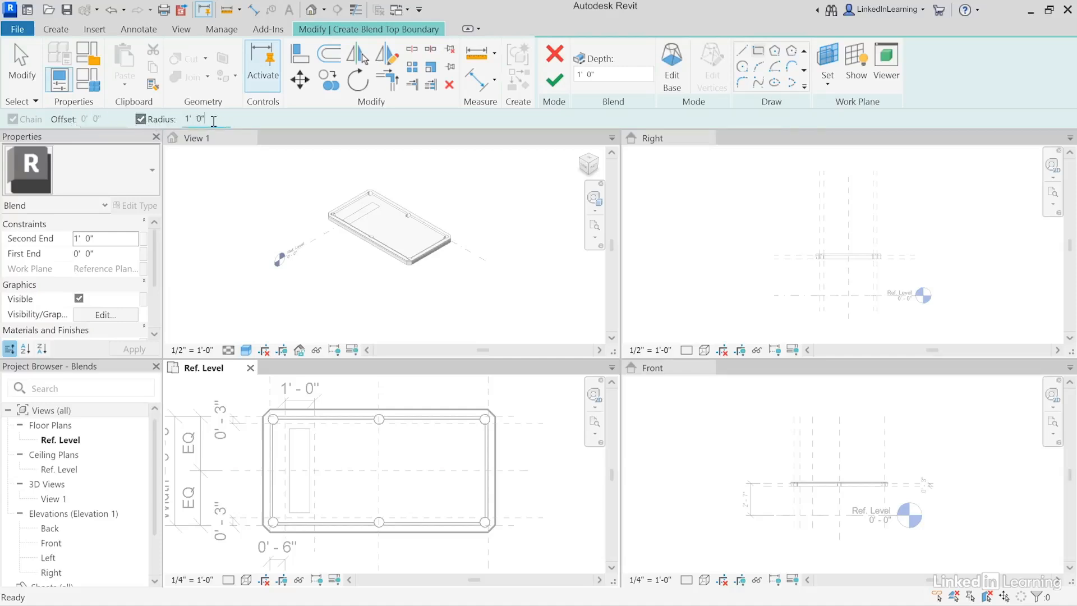
pyautogui.moveTo(213, 121); pyautogui.dragTo(178, 122)
pyautogui.write('0')
pyautogui.press('Return')
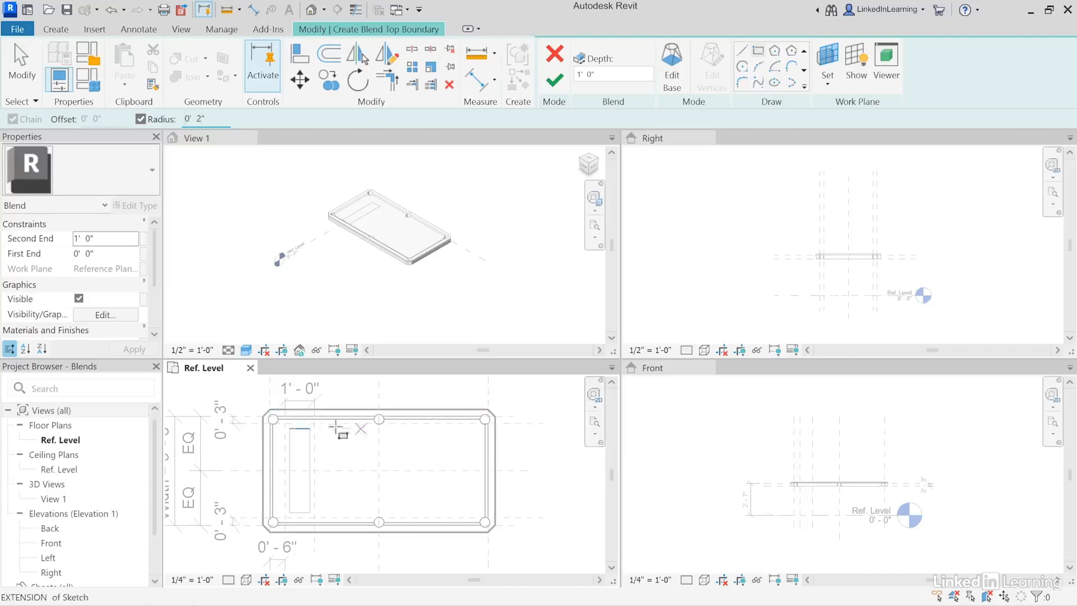
pyautogui.click(289, 423)
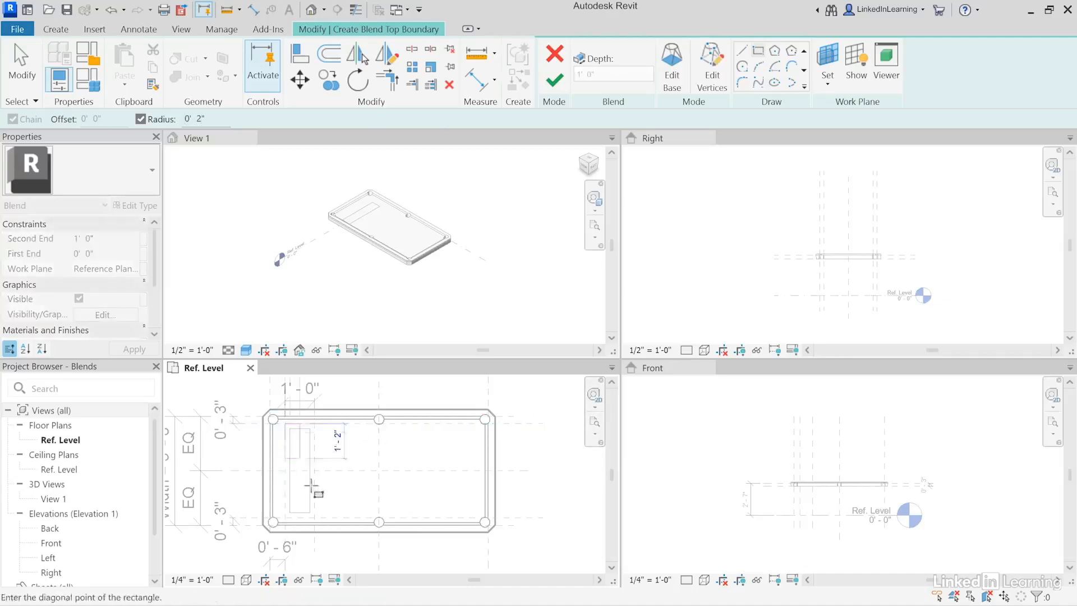
pyautogui.click(315, 516)
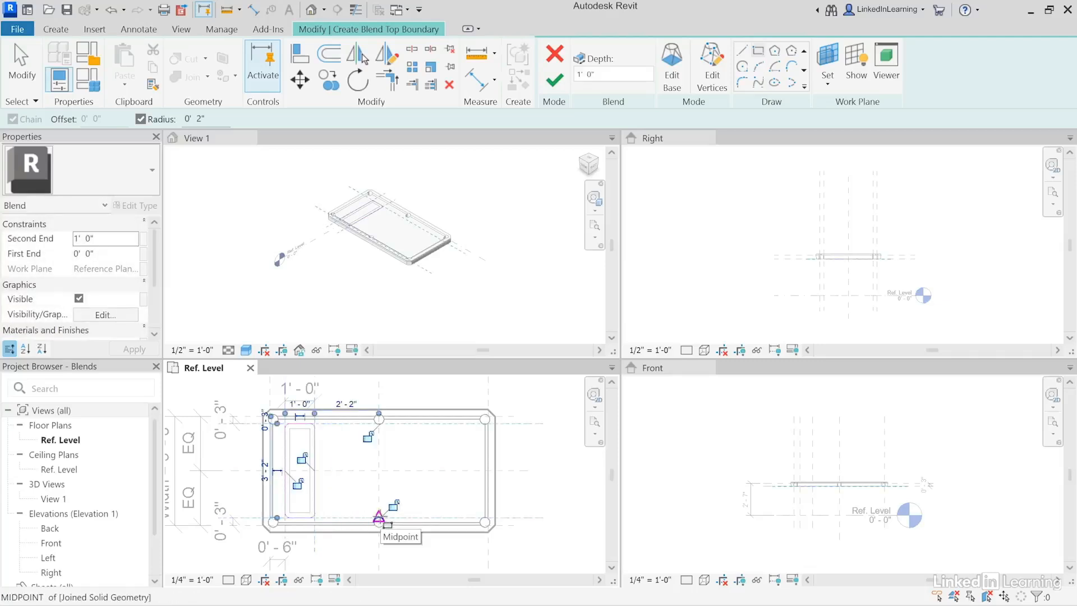
# Step: Lock all four sides of the top boundary to their reference planes and finish the blend
pyautogui.click(297, 483)
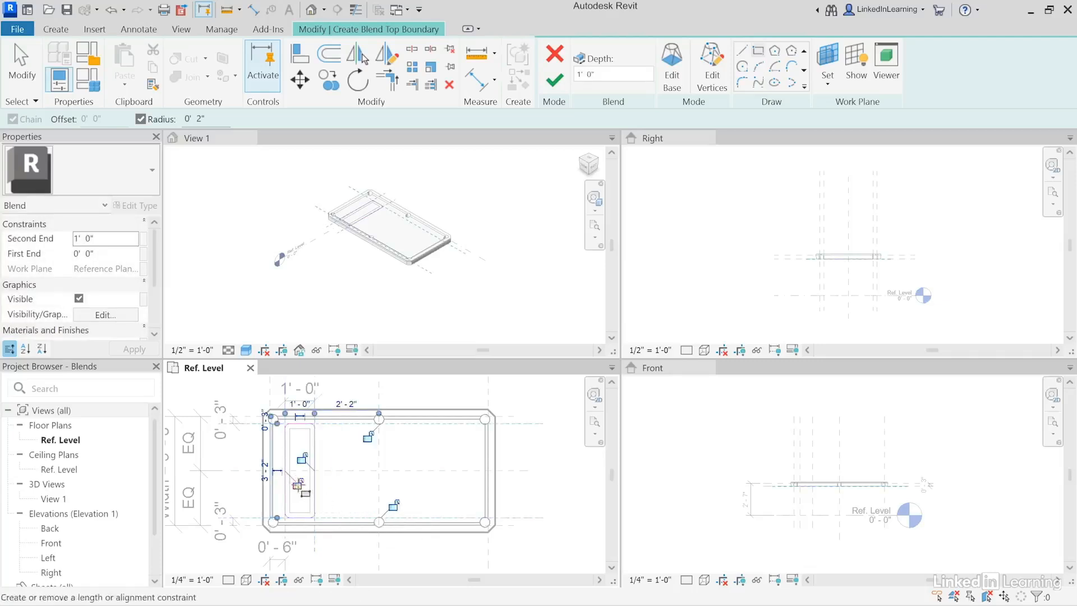
pyautogui.click(301, 458)
pyautogui.click(367, 437)
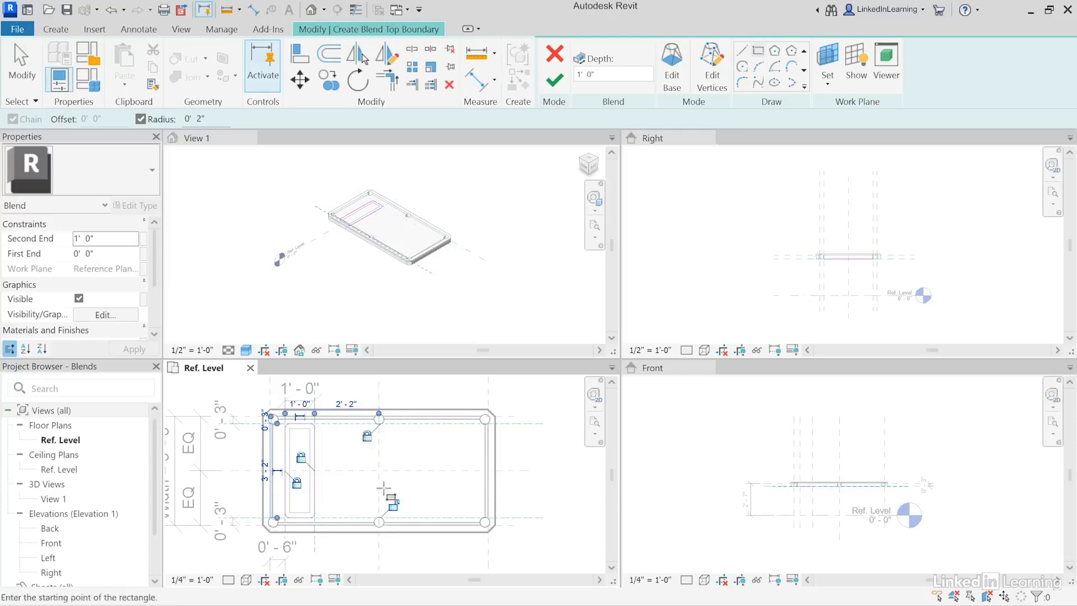
pyautogui.click(393, 506)
pyautogui.click(554, 80)
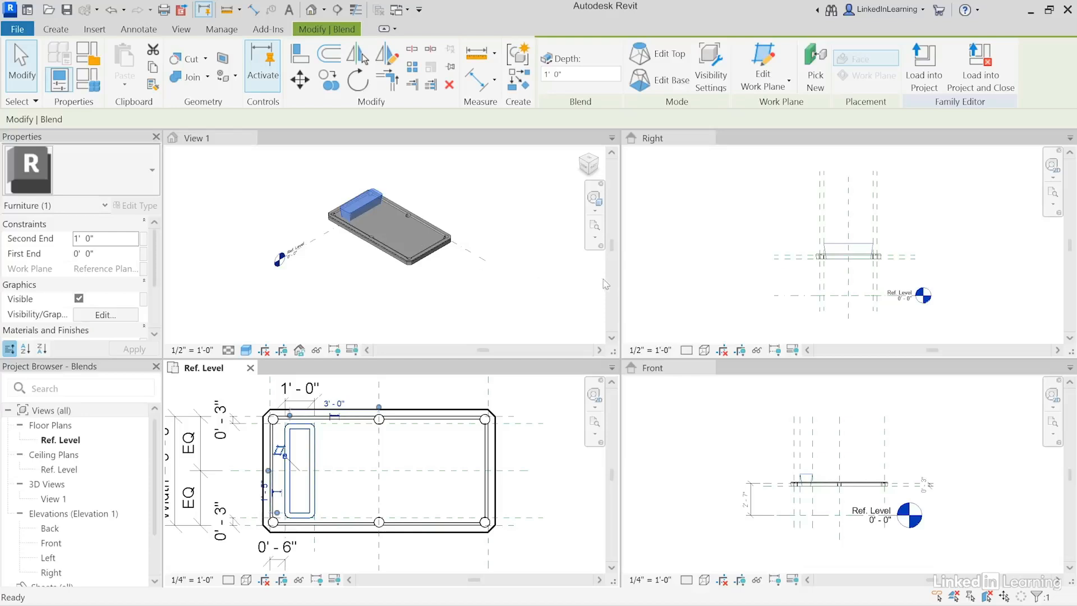
# Step: Move the blend's work plane down to the Ref. Level by picking that level in the Front view
pyautogui.click(835, 509)
pyautogui.scroll(4, 813, 513)
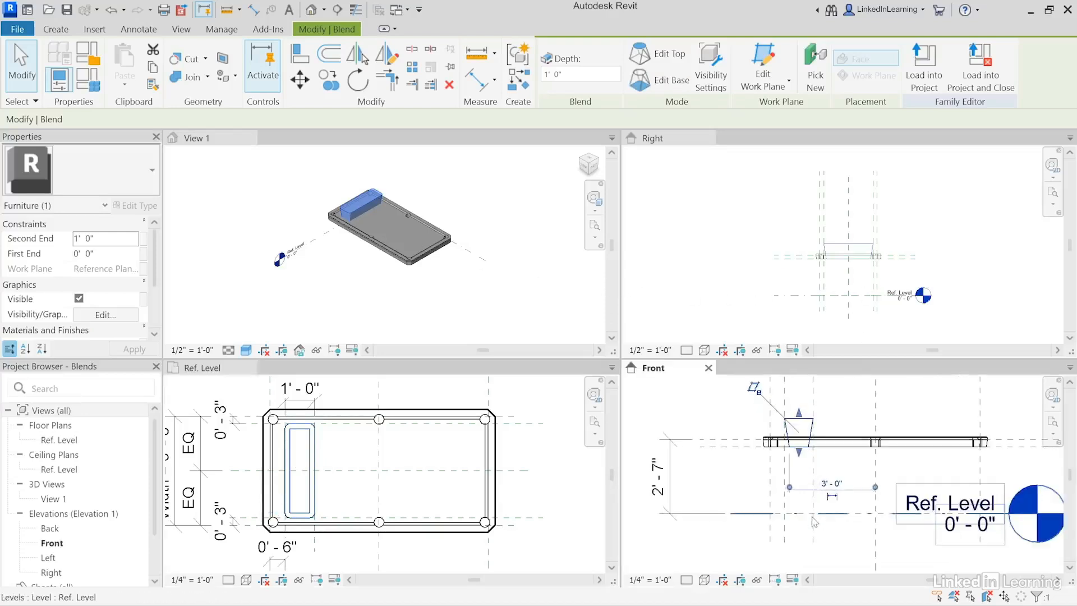
pyautogui.scroll(3, 751, 503)
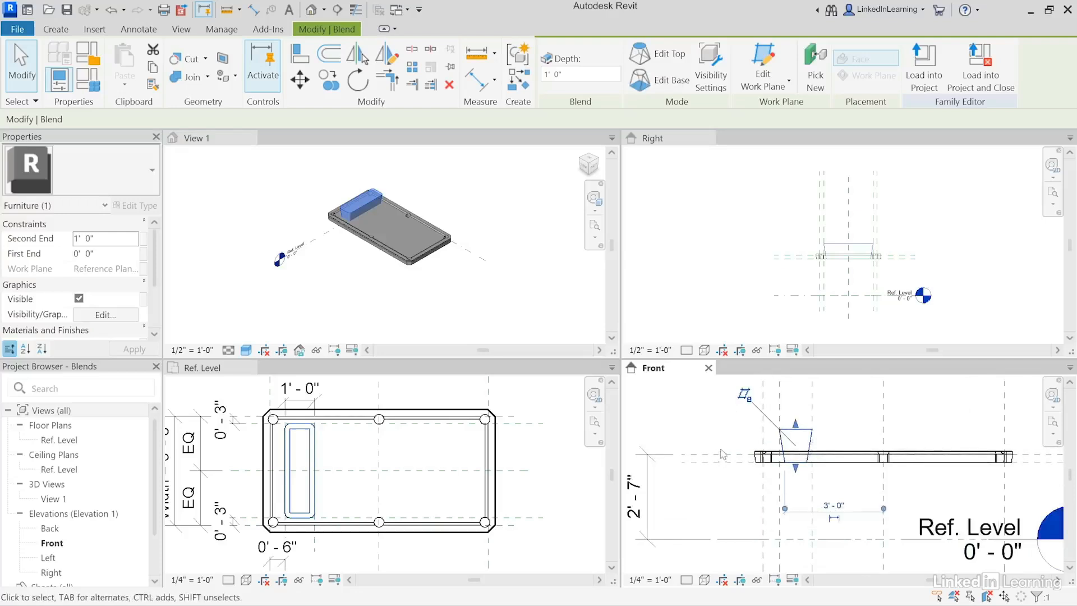
pyautogui.moveTo(566, 74); pyautogui.dragTo(543, 74)
pyautogui.click(690, 418)
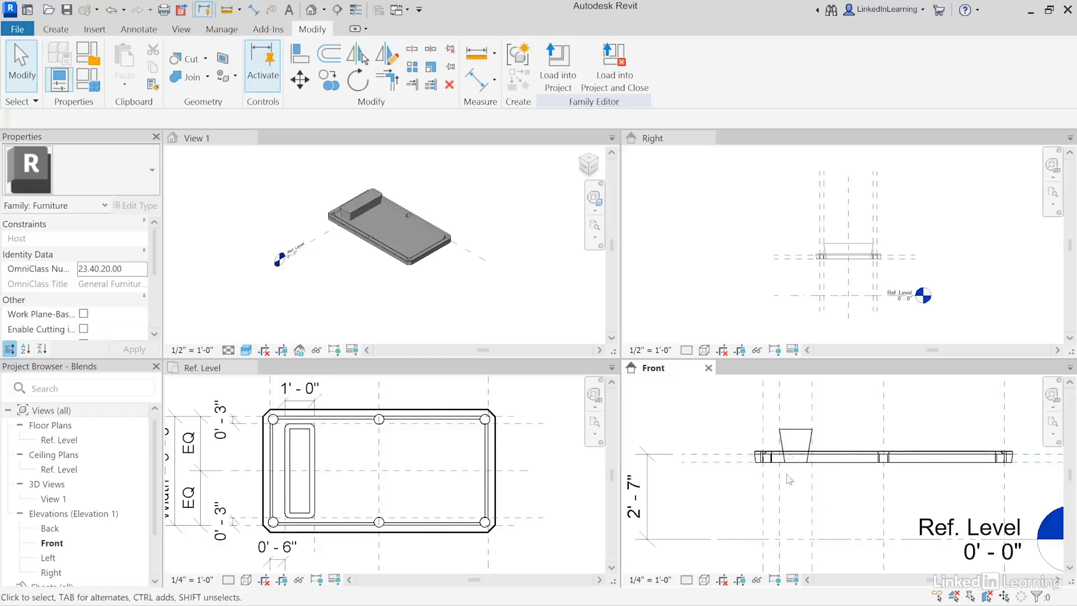
pyautogui.click(794, 432)
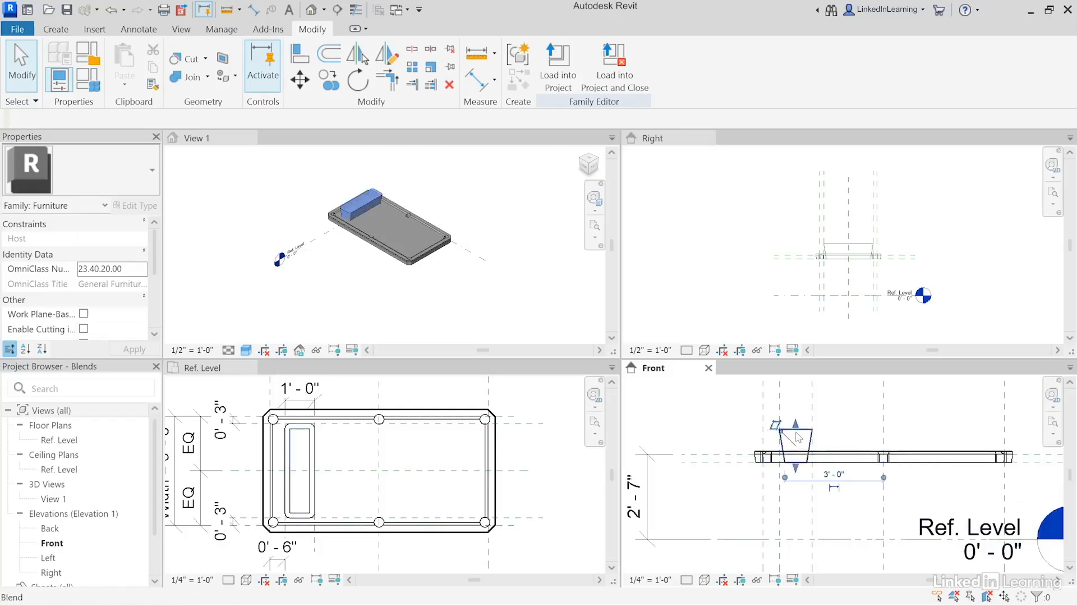
pyautogui.click(766, 87)
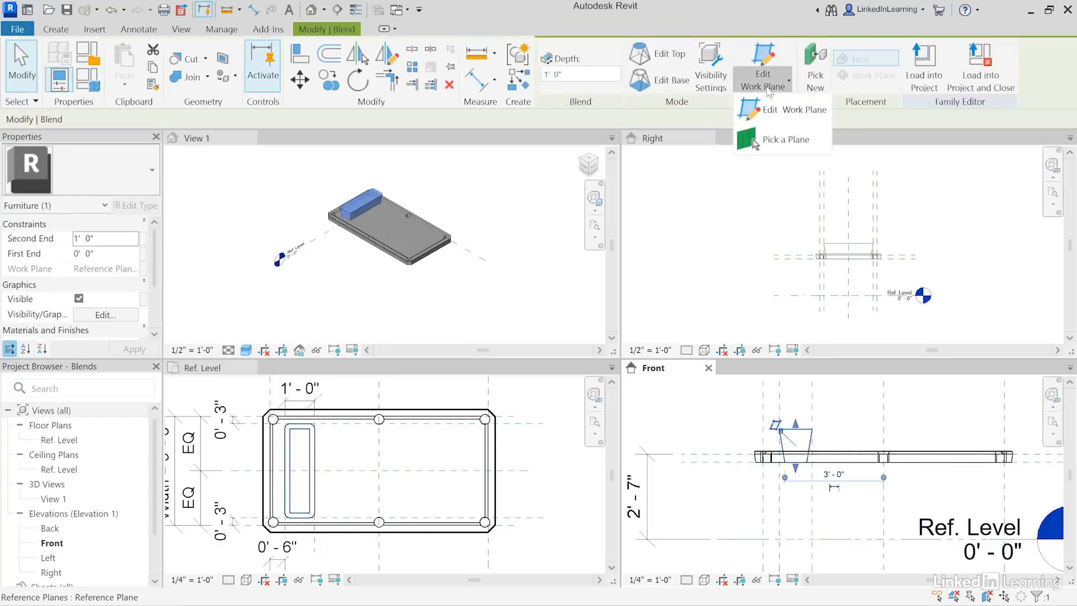
pyautogui.click(774, 140)
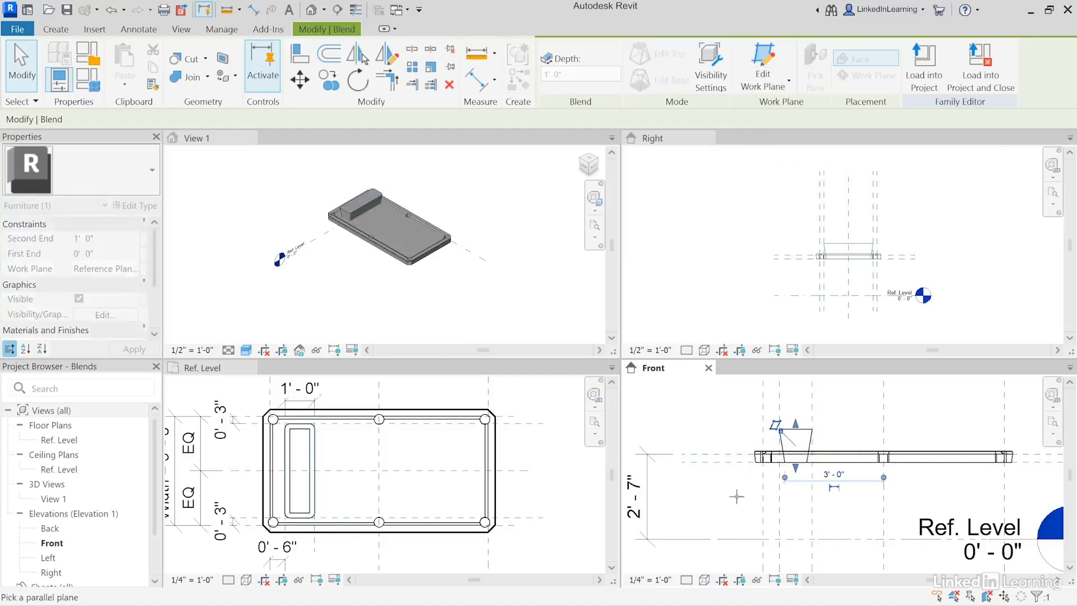
pyautogui.click(740, 540)
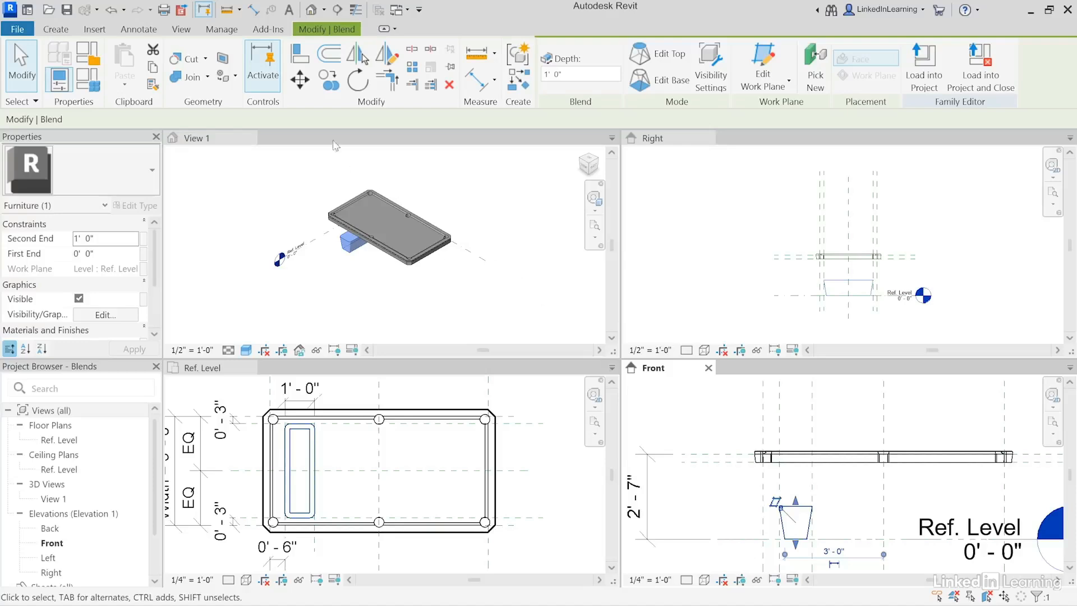
# Step: Align the top of the blend with the Underside reference plane in the Front view
pyautogui.click(300, 59)
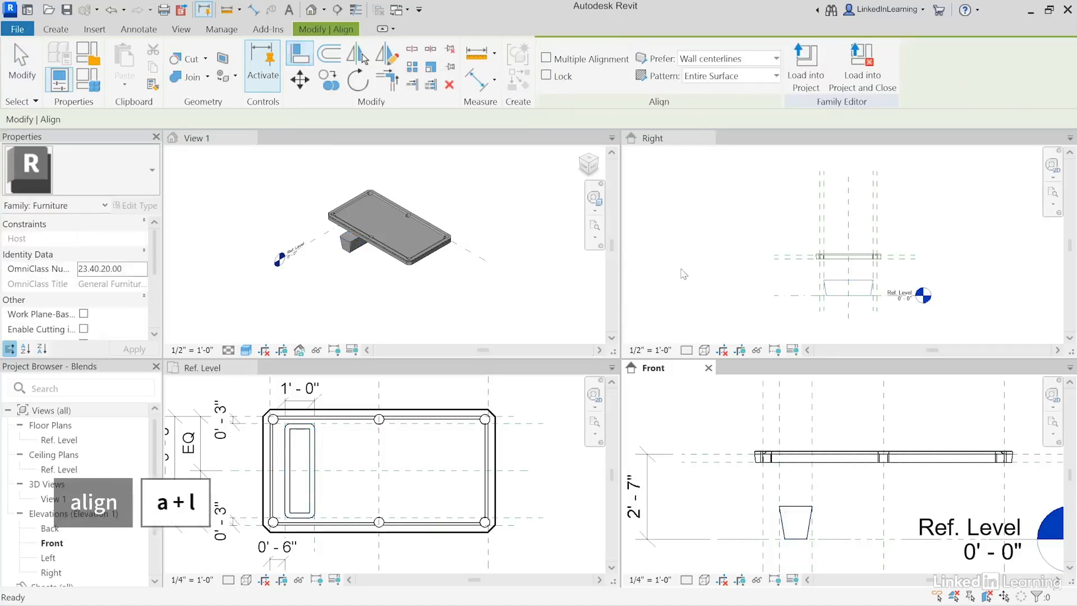
pyautogui.click(705, 470)
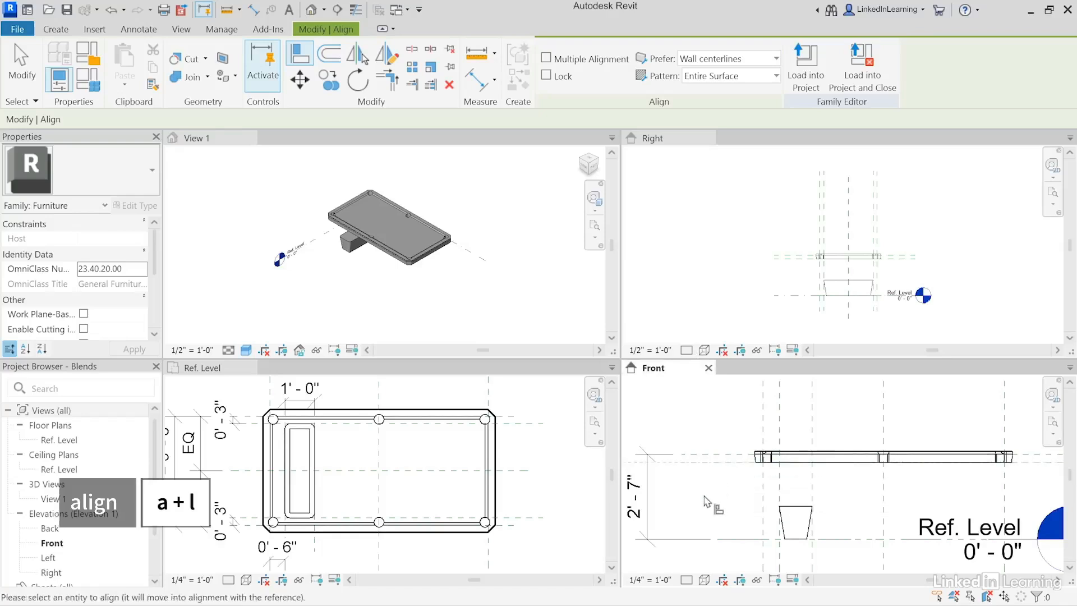
pyautogui.click(801, 508)
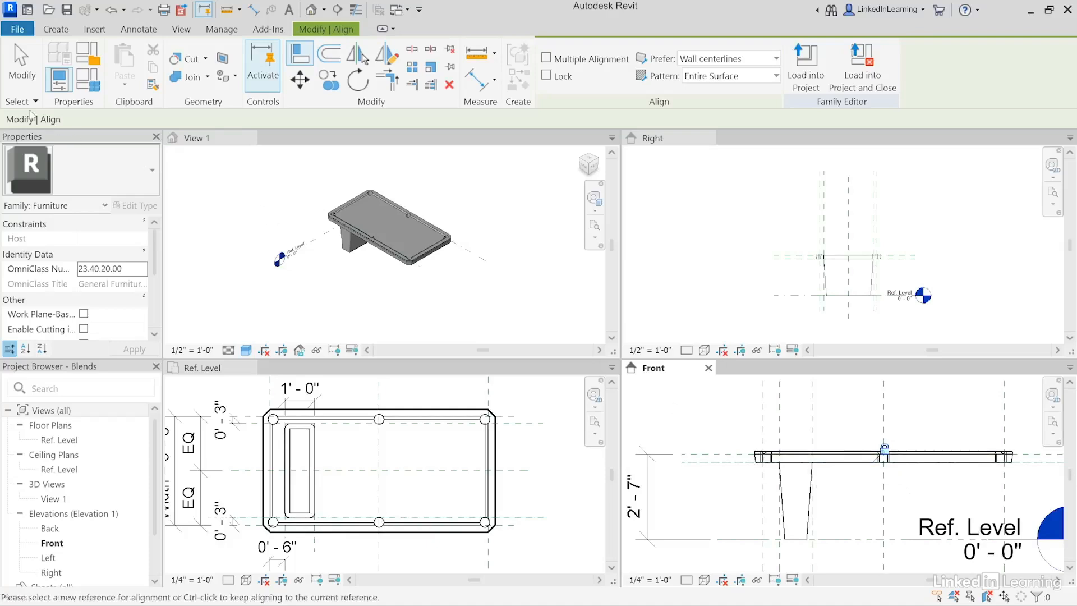
pyautogui.press('Escape')
pyautogui.press('Escape')
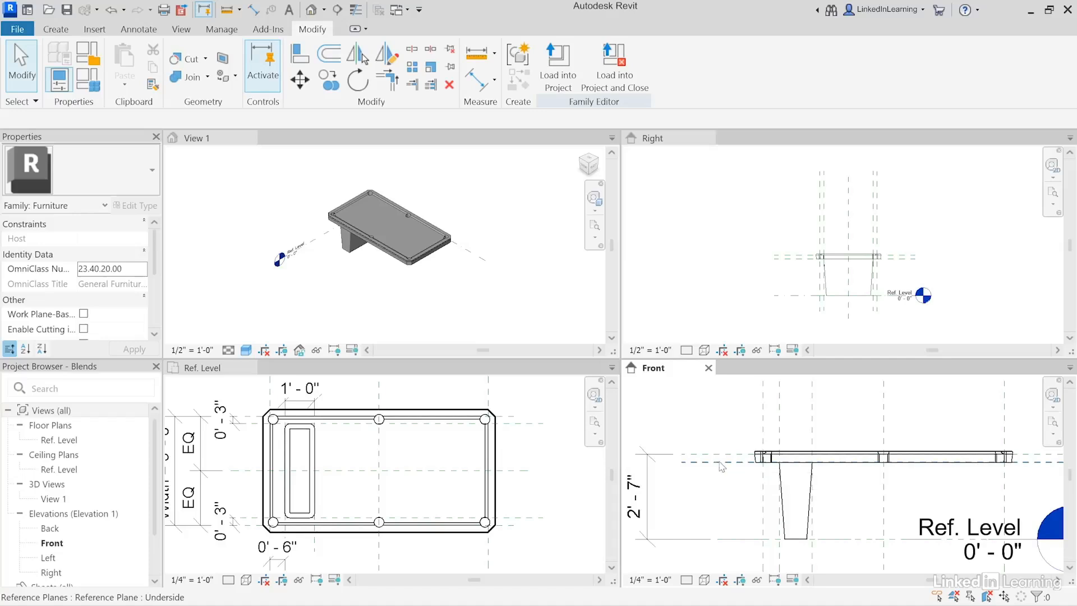
# Step: Mirror the blend leg with its vertical reference planes and the 0' 6" and 1' 0" dimensions about the Center Left/Right plane in plan
pyautogui.scroll(-1, 343, 505)
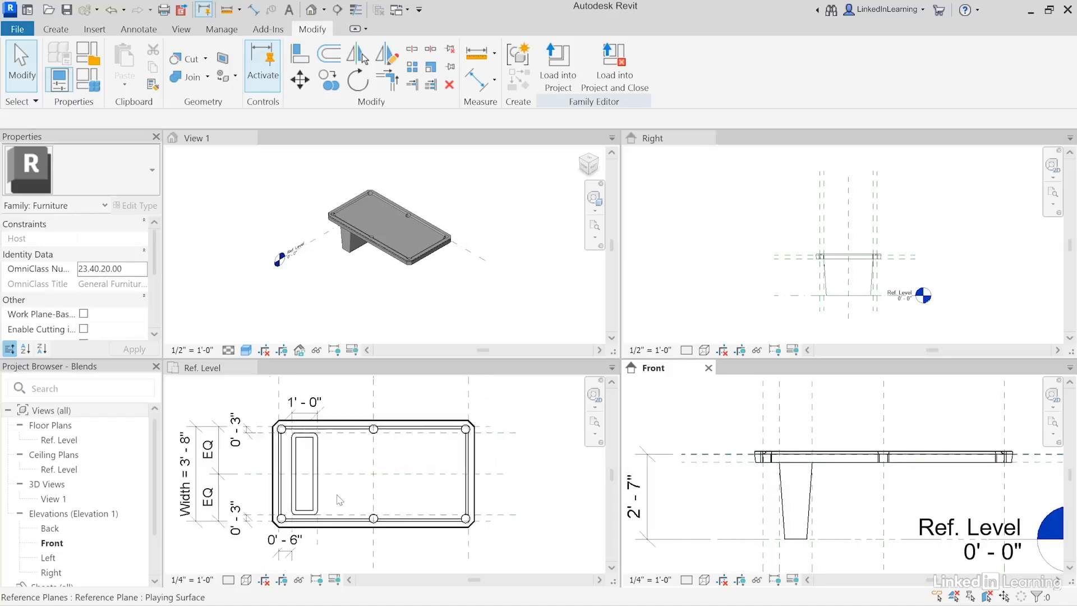
pyautogui.click(350, 563)
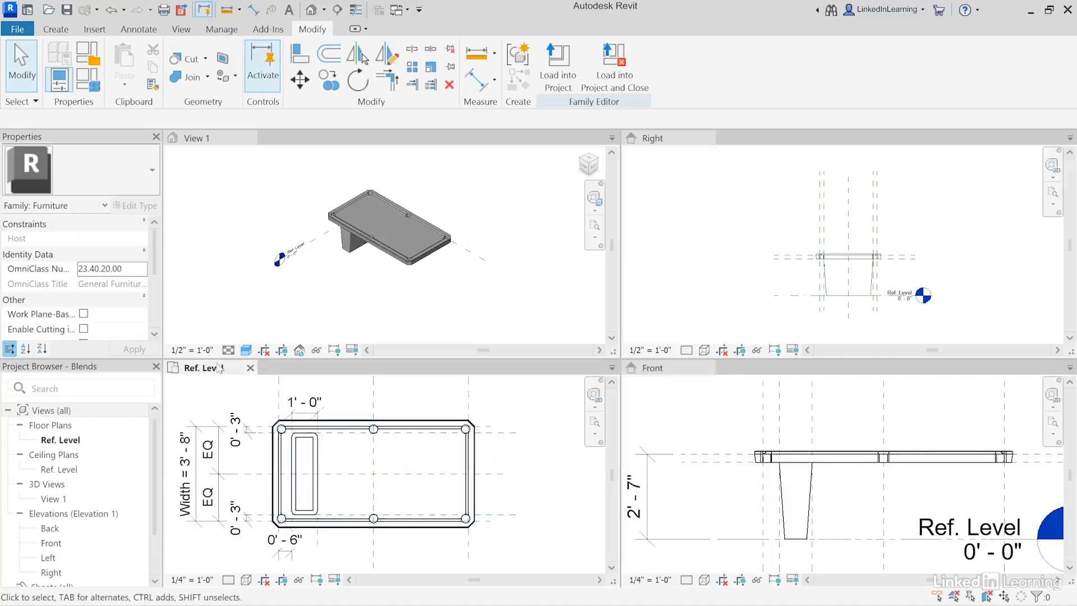
pyautogui.click(314, 500)
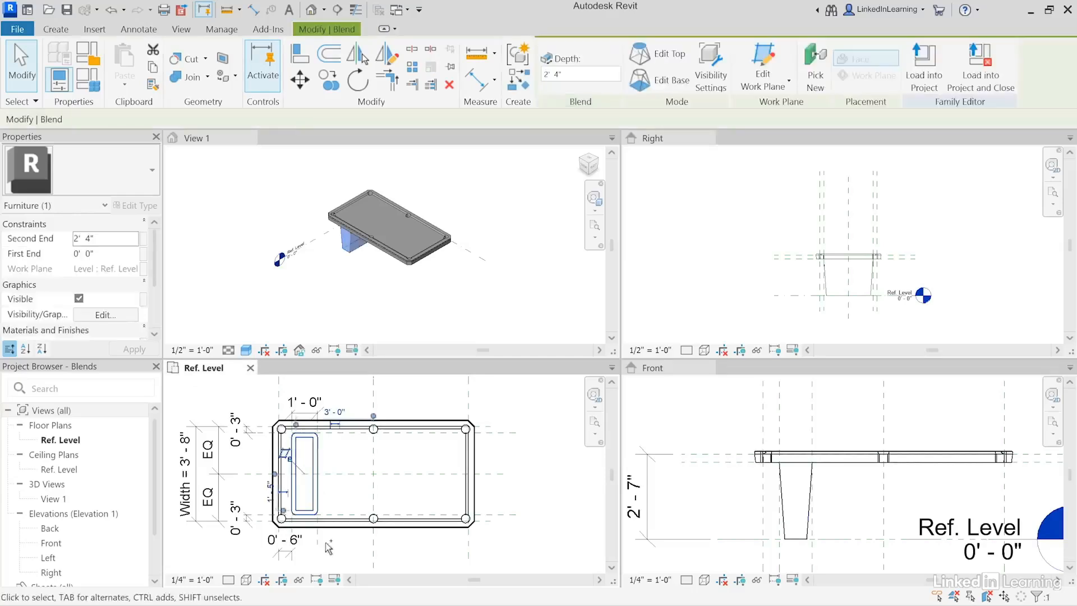
pyautogui.keyDown('ctrl'); pyautogui.click(296, 540); pyautogui.keyUp('ctrl')
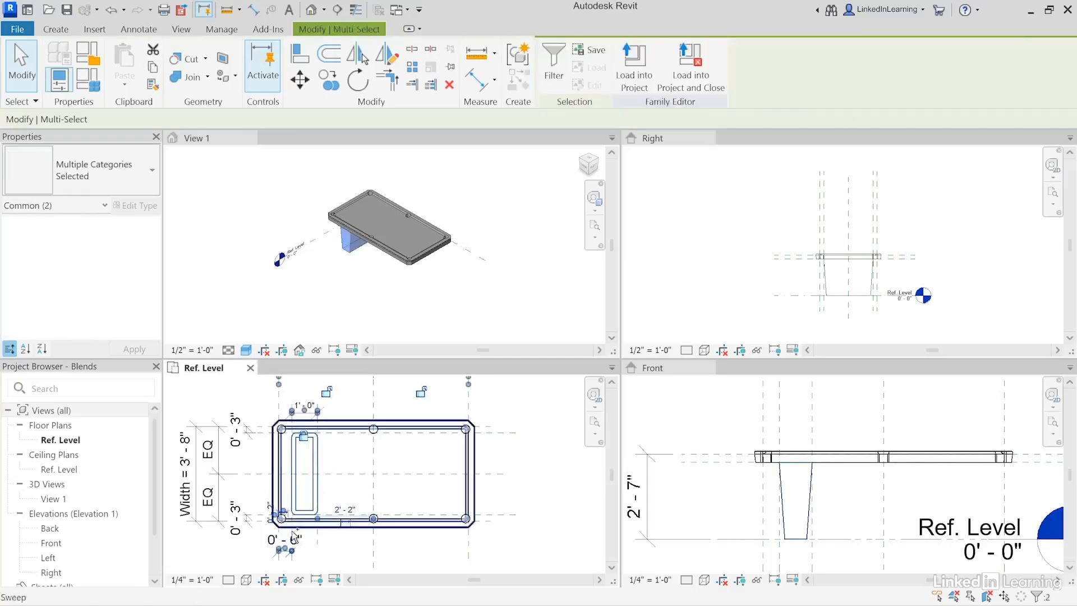
pyautogui.scroll(3, 296, 540)
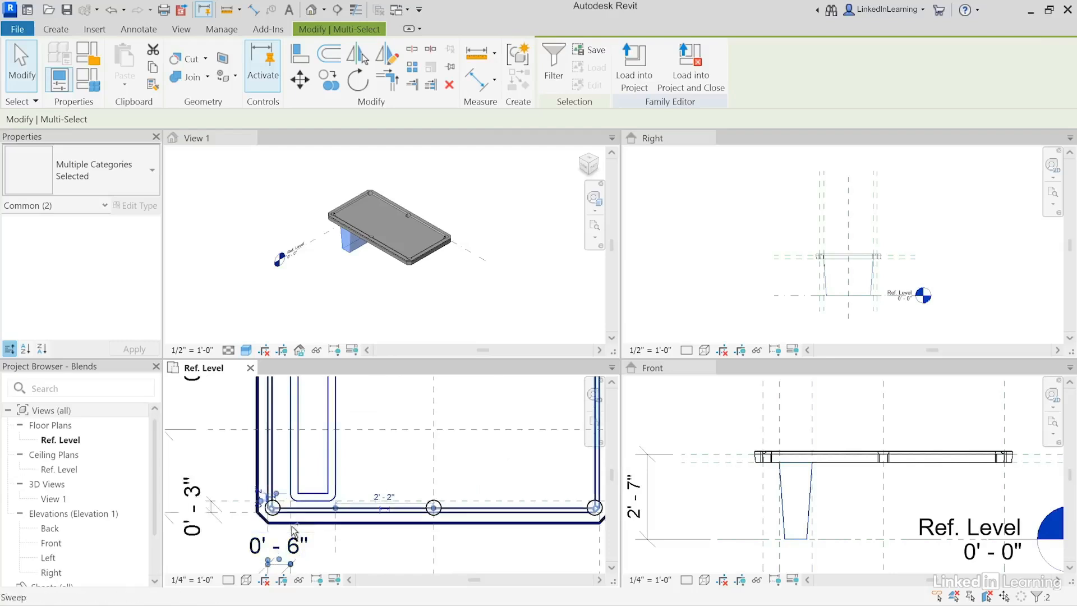
pyautogui.keyDown('ctrl'); pyautogui.click(291, 528); pyautogui.keyUp('ctrl')
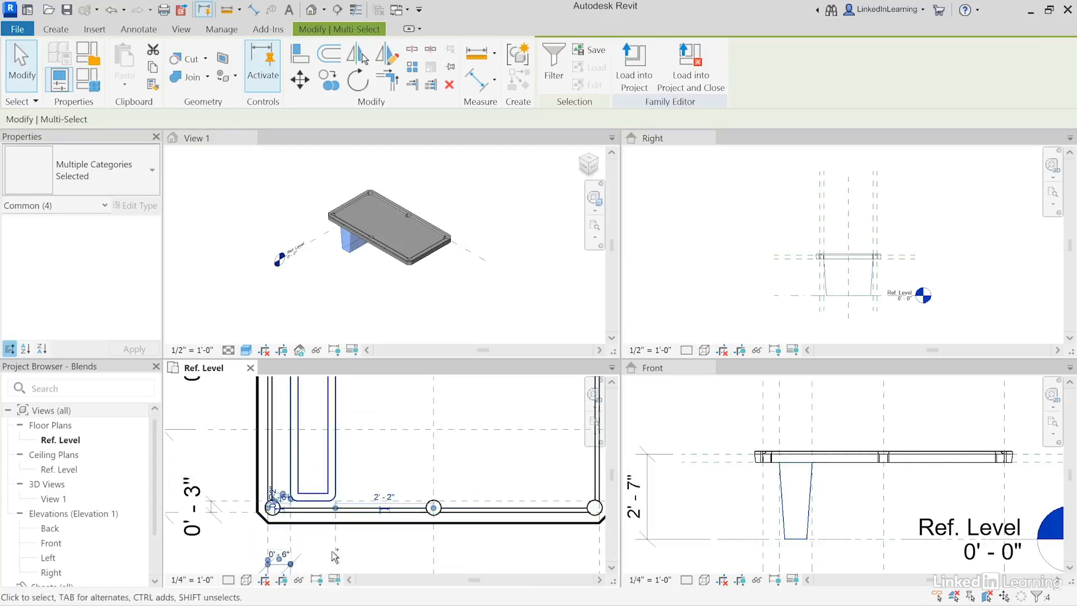
pyautogui.scroll(-2, 334, 553)
pyautogui.keyDown('ctrl'); pyautogui.click(340, 393); pyautogui.keyUp('ctrl')
pyautogui.keyDown('ctrl'); pyautogui.click(369, 470); pyautogui.keyUp('ctrl')
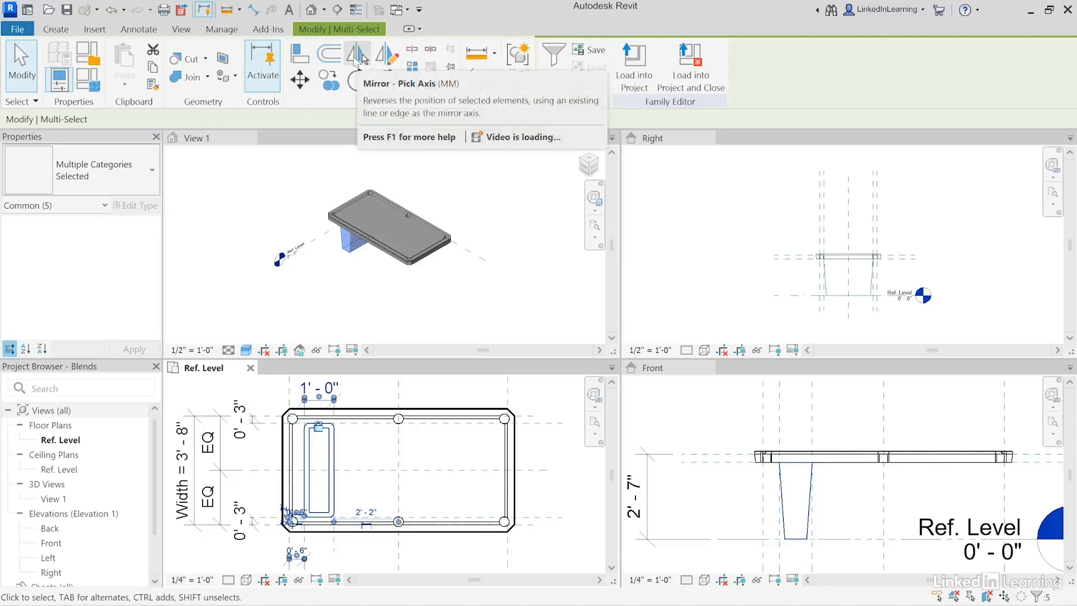
pyautogui.click(359, 57)
pyautogui.click(398, 491)
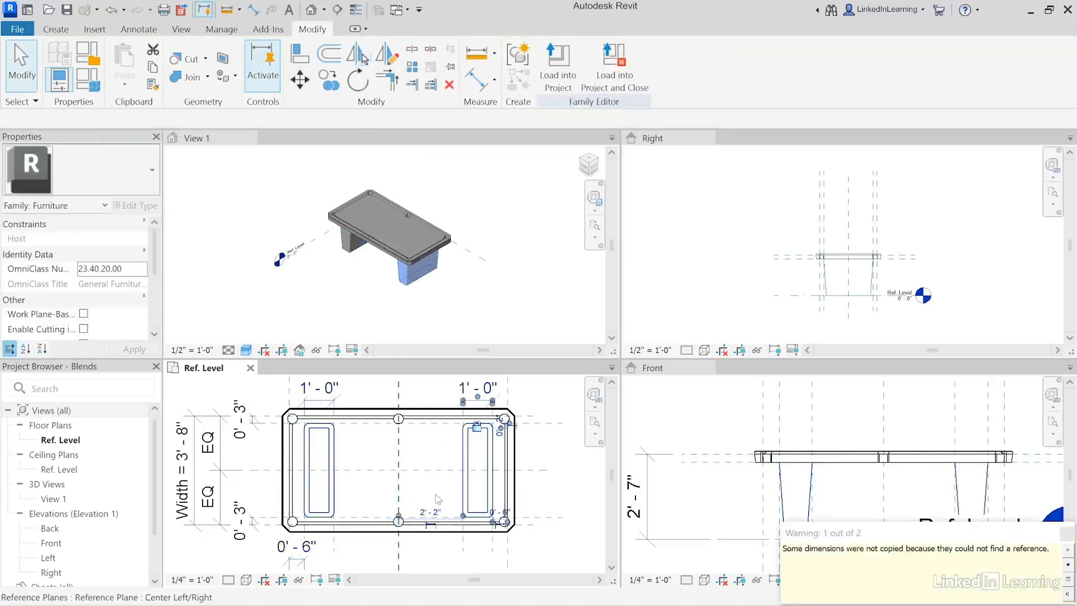
# Step: Add an aligned dimension in plan between the mirrored leg's outer reference plane and the Right Edge reference plane, and lock it
pyautogui.click(555, 506)
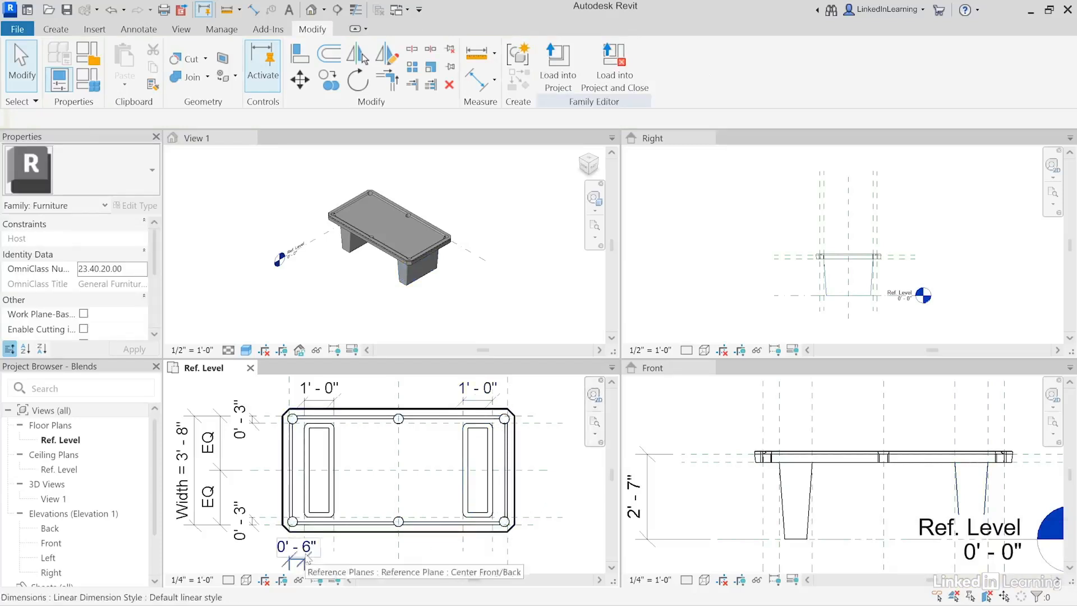
pyautogui.click(476, 79)
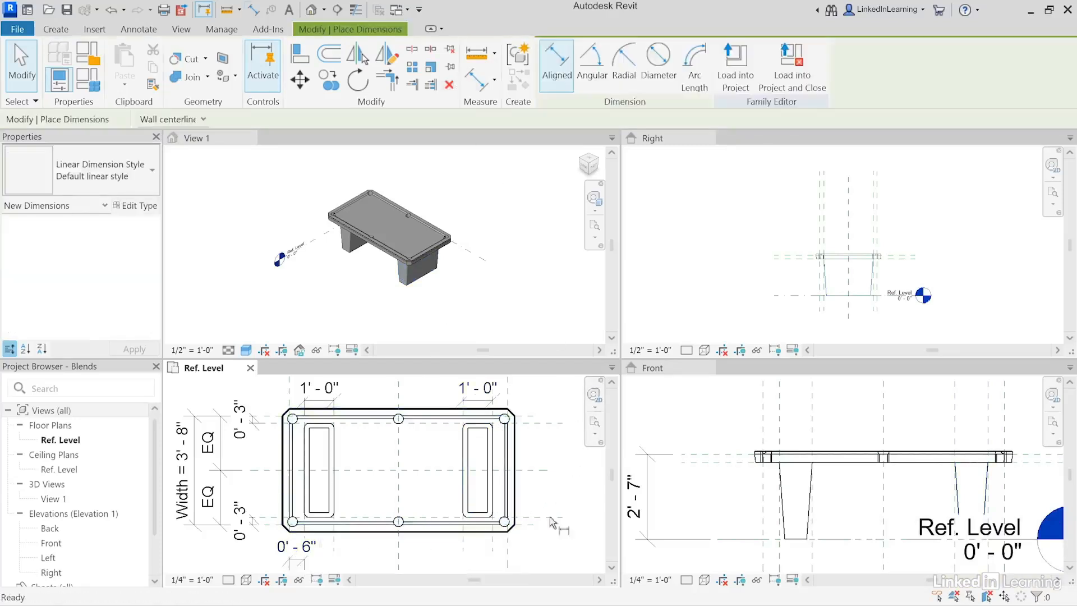
pyautogui.click(493, 546)
pyautogui.click(506, 547)
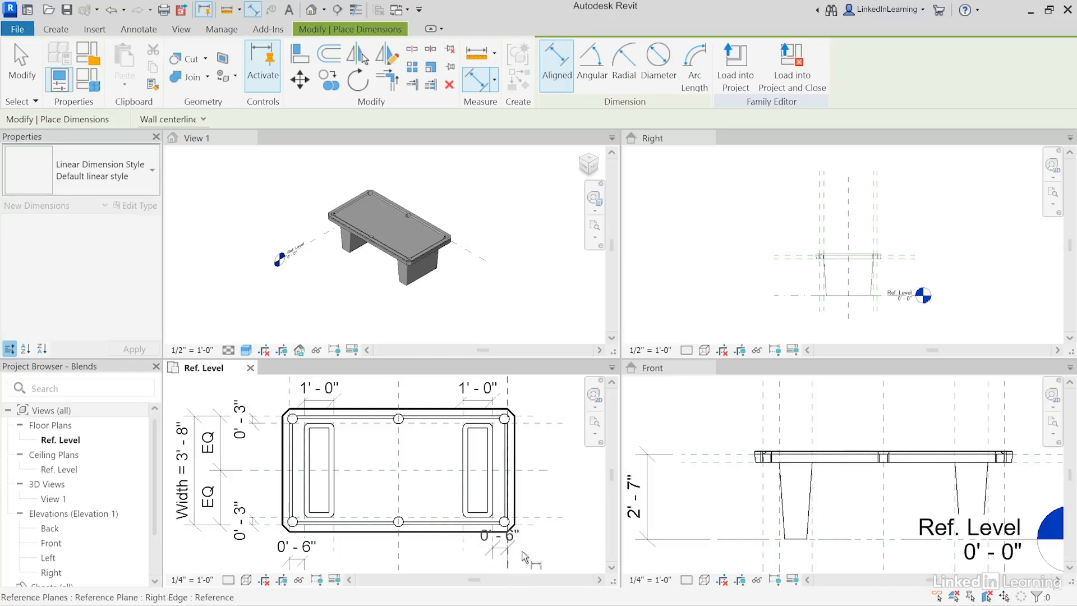
pyautogui.click(548, 563)
pyautogui.moveTo(548, 563); pyautogui.dragTo(534, 509, button='middle')
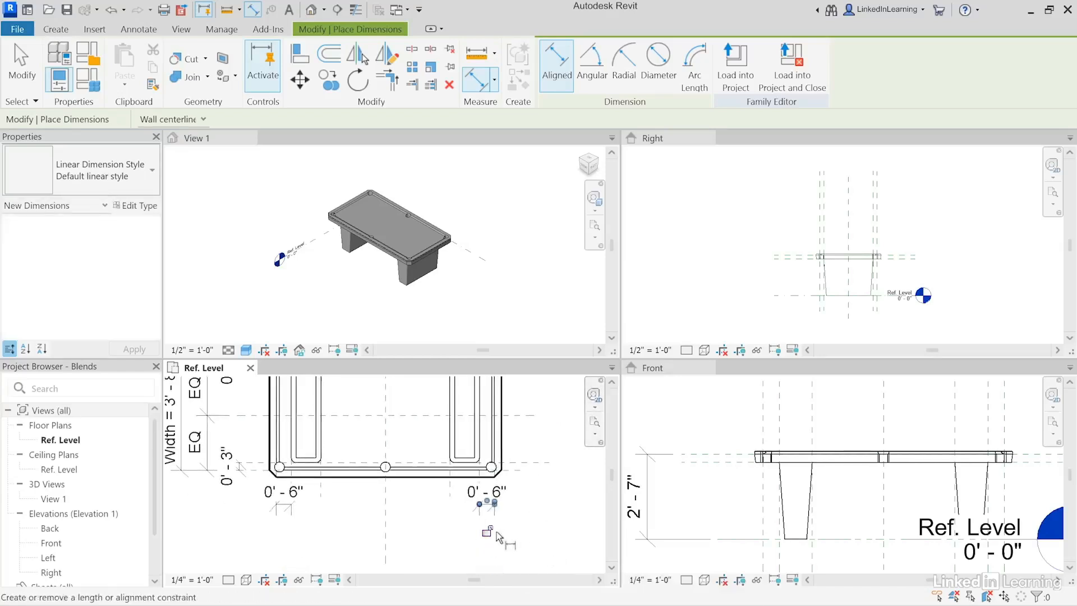
pyautogui.click(23, 67)
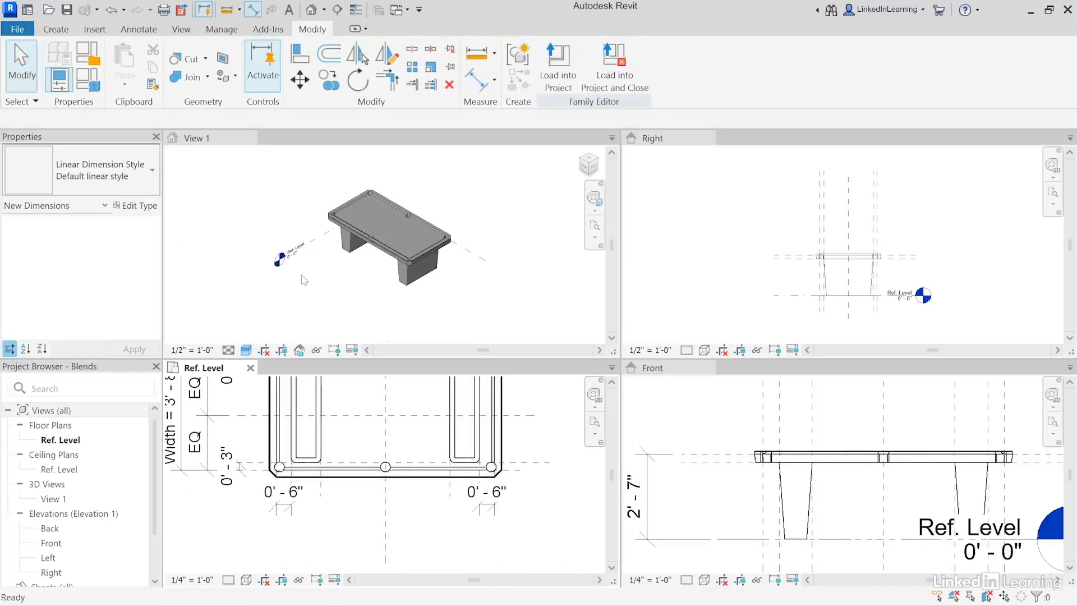
pyautogui.scroll(-1, 506, 488)
pyautogui.moveTo(506, 493); pyautogui.dragTo(483, 520, button='middle')
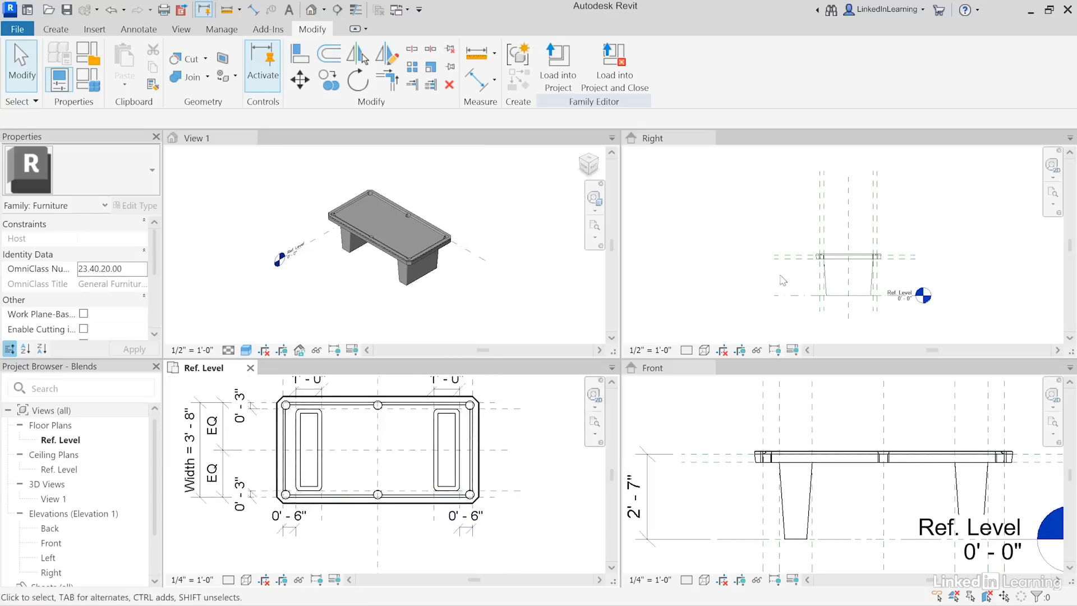
# Step: Flex the family by applying the Small type to the table, and restore the Large type
pyautogui.click(513, 250)
pyautogui.scroll(2, 482, 246)
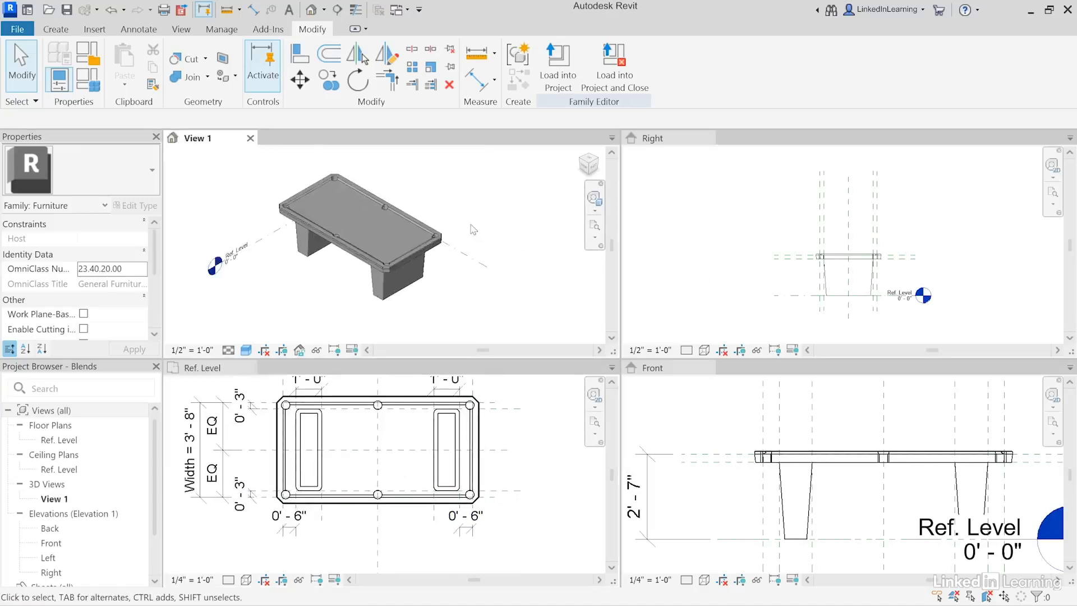
pyautogui.click(88, 78)
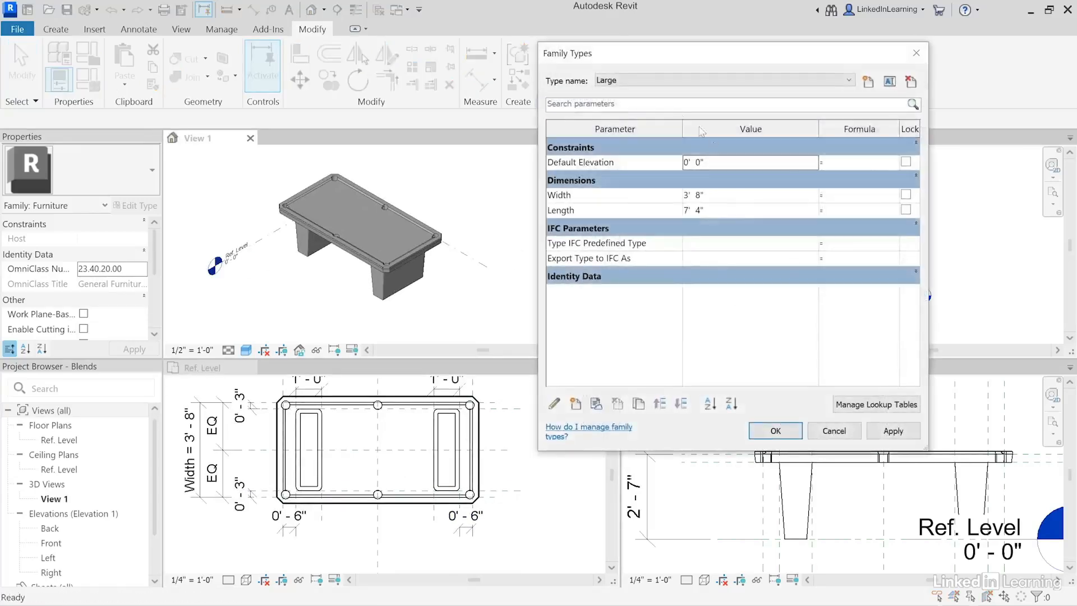
pyautogui.click(640, 82)
pyautogui.click(639, 97)
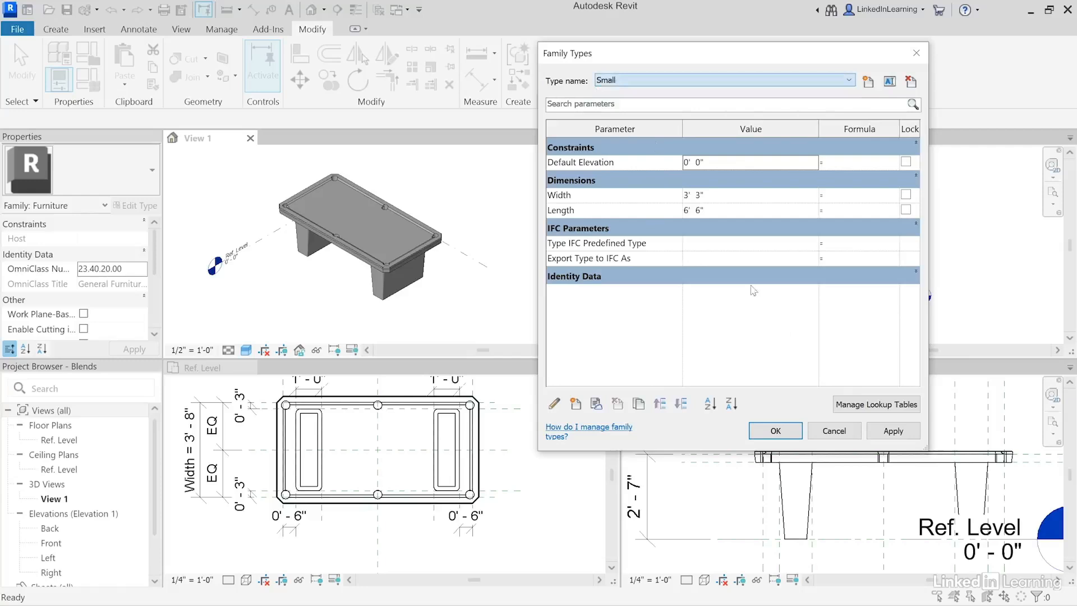
pyautogui.click(882, 436)
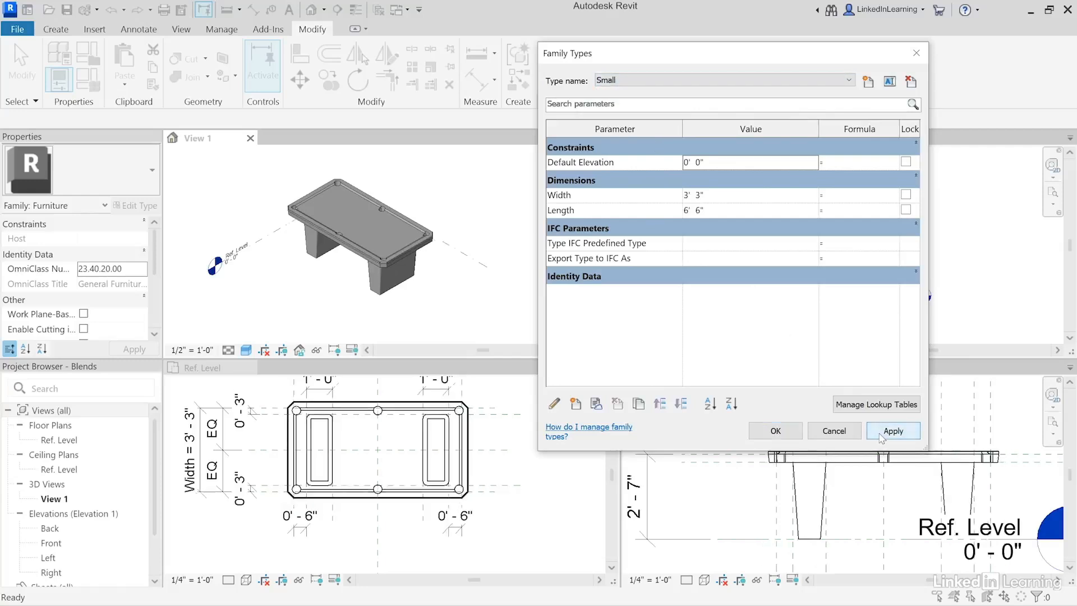
pyautogui.click(639, 82)
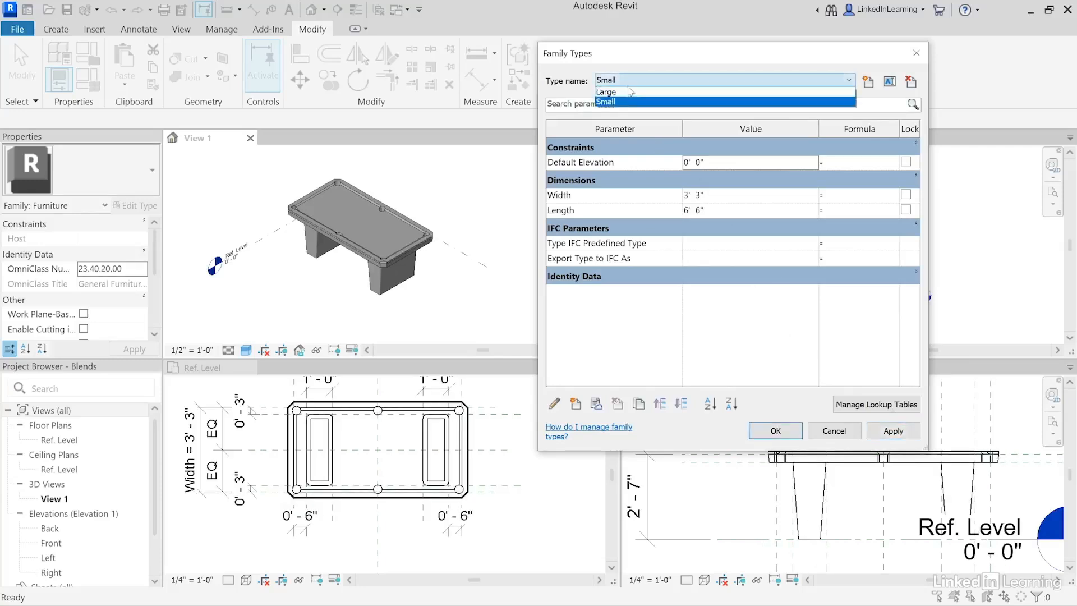
pyautogui.click(630, 92)
pyautogui.click(776, 434)
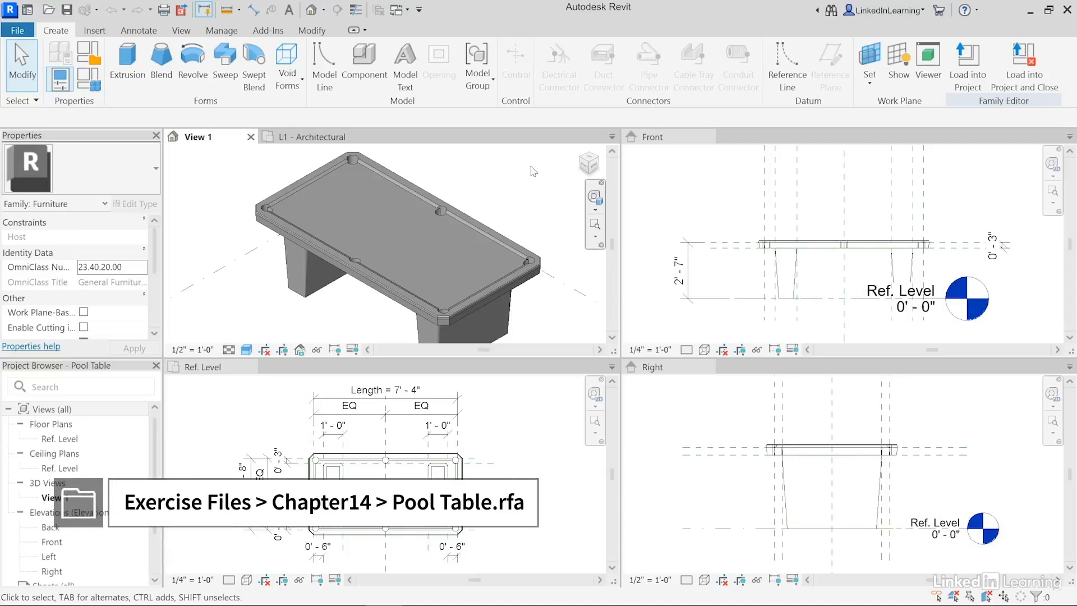
# Step: Create a new material in the family's Material Browser
pyautogui.click(215, 31)
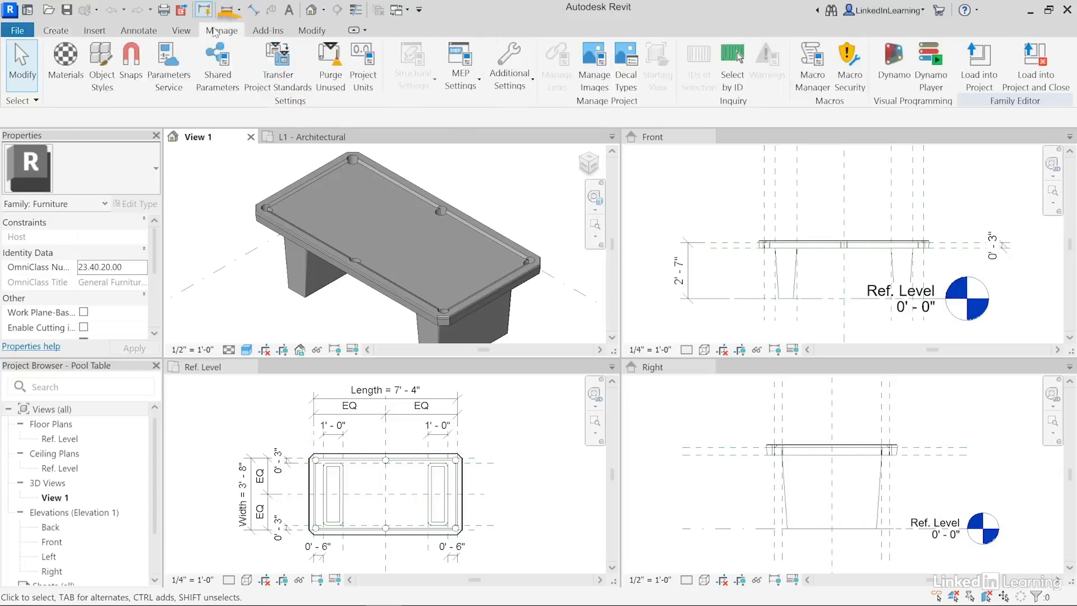
pyautogui.click(72, 84)
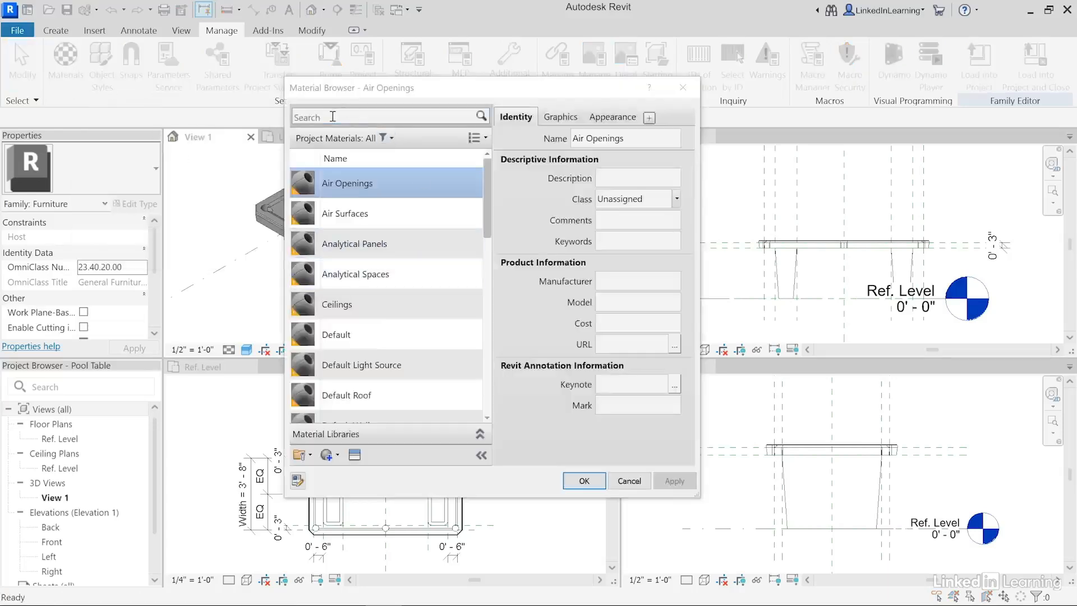
pyautogui.click(332, 116)
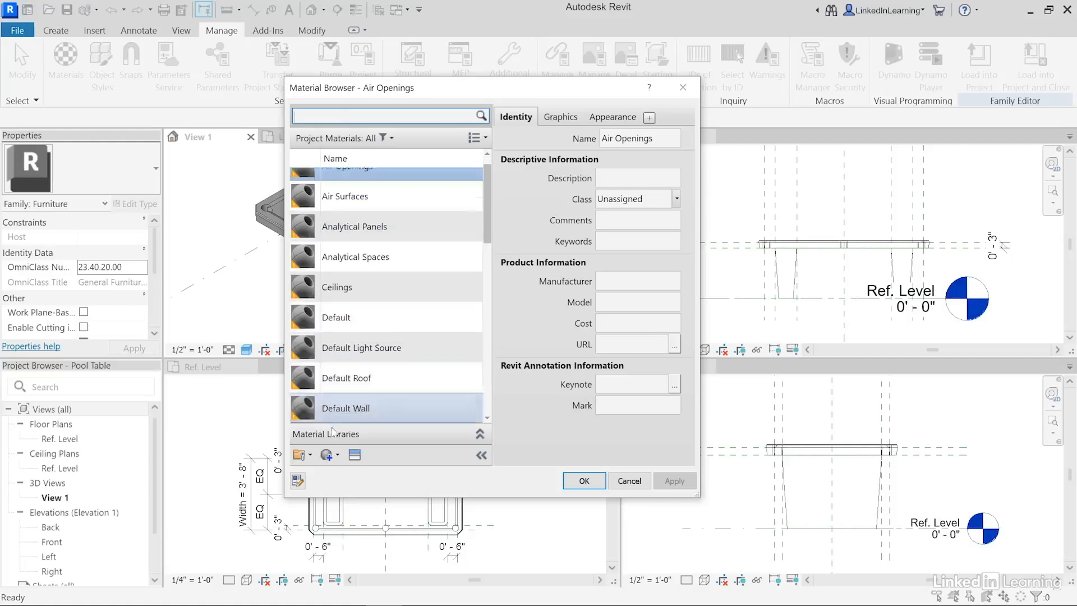
pyautogui.click(336, 461)
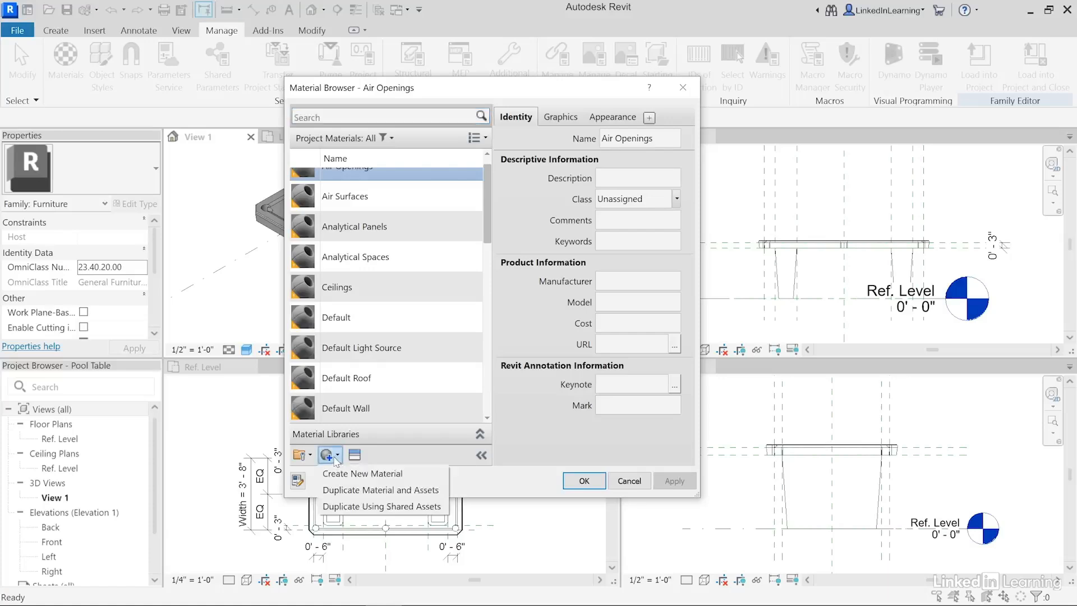
pyautogui.click(410, 475)
# Step: Rename the new material as Green Felt
pyautogui.rightClick(369, 294)
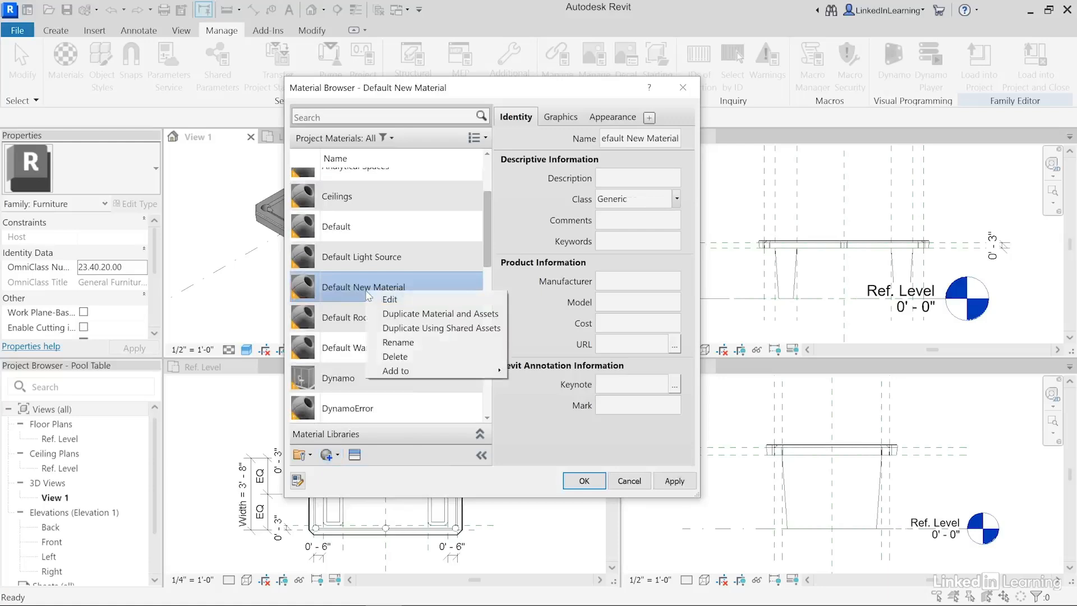
pyautogui.click(398, 342)
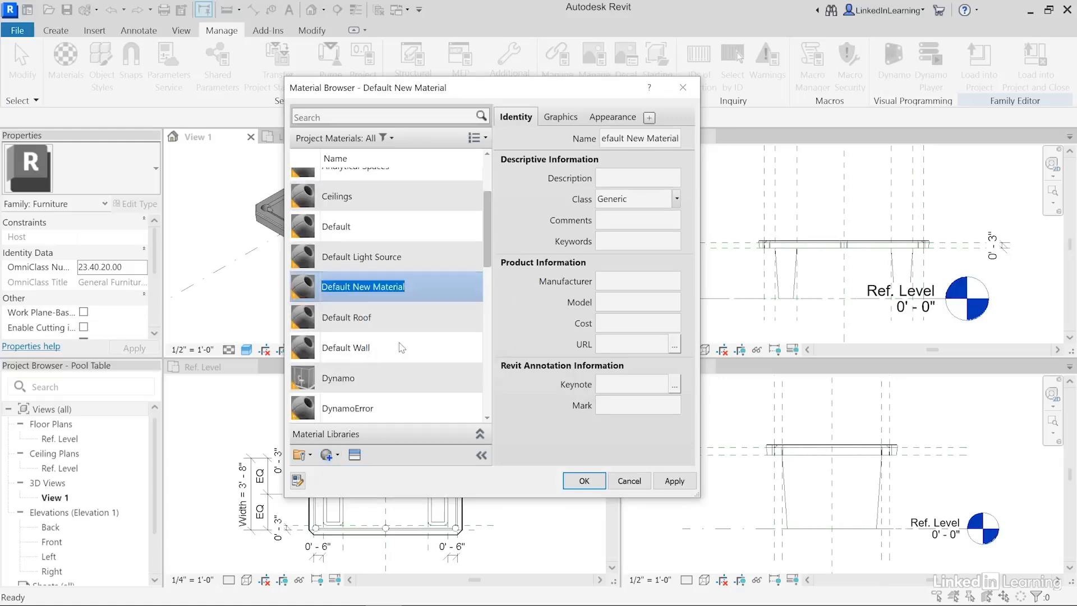
pyautogui.write('Green')
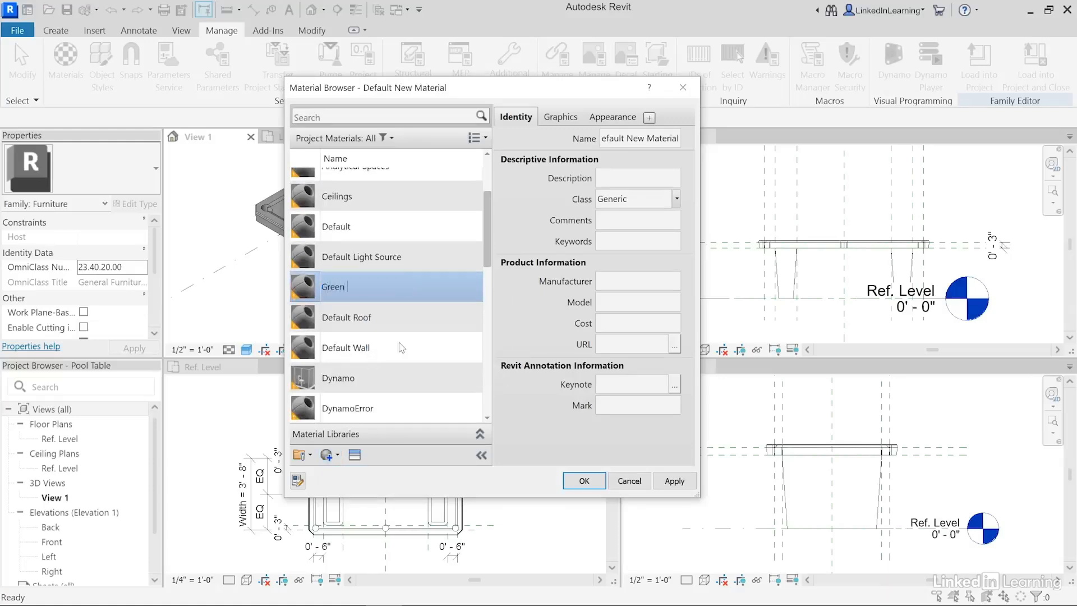
pyautogui.write(' Felt')
pyautogui.press('Return')
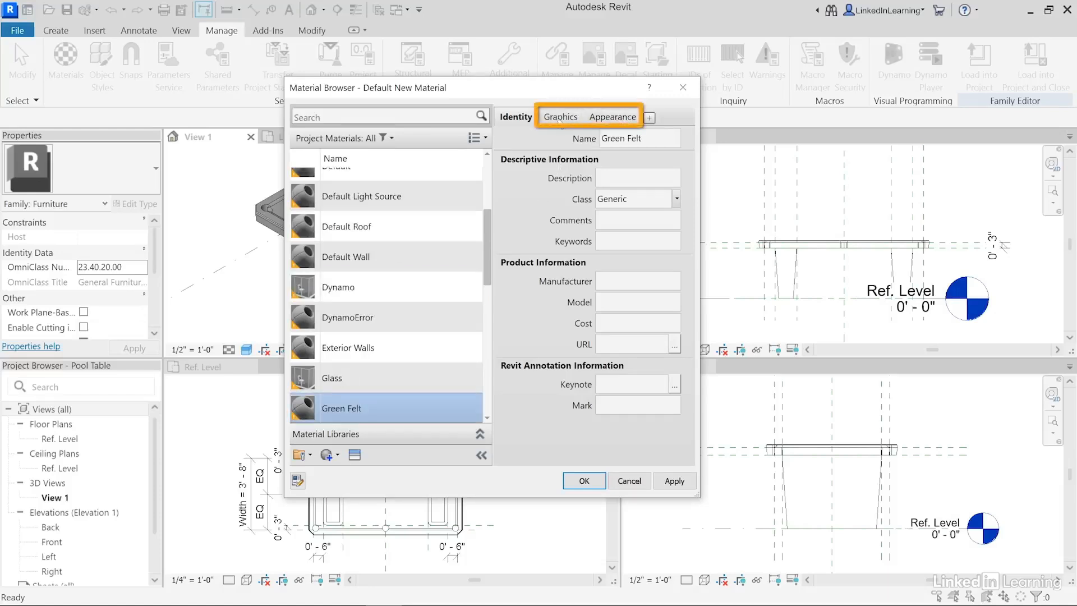
# Step: Rename the appearance asset of the Green Felt material as Green Felt
pyautogui.click(620, 119)
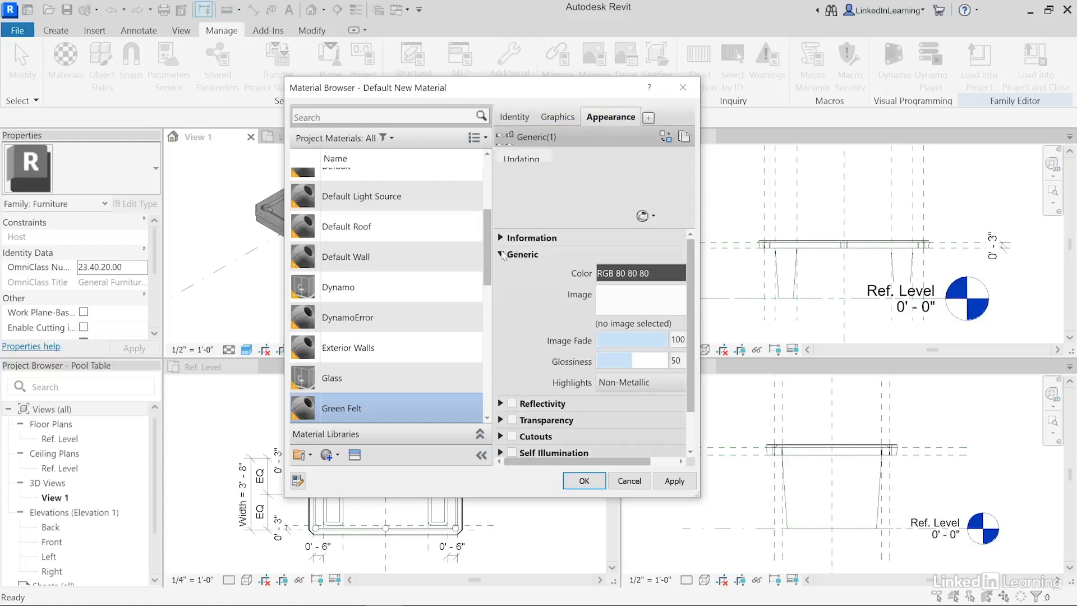
pyautogui.click(500, 238)
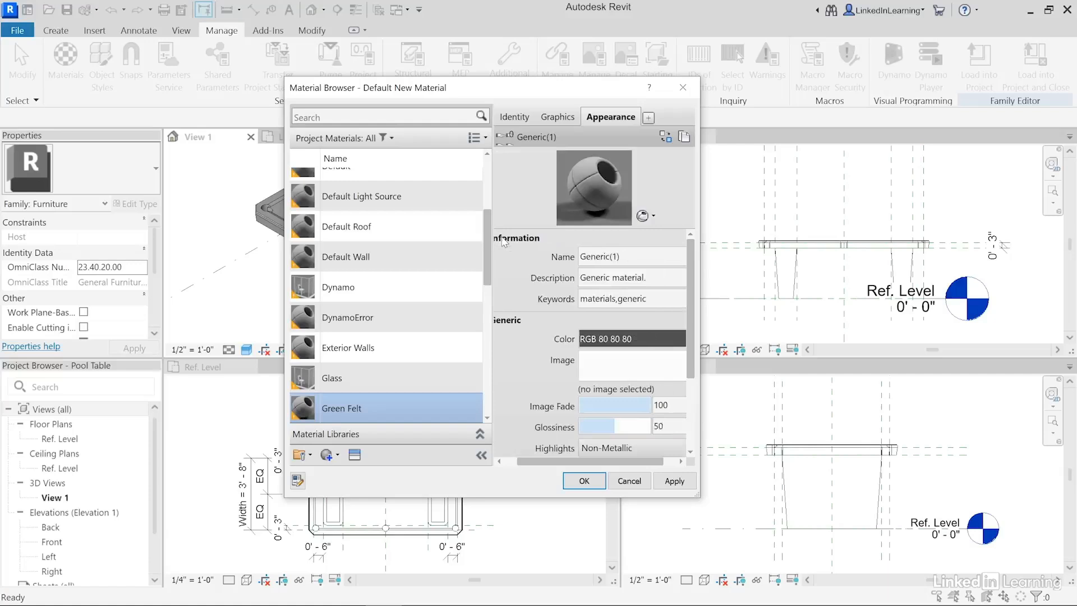
pyautogui.click(627, 257)
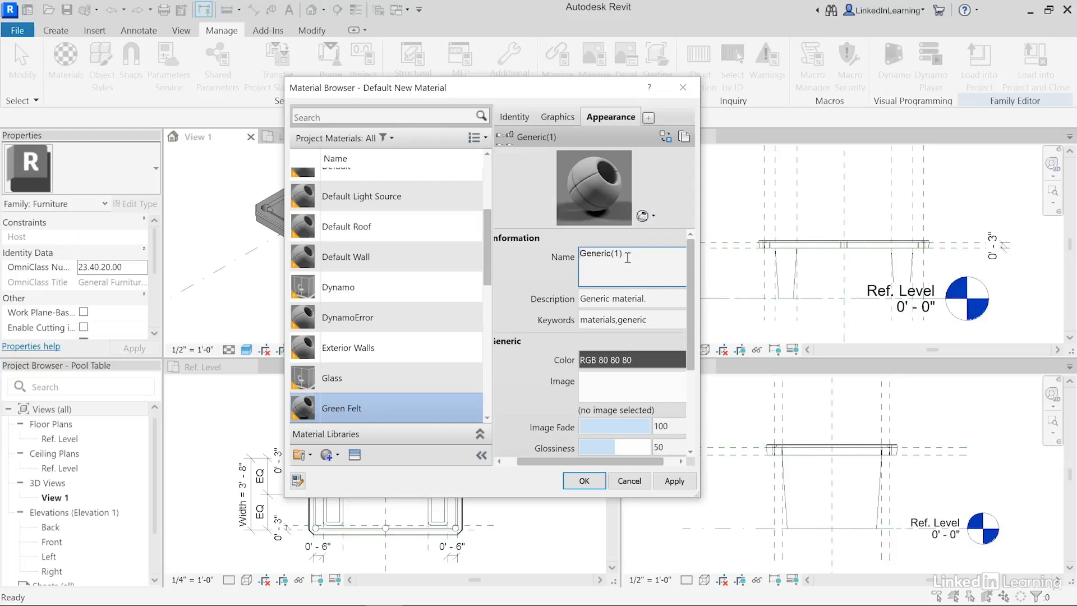
pyautogui.moveTo(627, 257); pyautogui.dragTo(582, 256)
pyautogui.write('Green Felt')
pyautogui.click(537, 275)
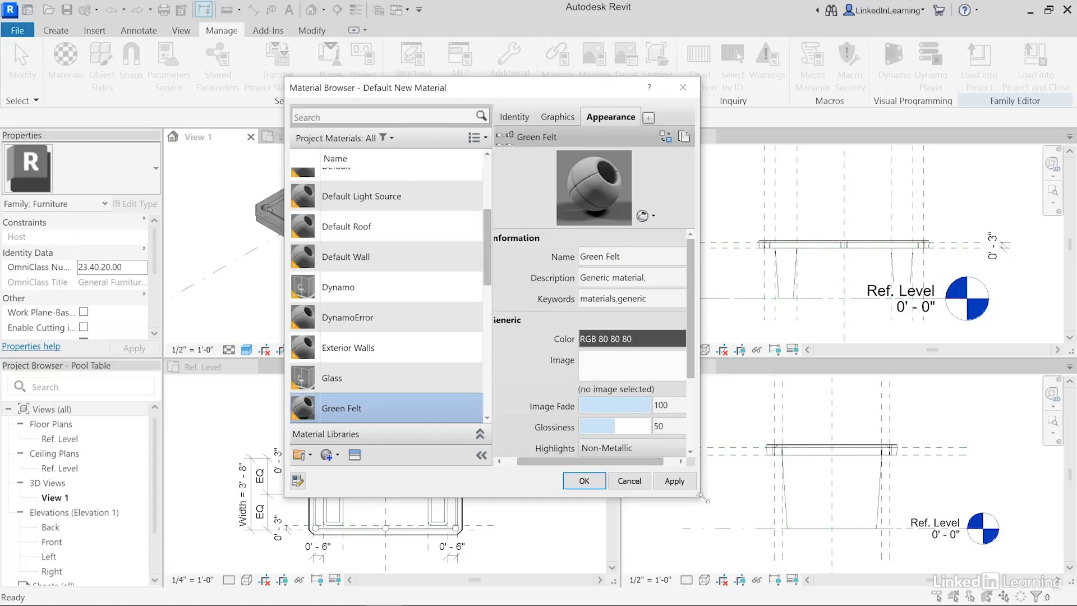
# Step: Set the generic appearance color of the Green Felt material to dark green, RGB 0 128 0
pyautogui.moveTo(702, 497); pyautogui.dragTo(906, 536)
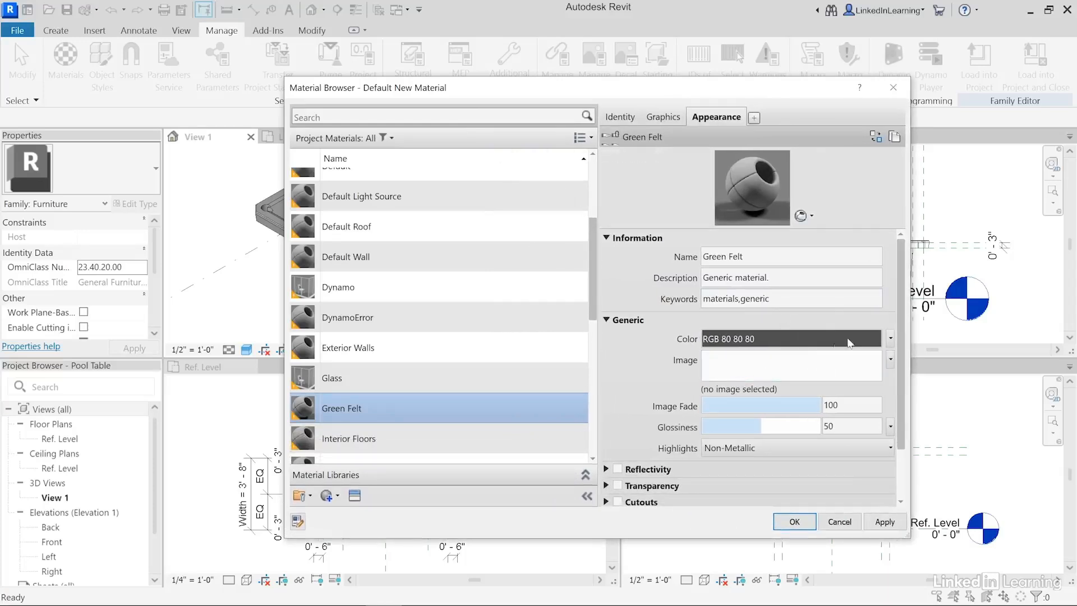
pyautogui.scroll(-3, 896, 368)
pyautogui.scroll(3, 896, 368)
pyautogui.click(761, 340)
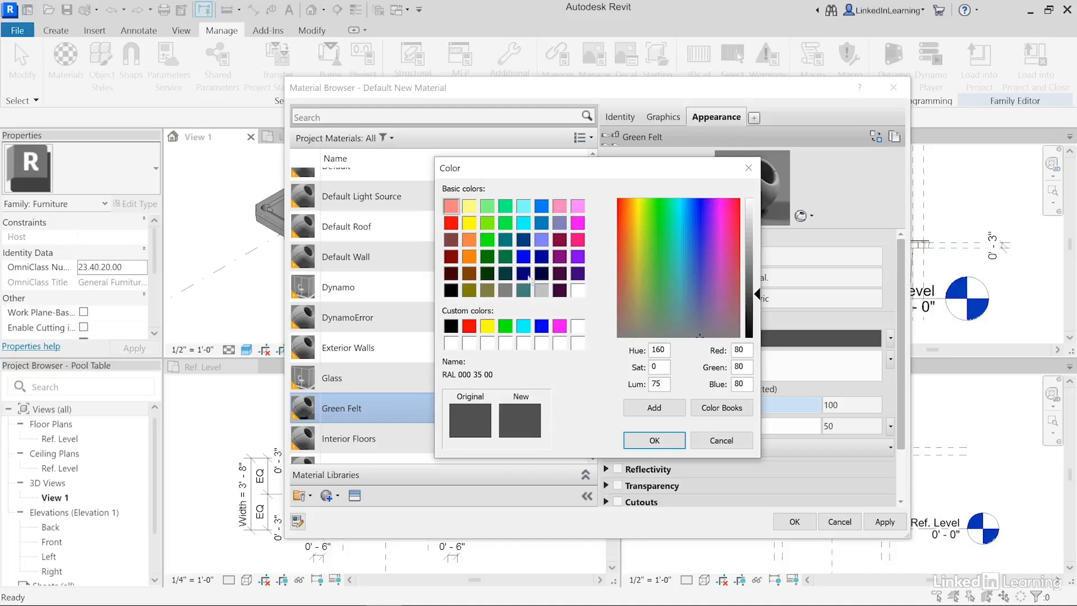
pyautogui.click(491, 256)
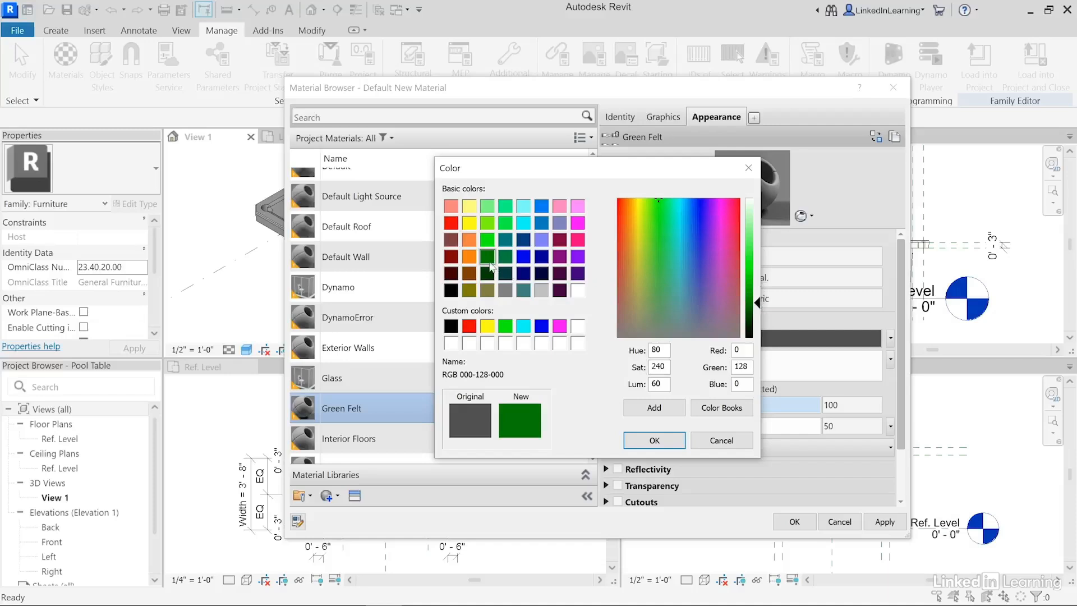
pyautogui.click(662, 440)
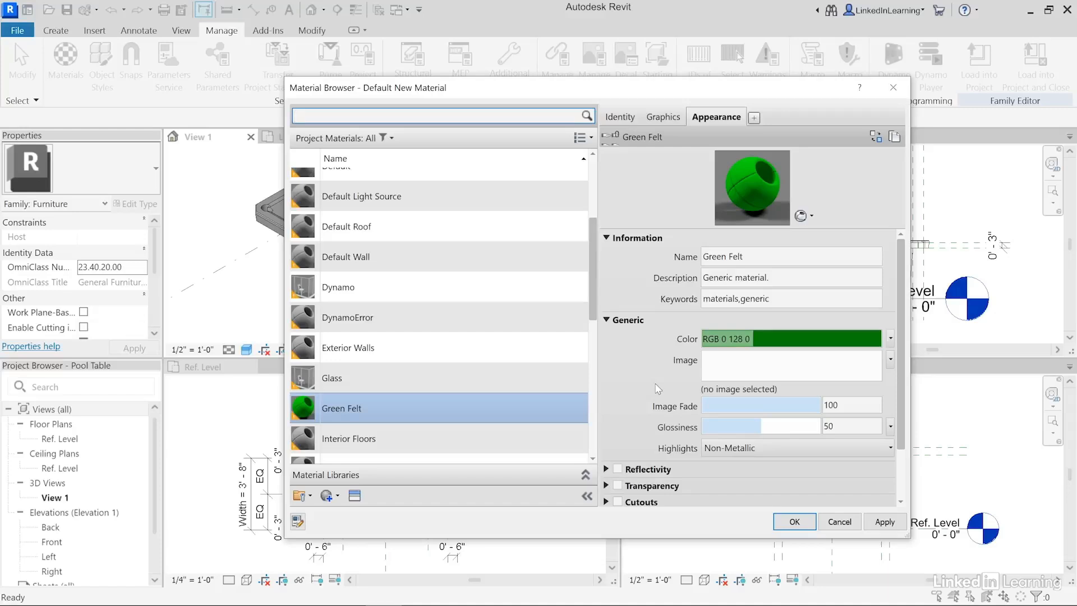
# Step: Make the Green Felt material's shading use its render appearance and accept the material changes
pyautogui.click(667, 117)
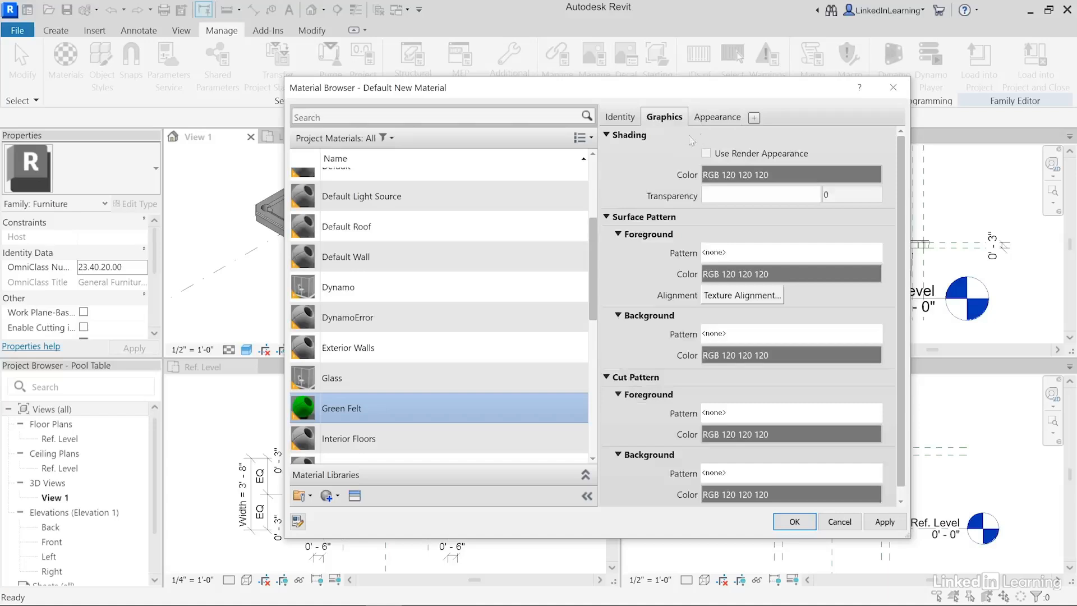
pyautogui.click(712, 119)
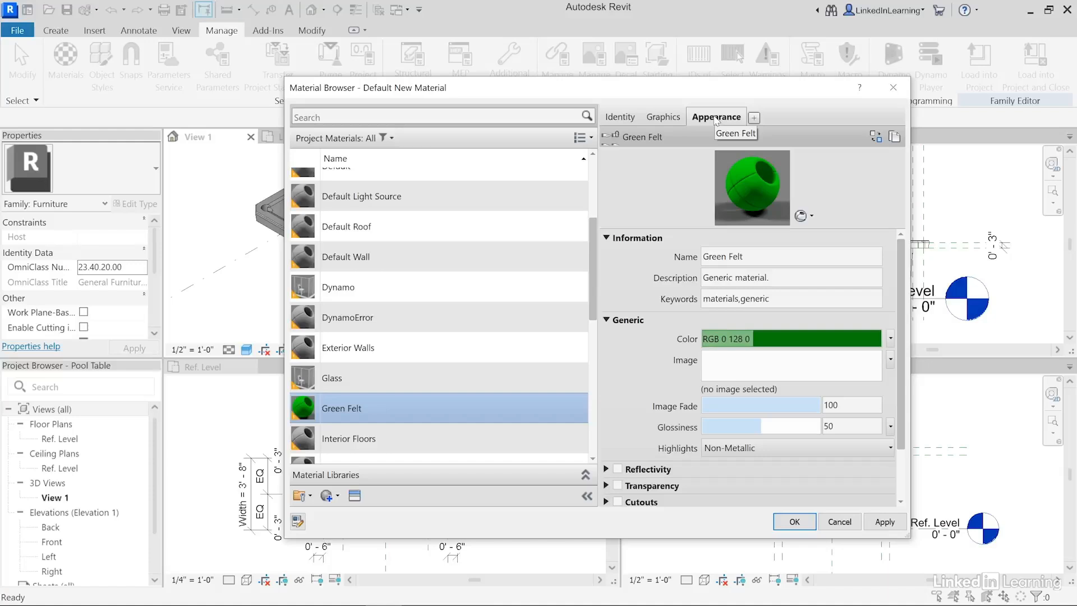
pyautogui.click(655, 118)
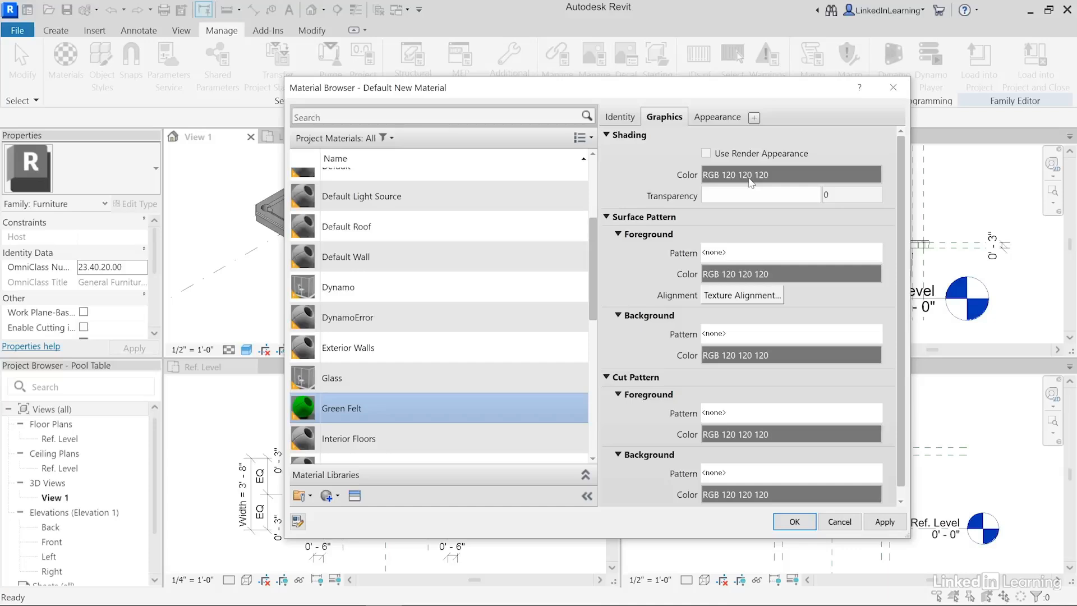
pyautogui.click(705, 153)
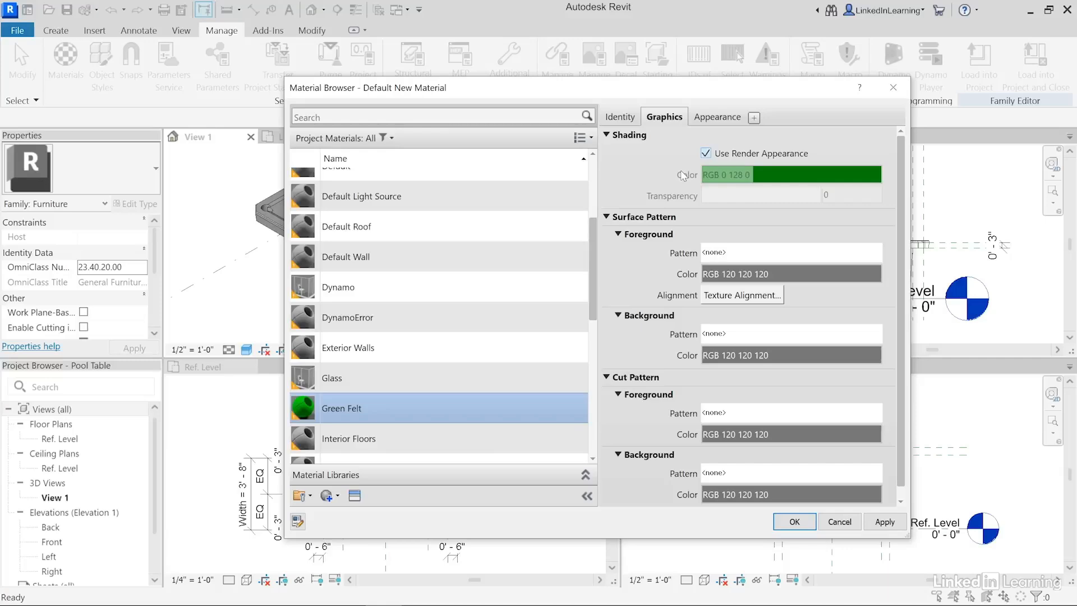
pyautogui.click(785, 522)
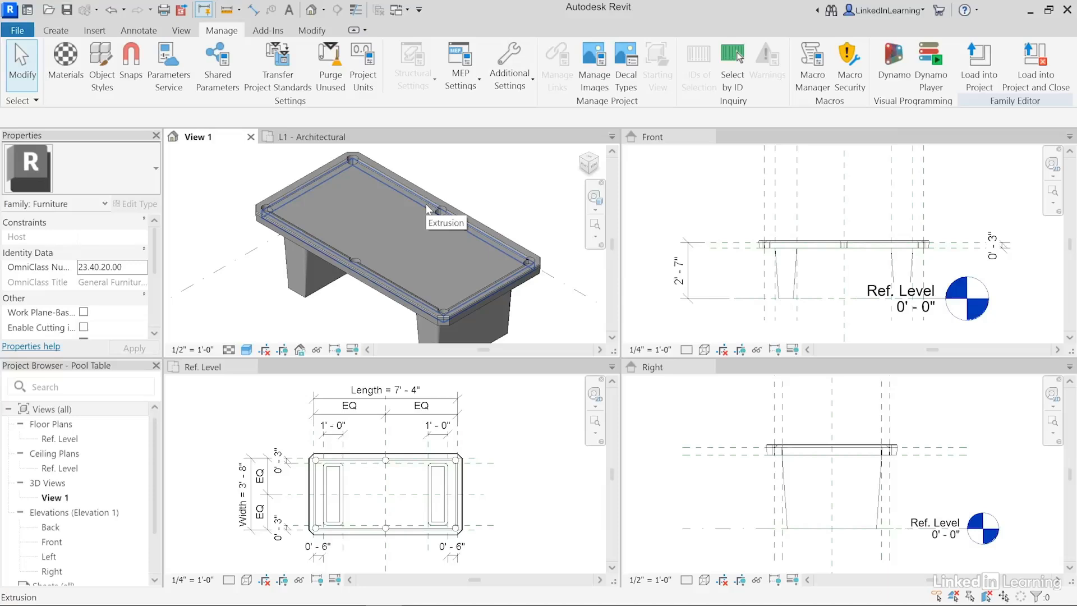
# Step: Select the playing surface extrusion of the pool table and bring its material property into view
pyautogui.click(427, 210)
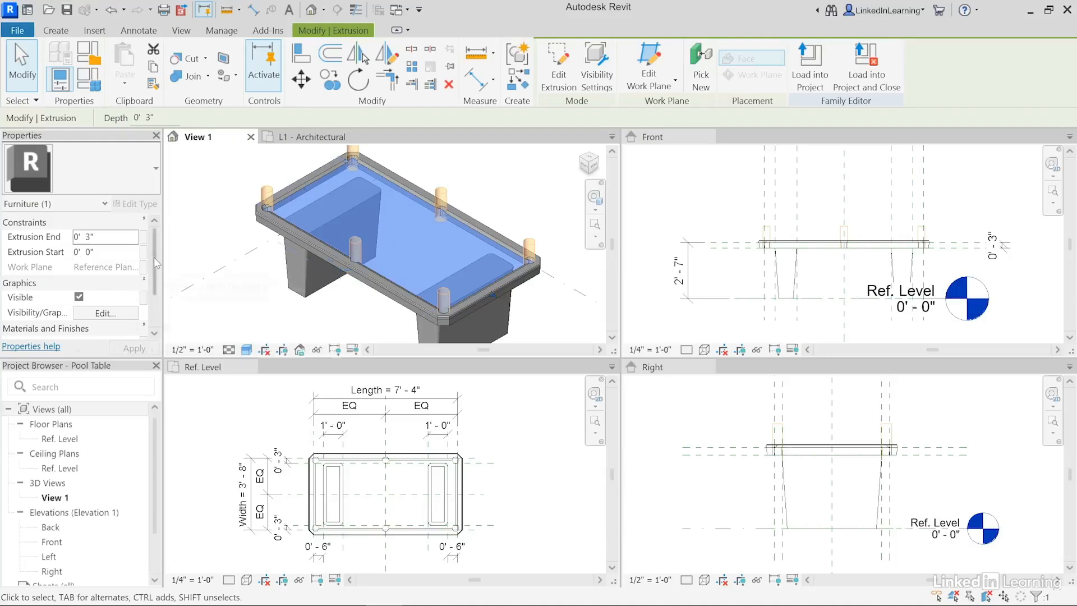
pyautogui.moveTo(155, 264); pyautogui.dragTo(155, 295)
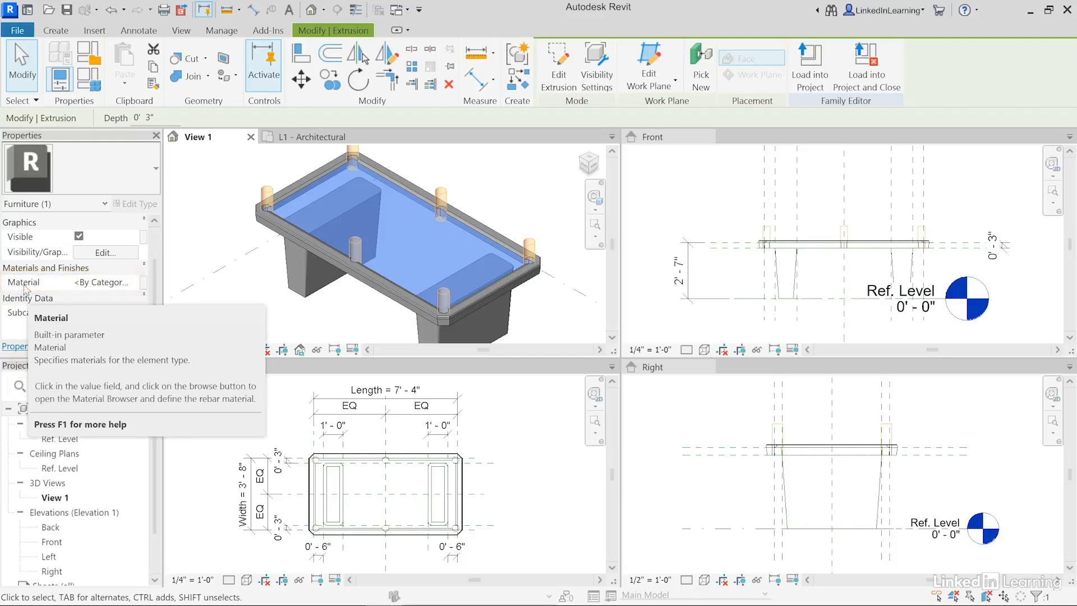
pyautogui.click(111, 284)
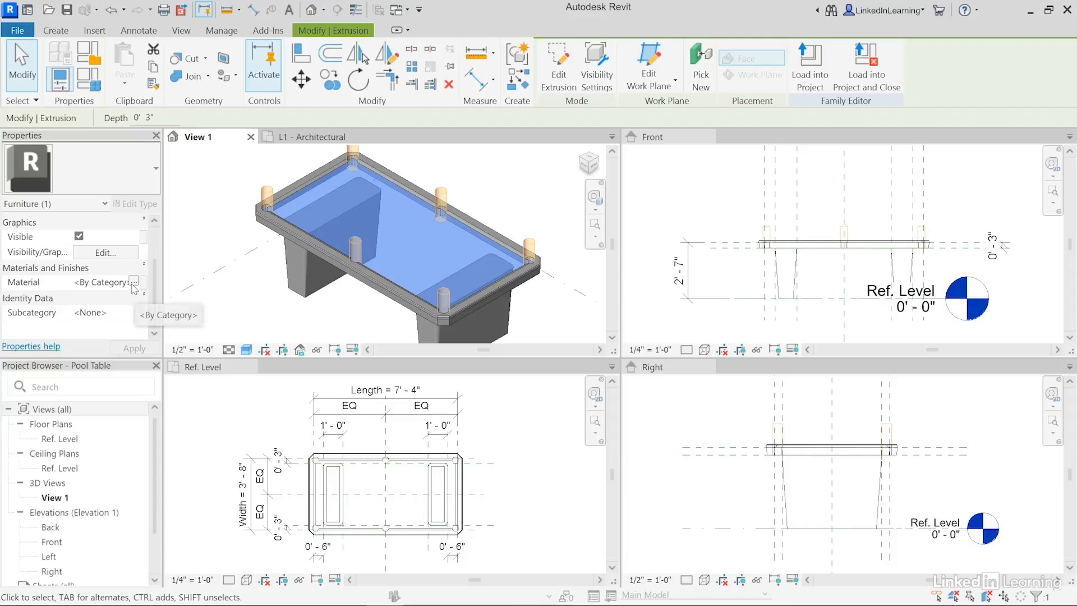
pyautogui.click(134, 282)
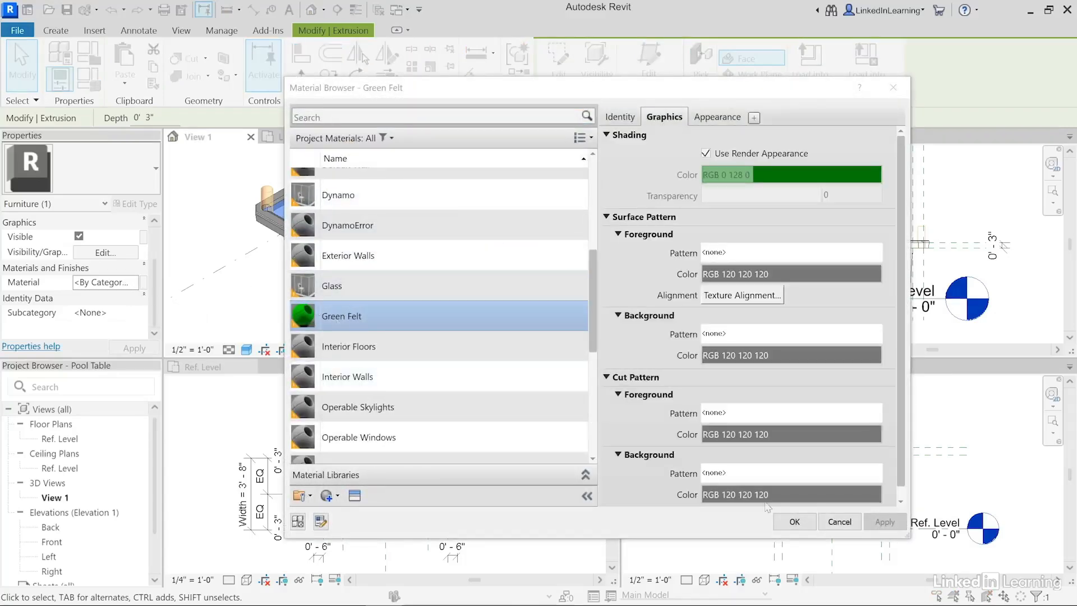
pyautogui.click(839, 522)
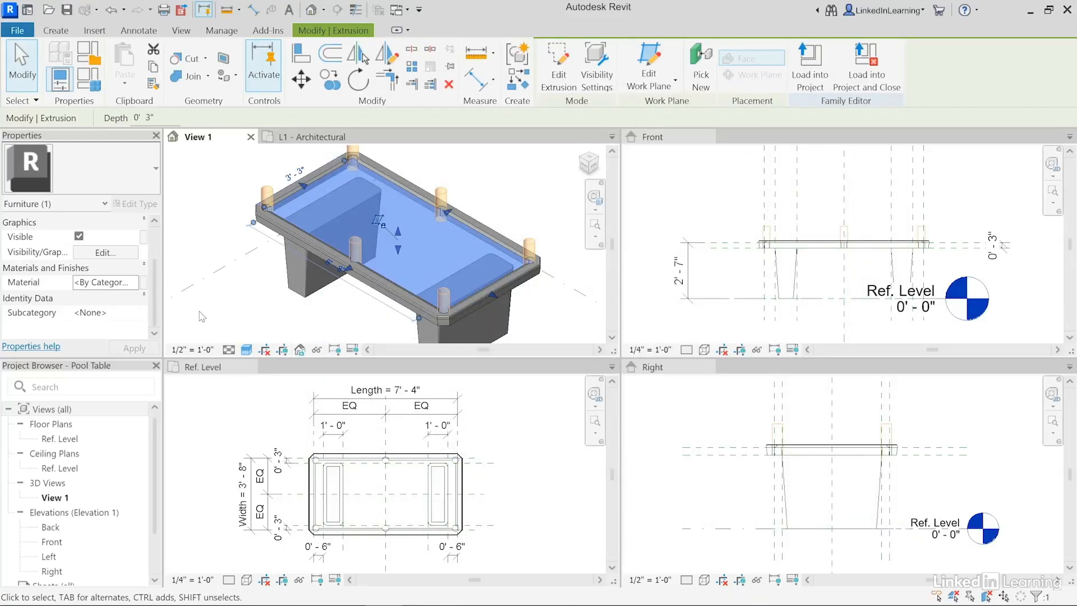
# Step: Associate the playing surface extrusion's material with a new family type parameter named Playing Surface
pyautogui.click(144, 289)
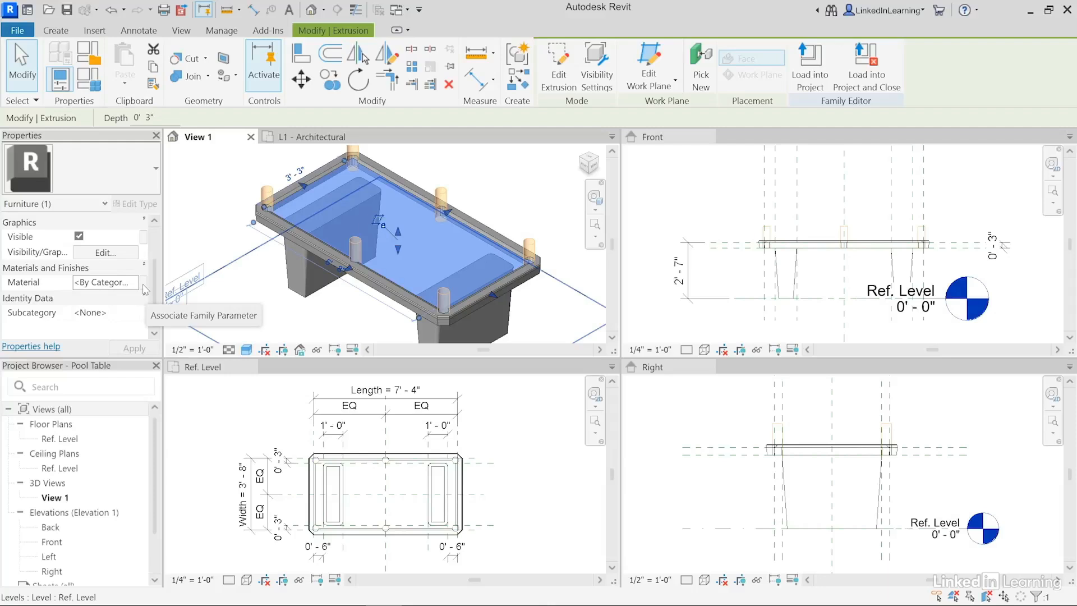
pyautogui.click(144, 289)
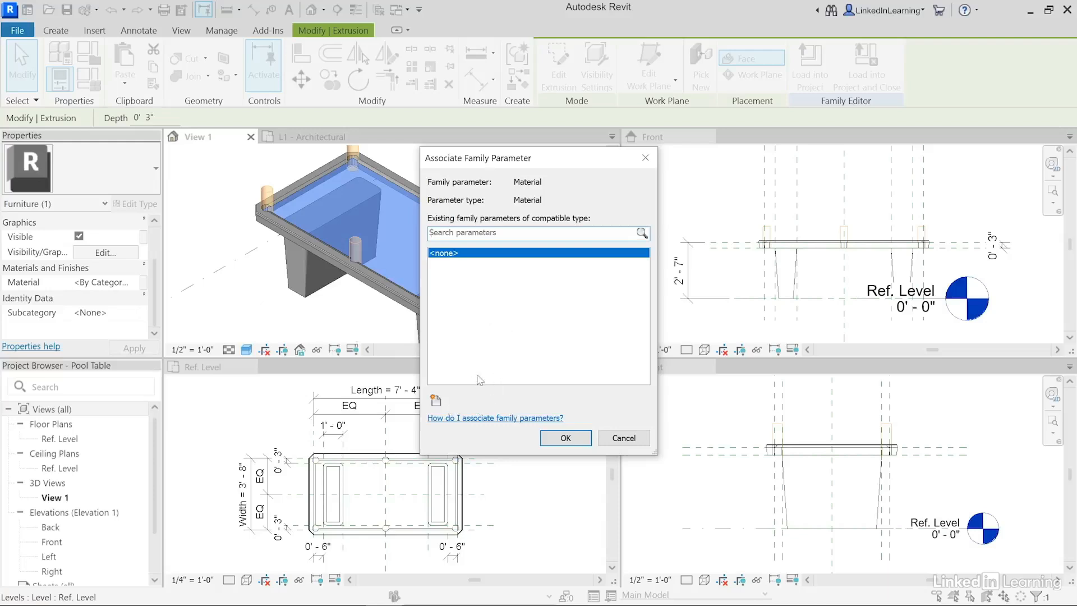
pyautogui.click(435, 400)
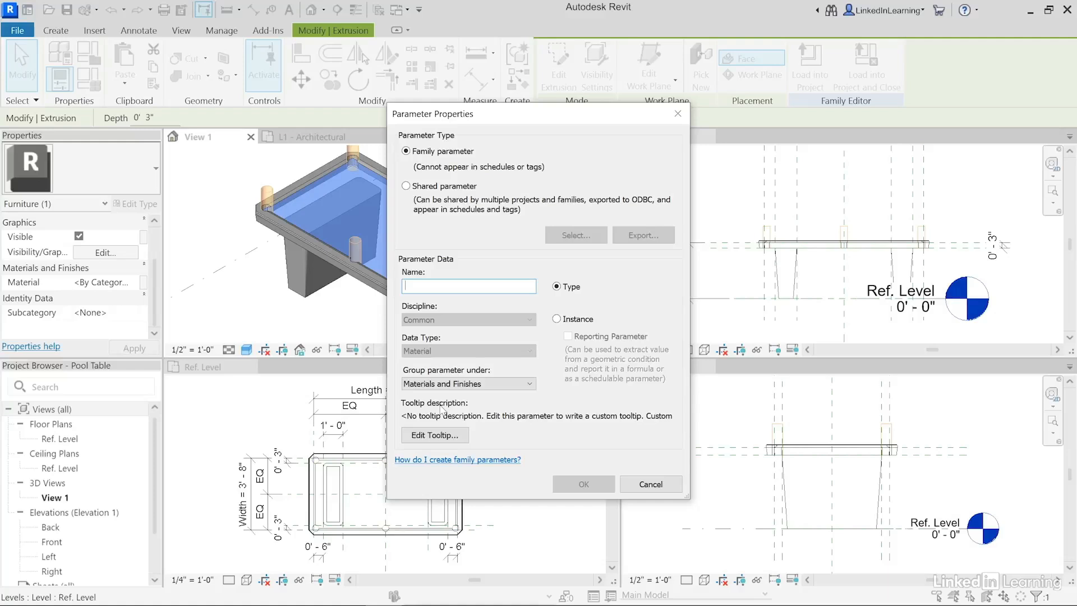
pyautogui.write('Playing')
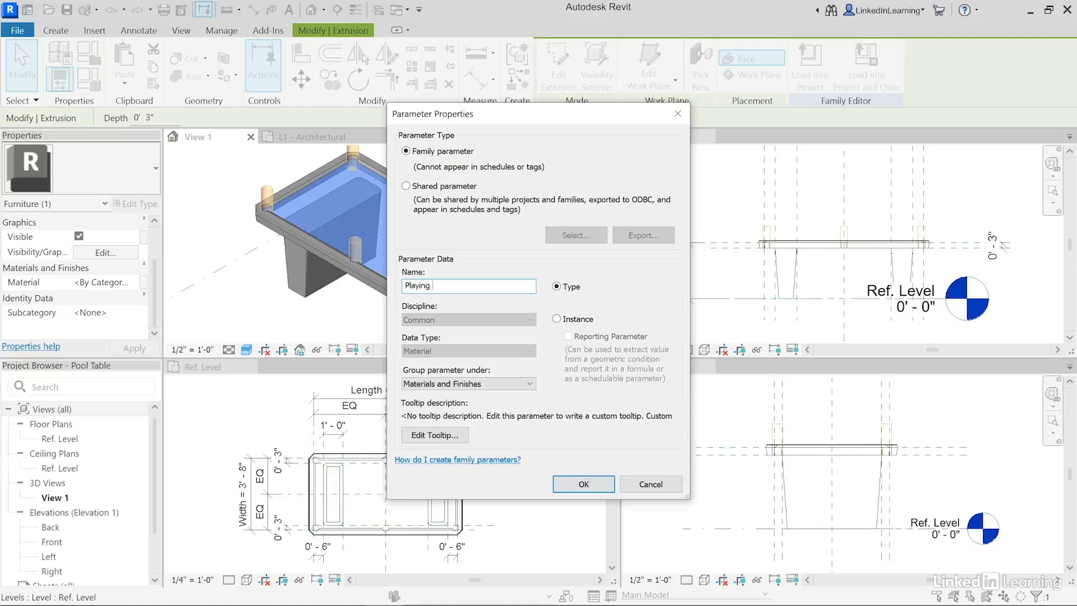
pyautogui.write(' Surface')
pyautogui.click(577, 486)
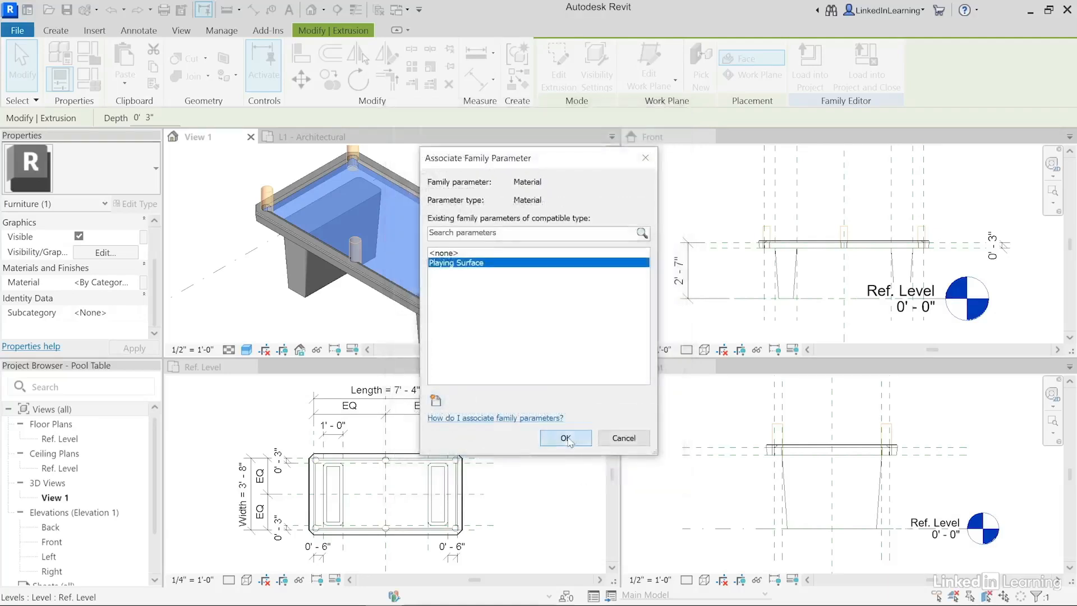
pyautogui.click(570, 442)
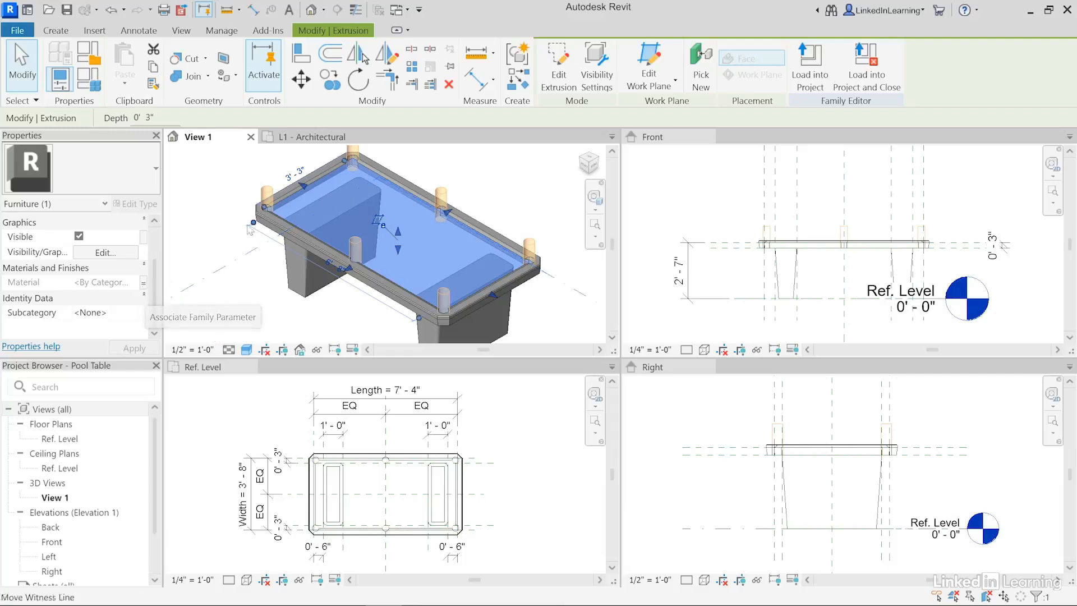
pyautogui.click(202, 250)
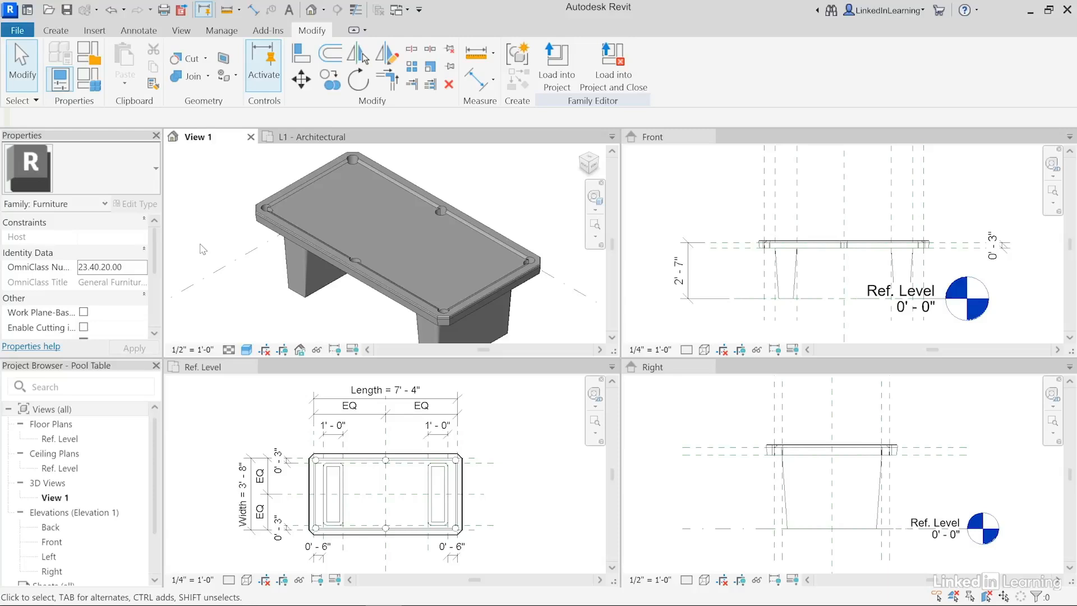
# Step: Assign the Green Felt material to the Playing Surface parameter of the Large family type and apply it
pyautogui.click(91, 90)
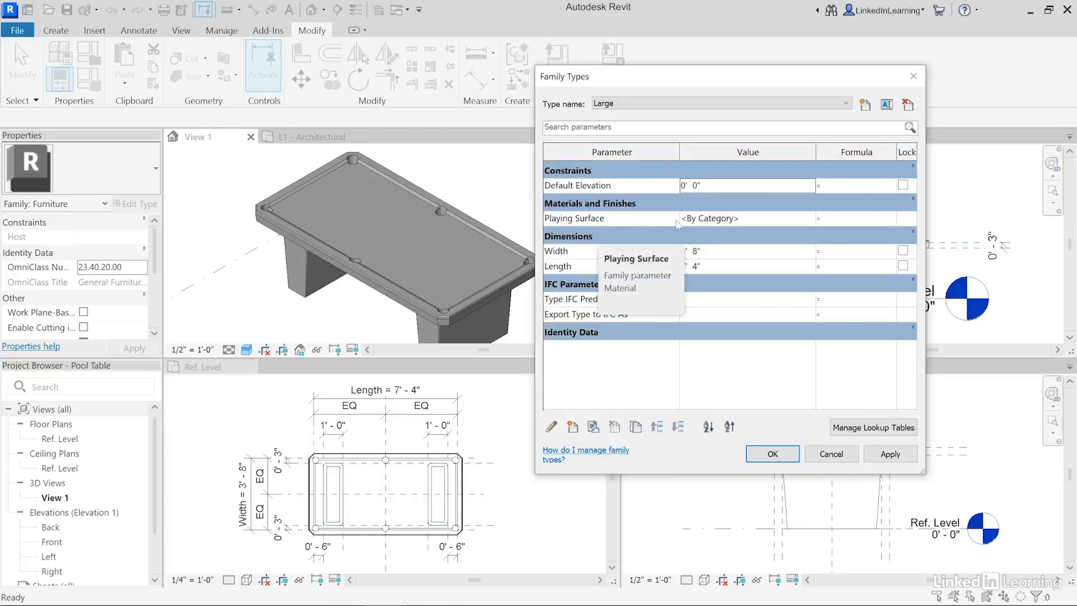
pyautogui.click(755, 217)
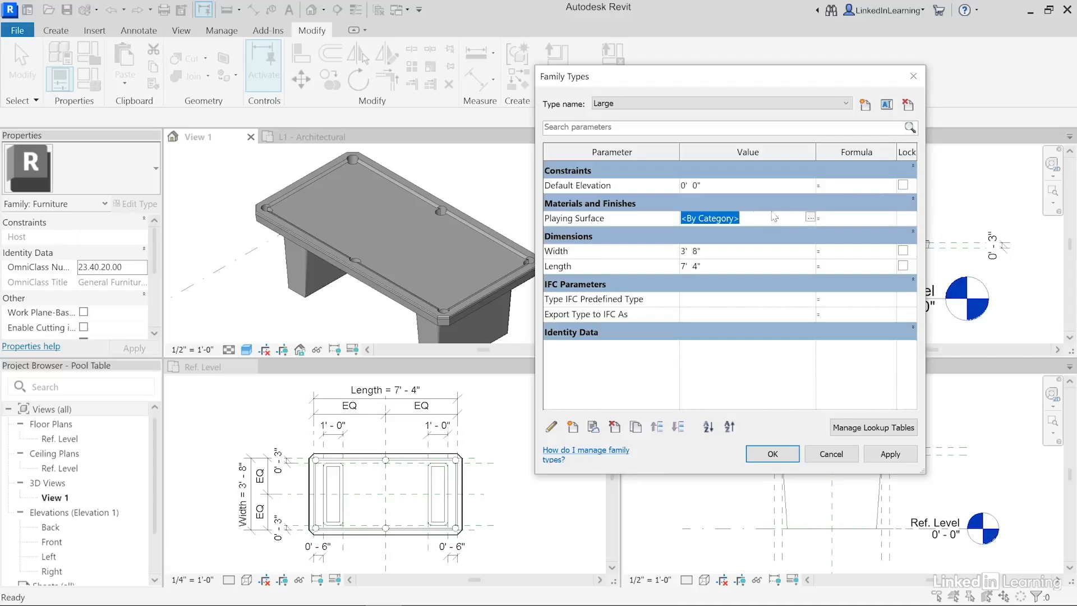
pyautogui.click(809, 217)
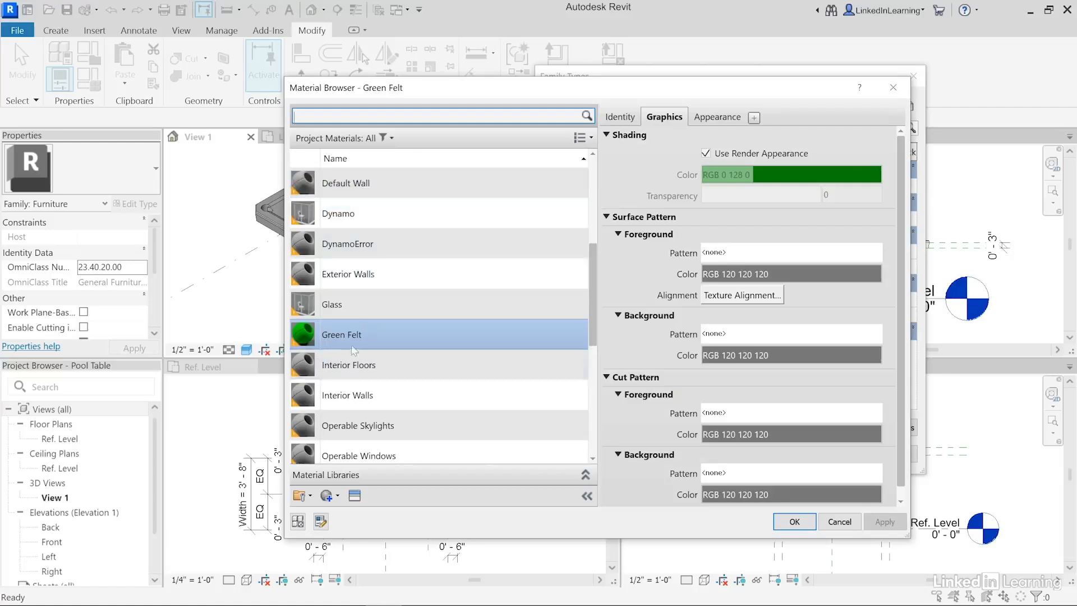
pyautogui.click(794, 522)
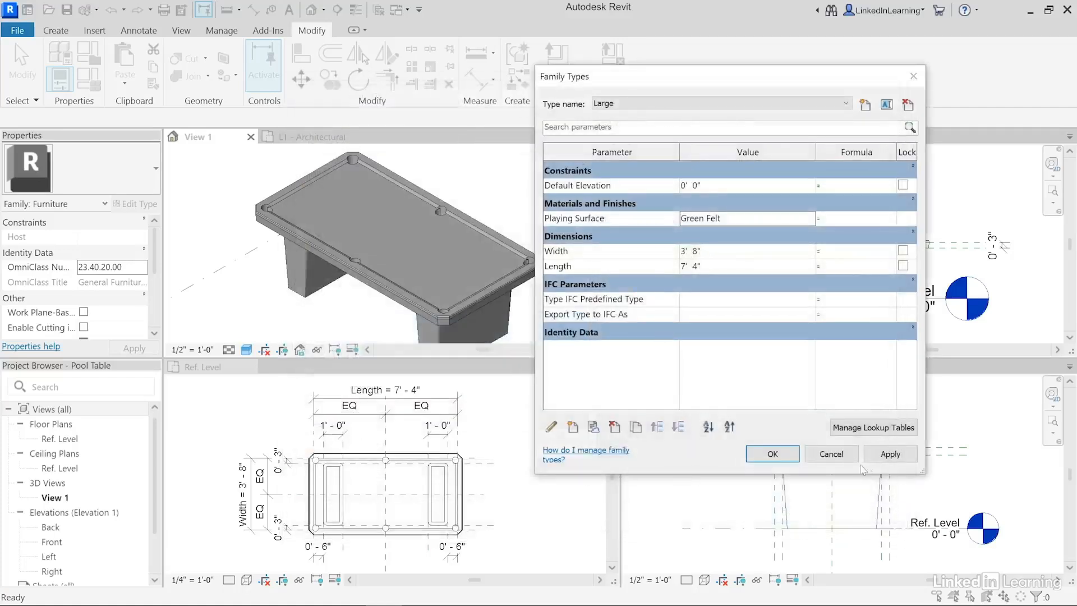
pyautogui.click(882, 459)
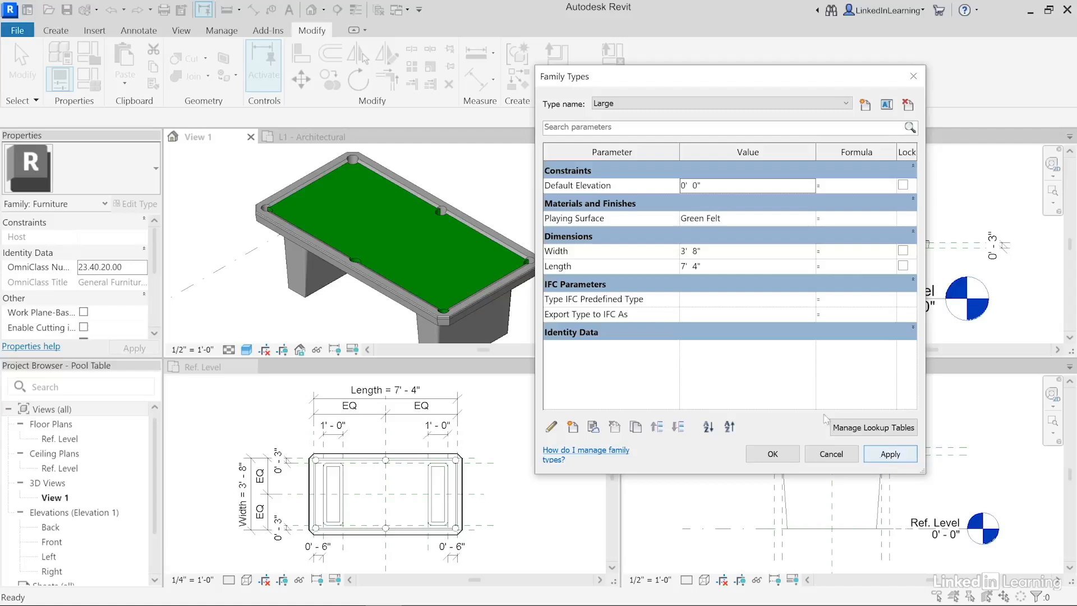
# Step: Switch to the Small family type and assign Green Felt to its Playing Surface parameter
pyautogui.click(628, 107)
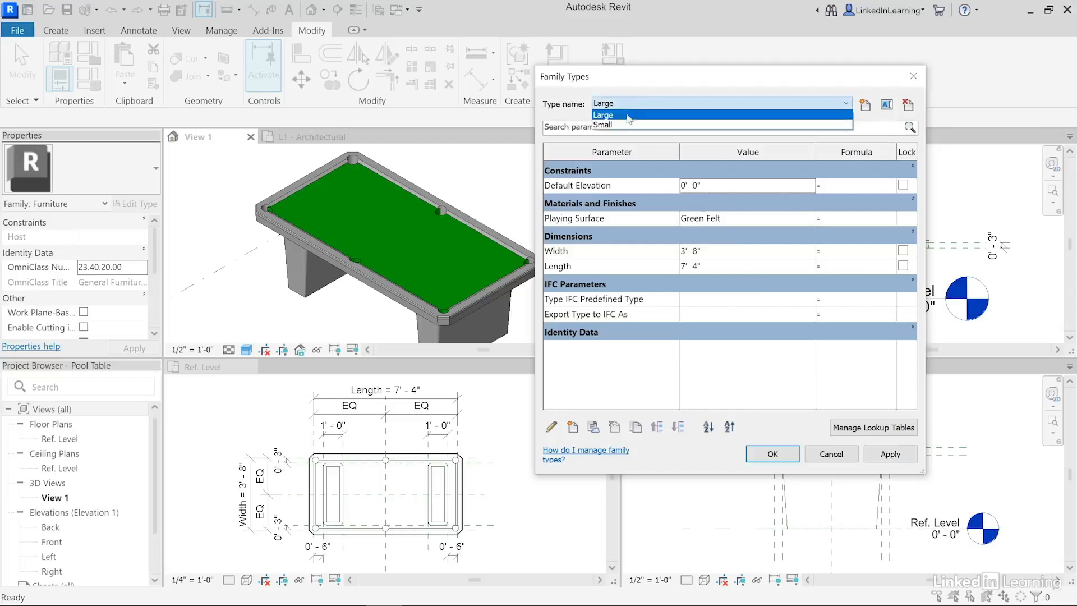
pyautogui.click(619, 113)
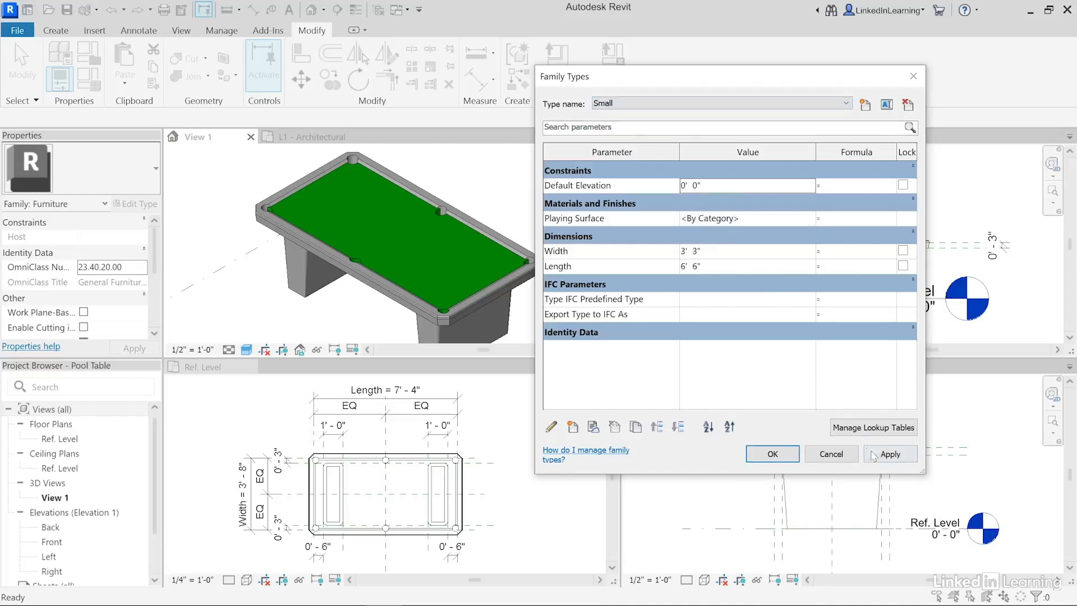
pyautogui.click(895, 453)
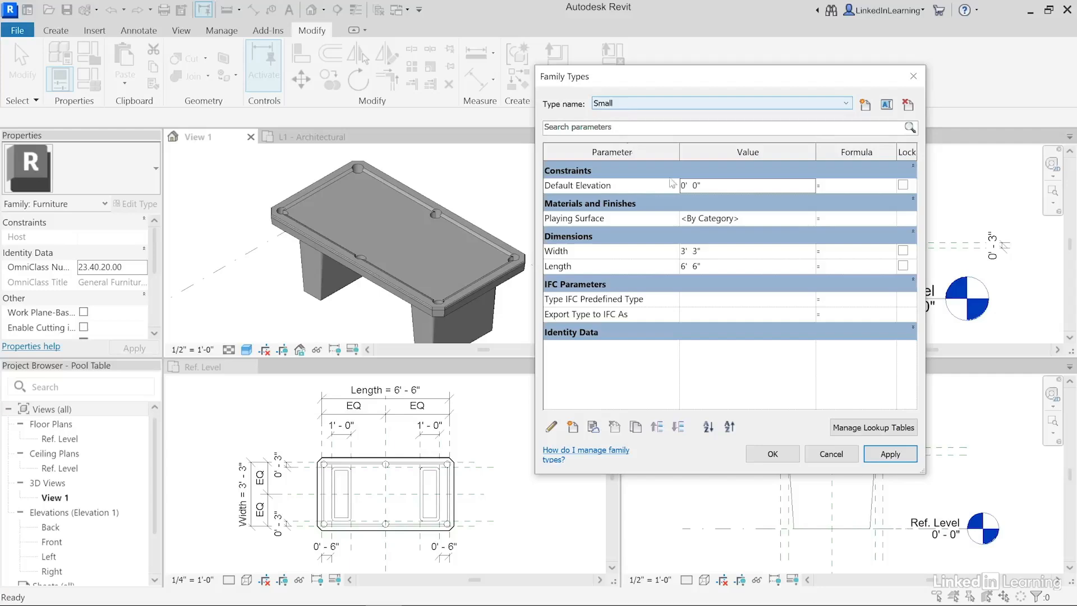
pyautogui.click(761, 220)
pyautogui.click(810, 217)
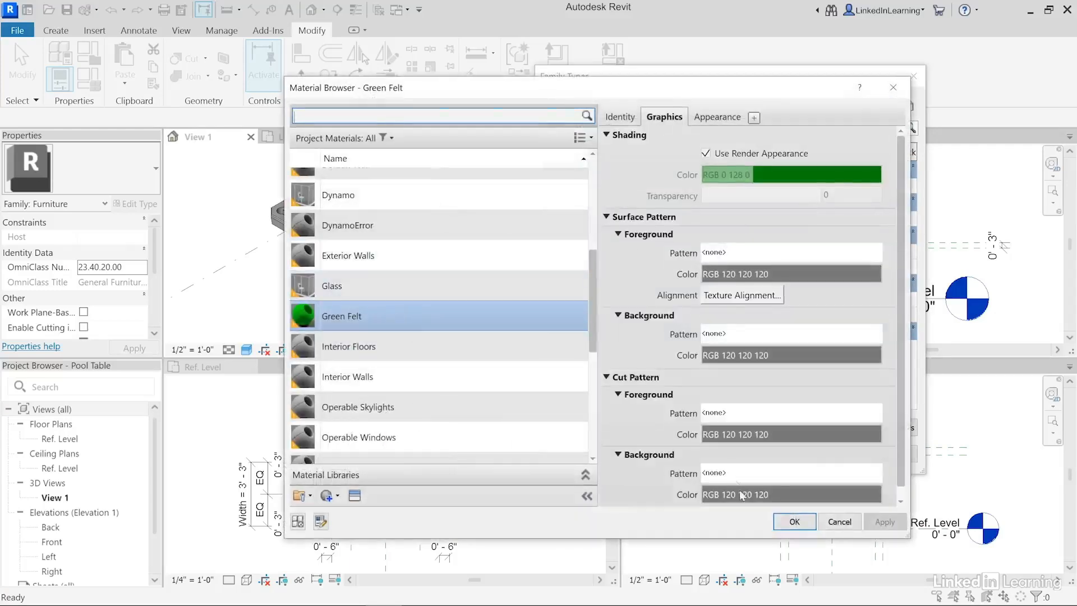
pyautogui.click(782, 522)
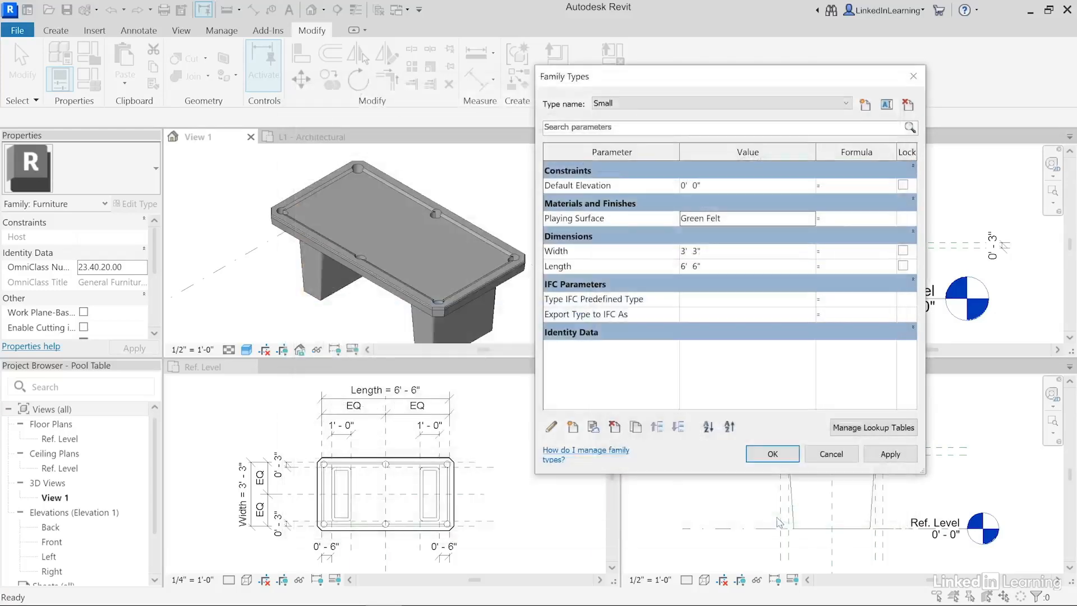
pyautogui.click(773, 454)
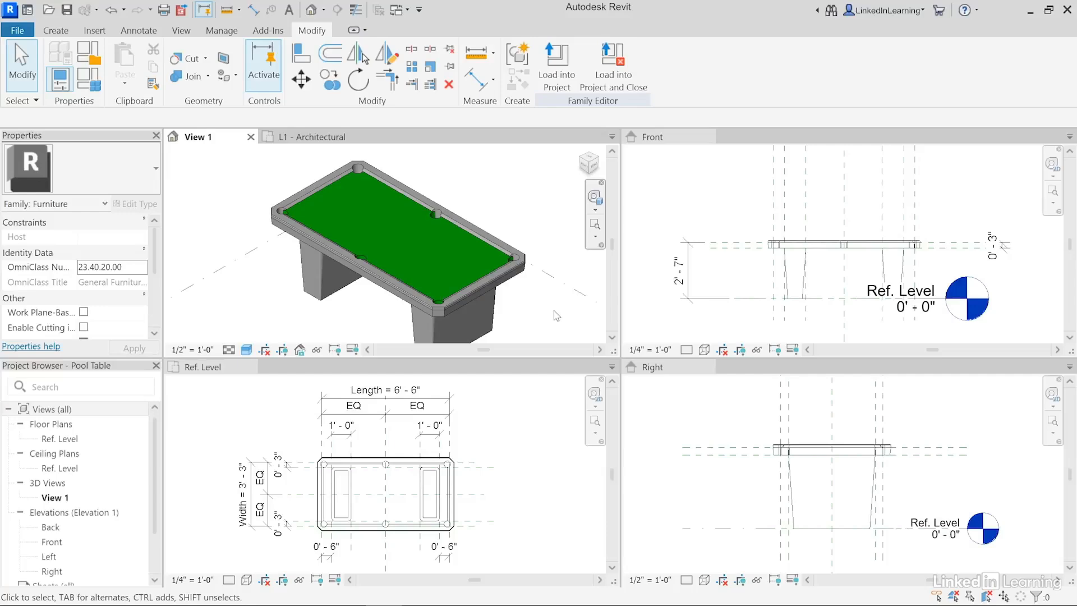
# Step: Make Large the current family type of the pool table again
pyautogui.click(89, 80)
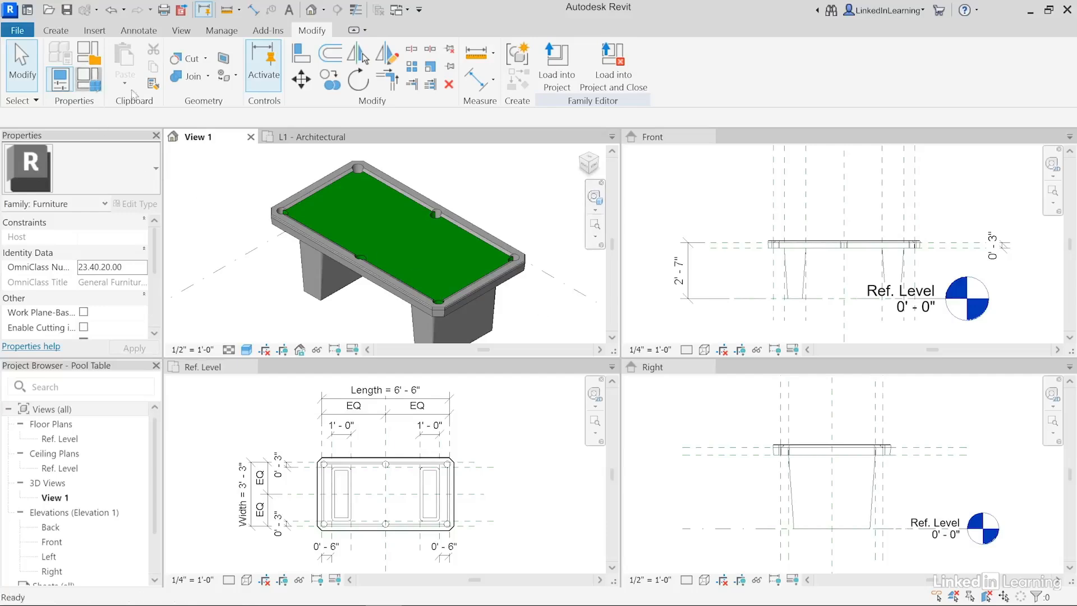
pyautogui.click(629, 110)
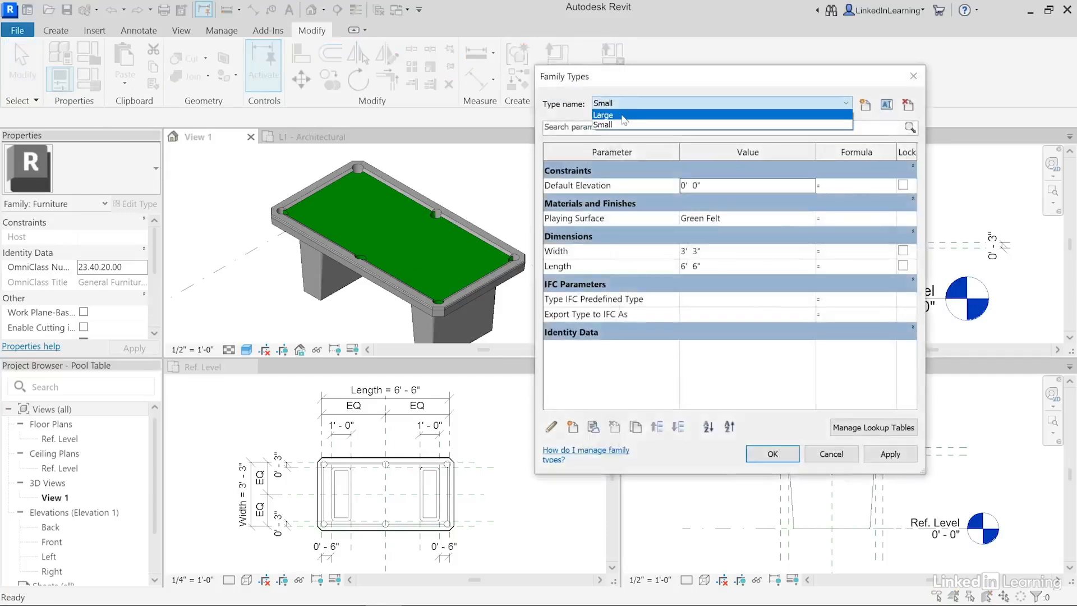
pyautogui.click(629, 120)
pyautogui.click(769, 453)
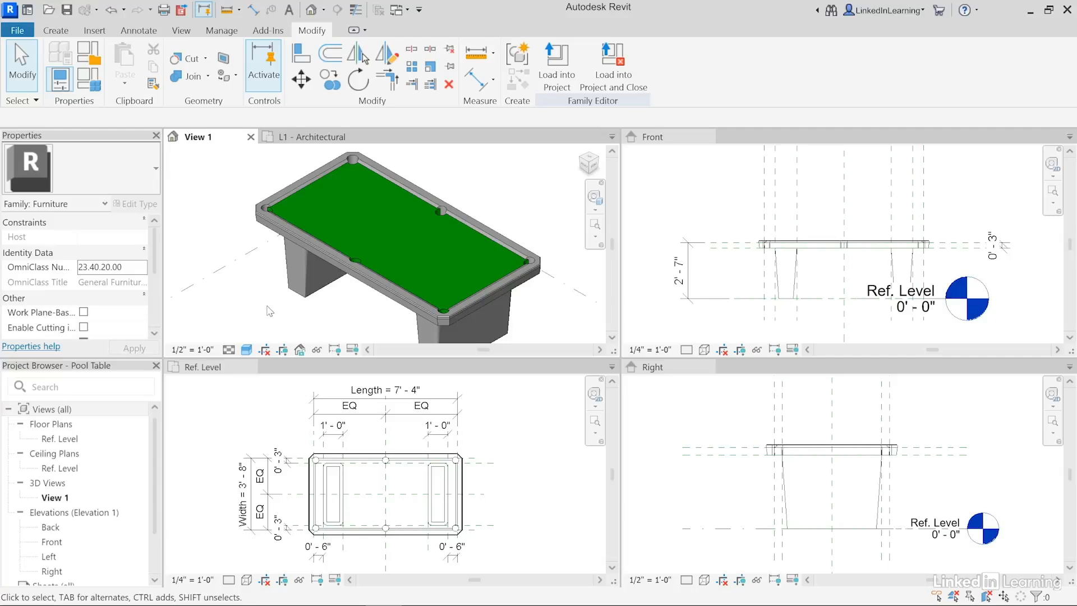
# Step: Load the Cues and Balls.rfa component family from the Chapter14 folder for placement
pyautogui.click(65, 34)
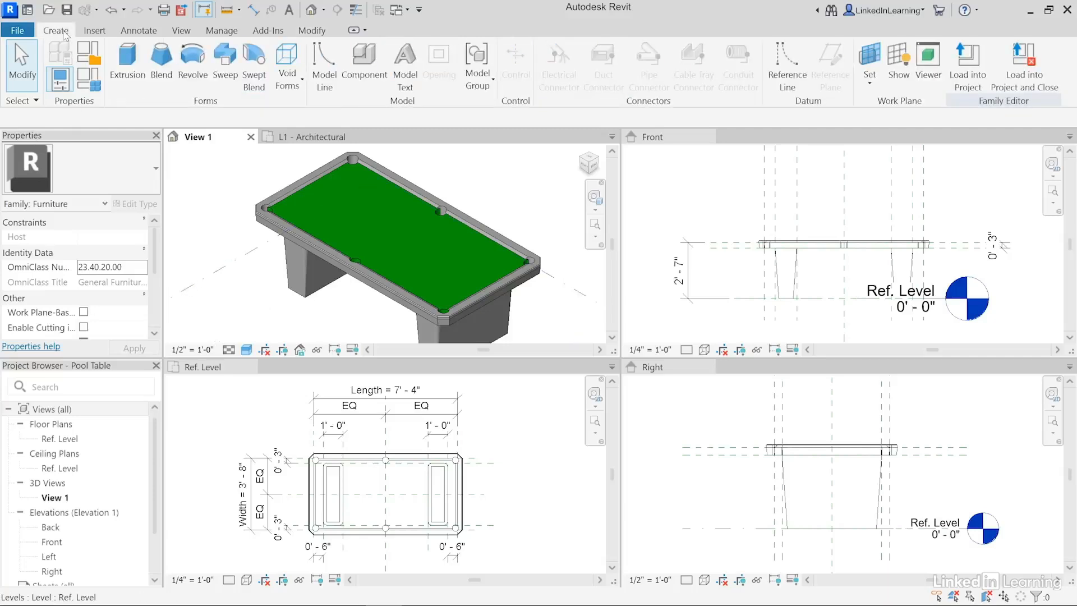
pyautogui.click(363, 87)
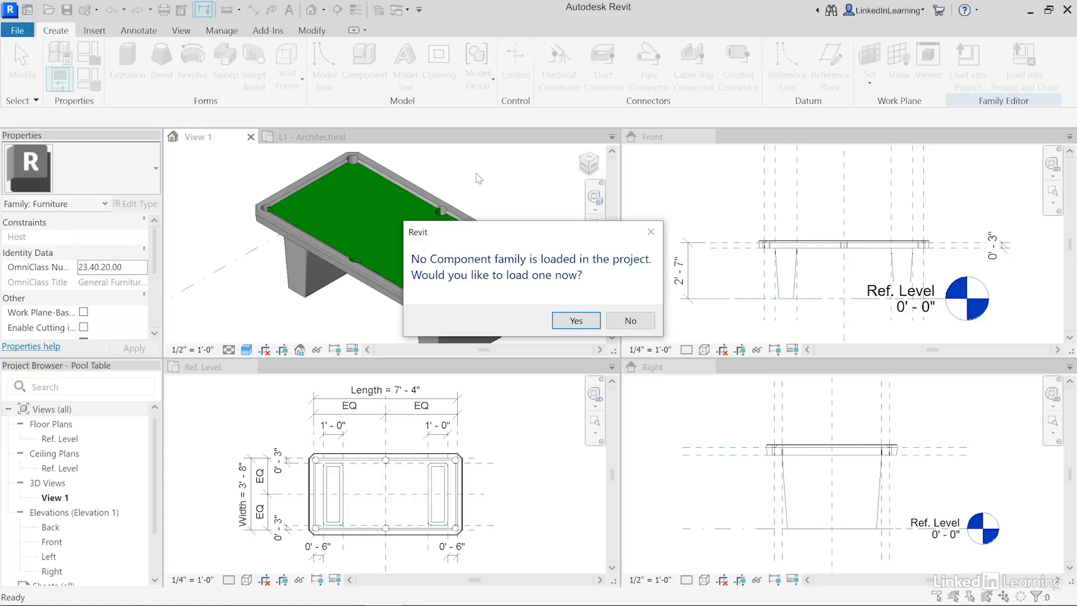
pyautogui.click(566, 323)
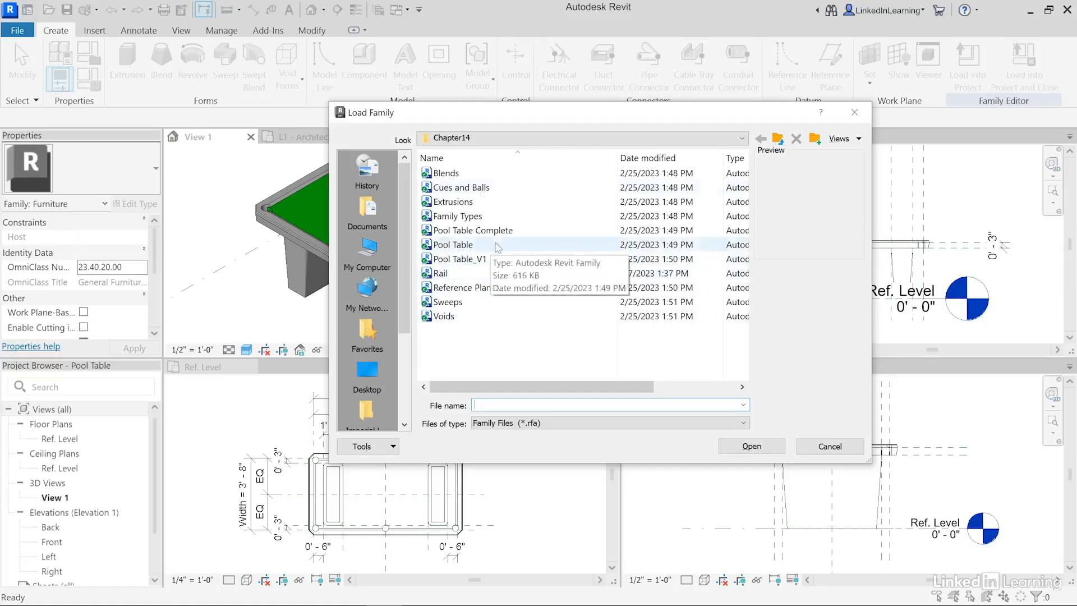
pyautogui.click(481, 190)
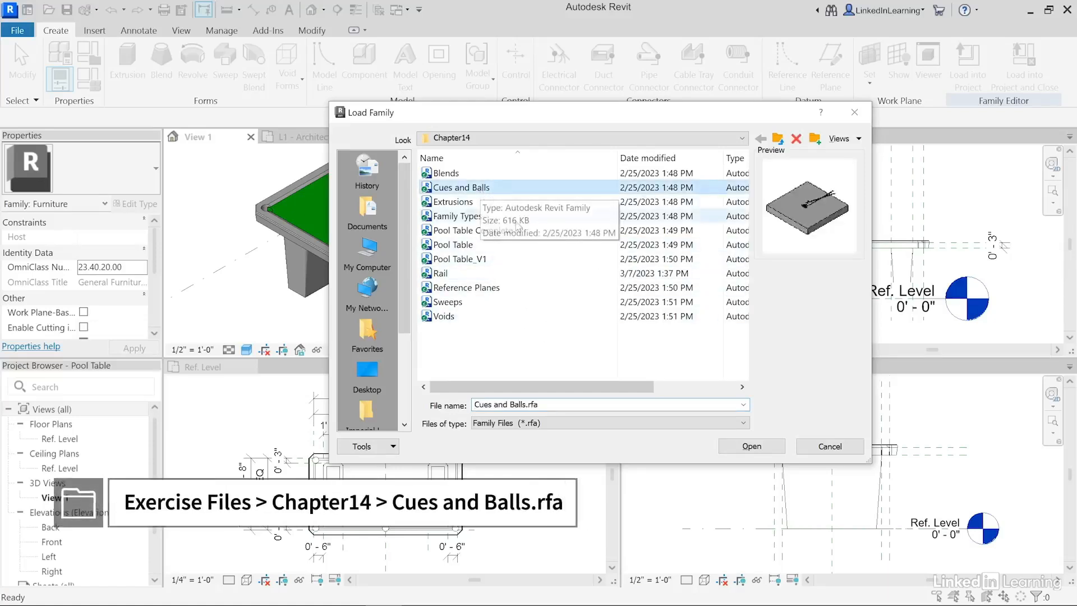
pyautogui.click(741, 447)
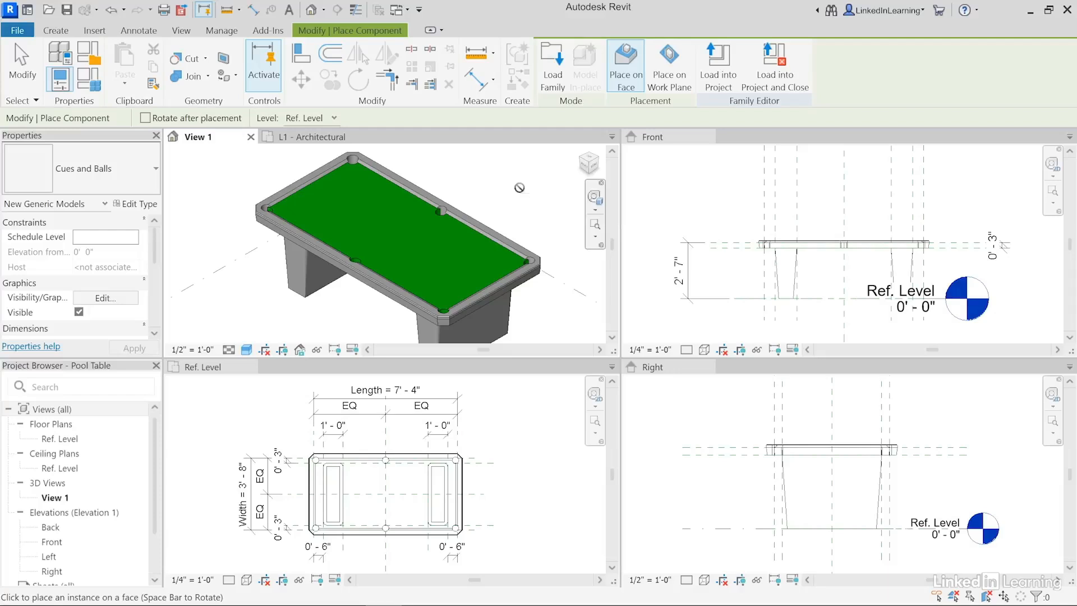
# Step: Place the Cues and Balls component on the table's green playing surface, rotated so the cues lie along its length
pyautogui.moveTo(572, 305); pyautogui.dragTo(548, 245, button='middle')
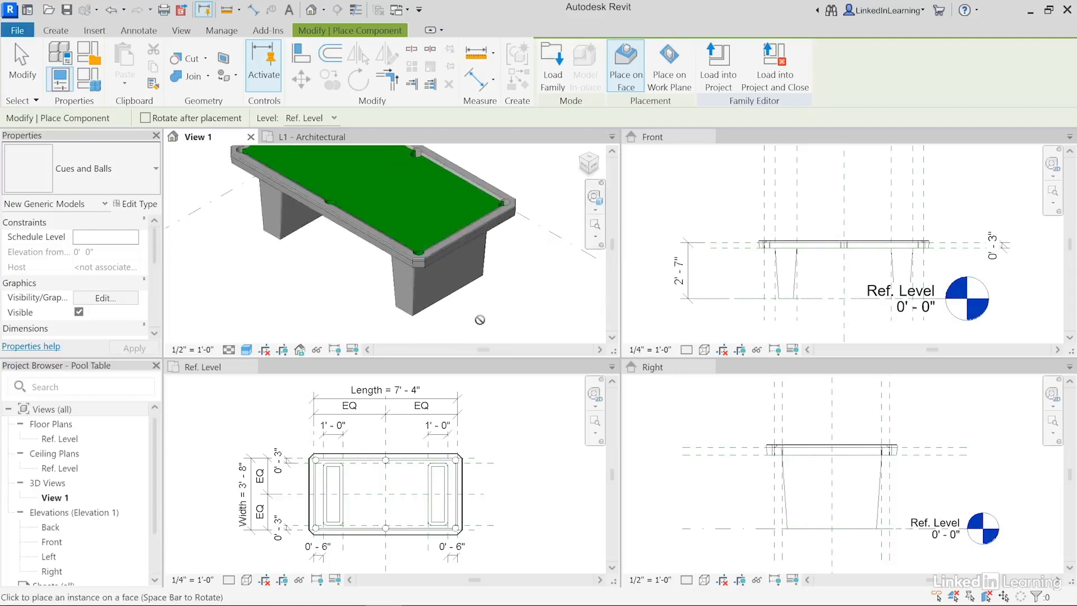
pyautogui.scroll(3, 479, 320)
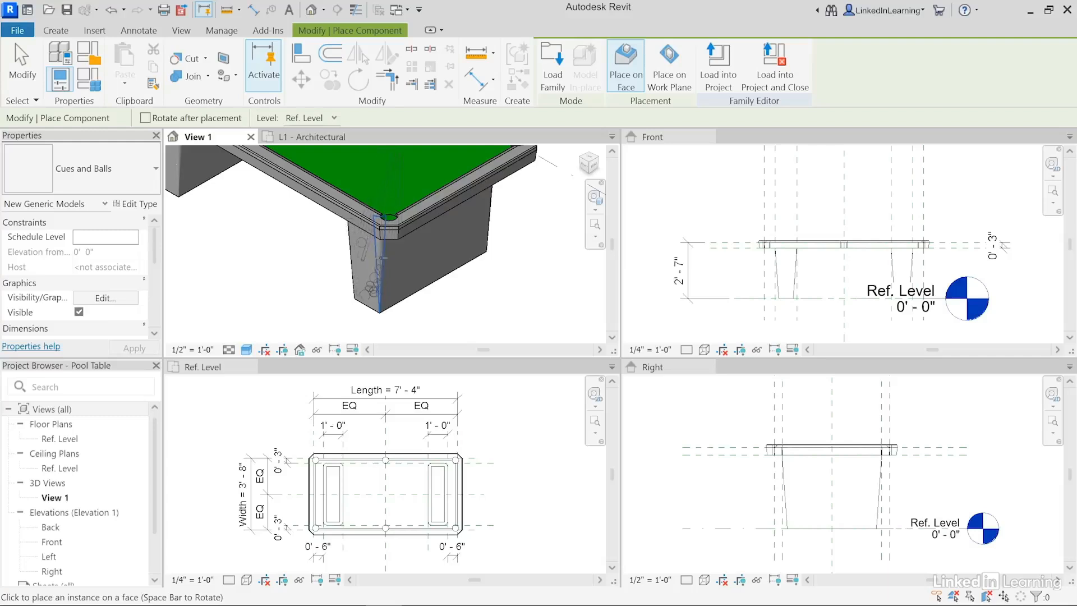
pyautogui.keyDown('shift'); pyautogui.moveTo(380, 259); pyautogui.dragTo(426, 312, button='middle'); pyautogui.keyUp('shift')
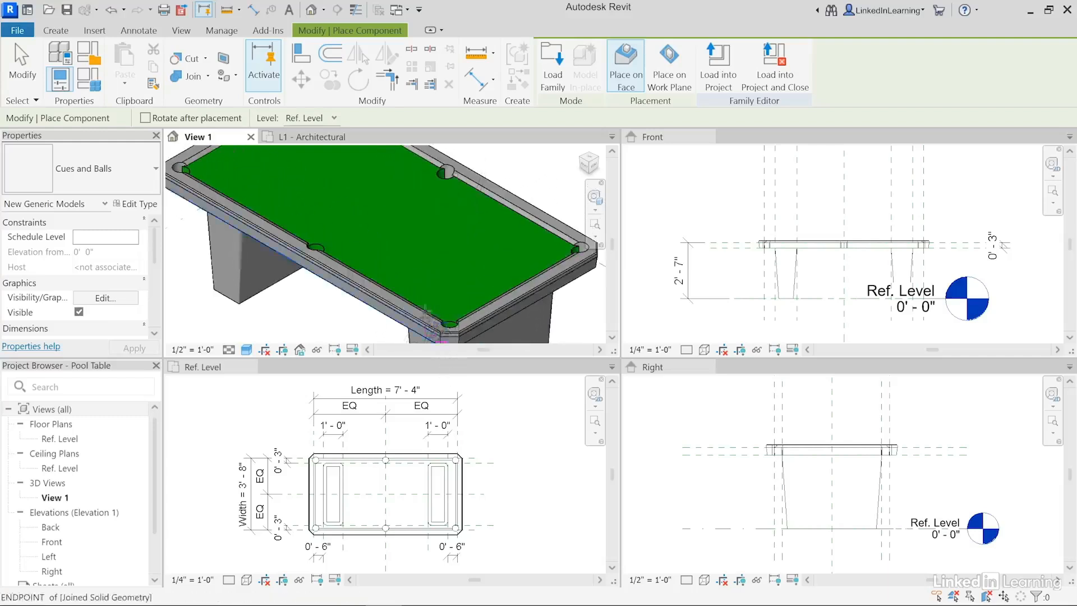
pyautogui.moveTo(400, 229); pyautogui.dragTo(402, 264, button='middle')
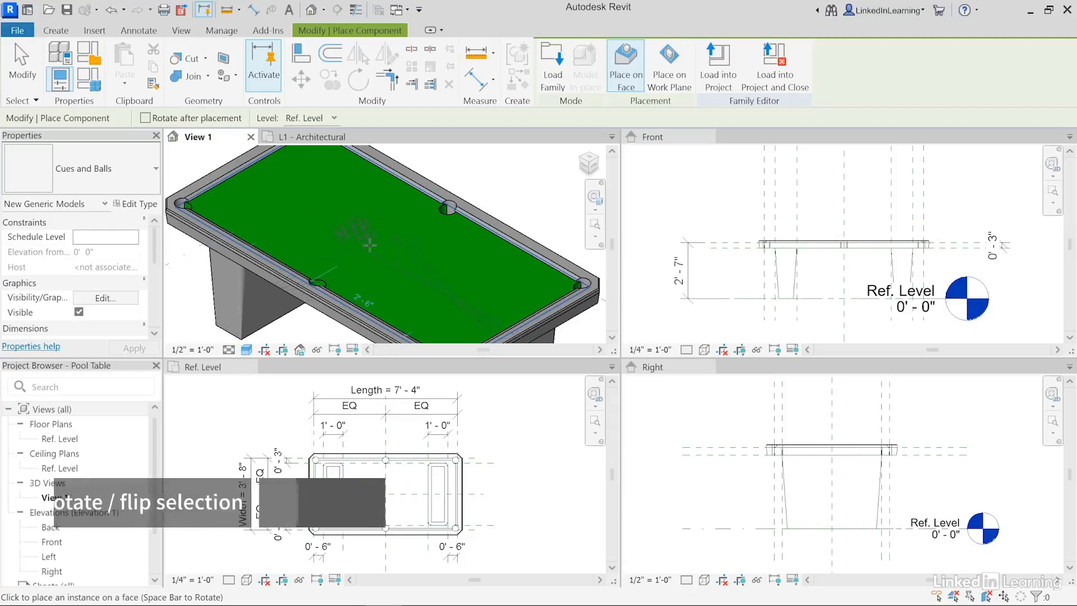
pyautogui.press('space')
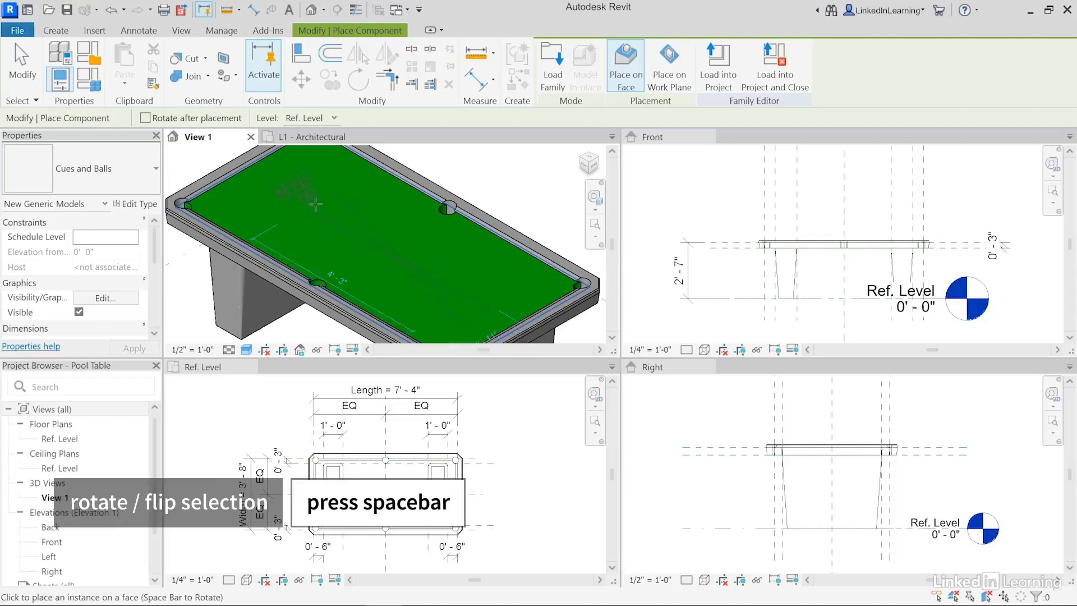
pyautogui.click(284, 304)
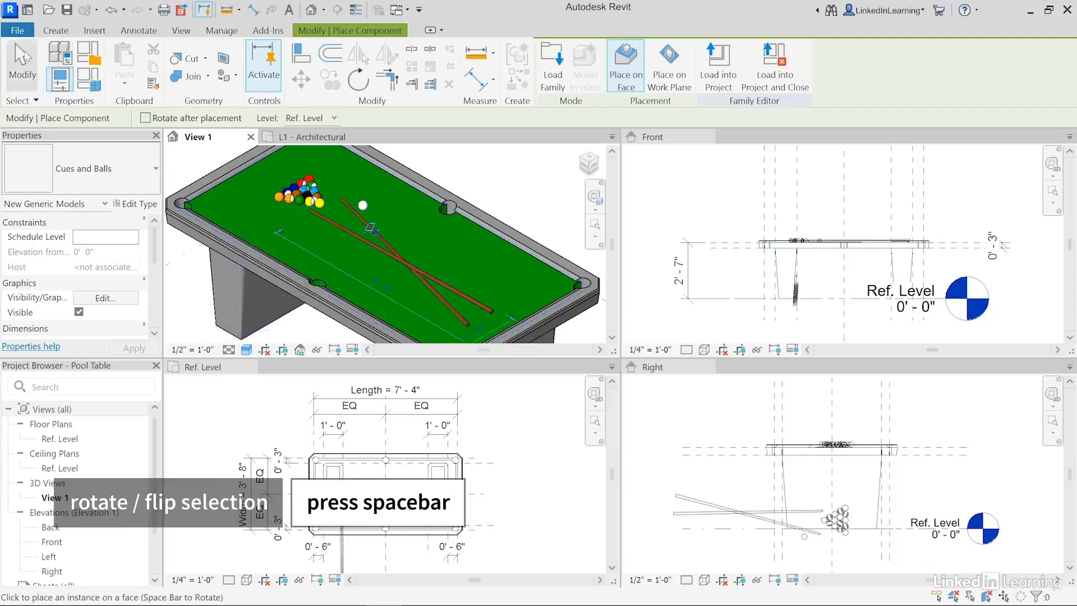
pyautogui.click(22, 66)
# Step: Load the finished pool table family into the Condo project and close it, saving its changes
pyautogui.scroll(-3, 347, 234)
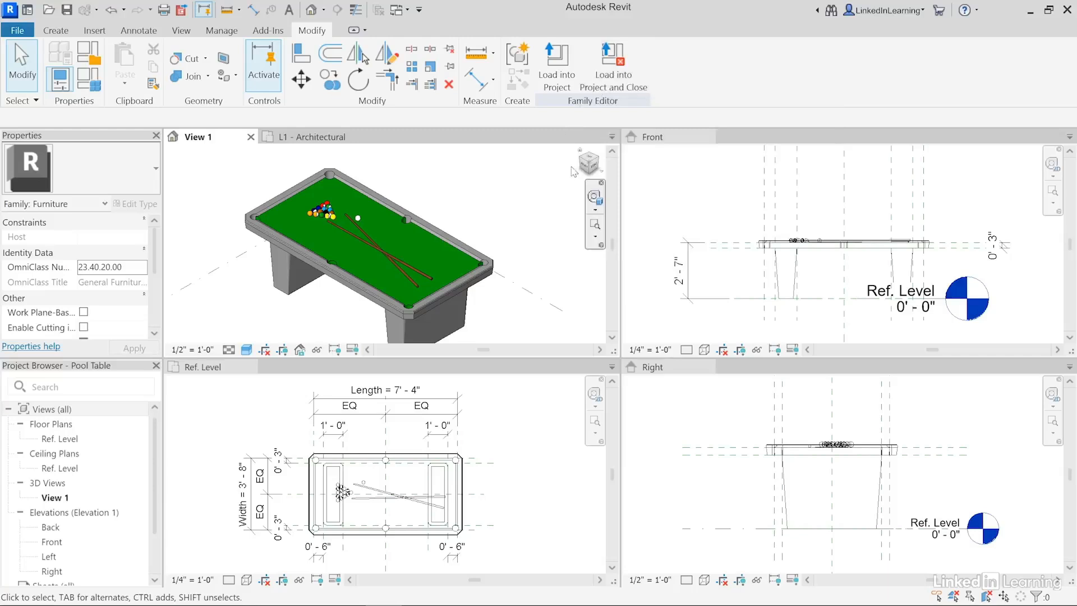
pyautogui.click(613, 84)
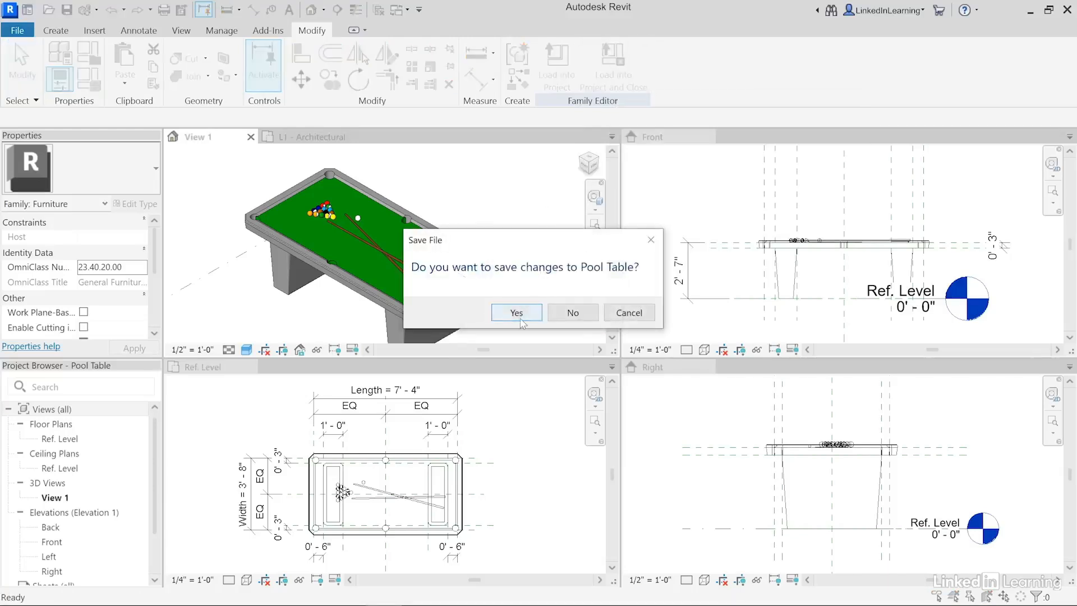
pyautogui.click(527, 316)
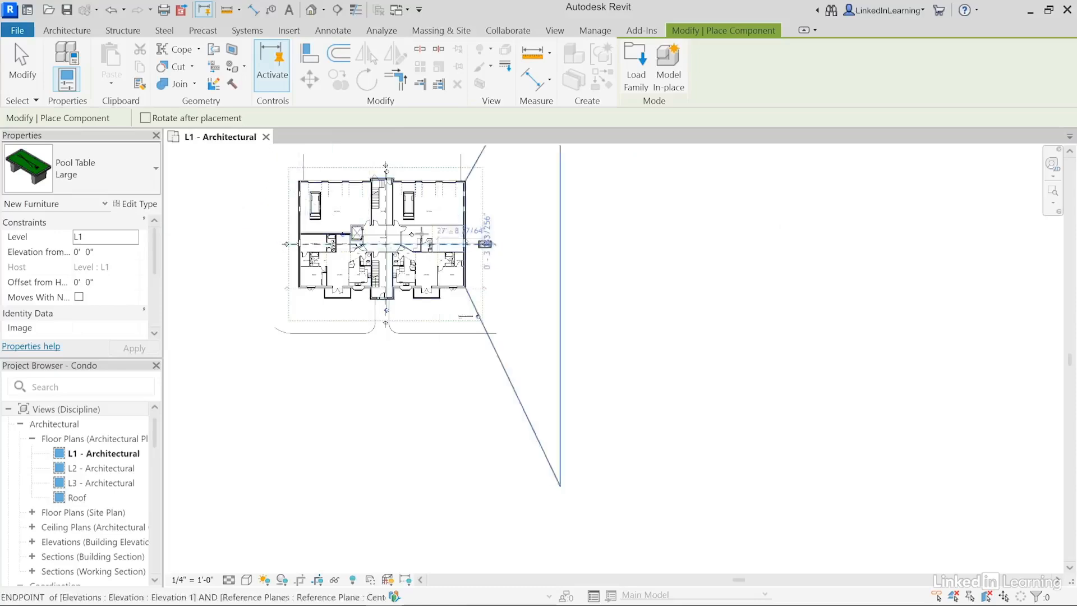
# Step: Place a Large pool table lengthwise in the Rec Room, below its room label, on the L1 - Architectural plan
pyautogui.scroll(5, 485, 244)
pyautogui.moveTo(460, 291); pyautogui.dragTo(628, 344, button='middle')
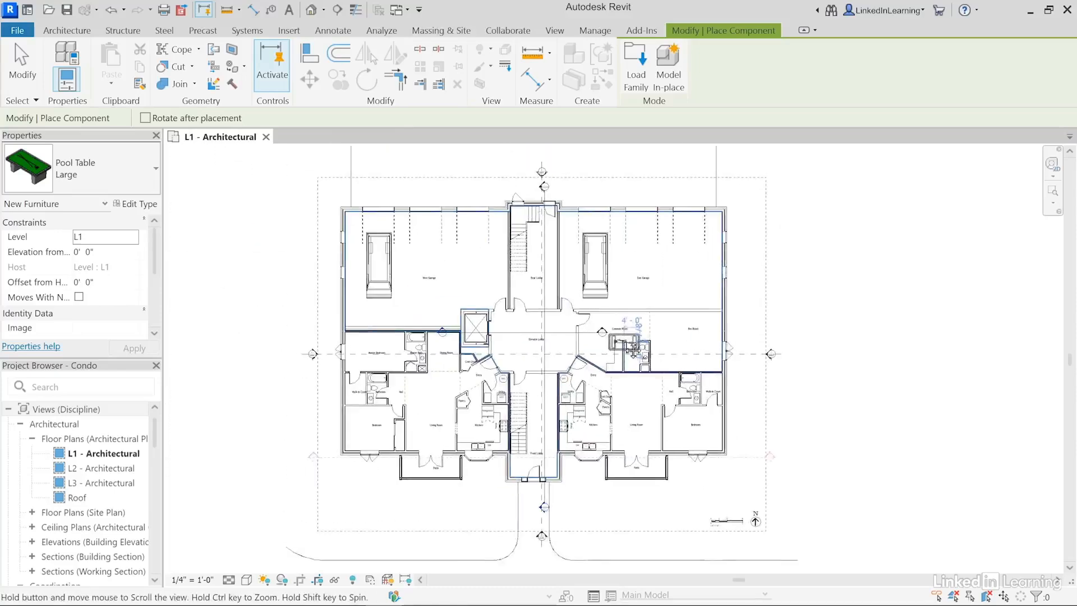
pyautogui.scroll(4, 639, 343)
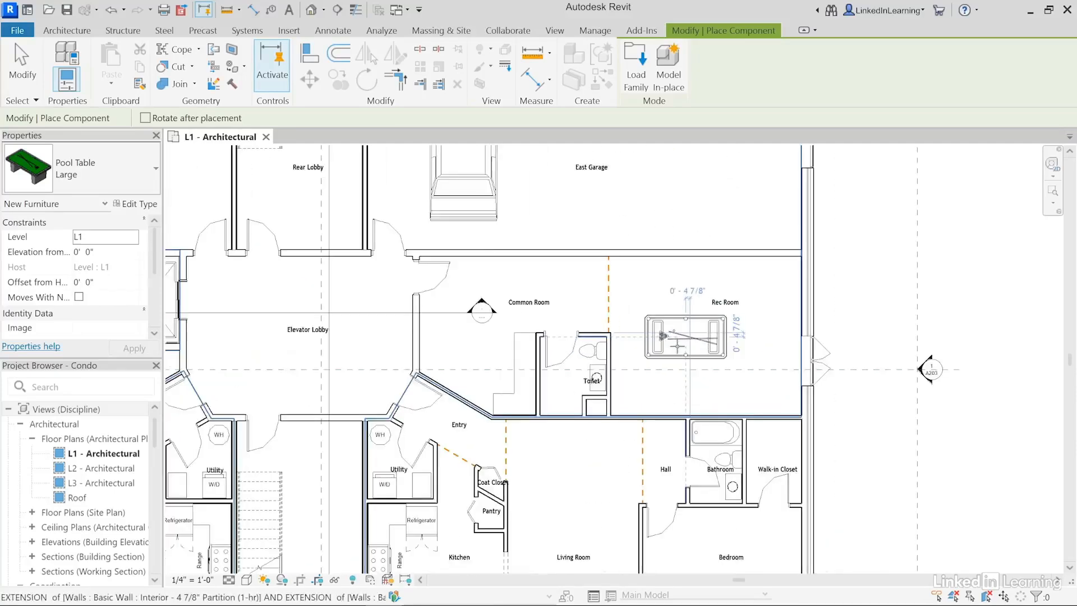
pyautogui.scroll(3, 650, 340)
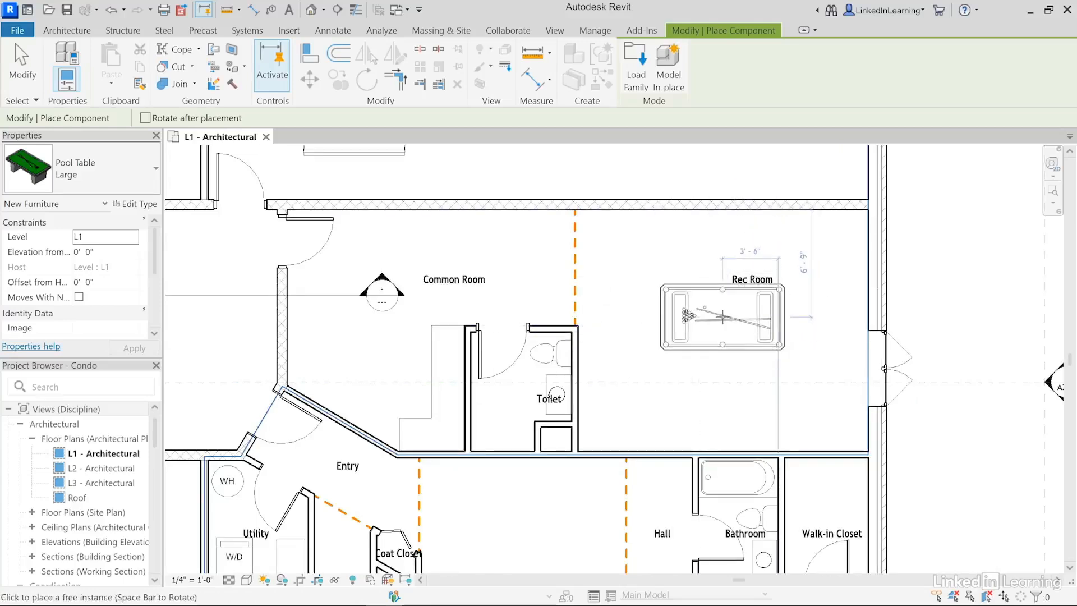
pyautogui.click(720, 321)
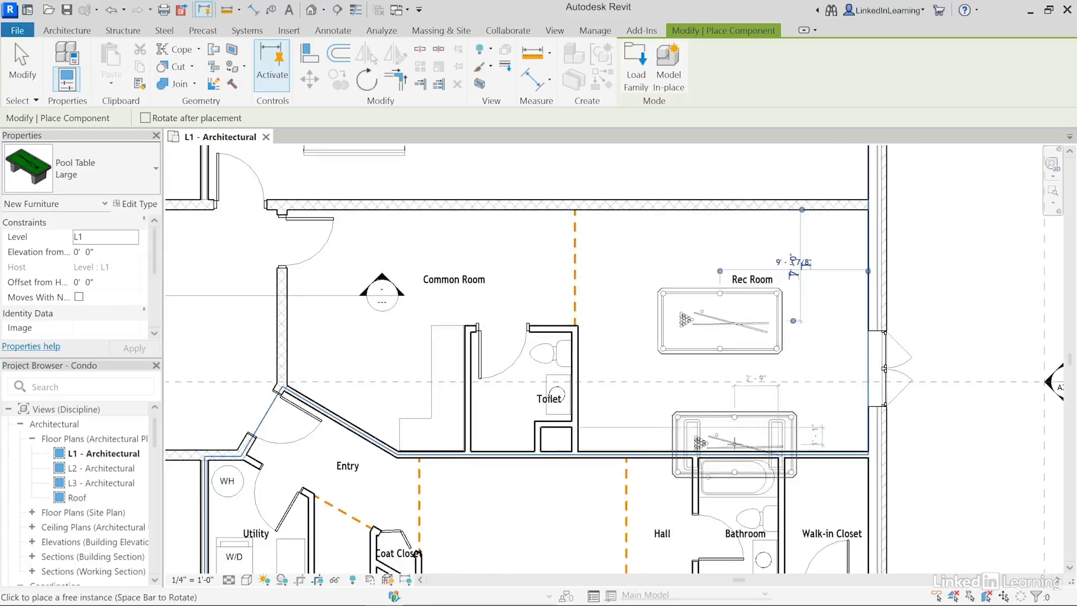
pyautogui.press('Escape')
pyautogui.press('Escape')
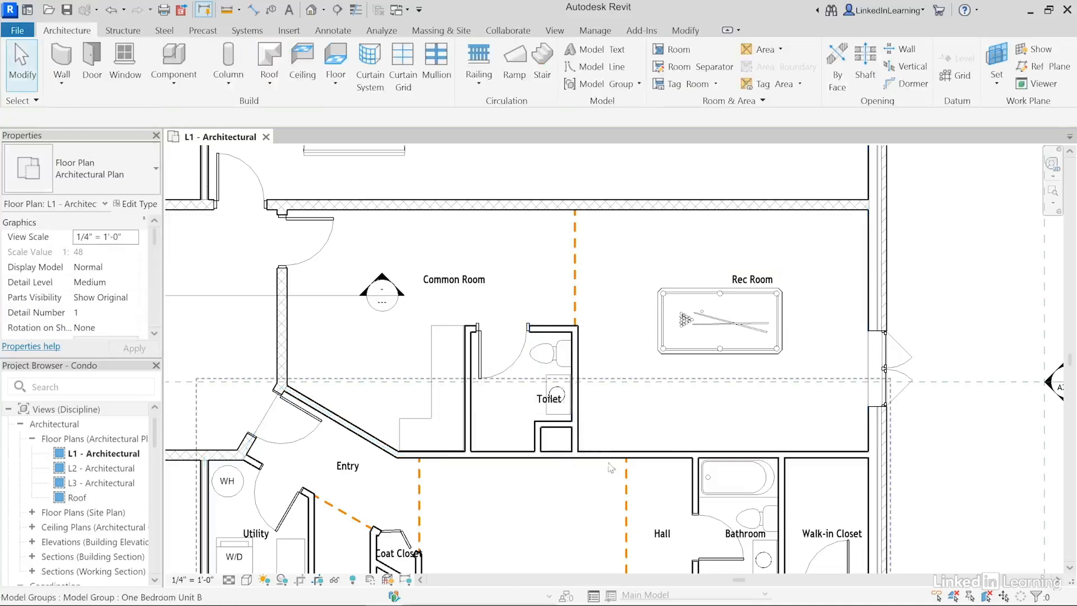
# Step: Try the Small type on the Rec Room pool table and restore the Large type
pyautogui.click(731, 353)
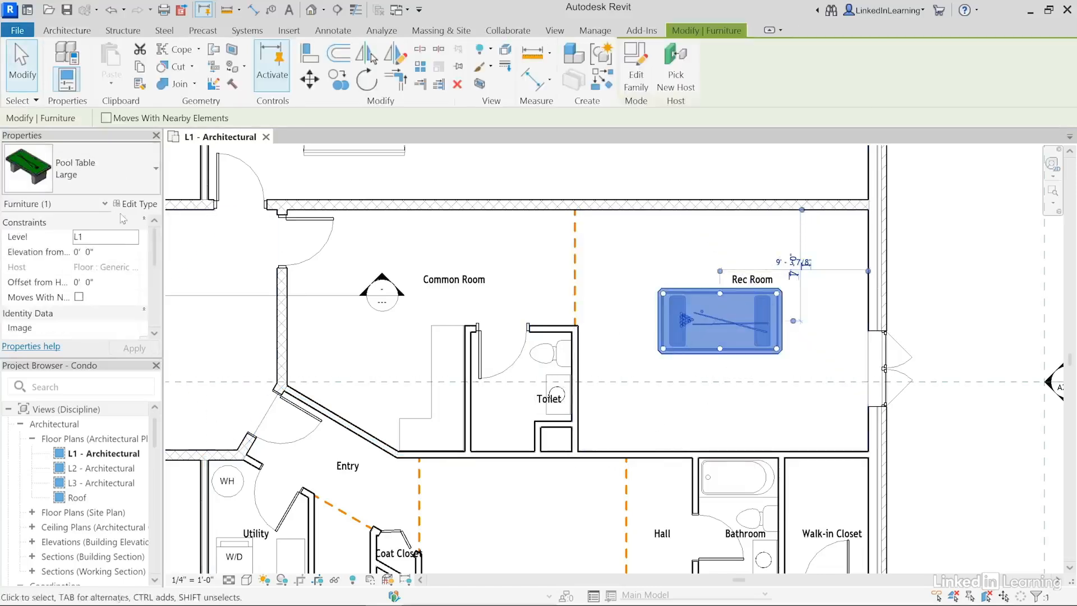
pyautogui.click(90, 174)
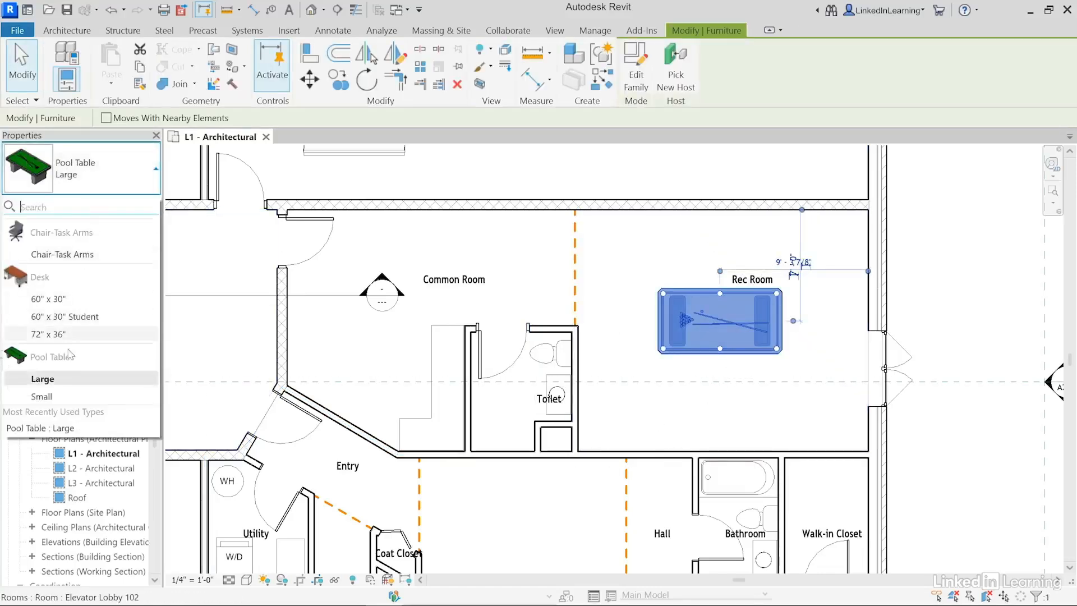
pyautogui.click(49, 397)
pyautogui.click(80, 172)
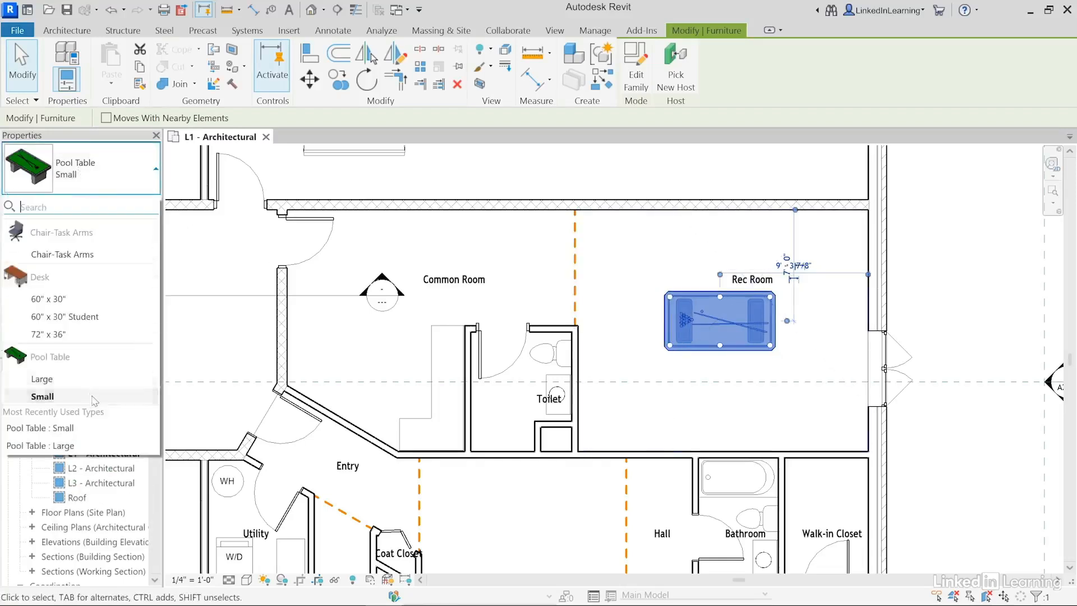
pyautogui.click(79, 379)
pyautogui.click(684, 420)
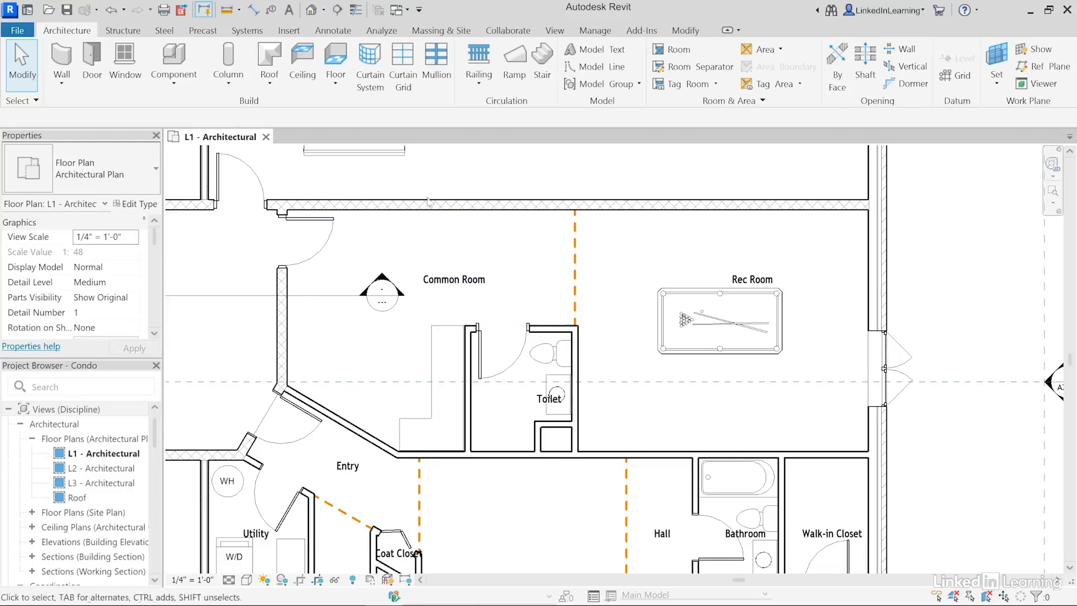
# Step: Create a perspective camera view from the Common Room, aimed across the pool table beyond the Rec Room's exterior window
pyautogui.click(325, 10)
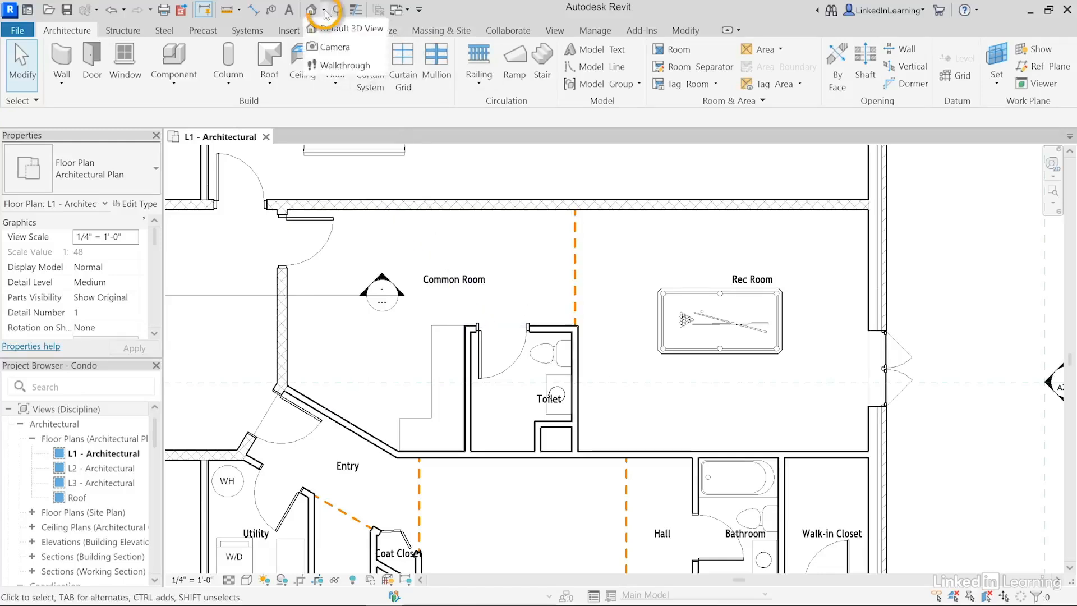
pyautogui.click(335, 47)
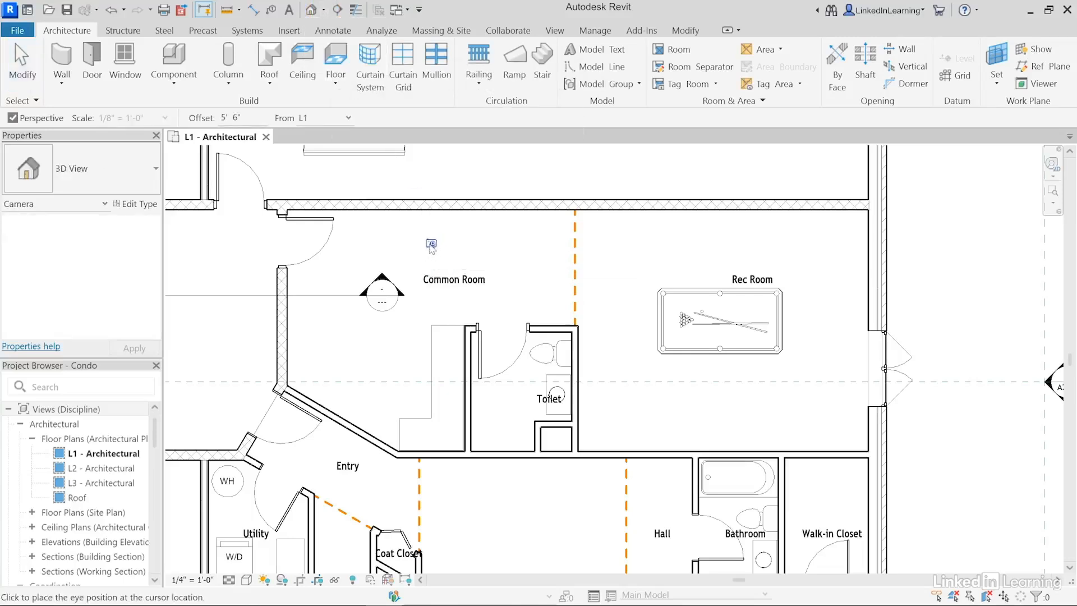
pyautogui.click(430, 243)
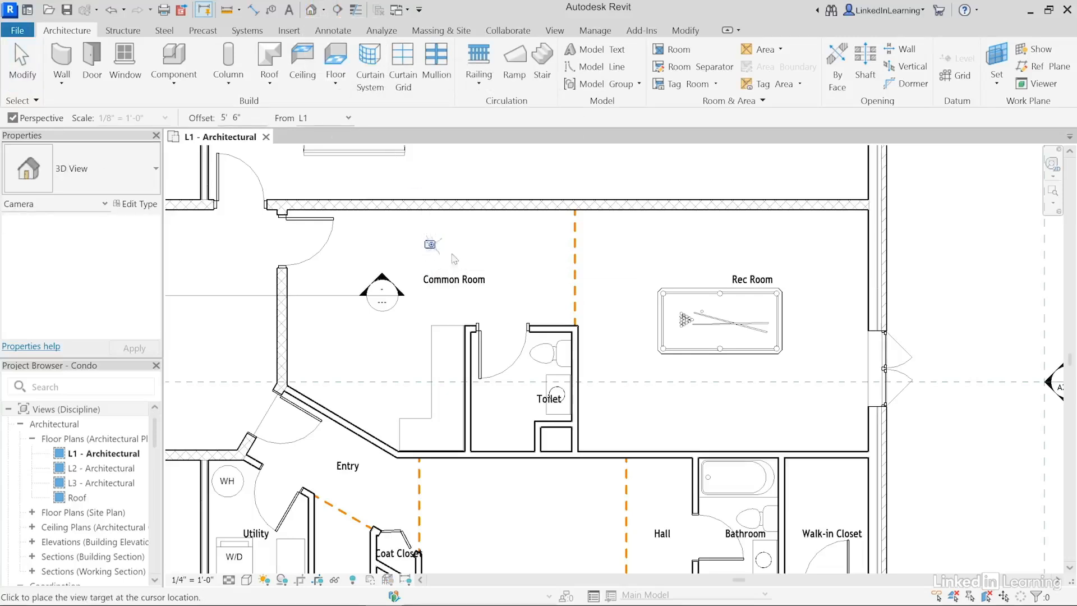
pyautogui.click(992, 368)
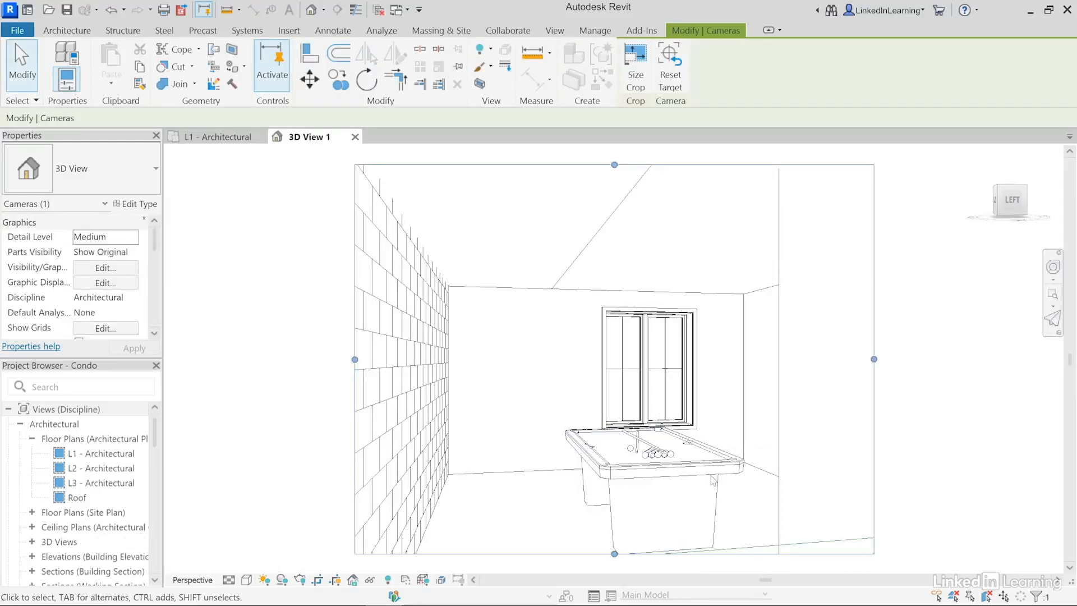
# Step: Extend the camera view's crop region slightly downward below the pool table's base and set the visual style to Shaded
pyautogui.moveTo(614, 553); pyautogui.dragTo(614, 569)
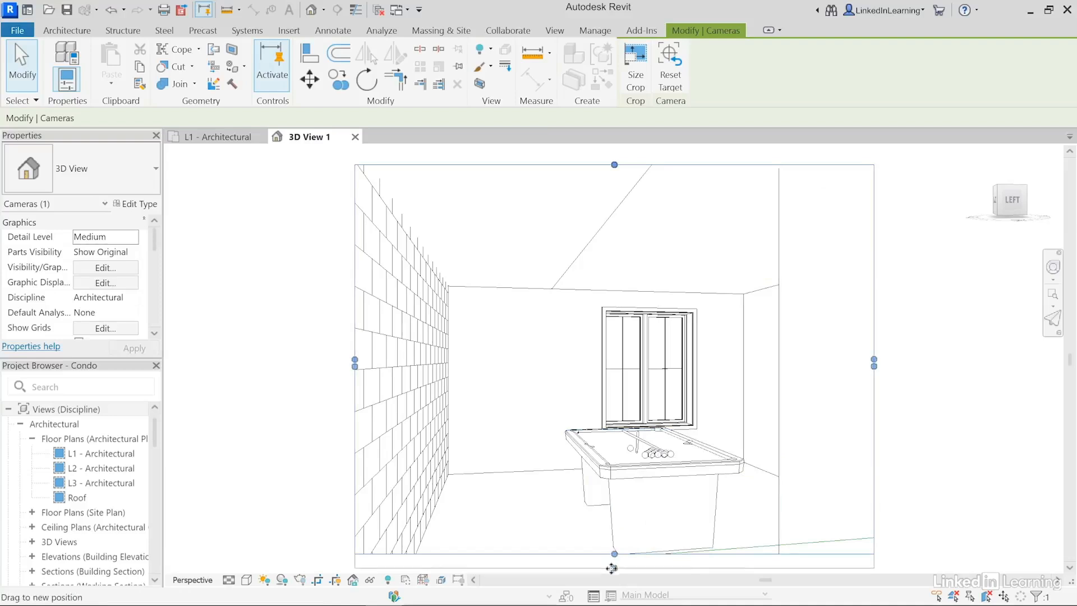
pyautogui.moveTo(805, 513); pyautogui.dragTo(793, 469, button='middle')
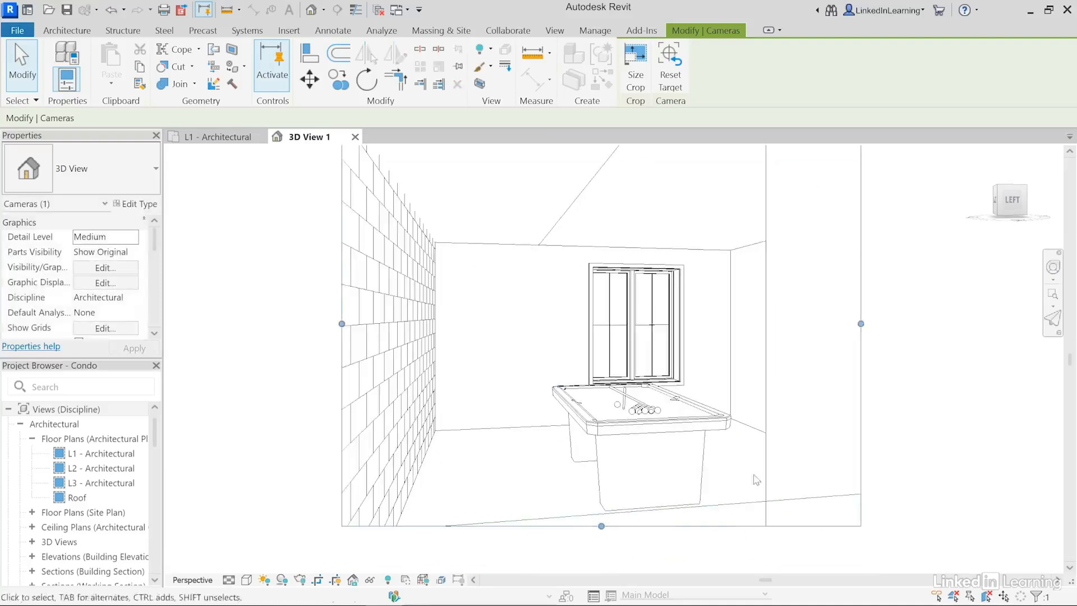
pyautogui.click(247, 581)
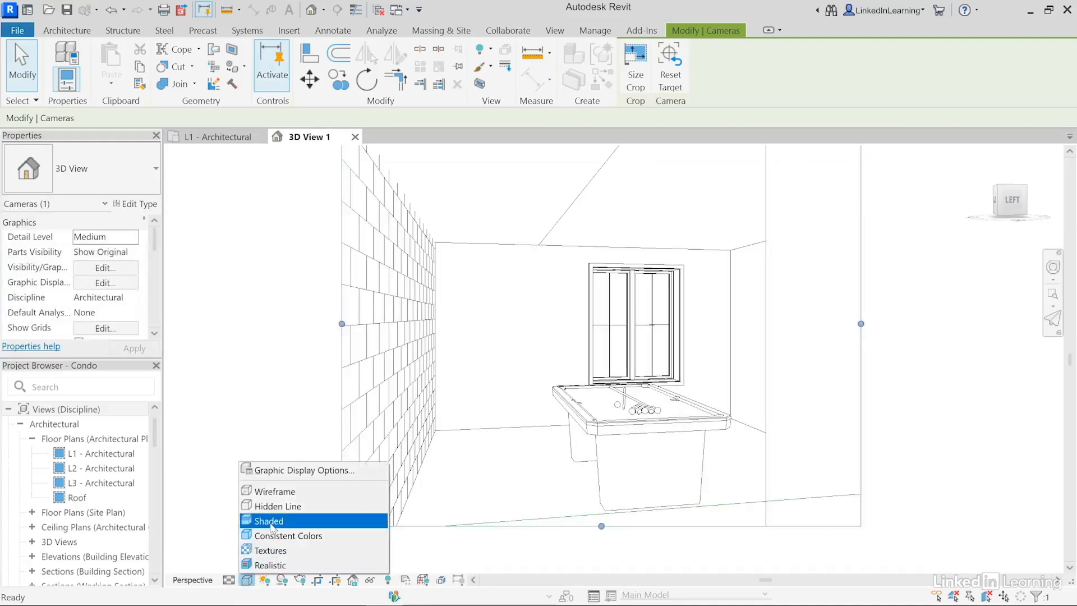
pyautogui.click(292, 519)
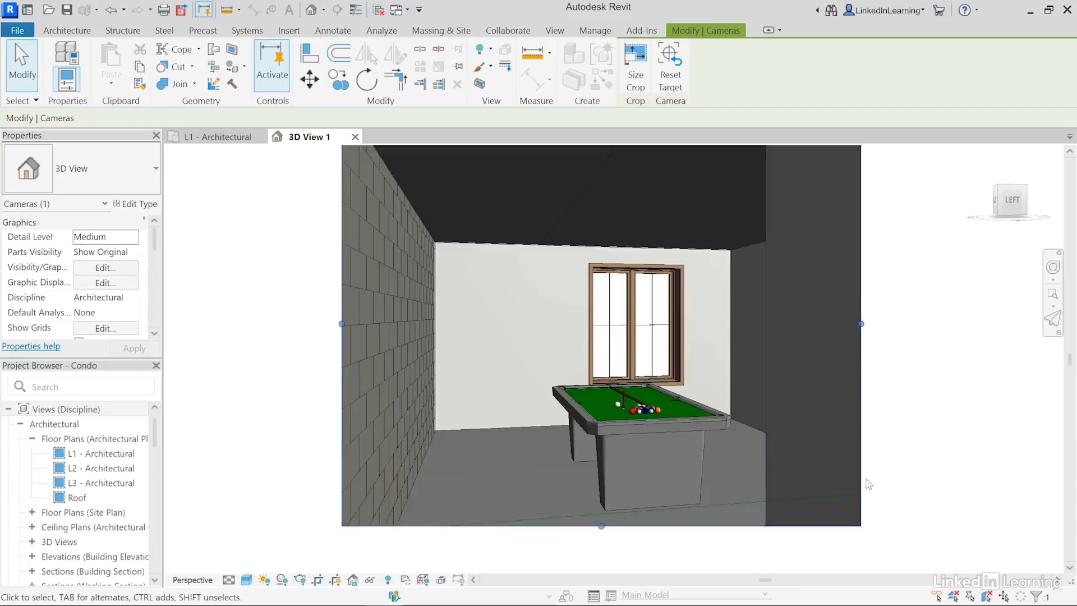
pyautogui.scroll(2, 696, 482)
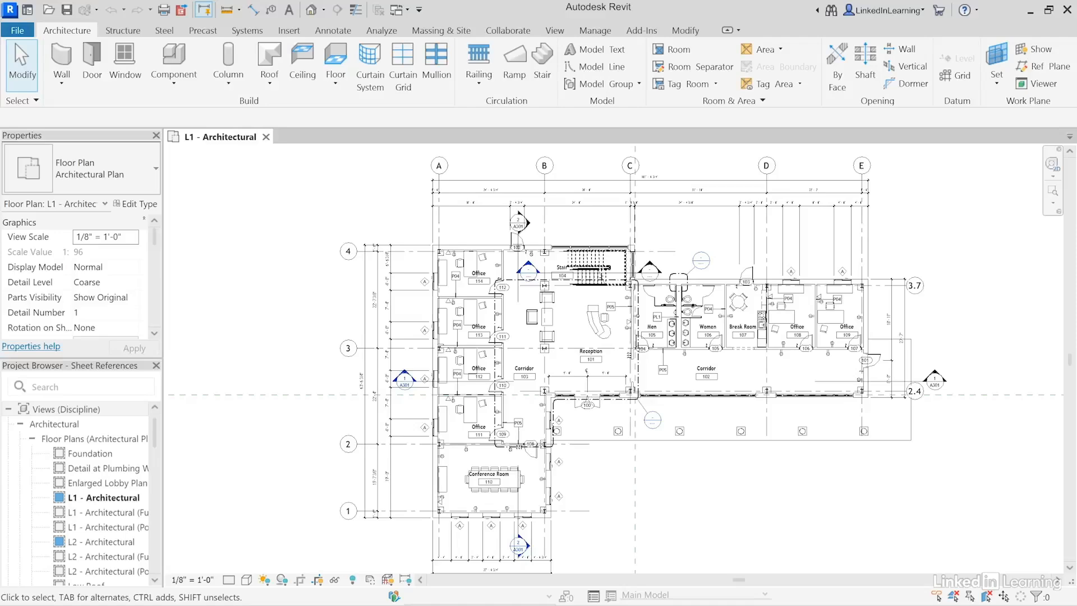
pyautogui.scroll(1, 517, 308)
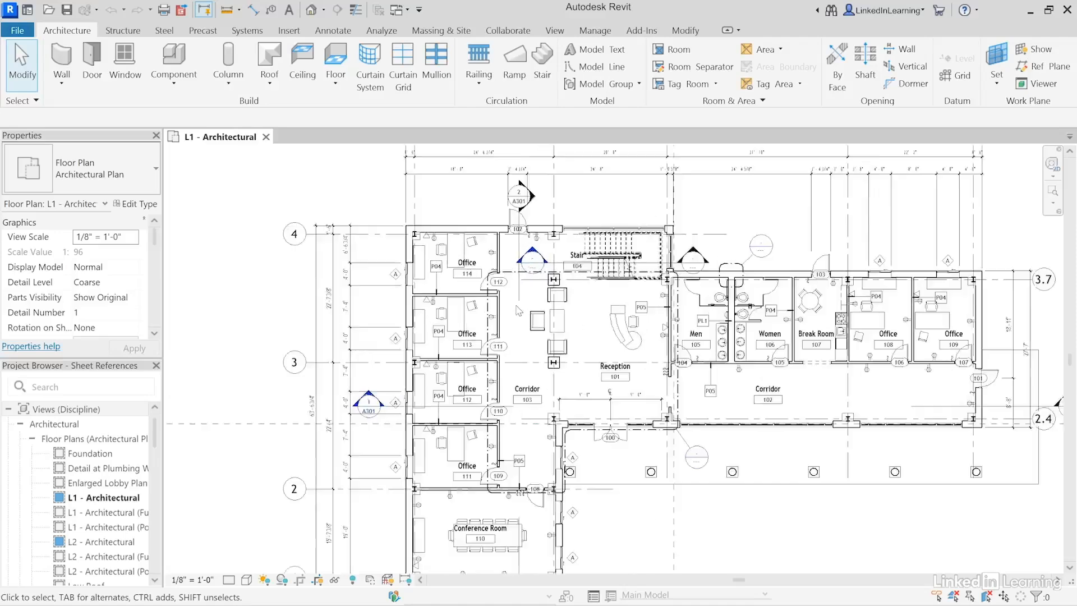
pyautogui.scroll(1, 517, 308)
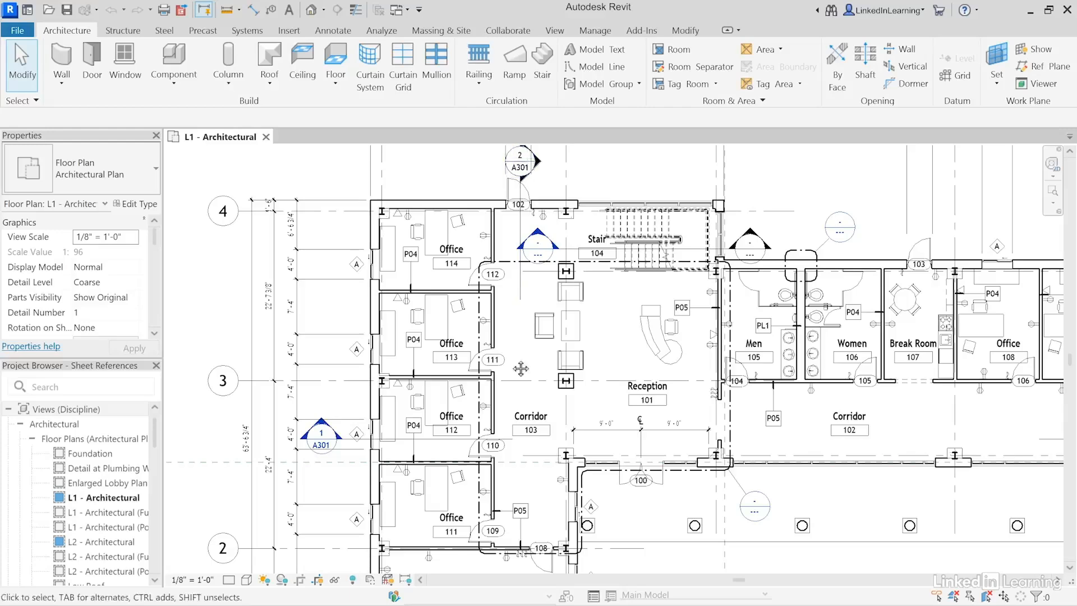
pyautogui.moveTo(521, 368); pyautogui.dragTo(528, 433, button='middle')
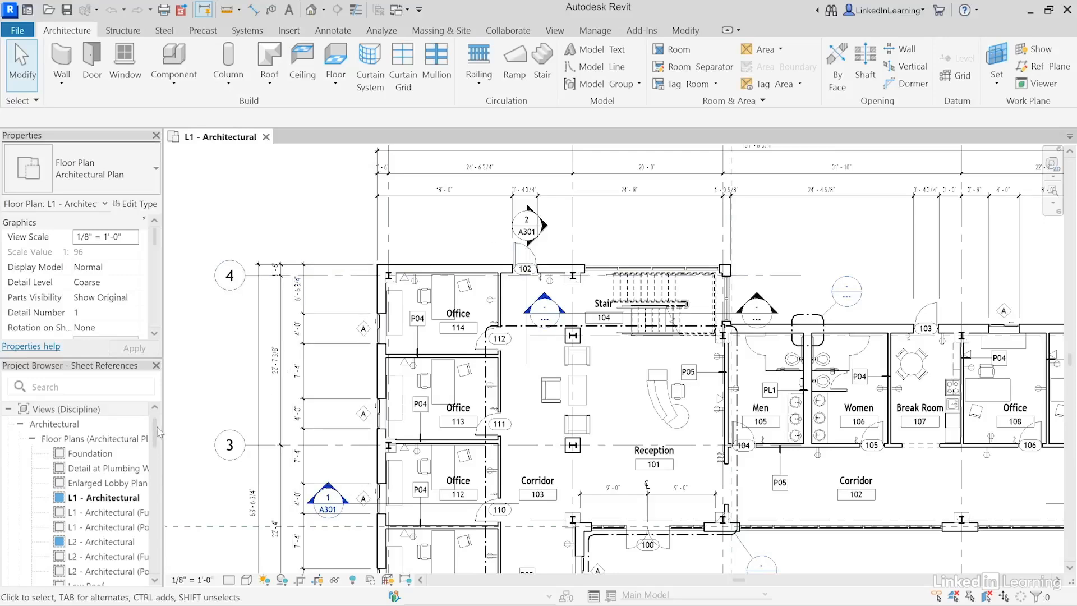
# Step: Turn off Show View Placement on Sheet Status Icons from the Longitudinal Section view in the Project Browser
pyautogui.moveTo(156, 426); pyautogui.dragTo(153, 432)
pyautogui.moveTo(184, 399); pyautogui.dragTo(184, 409)
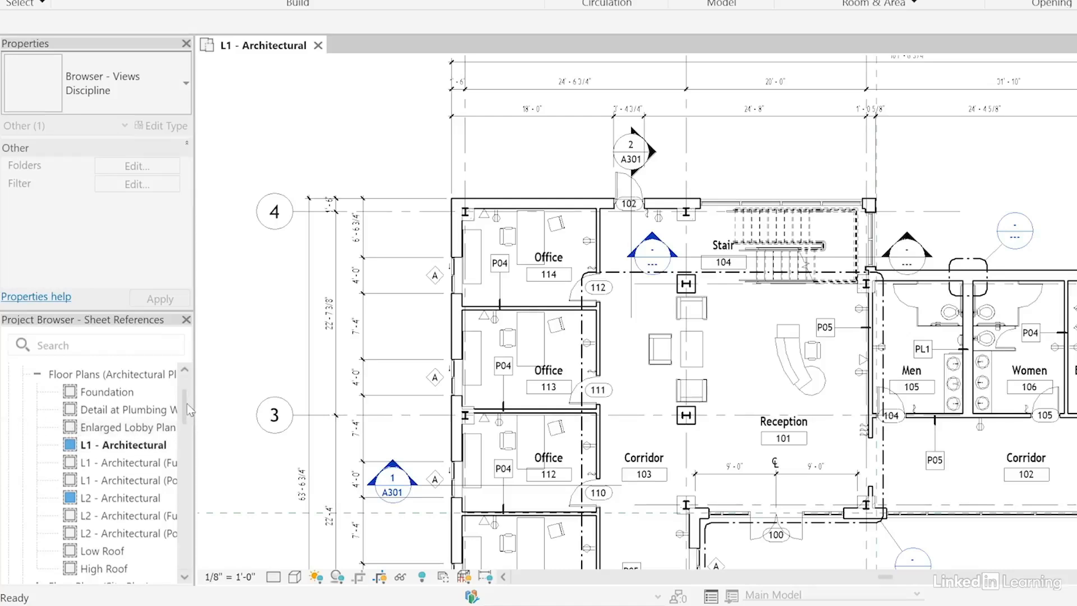
pyautogui.moveTo(187, 402); pyautogui.dragTo(183, 446)
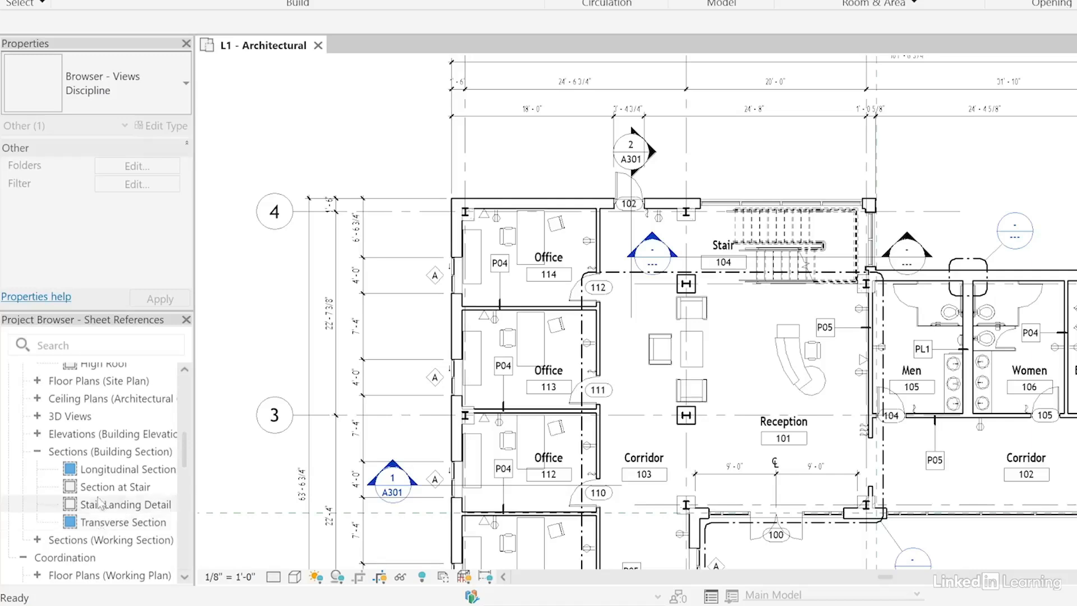
pyautogui.rightClick(75, 470)
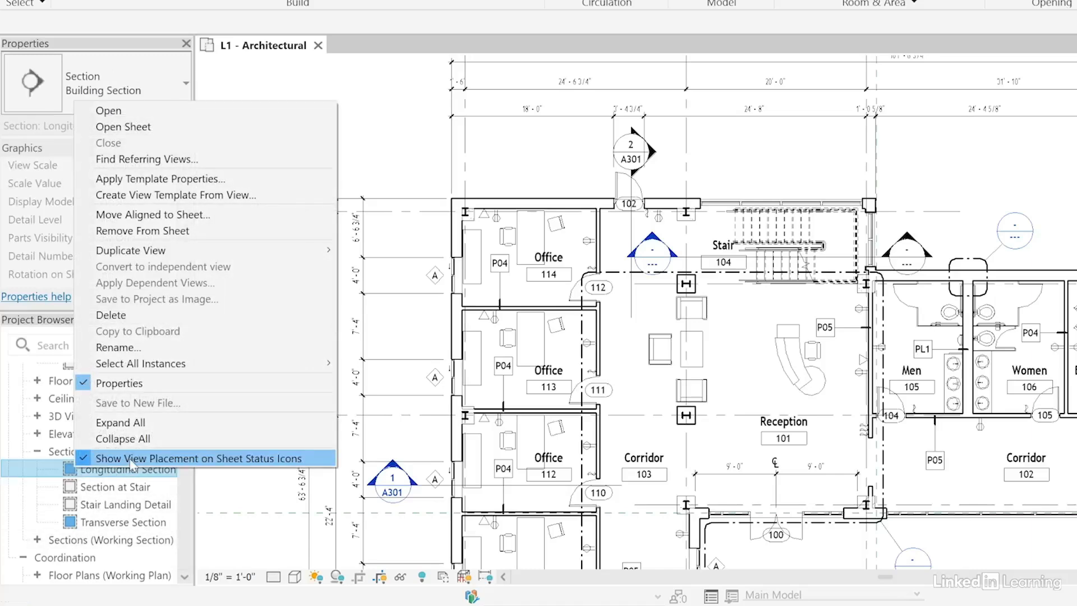
pyautogui.click(133, 460)
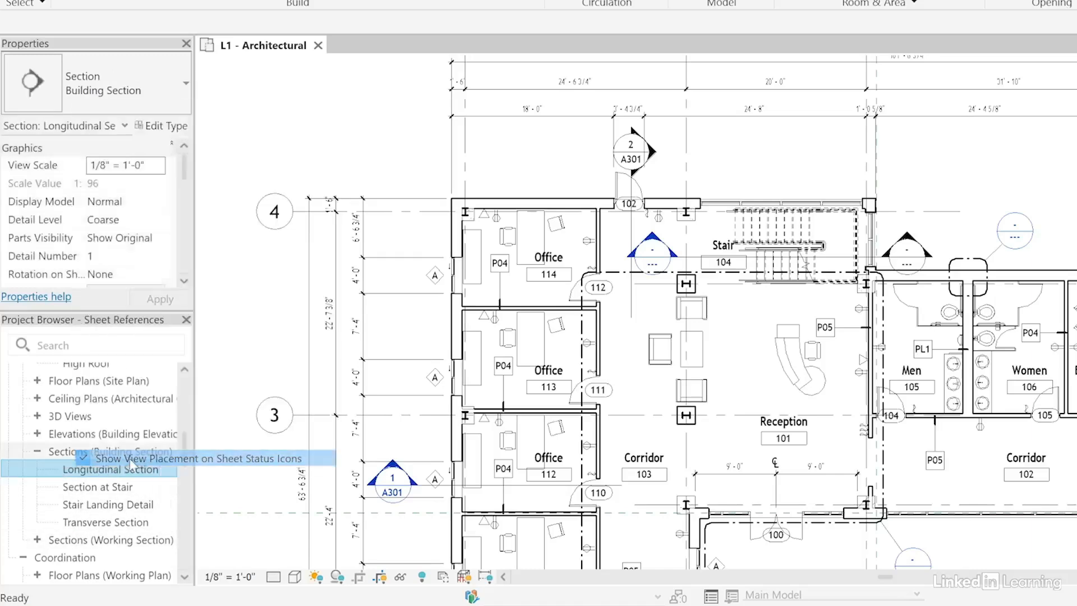
# Step: Turn Show View Placement on Sheet Status Icons back on from the Longitudinal Section view in the Project Browser
pyautogui.rightClick(91, 472)
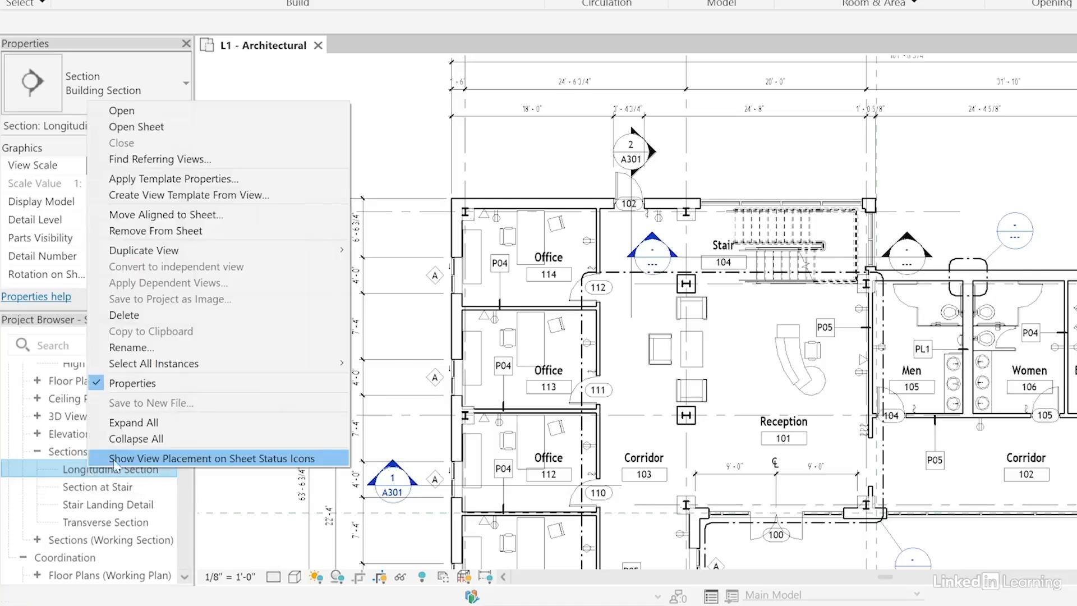
pyautogui.click(115, 461)
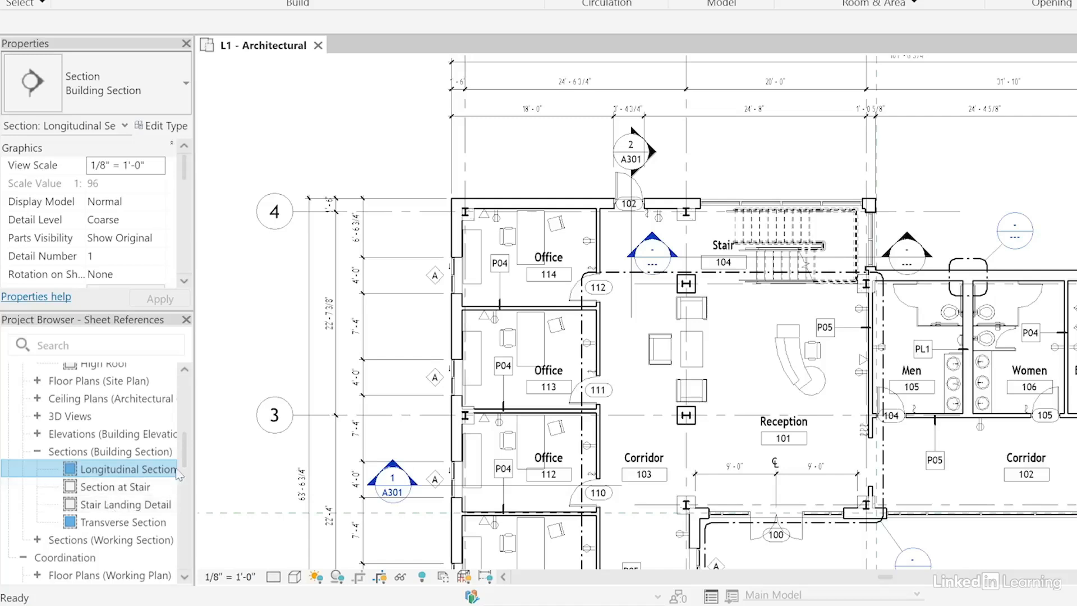
# Step: Expand sheet A301 in the Project Browser and check the properties of its Longitudinal and Transverse Section views
pyautogui.moveTo(186, 444); pyautogui.dragTo(185, 508)
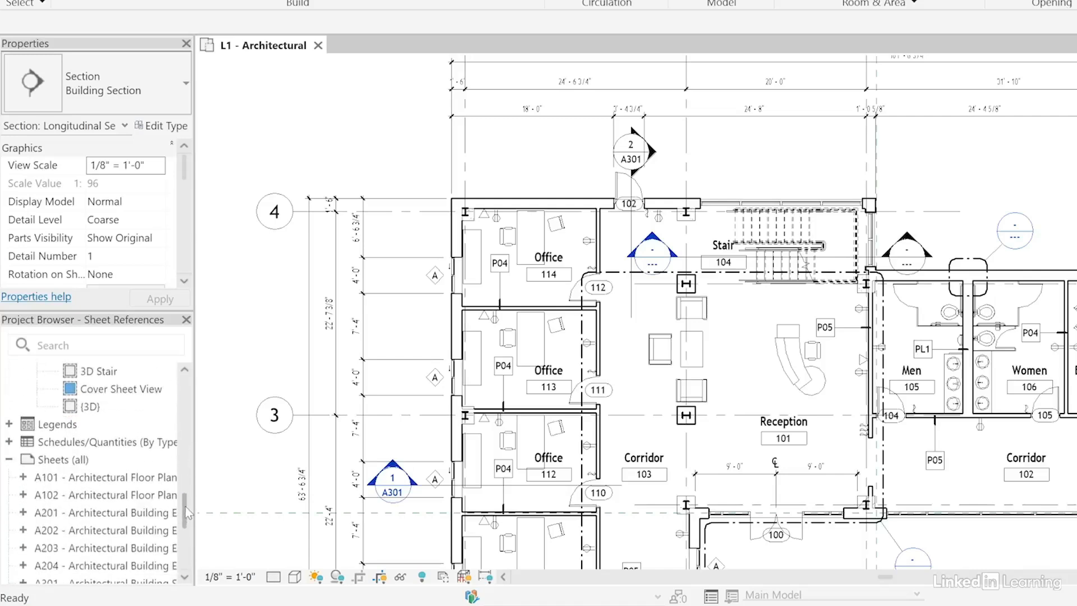
pyautogui.click(53, 460)
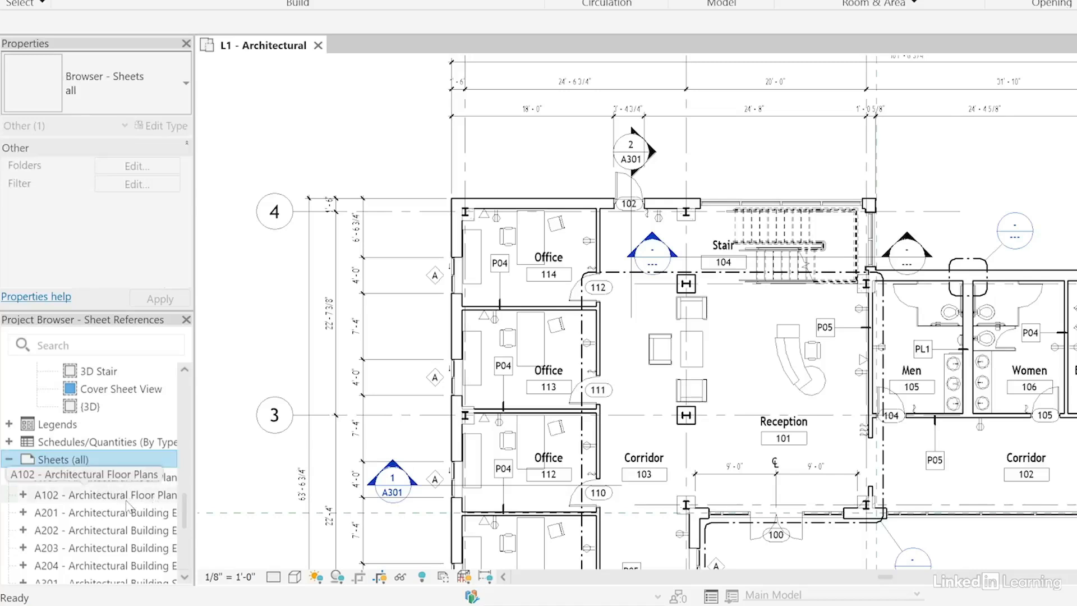
pyautogui.scroll(-2, 155, 501)
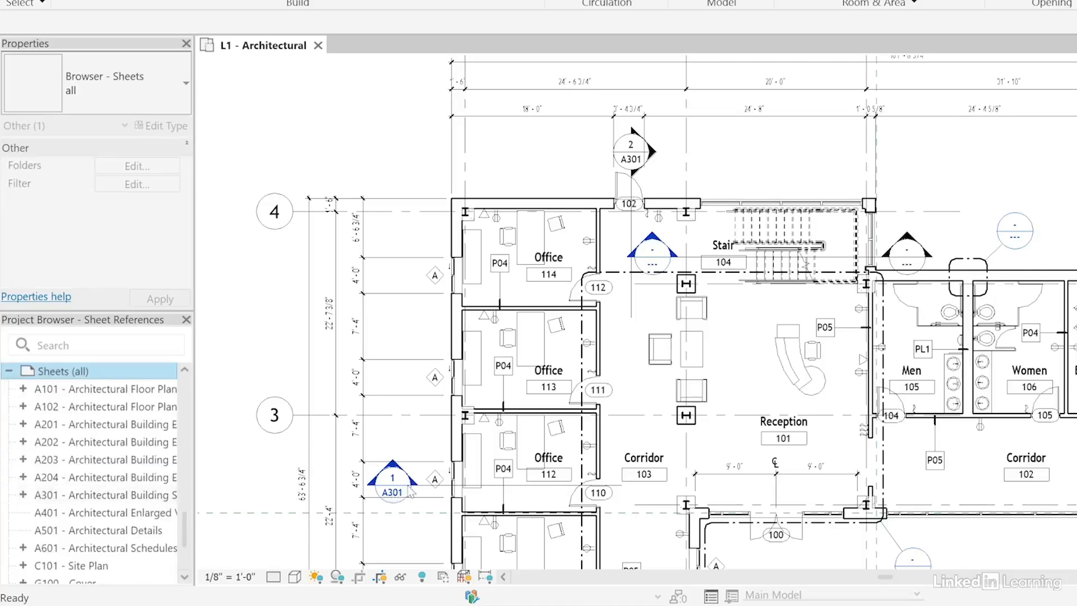
pyautogui.click(84, 499)
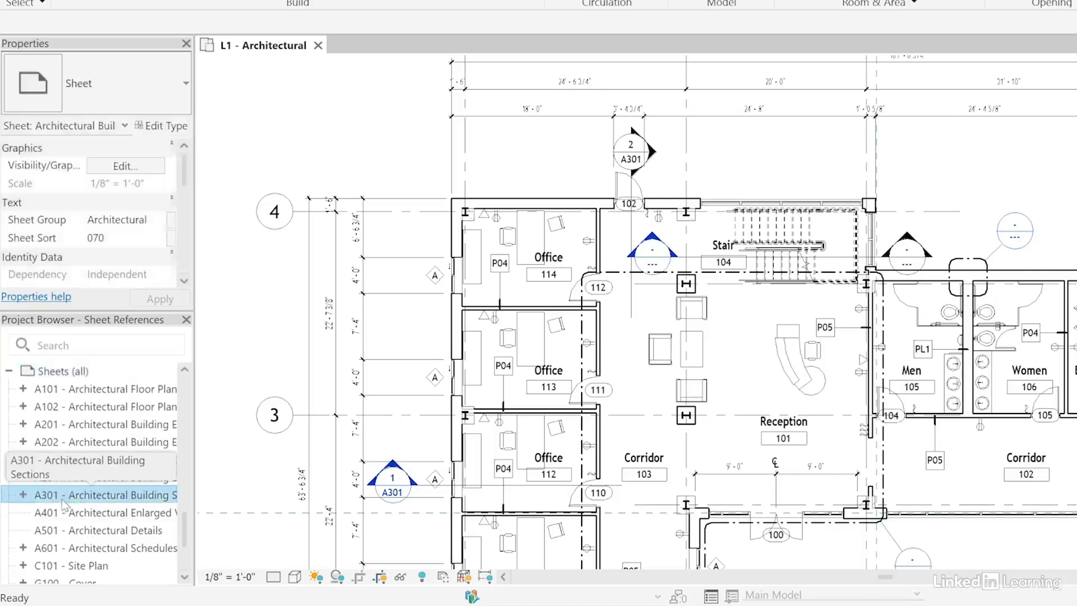
pyautogui.click(24, 496)
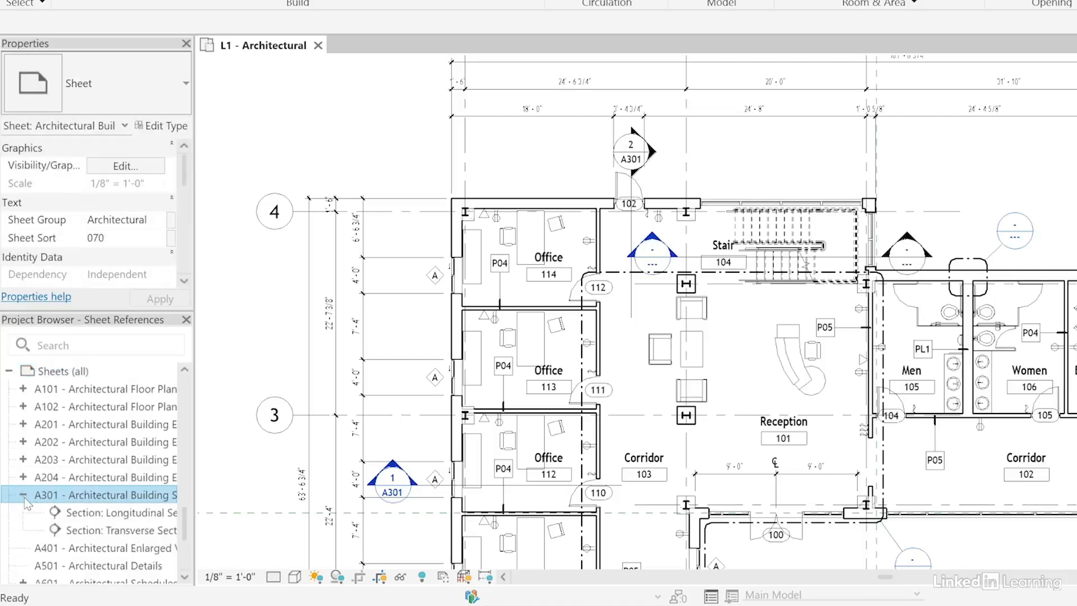
pyautogui.click(119, 515)
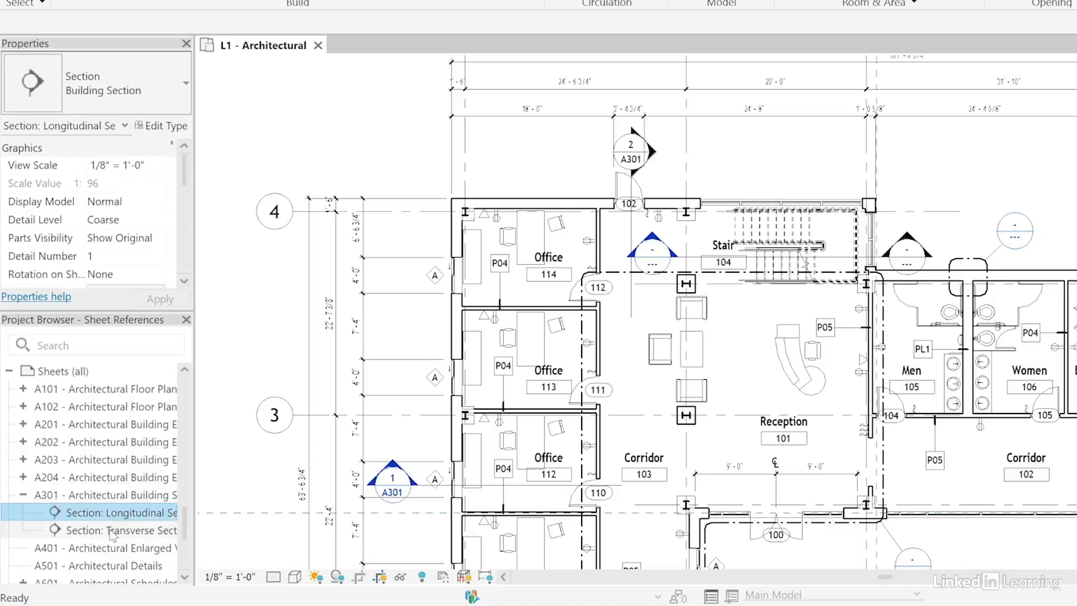
pyautogui.click(120, 531)
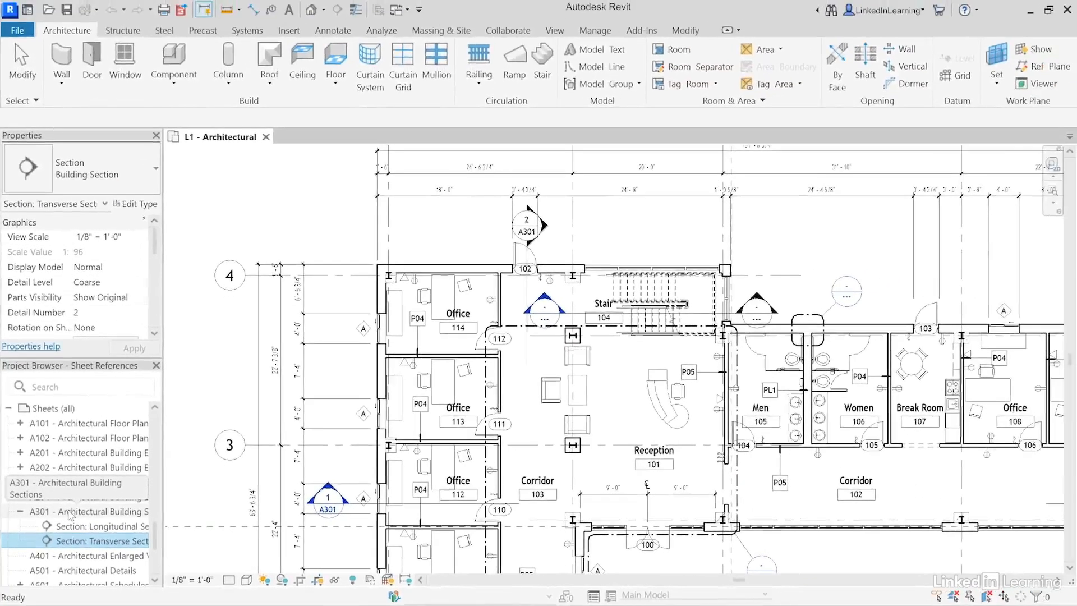
# Step: Open sheet A301 - Architectural Building Sections and examine the section markers on its Longitudinal and Transverse Section viewports
pyautogui.doubleClick(71, 512)
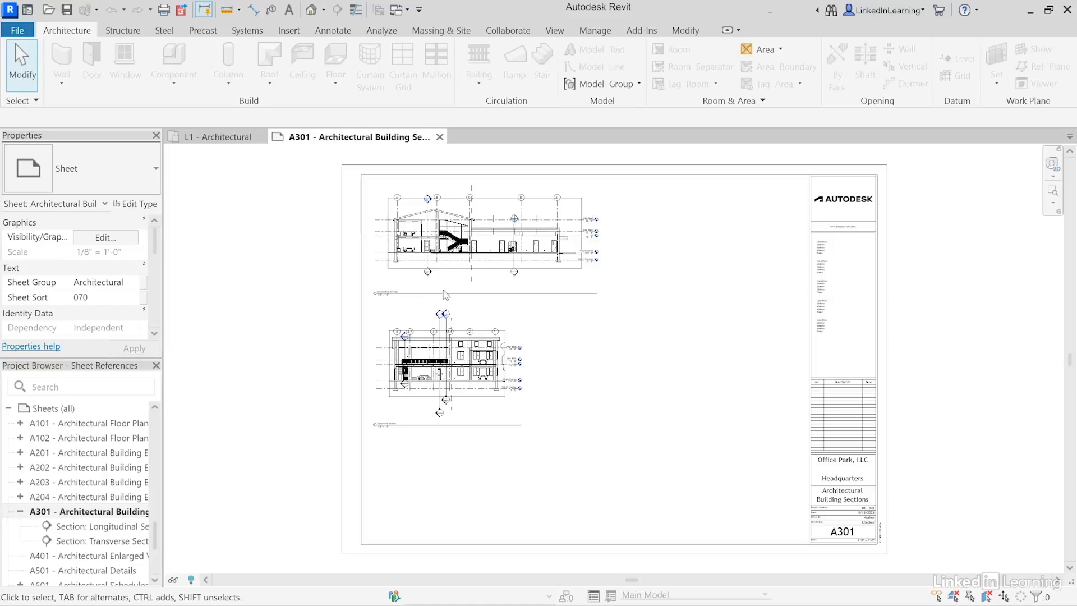
pyautogui.scroll(2, 460, 273)
pyautogui.scroll(1, 458, 270)
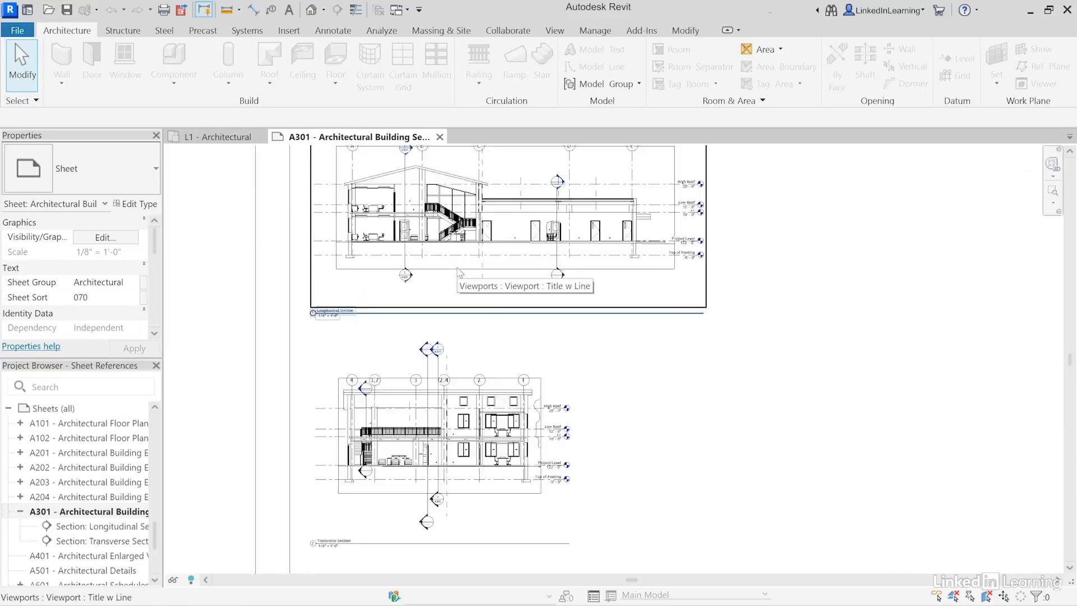
pyautogui.moveTo(472, 298); pyautogui.dragTo(509, 376, button='middle')
pyautogui.scroll(2, 485, 362)
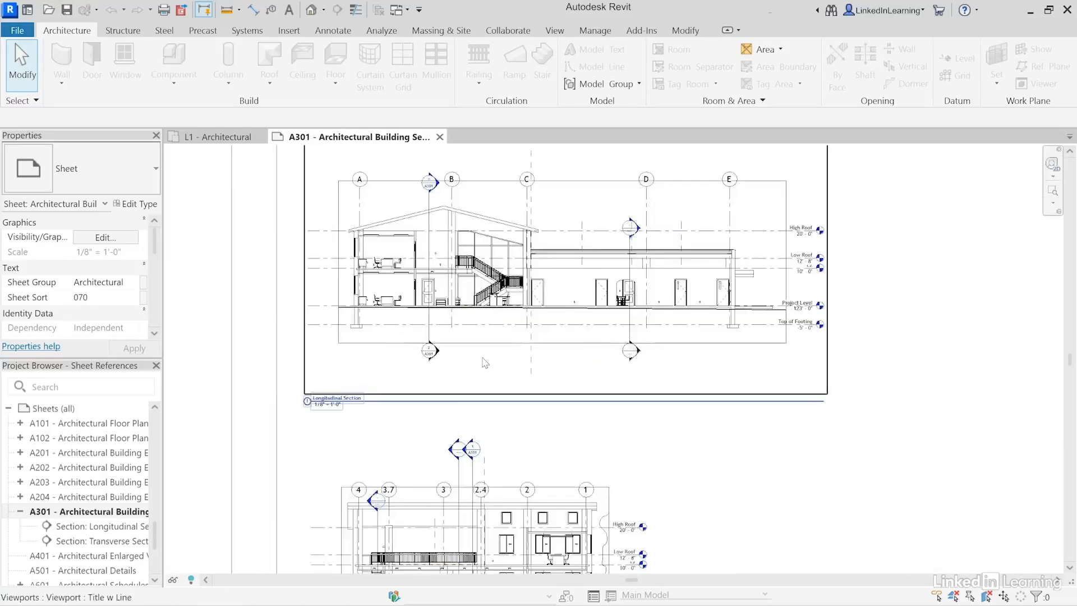
pyautogui.moveTo(481, 343); pyautogui.dragTo(530, 428, button='middle')
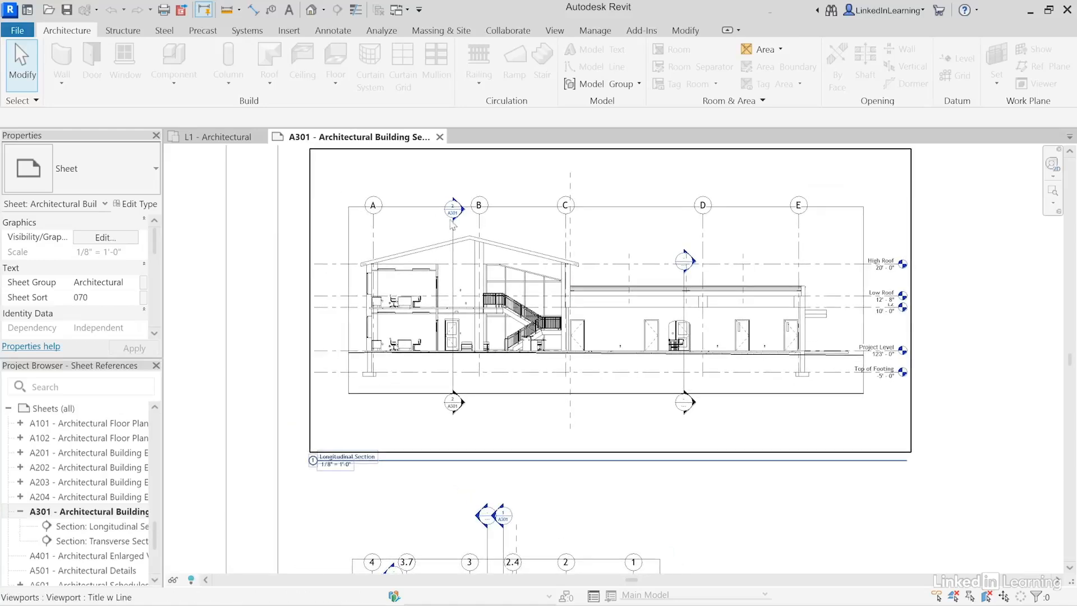
pyautogui.scroll(2, 474, 245)
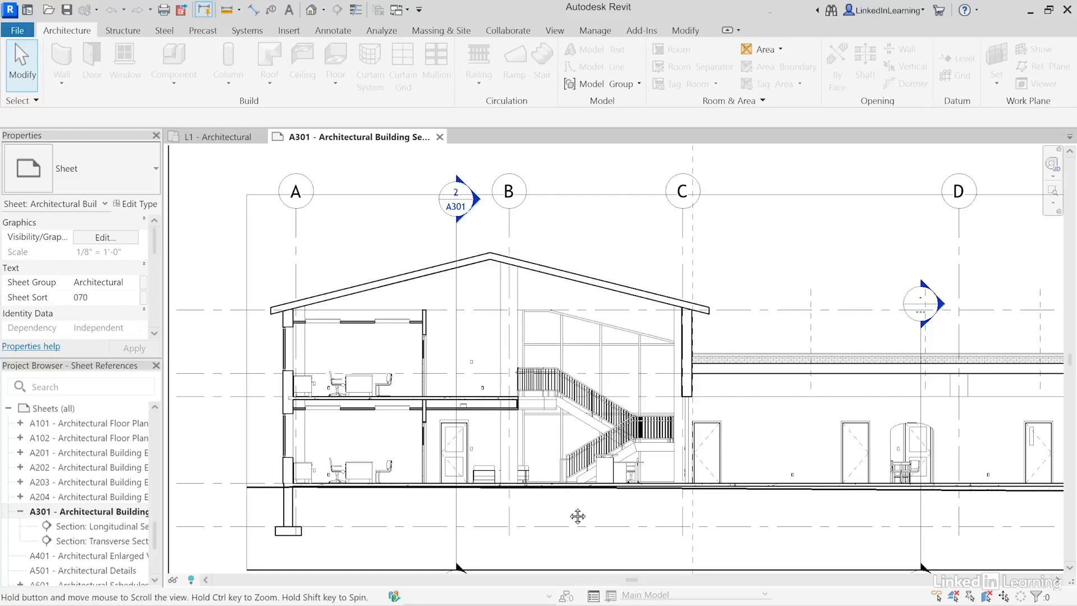
pyautogui.moveTo(577, 512); pyautogui.dragTo(568, 345, button='middle')
pyautogui.moveTo(603, 444); pyautogui.dragTo(611, 250, button='middle')
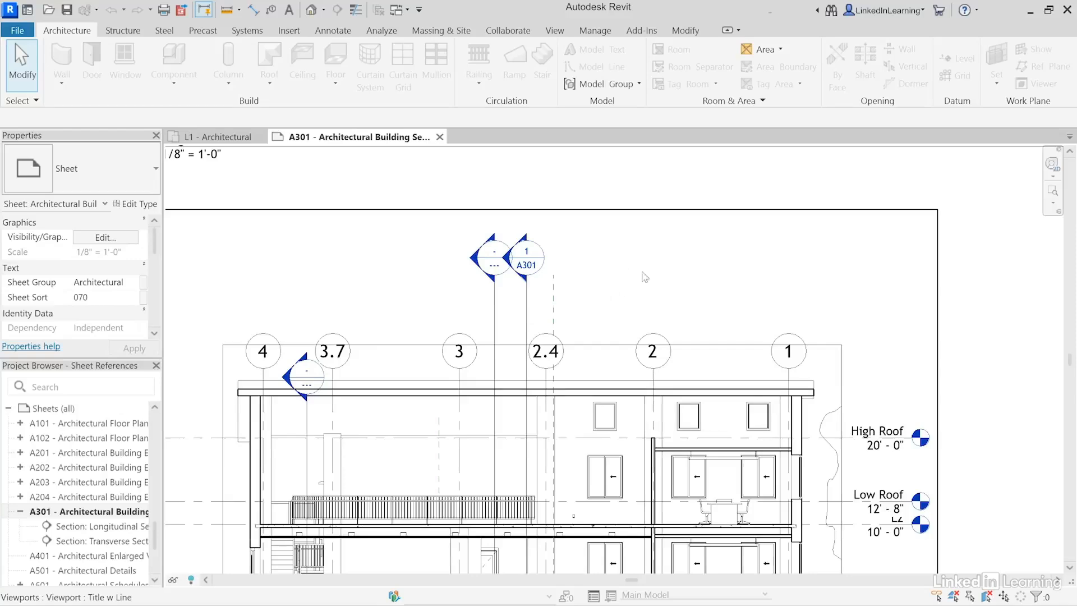
pyautogui.scroll(-5, 668, 297)
pyautogui.moveTo(858, 333); pyautogui.dragTo(621, 416, button='middle')
pyautogui.scroll(-1, 698, 428)
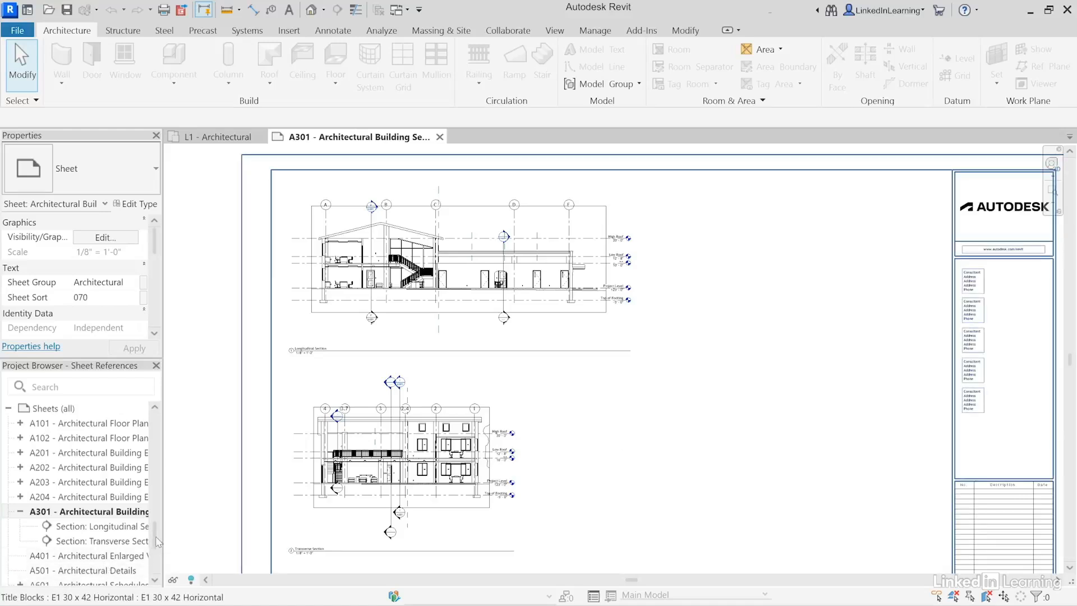
# Step: Place the Section at Stair view on sheet A301 beyond grid E of the Longitudinal Section, aligned horizontally with it
pyautogui.scroll(3, 157, 528)
pyautogui.moveTo(157, 524); pyautogui.dragTo(154, 479)
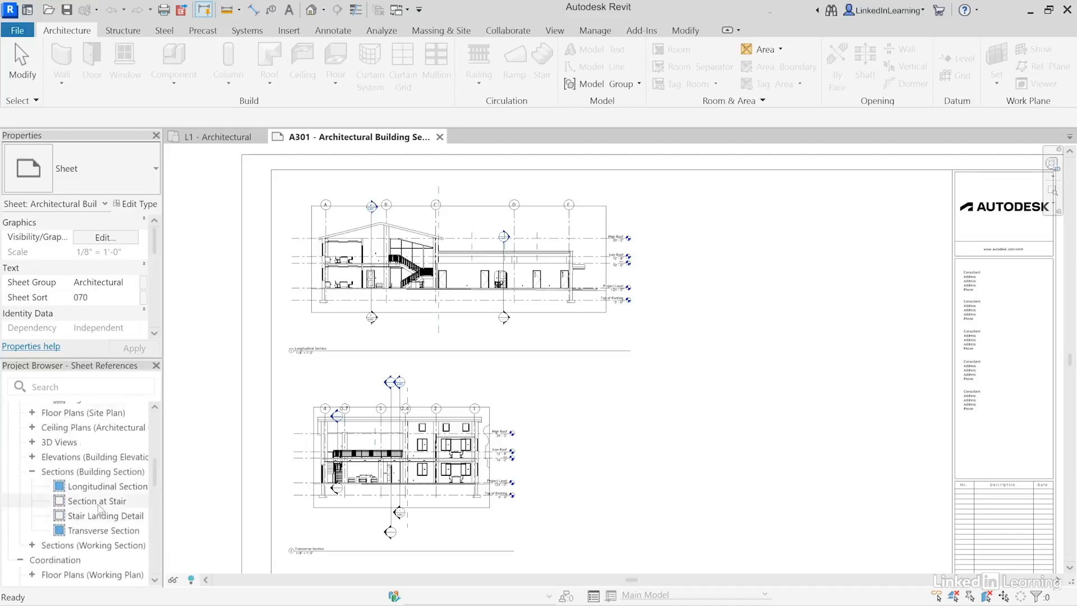
pyautogui.click(99, 505)
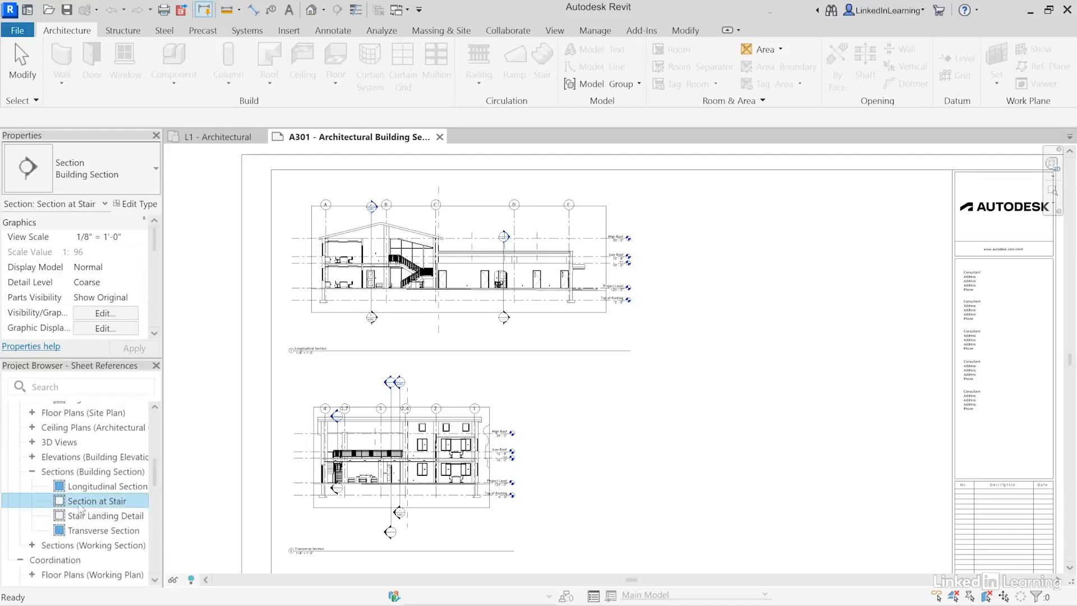
pyautogui.moveTo(76, 504); pyautogui.dragTo(213, 494)
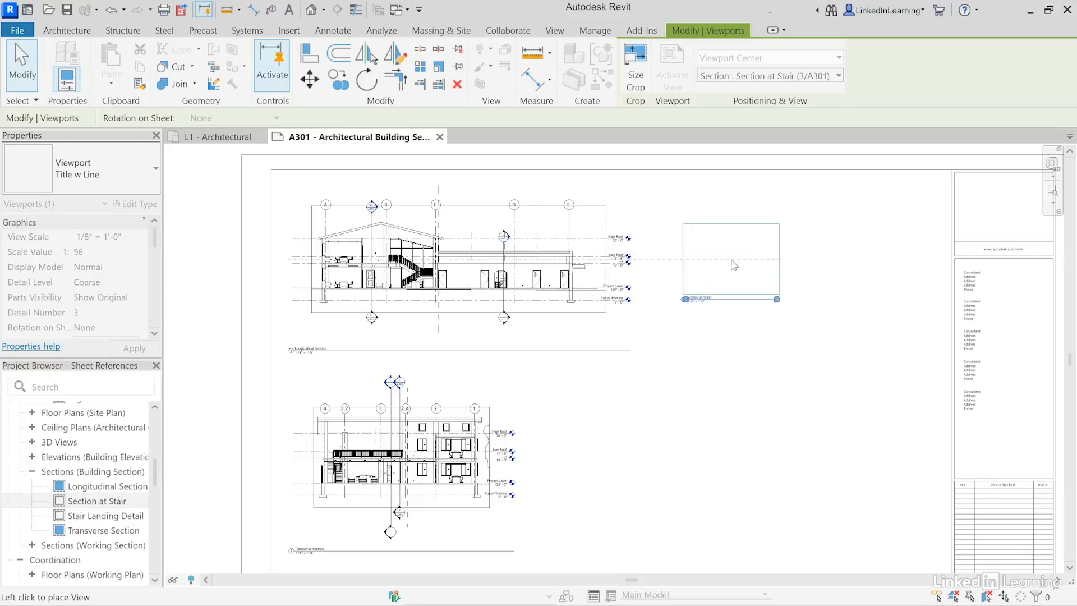
pyautogui.click(735, 261)
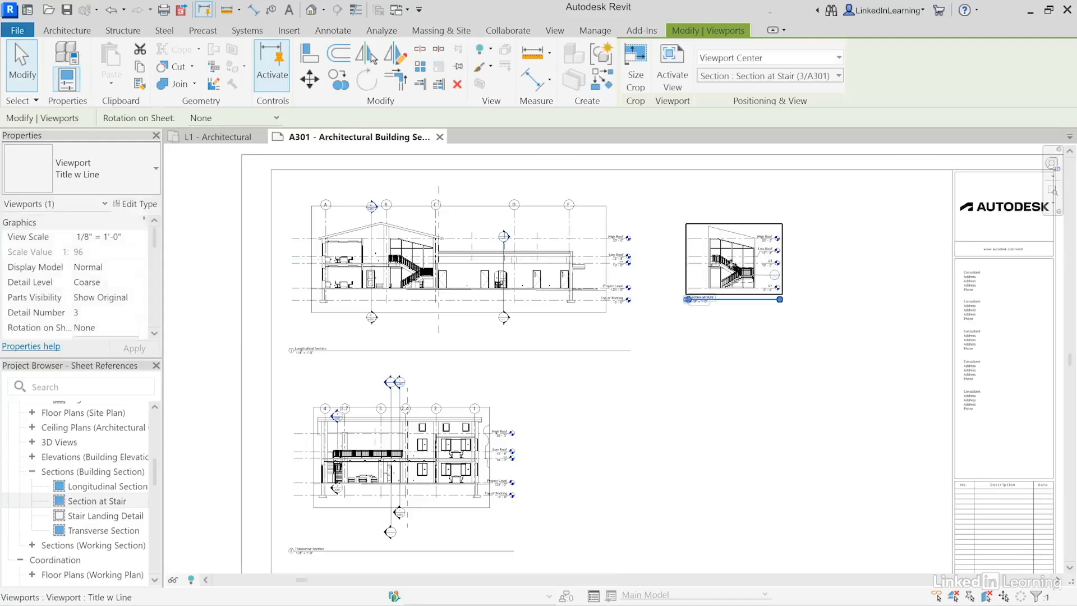
# Step: Examine the Section at Stair viewport's title and its section marker in the Transverse Section viewport
pyautogui.scroll(4, 692, 260)
pyautogui.scroll(1, 692, 259)
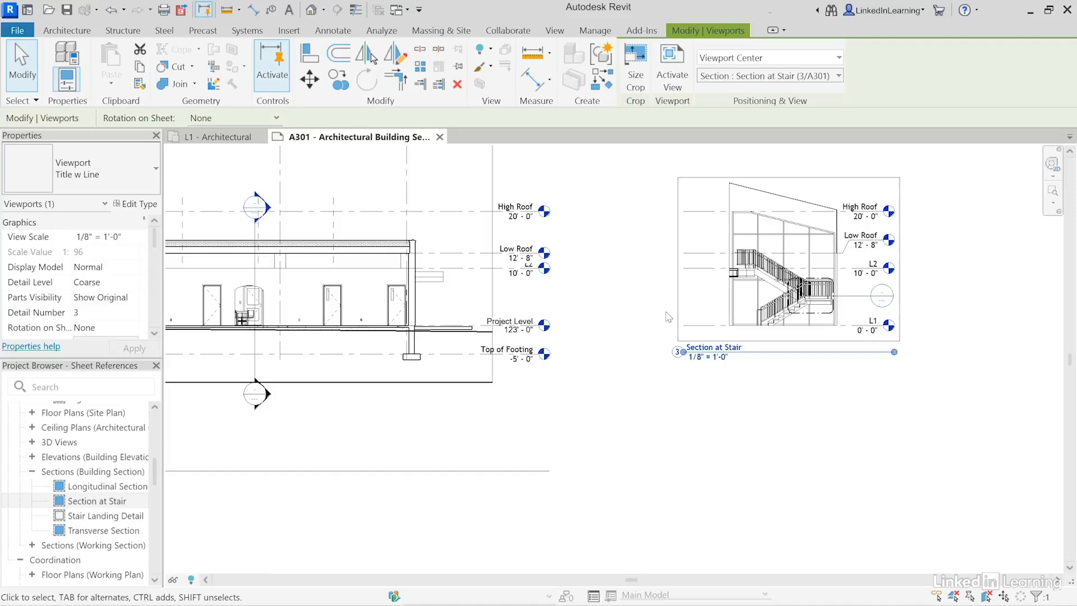
pyautogui.scroll(4, 730, 327)
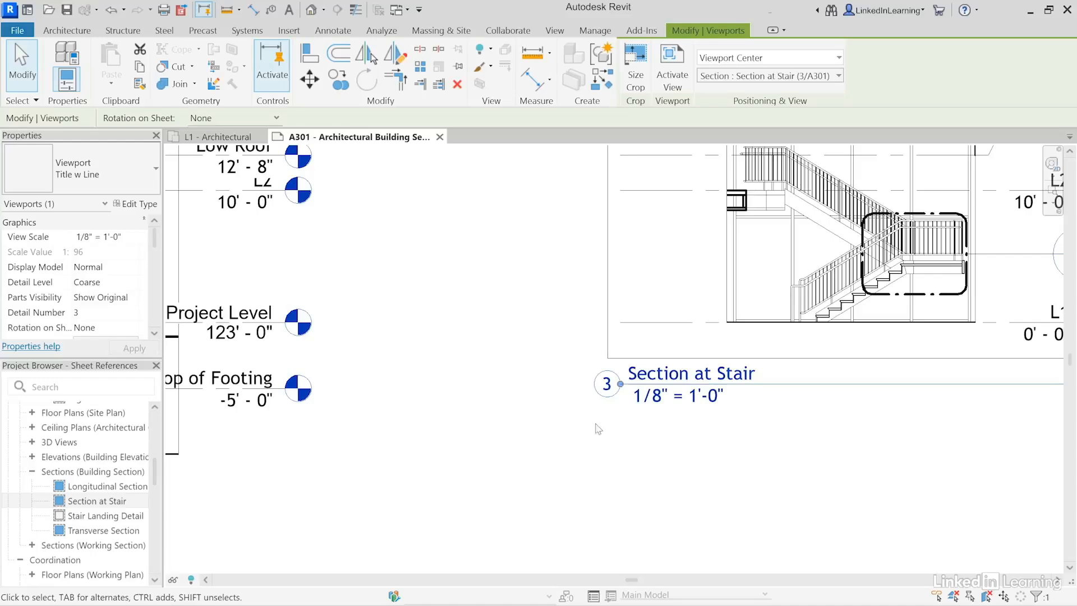
pyautogui.scroll(-5, 568, 436)
pyautogui.moveTo(540, 471); pyautogui.dragTo(771, 393, button='middle')
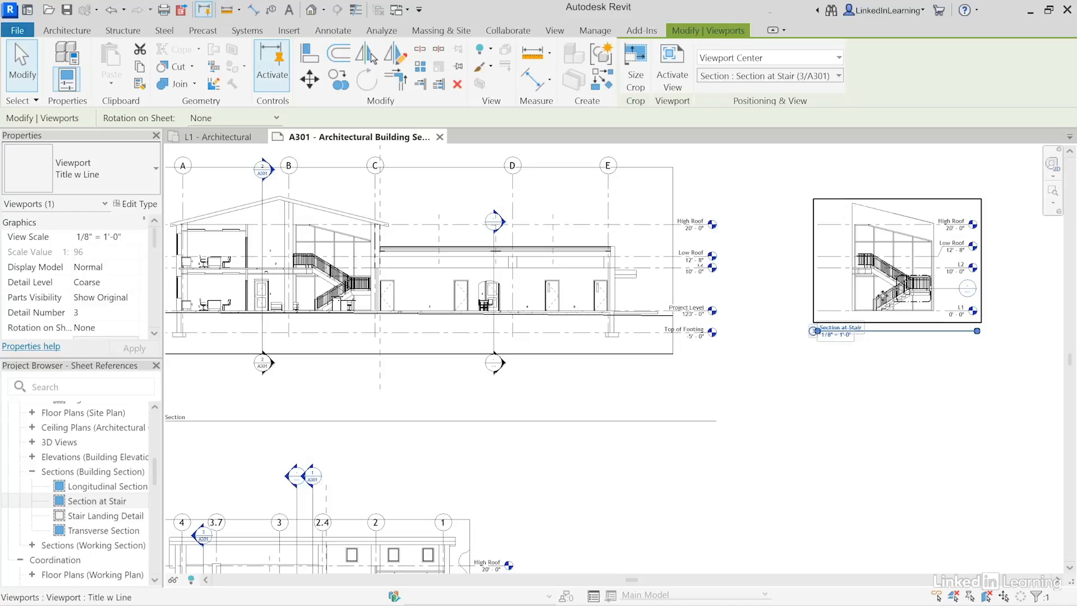
pyautogui.moveTo(675, 480); pyautogui.dragTo(846, 283, button='middle')
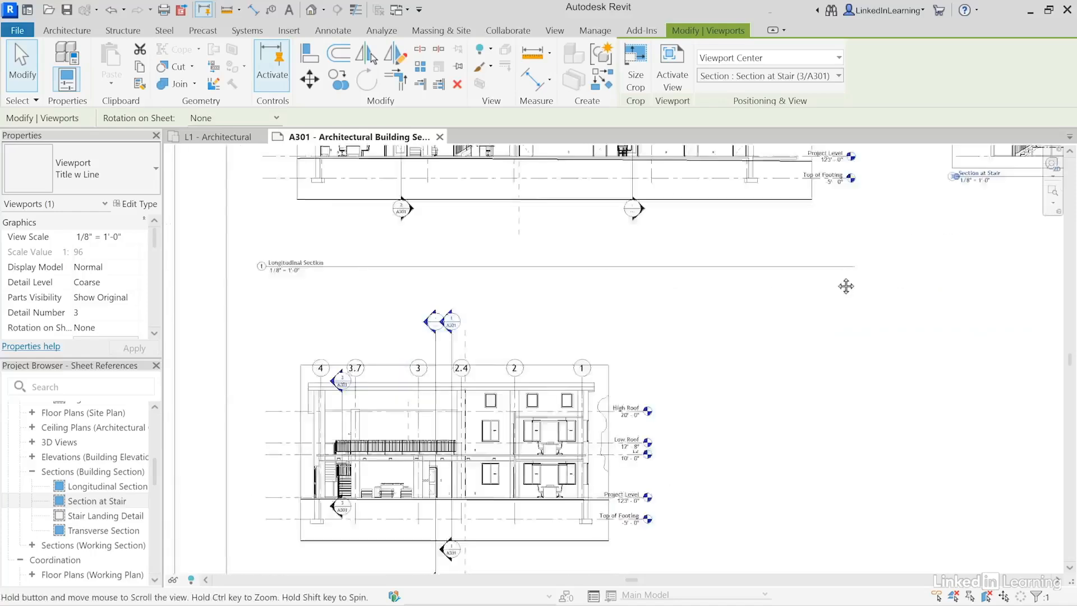
pyautogui.scroll(2, 417, 353)
pyautogui.scroll(3, 418, 352)
pyautogui.scroll(1, 418, 352)
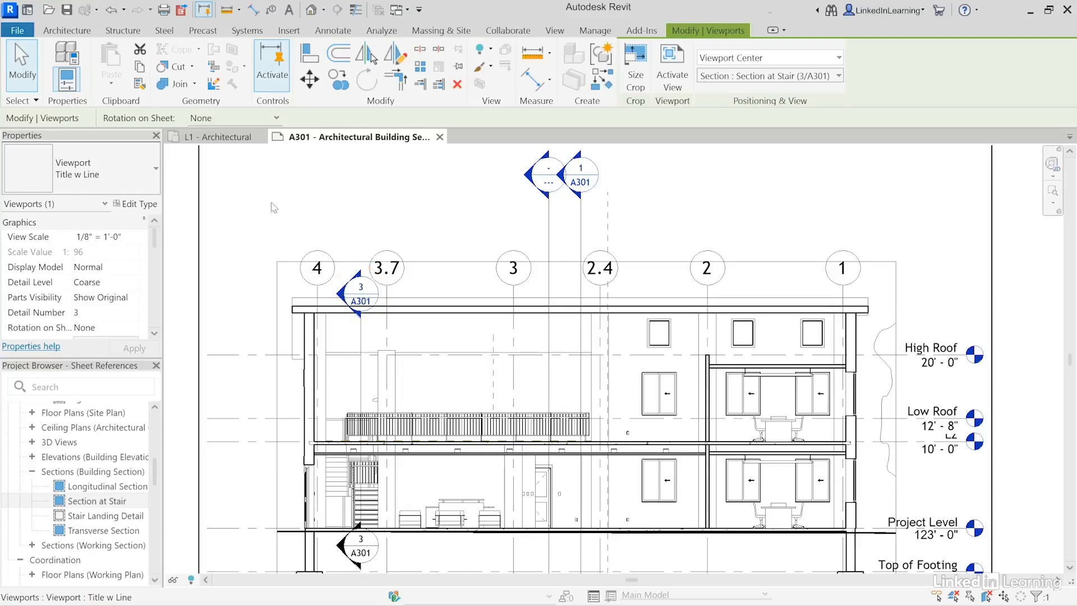
# Step: Check the stair section markers on the L1 - Architectural plan and return to the full sheet A301
pyautogui.click(219, 140)
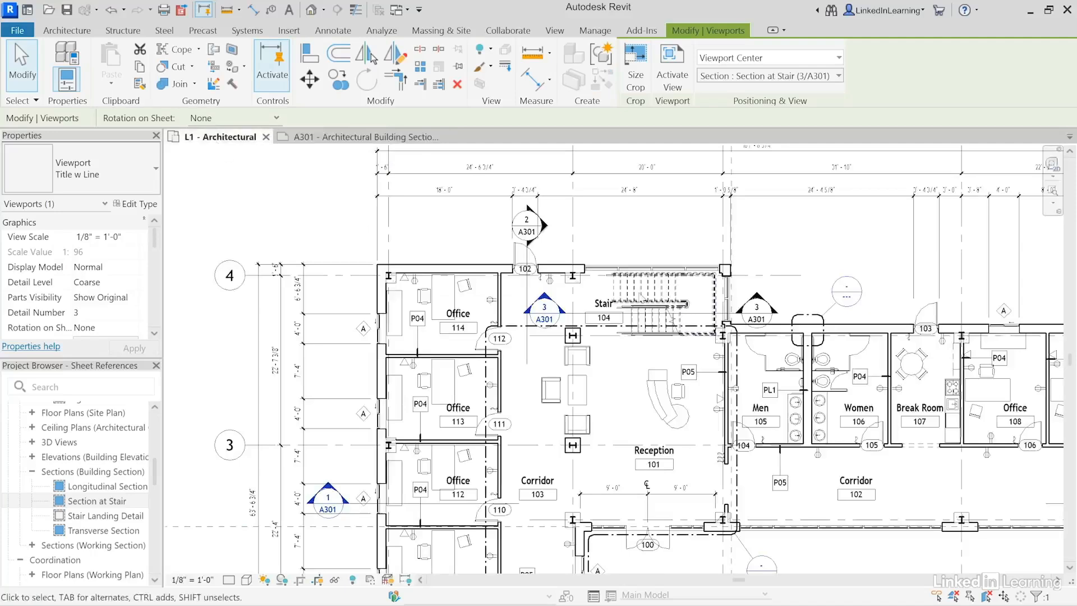
pyautogui.scroll(2, 683, 306)
pyautogui.scroll(1, 683, 306)
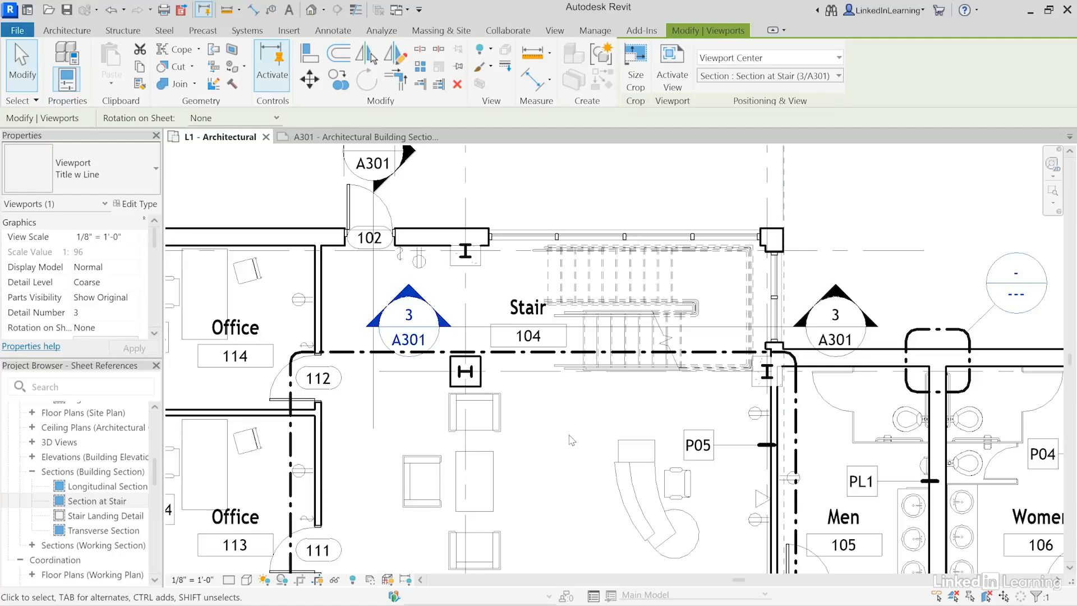
pyautogui.click(352, 138)
pyautogui.scroll(-4, 675, 280)
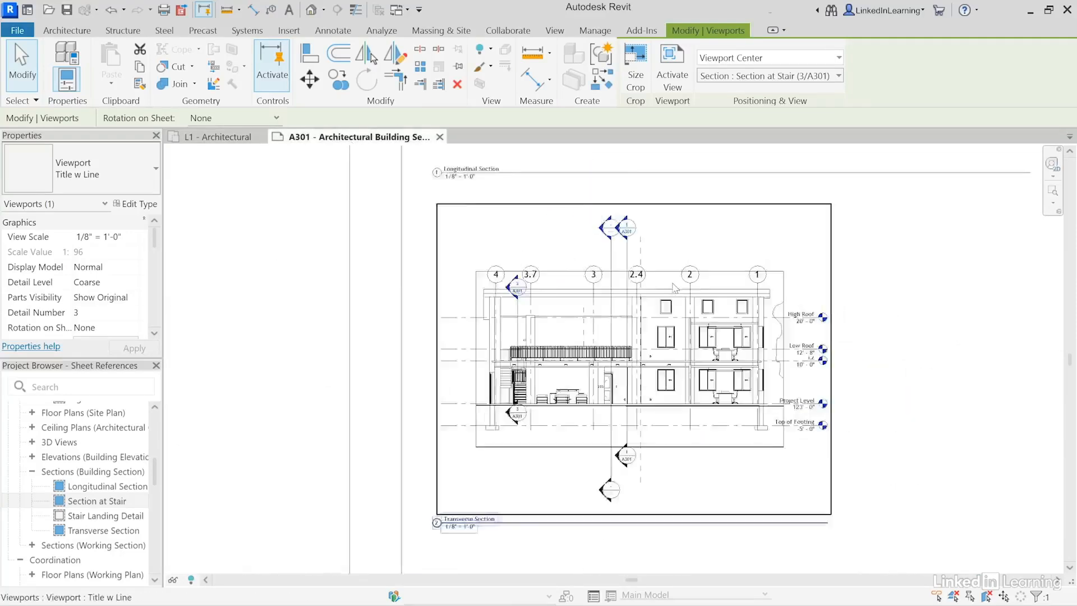
pyautogui.scroll(-1, 688, 302)
pyautogui.moveTo(830, 325); pyautogui.dragTo(637, 440, button='middle')
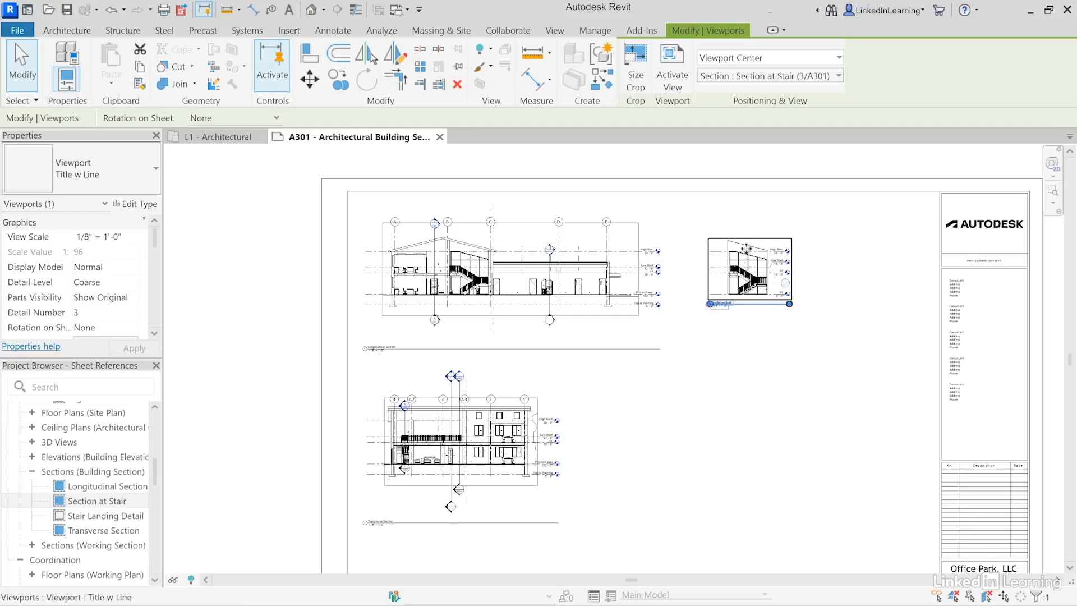
# Step: Try to set the Section at Stair viewport's Detail Number to 2, and clear the selection
pyautogui.click(84, 313)
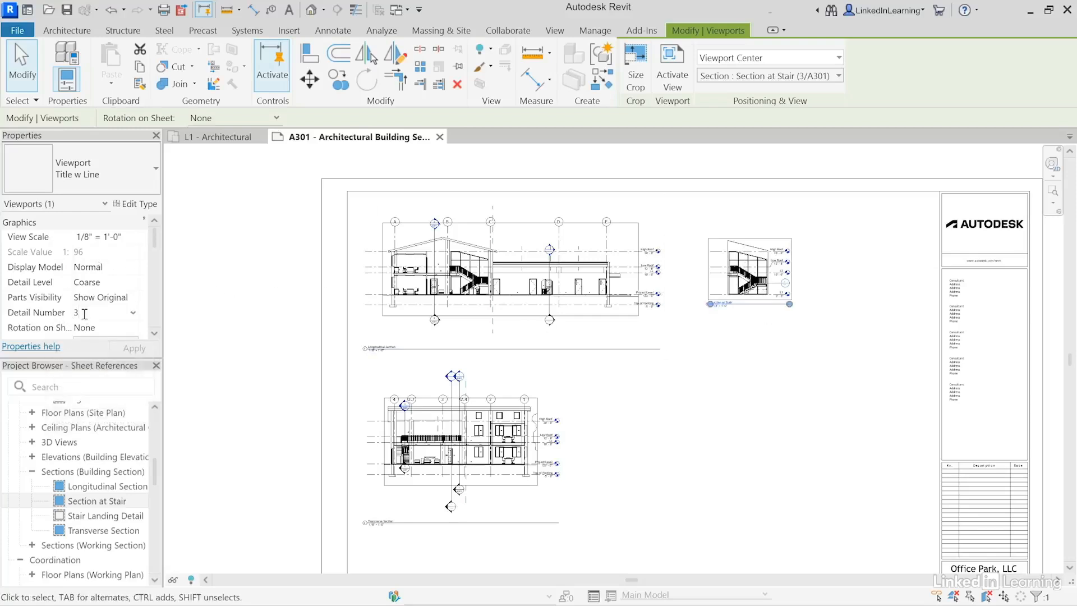
pyautogui.moveTo(85, 313); pyautogui.dragTo(71, 315)
pyautogui.write('2')
pyautogui.press('Return')
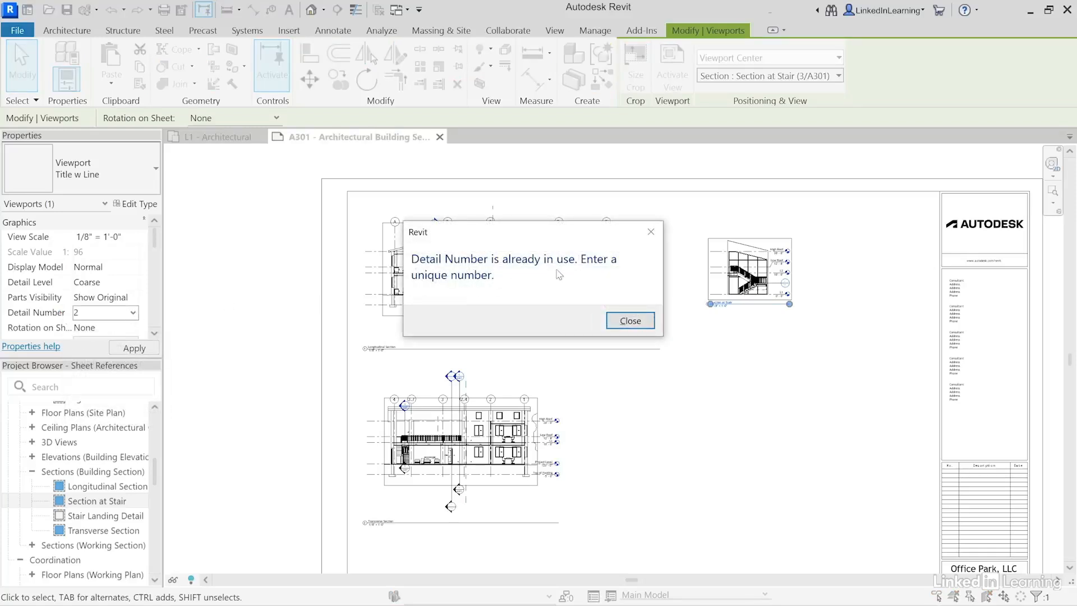
pyautogui.click(631, 319)
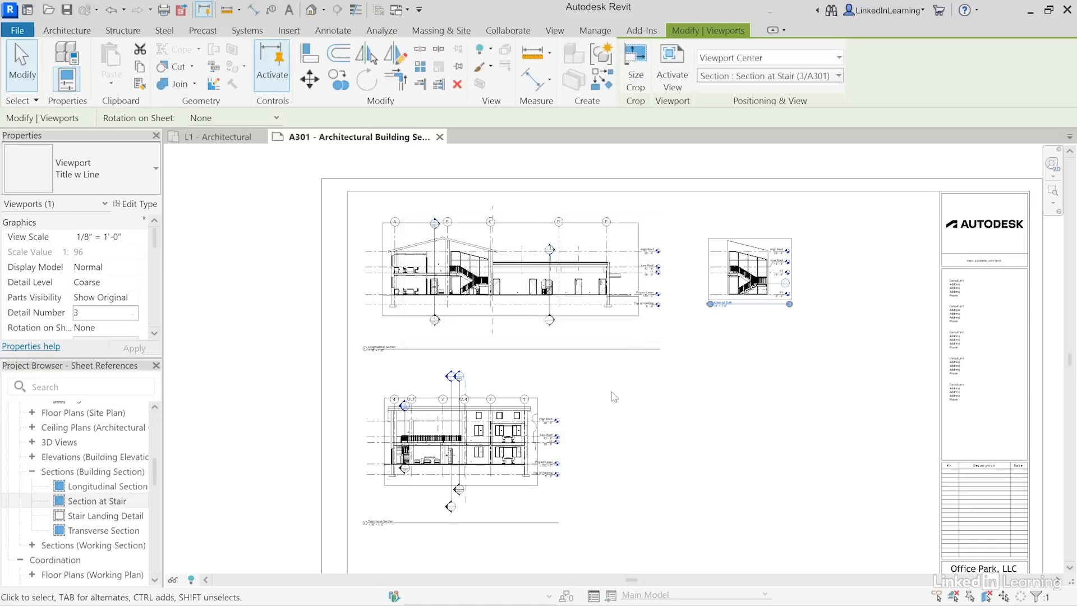
pyautogui.click(614, 396)
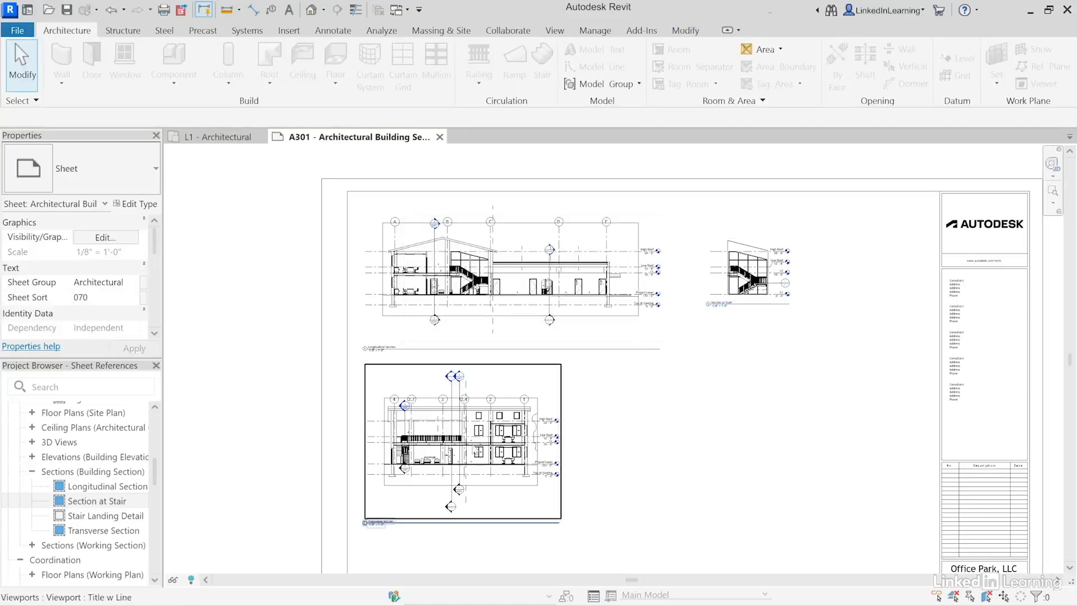
# Step: Set the Transverse Section viewport's Detail Number to 4 to free number 2 on sheet A301
pyautogui.click(473, 443)
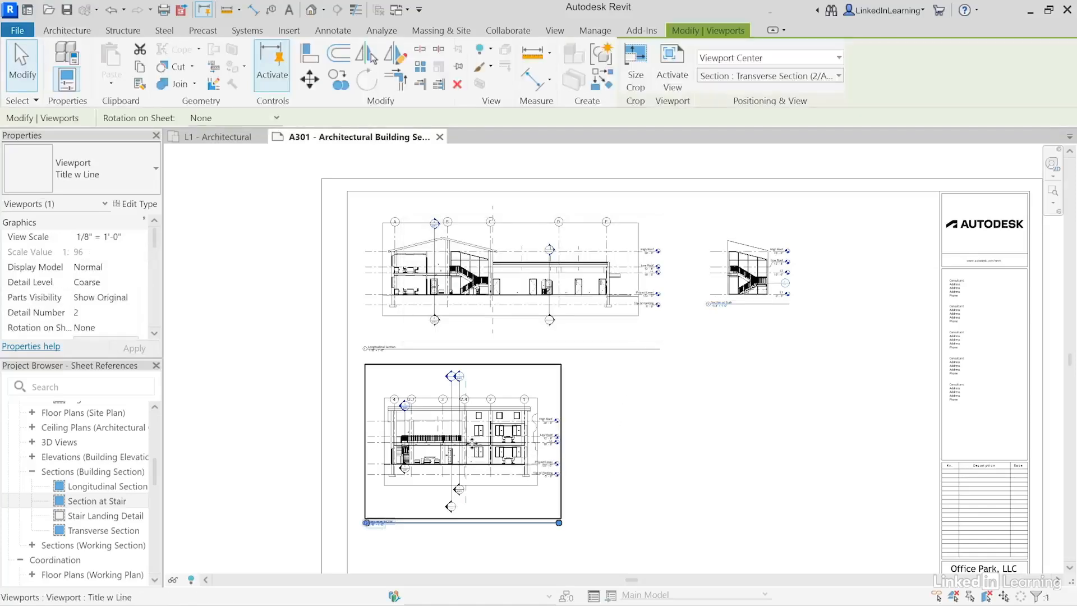
pyautogui.click(74, 312)
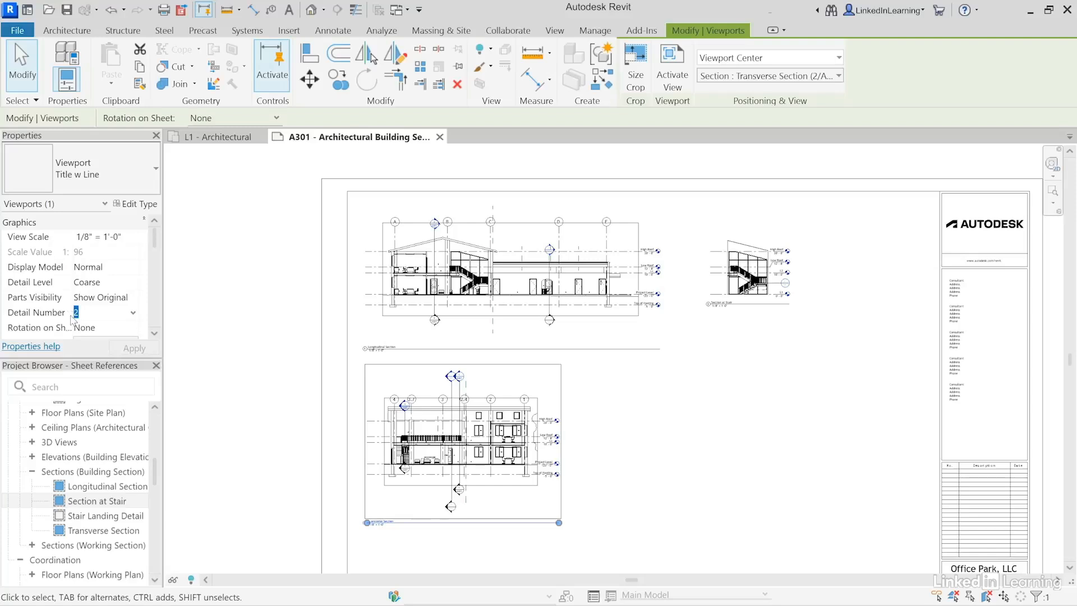
pyautogui.write('4')
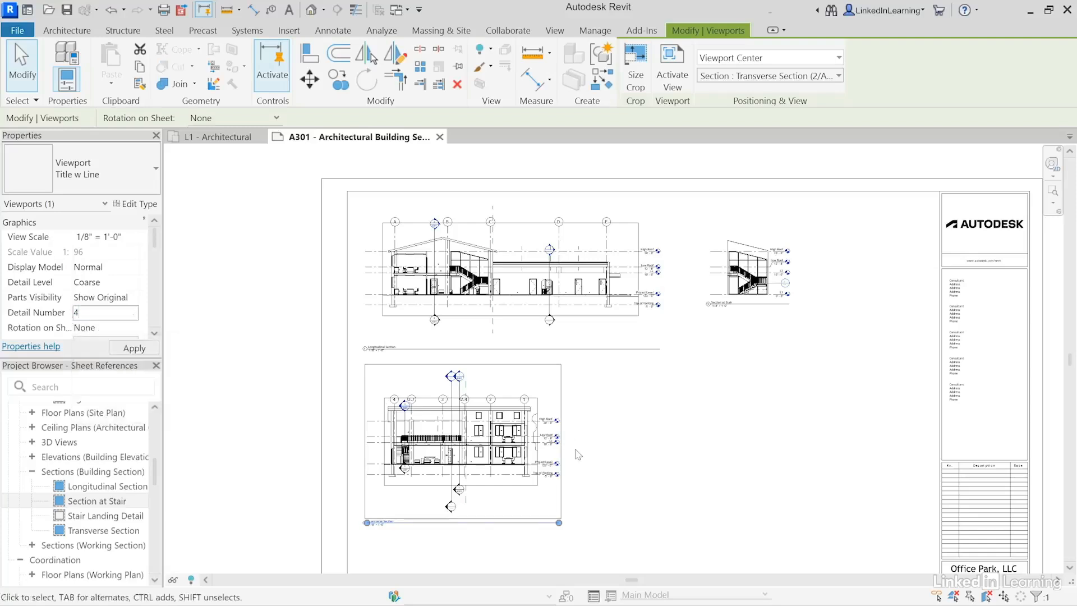
# Step: Set the Section at Stair viewport's Detail Number to 2
pyautogui.click(739, 263)
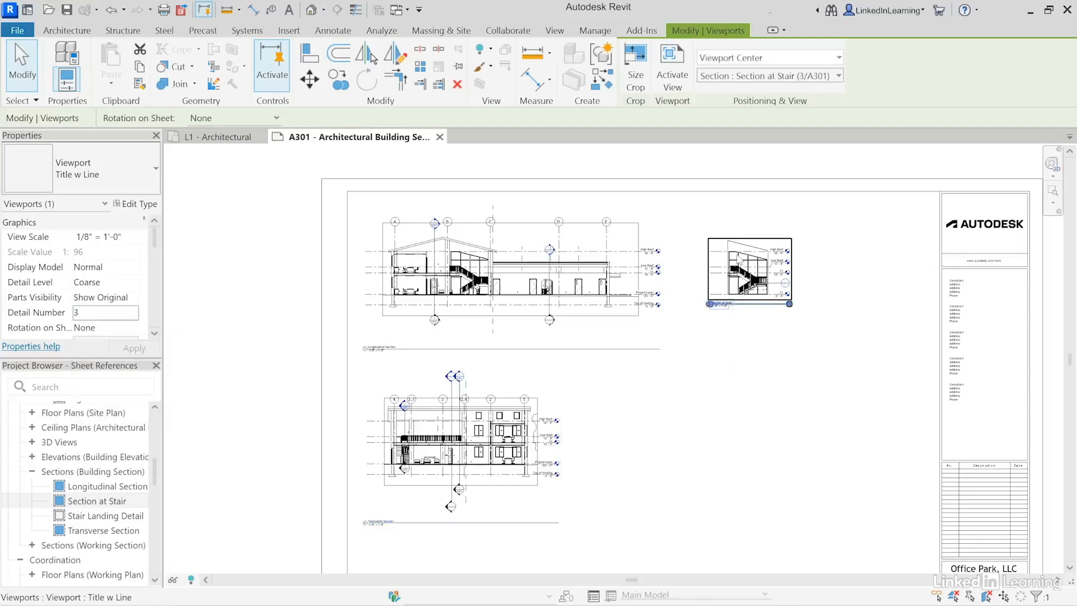
pyautogui.click(98, 311)
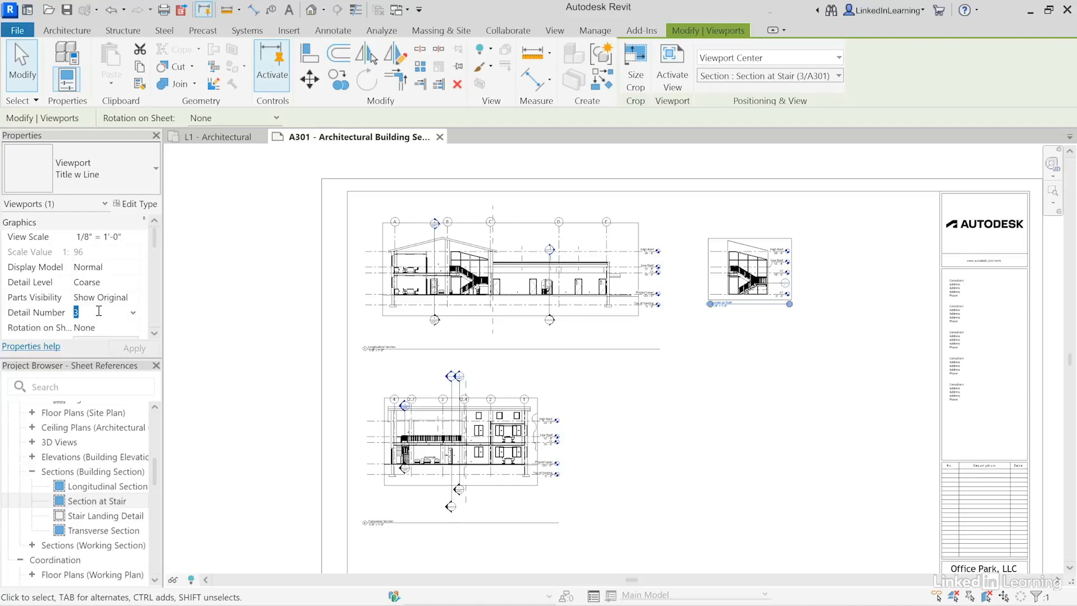
pyautogui.write('2')
# Step: Set the Transverse Section viewport's Detail Number to 3
pyautogui.click(566, 438)
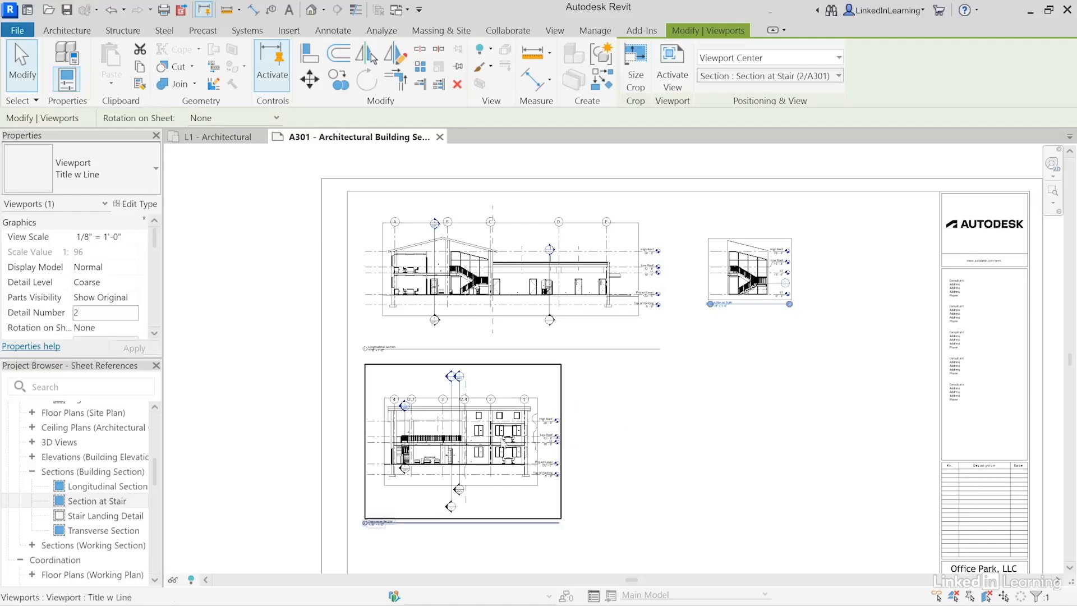
pyautogui.doubleClick(87, 312)
pyautogui.write('3')
pyautogui.press('Tab')
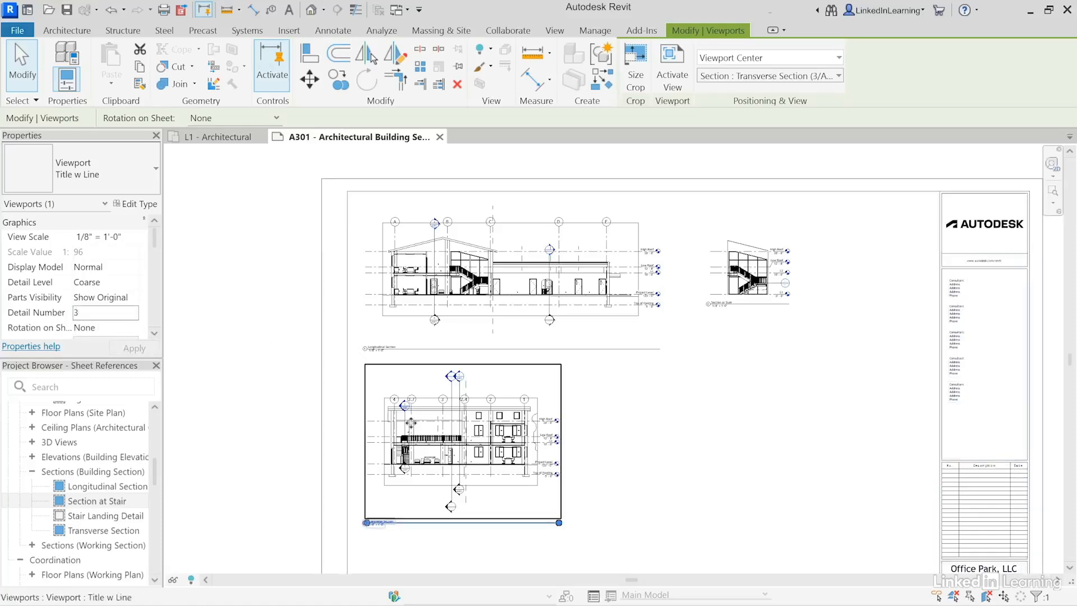
# Step: Check the renumbered section markers in the Transverse Section viewport and on the L1 - Architectural plan, and return to sheet A301
pyautogui.scroll(5, 403, 421)
pyautogui.scroll(3, 402, 416)
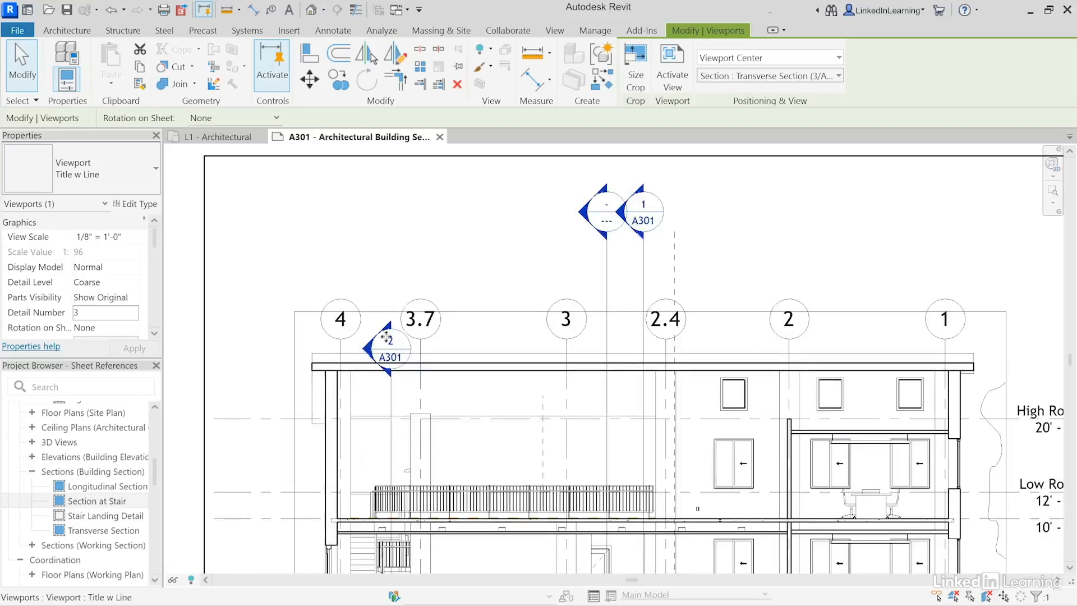
pyautogui.click(218, 137)
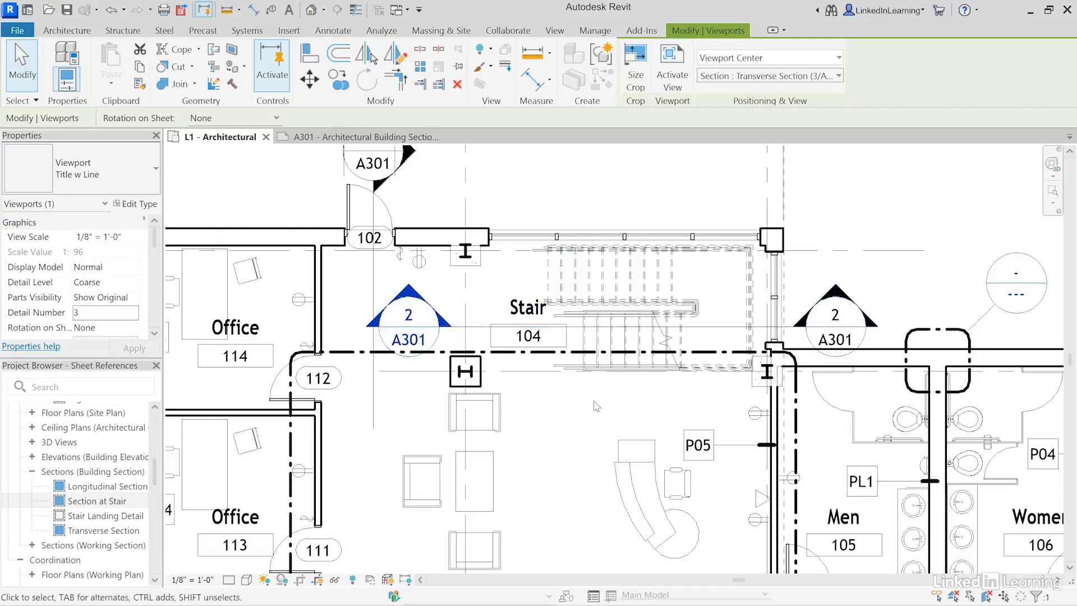
pyautogui.scroll(-3, 580, 412)
pyautogui.moveTo(586, 429); pyautogui.dragTo(591, 402, button='middle')
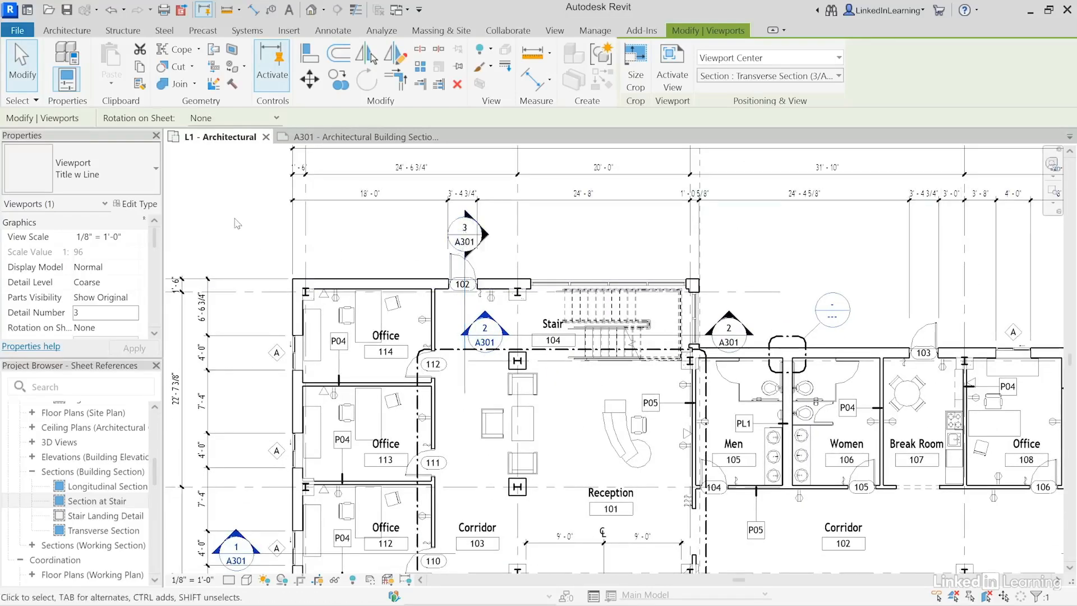
pyautogui.click(359, 137)
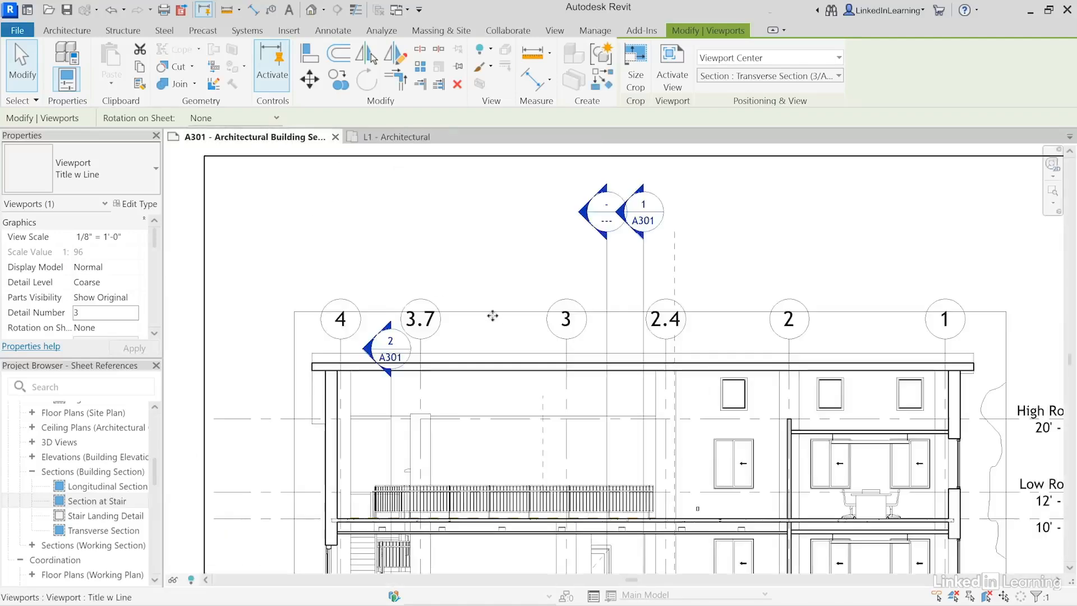
pyautogui.scroll(-2, 544, 331)
pyautogui.scroll(-3, 544, 331)
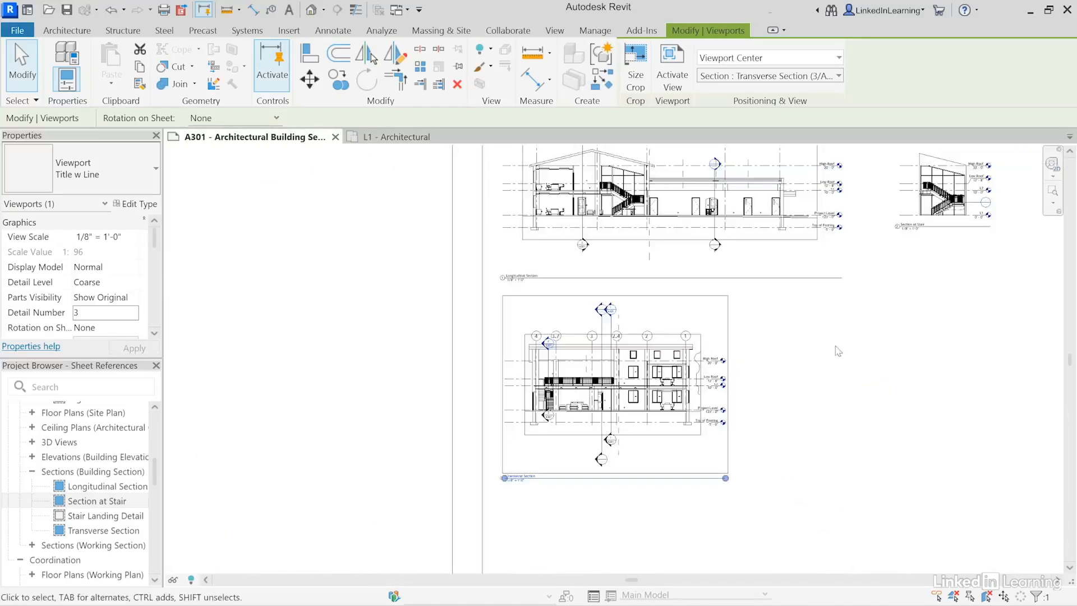
pyautogui.moveTo(836, 348); pyautogui.dragTo(634, 408, button='middle')
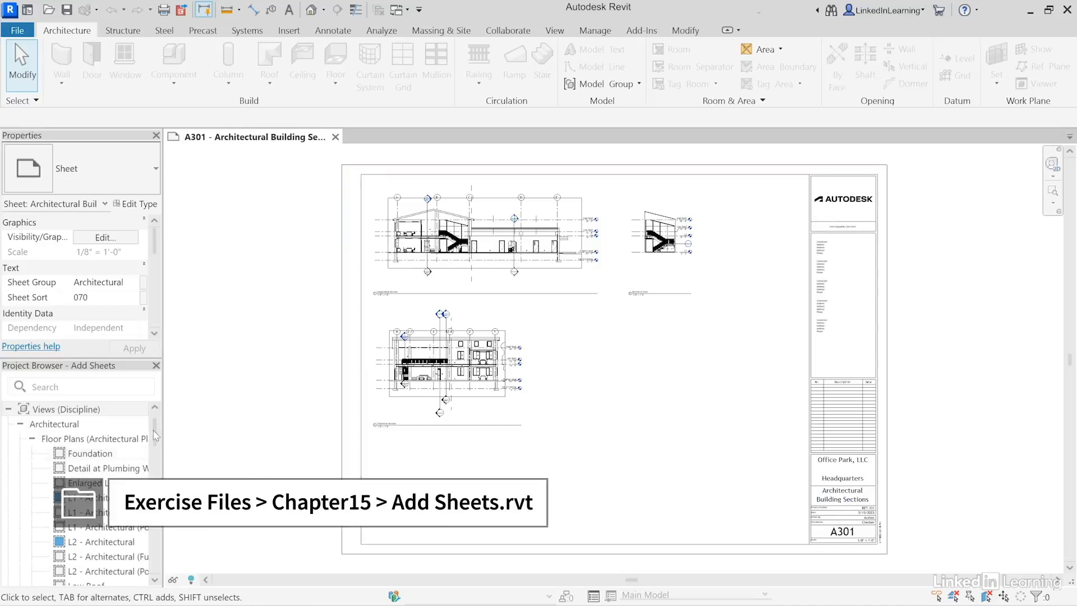
# Step: Create a new sheet in the Add Sheets project using the E1 30 x 42 Horizontal titleblock
pyautogui.moveTo(154, 432); pyautogui.dragTo(159, 534)
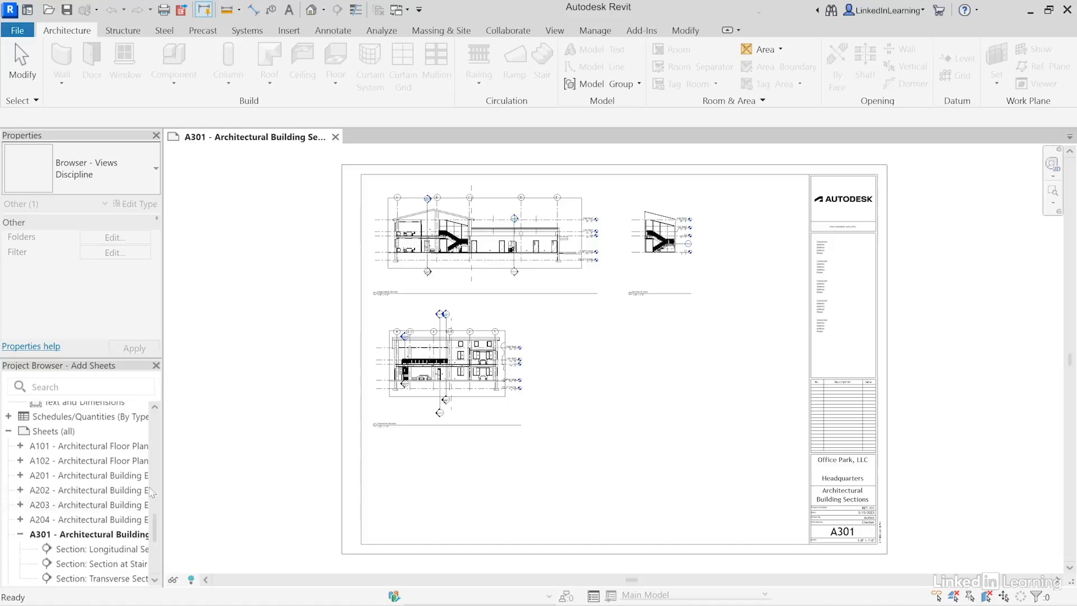
pyautogui.rightClick(54, 431)
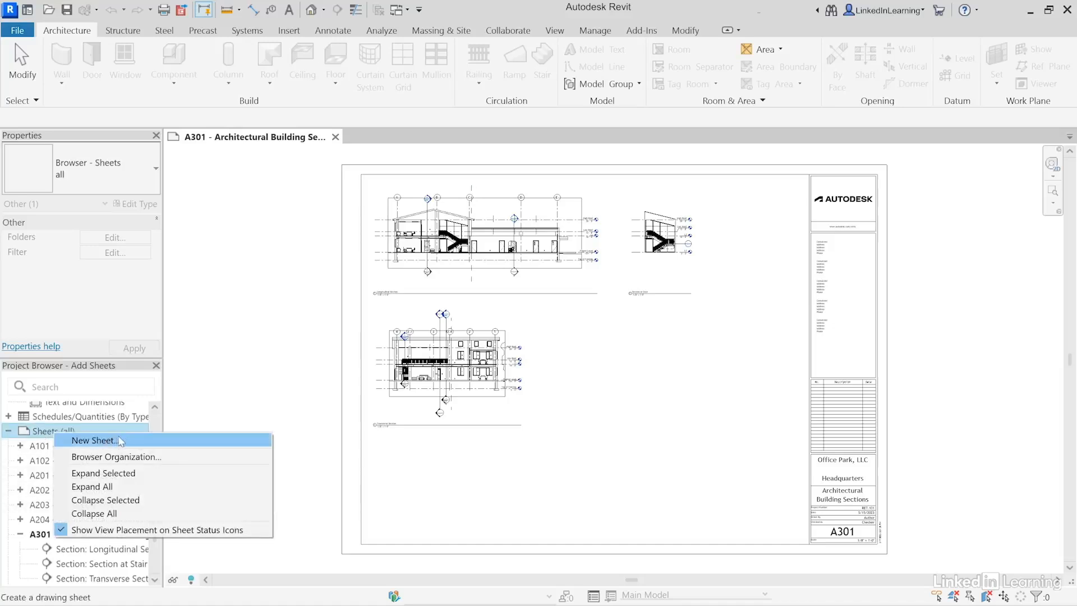
pyautogui.click(128, 440)
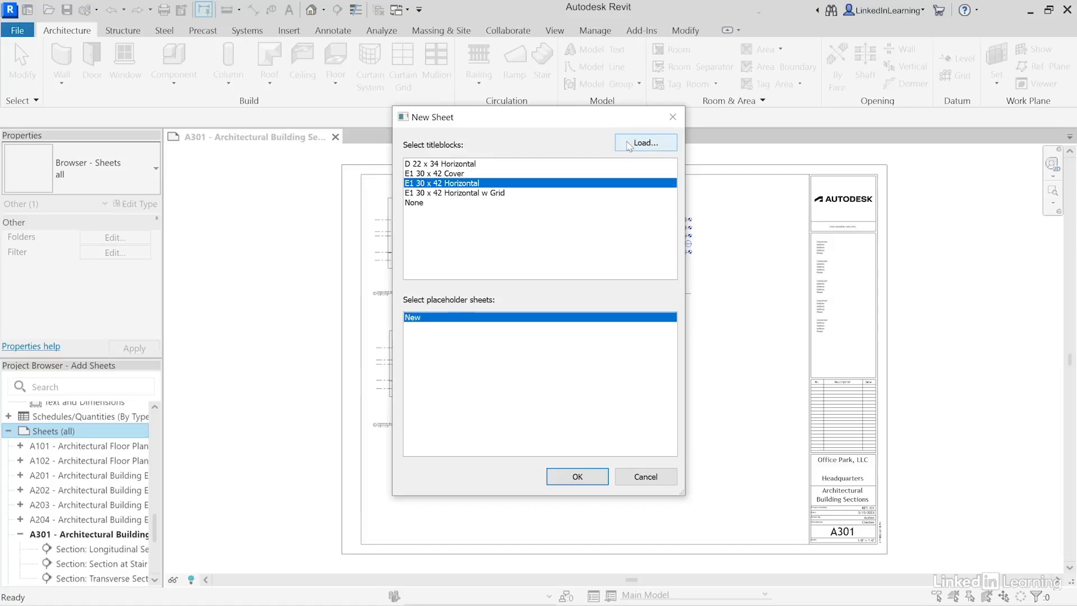
pyautogui.click(605, 476)
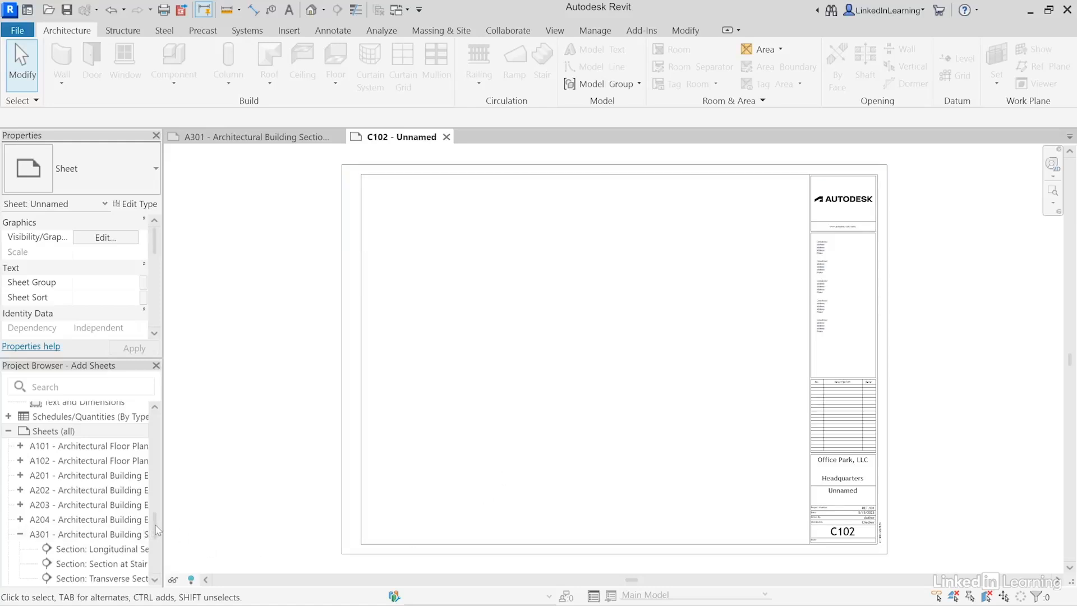
# Step: Renumber the new sheet C102 as A107 and name it New Sheet
pyautogui.moveTo(156, 530); pyautogui.dragTo(156, 553)
pyautogui.click(71, 515)
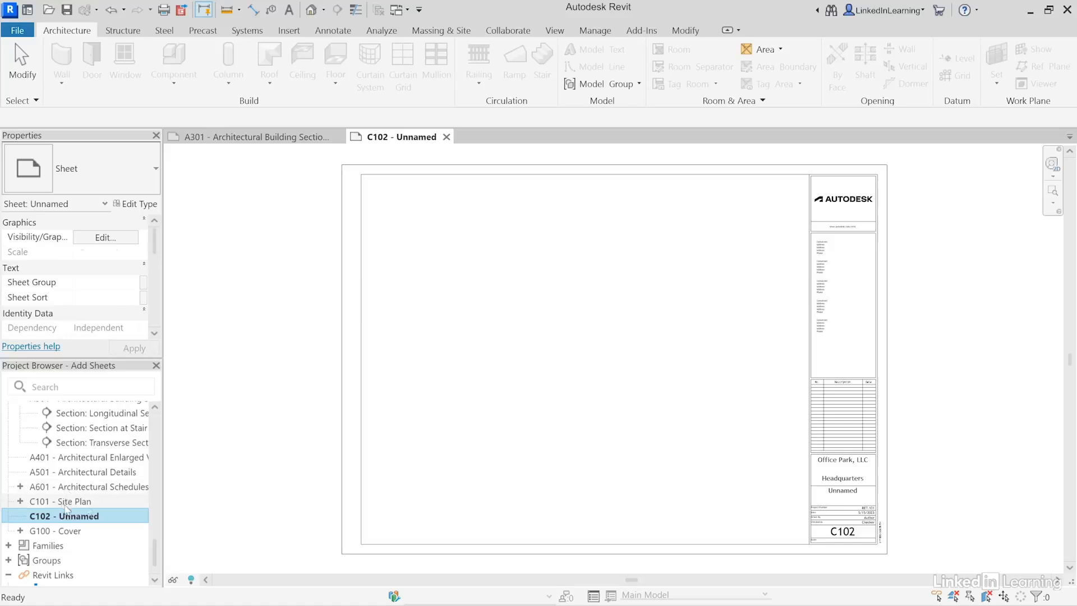
pyautogui.click(63, 504)
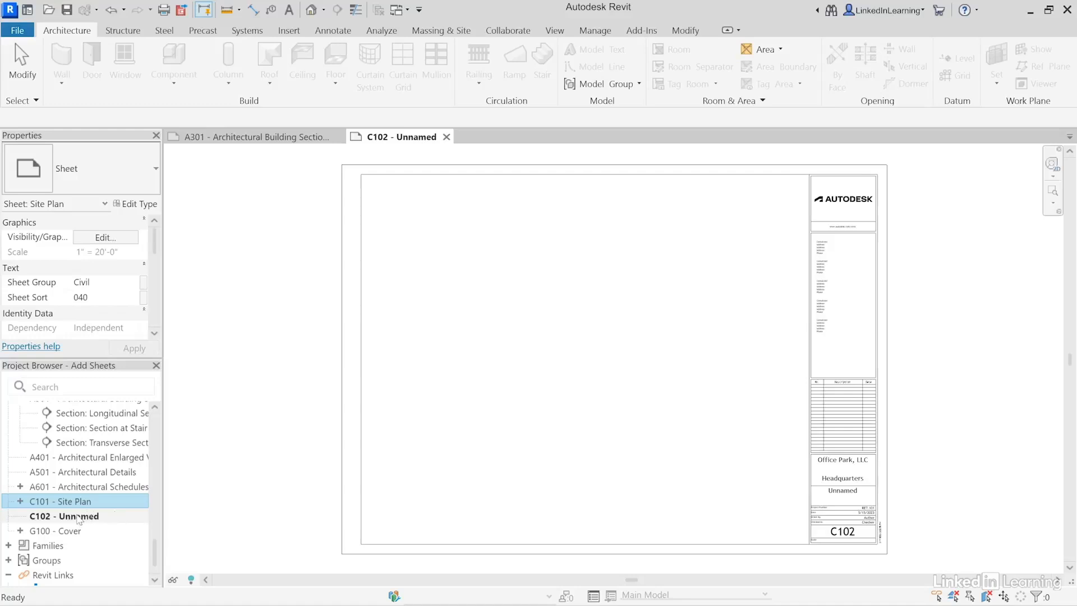
pyautogui.click(78, 517)
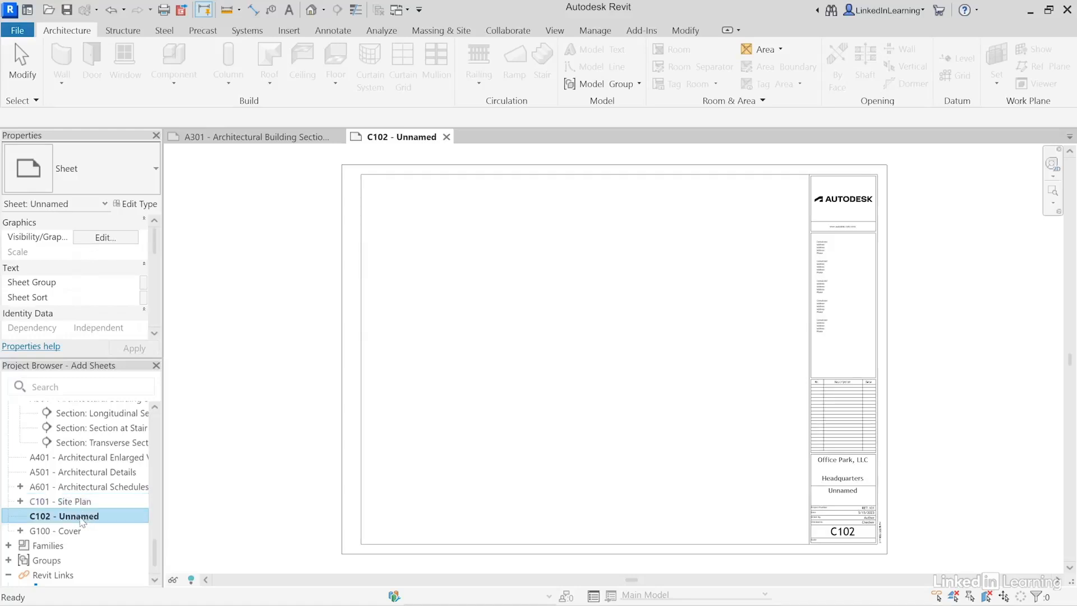
pyautogui.rightClick(82, 521)
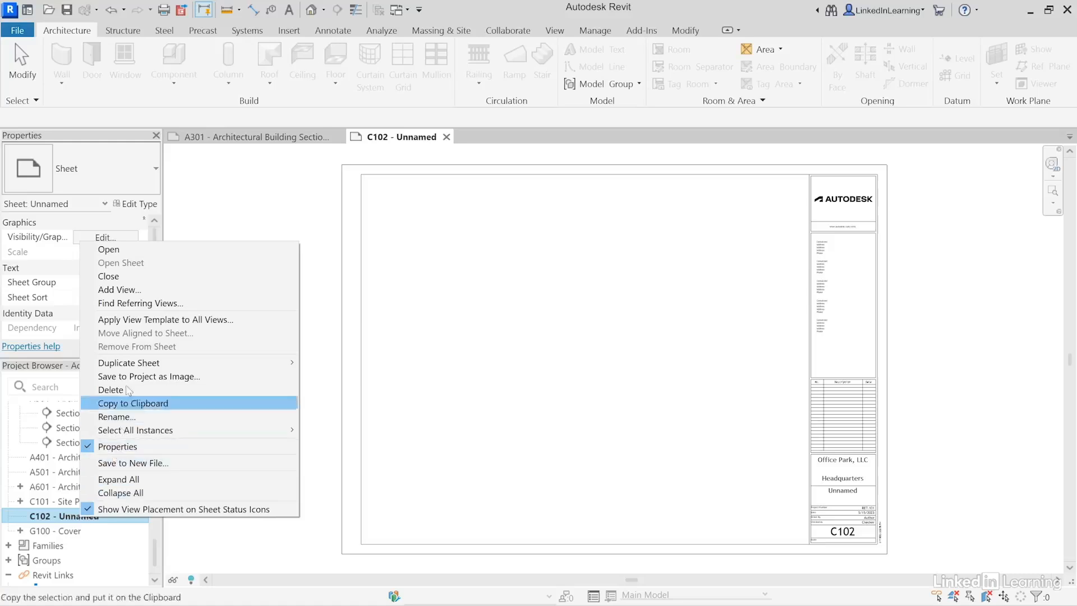
pyautogui.click(117, 417)
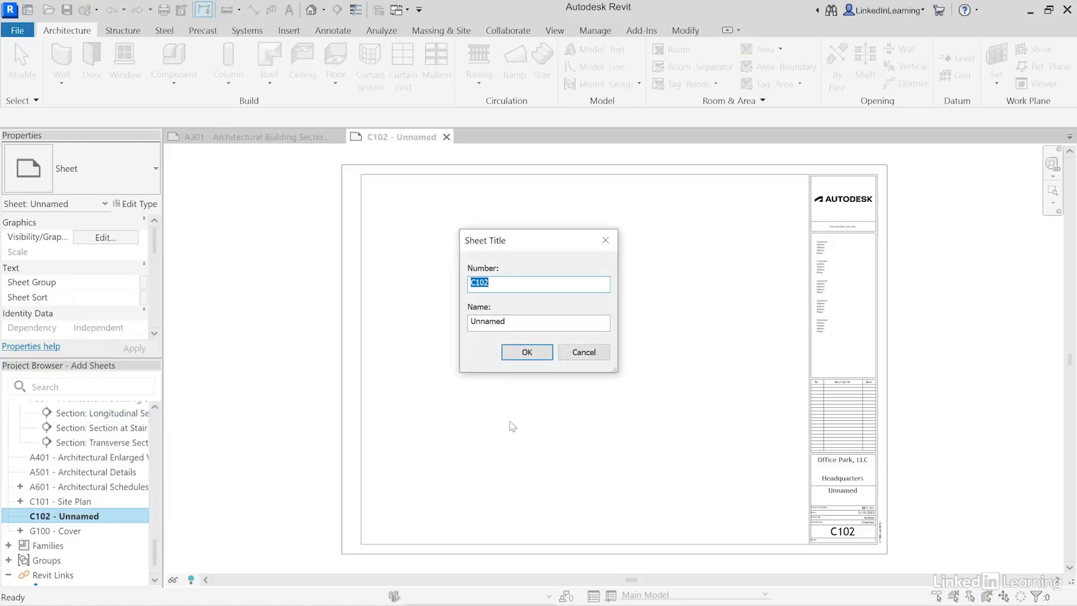
pyautogui.write('A107')
pyautogui.press('Tab')
pyautogui.write('New')
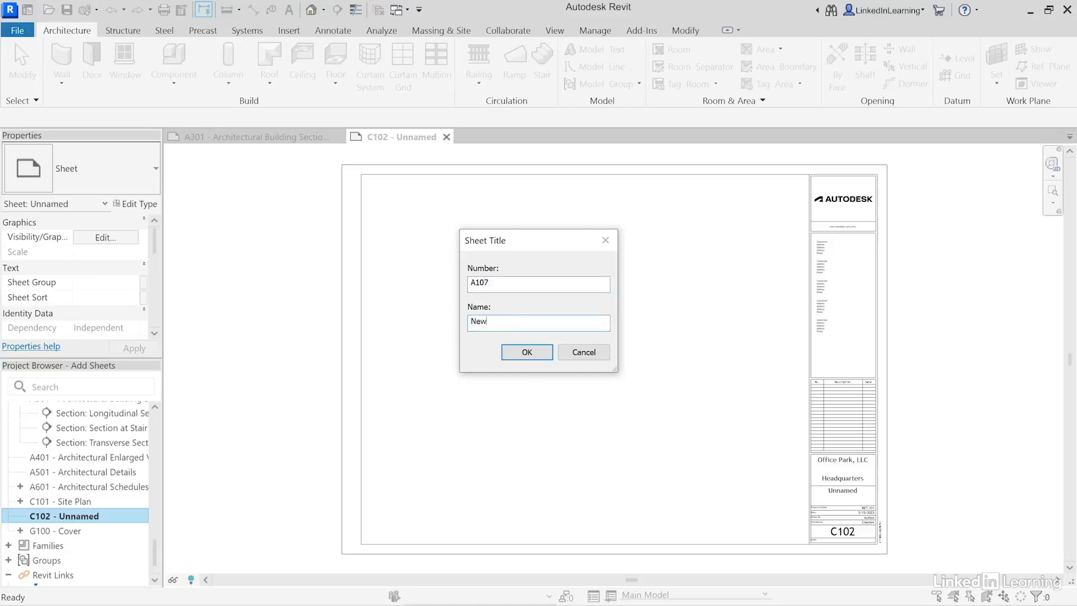
pyautogui.write(' Sheet')
pyautogui.click(527, 352)
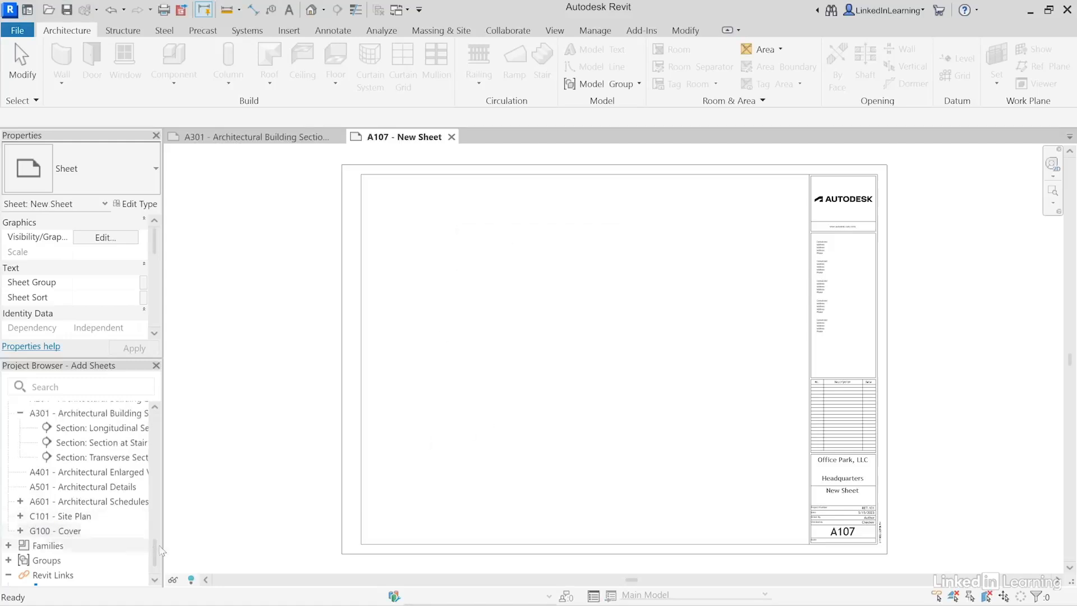
# Step: Change the sheet name in the A107 title block to Furniture Plans
pyautogui.moveTo(157, 557); pyautogui.dragTo(156, 530)
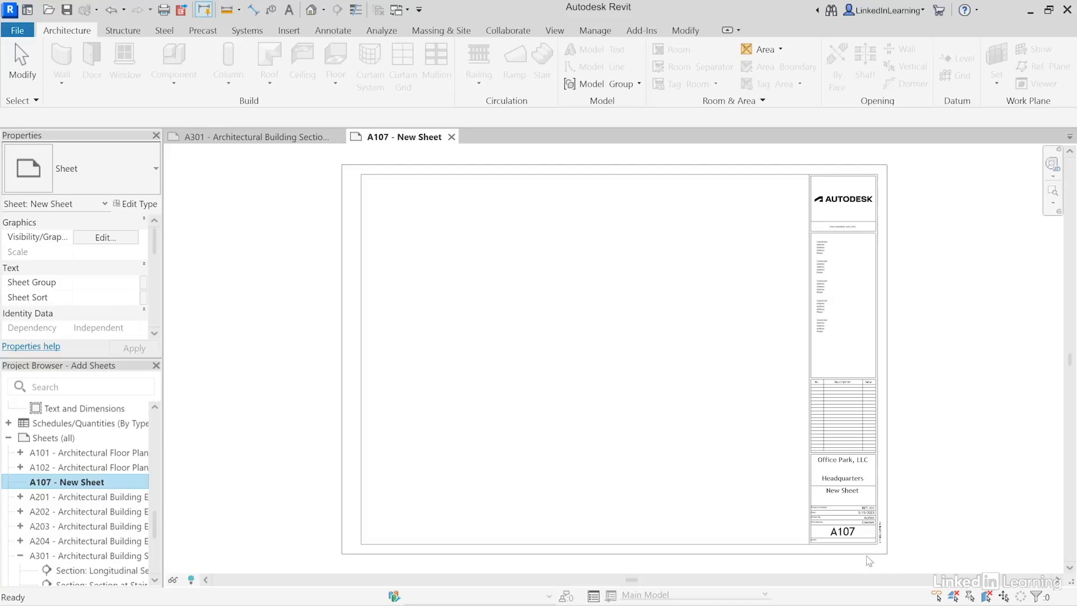
pyautogui.scroll(5, 868, 561)
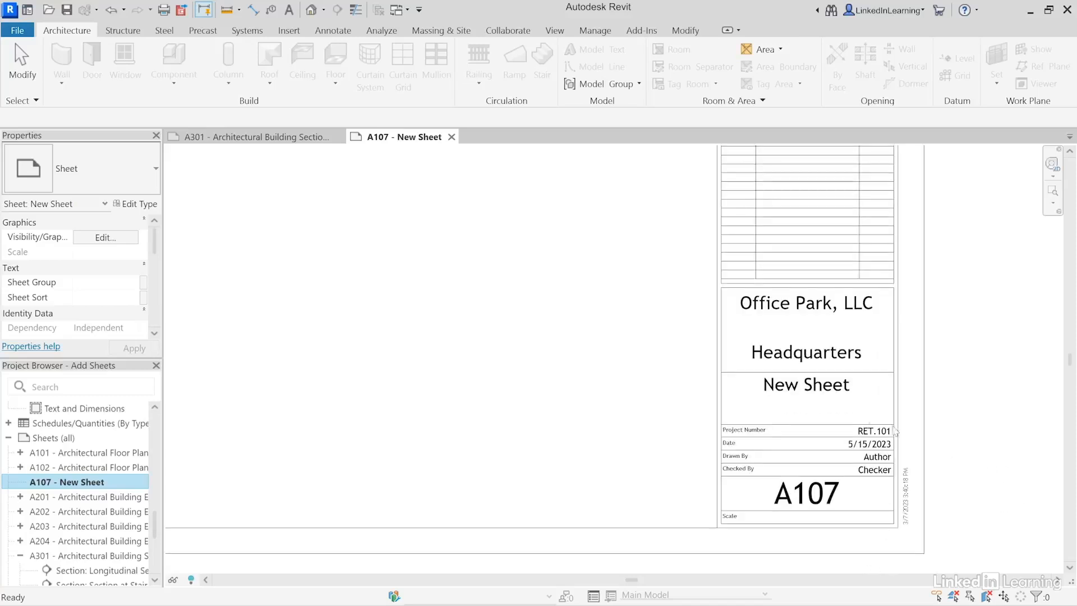
pyautogui.click(842, 394)
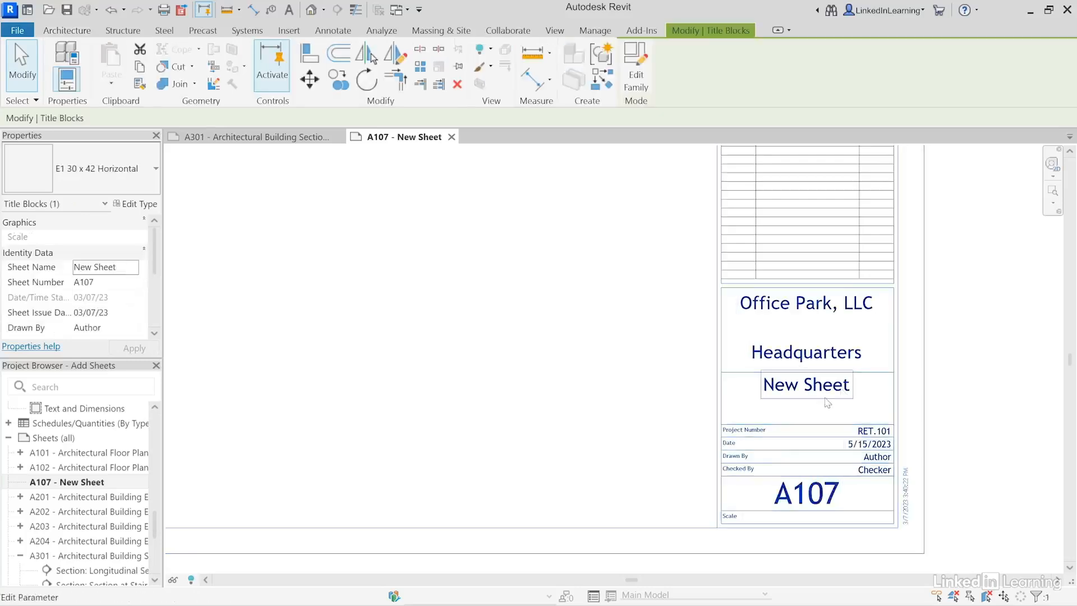
pyautogui.click(809, 386)
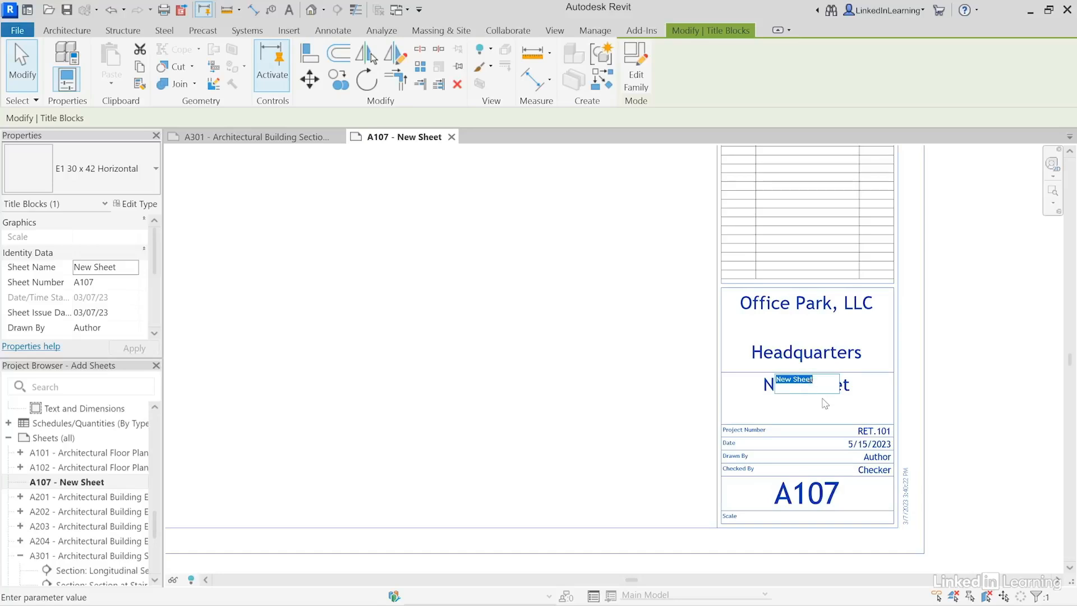
pyautogui.write('Furniture Plans')
pyautogui.click(824, 404)
# Step: Change the sheet number in the Furniture Plans title block to A701 and locate the renumbered sheet in the project's sheet list
pyautogui.click(836, 493)
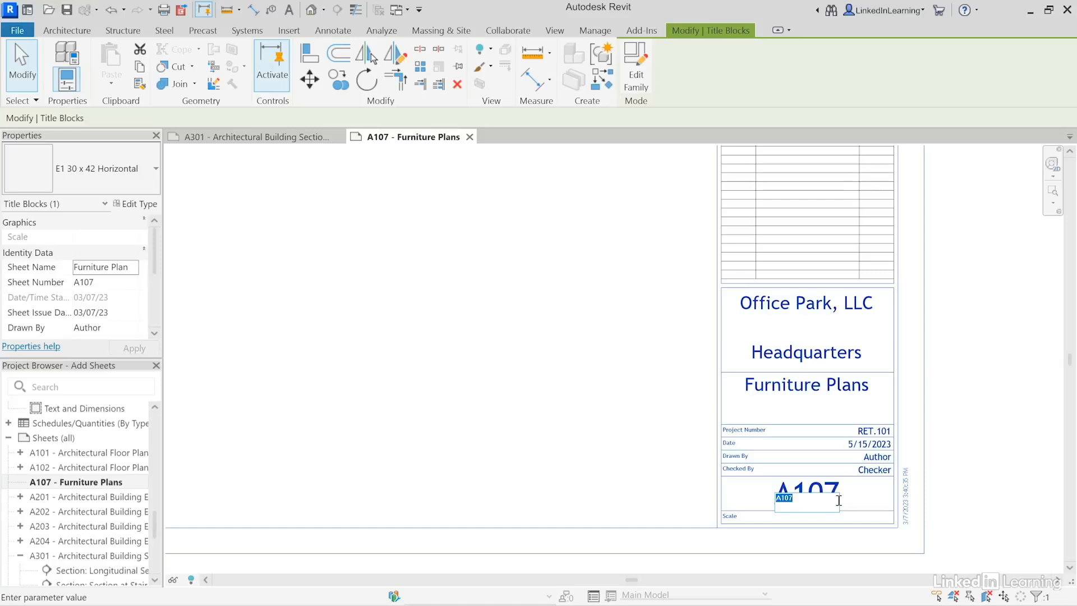
pyautogui.write('A701')
pyautogui.press('Return')
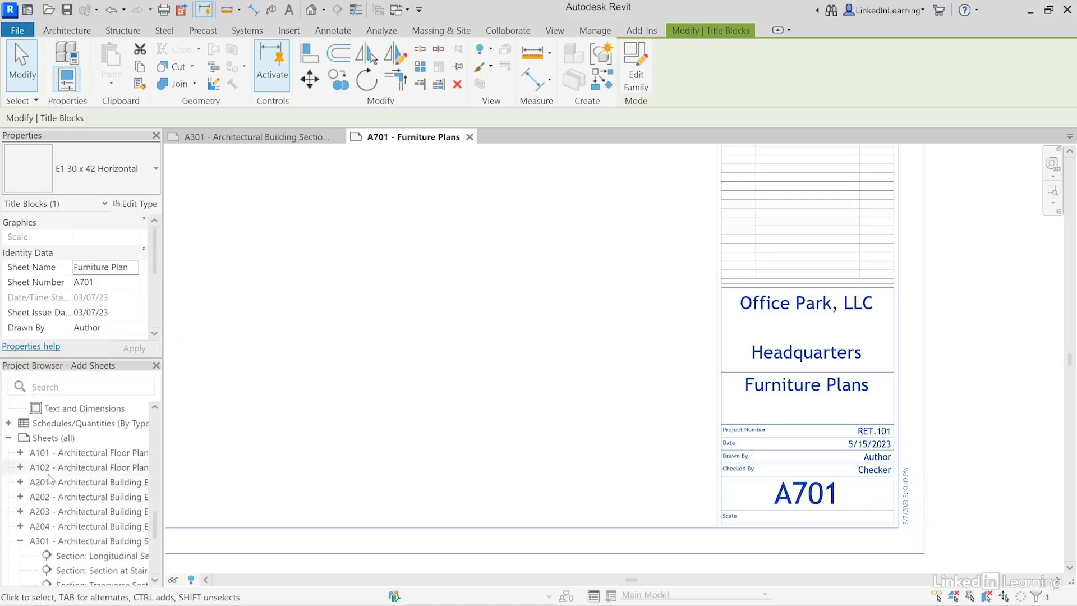
pyautogui.scroll(-3, 51, 482)
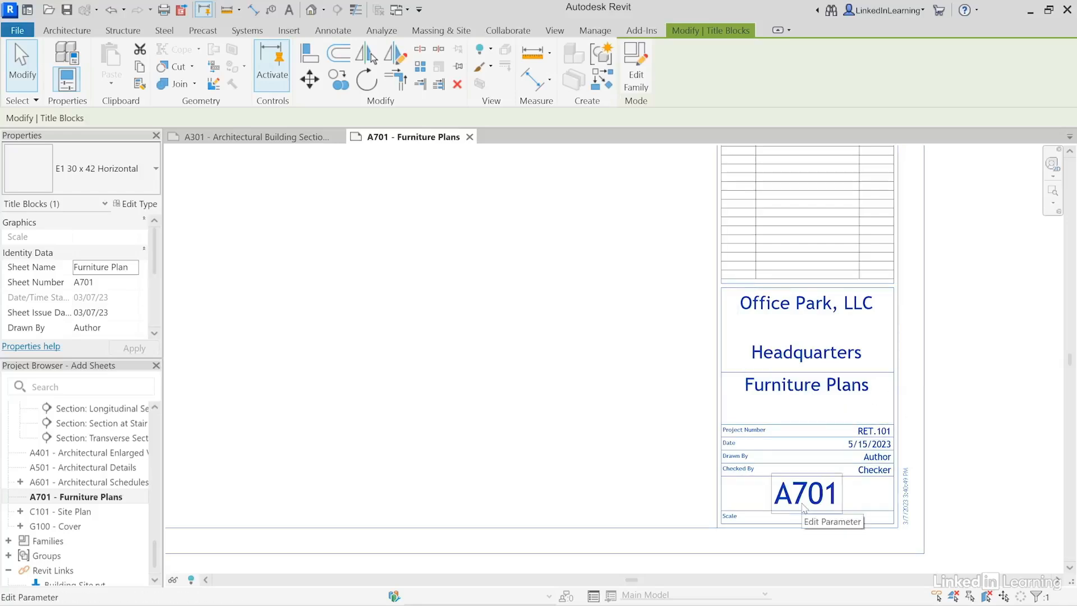
# Step: Fill in the A701 title block with PFA for Drawn By and RET for Checked By
pyautogui.click(878, 456)
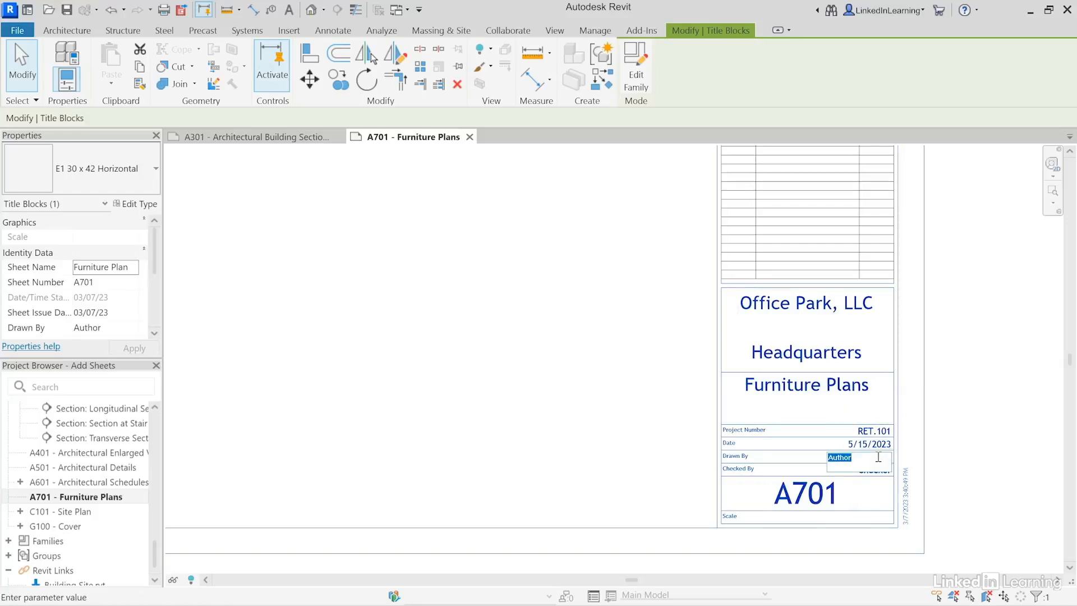
pyautogui.write('PFA')
pyautogui.press('Return')
pyautogui.click(869, 471)
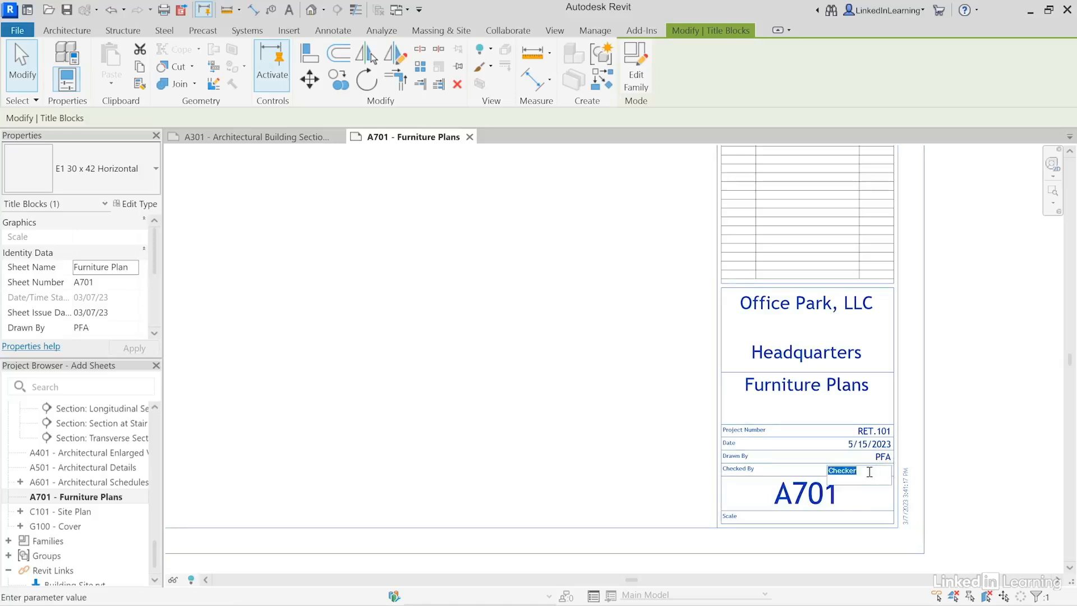
pyautogui.write('RET')
pyautogui.press('Return')
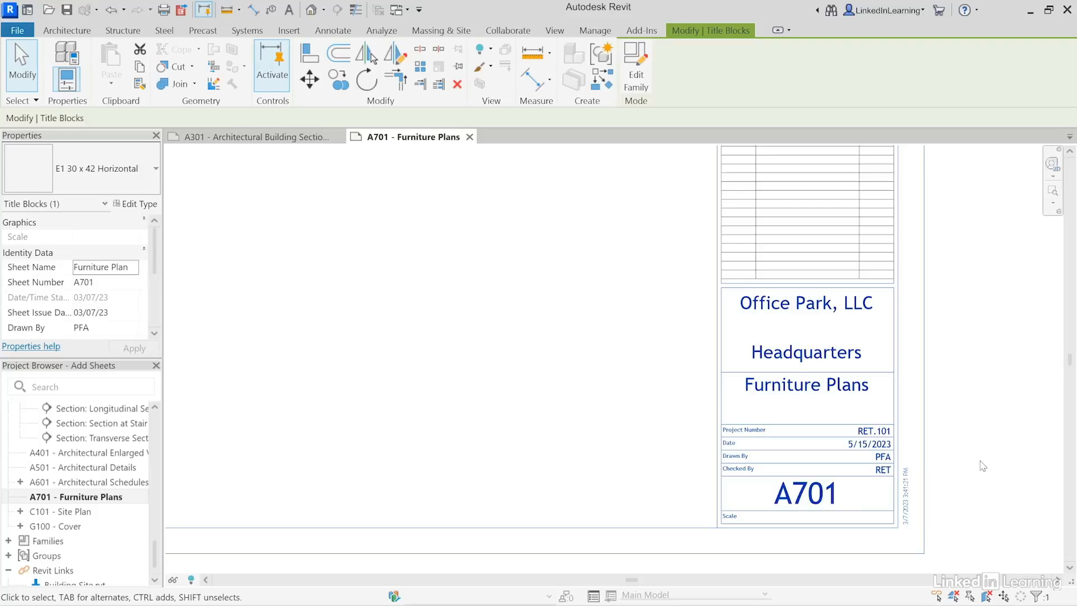
# Step: Examine the scale and drafting fields in the title block of sheet A301
pyautogui.click(270, 139)
pyautogui.scroll(5, 922, 543)
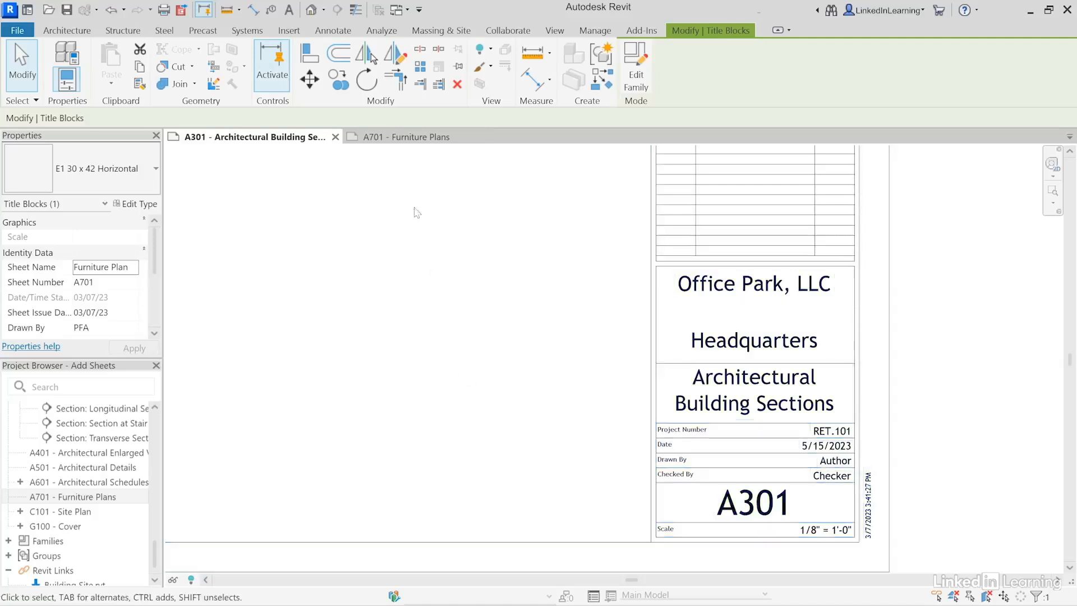
# Step: Return to sheet A701 and inspect the client name, project name and project number fields in its title block
pyautogui.click(406, 141)
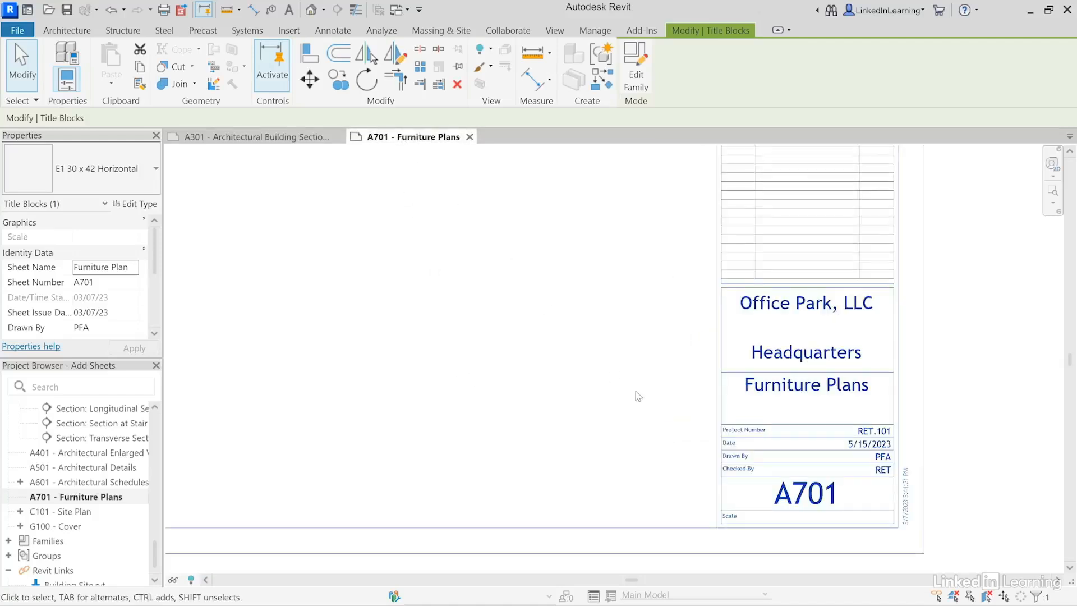
pyautogui.click(817, 305)
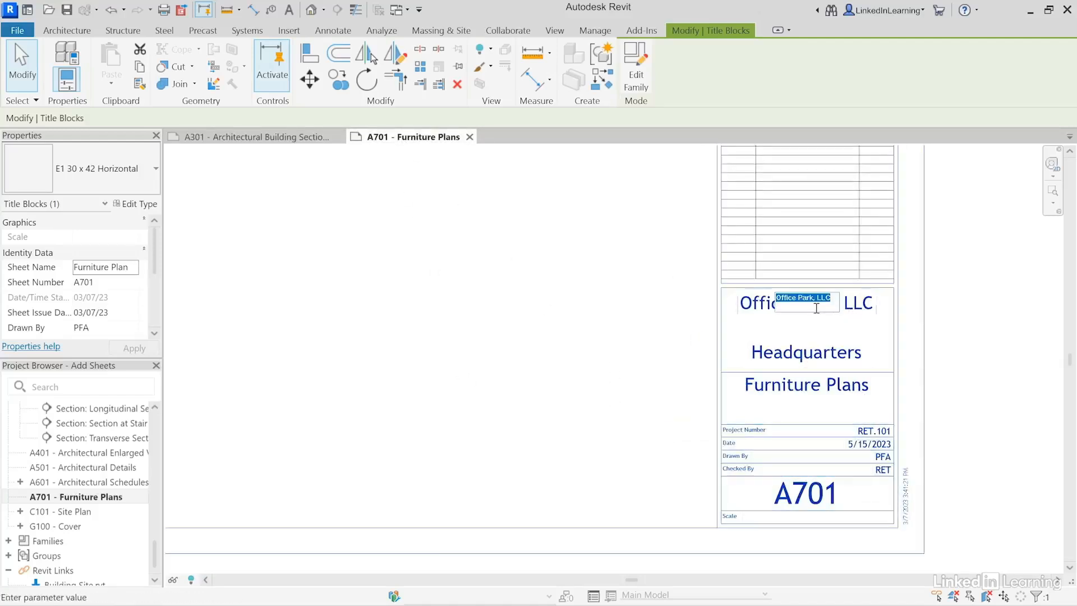
pyautogui.click(817, 361)
pyautogui.click(817, 352)
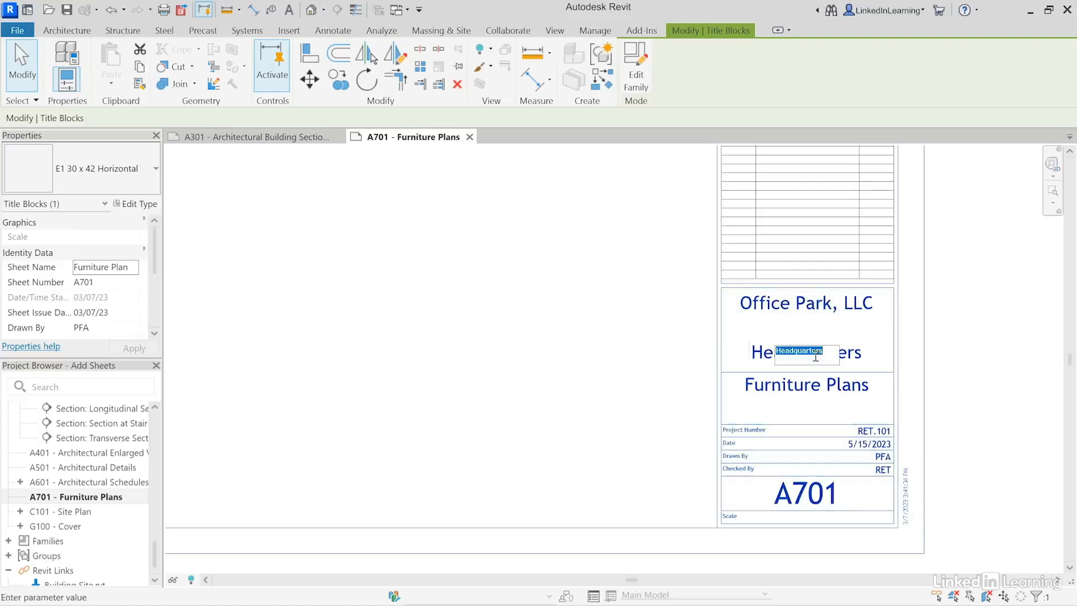
pyautogui.click(863, 431)
pyautogui.click(864, 431)
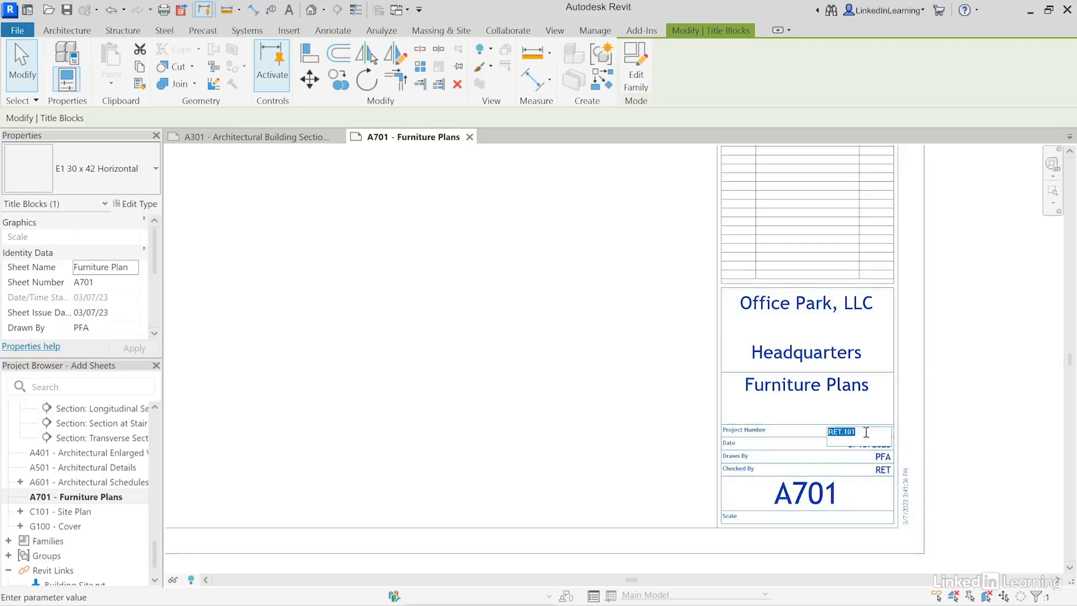
# Step: Set the date in the A701 title block to 5/20/2023 and check the date on sheet A301
pyautogui.click(800, 449)
pyautogui.click(863, 444)
pyautogui.click(863, 444)
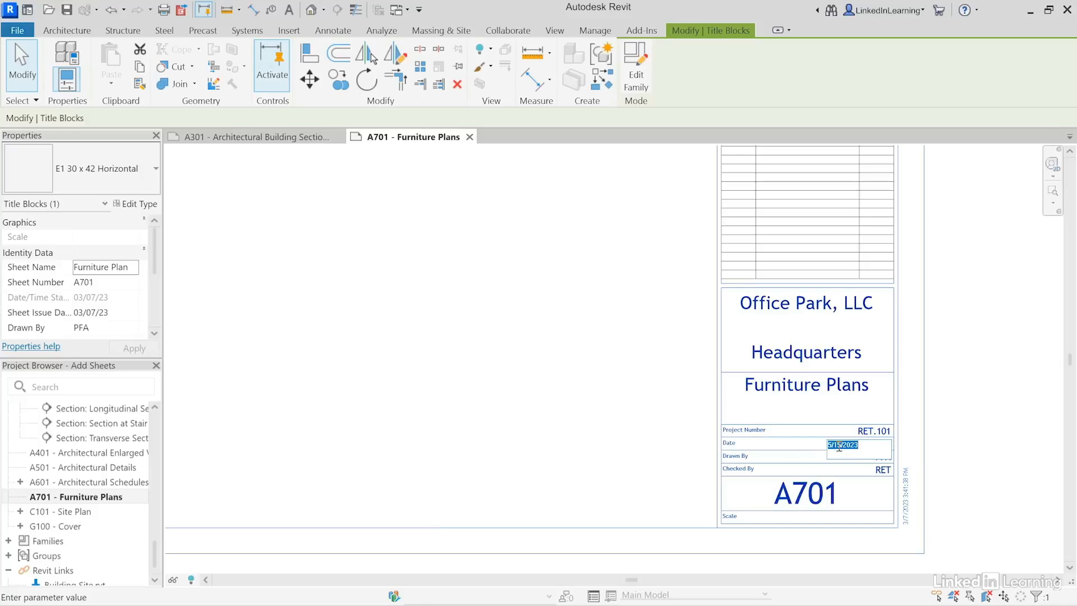
pyautogui.click(839, 445)
pyautogui.press('BackSpace')
pyautogui.press('BackSpace')
pyautogui.write('20')
pyautogui.click(481, 269)
pyautogui.click(285, 138)
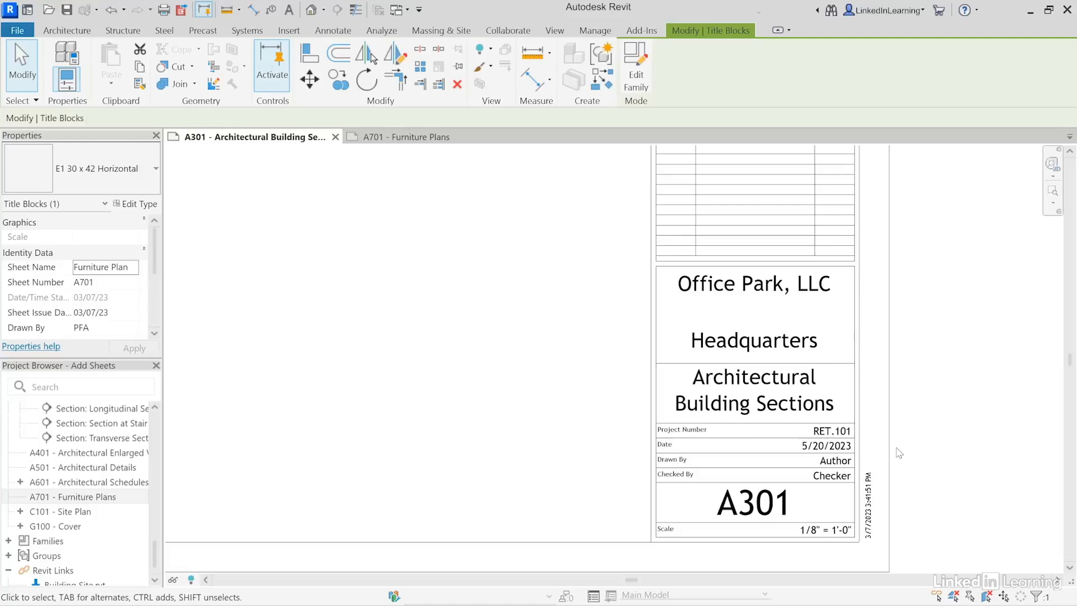
# Step: Return to sheet A701 and set the Project Issue Date in the Project Information to 6/20/2023
pyautogui.click(413, 137)
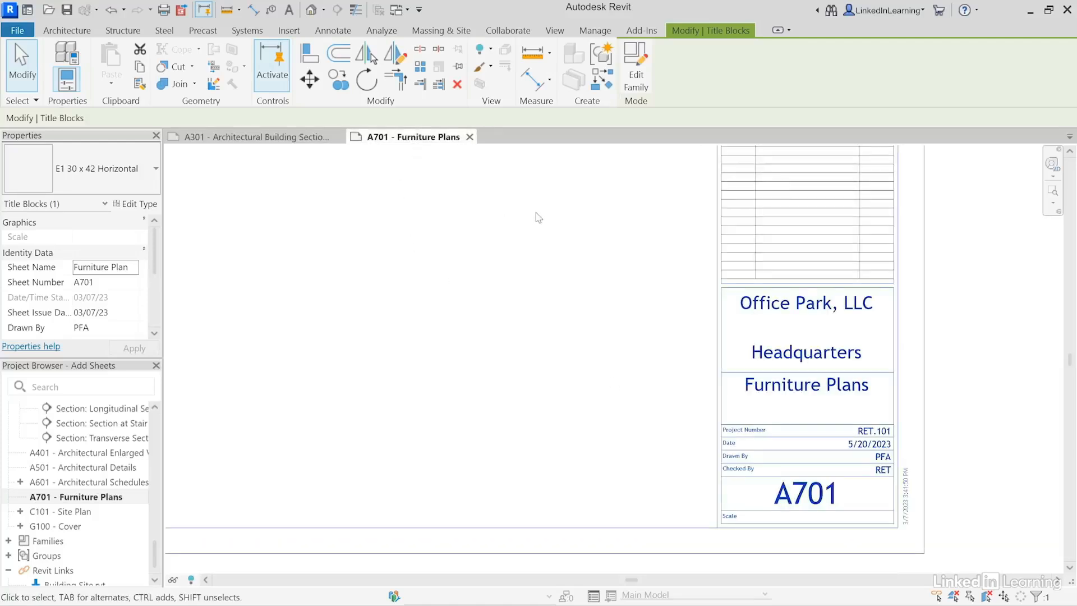
pyautogui.click(592, 33)
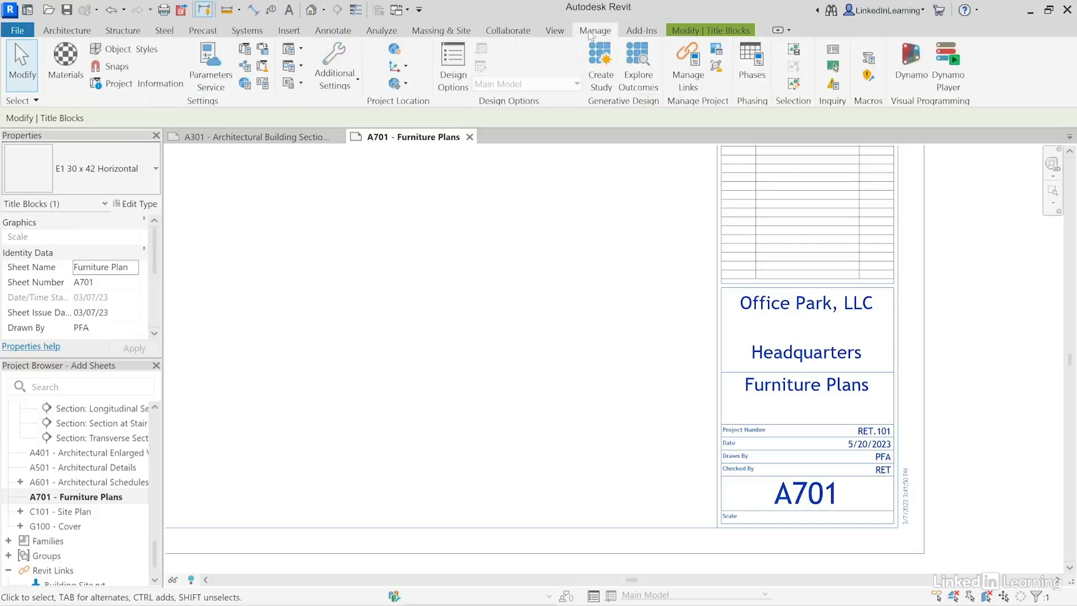
pyautogui.click(154, 91)
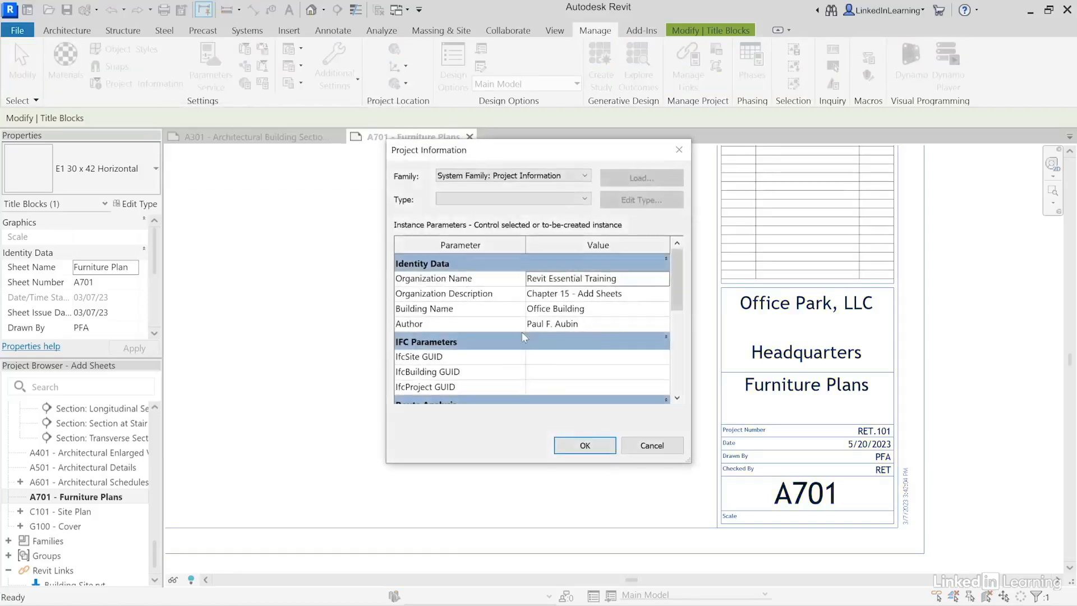
pyautogui.moveTo(675, 270); pyautogui.dragTo(675, 366)
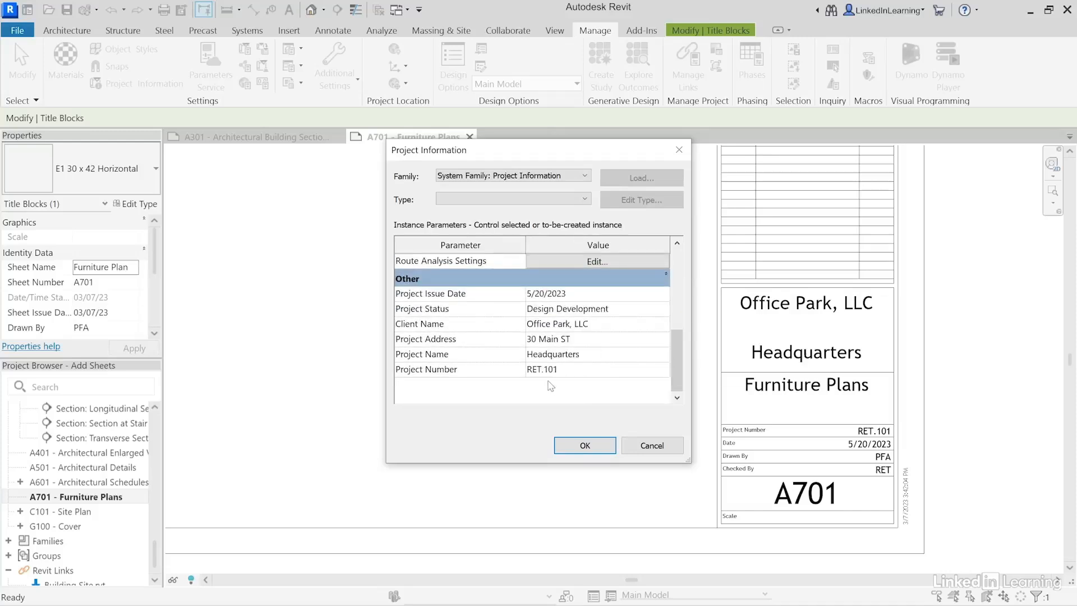
pyautogui.click(575, 293)
pyautogui.press('Home')
pyautogui.press('Delete')
pyautogui.write('6')
pyautogui.click(642, 311)
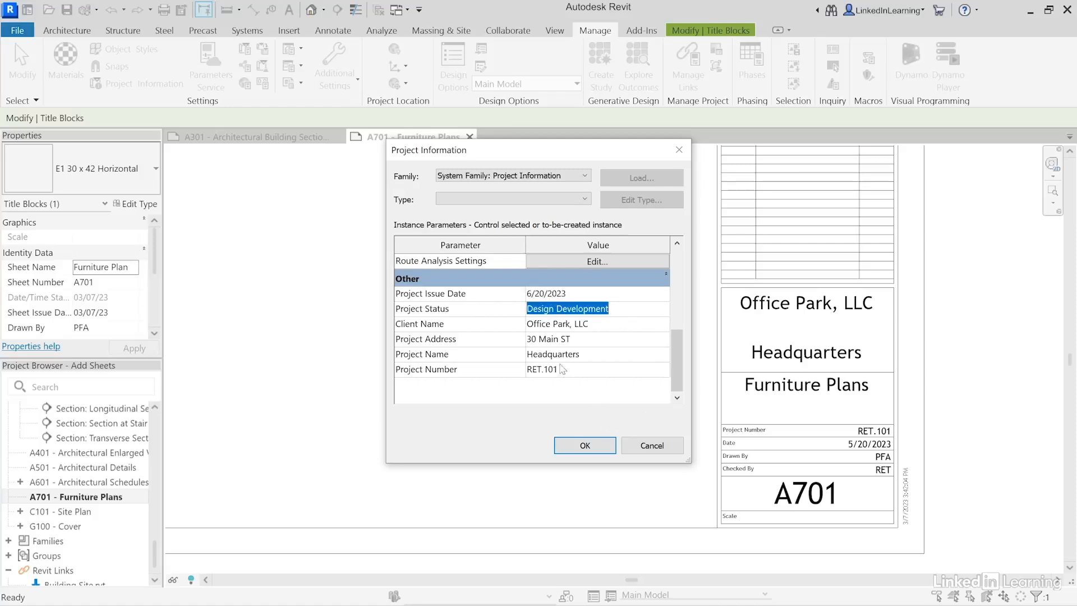
pyautogui.click(585, 445)
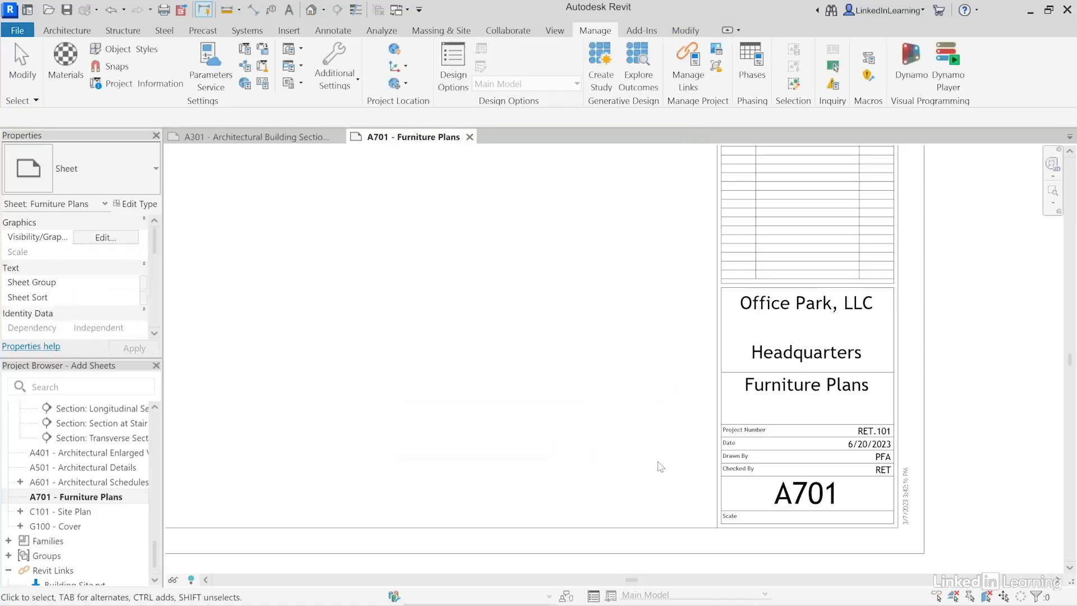
# Step: Check the date in the A301 title block, then return to sheet A701 and view the whole sheet
pyautogui.click(255, 137)
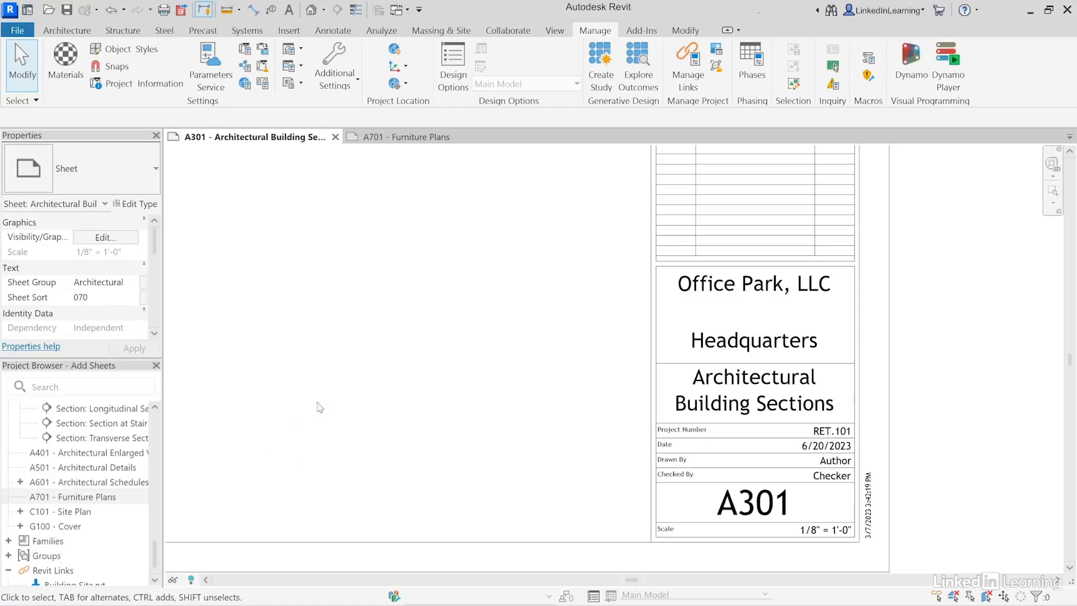
pyautogui.click(403, 138)
pyautogui.scroll(-3, 478, 329)
pyautogui.moveTo(478, 312); pyautogui.dragTo(707, 490, button='middle')
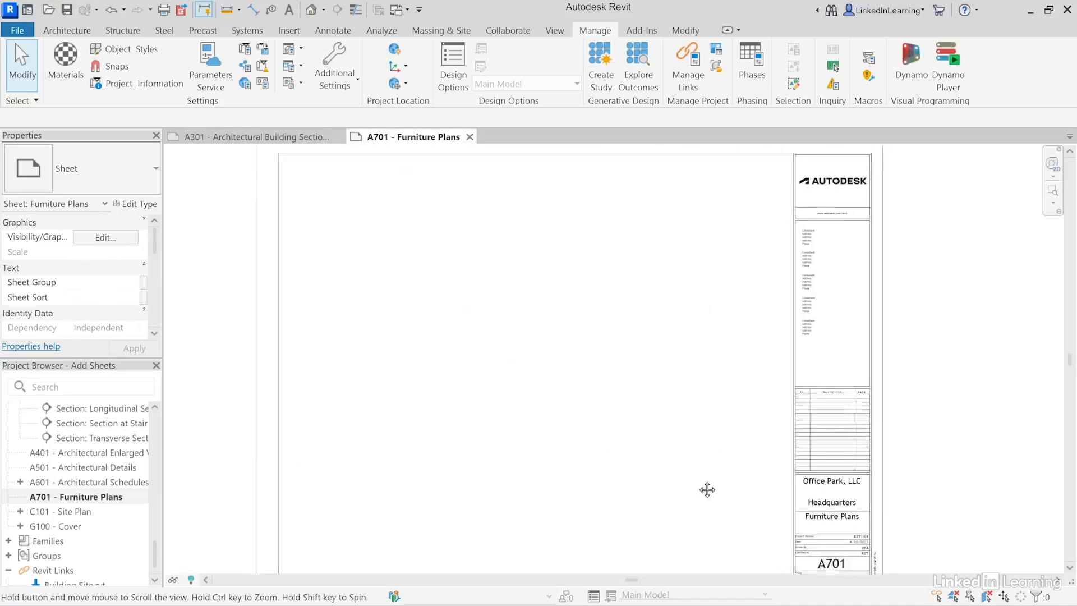
pyautogui.moveTo(645, 446); pyautogui.dragTo(636, 428, button='middle')
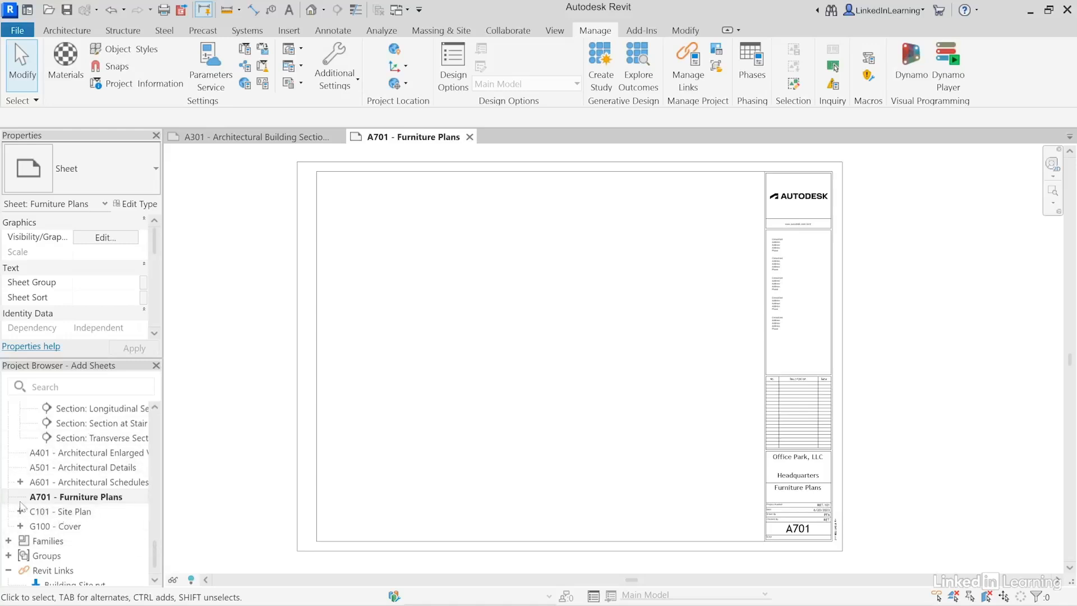
# Step: Look over the A701, A601, A401 and A501 entries in the project's sheet list
pyautogui.click(61, 499)
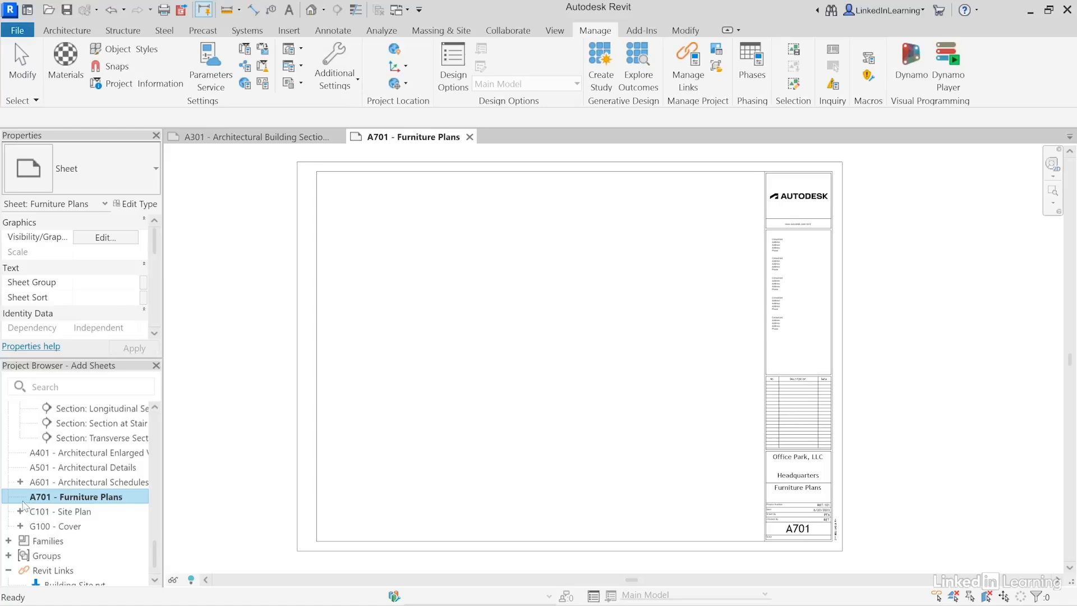
pyautogui.click(49, 486)
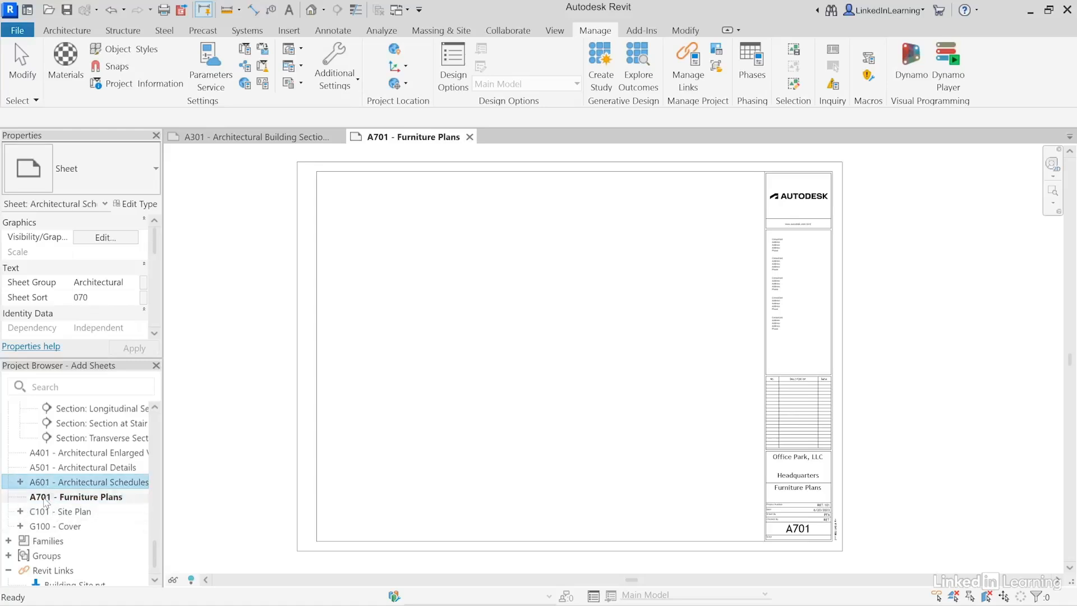
pyautogui.click(47, 497)
pyautogui.click(46, 457)
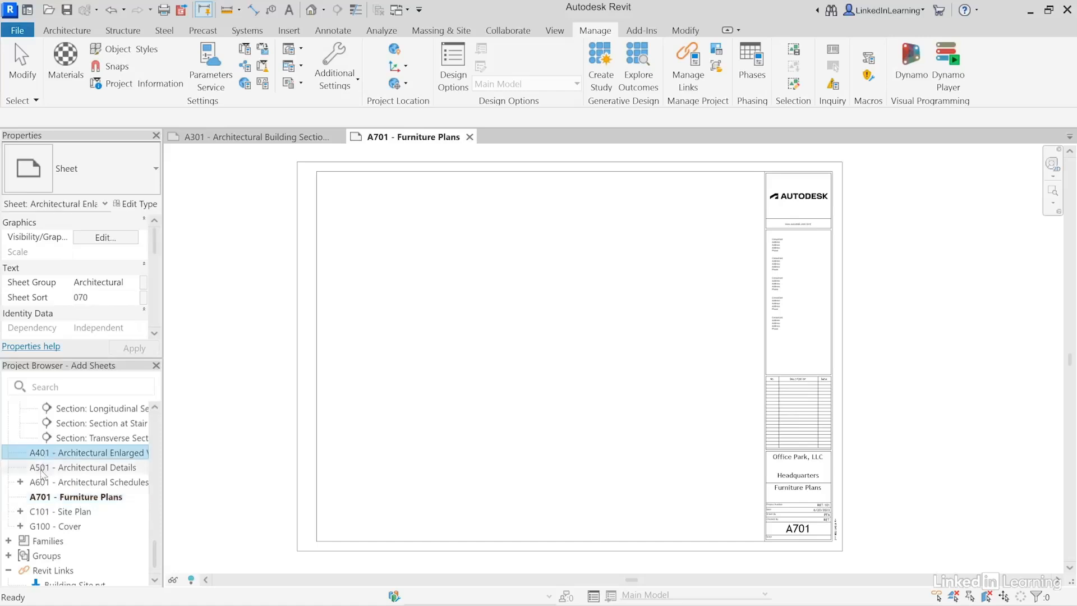
pyautogui.click(45, 466)
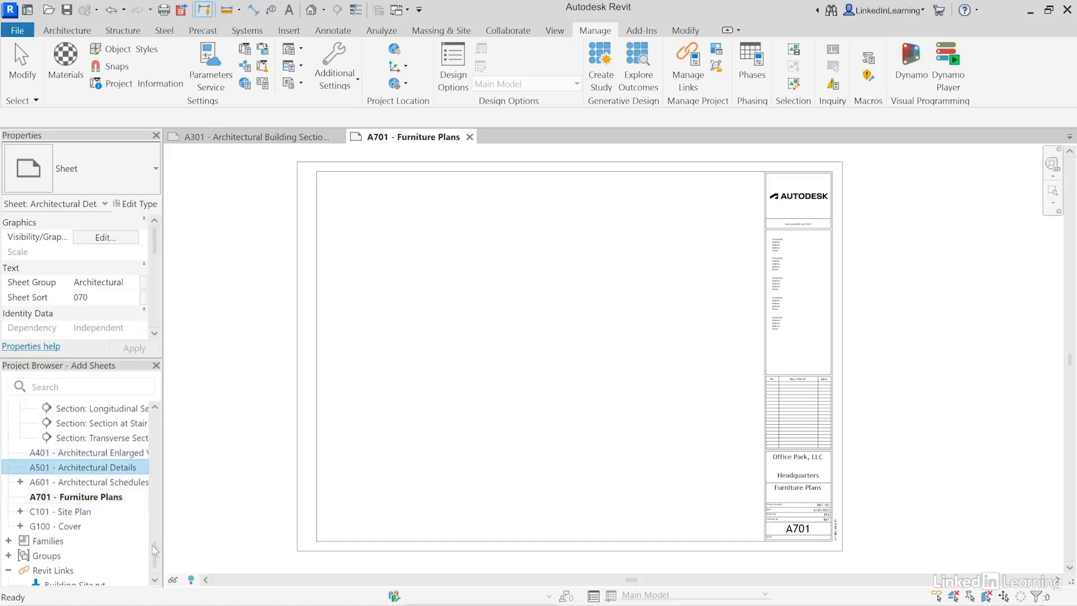
# Step: Place the L1 - Architectural (Furniture) floor plan in the middle of sheet A701's drawing area
pyautogui.moveTo(154, 557); pyautogui.dragTo(149, 425)
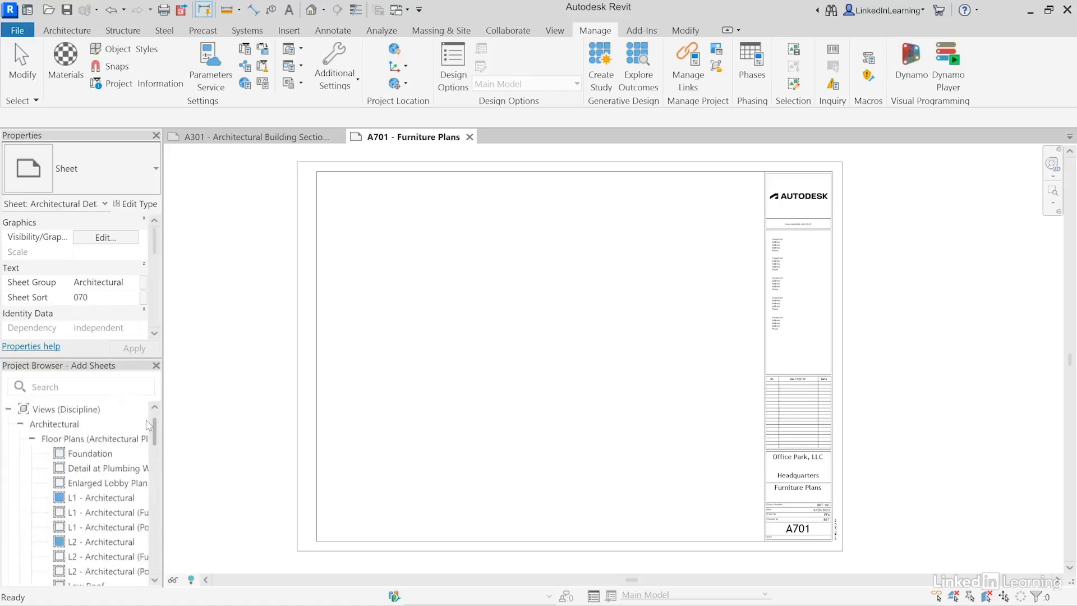
pyautogui.click(89, 512)
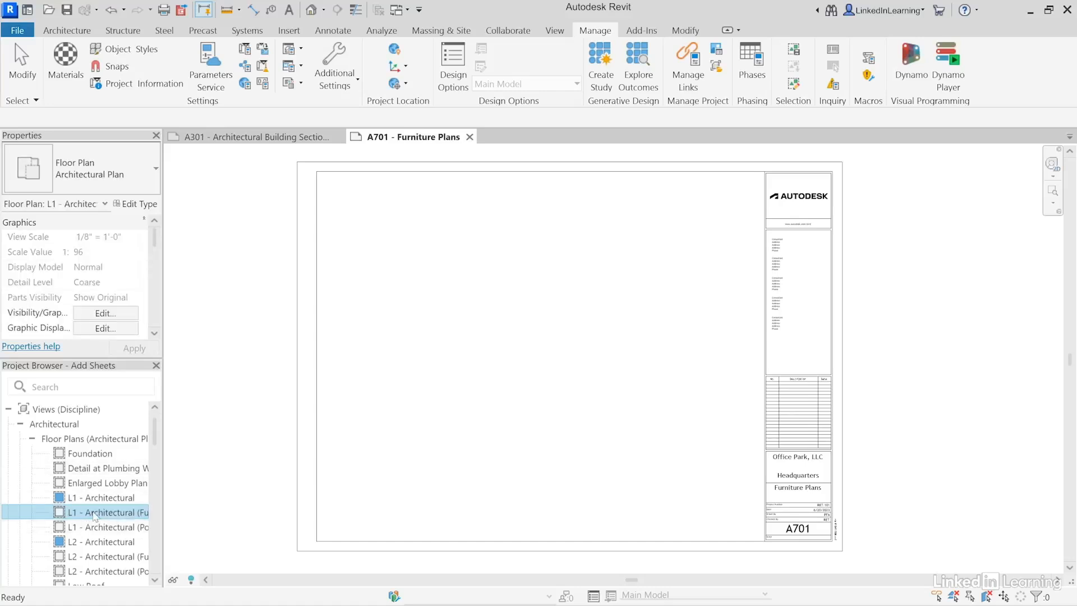
pyautogui.moveTo(95, 516); pyautogui.dragTo(447, 431)
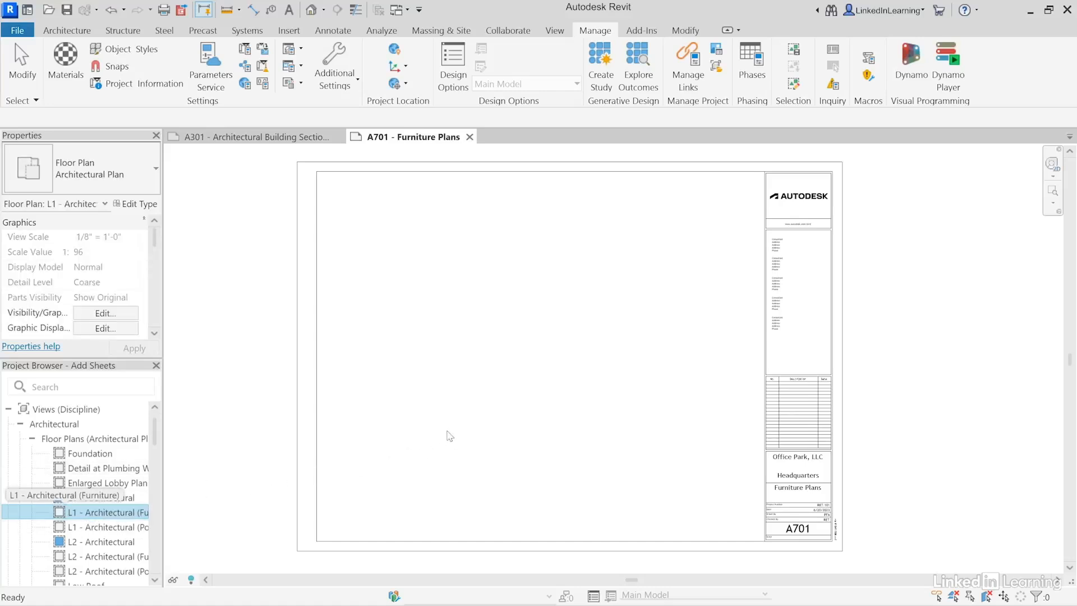
pyautogui.click(543, 356)
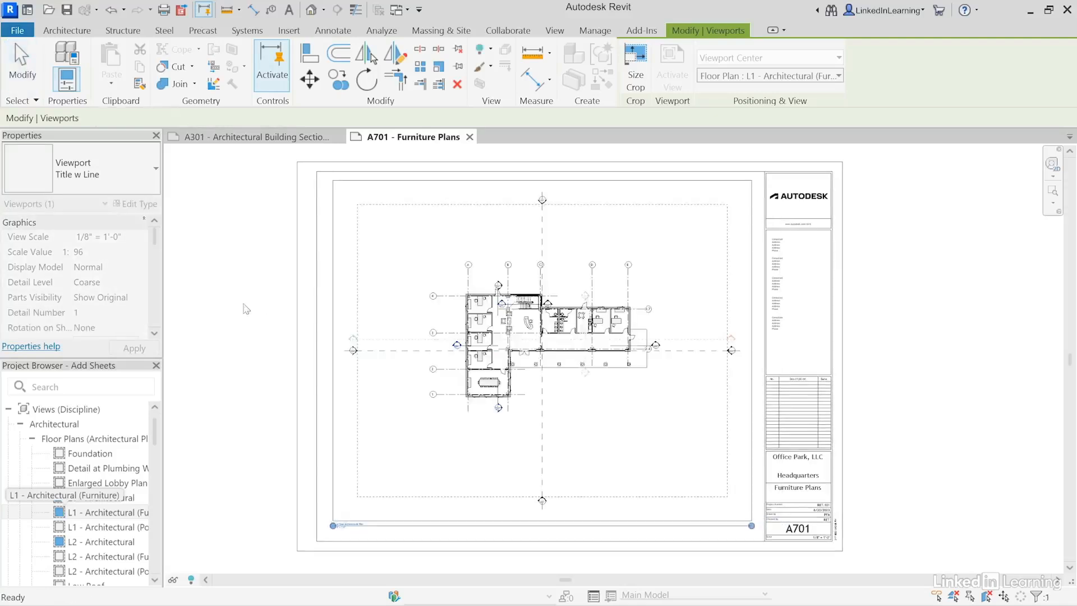
pyautogui.click(207, 298)
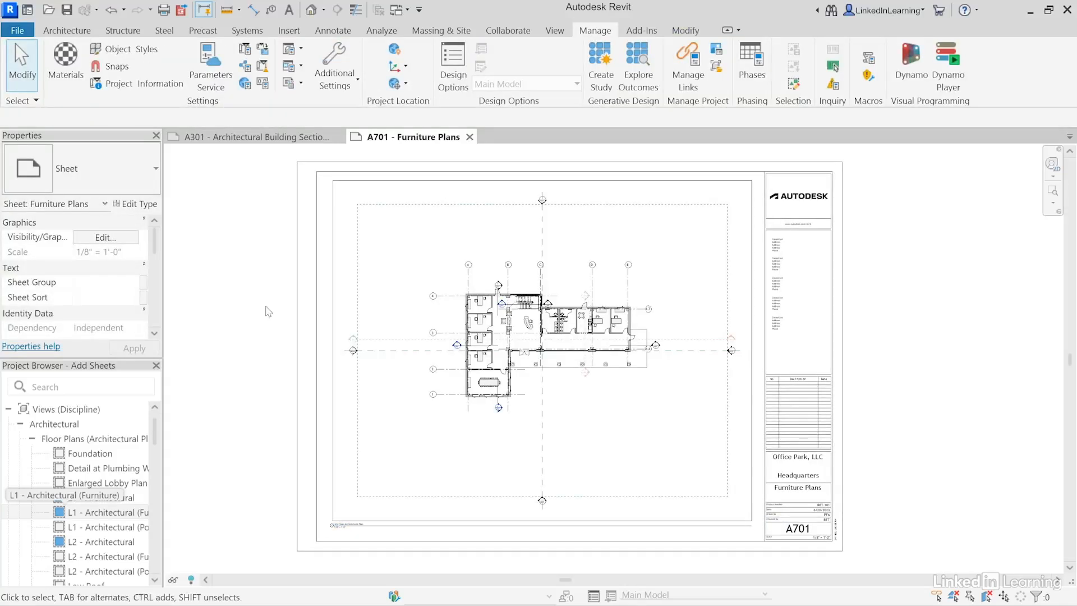
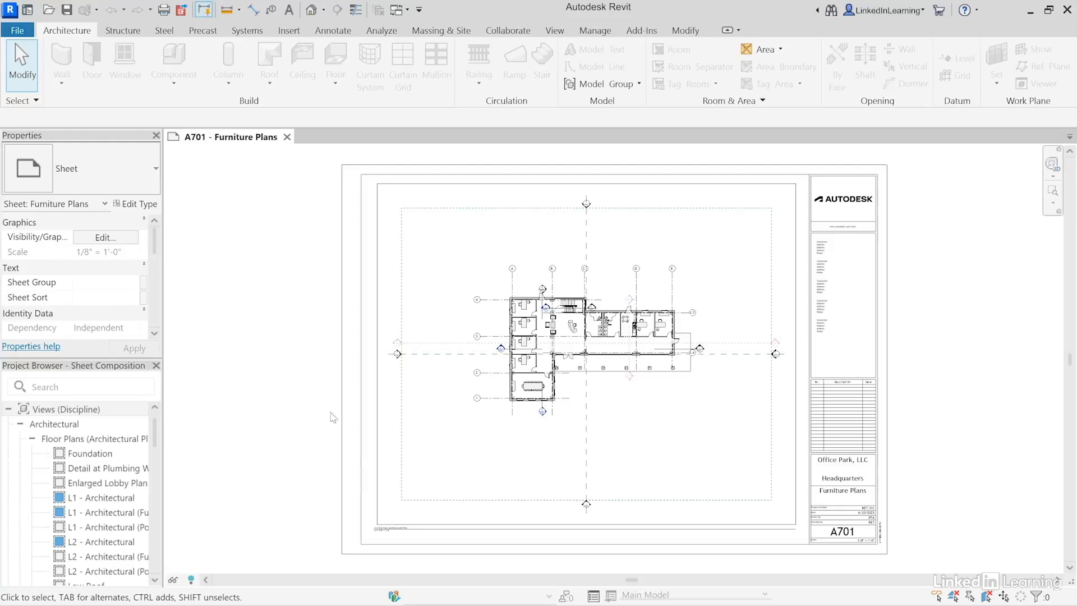
# Step: Activate the furniture plan viewport on sheet A701 and set the Scope Box of its crop region to None
pyautogui.doubleClick(458, 278)
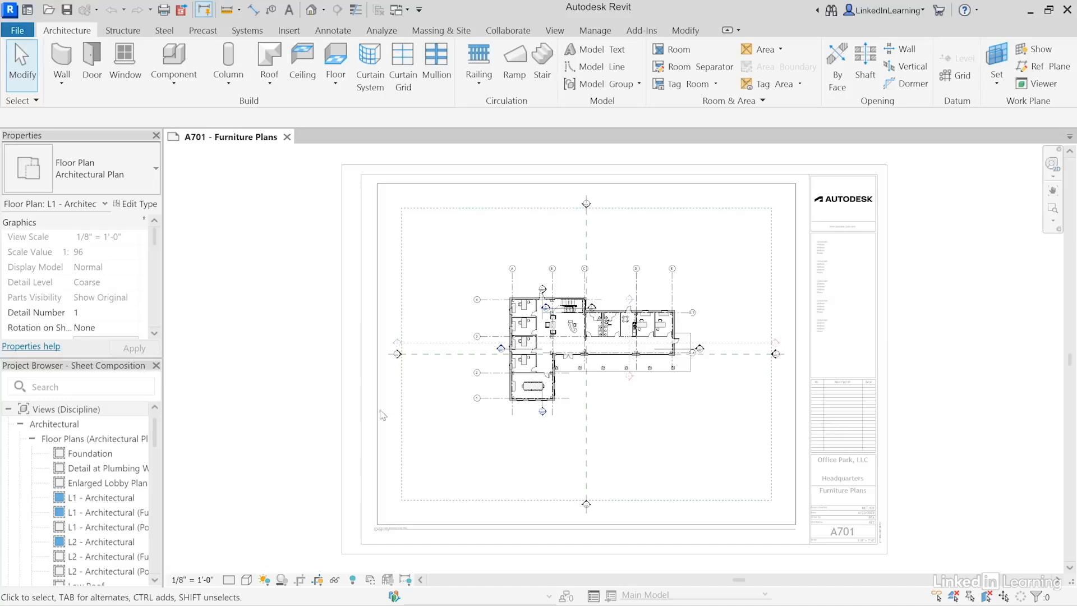
pyautogui.click(437, 455)
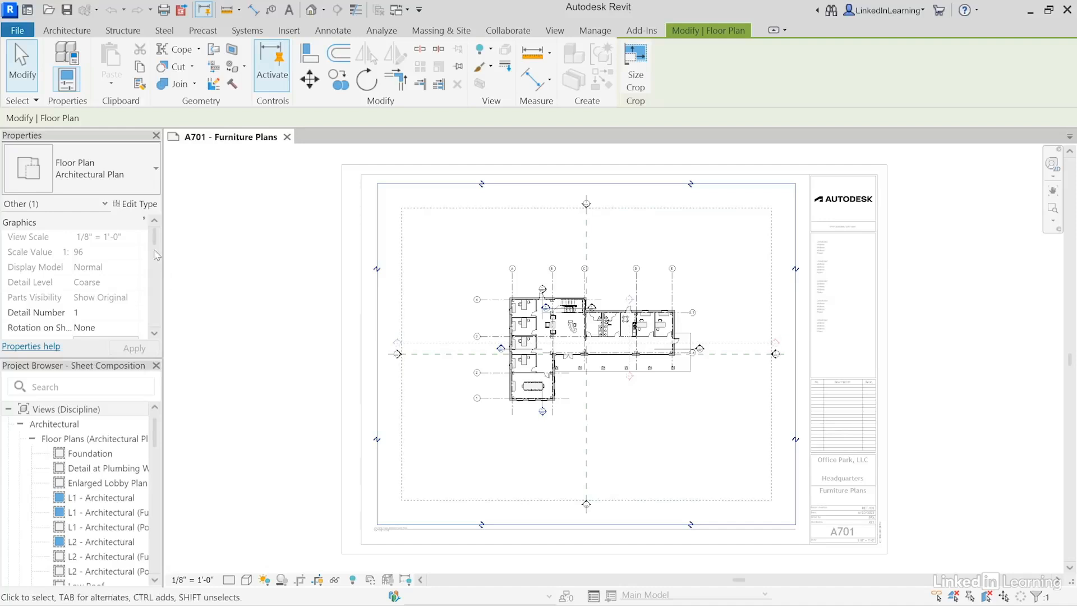
pyautogui.moveTo(156, 242); pyautogui.dragTo(158, 299)
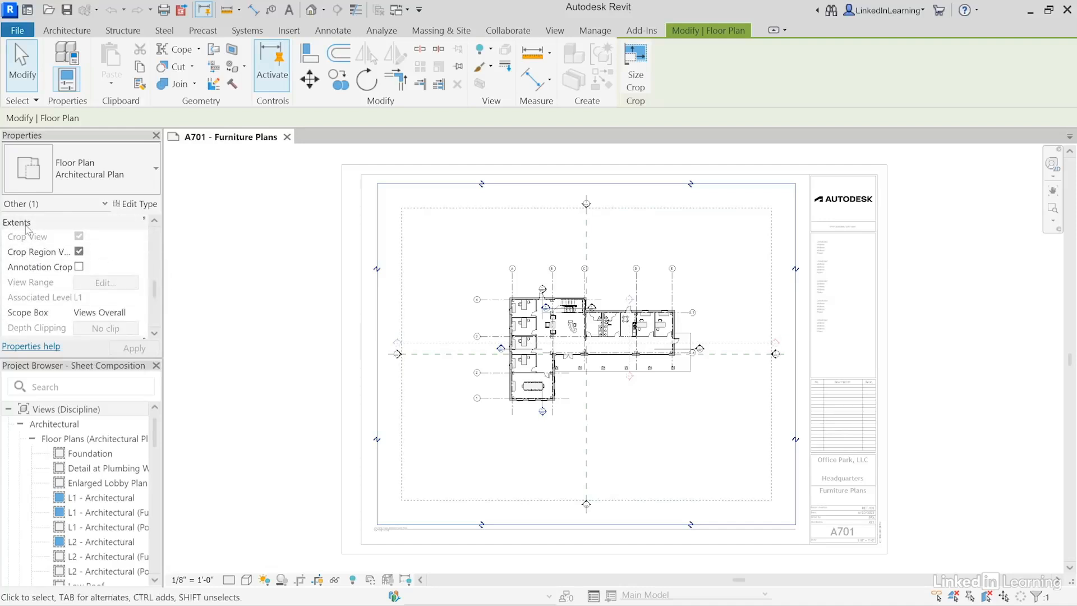
pyautogui.click(137, 316)
pyautogui.click(138, 315)
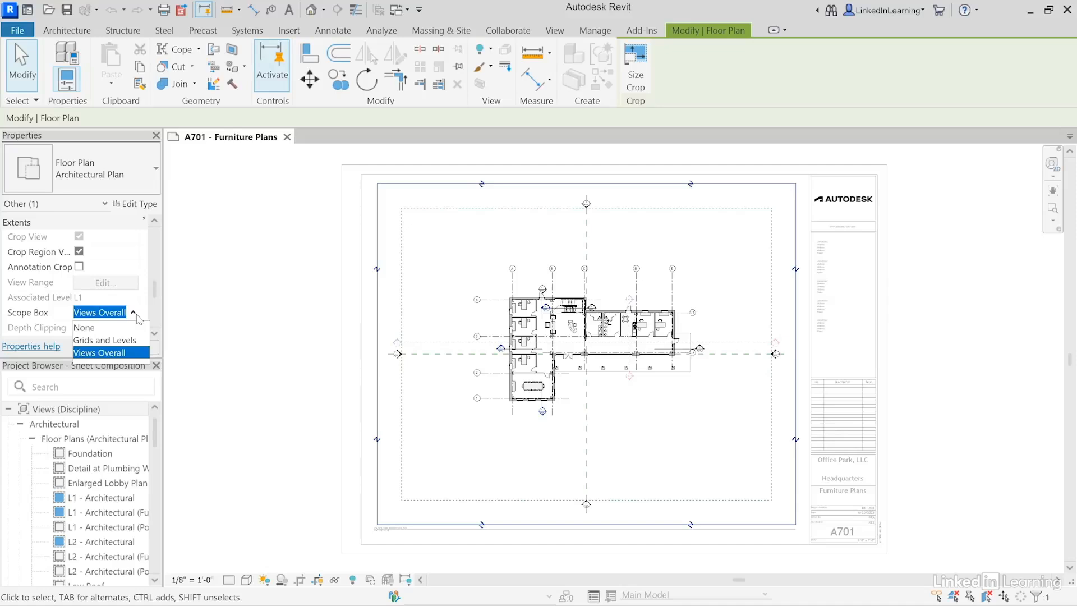
pyautogui.click(96, 327)
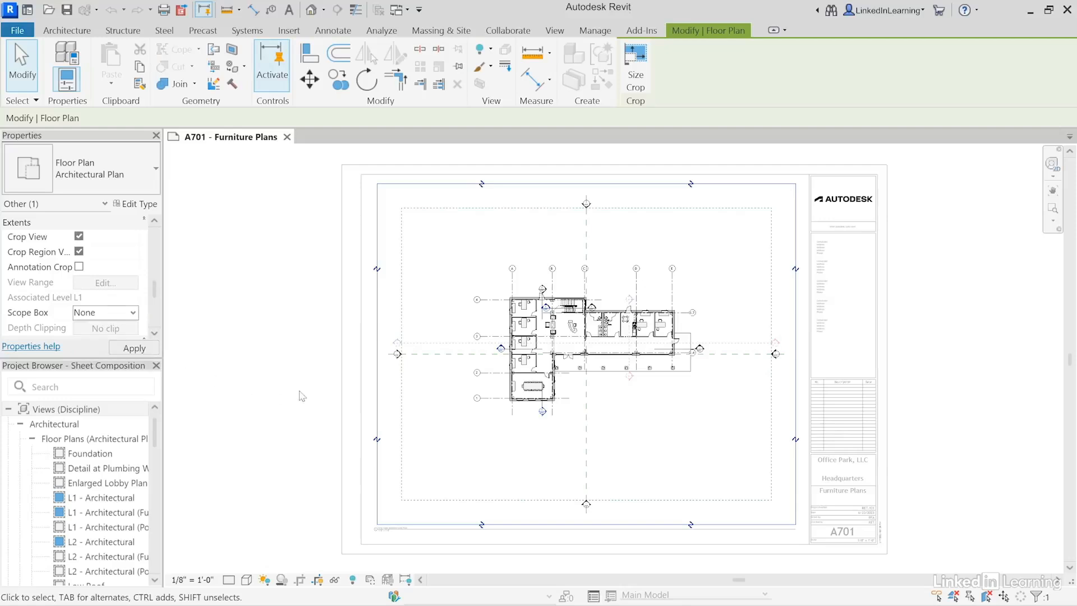
# Step: Pull the left and upper edges of the furniture plan's crop region in toward the building
pyautogui.click(376, 370)
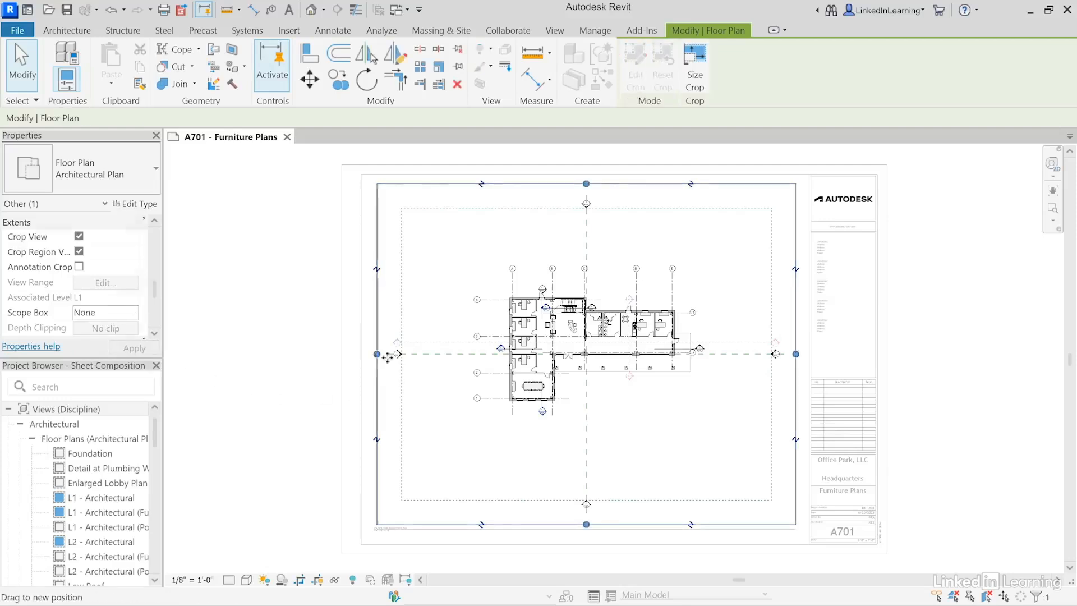
pyautogui.moveTo(387, 357); pyautogui.dragTo(444, 355)
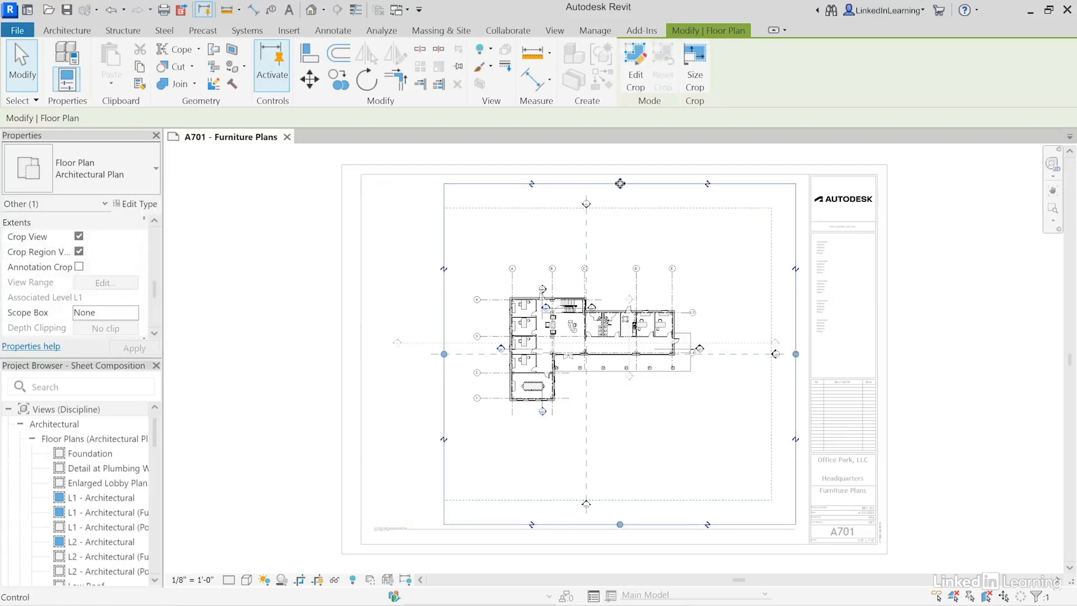
pyautogui.moveTo(619, 183); pyautogui.dragTo(619, 229)
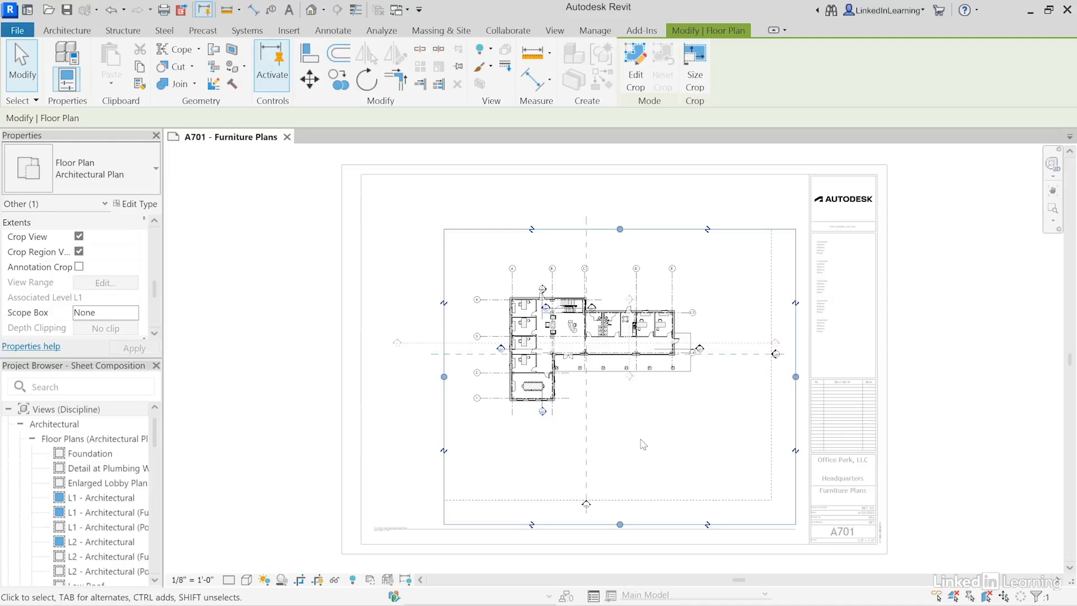
# Step: Draw a new scope box around the building and its grid bubbles in the furniture plan
pyautogui.click(555, 31)
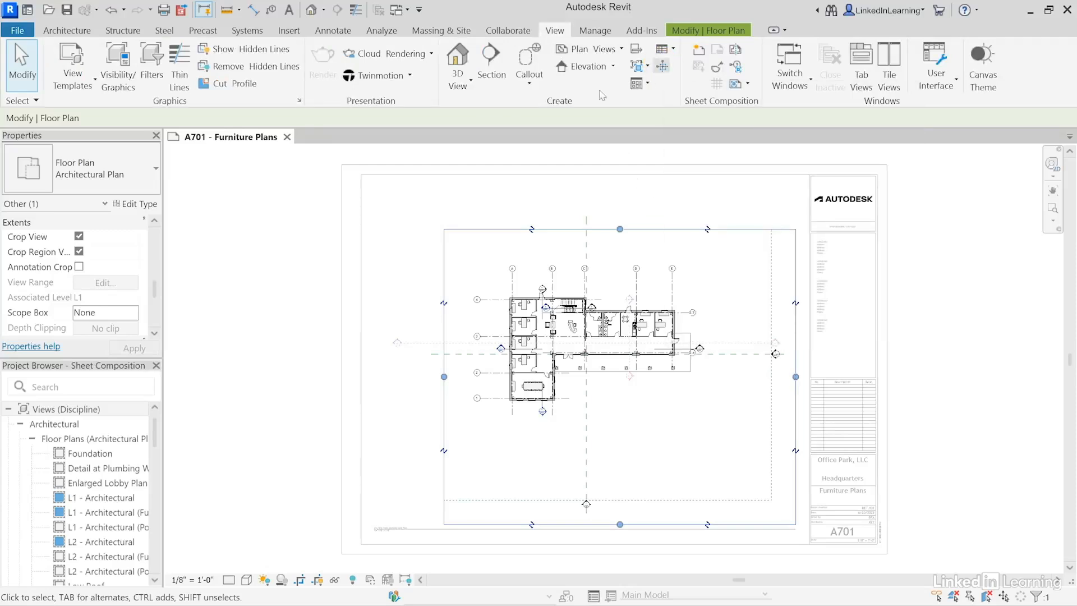
pyautogui.click(662, 67)
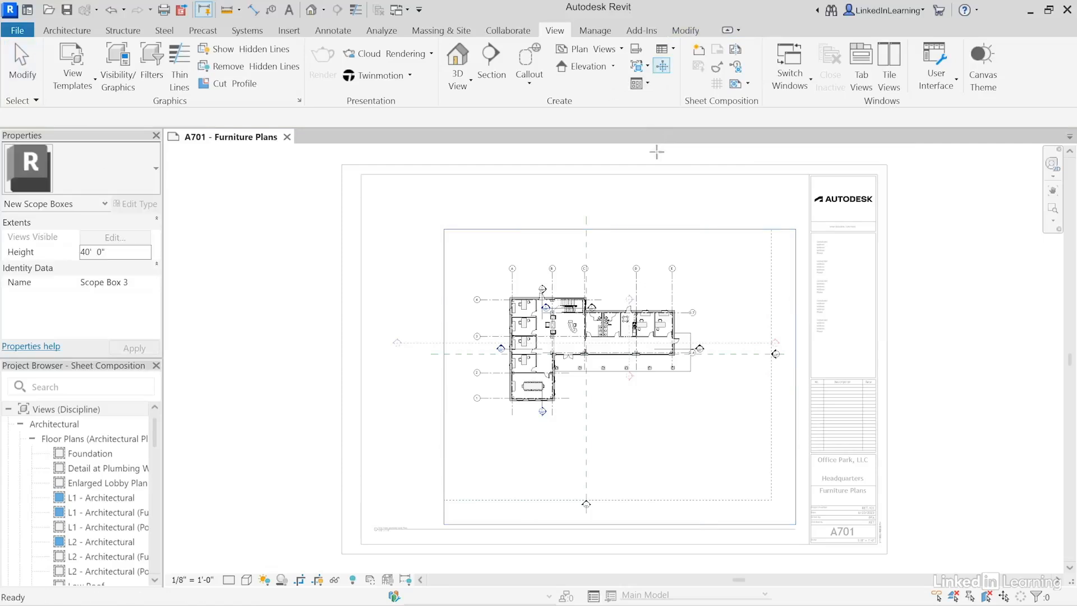
pyautogui.click(475, 264)
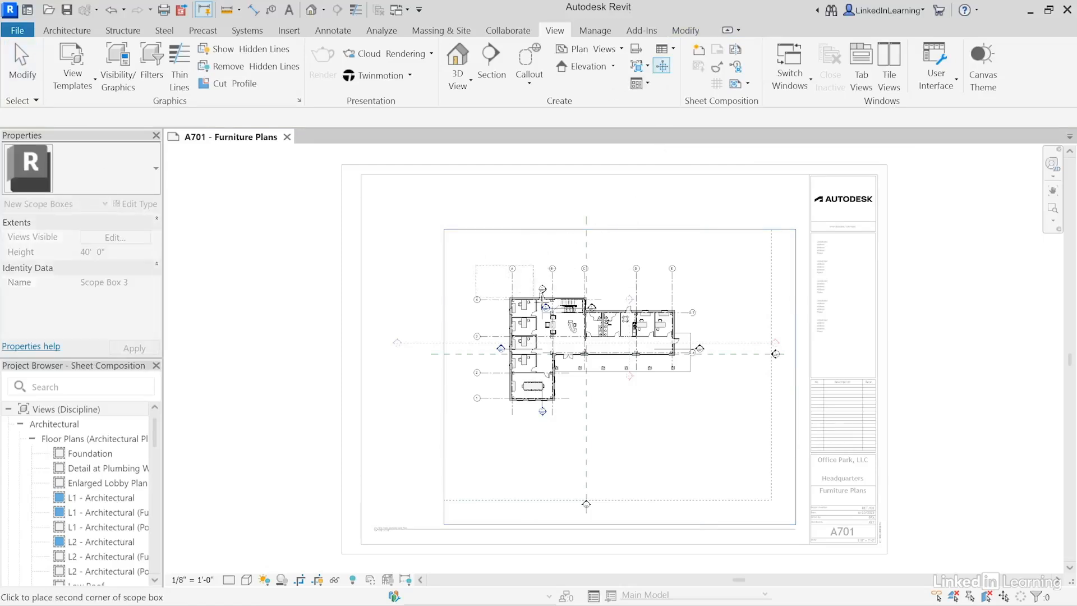
pyautogui.click(706, 415)
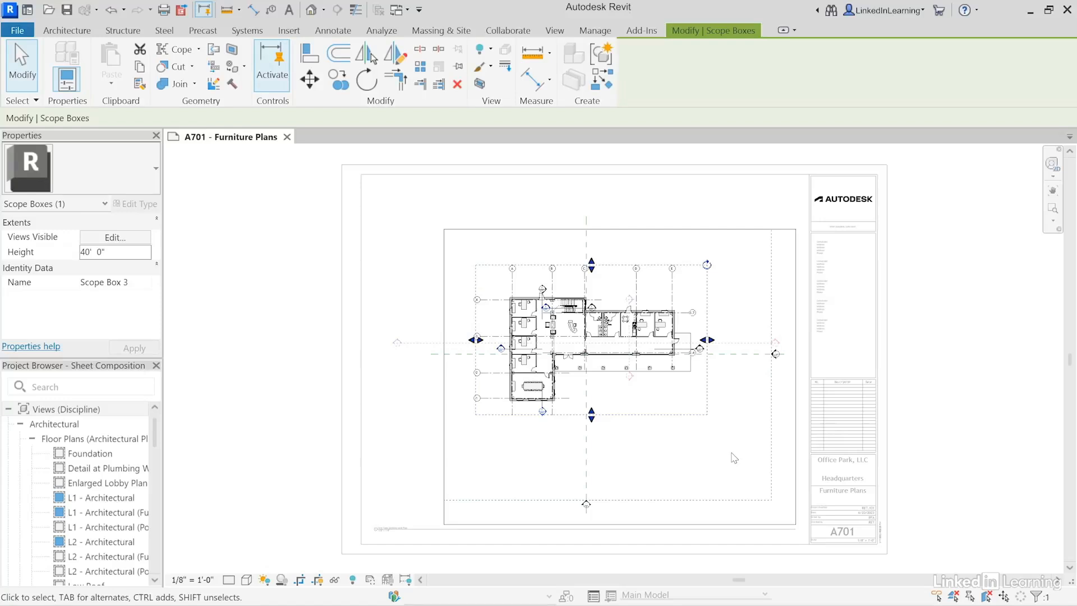
# Step: Rename the new scope box as Furniture and power Plans
pyautogui.click(137, 285)
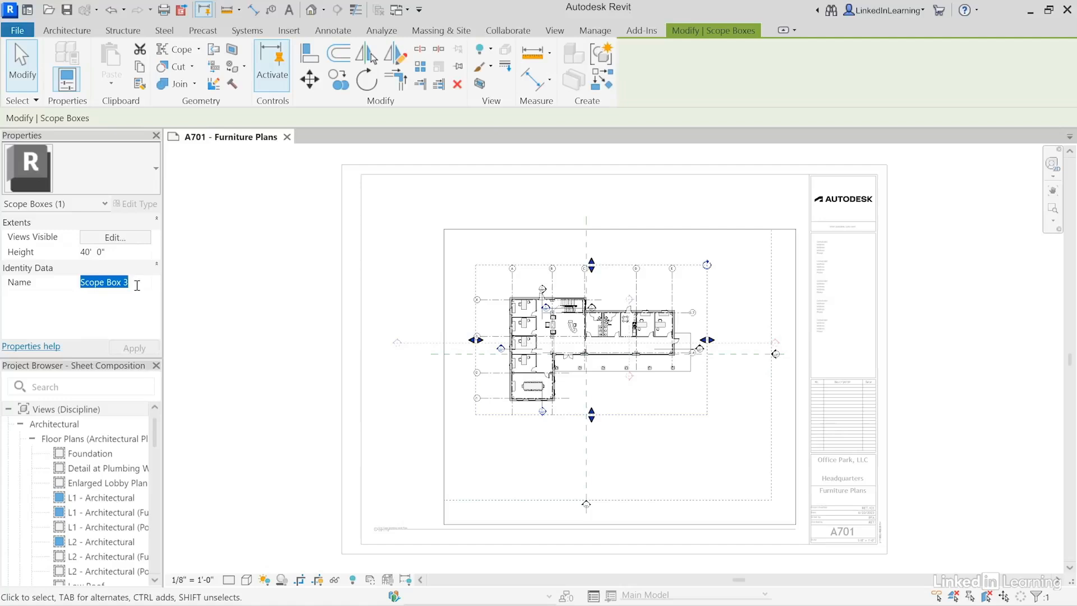
pyautogui.write('Furni')
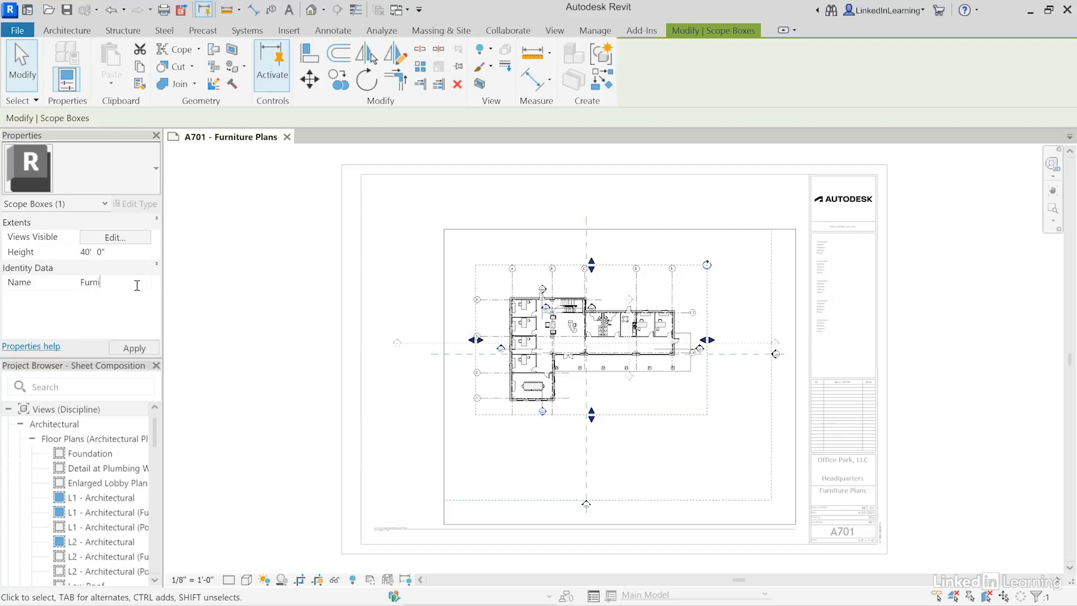
pyautogui.write('ture and Trow')
pyautogui.write('er Plans')
pyautogui.press('Return')
# Step: Assign the Furniture and power Plans scope box to the active L1 furniture plan view
pyautogui.click(502, 443)
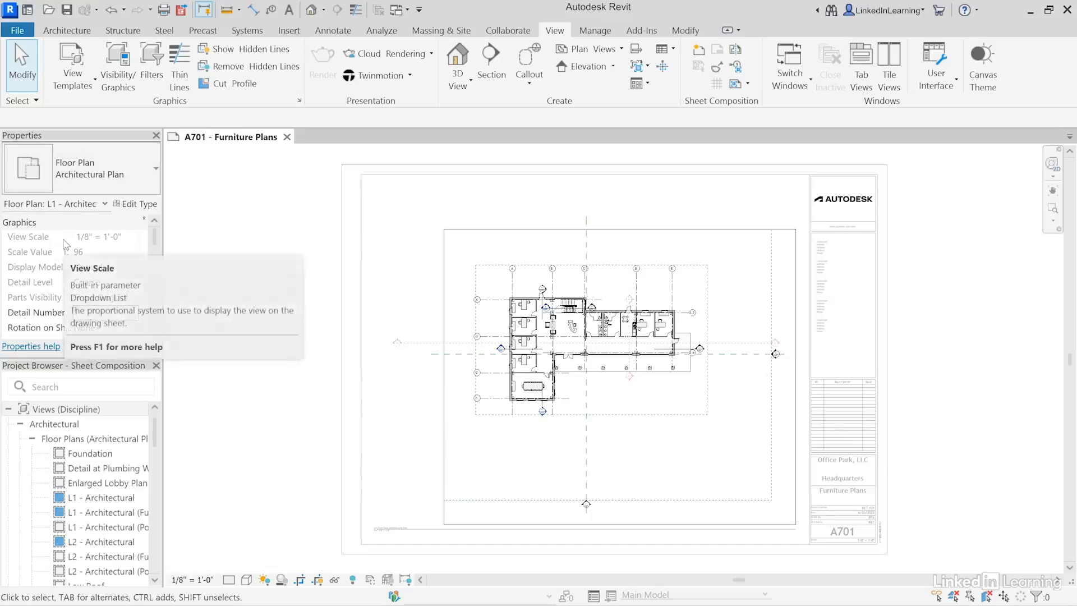
pyautogui.moveTo(155, 241); pyautogui.dragTo(155, 293)
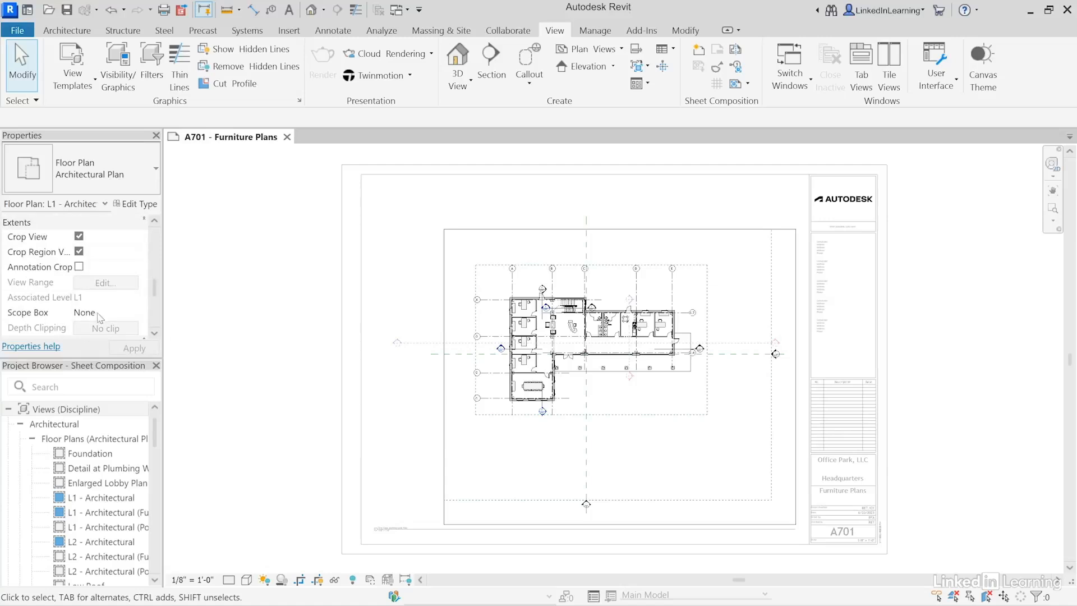
pyautogui.click(133, 312)
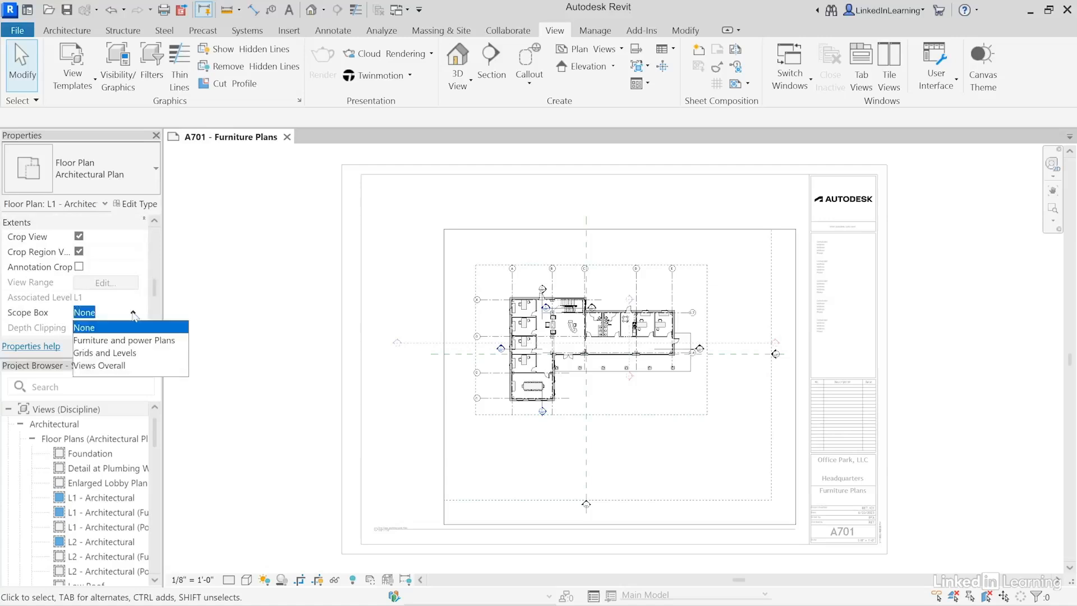
pyautogui.click(121, 341)
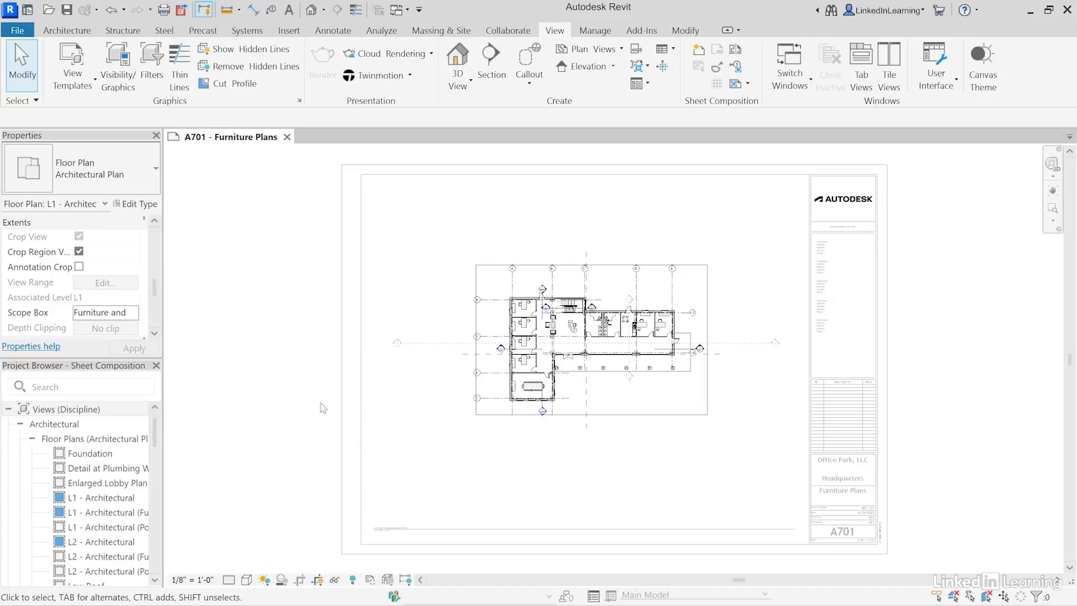
# Step: Deactivate the view and move the L1 furniture plan viewport into the upper-left corner of sheet A701's drawing area
pyautogui.doubleClick(297, 392)
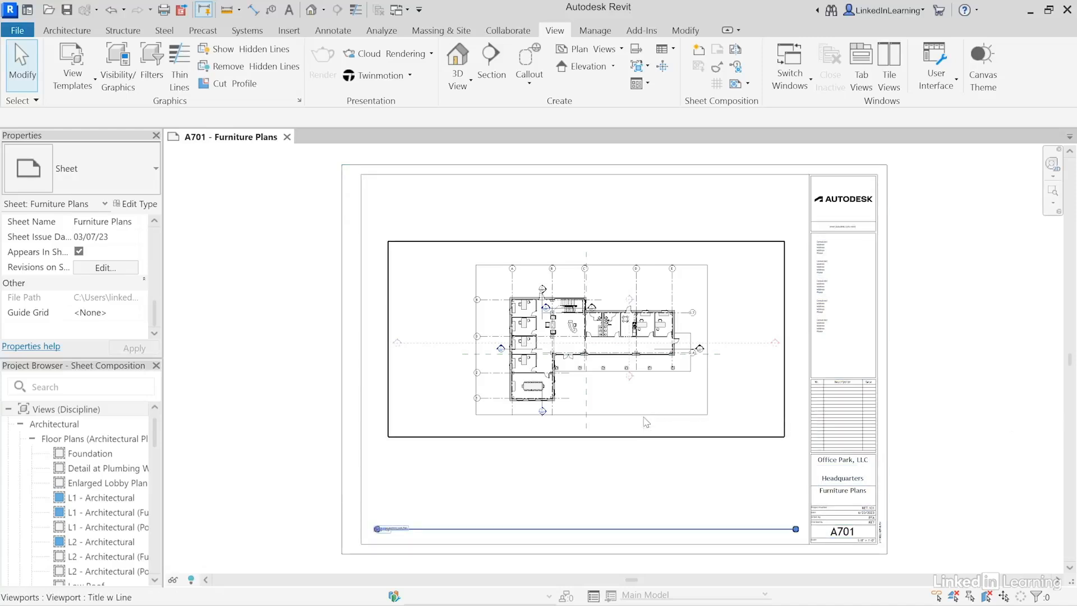
pyautogui.moveTo(646, 422); pyautogui.dragTo(560, 343)
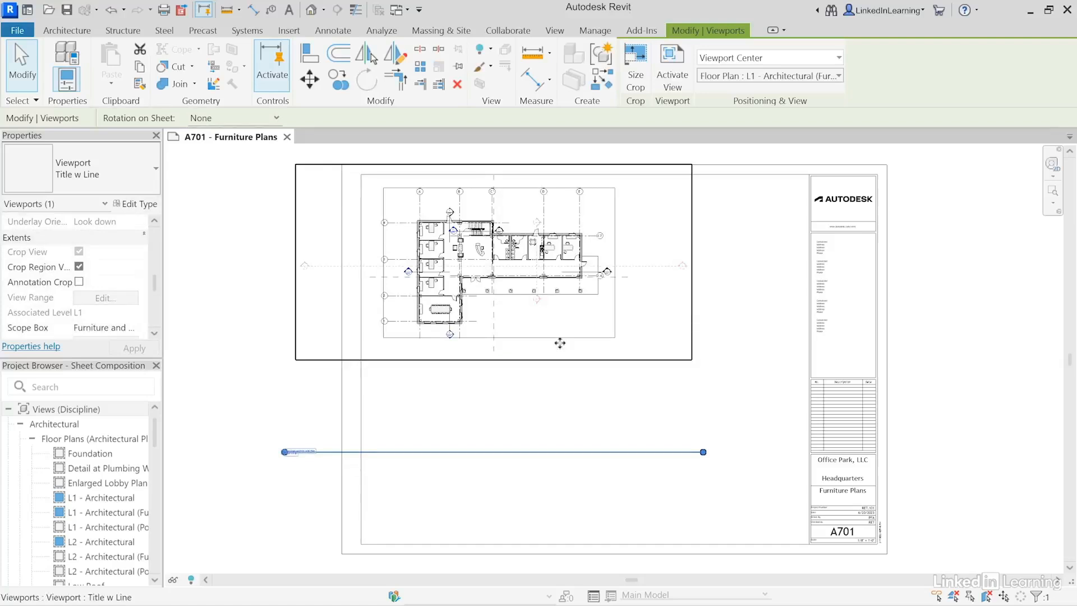
pyautogui.press('Left')
pyautogui.press('Left')
pyautogui.press('Left')
pyautogui.press('Left')
pyautogui.press('Up')
pyautogui.press('Up')
pyautogui.press('Up')
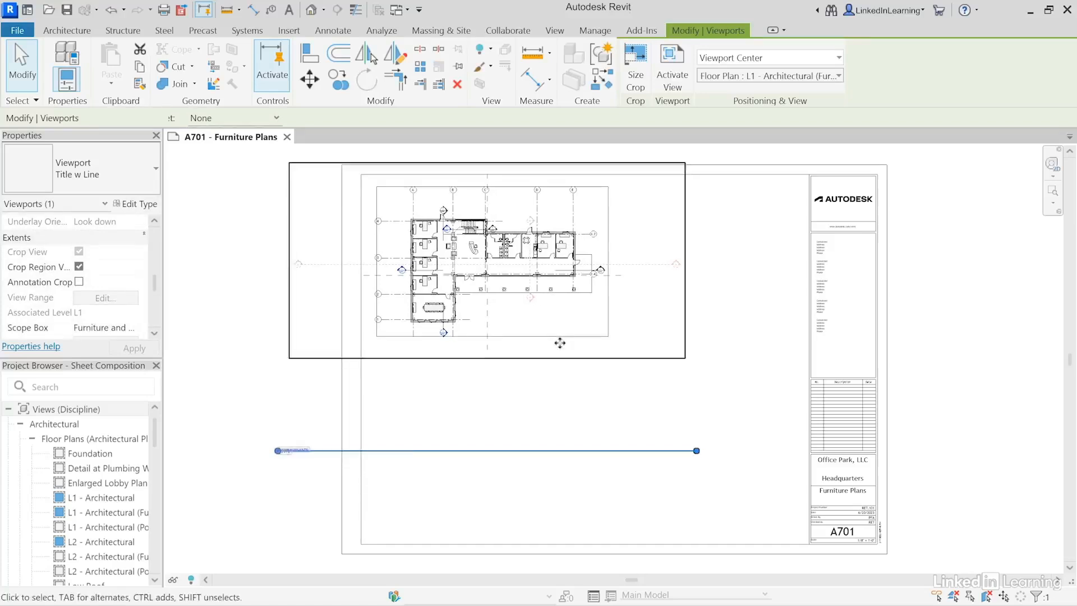
pyautogui.press('Left')
pyautogui.press('Up')
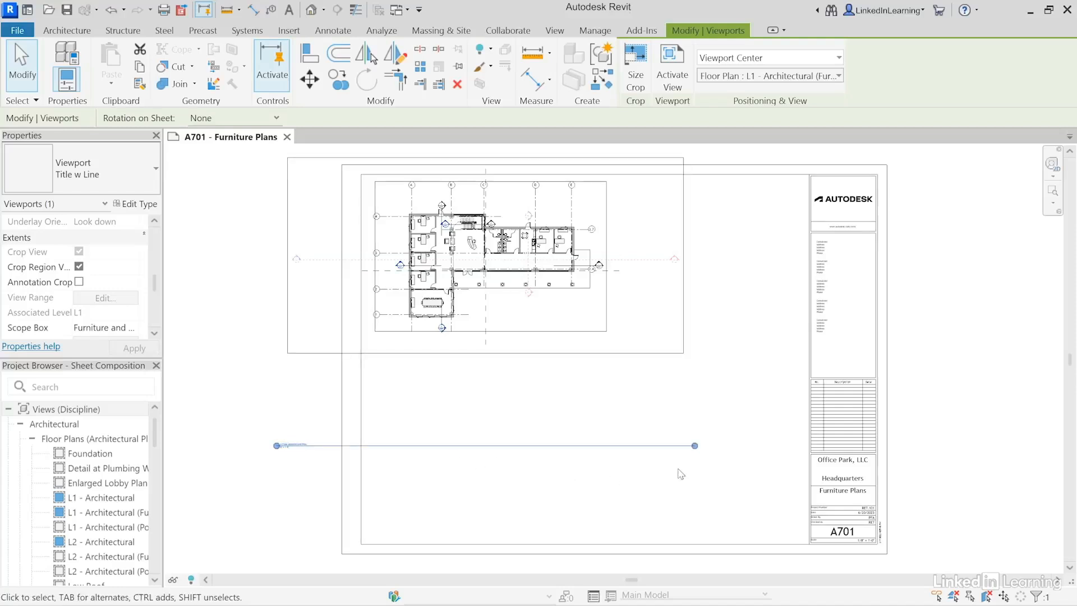
# Step: Shorten the L1 furniture plan's title line and move the title directly beneath the cropped plan
pyautogui.moveTo(695, 451); pyautogui.dragTo(486, 455)
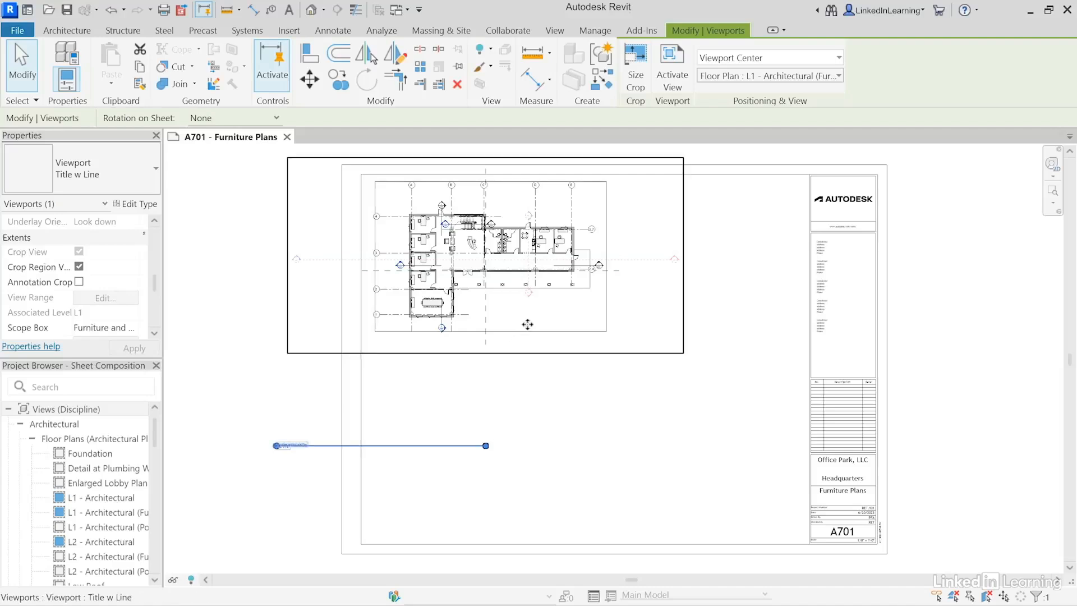
pyautogui.click(594, 447)
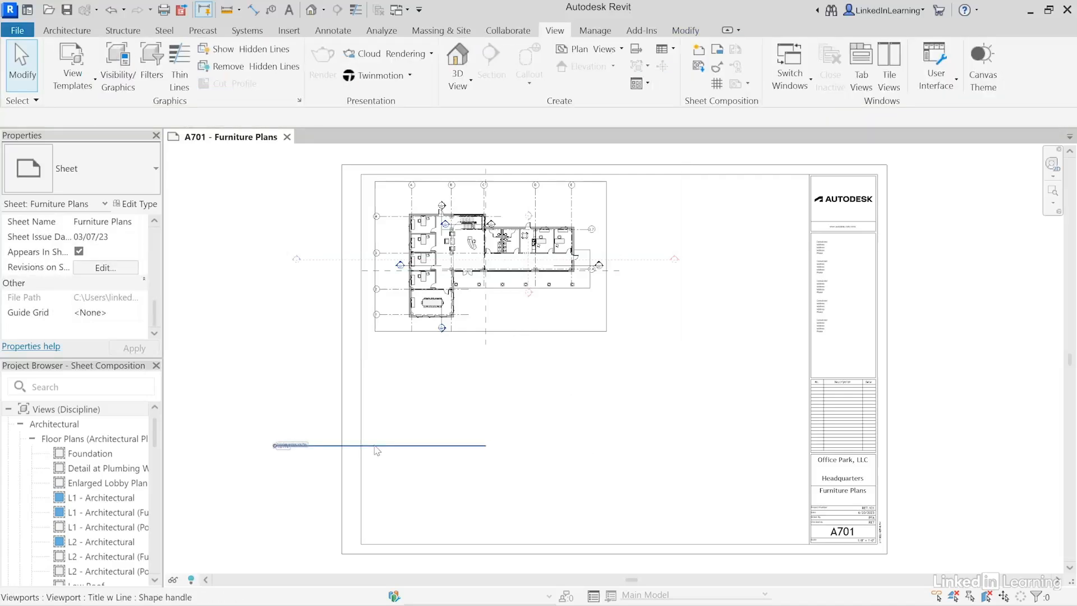
pyautogui.moveTo(377, 450); pyautogui.dragTo(480, 339)
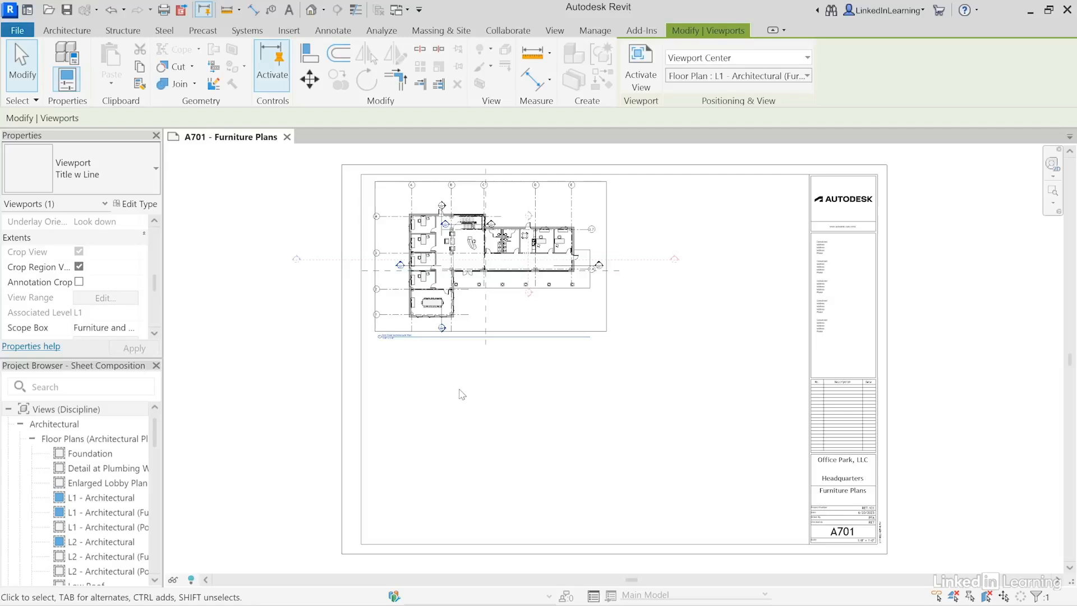
pyautogui.click(461, 394)
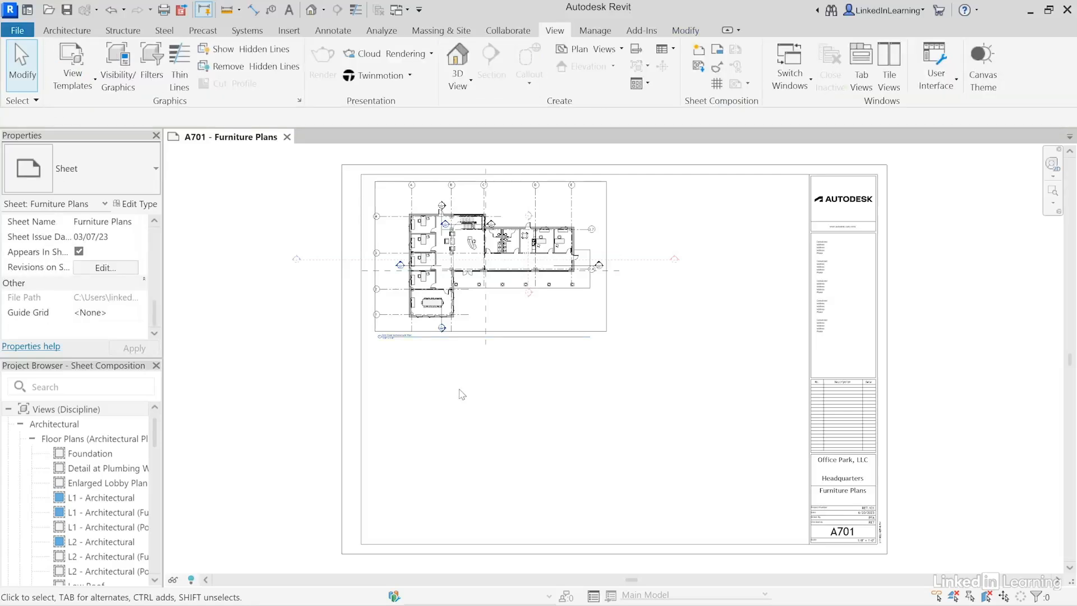
# Step: Set the Scope Box of the L2 - Architectural (Furniture) floor plan to Furniture and power Plans
pyautogui.click(107, 560)
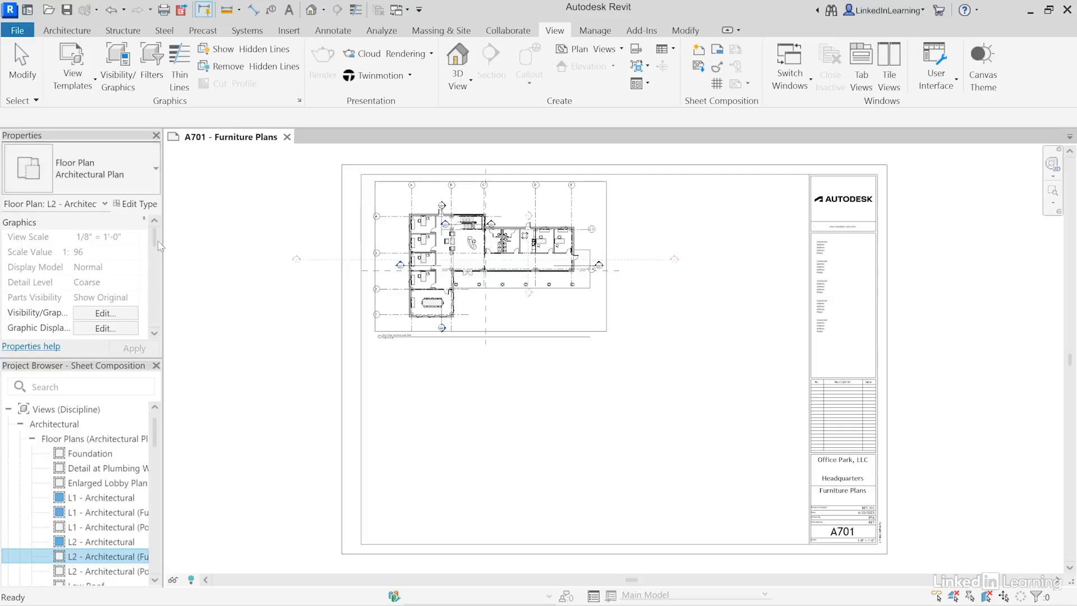
pyautogui.moveTo(156, 240); pyautogui.dragTo(157, 300)
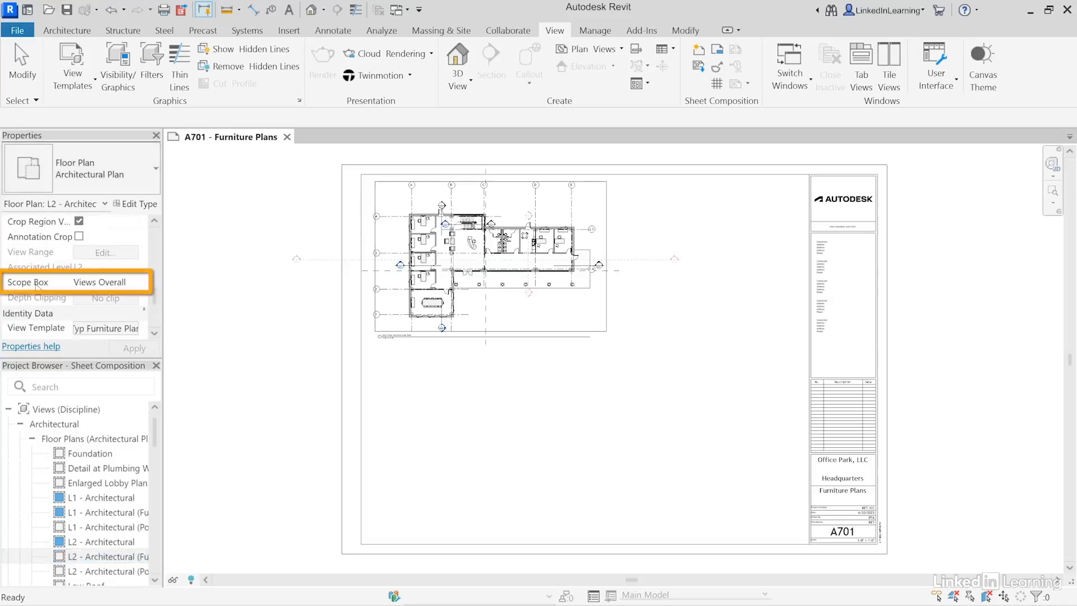
pyautogui.click(135, 284)
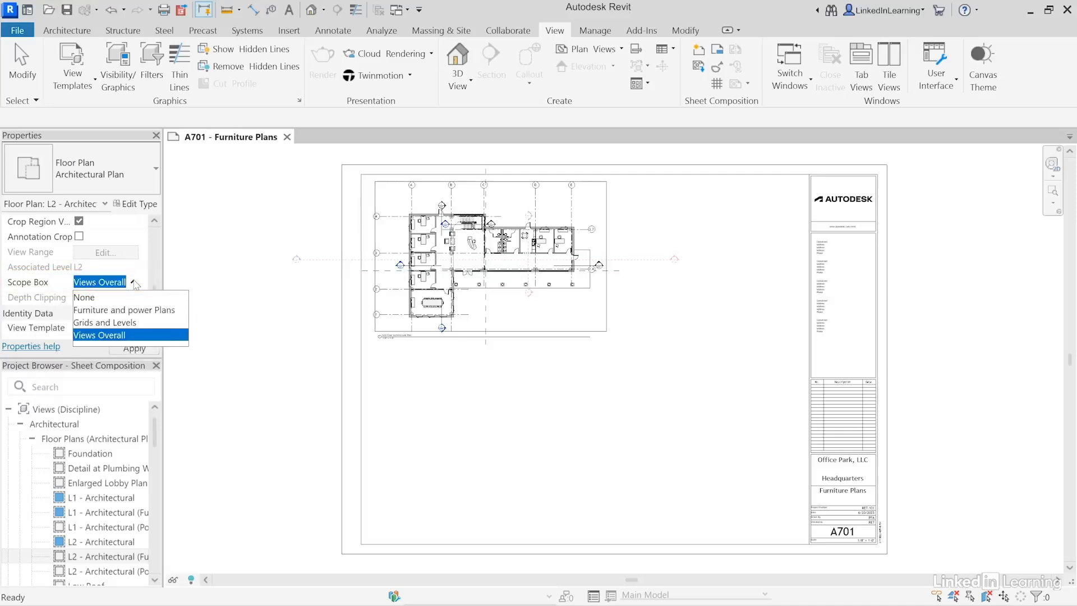
pyautogui.click(108, 311)
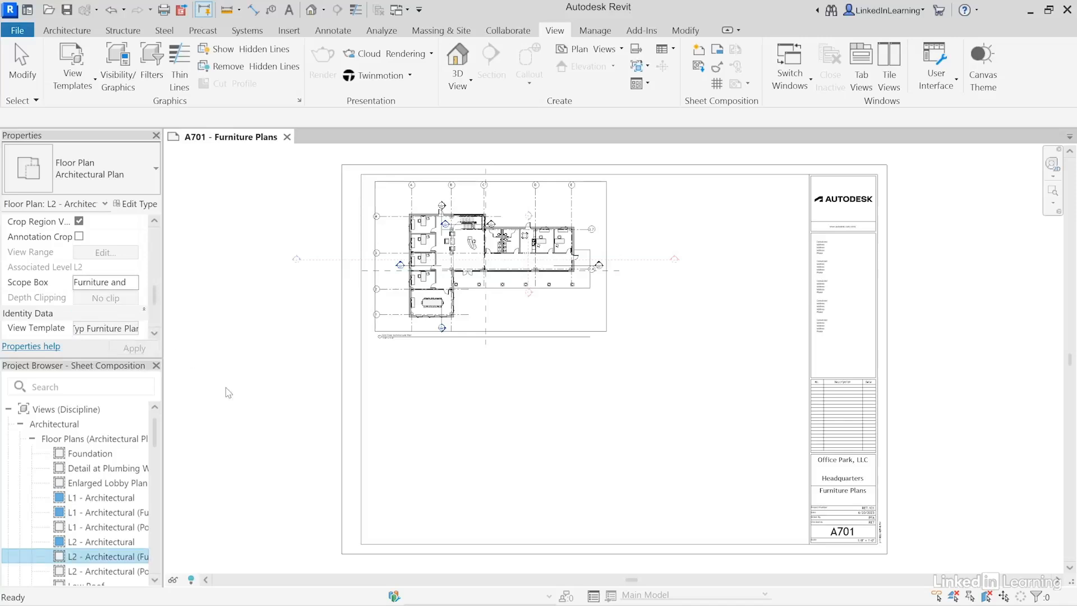
# Step: Place the L2 - Architectural (Furniture) plan on sheet A701 below the L1 plan, aligned vertically with it
pyautogui.moveTo(116, 556); pyautogui.dragTo(312, 467)
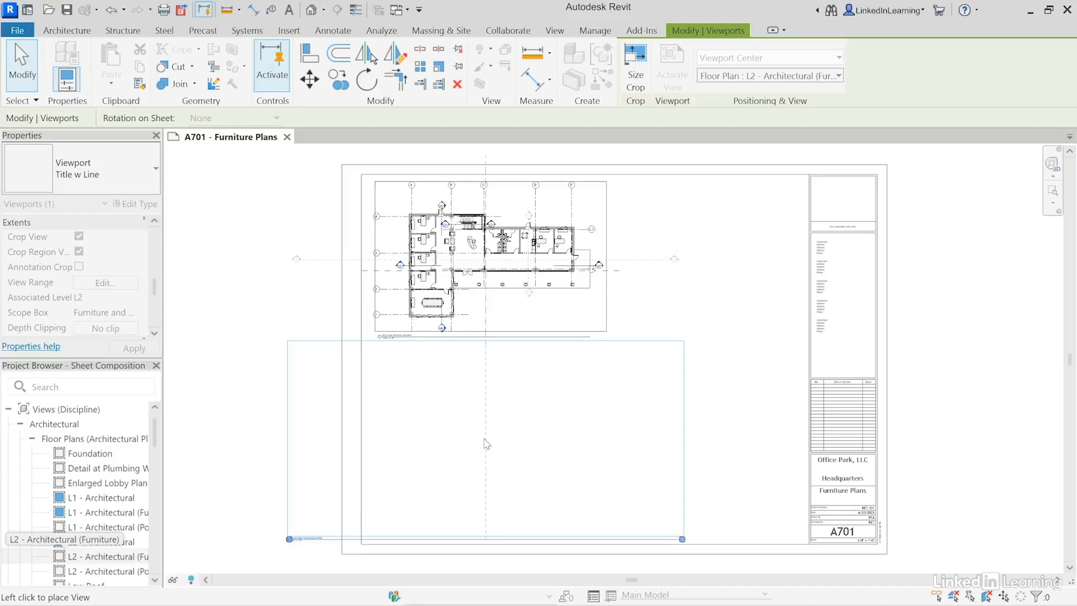
pyautogui.click(486, 444)
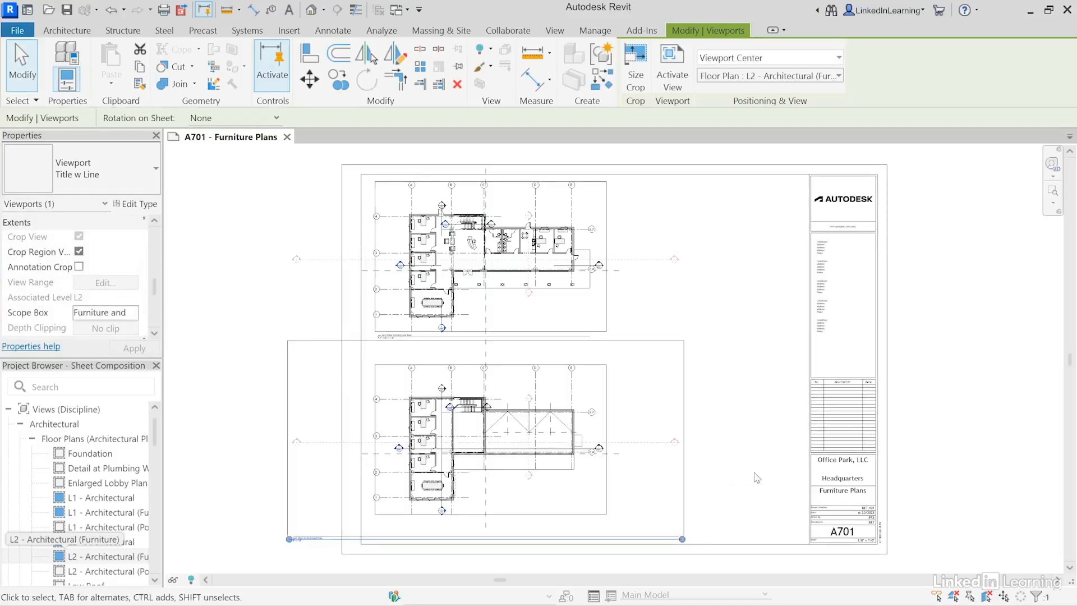
pyautogui.click(251, 438)
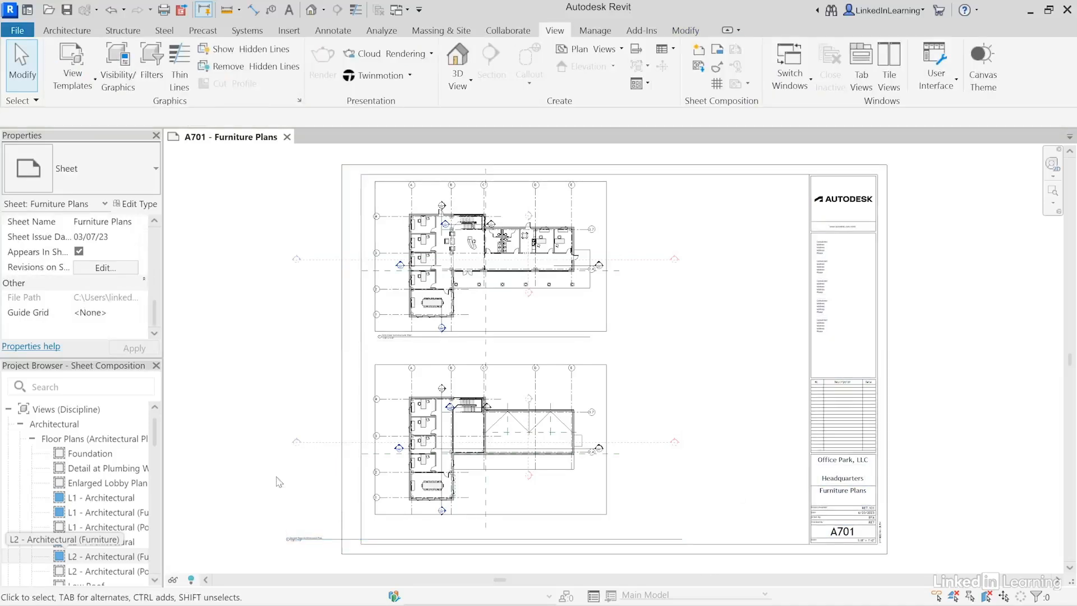
# Step: Move the L2 furniture plan's title directly beneath its crop and shorten the title line to match the L1 title
pyautogui.click(329, 541)
pyautogui.moveTo(329, 542); pyautogui.dragTo(417, 525)
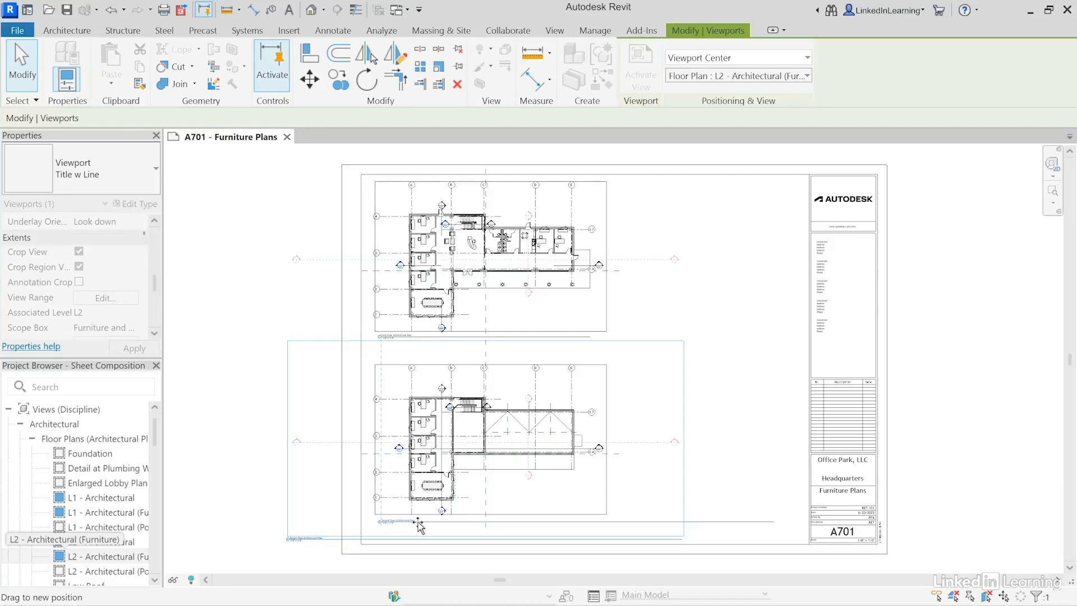
pyautogui.moveTo(418, 526); pyautogui.dragTo(418, 525)
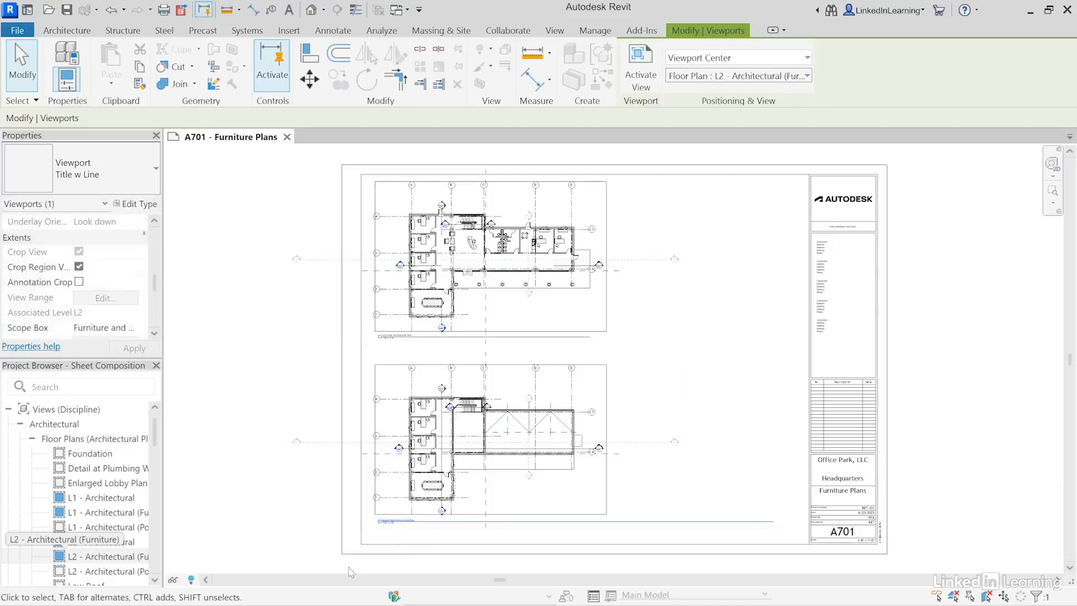
pyautogui.click(523, 488)
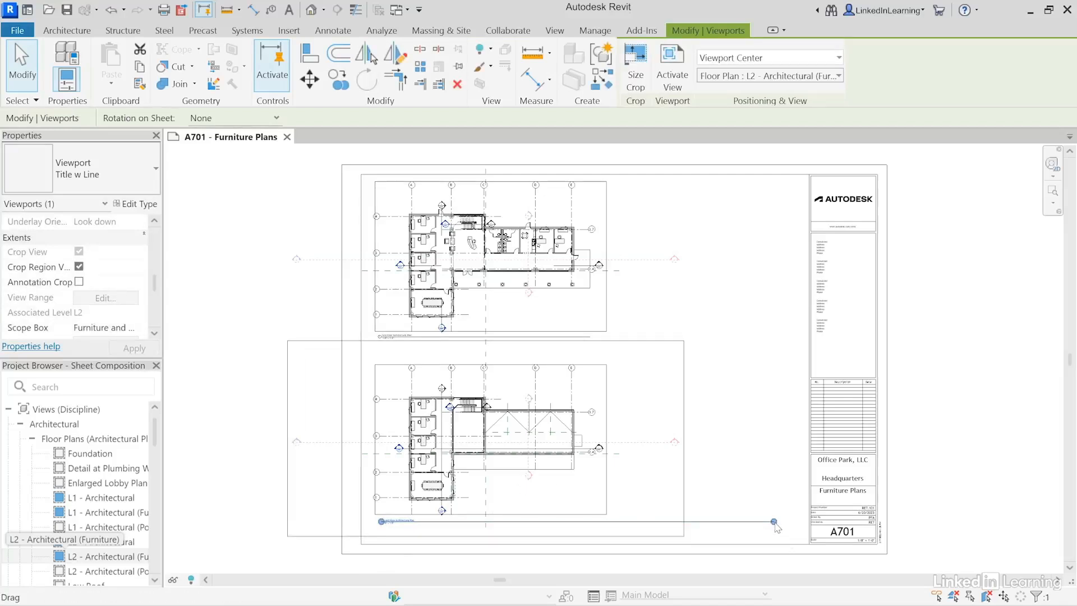
pyautogui.moveTo(773, 522); pyautogui.dragTo(589, 527)
pyautogui.click(199, 518)
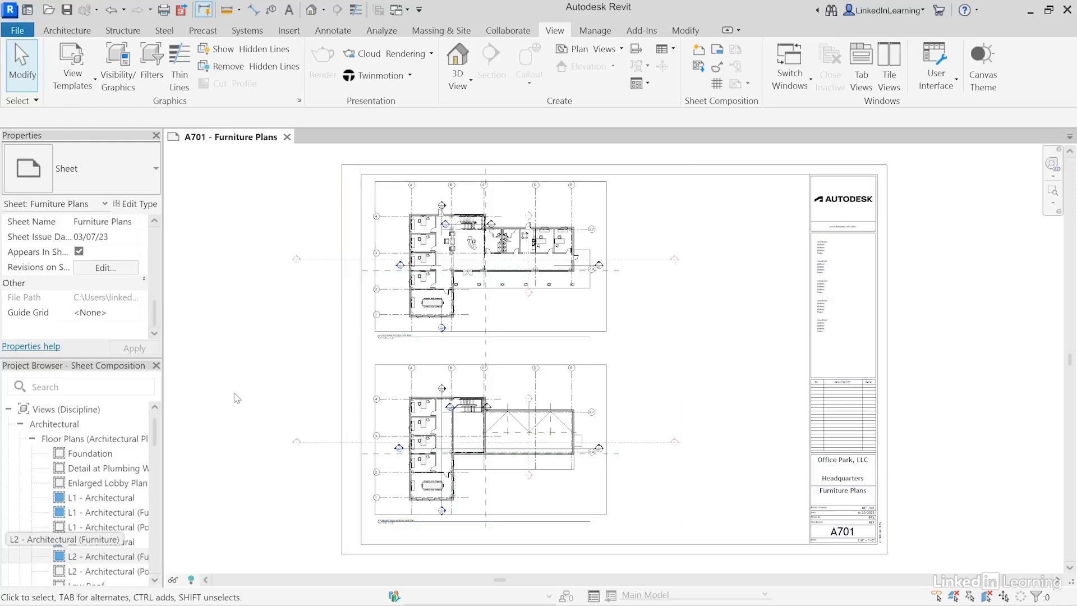
# Step: Turn off the visibility of the Views - Working filter in the Typ Furniture Plan view template
pyautogui.click(66, 90)
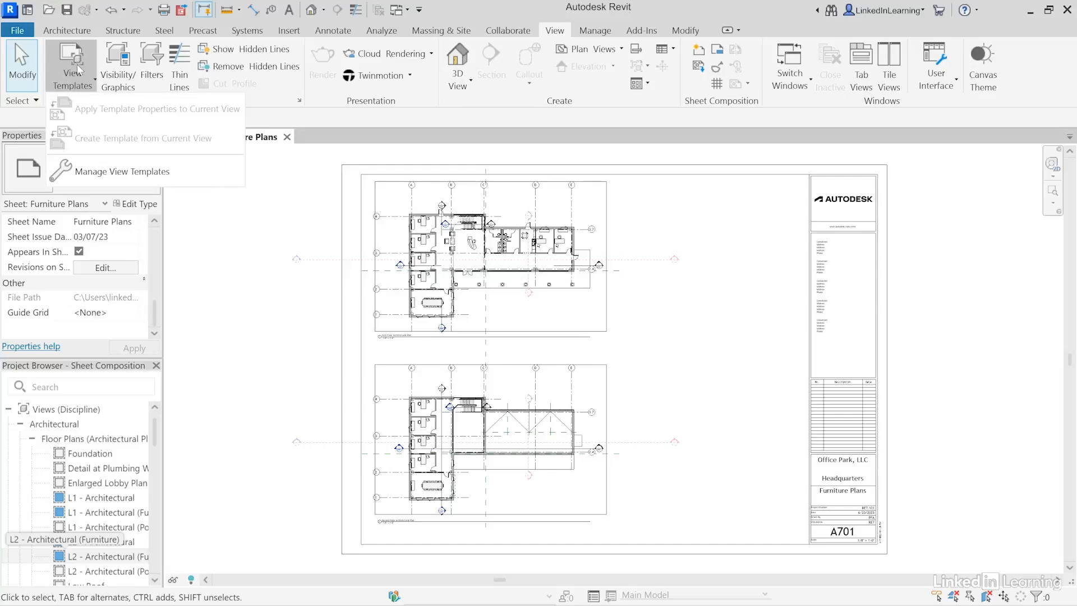
pyautogui.click(85, 173)
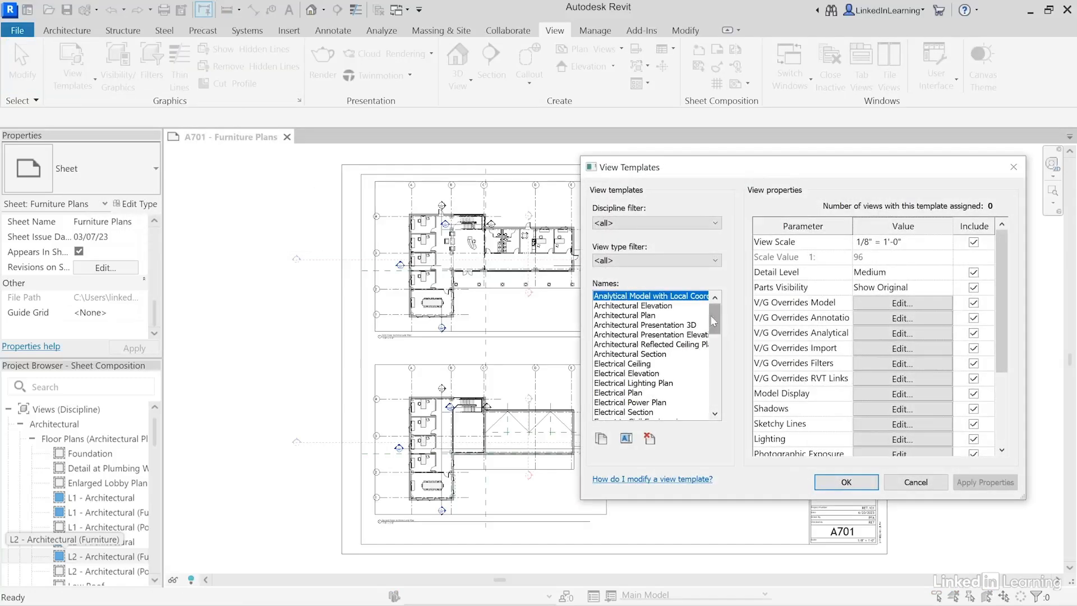
pyautogui.moveTo(713, 321); pyautogui.dragTo(714, 392)
pyautogui.click(612, 374)
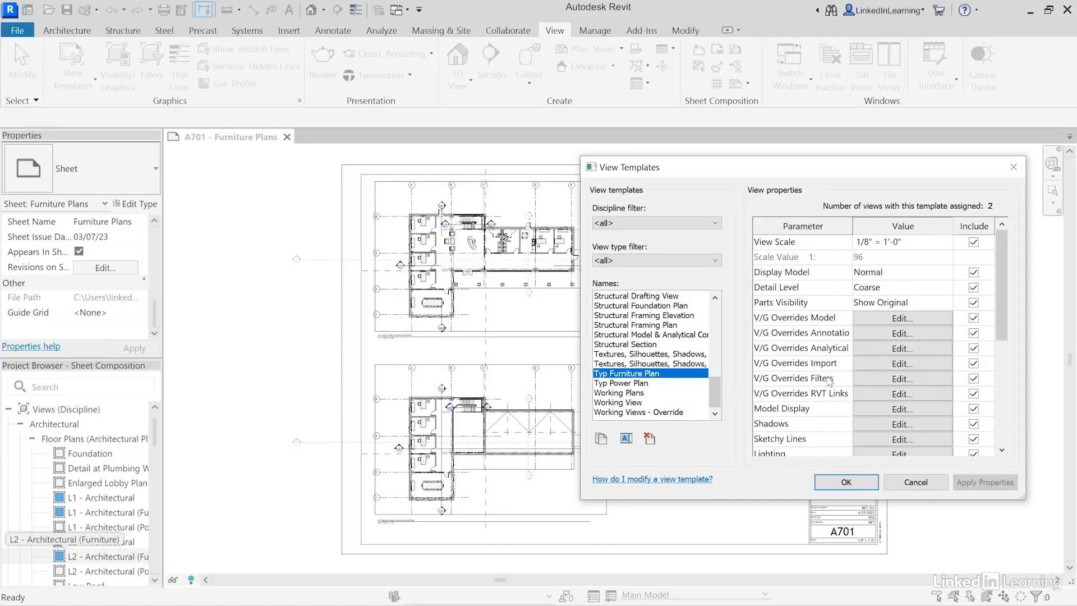
pyautogui.click(892, 381)
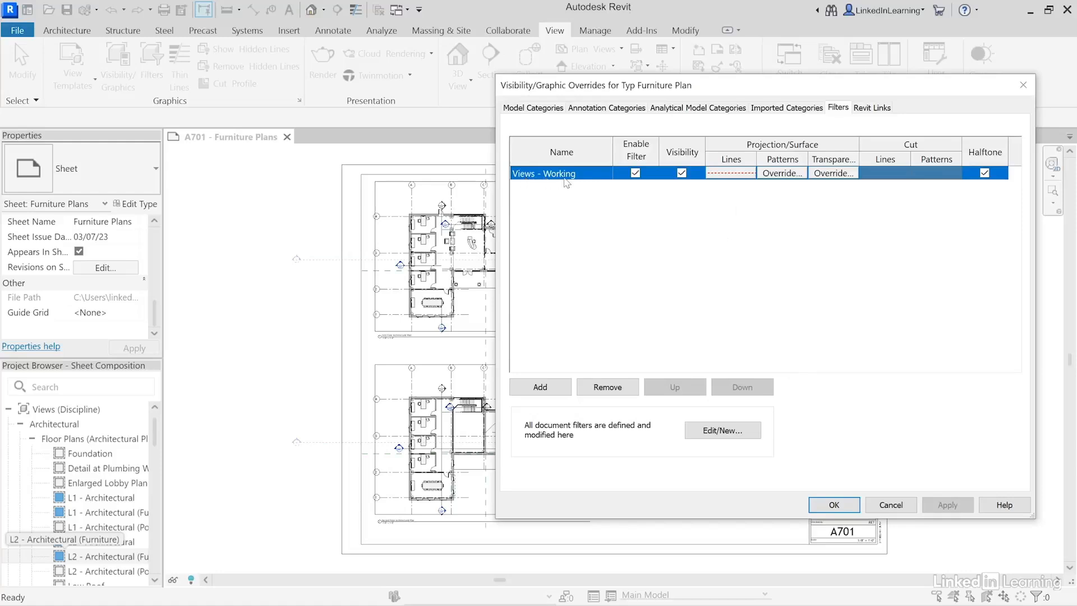
pyautogui.click(681, 173)
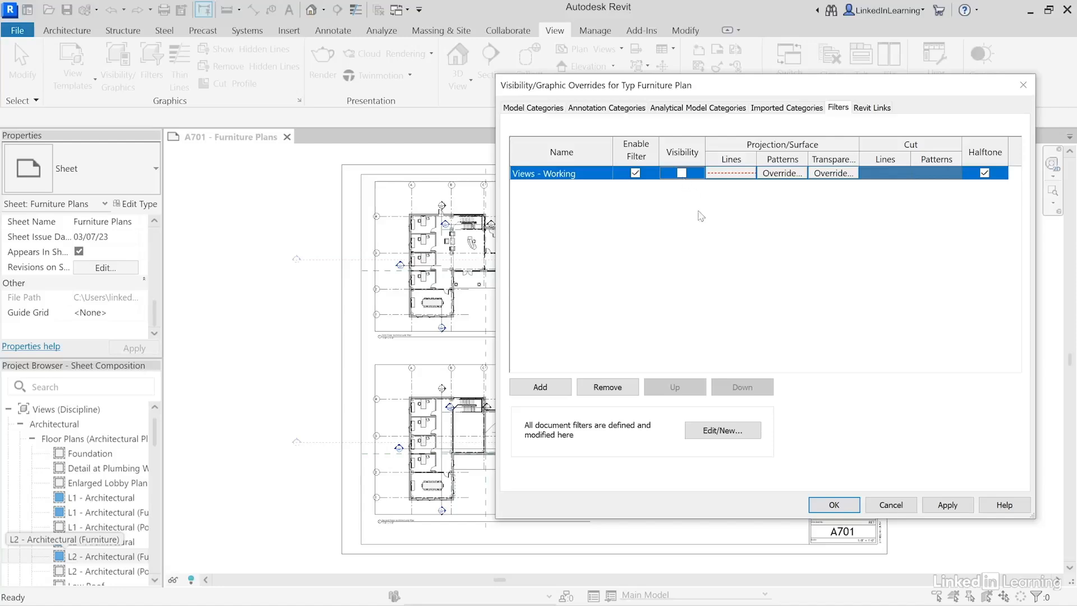
pyautogui.click(834, 504)
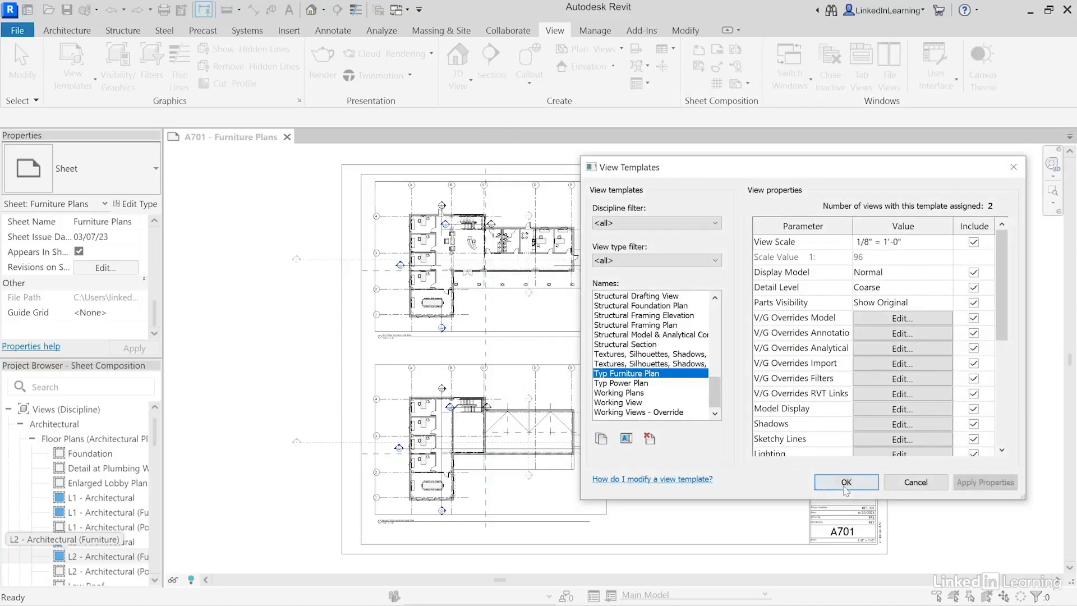
pyautogui.click(830, 481)
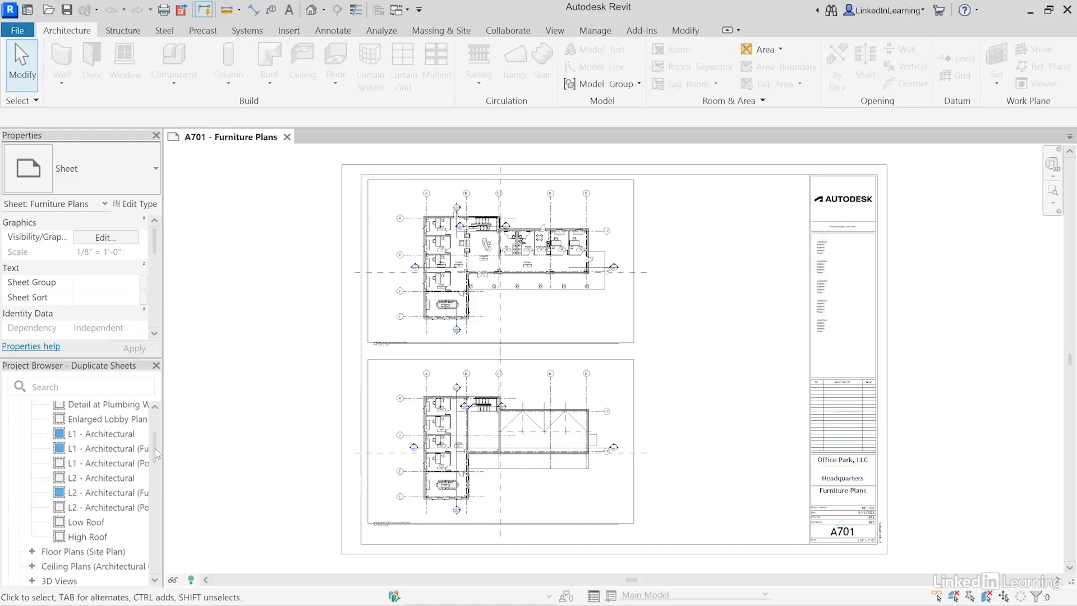
# Step: Duplicate sheet A701 - Furniture Plans together with its views, using Duplicate with Detailing for the views
pyautogui.moveTo(155, 453); pyautogui.dragTo(163, 561)
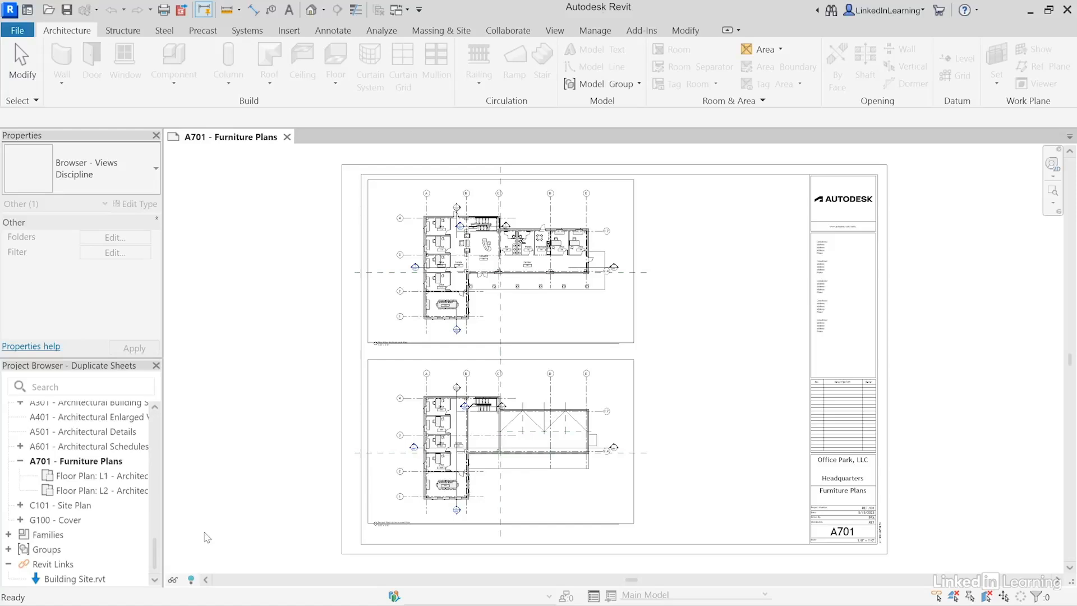
pyautogui.click(87, 463)
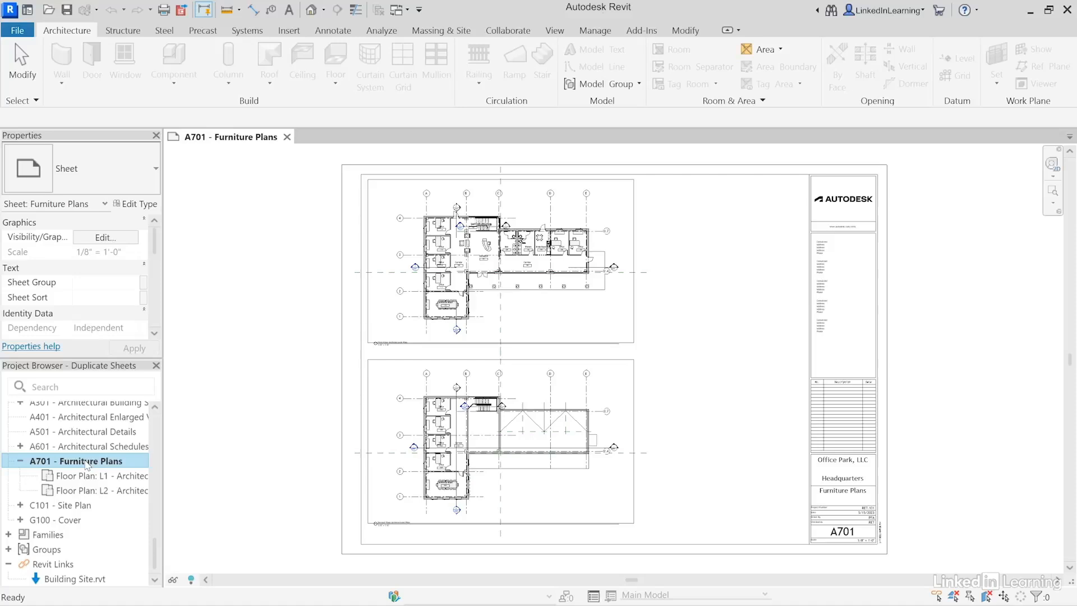
pyautogui.rightClick(87, 463)
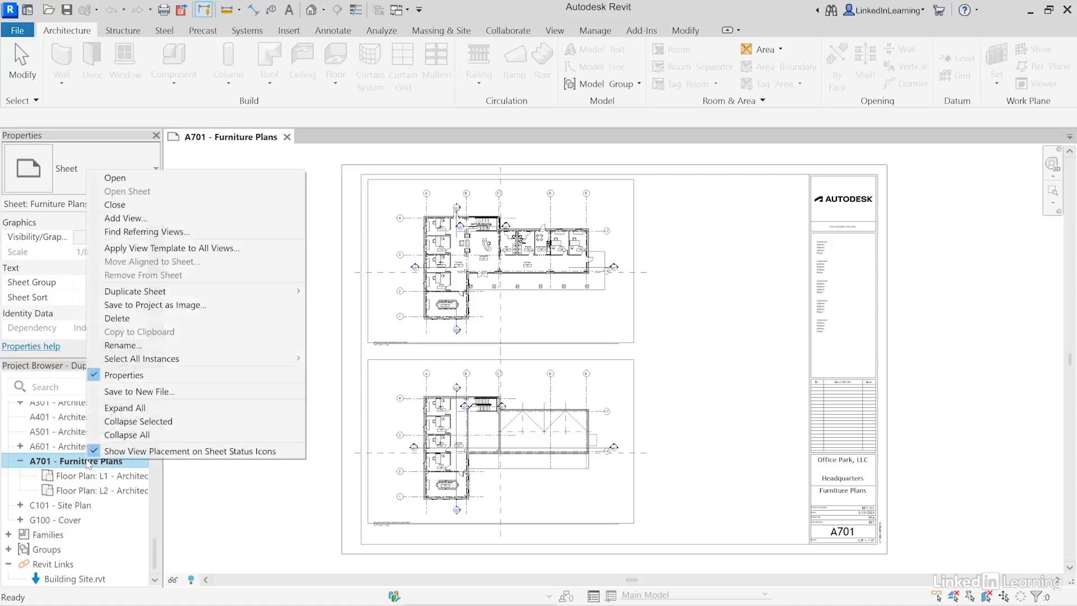
pyautogui.moveTo(168, 291)
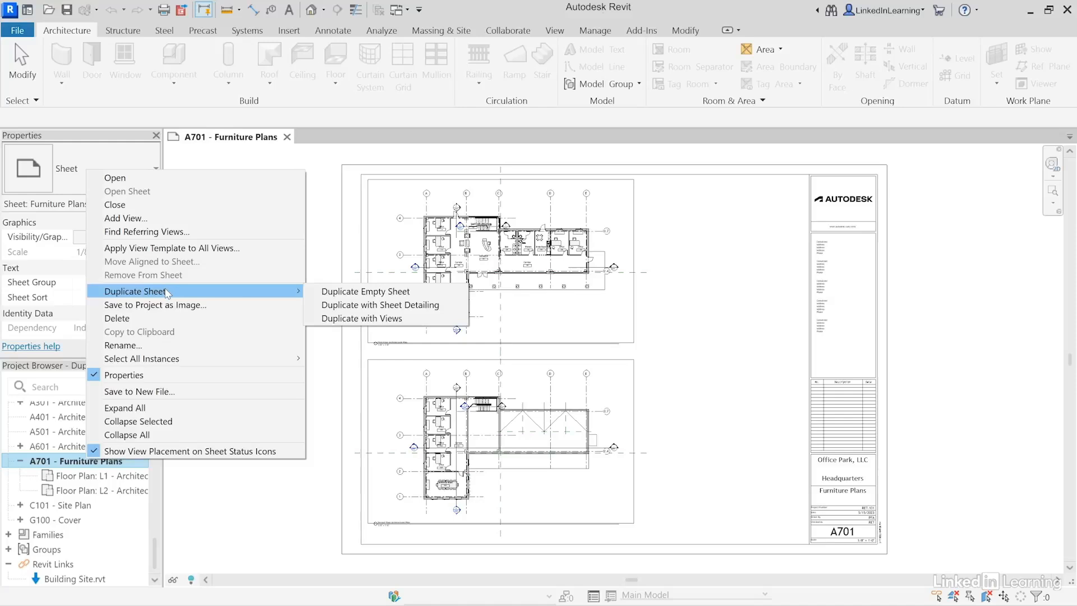
pyautogui.click(337, 319)
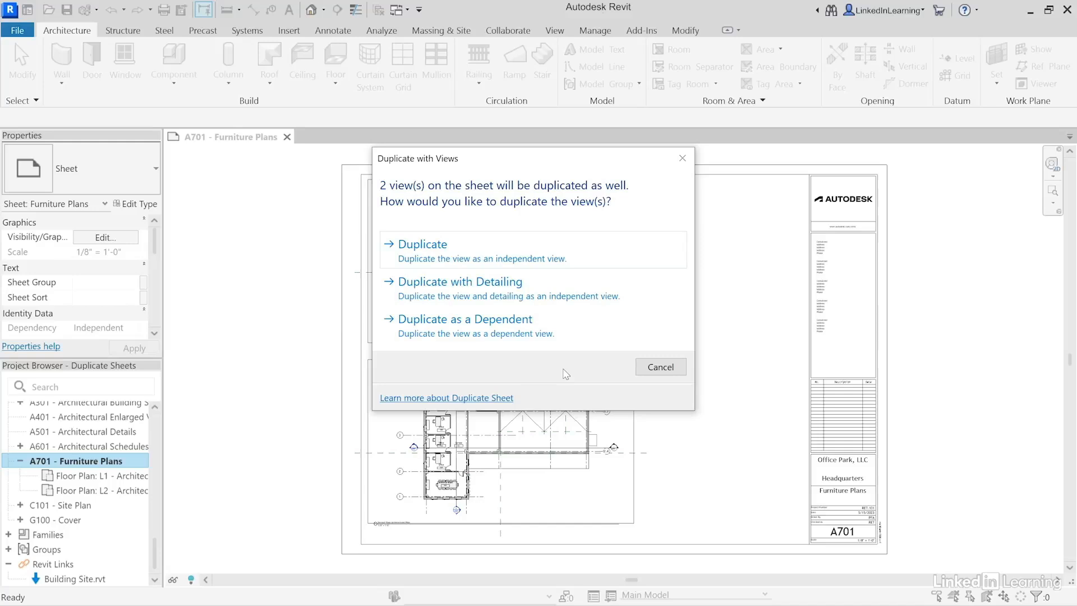
pyautogui.moveTo(495, 160); pyautogui.dragTo(669, 163)
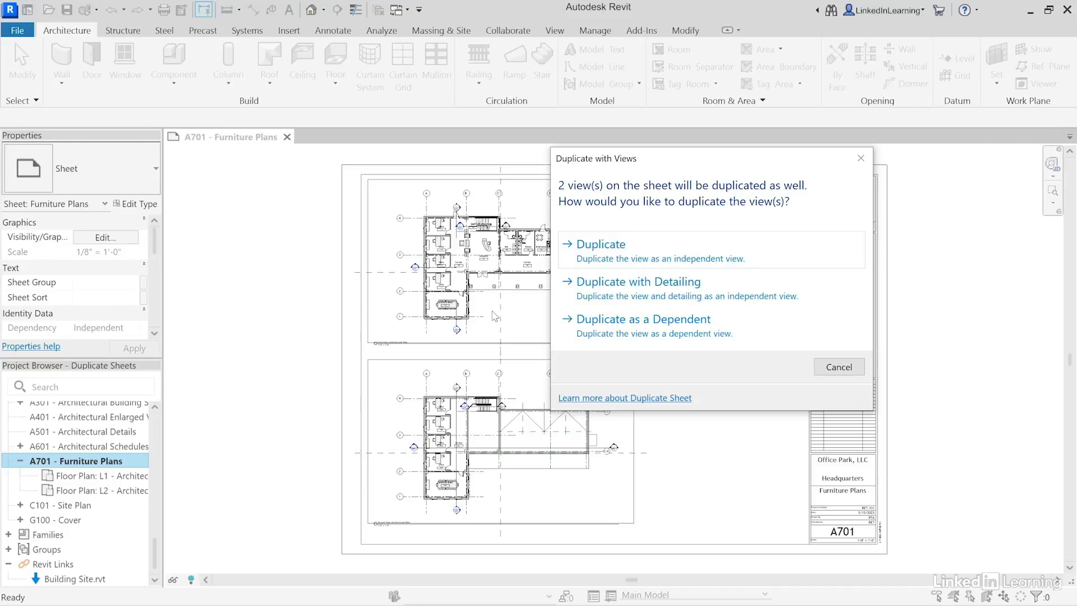
pyautogui.click(643, 292)
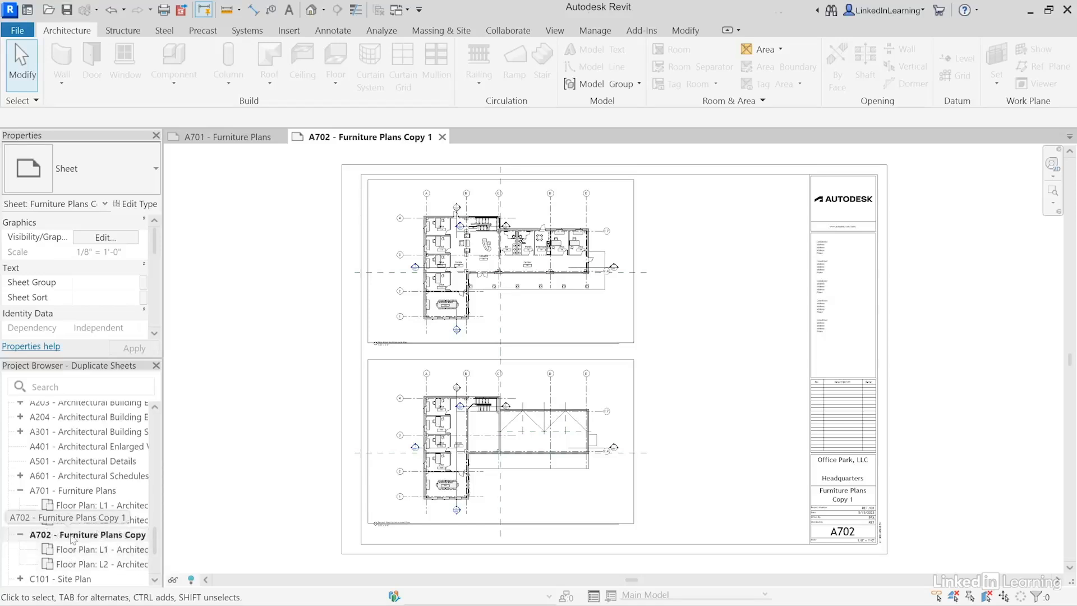
# Step: Change the duplicated sheet's number to A801 and its name to Power Plans
pyautogui.rightClick(73, 540)
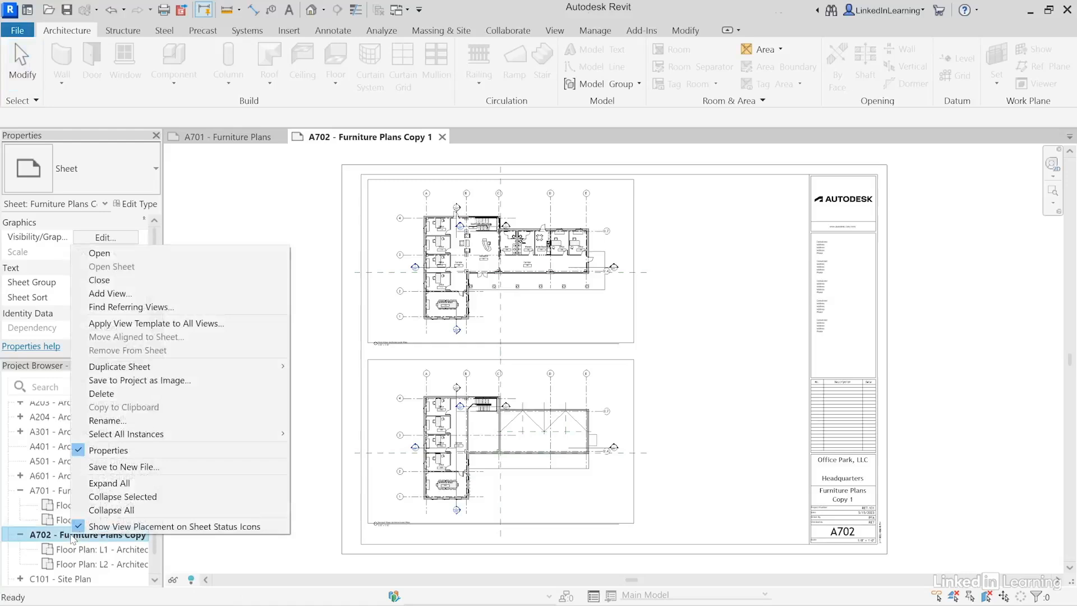
pyautogui.click(110, 421)
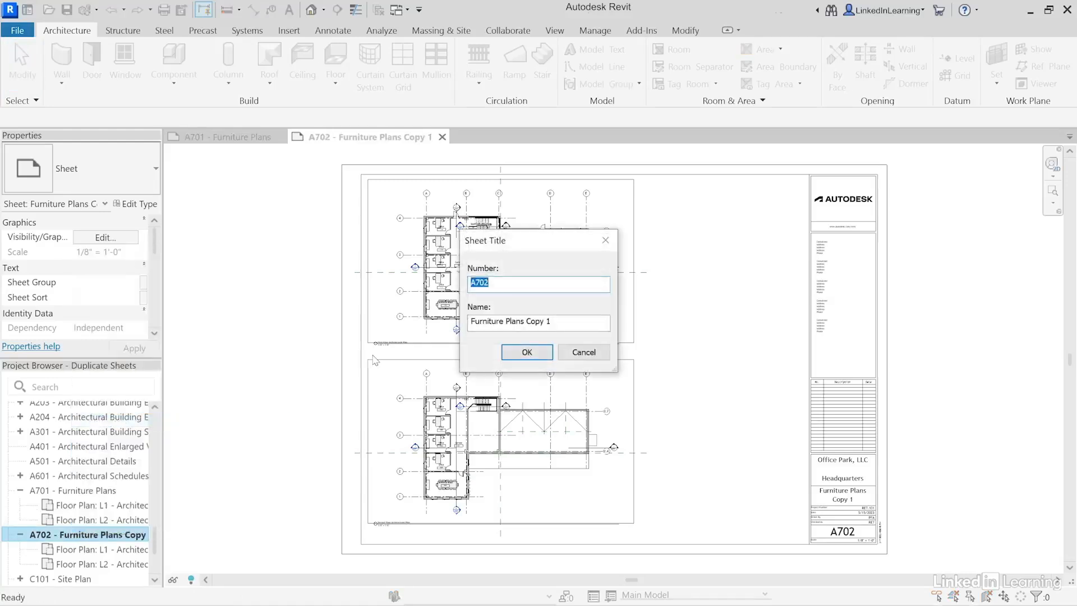
pyautogui.moveTo(475, 282); pyautogui.dragTo(506, 282)
pyautogui.write('801')
pyautogui.click(524, 322)
pyautogui.moveTo(524, 321); pyautogui.dragTo(612, 329)
pyautogui.press('BackSpace')
pyautogui.doubleClick(486, 322)
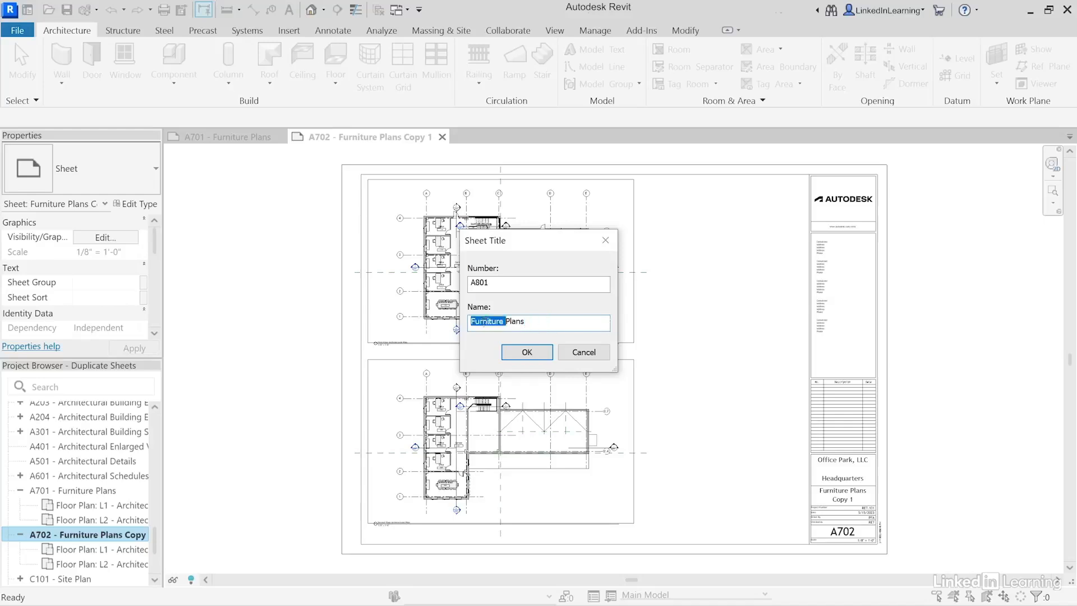
pyautogui.write('Power')
pyautogui.click(526, 352)
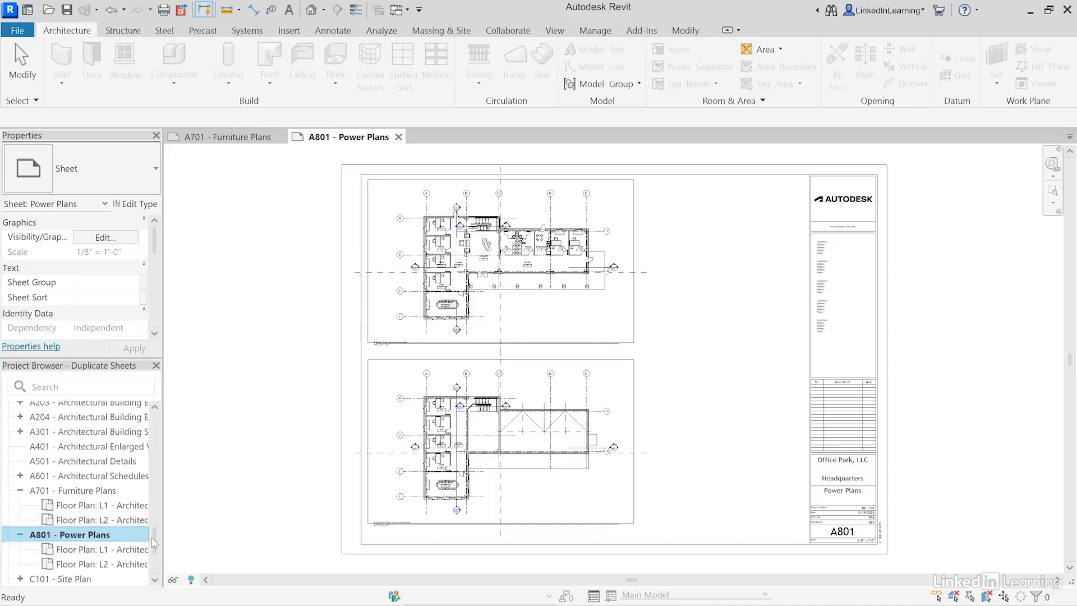
# Step: Review the original L1 - Architectural (Power) floor plan and delete the original L1 and L2 - Architectural (Power) plans
pyautogui.moveTo(154, 540); pyautogui.dragTo(175, 421)
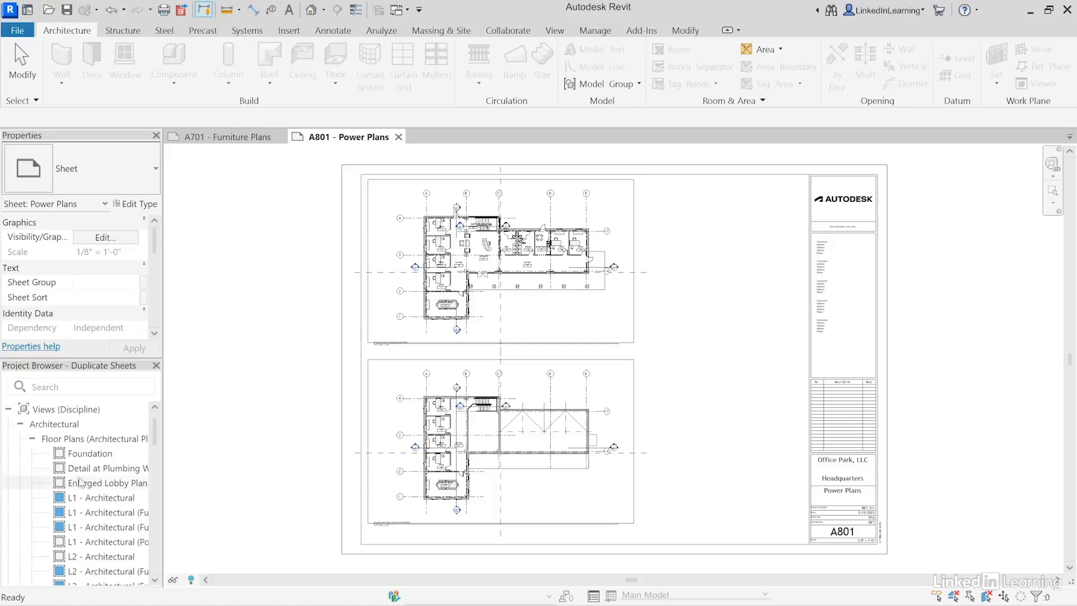
pyautogui.scroll(-2, 79, 483)
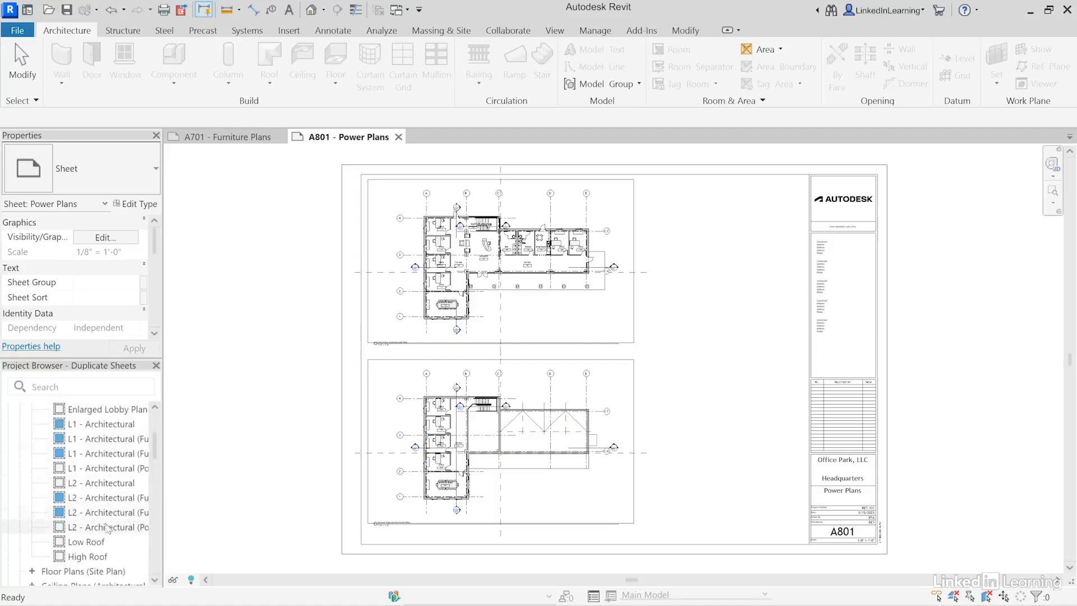
pyautogui.click(102, 468)
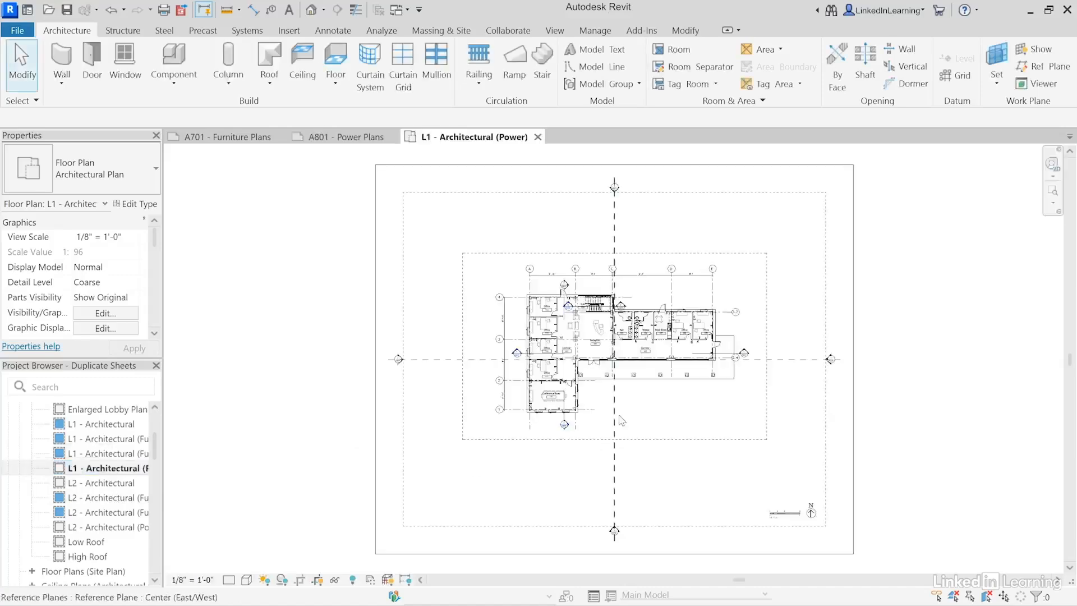
pyautogui.scroll(5, 611, 356)
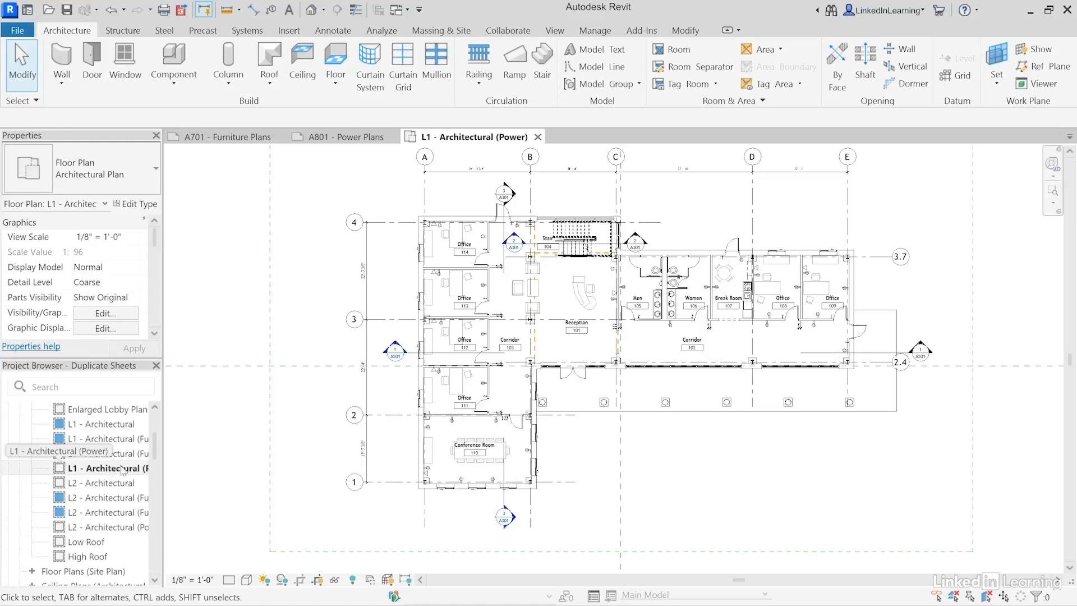
pyautogui.keyDown('ctrl'); pyautogui.click(64, 527); pyautogui.keyUp('ctrl')
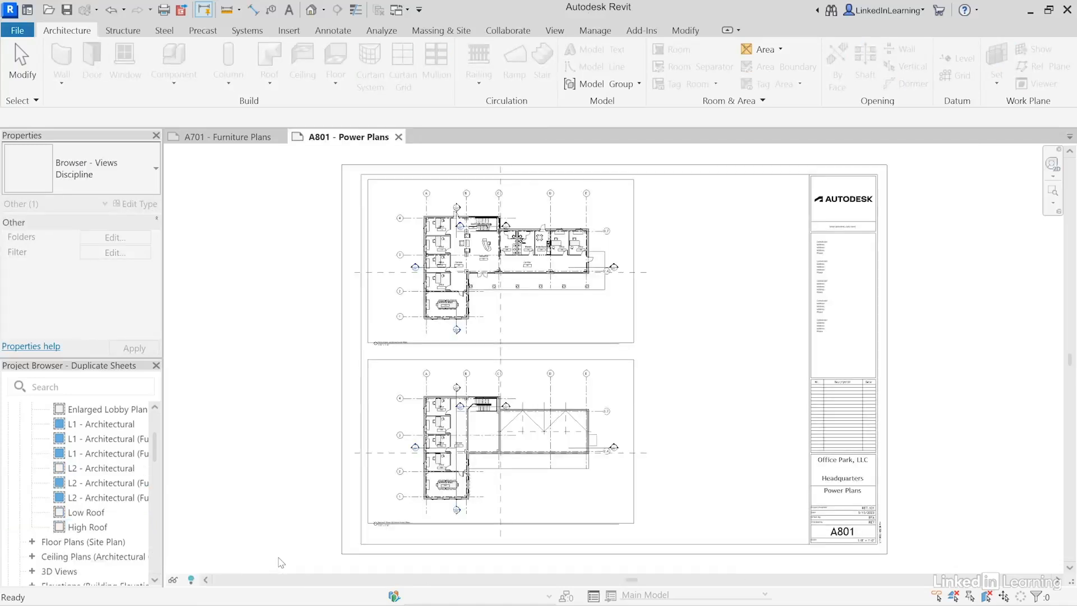
# Step: Rename the L1 - Architectural (Furniture) Copy 1 floor plan as L1 - Architectural (Power)
pyautogui.click(101, 454)
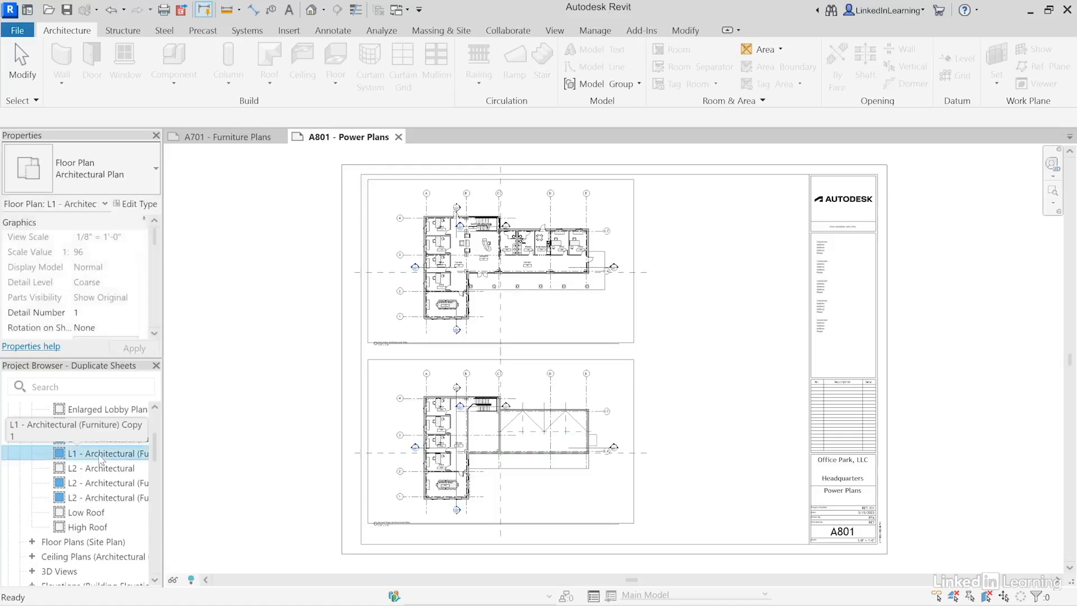
pyautogui.rightClick(101, 455)
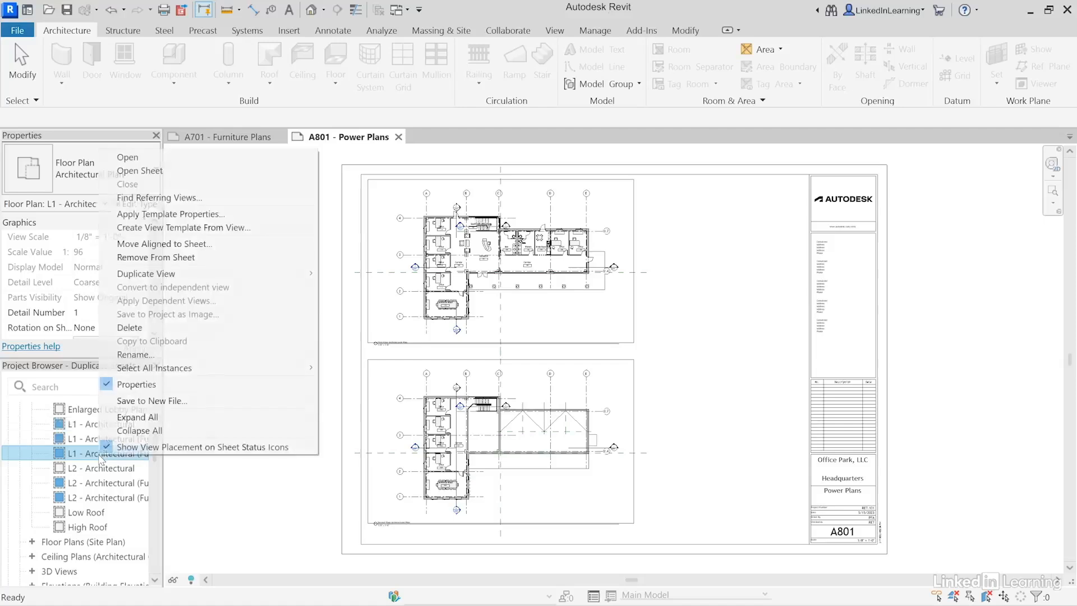
pyautogui.click(120, 356)
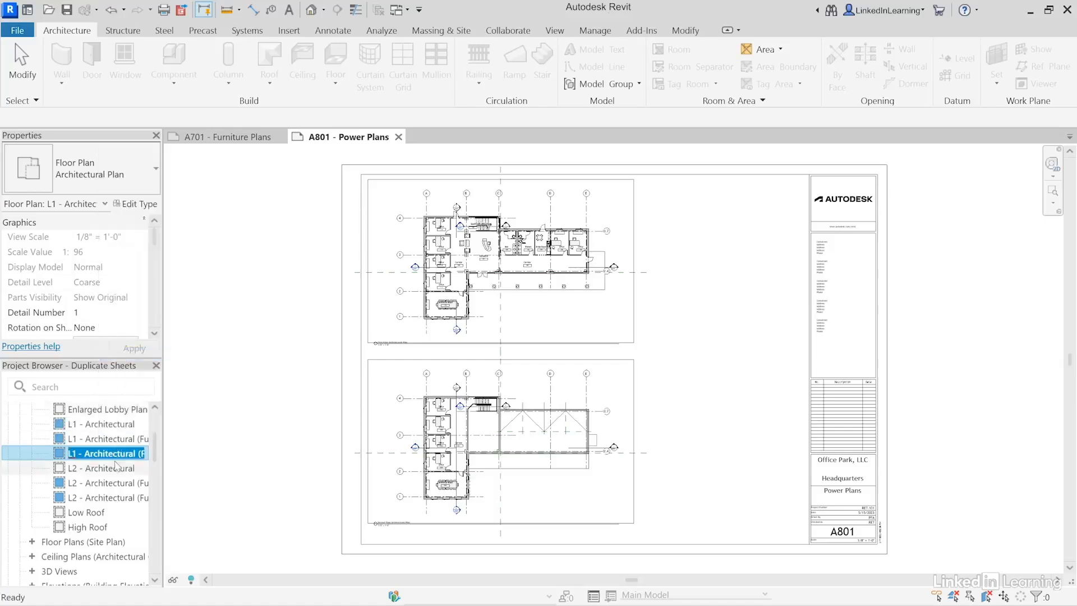
pyautogui.press('End')
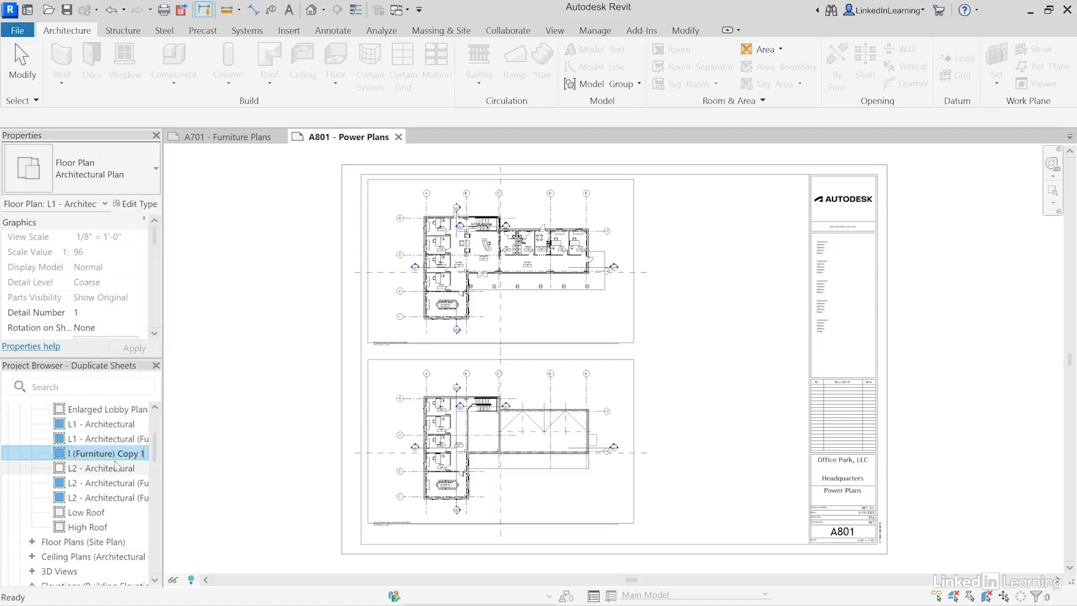
pyautogui.press('BackSpace')
pyautogui.press('BackSpace')
pyautogui.press('BackSpace')
pyautogui.press('BackSpace')
pyautogui.press('BackSpace')
pyautogui.press('BackSpace')
pyautogui.press('BackSpace')
pyautogui.press('BackSpace')
pyautogui.press('BackSpace')
pyautogui.press('BackSpace')
pyautogui.press('BackSpace')
pyautogui.press('BackSpace')
pyautogui.press('BackSpace')
pyautogui.press('BackSpace')
pyautogui.press('BackSpace')
pyautogui.press('BackSpace')
pyautogui.press('BackSpace')
pyautogui.write('Power)')
pyautogui.press('Return')
# Step: Rename the L2 - Architectural (Furniture) Copy 1 floor plan as L2 - Architectural (Power)
pyautogui.rightClick(143, 497)
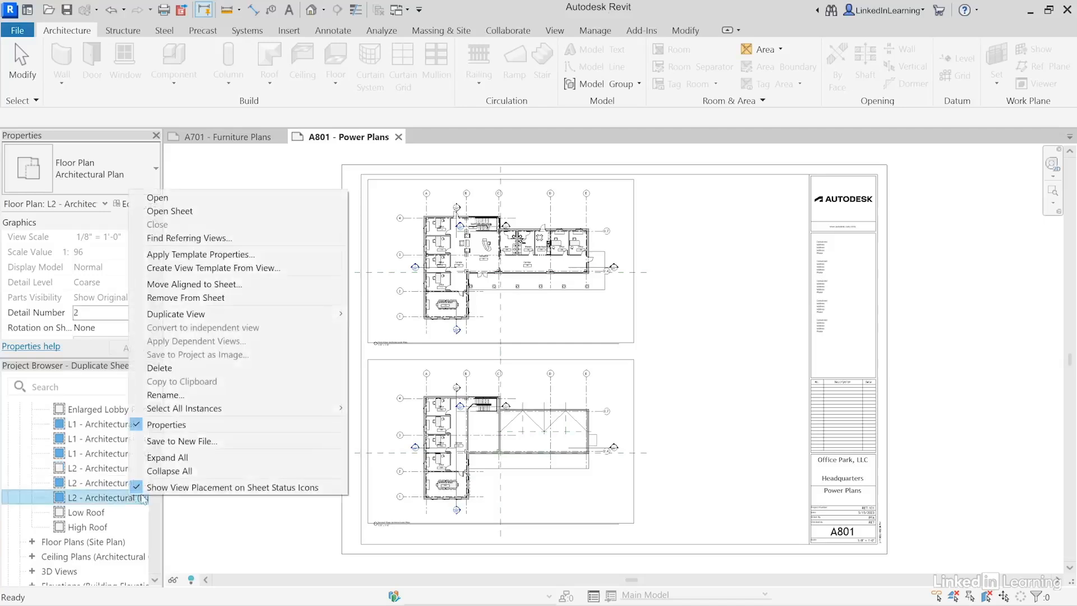
pyautogui.click(166, 395)
pyautogui.press('End')
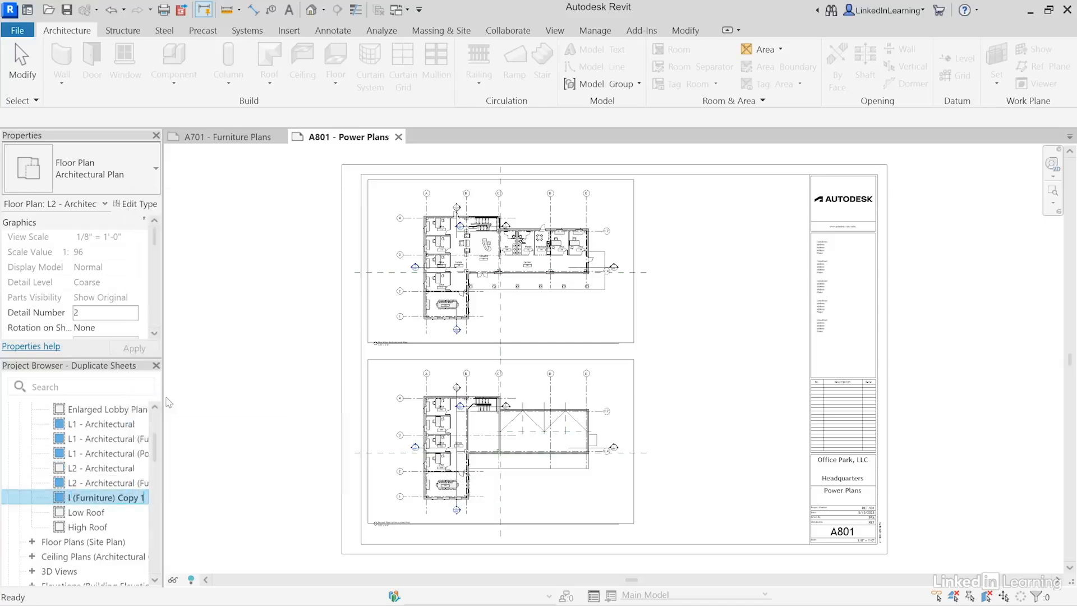
pyautogui.press('BackSpace')
pyautogui.press('BackSpace')
pyautogui.press('BackSpace')
pyautogui.press('BackSpace')
pyautogui.press('BackSpace')
pyautogui.press('BackSpace')
pyautogui.press('BackSpace')
pyautogui.press('BackSpace')
pyautogui.press('BackSpace')
pyautogui.press('BackSpace')
pyautogui.press('BackSpace')
pyautogui.press('BackSpace')
pyautogui.press('BackSpace')
pyautogui.press('BackSpace')
pyautogui.press('BackSpace')
pyautogui.press('BackSpace')
pyautogui.press('BackSpace')
pyautogui.write('Power)')
pyautogui.press('Return')
# Step: Assign the Typ Power Plan view template to both the L1 and L2 floor plans placed on the A801 sheet
pyautogui.moveTo(155, 454); pyautogui.dragTo(156, 563)
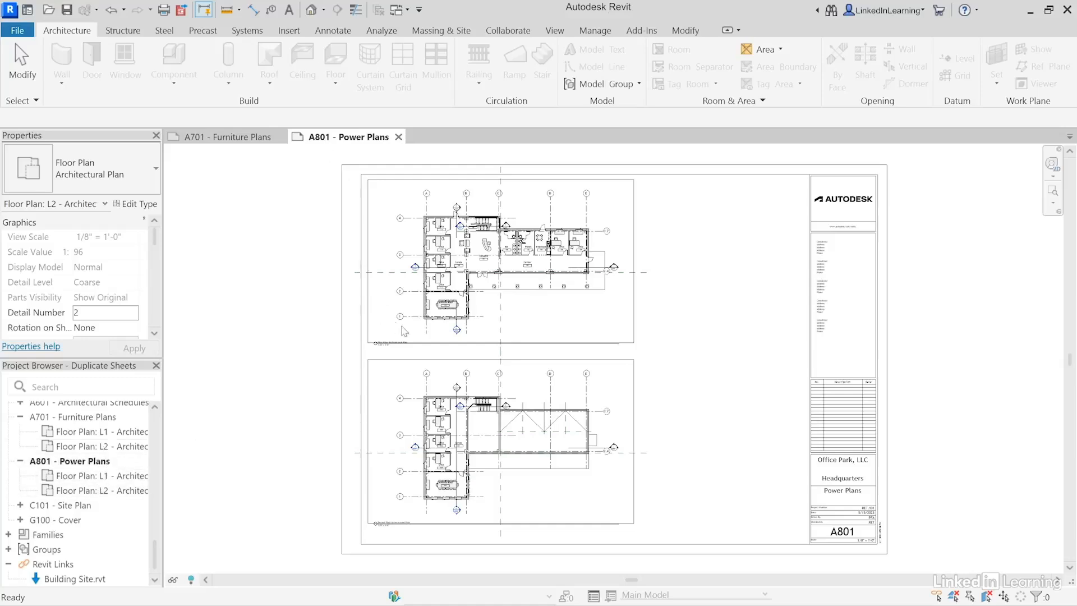
pyautogui.scroll(5, 440, 374)
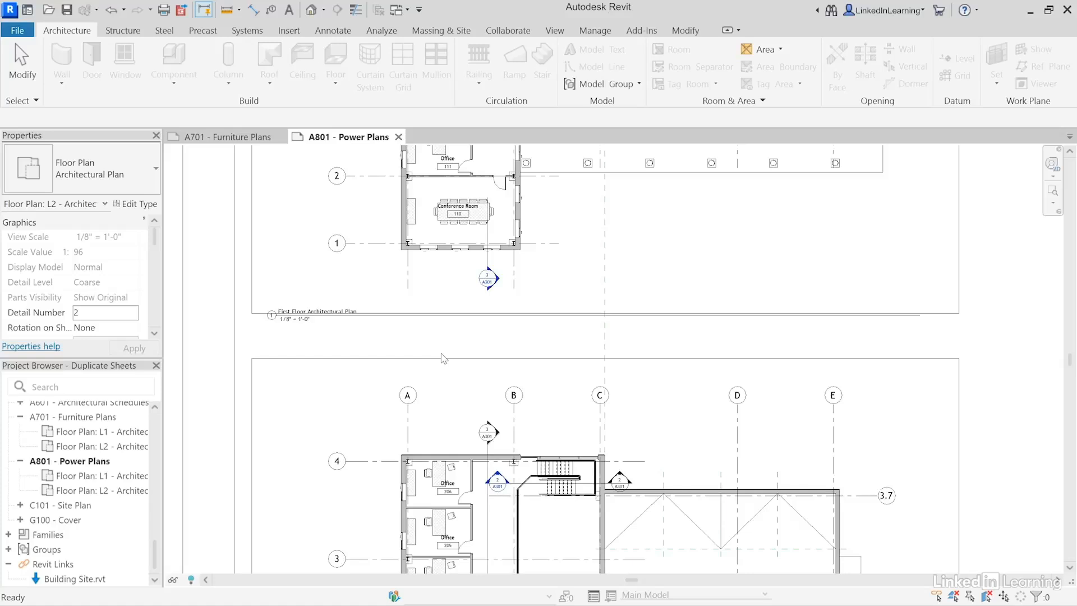
pyautogui.click(93, 482)
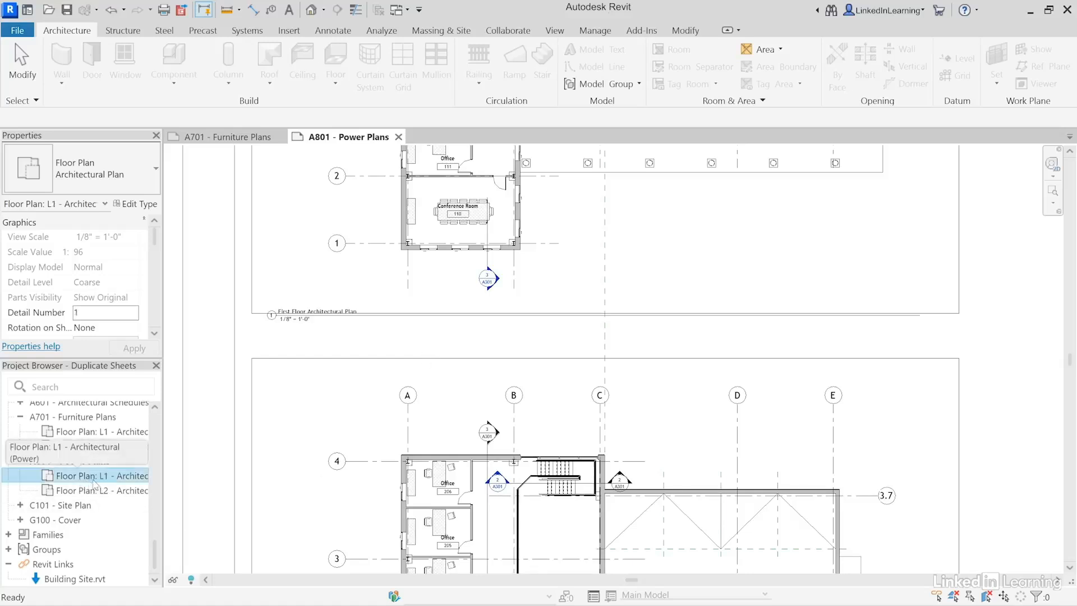
pyautogui.keyDown('ctrl'); pyautogui.click(96, 492); pyautogui.keyUp('ctrl')
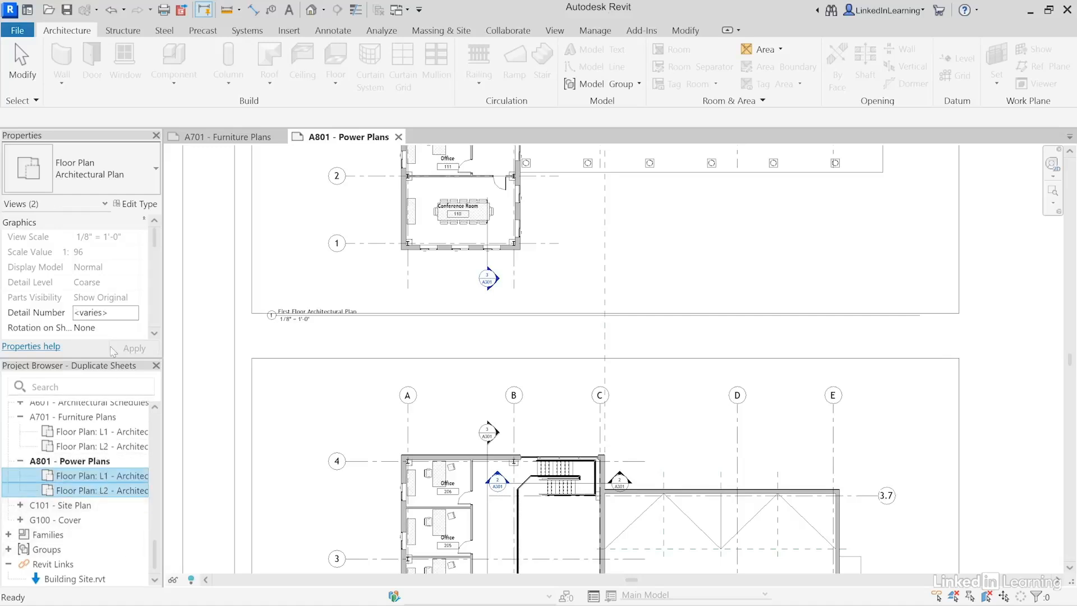
pyautogui.click(157, 251)
pyautogui.moveTo(156, 247); pyautogui.dragTo(156, 252)
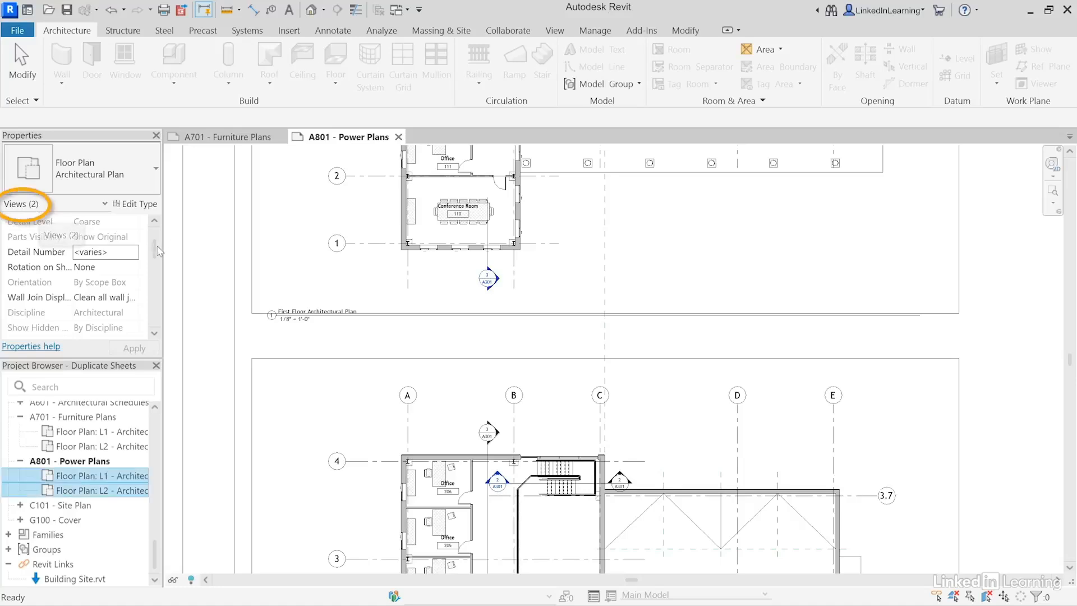
pyautogui.moveTo(155, 249); pyautogui.dragTo(160, 297)
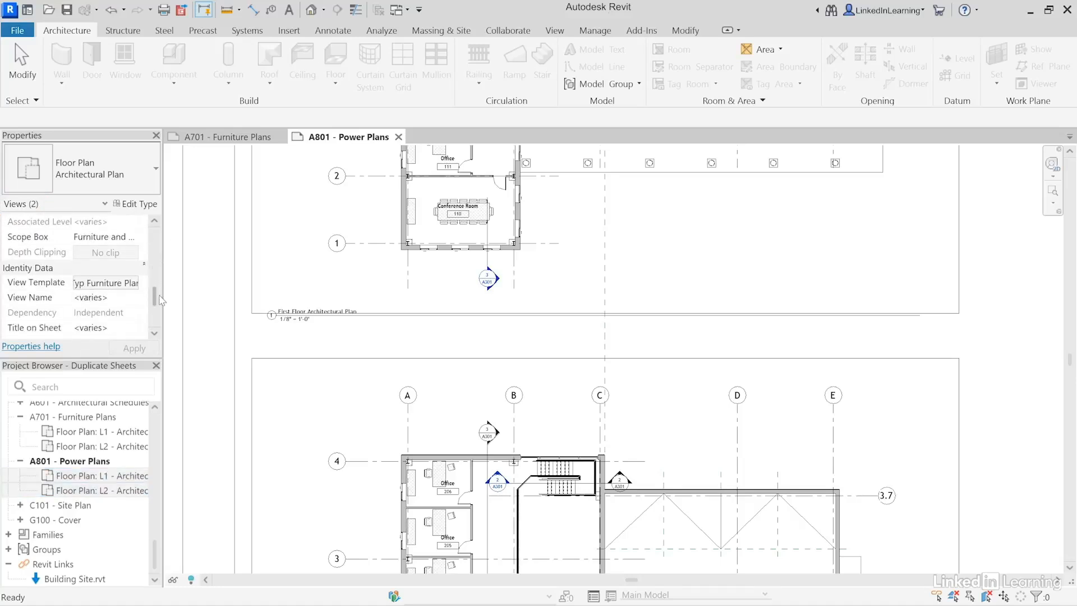
pyautogui.click(106, 282)
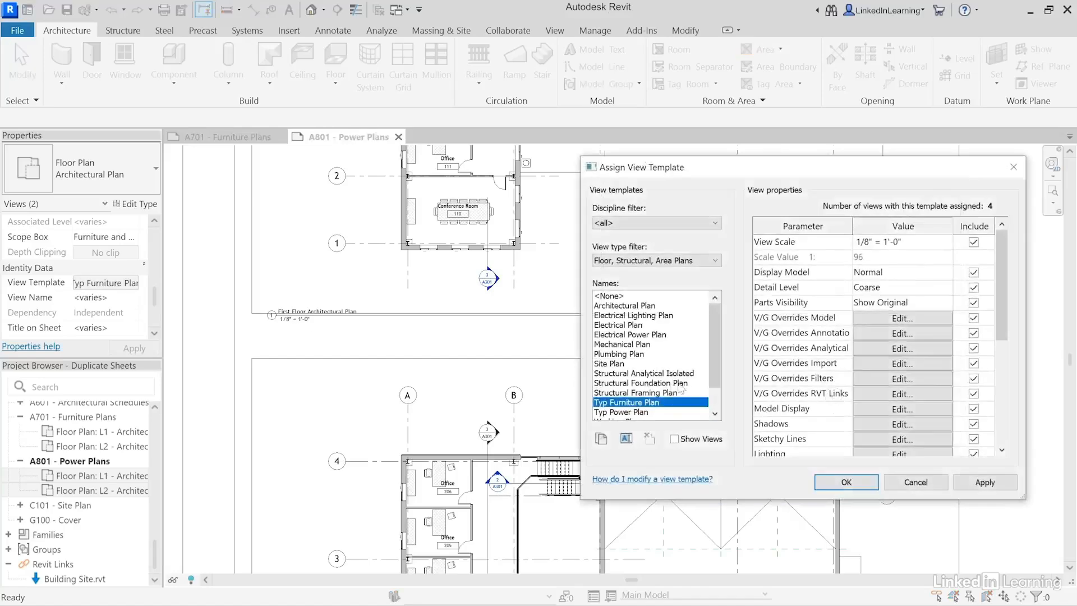
pyautogui.click(634, 413)
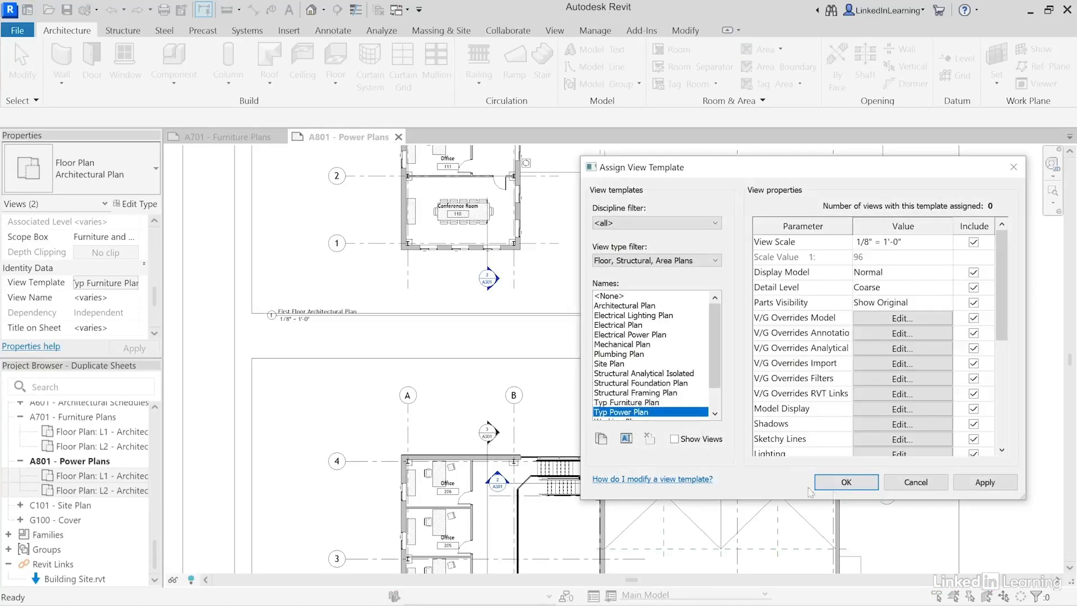
pyautogui.click(847, 484)
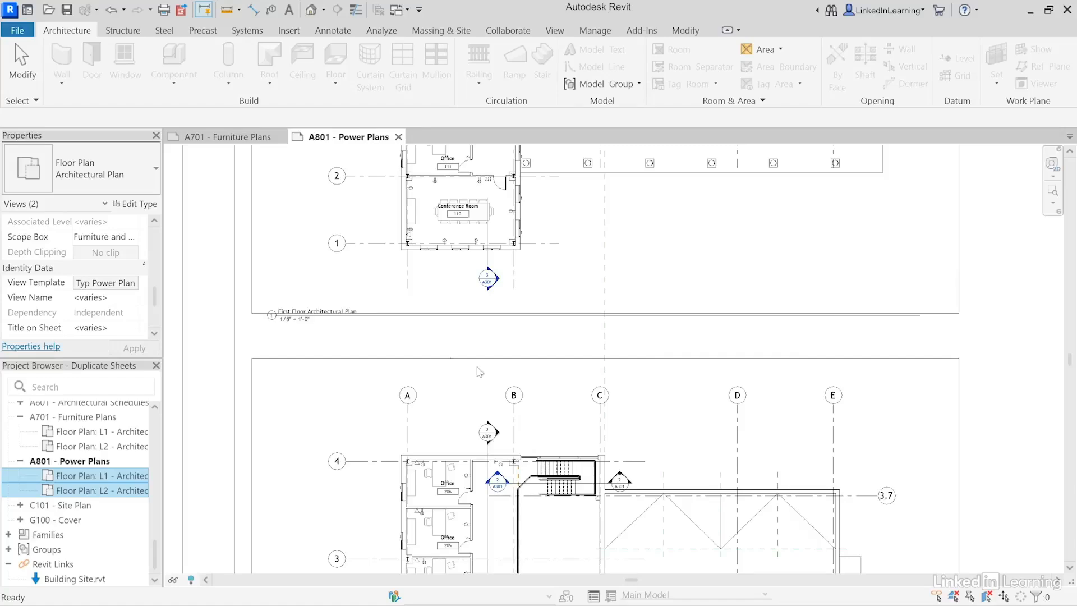
pyautogui.scroll(-3, 619, 337)
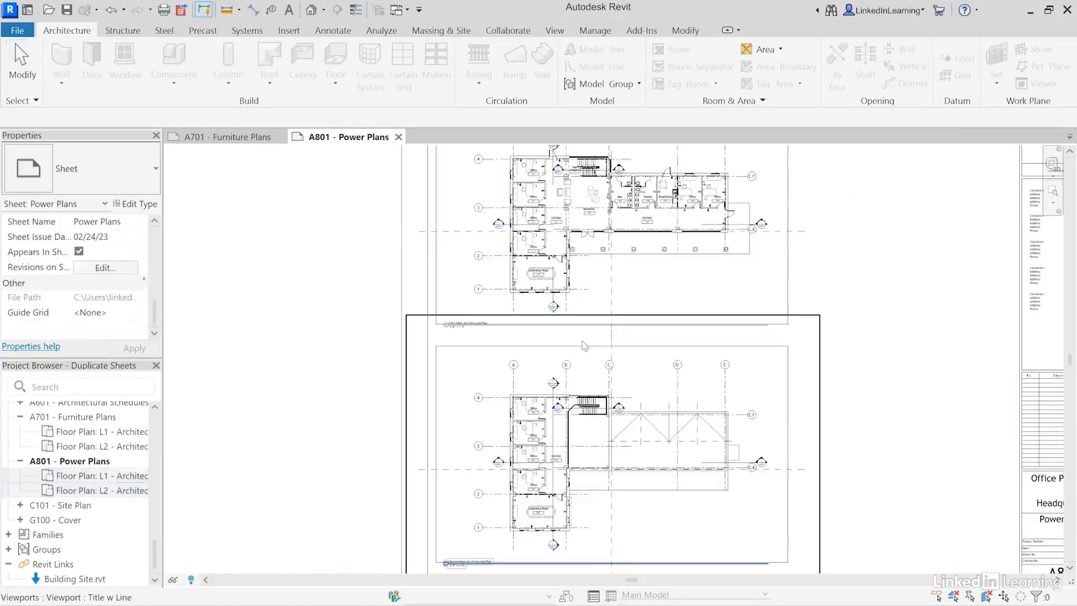
pyautogui.moveTo(555, 352); pyautogui.dragTo(457, 367, button='middle')
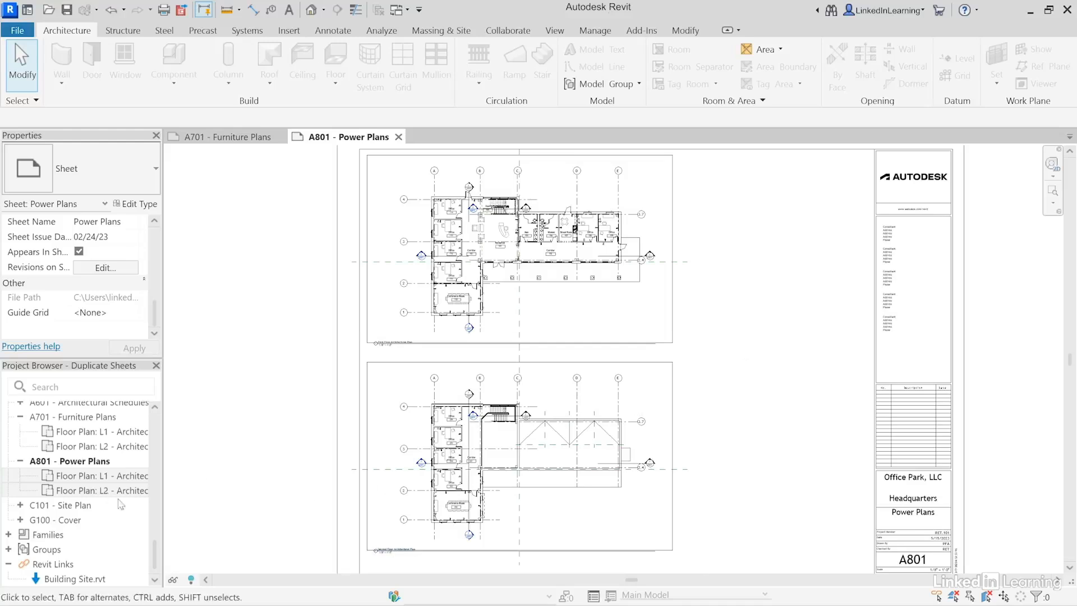
# Step: Review the L1 - Architectural and L2 - Architectural floor plans, including their dimensions and tags, and close both views
pyautogui.moveTo(155, 562); pyautogui.dragTo(161, 418)
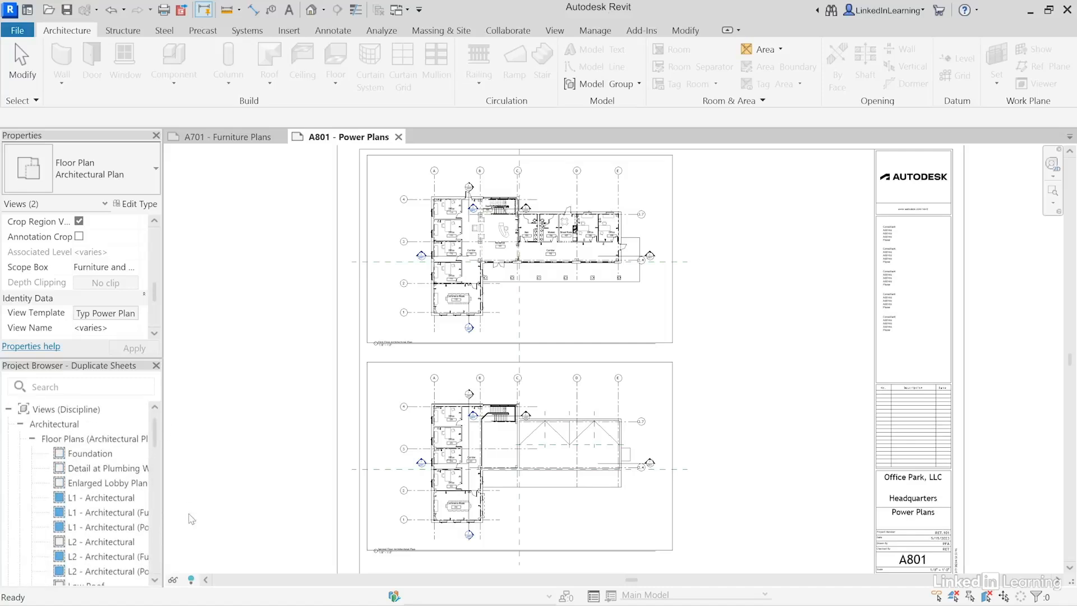
pyautogui.click(139, 497)
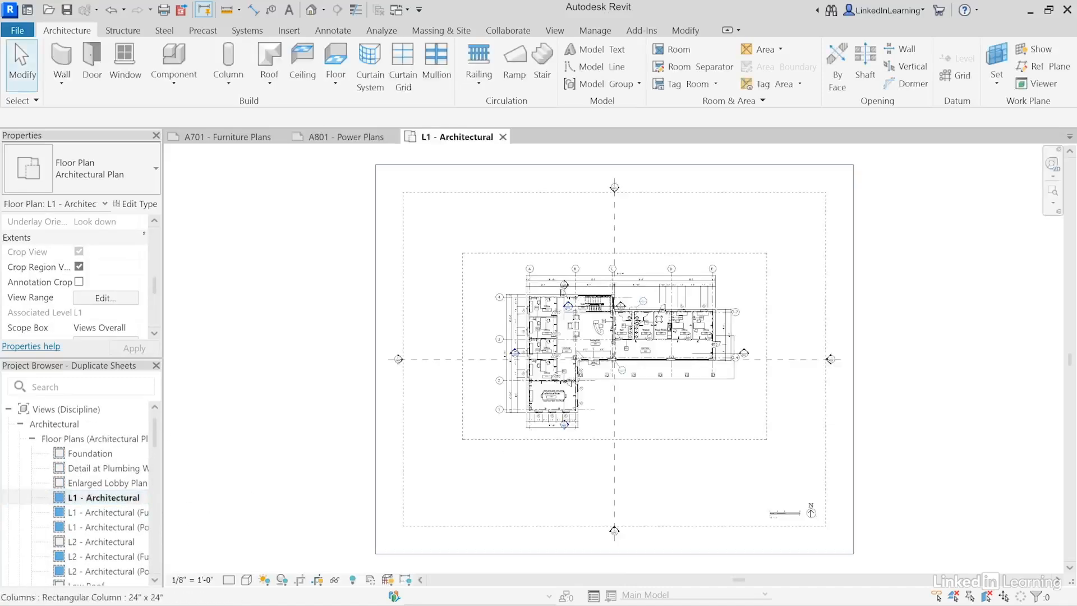
pyautogui.scroll(4, 594, 346)
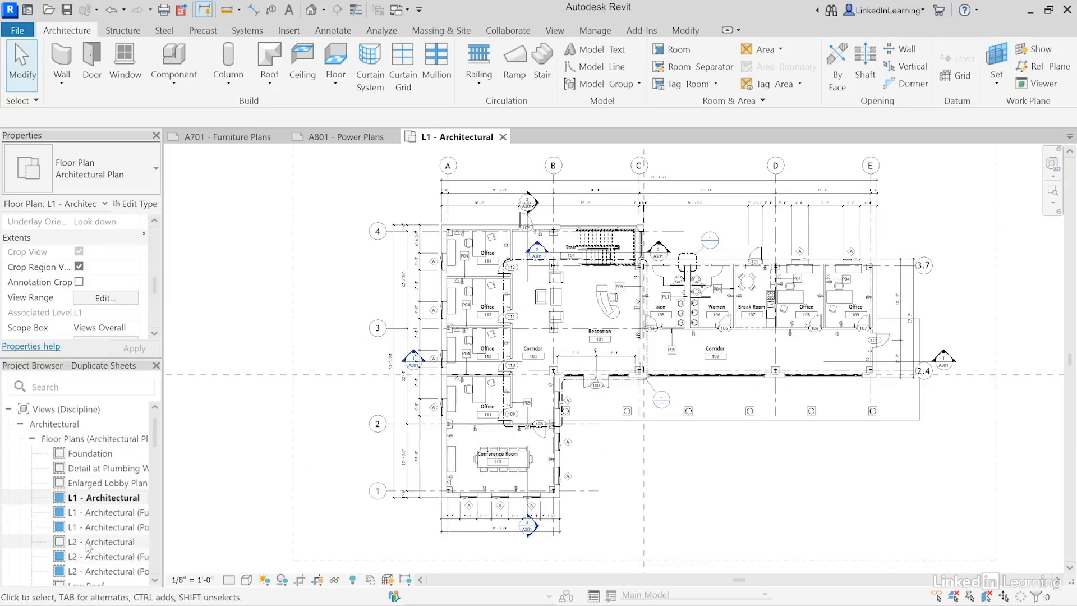
pyautogui.doubleClick(107, 541)
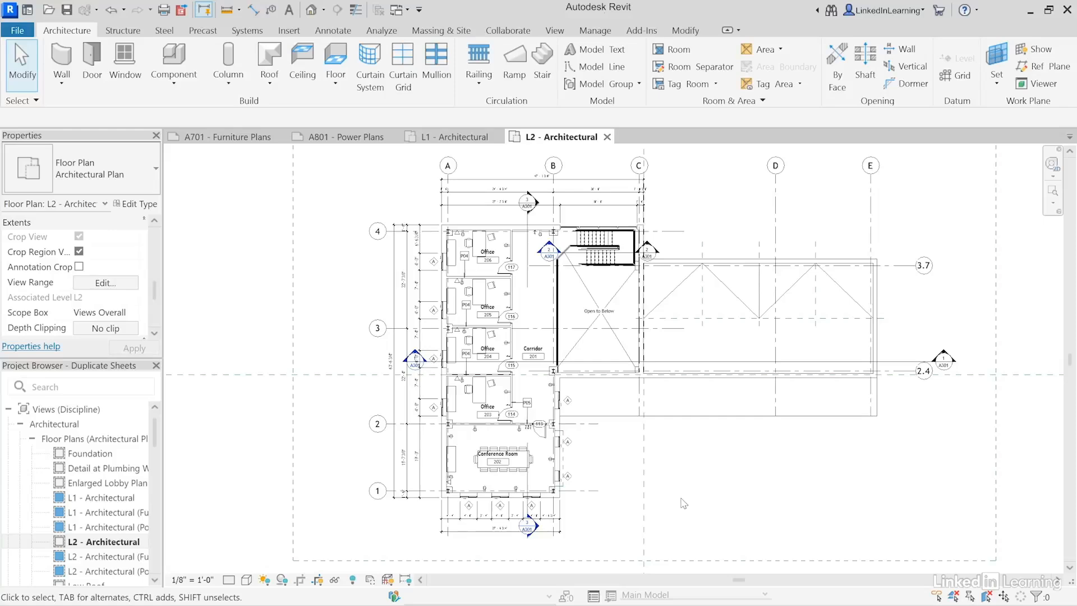
pyautogui.click(606, 137)
pyautogui.click(506, 137)
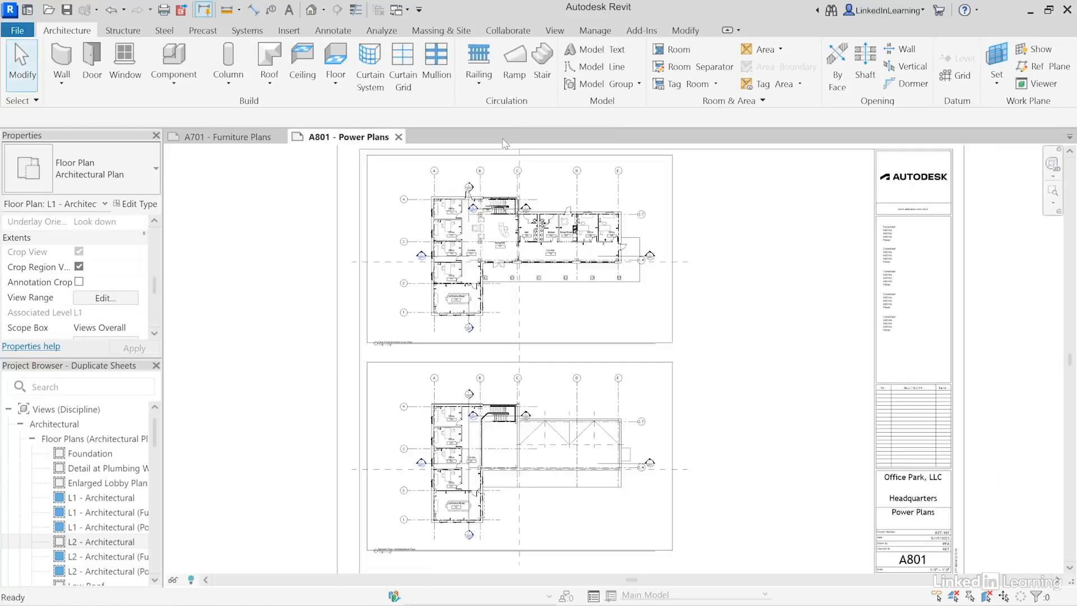
# Step: Duplicate the A101 - Architectural Floor Plans sheet with its view, copying the view as an independent one without detailing
pyautogui.moveTo(155, 435); pyautogui.dragTo(154, 513)
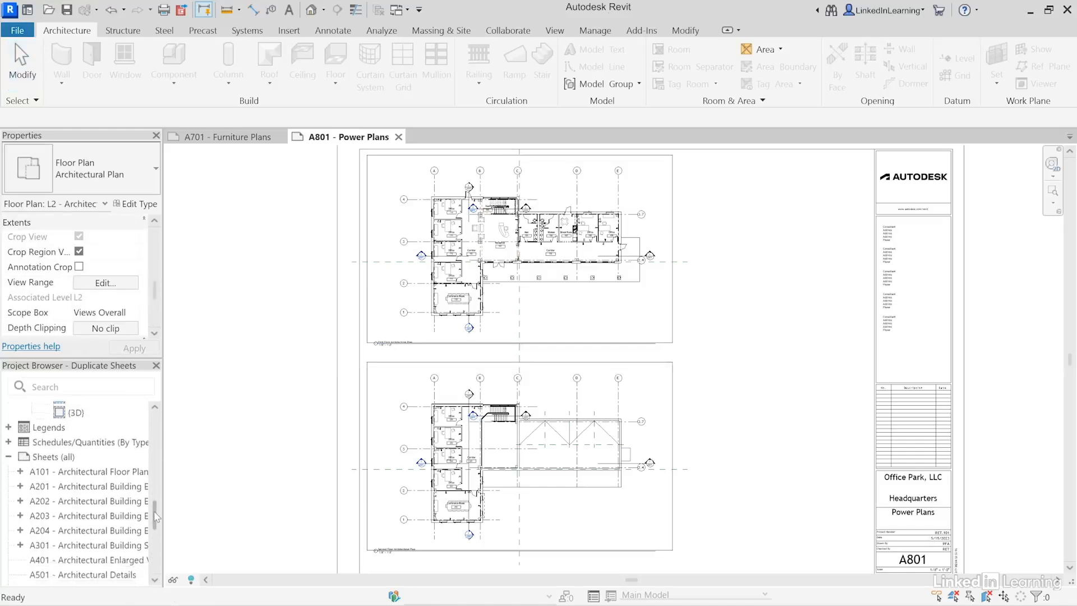
pyautogui.click(69, 476)
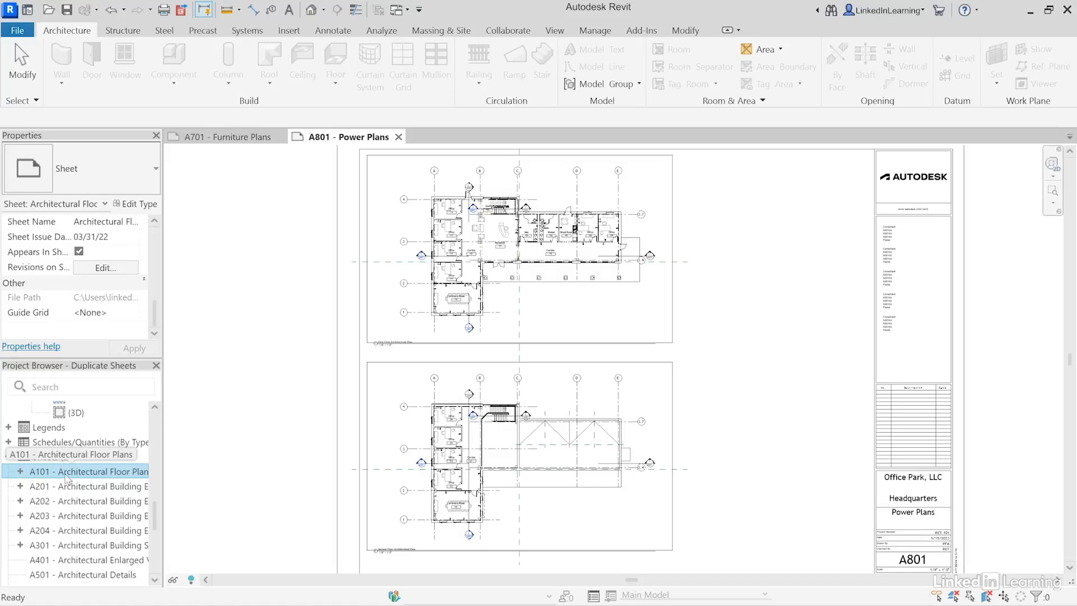
pyautogui.rightClick(67, 477)
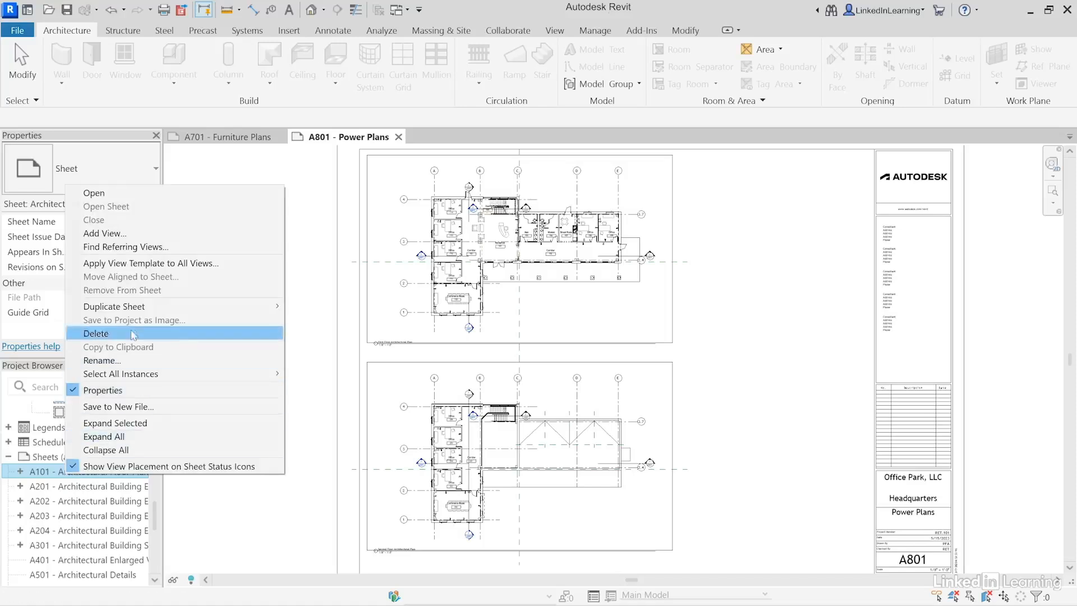
pyautogui.moveTo(163, 307)
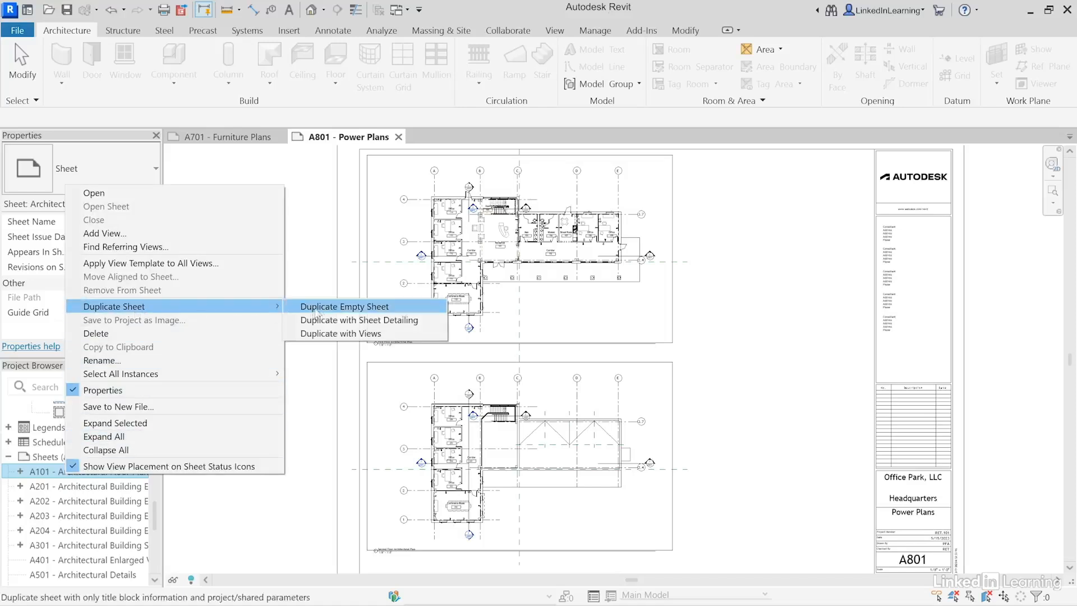
pyautogui.click(317, 335)
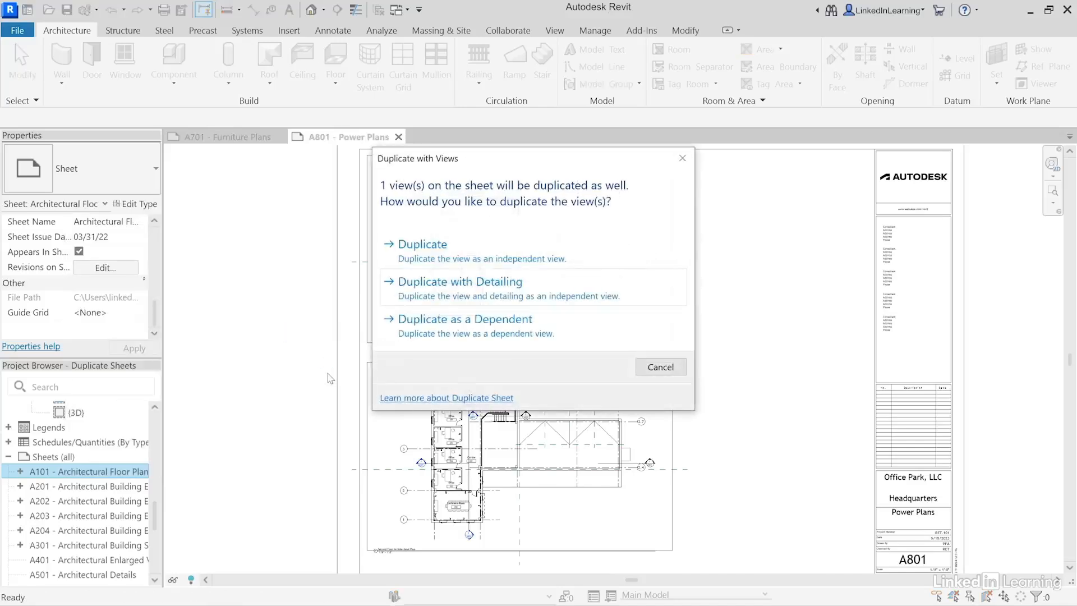
pyautogui.click(456, 255)
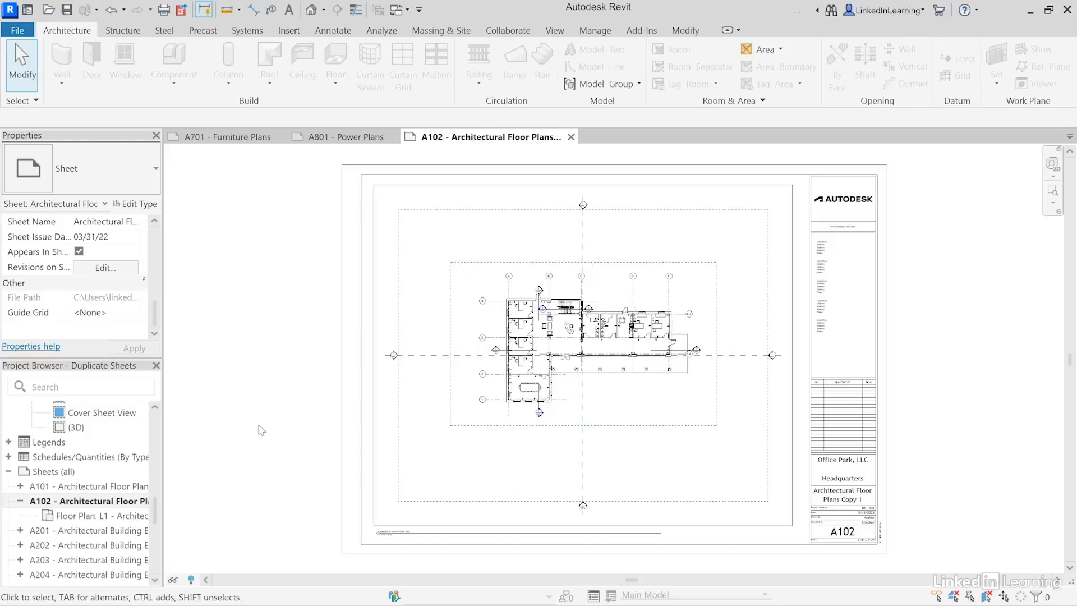
# Step: Rename the new A102 sheet as Architectural Floor Plans, keeping its number
pyautogui.rightClick(77, 502)
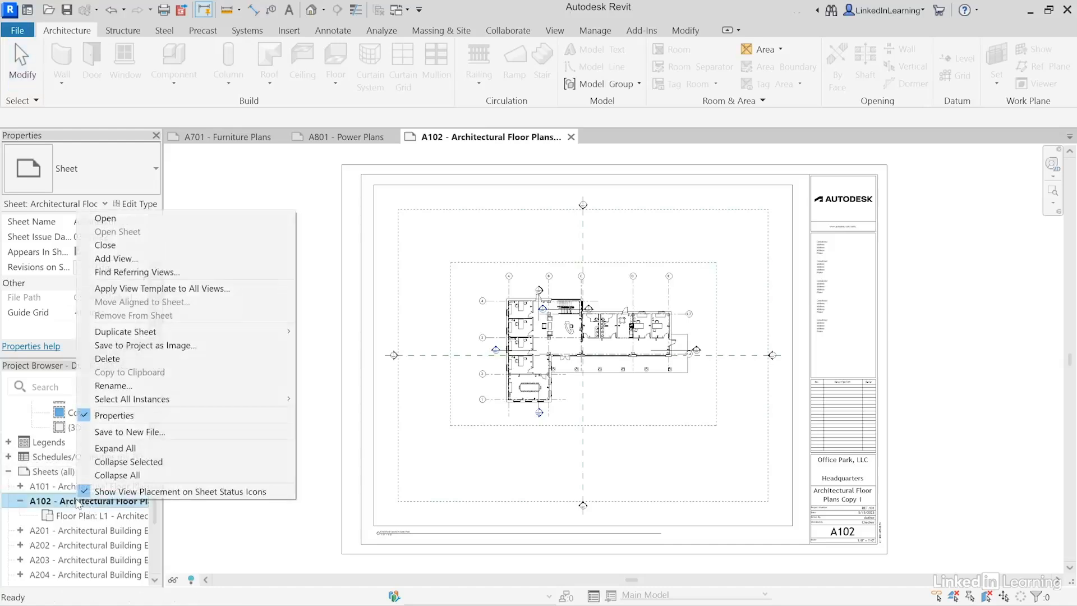
pyautogui.click(117, 385)
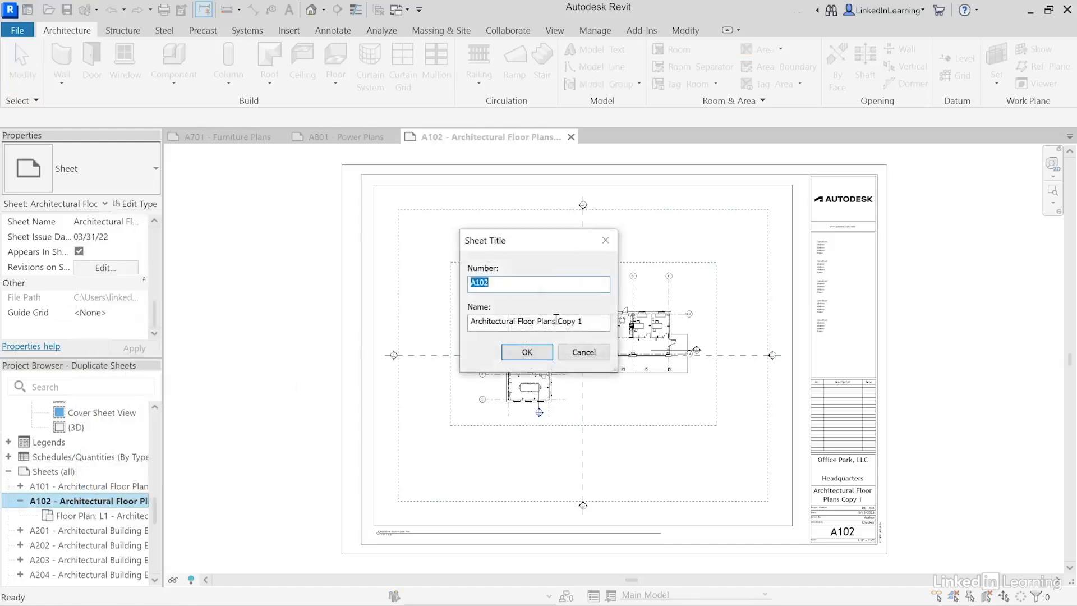
pyautogui.moveTo(556, 321); pyautogui.dragTo(603, 326)
pyautogui.press('BackSpace')
pyautogui.click(527, 352)
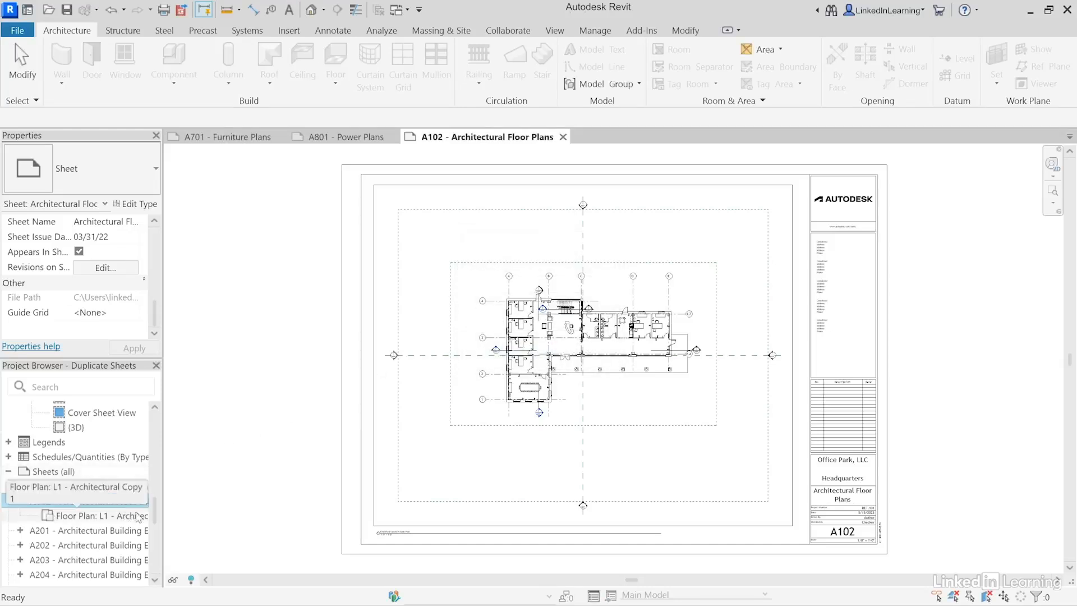
pyautogui.click(284, 420)
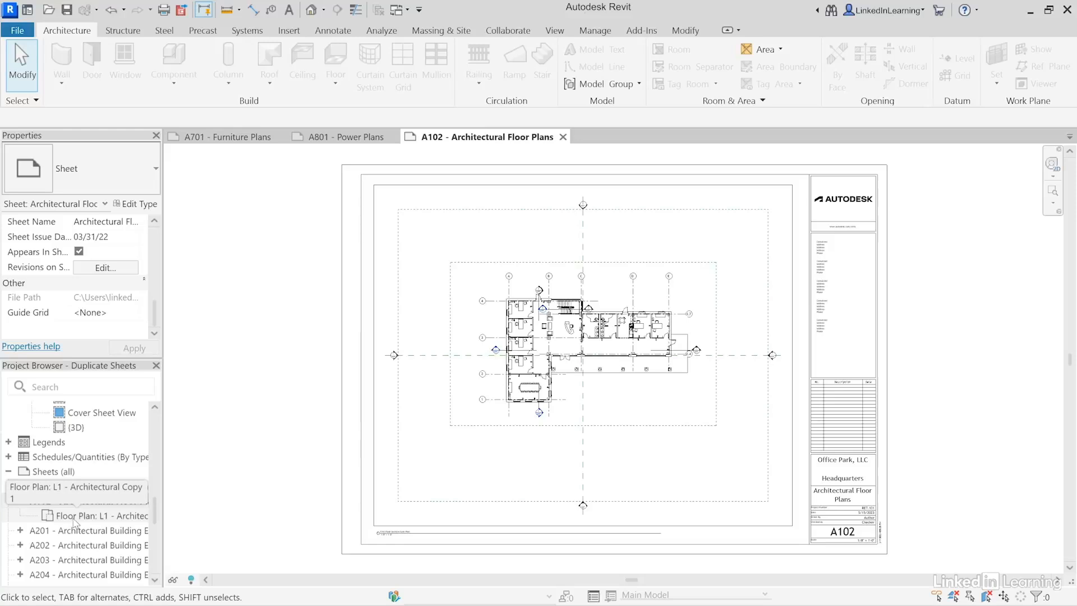
# Step: Set the A102 viewport's positioning to View Origin and swap its view for the L2 - Architectural floor plan
pyautogui.click(599, 290)
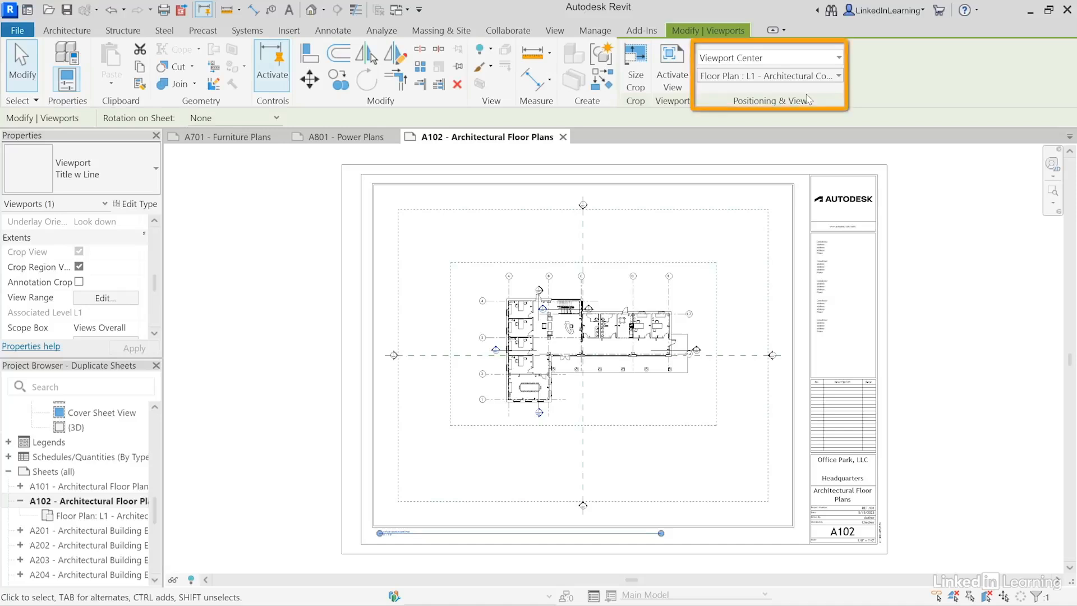
pyautogui.click(754, 58)
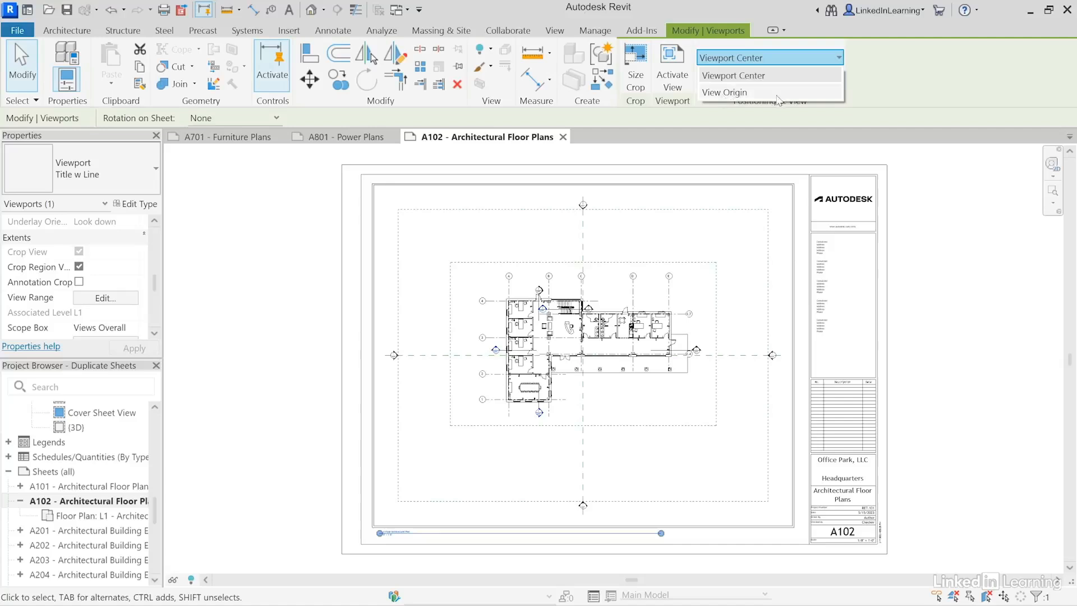
pyautogui.click(752, 92)
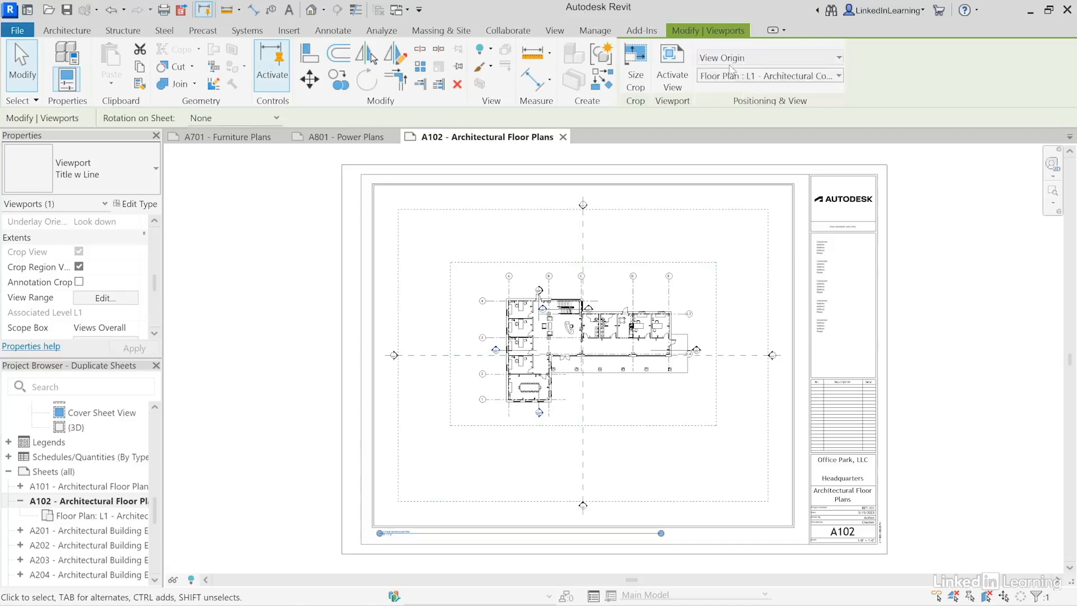
pyautogui.click(767, 78)
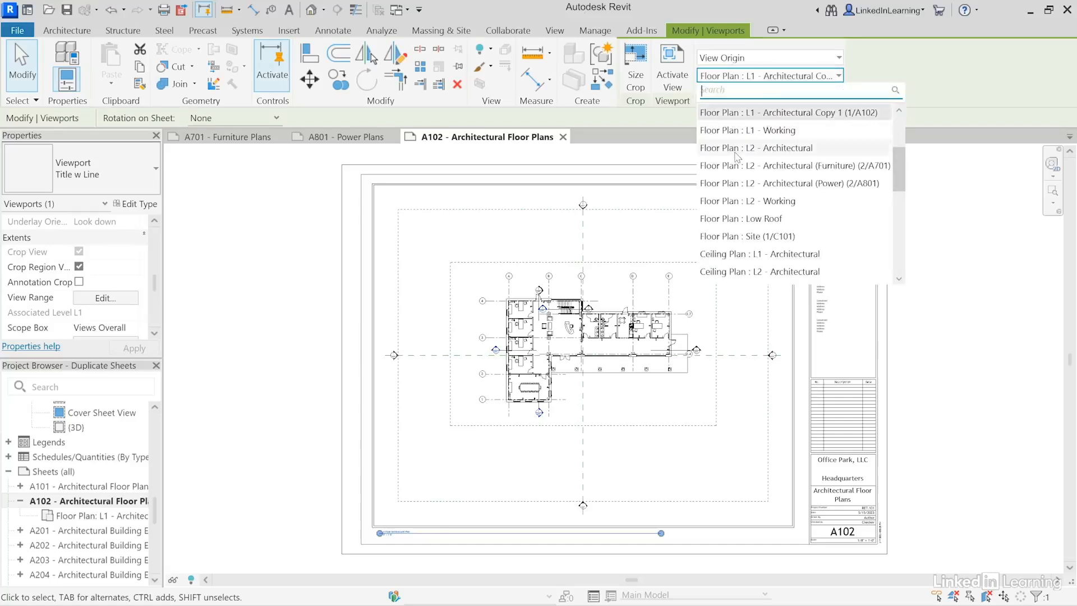
pyautogui.click(778, 151)
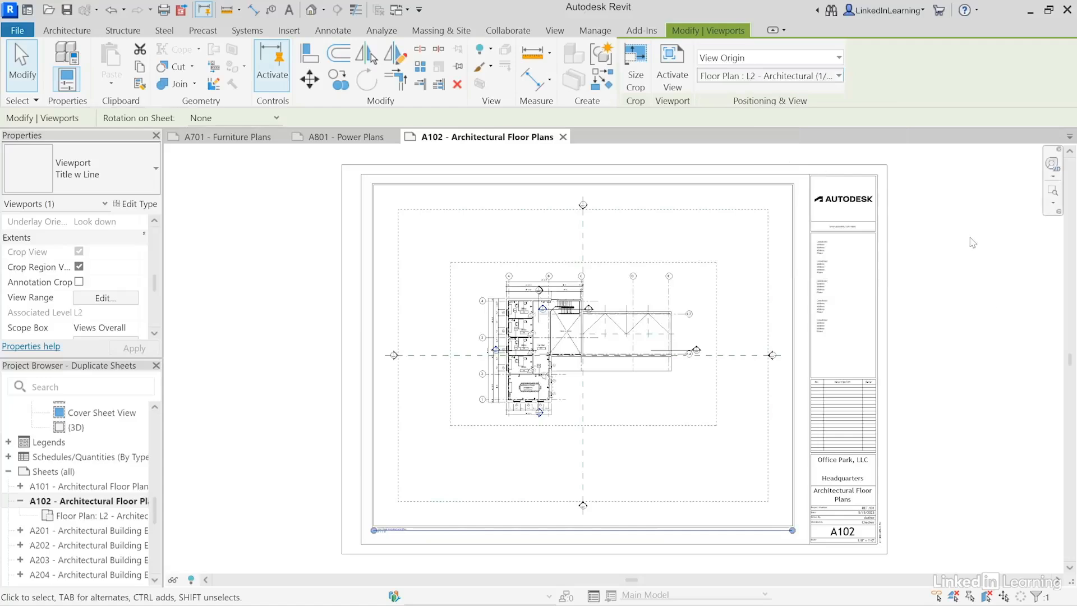
pyautogui.scroll(3, 509, 424)
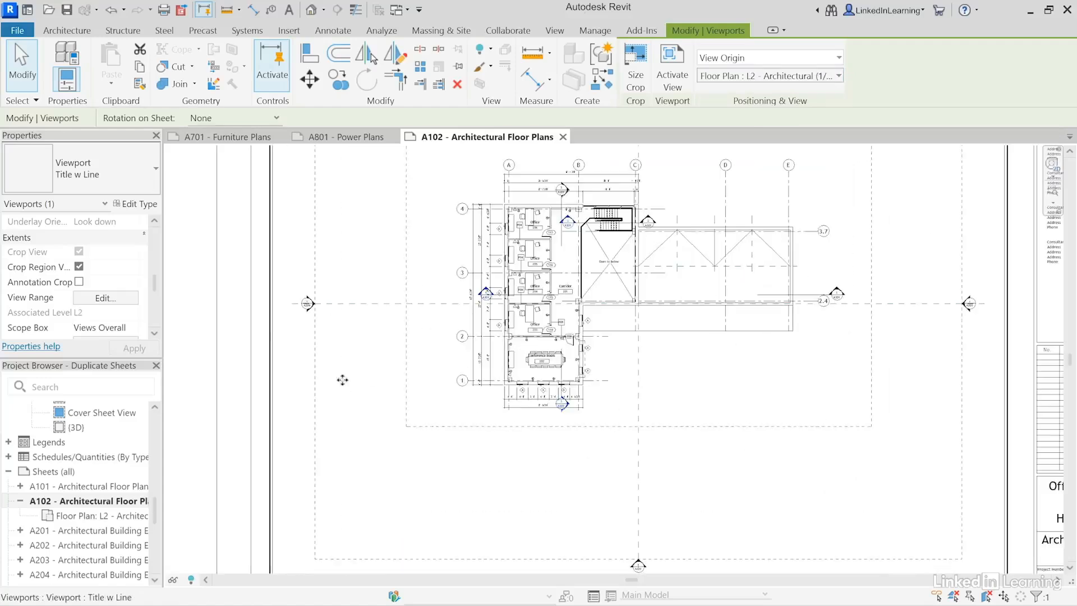
pyautogui.click(190, 292)
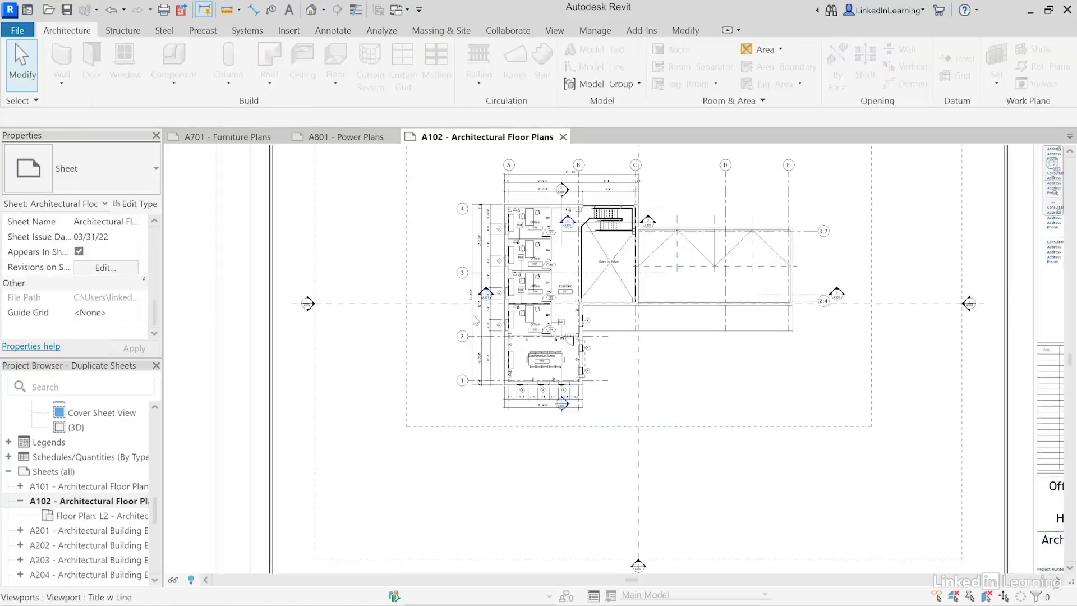
pyautogui.scroll(2, 483, 317)
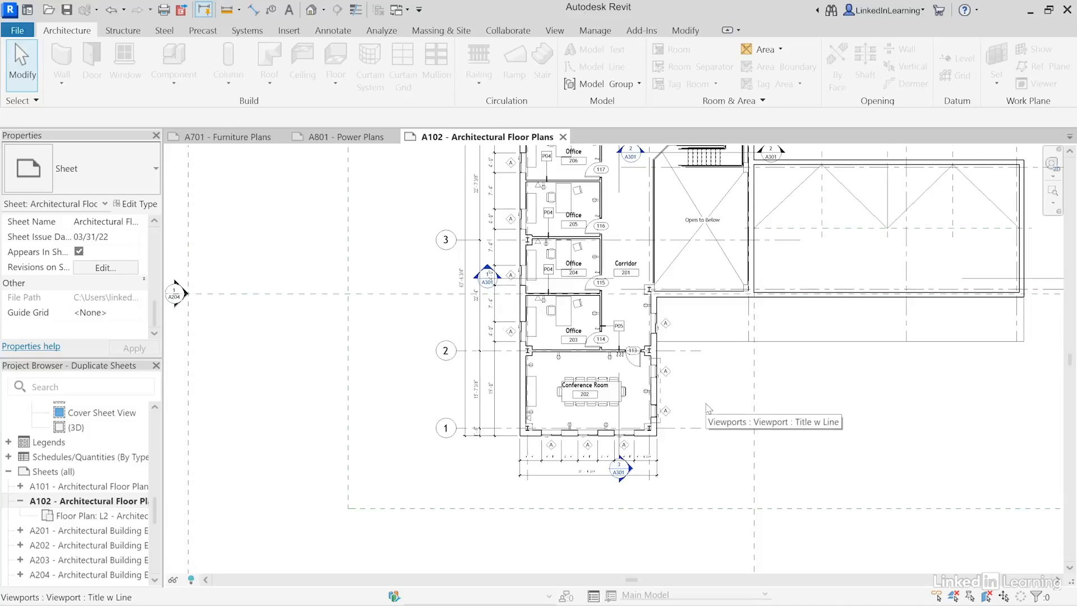
pyautogui.scroll(-4, 734, 328)
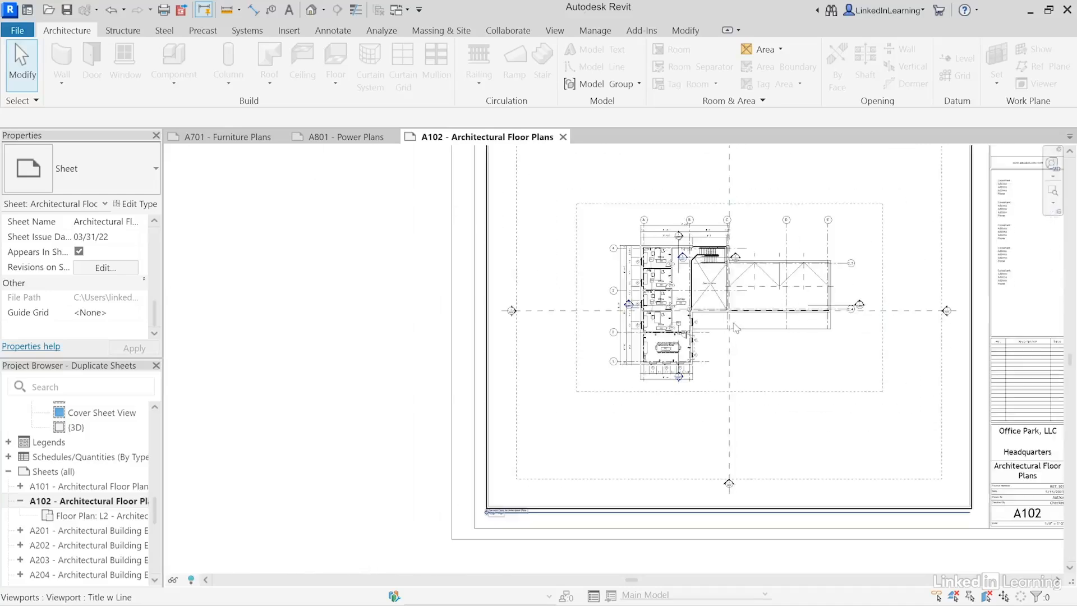
# Step: Review the A101 and A102 Architectural Floor Plans sheets to compare their placed plans
pyautogui.moveTo(735, 328); pyautogui.dragTo(606, 392, button='middle')
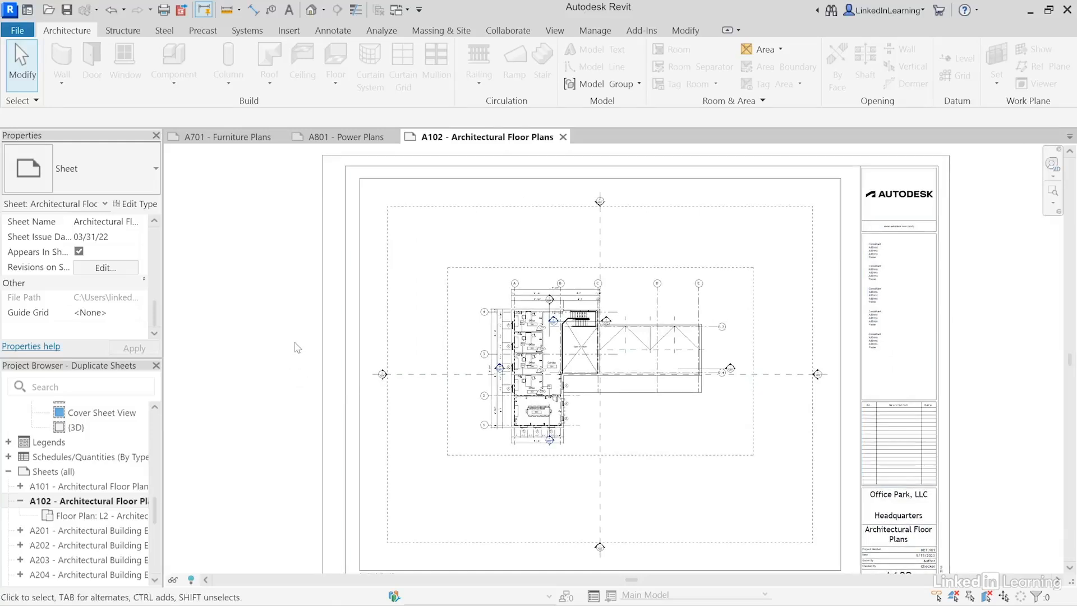
pyautogui.click(79, 486)
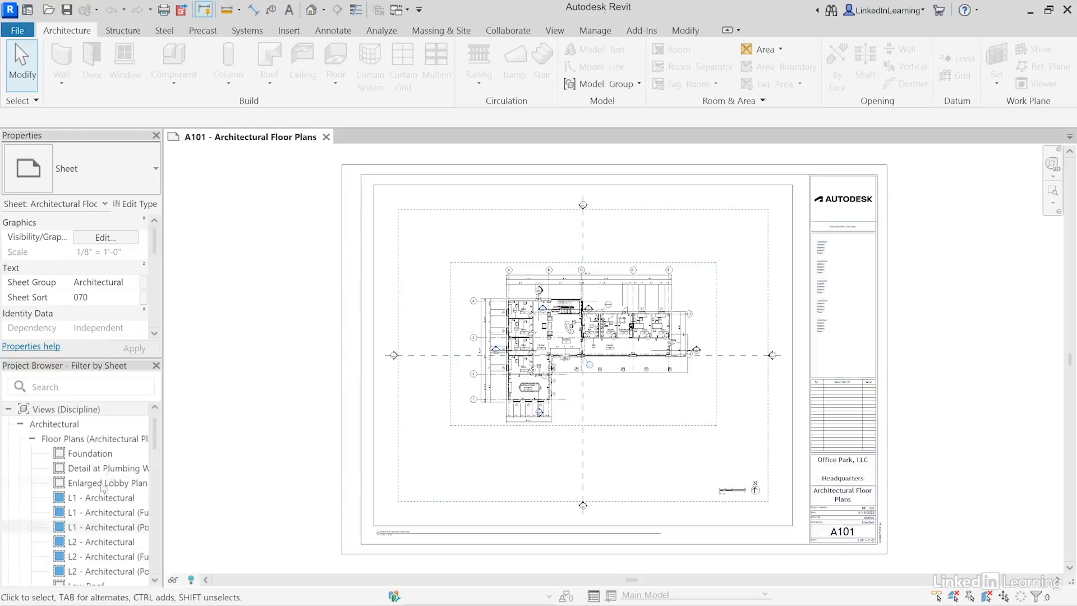
pyautogui.moveTo(155, 435); pyautogui.dragTo(149, 532)
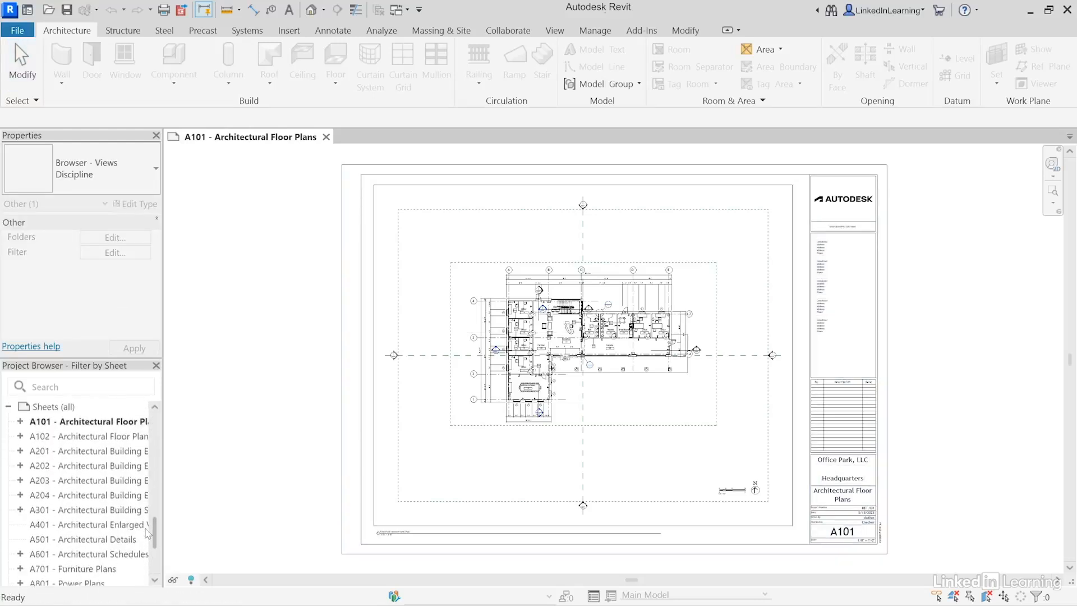
pyautogui.click(44, 437)
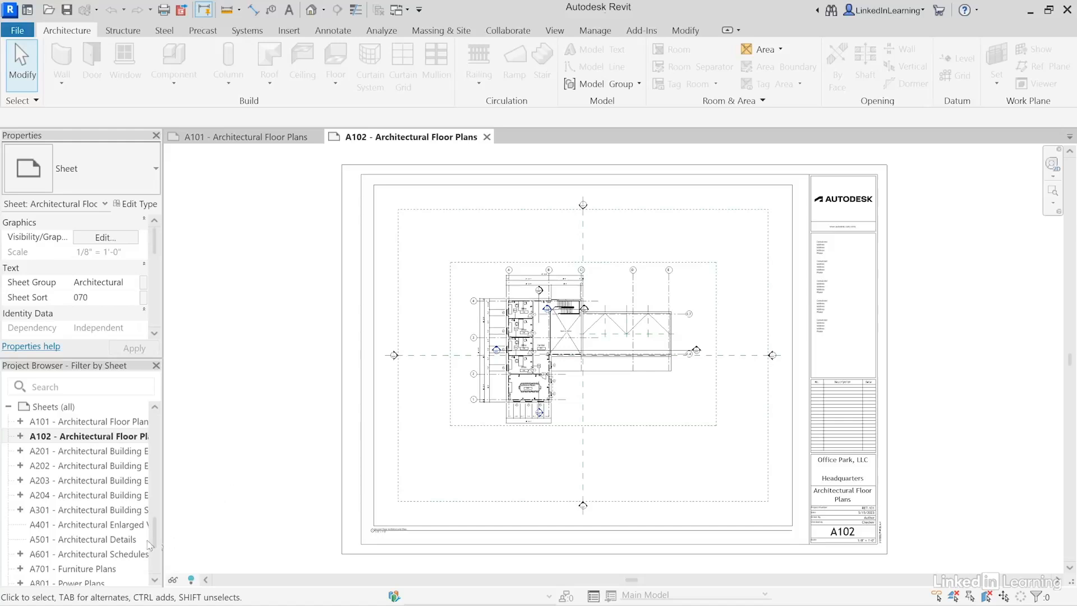
# Step: Open the A601 - Architectural Schedules sheet and examine its Door Schedule
pyautogui.click(53, 555)
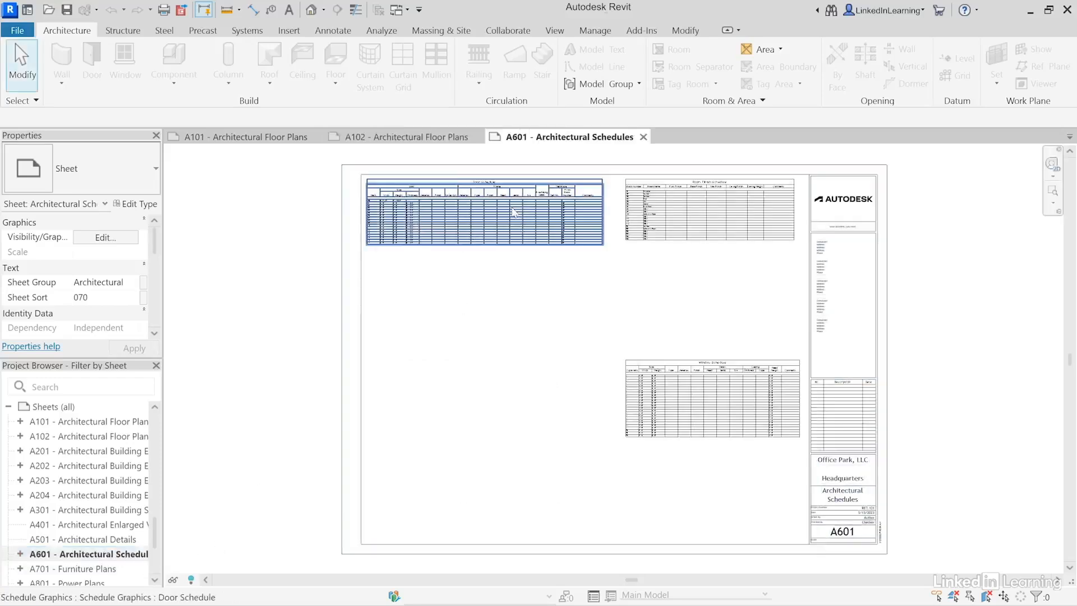
pyautogui.scroll(3, 431, 188)
pyautogui.scroll(2, 432, 202)
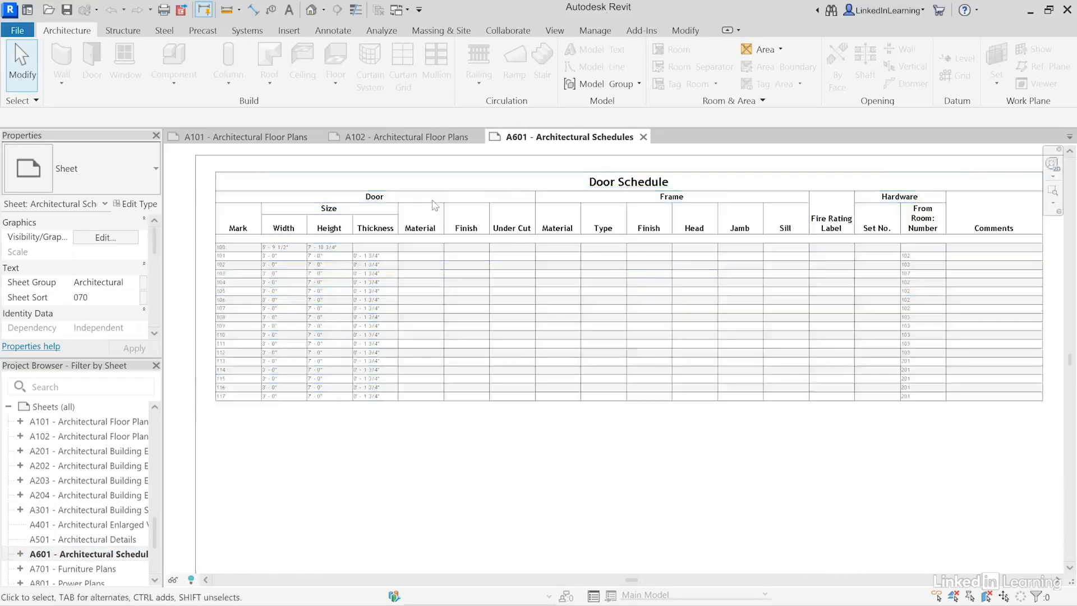
pyautogui.scroll(2, 436, 209)
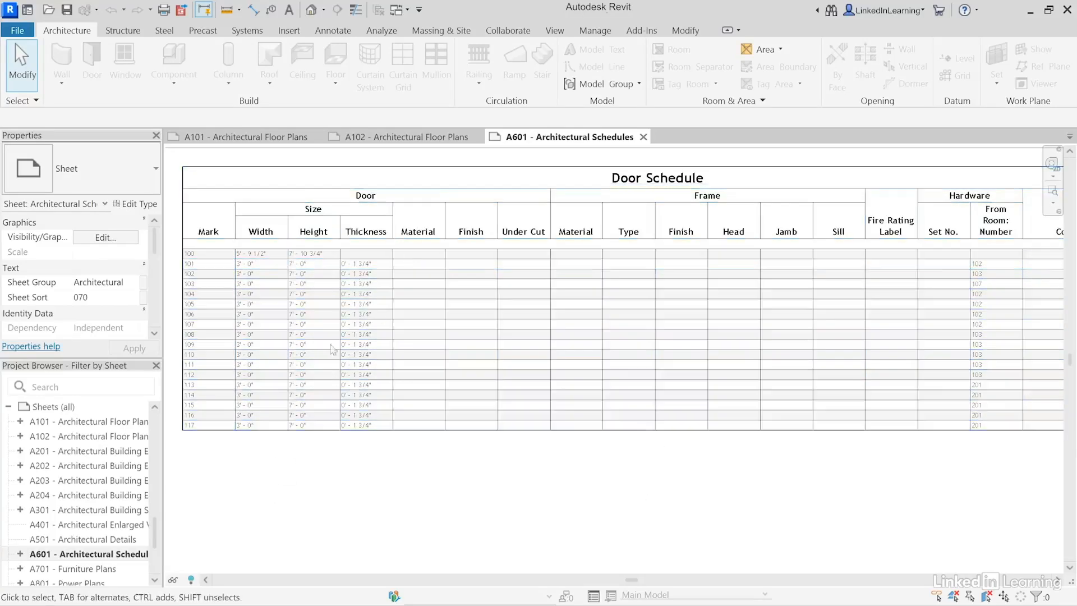
# Step: Try to place the L2 - Architectural floor plan on the A101 sheet
pyautogui.click(207, 137)
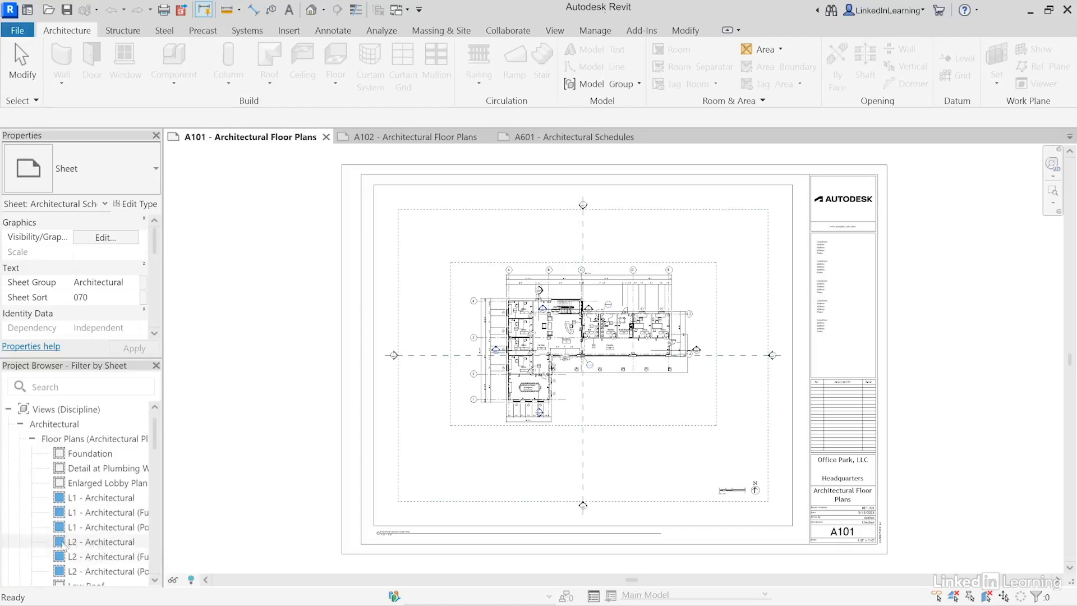
pyautogui.moveTo(90, 548); pyautogui.dragTo(291, 481)
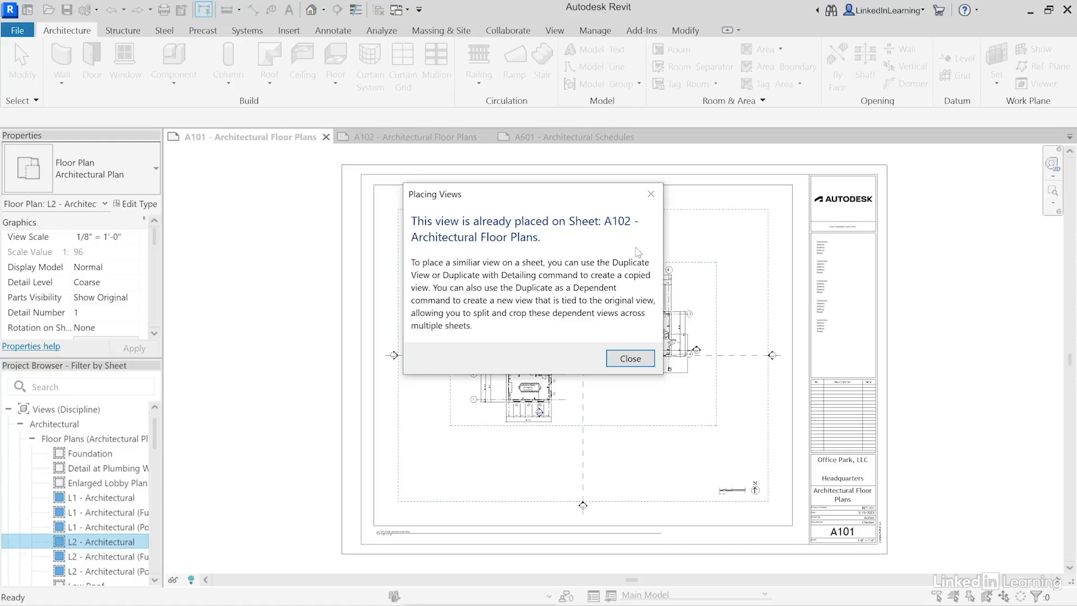
pyautogui.click(632, 360)
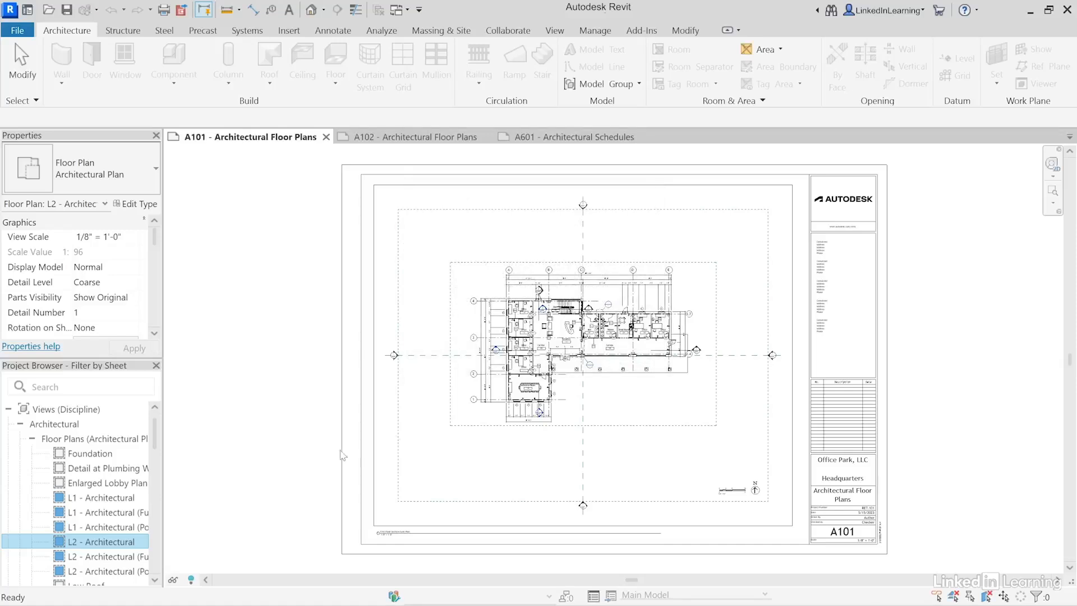
pyautogui.click(265, 383)
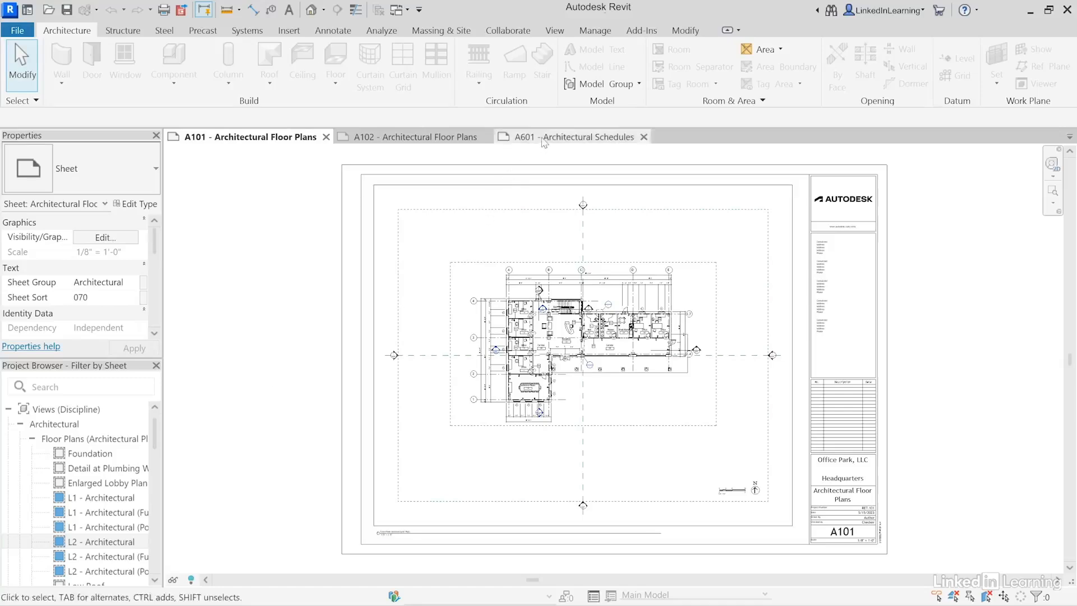
# Step: Delete the Door Schedule from the A601 - Architectural Schedules sheet
pyautogui.click(572, 137)
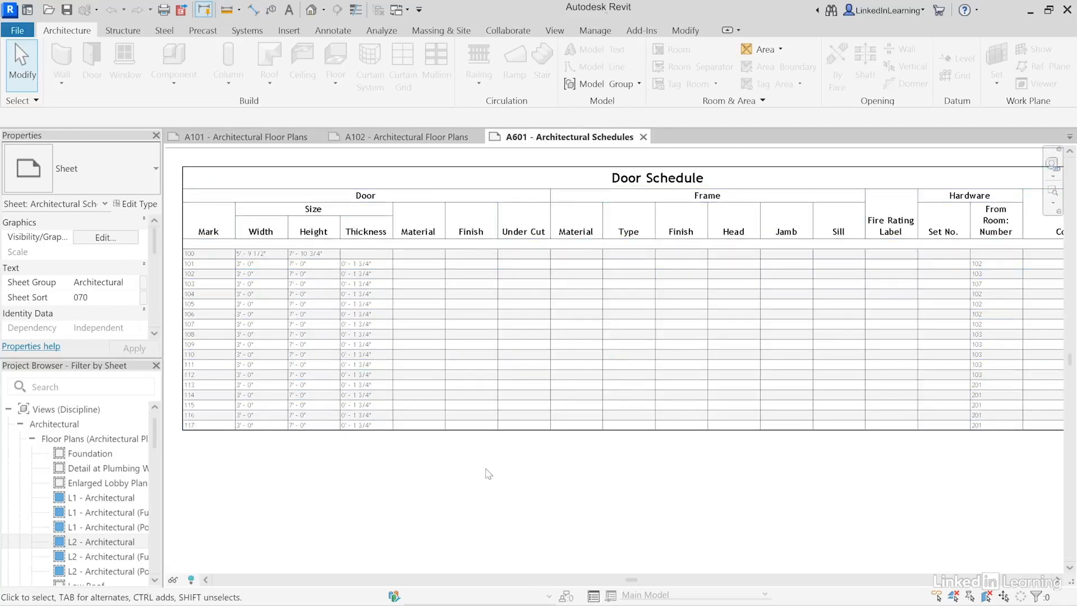
pyautogui.click(522, 435)
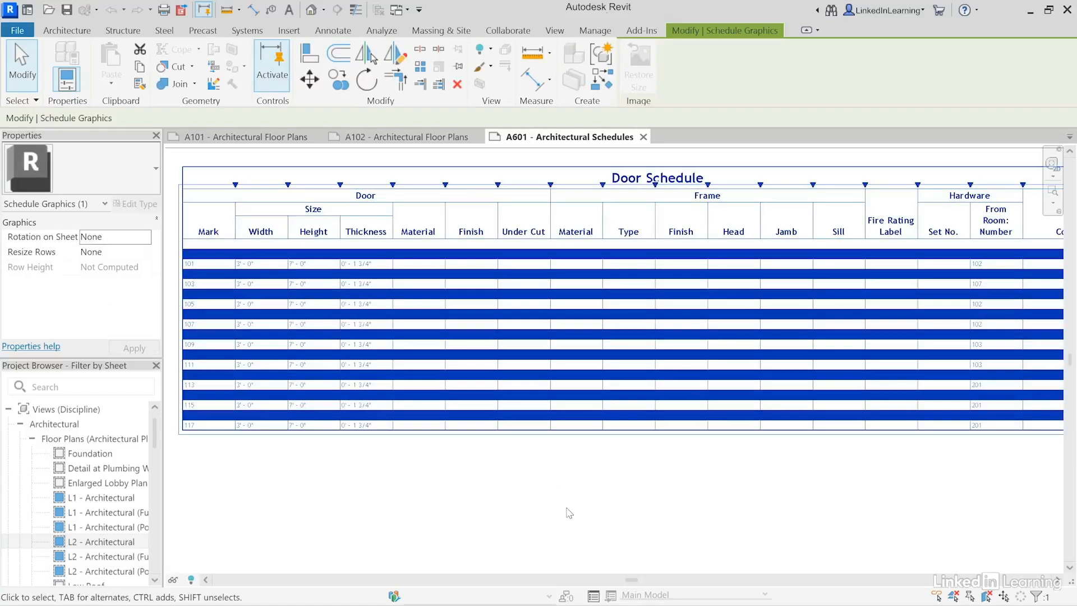
pyautogui.press('Delete')
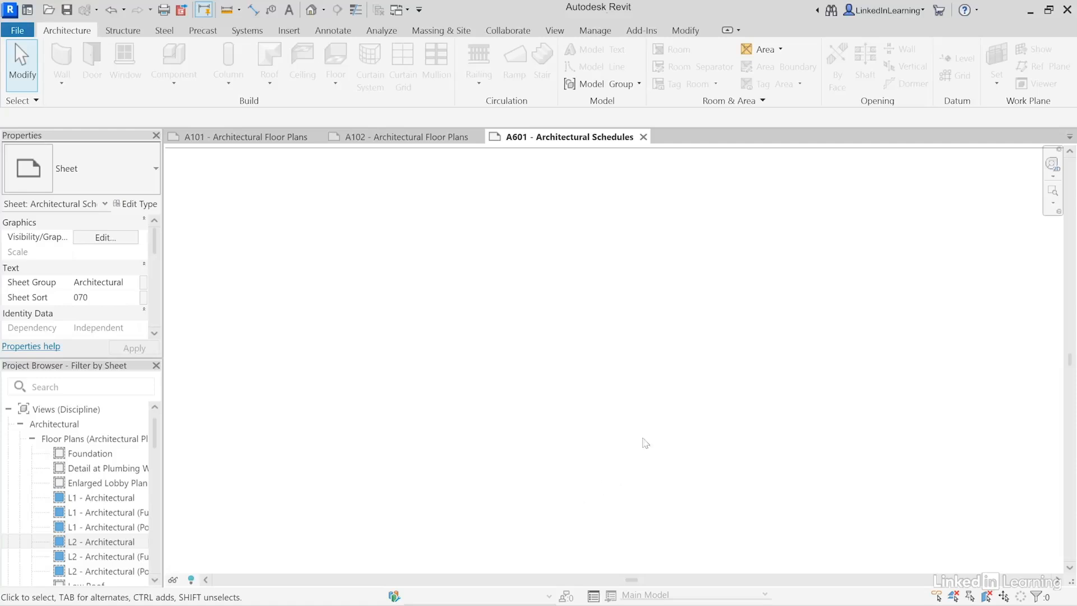
pyautogui.scroll(-3, 631, 378)
pyautogui.scroll(-1, 629, 376)
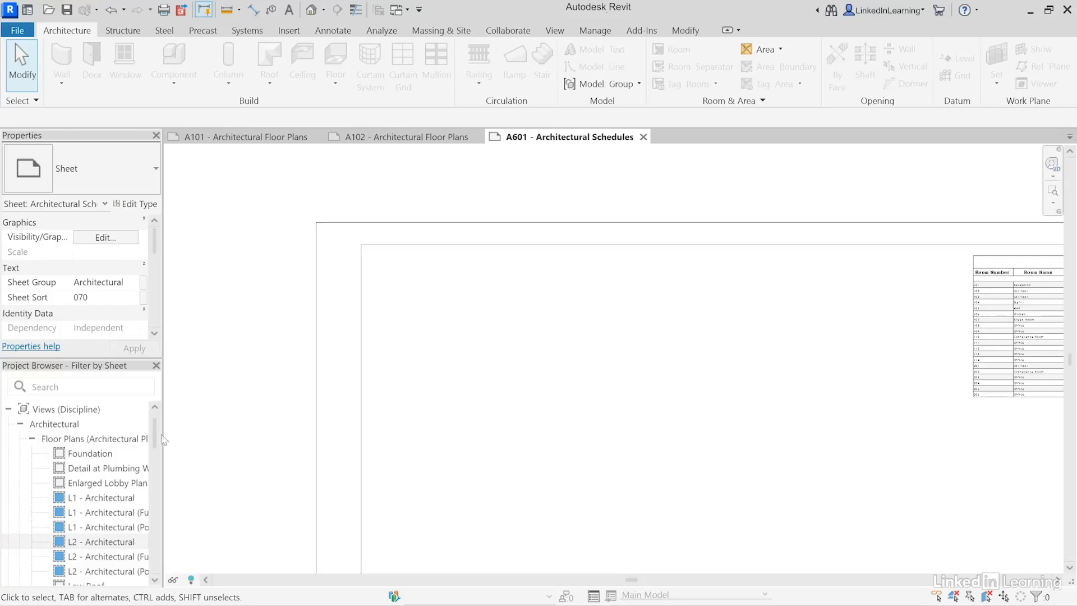
# Step: Expand the project's schedules to check the Door Schedule's placement status, and close the A601 sheet
pyautogui.moveTo(157, 438); pyautogui.dragTo(164, 517)
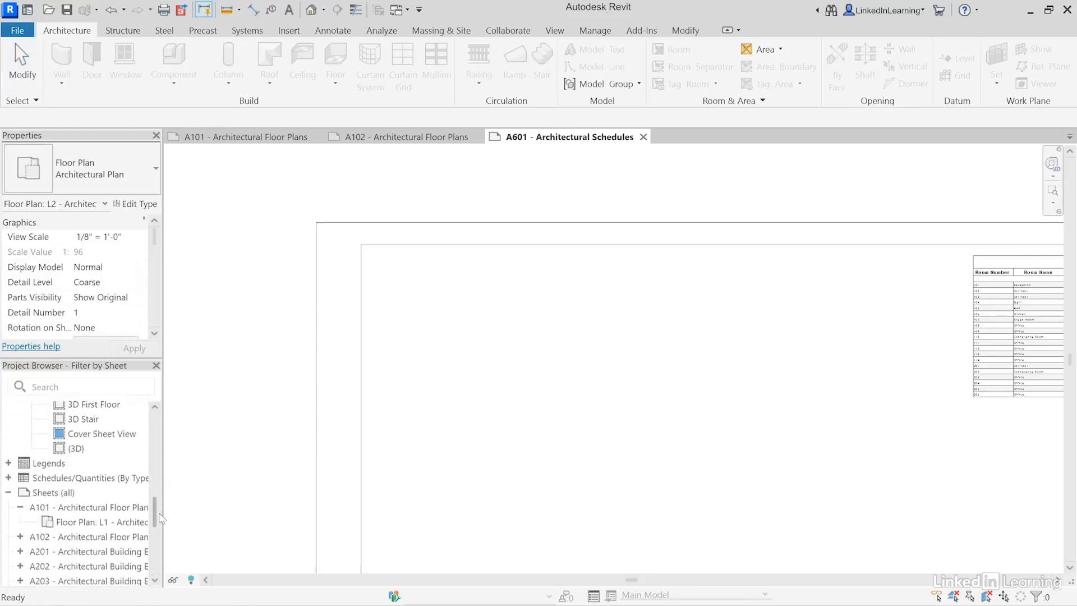
pyautogui.click(8, 478)
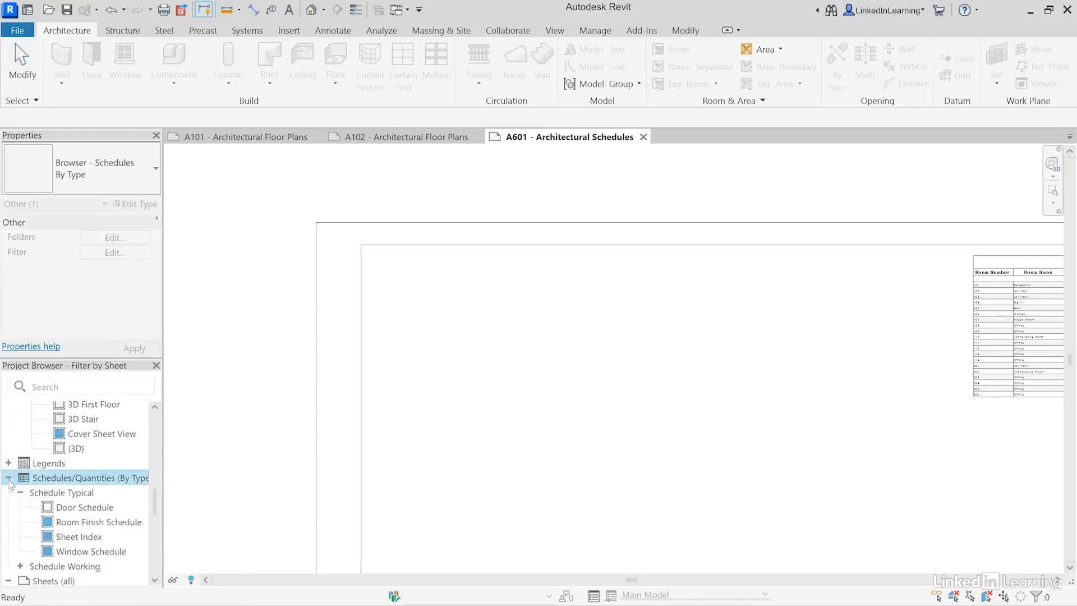
pyautogui.click(84, 507)
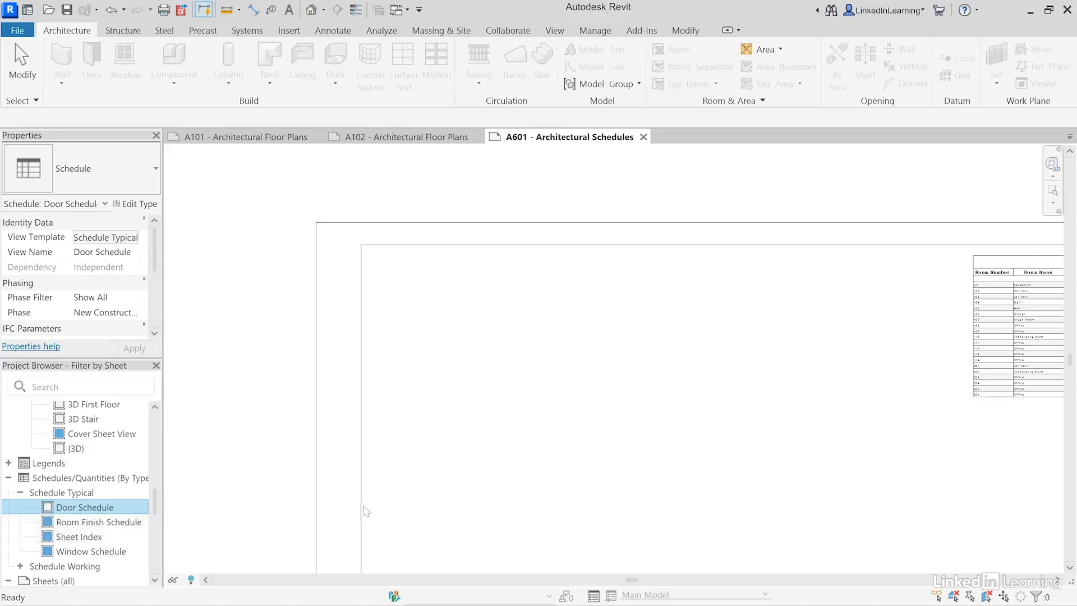
pyautogui.click(435, 458)
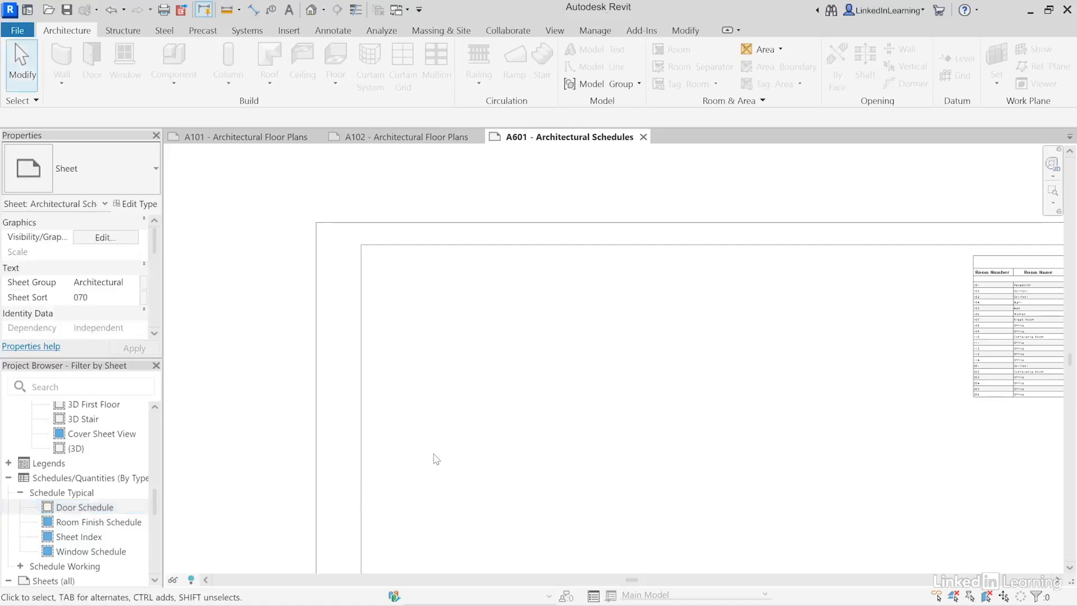
pyautogui.click(643, 136)
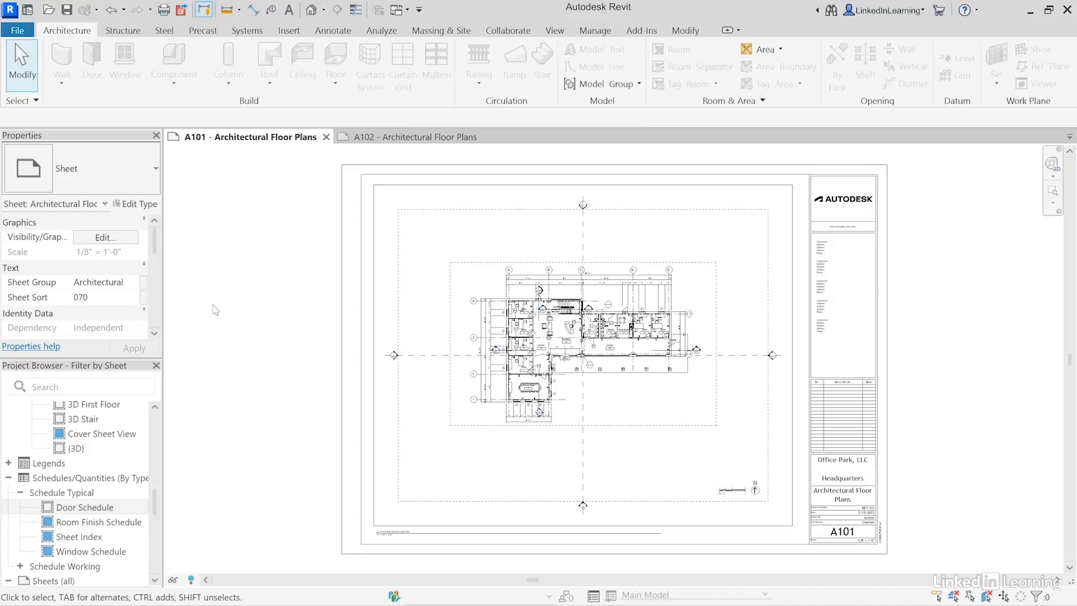
# Step: Place the Door Schedule on the A101 - Architectural Floor Plans sheet, below the floor plan
pyautogui.click(72, 512)
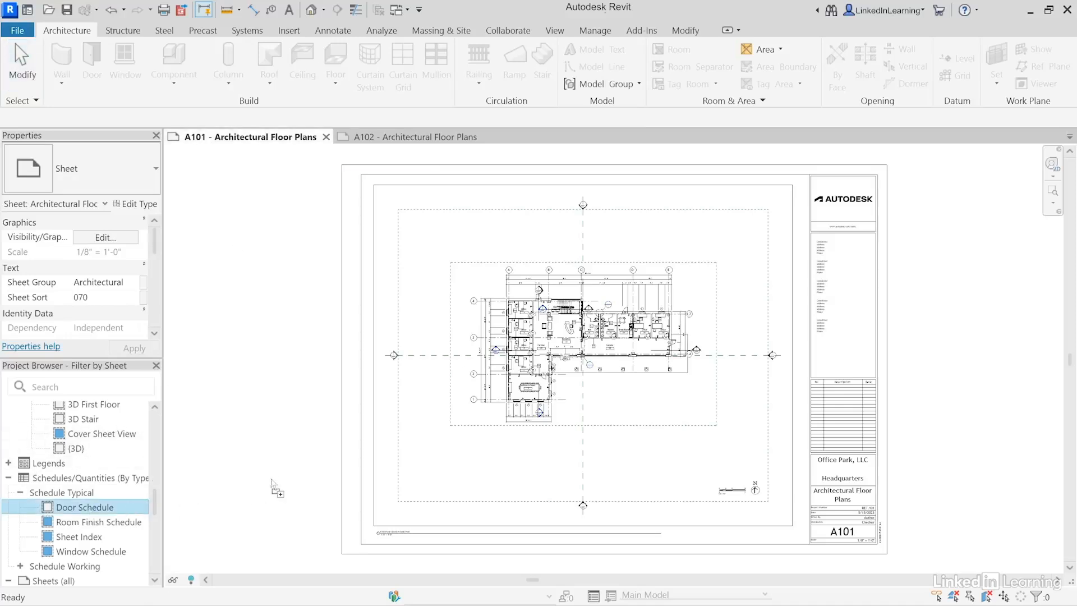
pyautogui.moveTo(289, 480); pyautogui.dragTo(291, 474)
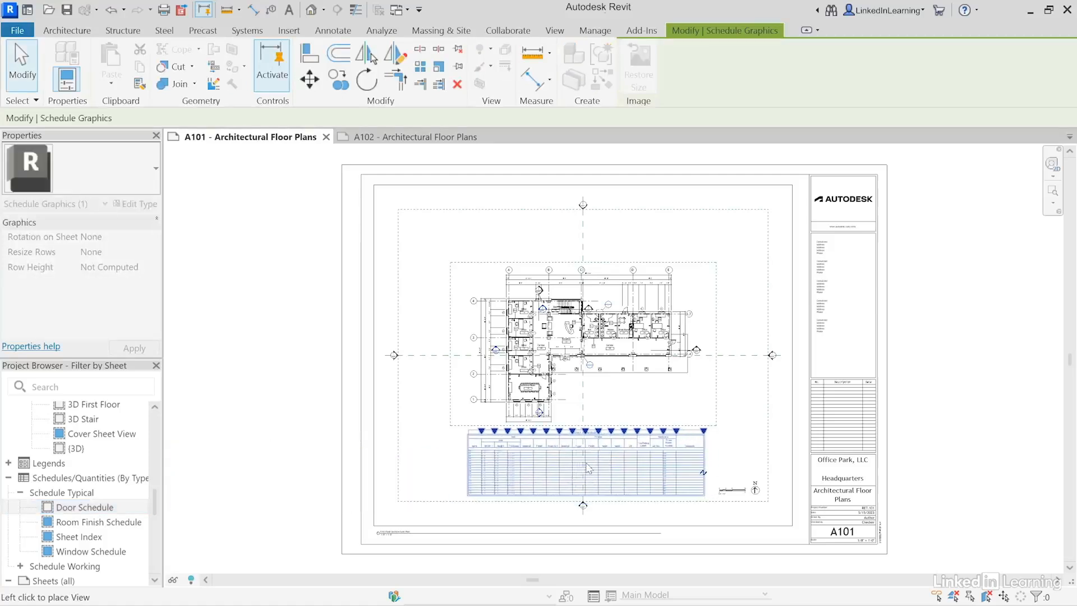
pyautogui.click(589, 468)
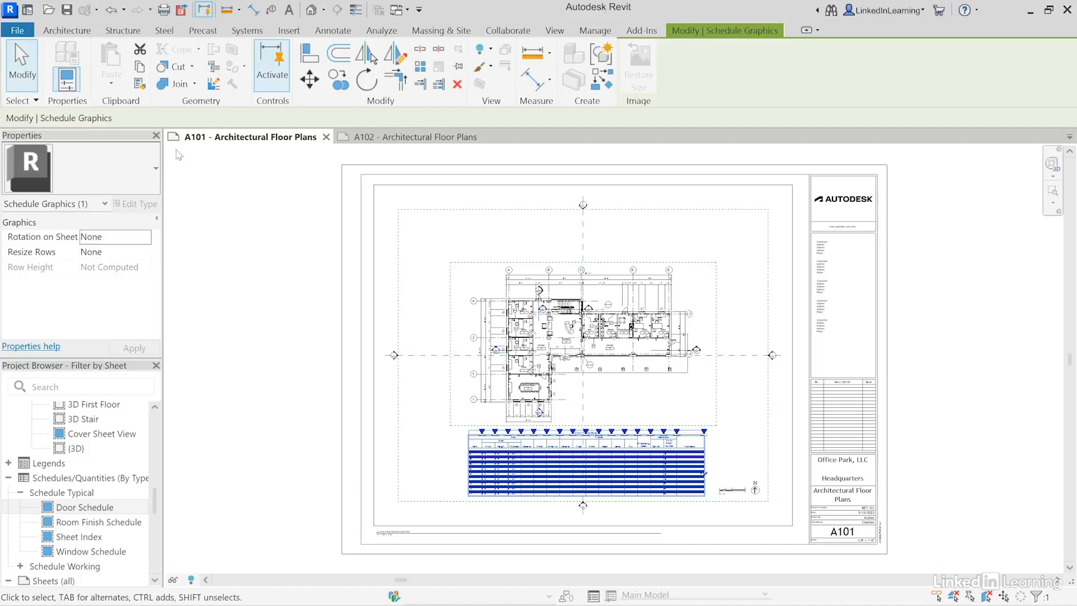
# Step: Copy the Door Schedule placed on the A101 sheet to the clipboard
pyautogui.click(141, 70)
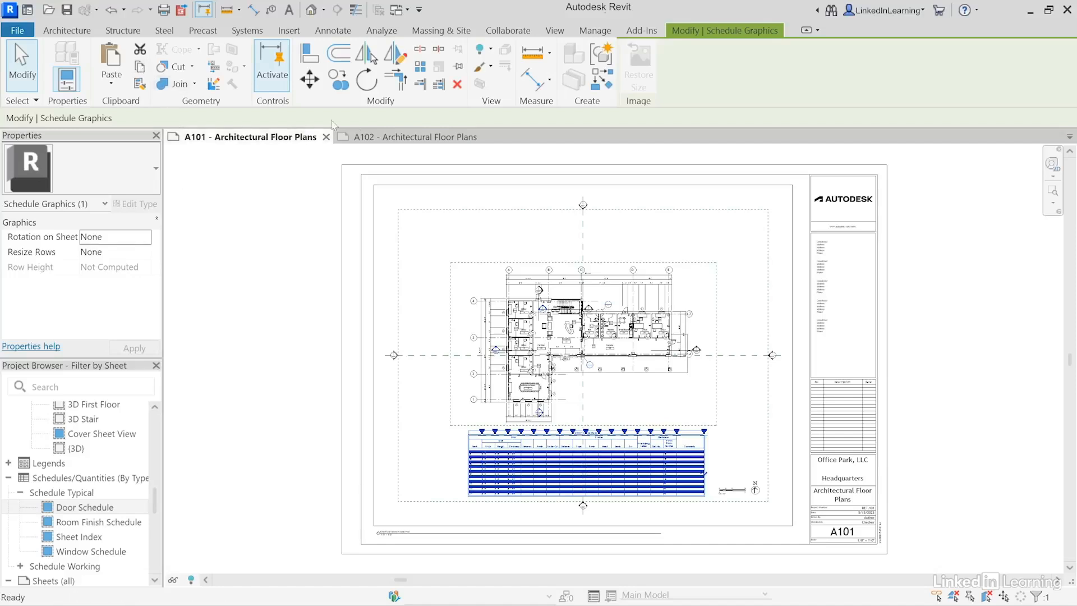
# Step: Paste the copied door schedule onto sheet A102 - Architectural Floor Plans, aligned to the current view
pyautogui.click(383, 135)
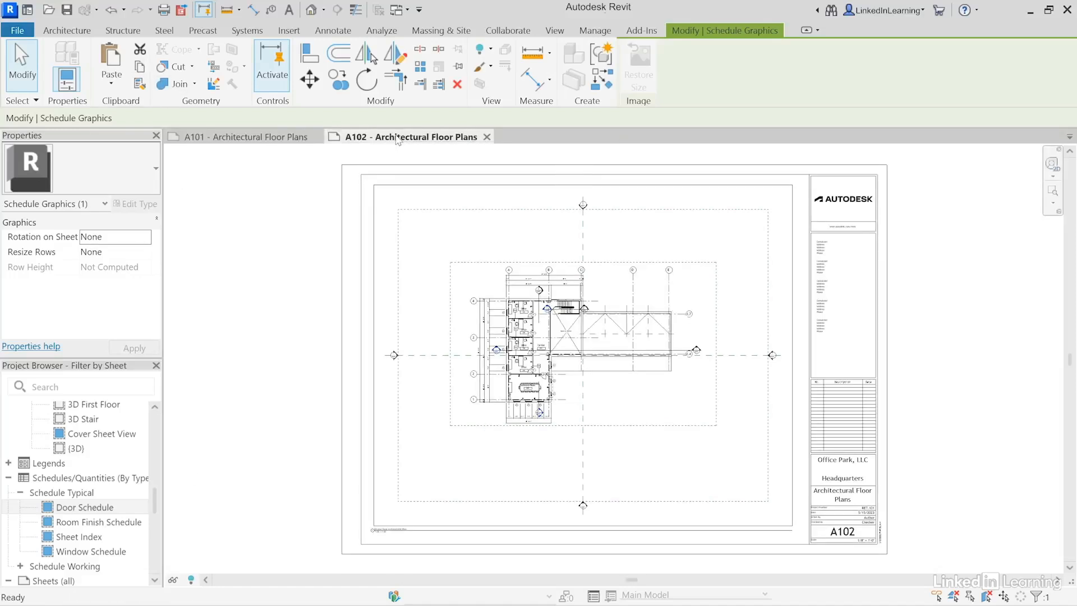
pyautogui.click(111, 83)
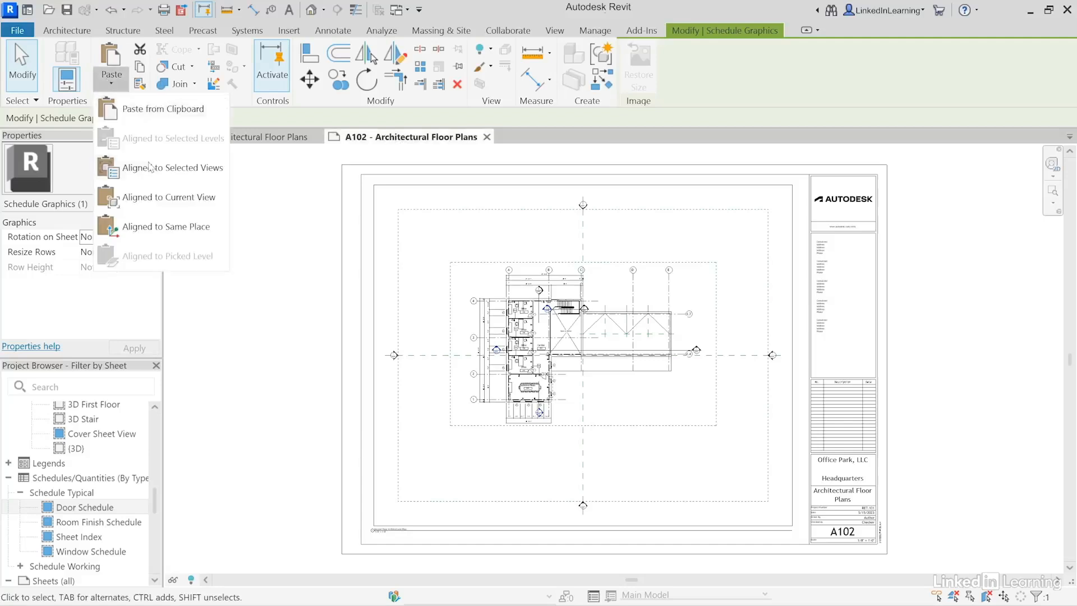
pyautogui.click(145, 202)
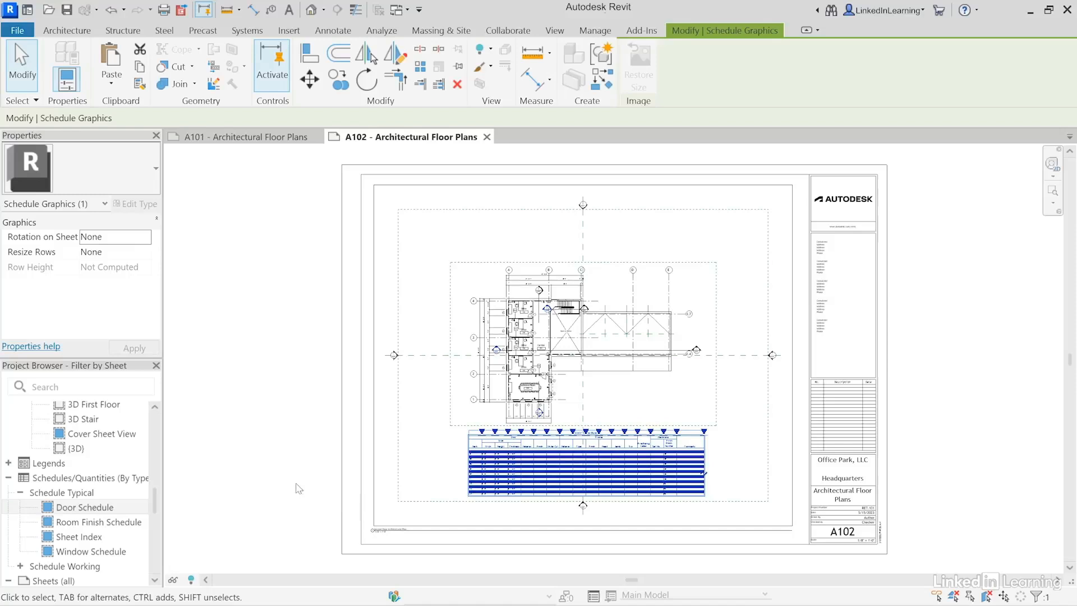
pyautogui.doubleClick(487, 506)
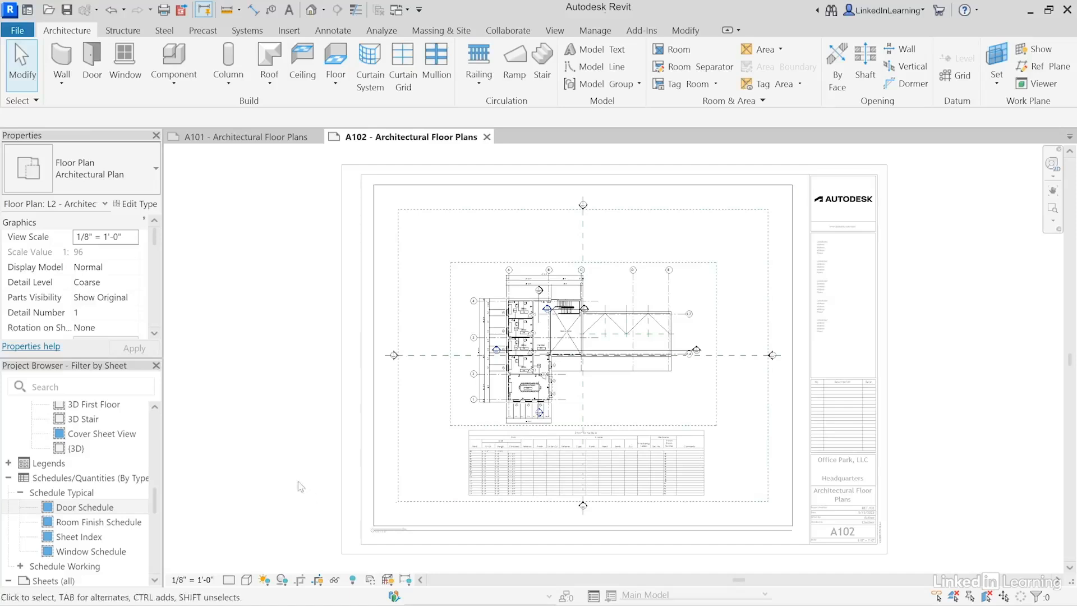
pyautogui.doubleClick(288, 444)
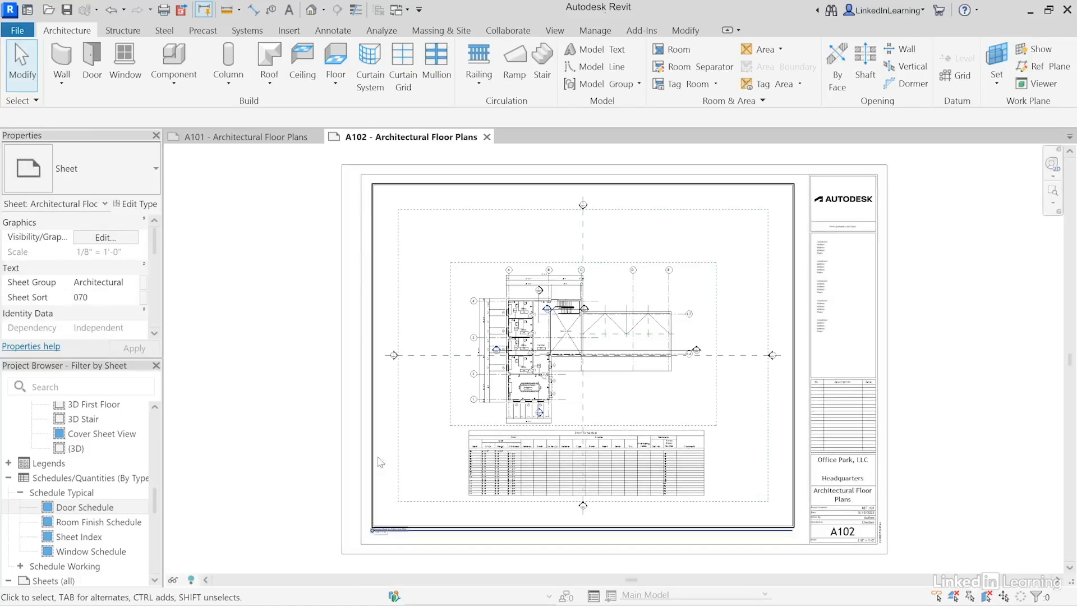
# Step: Open the Door Schedule from sheet A102, enable Filter by sheet in its filter settings, and close the schedule view
pyautogui.click(535, 485)
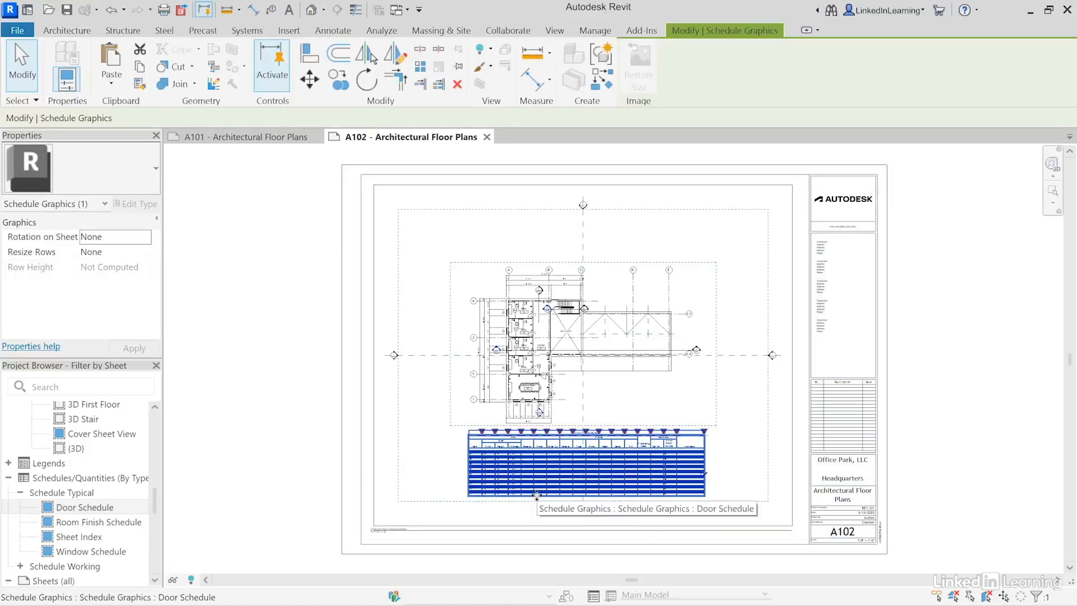
pyautogui.doubleClick(535, 494)
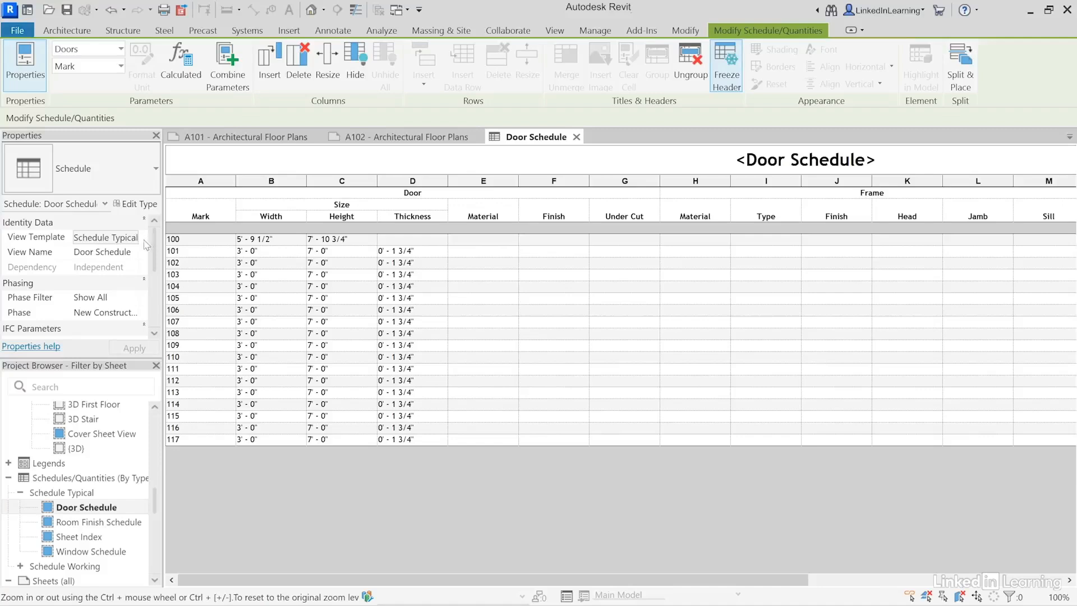
pyautogui.moveTo(156, 240); pyautogui.dragTo(157, 280)
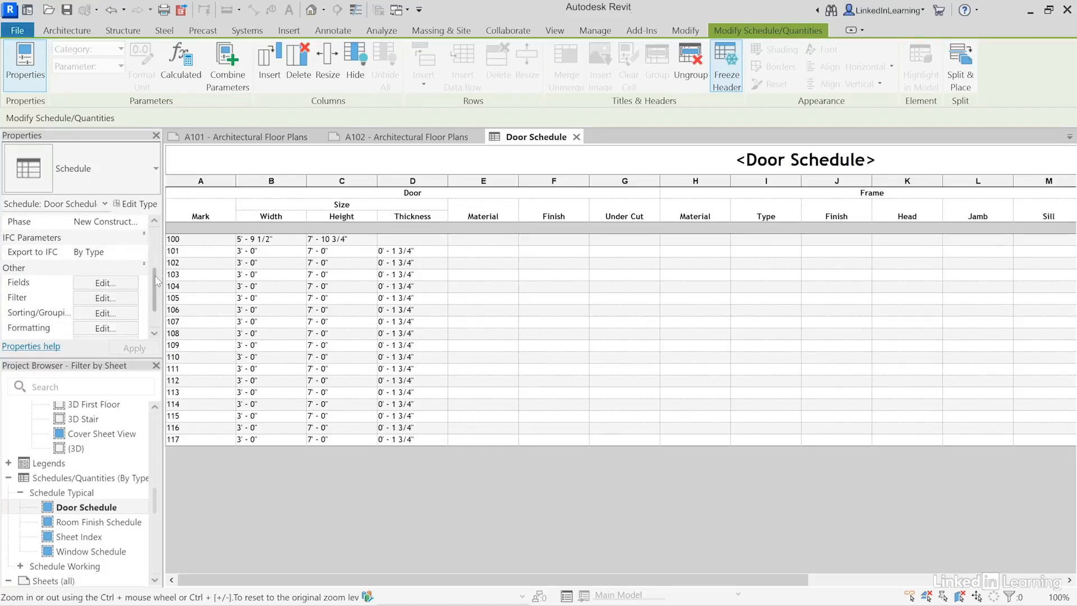
pyautogui.click(119, 300)
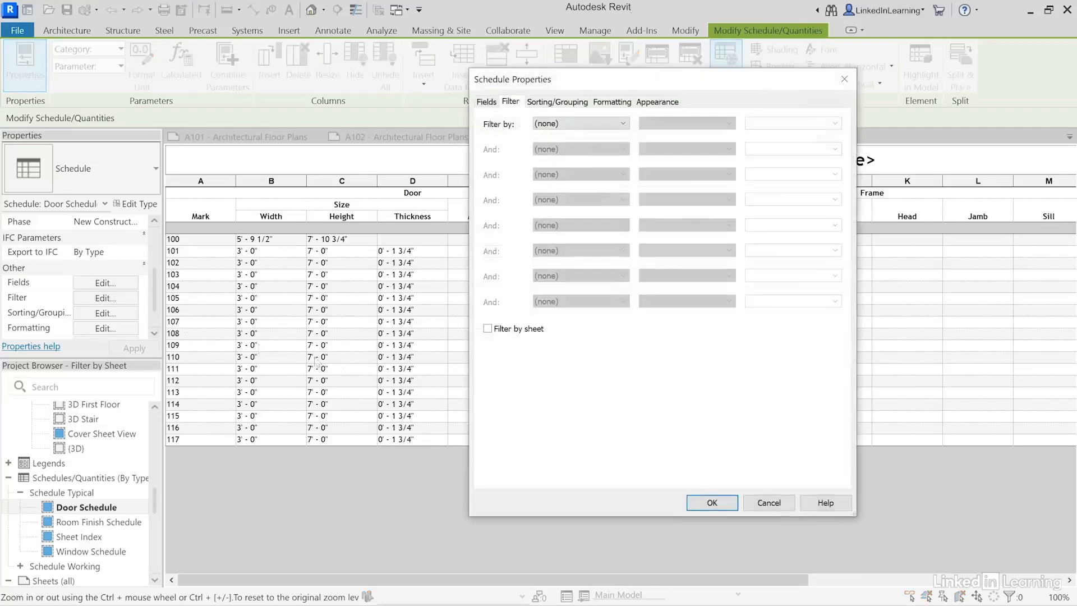
pyautogui.click(488, 328)
pyautogui.click(711, 503)
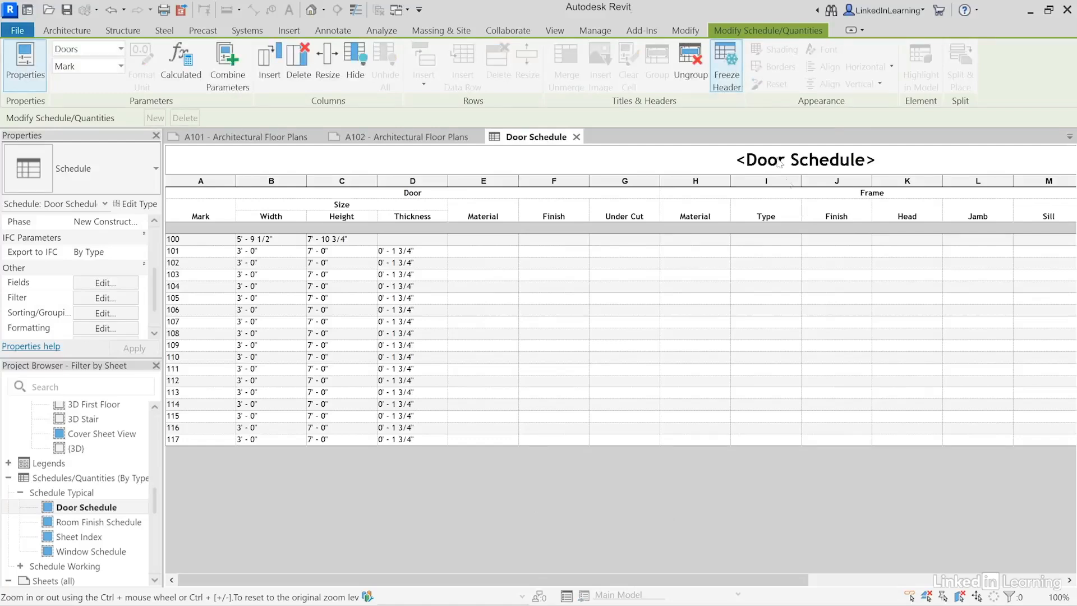
pyautogui.click(575, 137)
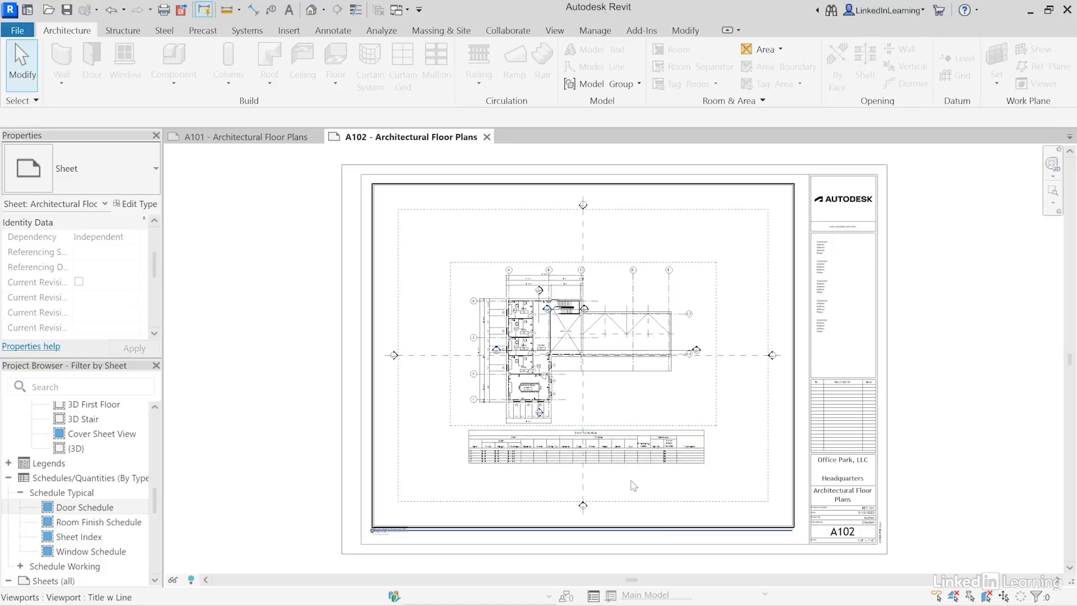
# Step: Compare the rows and From Room numbers of the door schedules on sheets A102 and A101
pyautogui.scroll(4, 631, 486)
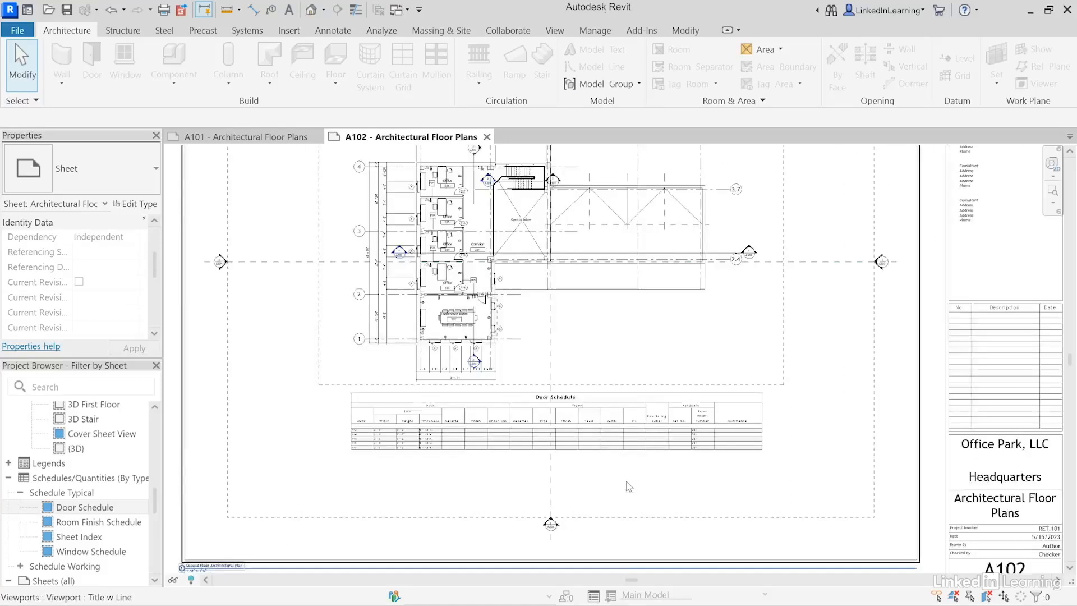
pyautogui.scroll(3, 633, 471)
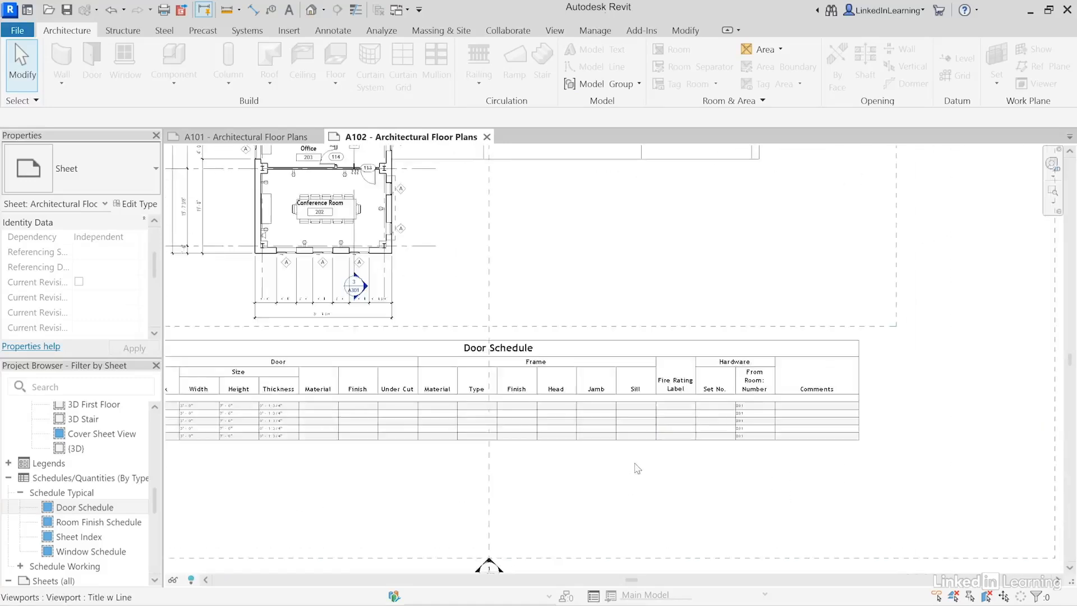
pyautogui.scroll(3, 771, 451)
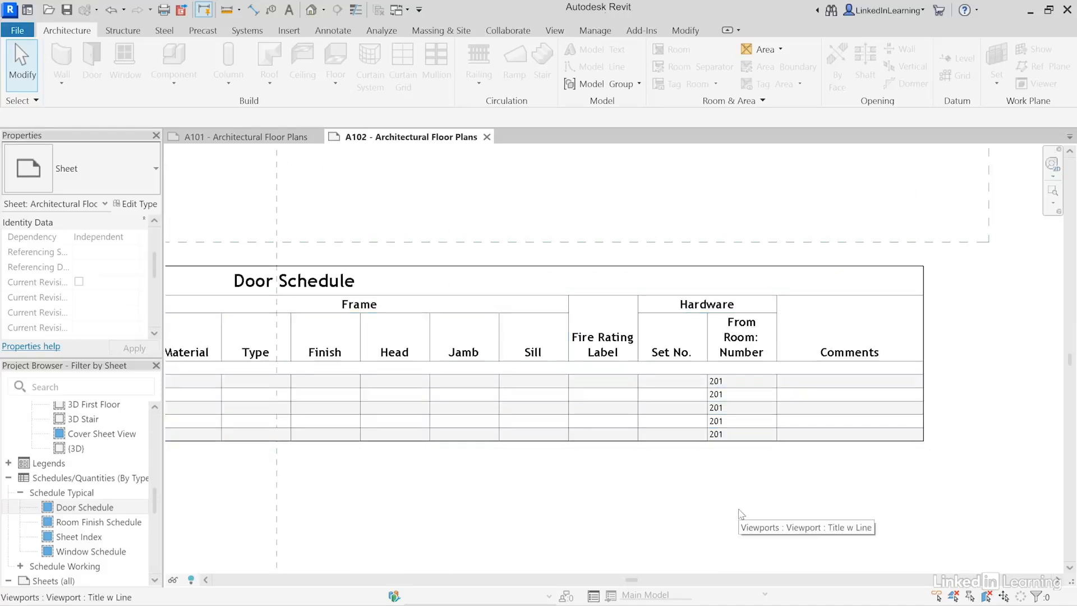
pyautogui.scroll(-1, 735, 507)
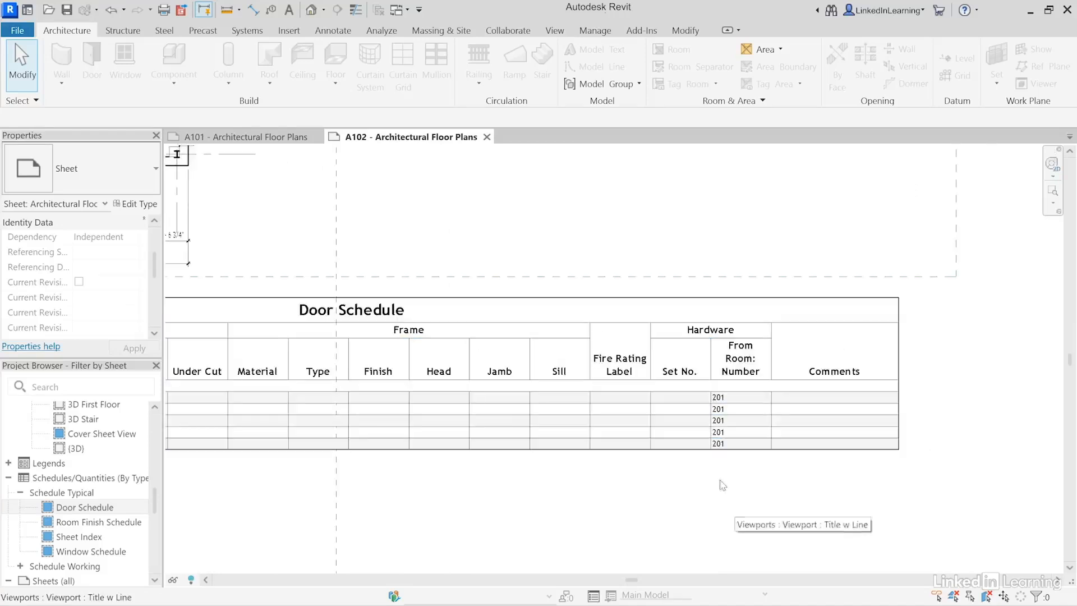
pyautogui.click(252, 137)
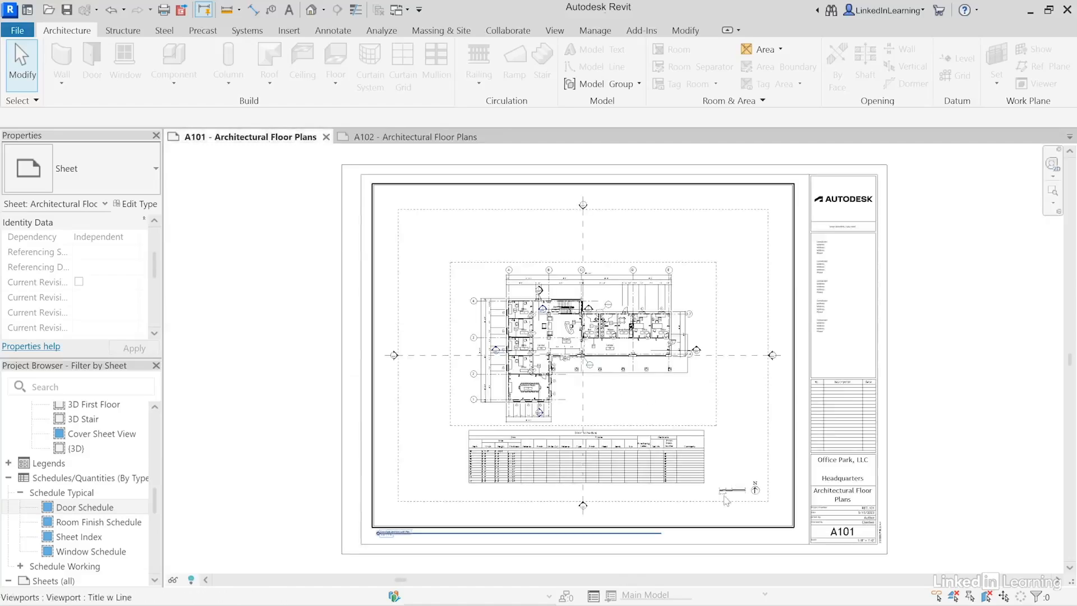
pyautogui.scroll(5, 653, 497)
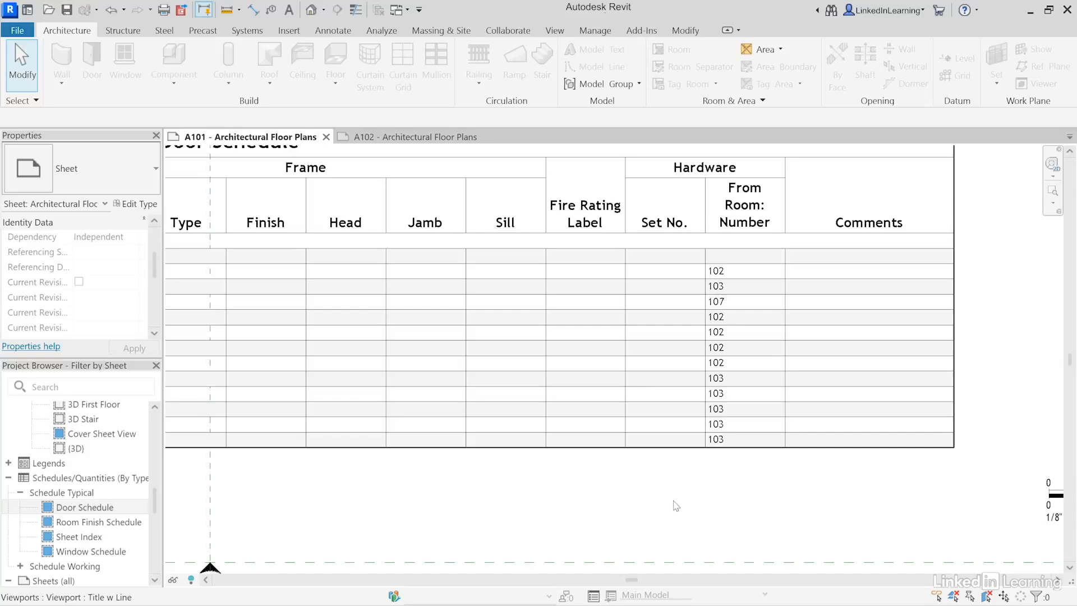
pyautogui.scroll(-4, 670, 499)
pyautogui.scroll(-1, 673, 503)
pyautogui.moveTo(672, 508); pyautogui.dragTo(705, 523, button='middle')
pyautogui.scroll(-3, 706, 523)
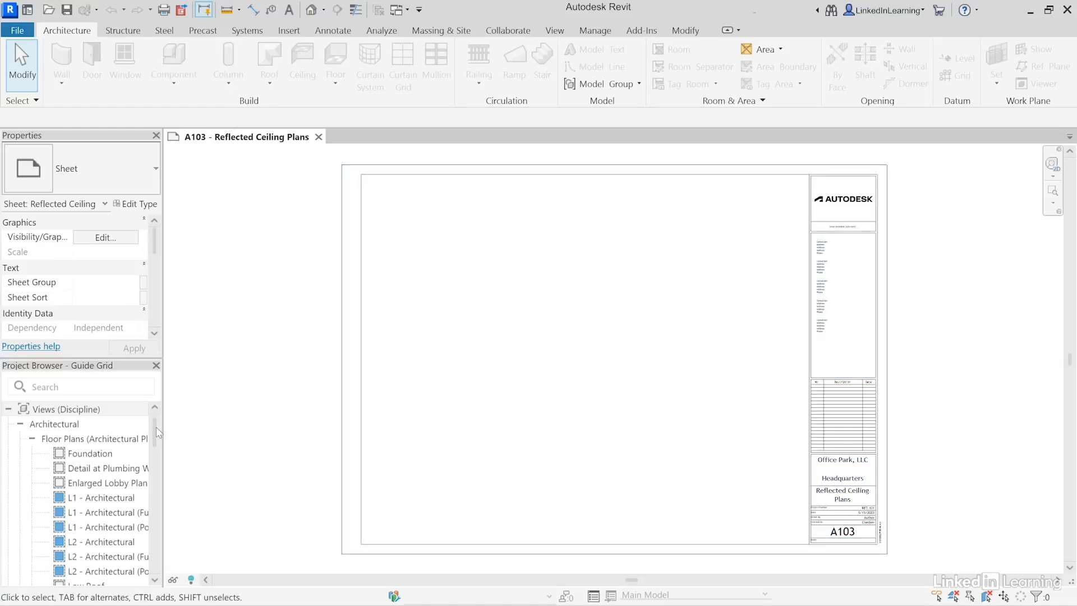
# Step: Place the L1 - Architectural and L2 - Architectural ceiling plans together, side by side, on sheet A103
pyautogui.moveTo(158, 432); pyautogui.dragTo(159, 470)
pyautogui.click(106, 476)
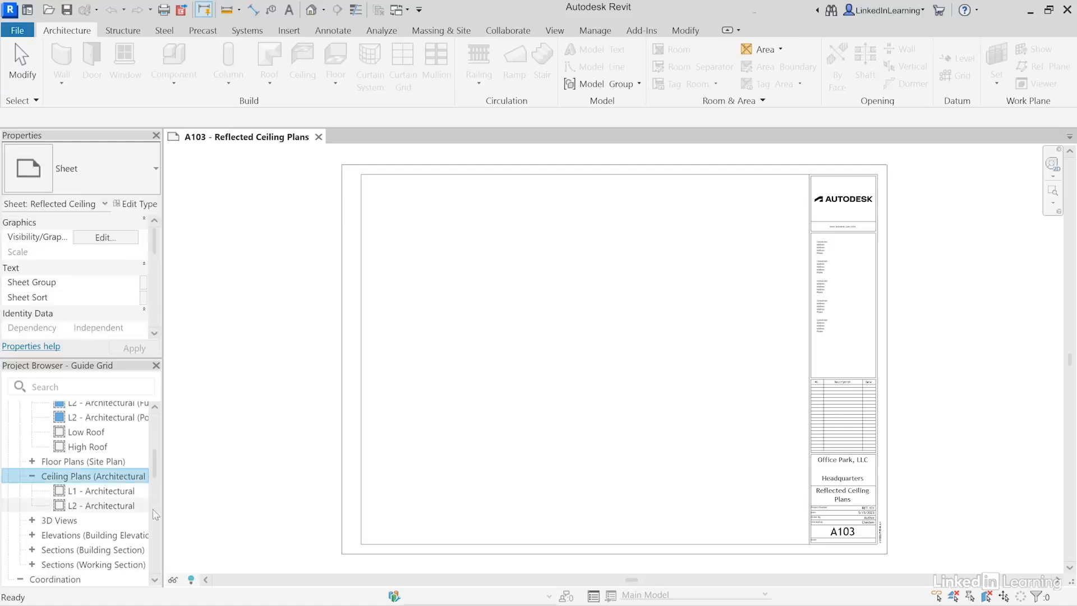
pyautogui.click(90, 492)
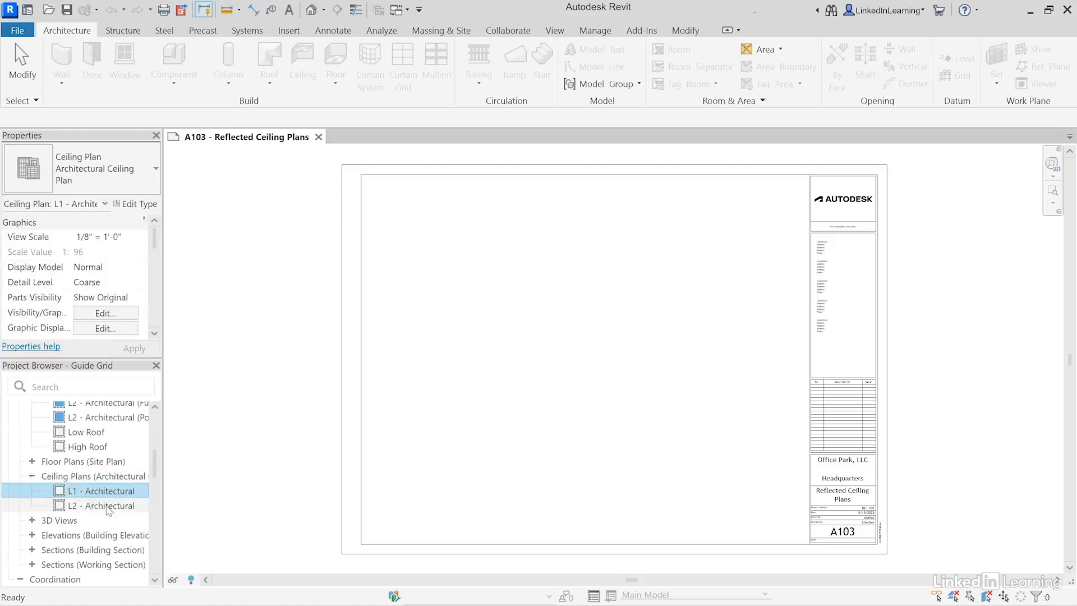
pyautogui.keyDown('ctrl'); pyautogui.click(101, 506); pyautogui.keyUp('ctrl')
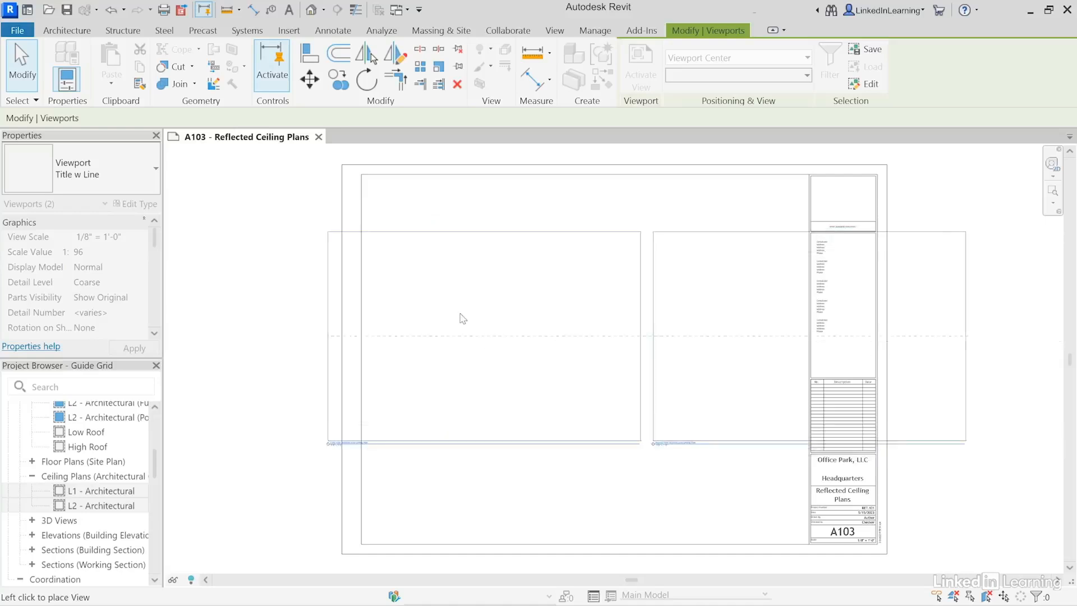
pyautogui.click(459, 312)
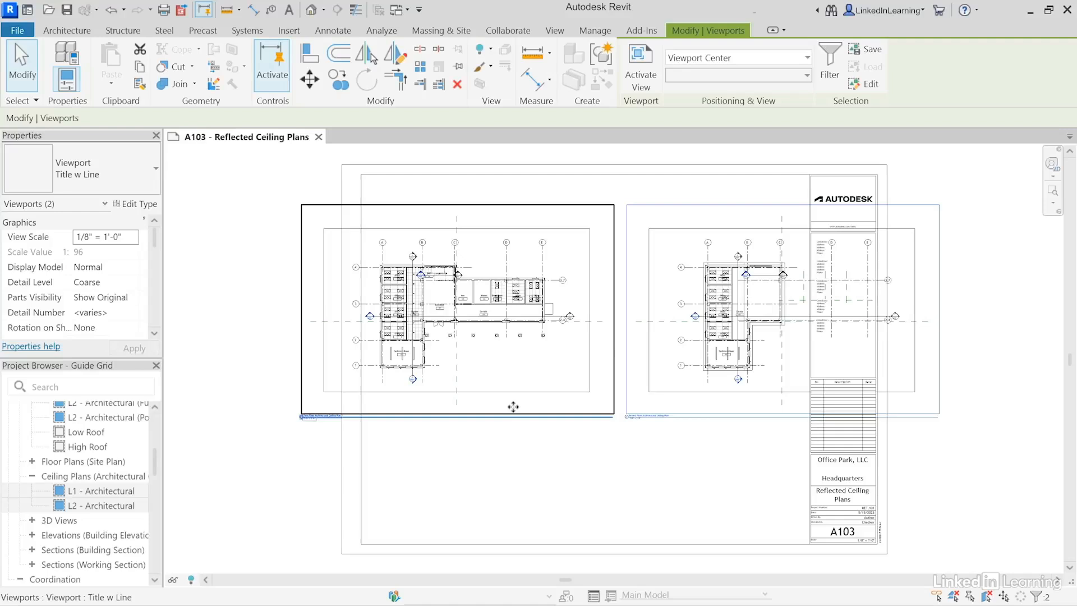
# Step: Open sheet A701 - Furniture Plans
pyautogui.click(158, 461)
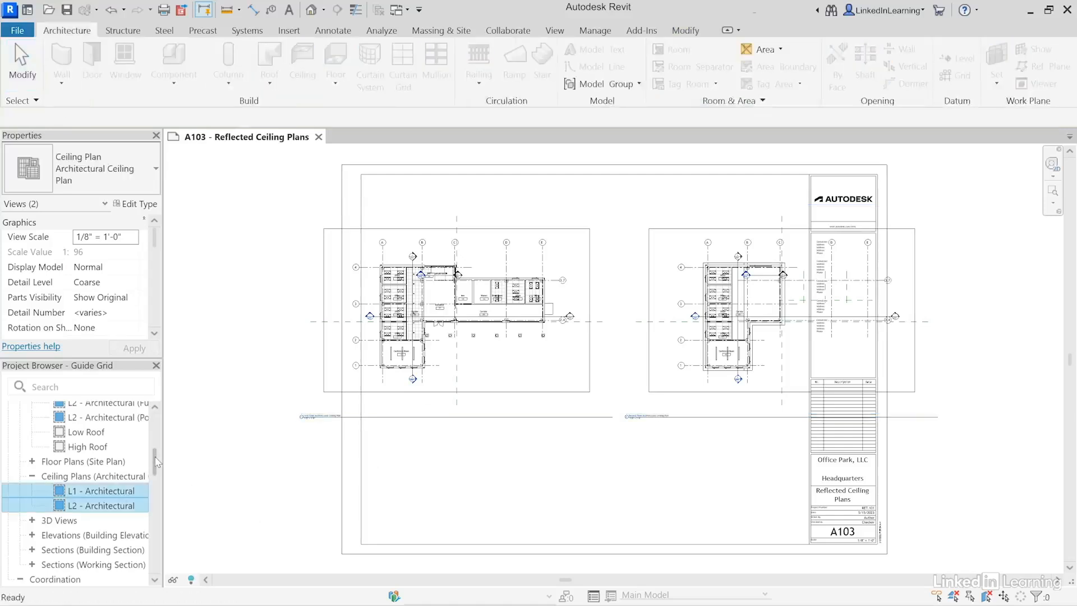
pyautogui.moveTo(156, 461); pyautogui.dragTo(158, 561)
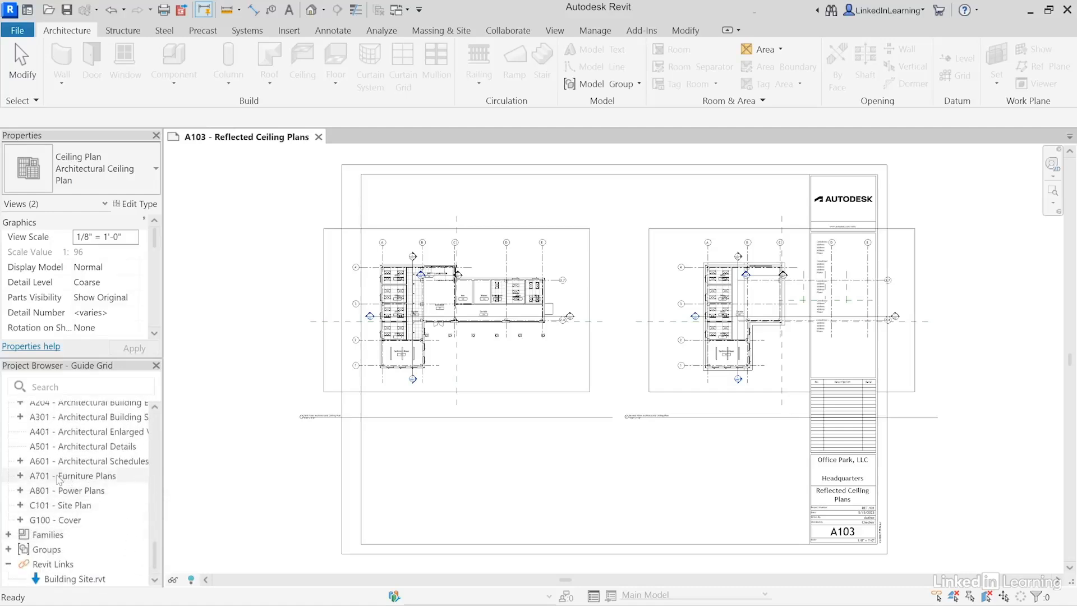
pyautogui.click(74, 480)
pyautogui.click(64, 492)
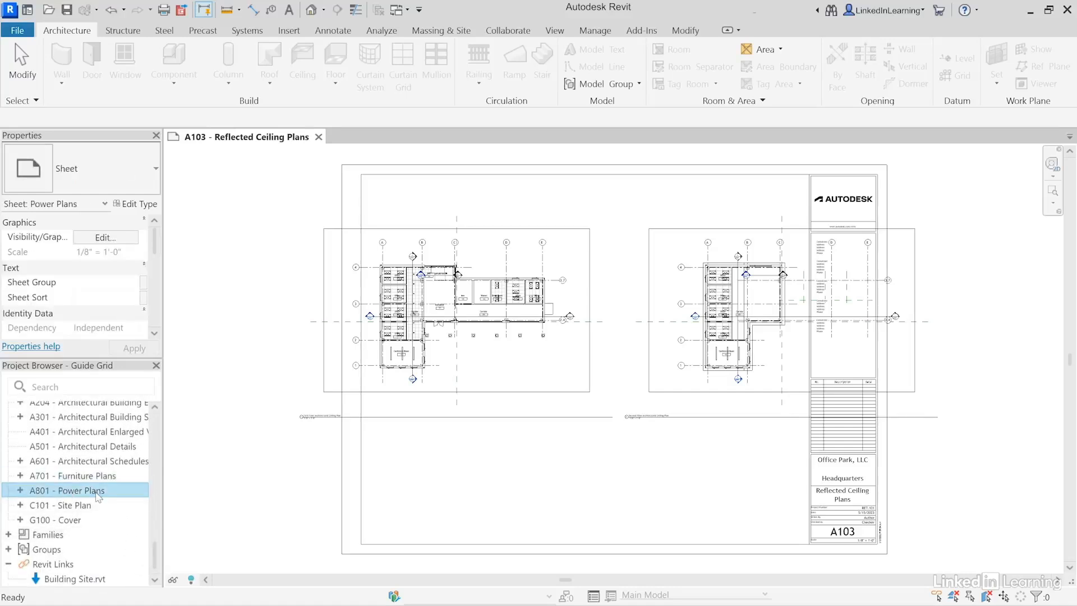
pyautogui.click(48, 479)
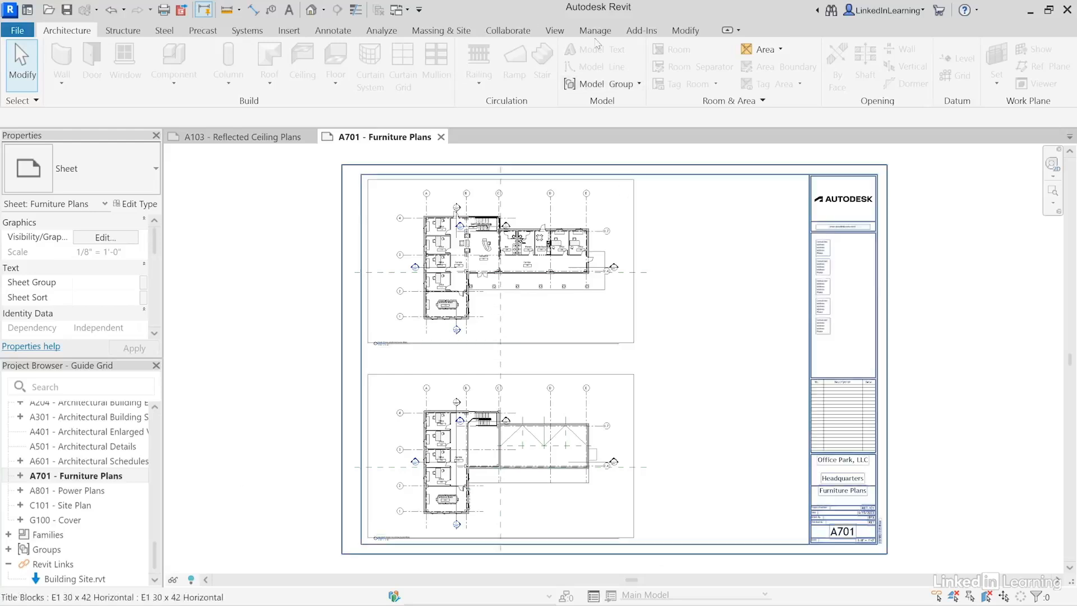
# Step: Create a new guide grid named Plan Sheets on the furniture plans sheet
pyautogui.click(554, 30)
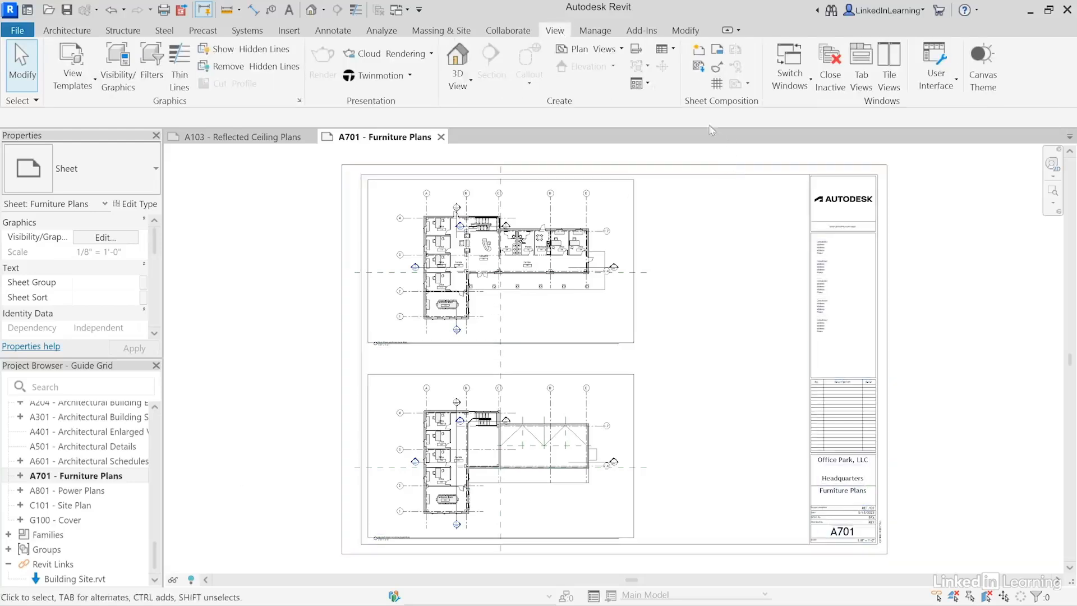
pyautogui.click(718, 86)
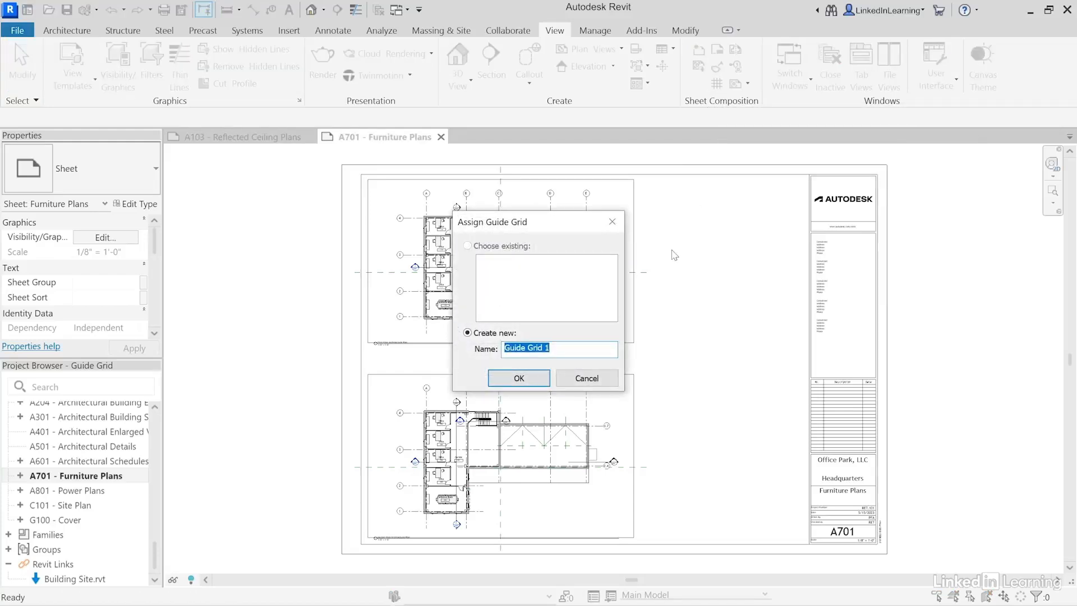
pyautogui.write('Plan Sheets')
pyautogui.click(541, 381)
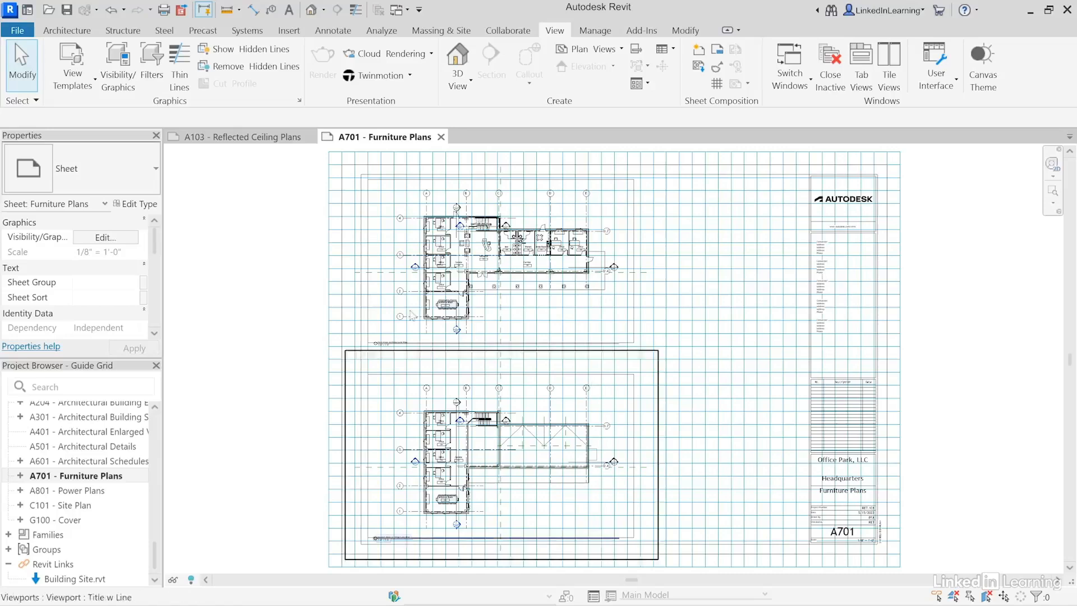
# Step: Measure the vertical distance between the matching upper-left column grid intersections of the two furniture plans
pyautogui.click(227, 14)
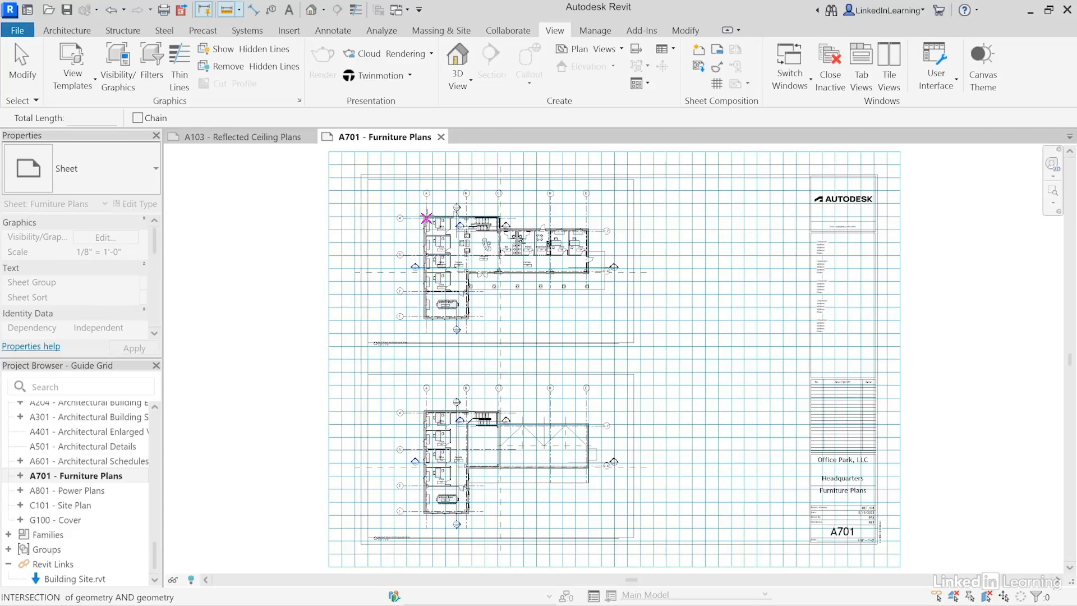
pyautogui.click(426, 217)
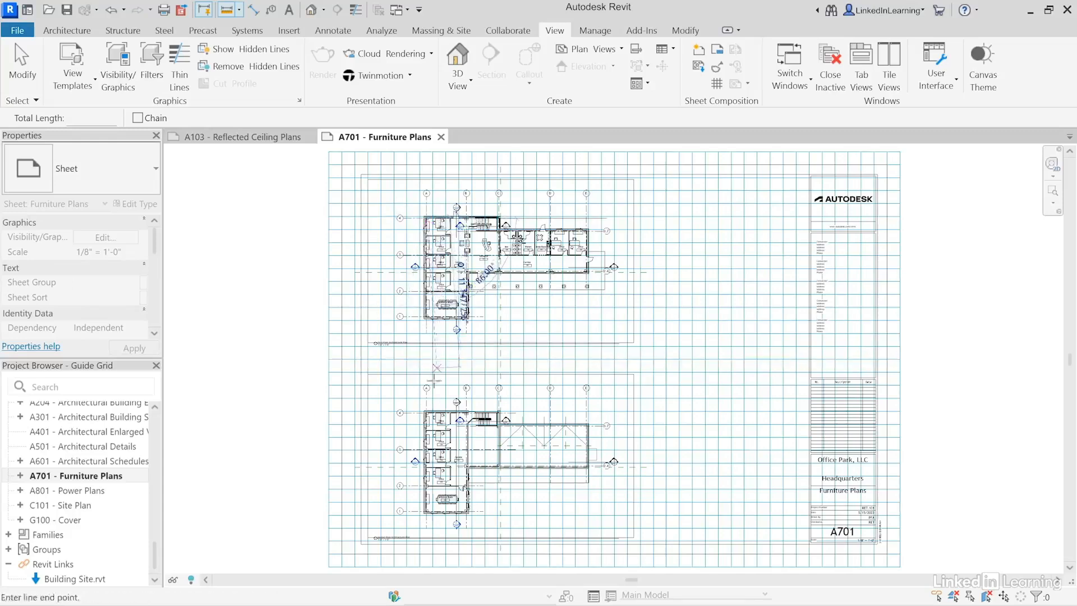
pyautogui.click(426, 411)
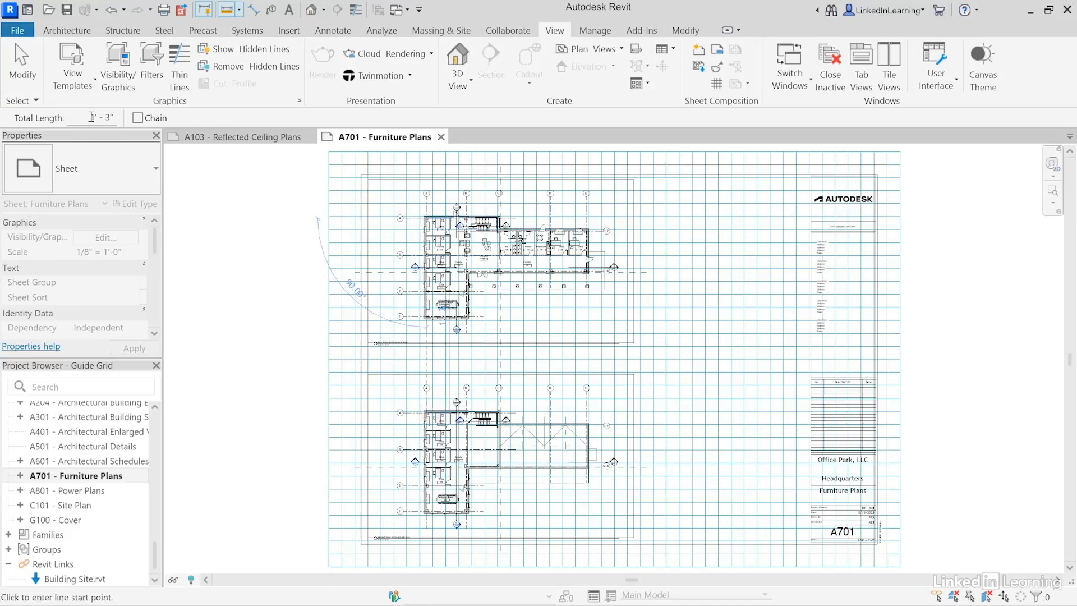
pyautogui.moveTo(89, 117); pyautogui.dragTo(133, 121)
pyautogui.click(23, 67)
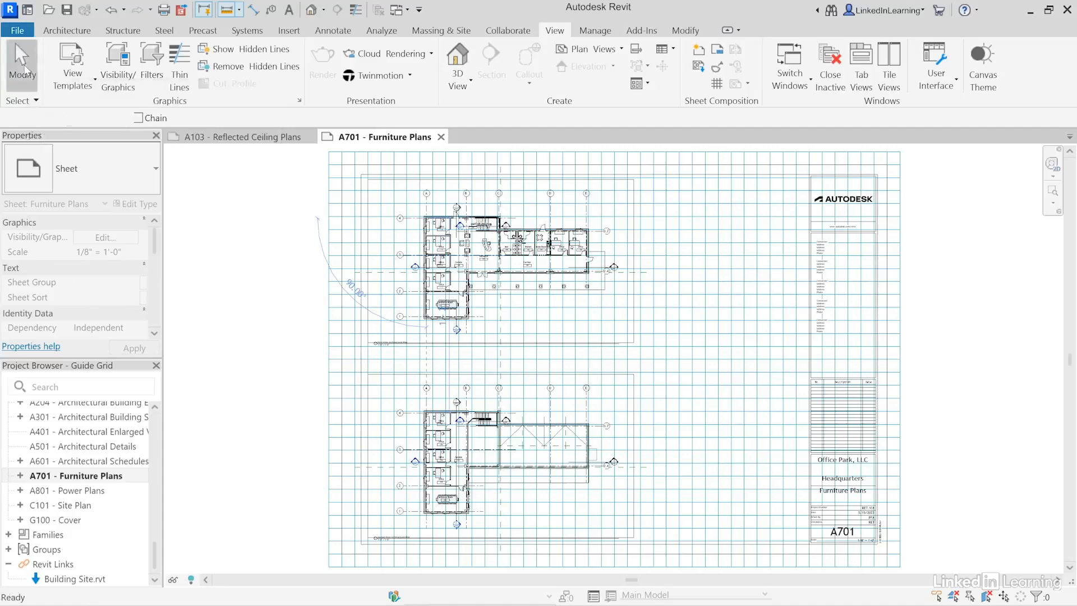
# Step: Set the guide spacing of the Plan Sheets guide grid to 15"
pyautogui.click(330, 295)
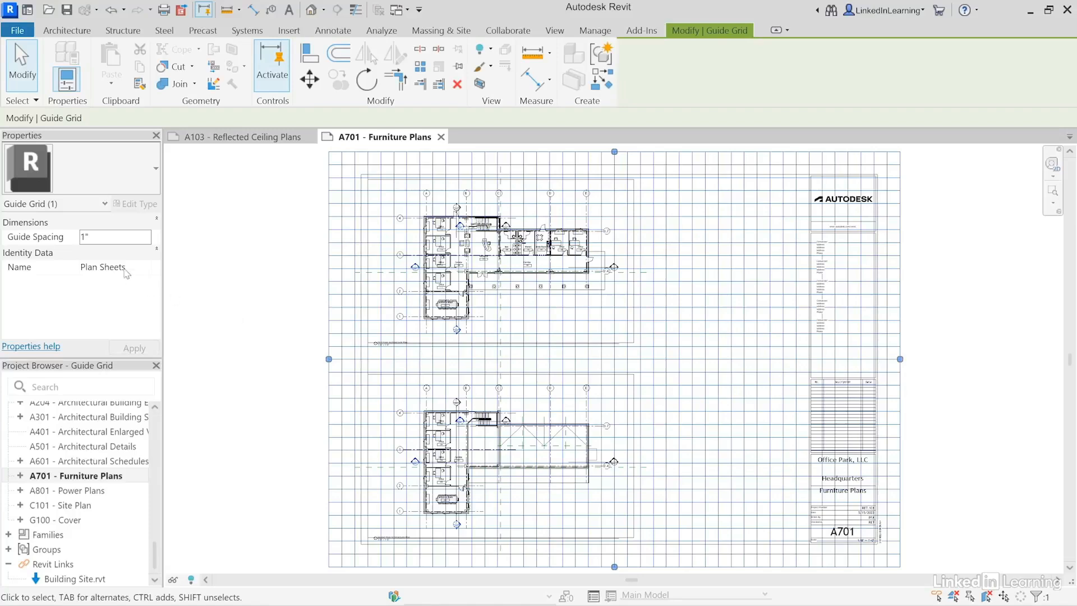
pyautogui.click(115, 237)
pyautogui.write('15')
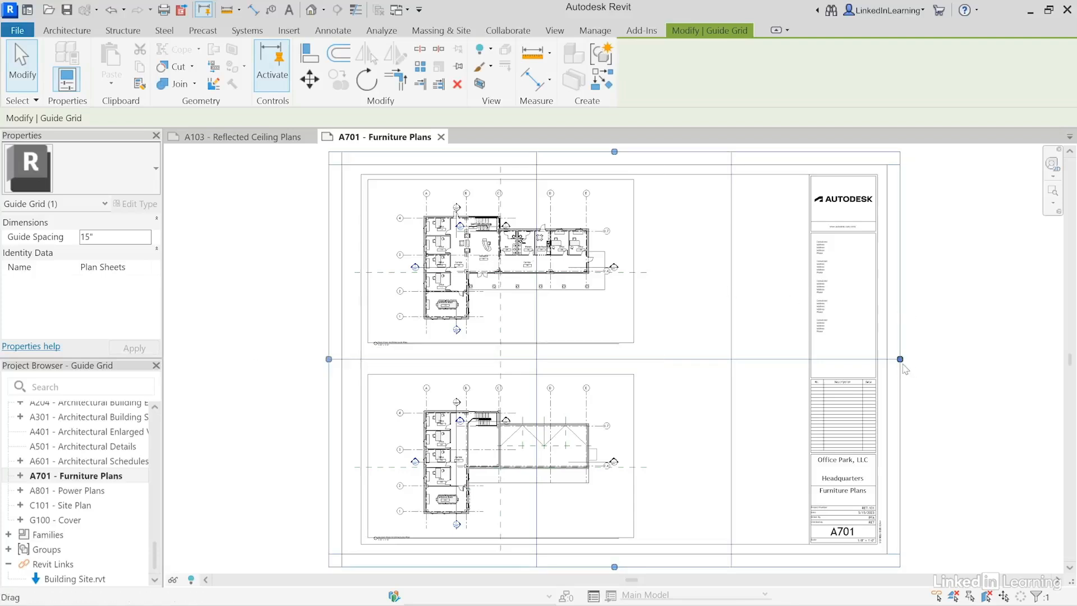
# Step: Reduce the Plan Sheets guide grid's extents from its right and top edges, and move it clear of the furniture plans toward the title block
pyautogui.moveTo(899, 361); pyautogui.dragTo(558, 364)
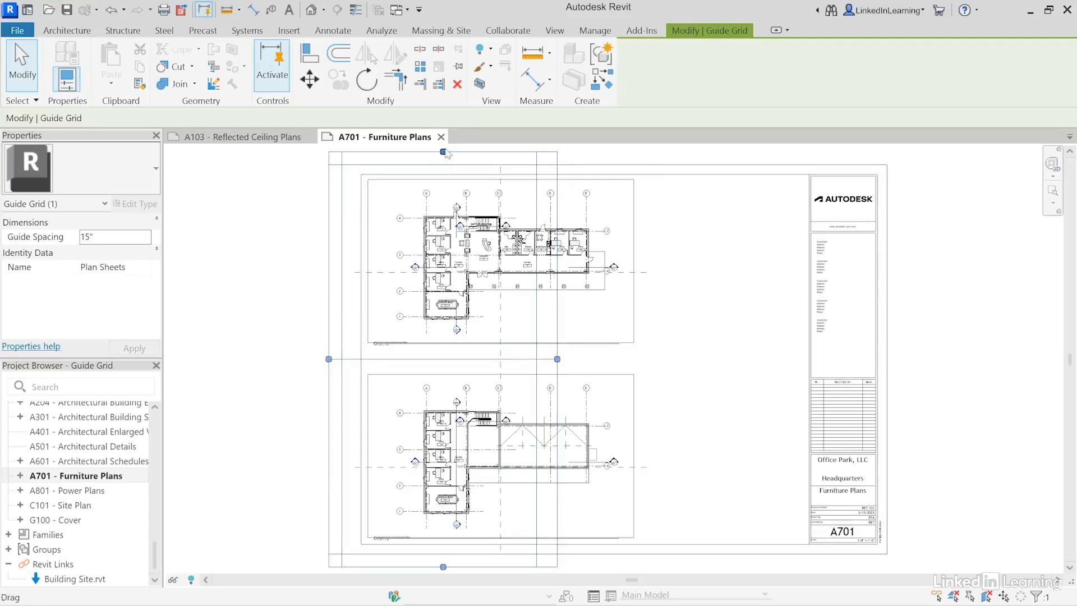
pyautogui.moveTo(443, 151); pyautogui.dragTo(437, 335)
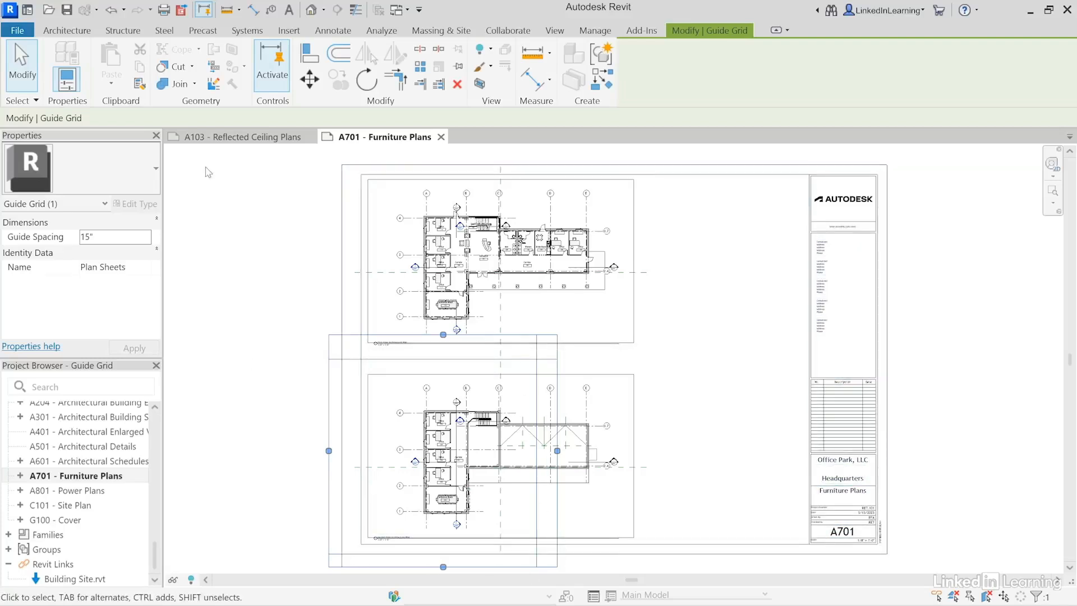
pyautogui.click(309, 78)
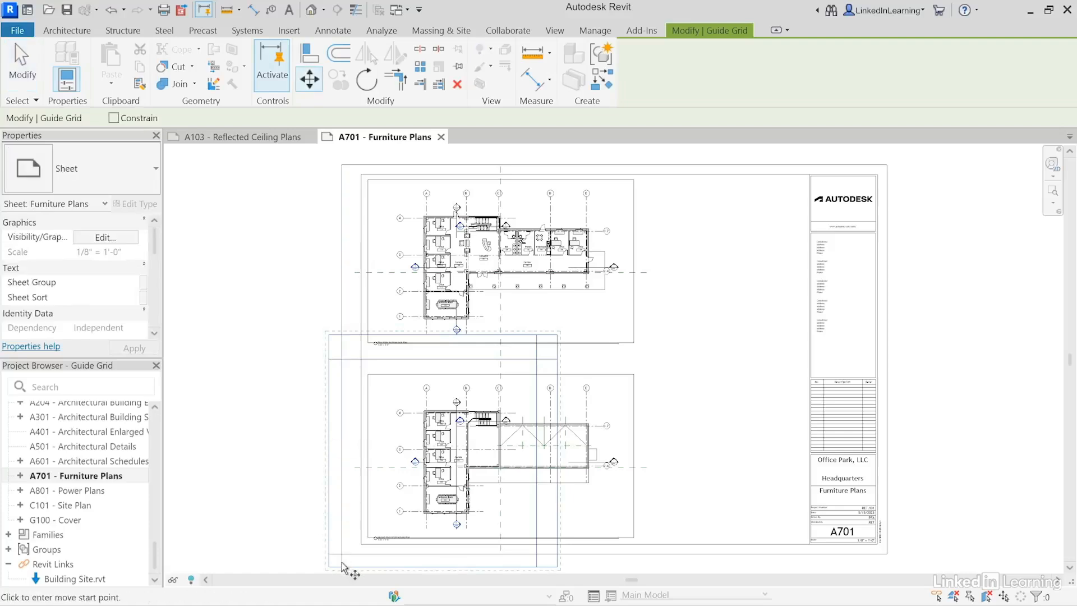
pyautogui.click(310, 544)
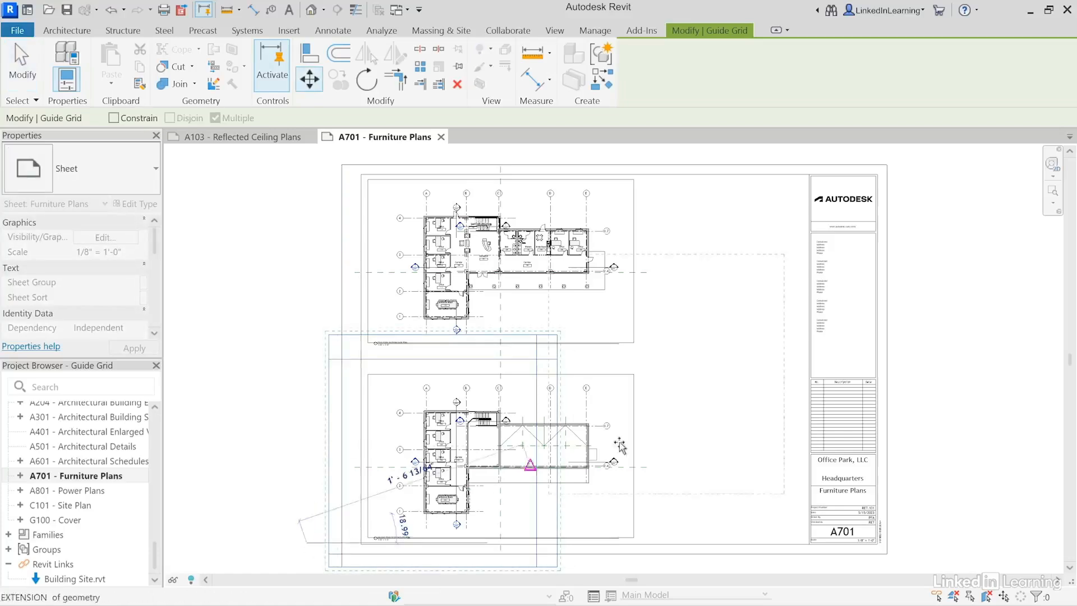
pyautogui.click(680, 418)
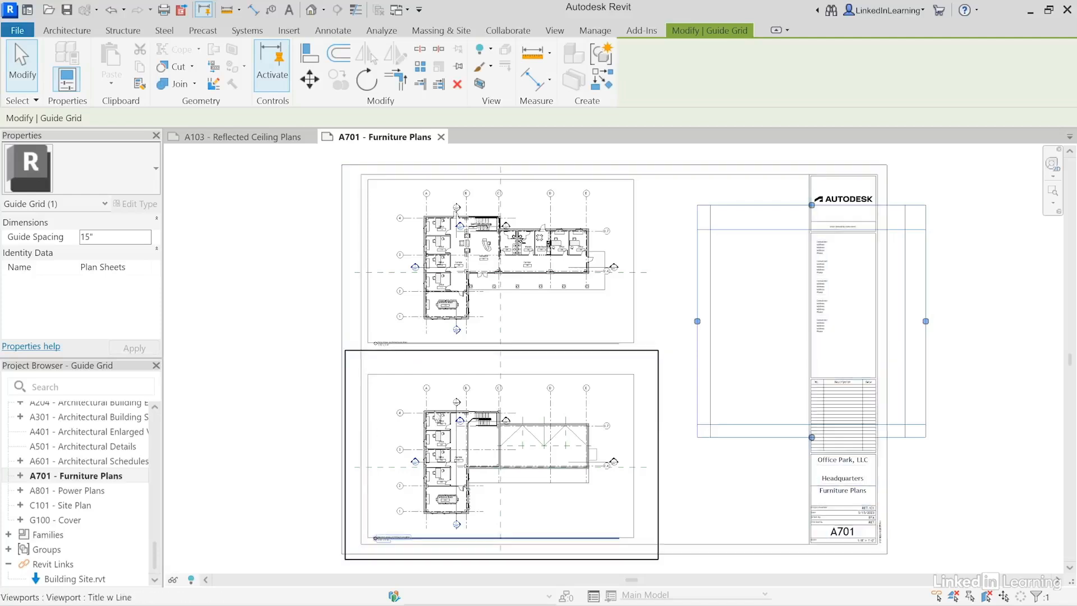
# Step: Move the guide grid so its upper-left guide intersection snaps to column grid intersection A-4 of the upper plan, and check the lower plan's alignment
pyautogui.click(309, 78)
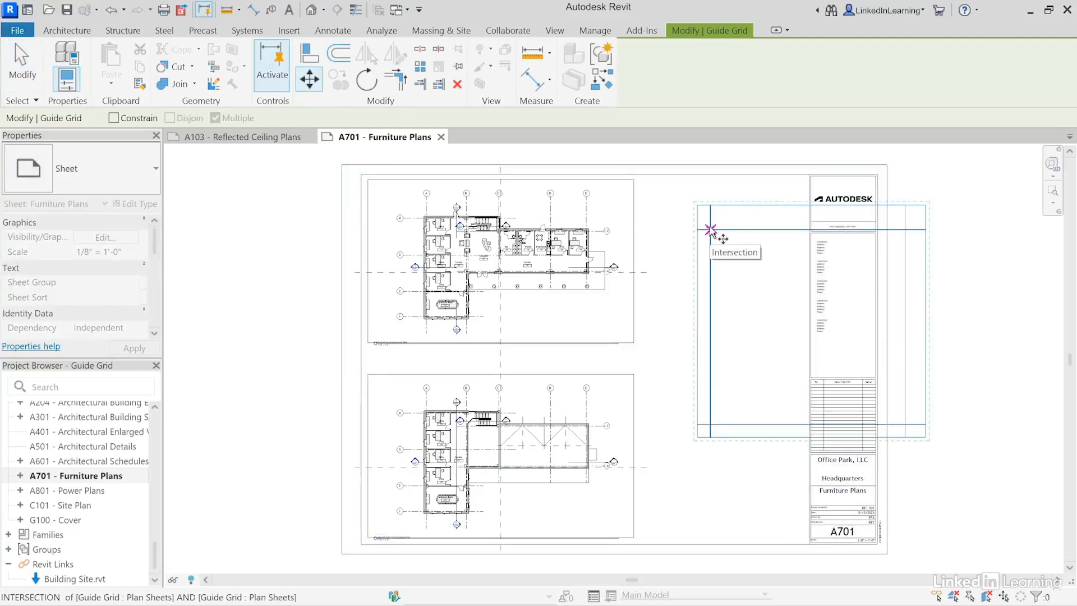
pyautogui.click(710, 230)
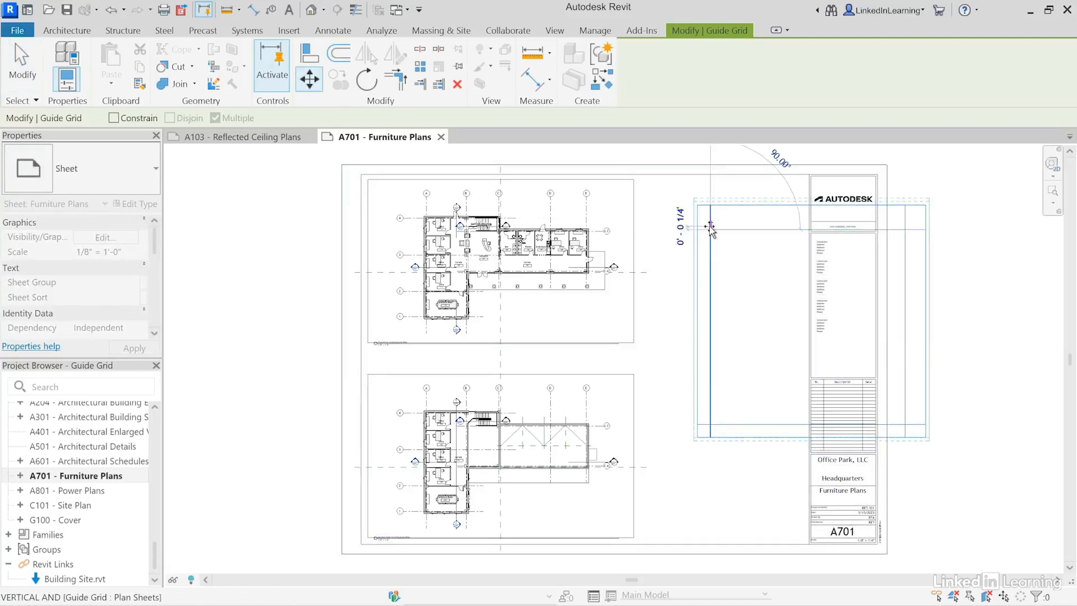
pyautogui.click(426, 218)
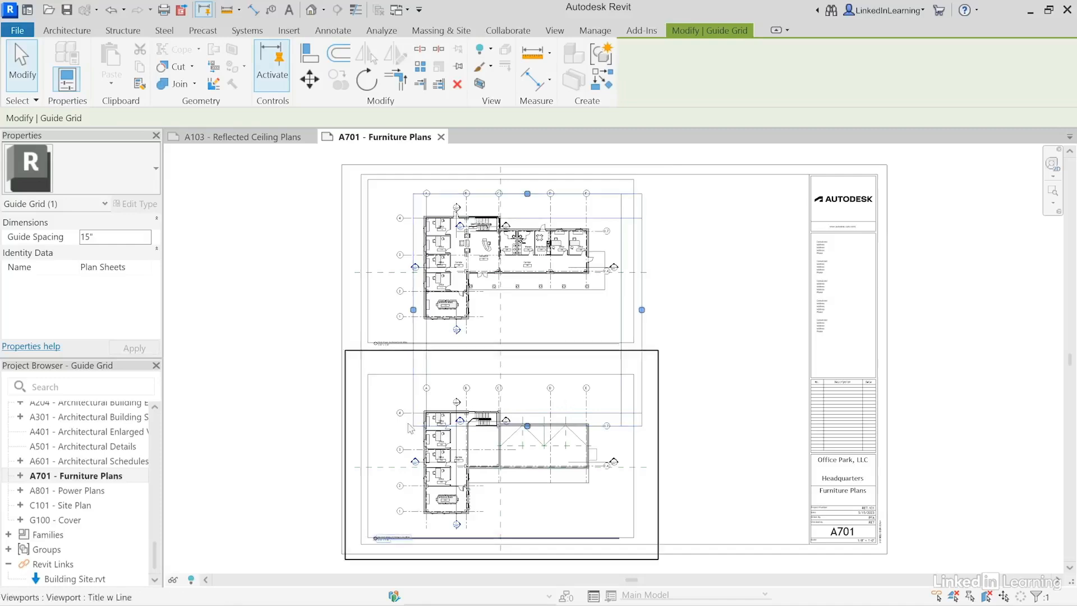
pyautogui.scroll(8, 410, 421)
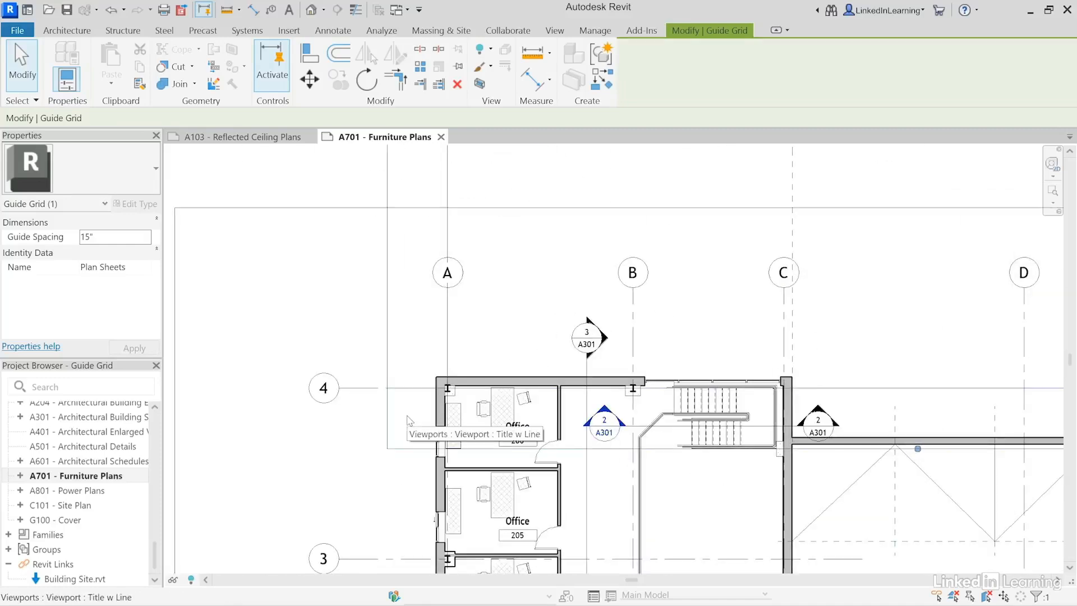
pyautogui.scroll(-8, 410, 421)
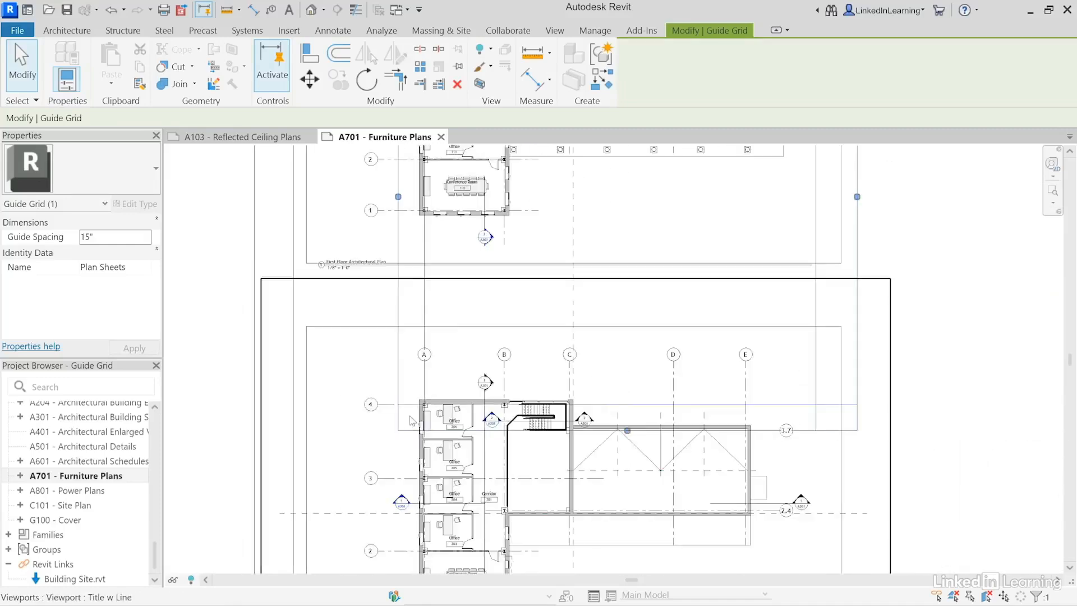
pyautogui.moveTo(457, 355)
pyautogui.mouseDown(button='middle')
pyautogui.moveTo(454, 387)
pyautogui.moveTo(457, 363)
pyautogui.mouseUp(button='middle')
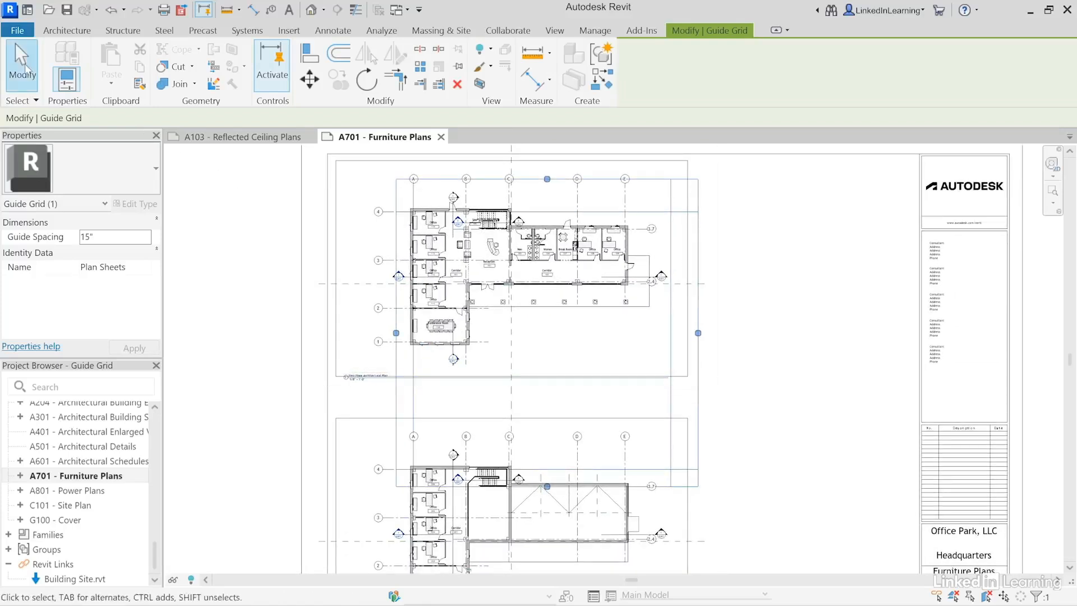
# Step: Extend the left edge of the Plan Sheets guide grid beyond the sheet's left border
pyautogui.click(634, 390)
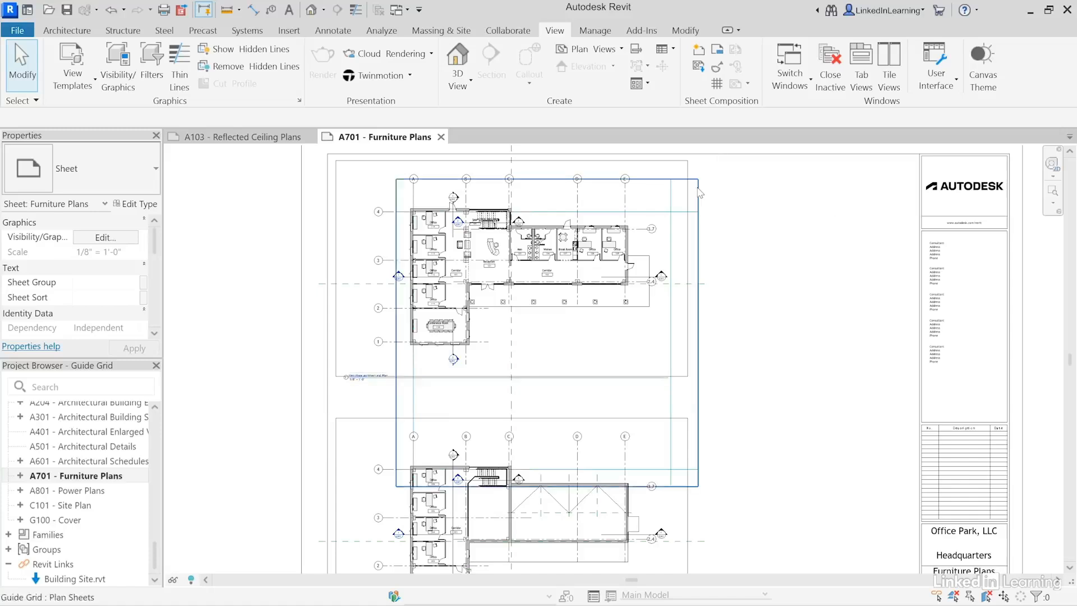
pyautogui.click(397, 335)
pyautogui.moveTo(397, 336); pyautogui.dragTo(280, 336)
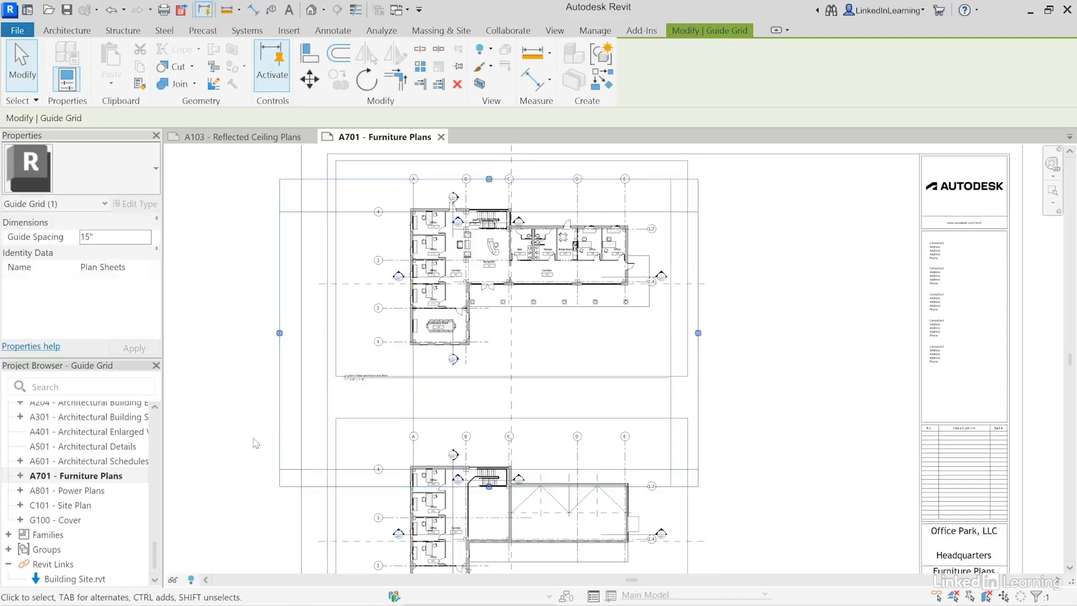
pyautogui.click(273, 423)
pyautogui.click(280, 414)
pyautogui.click(223, 455)
# Step: Switch to sheet A103 - Reflected Ceiling Plans and assign the Plan Sheets guide grid to it
pyautogui.click(224, 140)
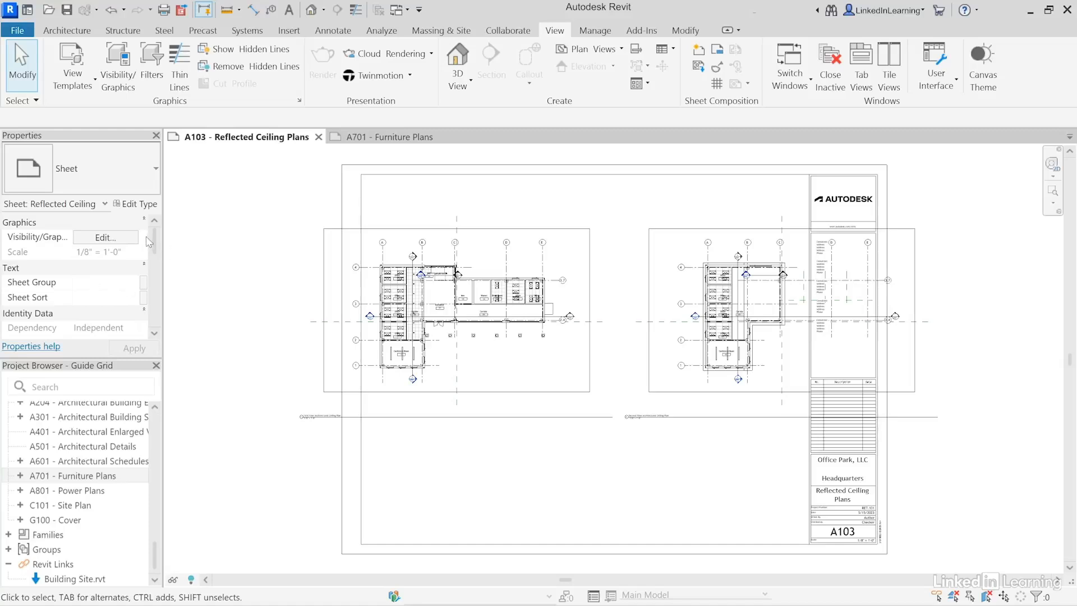
pyautogui.moveTo(153, 238); pyautogui.dragTo(153, 314)
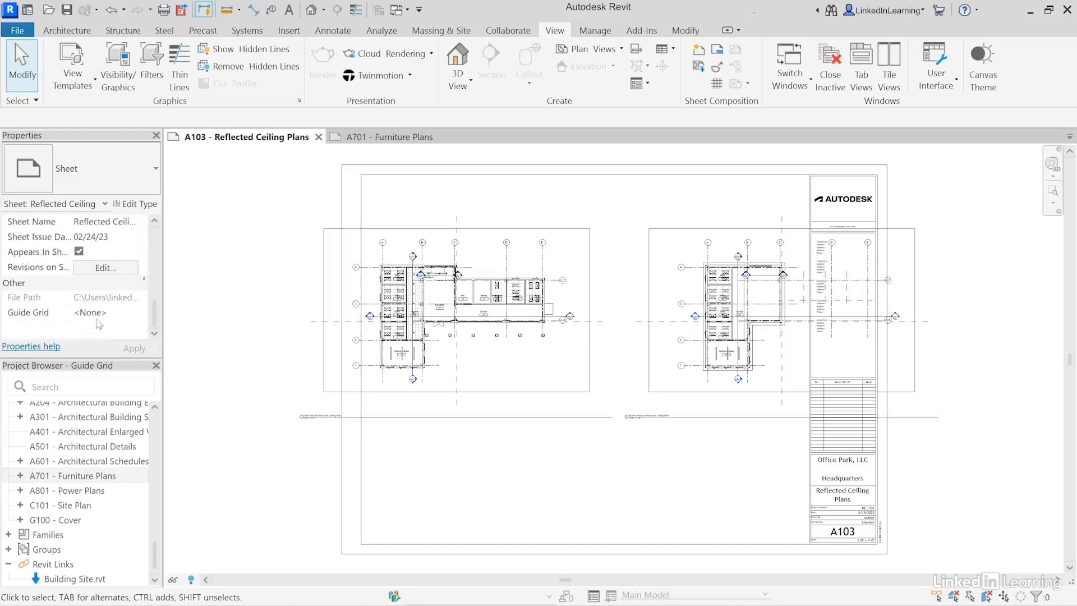
pyautogui.click(125, 315)
pyautogui.click(133, 313)
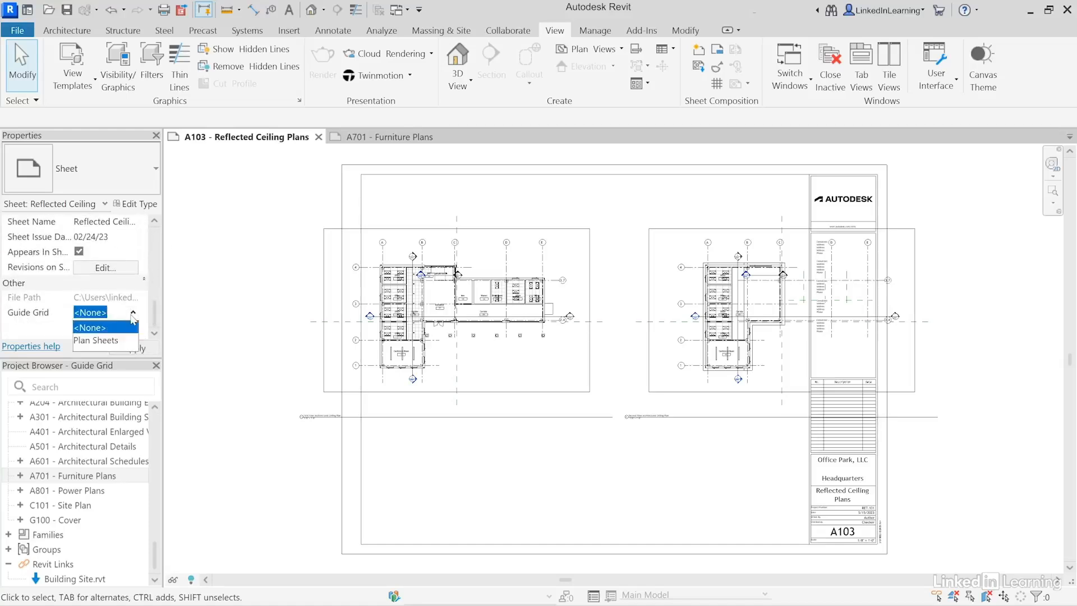
pyautogui.click(114, 339)
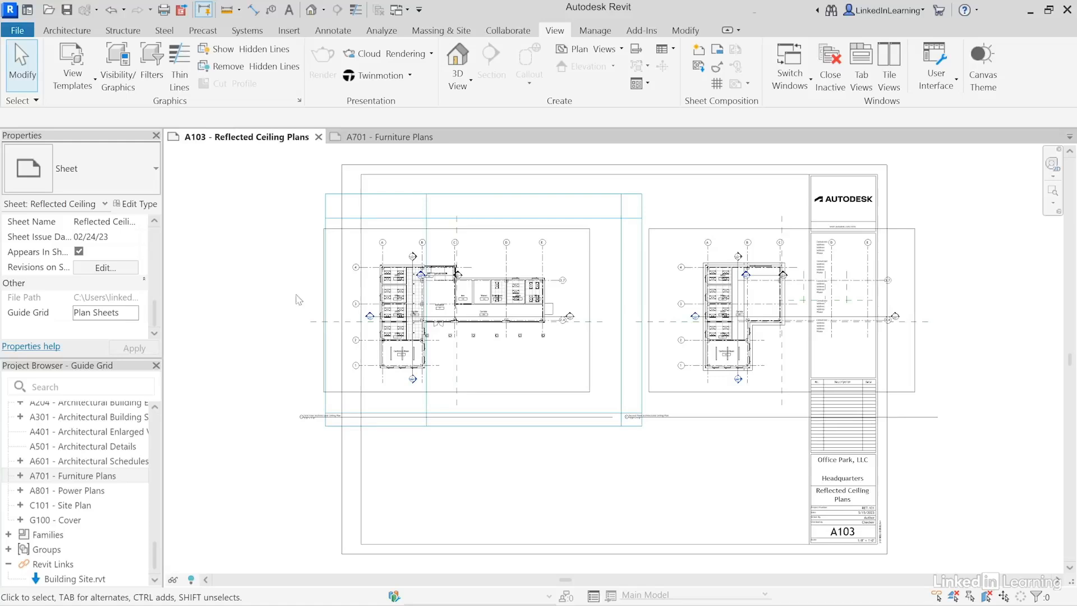
# Step: Move the L1 ceiling plan viewport from its upper-left column grid intersection to the upper-left guide grid intersection
pyautogui.click(494, 364)
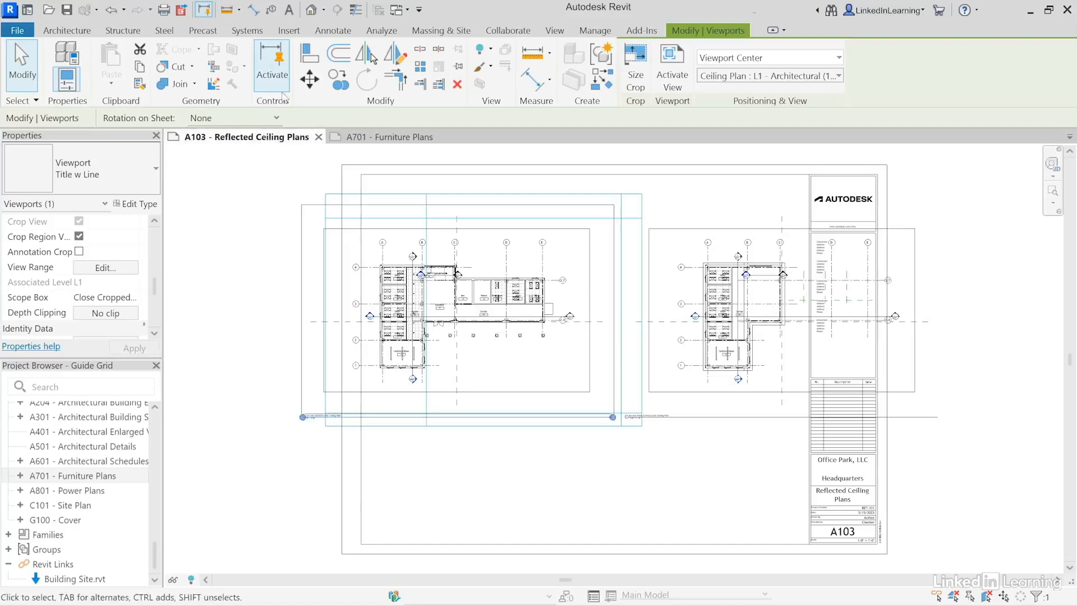
pyautogui.click(309, 78)
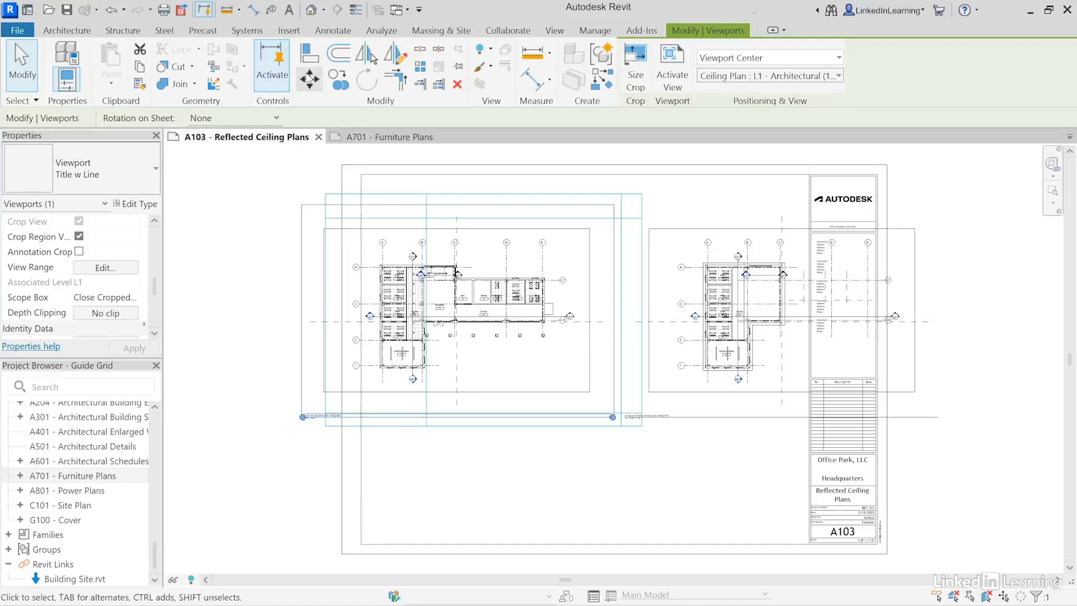
pyautogui.click(381, 267)
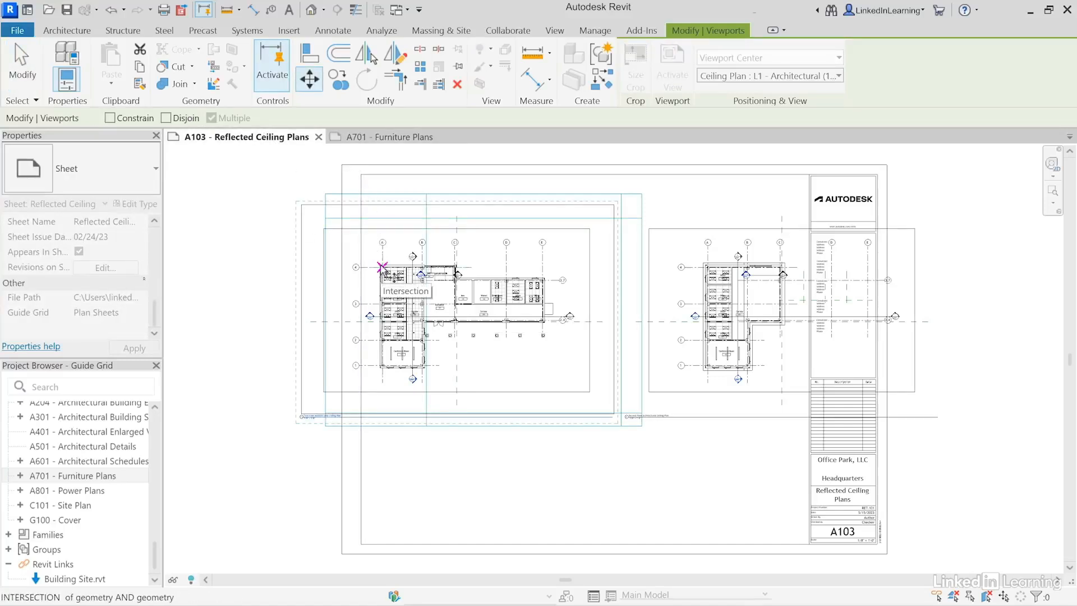
pyautogui.click(426, 217)
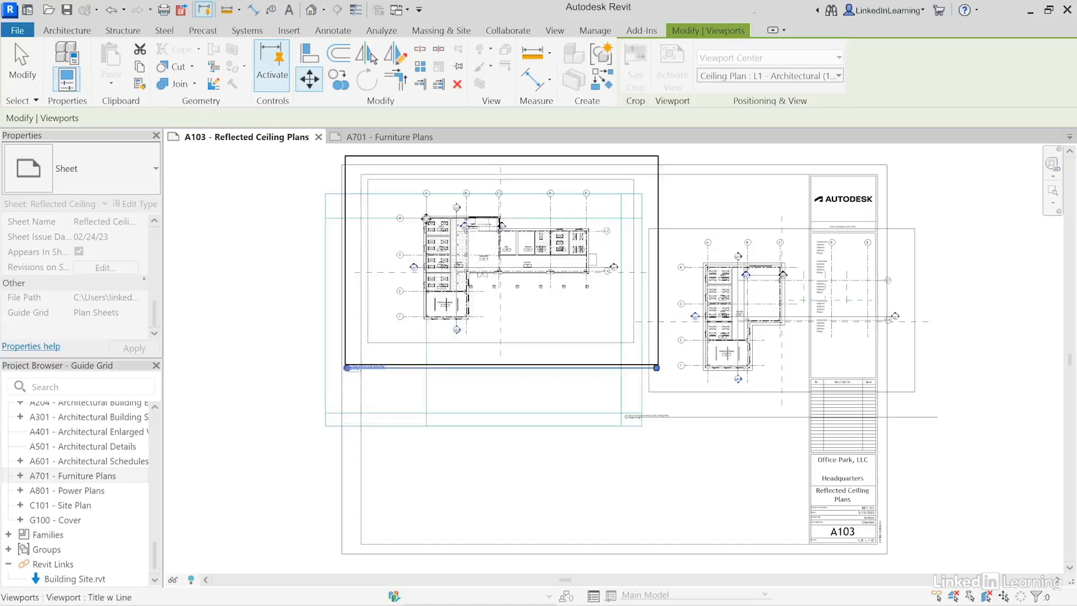
# Step: Move the L2 ceiling plan viewport from its upper-left column grid intersection to the lower-left guide grid intersection, using the intersections snap override
pyautogui.click(745, 279)
pyautogui.click(309, 79)
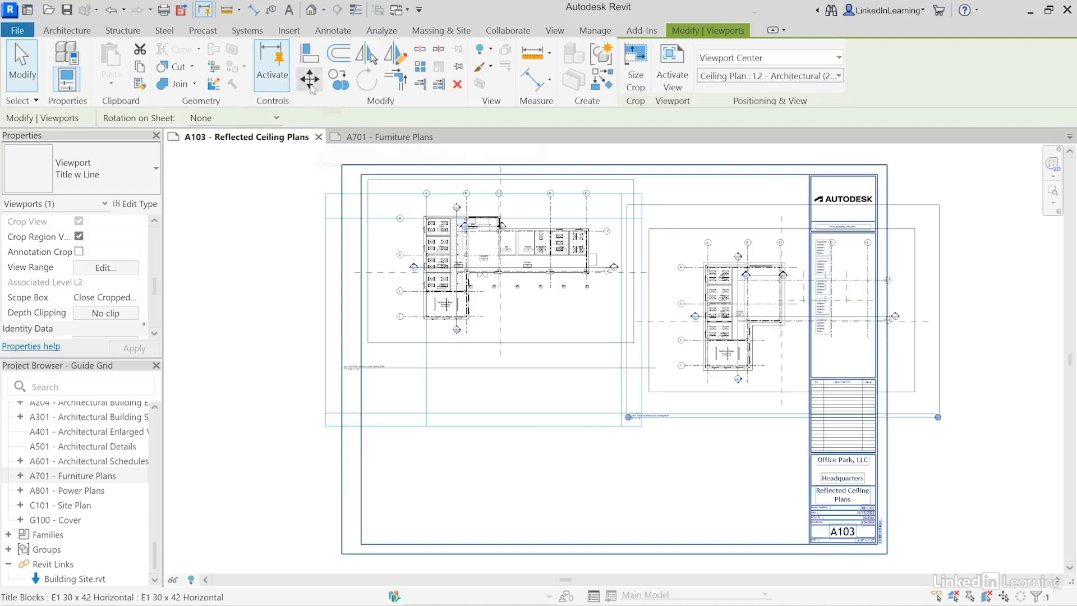
pyautogui.click(708, 267)
pyautogui.press('s')
pyautogui.press('i')
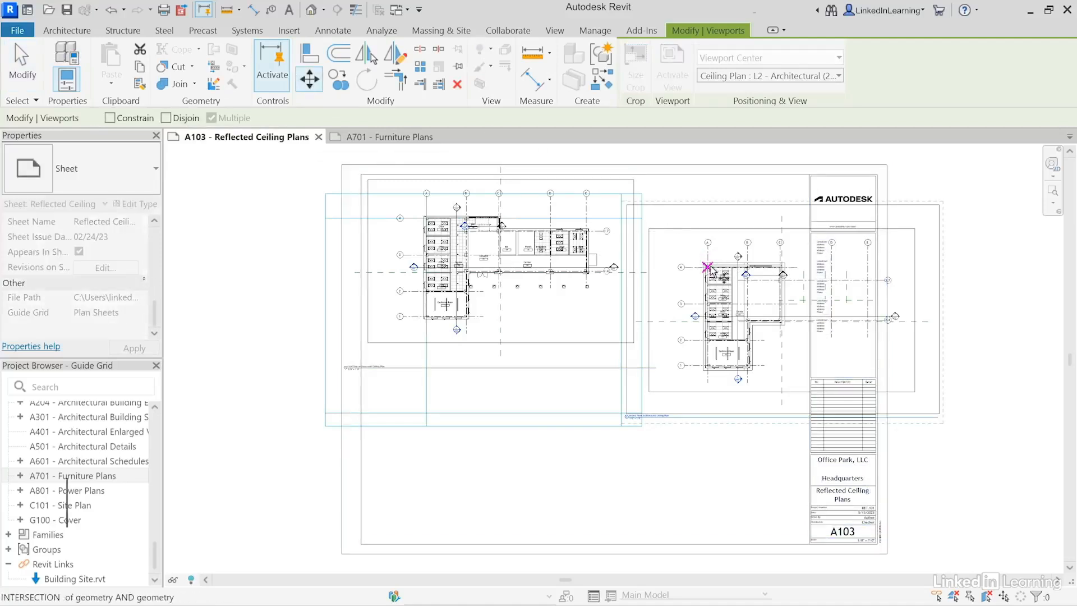
pyautogui.press('i')
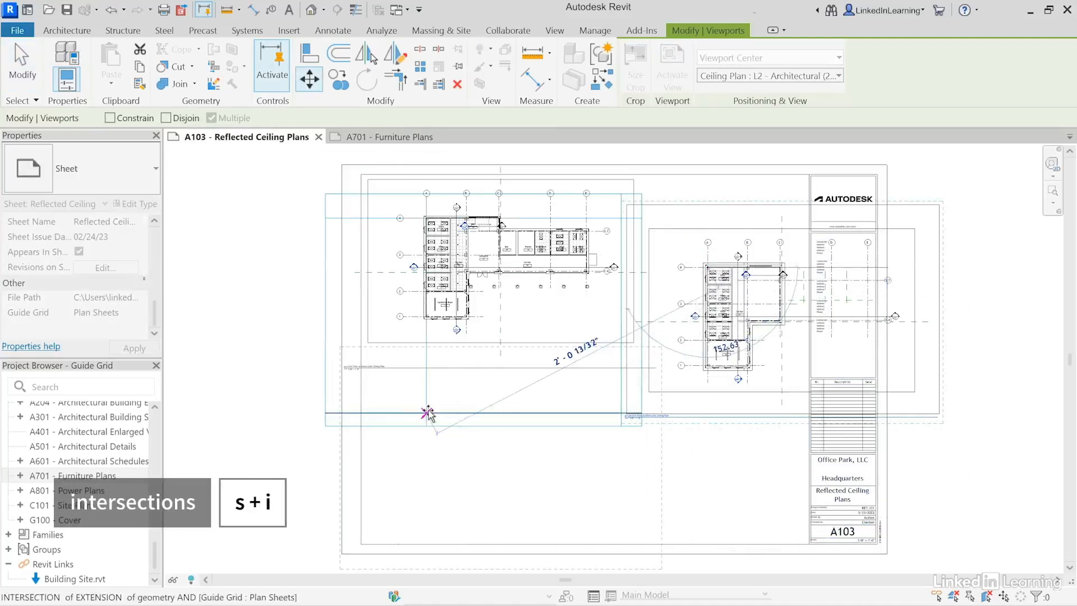
pyautogui.click(428, 413)
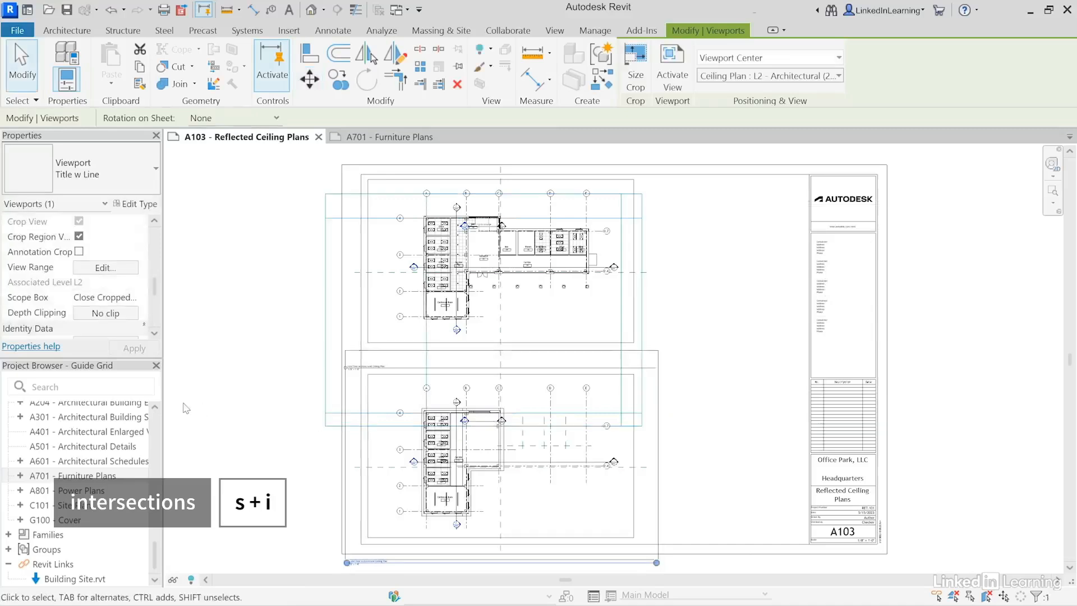
pyautogui.click(240, 370)
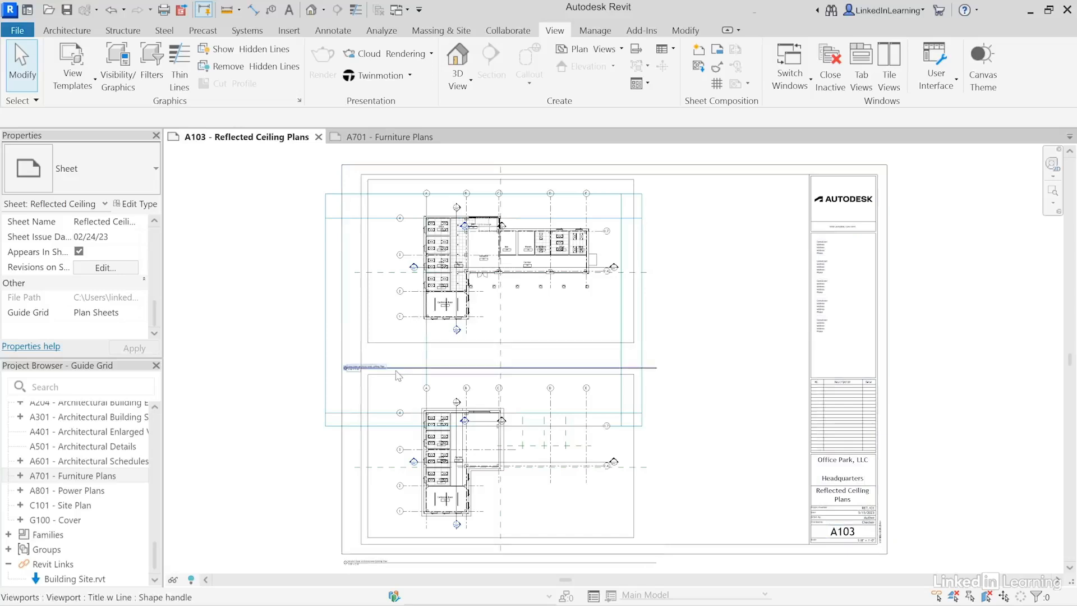
# Step: Place both ceiling plan view titles just beneath their crop boundaries and shorten their title lines from the right end
pyautogui.moveTo(397, 376); pyautogui.dragTo(438, 353)
pyautogui.moveTo(435, 562); pyautogui.dragTo(476, 541)
pyautogui.click(227, 326)
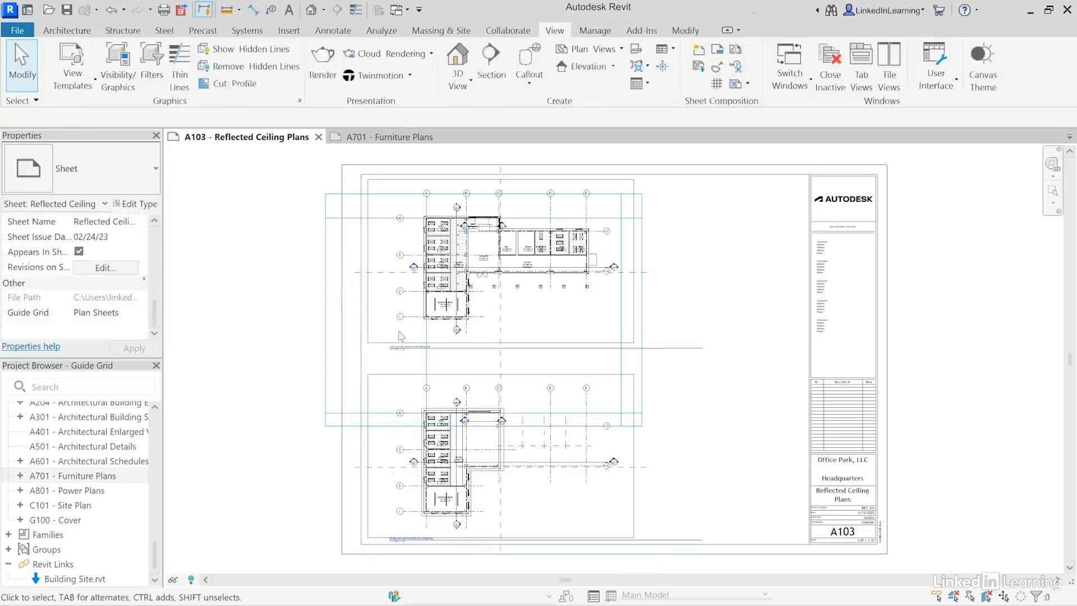
pyautogui.click(517, 309)
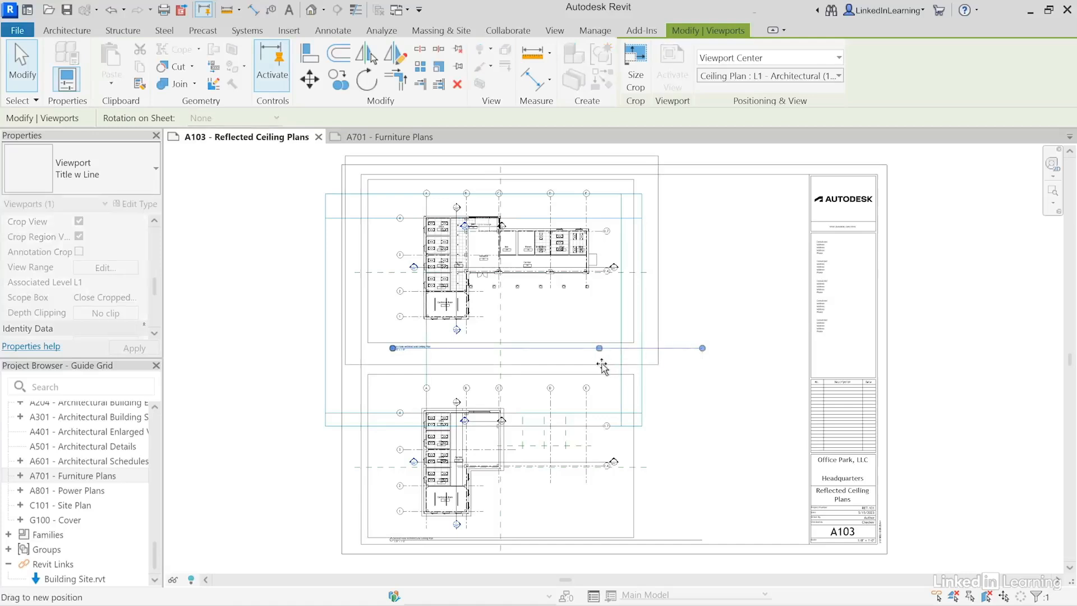
pyautogui.click(645, 540)
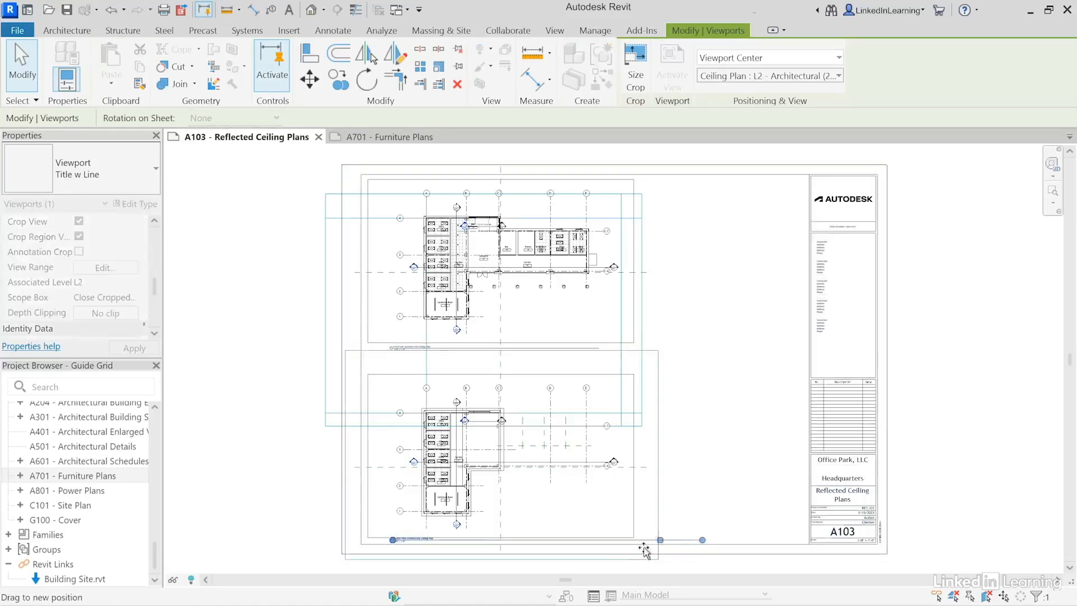
pyautogui.click(279, 474)
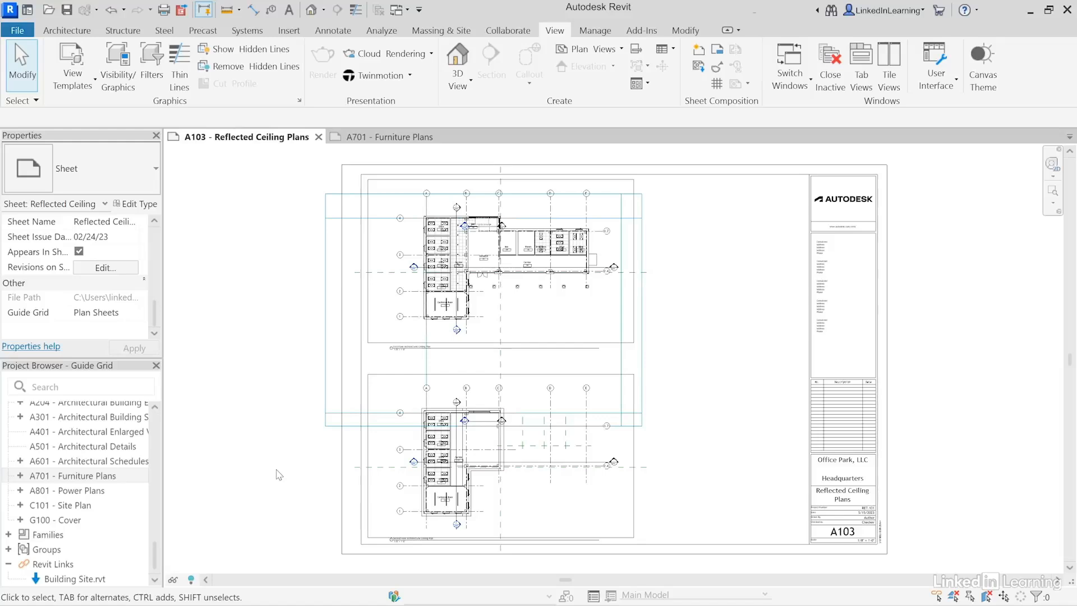
# Step: Set the guide grid of sheet A103 to <None>
pyautogui.click(135, 315)
pyautogui.click(133, 312)
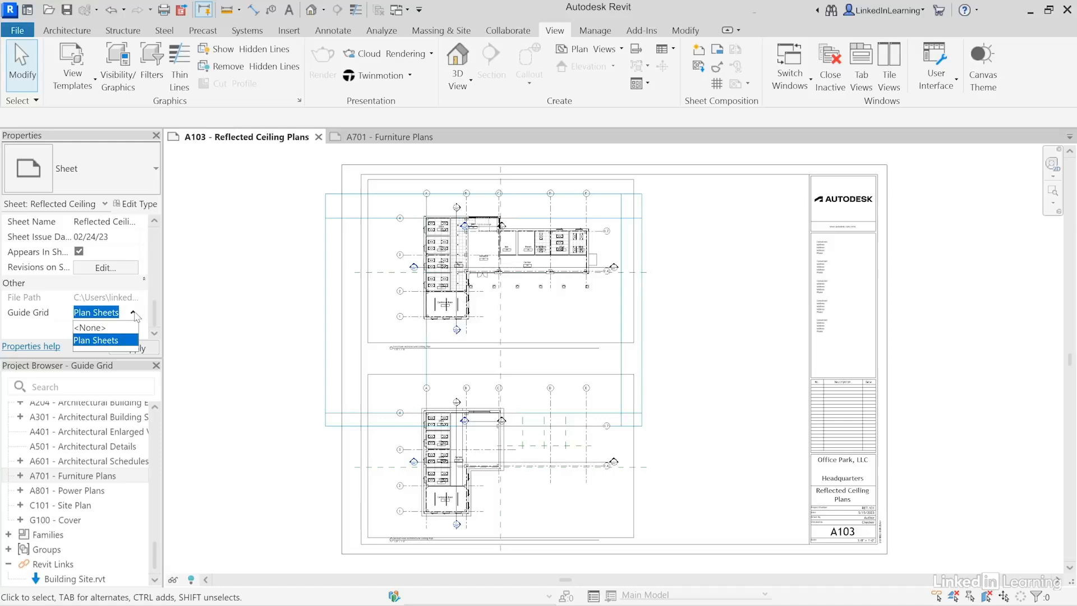
pyautogui.click(91, 328)
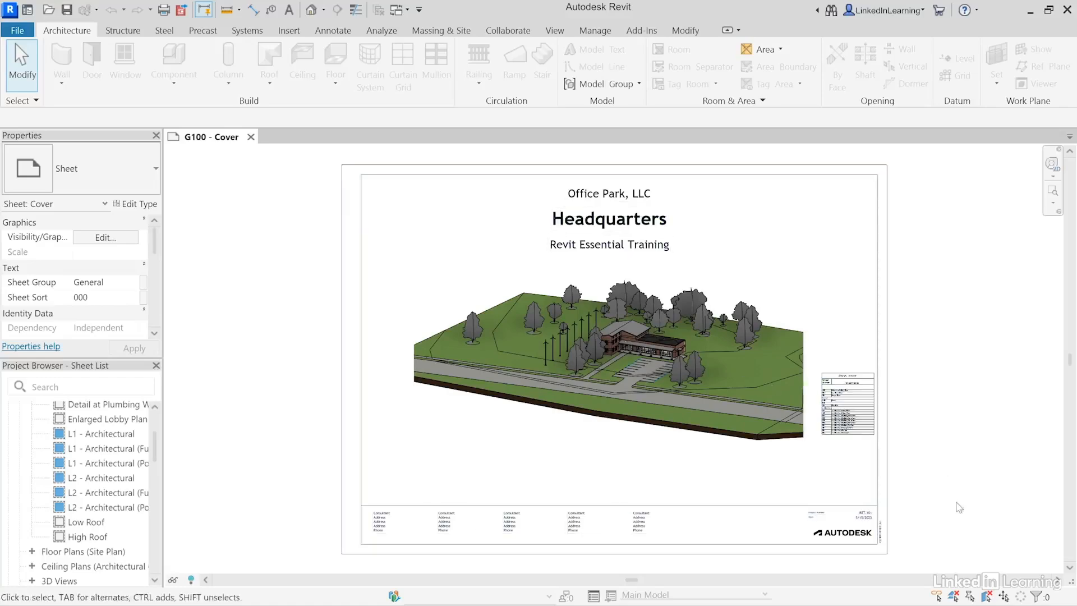
# Step: Examine the Sheet Index on the G100 - Cover sheet, including how its sheets are grouped
pyautogui.scroll(4, 869, 453)
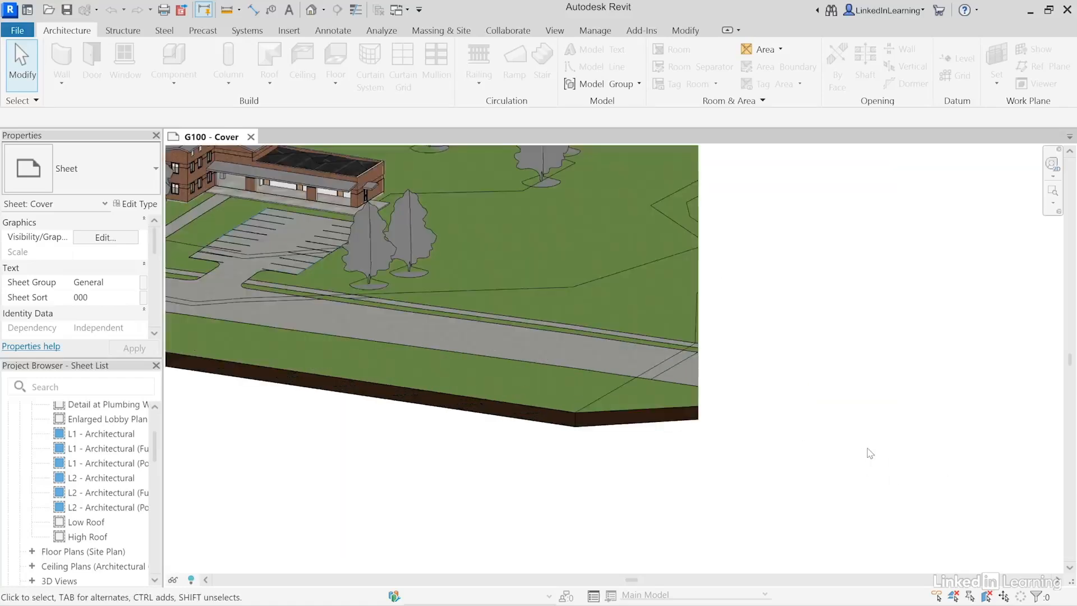
pyautogui.scroll(5, 870, 453)
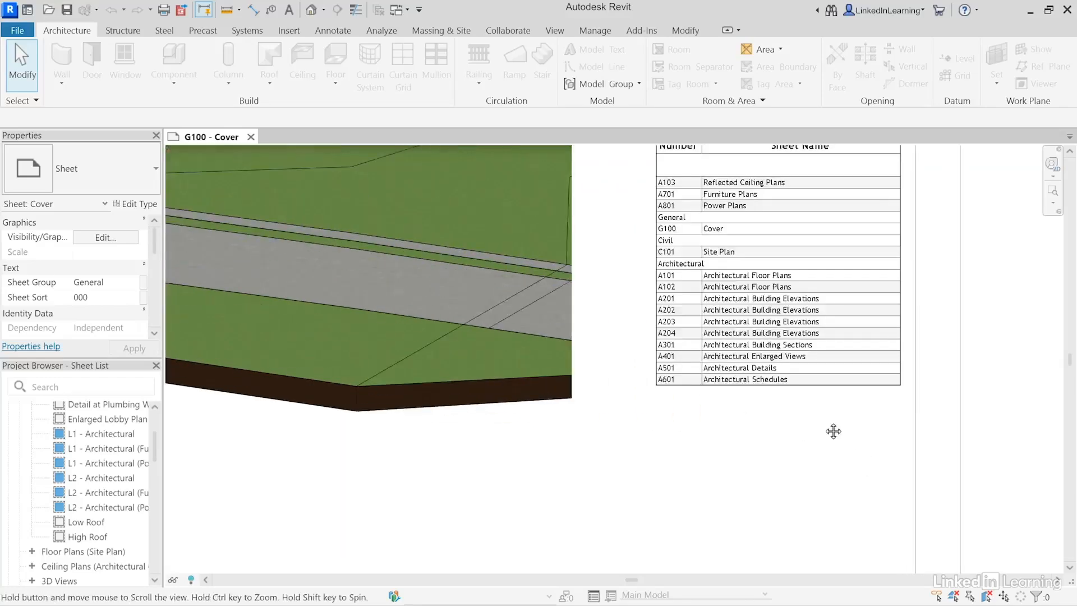
pyautogui.moveTo(829, 512); pyautogui.dragTo(836, 575, button='middle')
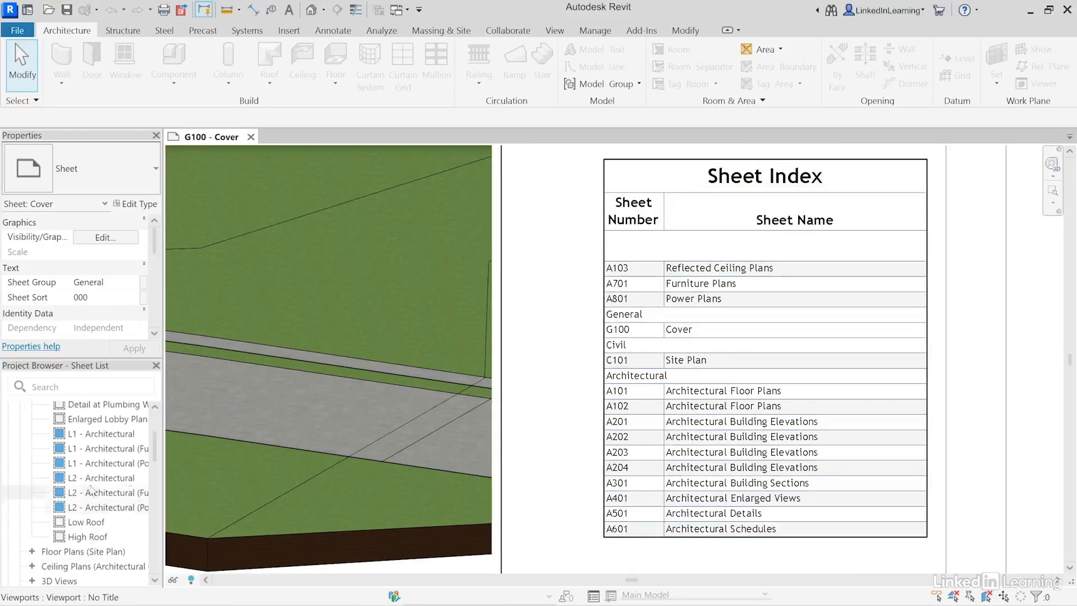
# Step: Locate the Sheet Index under Schedules/Quantities in the Project Browser and examine which types of schedules and lists can be created there
pyautogui.moveTo(155, 452); pyautogui.dragTo(150, 532)
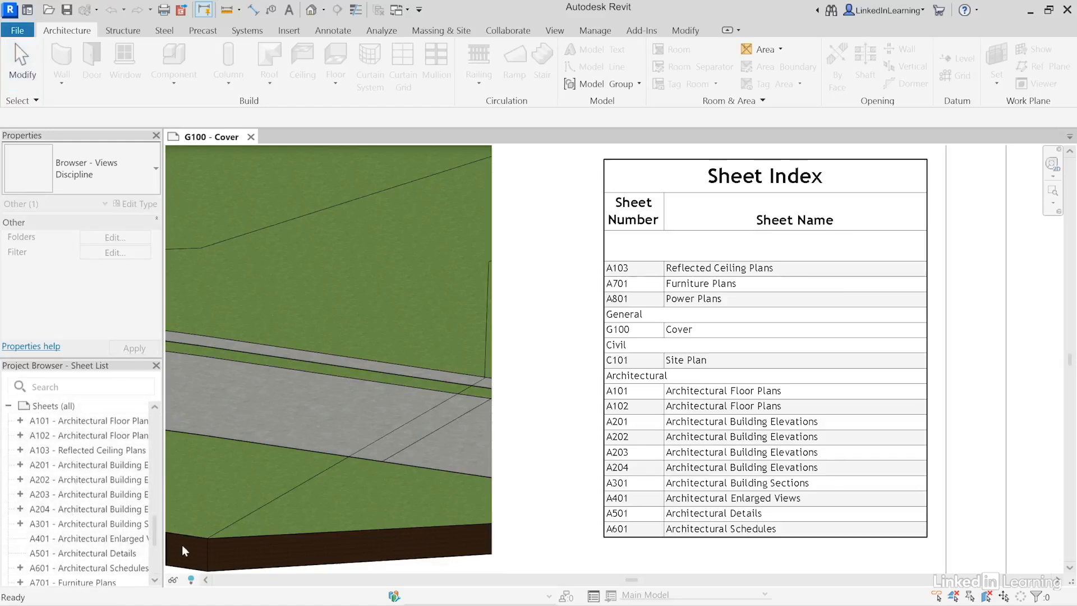
pyautogui.moveTo(155, 544)
pyautogui.mouseDown()
pyautogui.moveTo(157, 555)
pyautogui.moveTo(155, 524)
pyautogui.mouseUp()
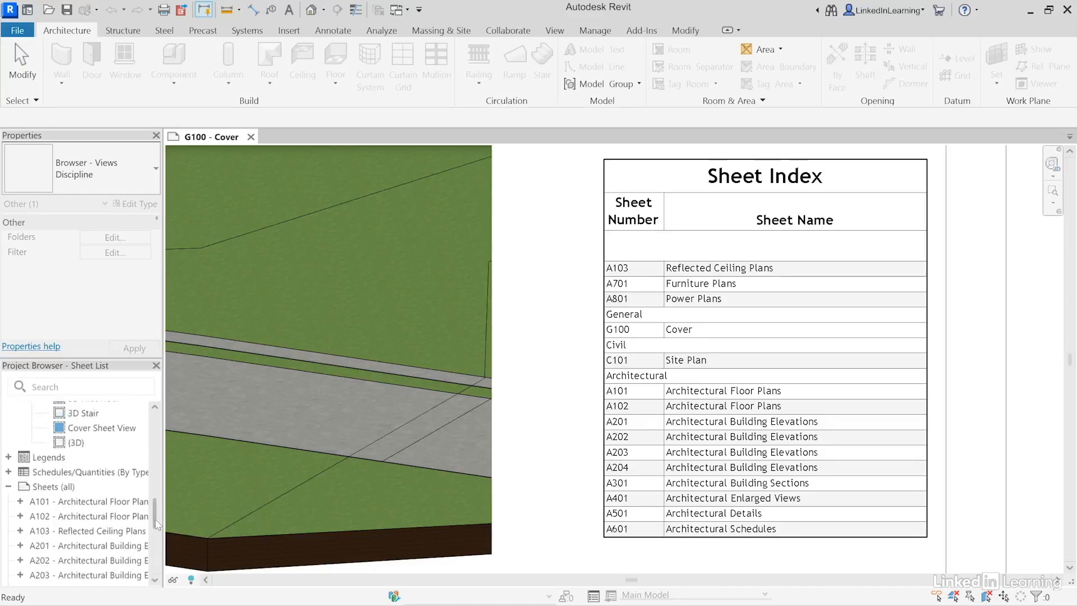
pyautogui.click(7, 473)
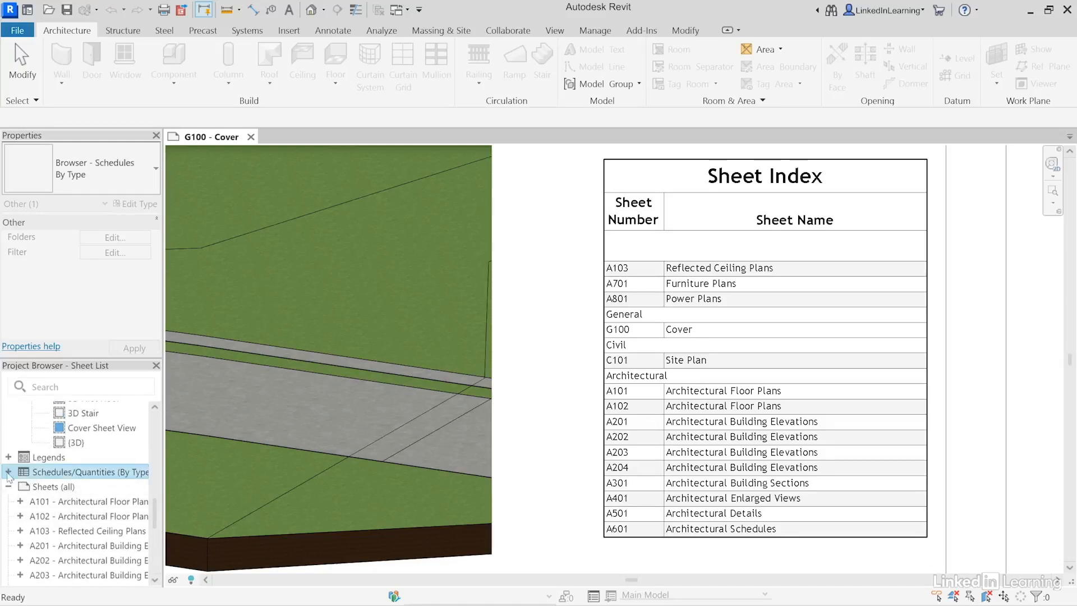
pyautogui.click(8, 472)
pyautogui.click(103, 530)
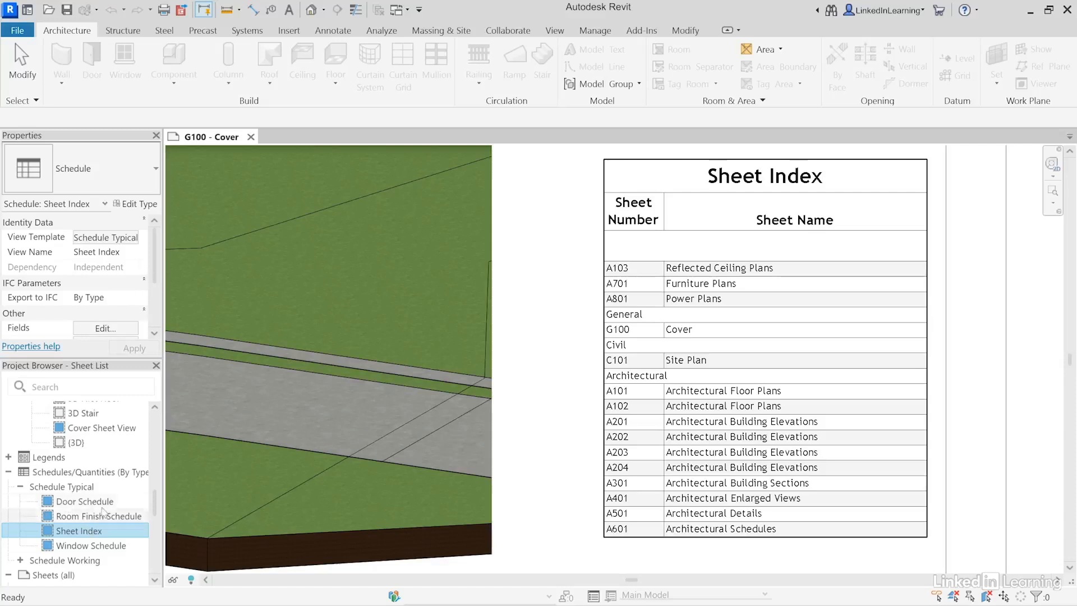
pyautogui.rightClick(87, 474)
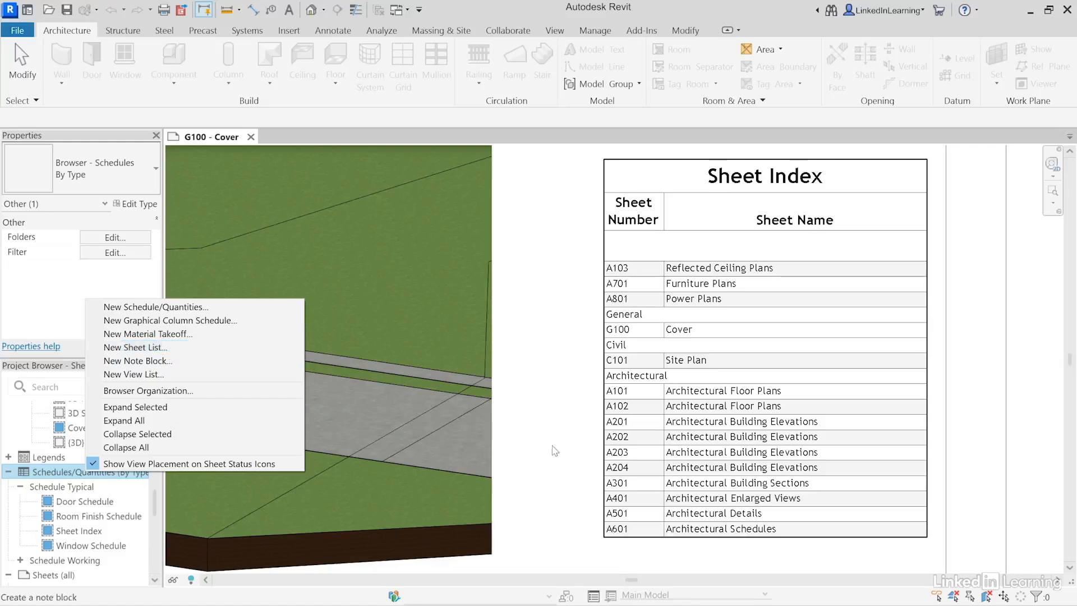
pyautogui.click(573, 502)
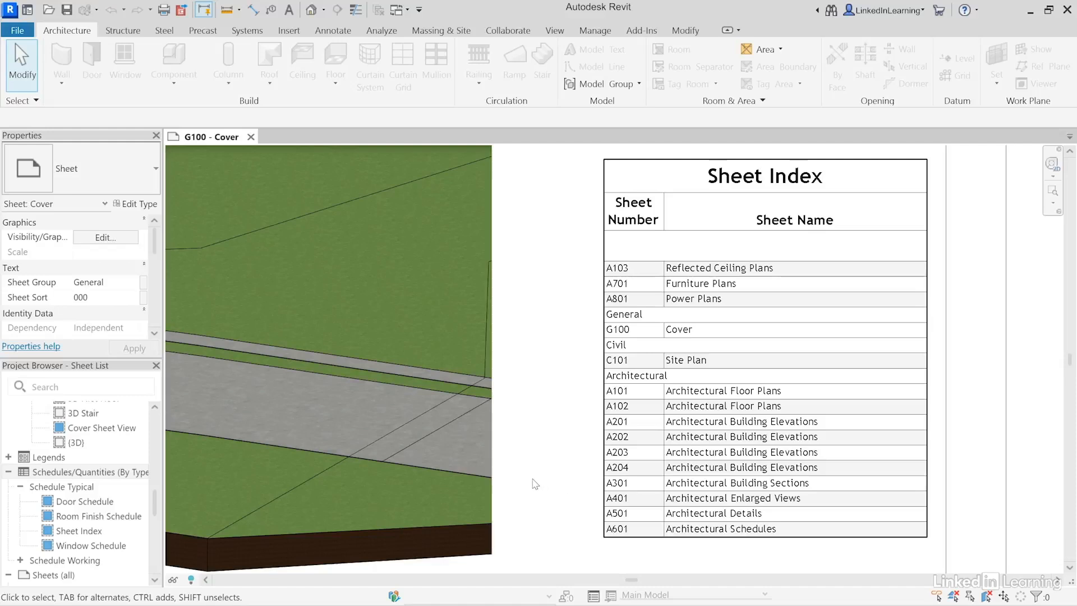
# Step: Open the Sheet Index schedule for editing from its placement on the G100 - Cover sheet
pyautogui.click(608, 396)
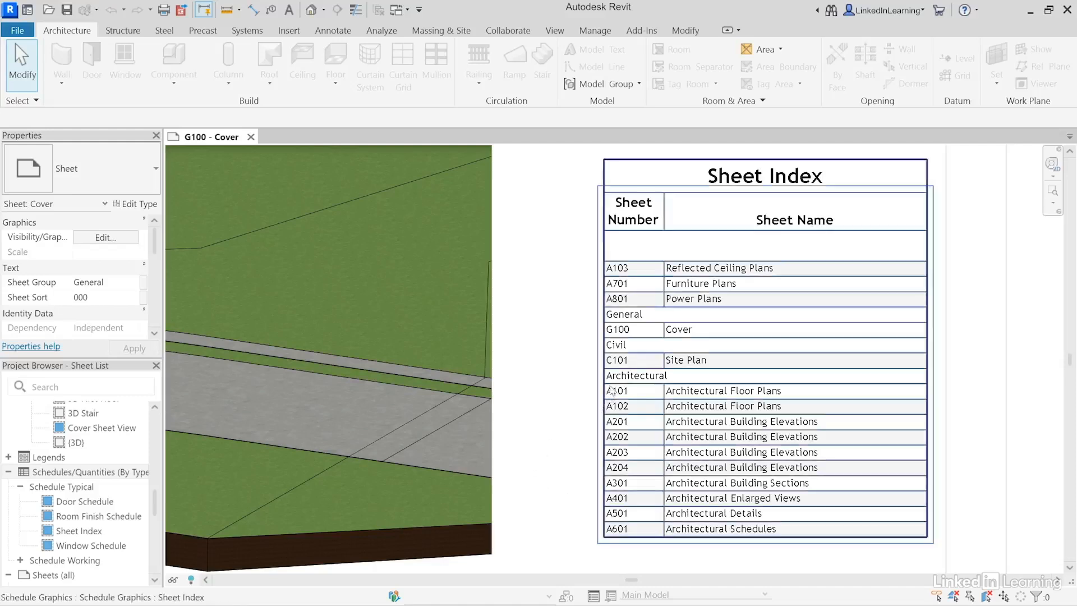
pyautogui.click(608, 391)
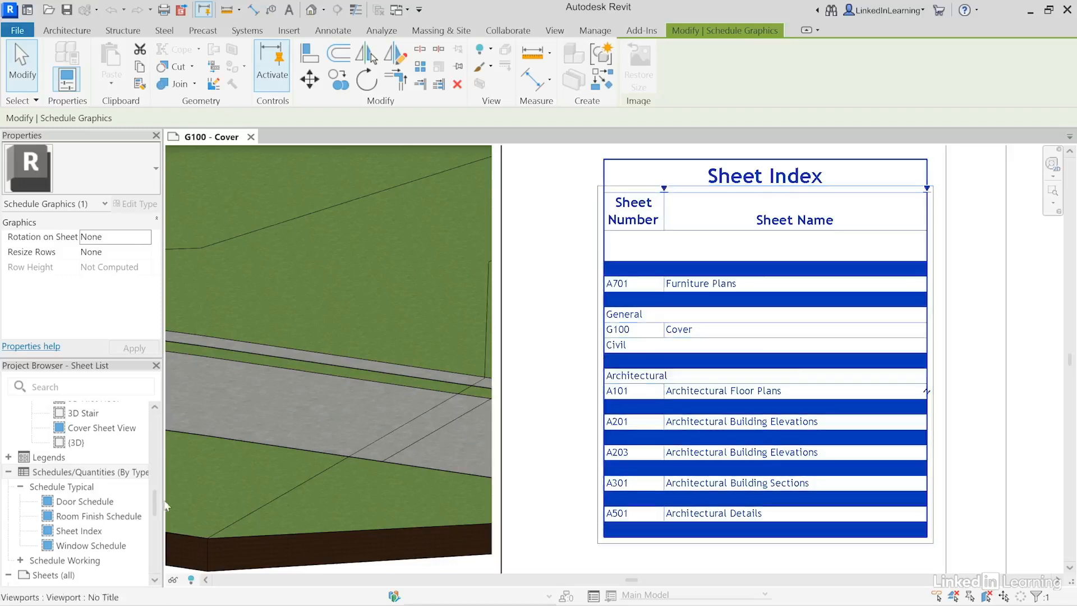
pyautogui.click(66, 531)
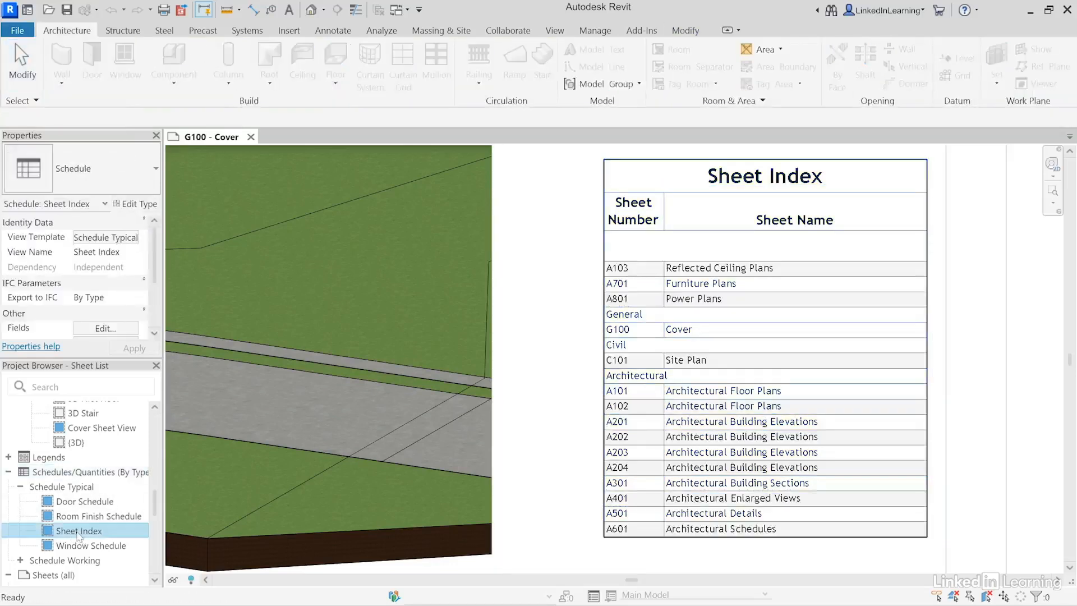
pyautogui.click(607, 356)
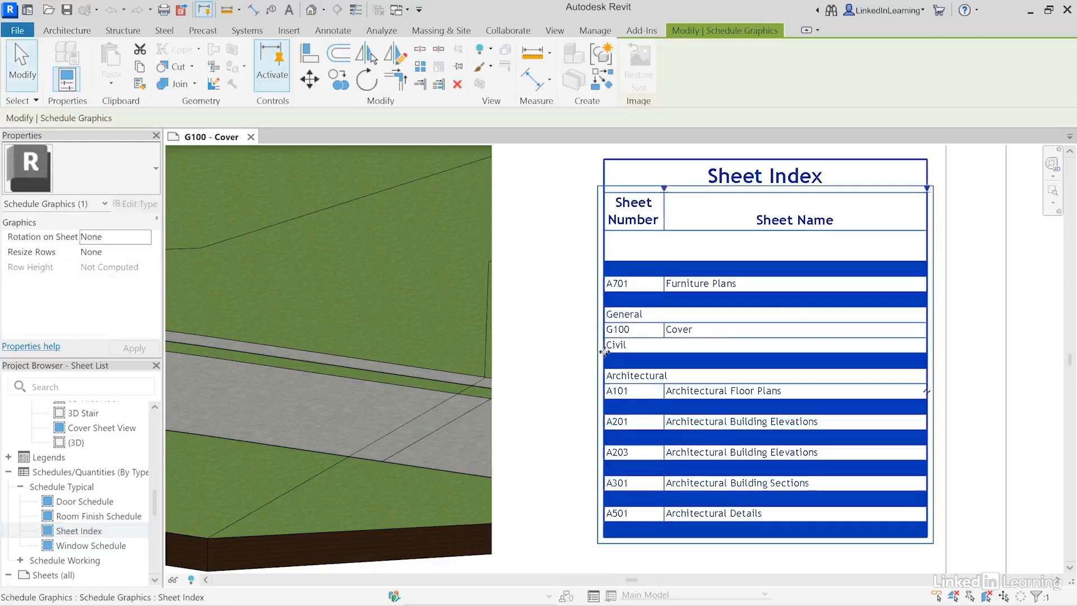
pyautogui.doubleClick(607, 356)
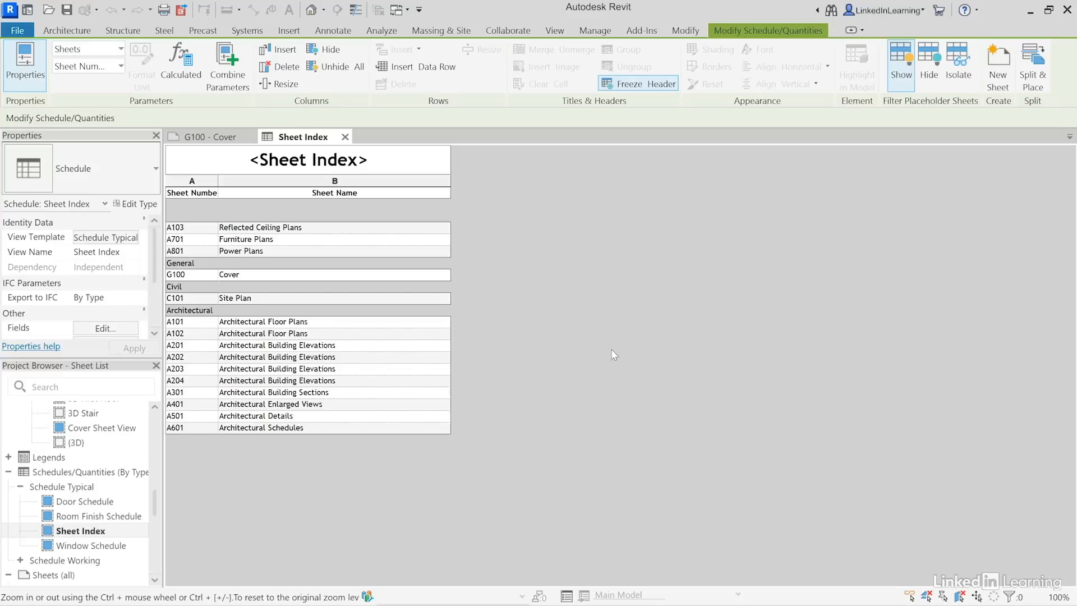
# Step: Add the Drawn By and Sheet Issue Date fields to the Sheet Index, with Drawn By first, and check the table on the cover sheet
pyautogui.moveTo(154, 258); pyautogui.dragTo(156, 289)
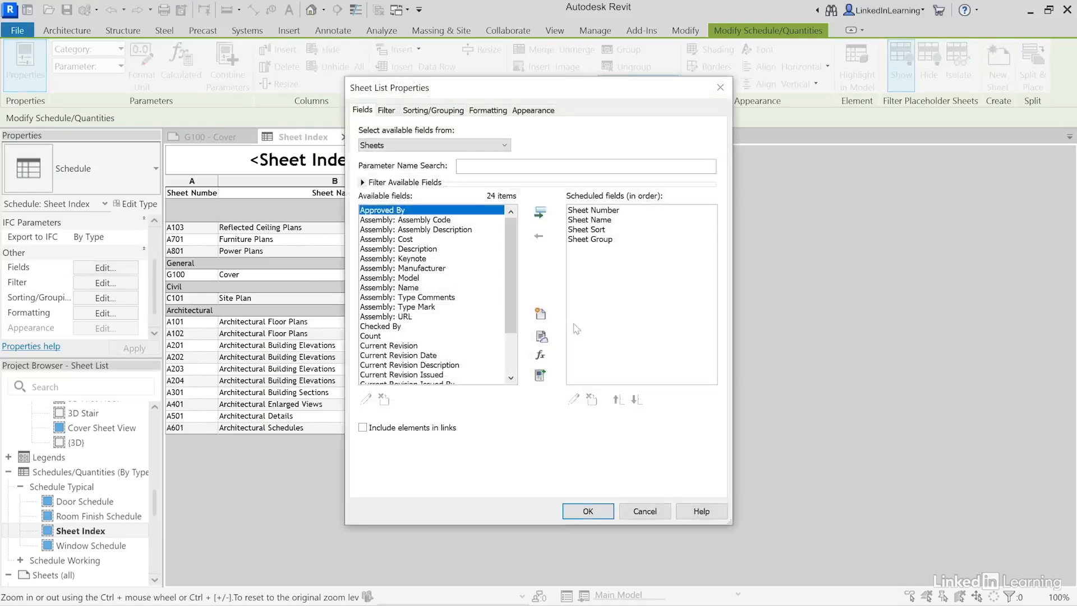
pyautogui.moveTo(510, 287); pyautogui.dragTo(512, 326)
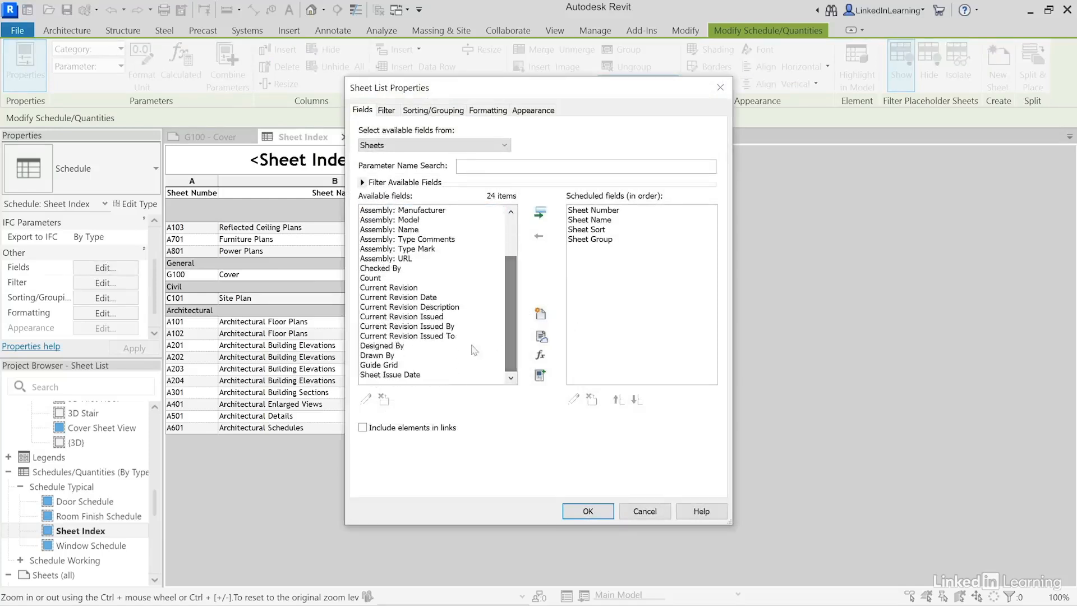
pyautogui.click(403, 373)
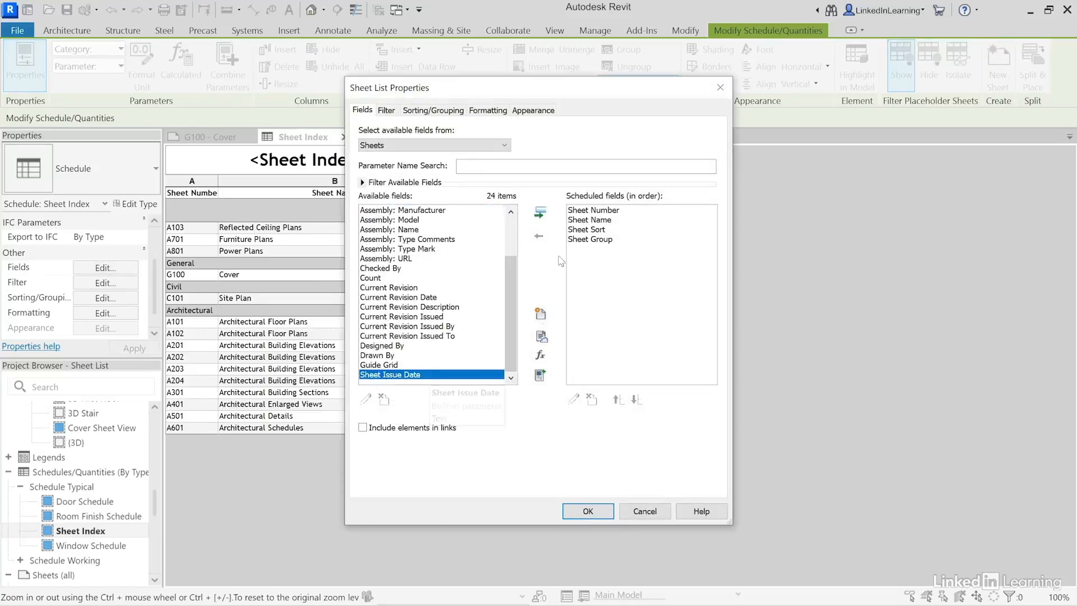
pyautogui.doubleClick(402, 373)
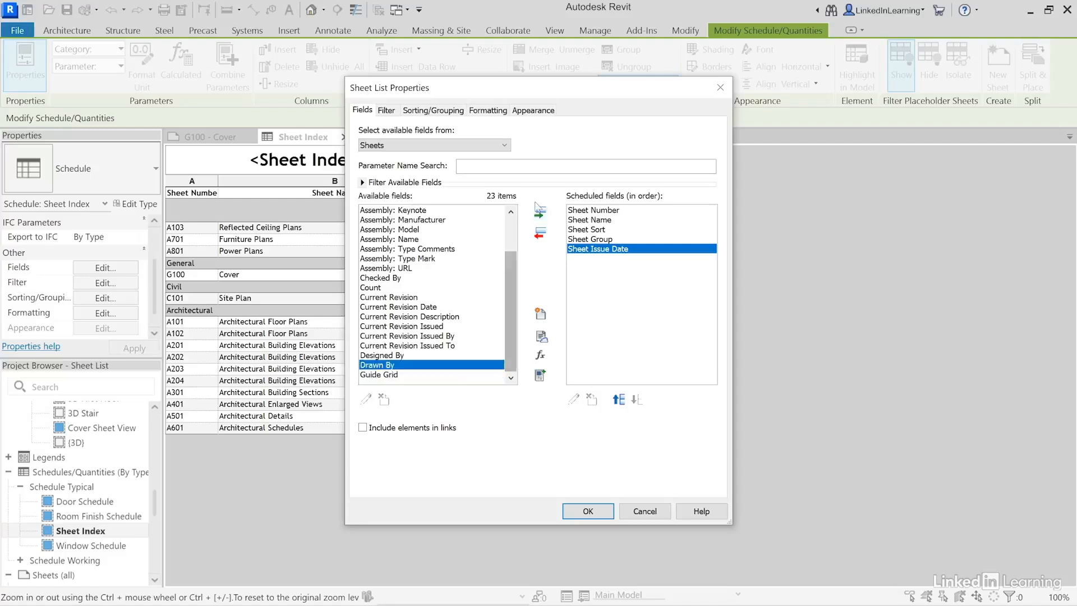
pyautogui.doubleClick(391, 365)
pyautogui.click(618, 399)
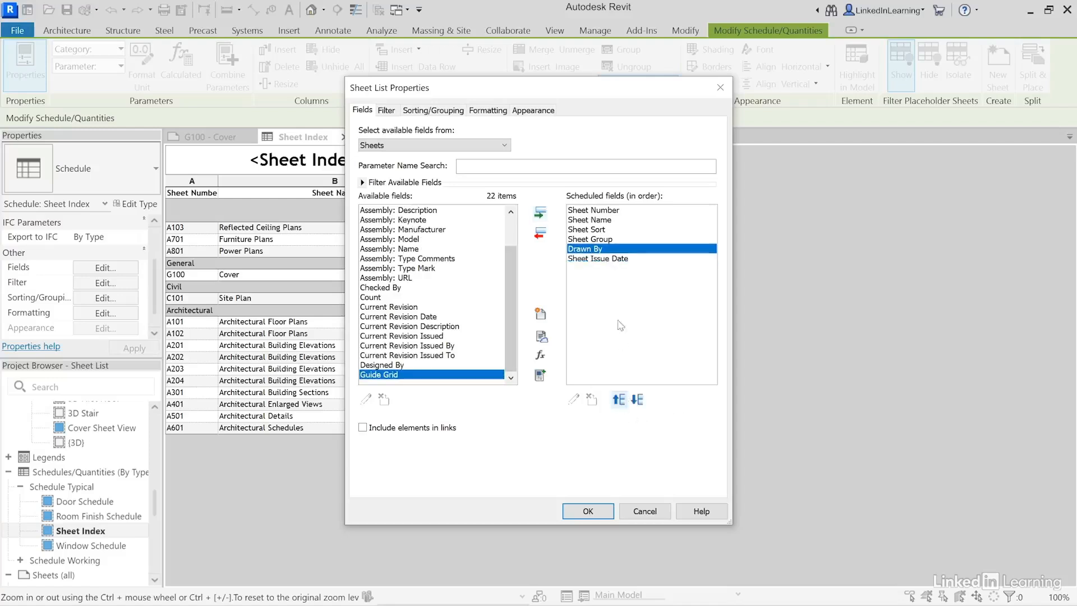
pyautogui.click(587, 511)
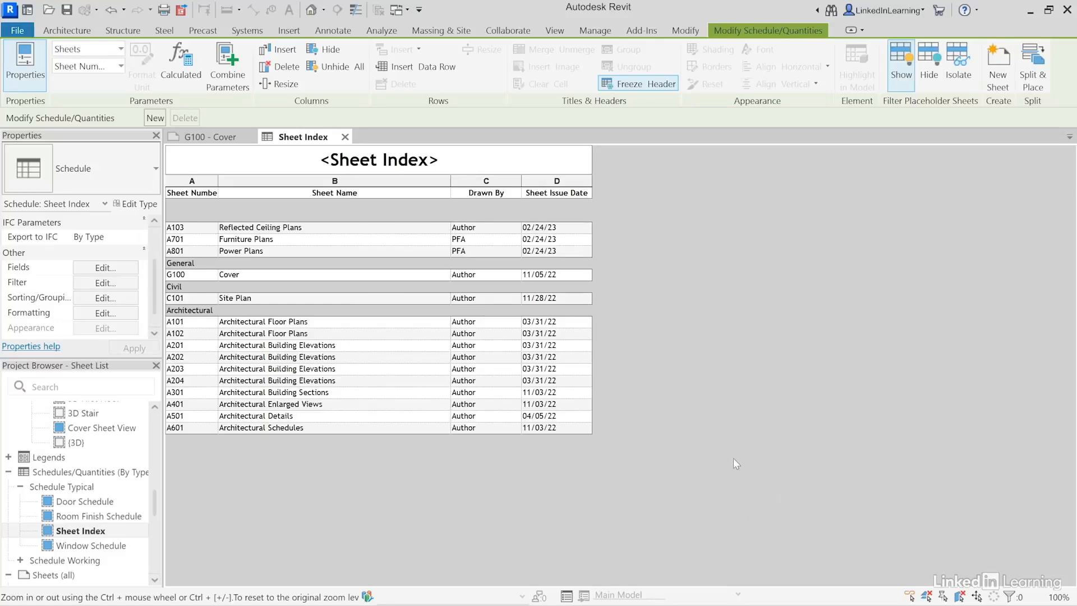
pyautogui.click(211, 137)
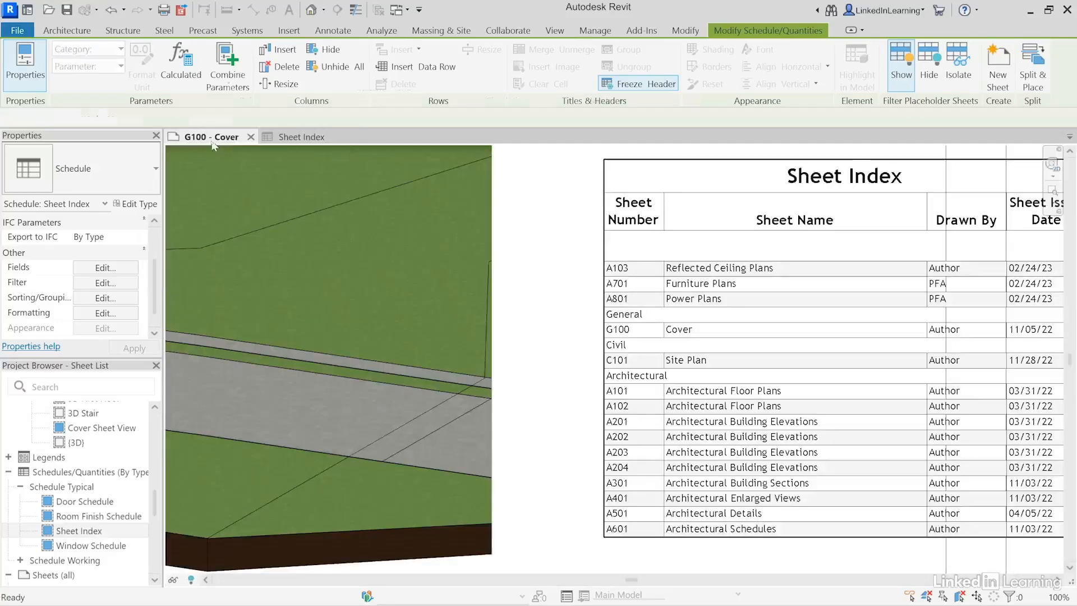
pyautogui.scroll(-3, 722, 387)
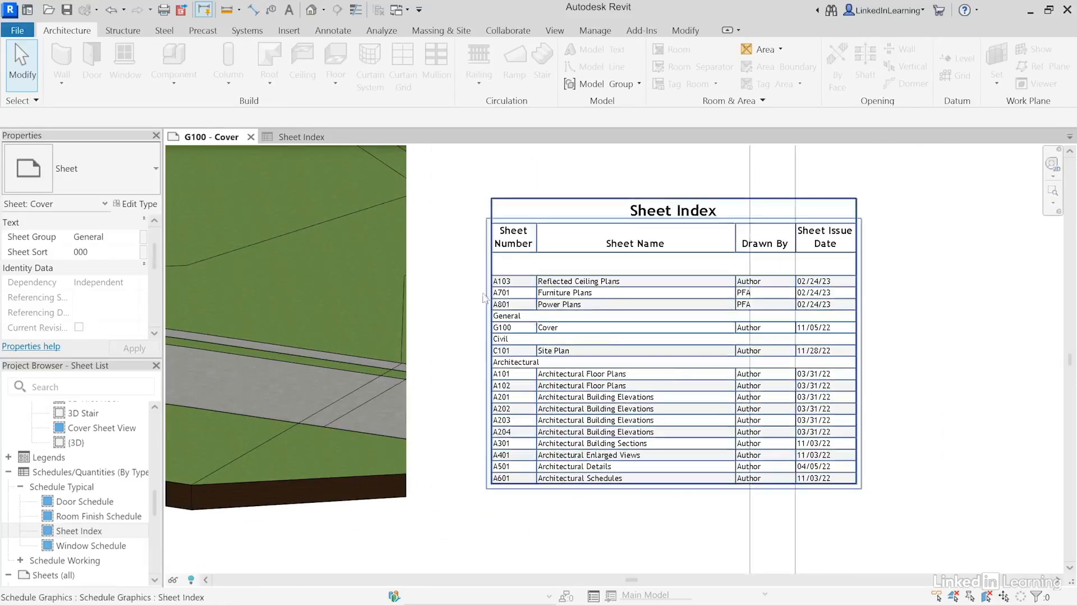
# Step: Set Drawn By to PFA for sheets A101, A102 and A201 in the Sheet Index schedule
pyautogui.click(320, 139)
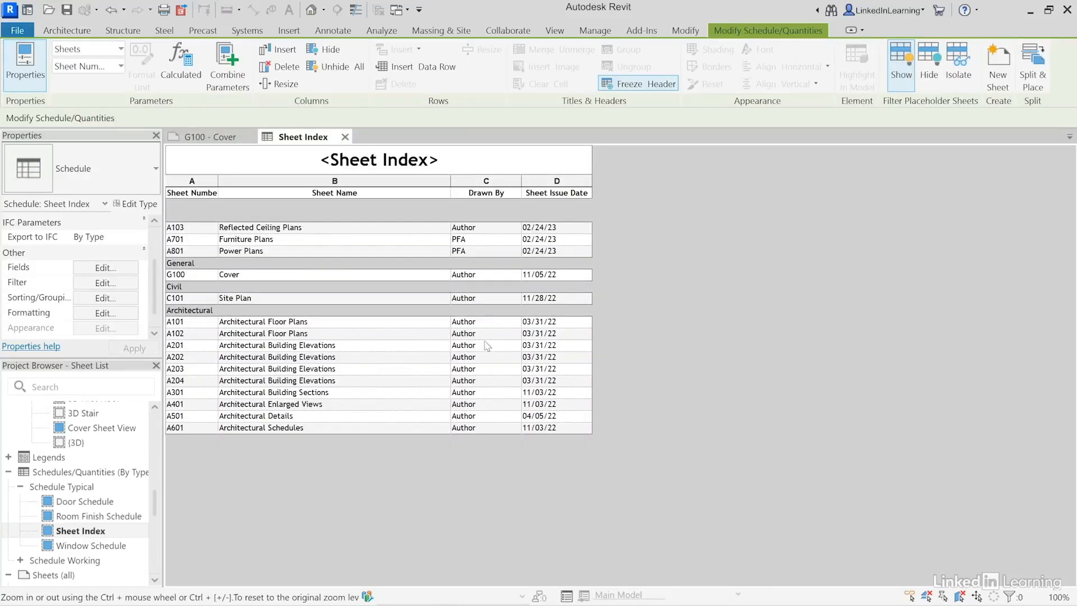
pyautogui.click(486, 324)
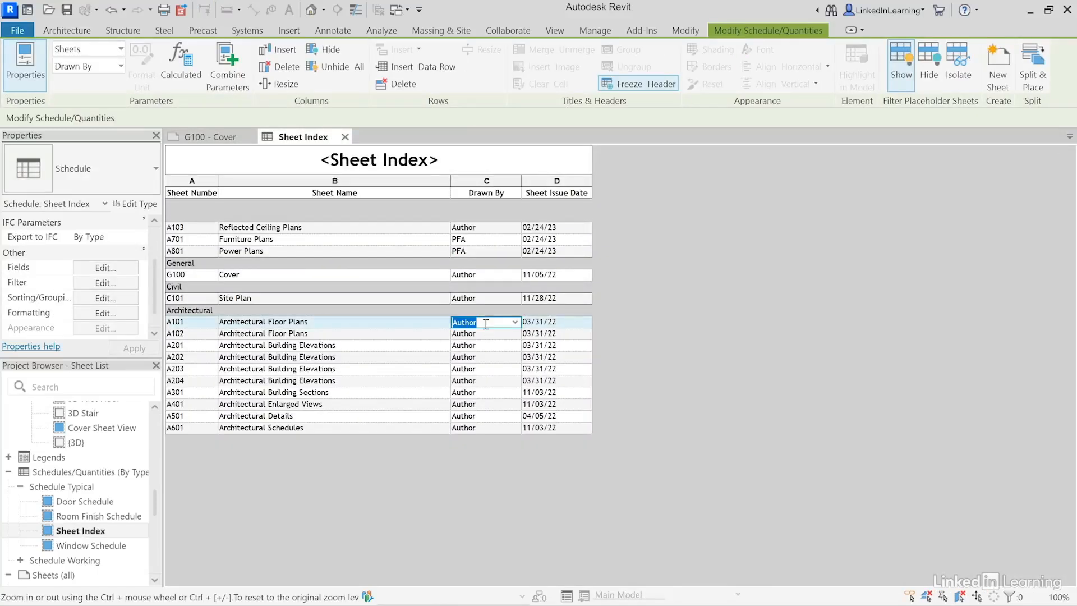
pyautogui.click(514, 322)
pyautogui.click(511, 344)
pyautogui.click(514, 333)
pyautogui.click(475, 355)
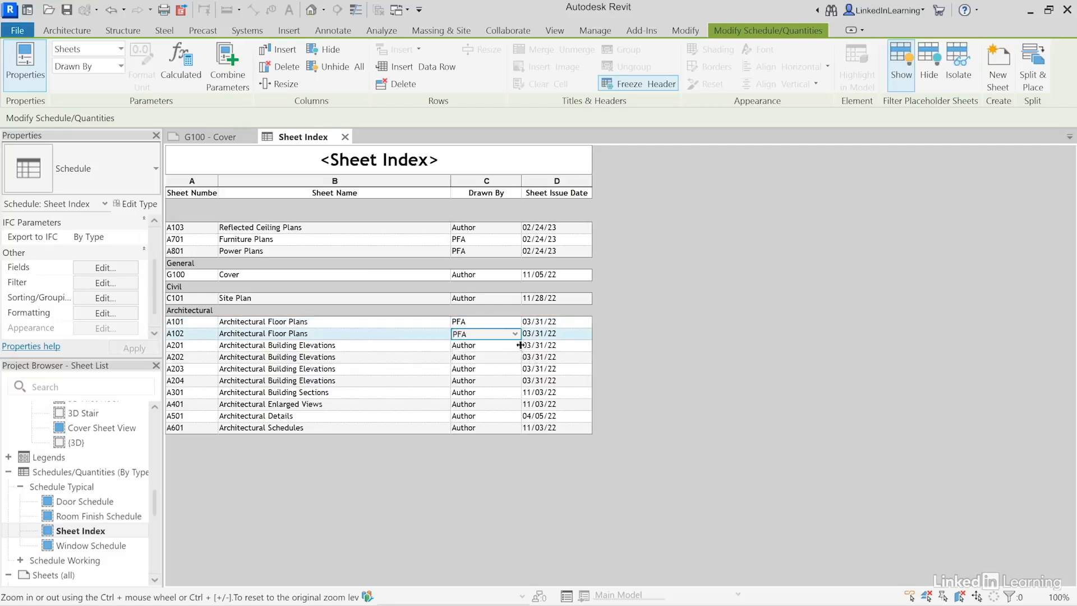
pyautogui.click(516, 346)
pyautogui.click(474, 368)
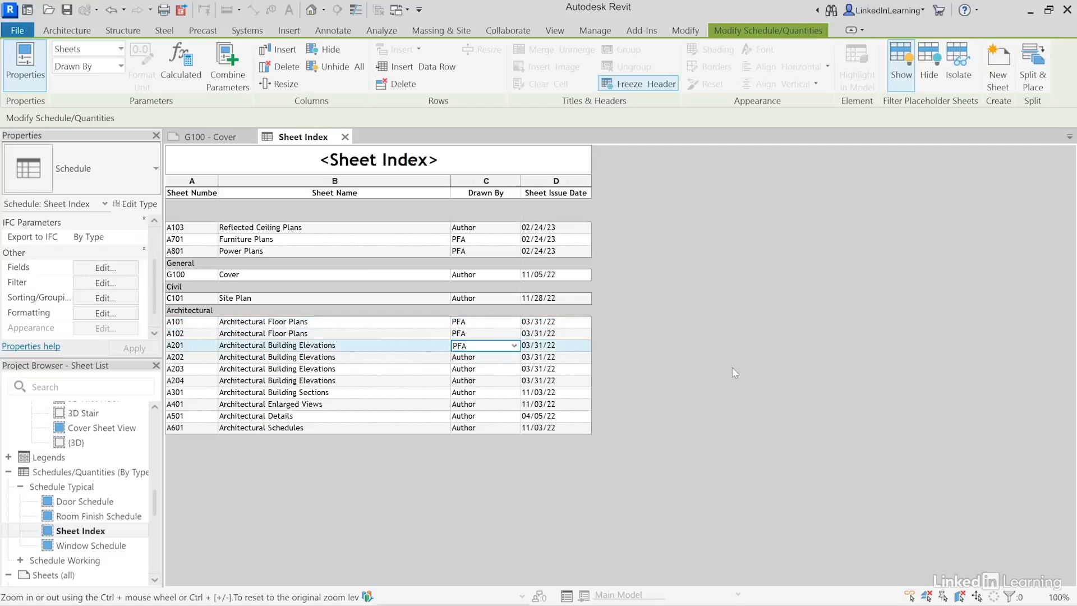
# Step: Move the Sheet Index table on the cover sheet left, closer to the 3D view's right edge
pyautogui.click(210, 137)
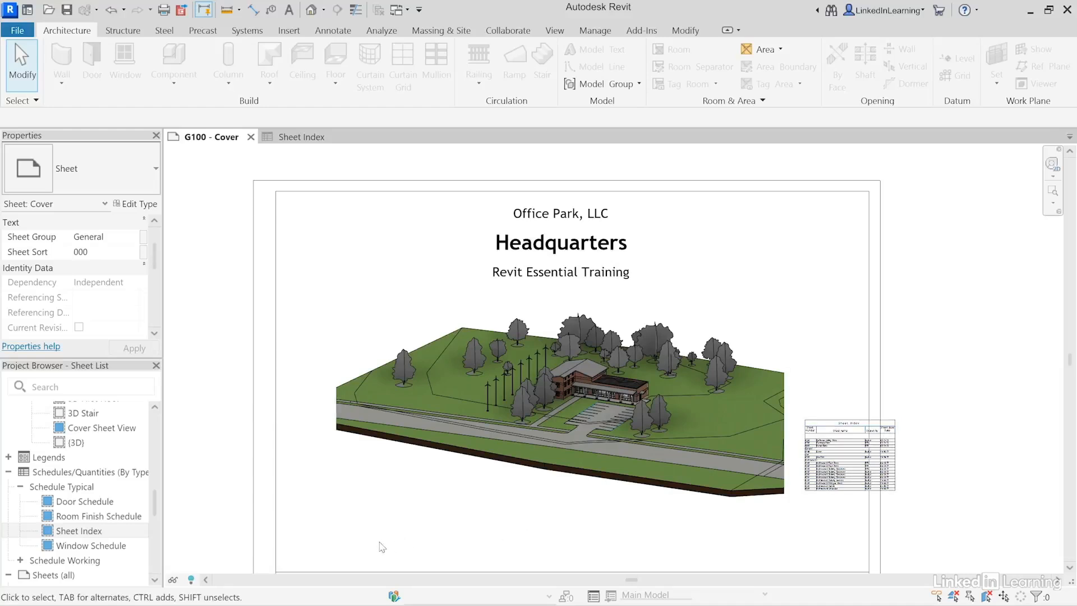
pyautogui.scroll(4, 863, 503)
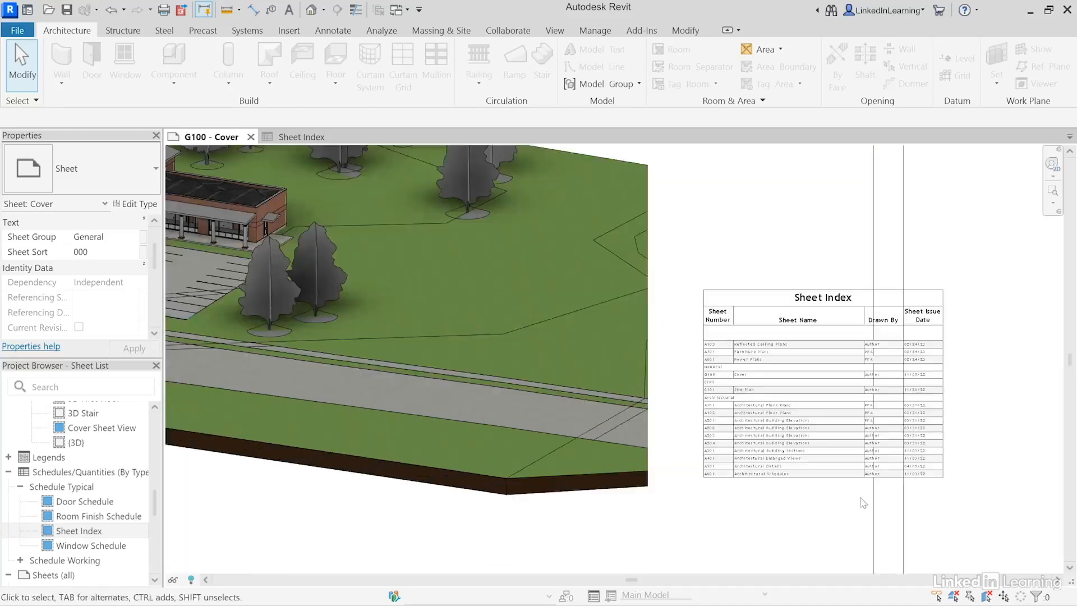
pyautogui.moveTo(785, 332); pyautogui.dragTo(751, 331)
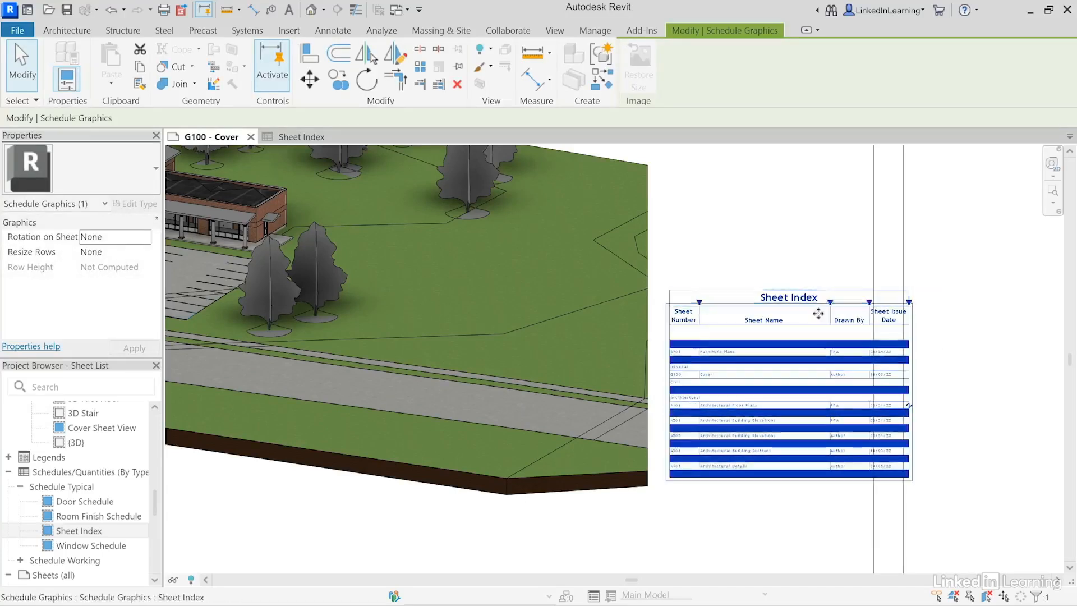
# Step: Narrow the Drawn By column in the Sheet Index schedule and check the fit against the cover sheet's border
pyautogui.click(297, 137)
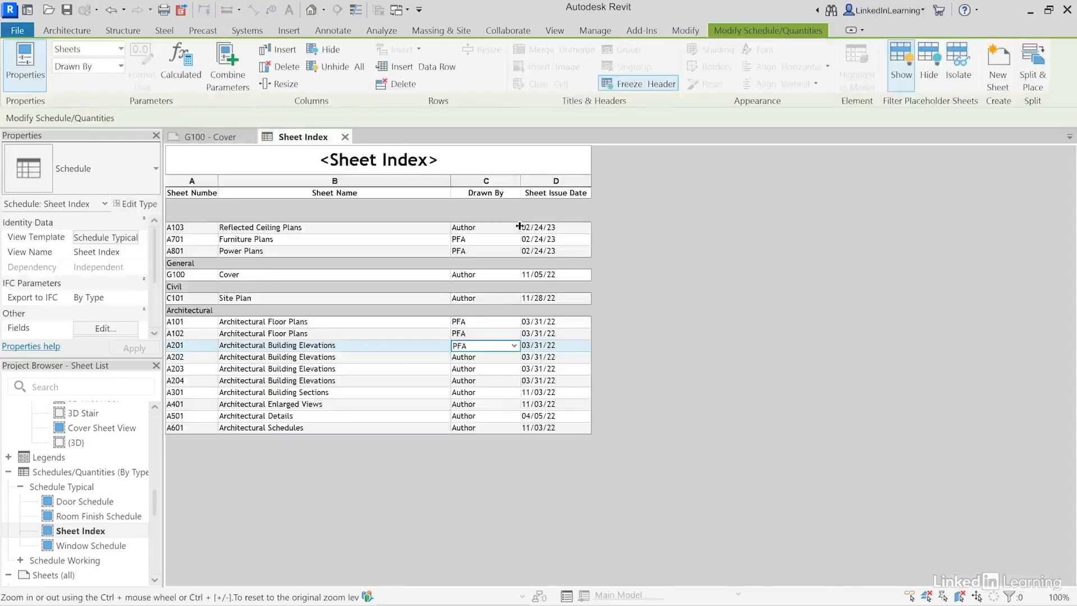
pyautogui.moveTo(522, 180); pyautogui.dragTo(505, 180)
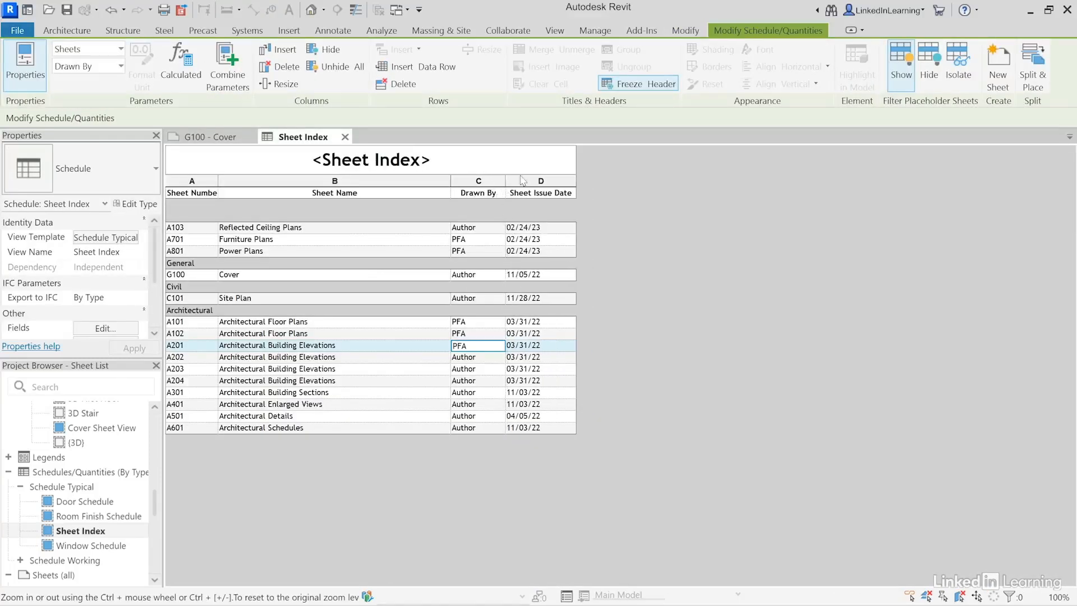
pyautogui.click(210, 136)
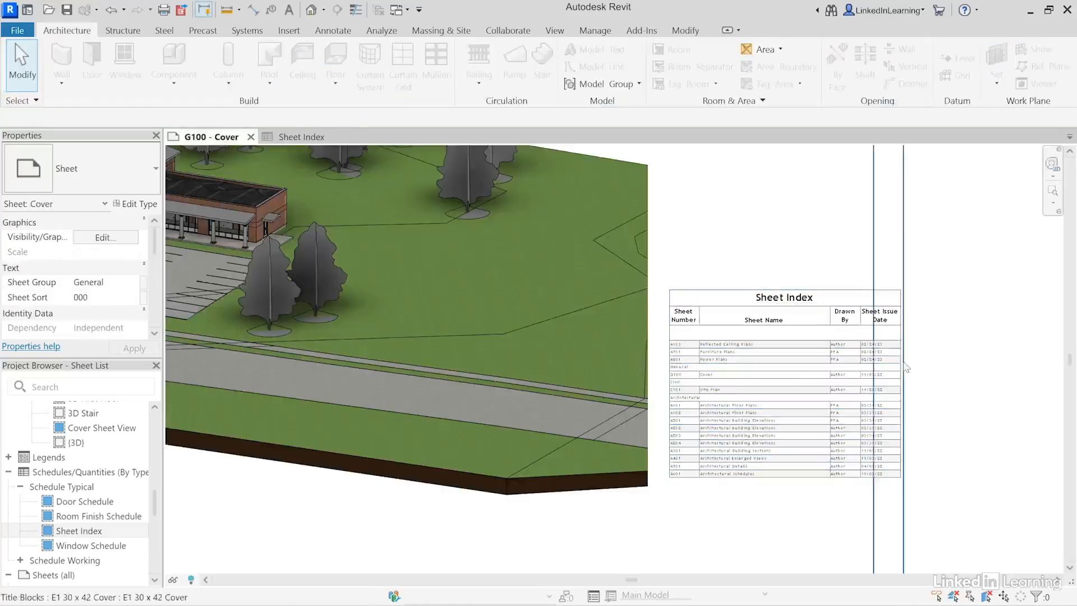
pyautogui.scroll(3, 828, 356)
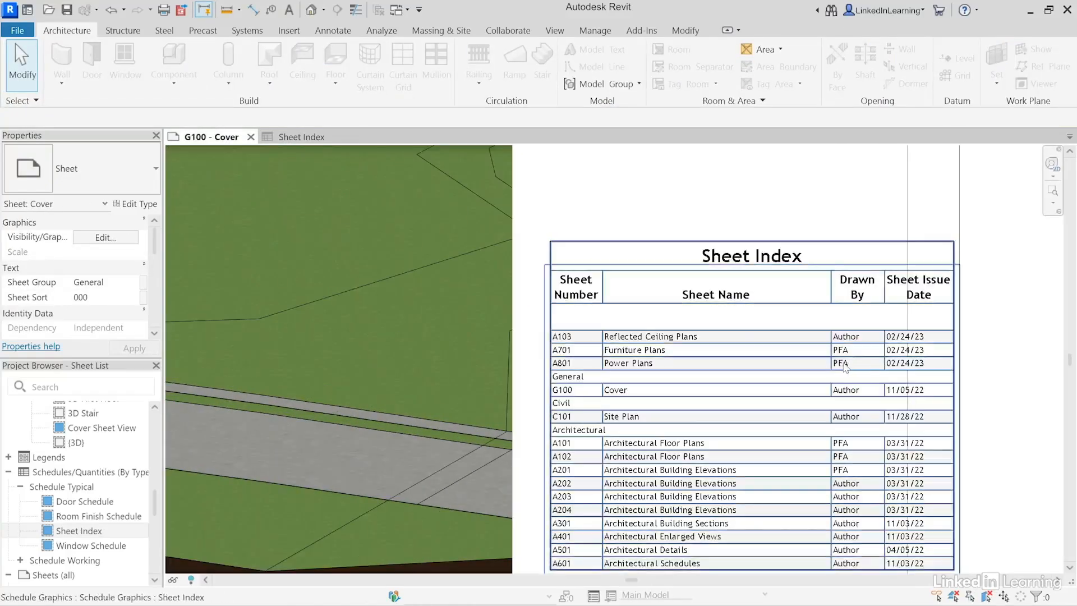
# Step: Narrow the Sheet Number column of the Sheet Index table directly on the cover sheet
pyautogui.click(844, 365)
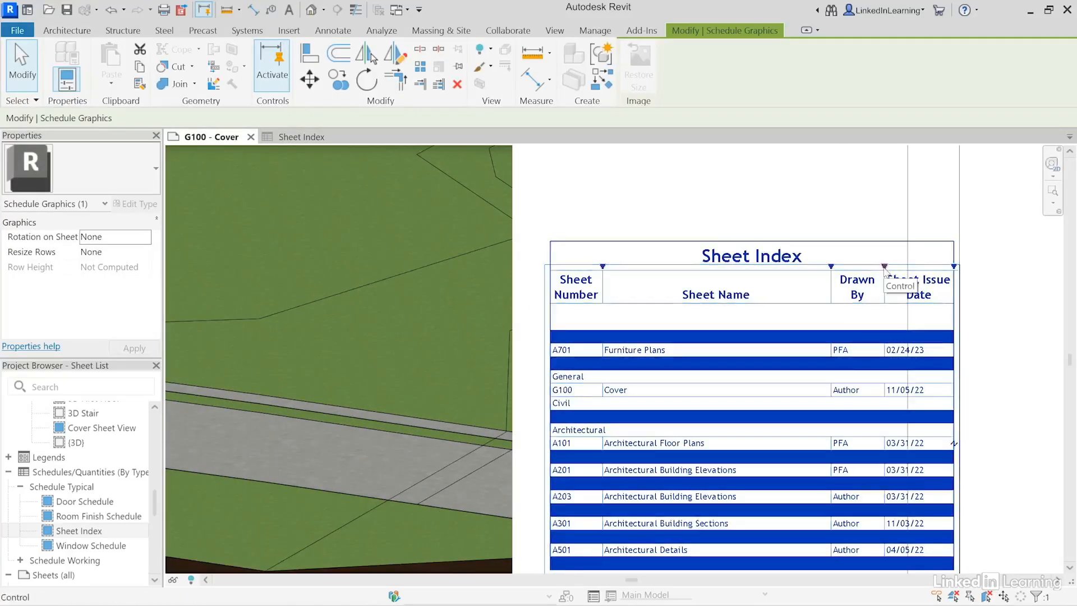
pyautogui.moveTo(1003, 322); pyautogui.dragTo(994, 276, button='middle')
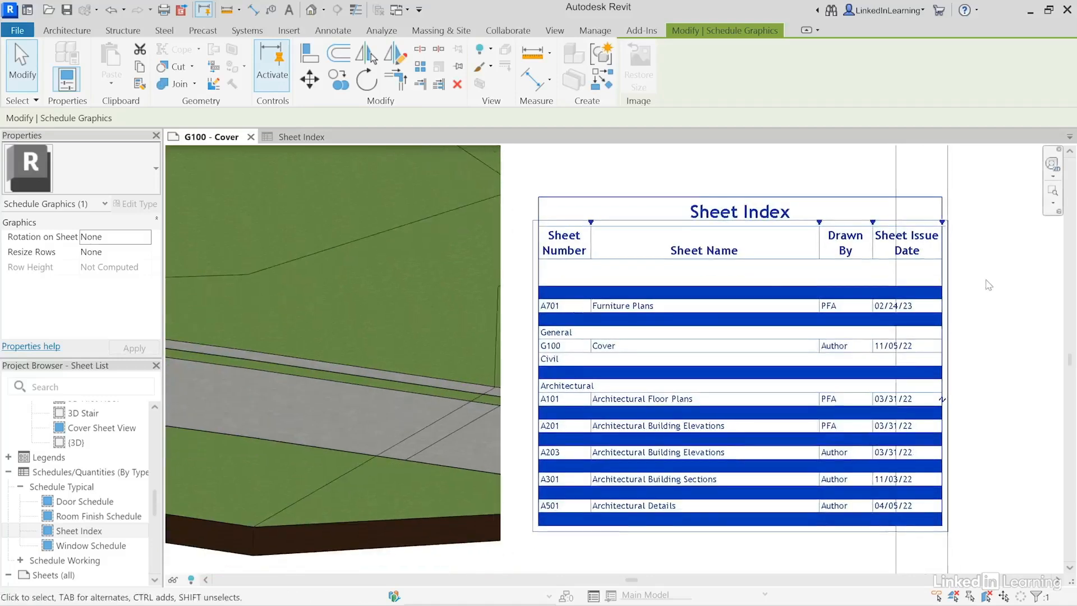
pyautogui.moveTo(595, 227); pyautogui.dragTo(577, 231)
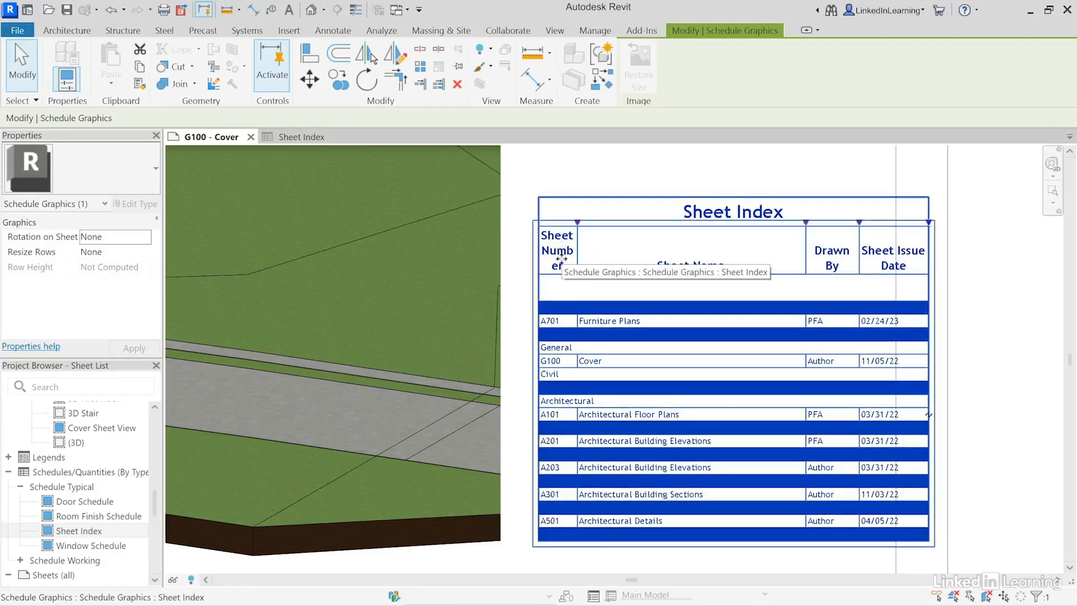
# Step: Rename the Sheet Number column heading to NO. in the Sheet Index schedule and check it on the cover sheet
pyautogui.click(303, 138)
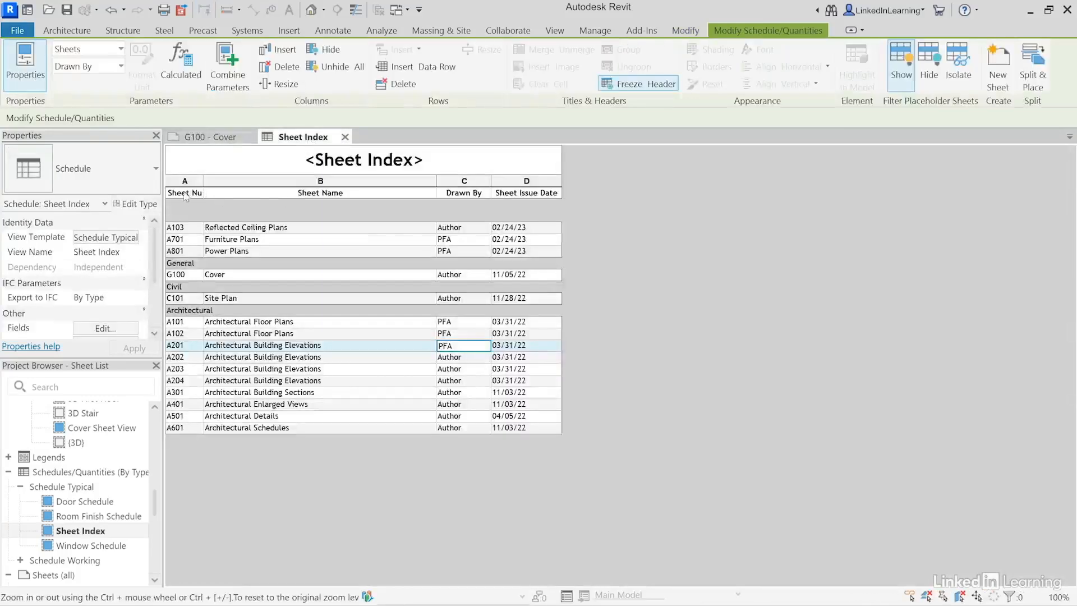
pyautogui.click(185, 193)
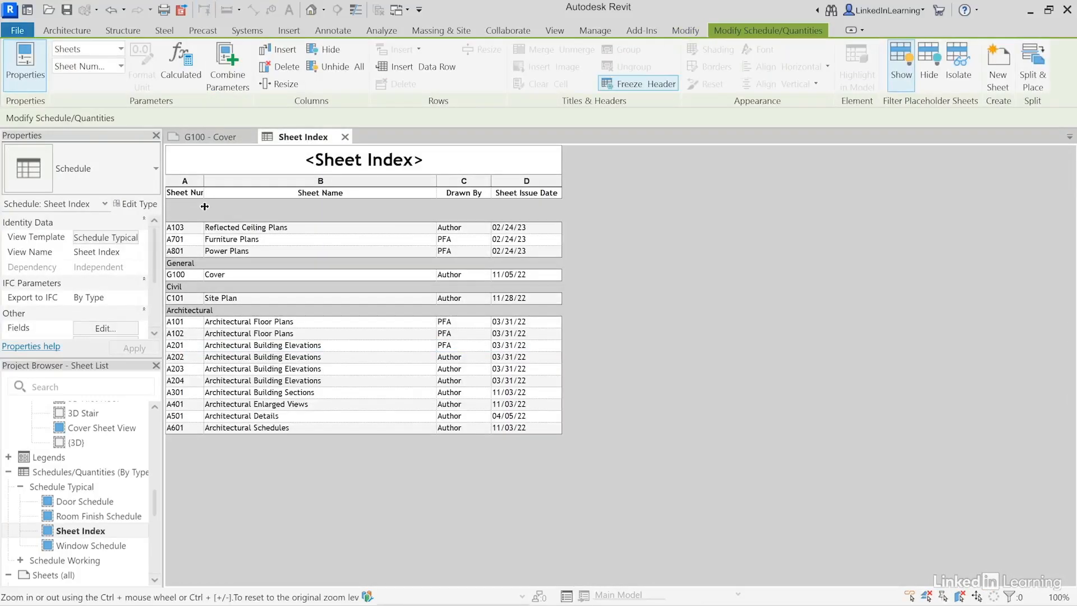
pyautogui.moveTo(167, 192); pyautogui.dragTo(234, 192)
pyautogui.write('NO.')
pyautogui.click(209, 137)
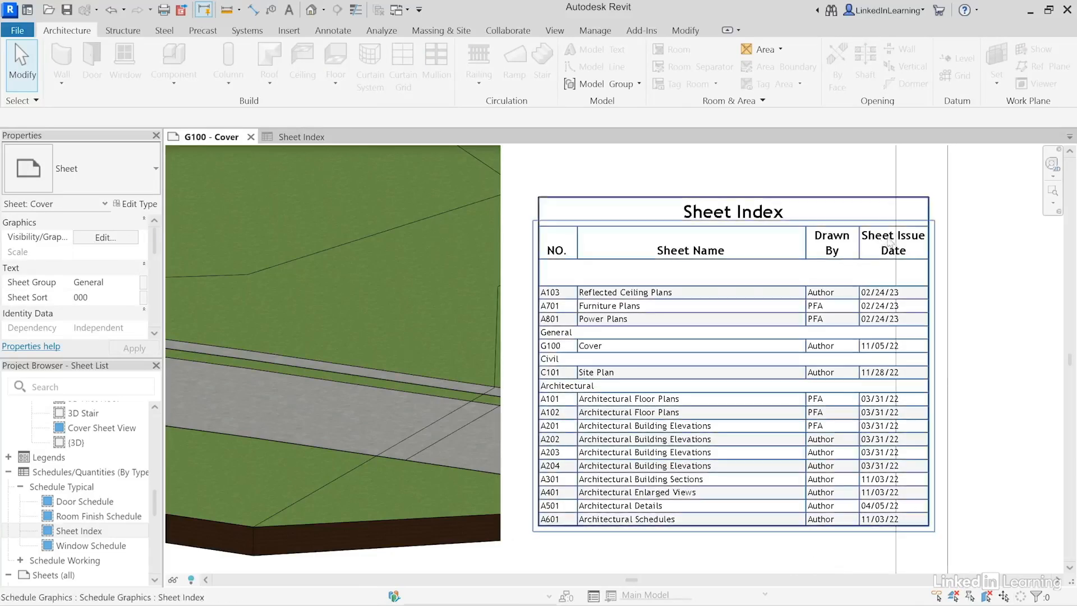
# Step: Shorten the Sheet Issue Date column heading to Issue Date in the Sheet Index schedule and check it on the cover sheet
pyautogui.click(294, 142)
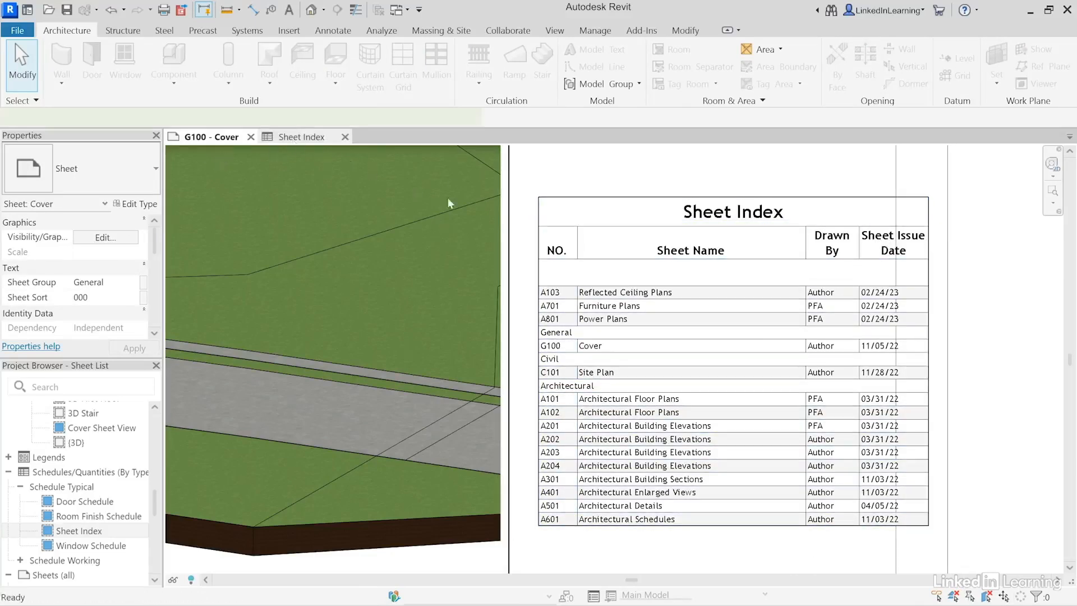
pyautogui.click(507, 194)
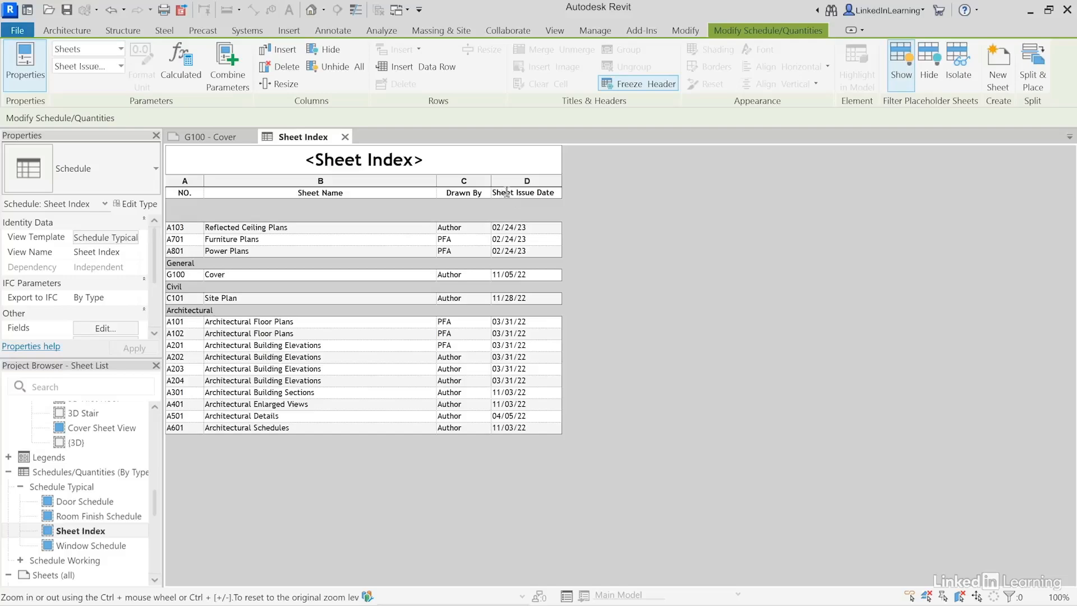
pyautogui.doubleClick(506, 192)
pyautogui.press('Delete')
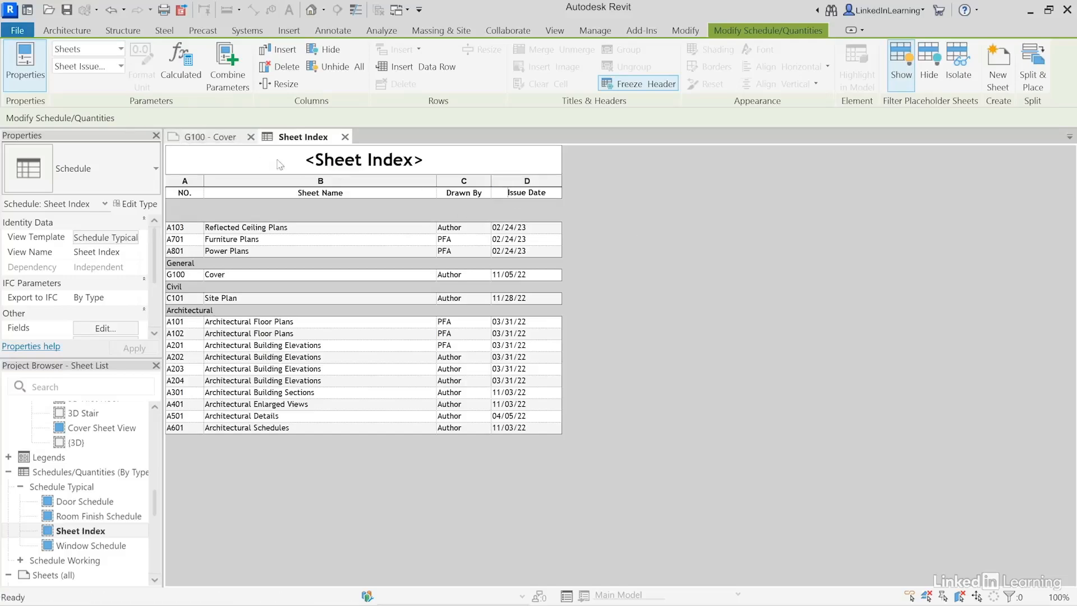
pyautogui.click(210, 137)
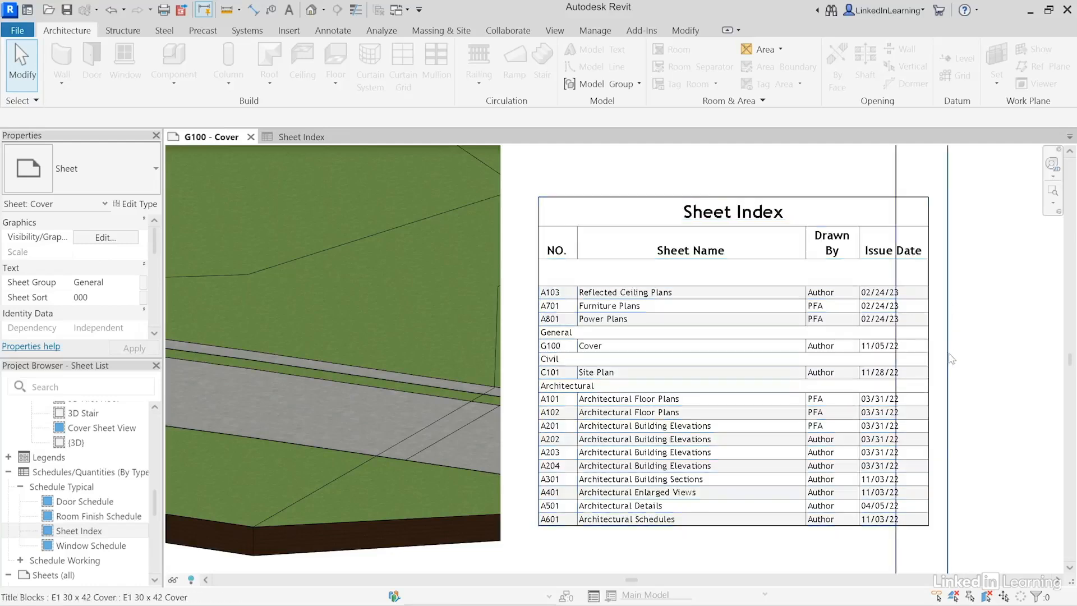
# Step: Narrow the Issue Date column of the cover's Sheet Index table and move the table toward the 3D view, inside the title block border
pyautogui.click(924, 236)
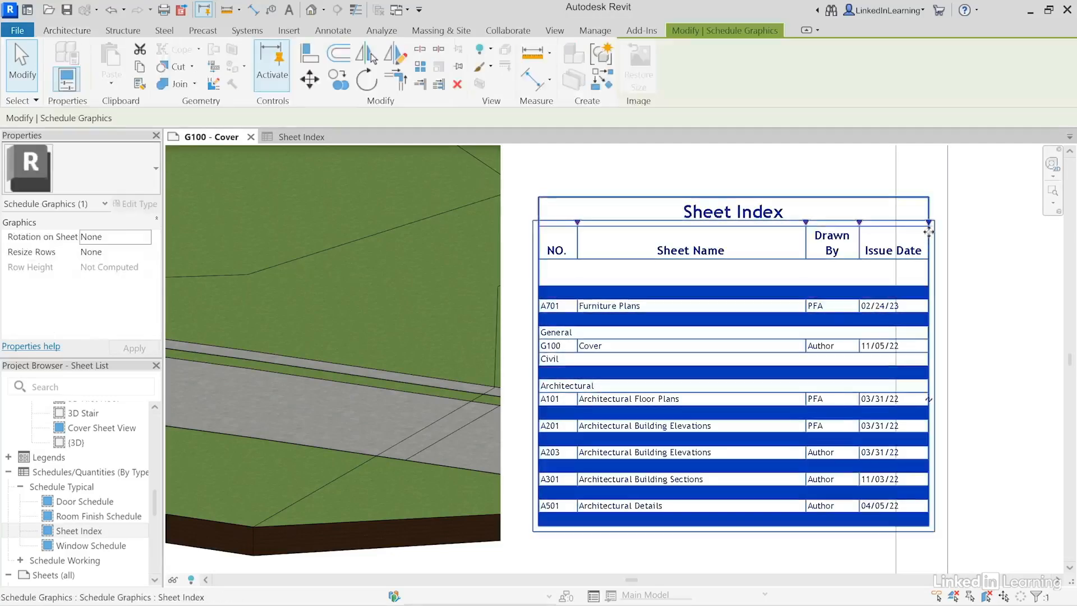
pyautogui.moveTo(928, 222); pyautogui.dragTo(909, 227)
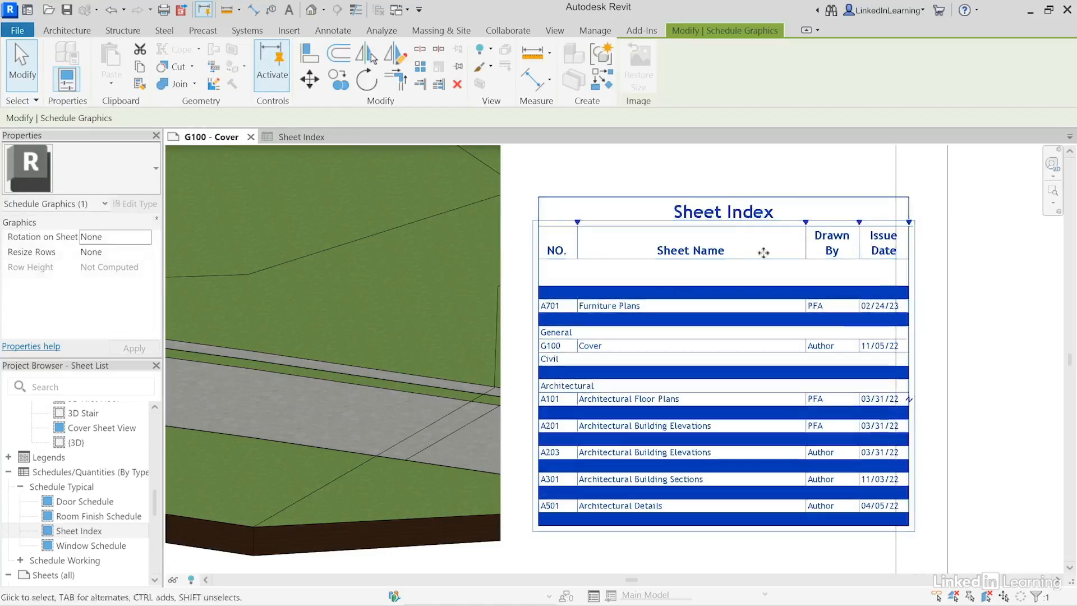
pyautogui.moveTo(708, 201); pyautogui.dragTo(687, 201)
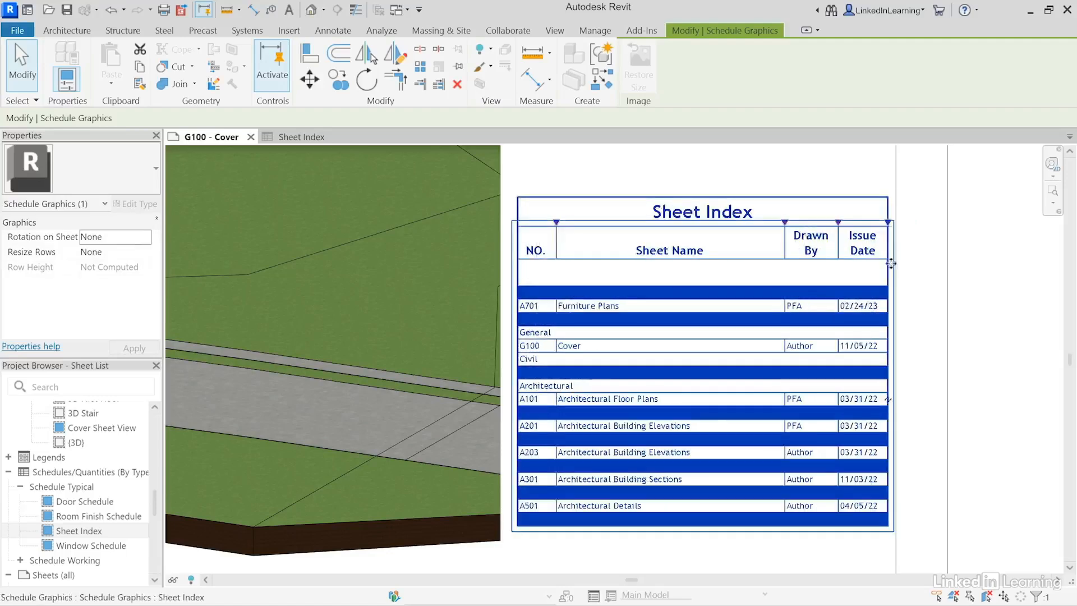
pyautogui.click(1000, 279)
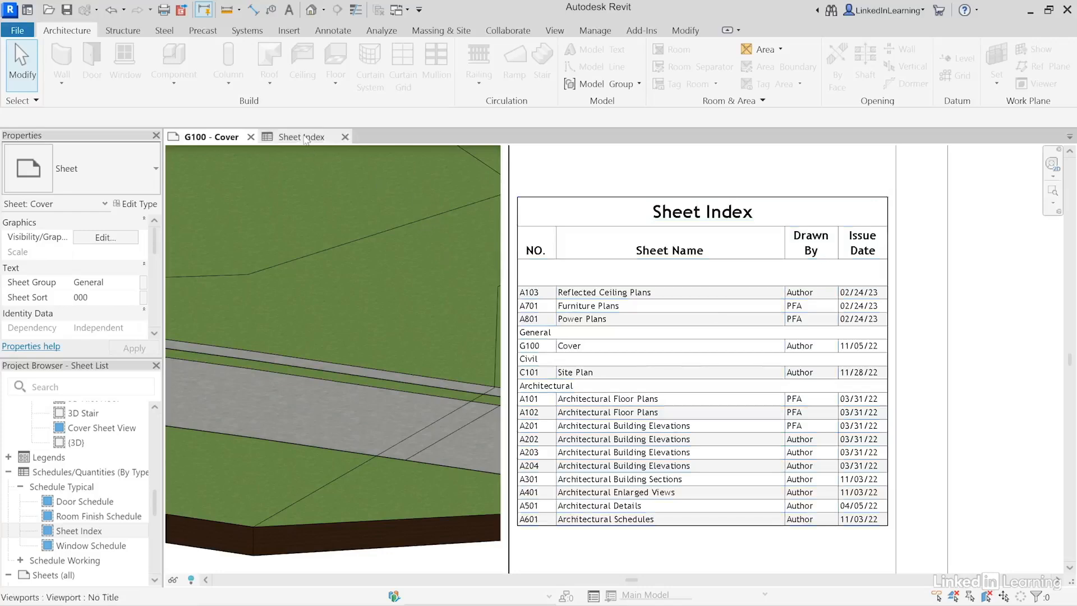
# Step: Set the Sheet Name column width to 3 inches in the Sheet Index schedule and check the table on the cover sheet
pyautogui.doubleClick(602, 218)
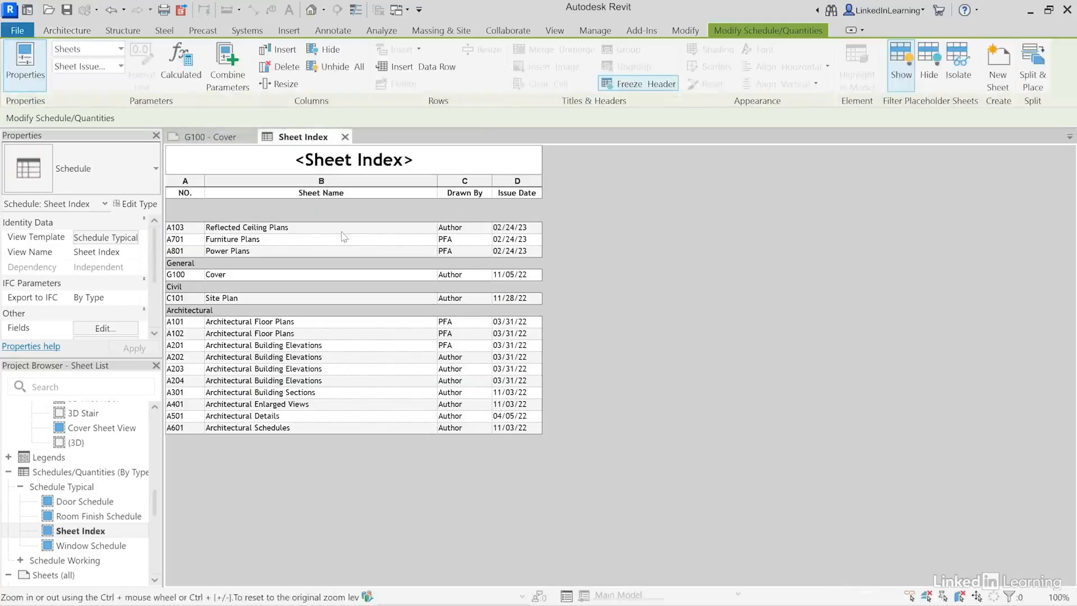
pyautogui.click(377, 182)
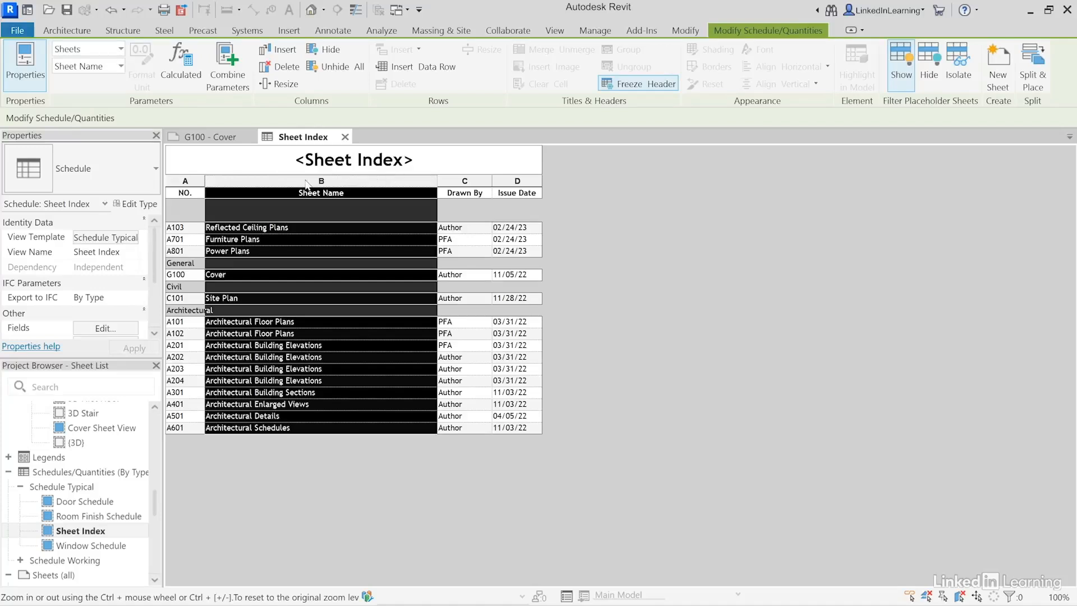
pyautogui.click(272, 84)
pyautogui.doubleClick(517, 300)
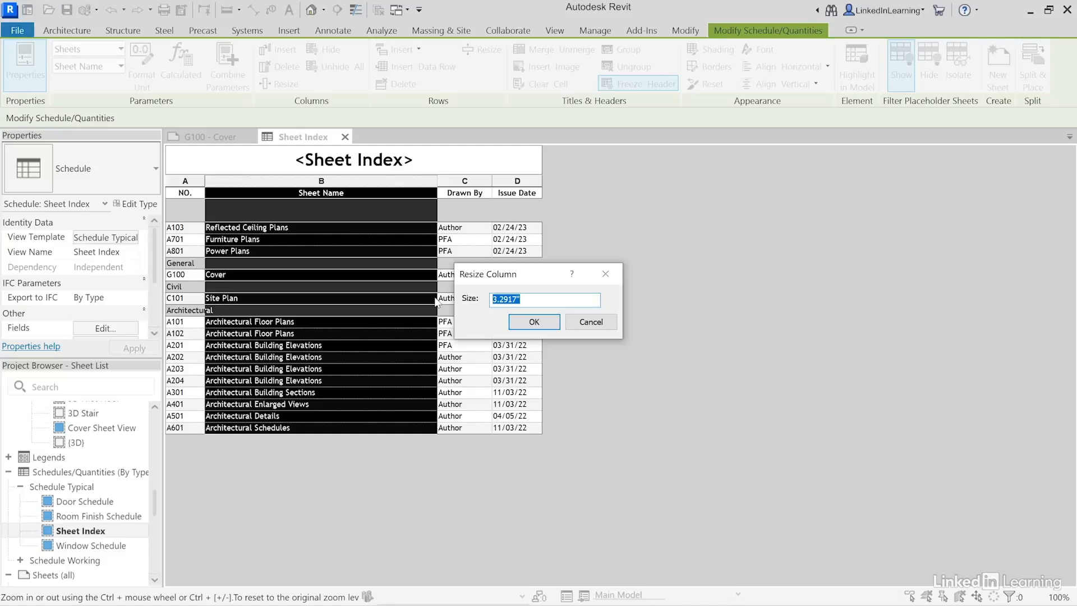
pyautogui.write('3')
pyautogui.click(533, 330)
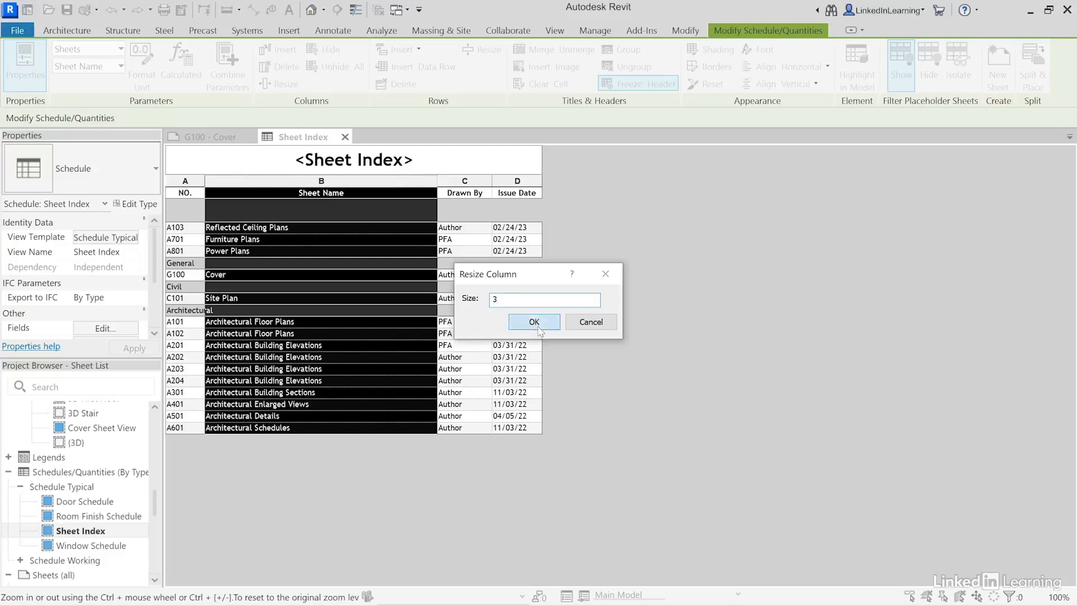
pyautogui.click(210, 137)
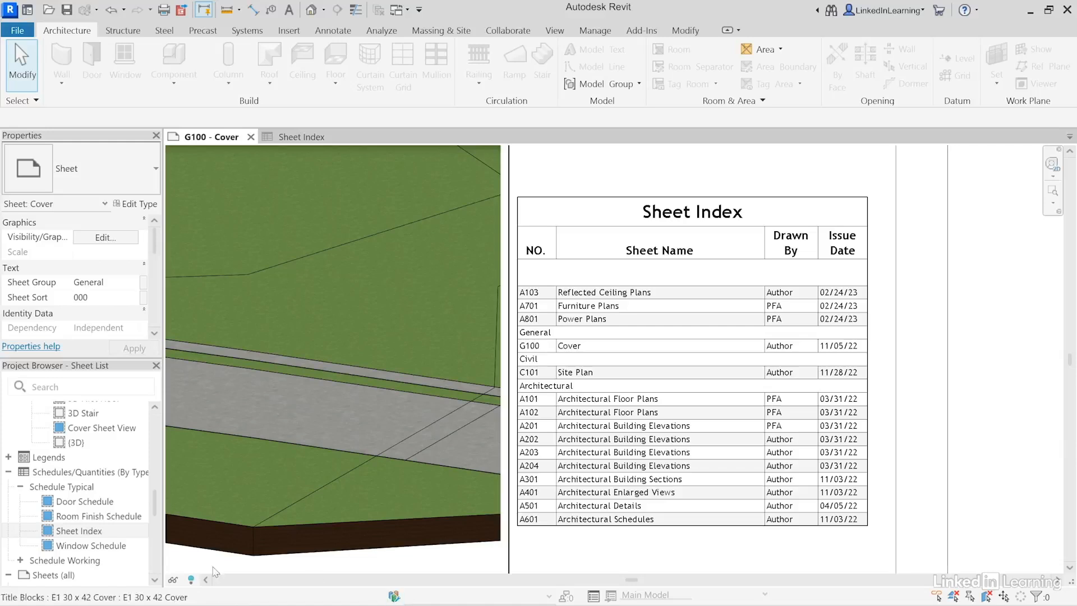
pyautogui.click(78, 531)
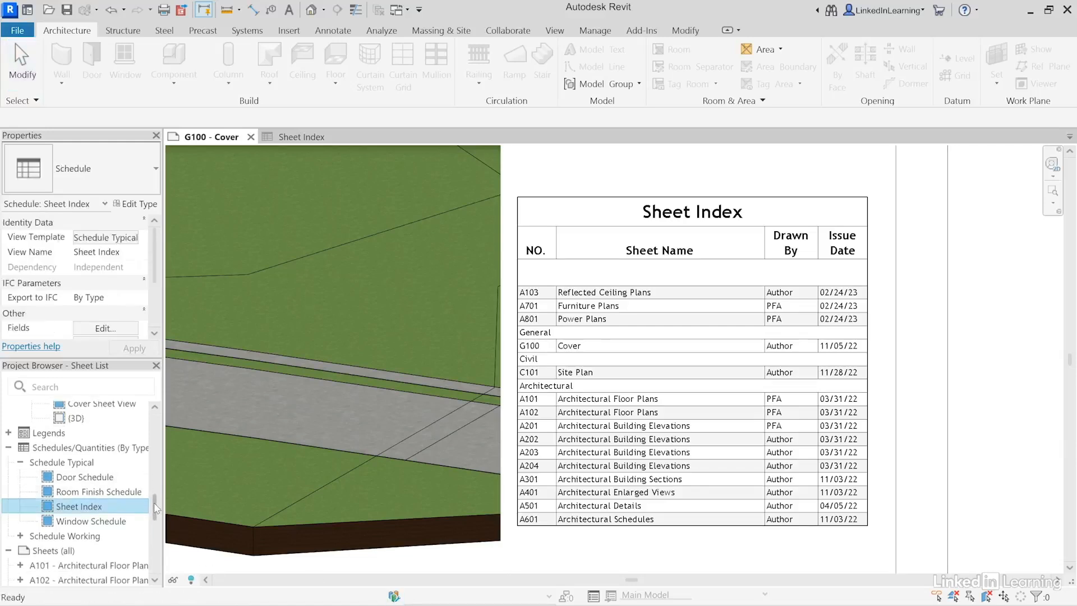
pyautogui.scroll(-2, 153, 510)
pyautogui.moveTo(154, 512); pyautogui.dragTo(155, 536)
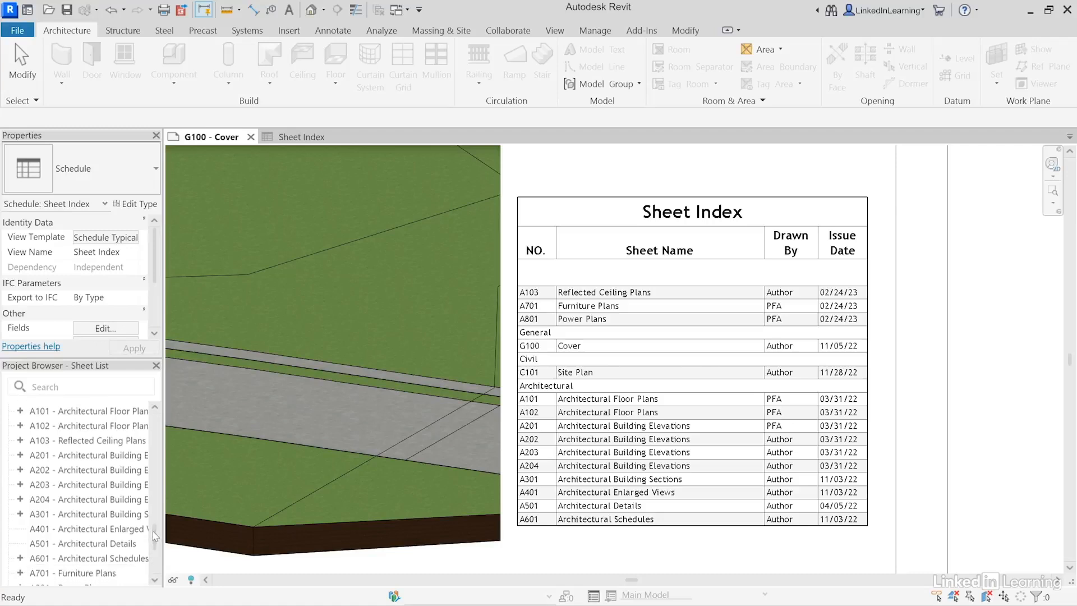
pyautogui.scroll(2, 52, 419)
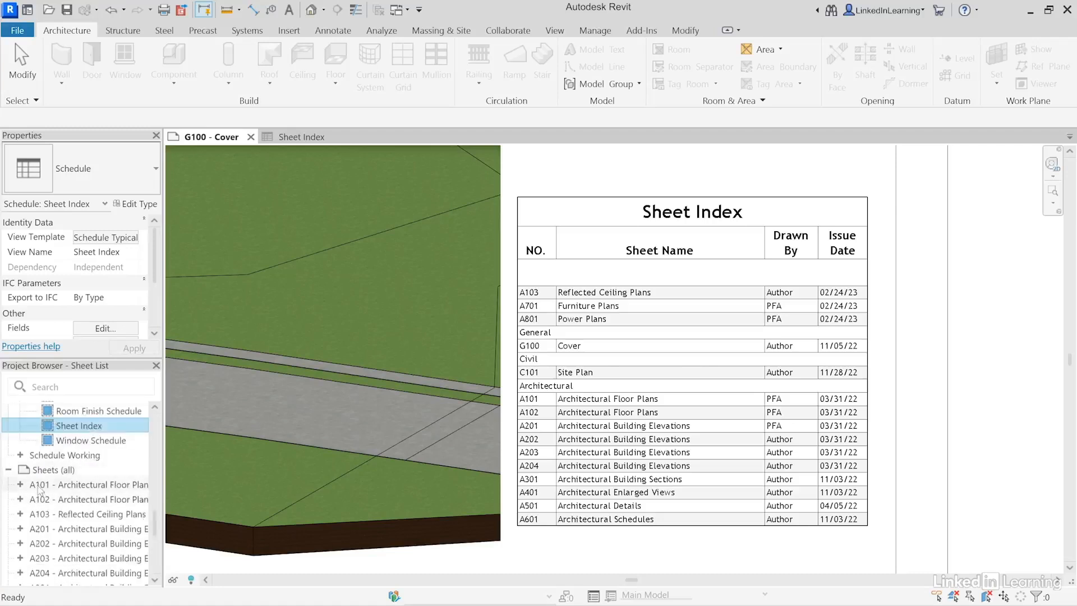
pyautogui.scroll(-4, 52, 488)
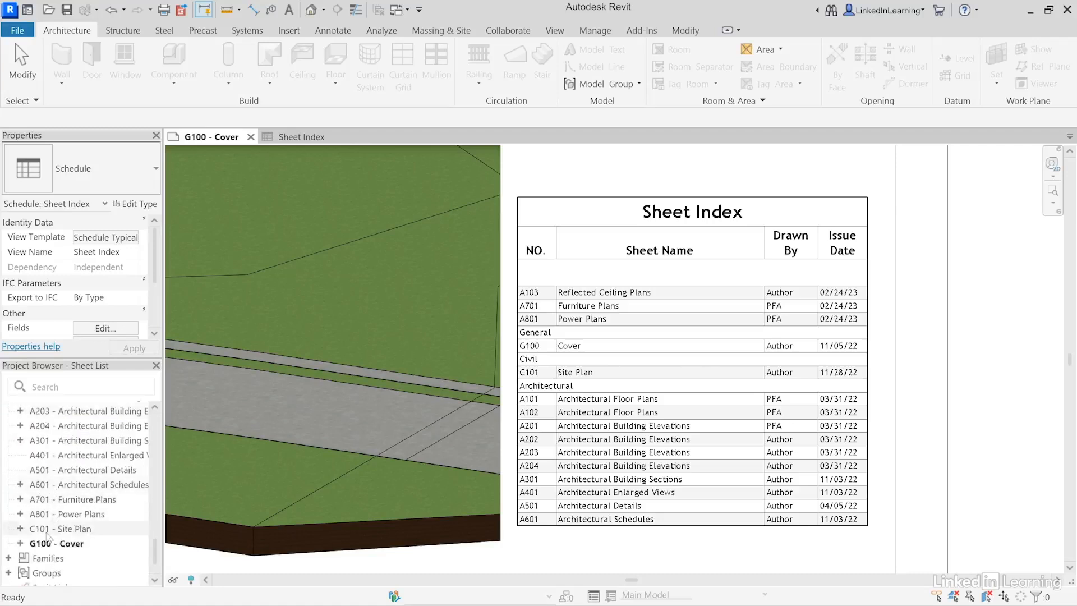
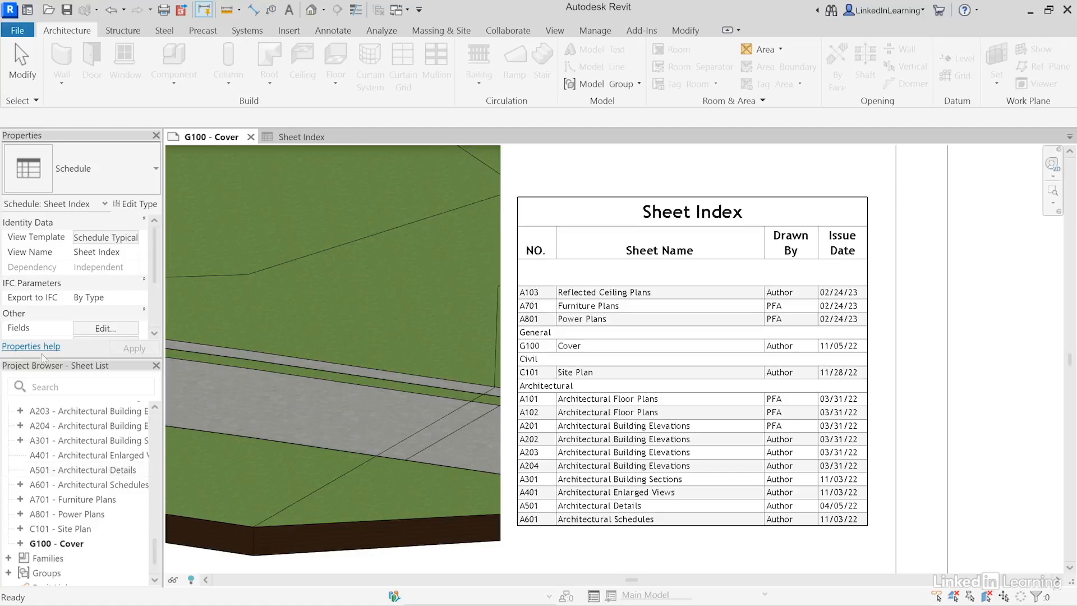
# Step: Open the Working_Sheet List schedule from the Schedule Working group and compare it with the cover's Sheet Index
pyautogui.moveTo(155, 558); pyautogui.dragTo(155, 516)
pyautogui.click(62, 451)
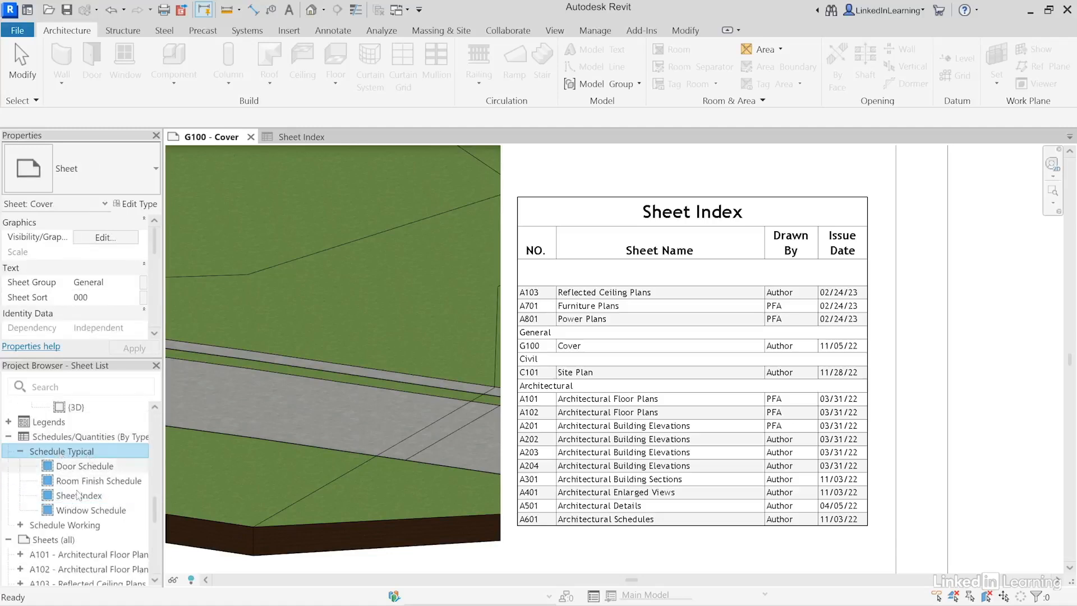
pyautogui.click(31, 525)
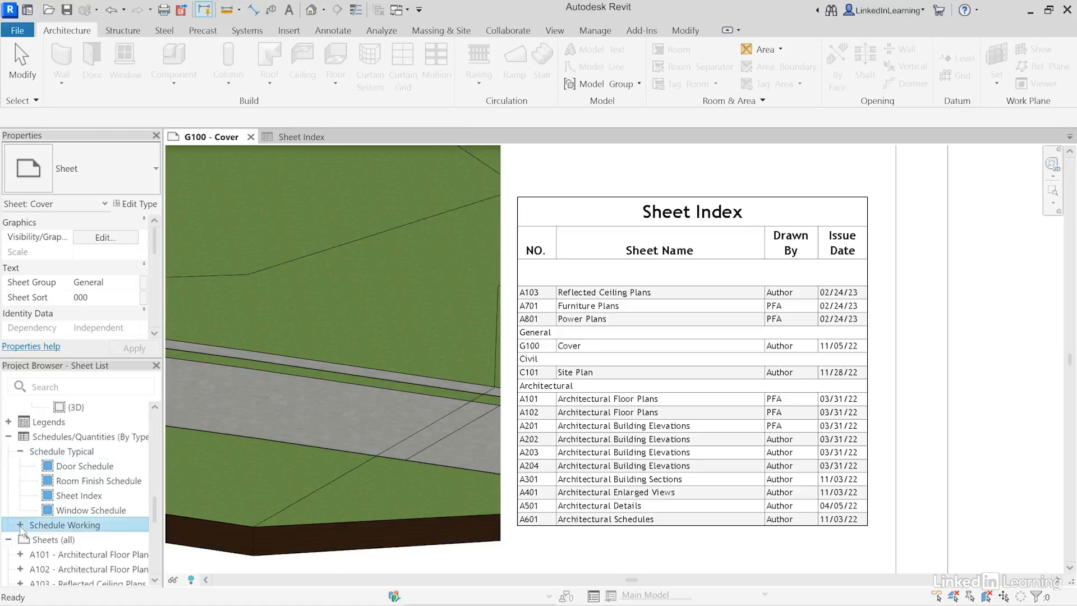
pyautogui.click(20, 526)
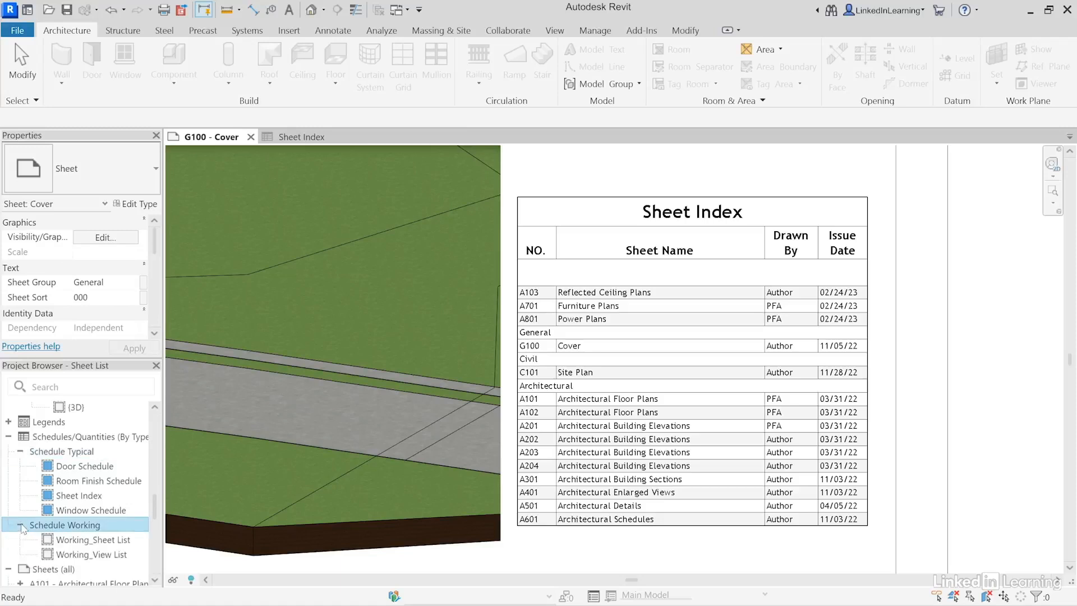
pyautogui.doubleClick(78, 539)
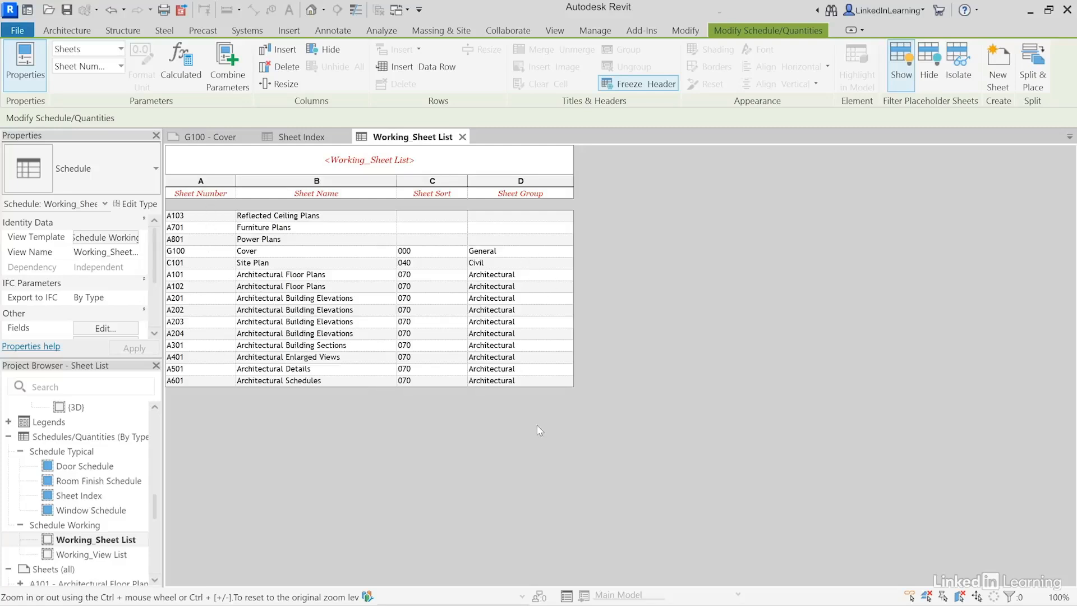
pyautogui.click(301, 137)
pyautogui.click(211, 137)
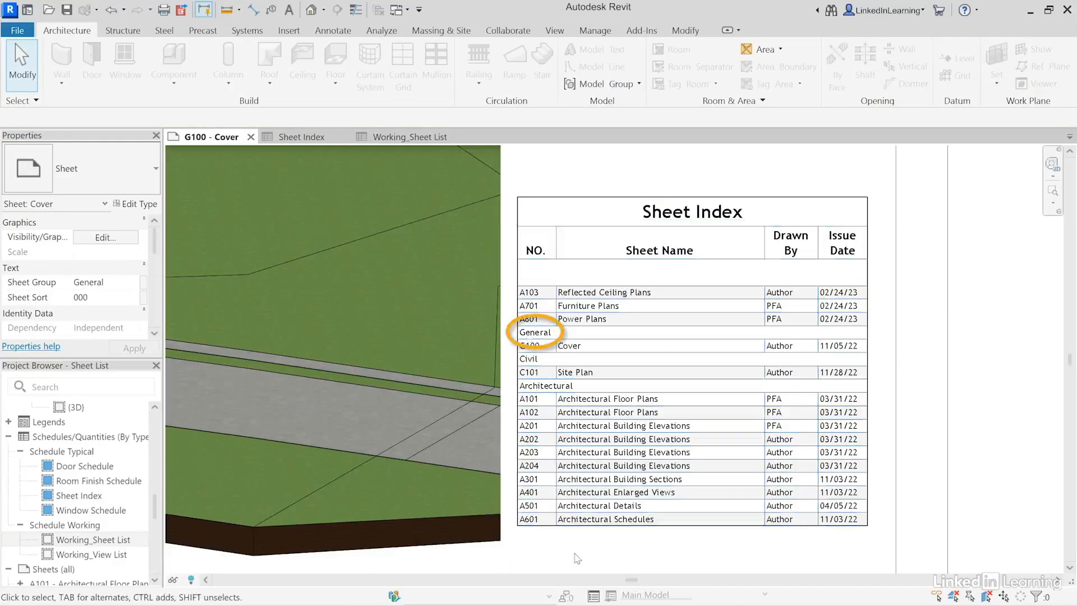
pyautogui.click(410, 137)
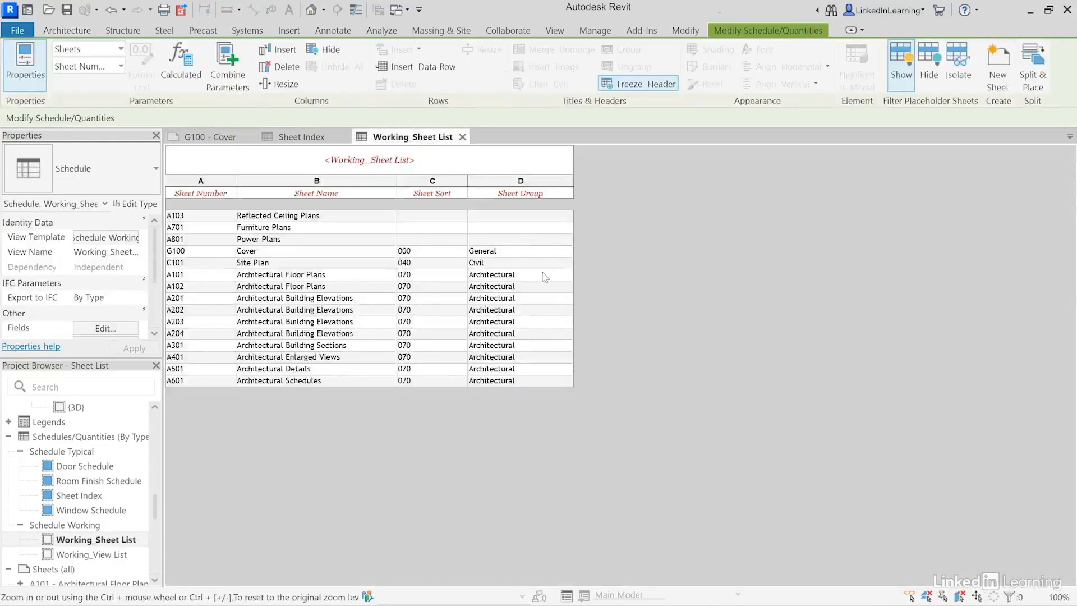
# Step: Set Sheet Group to Architectural for sheets A103, A701 and A801 in the working sheet list
pyautogui.click(506, 216)
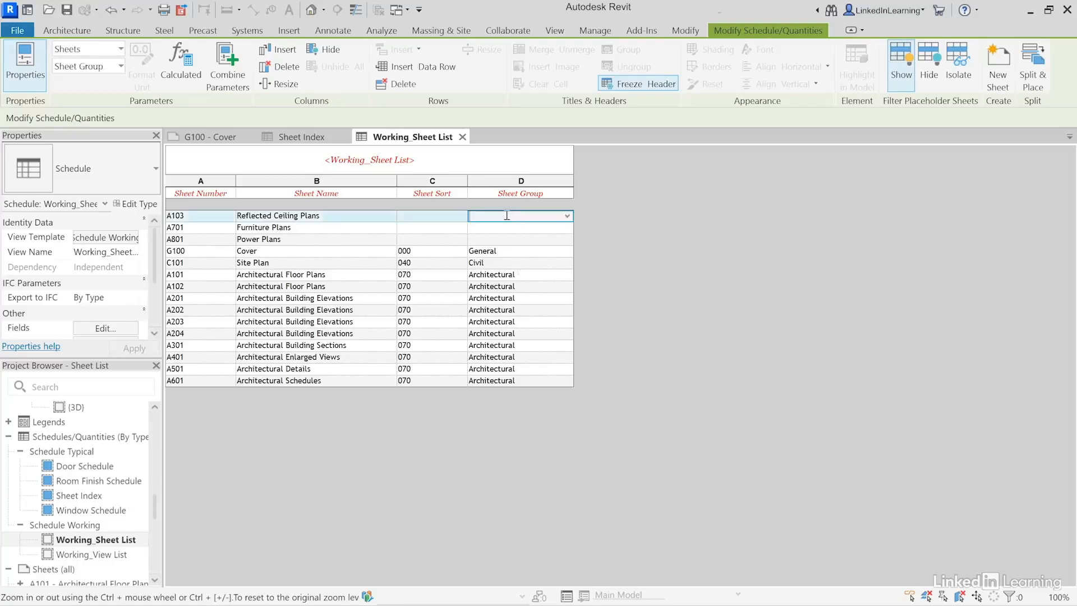
pyautogui.click(567, 216)
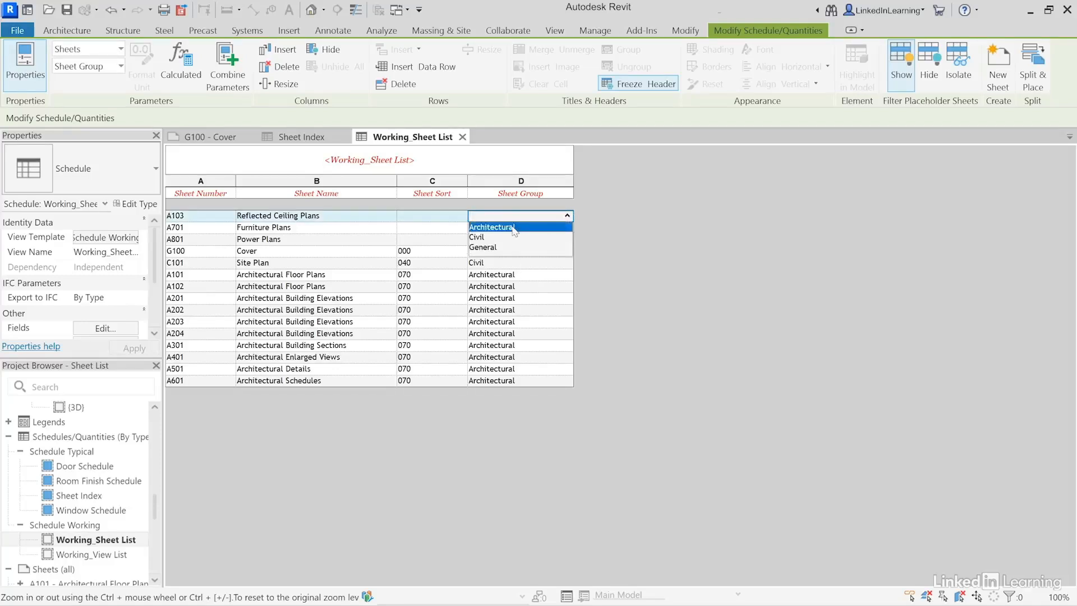
pyautogui.click(532, 227)
pyautogui.click(550, 230)
pyautogui.click(567, 228)
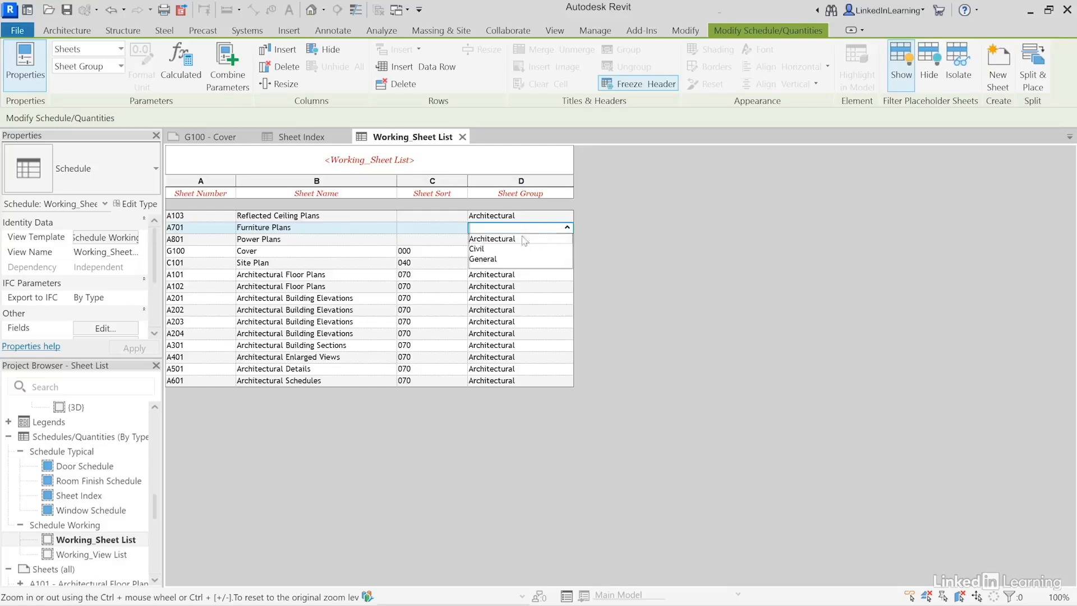
pyautogui.click(527, 241)
pyautogui.click(528, 241)
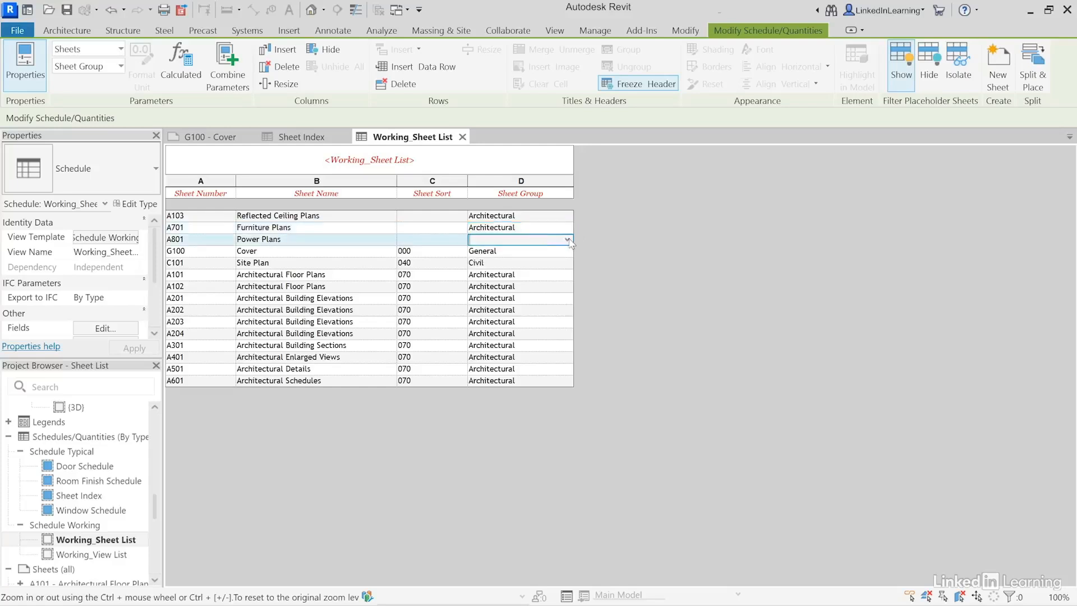
pyautogui.click(568, 239)
pyautogui.click(526, 250)
# Step: Set Sheet Sort to 070 for sheets A103, A701 and A801 in the working sheet list and check the cover's Sheet Index
pyautogui.click(423, 311)
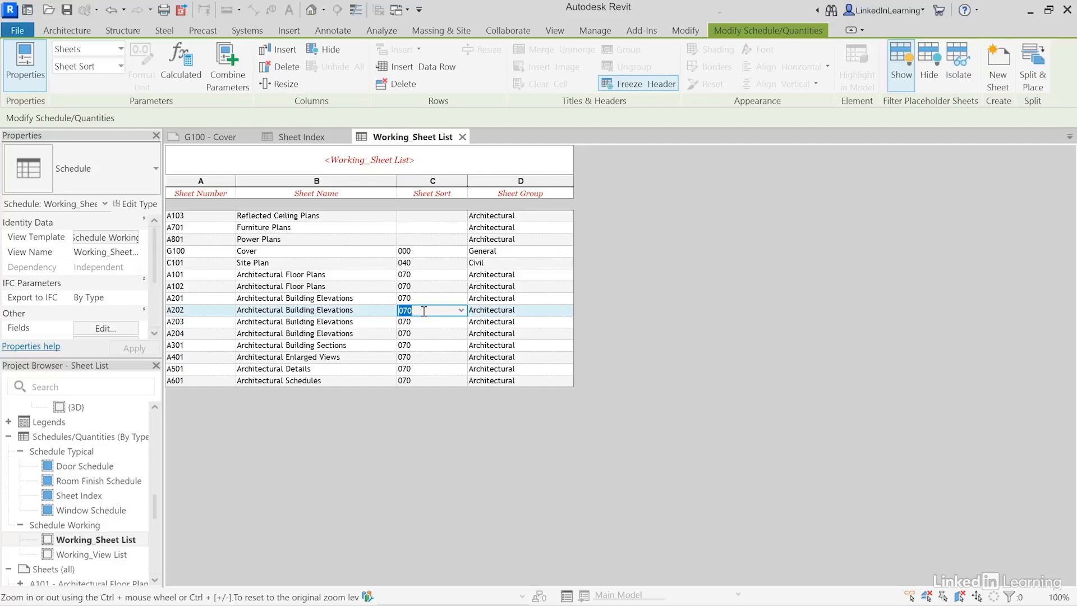
pyautogui.click(424, 215)
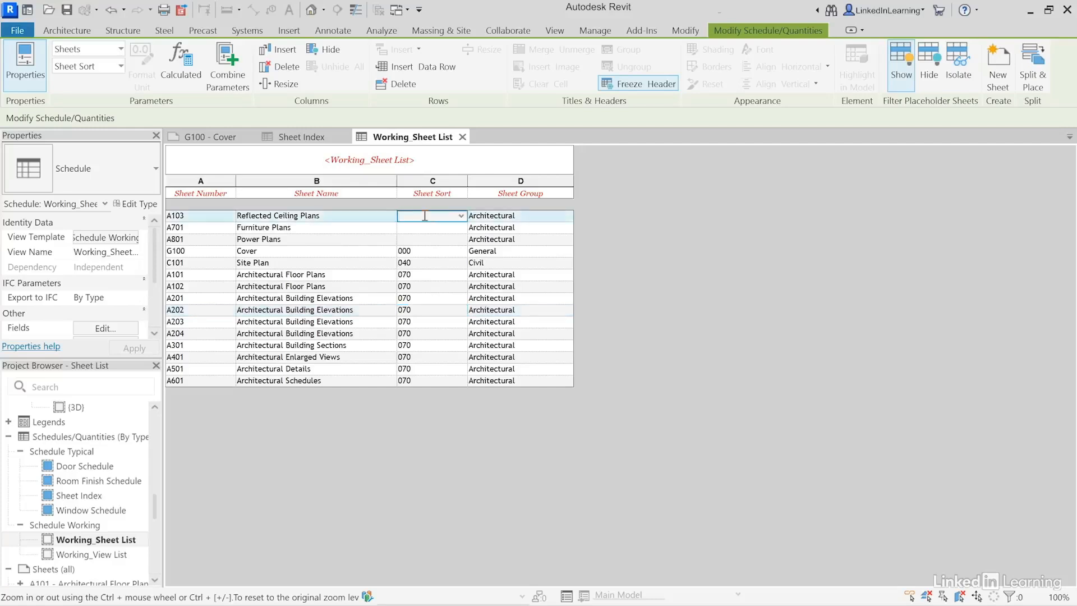
pyautogui.write('070')
pyautogui.press('Return')
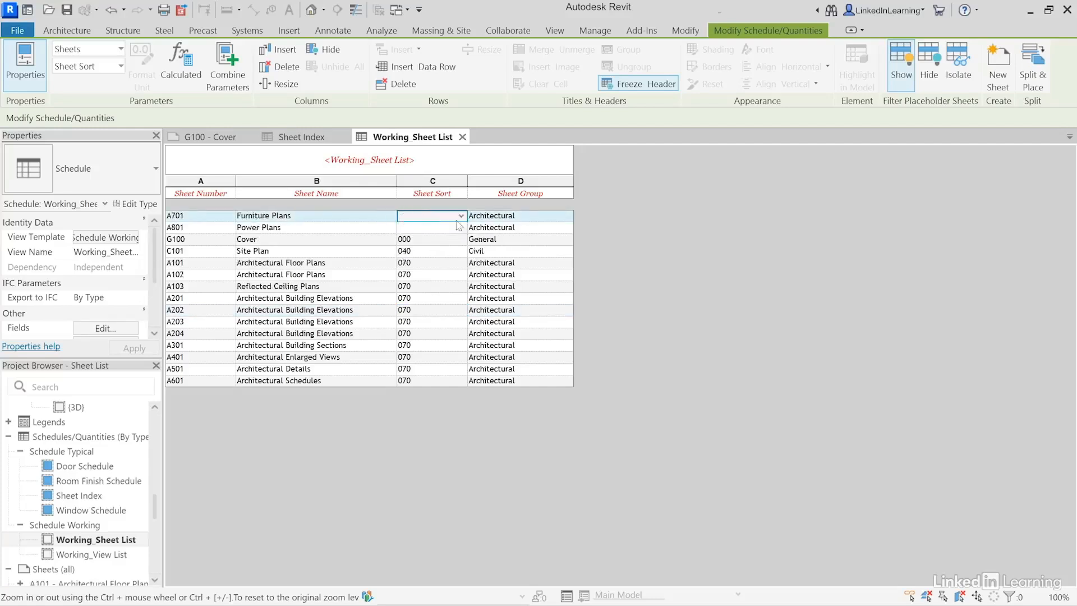
pyautogui.click(461, 216)
pyautogui.click(414, 246)
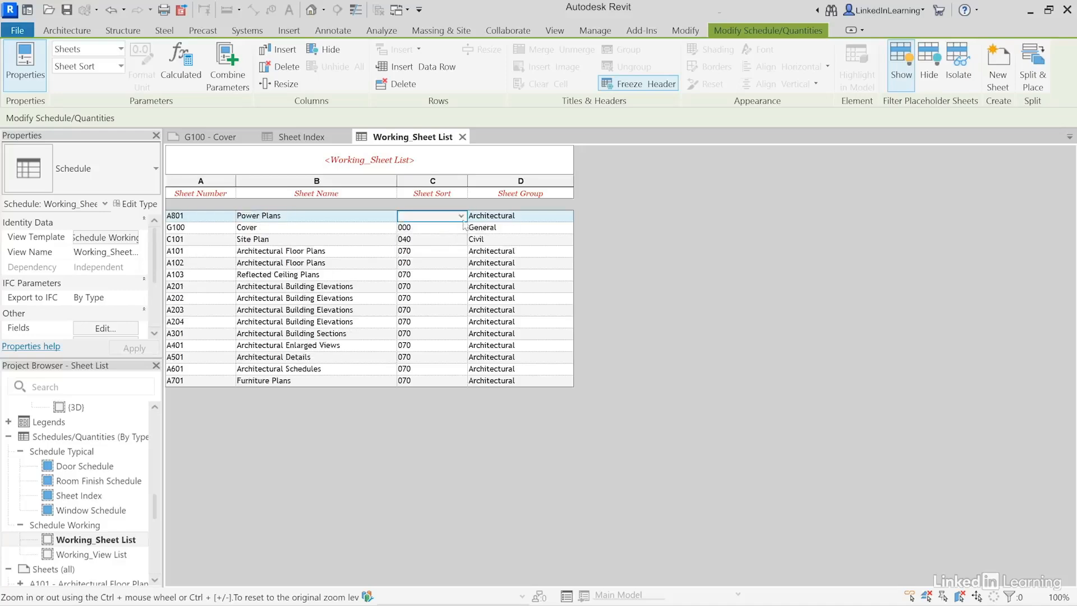
pyautogui.click(460, 216)
pyautogui.click(414, 248)
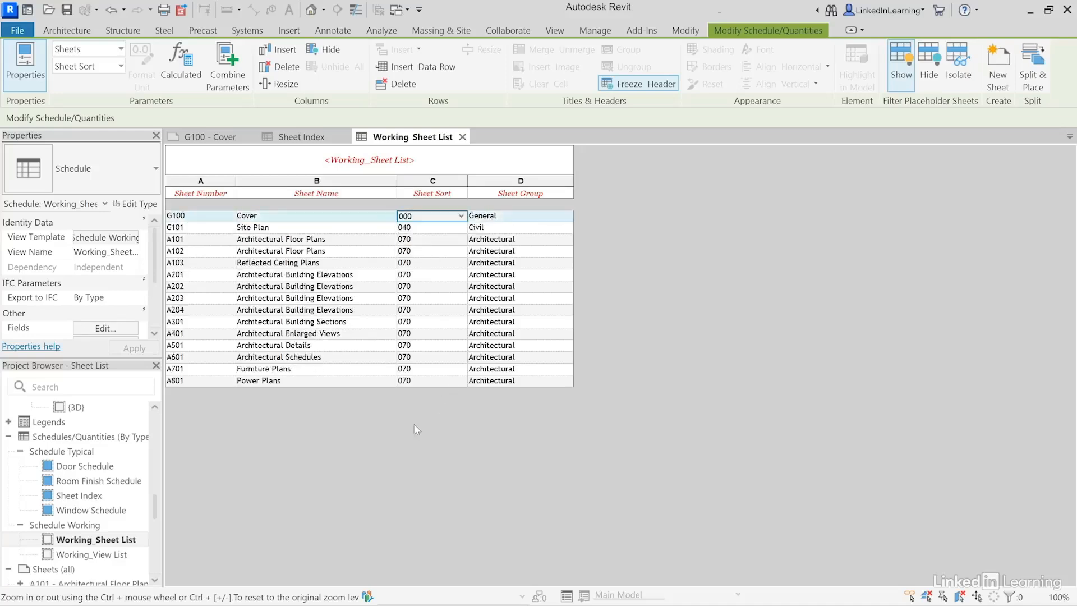
pyautogui.click(213, 136)
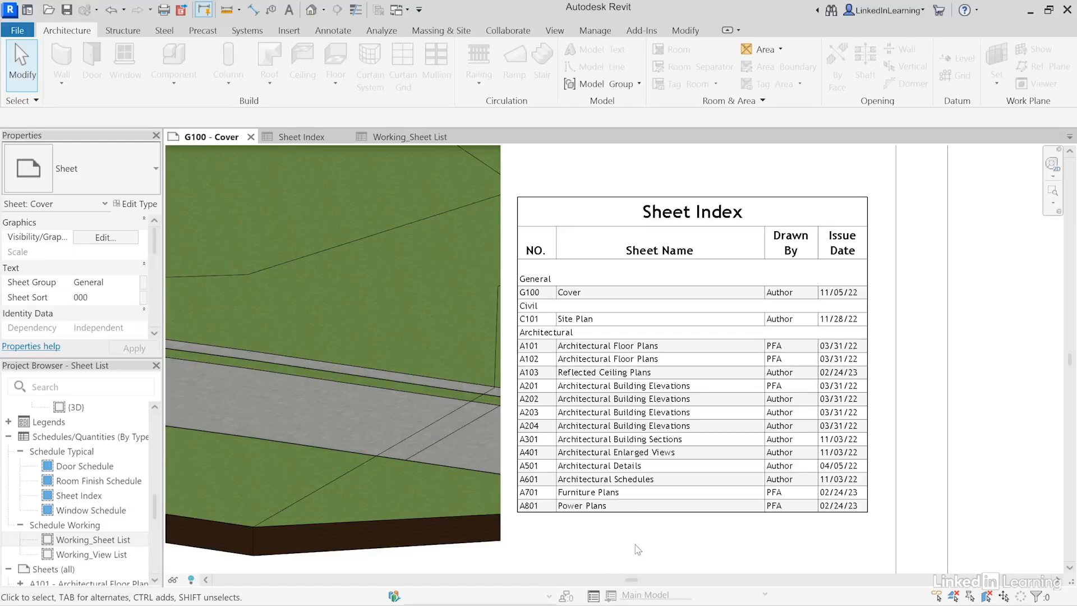
# Step: Open the Working_View List schedule and examine its View Template and Scope Box columns, including the scope box choices for the A701 first-floor plan
pyautogui.click(409, 136)
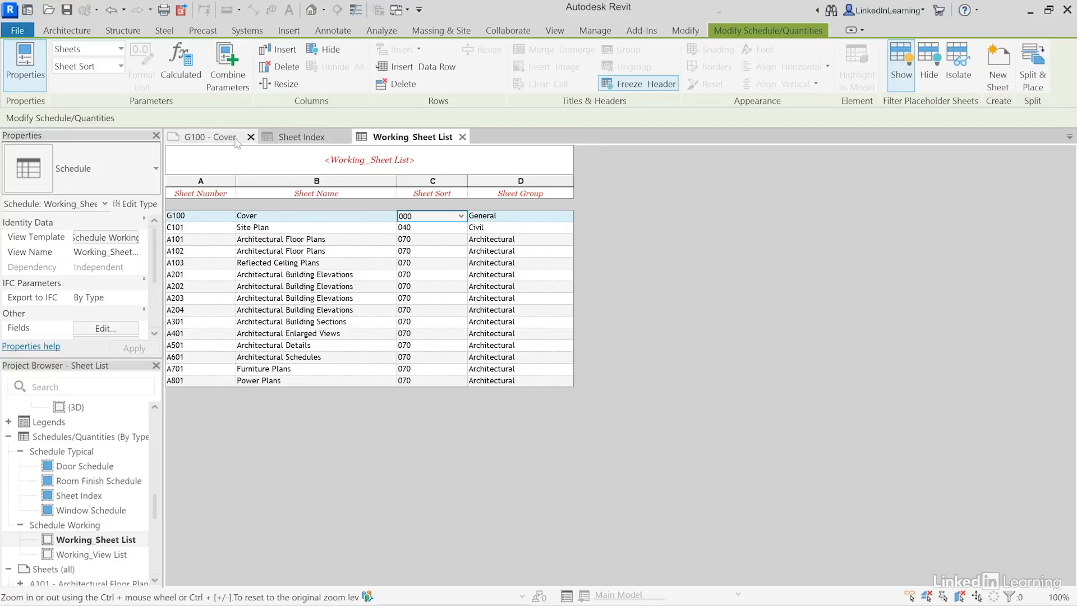
pyautogui.doubleClick(75, 558)
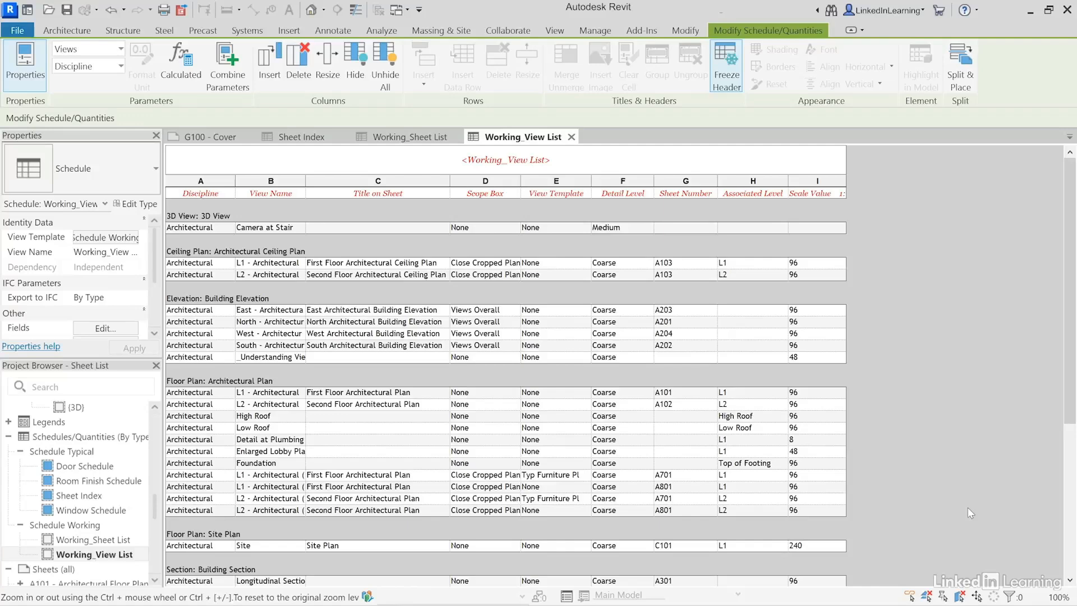
pyautogui.rightClick(81, 440)
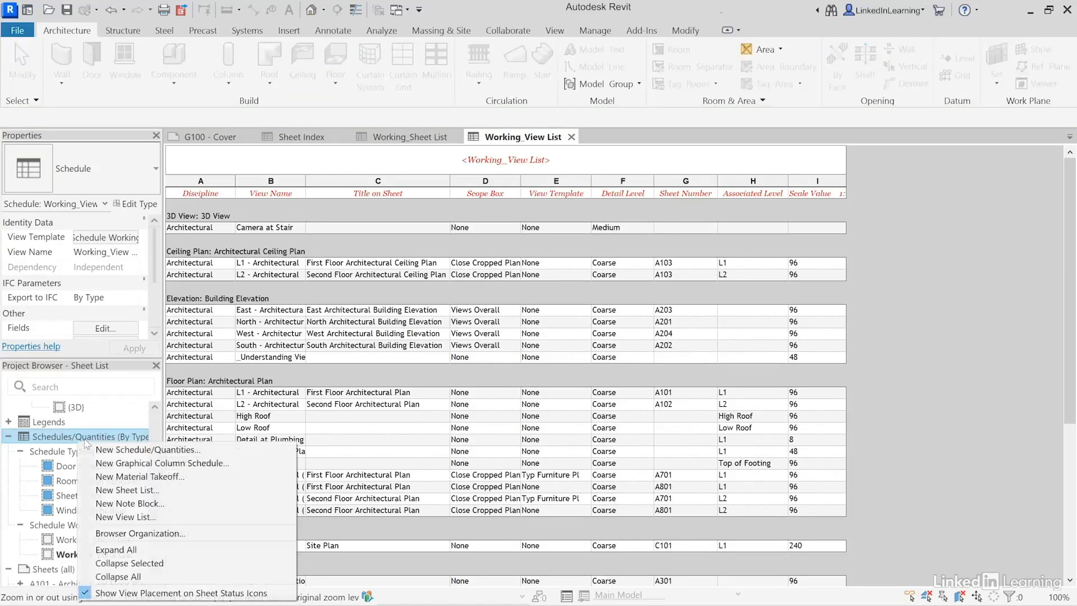
pyautogui.click(964, 335)
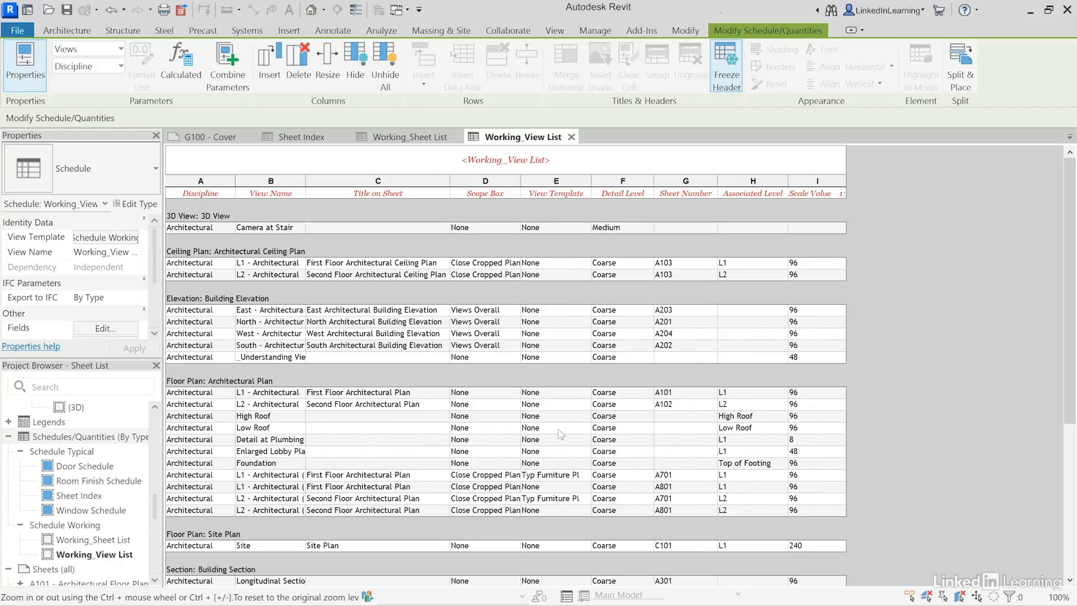
pyautogui.click(547, 488)
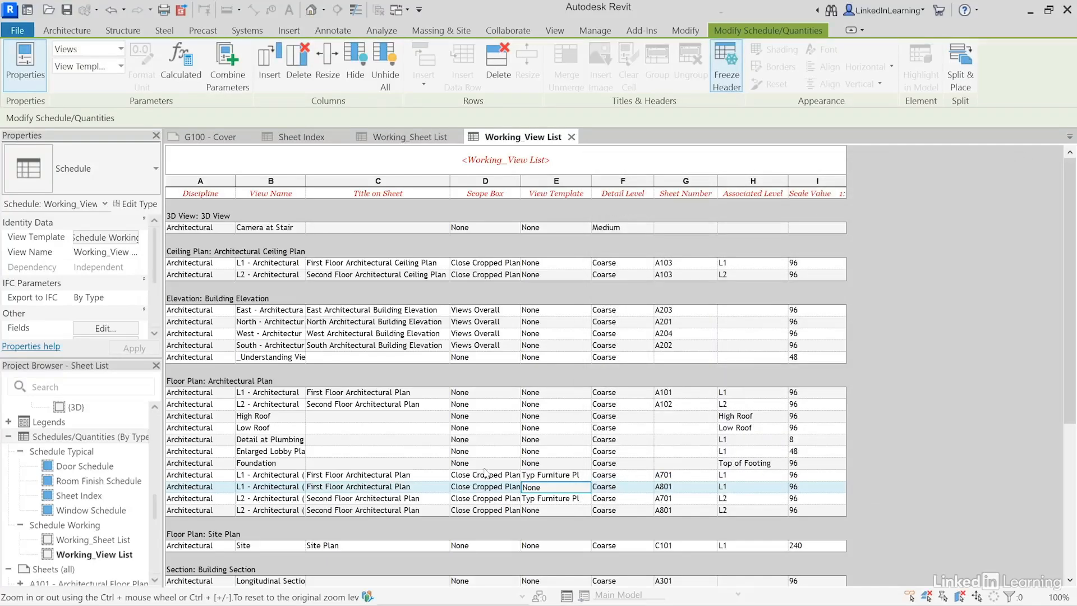
pyautogui.click(486, 473)
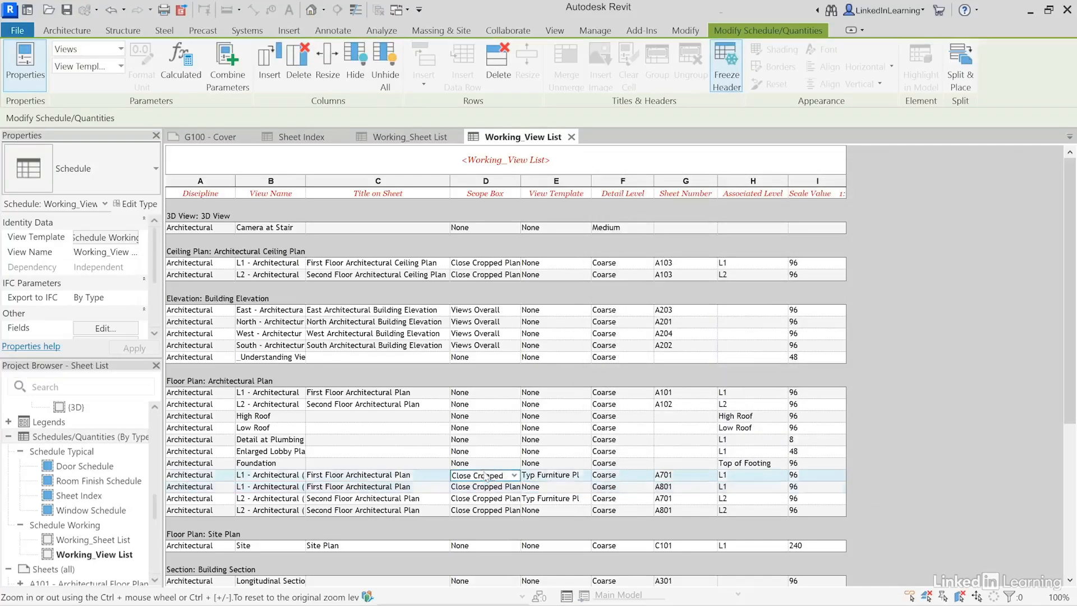
pyautogui.click(514, 476)
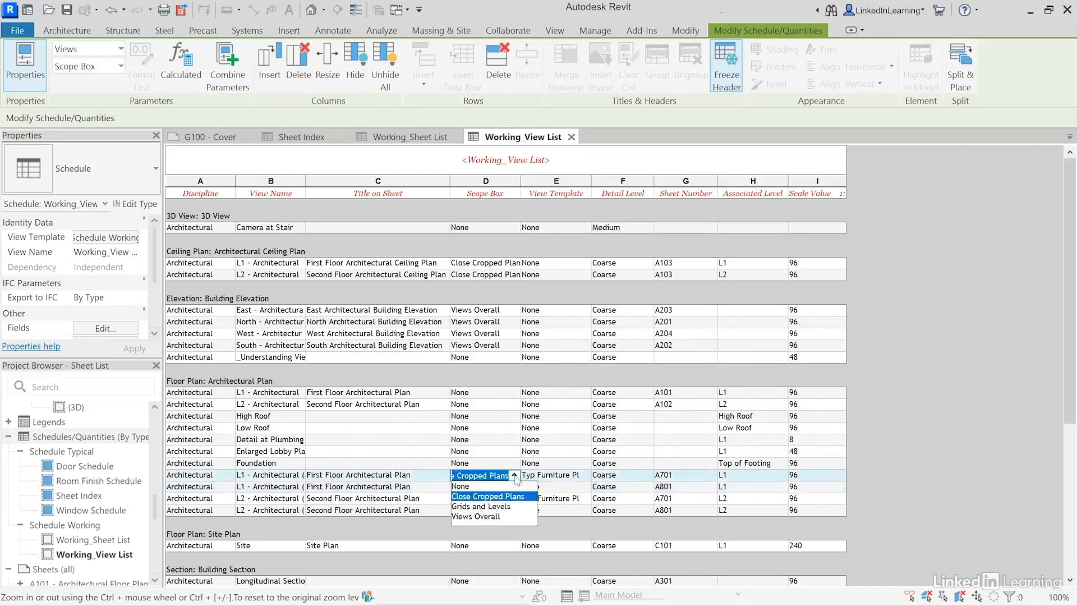
pyautogui.click(415, 477)
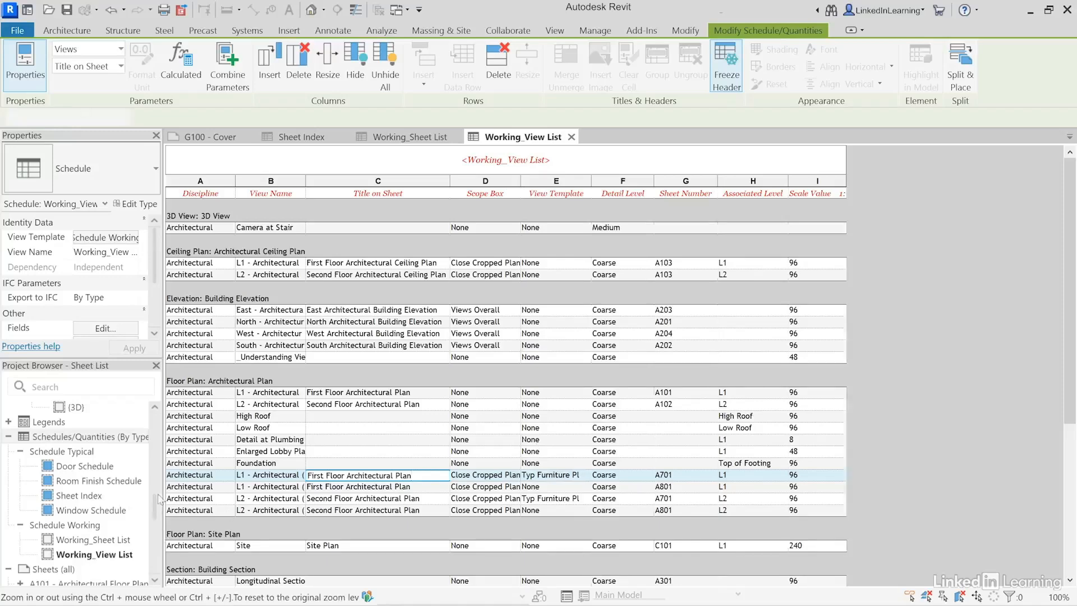
# Step: Close the Working_View List and Working_Sheet List schedules
pyautogui.moveTo(157, 523); pyautogui.dragTo(160, 427)
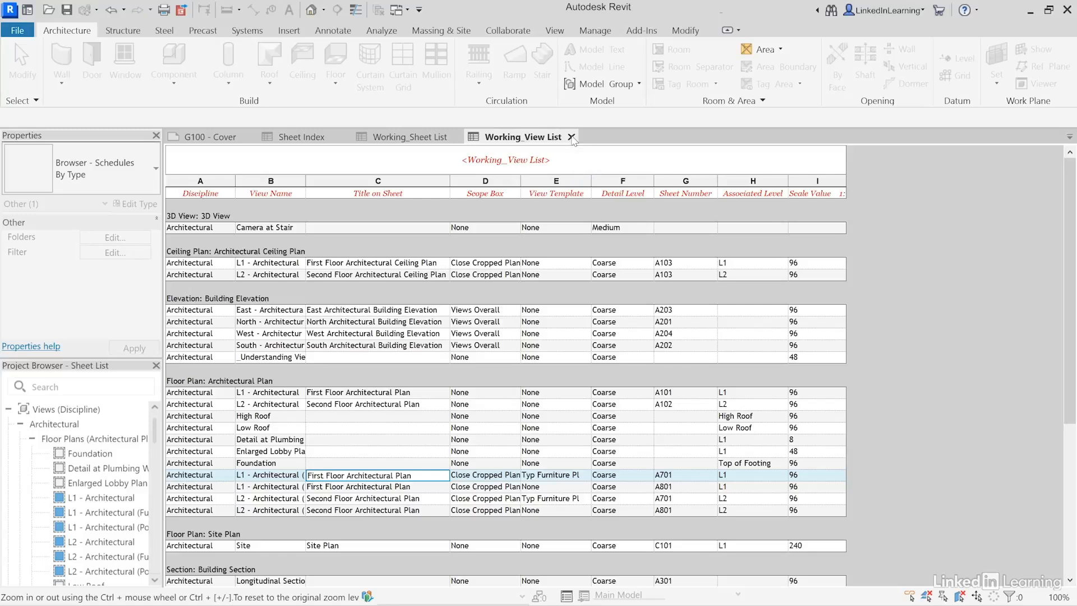
pyautogui.moveTo(516, 138); pyautogui.dragTo(487, 157)
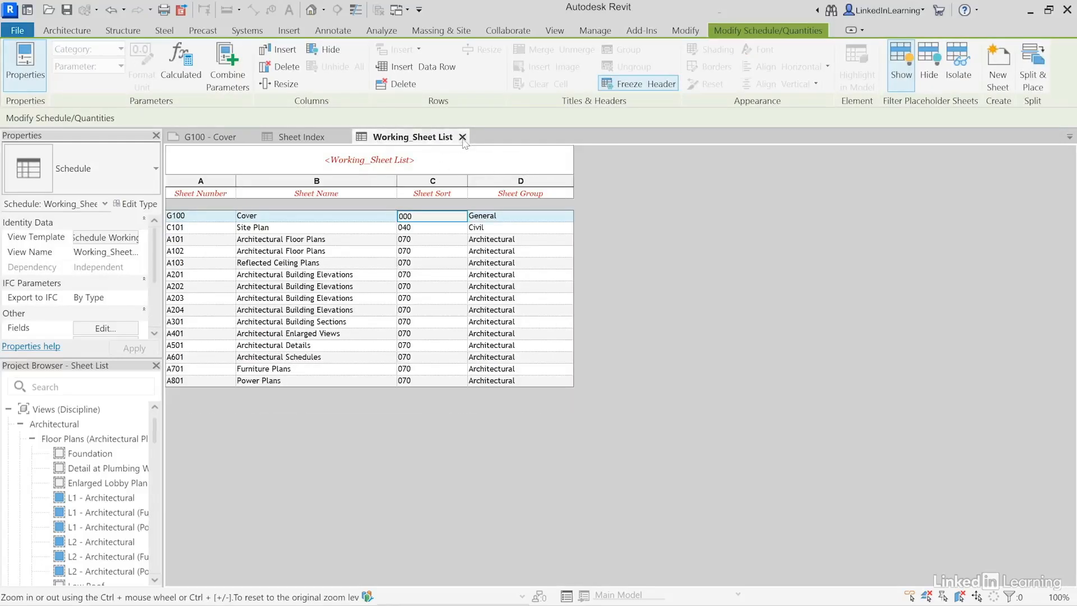
pyautogui.click(462, 137)
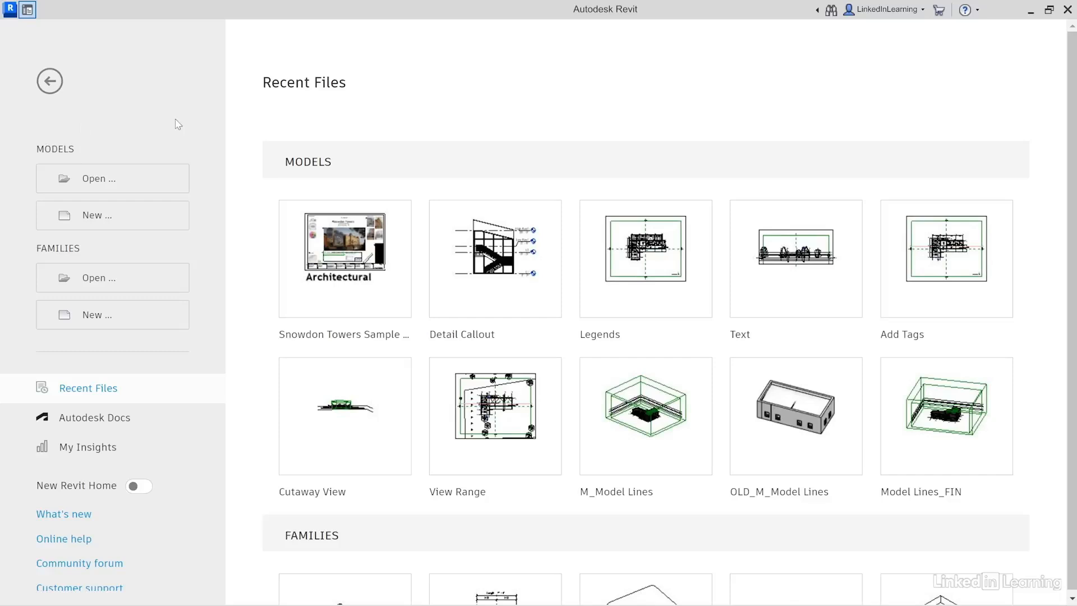
# Step: Open the Snowdon Towers Sample Architectural project from the Revit sample files, choosing to continue opening the file
pyautogui.click(52, 84)
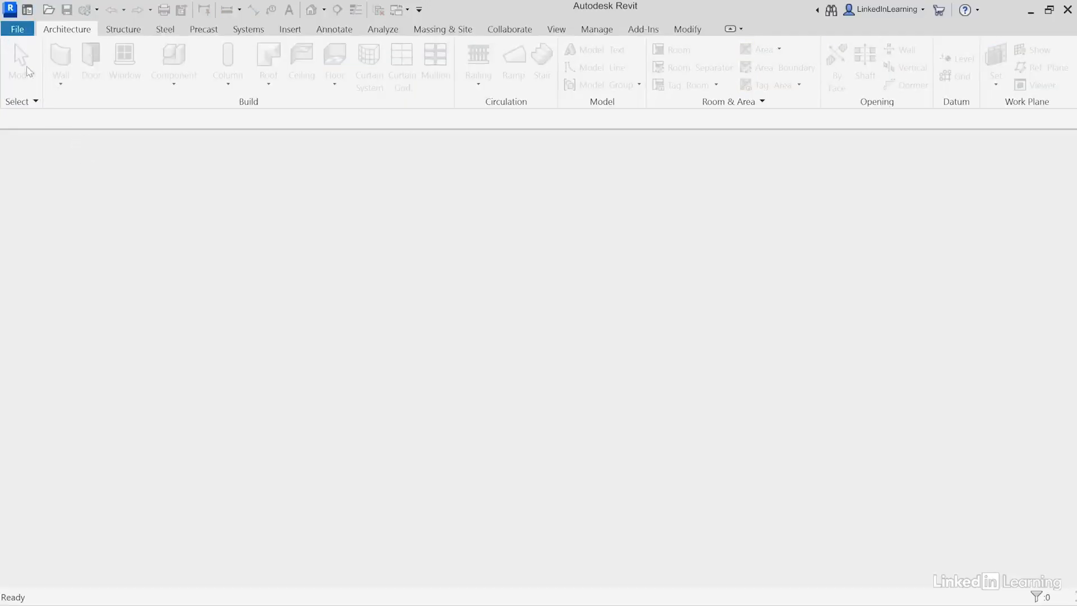
pyautogui.click(17, 31)
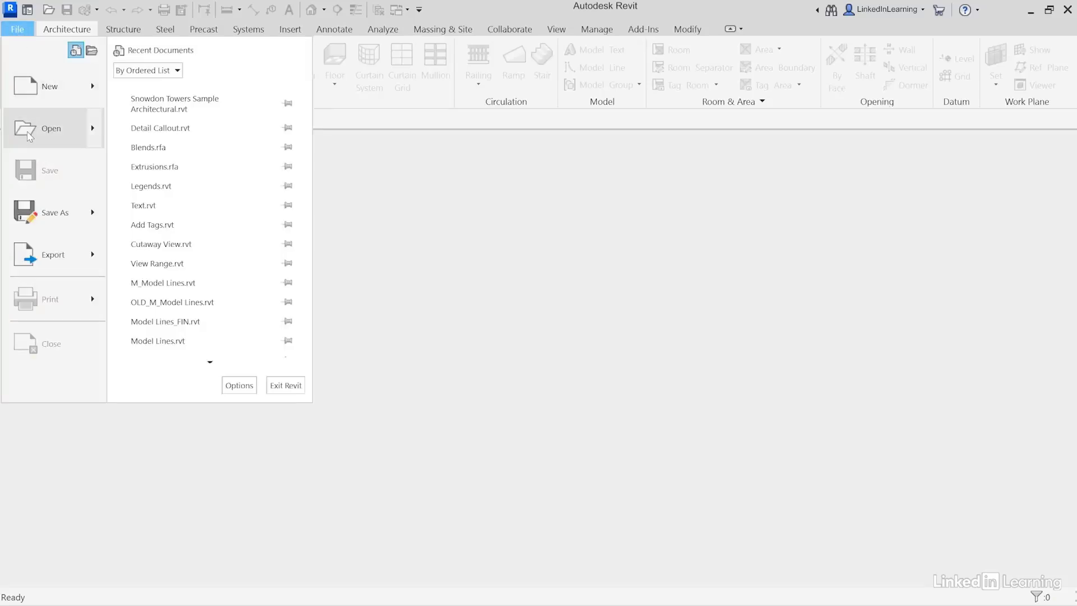
pyautogui.moveTo(30, 137)
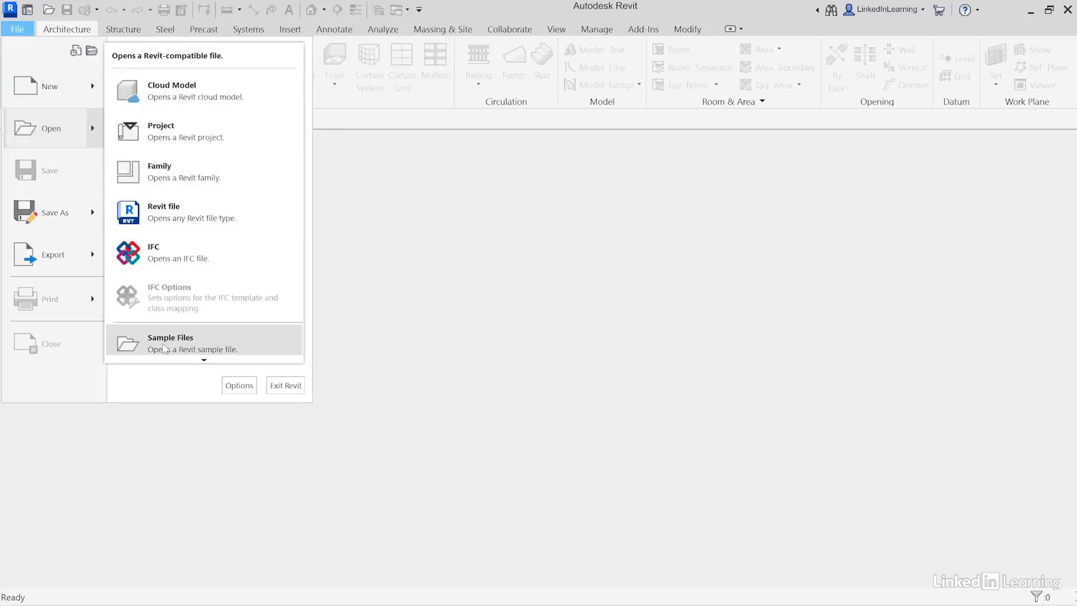
pyautogui.click(167, 345)
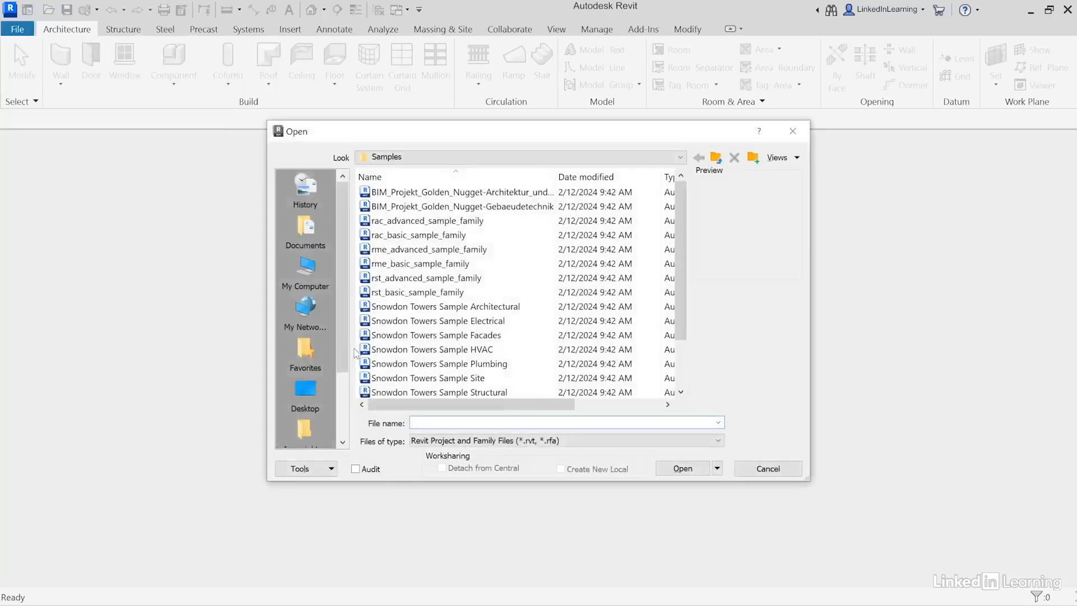
pyautogui.click(420, 308)
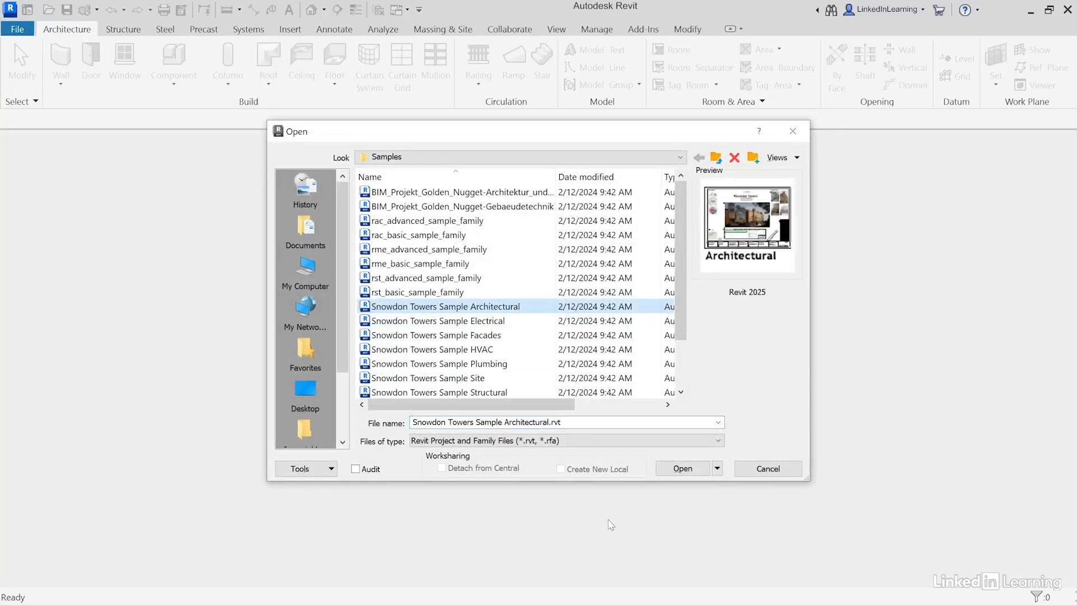
pyautogui.click(677, 475)
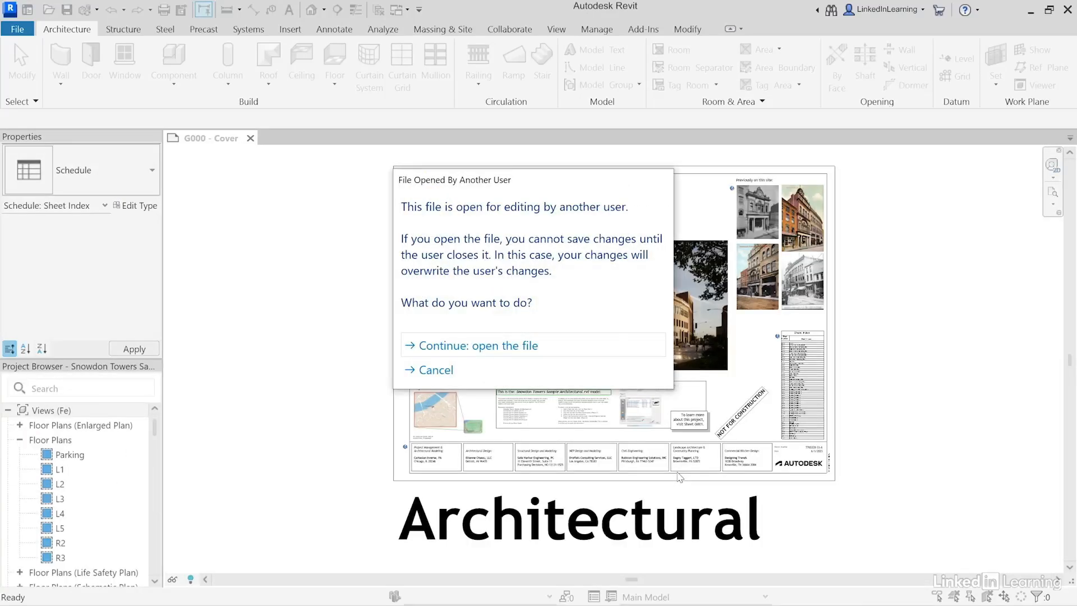
pyautogui.click(467, 346)
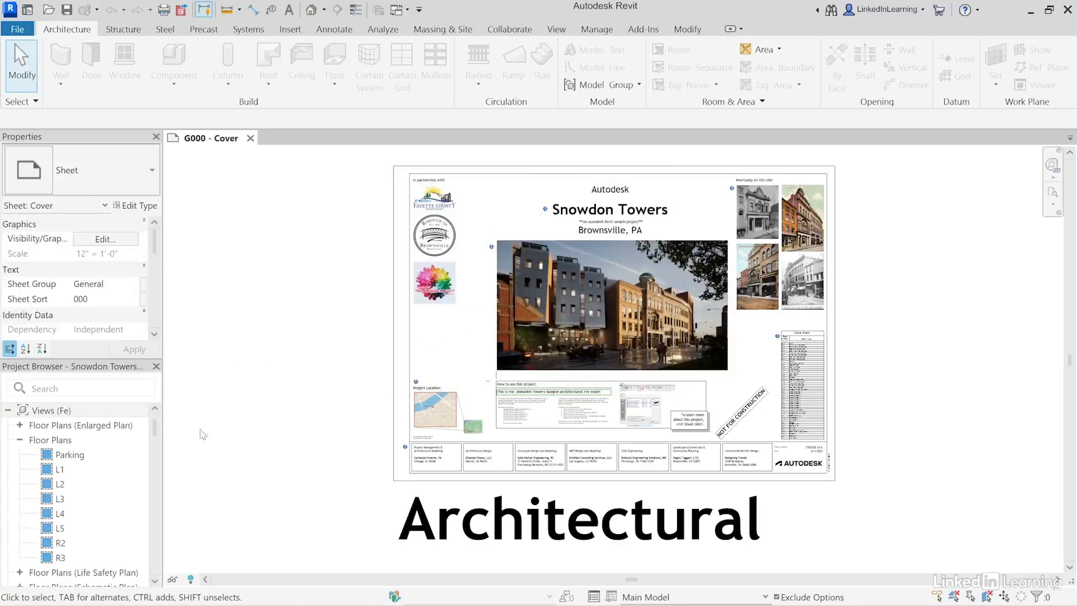
# Step: Create a sheet collection named Schematic Design under Sheets (all) and add a second new sheet collection
pyautogui.moveTo(156, 434); pyautogui.dragTo(160, 483)
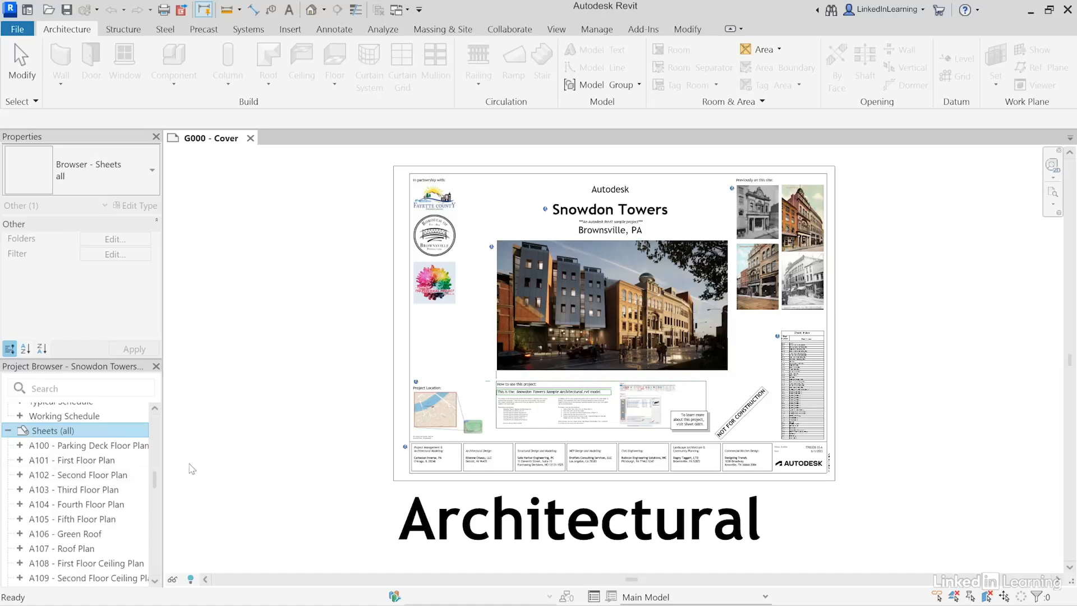
pyautogui.rightClick(59, 433)
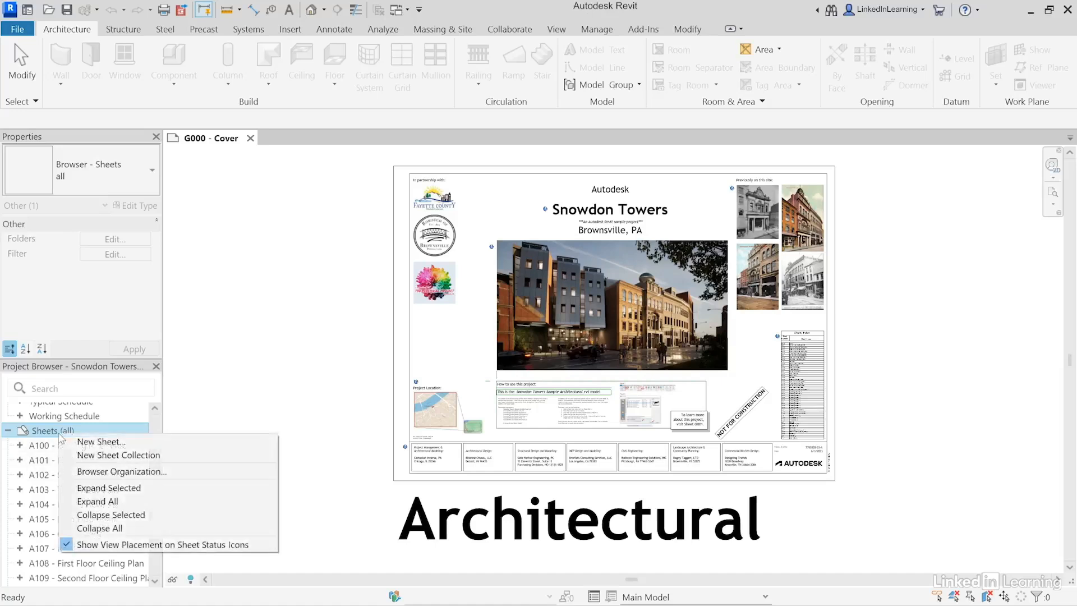
pyautogui.click(122, 455)
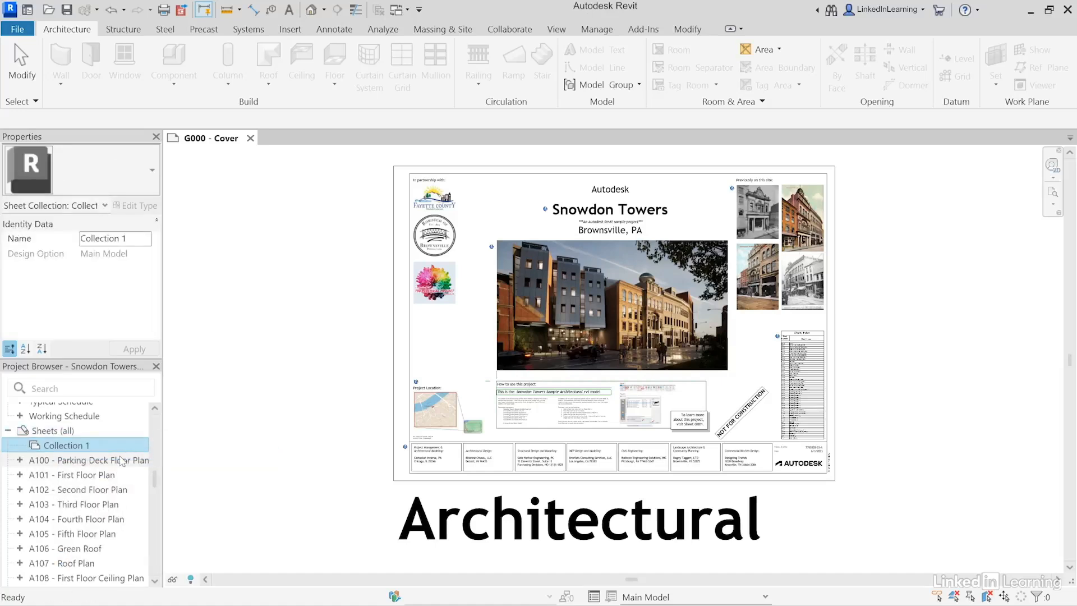
pyautogui.rightClick(76, 449)
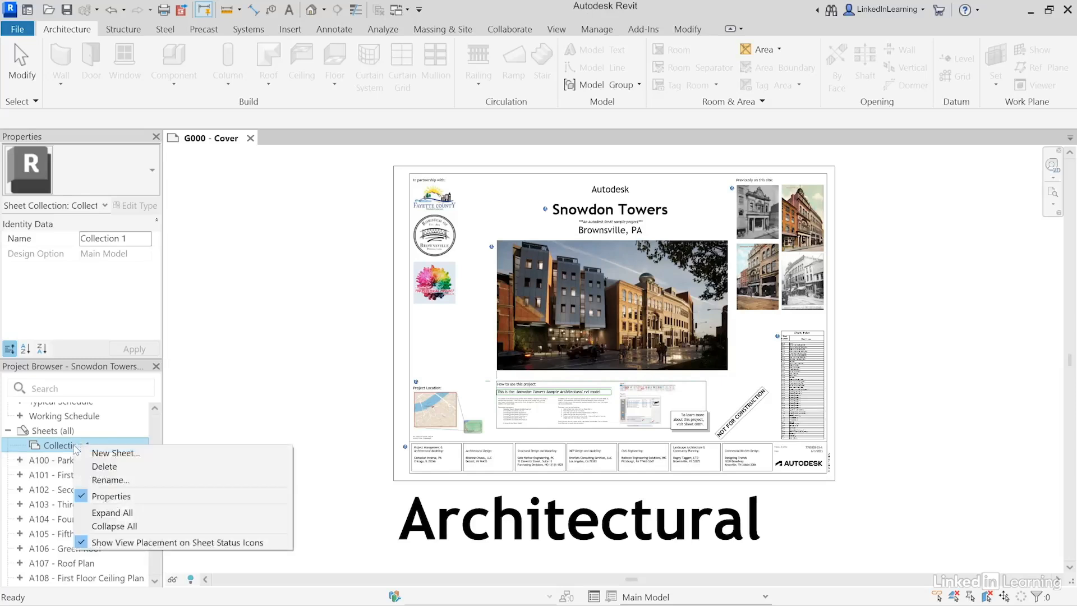
pyautogui.click(107, 479)
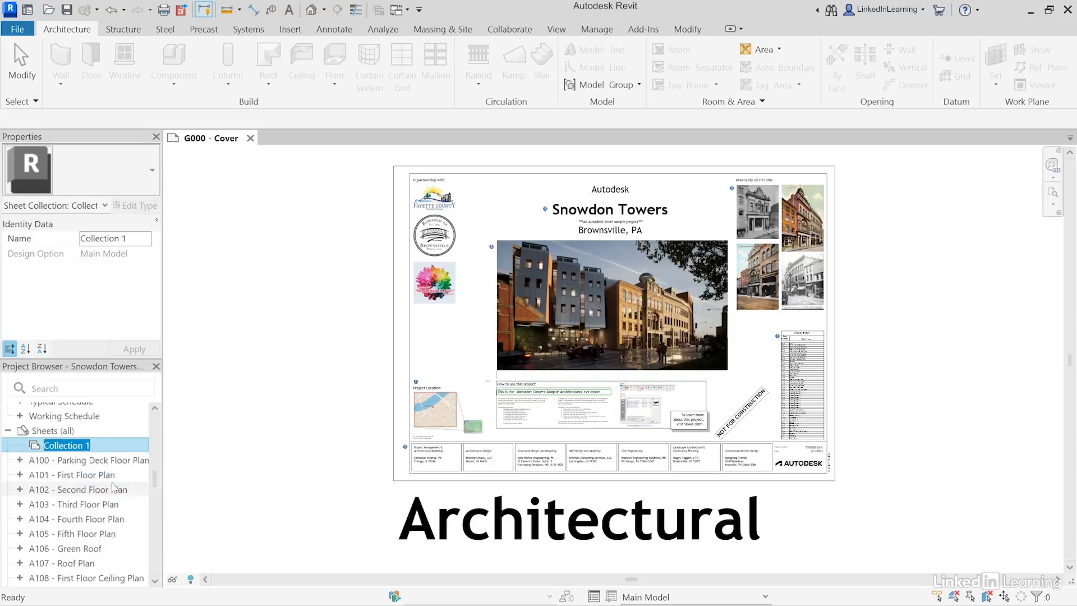
pyautogui.write('Schematic Design')
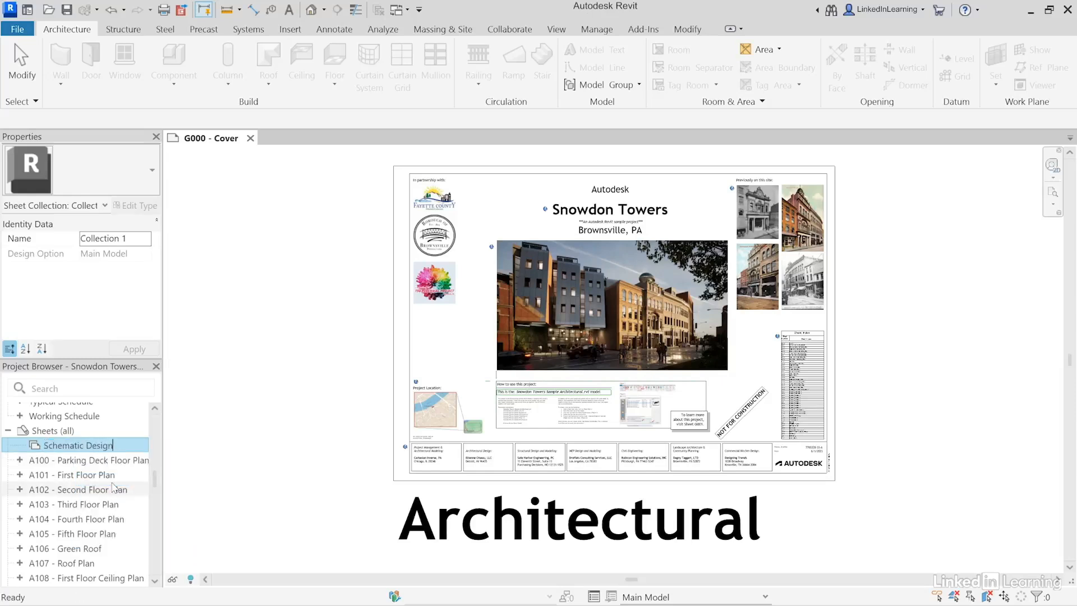
pyautogui.press('Return')
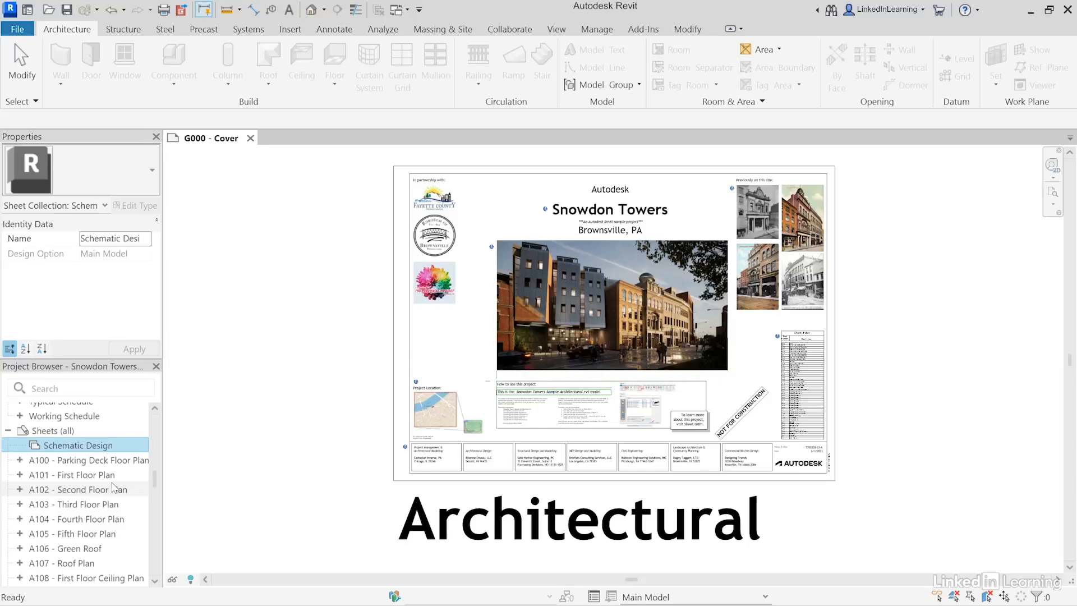
pyautogui.rightClick(60, 433)
pyautogui.click(64, 449)
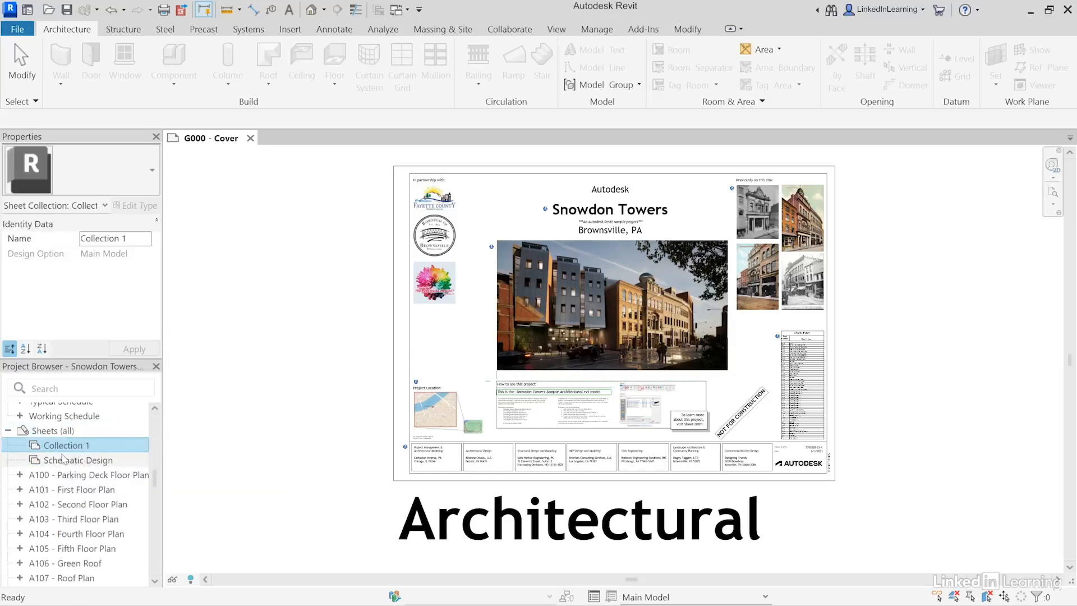
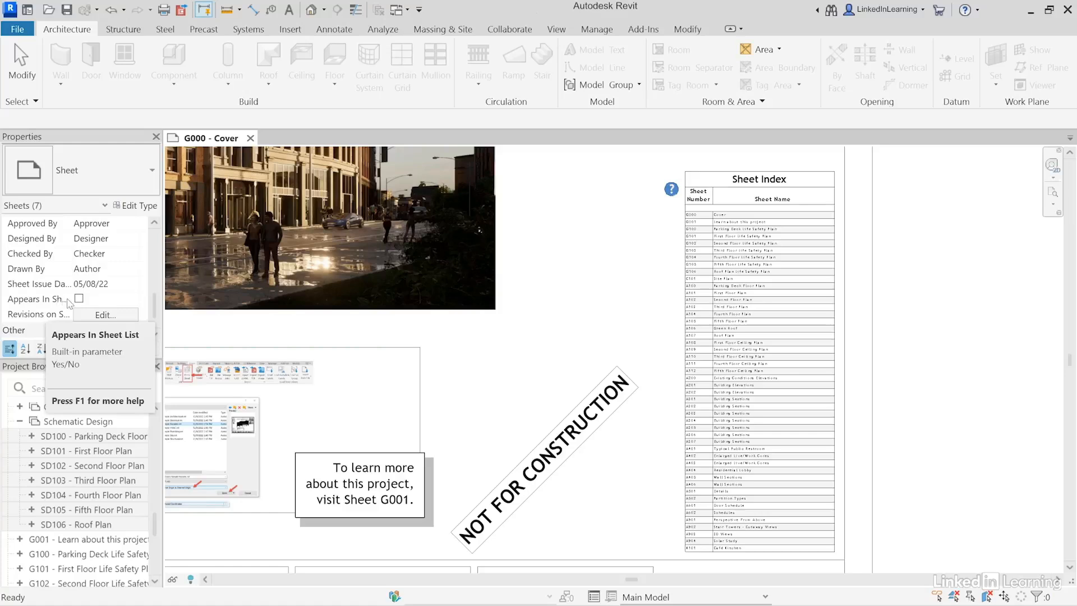
# Step: Enable Appears In Sheet List for the selected Schematic Design sheets SD100 through SD106 and clear the selection
pyautogui.click(84, 302)
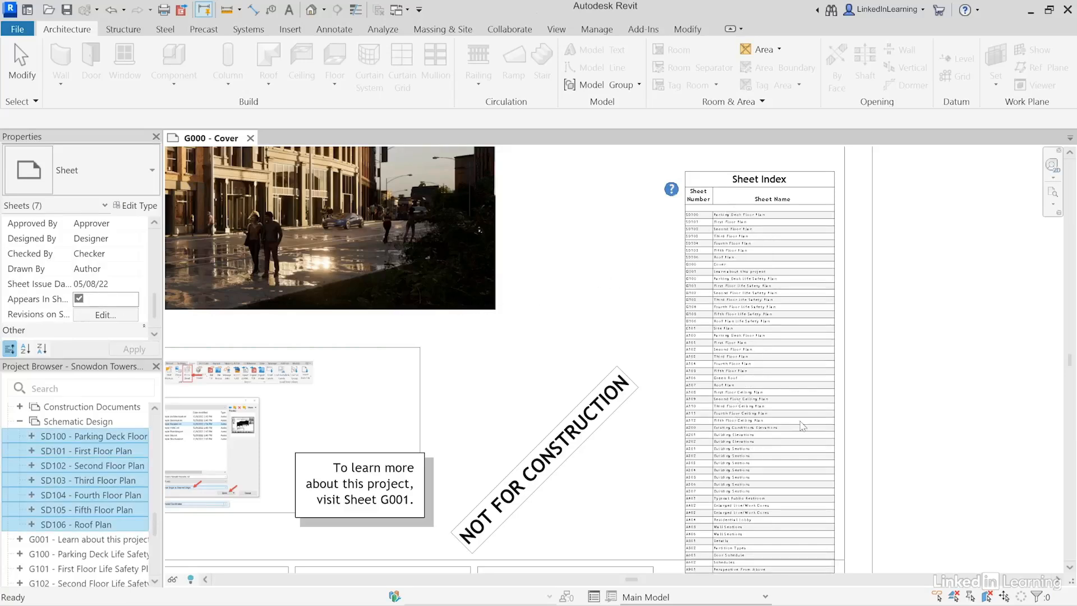
pyautogui.click(913, 433)
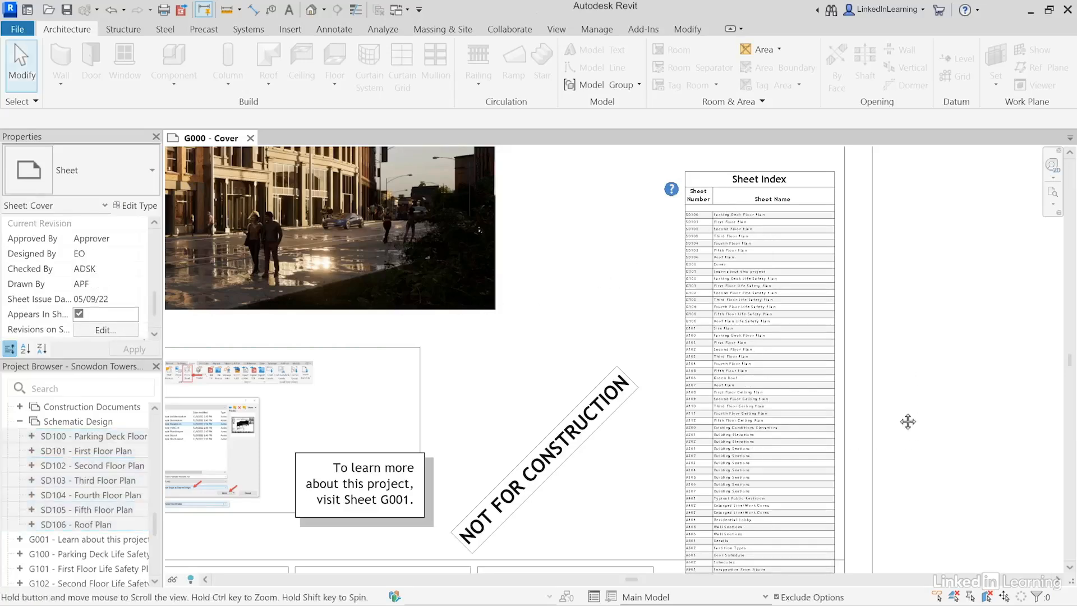
# Step: Check the cover's Sheet Index and open the WV_Sheet List schedule from the Working Schedule group
pyautogui.moveTo(908, 421)
pyautogui.mouseDown(button='middle')
pyautogui.moveTo(901, 322)
pyautogui.moveTo(898, 408)
pyautogui.mouseUp(button='middle')
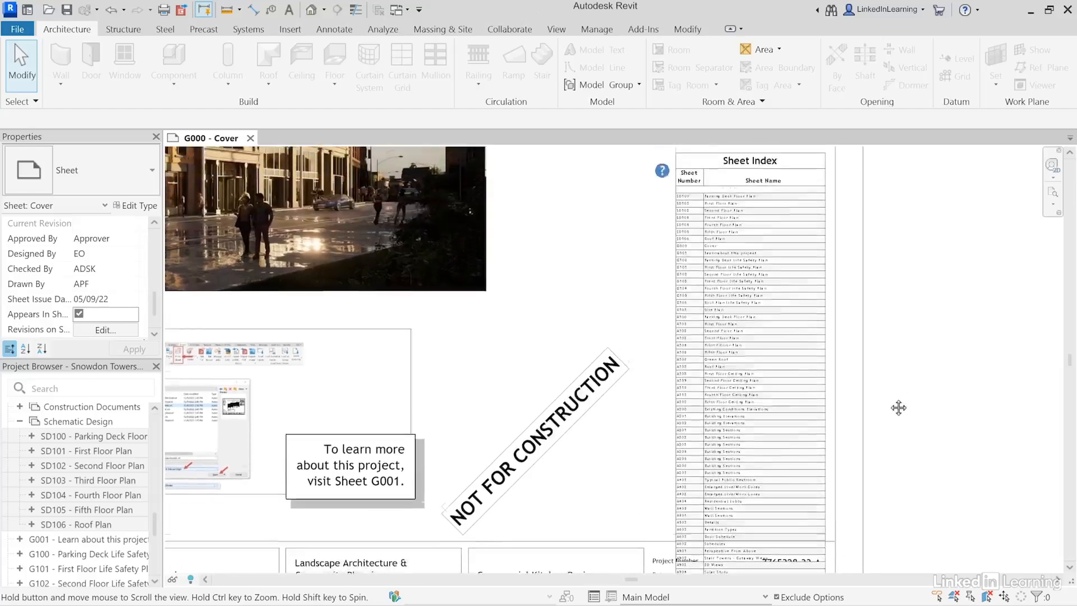
pyautogui.scroll(3, 655, 202)
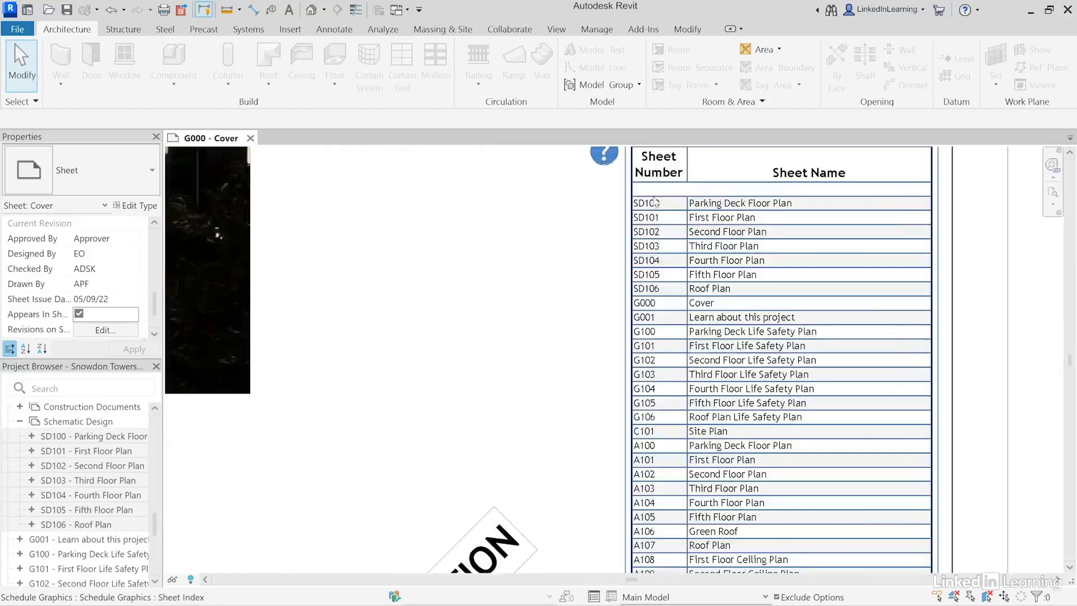
pyautogui.scroll(-2, 654, 307)
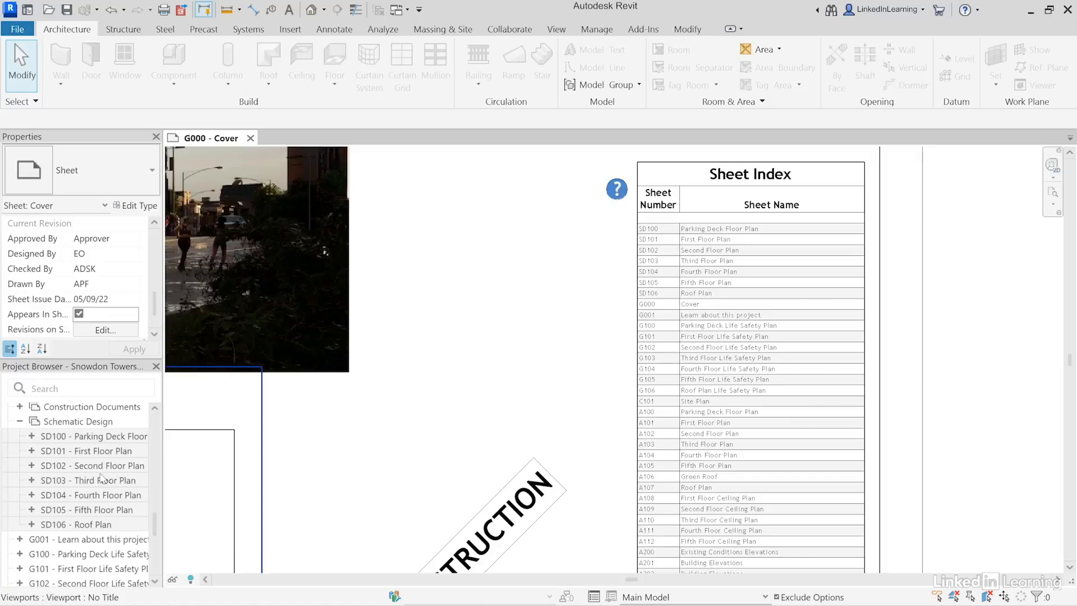
pyautogui.scroll(2, 103, 480)
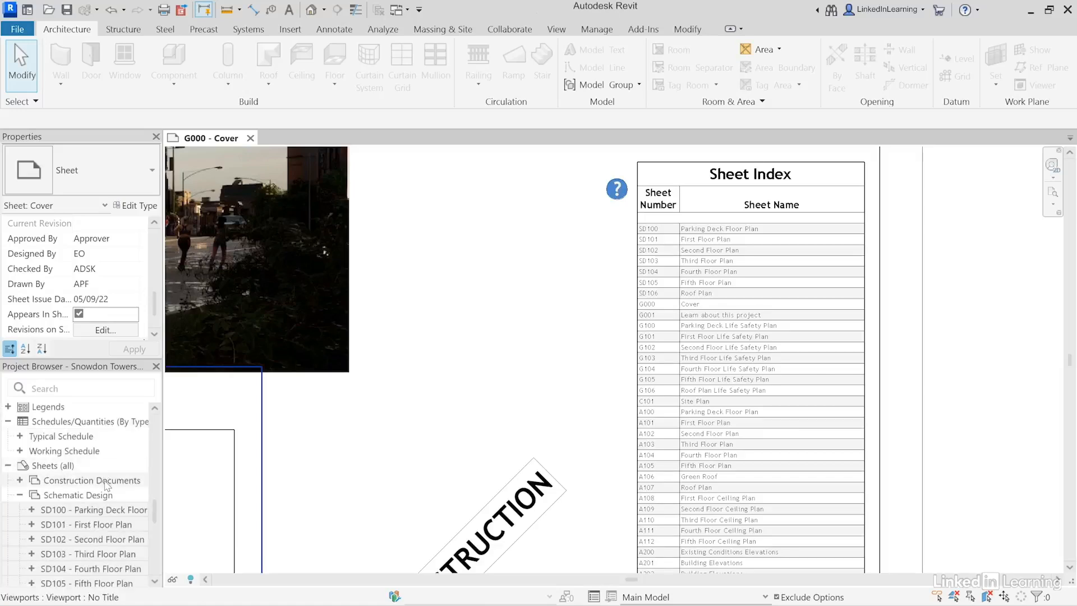
pyautogui.click(66, 425)
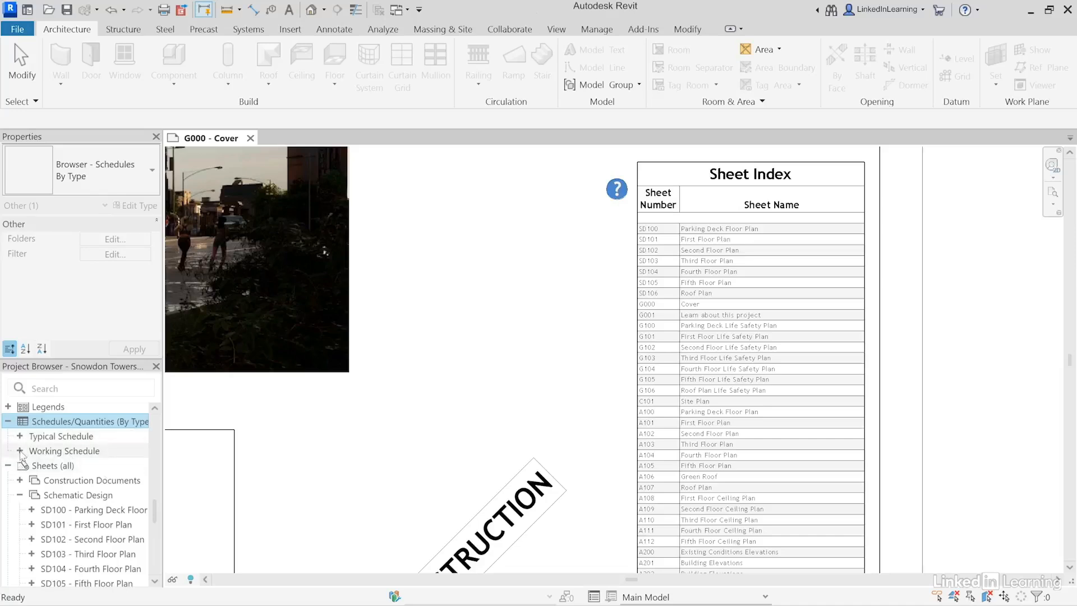
pyautogui.click(19, 451)
pyautogui.scroll(-3, 72, 493)
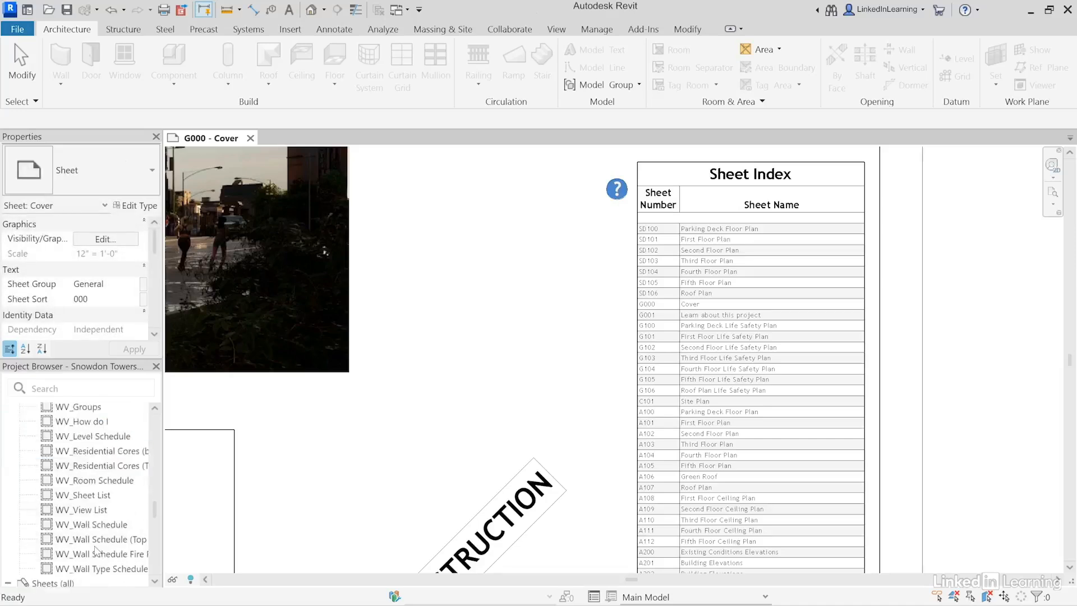
pyautogui.click(90, 495)
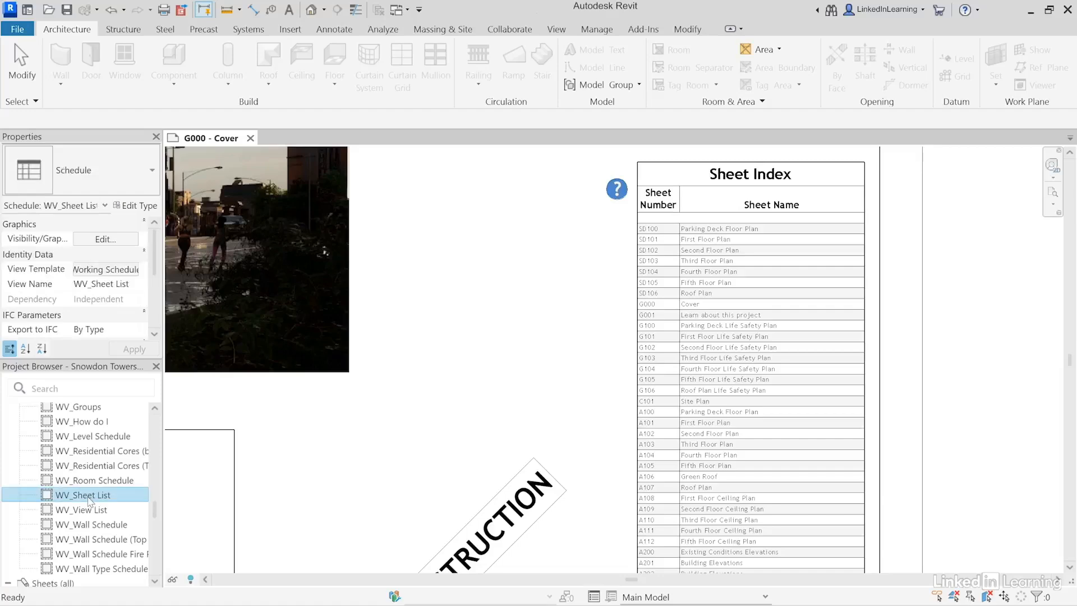
pyautogui.doubleClick(91, 496)
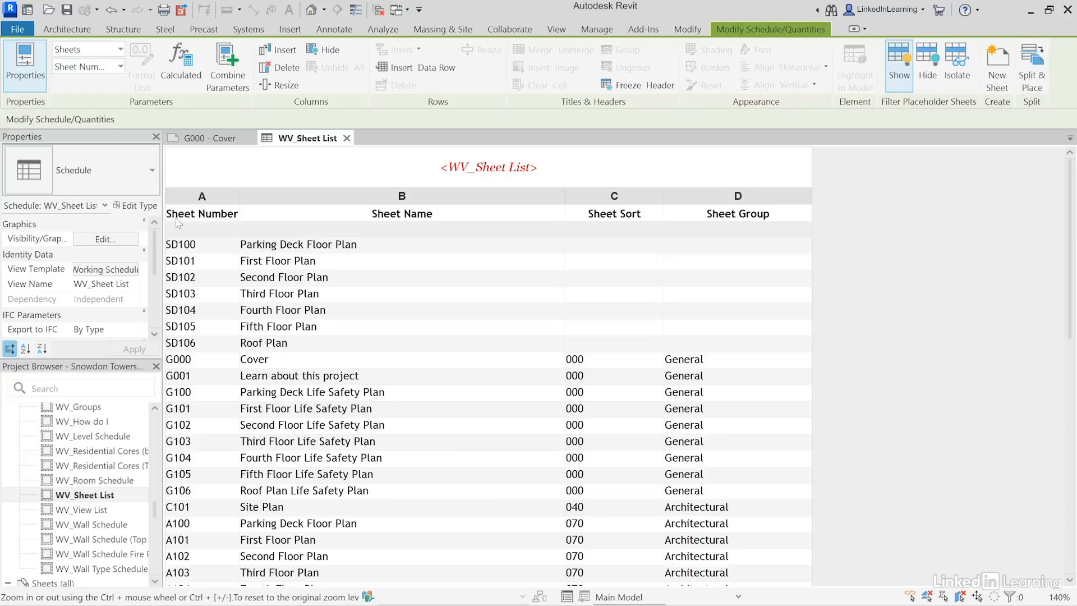
# Step: Add the Sheet Collection field to the WV_Sheet List schedule and widen its column to fit the full collection names
pyautogui.scroll(-1, 157, 264)
pyautogui.scroll(-3, 157, 263)
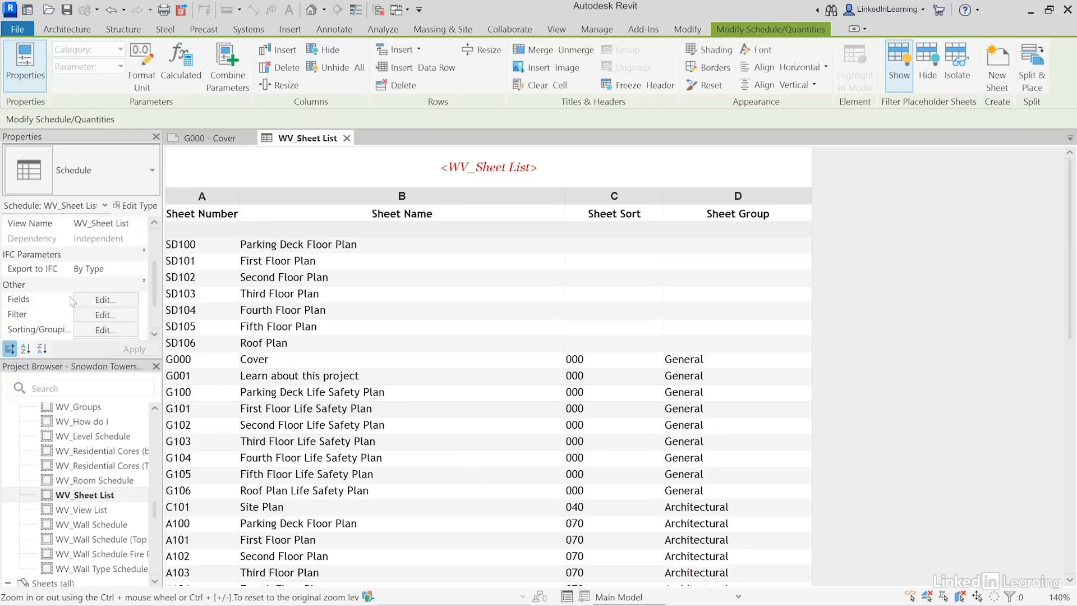
pyautogui.click(116, 302)
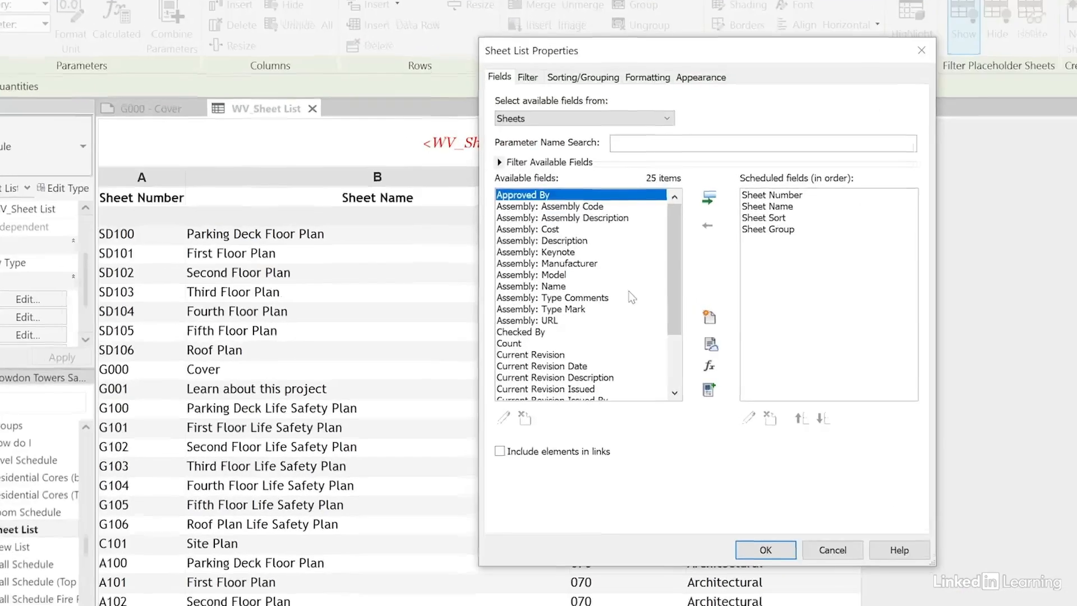
pyautogui.scroll(-3, 623, 302)
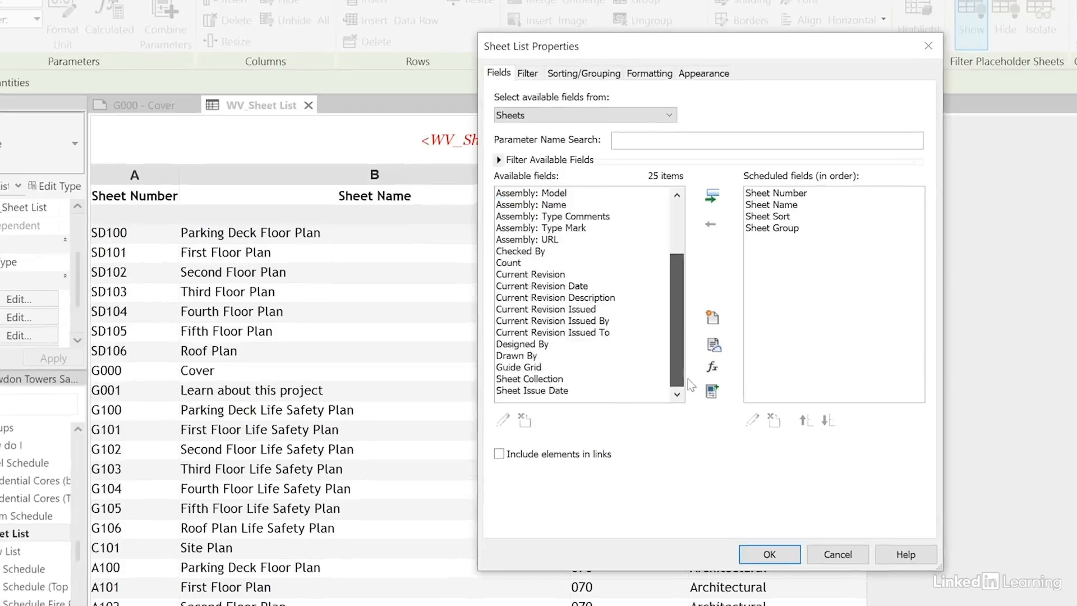
pyautogui.click(536, 379)
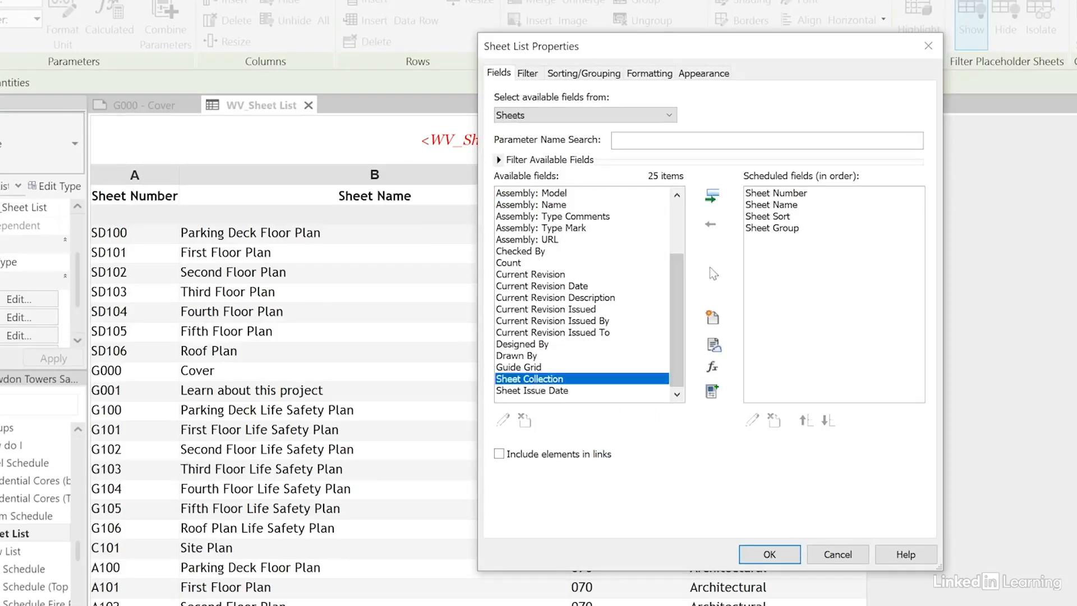
pyautogui.click(711, 196)
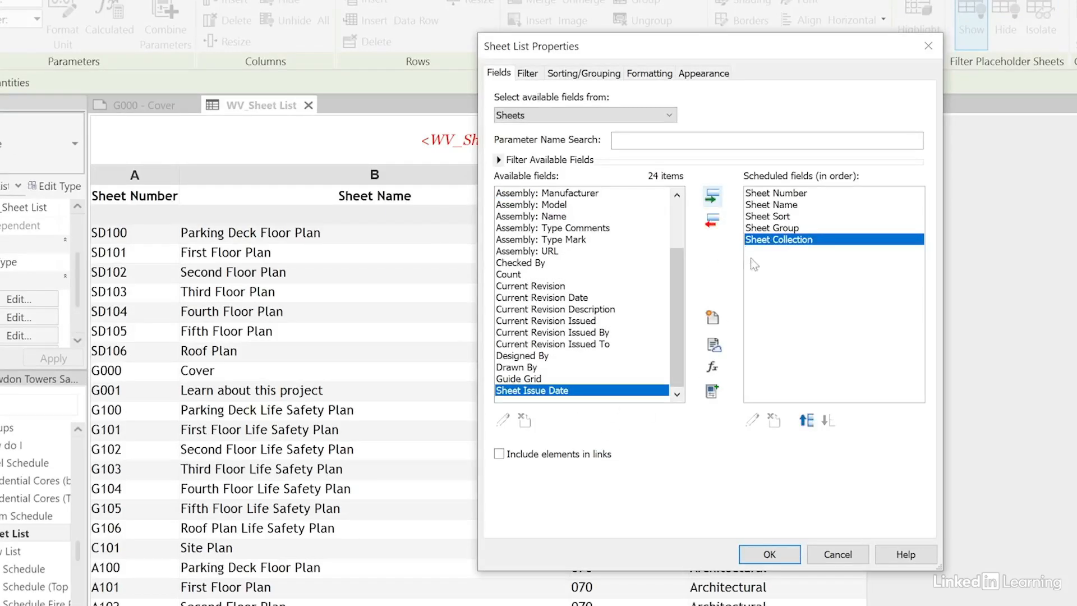
pyautogui.click(768, 554)
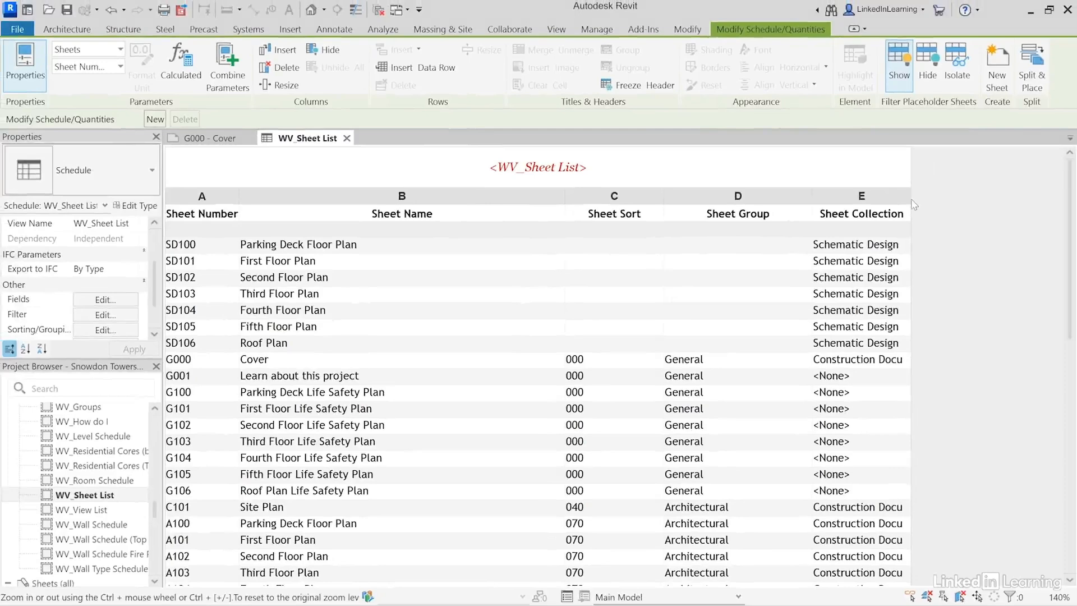
pyautogui.moveTo(912, 202); pyautogui.dragTo(951, 202)
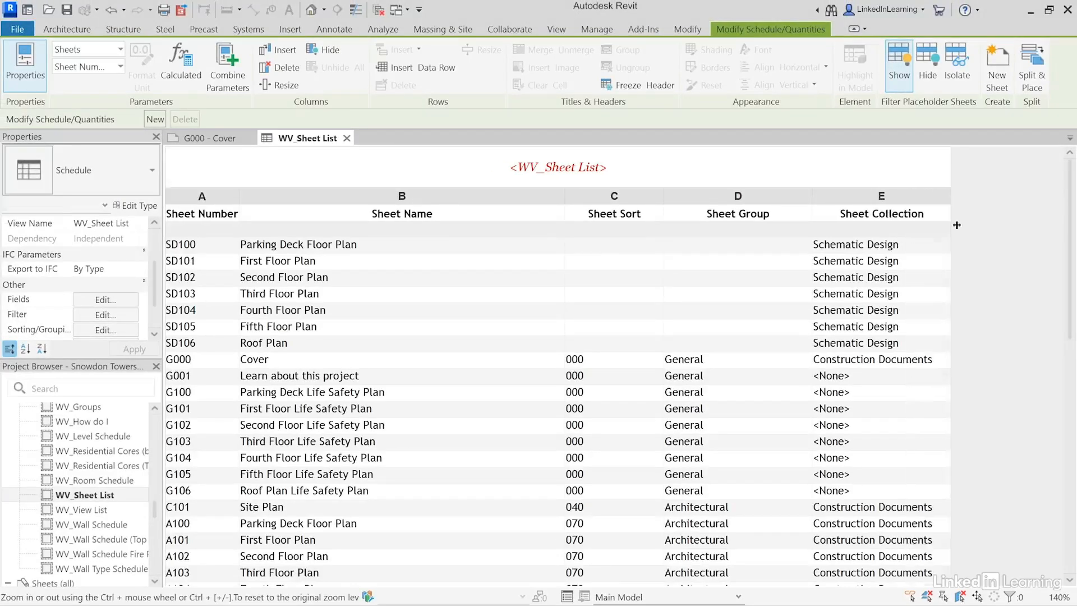
# Step: Assign sheet G001 to the Construction Documents collection in WV_Sheet List and close the schedule
pyautogui.click(892, 376)
pyautogui.click(944, 377)
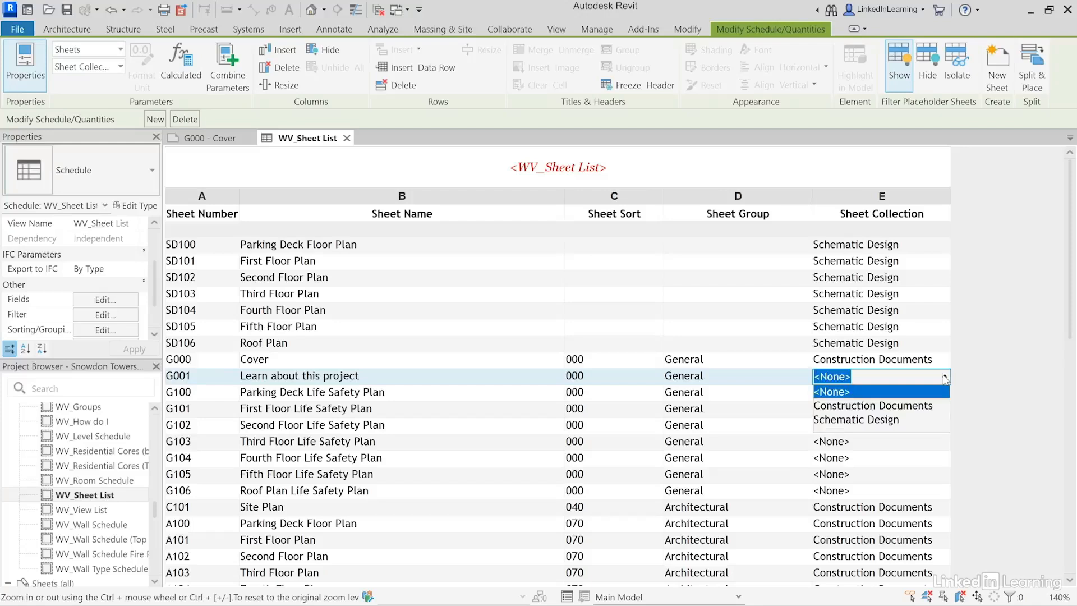
pyautogui.click(897, 406)
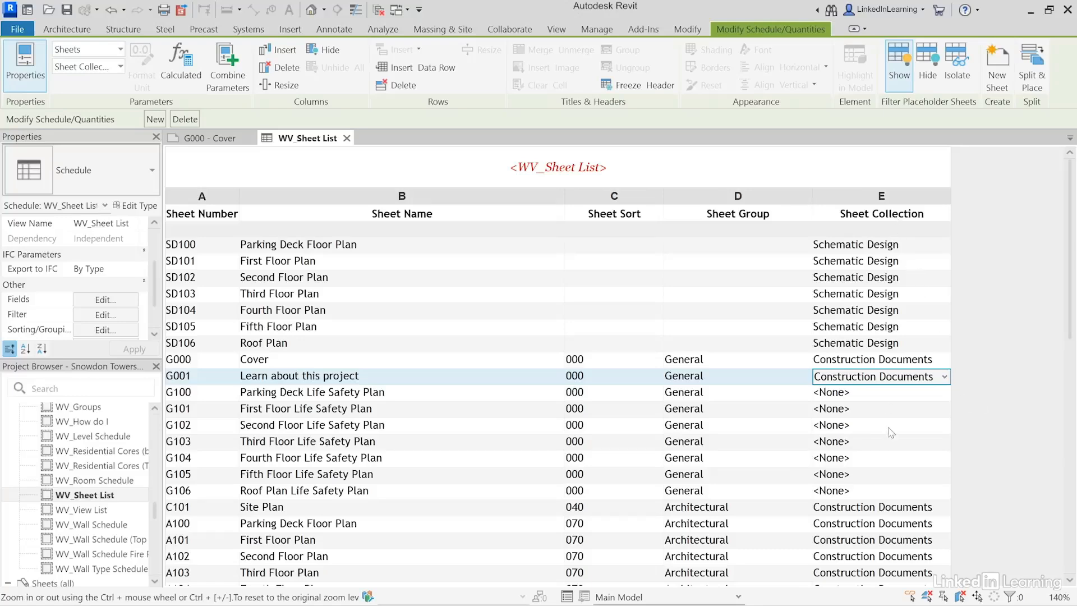
pyautogui.click(346, 138)
# Step: Open the Sheet Index schedule from the cover sheet and locate it in the Typical Schedule group
pyautogui.scroll(5, 87, 476)
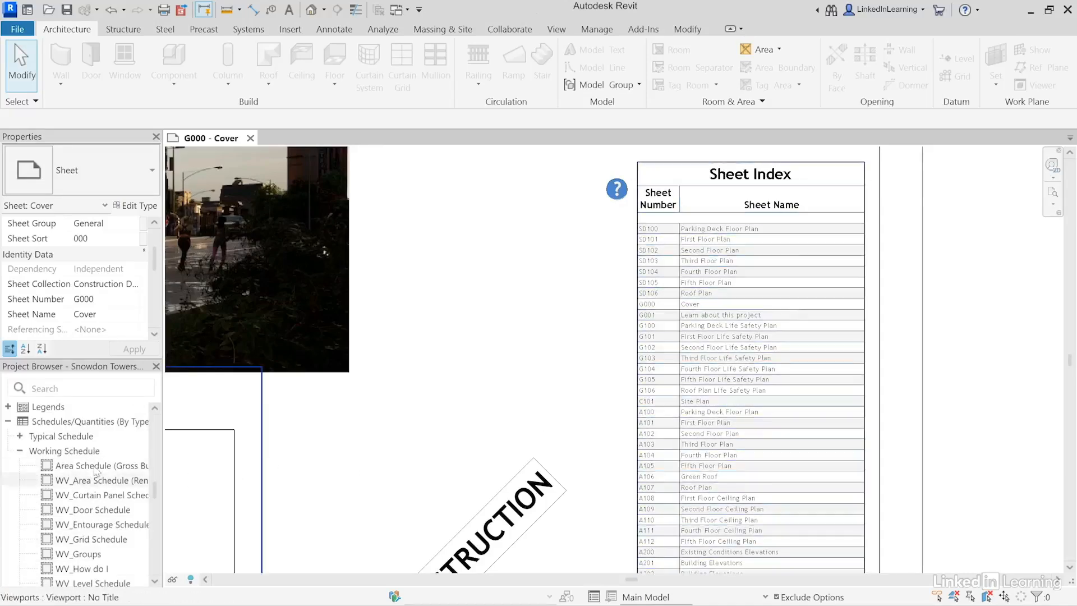
pyautogui.click(719, 307)
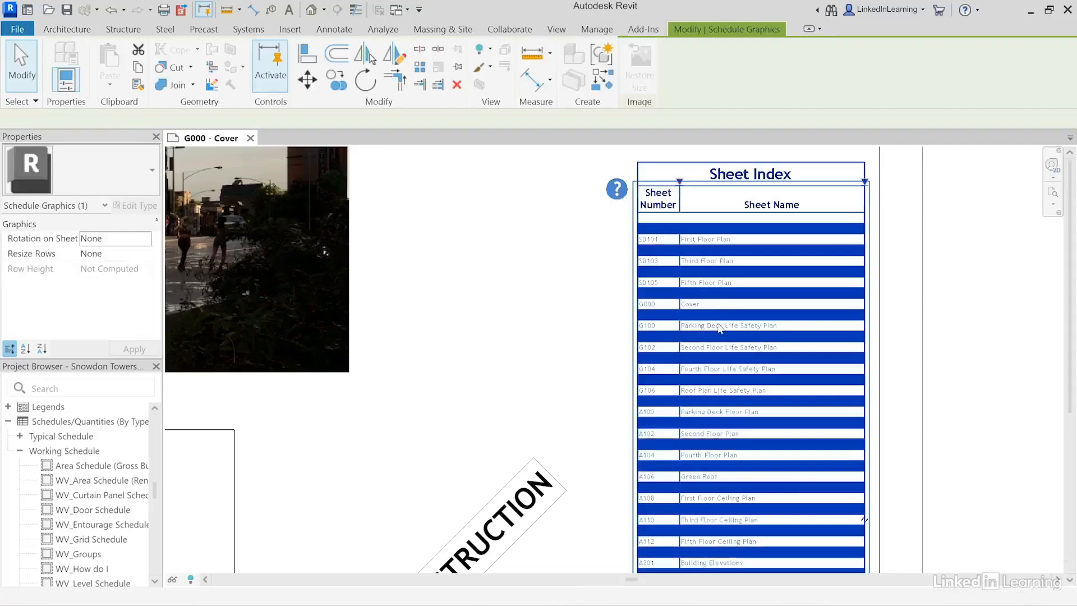
pyautogui.doubleClick(719, 328)
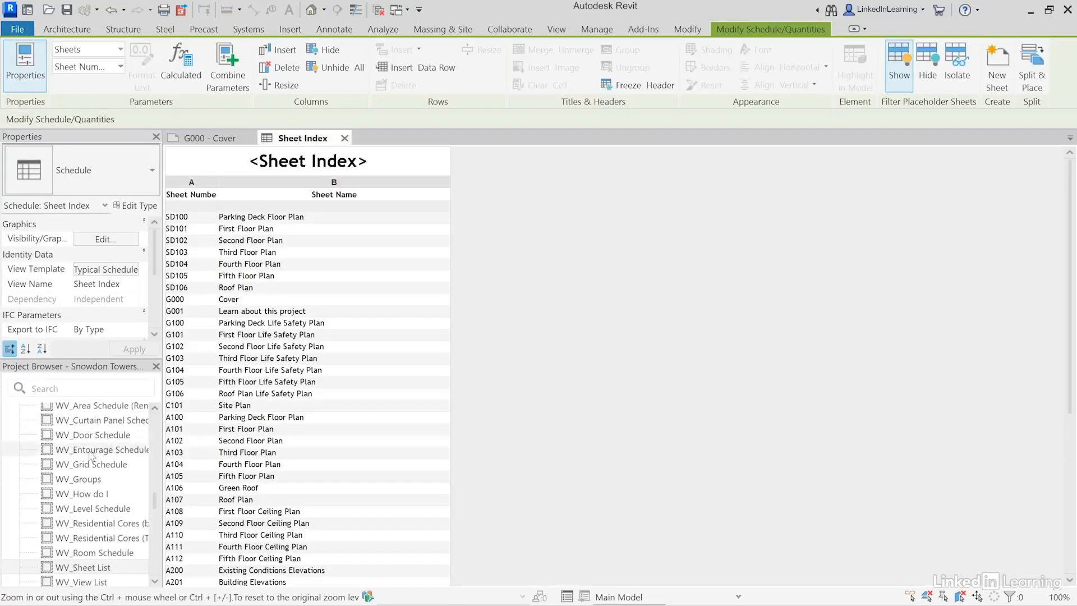
pyautogui.scroll(4, 90, 455)
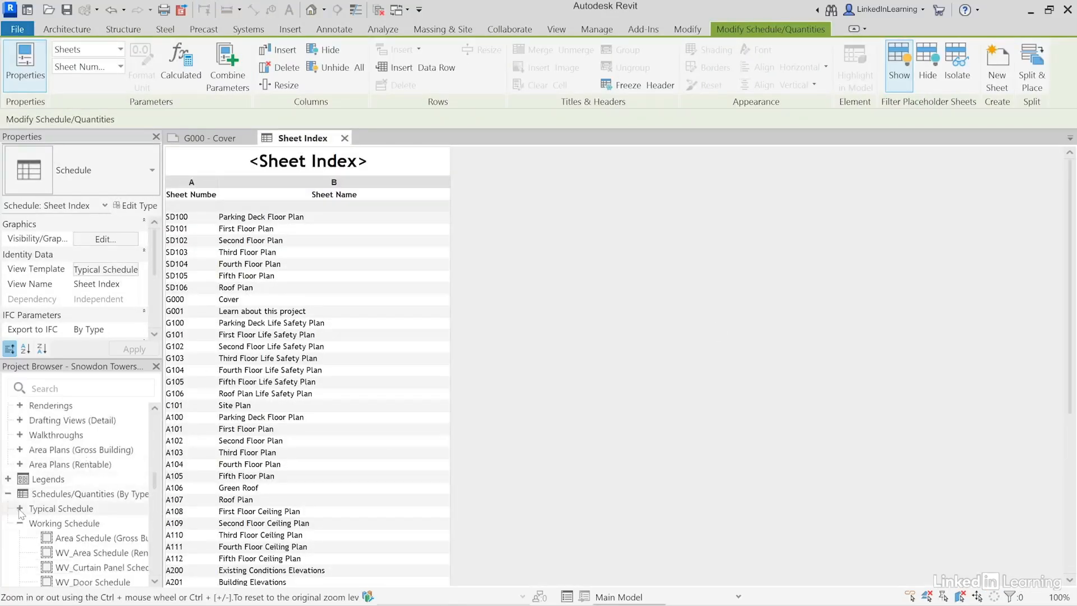
pyautogui.click(20, 508)
pyautogui.scroll(-4, 77, 521)
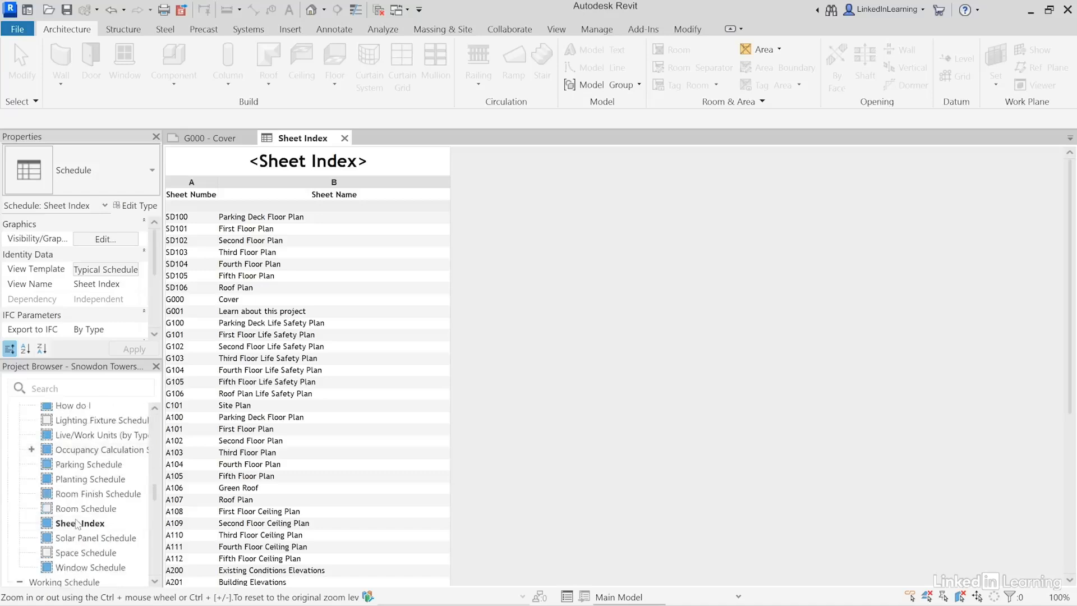
pyautogui.click(77, 523)
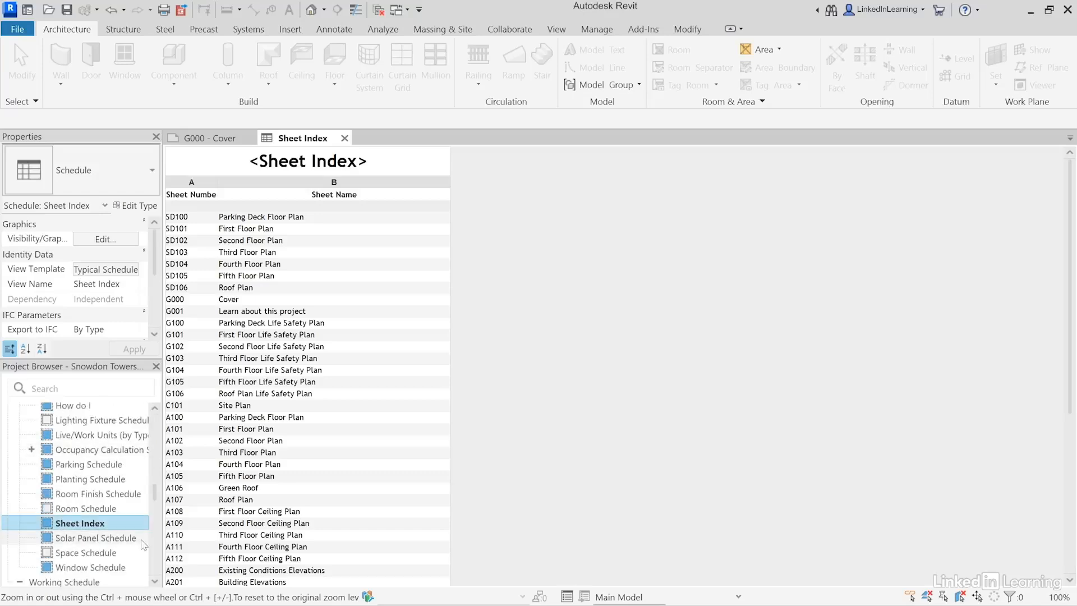
pyautogui.click(508, 266)
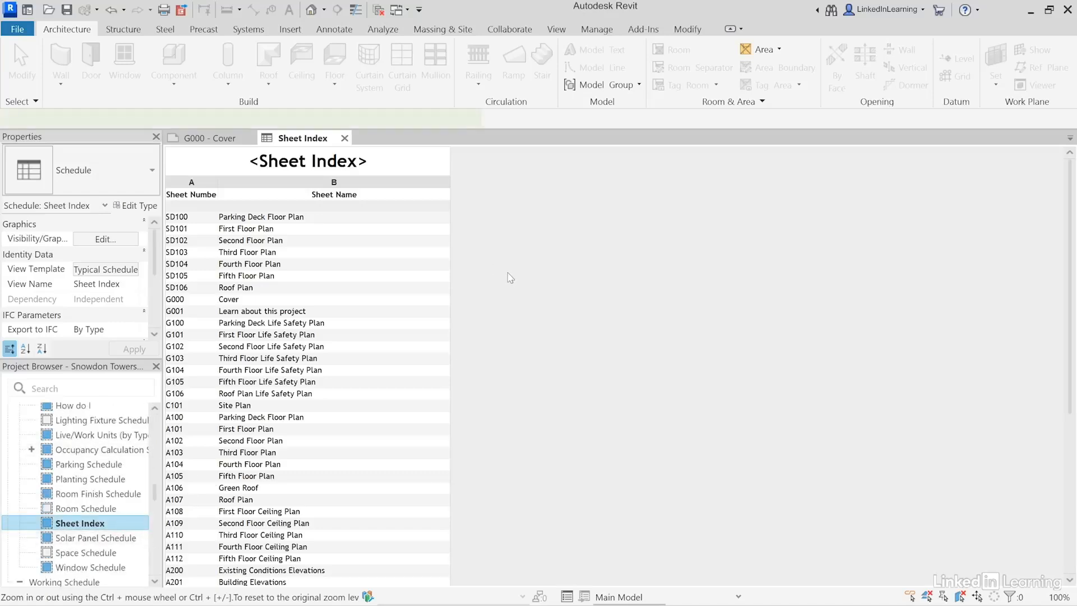
# Step: Open the field settings of the Sheet Index schedule and examine its scheduled fields, including Sheet Sort and Sheet Group
pyautogui.keyDown('ctrl'); pyautogui.scroll(3, 493, 331); pyautogui.keyUp('ctrl')
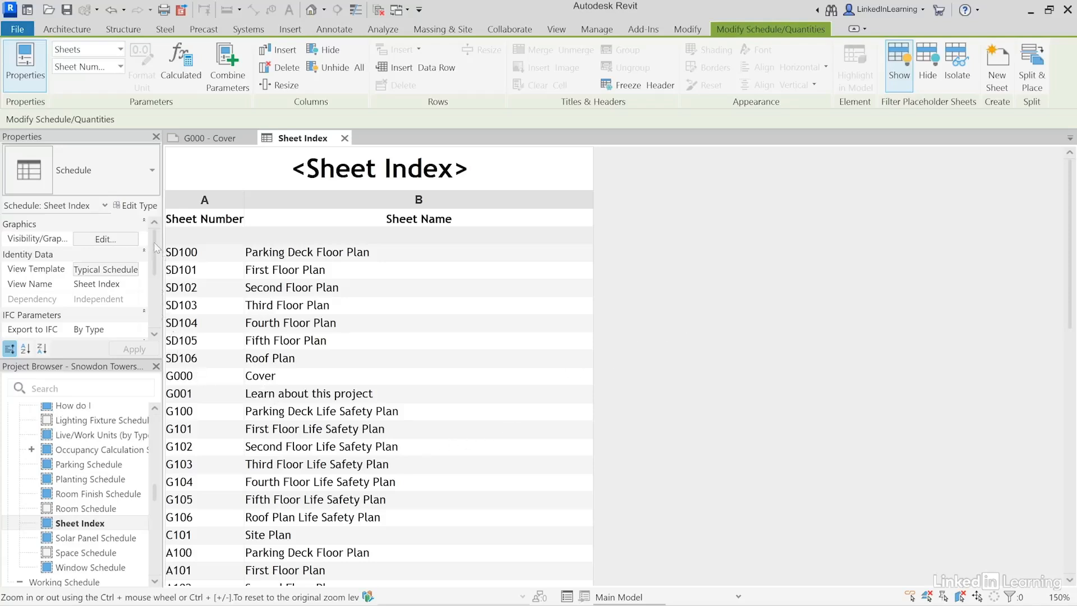
pyautogui.scroll(-5, 151, 264)
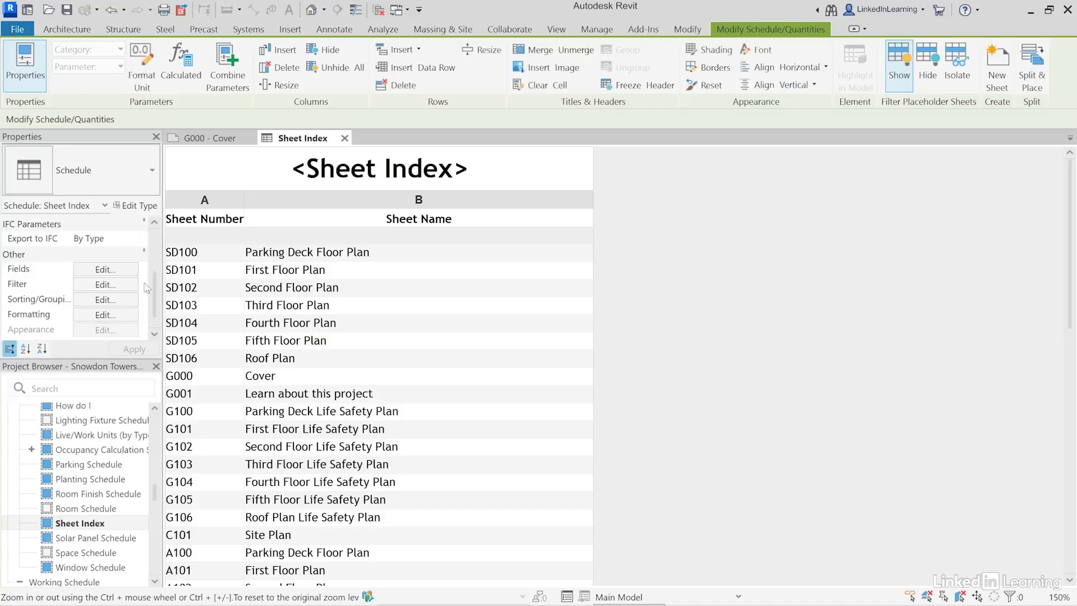
pyautogui.click(106, 270)
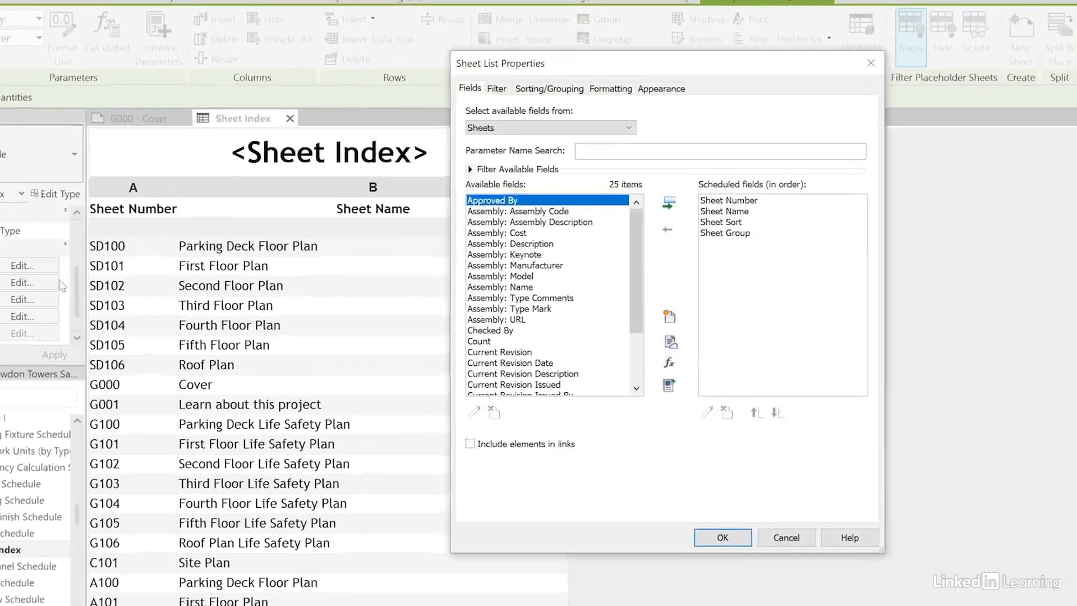
pyautogui.moveTo(678, 62); pyautogui.dragTo(818, 62)
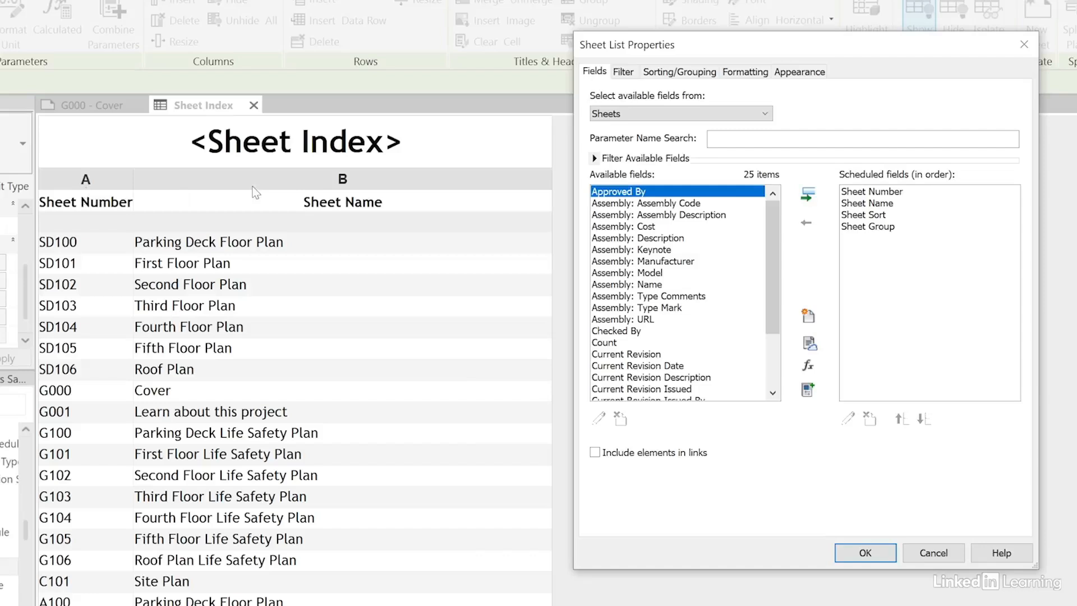
pyautogui.moveTo(880, 193); pyautogui.dragTo(884, 245)
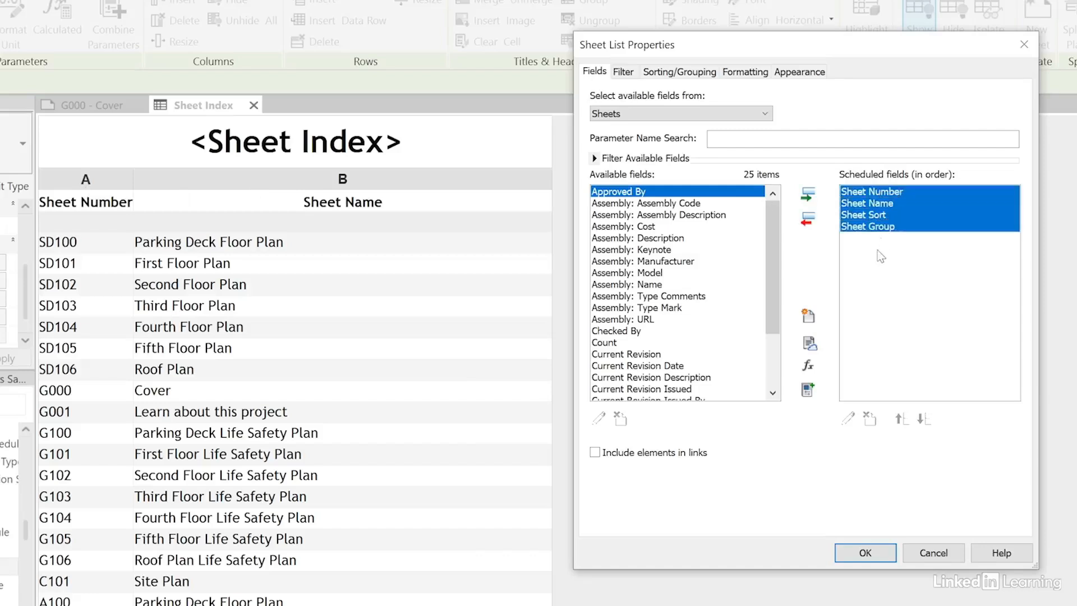
pyautogui.click(881, 256)
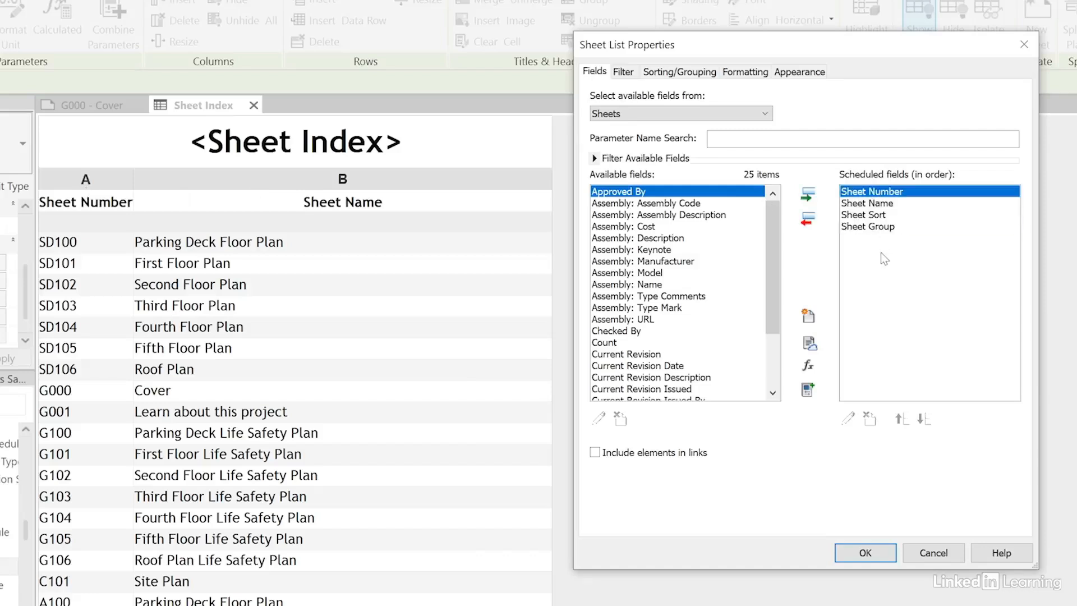
pyautogui.click(907, 281)
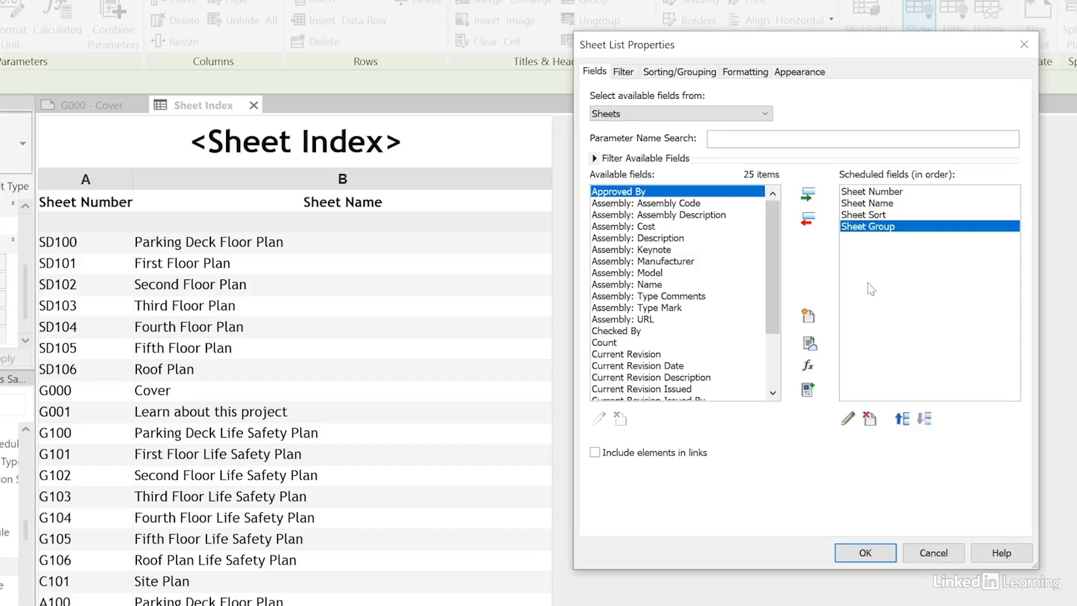
pyautogui.click(874, 217)
pyautogui.click(875, 226)
pyautogui.click(875, 217)
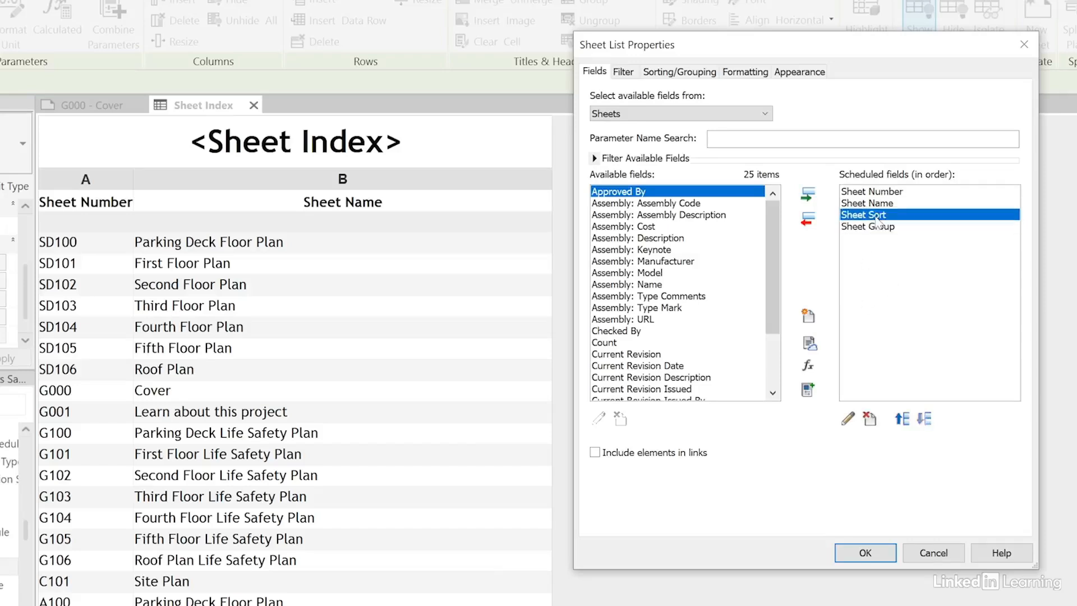
pyautogui.click(875, 227)
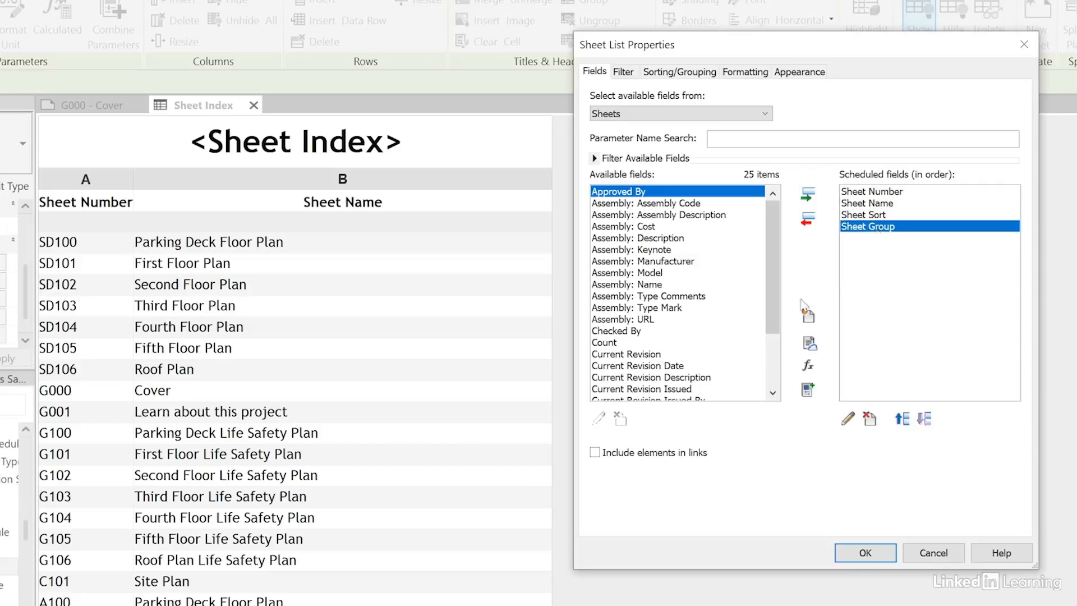
# Step: Add the Sheet Collection field to the Sheet Index schedule's scheduled fields and apply the change
pyautogui.moveTo(777, 289); pyautogui.dragTo(738, 376)
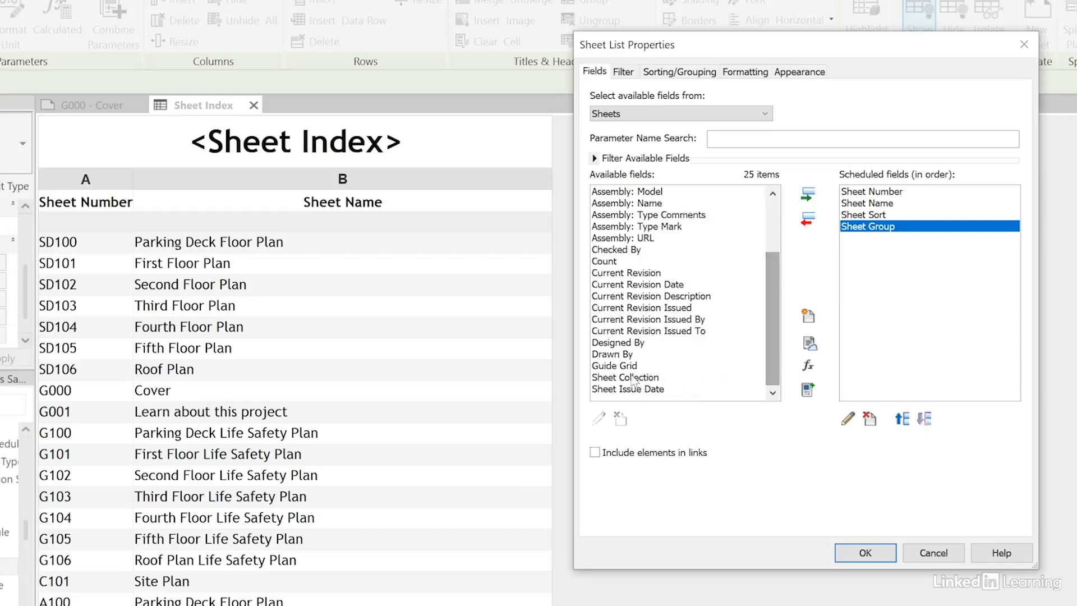
pyautogui.click(650, 377)
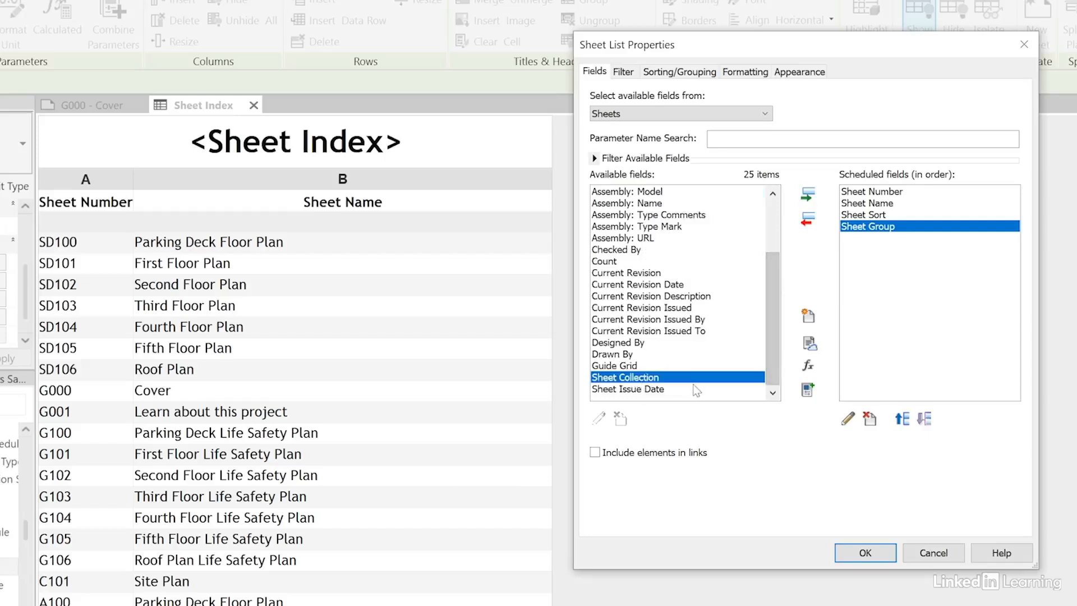
pyautogui.click(807, 194)
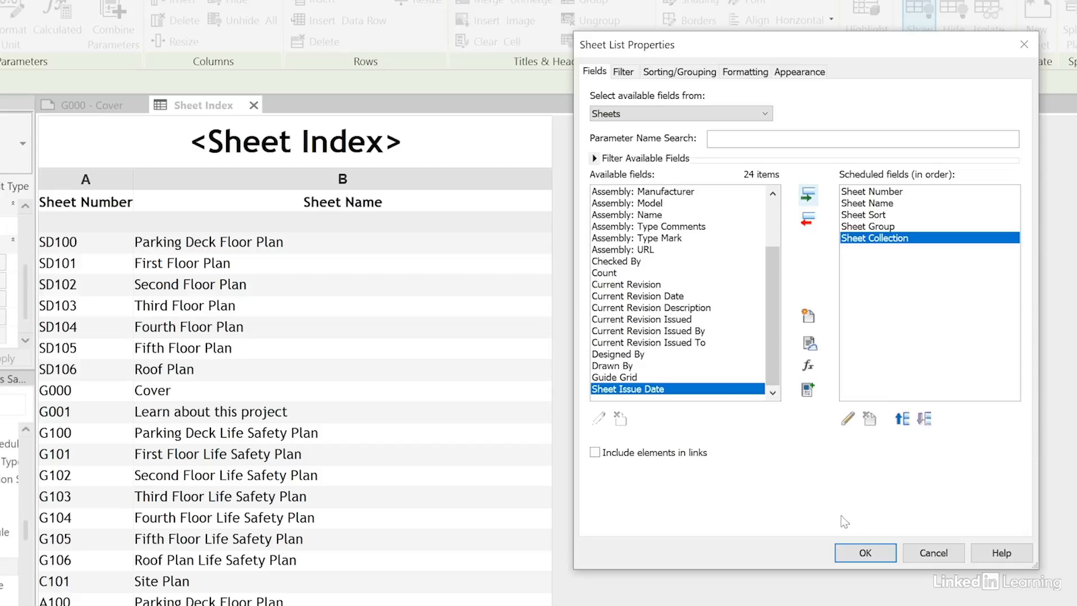
pyautogui.click(849, 556)
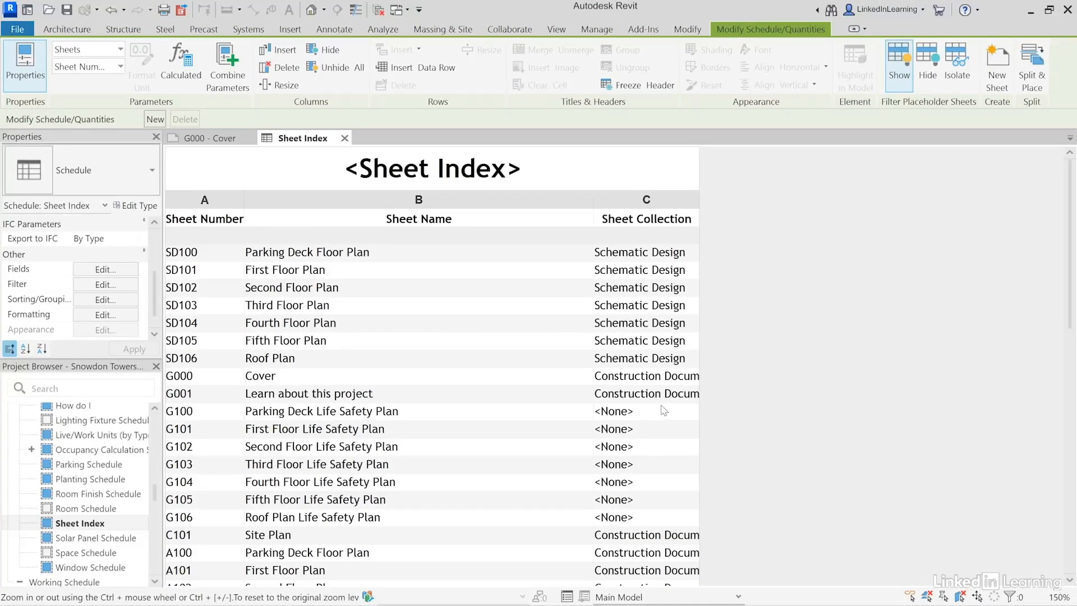
# Step: Check the added column in the cover's Sheet Index and make Sheet Collection a hidden field in the schedule's formatting
pyautogui.click(230, 139)
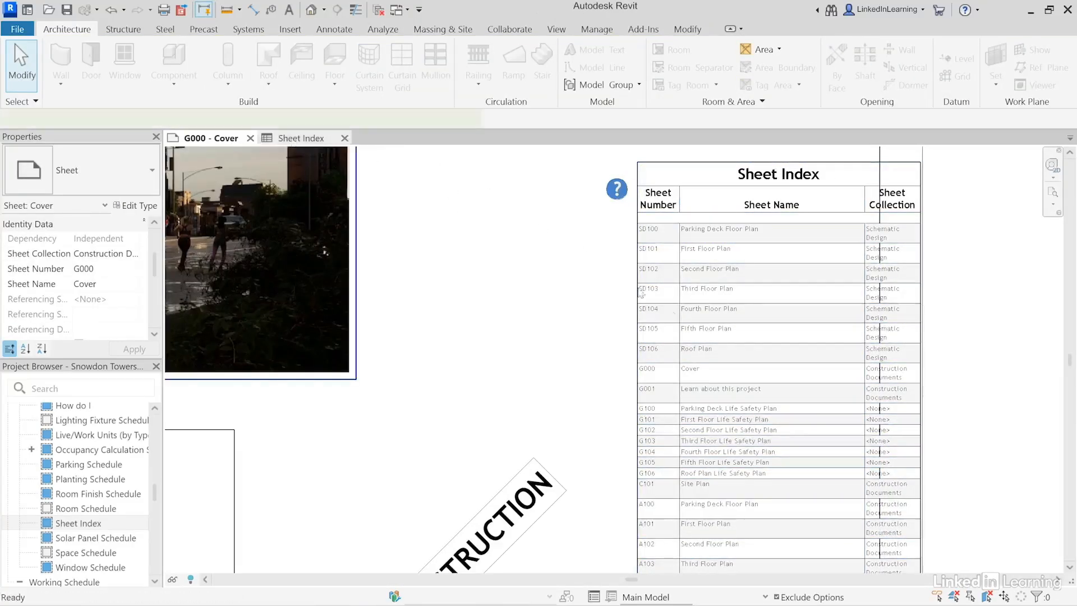
pyautogui.click(297, 140)
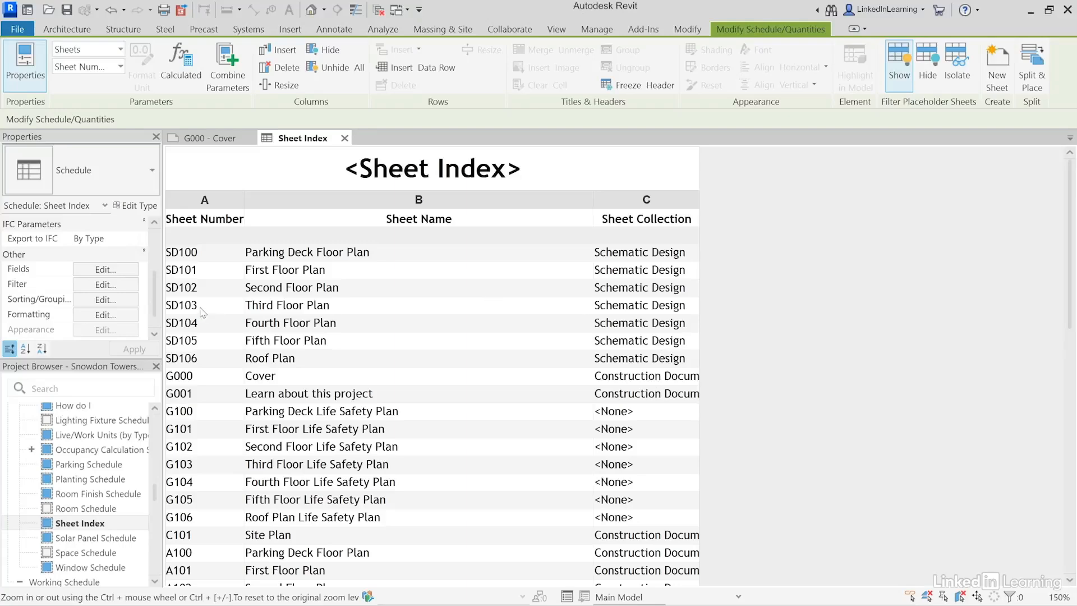
pyautogui.click(91, 315)
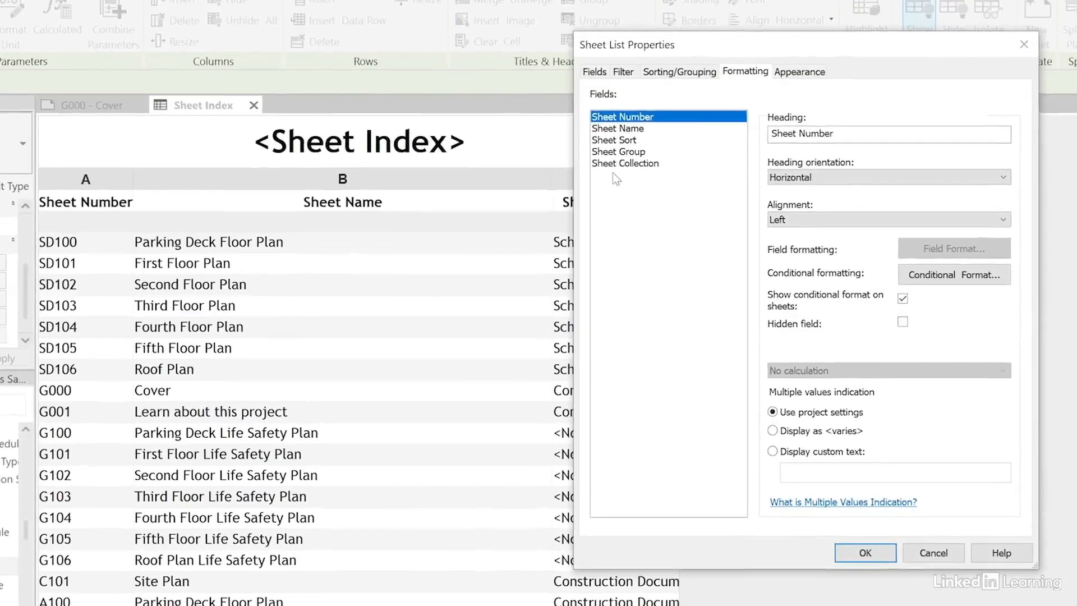
pyautogui.click(649, 188)
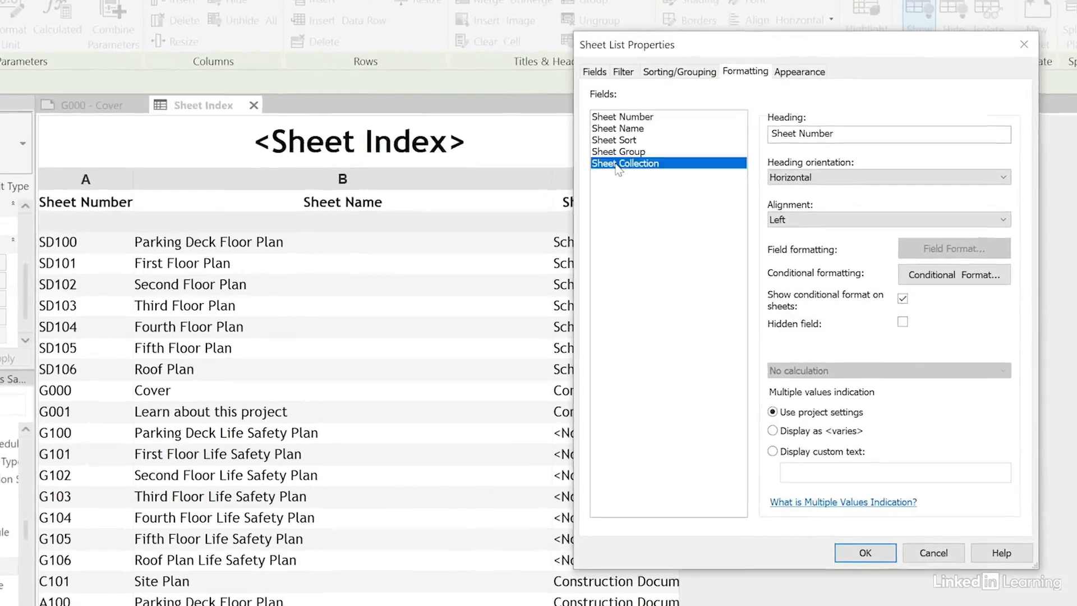
pyautogui.click(902, 322)
pyautogui.click(621, 152)
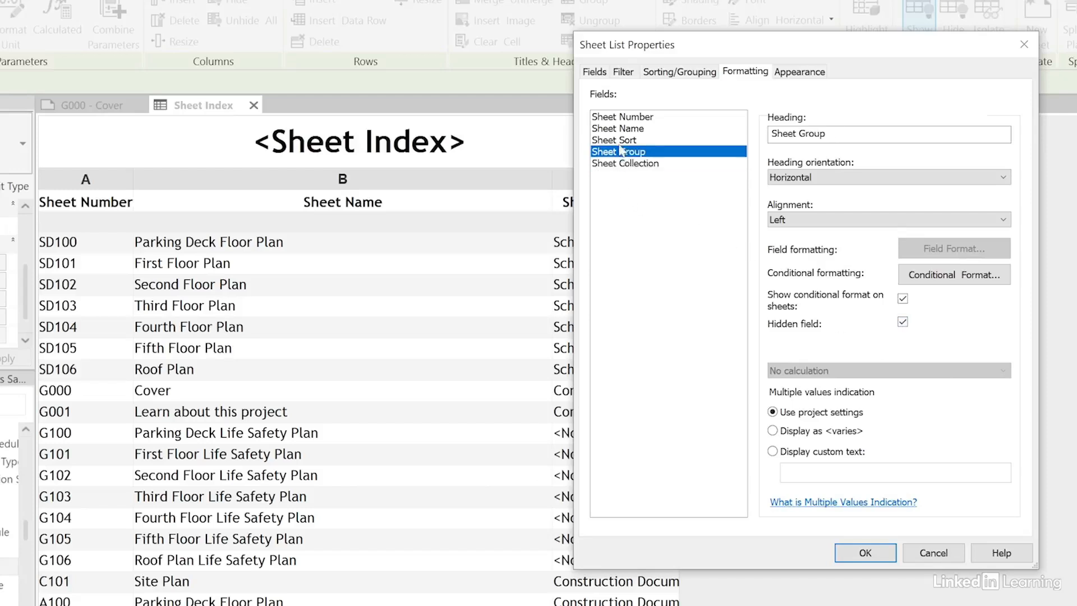
pyautogui.click(618, 142)
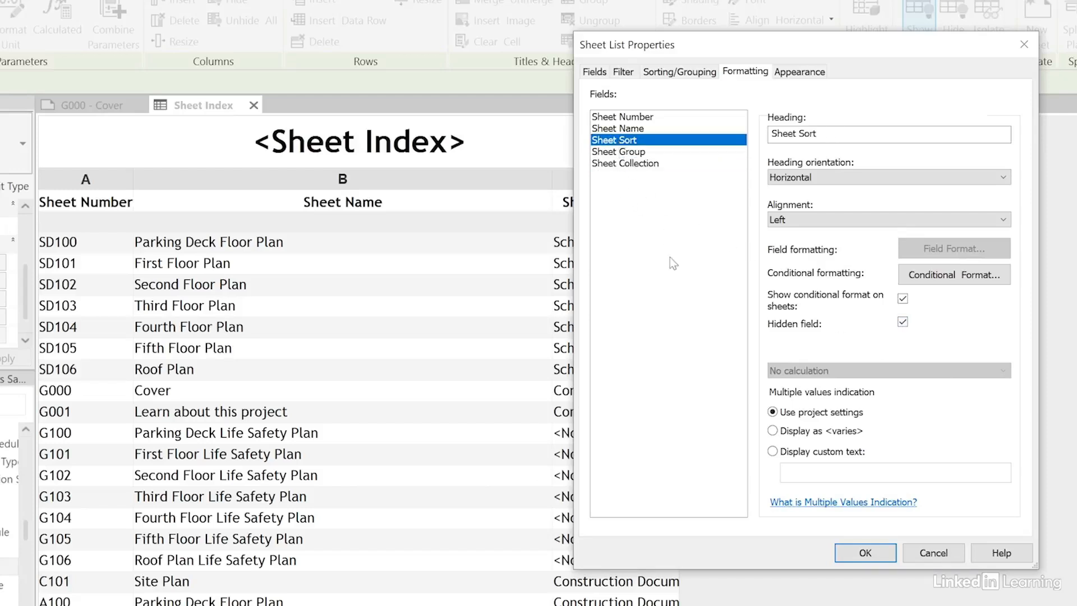
pyautogui.click(862, 553)
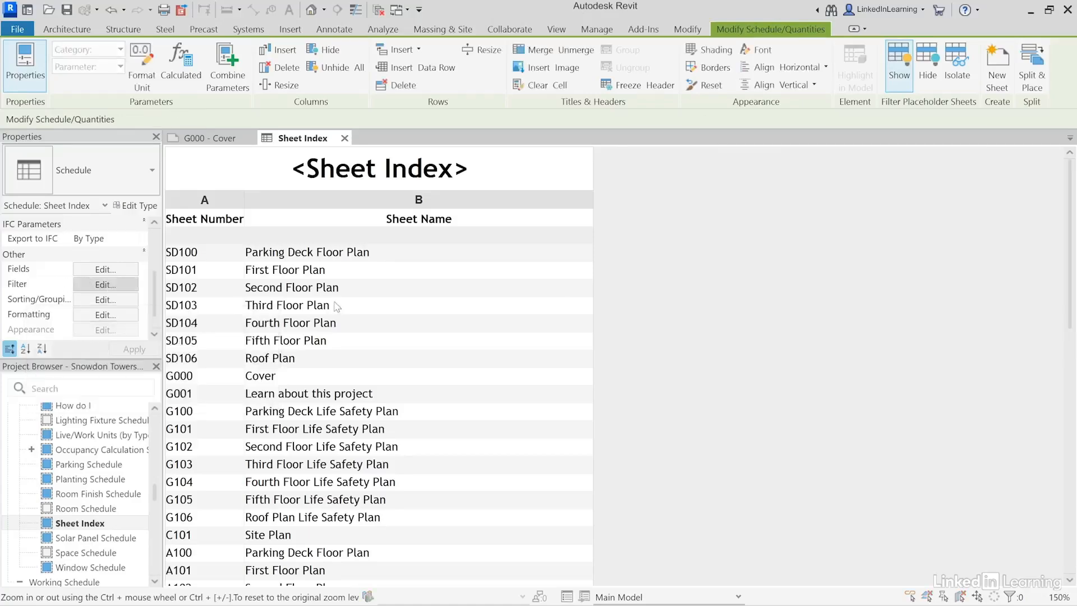
# Step: Filter the Sheet Index schedule by Sheet Collection equals Schematic Design and check the schedule on the G000 cover sheet
pyautogui.click(105, 285)
pyautogui.click(718, 131)
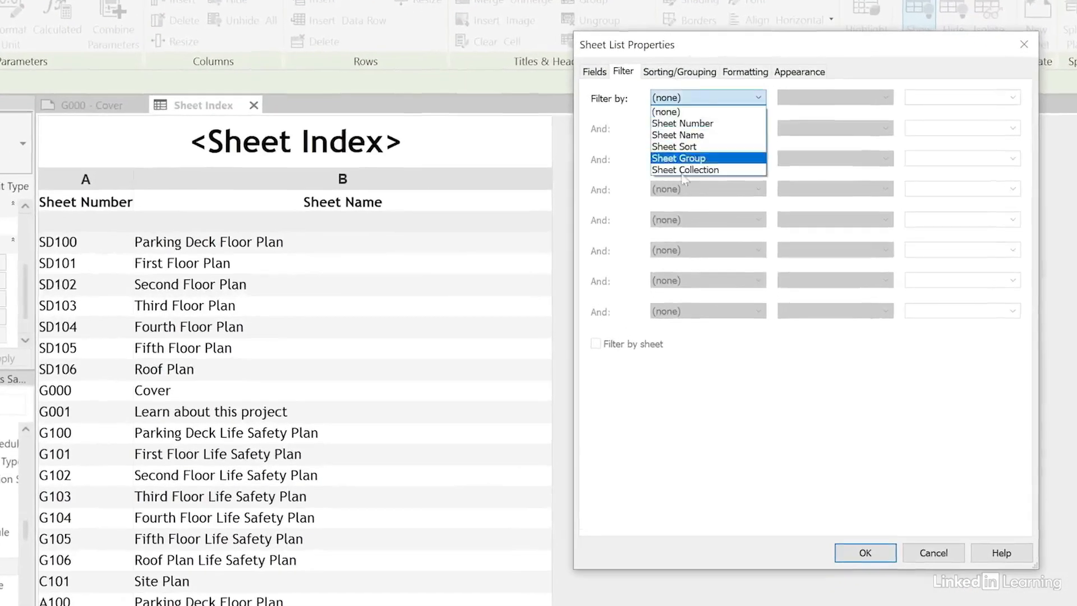
pyautogui.click(681, 170)
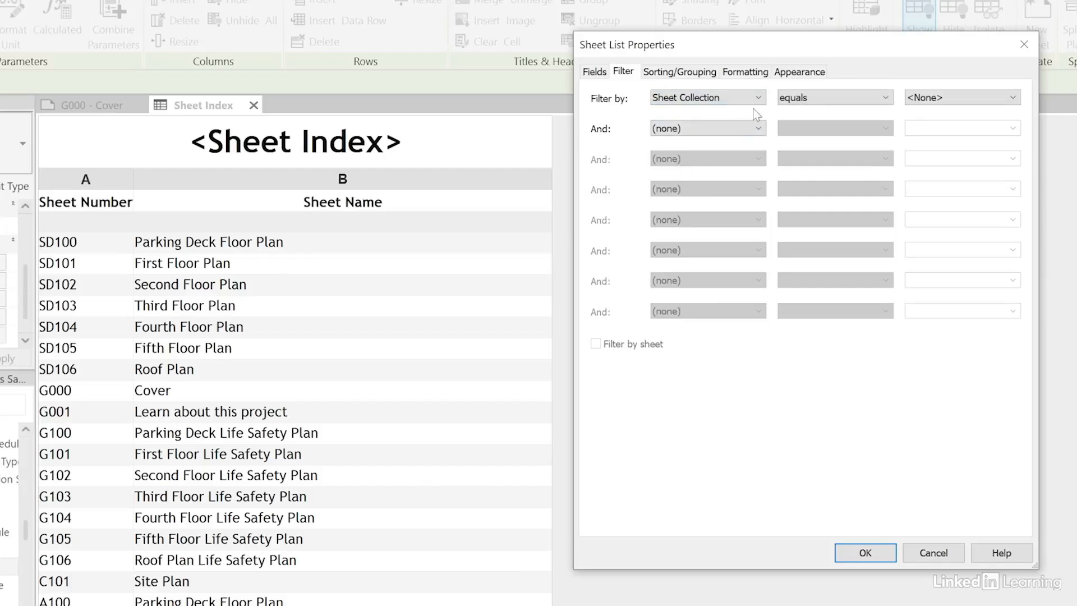
pyautogui.click(961, 99)
pyautogui.click(962, 135)
pyautogui.click(862, 554)
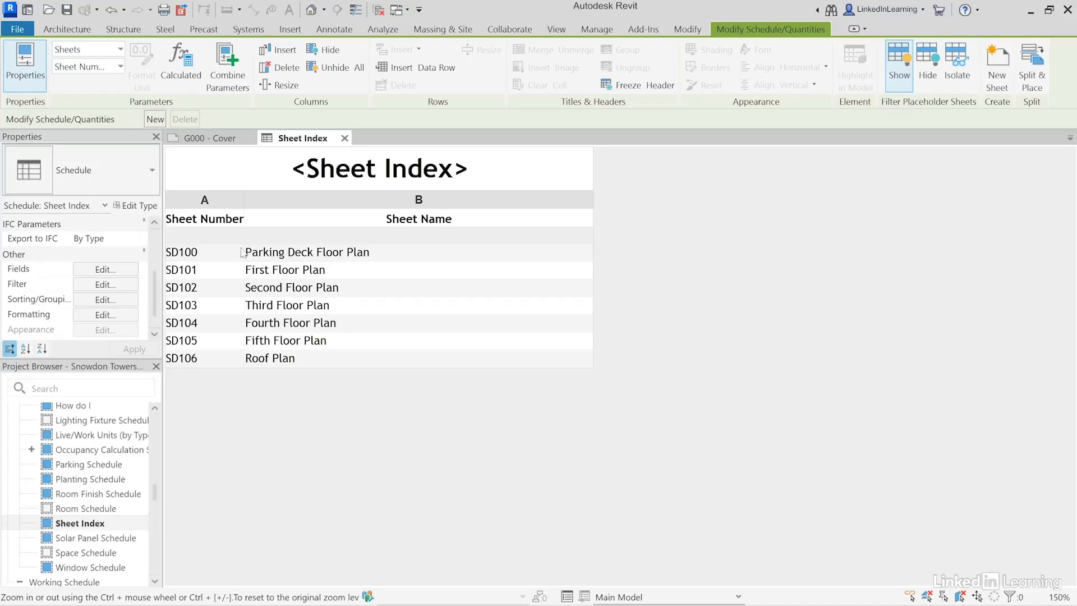
pyautogui.click(210, 138)
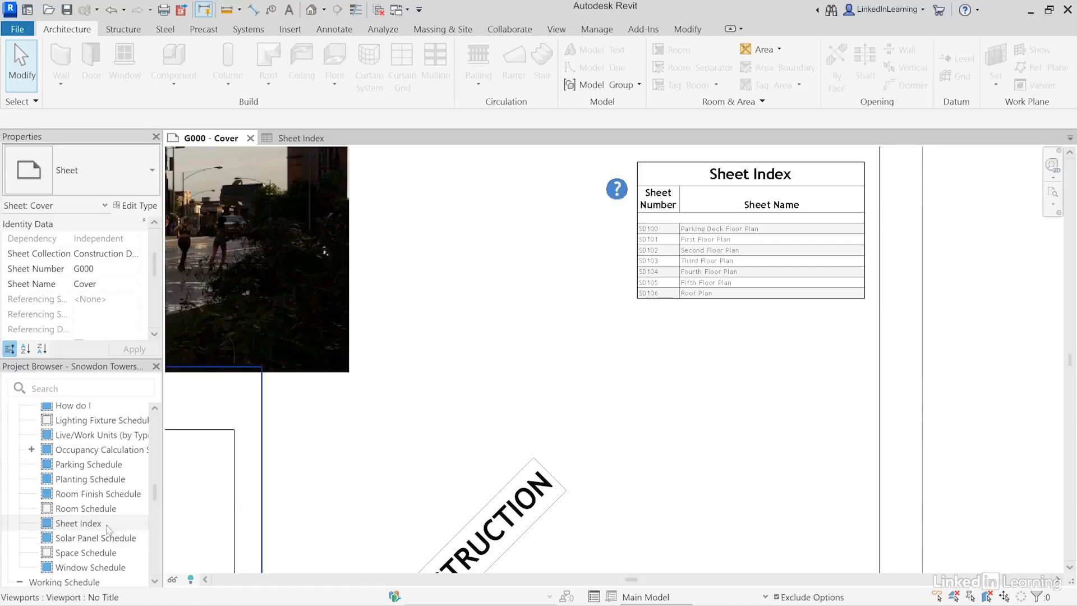
# Step: Duplicate the filtered Sheet Index schedule in the project's schedule list
pyautogui.rightClick(83, 527)
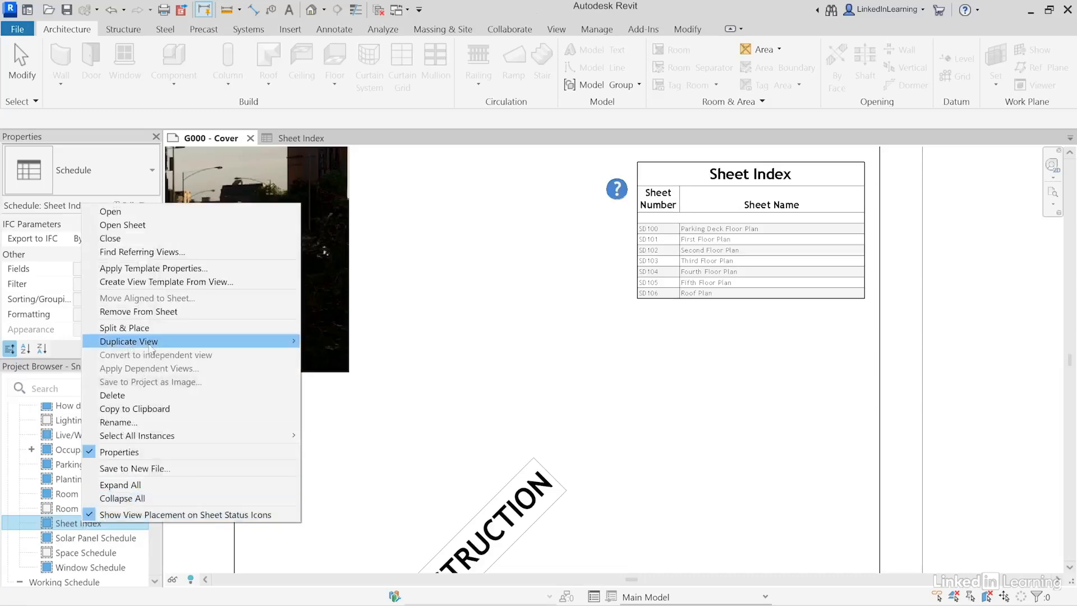
pyautogui.moveTo(173, 350)
pyautogui.click(336, 342)
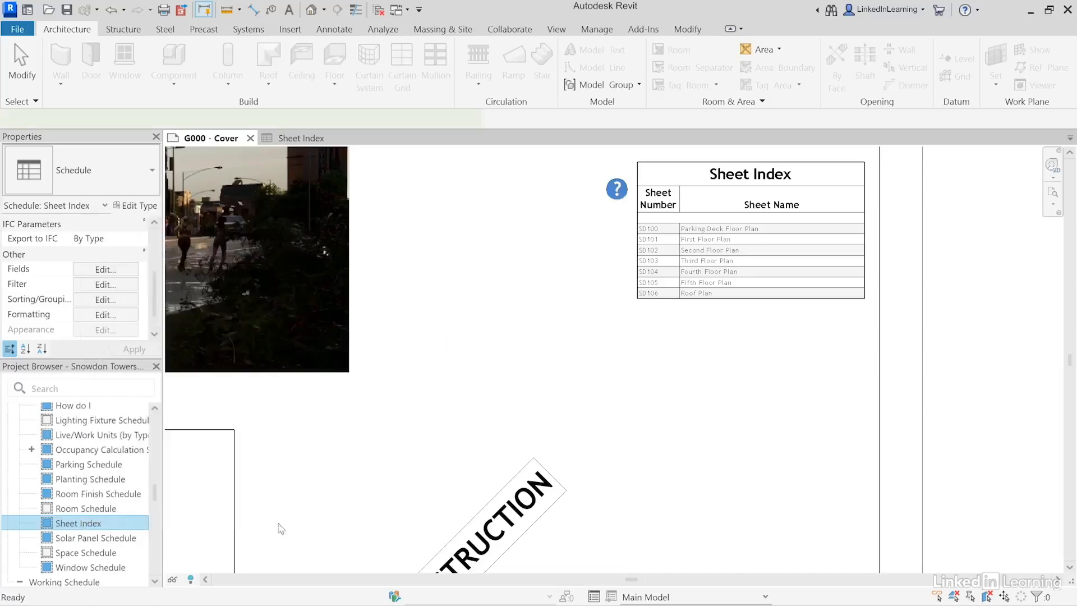
# Step: Rename the duplicated schedule as Sheet Index (SD)
pyautogui.rightClick(93, 540)
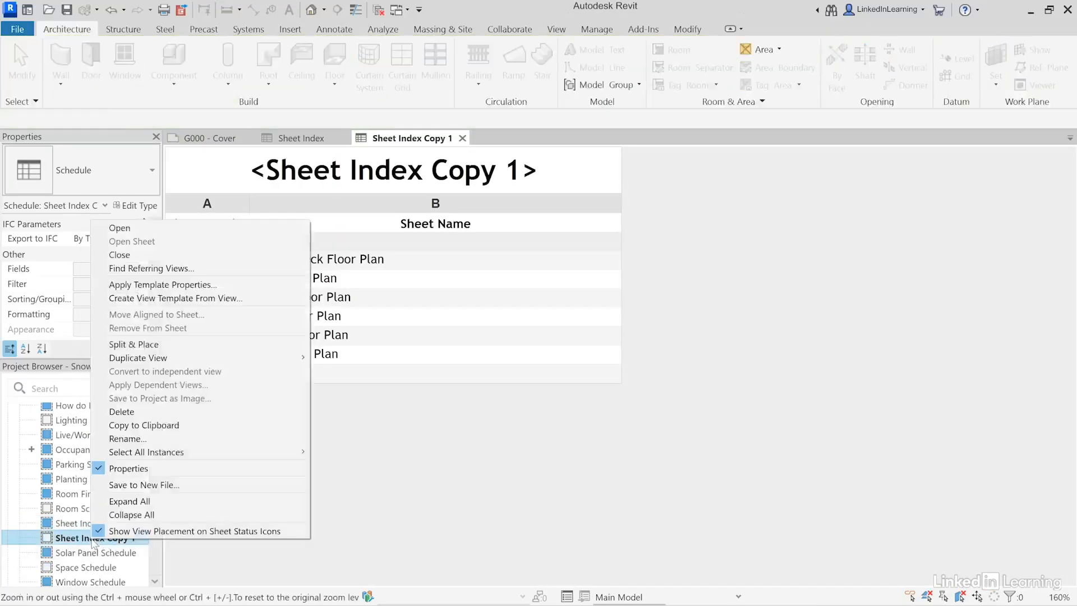
pyautogui.click(128, 438)
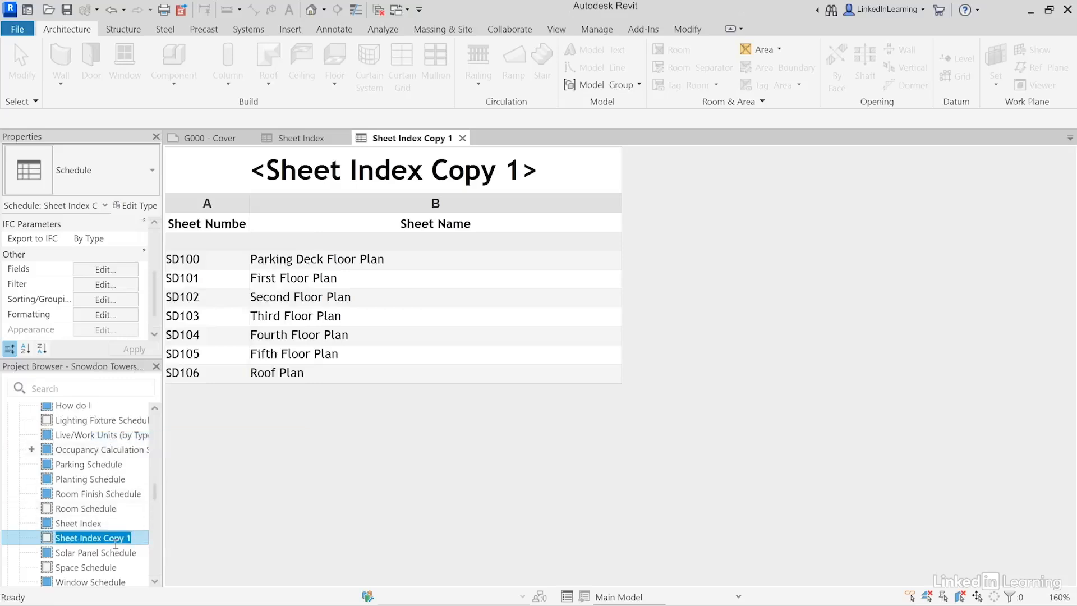
pyautogui.click(136, 539)
pyautogui.click(138, 539)
pyautogui.press('BackSpace')
pyautogui.press('BackSpace')
pyautogui.press('BackSpace')
pyautogui.press('BackSpace')
pyautogui.press('BackSpace')
pyautogui.press('BackSpace')
pyautogui.press('BackSpace')
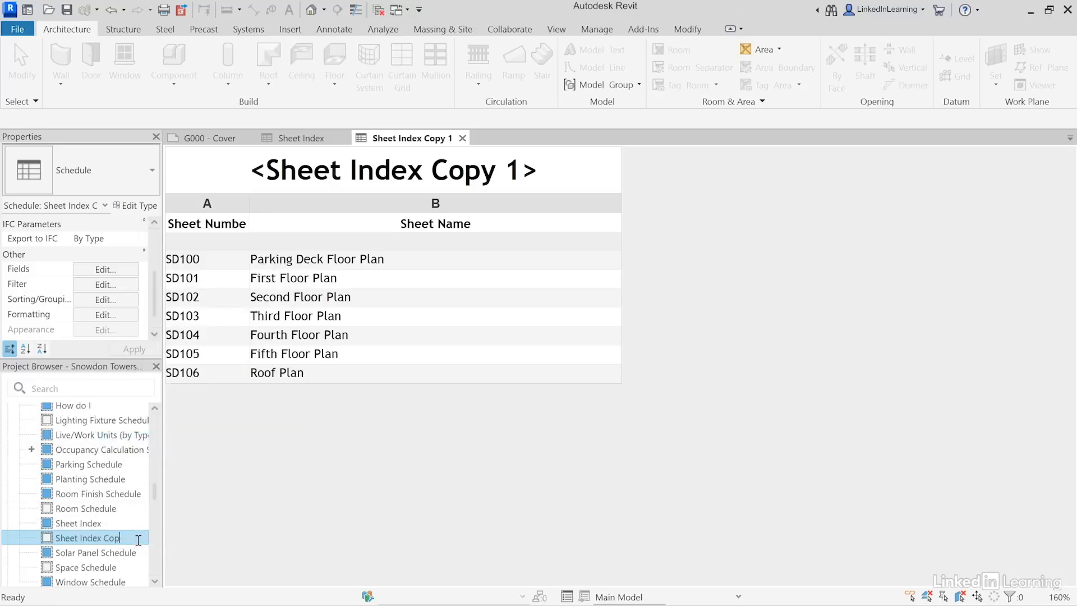
pyautogui.write('(SD)')
pyautogui.press('Return')
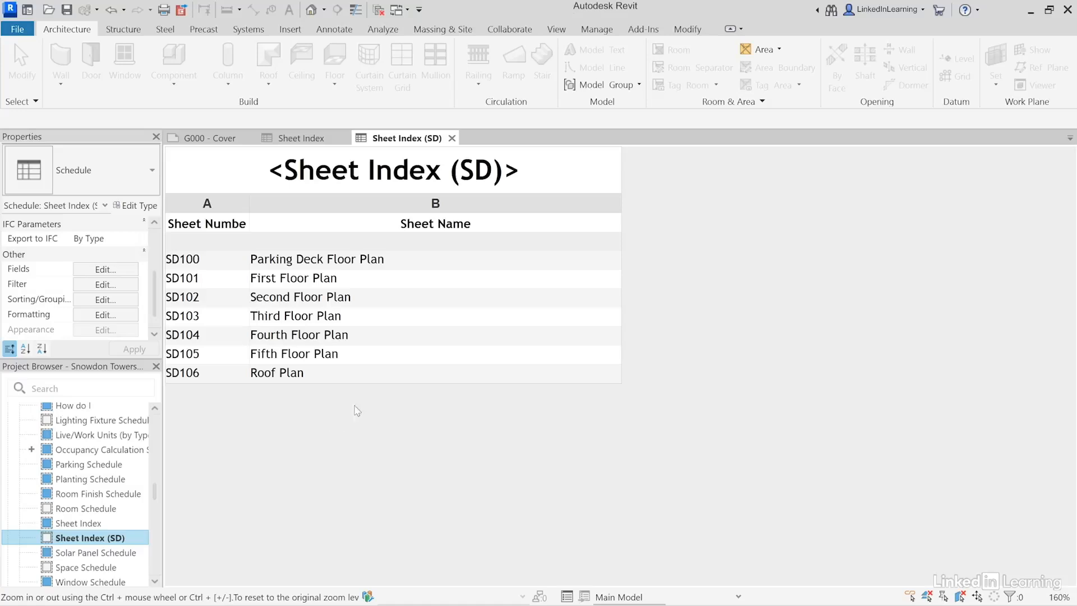
# Step: Change the original Sheet Index schedule's filter to Sheet Collection does not equal Schematic Design
pyautogui.click(302, 138)
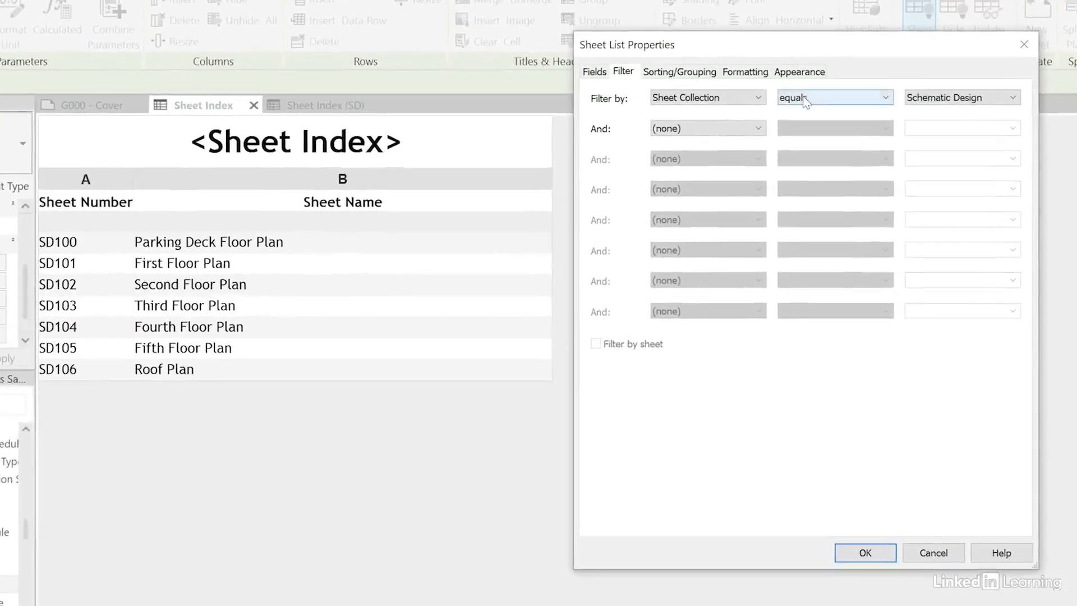
pyautogui.click(830, 102)
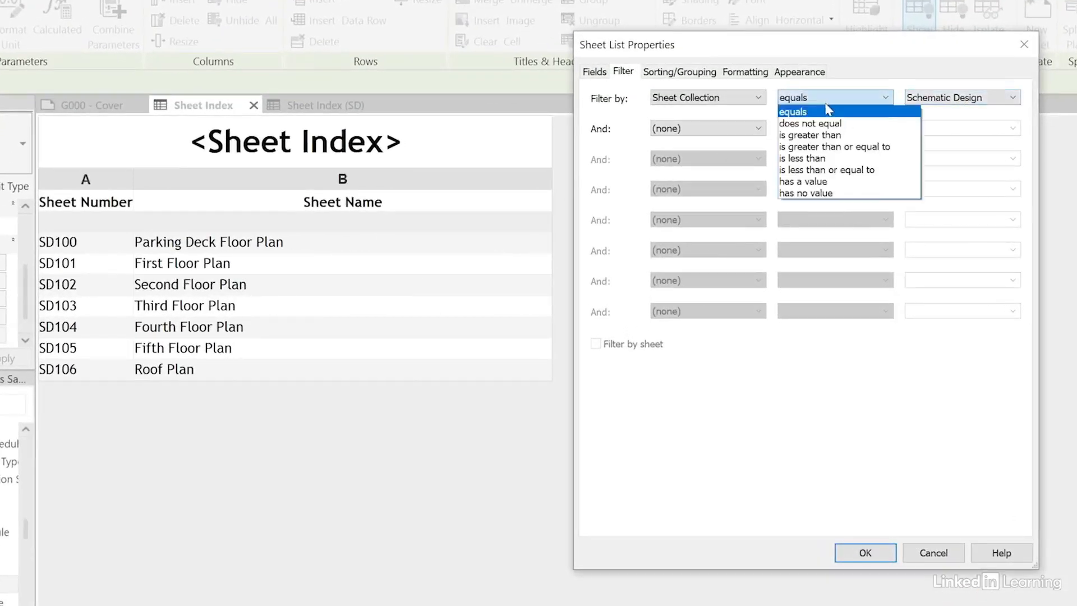
pyautogui.click(815, 124)
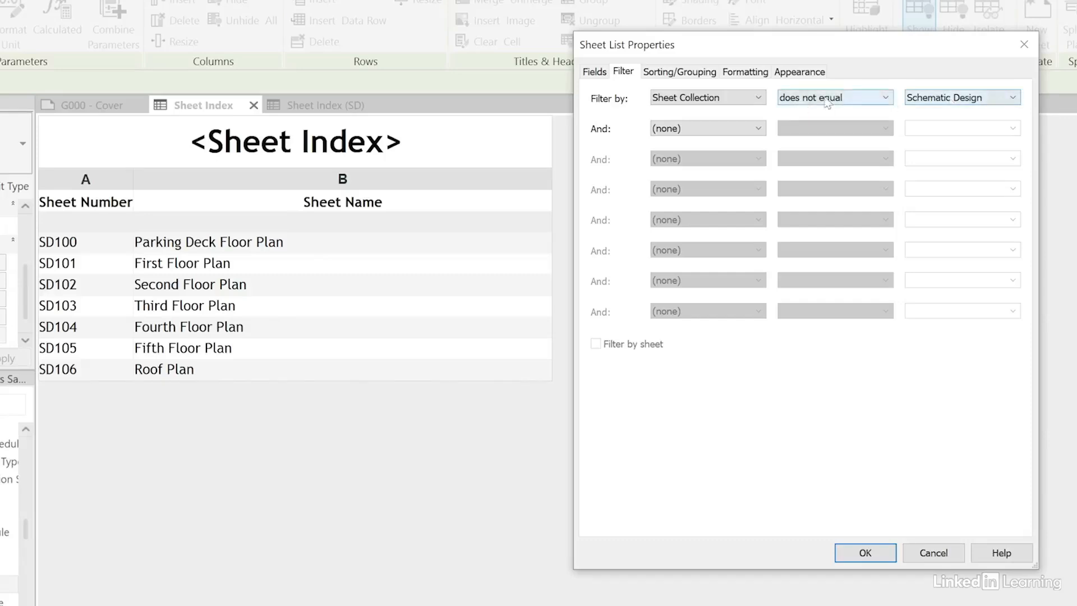
pyautogui.click(977, 98)
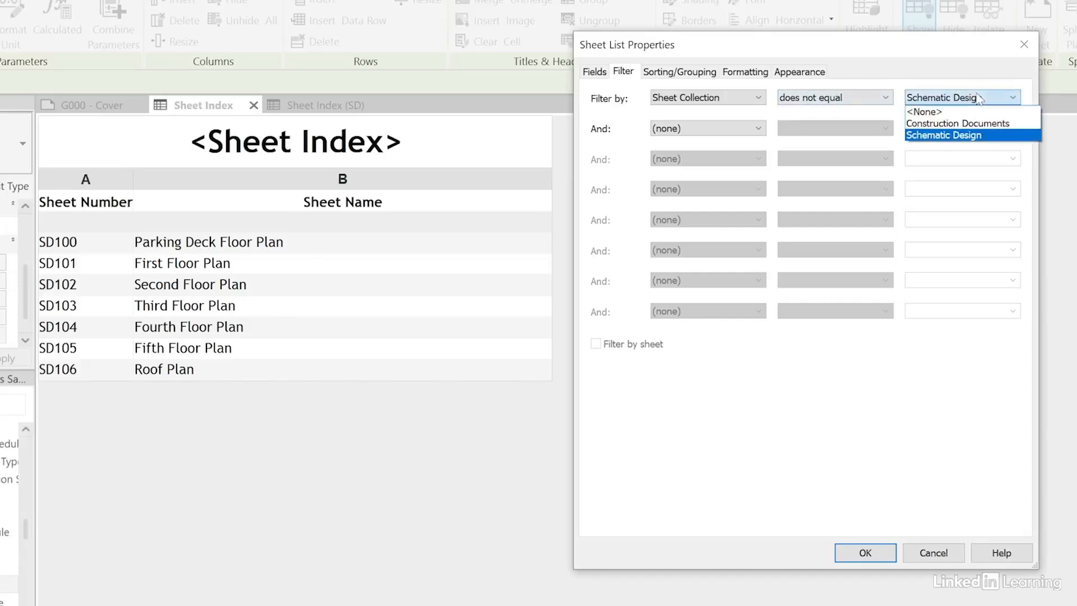
pyautogui.click(978, 99)
pyautogui.click(866, 552)
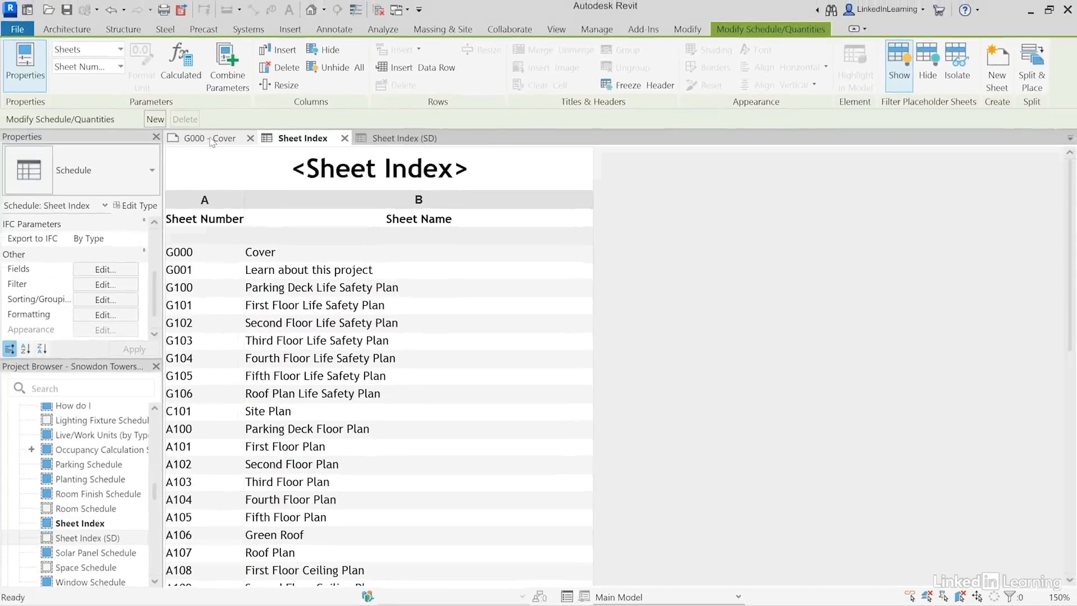
# Step: Check the filtered Sheet Index schedule as placed on the G000 cover sheet
pyautogui.click(92, 105)
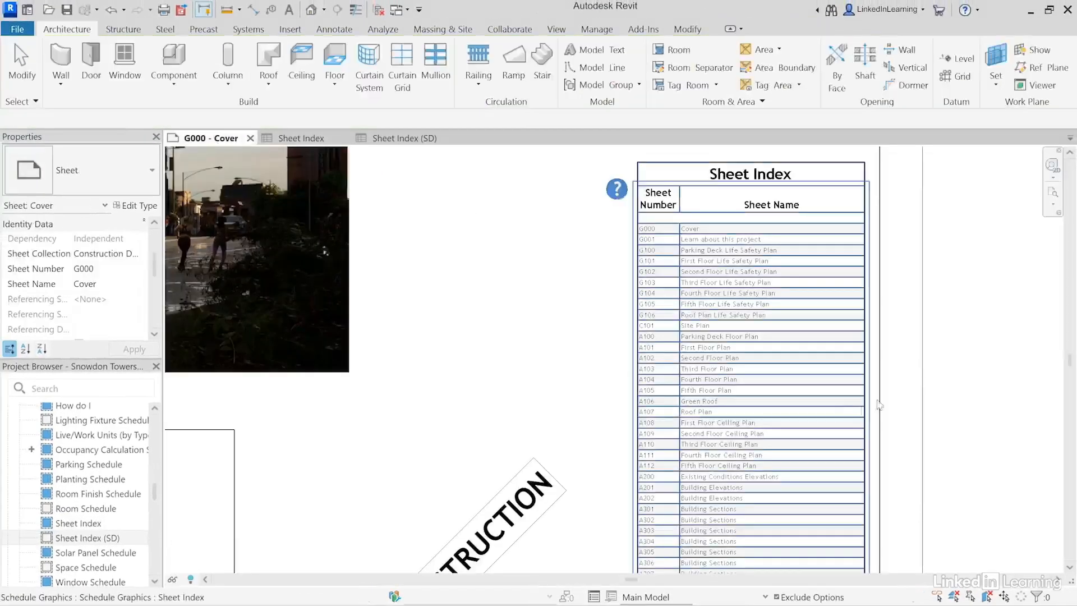
pyautogui.scroll(-2, 878, 404)
pyautogui.moveTo(937, 391); pyautogui.dragTo(828, 333, button='middle')
pyautogui.scroll(-1, 823, 313)
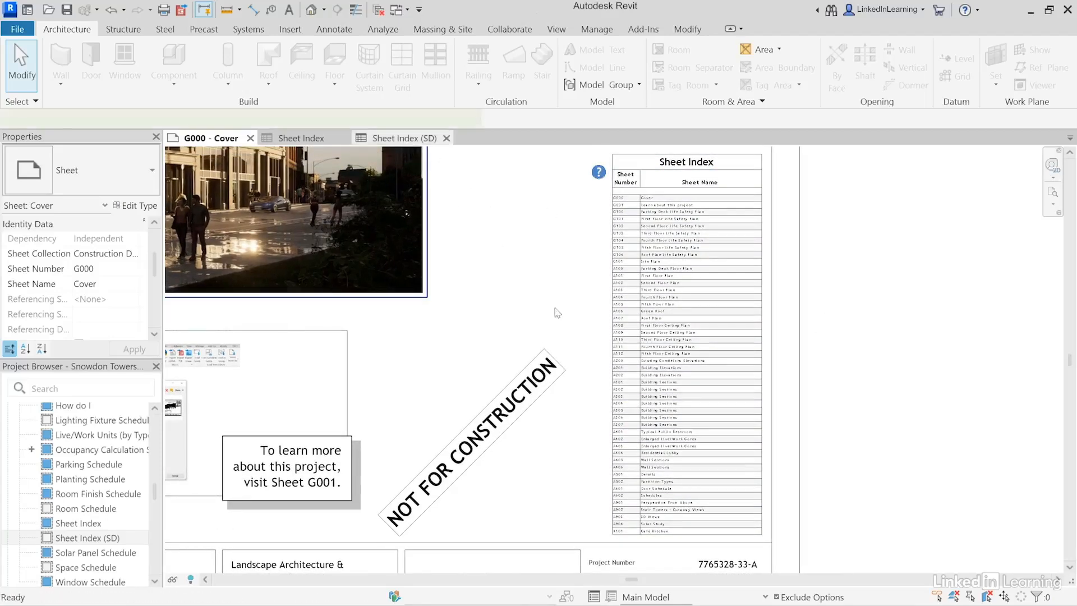
# Step: Try to renumber the Second Floor Plan sheet as SD101 in the Sheet Index (SD) schedule
pyautogui.hotkey('ctrl', 'Tab')
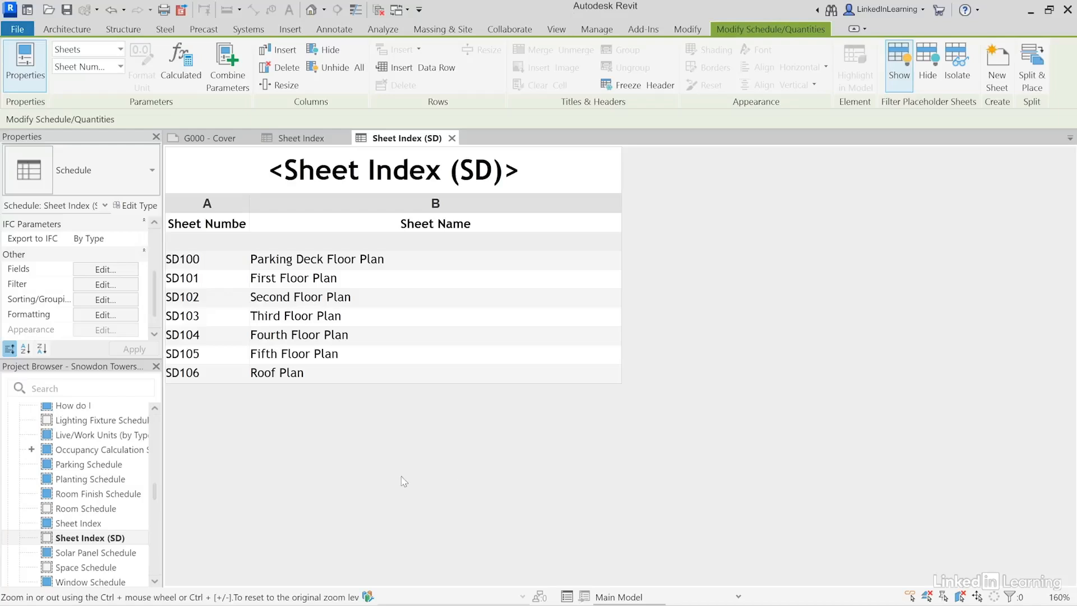
pyautogui.click(220, 302)
pyautogui.write('SD101')
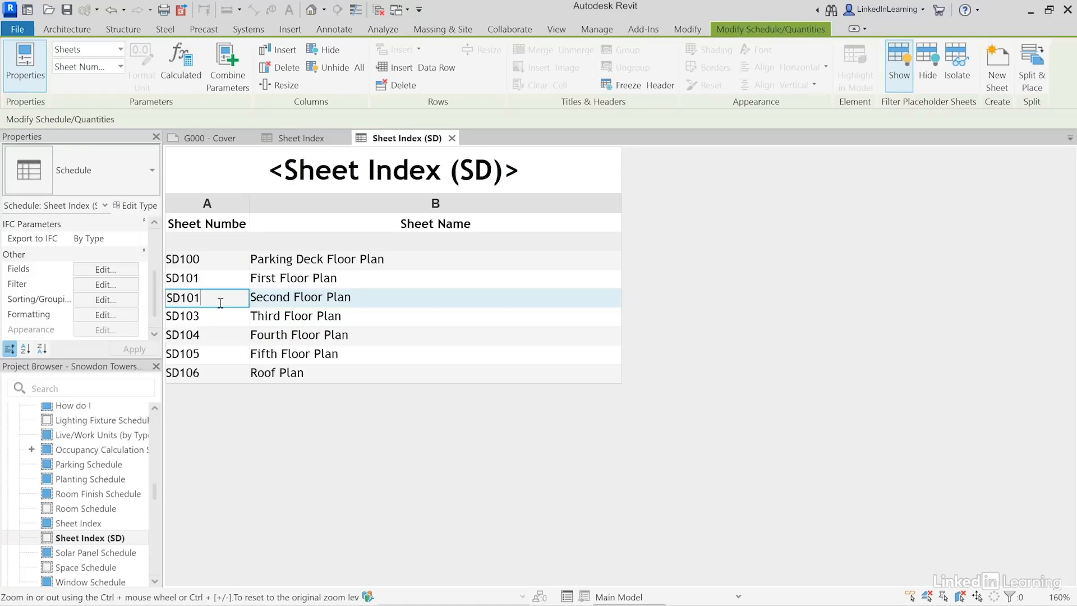
pyautogui.press('Return')
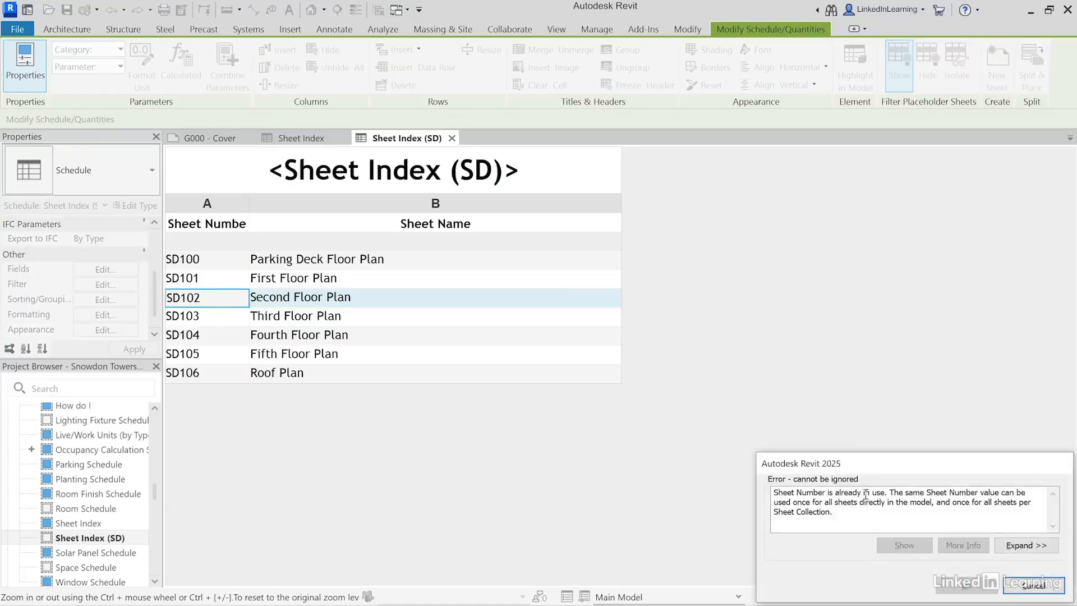
pyautogui.moveTo(787, 493); pyautogui.dragTo(881, 493)
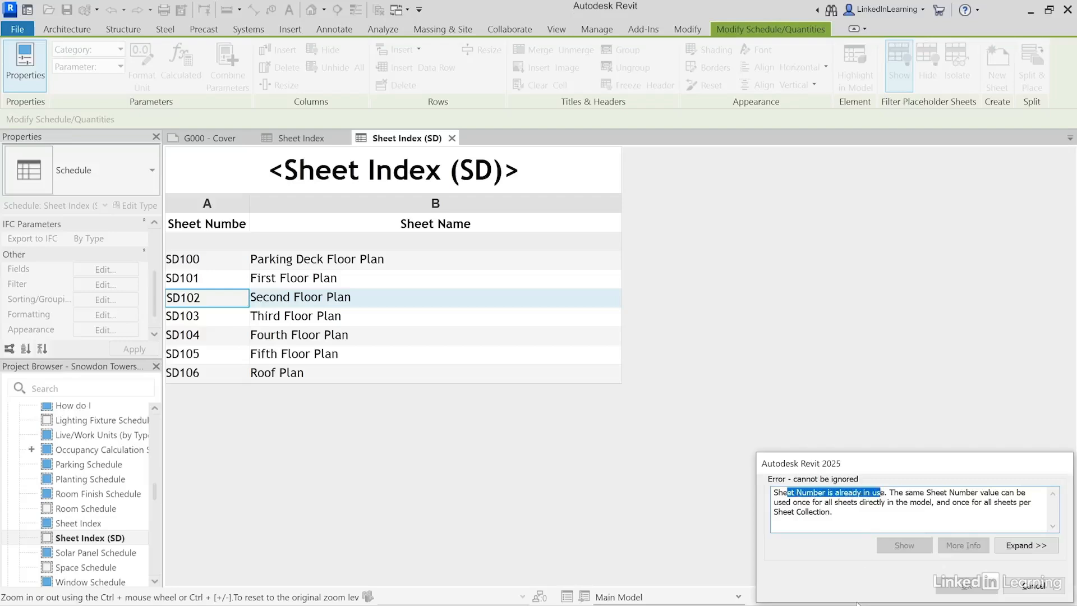
pyautogui.click(1012, 585)
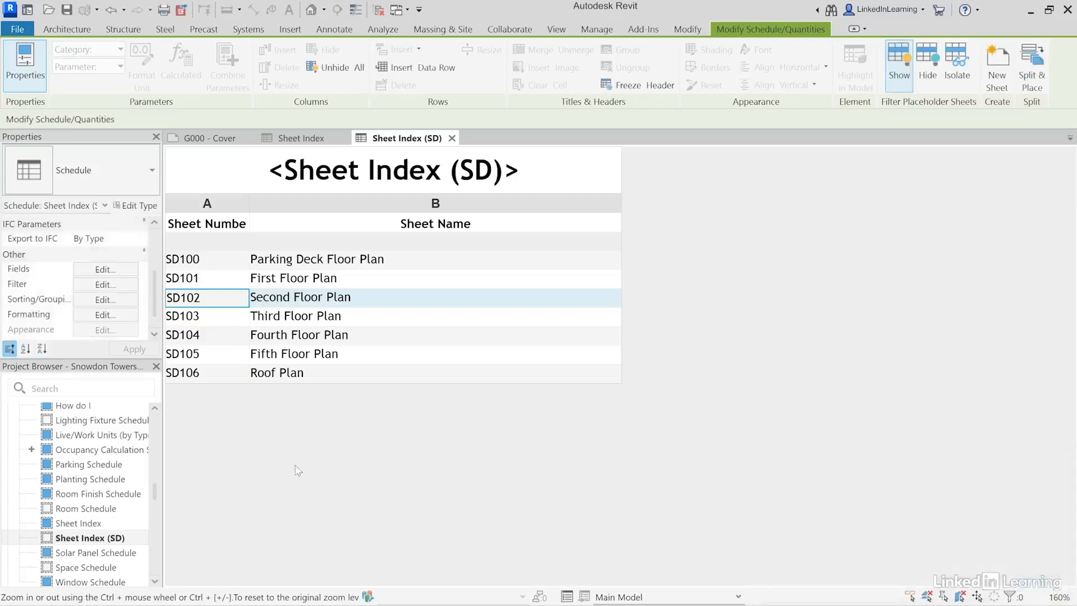
# Step: Examine the numbers of the Parking Deck, First and Second Floor Plan sheets in the original Sheet Index schedule
pyautogui.click(306, 140)
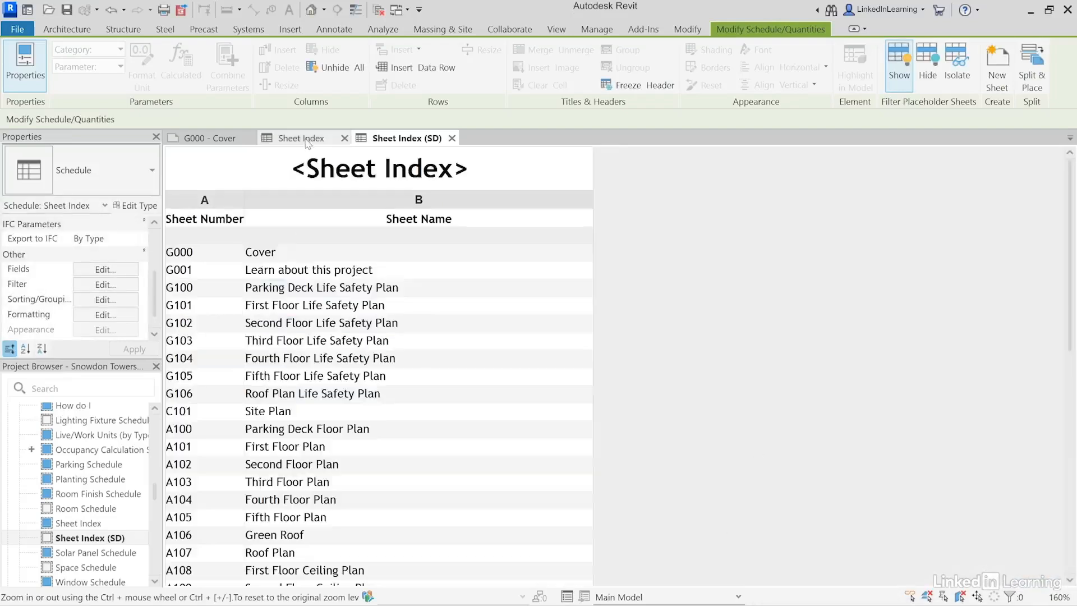
pyautogui.click(203, 432)
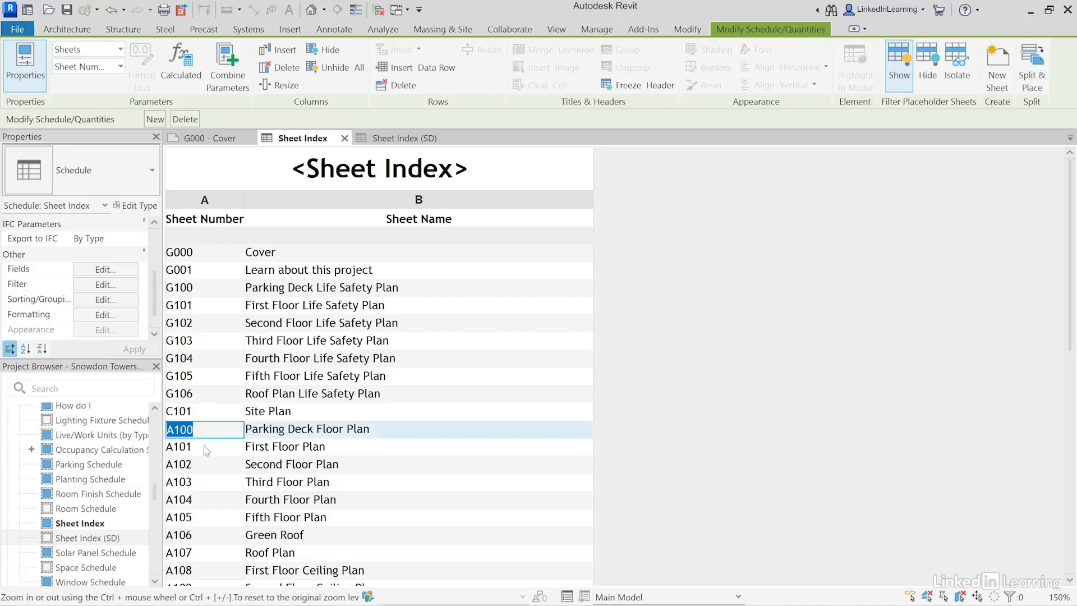
pyautogui.click(207, 449)
pyautogui.click(209, 465)
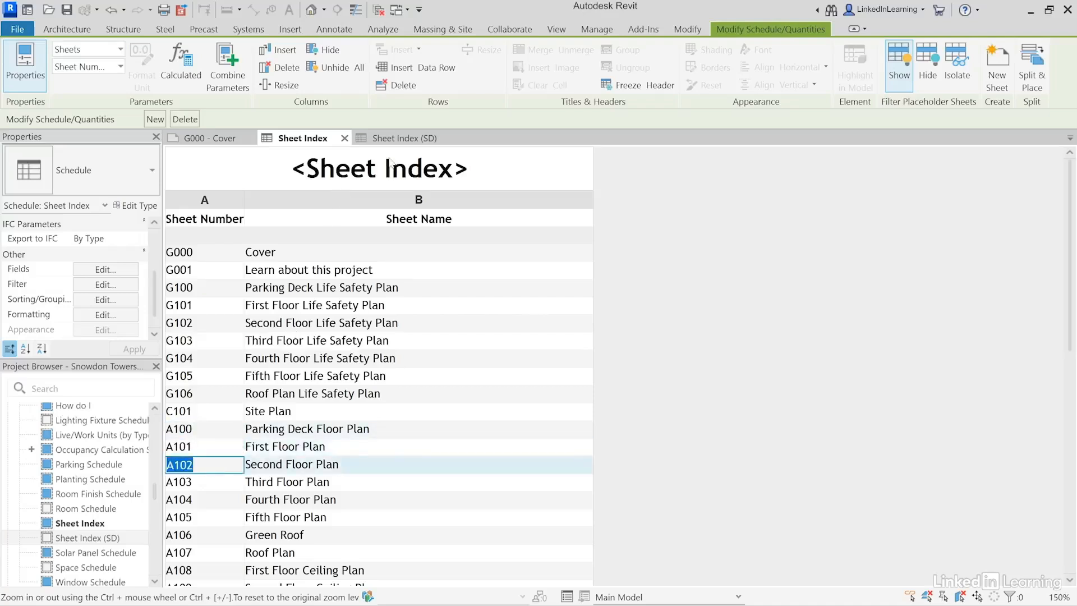
# Step: Renumber the seven floor plan sheets in the Sheet Index (SD) schedule as A100 through A106
pyautogui.click(401, 138)
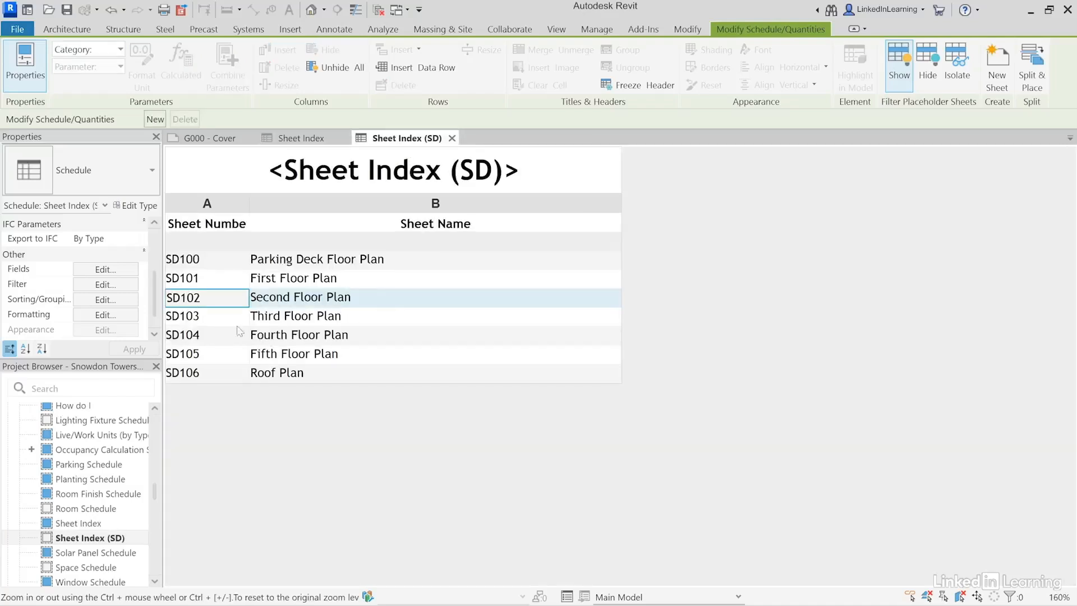
pyautogui.click(182, 261)
pyautogui.moveTo(182, 260); pyautogui.dragTo(153, 377)
pyautogui.write('A')
pyautogui.click(181, 279)
pyautogui.write('A')
pyautogui.click(184, 298)
pyautogui.write('A')
pyautogui.click(183, 317)
pyautogui.write('A')
pyautogui.click(183, 336)
pyautogui.write('A')
pyautogui.click(182, 354)
pyautogui.write('A')
pyautogui.click(183, 373)
pyautogui.write('A')
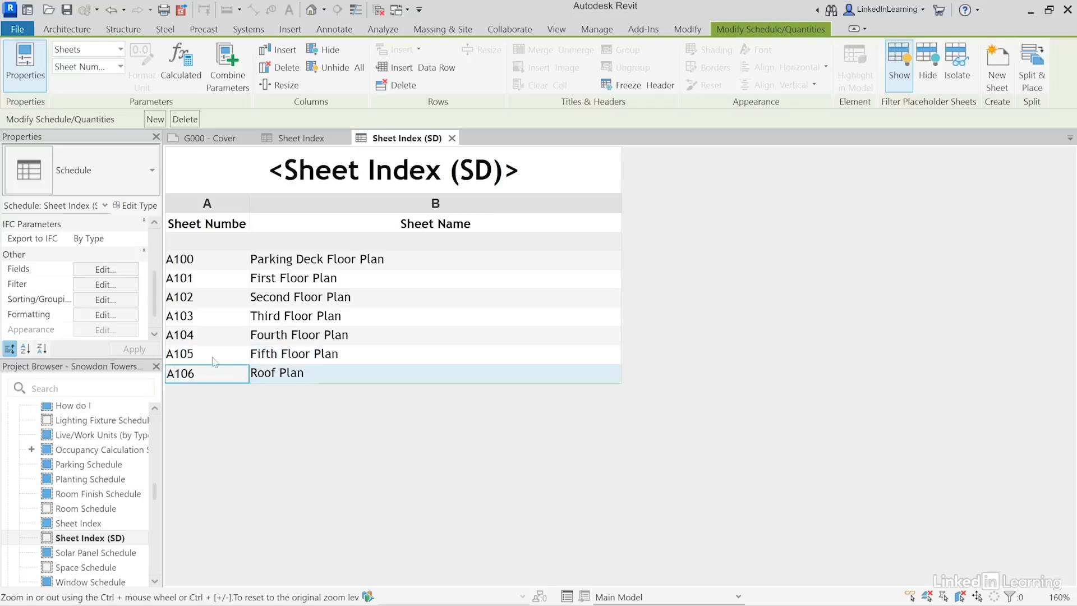
pyautogui.click(327, 259)
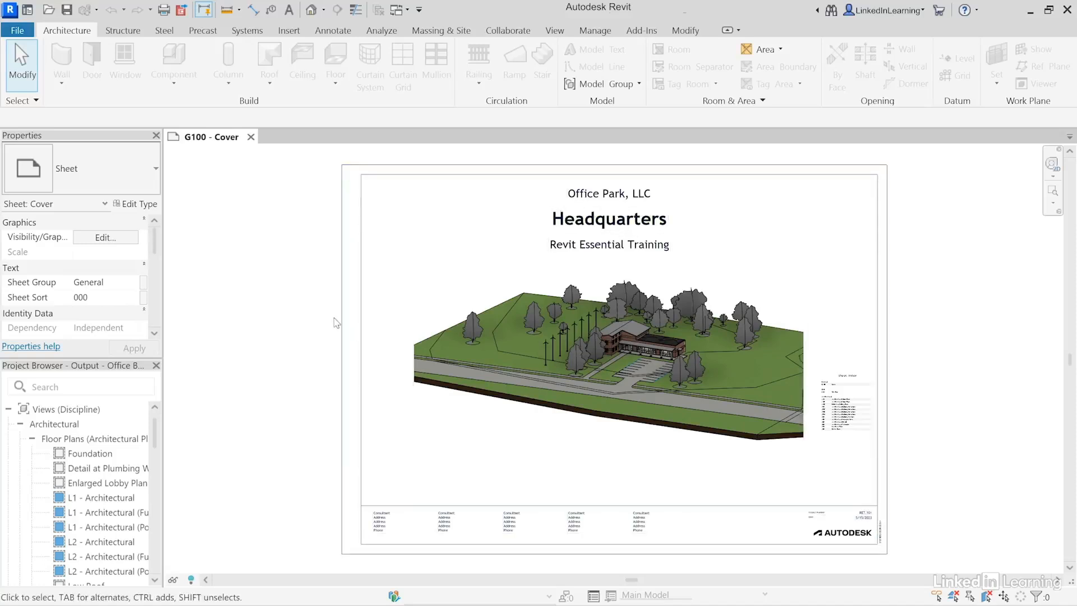
# Step: Start a DWG export from the Office Building project's G100 cover sheet
pyautogui.click(17, 31)
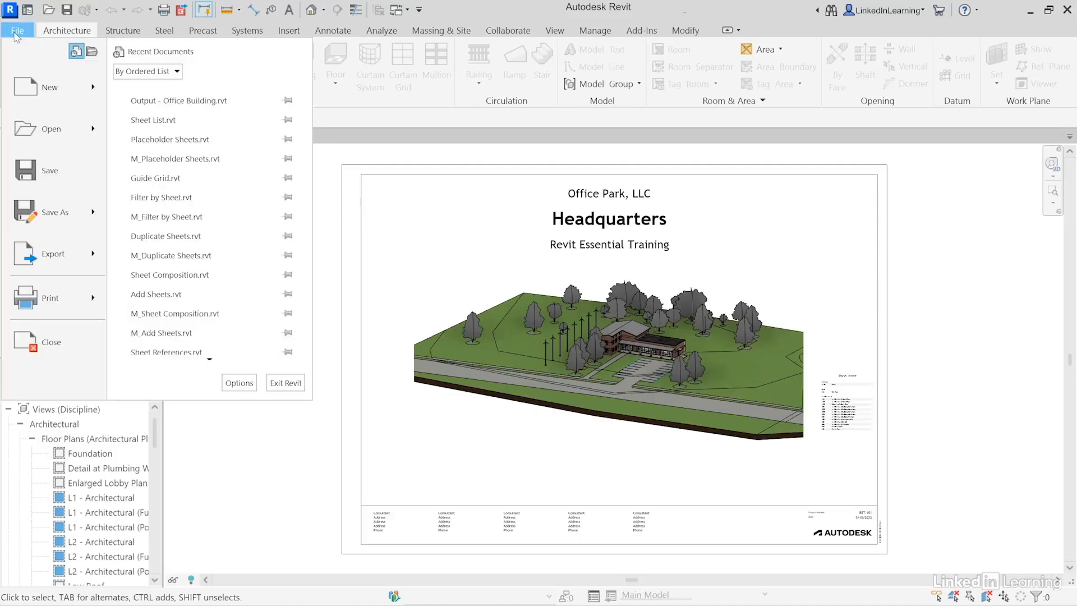
pyautogui.moveTo(38, 260)
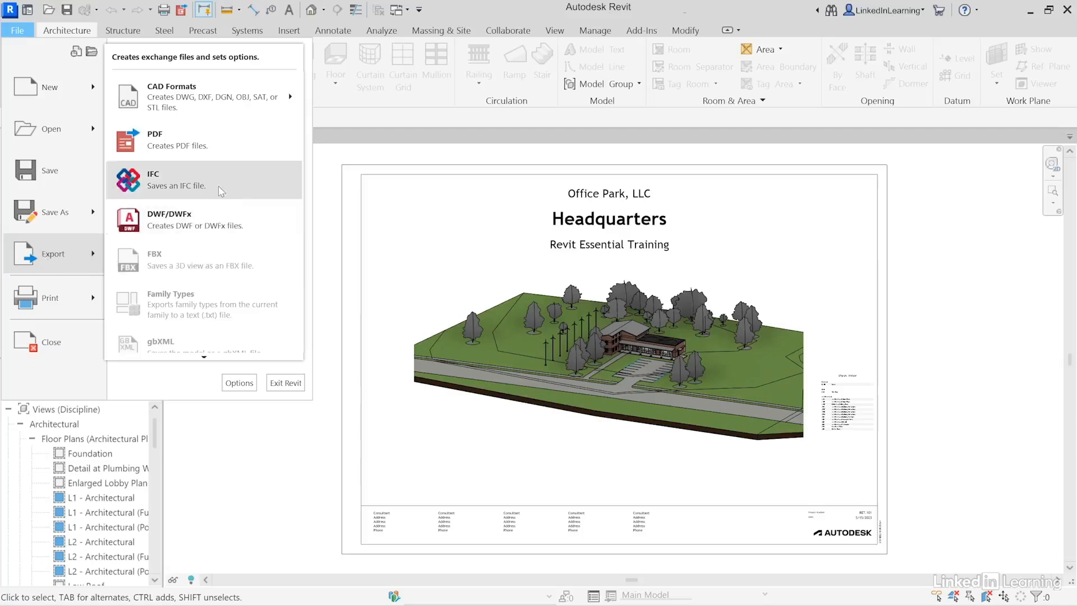
pyautogui.moveTo(198, 115)
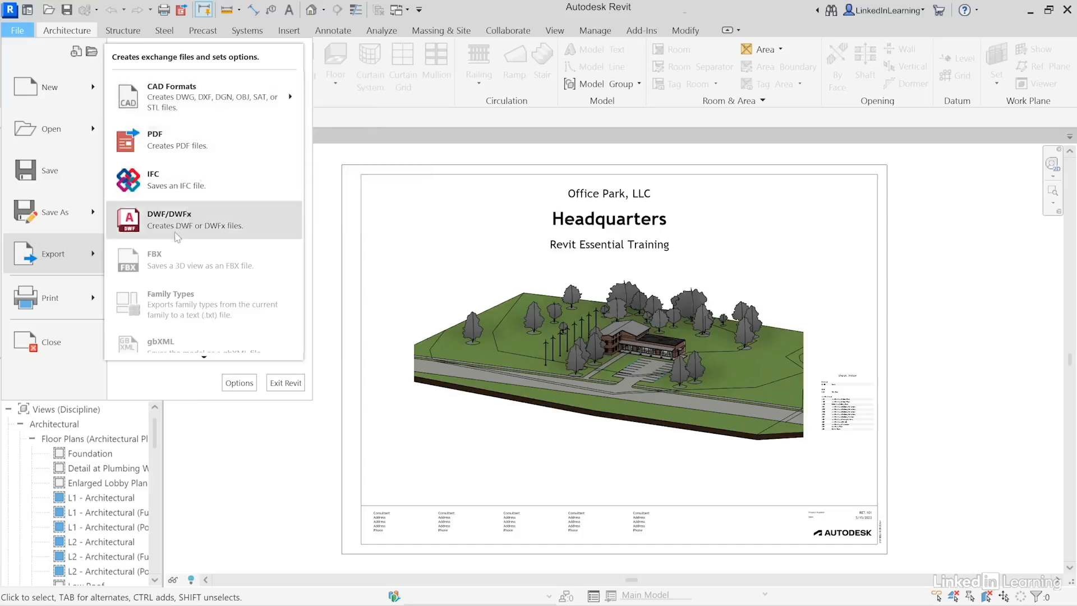
pyautogui.scroll(-1, 182, 224)
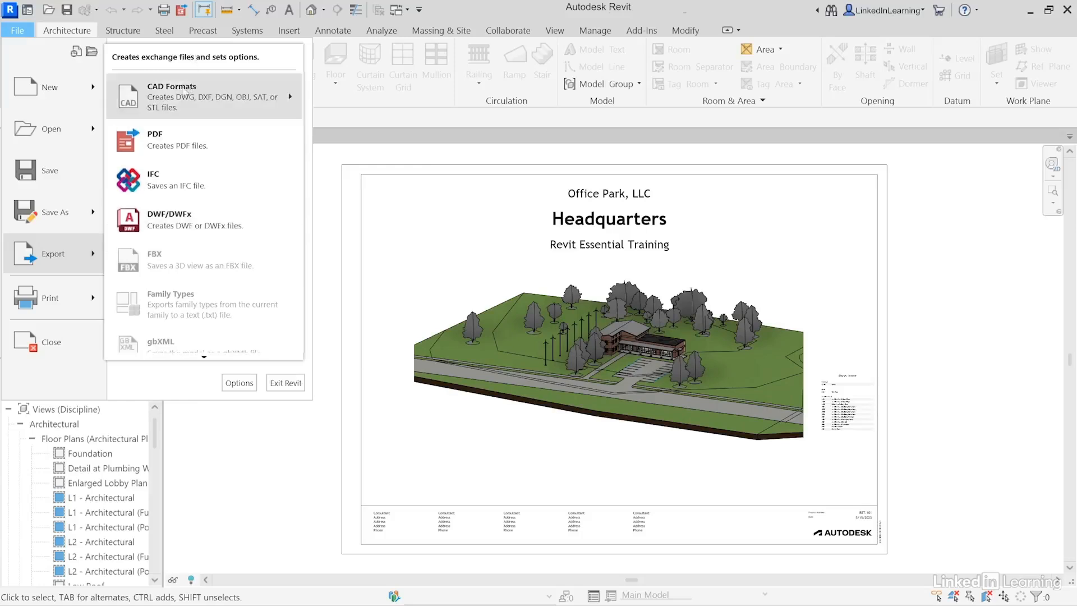
pyautogui.moveTo(180, 100)
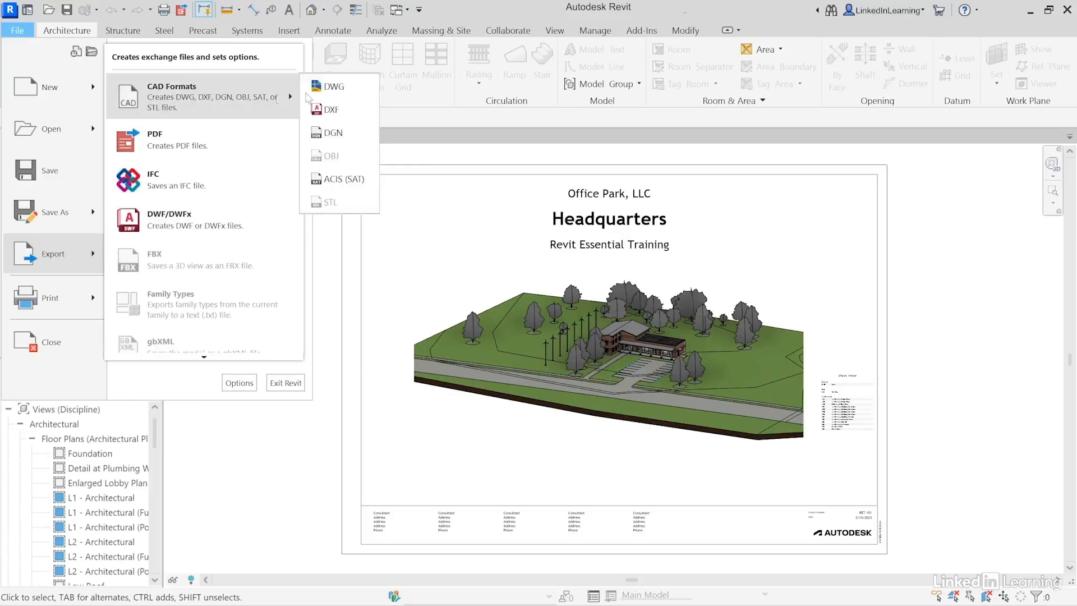
pyautogui.click(339, 89)
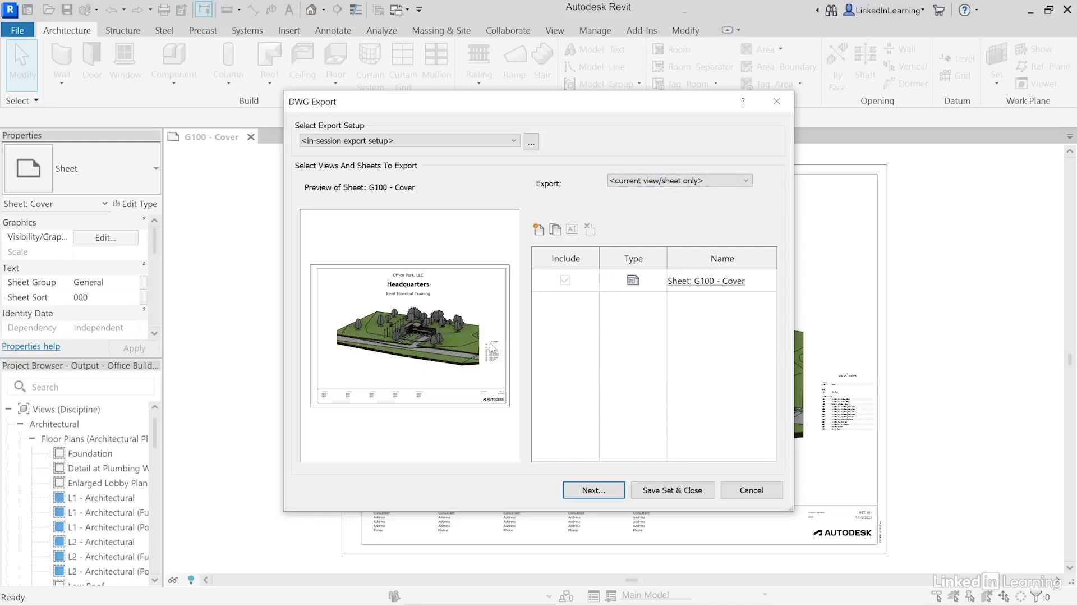
# Step: Set the export to the in-session view/sheet set and list all views and sheets in the model
pyautogui.click(714, 181)
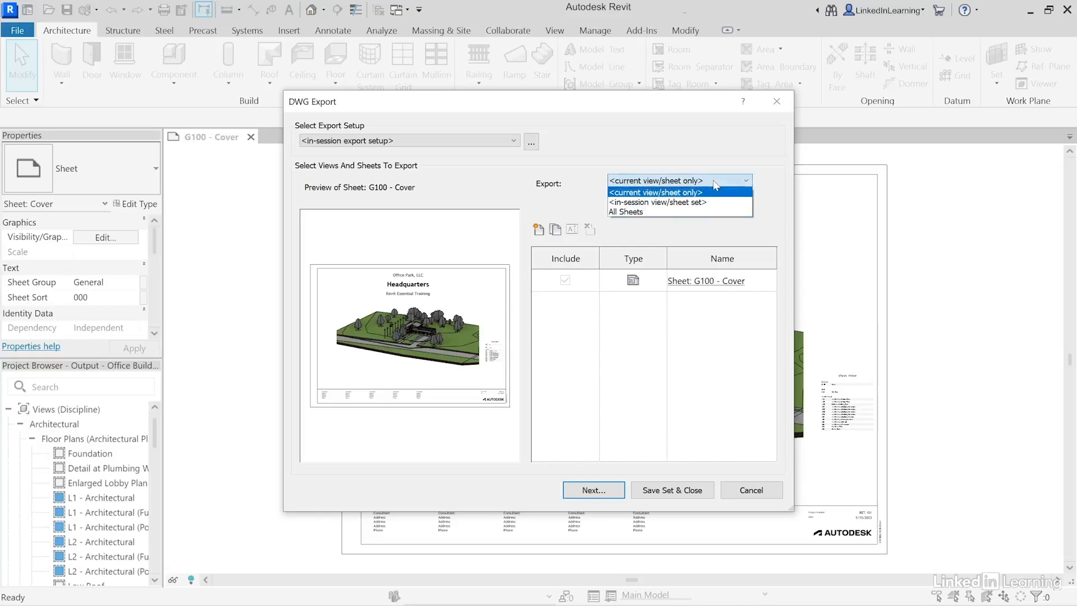
pyautogui.click(655, 203)
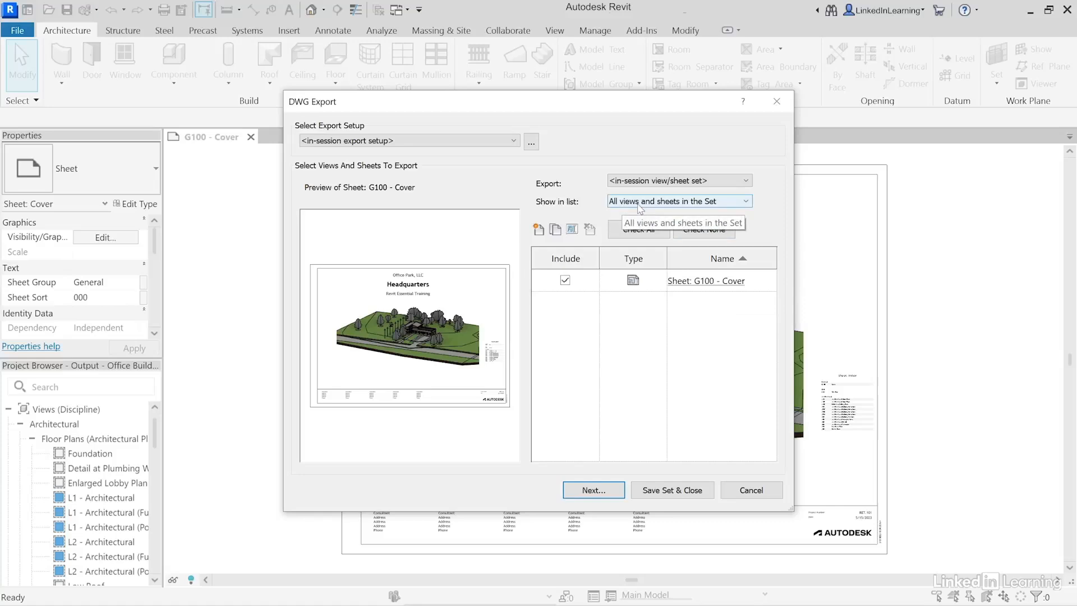
pyautogui.click(740, 204)
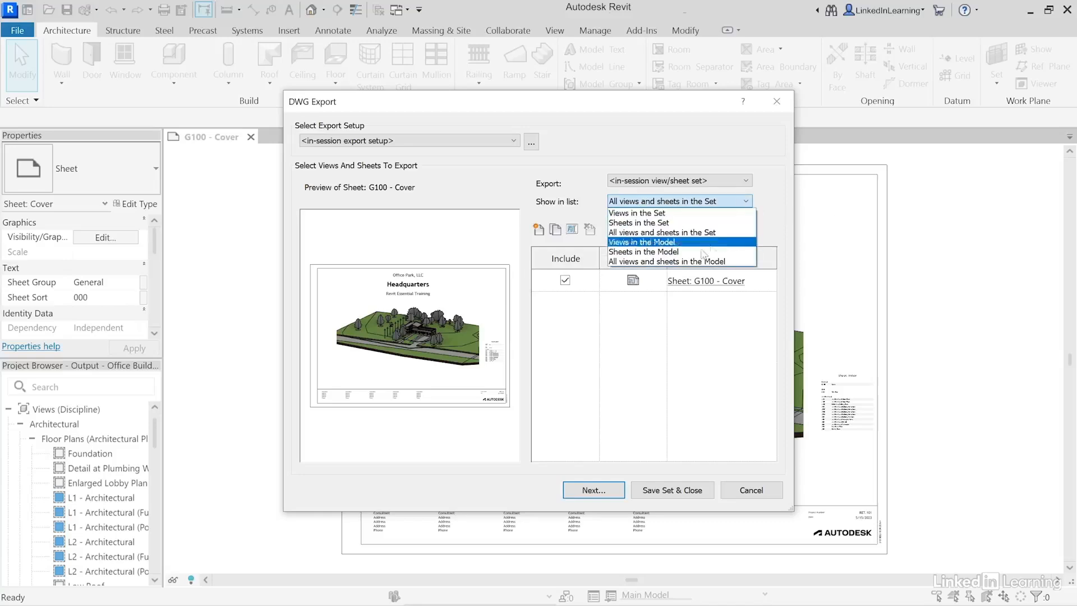
pyautogui.click(619, 263)
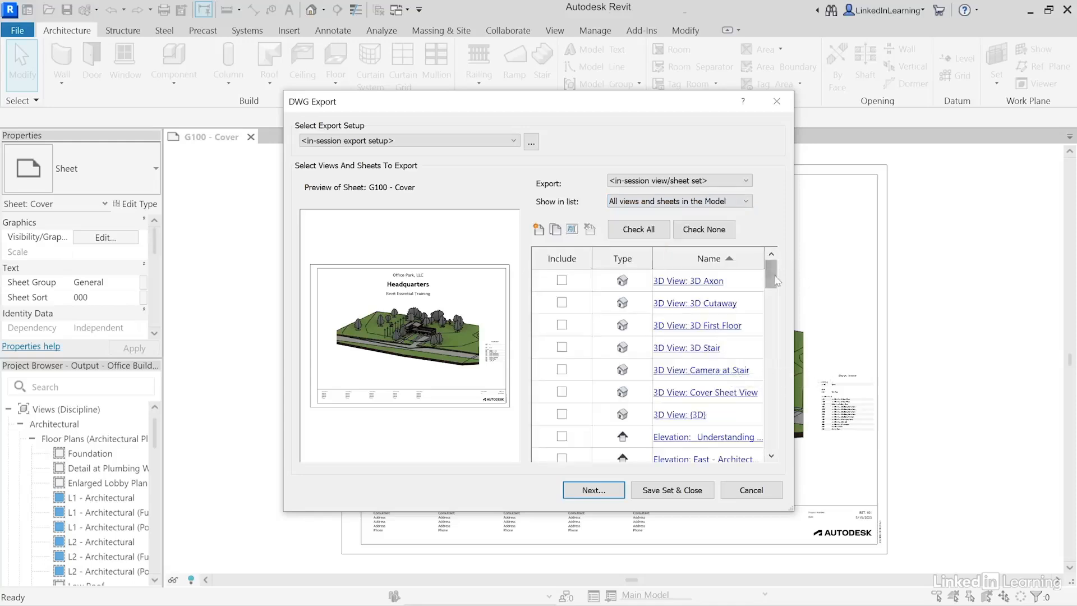
# Step: Clear the export selection and include only the 3D Stair view and sheets A101 and A203
pyautogui.moveTo(777, 280)
pyautogui.mouseDown()
pyautogui.moveTo(764, 447)
pyautogui.moveTo(770, 272)
pyautogui.mouseUp()
pyautogui.click(708, 234)
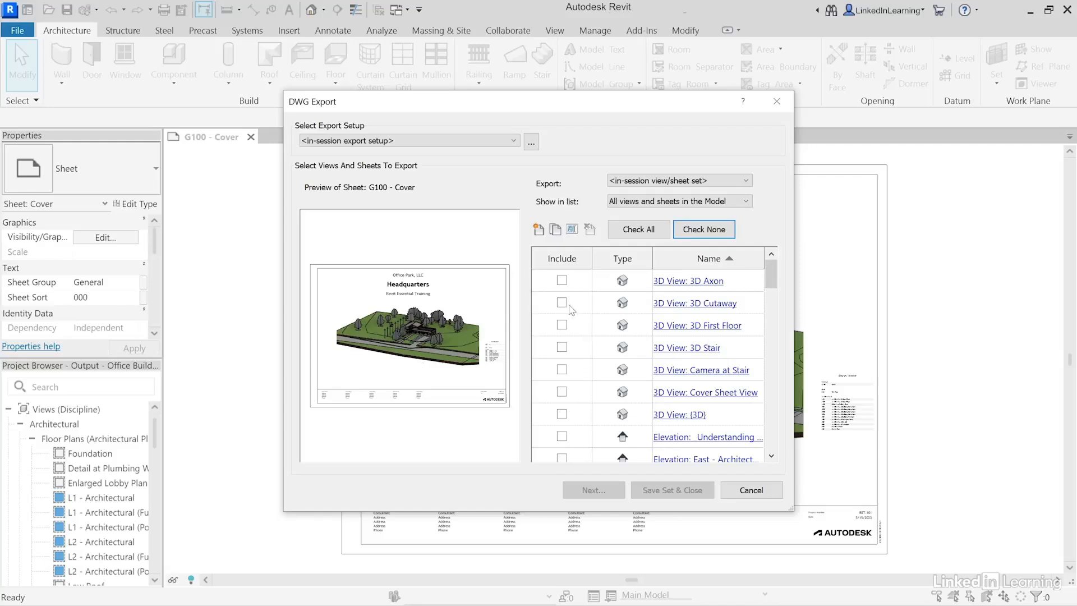
pyautogui.click(562, 348)
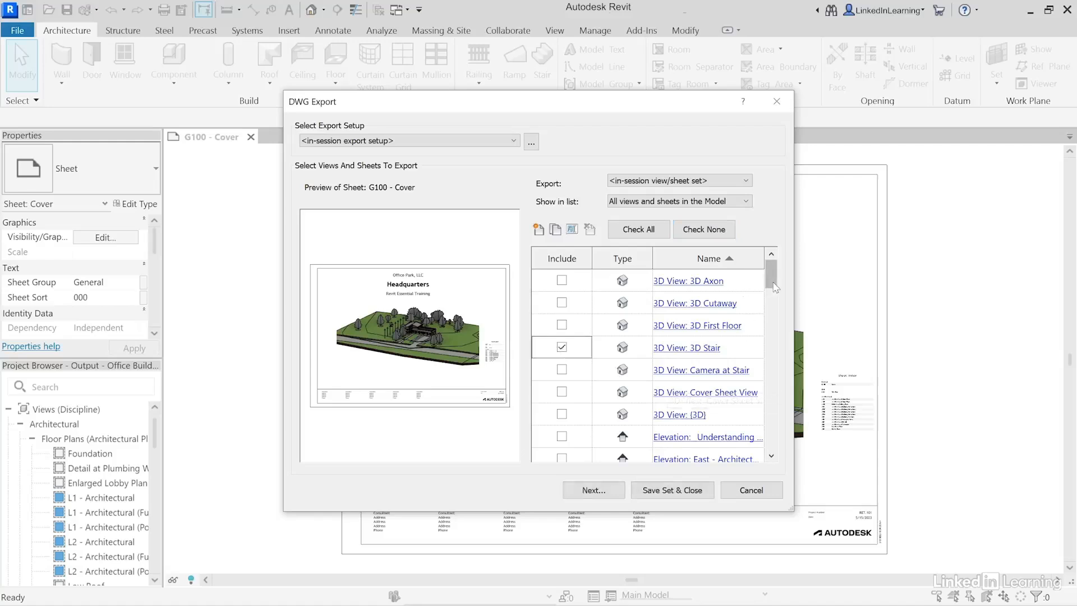
pyautogui.moveTo(773, 275); pyautogui.dragTo(773, 327)
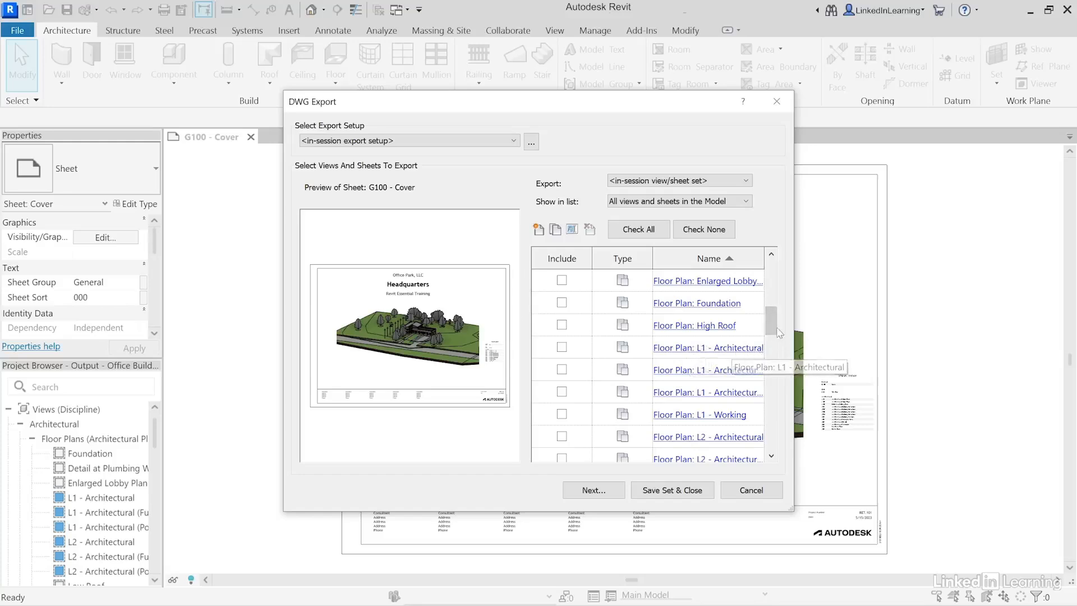
pyautogui.moveTo(770, 318); pyautogui.dragTo(774, 399)
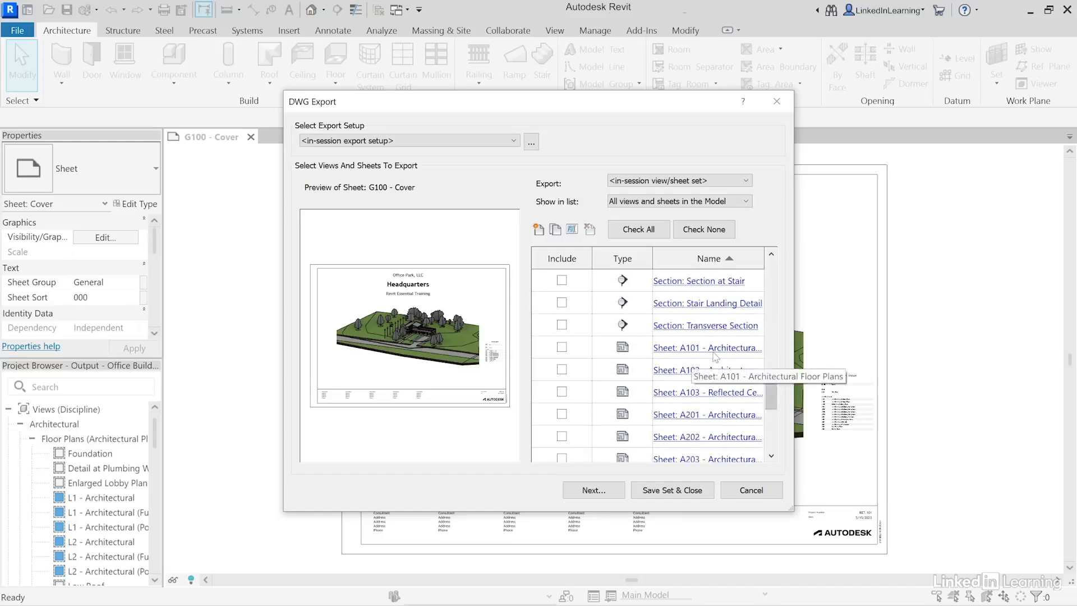
pyautogui.click(562, 348)
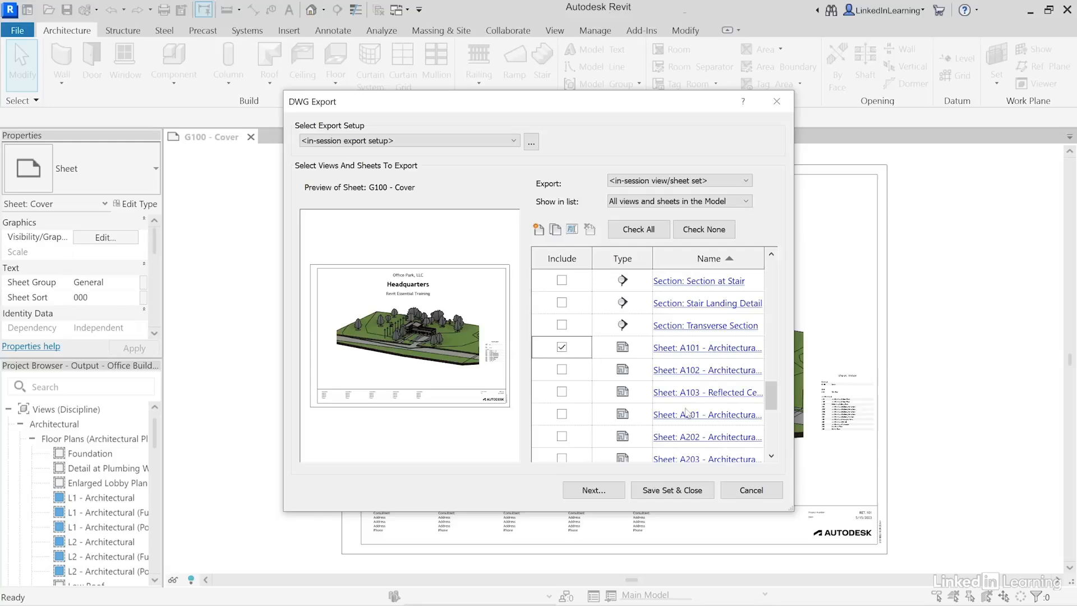
pyautogui.moveTo(772, 404); pyautogui.dragTo(772, 419)
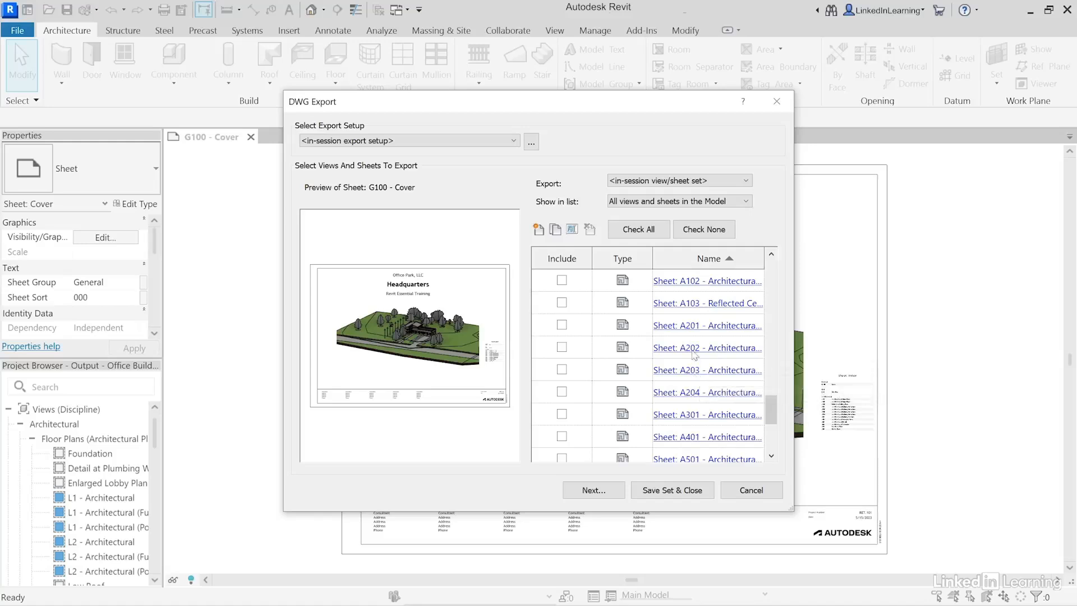
pyautogui.click(561, 369)
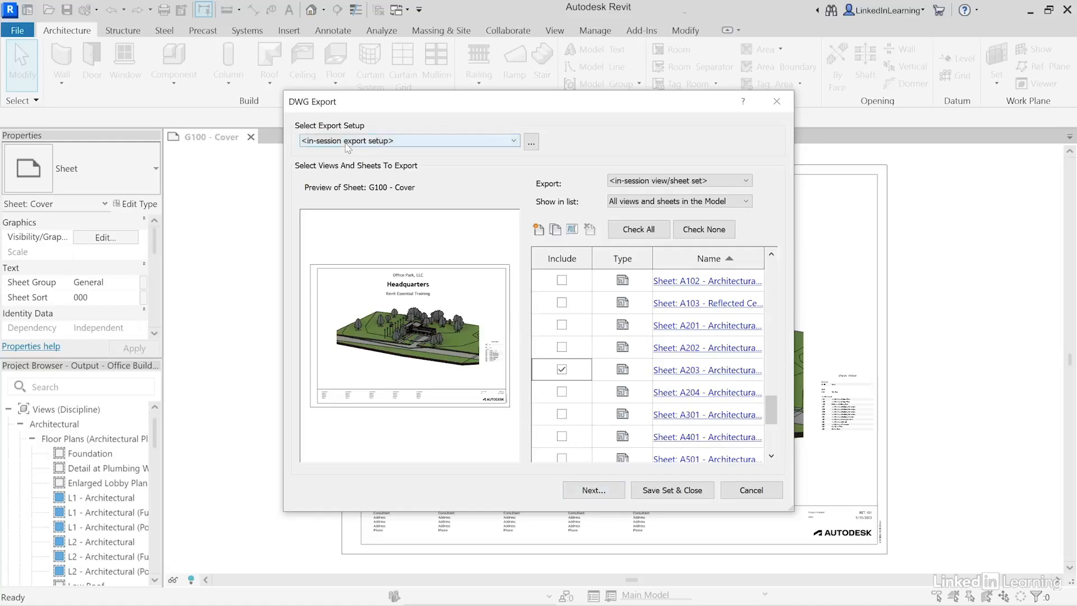
# Step: Open the in-session DWG export setup, widen the category and projection layer columns, and examine the Casework layer mapping
pyautogui.click(438, 143)
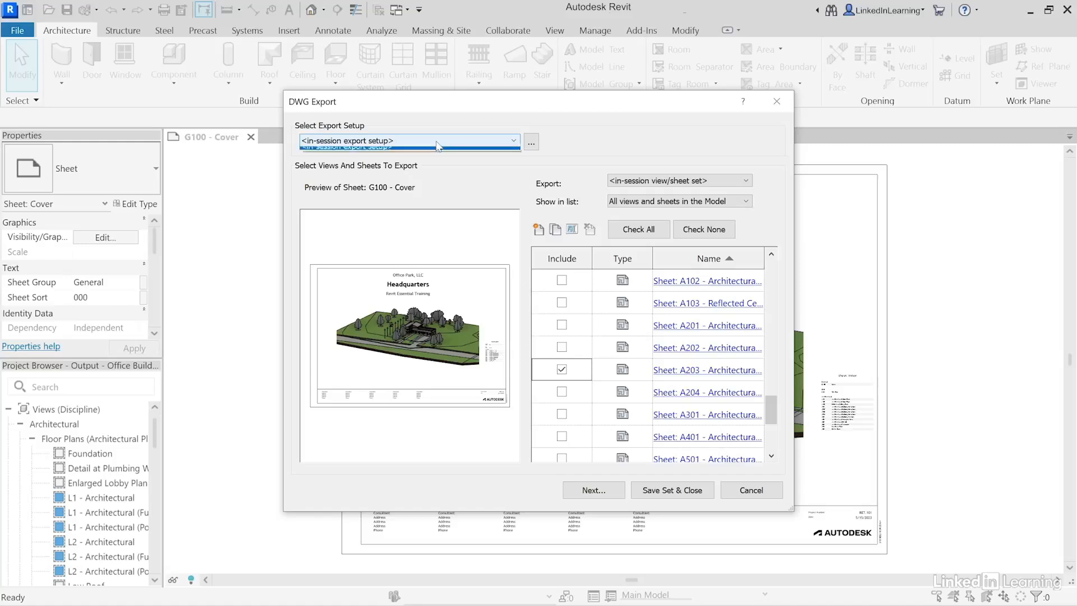
pyautogui.click(436, 145)
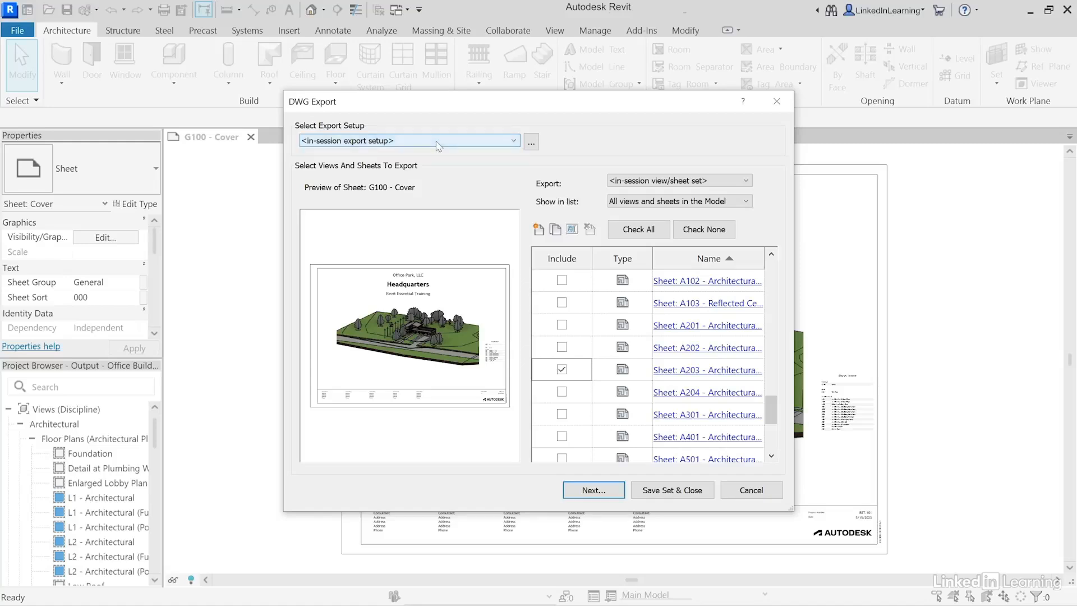
pyautogui.click(532, 146)
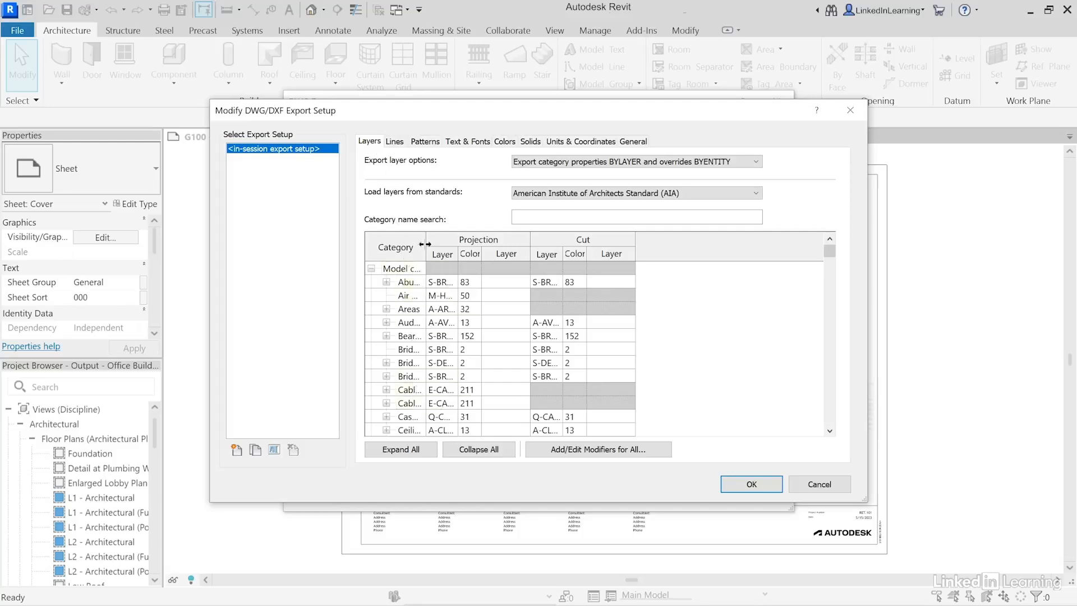
pyautogui.moveTo(426, 243); pyautogui.dragTo(533, 259)
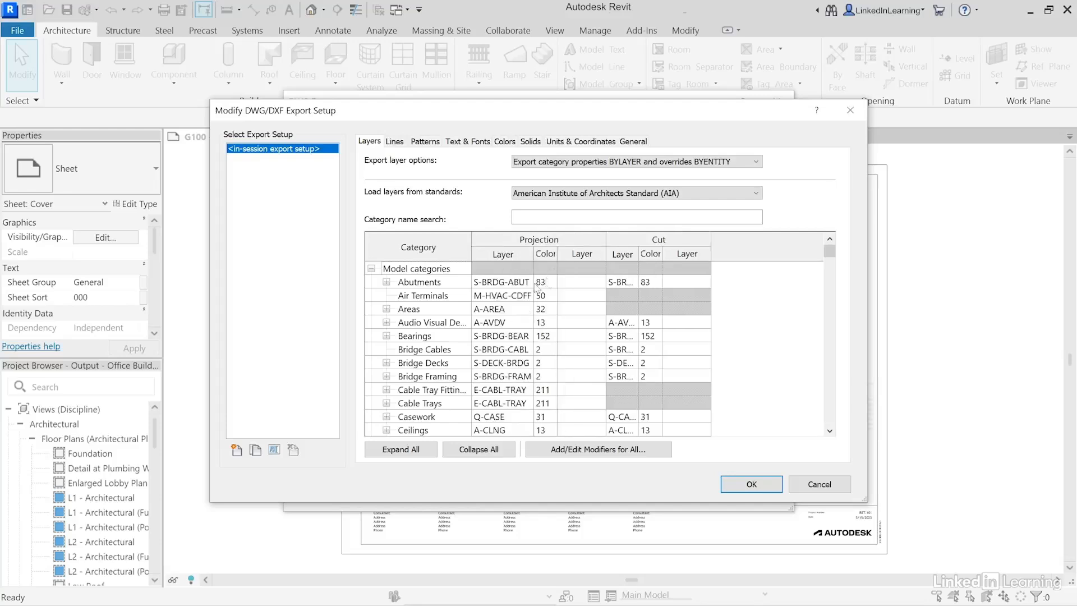
pyautogui.click(440, 420)
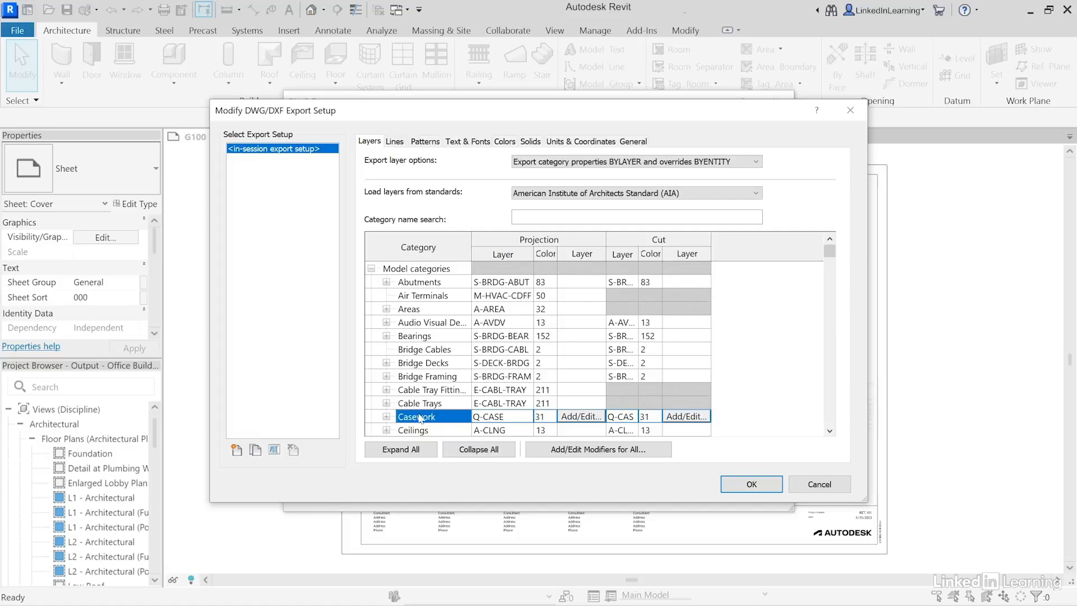
# Step: Examine the Casework projection layer and color mapping and the layer standards available for loading
pyautogui.click(518, 416)
pyautogui.click(552, 416)
pyautogui.moveTo(552, 415); pyautogui.dragTo(528, 422)
pyautogui.click(527, 418)
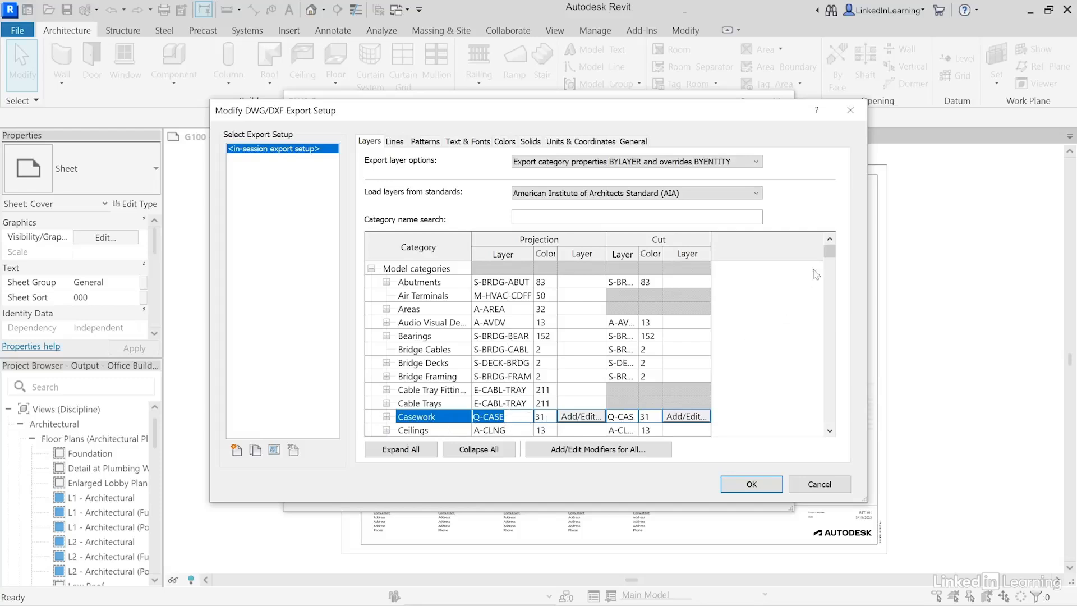
pyautogui.moveTo(829, 252); pyautogui.dragTo(850, 241)
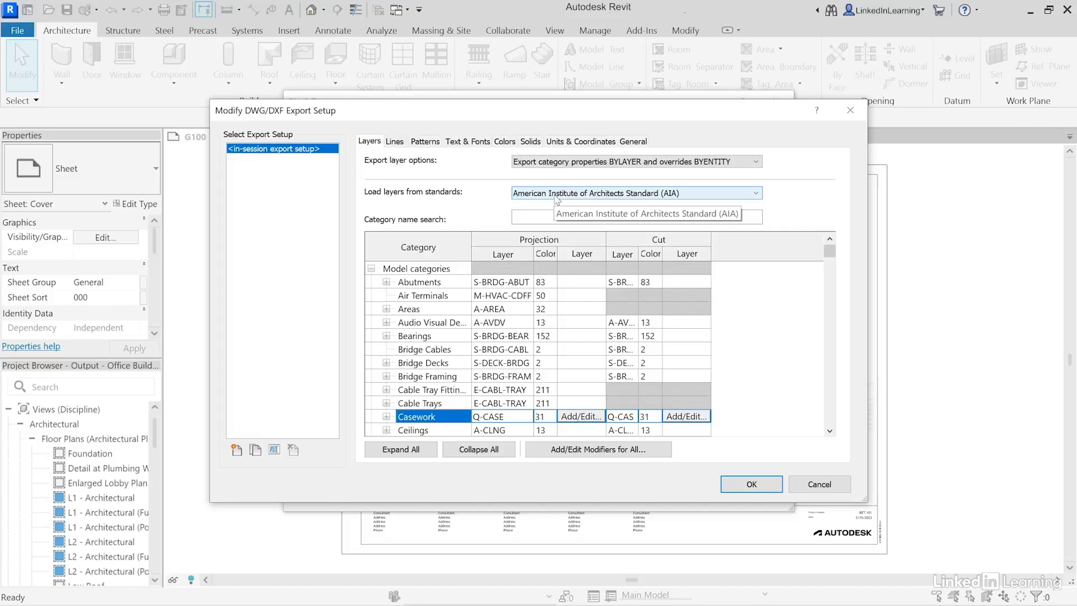
pyautogui.click(706, 193)
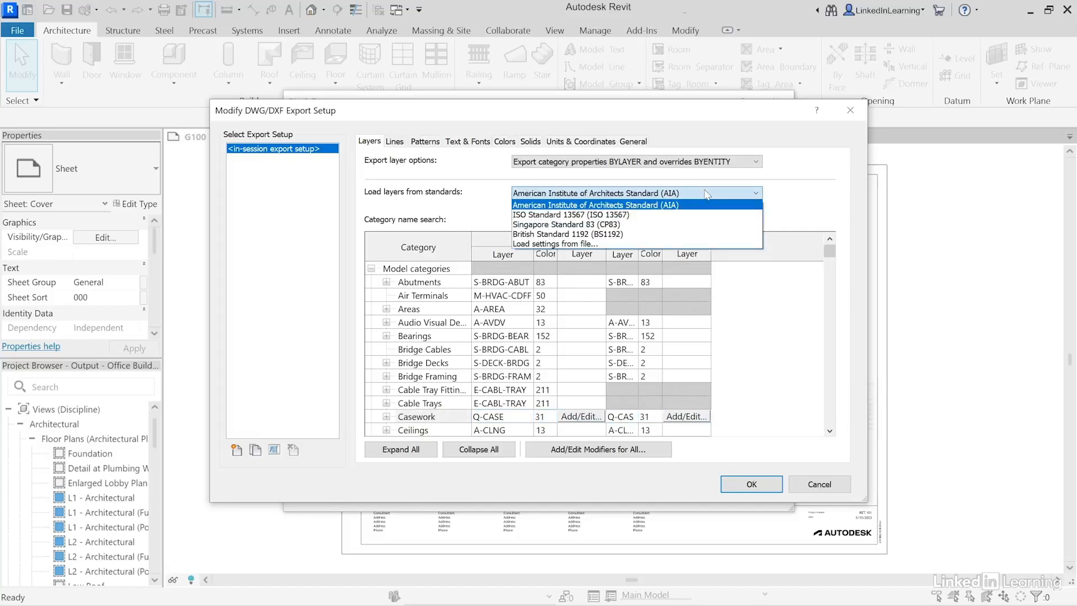
pyautogui.click(804, 194)
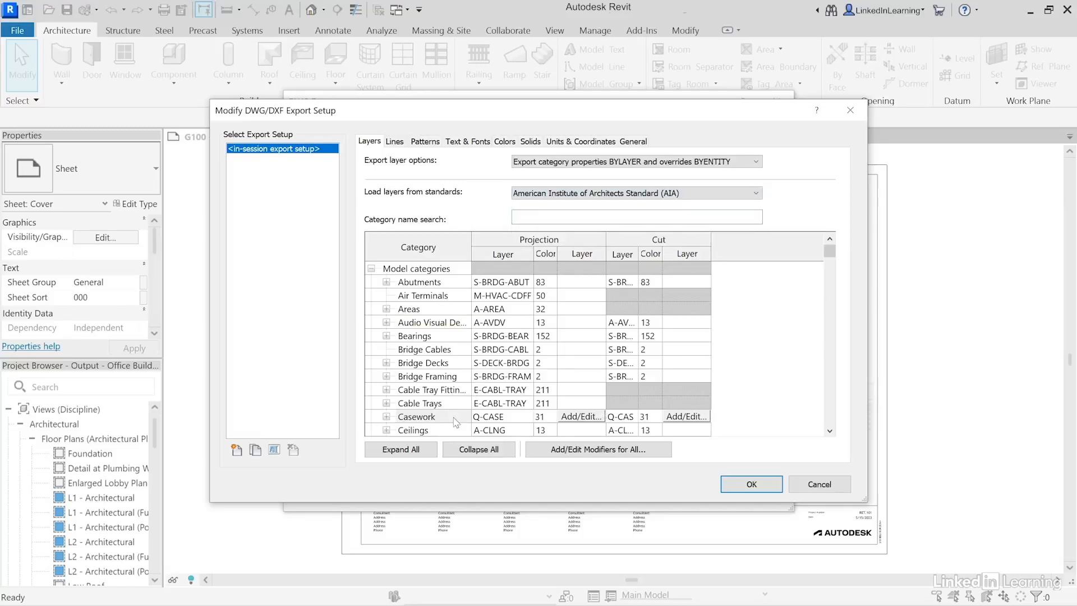
pyautogui.click(510, 418)
pyautogui.click(794, 400)
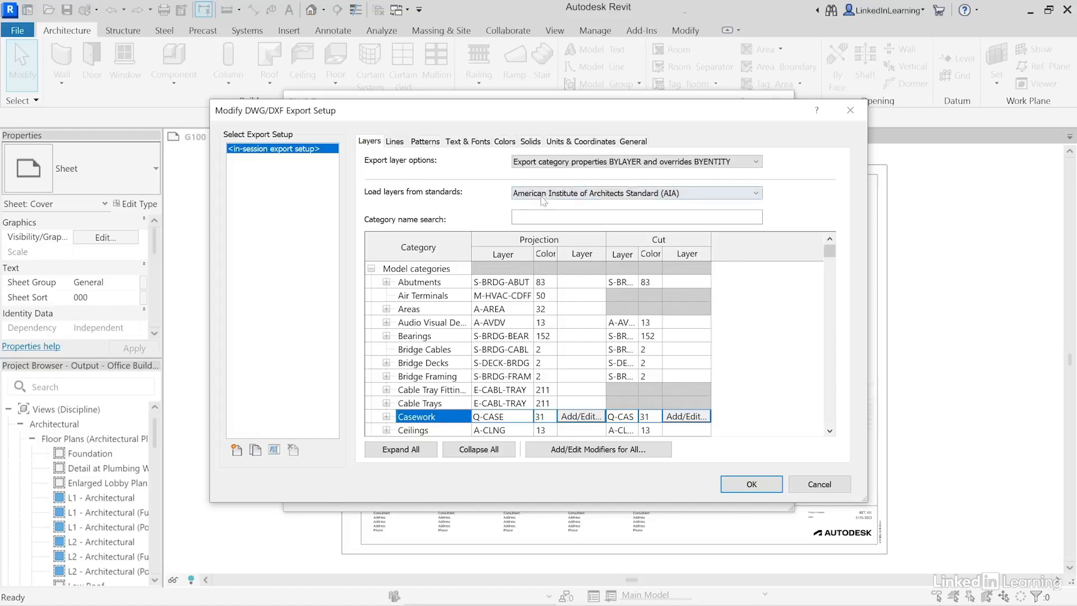
# Step: Review the line, text font and hatch pattern mappings, including the DWG hatch choices for Diagonal Crosshatch
pyautogui.click(394, 142)
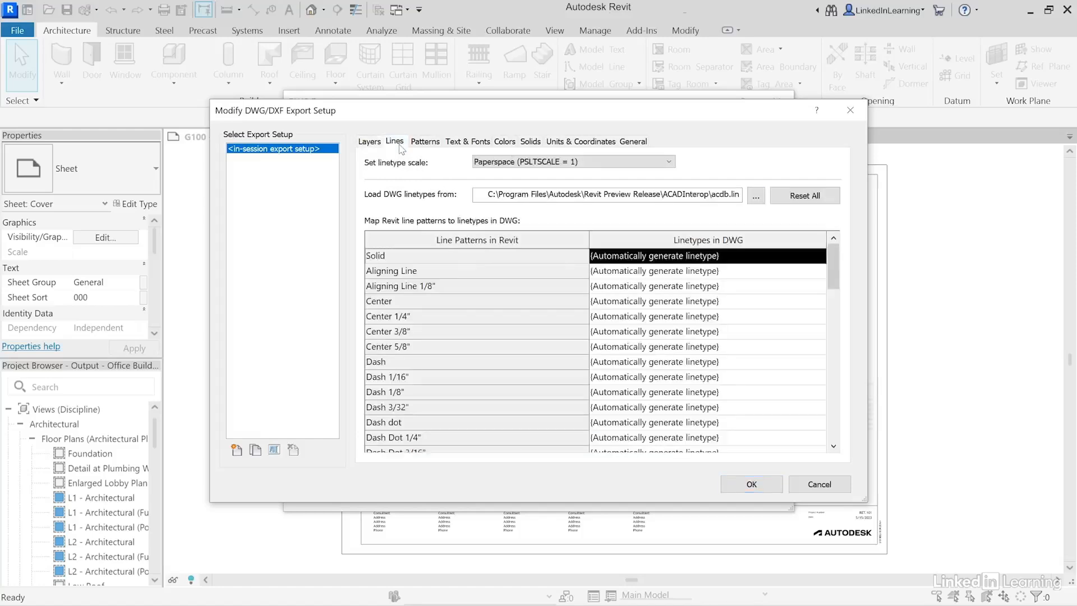
pyautogui.click(425, 144)
pyautogui.click(461, 145)
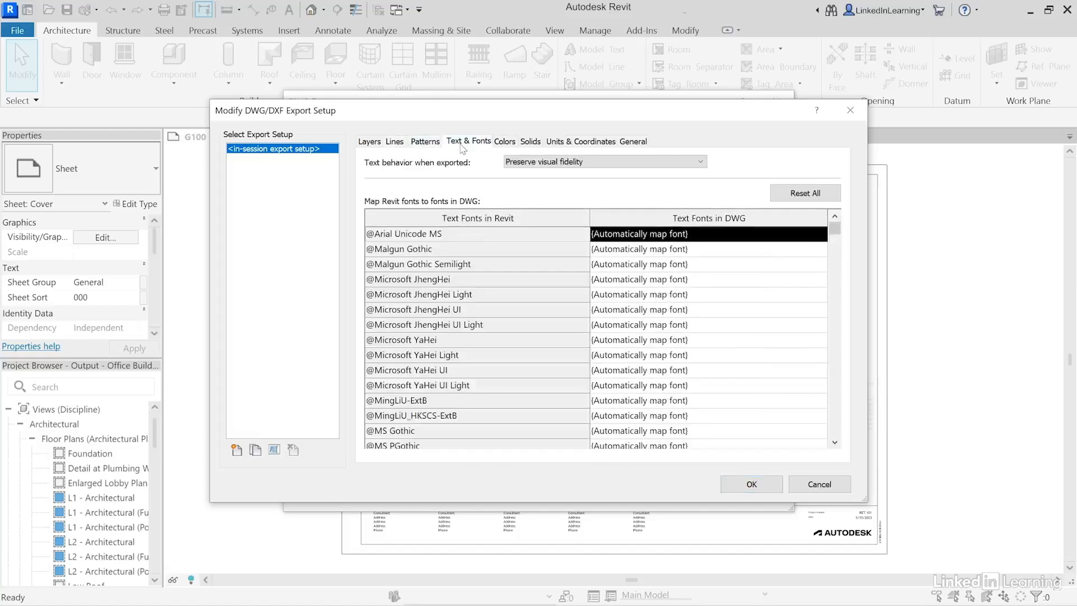
pyautogui.click(426, 142)
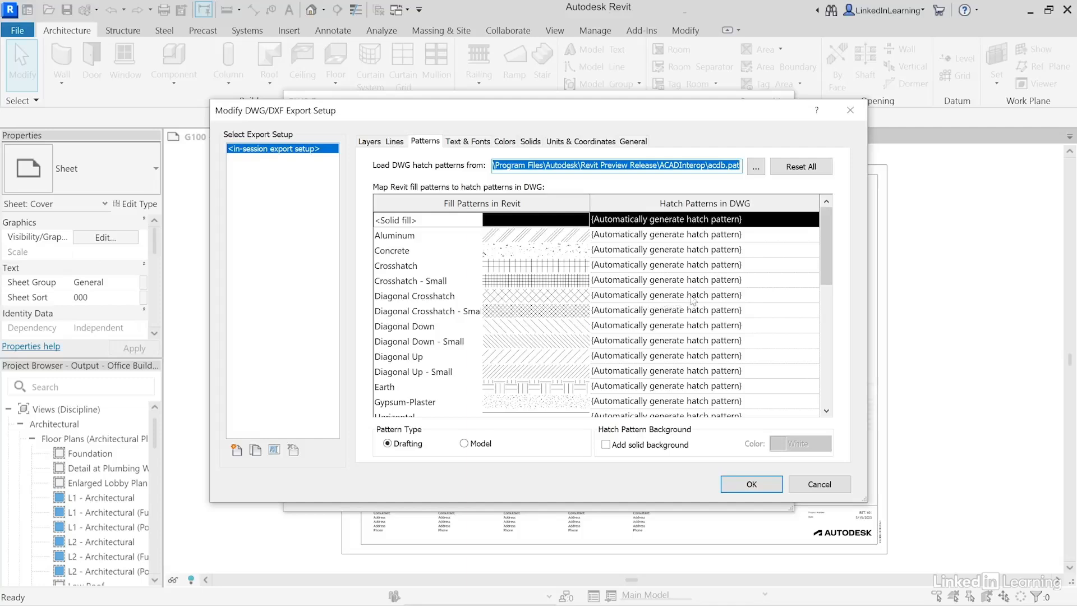
pyautogui.click(774, 296)
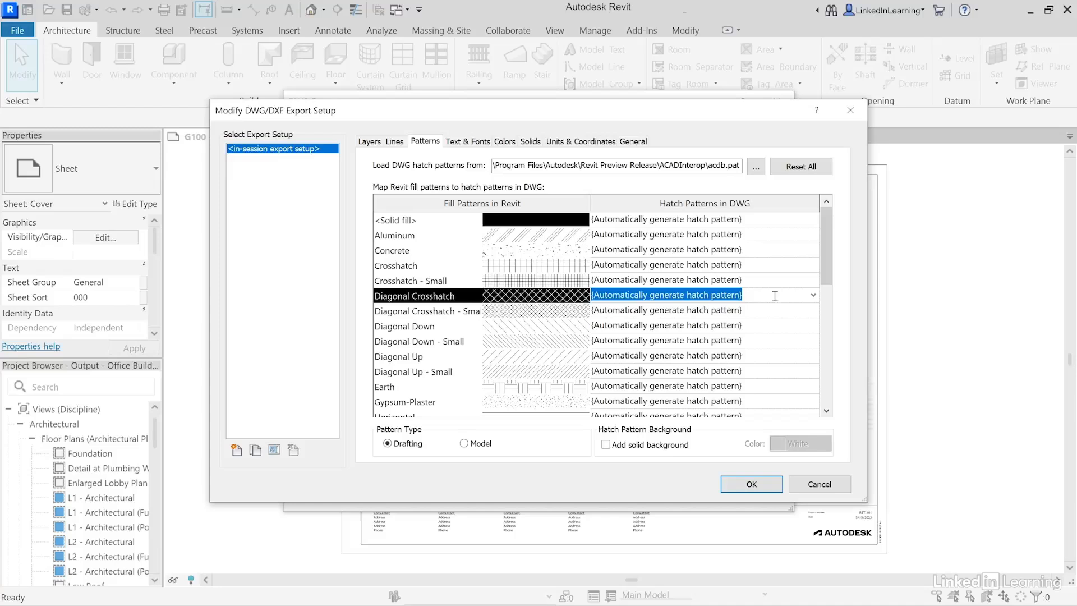
pyautogui.click(812, 295)
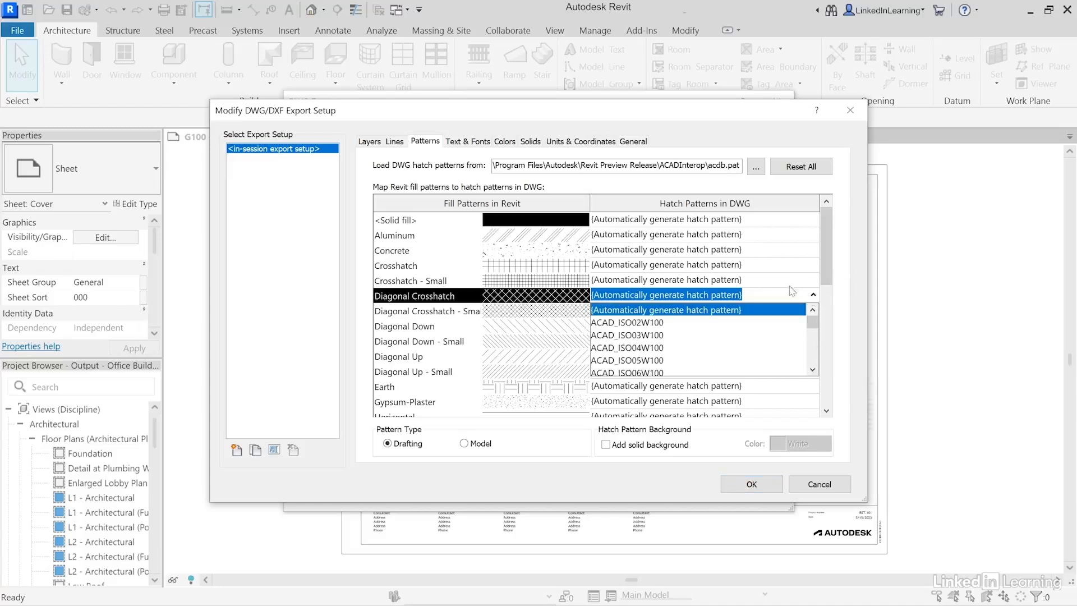
pyautogui.click(792, 291)
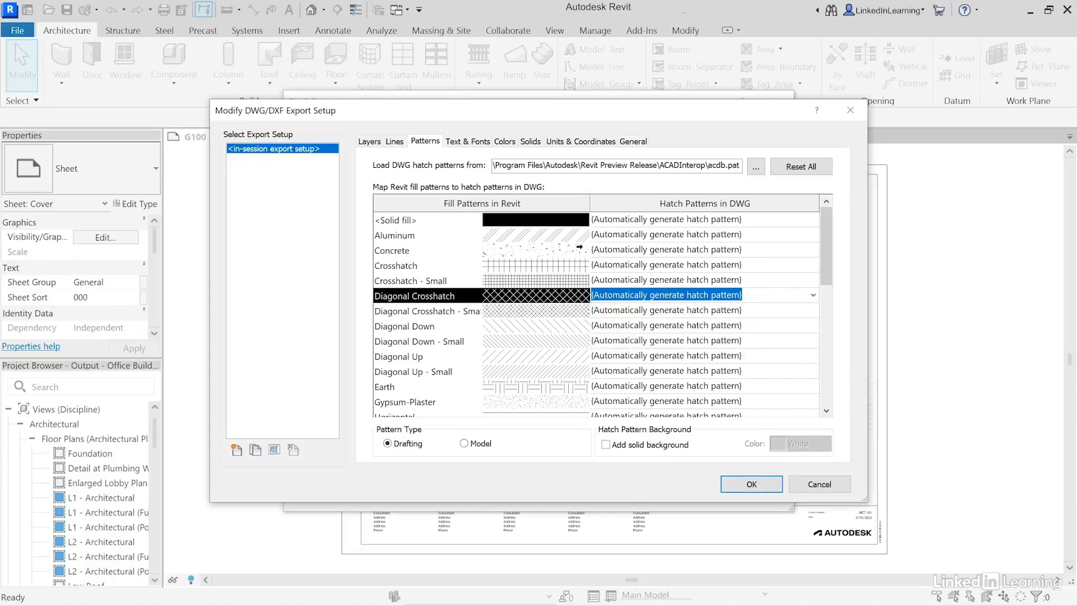
# Step: Set 3D solids to export as ACIS solids and the coordinate base to Shared Coordinates
pyautogui.click(505, 142)
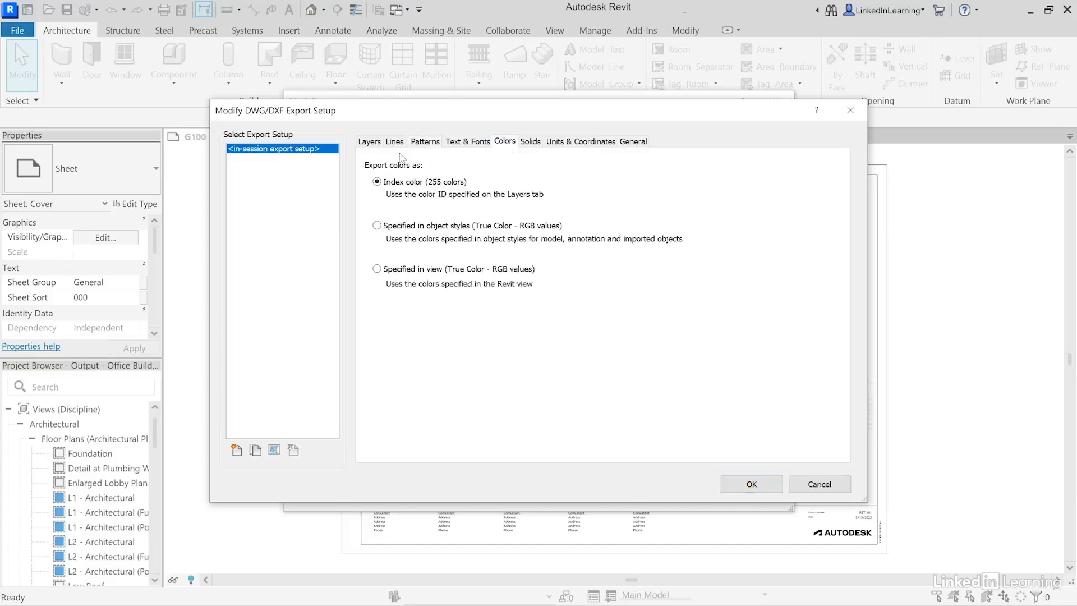
pyautogui.click(529, 143)
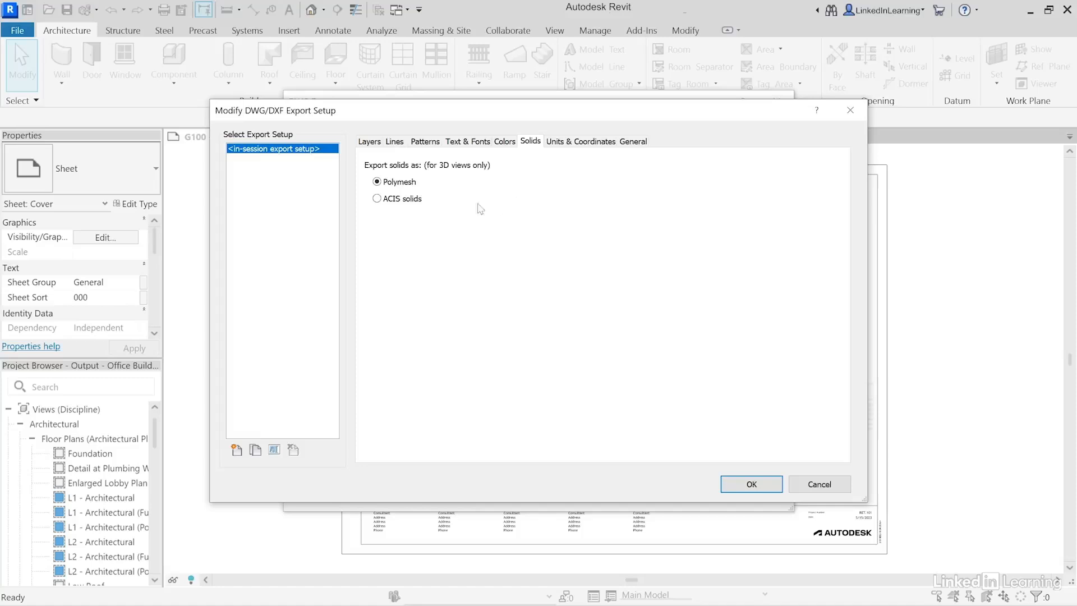
pyautogui.click(379, 200)
pyautogui.click(573, 142)
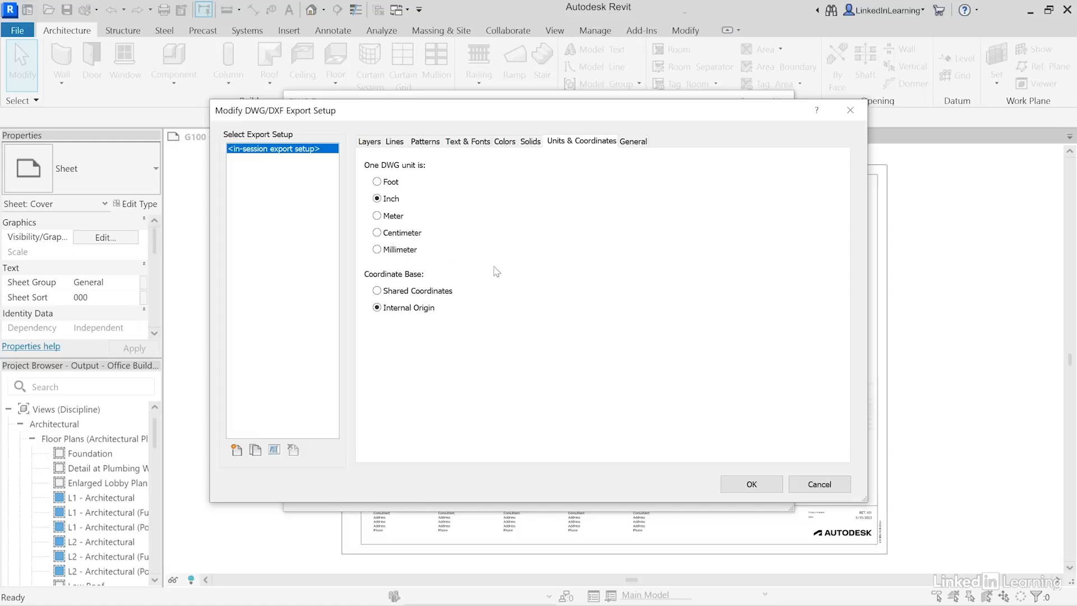
pyautogui.click(388, 292)
pyautogui.click(530, 142)
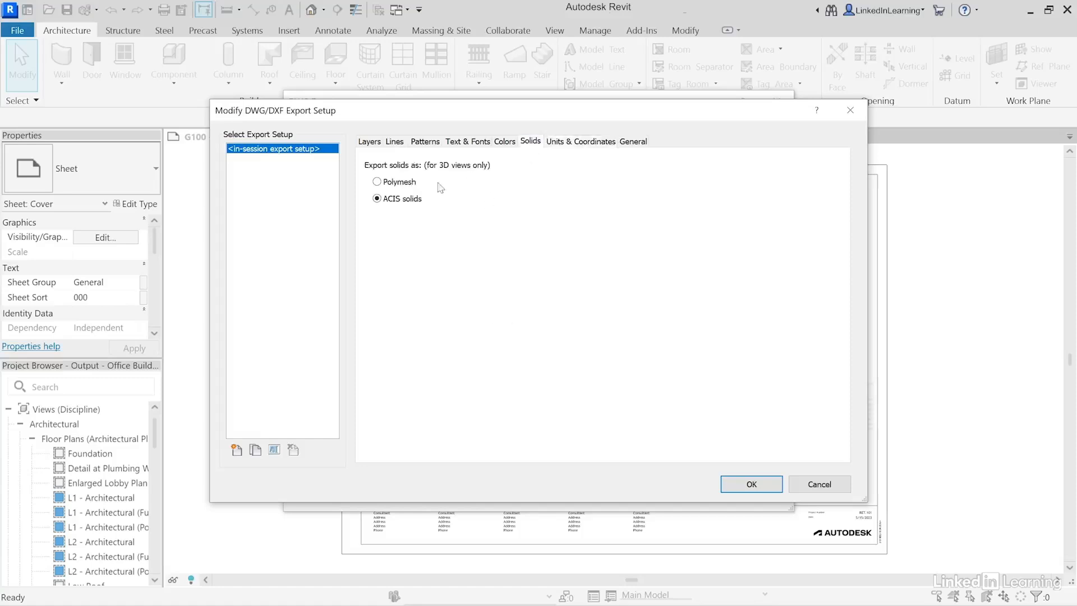
pyautogui.click(583, 142)
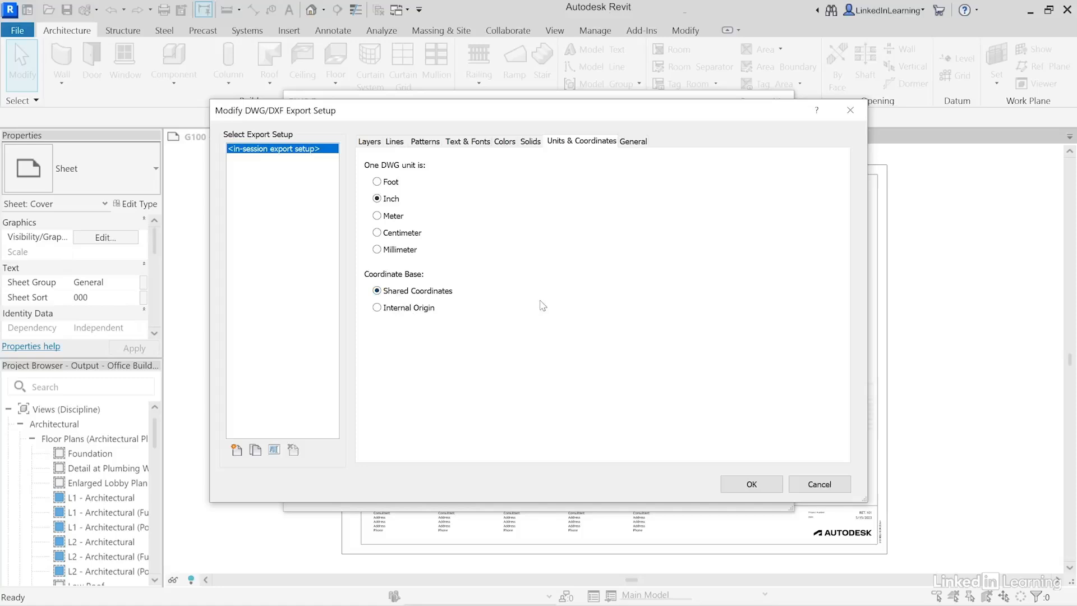
# Step: Review the general export options, keep the AutoCAD 2018 file format and accept the export setup
pyautogui.click(641, 143)
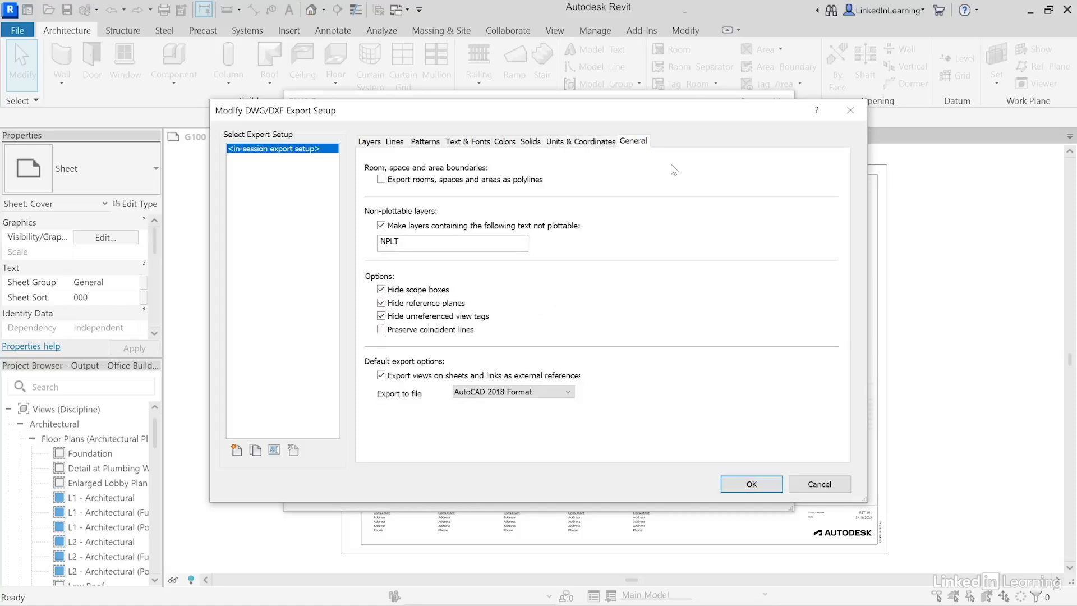
pyautogui.click(567, 393)
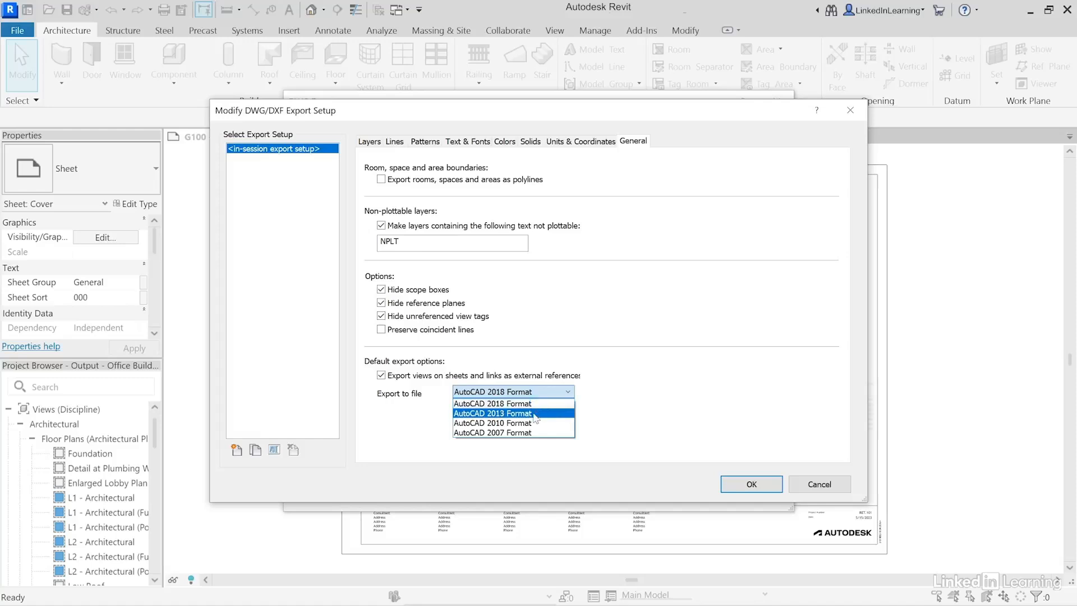
pyautogui.click(551, 397)
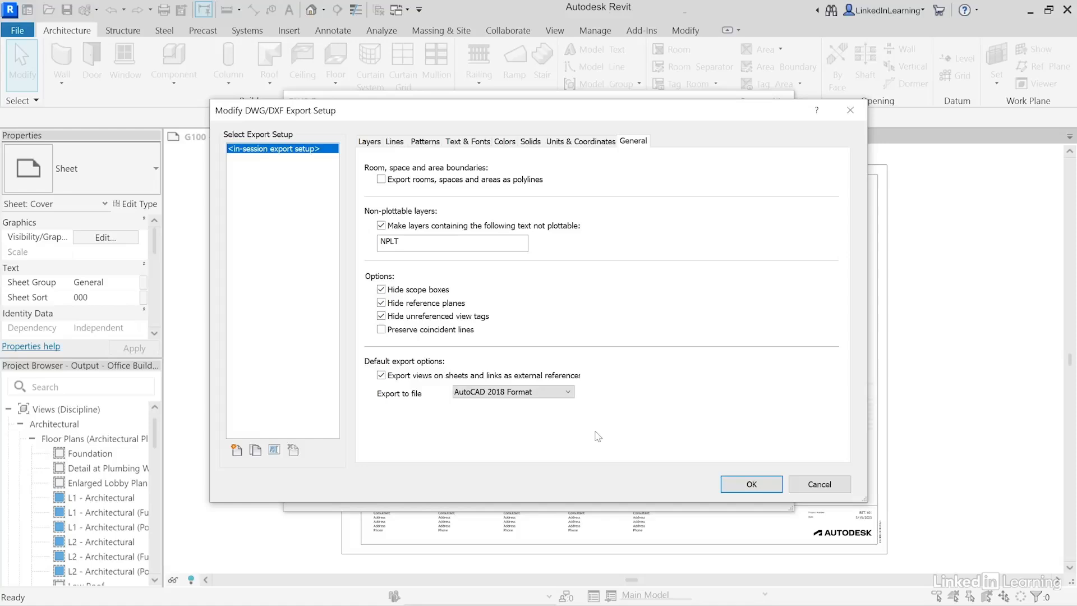
pyautogui.click(751, 484)
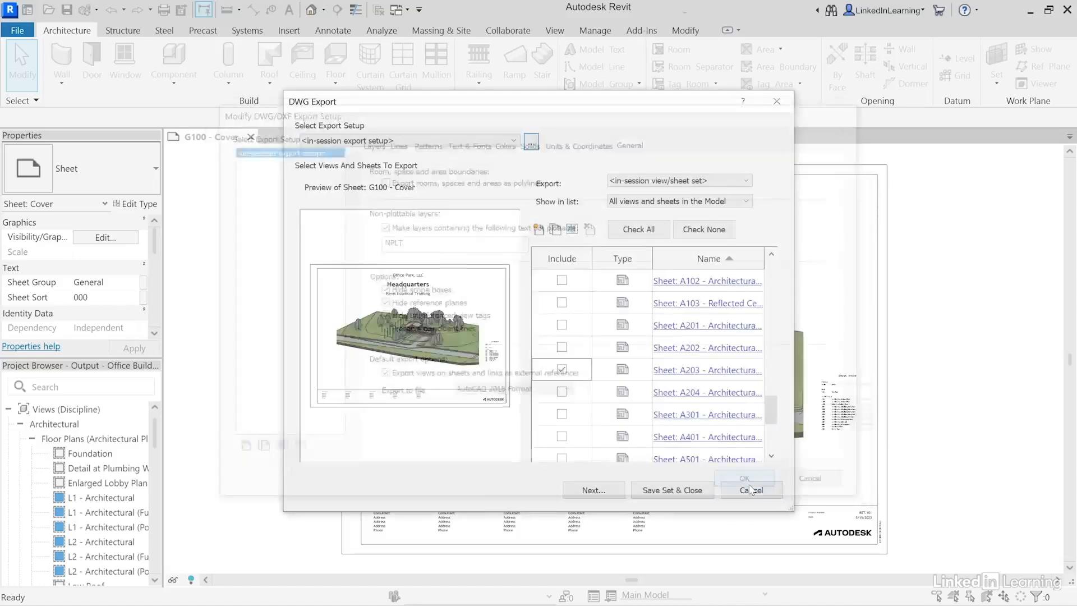
# Step: Export the selected view and sheets to the Desktop as AutoCAD 2018 DWG files with the prefix Output - Office Building
pyautogui.click(616, 492)
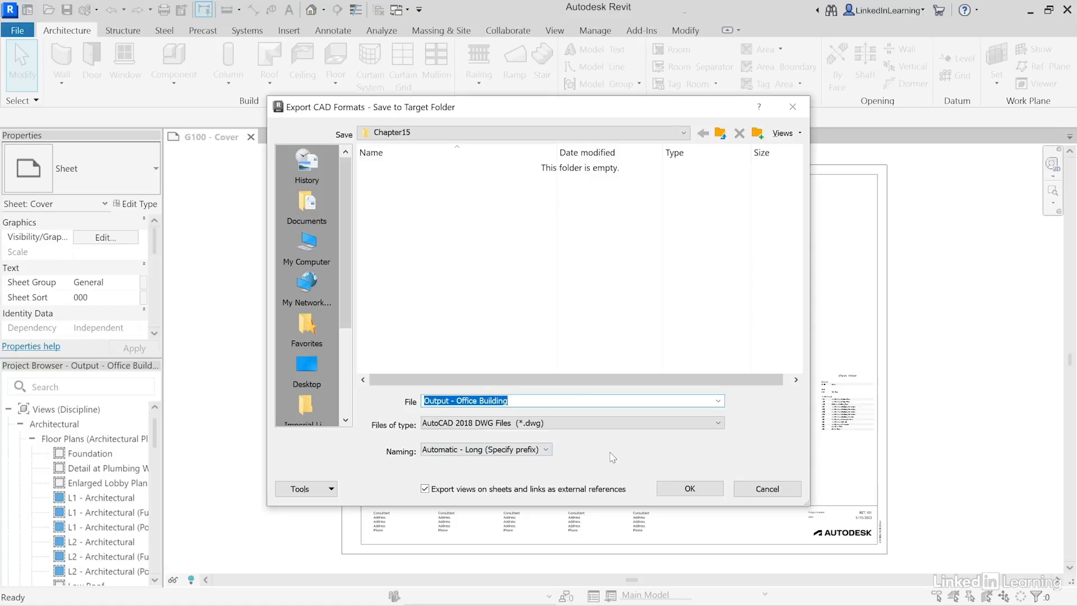
pyautogui.click(307, 367)
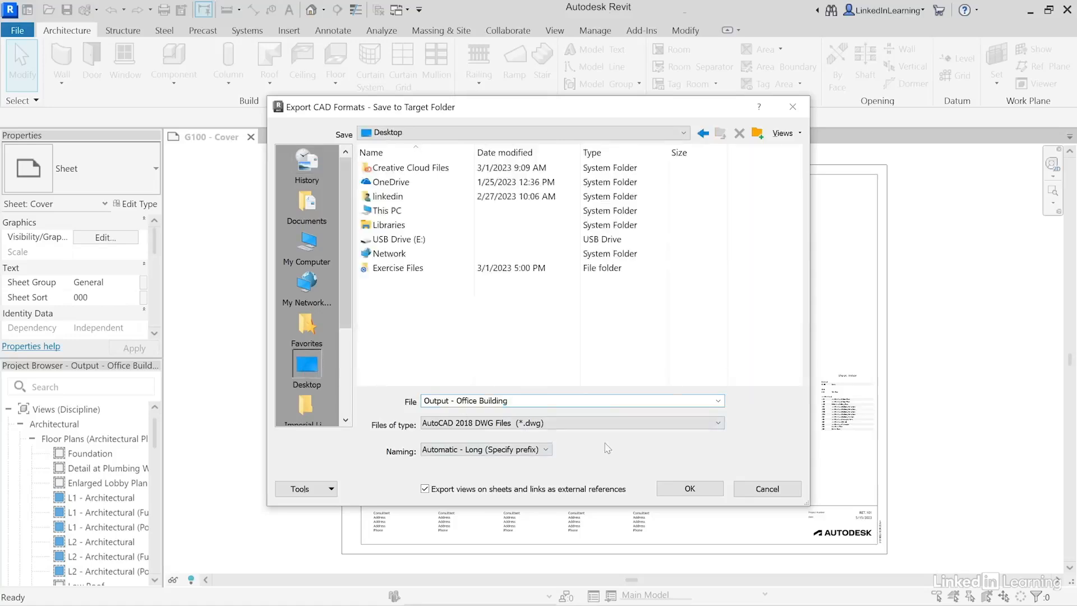
pyautogui.click(707, 490)
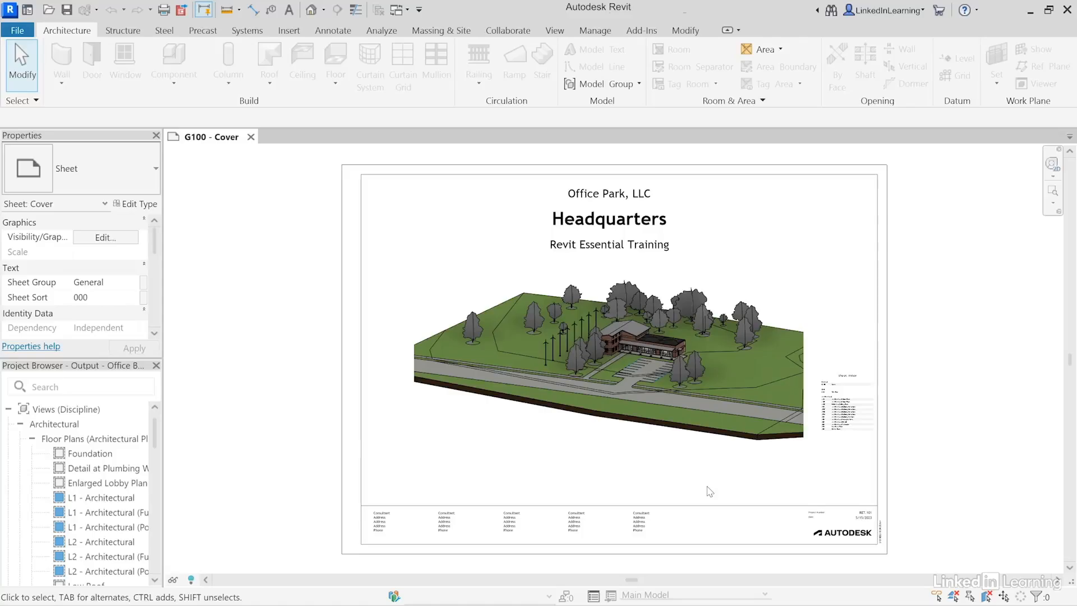
# Step: Switch to AutoCAD and browse the Desktop for drawings to open, enlarging the file list to show longer names
pyautogui.hotkey('alt', 'Tab')
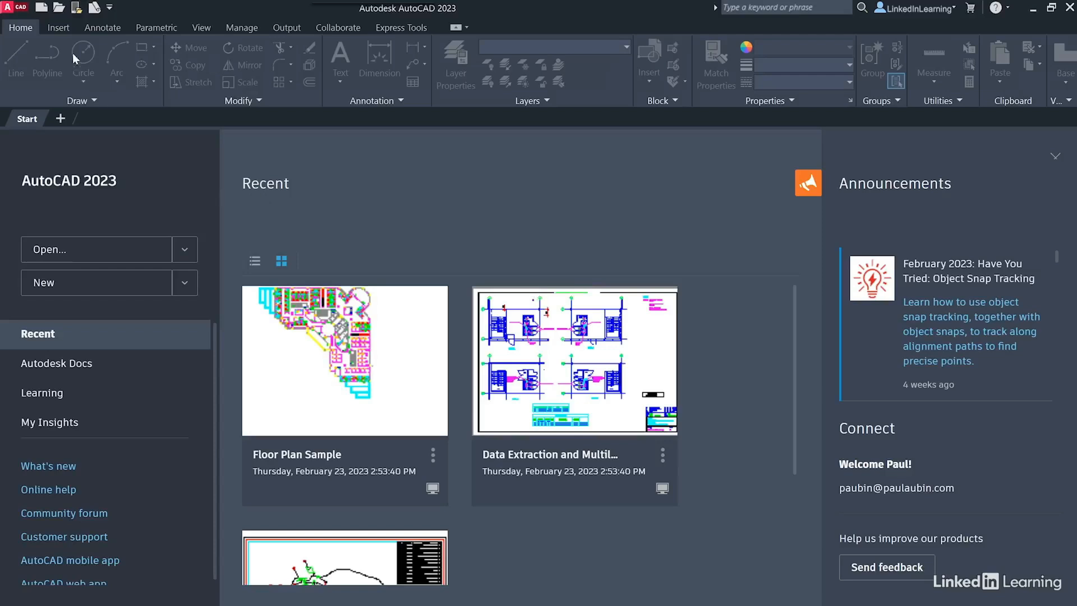
pyautogui.click(59, 11)
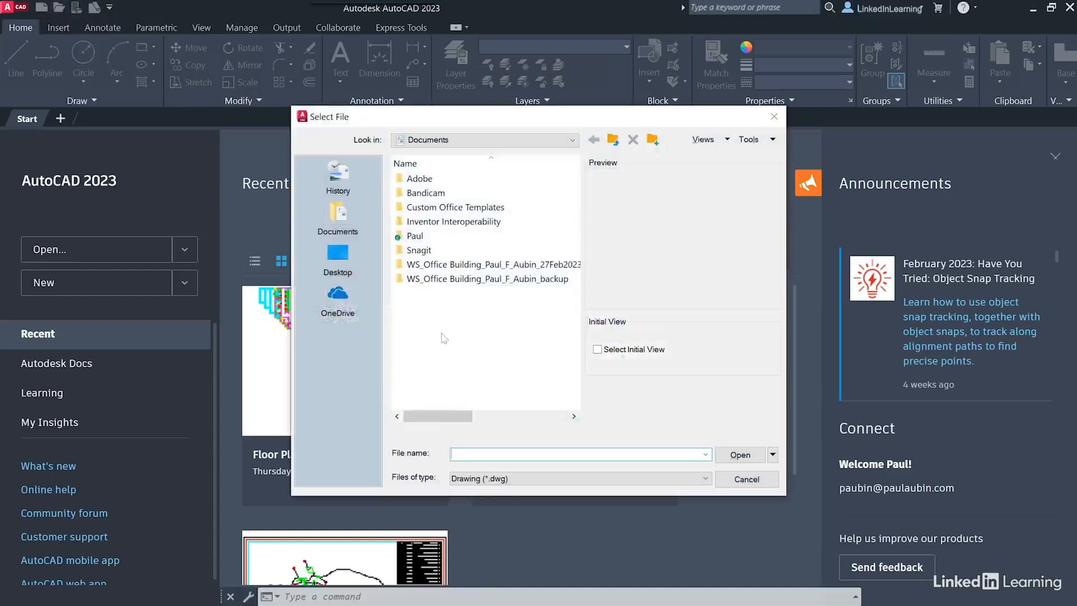
pyautogui.click(335, 269)
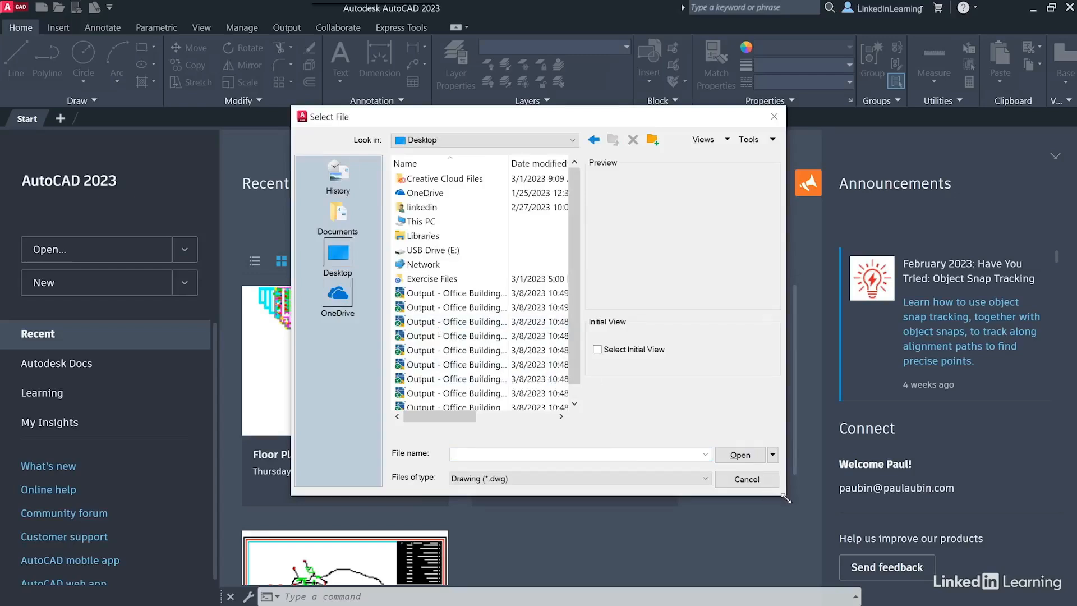
pyautogui.moveTo(785, 496); pyautogui.dragTo(970, 538)
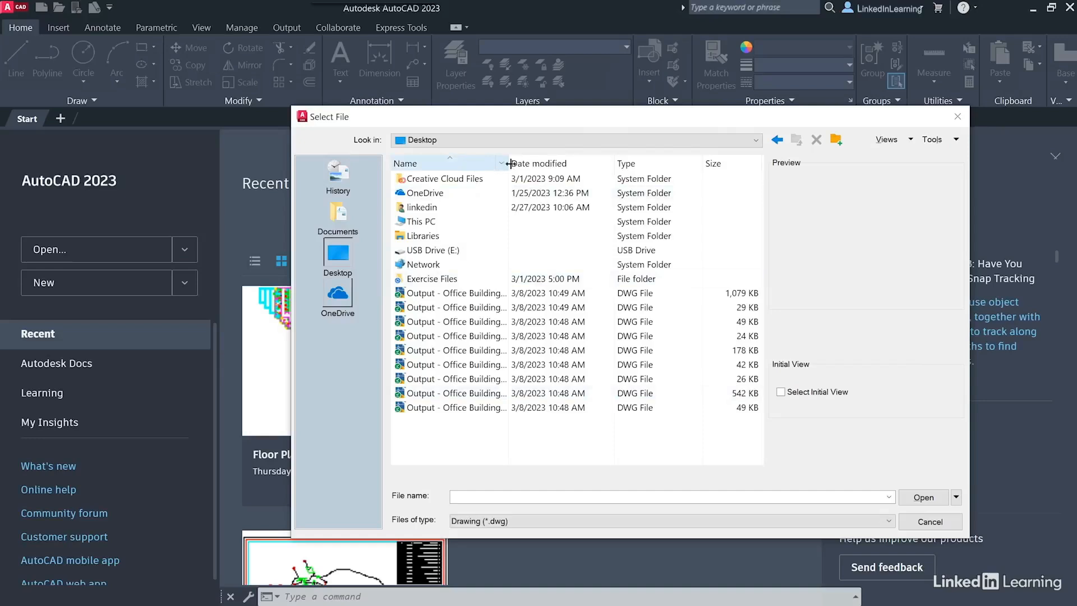
pyautogui.moveTo(510, 163); pyautogui.dragTo(606, 170)
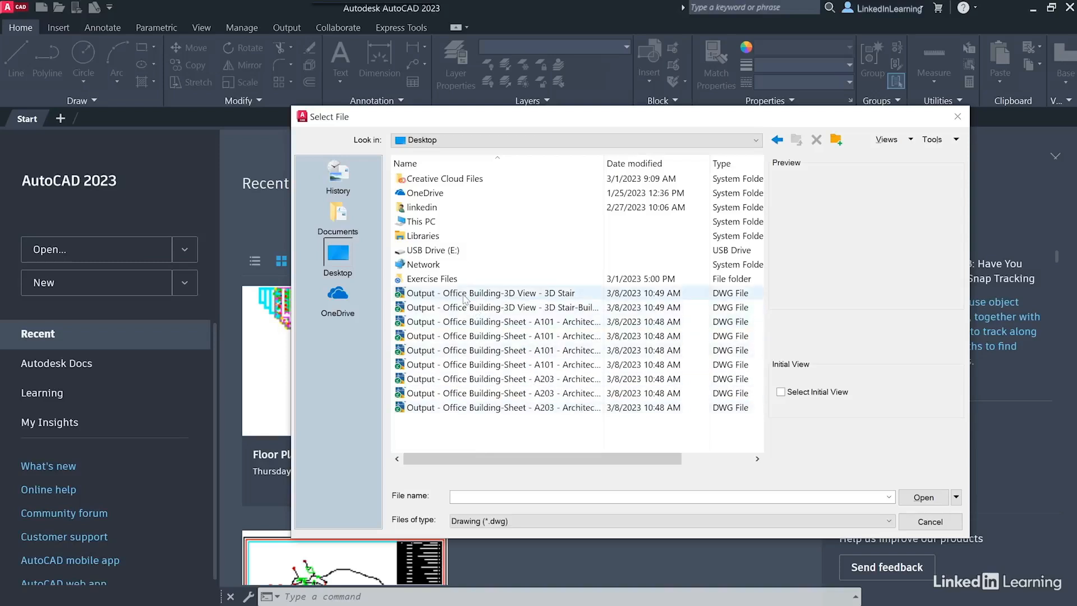
# Step: Preview the exported DWG files, open the Sheet - A101 - Architectural Floor Plans drawing and zoom to its extents
pyautogui.click(478, 293)
pyautogui.click(479, 307)
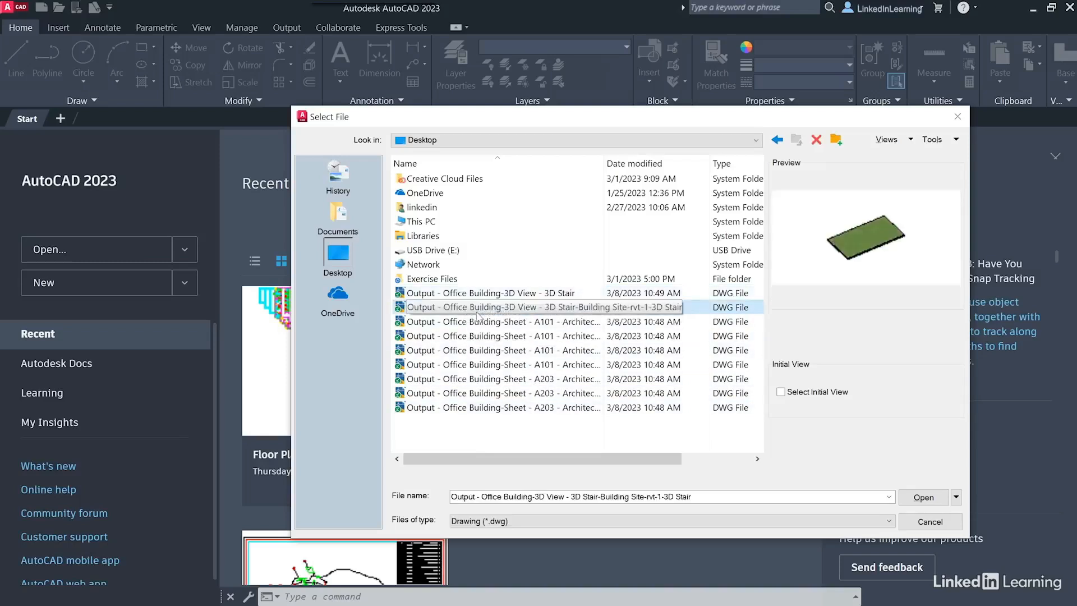
pyautogui.click(478, 321)
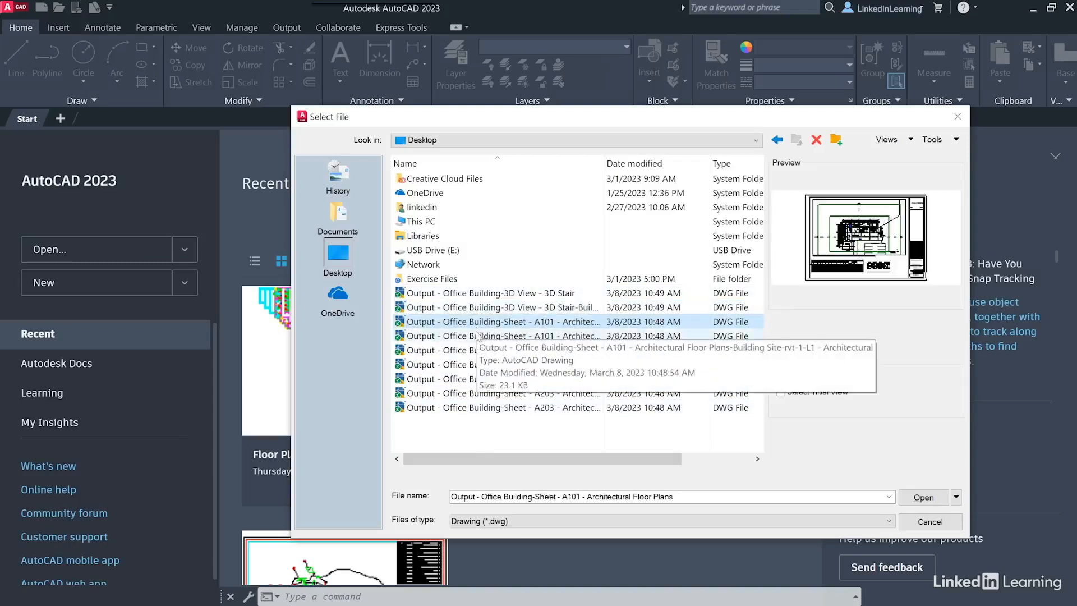
pyautogui.click(476, 336)
pyautogui.click(474, 323)
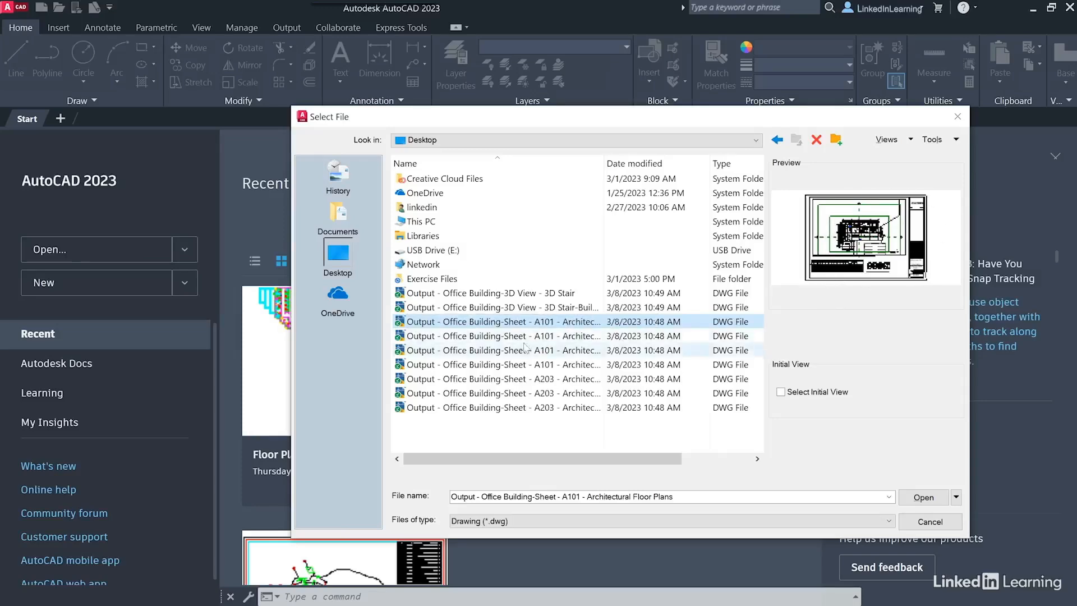
pyautogui.click(935, 496)
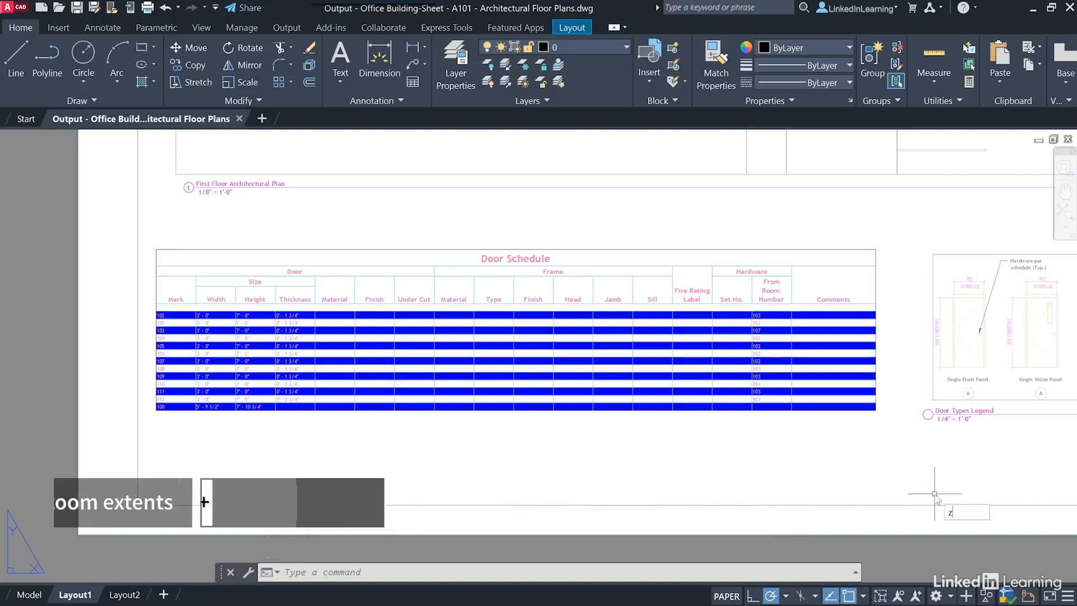
pyautogui.write('z')
pyautogui.press('Return')
pyautogui.write('e')
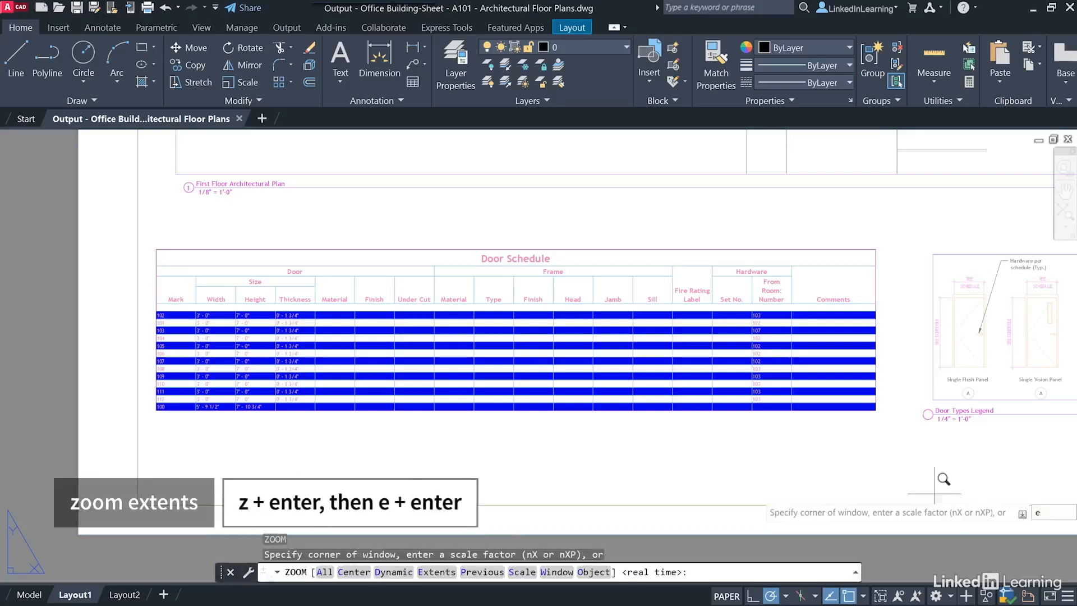
pyautogui.press('Return')
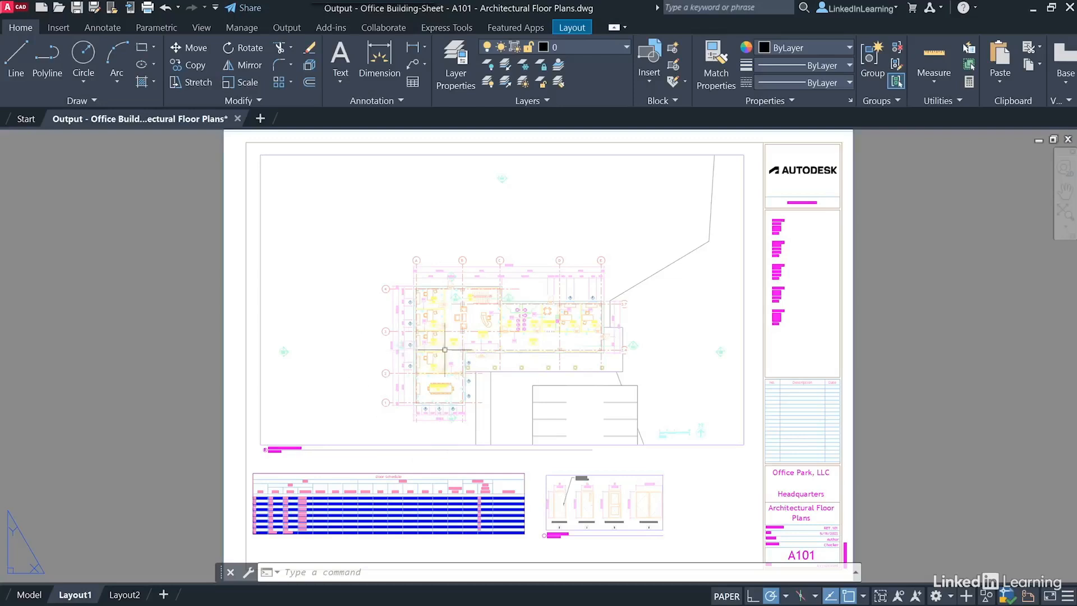
# Step: Open the Floor Plan - L1 - Architectural DWG exported with sheet A101 and zoom in on the offices beside Reception
pyautogui.click(60, 7)
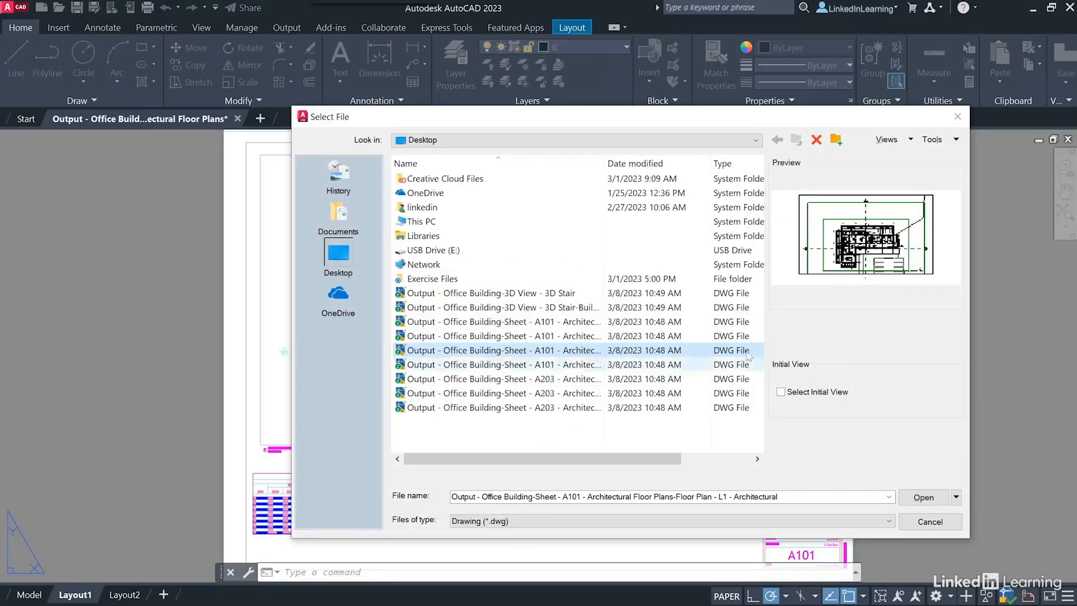
pyautogui.click(916, 498)
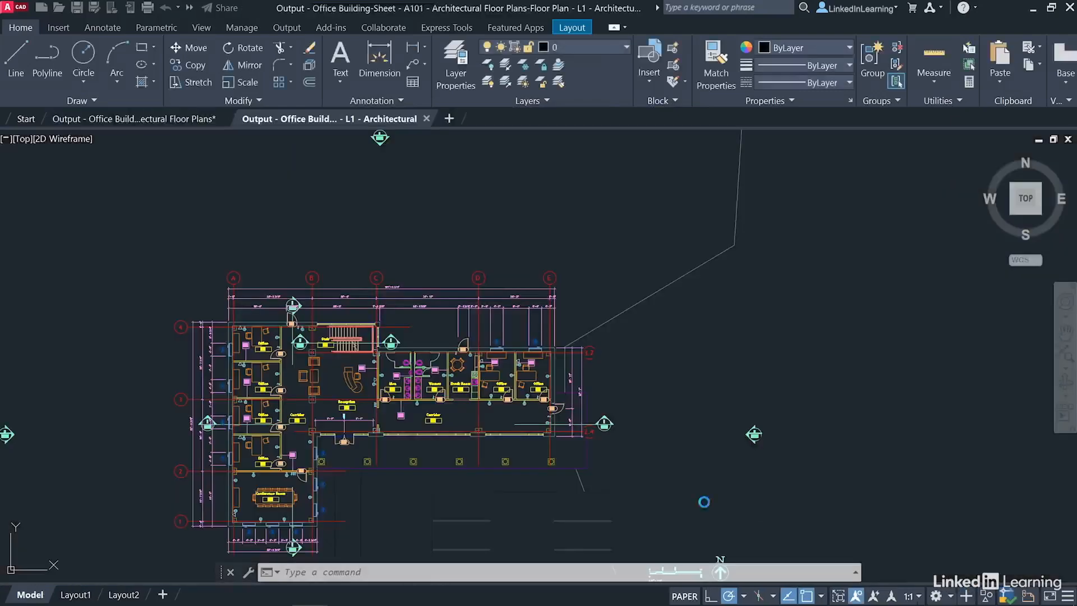
pyautogui.scroll(6, 481, 408)
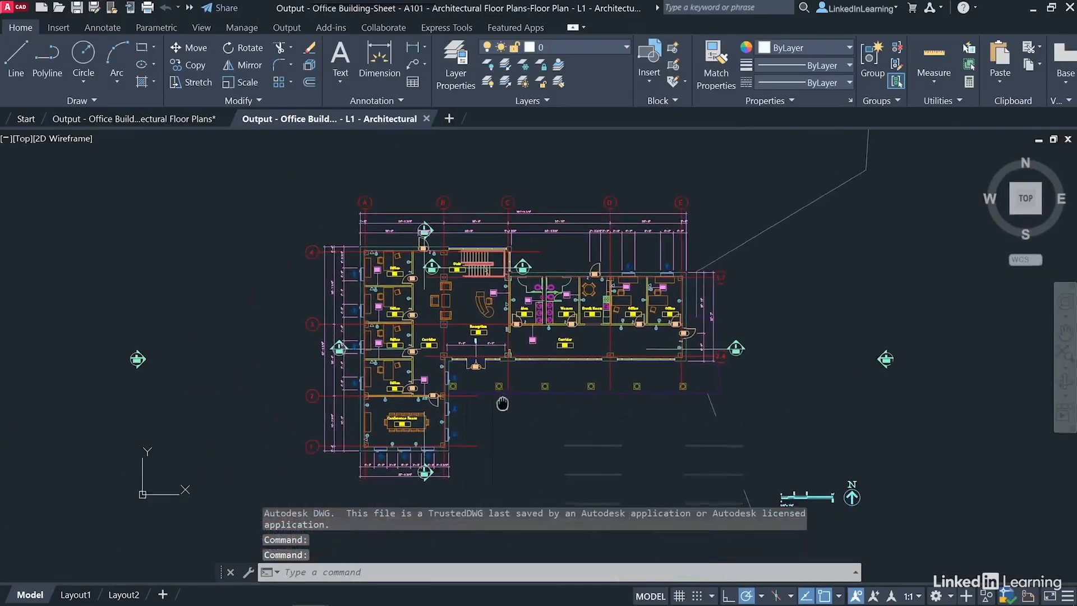
pyautogui.moveTo(480, 408); pyautogui.dragTo(644, 503, button='middle')
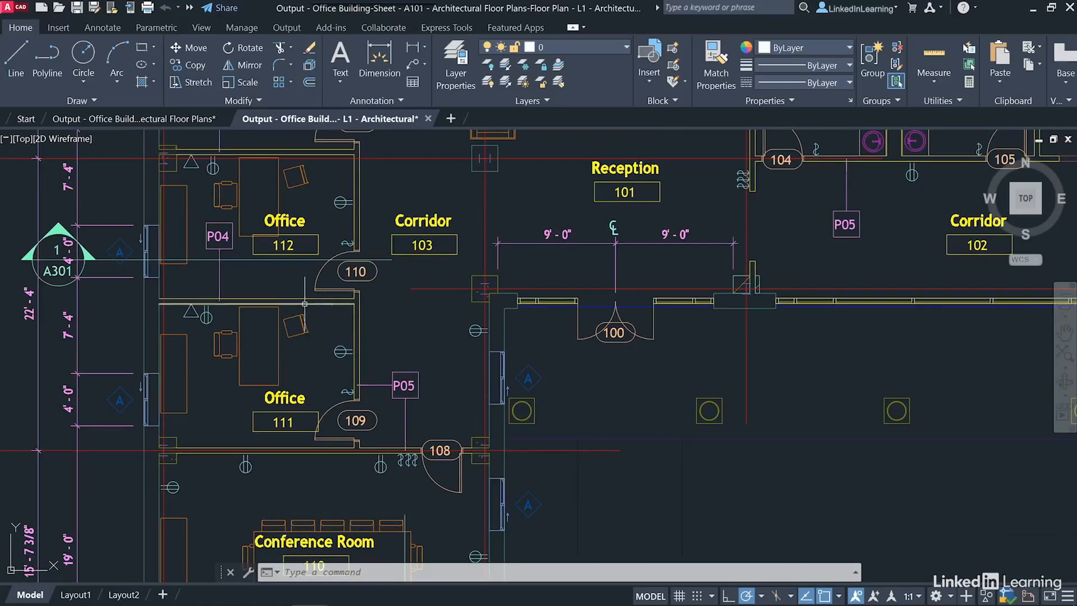
# Step: Check the layers of the interior wall between offices 112 and 111 and of the adjoining exterior wall, clearing each selection
pyautogui.moveTo(304, 303)
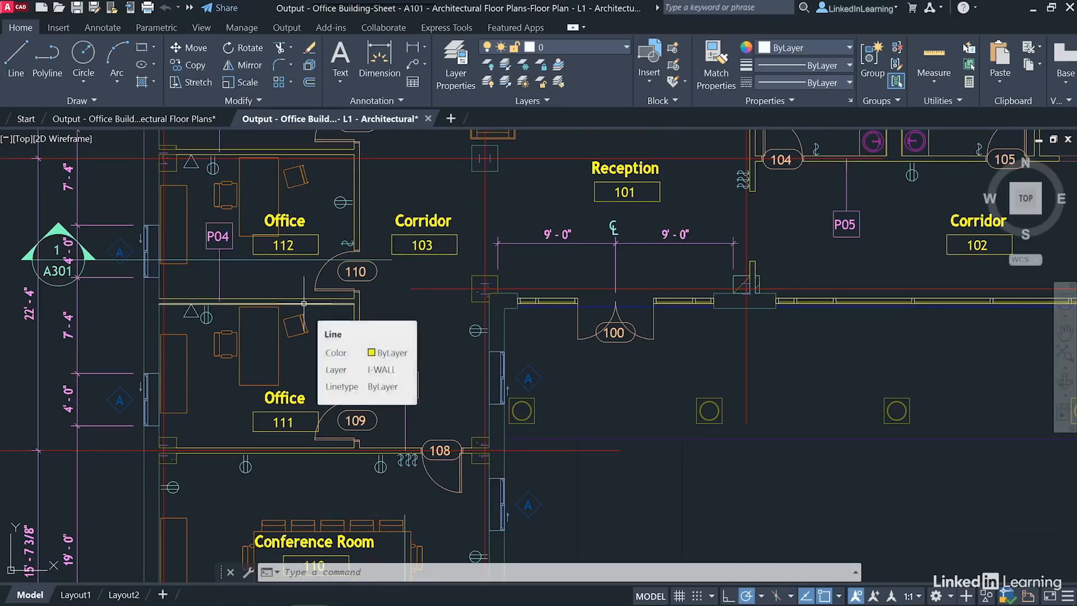
pyautogui.click(303, 303)
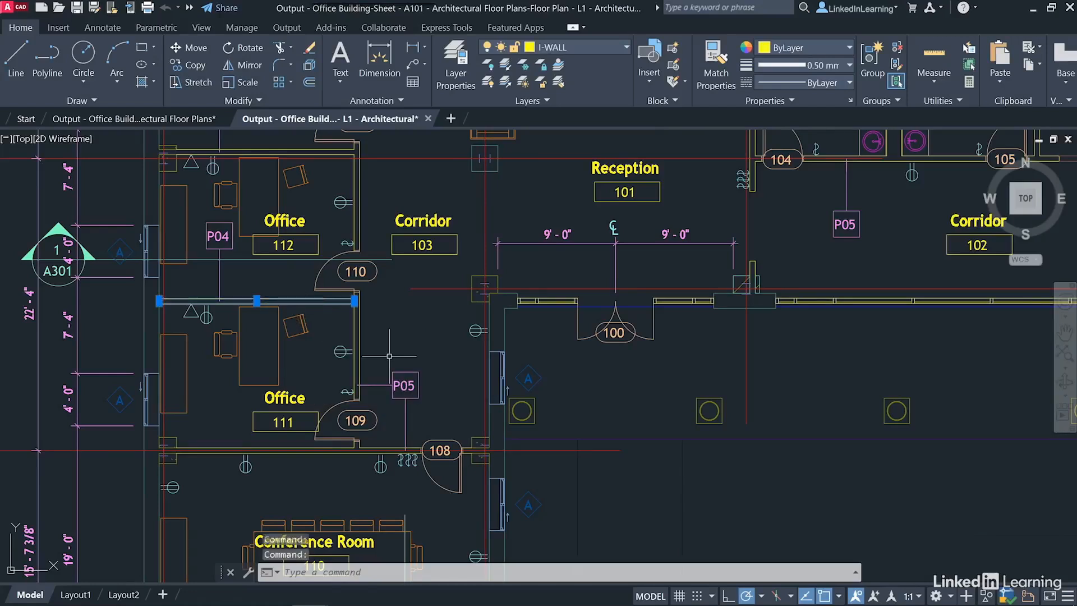
pyautogui.press('Escape')
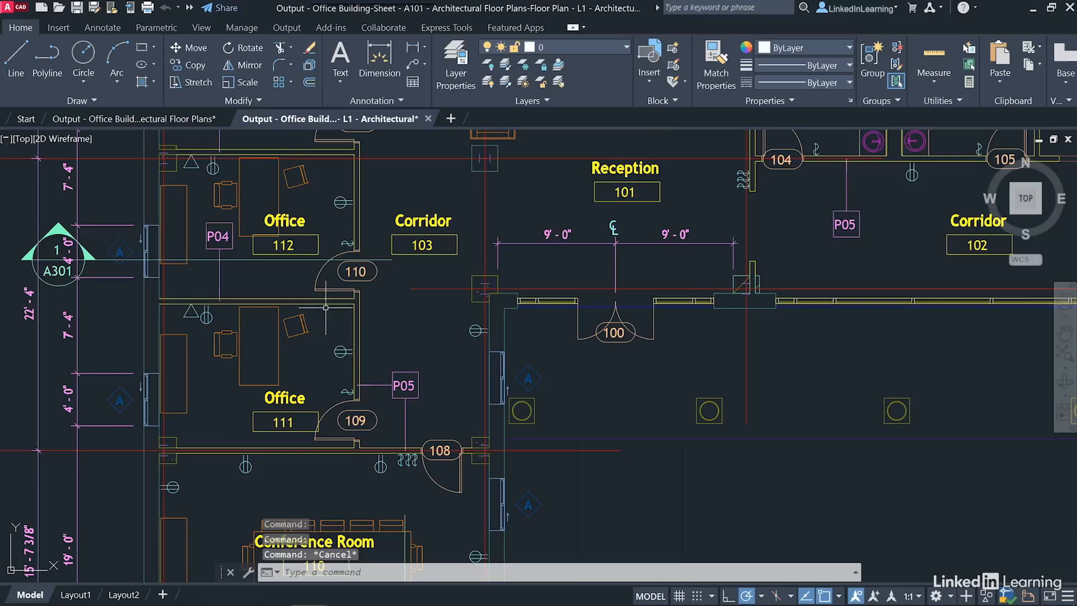
pyautogui.click(159, 314)
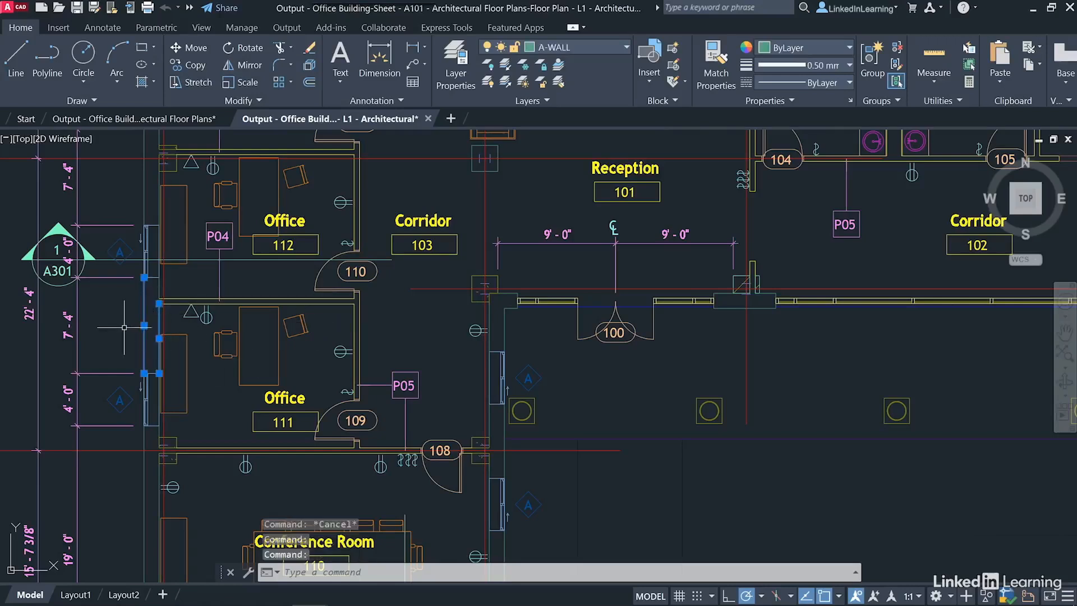
pyautogui.press('Escape')
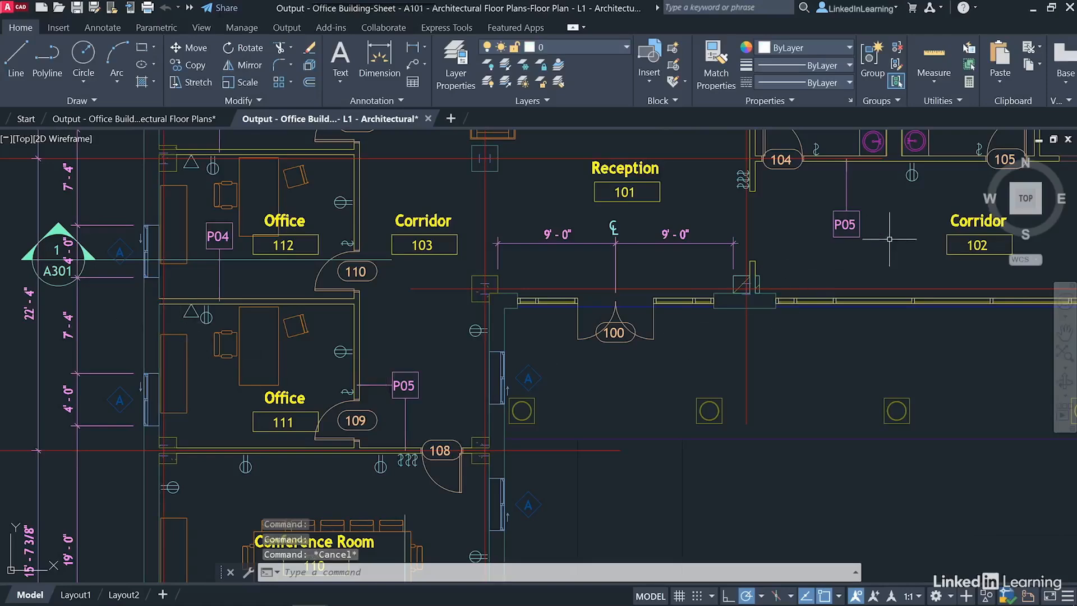
# Step: Inspect the quick properties of the sink countertop block in the Women restroom, then deselect it
pyautogui.moveTo(900, 194); pyautogui.dragTo(713, 376, button='middle')
pyautogui.scroll(4, 749, 282)
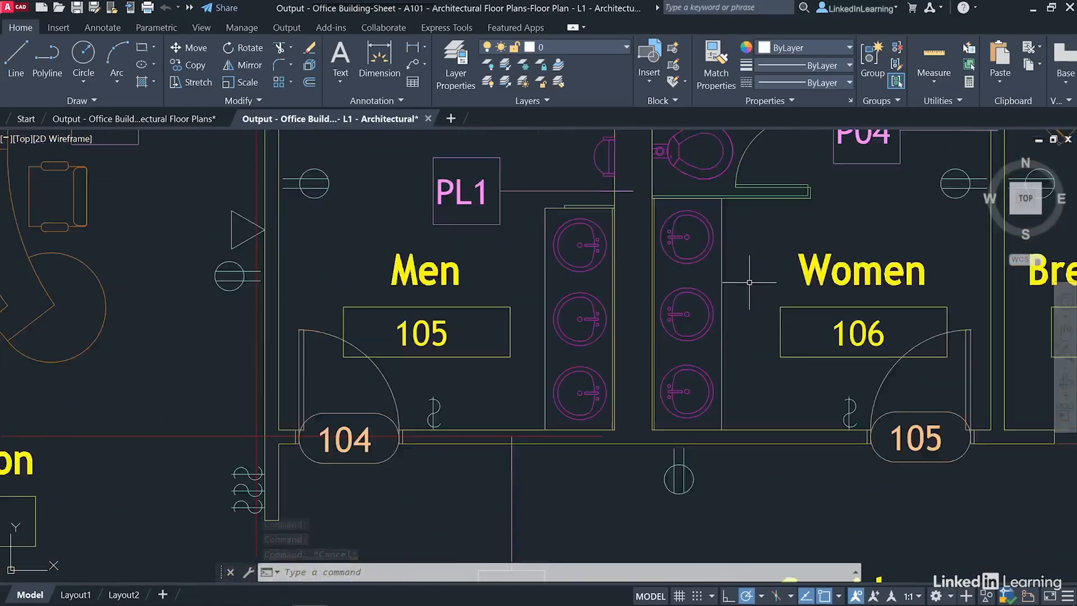
pyautogui.click(721, 272)
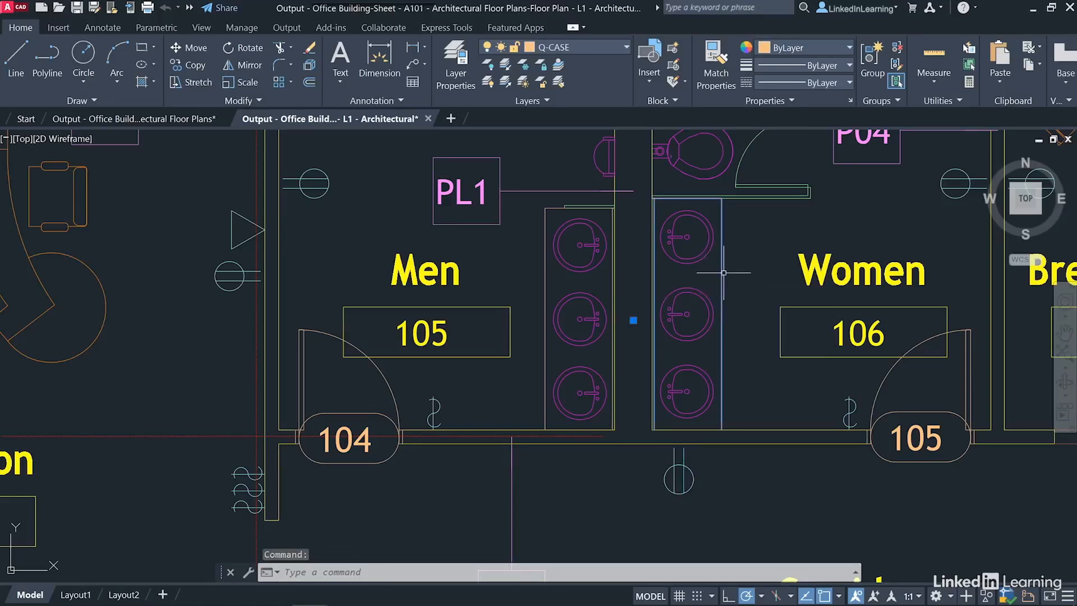
pyautogui.rightClick(723, 272)
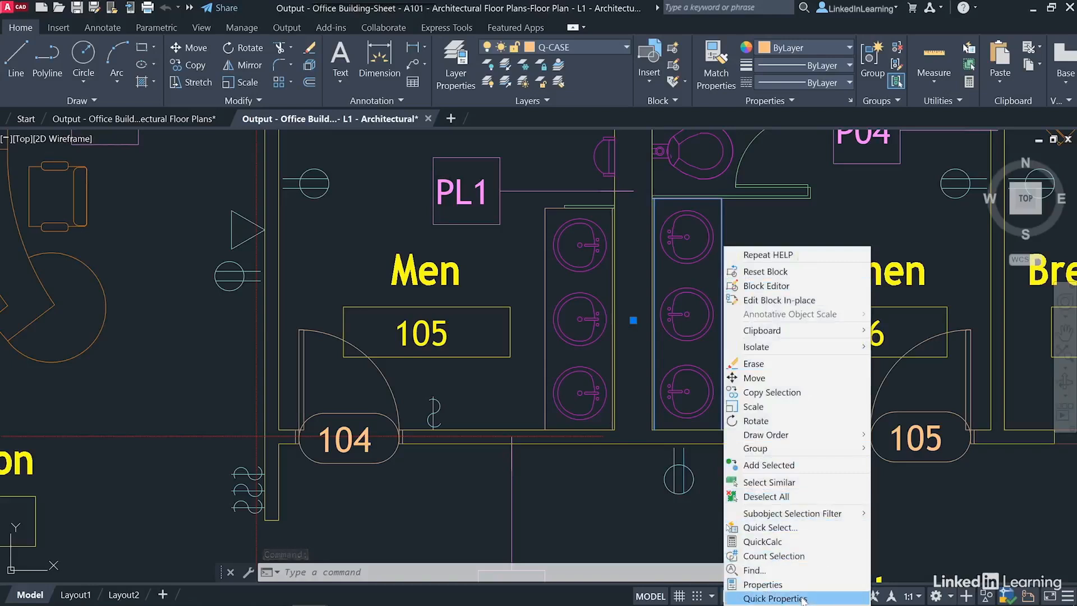
pyautogui.click(774, 598)
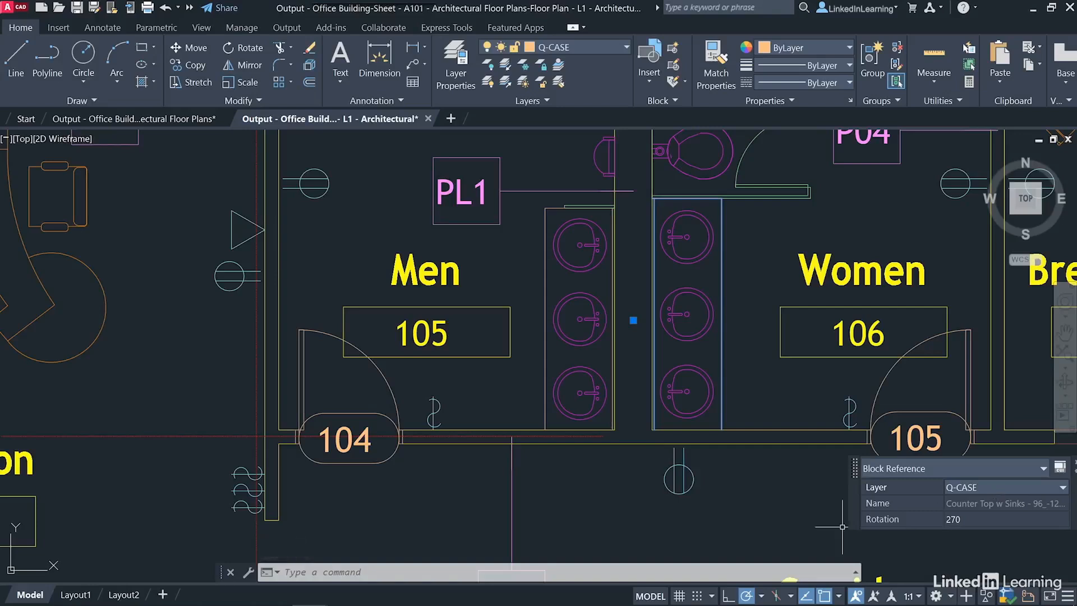
pyautogui.press('Escape')
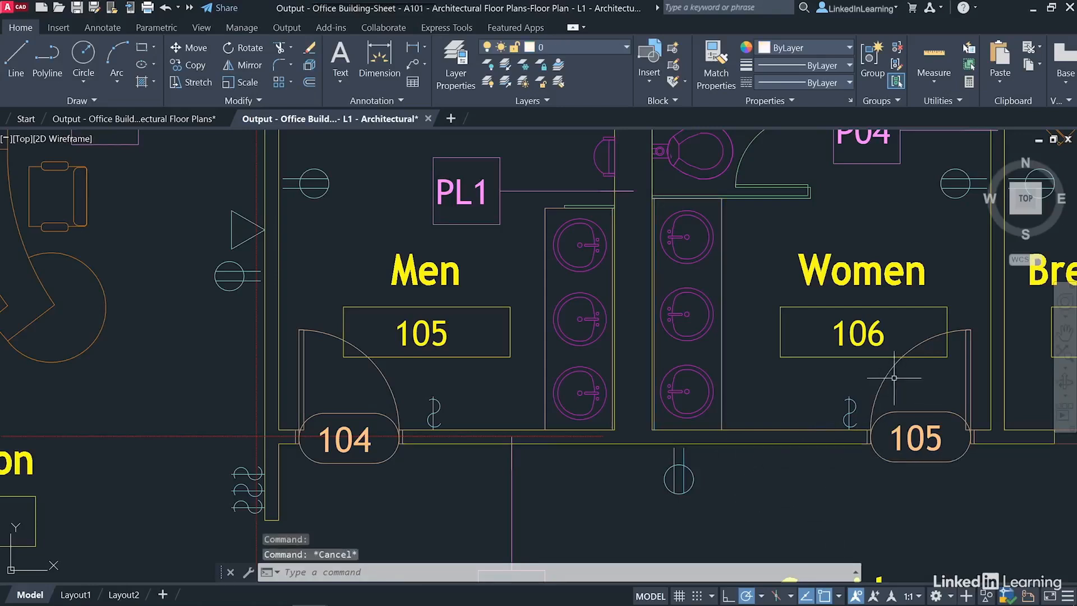
# Step: Check the layers of door 105 and the light switch symbol beside it in the Women restroom, clearing each selection
pyautogui.click(887, 374)
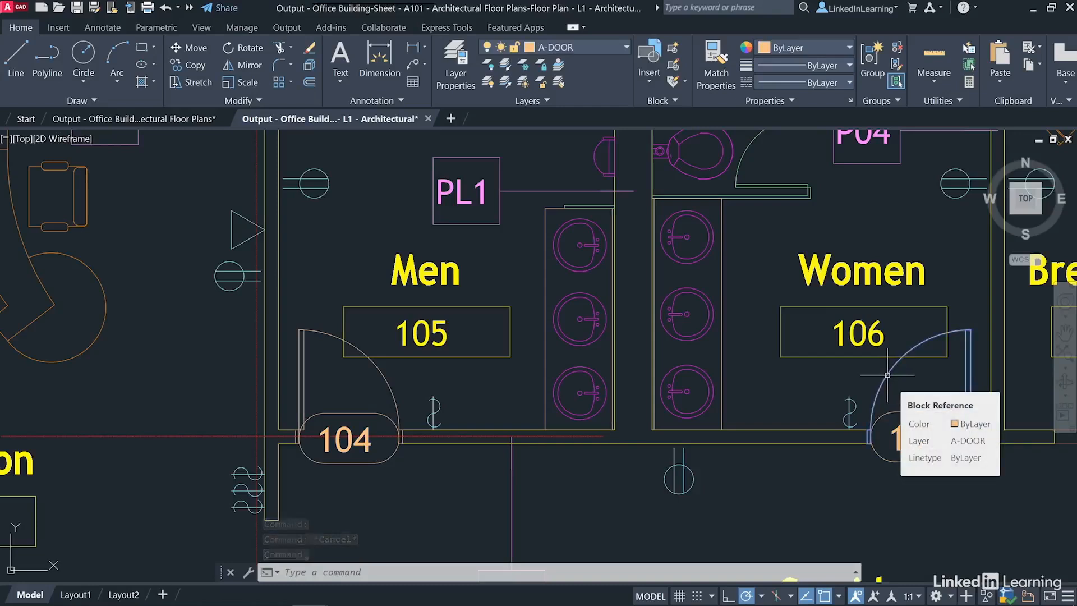
pyautogui.press('Escape')
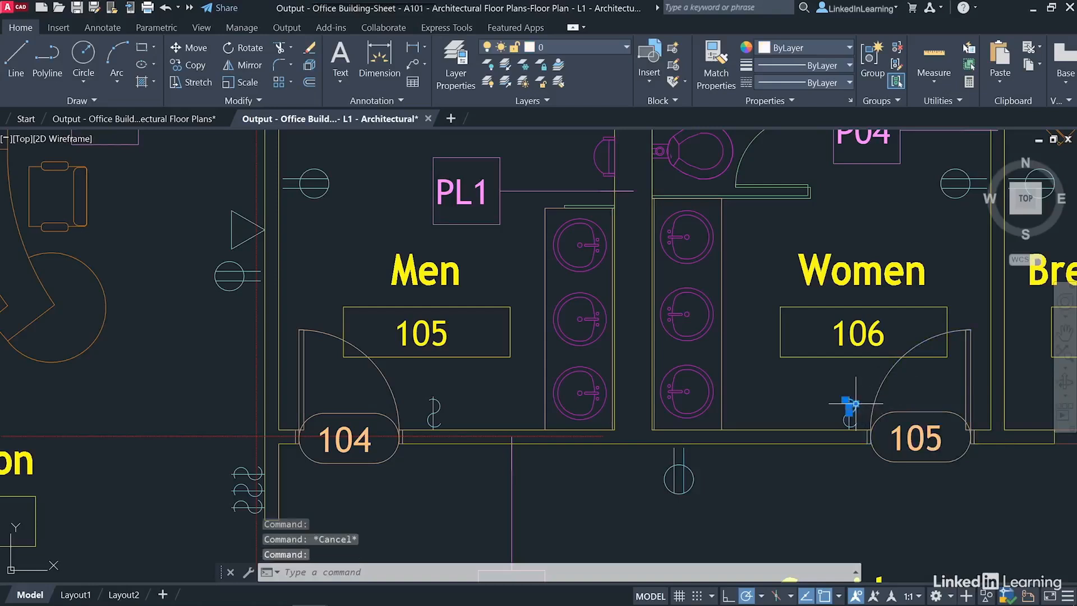
pyautogui.click(850, 404)
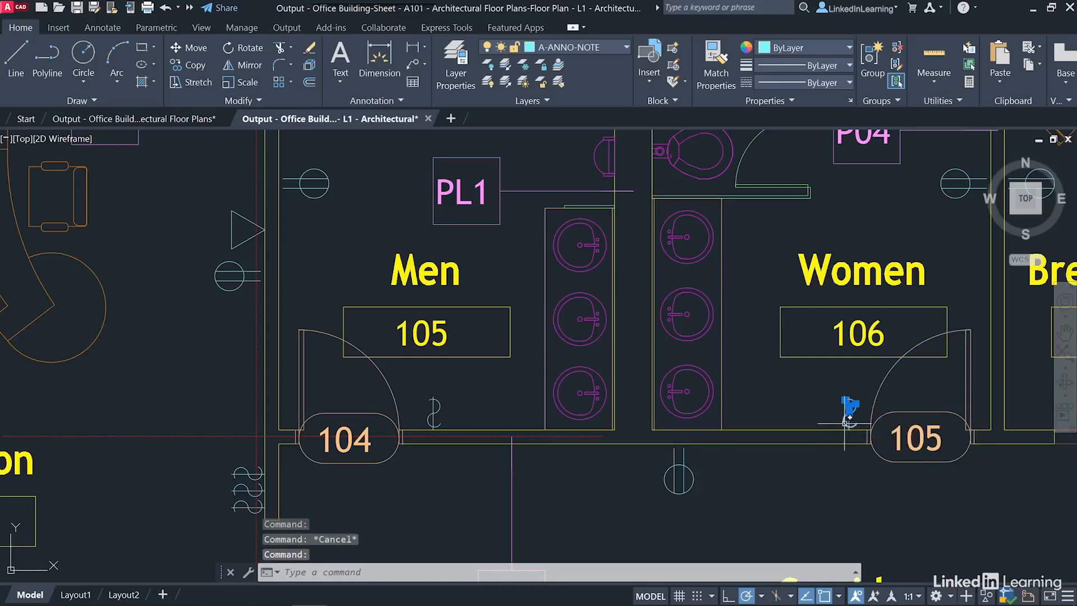
pyautogui.click(844, 424)
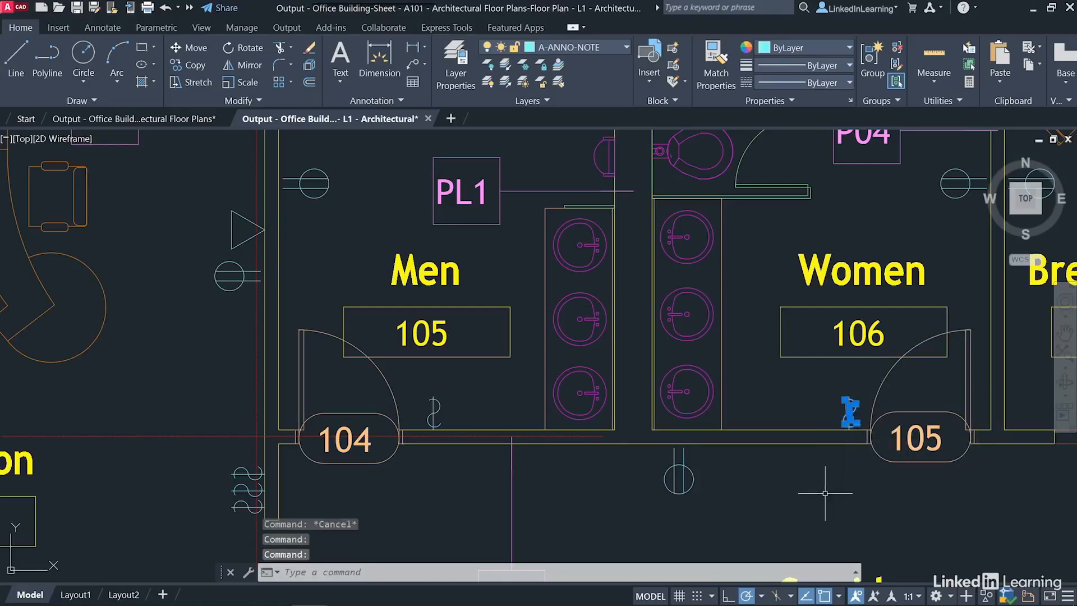
pyautogui.press('Escape')
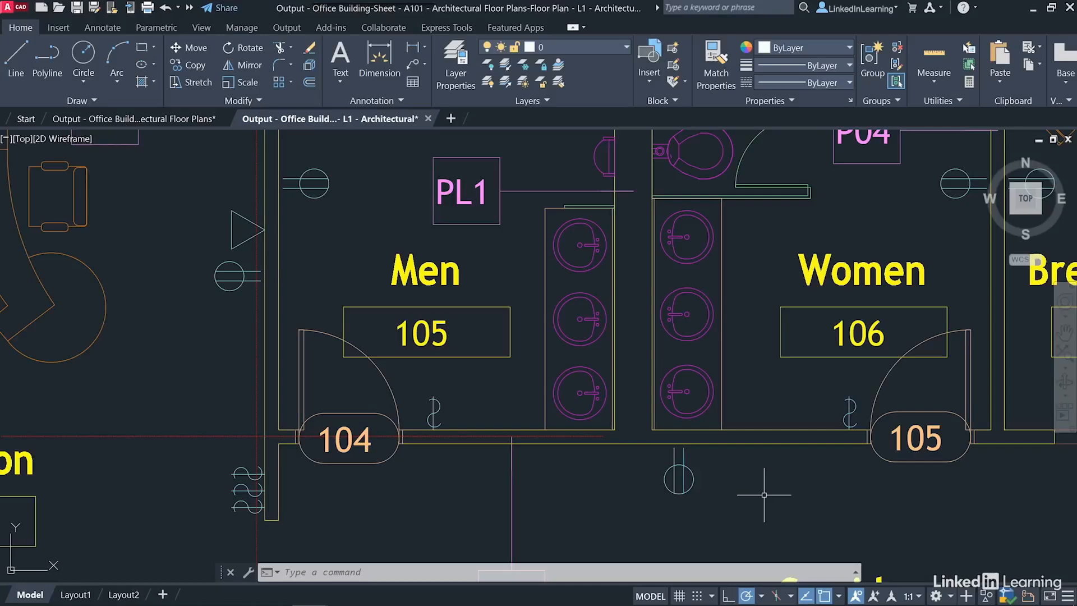
# Step: View the whole L1 floor plan from the southeast isometric direction and look closely at its flat linework
pyautogui.scroll(-8, 764, 495)
pyautogui.moveTo(794, 498); pyautogui.dragTo(608, 369, button='middle')
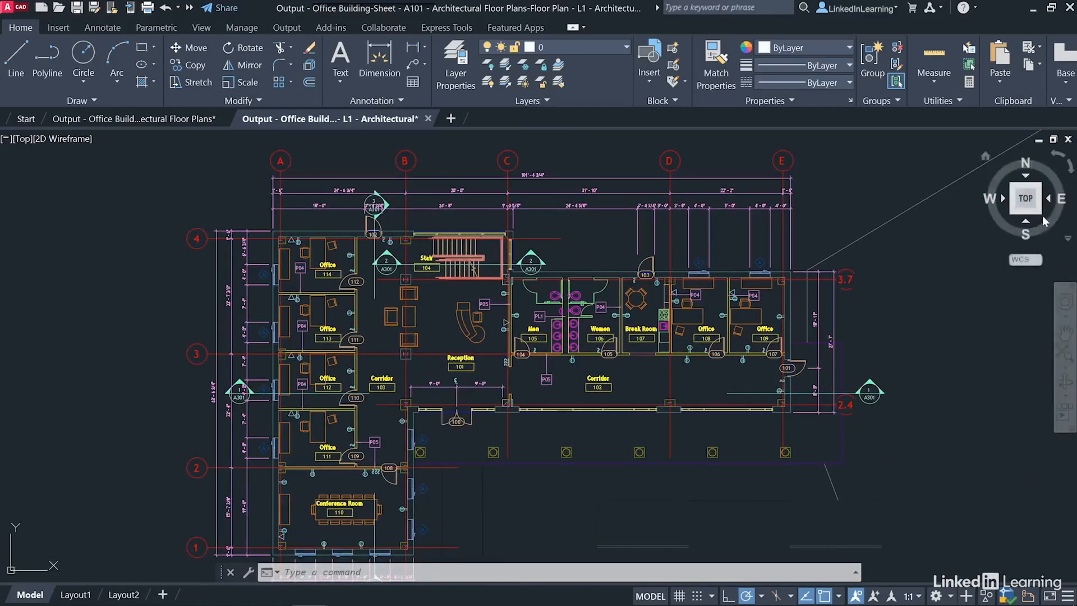
pyautogui.click(1039, 217)
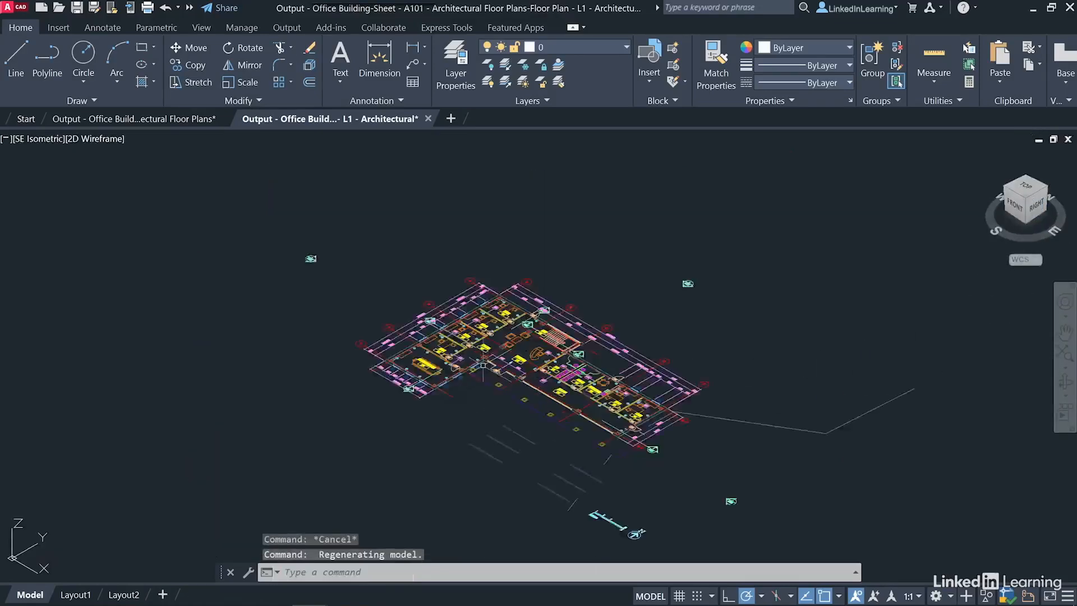
pyautogui.scroll(8, 482, 365)
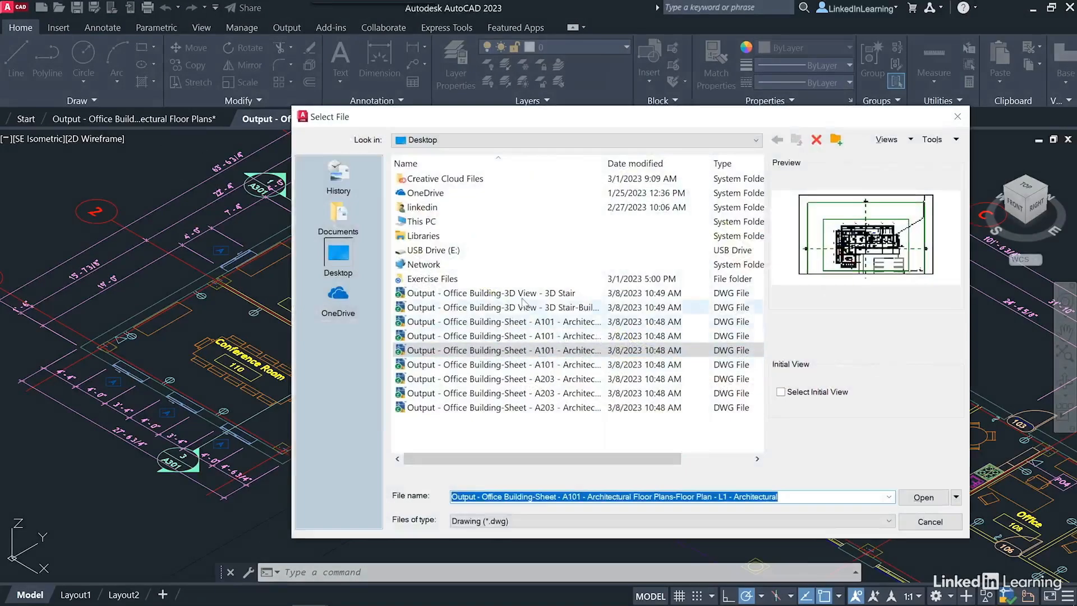
# Step: Open the Output - Office Building-3D View - 3D Stair drawing and orbit the model to bring the staircase into view
pyautogui.click(650, 293)
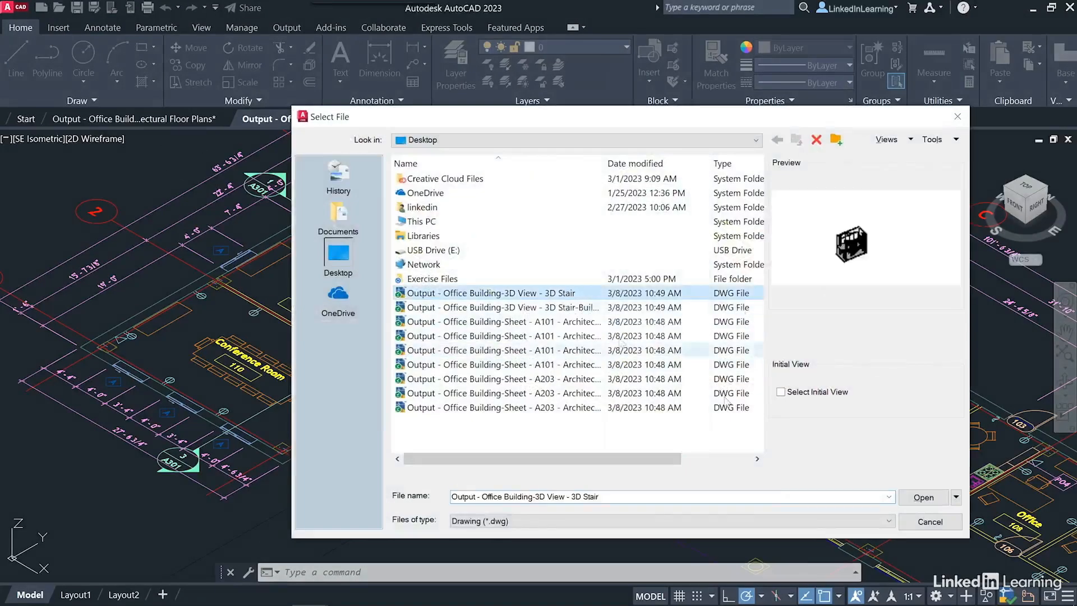
pyautogui.click(923, 497)
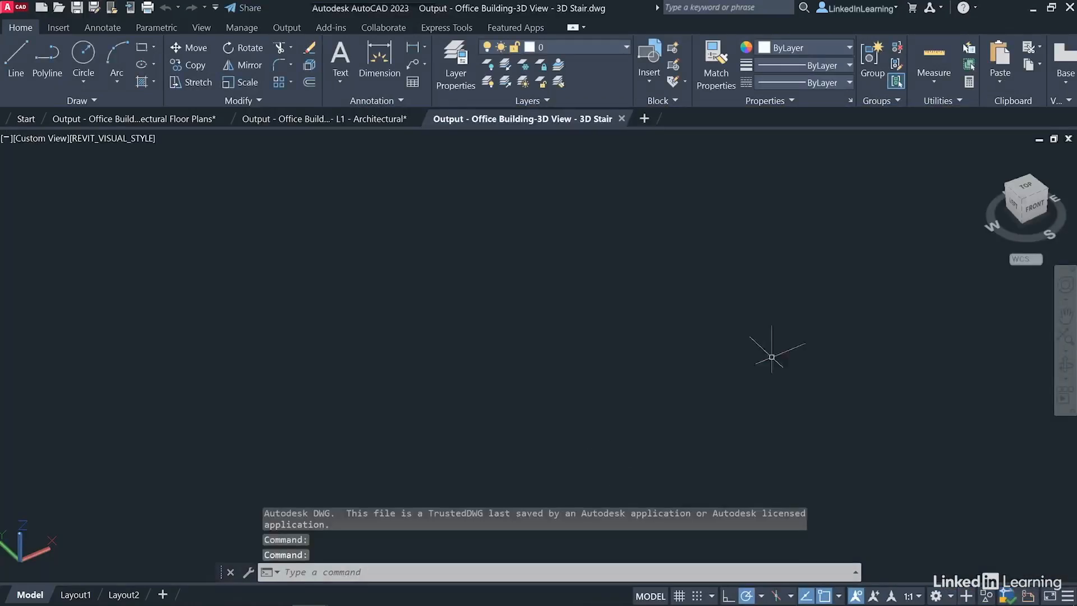
pyautogui.click(1023, 196)
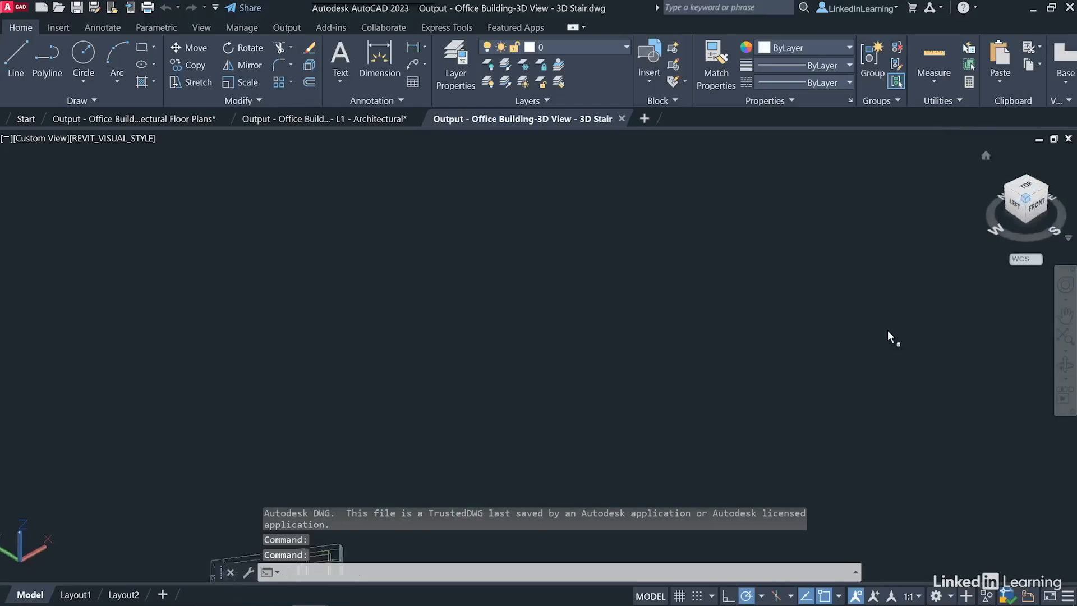
pyautogui.keyDown('shift'); pyautogui.moveTo(628, 451); pyautogui.dragTo(569, 470, button='middle'); pyautogui.keyUp('shift')
pyautogui.scroll(3, 569, 470)
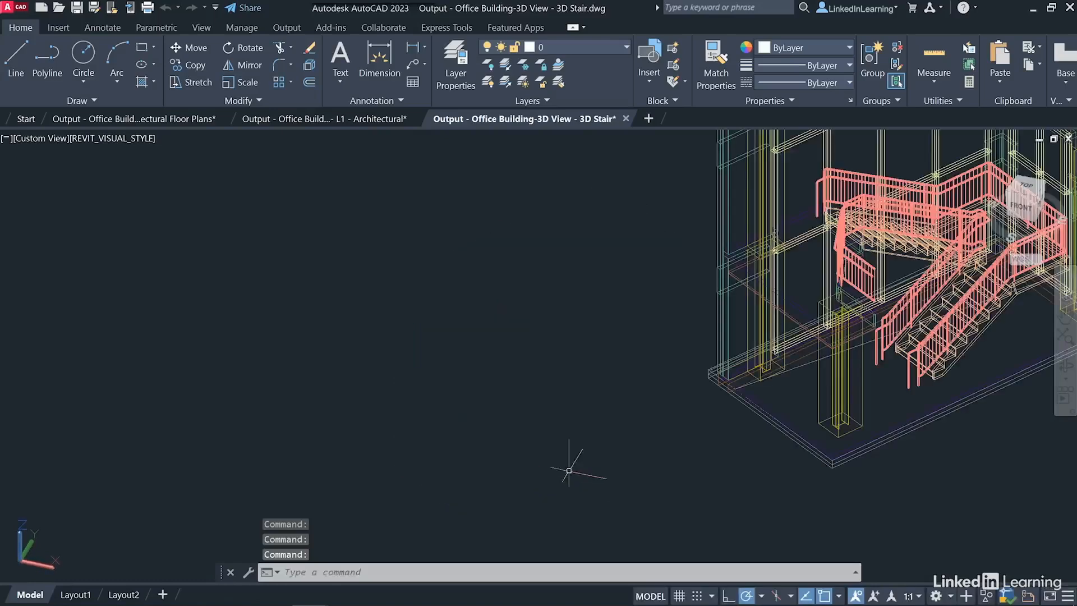
pyautogui.moveTo(877, 389); pyautogui.dragTo(626, 449, button='middle')
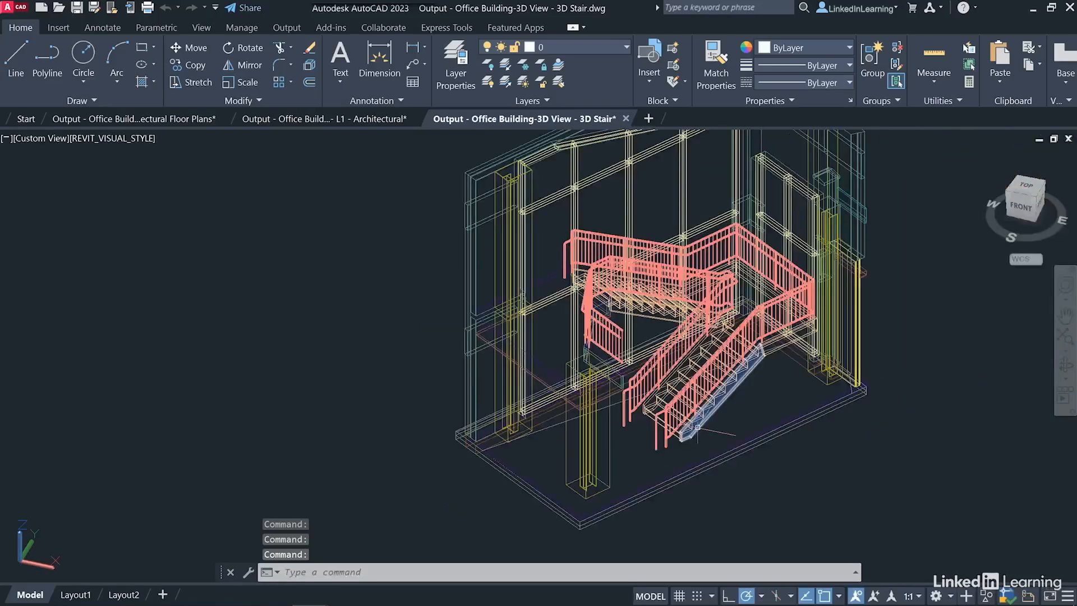
# Step: Check the object type and layer of the floor slab and the front column in the stair model, clearing each selection
pyautogui.click(681, 467)
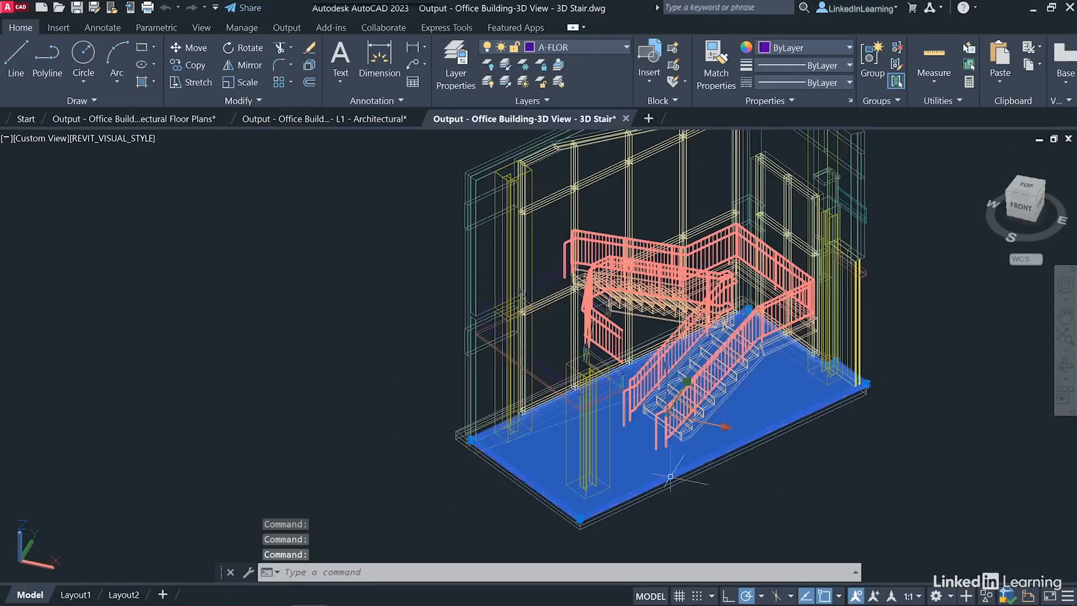
pyautogui.moveTo(669, 476)
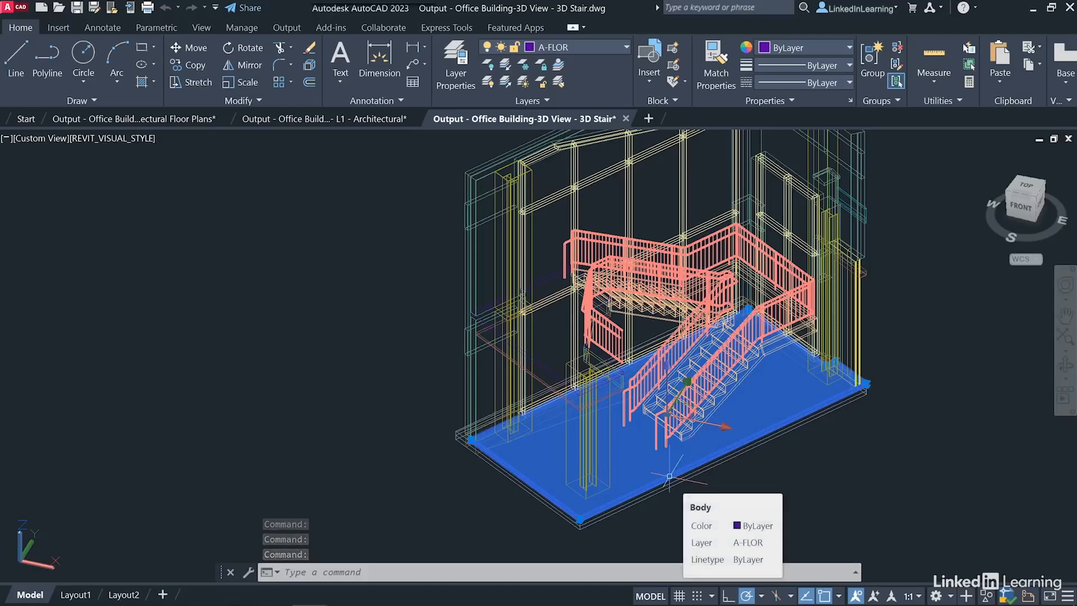
pyautogui.press('Escape')
pyautogui.press('Escape')
pyautogui.click(609, 458)
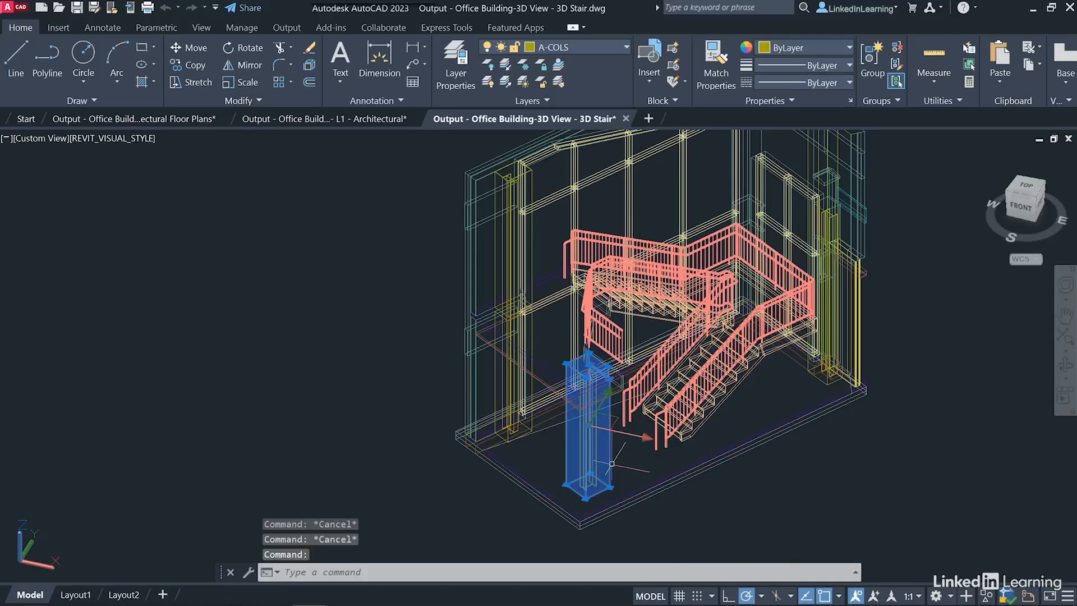
pyautogui.press('Escape')
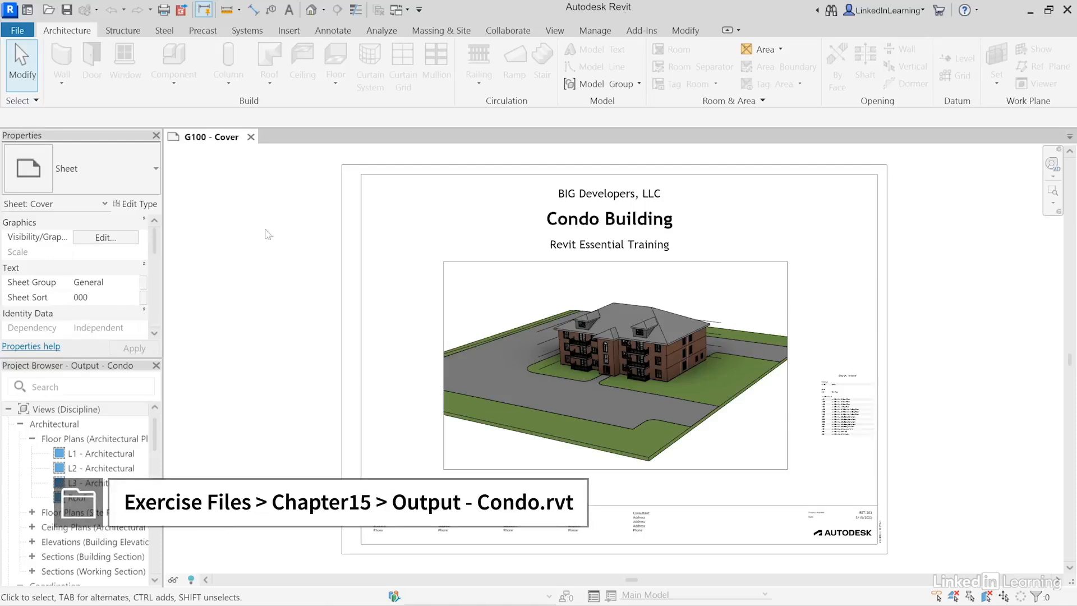
# Step: Switch to Revit with the Output - Condo project, review the print and export choices, and open the PDF export settings
pyautogui.click(18, 32)
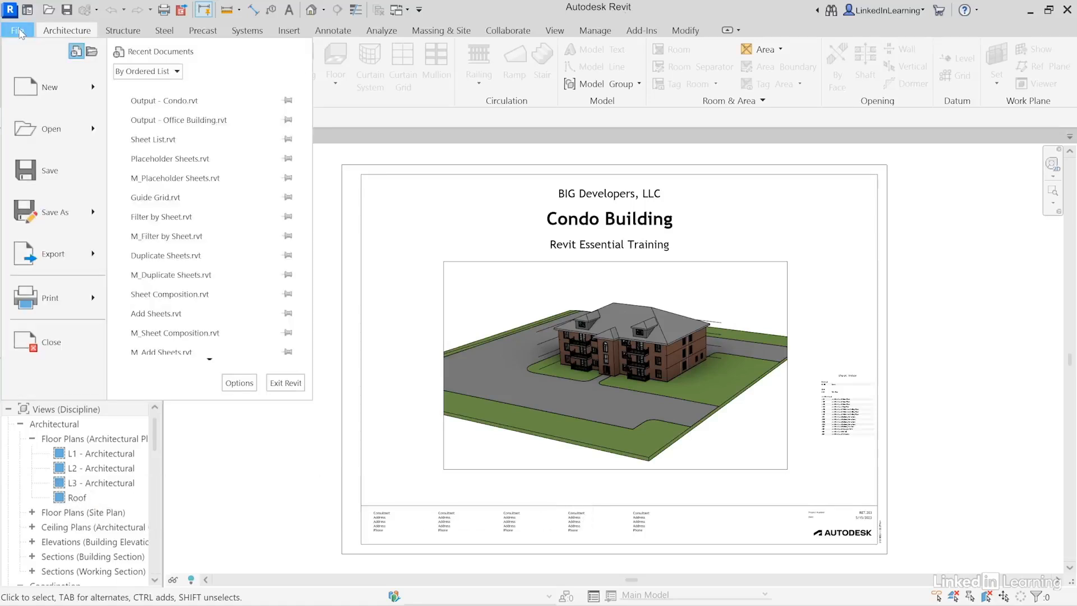
pyautogui.moveTo(44, 298)
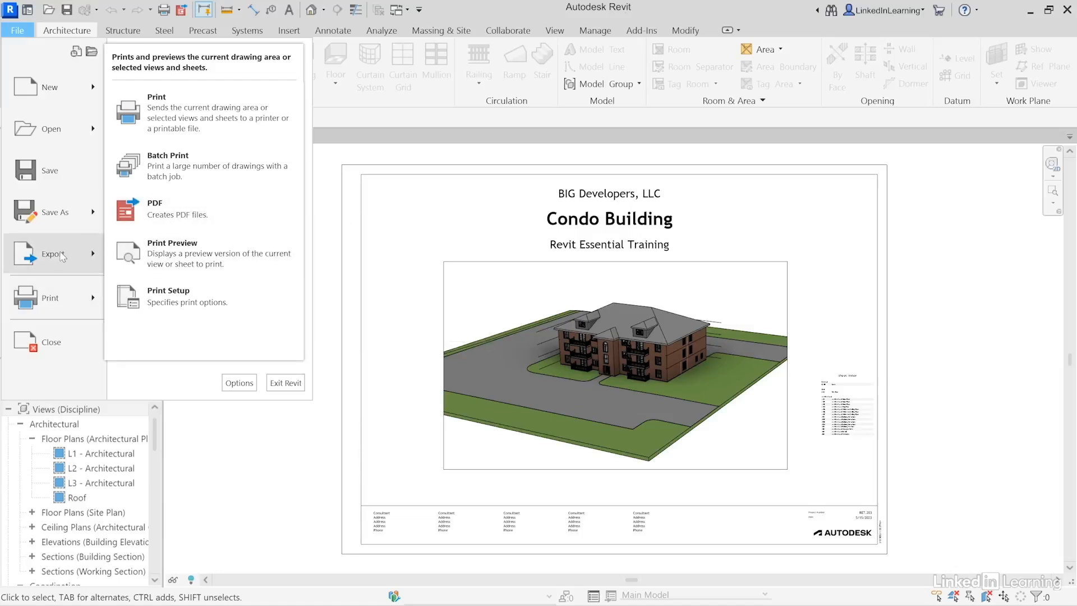
pyautogui.moveTo(62, 256)
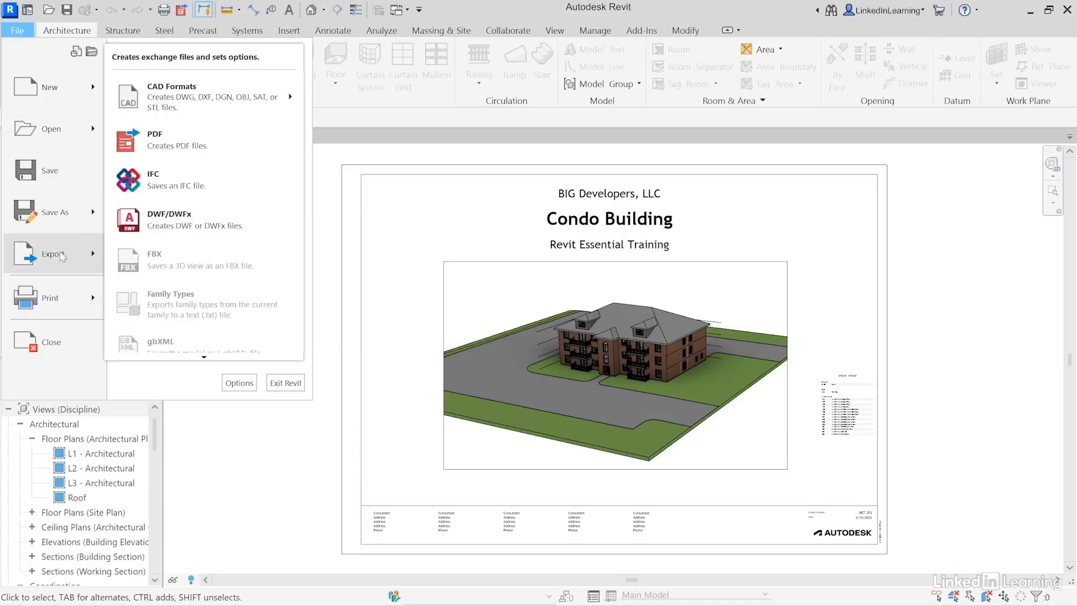
pyautogui.click(182, 11)
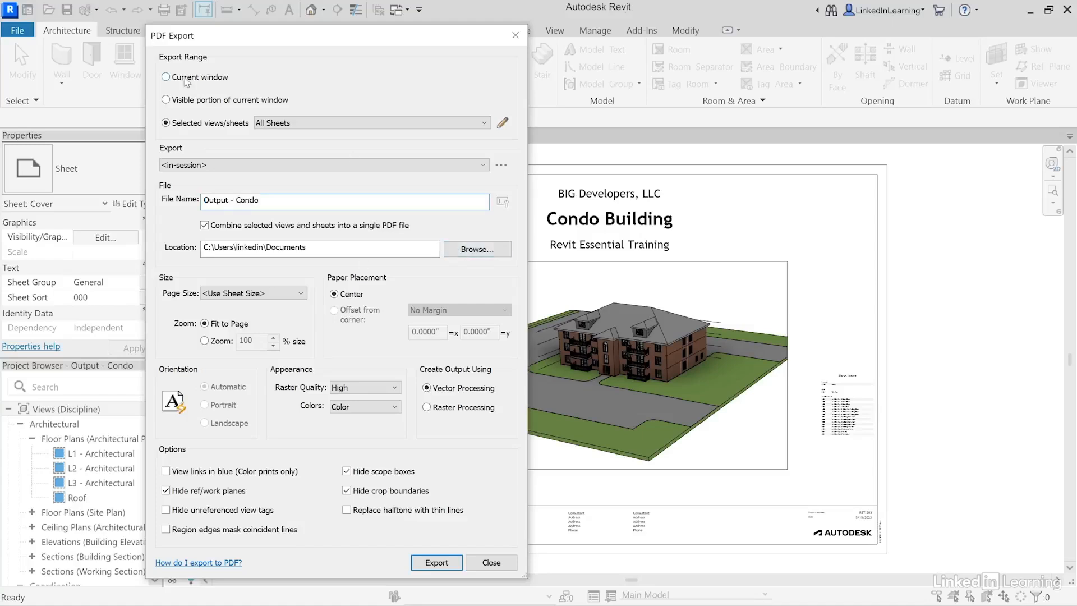
# Step: Set the PDF export range to the current window, close the settings, and look closely at the front entrance in the L1 - Architectural floor plan
pyautogui.click(269, 81)
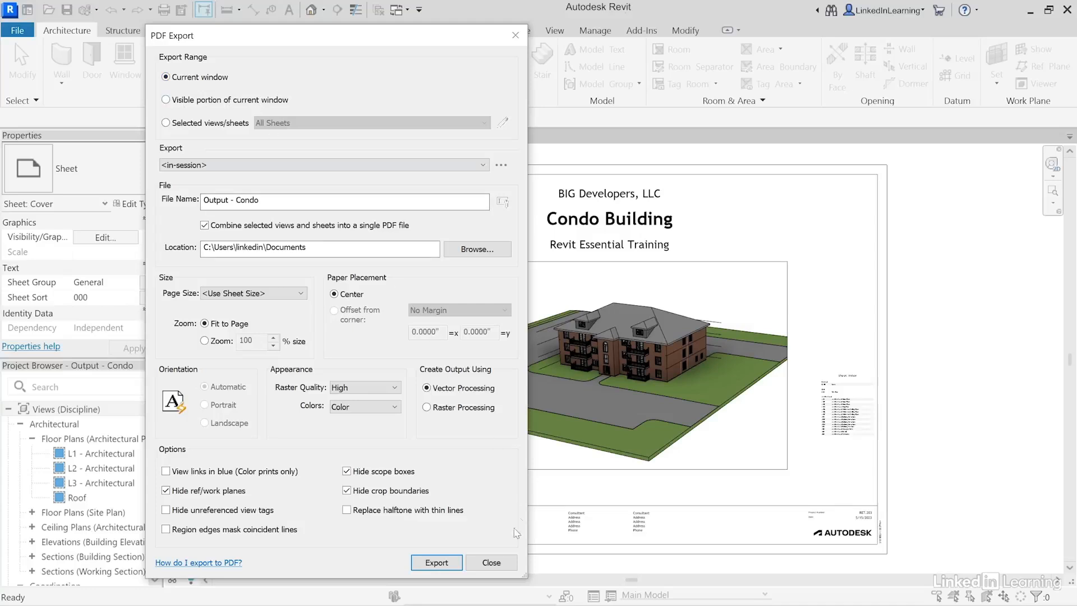
pyautogui.click(492, 562)
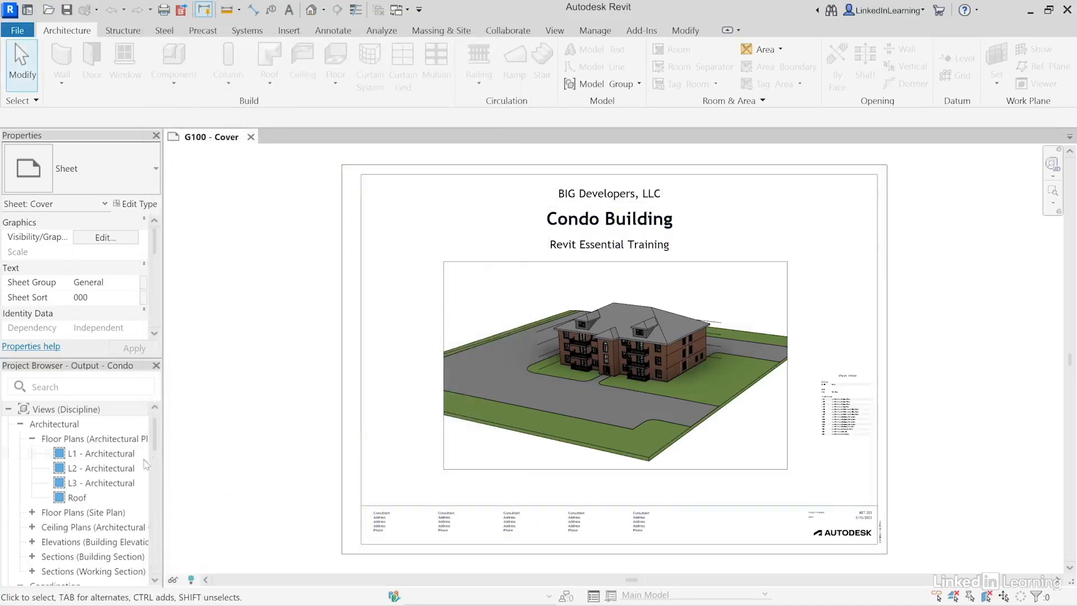
pyautogui.doubleClick(77, 455)
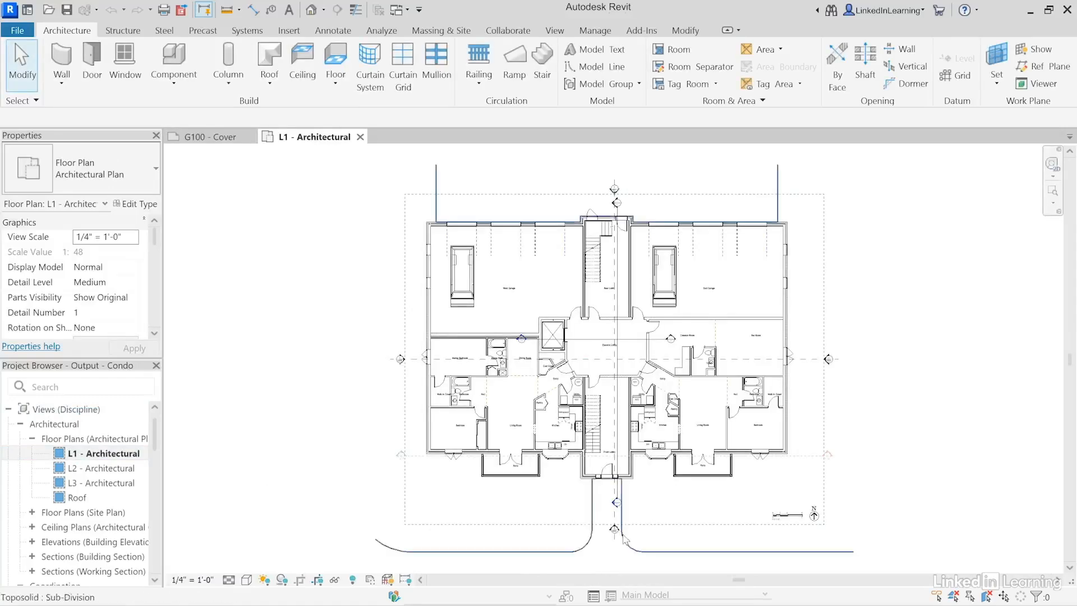
pyautogui.scroll(4, 605, 539)
pyautogui.scroll(2, 610, 538)
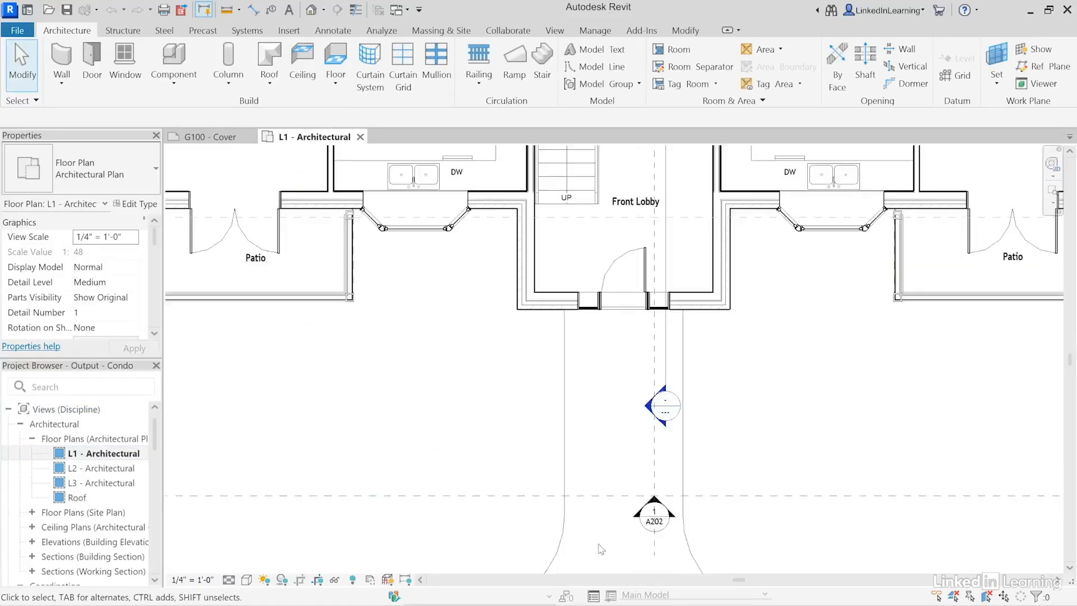
pyautogui.moveTo(598, 545); pyautogui.dragTo(719, 469, button='middle')
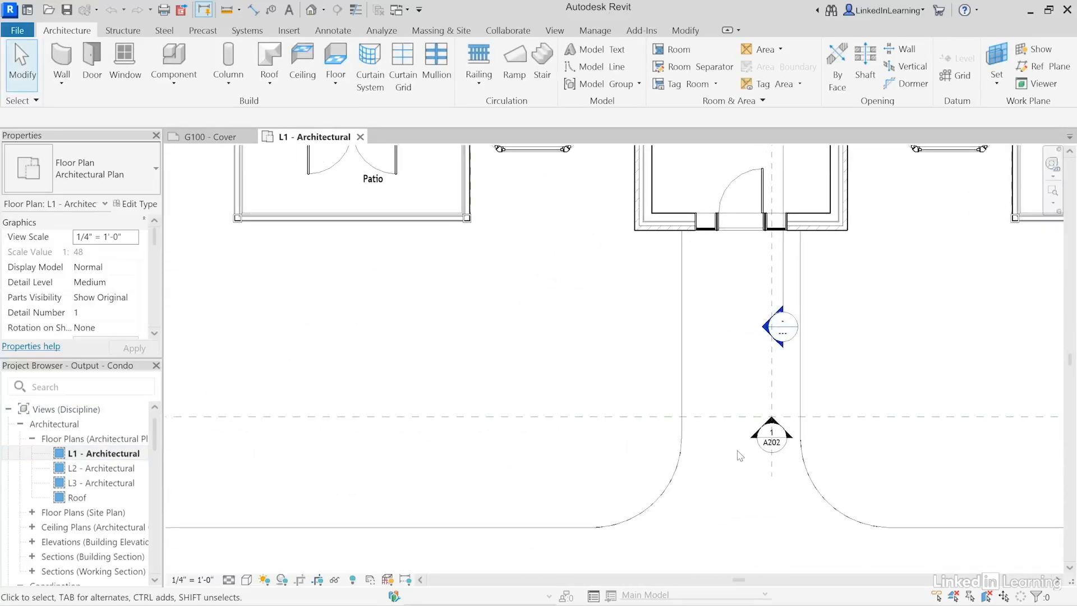
pyautogui.scroll(1, 739, 454)
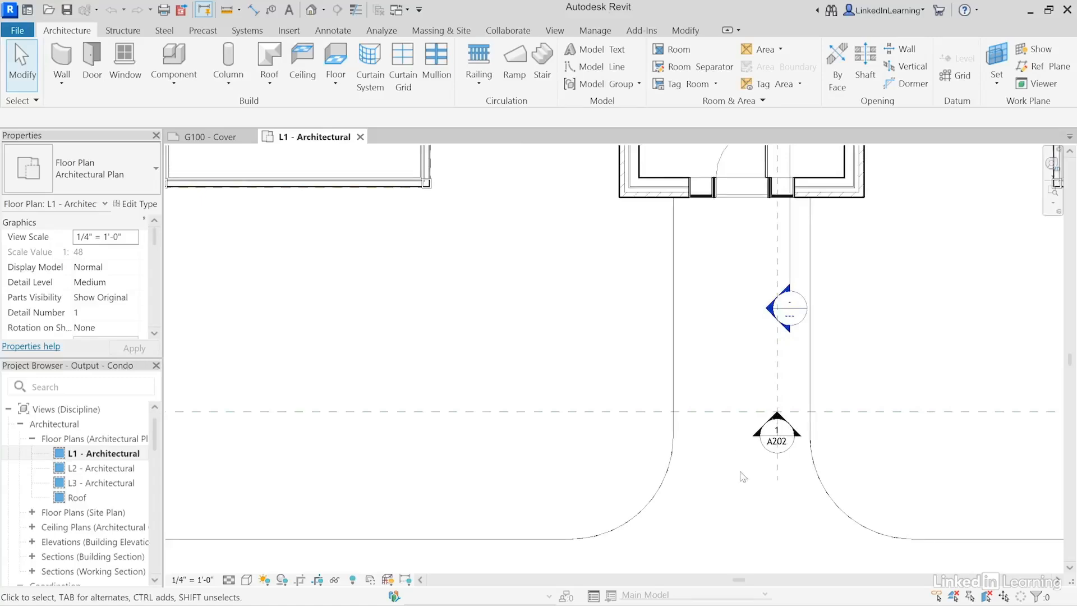
# Step: Reopen the PDF export settings, switch the range to selected views/sheets, and open the All Sheets set to check its display filter categories
pyautogui.click(182, 12)
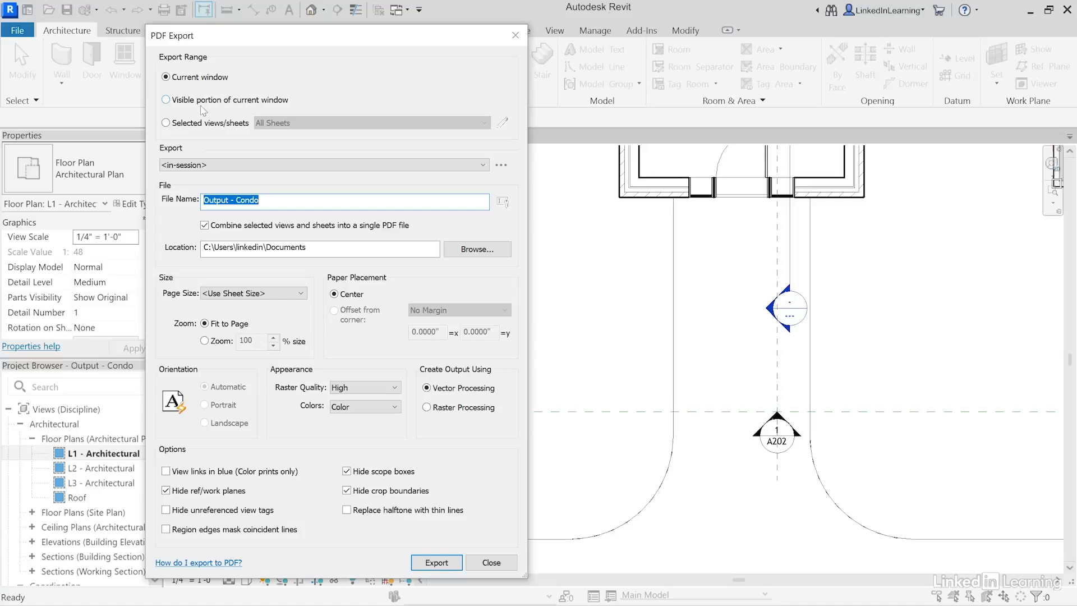
pyautogui.click(190, 124)
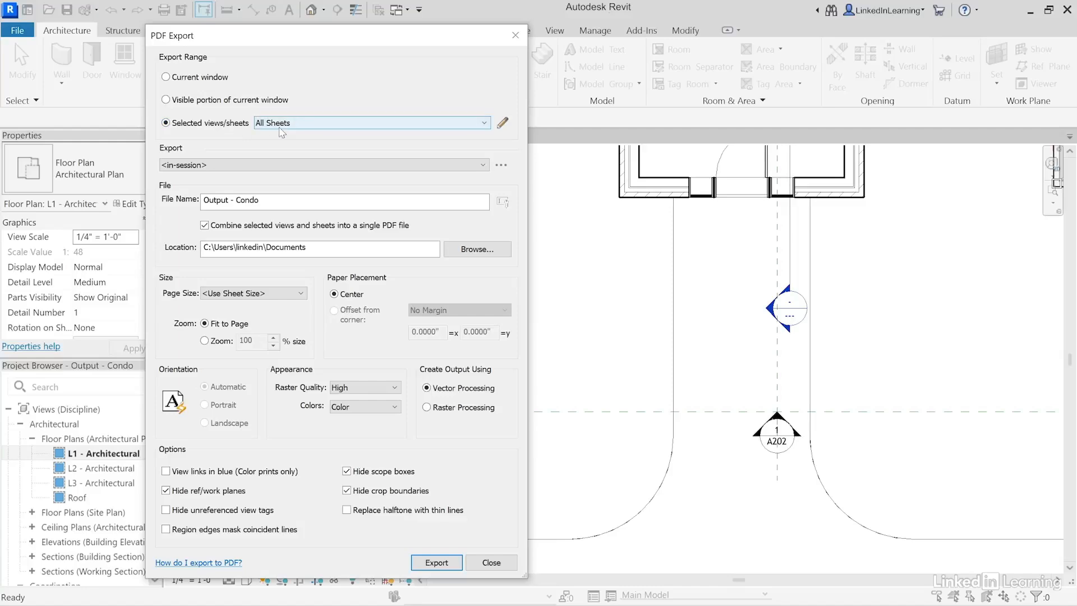
pyautogui.click(503, 123)
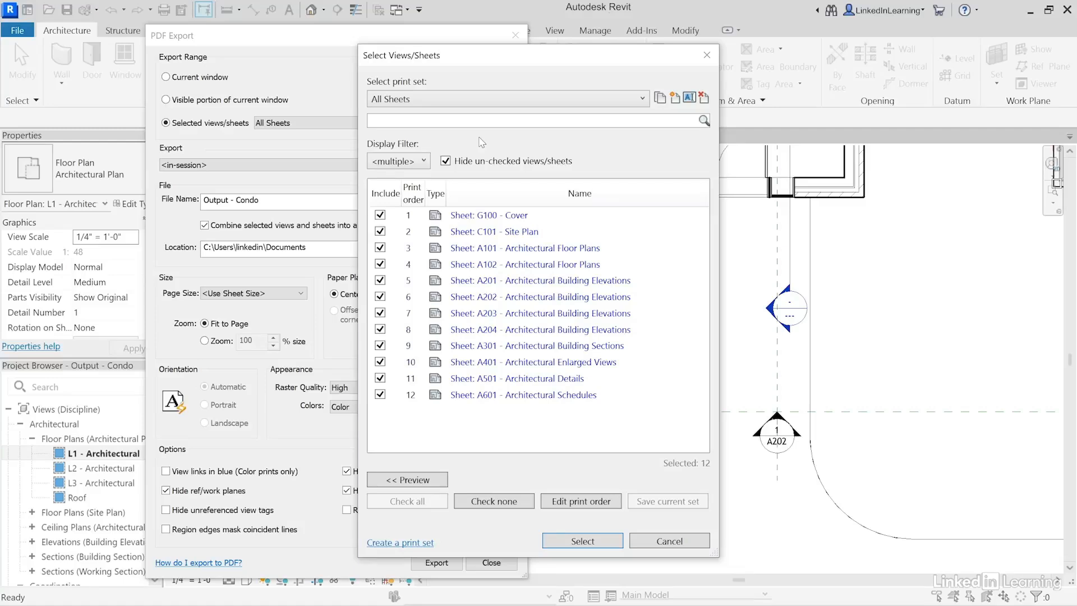
pyautogui.click(421, 162)
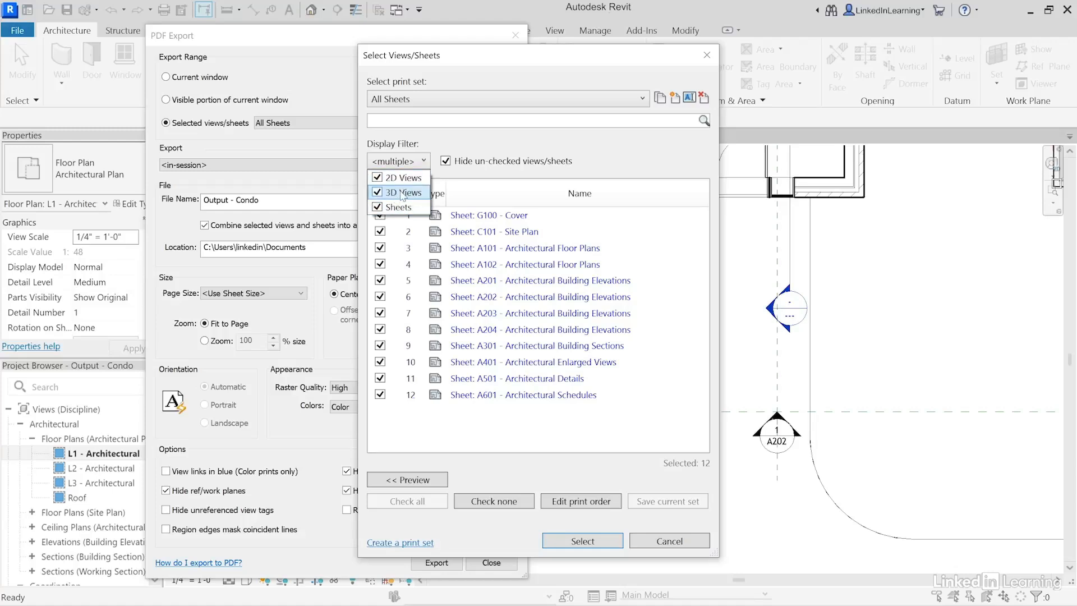
pyautogui.click(500, 135)
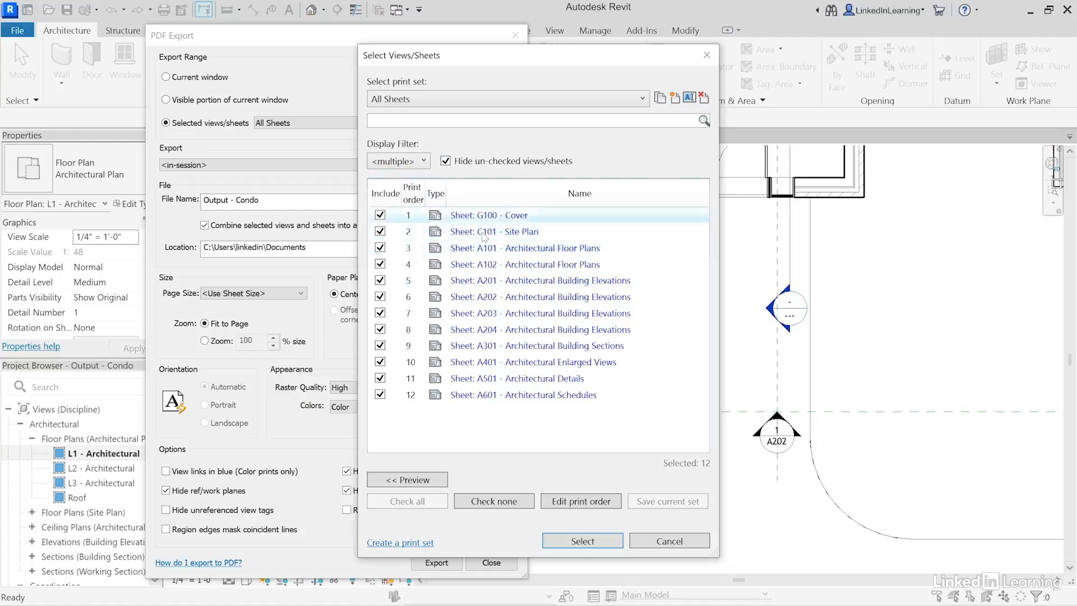
# Step: Show the unchecked items in the All Sheets set and limit the display filter to Sheets only
pyautogui.click(445, 161)
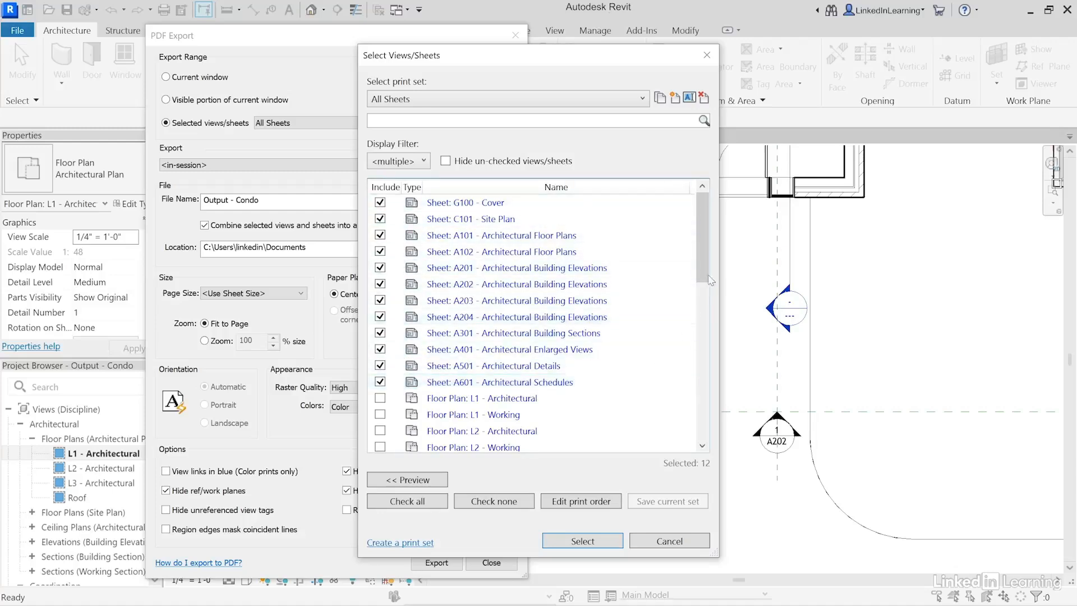
pyautogui.moveTo(701, 258); pyautogui.dragTo(701, 314)
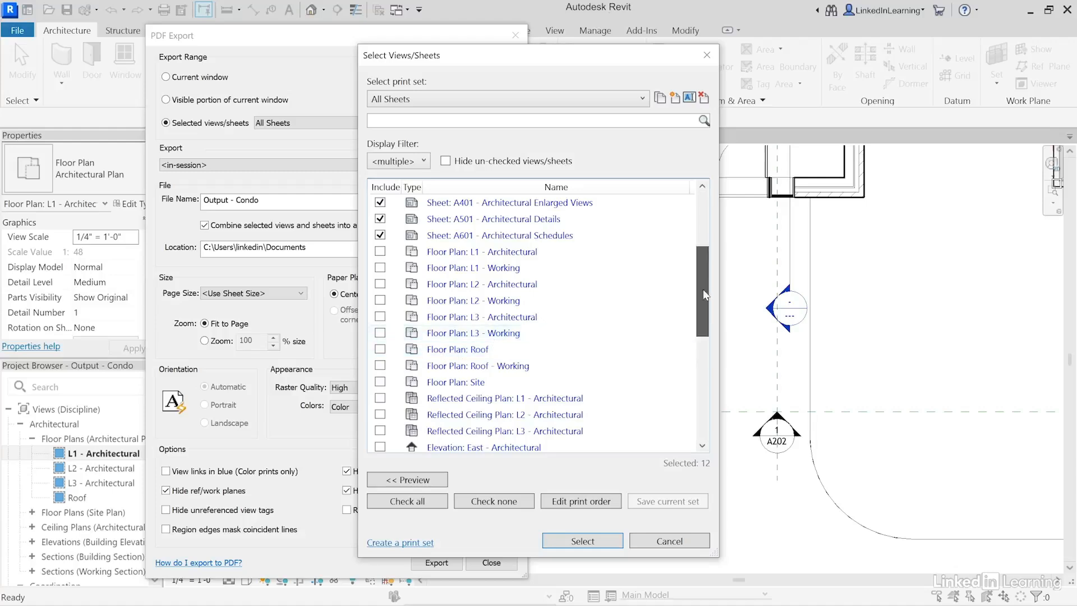
pyautogui.scroll(-3, 708, 358)
pyautogui.scroll(-3, 709, 357)
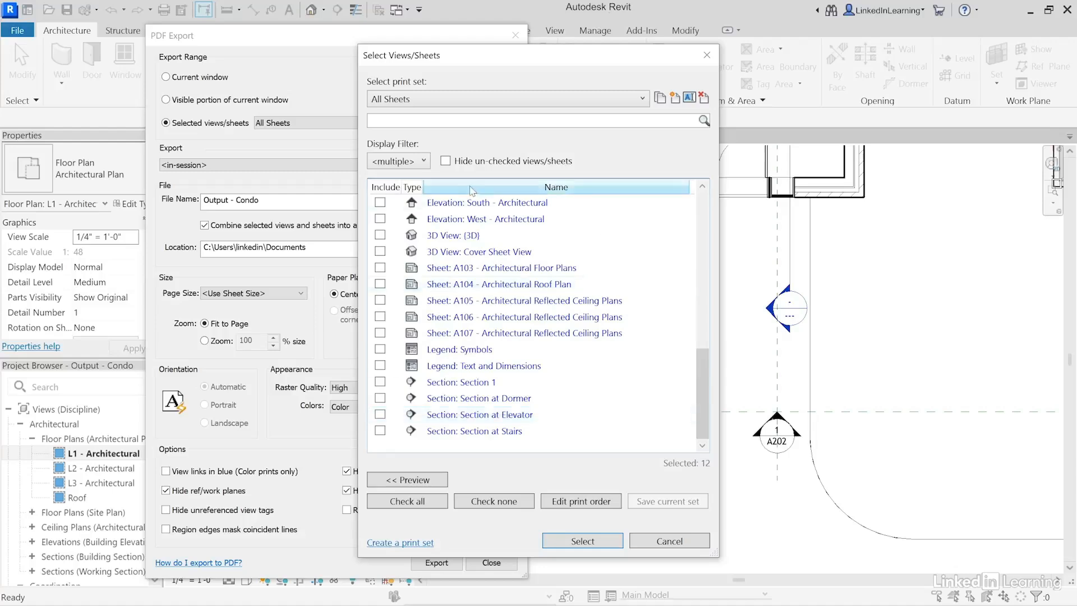
pyautogui.click(409, 161)
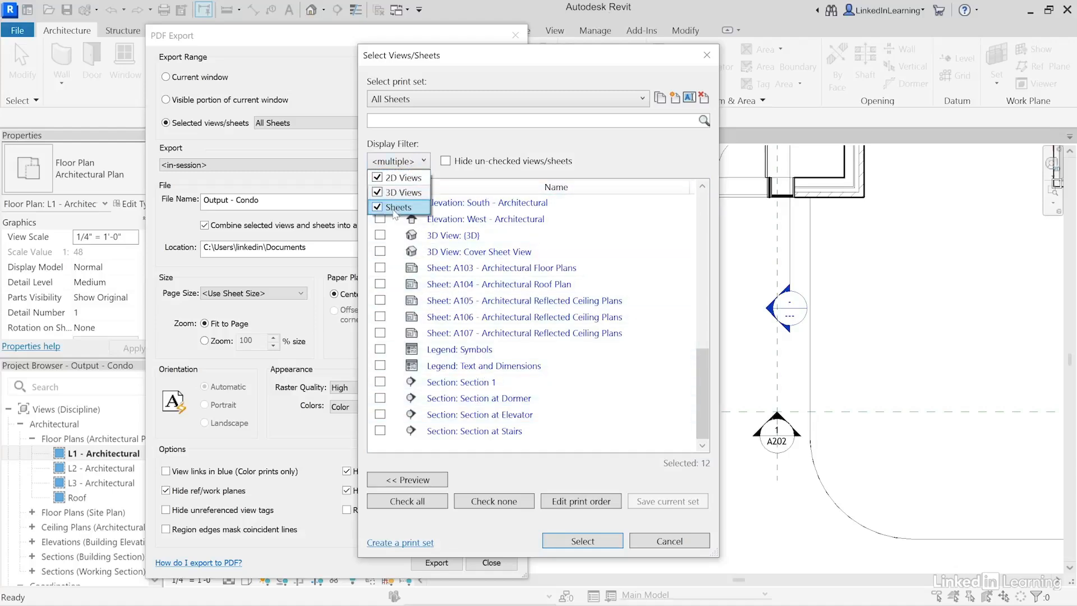
pyautogui.click(378, 193)
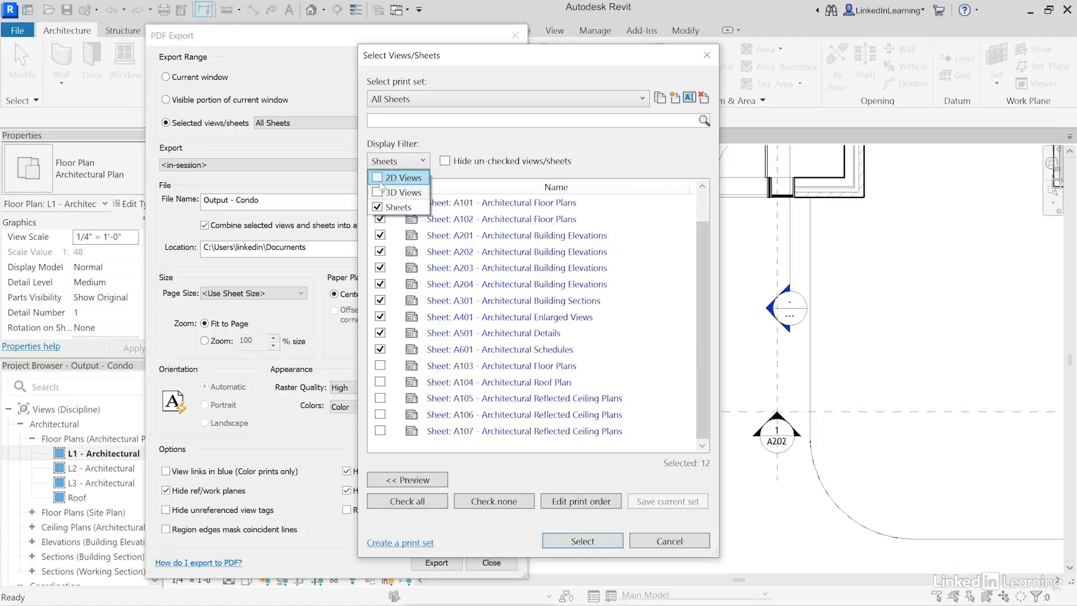
pyautogui.click(649, 157)
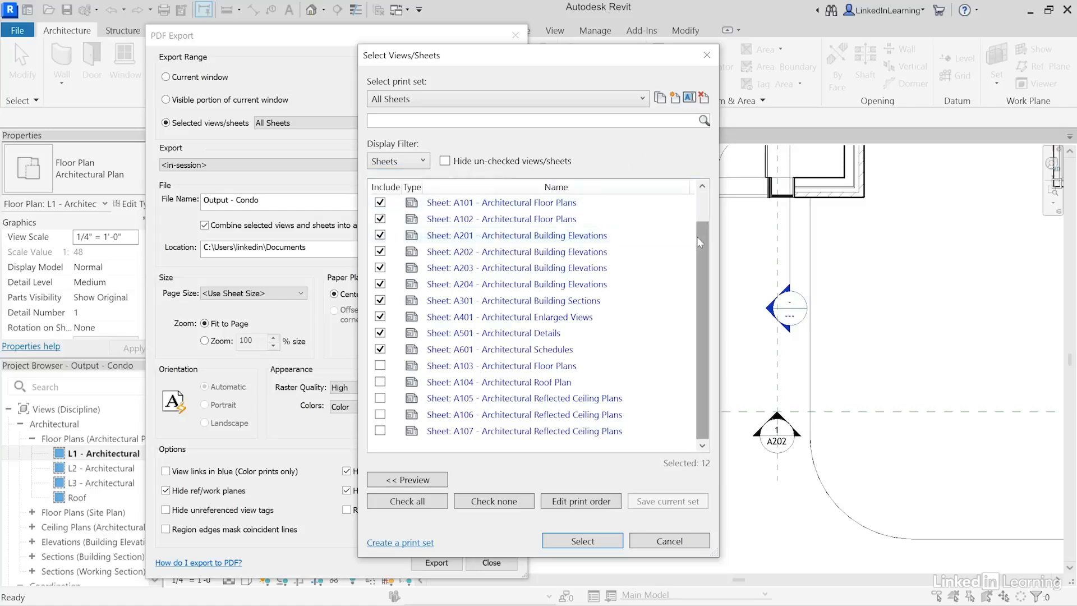
# Step: Include sheets A103, A104, A105, A106 and A107 in the All Sheets set
pyautogui.moveTo(699, 234); pyautogui.dragTo(708, 281)
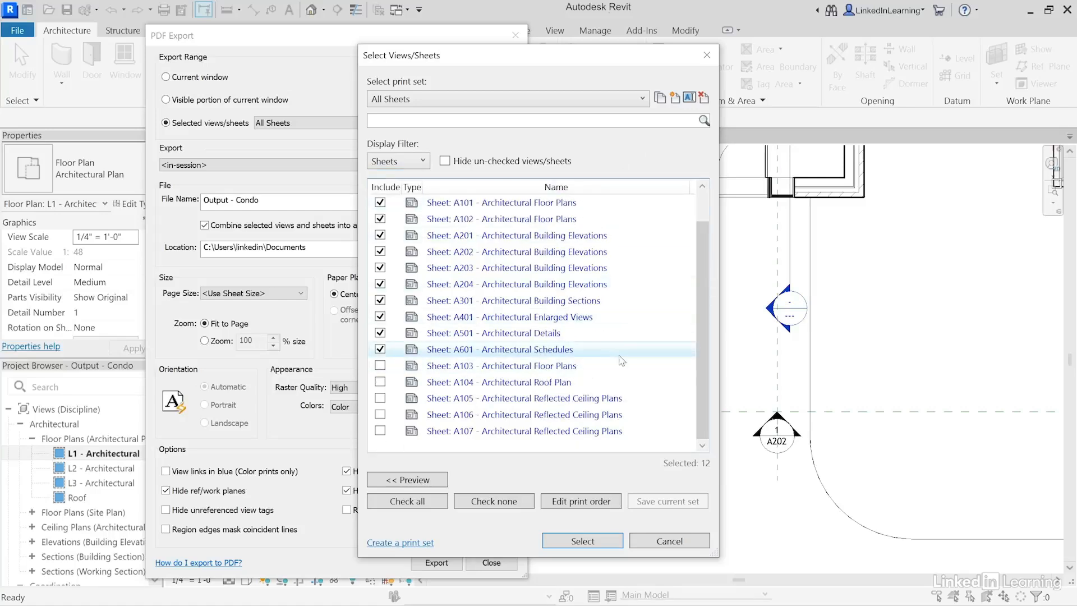
pyautogui.click(380, 365)
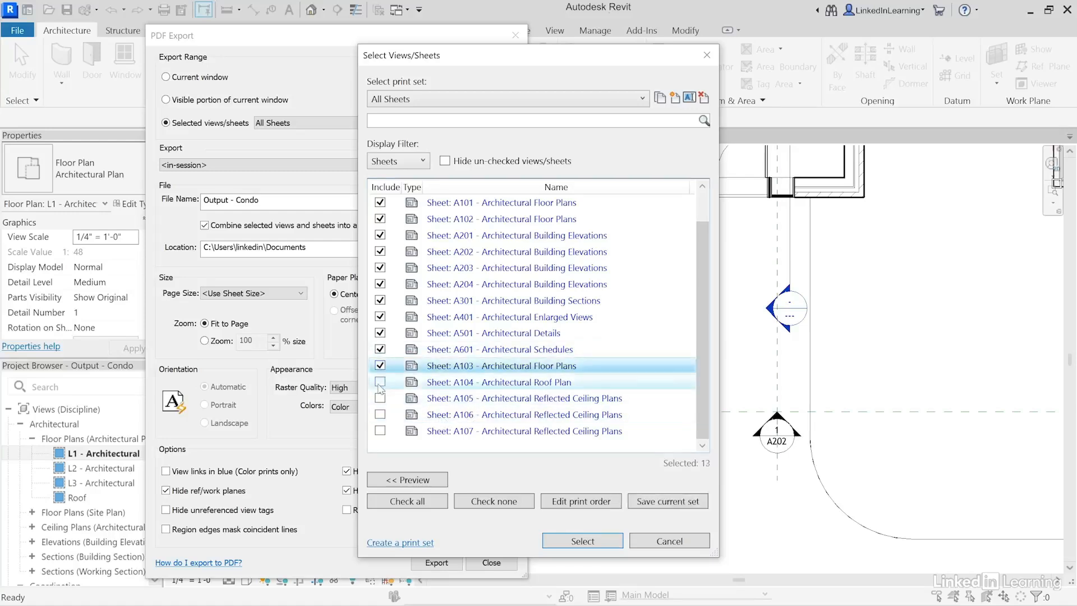
pyautogui.click(381, 381)
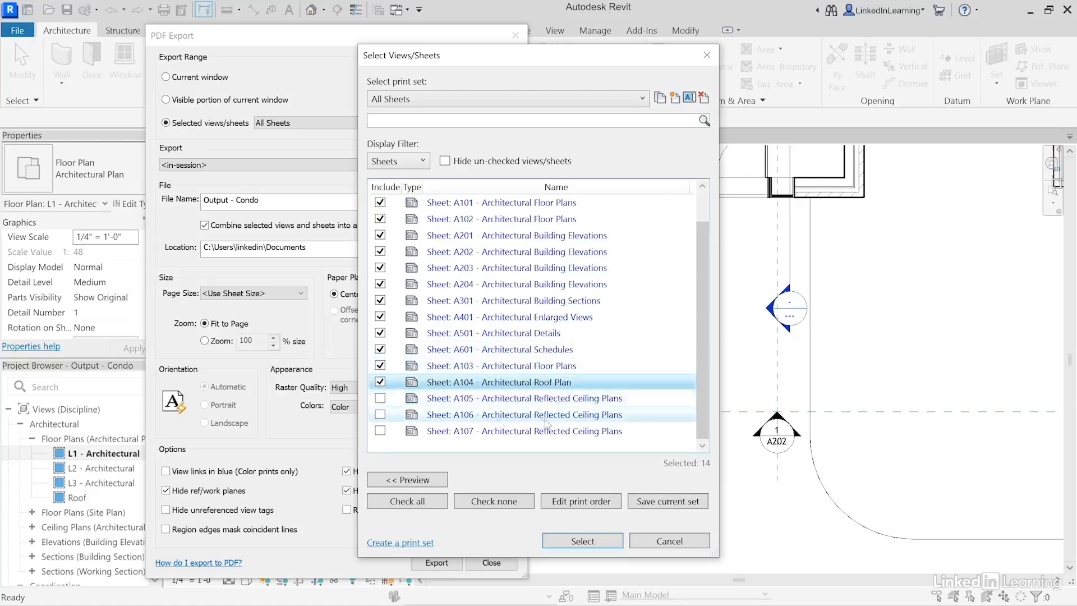
pyautogui.click(380, 397)
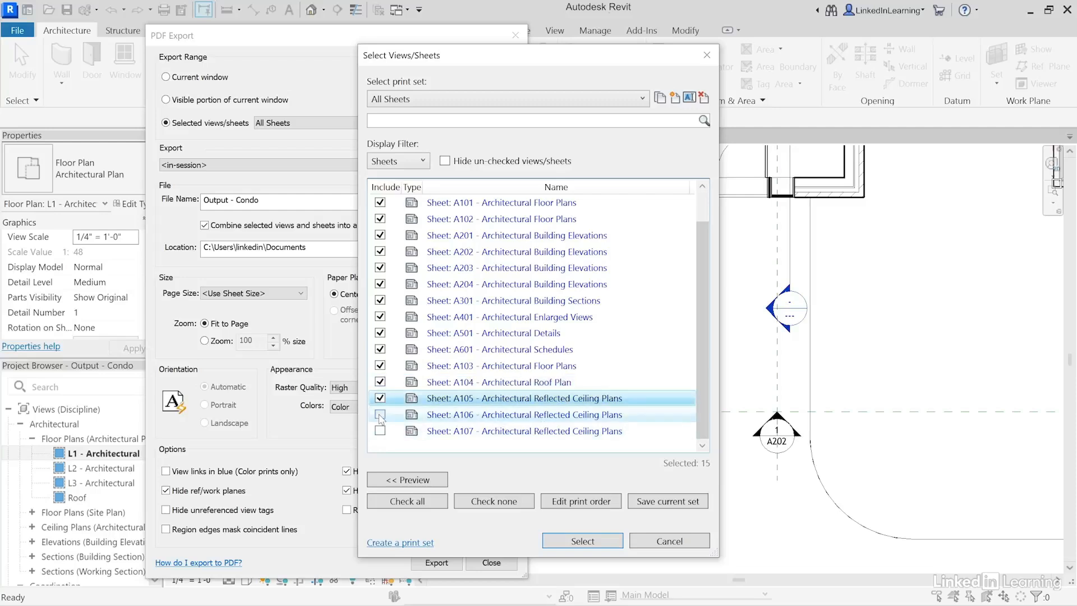
pyautogui.click(380, 413)
pyautogui.click(380, 430)
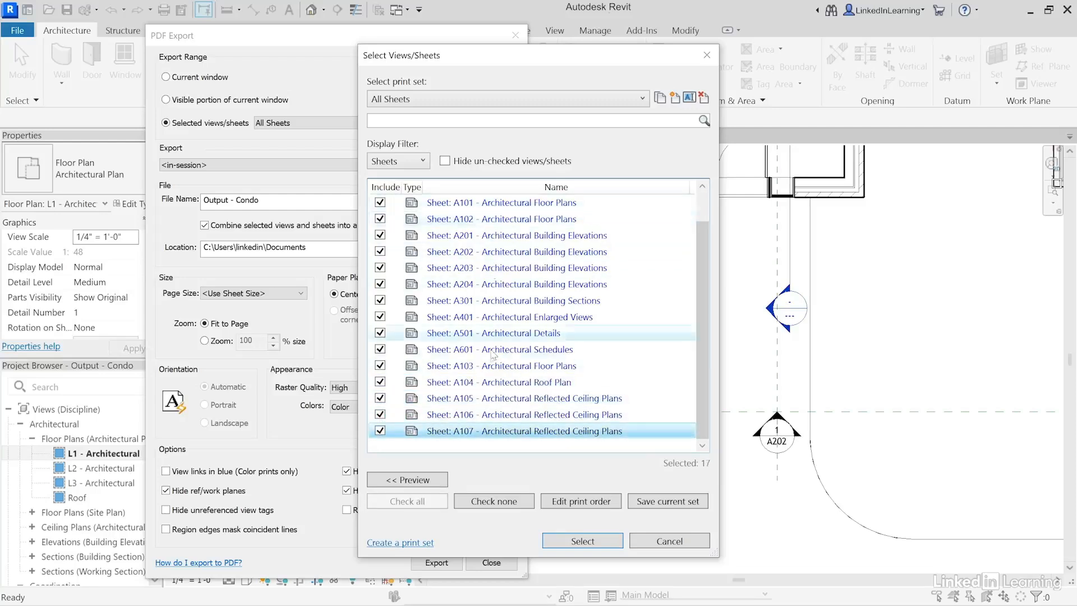
pyautogui.click(529, 433)
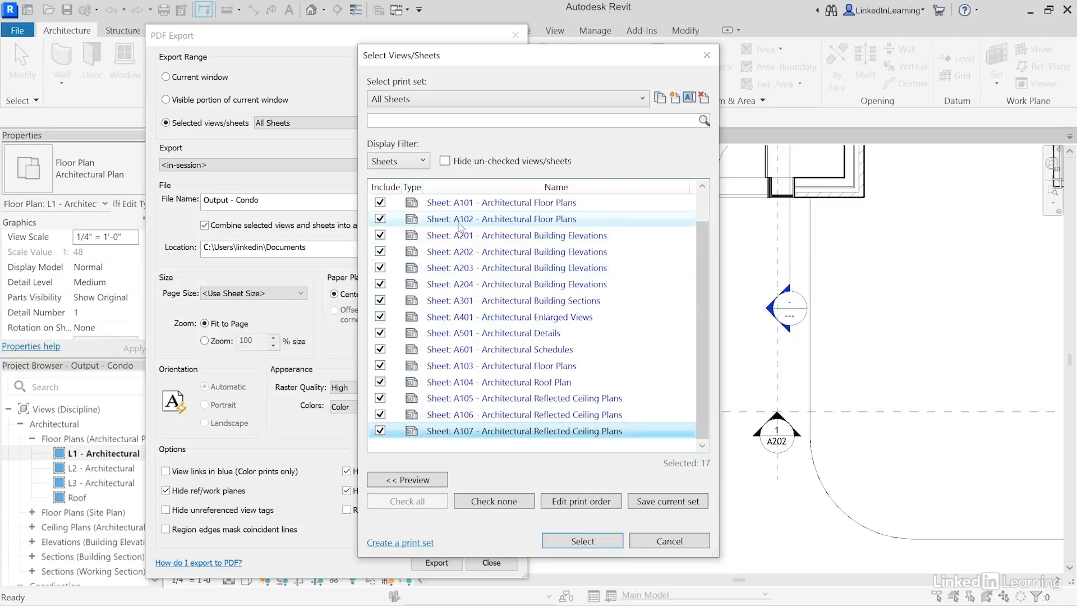
# Step: Move sheets A103 through A107 directly after A102 in the print order, then save and select the updated All Sheets set
pyautogui.click(573, 500)
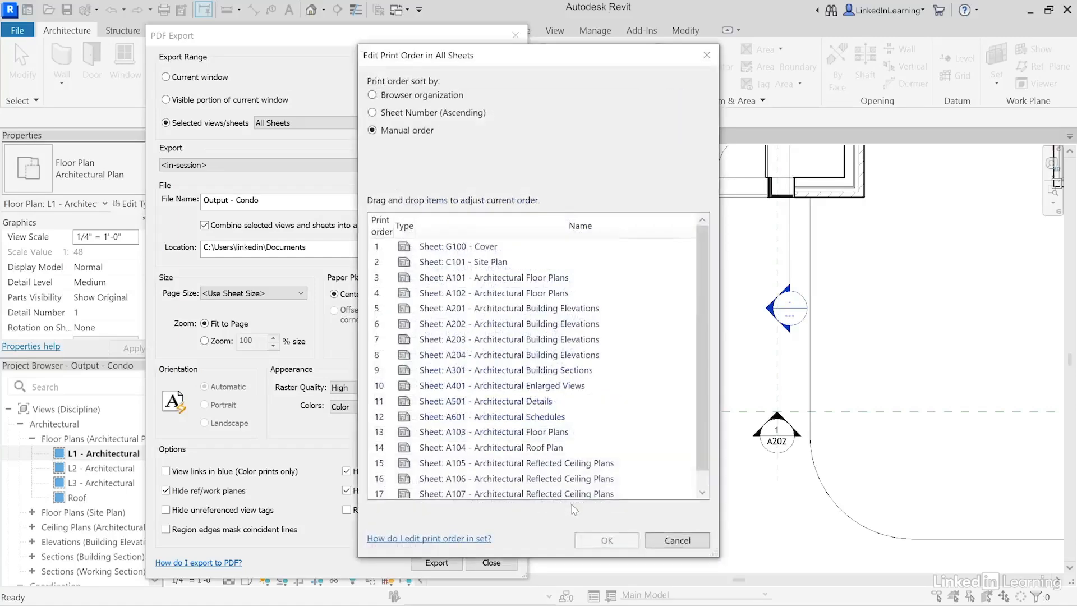
pyautogui.moveTo(705, 389); pyautogui.dragTo(706, 406)
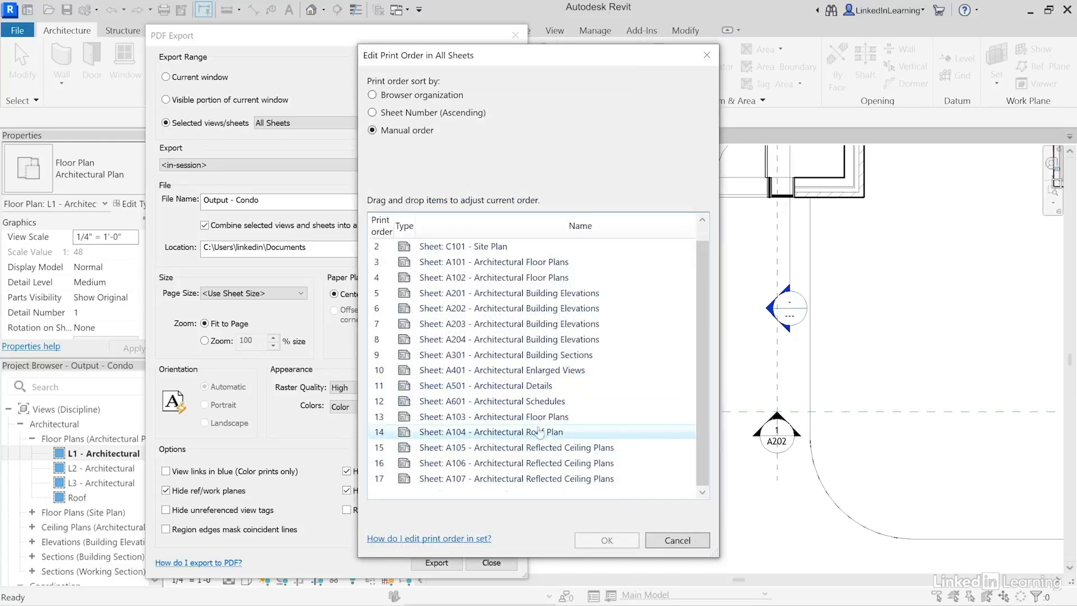
pyautogui.click(492, 419)
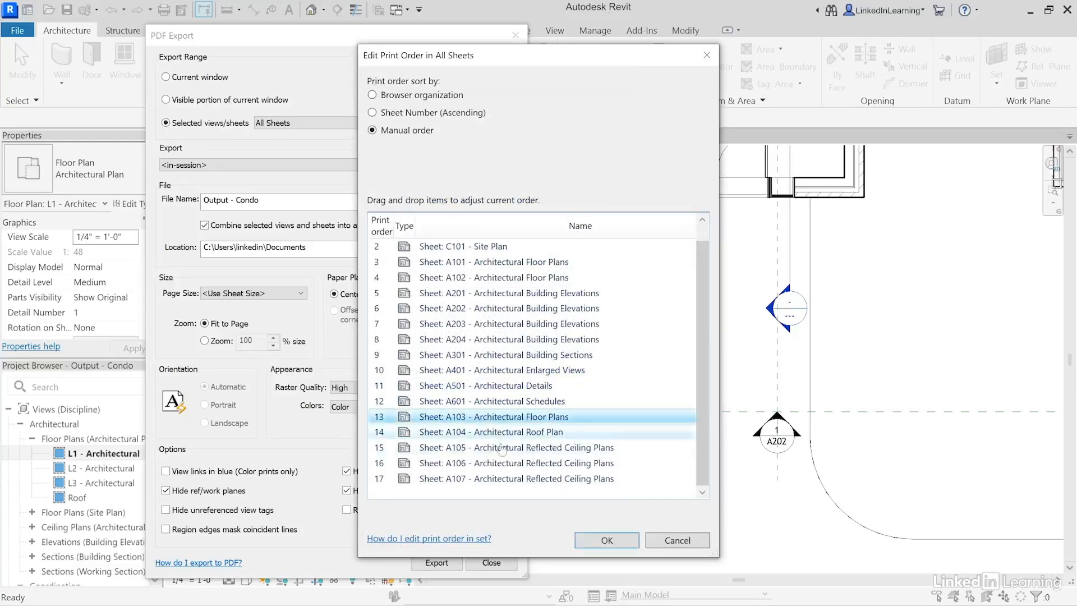
pyautogui.keyDown('shift'); pyautogui.click(496, 483); pyautogui.keyUp('shift')
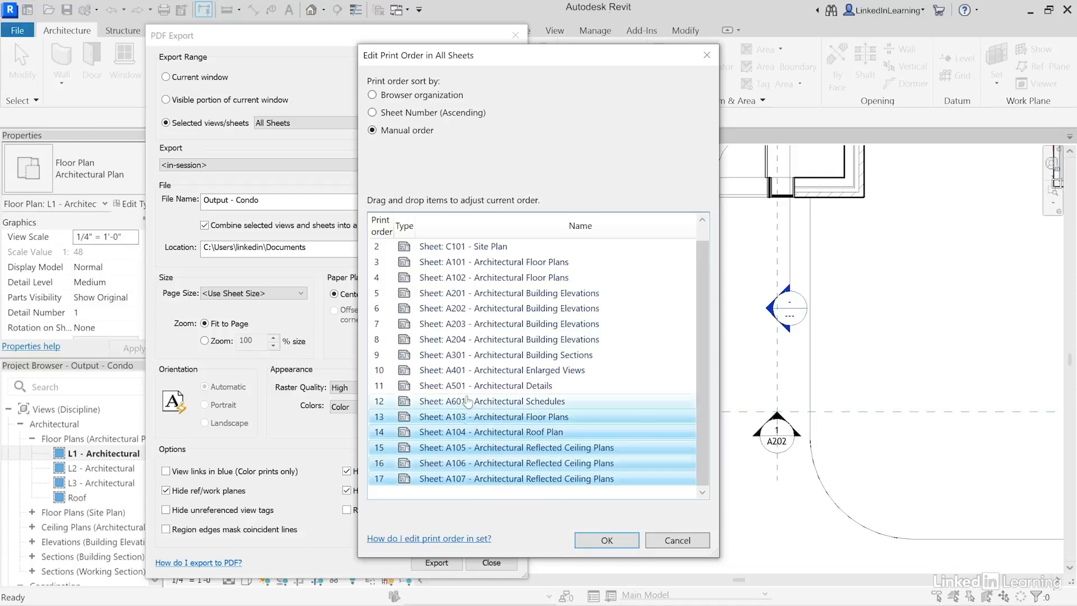
pyautogui.moveTo(498, 423); pyautogui.dragTo(505, 290)
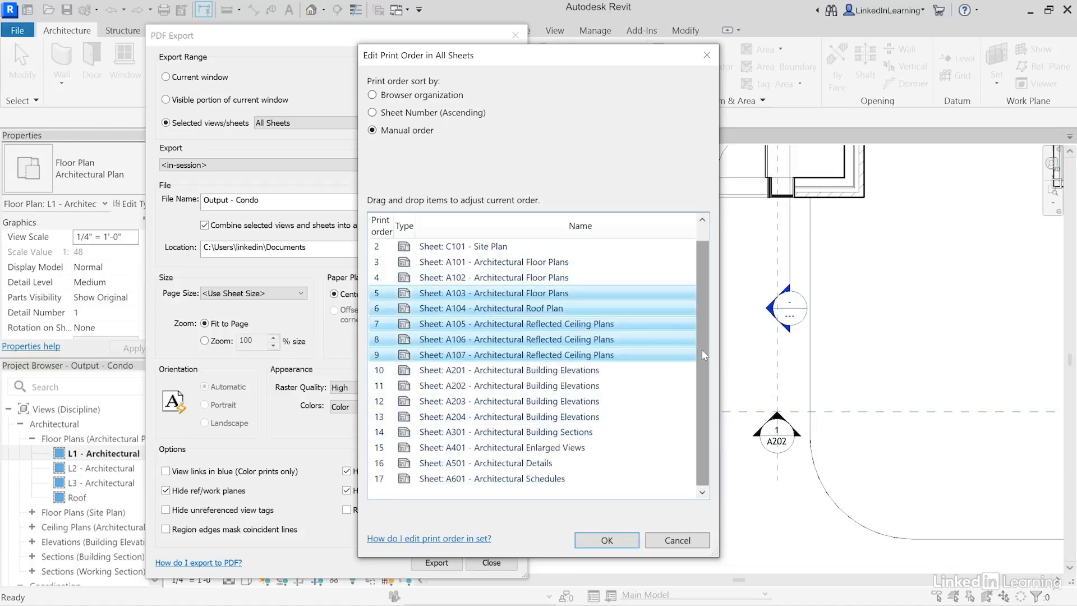
pyautogui.moveTo(701, 345); pyautogui.dragTo(702, 324)
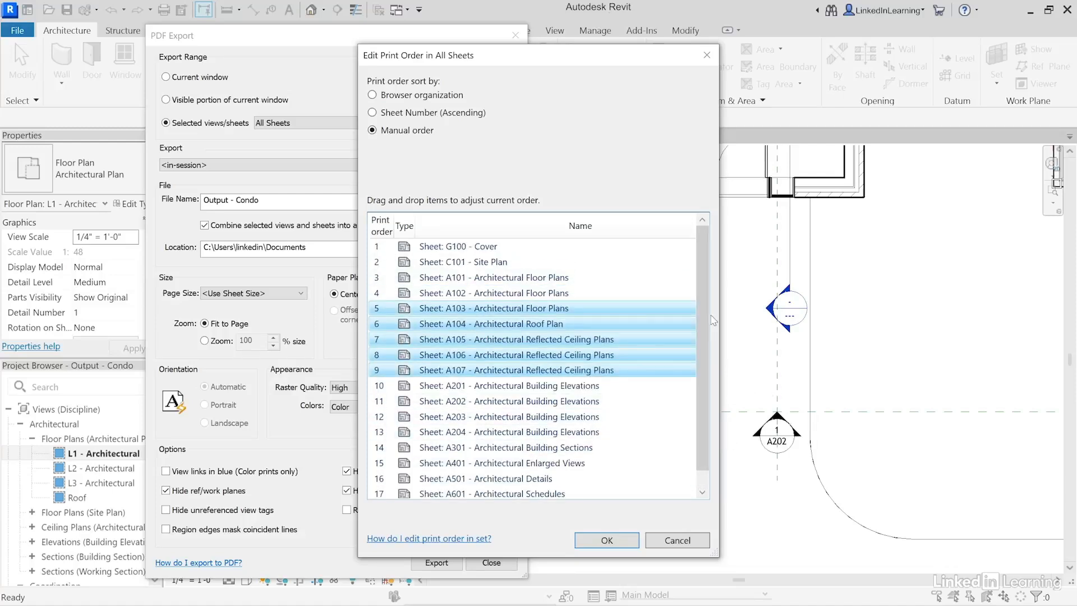
pyautogui.click(622, 544)
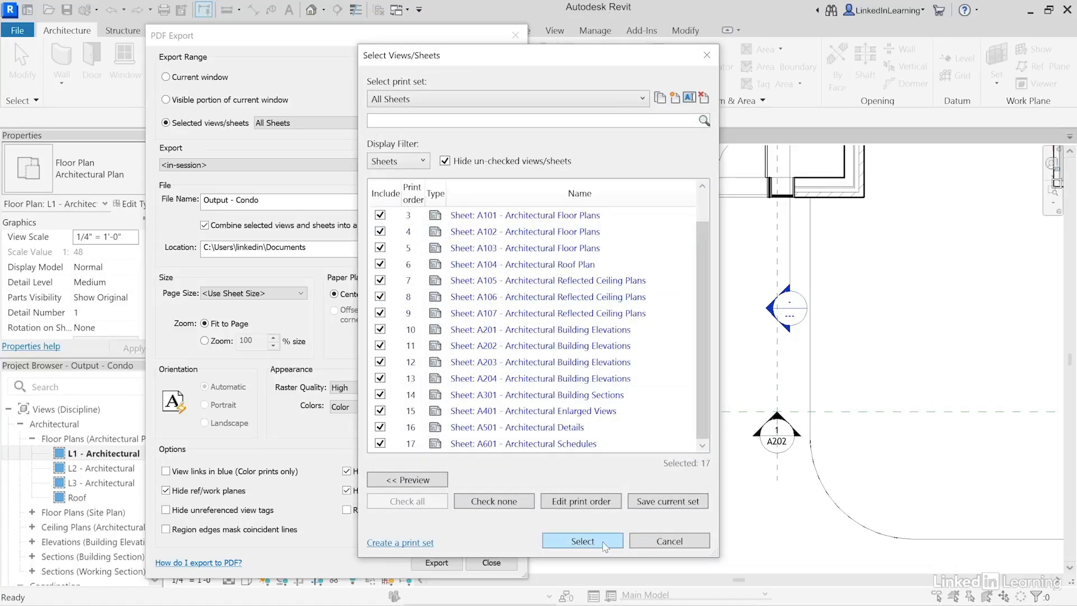
pyautogui.click(675, 508)
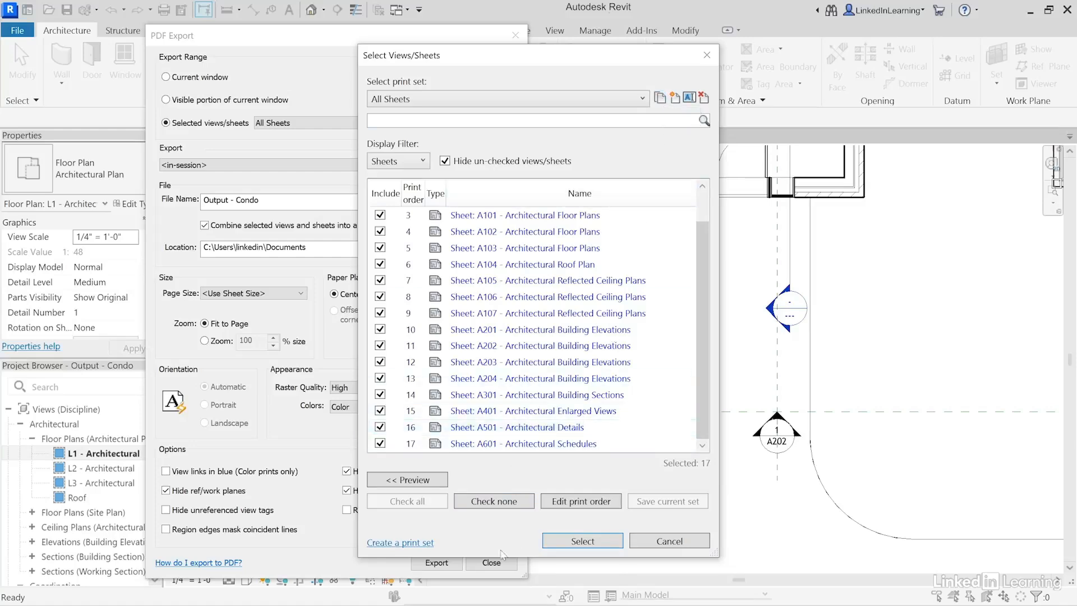
pyautogui.click(582, 541)
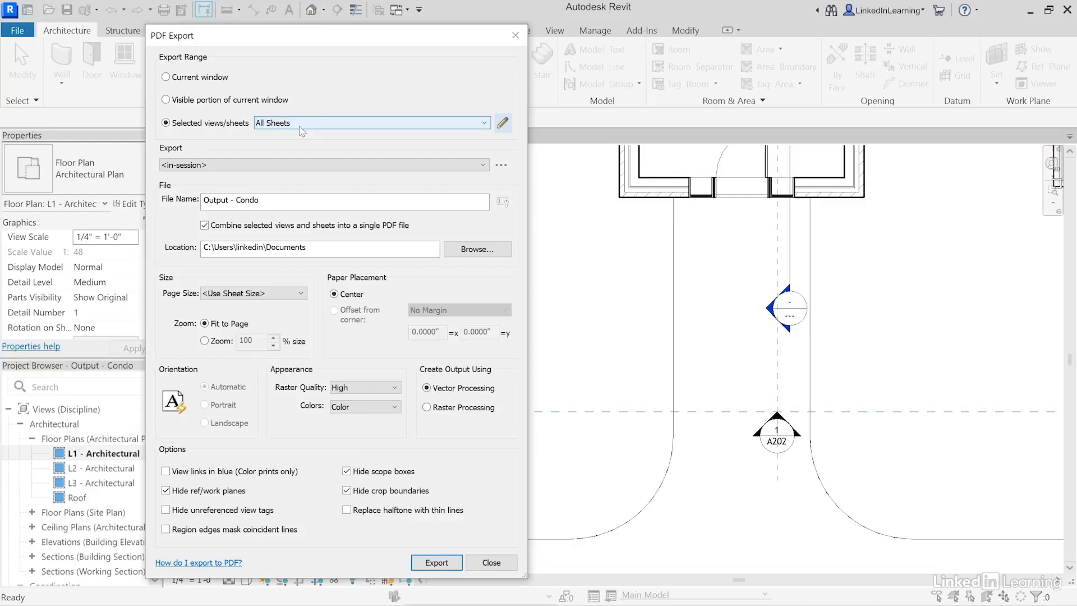
# Step: Set the save location of the combined Output - Condo PDF to the Desktop folder
pyautogui.moveTo(280, 202); pyautogui.dragTo(180, 206)
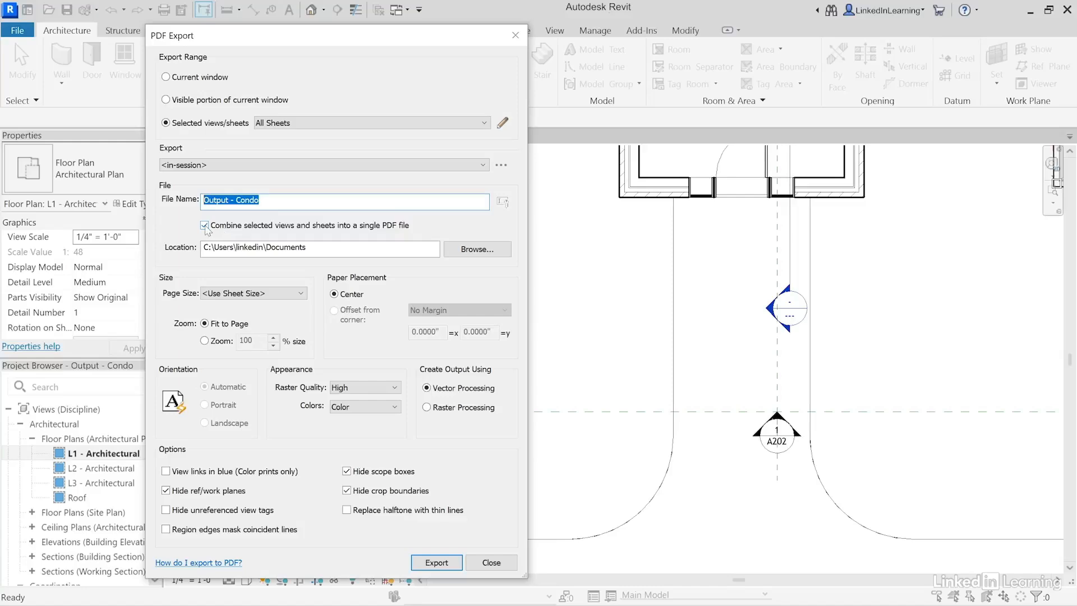
pyautogui.click(458, 254)
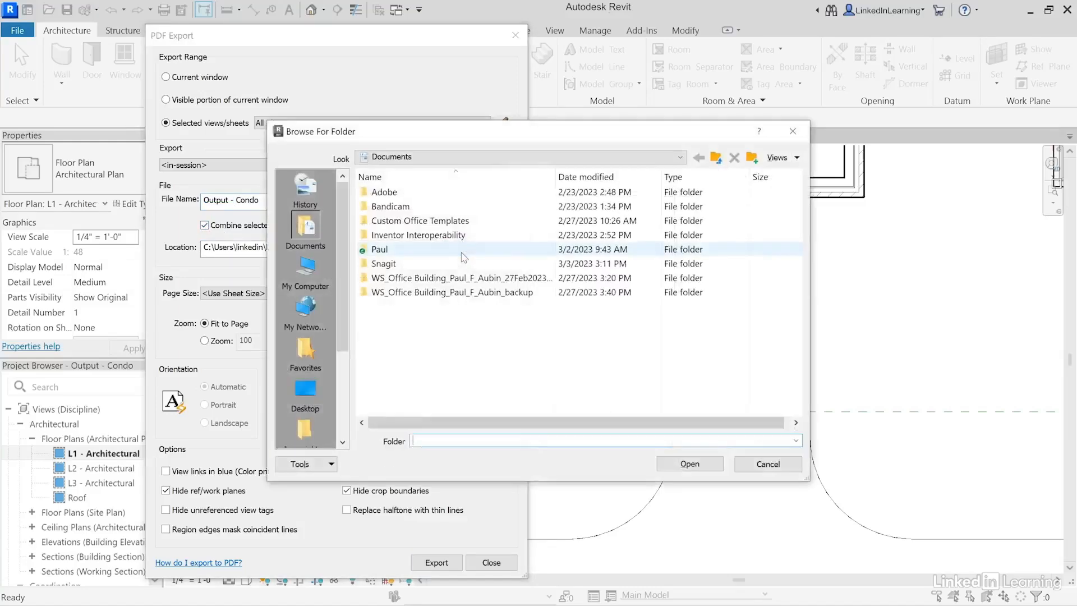
pyautogui.click(312, 396)
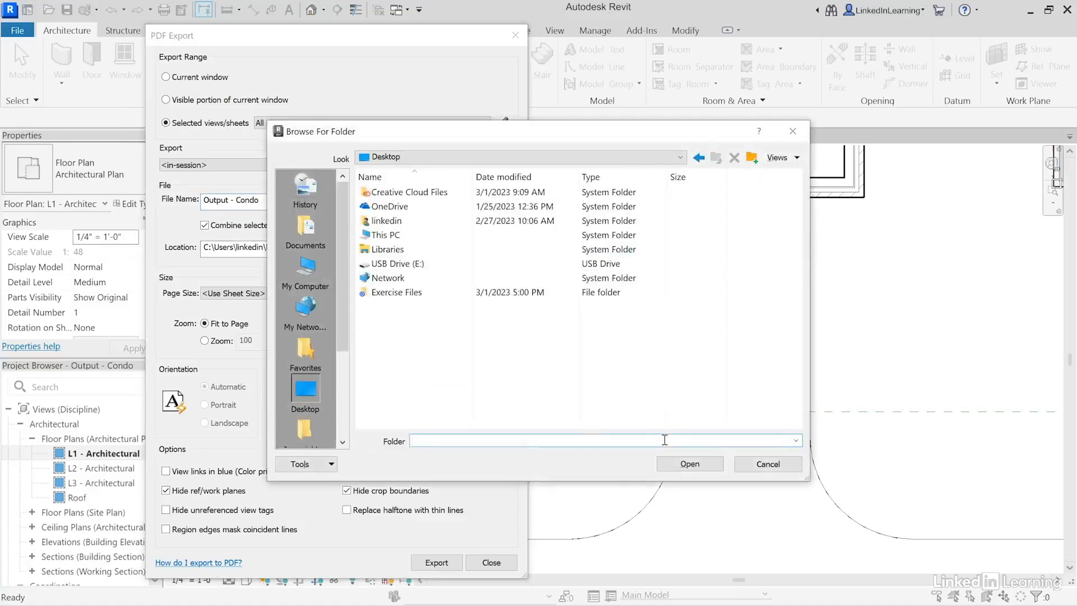
pyautogui.click(689, 463)
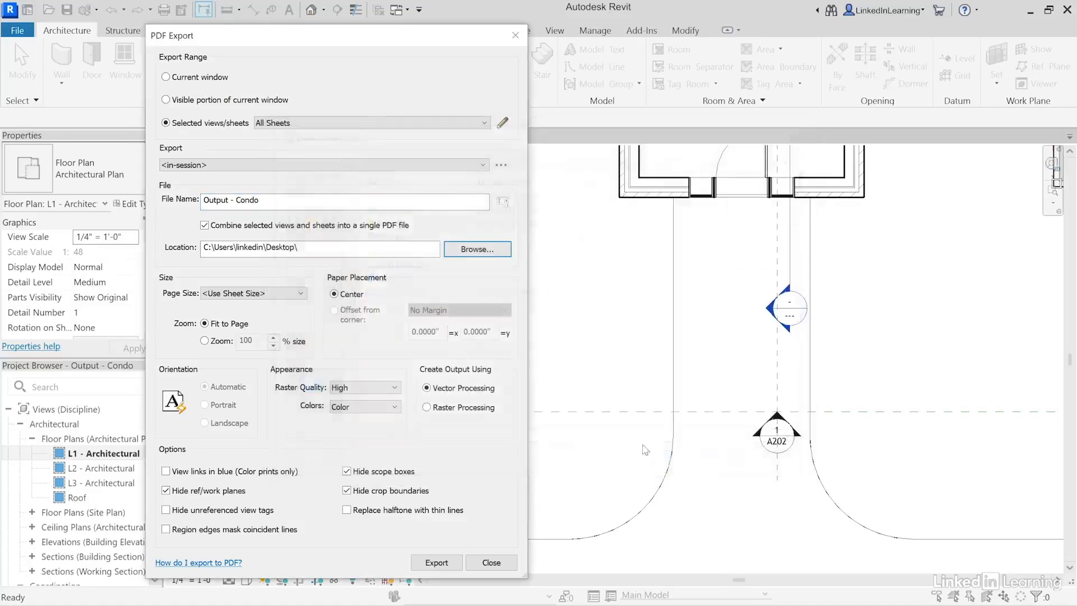
# Step: Set the zoom to 100% size with the page size on Use Sheet Size, and enable blue view links and hiding of unreferenced view tags
pyautogui.click(285, 295)
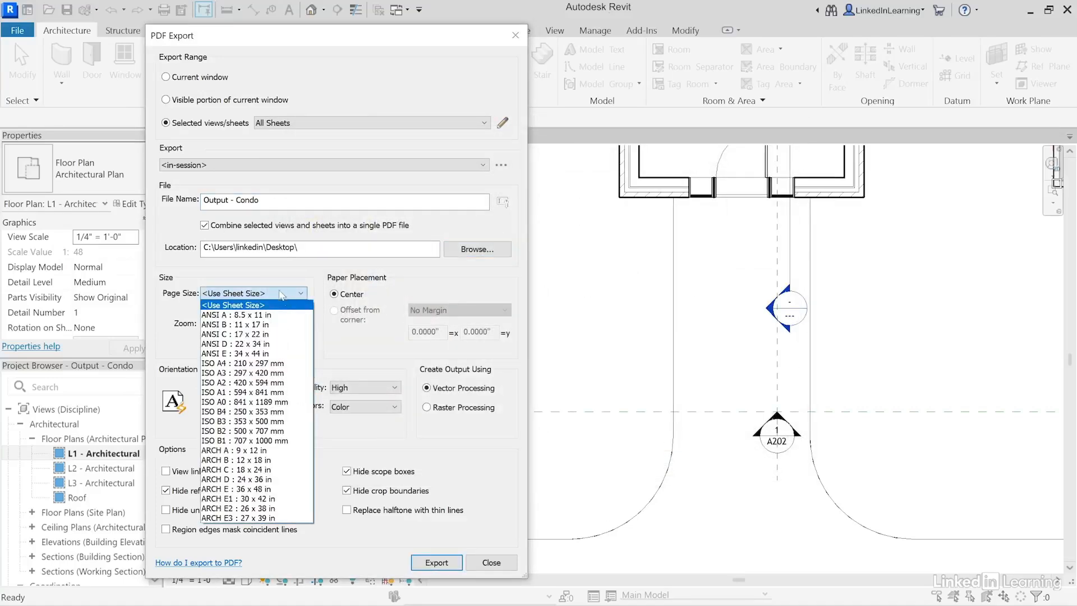
pyautogui.click(284, 297)
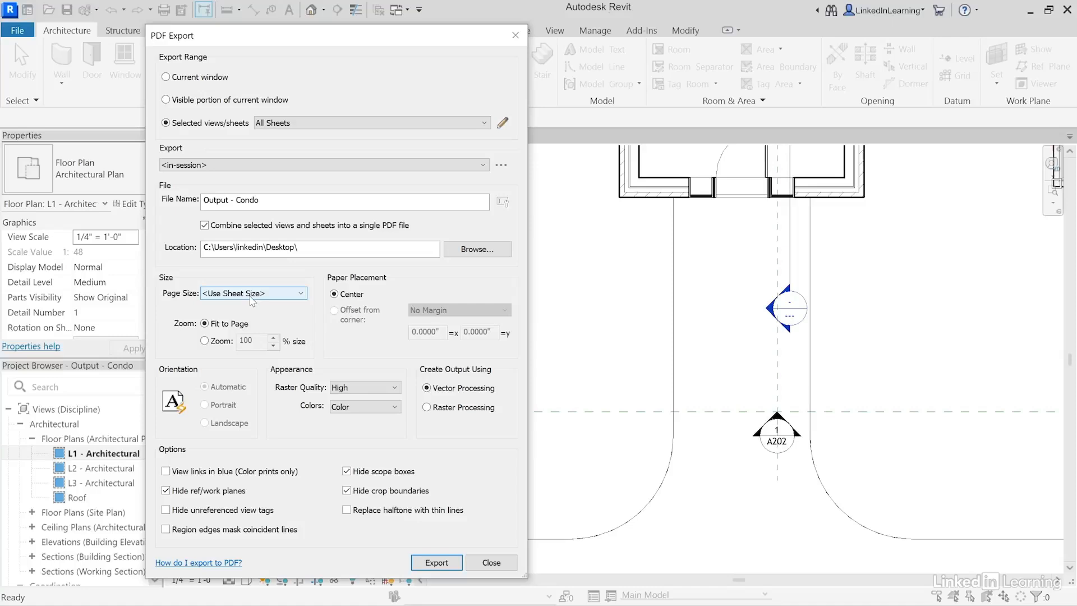
pyautogui.click(216, 345)
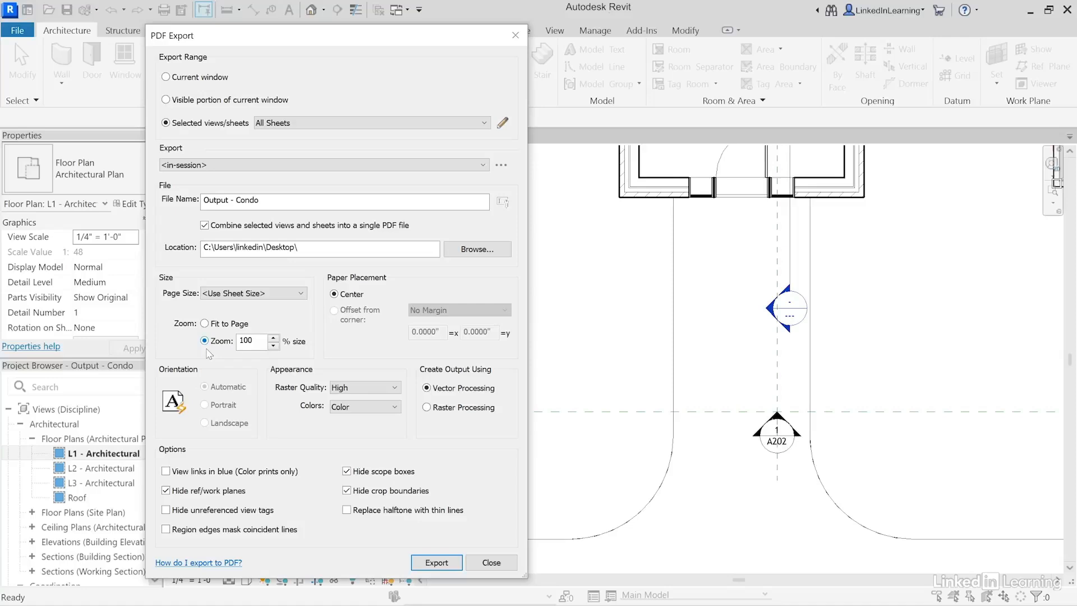
pyautogui.moveTo(257, 340); pyautogui.dragTo(222, 349)
pyautogui.write('50')
pyautogui.press('BackSpace')
pyautogui.press('BackSpace')
pyautogui.write('100')
pyautogui.click(166, 473)
pyautogui.click(167, 511)
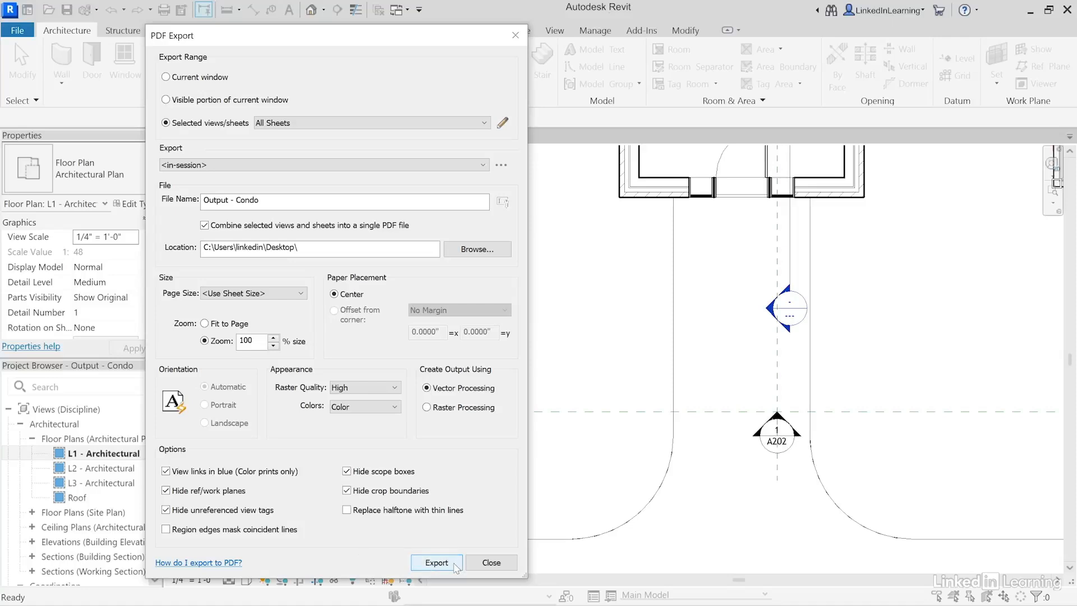
# Step: Export the PDF and save the export settings for future sessions as "PDF Export Setup Settings Default"
pyautogui.click(452, 562)
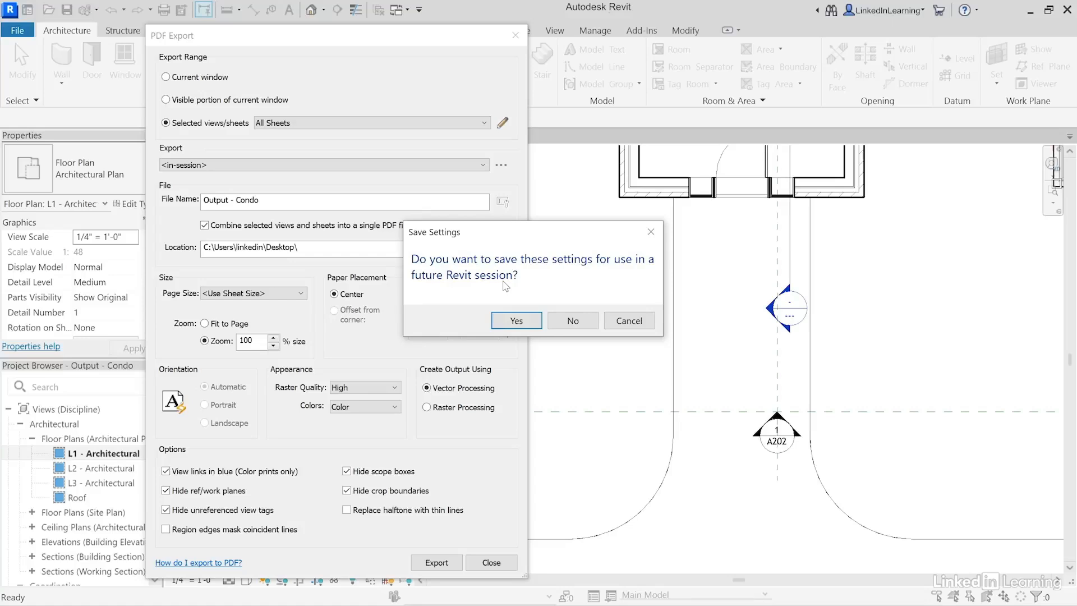
pyautogui.click(516, 320)
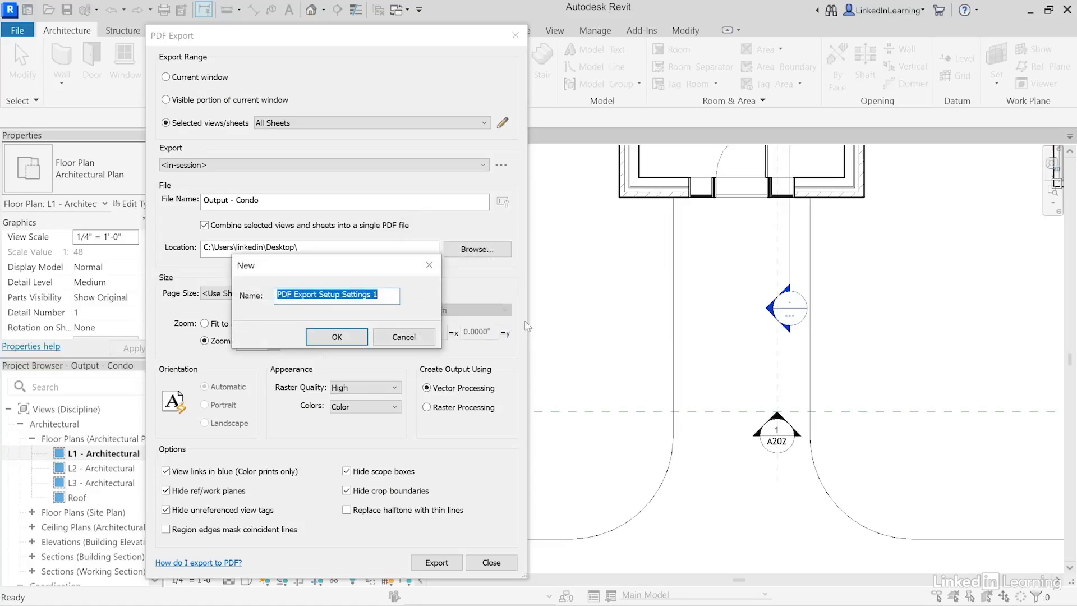
pyautogui.click(387, 296)
pyautogui.press('BackSpace')
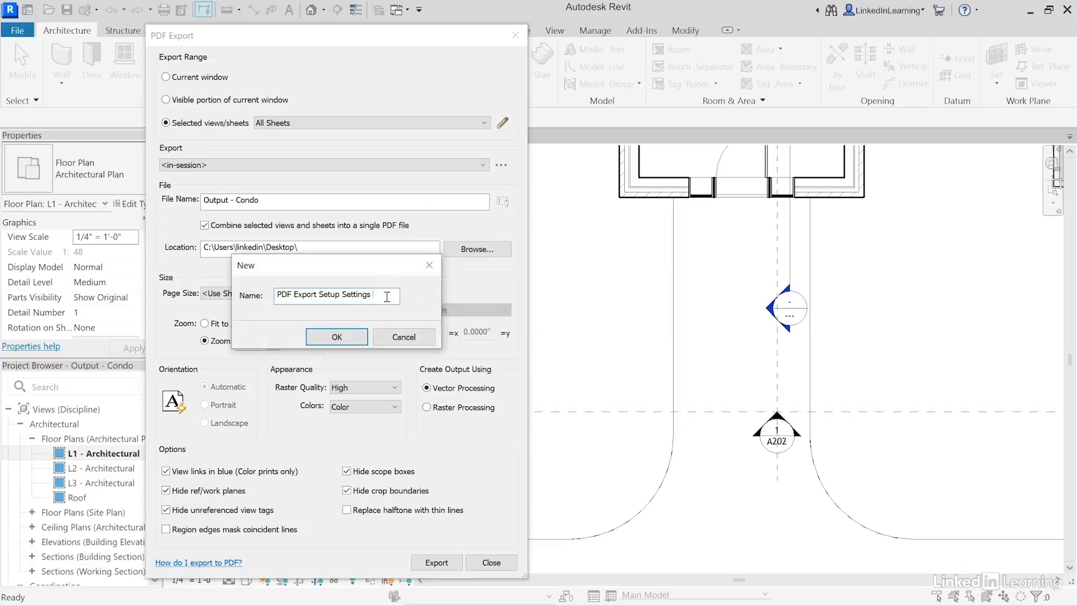
pyautogui.write('Default')
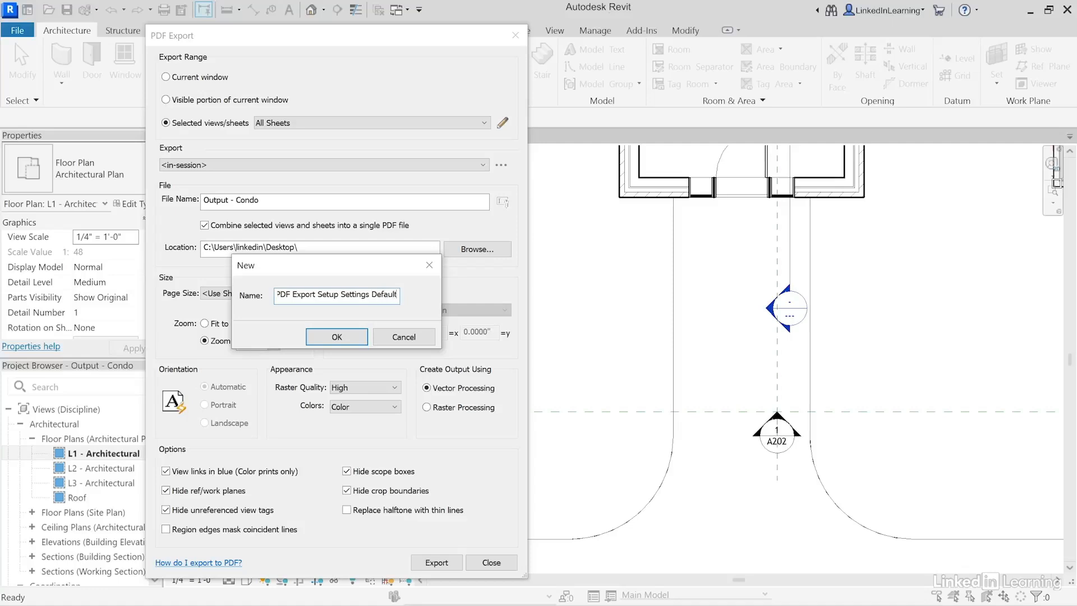
pyautogui.click(347, 336)
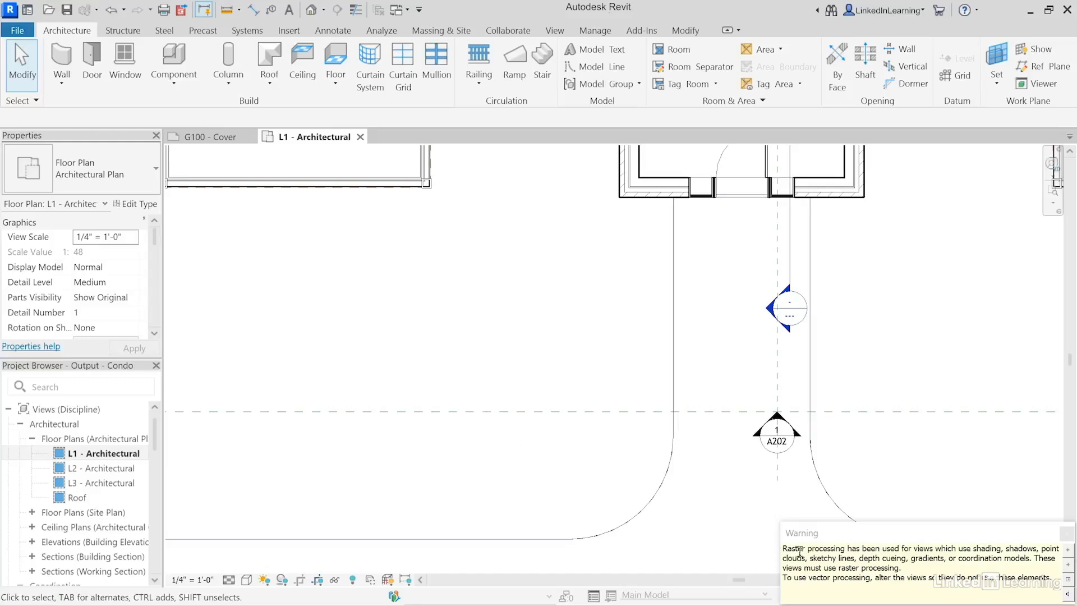
# Step: Read the raster processing warning and open the exported Output - Condo PDF from the desktop in a maximized Adobe Acrobat window
pyautogui.moveTo(784, 552); pyautogui.dragTo(1041, 548)
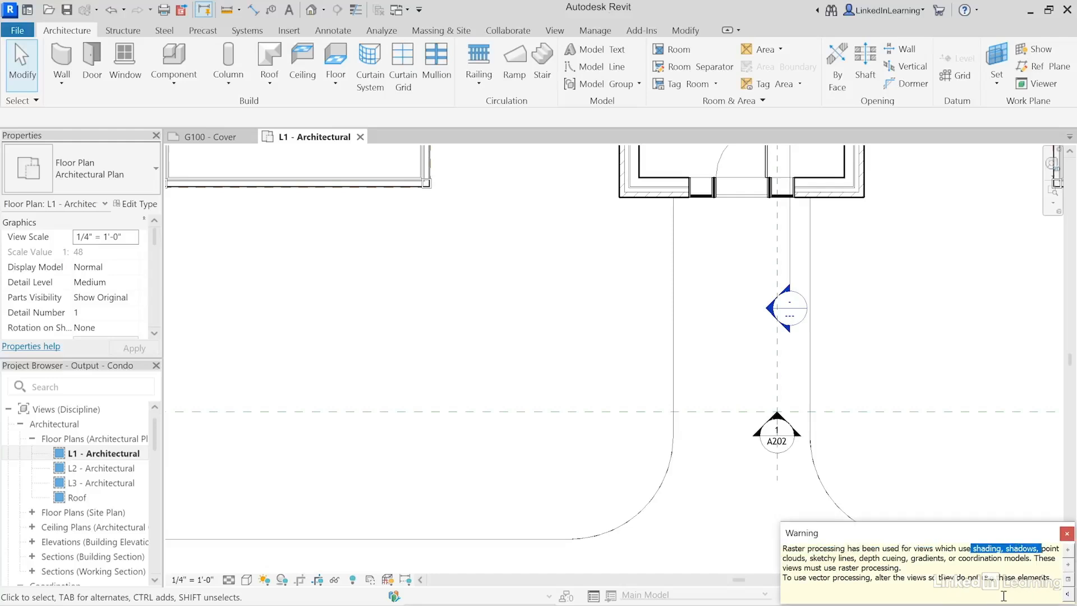
pyautogui.click(563, 437)
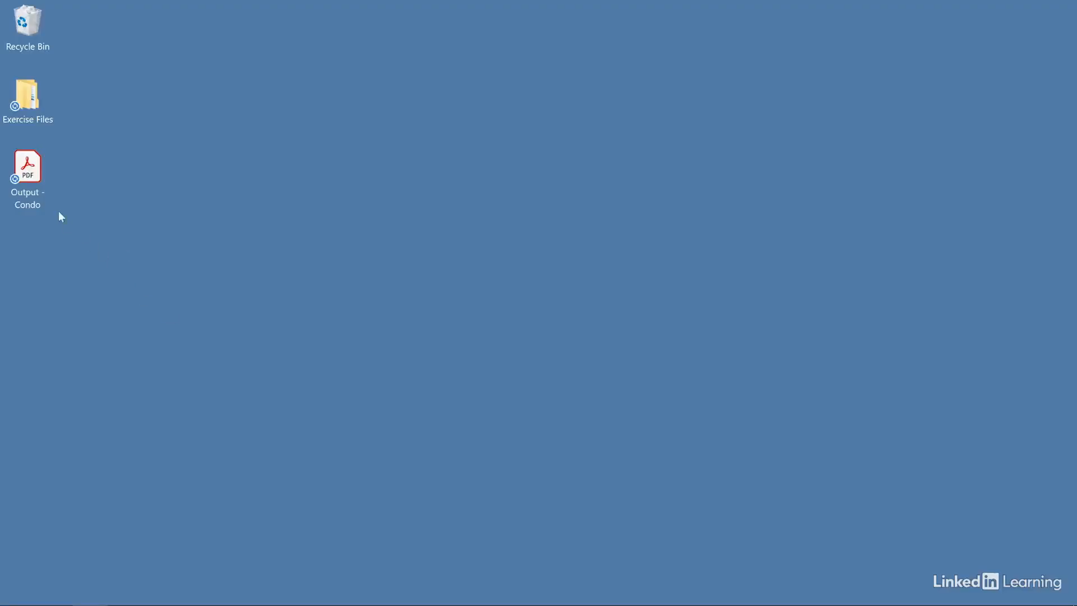
pyautogui.doubleClick(27, 168)
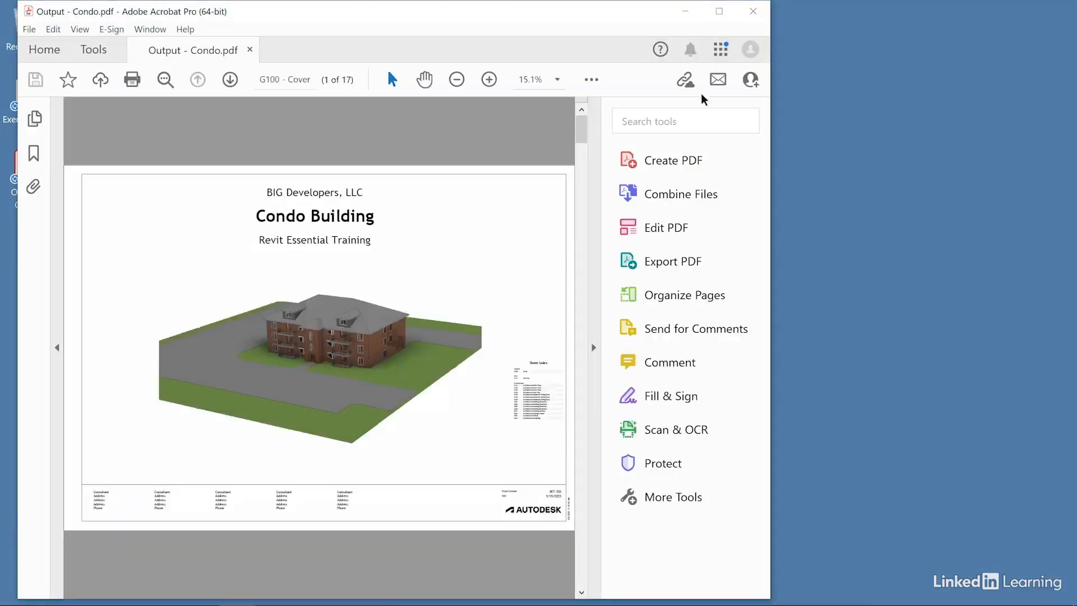
pyautogui.click(718, 11)
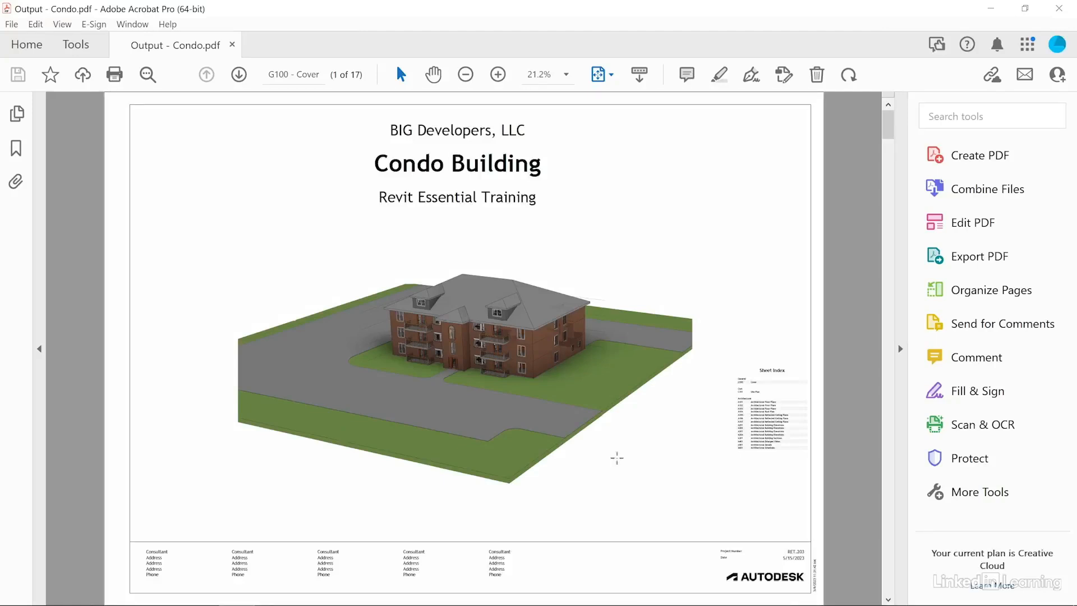
# Step: Show the page thumbnails and look through them to check the order of the exported sheets
pyautogui.click(16, 121)
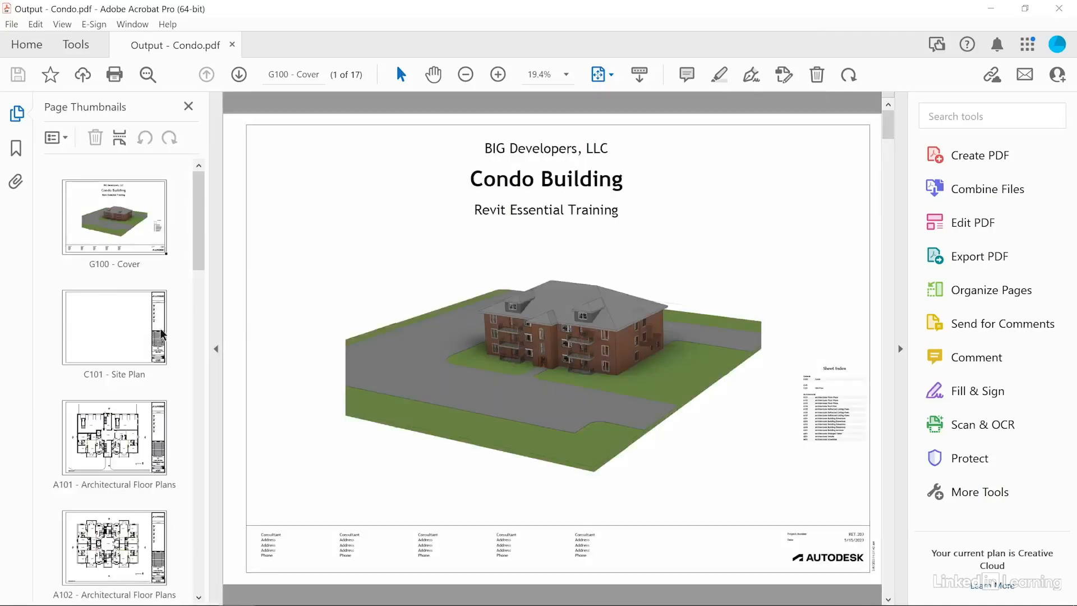
pyautogui.moveTo(203, 227); pyautogui.dragTo(201, 329)
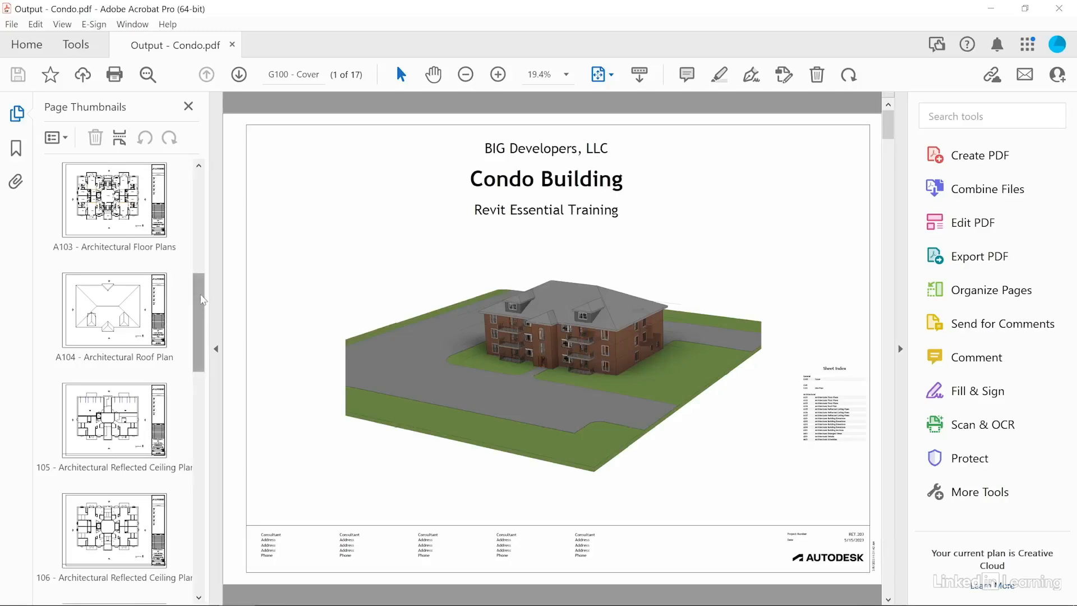
pyautogui.scroll(3, 203, 279)
pyautogui.scroll(1, 190, 269)
# Step: Test the PDF's view links by following an elevation marker on sheet A102 to A204 and a level marker there to A103
pyautogui.click(126, 231)
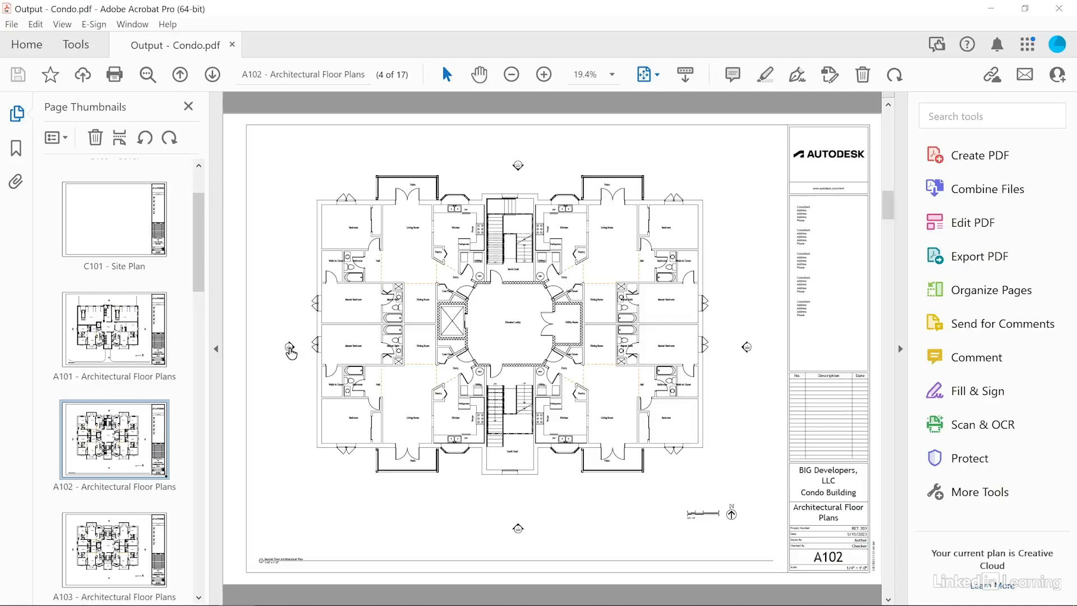
pyautogui.click(290, 350)
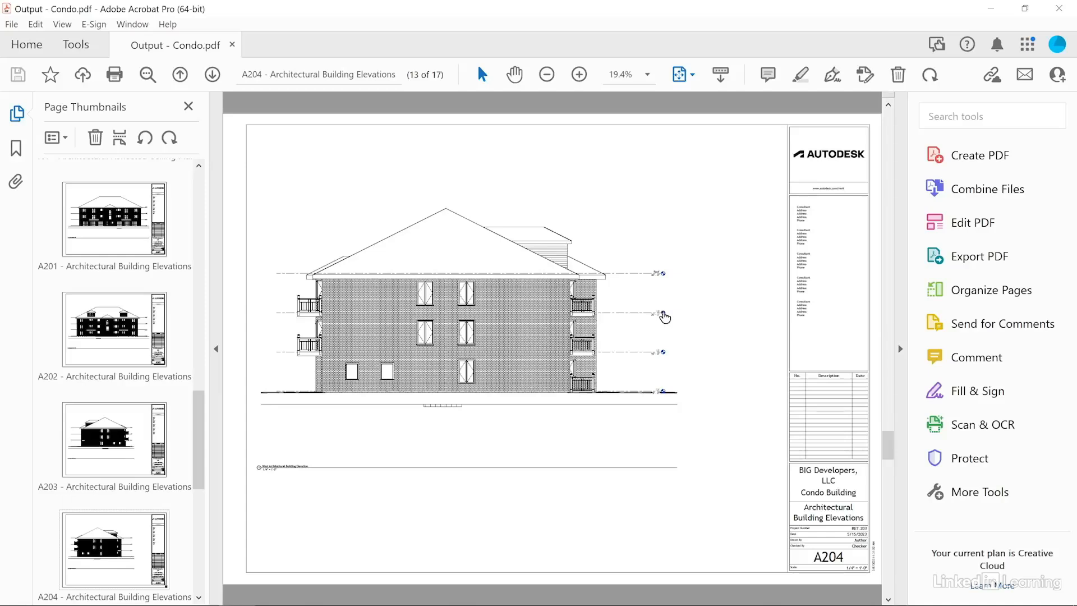
pyautogui.click(665, 317)
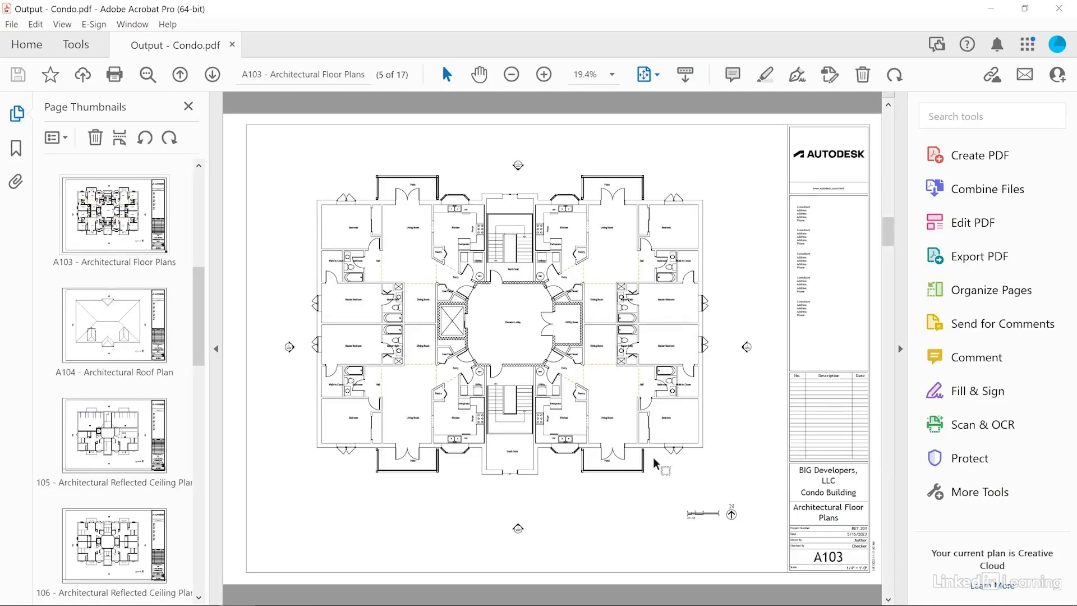